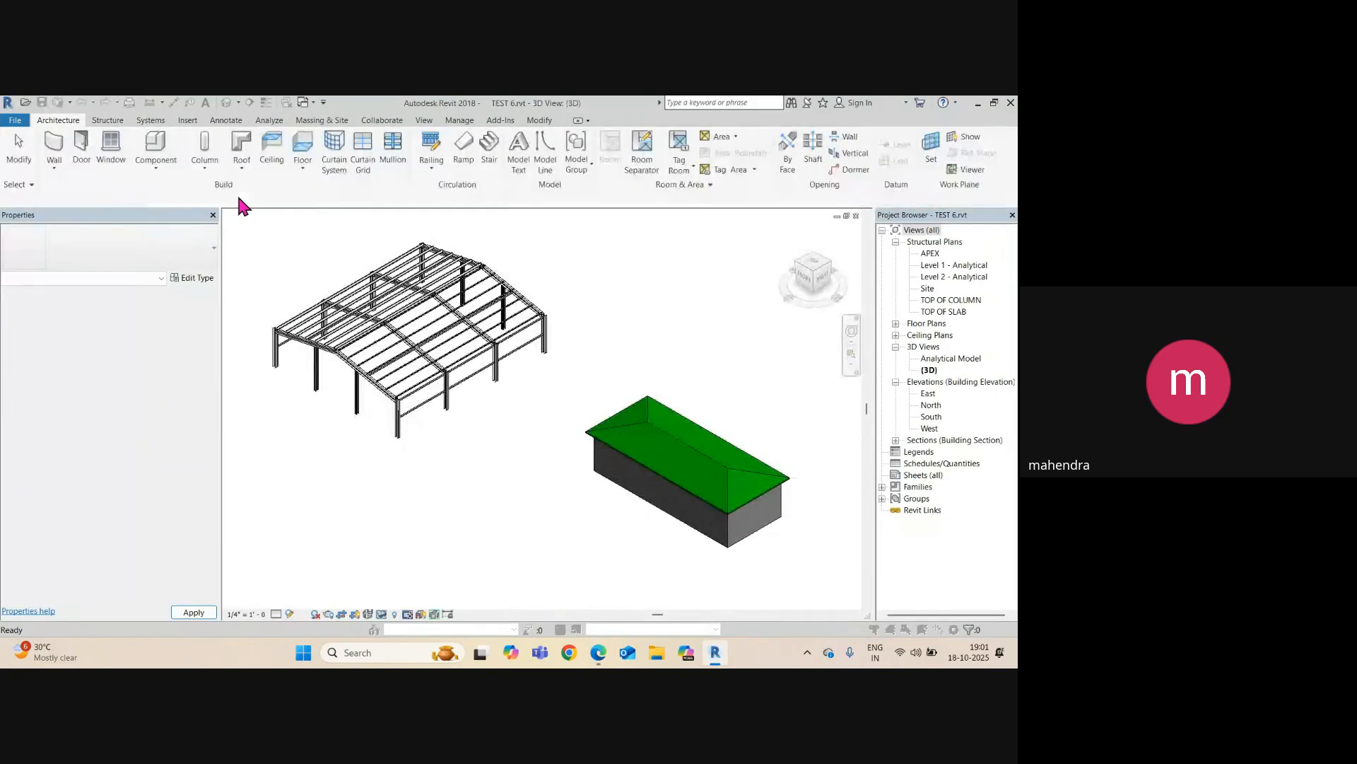
- Delete the green hip roof and all the connected walls of the small building beside the steel frame
scroll(434, 338, "up", 1)
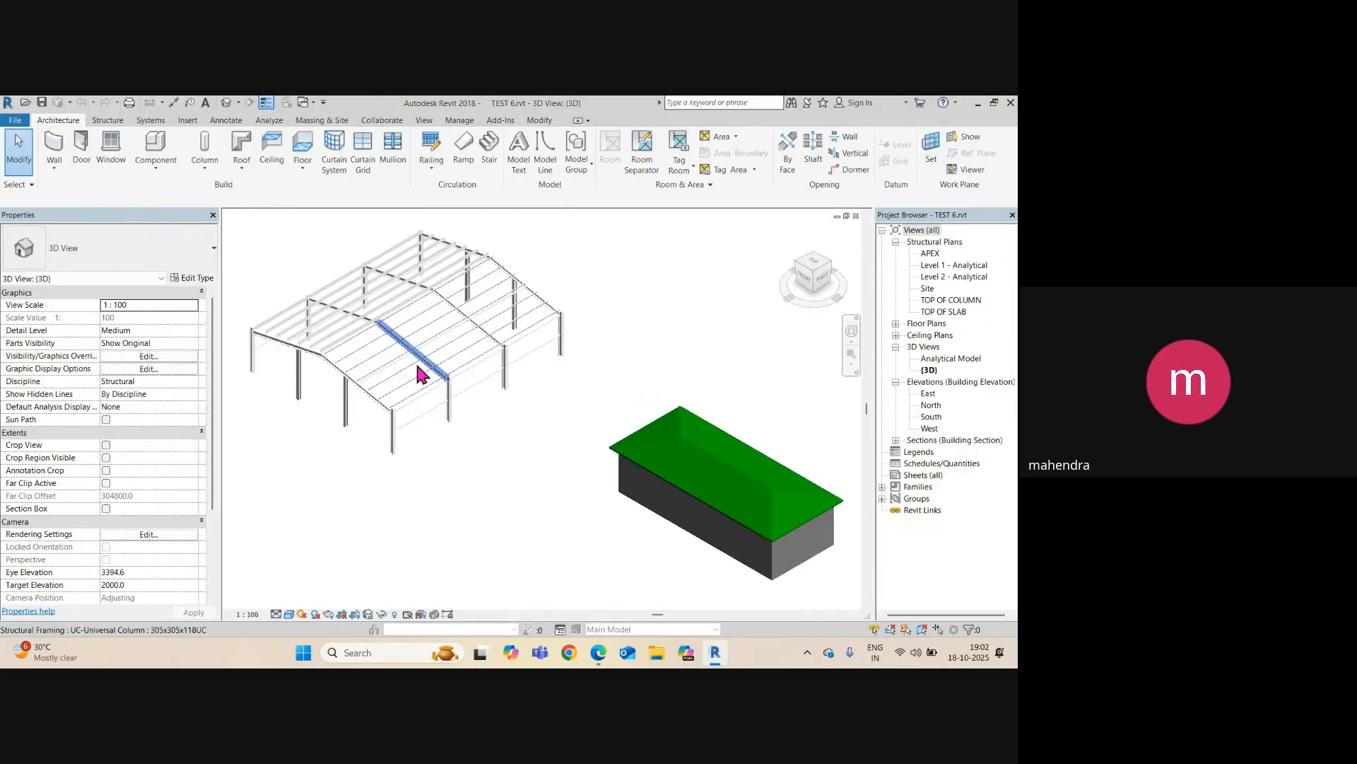
scroll(425, 467, "down", 1)
left_click(709, 527)
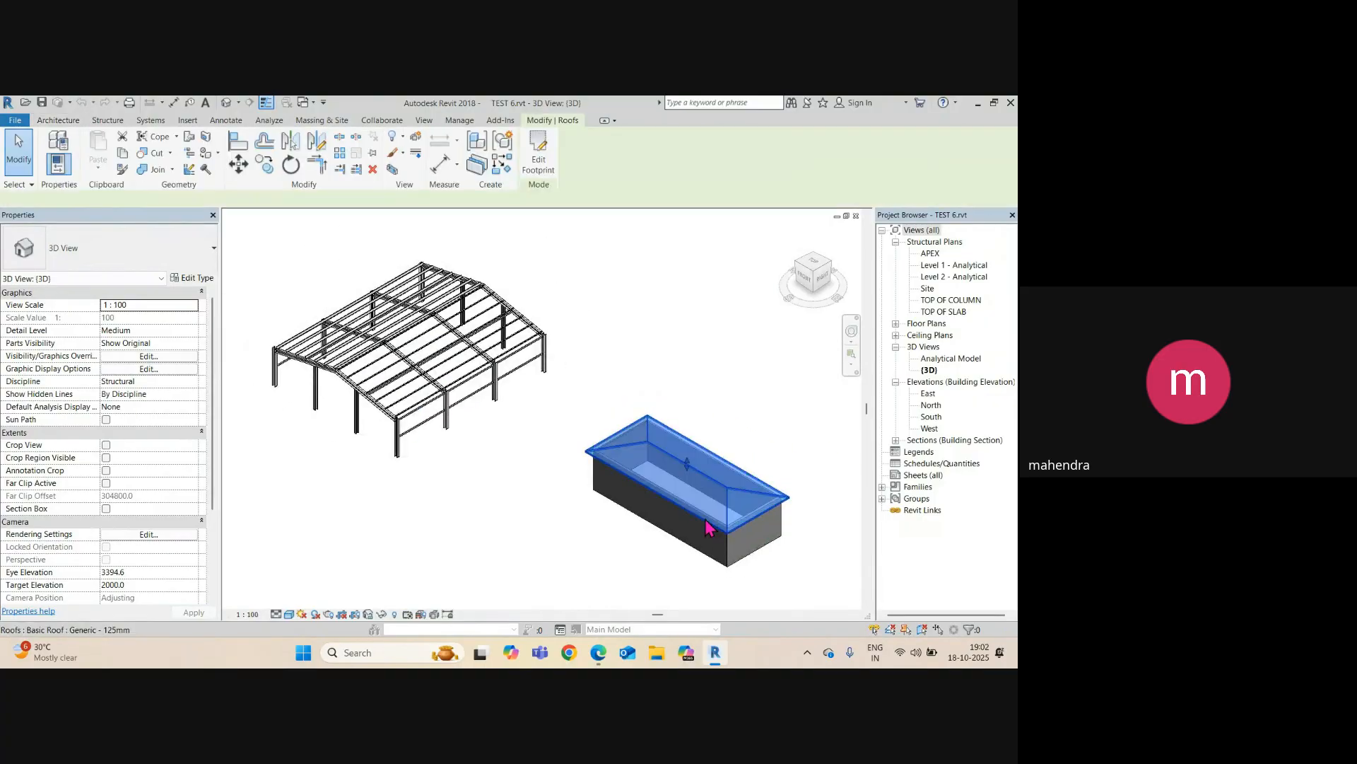
key("Delete")
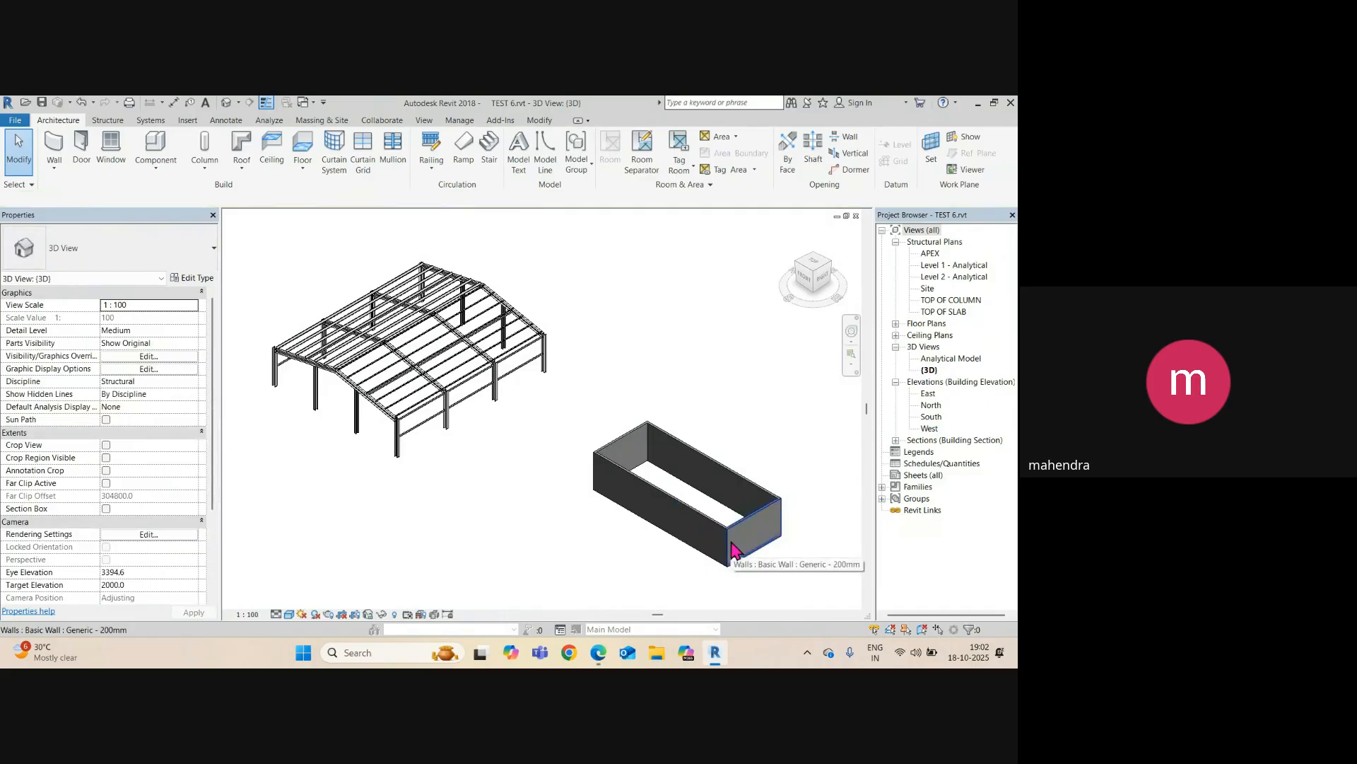
key("Tab")
left_click(729, 540)
key("Delete")
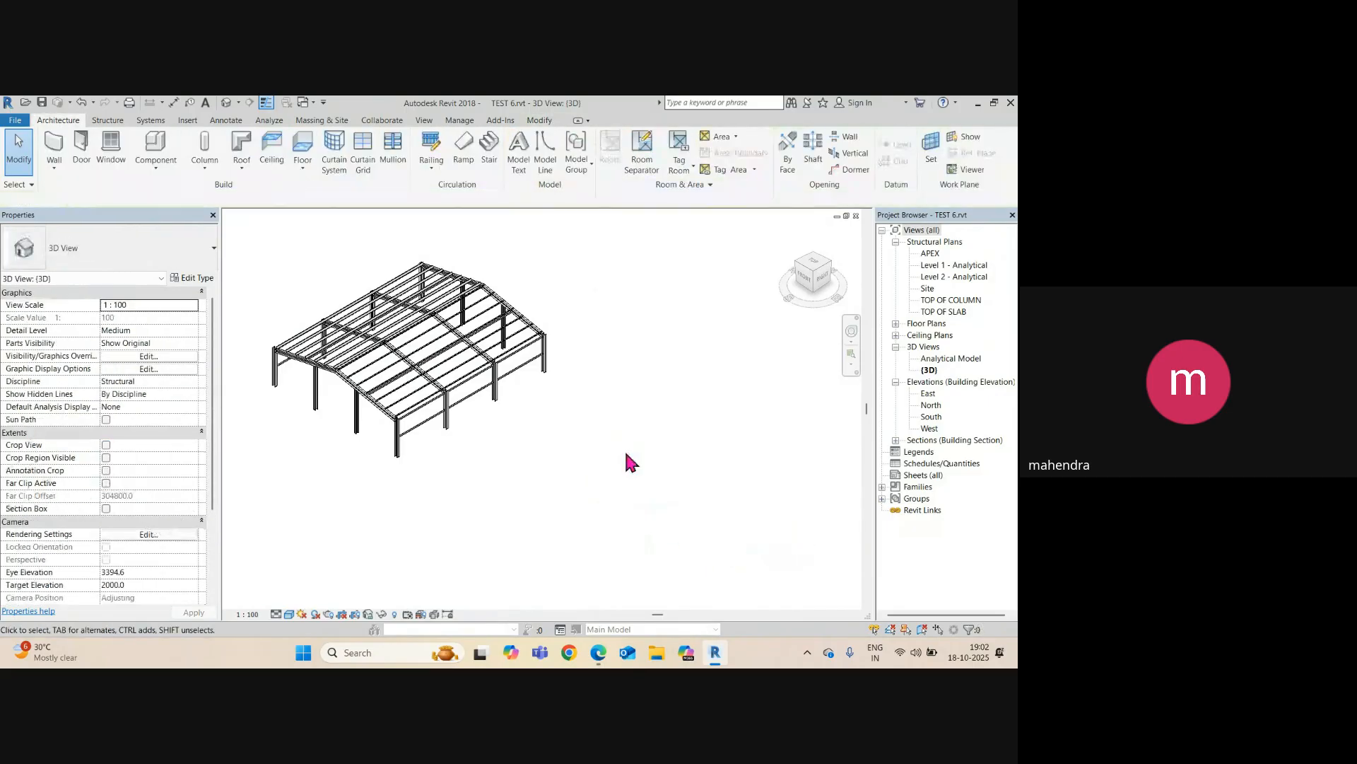
- Examine the steel frame's columns, purlins and side rails in 3D, especially the rail connections at the corner column
scroll(512, 443, "up", 3)
middle_click_drag(512, 442, 764, 549)
scroll(551, 466, "up", 3)
scroll(554, 474, "down", 3)
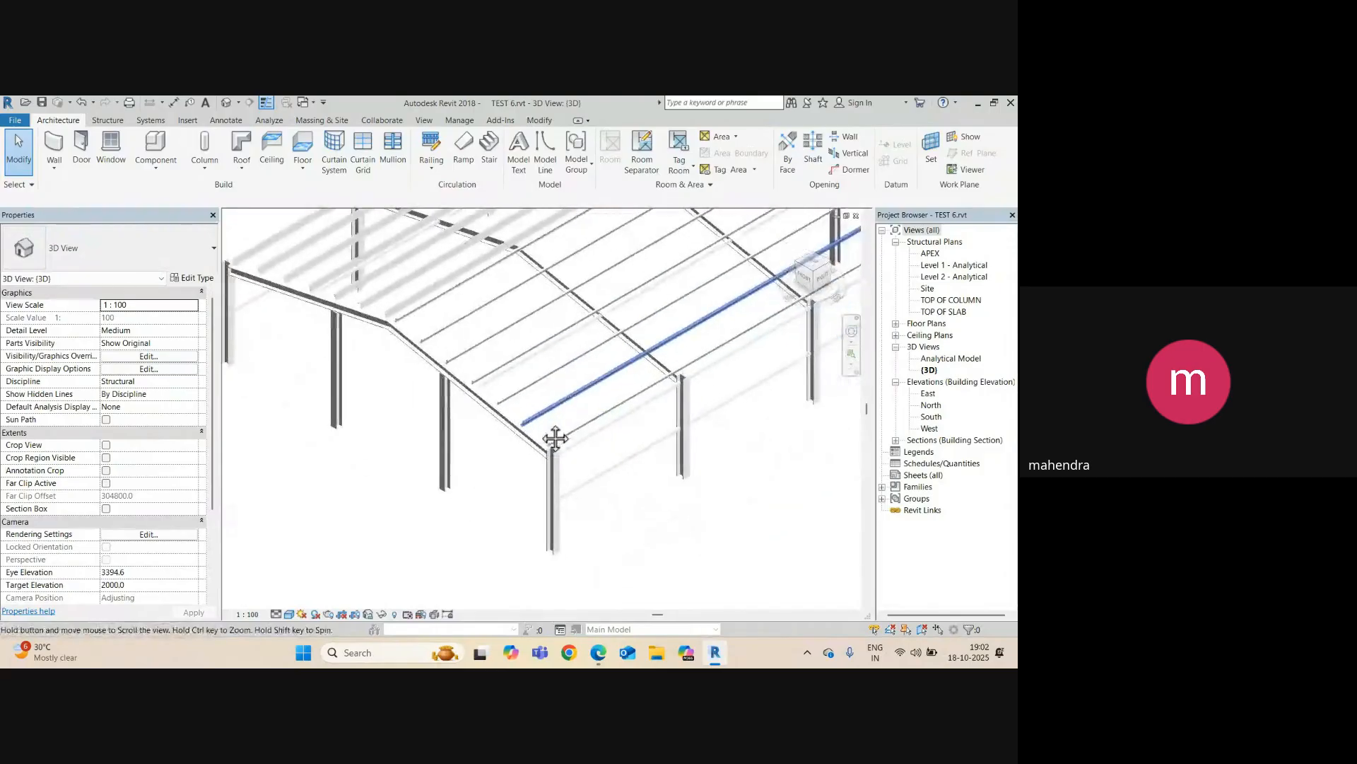
scroll(584, 500, "down", 2)
middle_click_drag(582, 492, 651, 403, "shift")
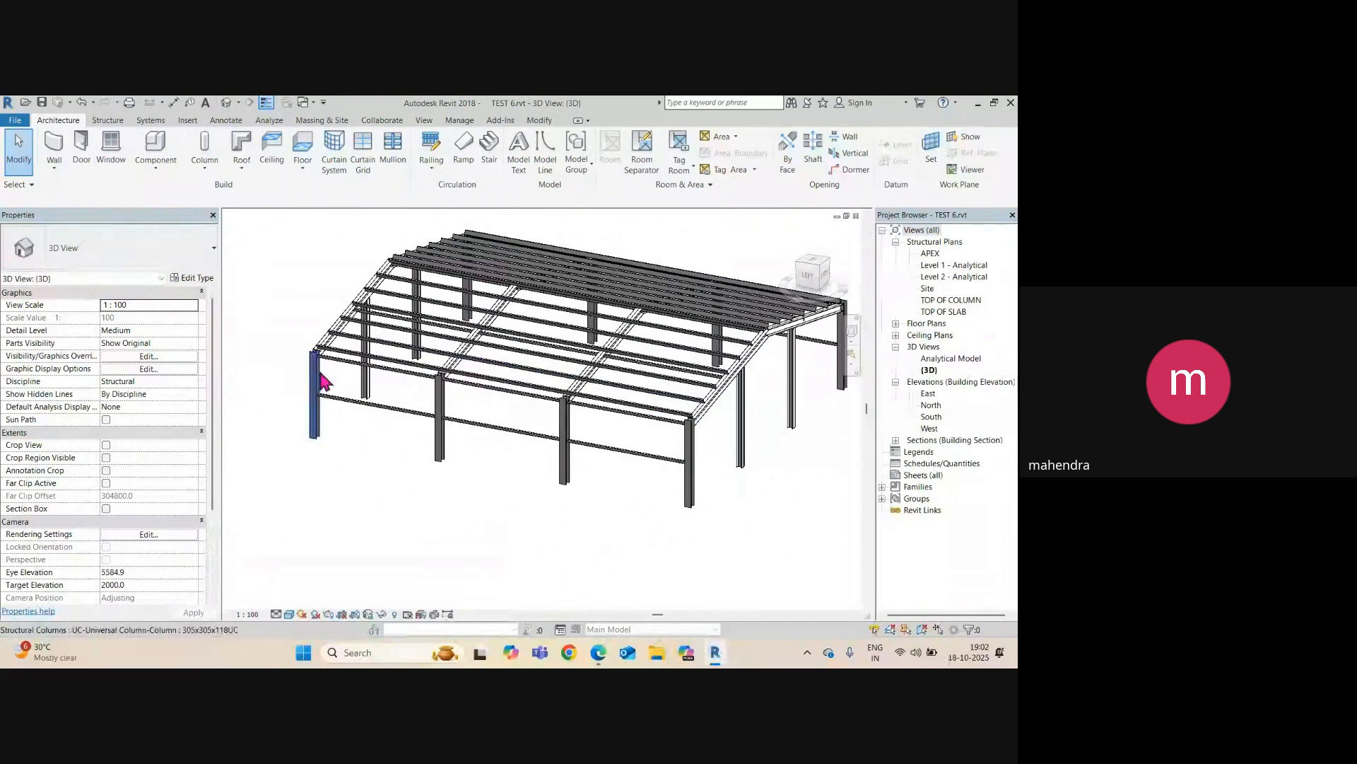
scroll(424, 392, "up", 2)
scroll(403, 389, "up", 2)
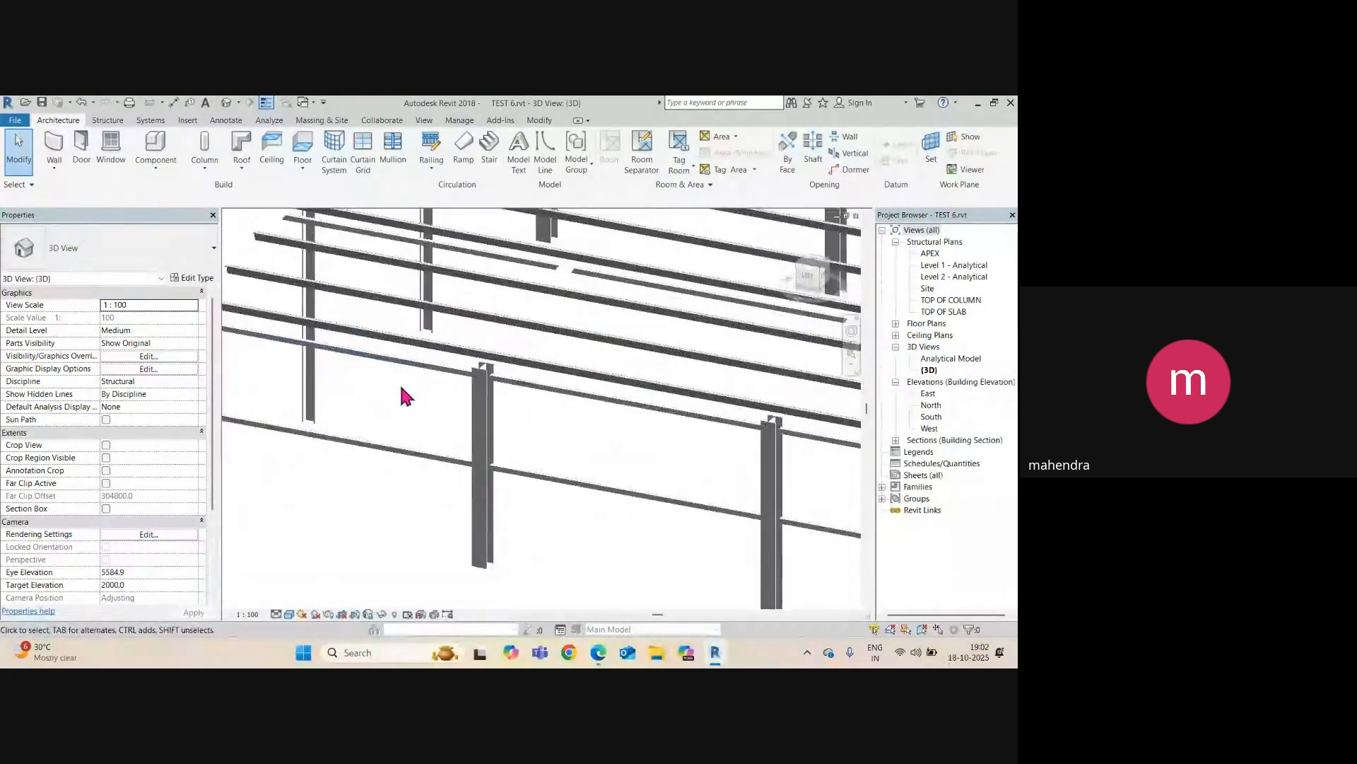
middle_click_drag(403, 394, 286, 326, "shift")
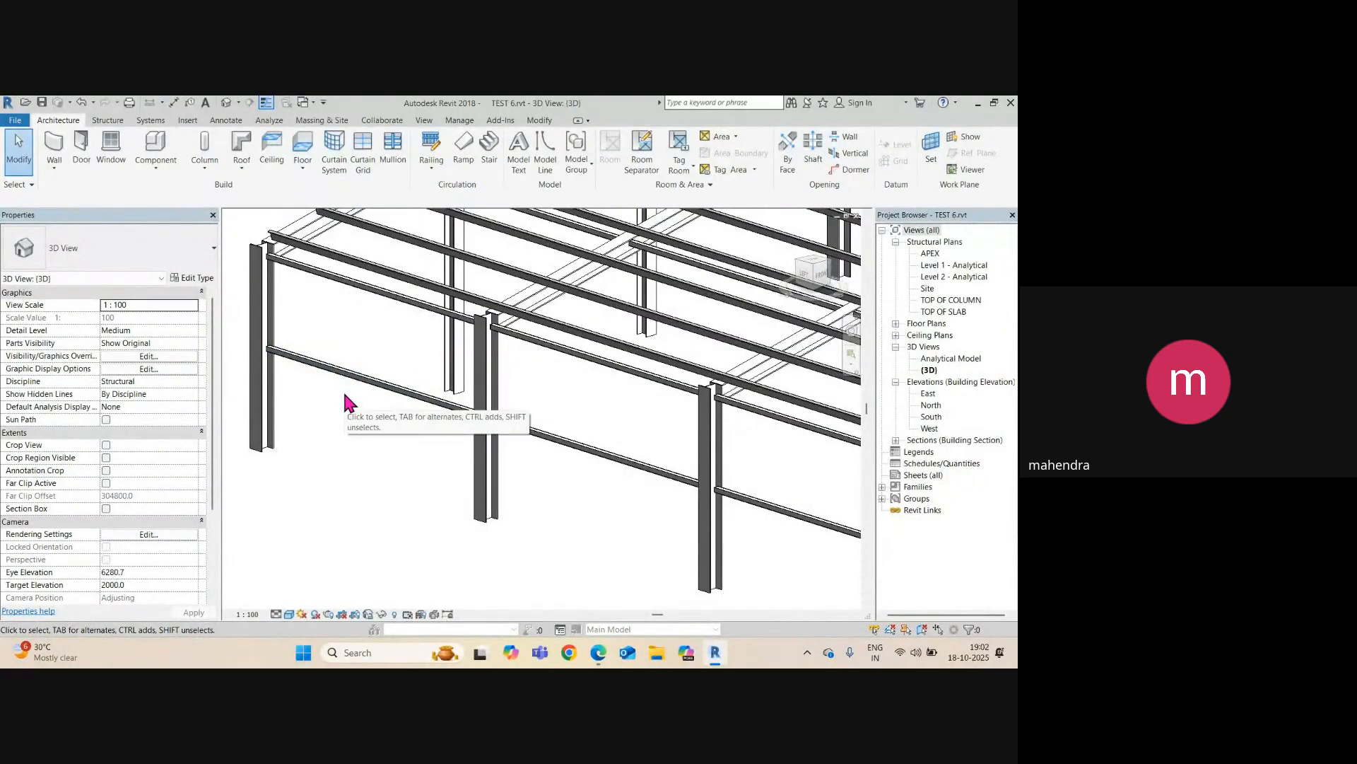
scroll(237, 242, "up", 3)
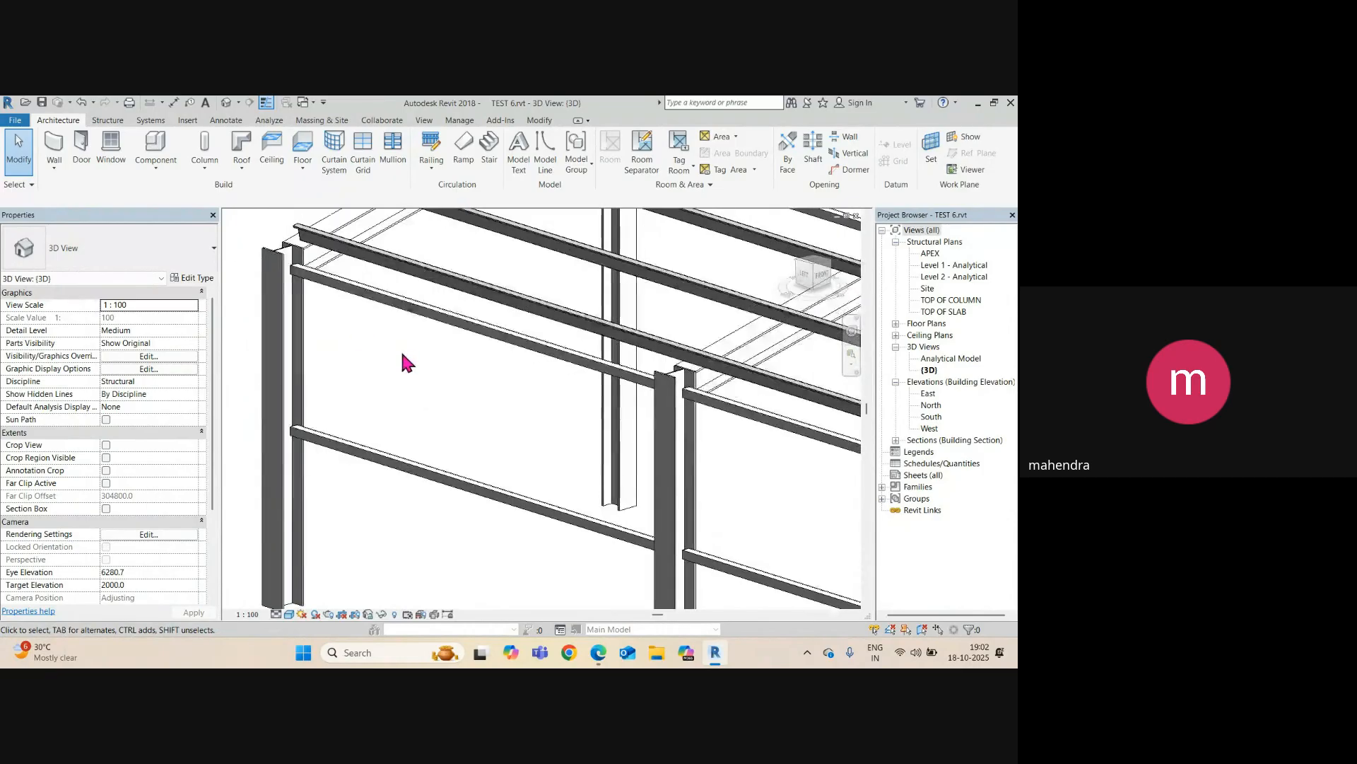
scroll(400, 348, "down", 4)
scroll(353, 326, "down", 1)
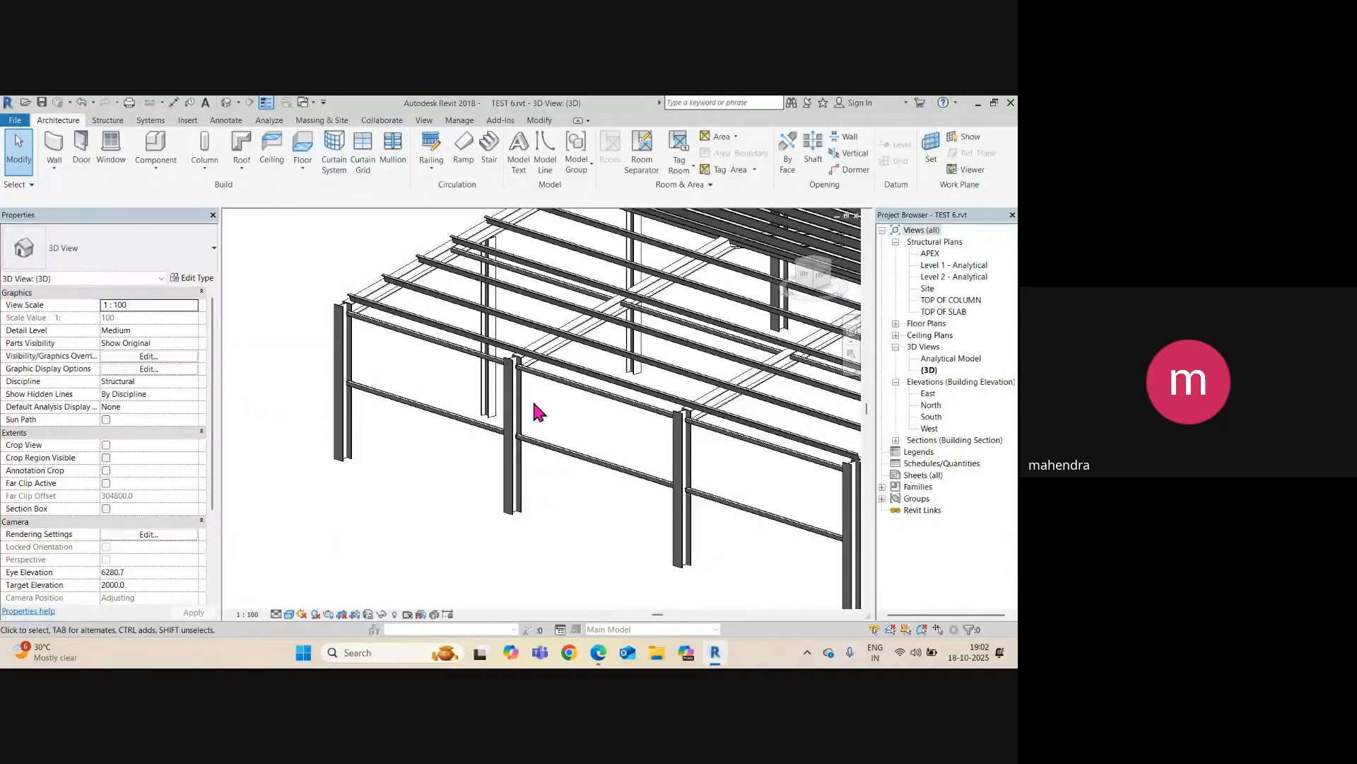
scroll(534, 403, "down", 3)
scroll(508, 397, "up", 3)
middle_click_drag(638, 393, 482, 483, "shift")
scroll(451, 404, "down", 3)
scroll(458, 442, "up", 3)
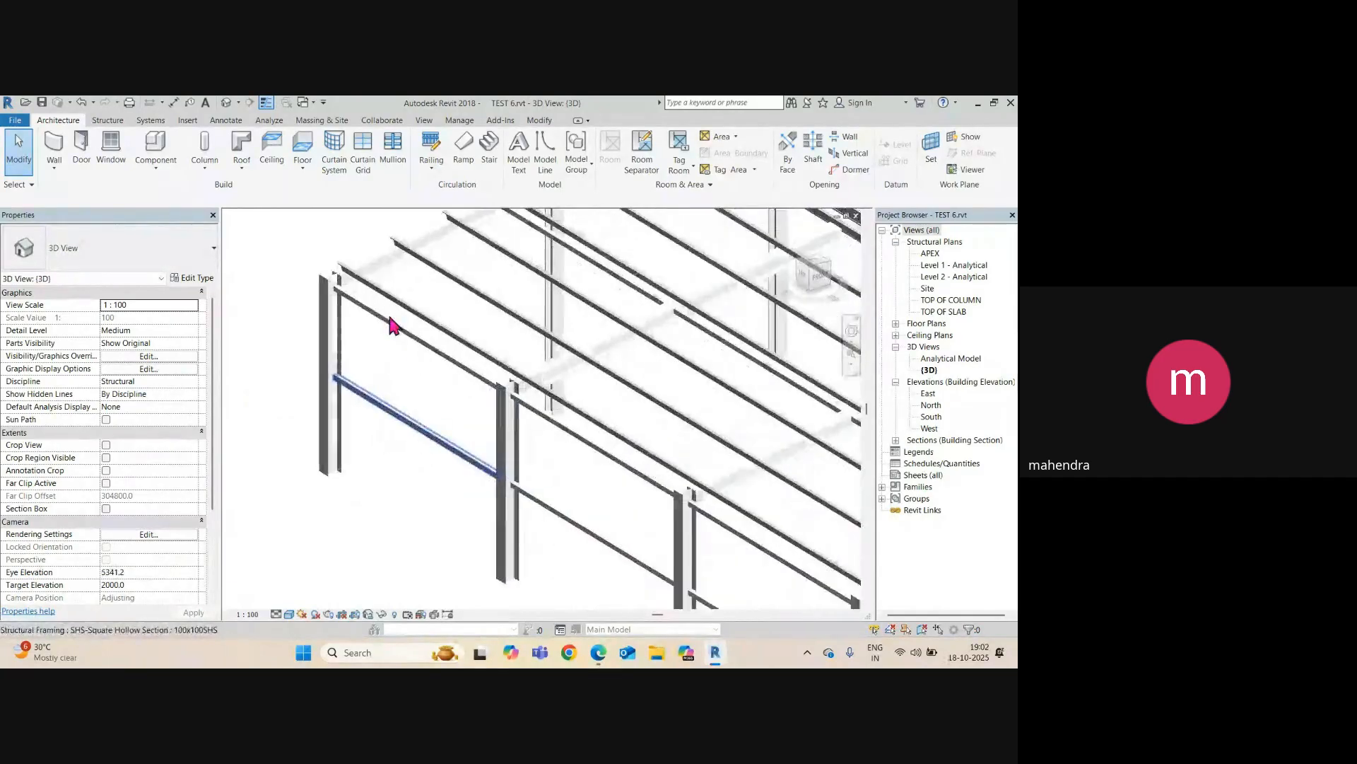
scroll(392, 325, "down", 3)
scroll(325, 268, "up", 3)
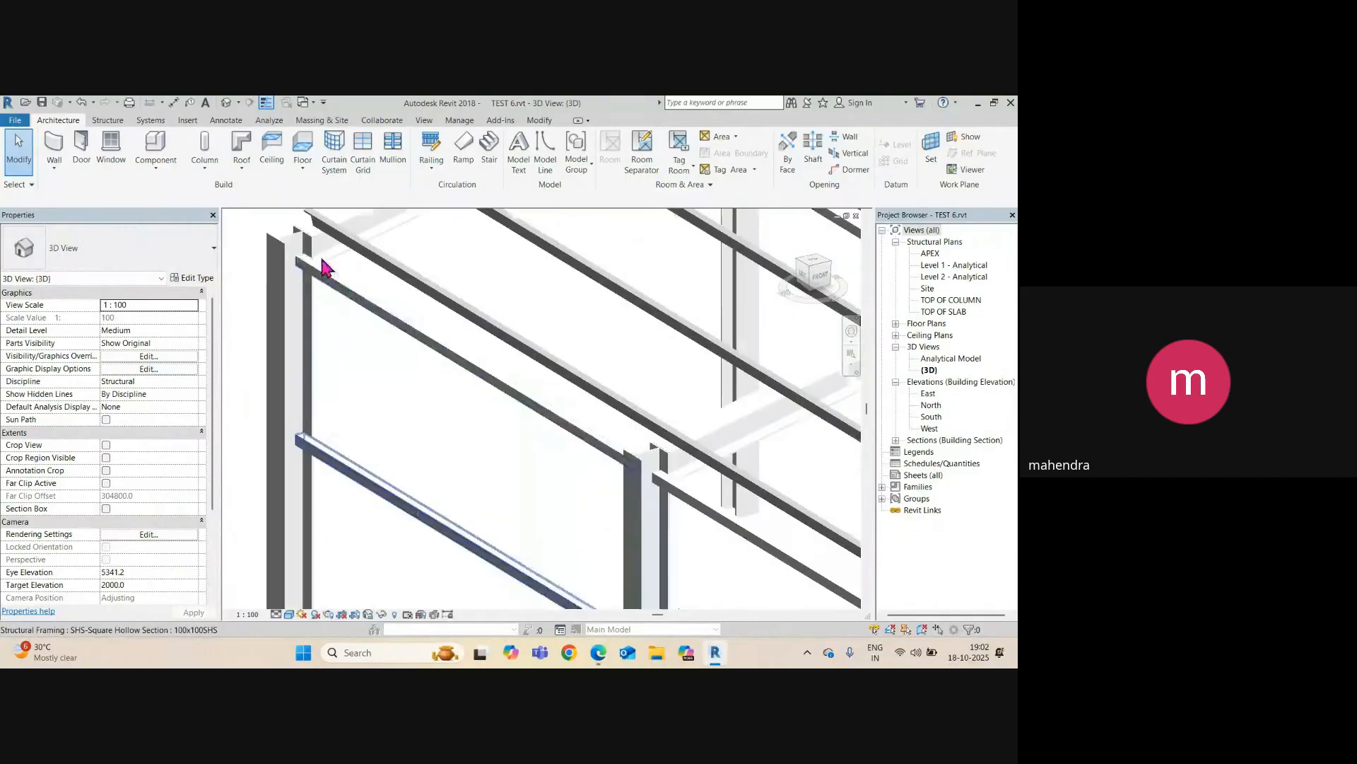
middle_click_drag(324, 267, 333, 289, "shift")
scroll(503, 393, "down", 2)
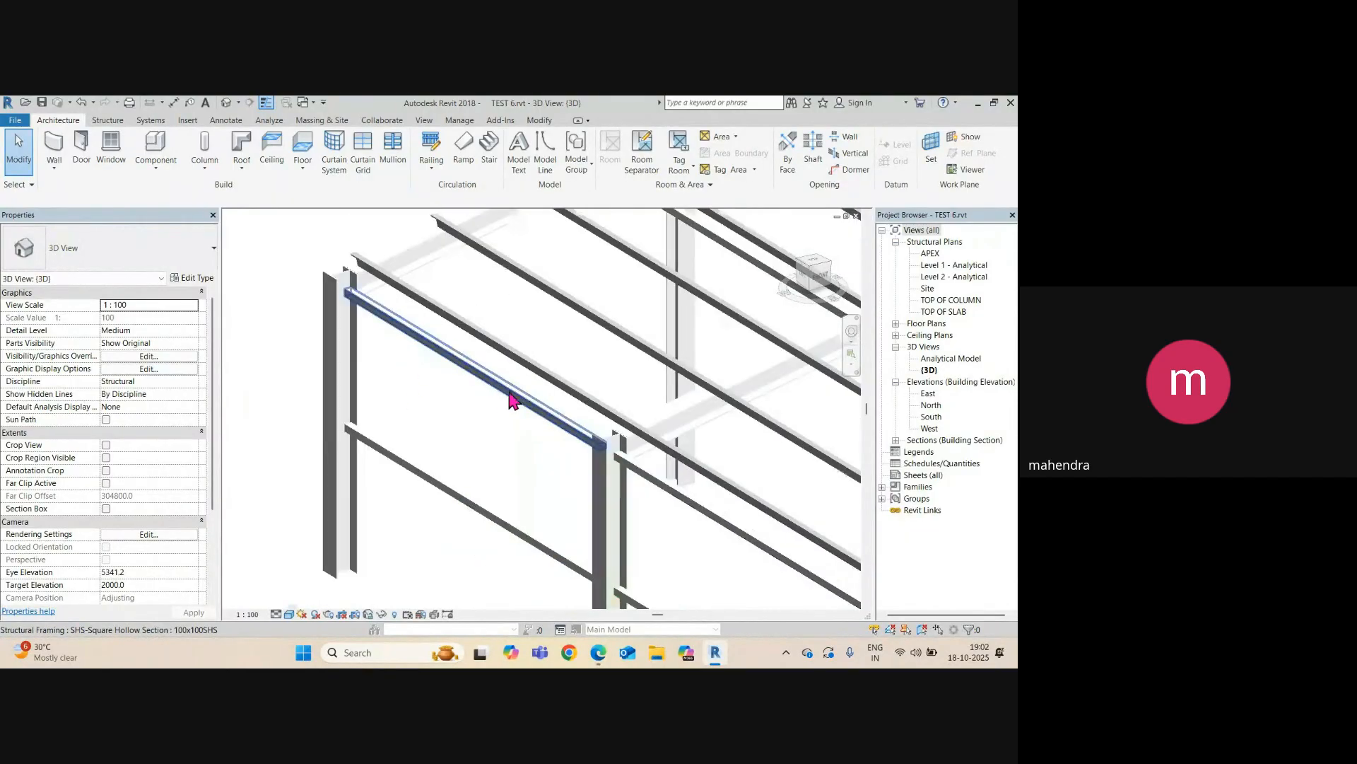
- In the TOP OF COLUMN structural plan, create a vertical section just outside the left column row, spanning grids 4 to 1
double_click(941, 299)
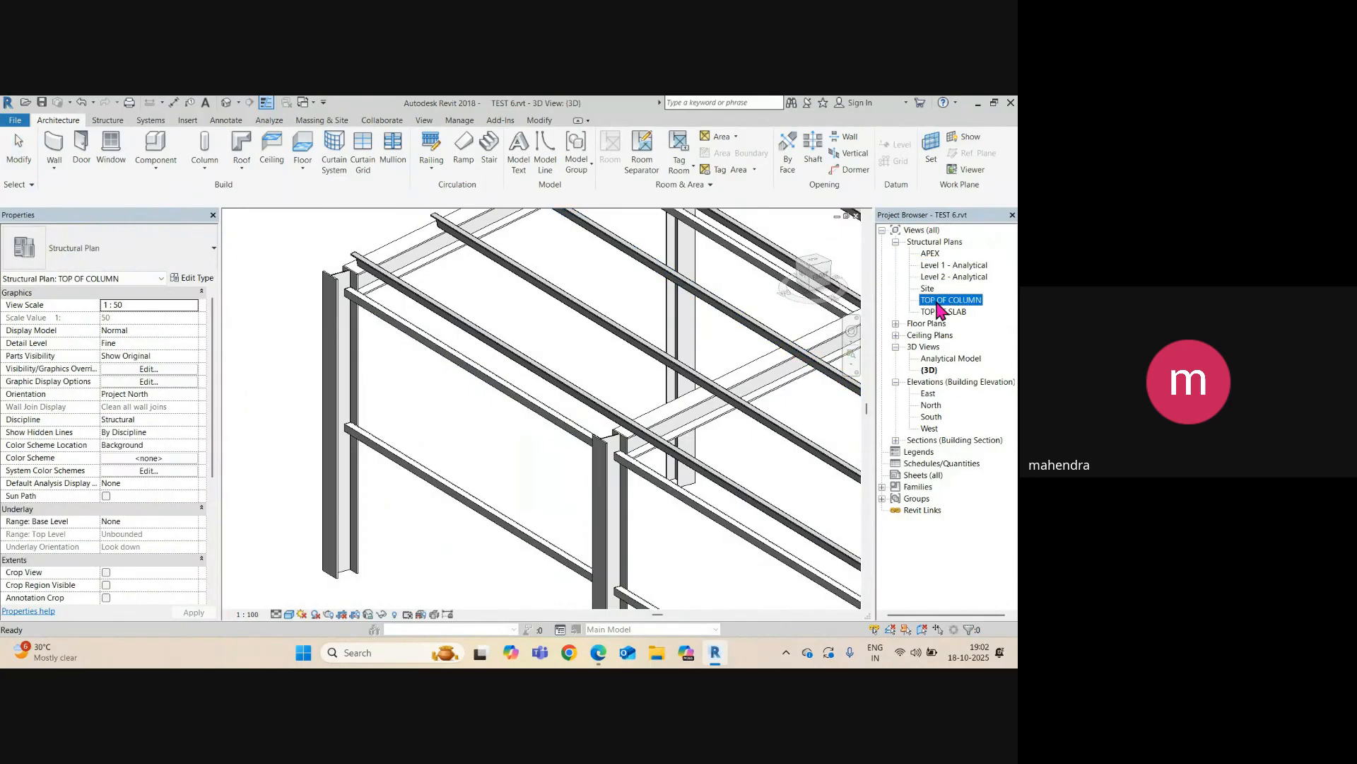
scroll(439, 325, "up", 3)
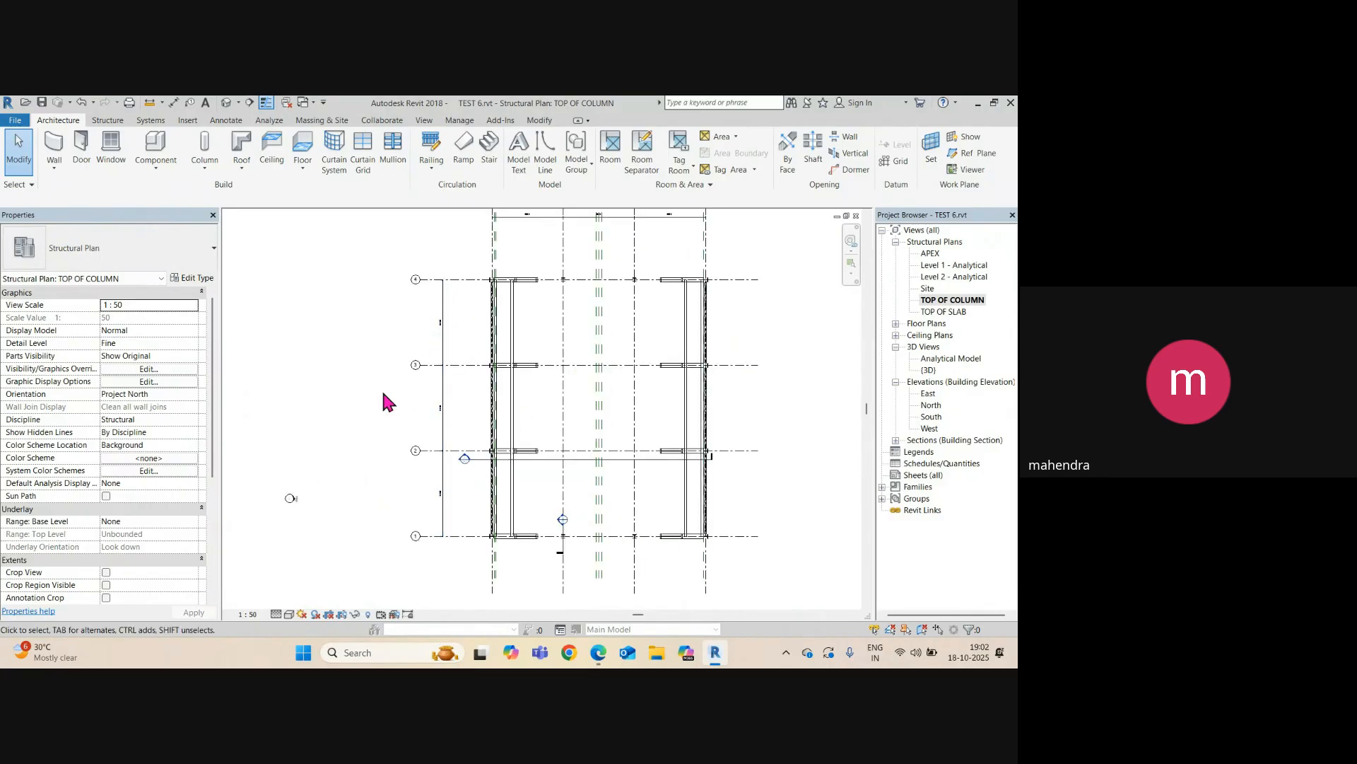
left_click(249, 103)
left_click(478, 263)
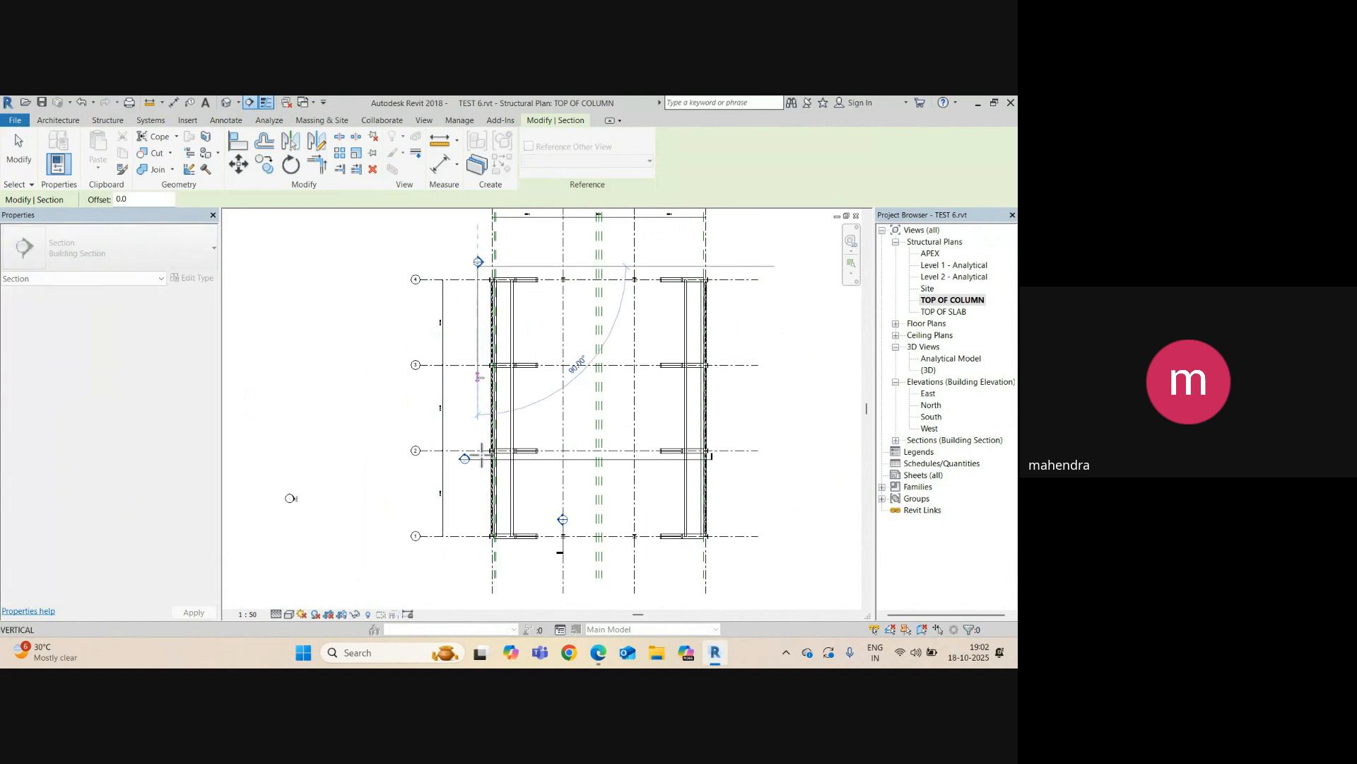
left_click(479, 552)
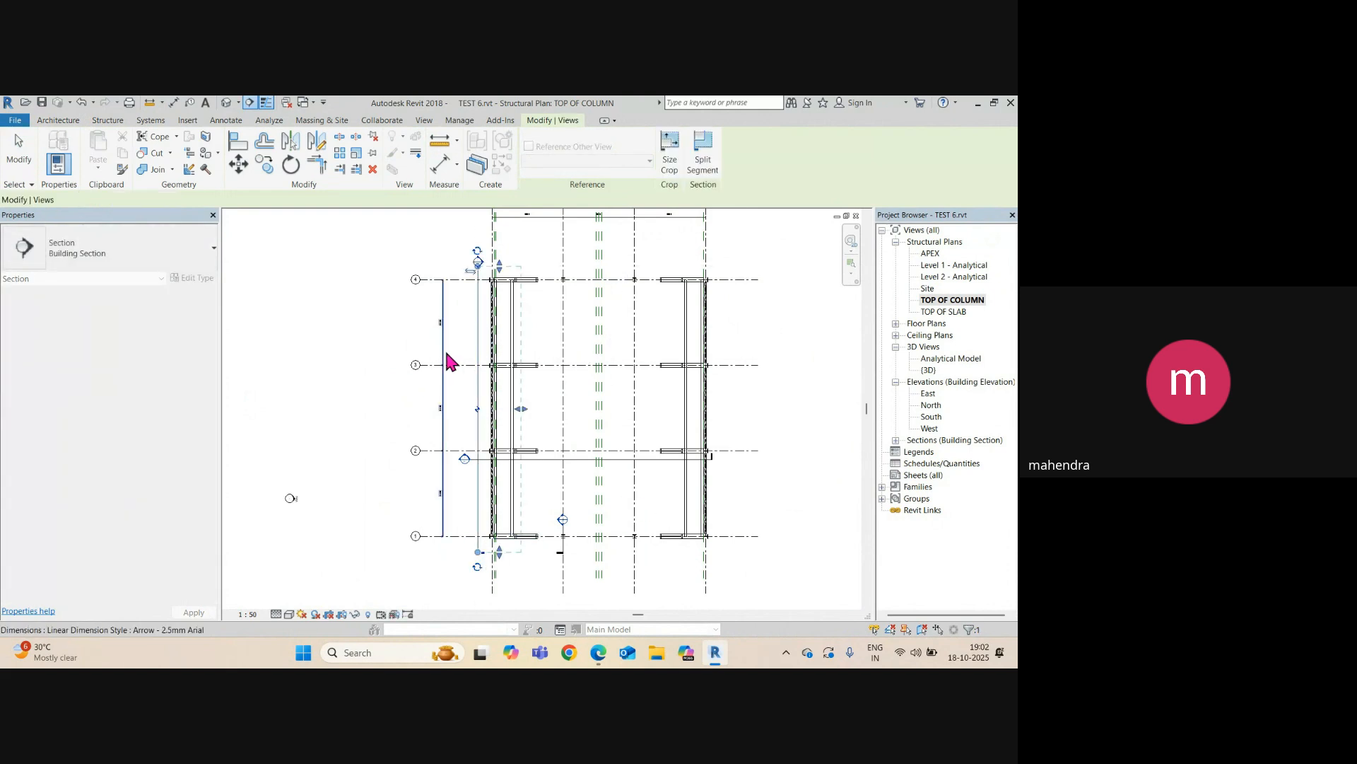
key("Escape")
- Reduce the new section's view depth to about 1820 mm and open its section view
left_click_drag(512, 416, 499, 410)
scroll(470, 393, "up", 3)
right_click(461, 385)
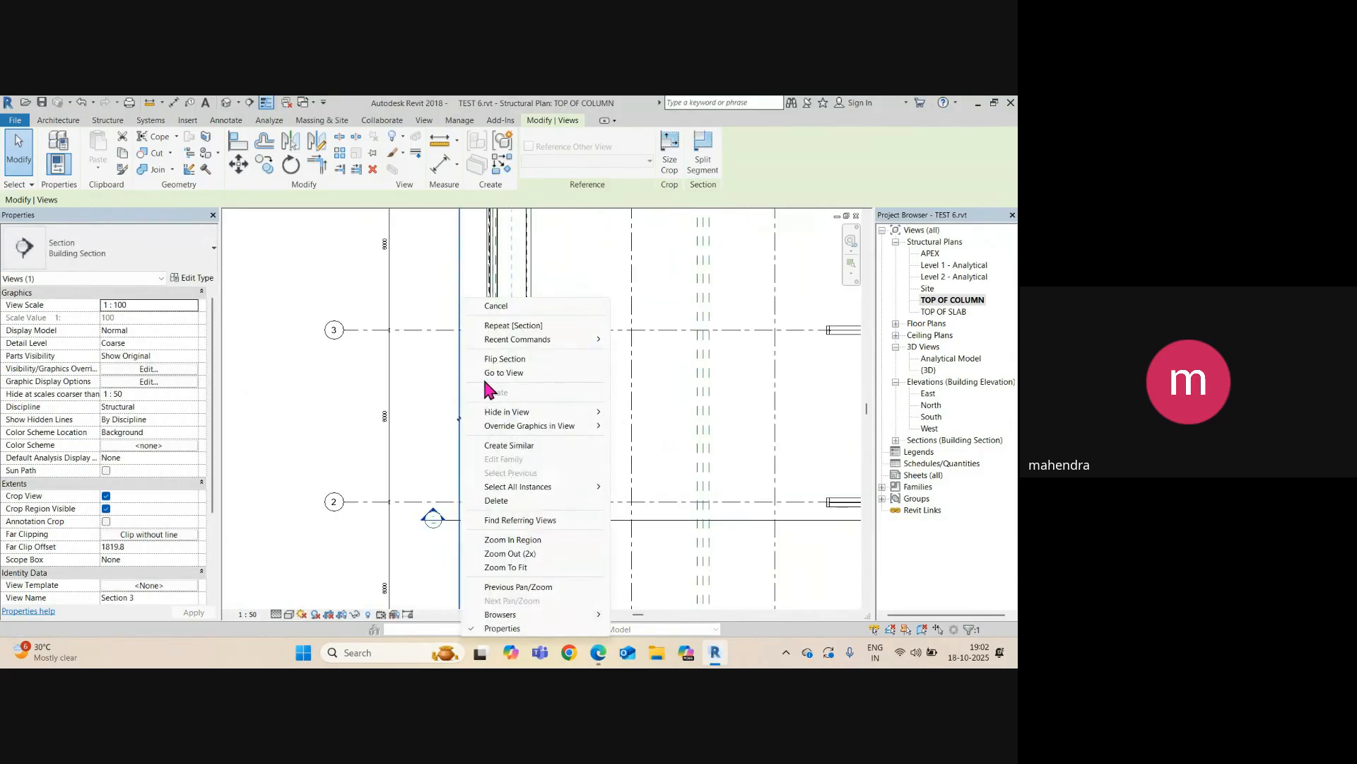
left_click(494, 373)
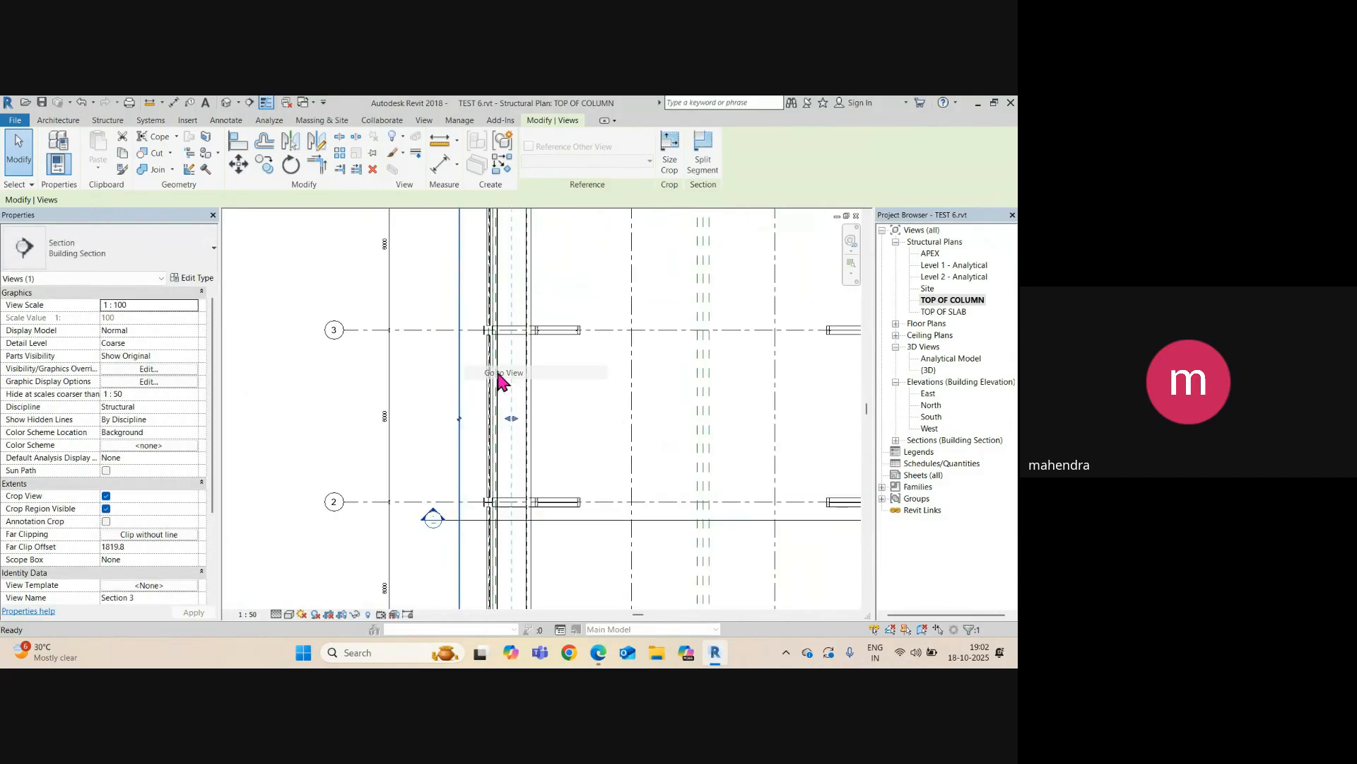
- Set the section view to Fine detail level and Shaded visual style, and inspect the side rails between the columns
left_click(276, 614)
left_click(282, 603)
left_click(289, 613)
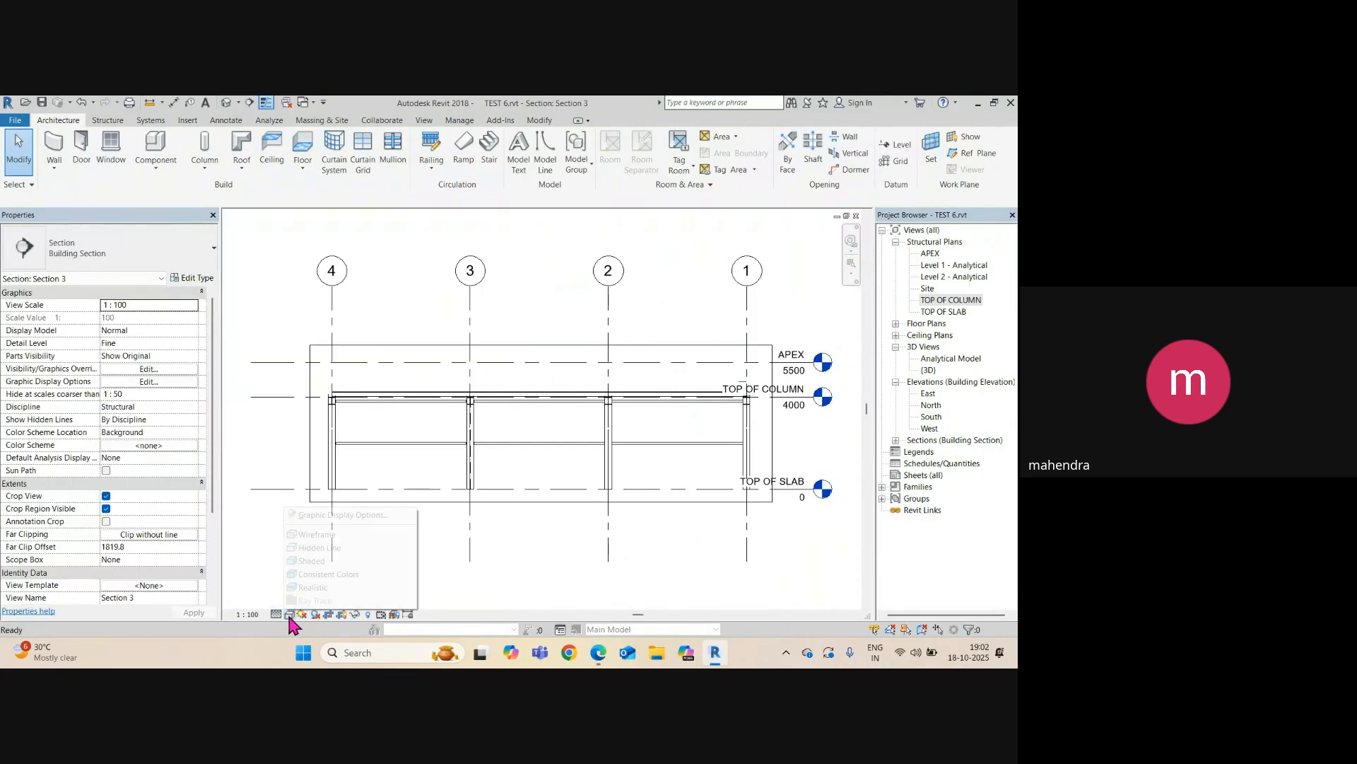
left_click(318, 560)
scroll(384, 402, "up", 3)
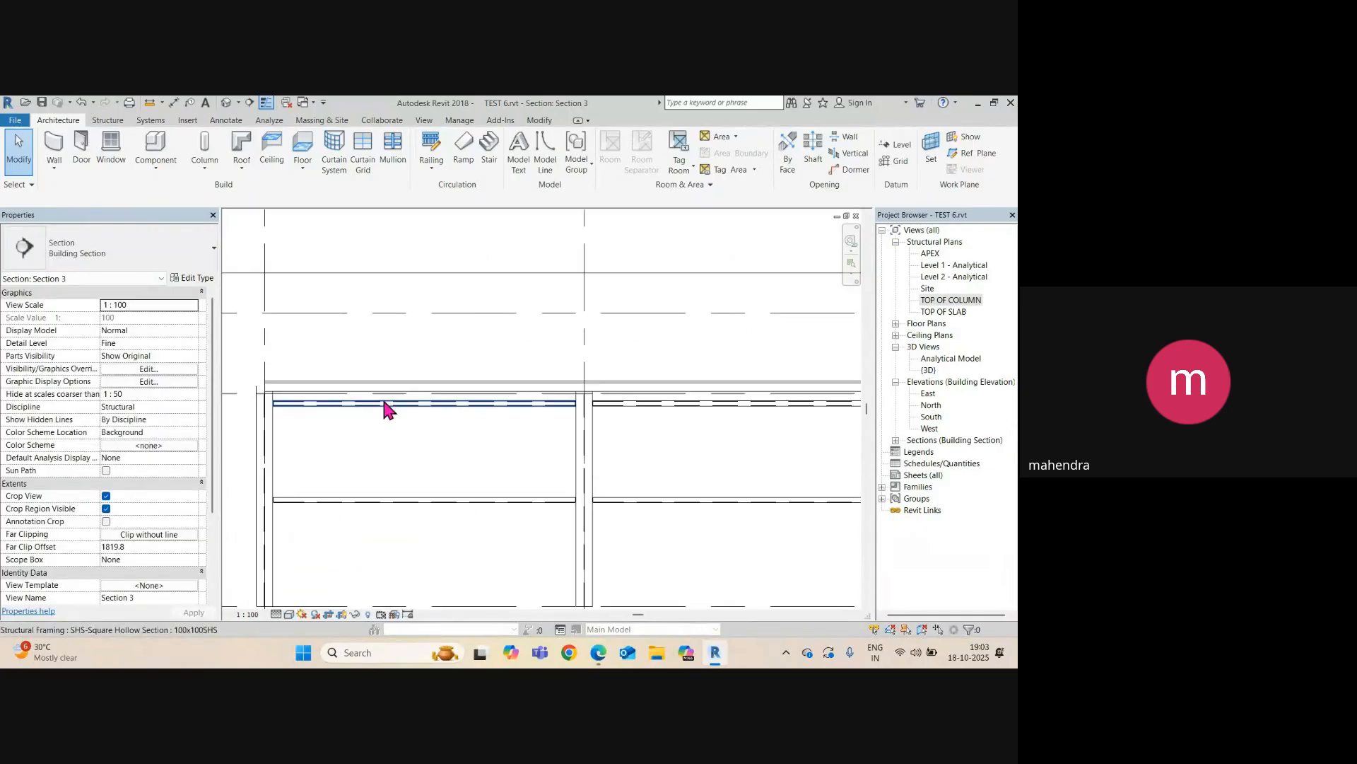
scroll(384, 409, "up", 5)
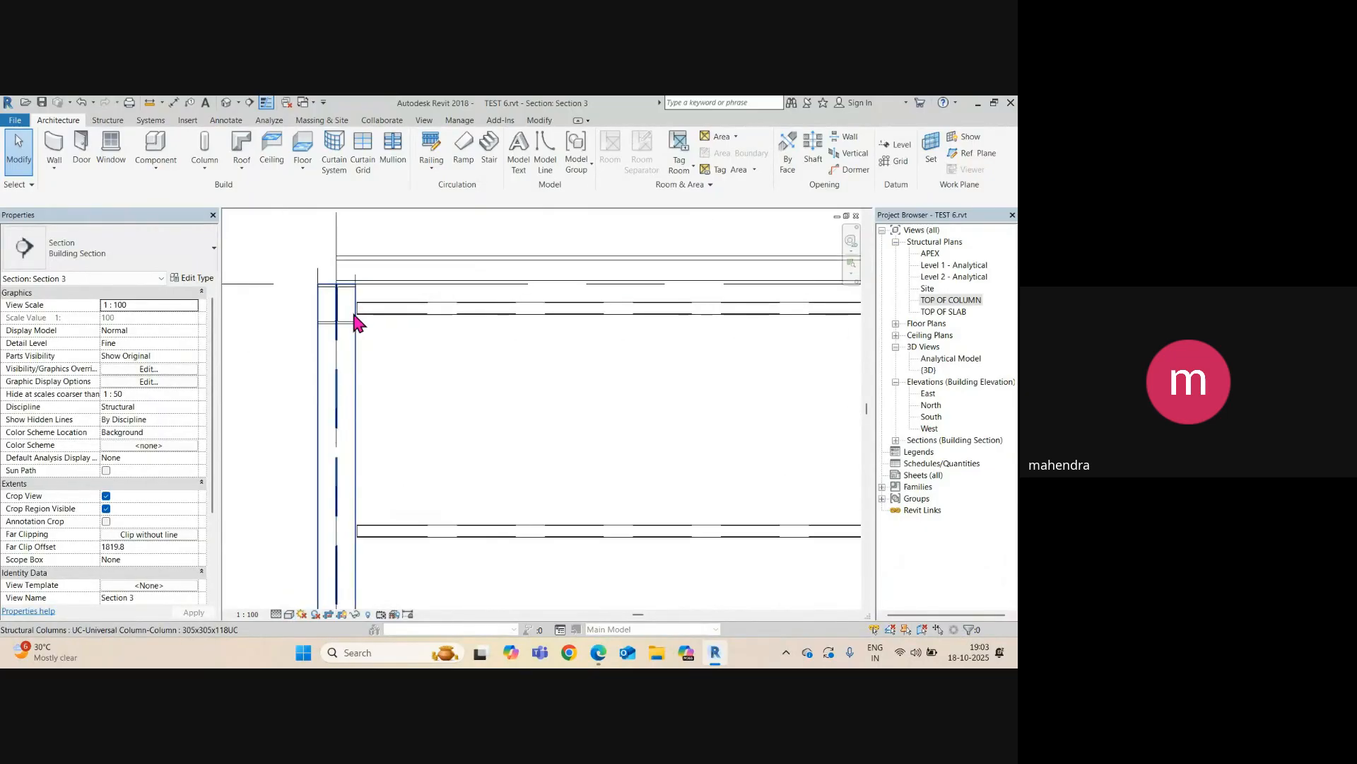
scroll(336, 311, "down", 2)
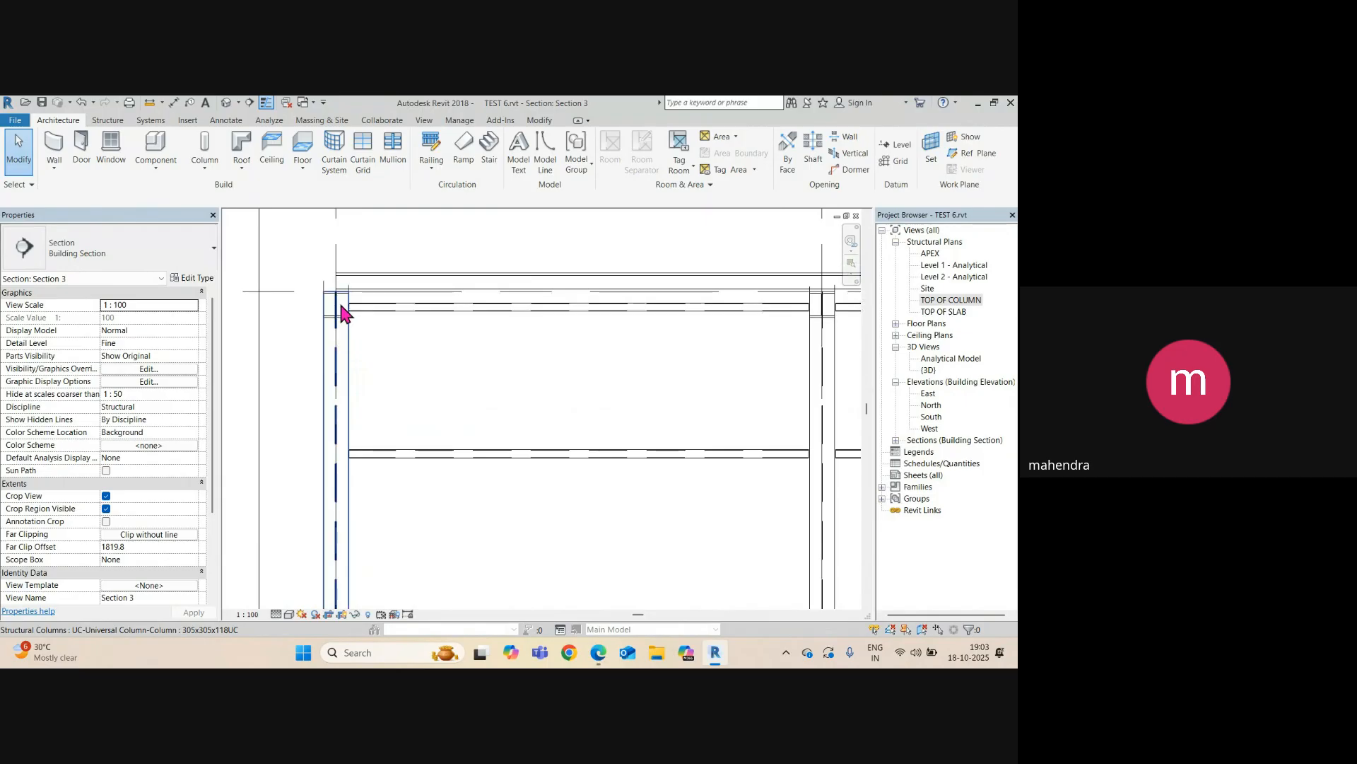
scroll(830, 463, "up", 2)
scroll(785, 448, "down", 3)
scroll(412, 304, "up", 2)
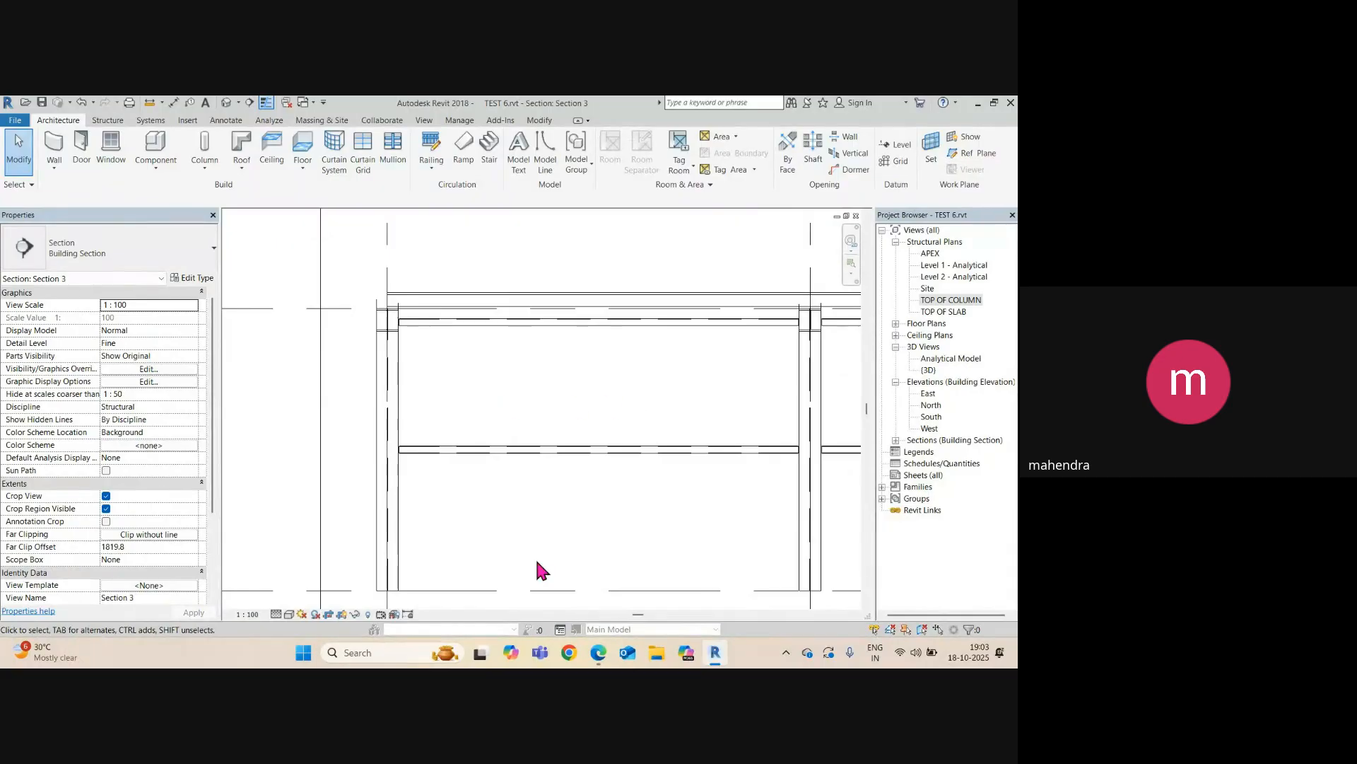
- Return to the 3D view, start the Beam command and look through the loaded framing types
left_click(226, 102)
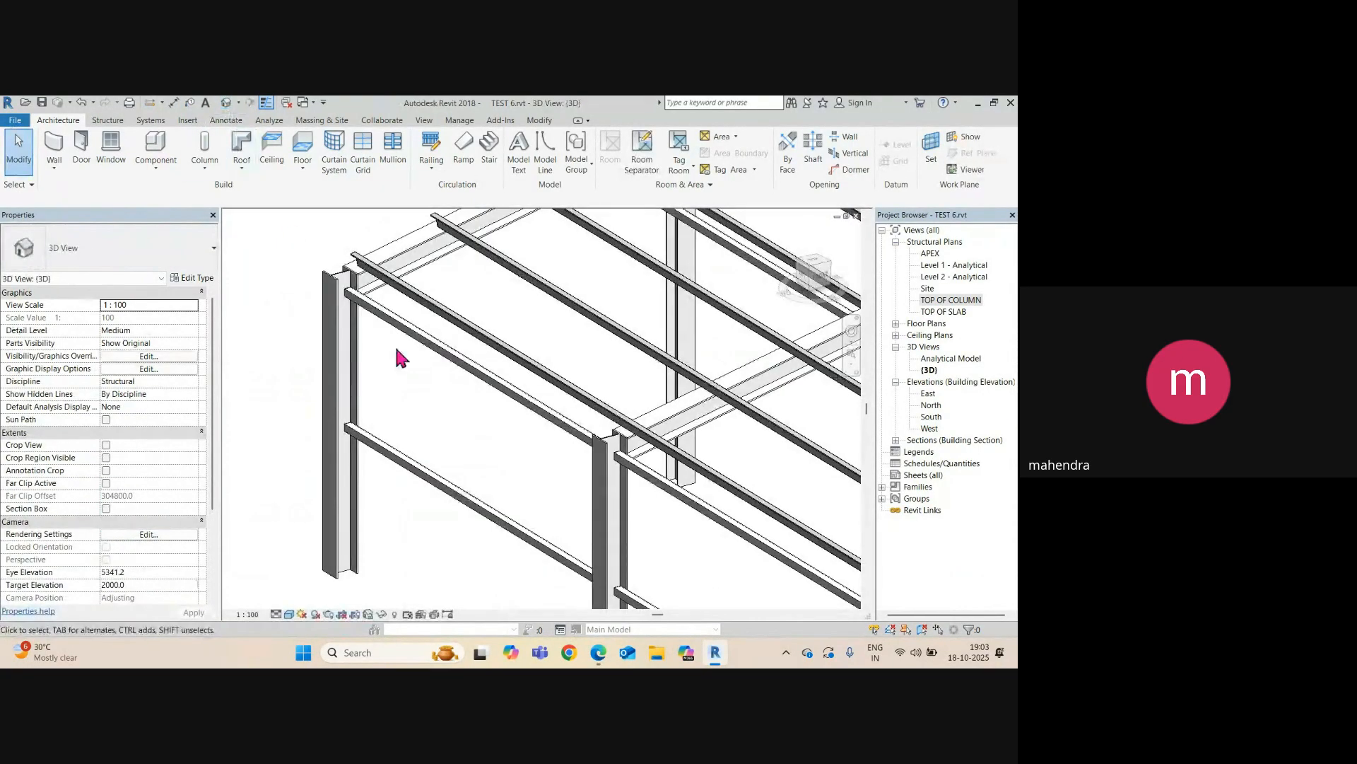
left_click(102, 122)
left_click(53, 150)
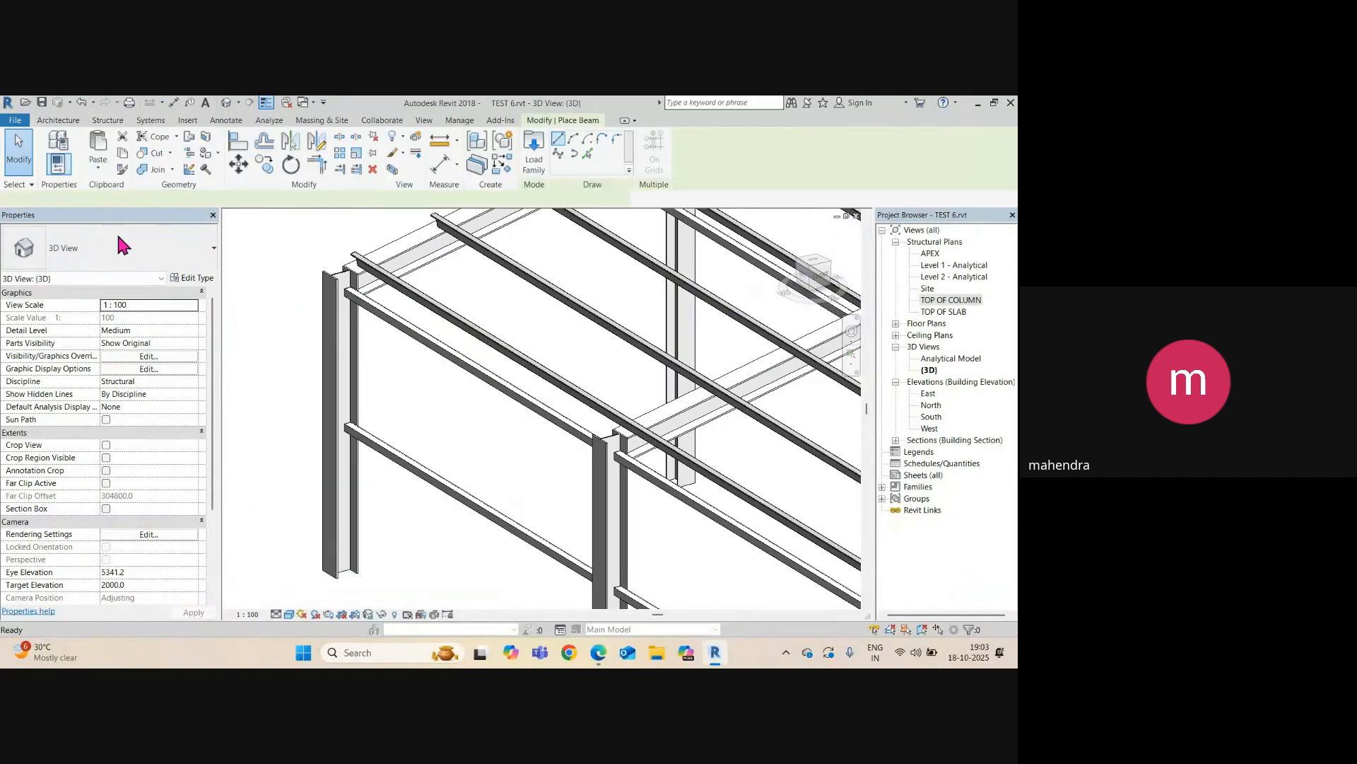
left_click(106, 253)
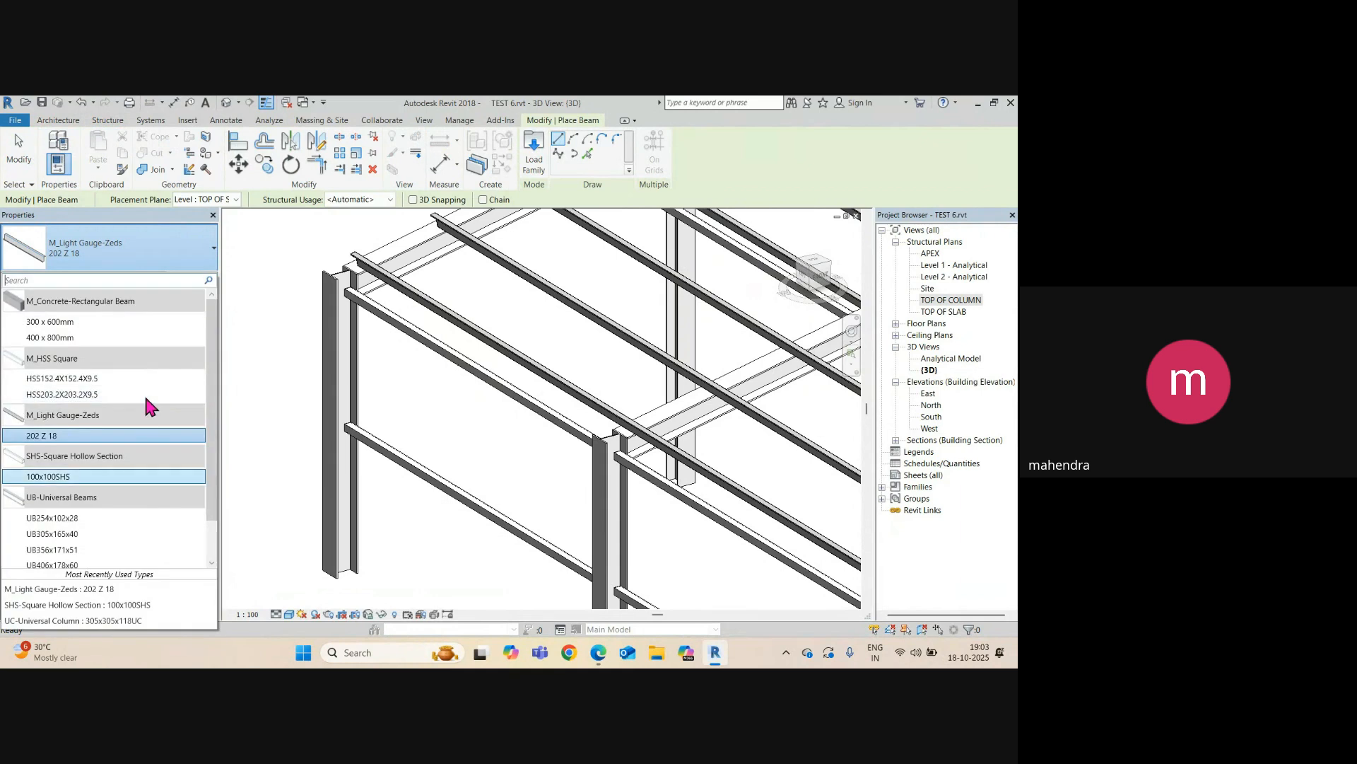
scroll(150, 417, "down", 2)
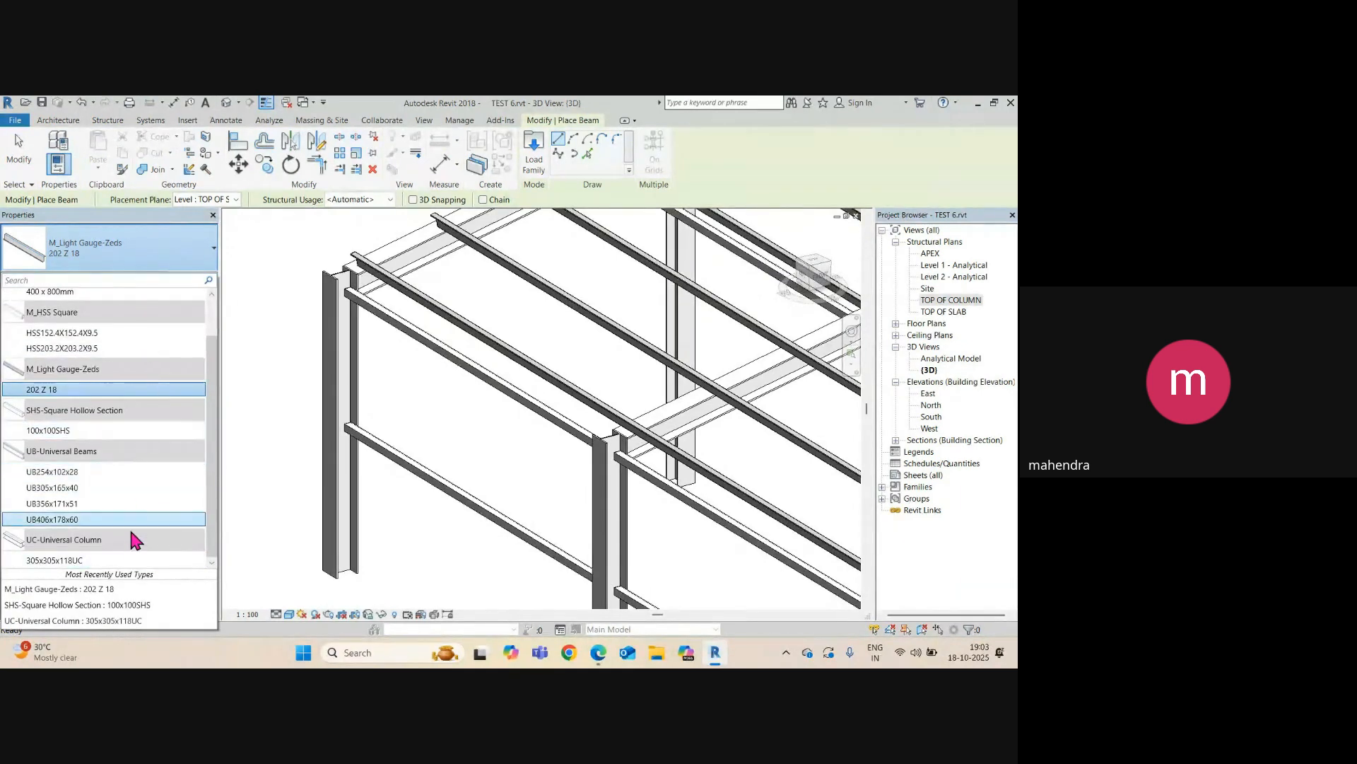
- Load the M_Round Bars family from the Structural Framing Steel library with type RB26.99, and leave the Beam command
left_click(531, 166)
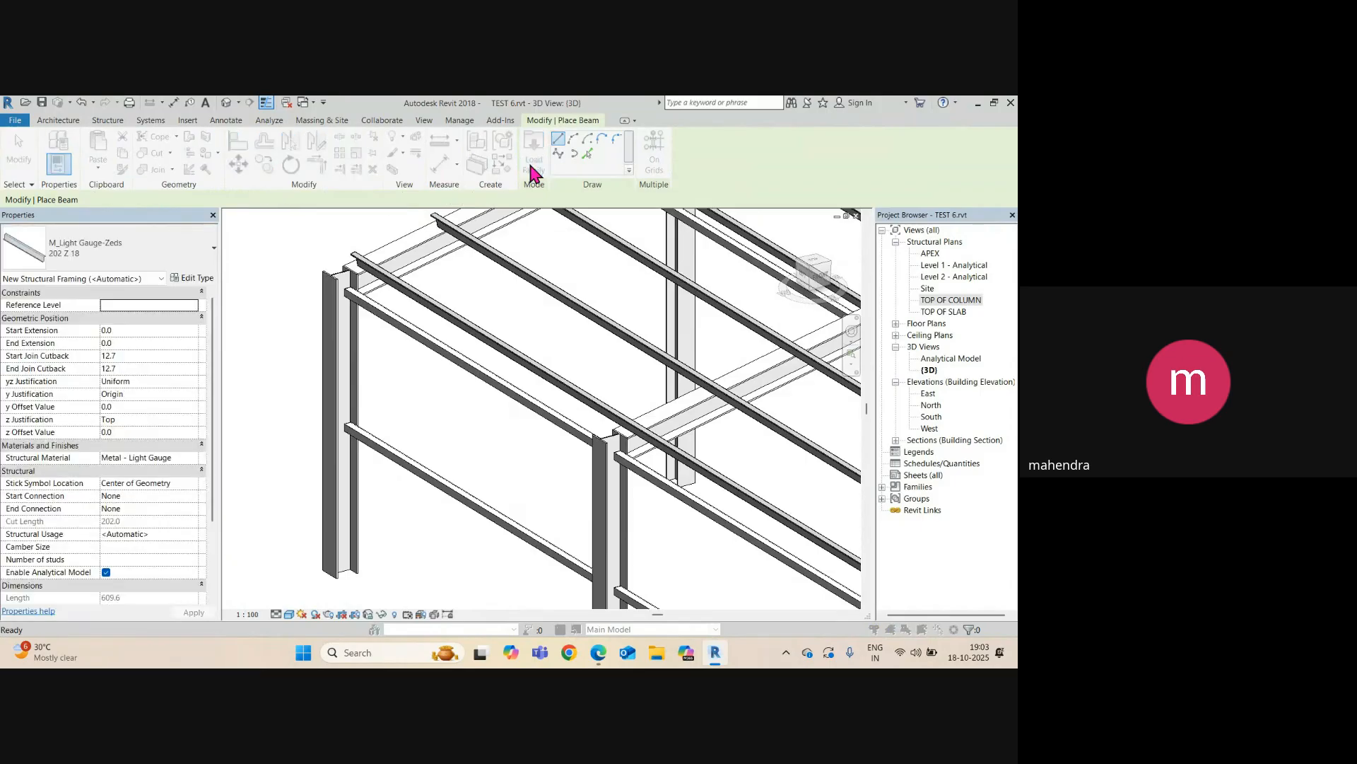
scroll(454, 379, "down", 4)
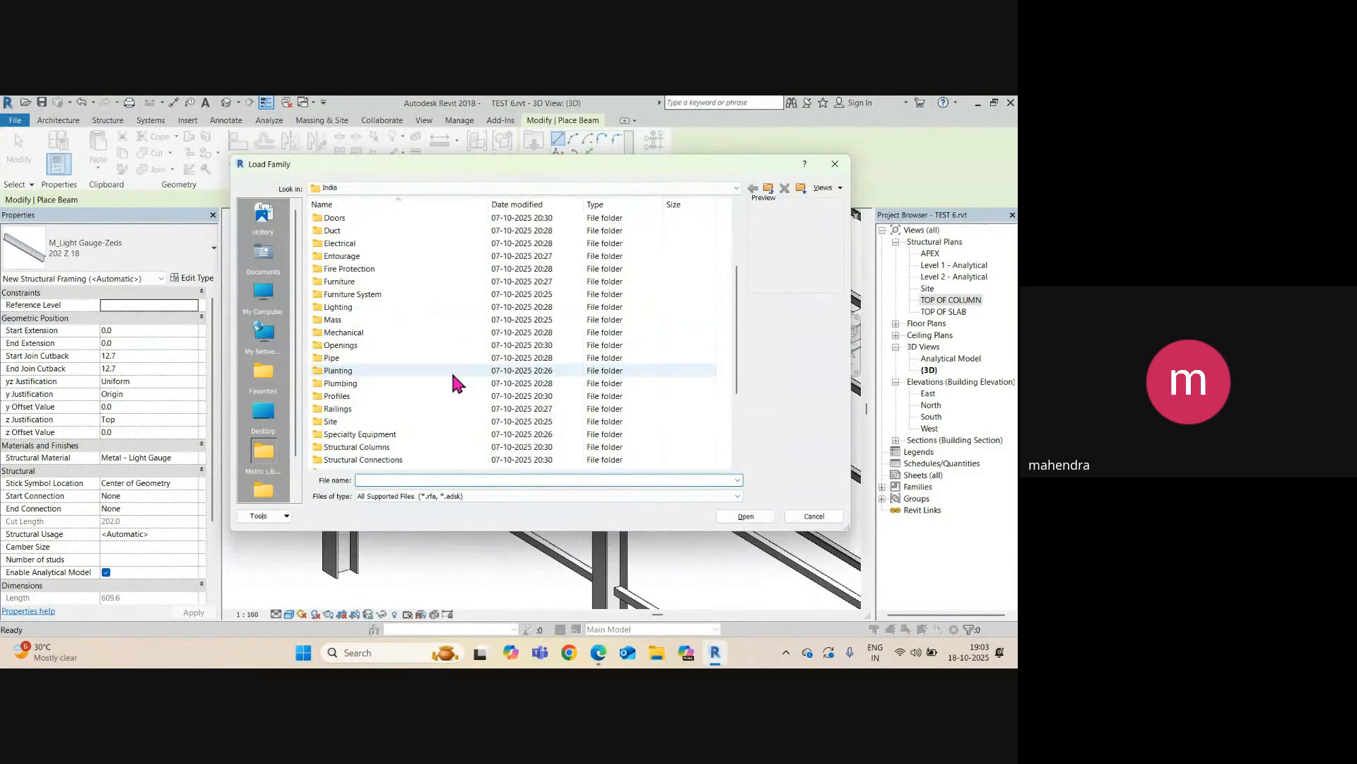
double_click(377, 448)
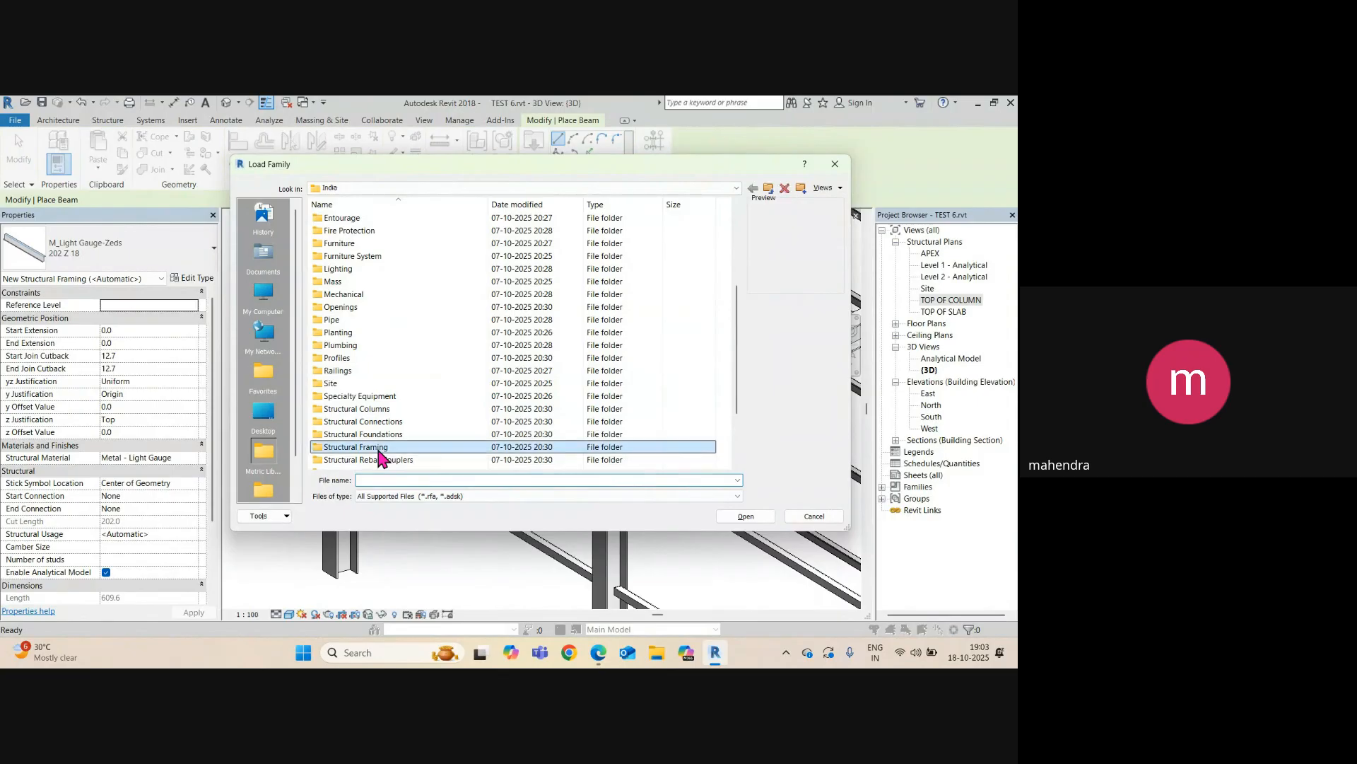
double_click(335, 254)
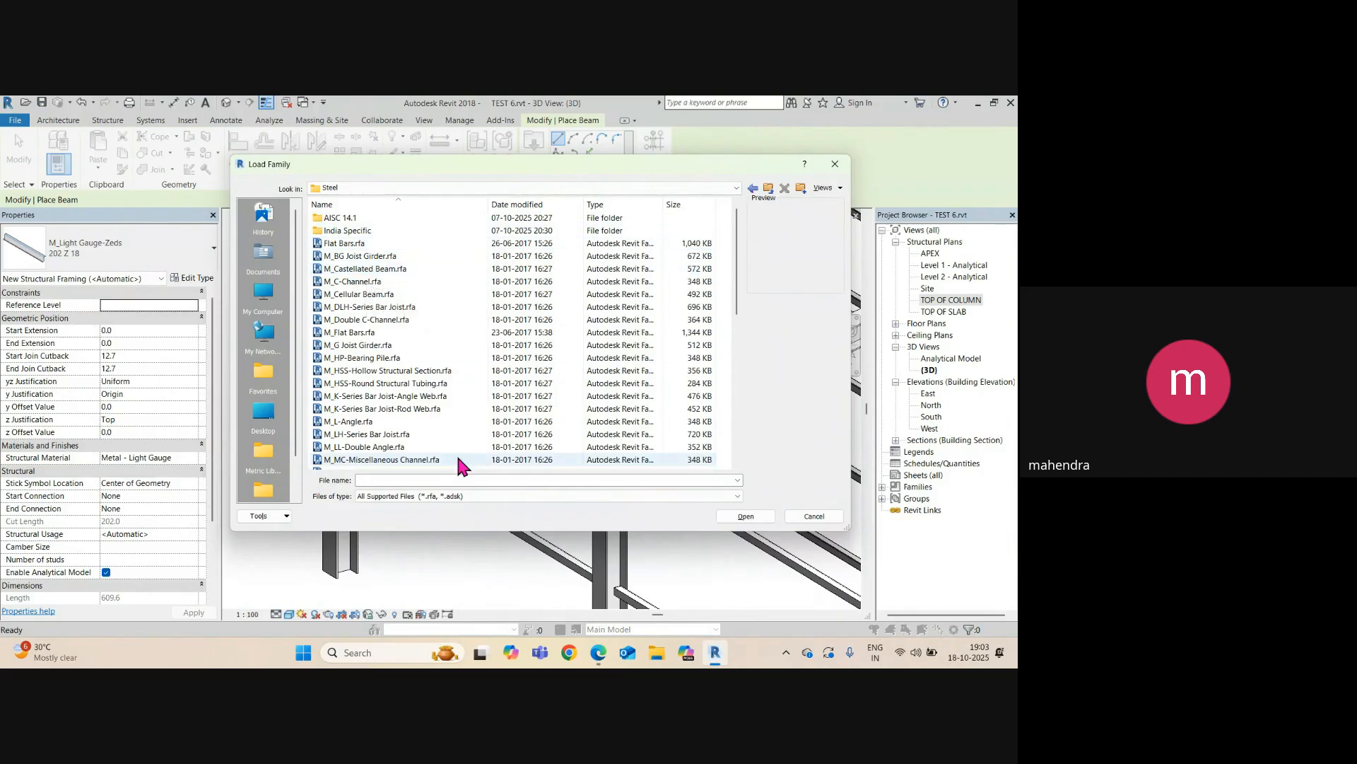
scroll(448, 457, "down", 5)
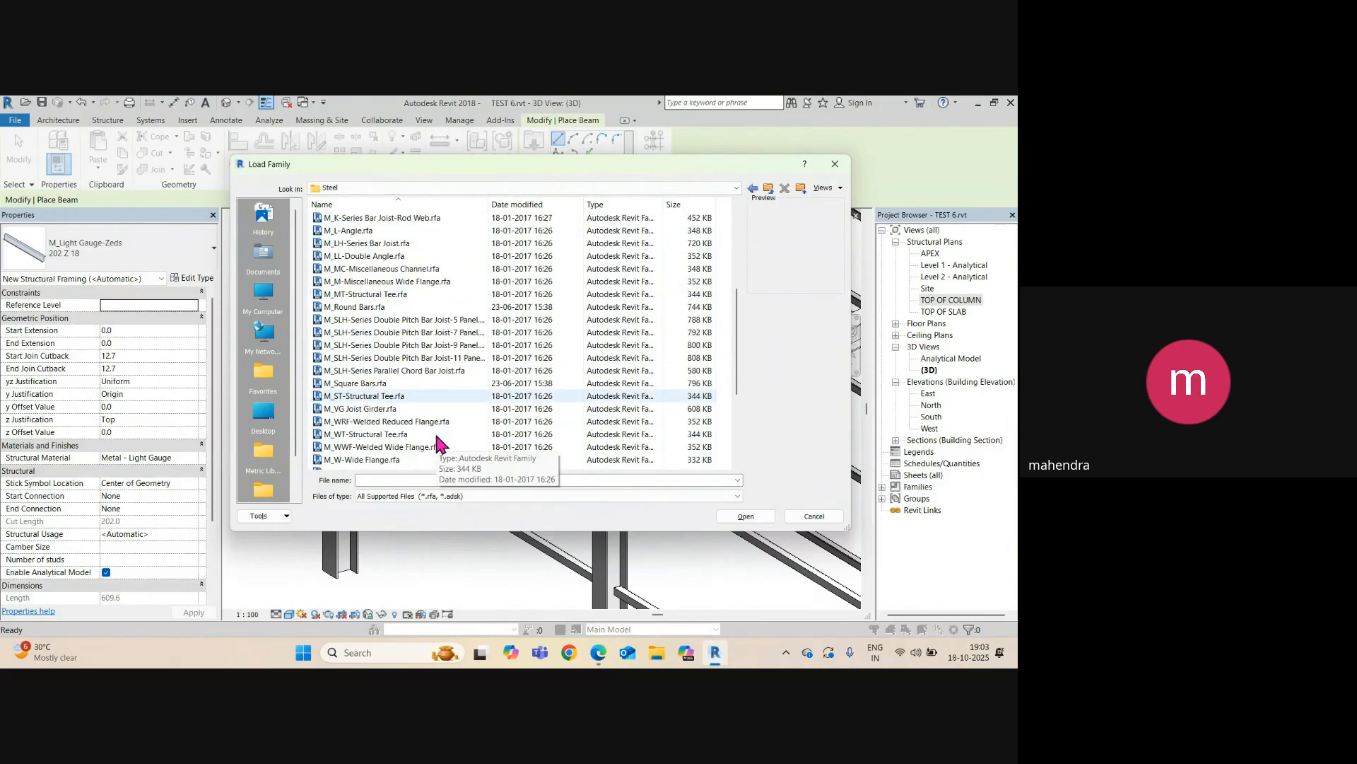
left_click(350, 310)
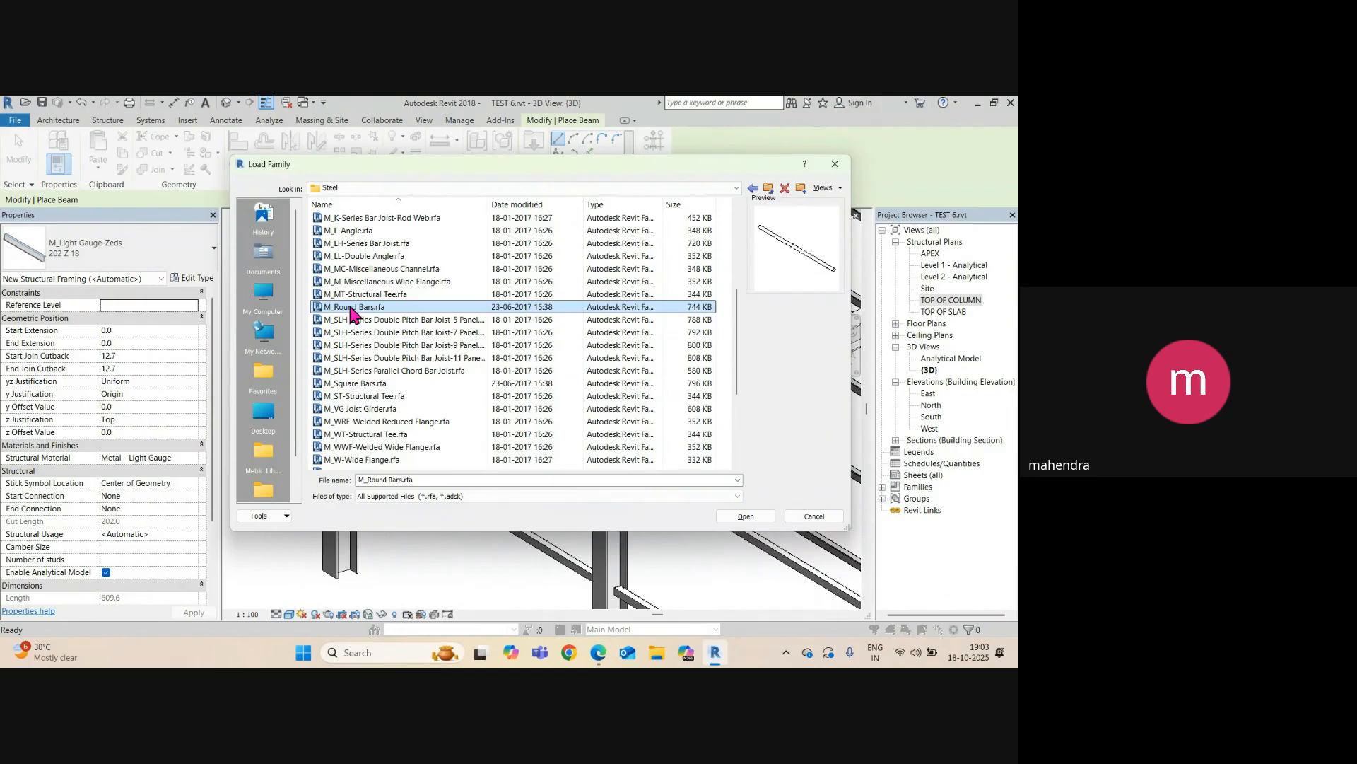
left_click(745, 517)
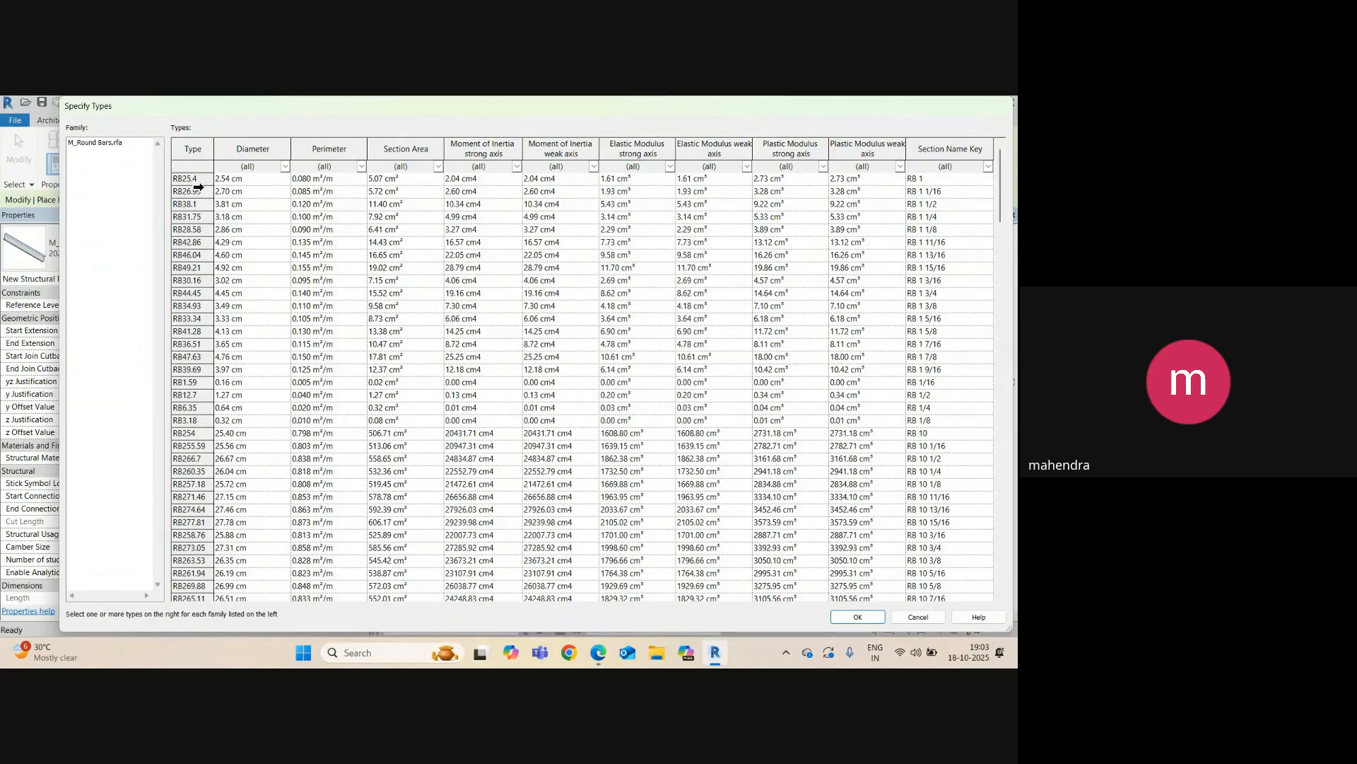
left_click(198, 192)
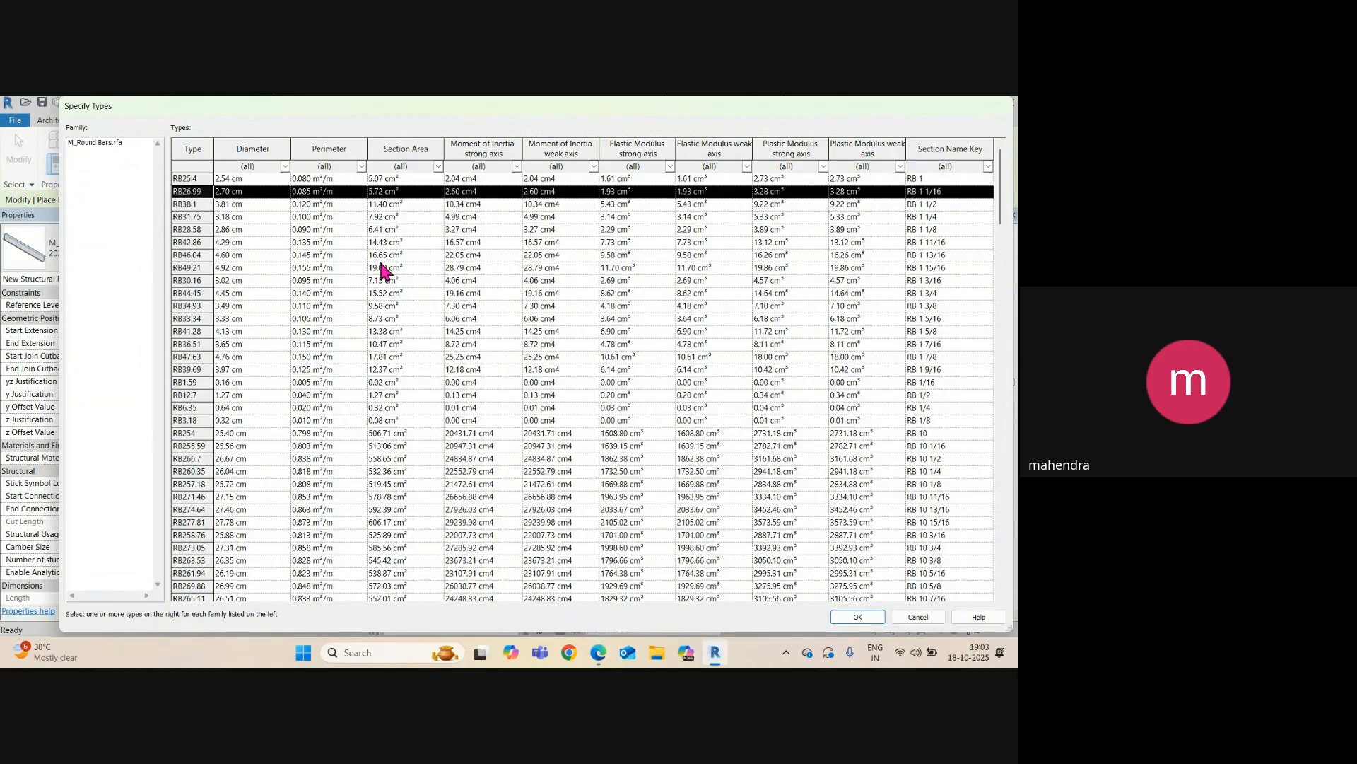
left_click(857, 617)
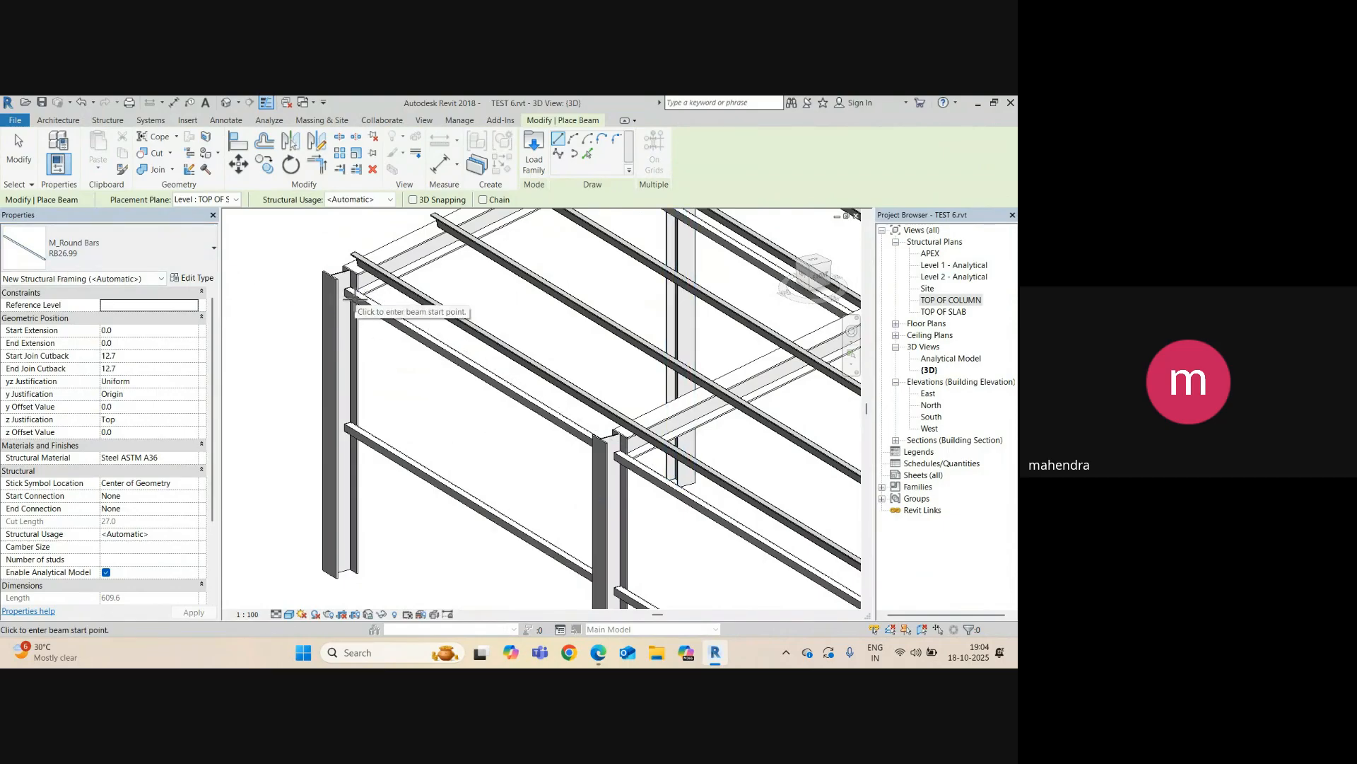
key("Escape")
key("Escape")
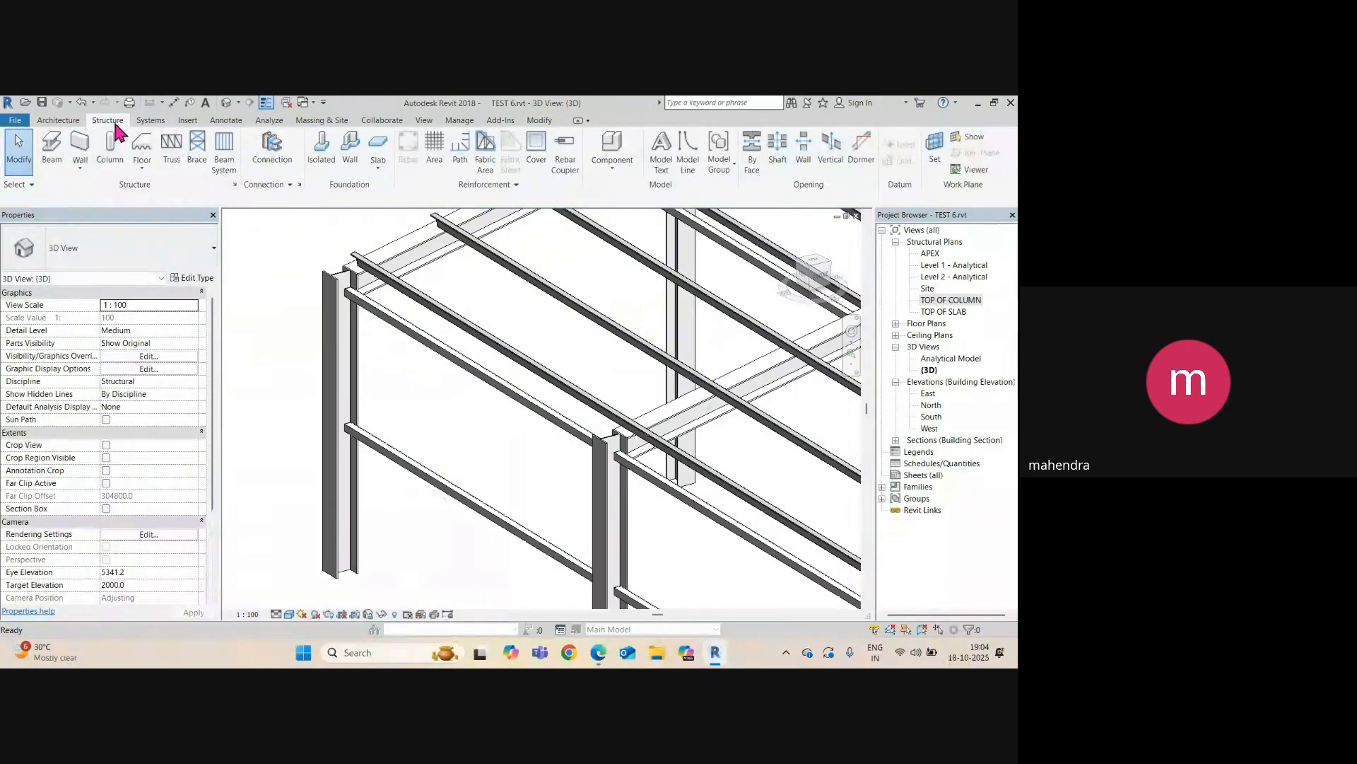
- With 3D Snapping on, try to place an RB26.99 round bar diagonally from the end column's top to the lower side rail's far end
left_click(55, 170)
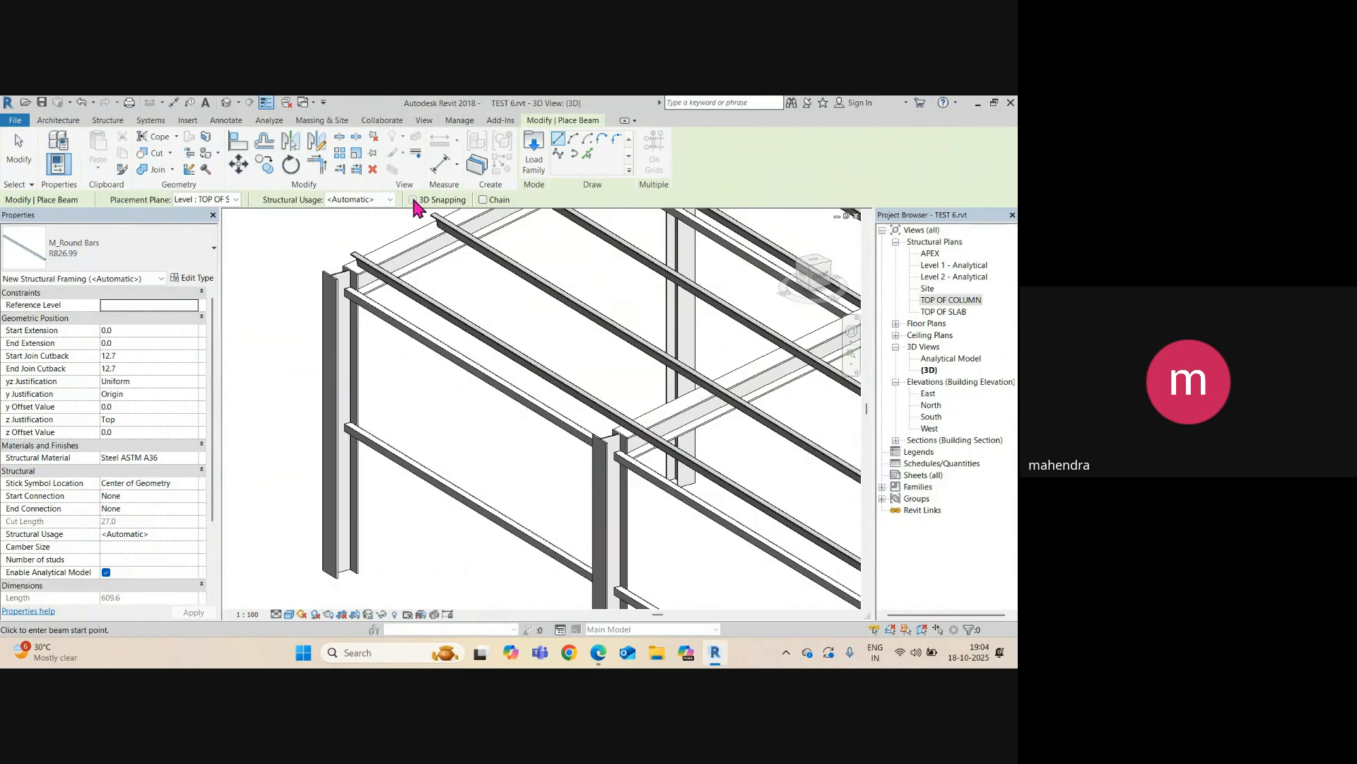
scroll(346, 311, "up", 4)
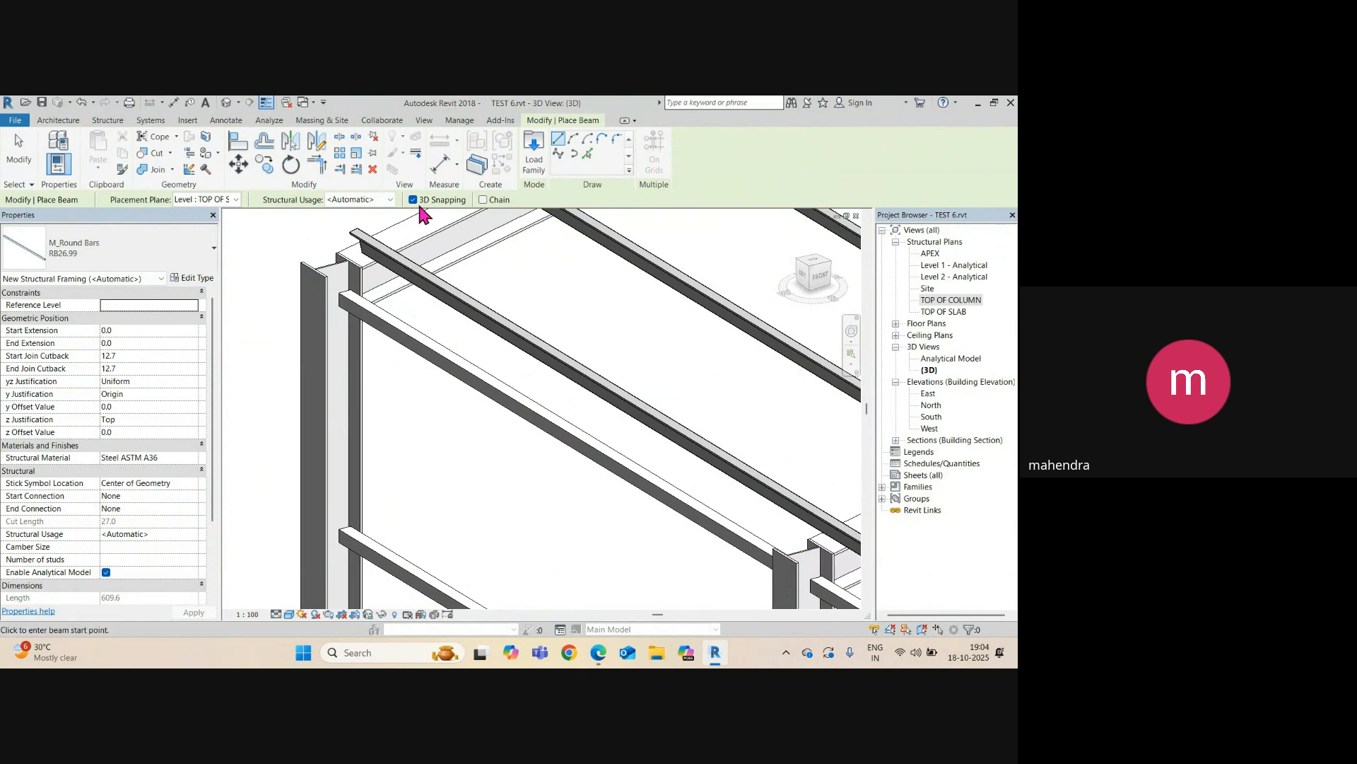
middle_click_drag(332, 294, 563, 517, "shift")
middle_click_drag(369, 315, 509, 579)
scroll(425, 421, "up", 5)
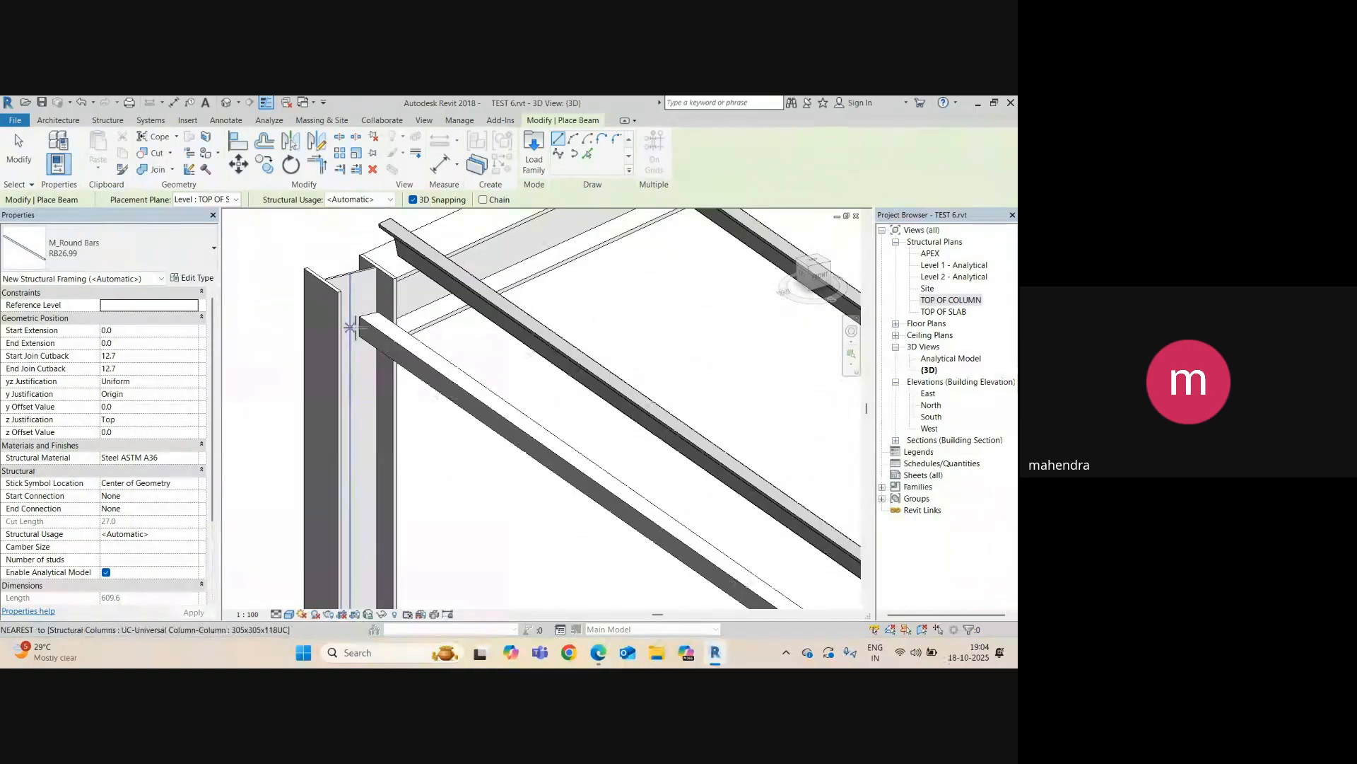
middle_click_drag(557, 540, 384, 403, "shift")
scroll(385, 403, "down", 3)
middle_click_drag(423, 459, 454, 417)
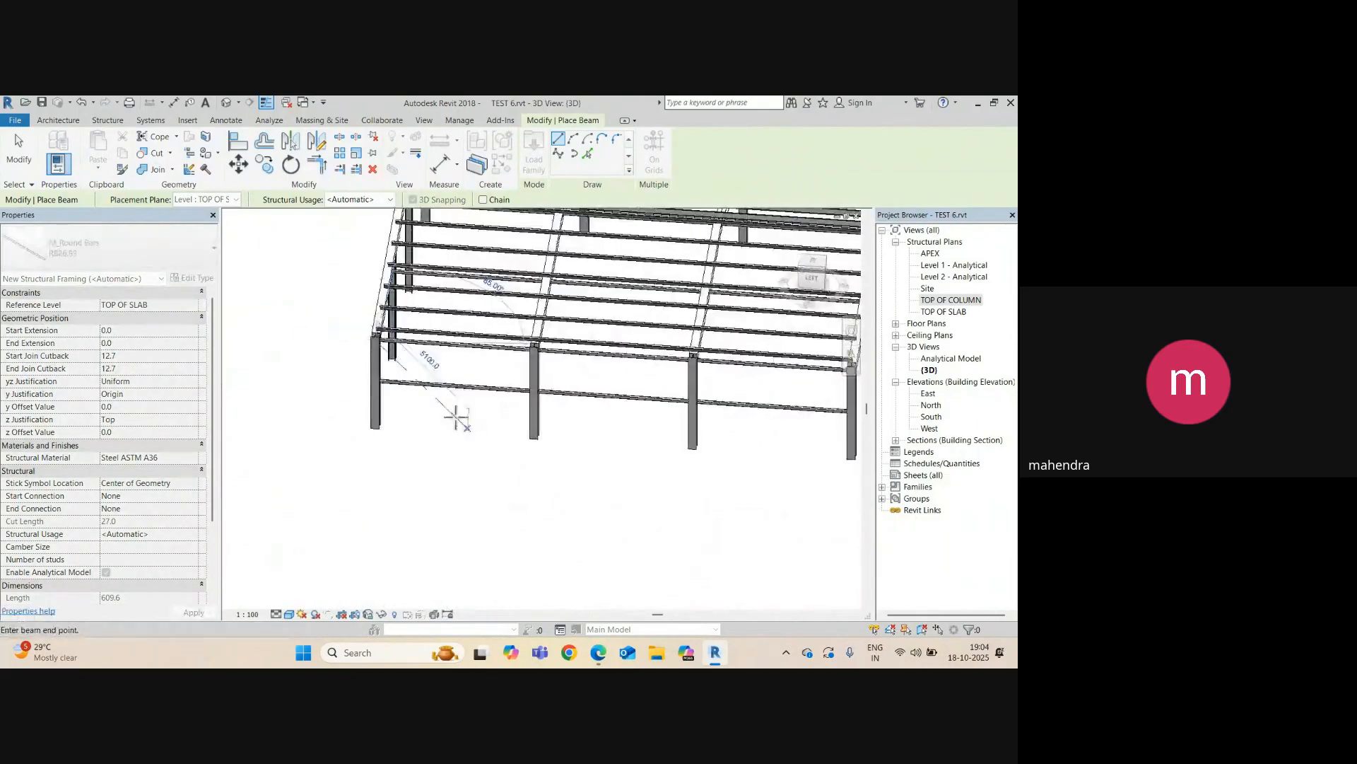
scroll(455, 418, "up", 3)
middle_click_drag(386, 315, 427, 382)
middle_click_drag(544, 499, 700, 440, "shift")
middle_click_drag(707, 444, 352, 338)
scroll(569, 346, "up", 5)
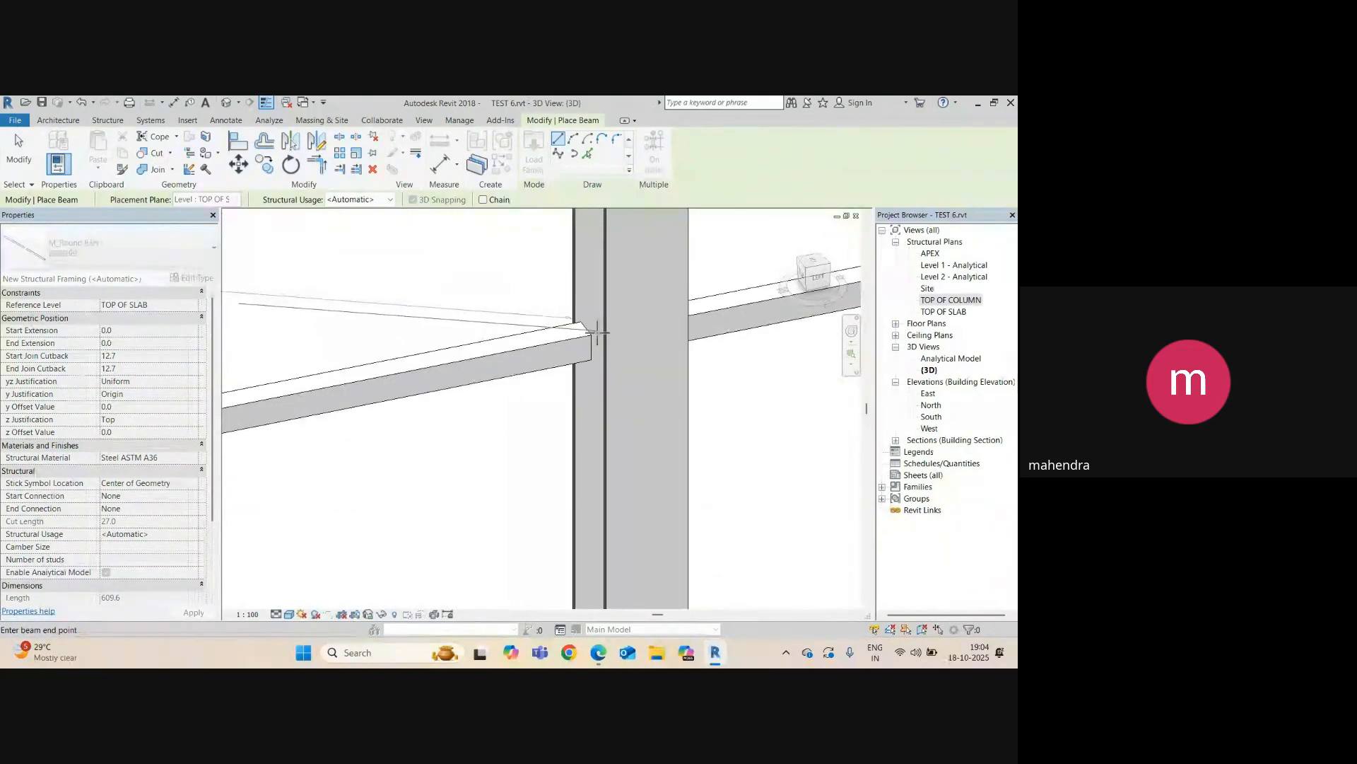
middle_click_drag(587, 346, 567, 309, "shift")
scroll(559, 307, "down", 3)
middle_click_drag(506, 258, 591, 412)
scroll(690, 357, "up", 5)
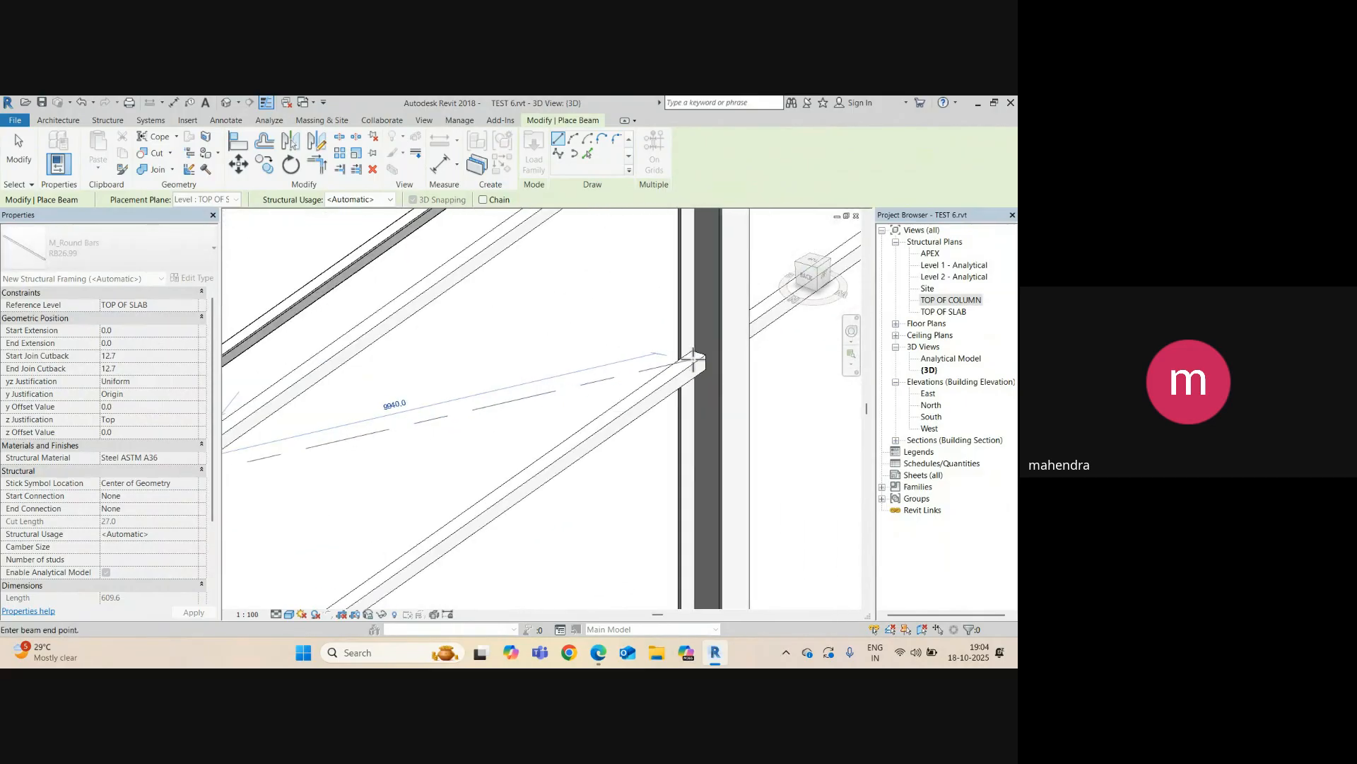
scroll(695, 359, "up", 3)
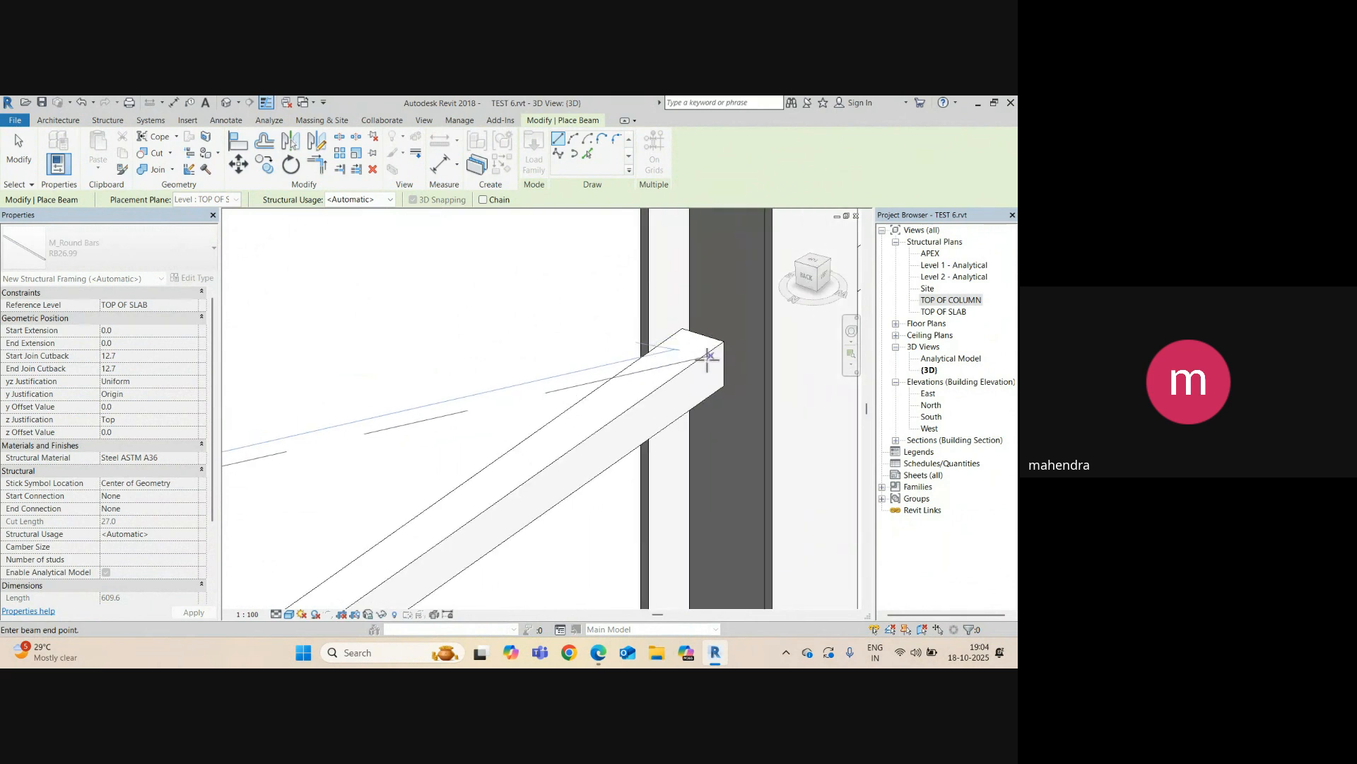
left_click(707, 359)
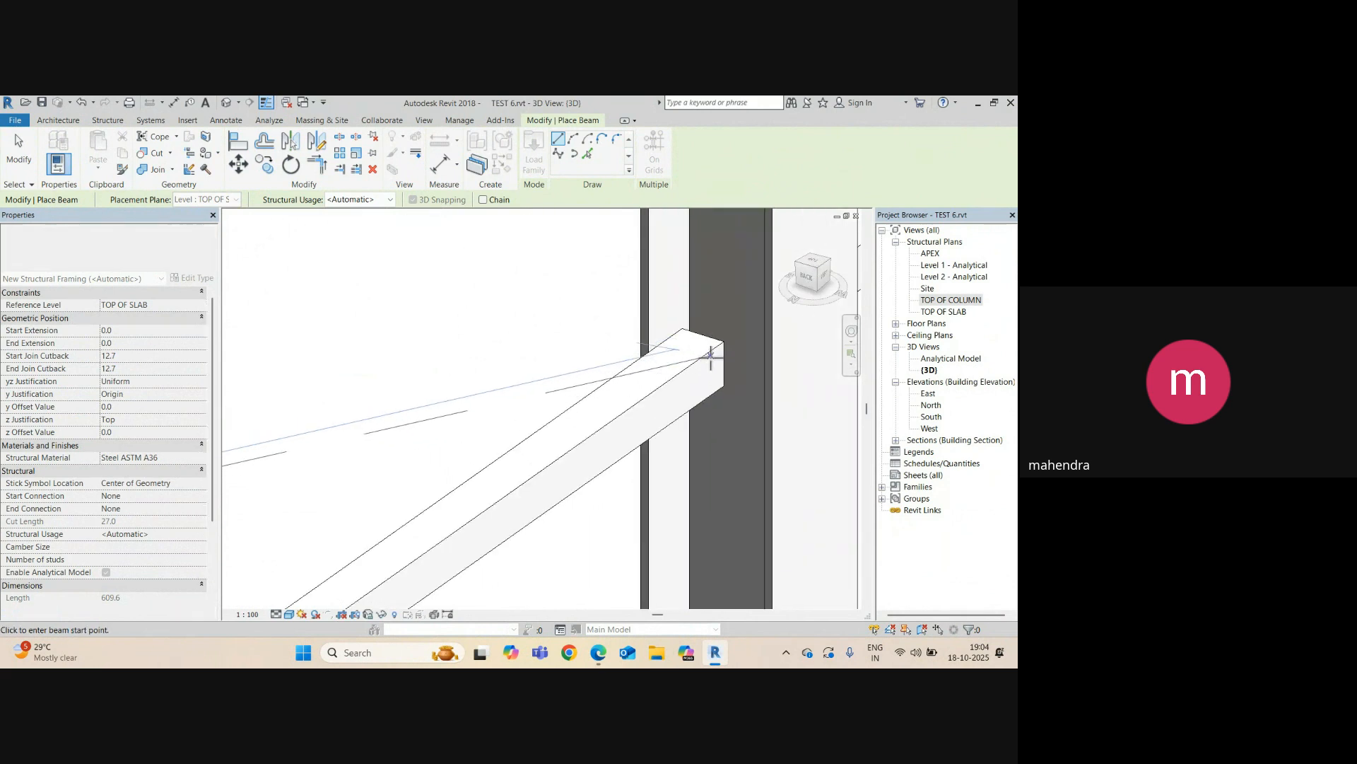
scroll(700, 379, "down", 5)
key("Escape")
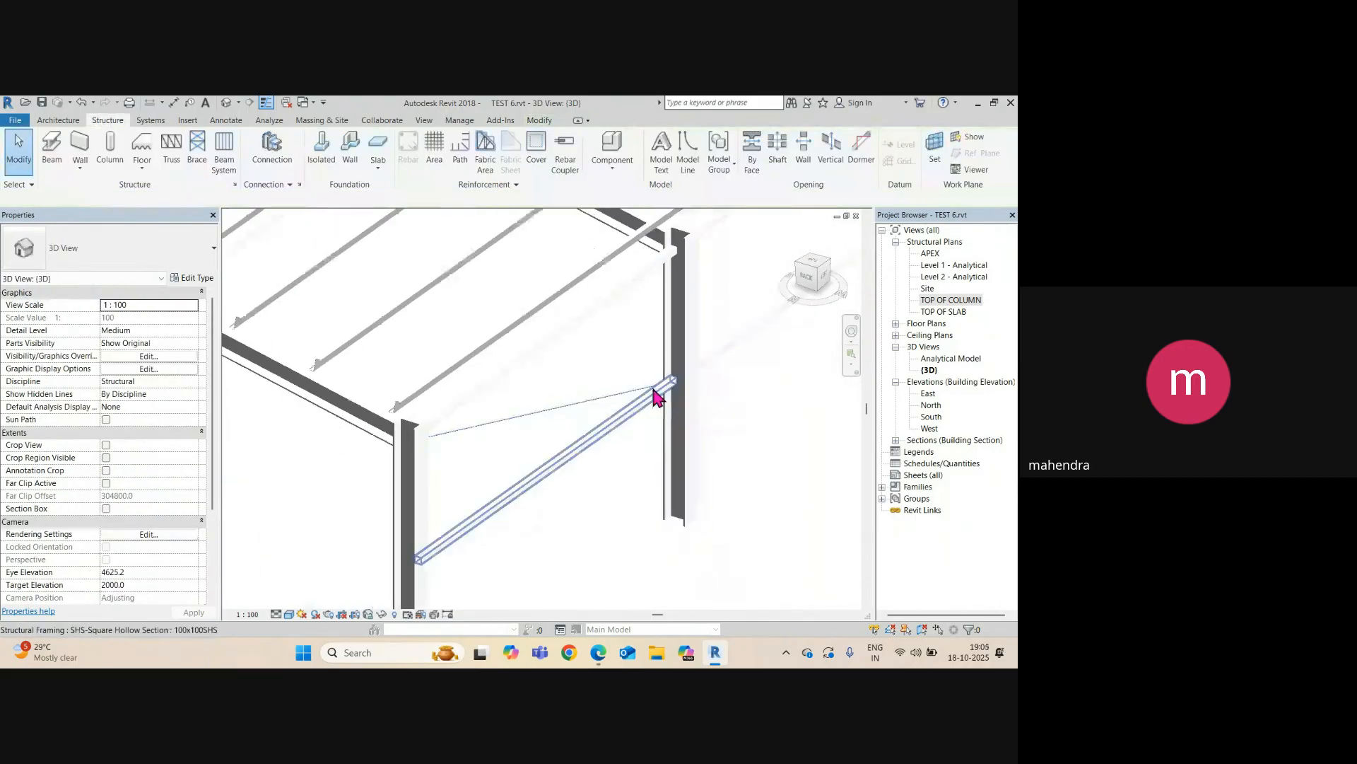
- Inspect the new diagonal round bar around the columns and delete it
left_click(644, 384)
middle_click_drag(671, 413, 472, 370, "shift")
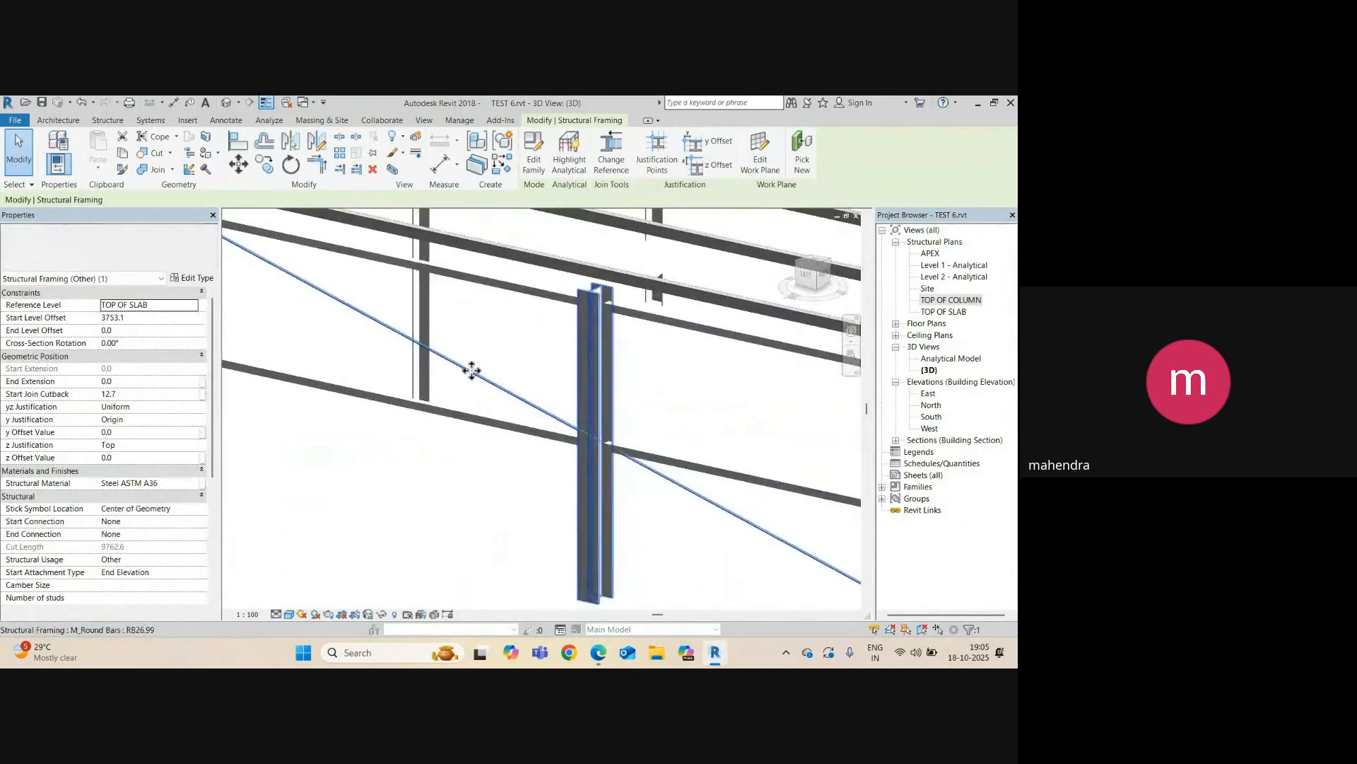
scroll(471, 372, "down", 1)
middle_click_drag(581, 405, 693, 450, "shift")
left_click(684, 427)
scroll(661, 396, "up", 5)
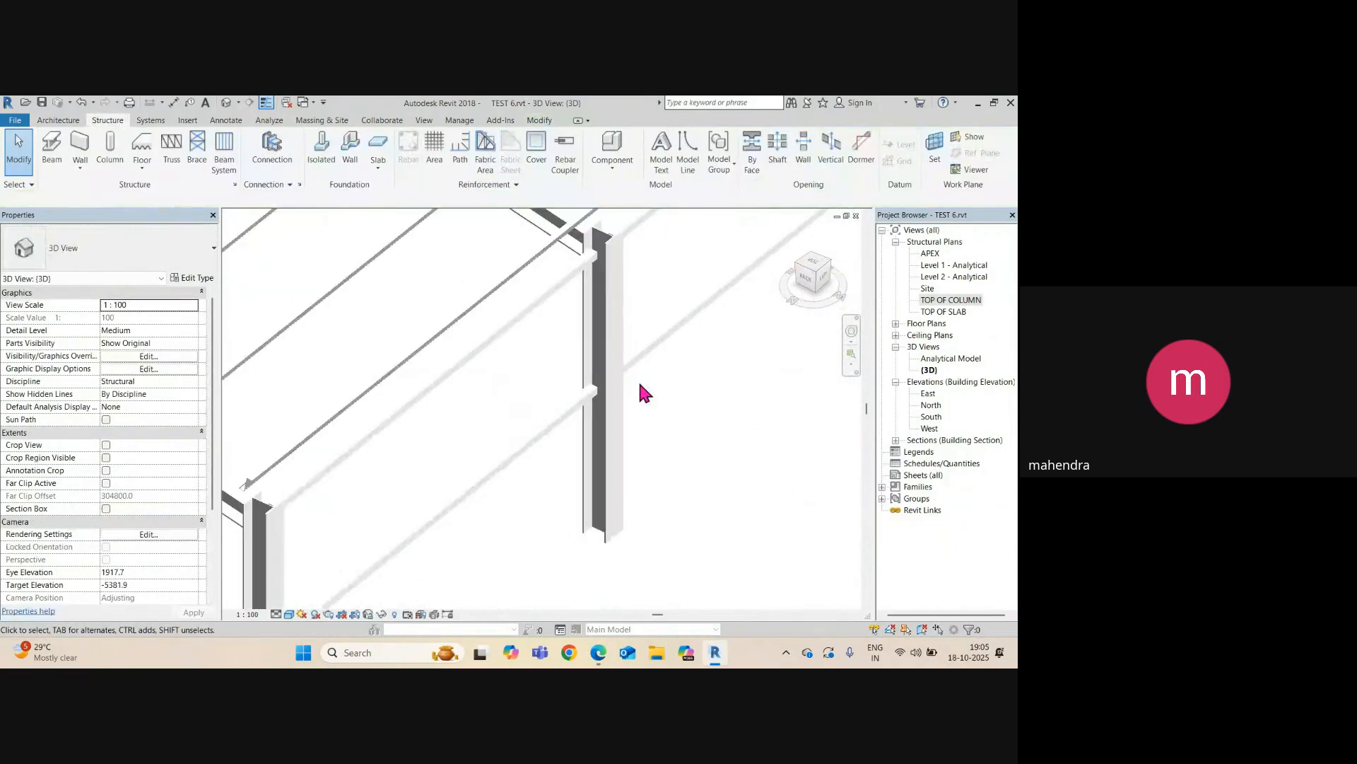
left_click(596, 413)
scroll(597, 400, "up", 3)
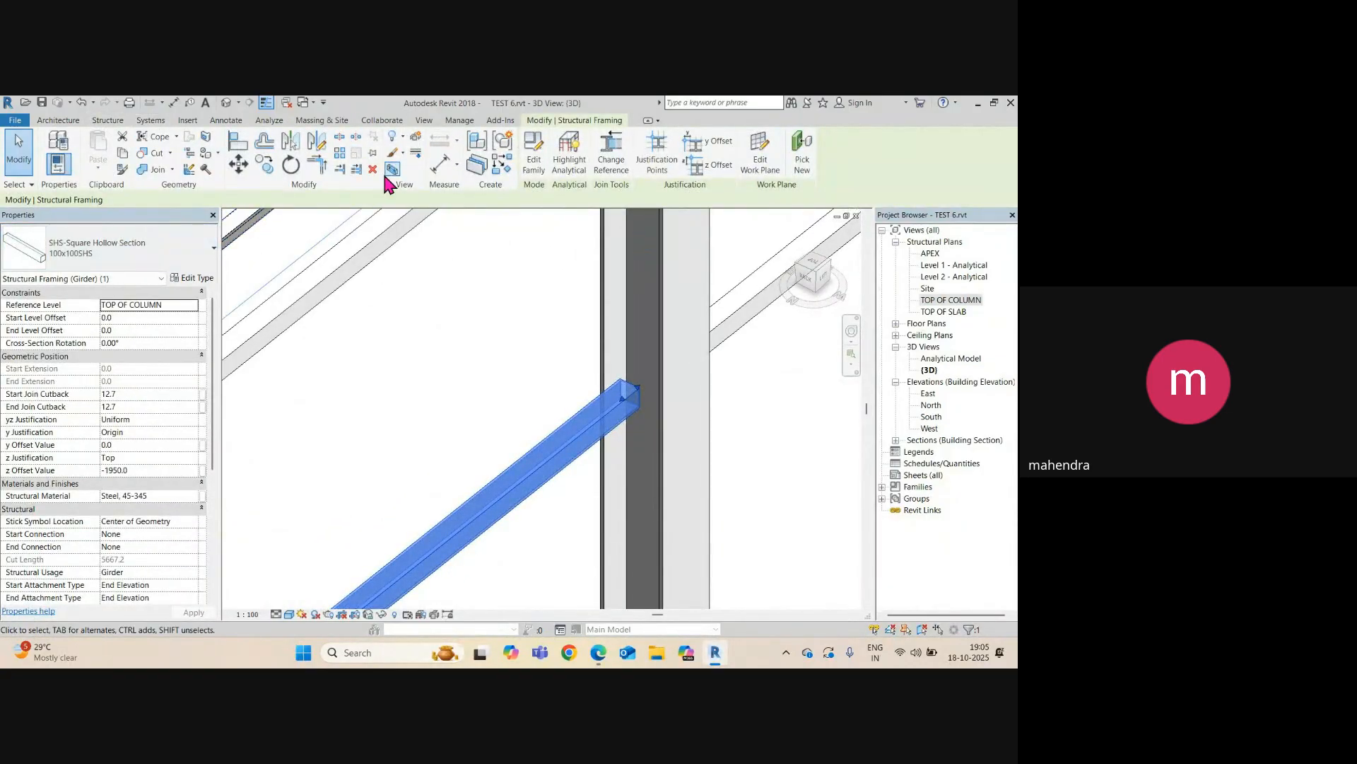
key("Escape")
left_click(108, 122)
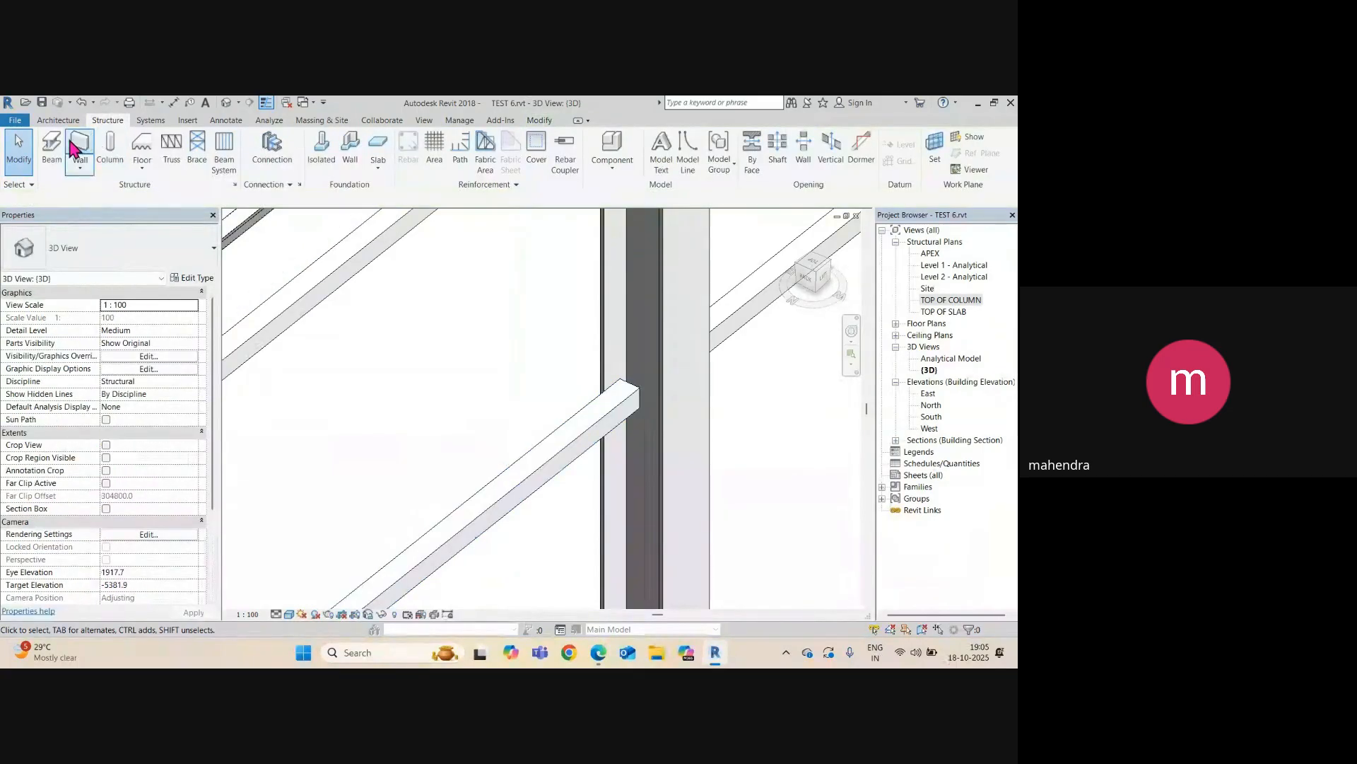
left_click(49, 153)
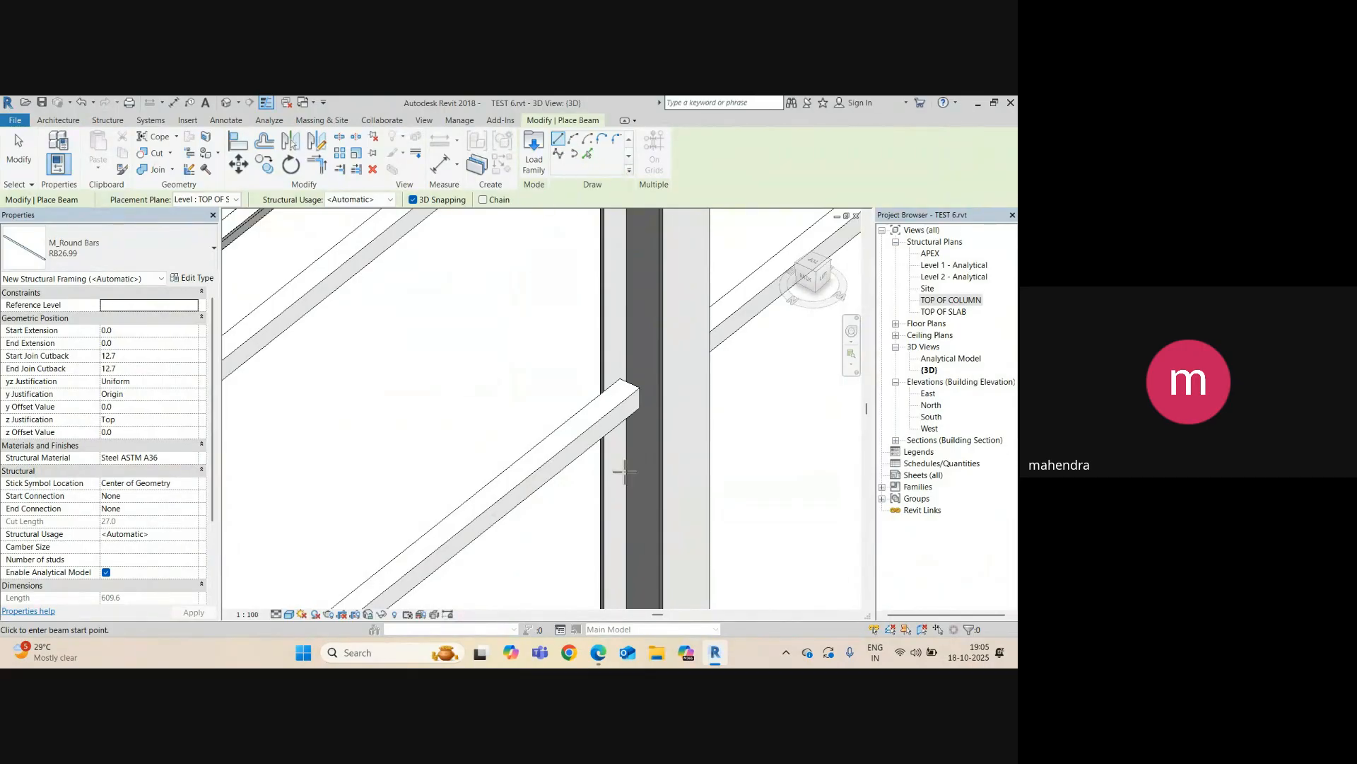
scroll(633, 394, "up", 8)
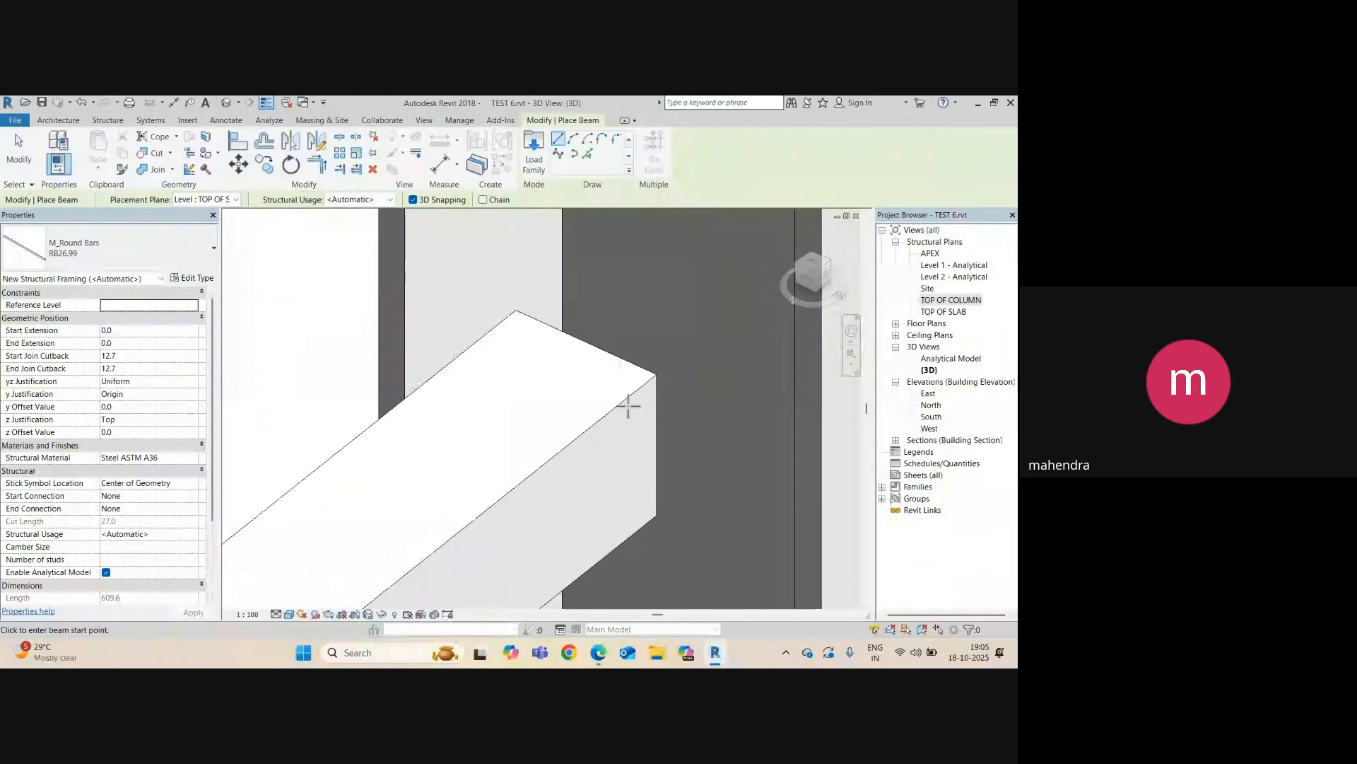
scroll(663, 400, "down", 8)
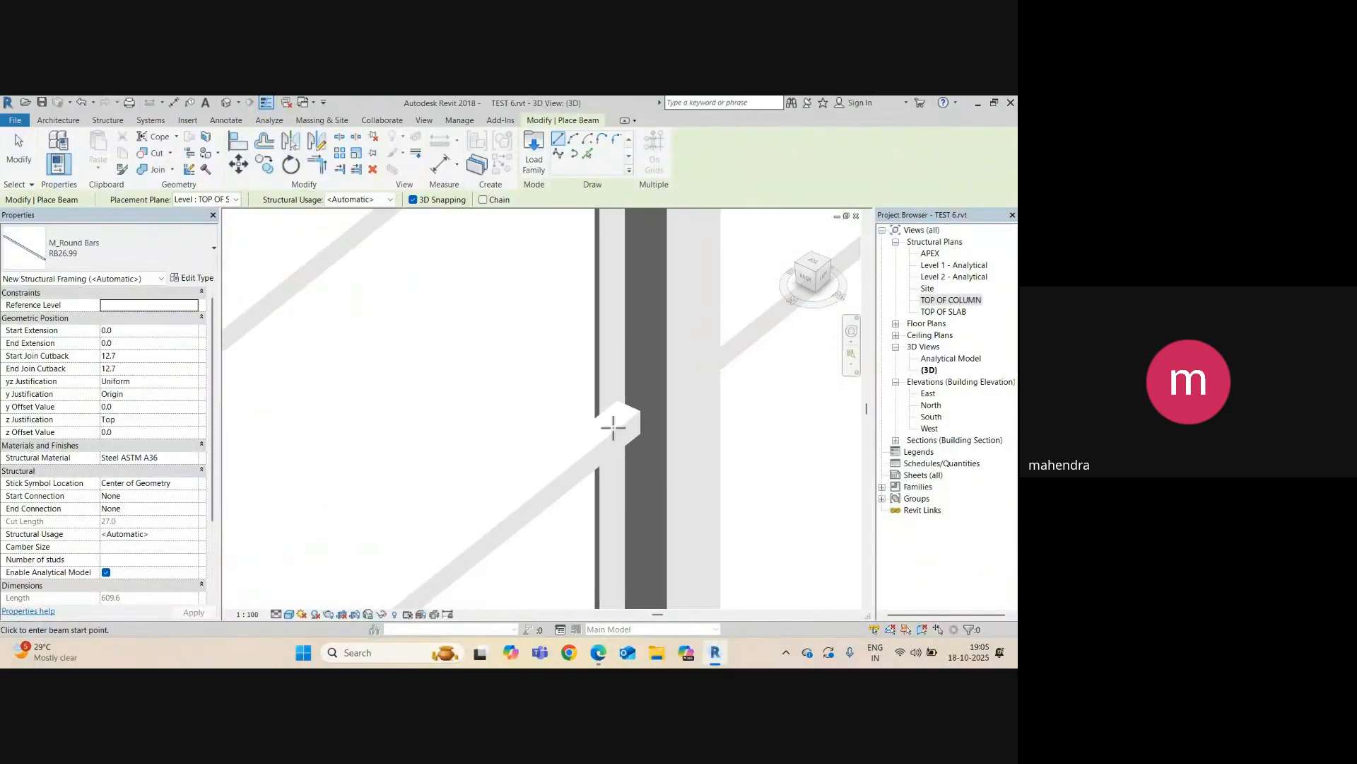
scroll(624, 419, "up", 2)
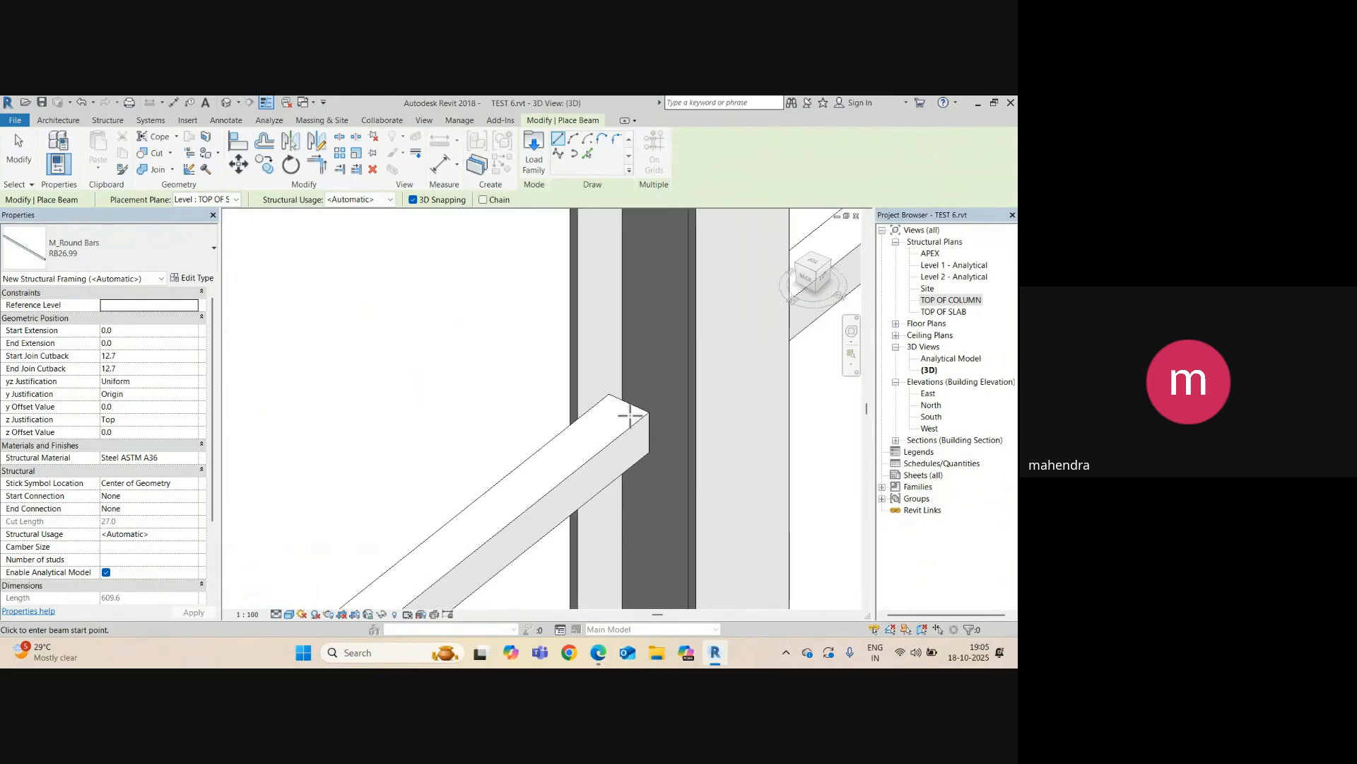
scroll(630, 415, "up", 2)
scroll(640, 370, "down", 2)
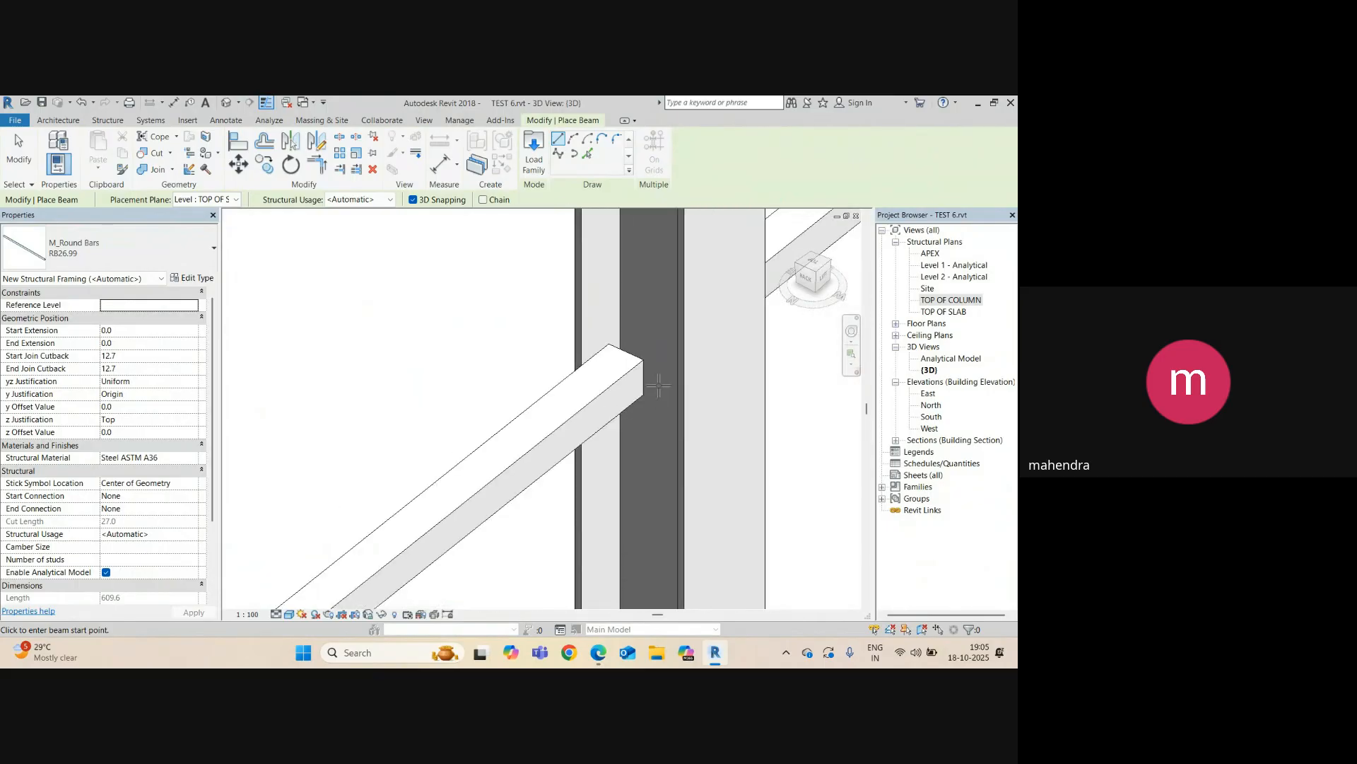
middle_click_drag(640, 373, 660, 437, "shift")
middle_click_drag(677, 510, 662, 453, "shift")
key("Escape")
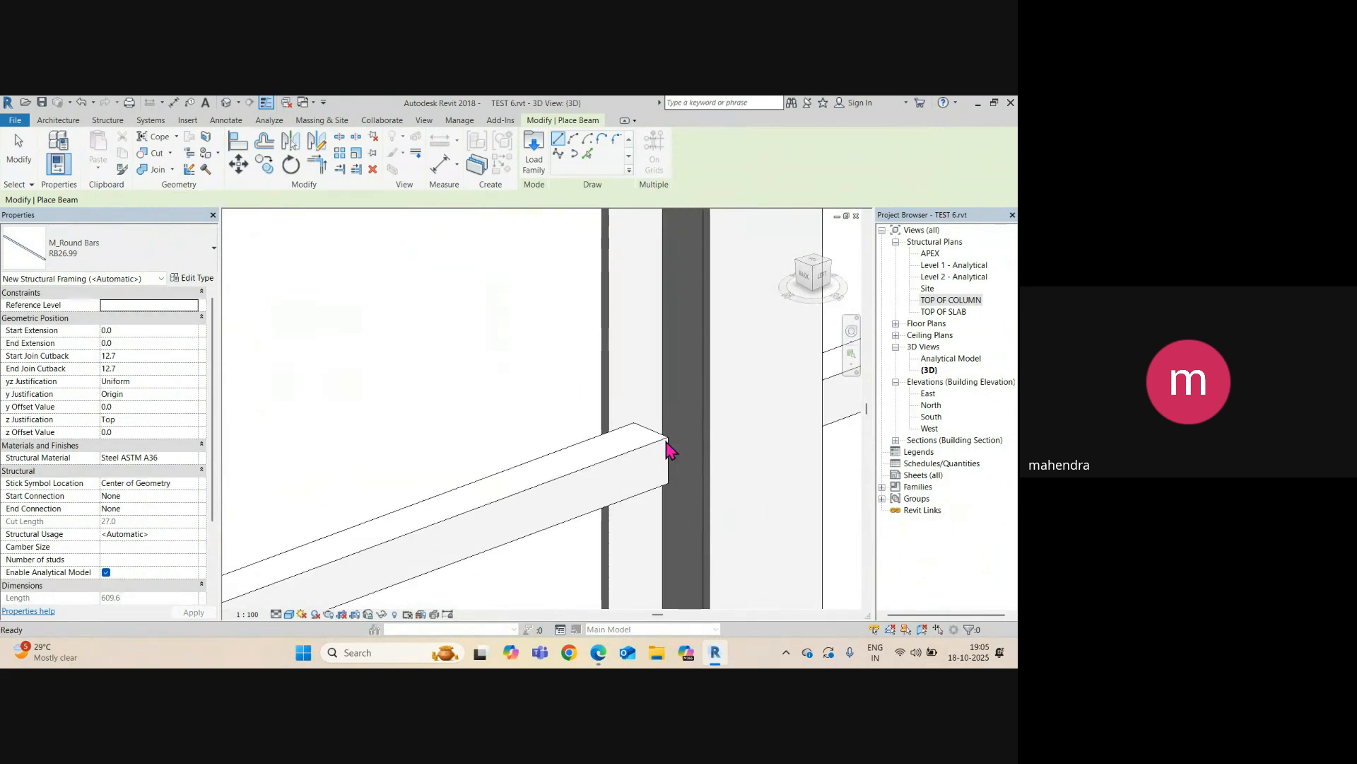
- Try to align the end bay's lower 100x100SHS side rail with the column's outer flange
left_click(606, 469)
scroll(605, 470, "down", 2)
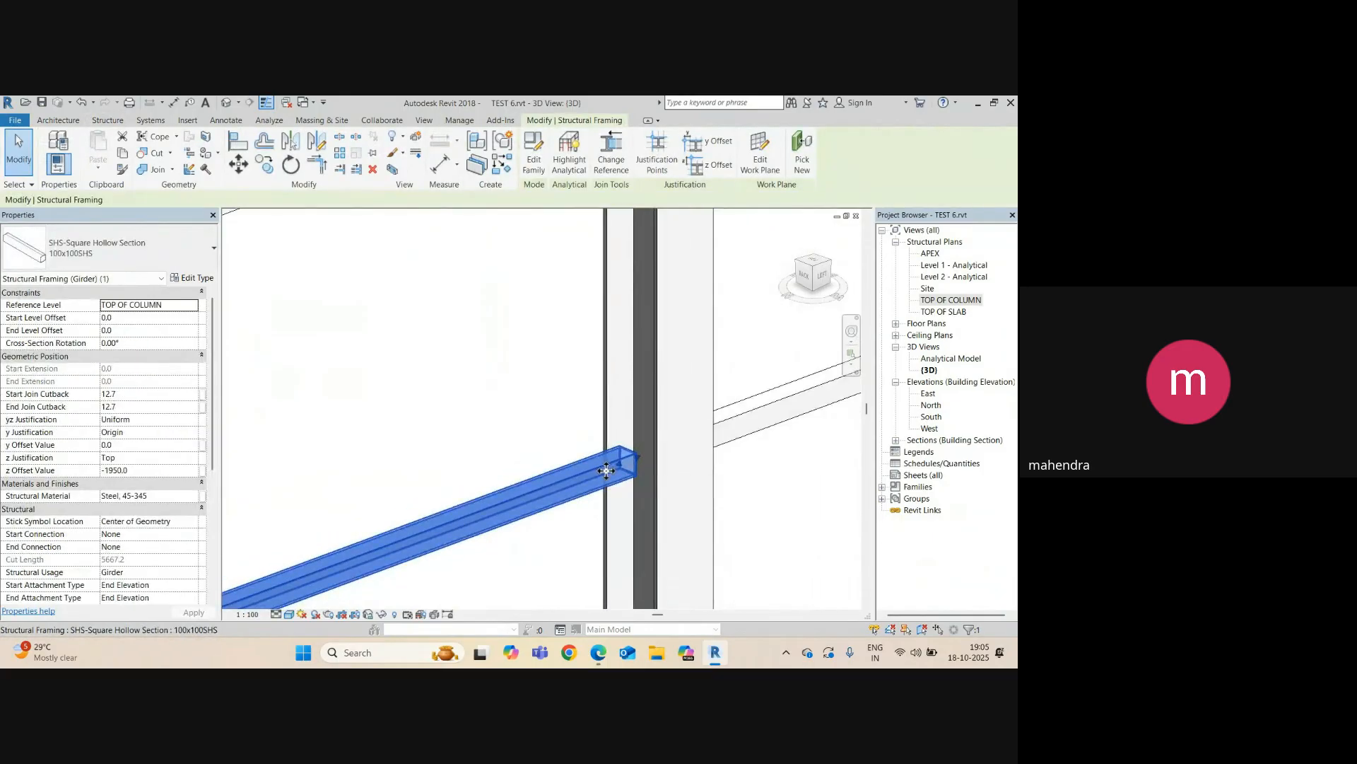
mouse_move(606, 471)
middle_mouse_down("shift")
mouse_move(654, 494)
mouse_move(626, 480)
mouse_move(618, 307)
middle_mouse_up("shift")
scroll(554, 385, "up", 3)
scroll(567, 422, "down", 3)
middle_click_drag(577, 429, 619, 284)
key("Escape")
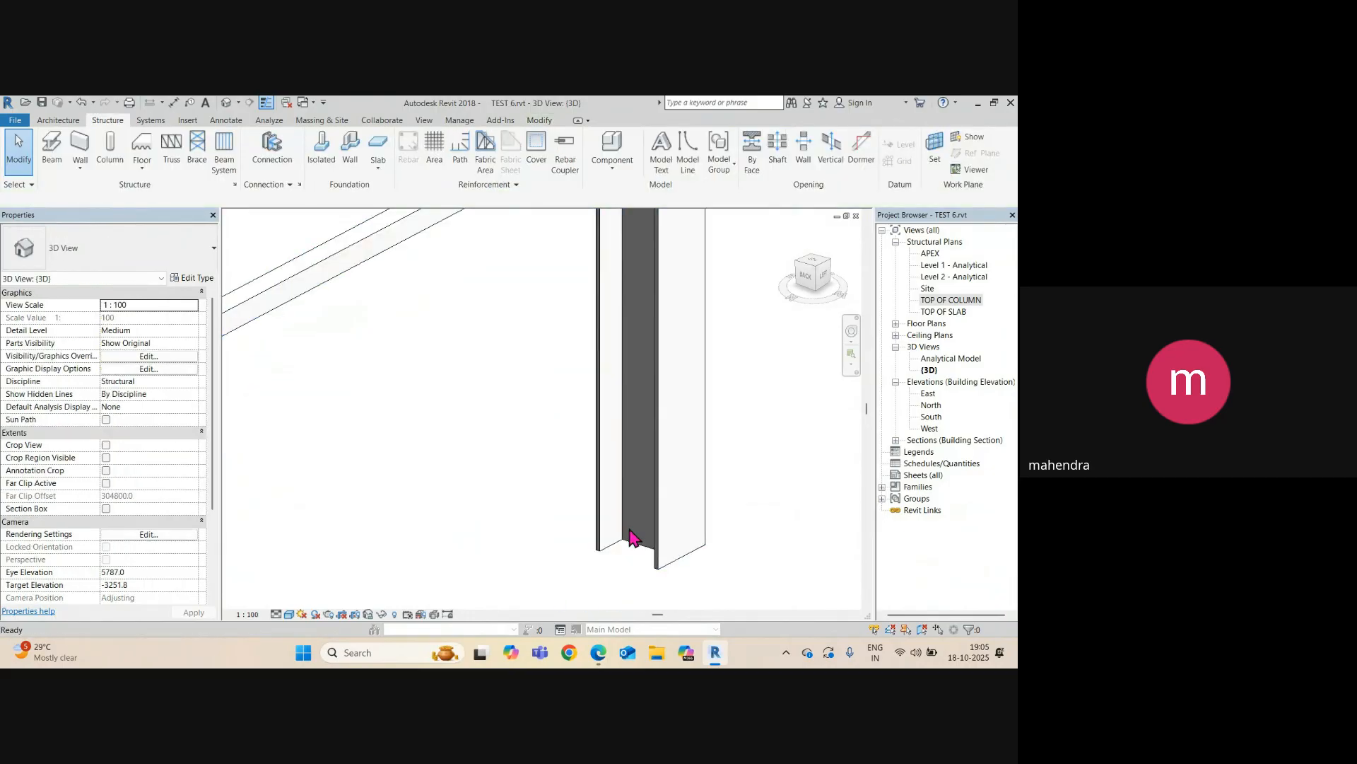
key("a")
key("l")
middle_click_drag(636, 403, 606, 552)
left_click(602, 296)
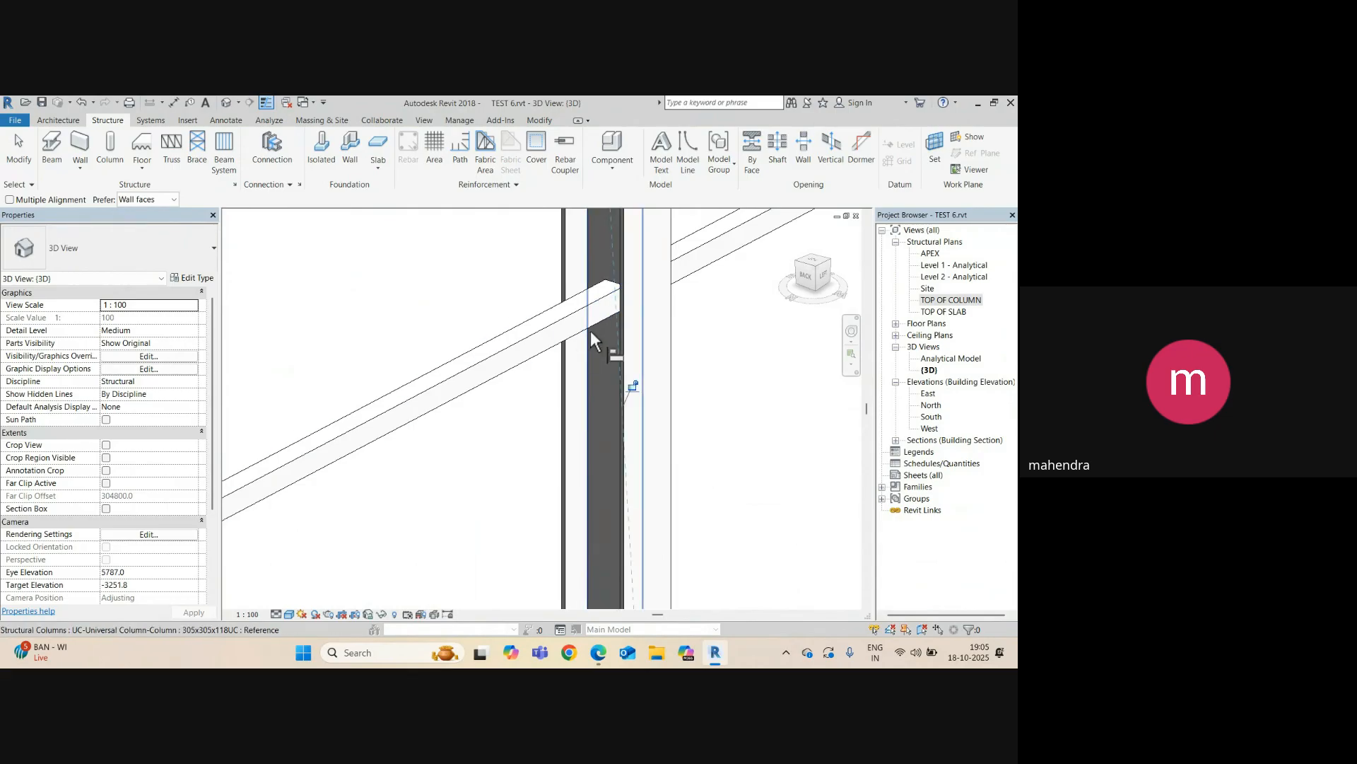
scroll(591, 331, "down", 5)
middle_click_drag(601, 393, 469, 464, "shift")
key("Escape")
- Align the outer face of the end bay's upper side rail with the inner face of the column's outer flange
left_click(562, 375)
scroll(529, 301, "up", 5)
scroll(539, 339, "up", 4)
key("Escape")
key("a")
key("l")
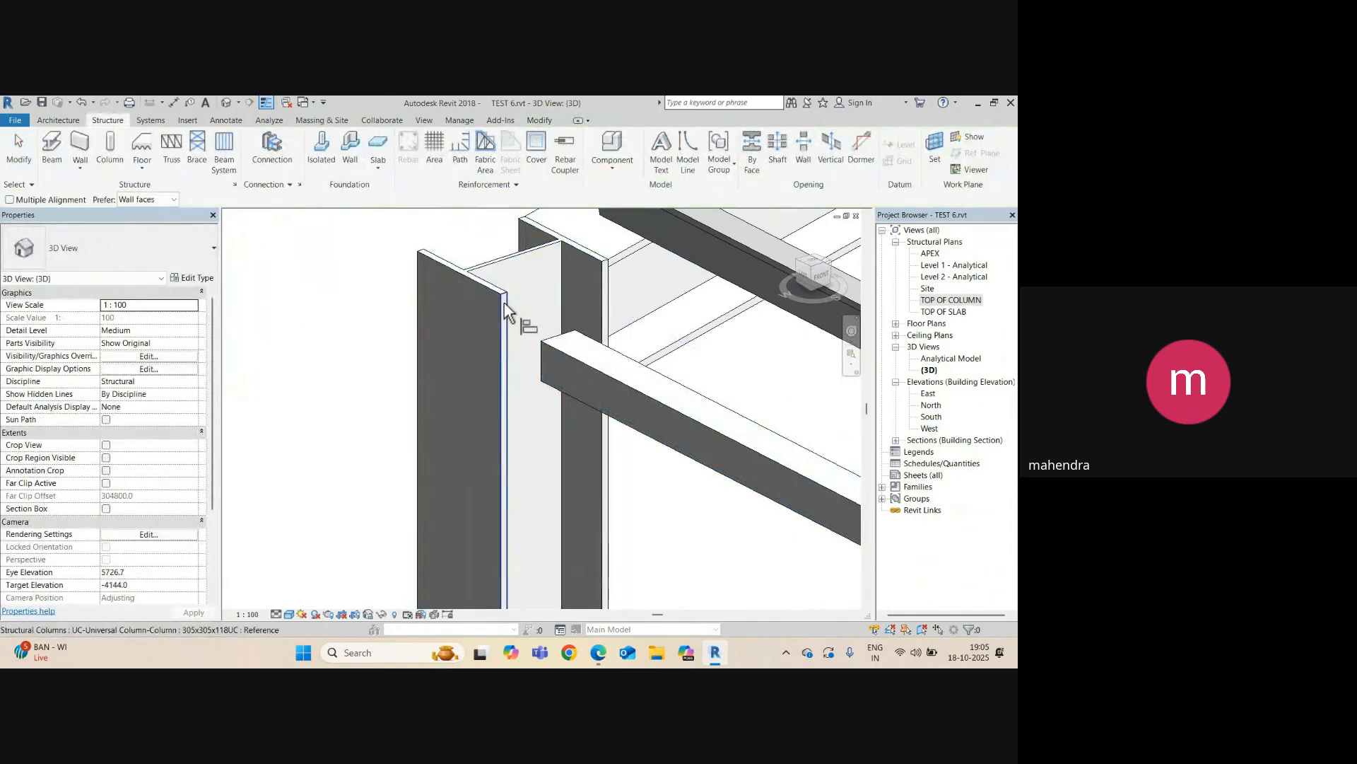
left_click(523, 256)
left_click(544, 338)
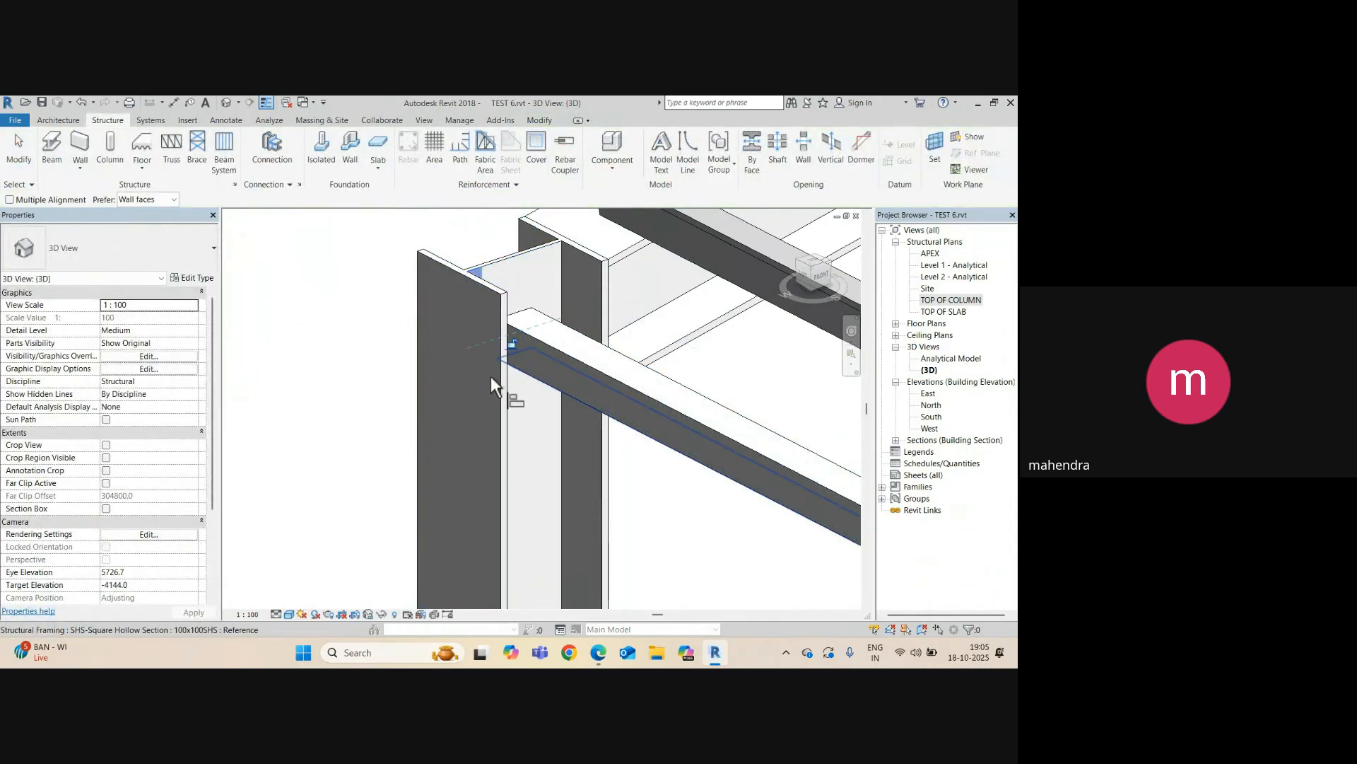
scroll(433, 356, "down", 5)
middle_click_drag(507, 405, 433, 294)
key("Escape")
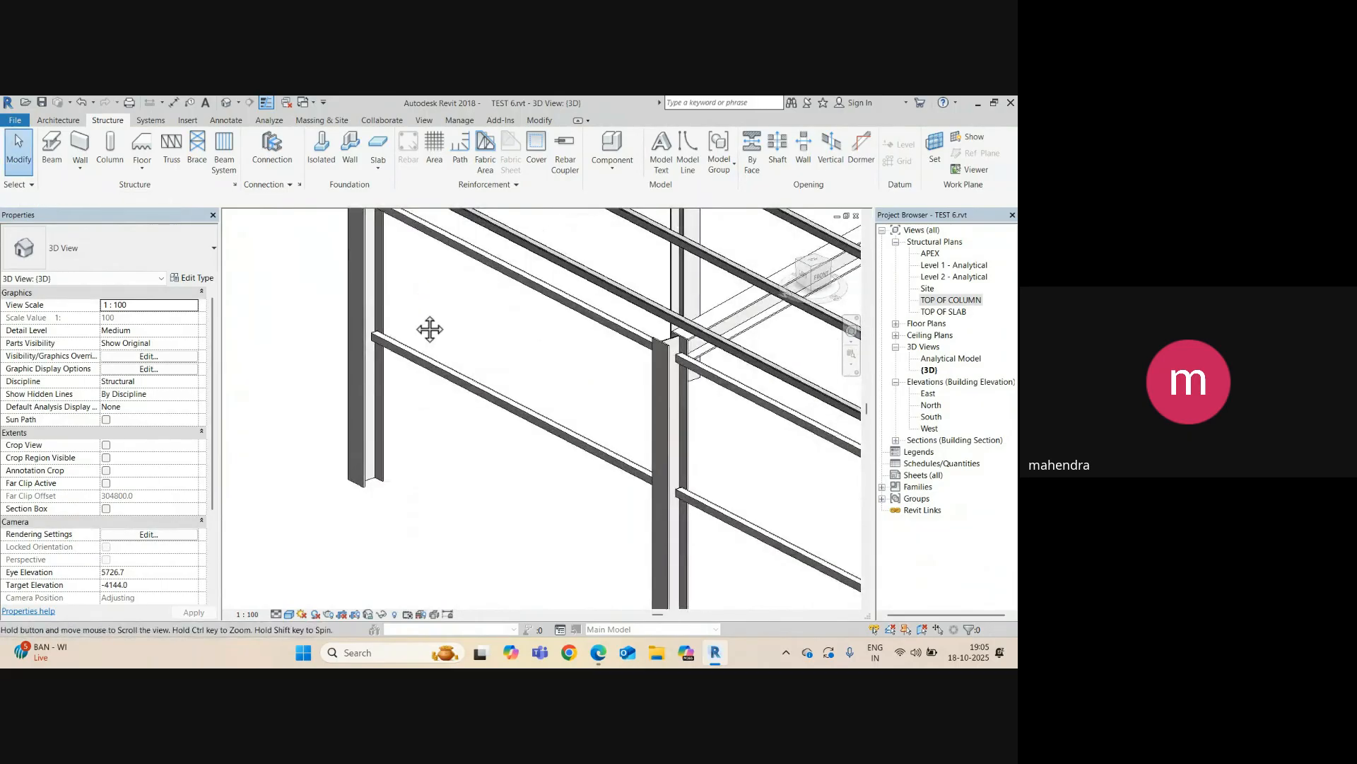
- Place an RB26.99 round bar diagonally from the end column at the upper side rail to the second column at the lower side rail
left_click(52, 146)
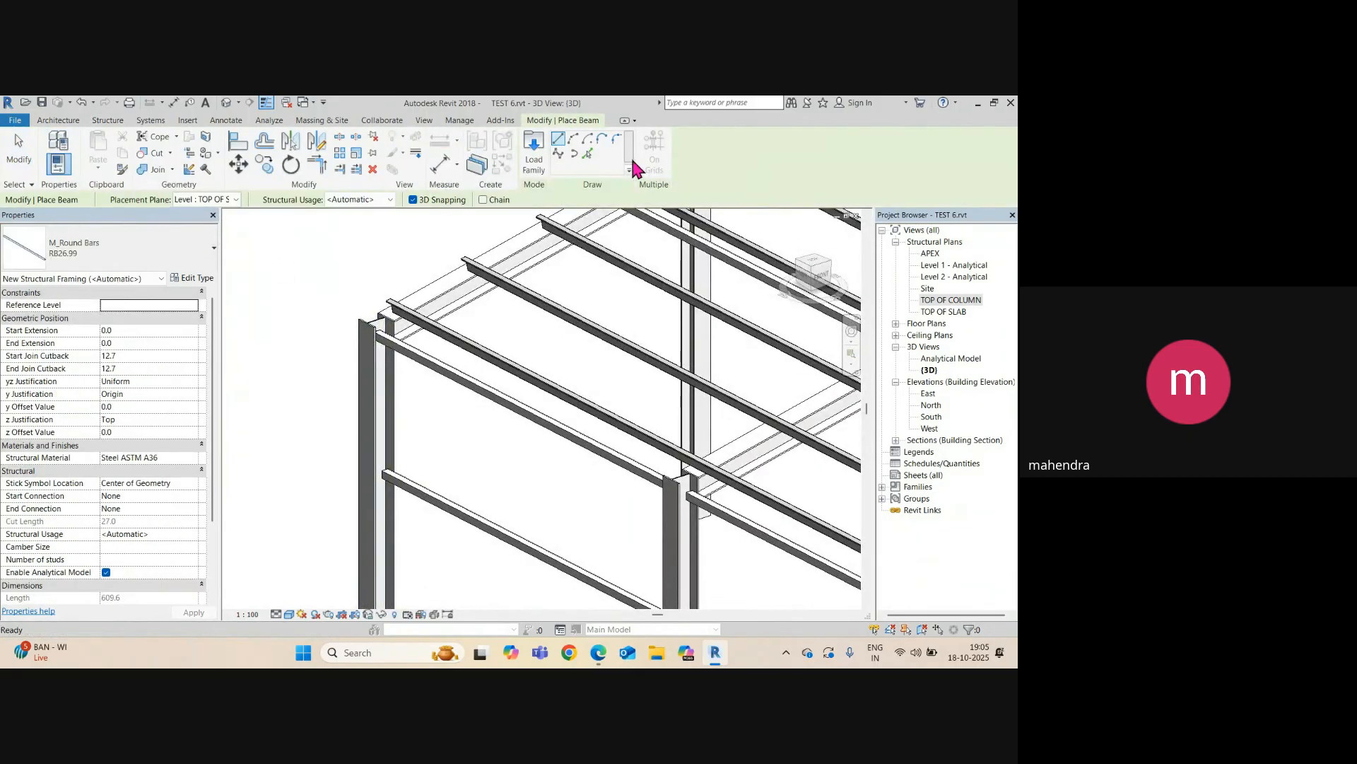
scroll(371, 325, "up", 4)
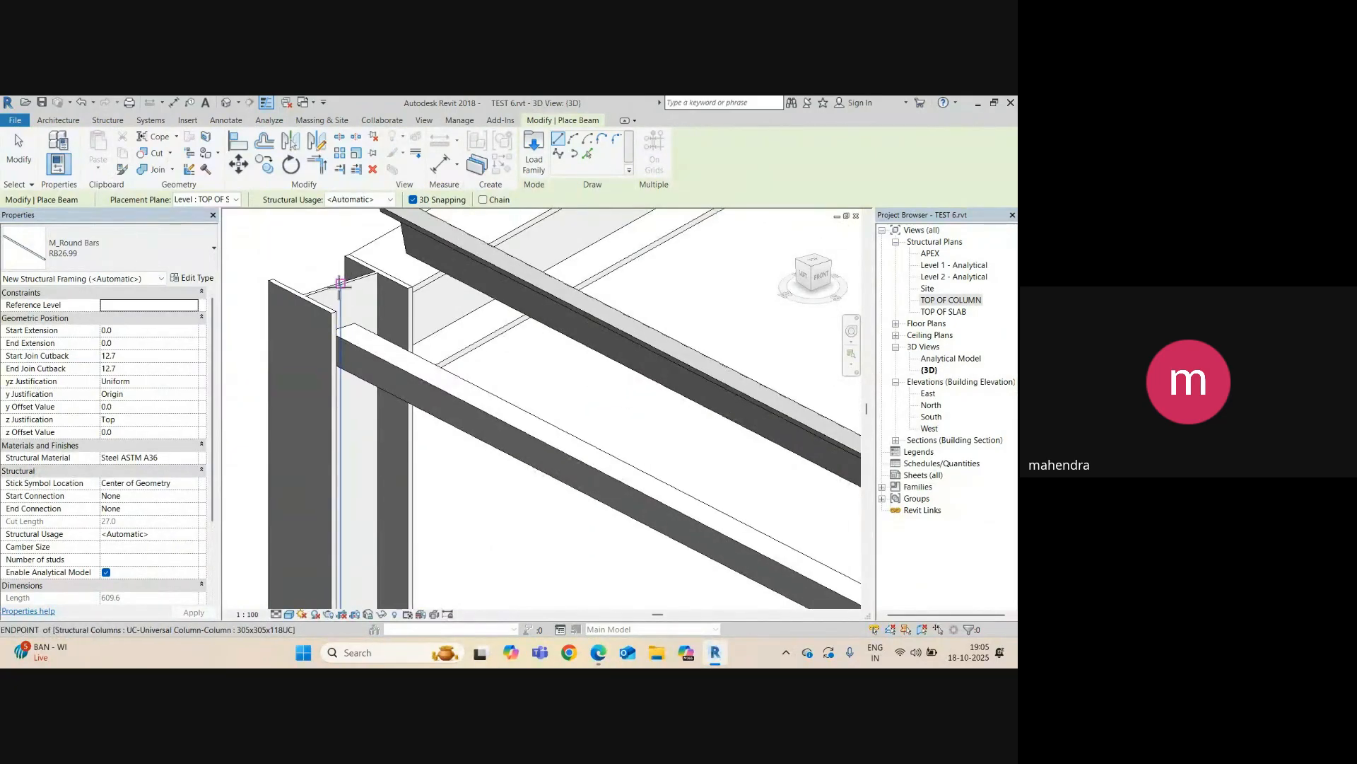
middle_click_drag(342, 342, 535, 369, "shift")
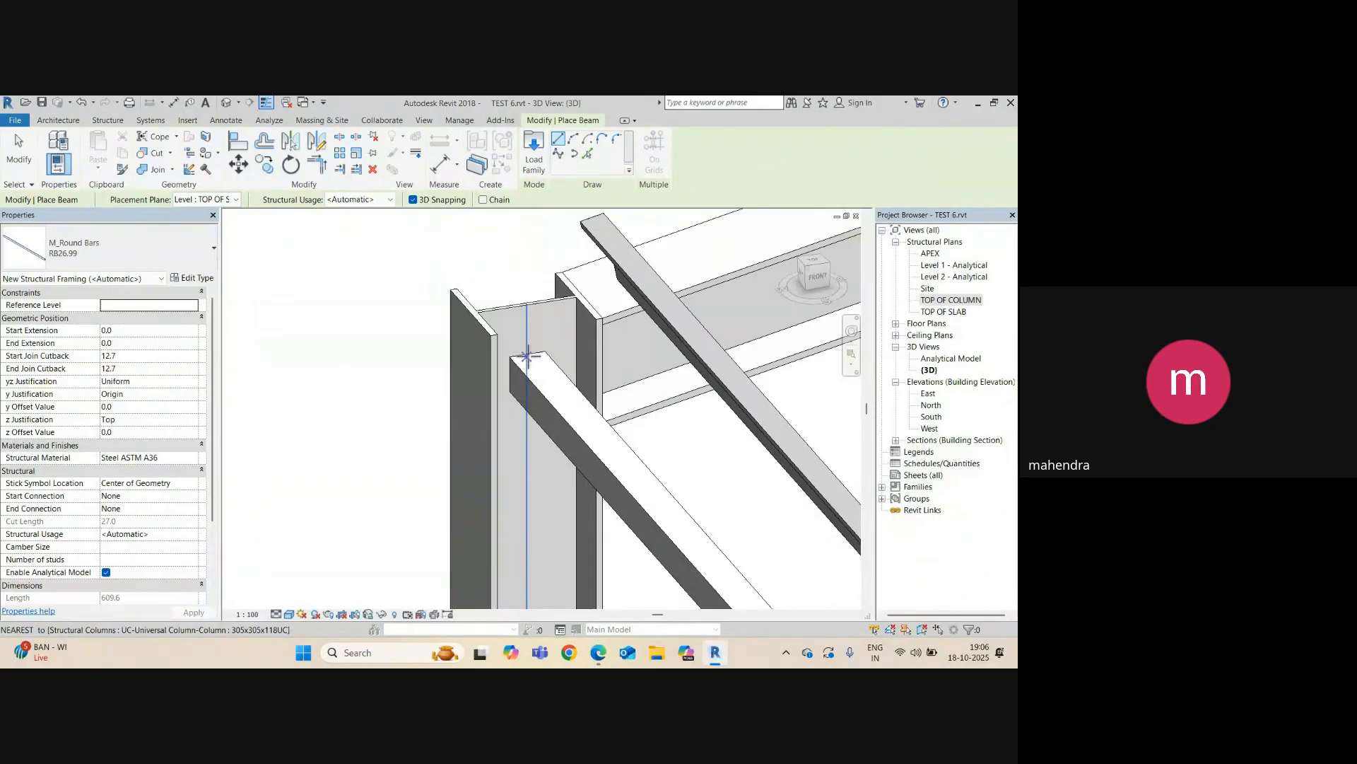
left_click(528, 357)
scroll(452, 290, "down", 4)
middle_click_drag(458, 311, 419, 314, "shift")
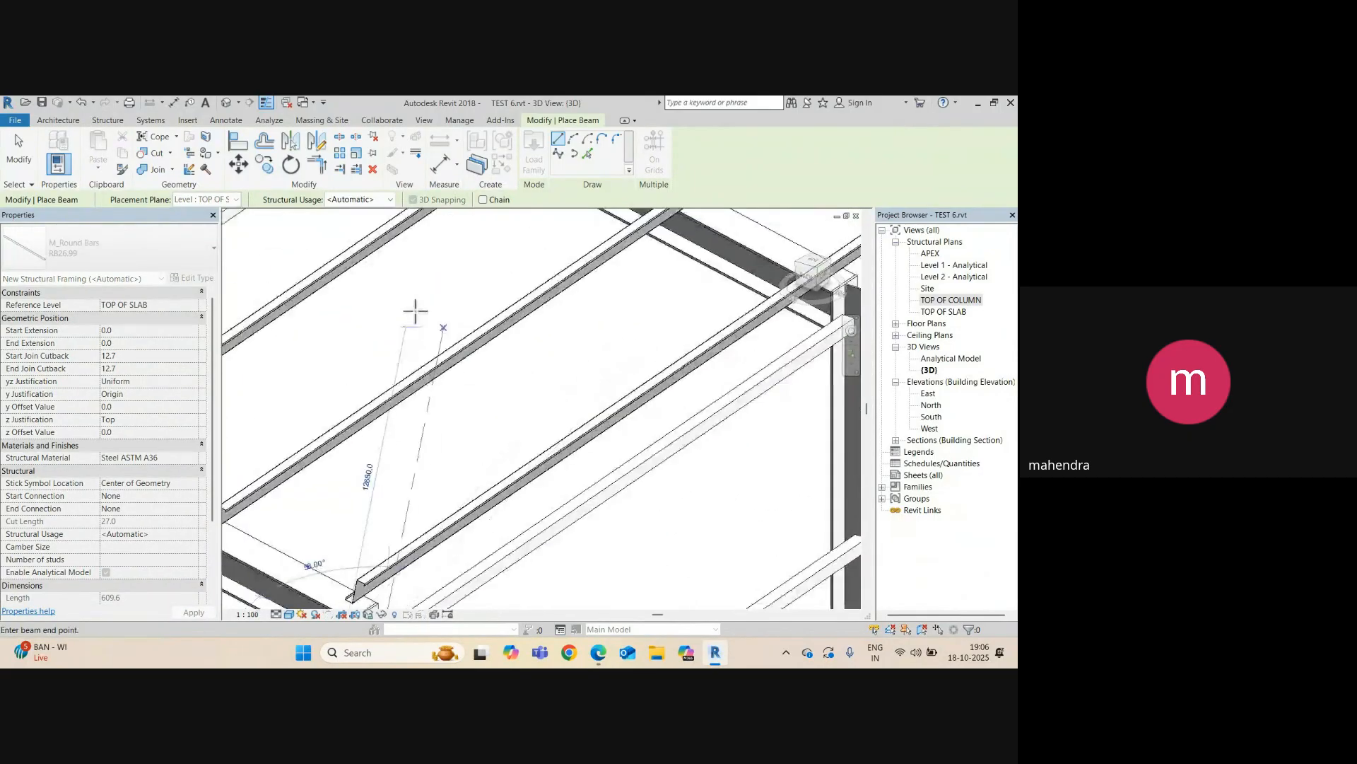
scroll(636, 424, "down", 5)
scroll(622, 375, "up", 8)
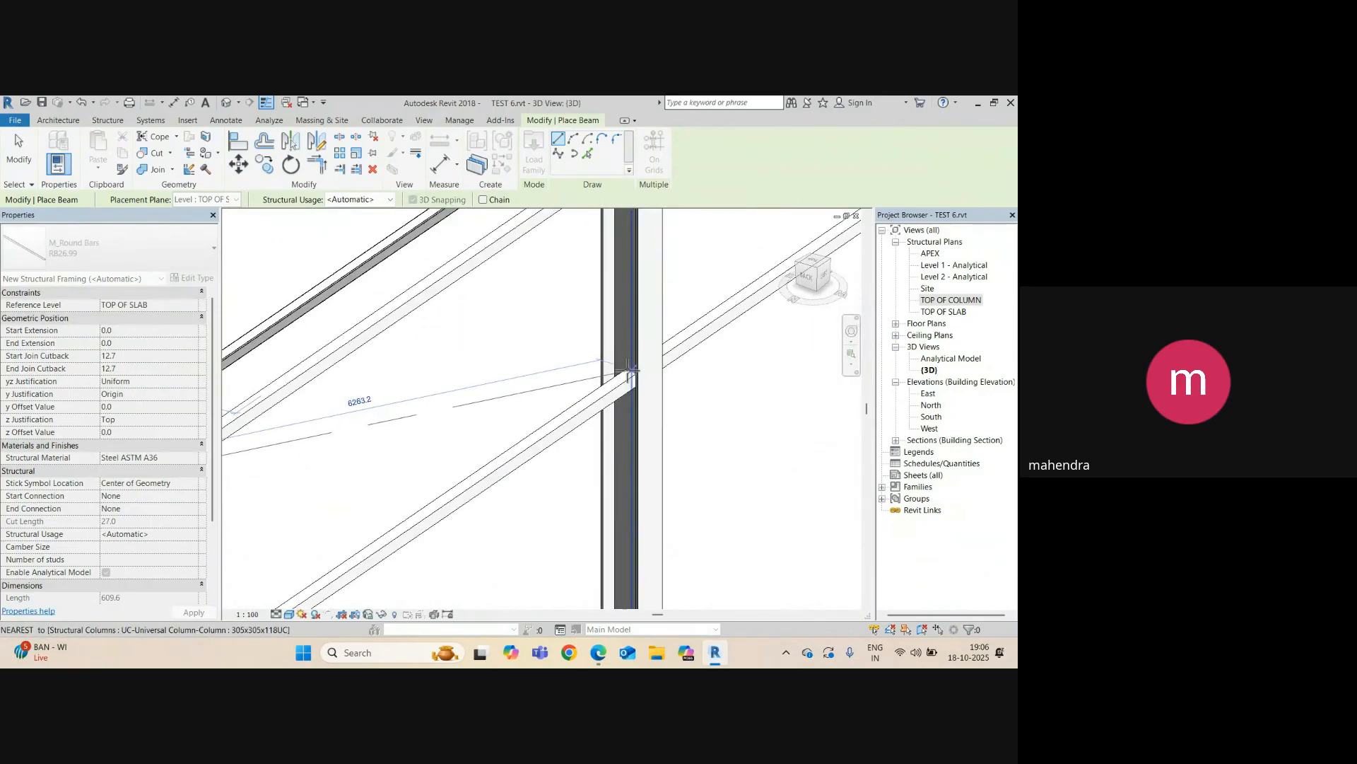
left_click(631, 374)
scroll(622, 382, "down", 5)
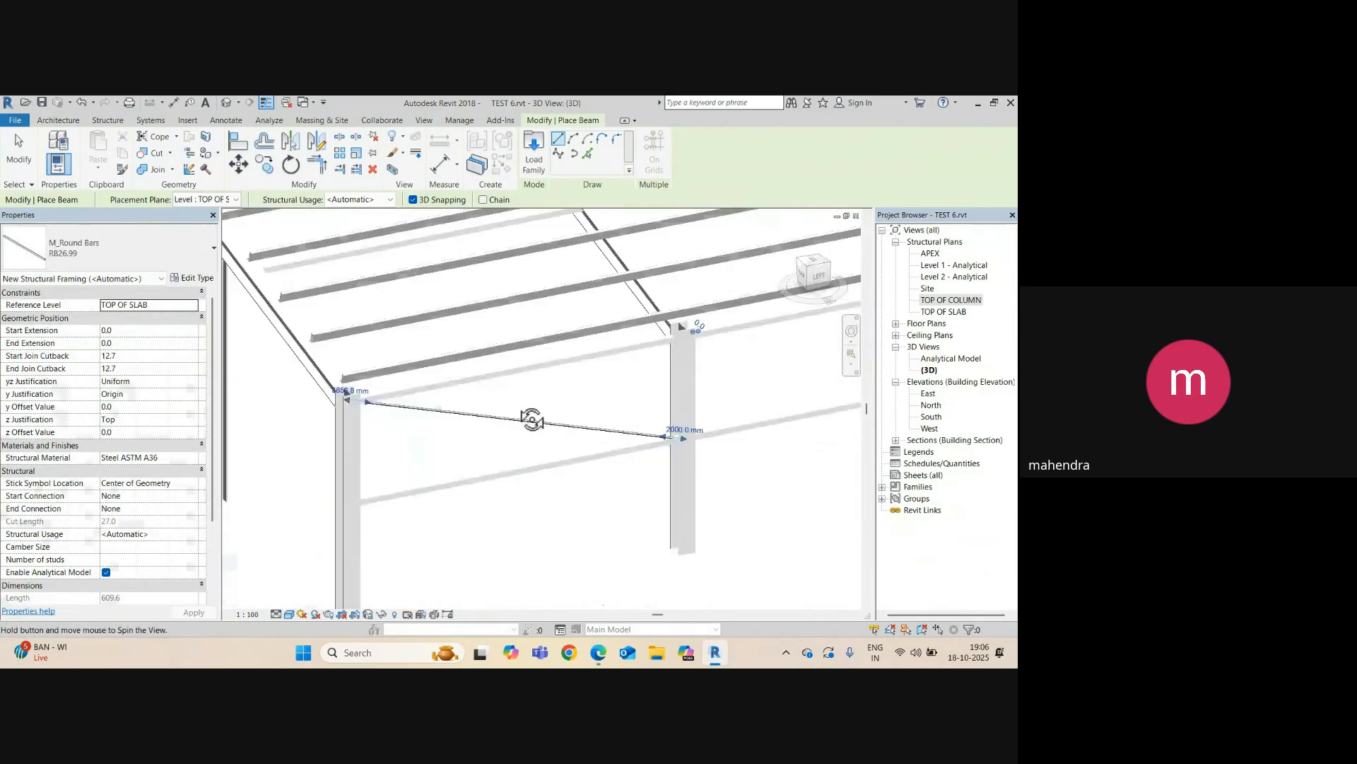
middle_click_drag(530, 418, 448, 328, "shift")
key("Escape")
key("Escape")
scroll(584, 425, "down", 3)
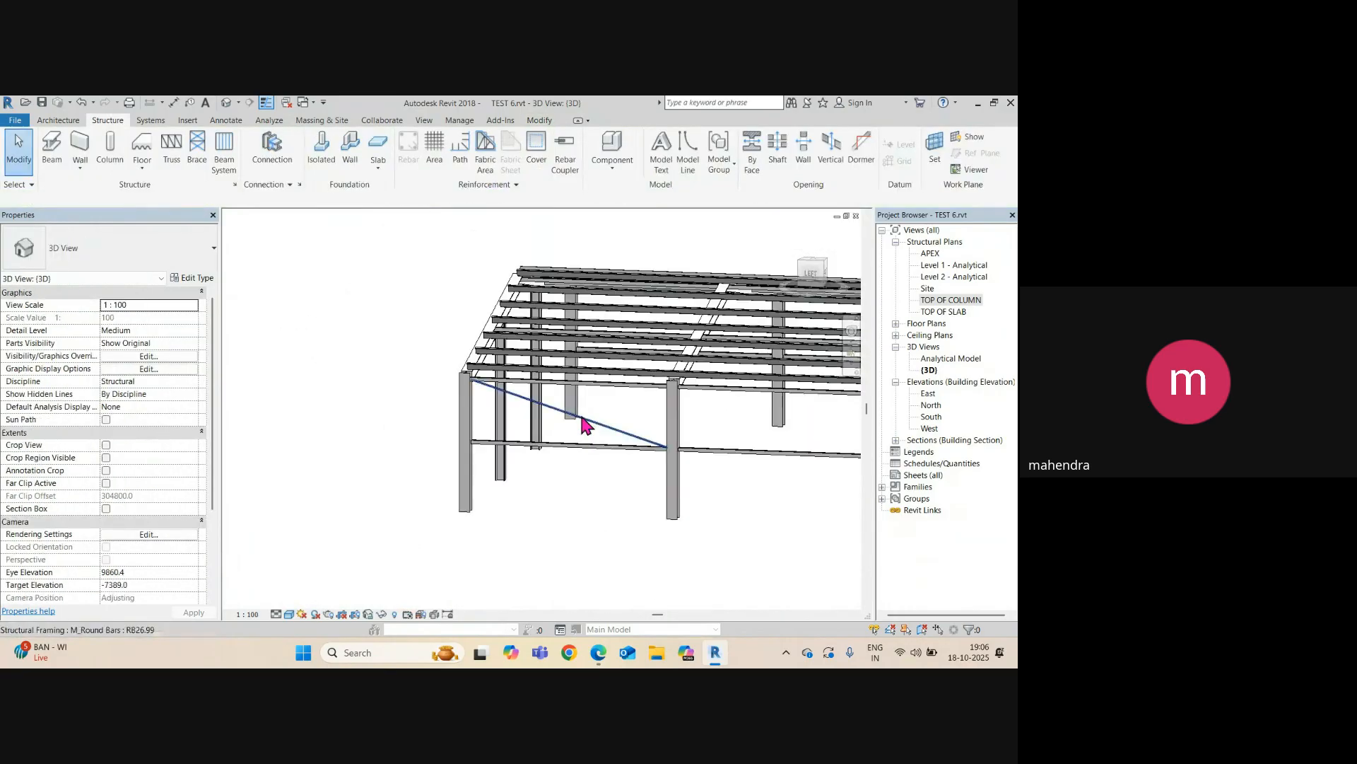
- In Section 3, set the diagonal round bar's y Justification and z Justification to Center
key("ctrl+Tab")
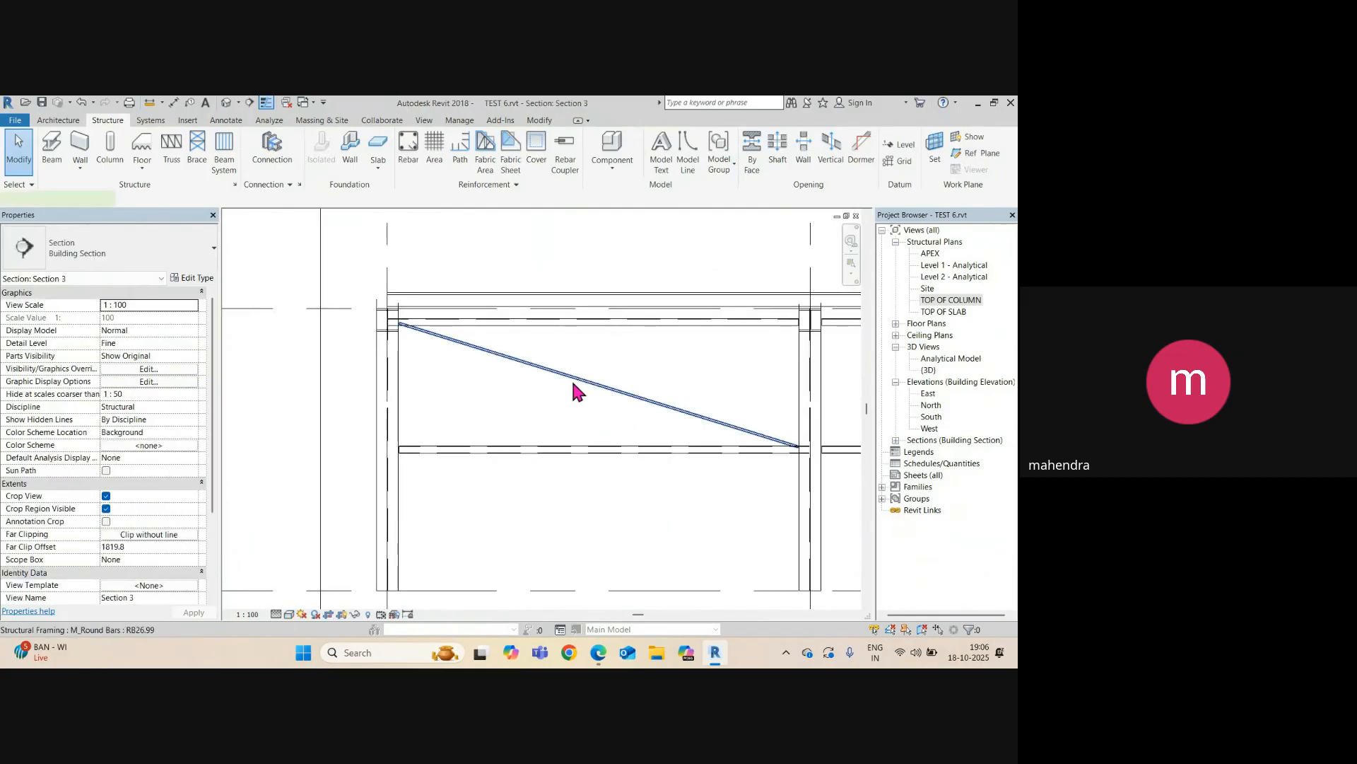
left_click(574, 378)
scroll(354, 291, "up", 5)
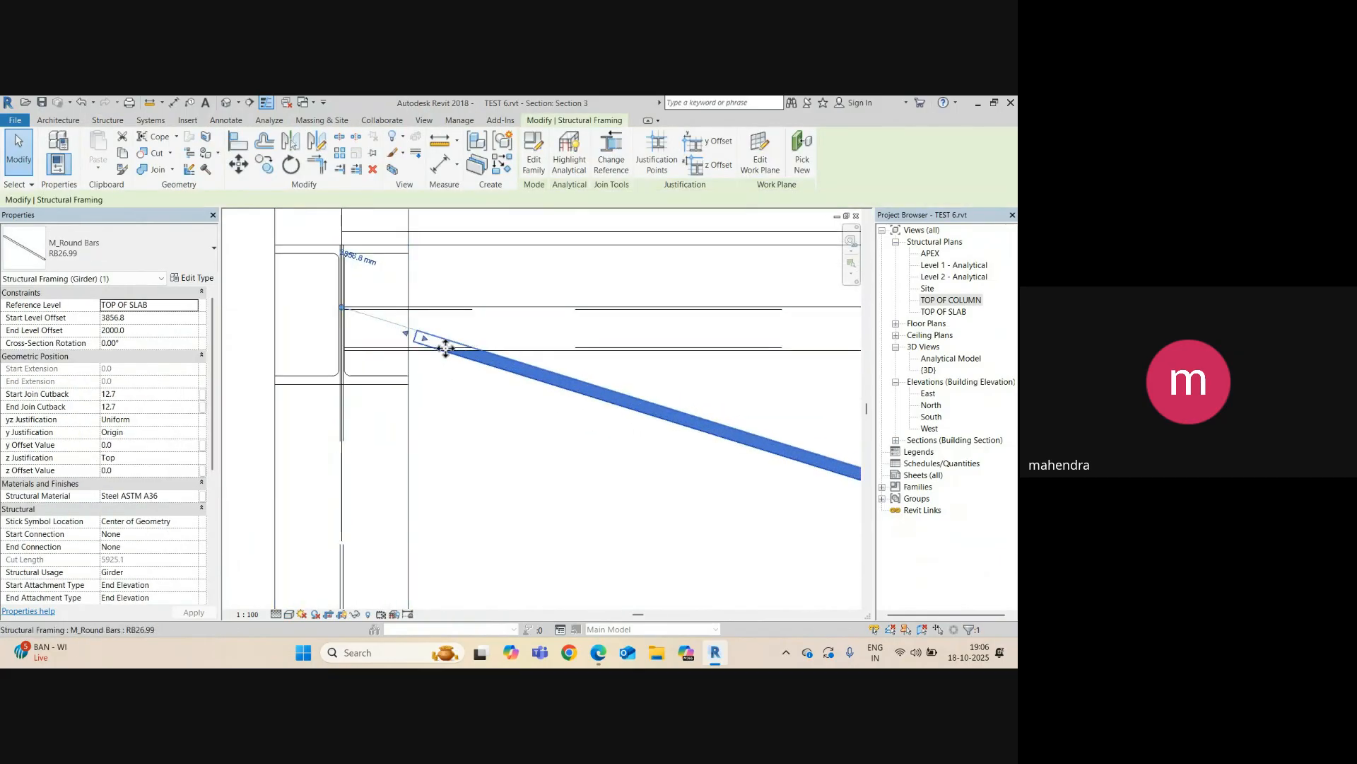
scroll(343, 317, "up", 3)
scroll(342, 347, "down", 2)
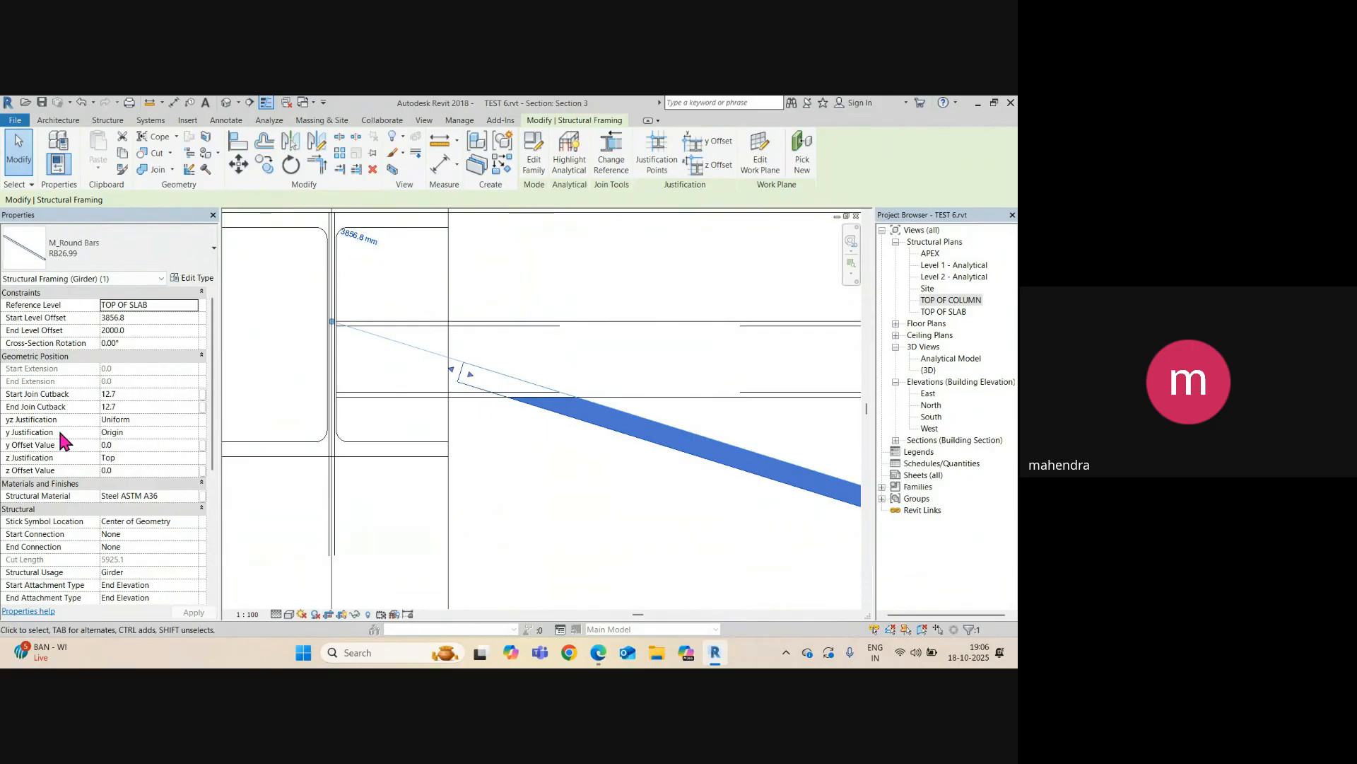
left_click(188, 433)
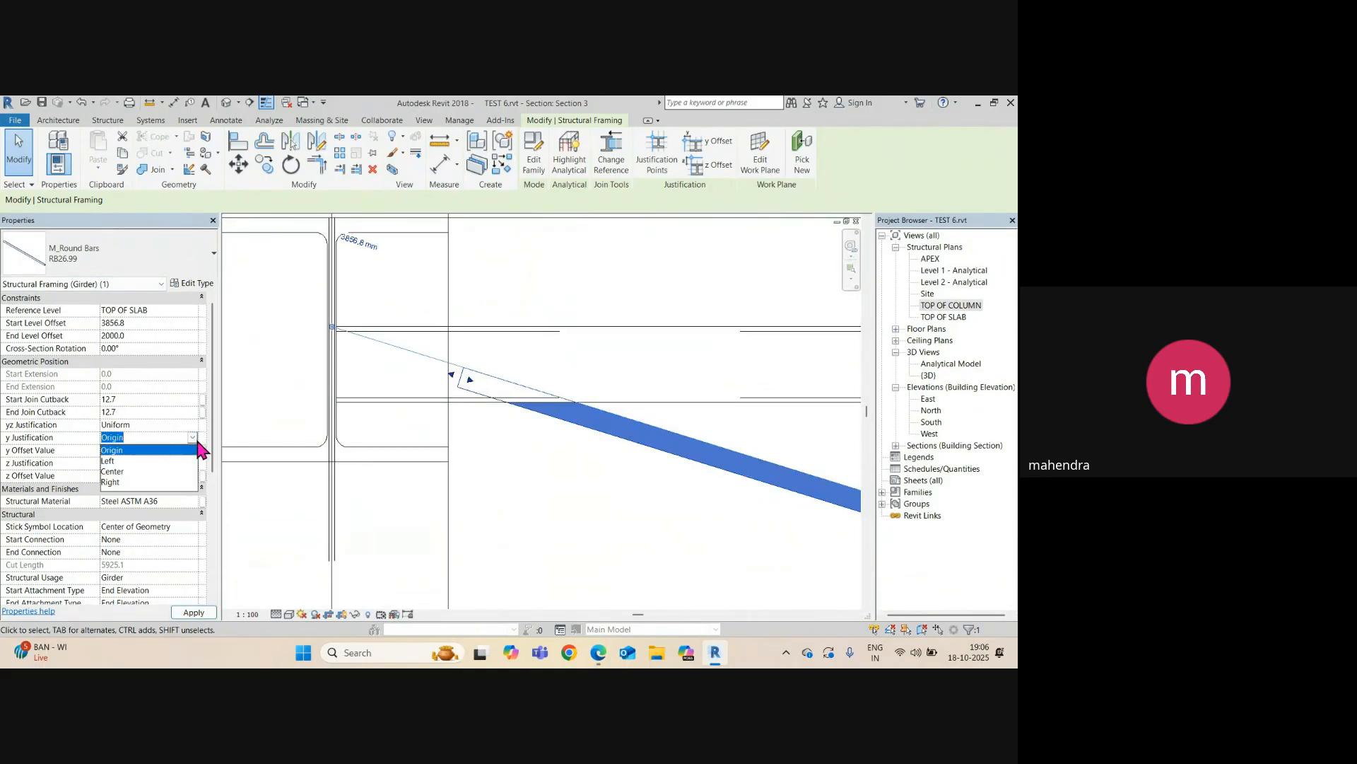
left_click(113, 472)
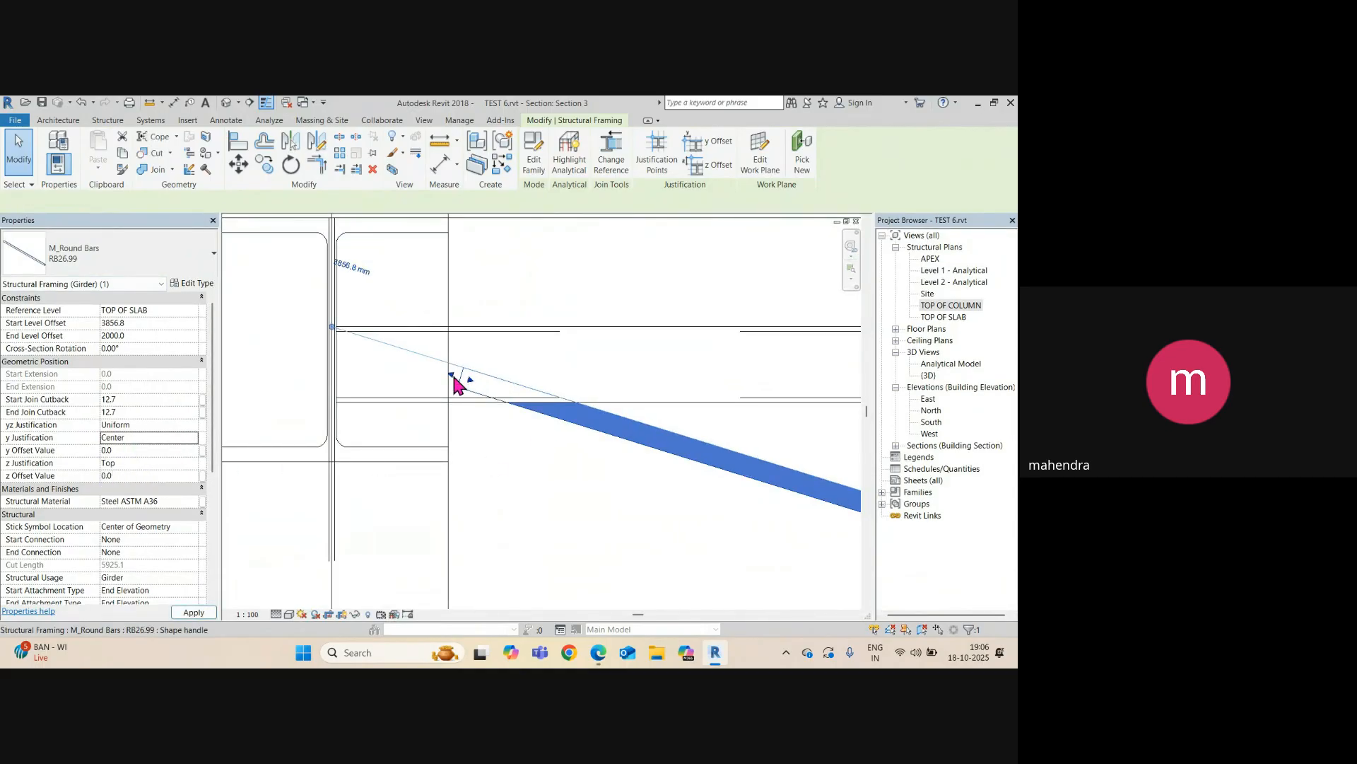
left_click(192, 424)
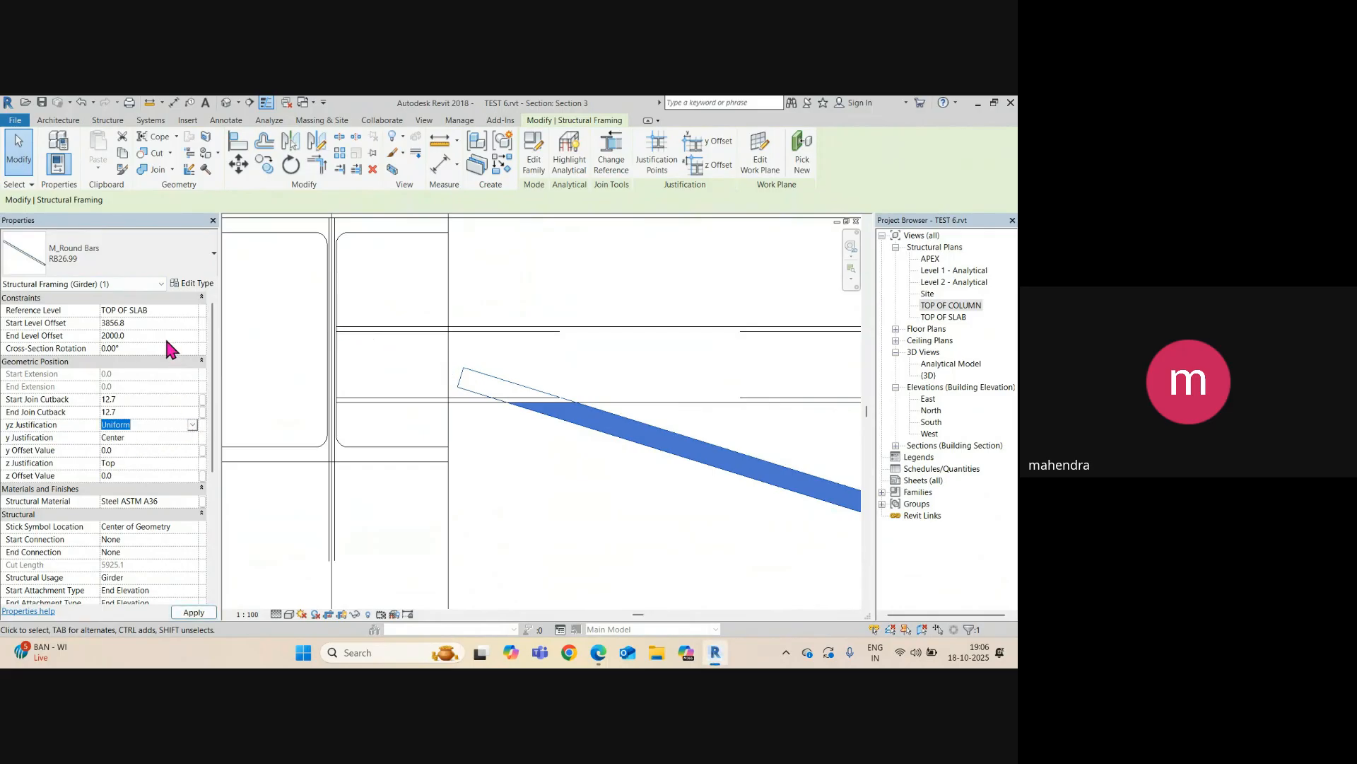
left_click(193, 464)
left_click(110, 497)
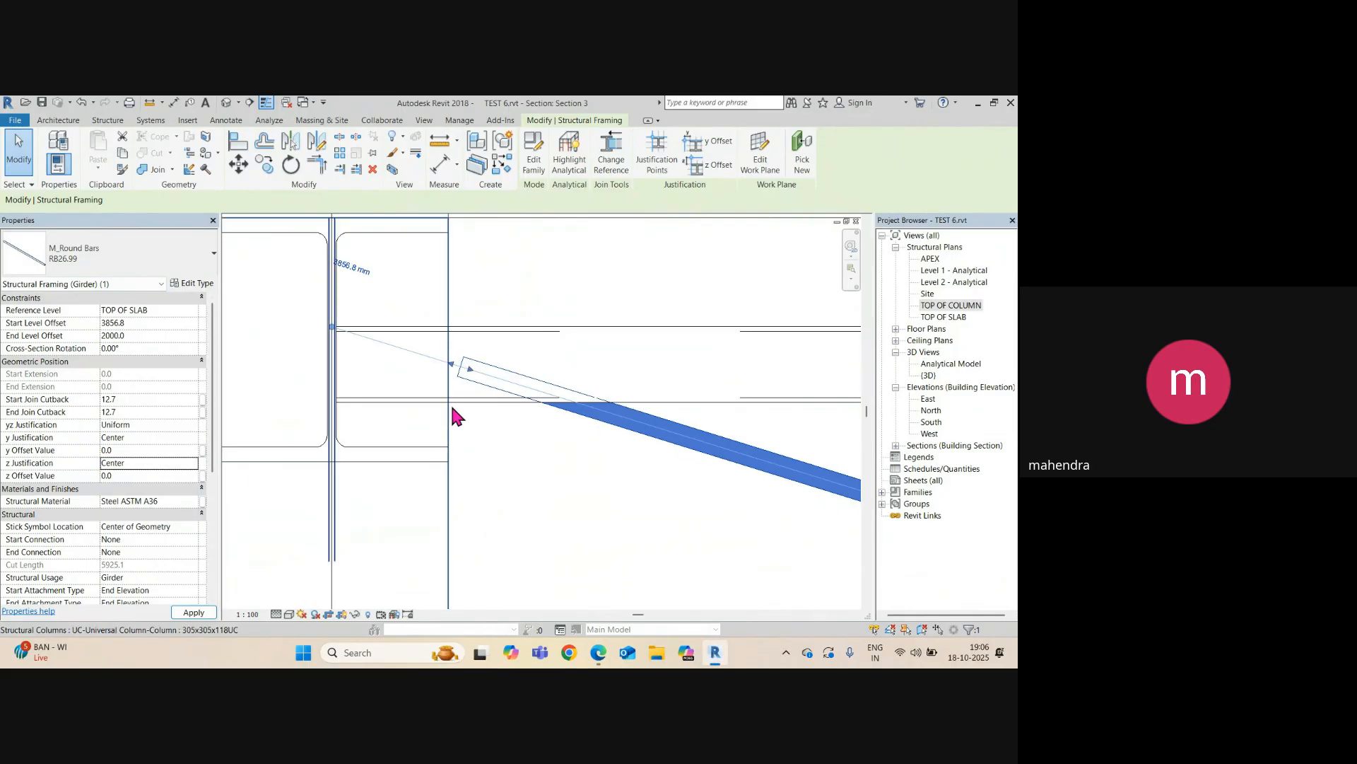
scroll(343, 348, "down", 2)
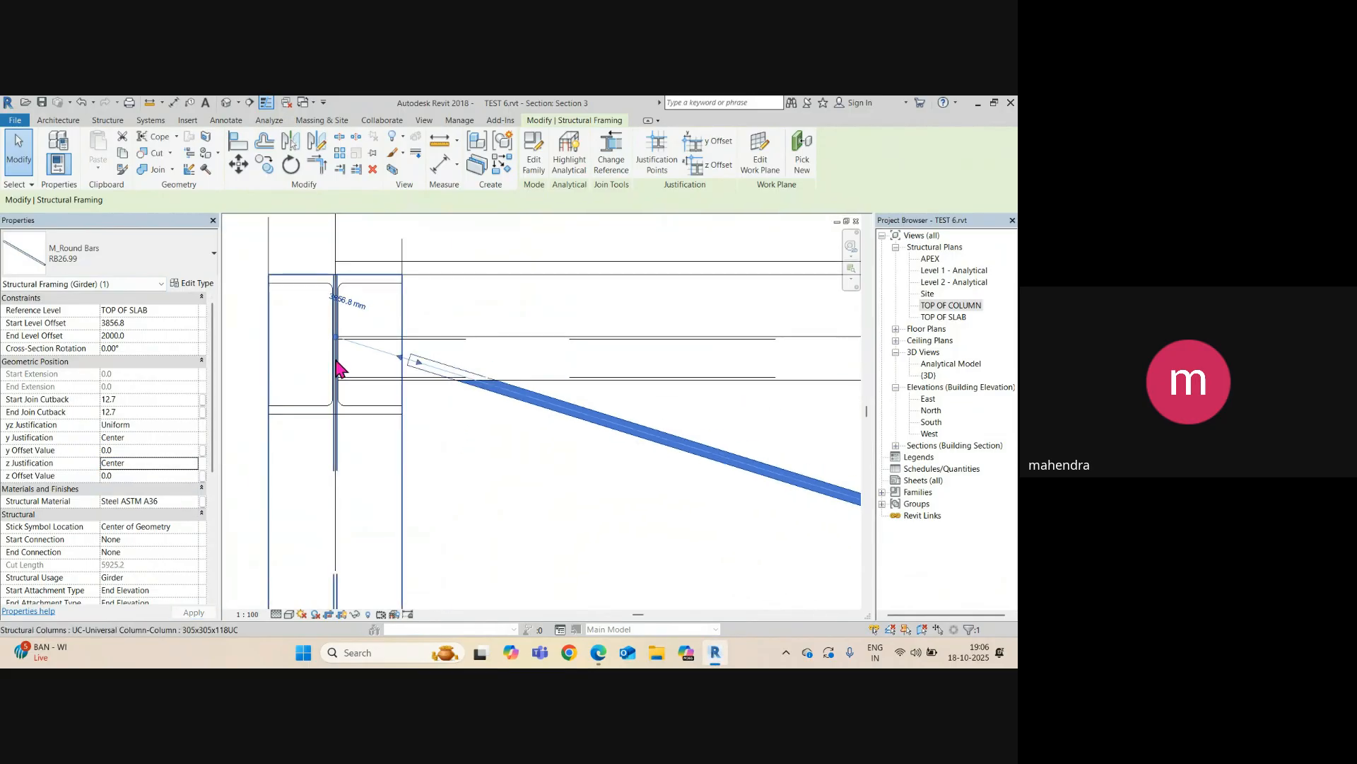
- Move the round bar's upper end down the end column's centreline to a start level offset of about 3797 mm
scroll(337, 339, "up", 2)
left_click(385, 370)
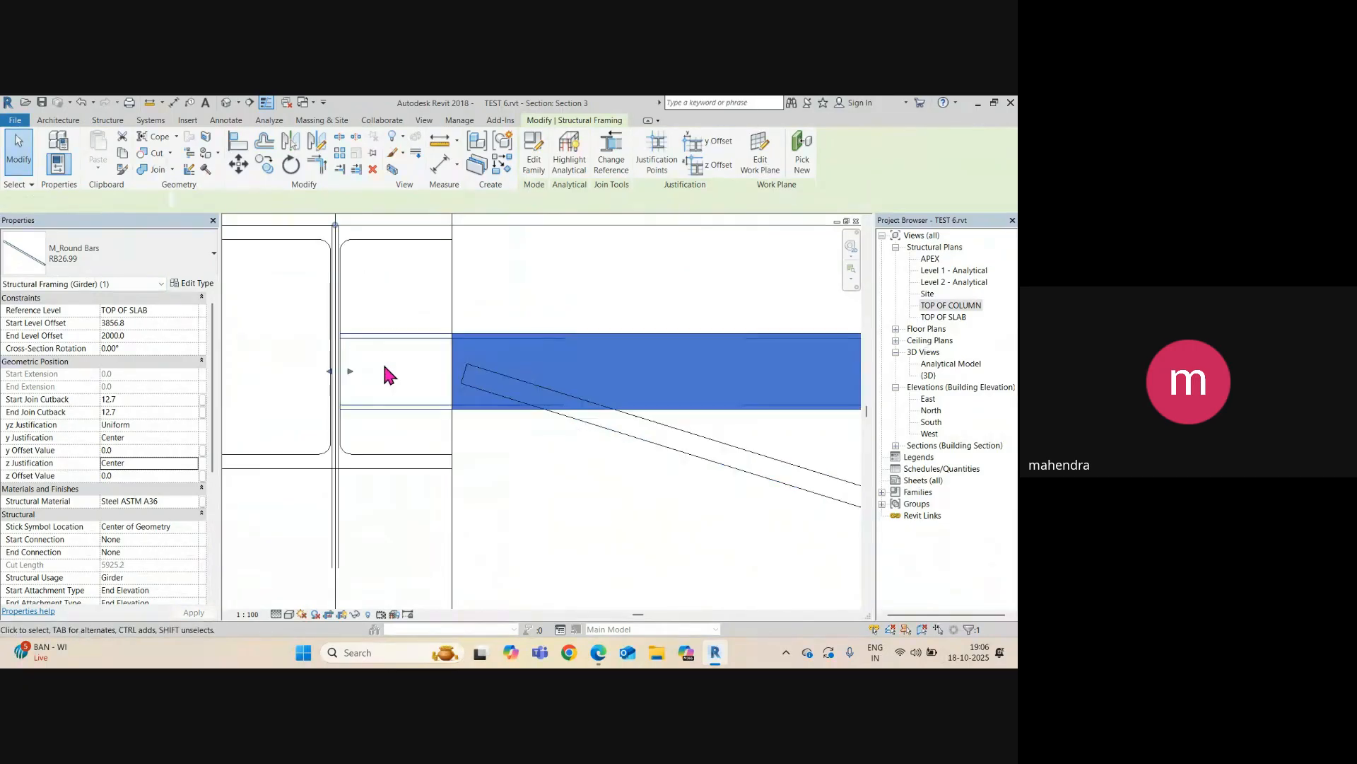
key("Escape")
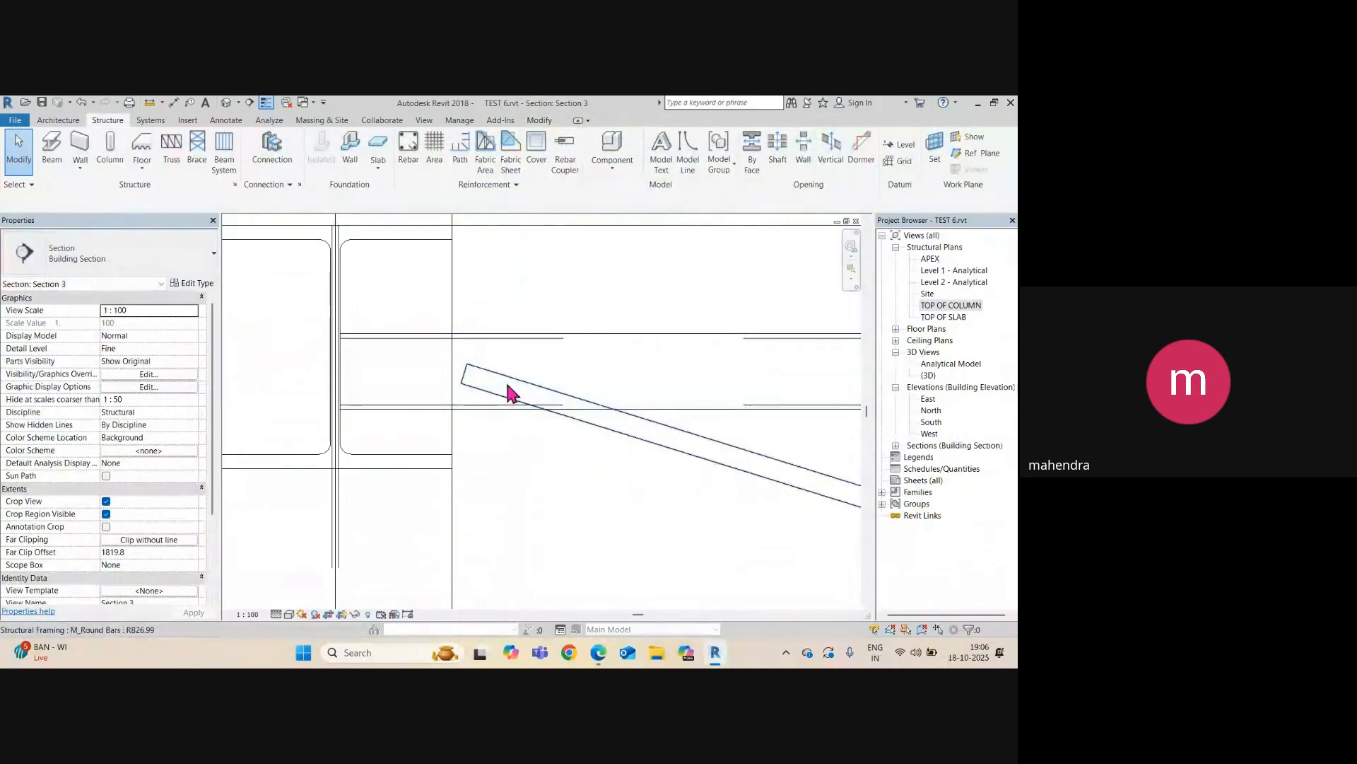
left_click(633, 440)
left_click_drag(468, 373, 336, 379)
scroll(338, 380, "up", 2)
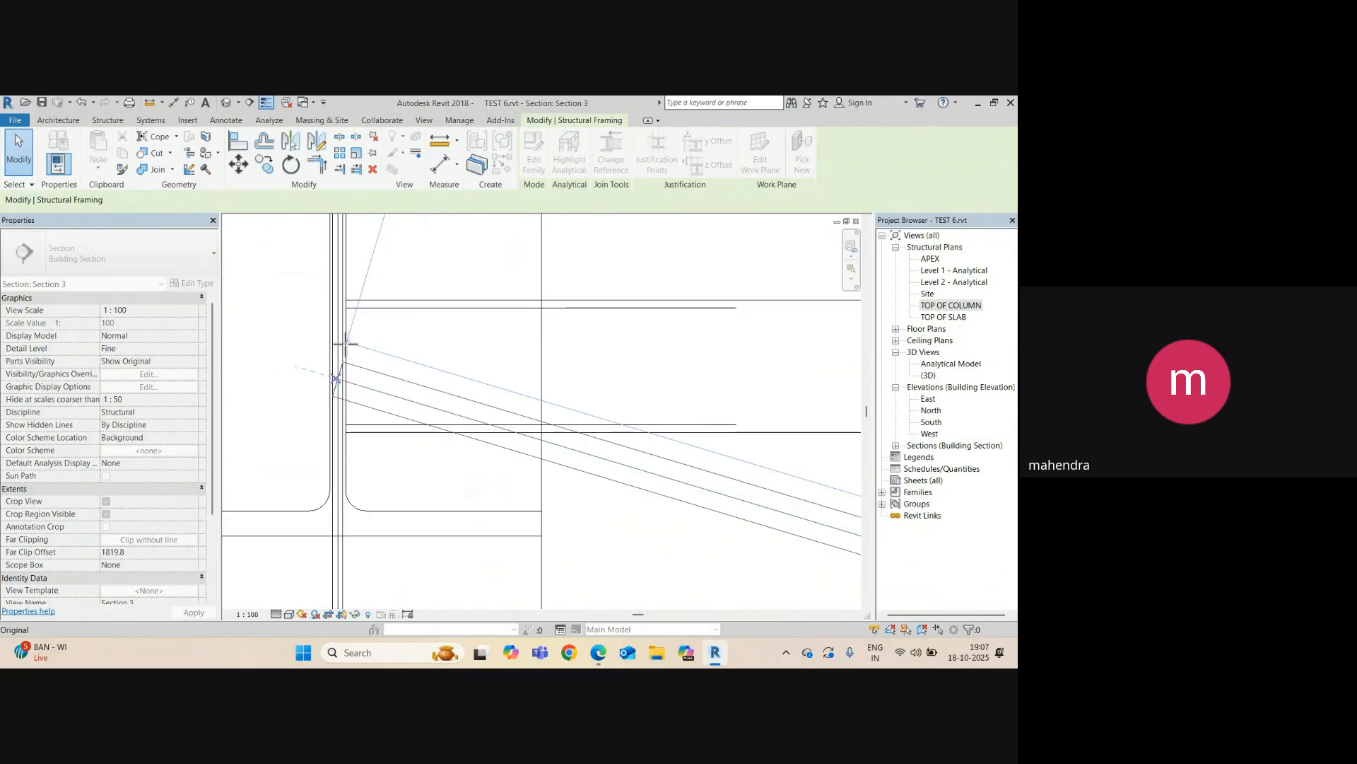
left_click_drag(338, 379, 338, 378)
scroll(351, 362, "down", 3)
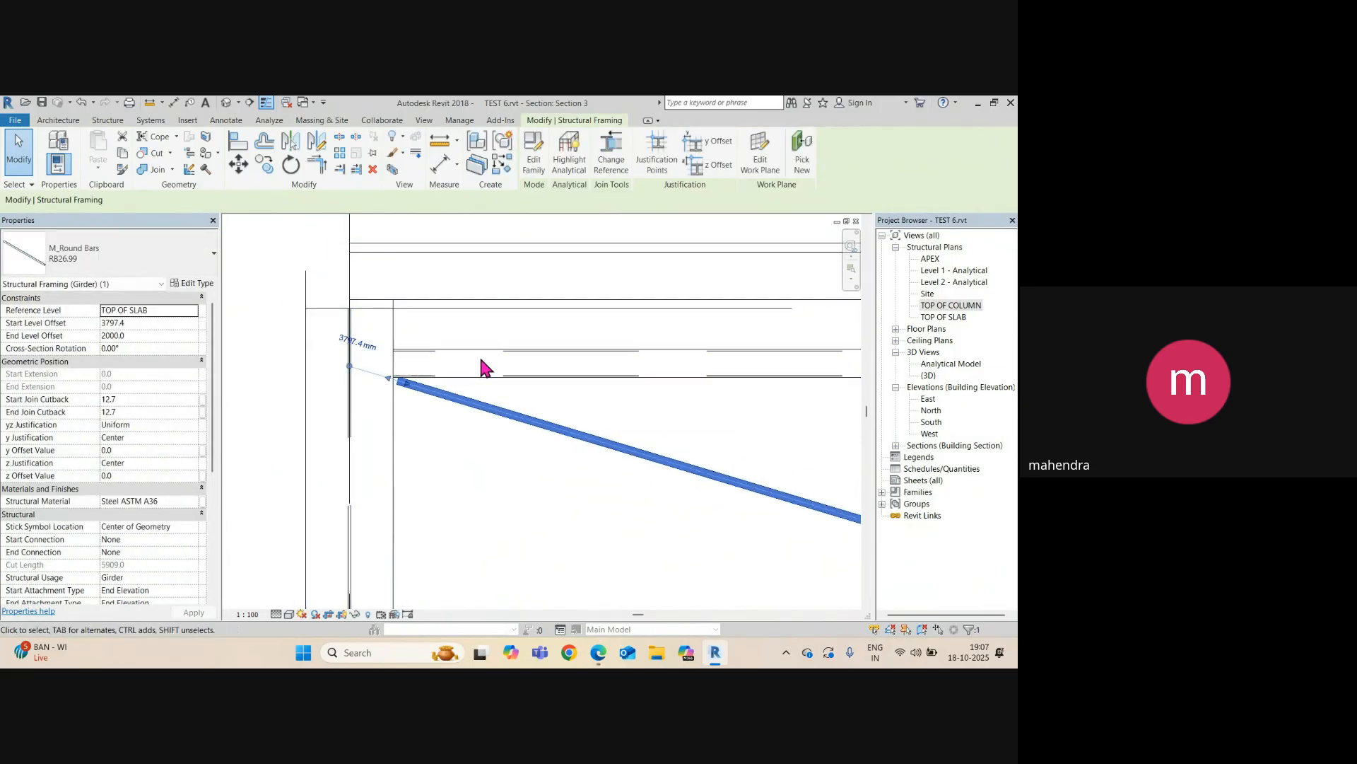
- Examine the round bar in the 3D view and its lower end at the second column in Section 3
left_click(225, 103)
scroll(444, 419, "down", 2)
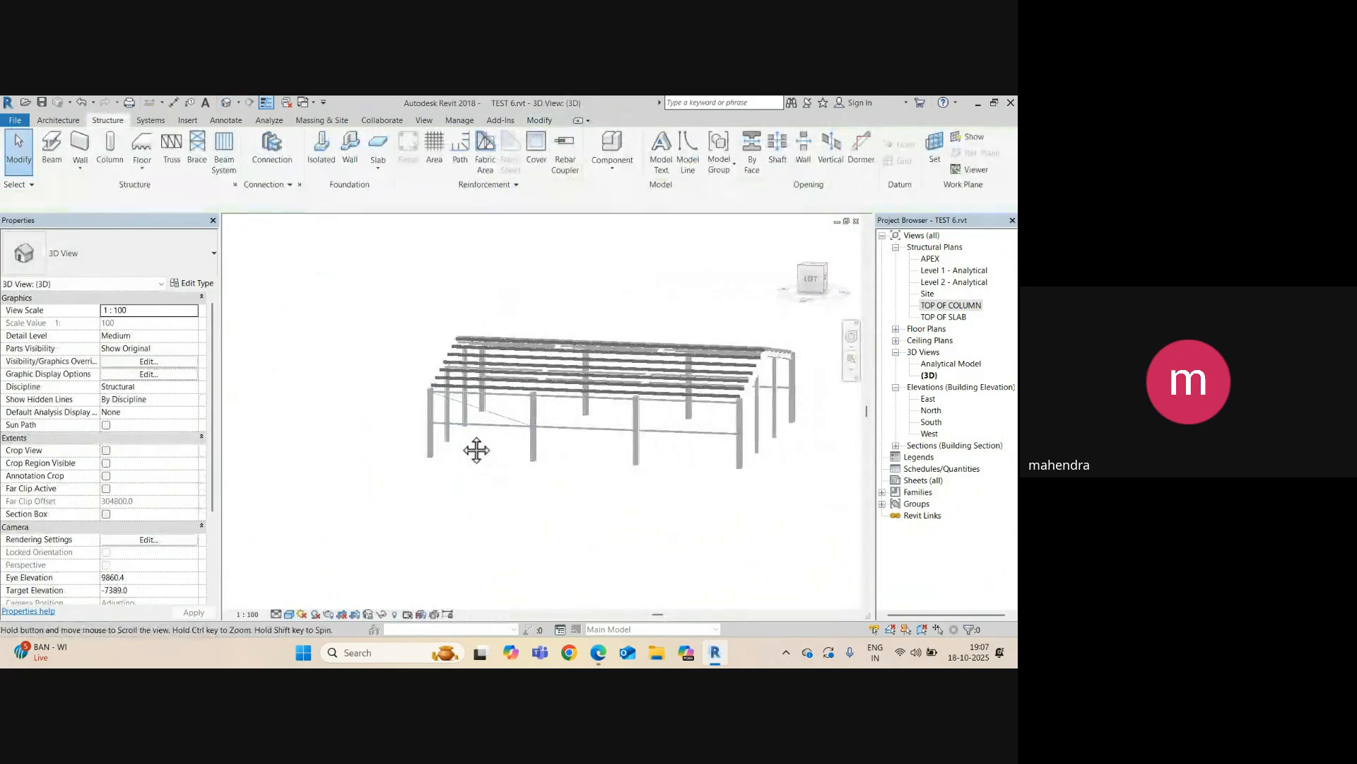
scroll(424, 396, "up", 4)
middle_click_drag(483, 442, 483, 475, "shift")
left_click(471, 438)
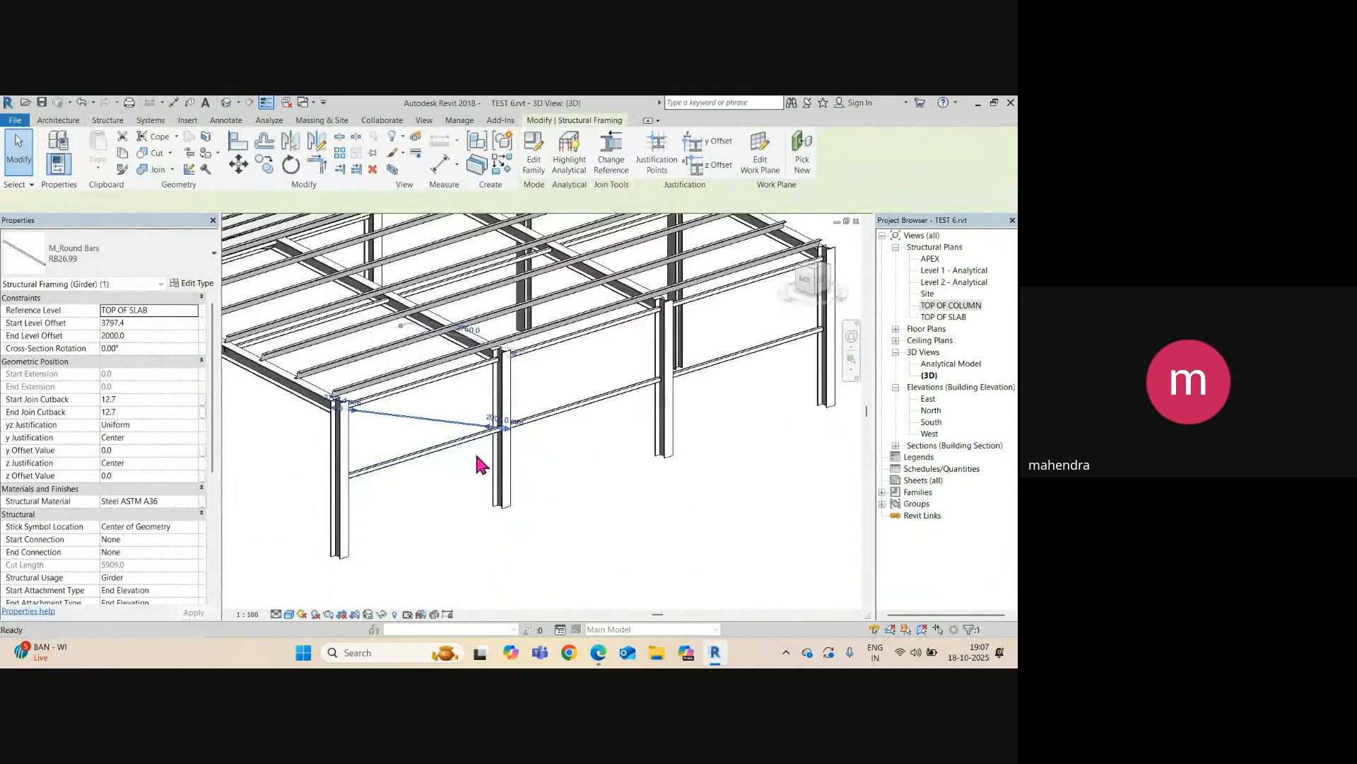
key("ctrl+Tab")
scroll(339, 364, "down", 6)
scroll(714, 474, "up", 3)
middle_click_drag(714, 474, 491, 422)
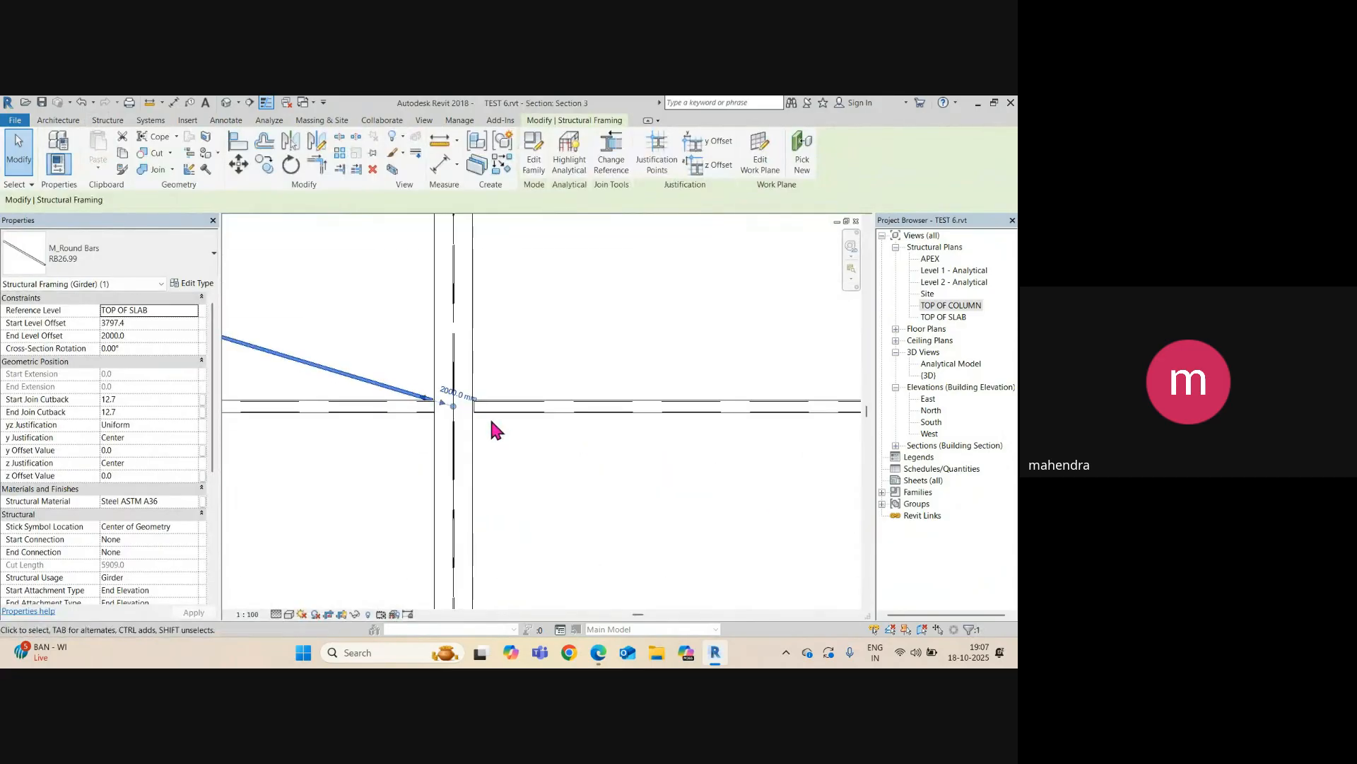
scroll(492, 423, "up", 2)
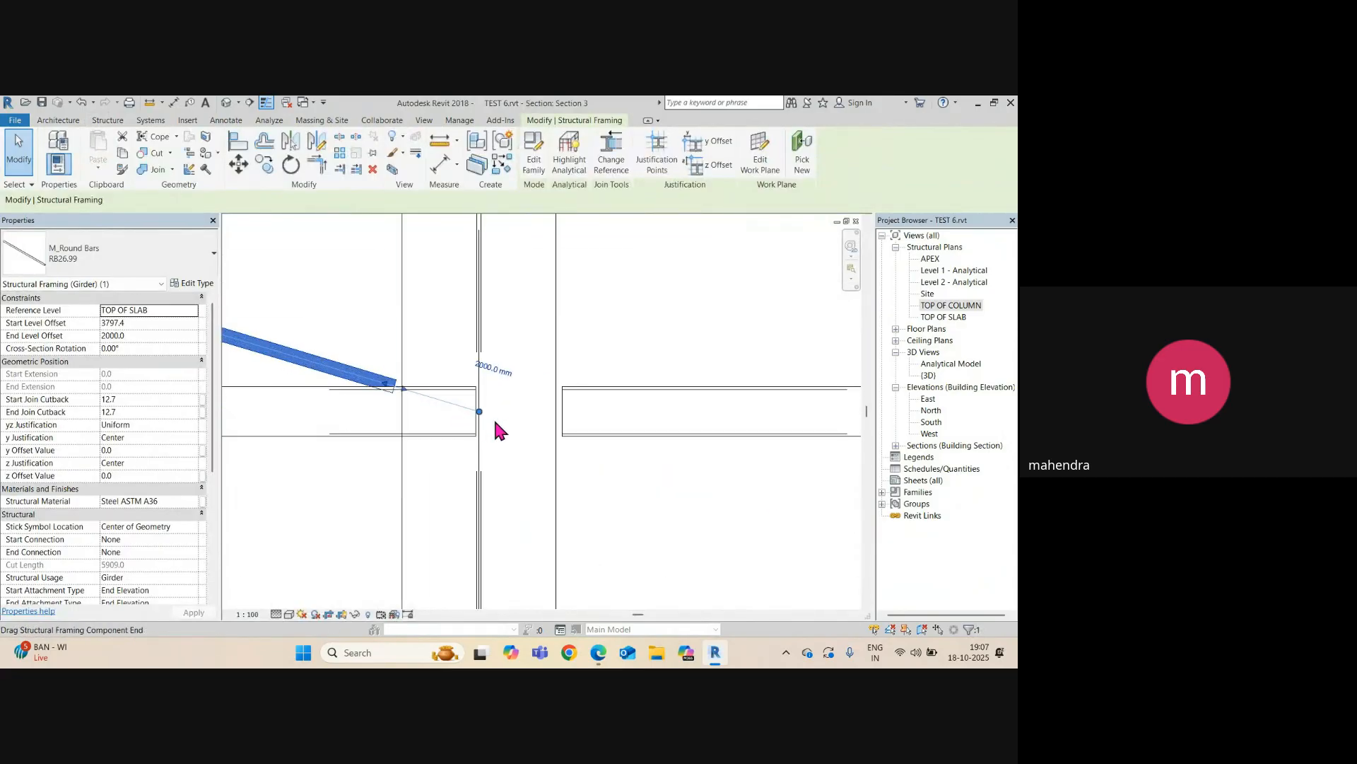
key("Escape")
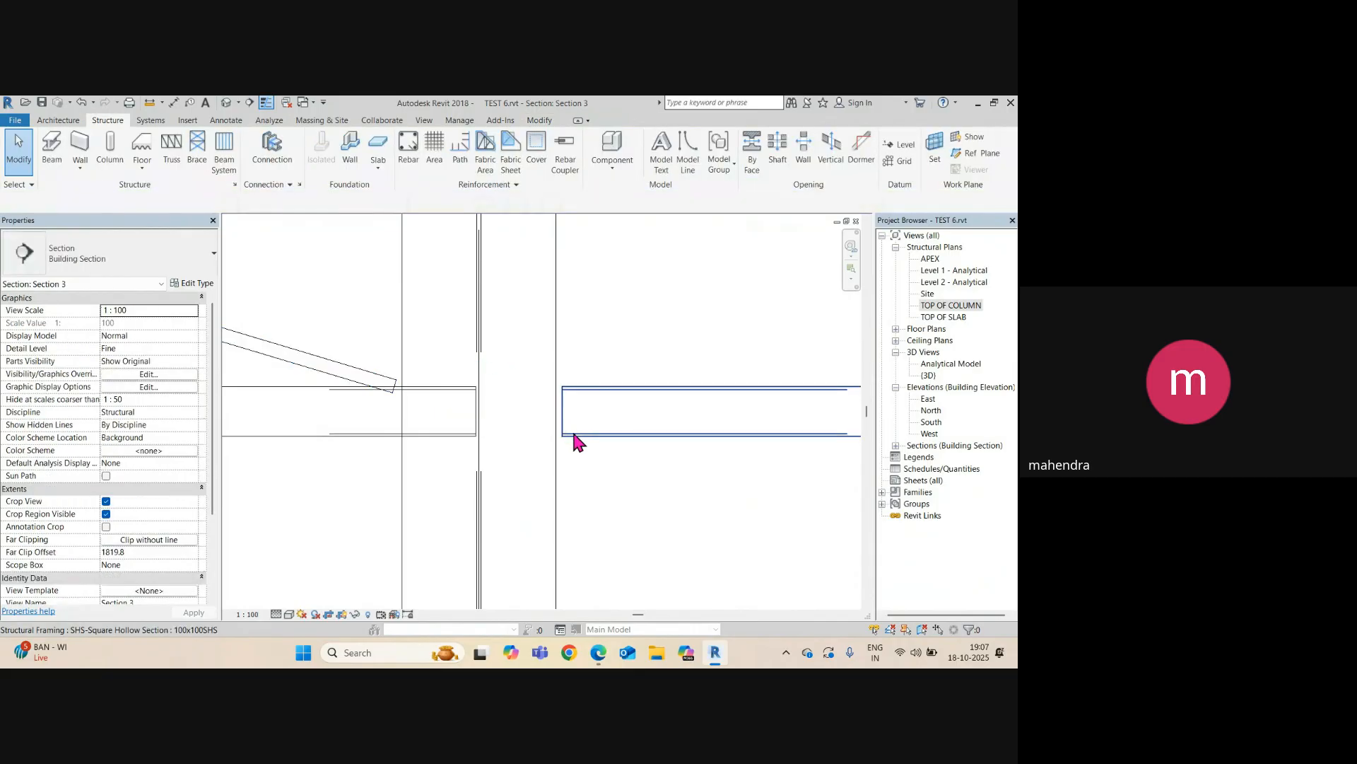
- Align the near end of the second bay's lower side rail with the second column's centreline
key("l")
left_click(481, 444)
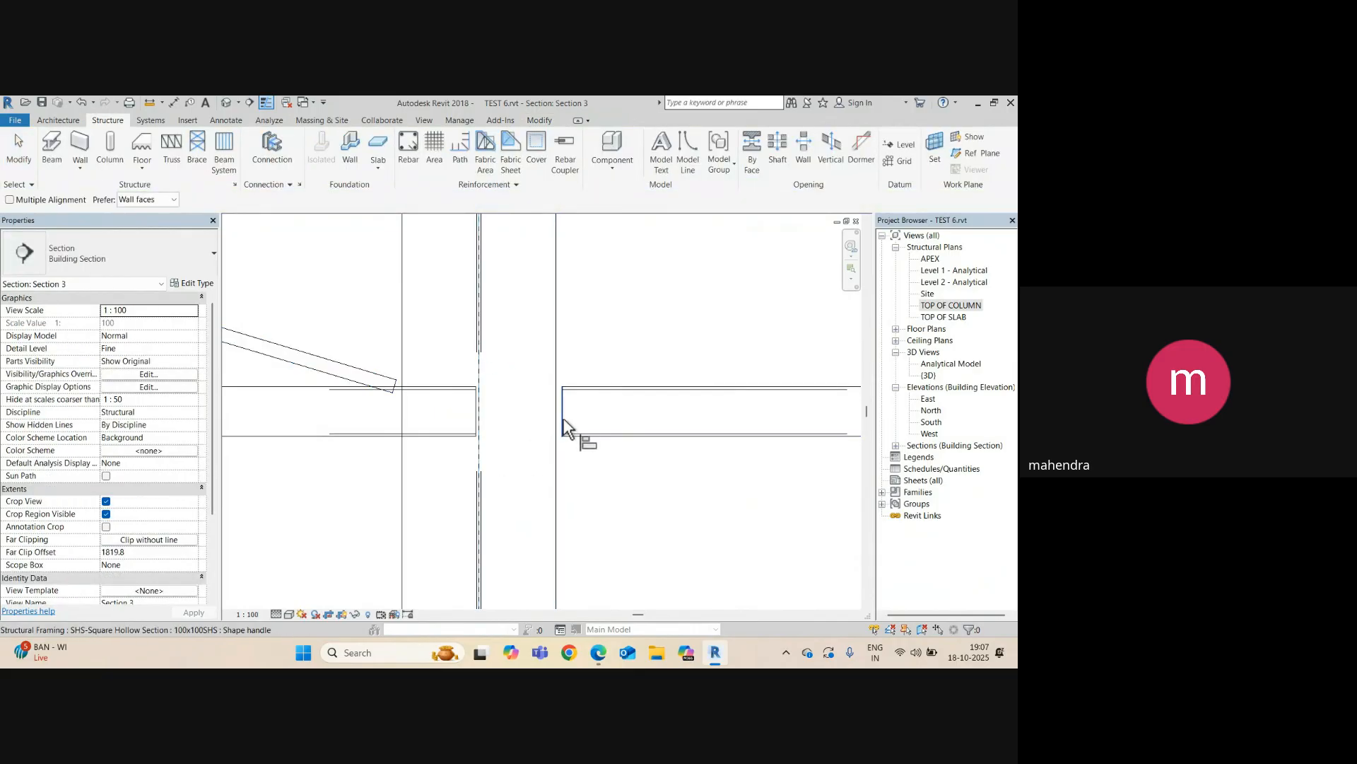
left_click(564, 411)
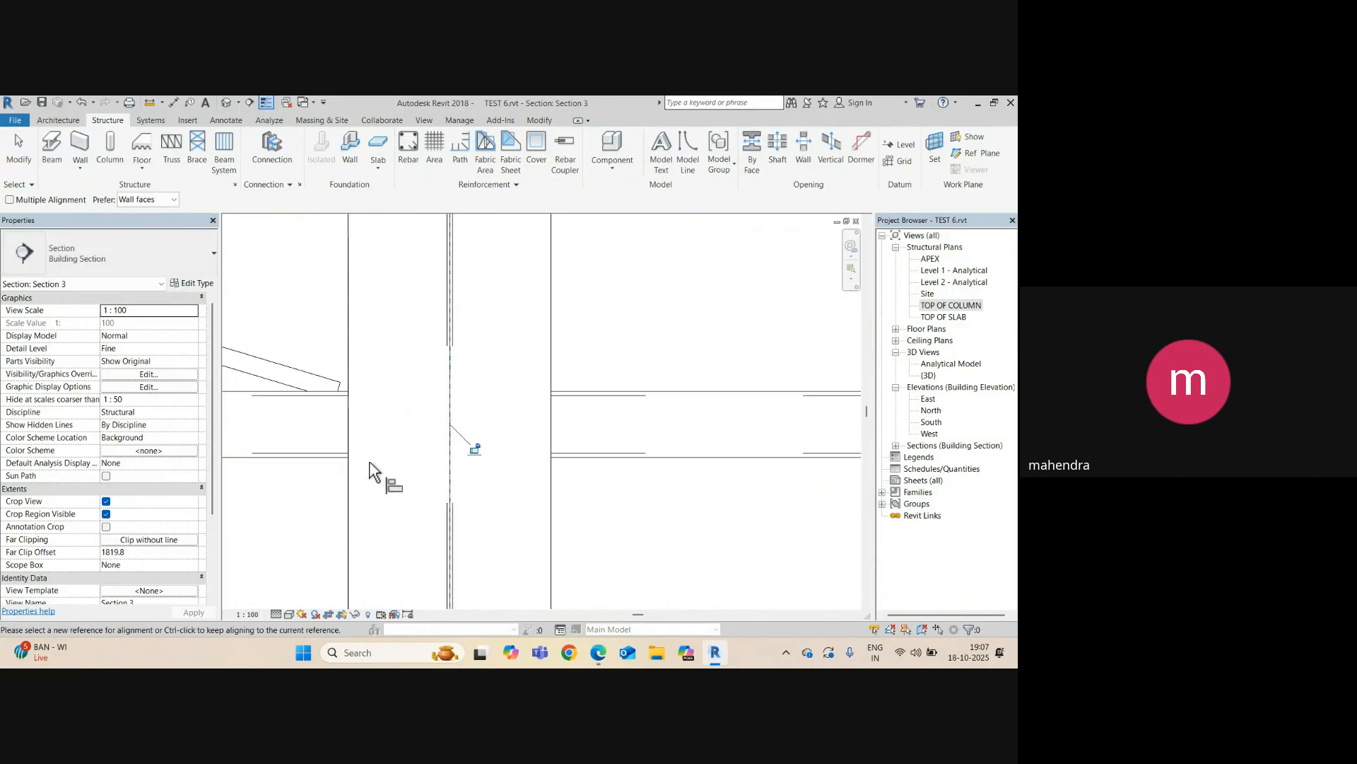
scroll(332, 433, "down", 5)
key("Escape")
key("Escape")
- Align the far end of the second bay's lower side rail with the third column's centreline
scroll(640, 430, "up", 5)
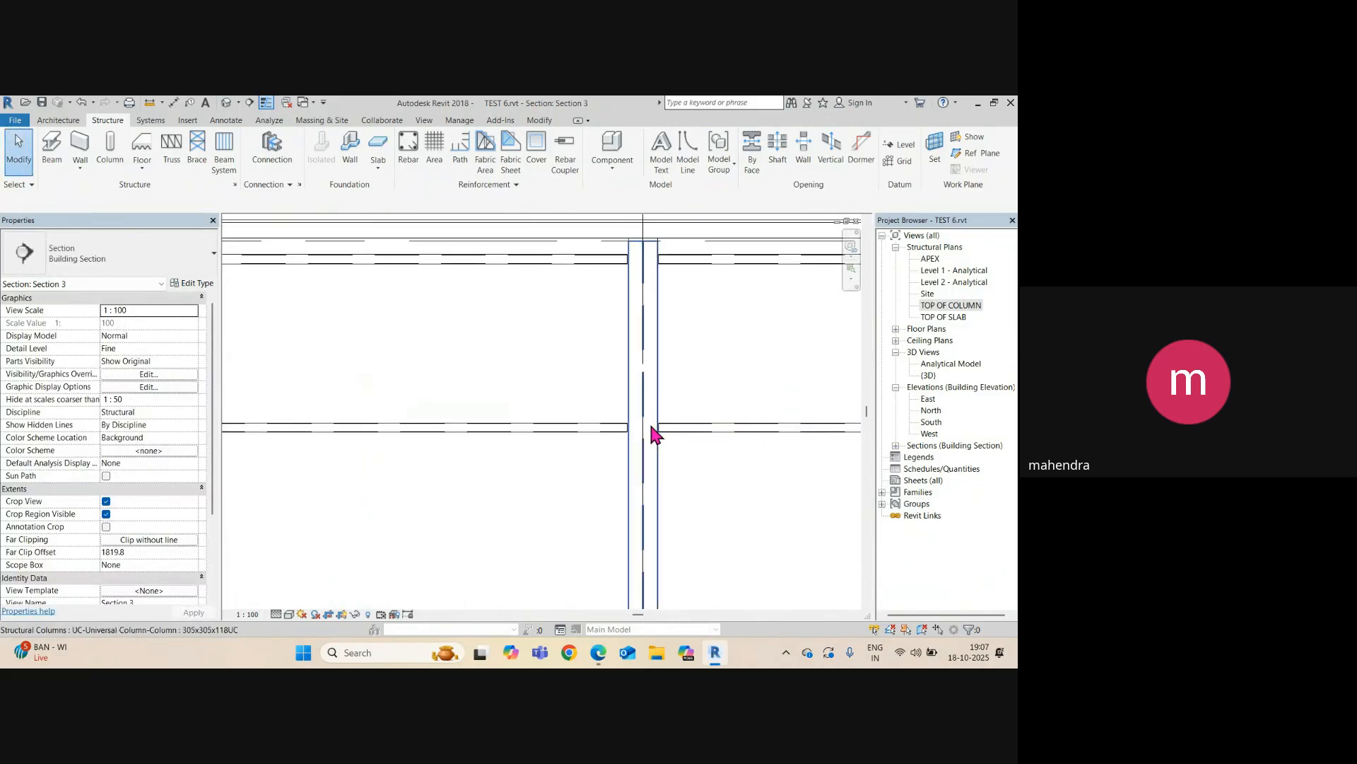
key("a")
key("l")
left_click(646, 422)
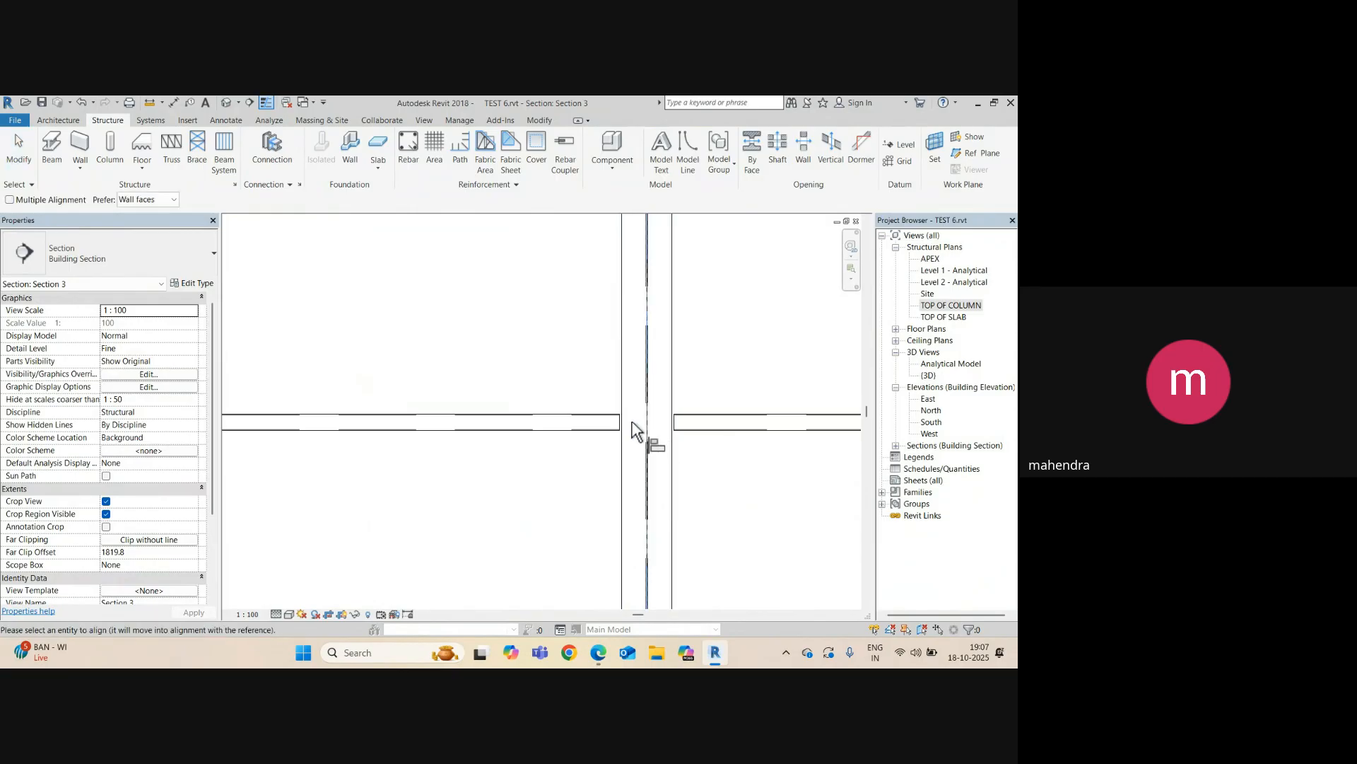
scroll(615, 428, "up", 3)
left_click(624, 427)
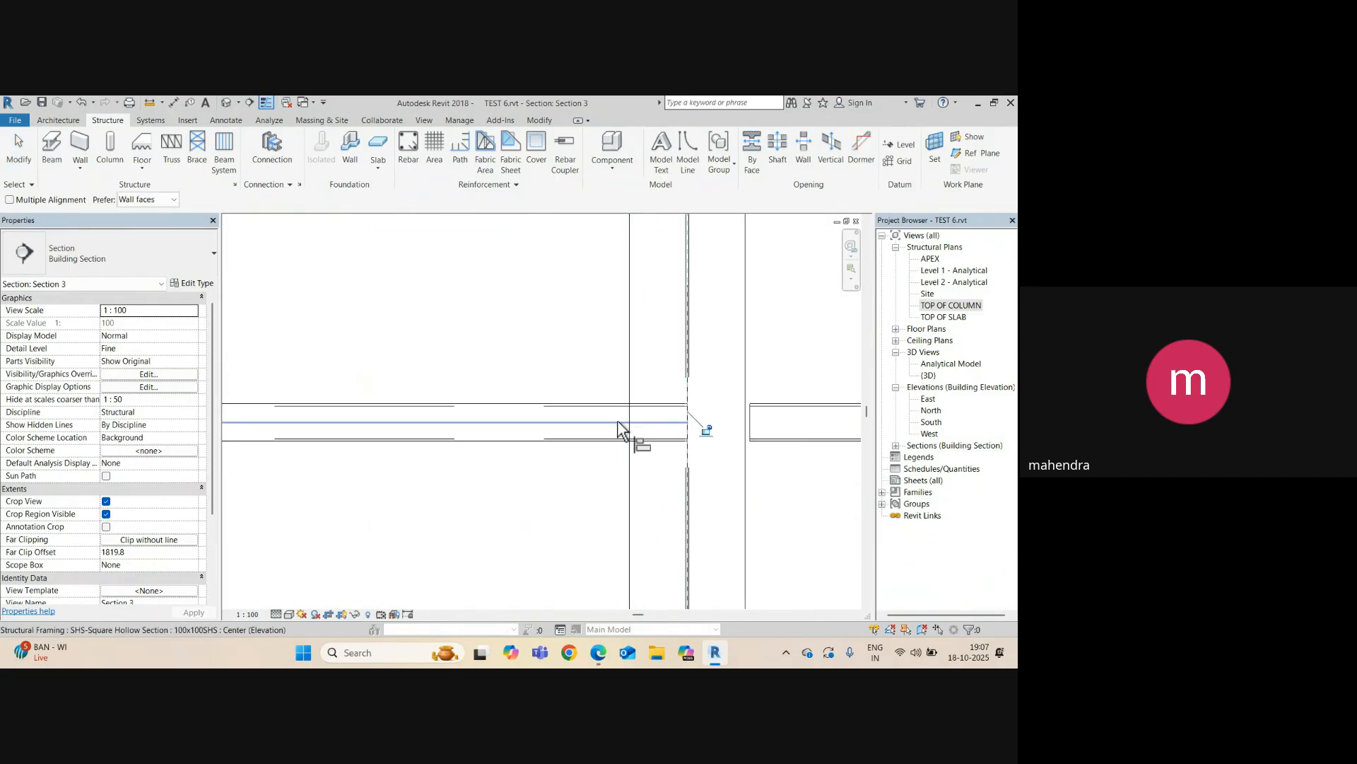
- Align the third bay's lower side rail end with the third column's centreline
left_click(685, 453)
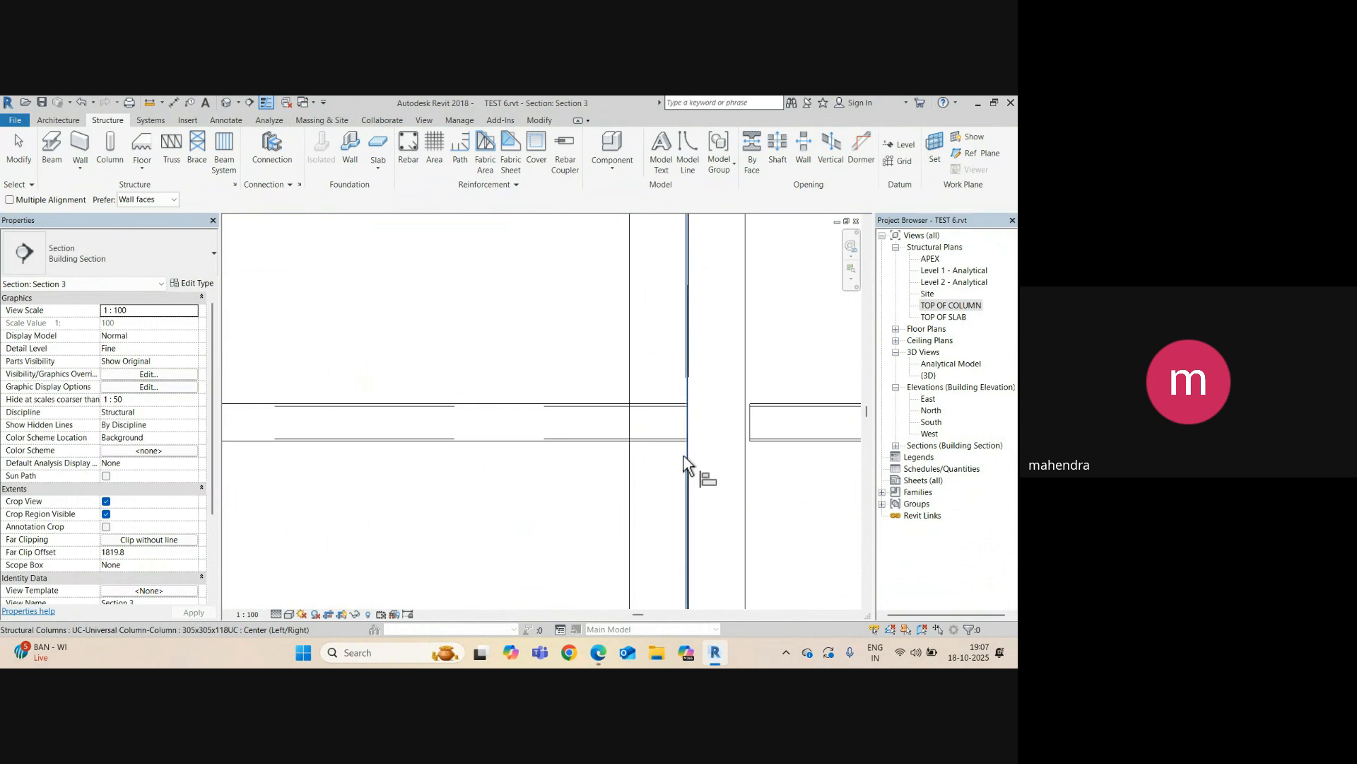
left_click(751, 419)
scroll(650, 415, "down", 4)
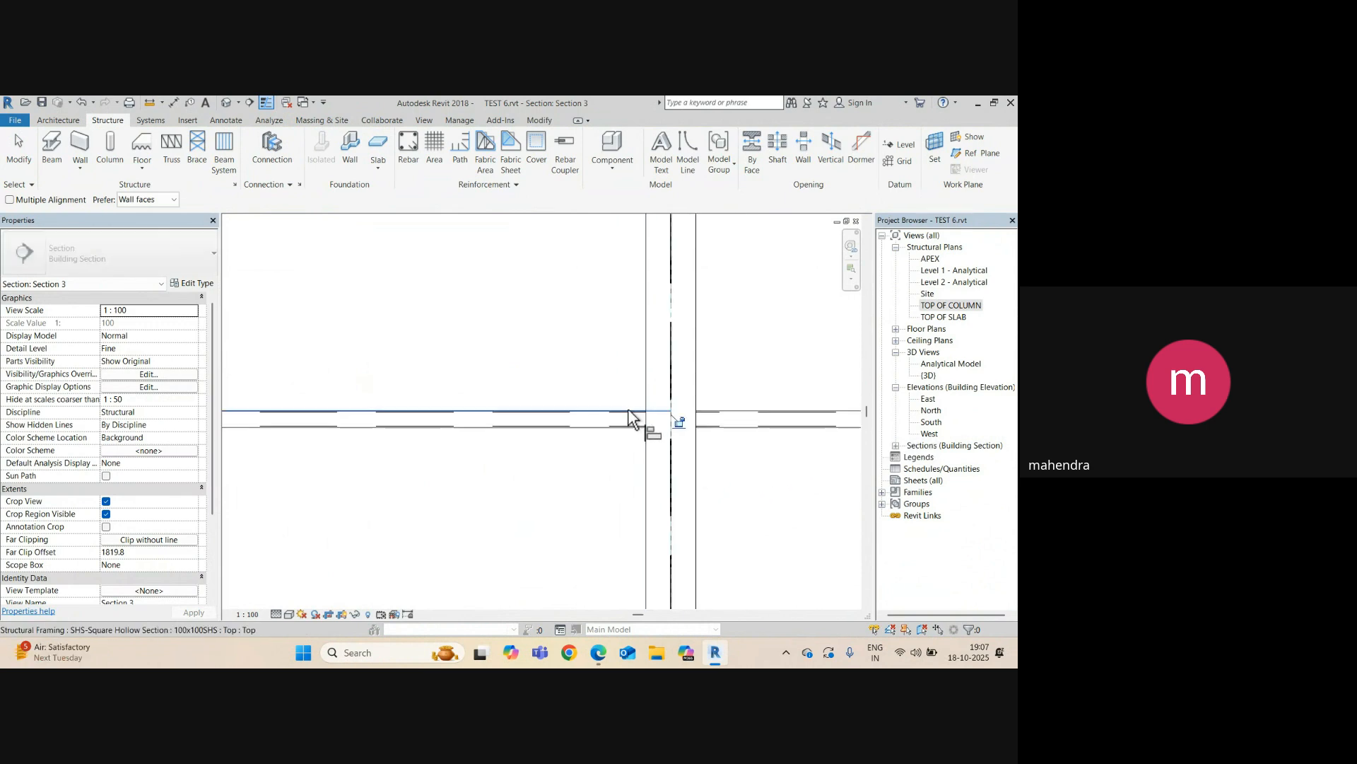
middle_click_drag(523, 433, 764, 464)
middle_click_drag(538, 475, 664, 485)
key("Escape")
key("Escape")
scroll(528, 469, "down", 3)
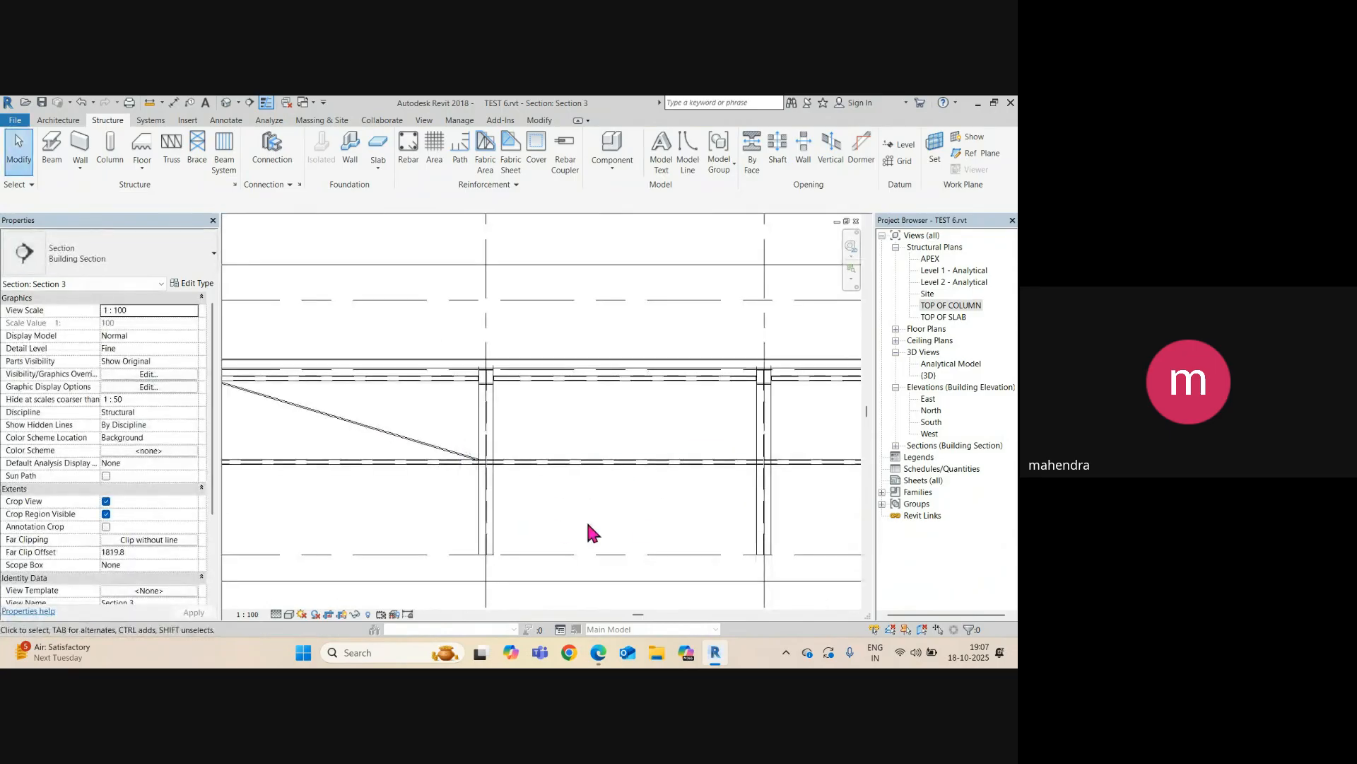
middle_click_drag(544, 530, 671, 463)
left_click(382, 327)
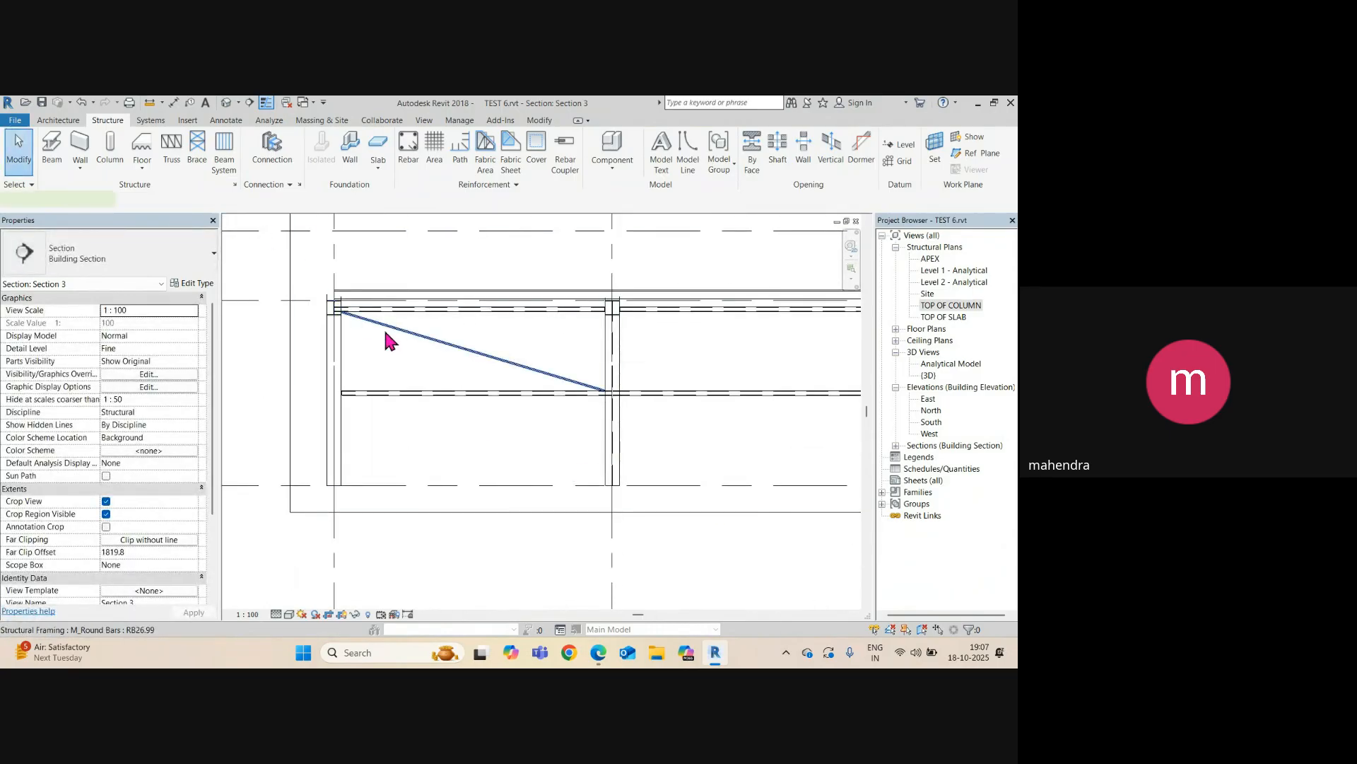
left_click(82, 269)
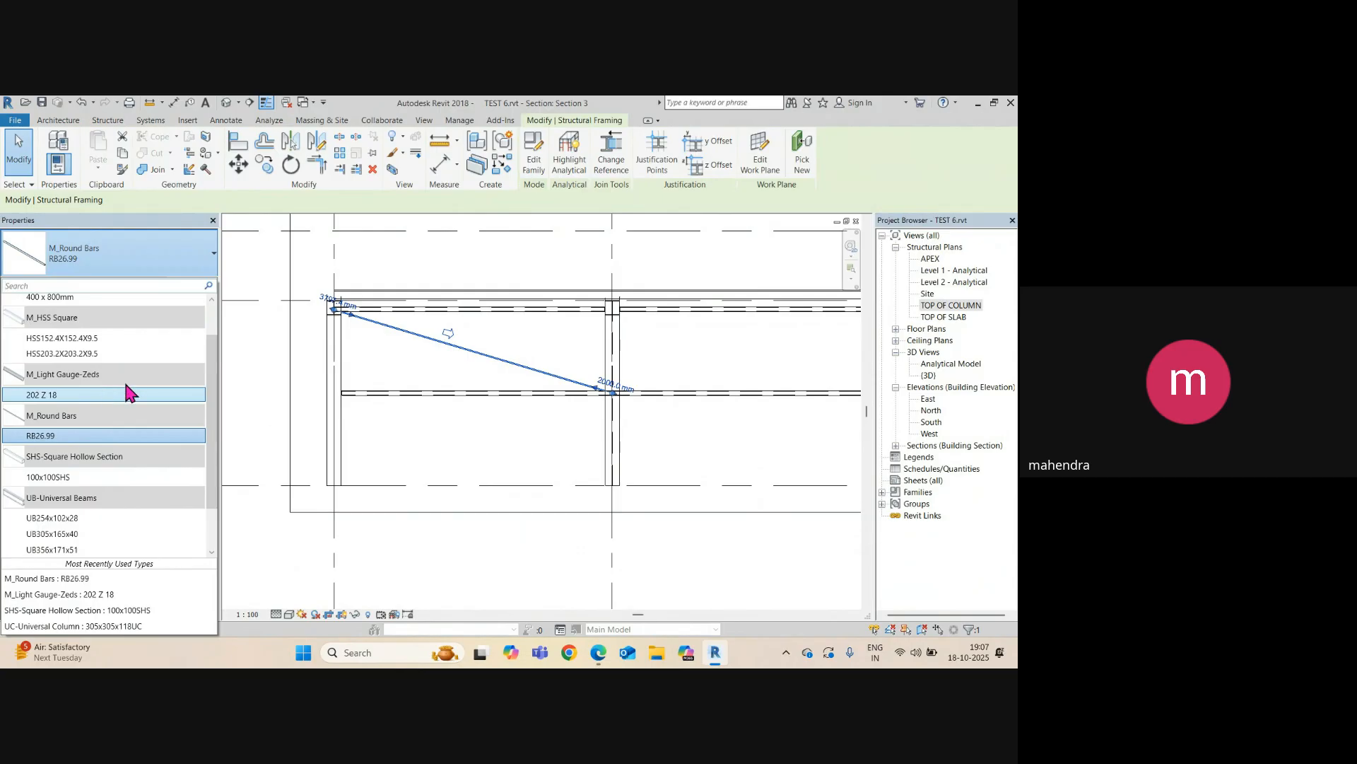
left_click(466, 370)
key("Escape")
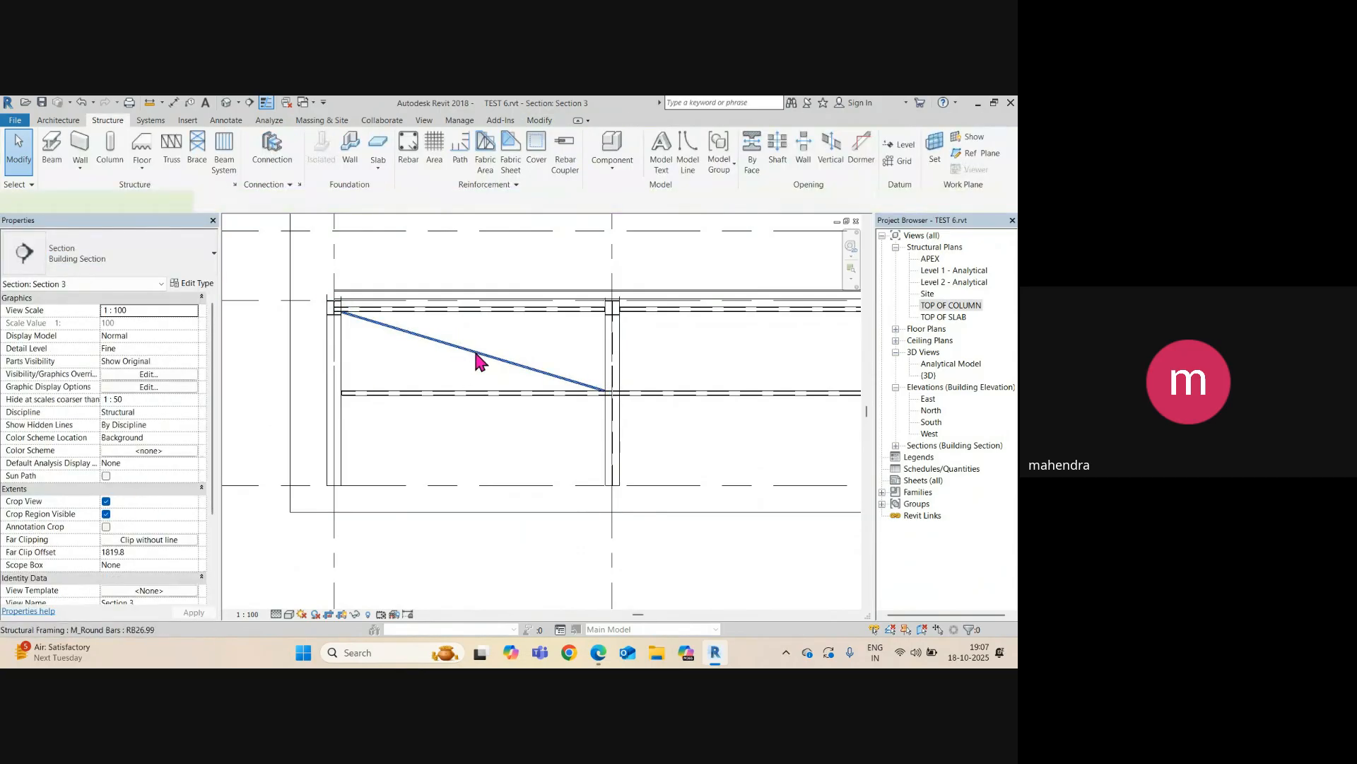
- Mirror a copy of the first bay's round bar about a vertical axis through its midpoint to form cross bracing
left_click(472, 352)
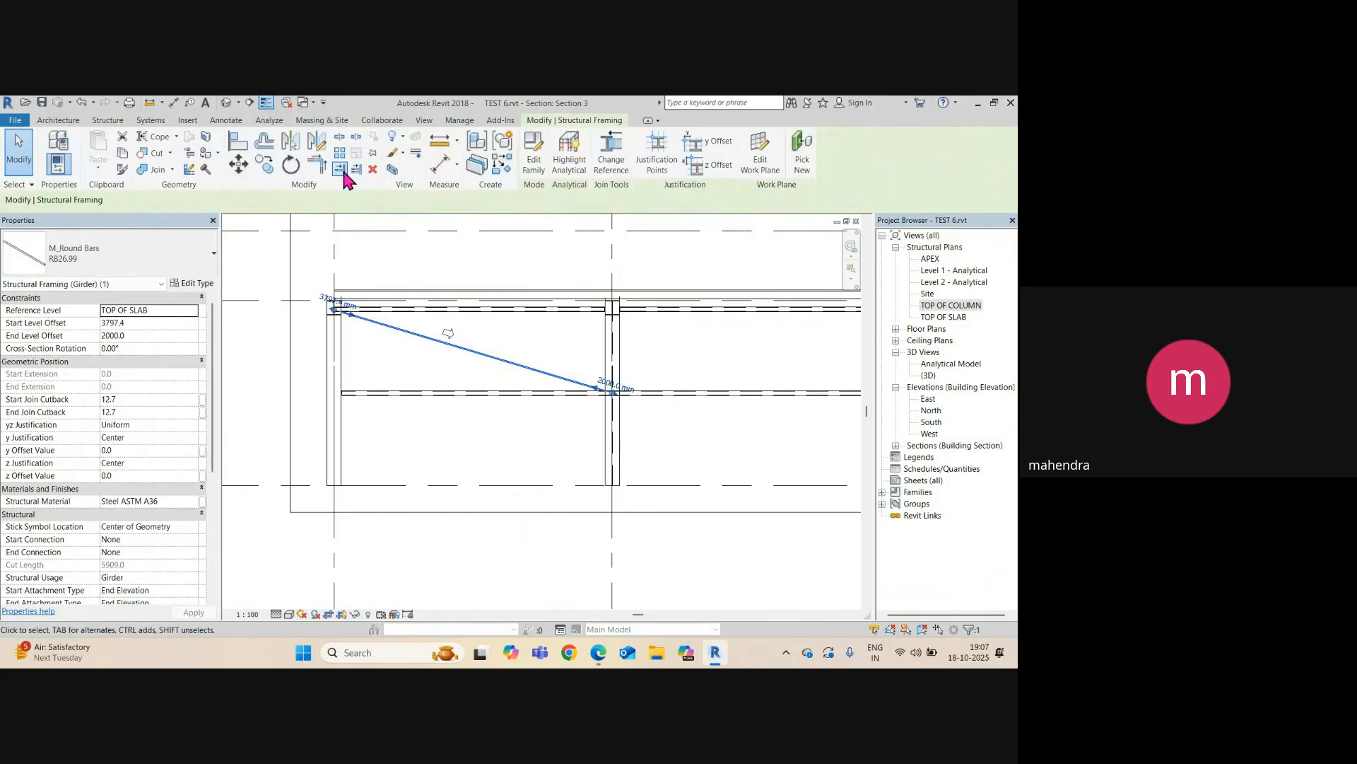
scroll(524, 385, "up", 3)
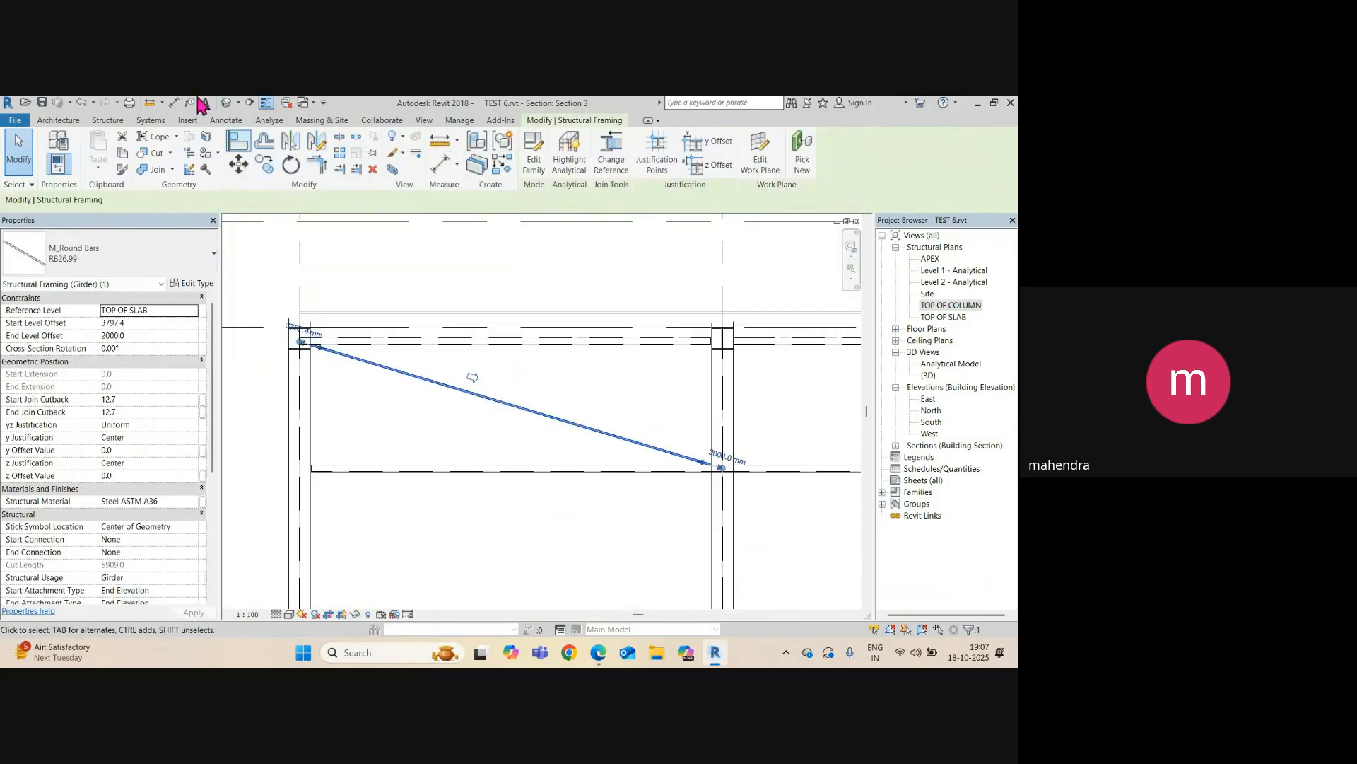
scroll(473, 407, "down", 3)
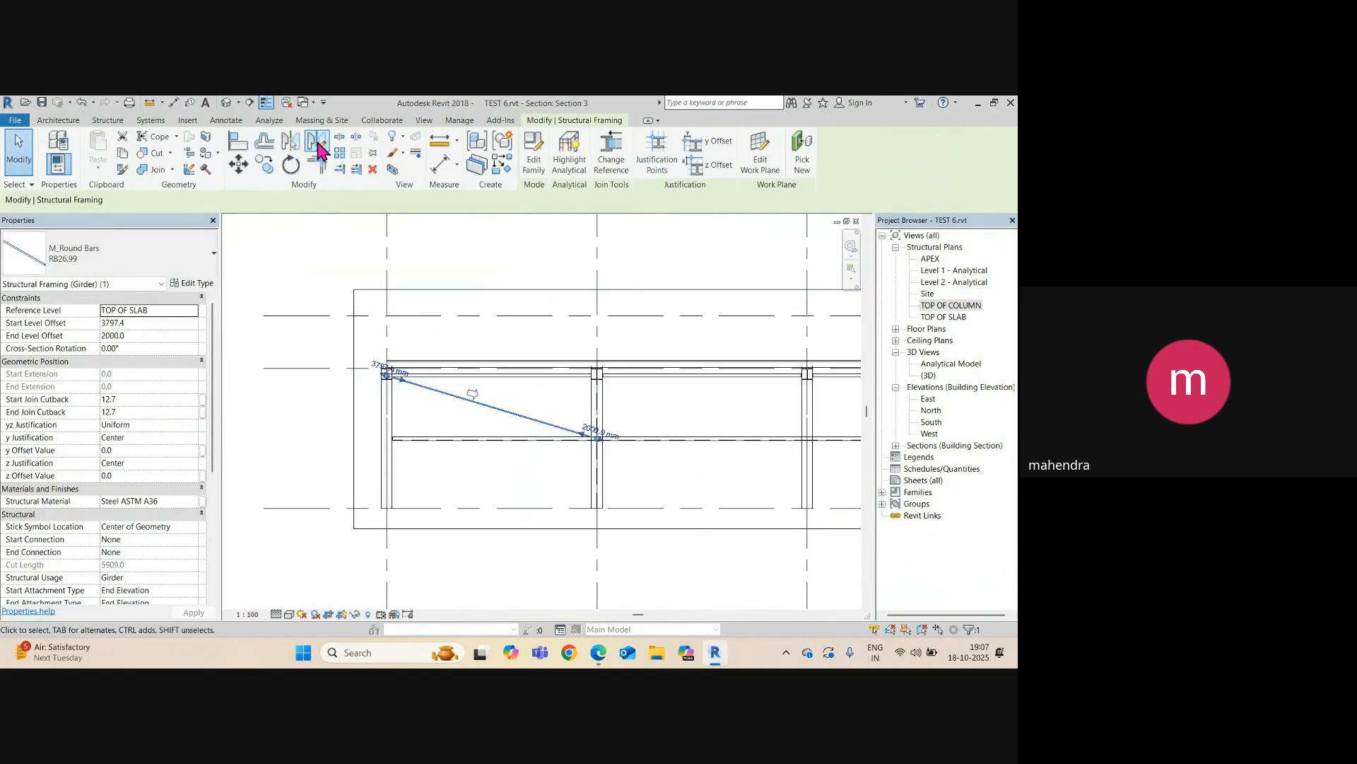
left_click(317, 144)
scroll(493, 408, "up", 2)
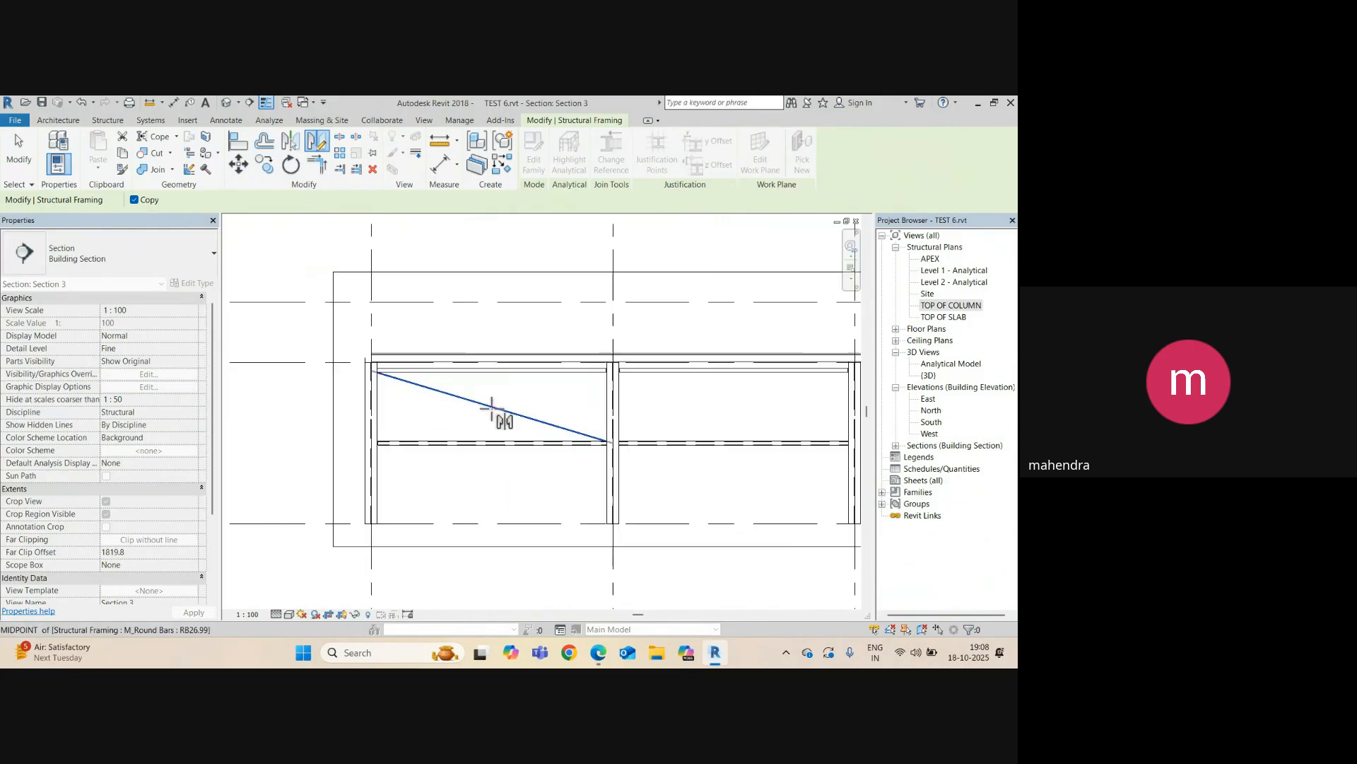
left_click(488, 366)
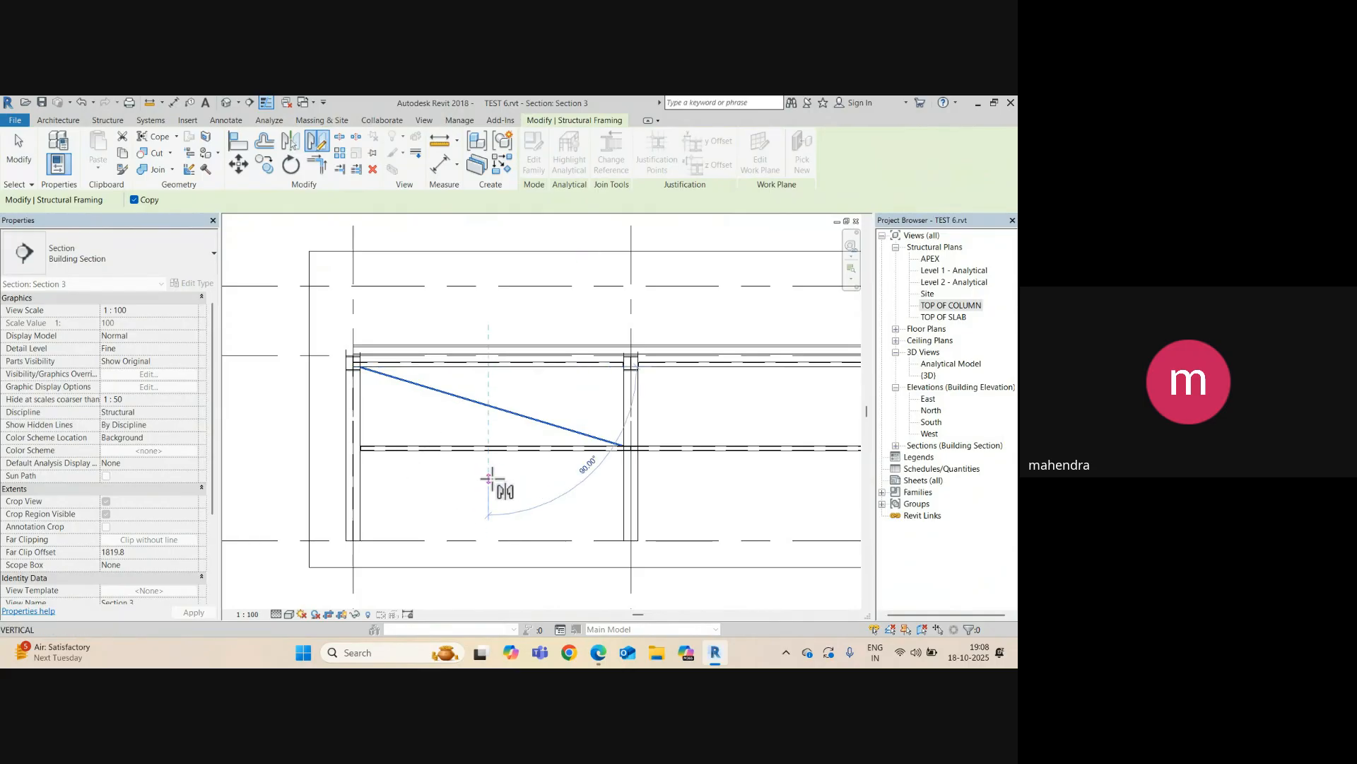
left_click(488, 478)
key("Escape")
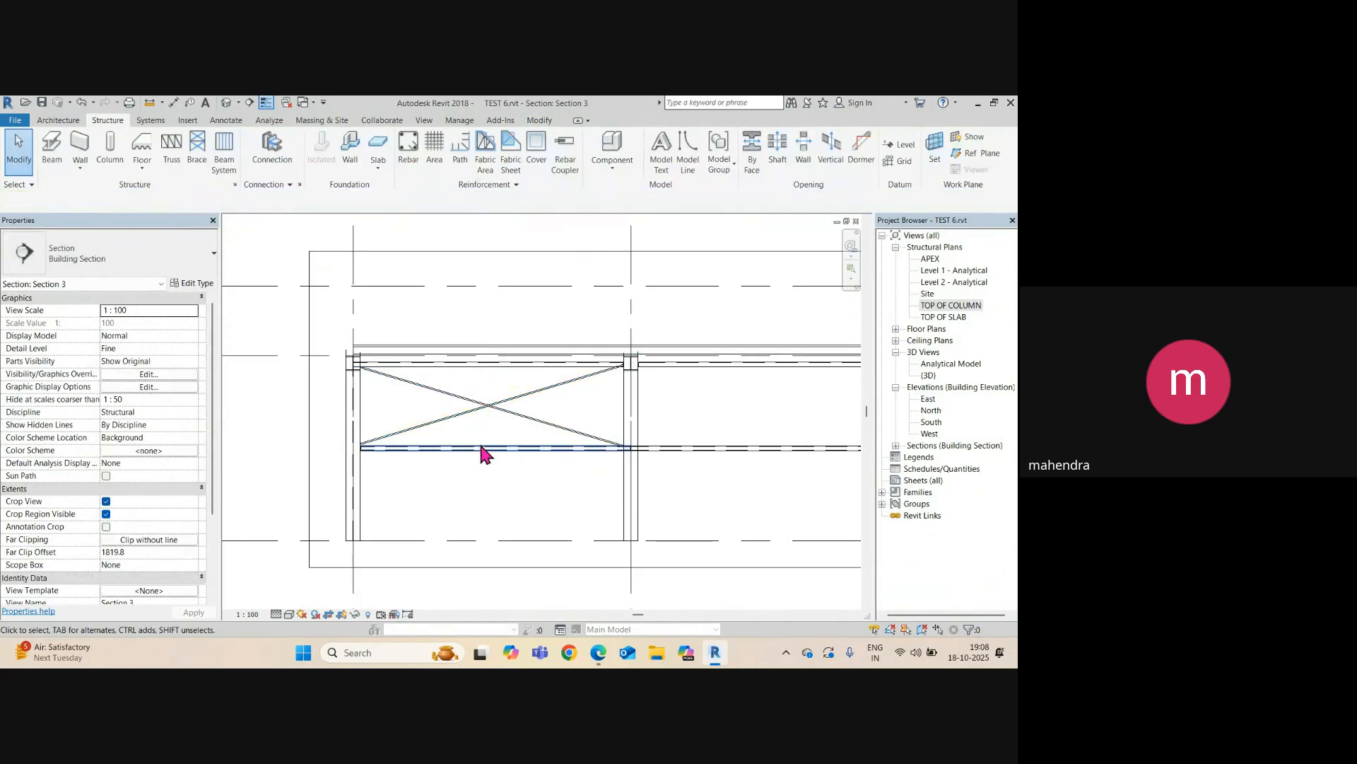
- Examine the mirrored round bar and the first bay's cross bracing in the 3D view
left_click(518, 400)
middle_click_drag(552, 421, 519, 493)
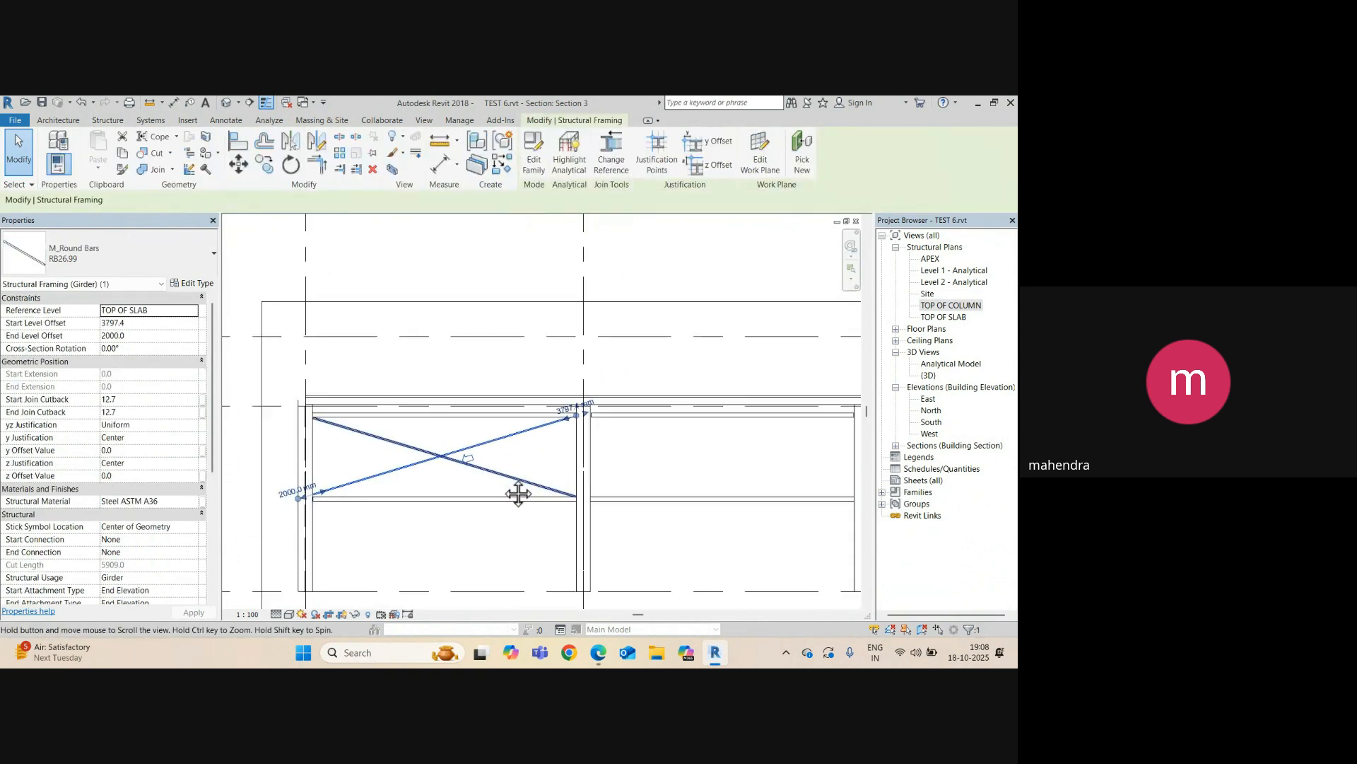
scroll(518, 494, "down", 2)
left_click(226, 101)
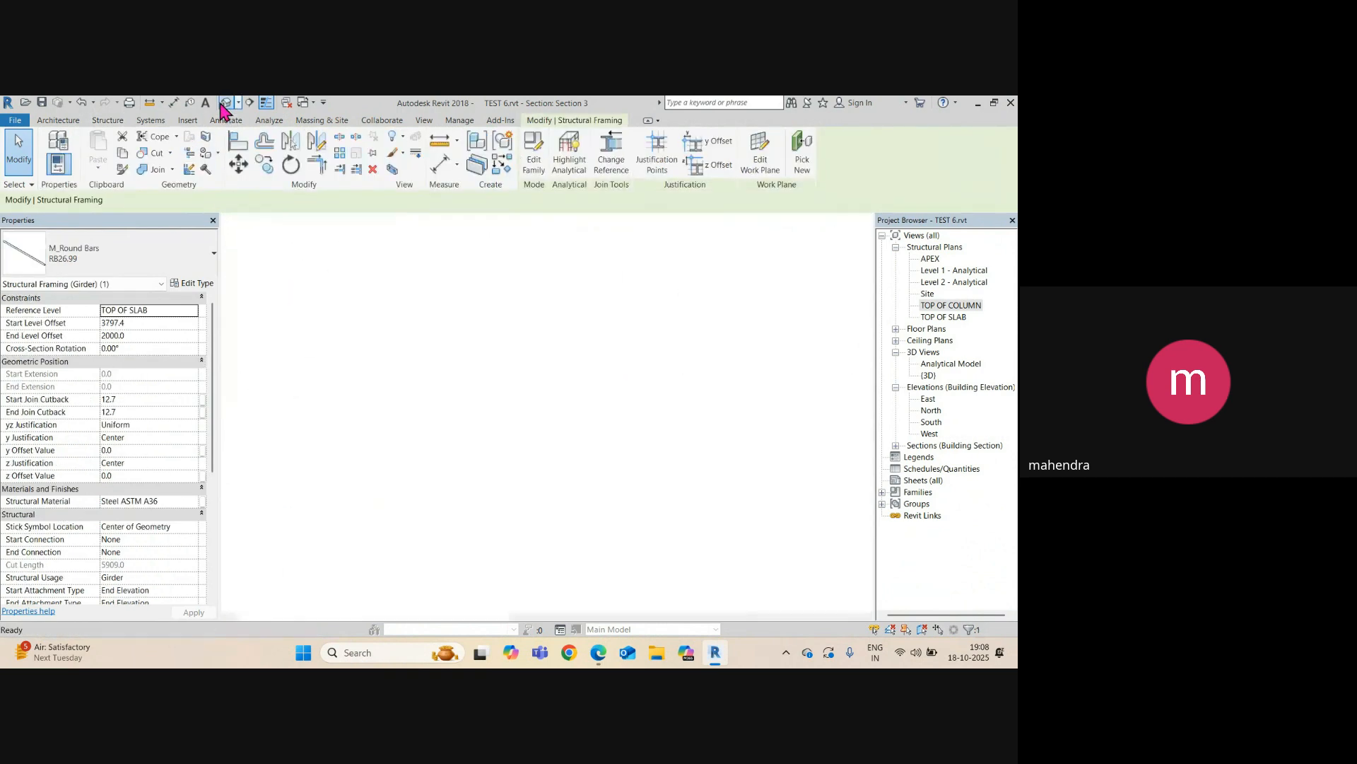
middle_click_drag(500, 358, 319, 488, "shift")
scroll(356, 383, "up", 5)
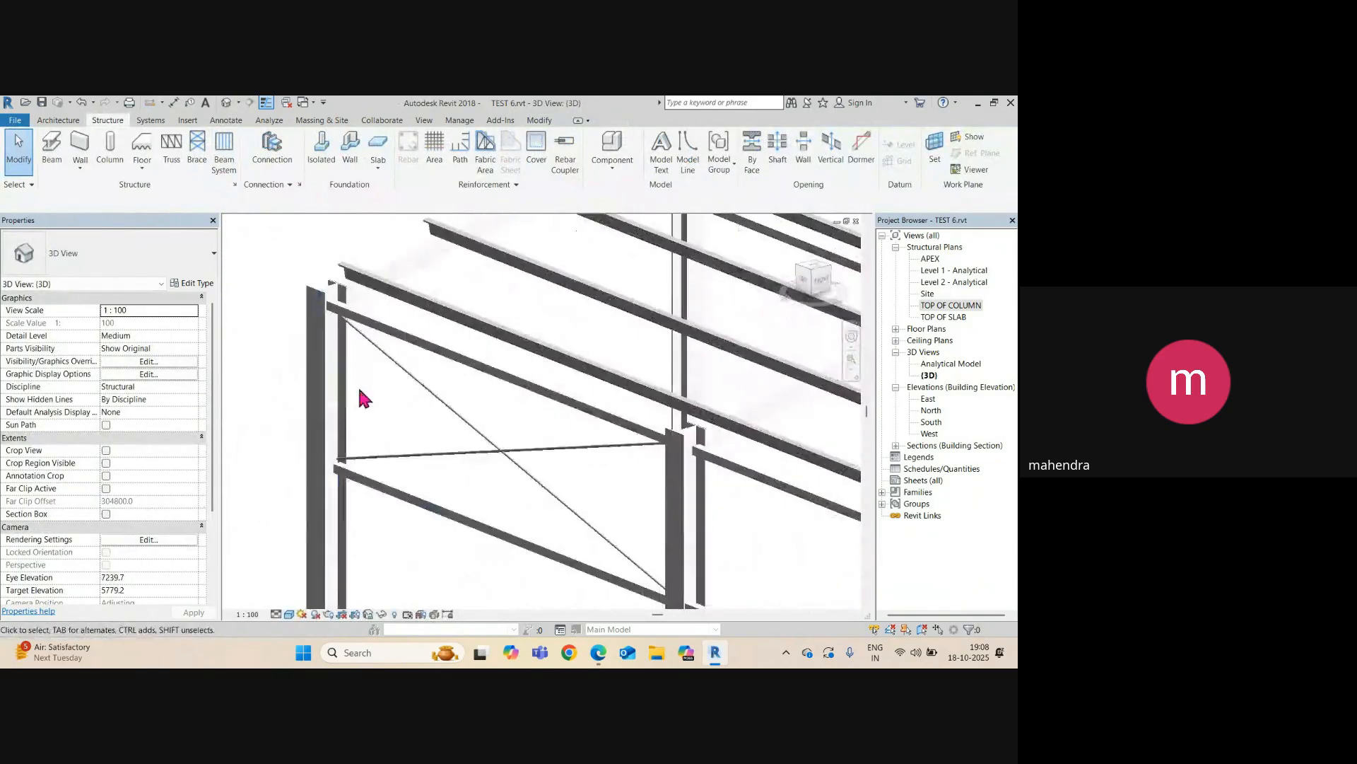
left_click(373, 471)
middle_click_drag(394, 441, 532, 404, "shift")
scroll(526, 391, "down", 2)
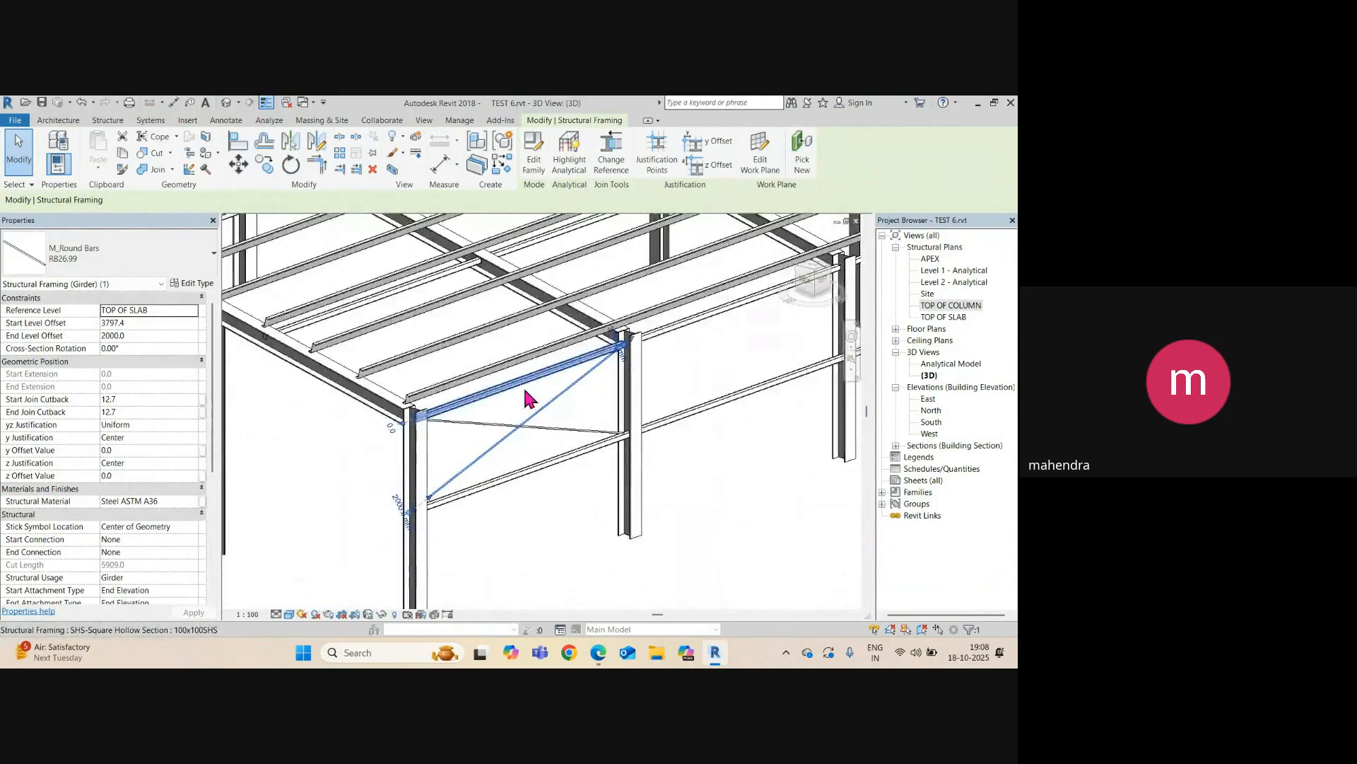
key("Escape")
- In Section 3, mirror copies of both round bars about grid 3 to brace the second bay
key("ctrl+Tab")
scroll(500, 459, "up", 3)
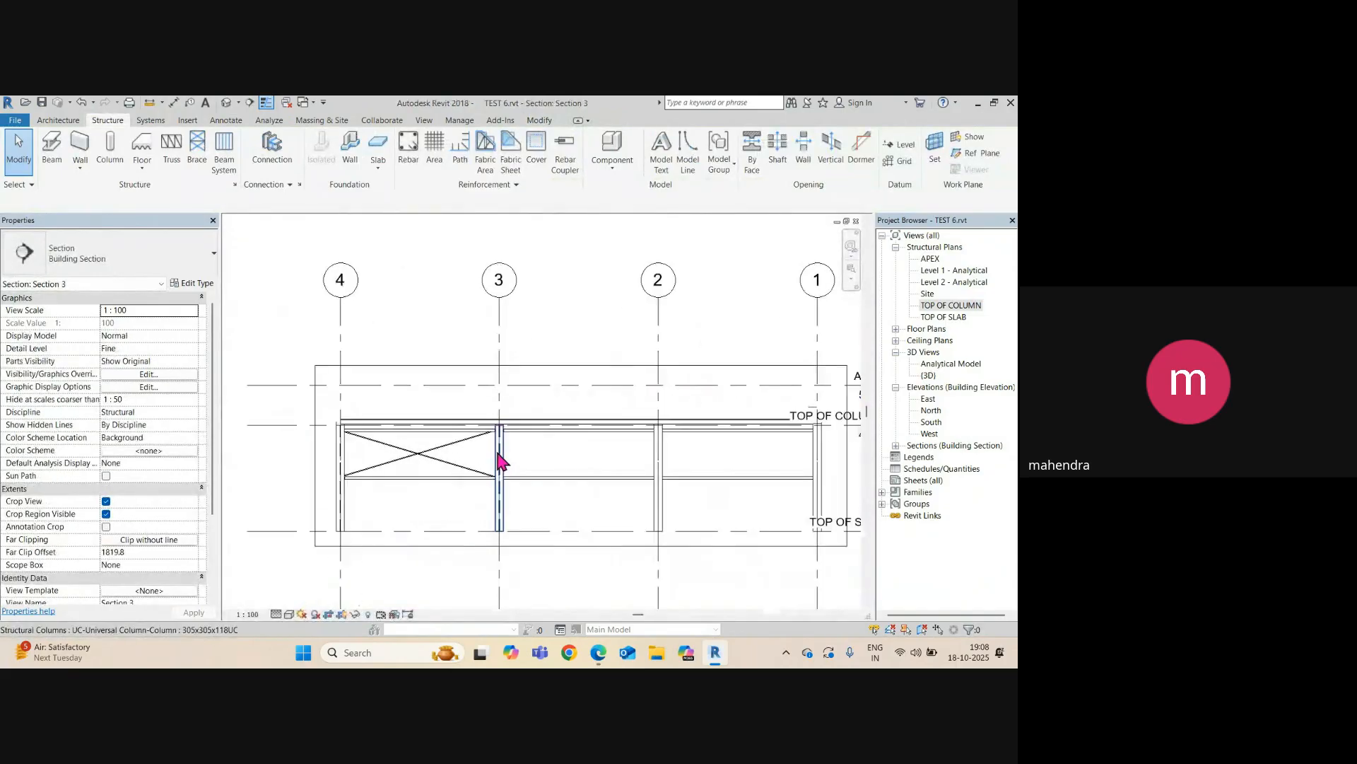
left_click(463, 466)
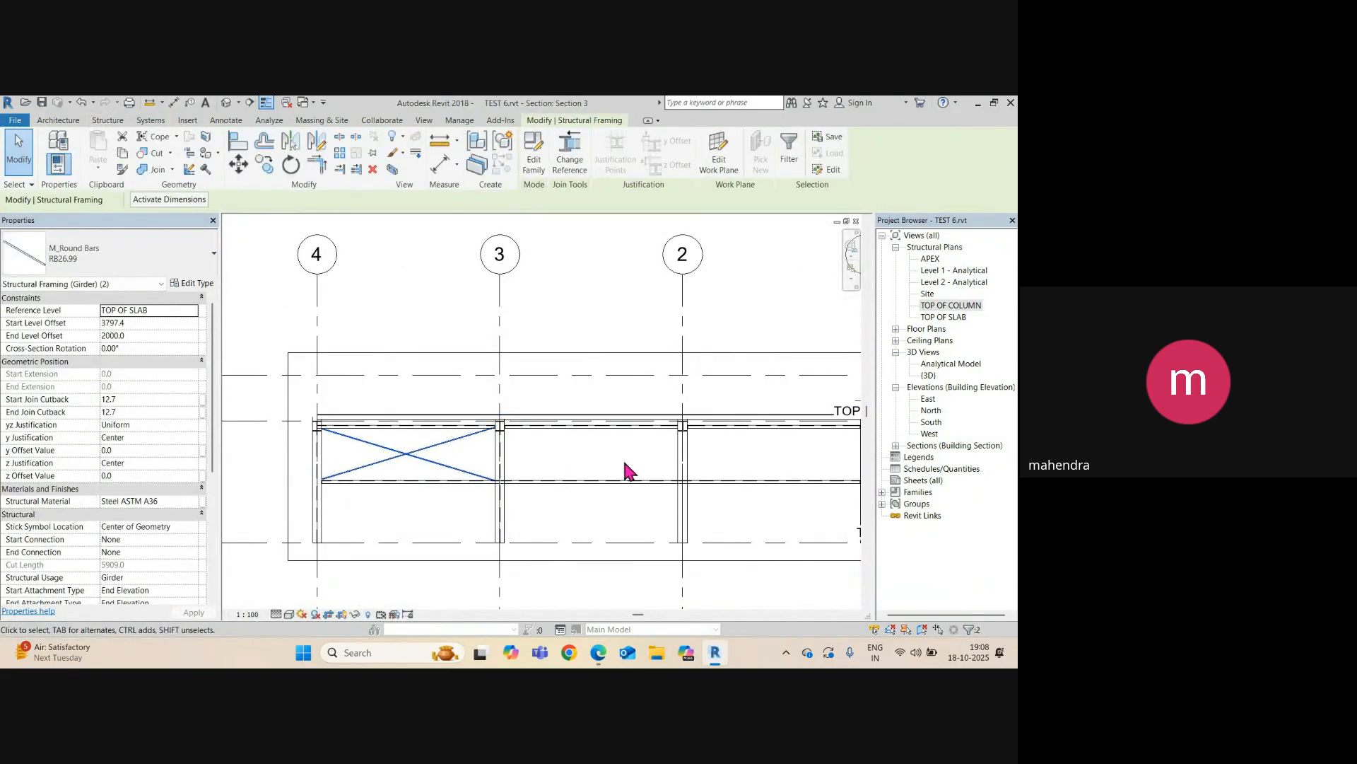
left_click(314, 144)
left_click(500, 274)
left_click(499, 312)
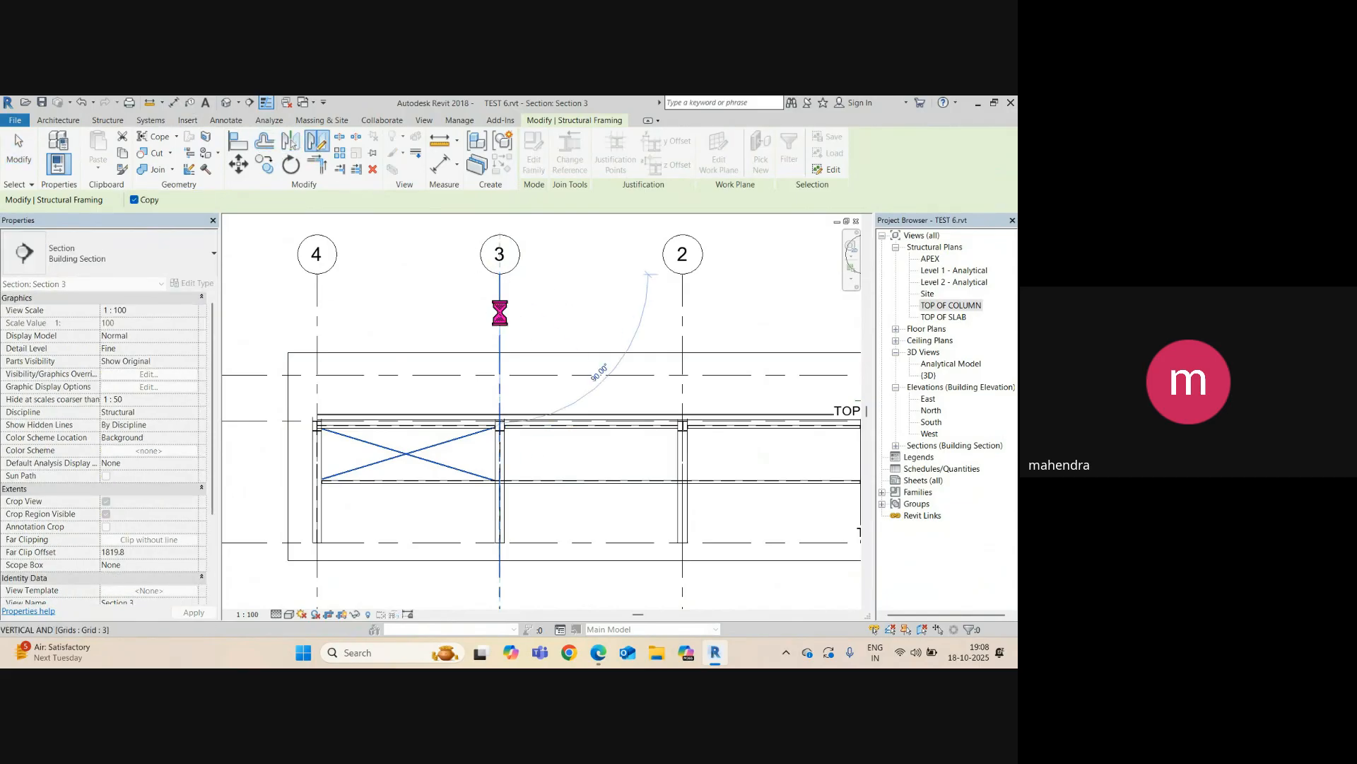
- Mirror copies of the second bay's two round bars about grid 2 to brace the third bay
middle_click_drag(559, 378, 461, 372)
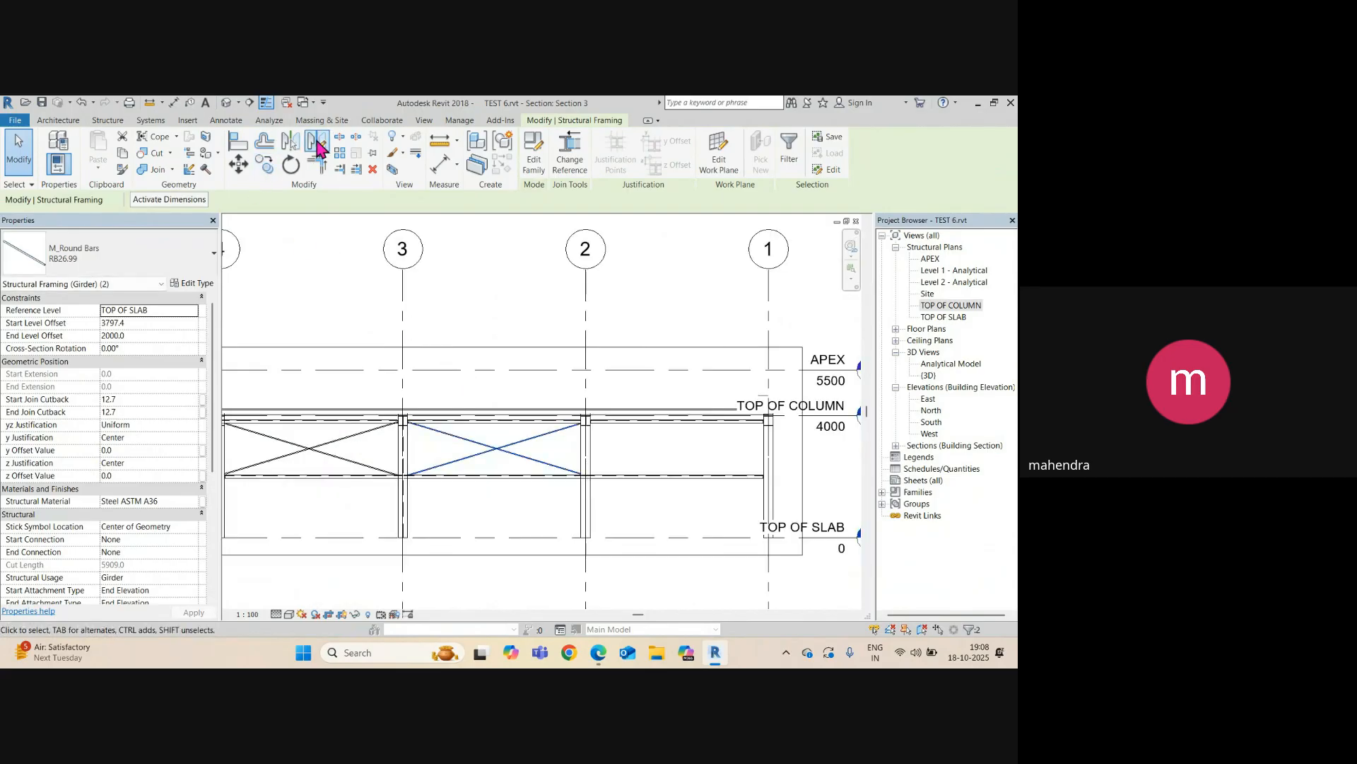
left_click(317, 145)
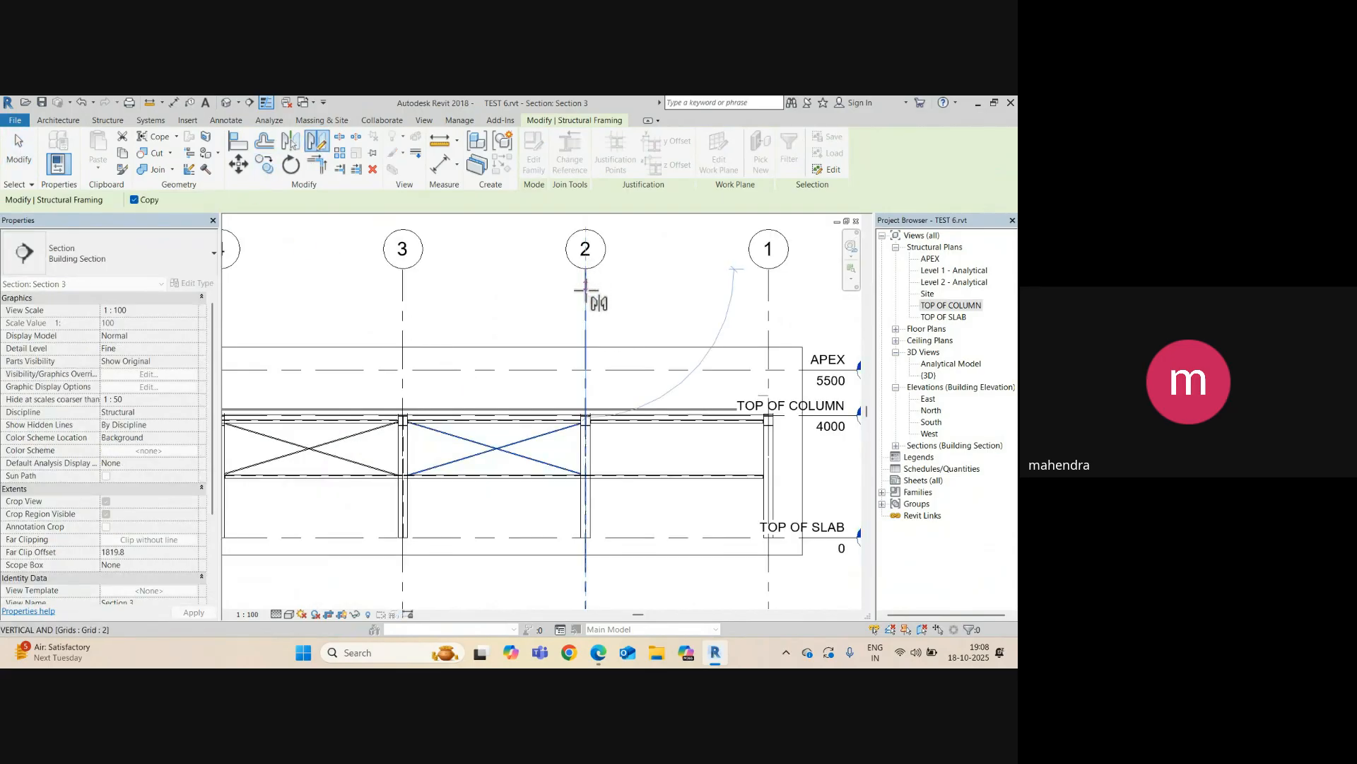
left_click(586, 308)
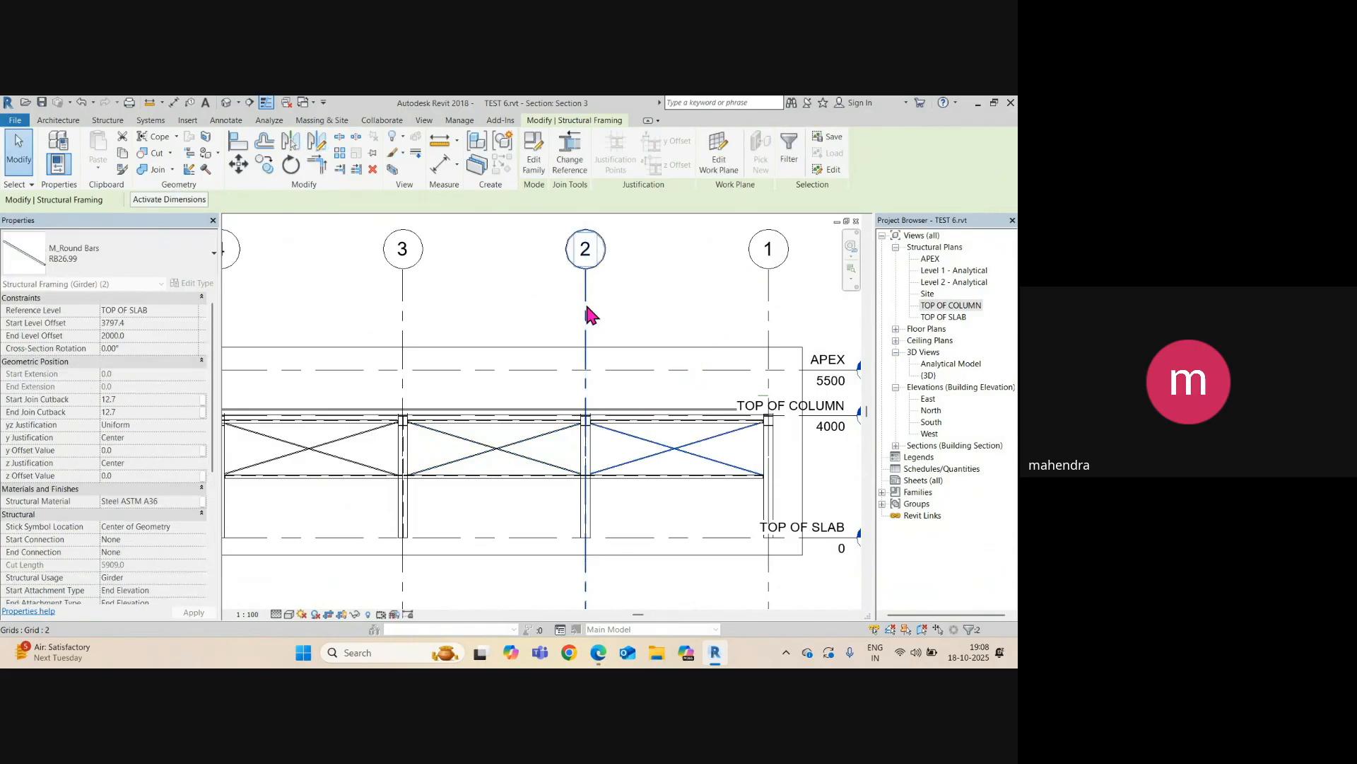
- Select all six round bars of the three cross-braced bays in the 3D view
left_click(228, 102)
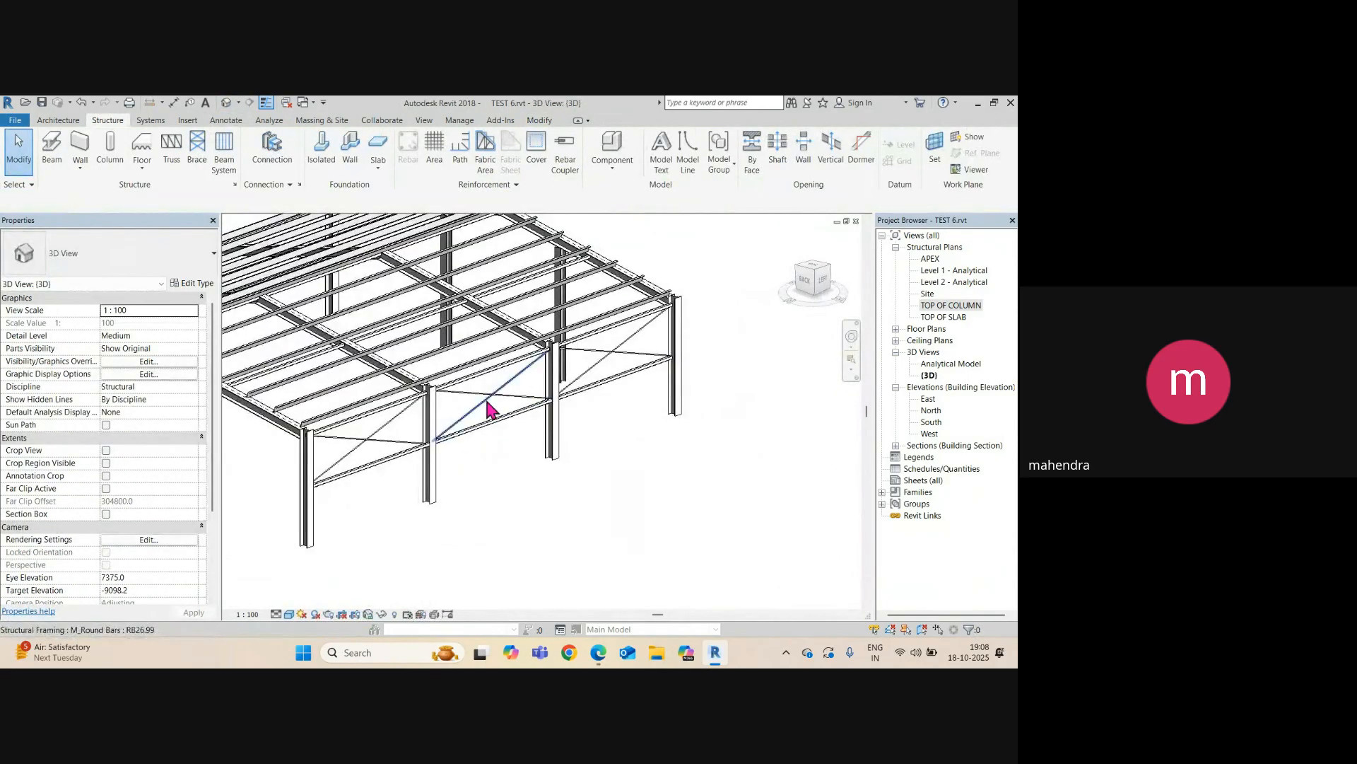
middle_click_drag(490, 408, 442, 393, "shift")
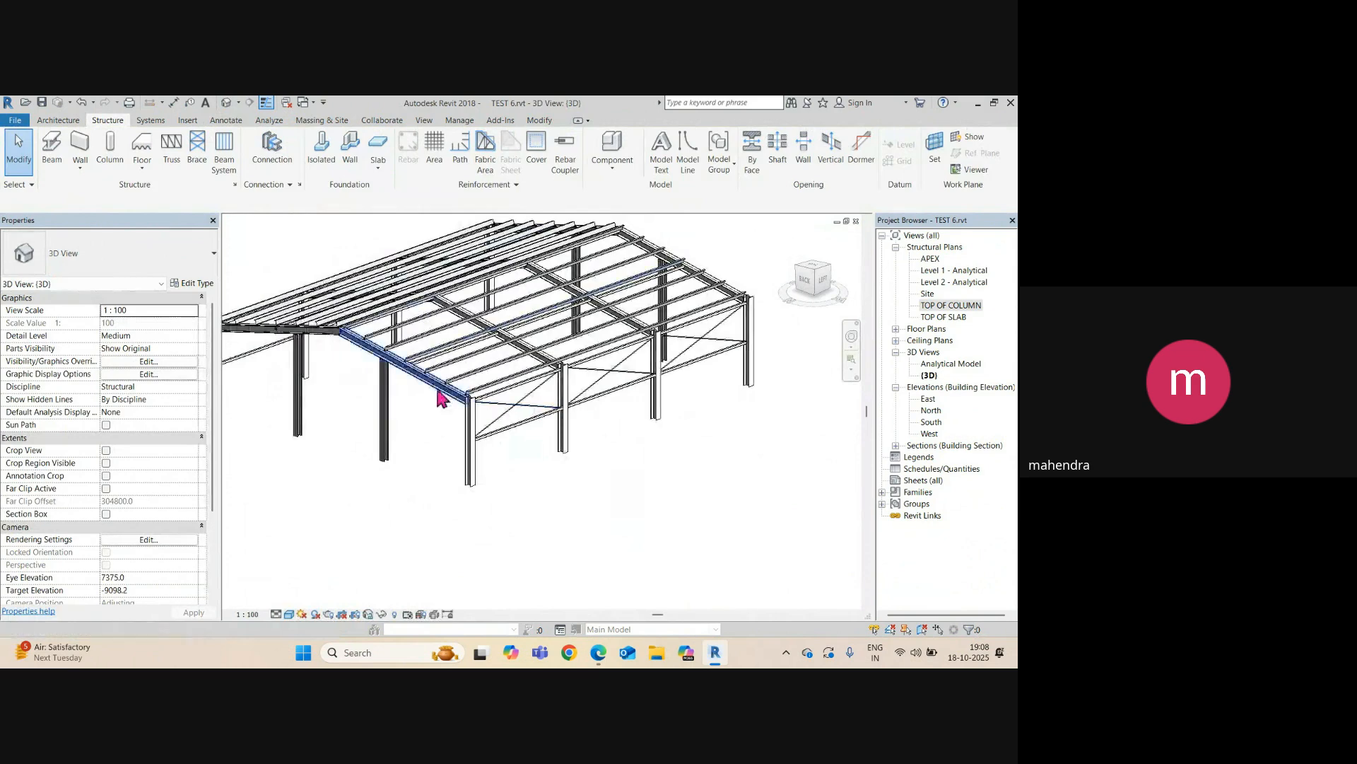
scroll(495, 424, "up", 3)
left_click(495, 425)
left_click(491, 392, "ctrl")
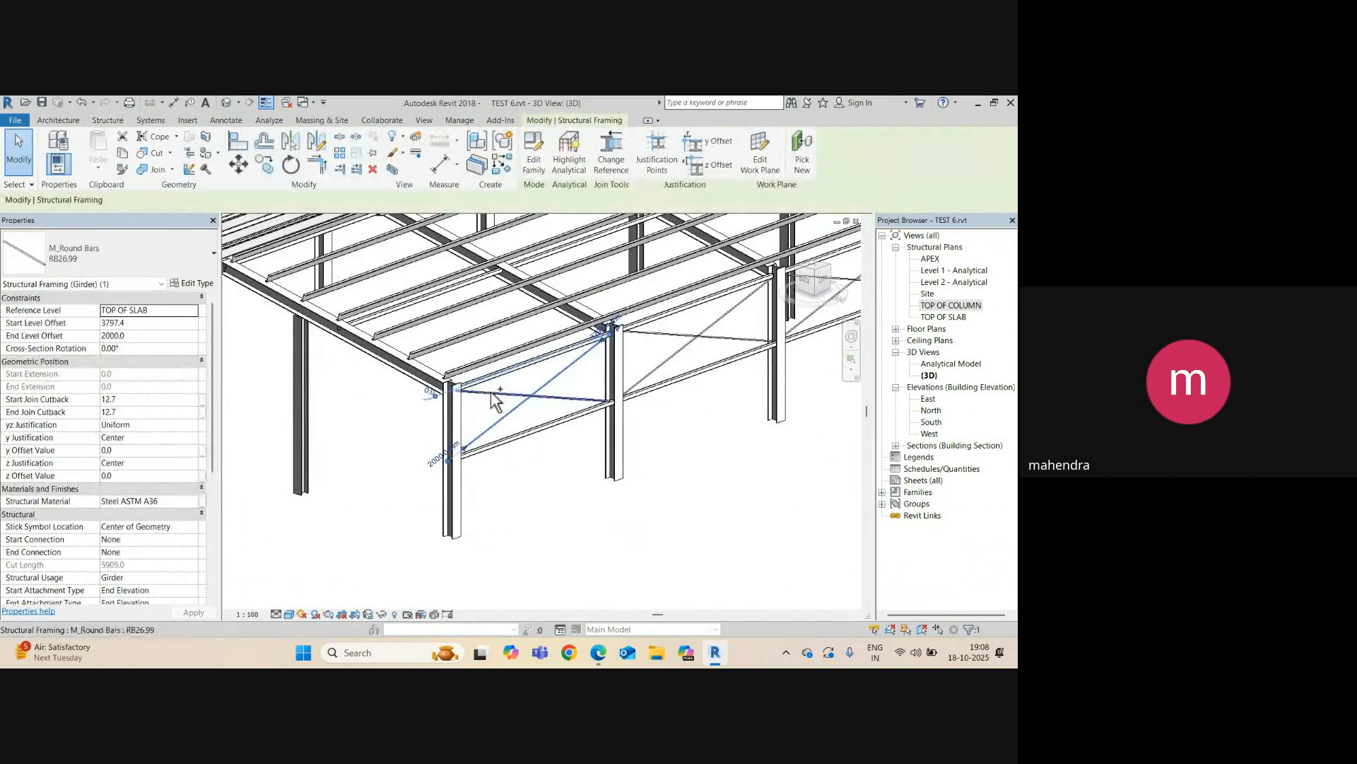
left_click(648, 372, "ctrl")
left_click(659, 334, "ctrl")
middle_click_drag(652, 359, 253, 428)
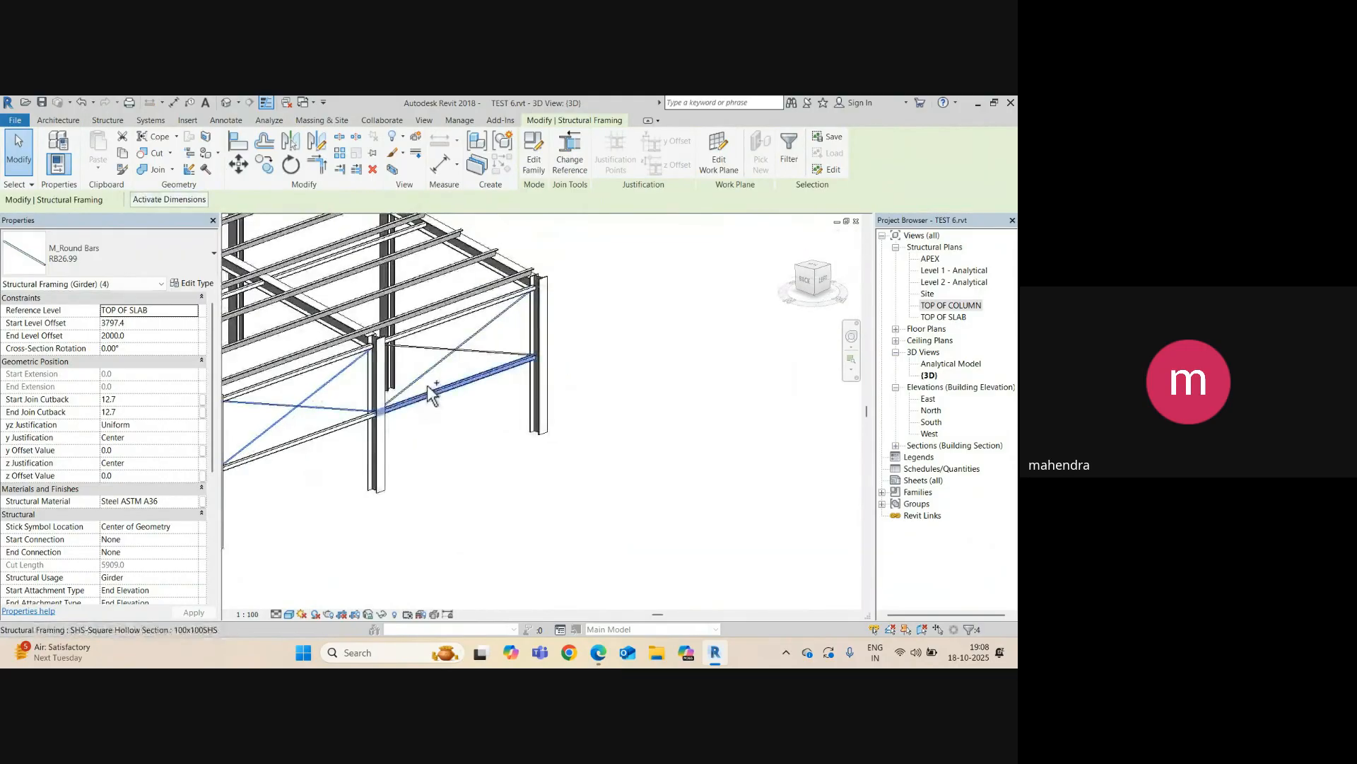
left_click(427, 371, "ctrl")
left_click(428, 348, "ctrl")
scroll(538, 379, "down", 3)
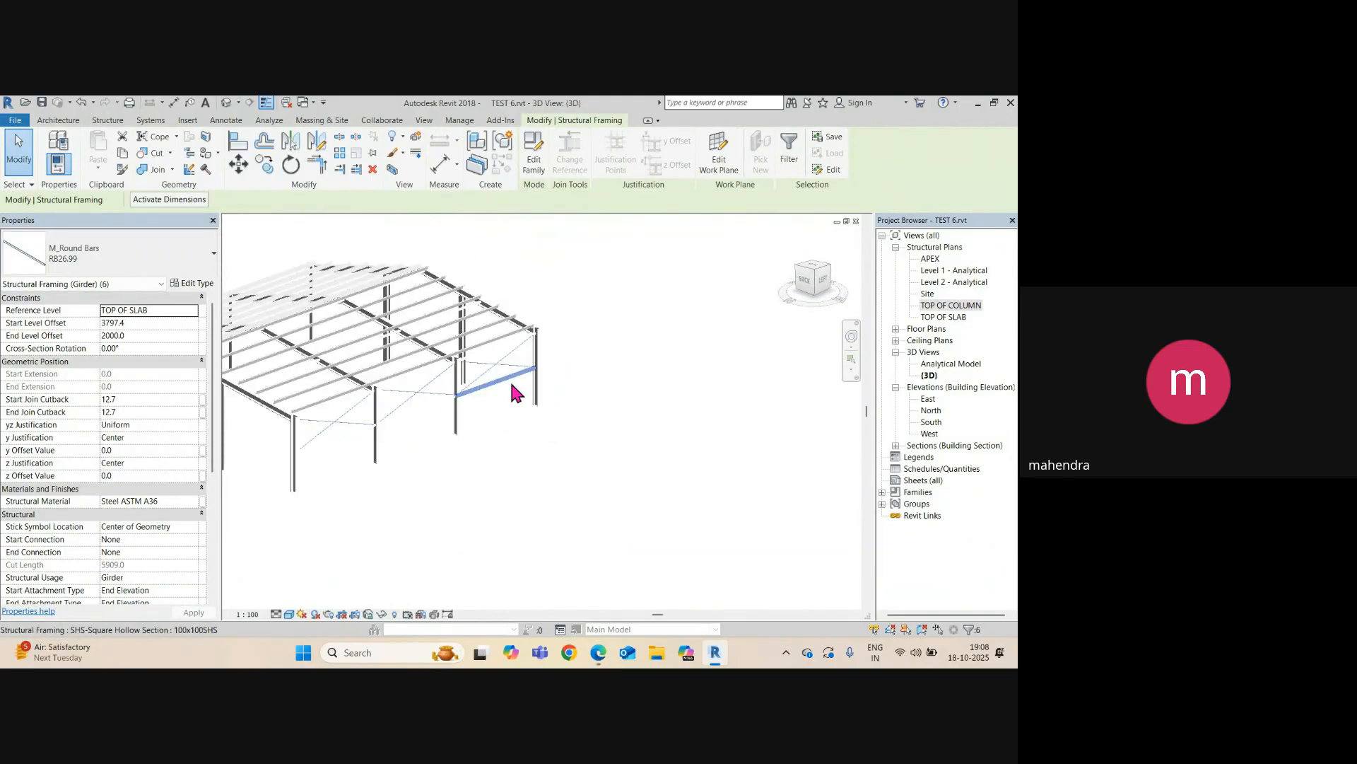
- In the TOP OF COLUMN plan, mirror copies of the six selected bars about the middle reference plane onto the opposite side
key("ctrl+Tab")
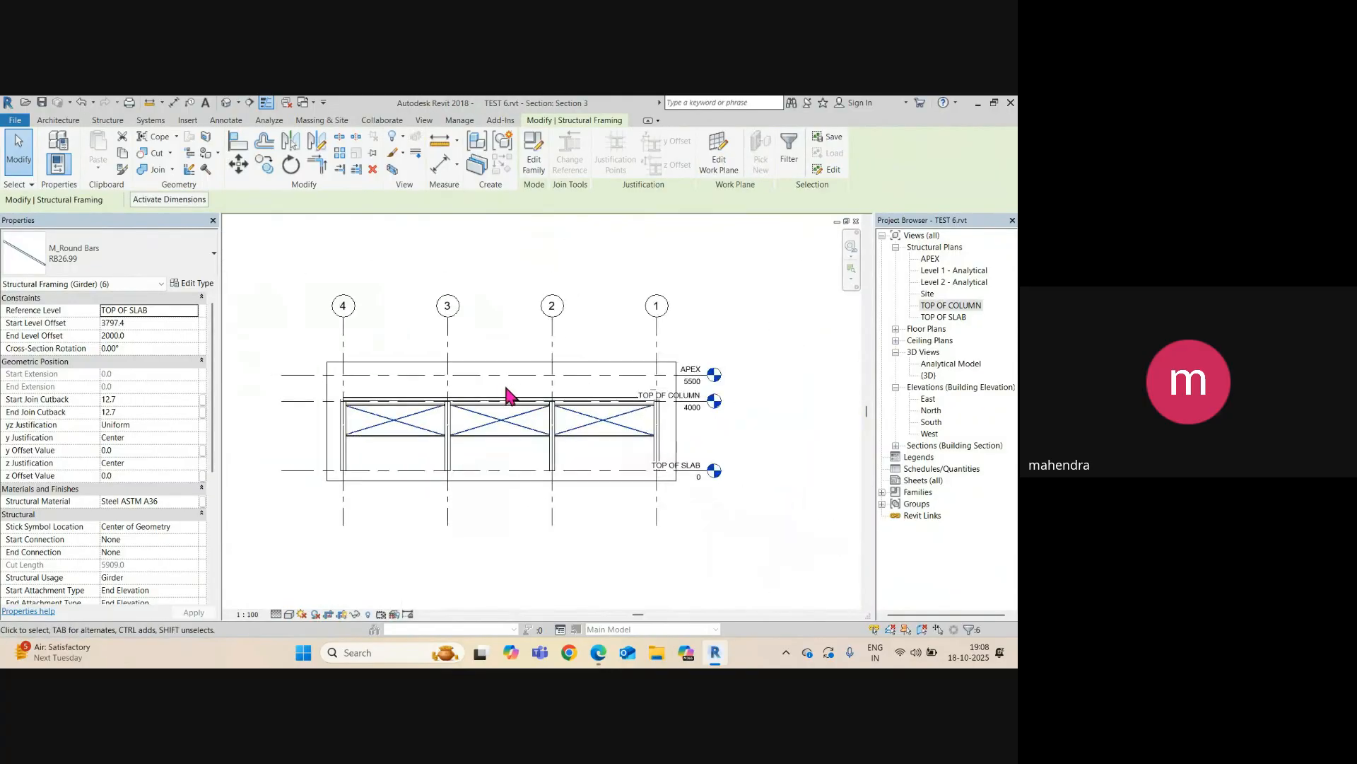
key("ctrl+Tab")
scroll(485, 394, "down", 4)
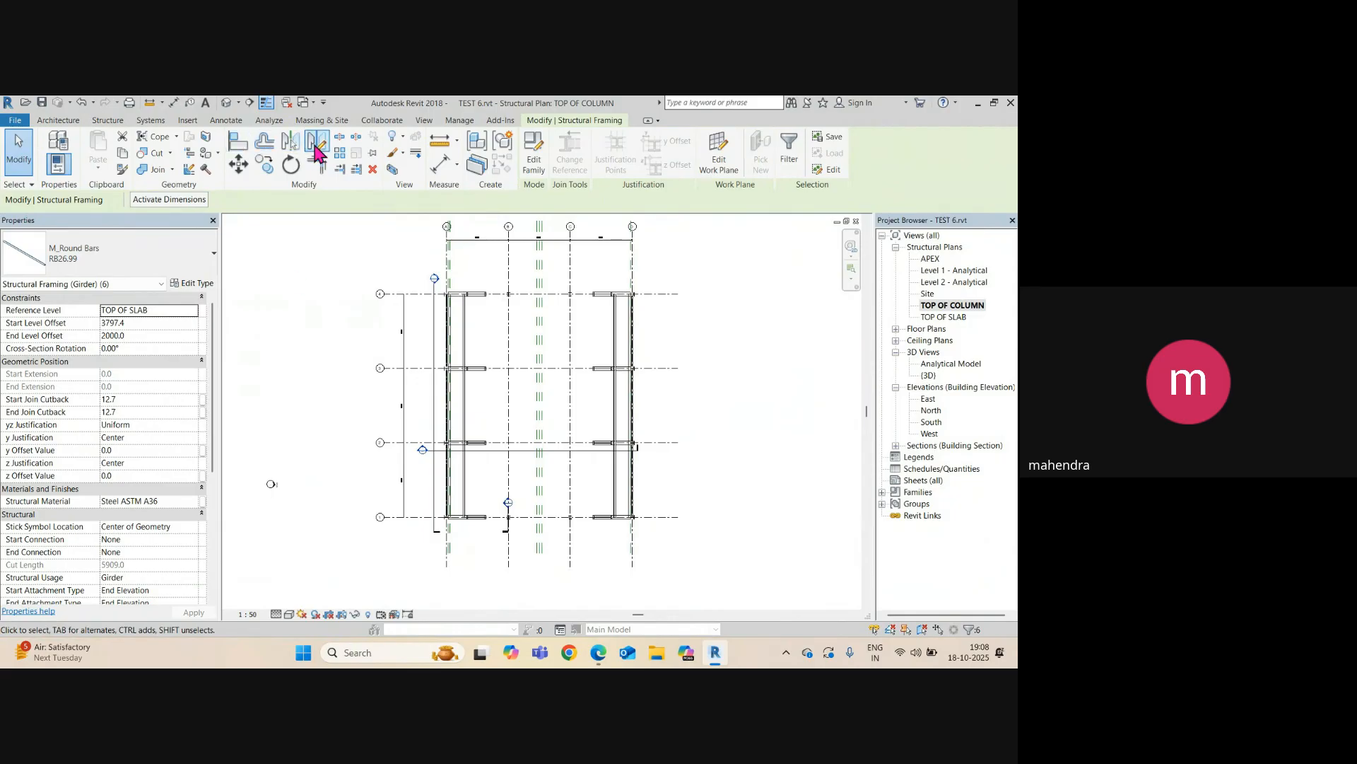
left_click(316, 150)
scroll(524, 488, "up", 5)
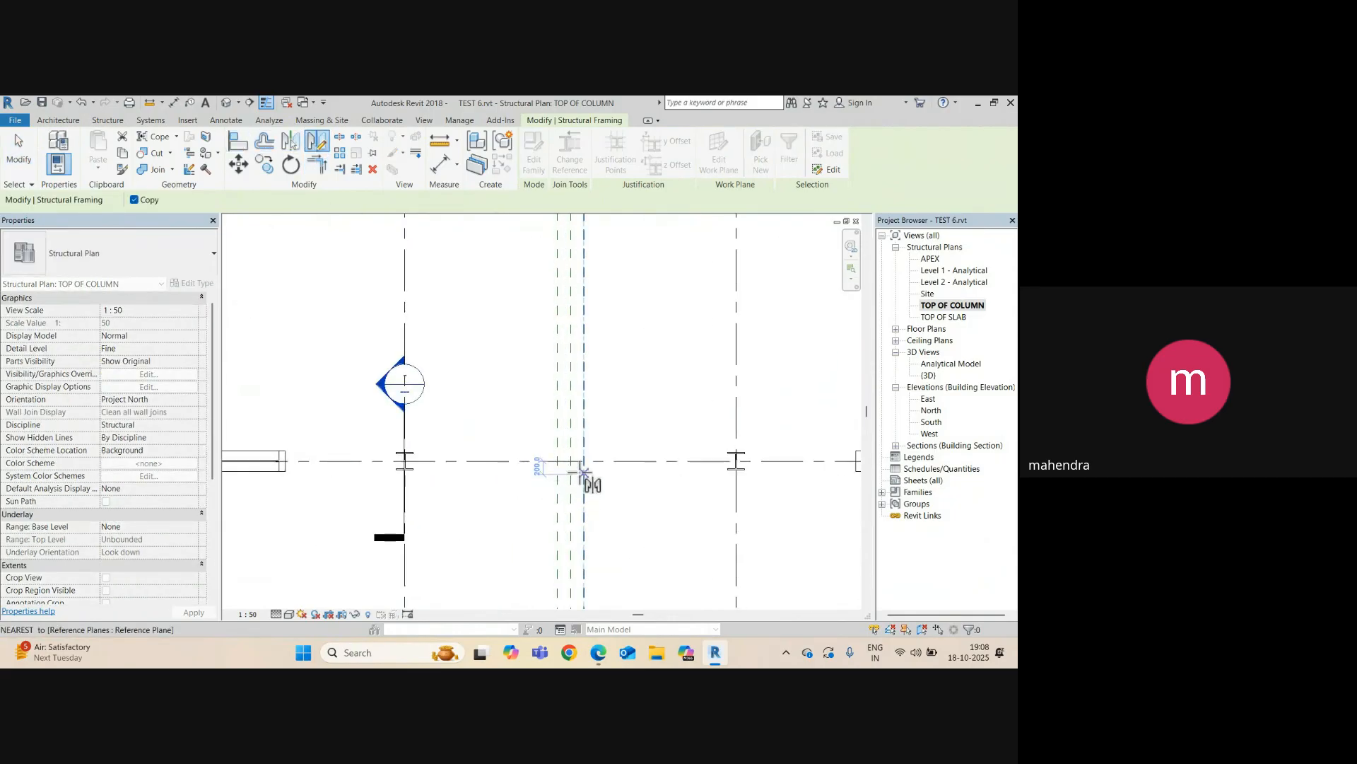
scroll(570, 457, "down", 3)
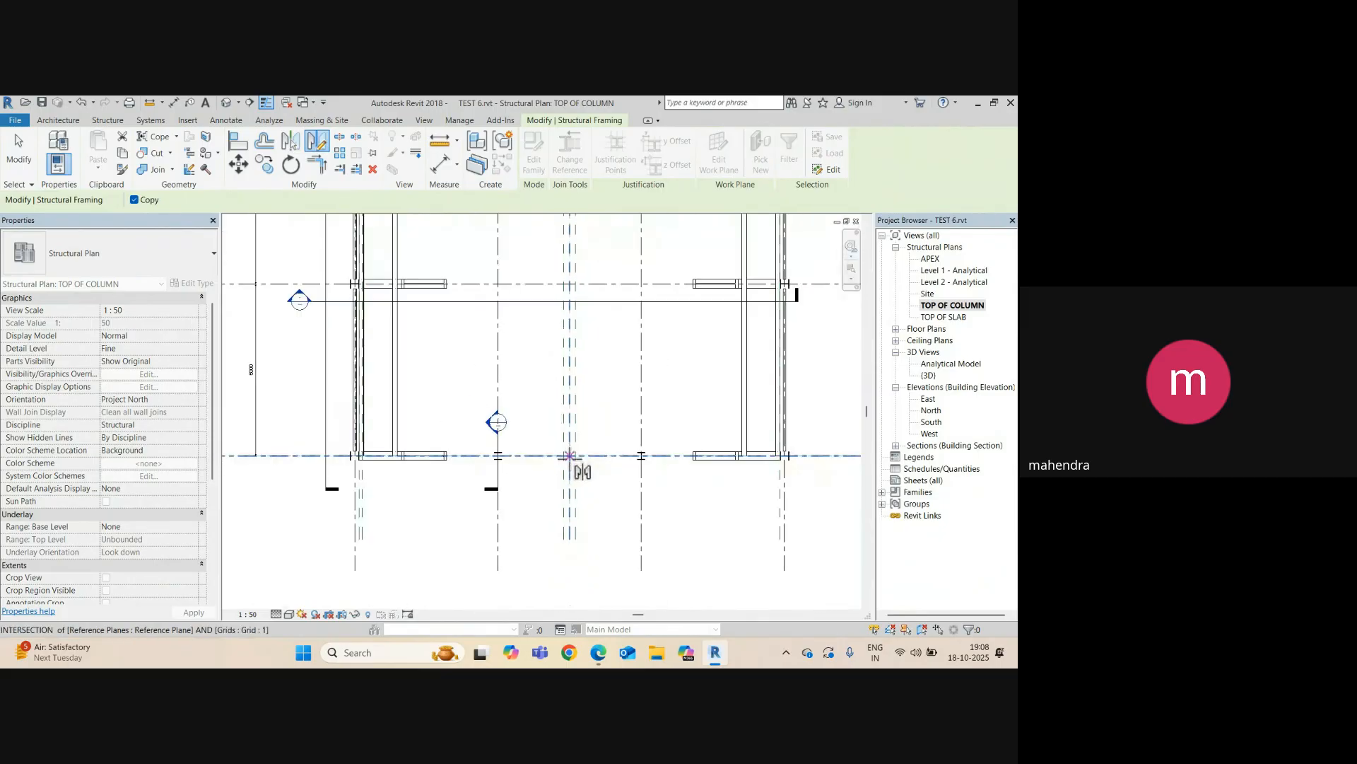
scroll(571, 477, "up", 4)
middle_click_drag(575, 561, 582, 443)
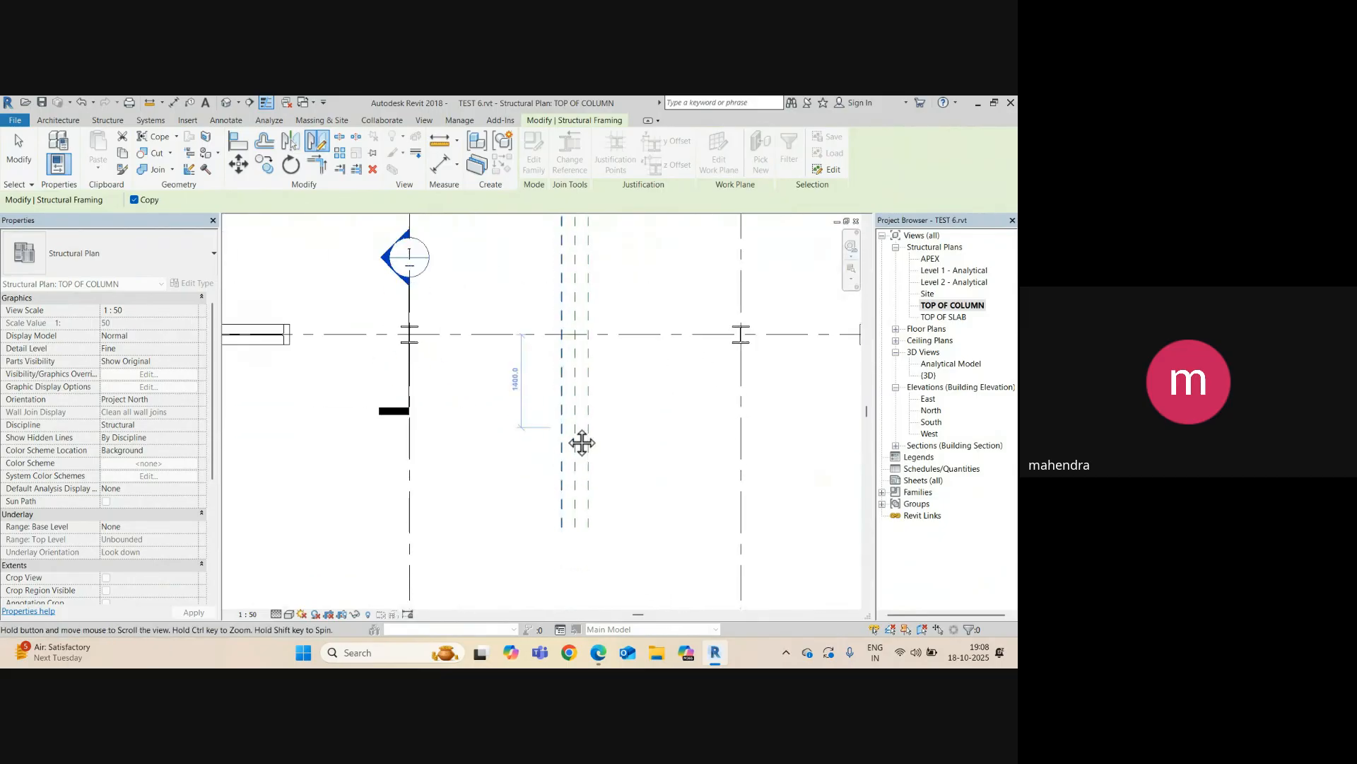
left_click(575, 526)
left_click(574, 551)
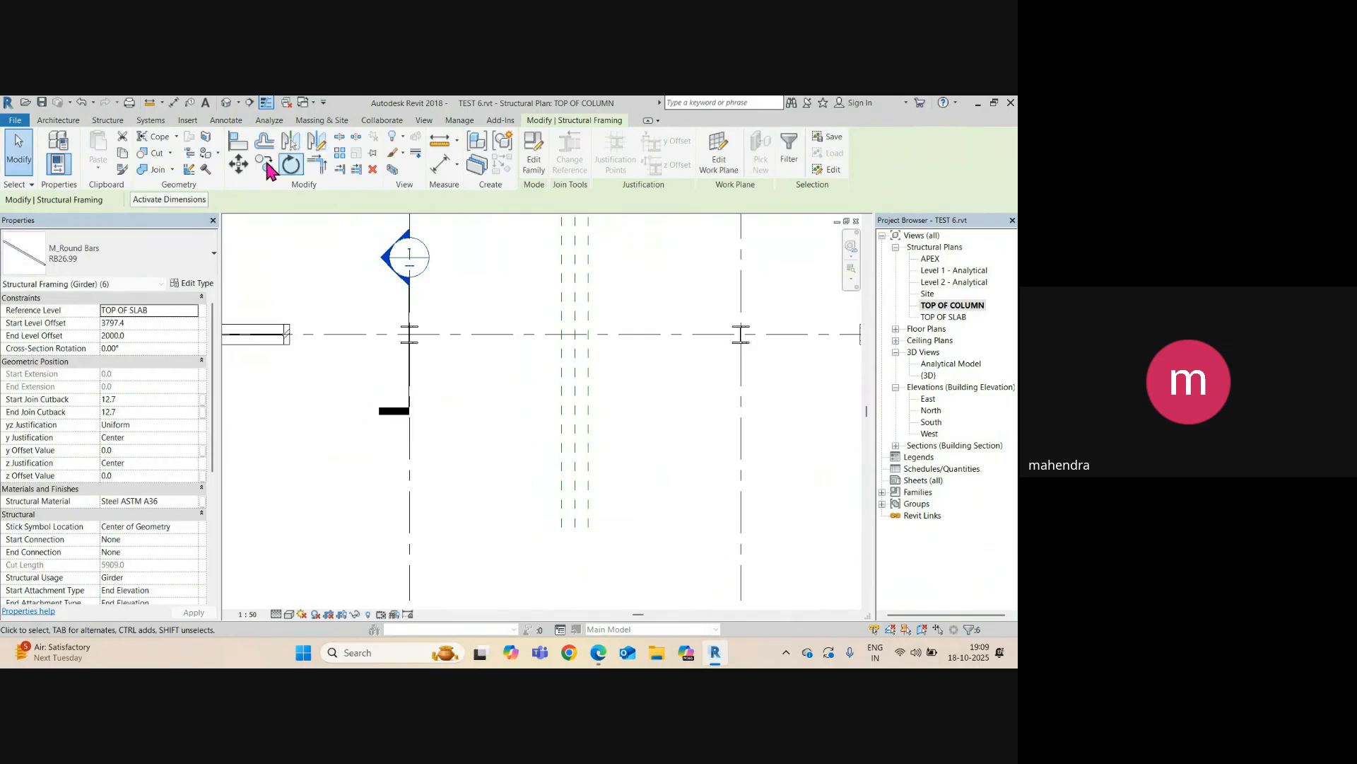
- Examine the cross bracing on both long sides of the shed in the 3D view
left_click(227, 103)
scroll(431, 442, "down", 2)
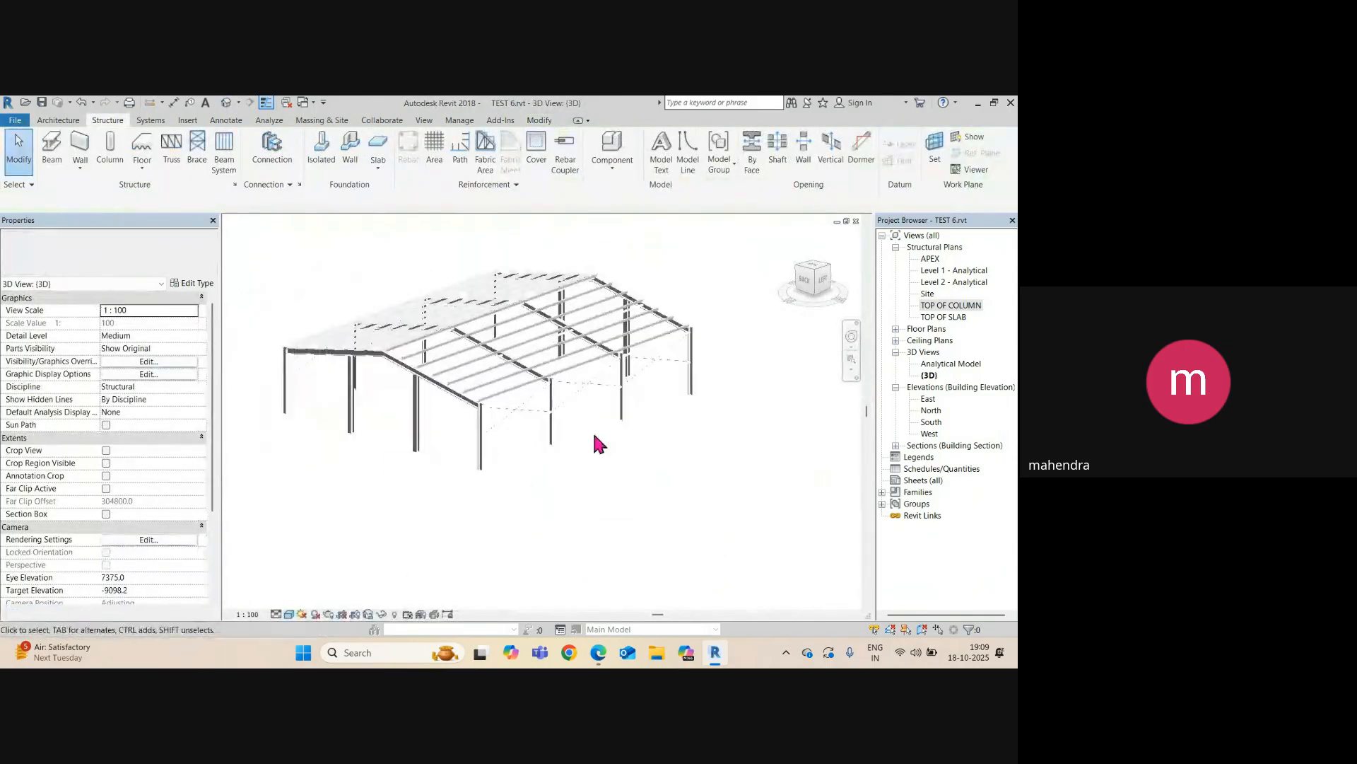
middle_click_drag(600, 444, 424, 464, "shift")
scroll(382, 382, "up", 5)
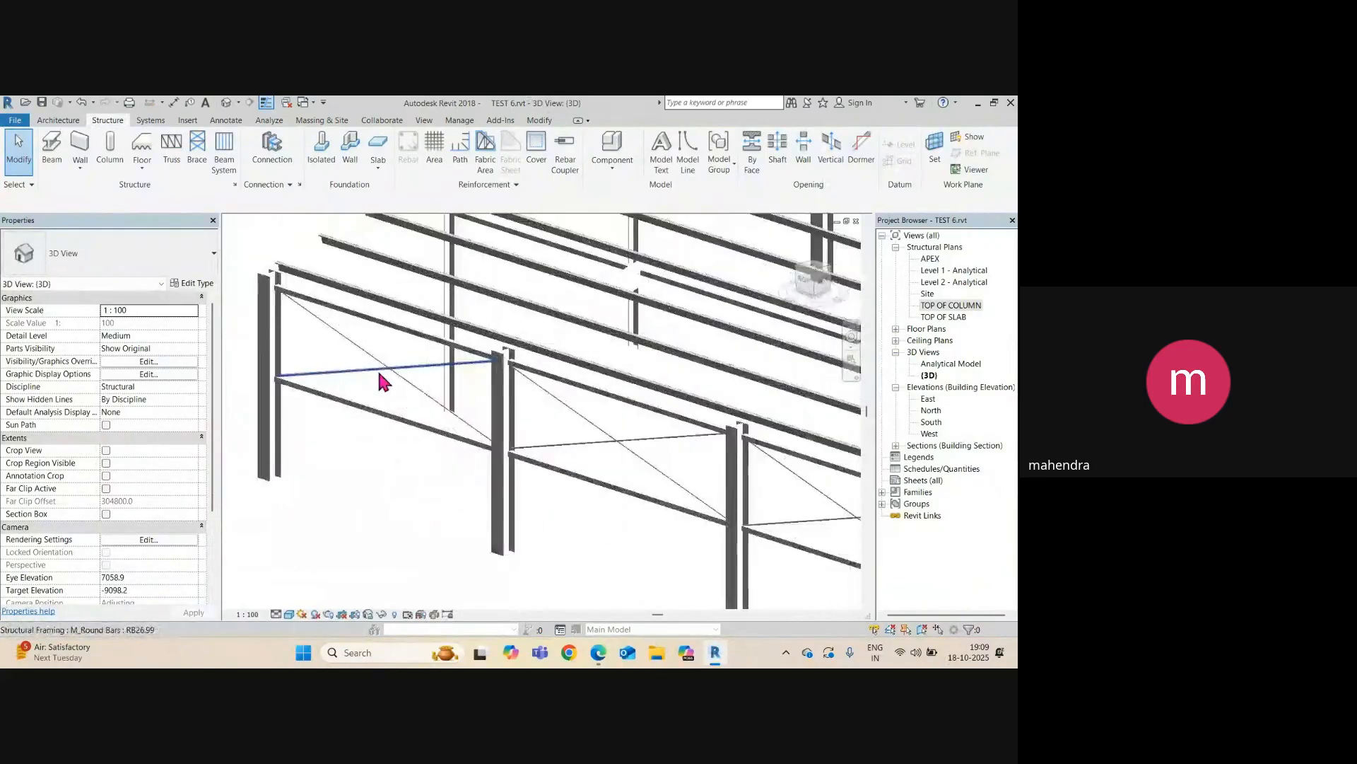
scroll(354, 364, "down", 6)
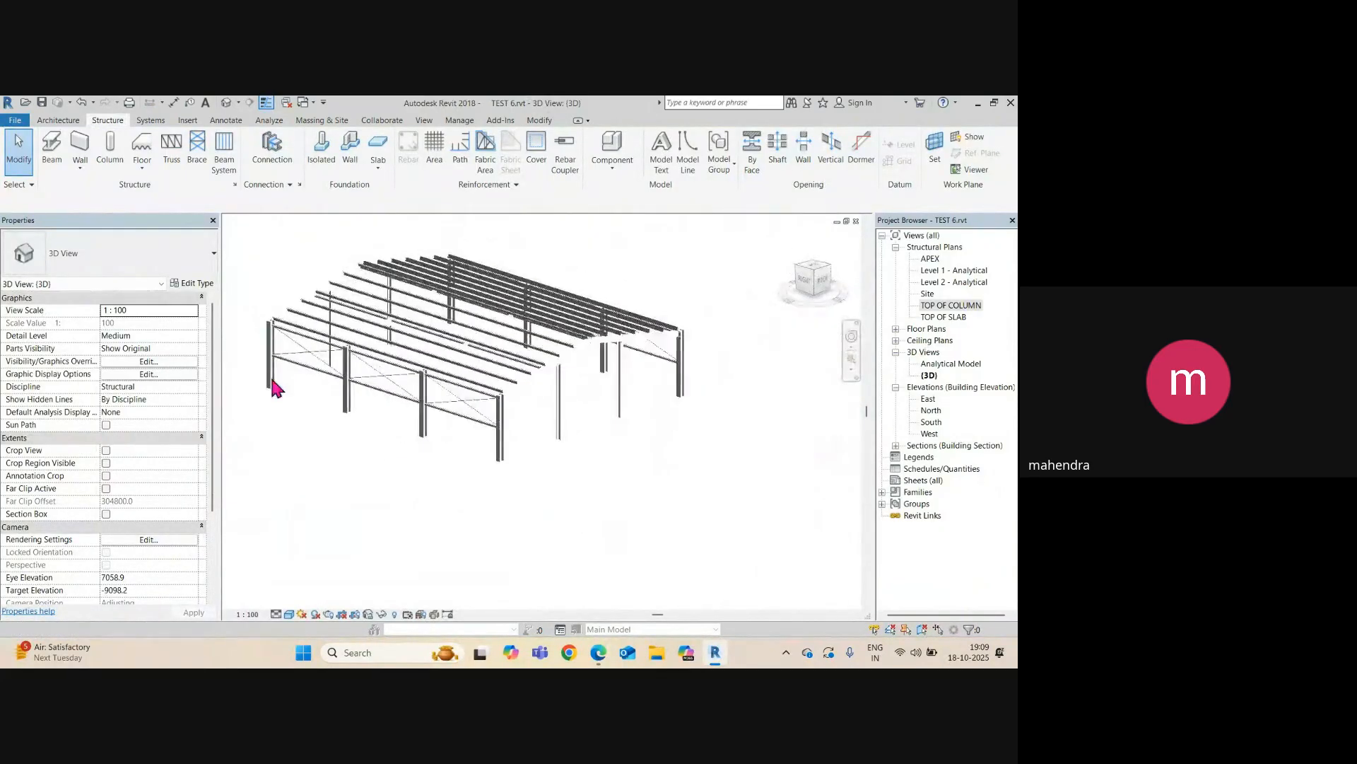
middle_click_drag(312, 388, 591, 394, "shift")
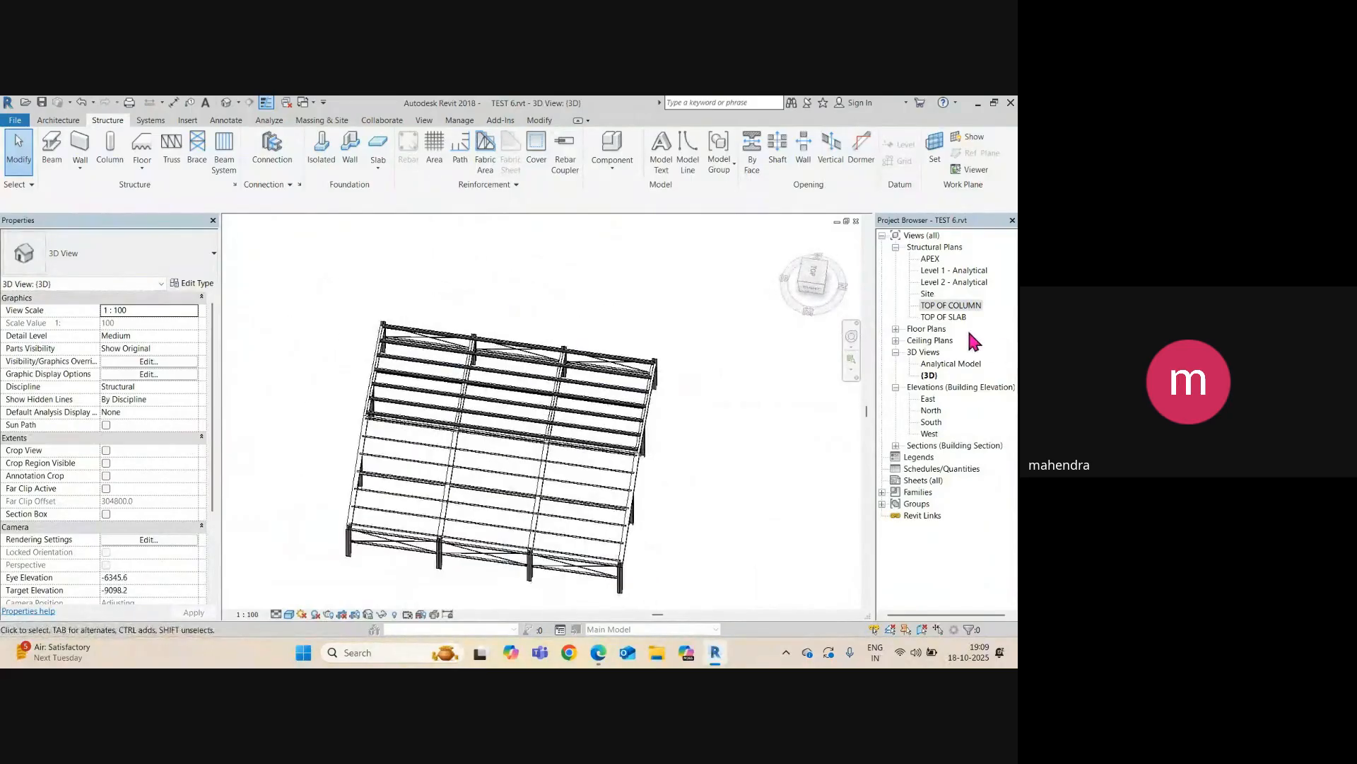
- Open the APEX structural plan and examine the roof framing between the first bay's columns and the end wall
double_click(938, 316)
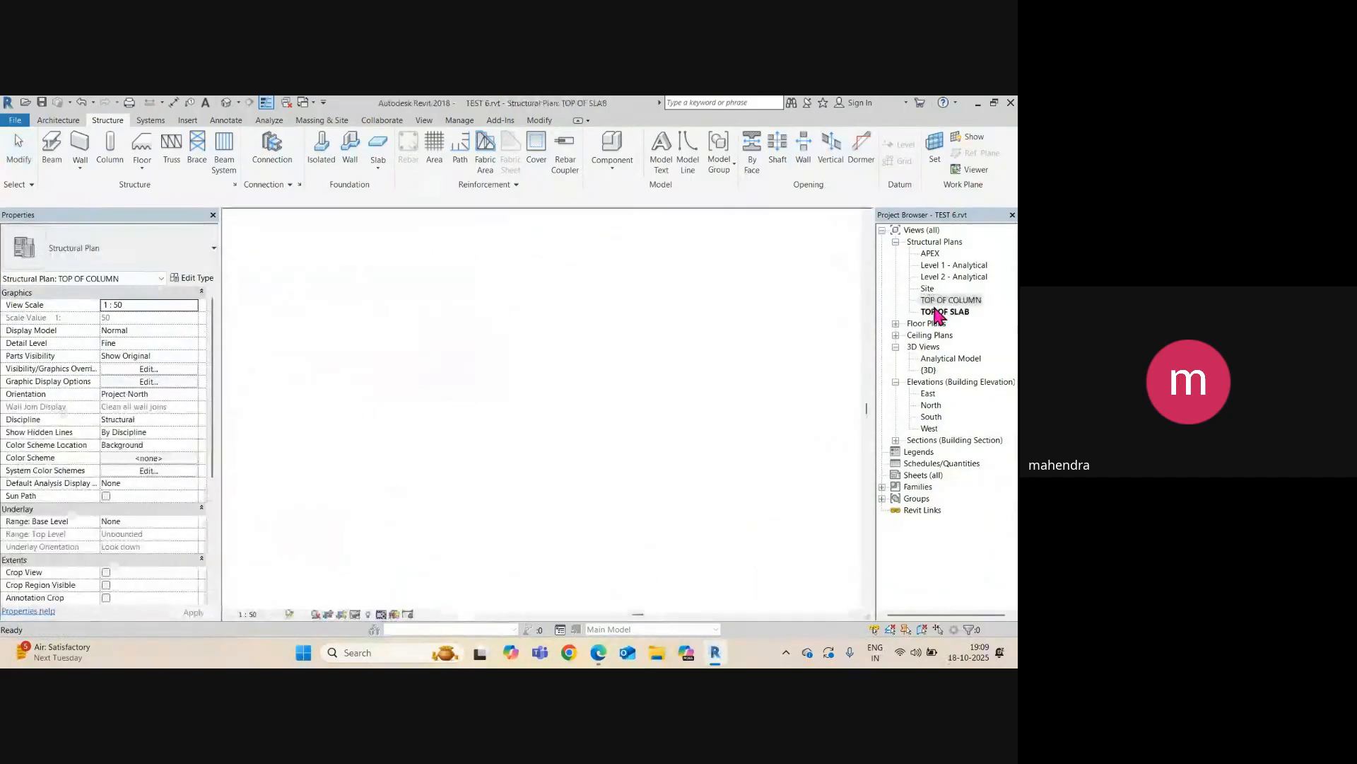
double_click(932, 253)
scroll(525, 304, "up", 6)
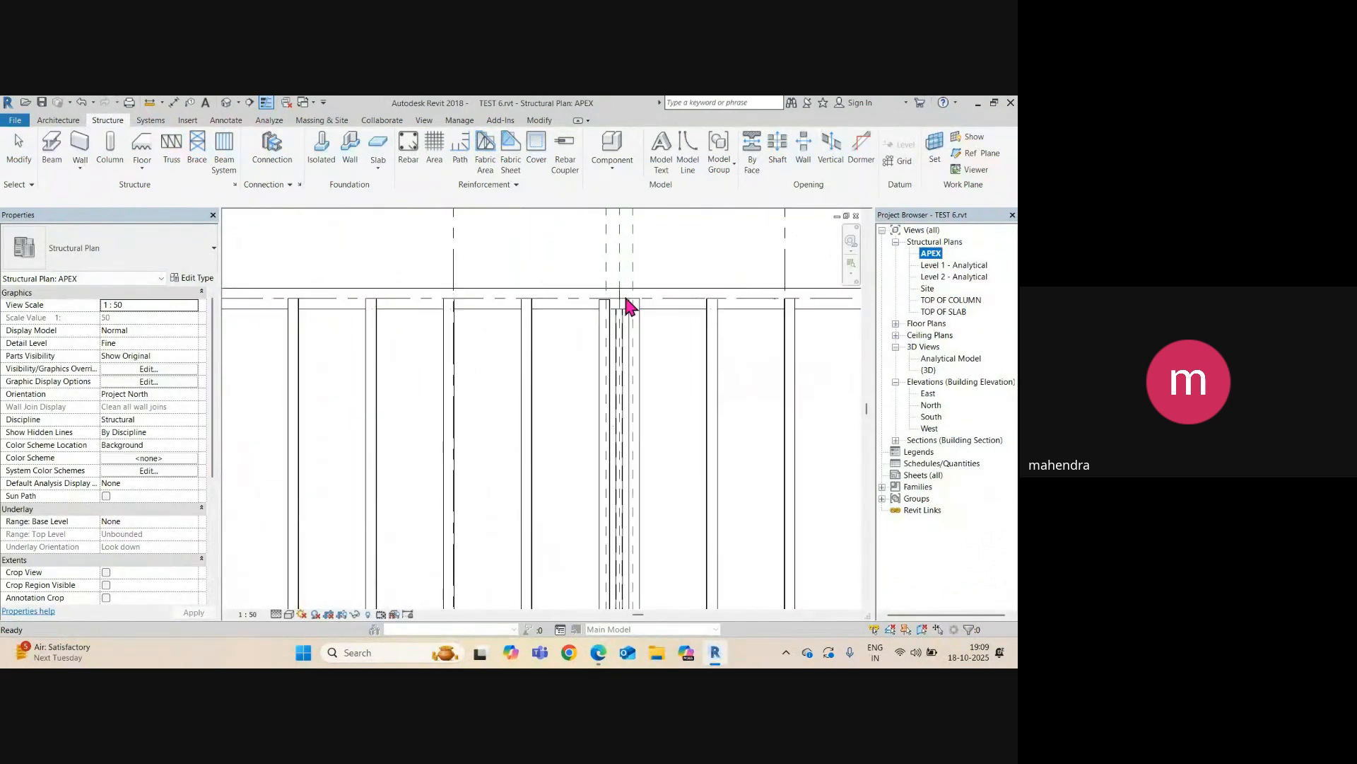
scroll(627, 307, "down", 1)
scroll(329, 530, "up", 2)
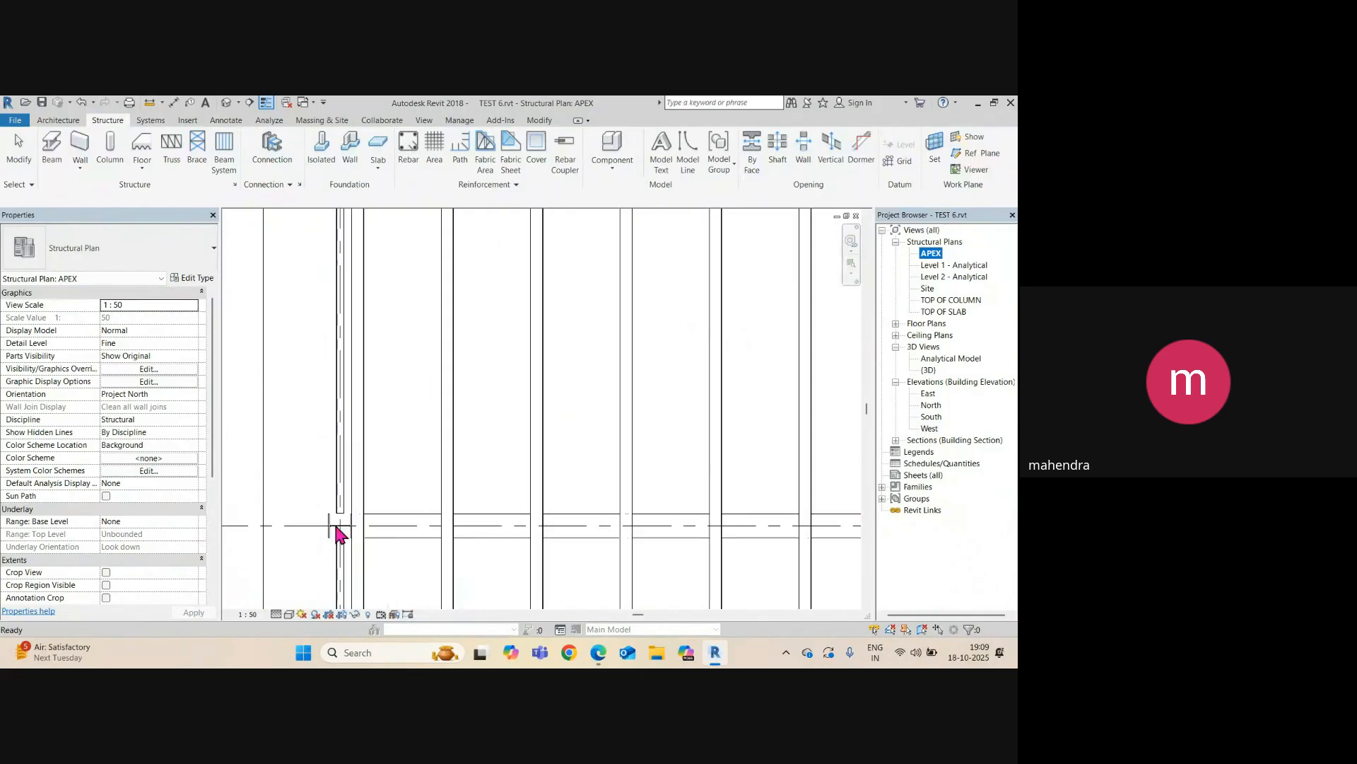
scroll(341, 530, "down", 3)
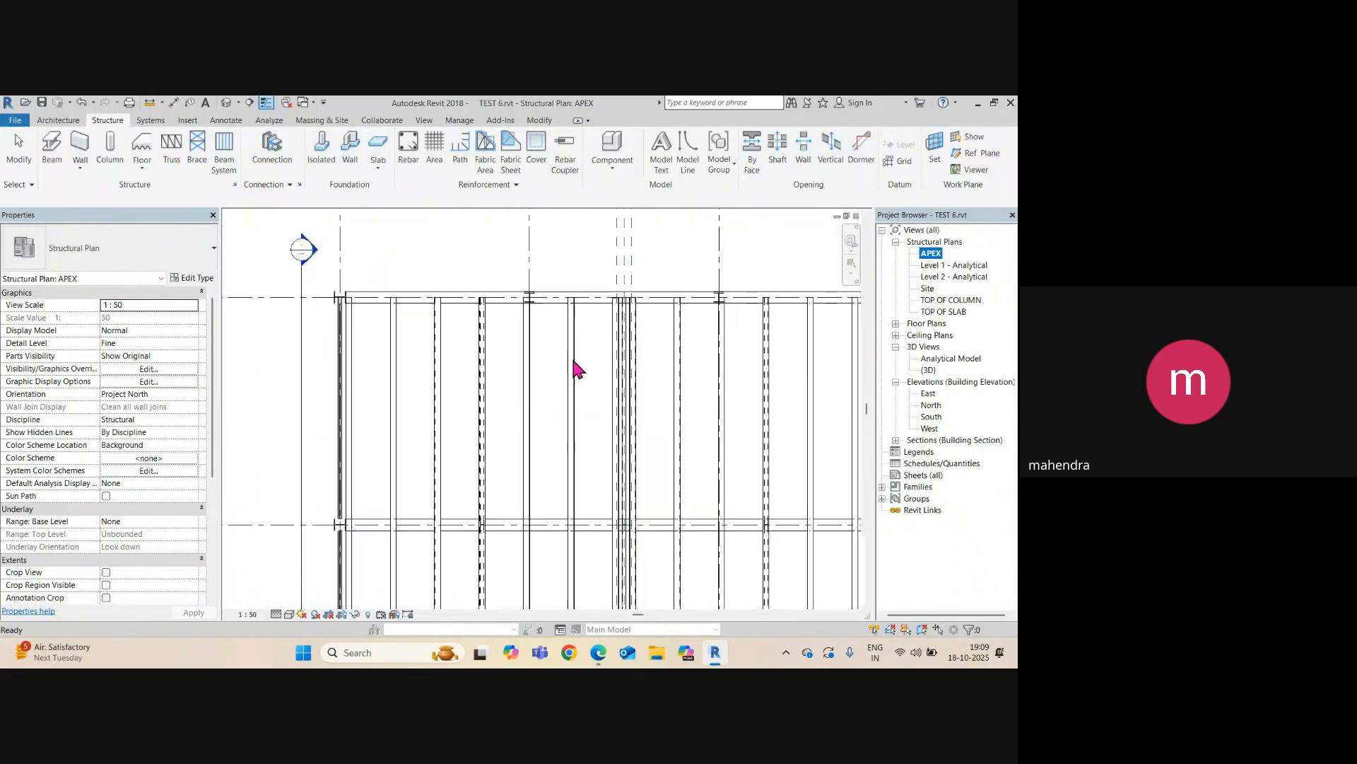
scroll(640, 305, "up", 4)
scroll(460, 318, "down", 1)
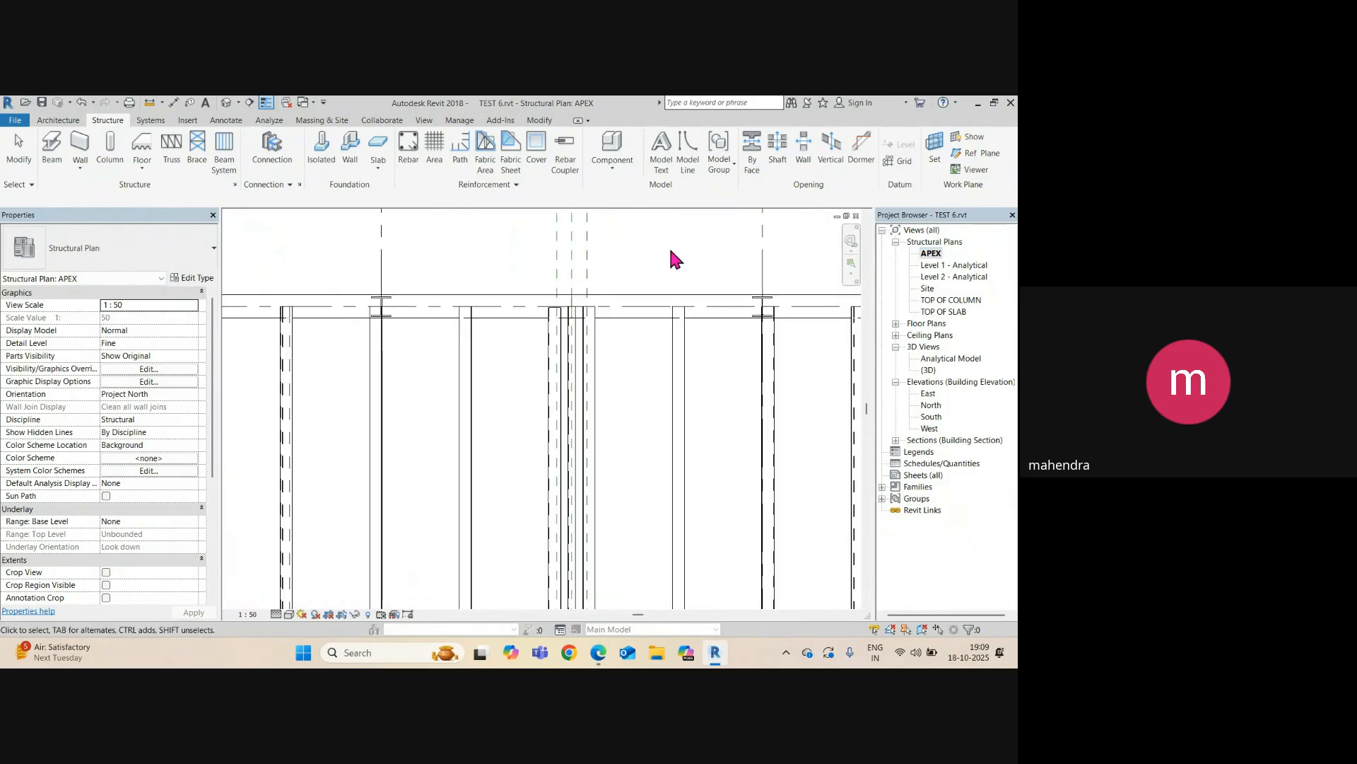
scroll(591, 282, "down", 1)
scroll(460, 304, "down", 2)
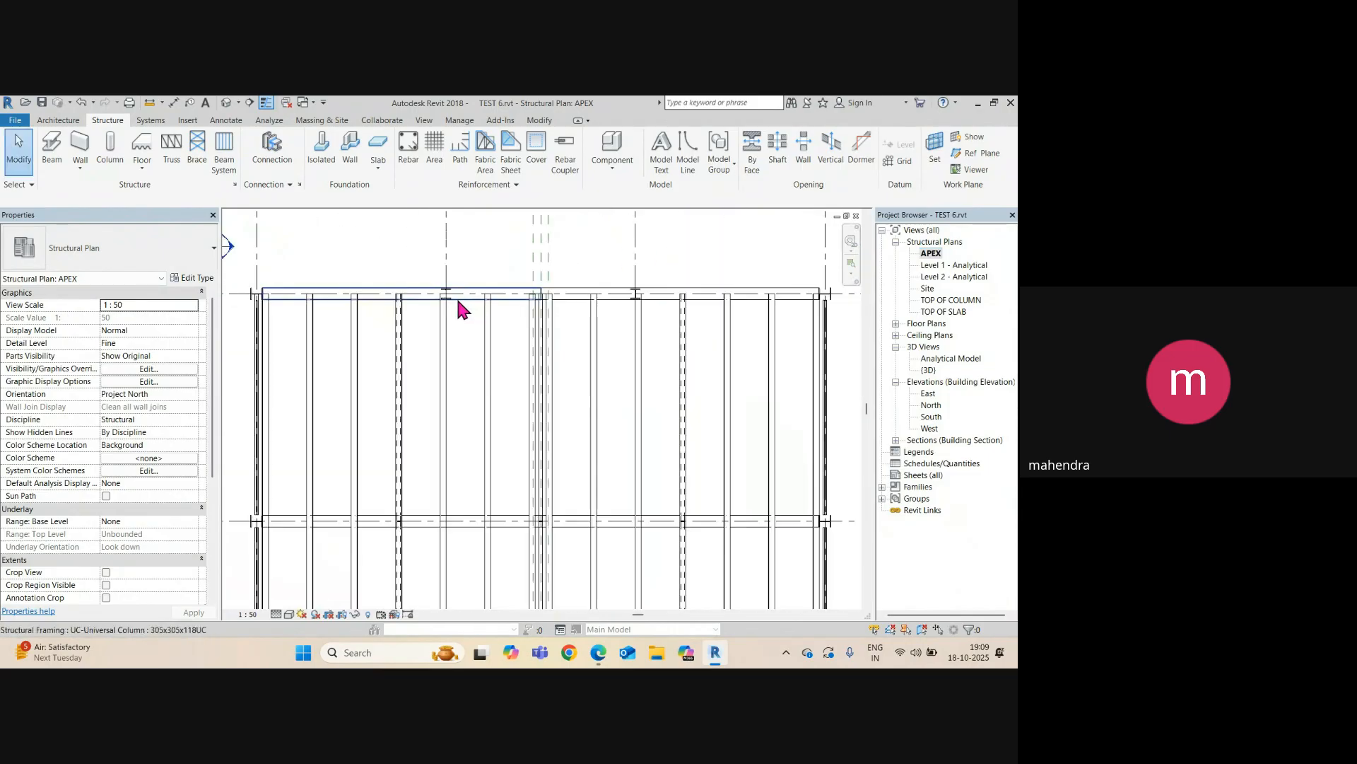
middle_click_drag(461, 304, 585, 261)
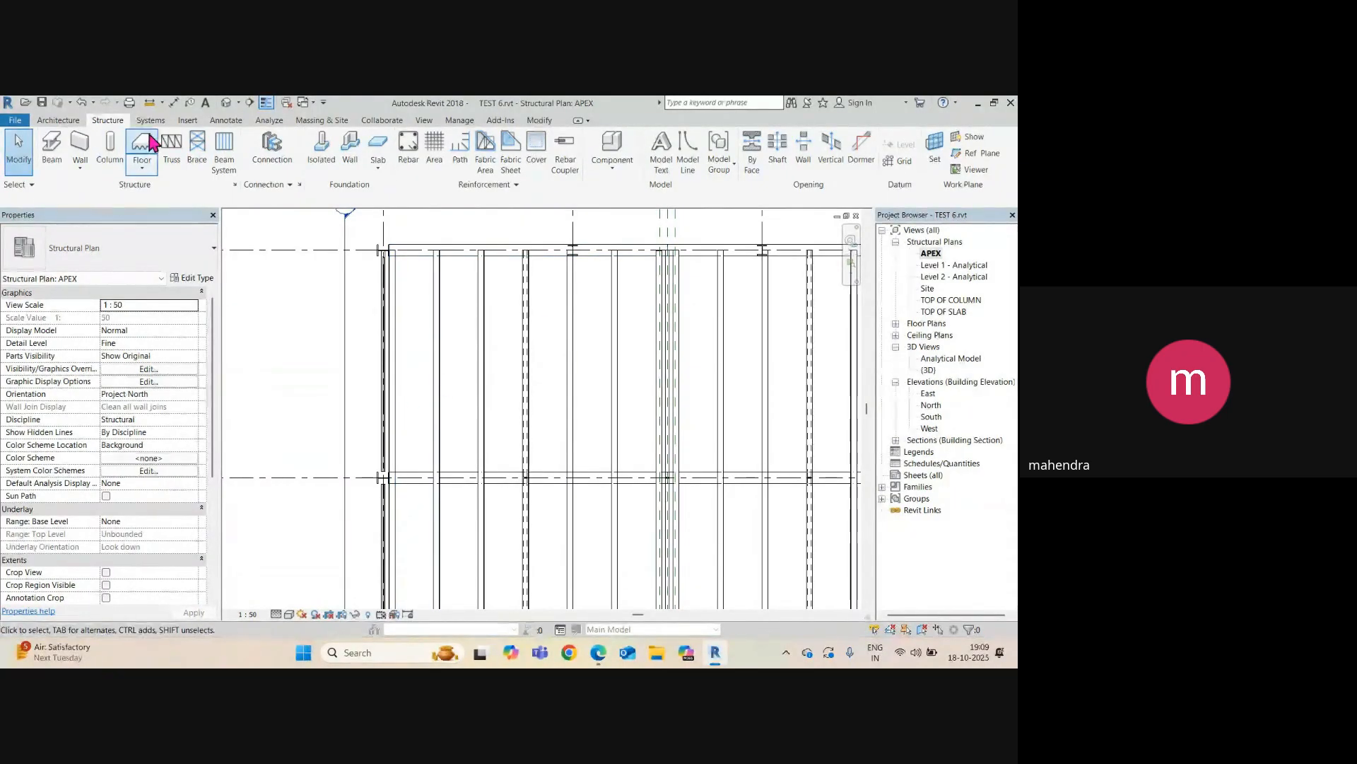
- Draw a diagonal RB26.99 round bar beam in the APEX plan from the second frame's side column to the nearest intermediate end-wall column
left_click(51, 146)
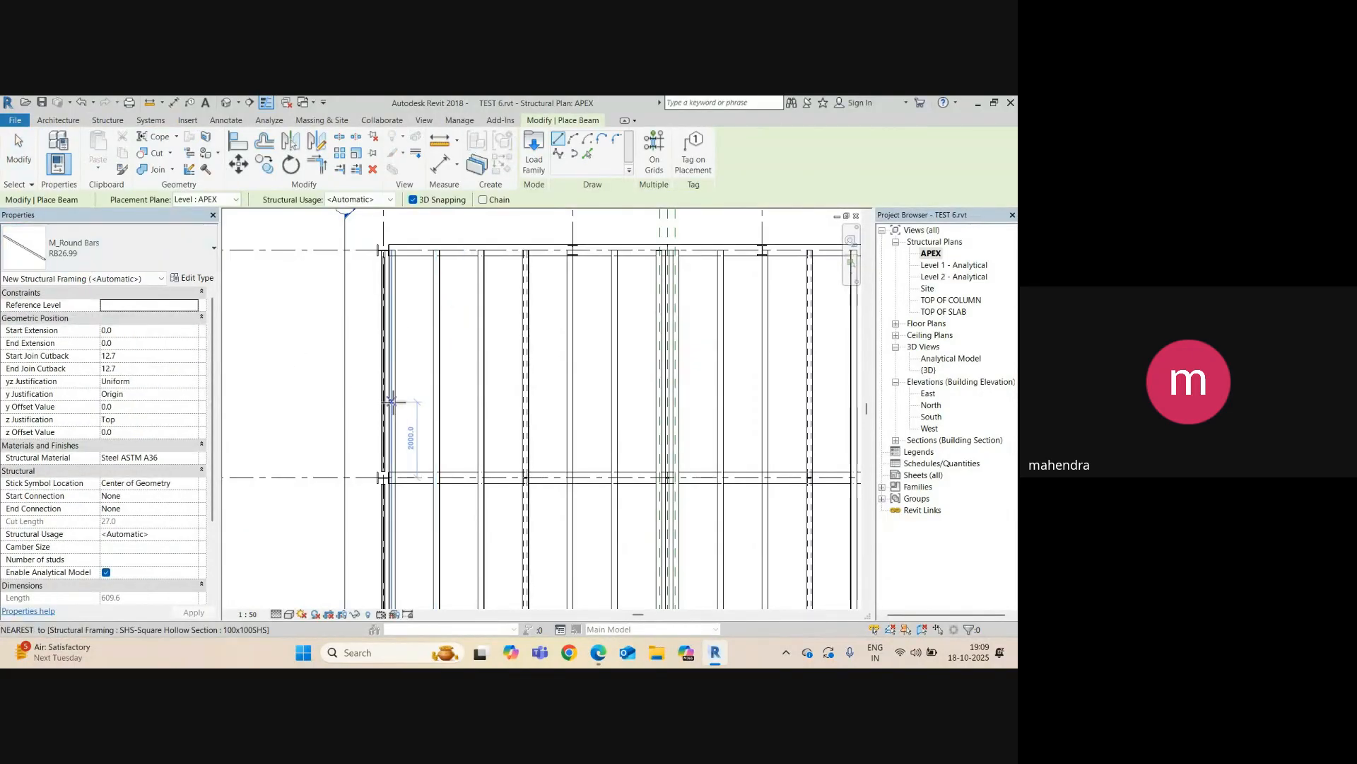
scroll(386, 488, "up", 6)
scroll(371, 360, "up", 5)
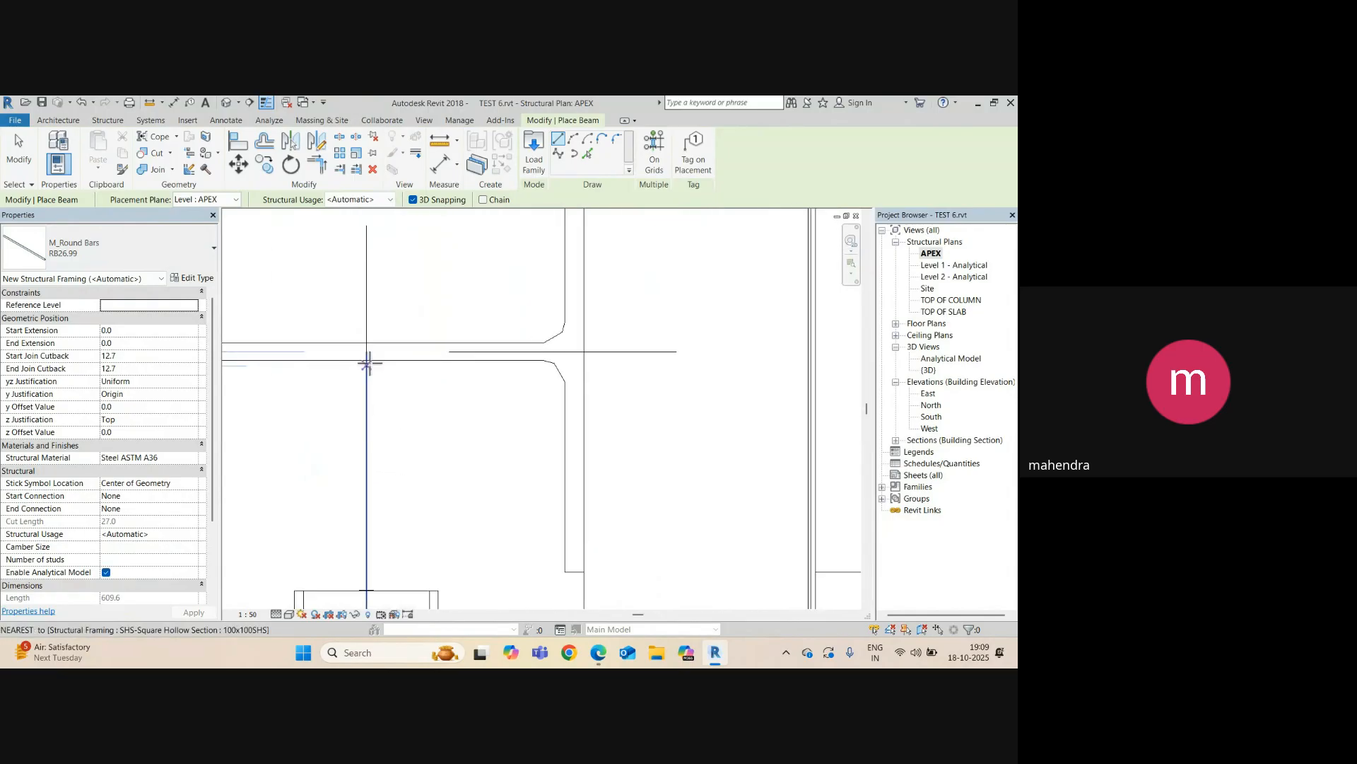
left_click(367, 352)
scroll(265, 489, "down", 5)
scroll(433, 456, "down", 8)
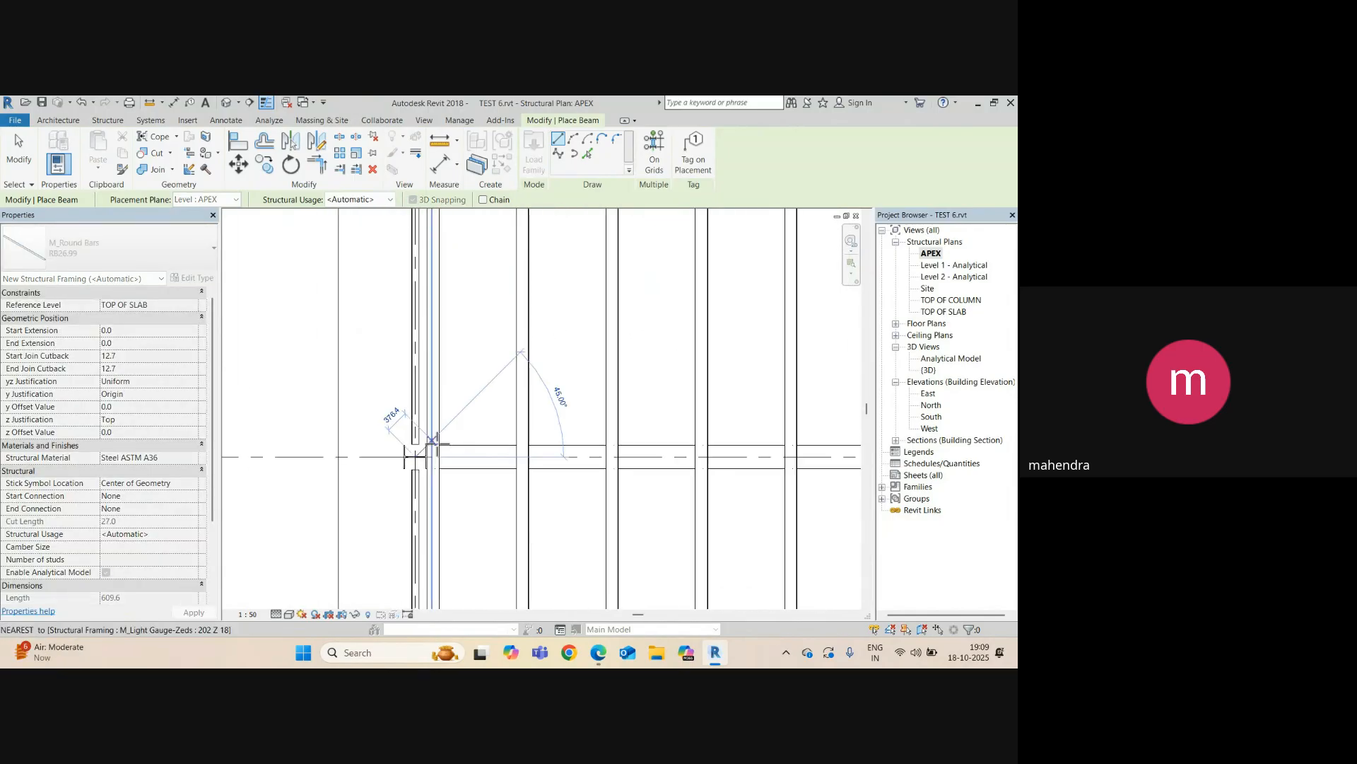
middle_click_drag(588, 320, 512, 394)
scroll(563, 352, "up", 2)
middle_click_drag(565, 351, 410, 409)
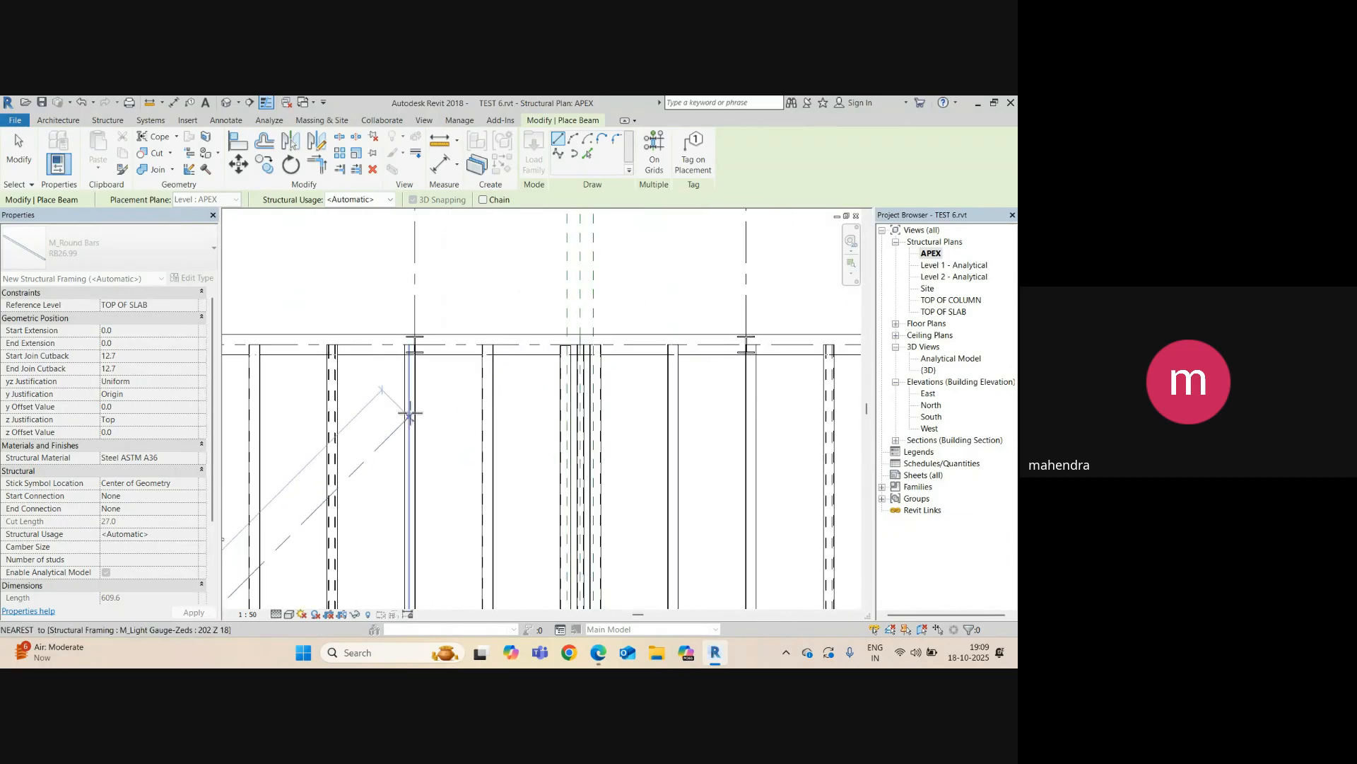
scroll(548, 354, "up", 3)
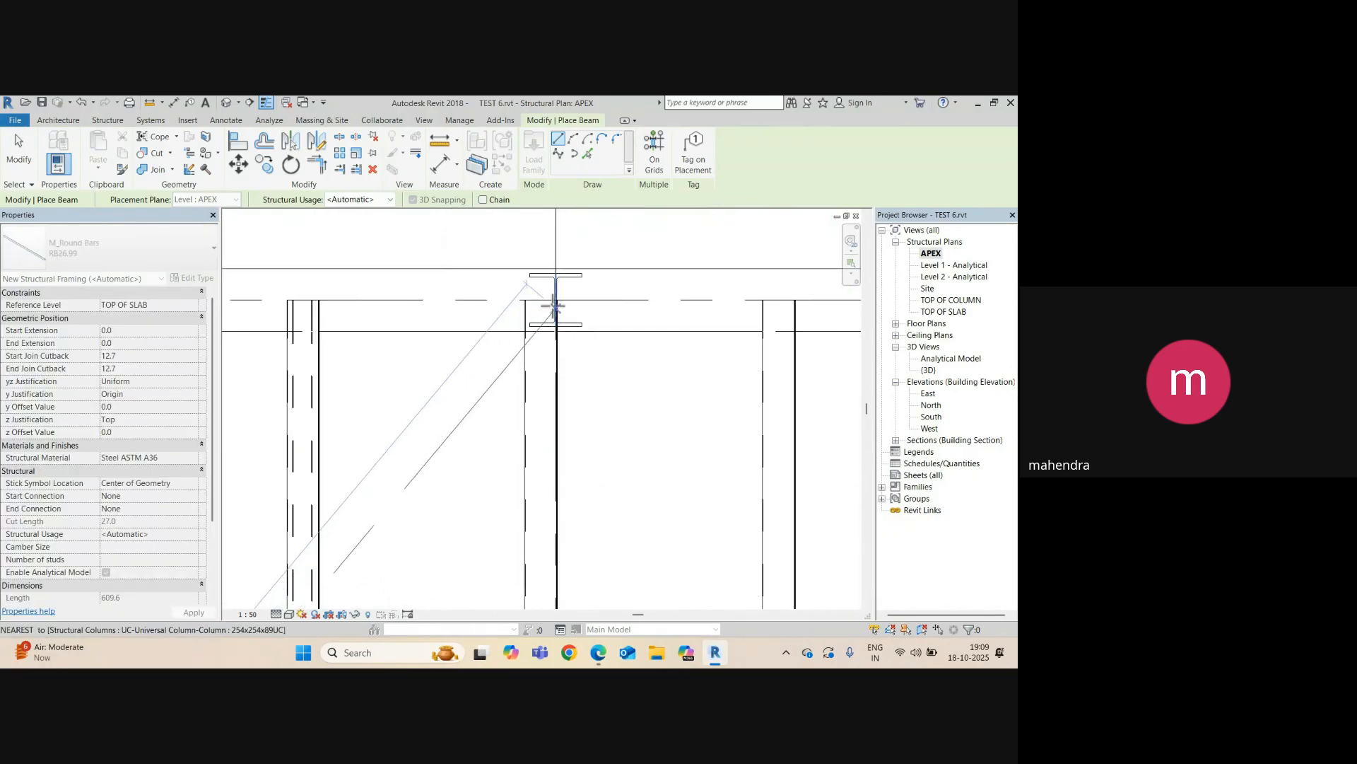
left_click(555, 326)
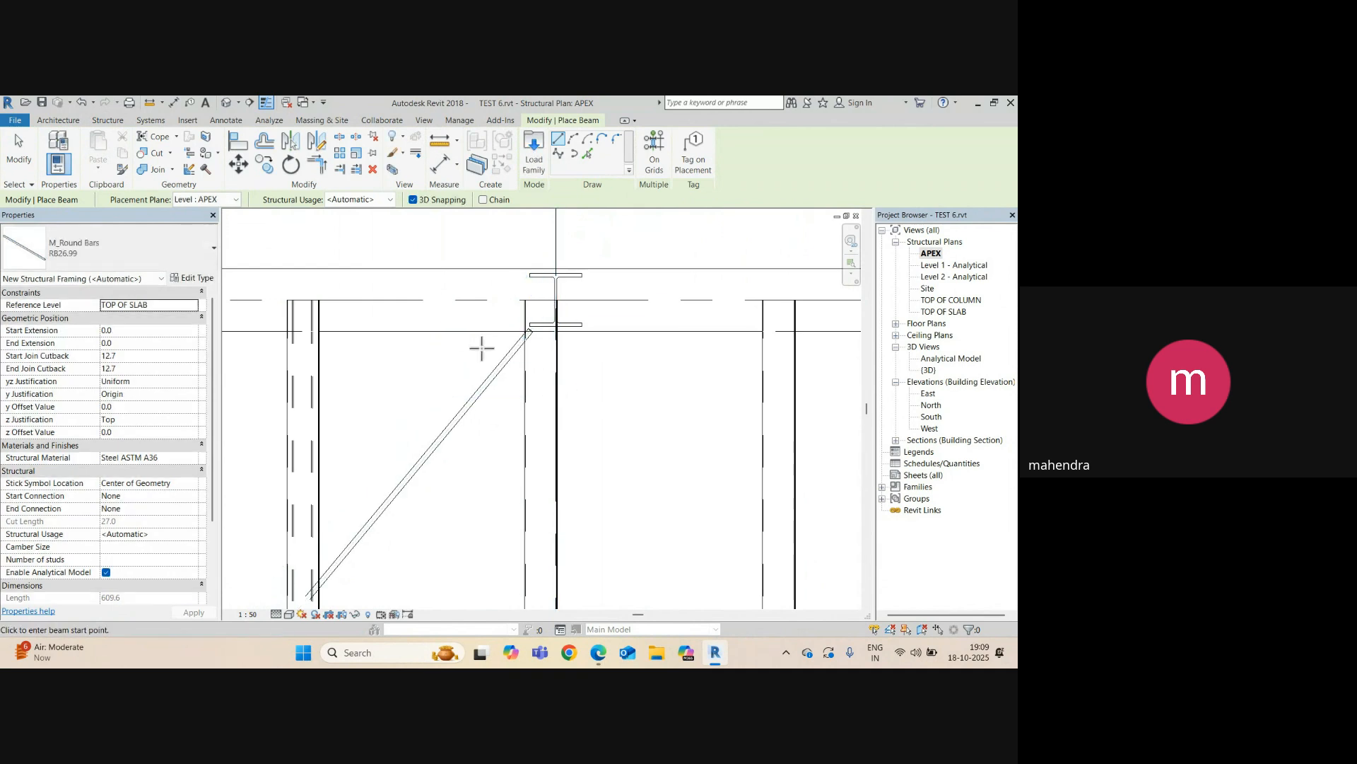
key("Escape")
key("Escape")
- Examine the new roof round bar in the 3D view, especially its raised end at the end-wall column
left_click(226, 103)
middle_click_drag(479, 384, 575, 388, "shift")
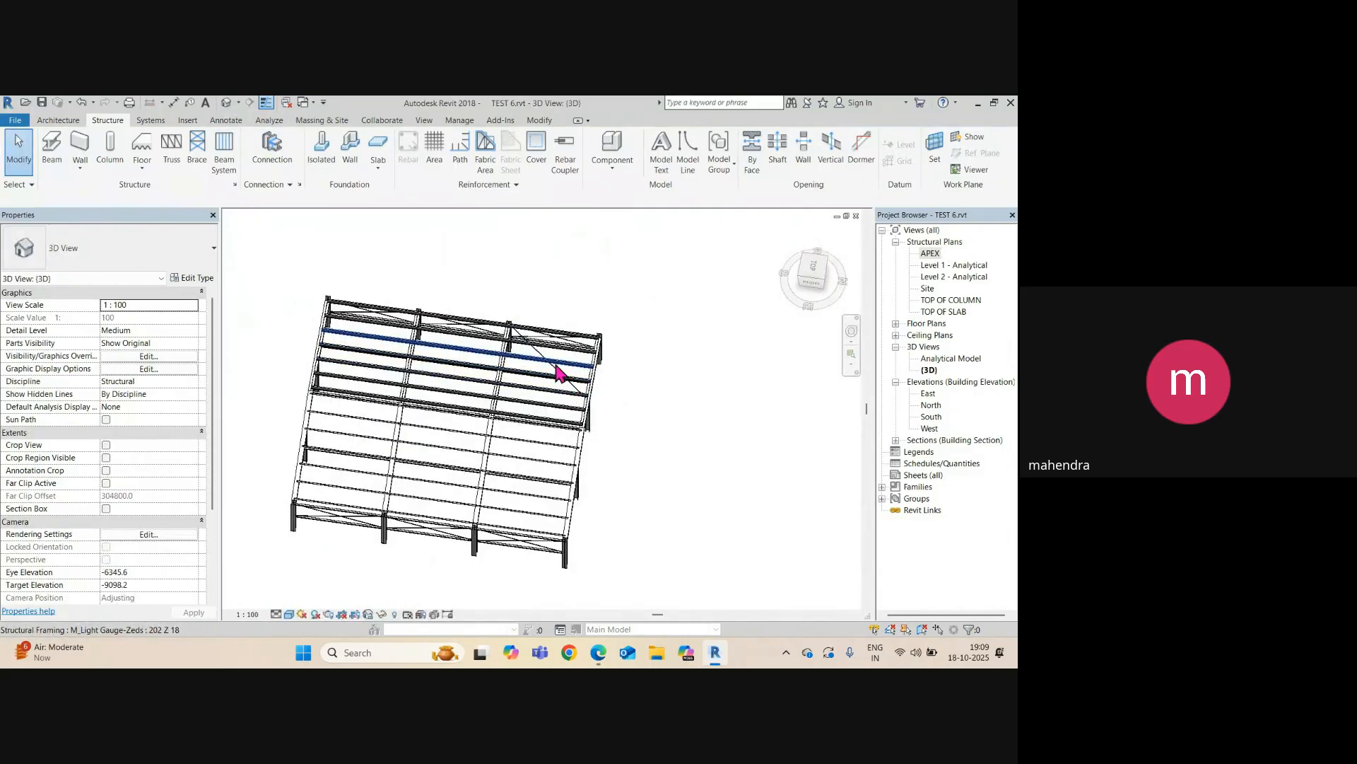
scroll(557, 371, "up", 3)
left_click(551, 374)
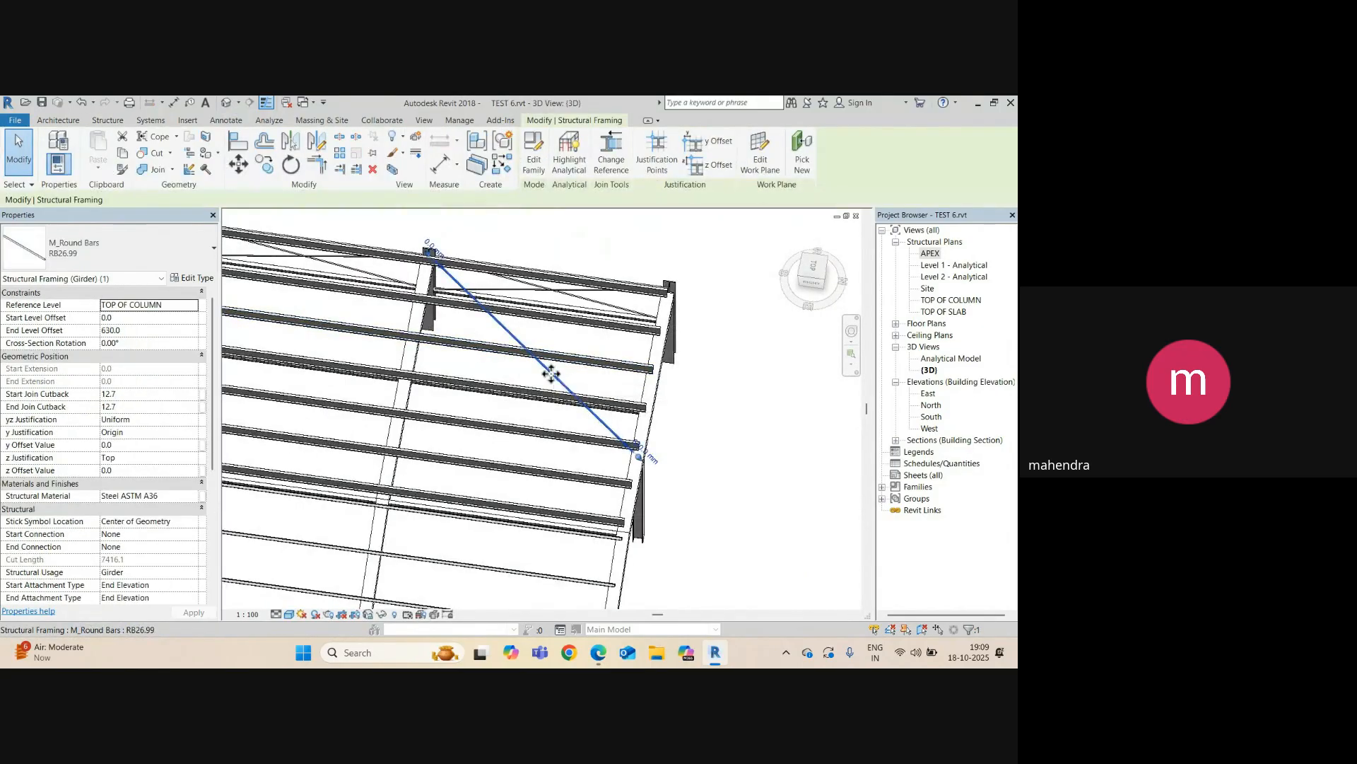
scroll(549, 374, "down", 3)
middle_click_drag(510, 445, 737, 301, "shift")
scroll(526, 340, "up", 4)
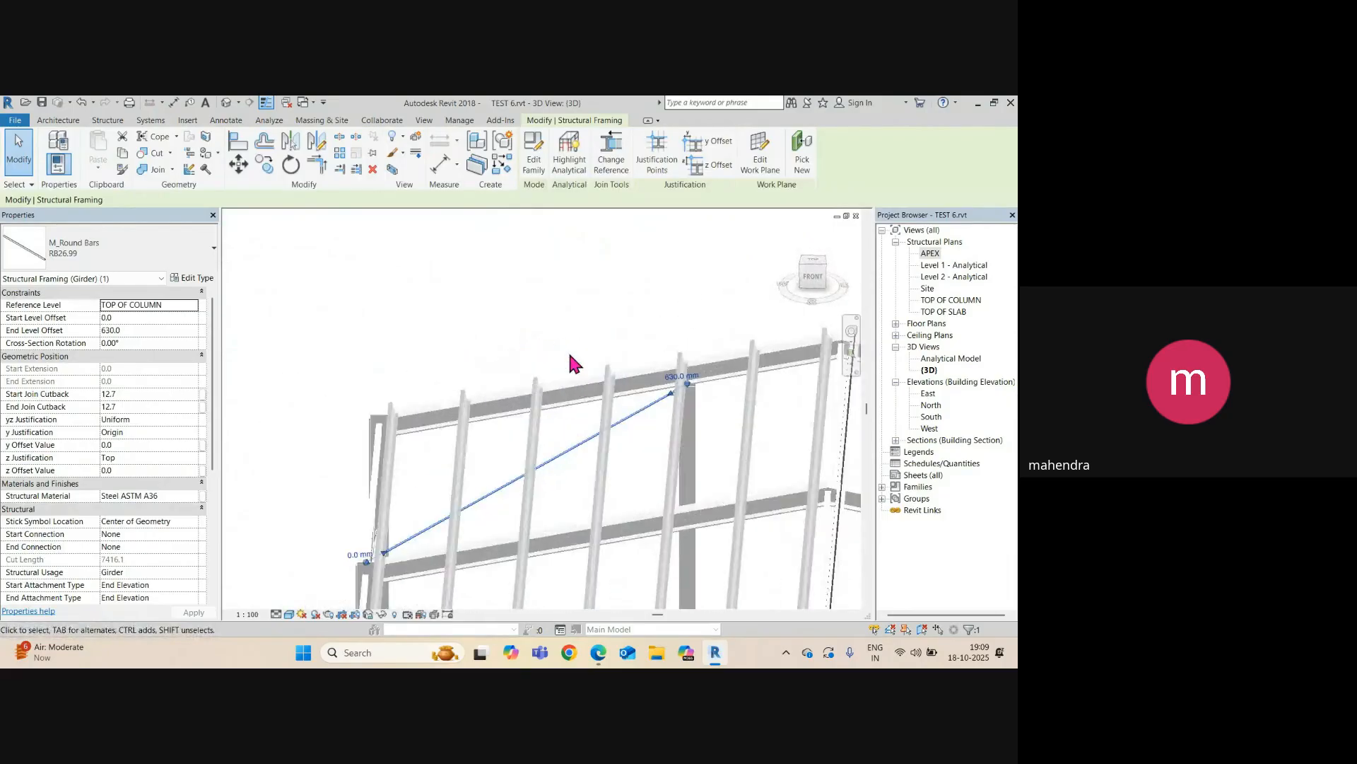
middle_click_drag(618, 440, 603, 396)
scroll(603, 330, "up", 3)
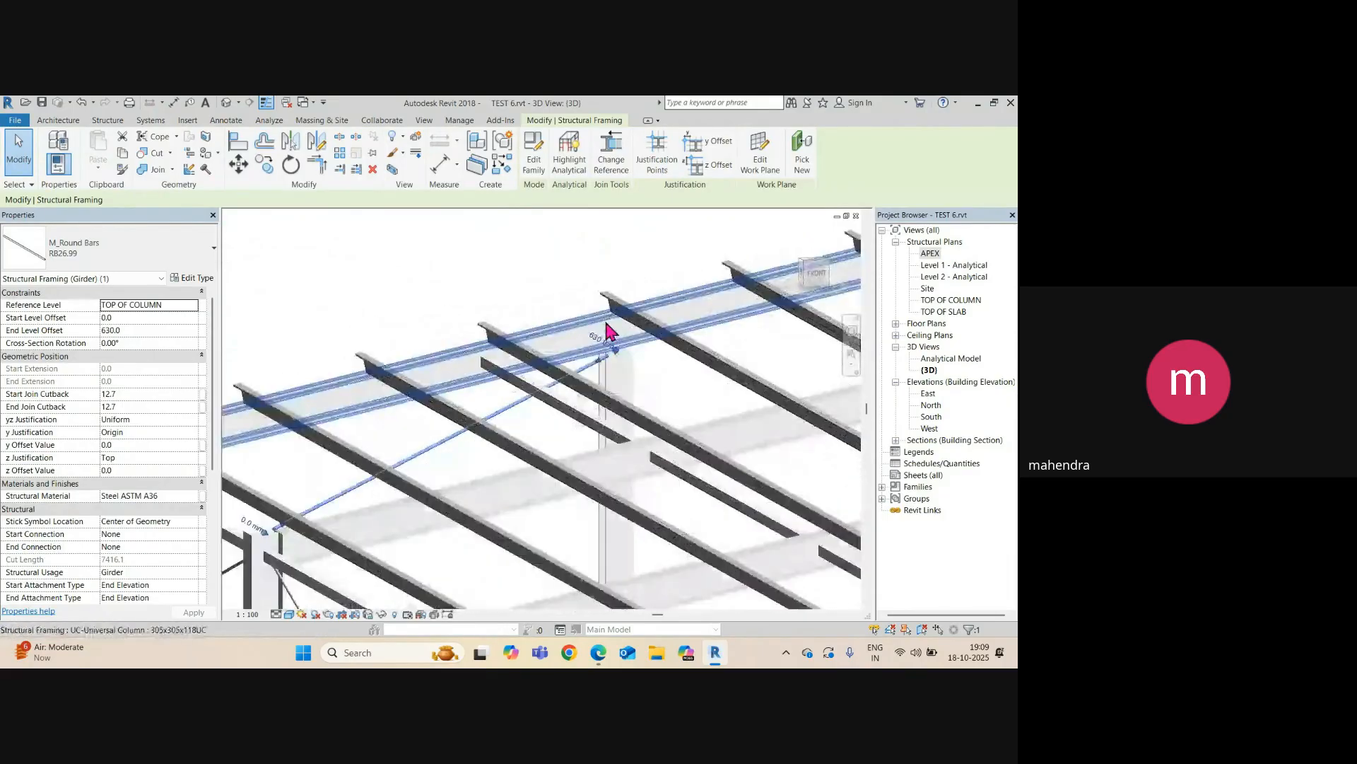
scroll(606, 332, "up", 3)
scroll(593, 357, "up", 2)
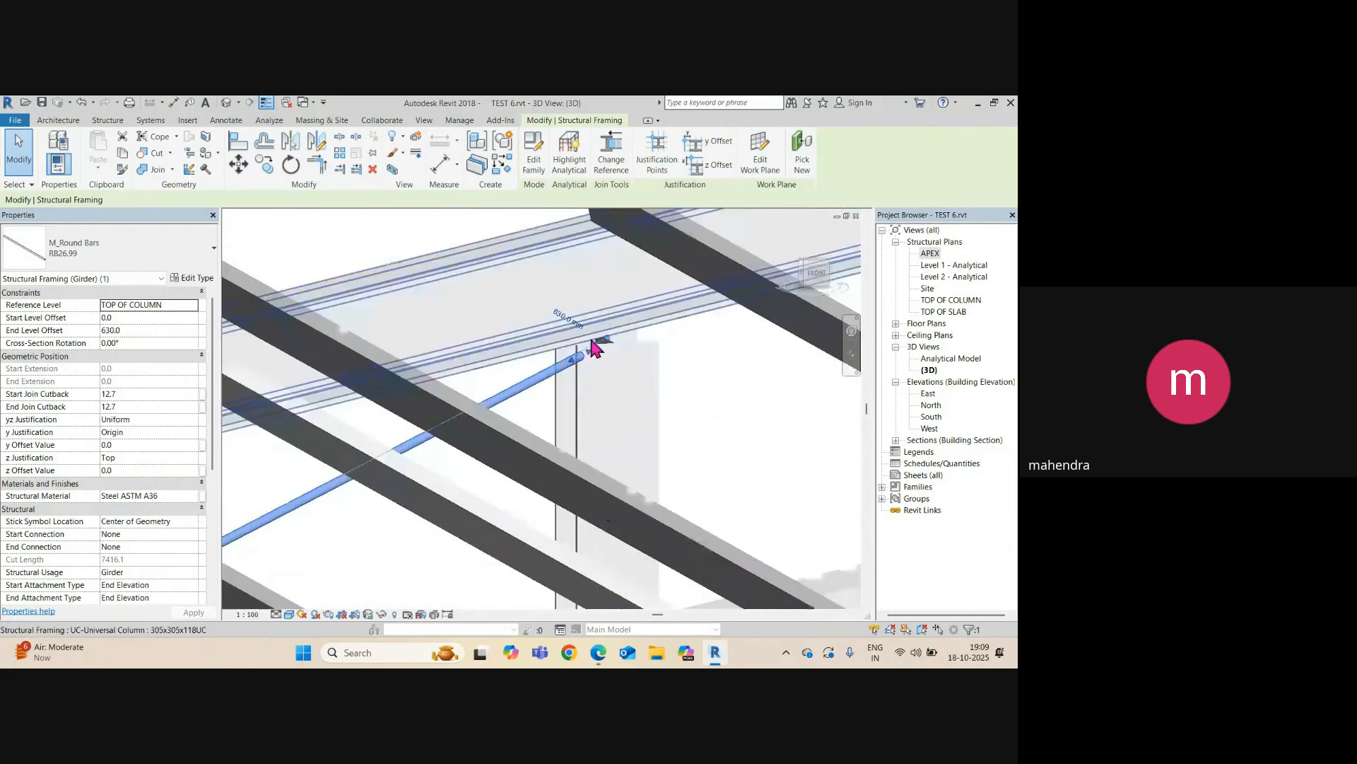
scroll(592, 348, "down", 4)
middle_click_drag(576, 358, 593, 385, "shift")
scroll(608, 338, "up", 4)
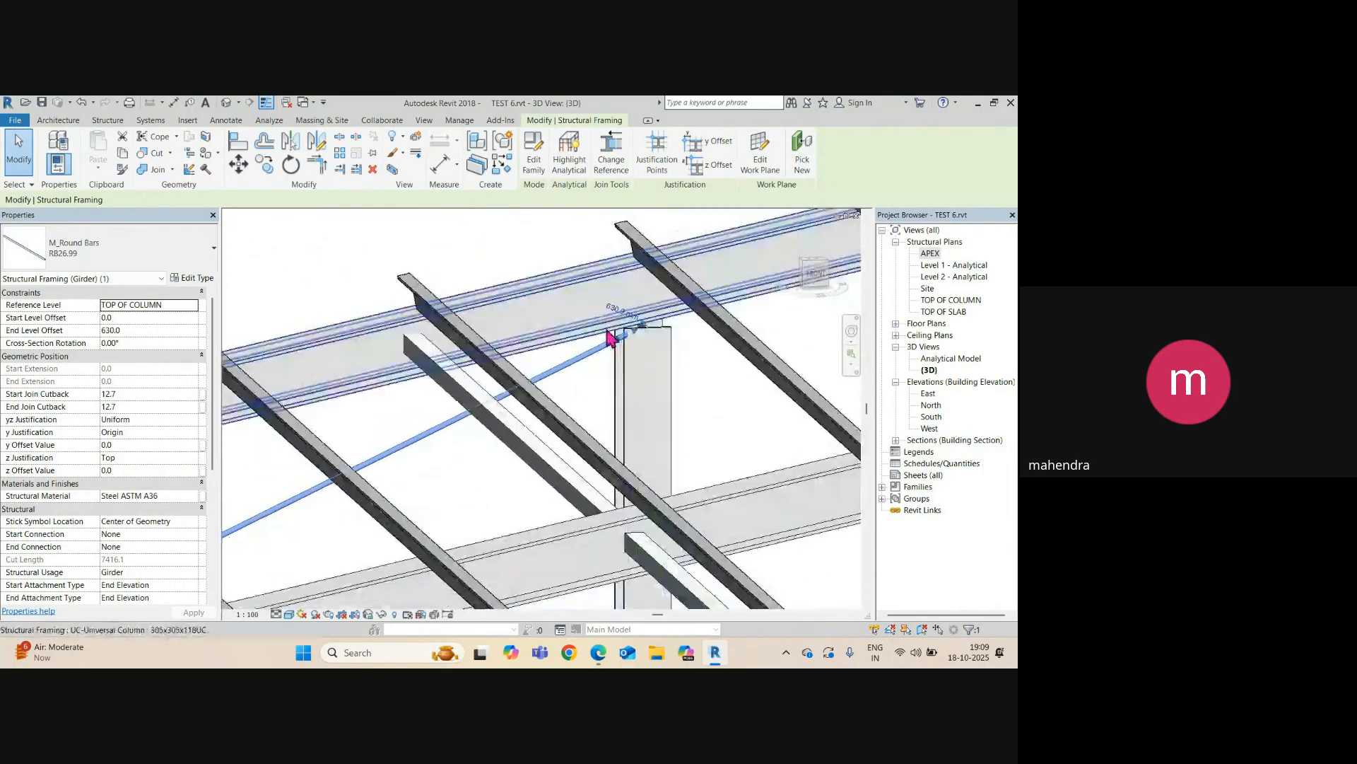
key("Escape")
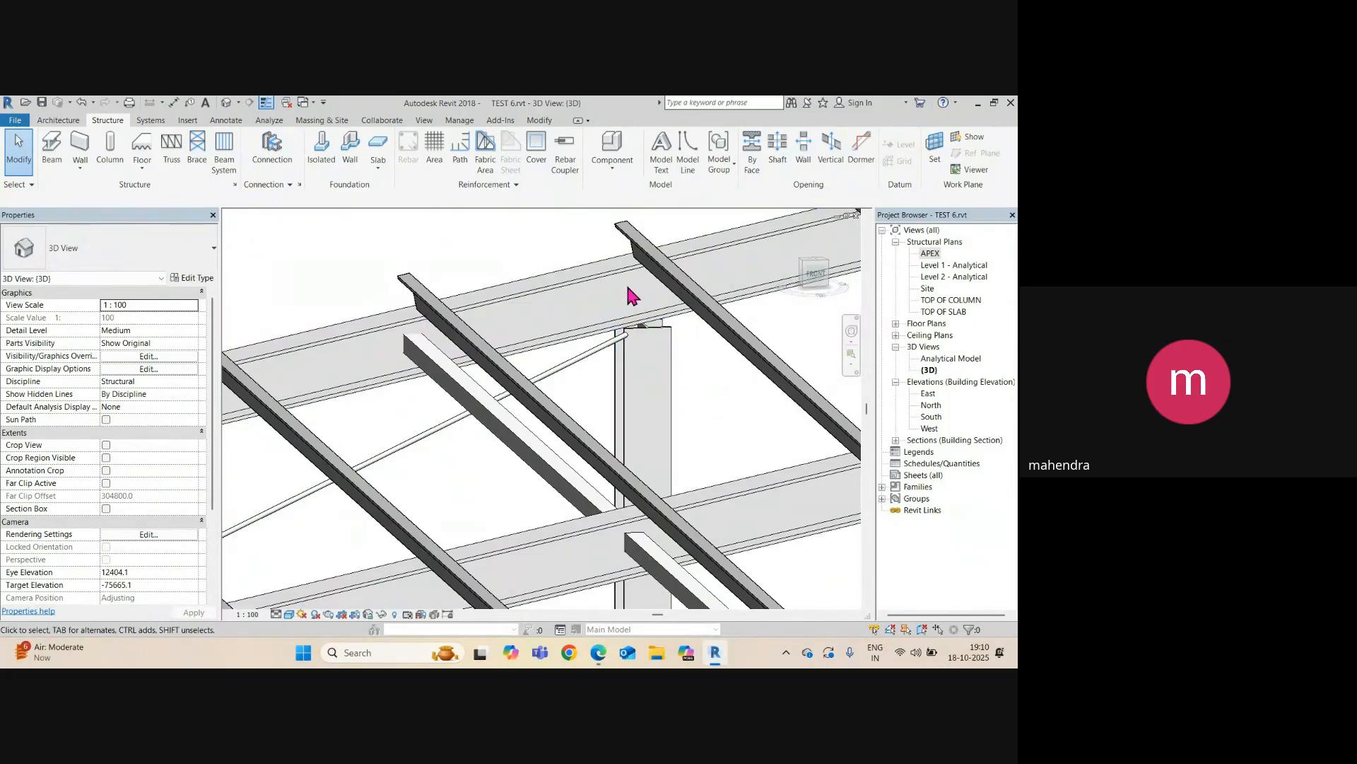
- Examine the end-wall column and the round bar's other end at the side column in the 3D view
scroll(643, 363, "down", 4)
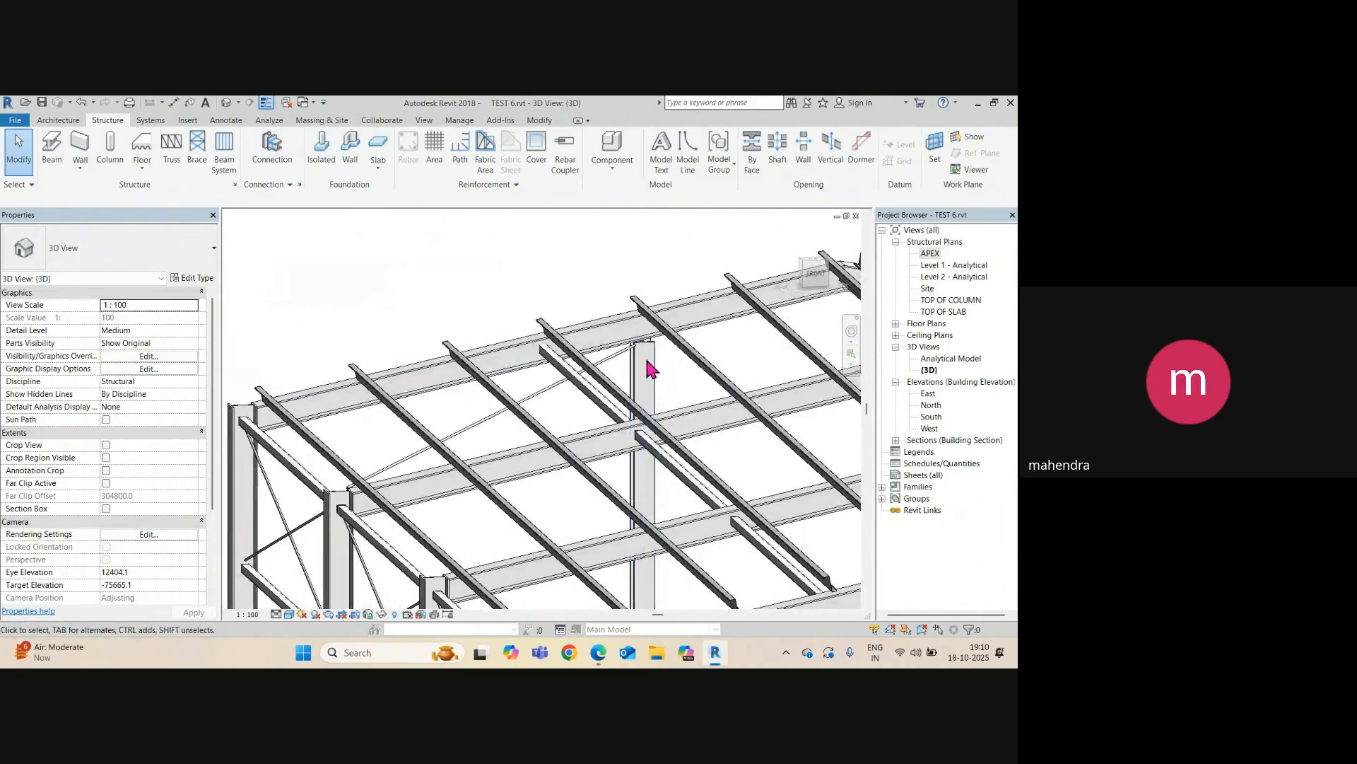
left_click(659, 357)
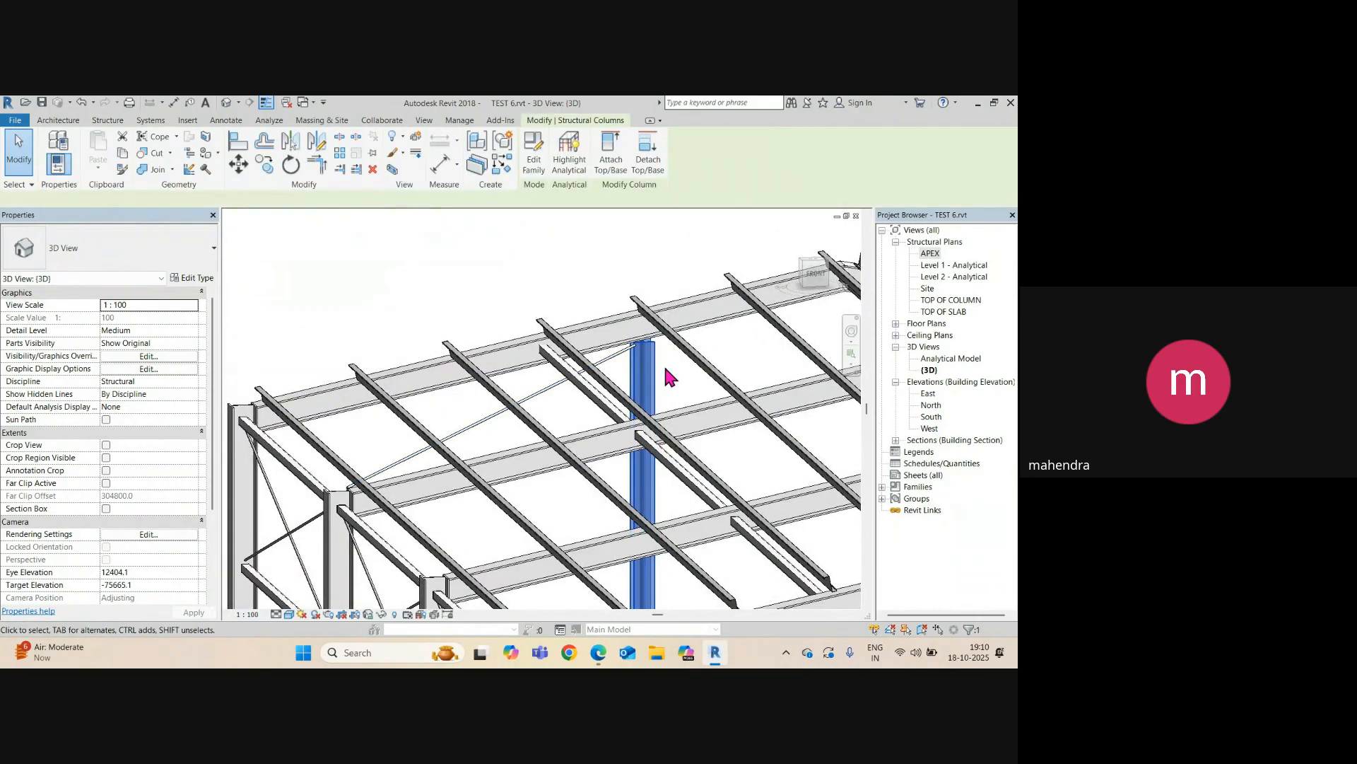
middle_click_drag(677, 385, 185, 566, "shift")
left_click(388, 398)
scroll(185, 566, "down", 1)
middle_click_drag(511, 436, 521, 366)
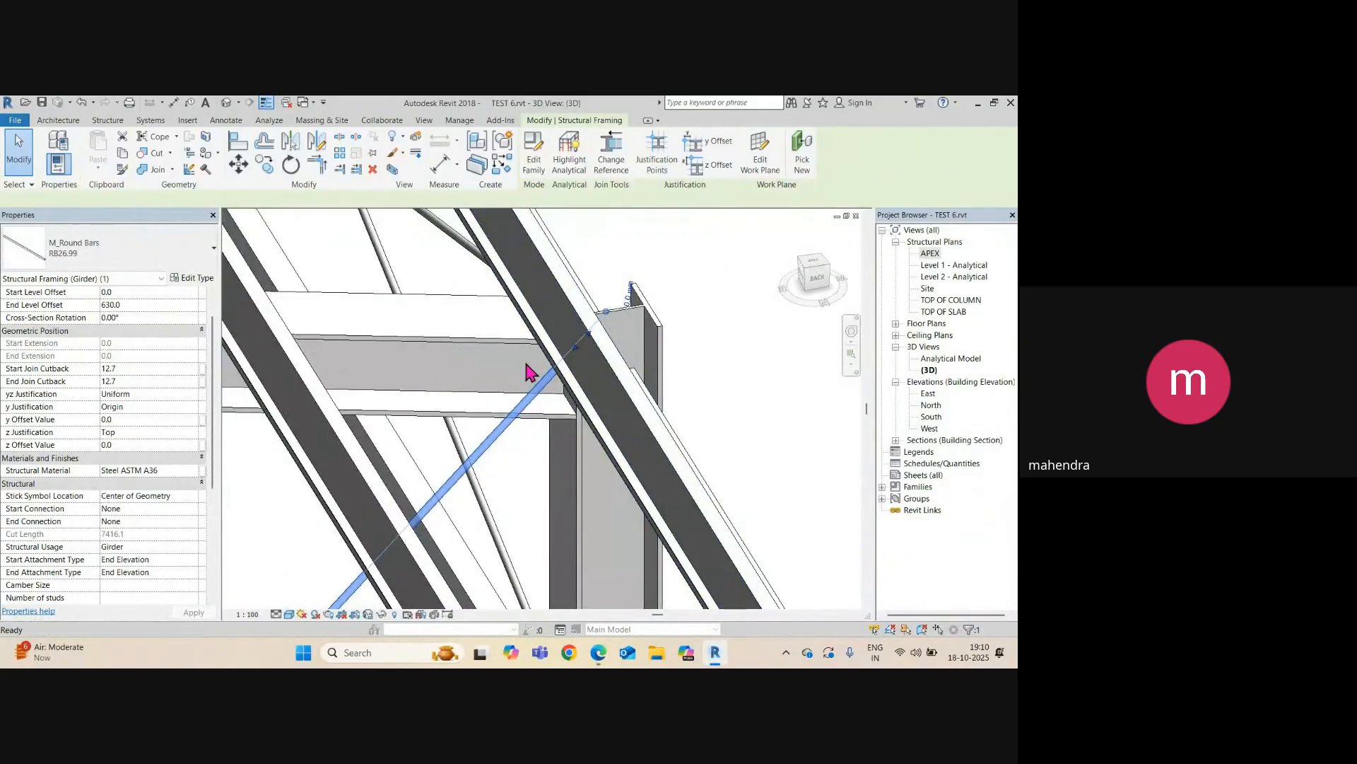
- Back in the APEX plan, examine how the round bar, purlin and square hollow section beam end at the side column
key("ctrl+Tab")
scroll(520, 360, "down", 5)
middle_click_drag(356, 597, 564, 369)
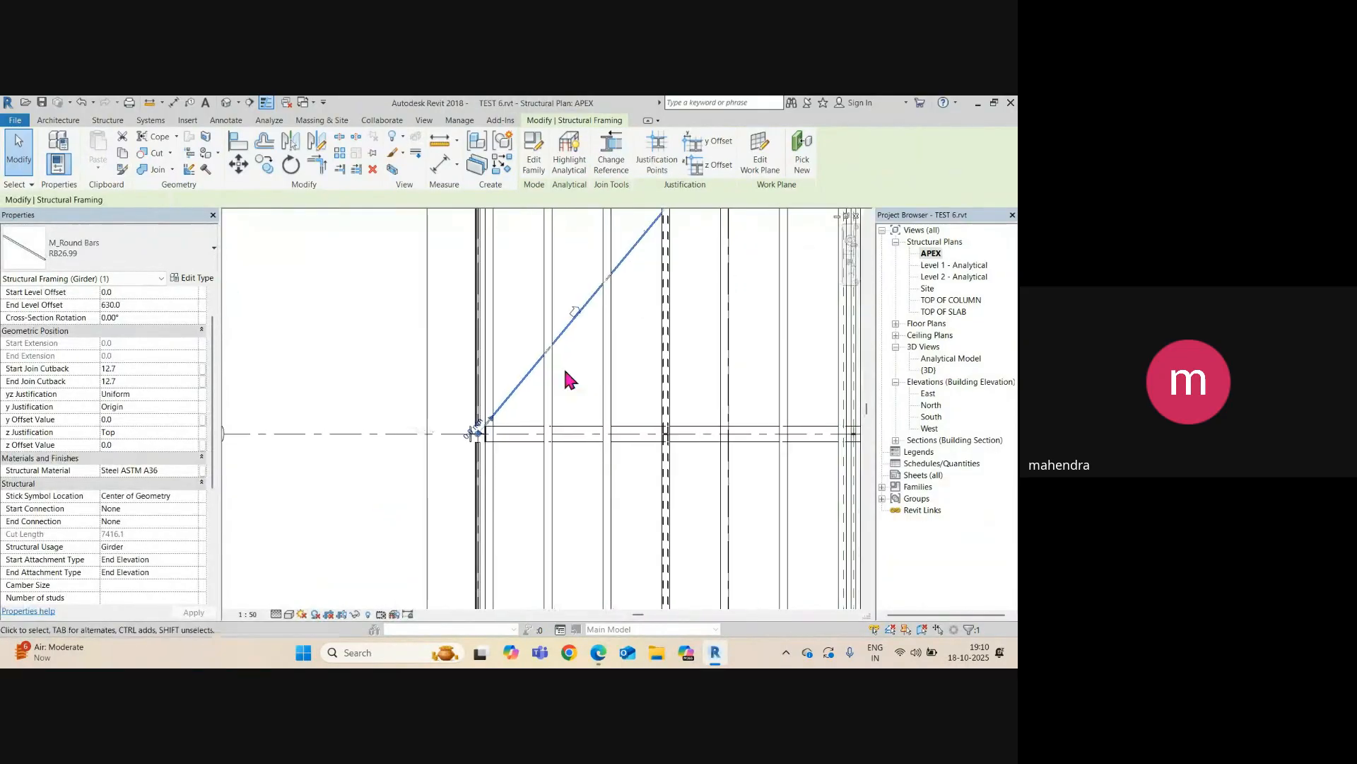
scroll(487, 429, "up", 5)
scroll(495, 405, "up", 2)
left_click(475, 408)
key("Escape")
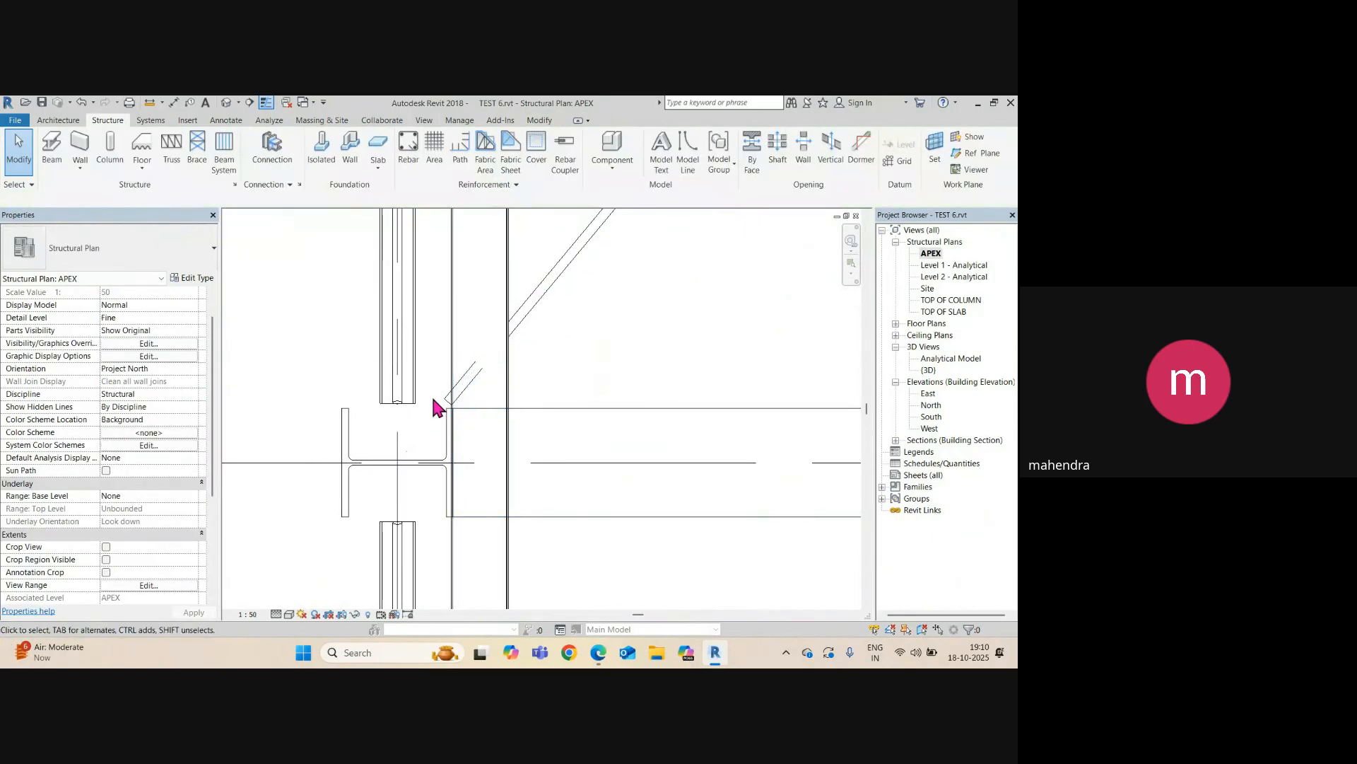
left_click(416, 374)
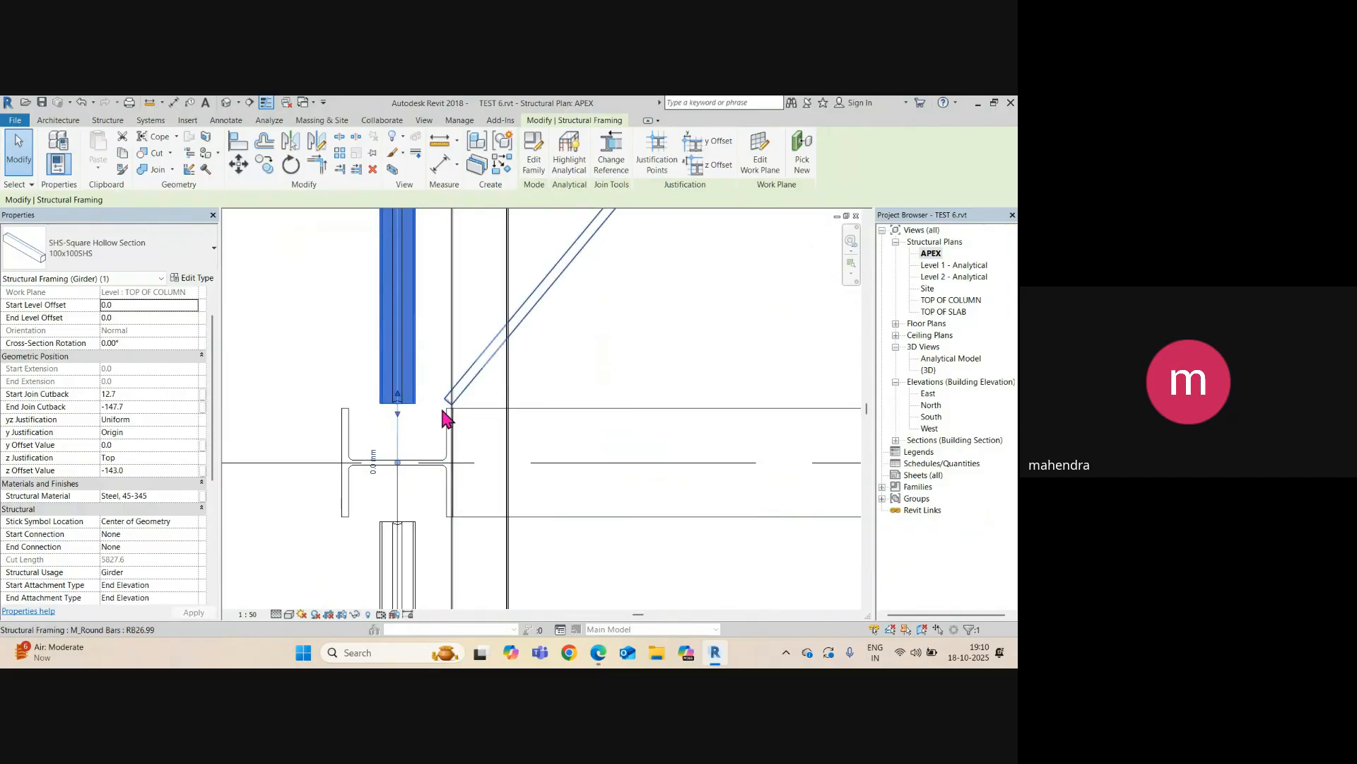
key("Escape")
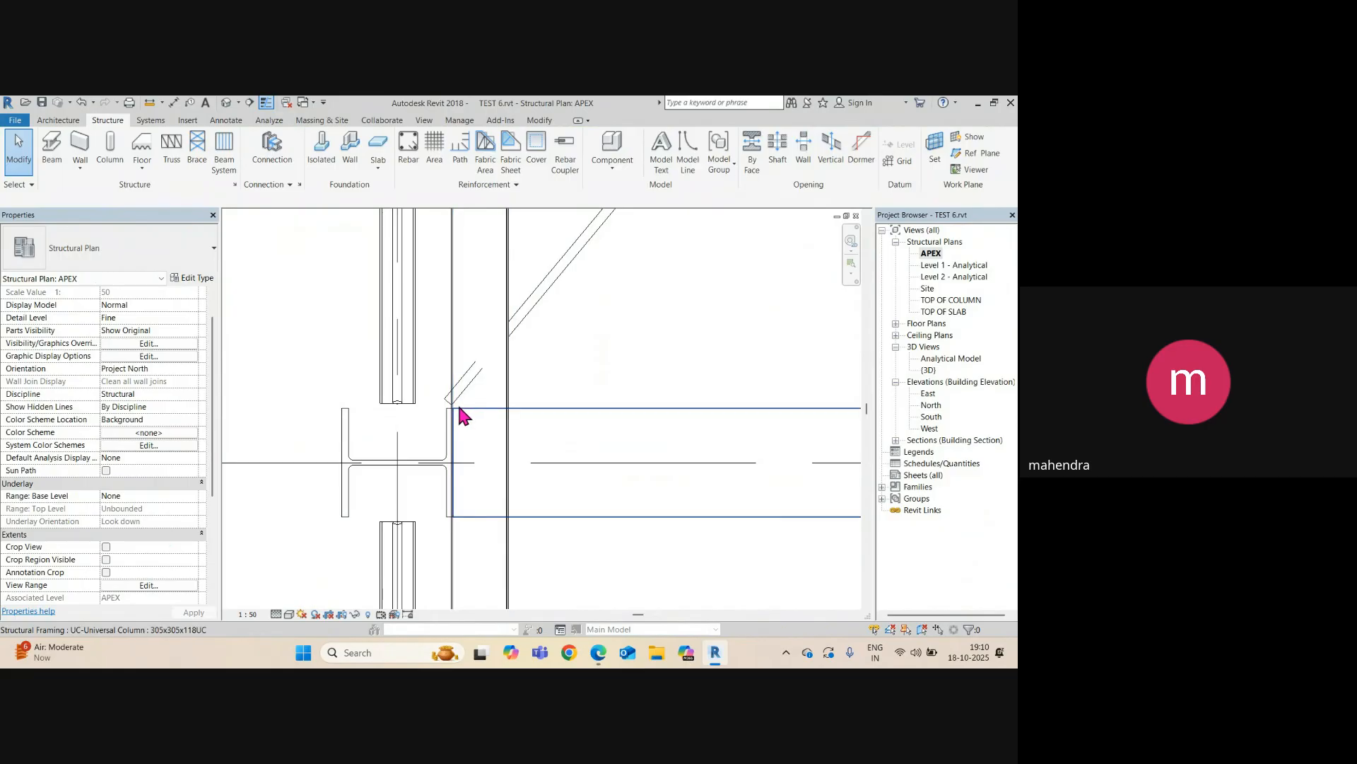
left_click(470, 375)
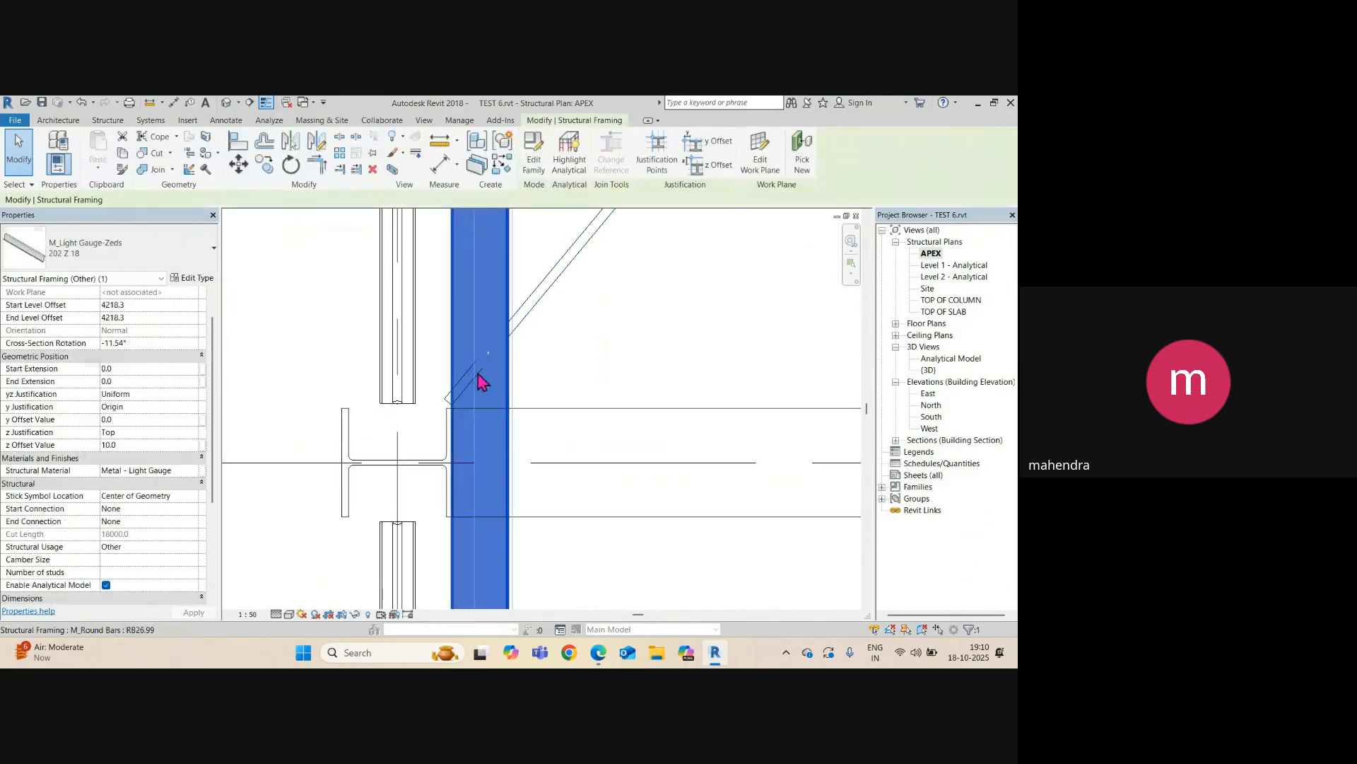
left_click(525, 318)
key("Escape")
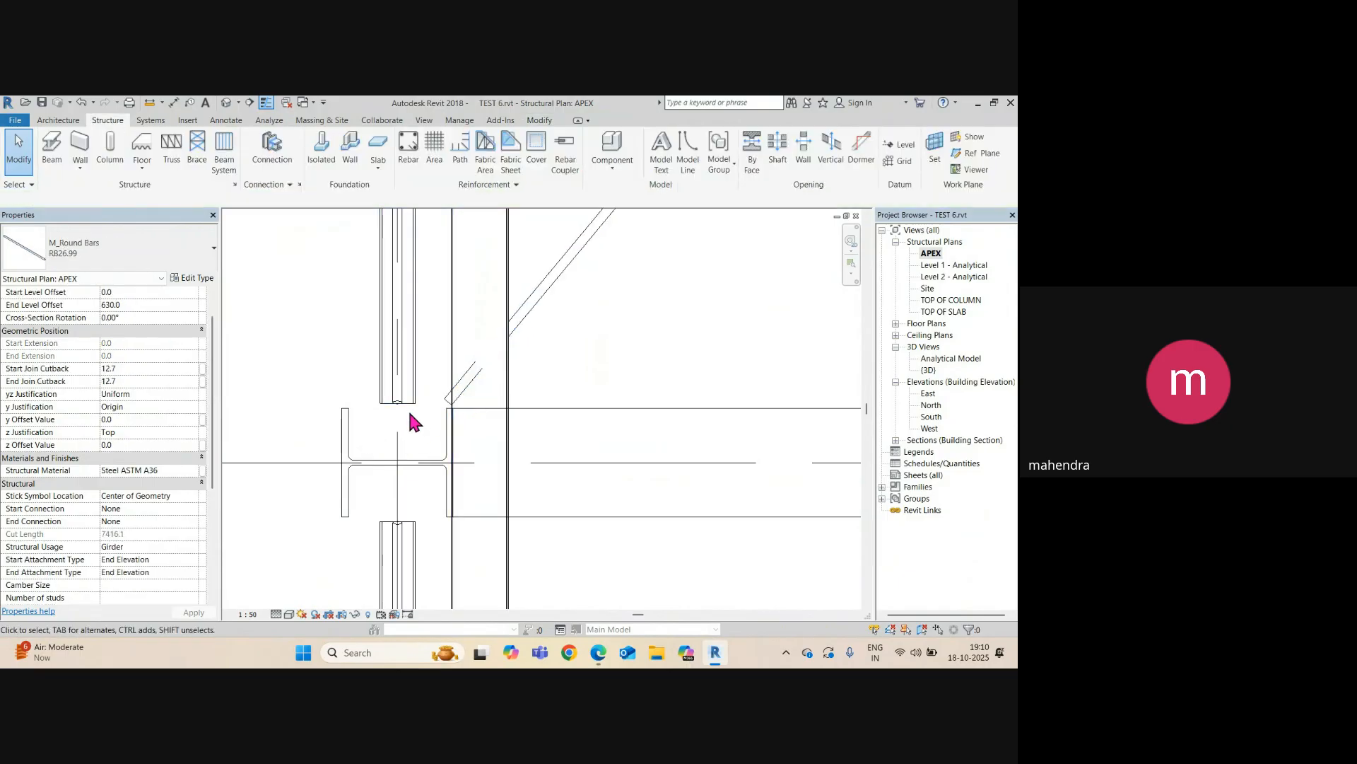
- Align the ends of the two 100x100SHS beams with the adjoining web faces of the side column
scroll(408, 446, "up", 2)
key("a")
key("l")
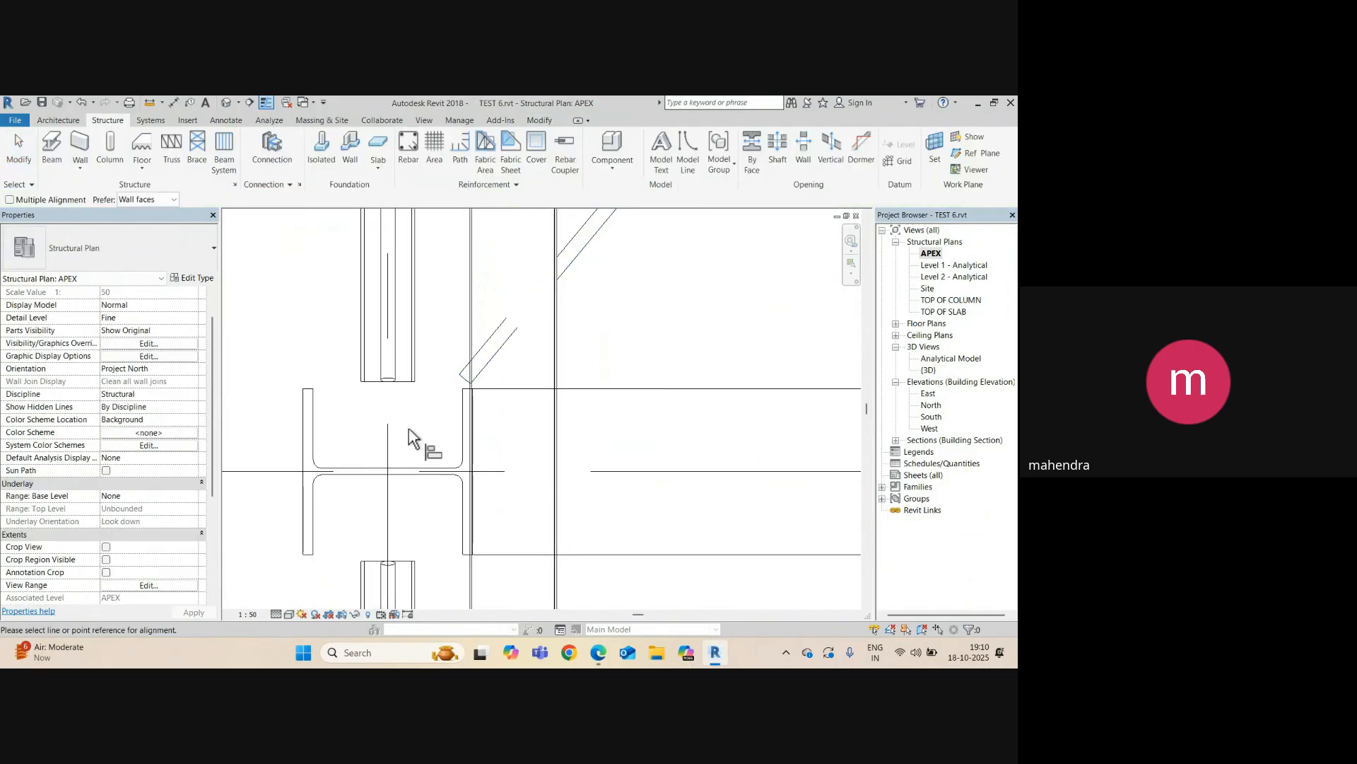
left_click(412, 469)
left_click(405, 383)
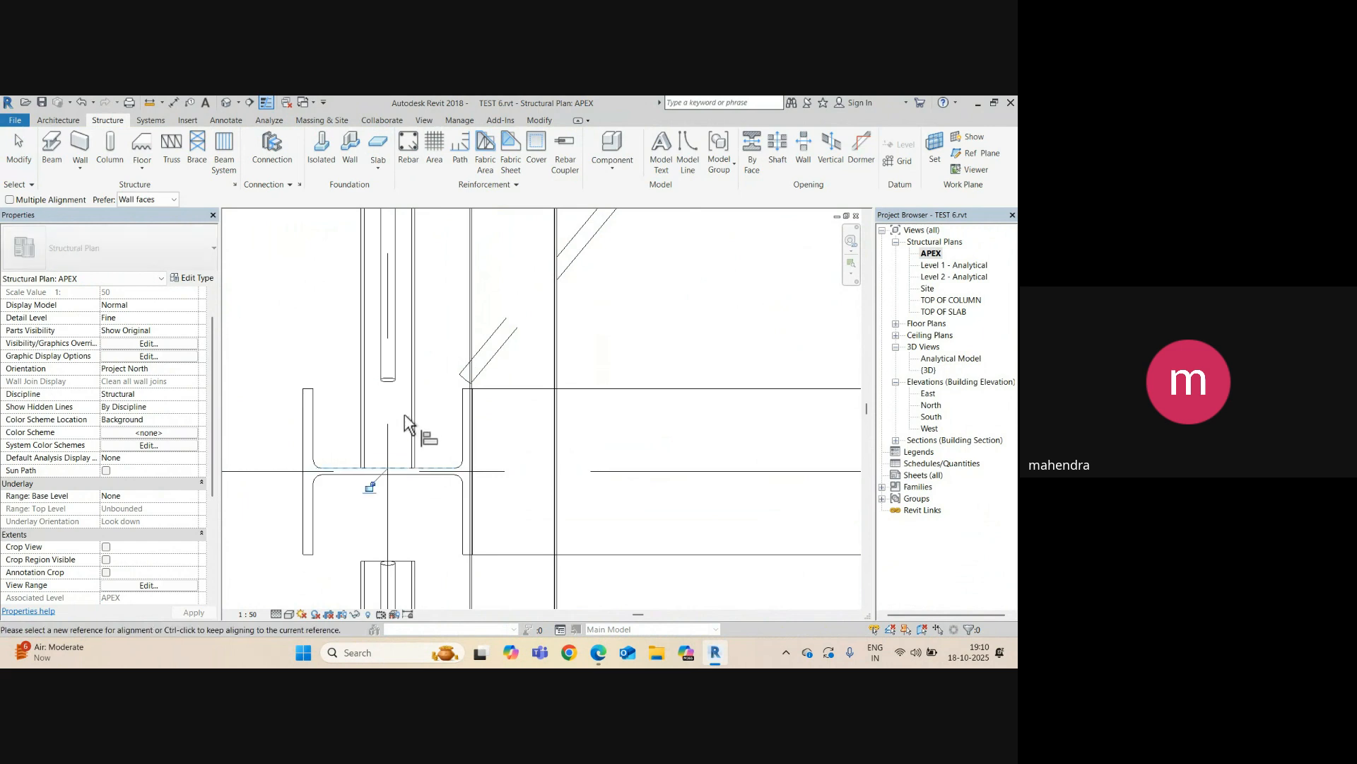
left_click(412, 474)
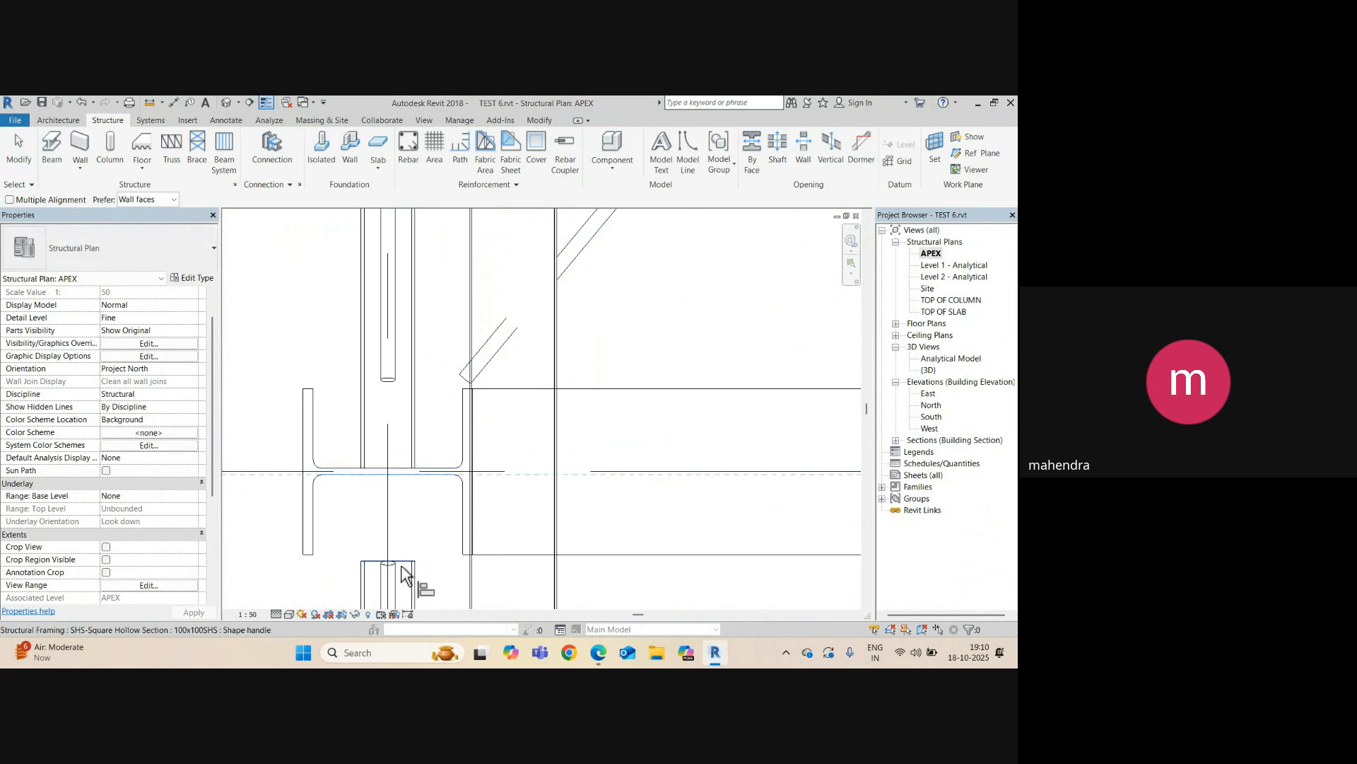
key("Escape")
key("Escape")
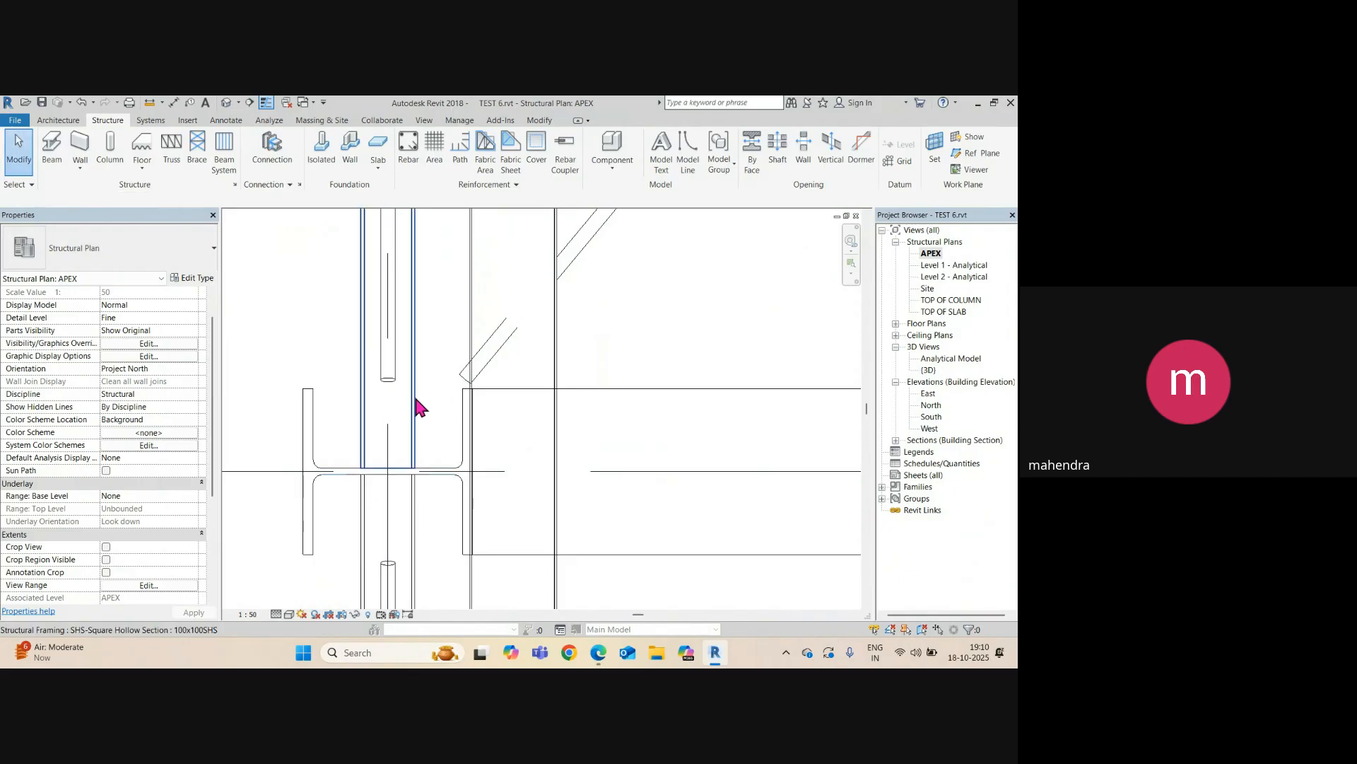
- Capture a rectangular snip of the side column joint with the Snipping Tool and move its window aside for marking up
scroll(417, 406, "up", 1)
middle_click_drag(417, 406, 448, 404)
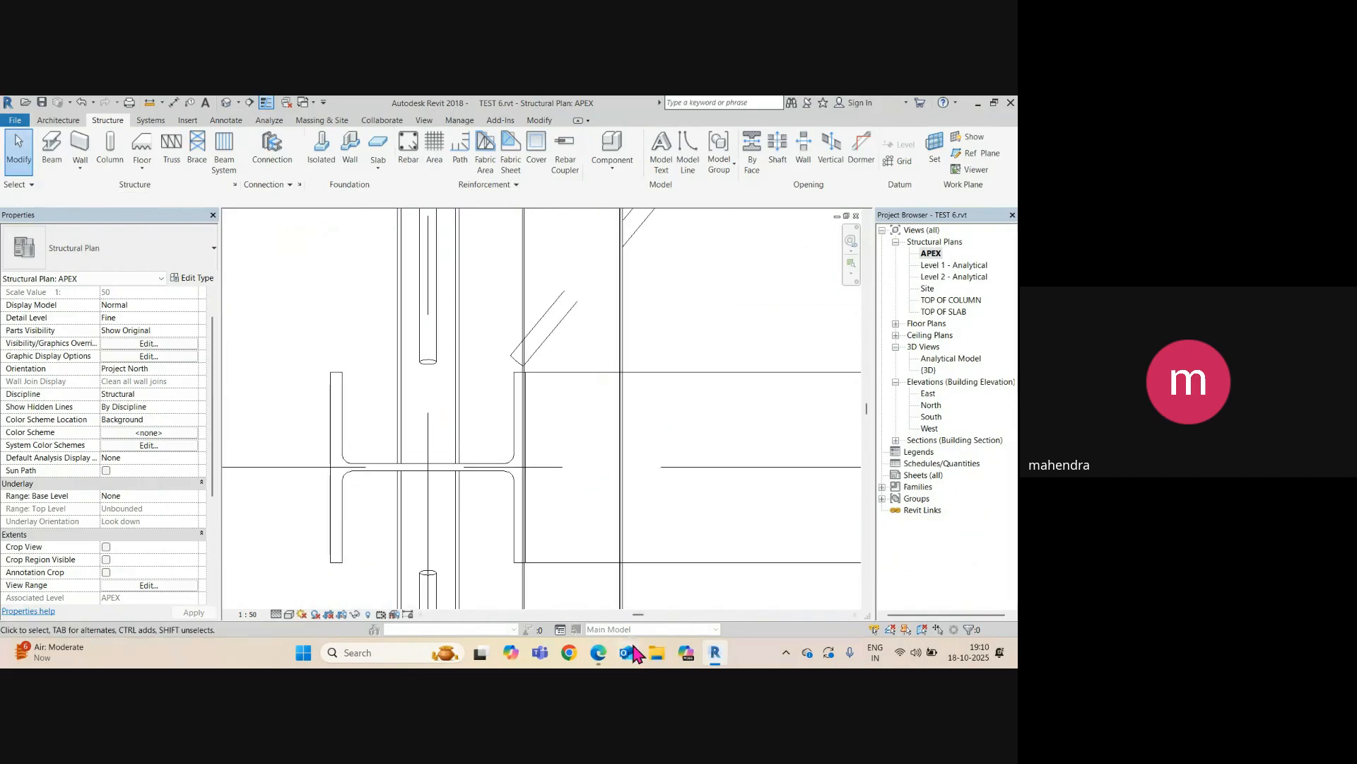
left_click(378, 650)
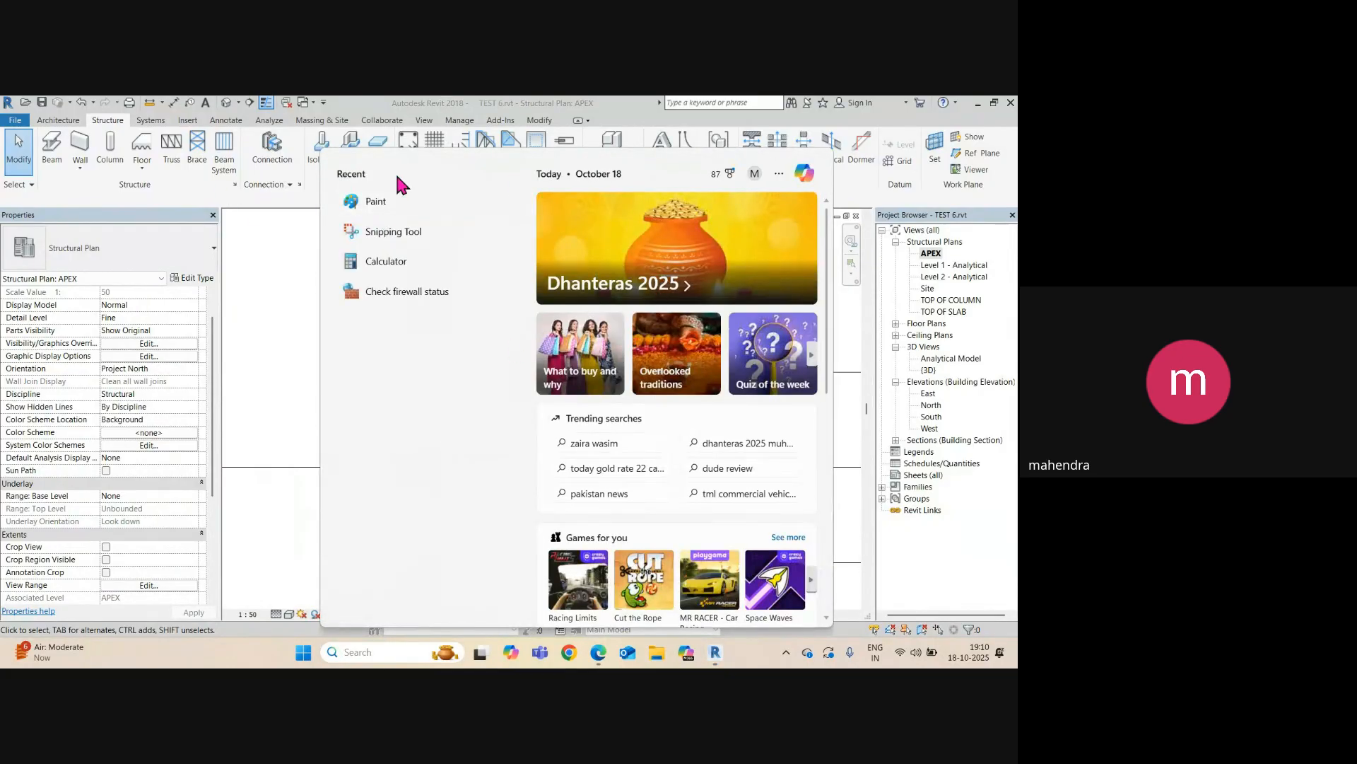
left_click(365, 235)
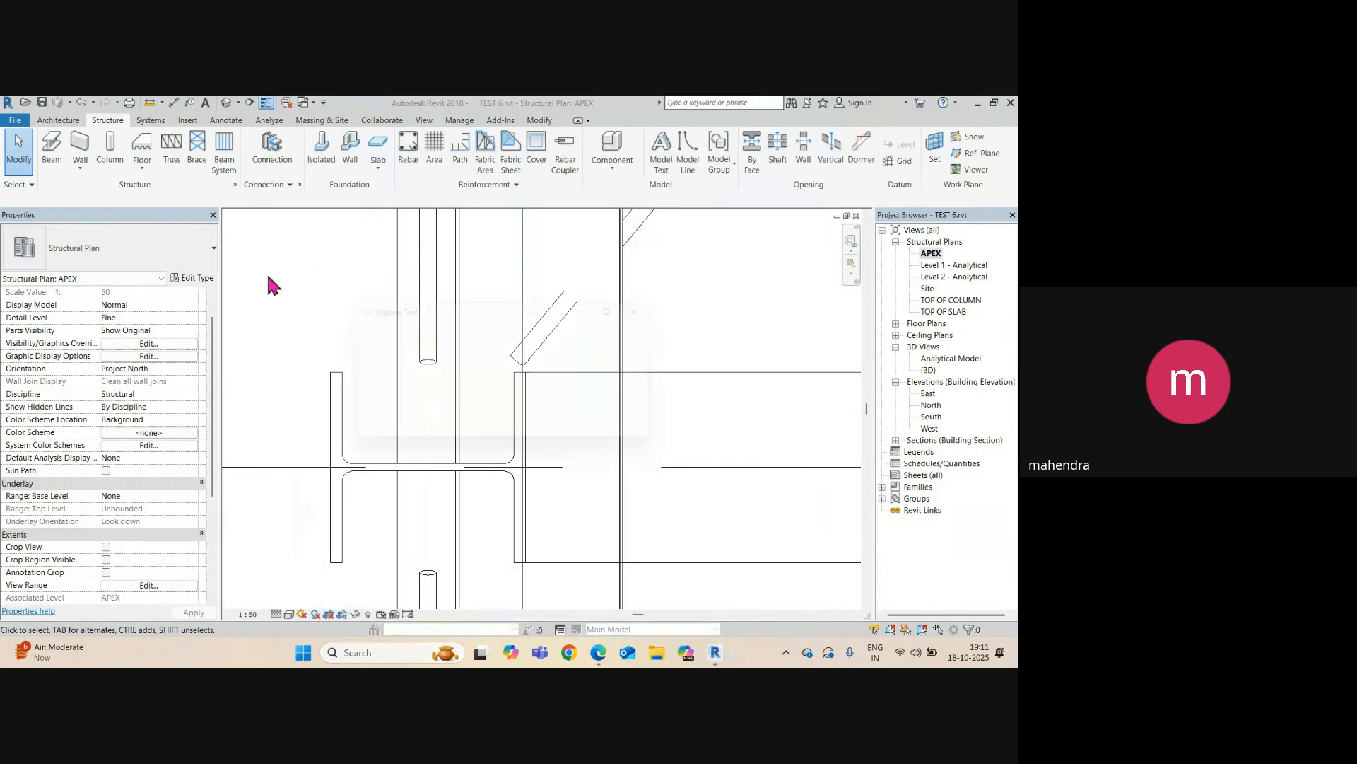
left_click(366, 329)
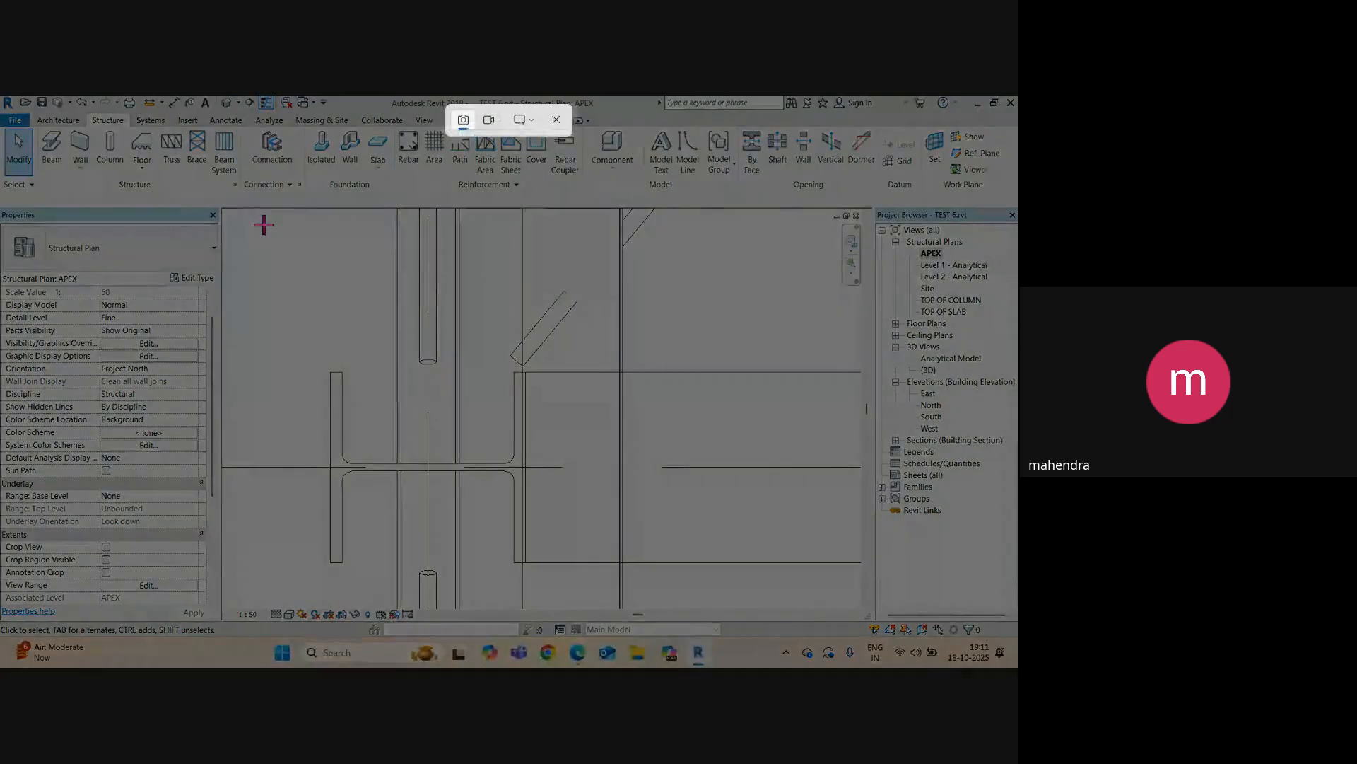
left_click_drag(263, 223, 728, 591)
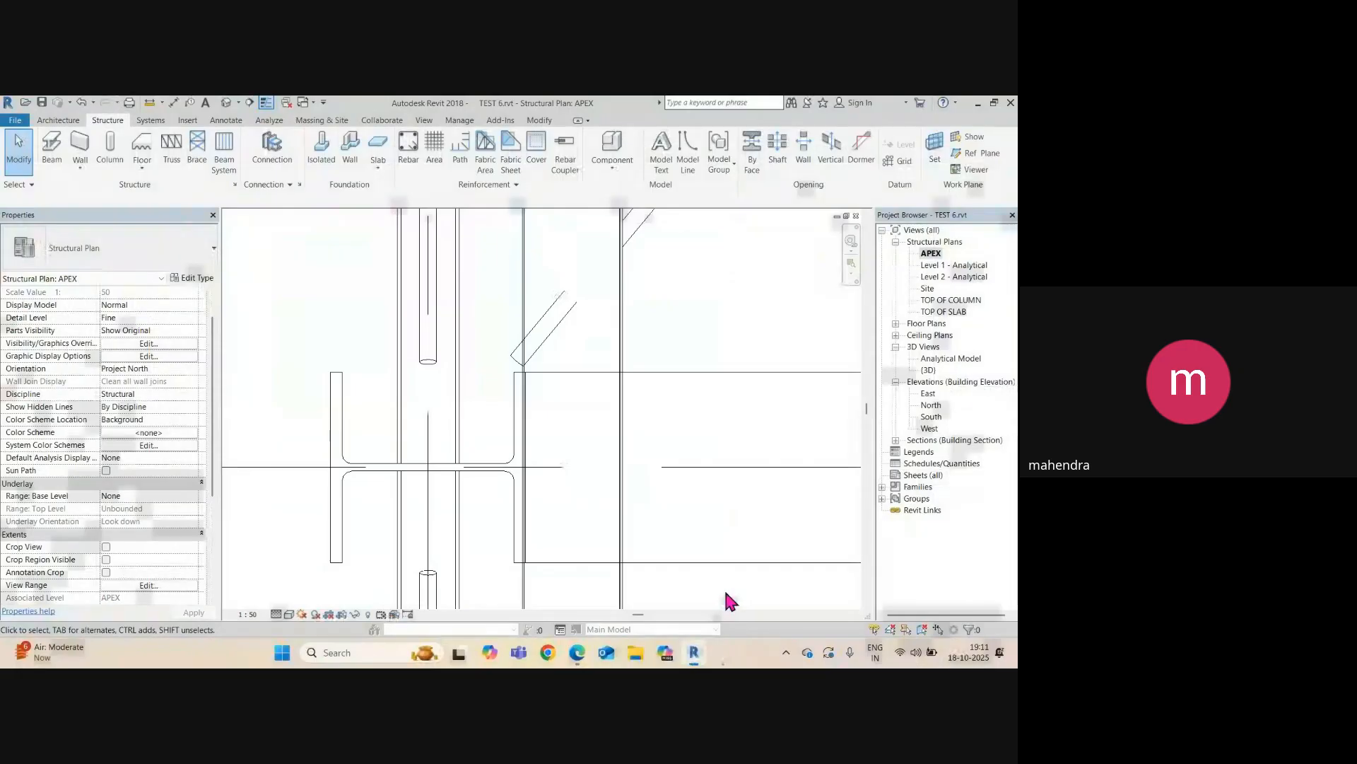
left_click_drag(651, 279, 420, 125)
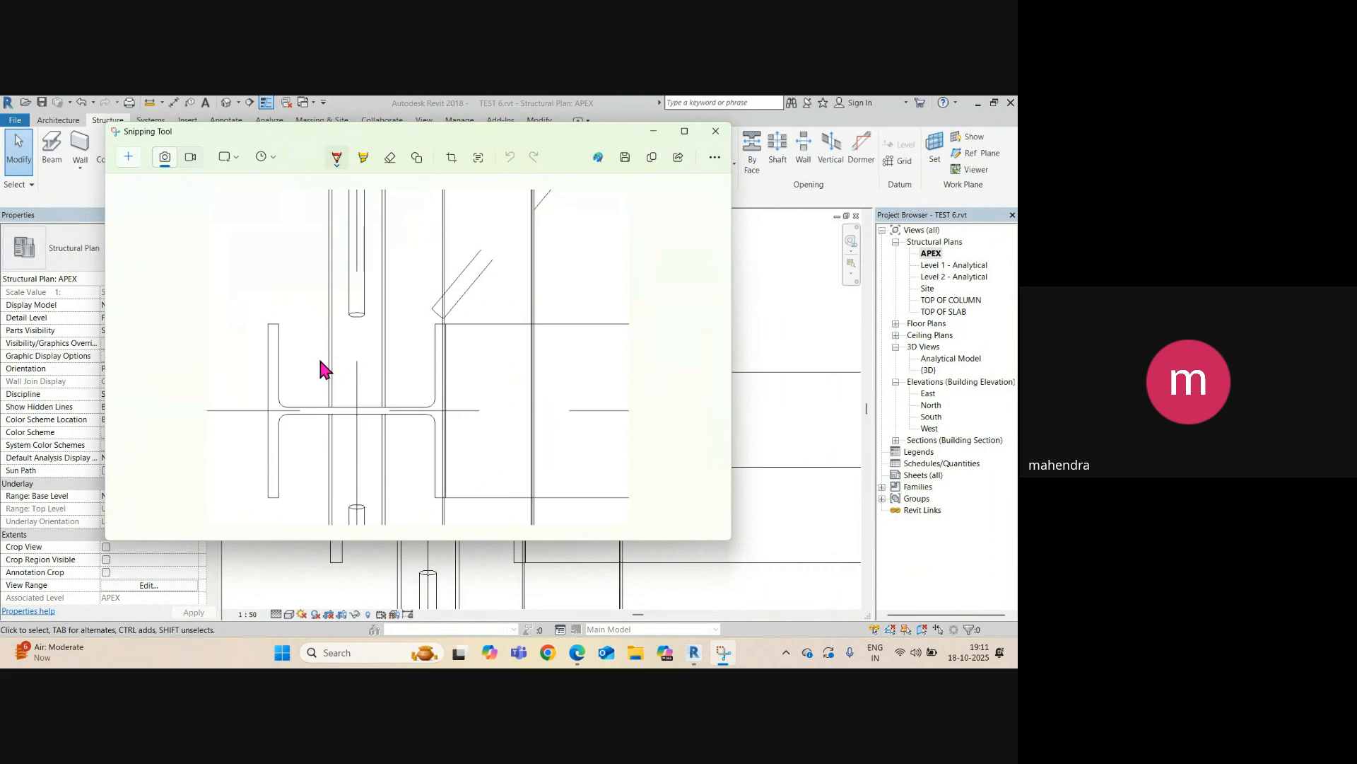
- Sketch in red pen an end plate across the hollow section beam and a gusset plate connecting it to the round bar's end
left_click_drag(320, 360, 393, 357)
left_click_drag(394, 364, 397, 356)
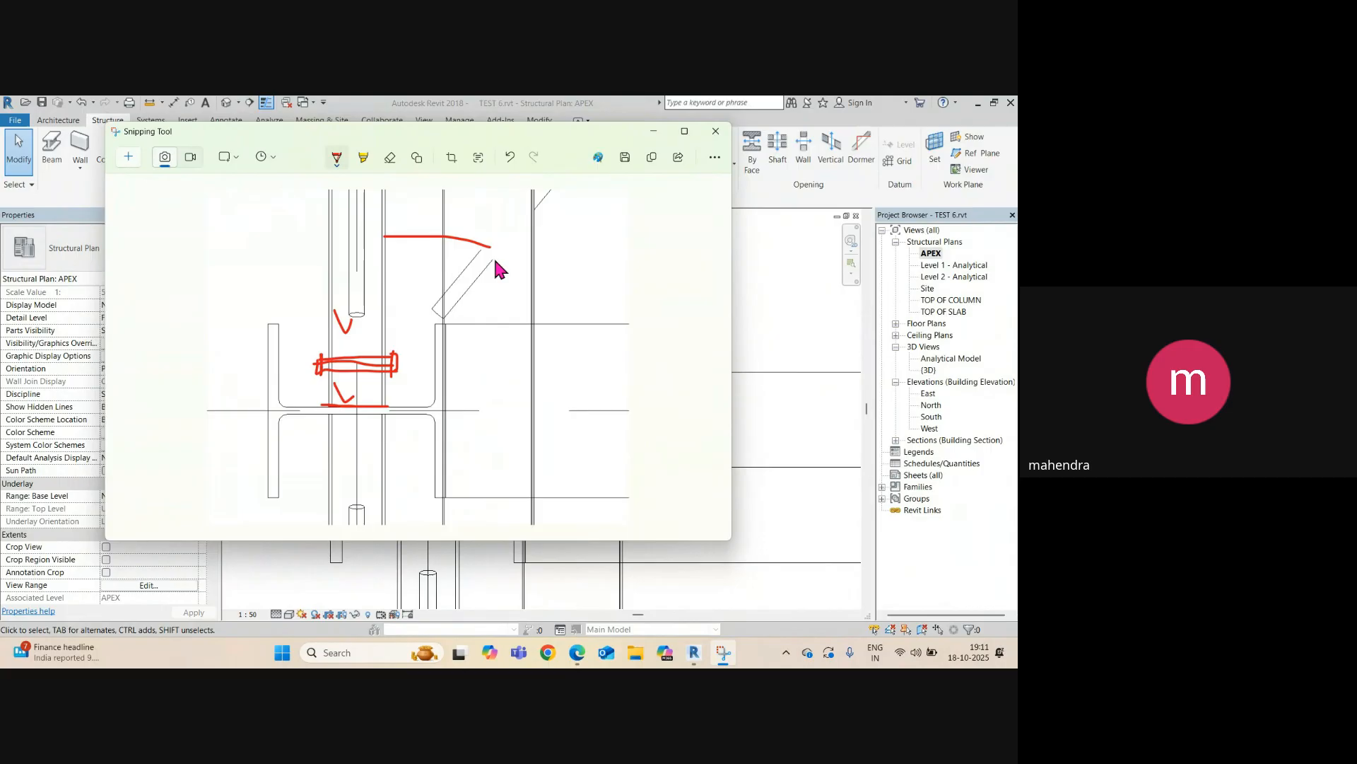
mouse_move(493, 258)
left_mouse_down()
mouse_move(507, 277)
mouse_move(491, 289)
left_mouse_up()
left_click_drag(369, 411, 355, 417)
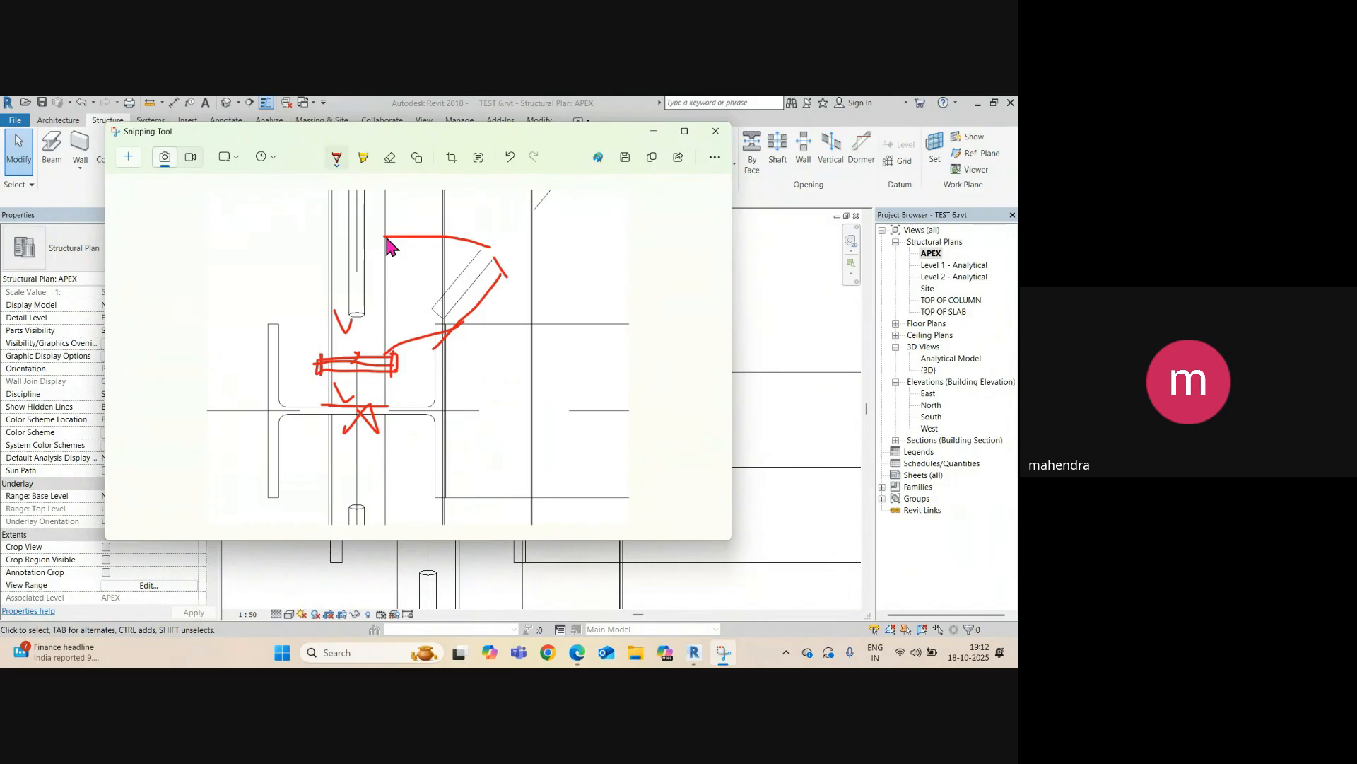
left_click_drag(385, 238, 376, 314)
mouse_move(472, 243)
left_mouse_down()
mouse_move(422, 316)
mouse_move(506, 280)
left_mouse_up()
left_click_drag(515, 222, 506, 276)
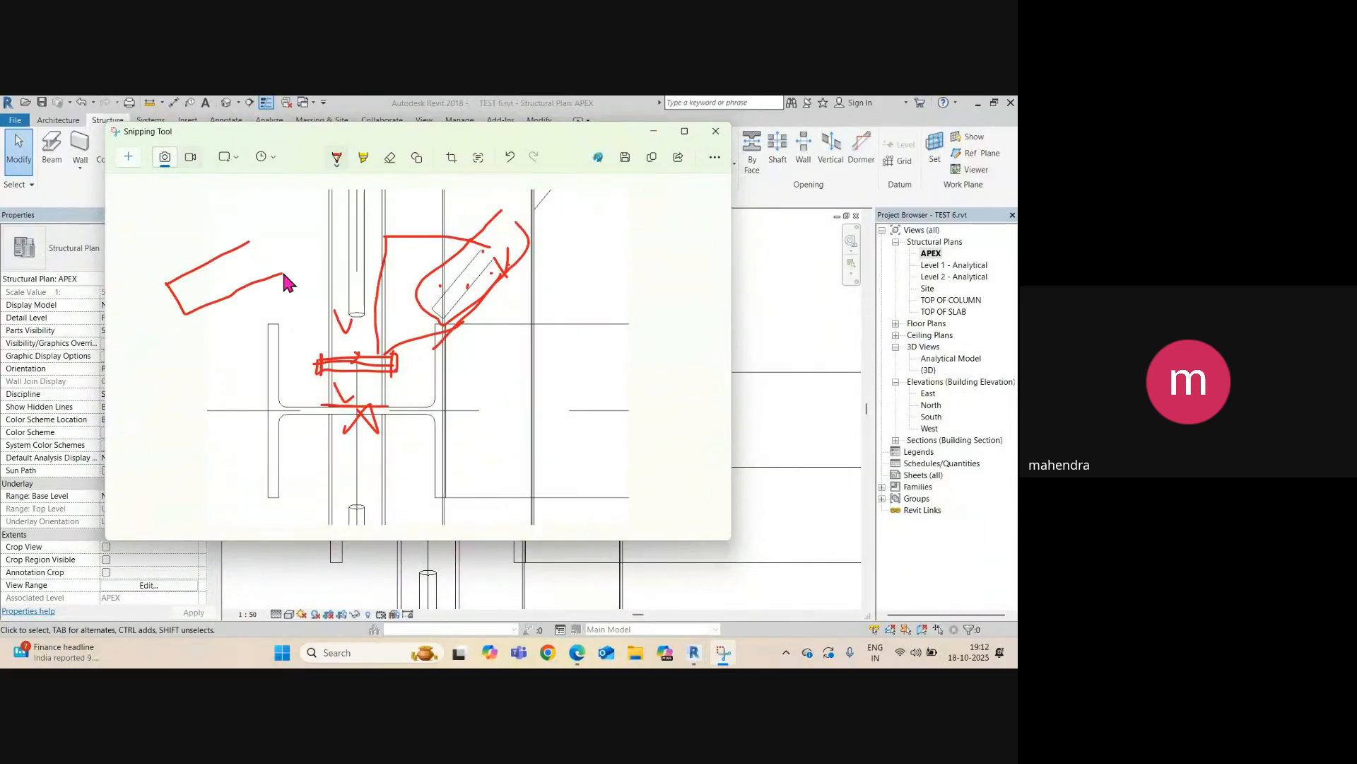
- Finish a separate red sketch of the bolted connection plate with the round bar fixed to it, and minimise the Snipping Tool
mouse_move(305, 260)
left_mouse_down()
mouse_move(269, 279)
mouse_move(335, 240)
left_mouse_up()
mouse_move(234, 276)
left_mouse_down()
mouse_move(275, 276)
mouse_move(400, 220)
left_mouse_up()
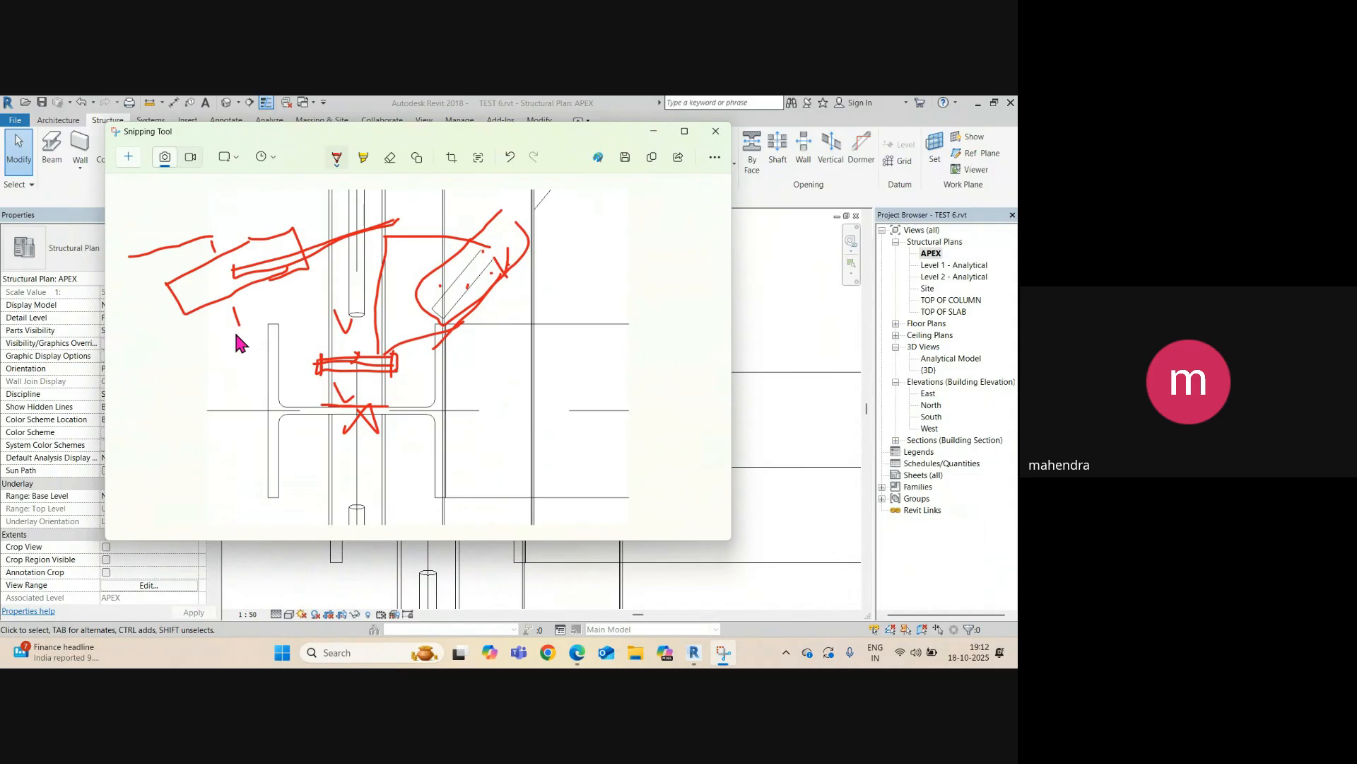
left_click_drag(237, 326, 175, 344)
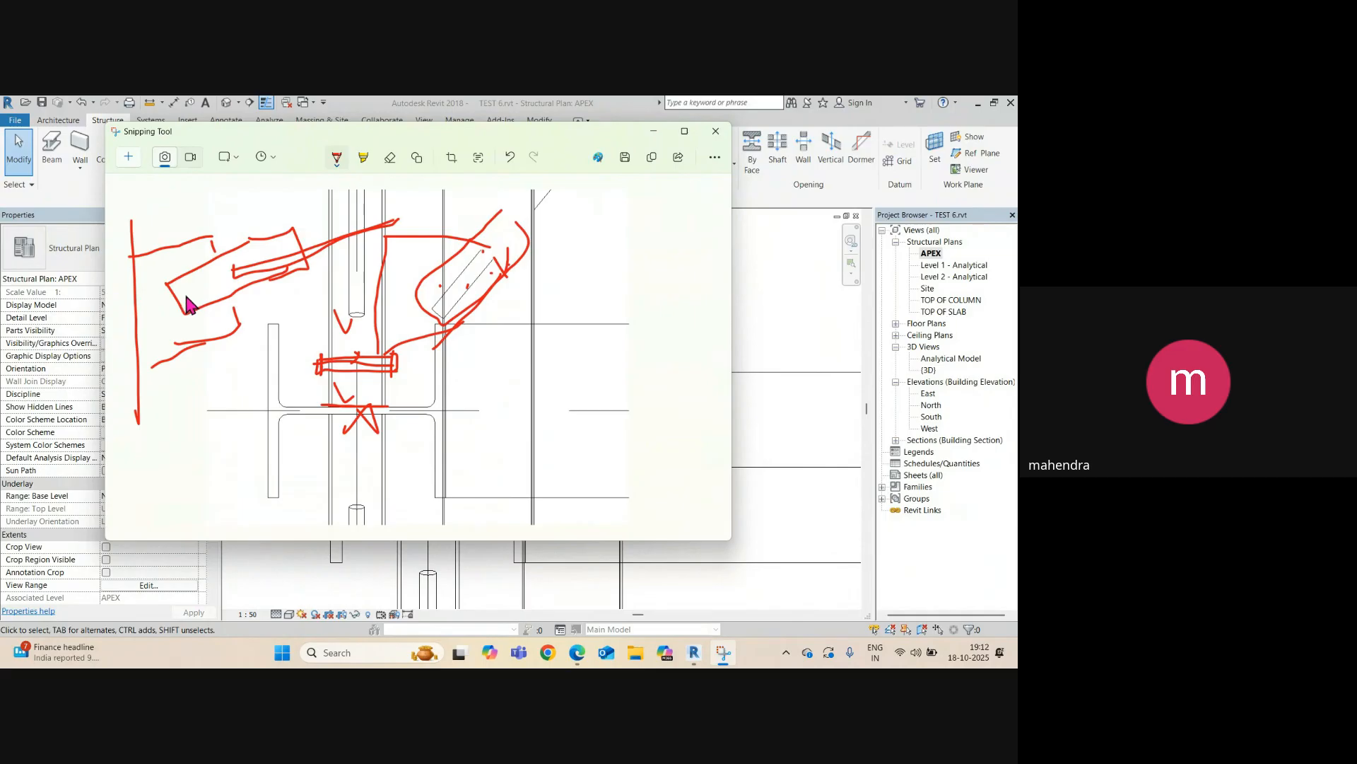
left_click_drag(186, 286, 212, 278)
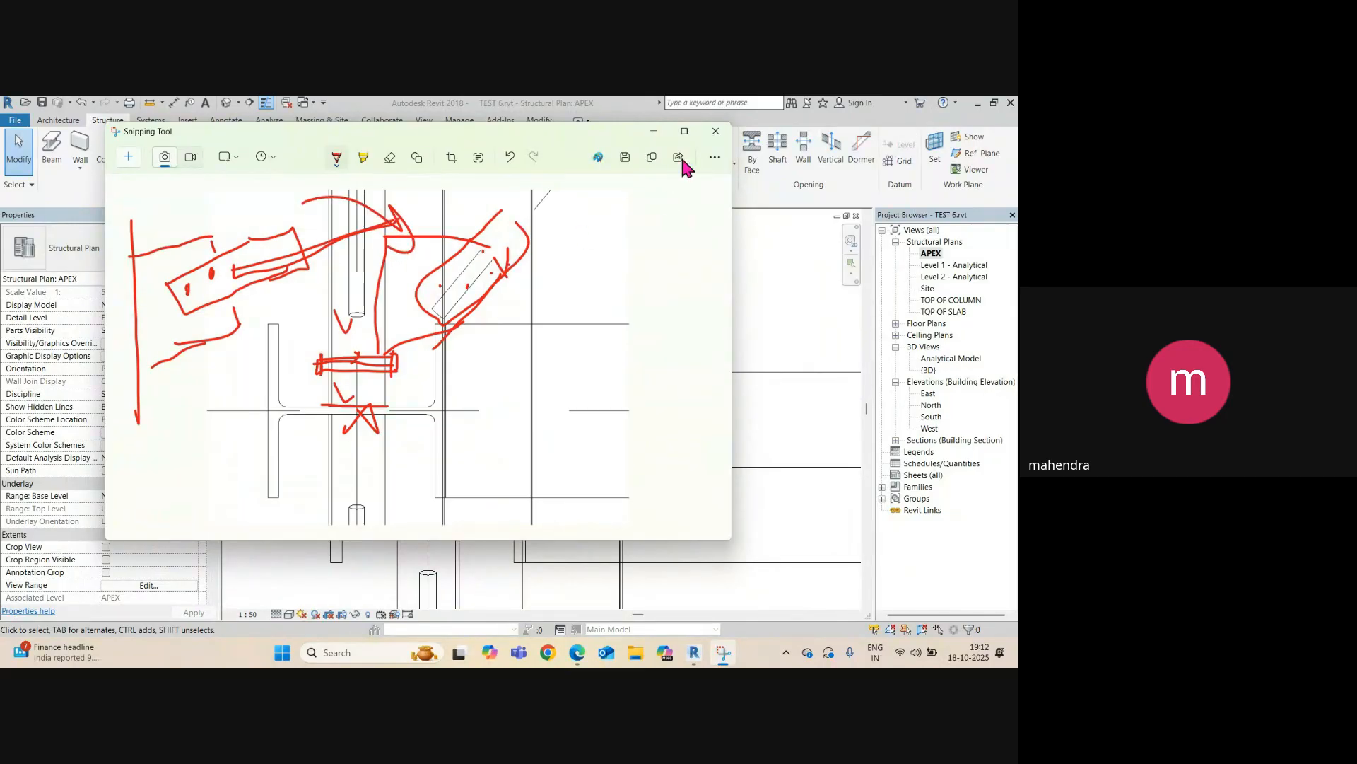
left_click(653, 131)
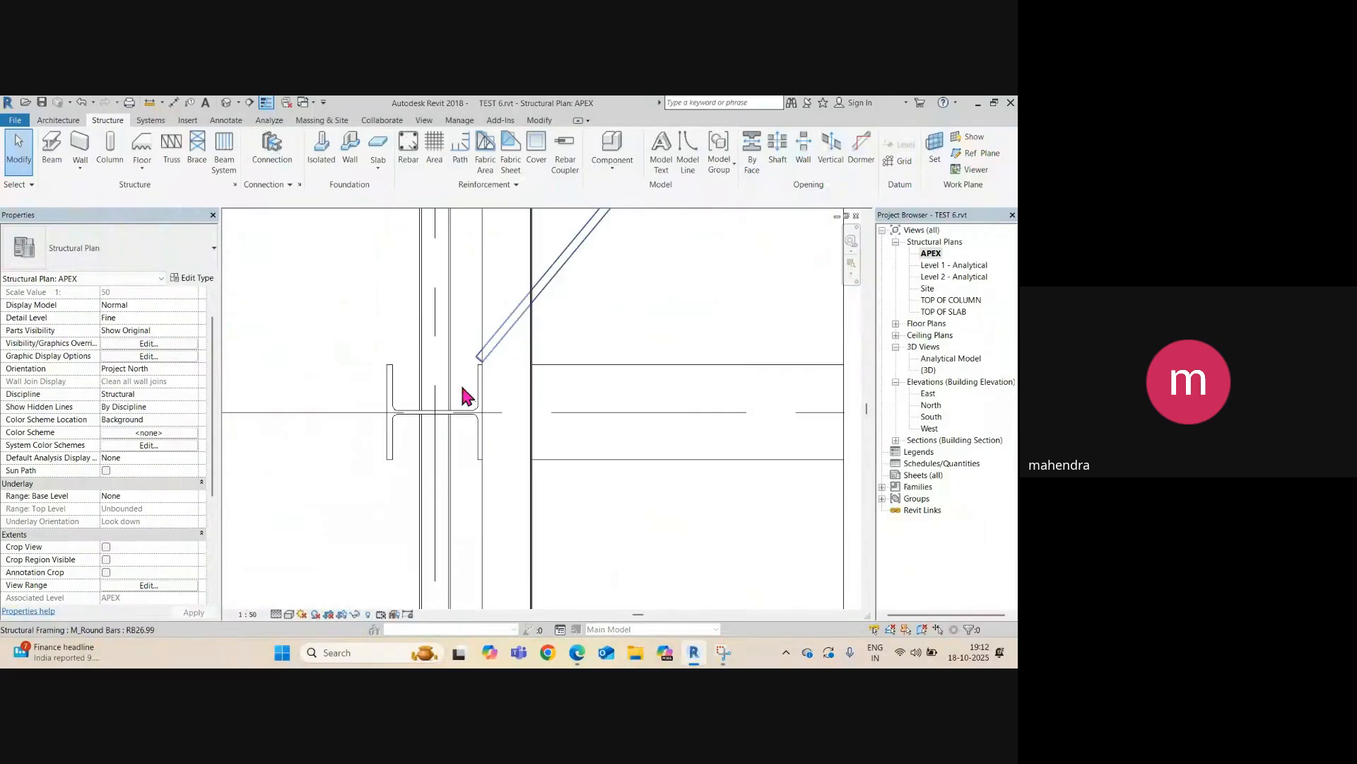
- Select the roof round bar in the APEX plan and examine its ends at the side column and the end-wall column
left_click(557, 282)
scroll(454, 439, "up", 2)
scroll(430, 391, "up", 2)
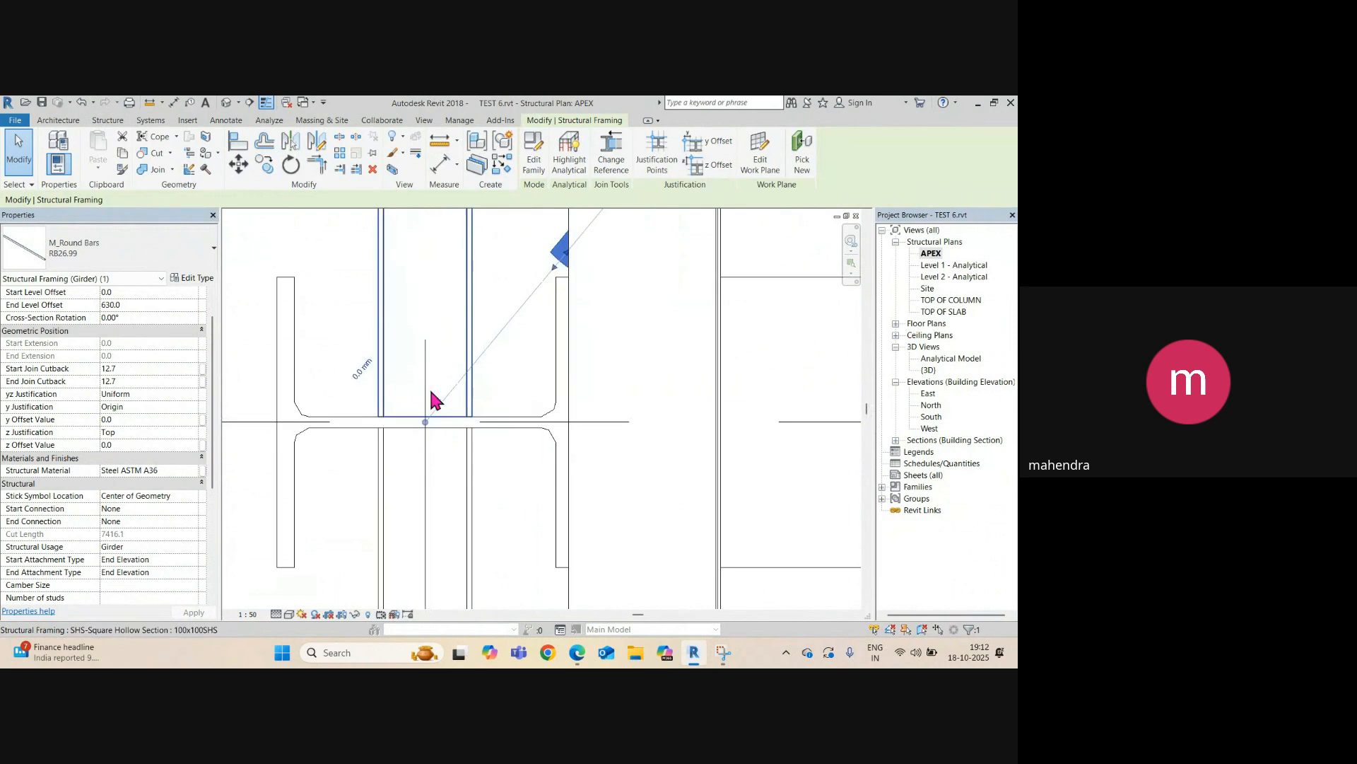
scroll(354, 414, "down", 4)
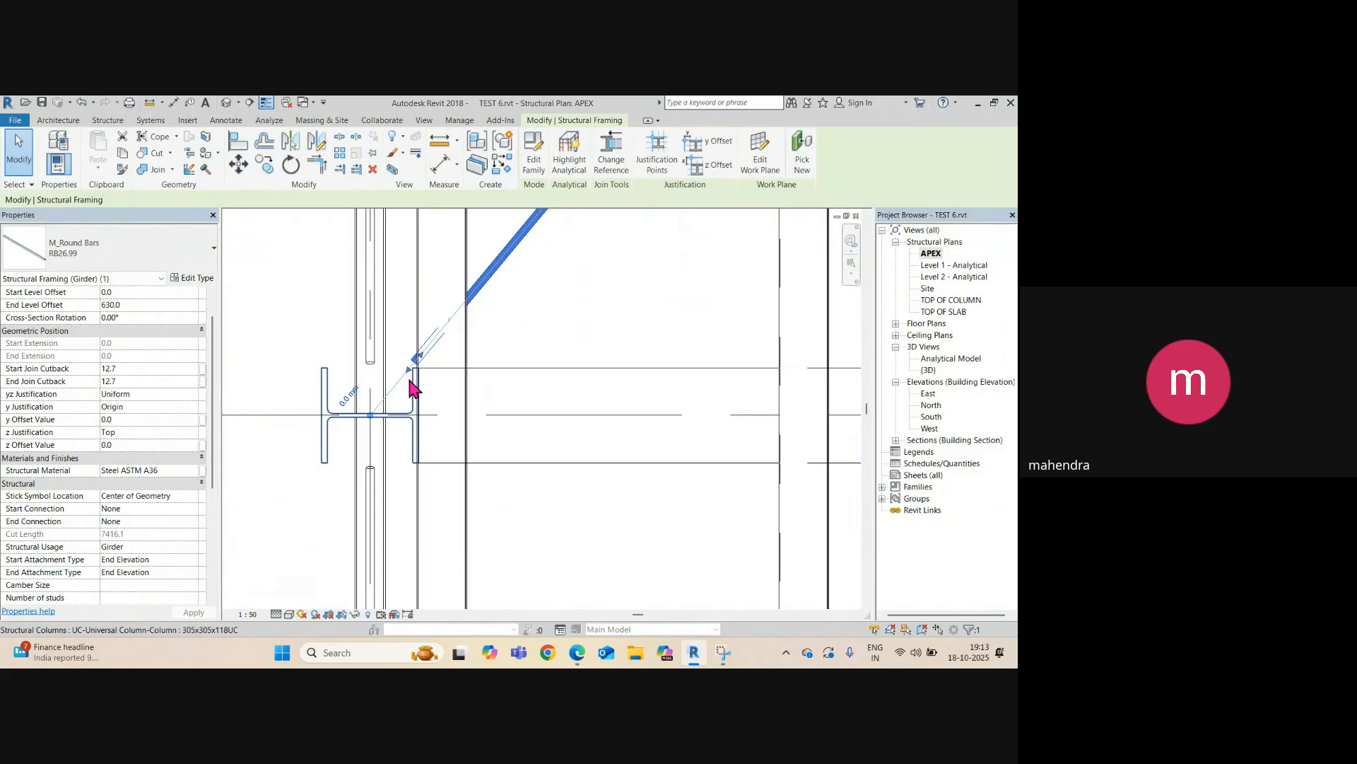
scroll(353, 394, "down", 4)
middle_click_drag(385, 414, 391, 507)
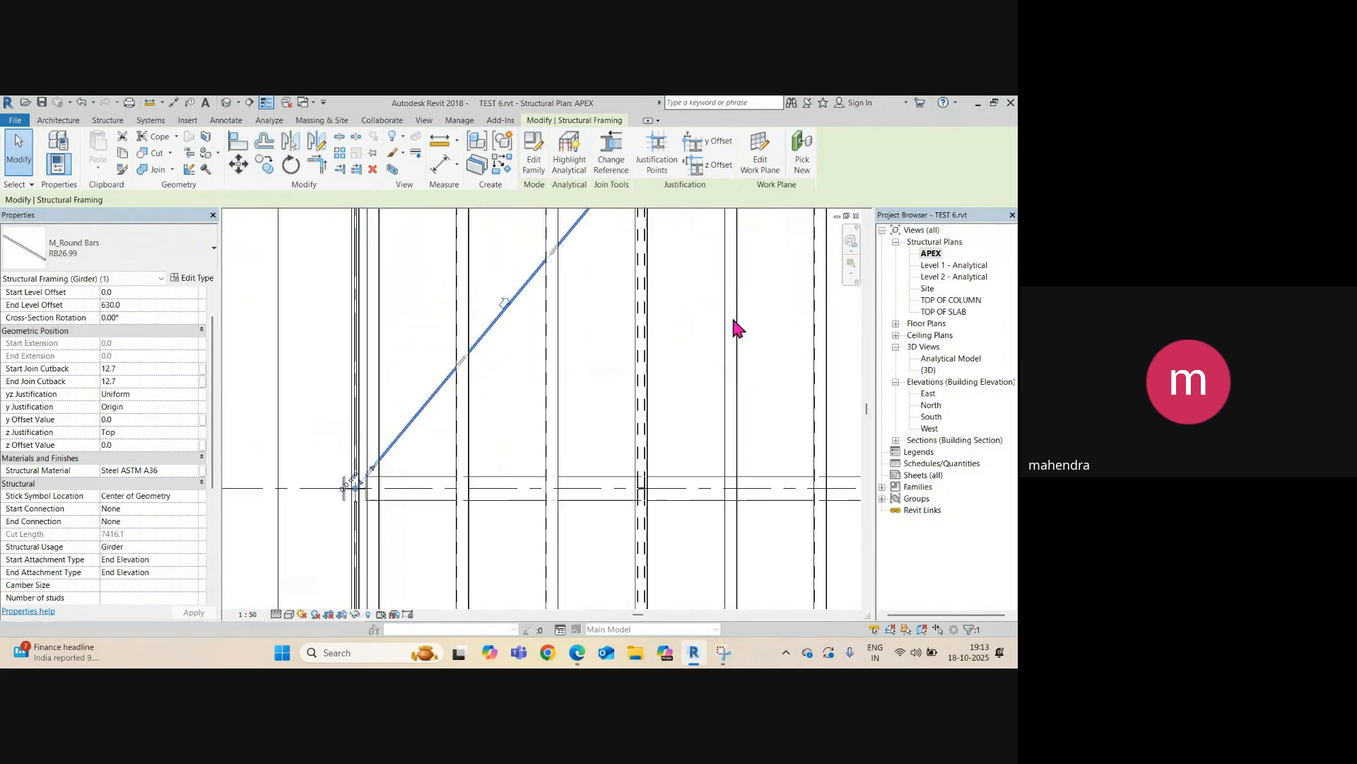
middle_click_drag(636, 344, 417, 537)
scroll(415, 428, "down", 2)
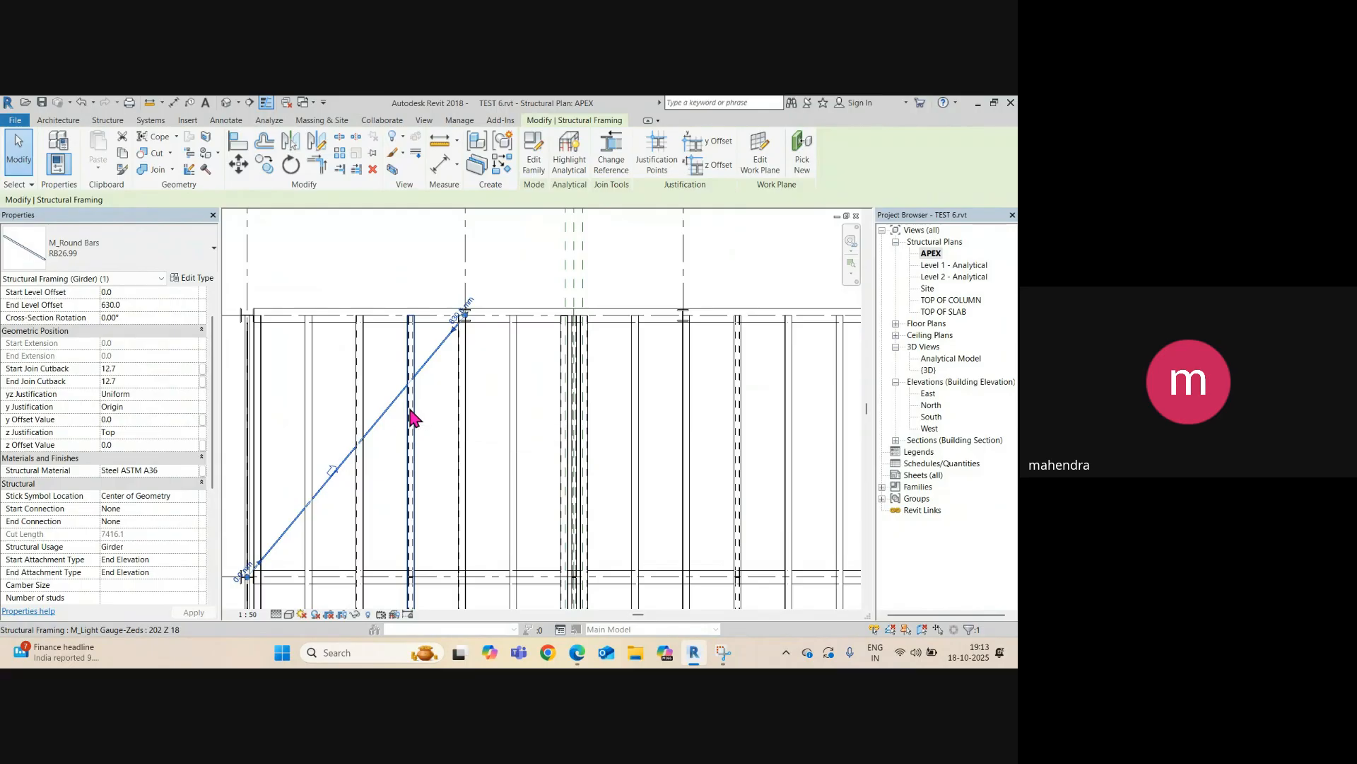
key("Escape")
scroll(440, 323, "up", 3)
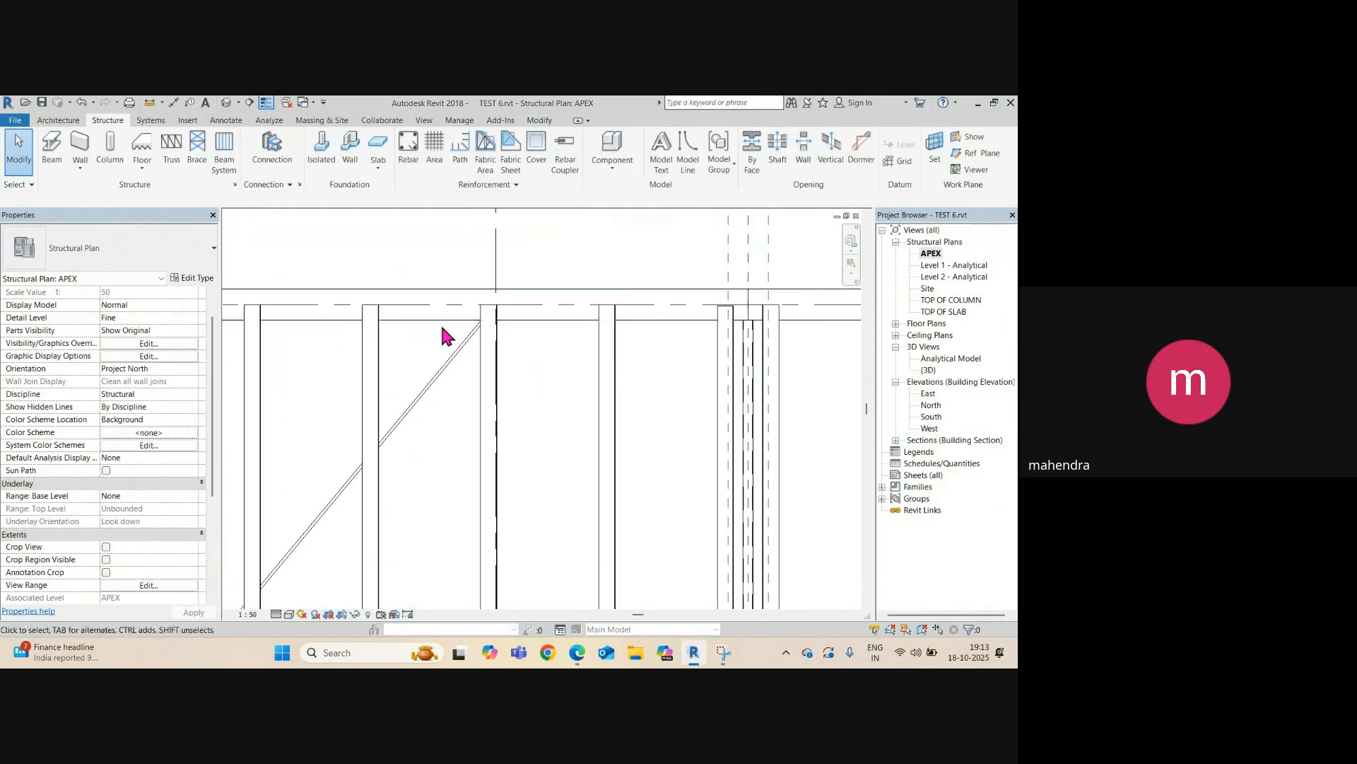
- Place a horizontal building section just inside the end wall, spanning the full shed width past both side columns, and open its view
left_click(249, 102)
left_click(244, 326)
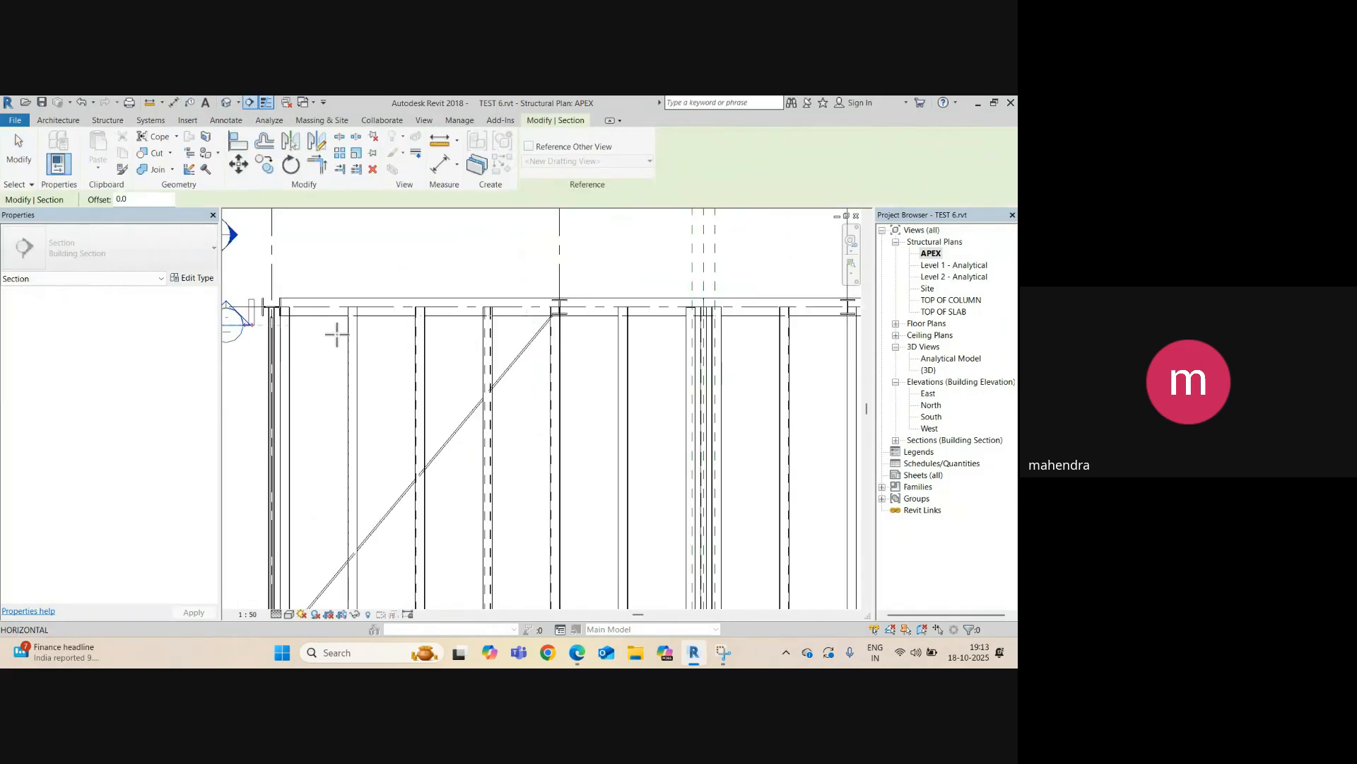
middle_click_drag(642, 345, 518, 343)
scroll(701, 322, "down", 2)
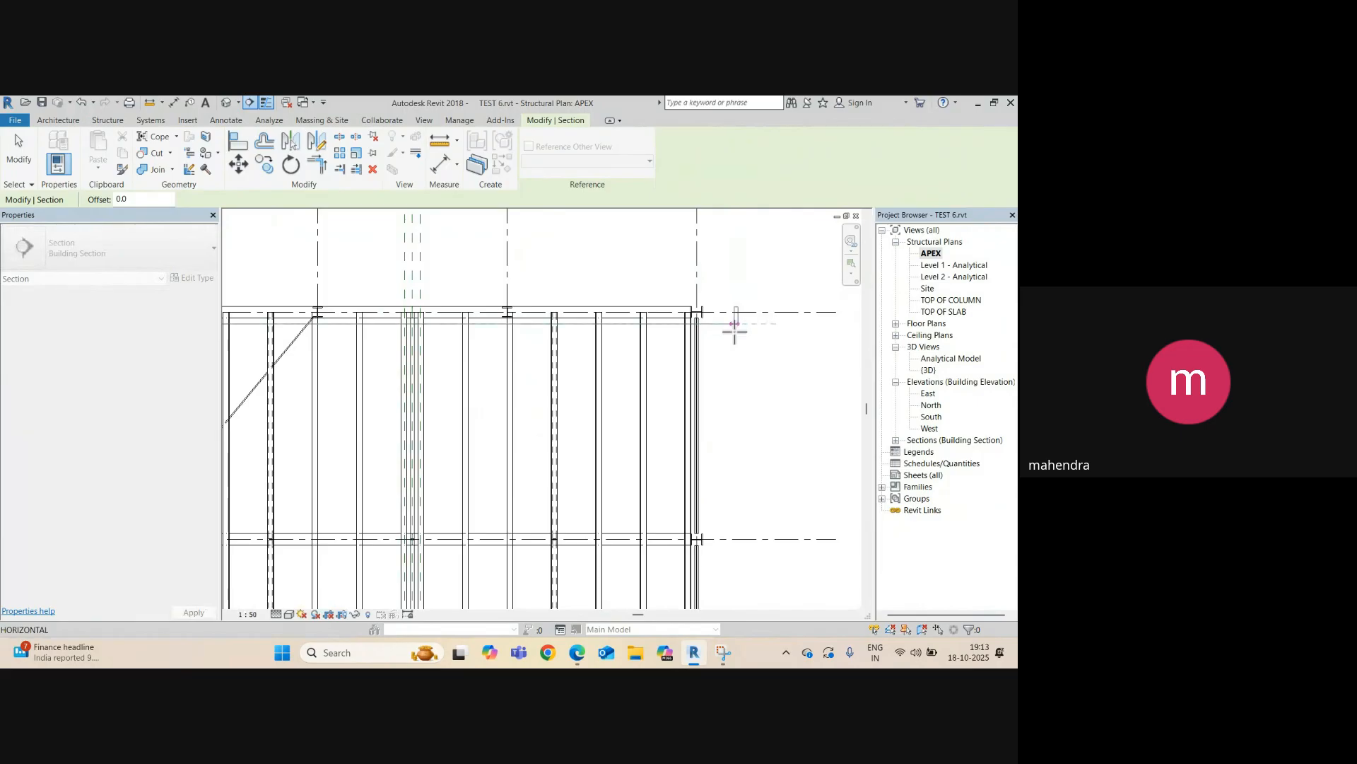
left_click(736, 323)
right_click(331, 332)
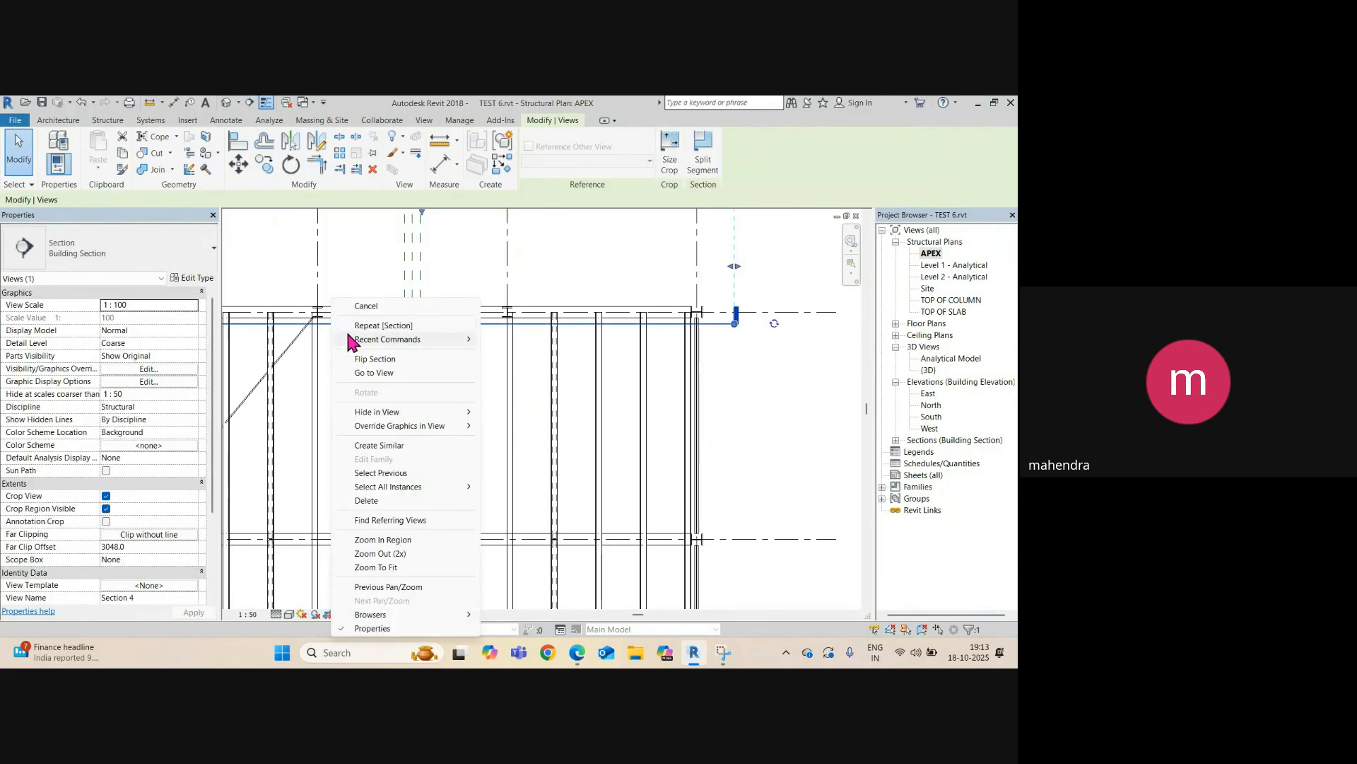
left_click(391, 372)
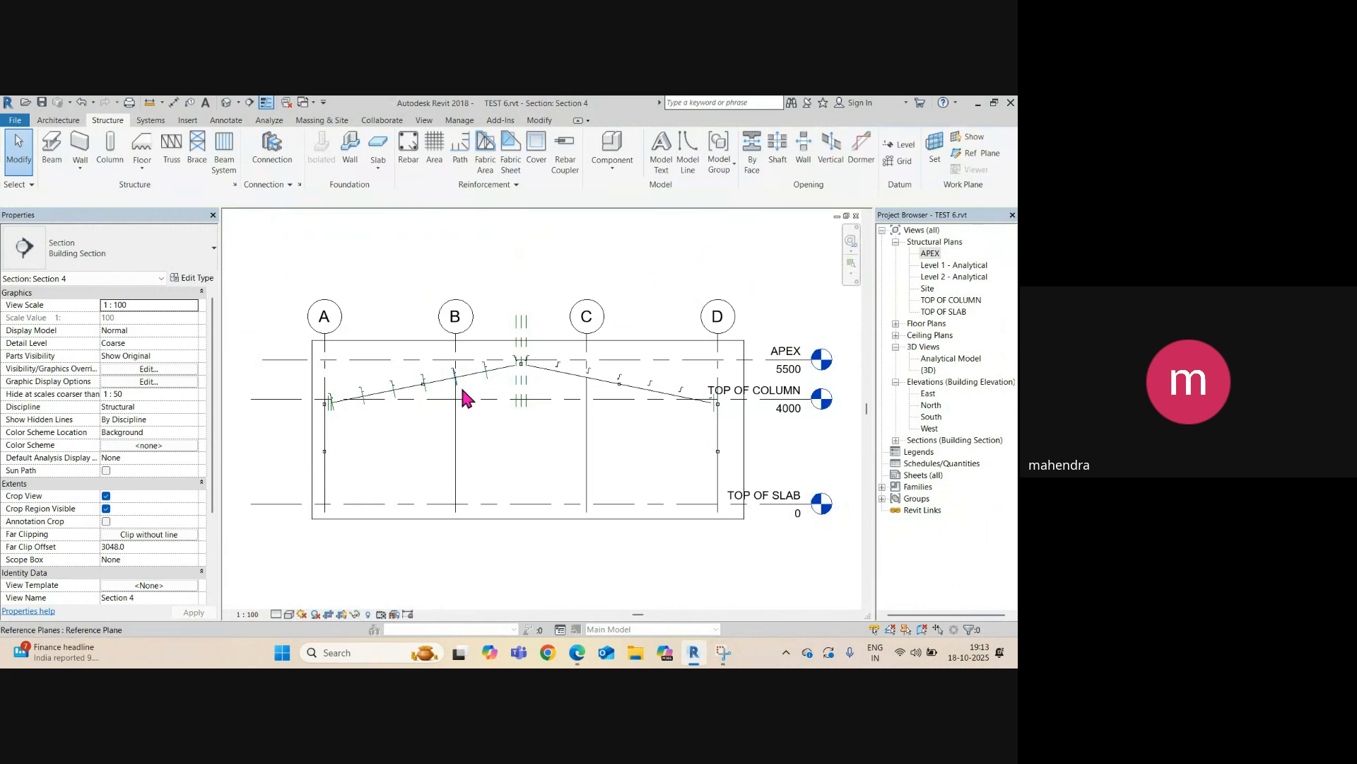
- Set the section view's detail level to Fine and select the round bar ending at the grid B column's top
left_click(277, 614)
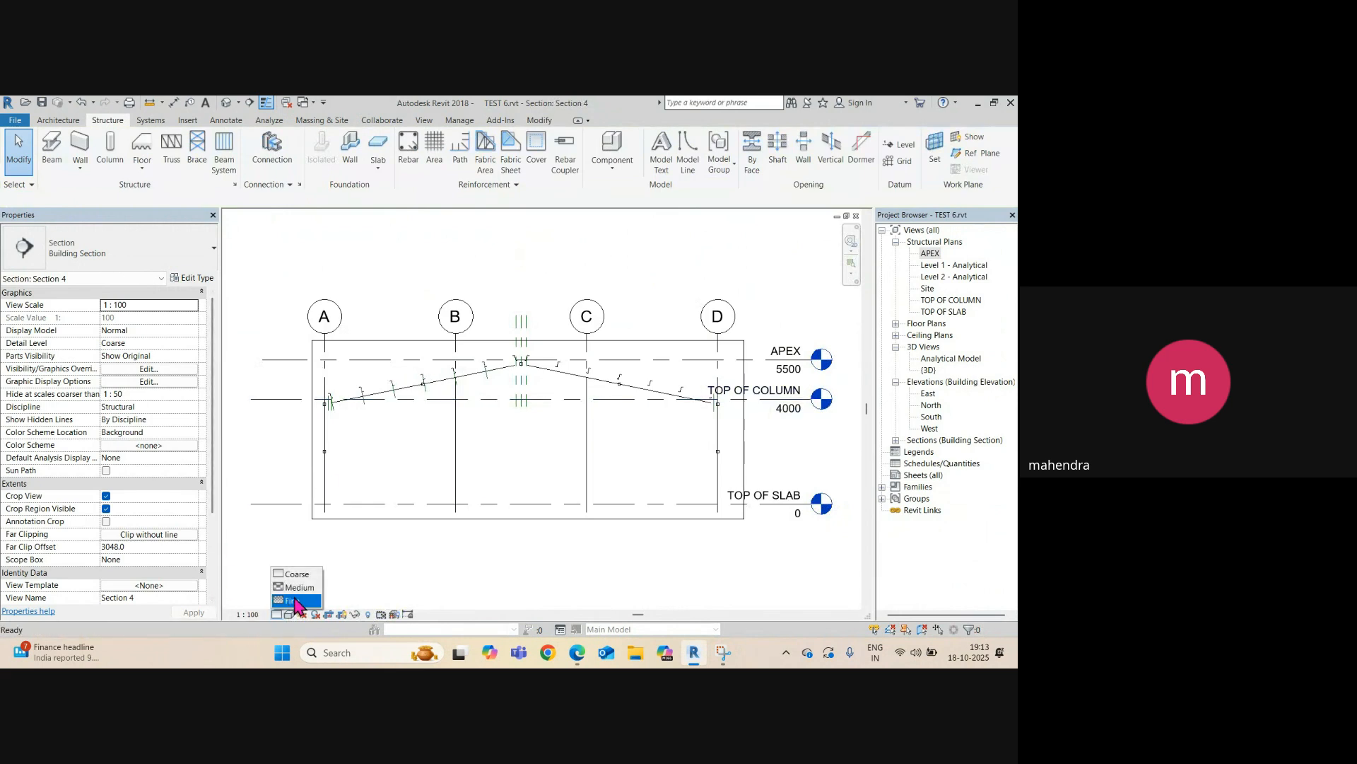
left_click(297, 602)
scroll(521, 333, "up", 6)
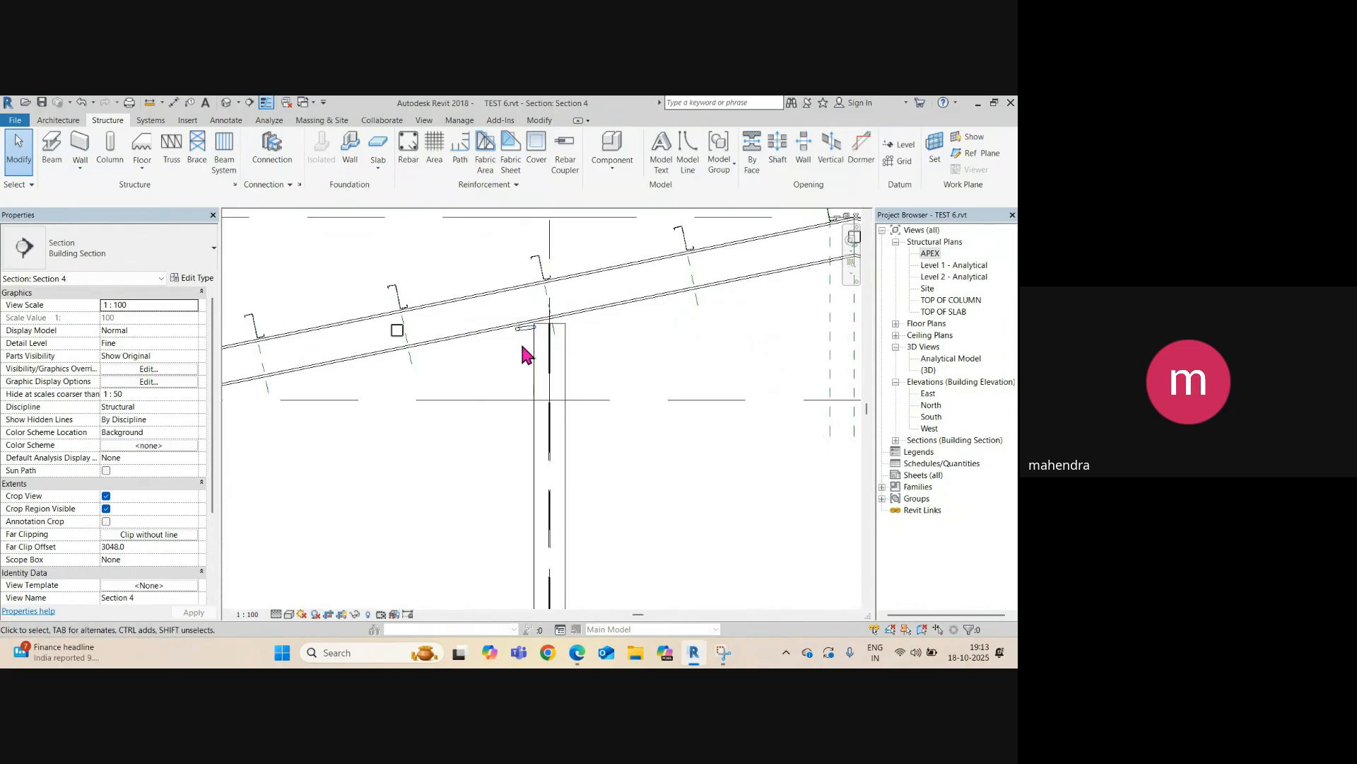
left_click(522, 333)
scroll(534, 325, "up", 4)
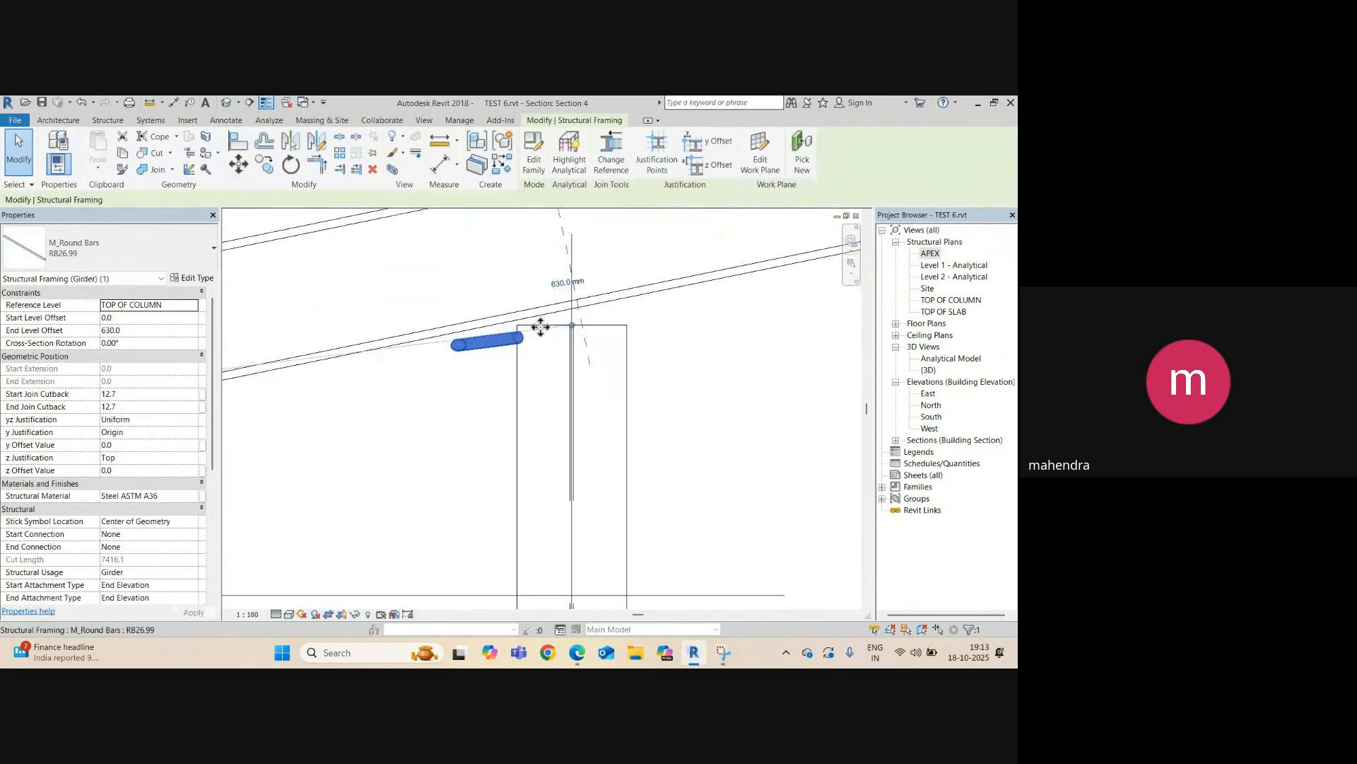
middle_click_drag(540, 324, 418, 434)
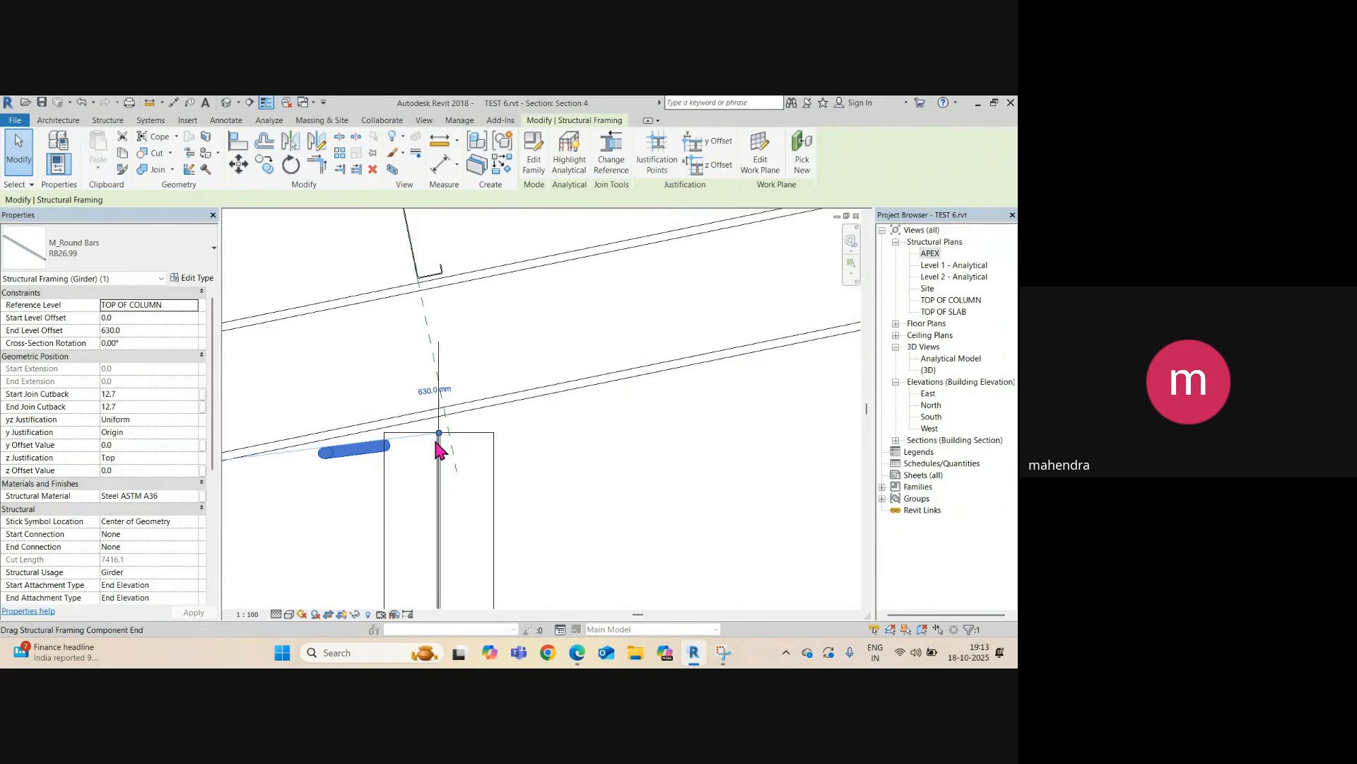
middle_click_drag(460, 439, 498, 439)
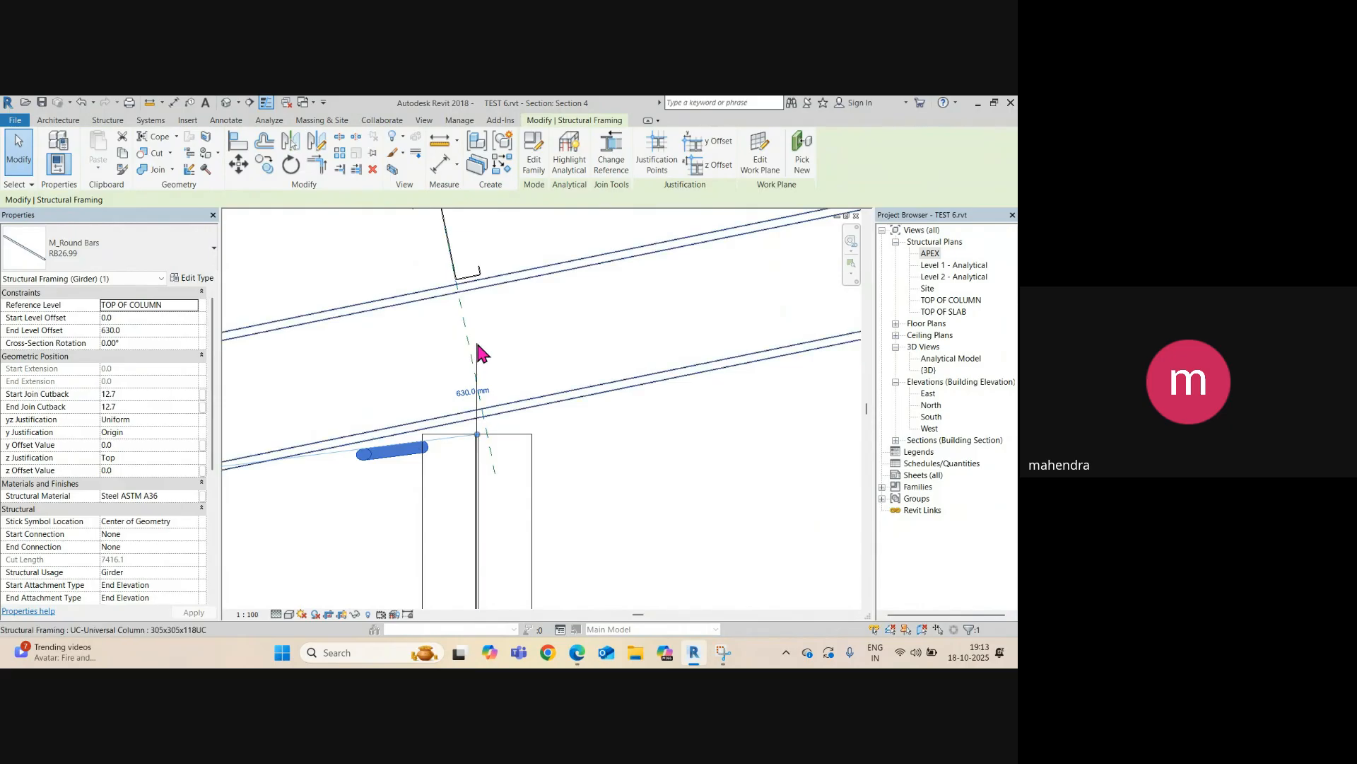
- Draw a vertical detail line about 283 mm long through the rafter depth above the column, plus an 80 mm horizontal line from its midpoint
key("Escape")
key("d")
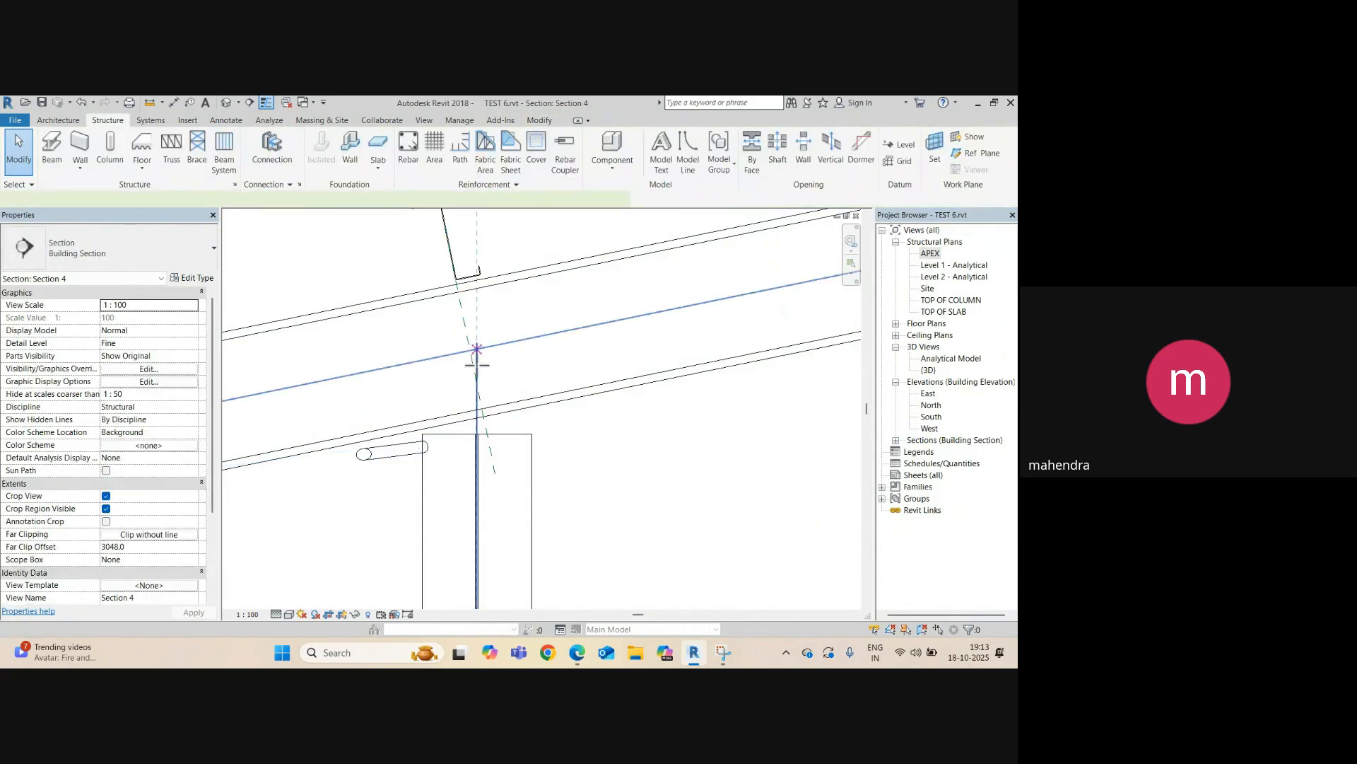
key("l")
left_click(477, 409)
left_click(477, 290)
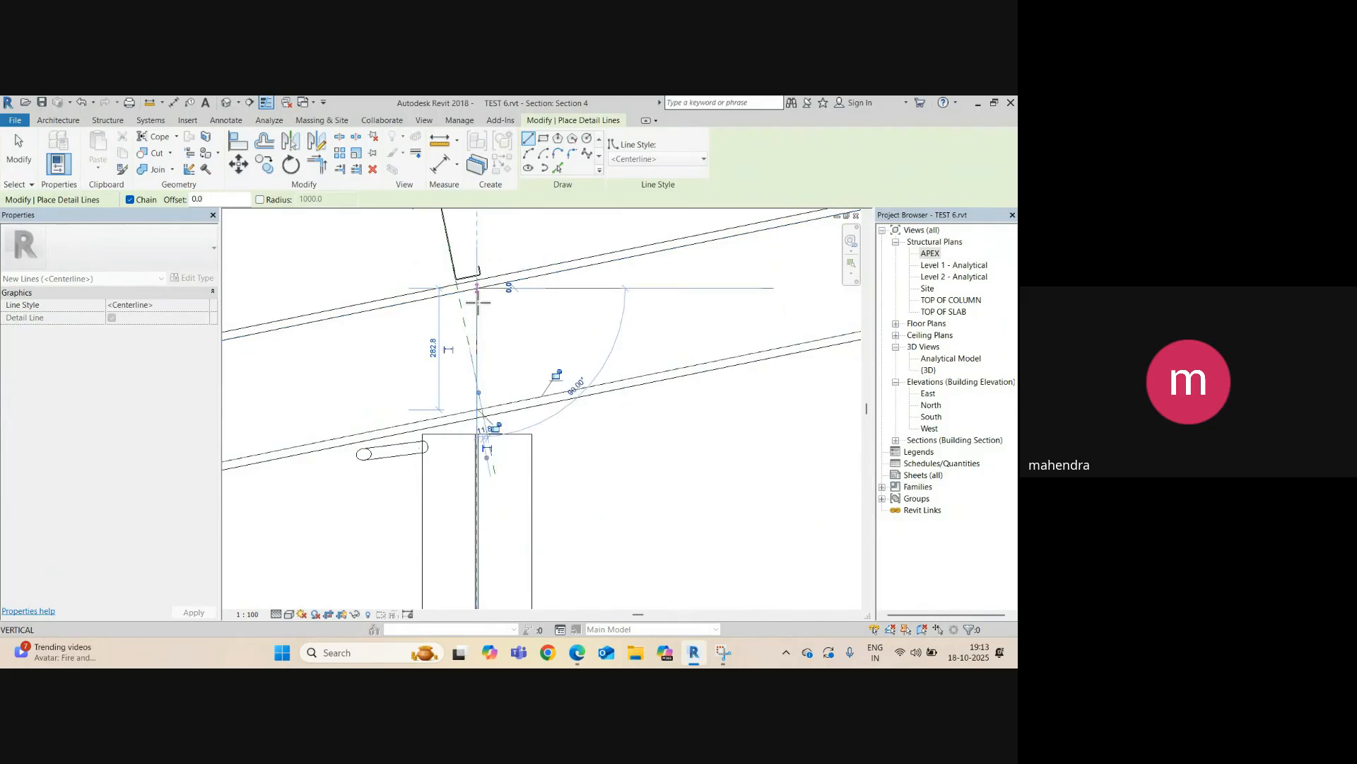
key("Escape")
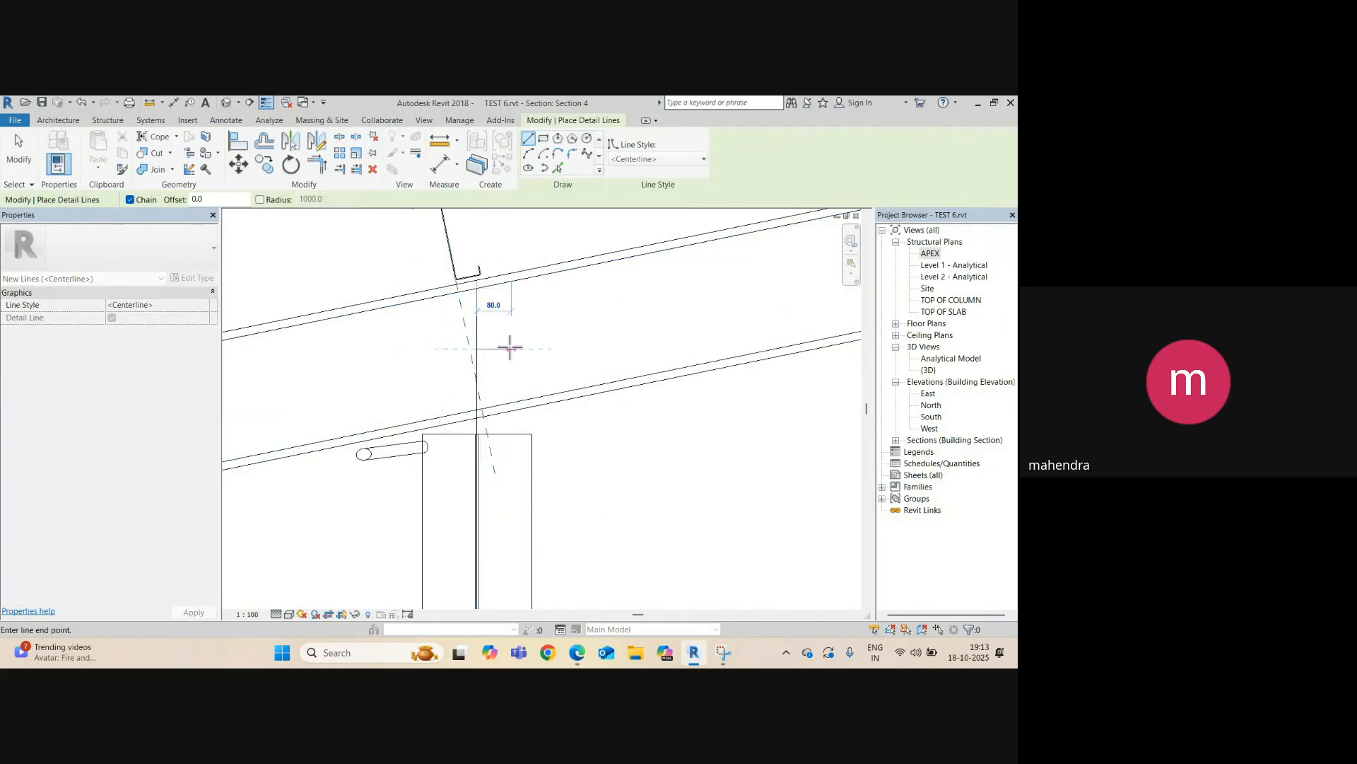
key("Escape")
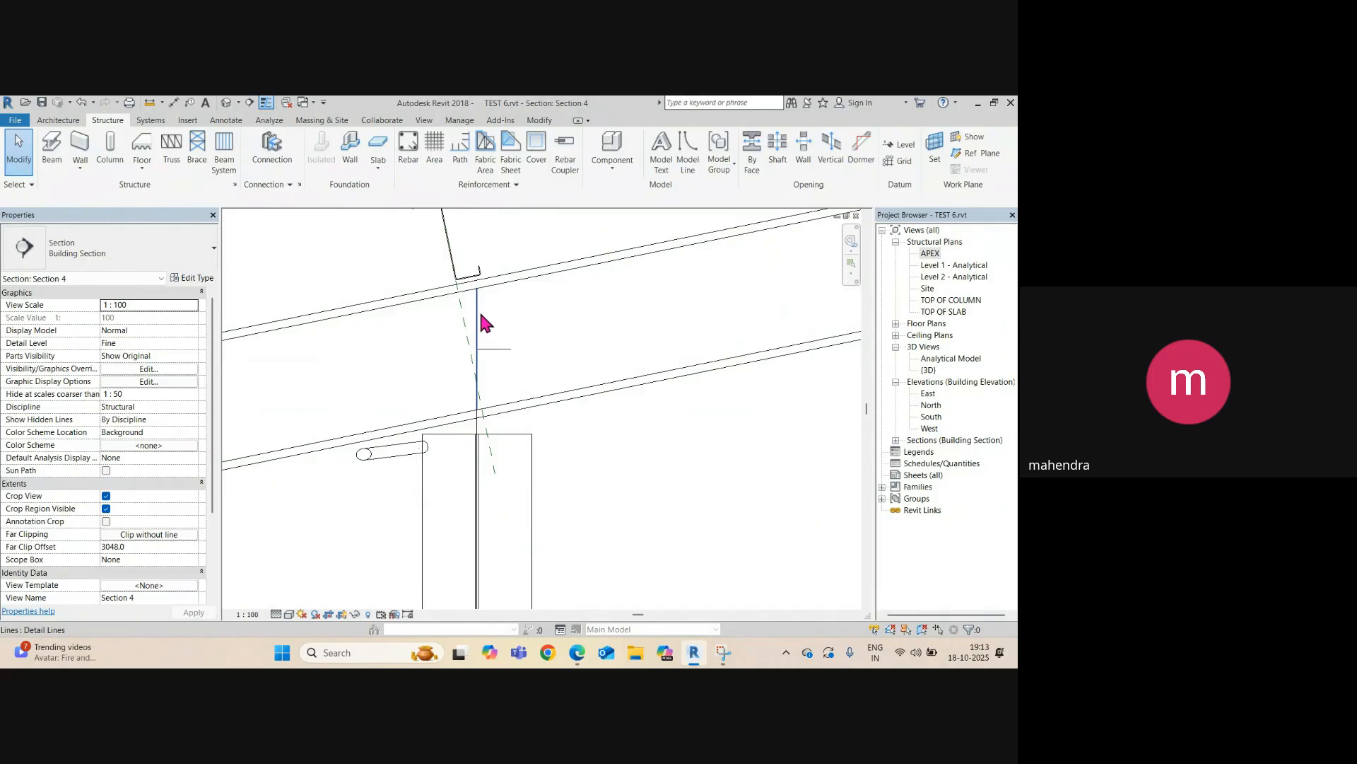
- Measure the vertical distance between the short horizontal detail line and the top of the column without placing a dimension
key("d")
key("i")
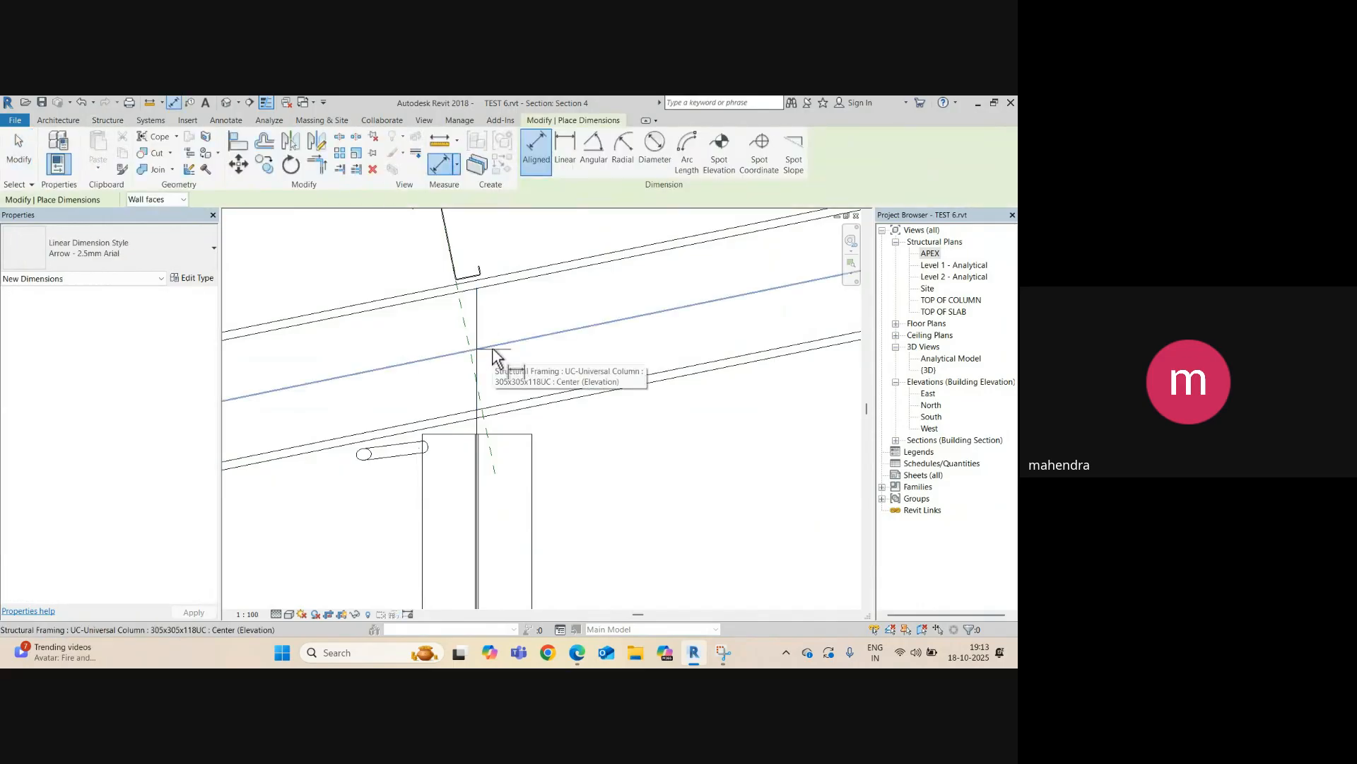
left_click(500, 350)
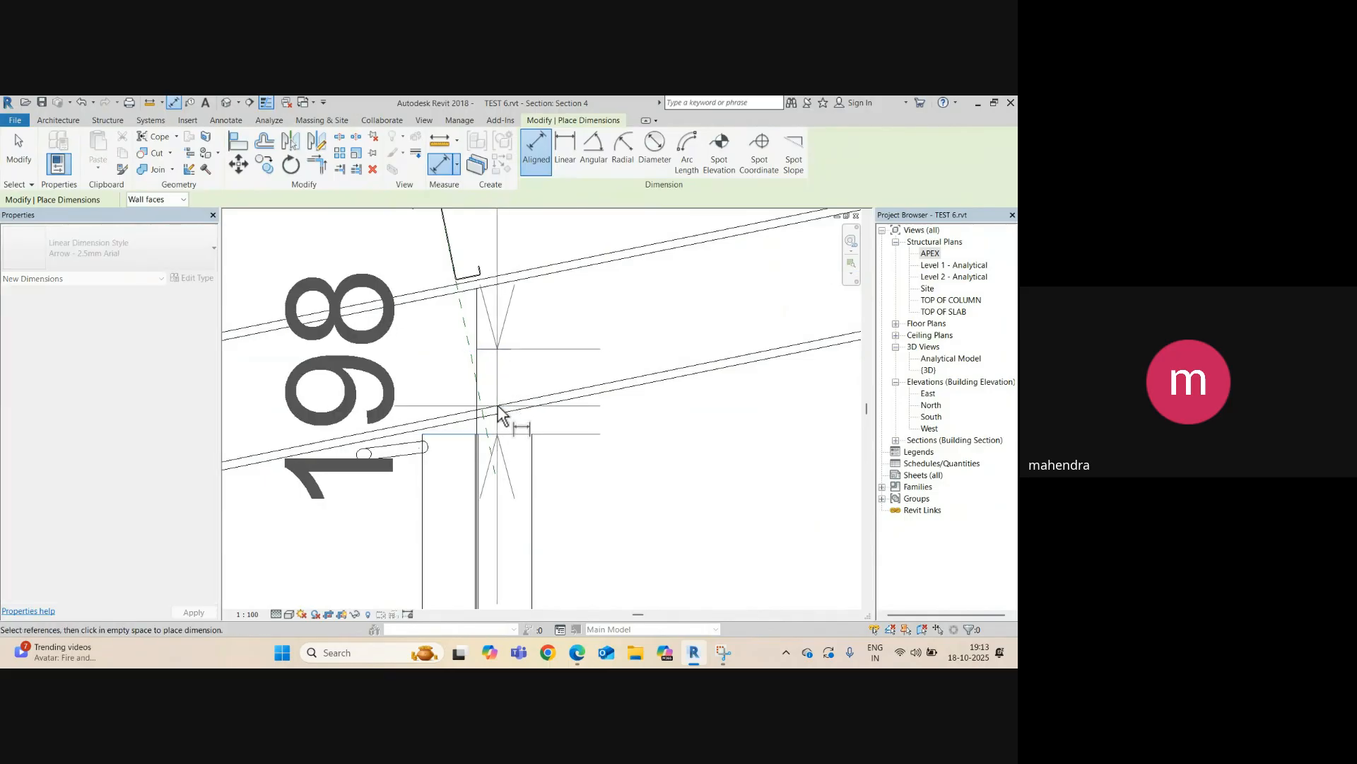
key("Escape")
key("Escape")
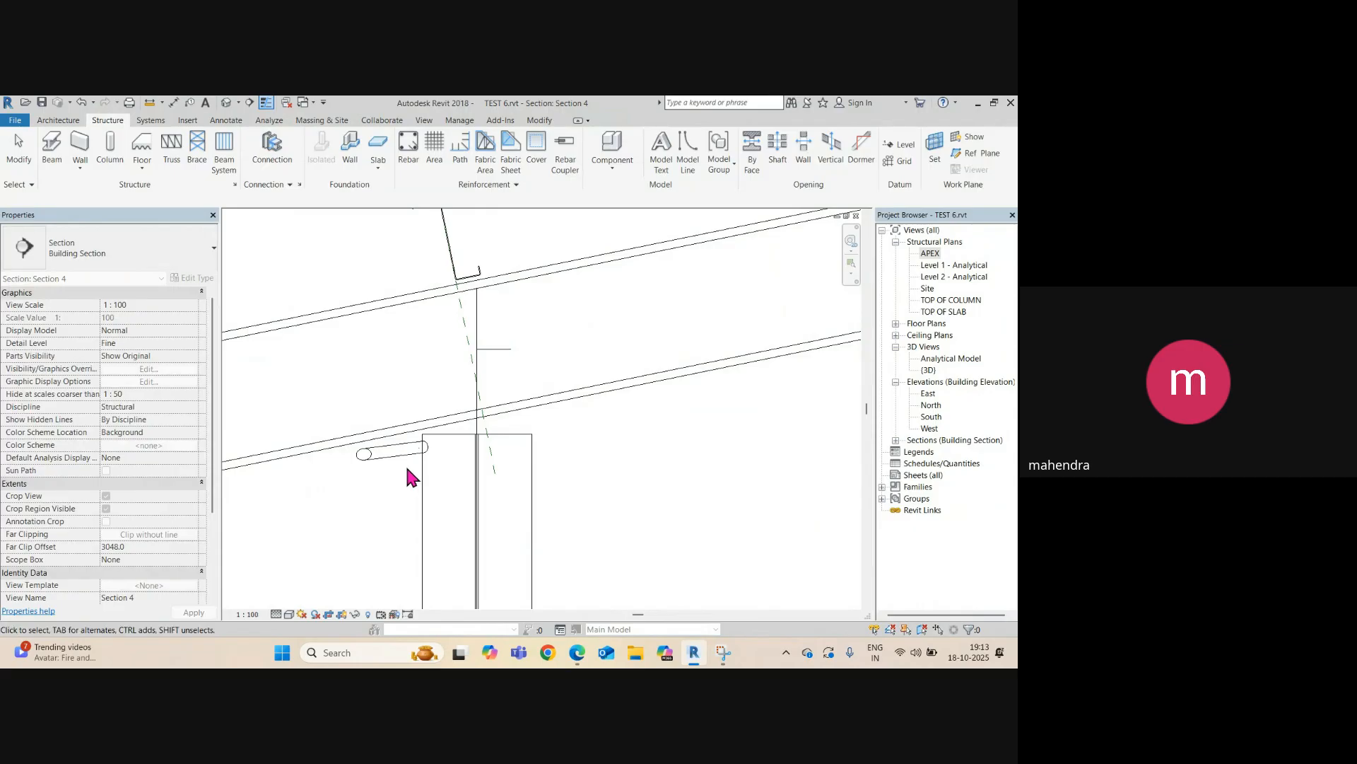
- Set the end level offset of the roof round bar to 828 mm by adding 198 to its 630 mm
left_click(404, 451)
scroll(478, 463, "up", 3)
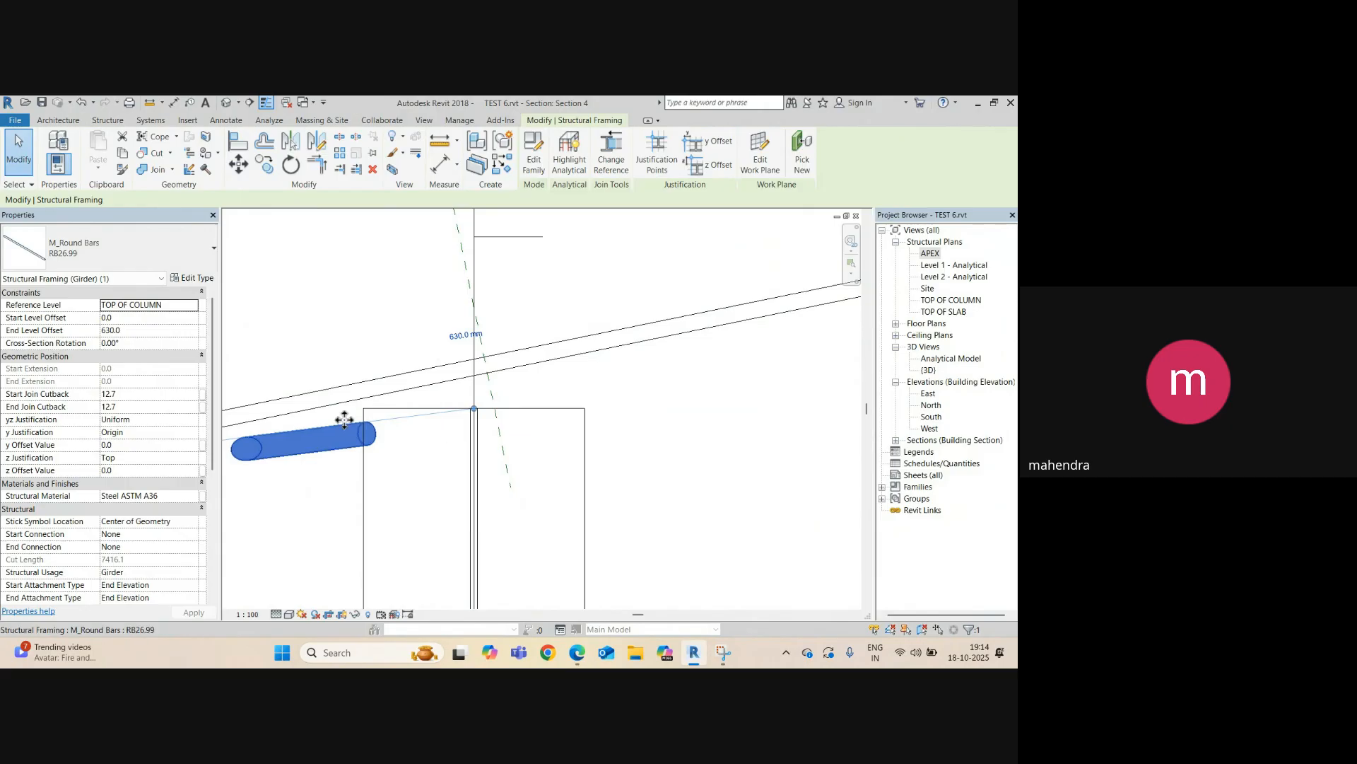
left_click(102, 332)
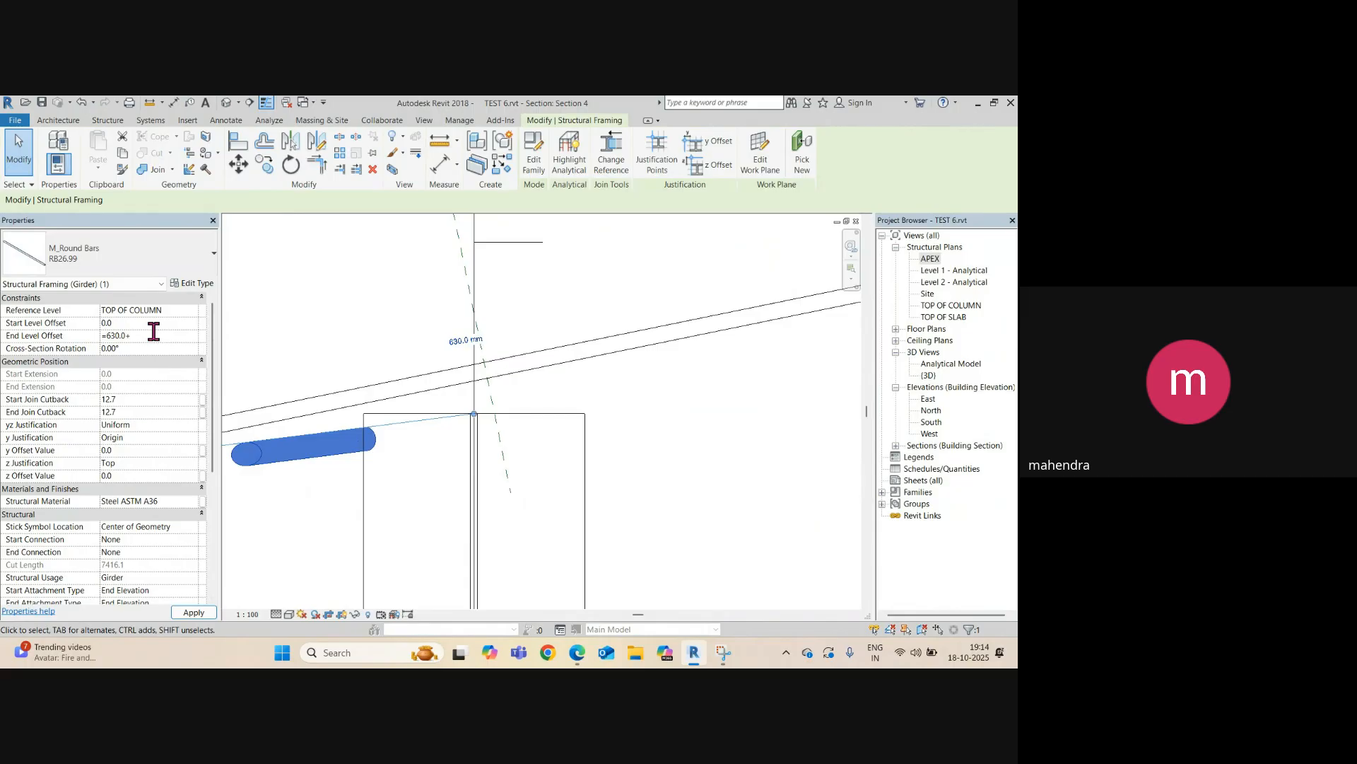
type("+198")
key("Return")
scroll(460, 261, "down", 5)
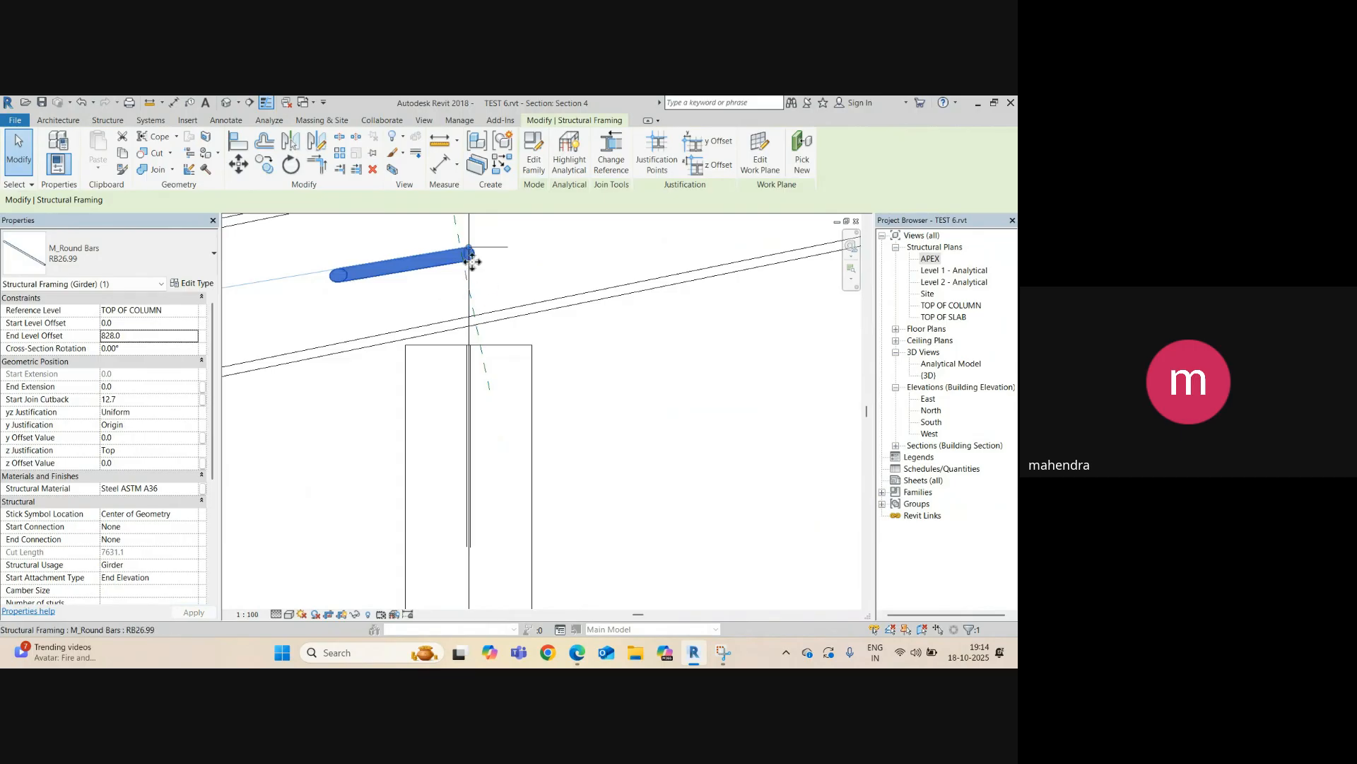
- Examine in the 3D view how the roof round bar's end meets the rafter above the end-wall column
left_click(226, 103)
scroll(578, 429, "down", 8)
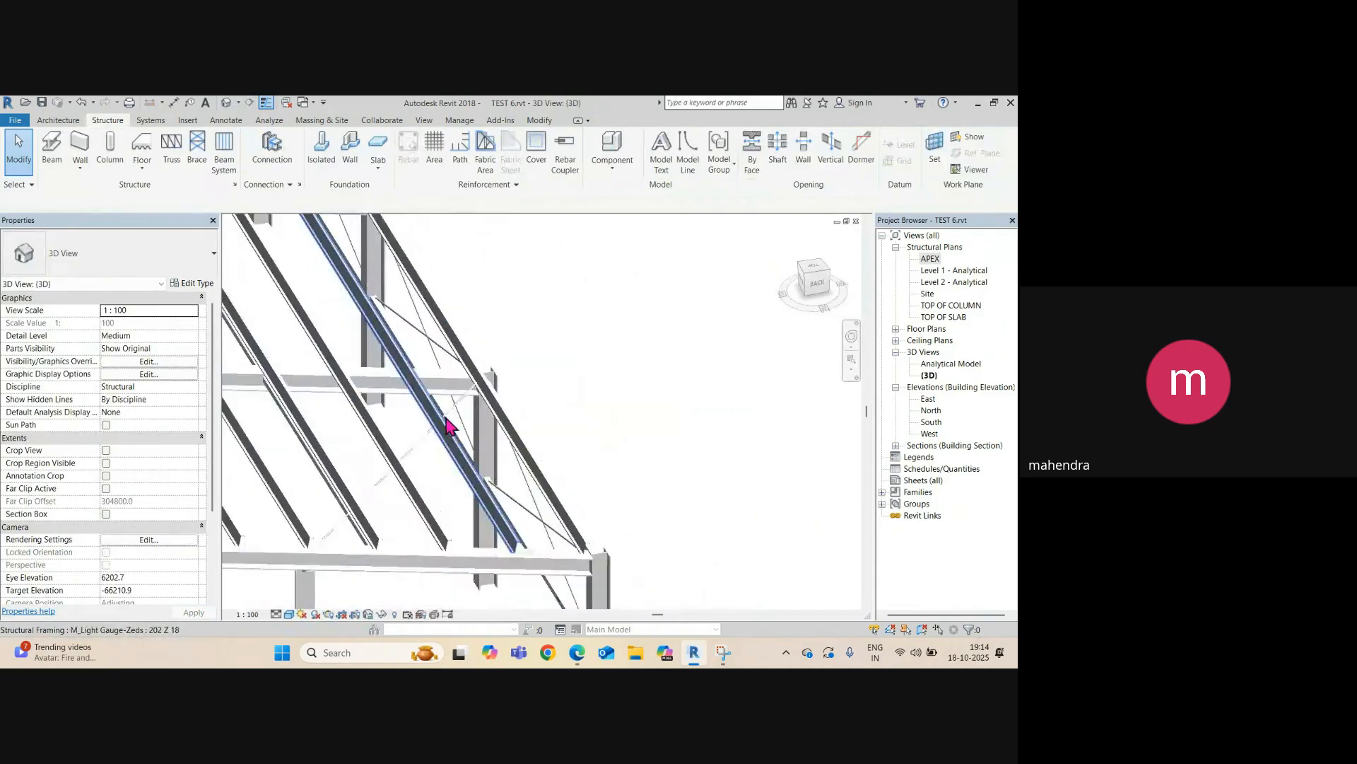
left_click(460, 413)
middle_click_drag(458, 411, 185, 495, "shift")
scroll(507, 372, "up", 4)
scroll(472, 350, "up", 7)
middle_click_drag(475, 353, 549, 464, "shift")
middle_click_drag(281, 253, 463, 318)
scroll(463, 317, "up", 3)
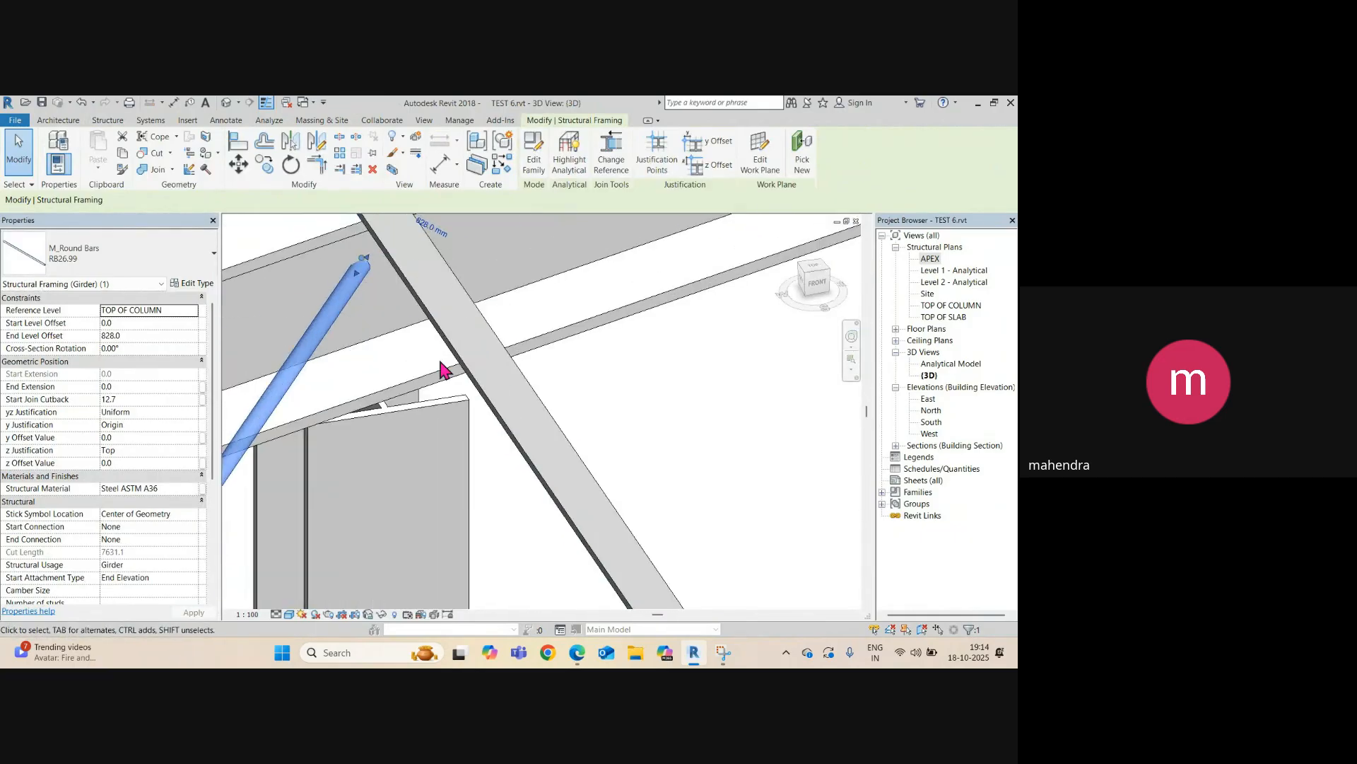
key("Escape")
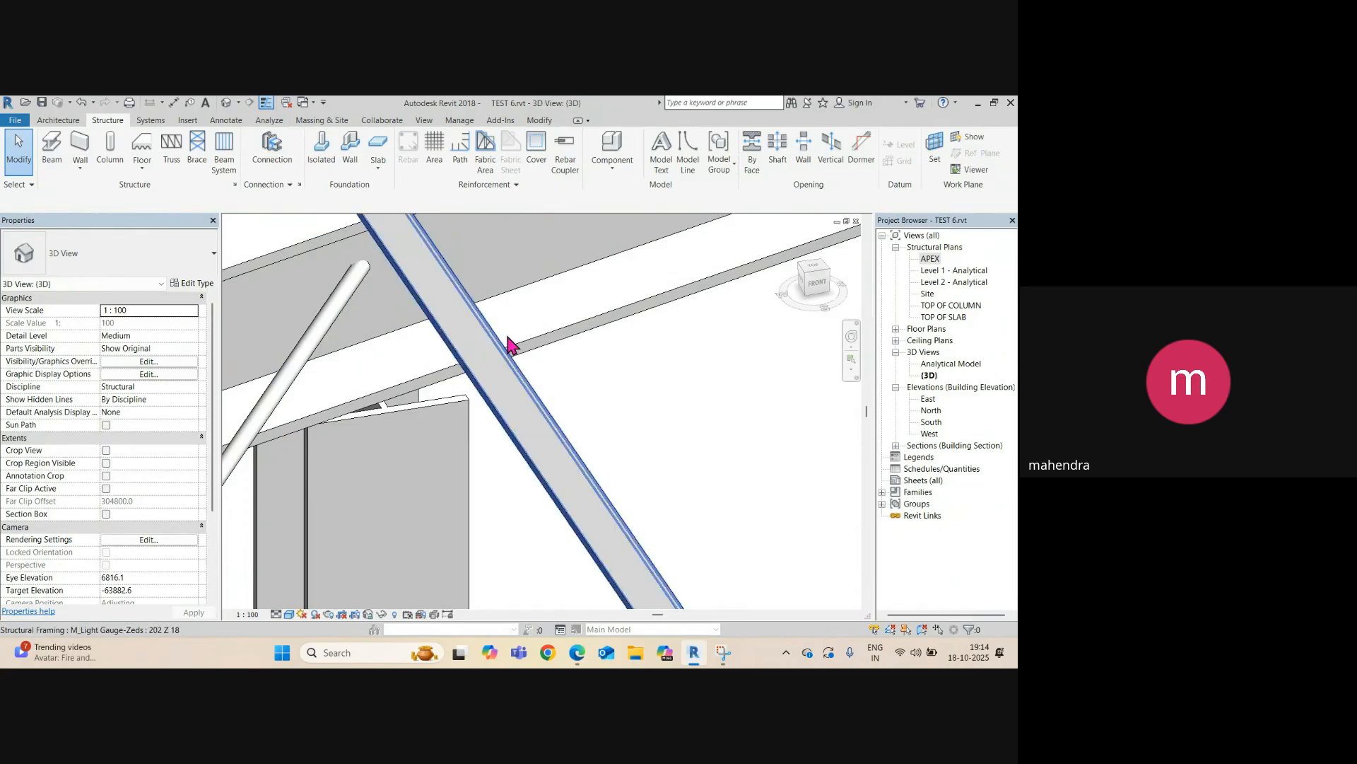
scroll(540, 349, "down", 4)
scroll(486, 329, "down", 5)
middle_click_drag(467, 400, 448, 301)
scroll(446, 311, "down", 2)
scroll(484, 369, "down", 1)
middle_click_drag(497, 381, 539, 394)
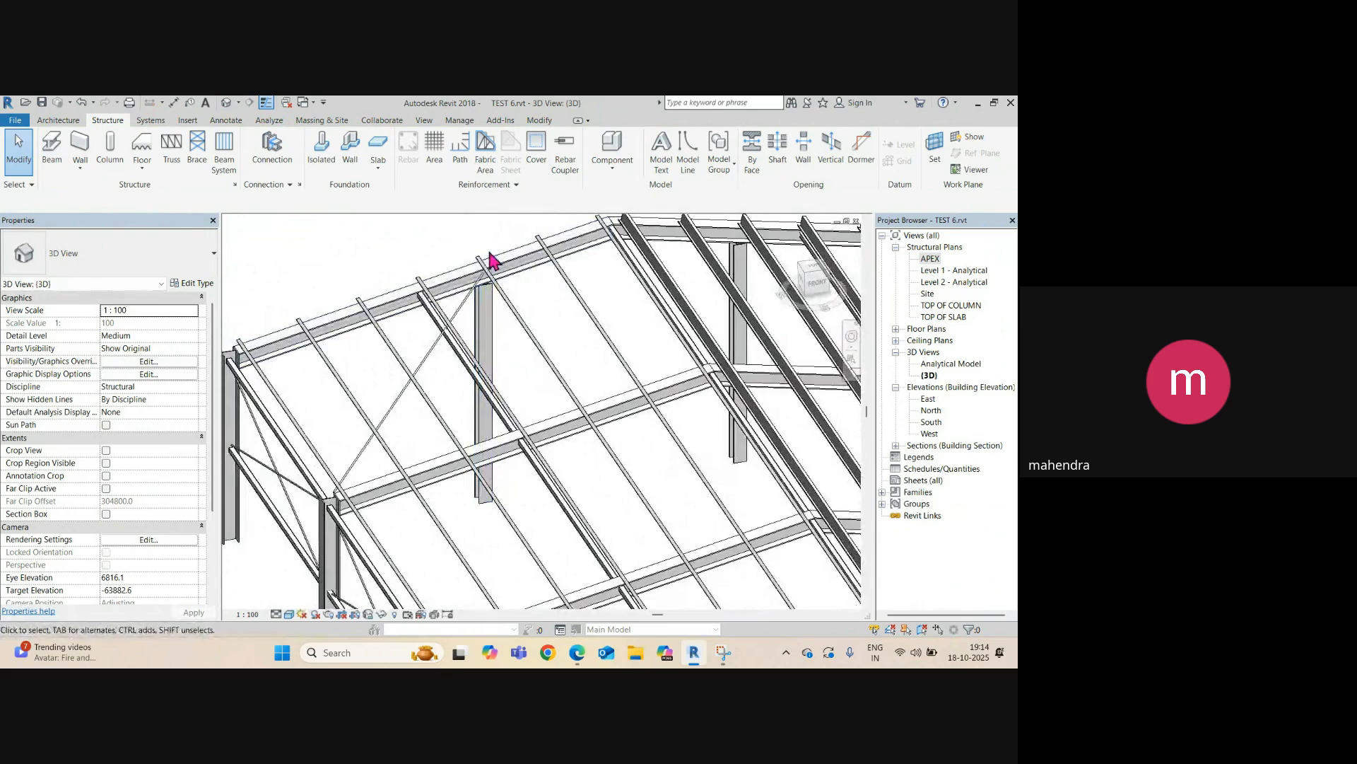
- In the APEX plan, mirror a copy of the roof round bar about a vertical axis through its midpoint to form an X
key("ctrl+Tab")
scroll(482, 290, "down", 3)
key("ctrl+Tab")
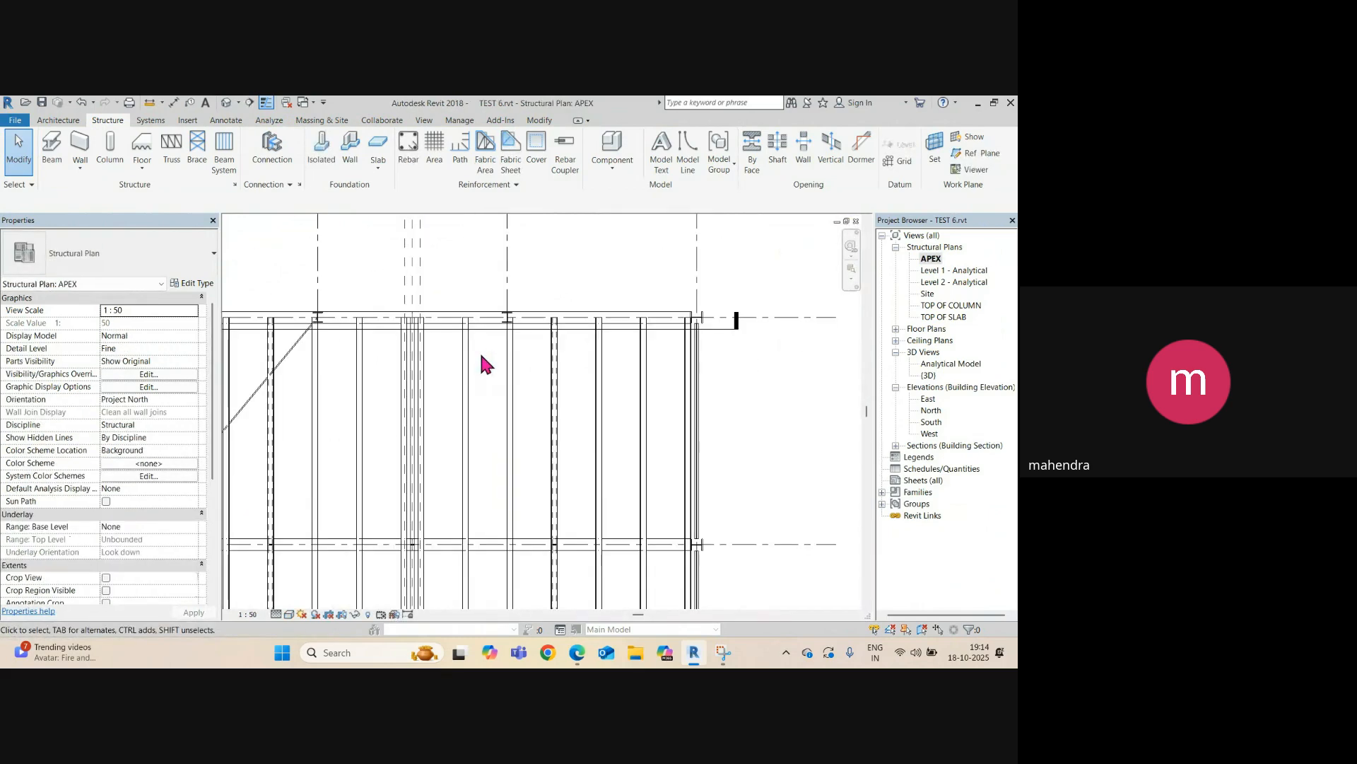
scroll(478, 351, "down", 3)
middle_click_drag(389, 387, 464, 352)
scroll(467, 361, "up", 3)
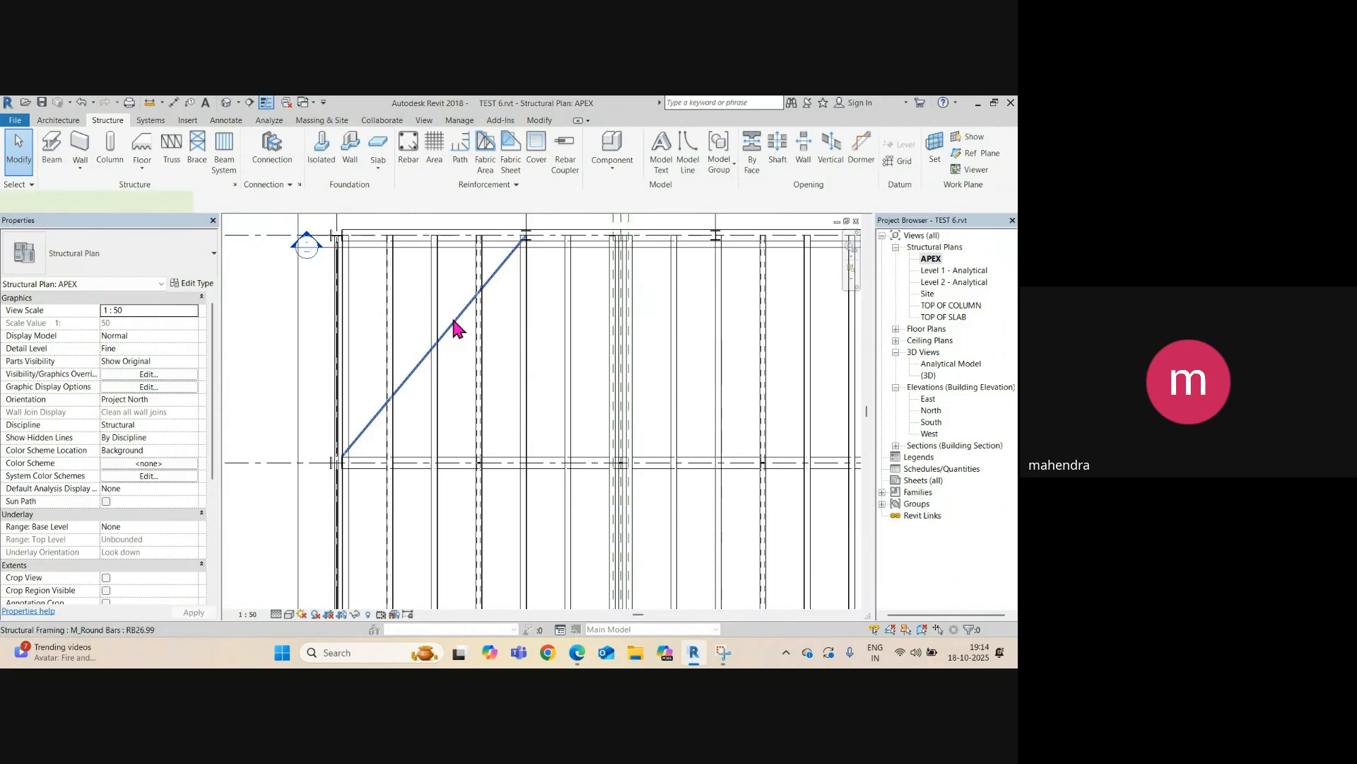
left_click(447, 325)
left_click(311, 150)
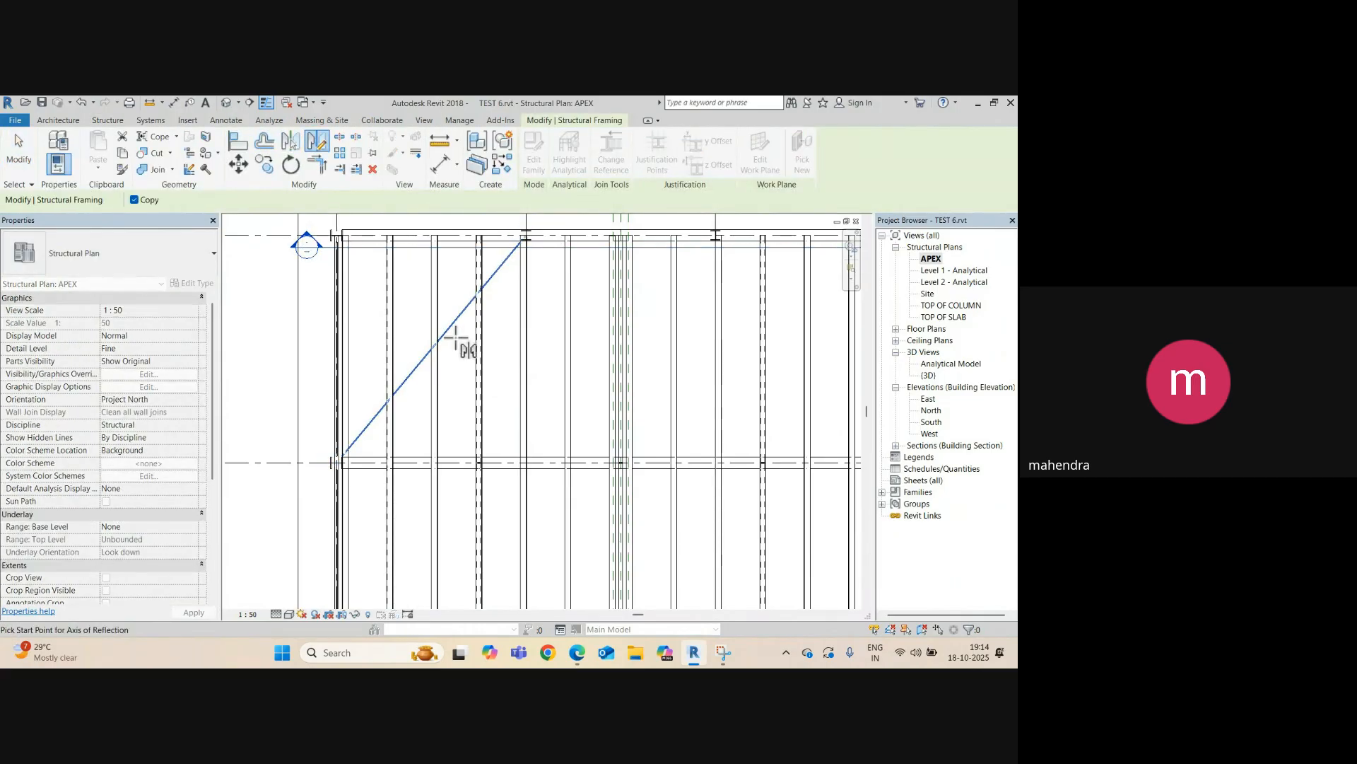
left_click(431, 348)
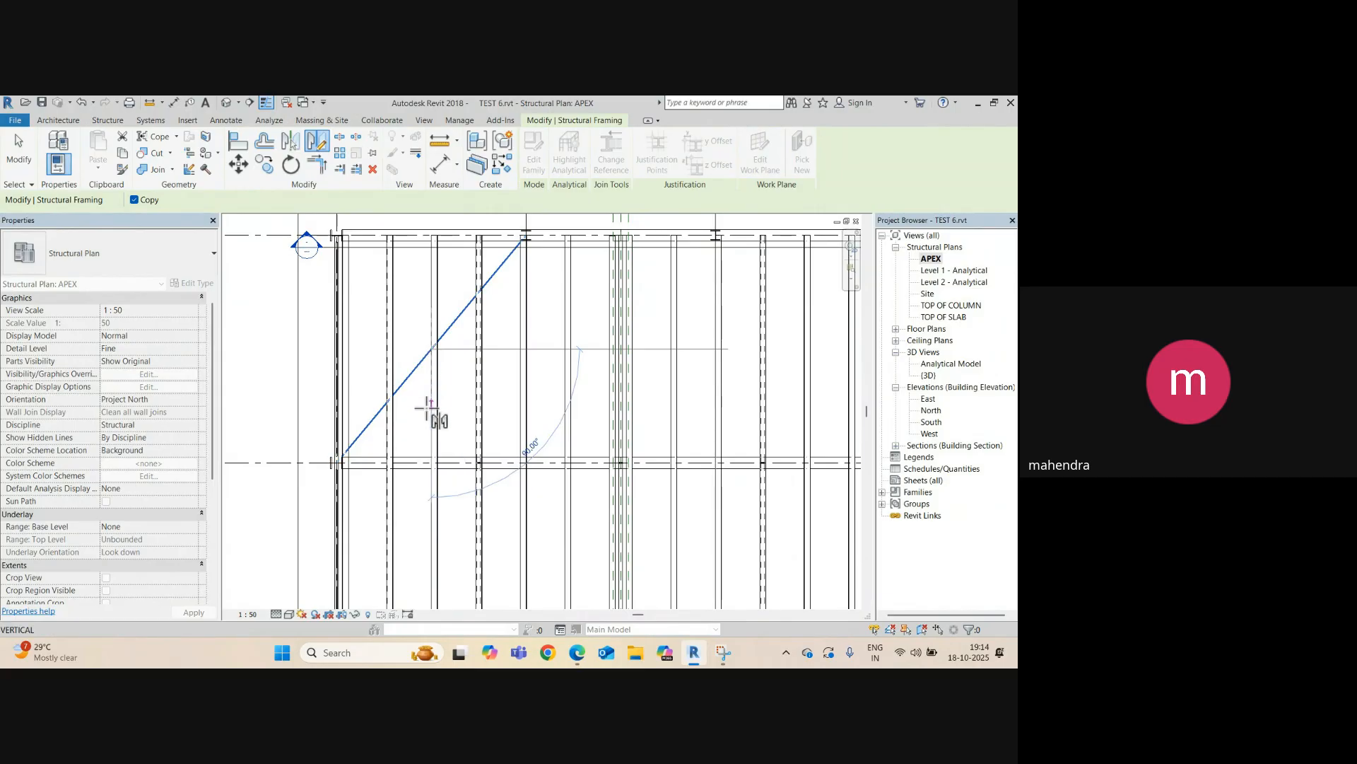
left_click(430, 423)
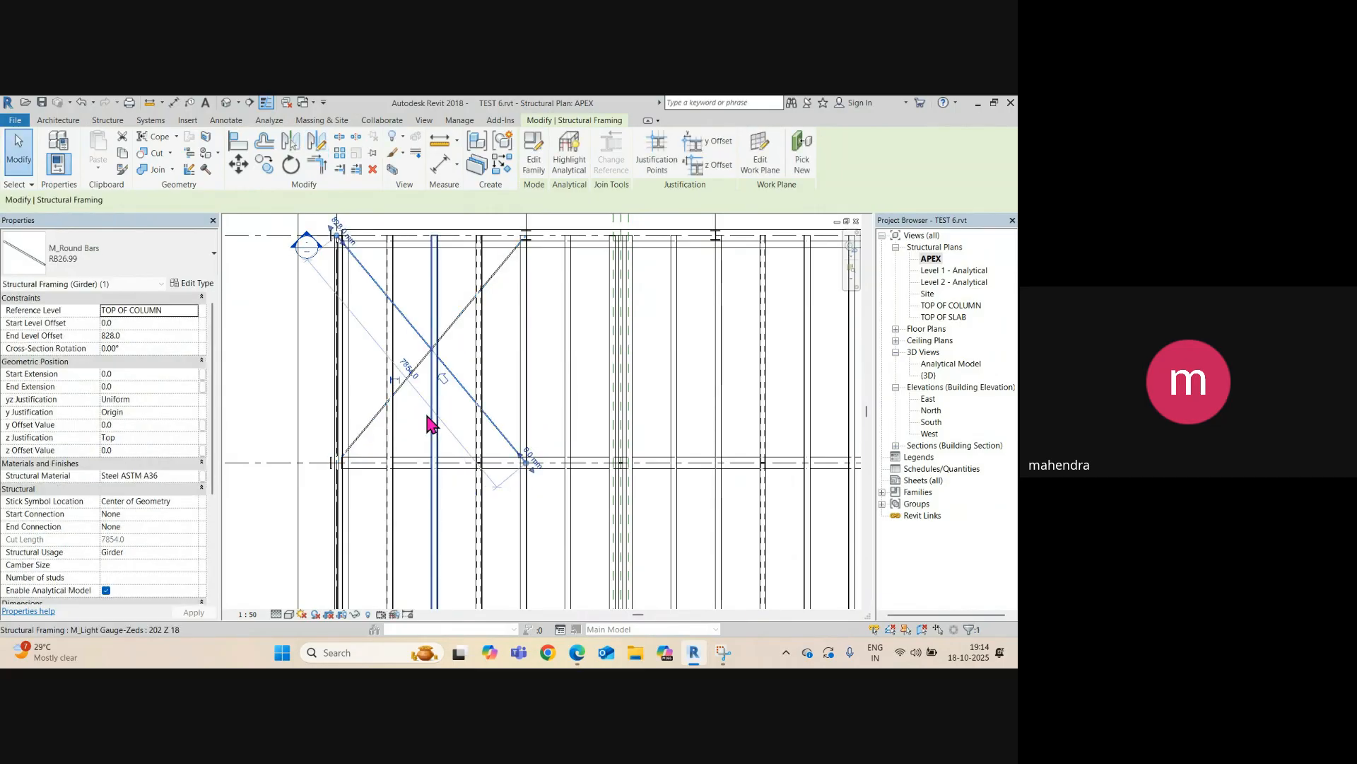
- Select both crossing round bars and mirror a copy about the central ridge reference plane onto the opposite roof slope
left_click(463, 331, "ctrl")
scroll(495, 329, "down", 5)
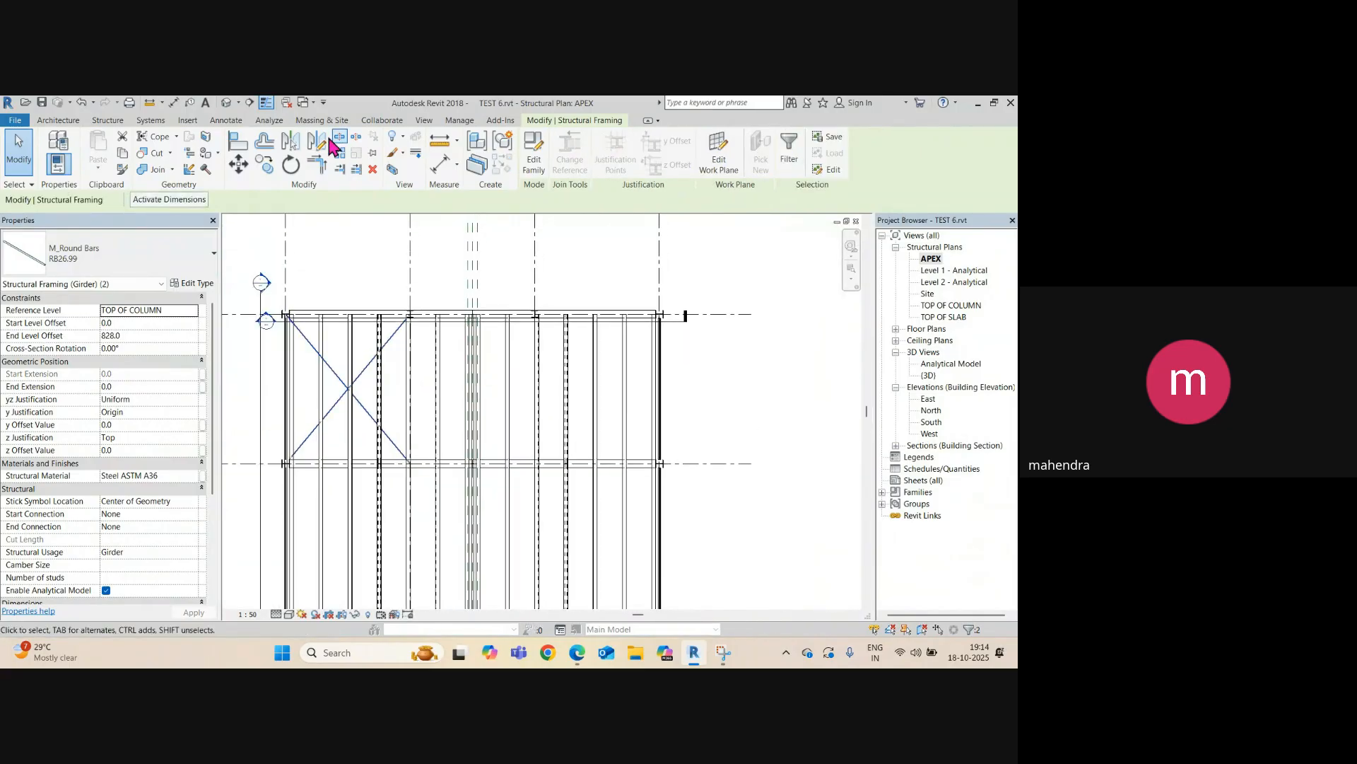
left_click(322, 142)
mouse_move(475, 257)
middle_mouse_down()
mouse_move(472, 347)
mouse_move(506, 335)
mouse_move(513, 274)
middle_mouse_up()
scroll(473, 345, "up", 2)
left_click(466, 290)
left_click(470, 335)
scroll(469, 342, "down", 2)
middle_click_drag(587, 501, 595, 363)
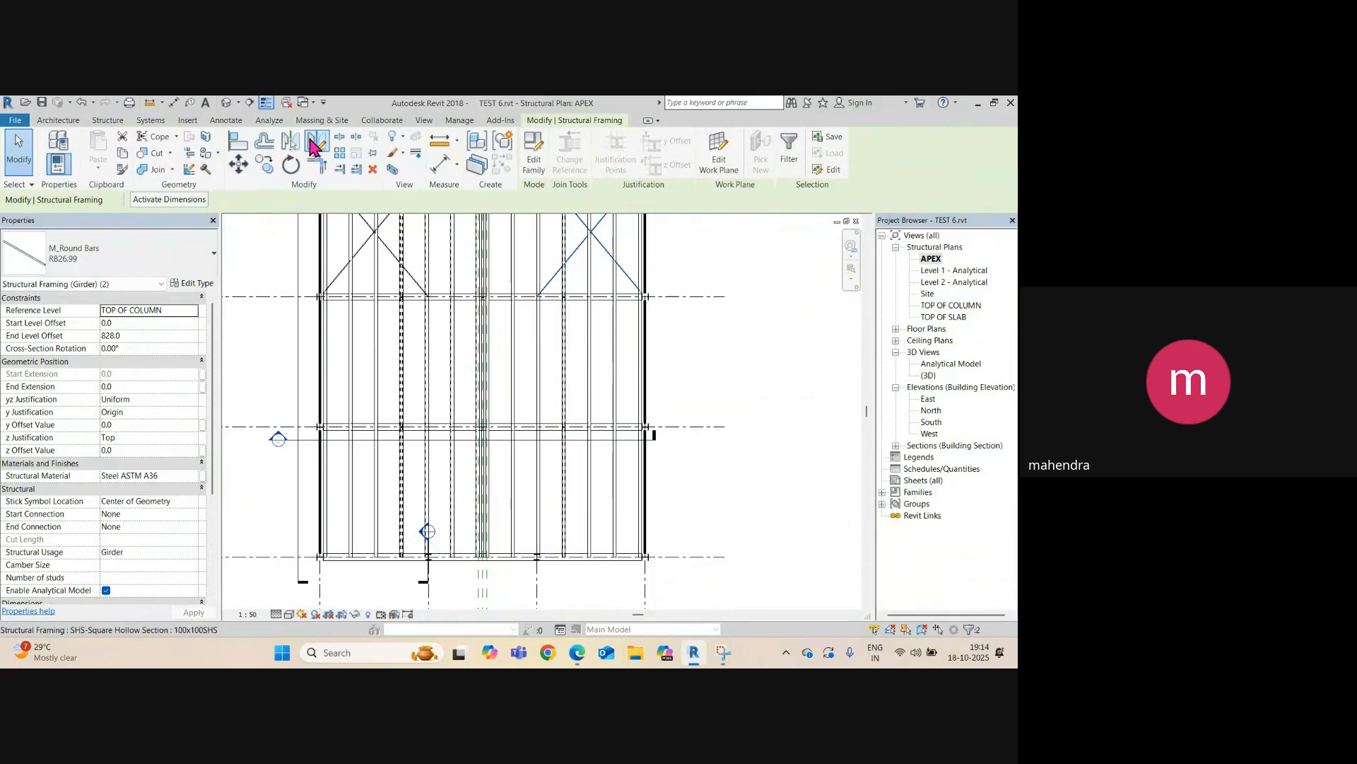
left_click(314, 145)
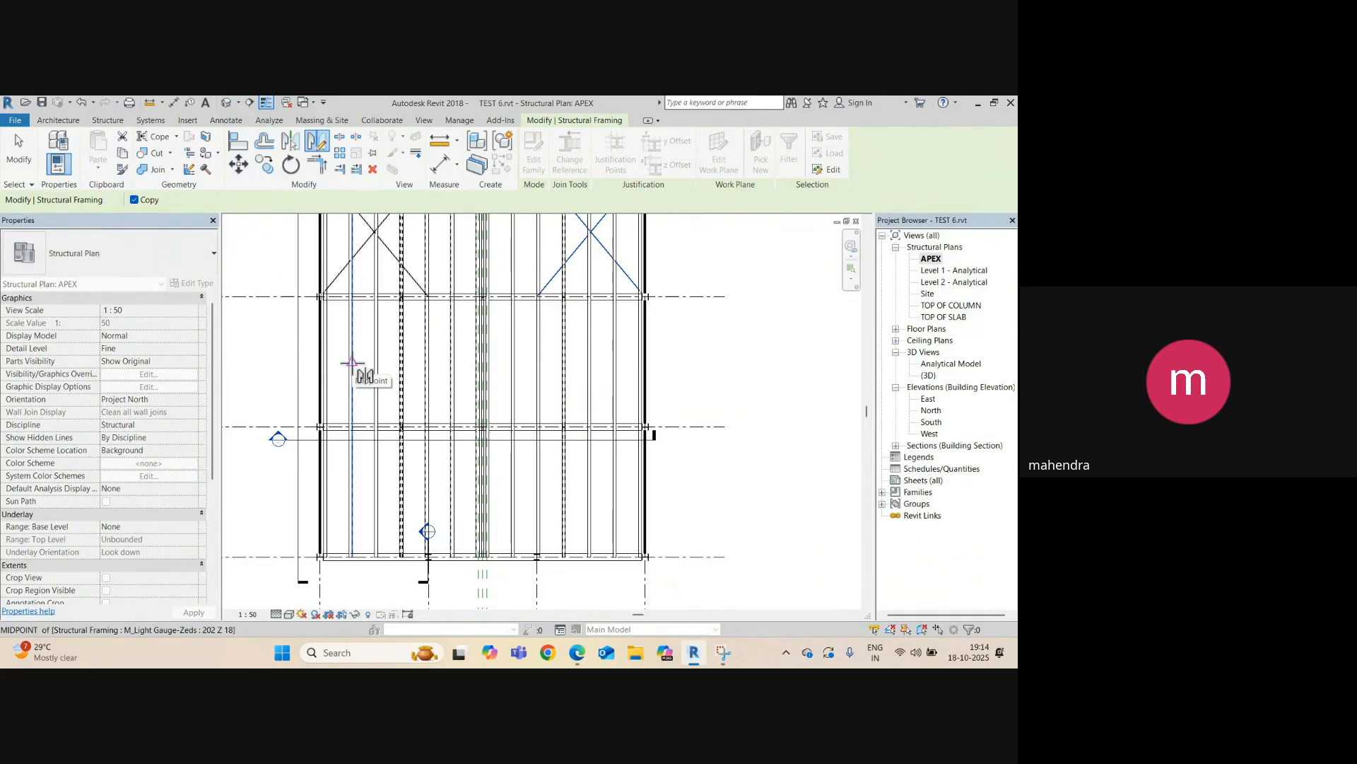
left_click(352, 362)
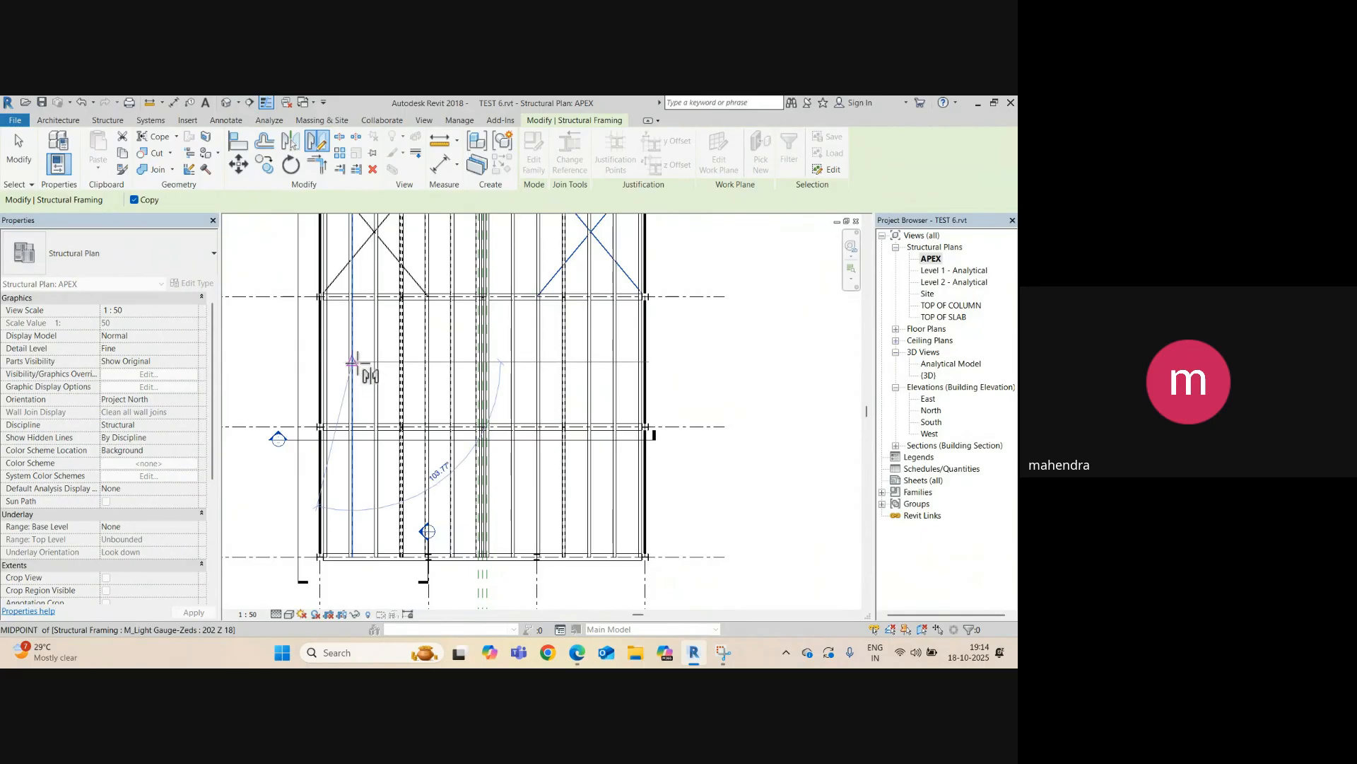
left_click(726, 362)
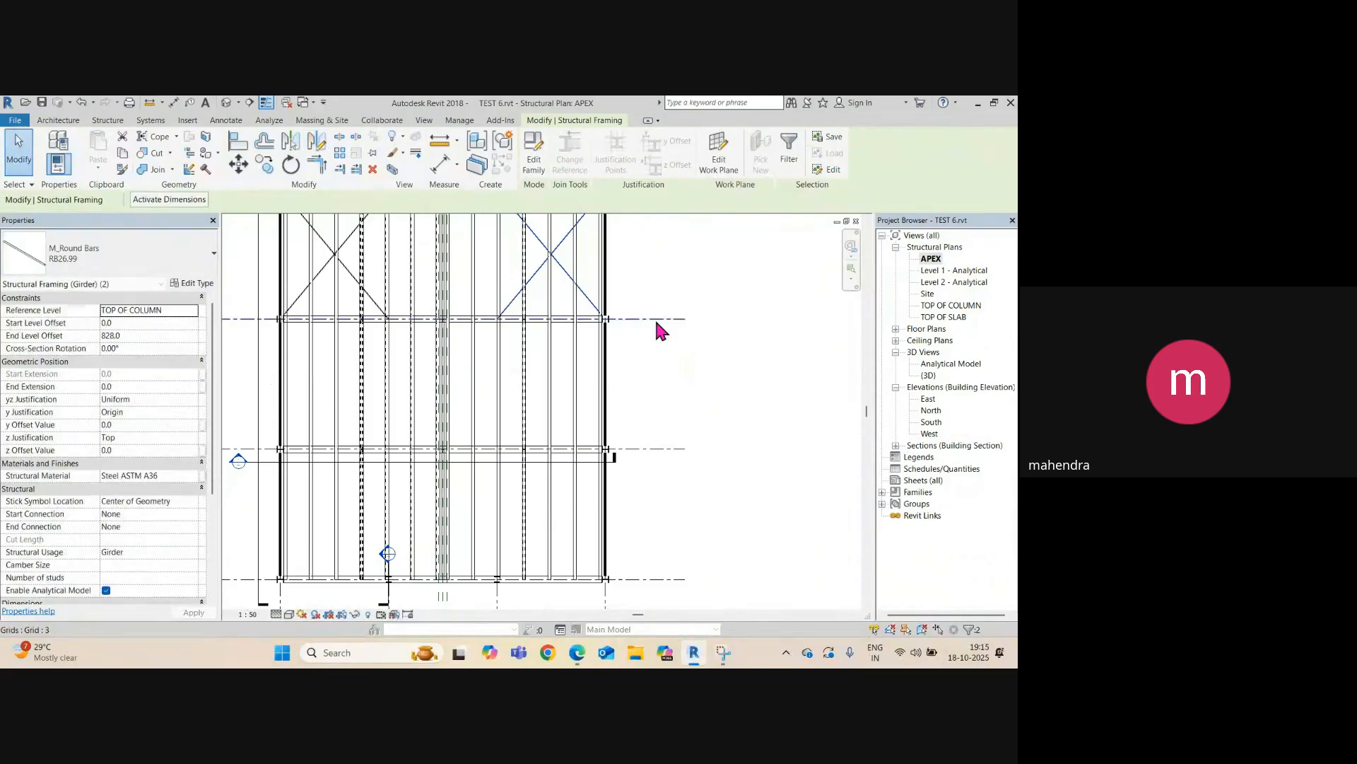
- Mirror copies of the bracing pair between grids C and D about grid 3, and the resulting pair about grid 2
left_click(316, 142)
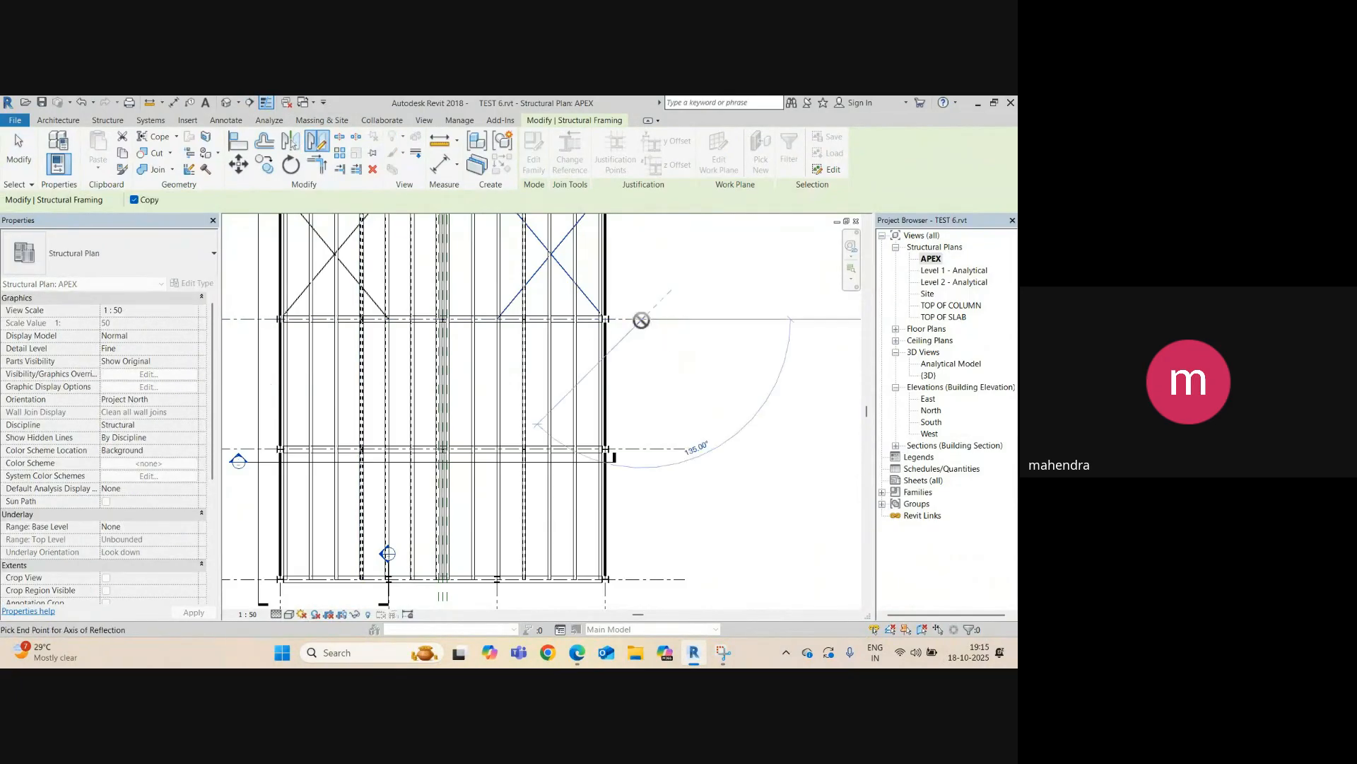
left_click(703, 324)
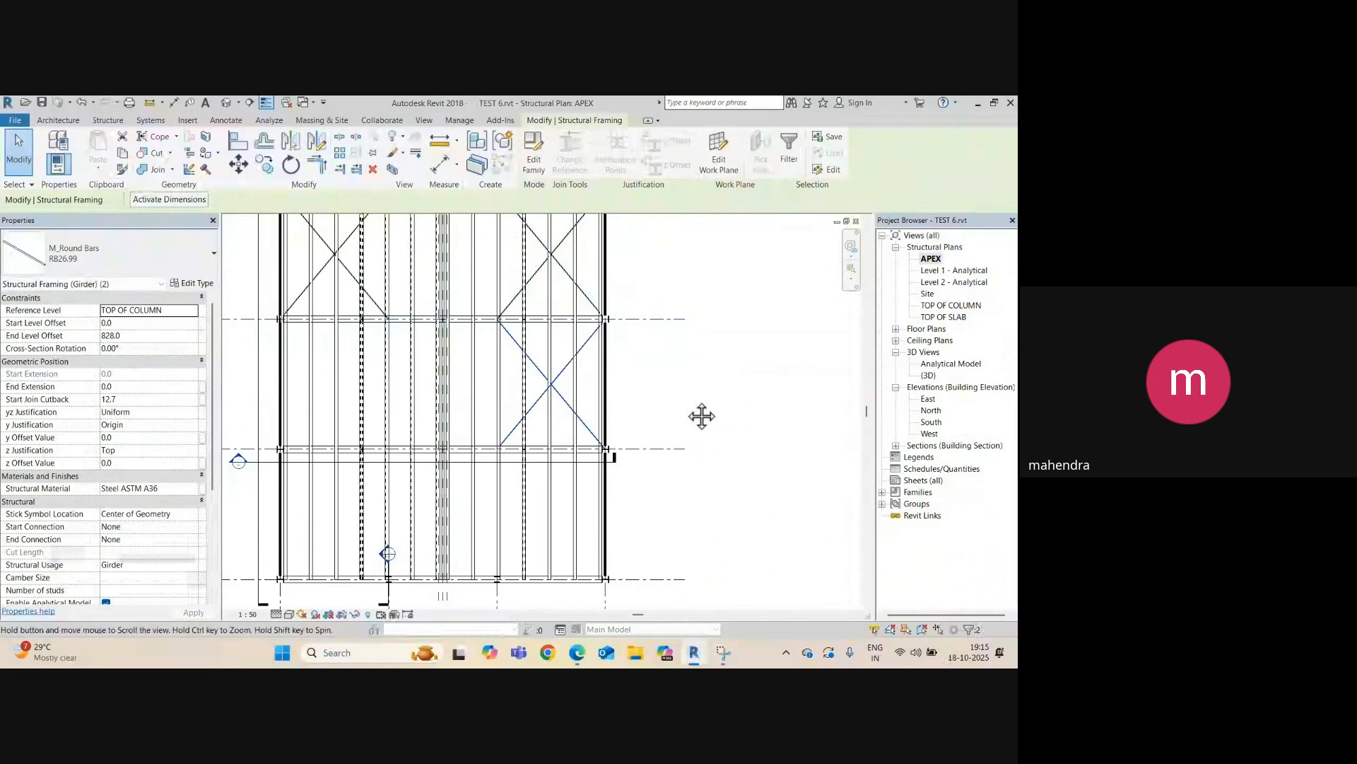
left_click(317, 142)
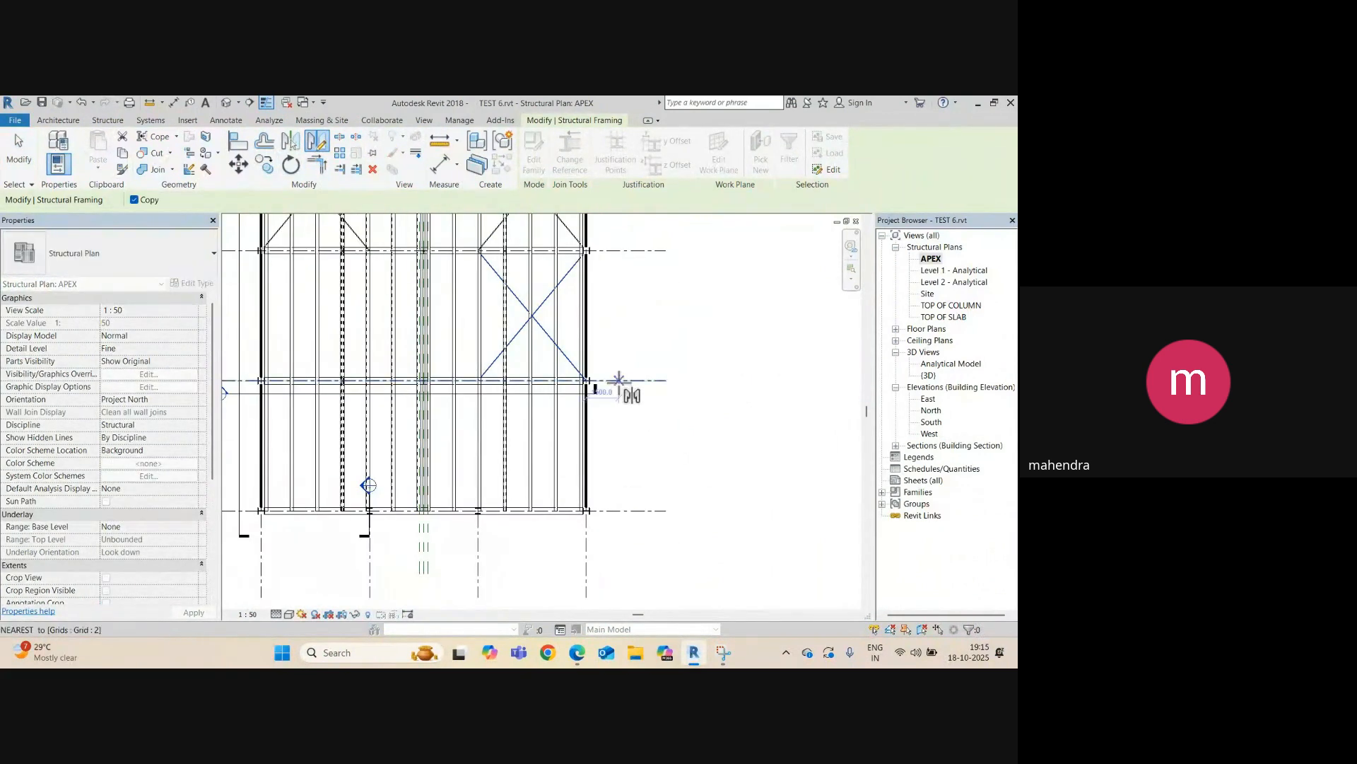
left_click(665, 380)
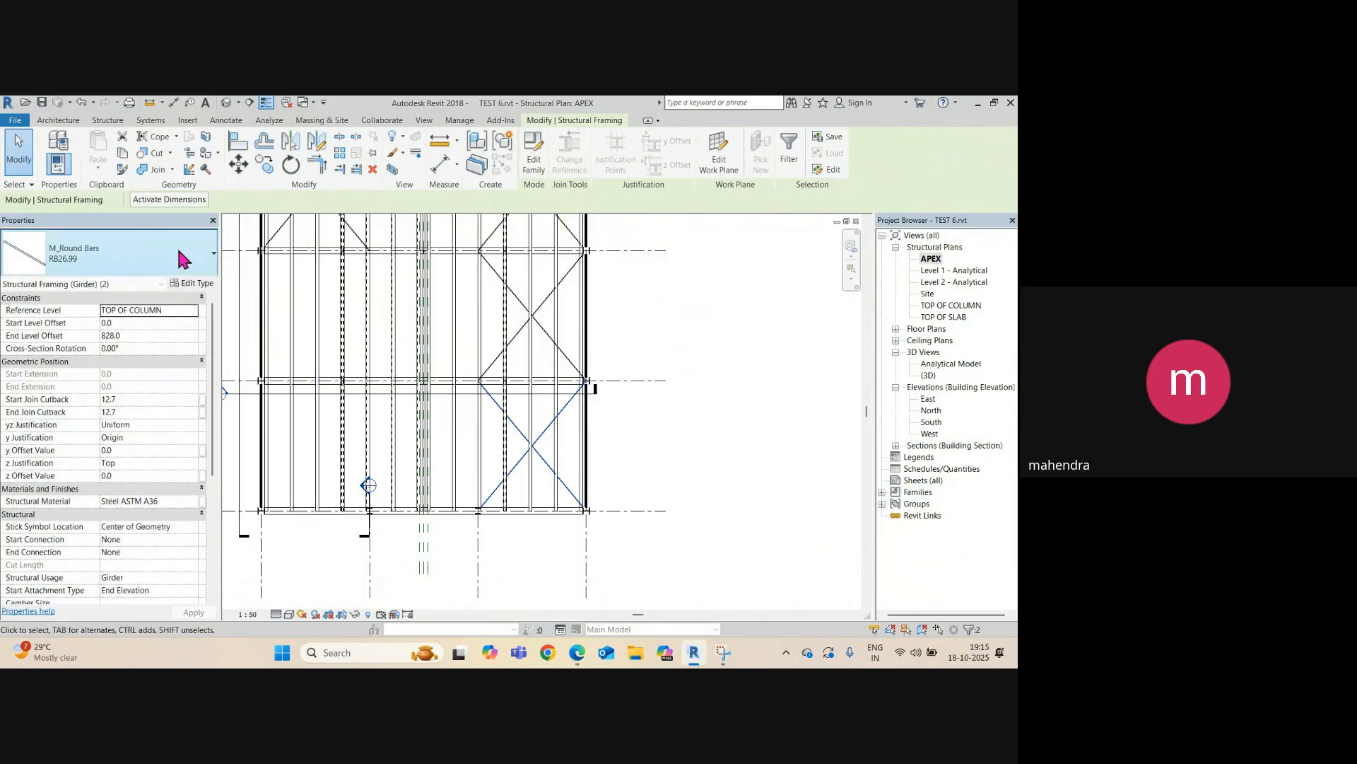
- Mirror a copy of the end-bay bracing pair about the ridge reference plane, and copy that pair about grid 2 into the middle bay
left_click(316, 143)
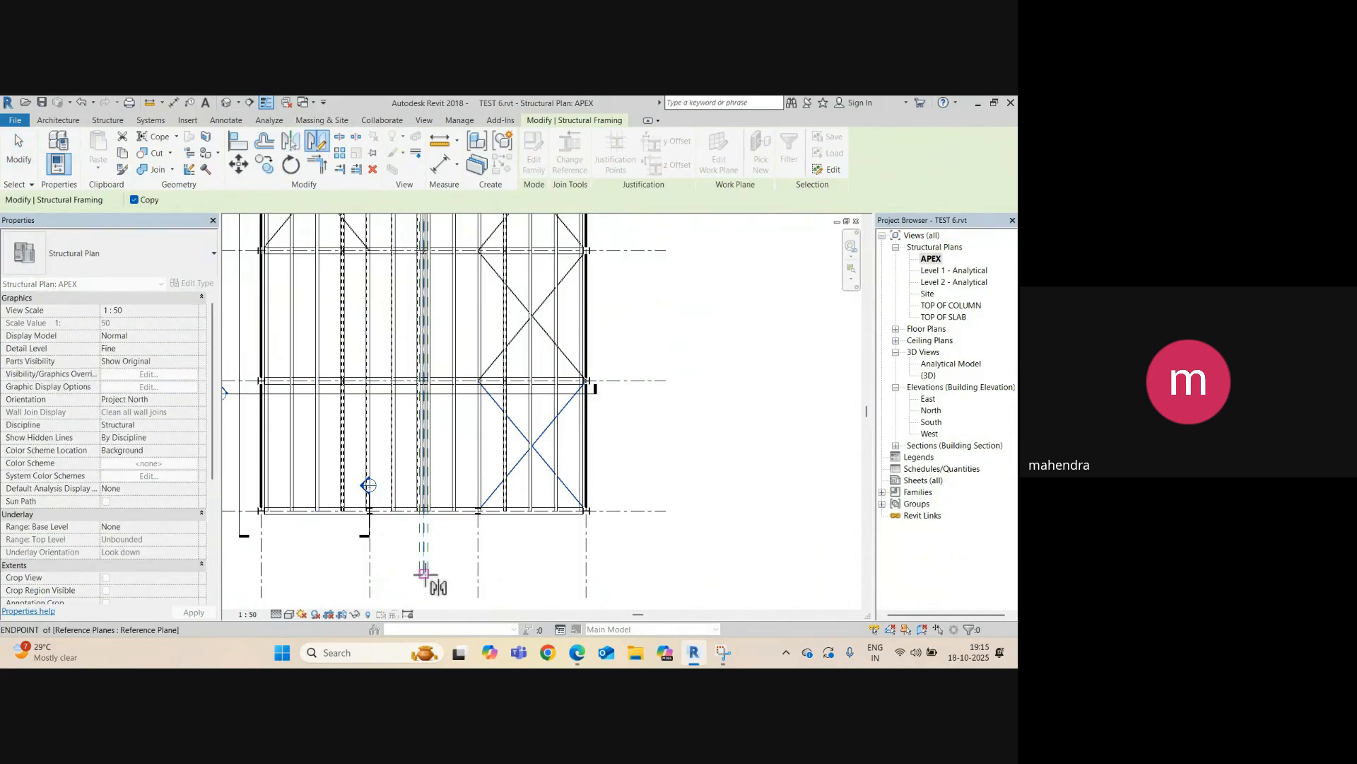
left_click(424, 587)
middle_click_drag(425, 538, 543, 570)
left_click(315, 144)
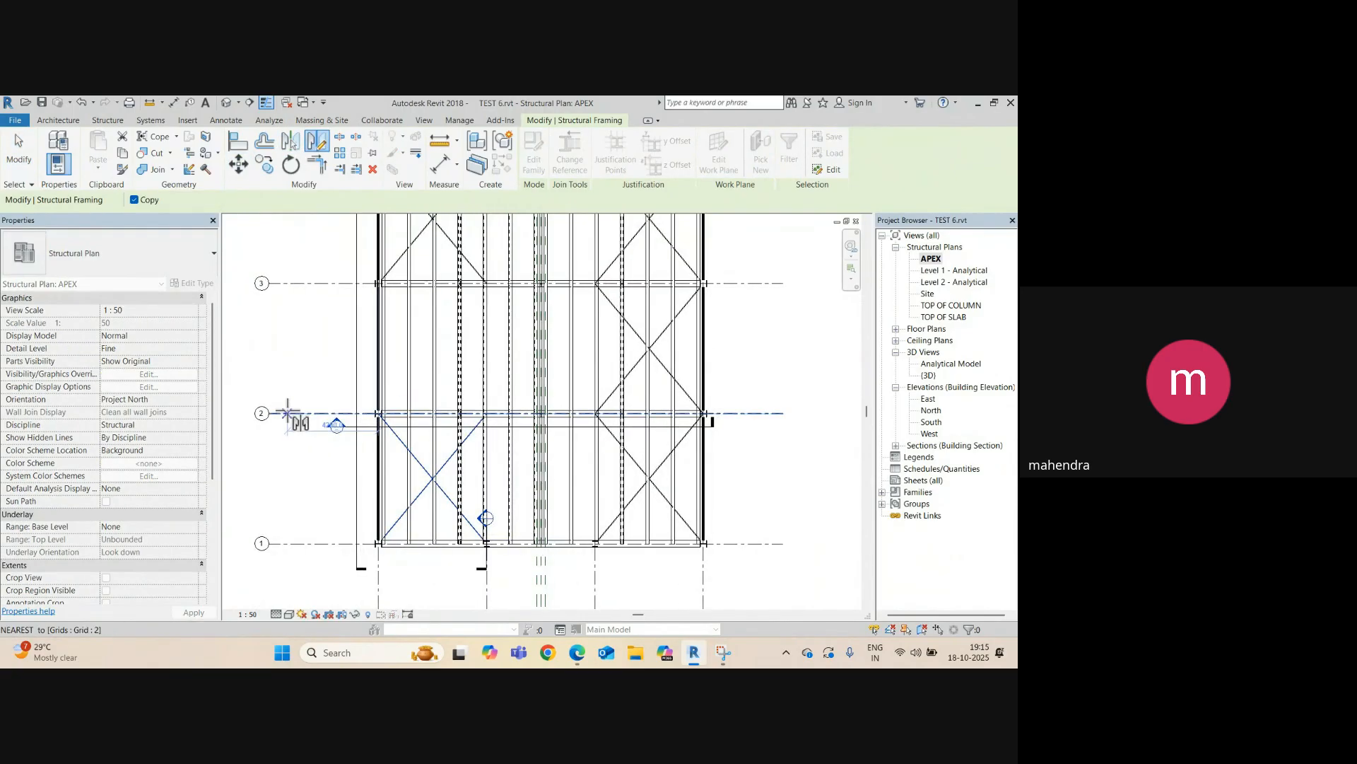
left_click(251, 413)
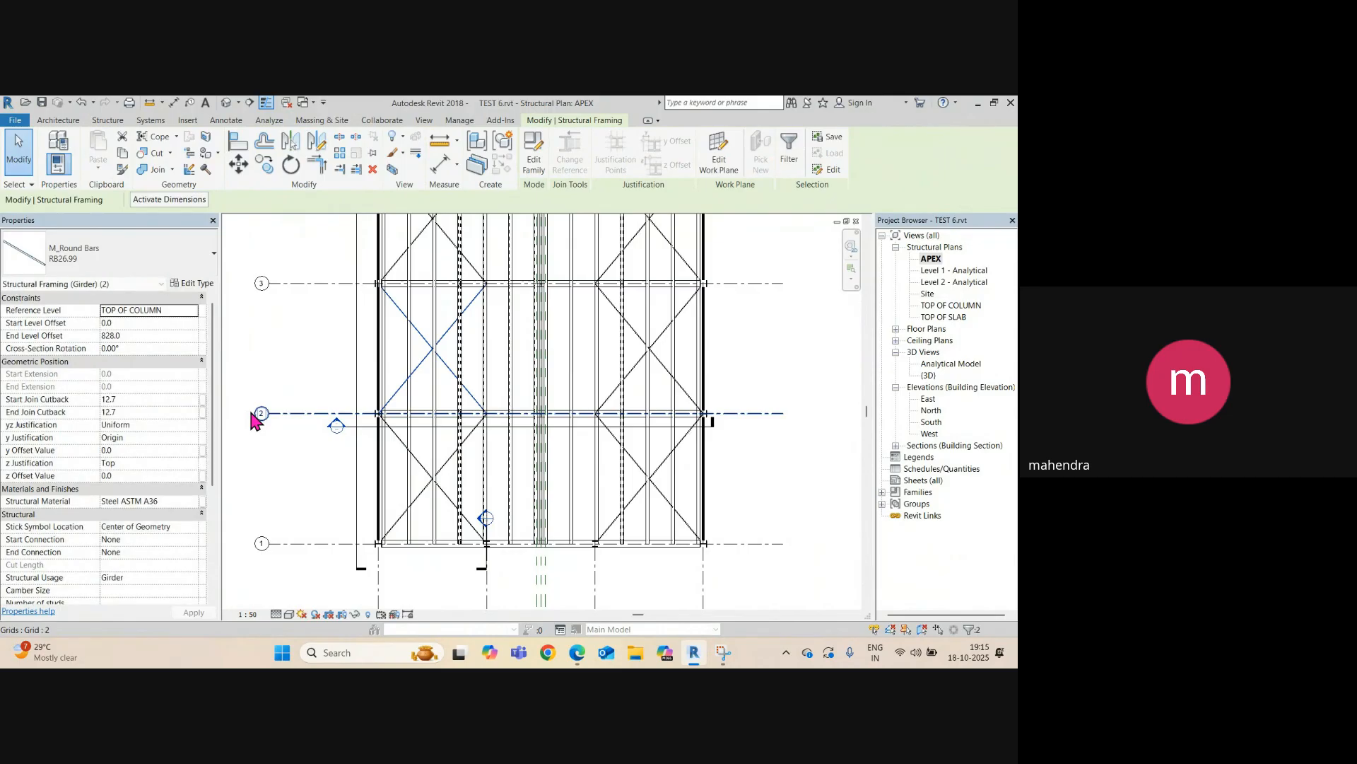
scroll(463, 471, "down", 1)
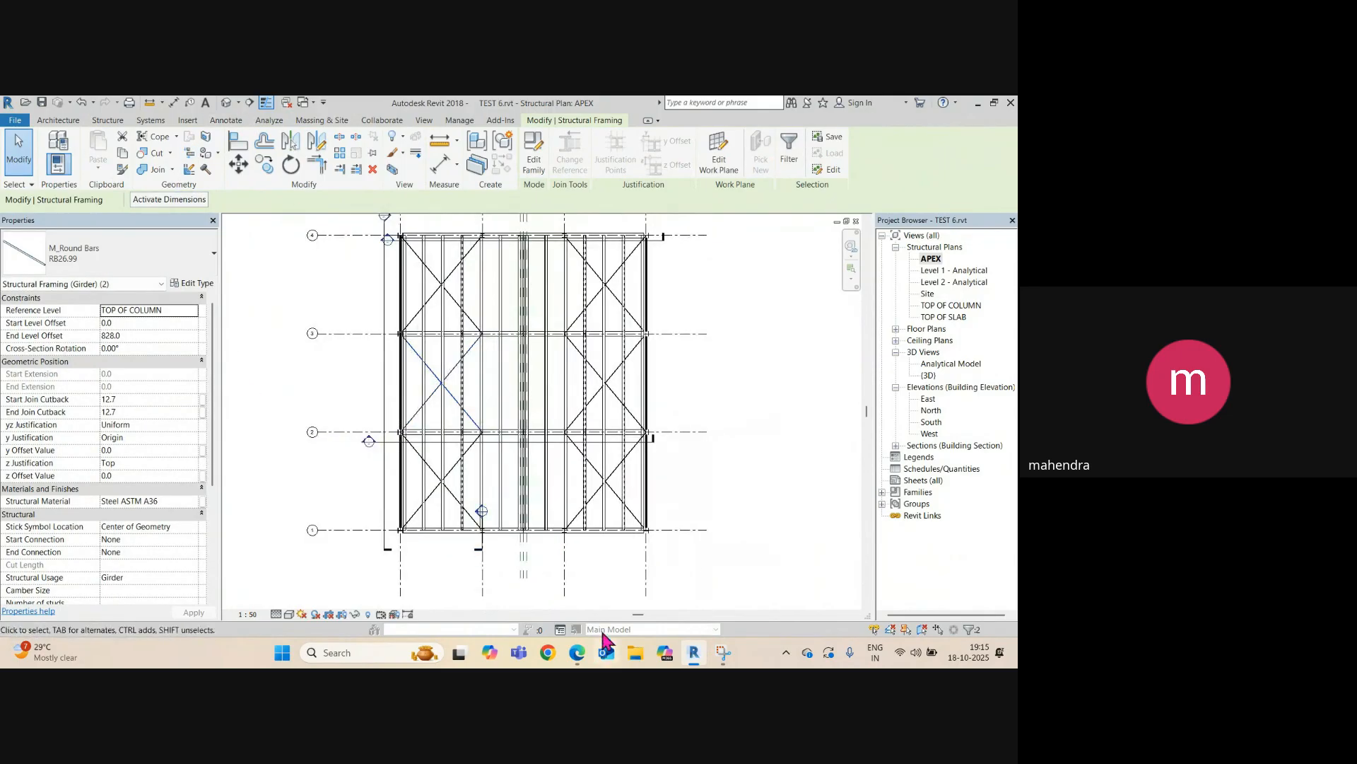
- Check the mirrored roof bracing in 3D and undo the copies outside the bay between grids A–B and 3–4
left_click(226, 103)
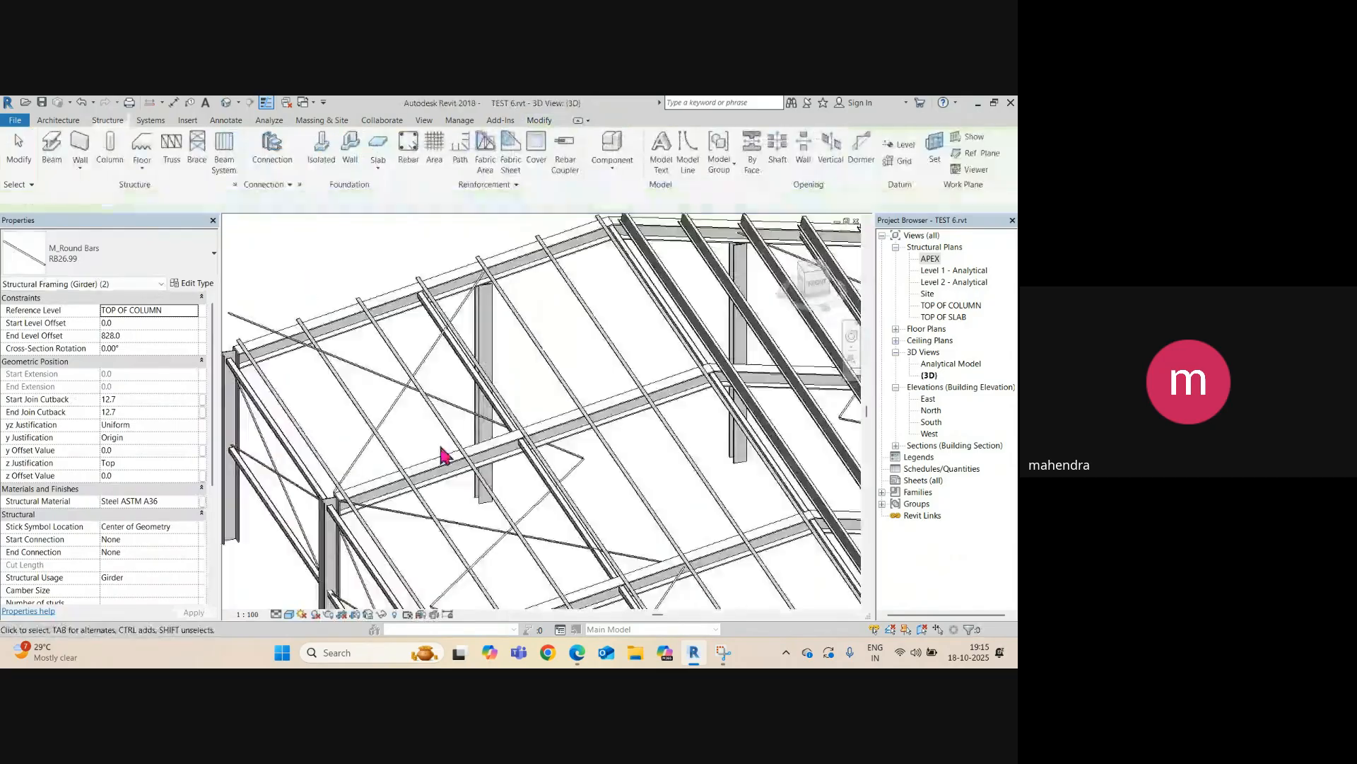
middle_click_drag(445, 455, 554, 584, "shift")
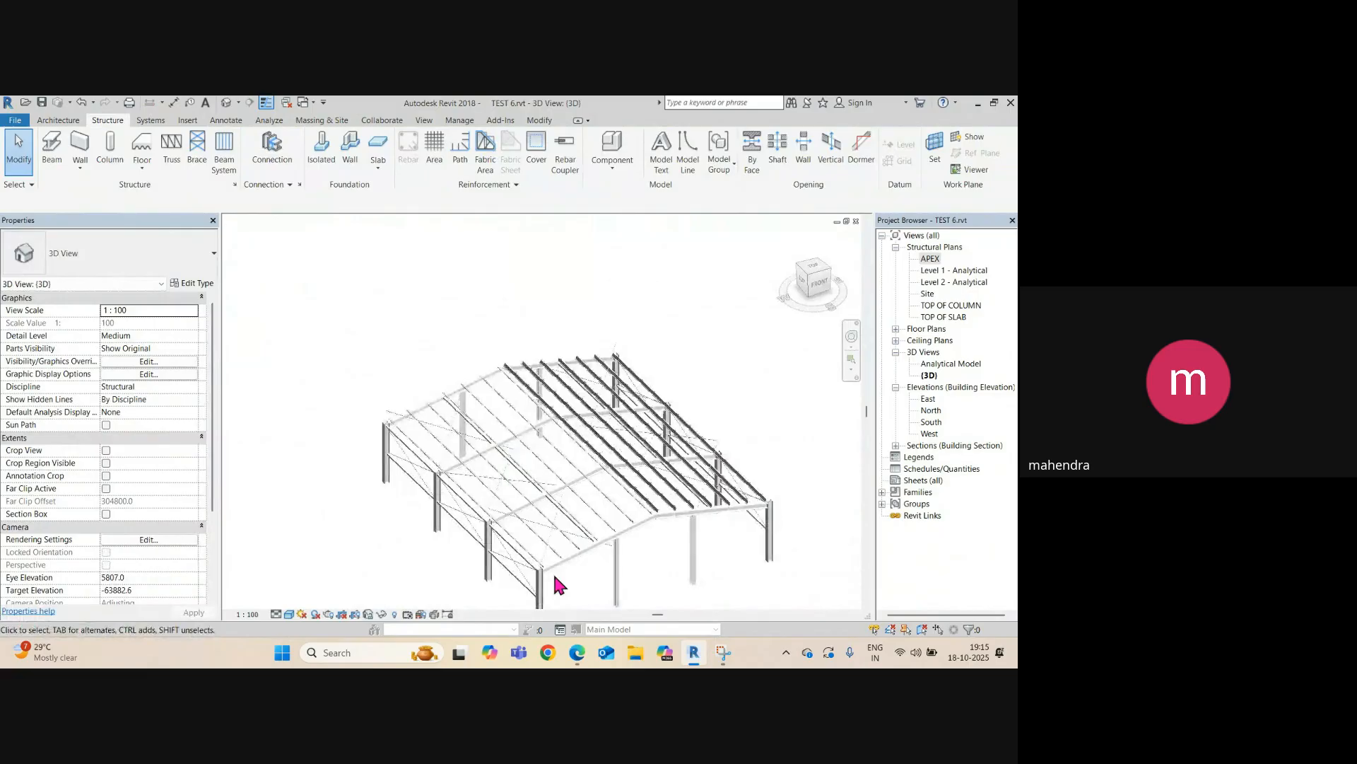
scroll(558, 517, "up", 4)
middle_click_drag(511, 421, 532, 495)
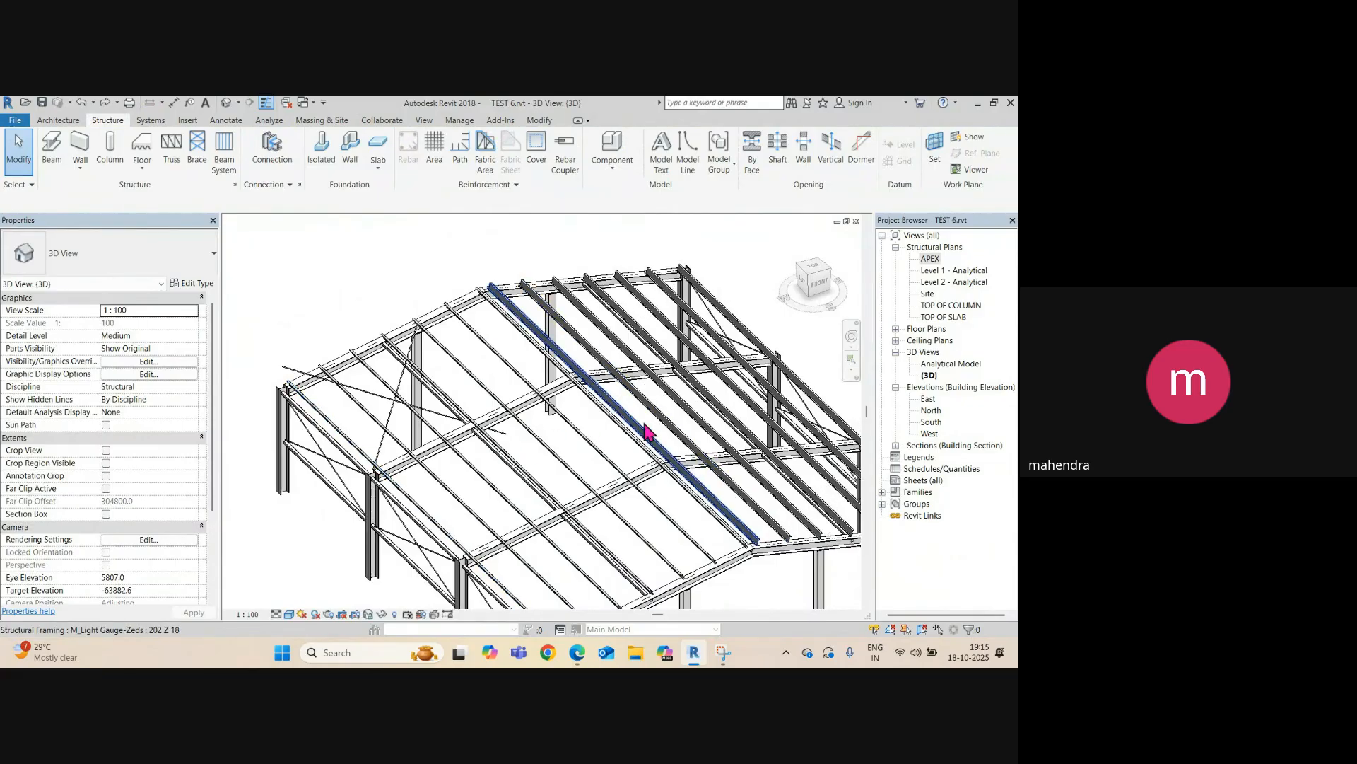
- Select the mirrored round bar of the remaining X bracing and examine both its ends from below and above the roof
middle_click_drag(620, 406, 361, 390)
left_click(361, 390)
middle_click_drag(382, 456, 450, 320, "shift")
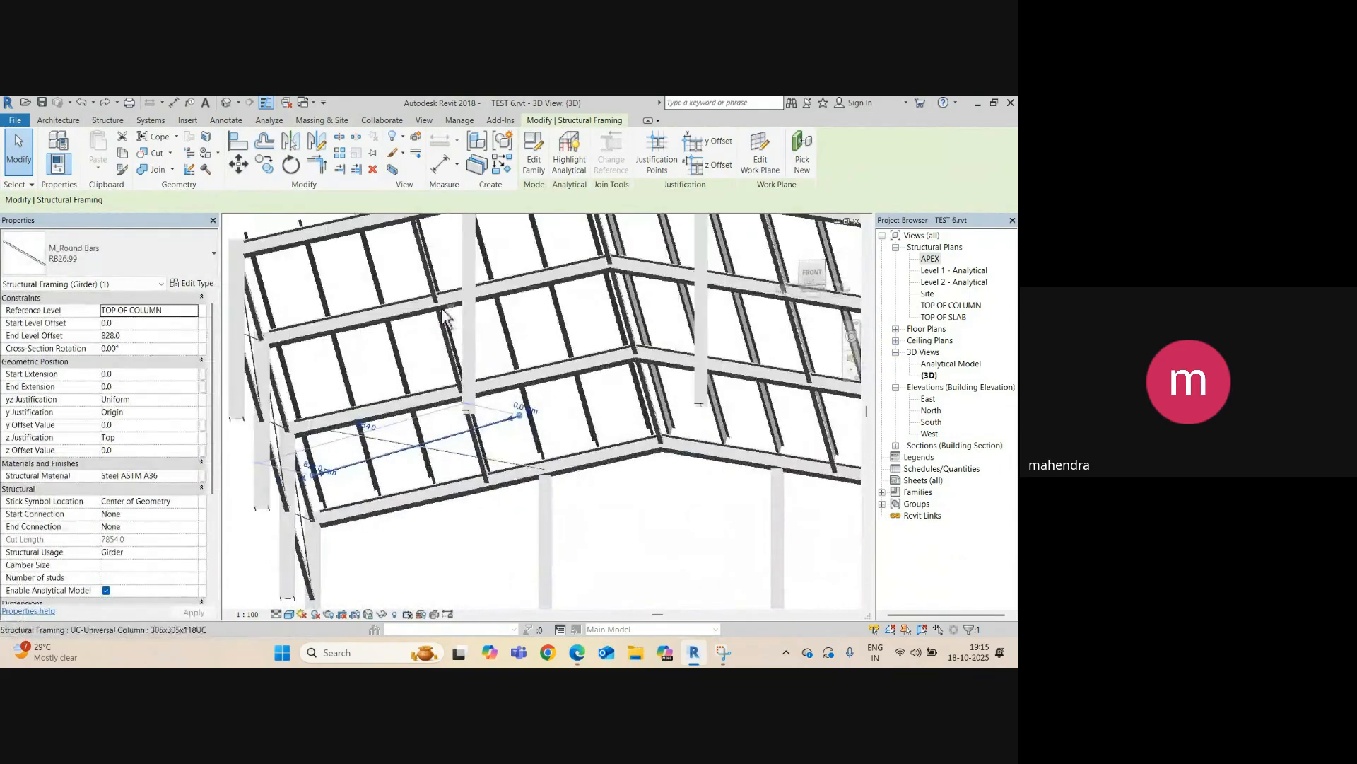
middle_click_drag(433, 422, 304, 421, "shift")
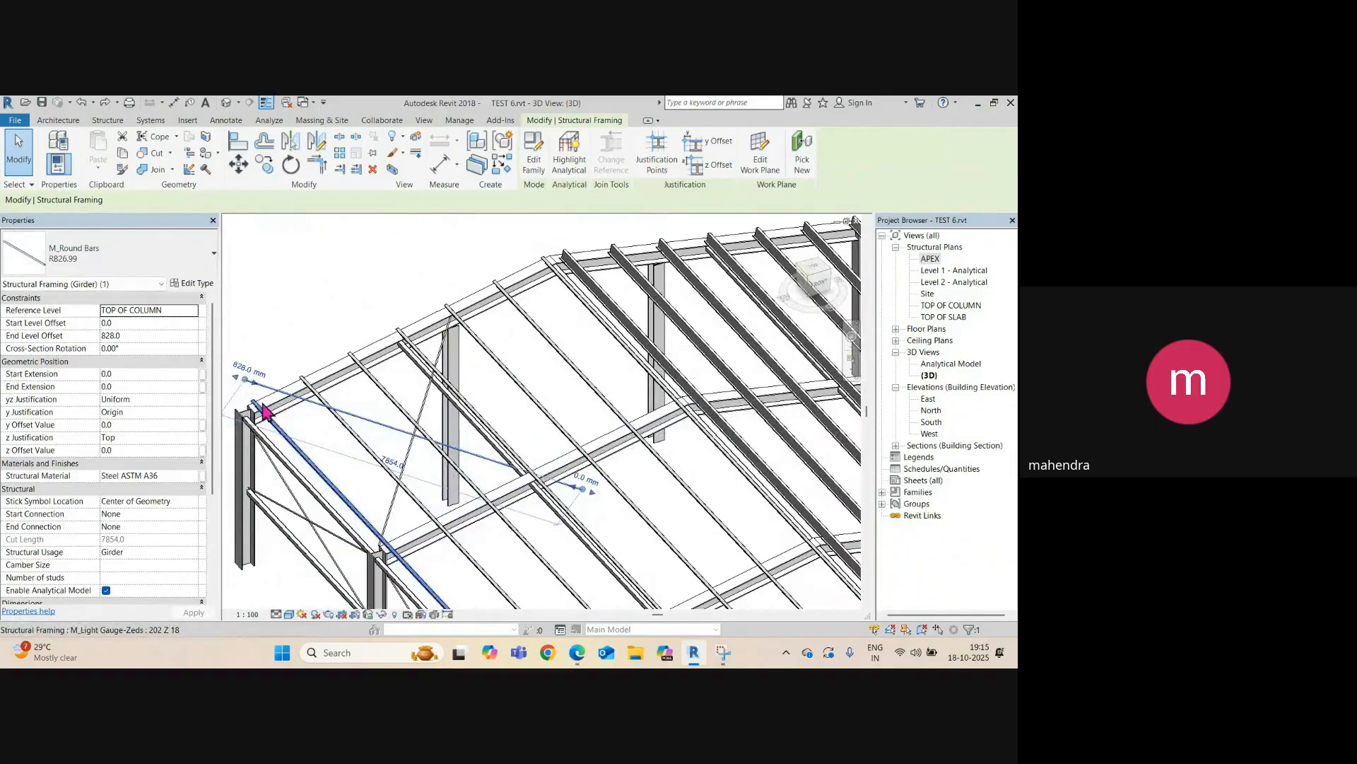
- From the APEX plan, open the section just inside the grid 4 end wall and select the mirrored round bar near grid A
key("ctrl+Tab")
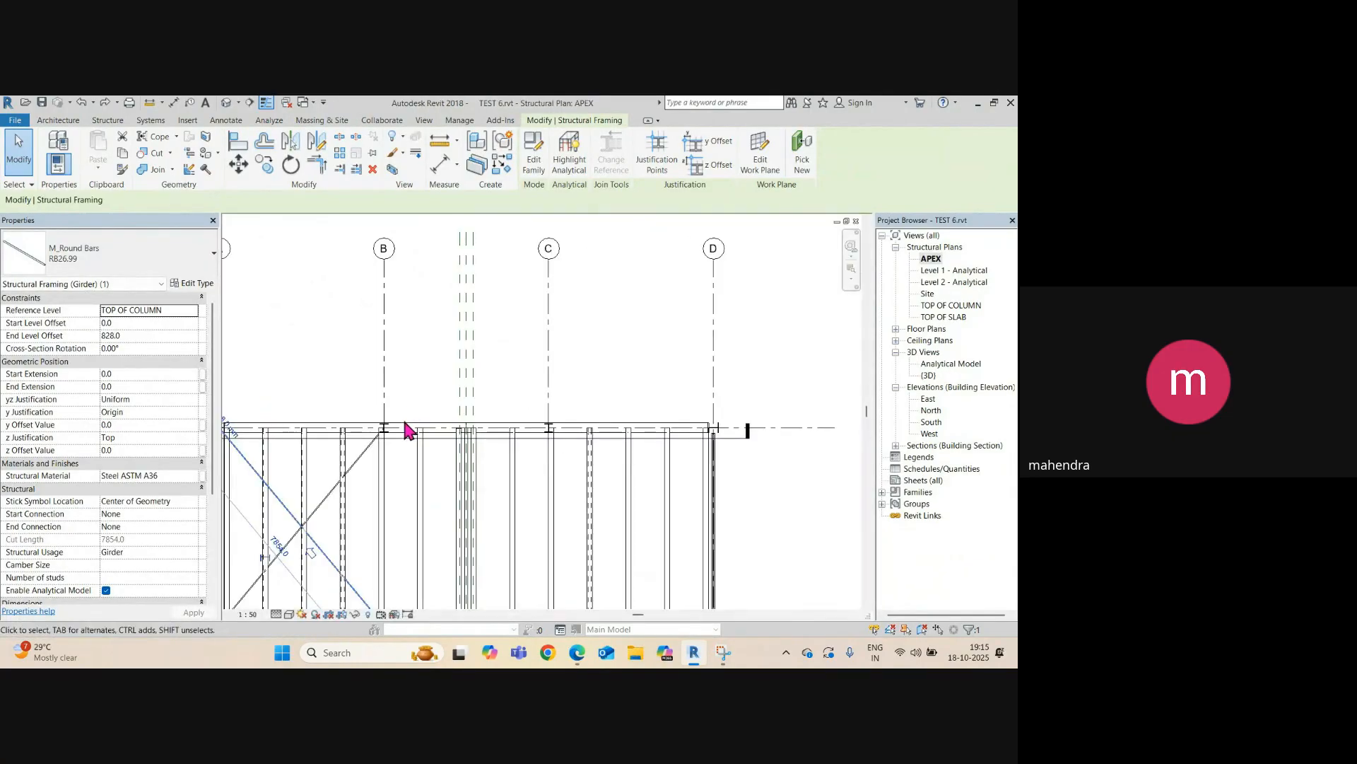
scroll(406, 426, "down", 4)
scroll(363, 445, "up", 1)
left_click(594, 440)
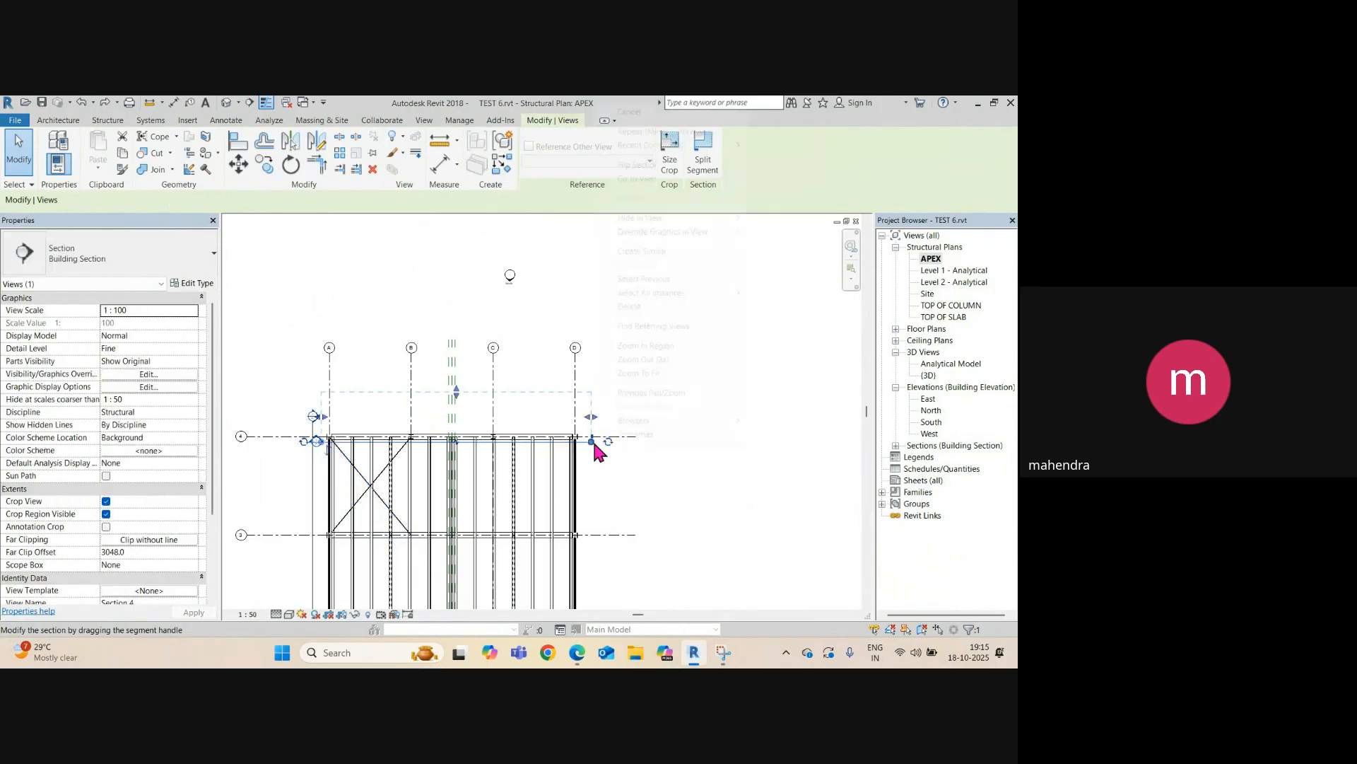
right_click(595, 441)
left_click(636, 179)
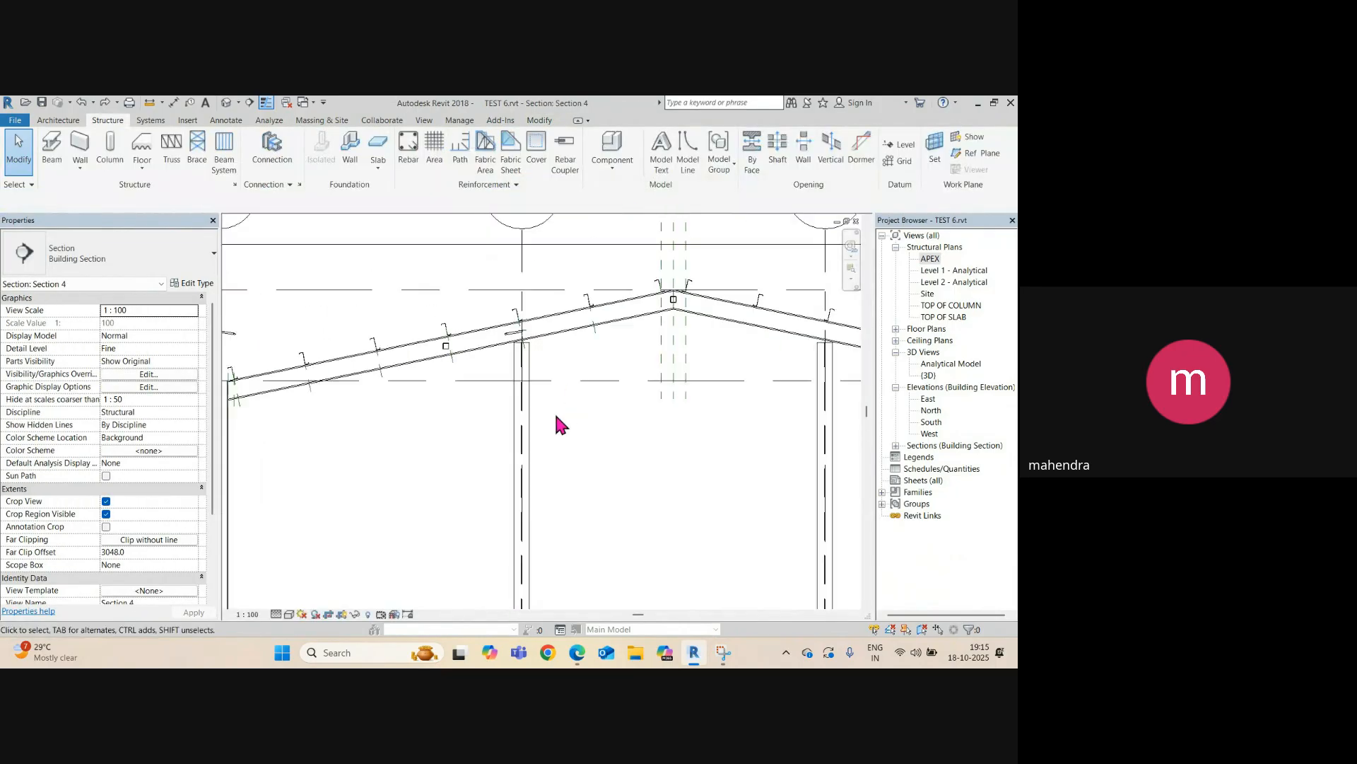
middle_click_drag(452, 441, 570, 478)
scroll(629, 375, "up", 1)
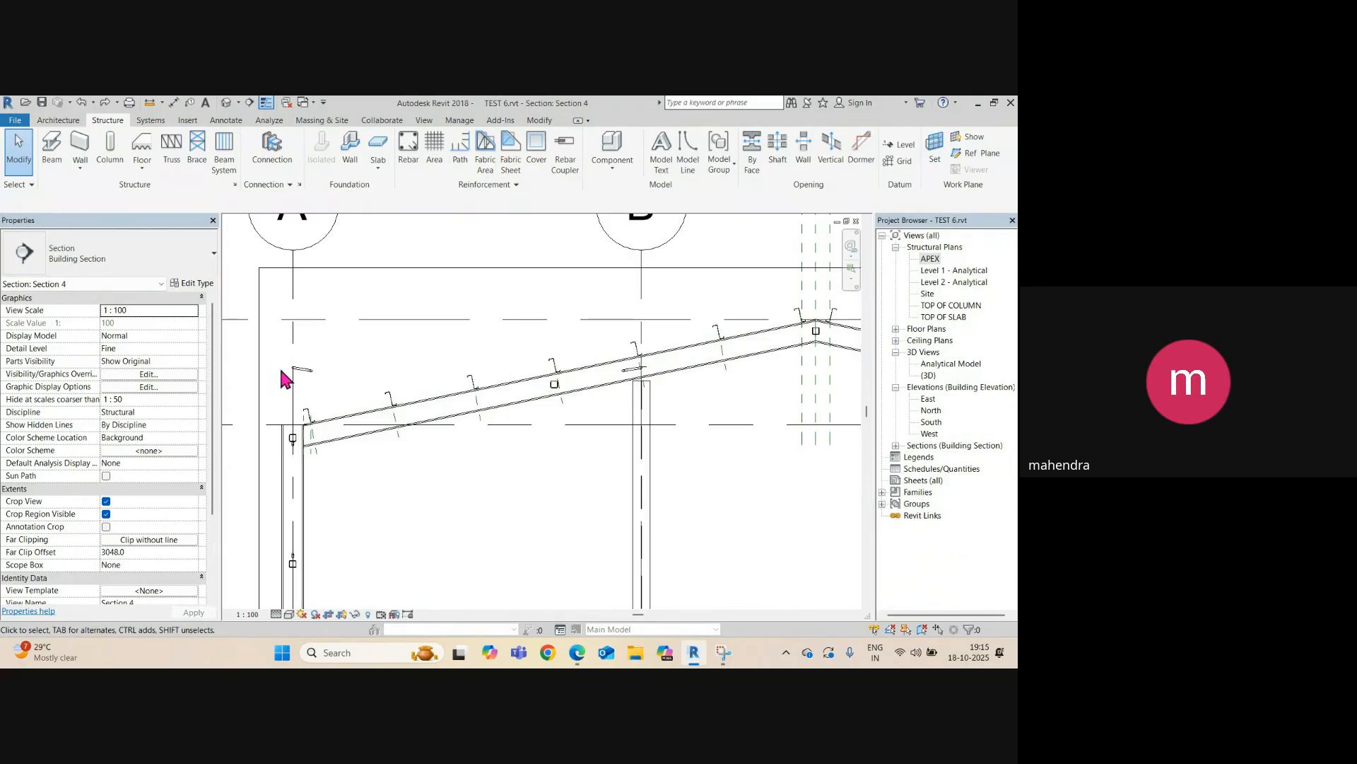
left_click(306, 373)
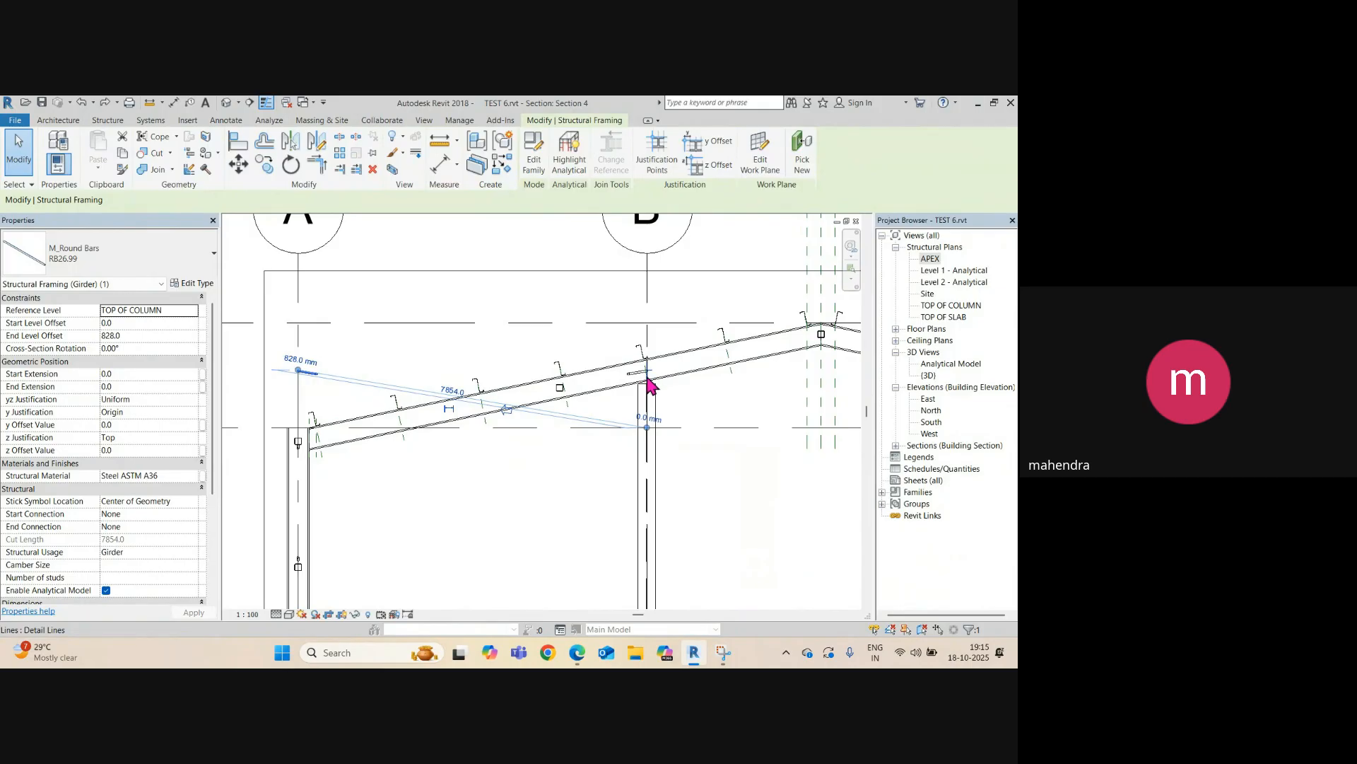
- Measure the vertical distance from the square hollow section at grid A to the raised end of the mirrored round bar
left_click(263, 444)
scroll(328, 452, "up", 2)
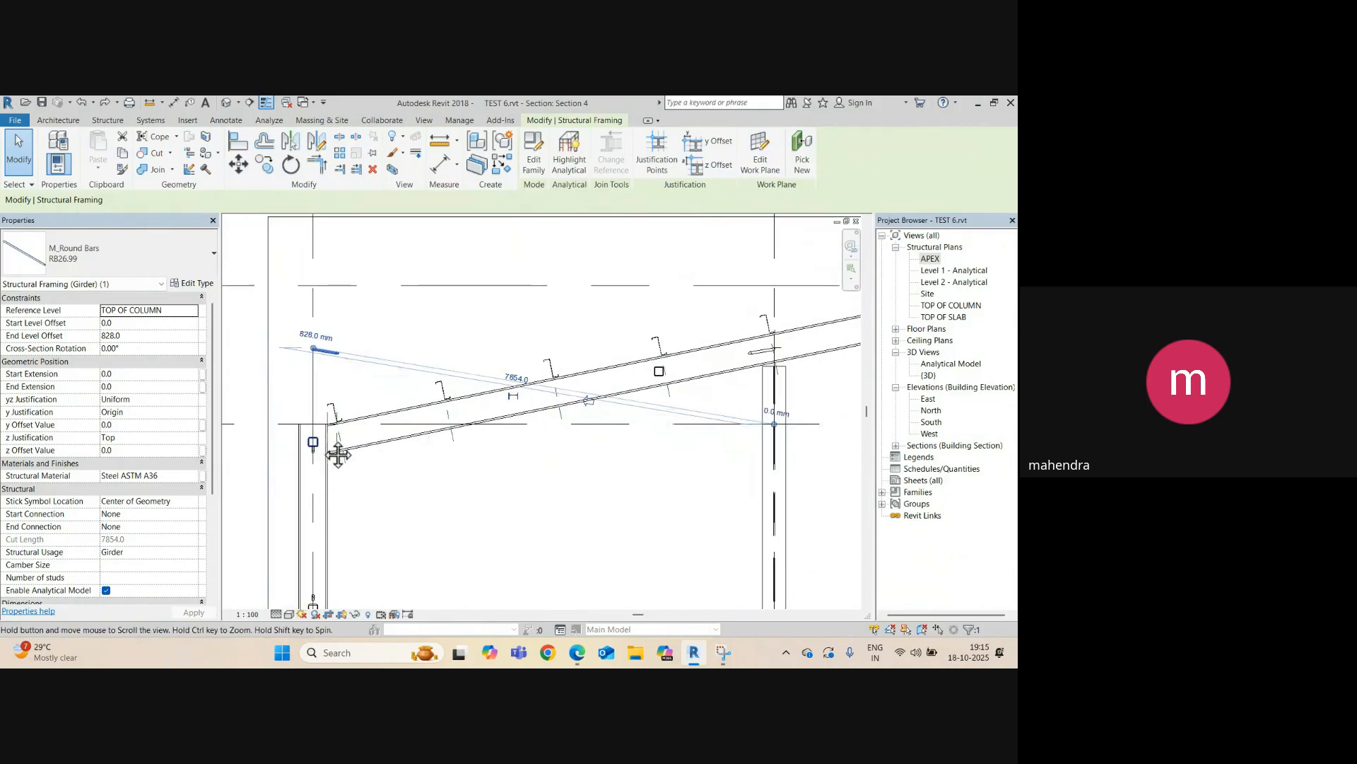
key("d")
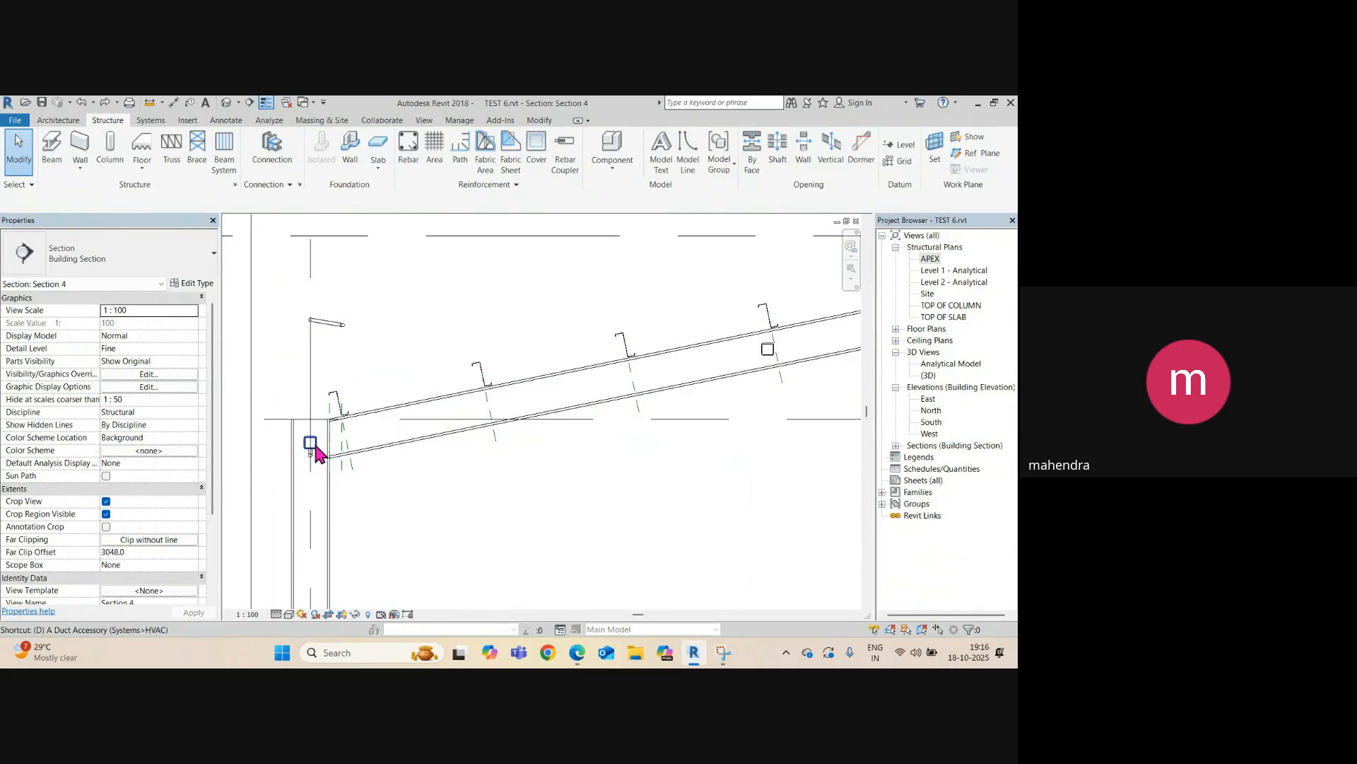
key("i")
scroll(311, 445, "up", 3)
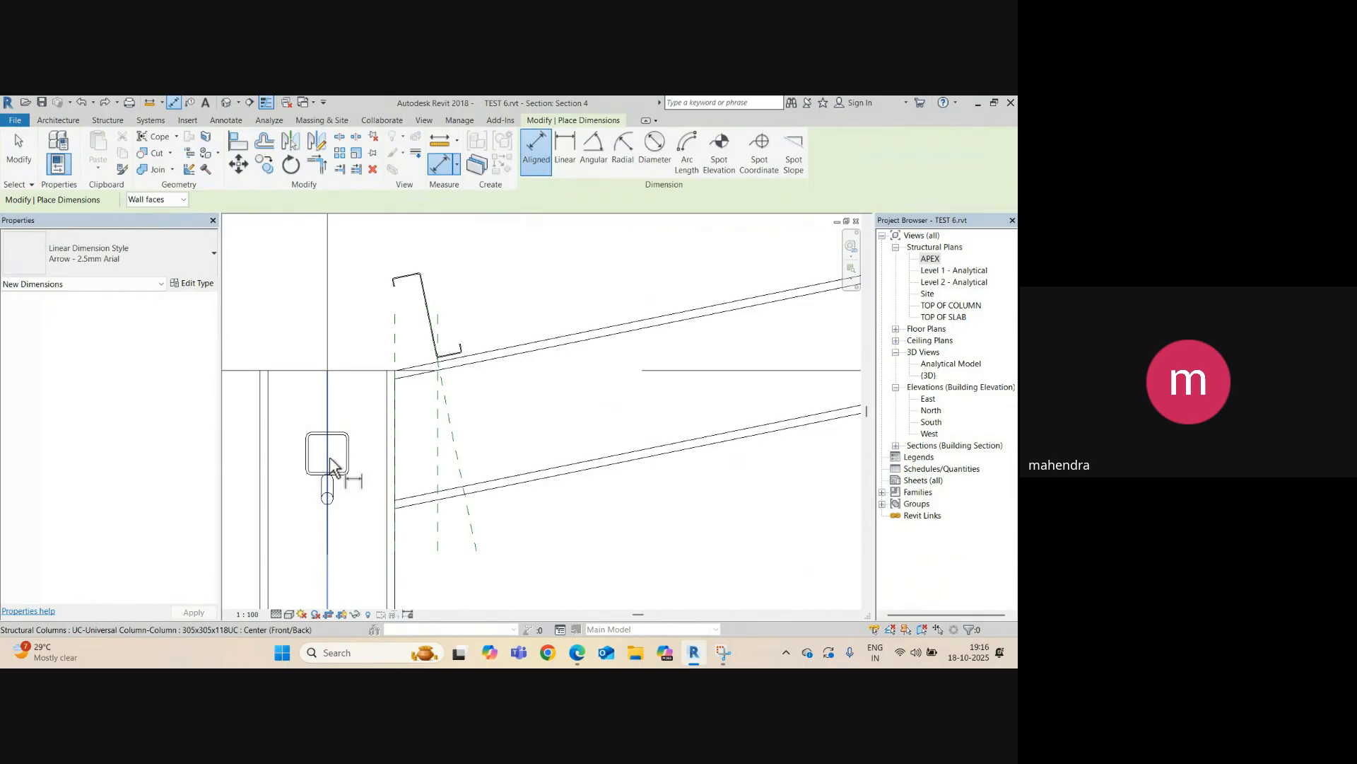
left_click(320, 455)
scroll(321, 520, "down", 4)
scroll(328, 339, "up", 1)
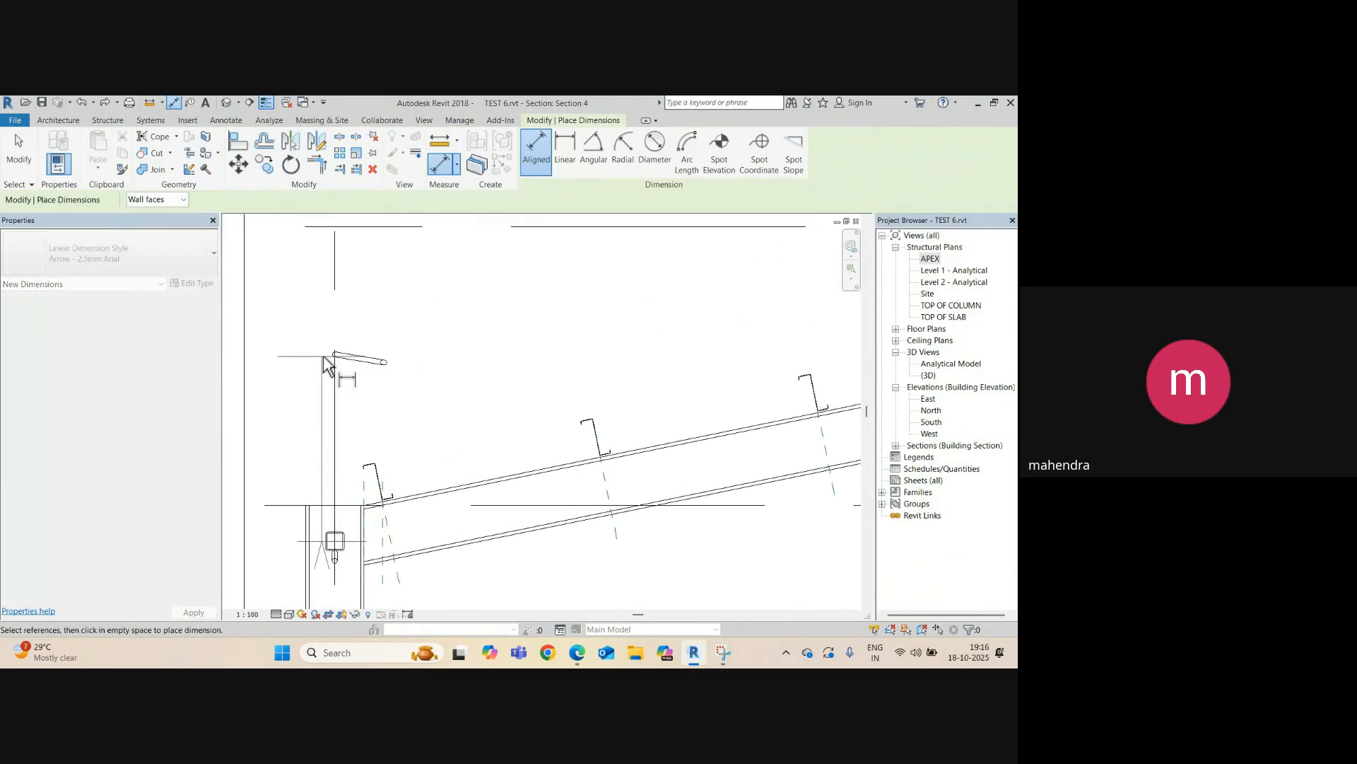
left_click(334, 354)
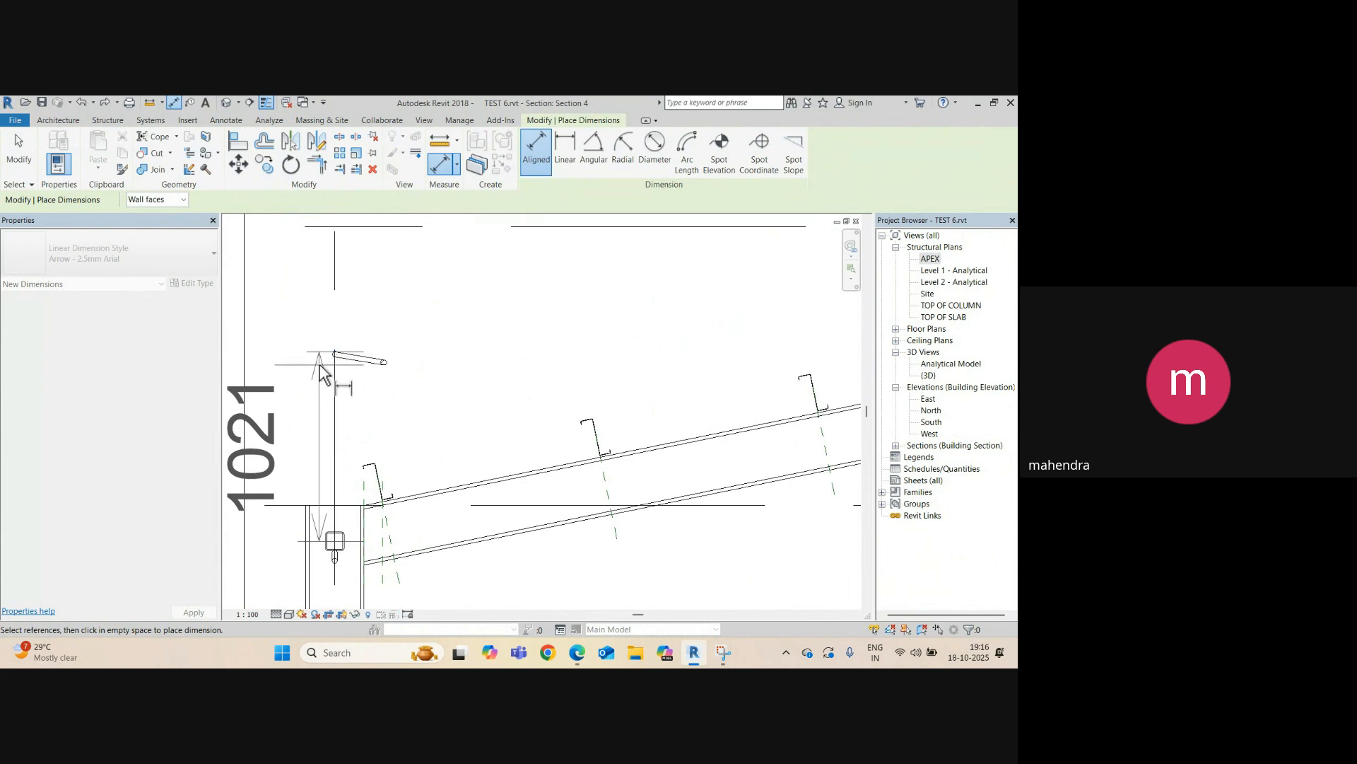
key("Escape")
- Set the mirrored round bar's End Level Offset to =828.0-1021 and reselect the bar at the grid A column
scroll(354, 497, "up", 3)
middle_click_drag(354, 497, 466, 456)
key("Escape")
scroll(452, 548, "down", 2)
scroll(379, 409, "down", 1)
left_click(468, 462)
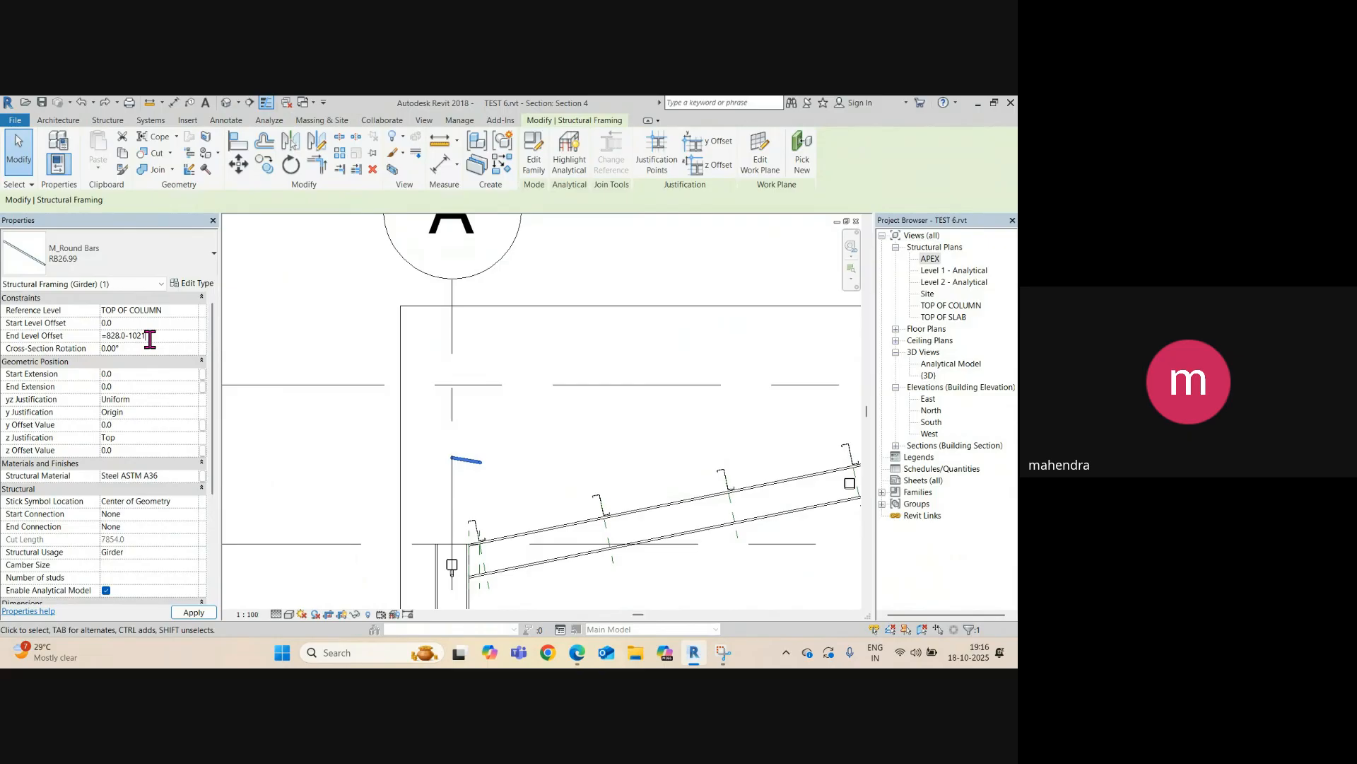
left_click(533, 427)
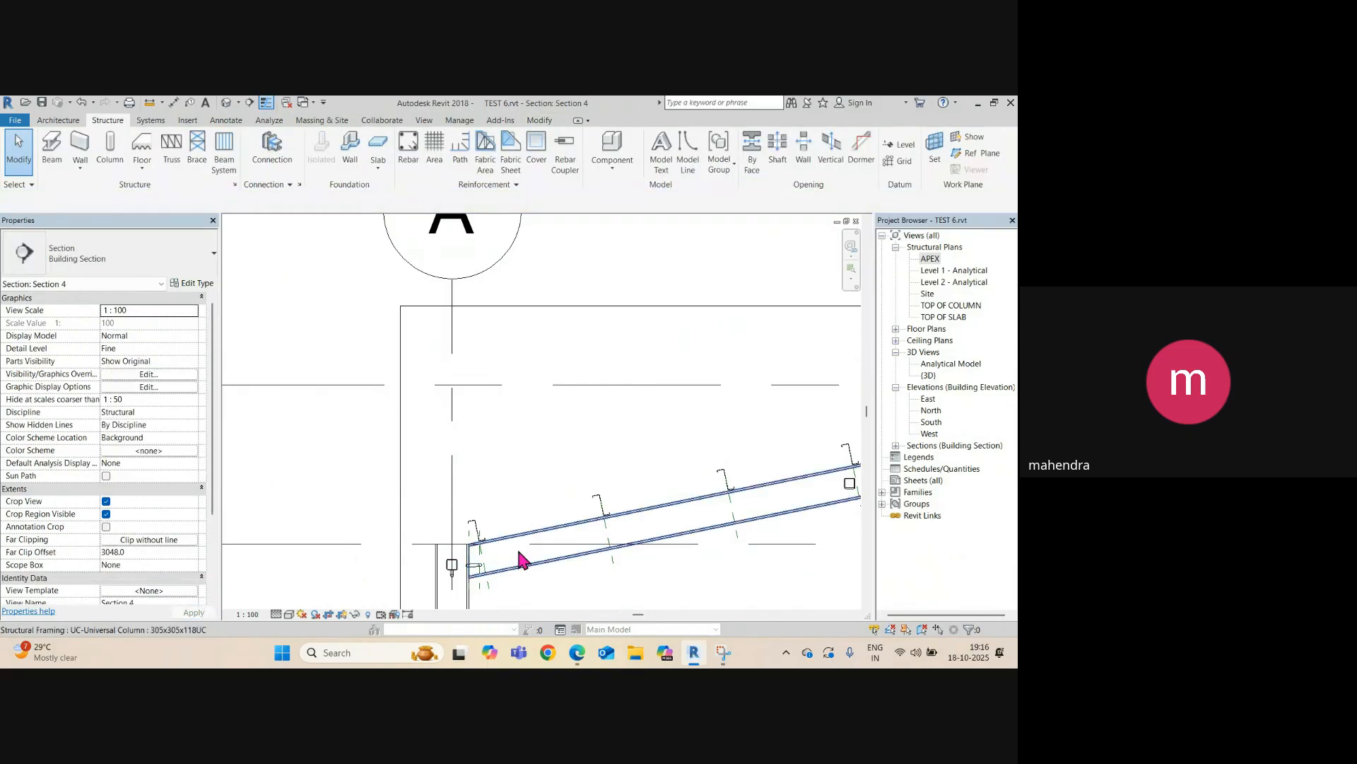
scroll(488, 566, "up", 4)
left_click(446, 518)
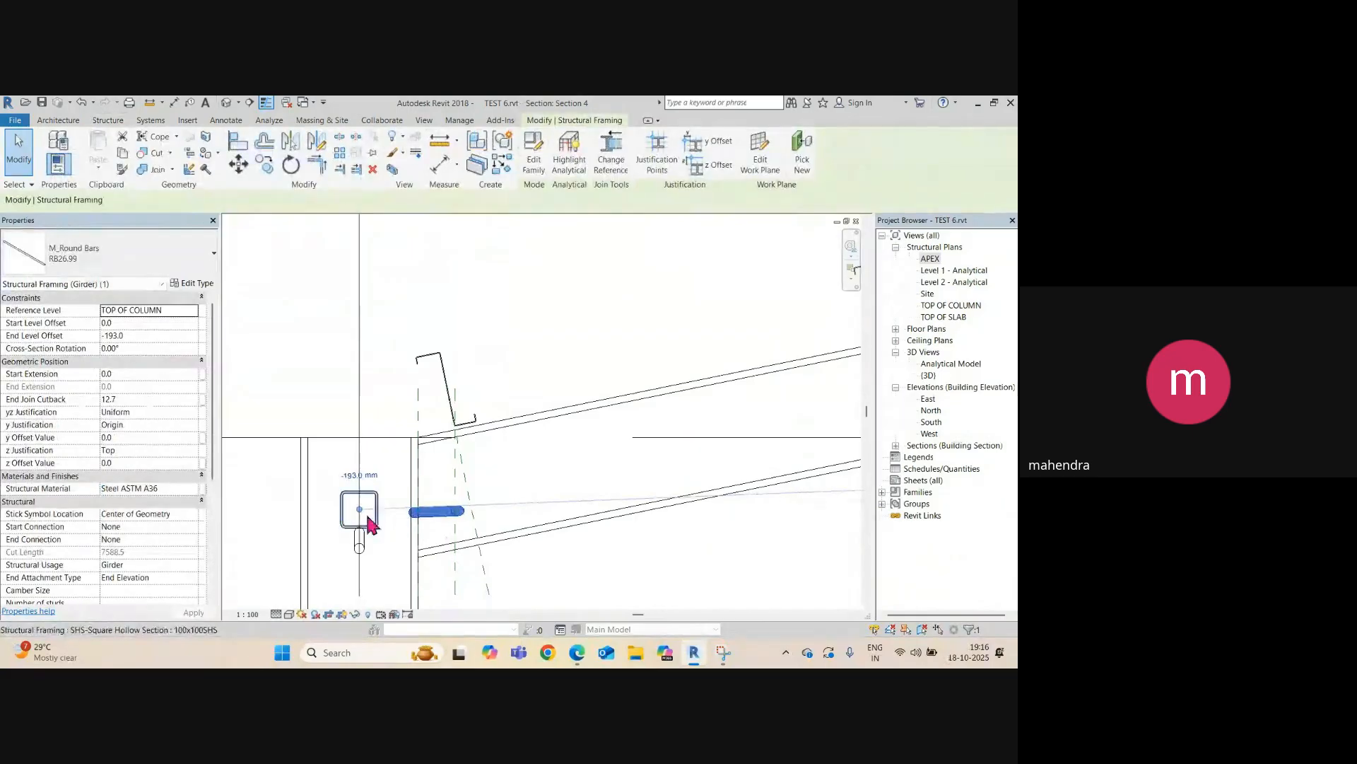
- Examine both ends of the adjusted round bar in 3D, at the grid A column and at the grid 3 rafter
left_click(226, 103)
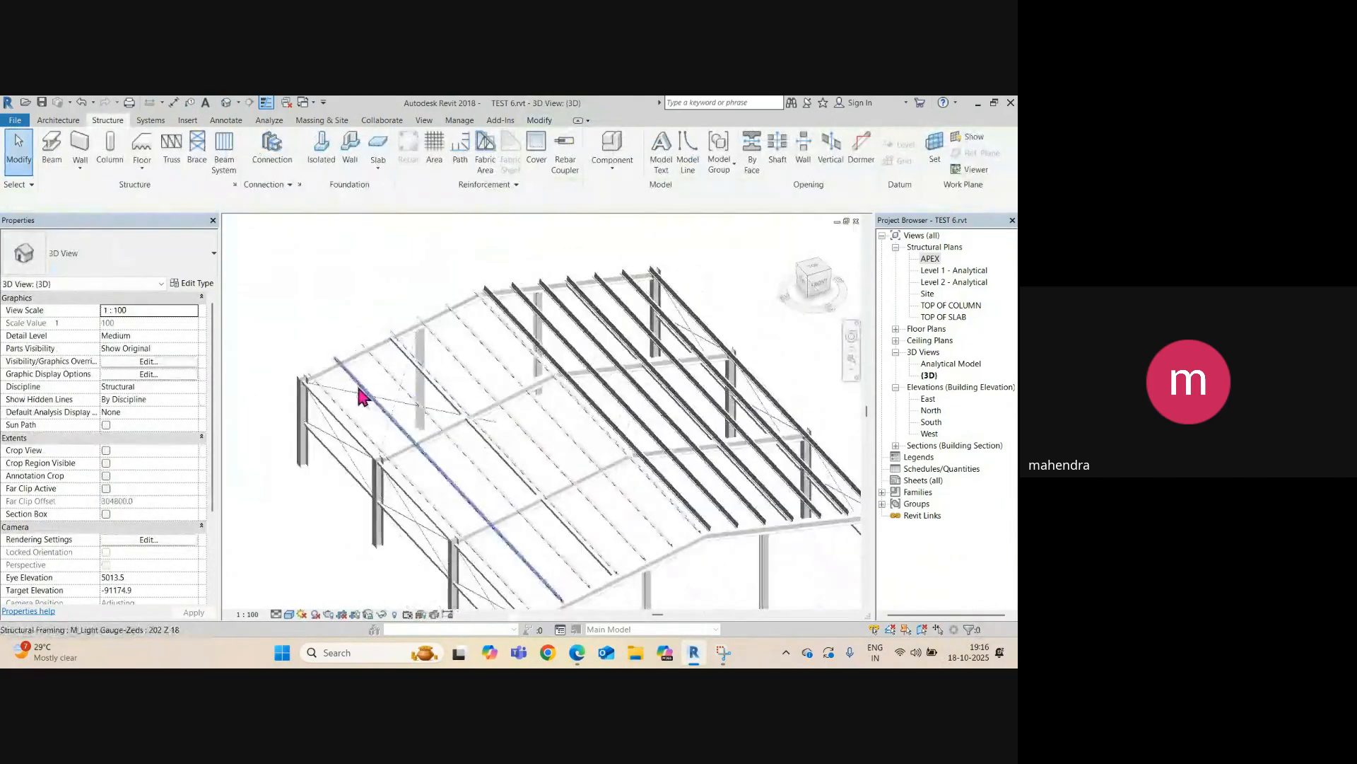
scroll(359, 400, "up", 5)
middle_click_drag(361, 428, 312, 434, "shift")
scroll(189, 327, "down", 5)
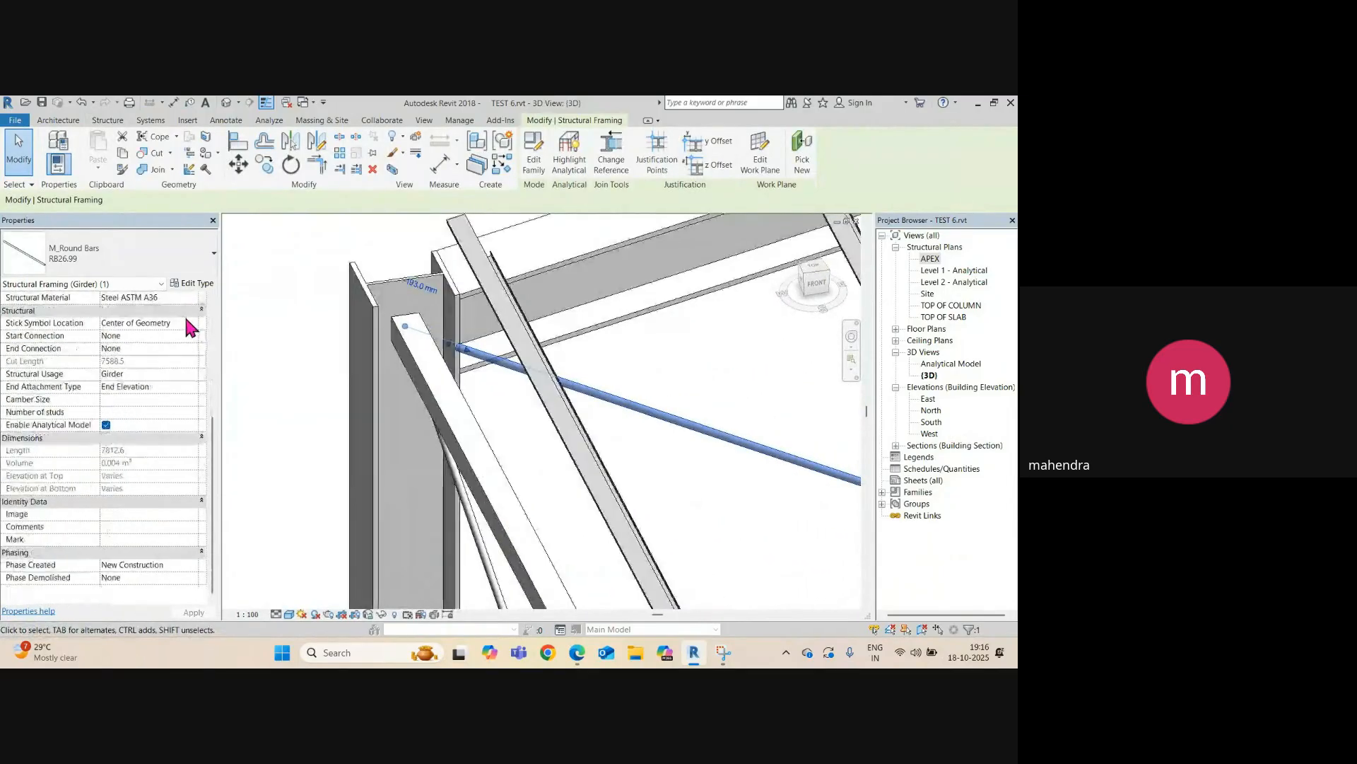
scroll(382, 400, "down", 5)
middle_click_drag(396, 419, 591, 394, "shift")
scroll(590, 394, "down", 2)
scroll(485, 352, "up", 6)
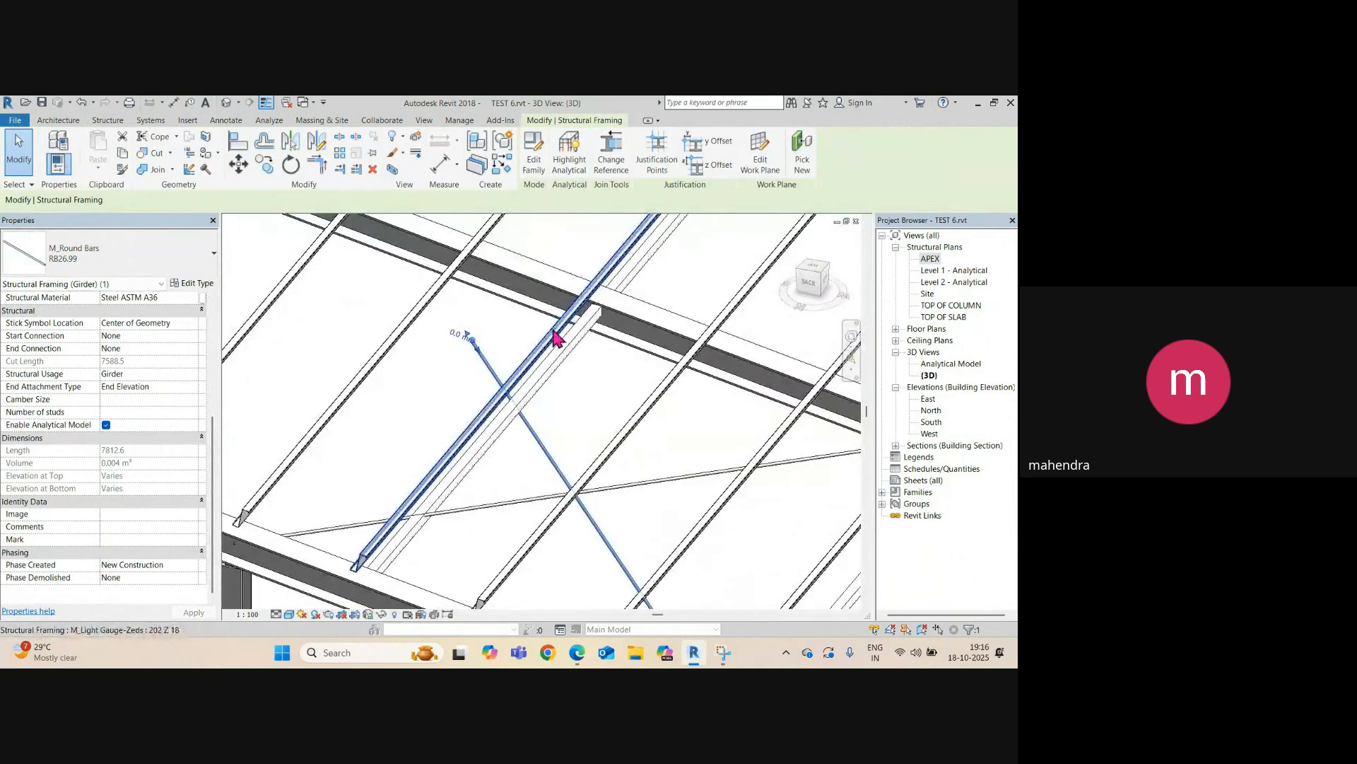
middle_click_drag(637, 309, 476, 389, "shift")
- Return to the APEX plan to view the bar's end at grids B and 3, and switch to the Google Meet window
key("ctrl+Tab")
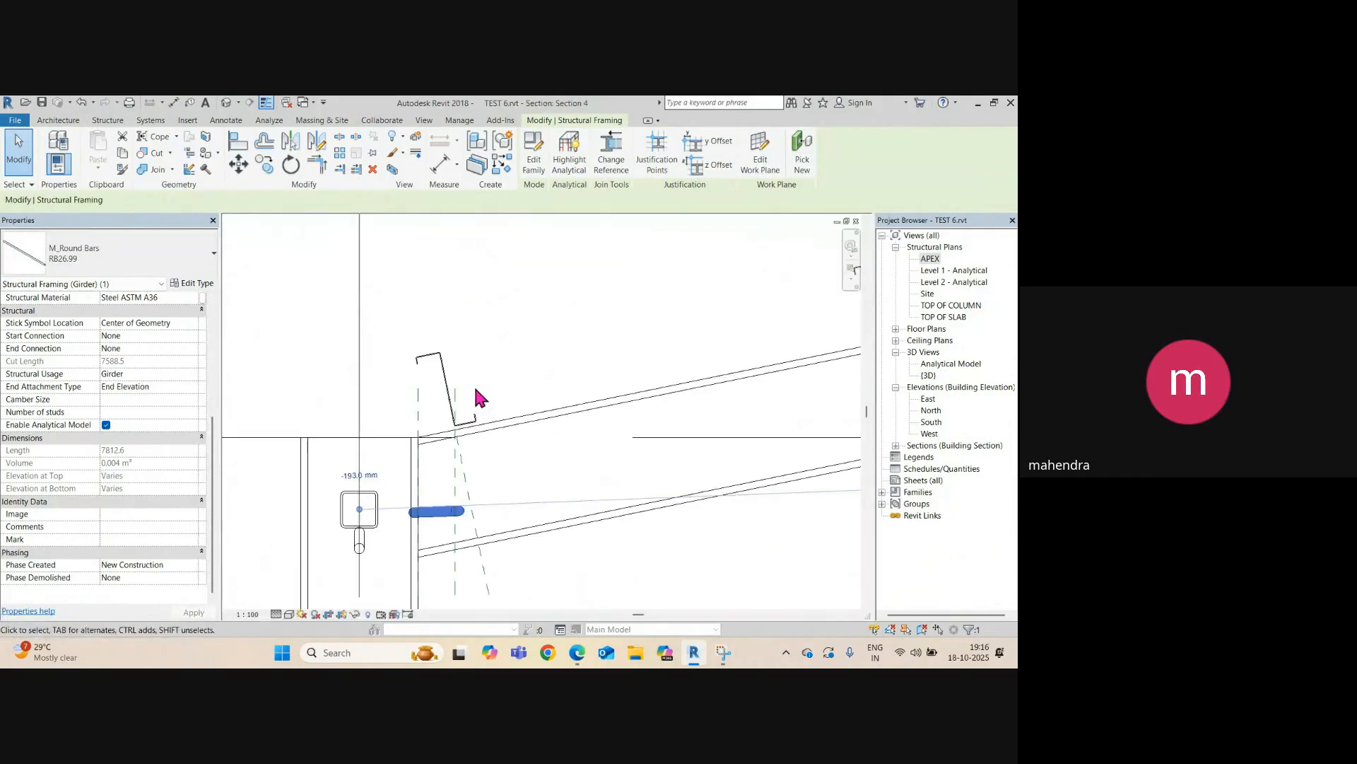
scroll(475, 387, "down", 4)
key("ctrl+Tab")
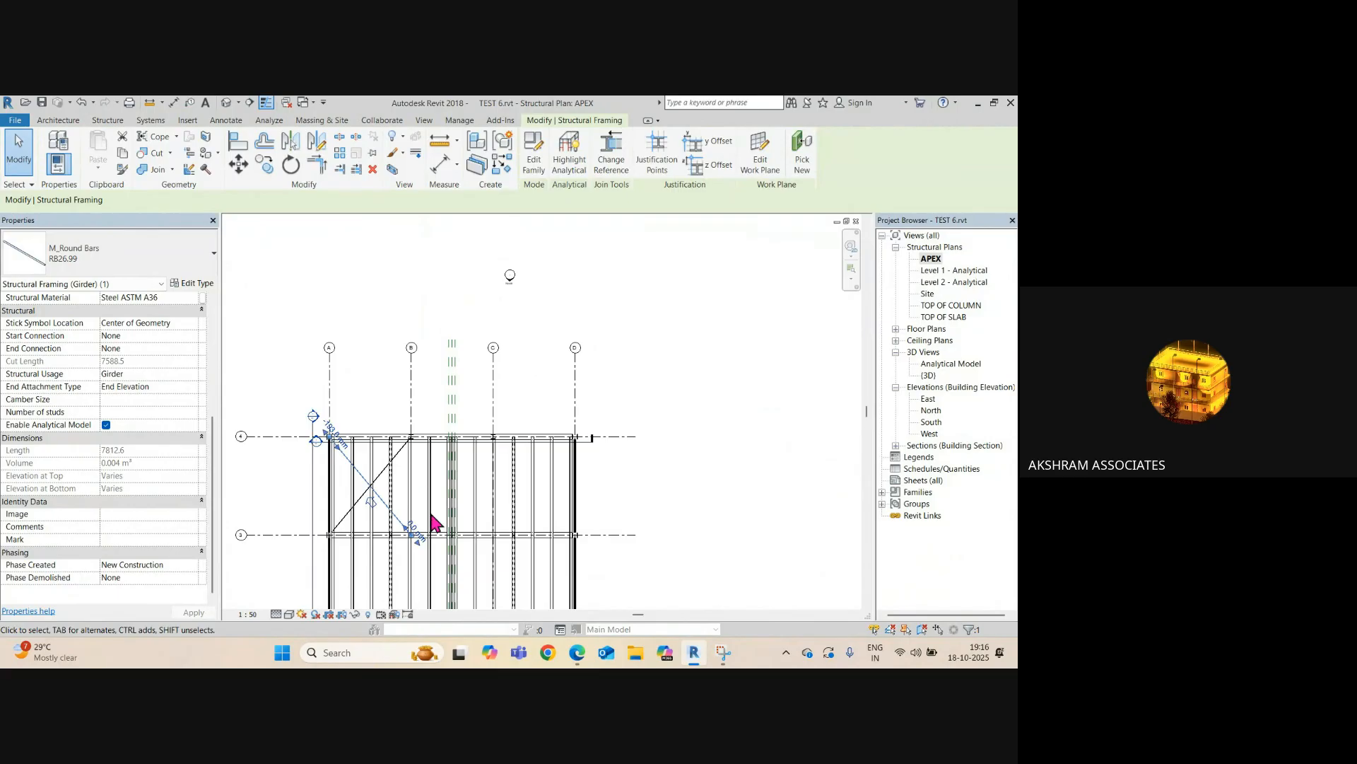
scroll(417, 530, "up", 3)
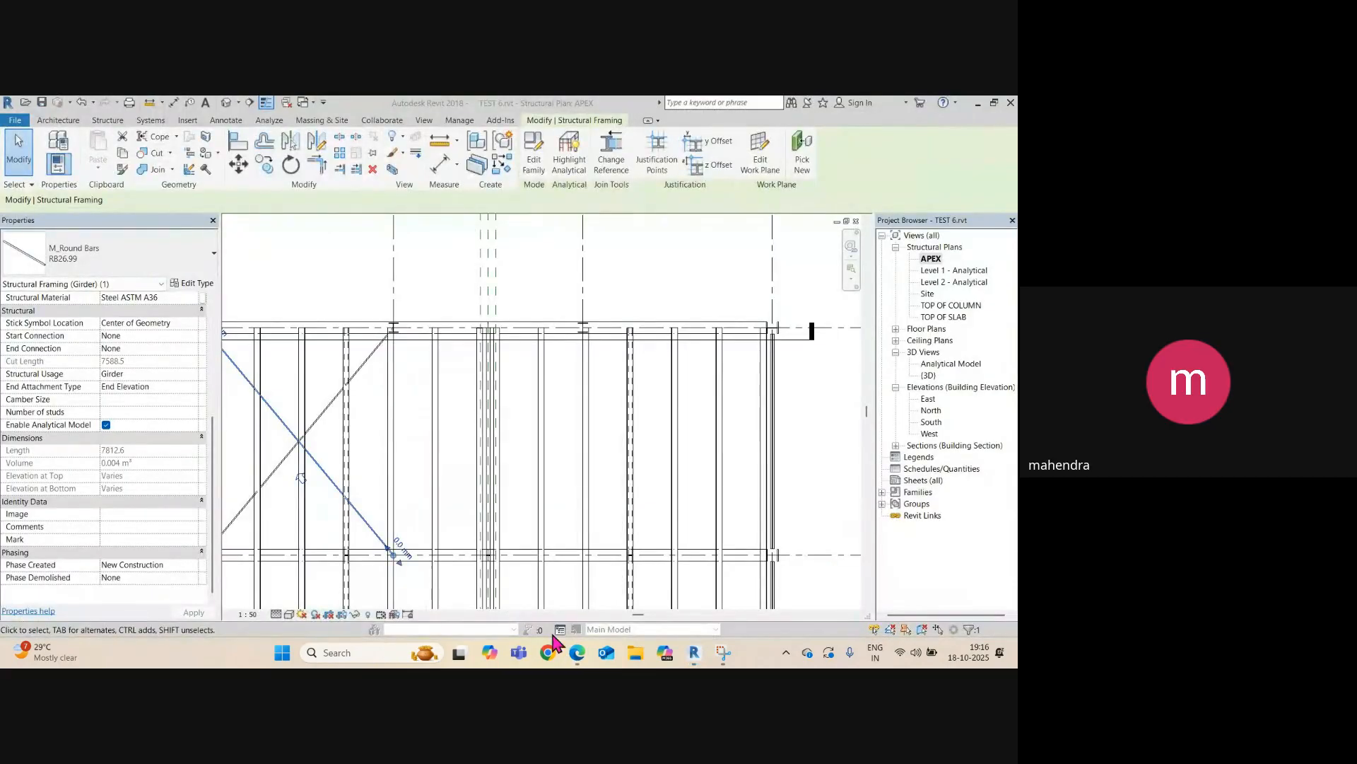
mouse_move(575, 657)
left_click(513, 580)
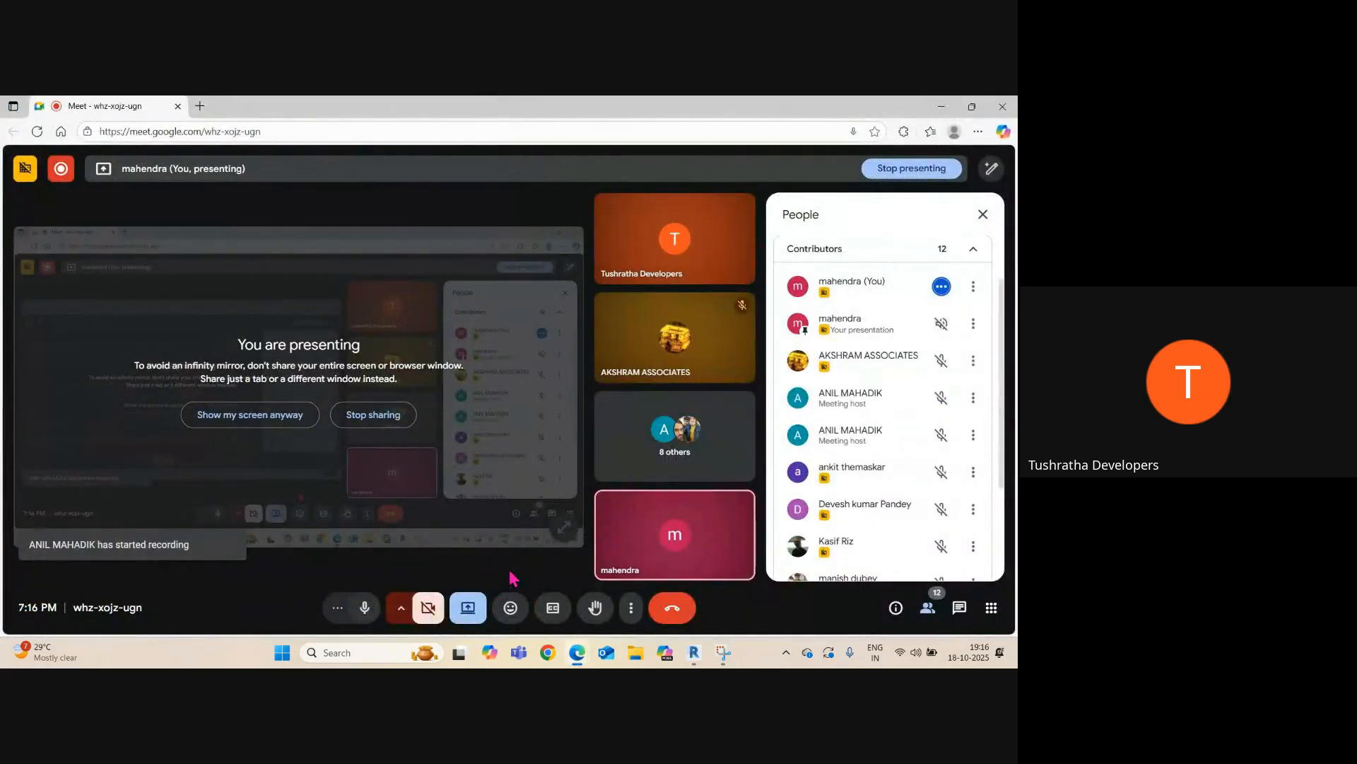
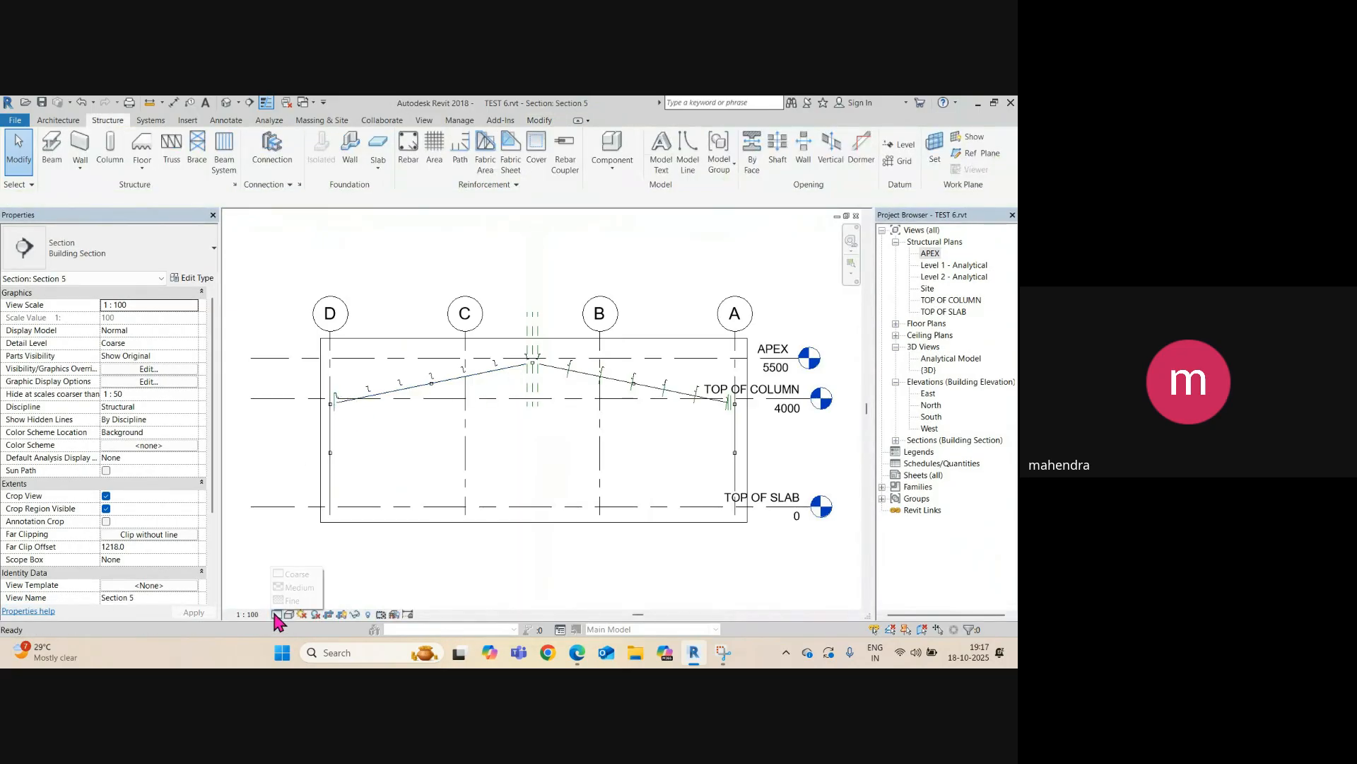
- Display the section just inside grid 3 with Fine detail level and Hidden Line visual style
left_click(291, 600)
left_click(290, 615)
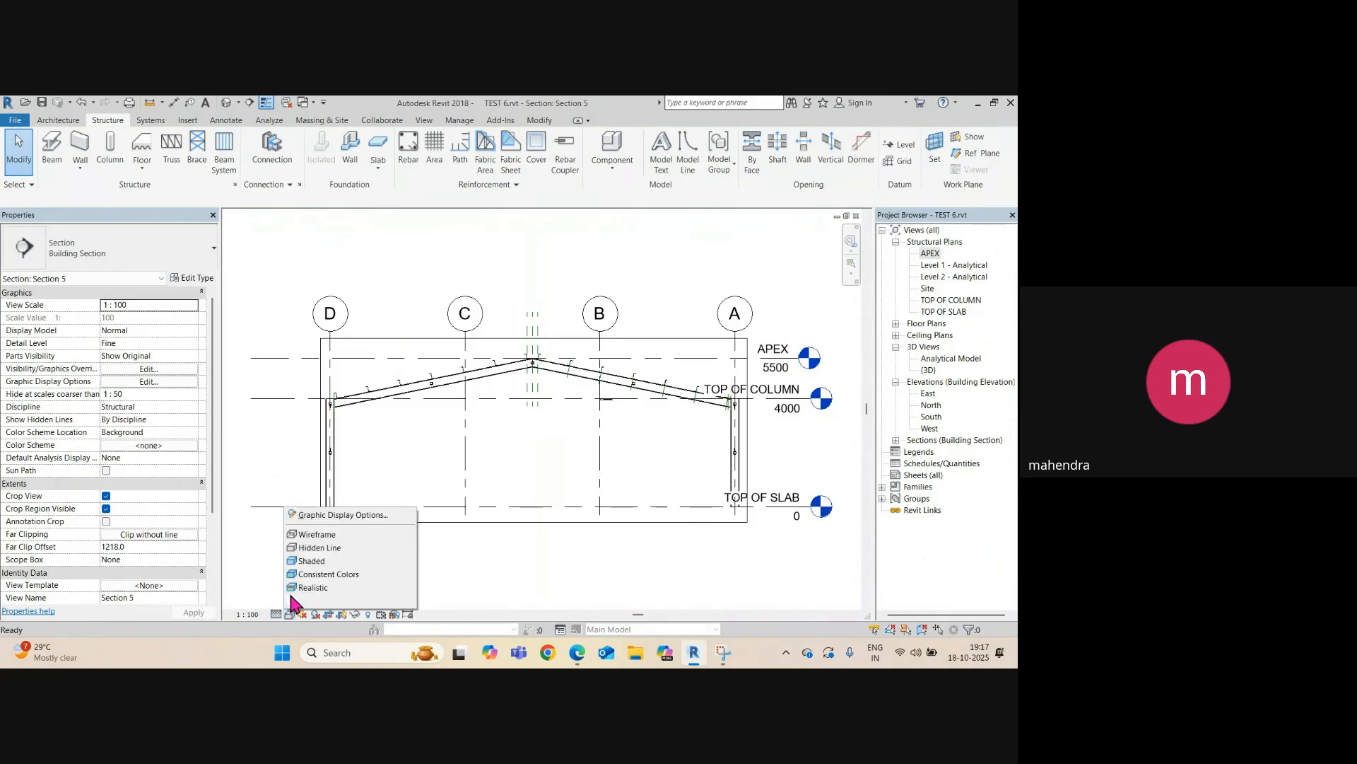
left_click(312, 547)
- Select the mirrored round bar at its grid B end below the rafter in the section near grid 3
scroll(343, 404, "up", 3)
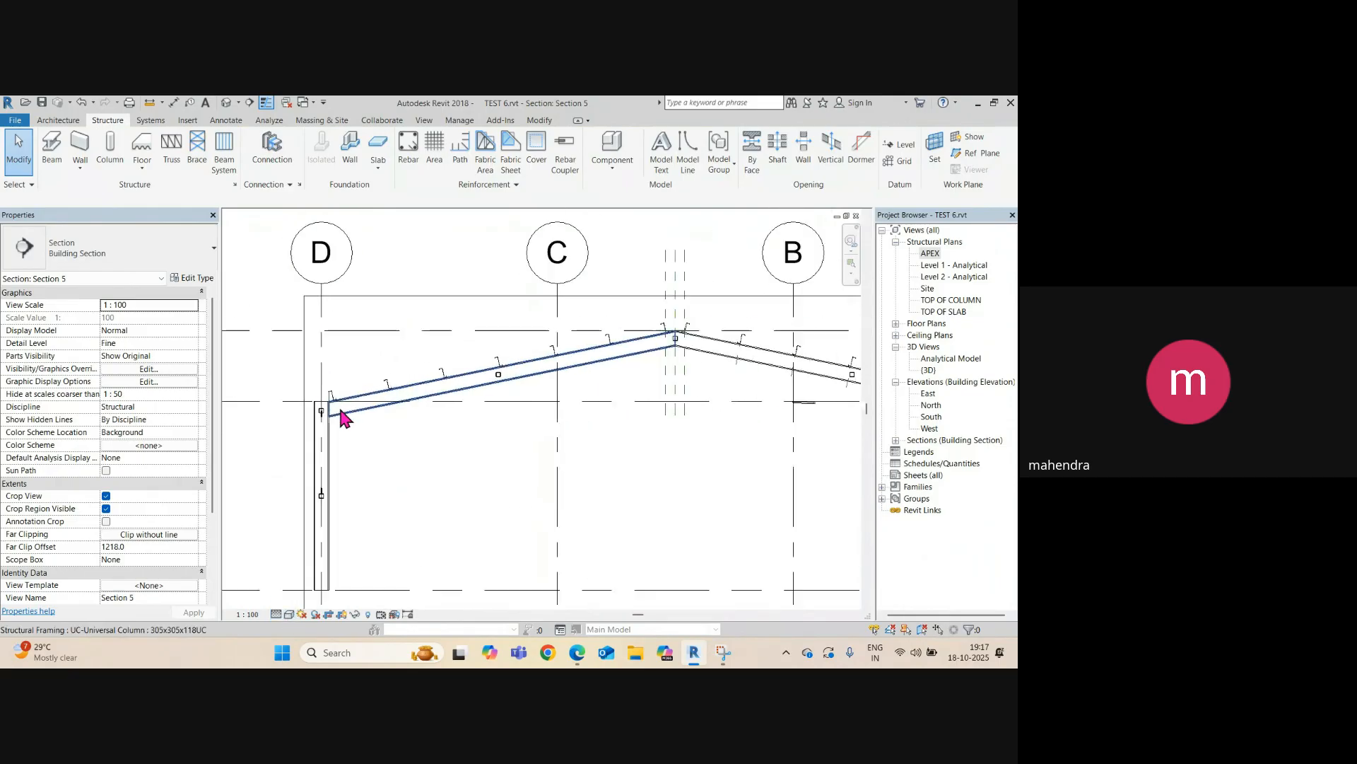
scroll(342, 417, "down", 2)
scroll(713, 439, "up", 2)
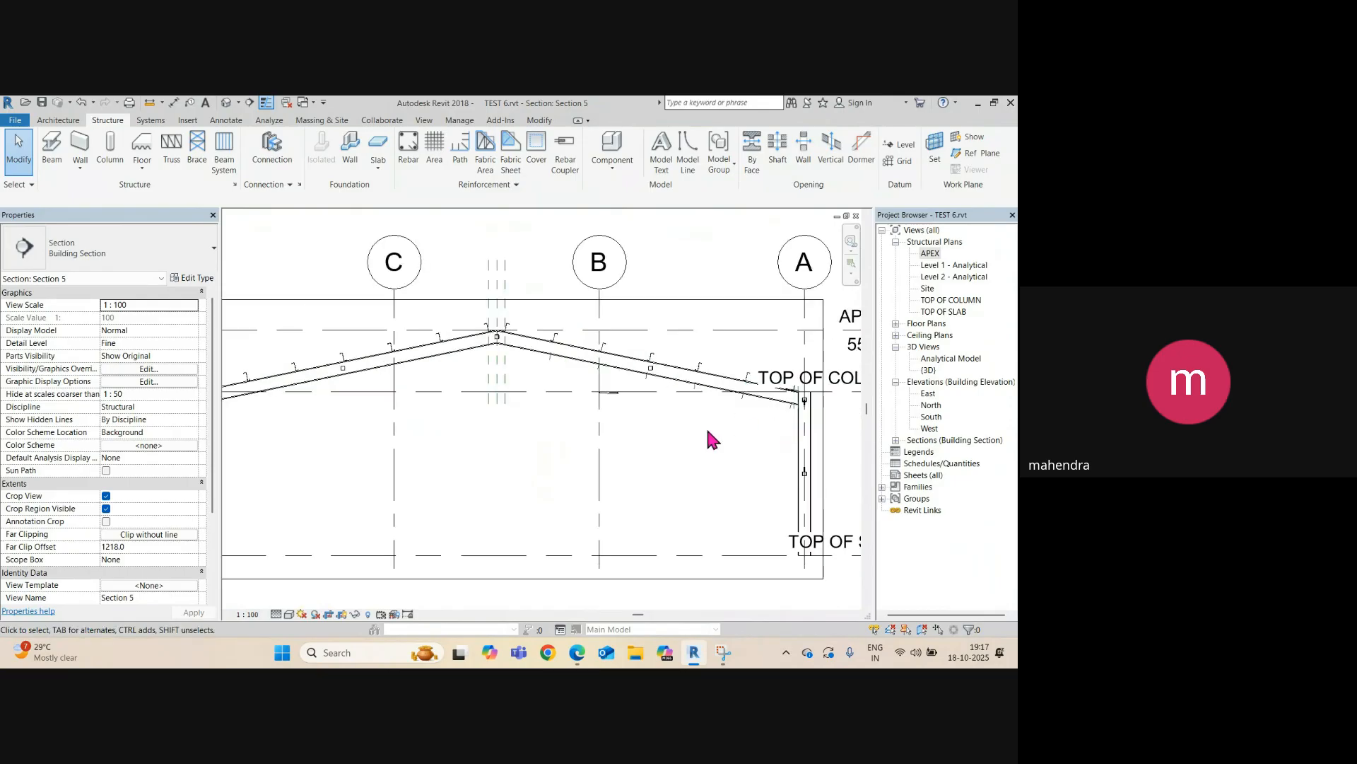
scroll(603, 396, "up", 3)
left_click(602, 398)
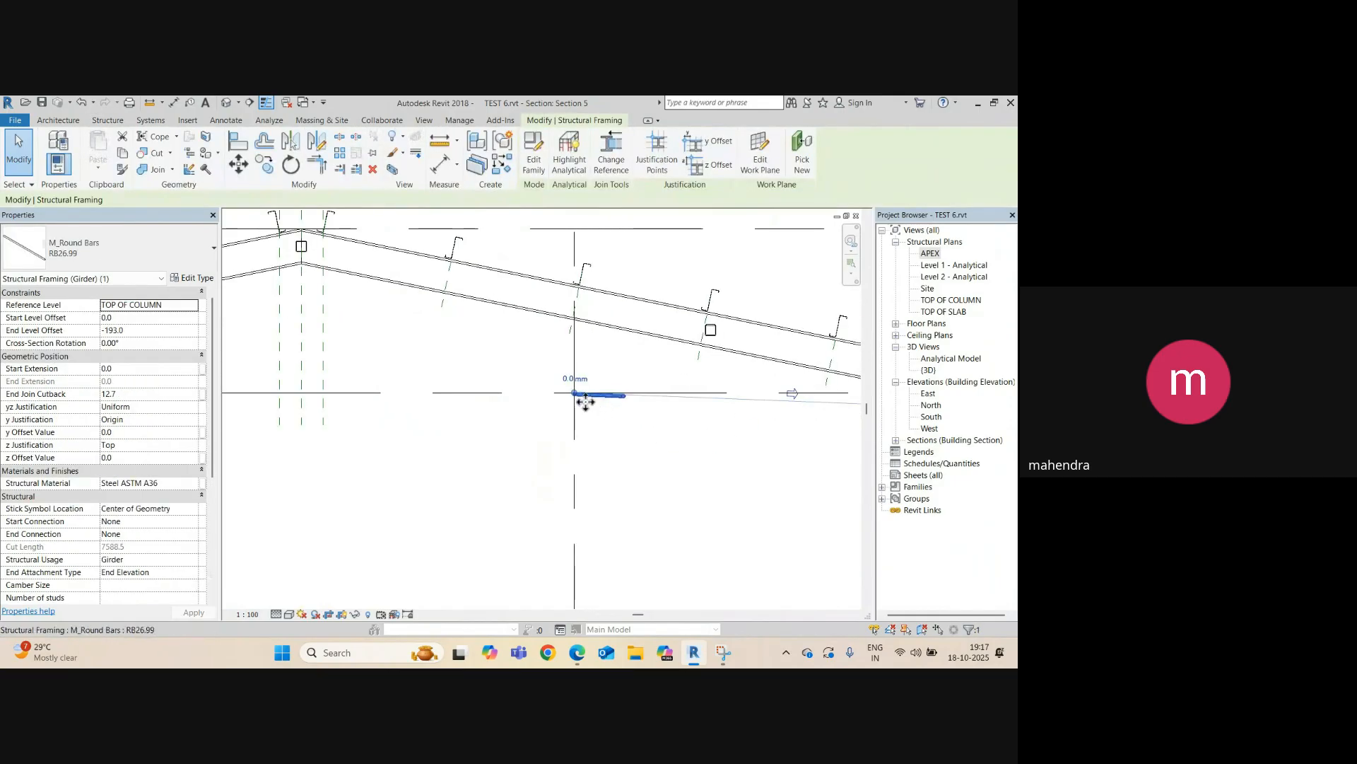
middle_click_drag(582, 397, 479, 437)
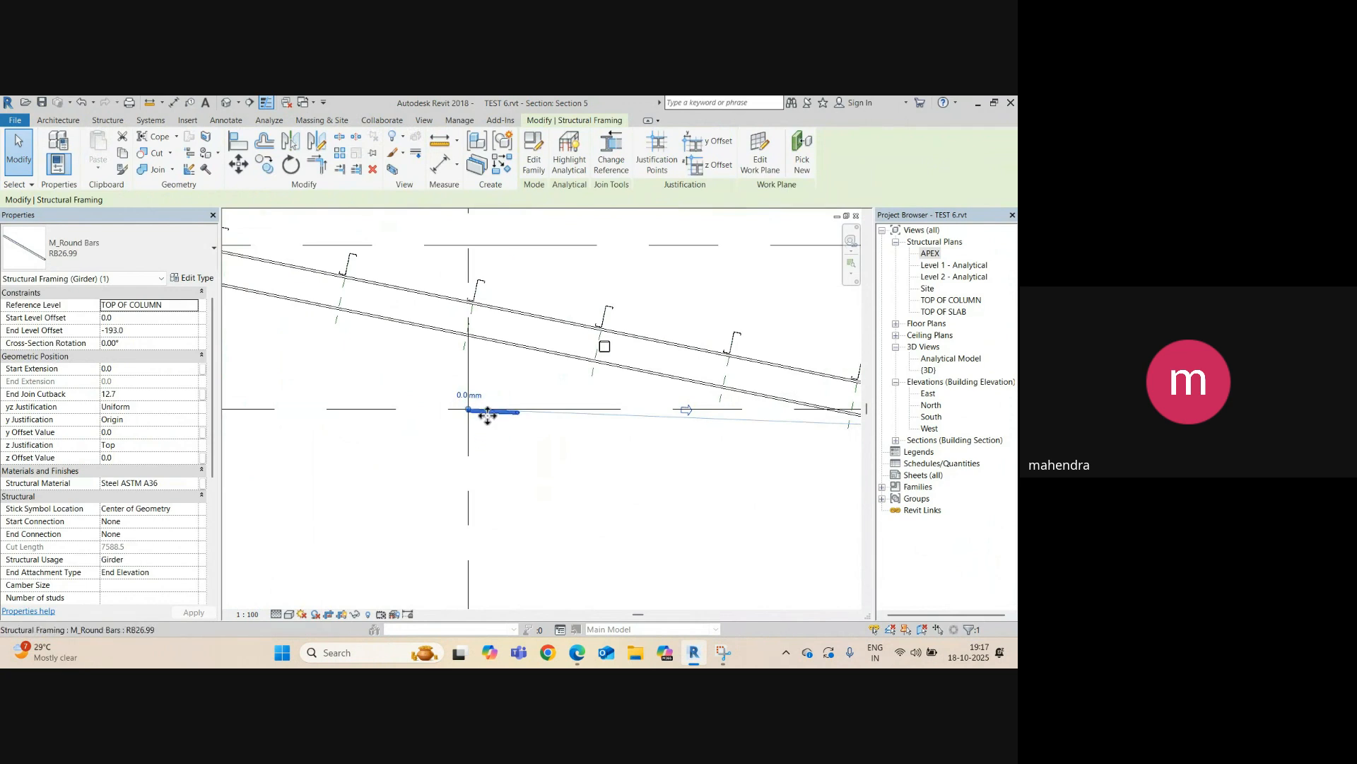
- Select the mirrored round bar in 3D and examine how its upper end sits relative to the grid 3 rafter
left_click(227, 103)
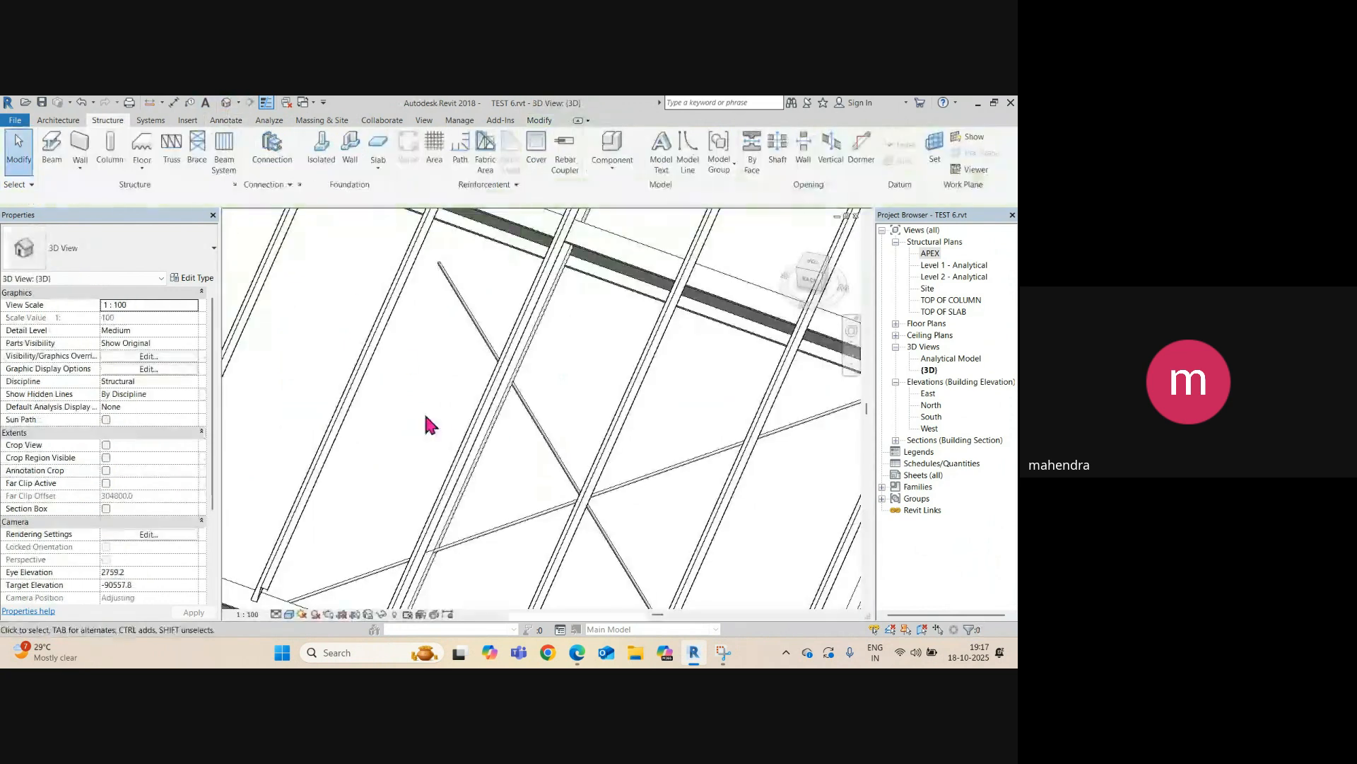
scroll(444, 400, "down", 2)
left_click(454, 345)
scroll(470, 517, "down", 2)
middle_click_drag(484, 532, 422, 514, "shift")
scroll(449, 431, "up", 5)
scroll(436, 407, "down", 5)
scroll(469, 287, "up", 3)
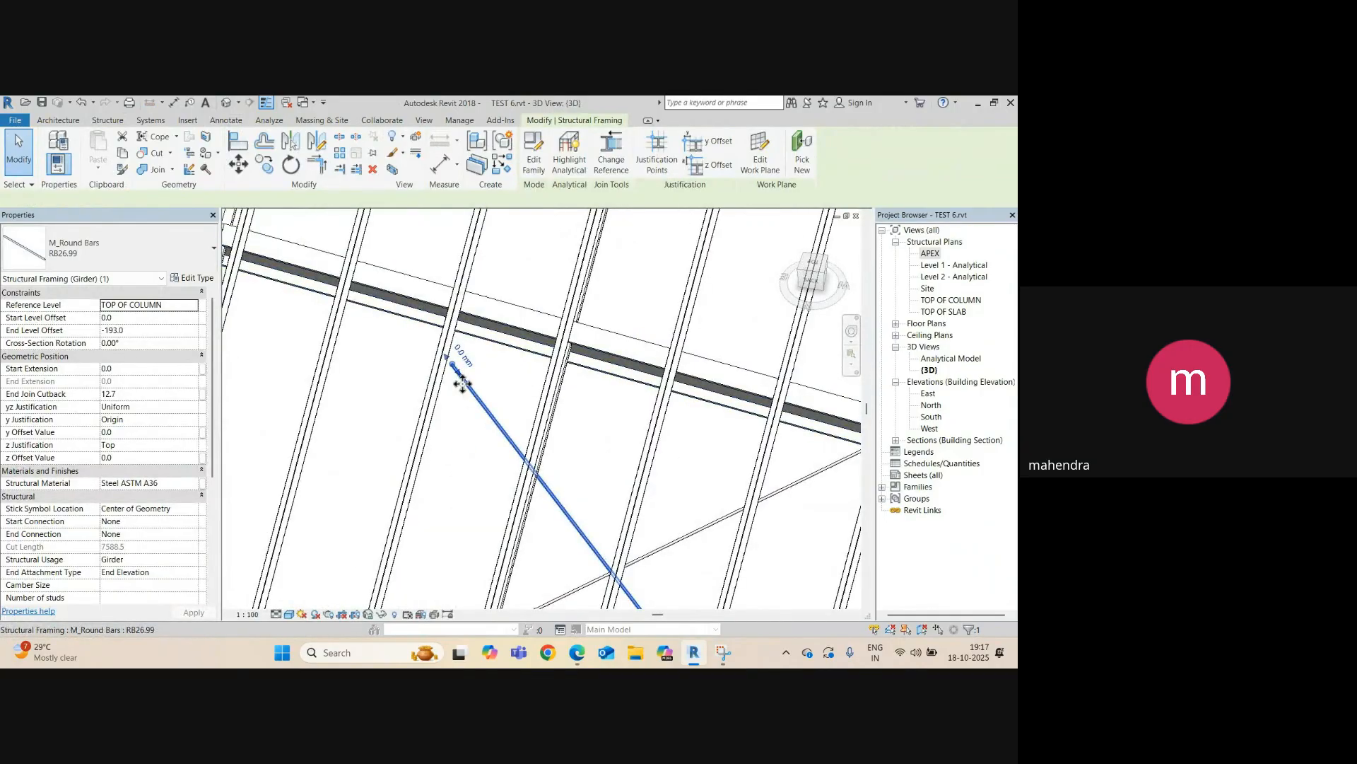
- Select the opposite round bar of the X bracing in the APEX plan and compare both bars in 3D
key("ctrl+Tab")
scroll(474, 335, "up", 1)
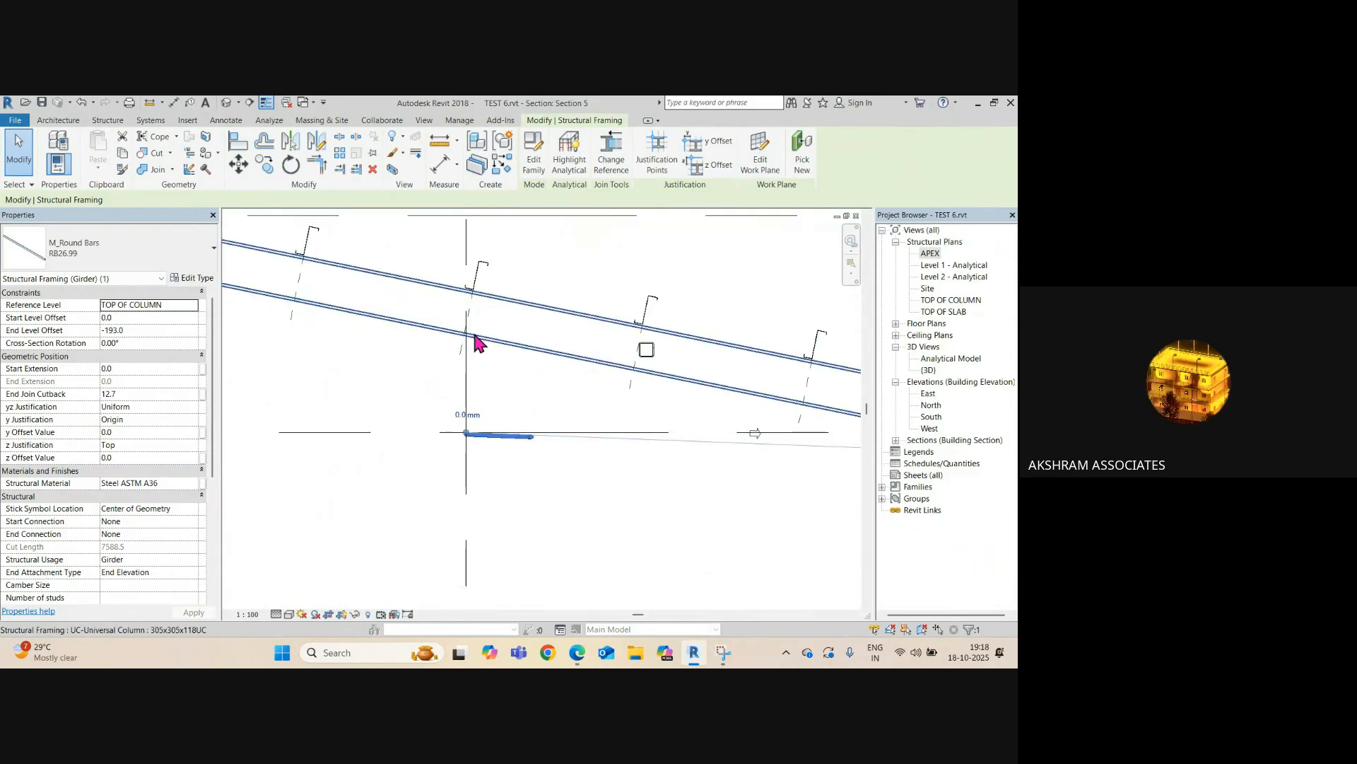
key("ctrl+Tab")
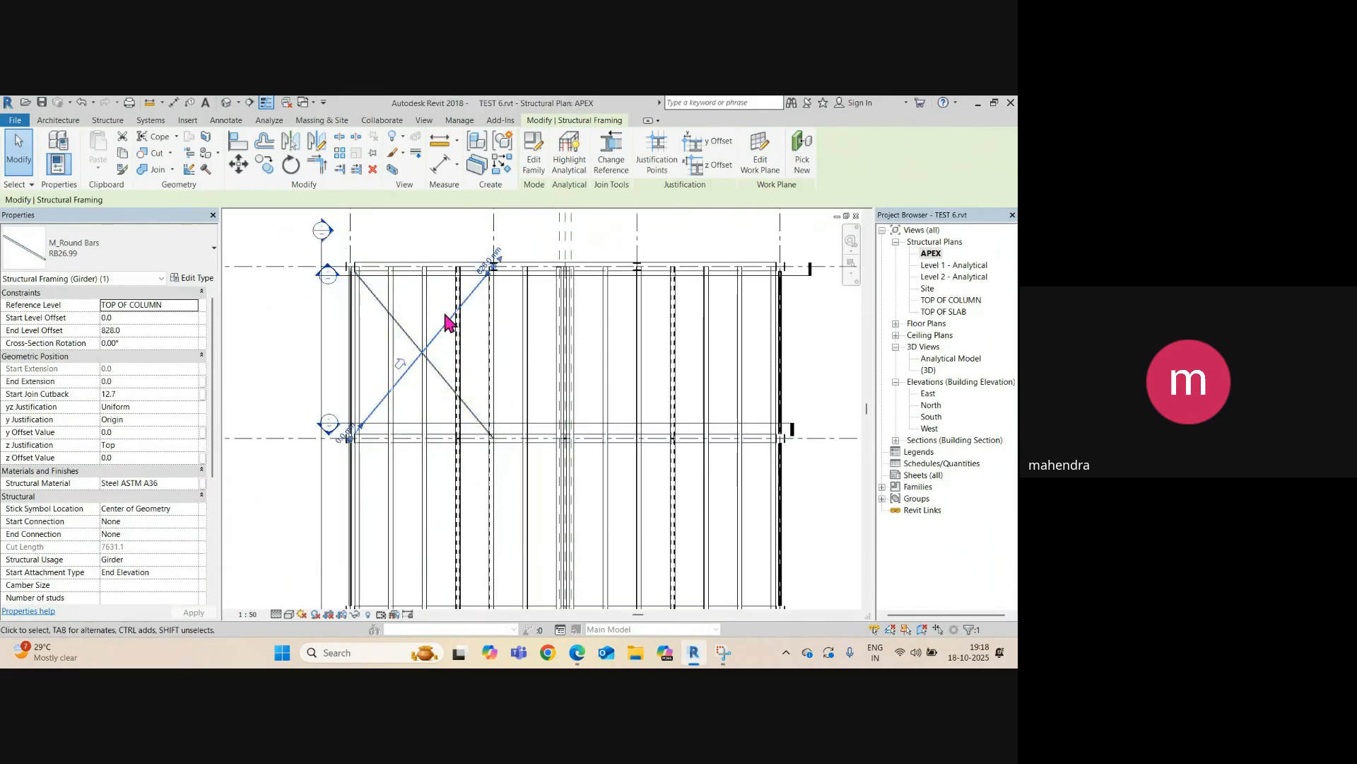
left_click(230, 103)
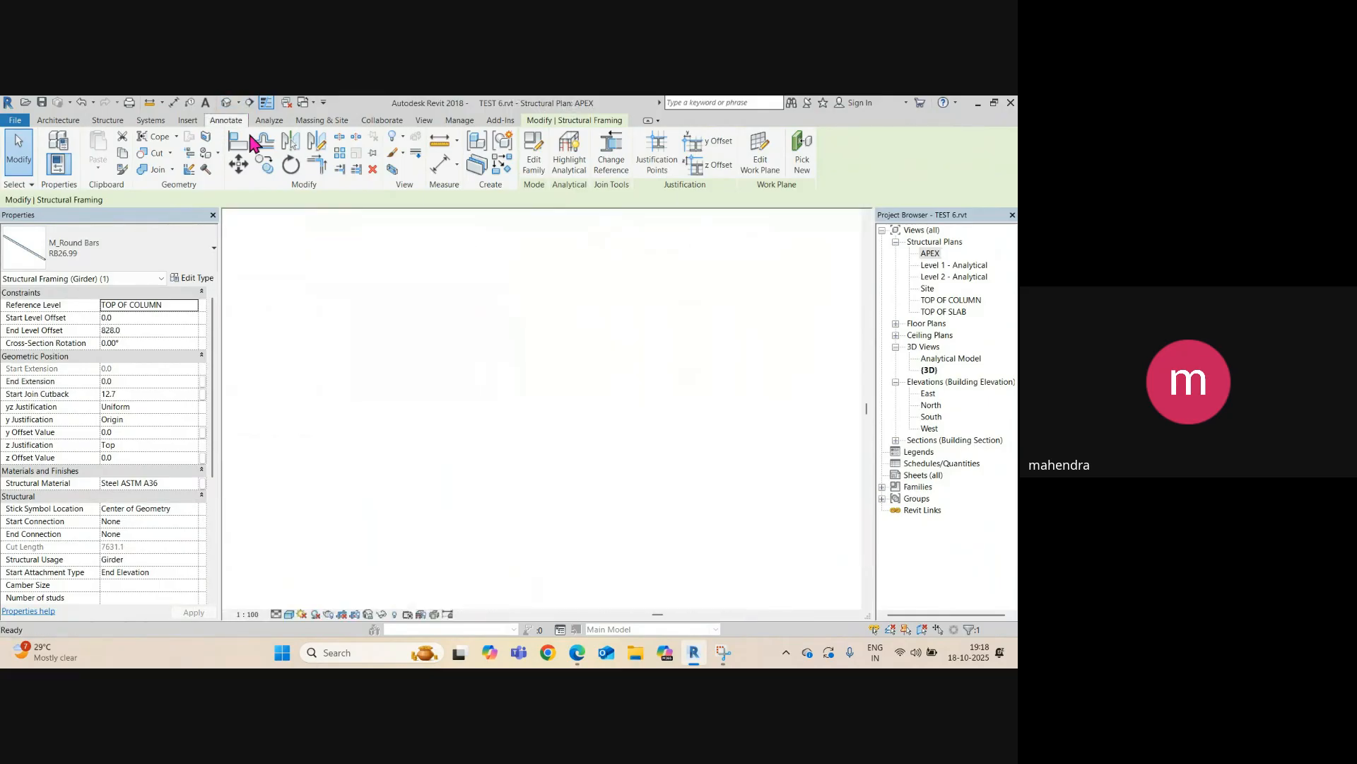
middle_click_drag(409, 455, 594, 400, "shift")
left_click(507, 470)
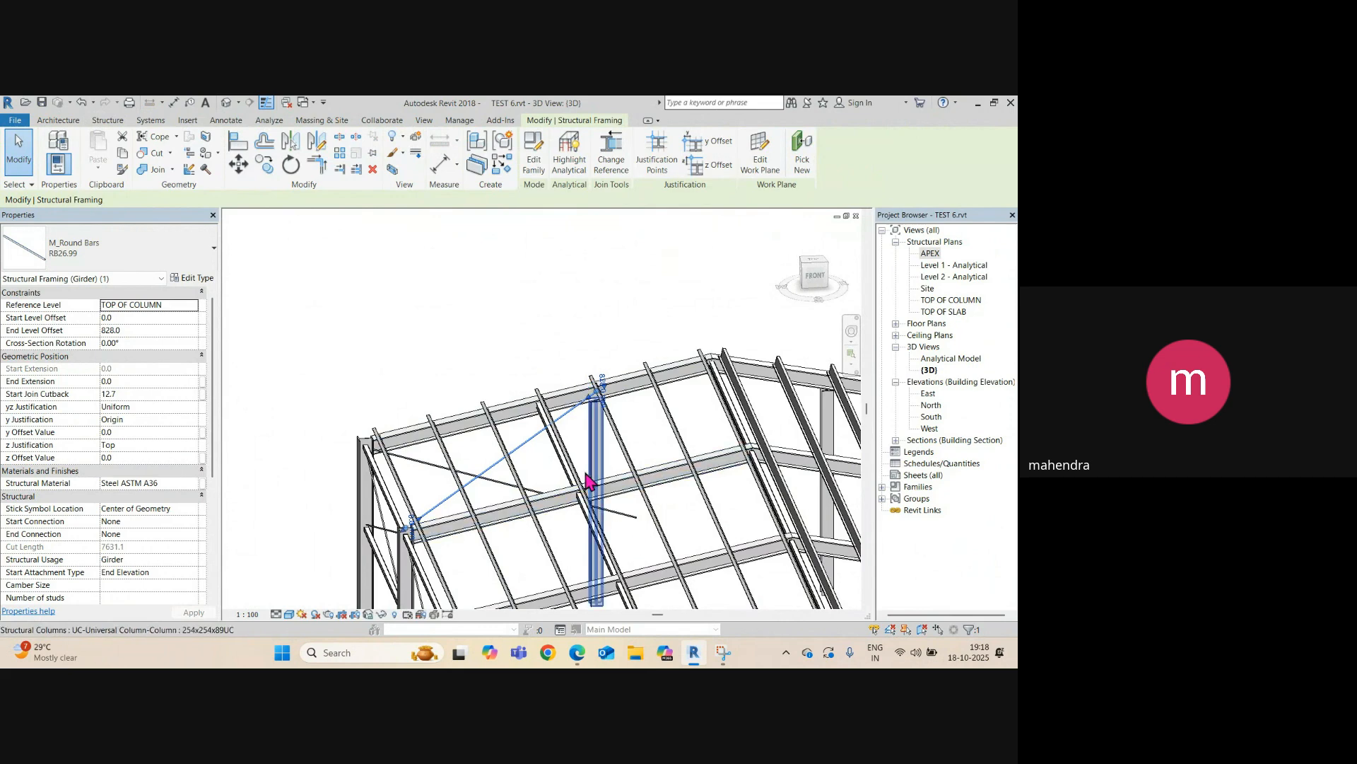
middle_click_drag(593, 536, 597, 566, "shift")
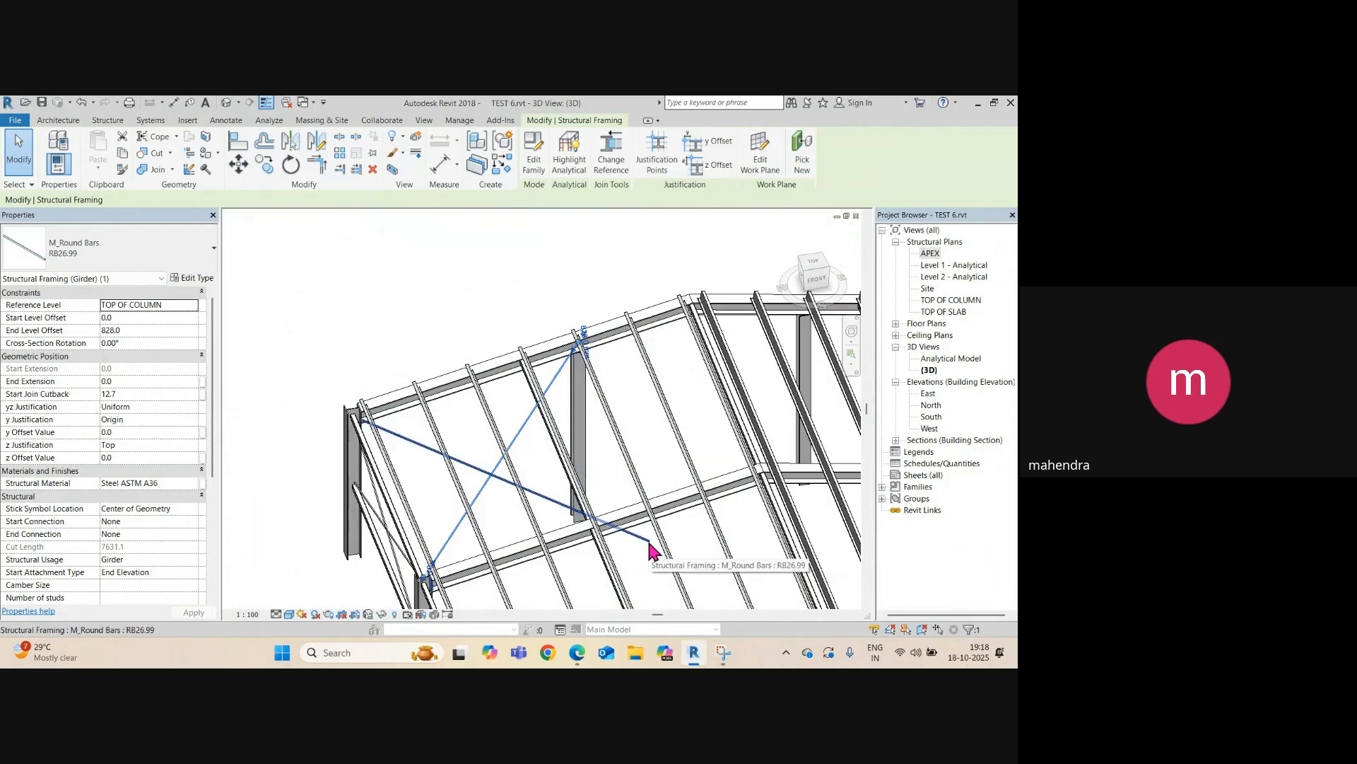
- Return to the section near grid 3 and compare the two round bars' end heights at grid B
key("ctrl+Tab")
key("ctrl+Tab")
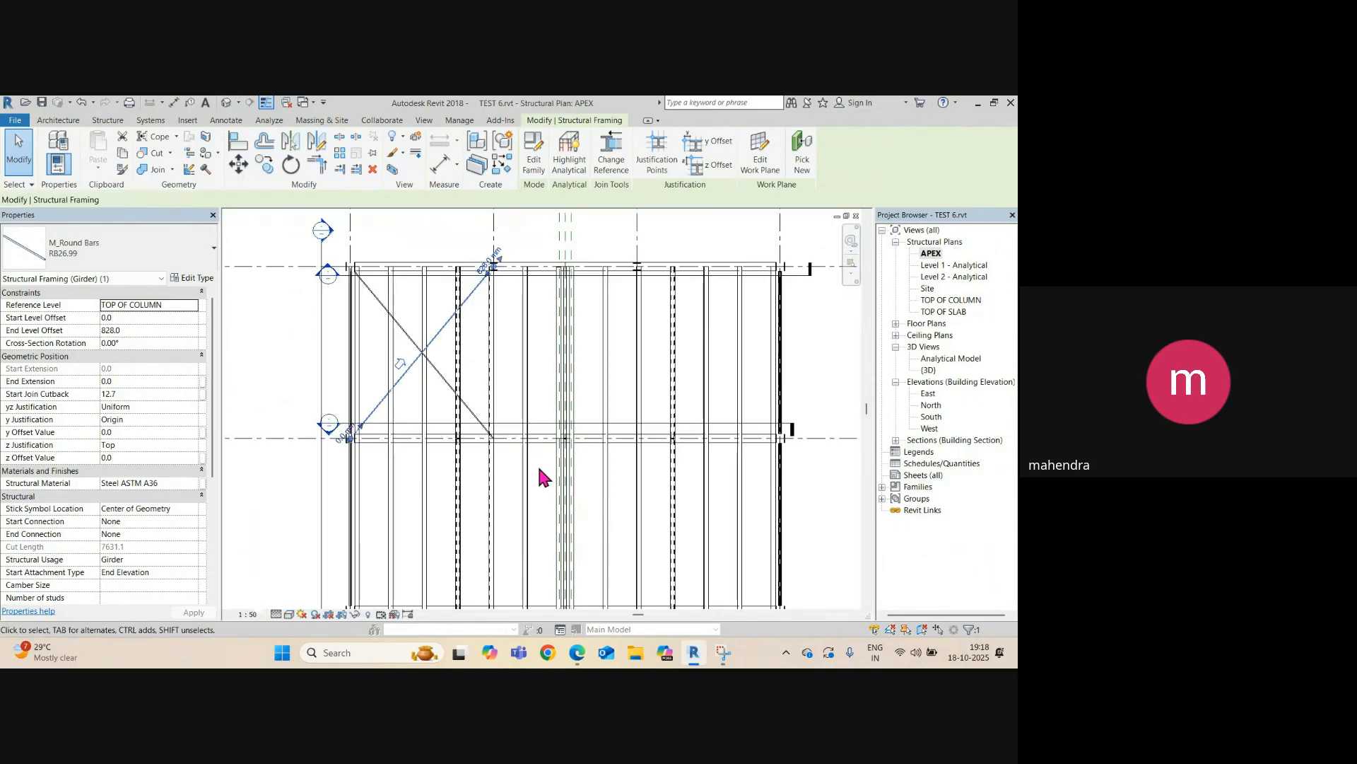
key("ctrl+Tab")
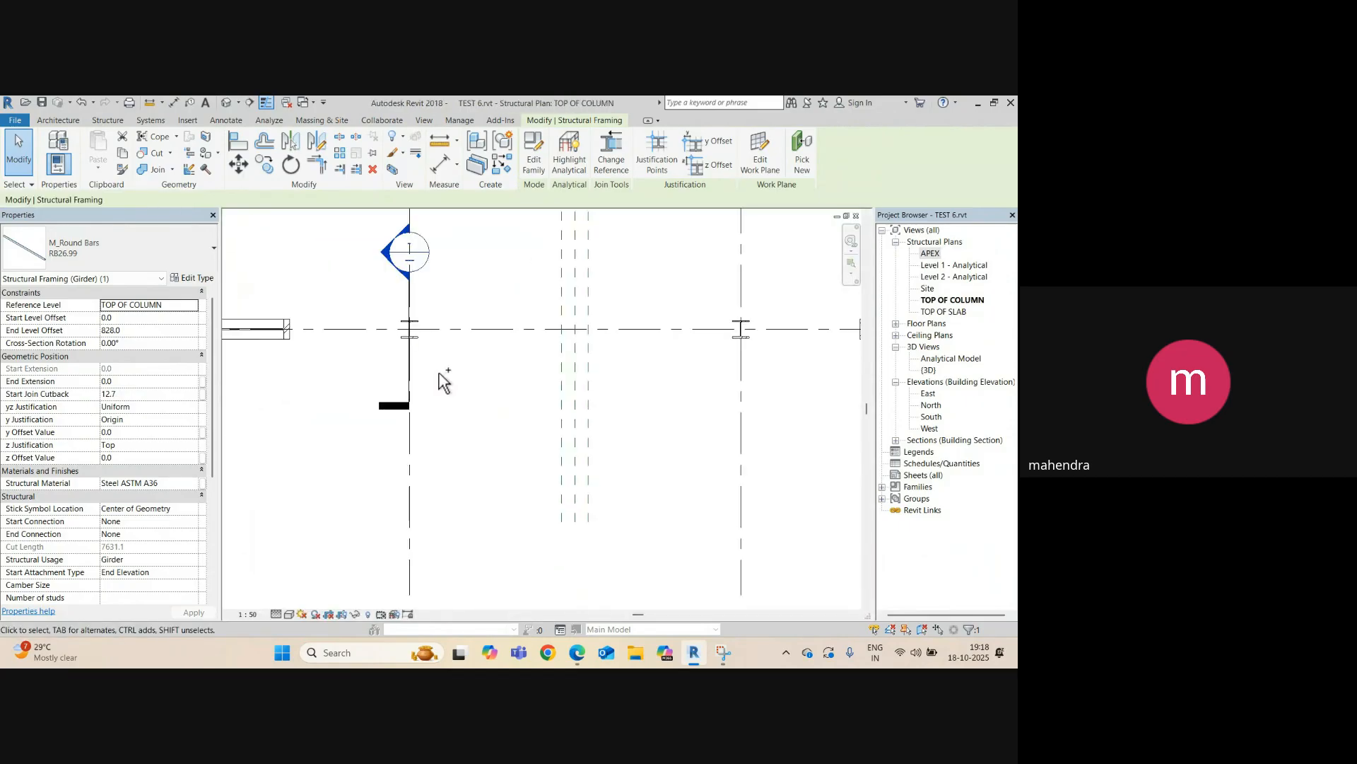
key("ctrl+Tab")
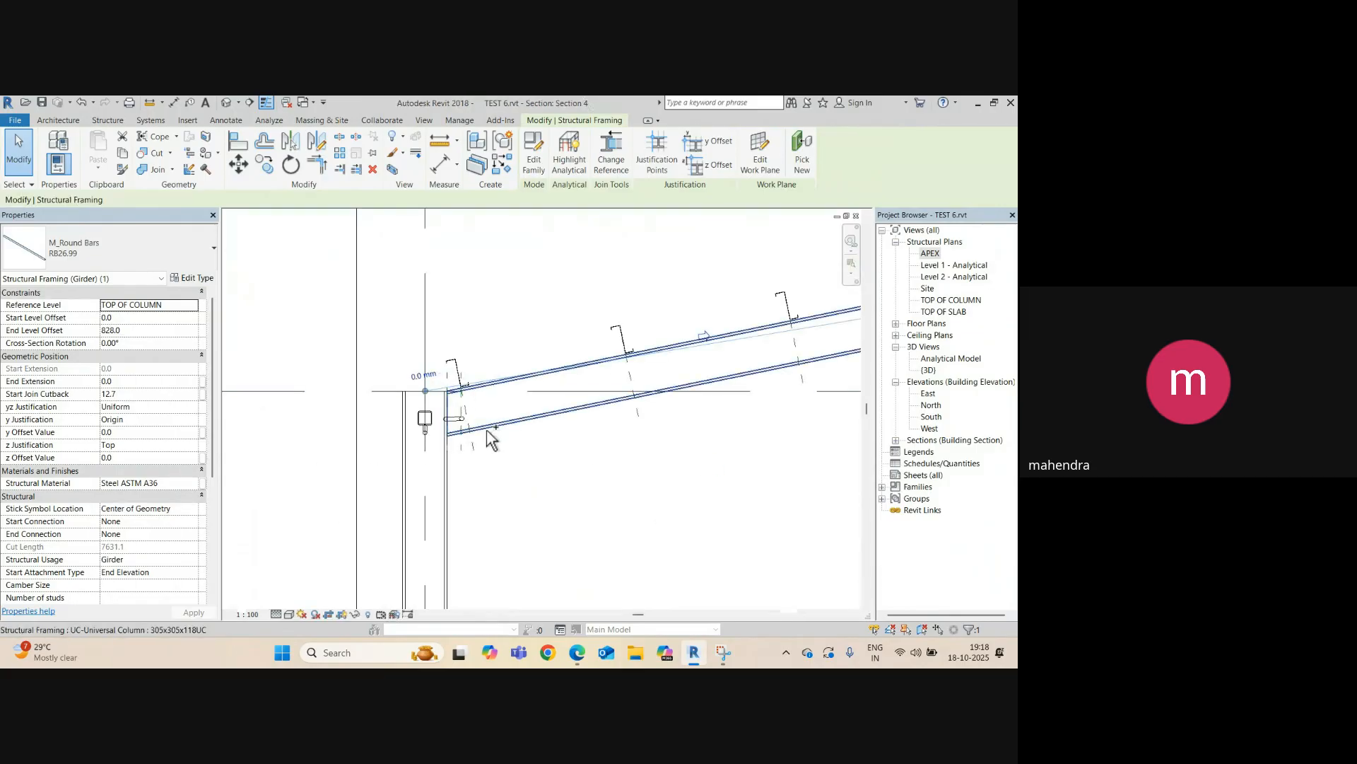
scroll(348, 393, "down", 3)
key("ctrl+Tab")
scroll(516, 331, "up", 1)
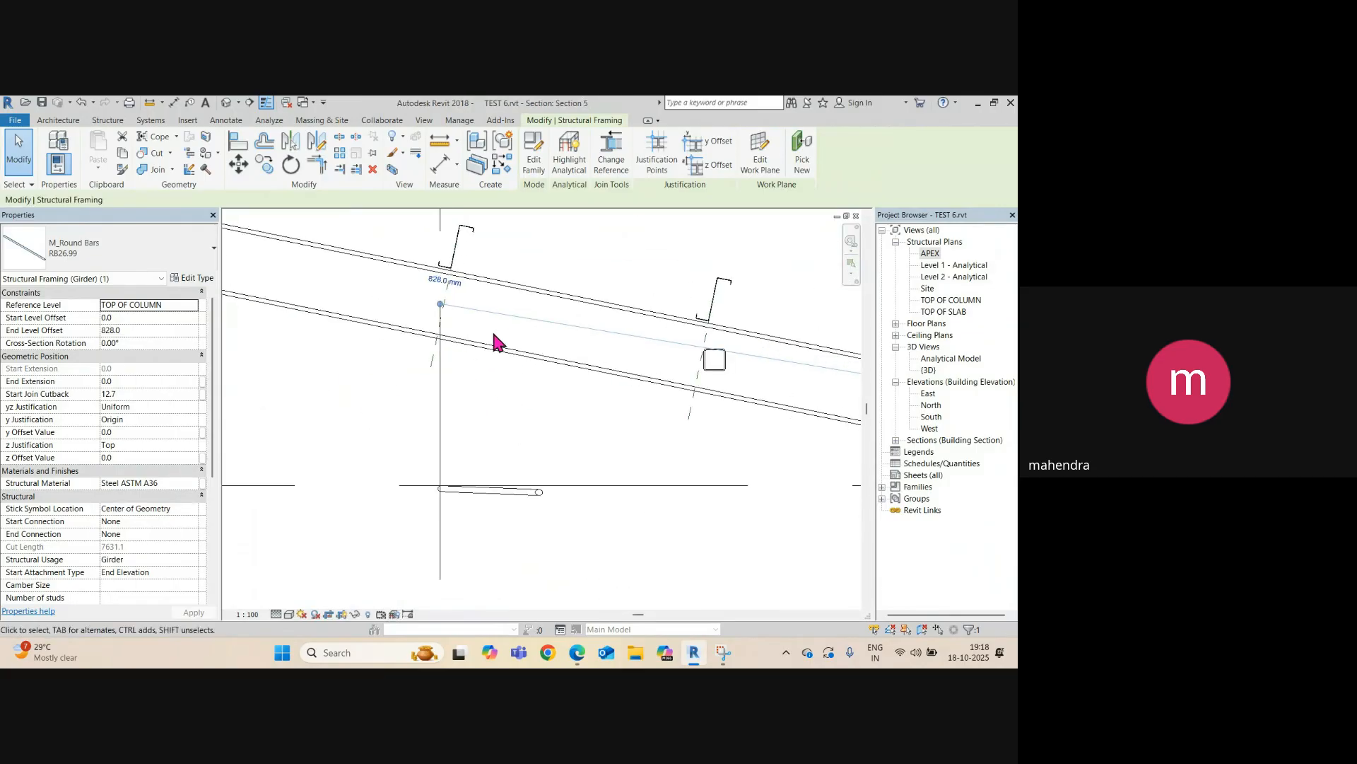
key("Escape")
scroll(440, 488, "up", 1)
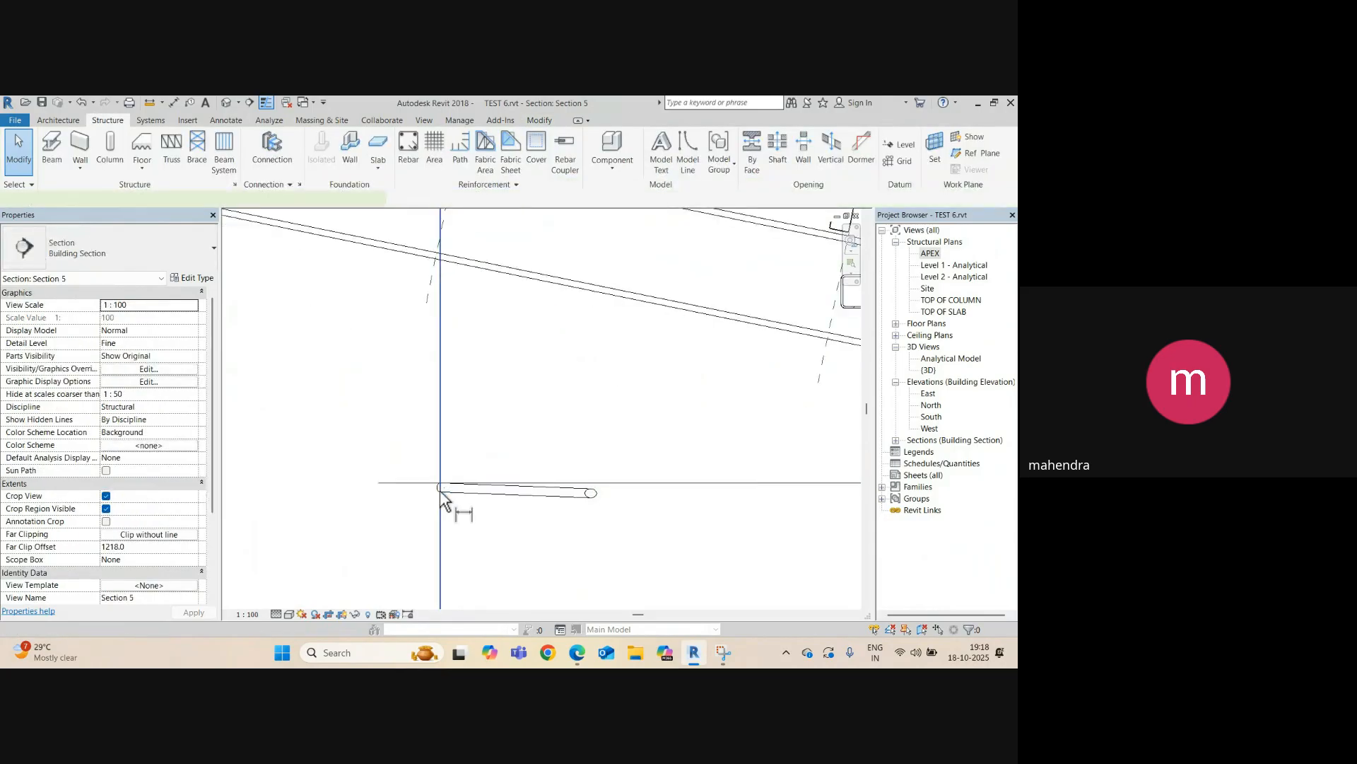
key("i")
scroll(441, 490, "down", 2)
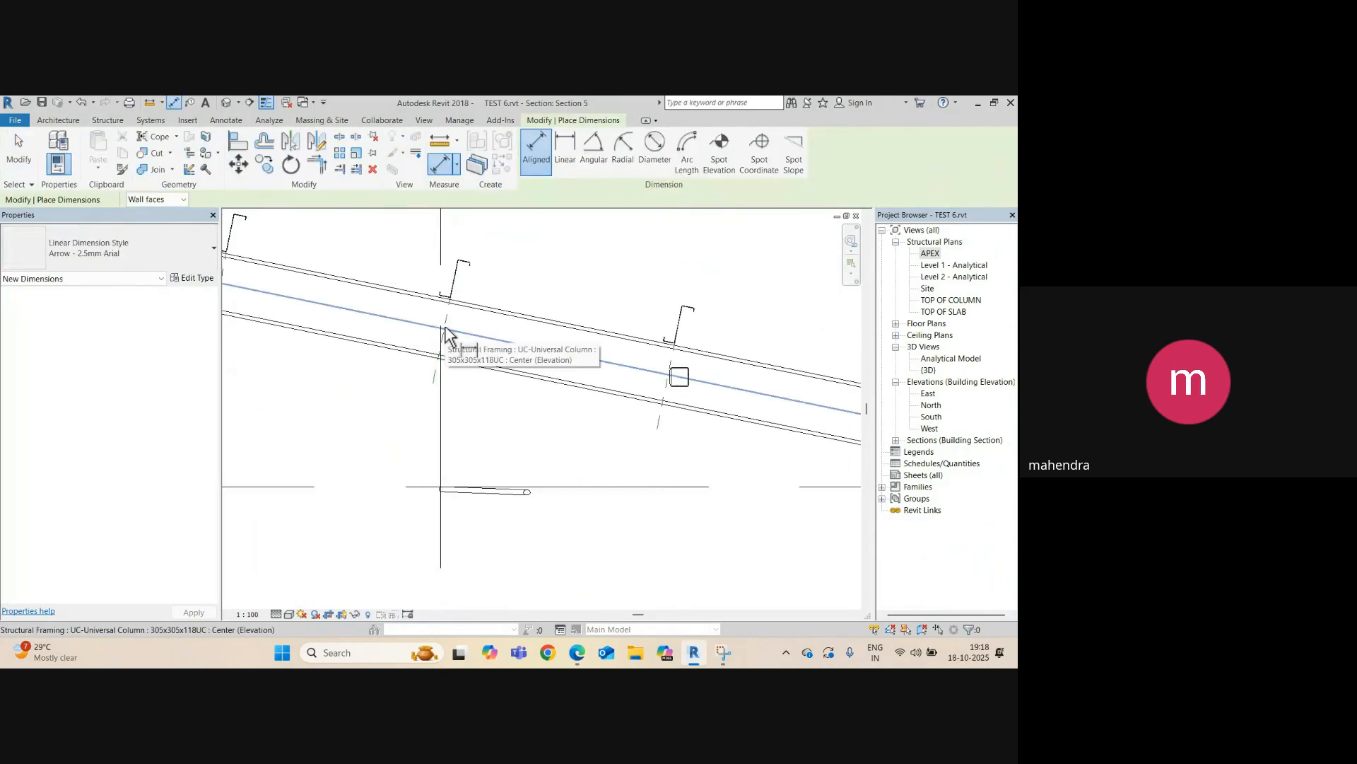
scroll(442, 329, "up", 1)
scroll(434, 588, "up", 1)
scroll(434, 588, "up", 1)
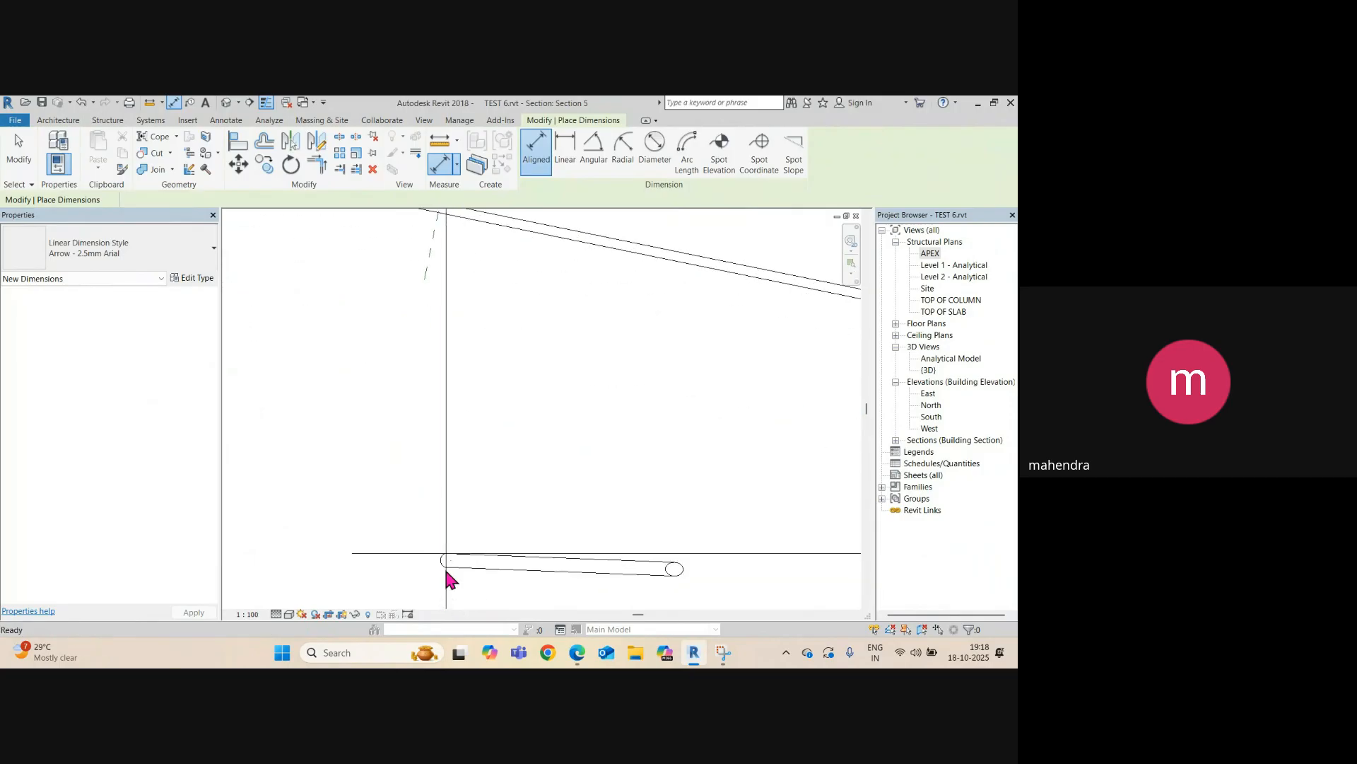
key("Escape")
key("d")
key("i")
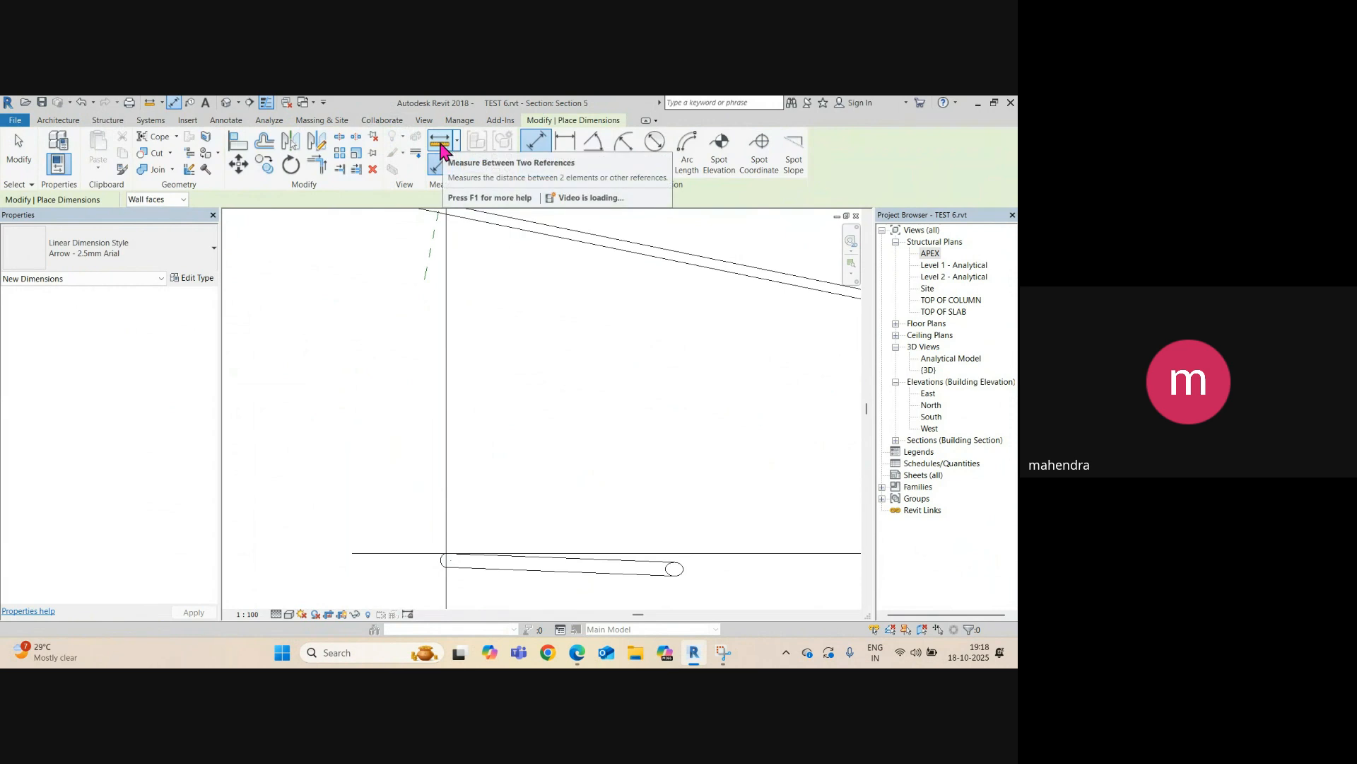
- Measure the vertical distance at grid B from the low round bar's end up to the rafter's centre line
left_click(439, 145)
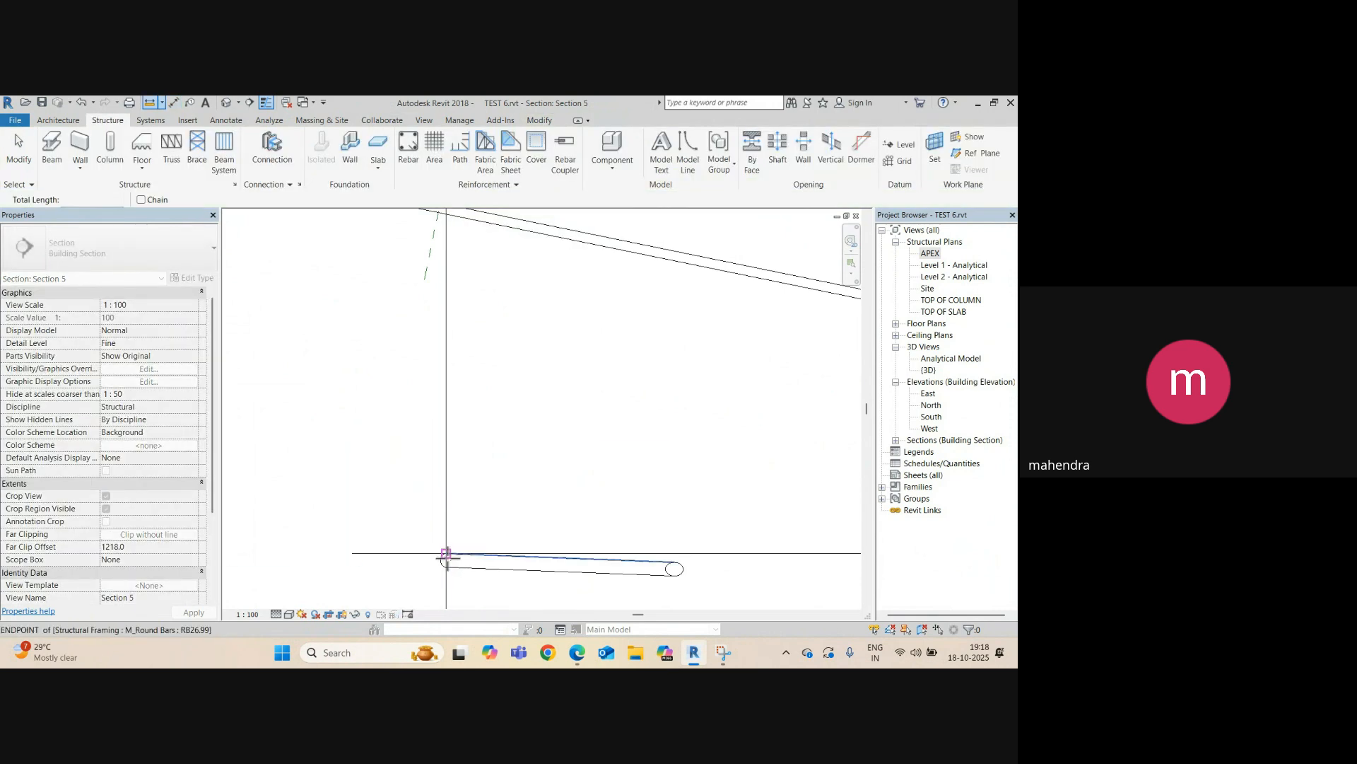
left_click(446, 554)
scroll(446, 479, "up", 3)
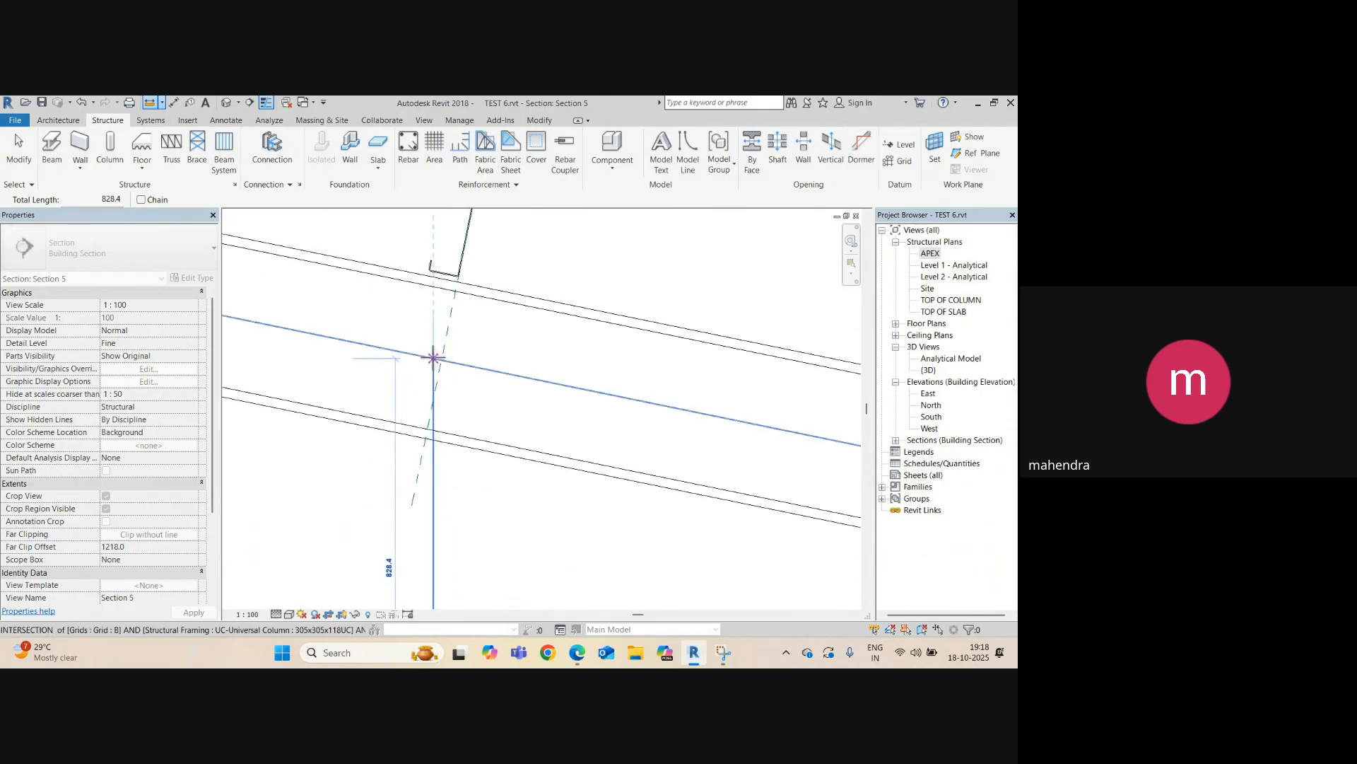
scroll(432, 357, "down", 2)
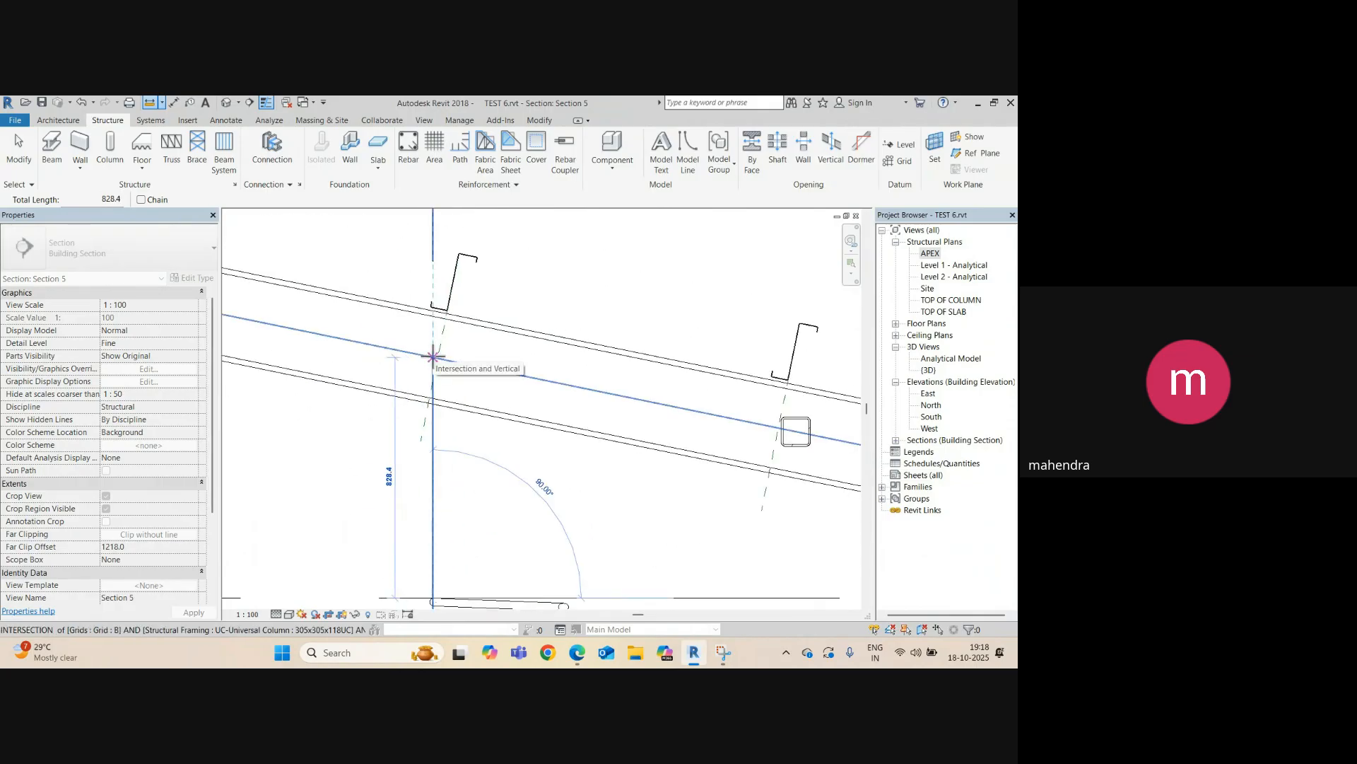
scroll(433, 357, "down", 3)
key("Escape")
key("Escape")
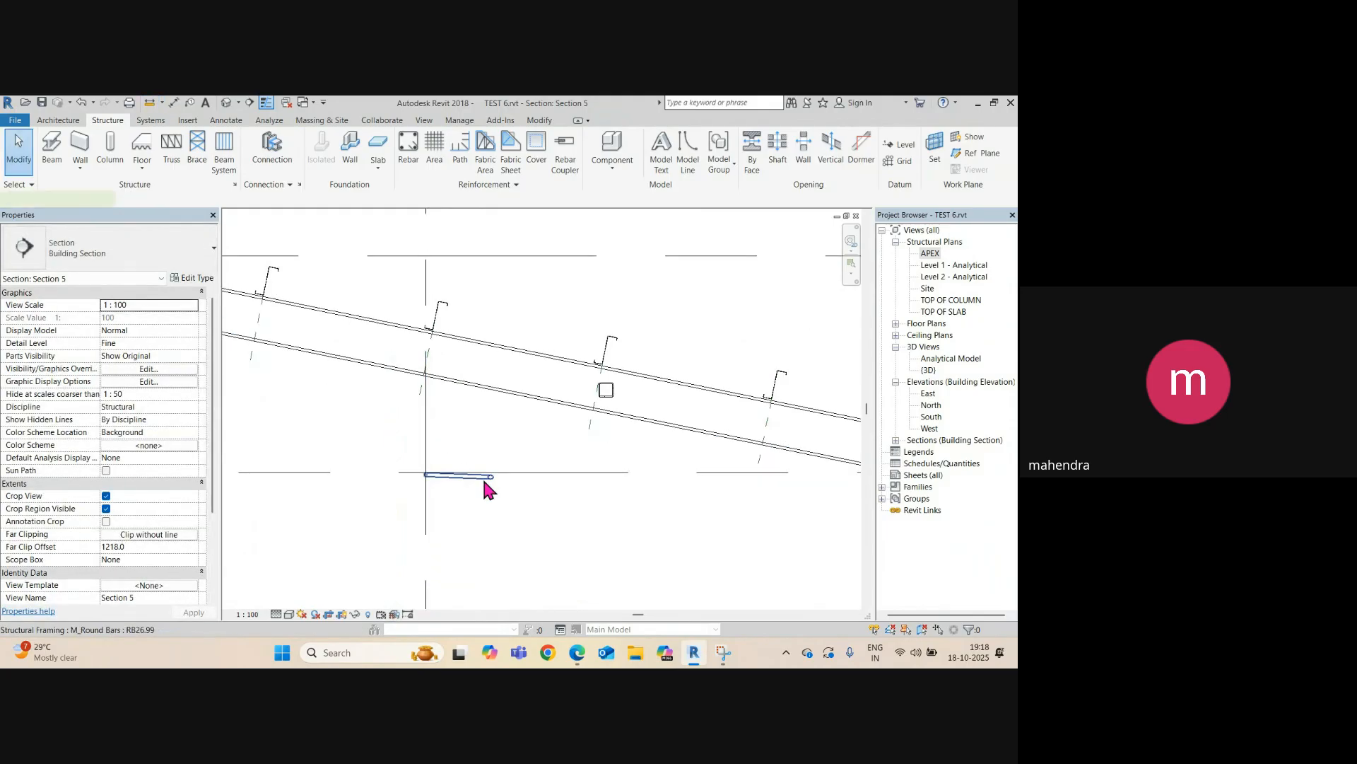
- Try End Level Offset values of -1021.0 and 828.0 on the round bar lying below the rafter at grid B
left_click(483, 479)
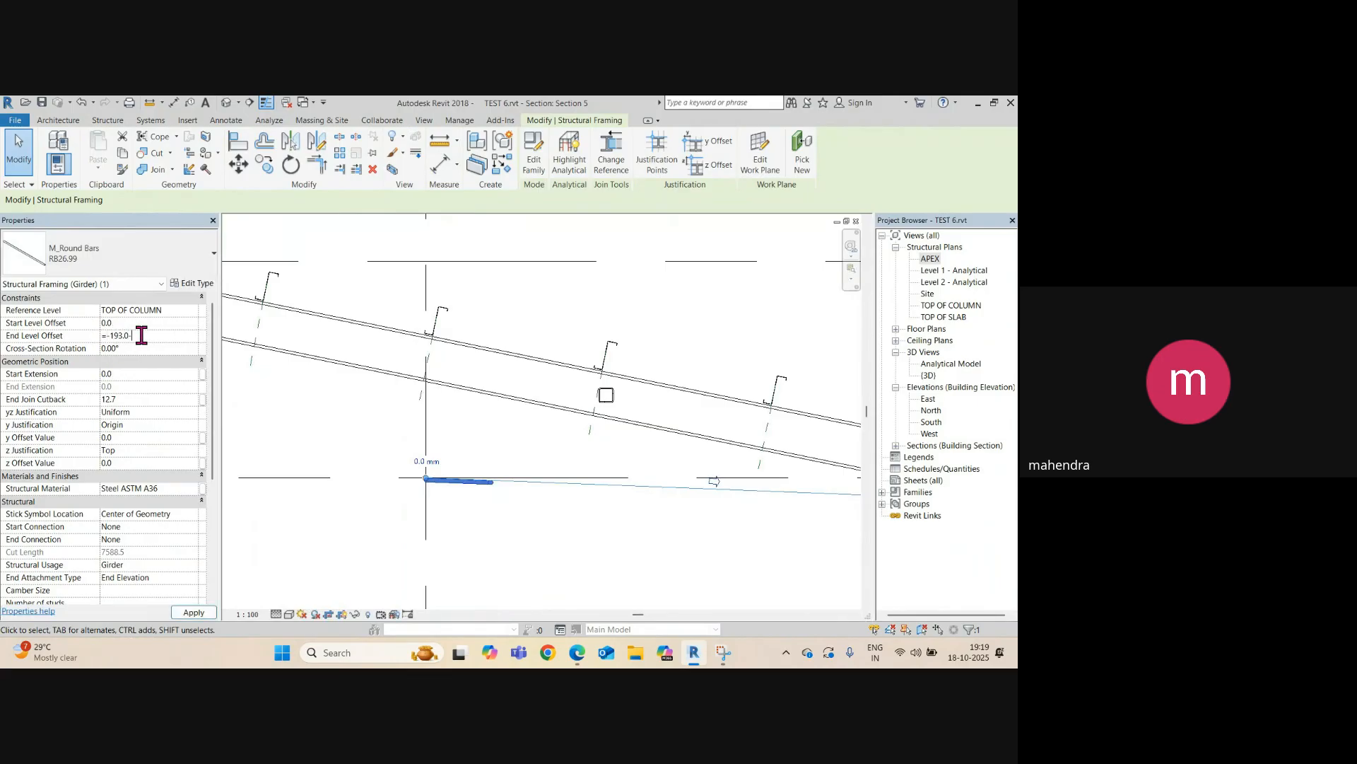
key("Return")
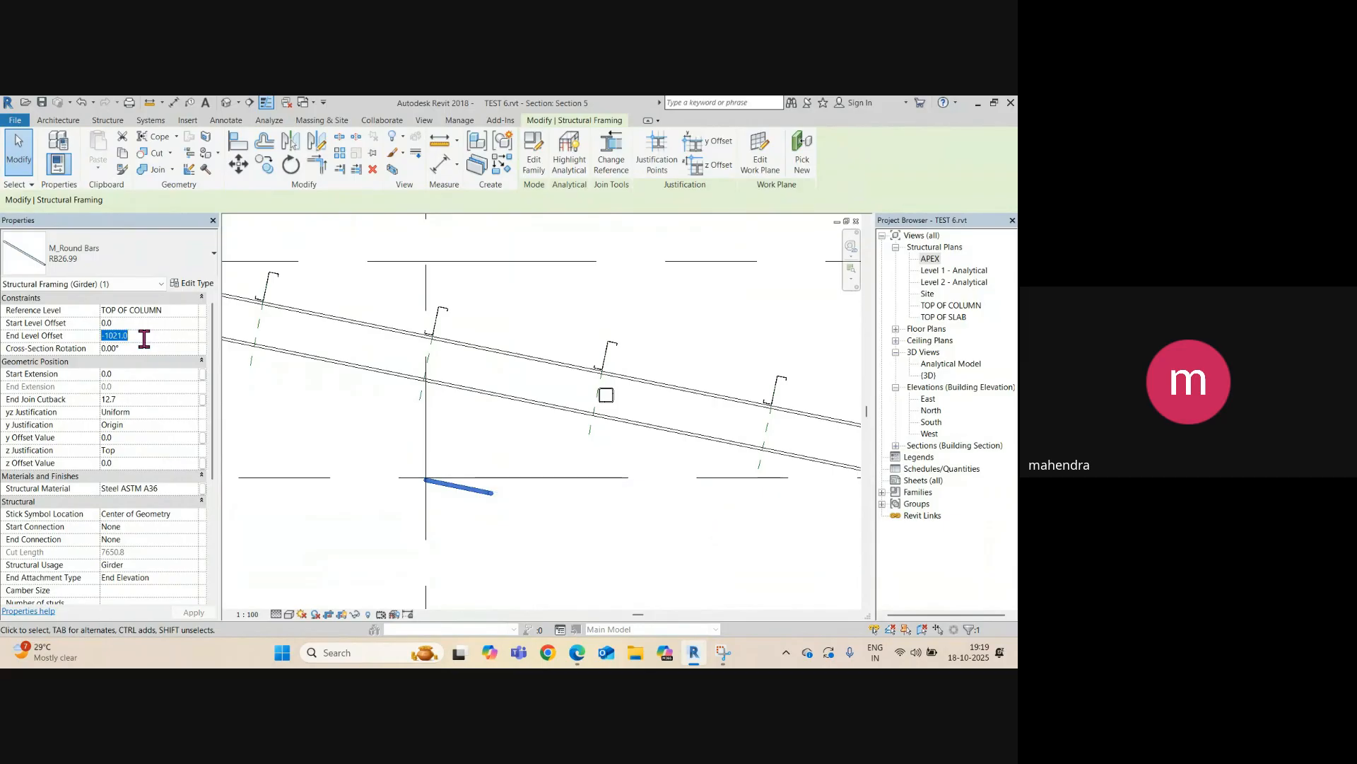
key("Return")
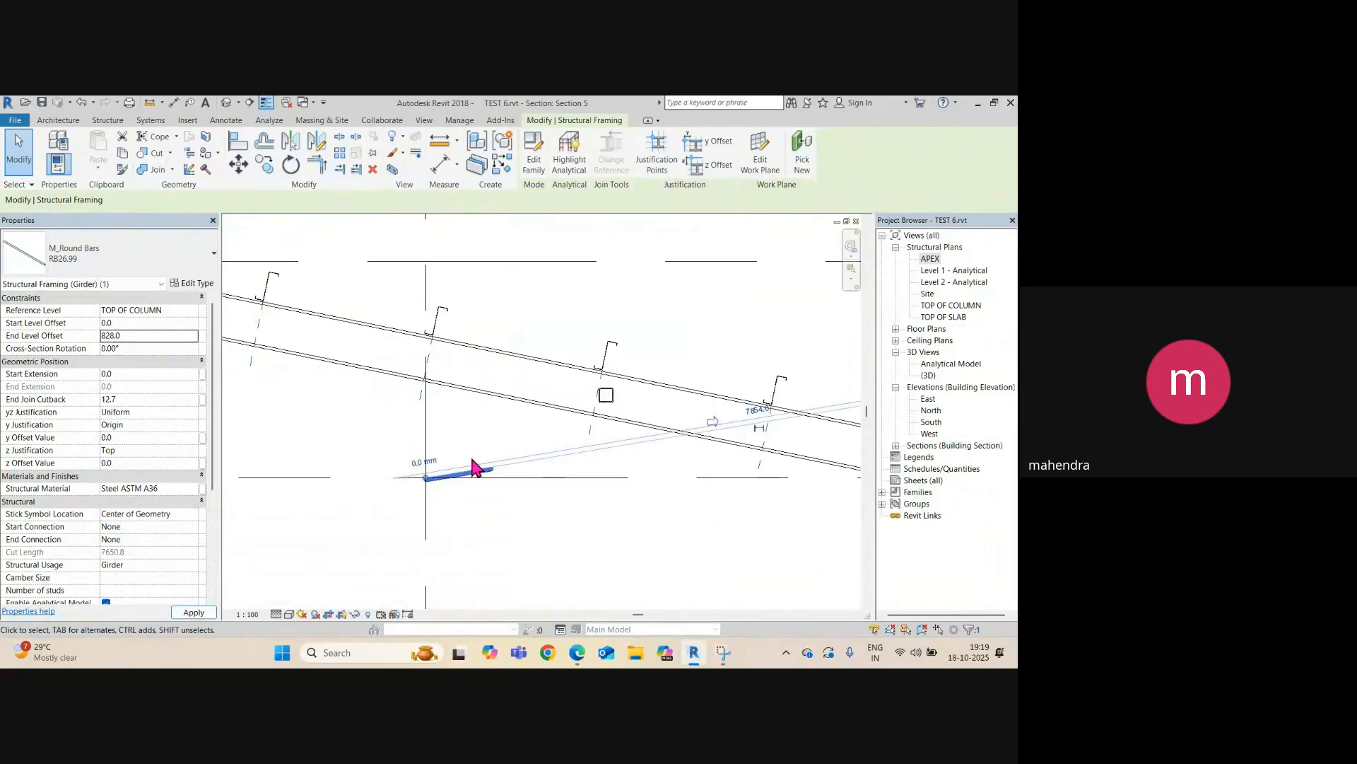
scroll(424, 439, "down", 2)
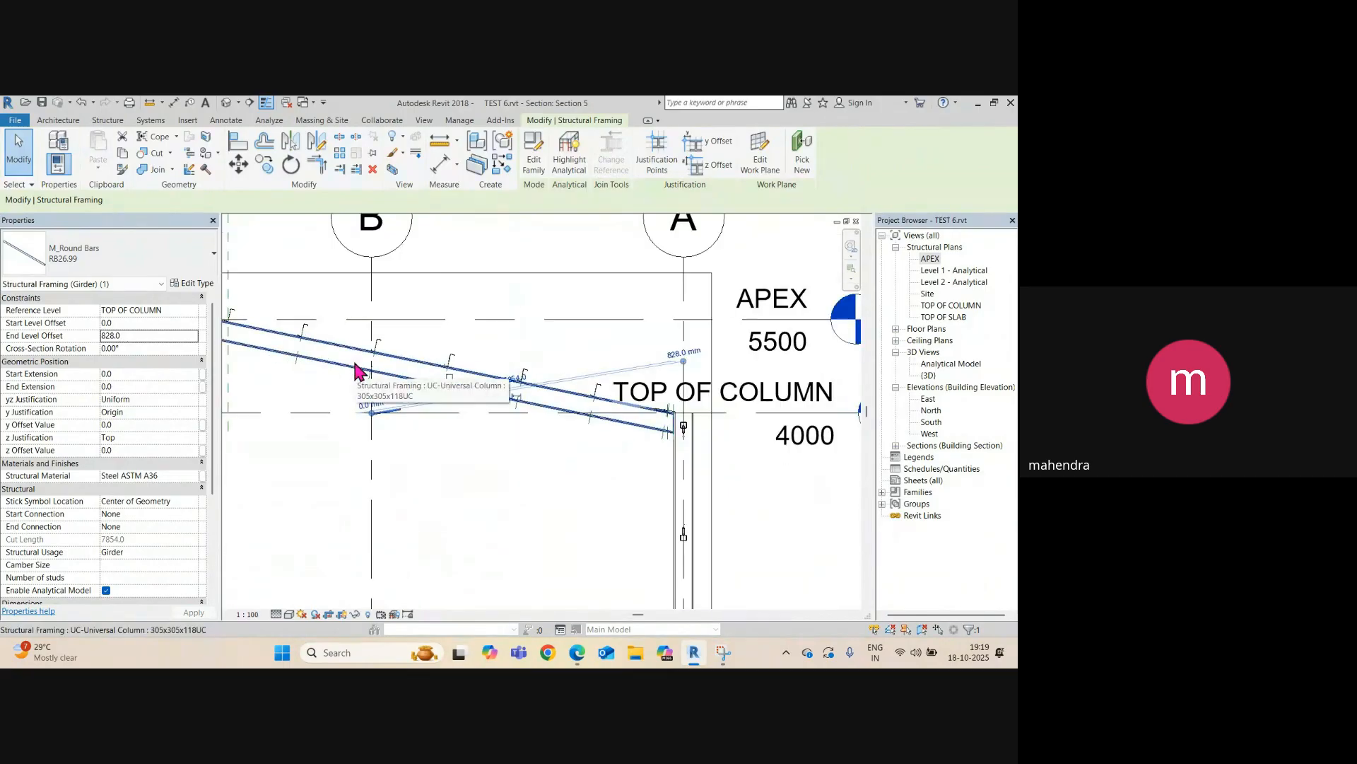
key("Escape")
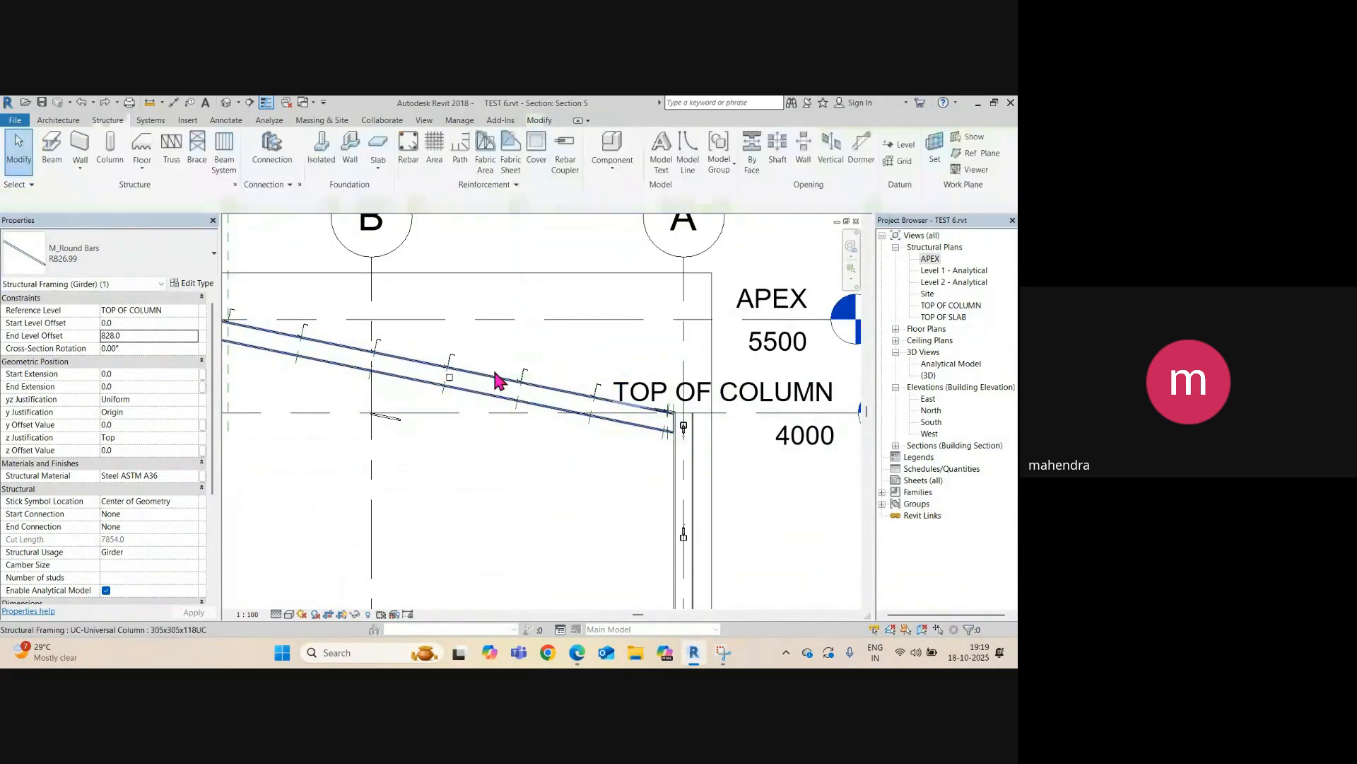
left_click(401, 421)
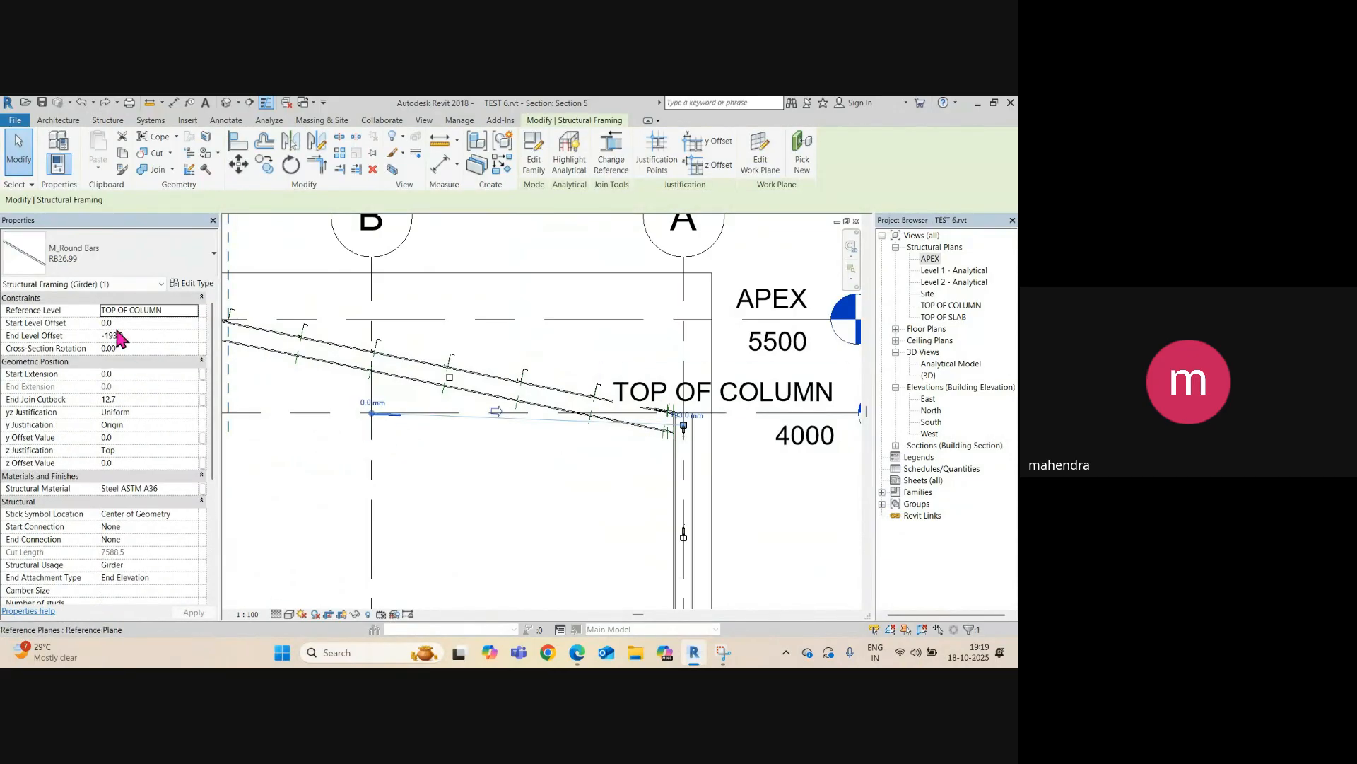
scroll(369, 433, "up", 2)
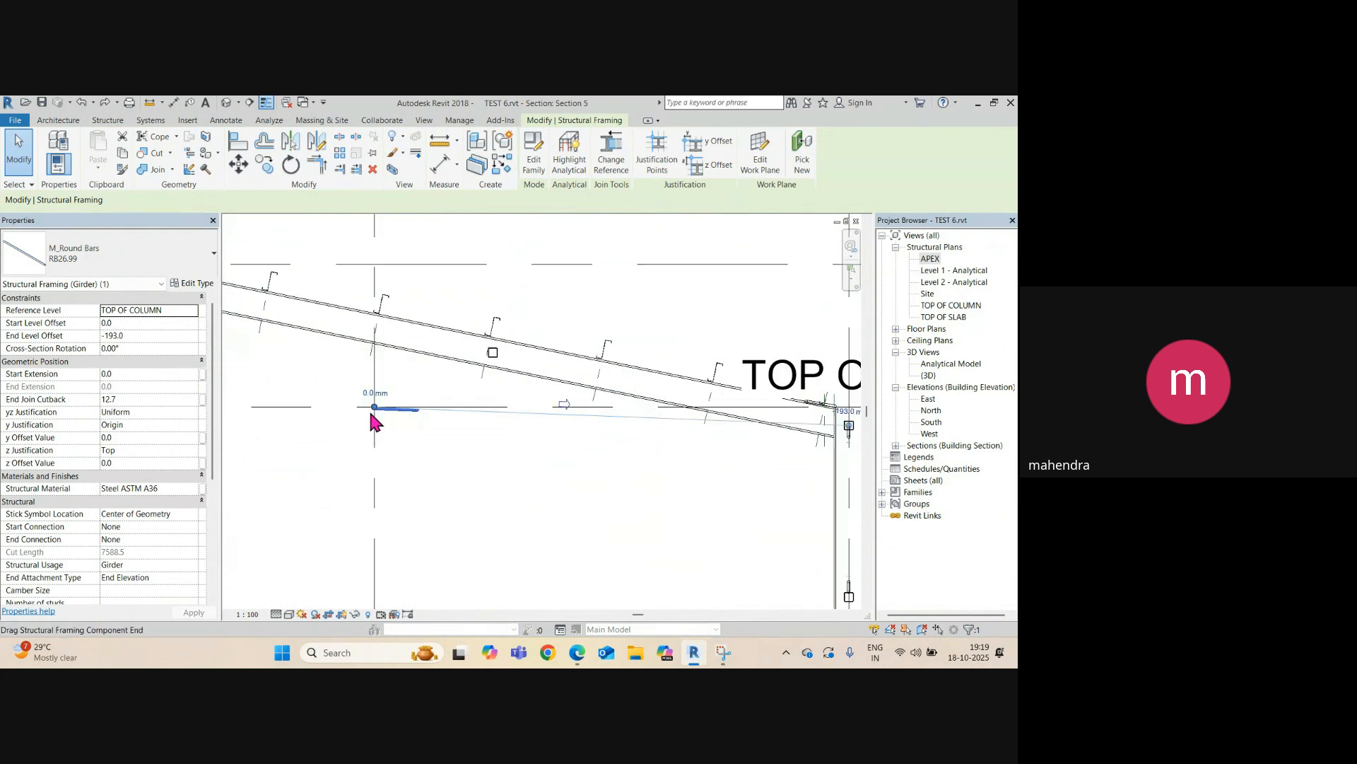
left_click(153, 322)
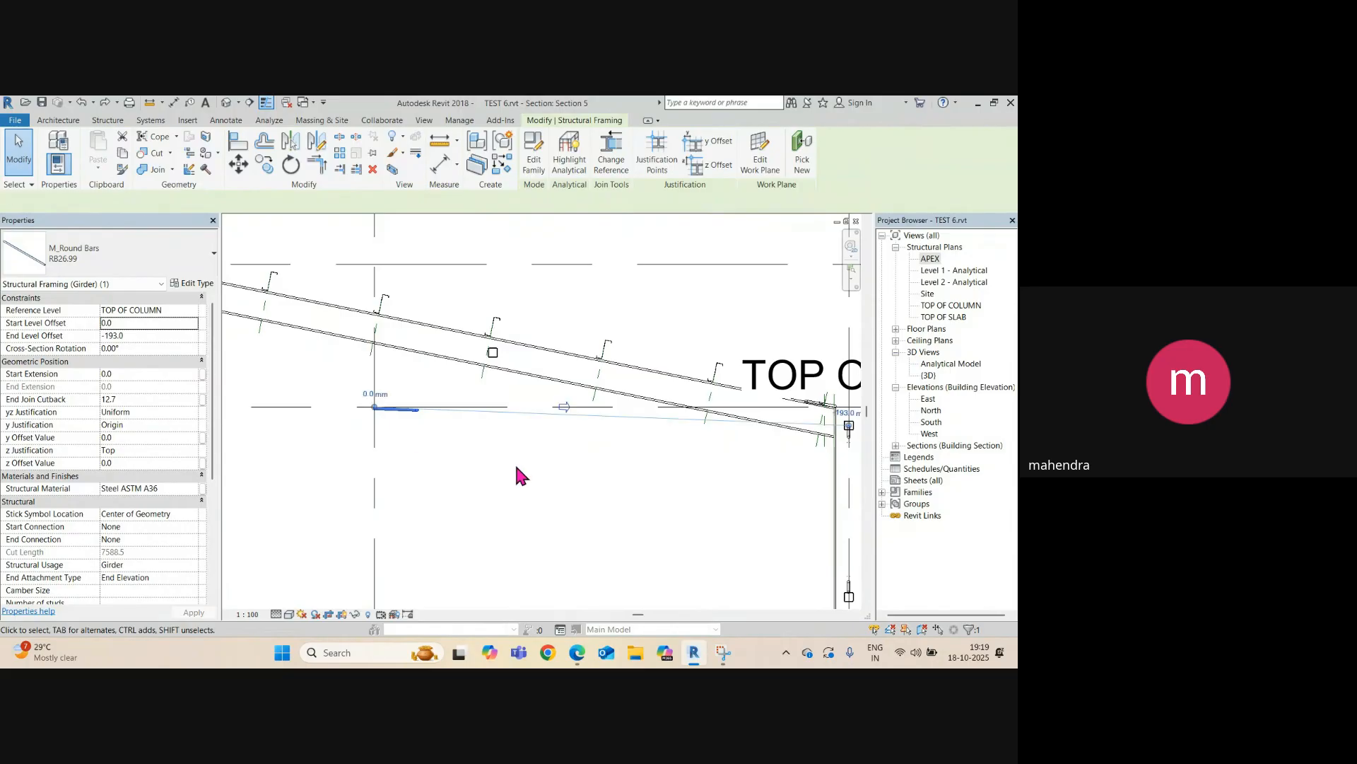
key("Escape")
left_click(414, 415)
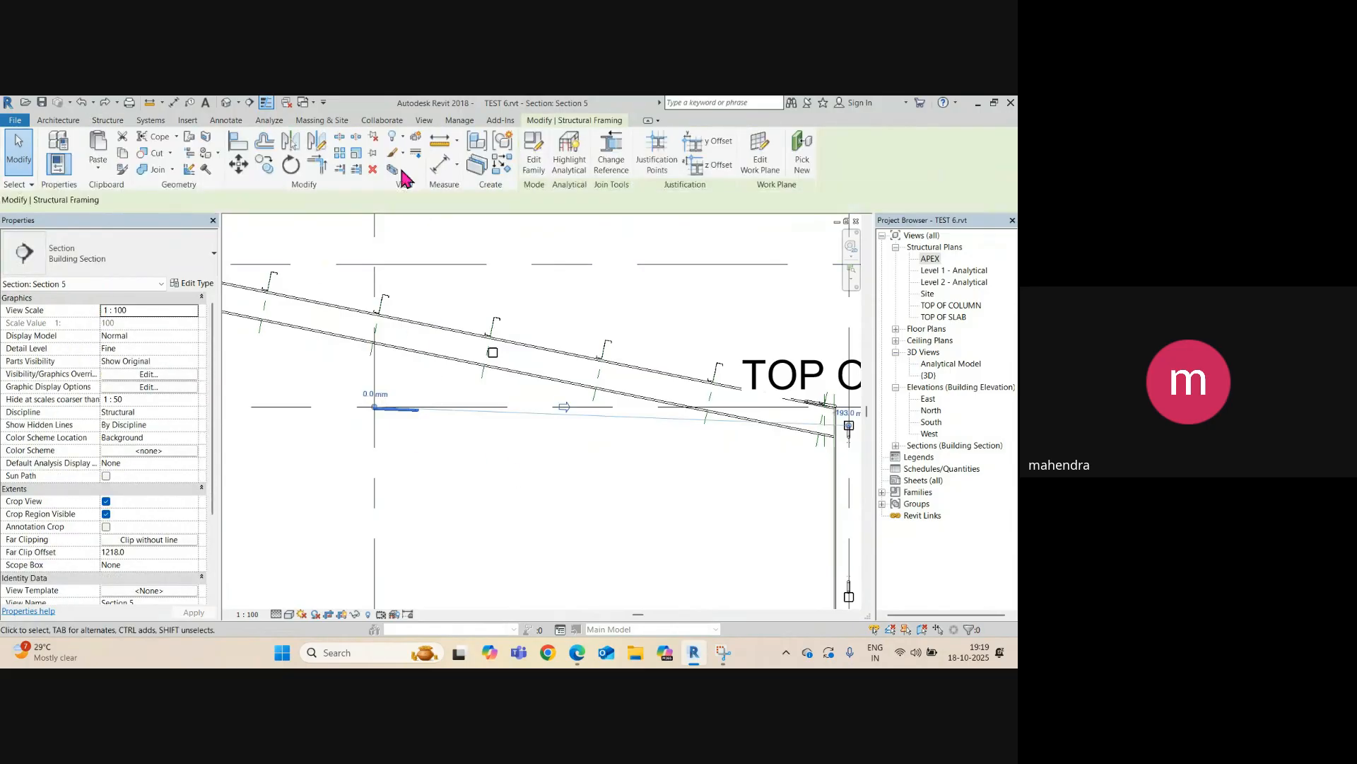
- Measure again from the round bar's grid B endpoint straight up to the rafter's centre line
left_click(448, 144)
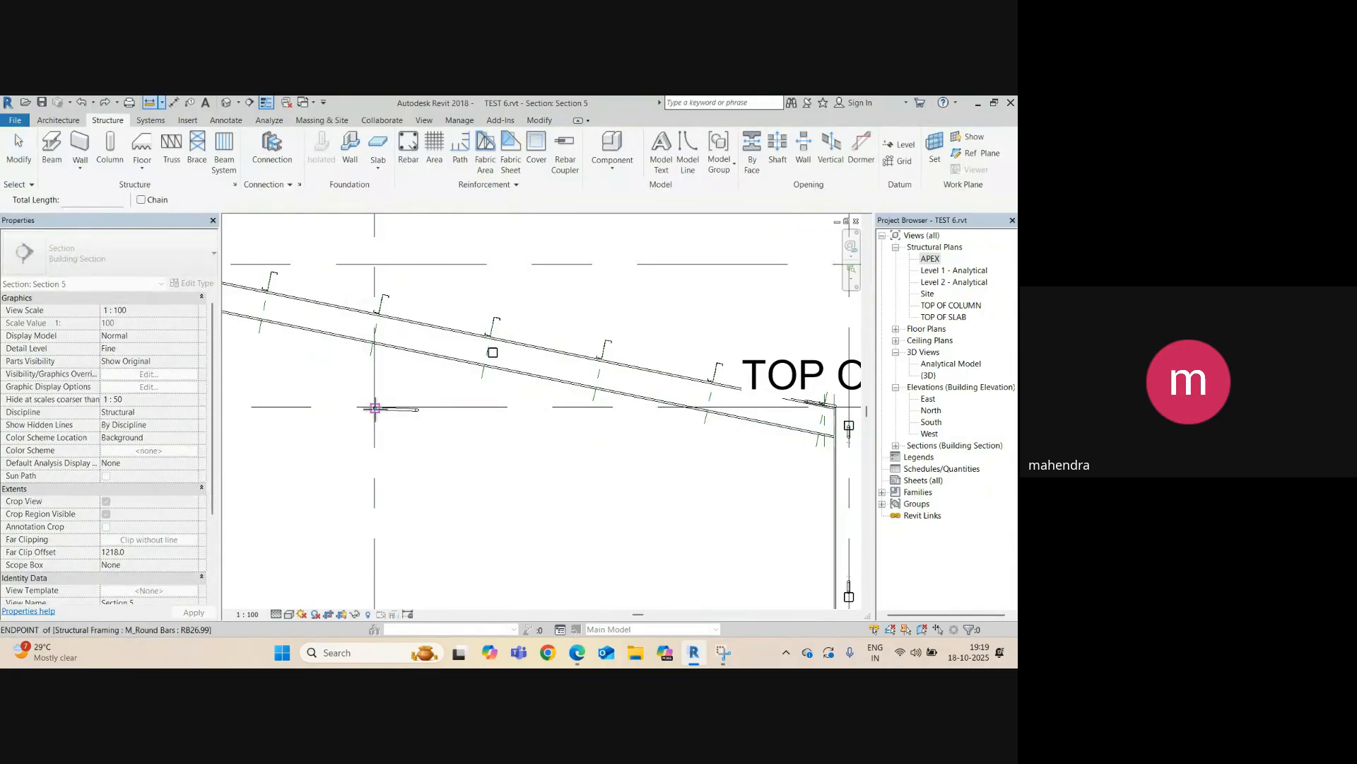
scroll(375, 406, "up", 3)
left_click(375, 406)
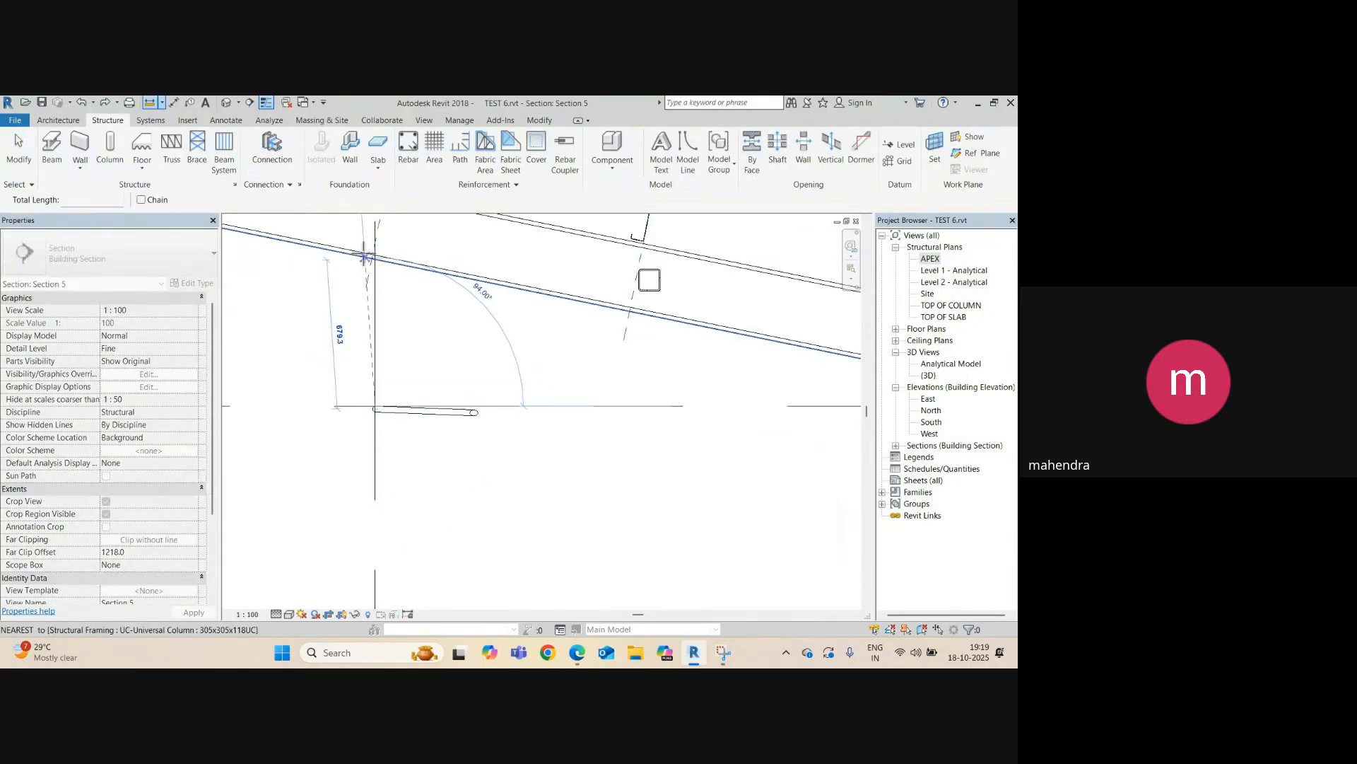
middle_click_drag(379, 296, 369, 428)
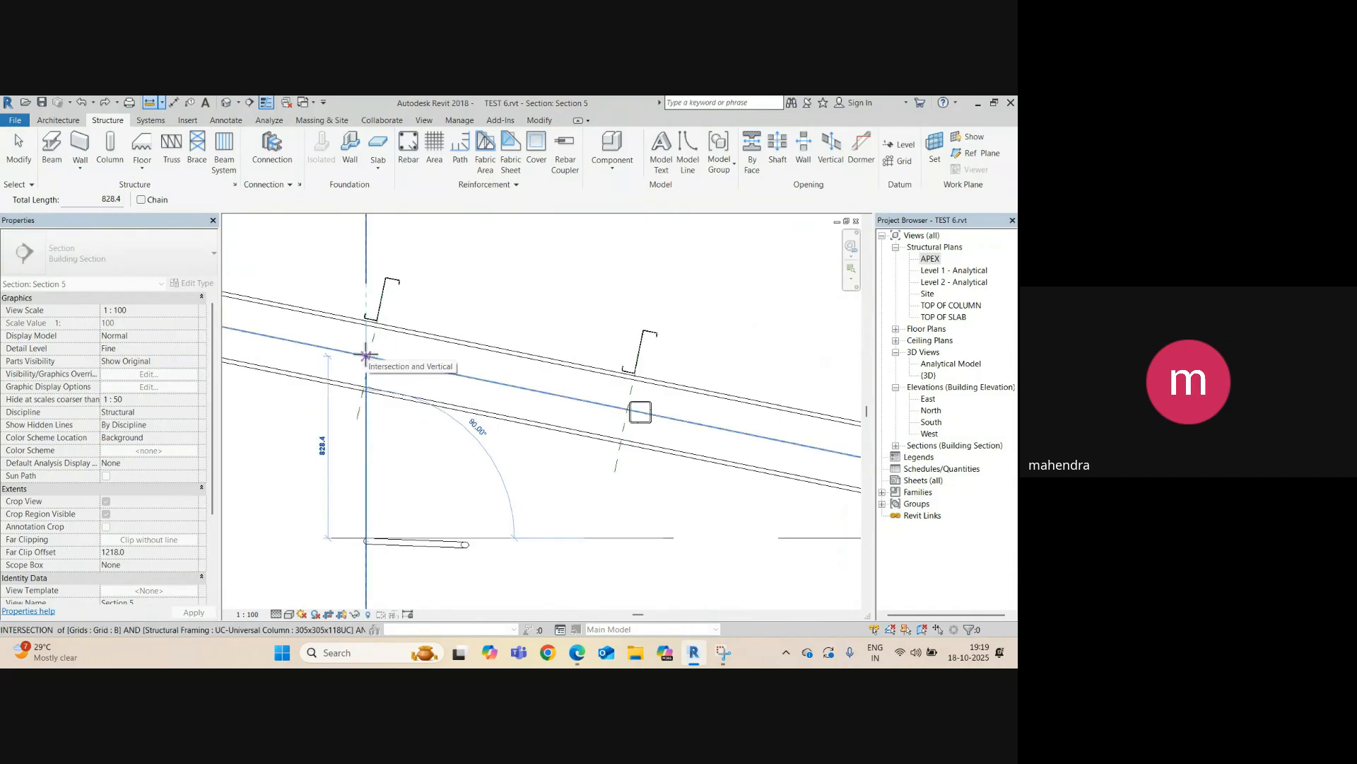
key("Escape")
key("Escape")
- Set the round bar's level offset at its grid B end to 828 mm and check the bar in 3D
left_click(453, 544)
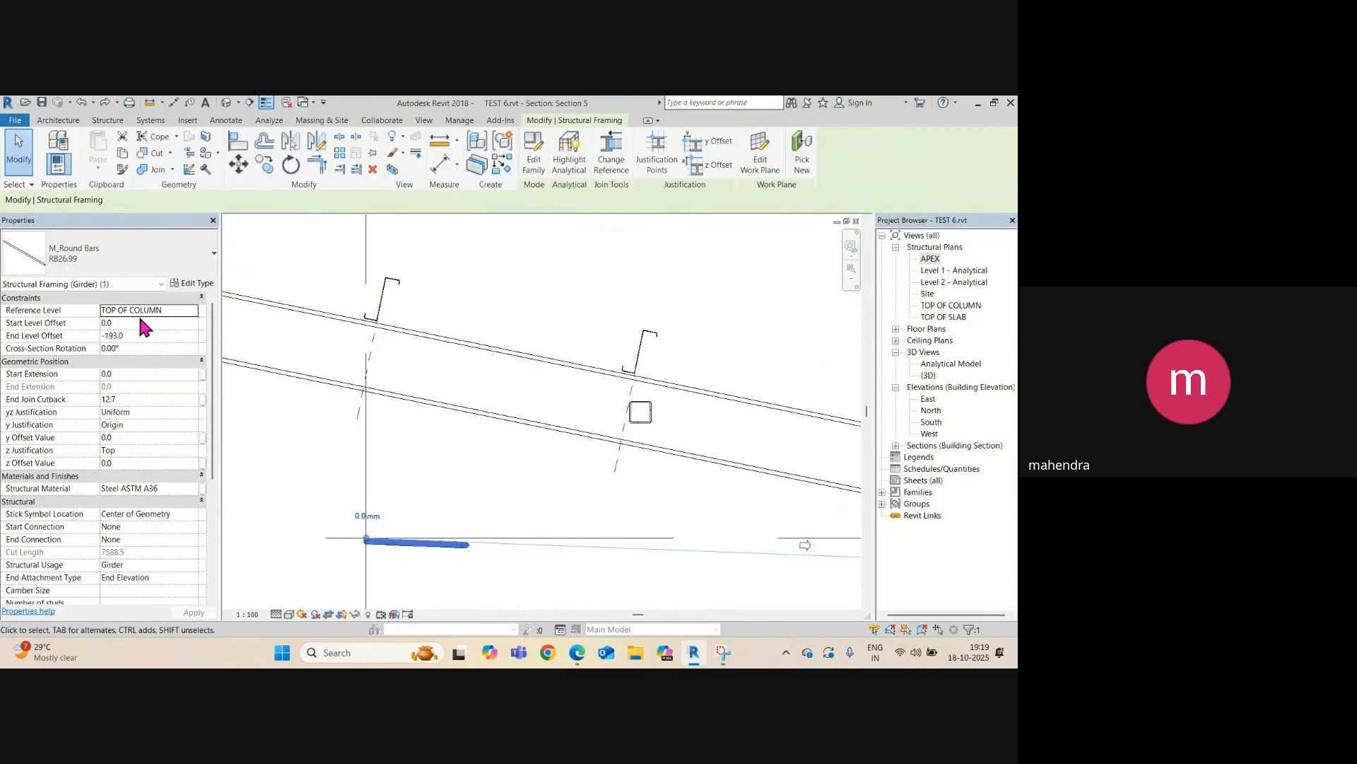
left_click(369, 517)
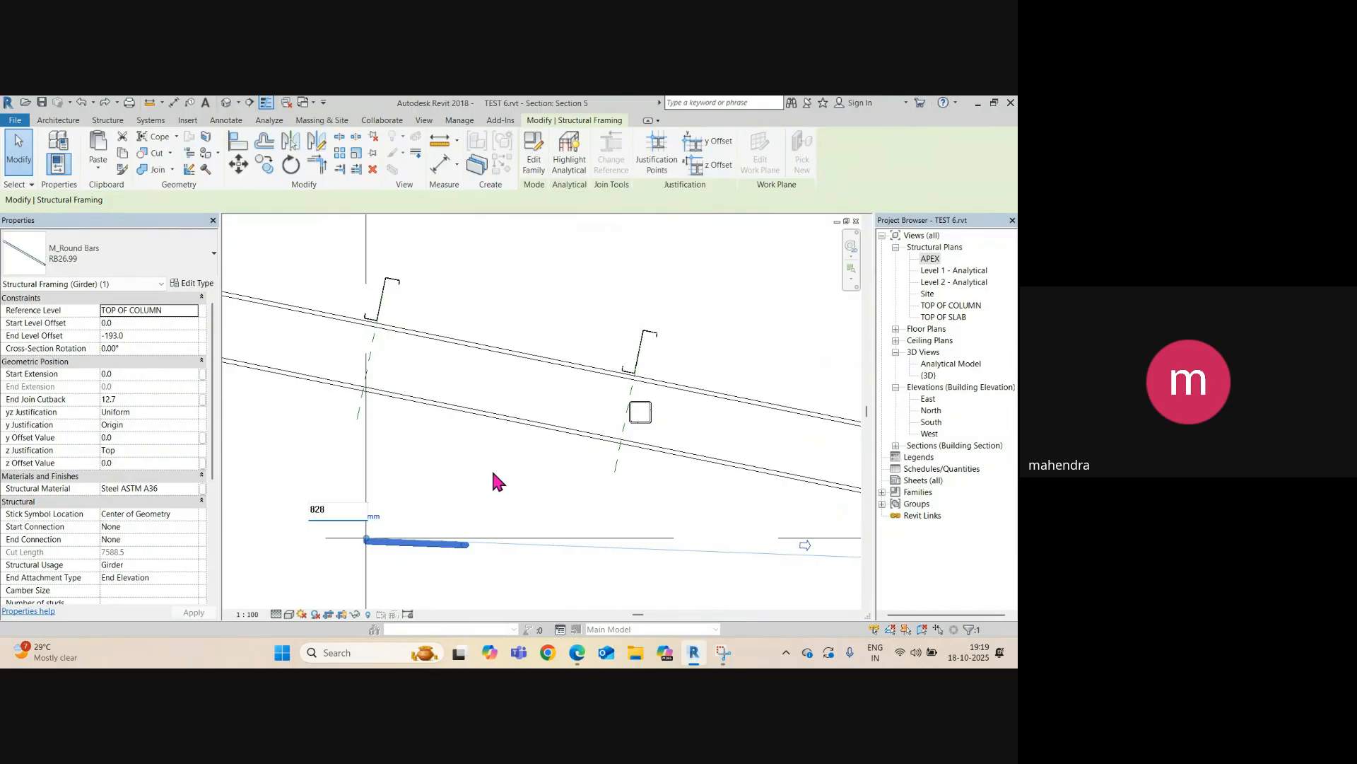
key("Return")
scroll(424, 470, "down", 4)
scroll(703, 495, "up", 5)
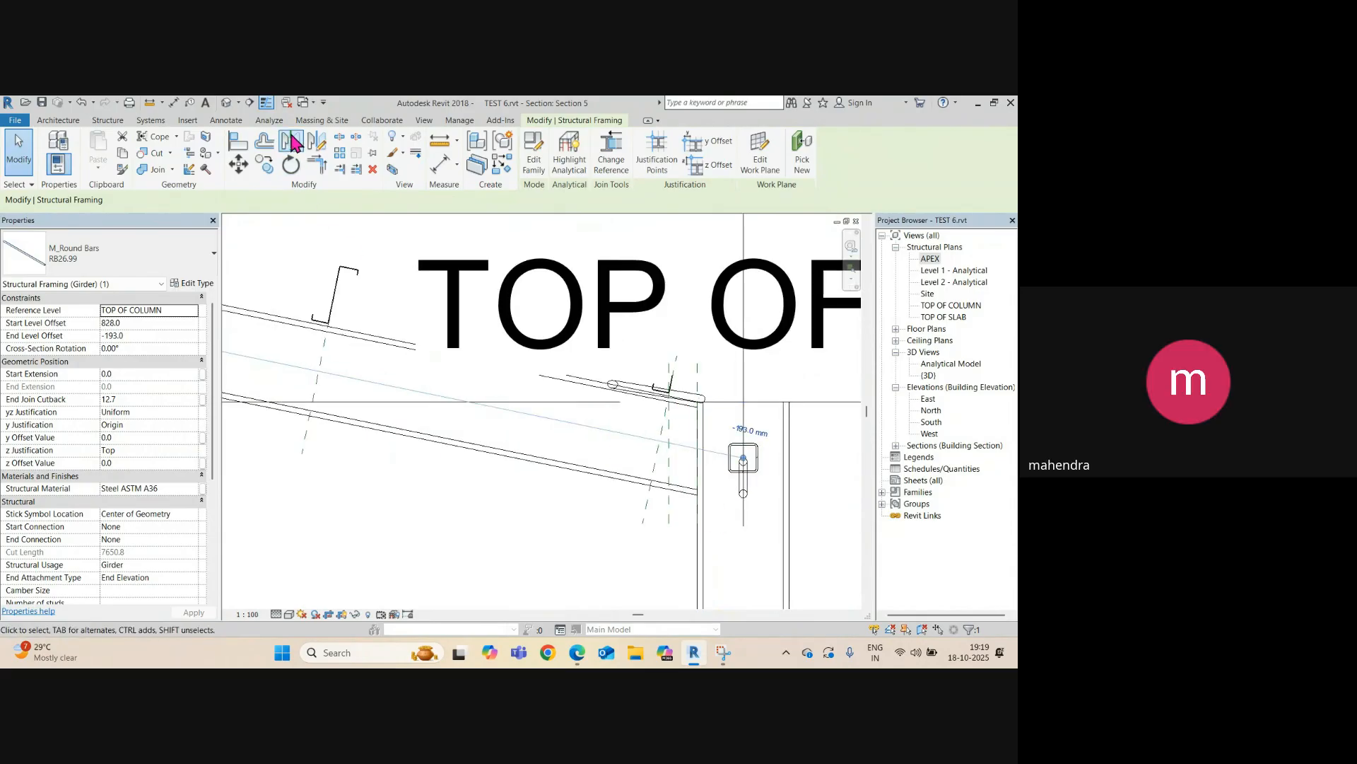
left_click(227, 106)
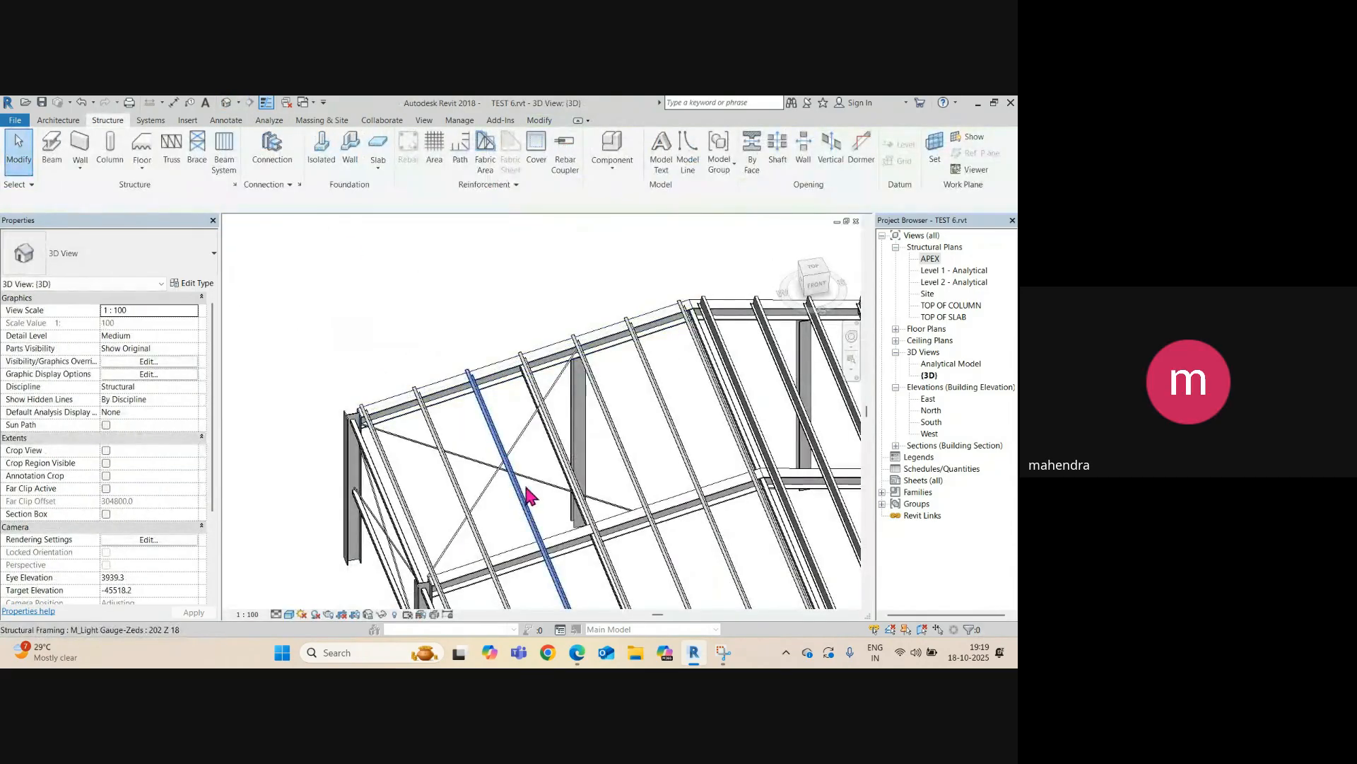
left_click(537, 485)
middle_click_drag(402, 488, 687, 439, "shift")
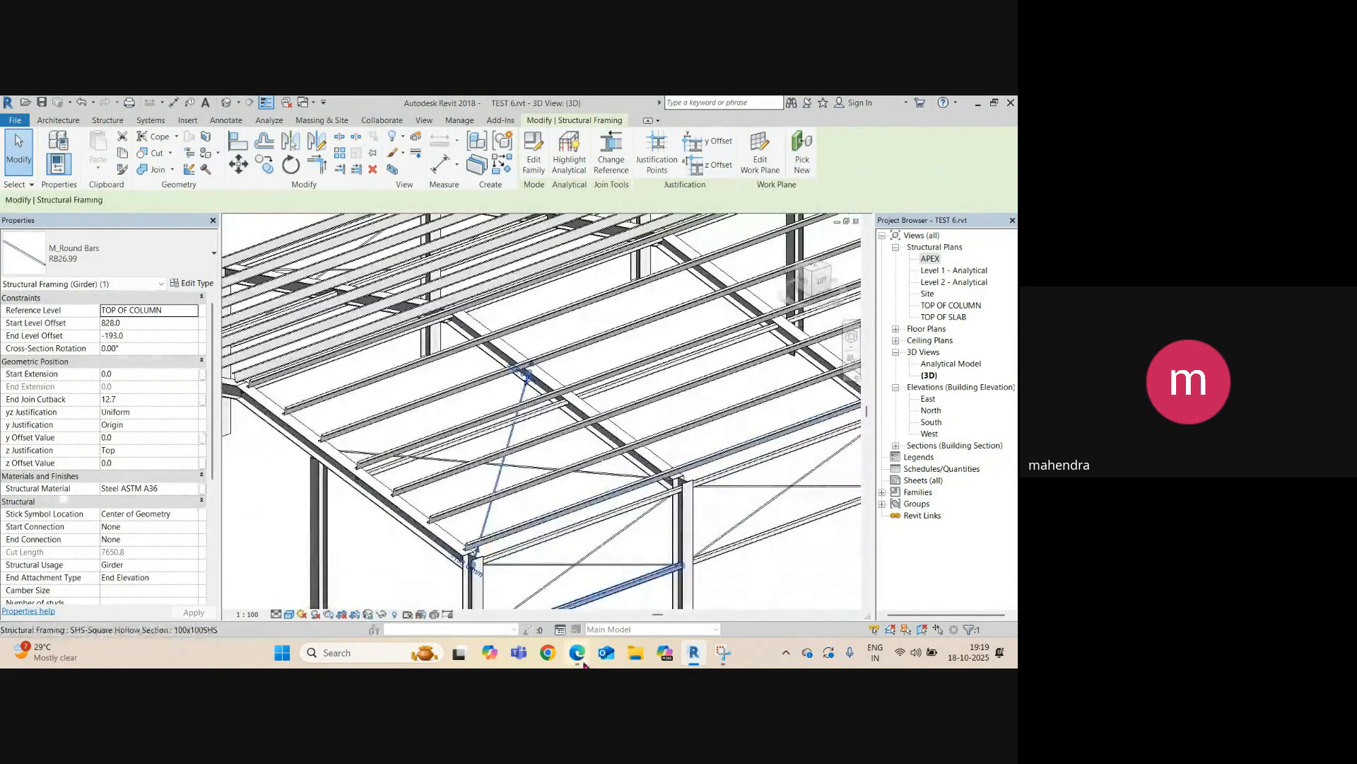
- Switch to the Google Meet call, mute the participant whose microphone is on, and return to Revit
left_click(581, 653)
left_click(508, 586)
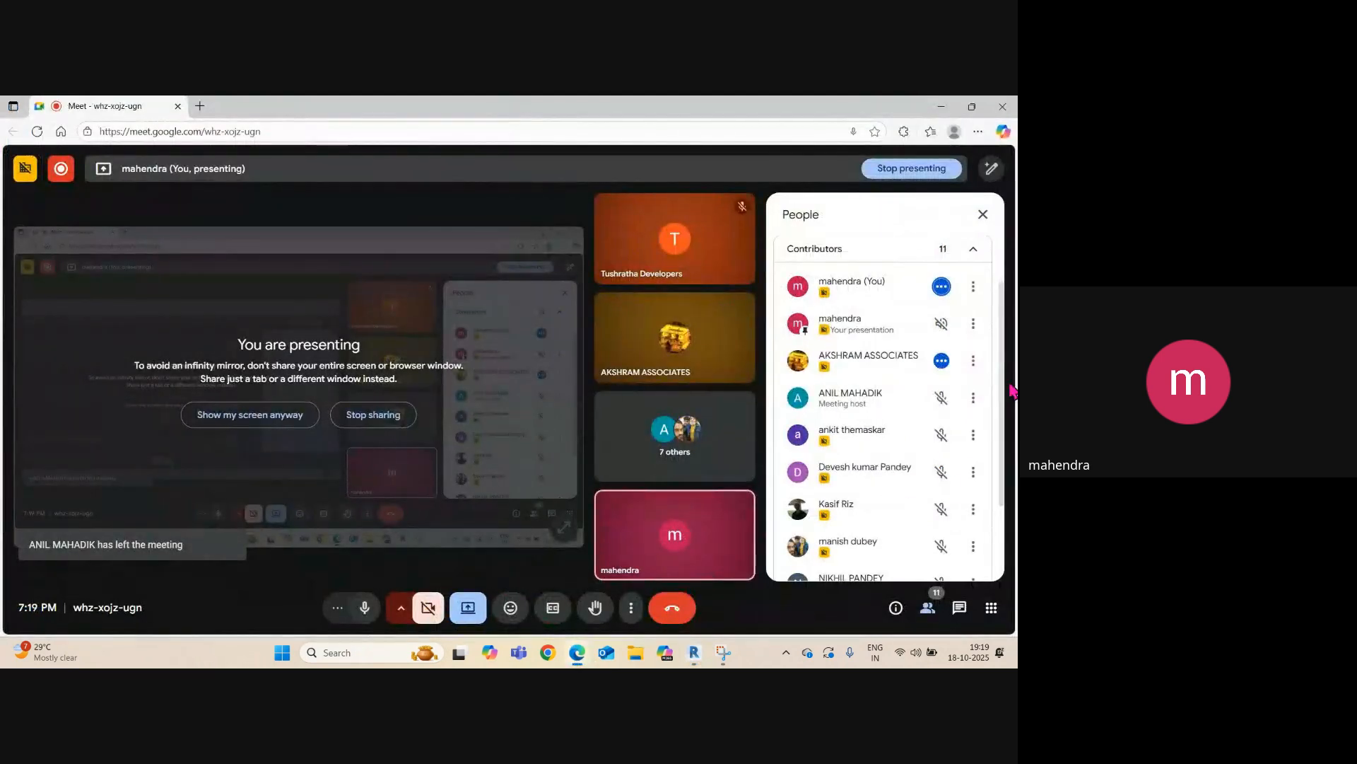
left_click(943, 362)
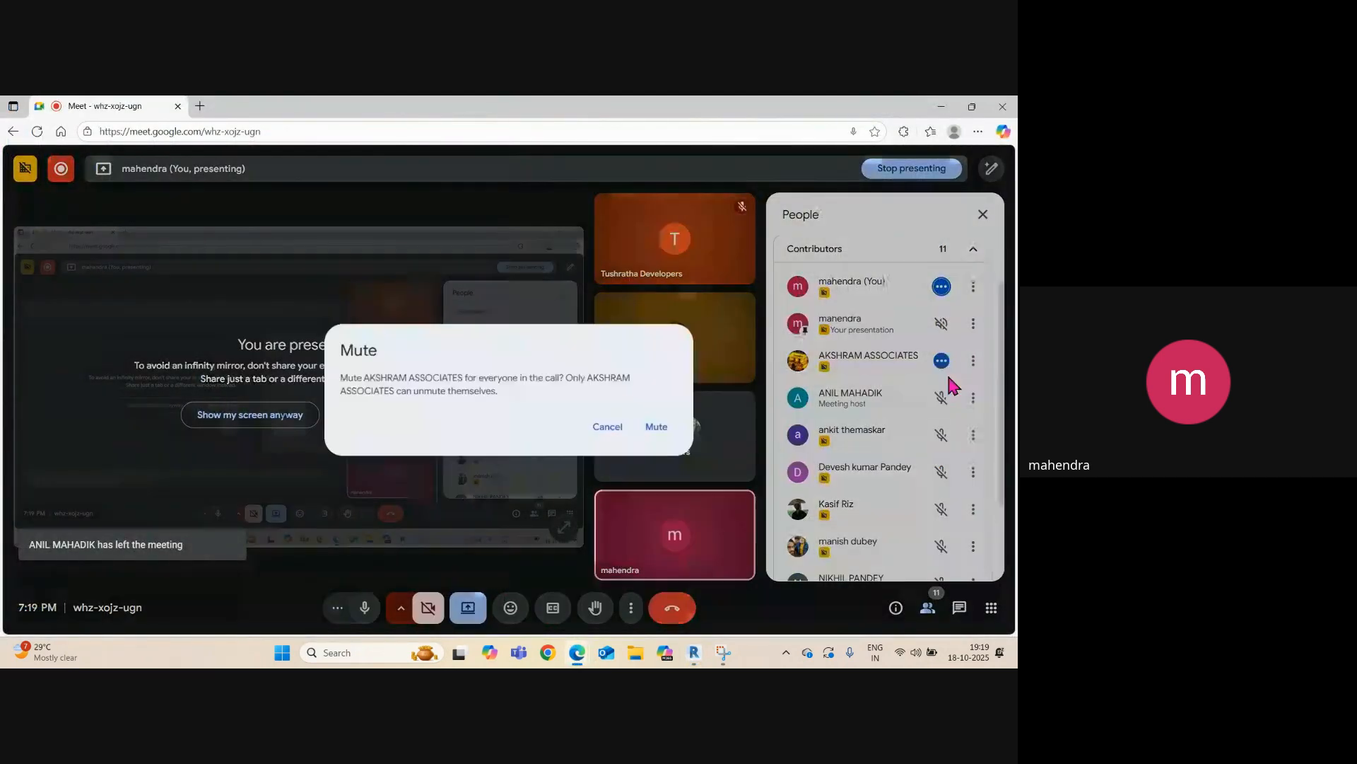
left_click(657, 427)
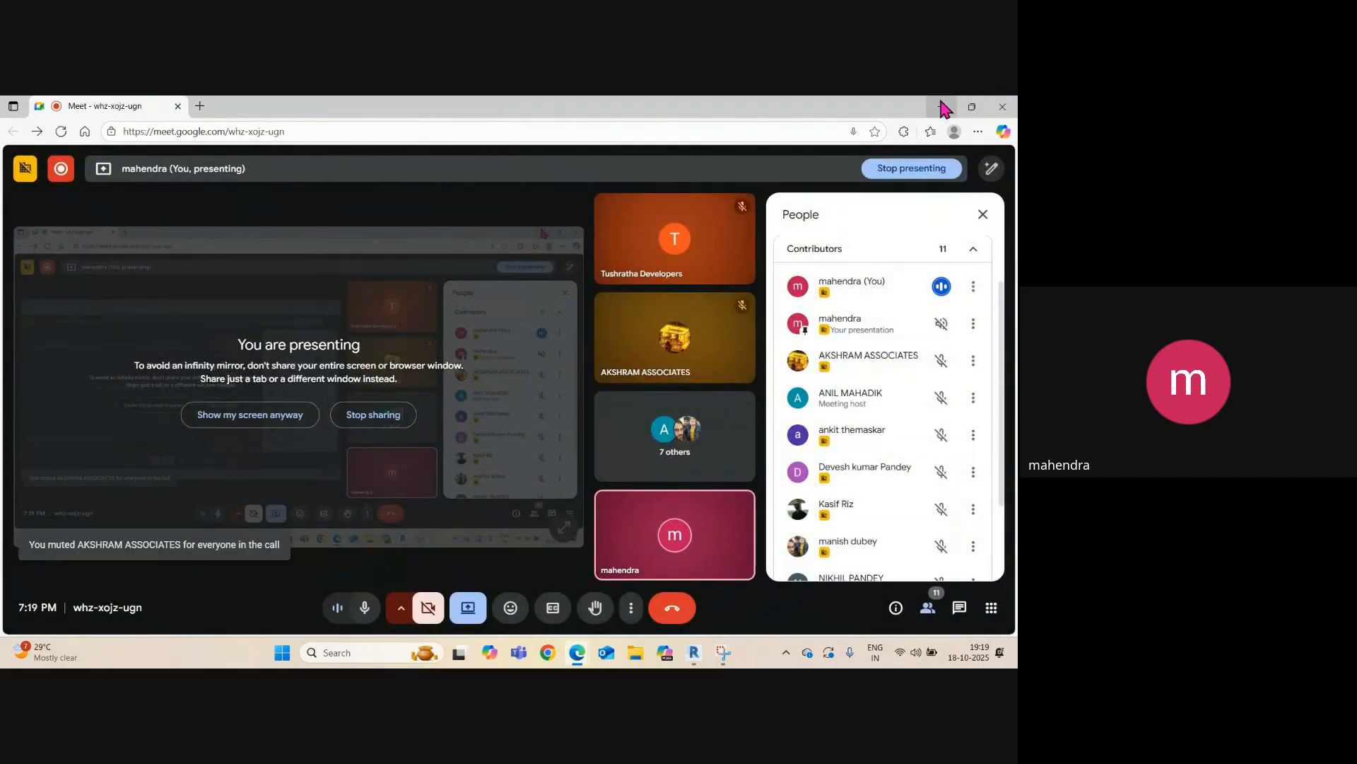
scroll(923, 430, "down", 2)
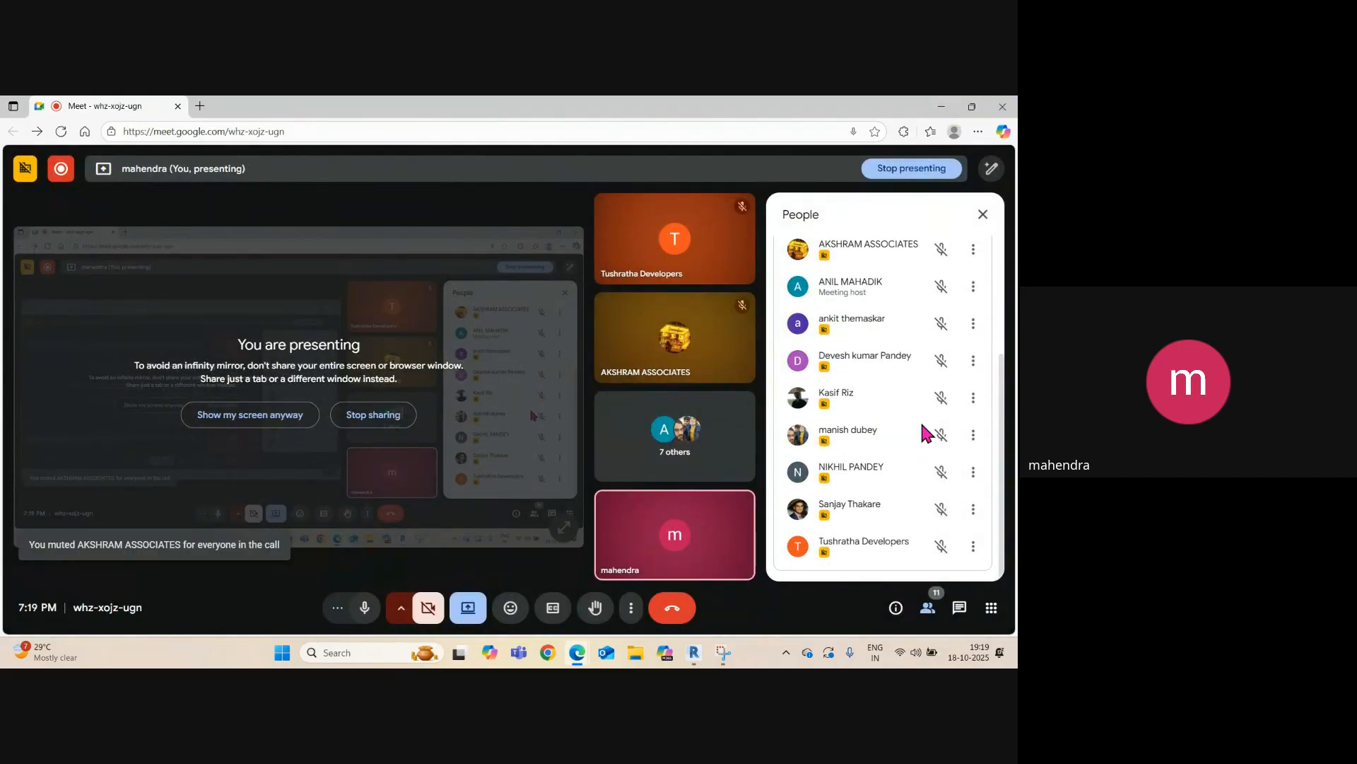
left_click(942, 106)
- Mirror a copy of both roof round bars in the APEX plan about the central ridge reference plane into the bay between grids C and D
middle_click_drag(539, 403, 584, 479, "shift")
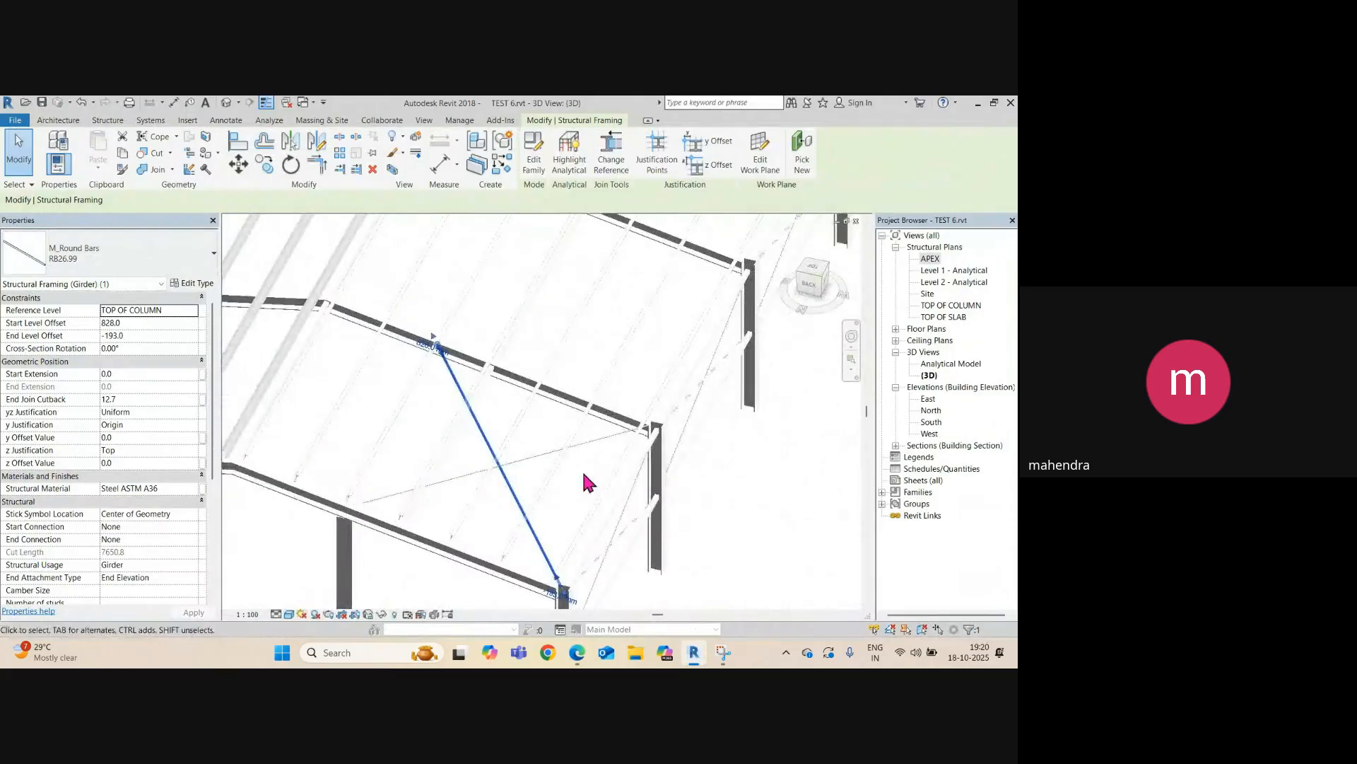
left_click(540, 454, "ctrl")
scroll(563, 415, "down", 3)
middle_click_drag(566, 417, 502, 476, "shift")
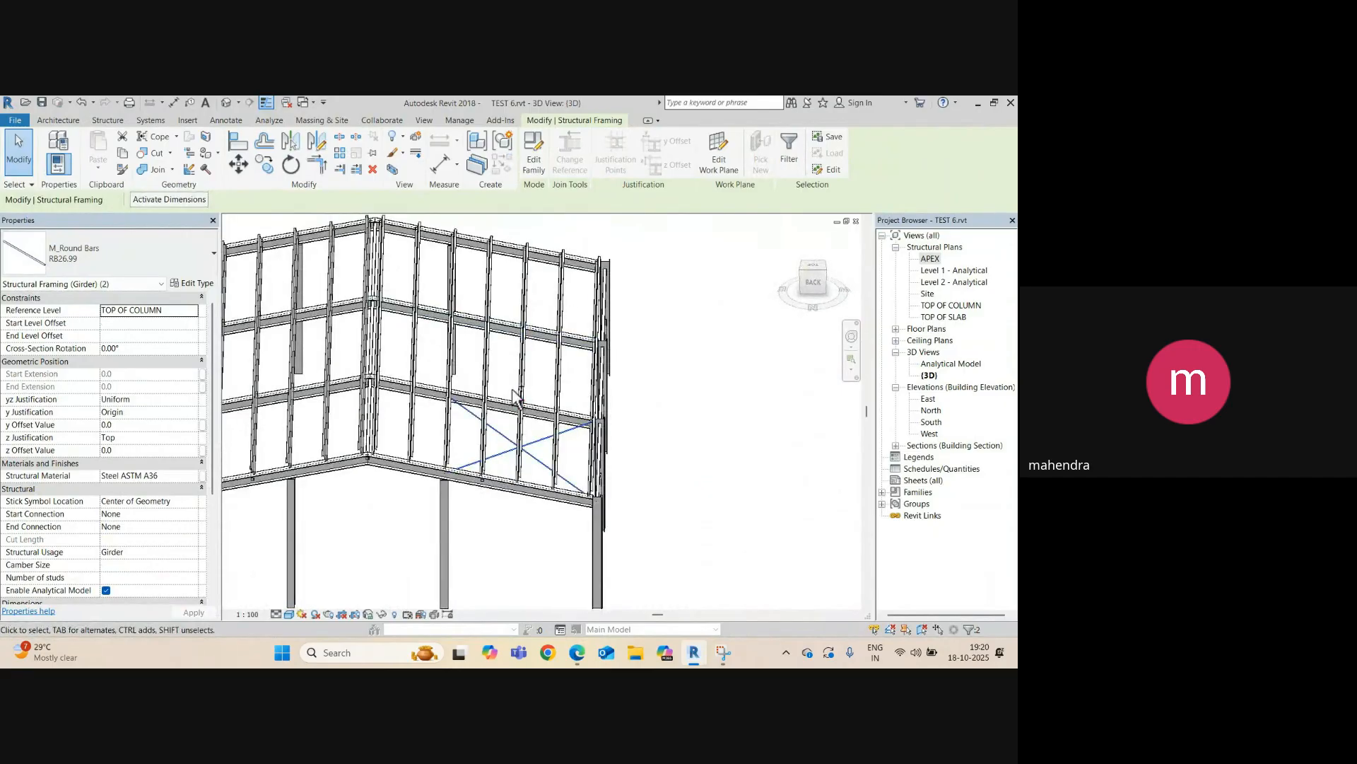
key("ctrl+Tab")
key("ctrl+Tab")
key("ctrl+Tab")
key("ctrl+Tab")
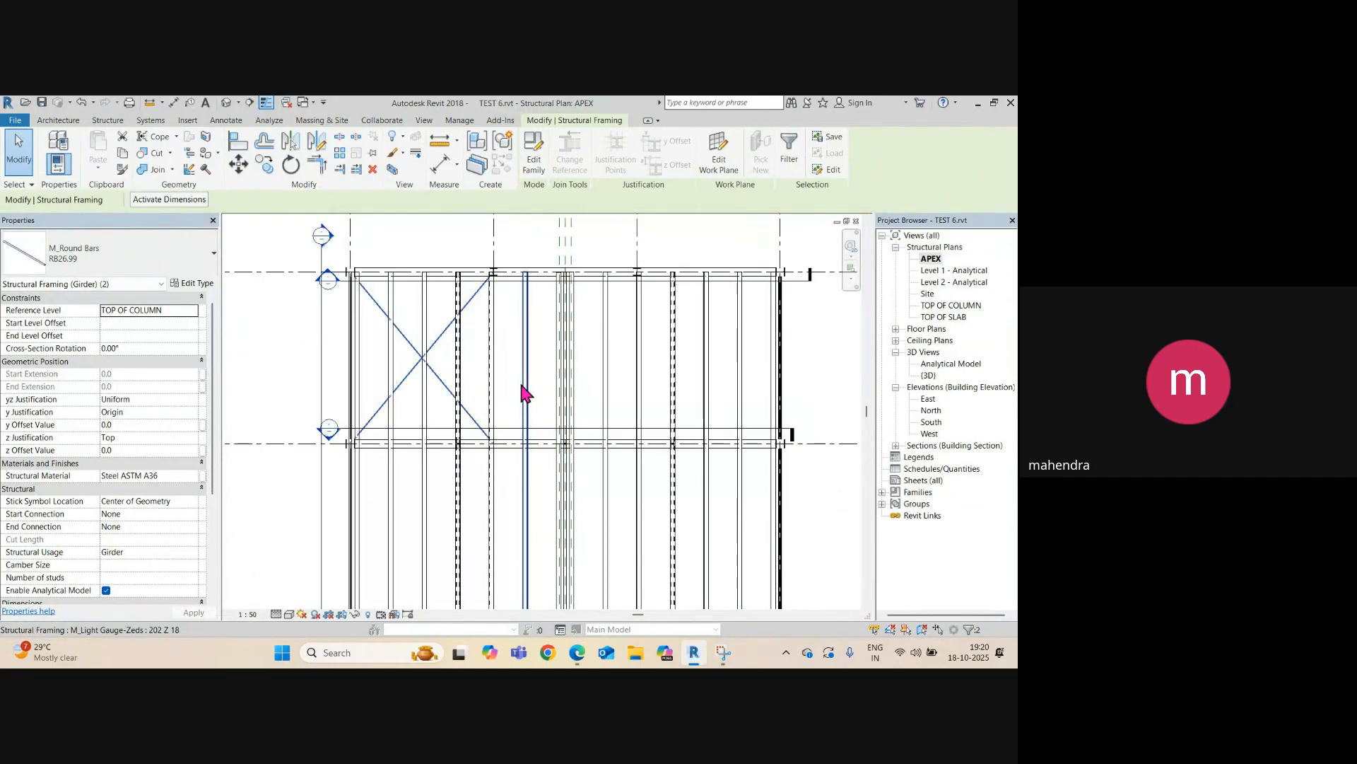
scroll(520, 385, "down", 1)
middle_click_drag(589, 261, 554, 341)
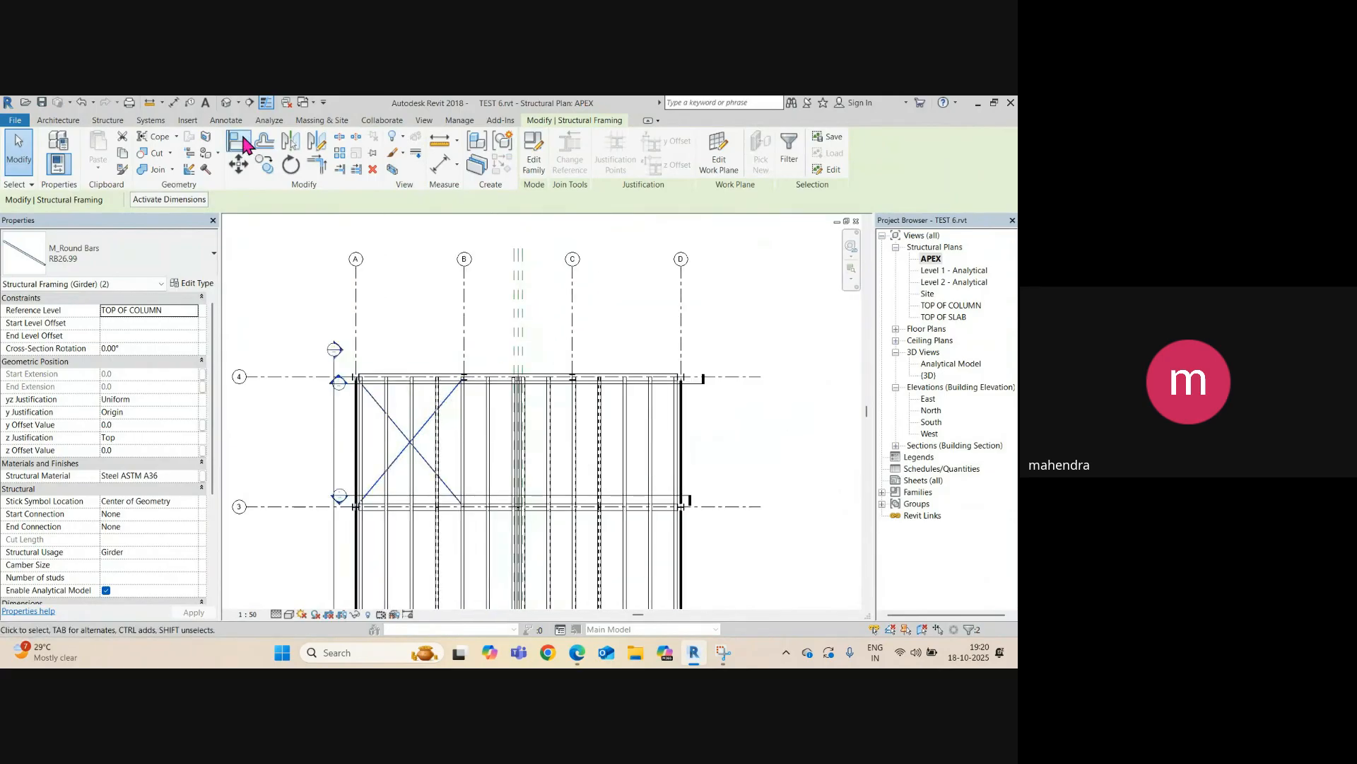
left_click(316, 143)
scroll(613, 273, "up", 4)
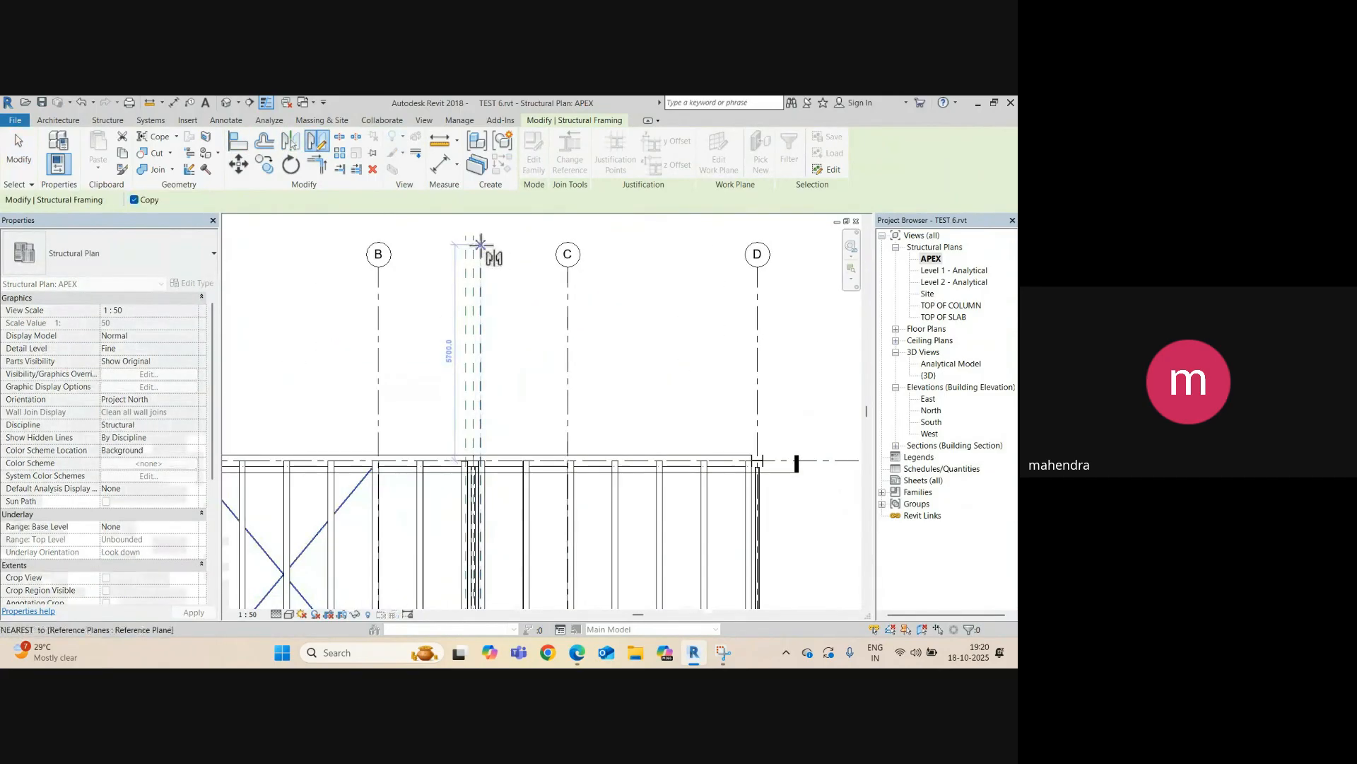
left_click(473, 290)
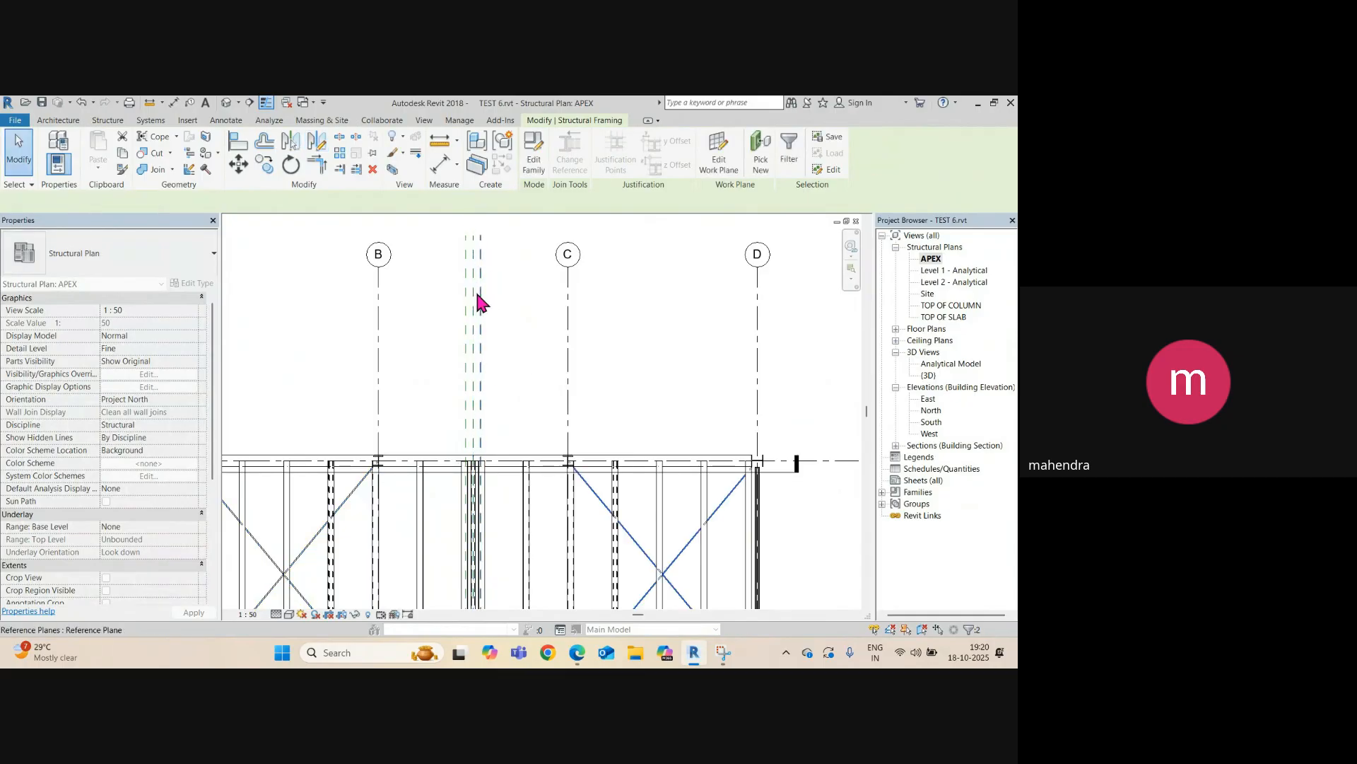
- Open the 3D view and examine the mirrored roof round bars from several angles against the rafters
scroll(479, 300, "down", 2)
left_click(230, 105)
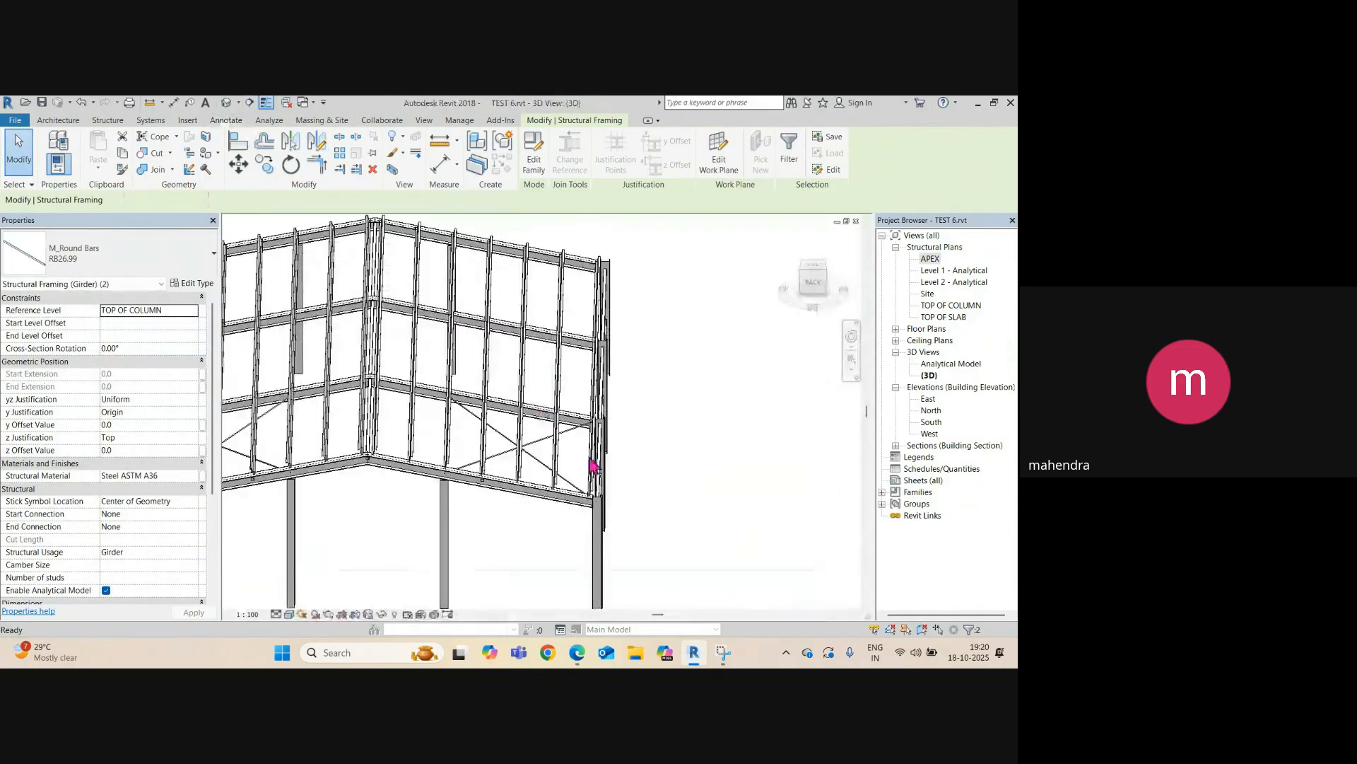
left_click(639, 500)
middle_click_drag(639, 500, 656, 539, "shift")
scroll(461, 418, "up", 3)
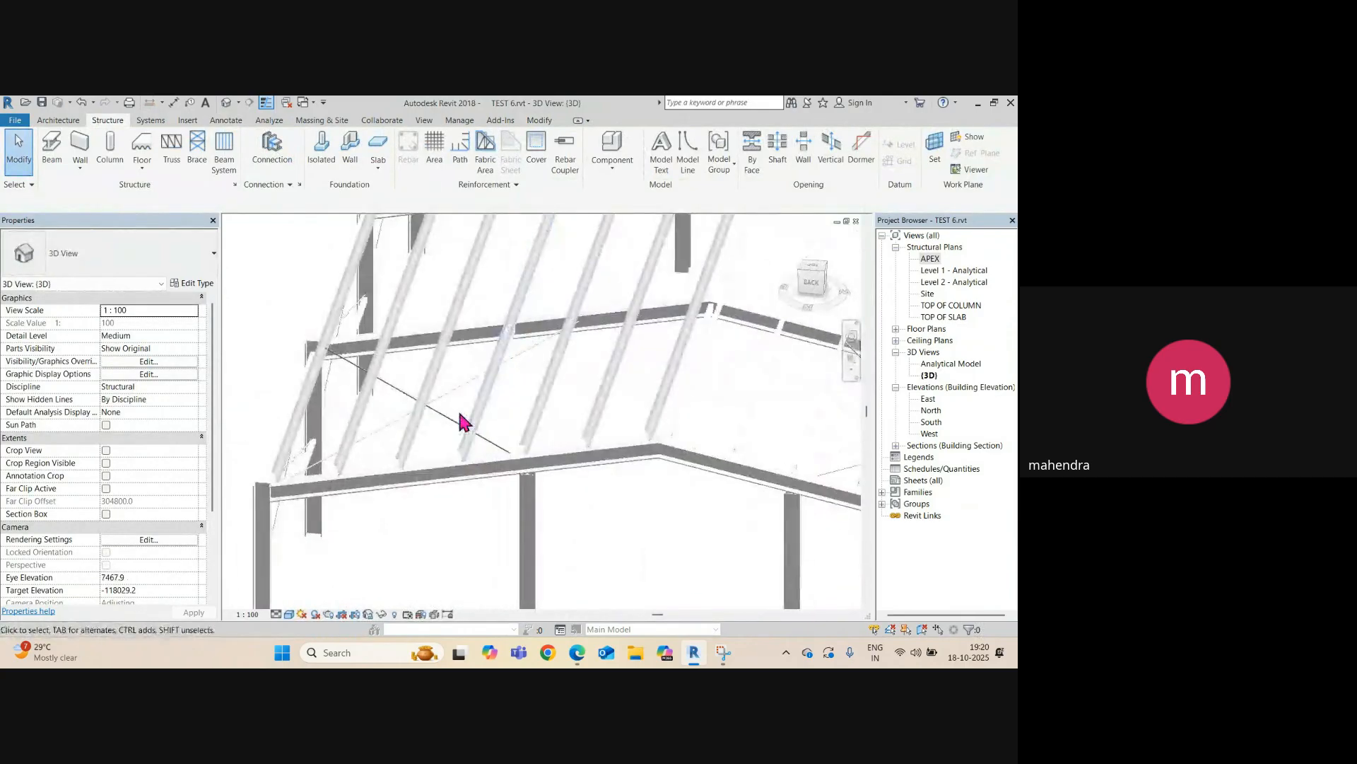
left_click(443, 397)
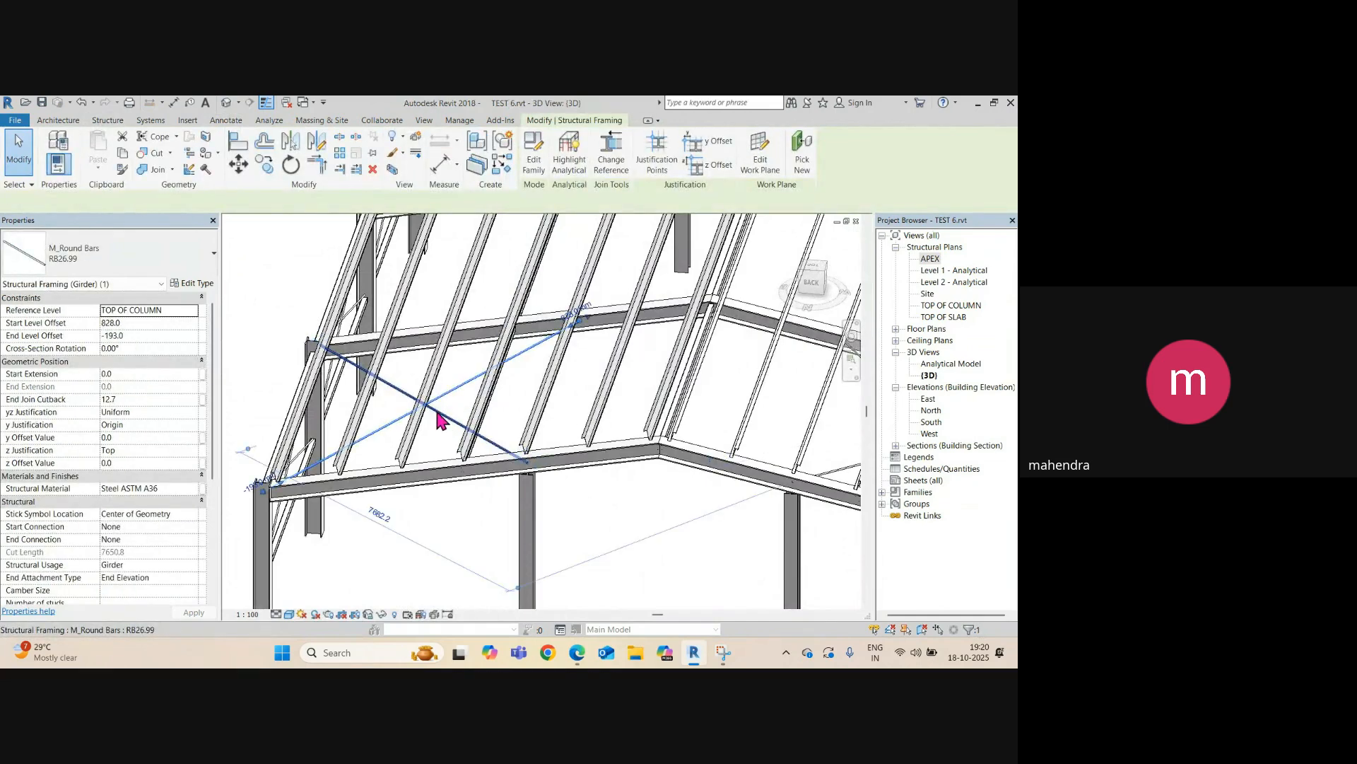
left_click(446, 425)
middle_click_drag(454, 439, 751, 472, "shift")
left_click(750, 472)
- In the APEX plan, mirror a copy of all four roof round bars about grid 3, and mirror that copy about grid 2
key("ctrl+Tab")
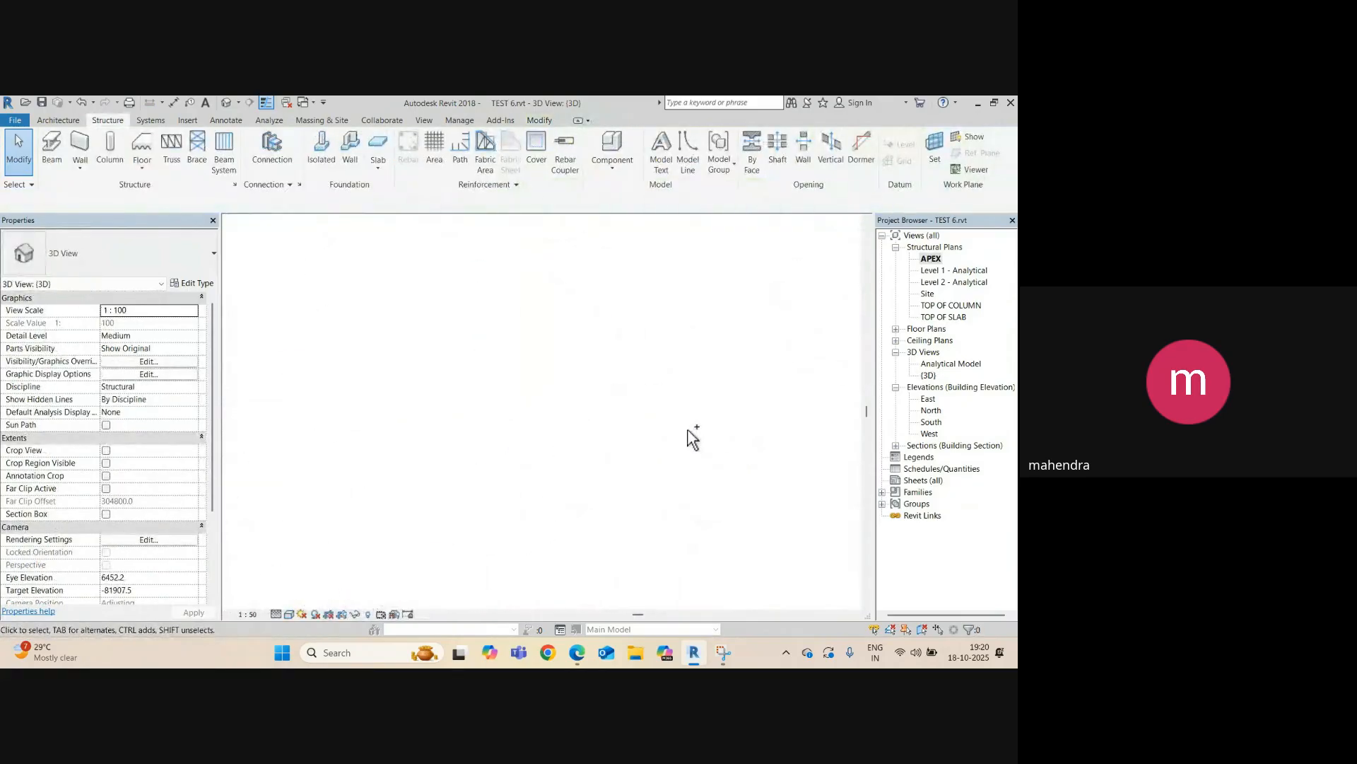
scroll(410, 466, "down", 1)
middle_click_drag(406, 483, 431, 290)
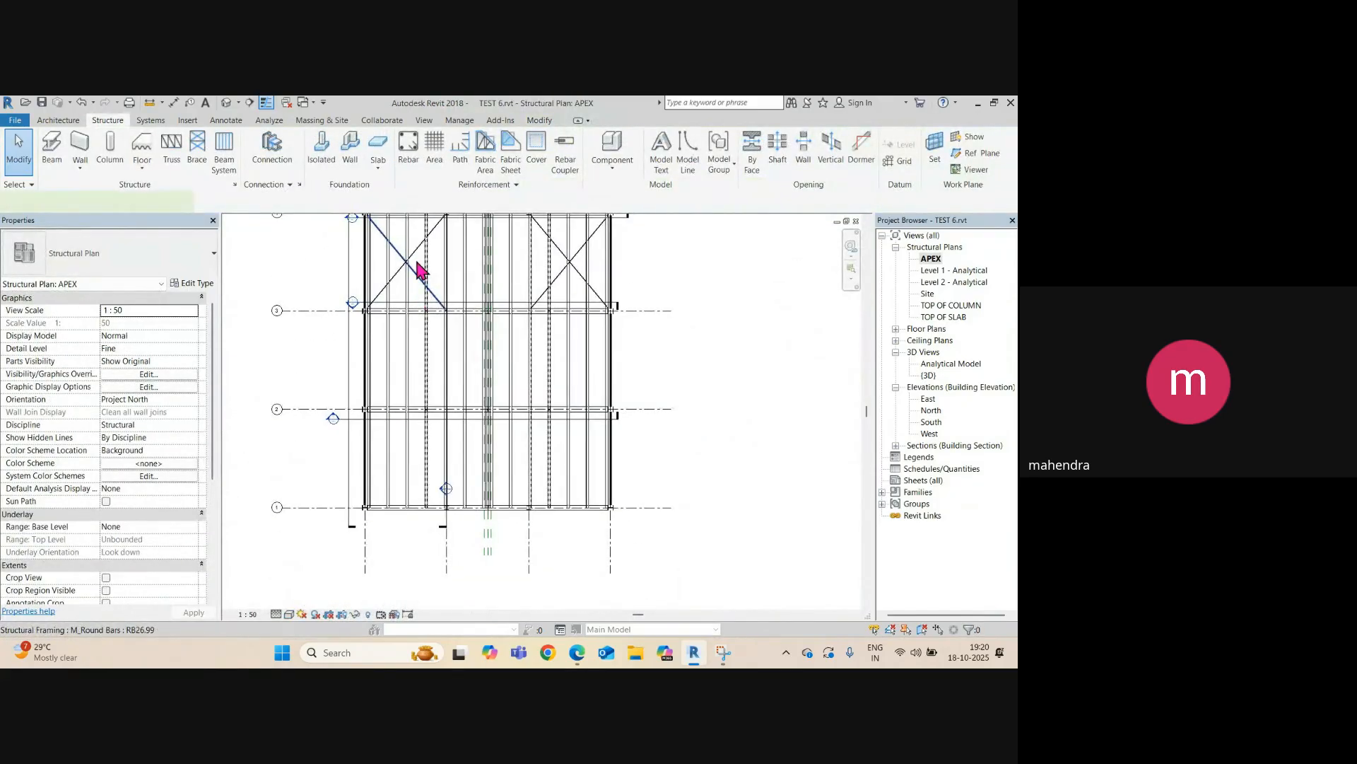
left_click(419, 262)
left_click(417, 253, "ctrl")
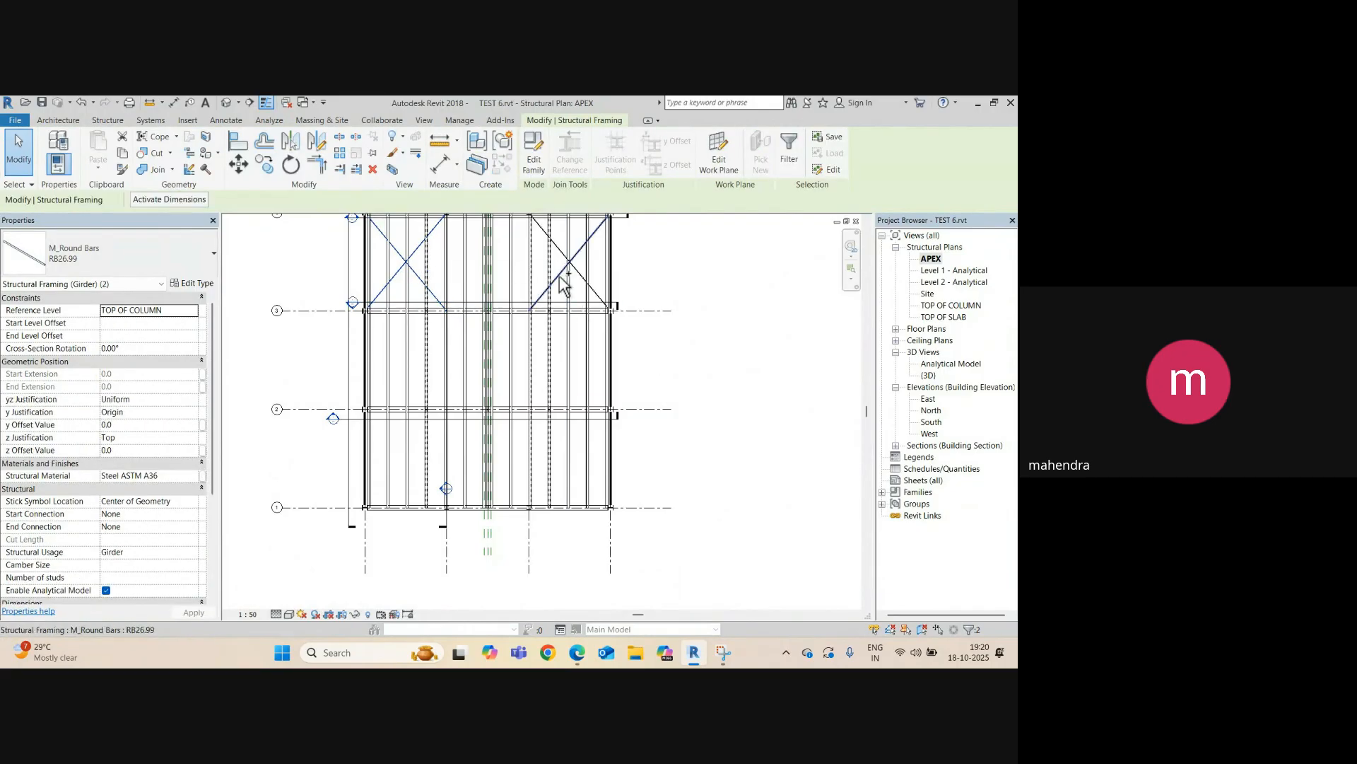
left_click(558, 274, "ctrl")
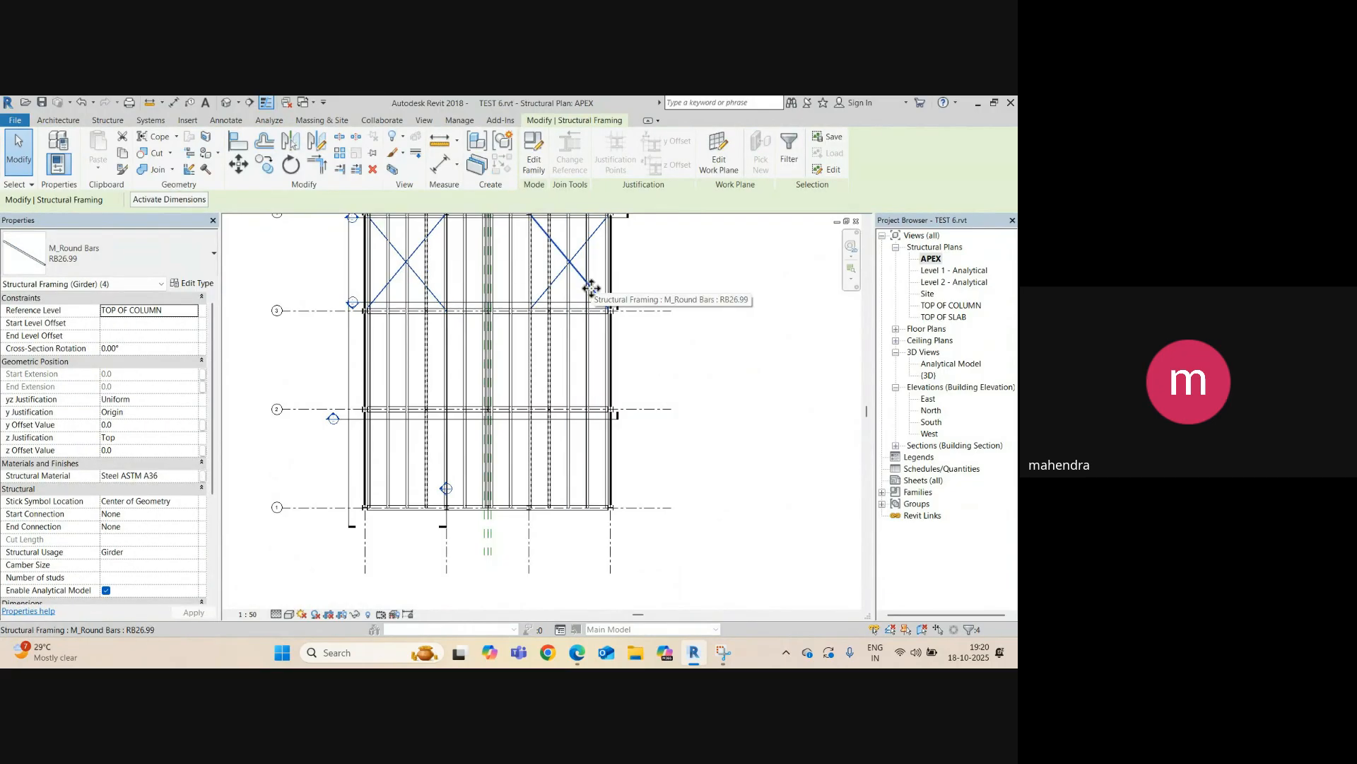
left_click(589, 283, "ctrl")
left_click(317, 142)
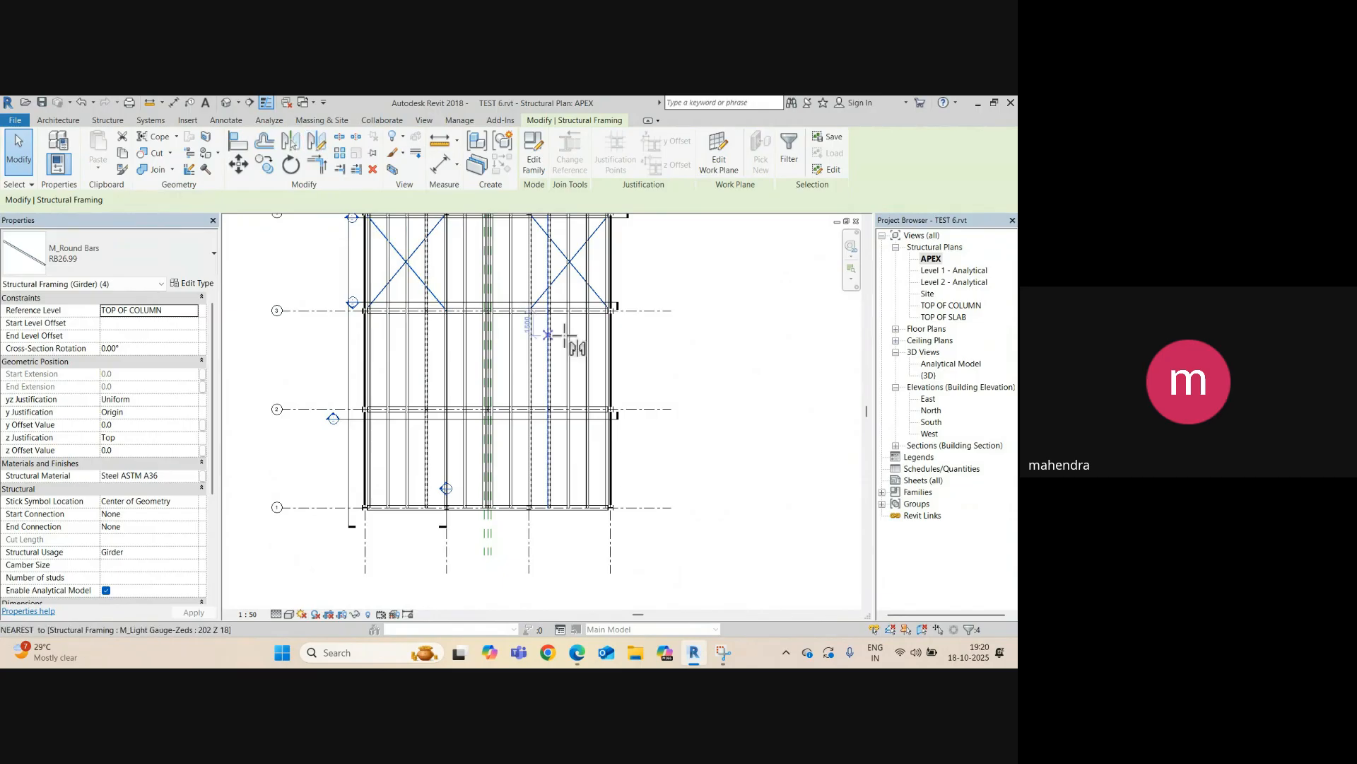
left_click(669, 309)
left_click(705, 310)
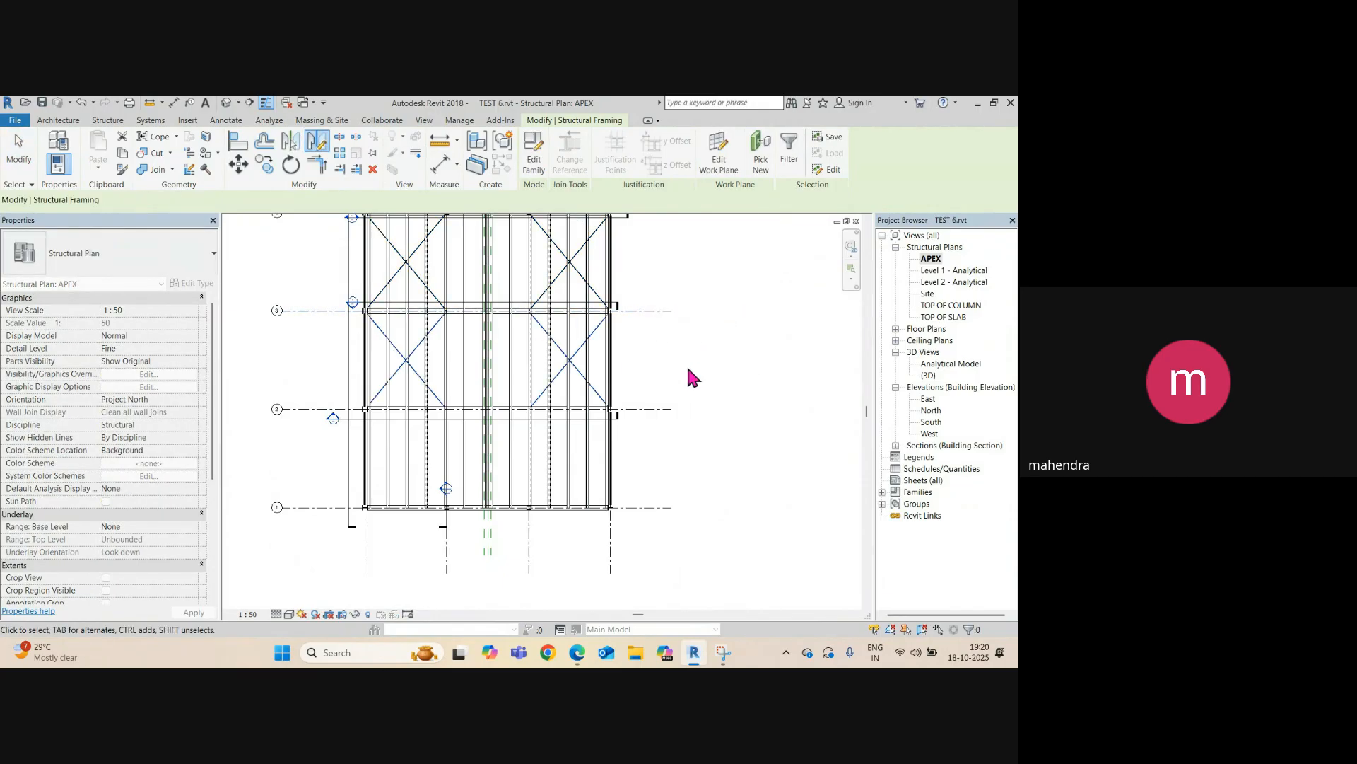
left_click(318, 142)
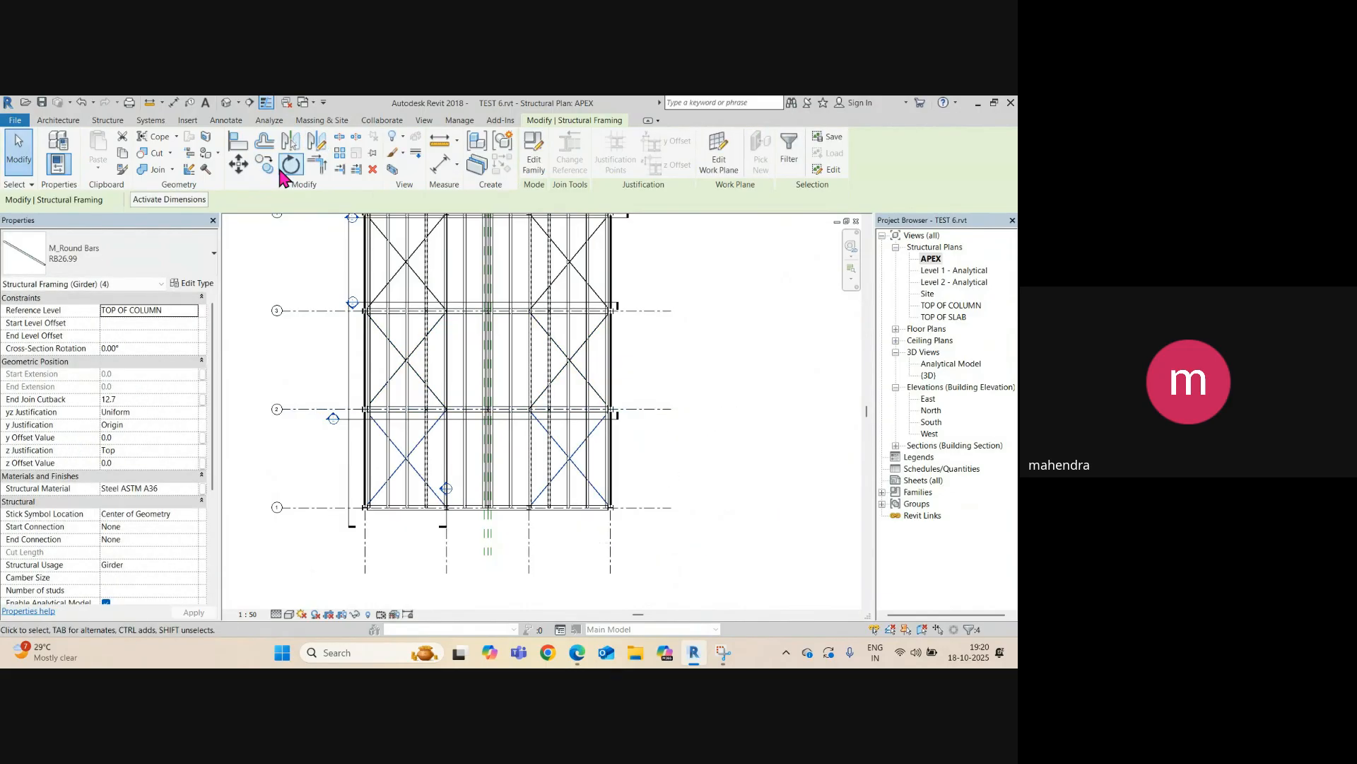
- Change the 3D view's visual style to one other than Ray Trace and inspect the roof and side bracing from several angles
left_click(227, 104)
scroll(545, 409, "down", 6)
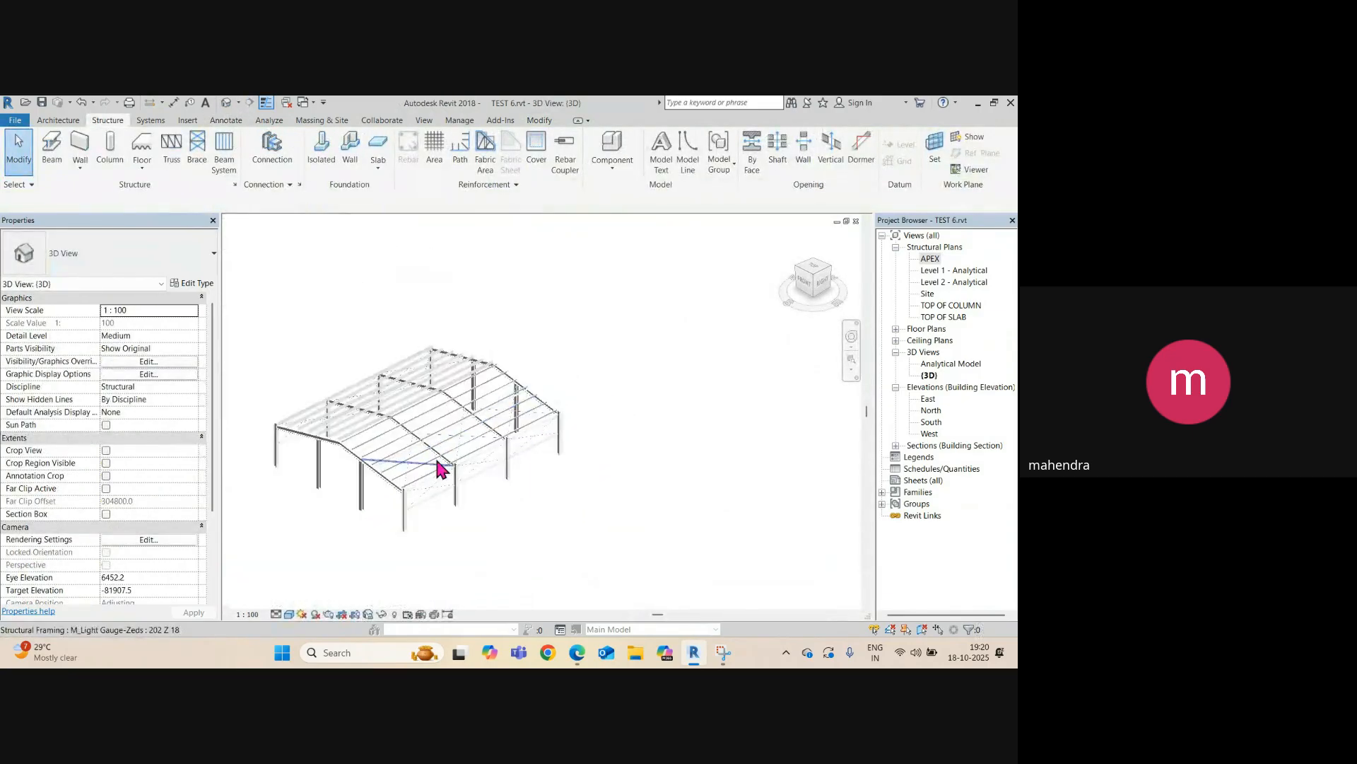
middle_click_drag(533, 422, 438, 519, "shift")
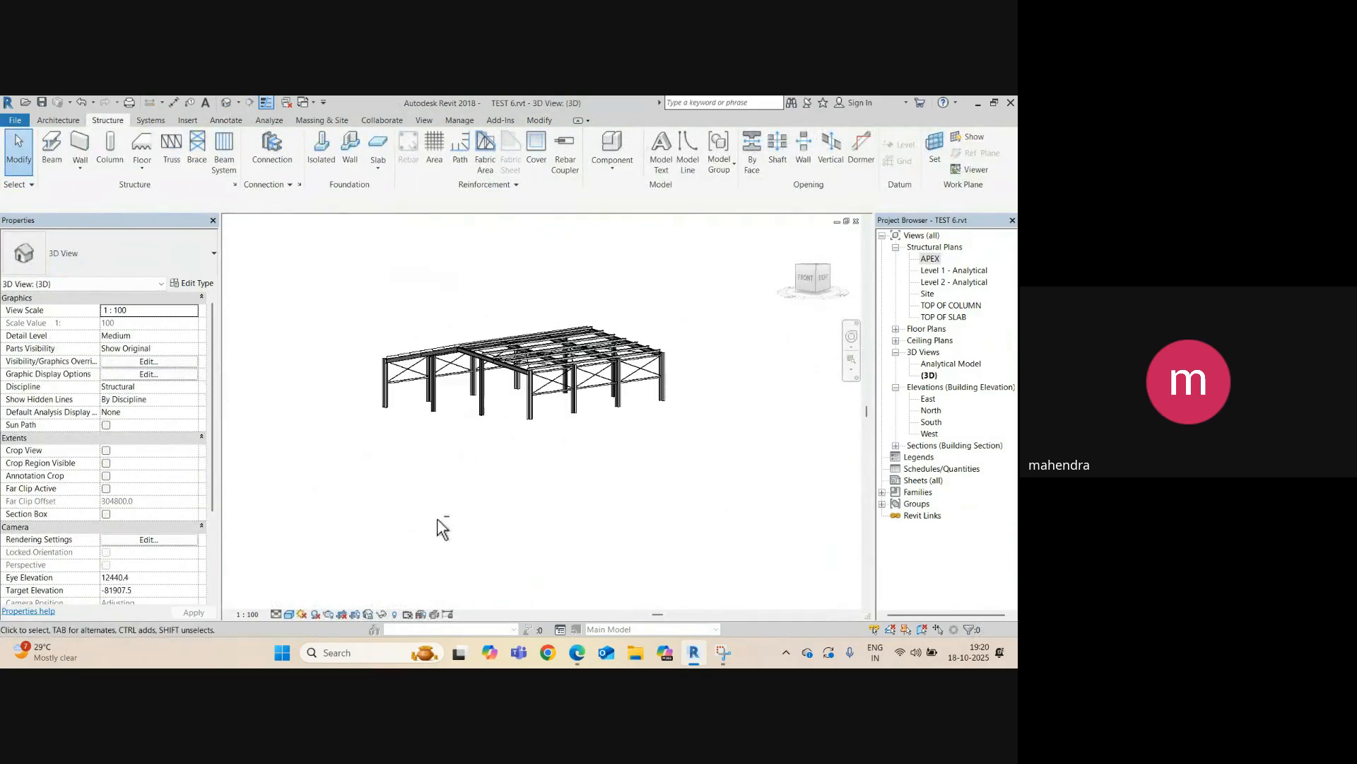
left_click(289, 614)
left_click(311, 600)
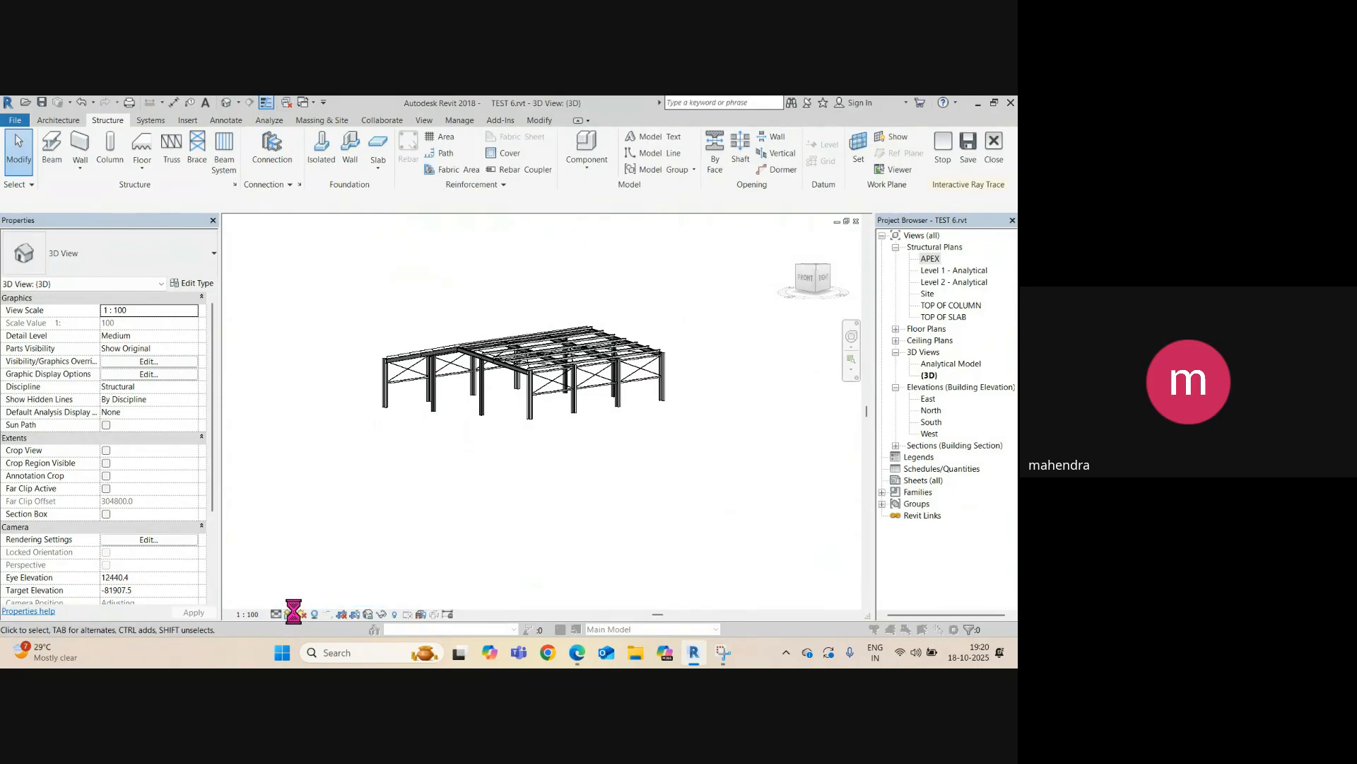
left_click(290, 613)
left_click(312, 597)
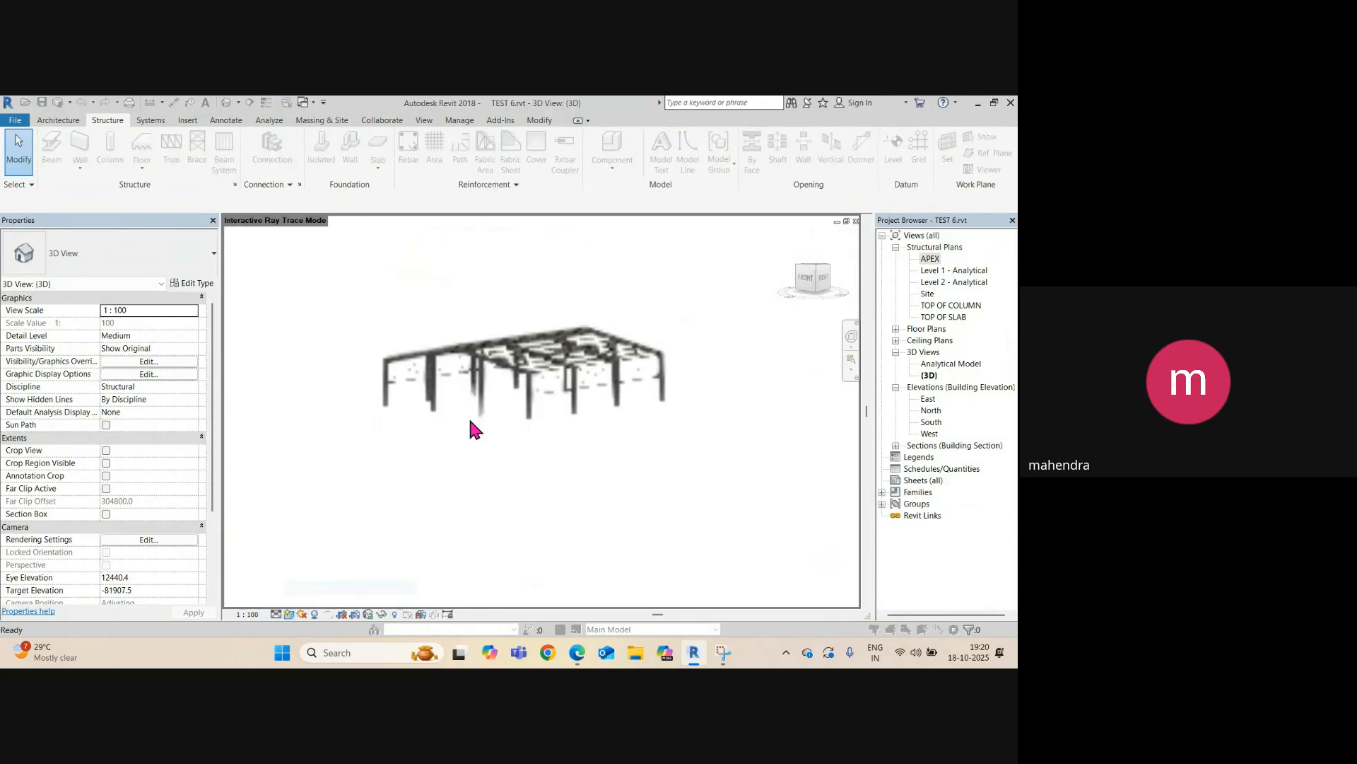
scroll(522, 327, "up", 3)
middle_click_drag(524, 340, 576, 506, "shift")
scroll(660, 477, "up", 2)
scroll(647, 468, "down", 2)
middle_click_drag(529, 367, 507, 309, "shift")
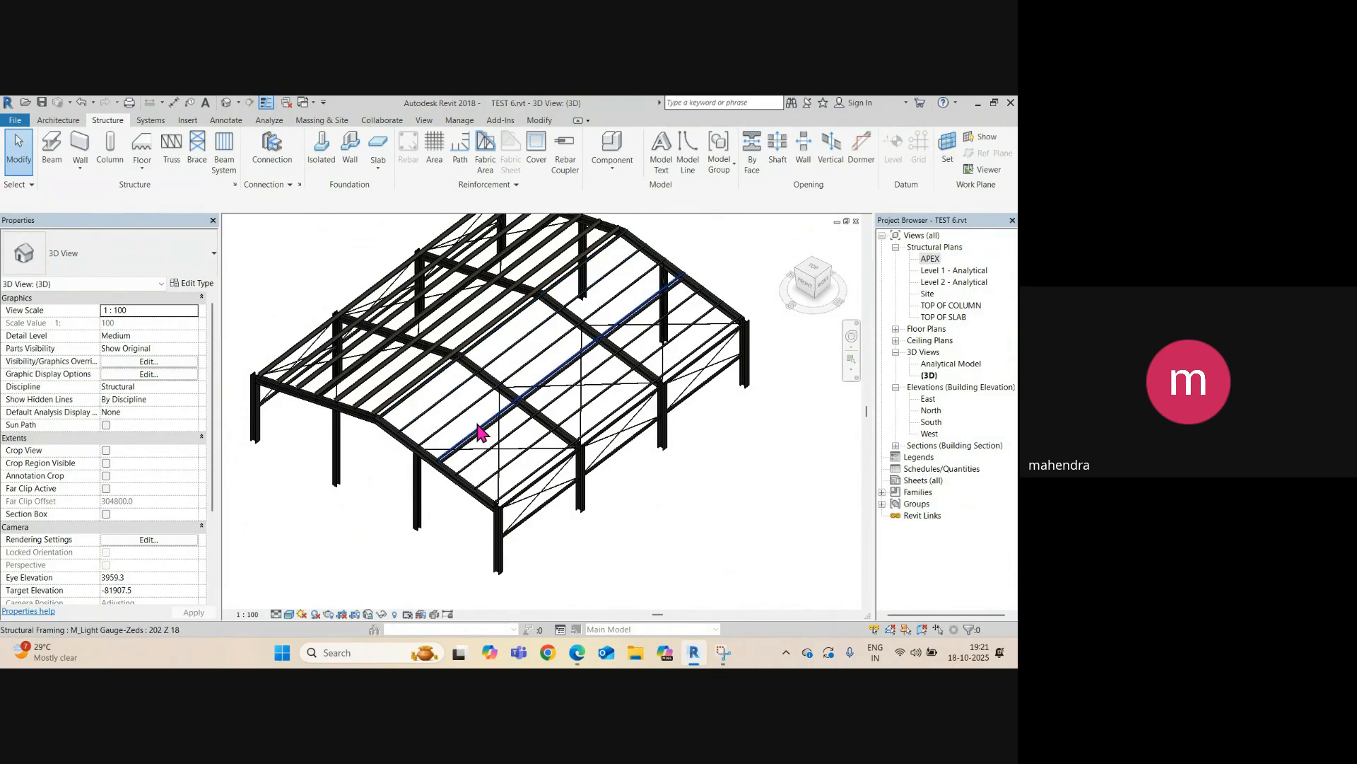
- Open Section 1 from the APEX plan and examine the 202 Z 18 roof purlins and the column at grid A
key("ctrl+Tab")
scroll(495, 408, "down", 3)
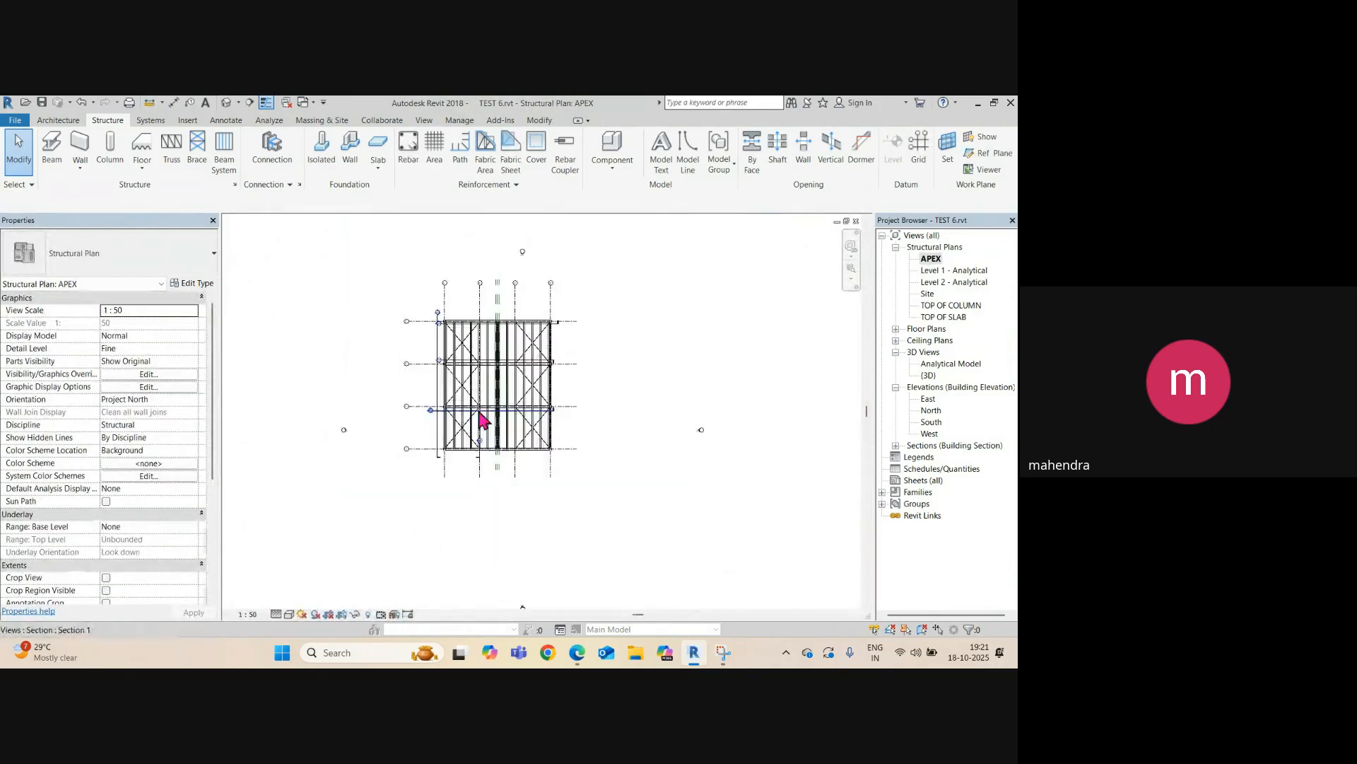
scroll(527, 424, "up", 3)
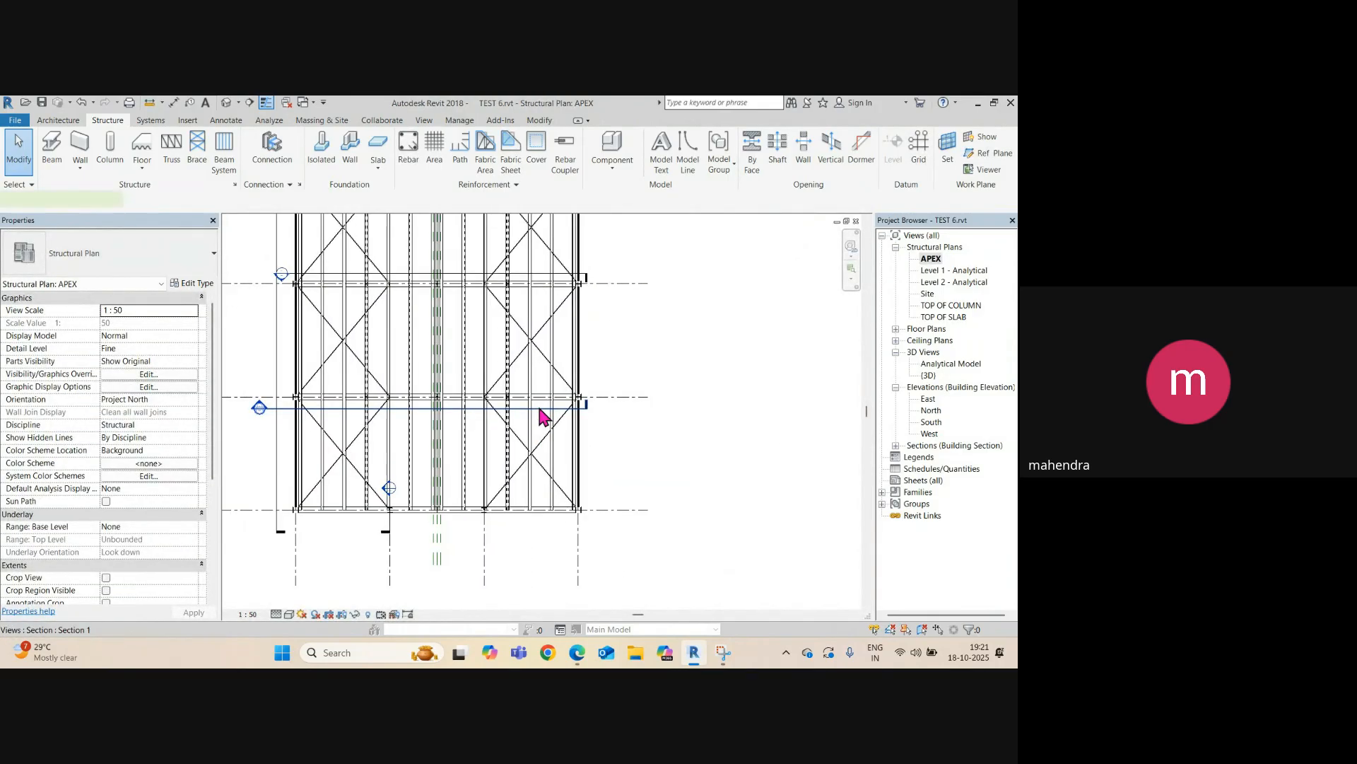
right_click(540, 409)
left_click(594, 372)
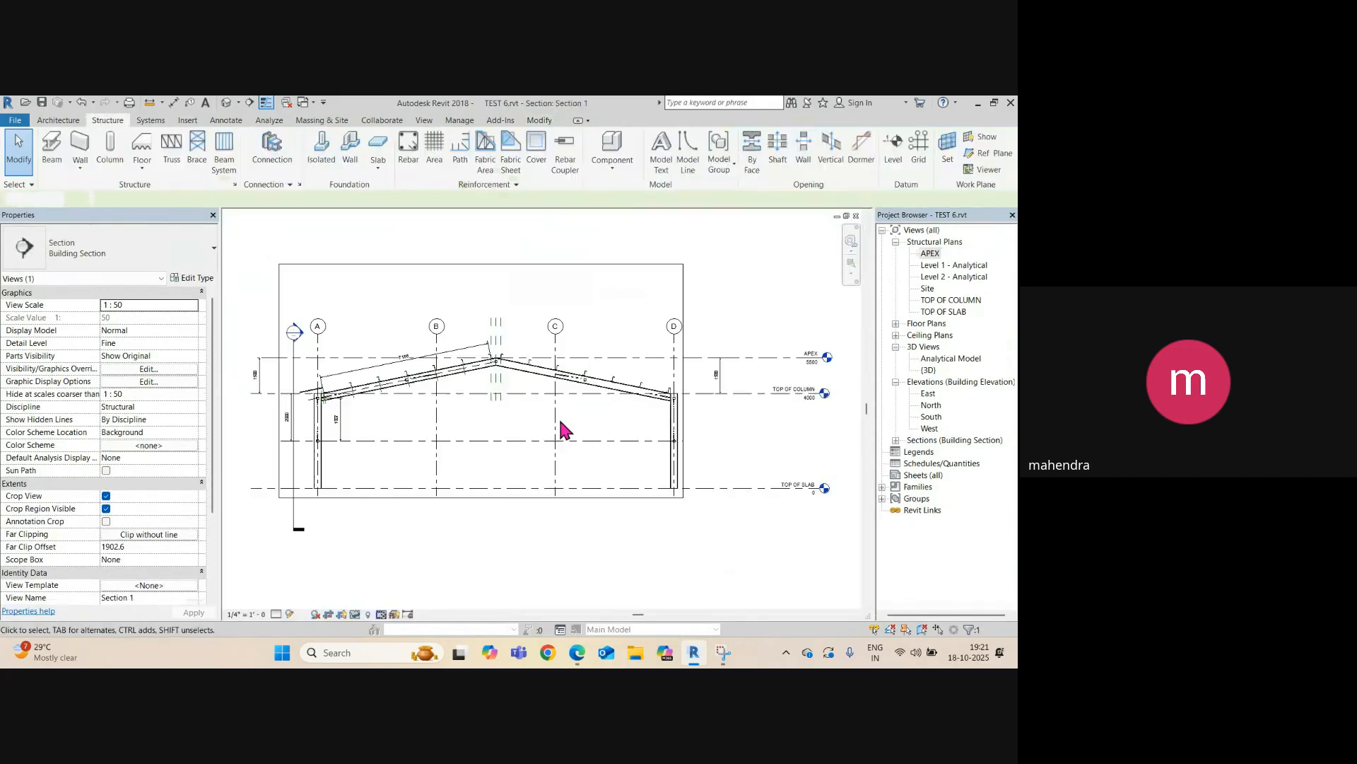
scroll(311, 408, "up", 3)
scroll(336, 379, "up", 5)
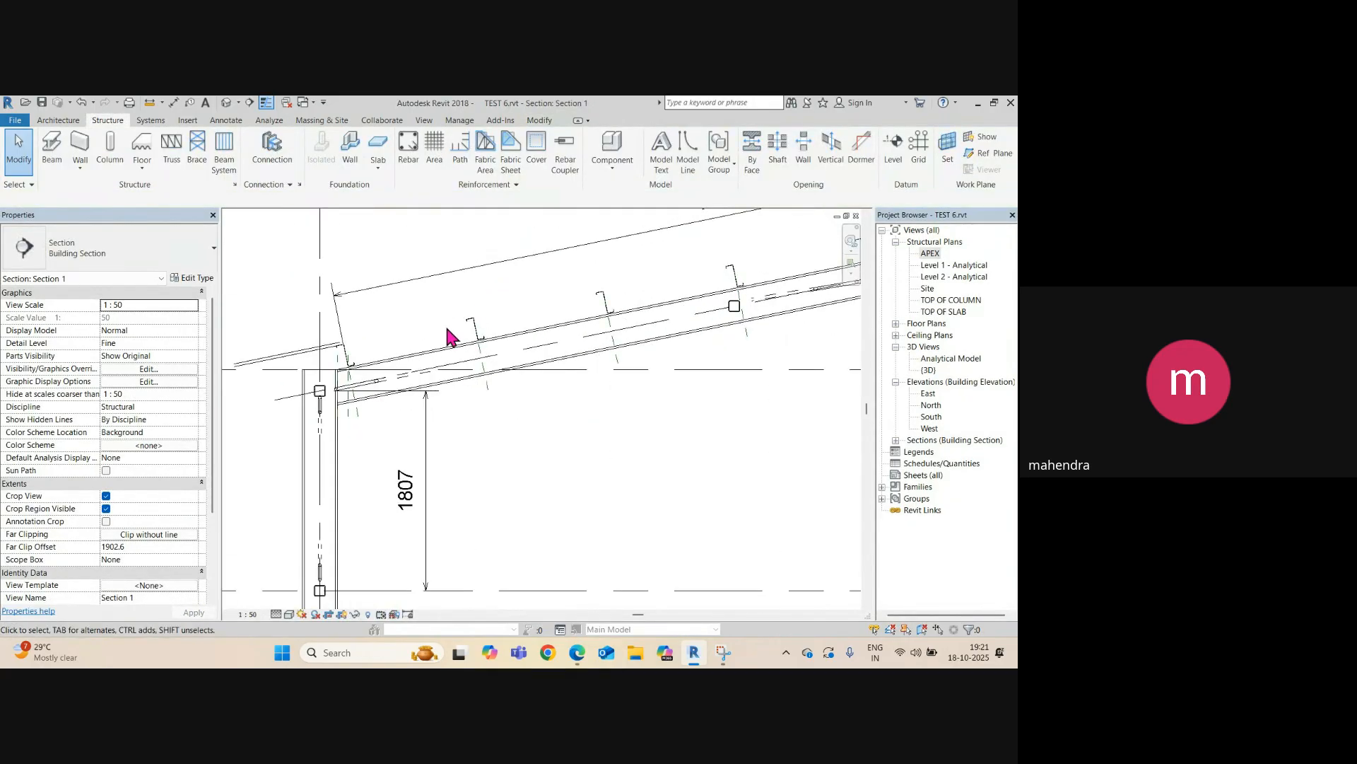
scroll(510, 315, "down", 4)
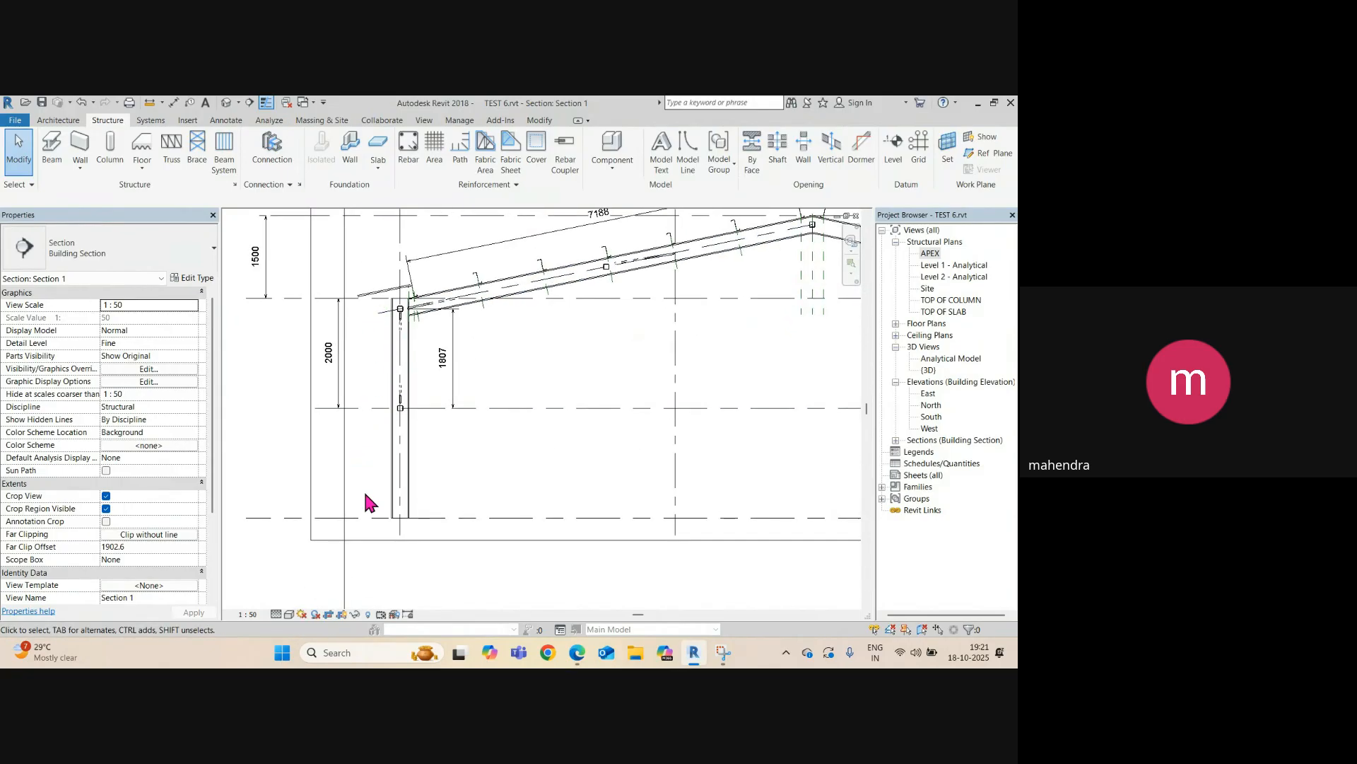
left_click(481, 278)
scroll(472, 274, "up", 4)
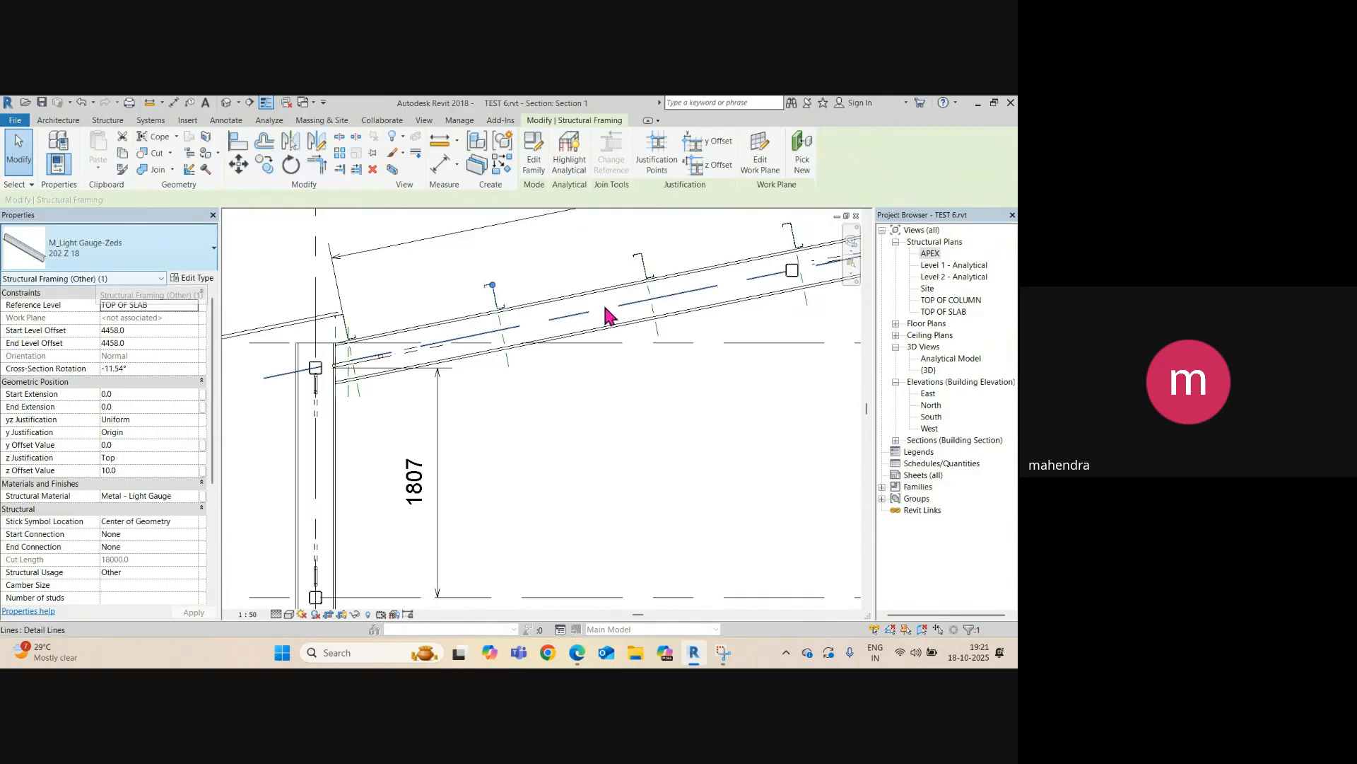
scroll(500, 294, "down", 1)
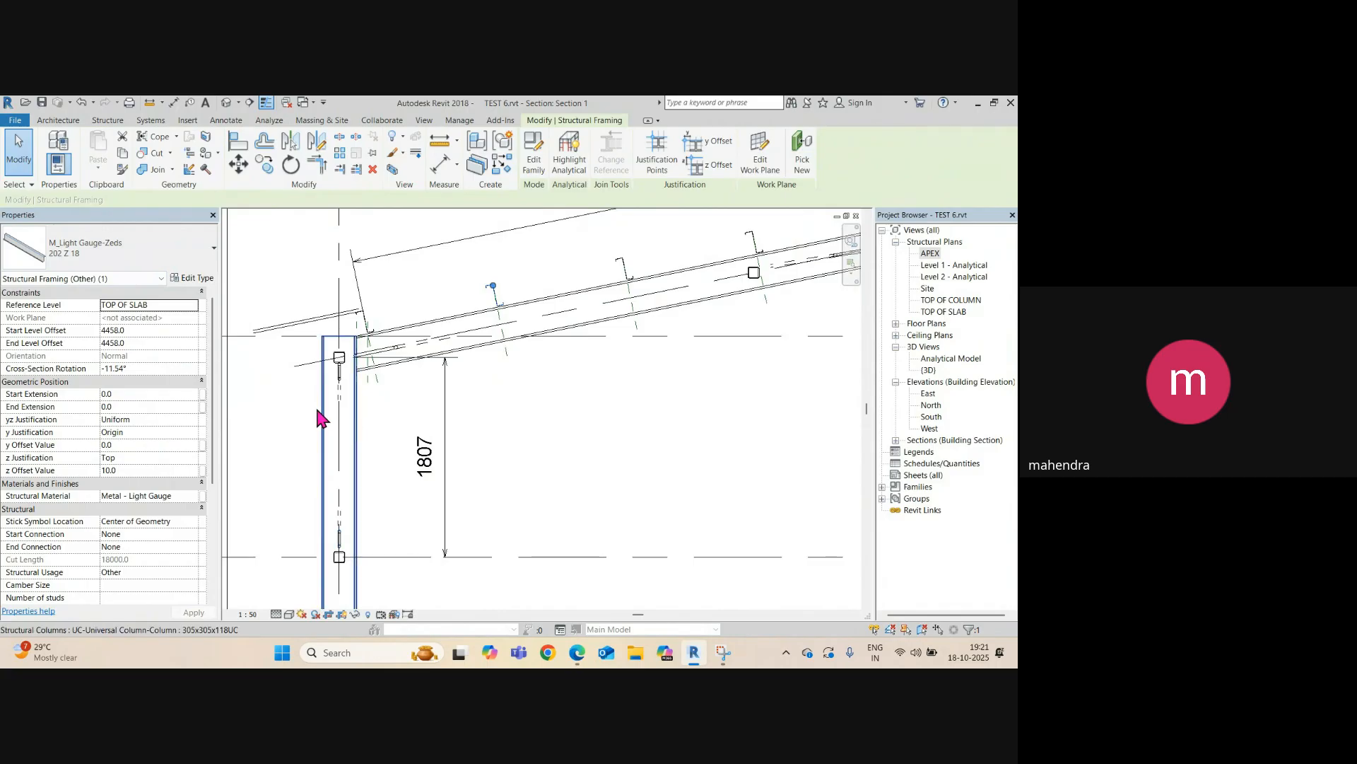
scroll(332, 396, "down", 2)
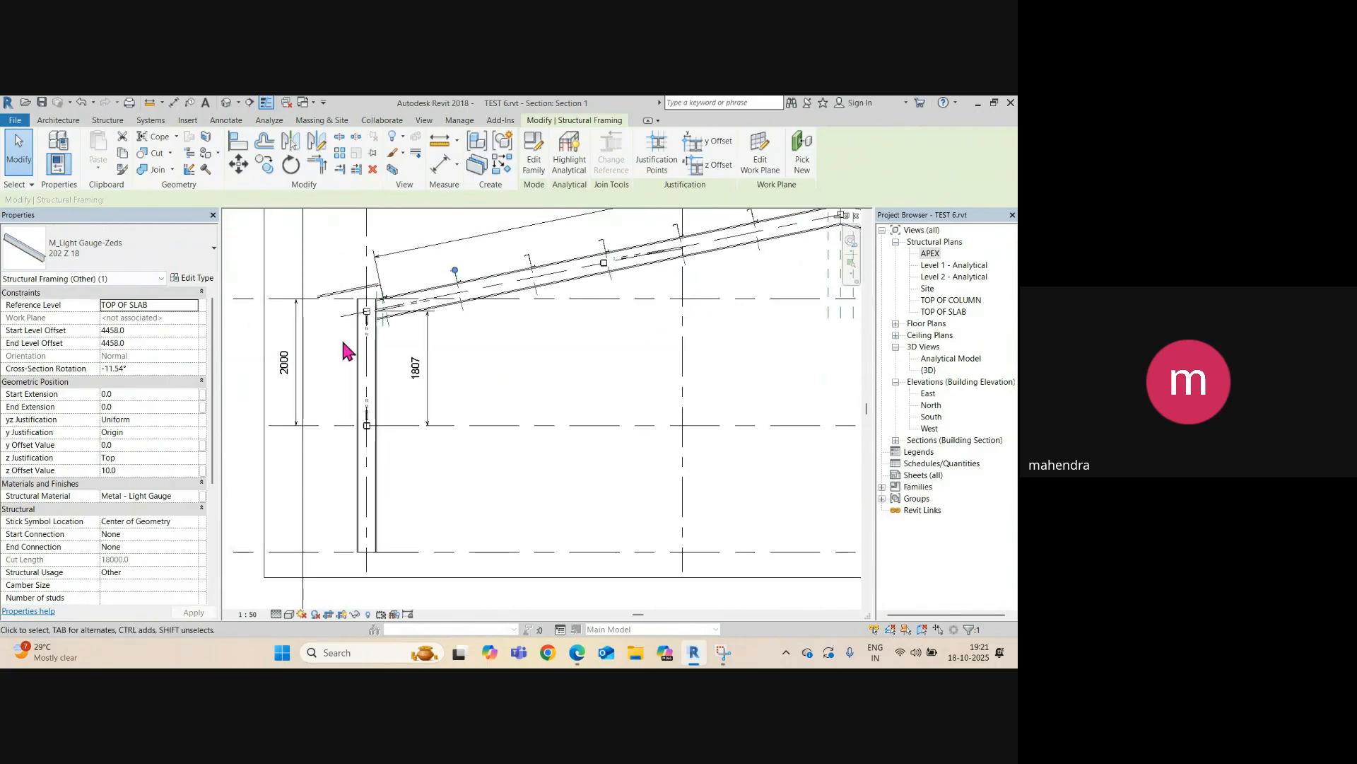
left_click(397, 330)
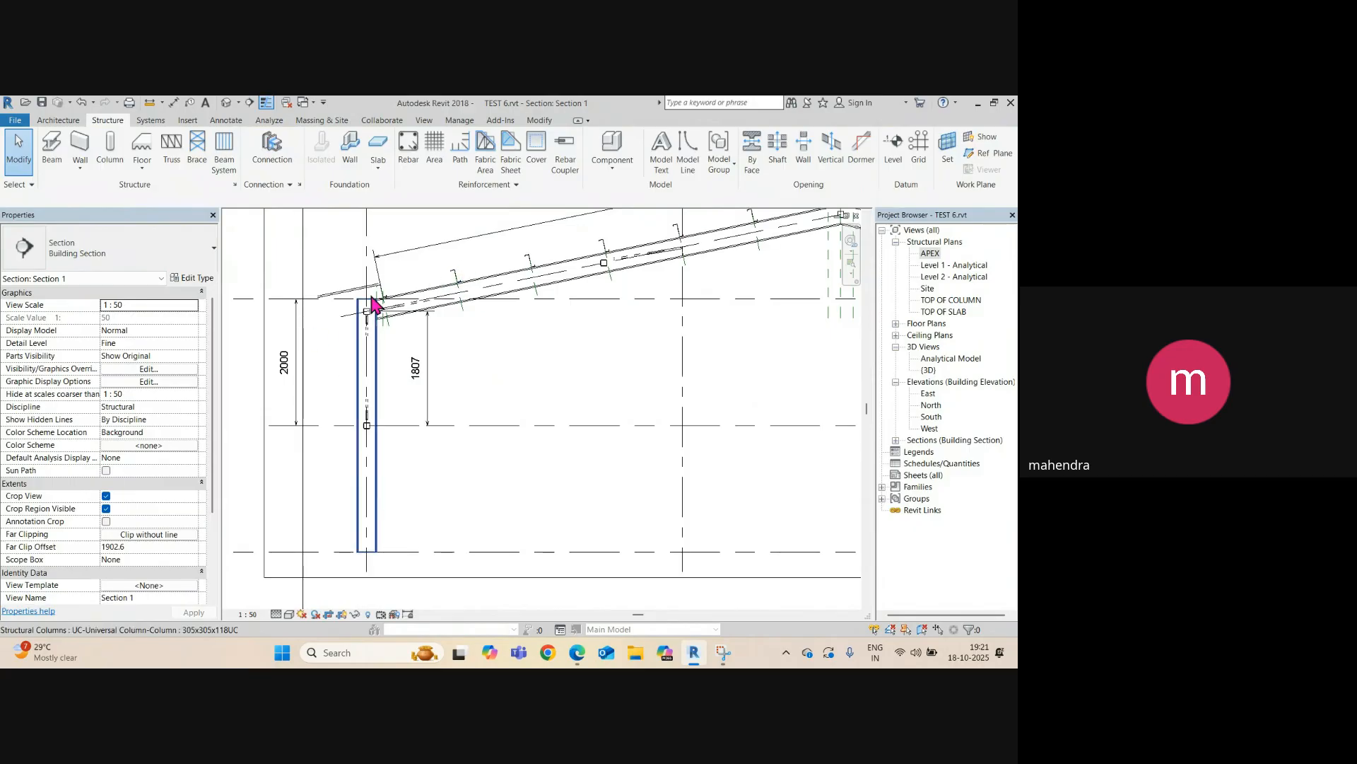
- Start a beam in the APEX plan and open the Structural Framing library's Light Gauge Steel folder for loading a family
key("ctrl+Tab")
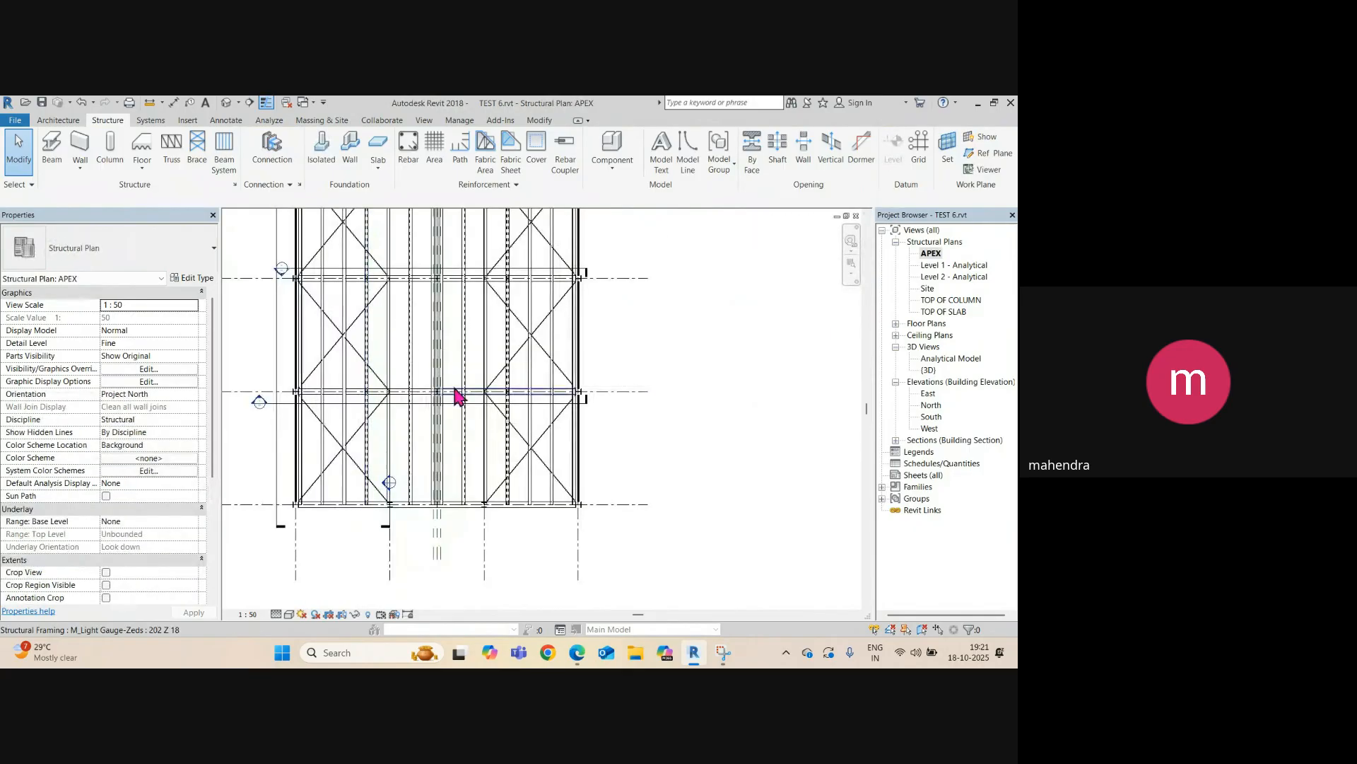
scroll(438, 374, "down", 3)
middle_click_drag(418, 373, 458, 484)
scroll(374, 397, "up", 1)
scroll(375, 401, "up", 1)
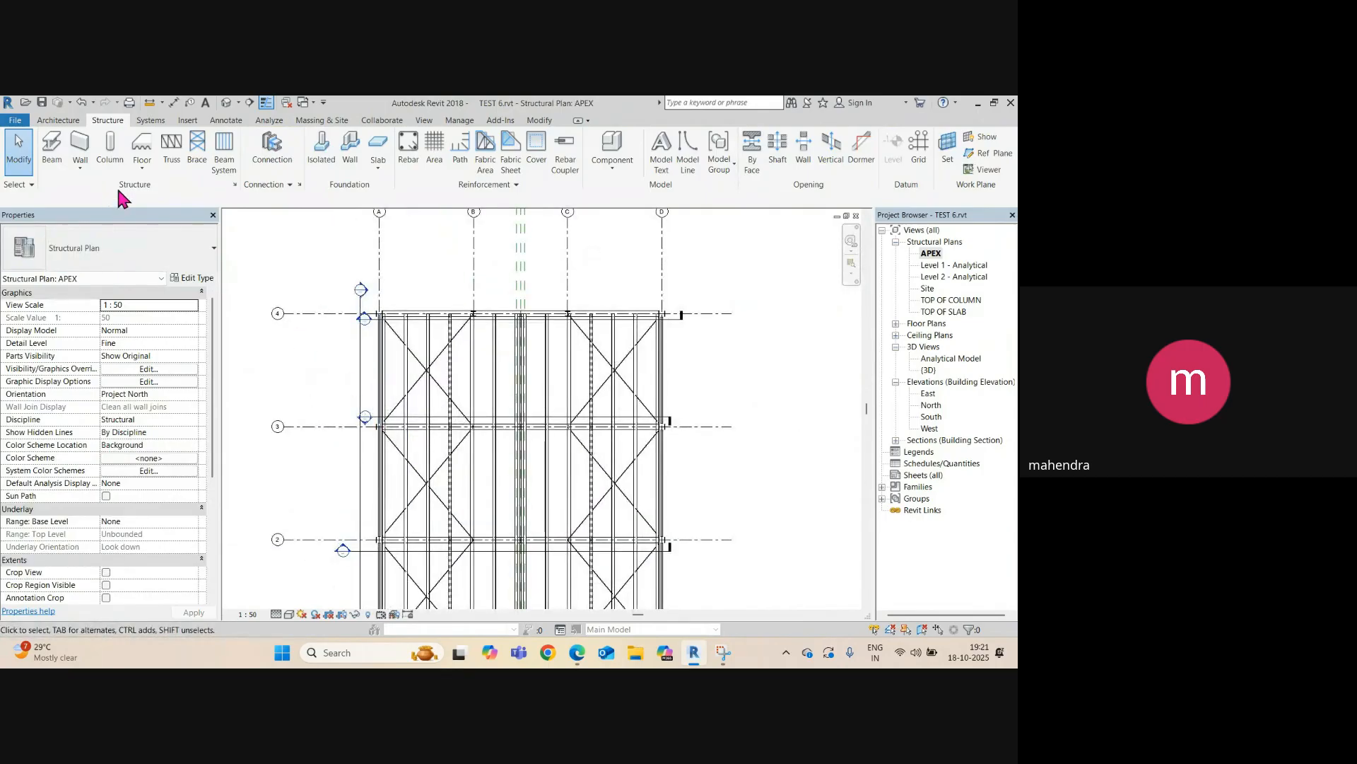
left_click(52, 150)
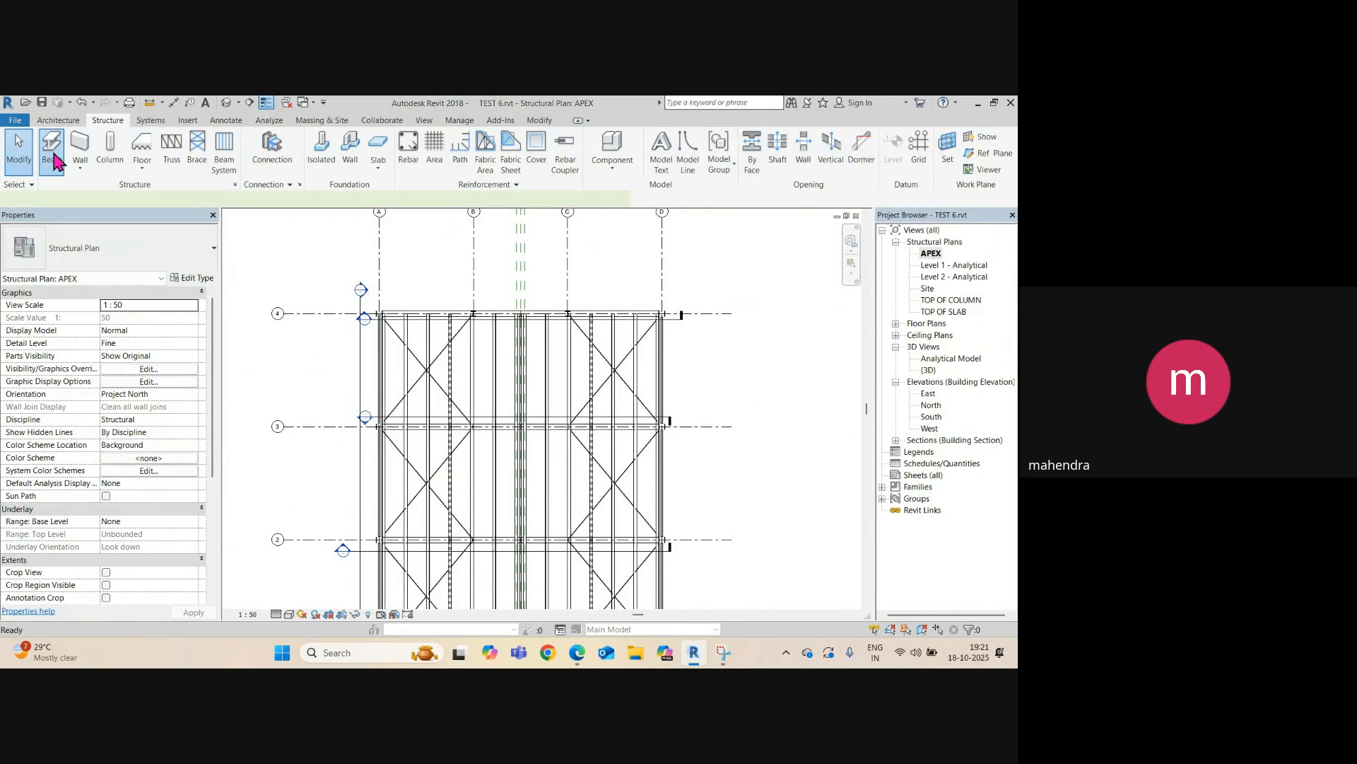
left_click(100, 240)
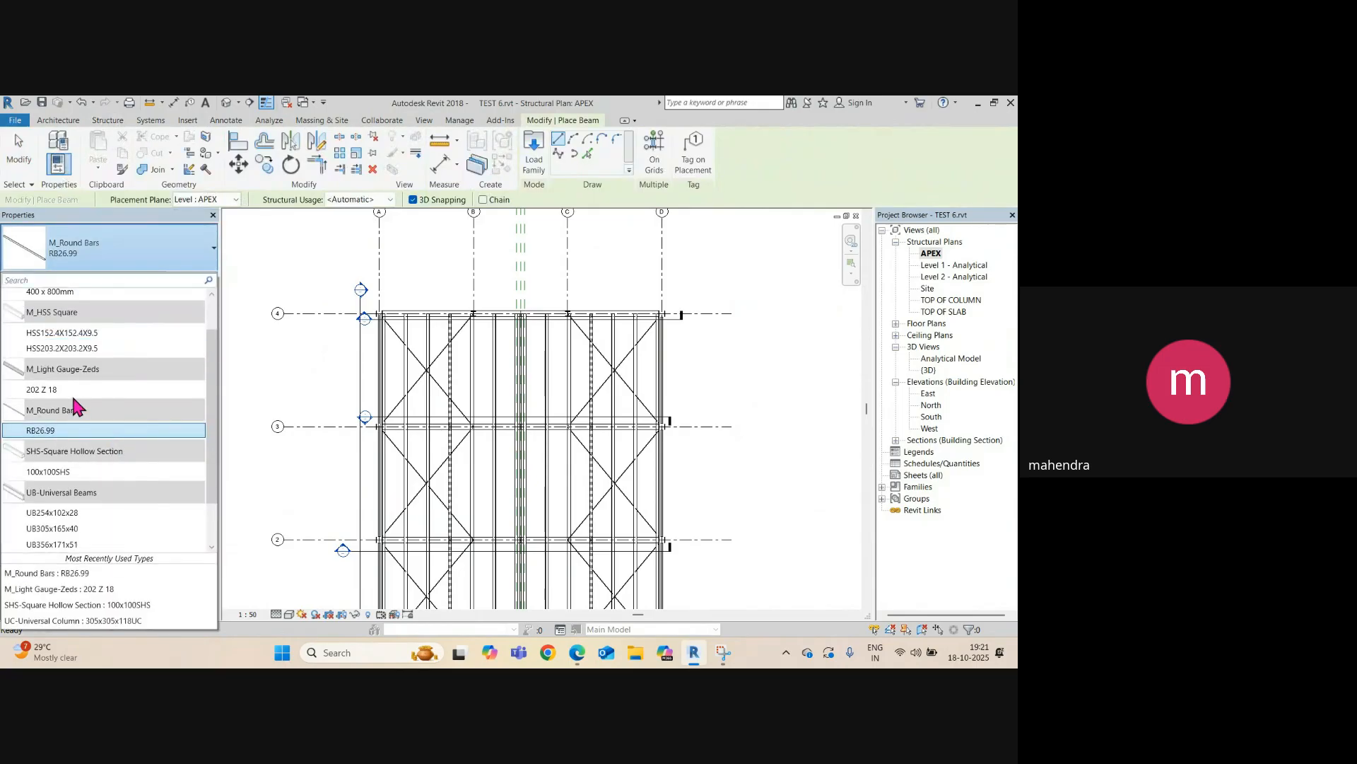
mouse_move(87, 381)
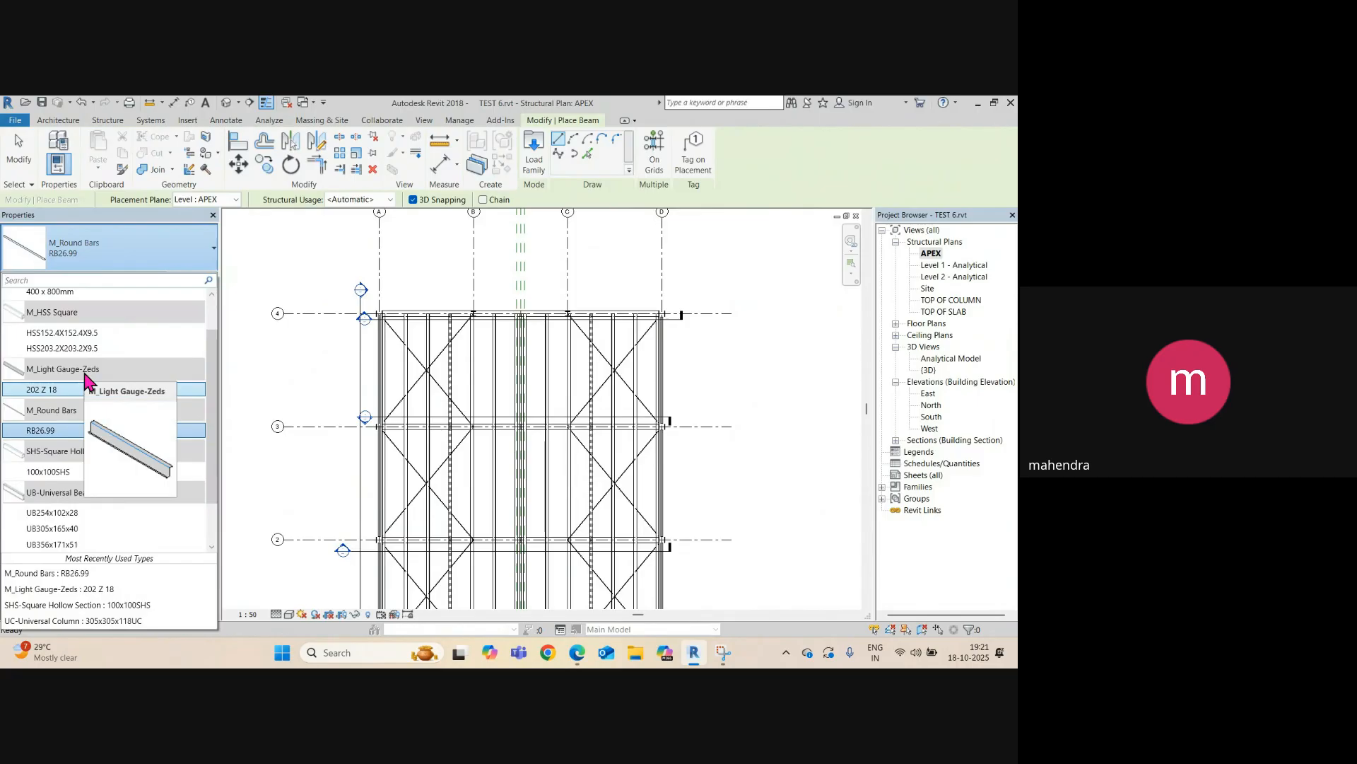
left_click(87, 384)
left_click(535, 167)
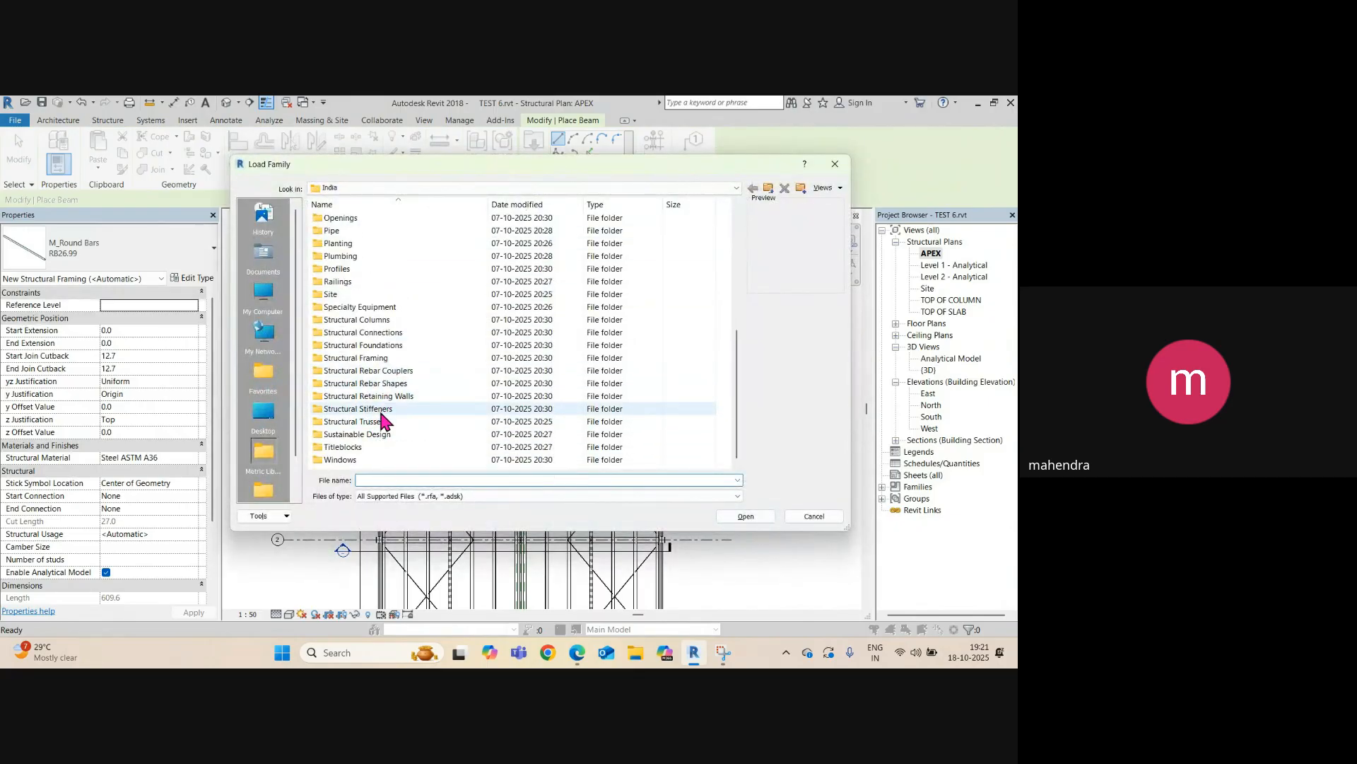
double_click(373, 359)
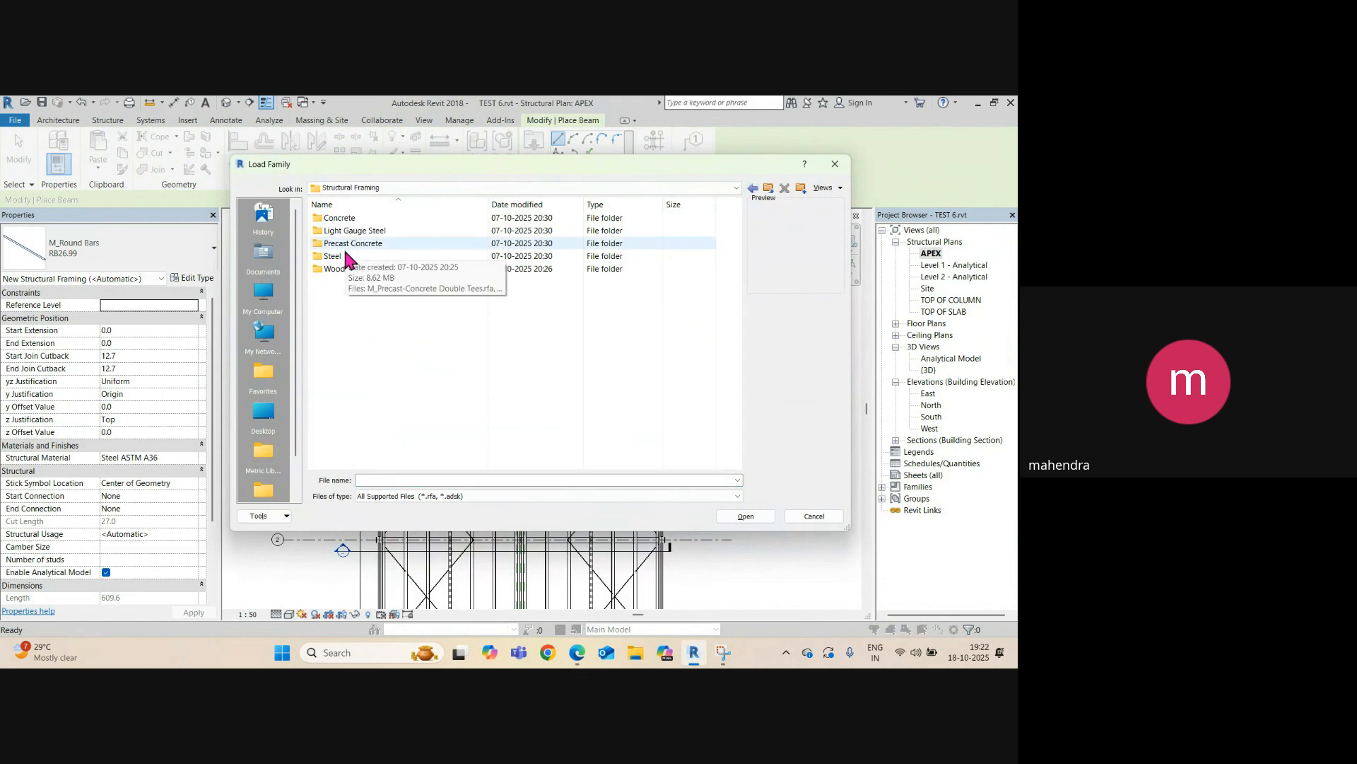
double_click(351, 230)
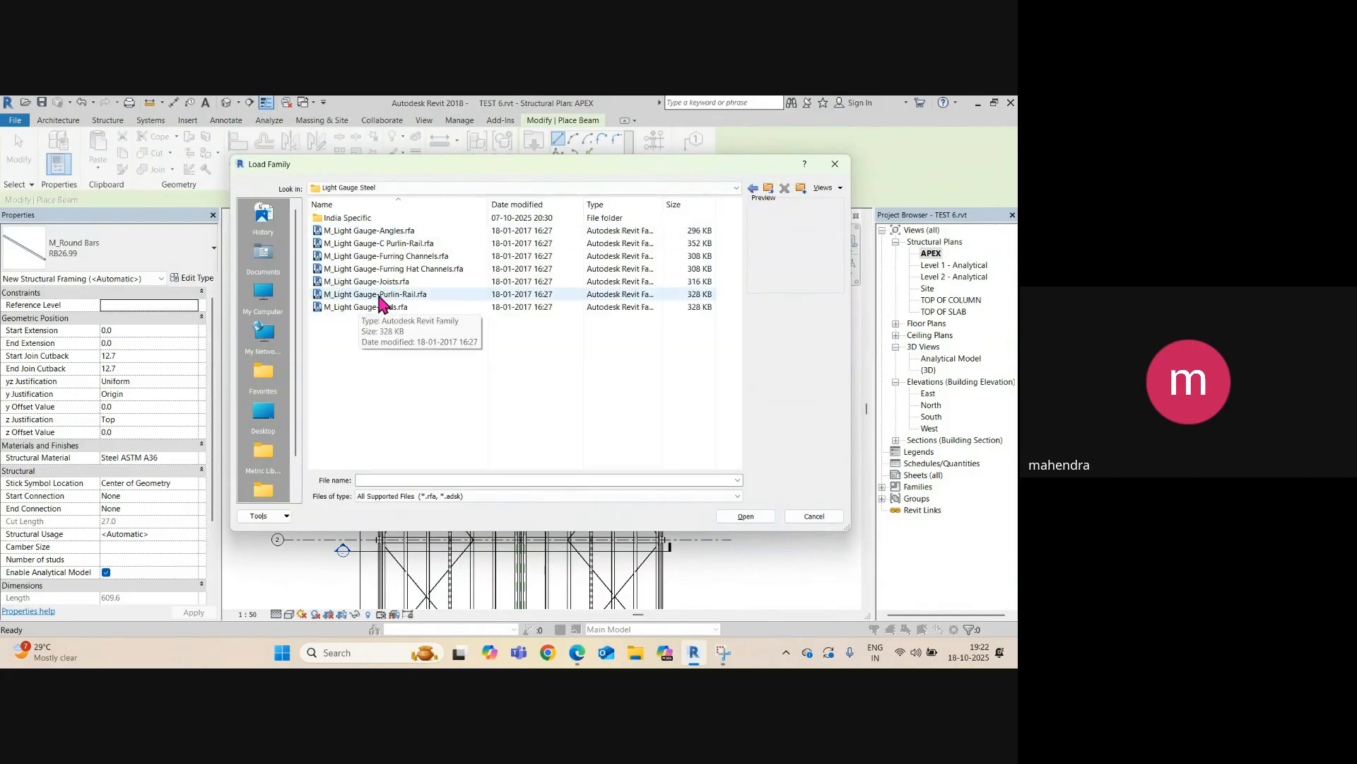
- Preview the Light Gauge Steel families, including the C purlin, joist and zed sections, and choose M_Light Gauge-Joists.rfa for loading
left_click(401, 232)
key("Down")
key("Down")
key("Down")
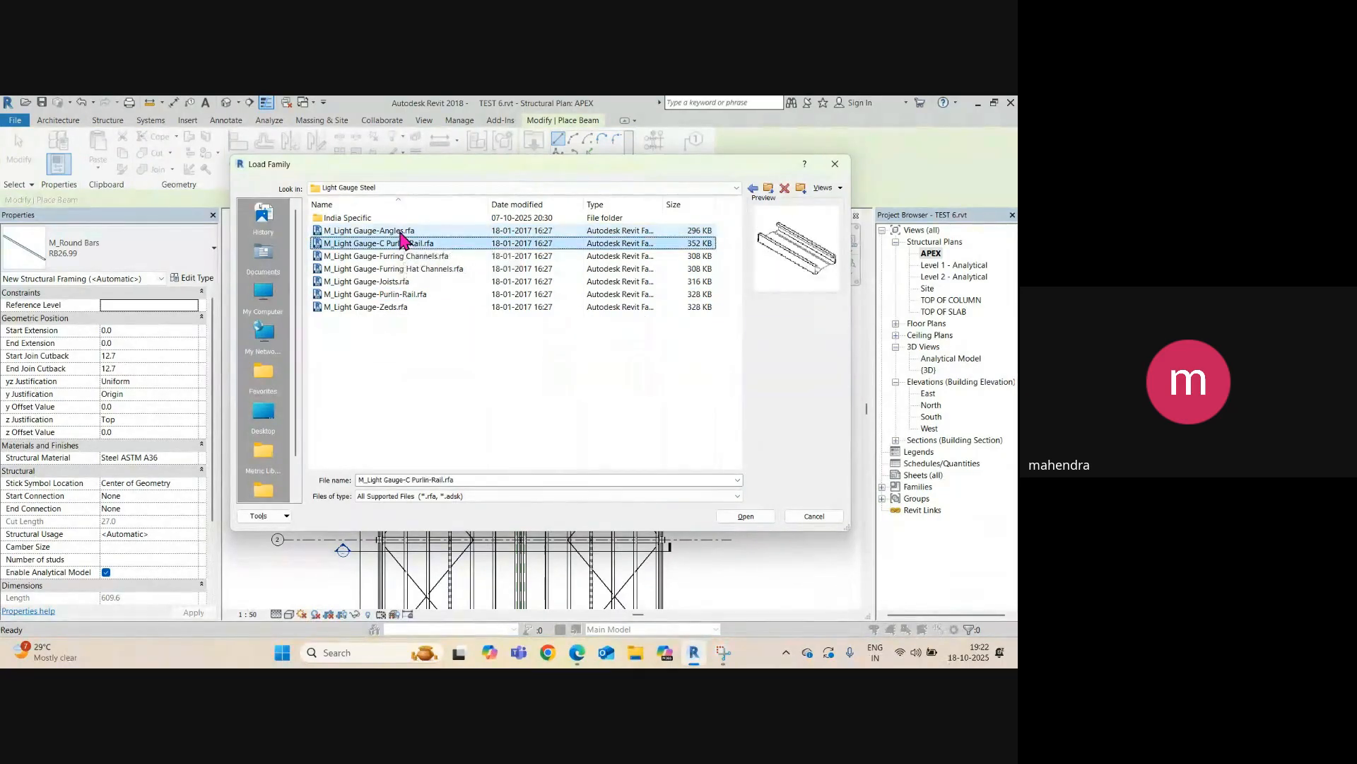
key("Down")
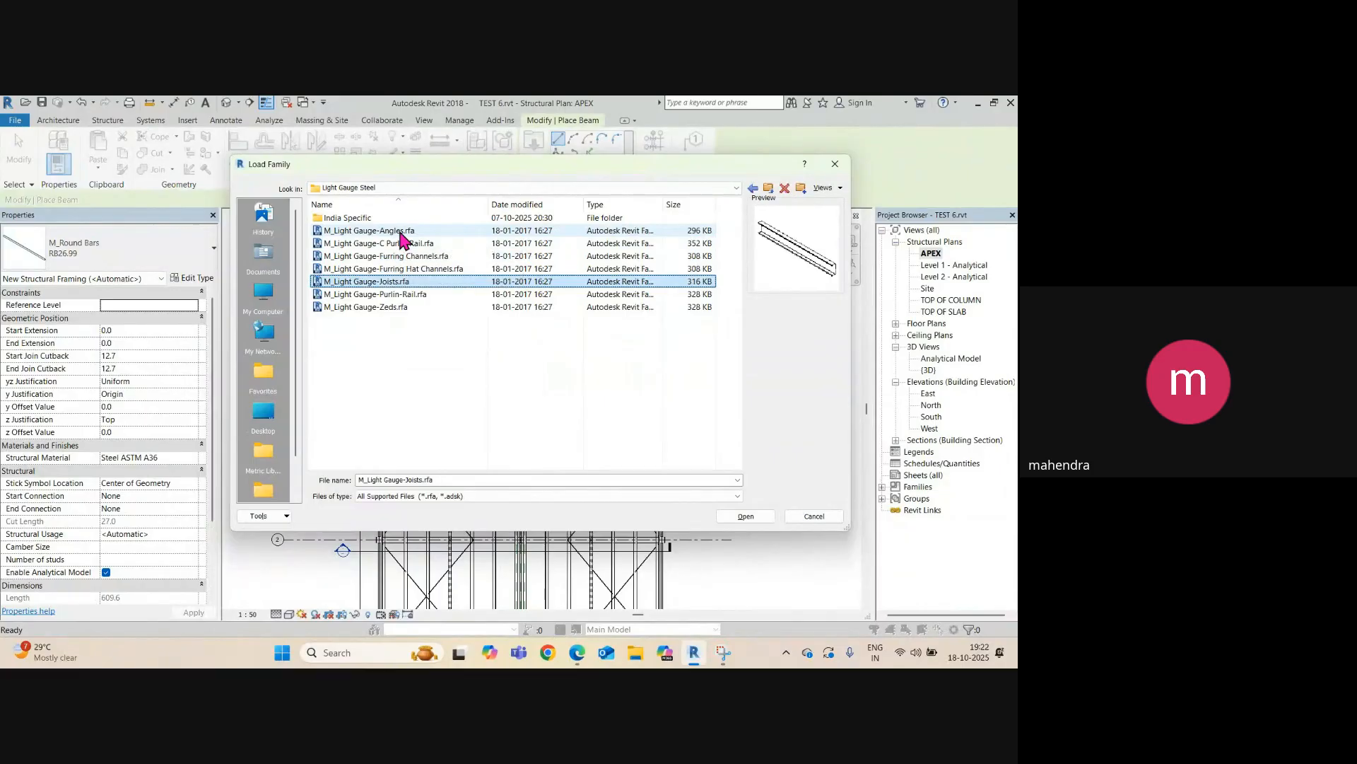
left_click(362, 297)
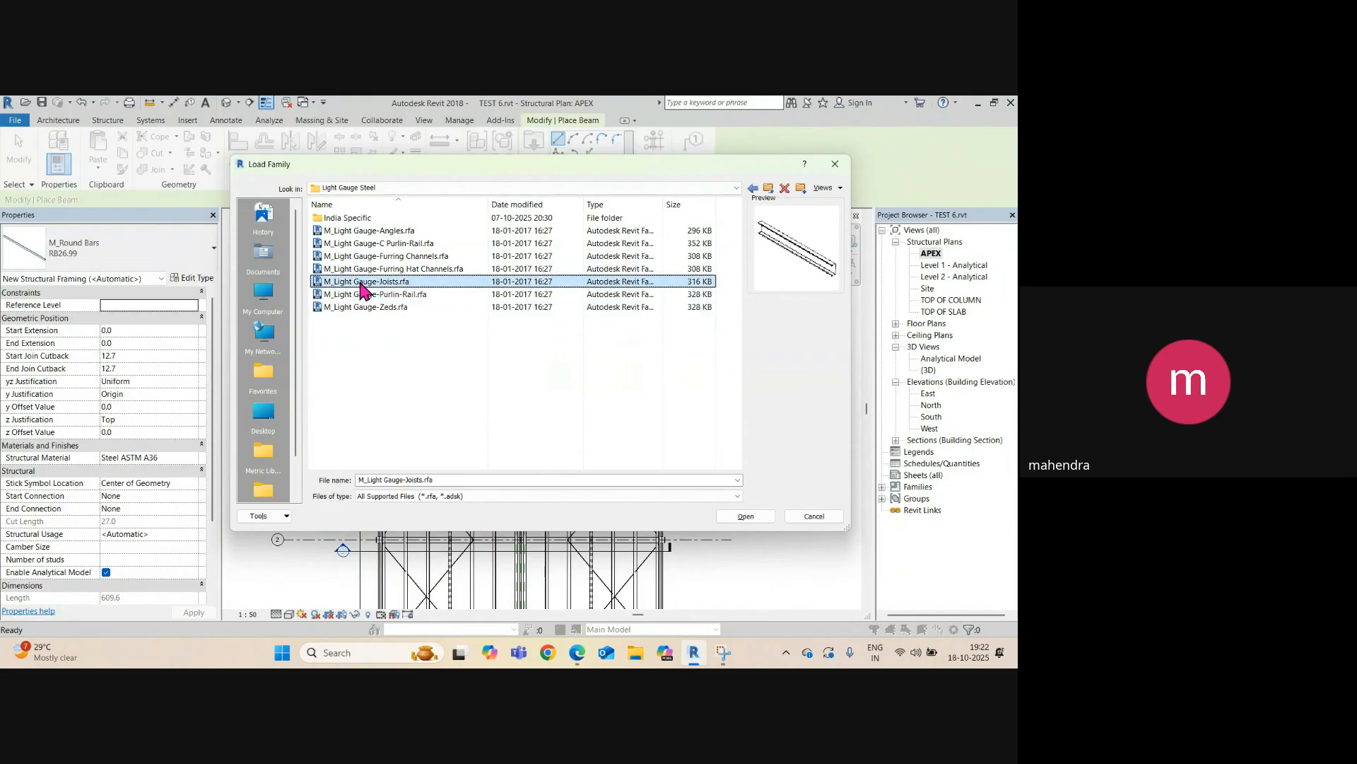
left_click(362, 309)
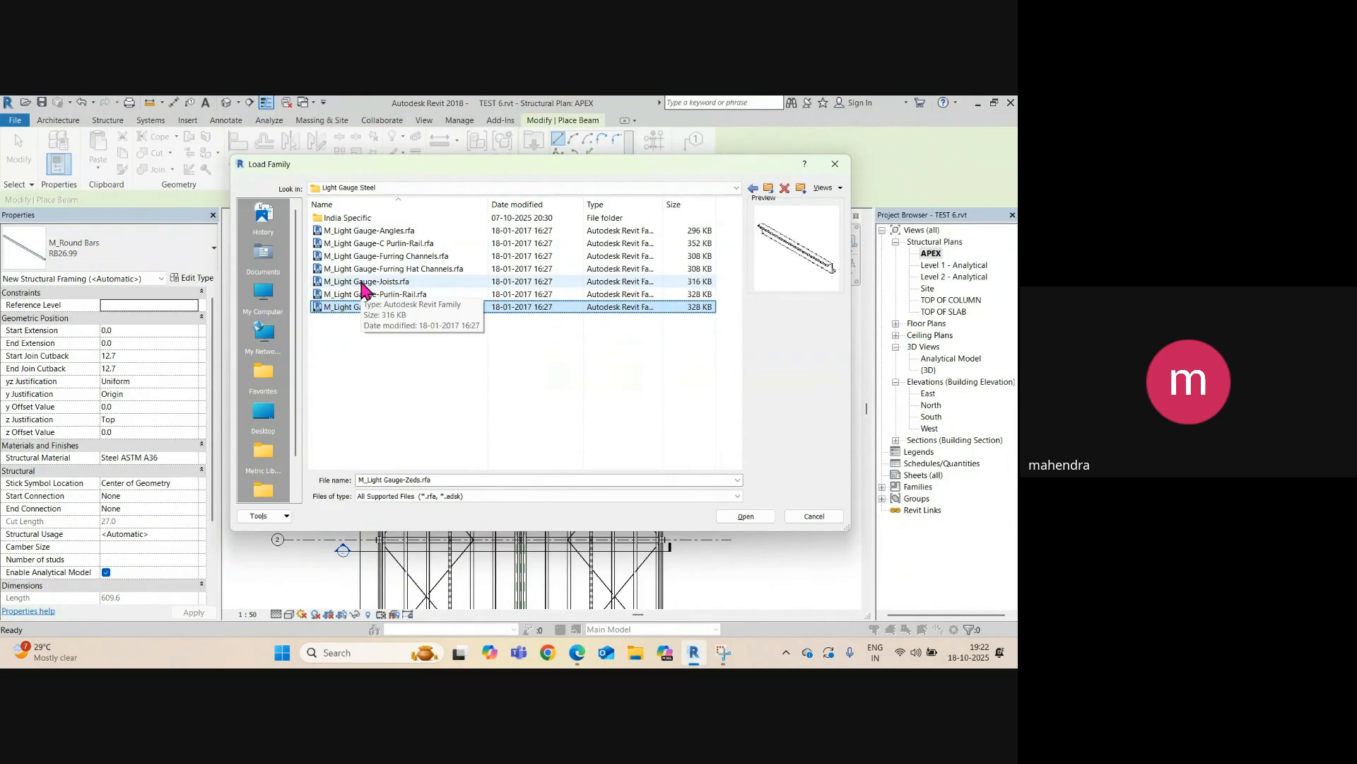
left_click(365, 283)
- Load the joist family's 202 C 18 type and use it as the beam type for placement in the APEX plan
left_click(739, 519)
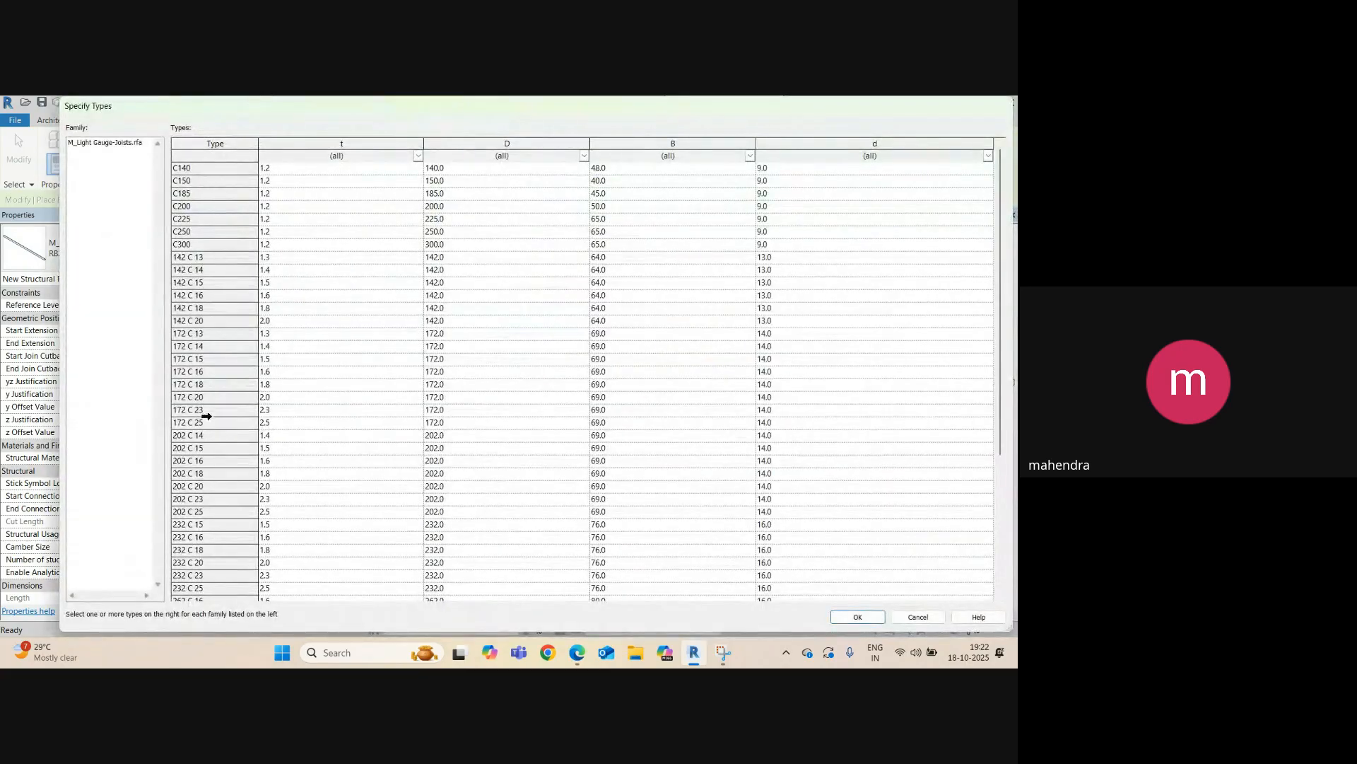
left_click(209, 473)
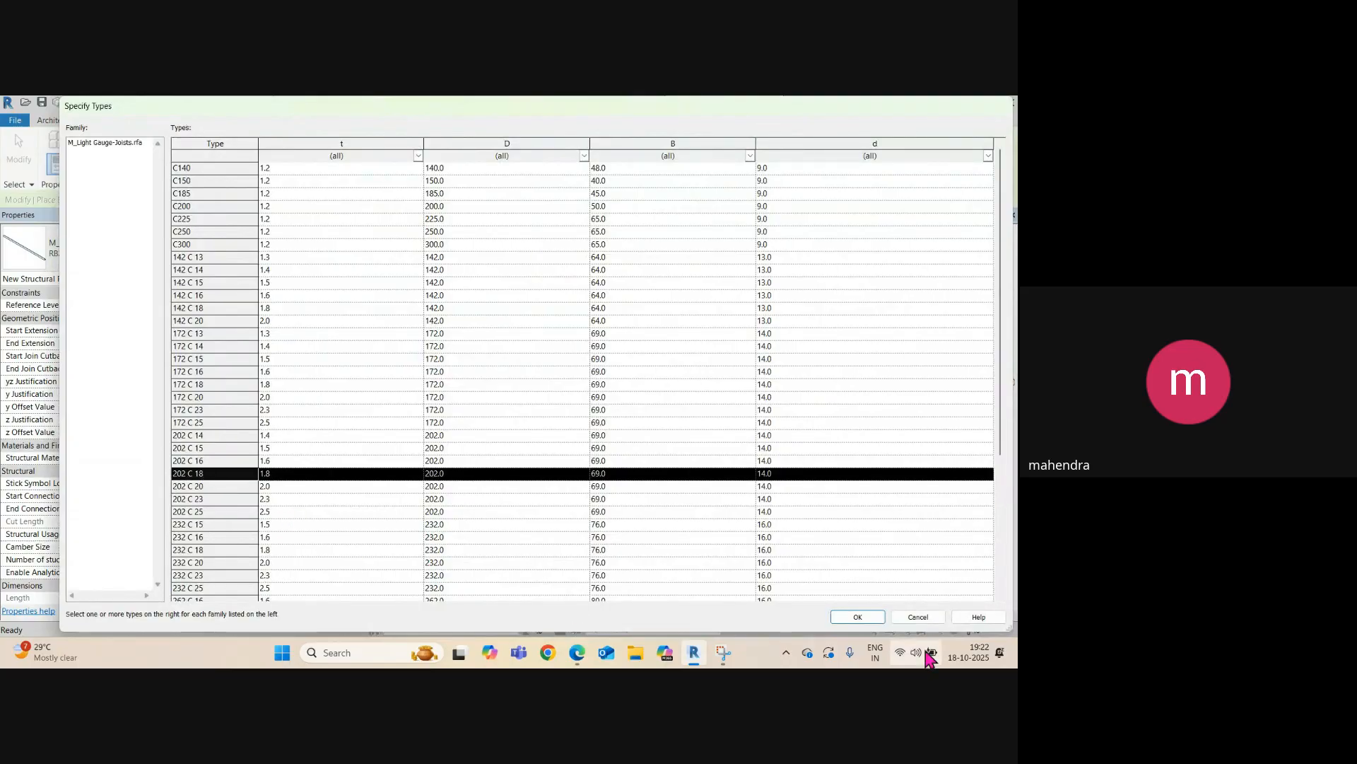
left_click(858, 617)
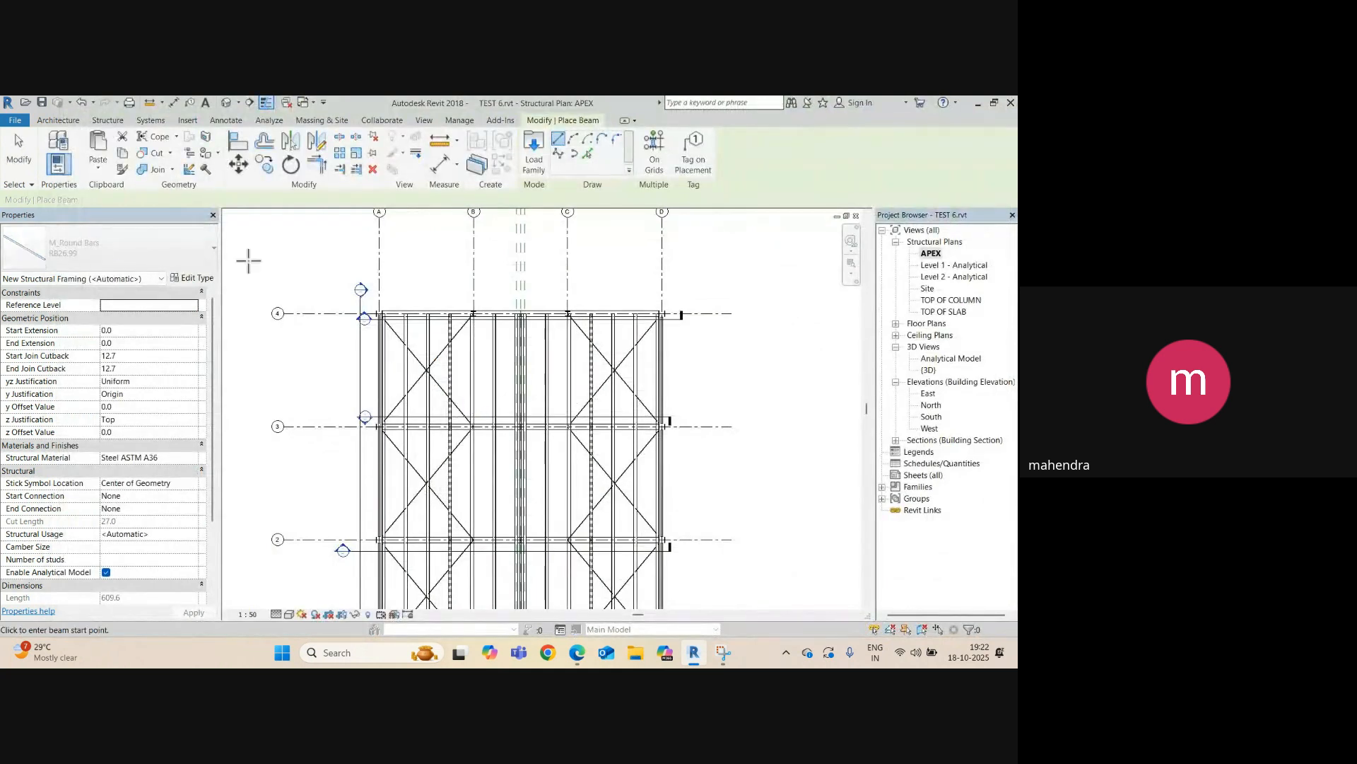
left_click(130, 256)
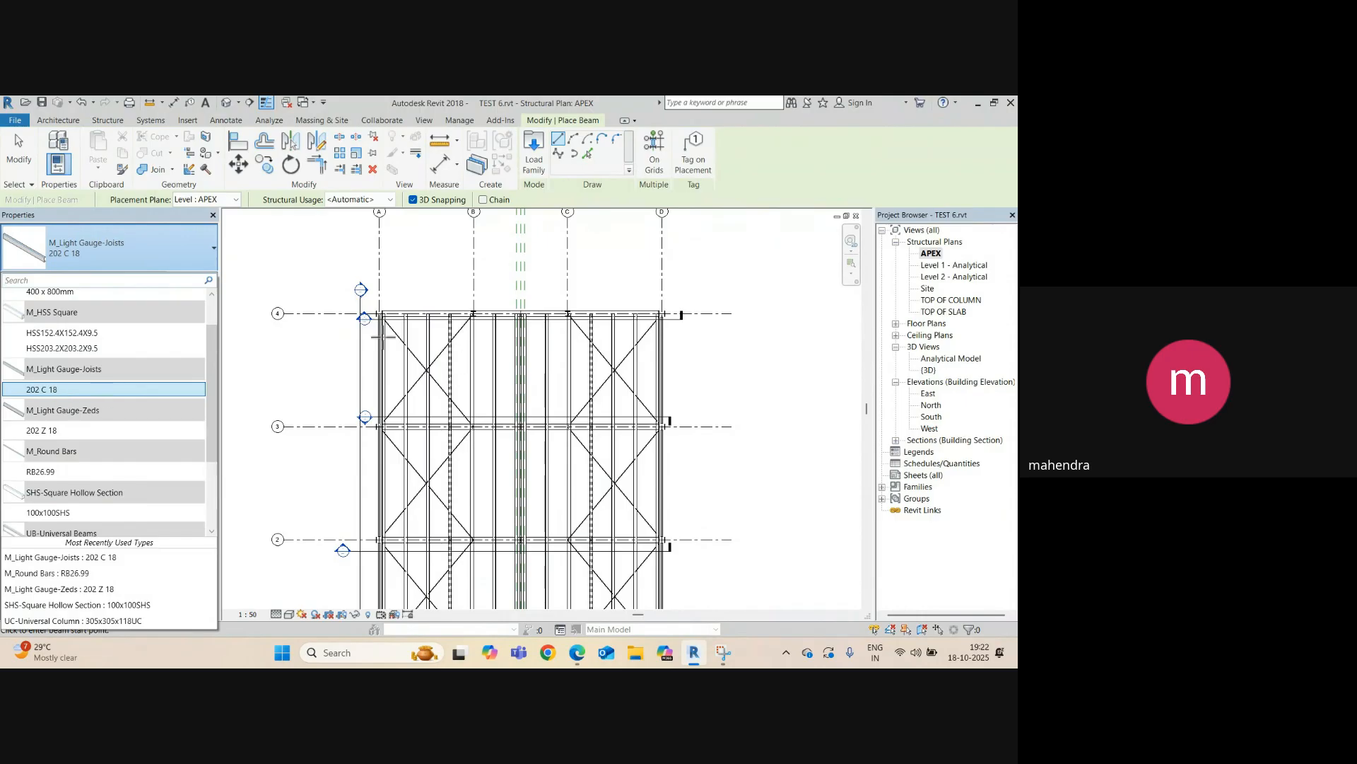
scroll(372, 329, "up", 7)
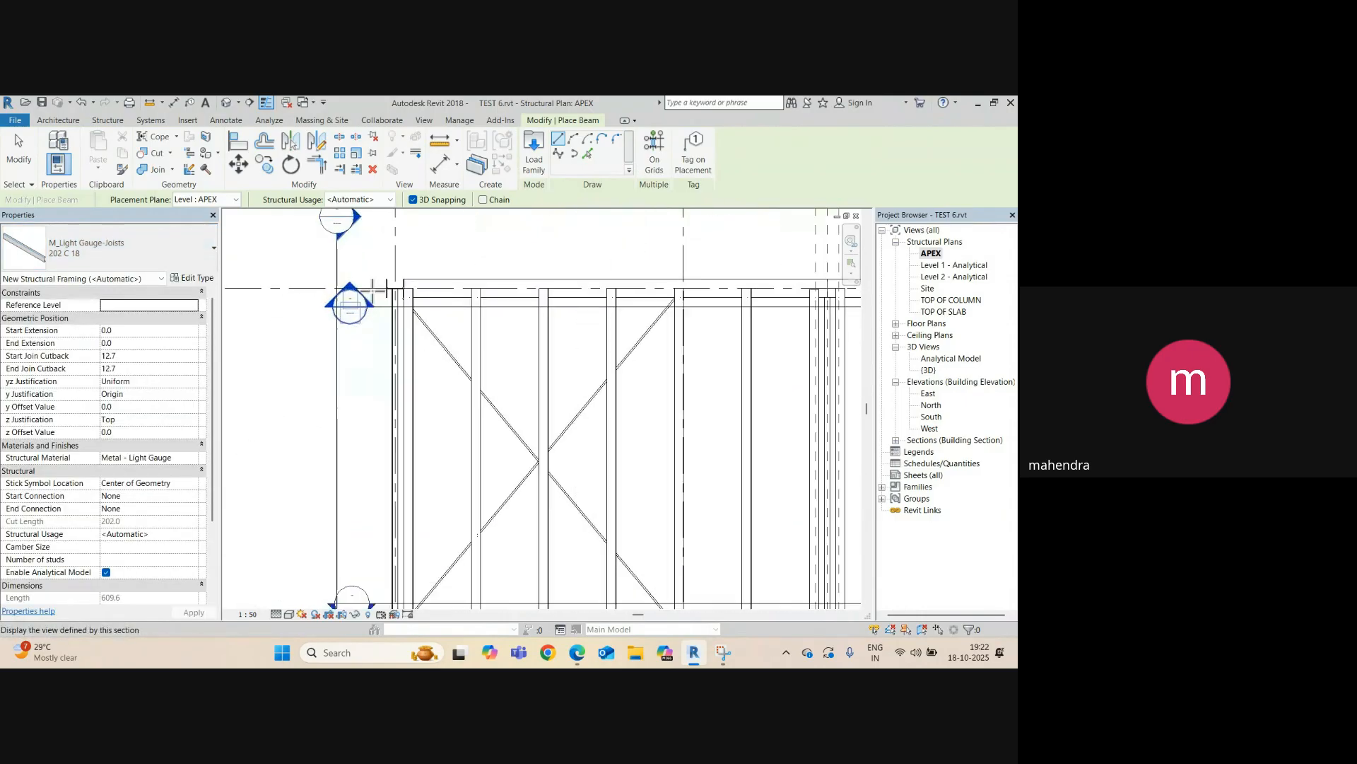
- Place a 202 C 18 joist about 17900 mm long down to grid 1, about 400 mm outside the leftmost column line
left_click(375, 286)
scroll(385, 333, "down", 6)
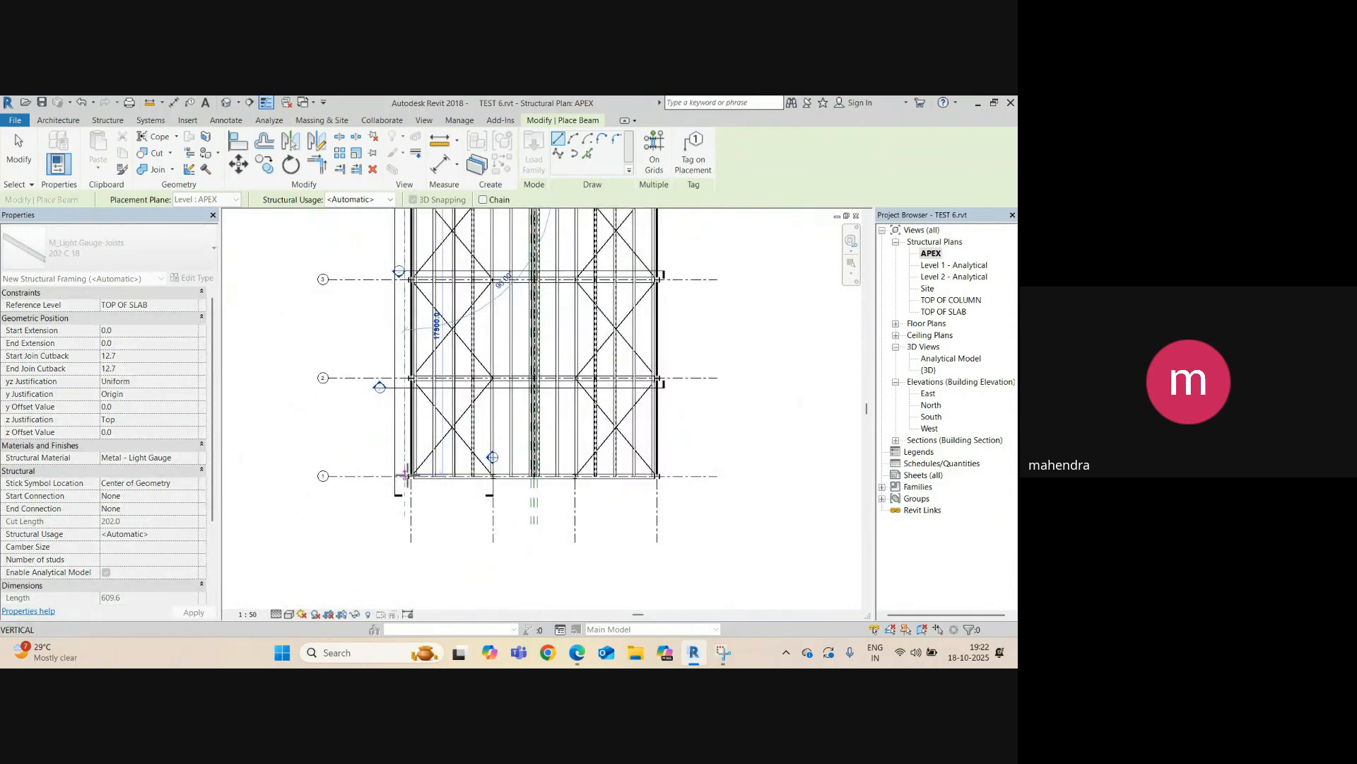
left_click(405, 475)
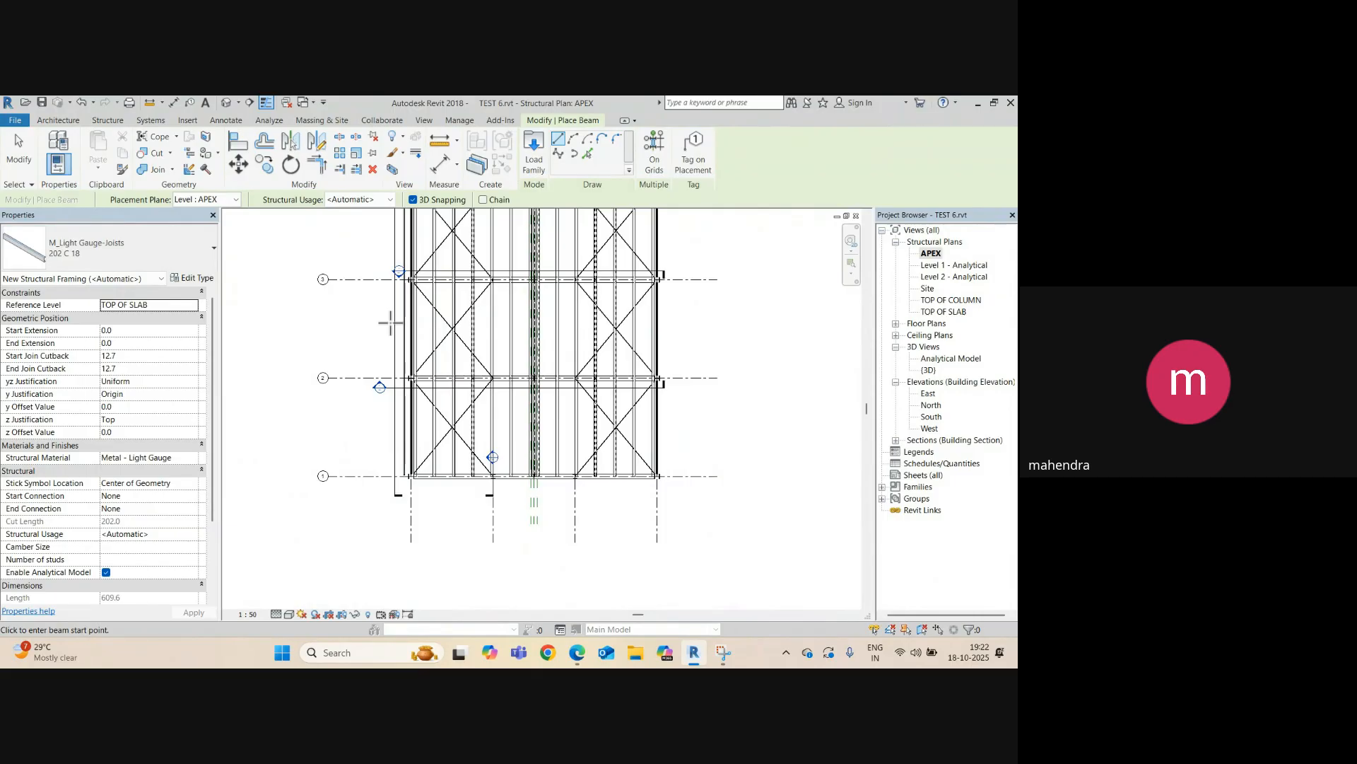
key("Escape")
key("Escape")
- Open the Section 1 view from its section line near grid 2 and select the new joist at APEX level
left_click(475, 392)
right_click(475, 392)
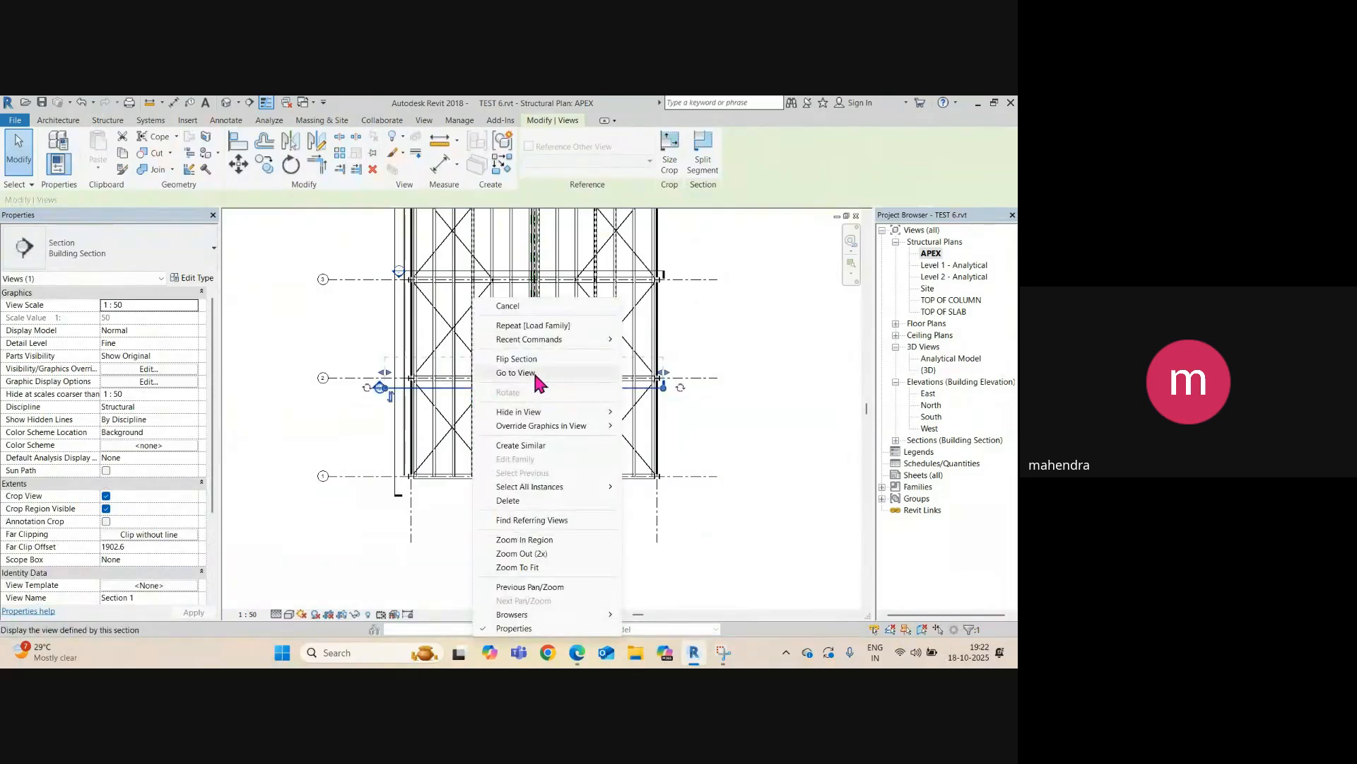
left_click(536, 383)
scroll(370, 314, "up", 5)
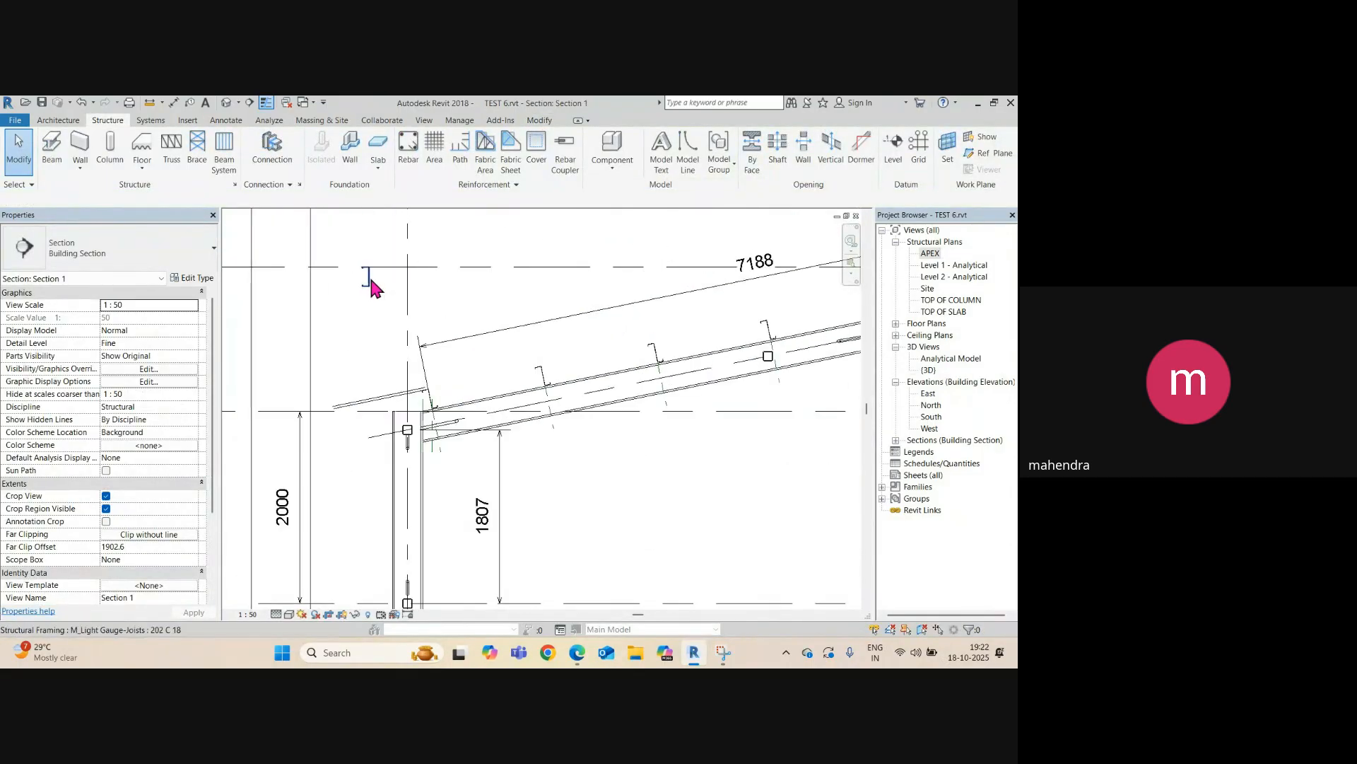
left_click(370, 287)
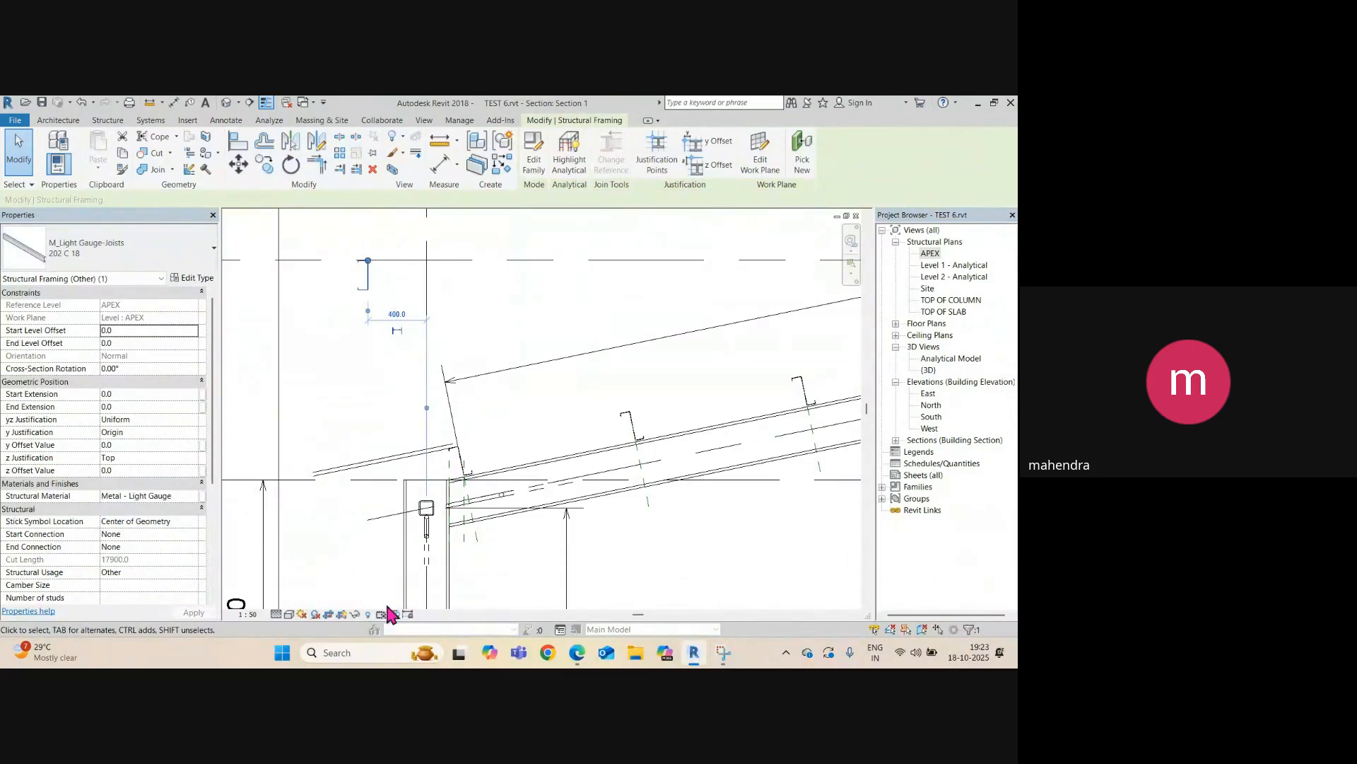
- Draw a horizontal reference plane across the column base, offset 150 mm above the TOP OF SLAB level
scroll(398, 438, "down", 3)
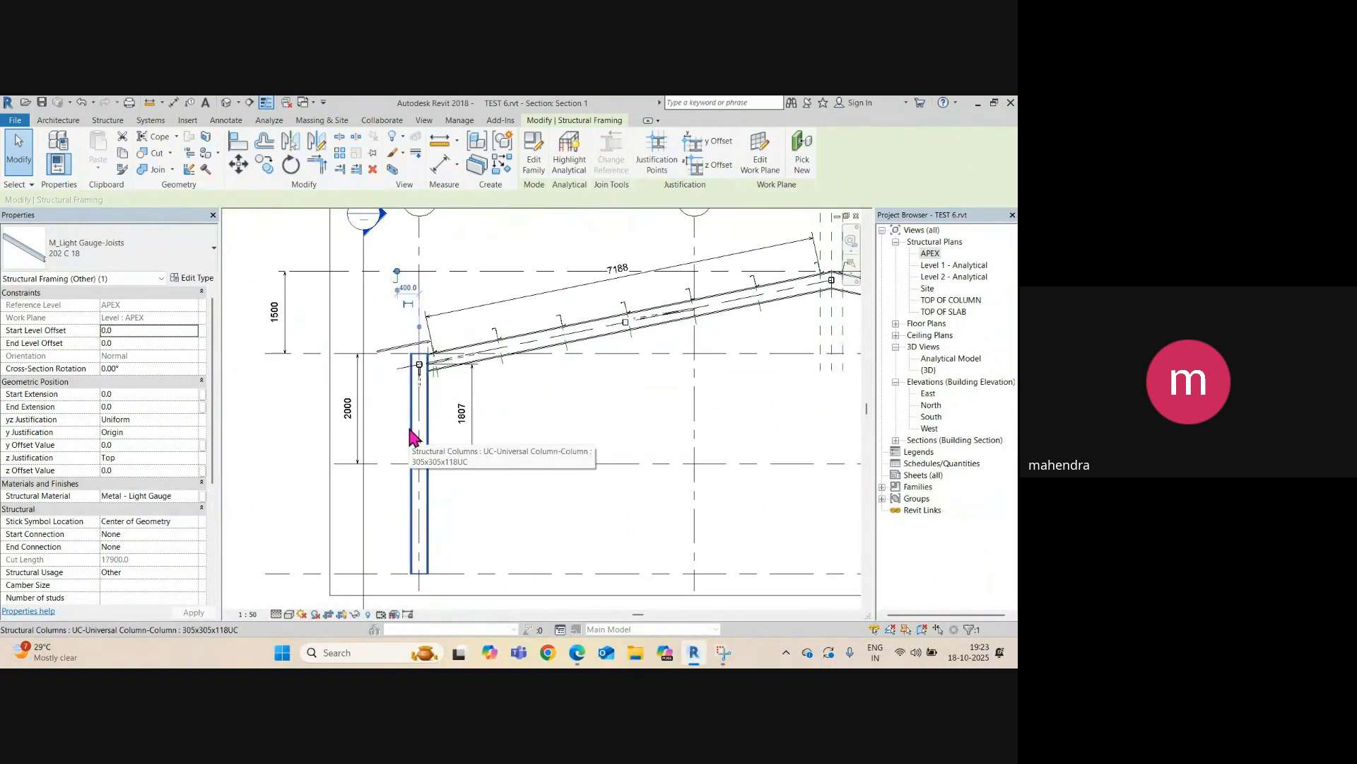
left_click(396, 516)
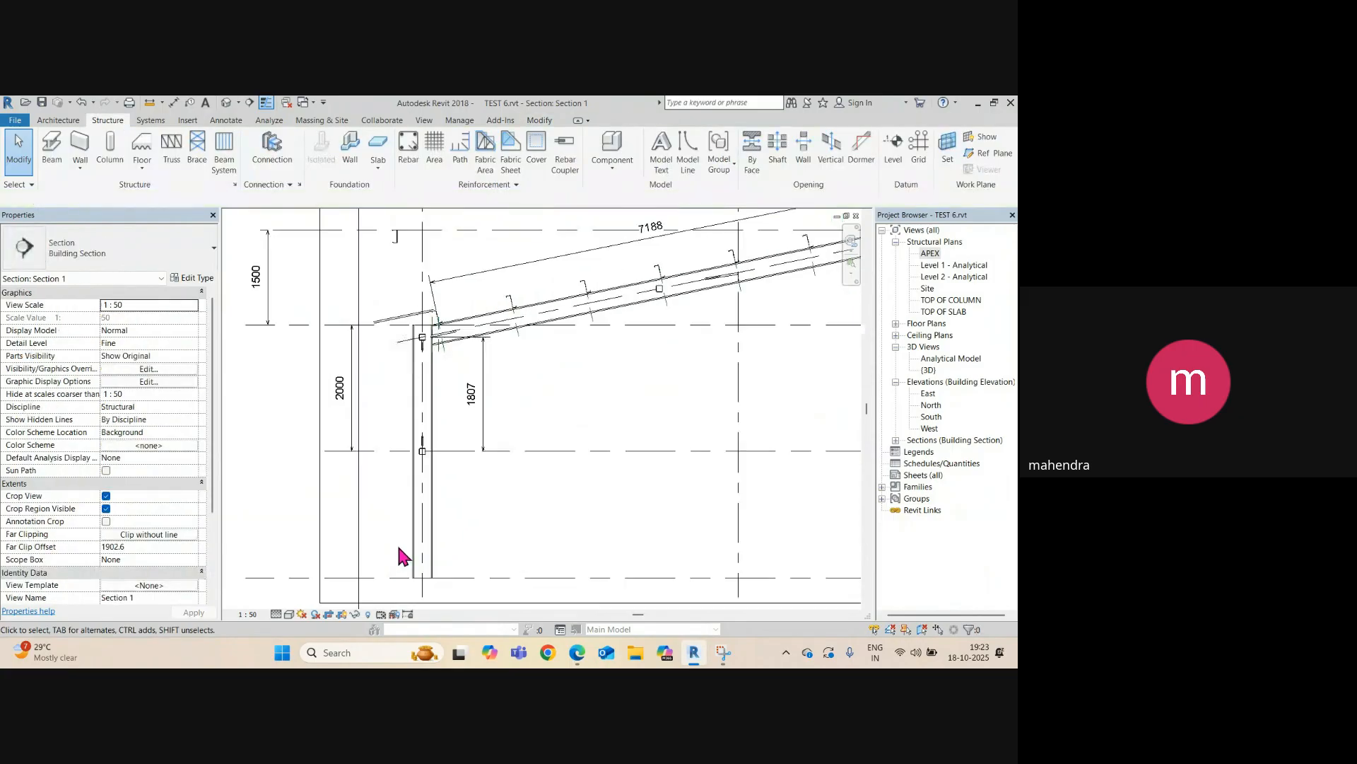
middle_click_drag(397, 554, 395, 475)
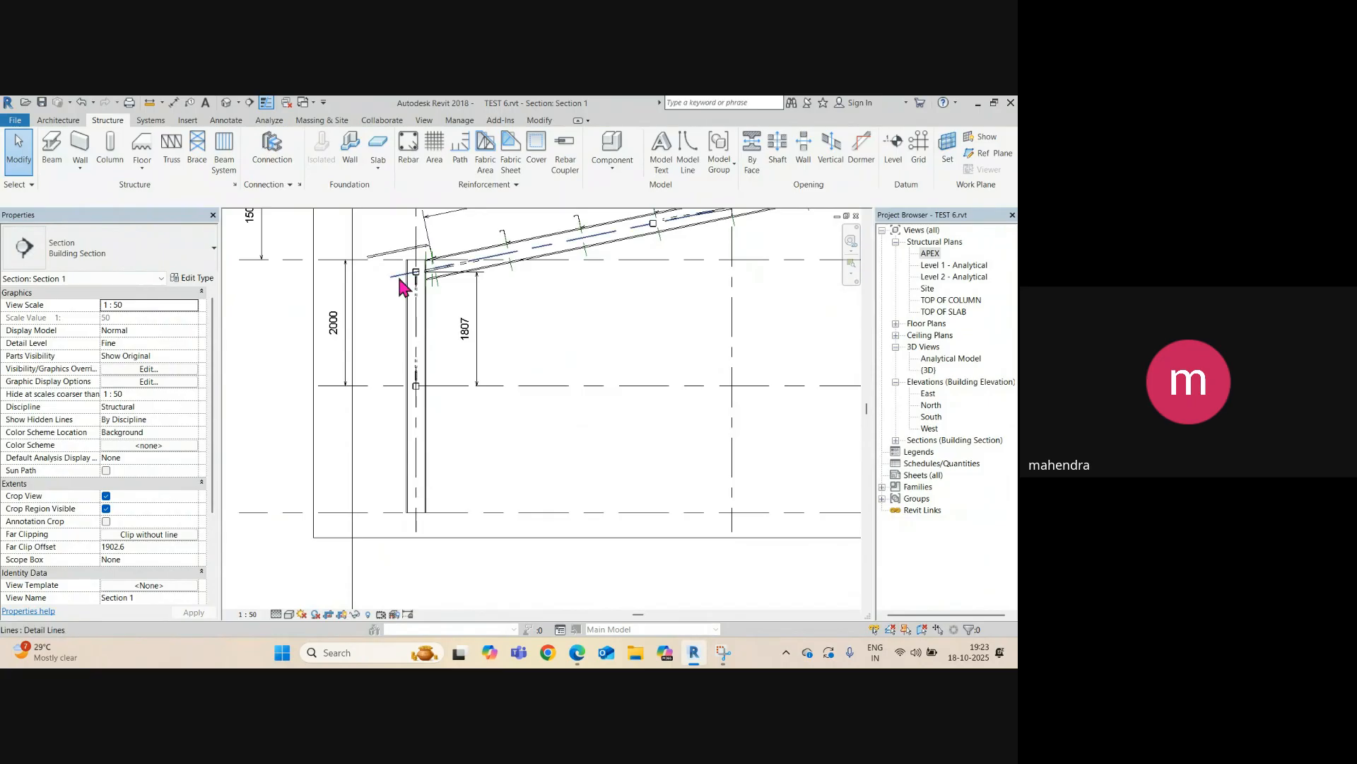
scroll(391, 510, "up", 2)
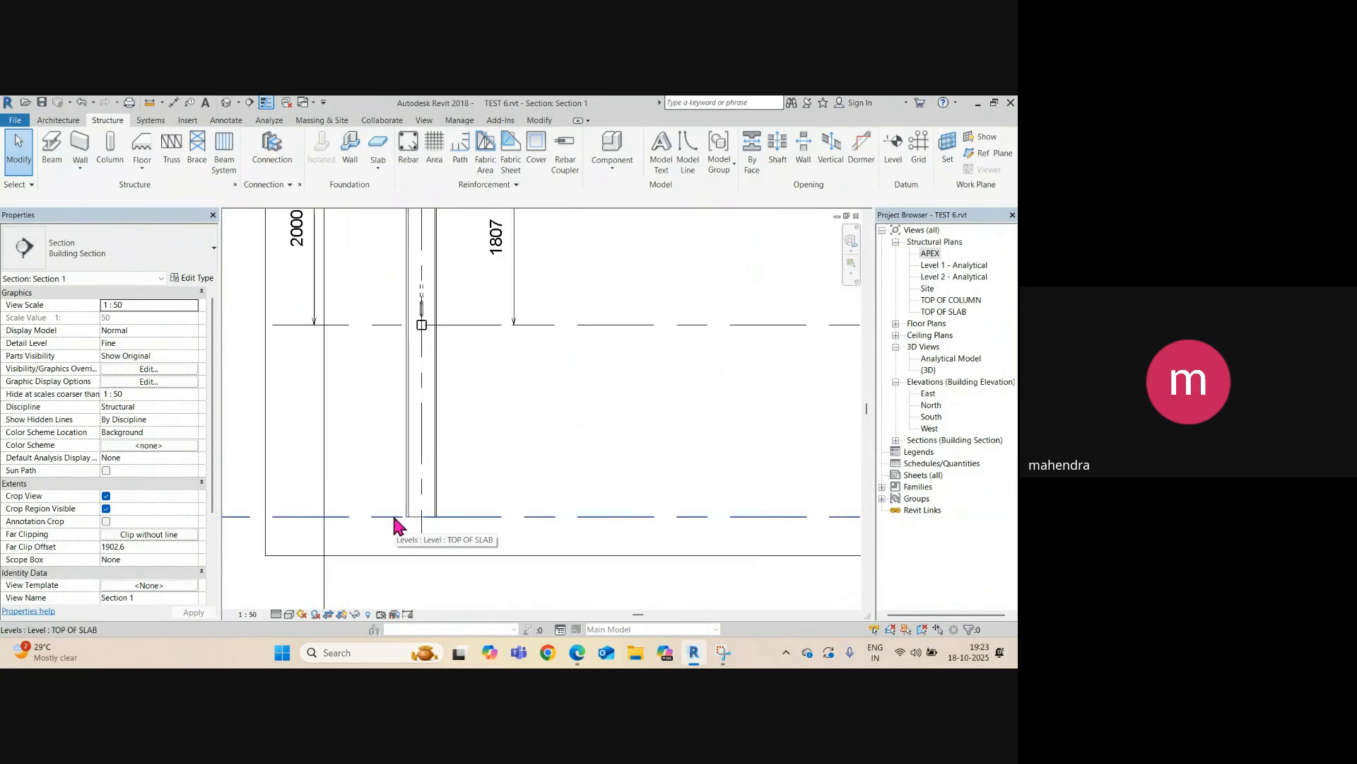
key("r")
key("p")
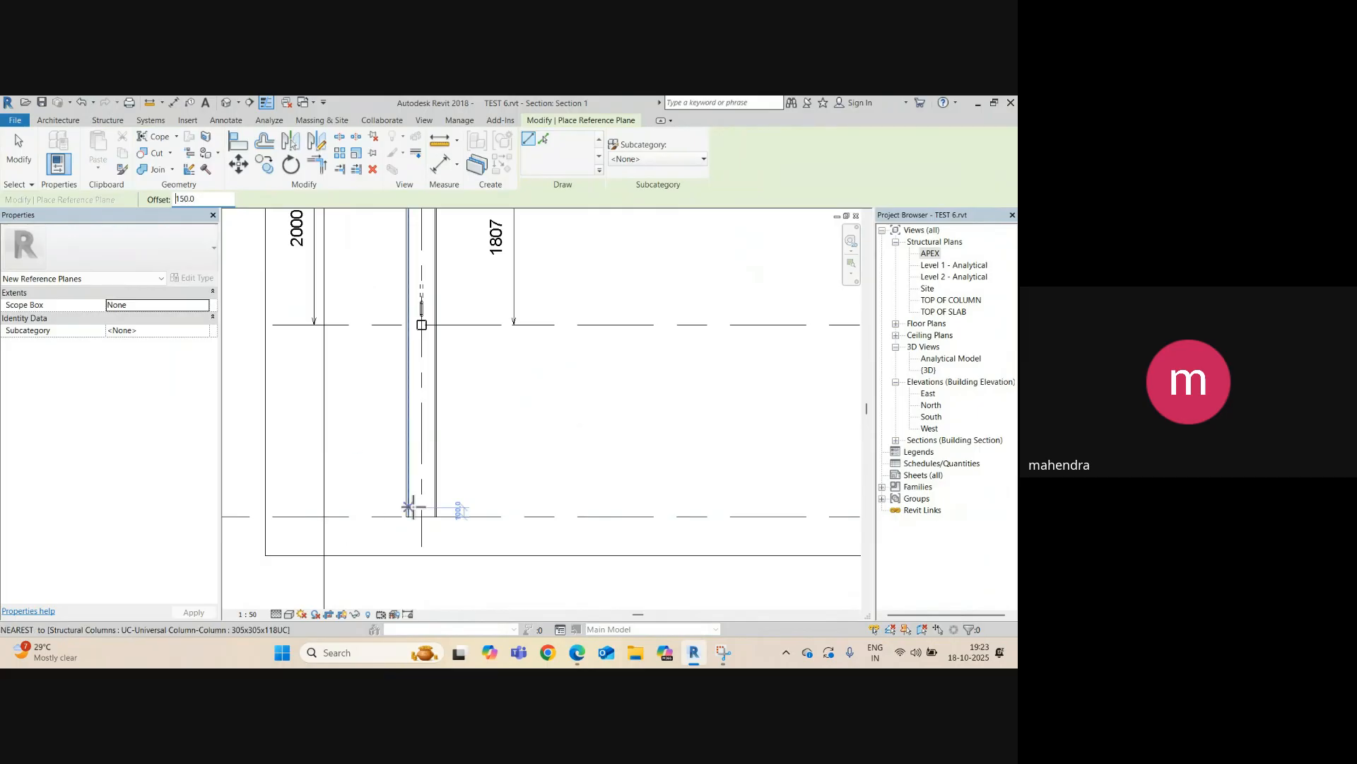
left_click(363, 517)
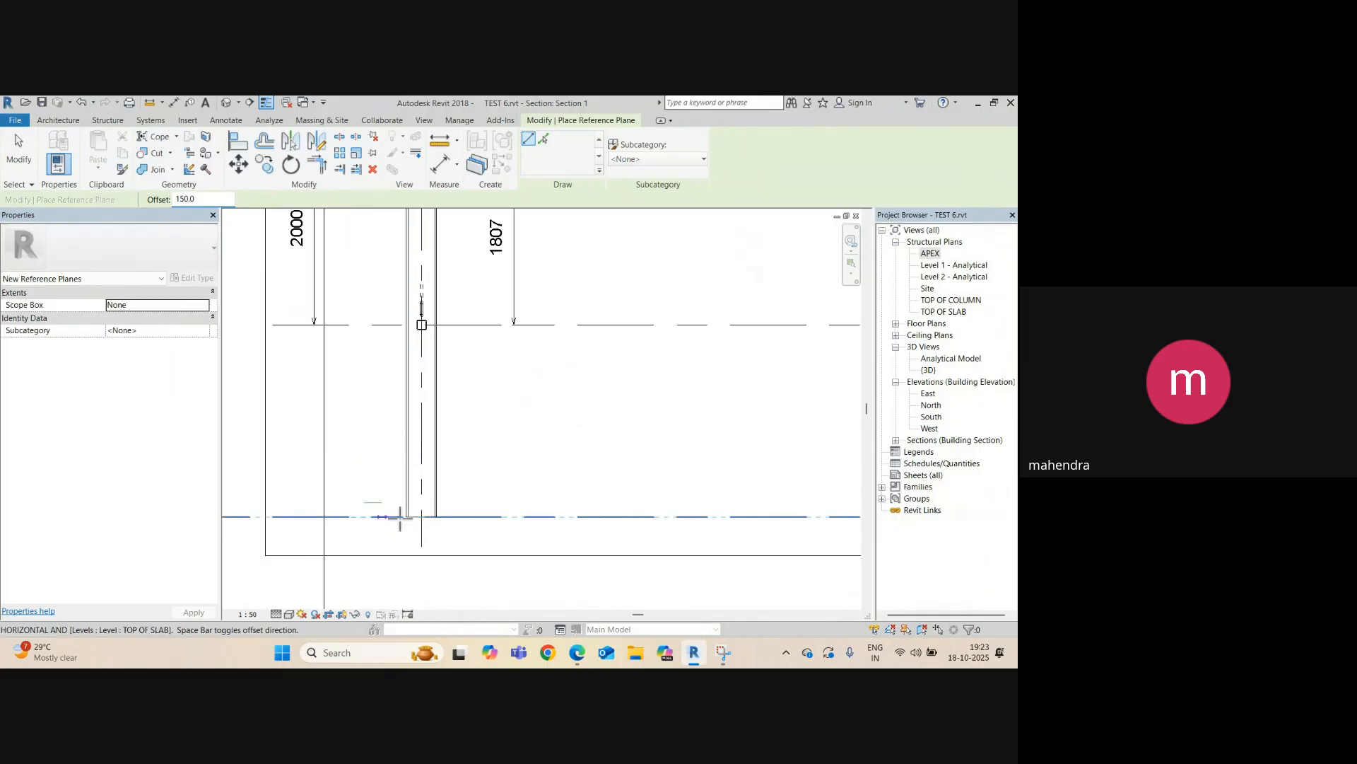
left_click(436, 517)
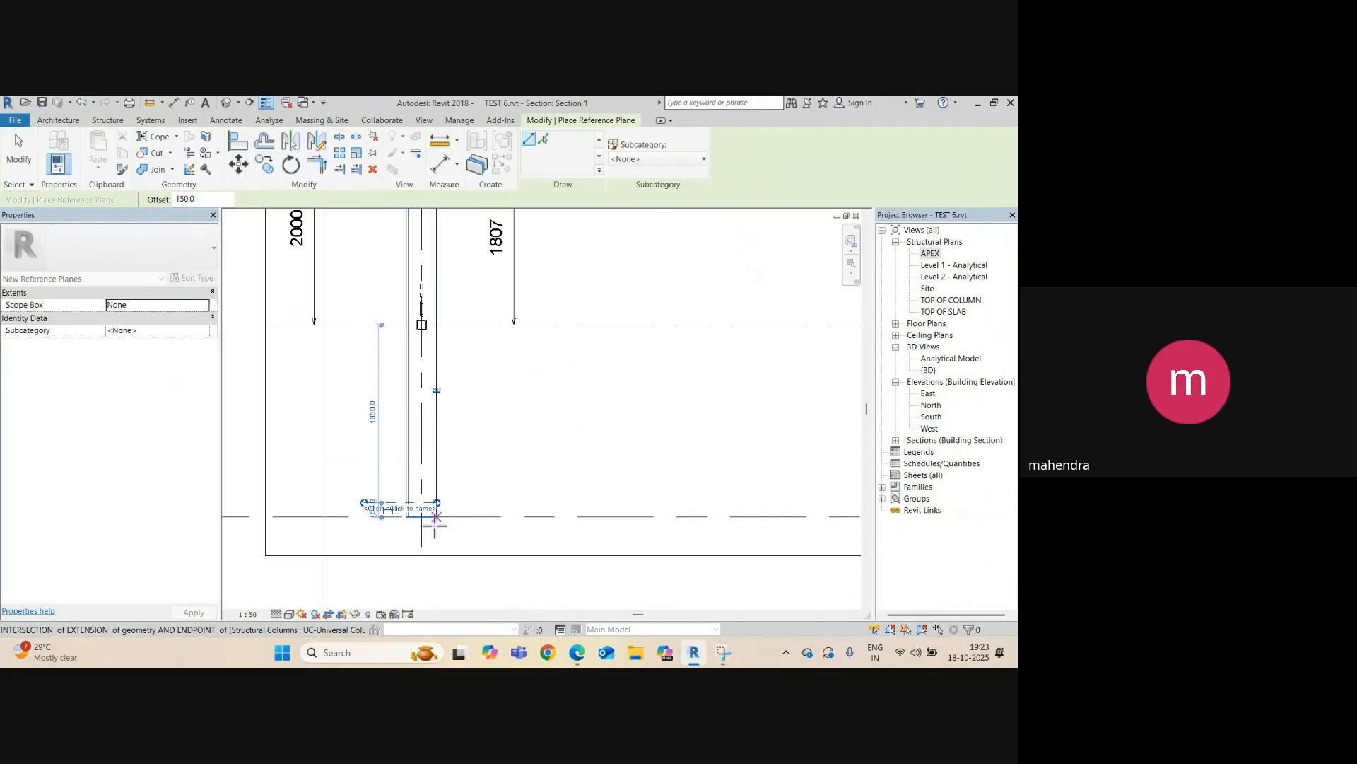
scroll(397, 518, "up", 5)
key("Escape")
key("Escape")
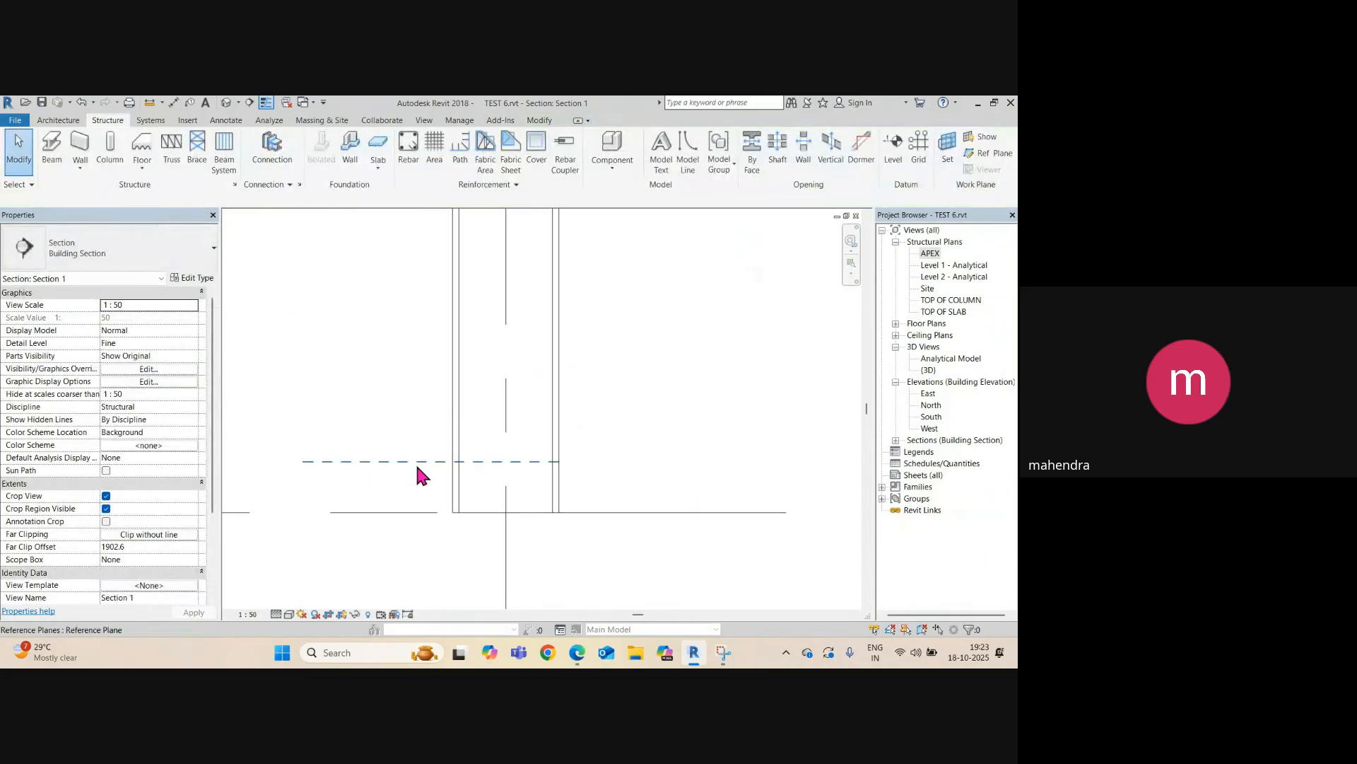
- Set the lower reference plane's distance from the TOP OF SLAB level to 200 mm
left_click(415, 461)
left_click(345, 486)
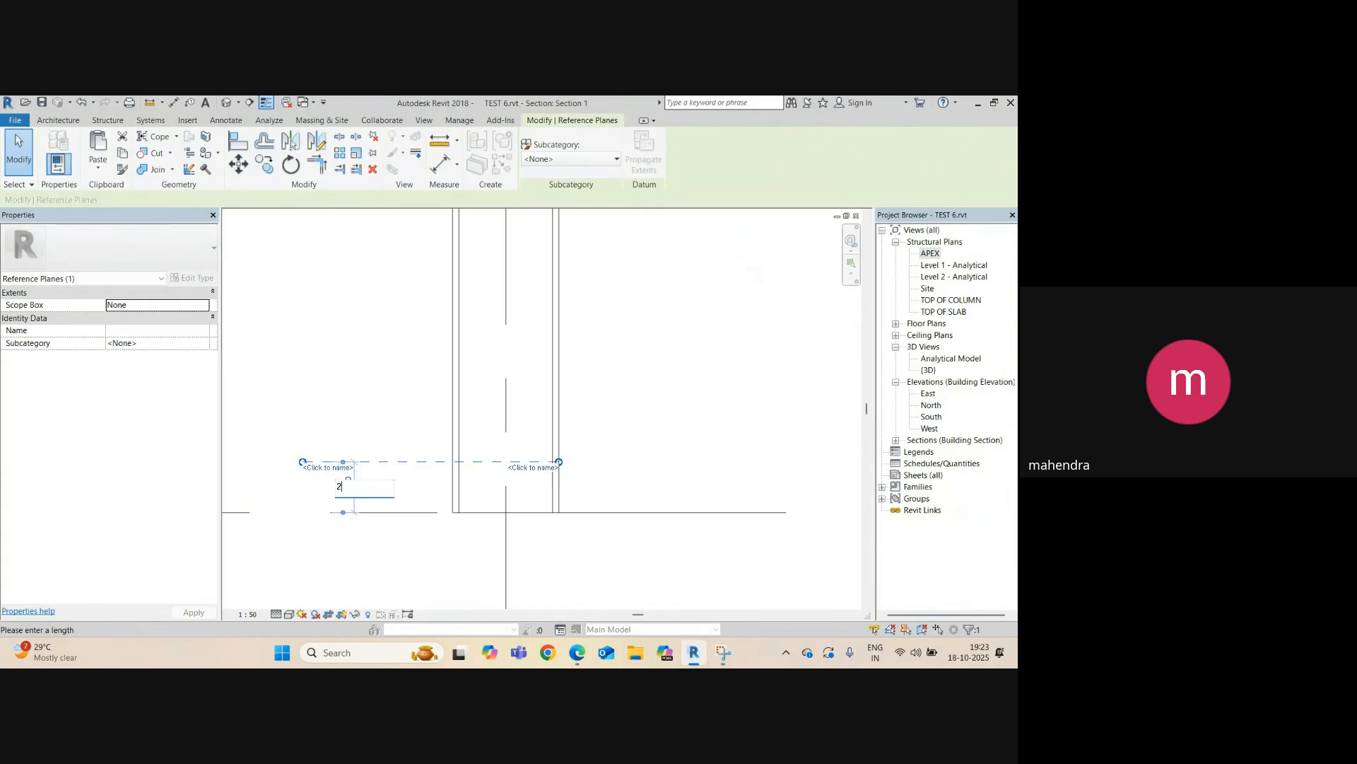
type("200")
key("Return")
key("Escape")
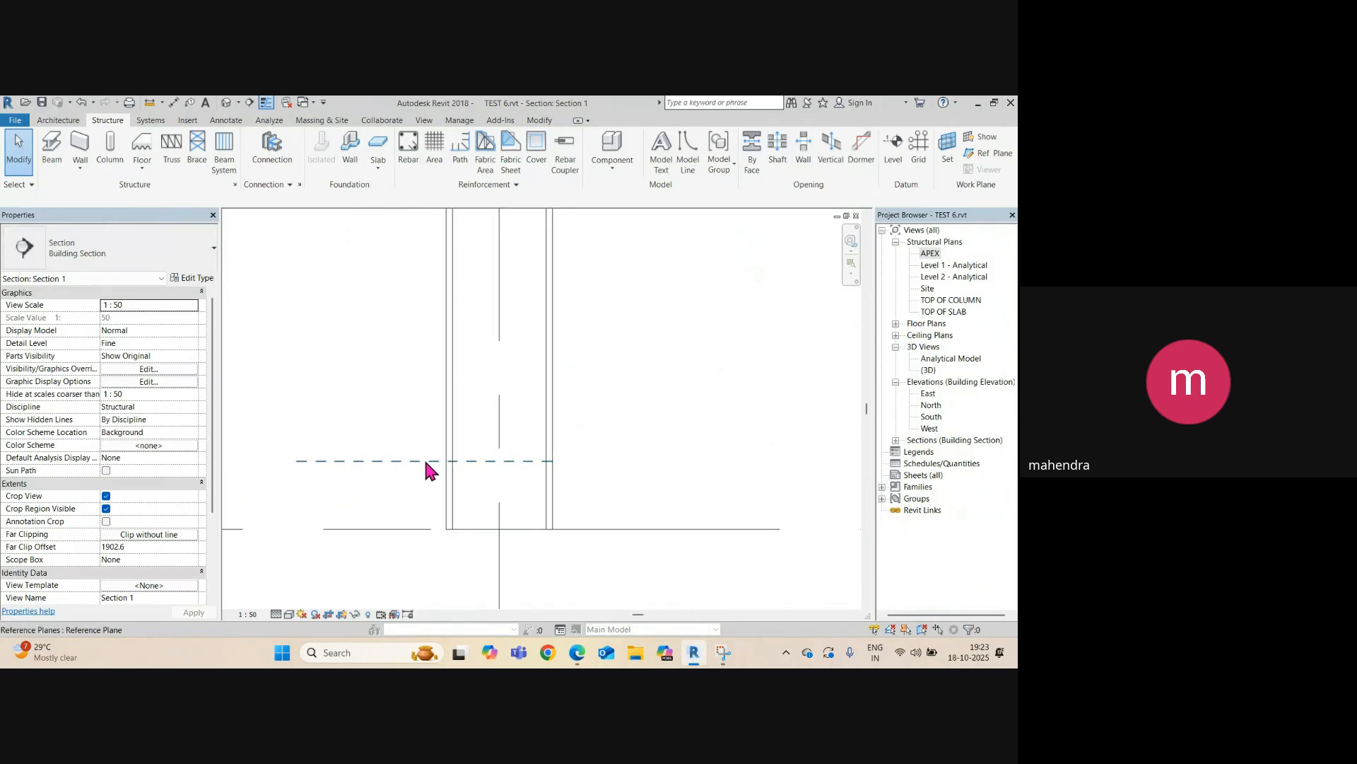
- Draw a horizontal reference plane beside the column top, offset 200 mm below the TOP OF COLUMN level
scroll(424, 466, "up", 4)
scroll(379, 394, "up", 4)
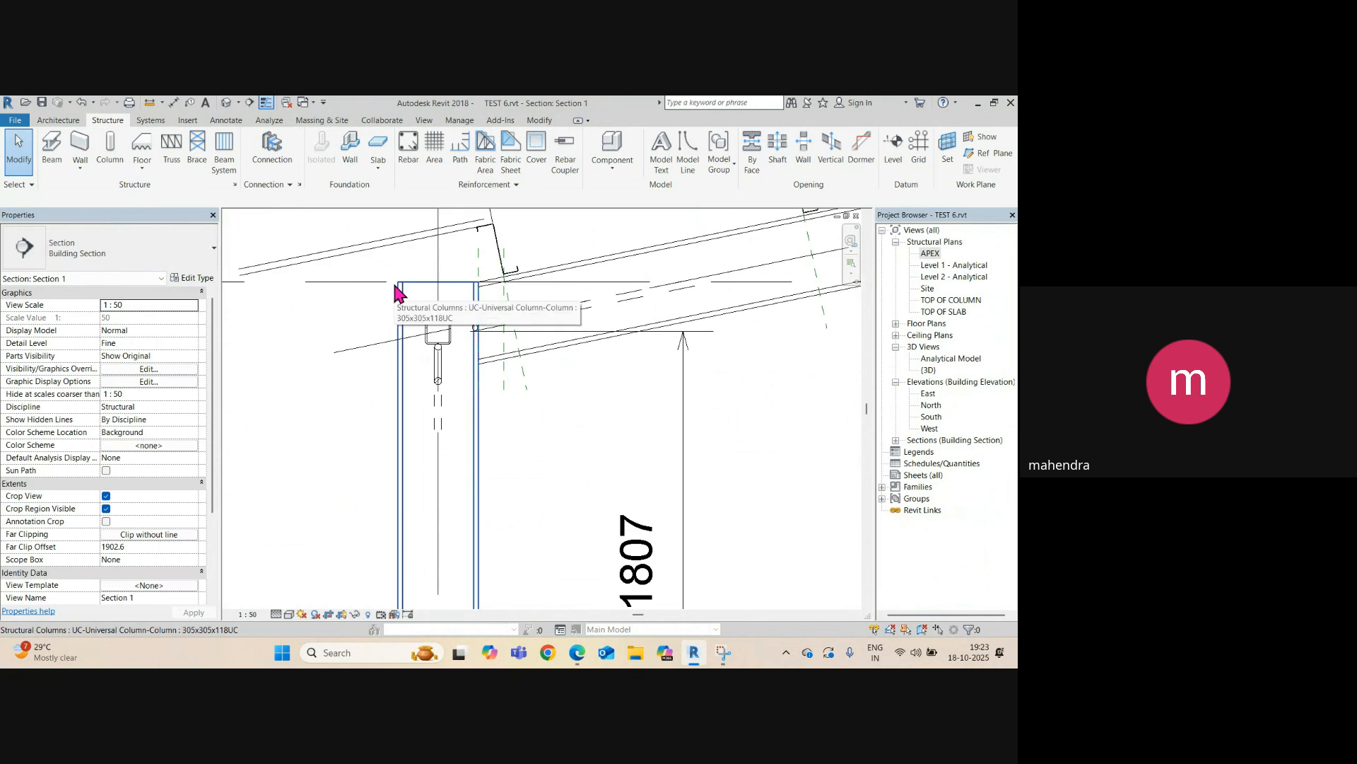
key("r")
key("p")
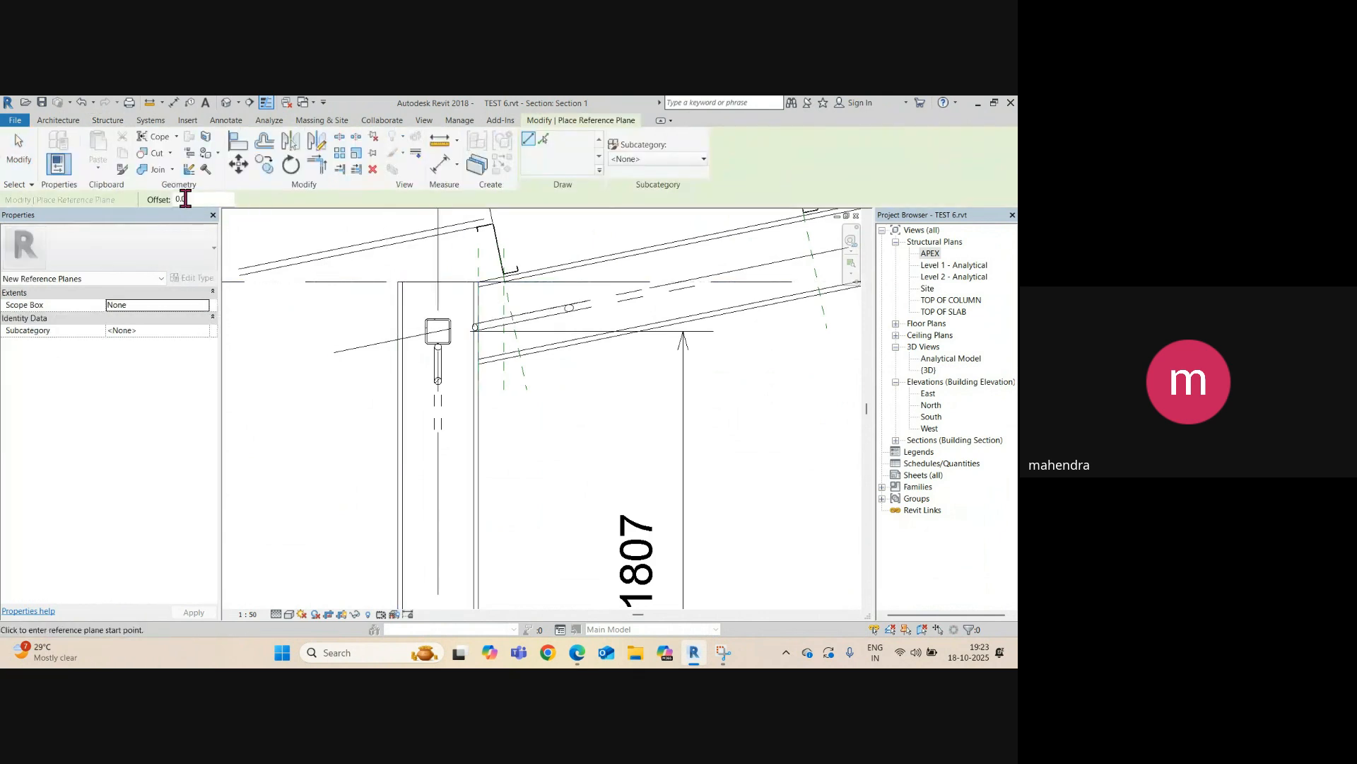
left_click_drag(188, 200, 92, 199)
left_click(398, 281)
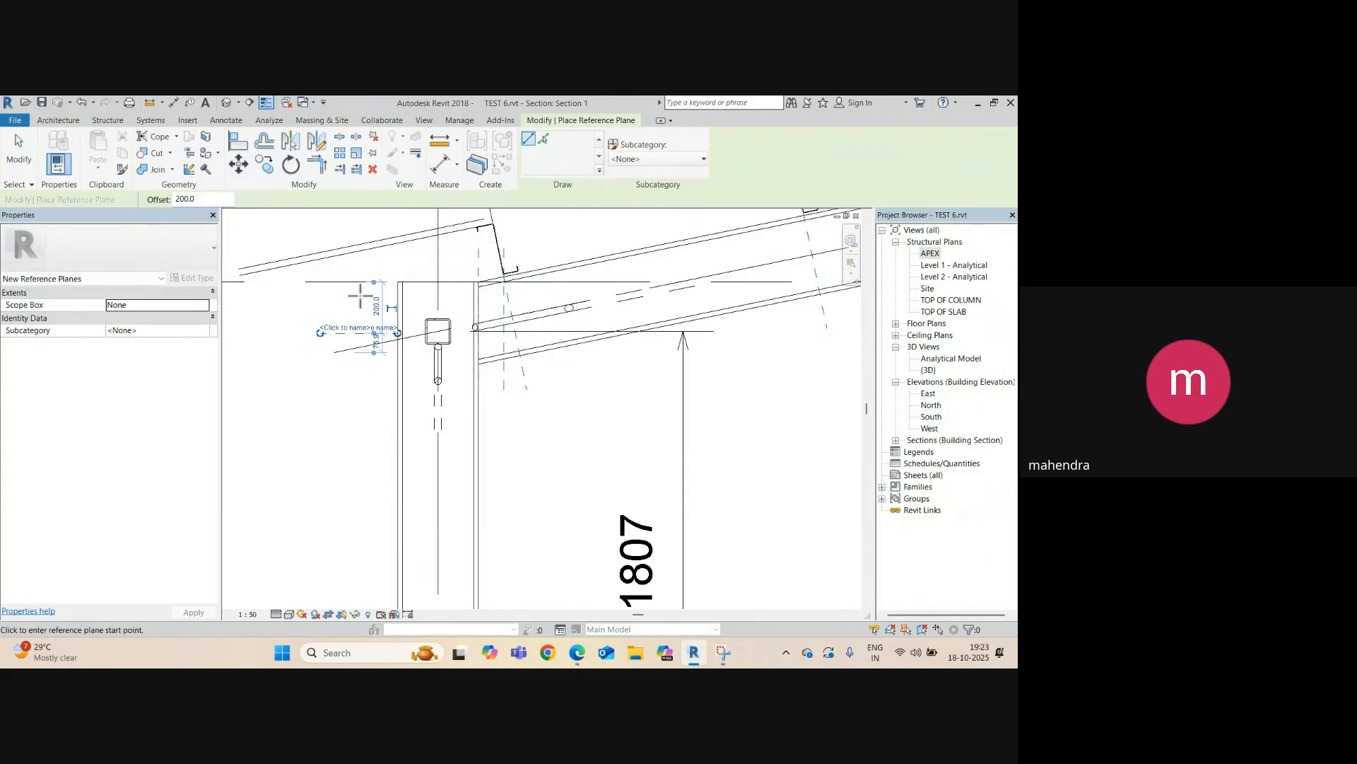
key("Escape")
key("Escape")
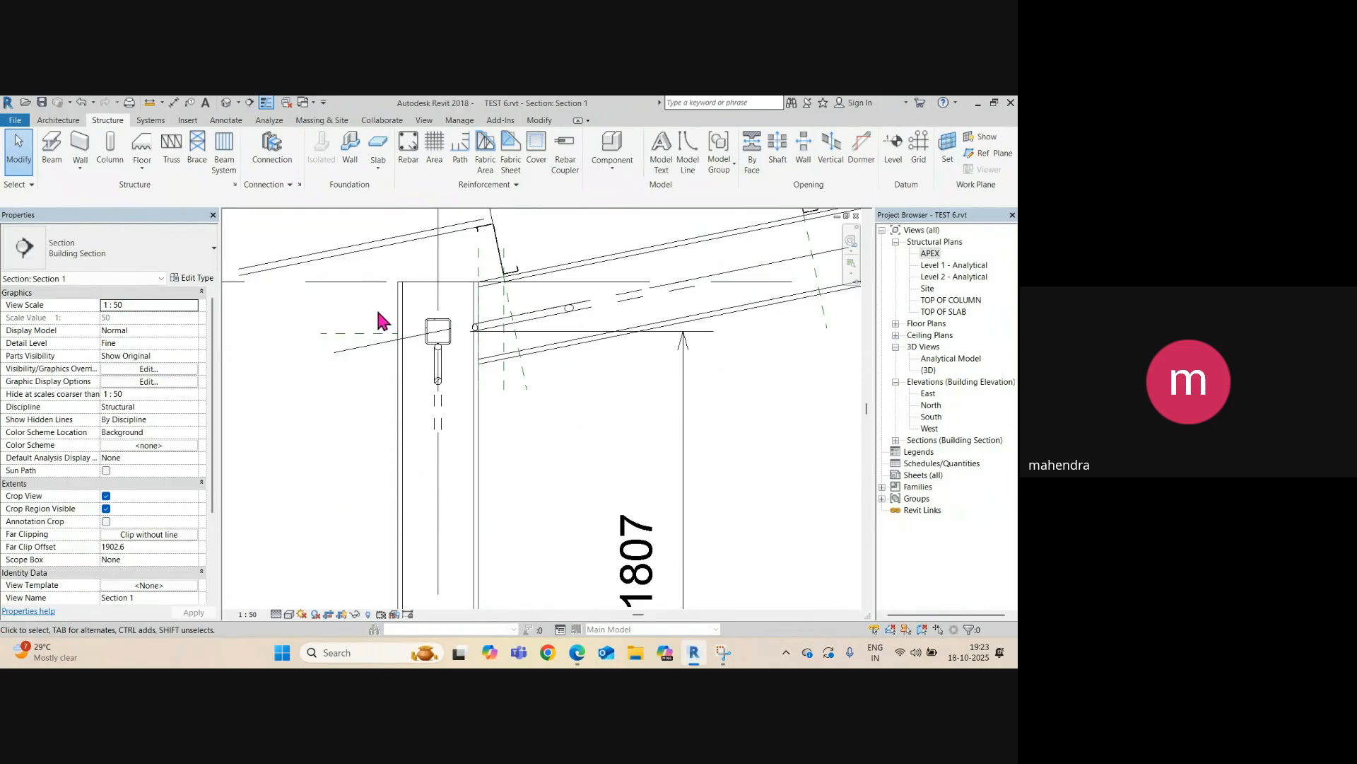
- Dimension the vertical distance between the upper and lower reference planes beside the column
scroll(369, 287, "down", 1)
scroll(368, 292, "down", 1)
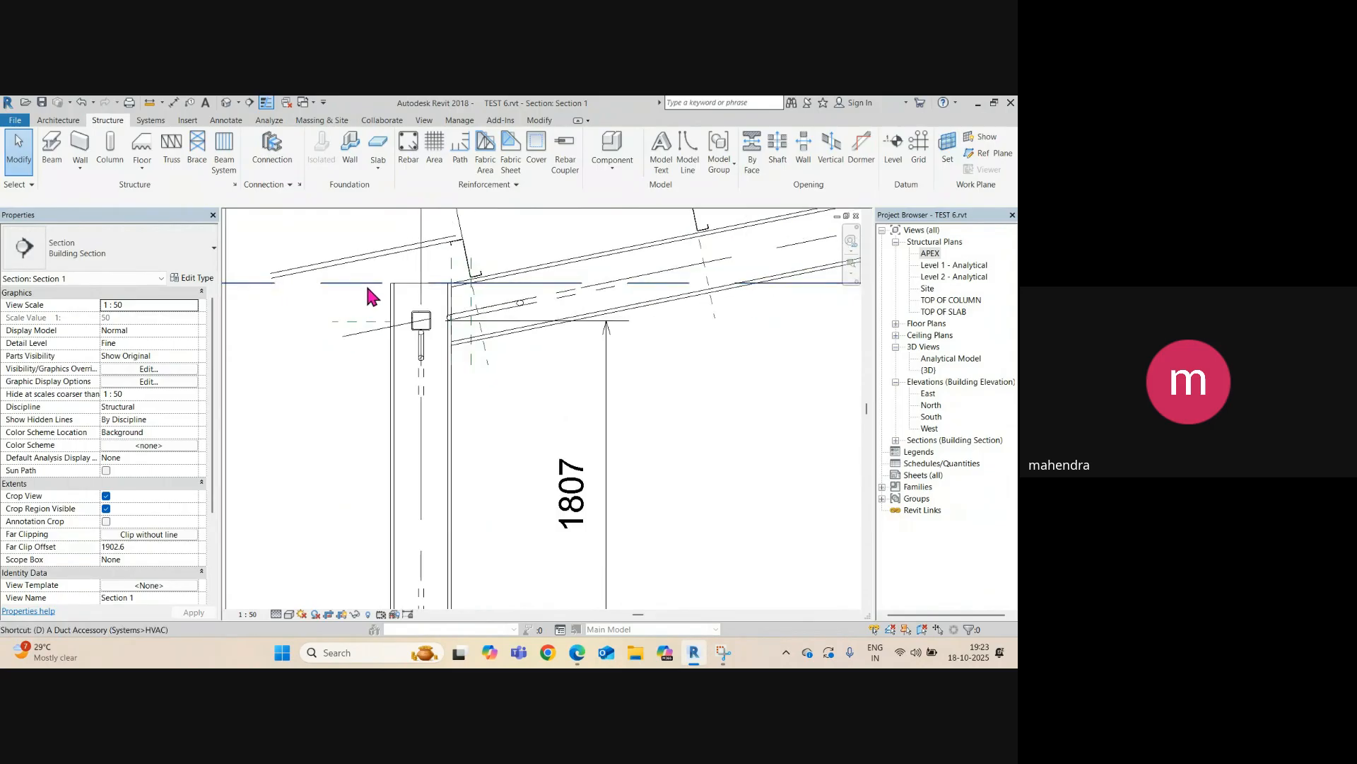
key("d")
key("i")
left_click(362, 322)
scroll(359, 285, "down", 3)
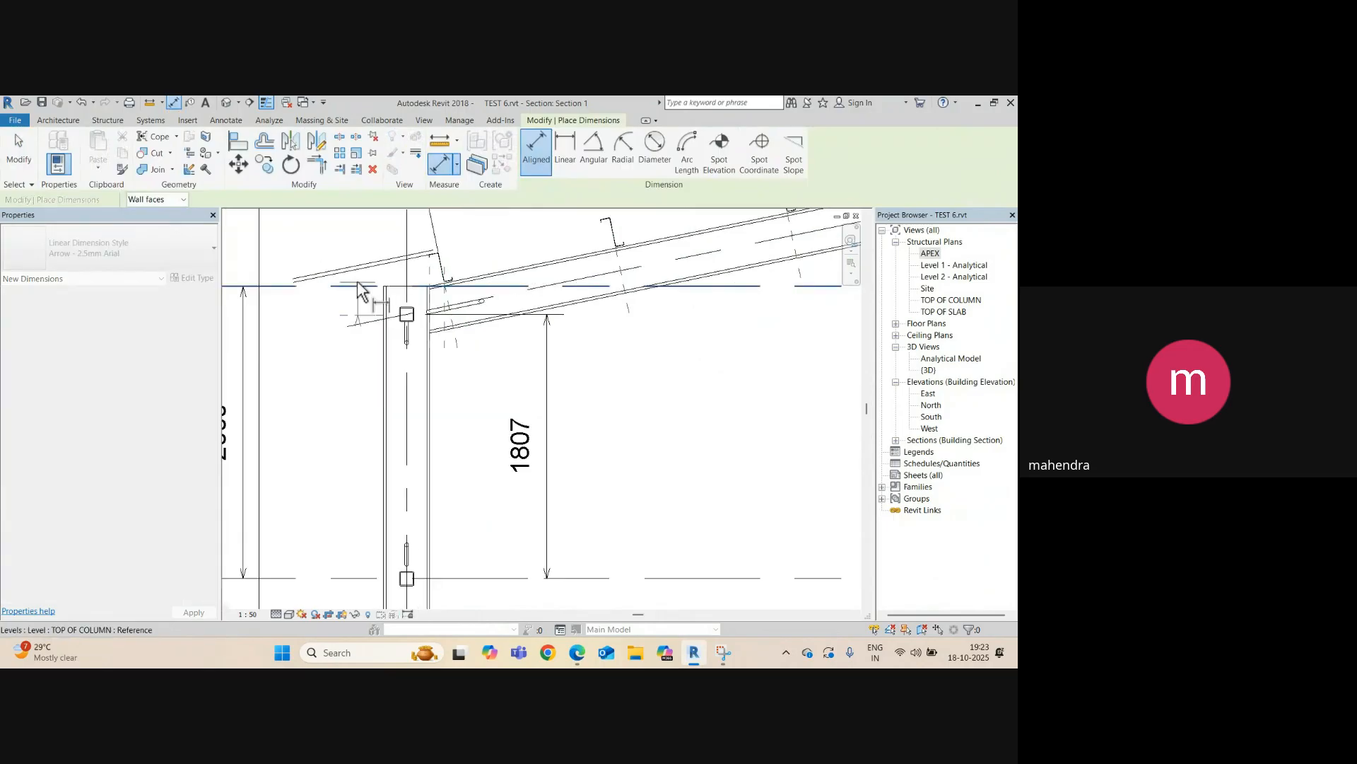
middle_click_drag(373, 552, 361, 492)
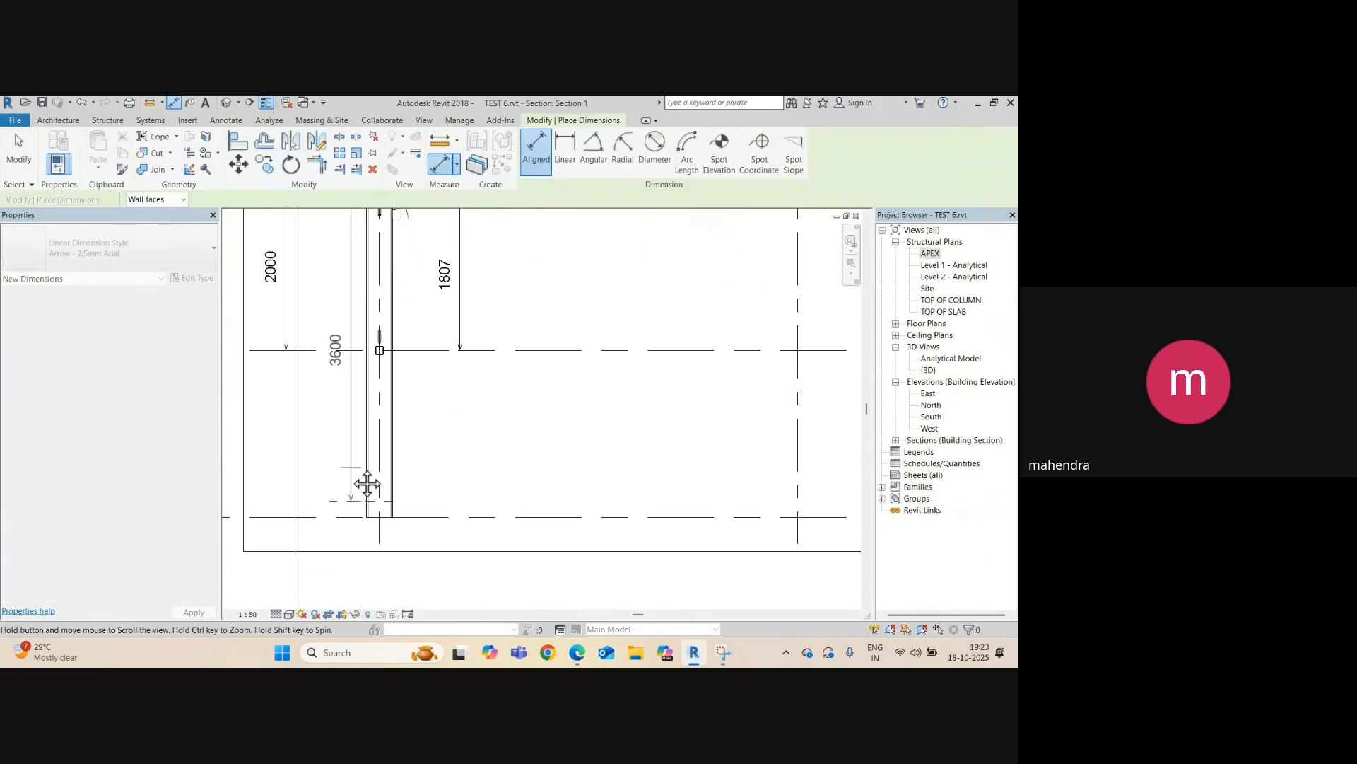
key("Escape")
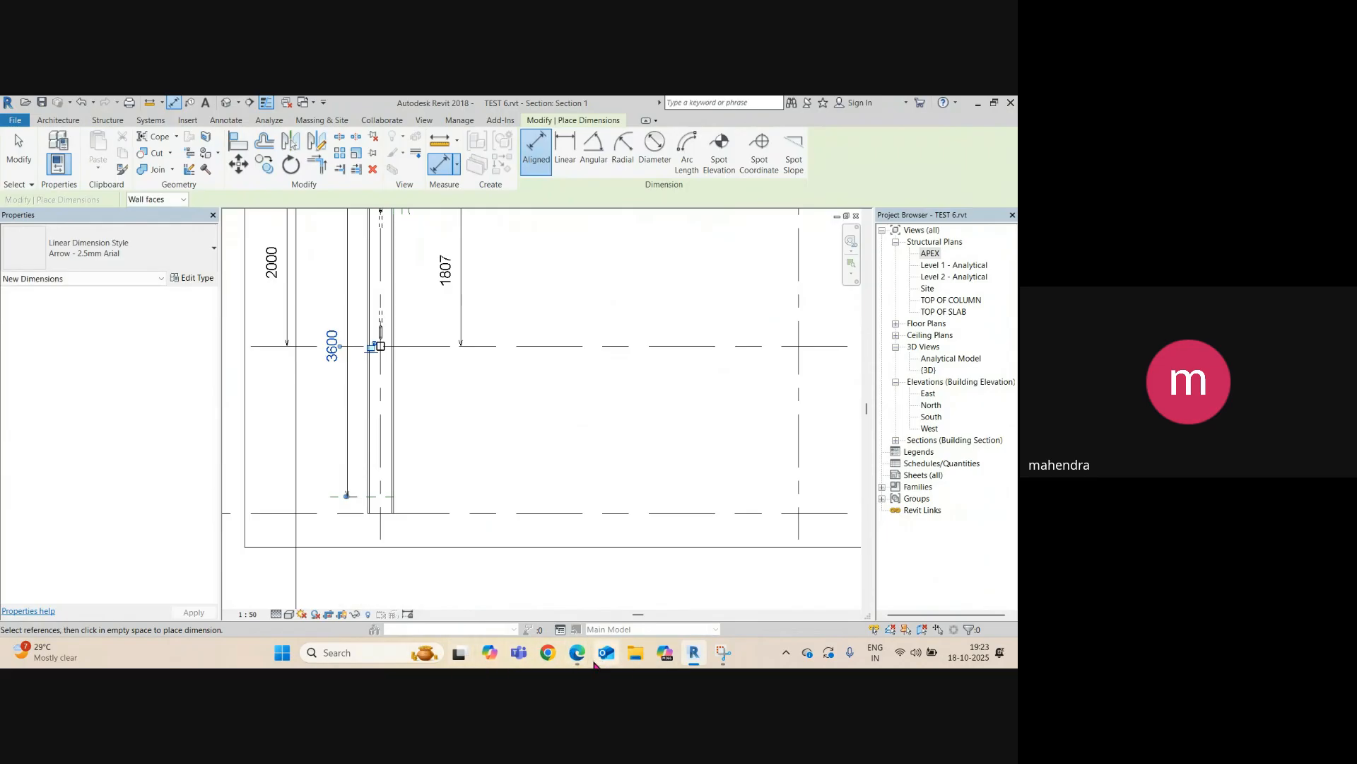
- Switch to Calculator and divide the 3600 mm spacing by 1200 and by 4
left_click(379, 651)
type("C")
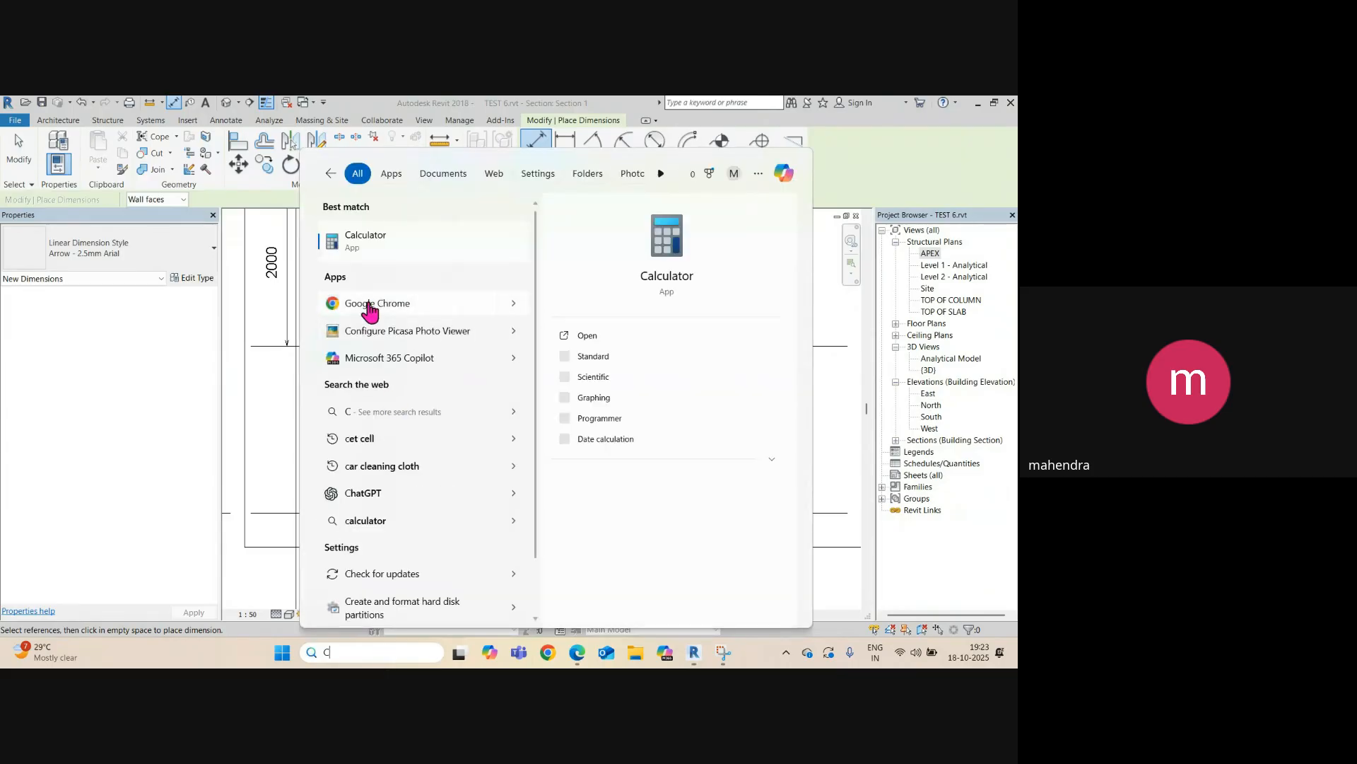
left_click(364, 242)
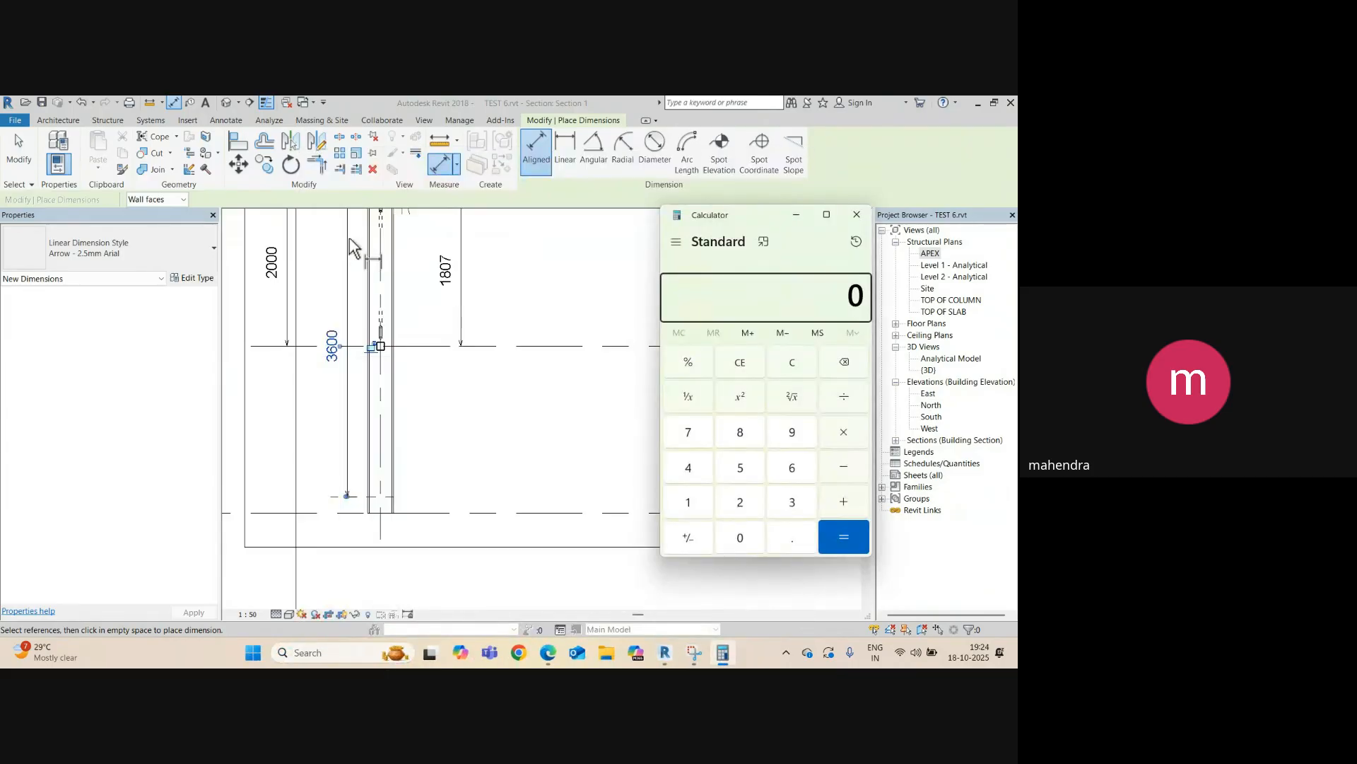
type("3600 ÷ ")
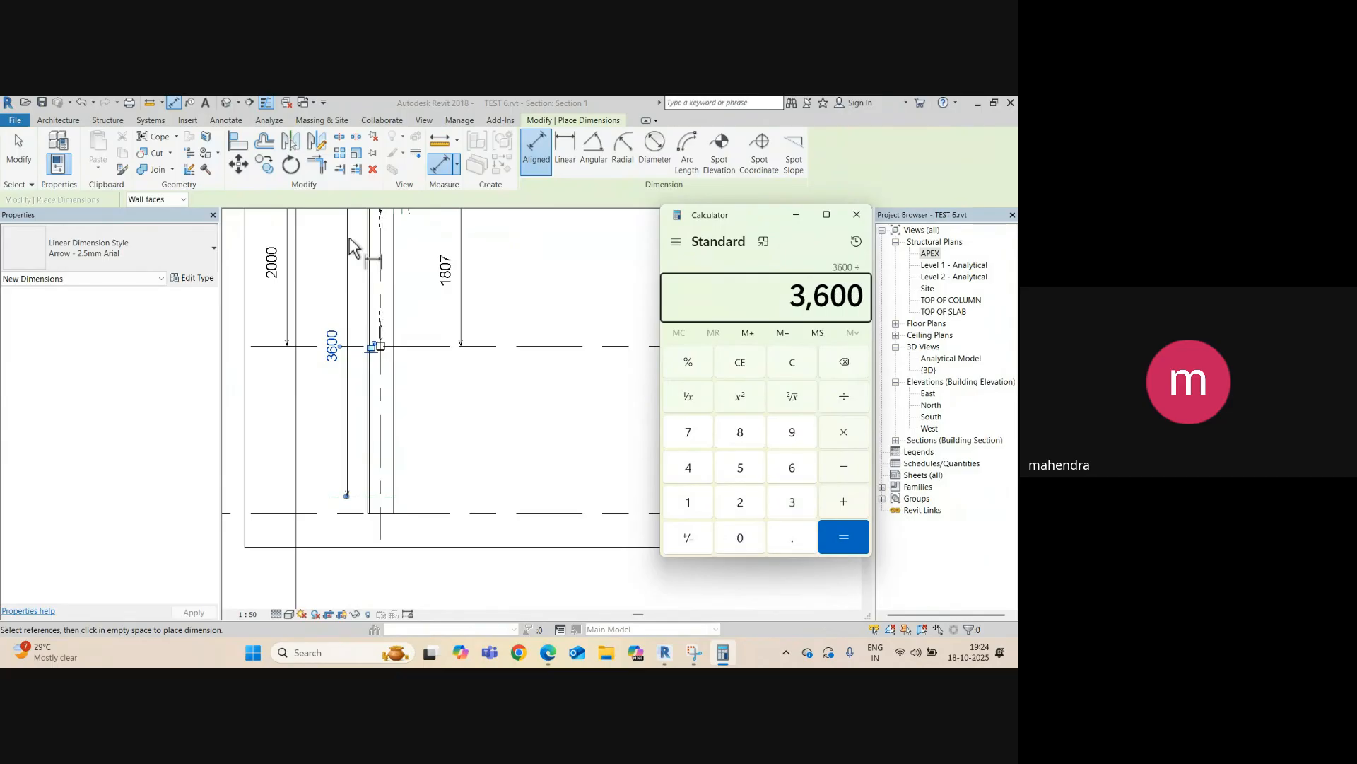
type("1200")
key("Return")
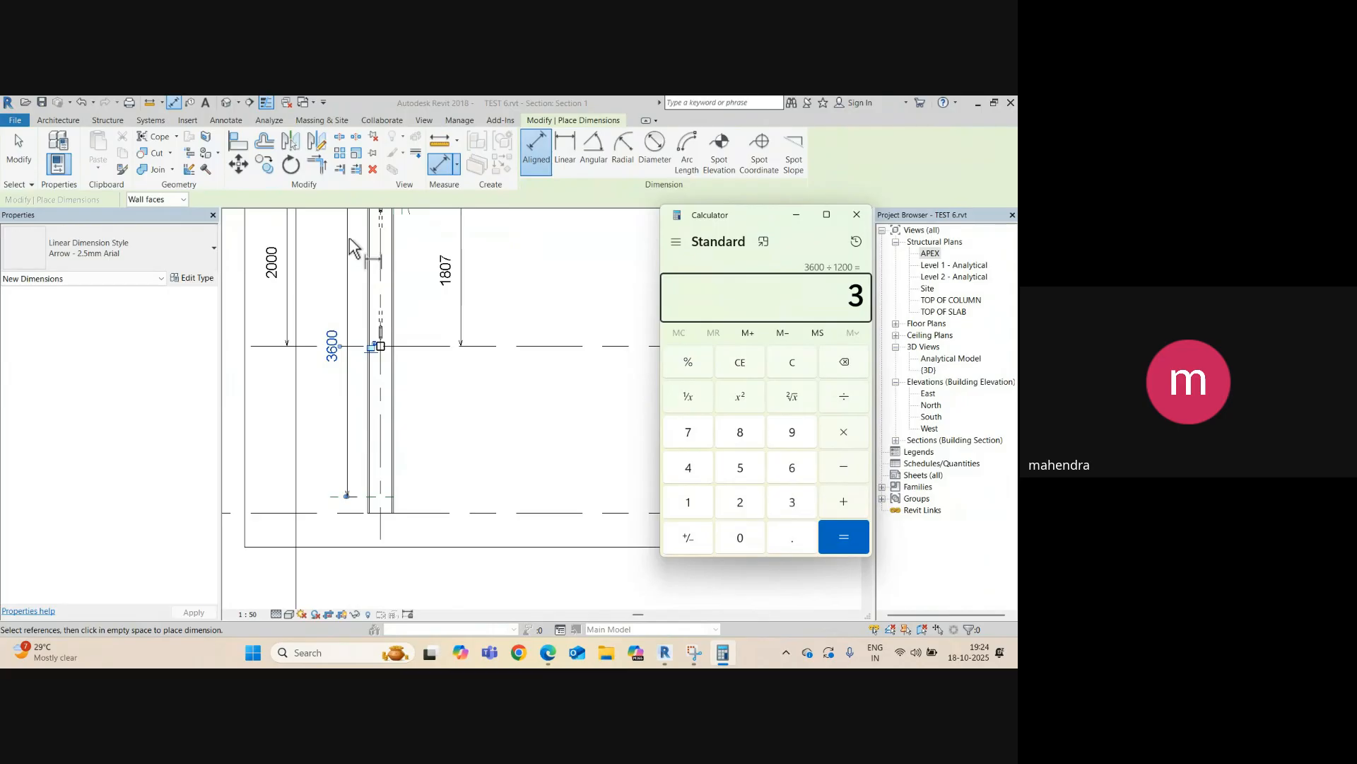
type("600 ÷ 4")
key("Return")
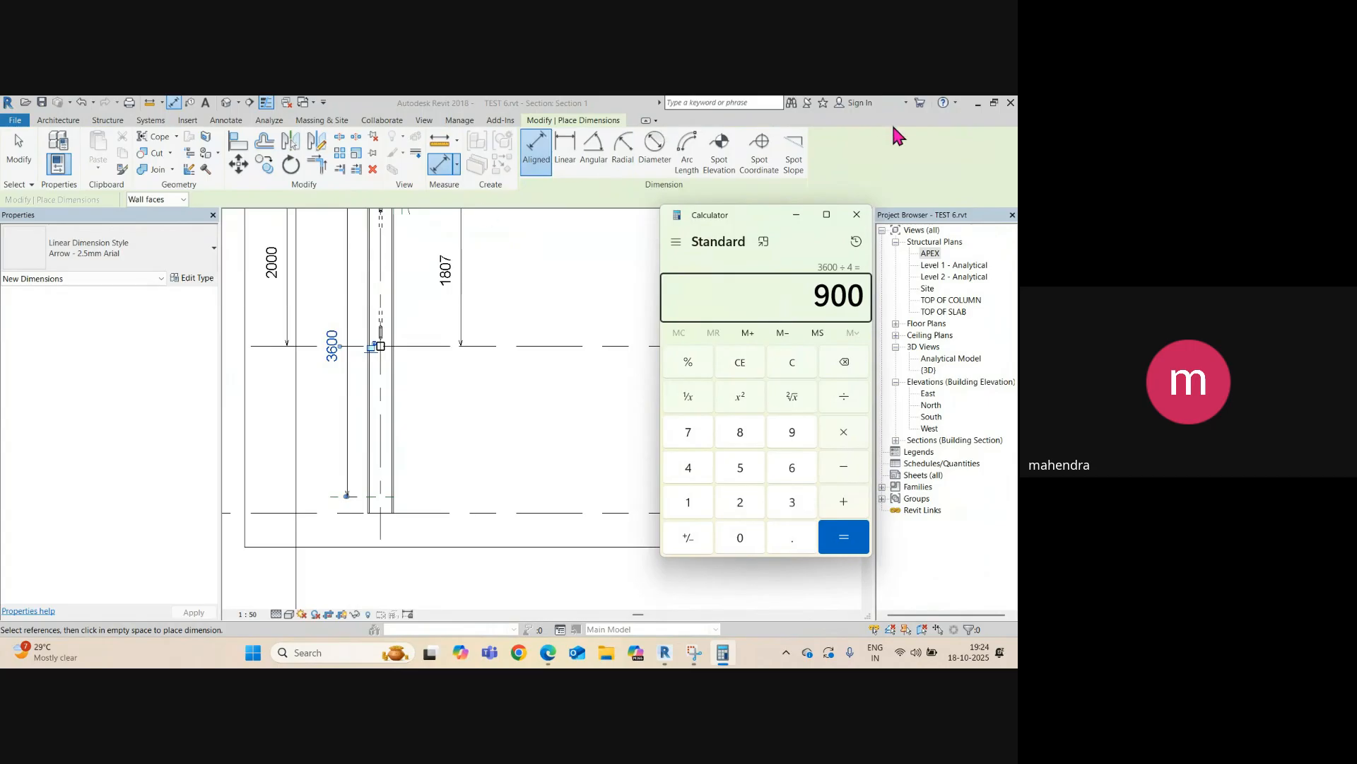
- Return to the Revit section and delete the dimension between the upper and lower reference planes
left_click(798, 213)
middle_click_drag(422, 460, 617, 431)
key("Escape")
key("Escape")
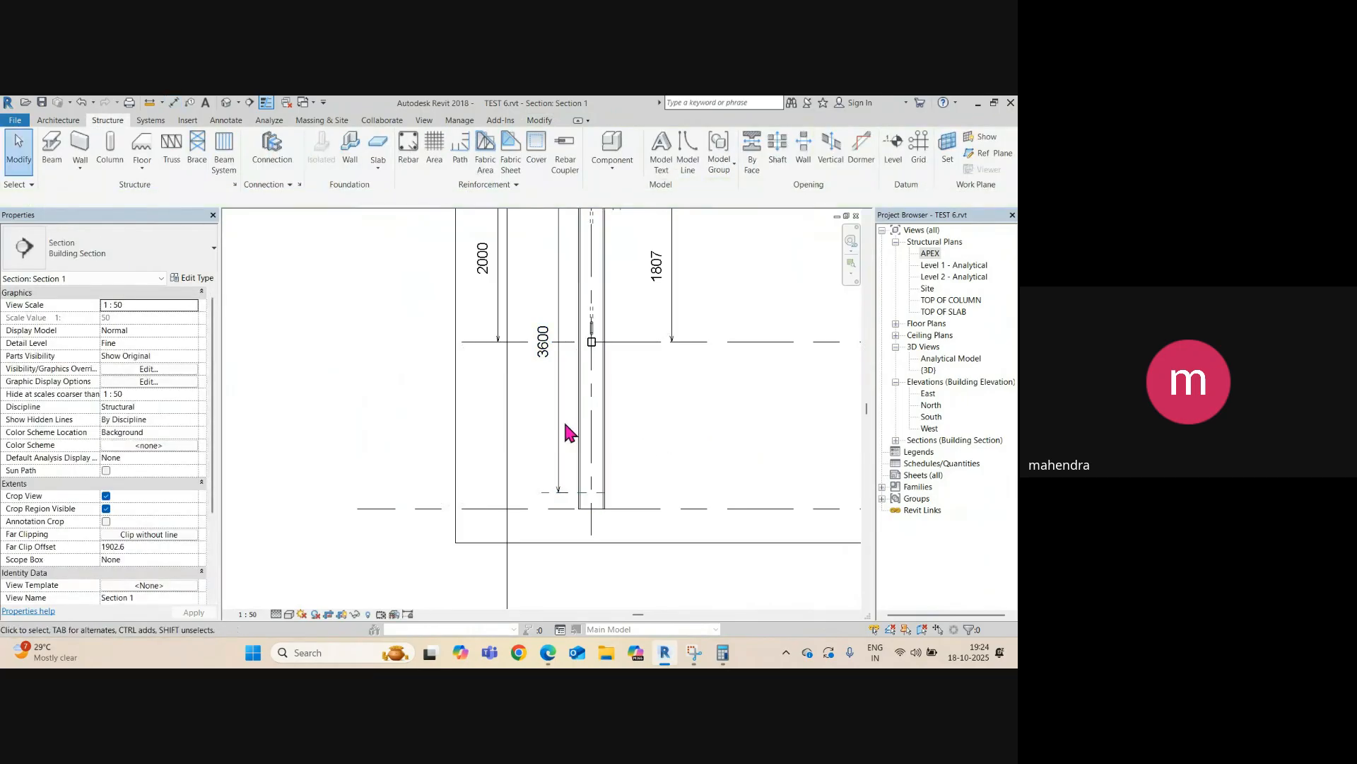
left_click(560, 422)
key("Delete")
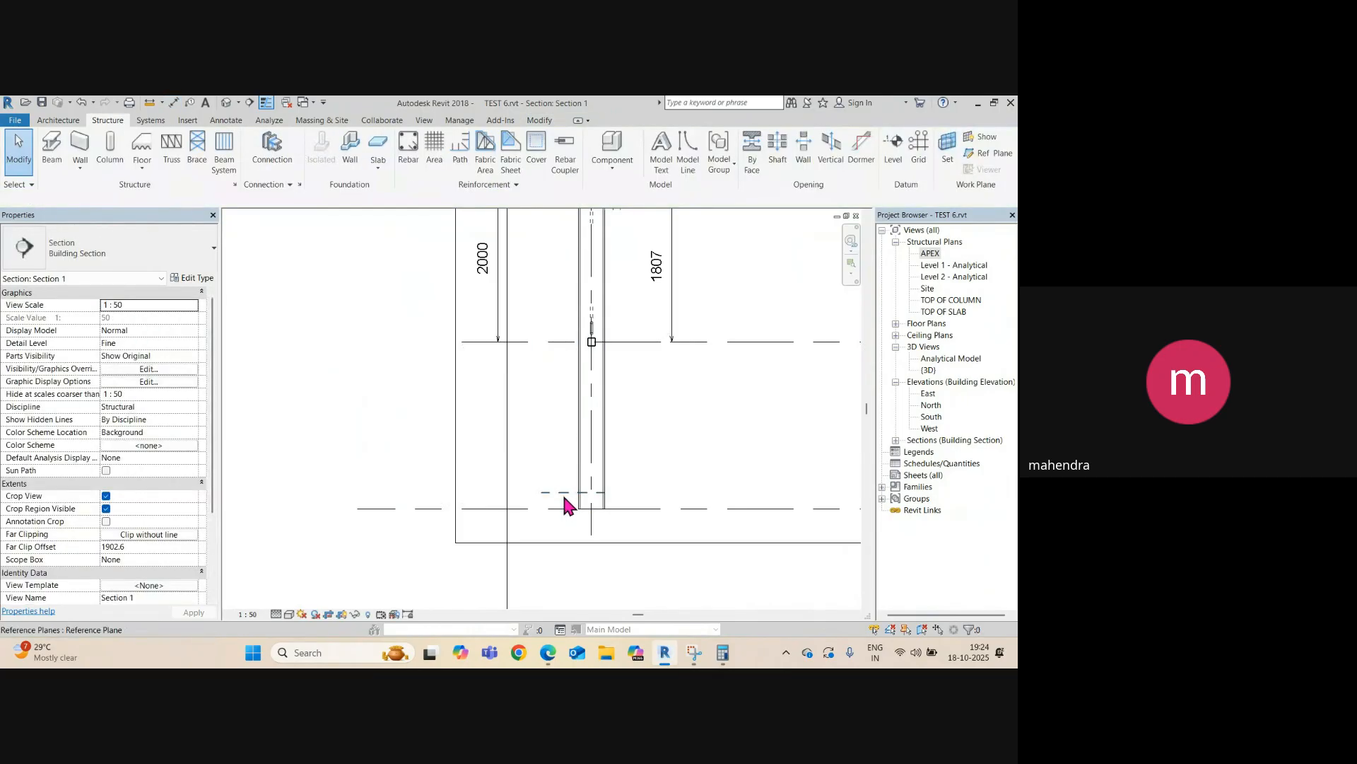
- Create two more reference planes above the lowest one beside the column, each picked at a 900 mm offset from the previous
left_click(566, 499)
right_click(566, 499)
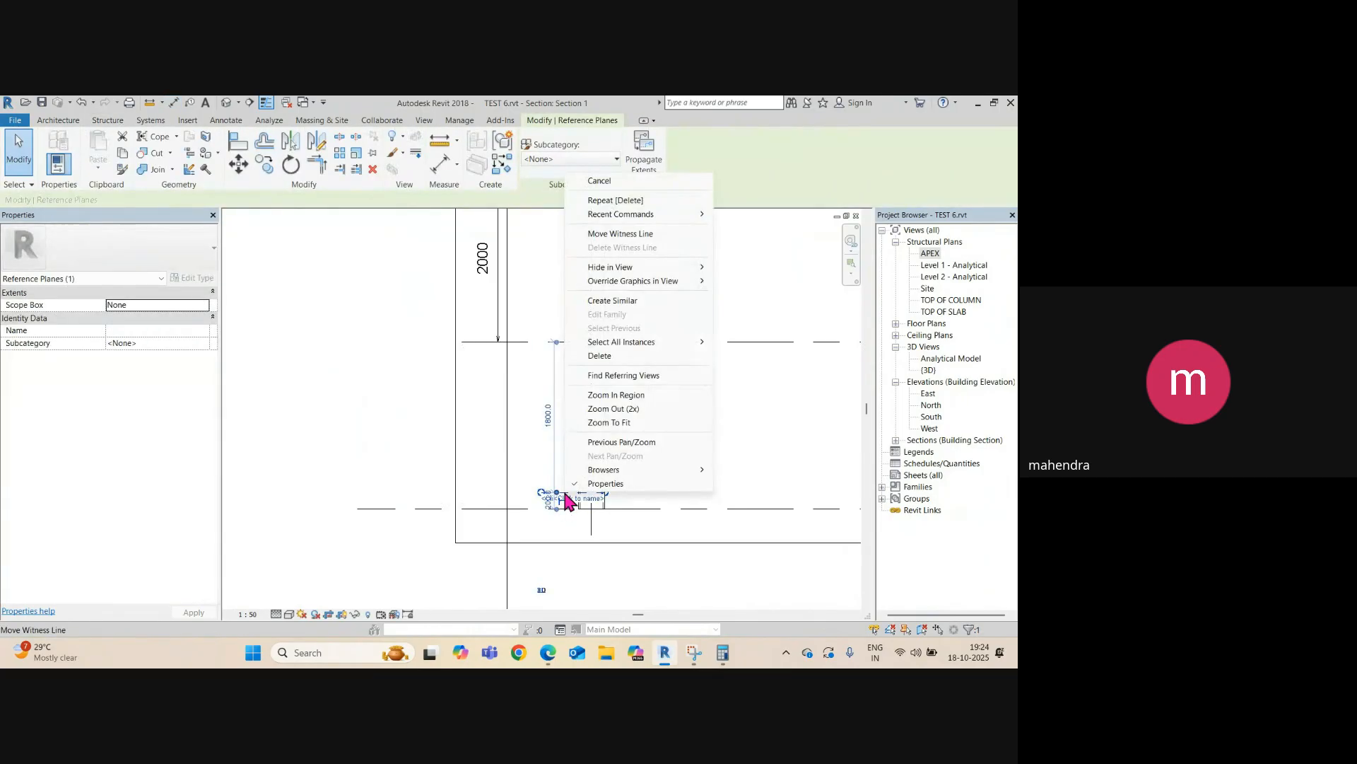
left_click(606, 300)
left_click(209, 200)
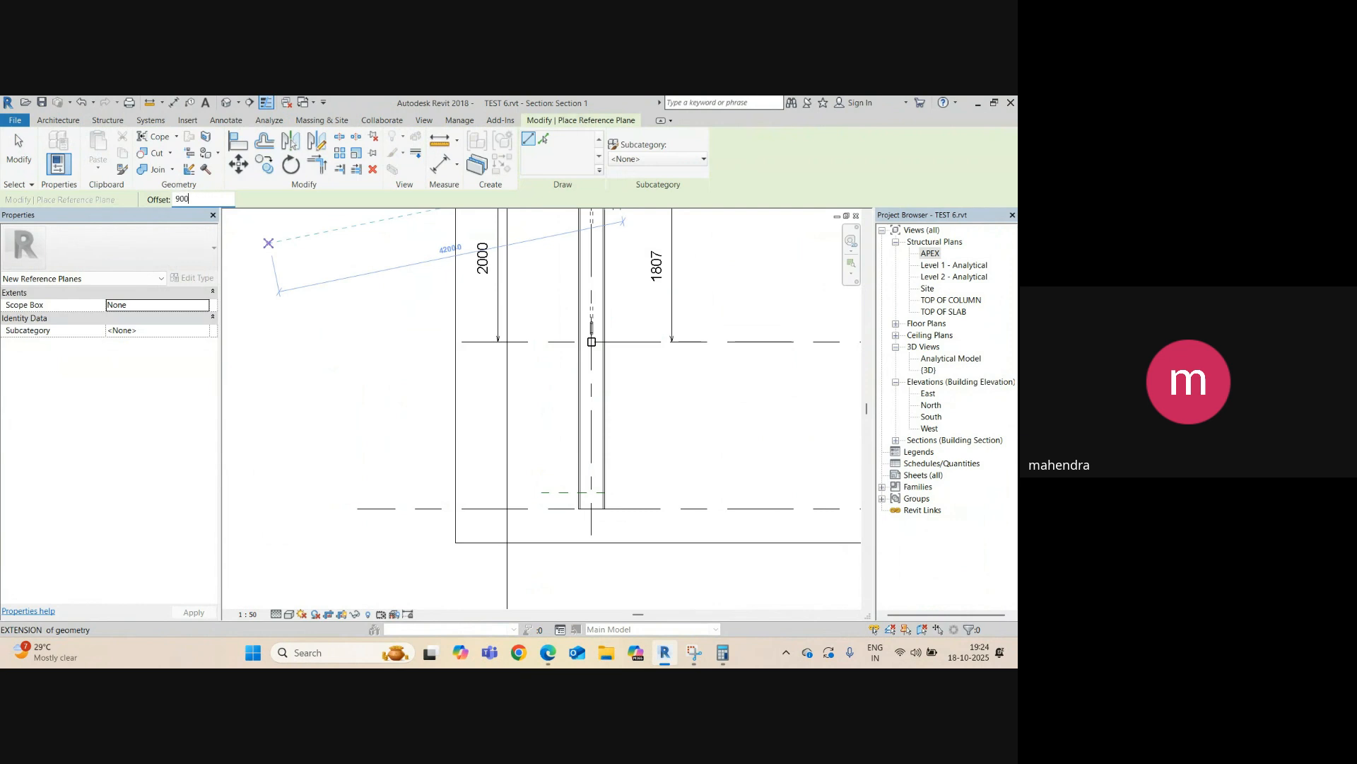
left_click(543, 139)
scroll(474, 396, "down", 3)
scroll(536, 521, "up", 2)
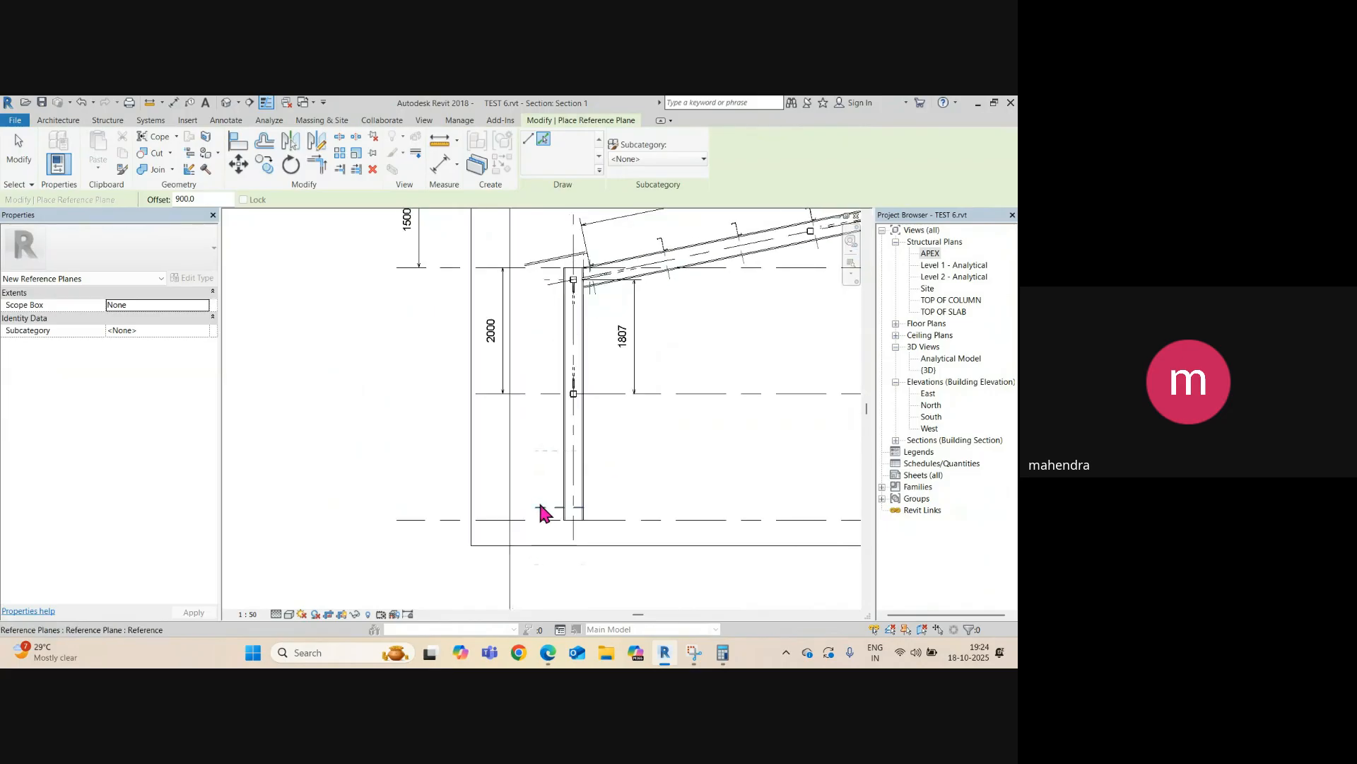
left_click(557, 452)
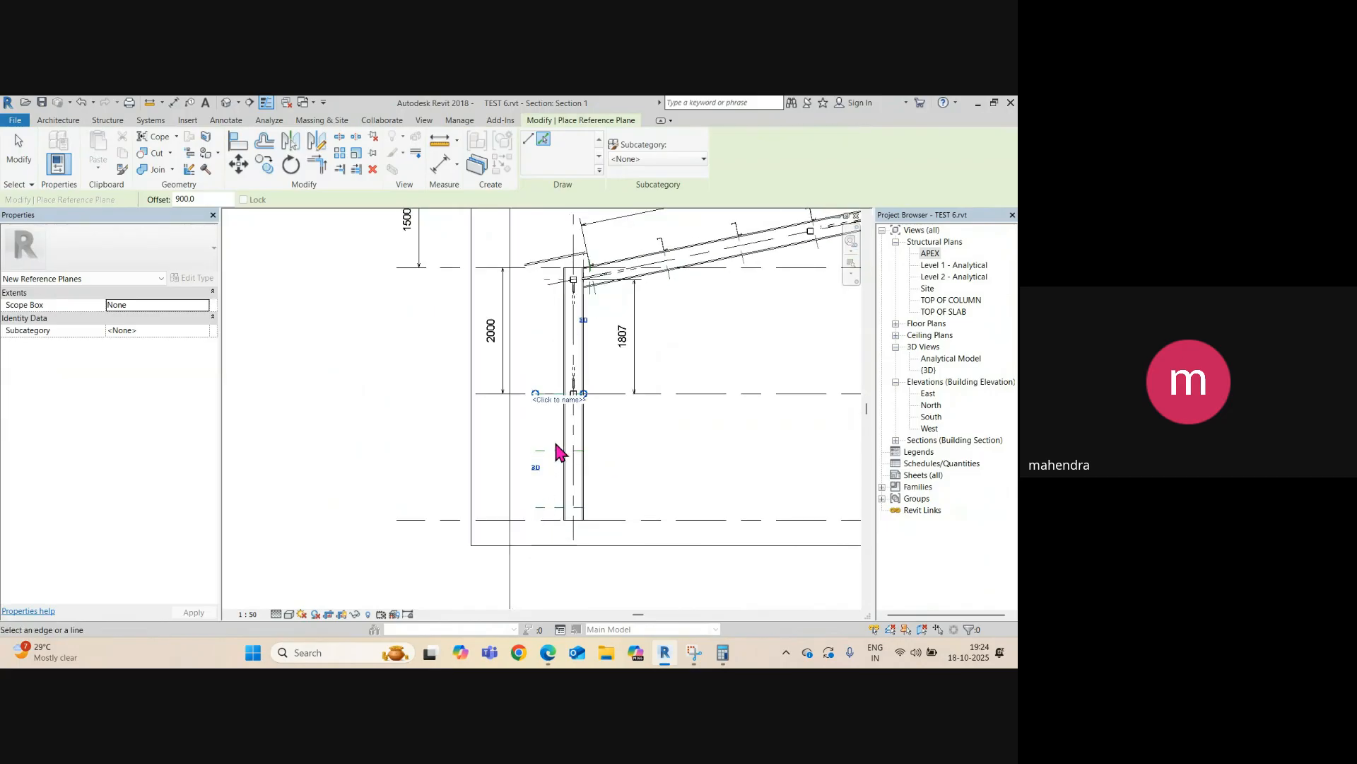
- Try to offset another reference plane 900 mm above the mid-height plane beside the column by picking it
scroll(556, 446, "up", 2)
scroll(536, 382, "up", 4)
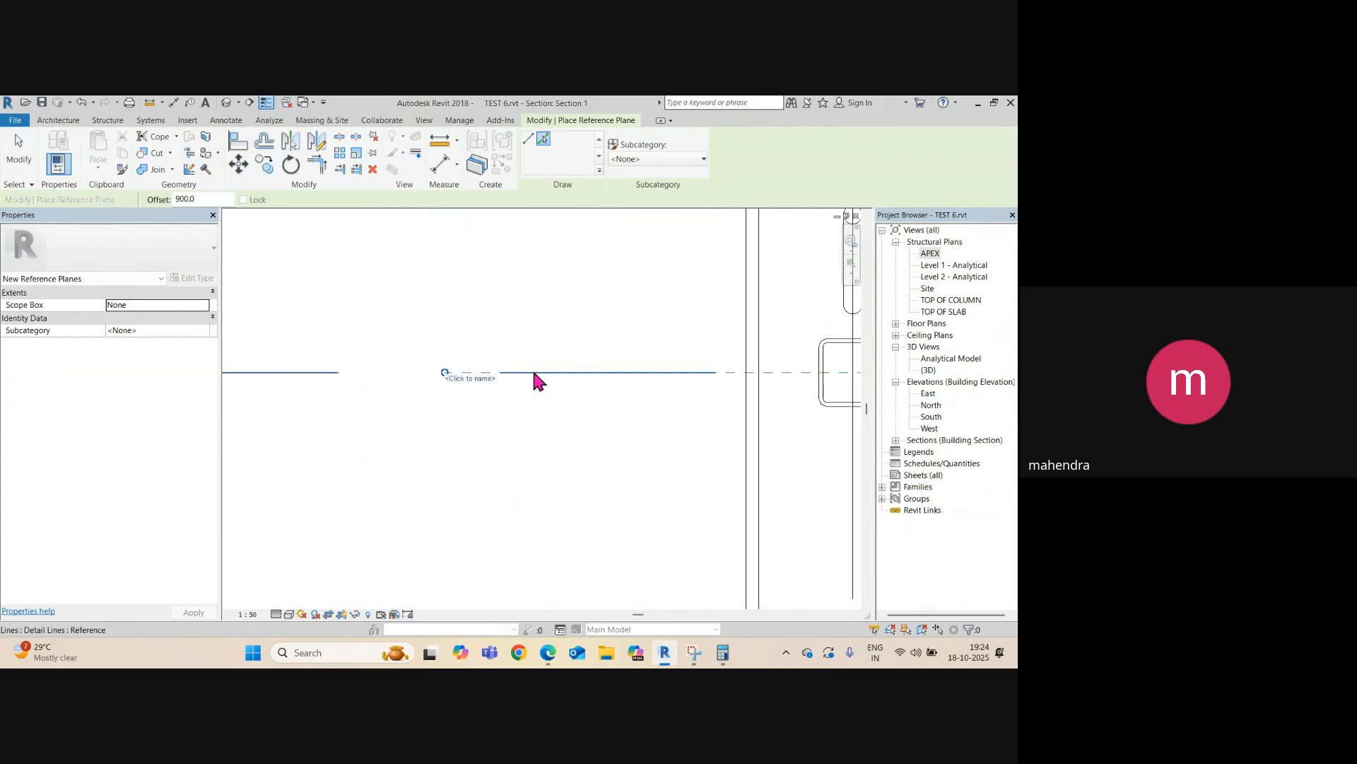
scroll(530, 357, "down", 4)
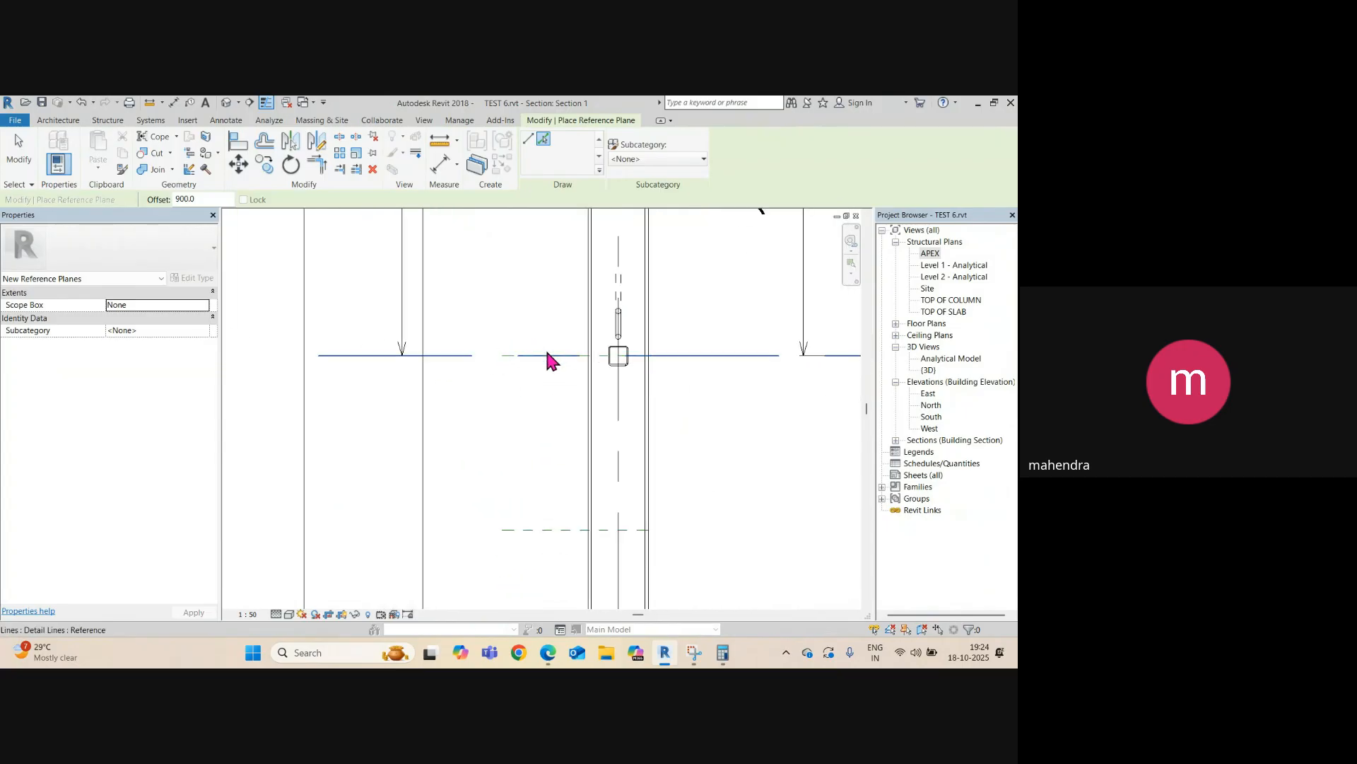
scroll(545, 354, "down", 5)
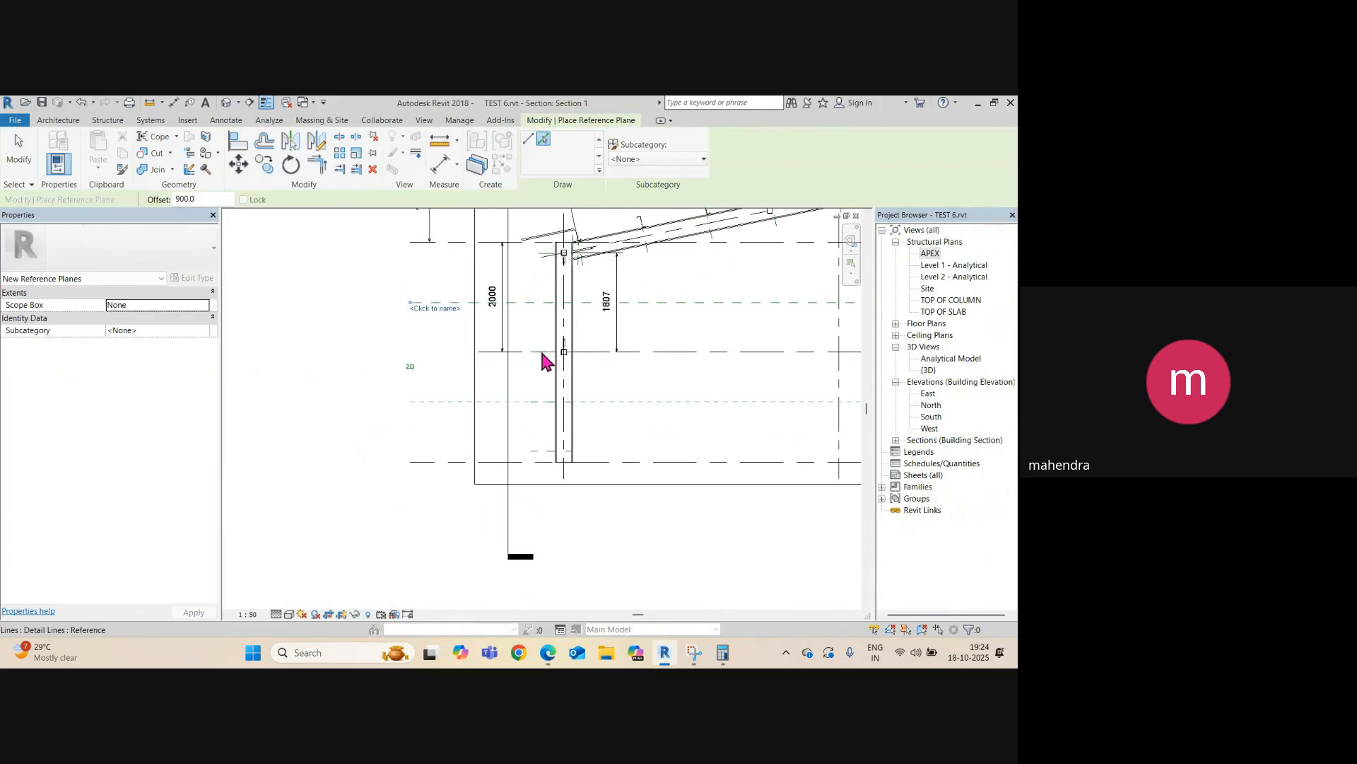
scroll(545, 361, "up", 2)
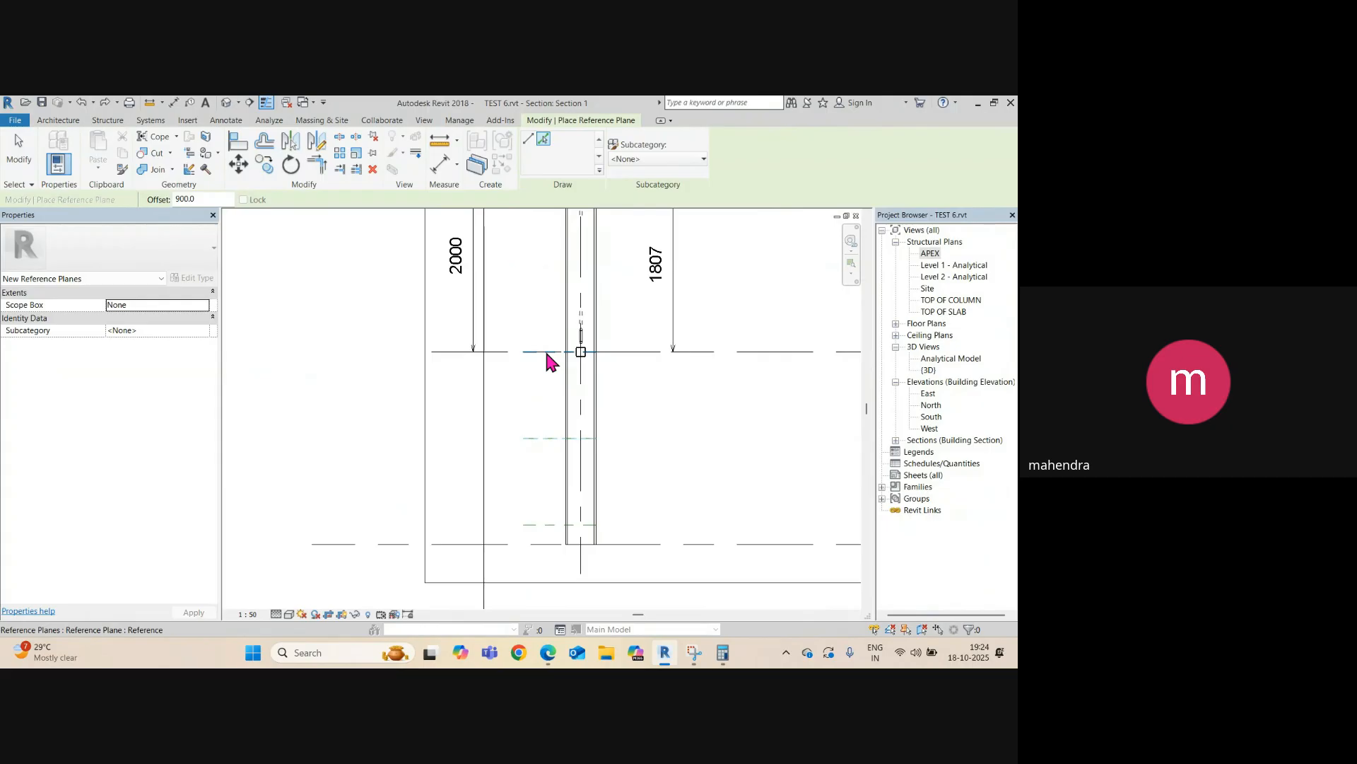
scroll(548, 361, "down", 2)
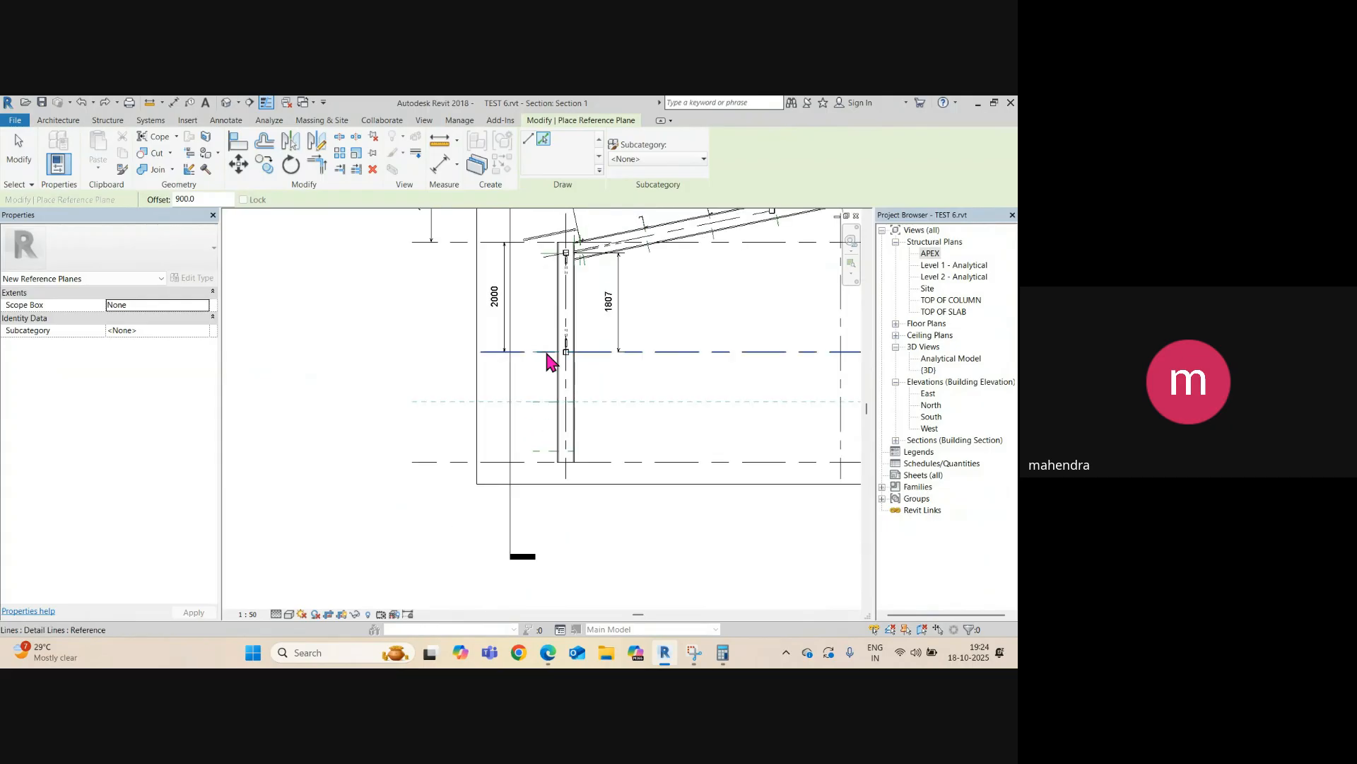
left_click(550, 362)
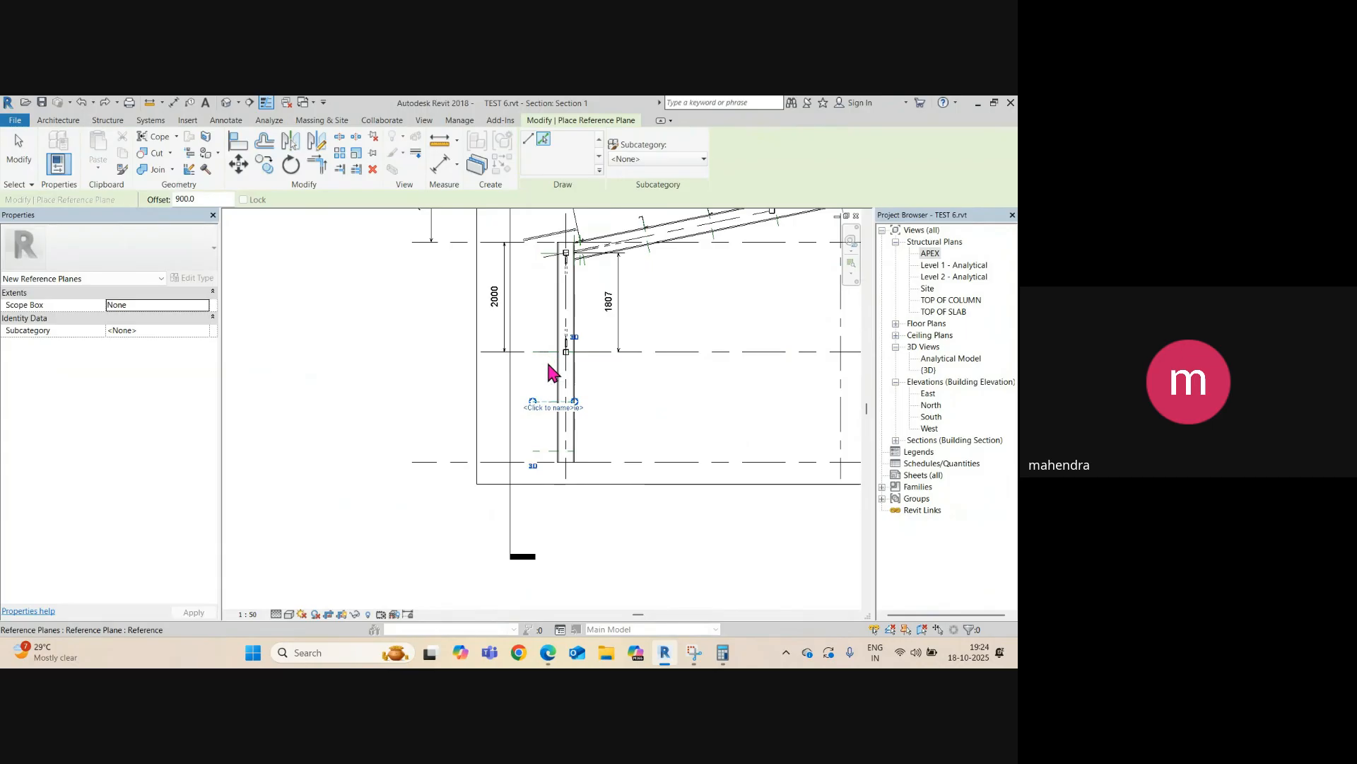
key("Escape")
key("Escape")
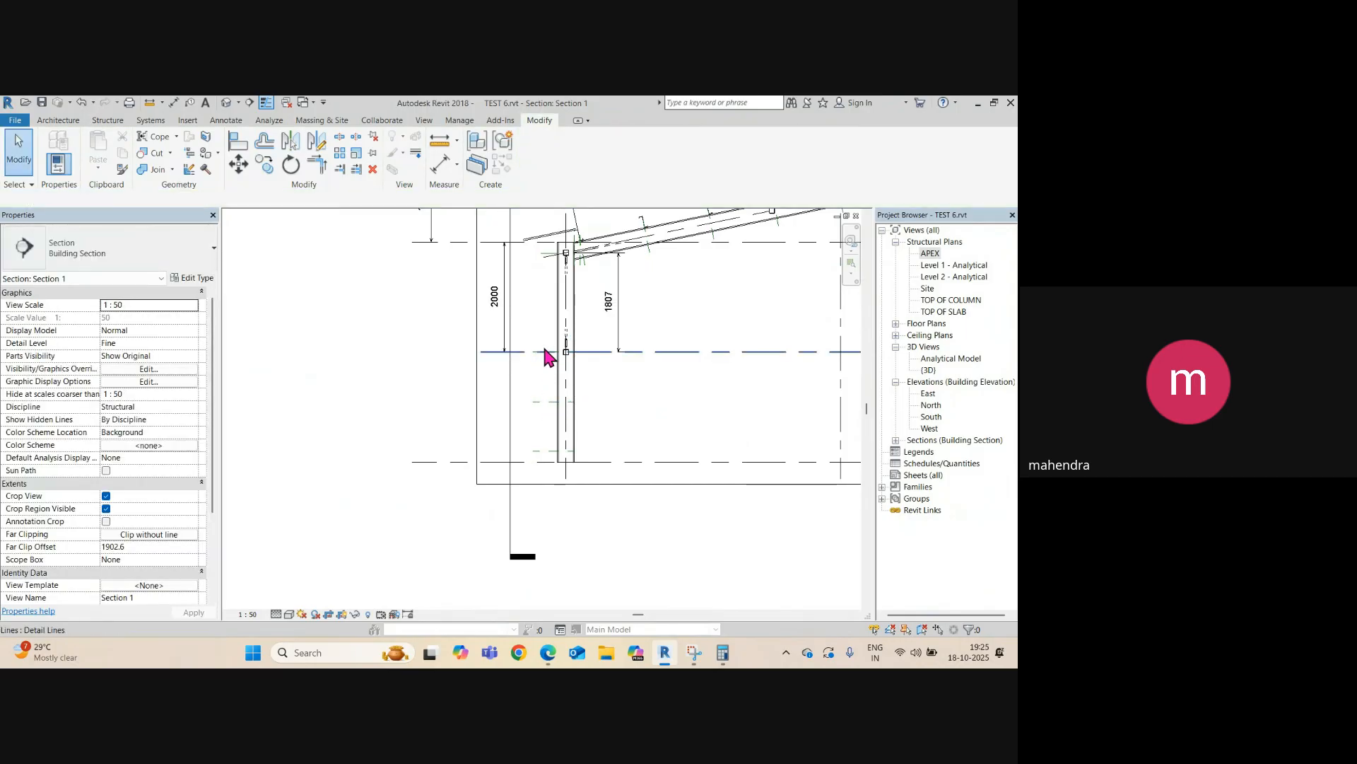
- Copy the uppermost reference plane beside the column 900 mm straight down
scroll(554, 269, "up", 4)
left_click(562, 276)
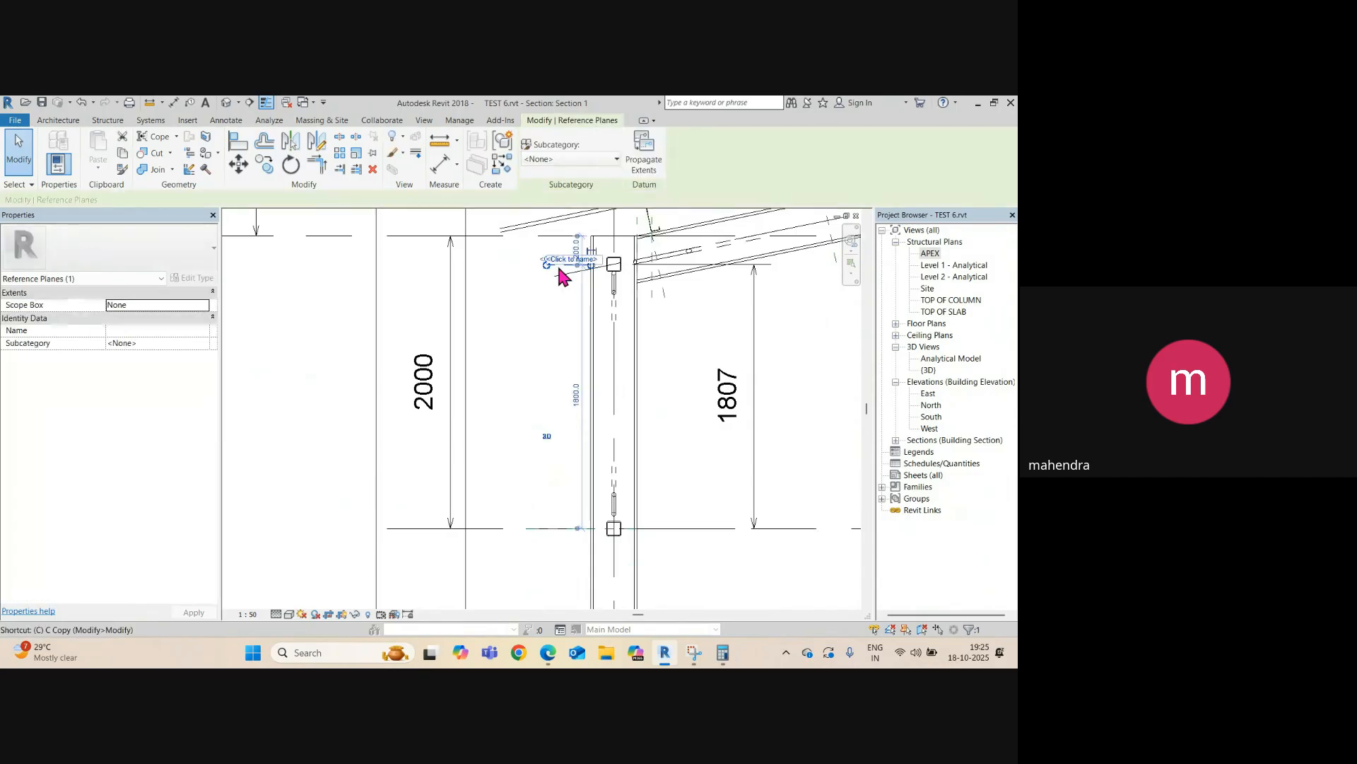
key("c")
left_click(550, 277)
type("9")
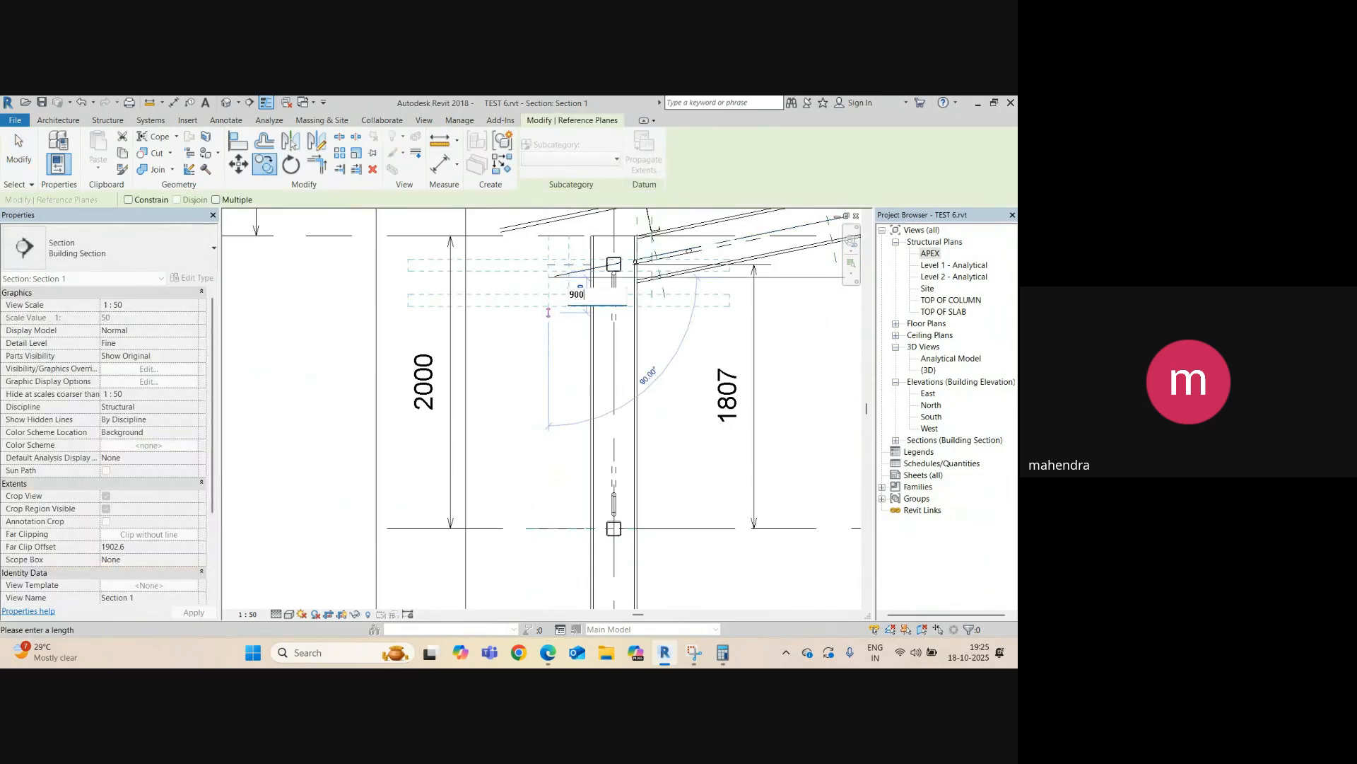
type("00")
key("Return")
key("Escape")
- Delete the long horizontal centerline detail line at the column's mid-height
scroll(554, 315, "down", 3)
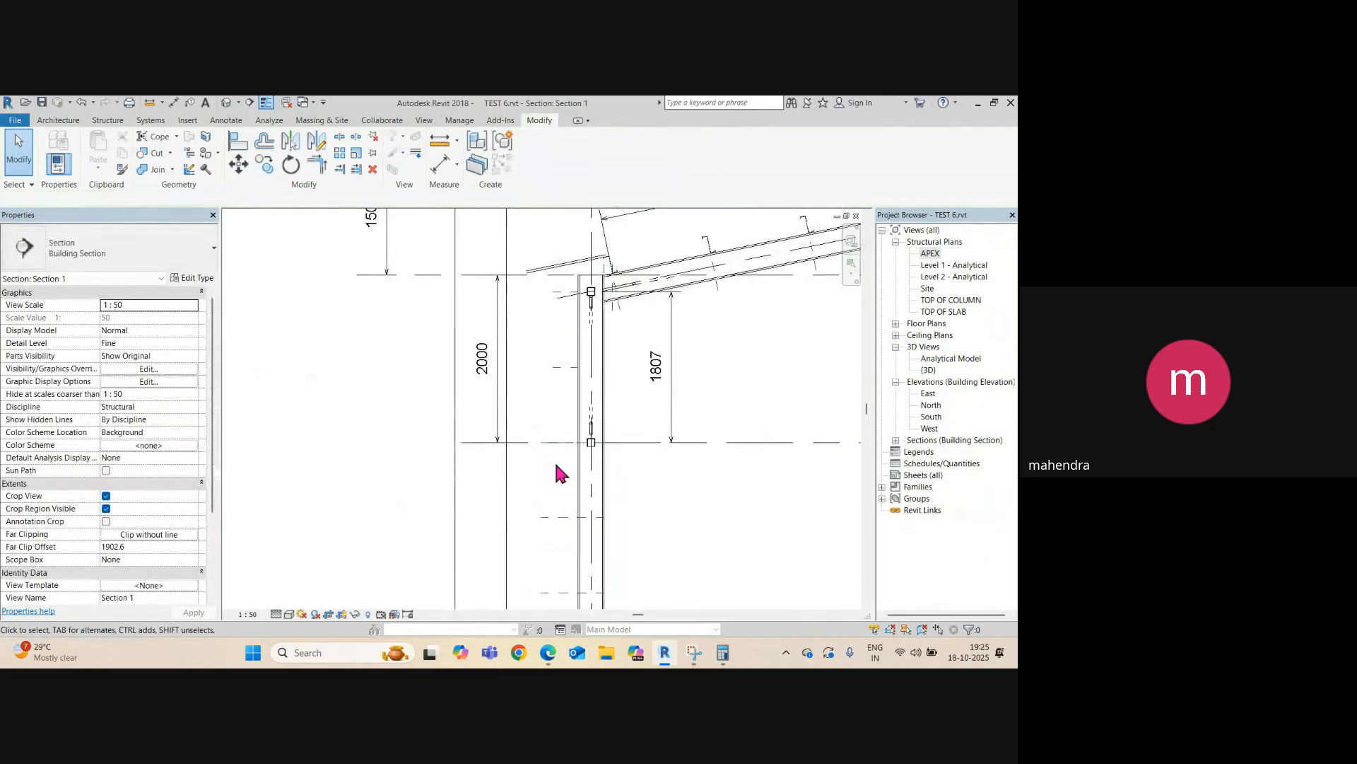
scroll(645, 427, "down", 2)
left_click(646, 427)
scroll(563, 421, "down", 3)
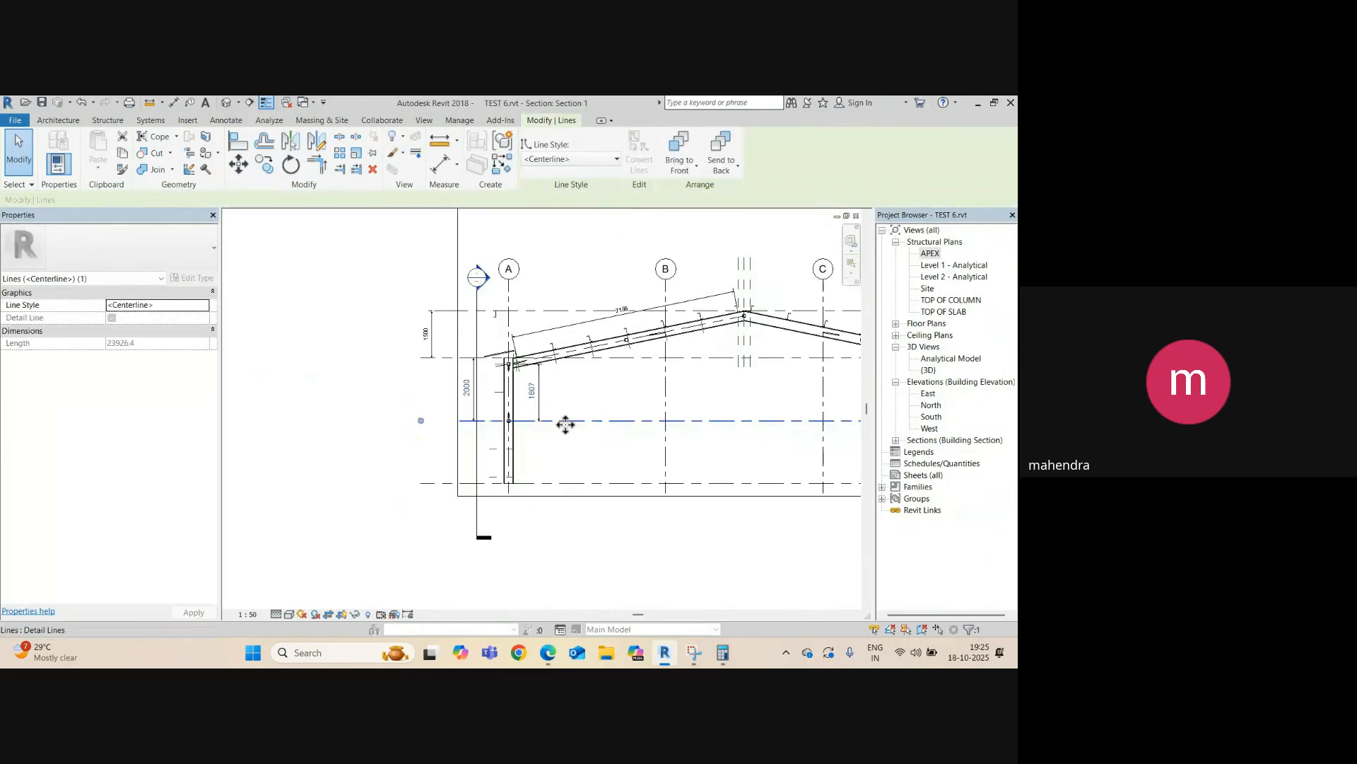
scroll(508, 446, "up", 3)
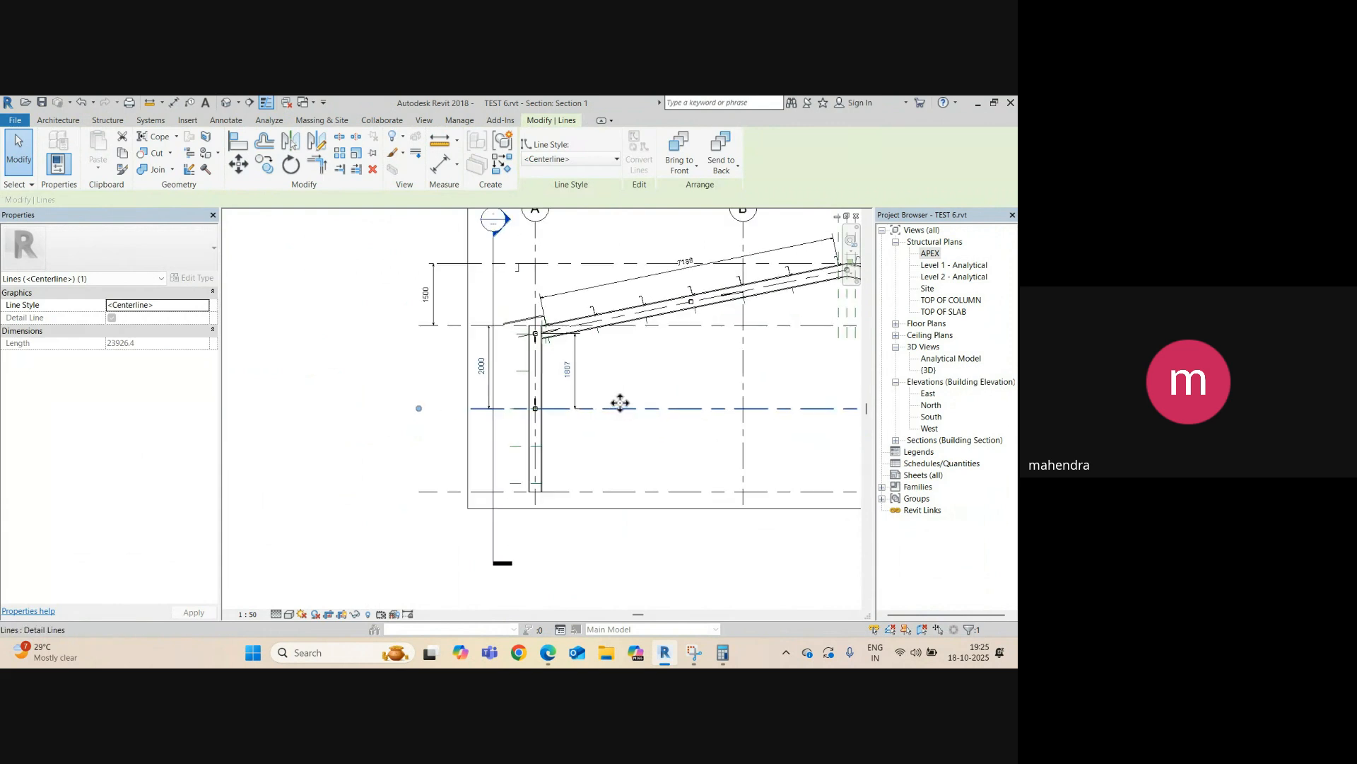
key("Delete")
scroll(531, 396, "up", 1)
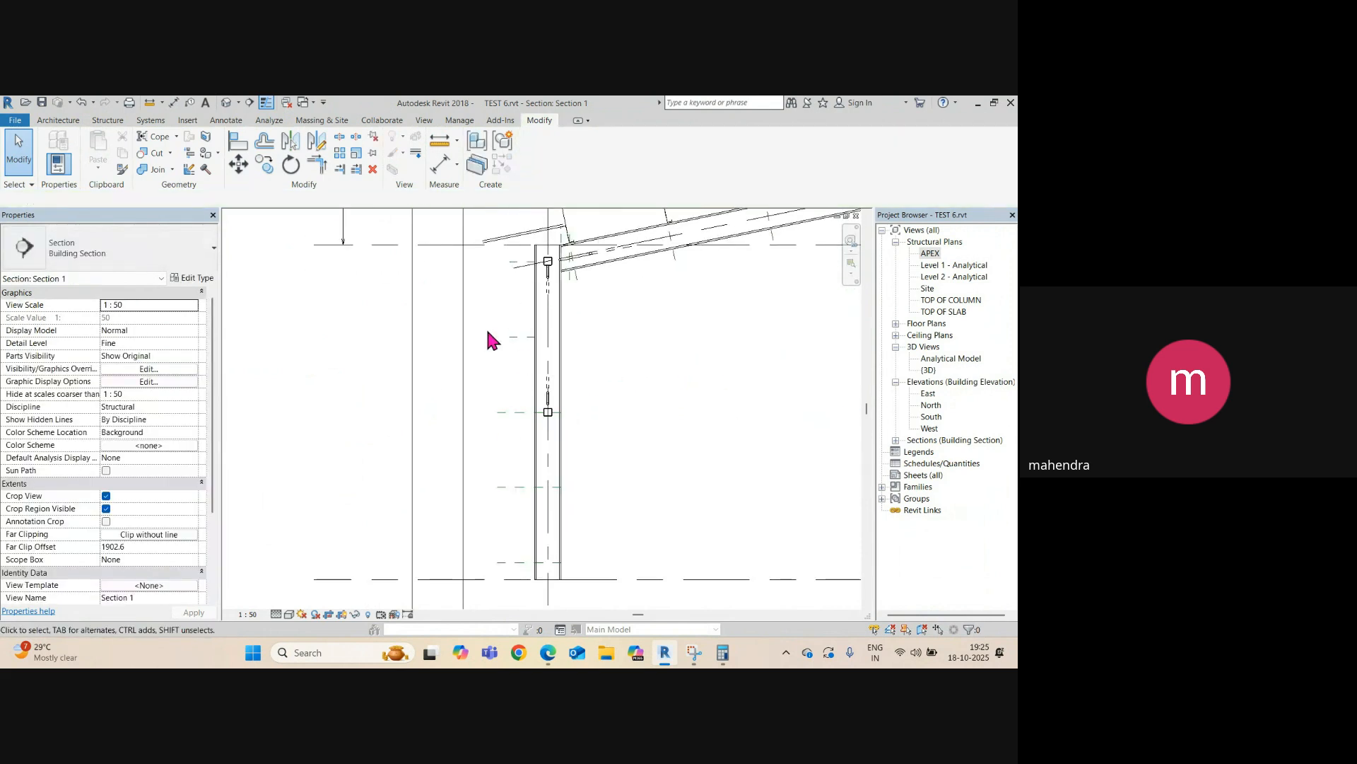
scroll(498, 318, "down", 1)
scroll(506, 304, "up", 2)
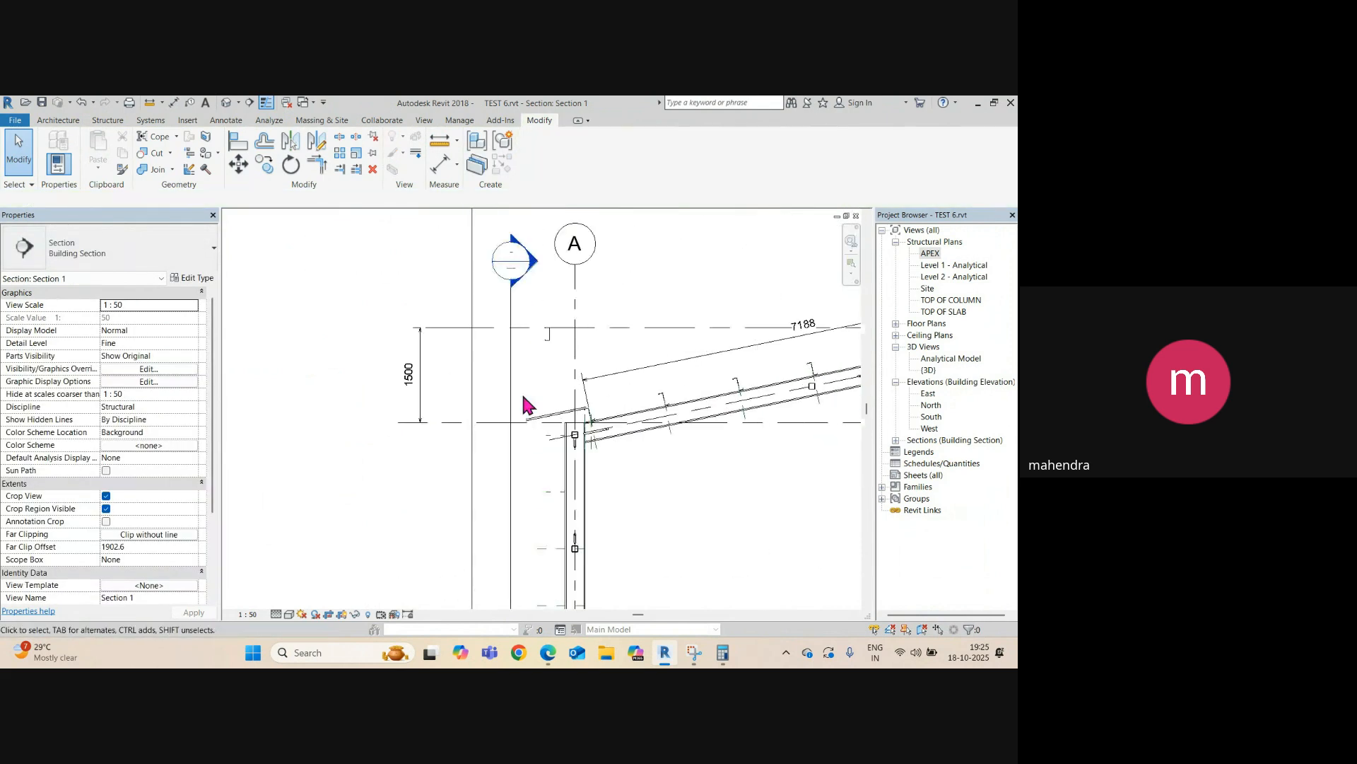
- Set the cross-section rotation of the 202 C 18 light gauge joist on the APEX level near grid A to -90°
left_click(554, 335)
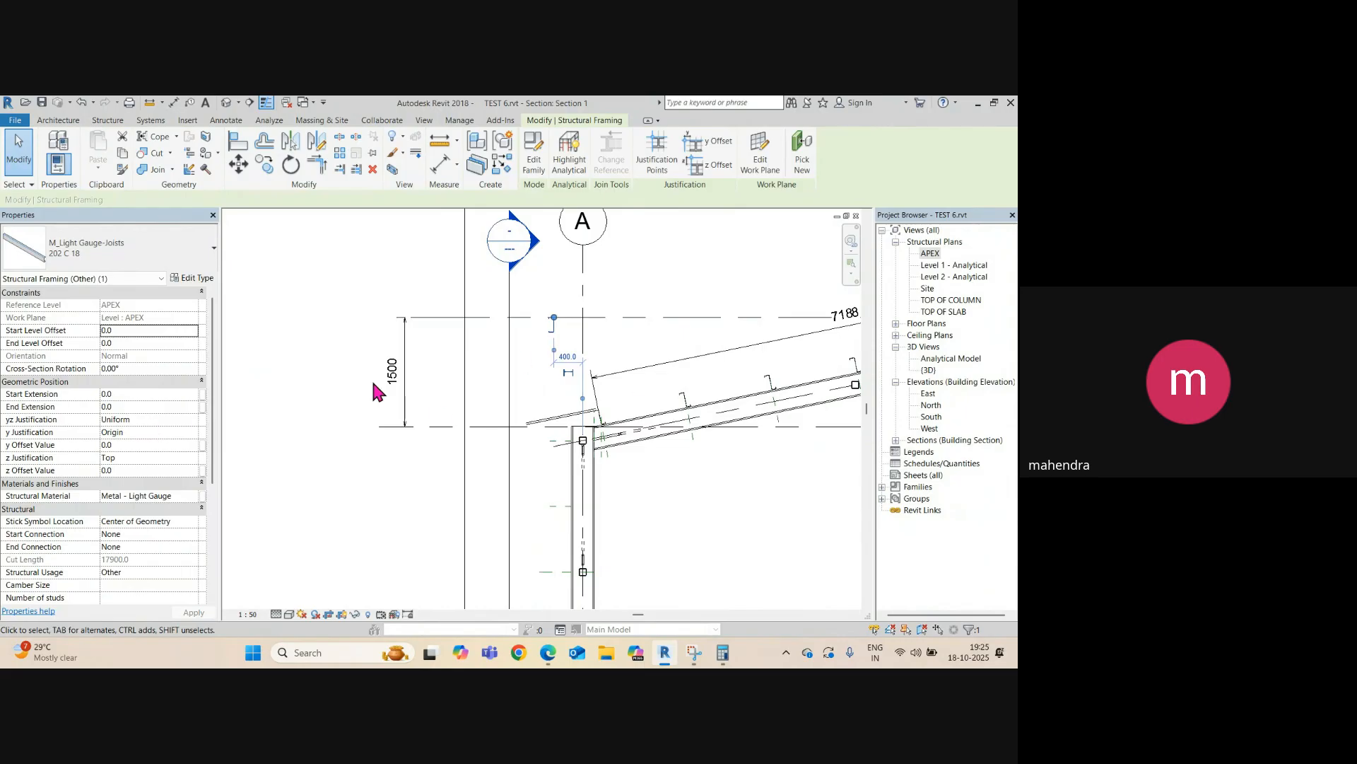
left_click(162, 368)
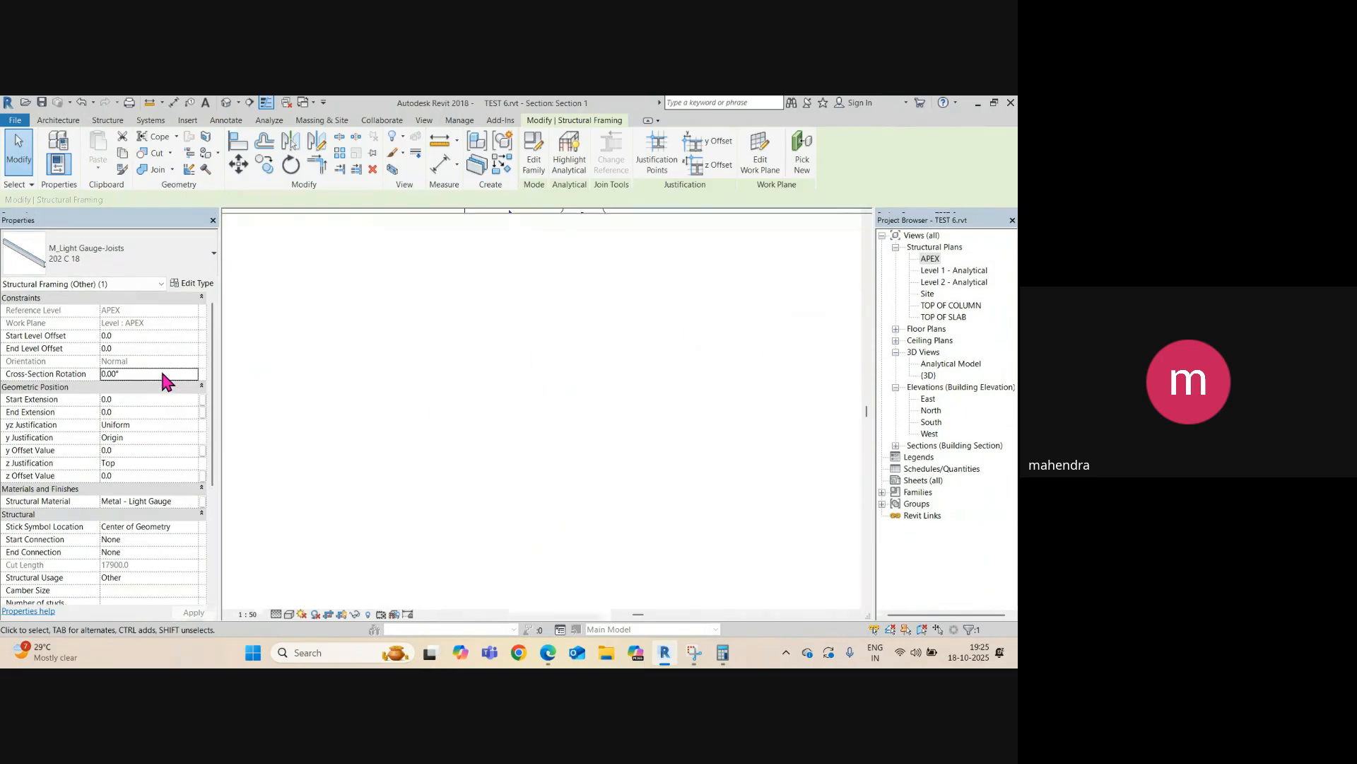
key("Return")
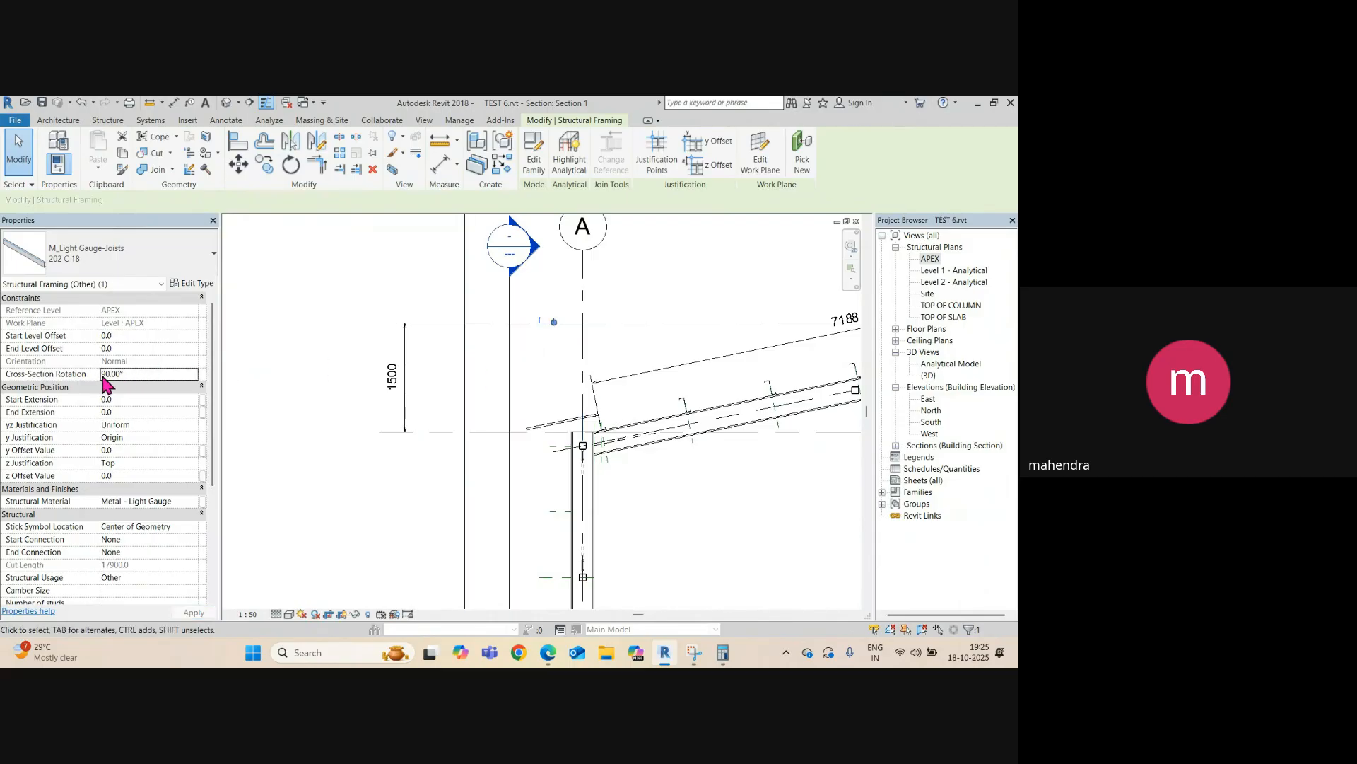
type("-")
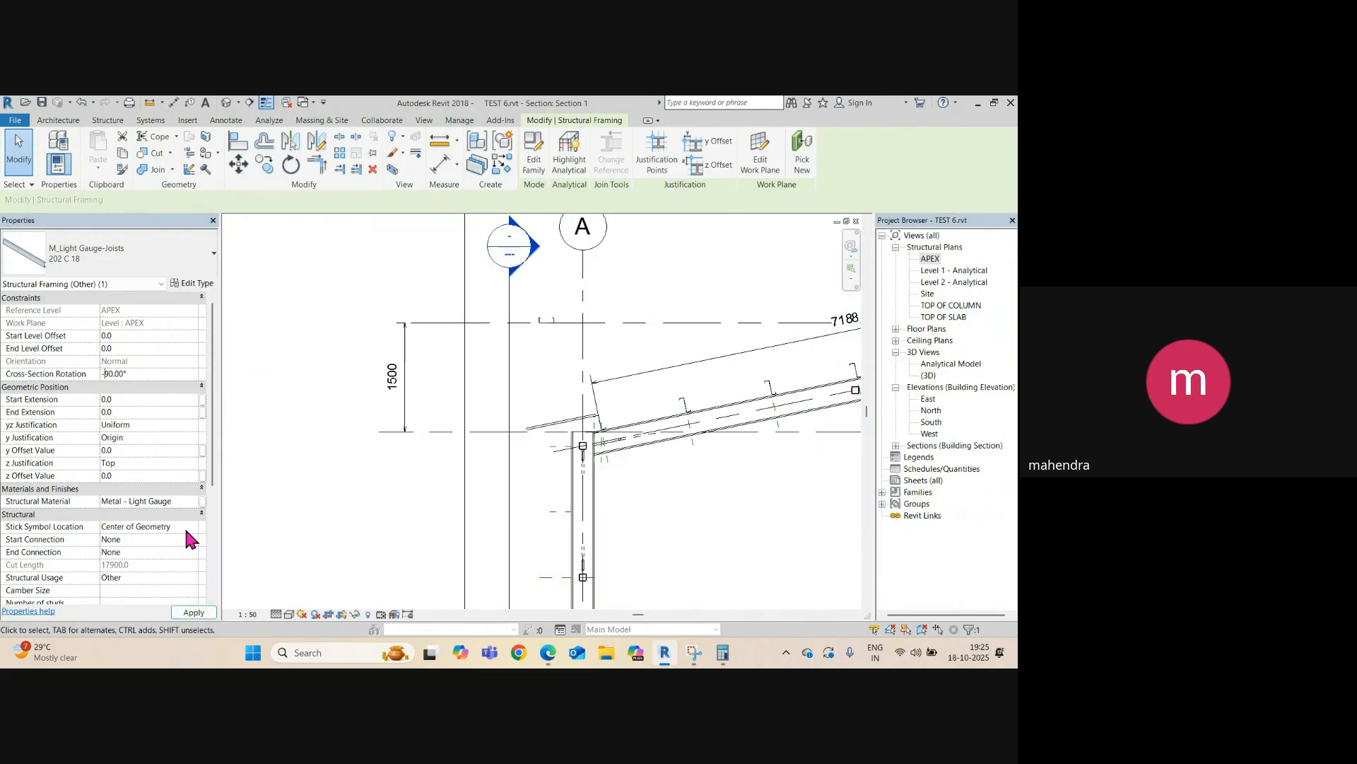
scroll(608, 306, "up", 5)
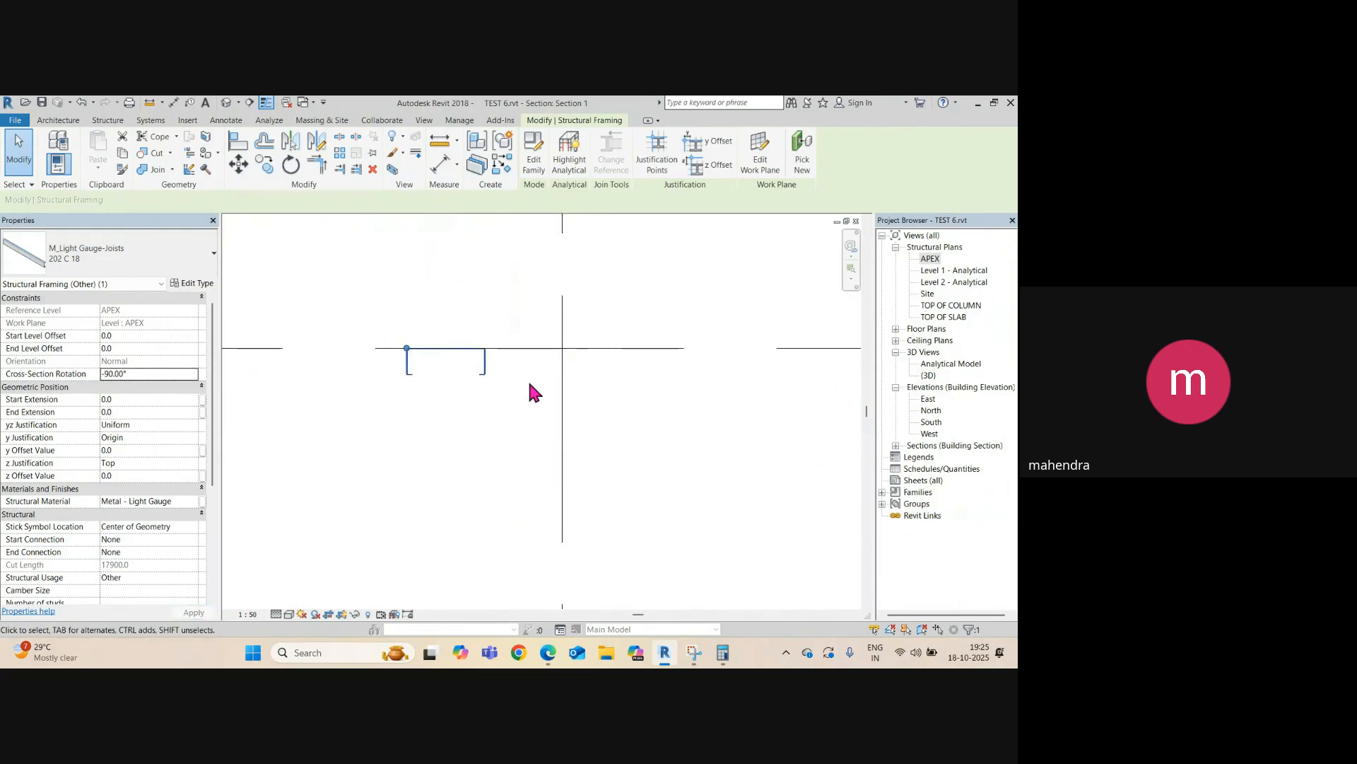
key("Escape")
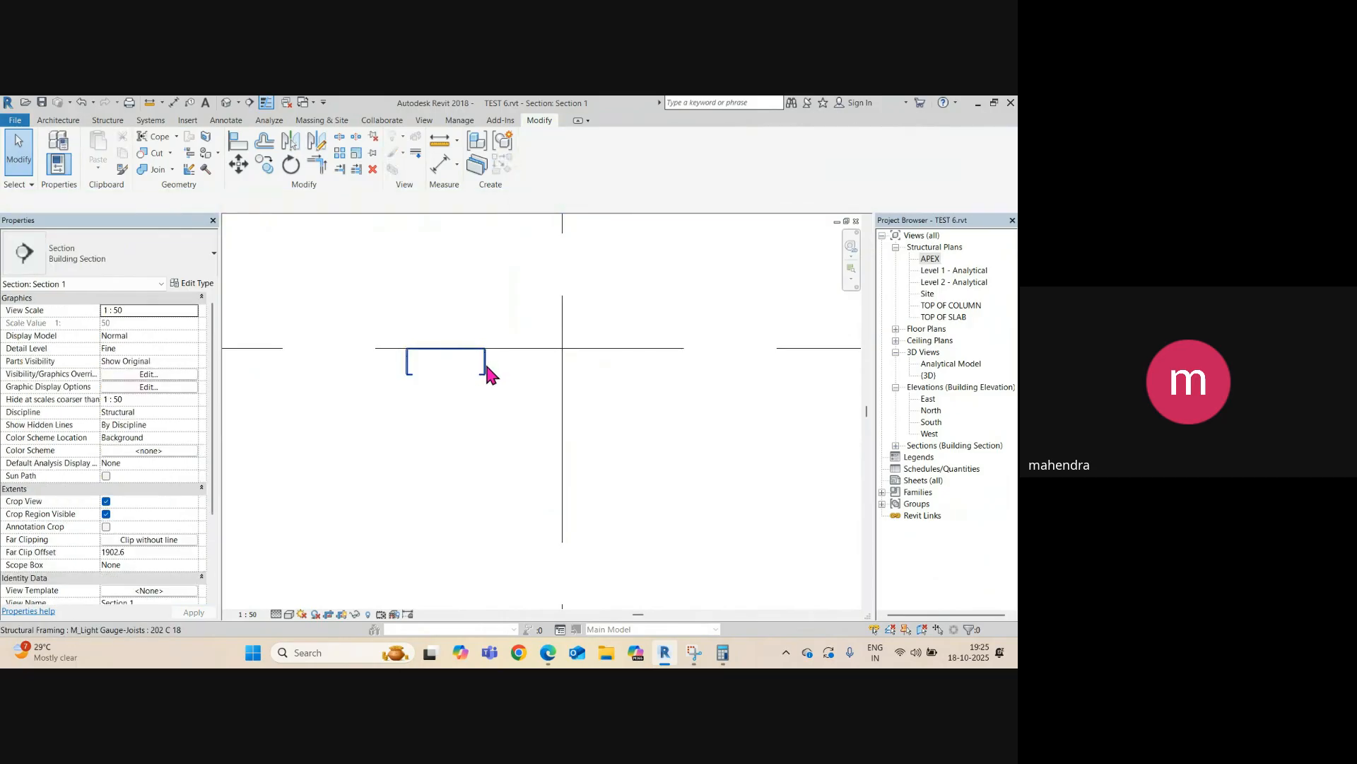
- Move the rotated joist by its upper corner nearest grid A to the top reference plane's end at the column's outer face, with Constrain off and Disjoin on
scroll(487, 367, "up", 10)
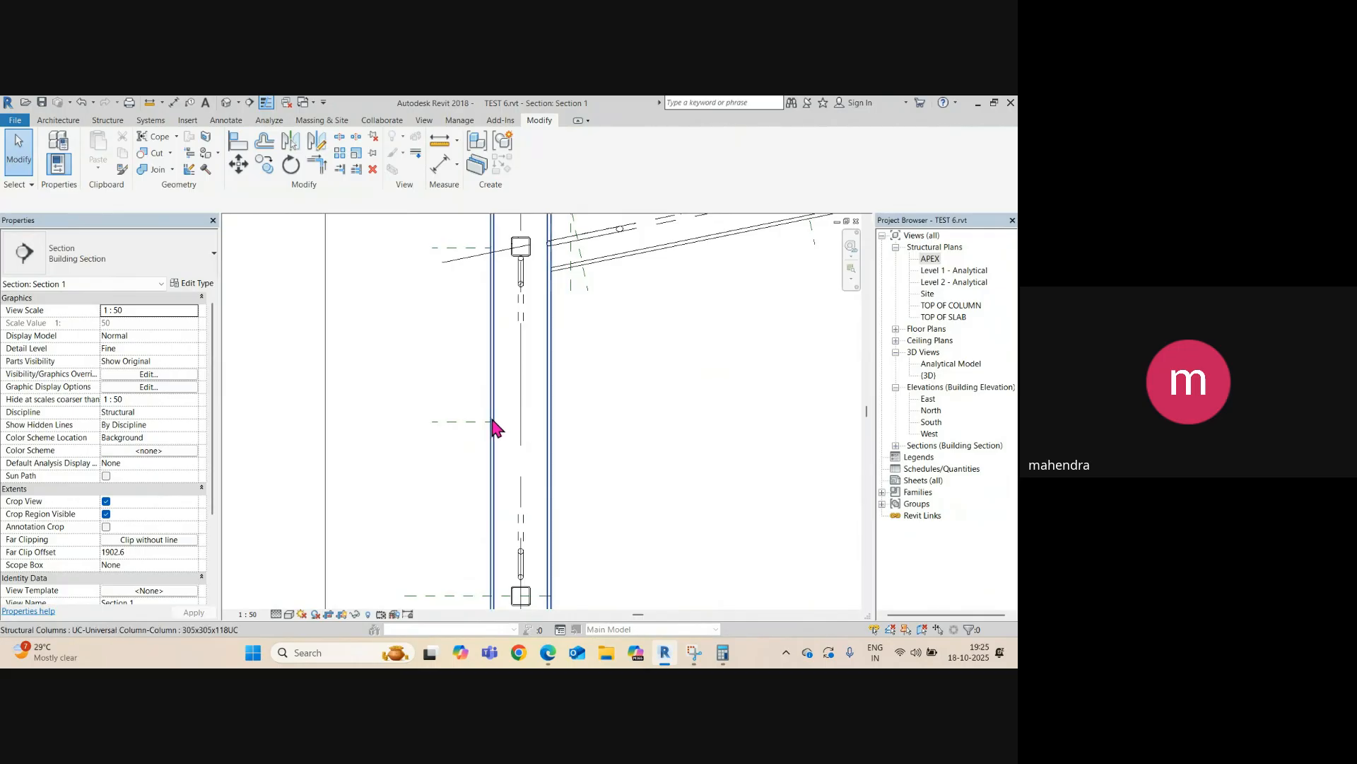
scroll(424, 424, "down", 3)
middle_click_drag(456, 393, 493, 538)
scroll(482, 348, "up", 2)
scroll(493, 355, "up", 2)
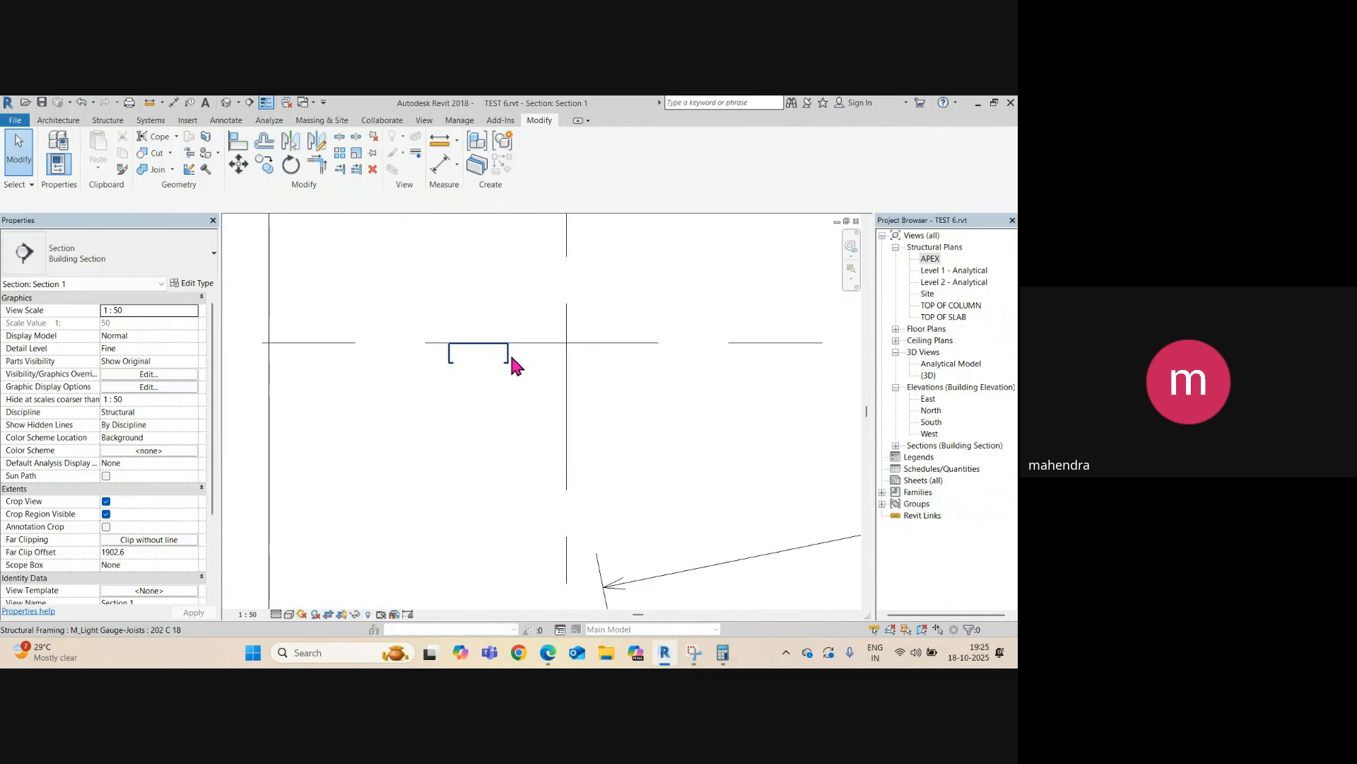
left_click(509, 352)
scroll(509, 346, "up", 2)
key("m")
key("v")
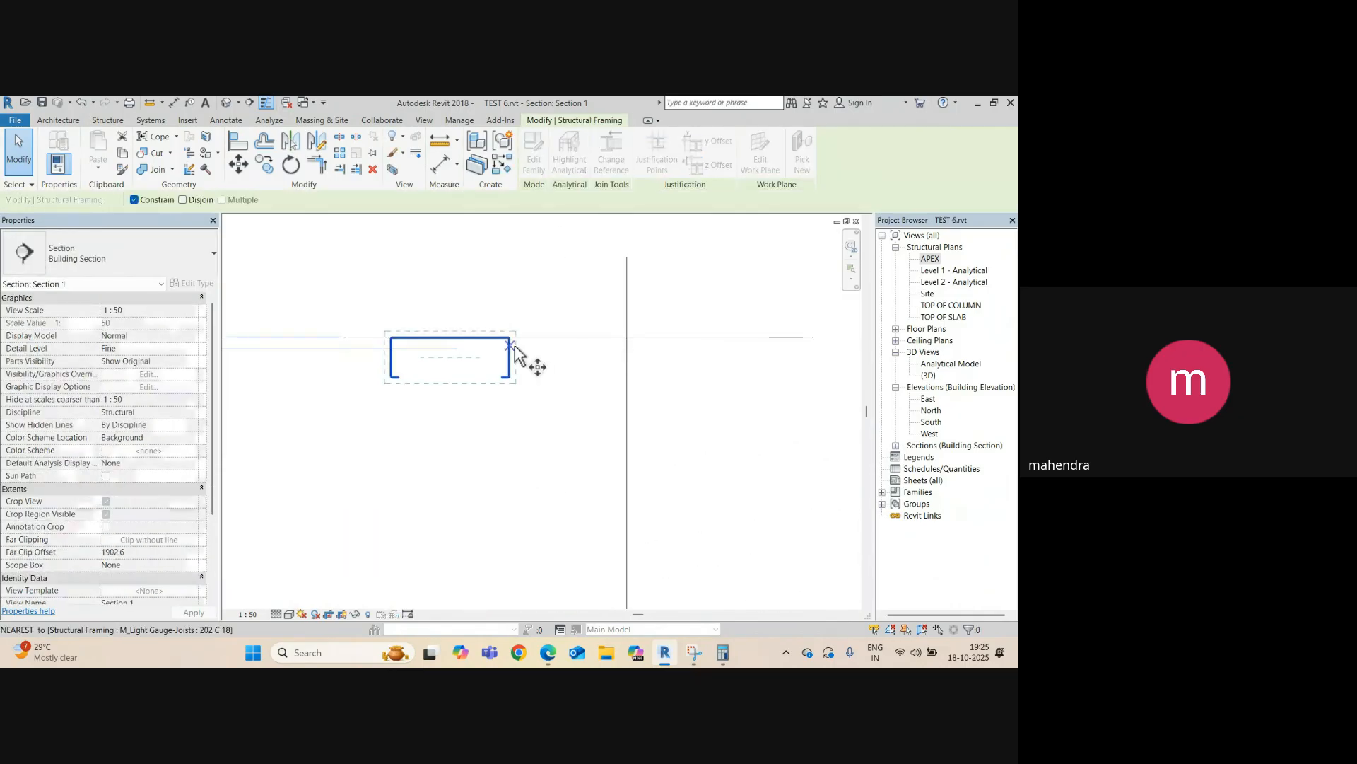
scroll(514, 345, "up", 2)
scroll(515, 343, "up", 2)
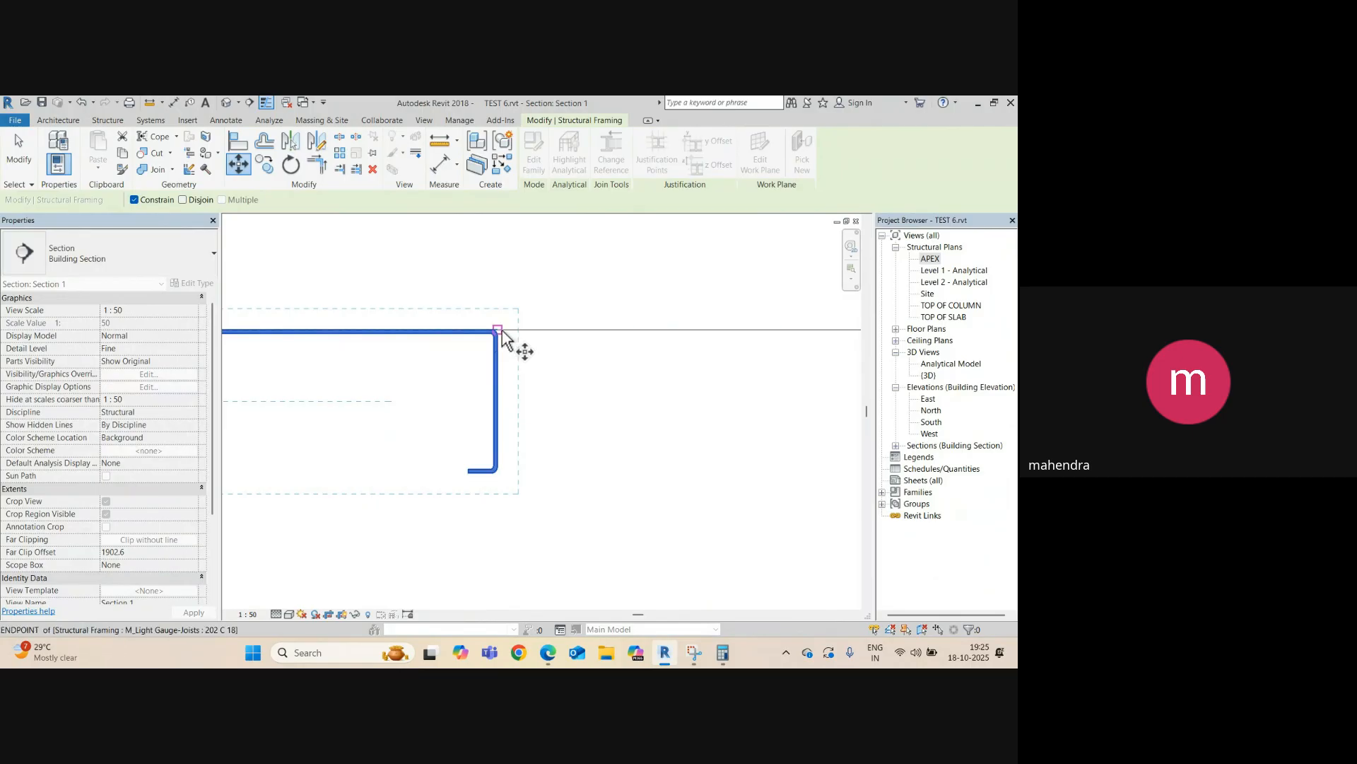
left_click(502, 331)
scroll(496, 372, "down", 3)
left_click(138, 201)
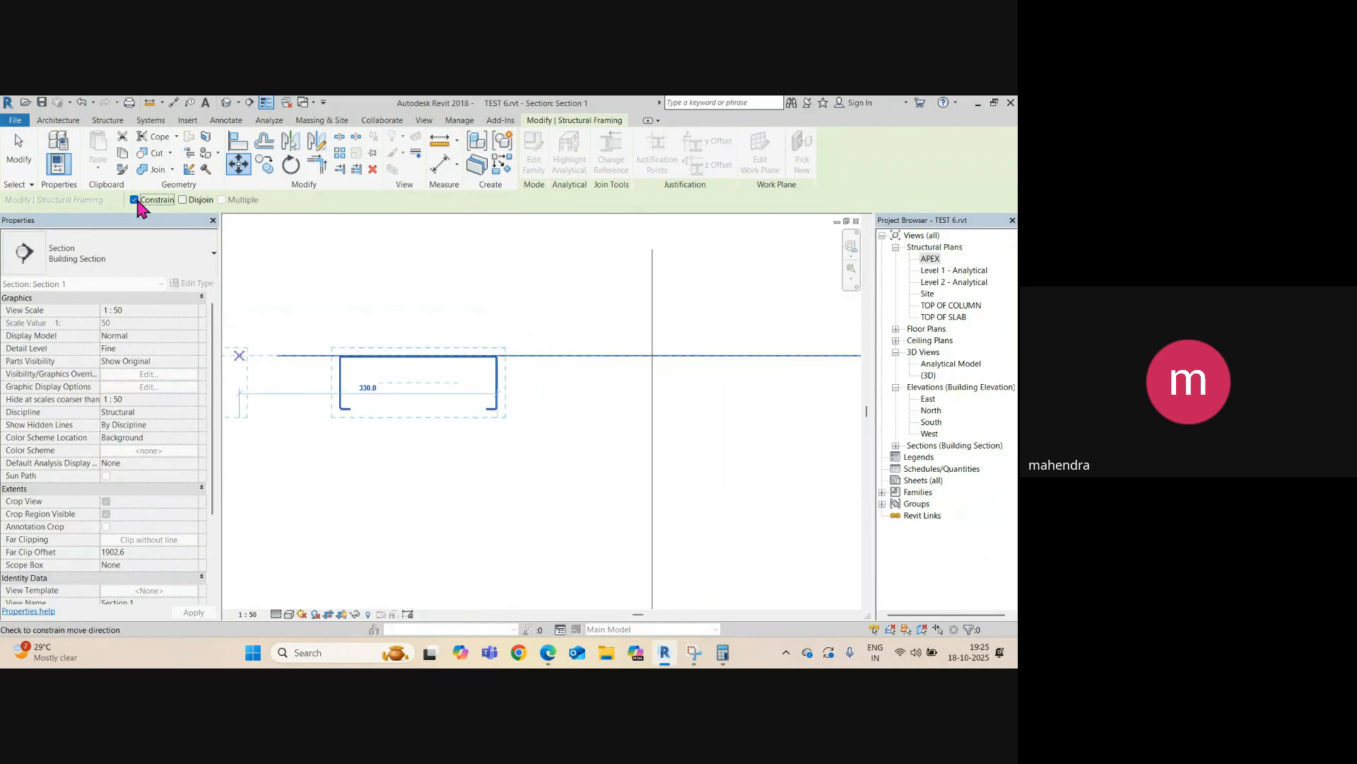
scroll(522, 458, "down", 4)
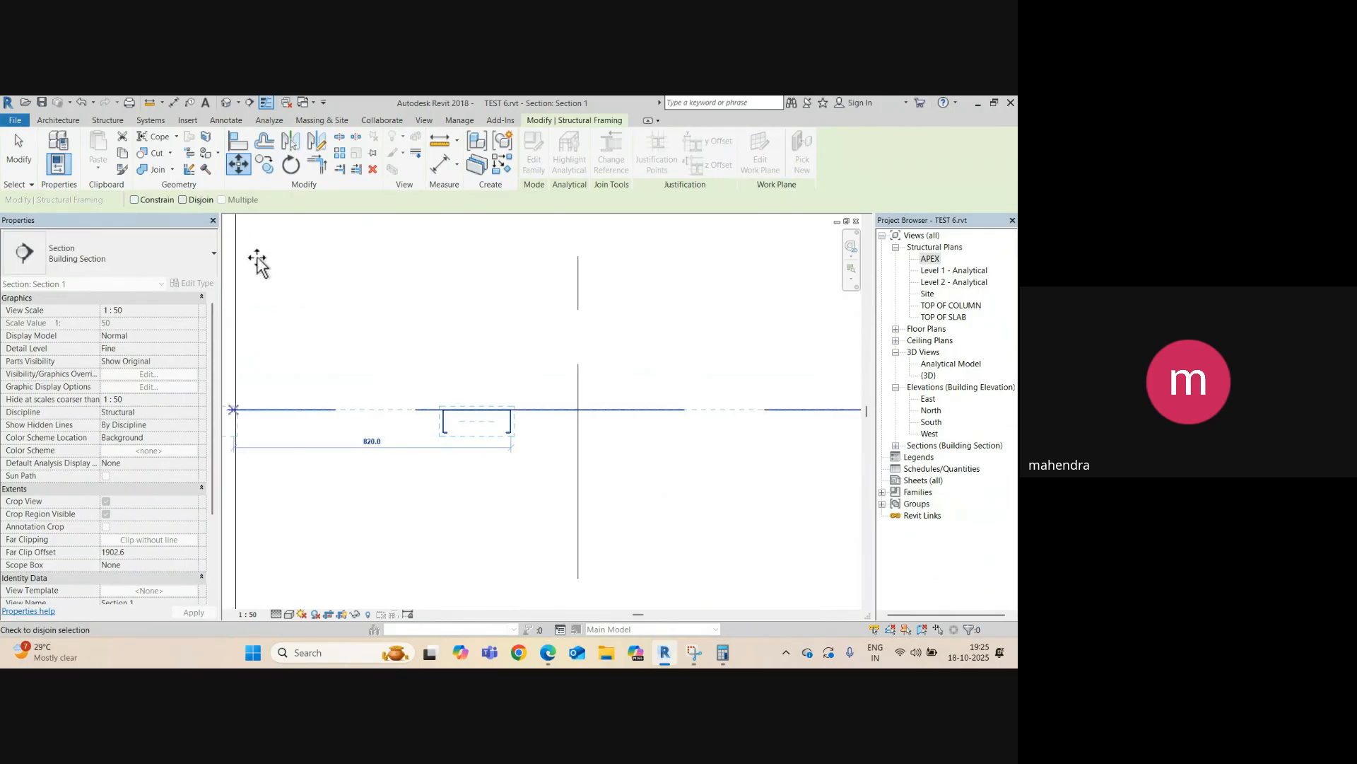
scroll(468, 397, "down", 4)
middle_click_drag(475, 397, 577, 260)
left_click(184, 201)
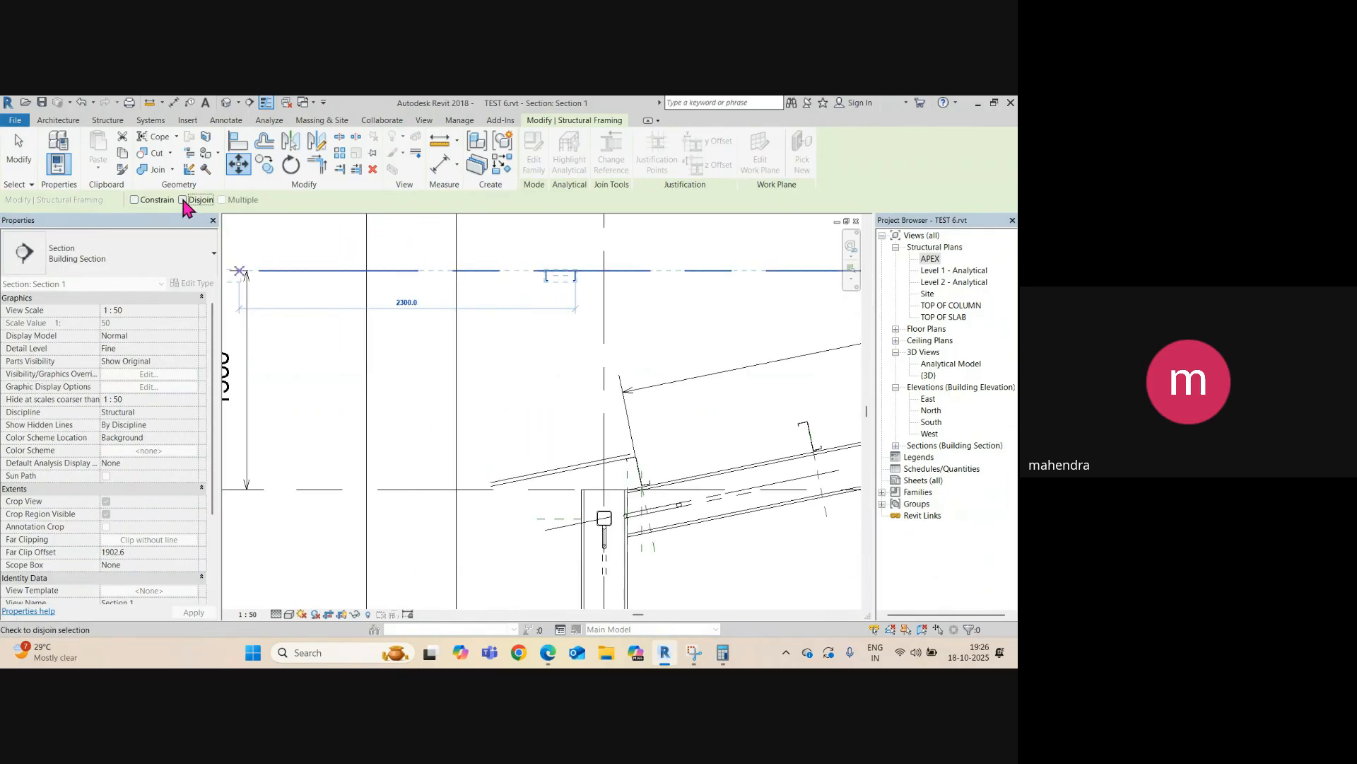
scroll(539, 469, "up", 8)
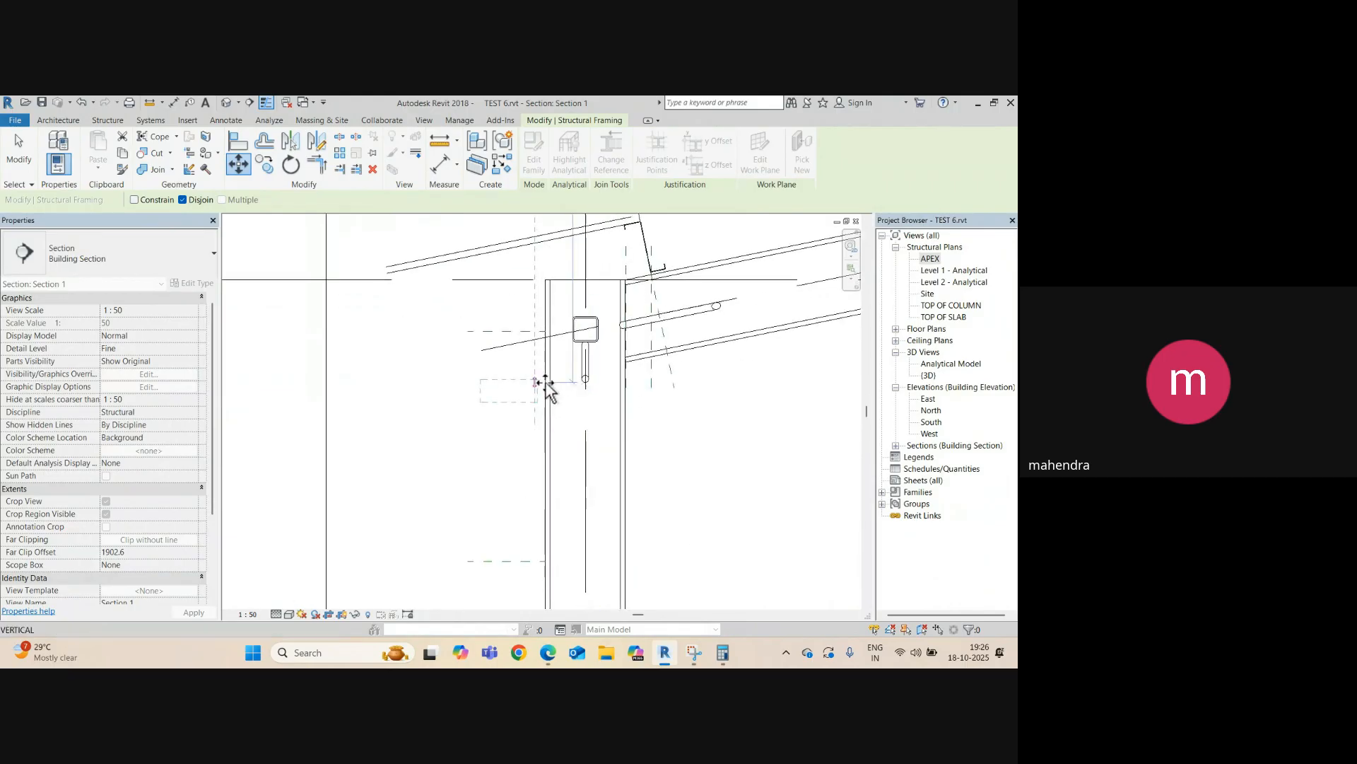
scroll(543, 318, "up", 3)
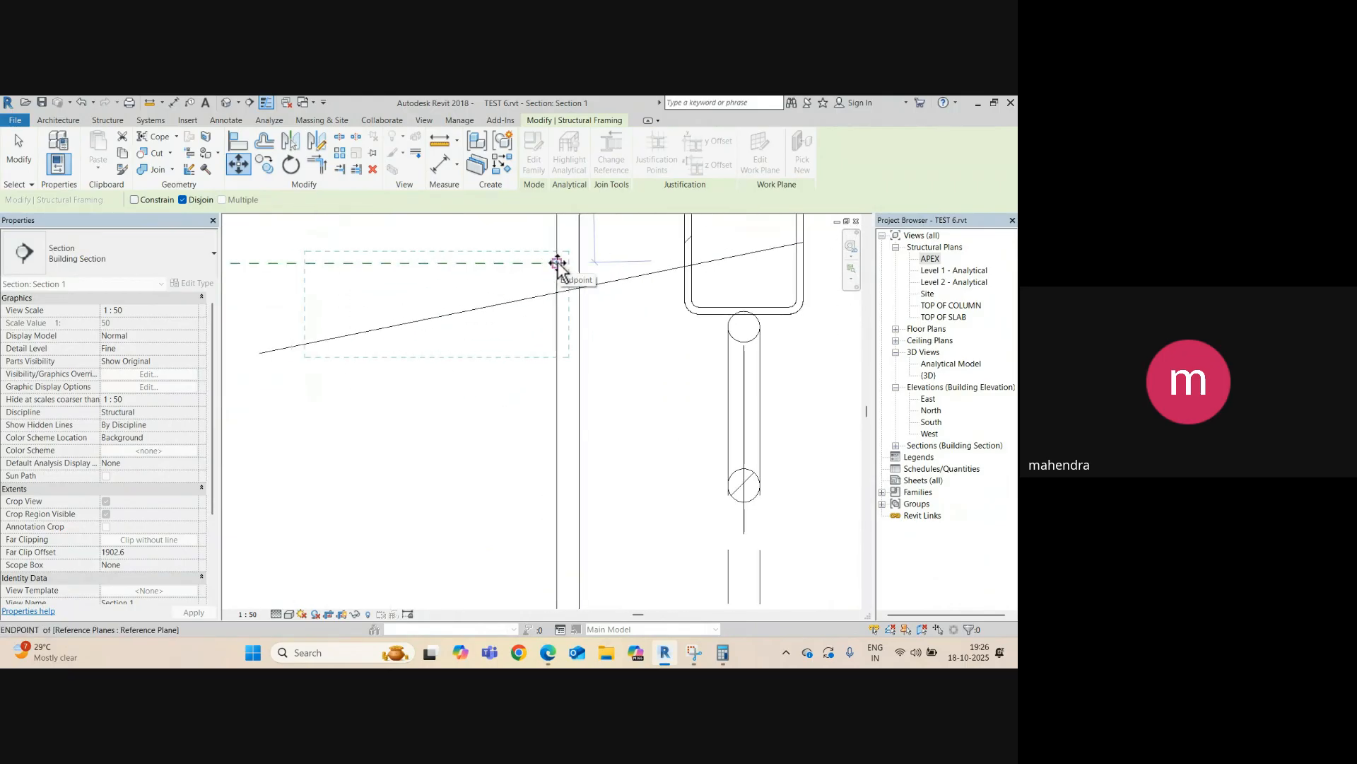
left_click(558, 263)
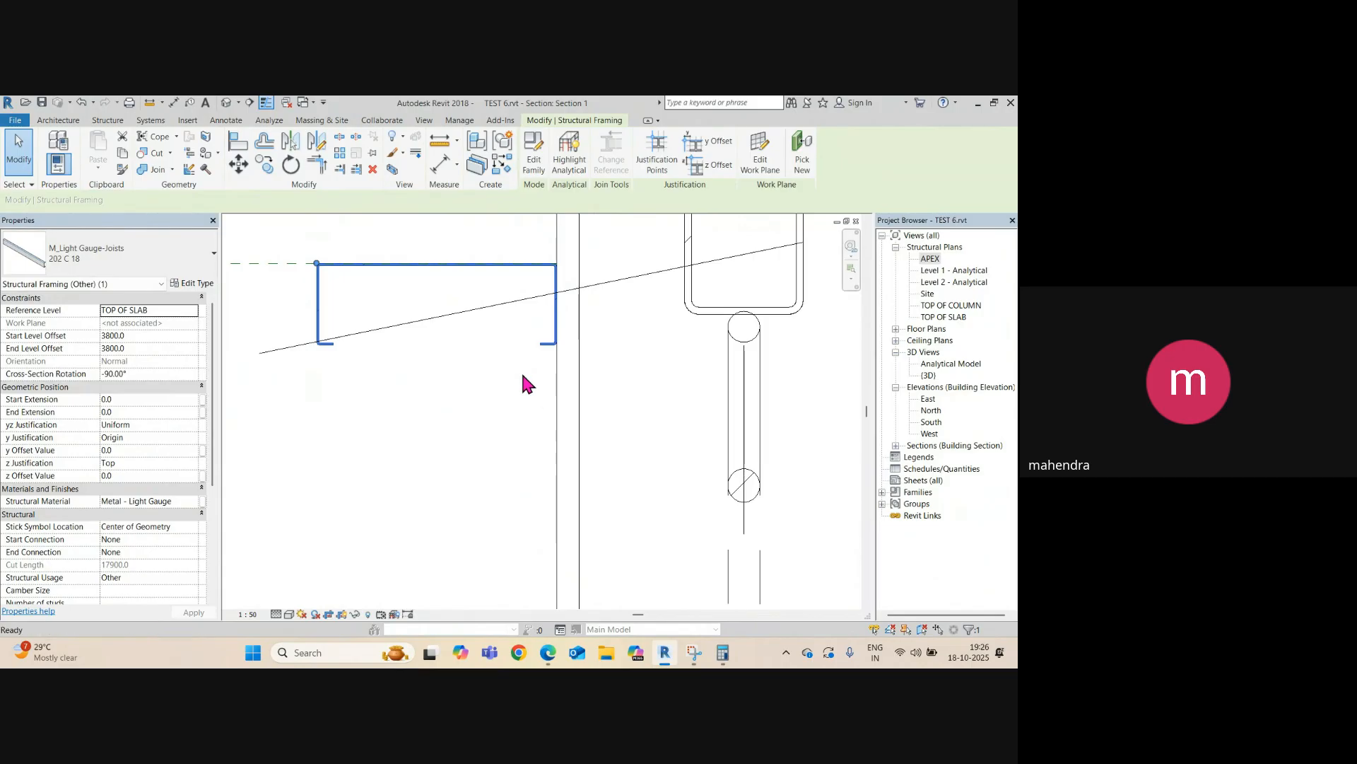
- Move the rotated 202 C 18 joist 10 mm horizontally away from the column's outer face
key("m")
key("v")
left_click(522, 377)
type("10")
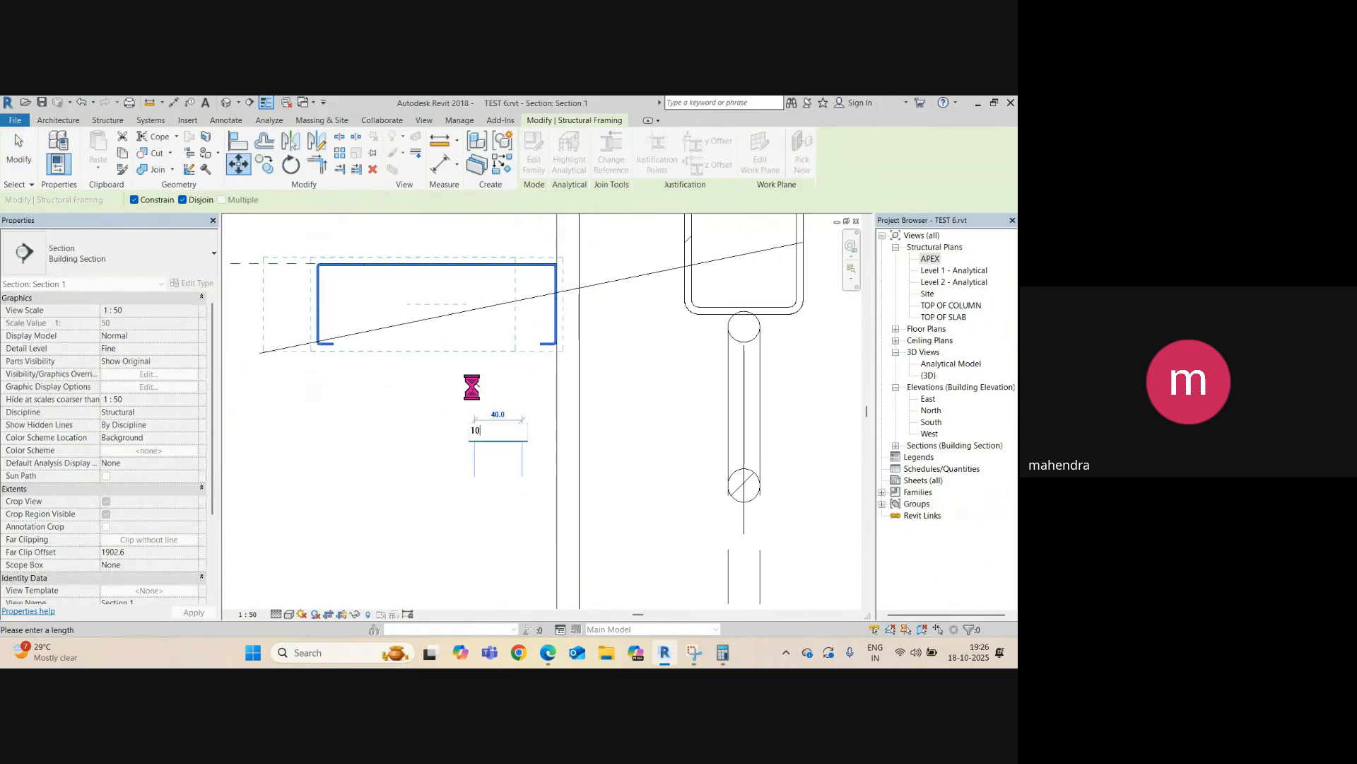
key("Return")
scroll(520, 411, "down", 5)
scroll(522, 325, "up", 4)
key("Escape")
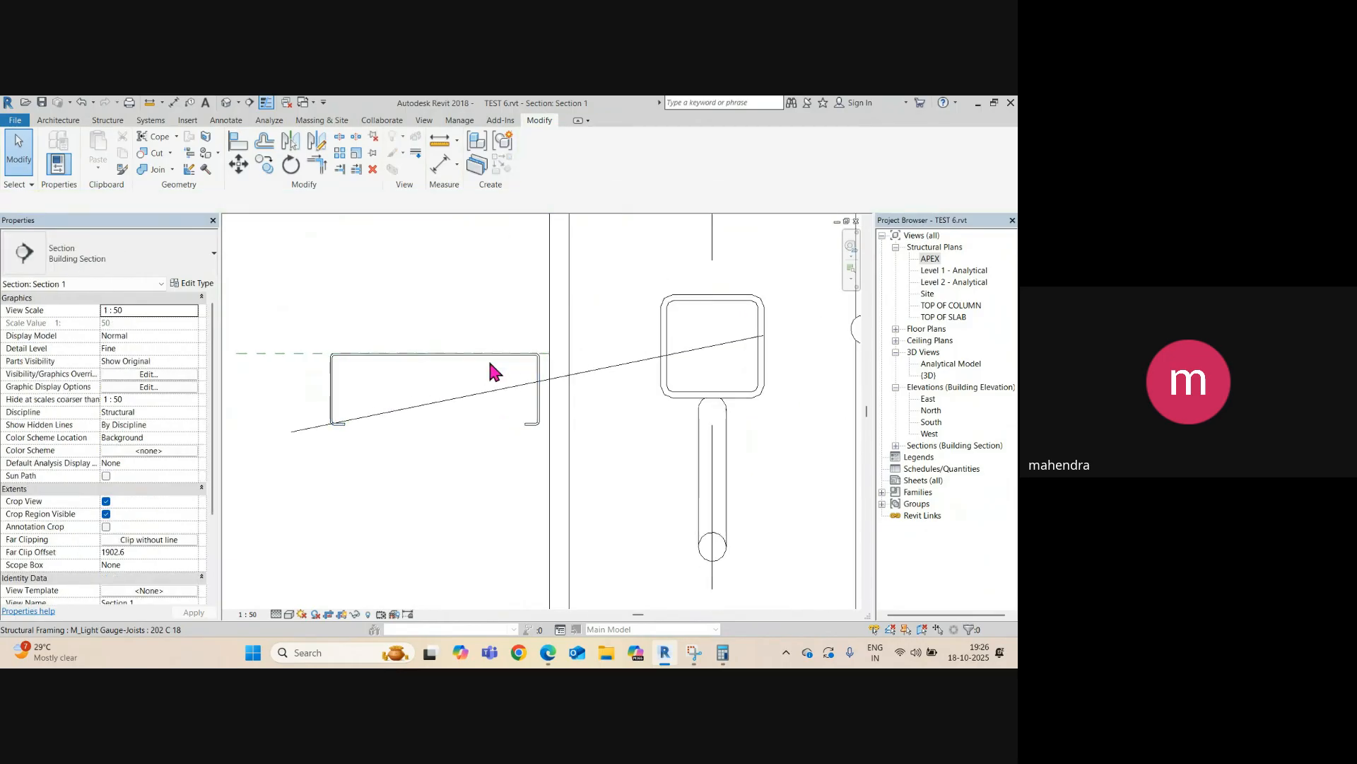
scroll(504, 359, "down", 4)
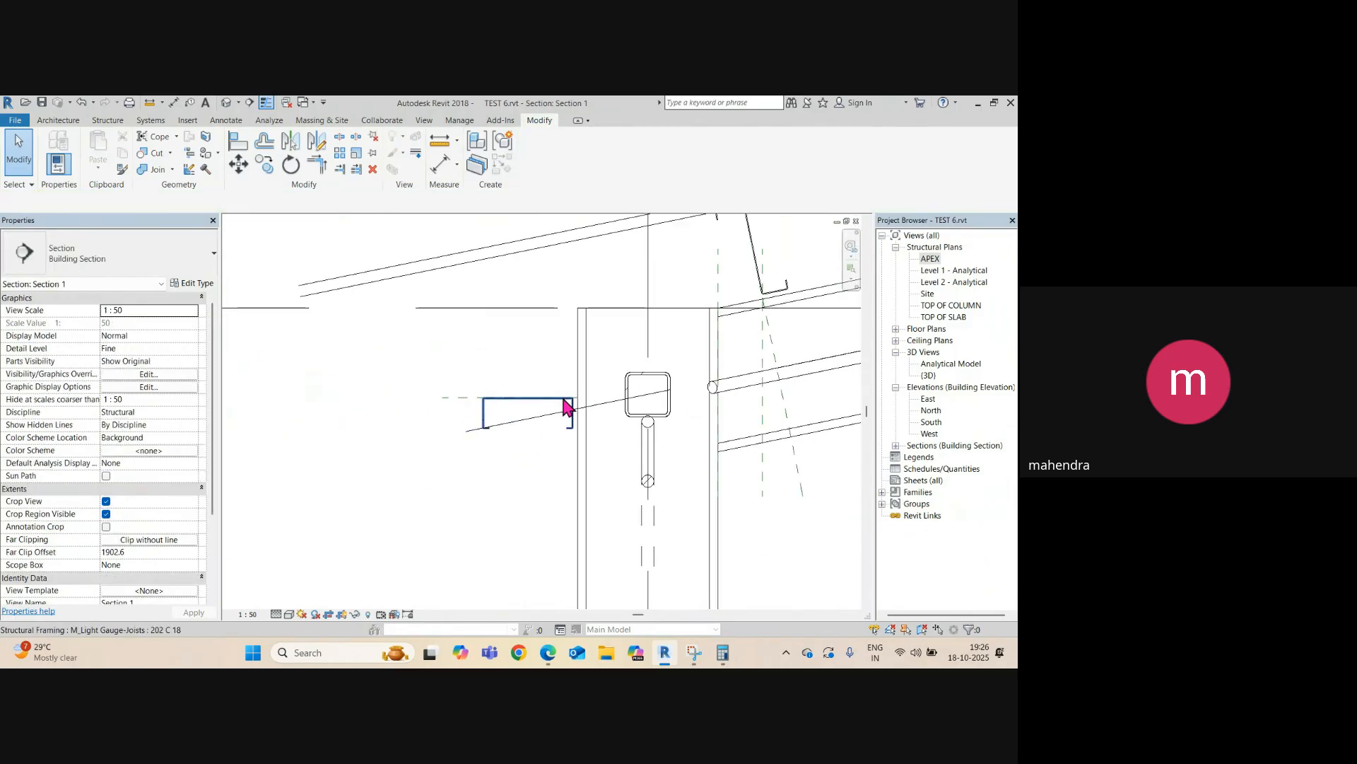
scroll(565, 407, "up", 1)
- Switch to Snipping Tool, capture the joist and column area, and sketch the connecting plate and 10 mm gap in red
left_click(691, 653)
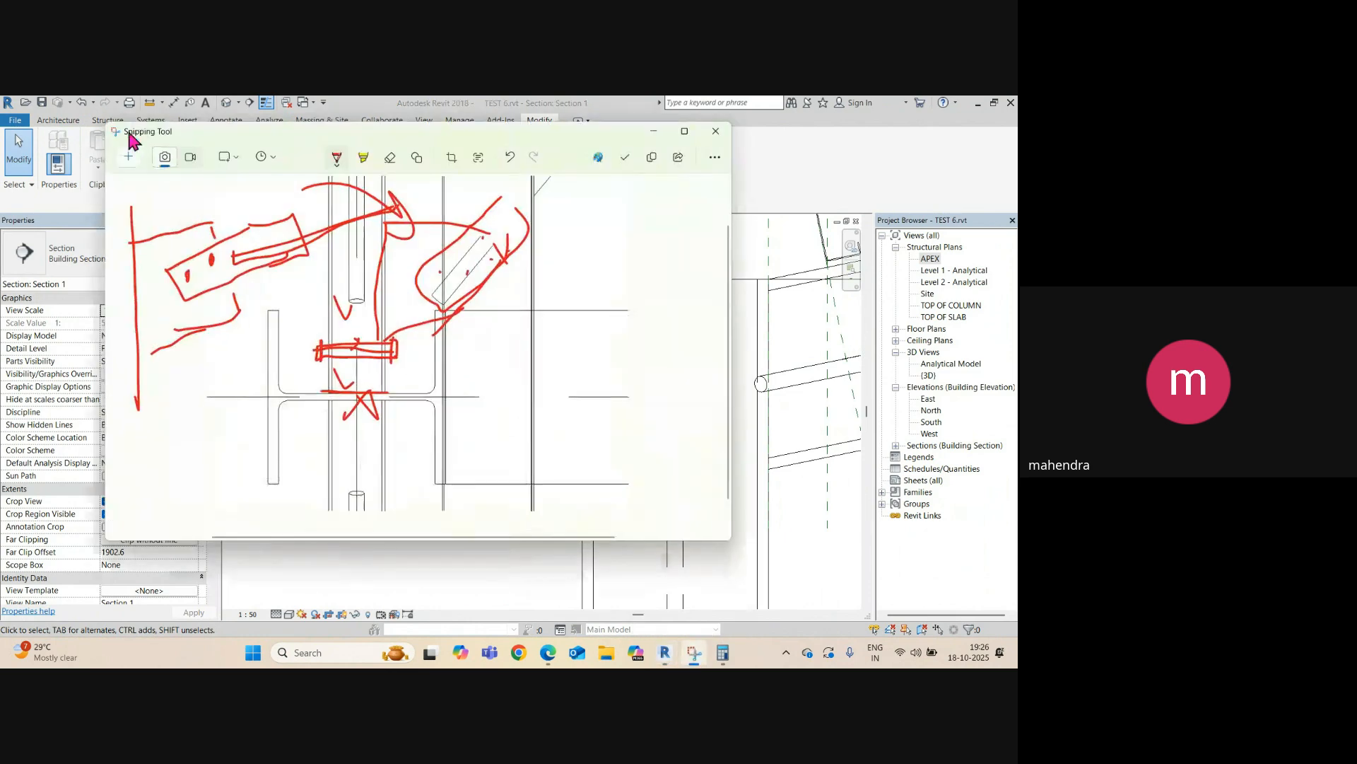
left_click(135, 156)
left_click_drag(340, 306, 803, 545)
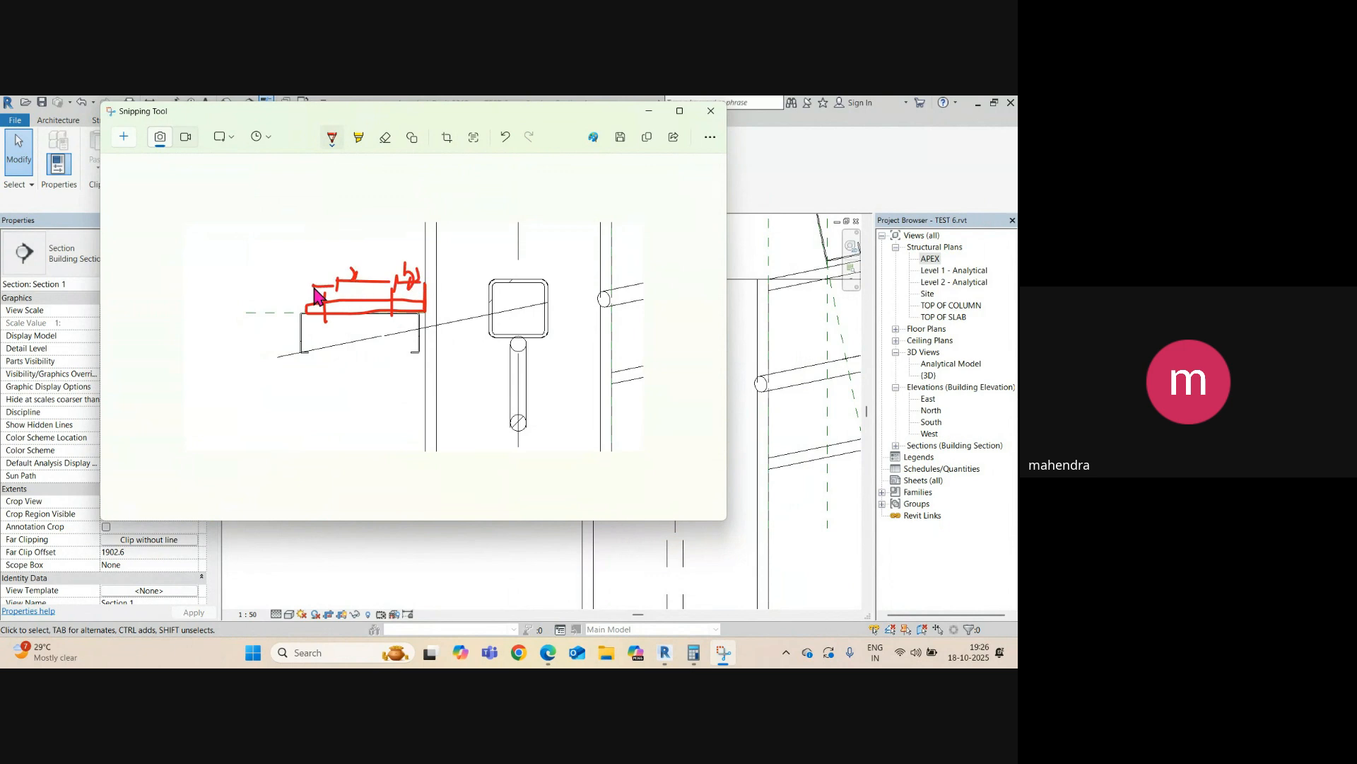
left_click_drag(352, 399, 397, 232)
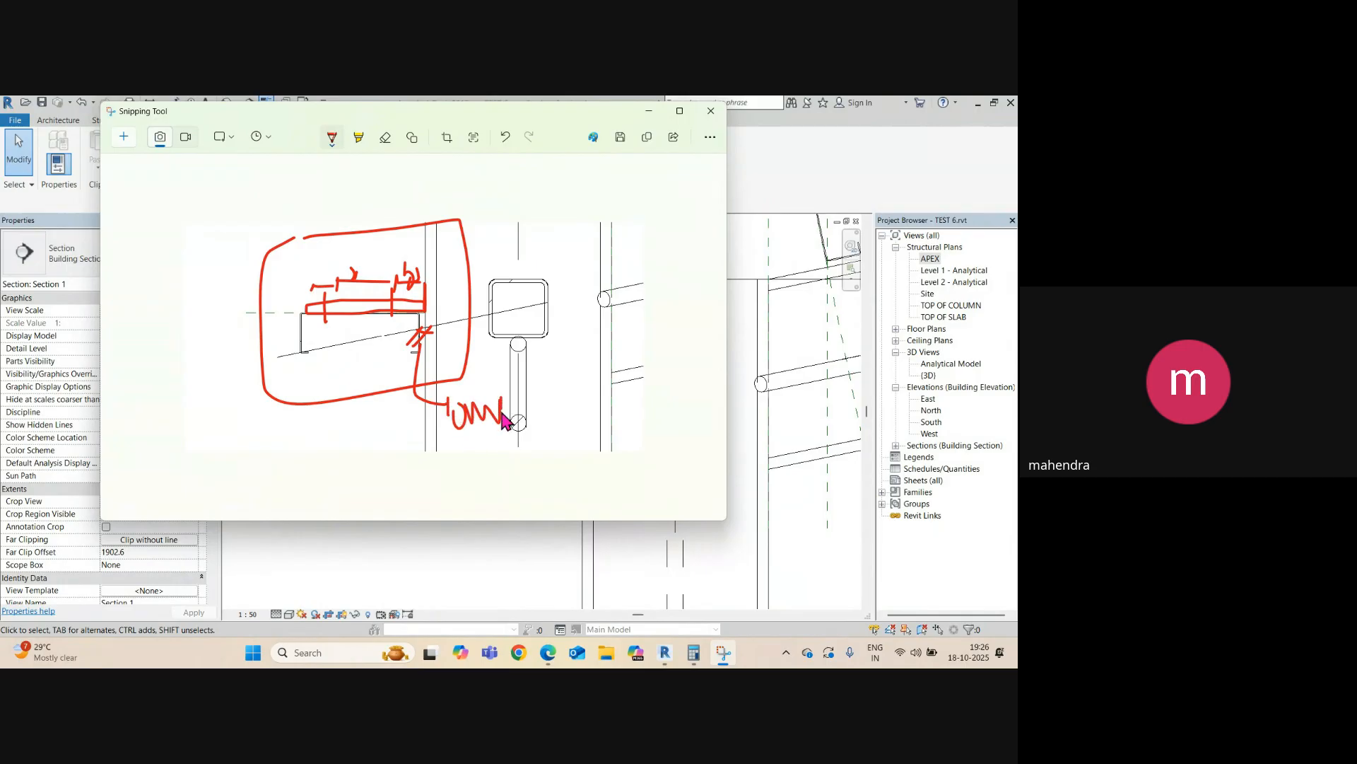
left_click(648, 112)
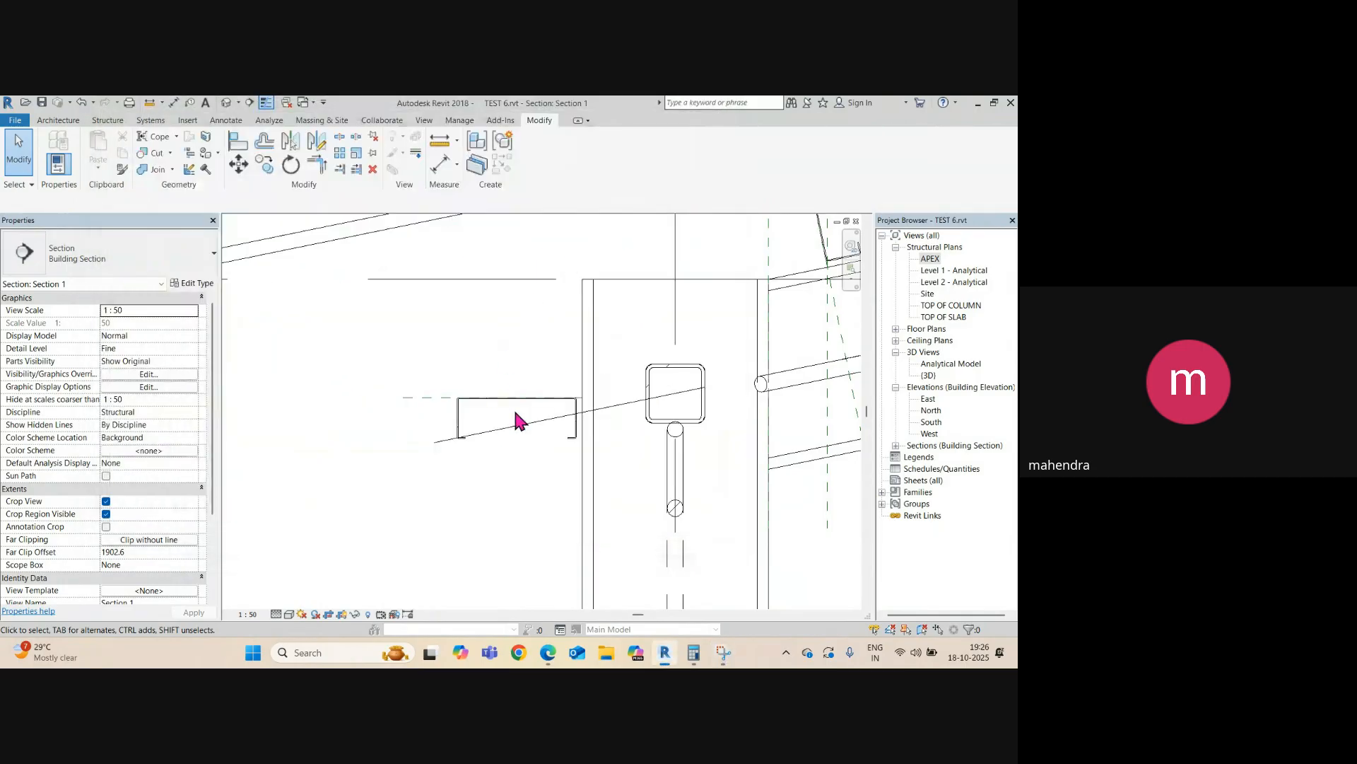
- Open the 3D view of the building and set its visual style to Shaded
scroll(515, 409, "down", 5)
scroll(510, 286, "up", 3)
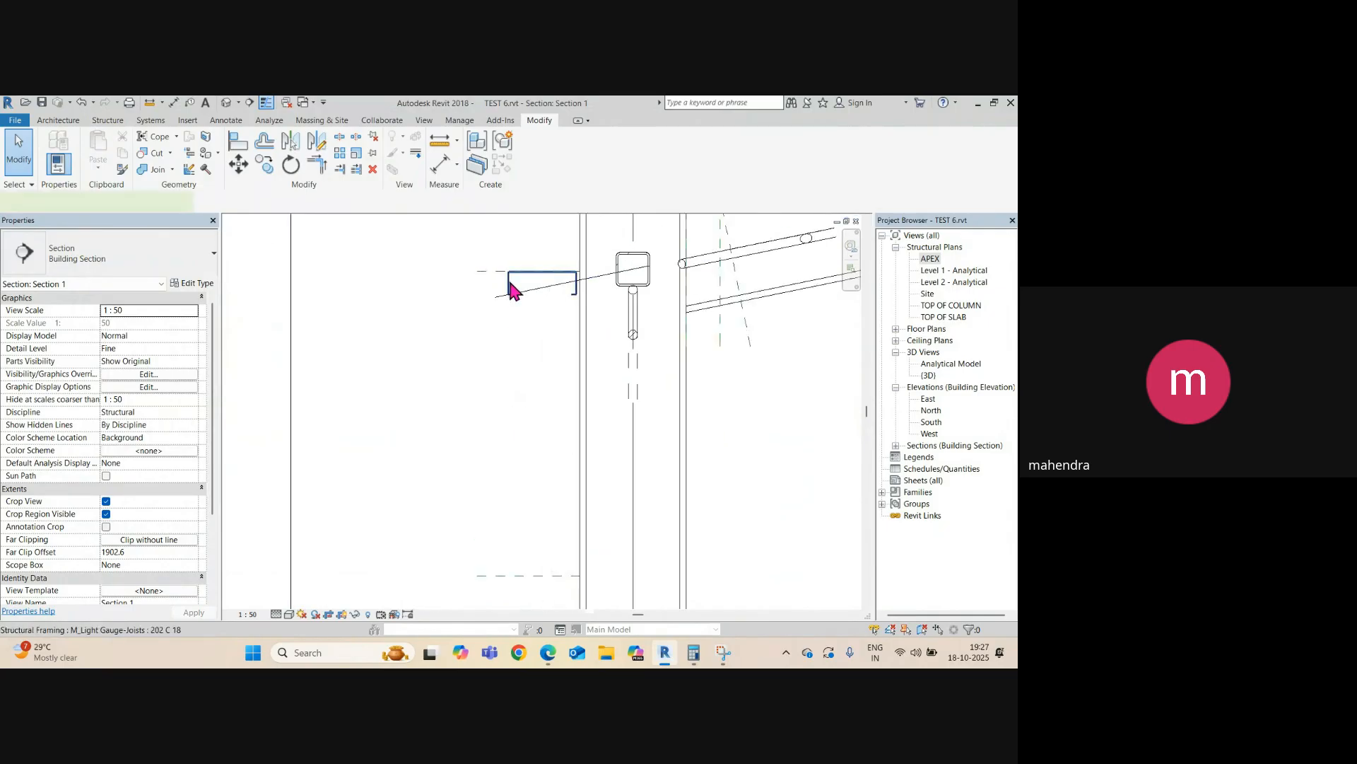
left_click(509, 286)
left_click(227, 103)
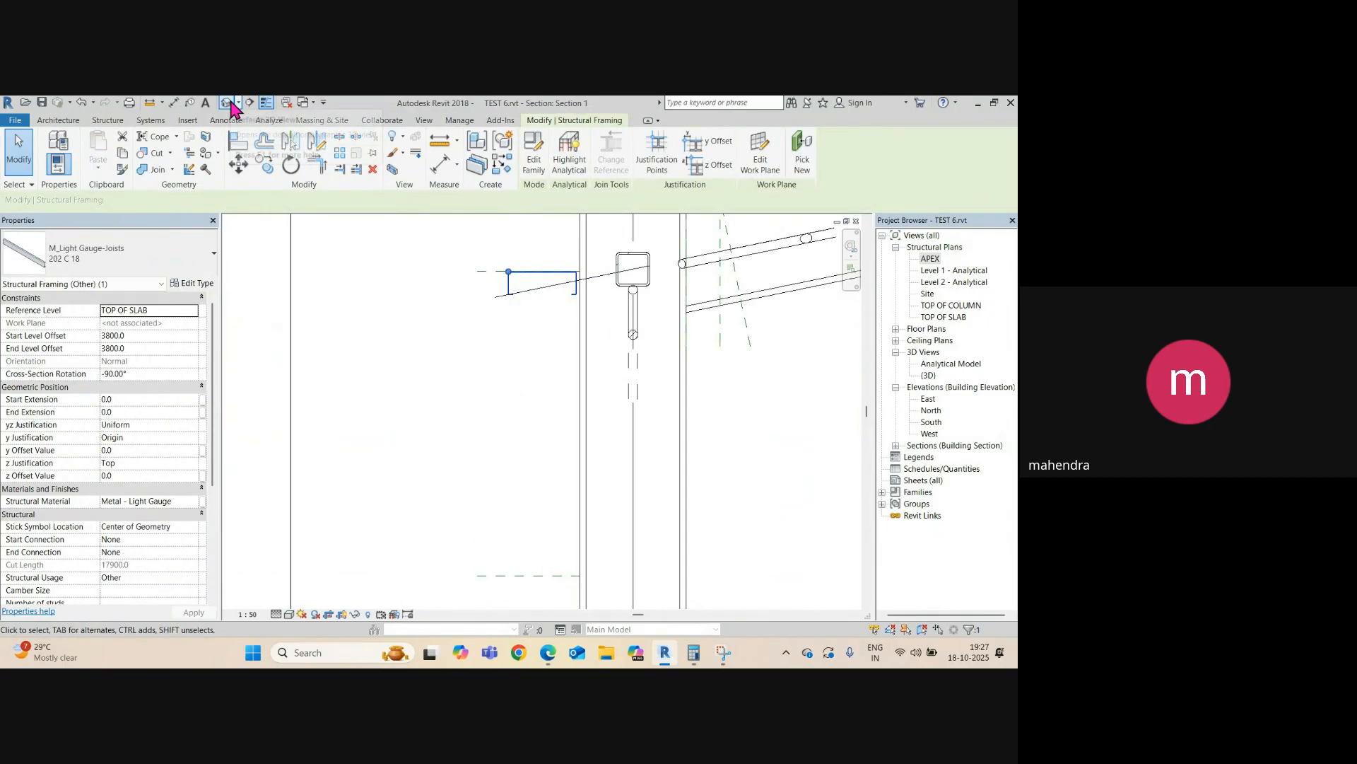
scroll(522, 495, "up", 5)
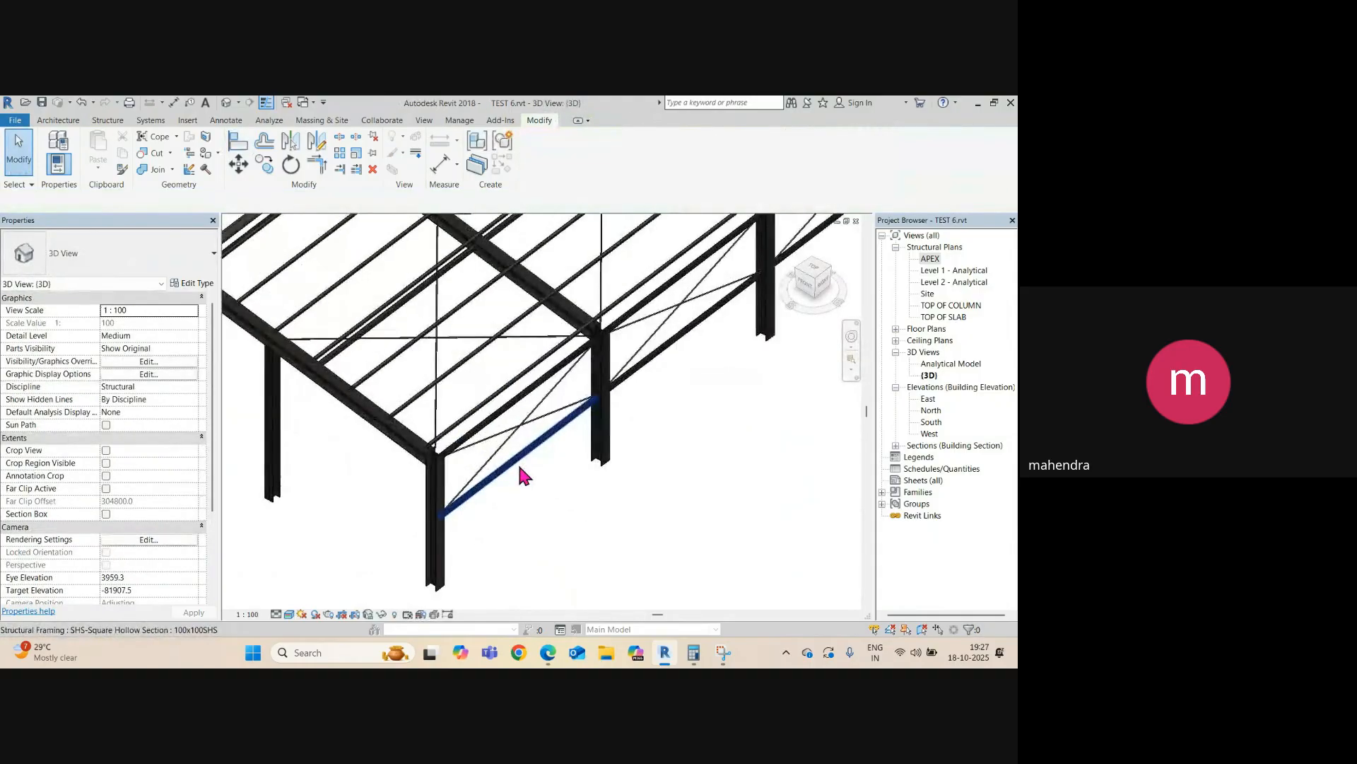
scroll(518, 476, "down", 5)
middle_click_drag(515, 476, 353, 455, "shift")
scroll(466, 418, "up", 3)
scroll(579, 410, "up", 2)
scroll(355, 454, "down", 2)
middle_click_drag(487, 496, 514, 465, "shift")
scroll(453, 444, "down", 4)
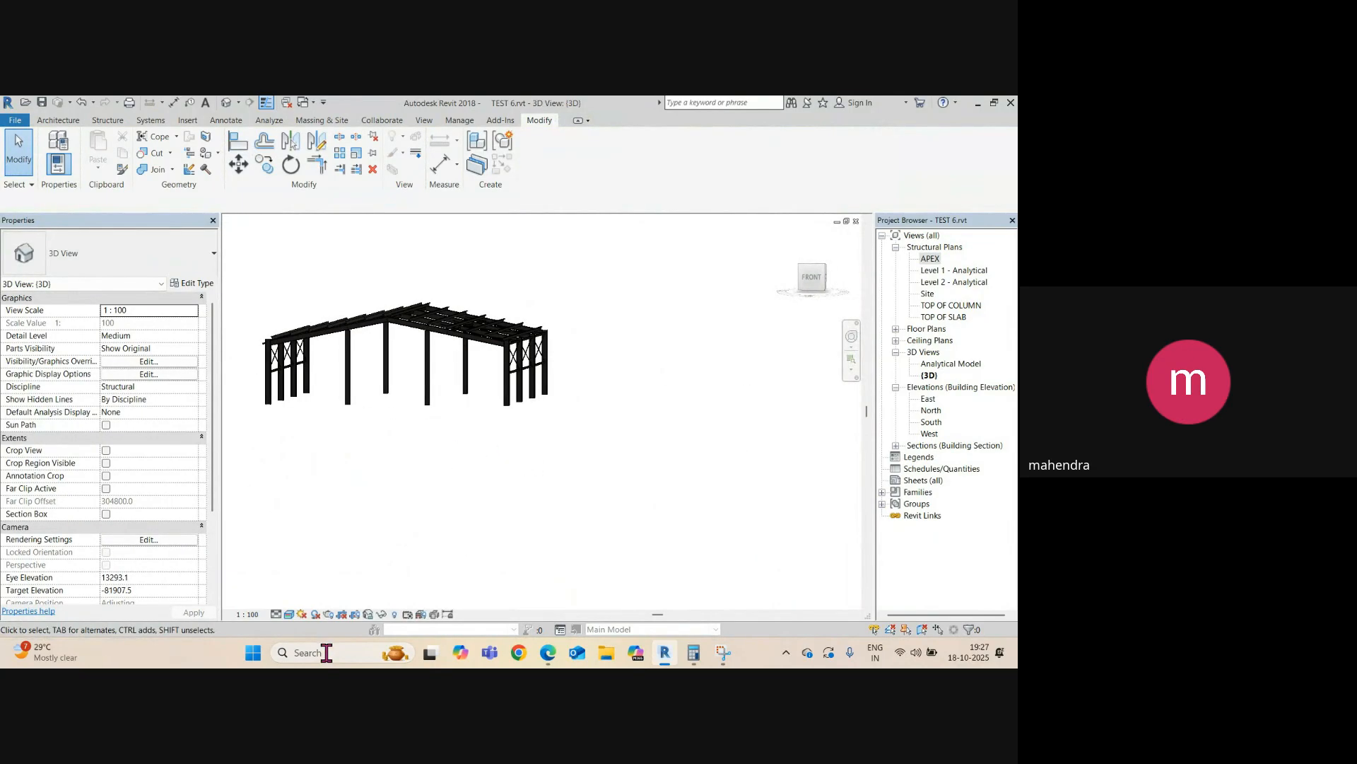
left_click(289, 614)
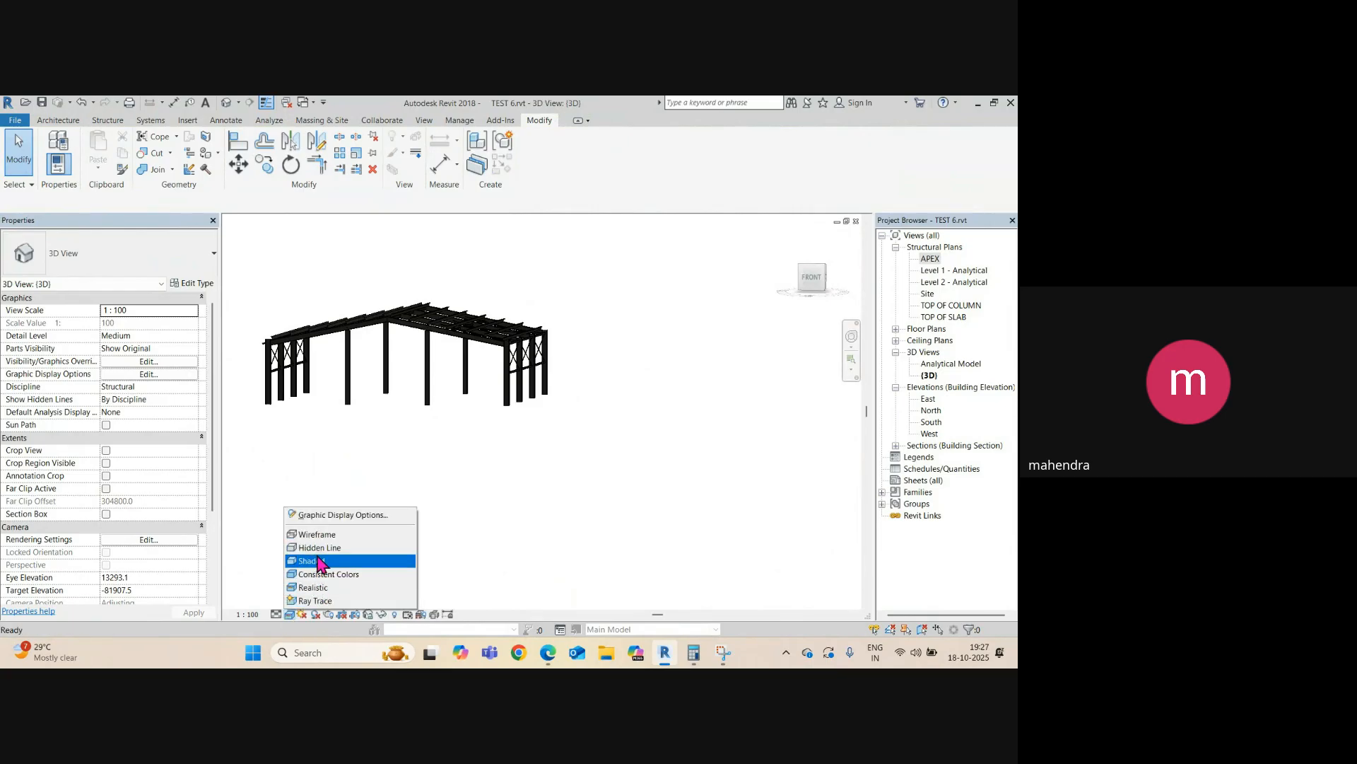
left_click(318, 560)
scroll(504, 385, "up", 3)
middle_click_drag(505, 393, 679, 427)
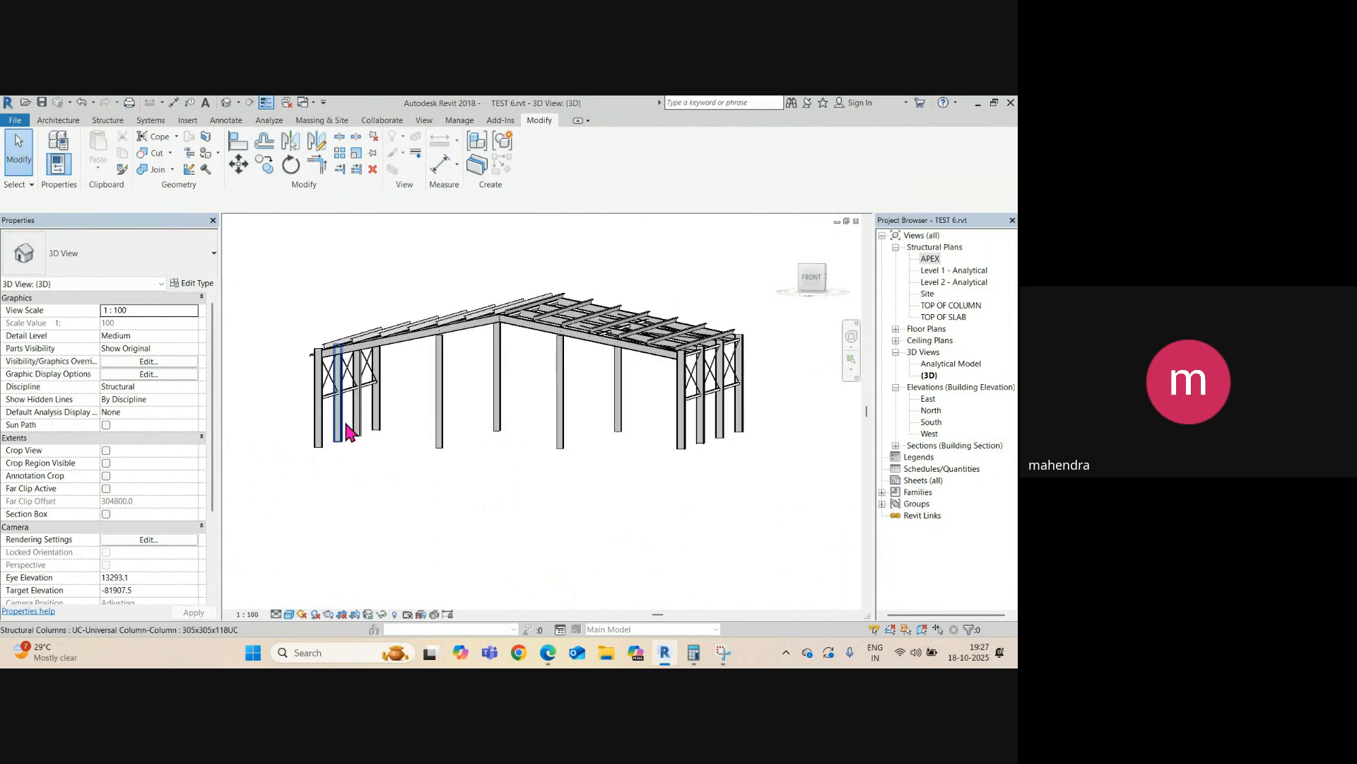
- Examine in 3D how the light gauge joist's channel profile sits against the side columns
scroll(343, 428, "up", 1)
middle_click_drag(342, 430, 427, 433, "shift")
scroll(426, 438, "up", 5)
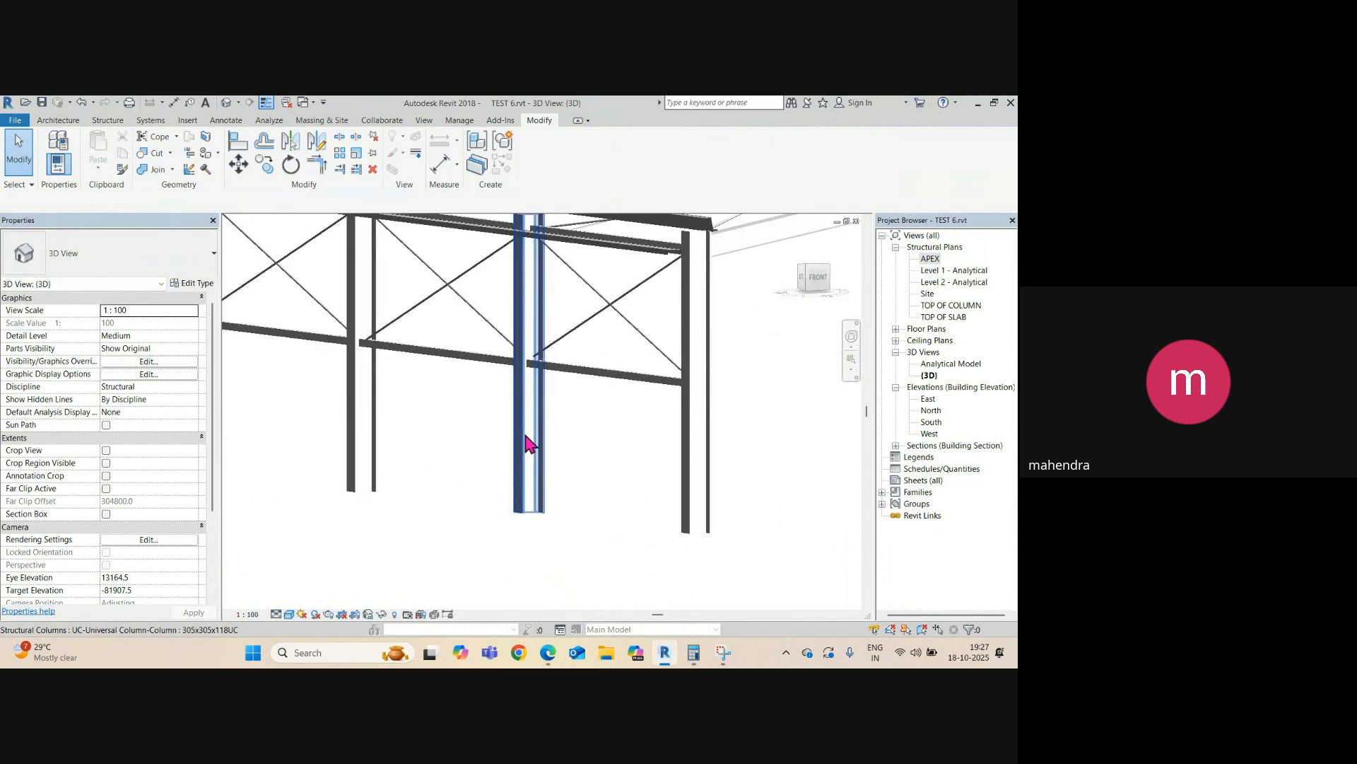
scroll(627, 336, "down", 3)
scroll(632, 324, "up", 4)
scroll(631, 324, "down", 2)
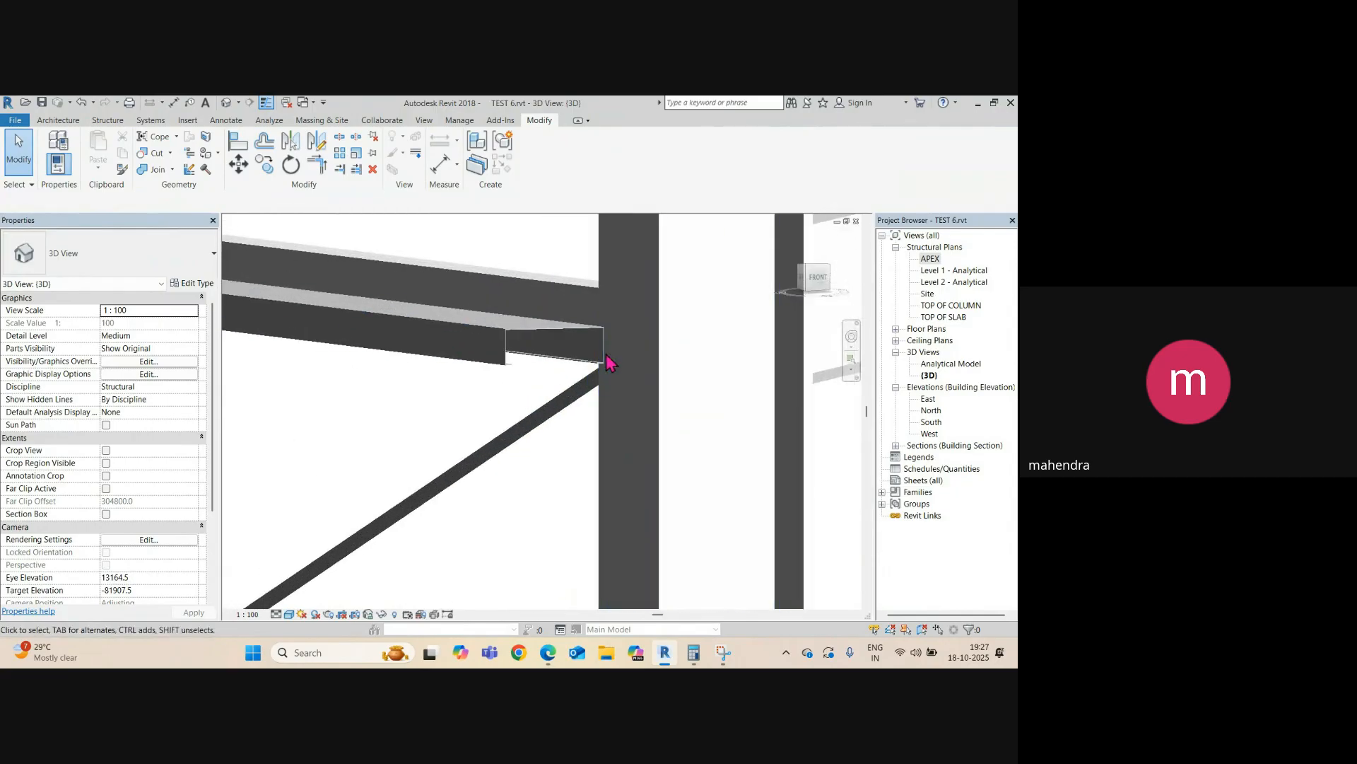
left_click(564, 339)
scroll(575, 389, "down", 1)
scroll(574, 382, "down", 2)
middle_click_drag(574, 385, 620, 416, "shift")
scroll(555, 427, "down", 2)
key("Escape")
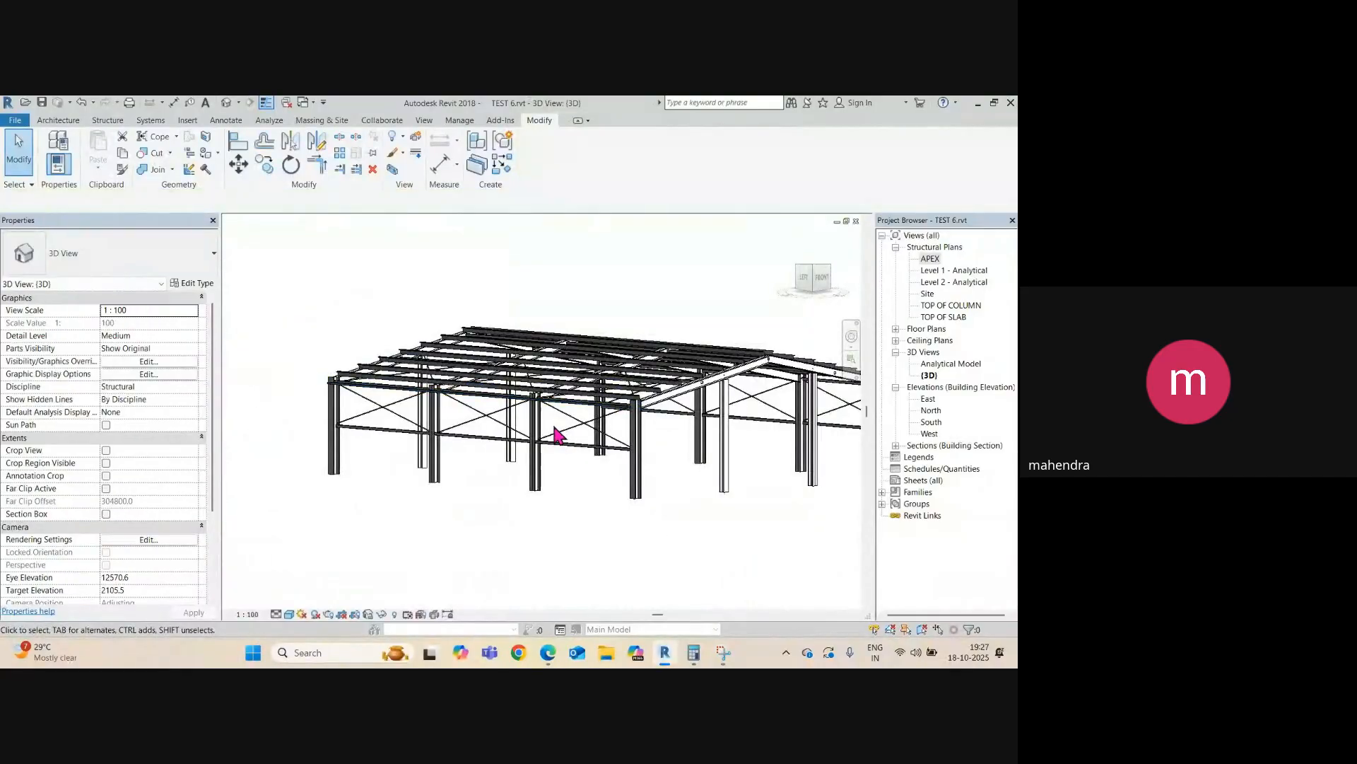
- In the section, copy the top joist from its reference plane's column-face end to the second plane, with Multiple on and Constrain off
key("ctrl+Tab")
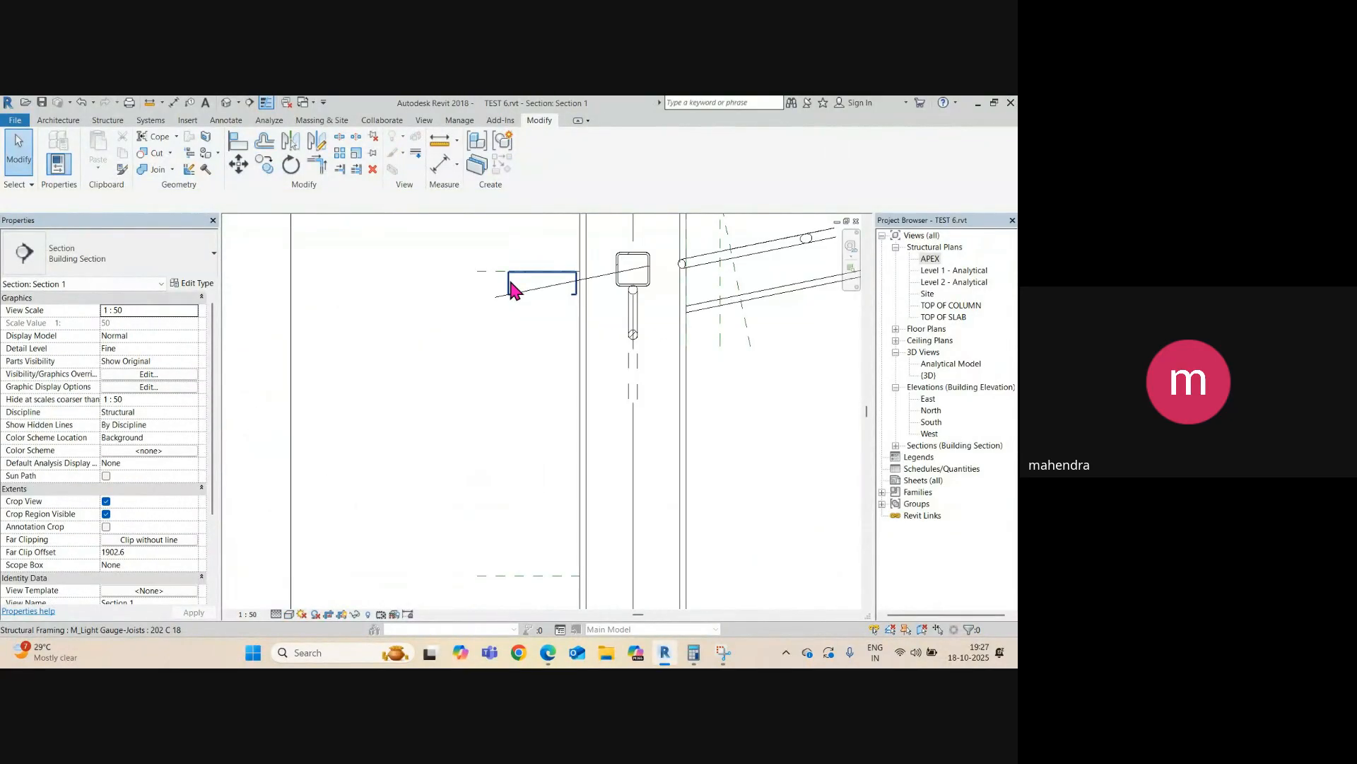
scroll(505, 300, "down", 4)
scroll(475, 396, "up", 3)
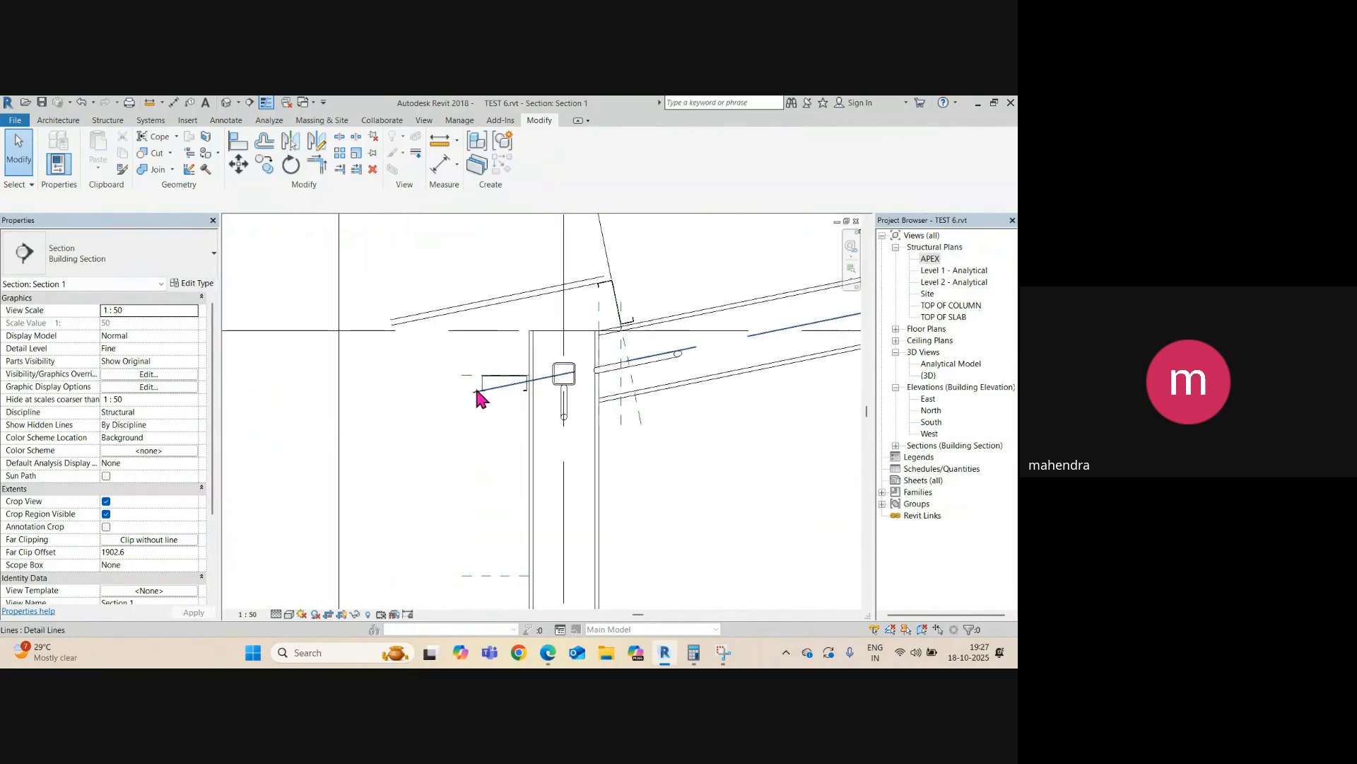
left_click(526, 386)
middle_click_drag(528, 389, 524, 364)
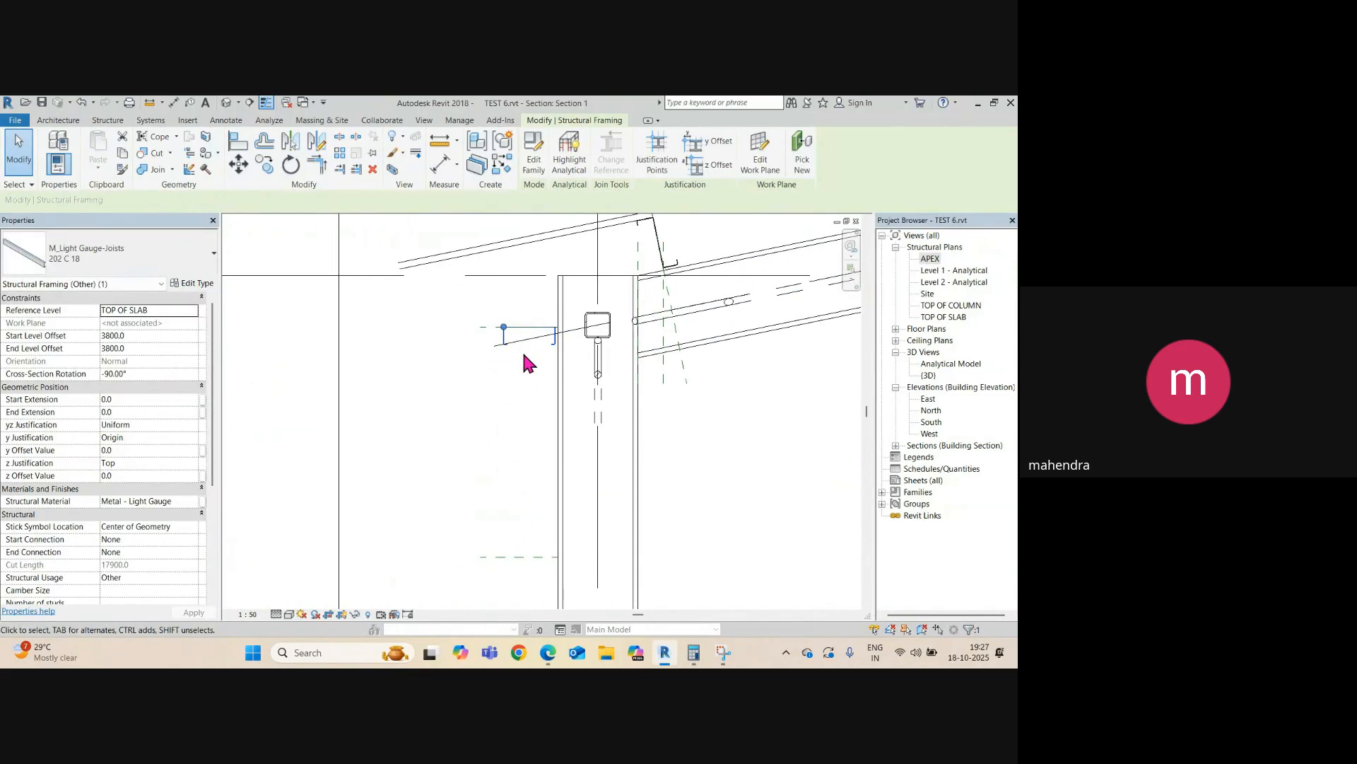
key("m")
key("v")
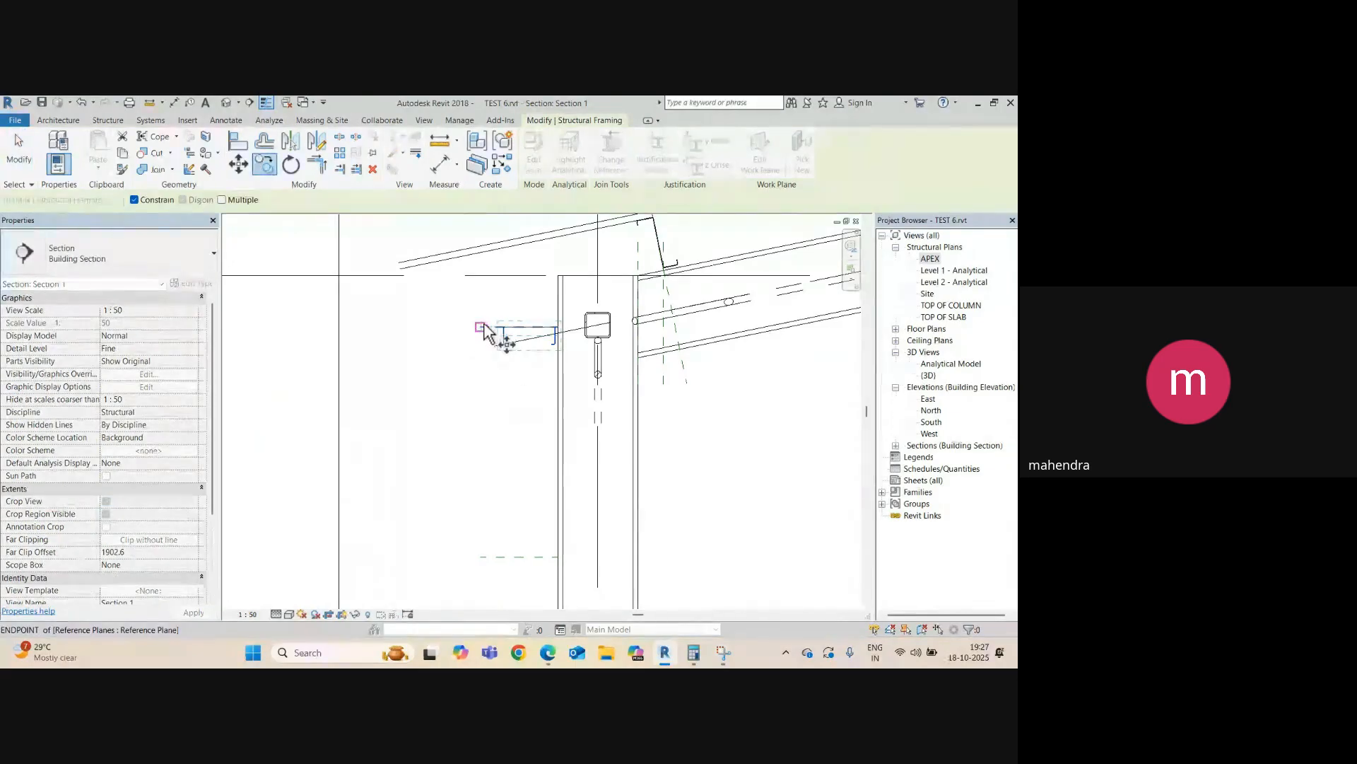
scroll(552, 332, "up", 4)
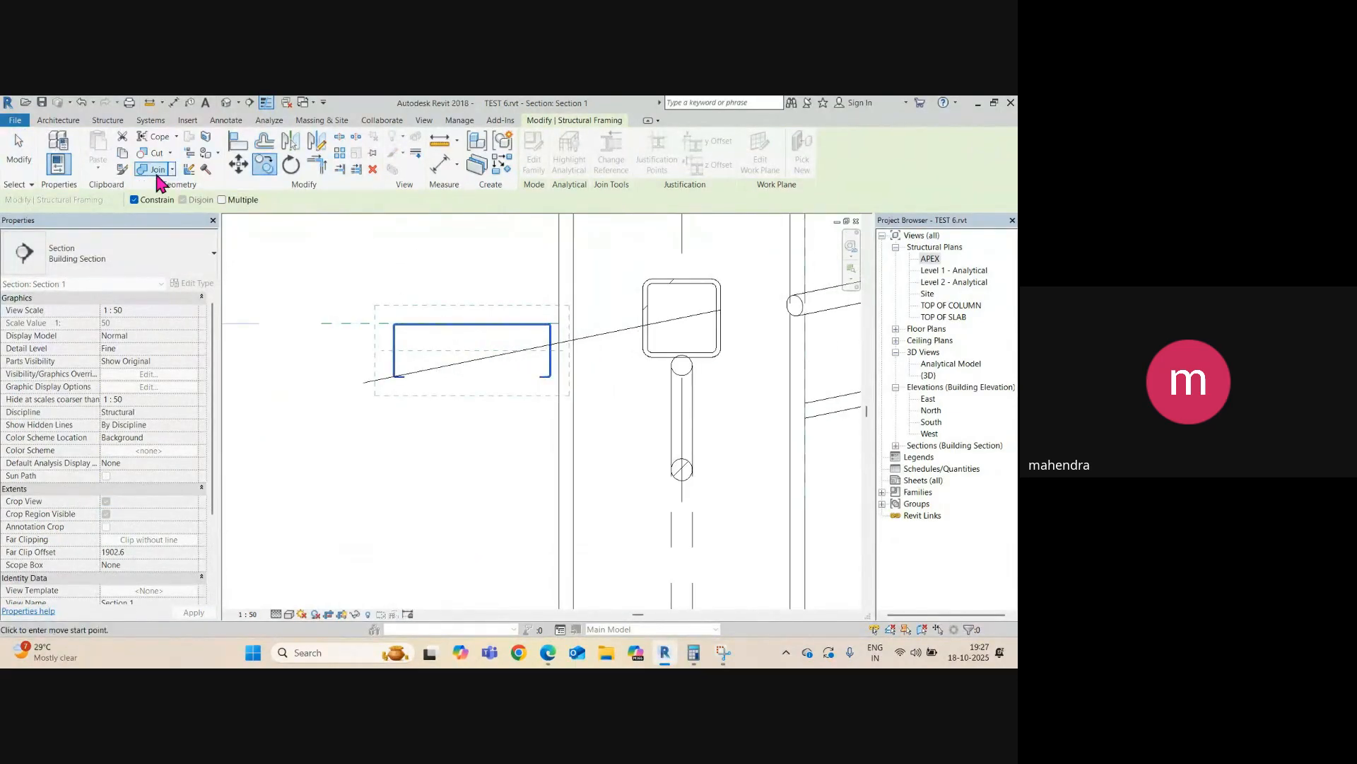
left_click(221, 200)
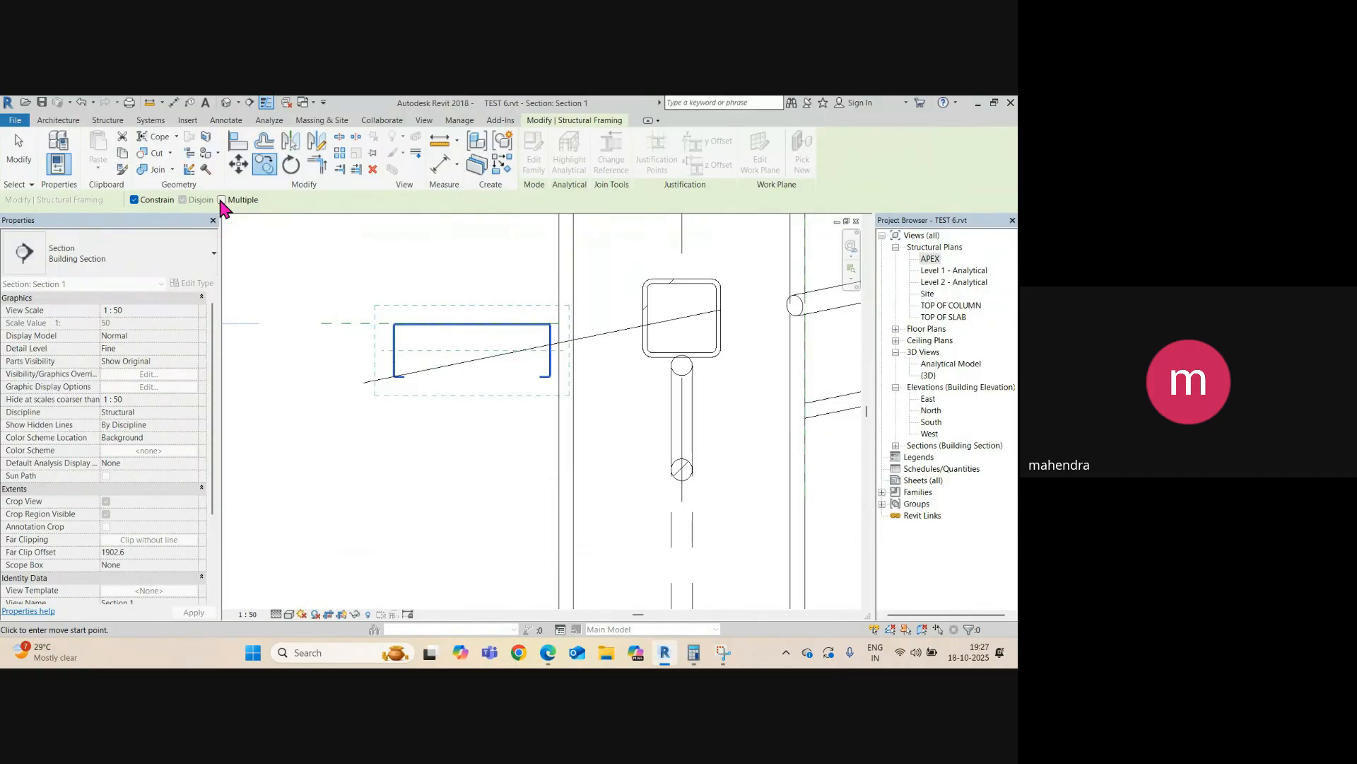
left_click(559, 324)
scroll(558, 343, "down", 4)
middle_click_drag(558, 446, 576, 239)
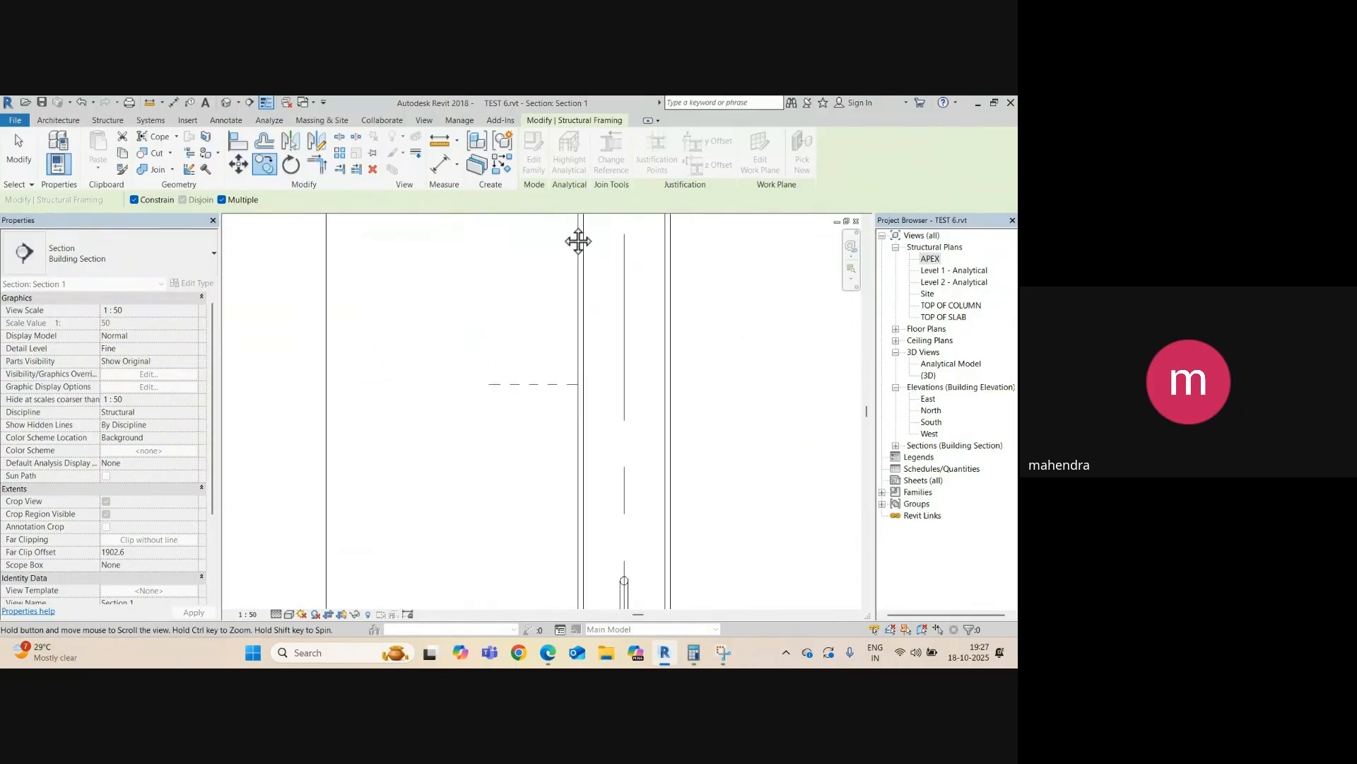
left_click(134, 200)
left_click(564, 378)
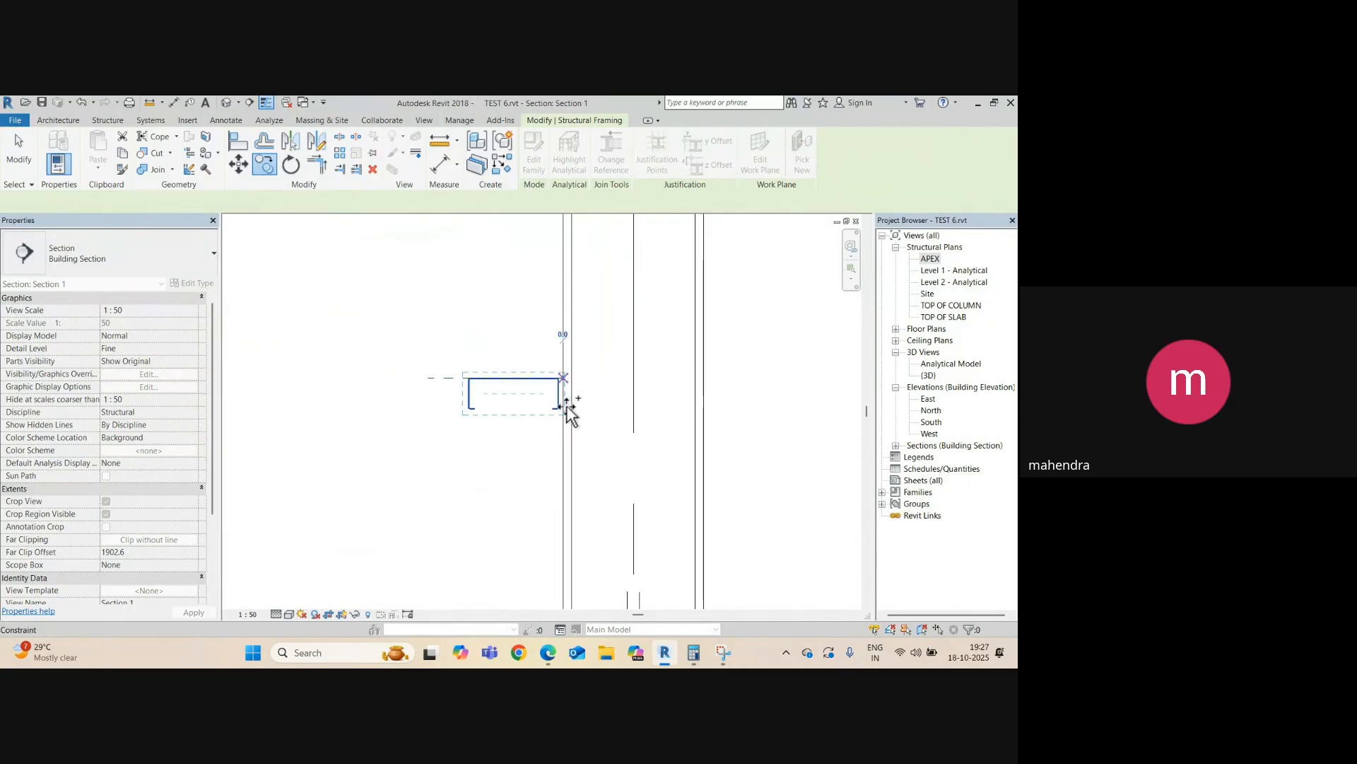
- Place another joist copy where the third reference plane meets the column's outer face, level with the mid-height square hollow section
scroll(563, 409, "down", 4)
scroll(563, 539, "up", 3)
middle_click_drag(562, 542, 593, 329)
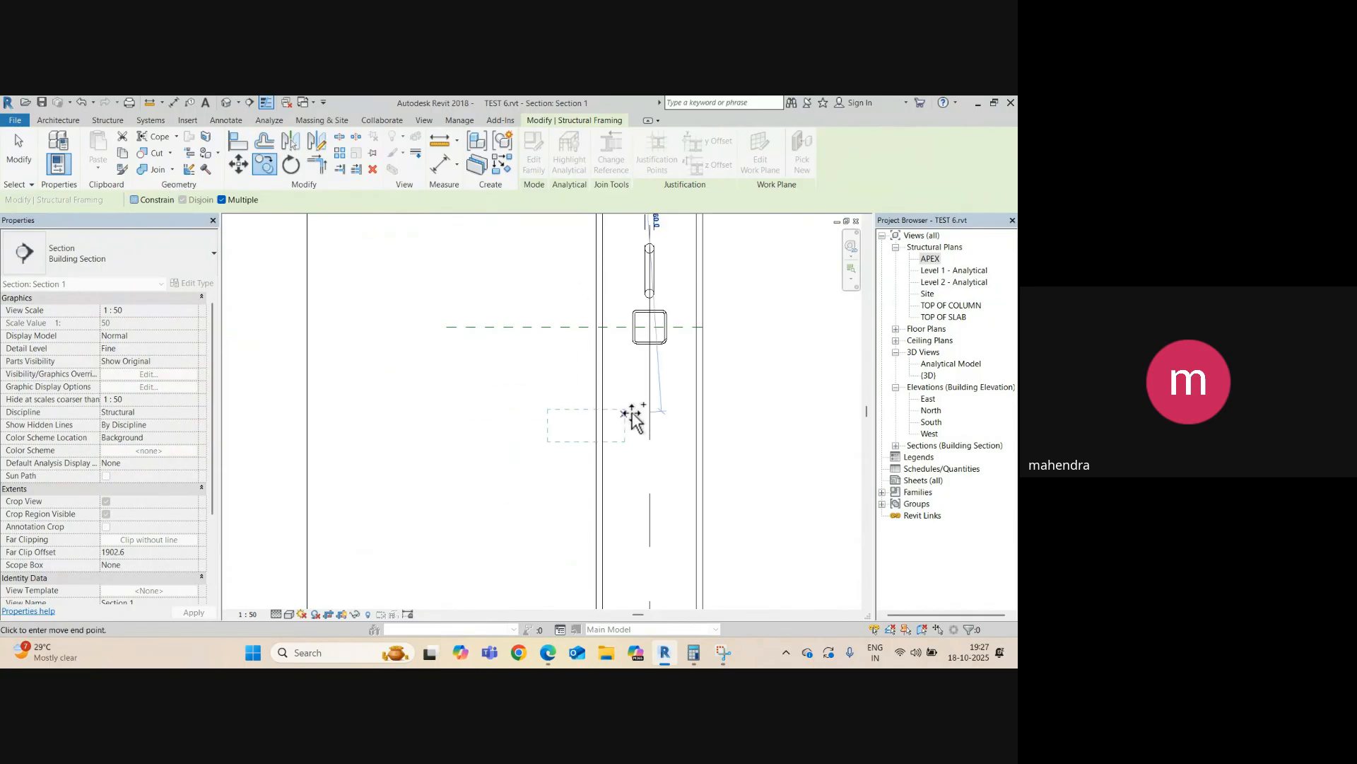
left_click(596, 326)
- With Constrain off, place a joist copy where the fourth reference plane meets the column's outer face
scroll(598, 473, "down", 3)
middle_click_drag(606, 498, 627, 294)
left_click(134, 200)
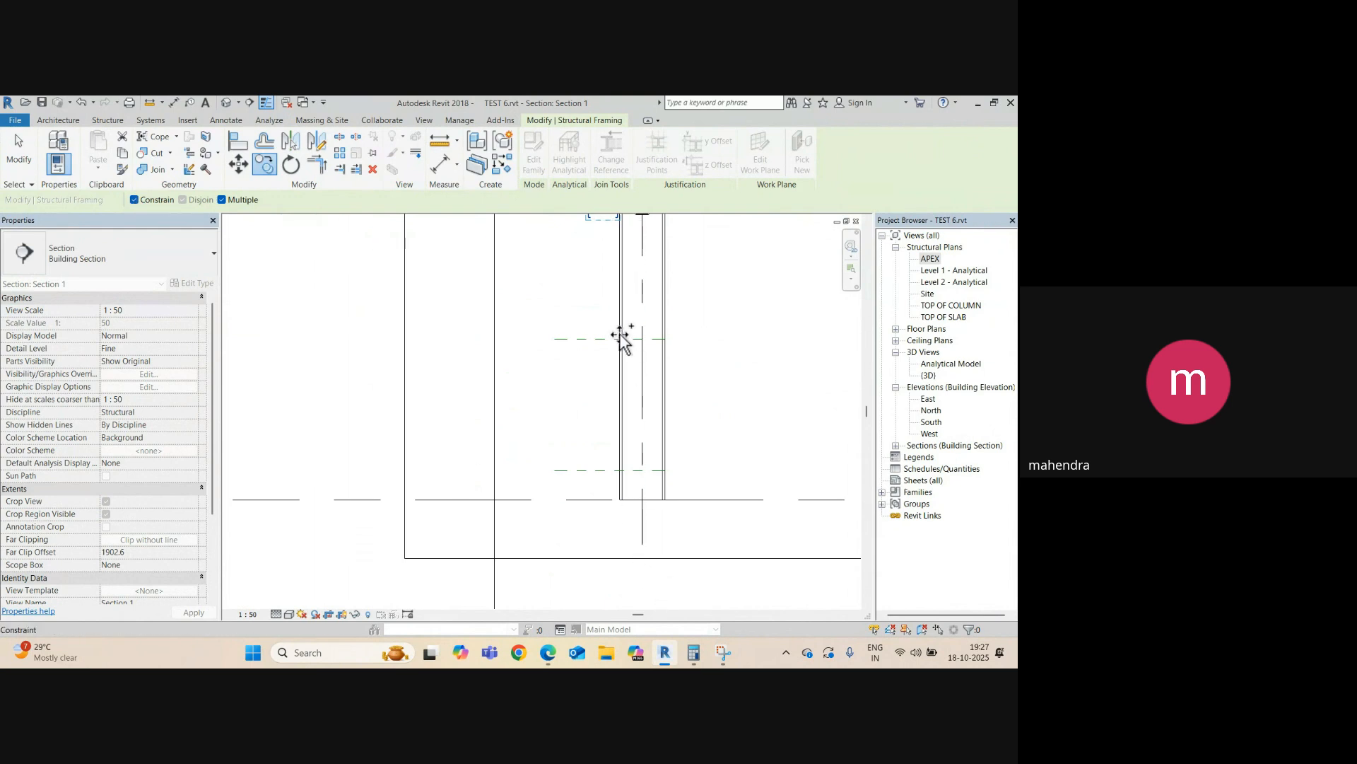
scroll(623, 338, "up", 3)
scroll(762, 356, "up", 1)
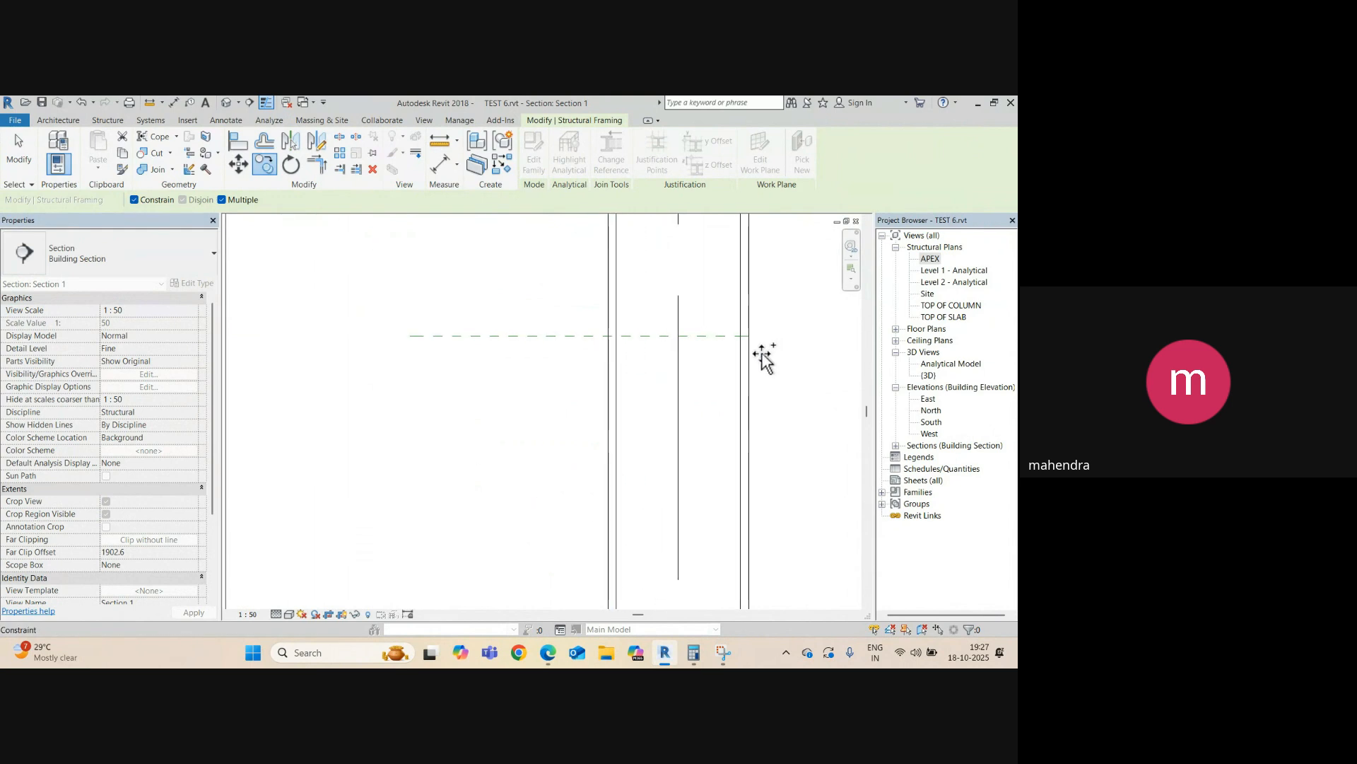
scroll(619, 445, "down", 5)
scroll(628, 383, "up", 1)
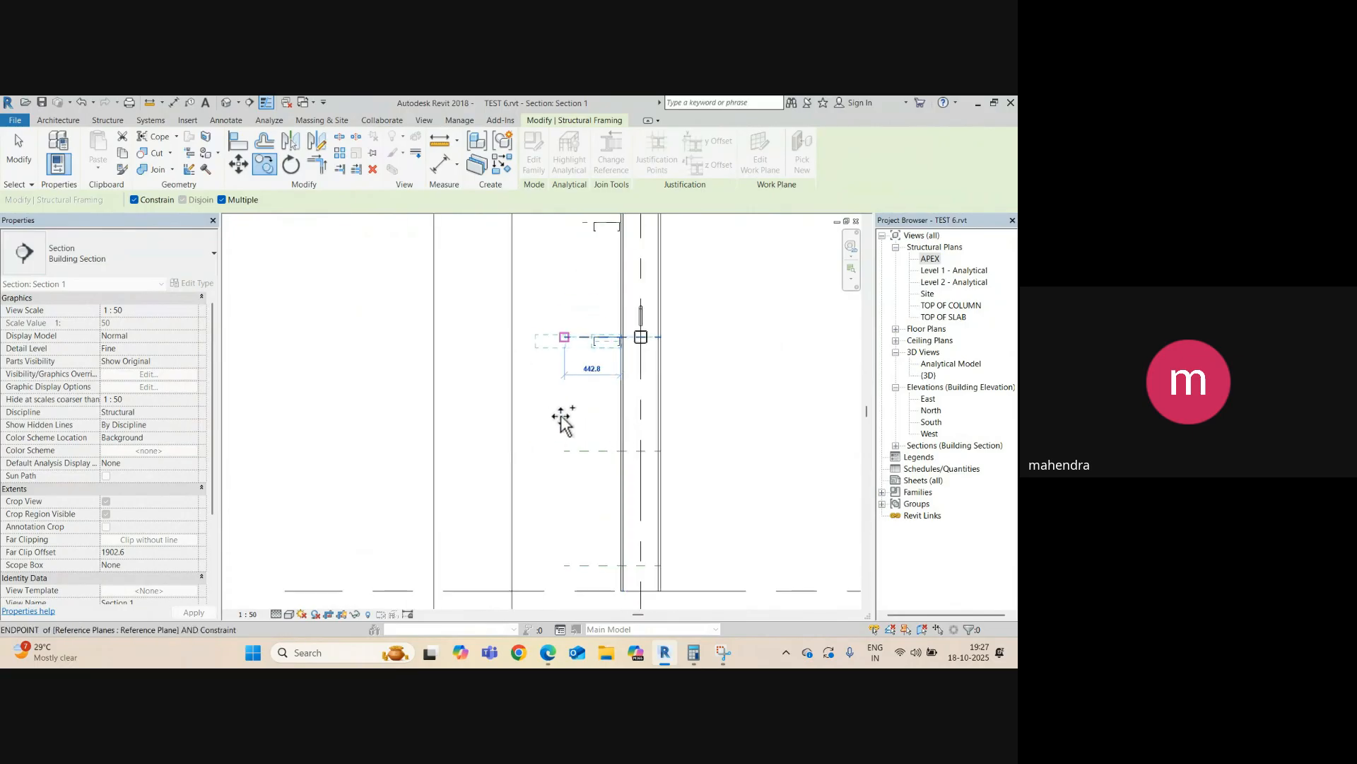
left_click(134, 201)
scroll(609, 475, "up", 3)
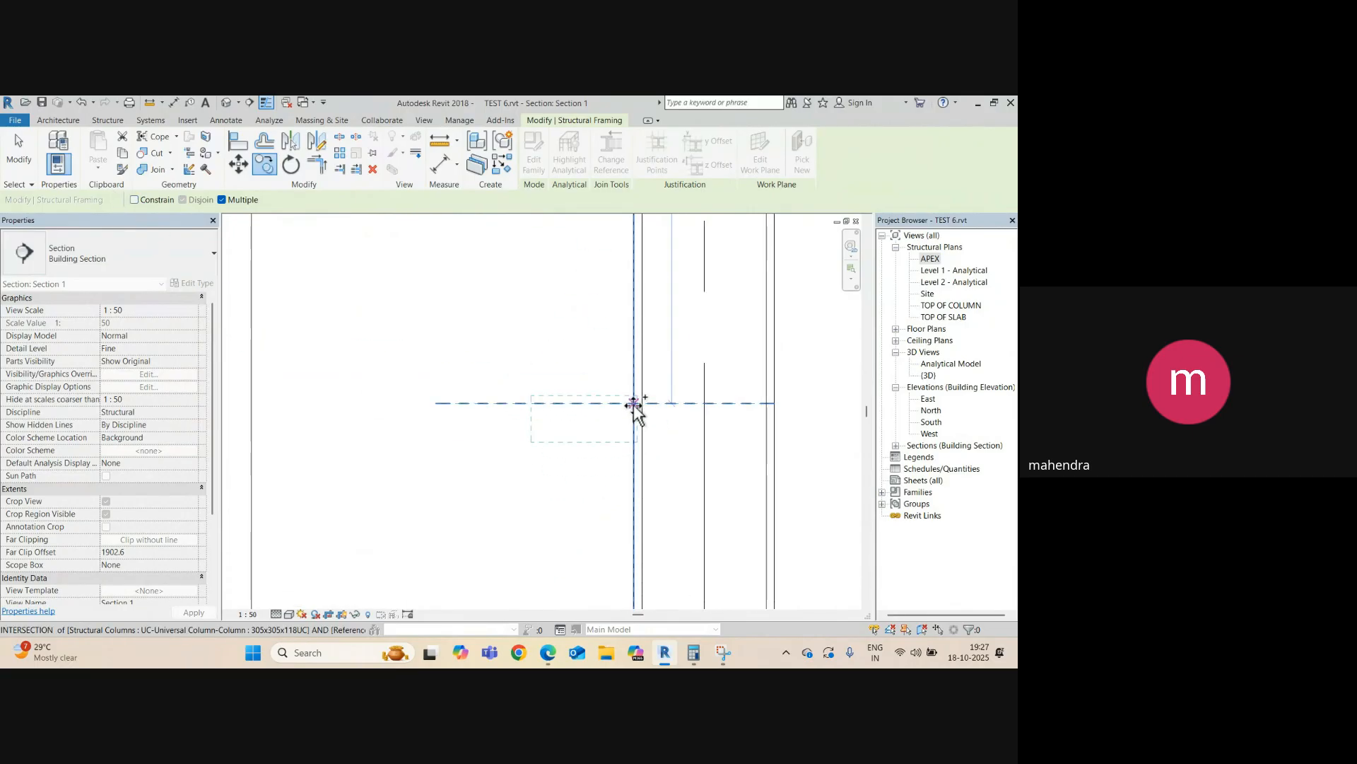
left_click(636, 404)
- With Constrain off, place the last joist copy where the lowest reference plane meets the column's outer face, and end copying
middle_click_drag(634, 406, 599, 543)
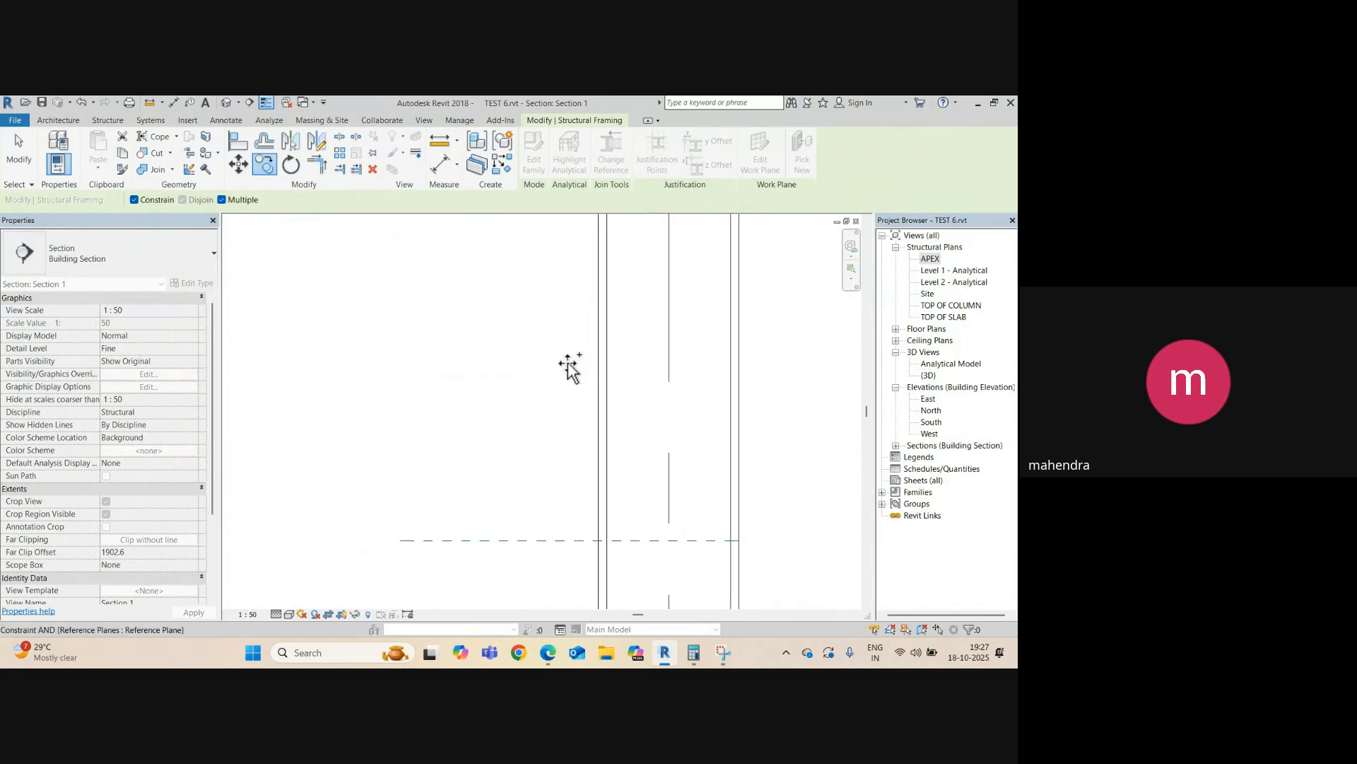
left_click(133, 200)
scroll(598, 566, "up", 2)
left_click(599, 528)
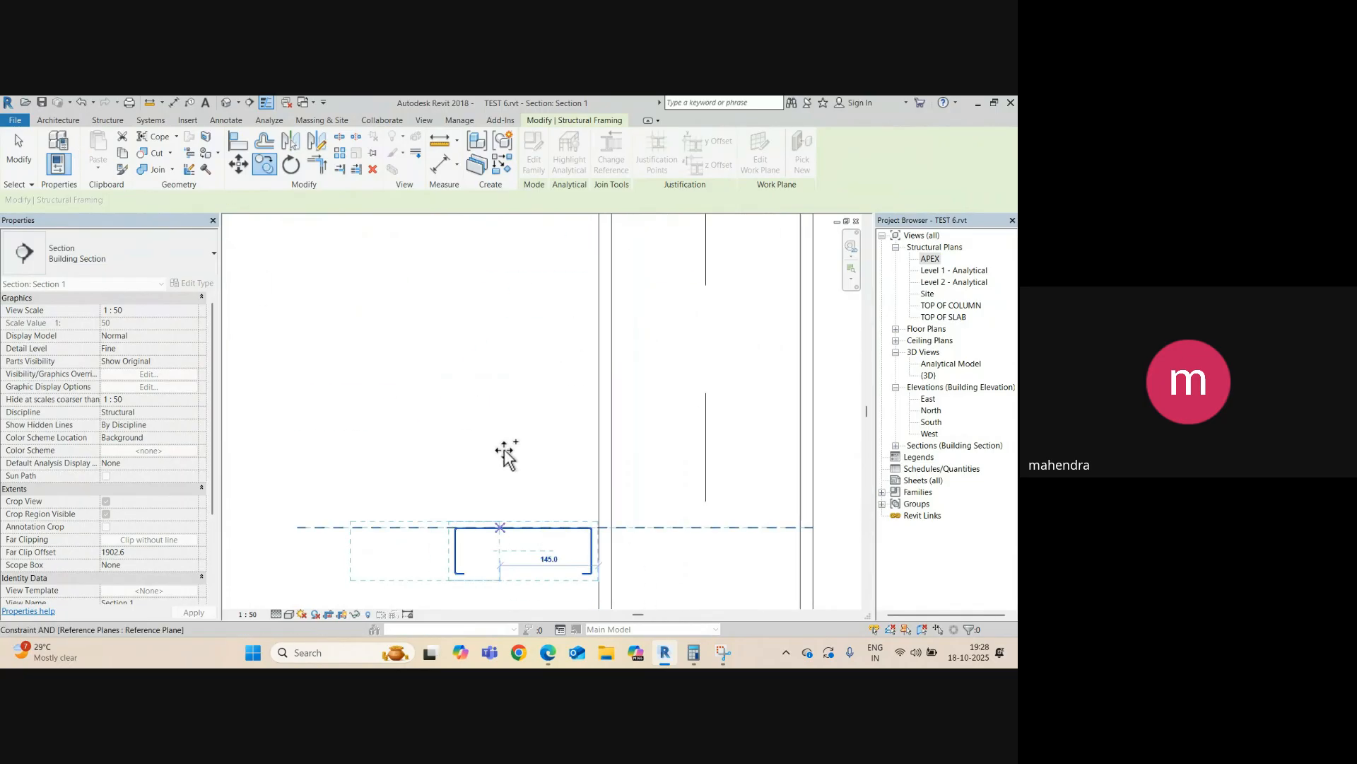
scroll(499, 450, "down", 10)
key("Escape")
scroll(481, 315, "up", 3)
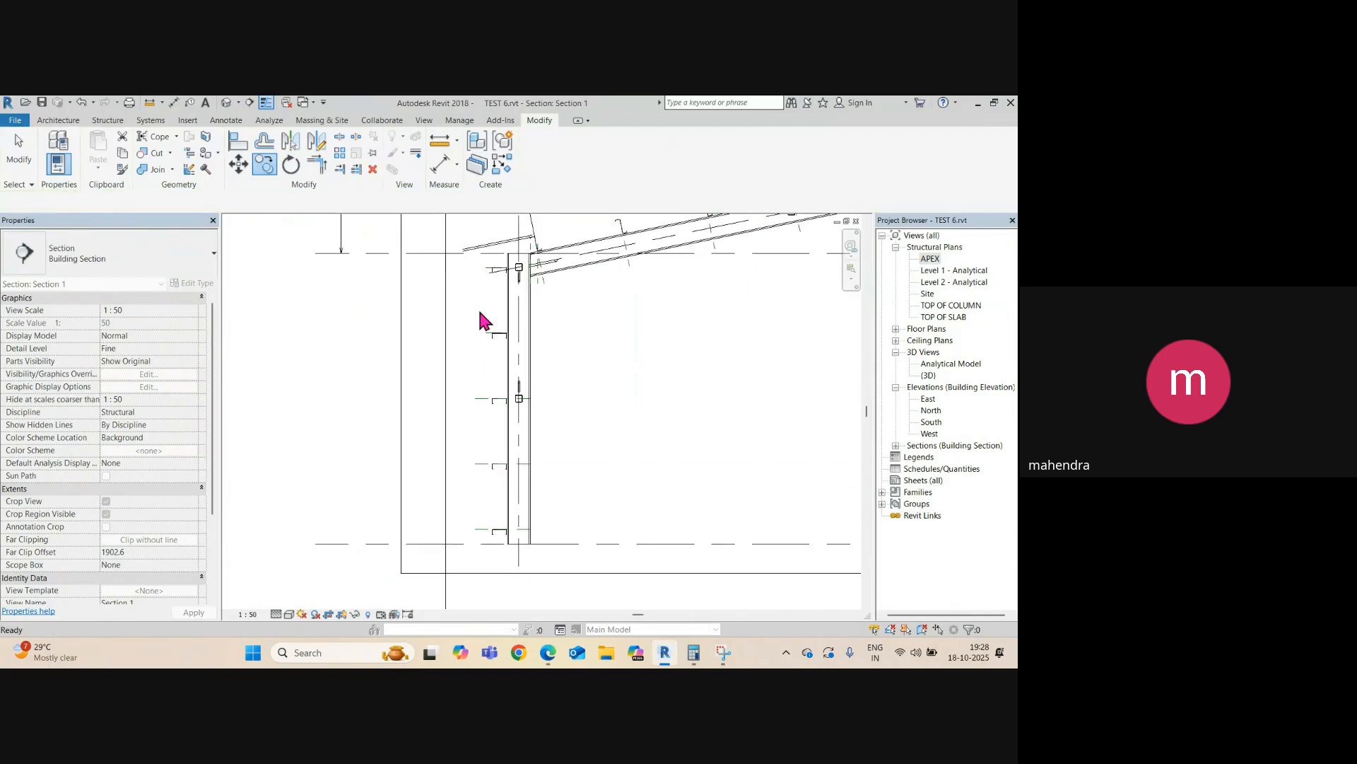
- Draw a vertical centerline-style detail line upward from the top joist's lower outer corner, past the sloping roof lines
scroll(485, 283, "up", 4)
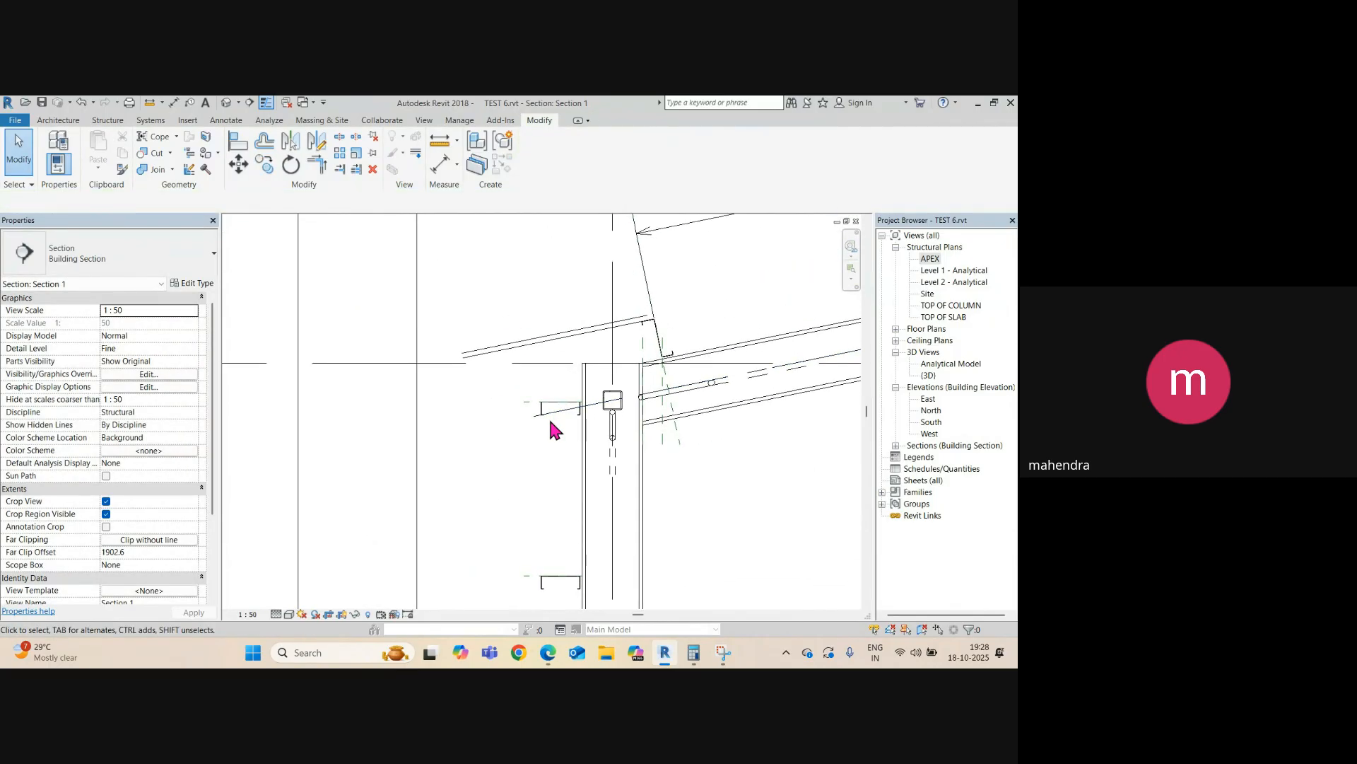
scroll(553, 417, "up", 1)
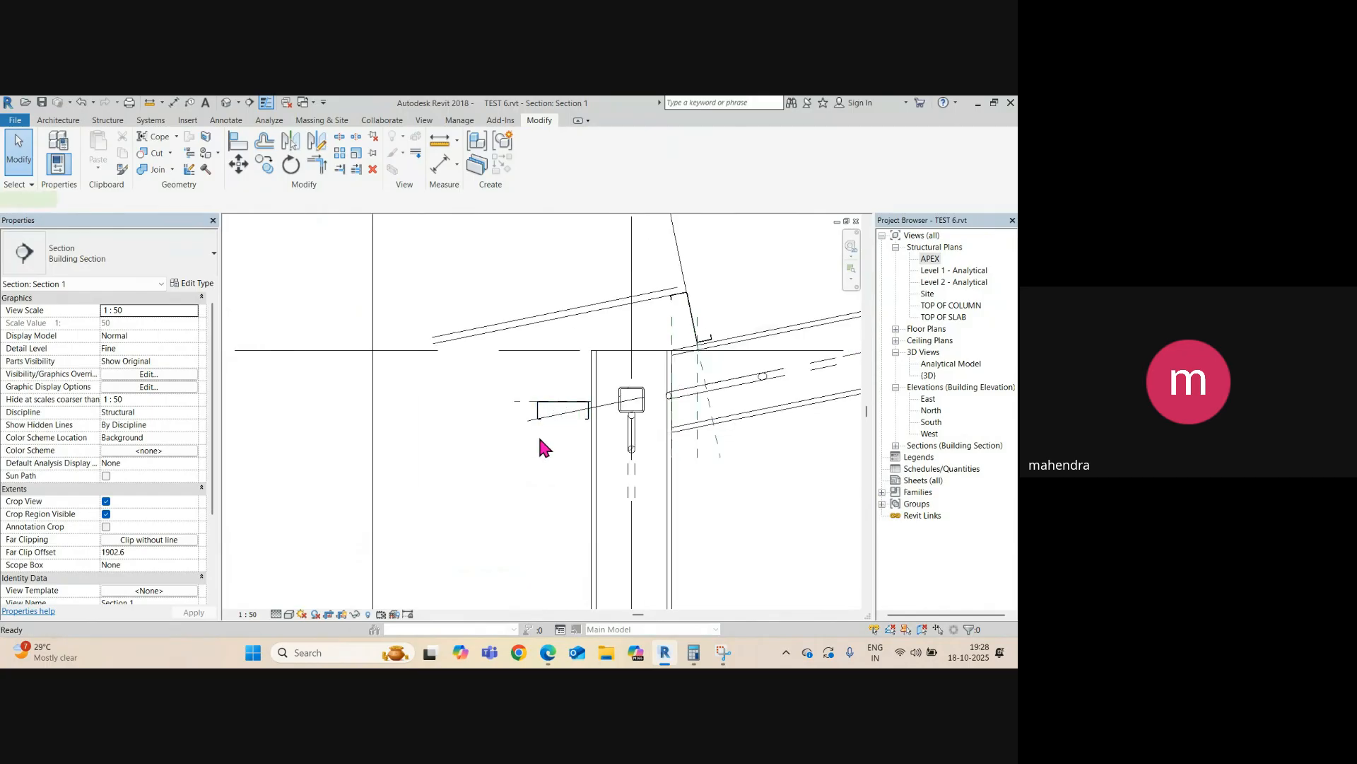
key("d")
key("l")
scroll(523, 424, "up", 3)
left_click(532, 429)
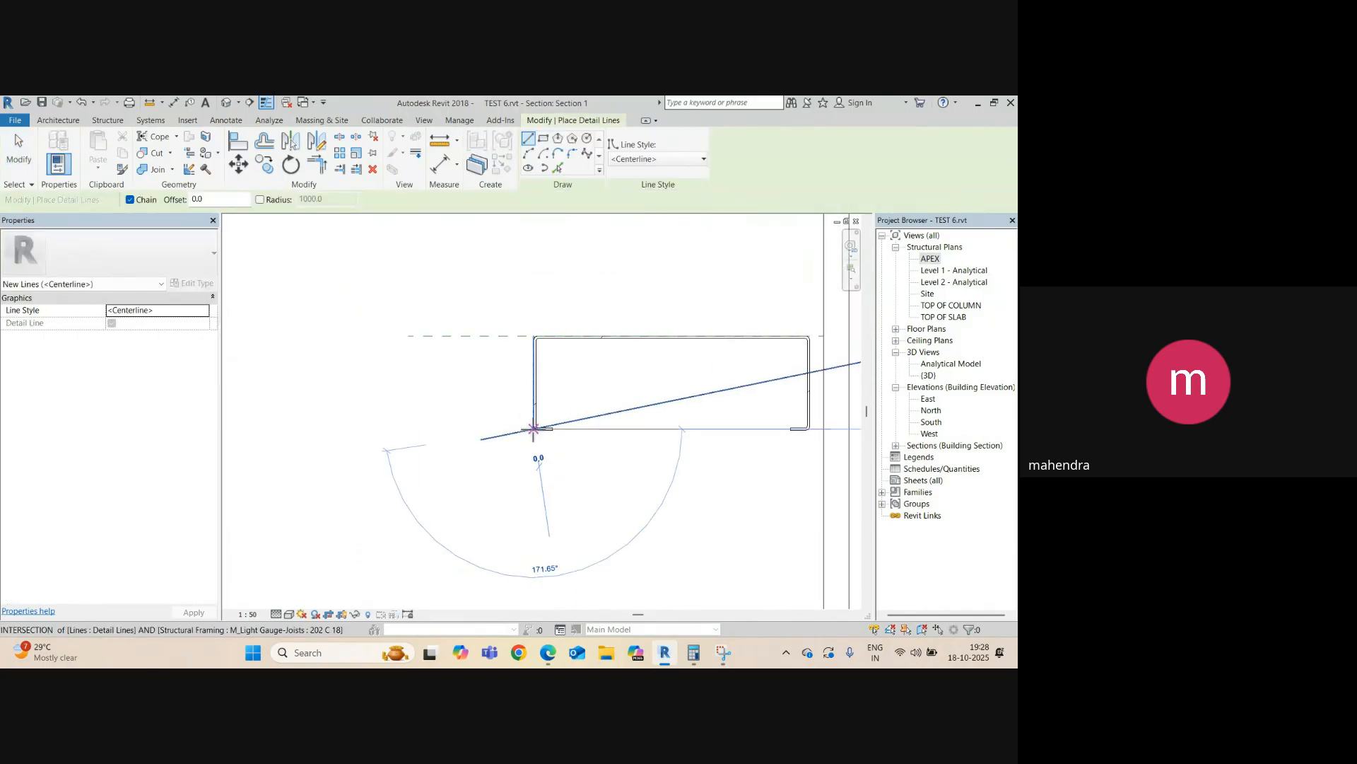
scroll(533, 433, "up", 3)
left_click(532, 242)
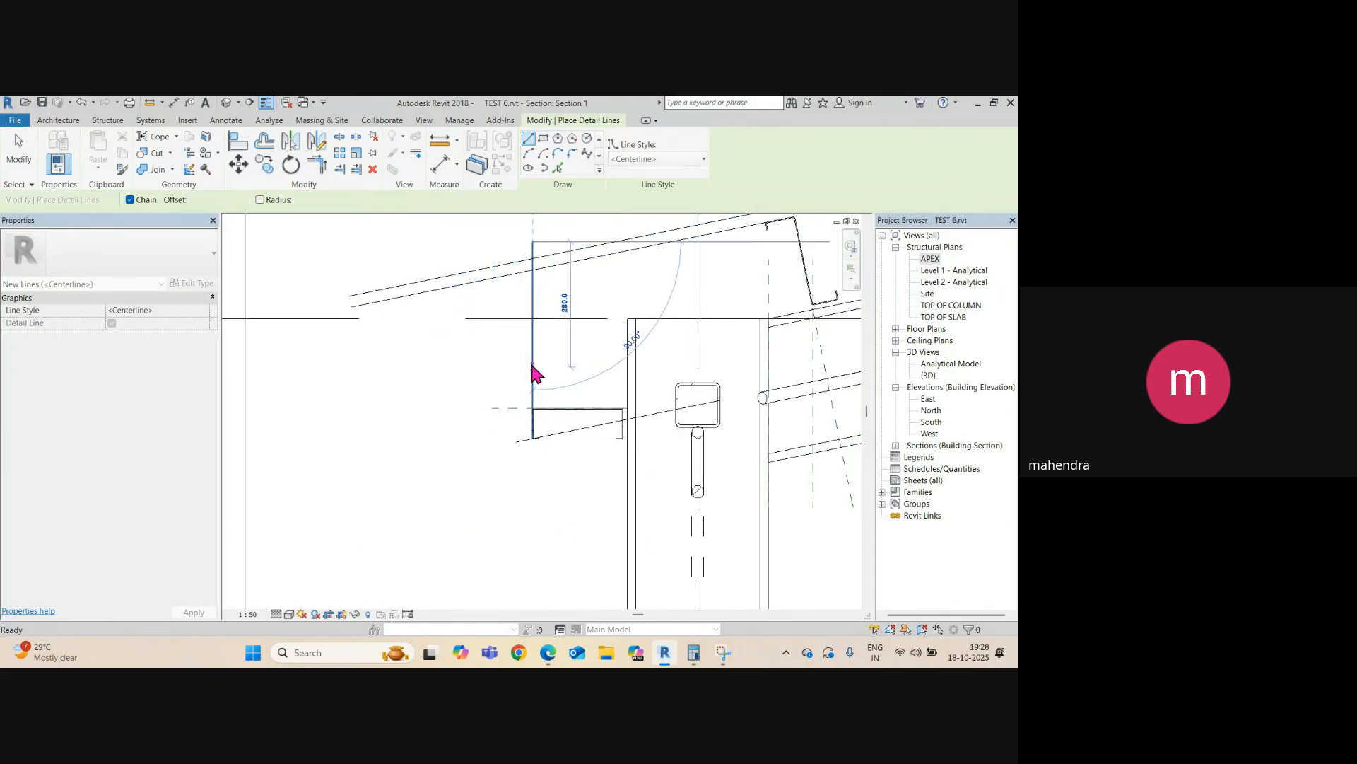
key("Escape")
key("Escape")
- Copy the vertical detail line 25 mm outward from the top joist, away from the column
left_click(533, 334)
key("c")
key("o")
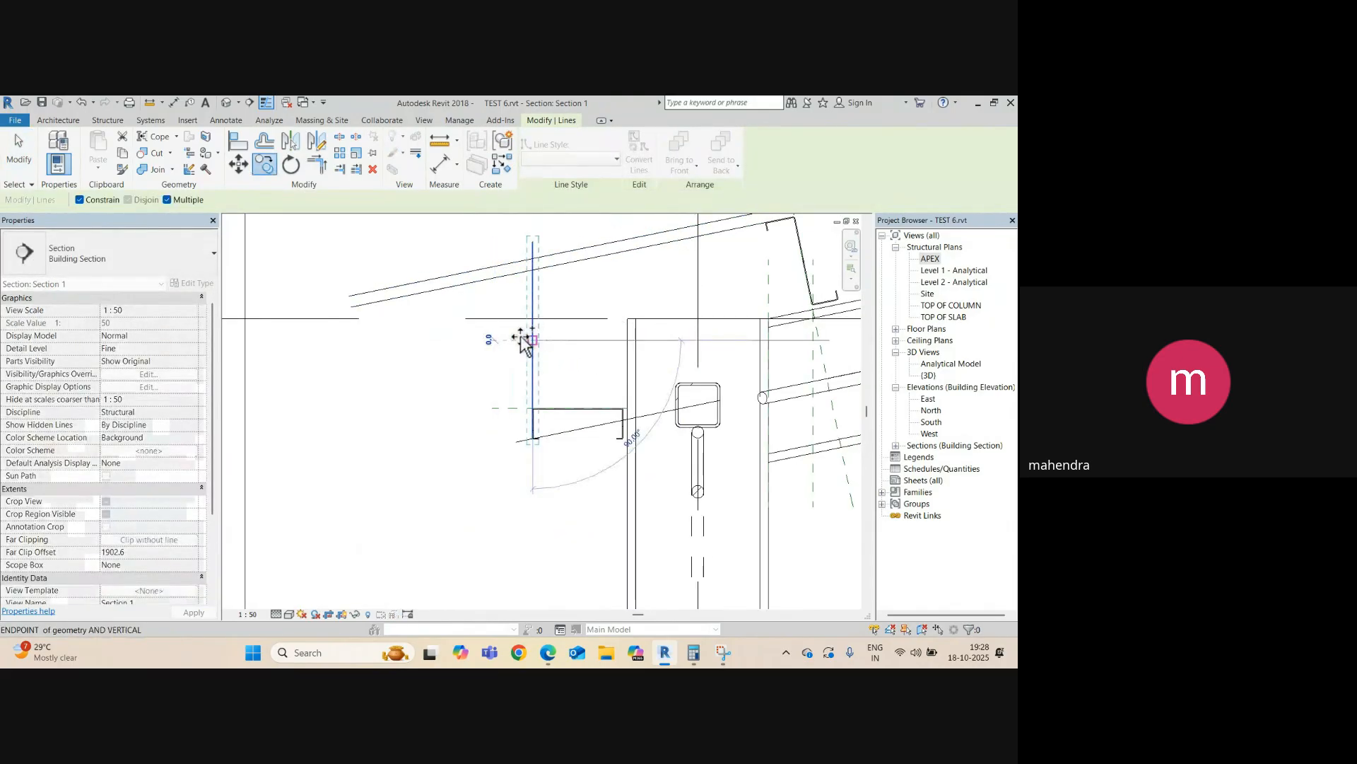
left_click(523, 340)
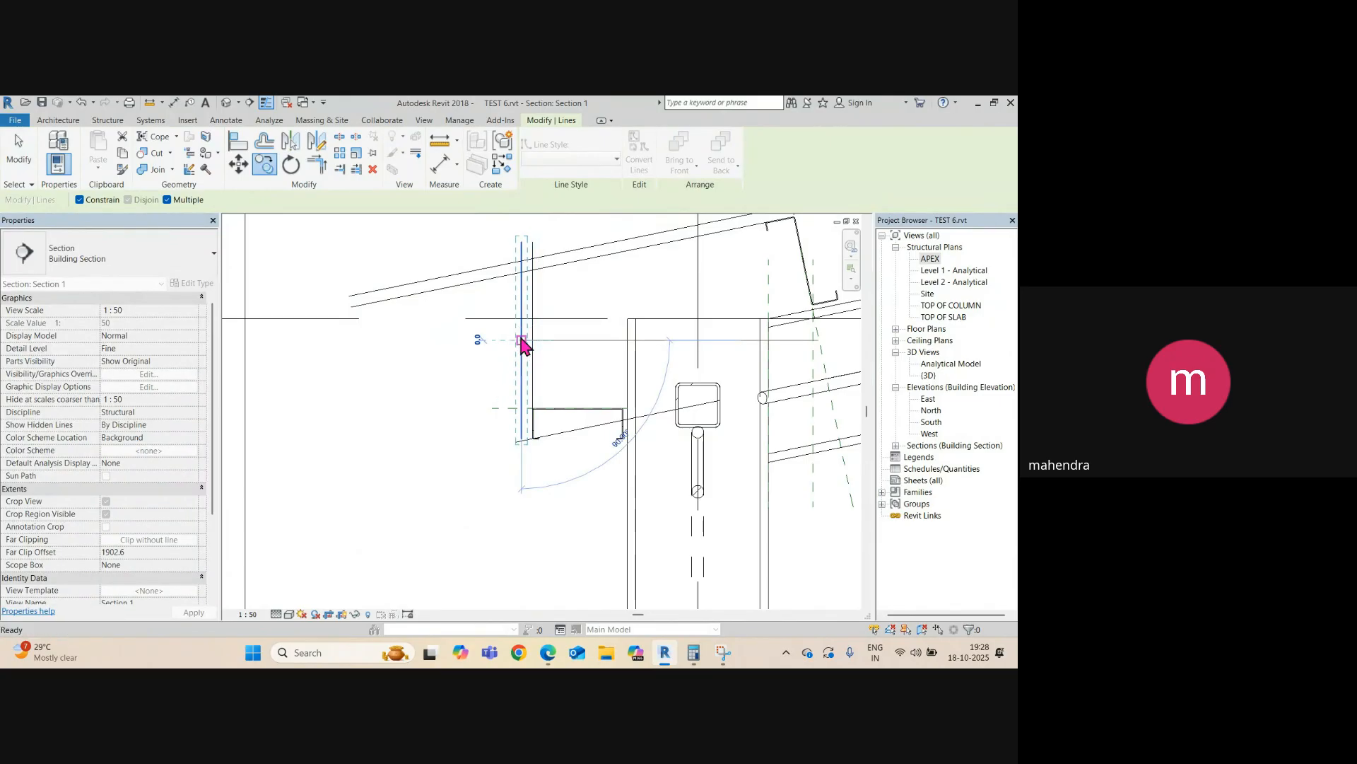
key("Escape")
key("Escape")
scroll(552, 263, "up", 1)
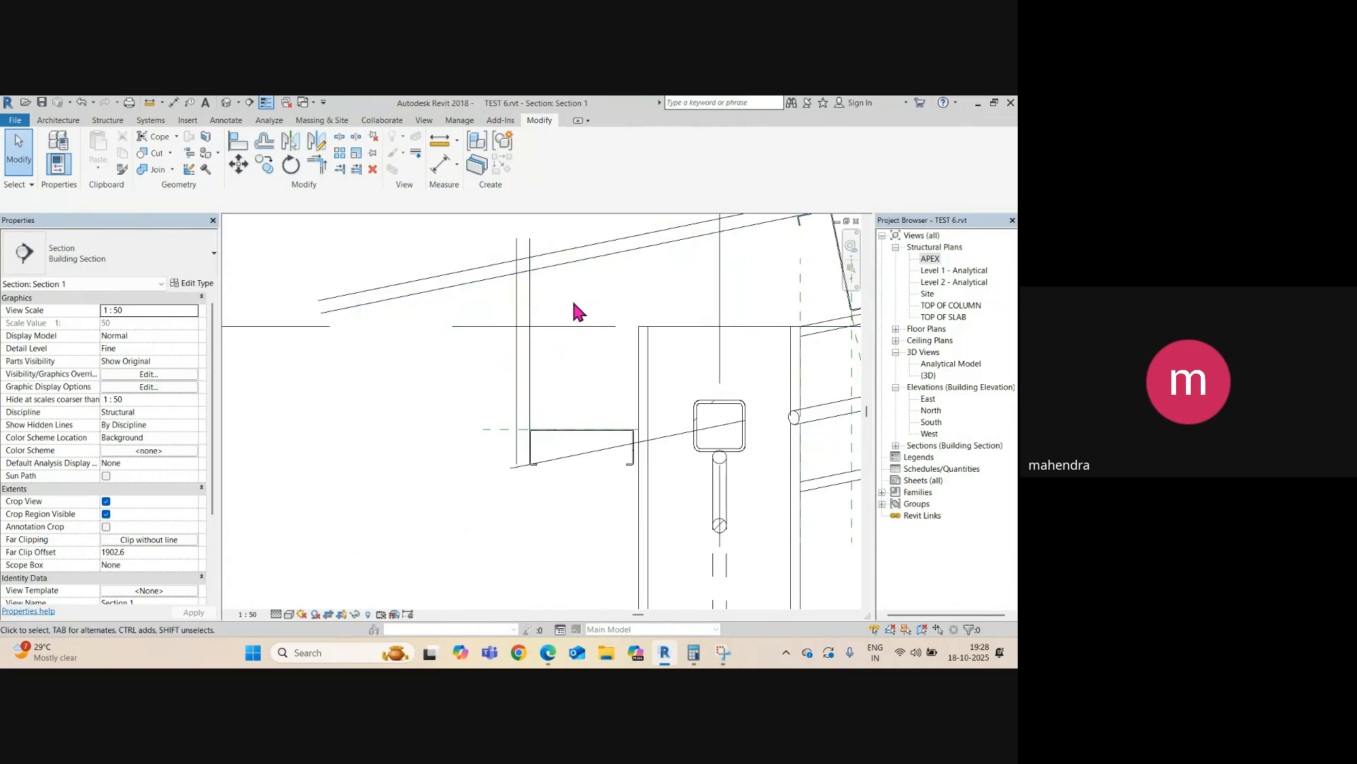
scroll(540, 306, "down", 2)
scroll(537, 305, "down", 1)
middle_click_drag(569, 294, 545, 352)
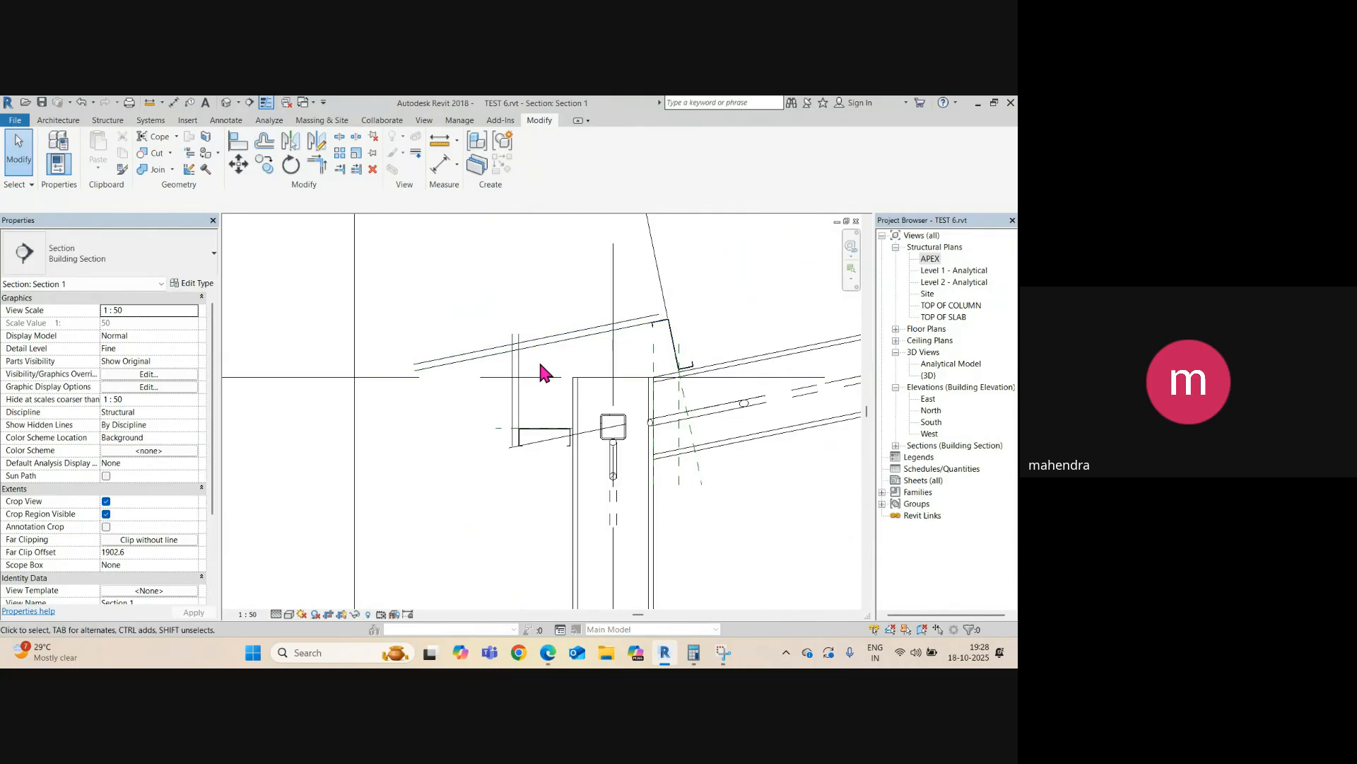
scroll(633, 350, "up", 1)
key("d")
key("i")
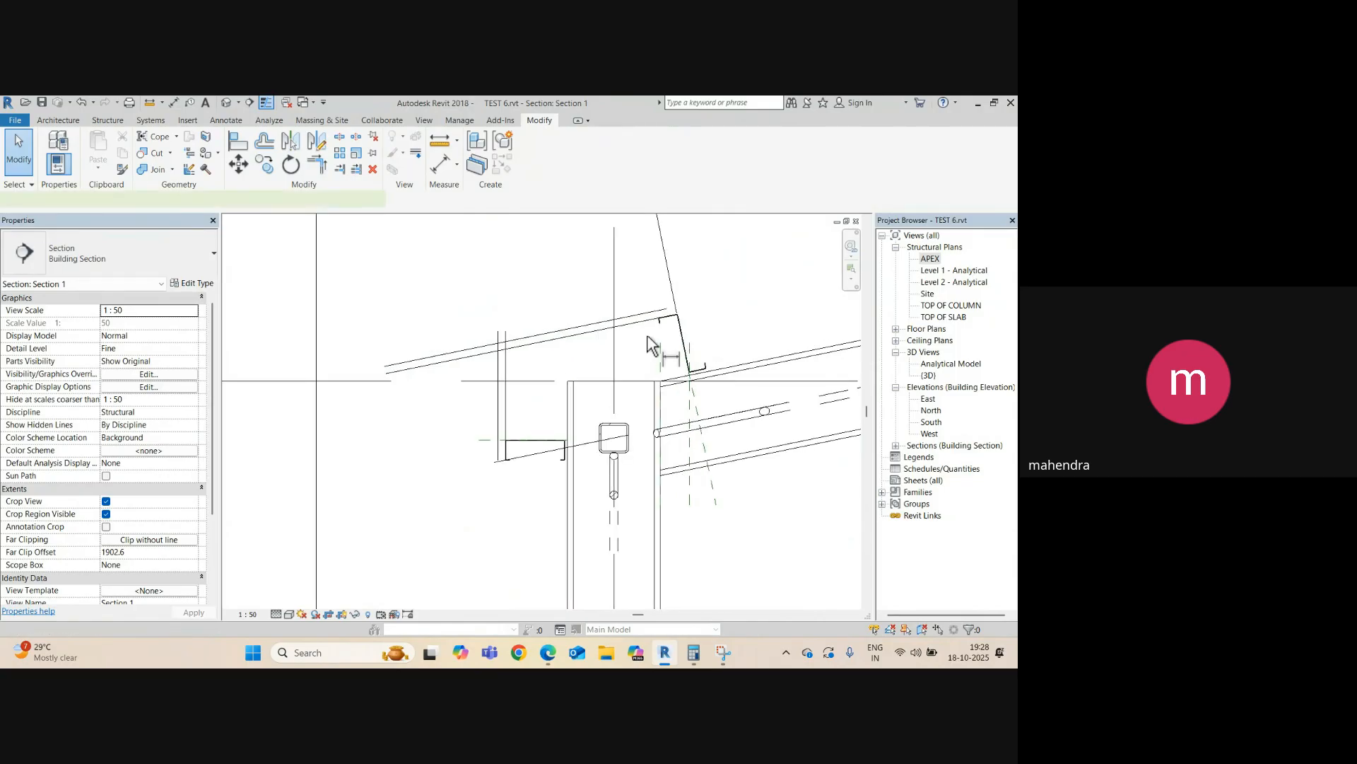
scroll(657, 332, "up", 2)
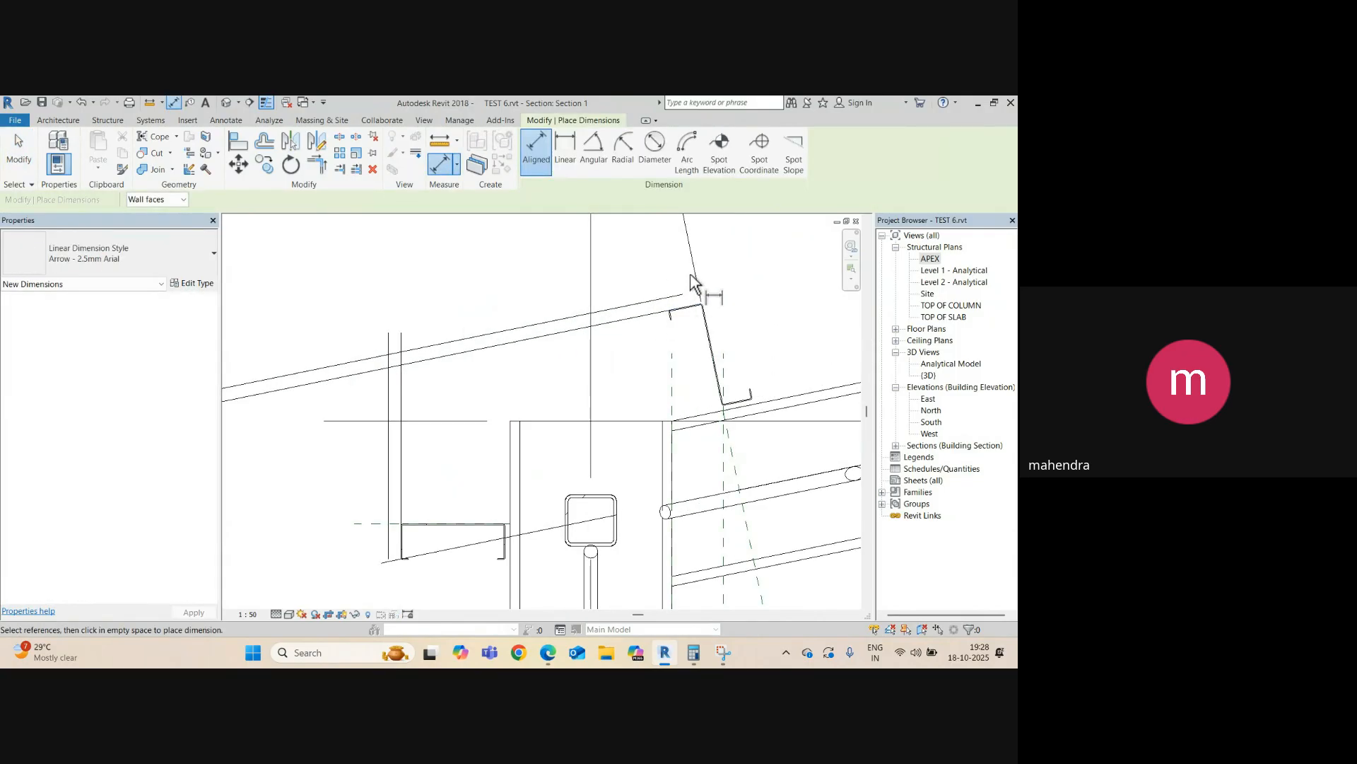
scroll(699, 340, "down", 3)
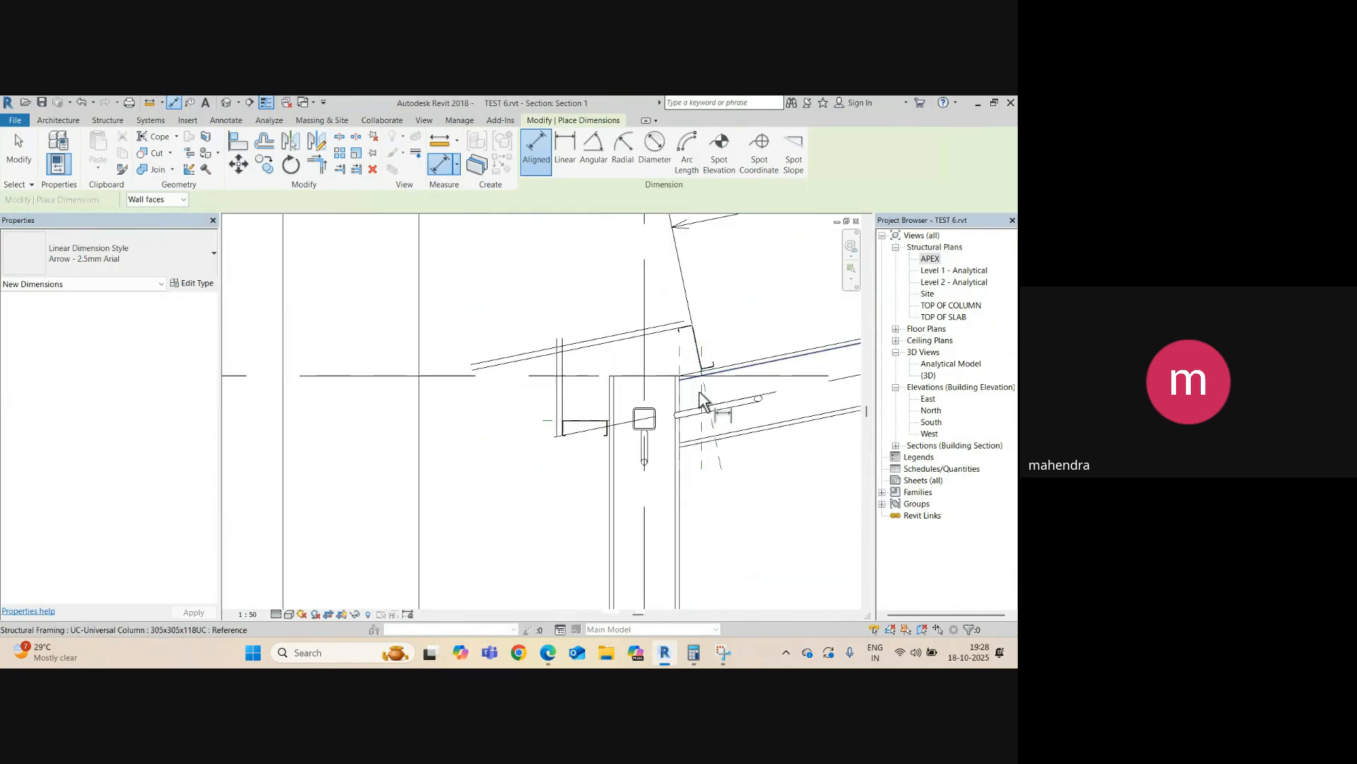
left_click(557, 340)
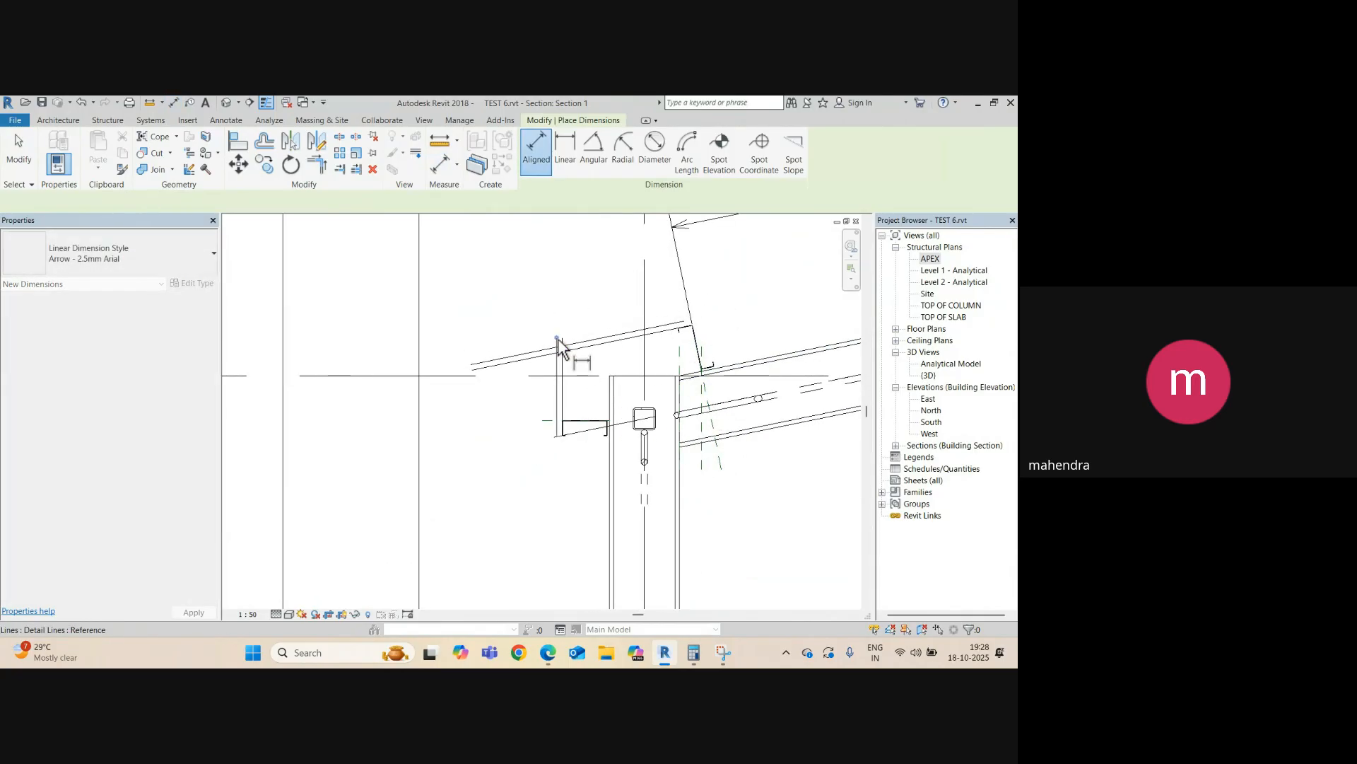
key("Escape")
scroll(573, 410, "up", 1)
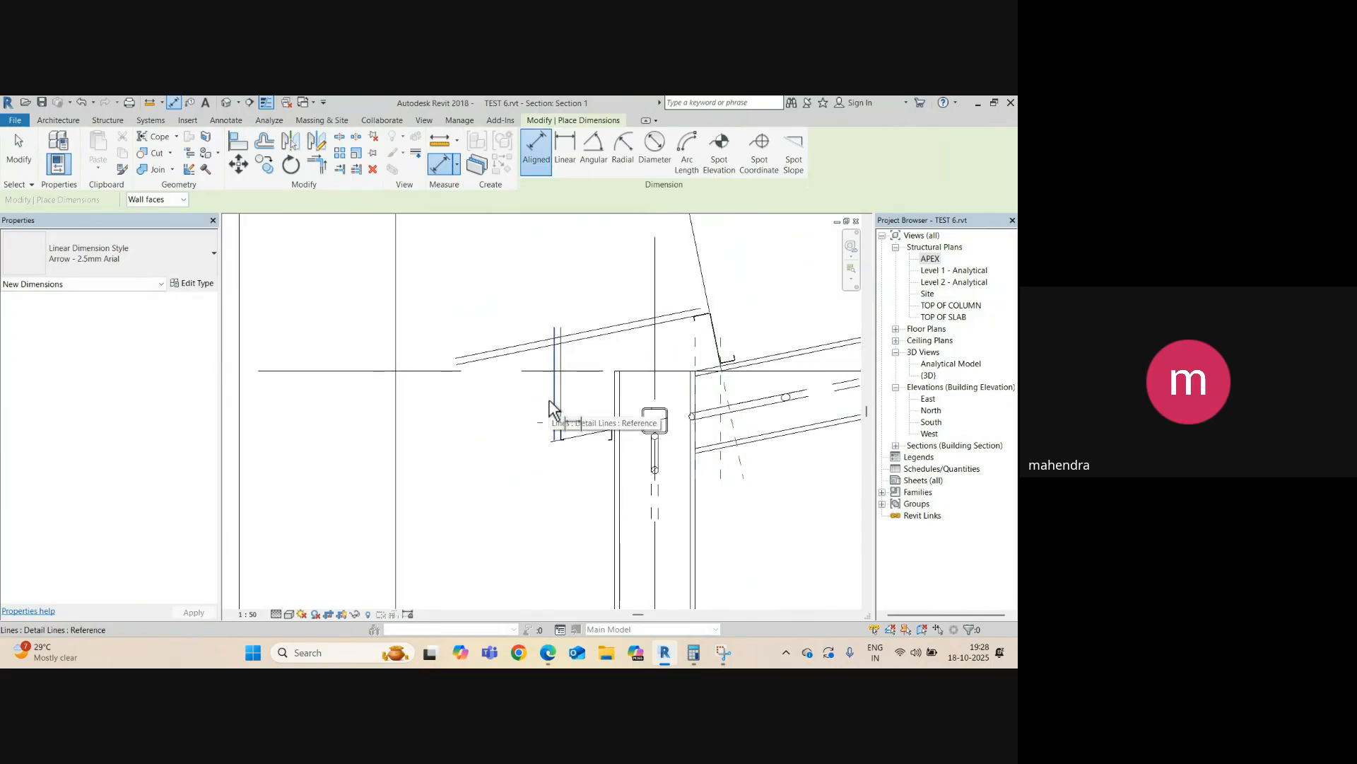
scroll(575, 370, "up", 2)
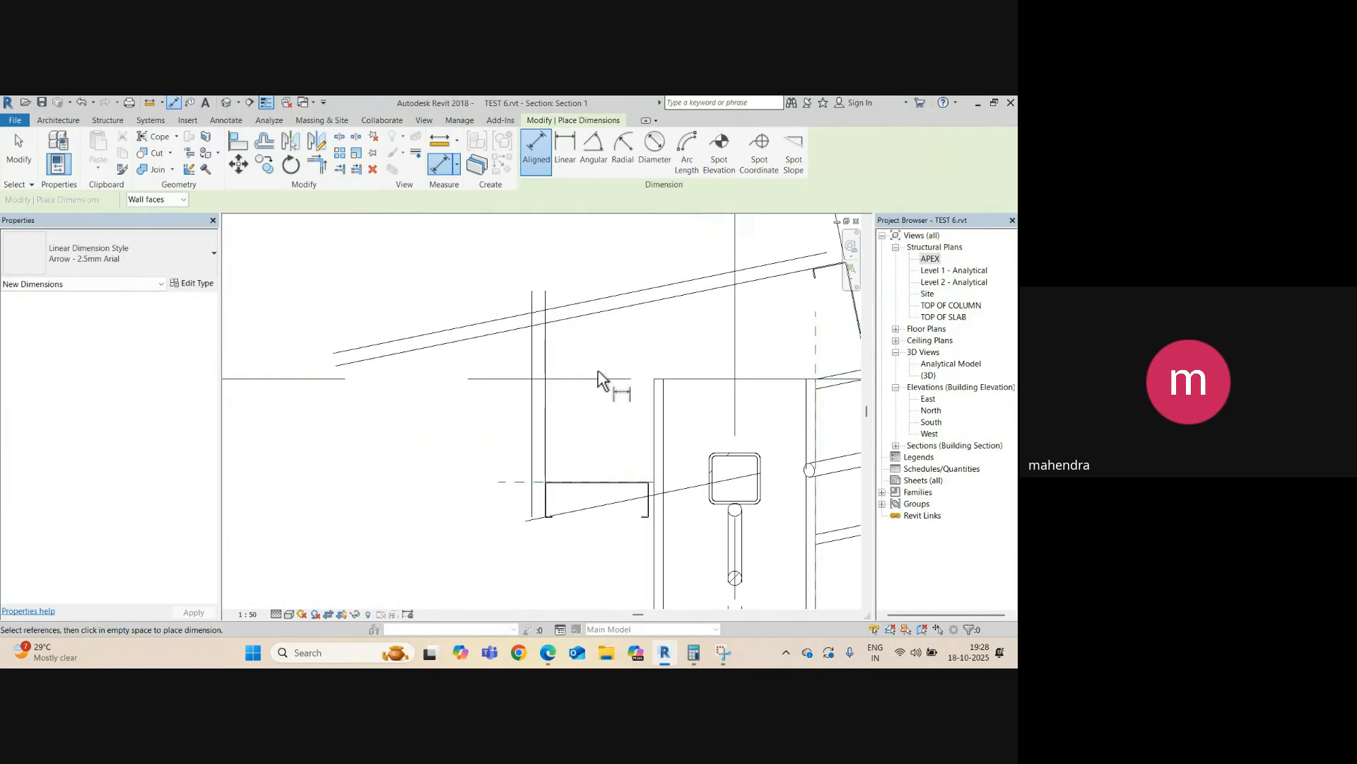
scroll(545, 453, "down", 3)
key("Escape")
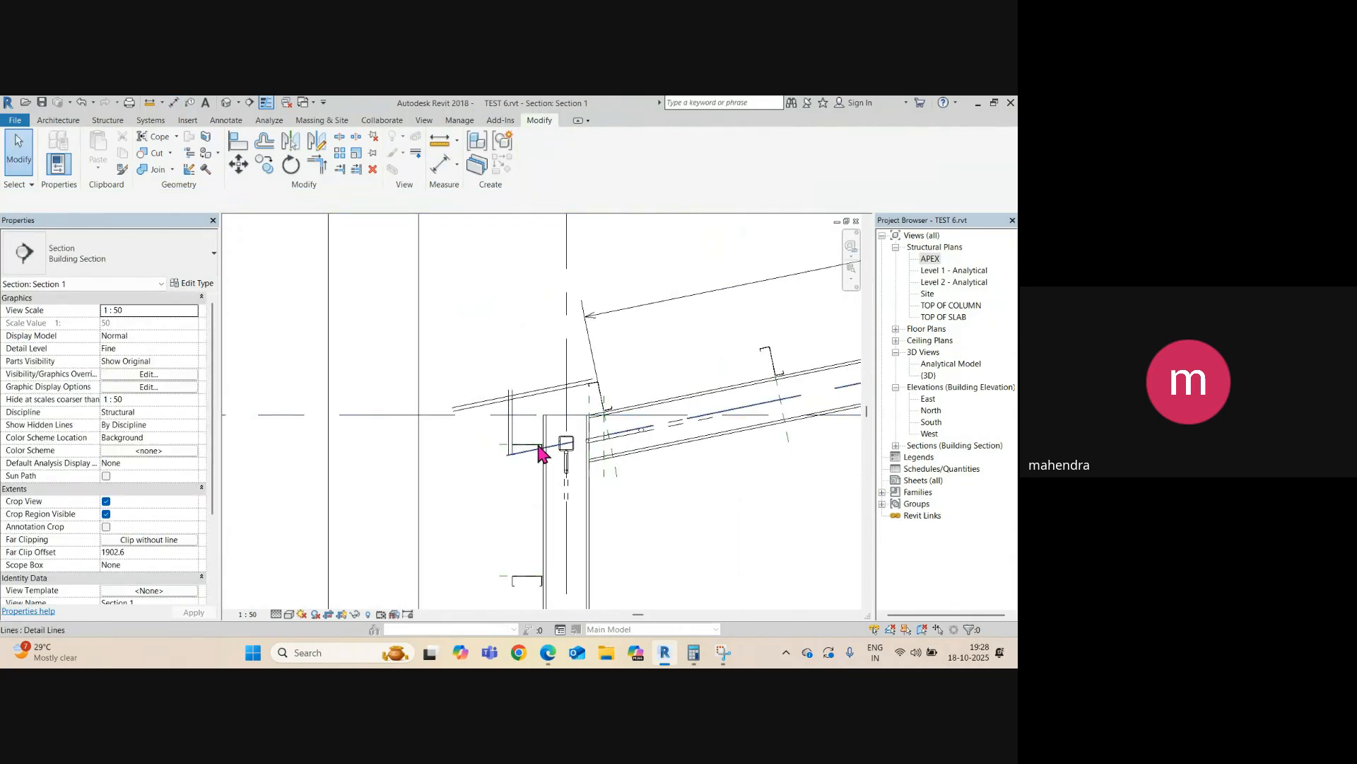
- Copy the top joist to the free space above the sloping roof lines, with Constrain off
left_click(527, 447)
scroll(531, 453, "up", 2)
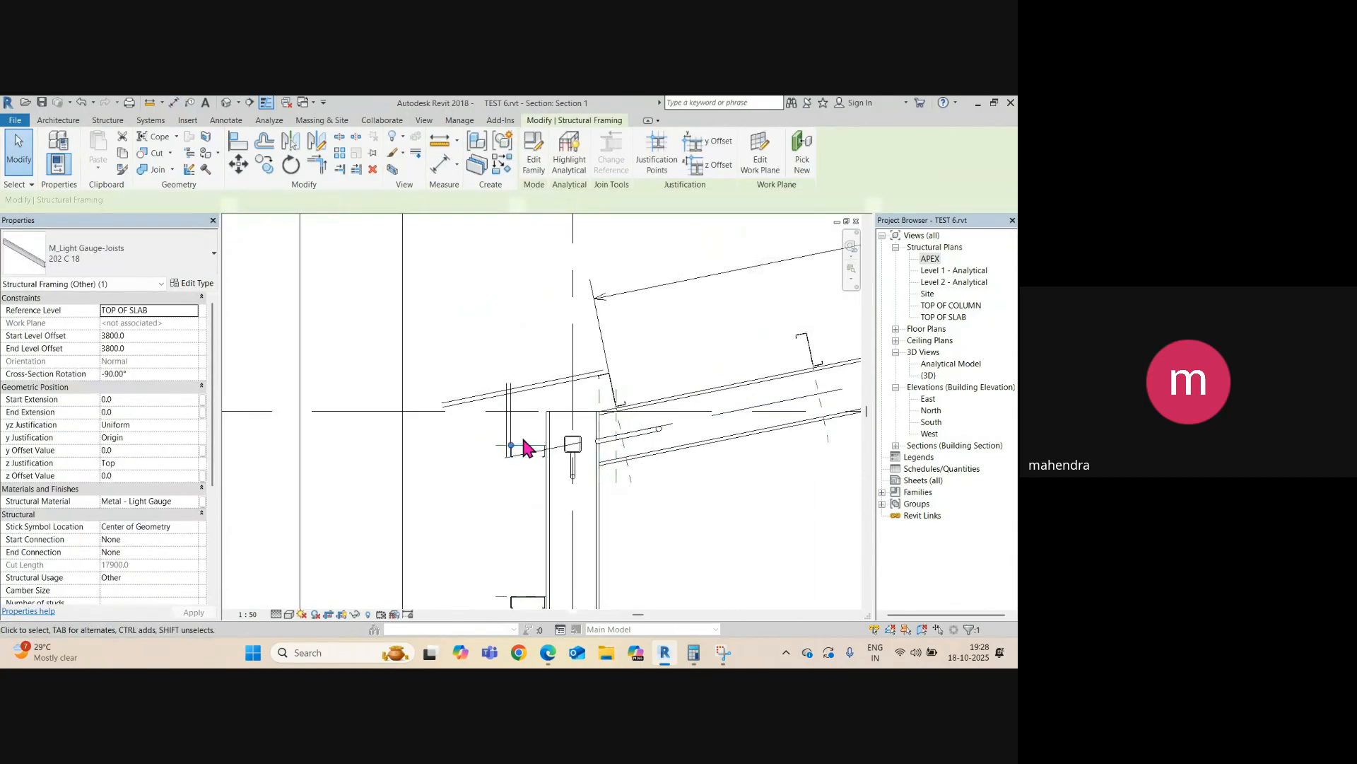
middle_click_drag(541, 528, 541, 524)
key("o")
key("Escape")
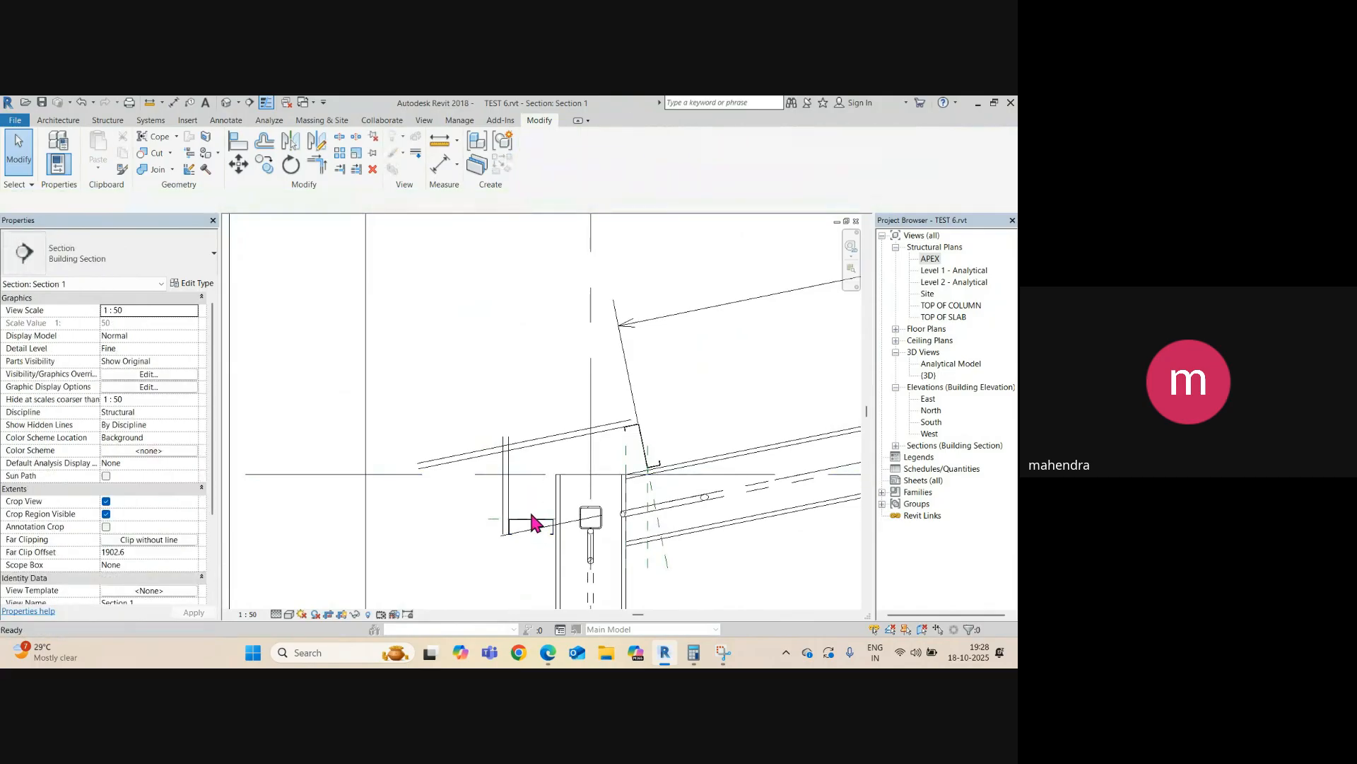
left_click(531, 521)
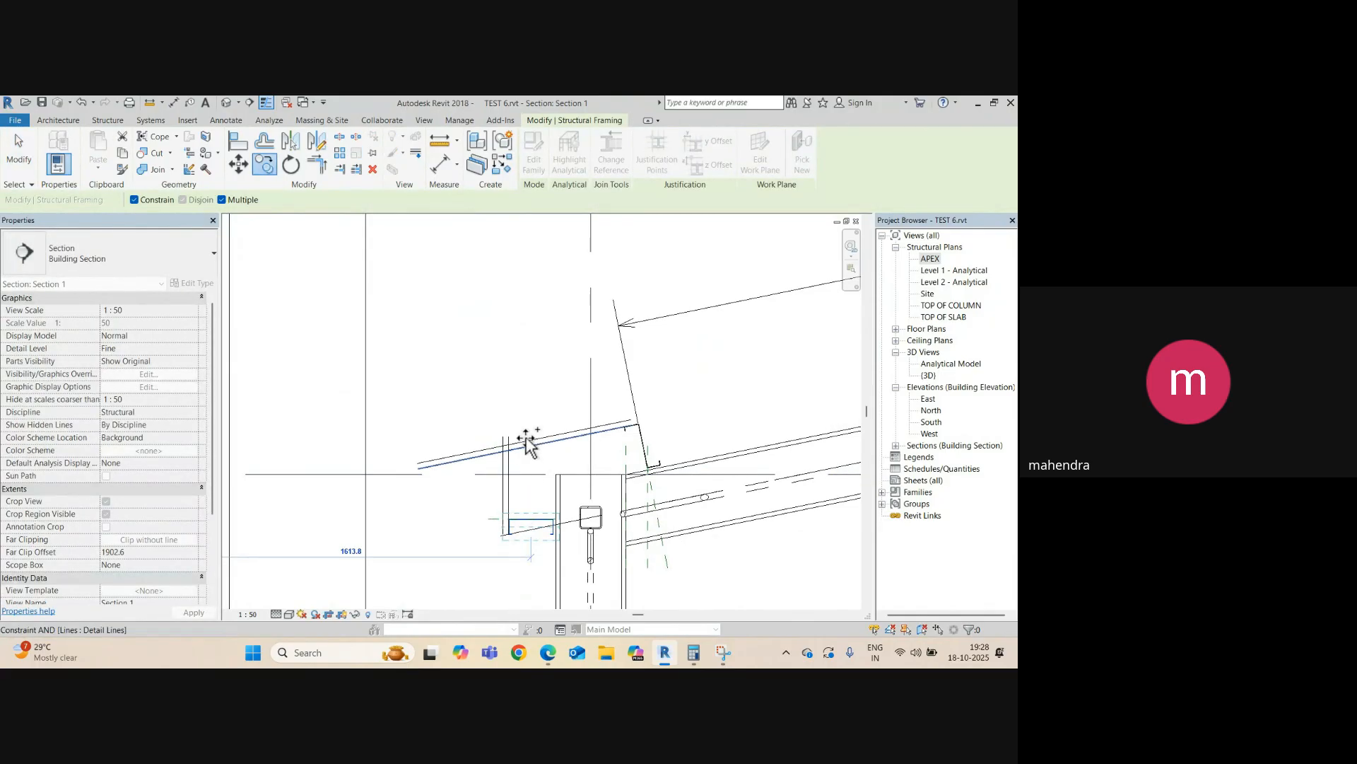
left_click(140, 200)
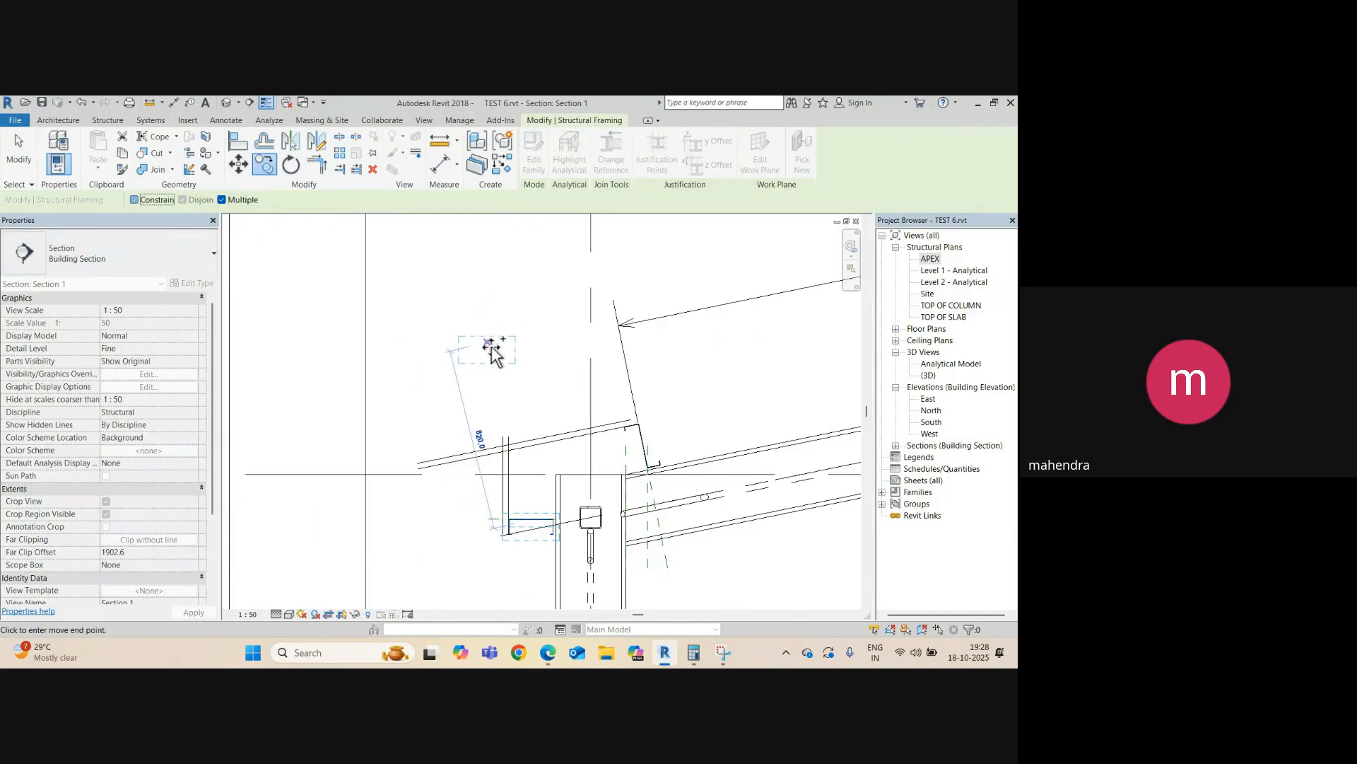
left_click(498, 358)
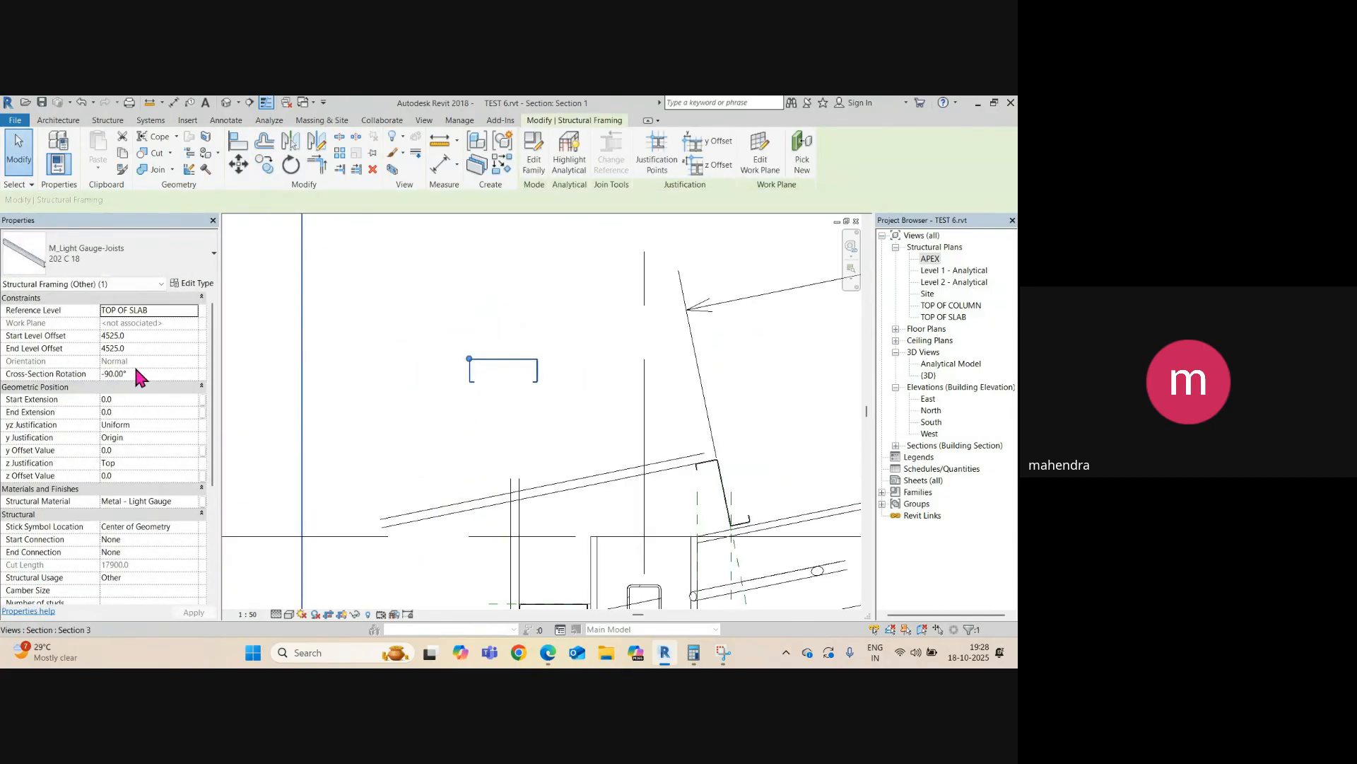
- Set the joist copy's cross-section rotation to 180° so its open side faces the column
left_click(143, 375)
type("0")
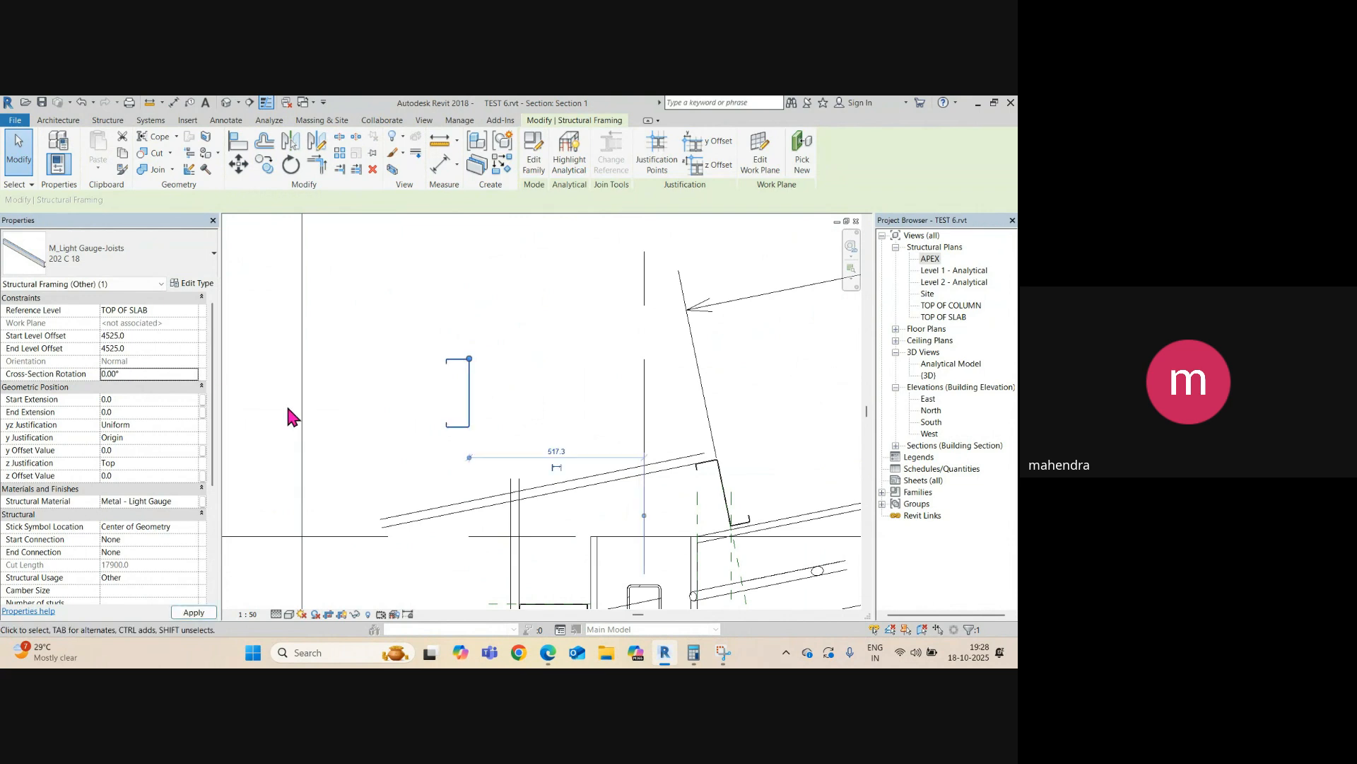
left_click(145, 375)
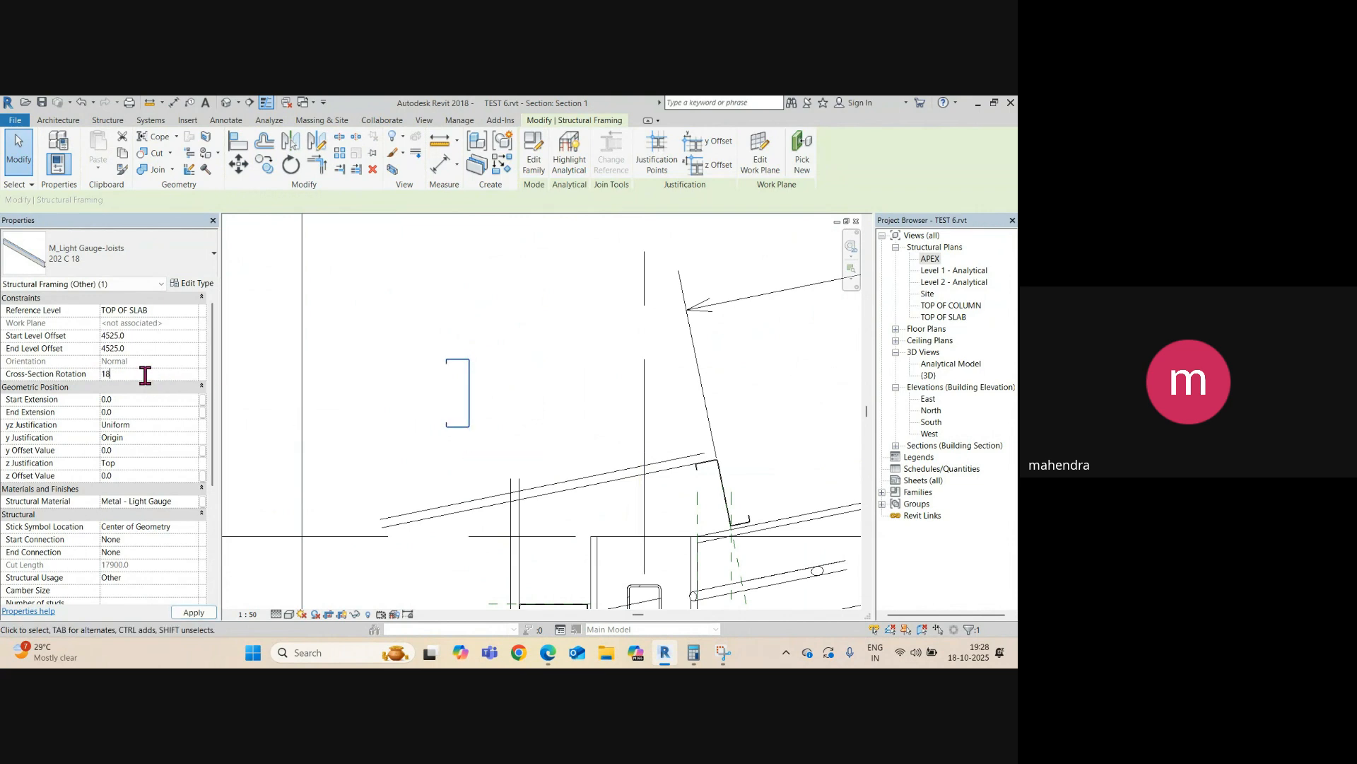
type("180")
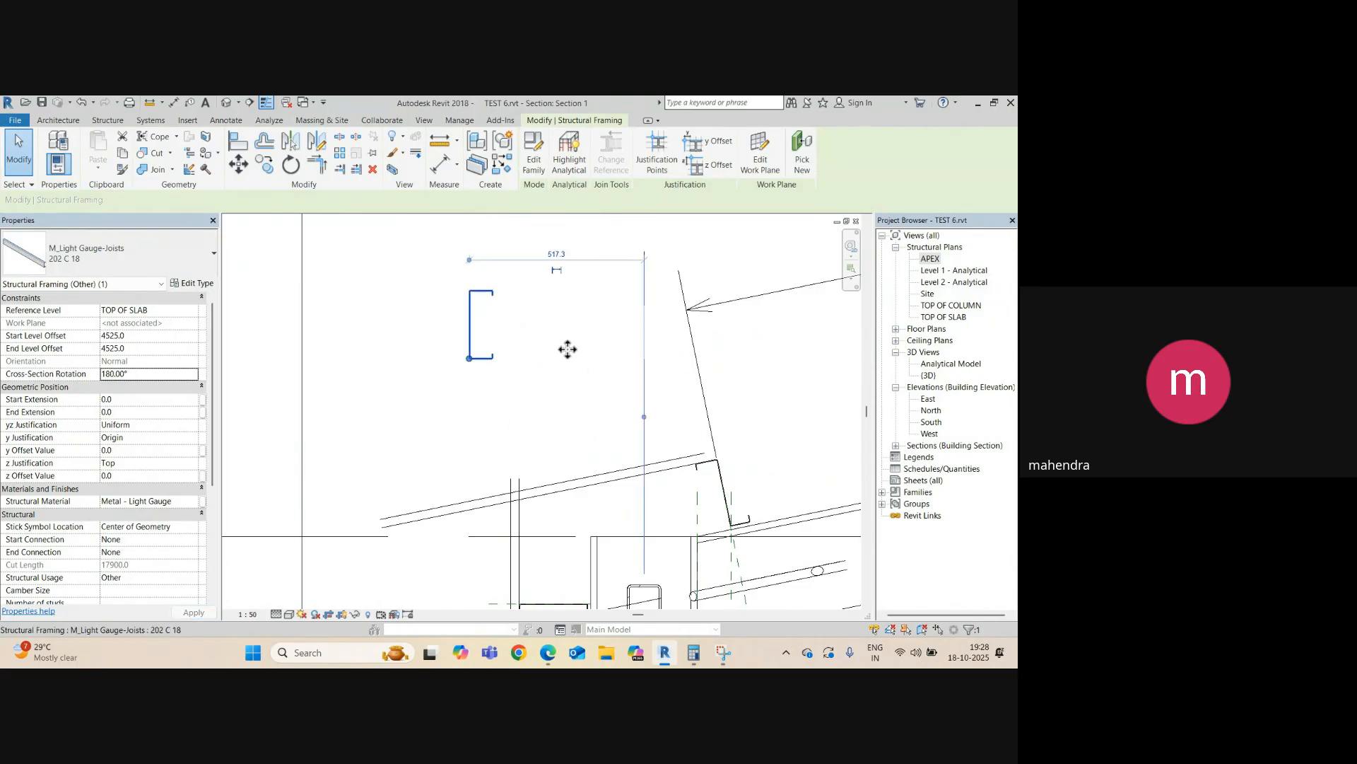
scroll(537, 354, "down", 2)
left_click(520, 369)
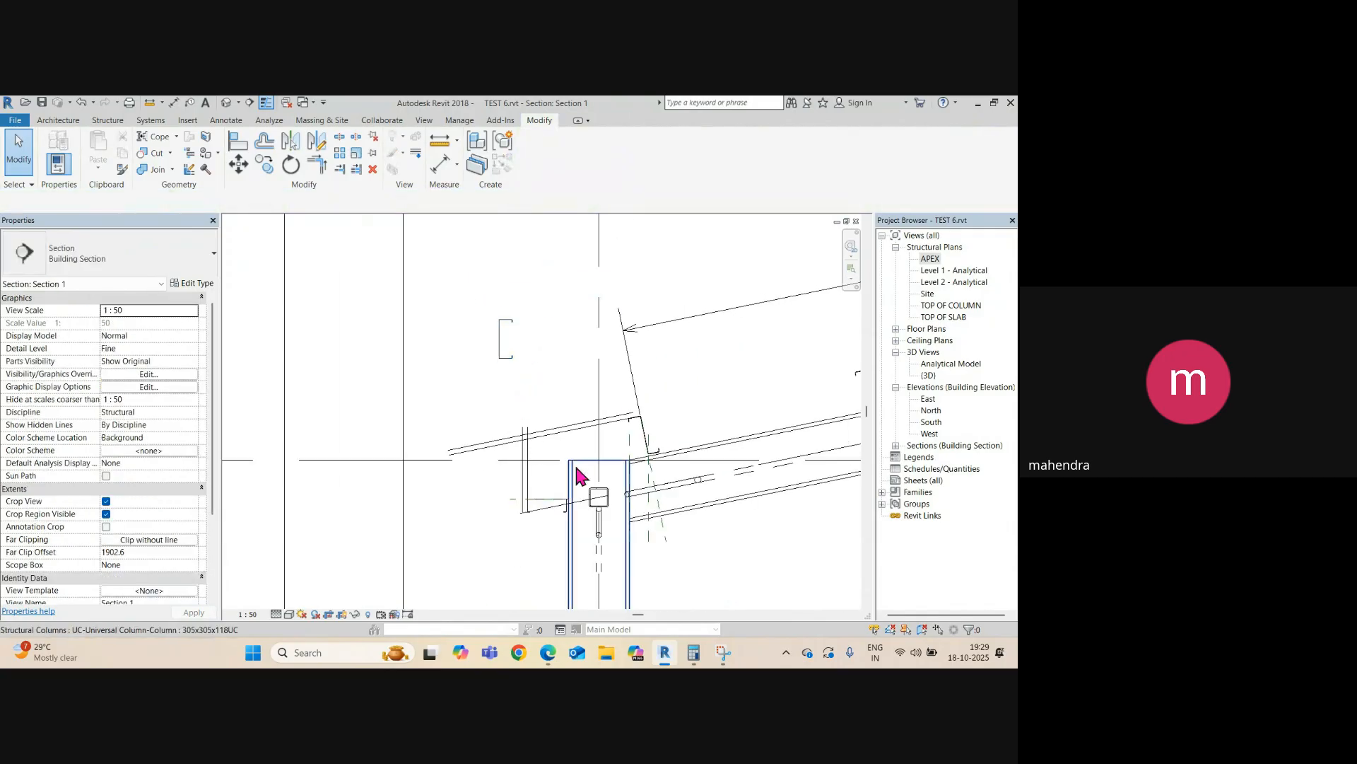
- With Constrain off, move the joist copy by its upper outer corner to where the inner vertical line meets the lower sloping roof line
scroll(566, 434, "up", 3)
scroll(484, 388, "up", 2)
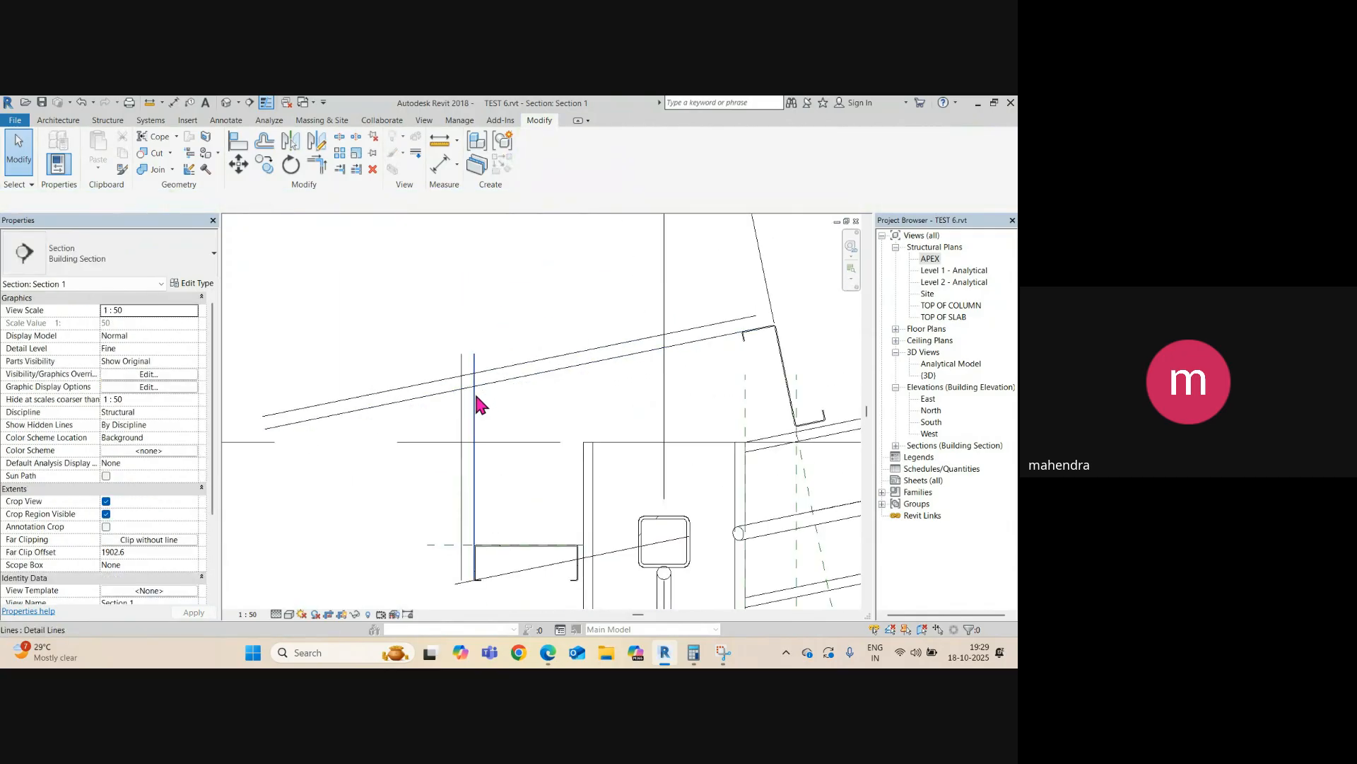
scroll(476, 390, "up", 3)
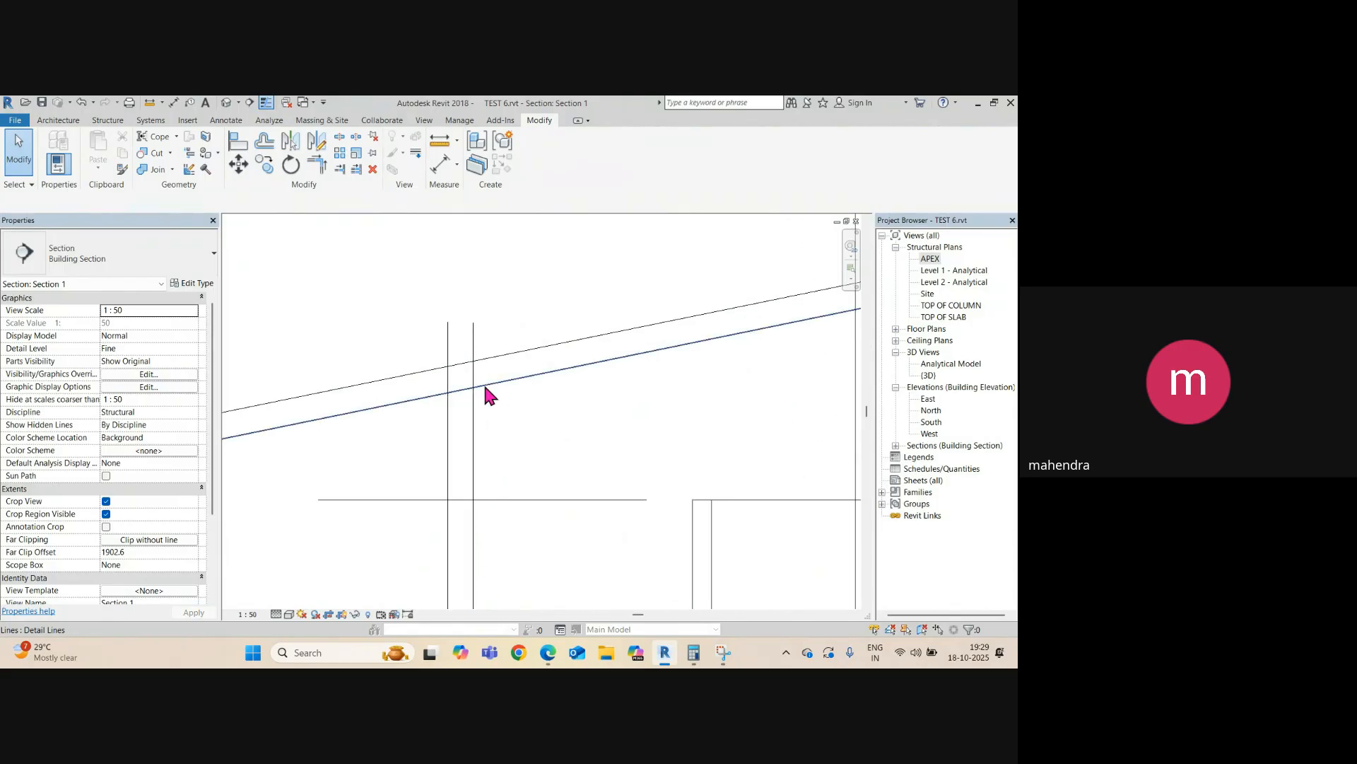
scroll(494, 325, "down", 3)
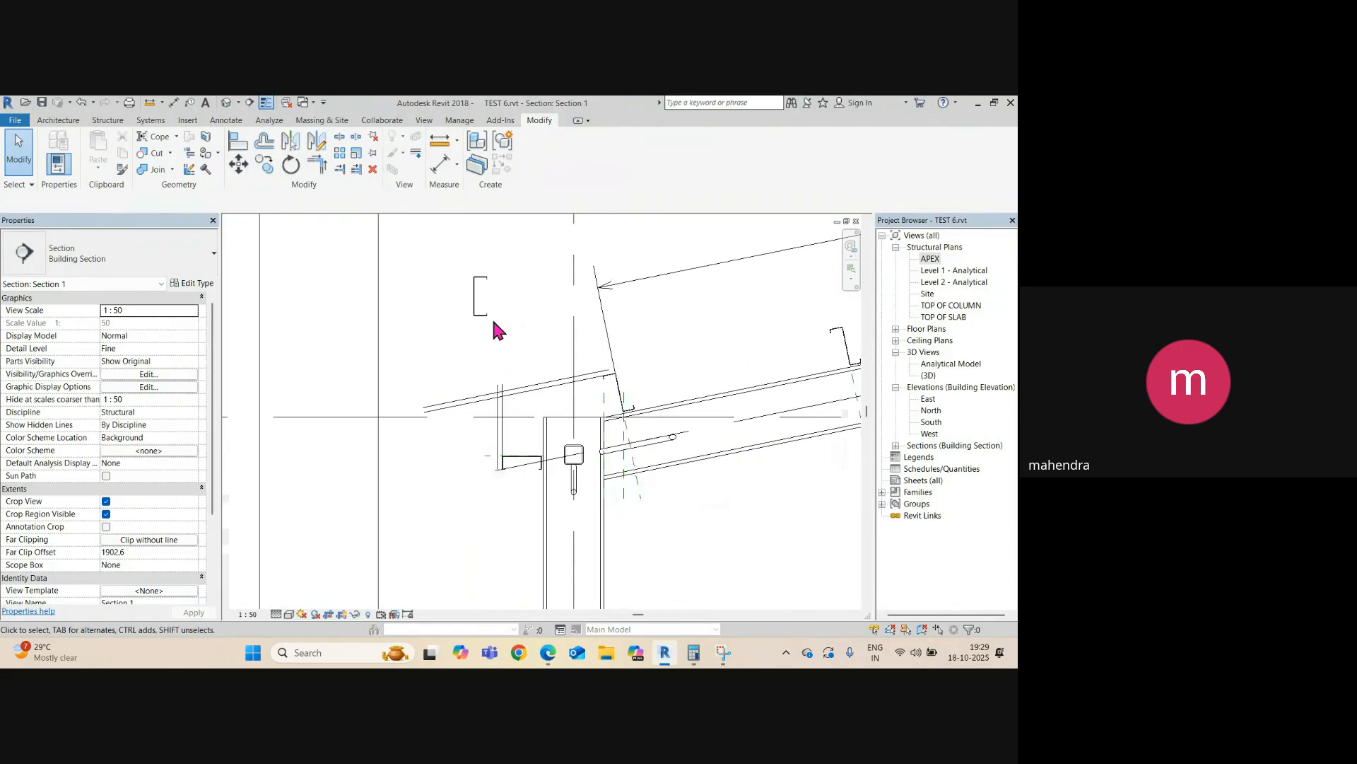
scroll(485, 306, "up", 5)
scroll(480, 265, "up", 2)
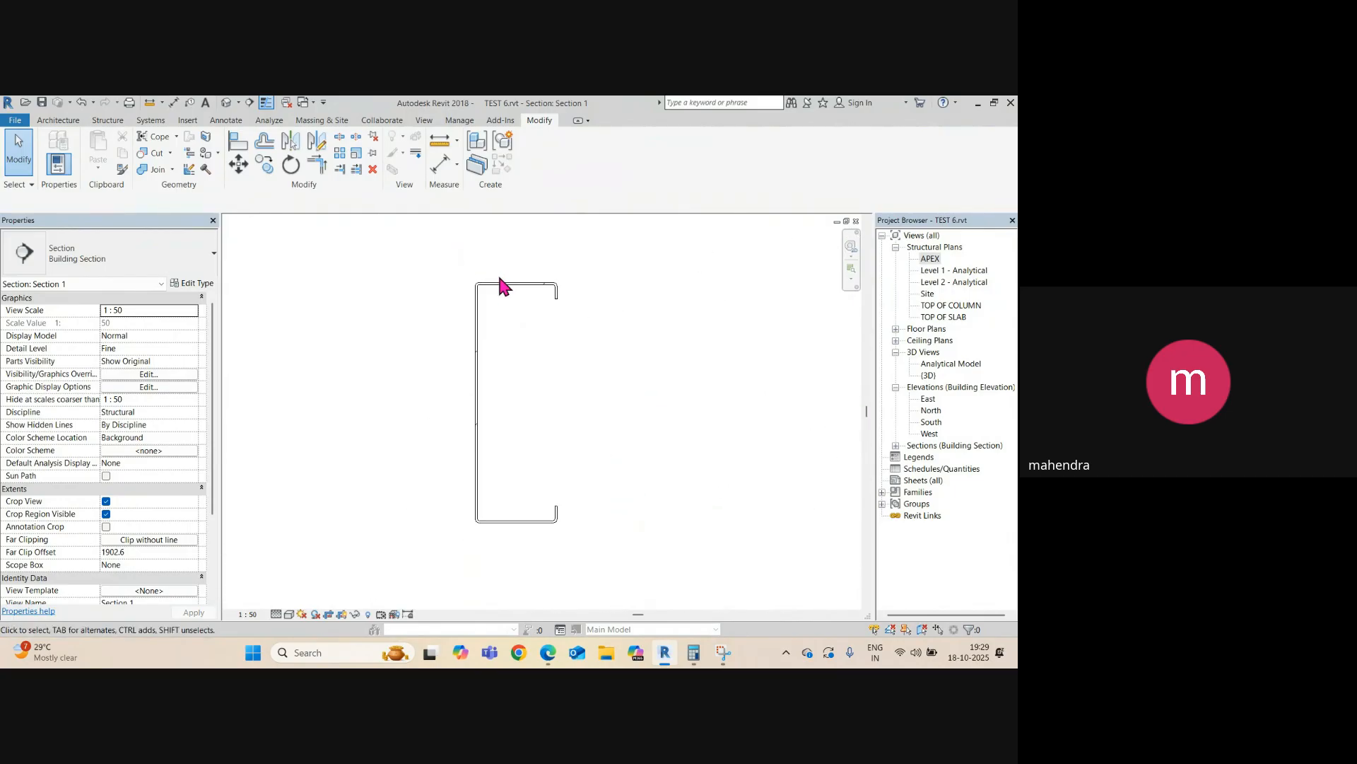
left_click(499, 283)
key("v")
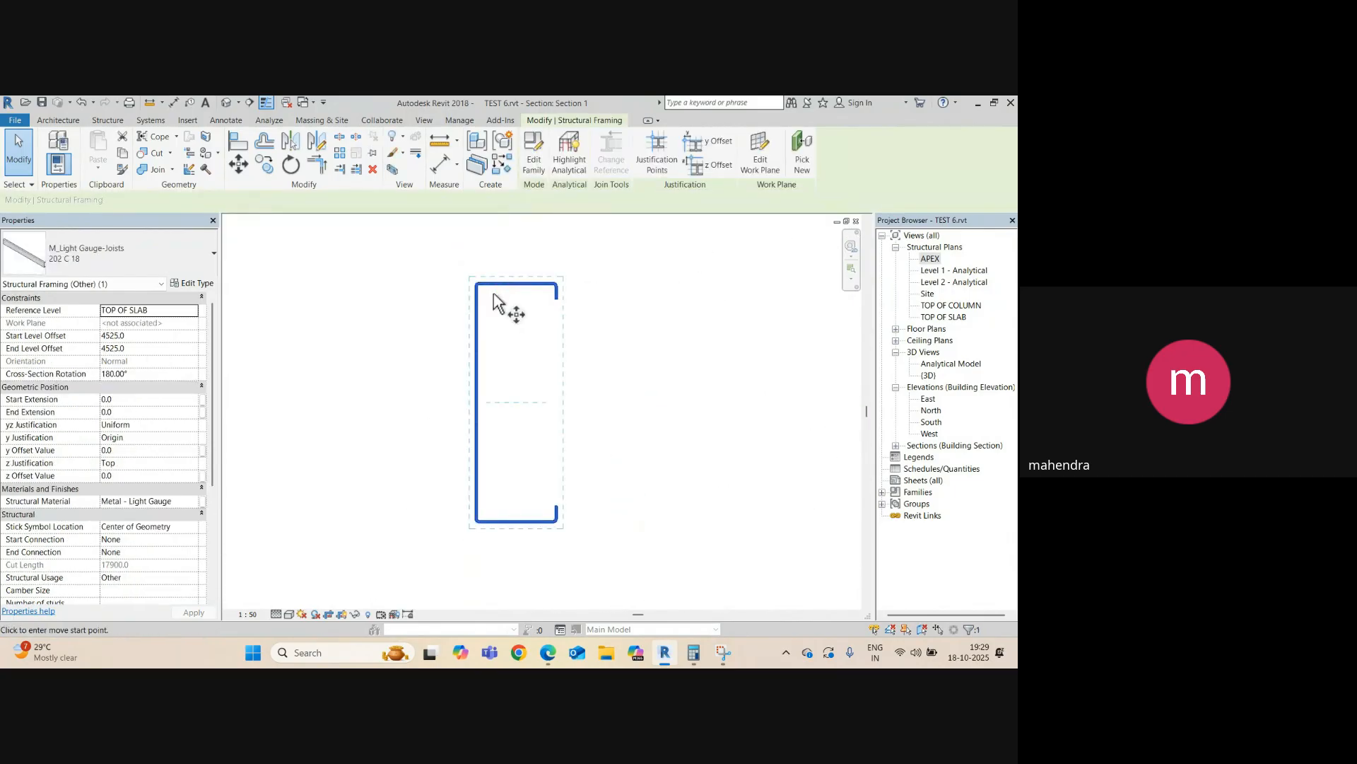
left_click(475, 284)
scroll(518, 419, "down", 3)
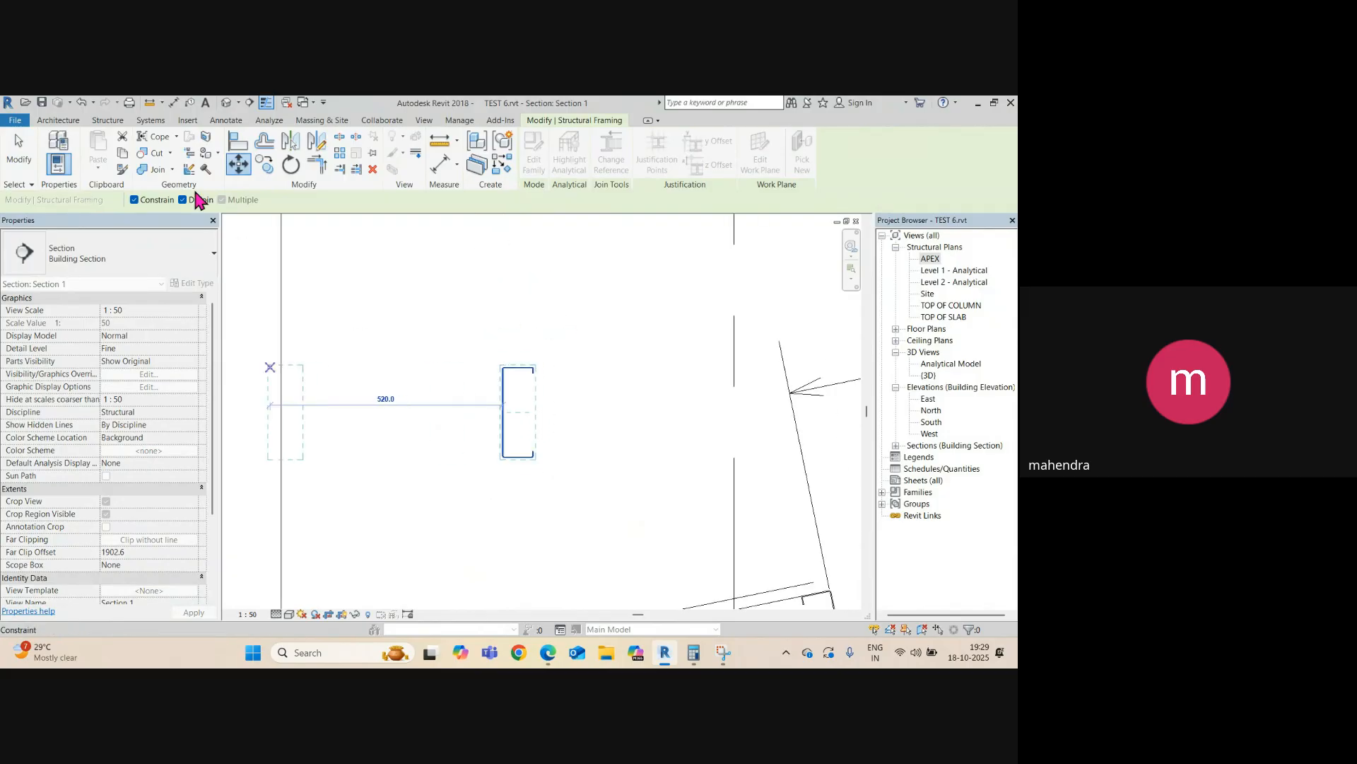
left_click(135, 199)
scroll(539, 353, "up", 5)
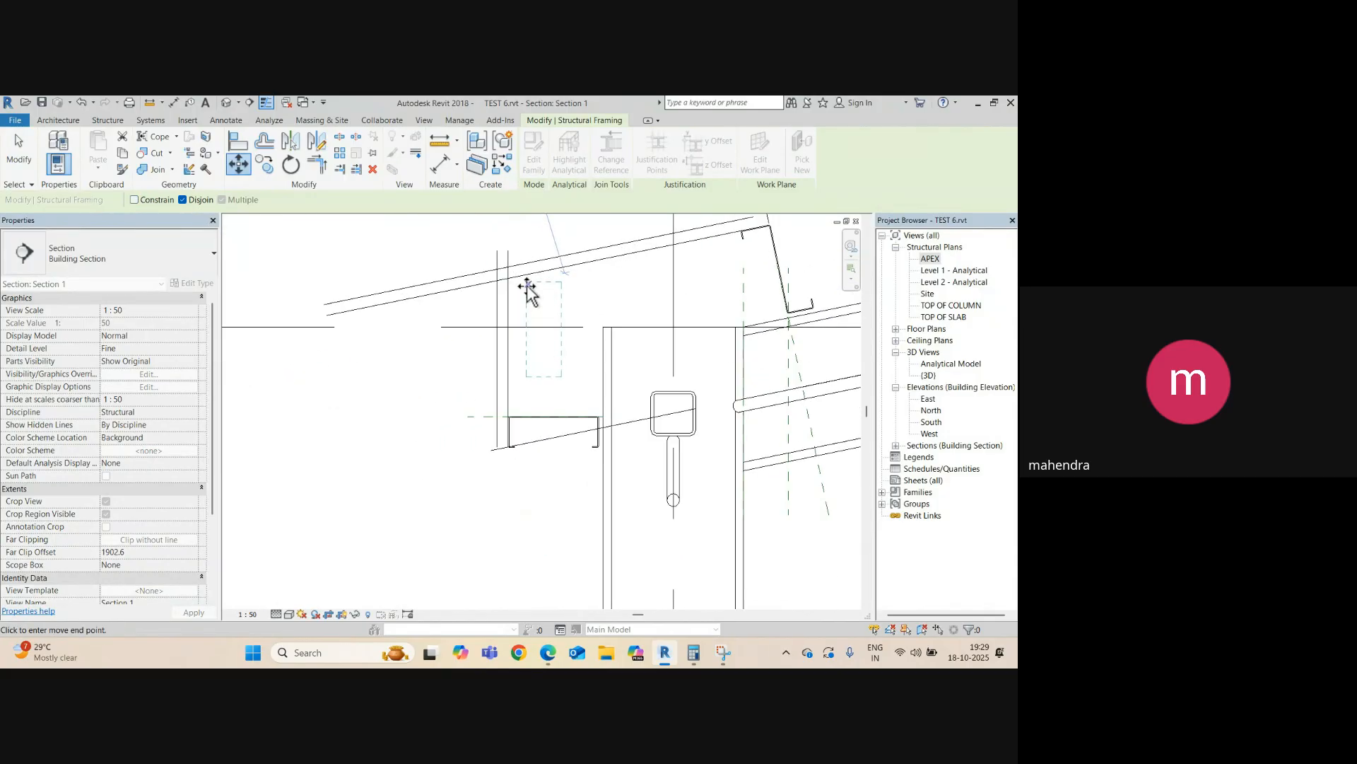
scroll(521, 285, "up", 3)
left_click(488, 272)
scroll(526, 405, "down", 3)
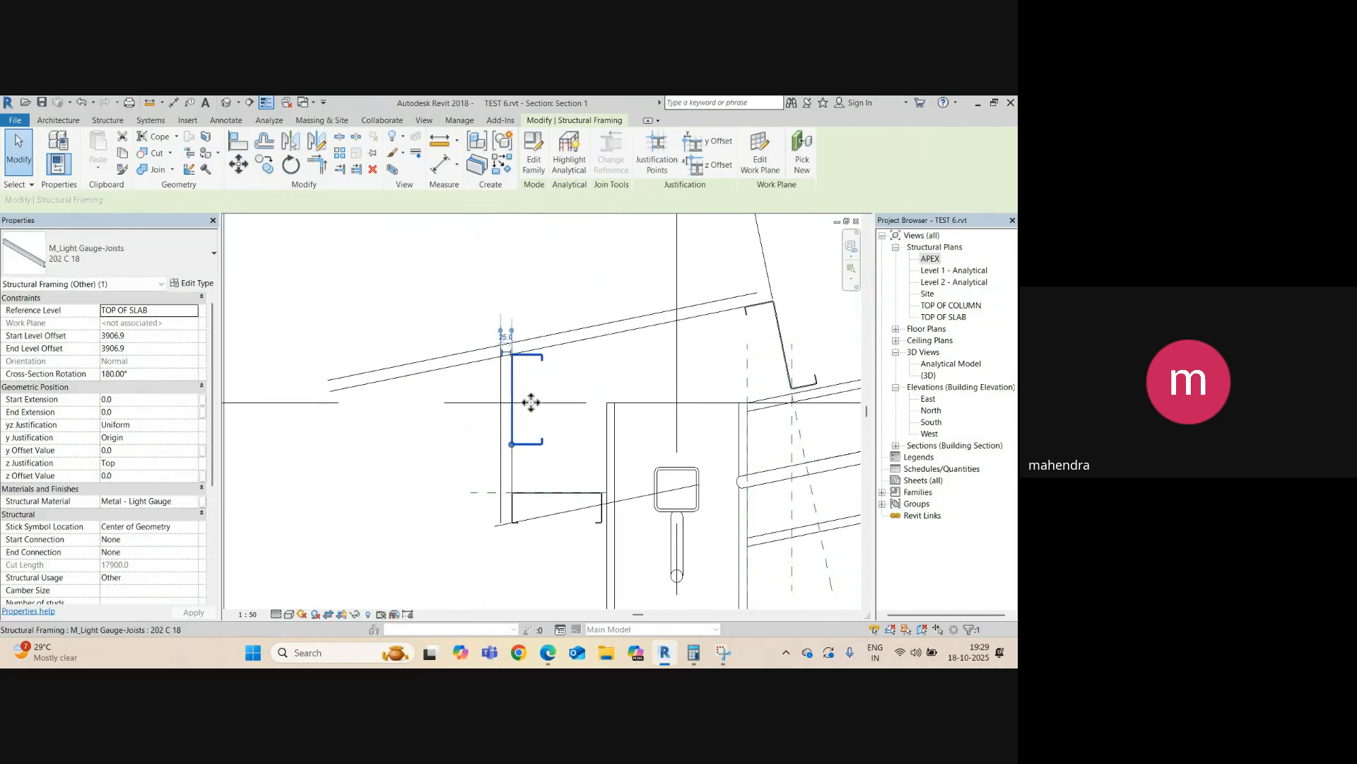
left_click(531, 422)
scroll(573, 421, "down", 1)
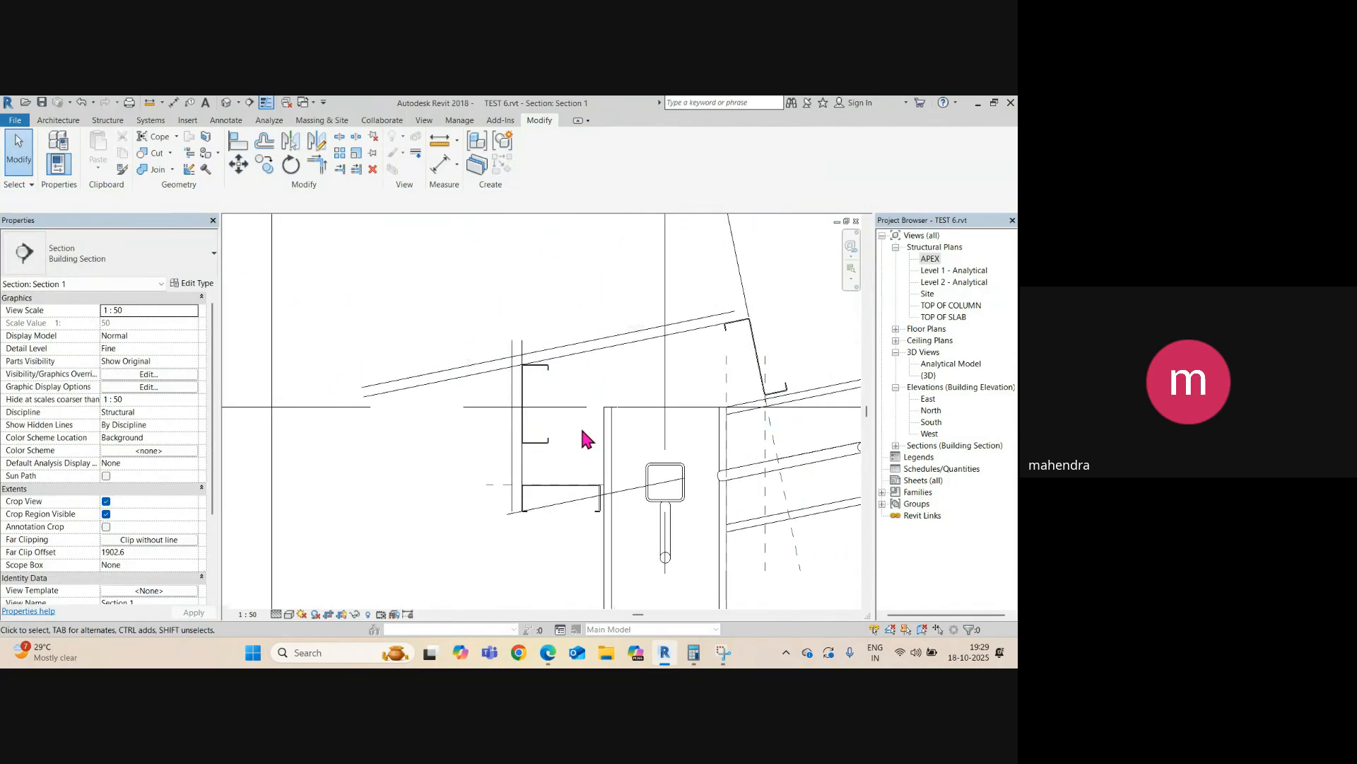
- Try the Zed purlin's cross-section rotation of -11.54° on the upright eave joist
left_click(751, 335)
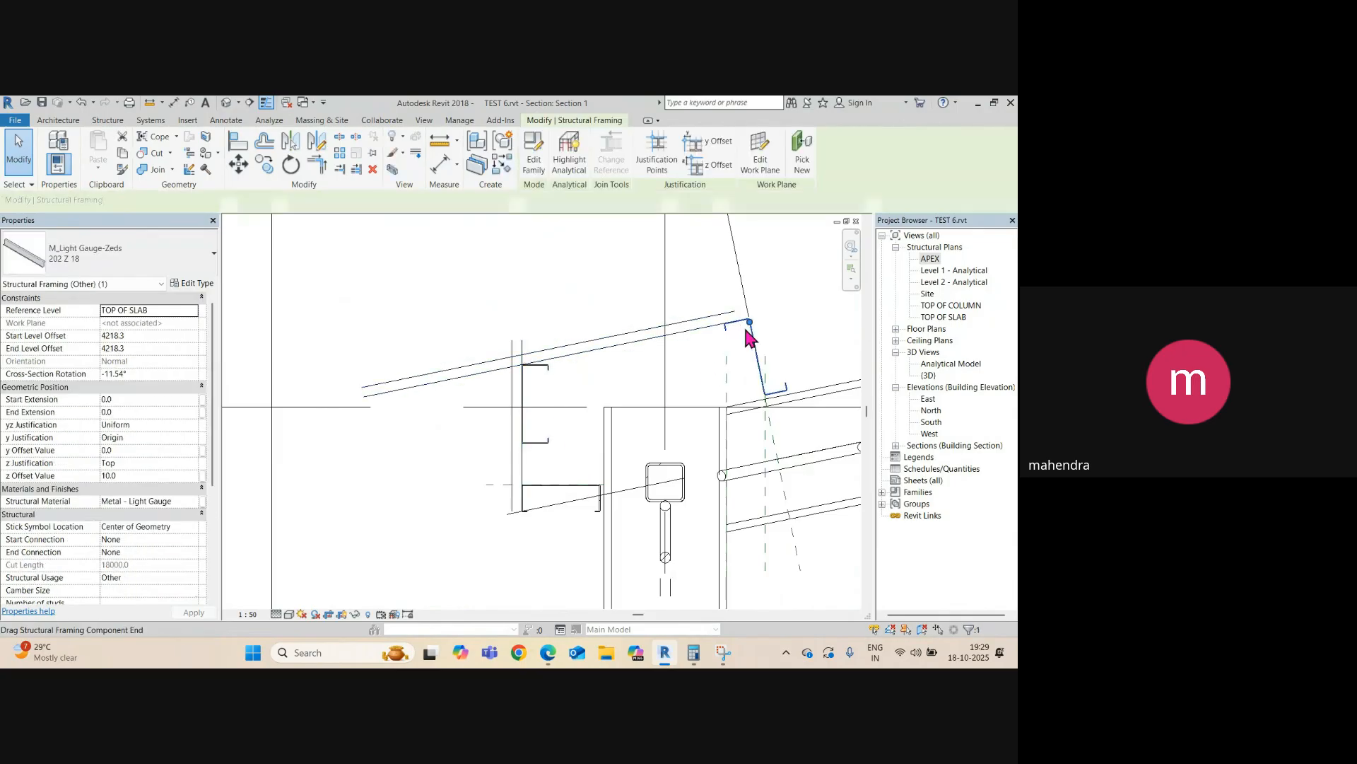
left_click(143, 375)
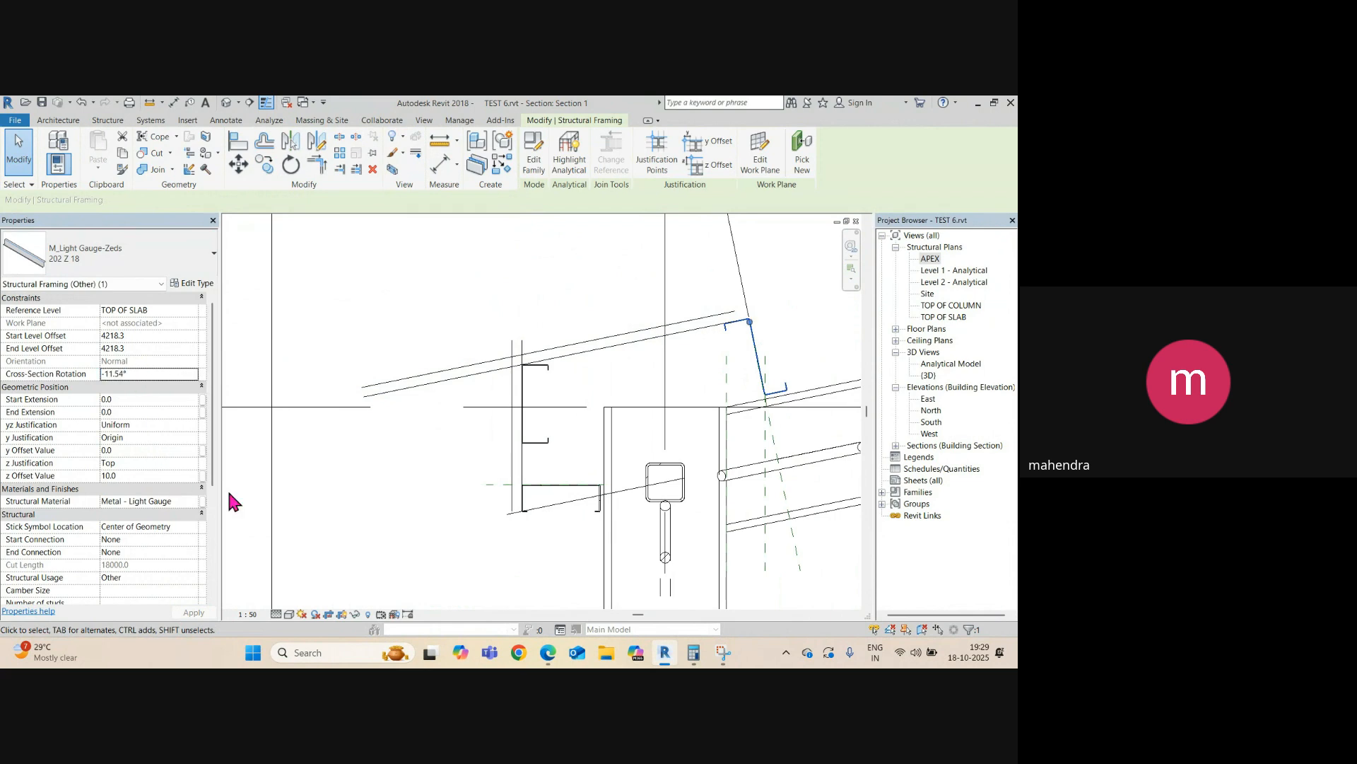
double_click(153, 374)
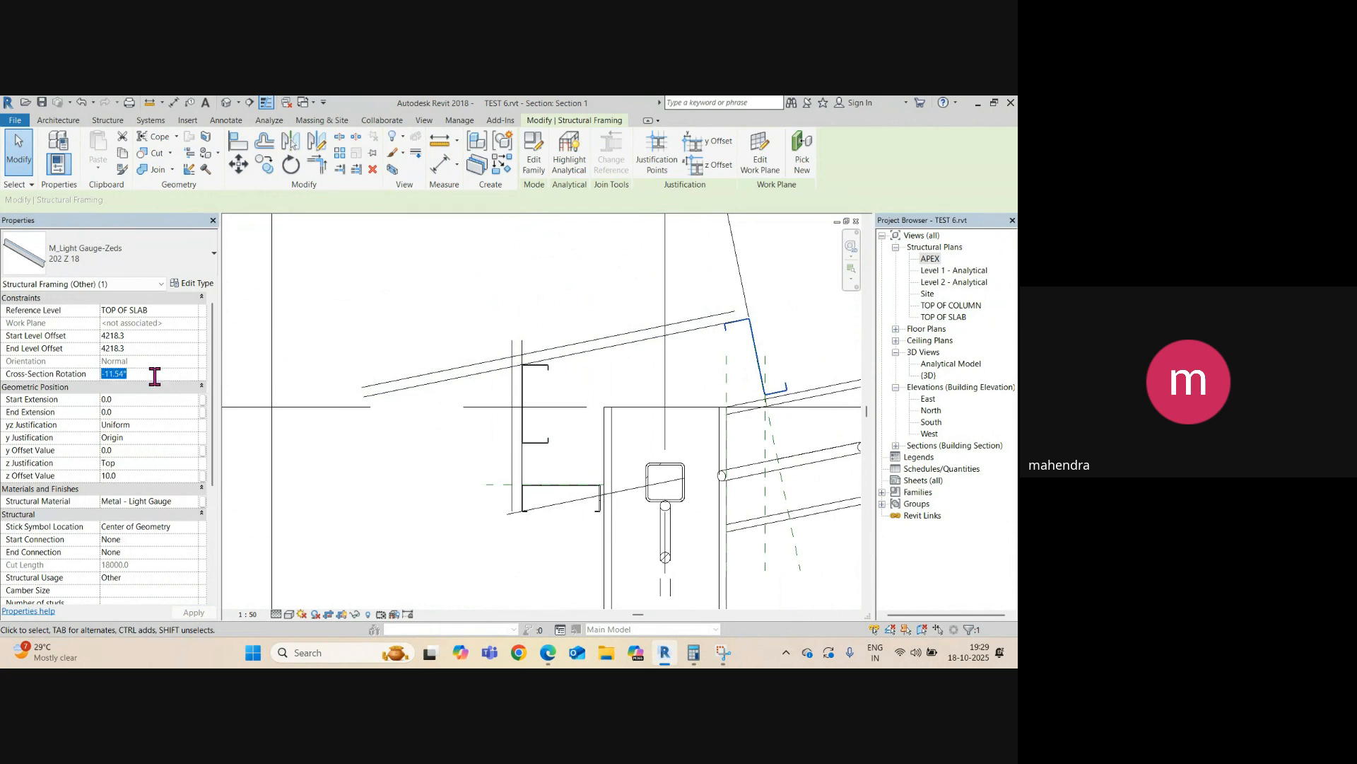
left_click(558, 451)
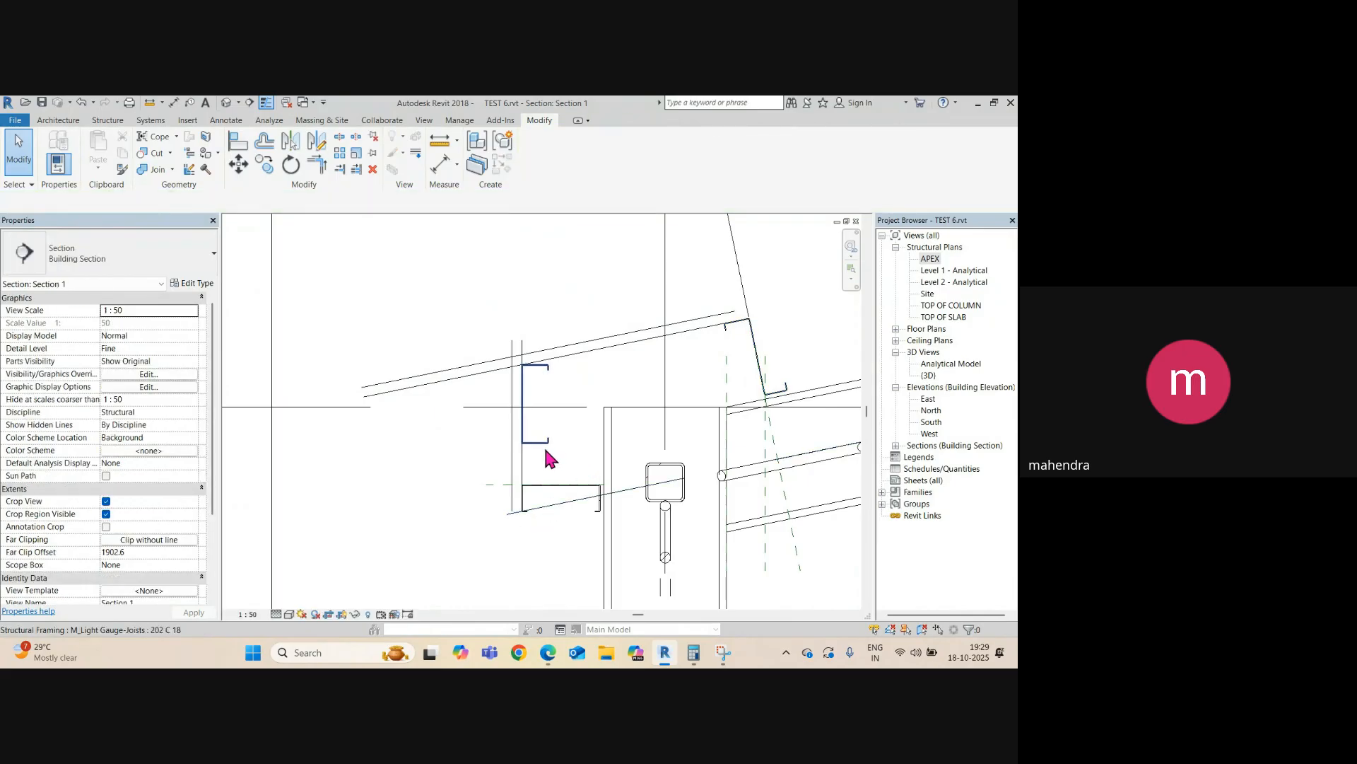
left_click(535, 447)
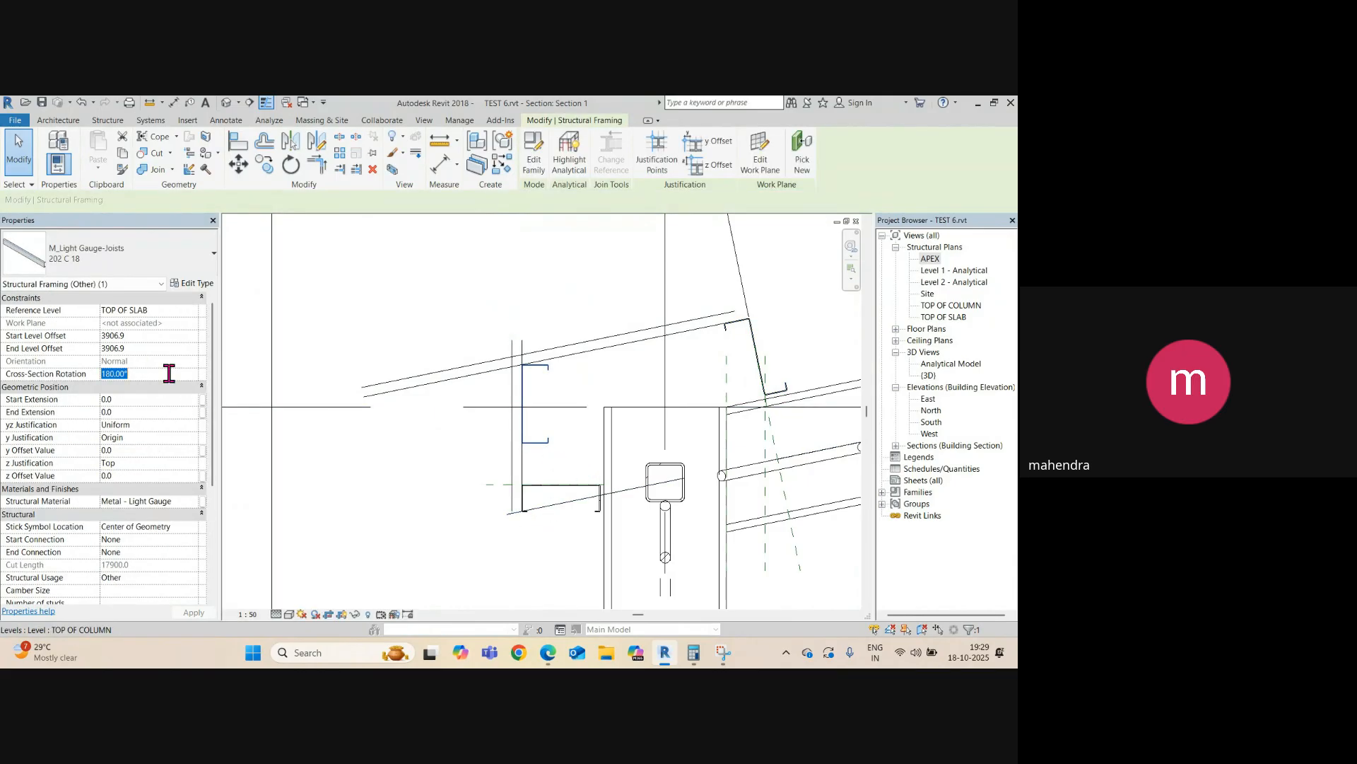
key("Return")
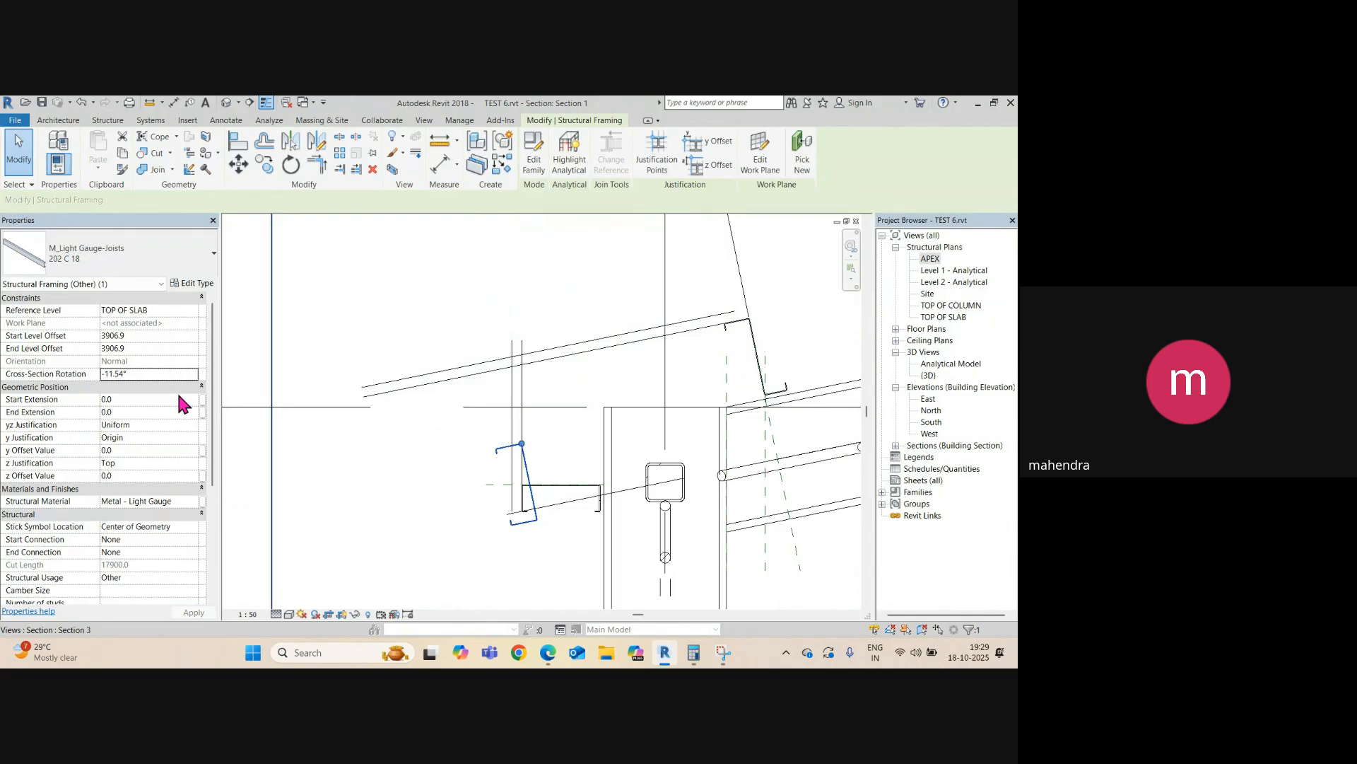
key("Escape")
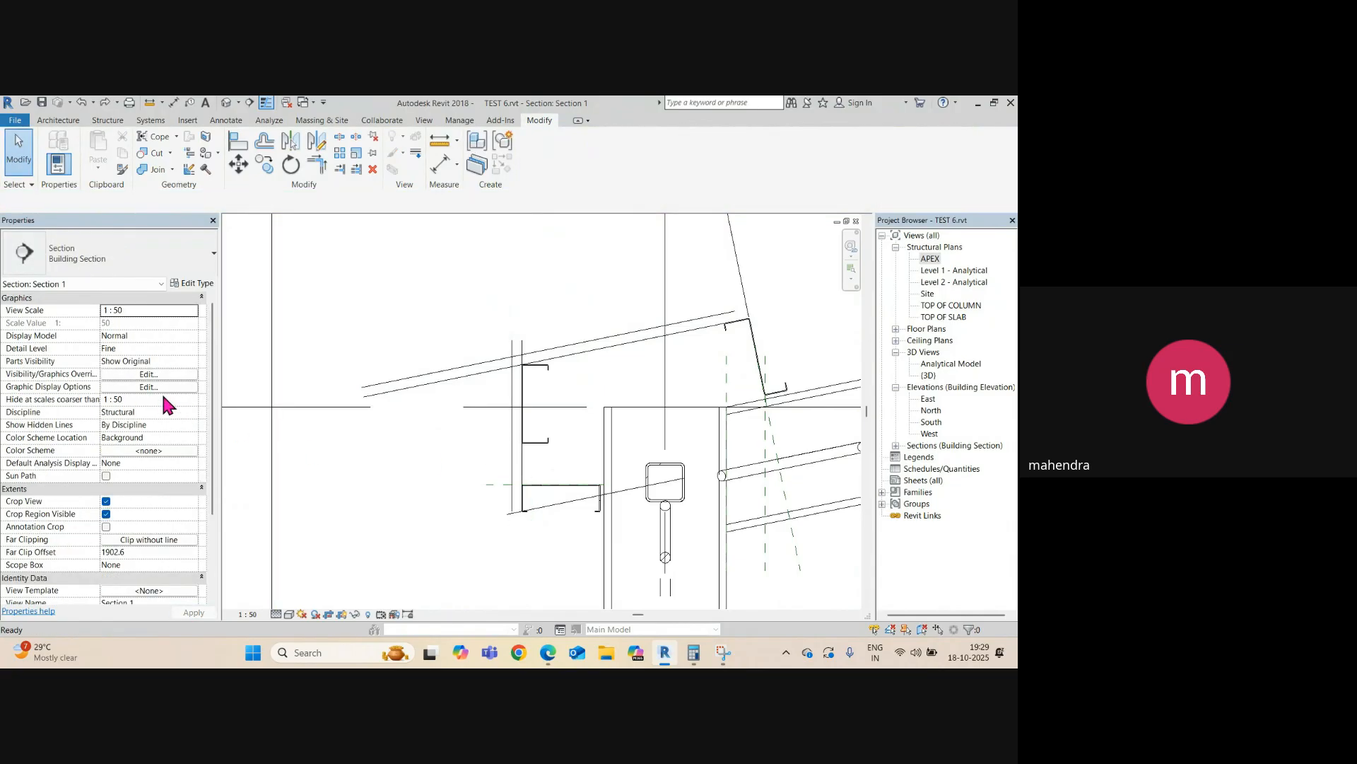
- Set the eave joist's cross-section rotation to 0°
left_click(552, 379)
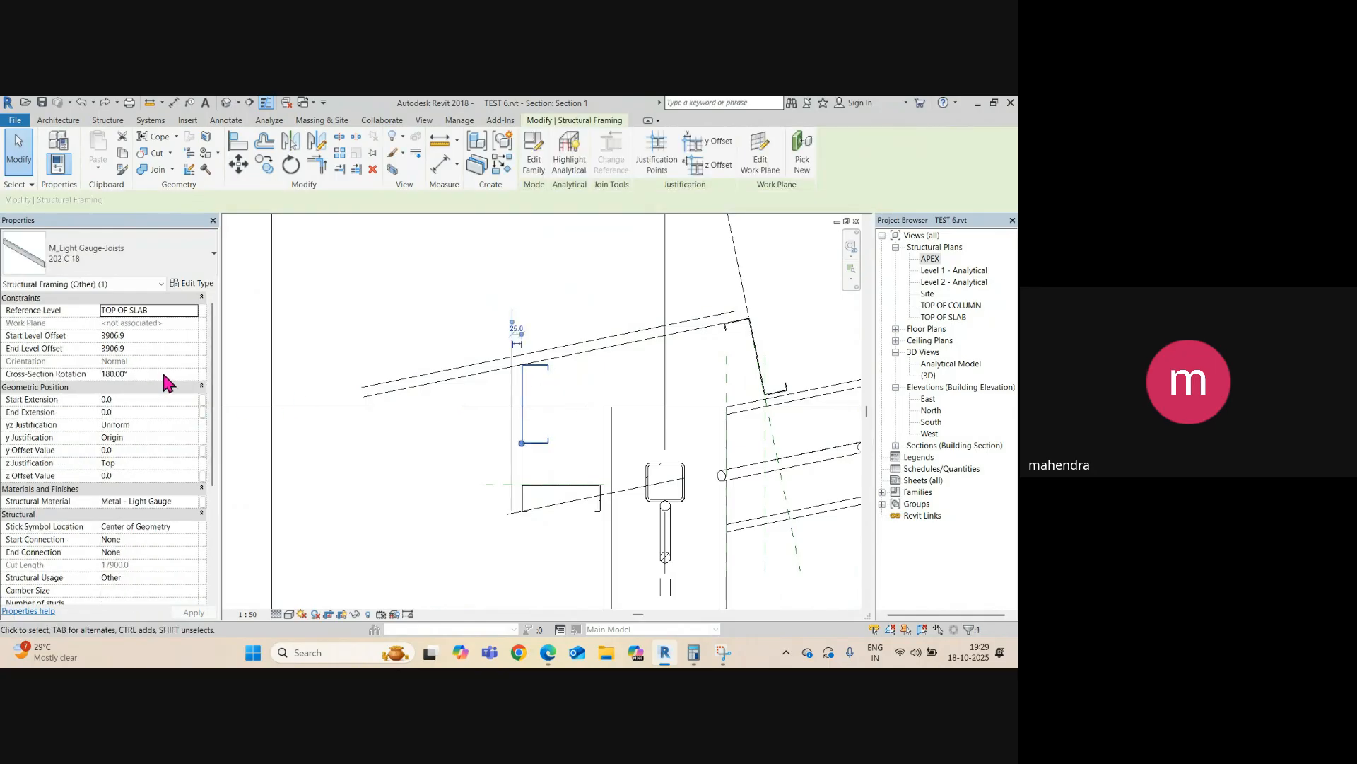
left_click(163, 373)
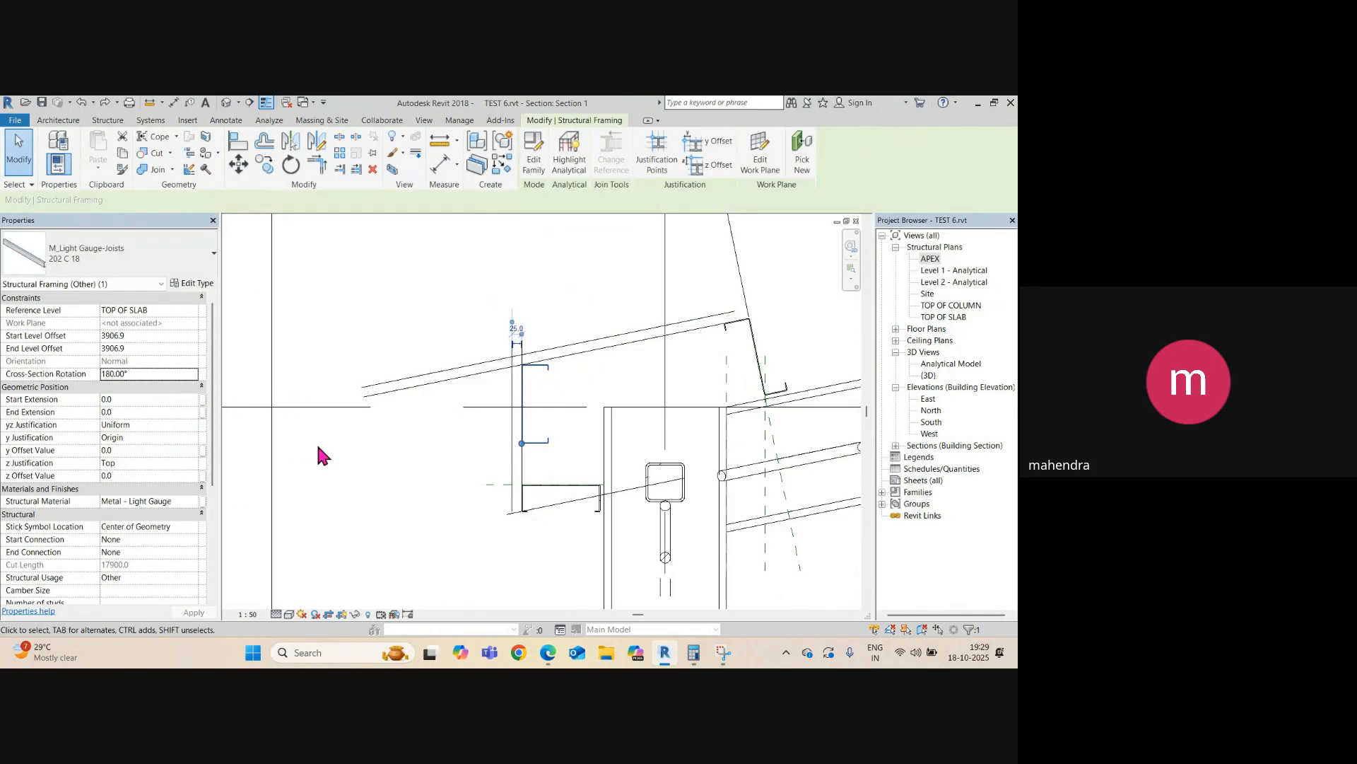
left_click(147, 374)
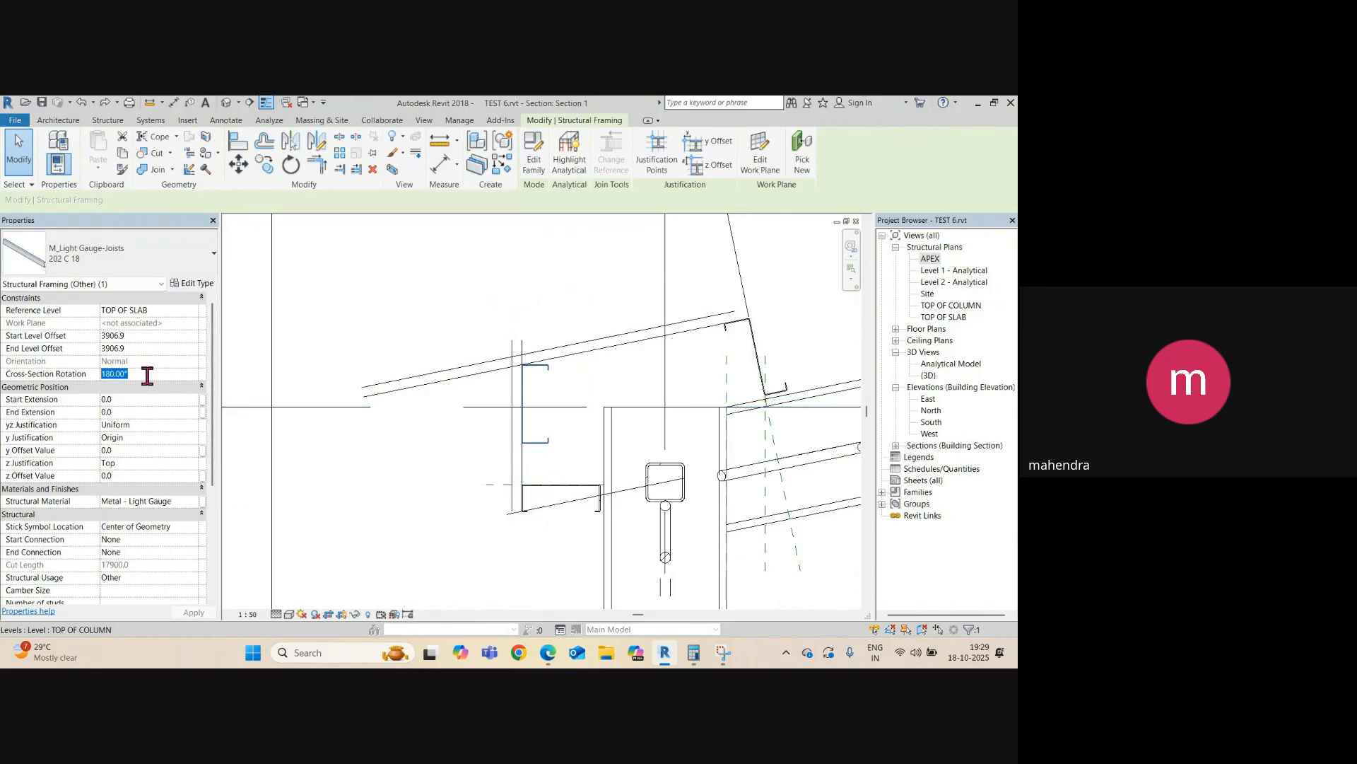
key("Return")
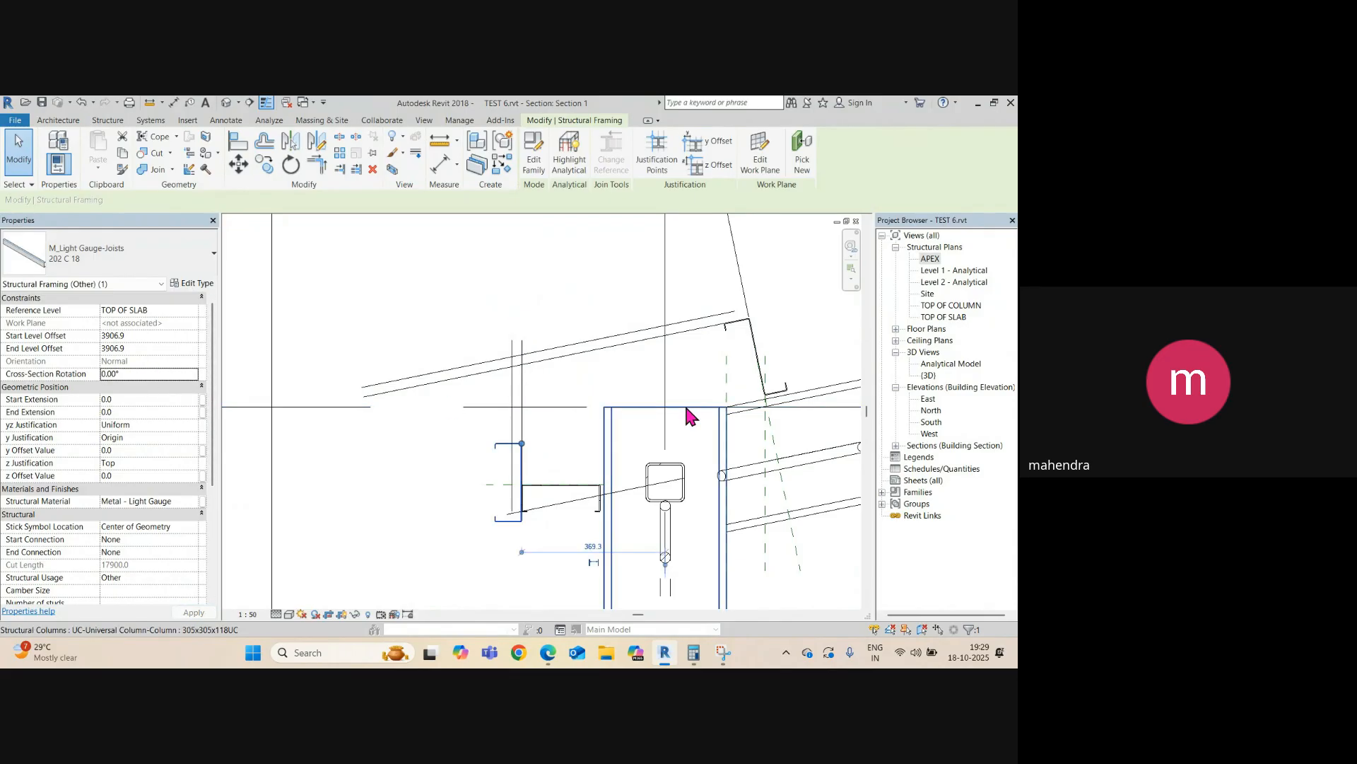
- Set the eave joist's cross-section rotation to -11.54°
left_click(145, 374)
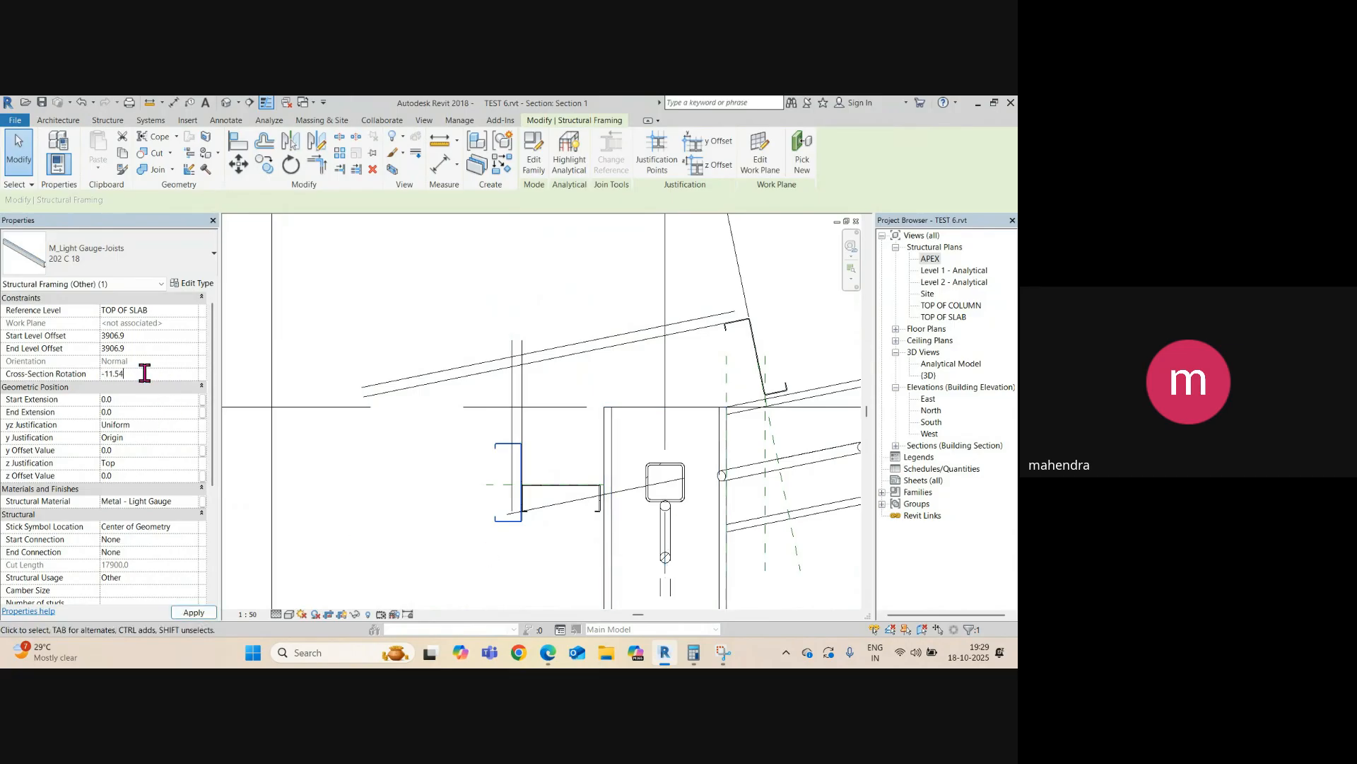
type("-11.54")
key("Return")
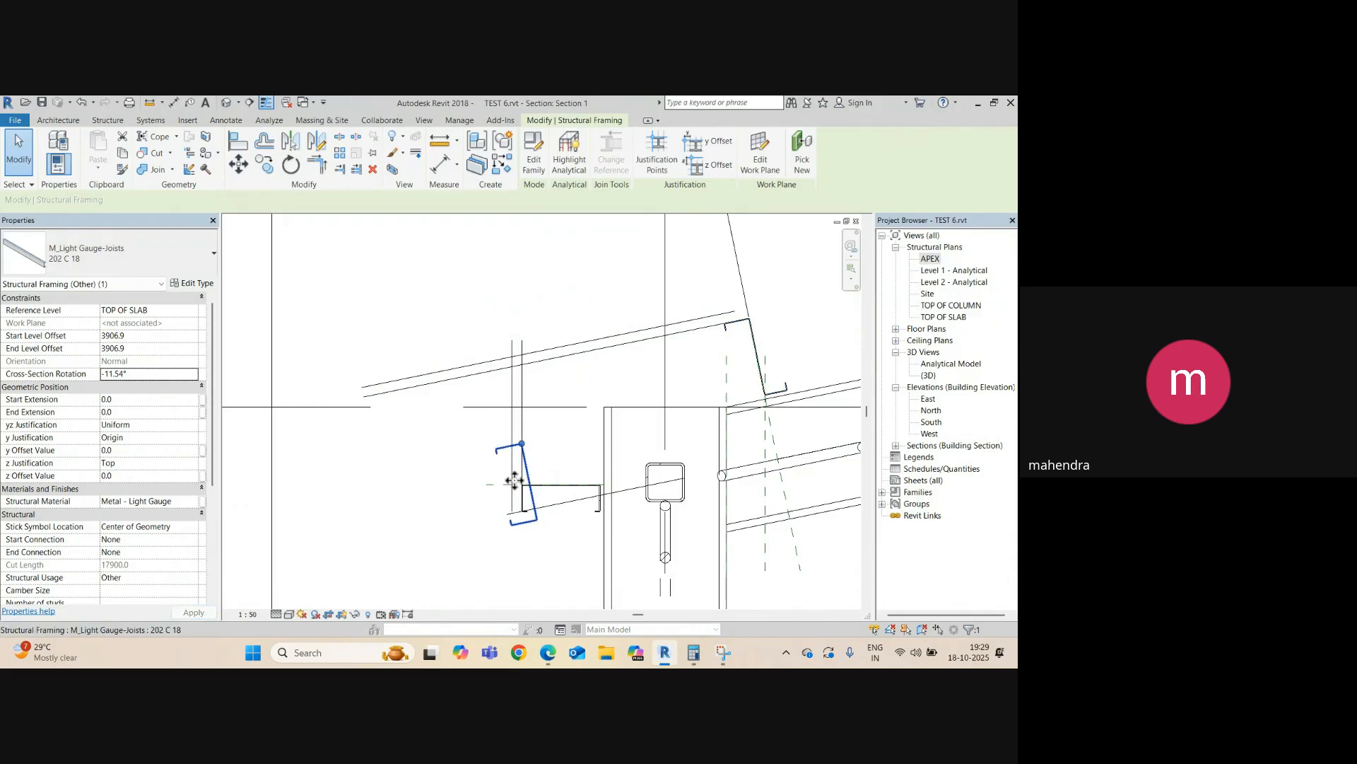
middle_click_drag(560, 501, 552, 507)
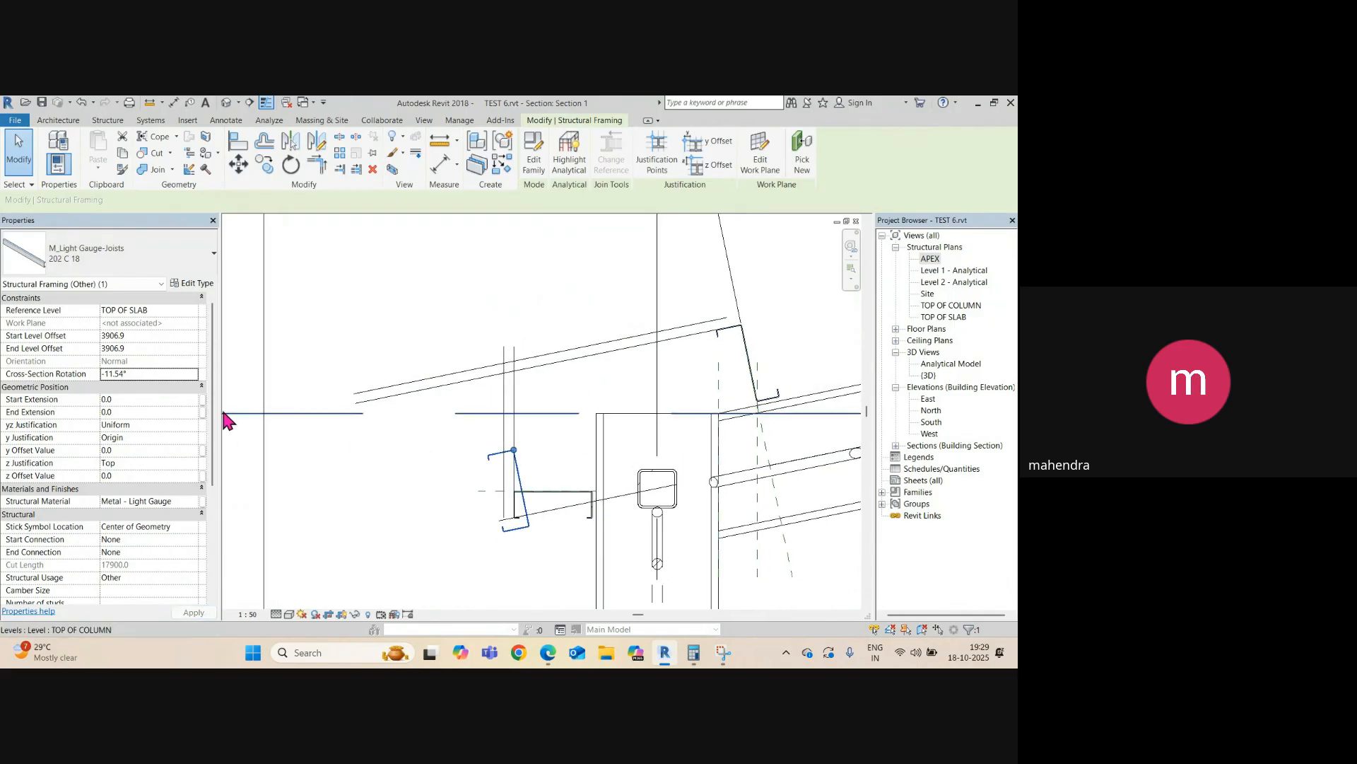
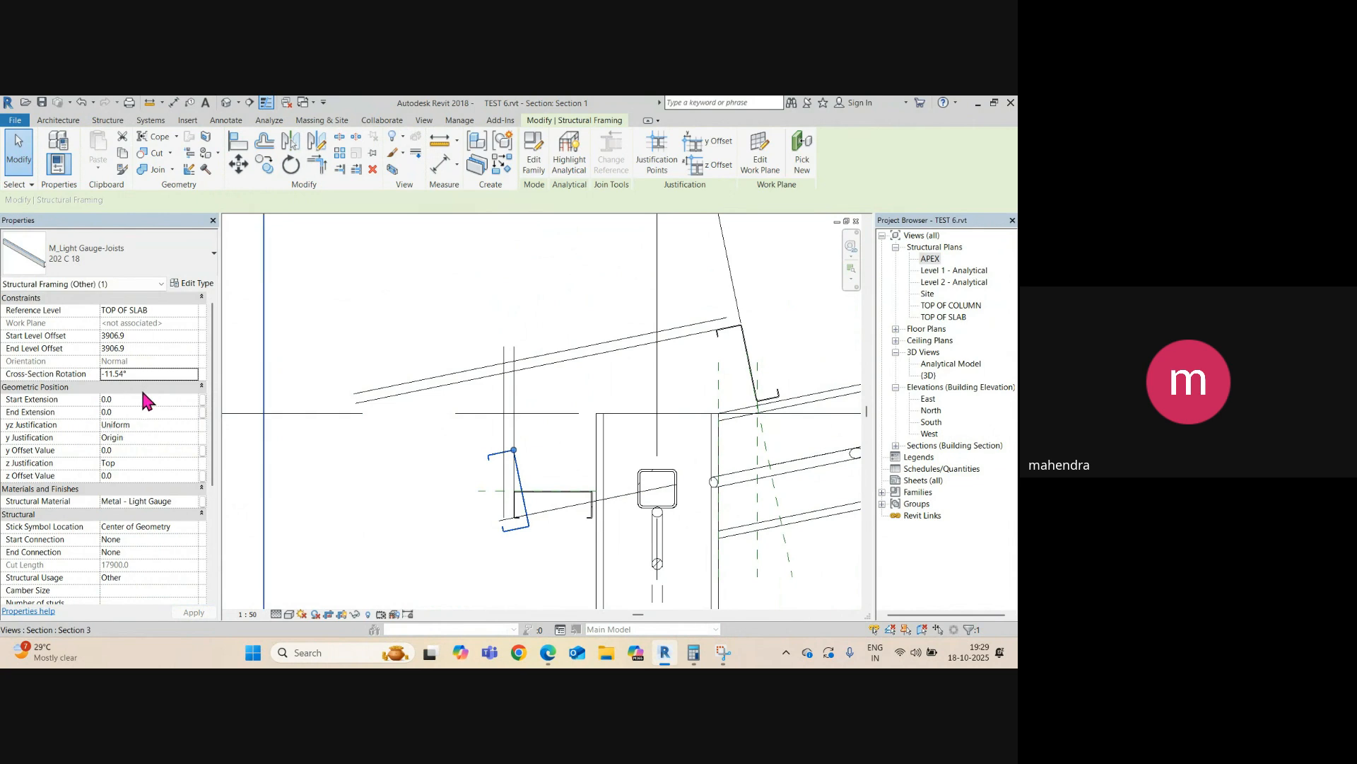
- Switch to Calculator and add 11.54 to 180 for the joist's rotation angle
left_click(694, 652)
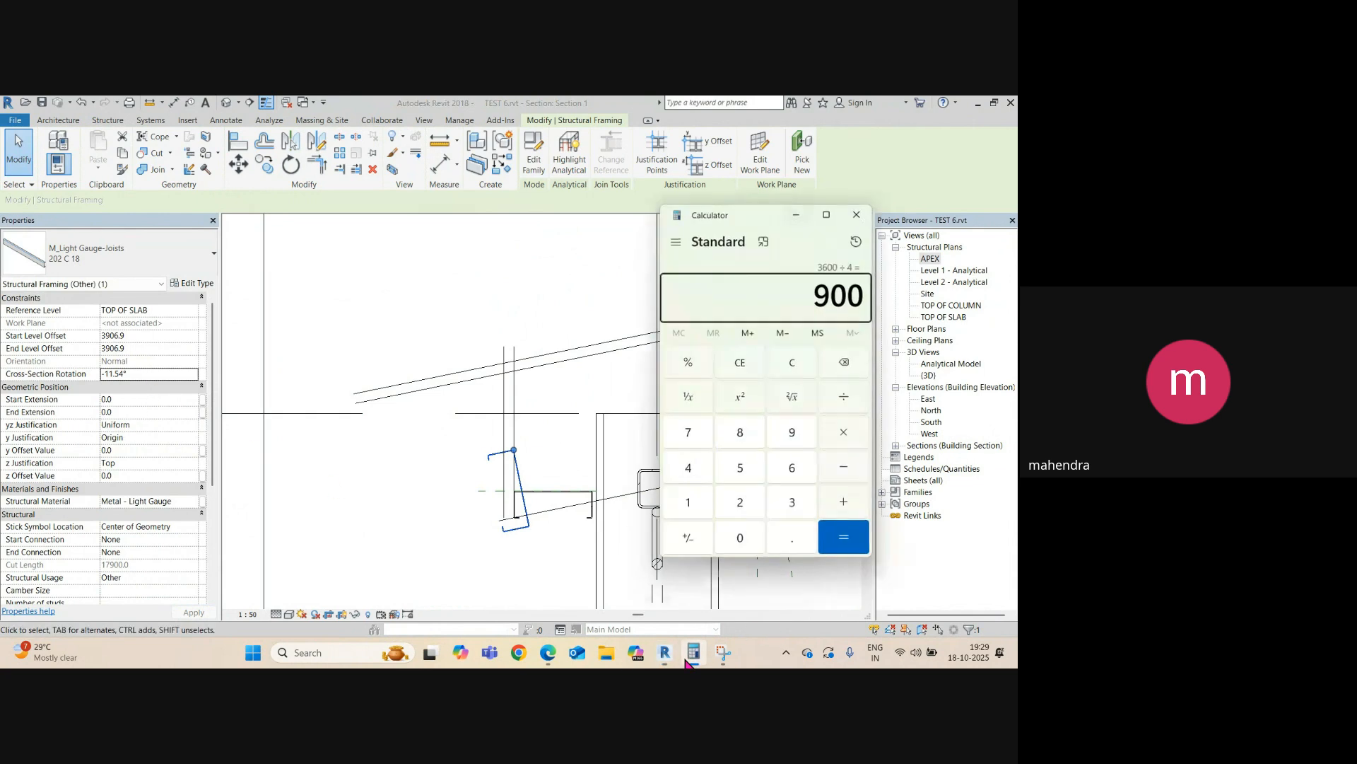
type("180 + ")
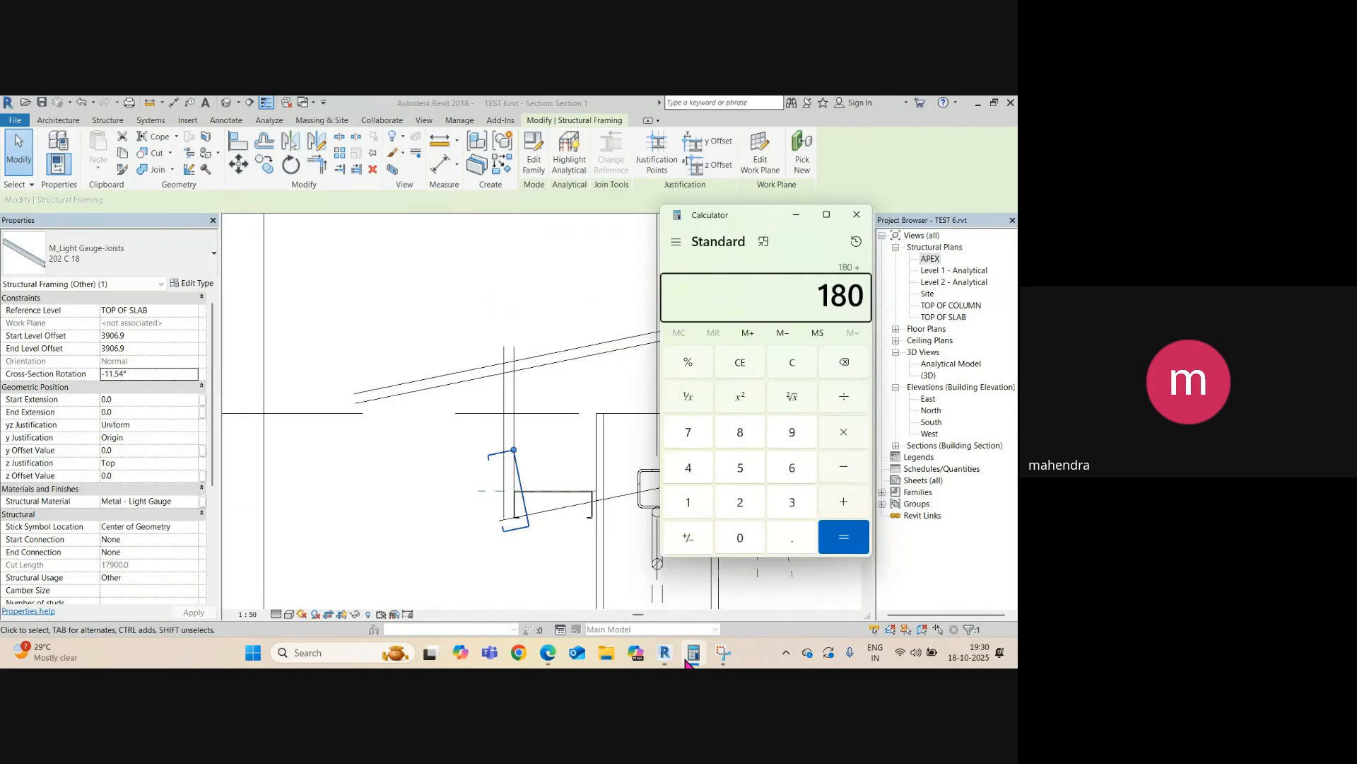
type("11.54")
key("Return")
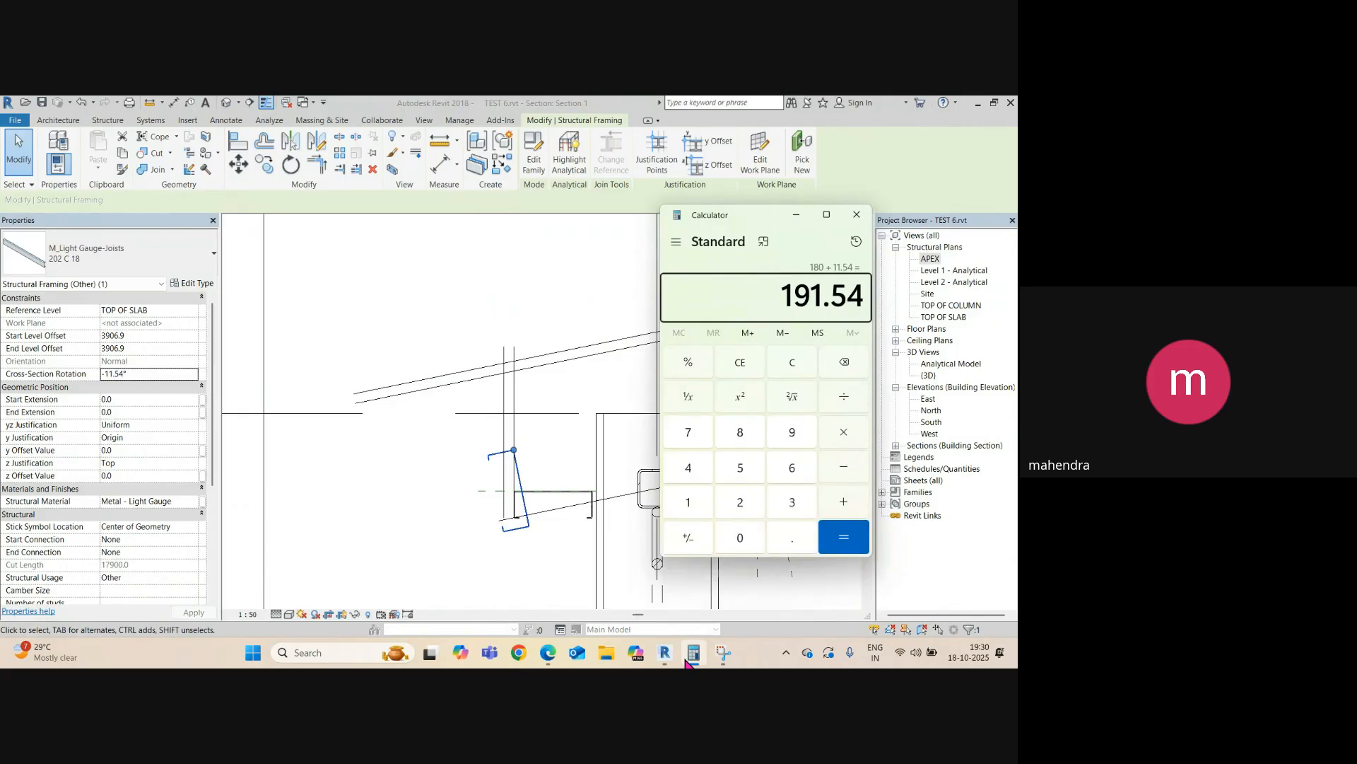
- Return to Revit and set the eave joist's cross-section rotation to -191.54°
left_click(514, 502)
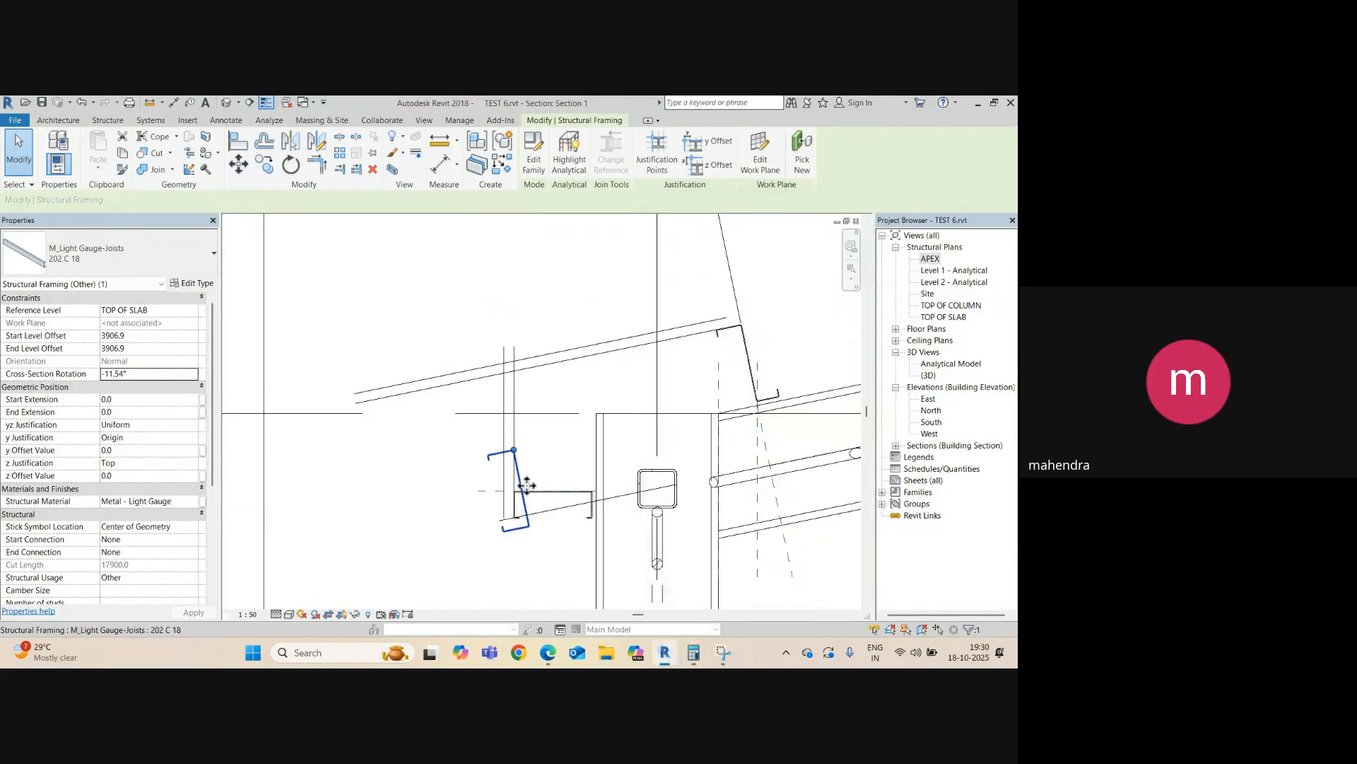
left_click(110, 374)
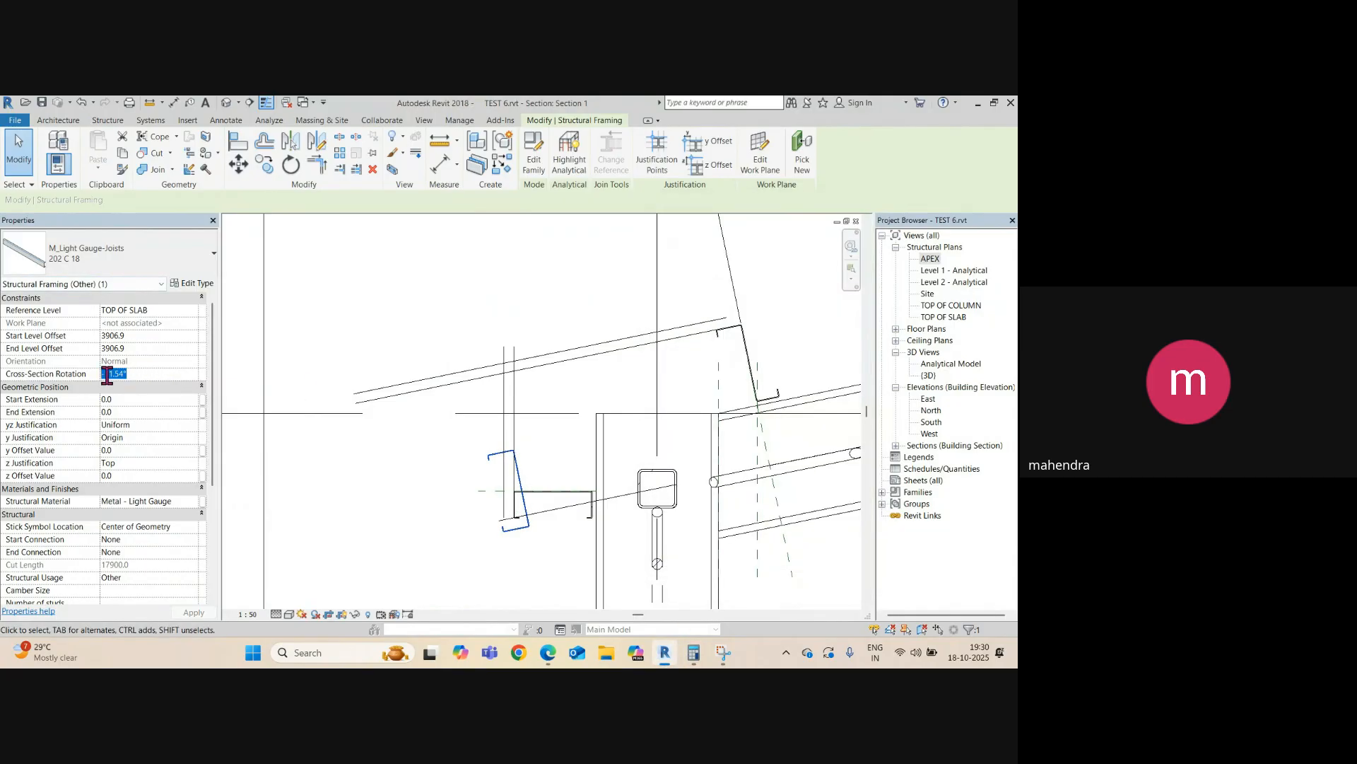
left_click_drag(106, 376, 193, 374)
type("-191.54")
key("Return")
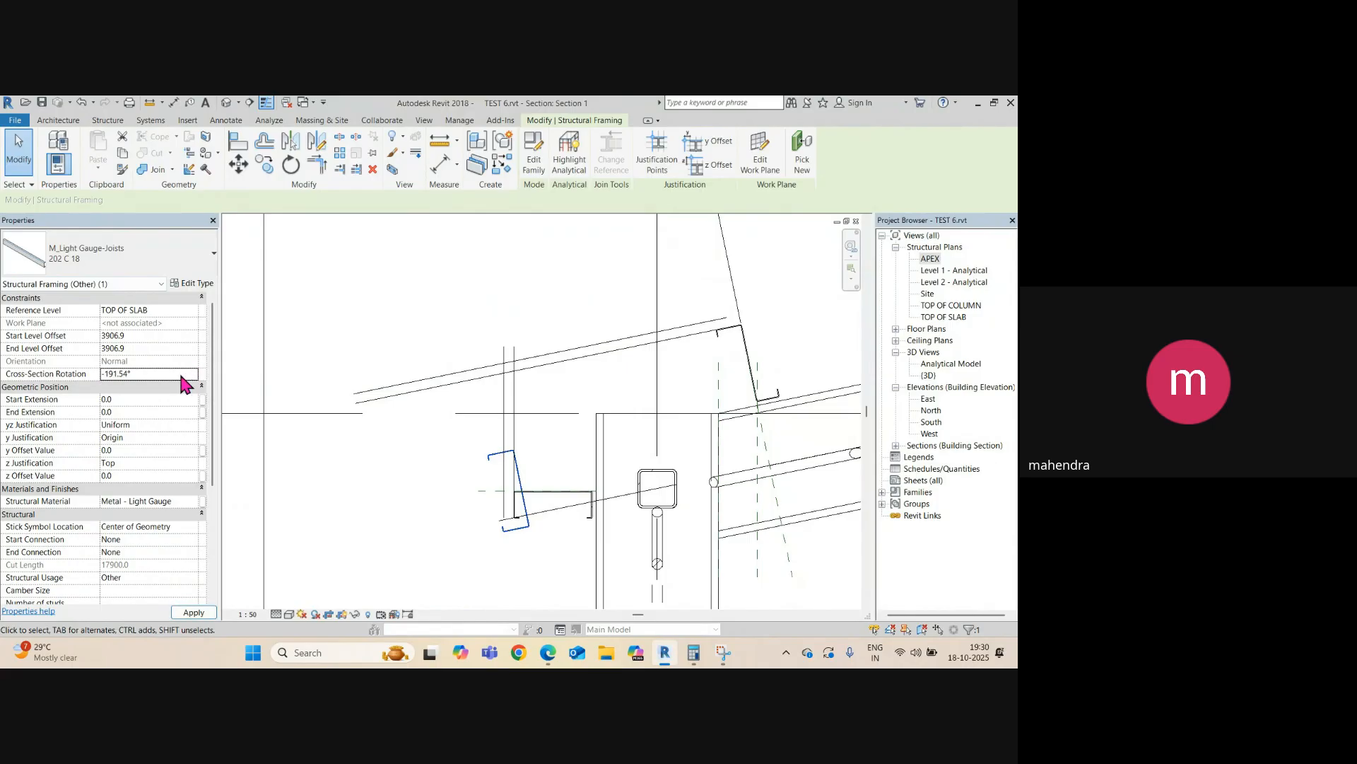
- With Constrain off, move the tilted eave joist by its upper corner to where the inner vertical line meets the lower sloping roof line
scroll(551, 435, "up", 2)
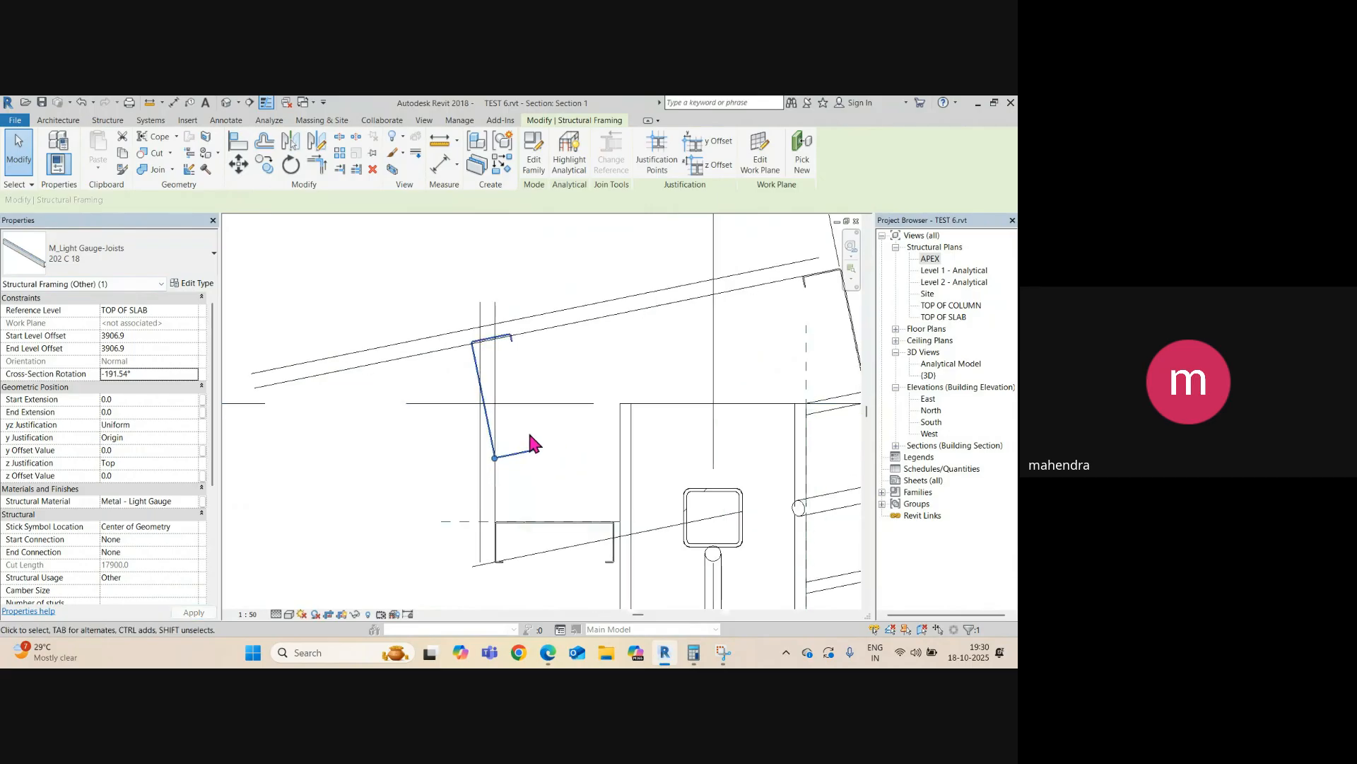
scroll(454, 343, "up", 3)
key("m")
key("v")
scroll(498, 371, "up", 2)
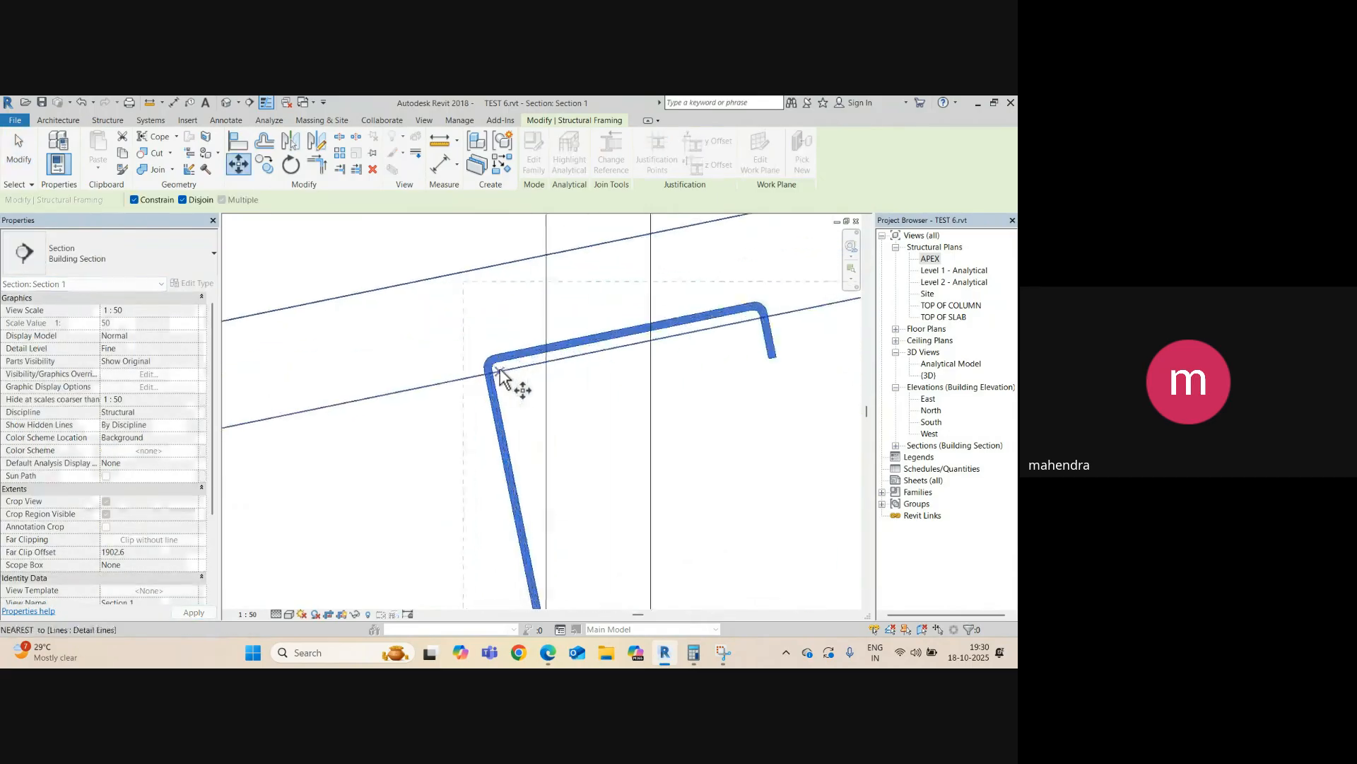
left_click(499, 374)
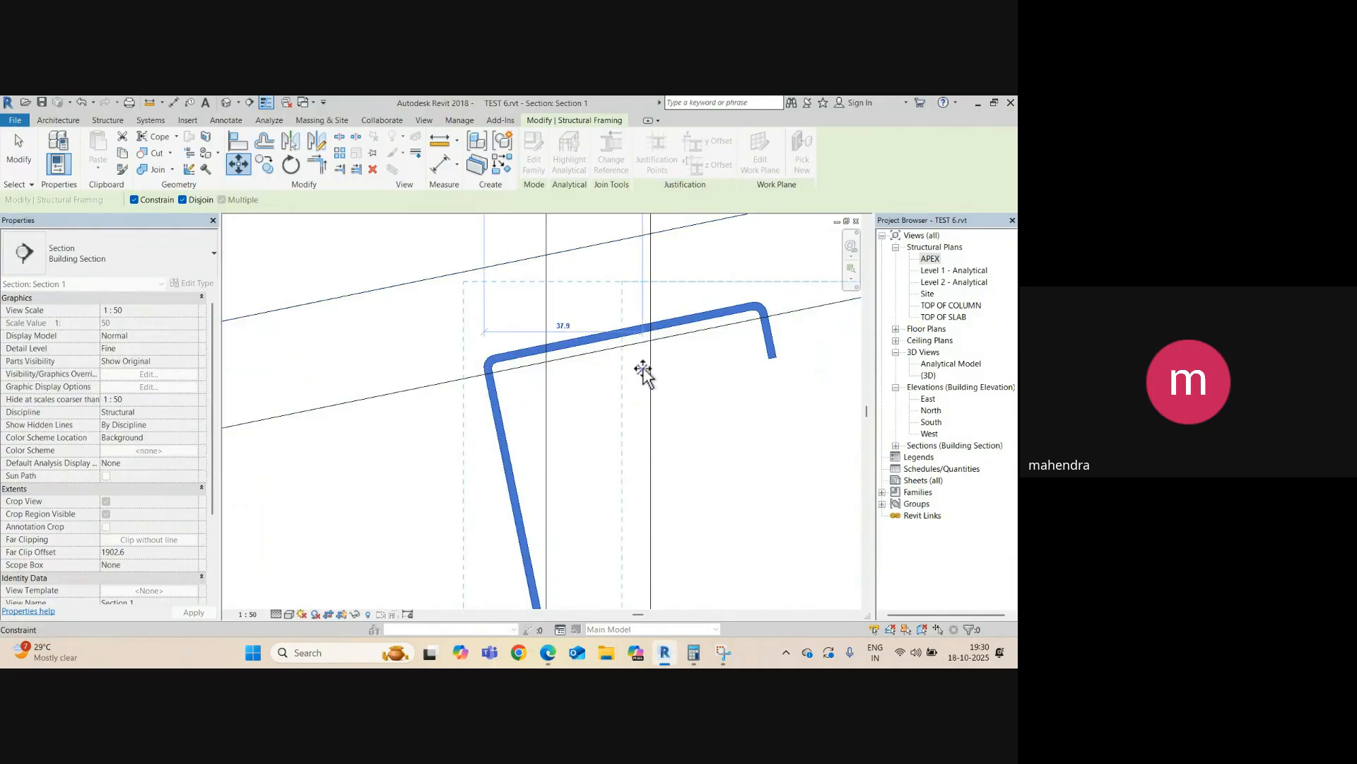
left_click(134, 199)
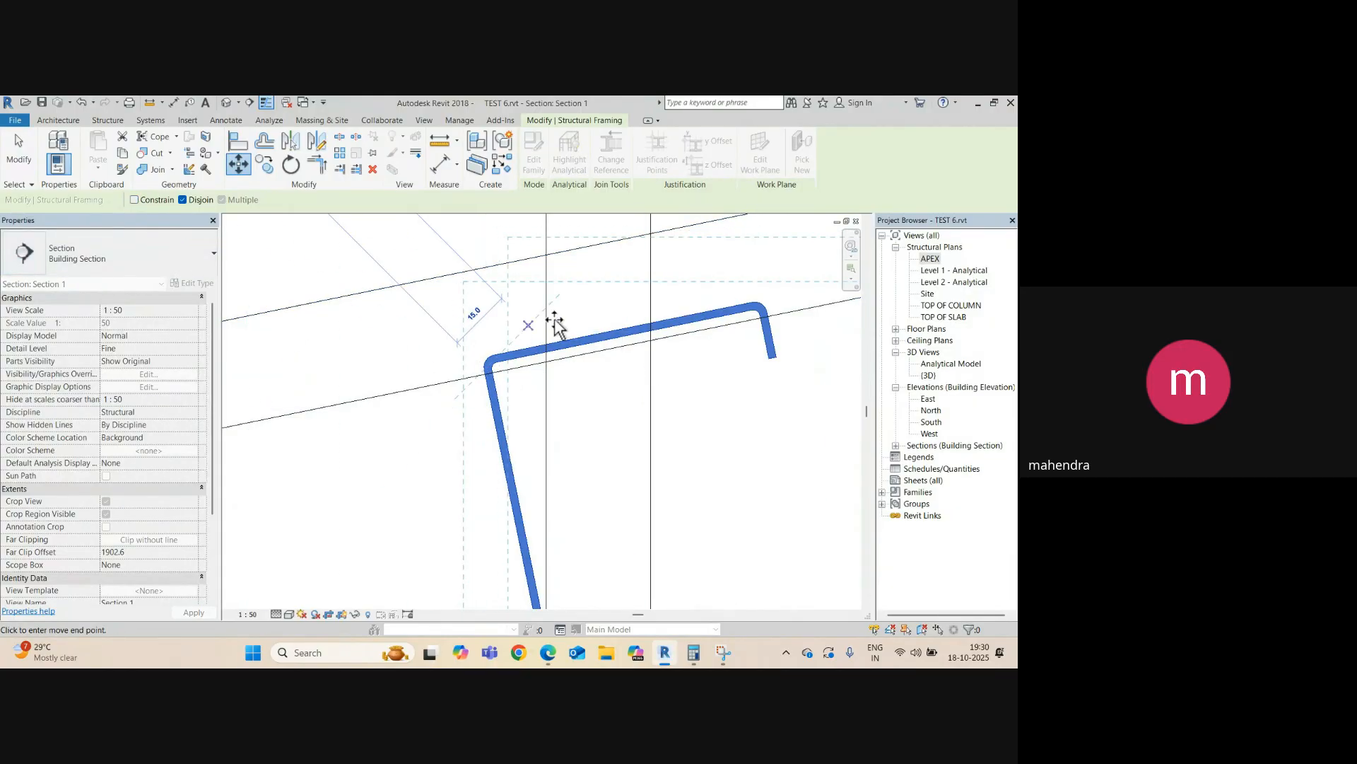
left_click(640, 357)
scroll(566, 417, "down", 5)
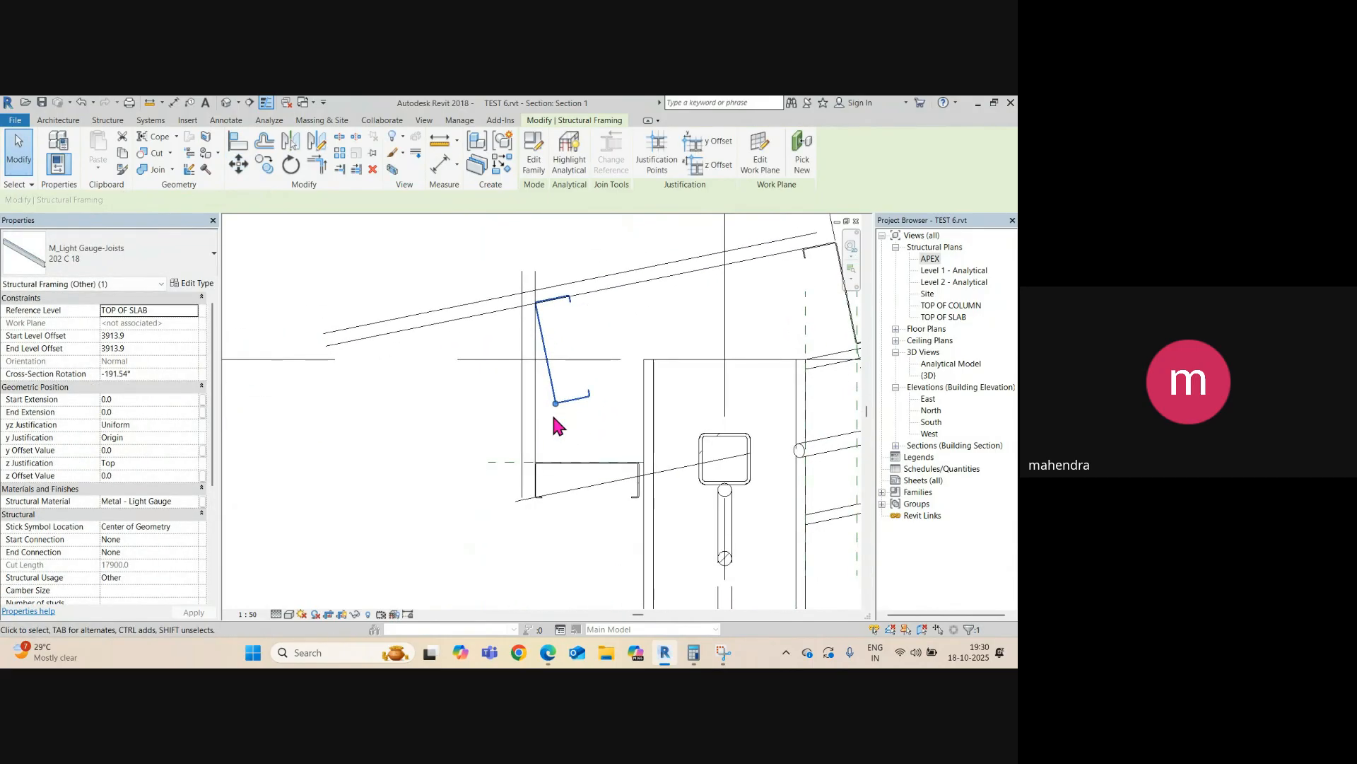
scroll(553, 417, "down", 3)
scroll(546, 373, "up", 4)
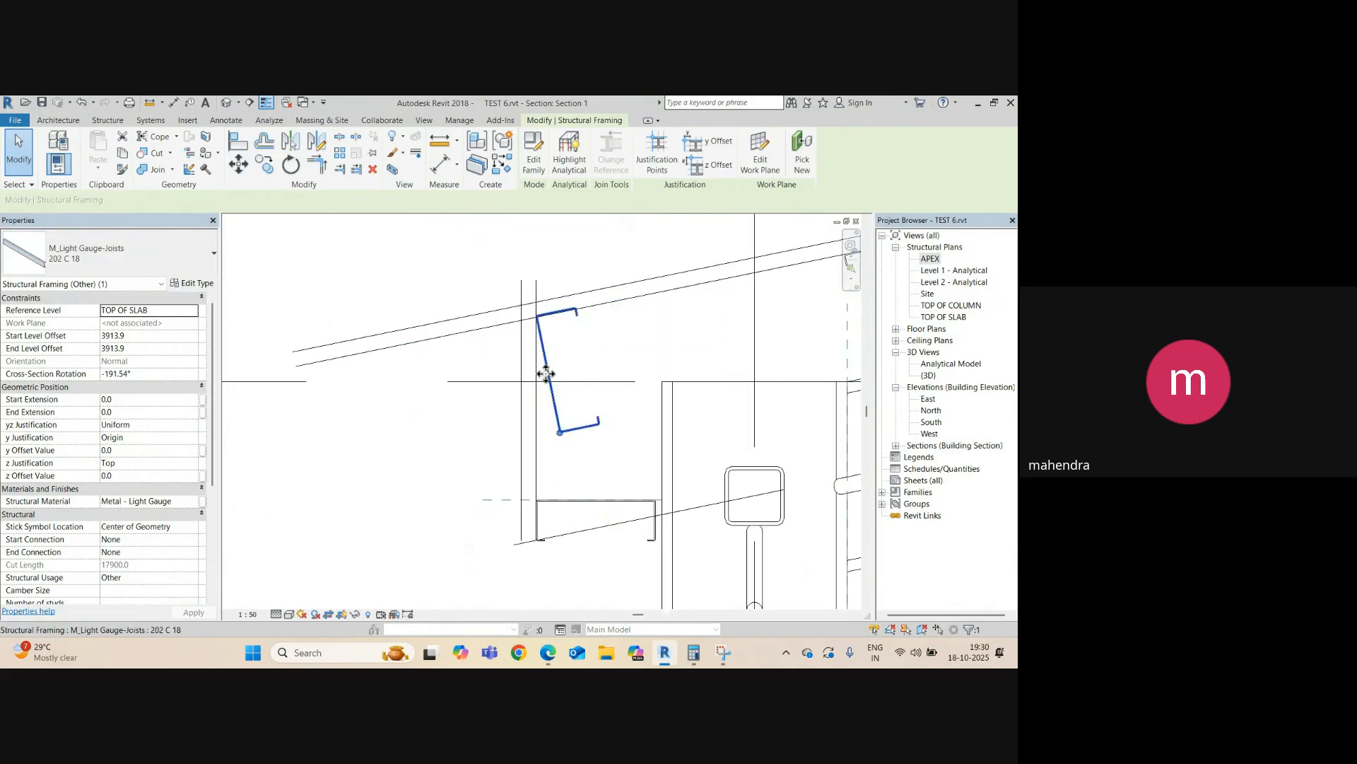
key("Escape")
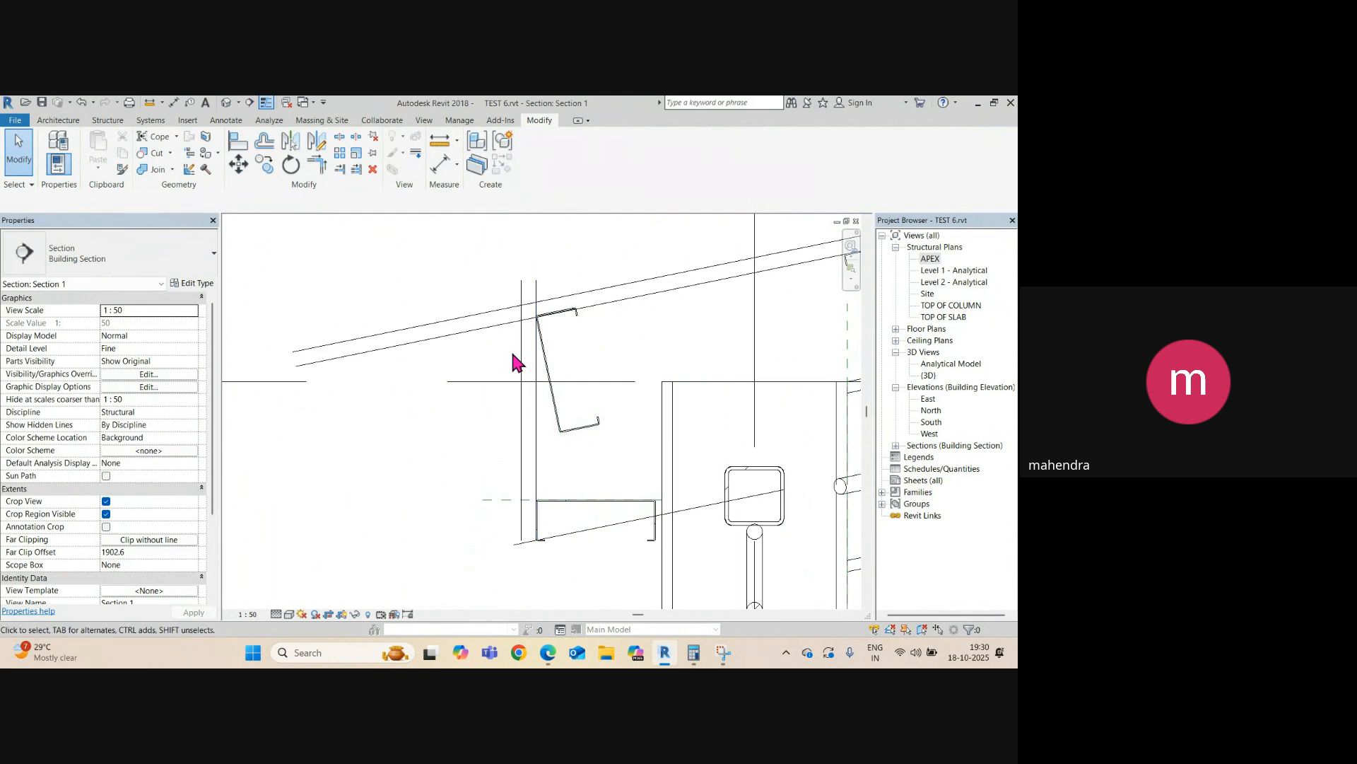
scroll(569, 344, "up", 3)
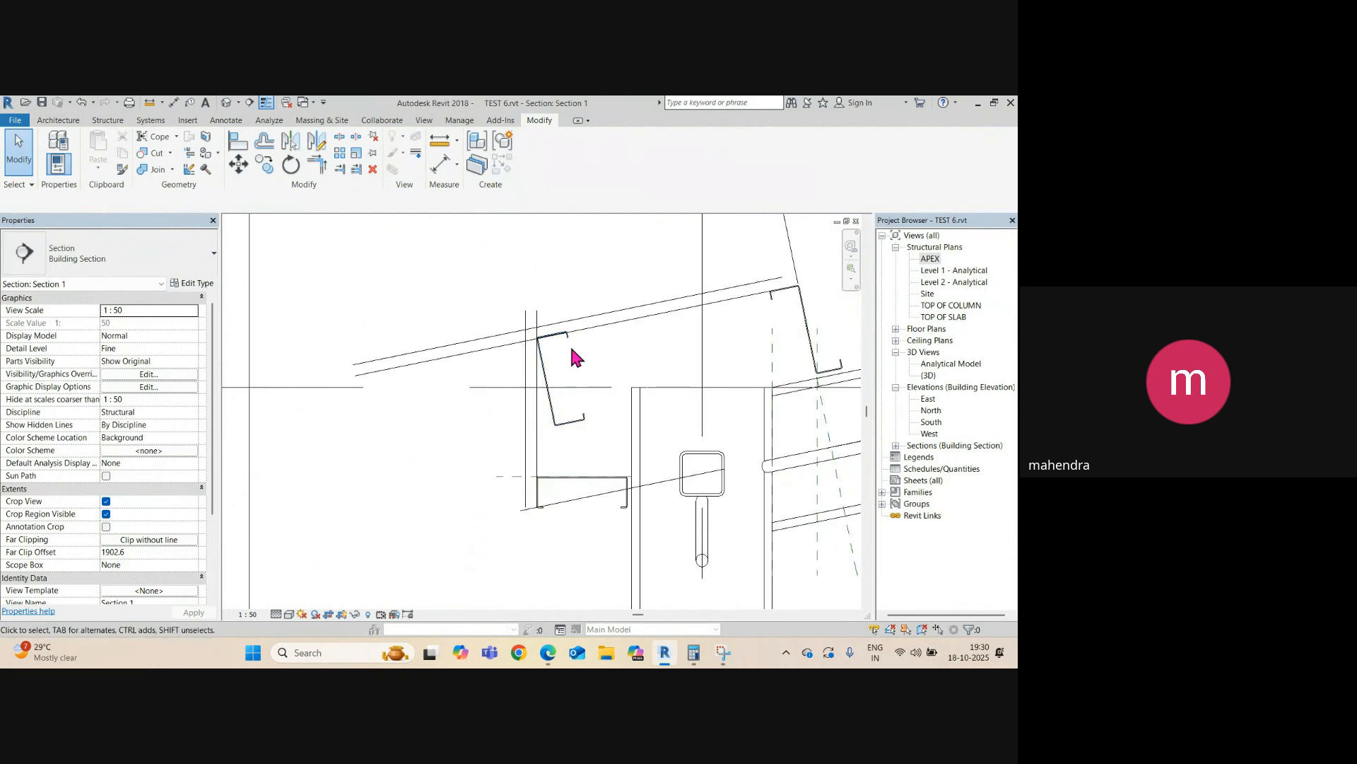
scroll(440, 388, "down", 3)
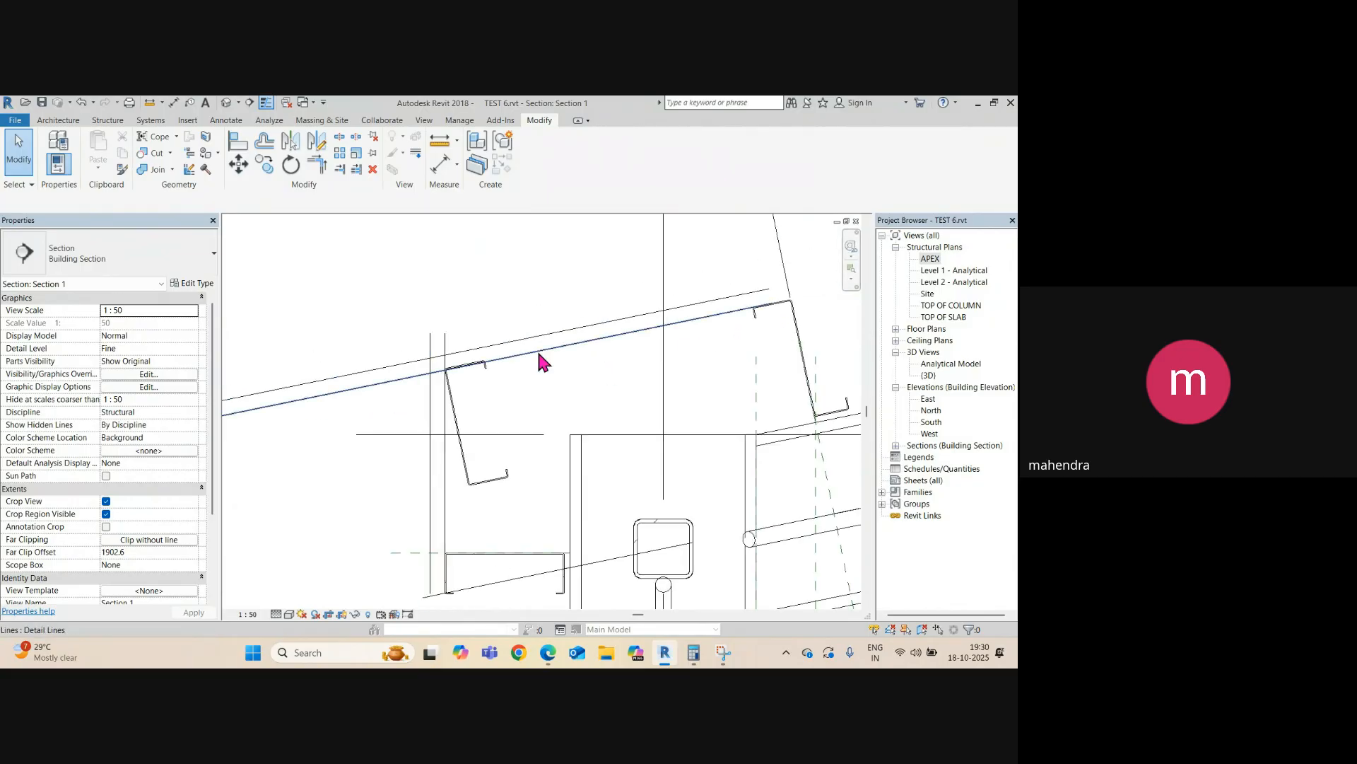
scroll(445, 376, "up", 4)
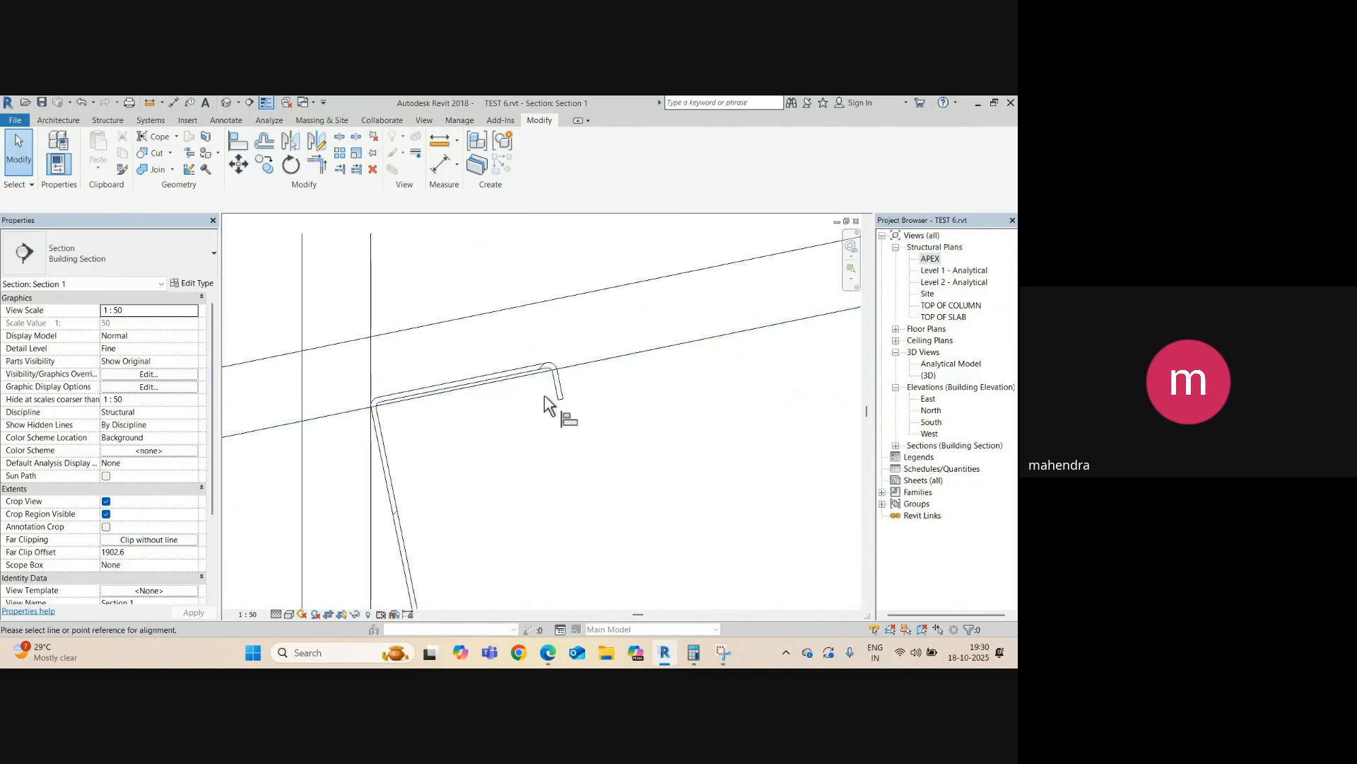
key("a")
key("l")
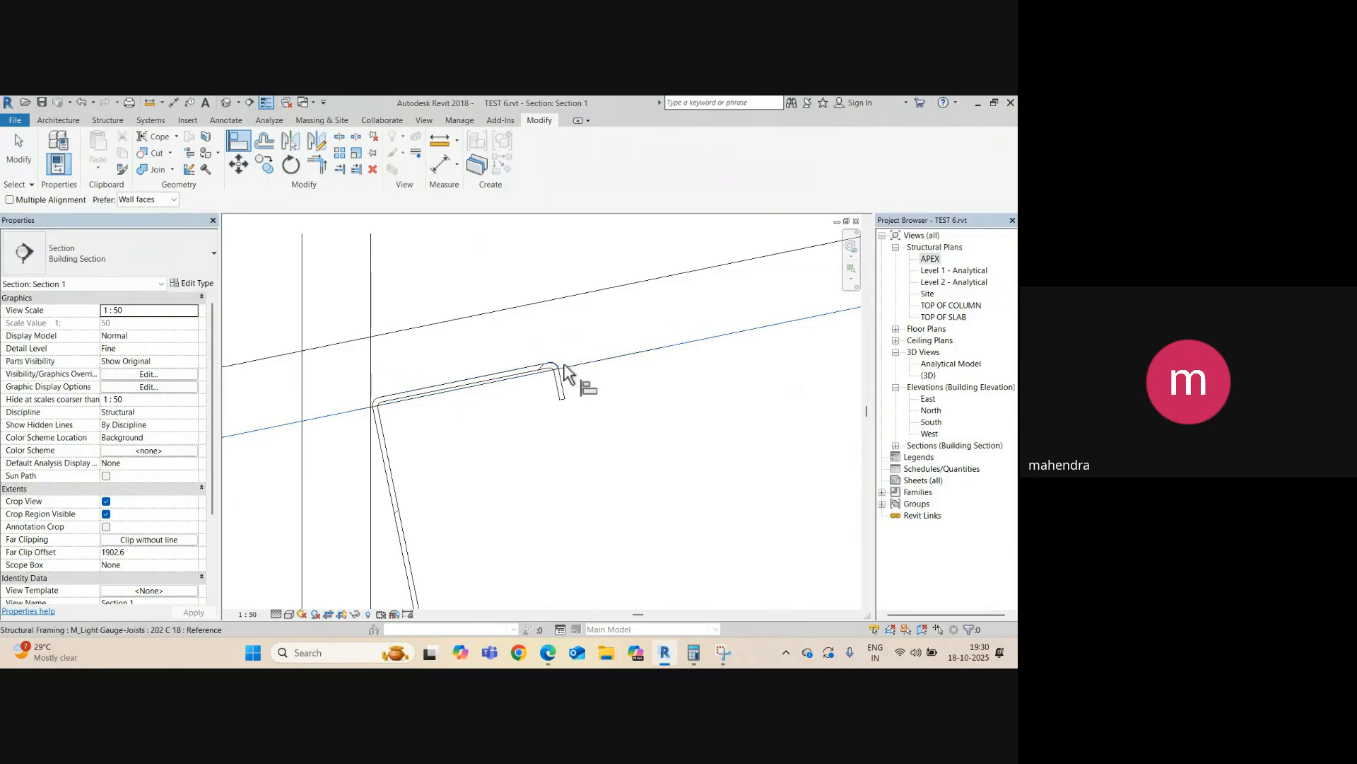
key("Escape")
key("a")
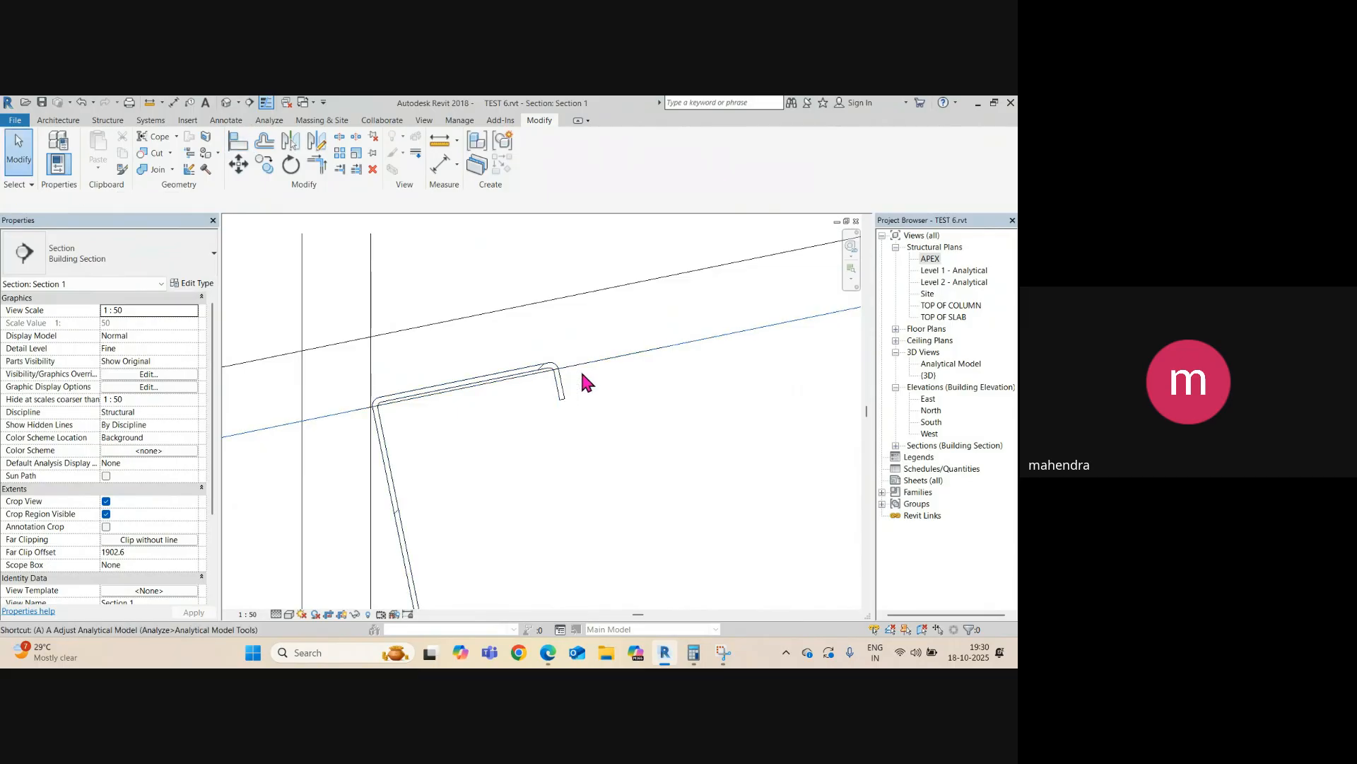
key("l")
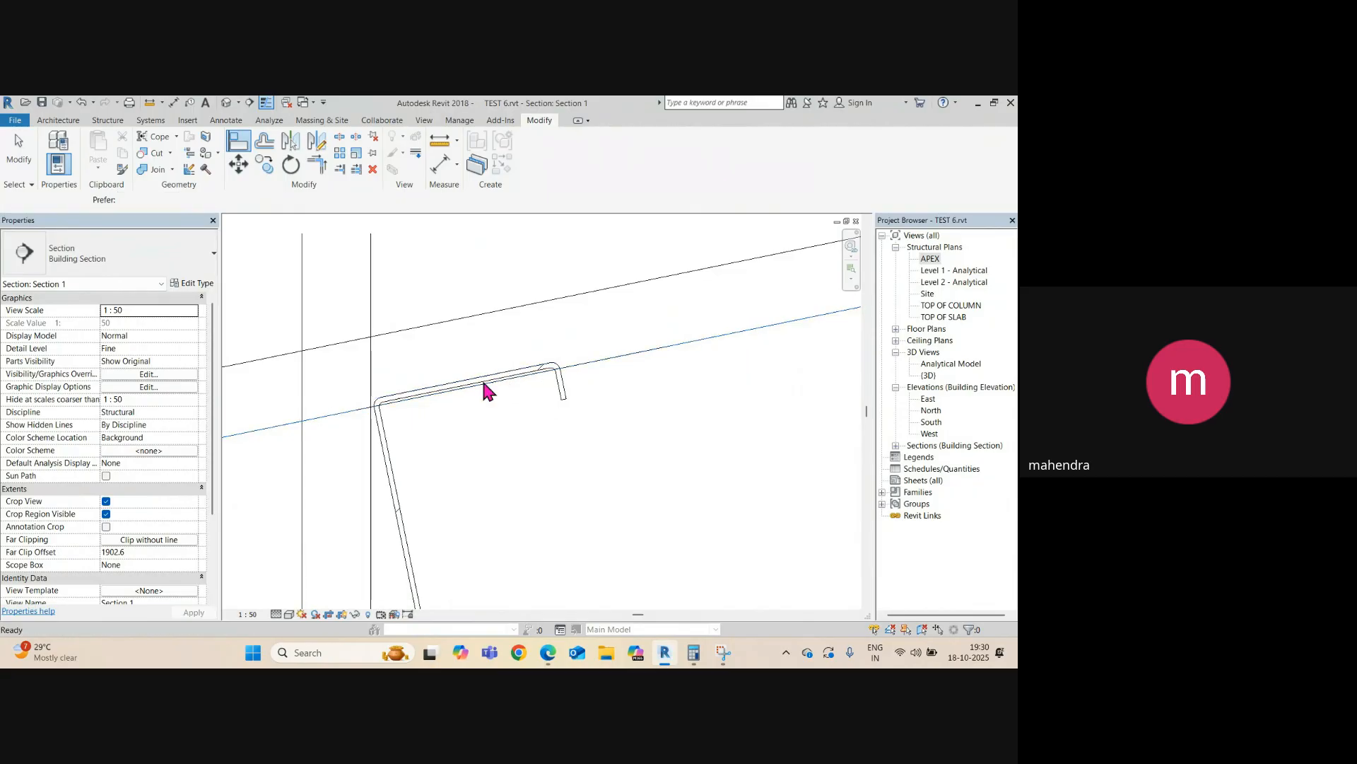
key("Escape")
scroll(456, 384, "down", 3)
middle_click_drag(523, 392, 524, 364)
scroll(509, 359, "up", 1)
left_click(476, 356)
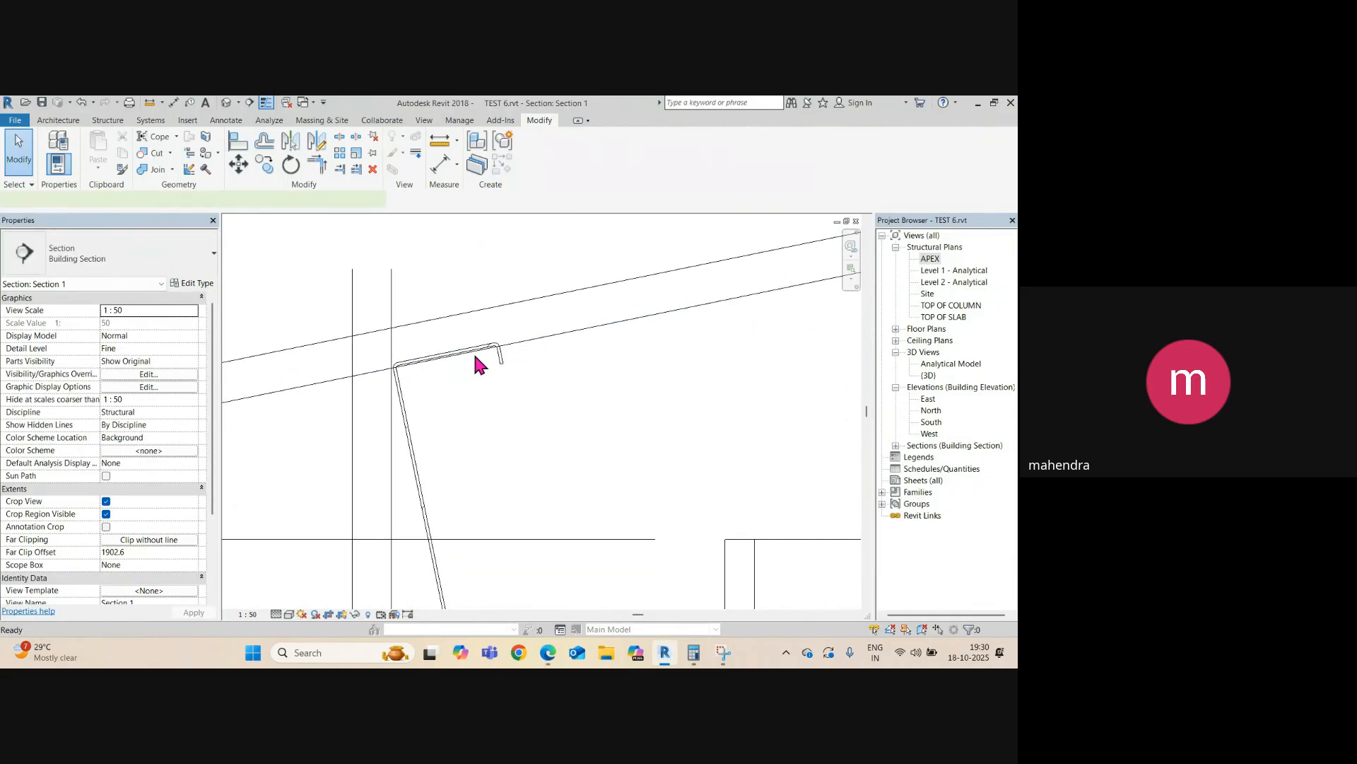
key("d")
key("i")
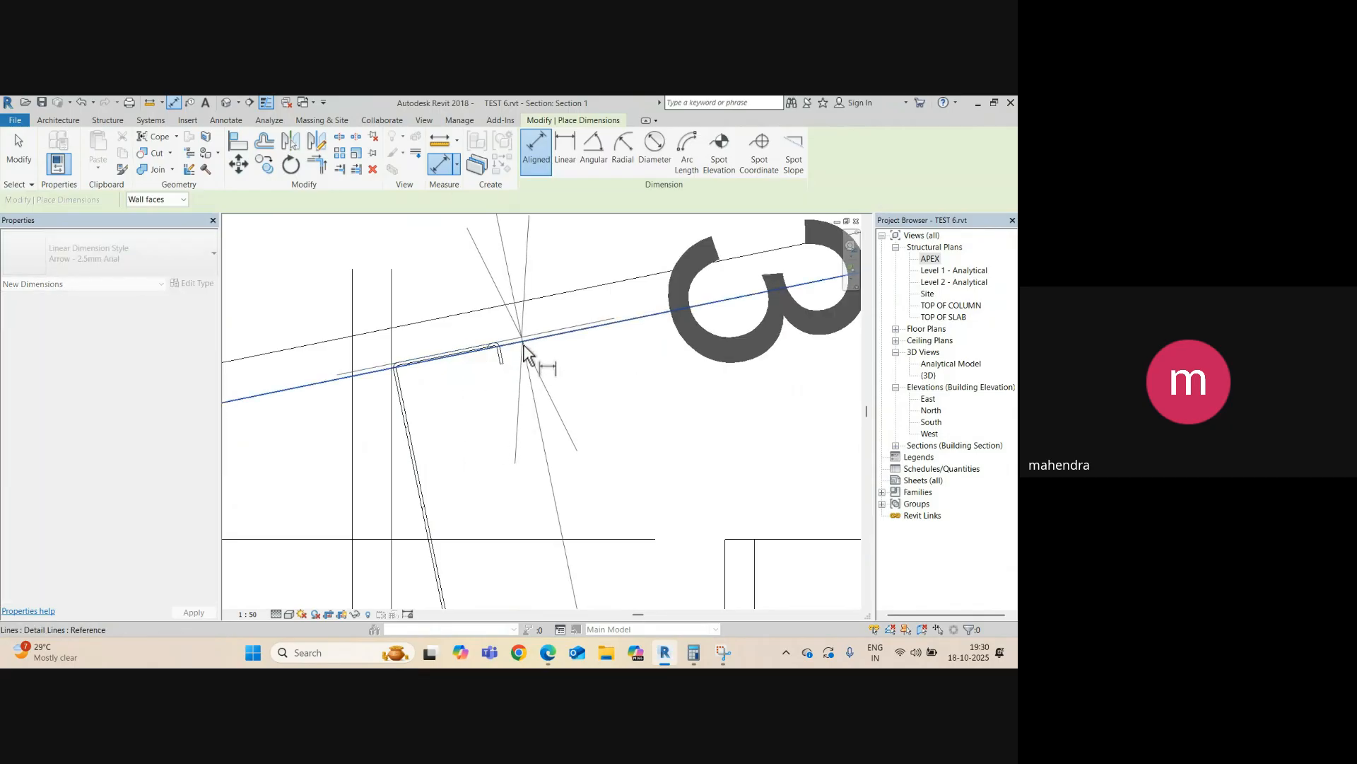
key("Escape")
key("Escape")
- Try a z offset of -3.0 on the tilted eave joist, and settle on a z Offset Value of 3.0
left_click(503, 361)
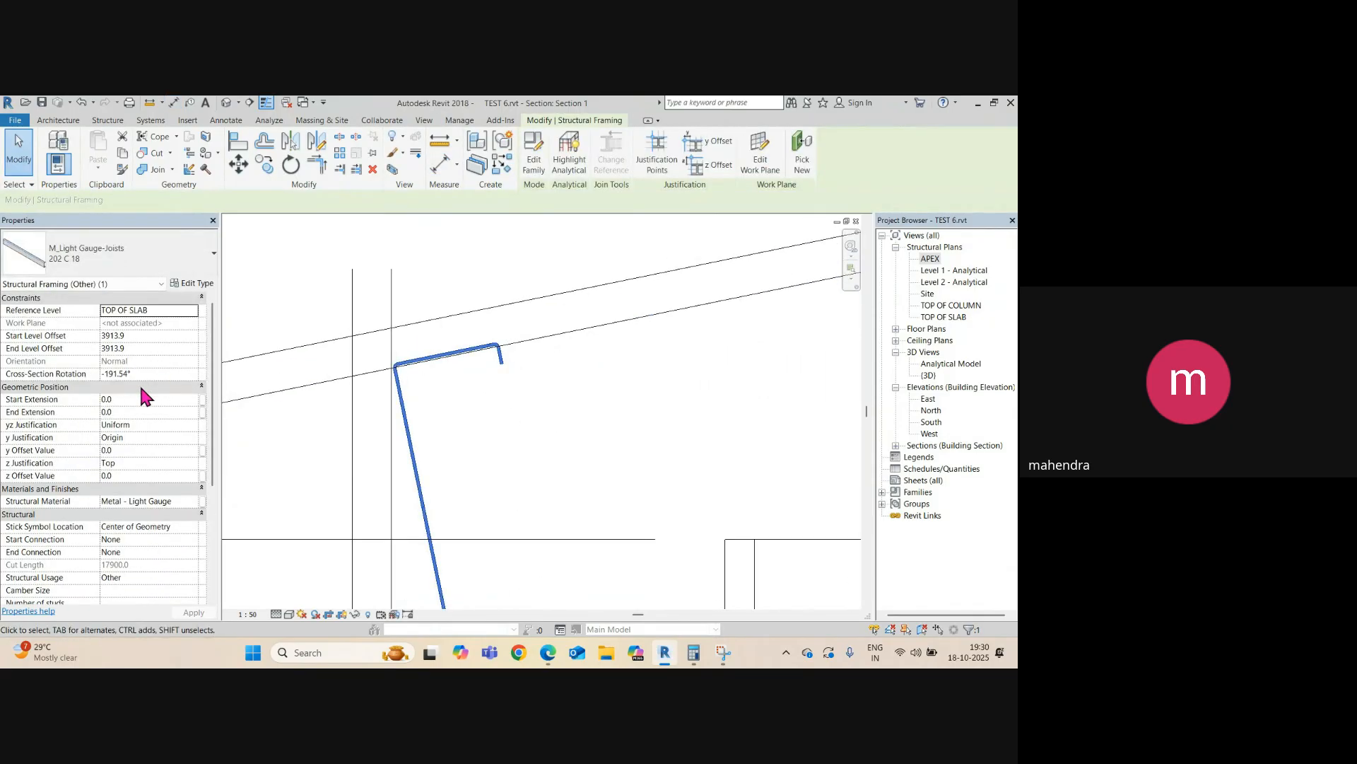
left_click(127, 475)
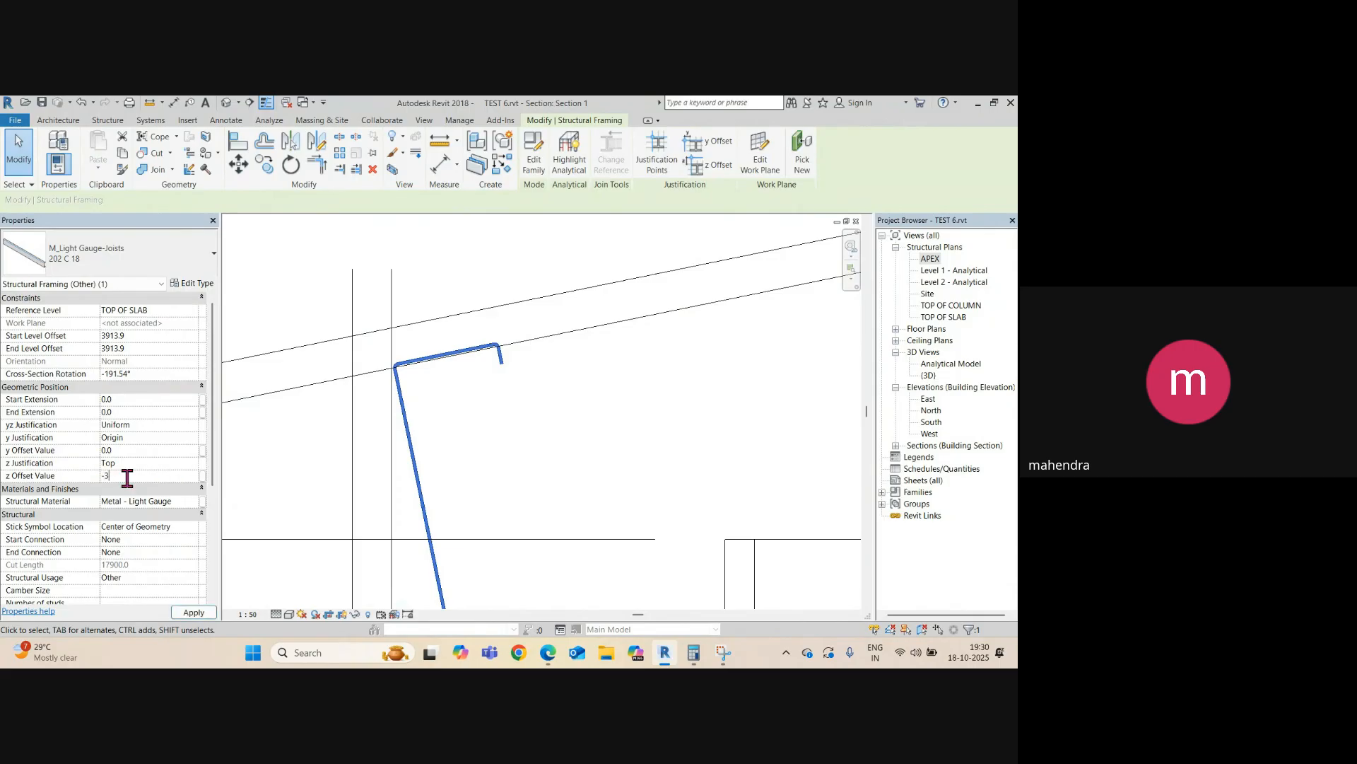
key("Return")
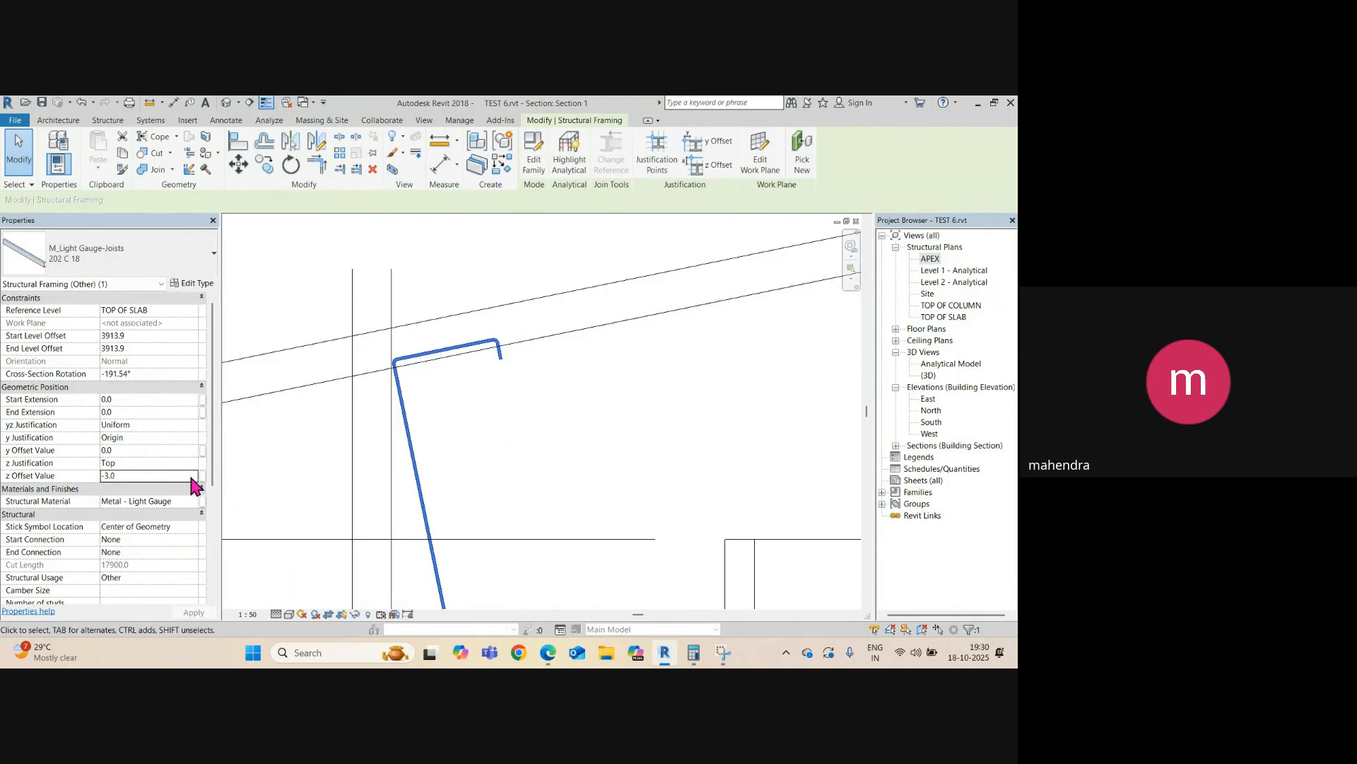
left_click(146, 476)
left_click(574, 417)
scroll(371, 422, "down", 4)
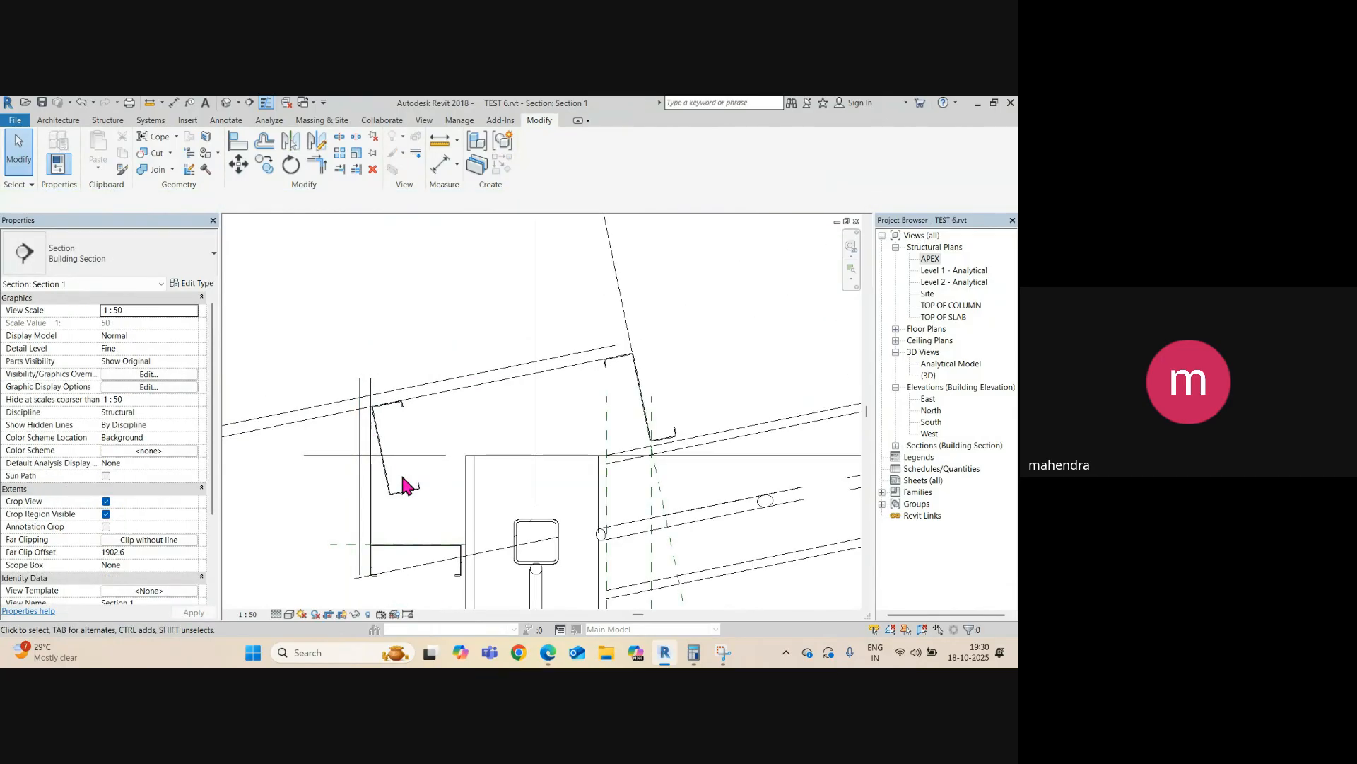
- Switch to Snipping Tool and capture a new snip of the column top with both eave joists and the roof lines
middle_click_drag(403, 475, 461, 394)
scroll(558, 362, "up", 1)
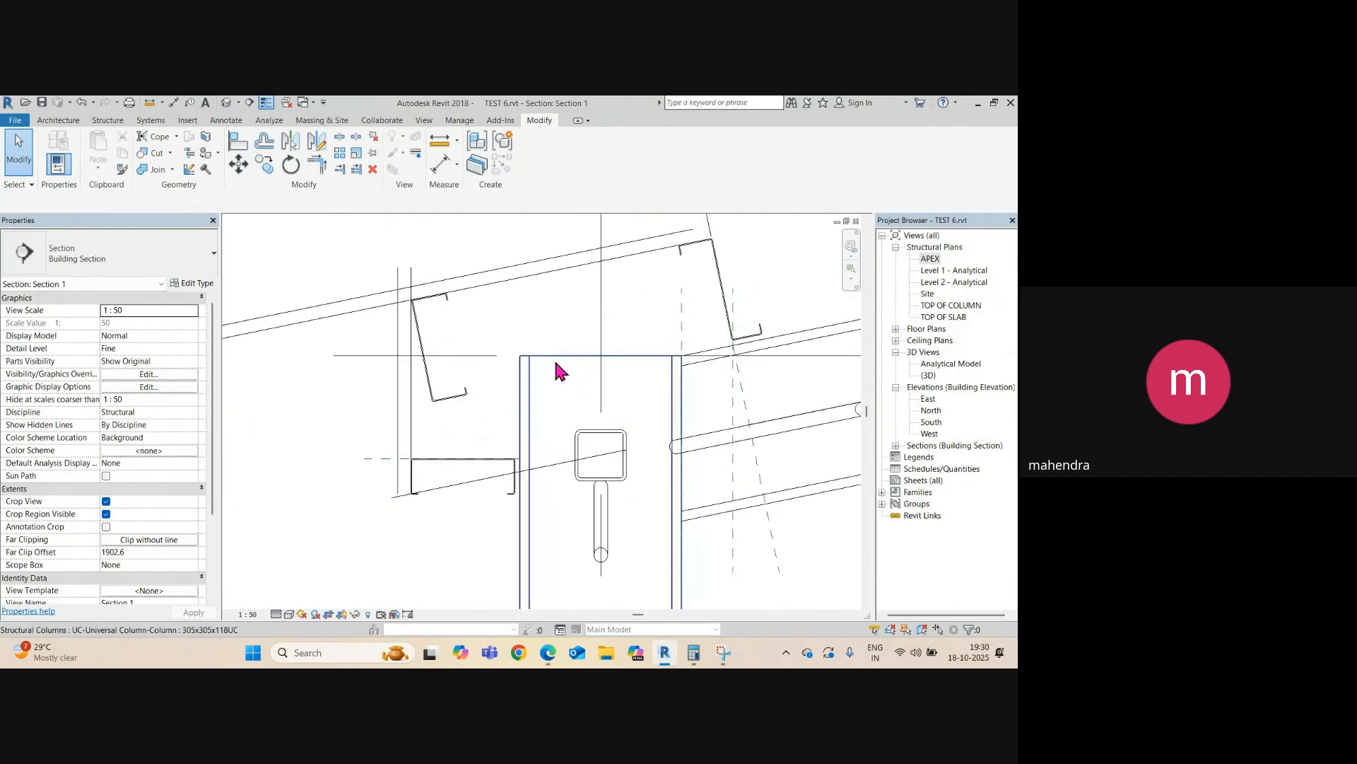
left_click(723, 651)
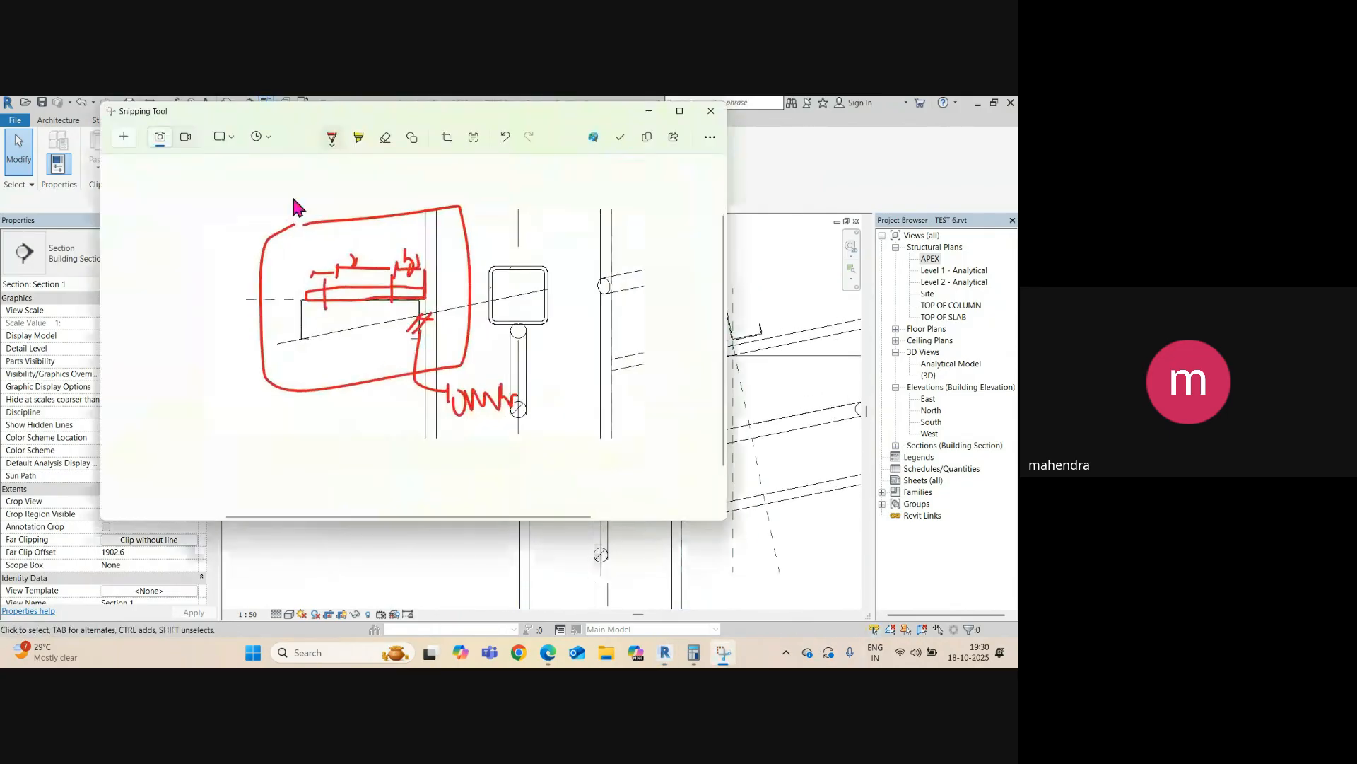
left_click(125, 136)
left_click_drag(305, 244, 738, 581)
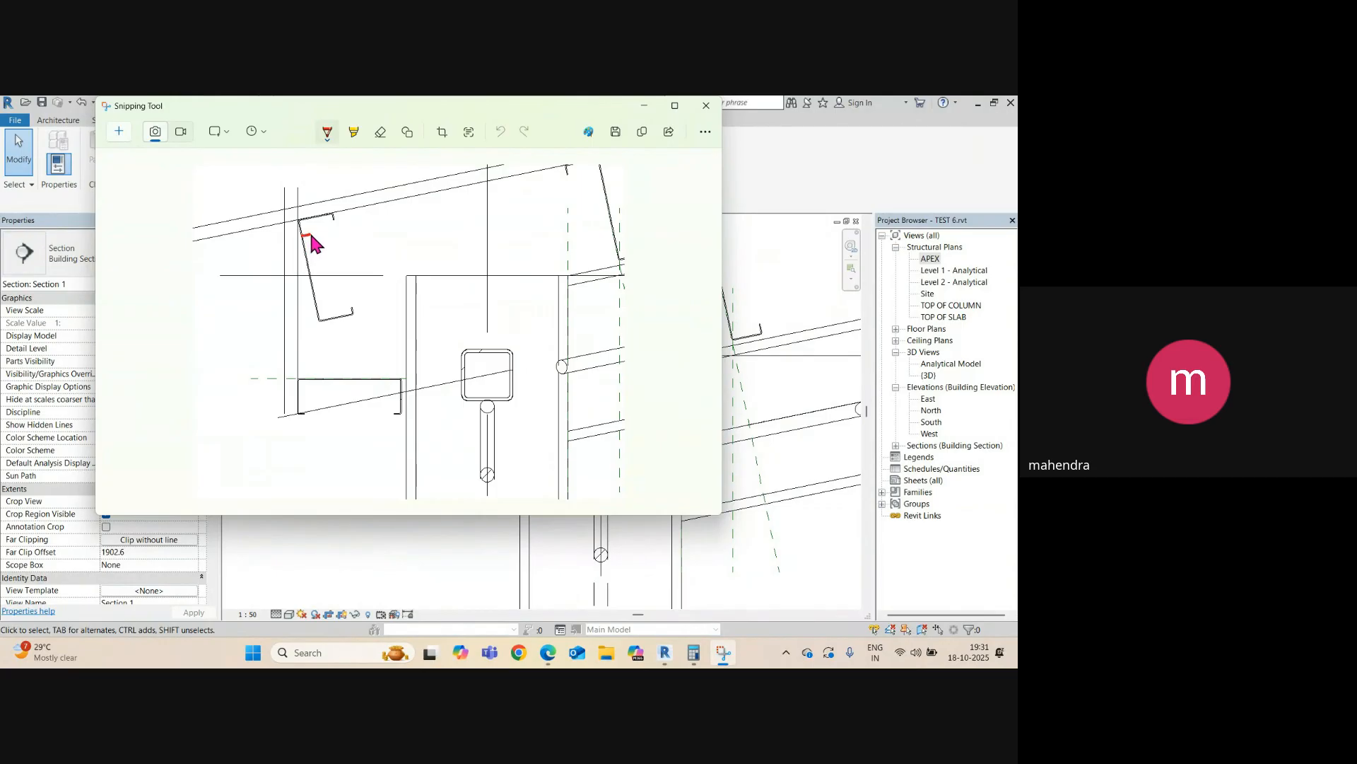
- Sketch in red a bracket linking the tilted joist's web to the column's outer flange, including its bolt marks and contact face
mouse_move(315, 252)
left_mouse_down()
mouse_move(321, 316)
mouse_move(305, 244)
left_mouse_up()
left_click_drag(327, 289, 374, 280)
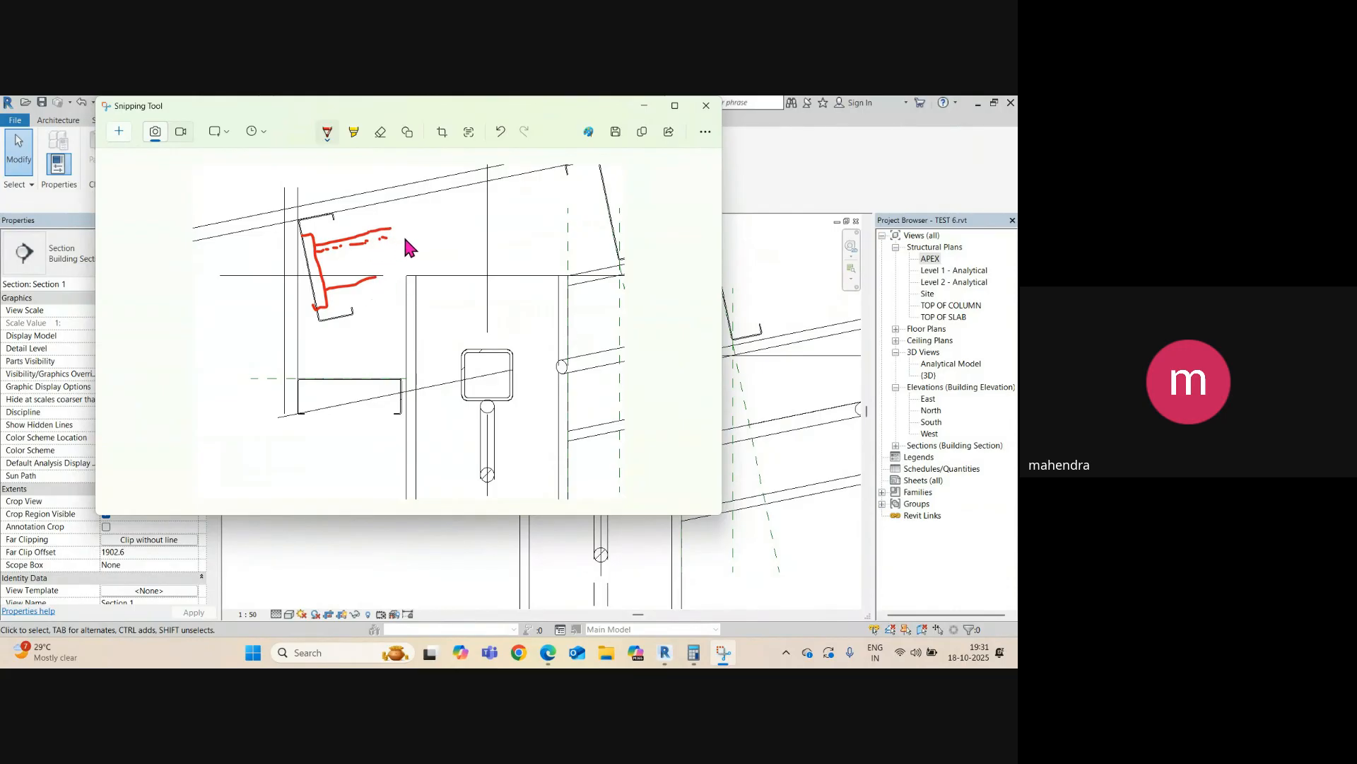
left_click_drag(390, 229, 389, 271)
mouse_move(398, 229)
left_mouse_down()
mouse_move(404, 333)
mouse_move(371, 353)
mouse_move(402, 337)
left_mouse_up()
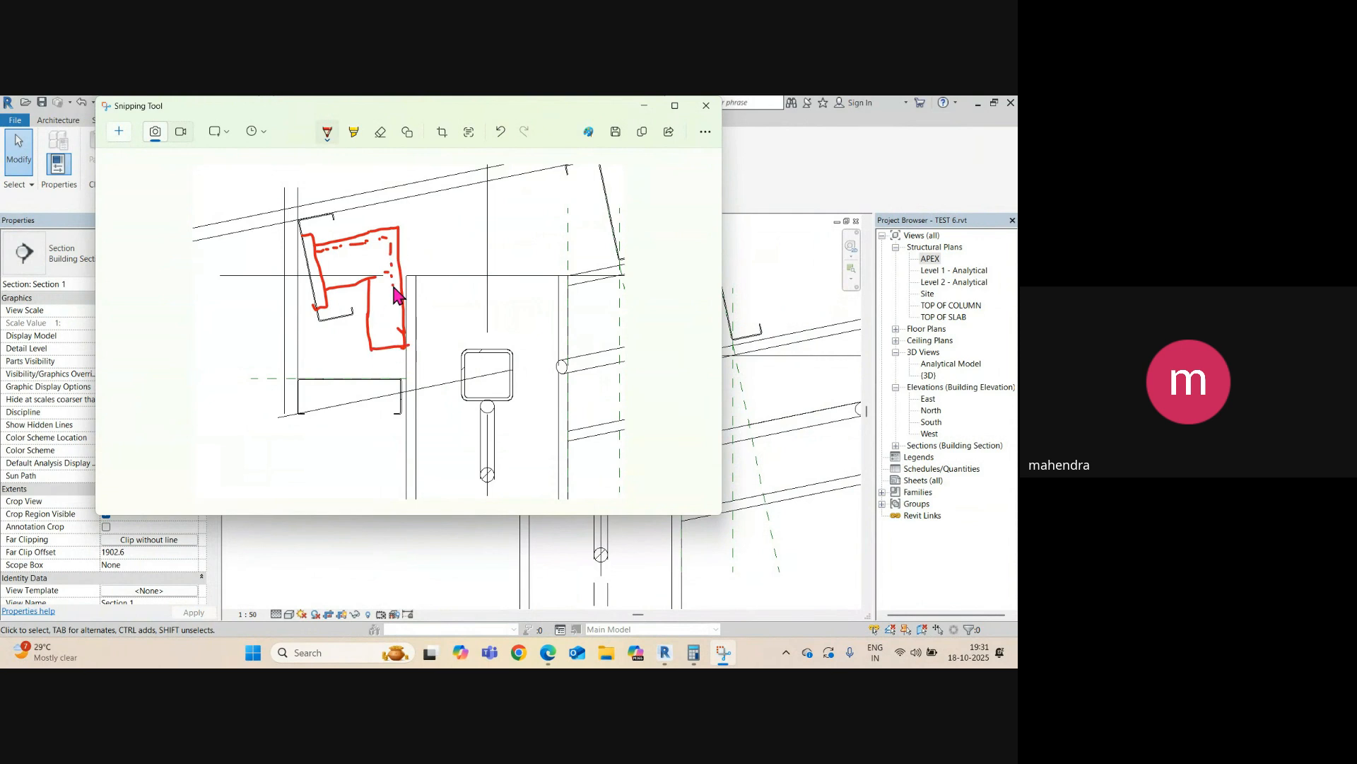
left_click(393, 313)
left_click(391, 334)
mouse_move(393, 285)
left_mouse_down()
mouse_move(393, 297)
mouse_move(373, 267)
mouse_move(384, 243)
mouse_move(402, 289)
left_mouse_up()
left_click_drag(408, 355, 408, 279)
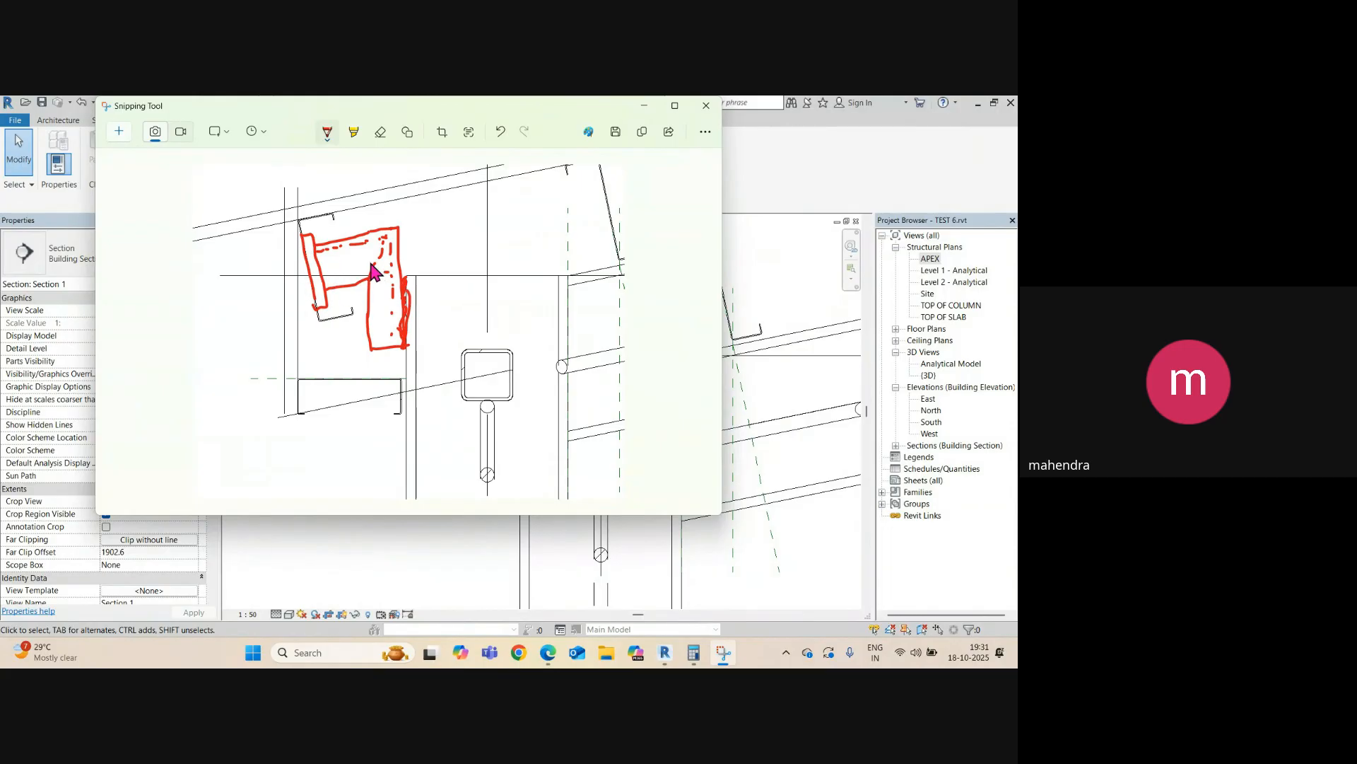
- Annotate the sketched bracket plate with a leader to a note above the joist, and return to Revit
left_click_drag(320, 268, 395, 206)
mouse_move(395, 207)
left_mouse_down()
mouse_move(377, 201)
mouse_move(392, 190)
mouse_move(398, 205)
mouse_move(423, 206)
left_mouse_up()
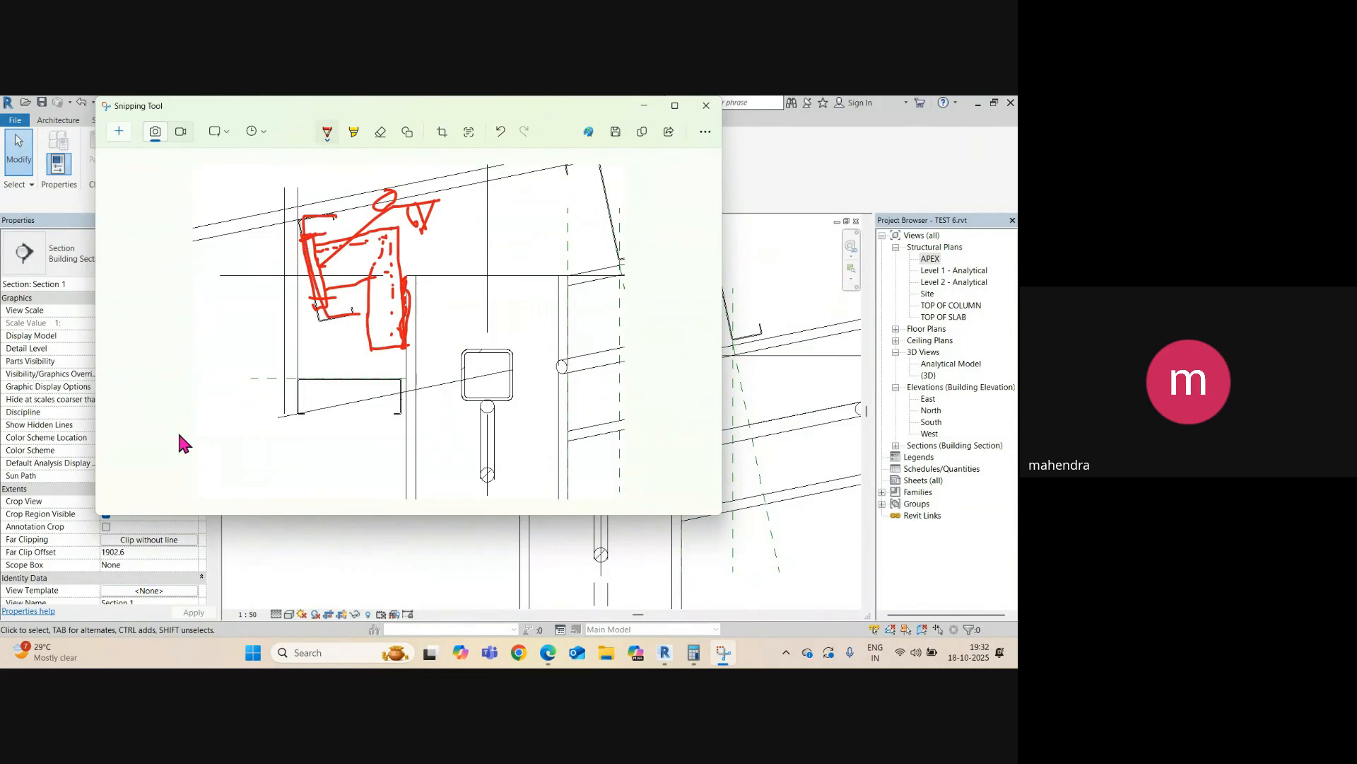
left_click(644, 105)
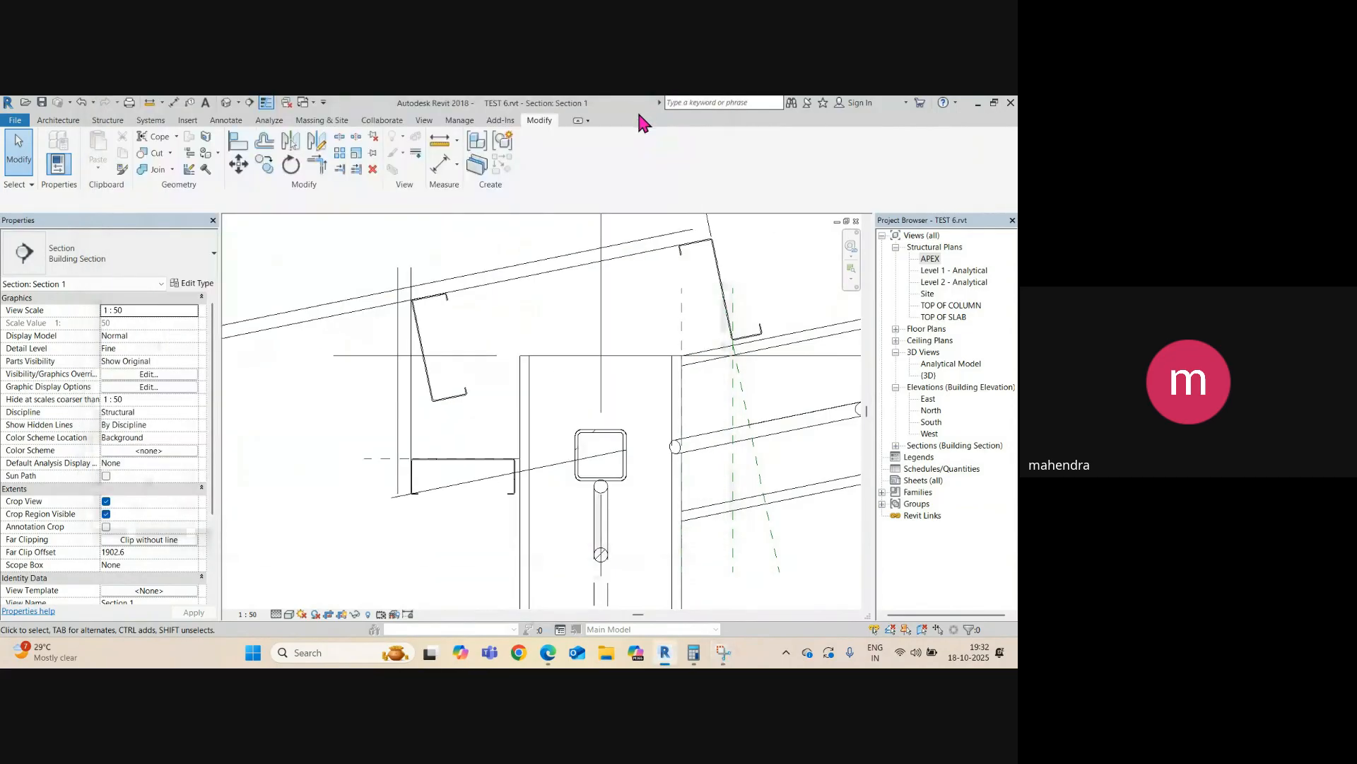
- Mirror a copy of the tilted eave joist about the central reference plane at the ridge, onto the grid D side
scroll(460, 302, "down", 2)
scroll(453, 331, "up", 2)
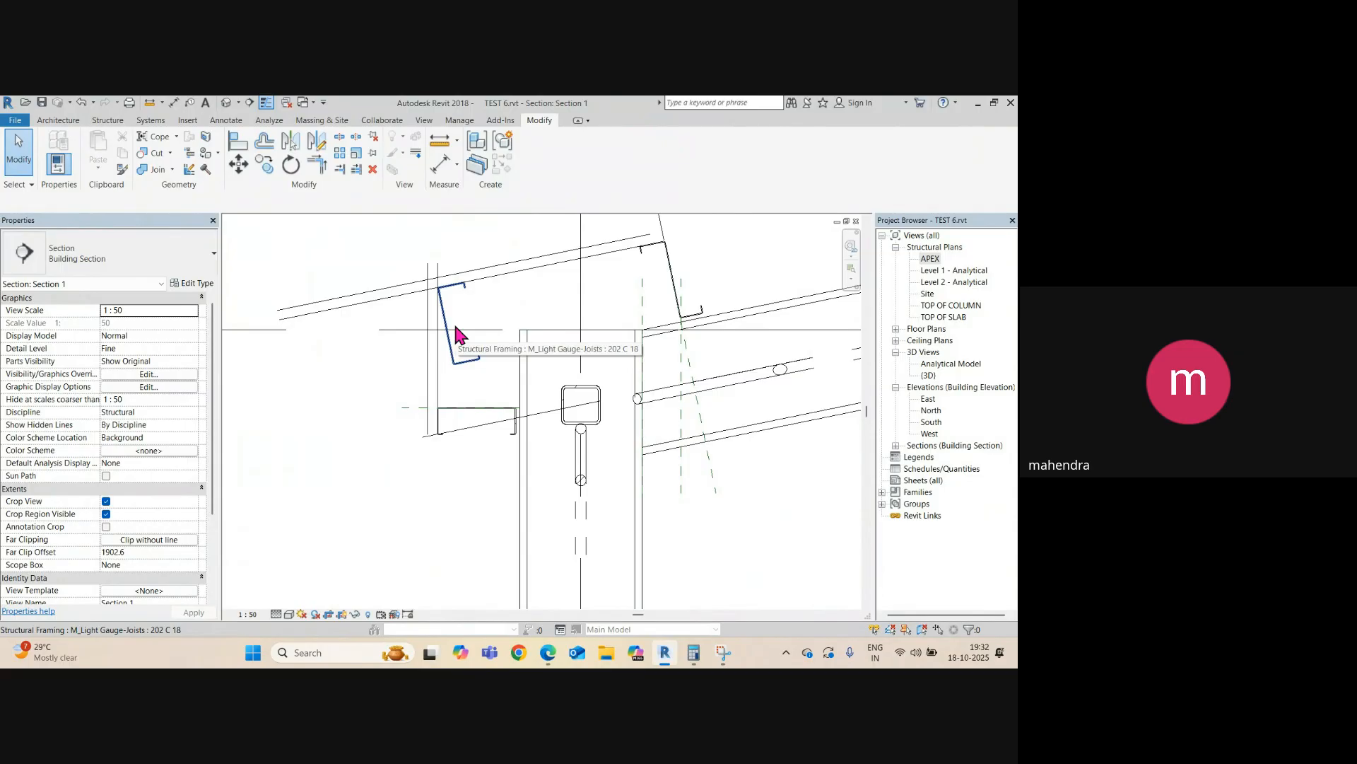
scroll(409, 419, "down", 4)
middle_click_drag(519, 499, 576, 254)
scroll(317, 346, "down", 4)
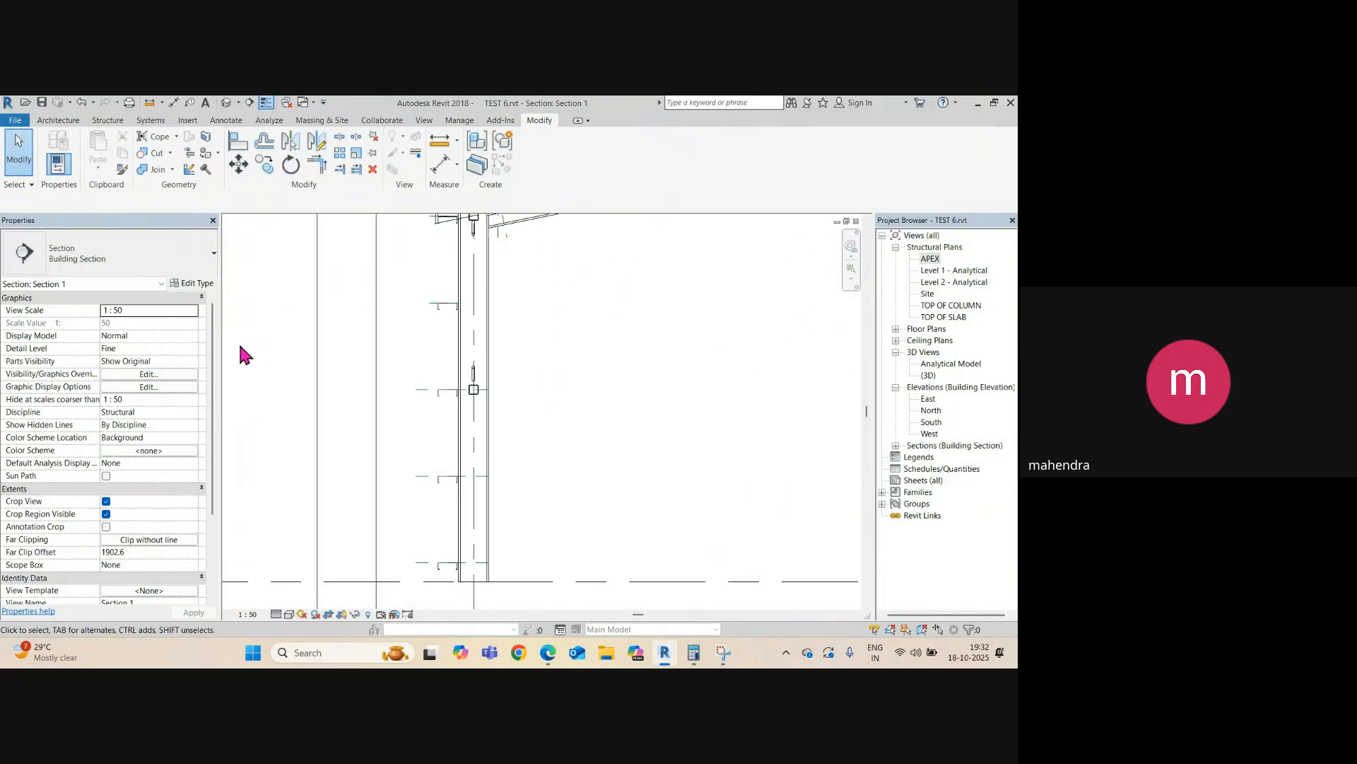
scroll(354, 396, "down", 2)
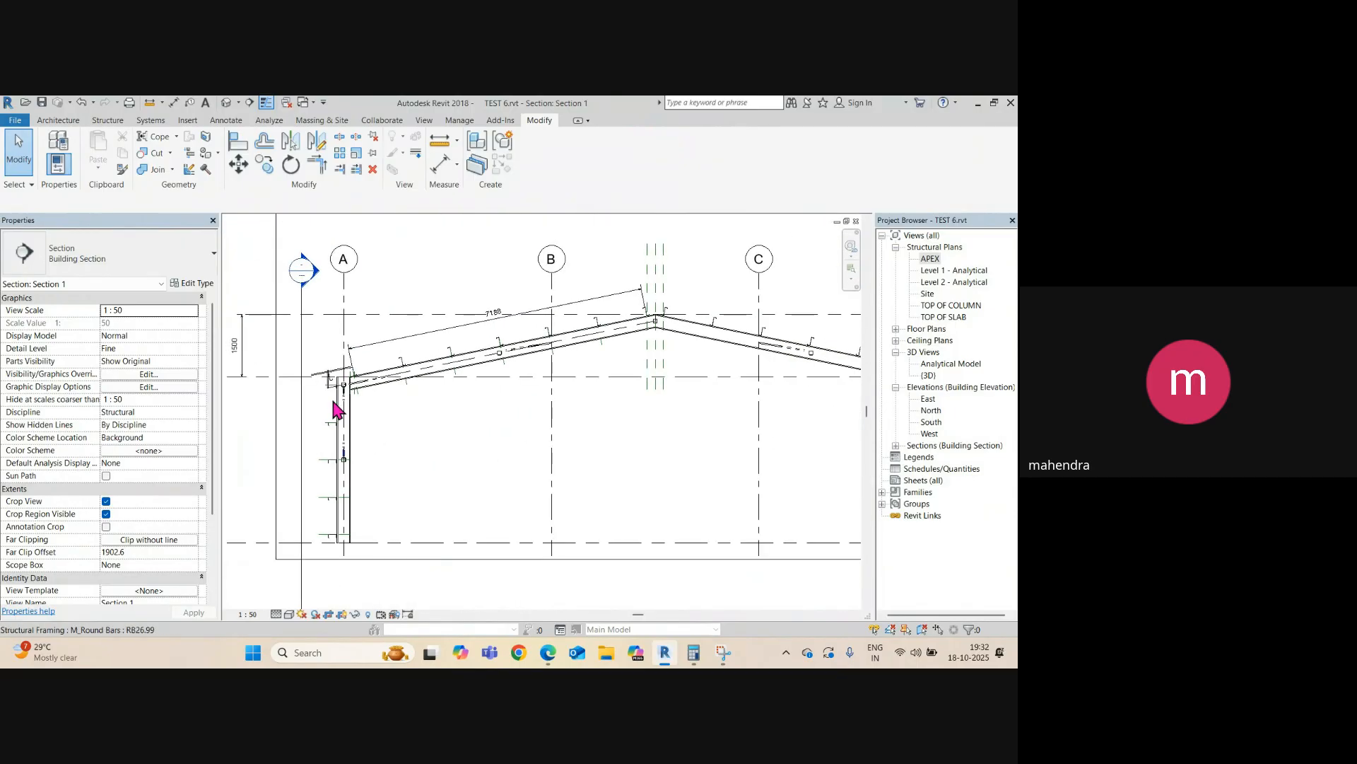
scroll(350, 389, "up", 4)
left_click(348, 389)
scroll(361, 388, "down", 5)
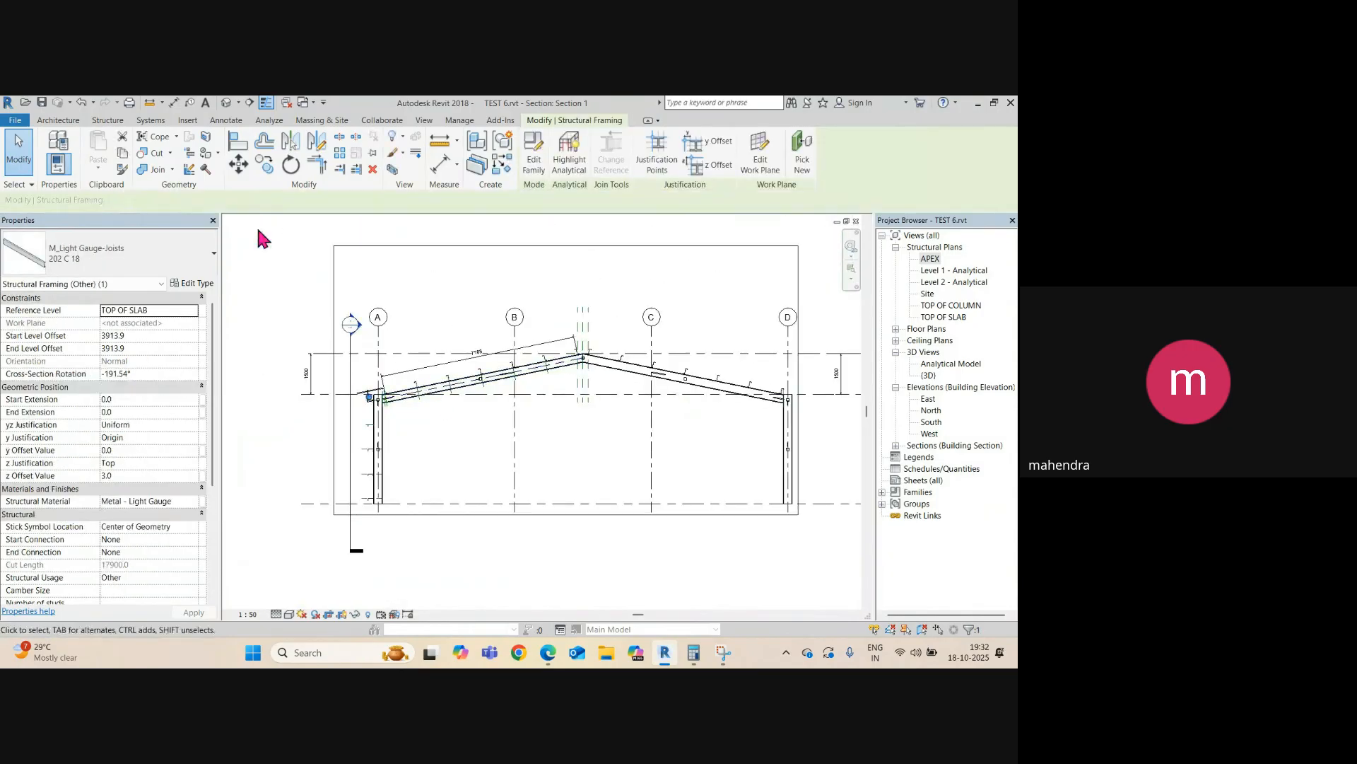
left_click(317, 141)
scroll(584, 416, "up", 3)
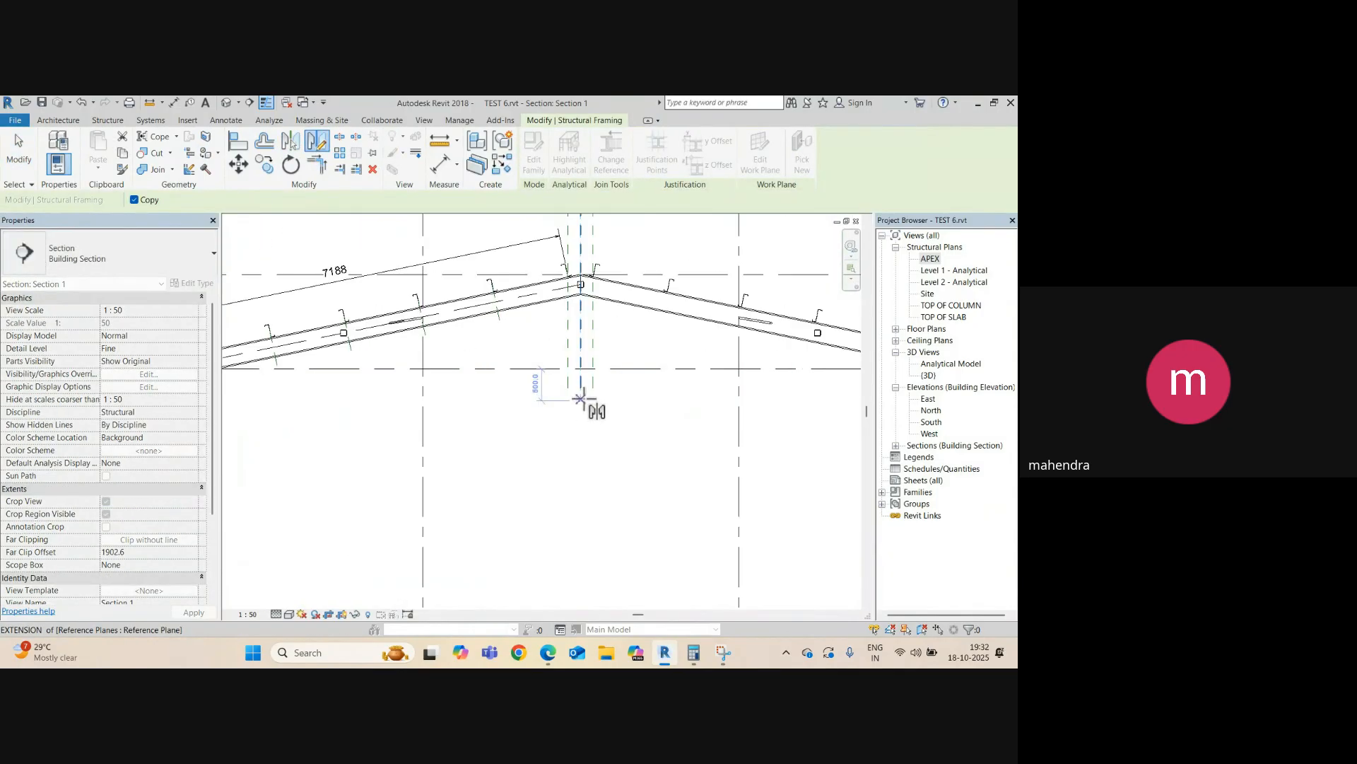
left_click(580, 388)
left_click(580, 434)
scroll(508, 400, "down", 3)
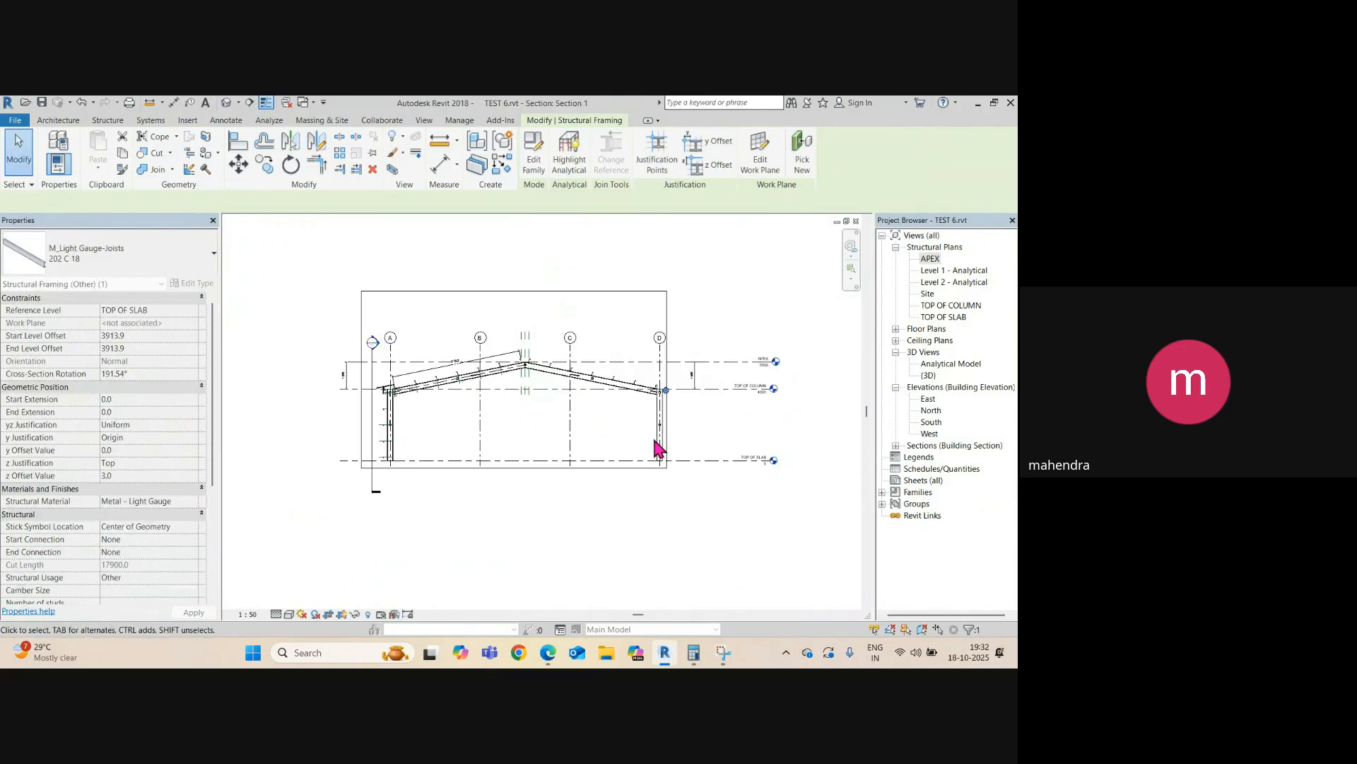
scroll(662, 408, "up", 3)
left_click(621, 384)
scroll(515, 370, "down", 4)
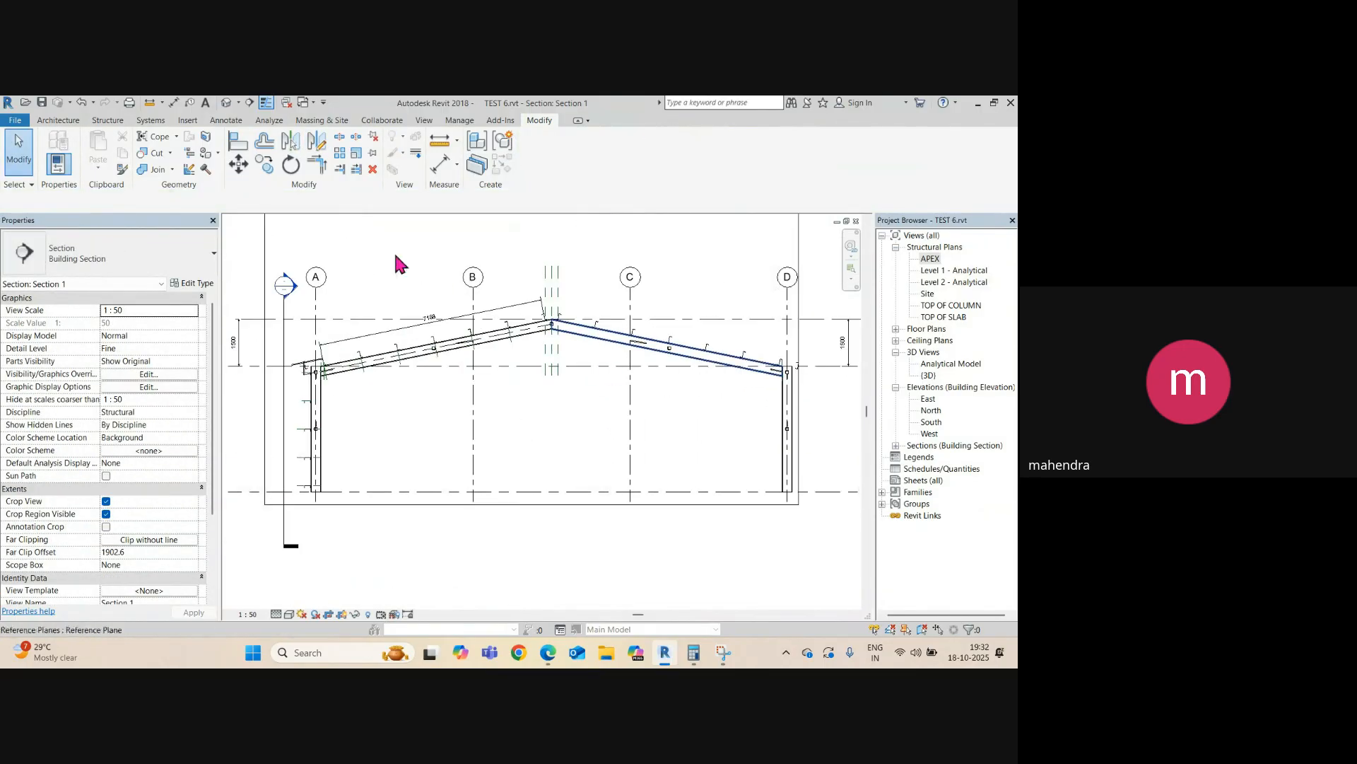
- Inspect the eave joists and the roof framing from several angles in the default 3D view
left_click(231, 99)
scroll(509, 404, "down", 3)
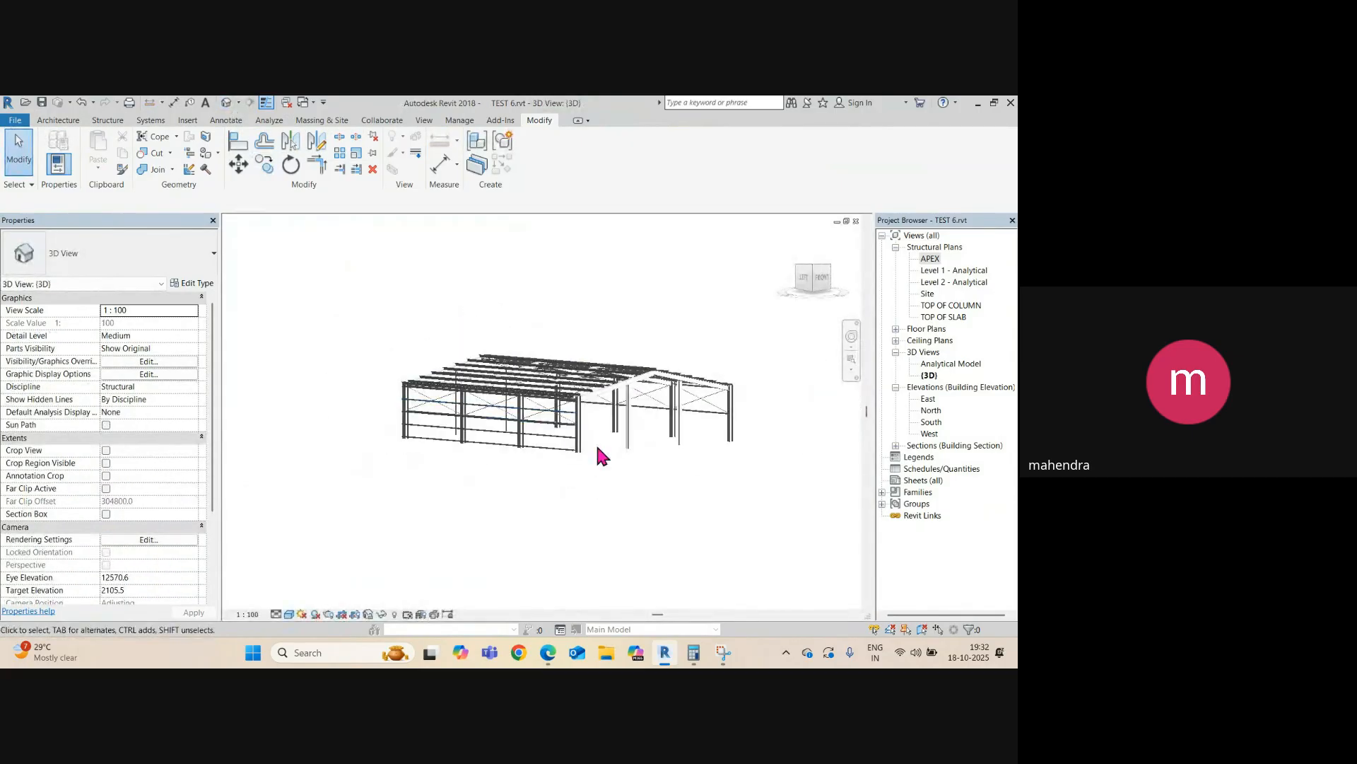
middle_click_drag(598, 446, 508, 503, "shift")
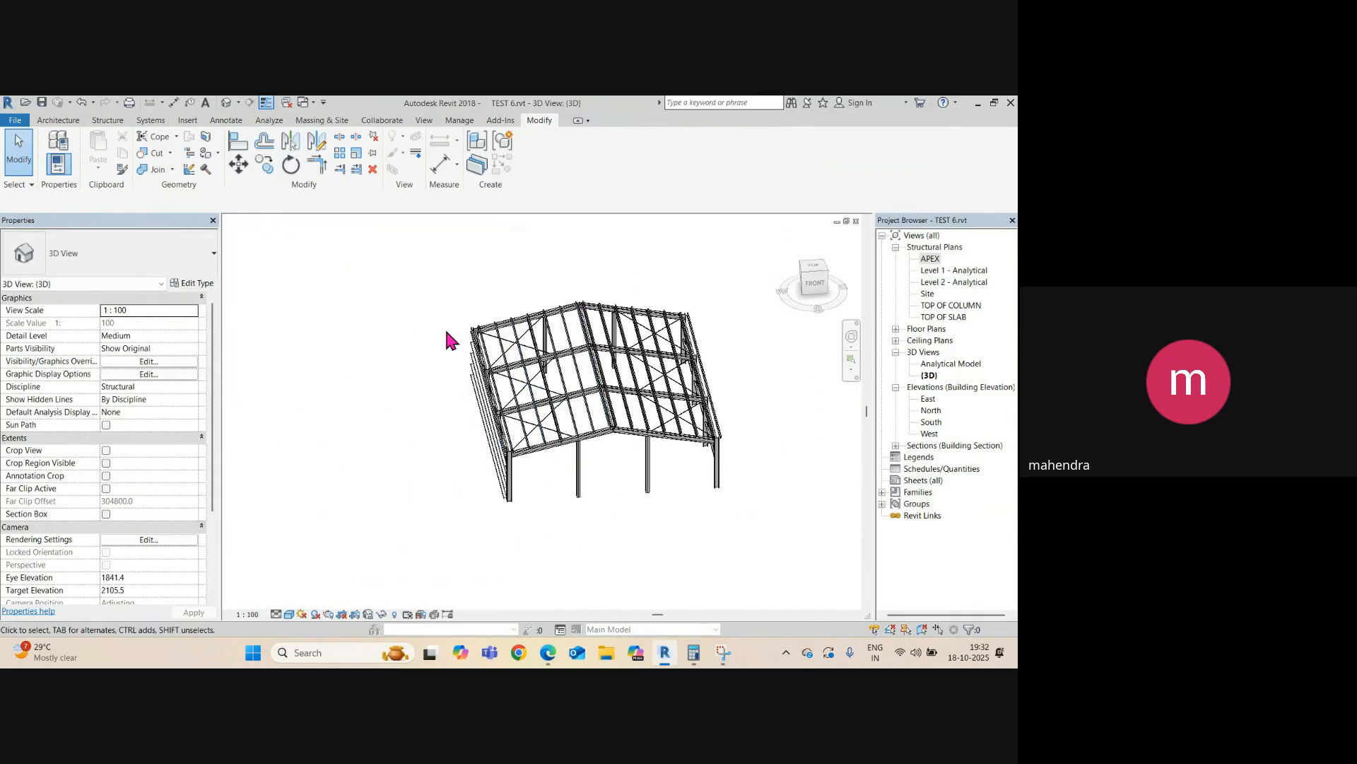
scroll(555, 482, "up", 2)
scroll(527, 439, "up", 4)
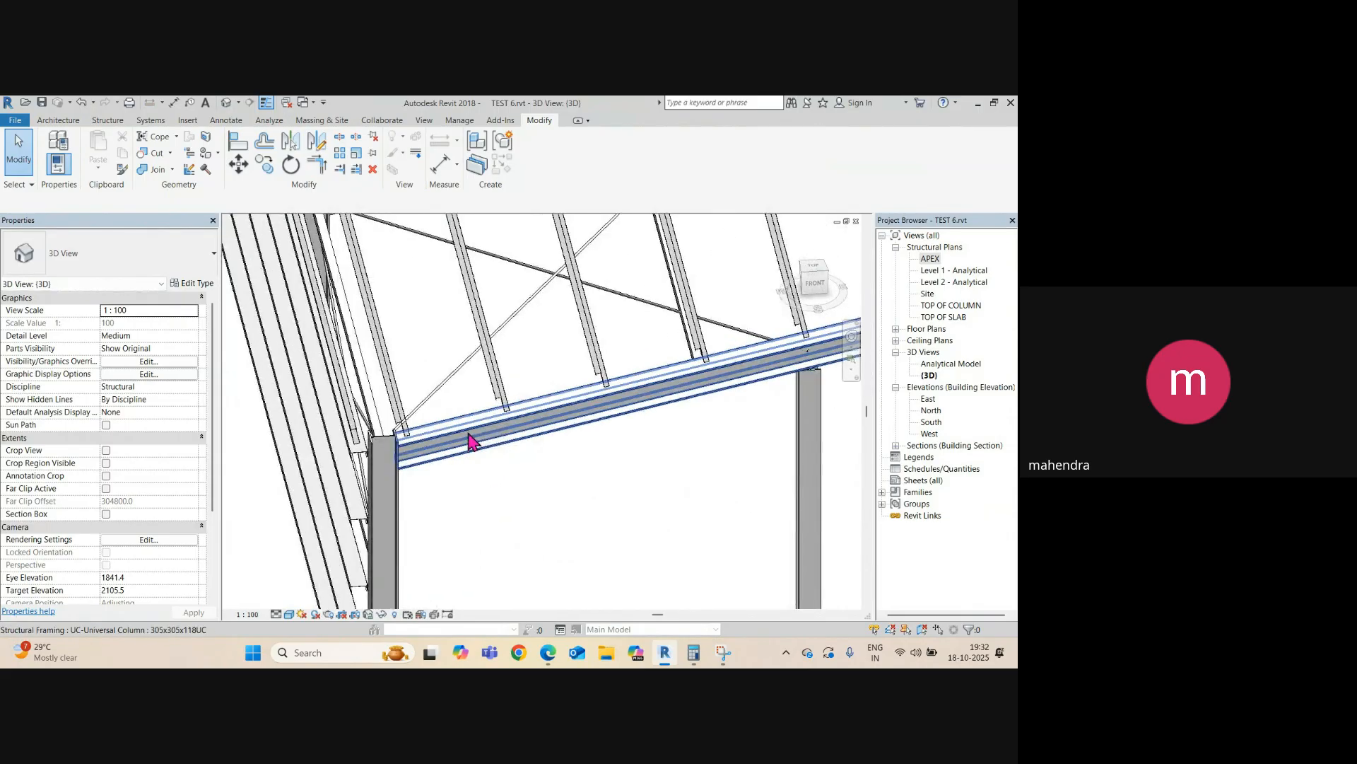
scroll(445, 431, "down", 6)
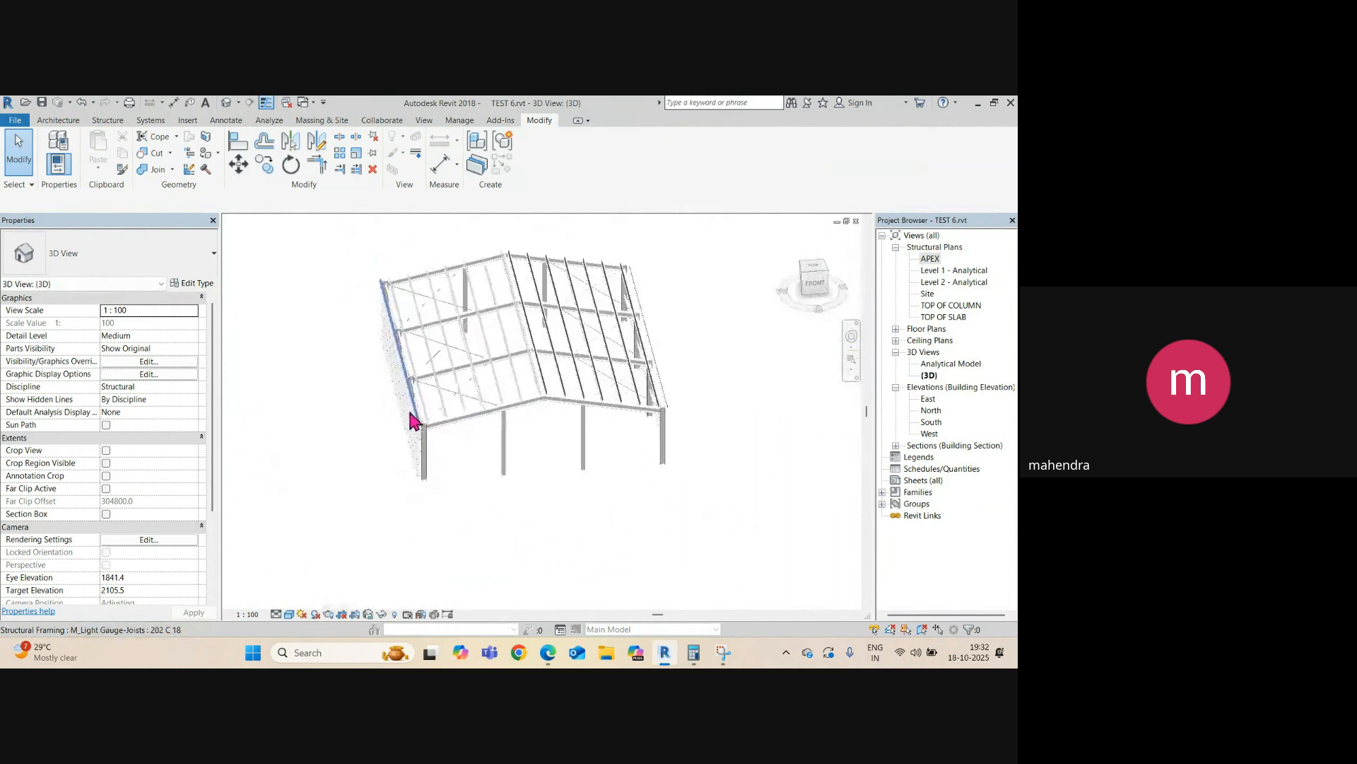
- Open the APEX structural plan and show the framing between grids A and D
double_click(929, 260)
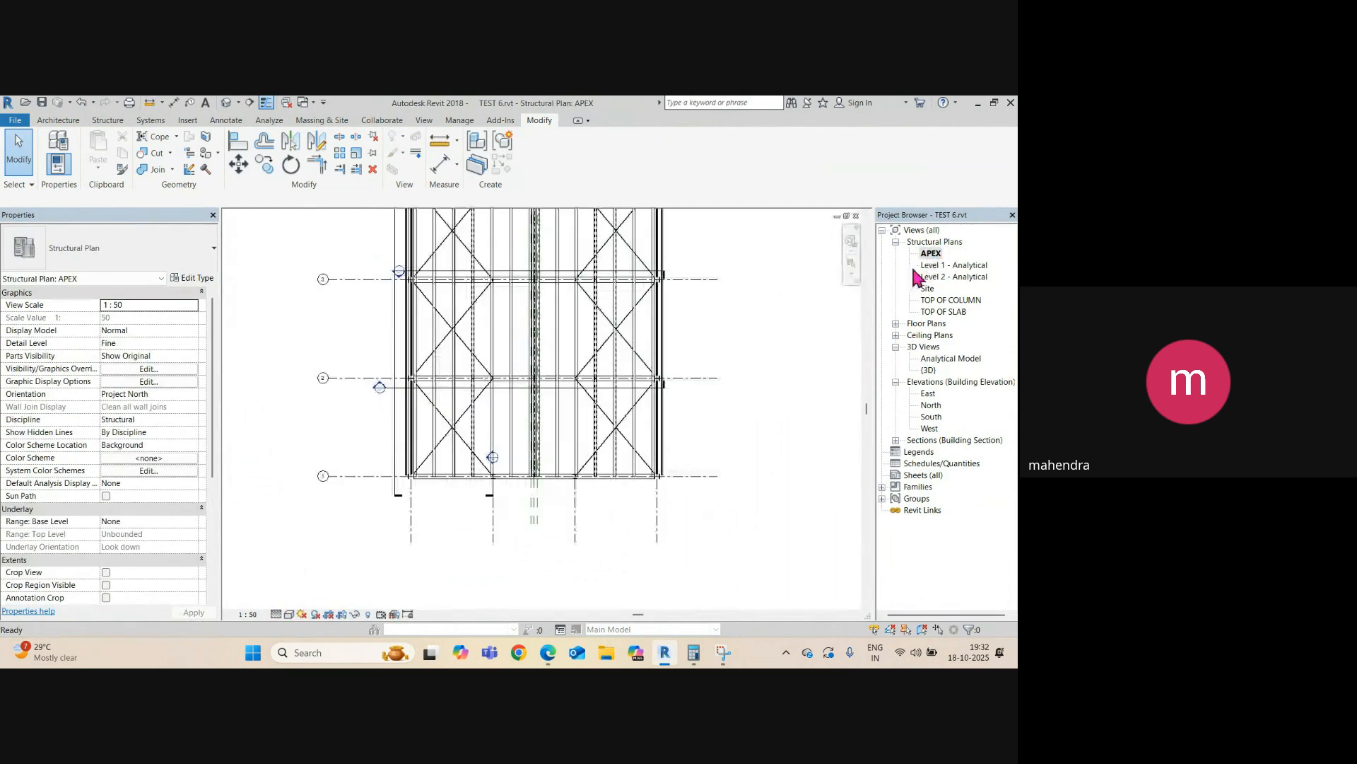
middle_click_drag(313, 335, 294, 457)
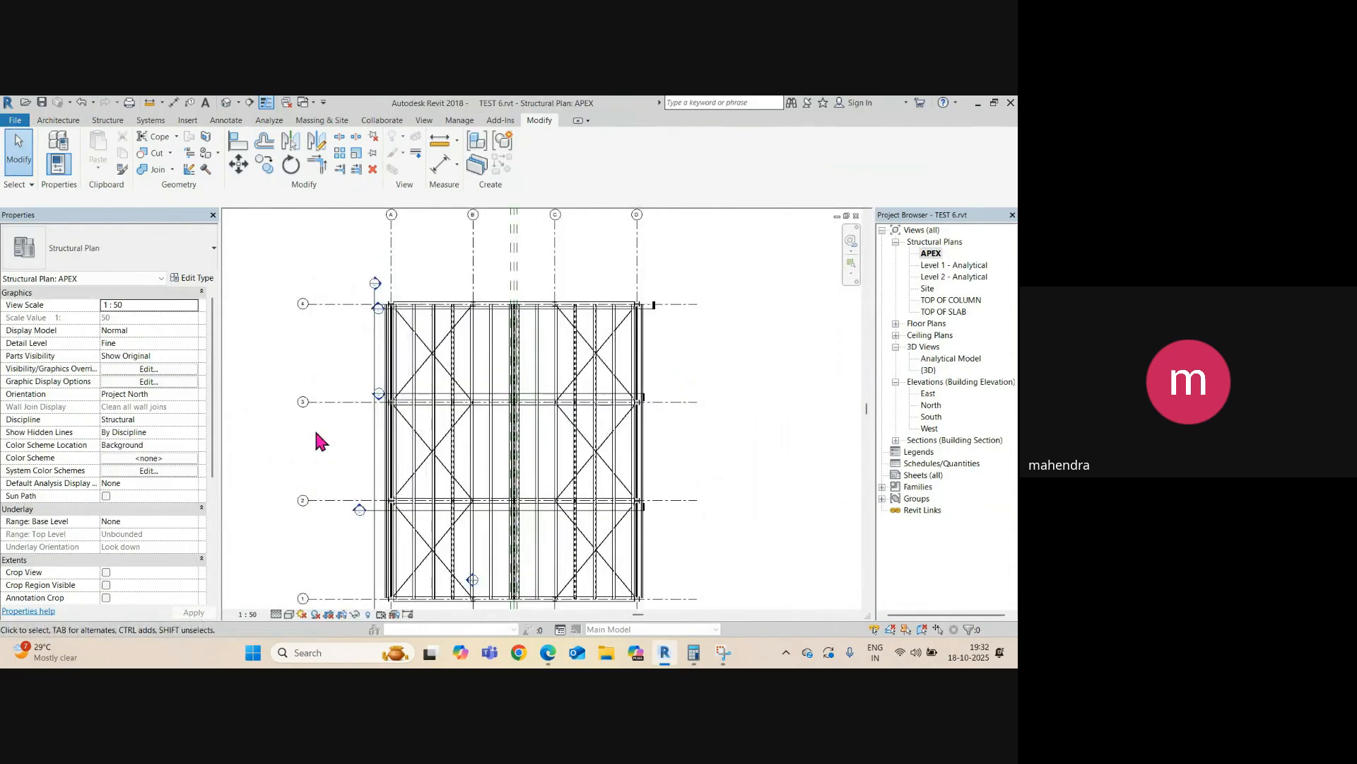
scroll(413, 400, "up", 2)
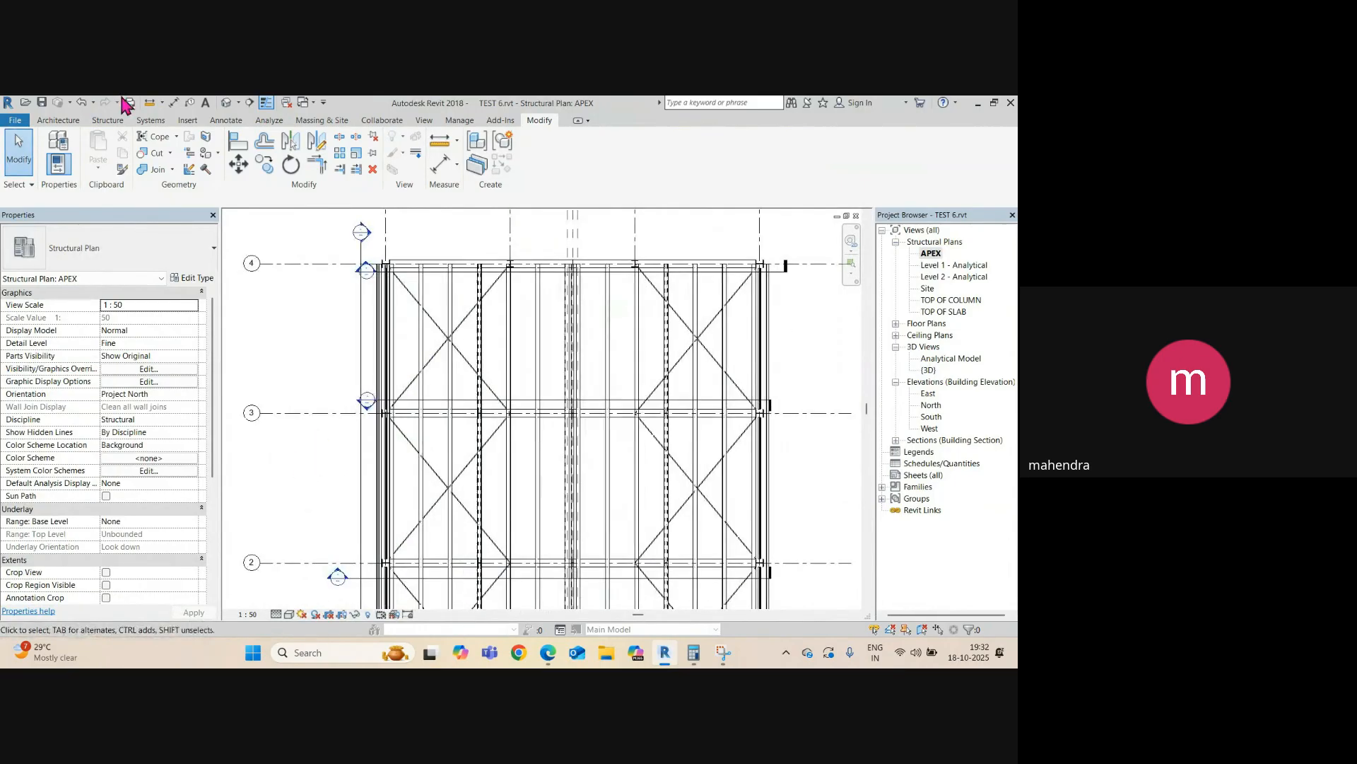
left_click(76, 125)
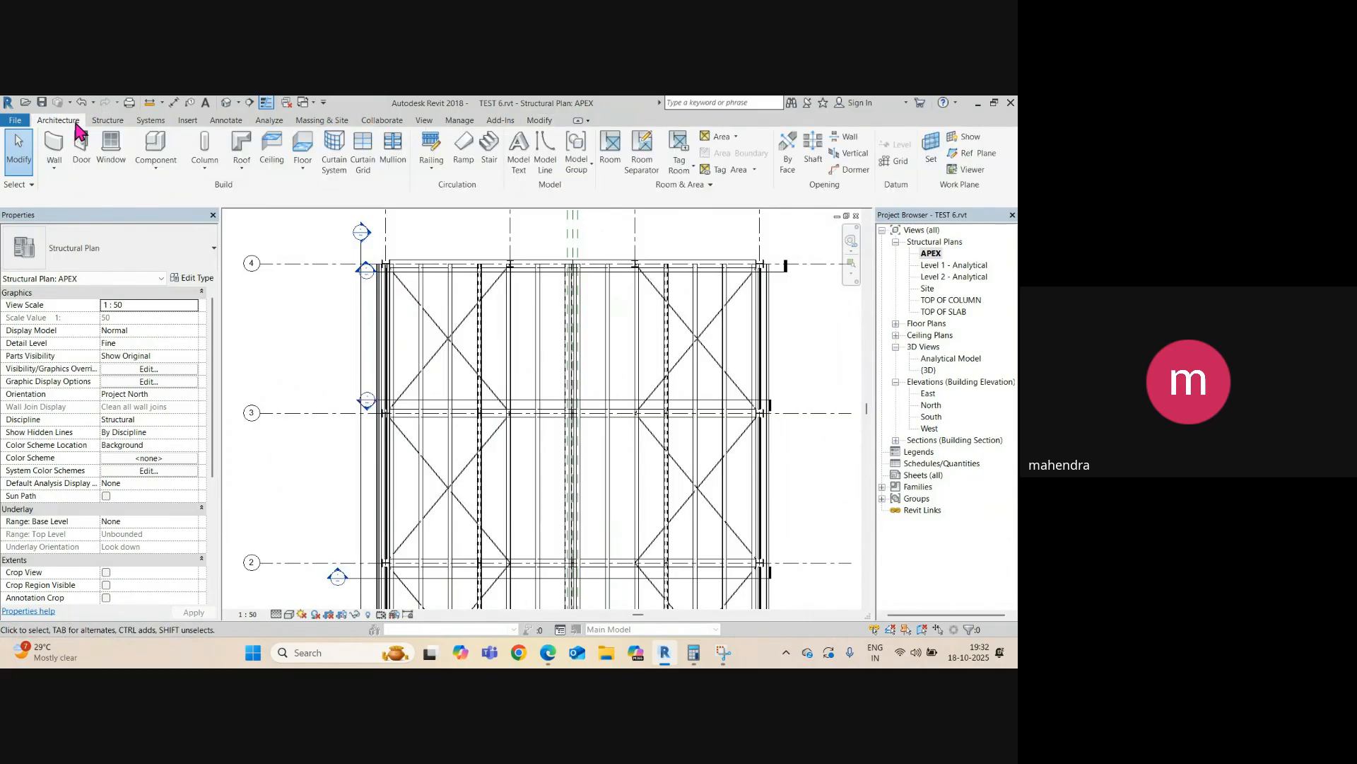
left_click(245, 165)
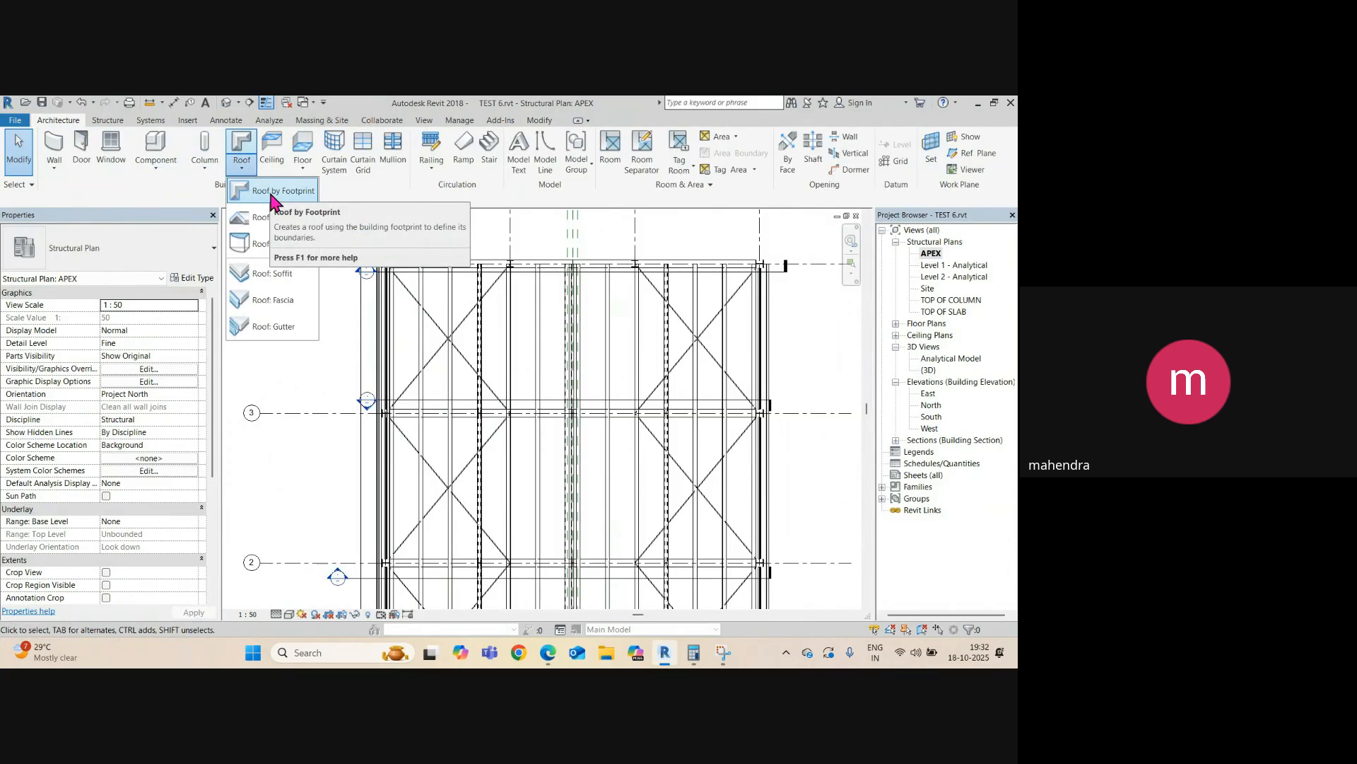
left_click(276, 191)
scroll(373, 287, "up", 2)
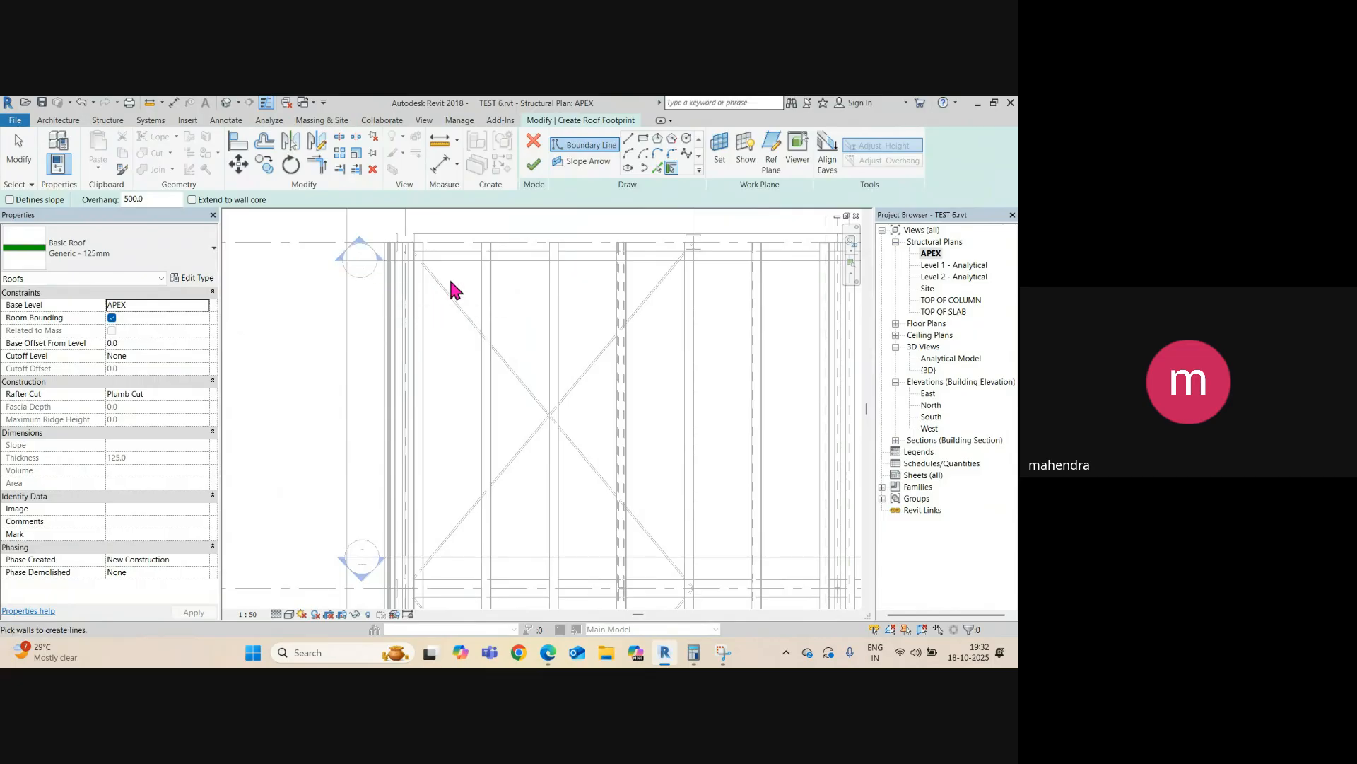
left_click(531, 144)
- Open the Section 1 view from its section mark in the plan, showing the eave joists beside the grid A column
scroll(424, 370, "down", 5)
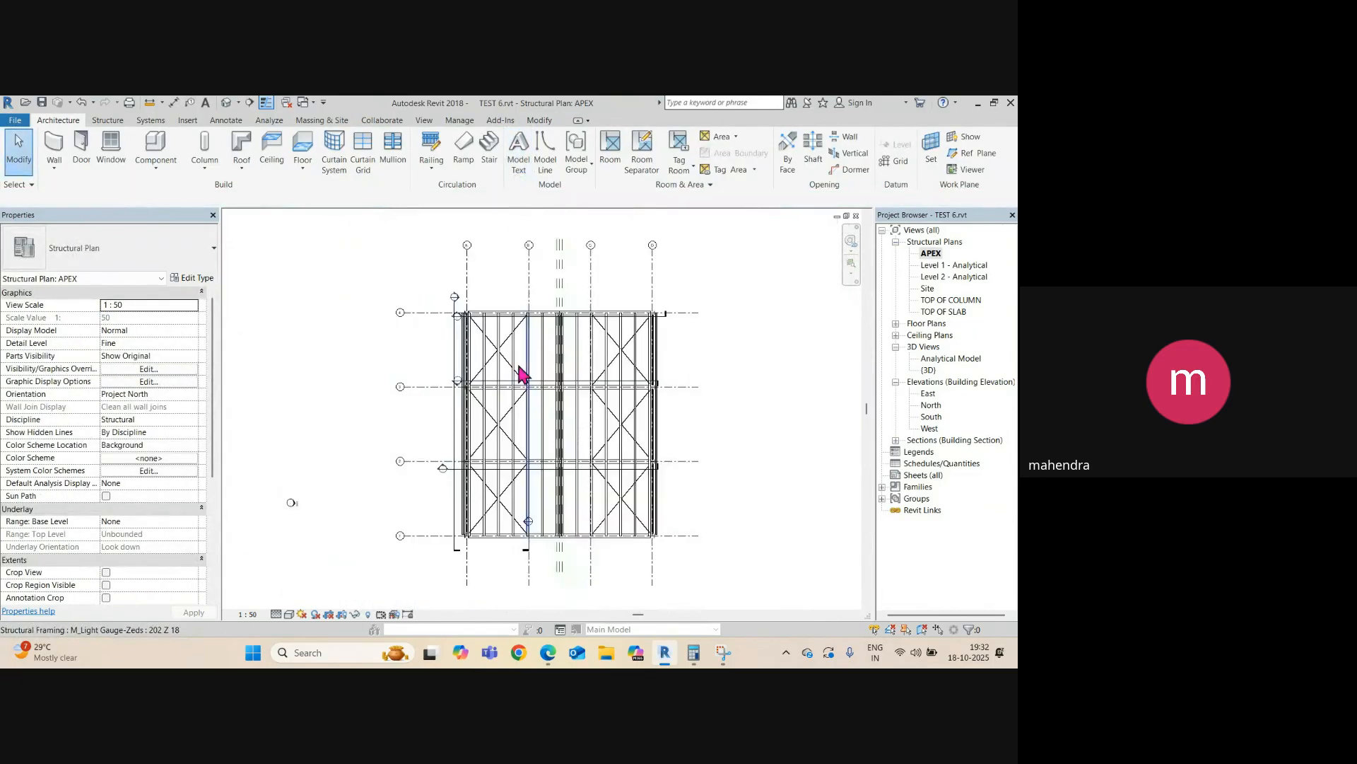
right_click(637, 458)
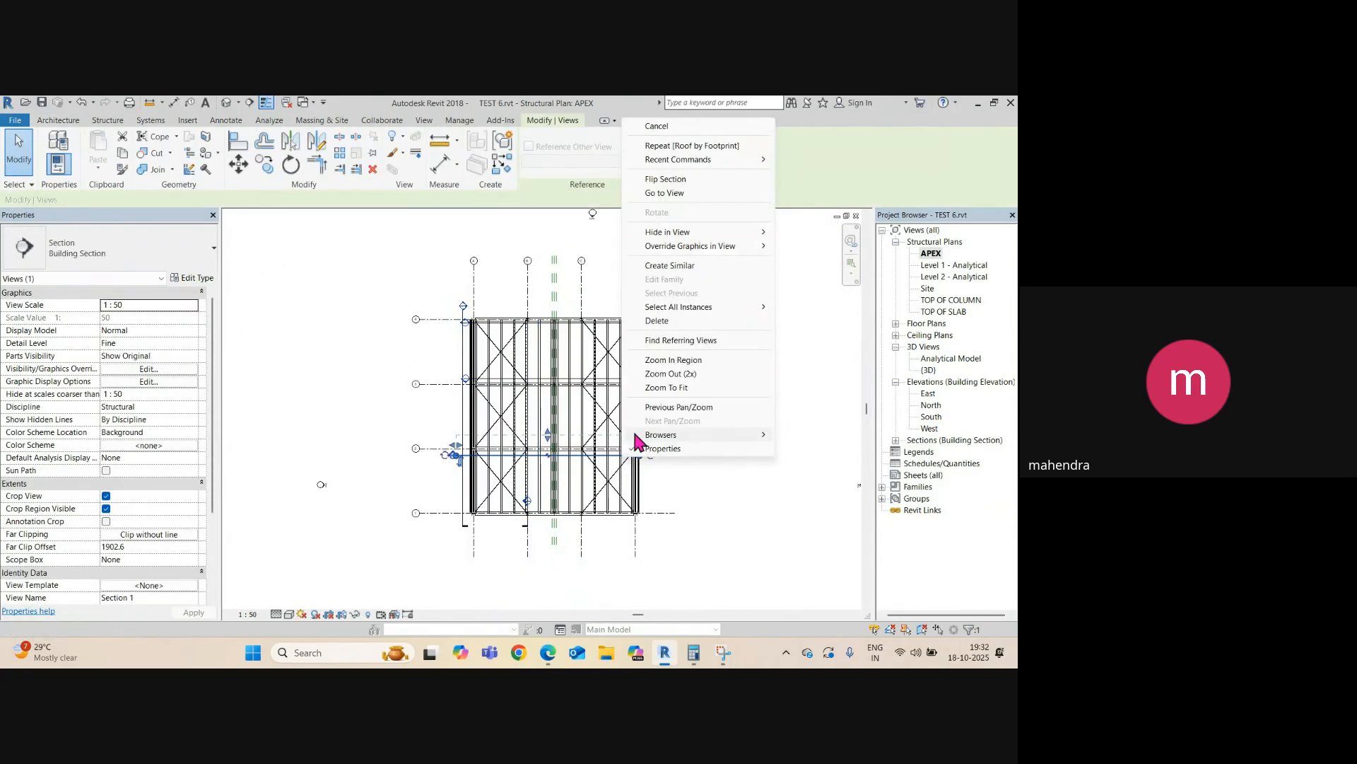
left_click(677, 192)
scroll(297, 409, "up", 8)
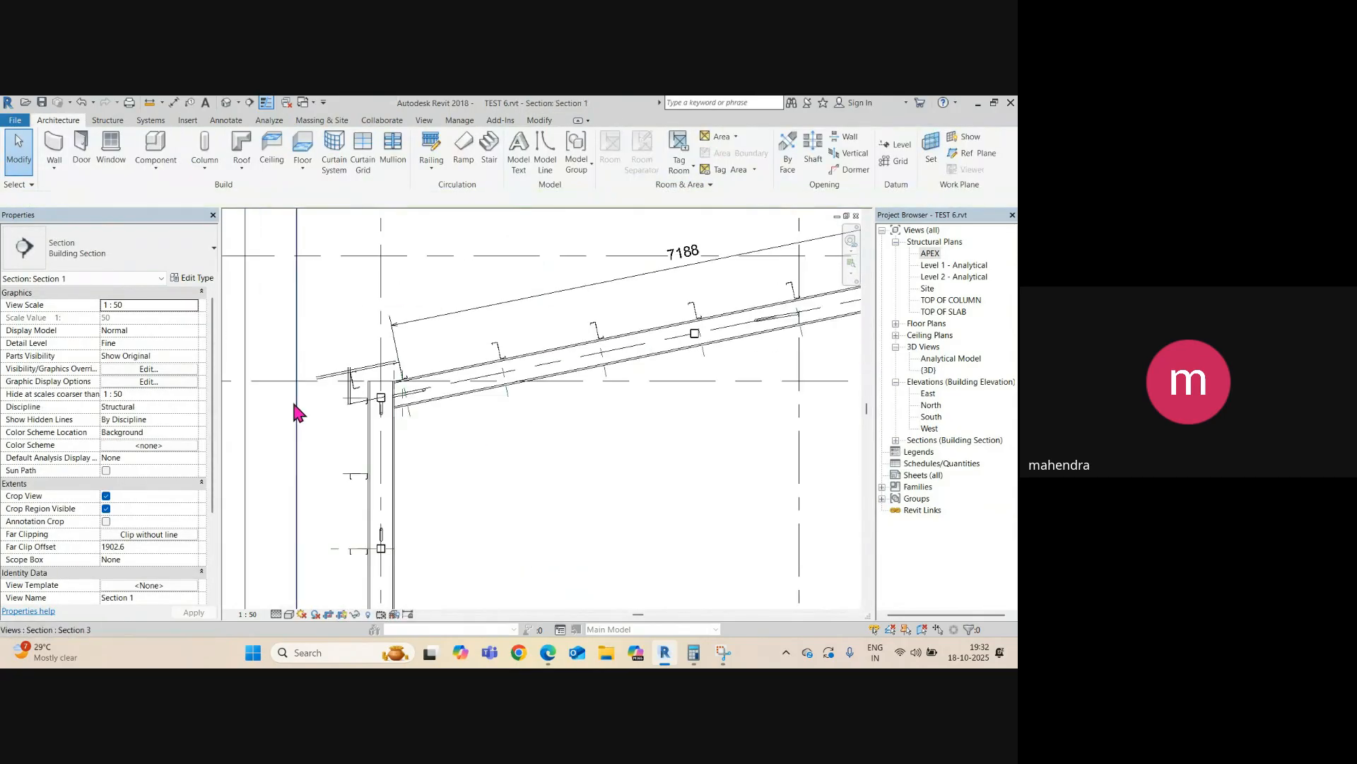
scroll(451, 368, "up", 2)
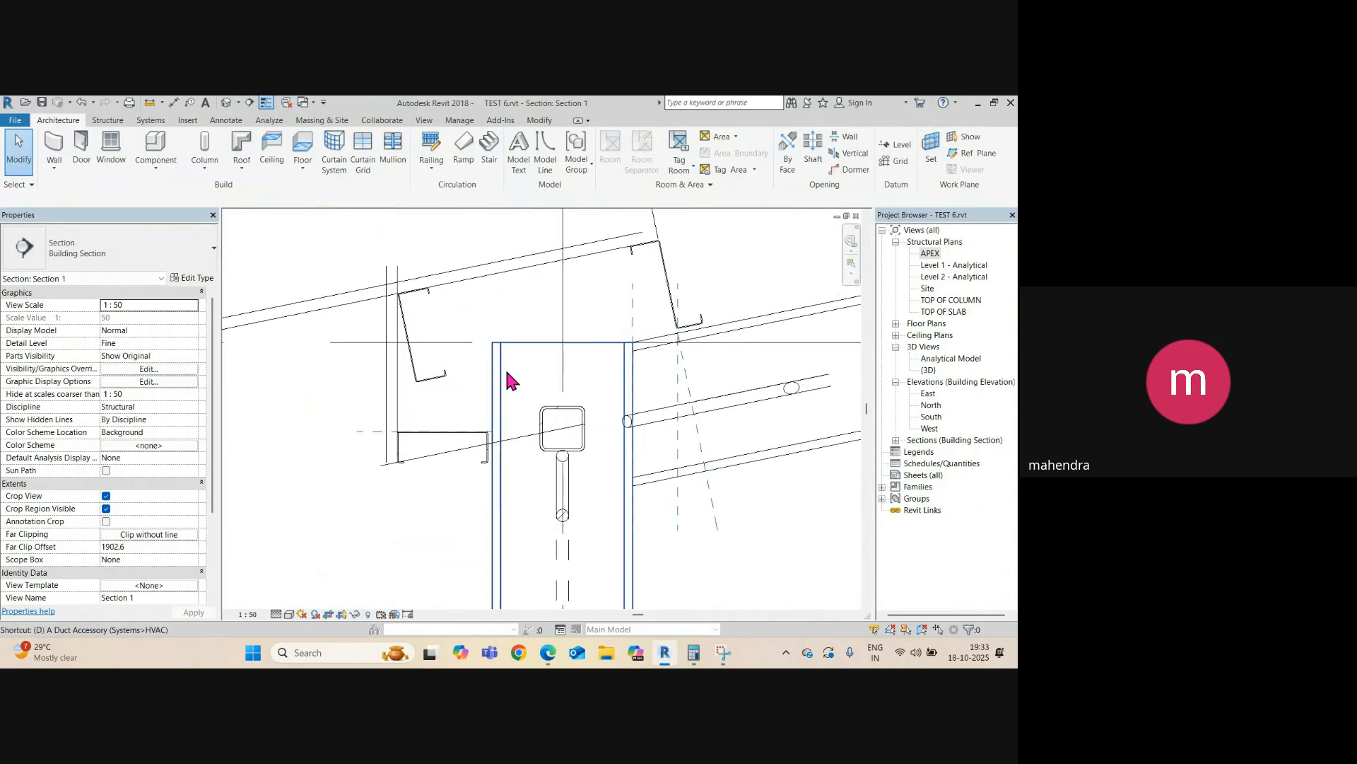
- Measure the horizontal distance from the grid A column's outer face to the vertical detail line outside the eave joists
key("d")
key("i")
left_click(493, 367)
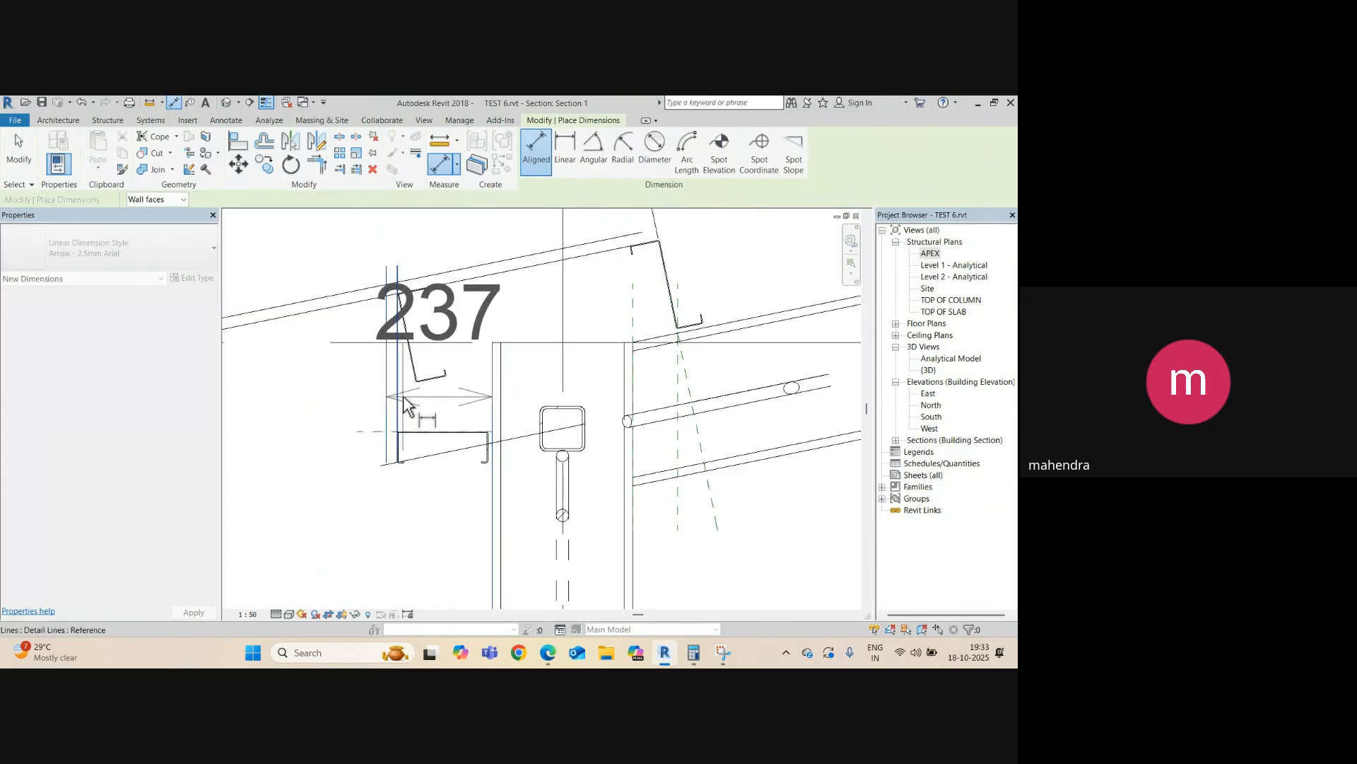
scroll(490, 464, "down", 3)
middle_click_drag(490, 464, 513, 445)
key("Escape")
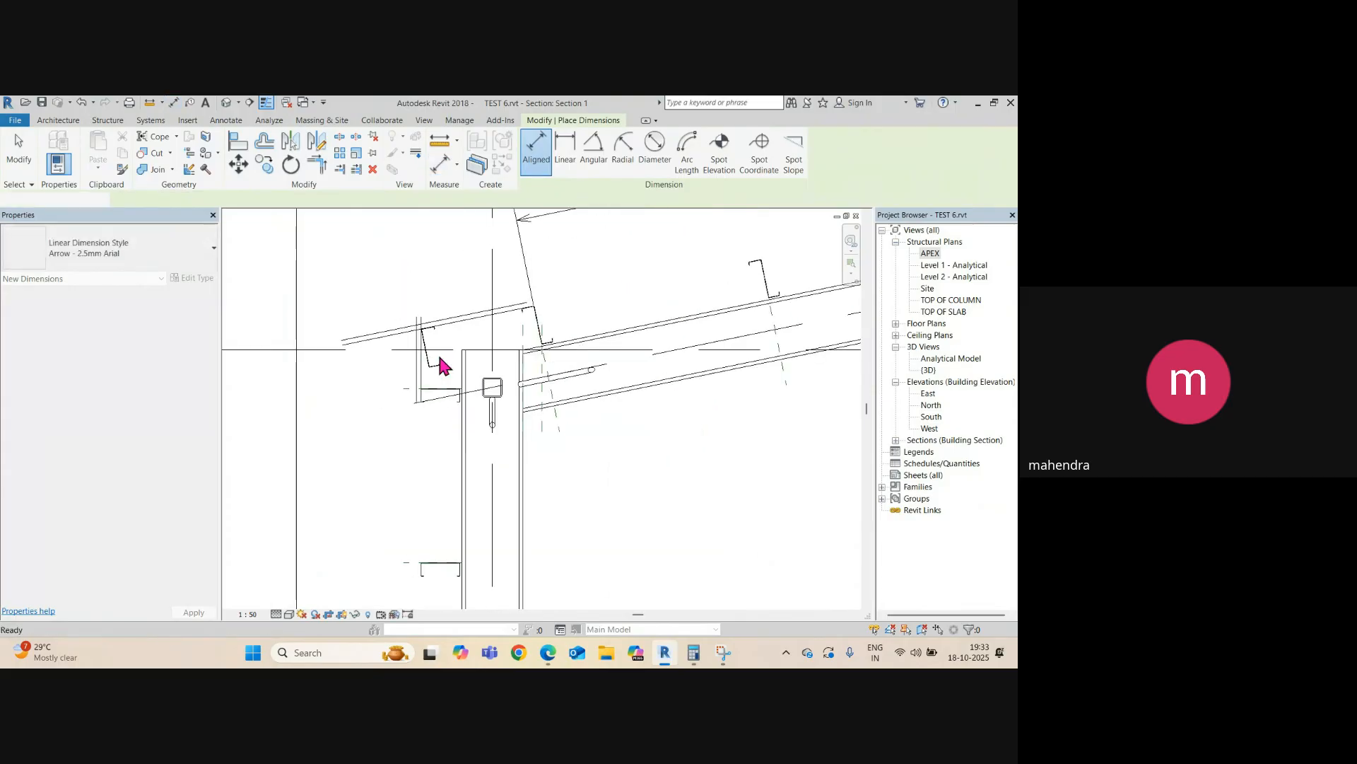
key("Escape")
- In the APEX plan, sketch a rectangular footprint roof boundary offset 237 mm outward, between the outer column corners at grids A/4 and D/1
key("ctrl+Tab")
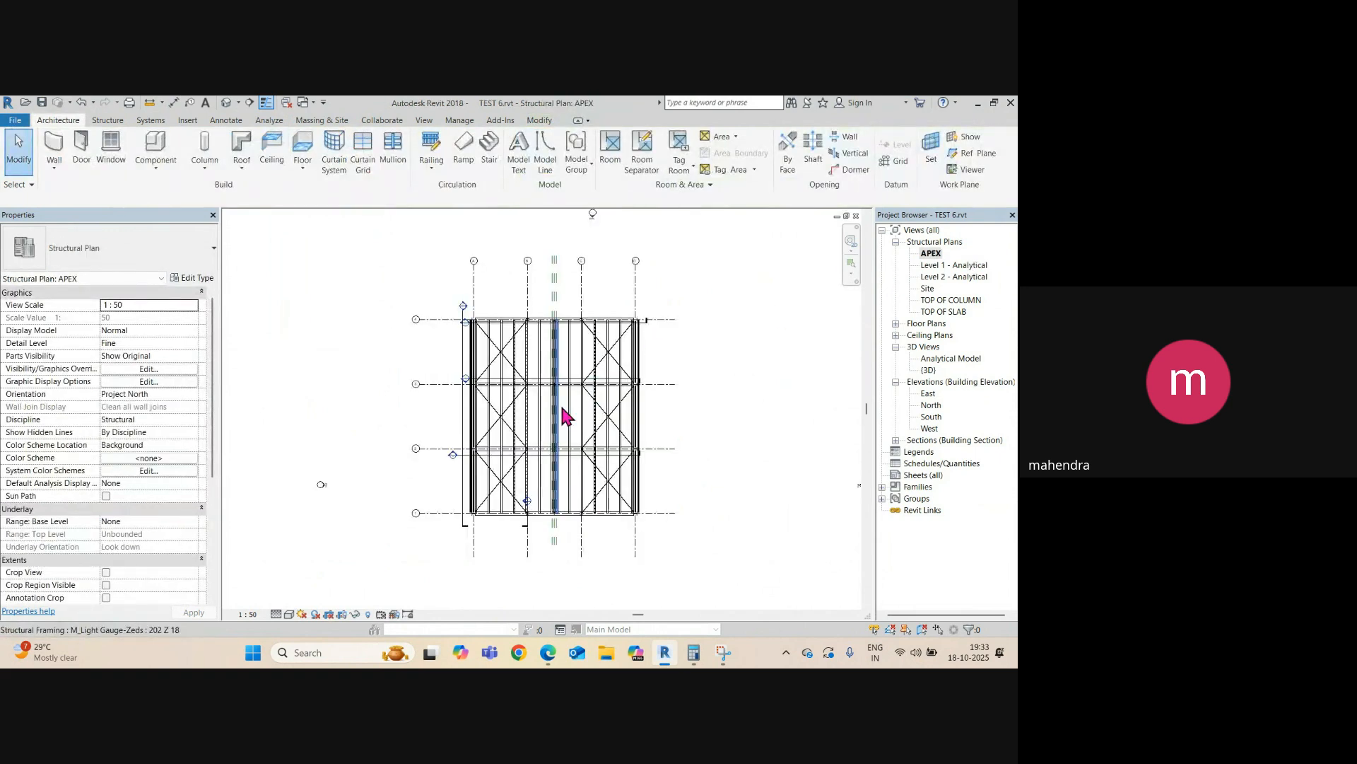
scroll(545, 415, "up", 6)
scroll(521, 389, "up", 5)
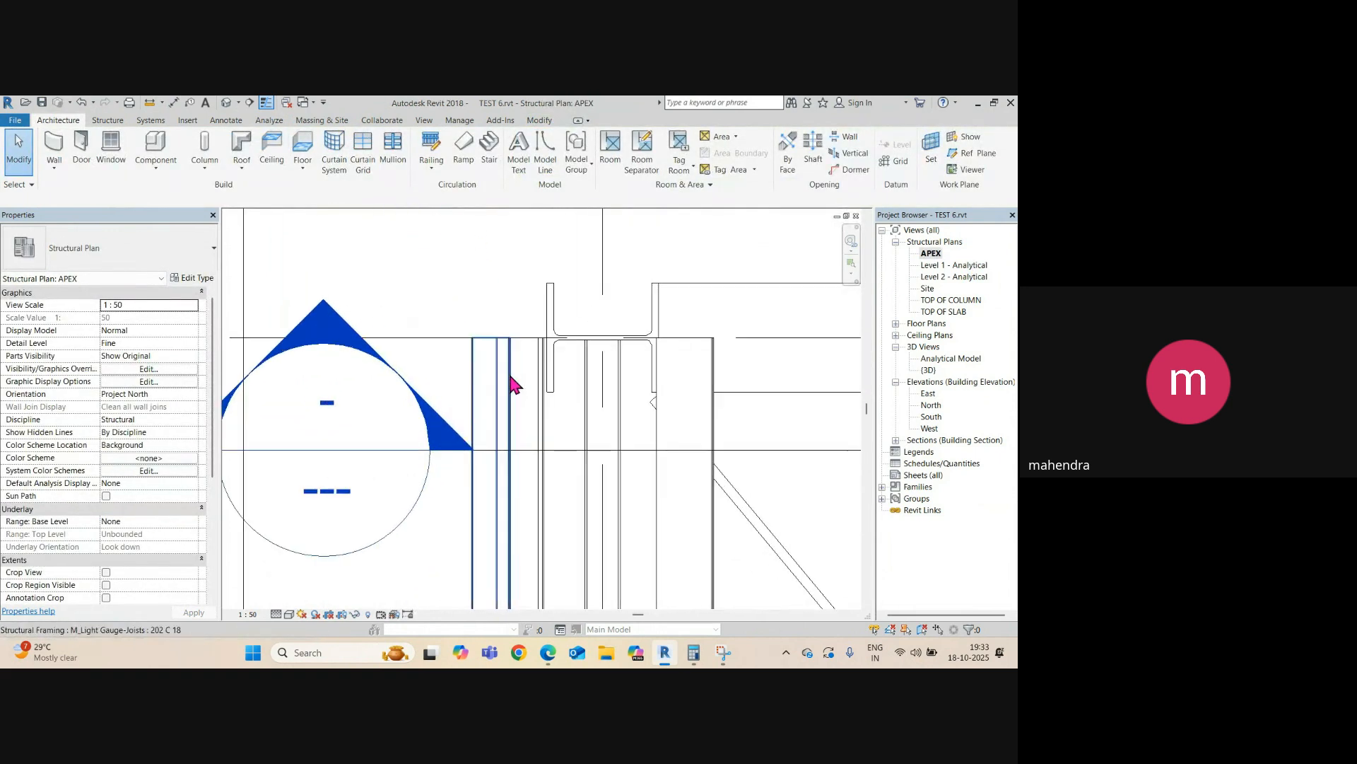
scroll(441, 306, "down", 3)
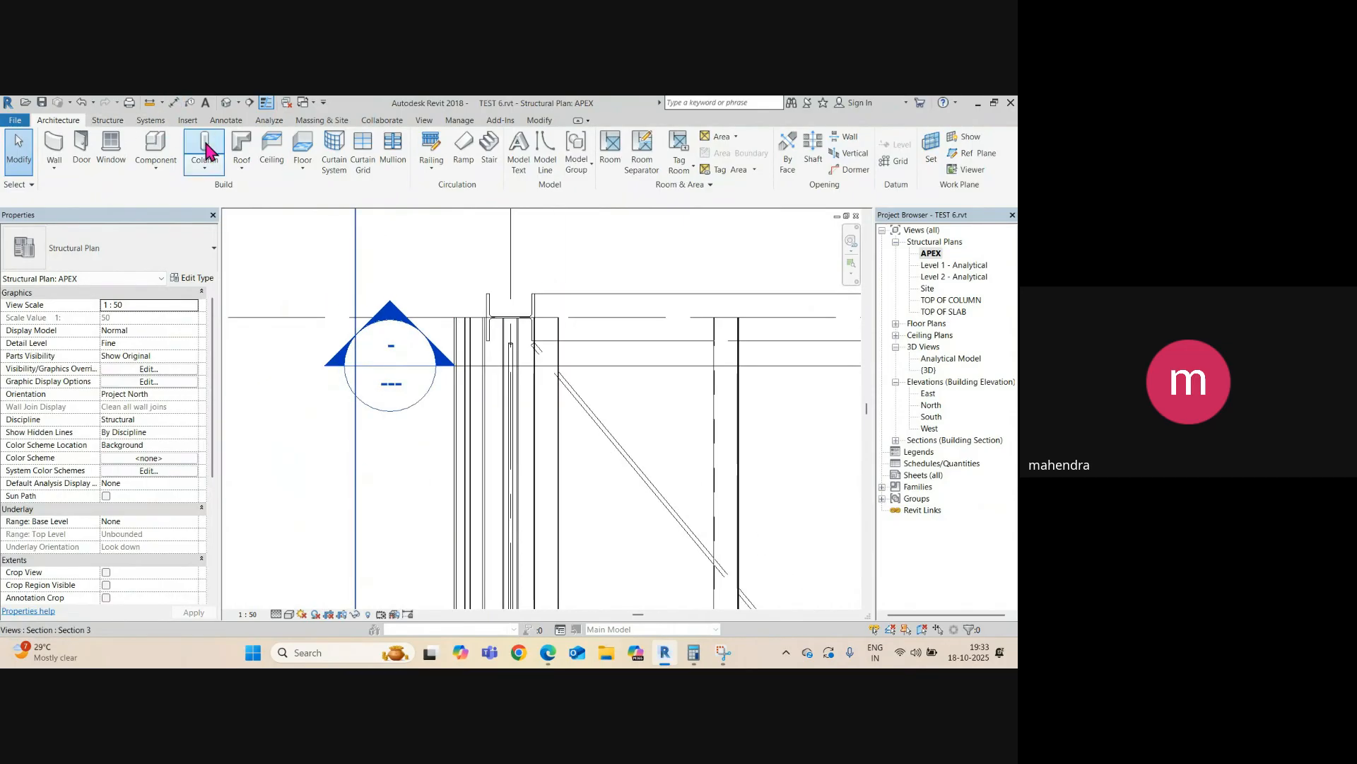
left_click(241, 167)
left_click(265, 192)
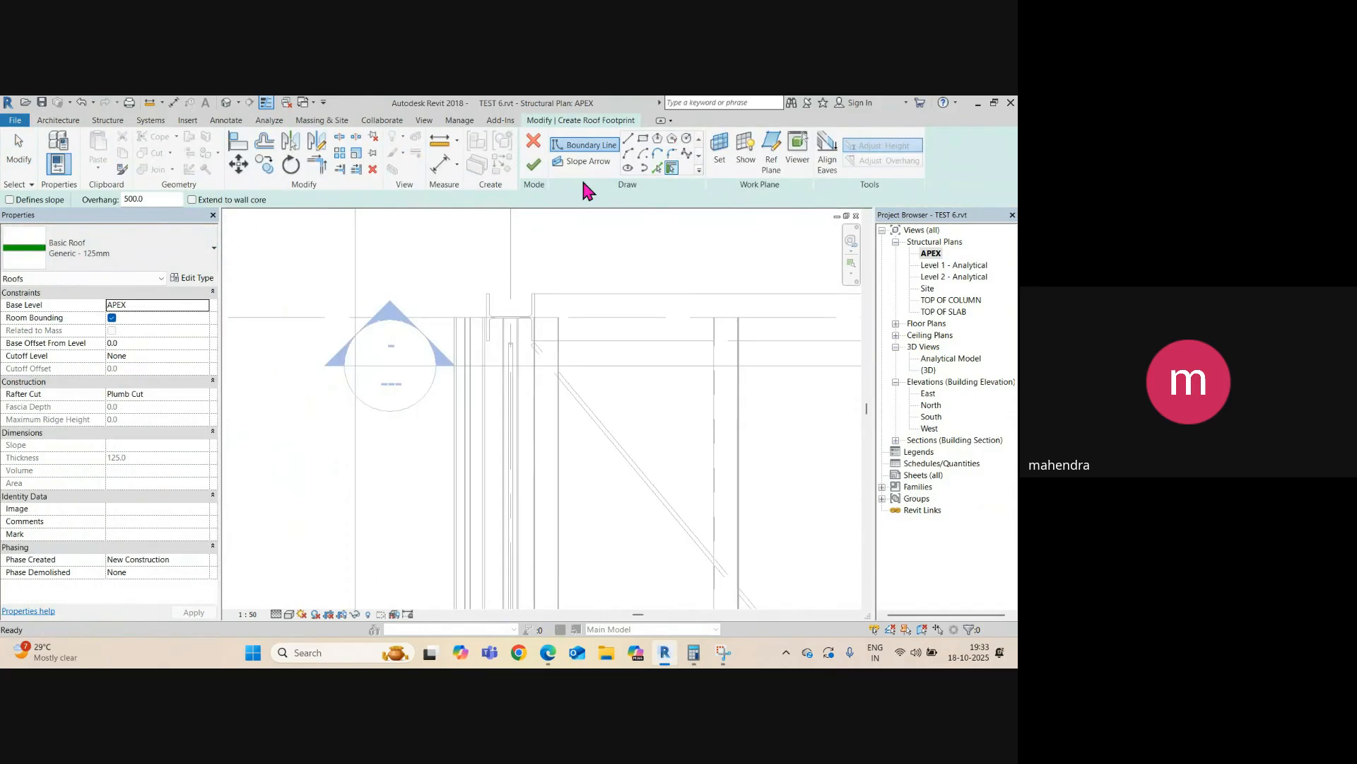
left_click(644, 140)
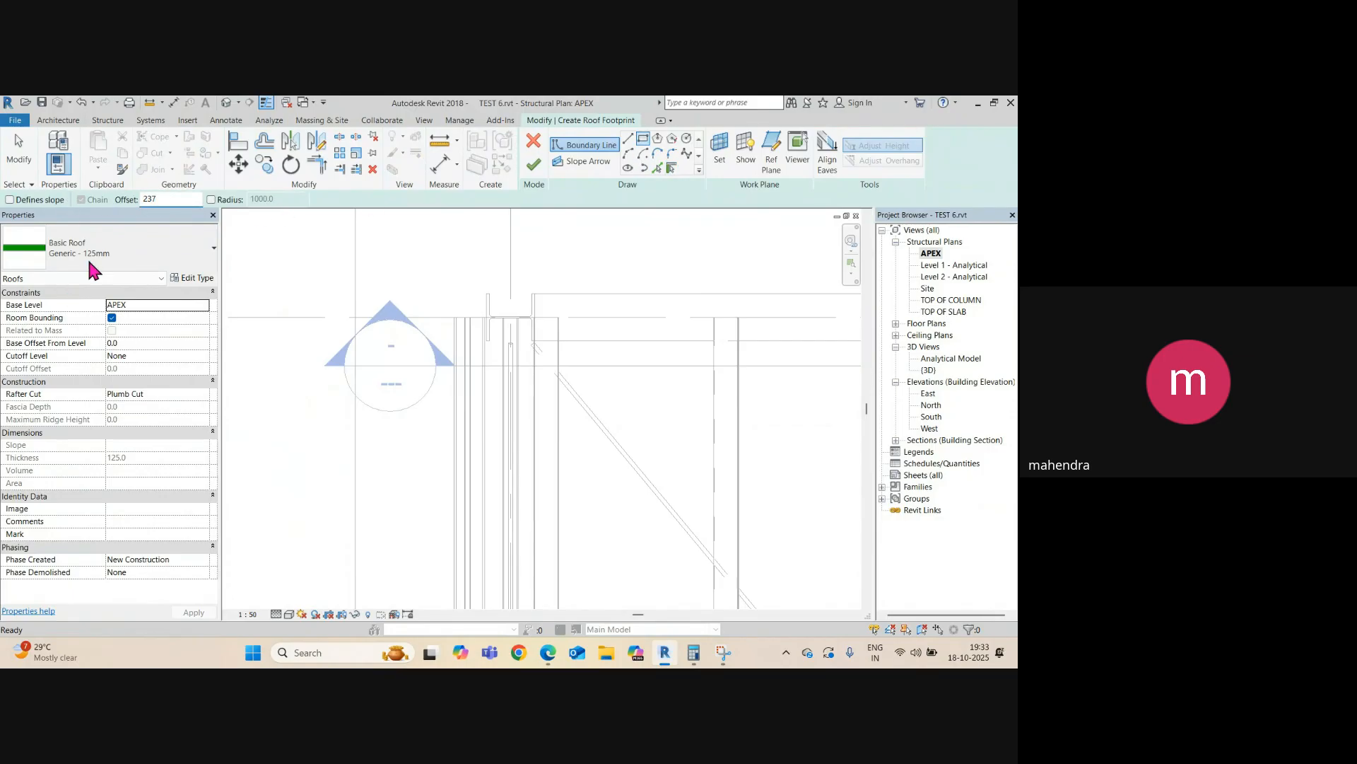
scroll(476, 306, "up", 5)
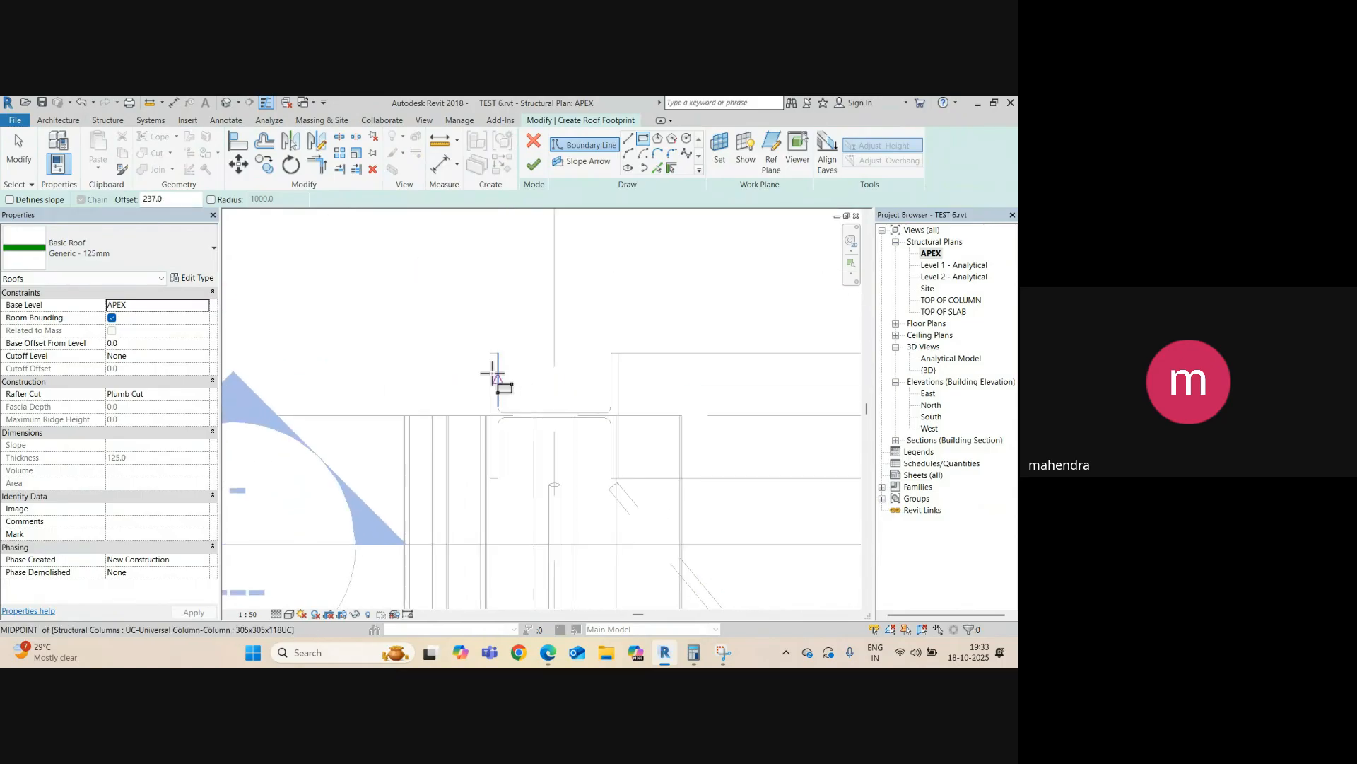
left_click(488, 354)
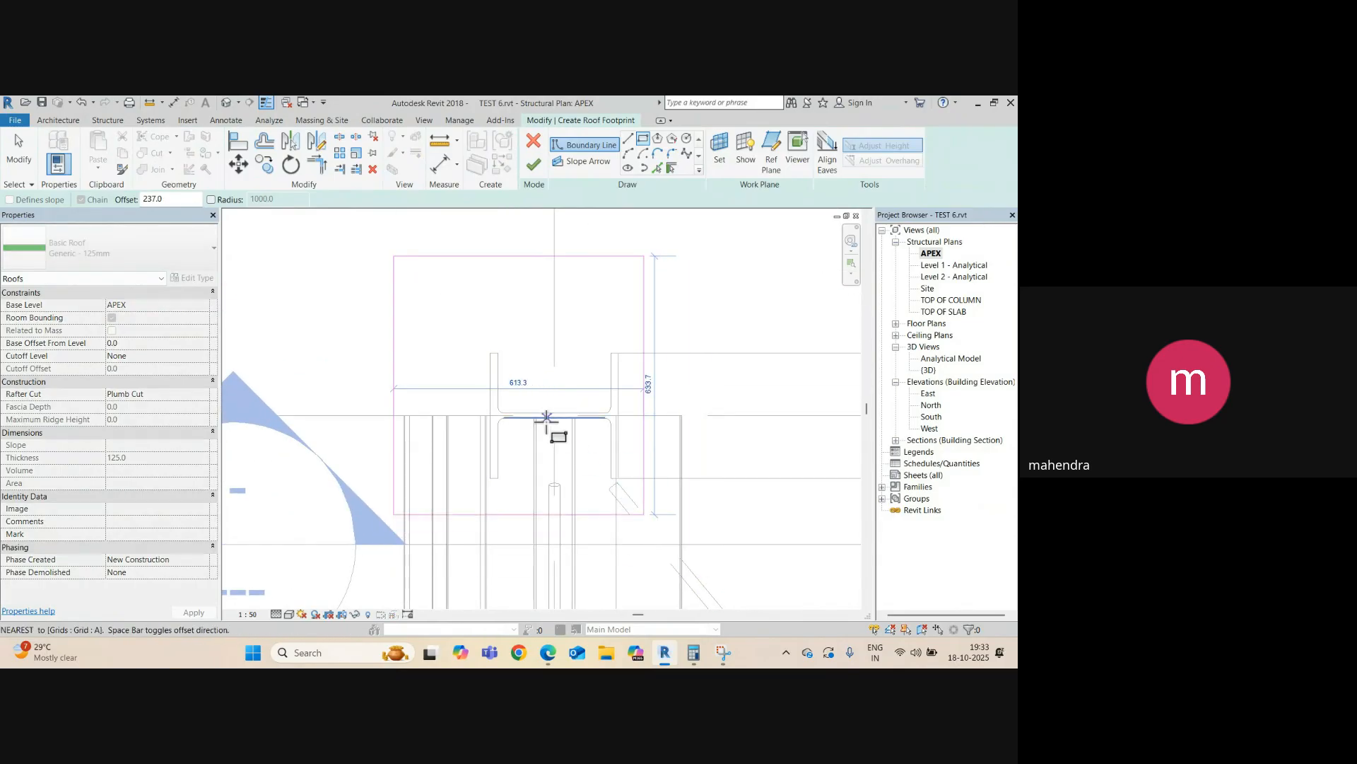
scroll(547, 418, "down", 8)
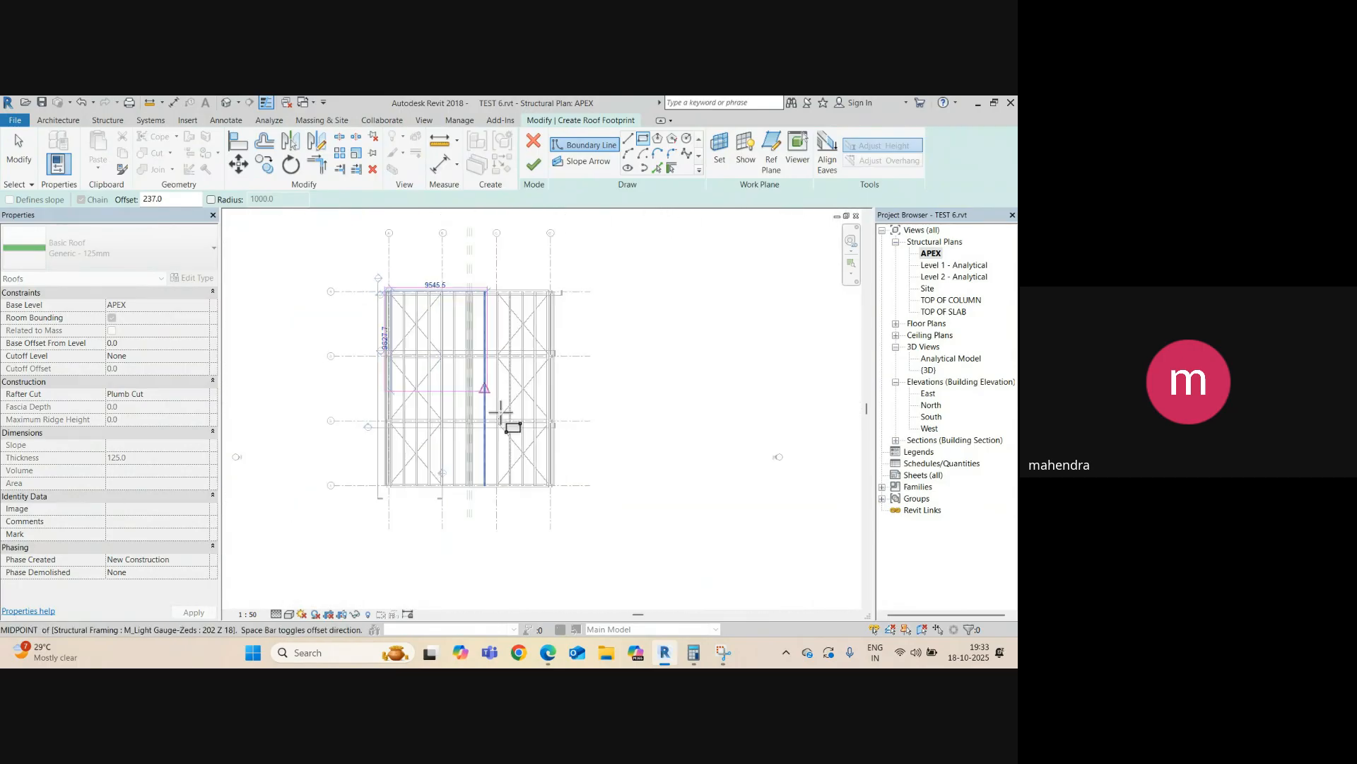
scroll(501, 412, "up", 8)
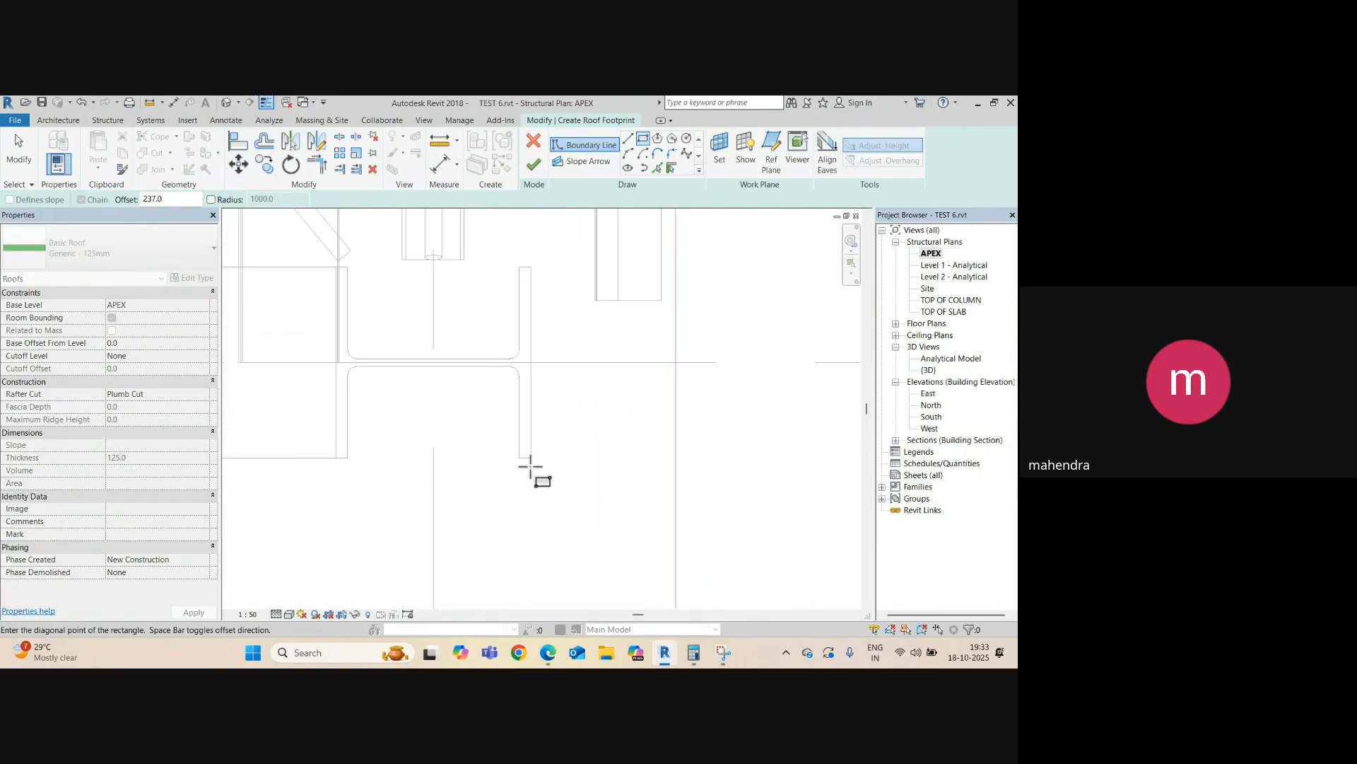
scroll(532, 465, "up", 3)
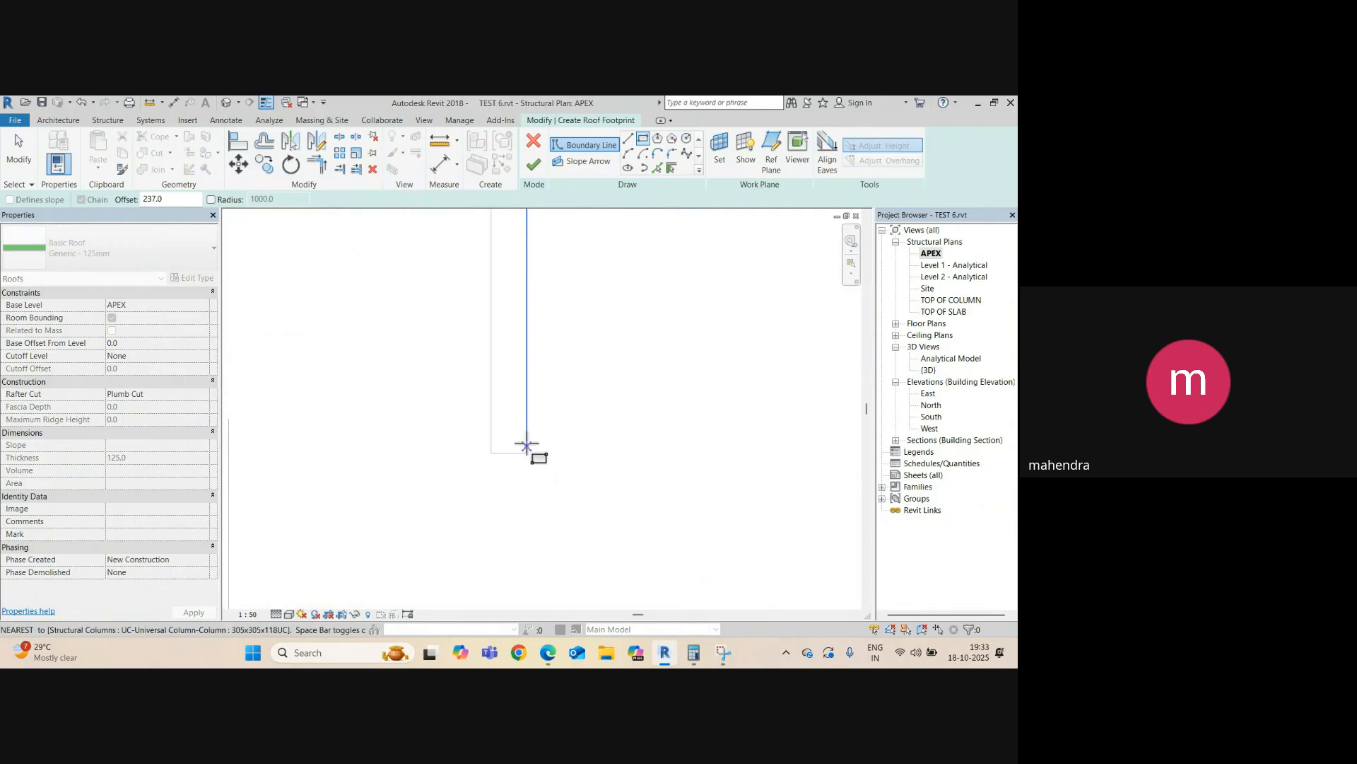
key("Escape")
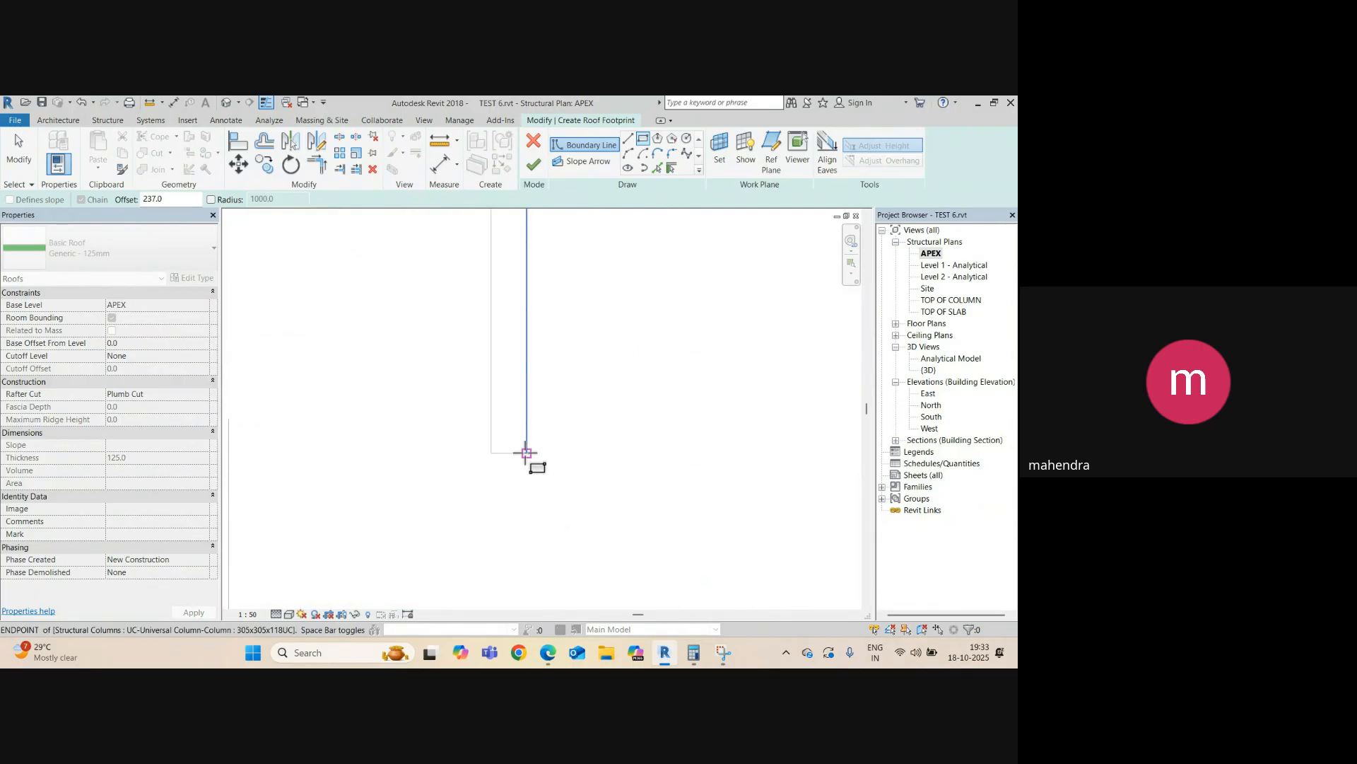
scroll(558, 458, "down", 5)
key("Escape")
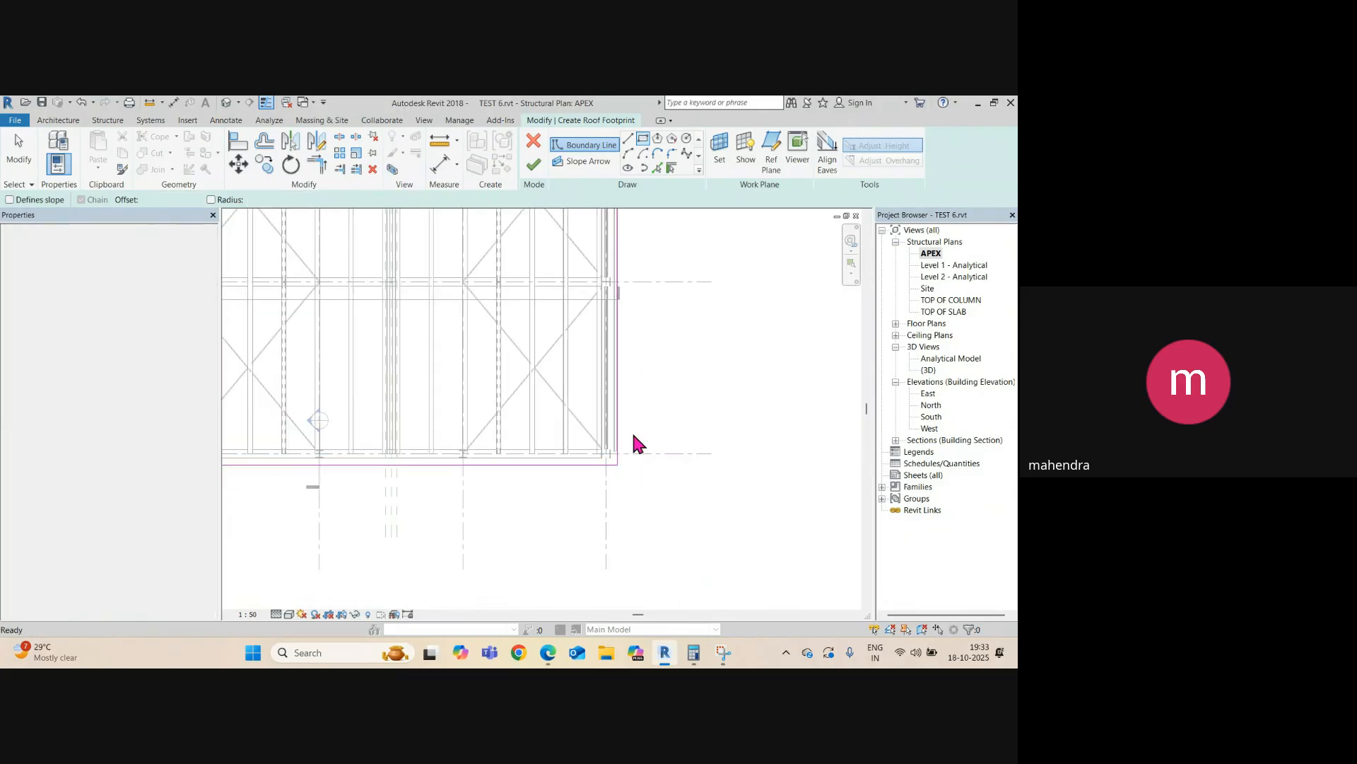
- Make the two roof boundary lines along the grid A and grid D eaves slope-defining
left_click(615, 409)
scroll(615, 408, "down", 3)
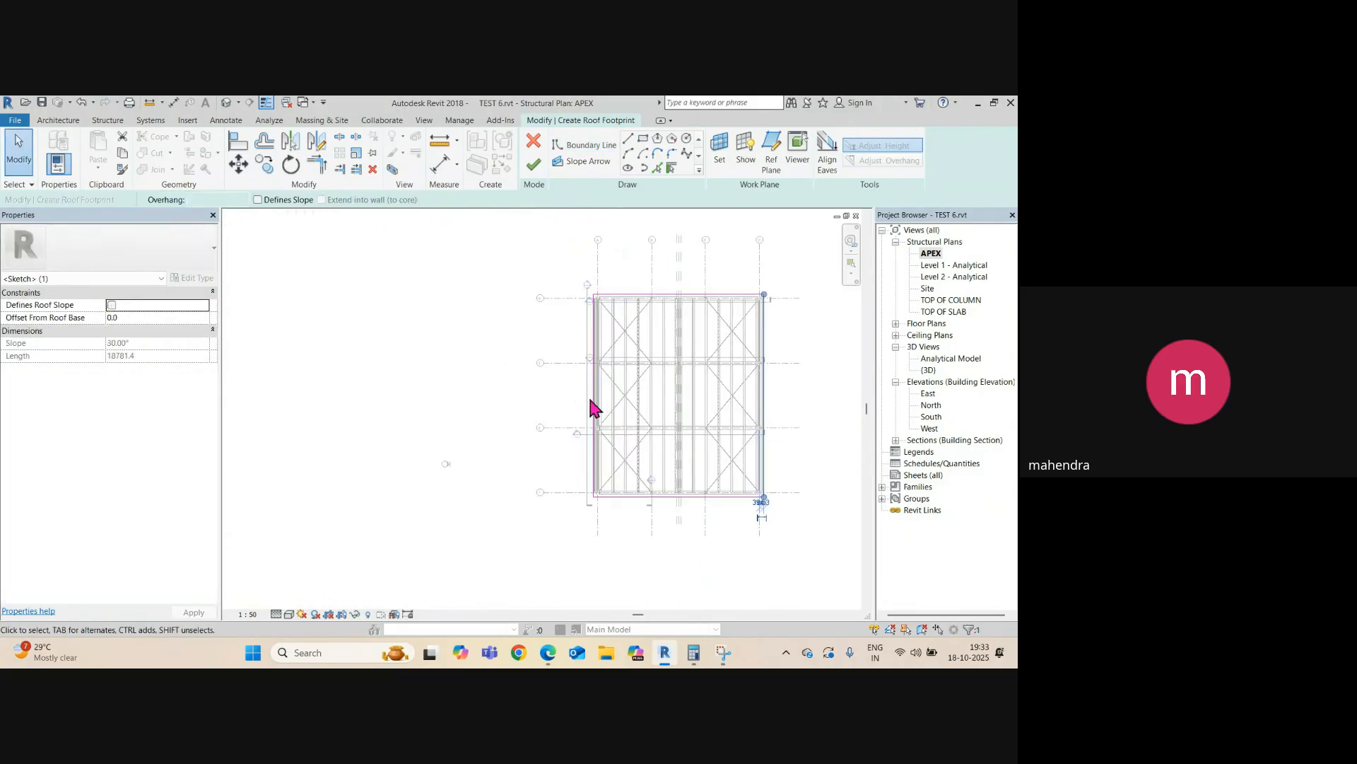
left_click(596, 404, "ctrl")
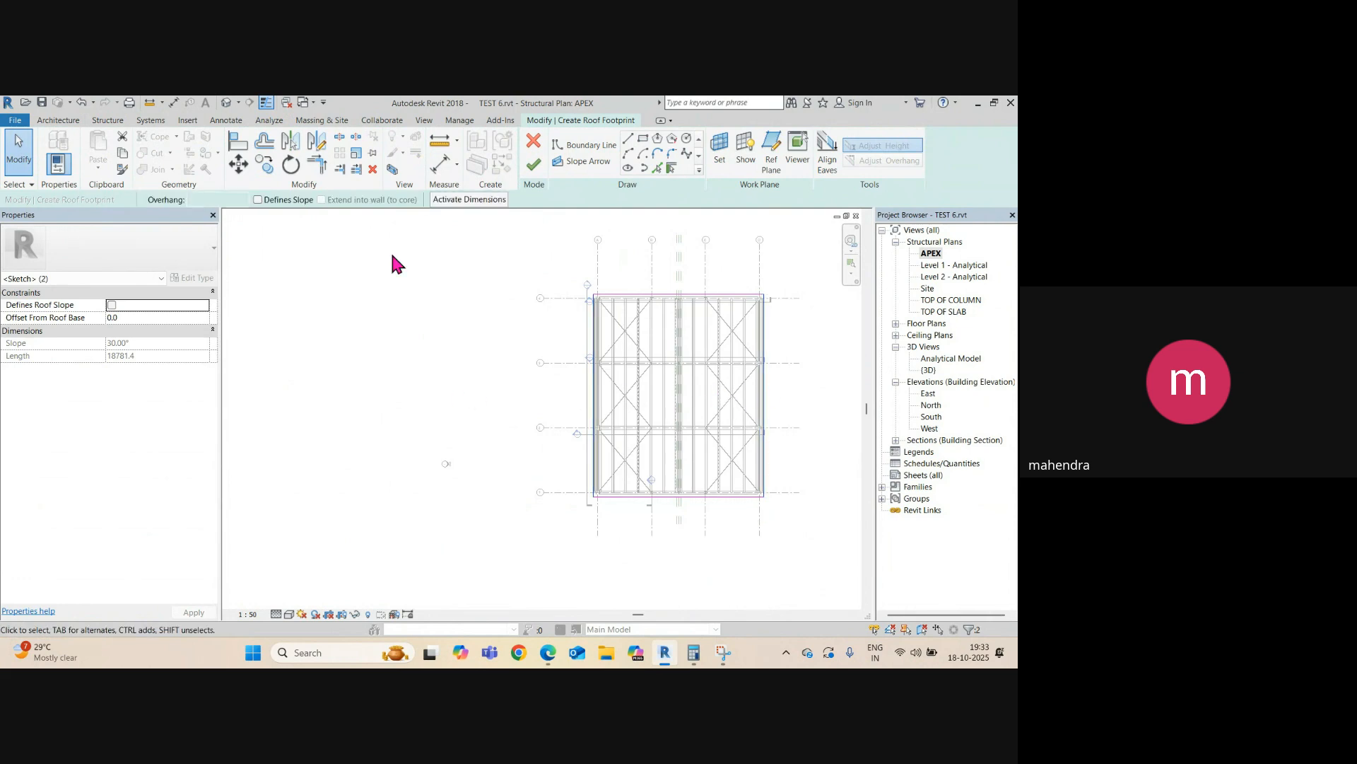
left_click(258, 200)
scroll(788, 386, "up", 2)
left_click(788, 386)
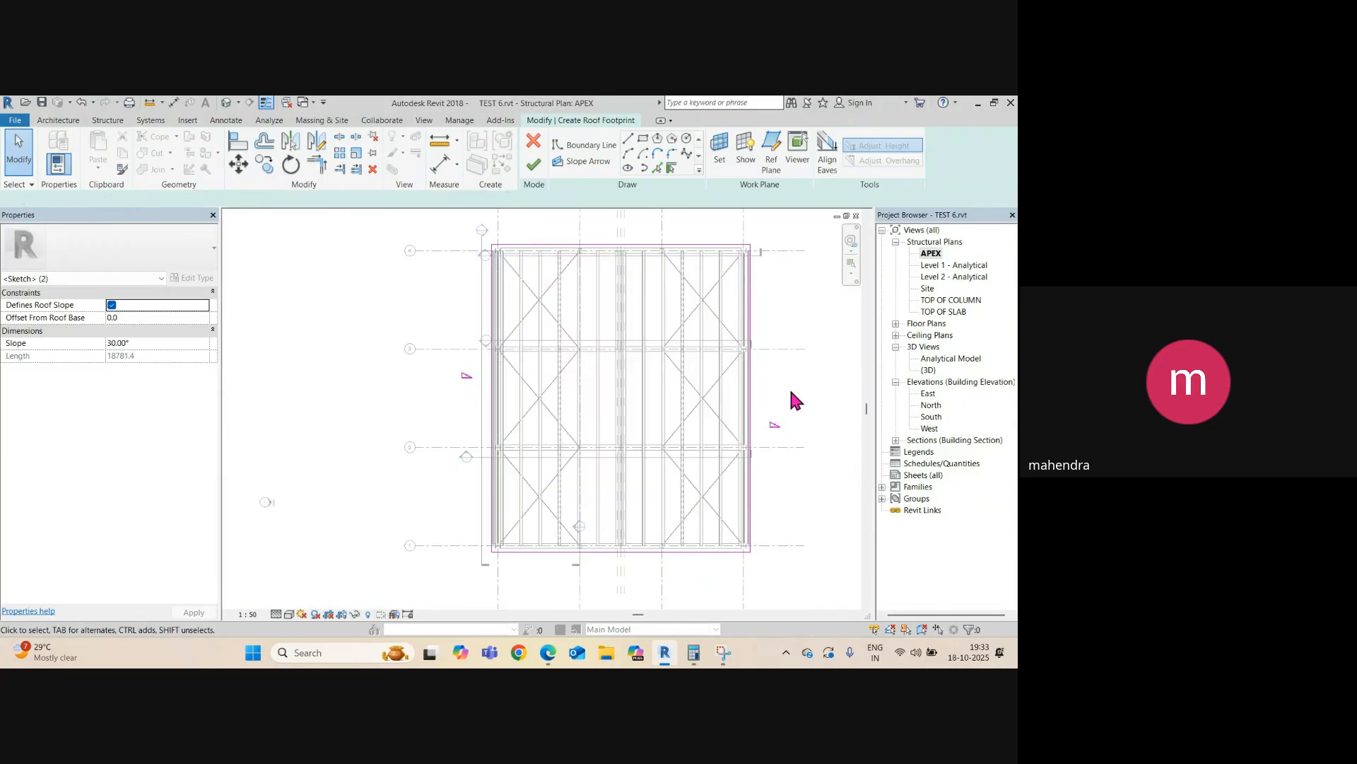
- Set the slope of both eave boundary lines to 11.54° and finish the roof footprint
left_click(757, 421)
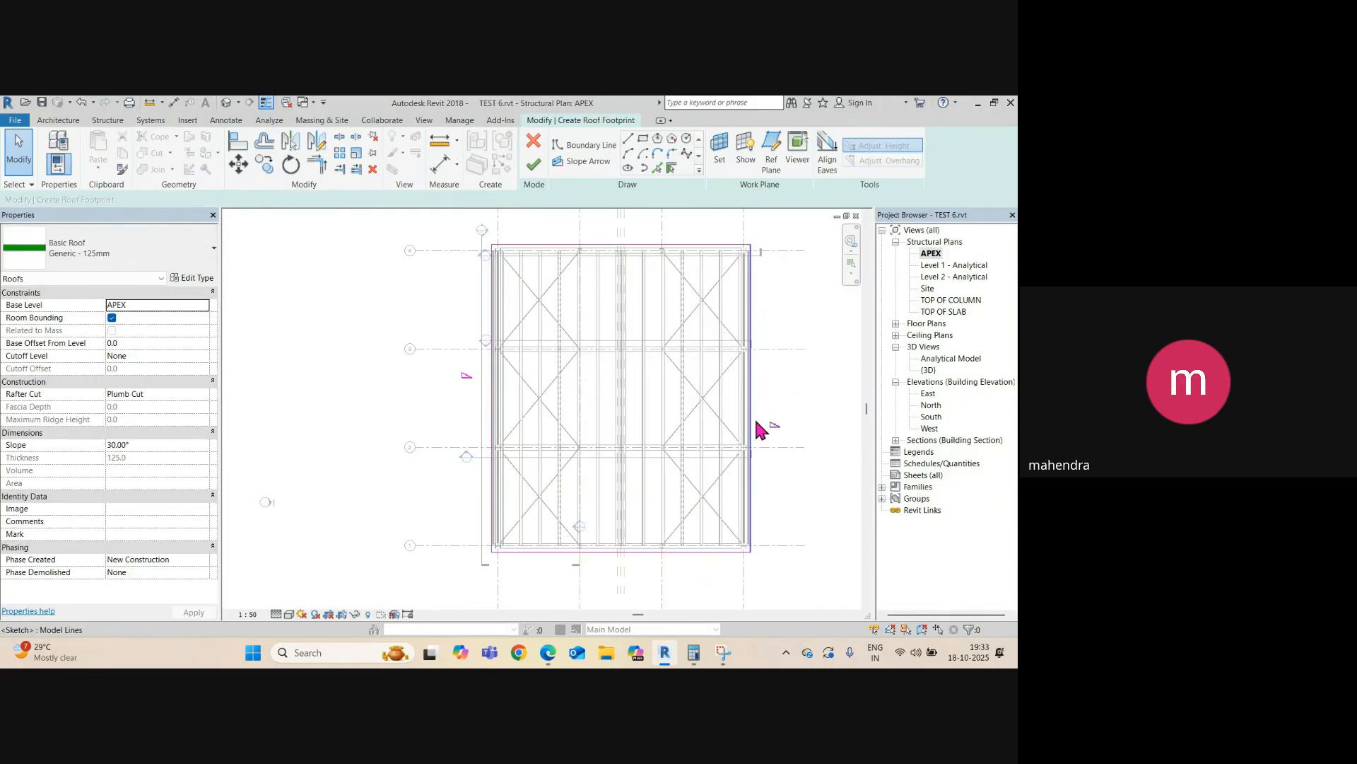
left_click(796, 423)
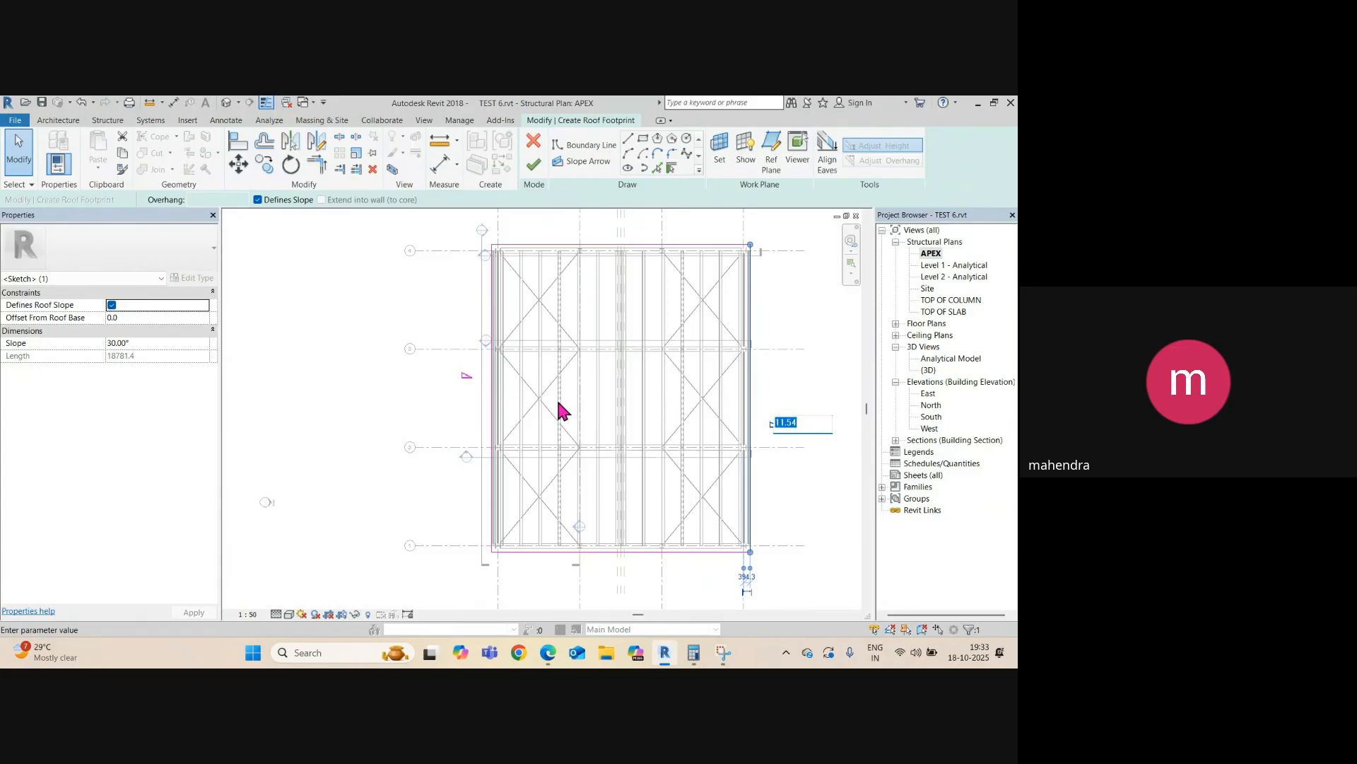
left_click(487, 414)
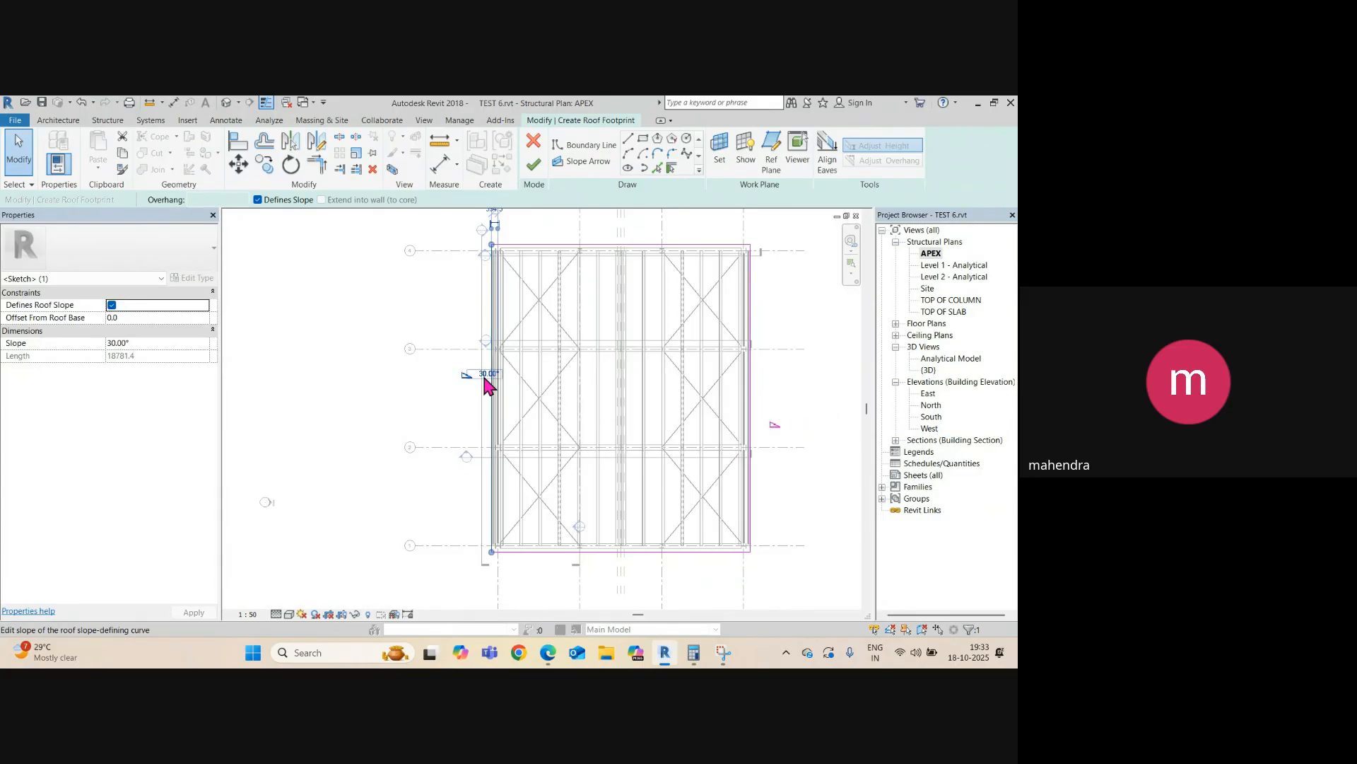
left_click(475, 374)
type("11.54")
key("Return")
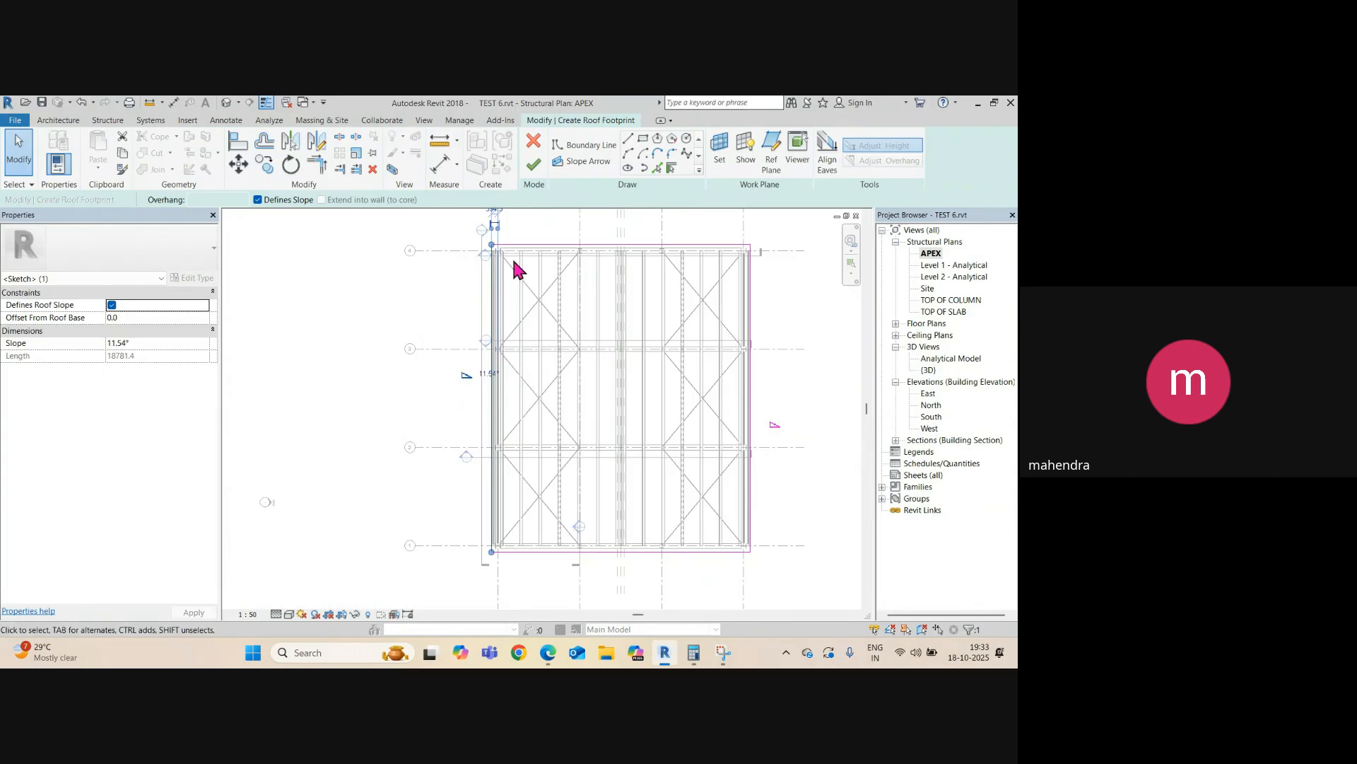
left_click(533, 164)
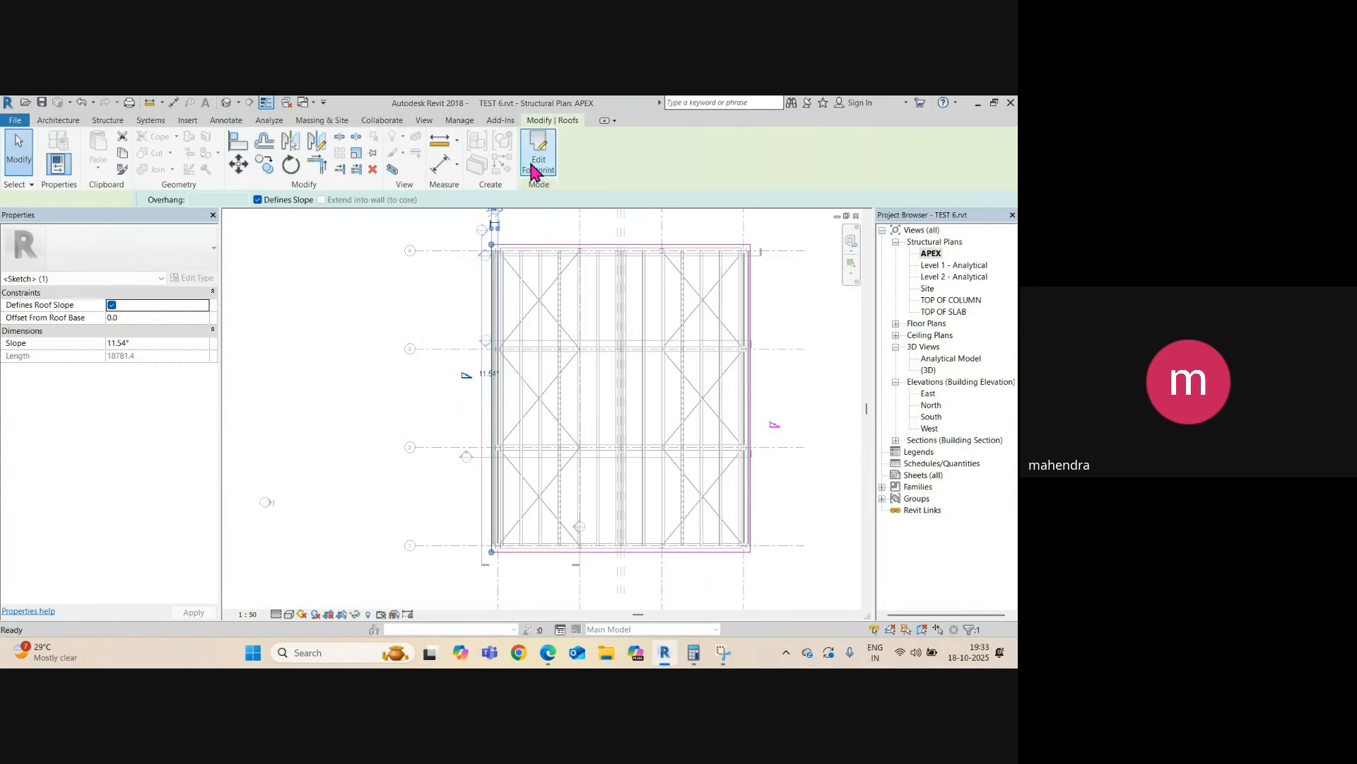
- Inspect the new roof in the default 3D view and switch through the open views to Section 4
left_click(225, 103)
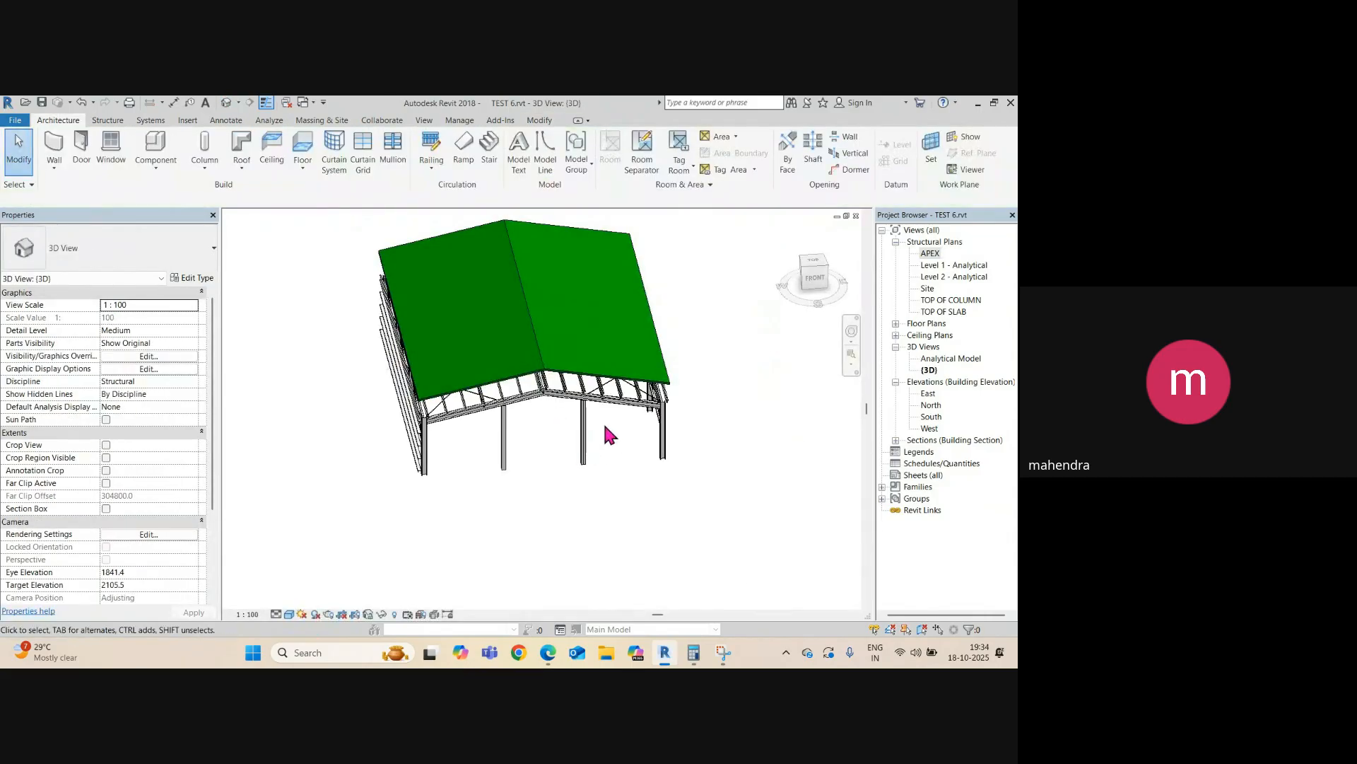
middle_click_drag(610, 479, 646, 415, "shift")
key("ctrl+Tab")
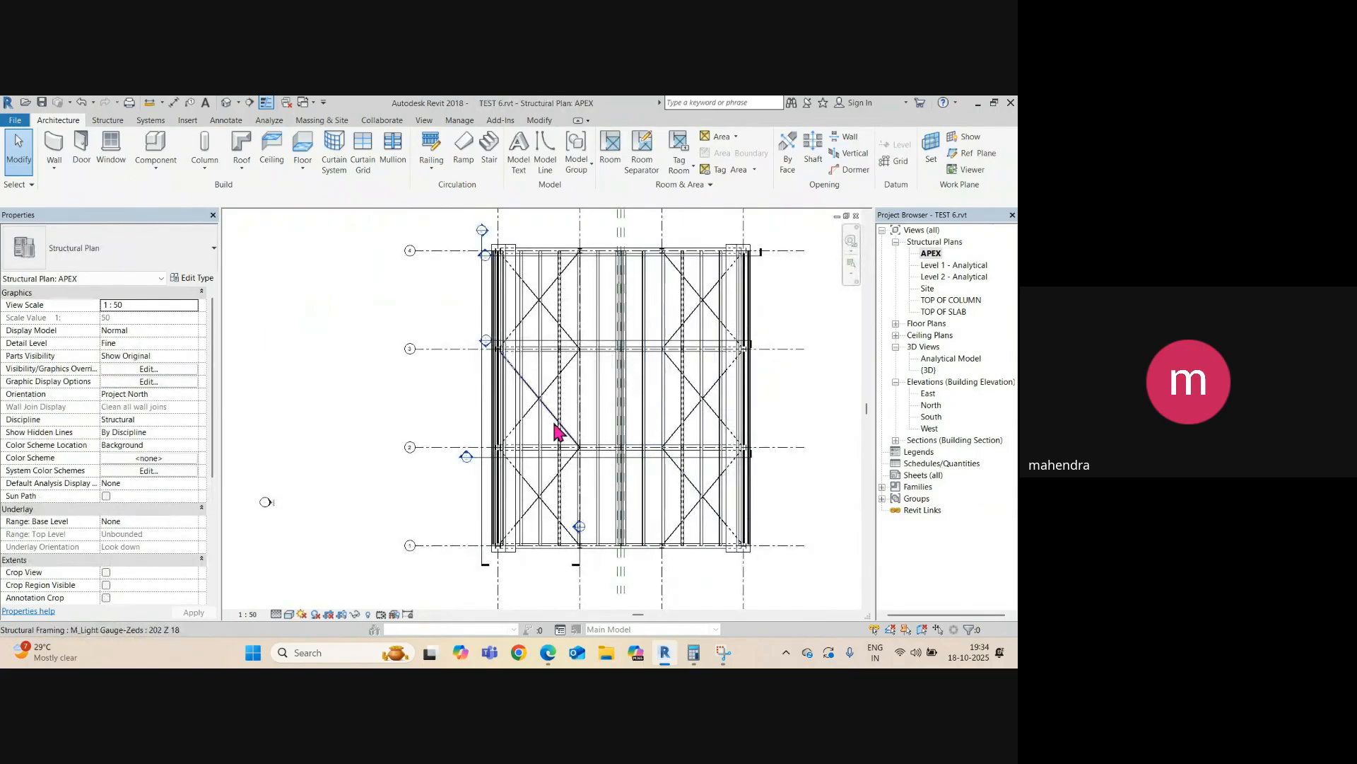
key("ctrl+Tab")
scroll(626, 421, "up", 5)
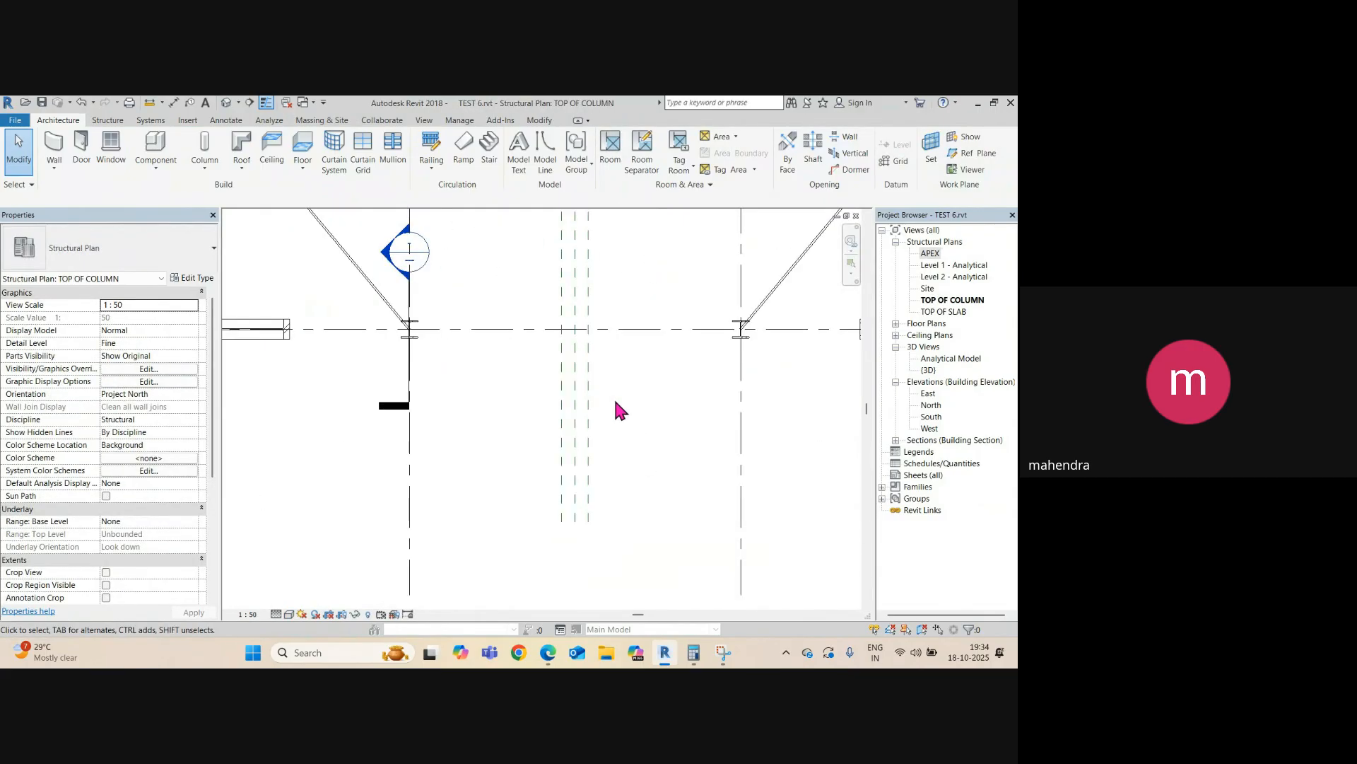
scroll(566, 396, "down", 5)
key("ctrl+Tab")
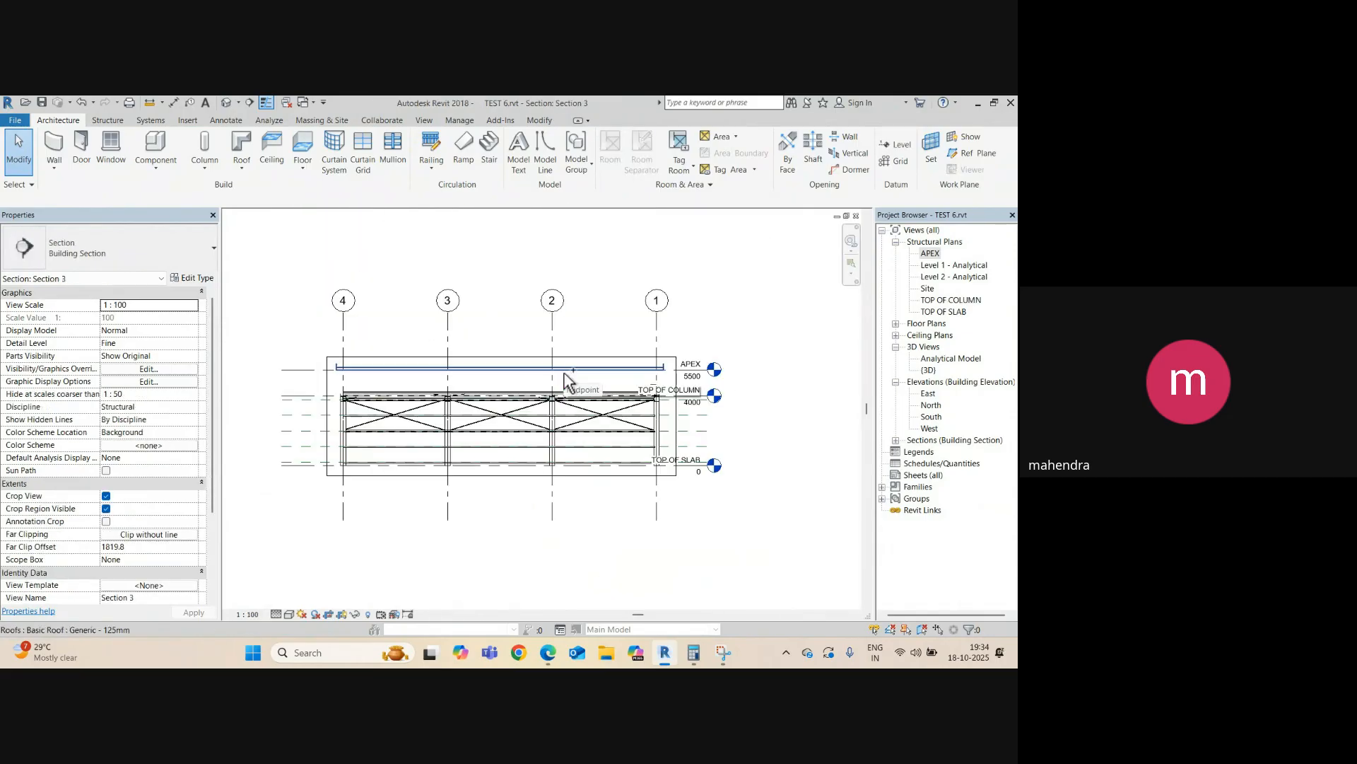
scroll(566, 382, "up", 5)
scroll(569, 382, "down", 6)
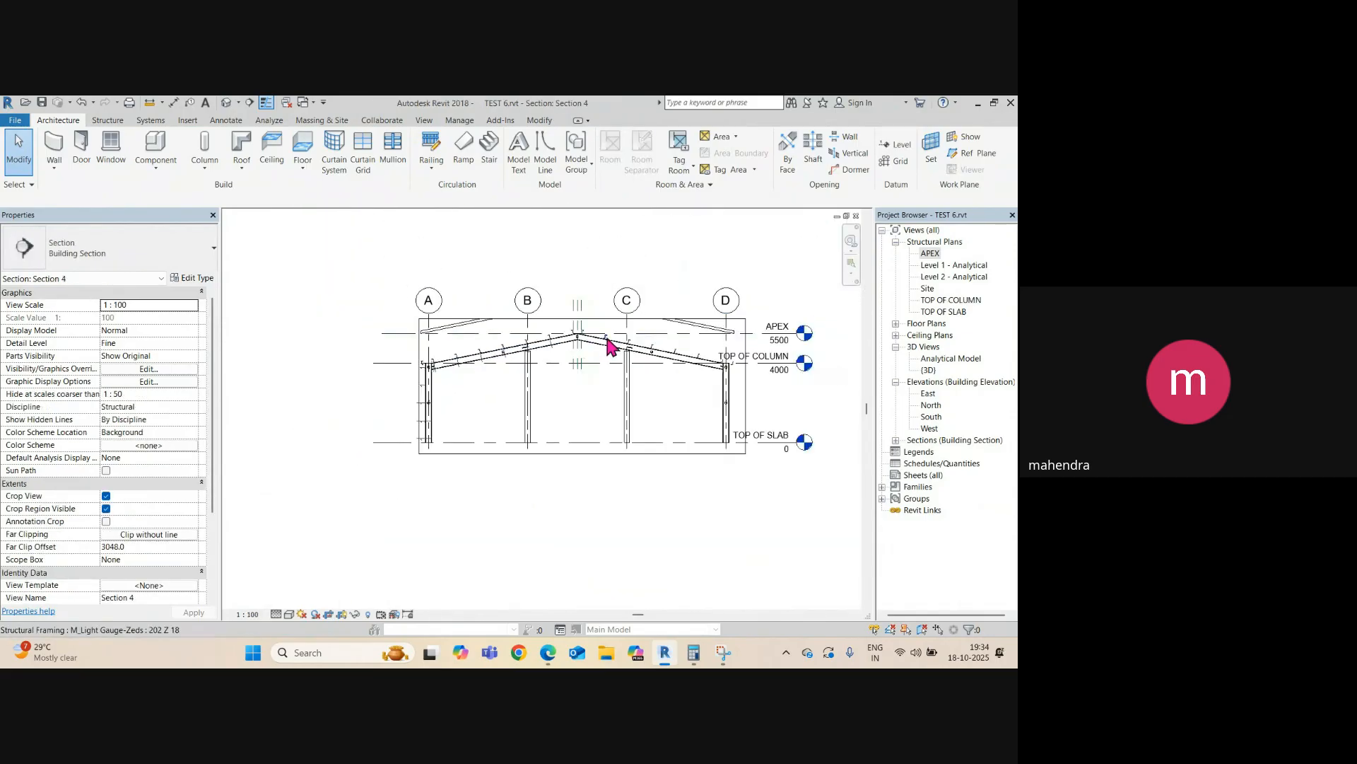
- Extend the Section 4 crop region upward until it includes the whole roof ridge
left_click(691, 353)
left_click_drag(534, 352, 534, 272)
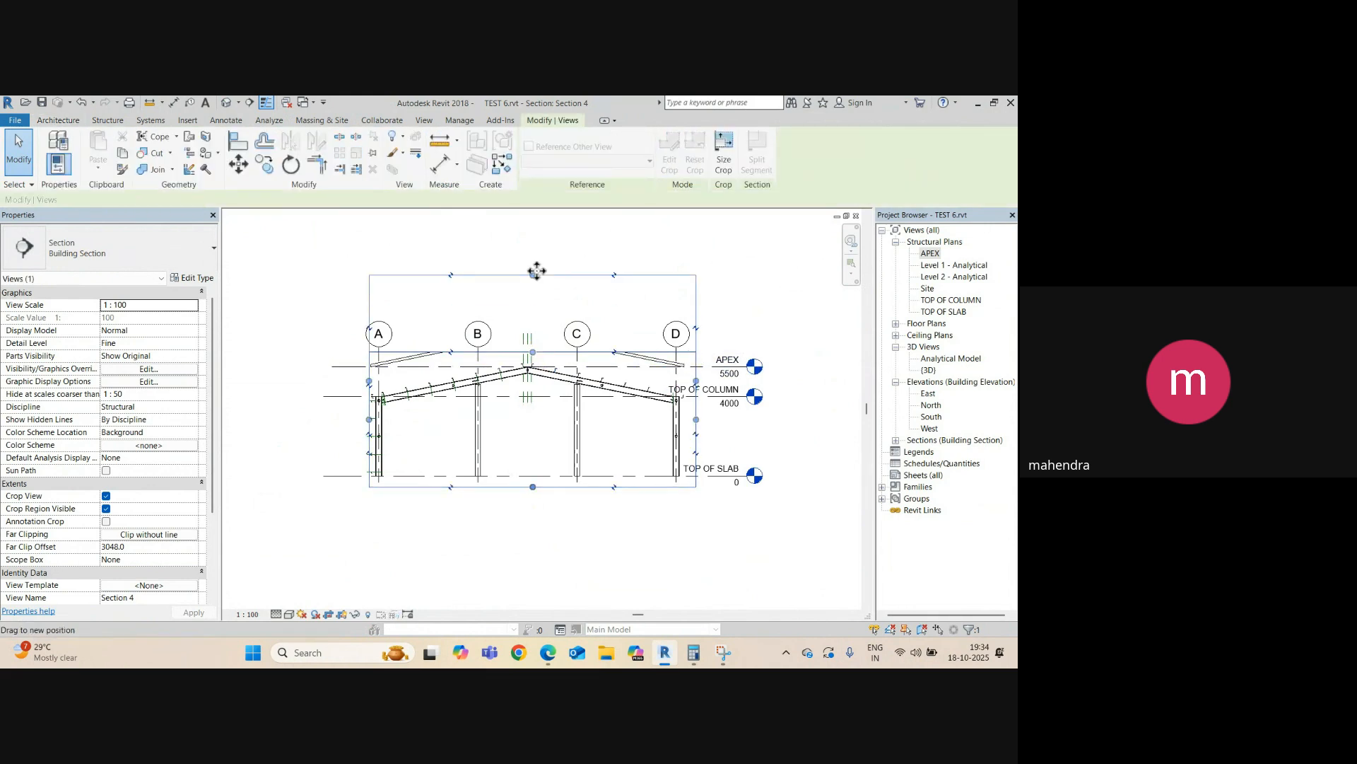
scroll(651, 381, "up", 2)
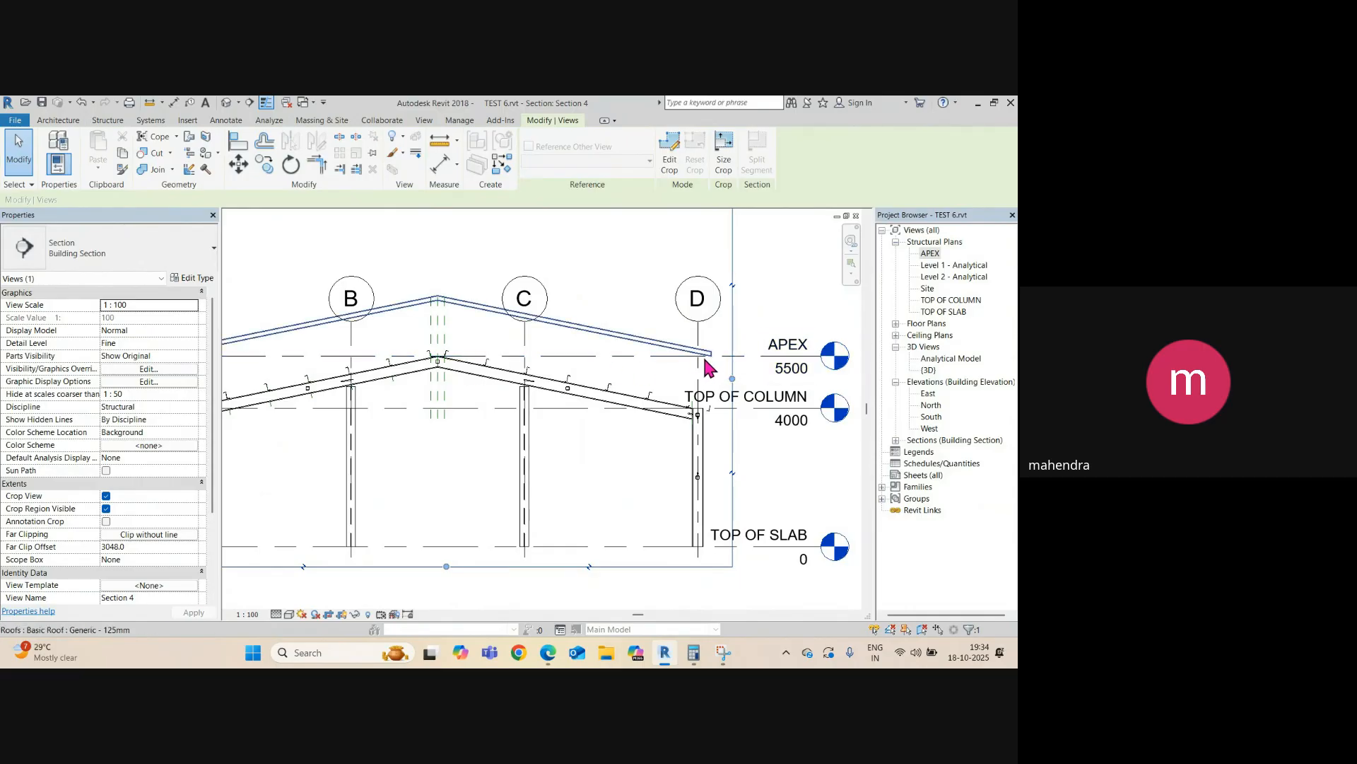
middle_click_drag(394, 339, 509, 370)
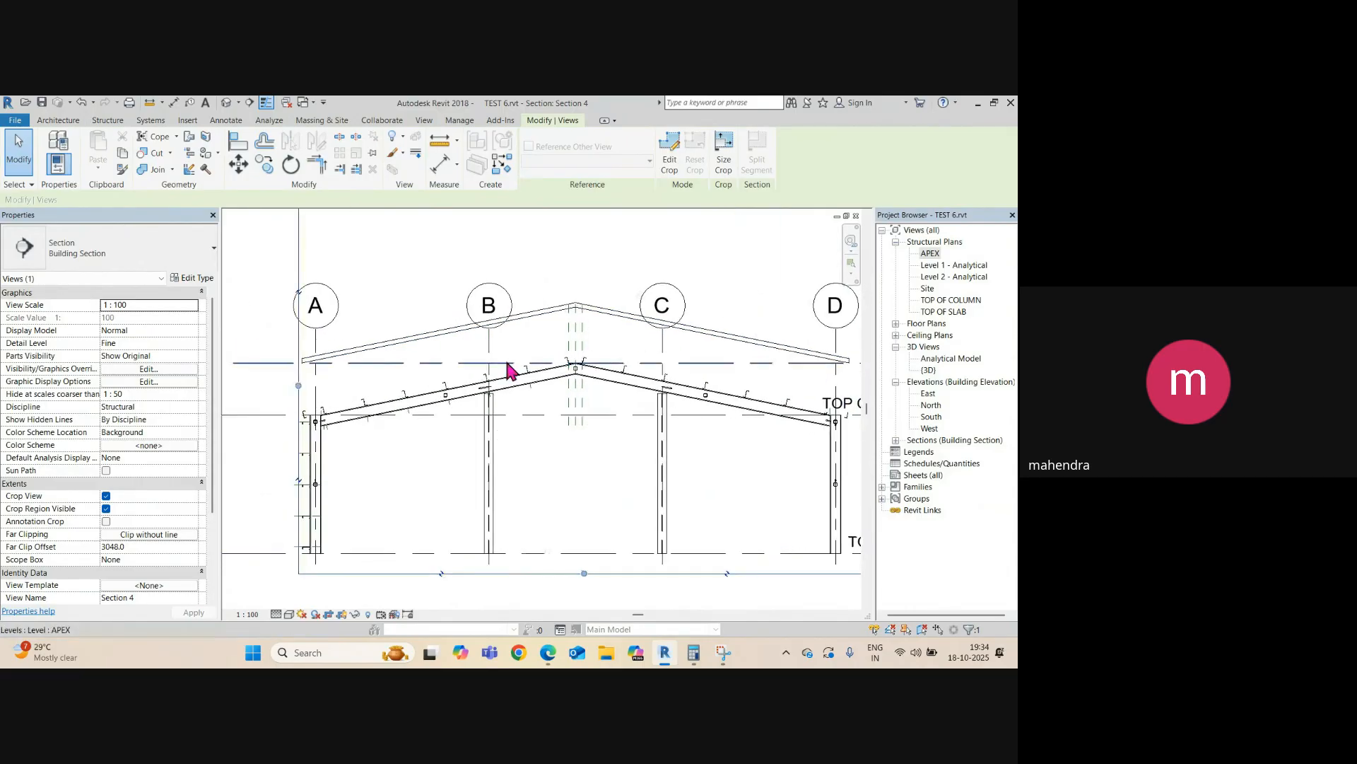
- Measure the perpendicular gap between the roof's underside and the top of the Z purlin between grids A and B
scroll(394, 389, "up", 2)
key("i")
scroll(399, 324, "up", 3)
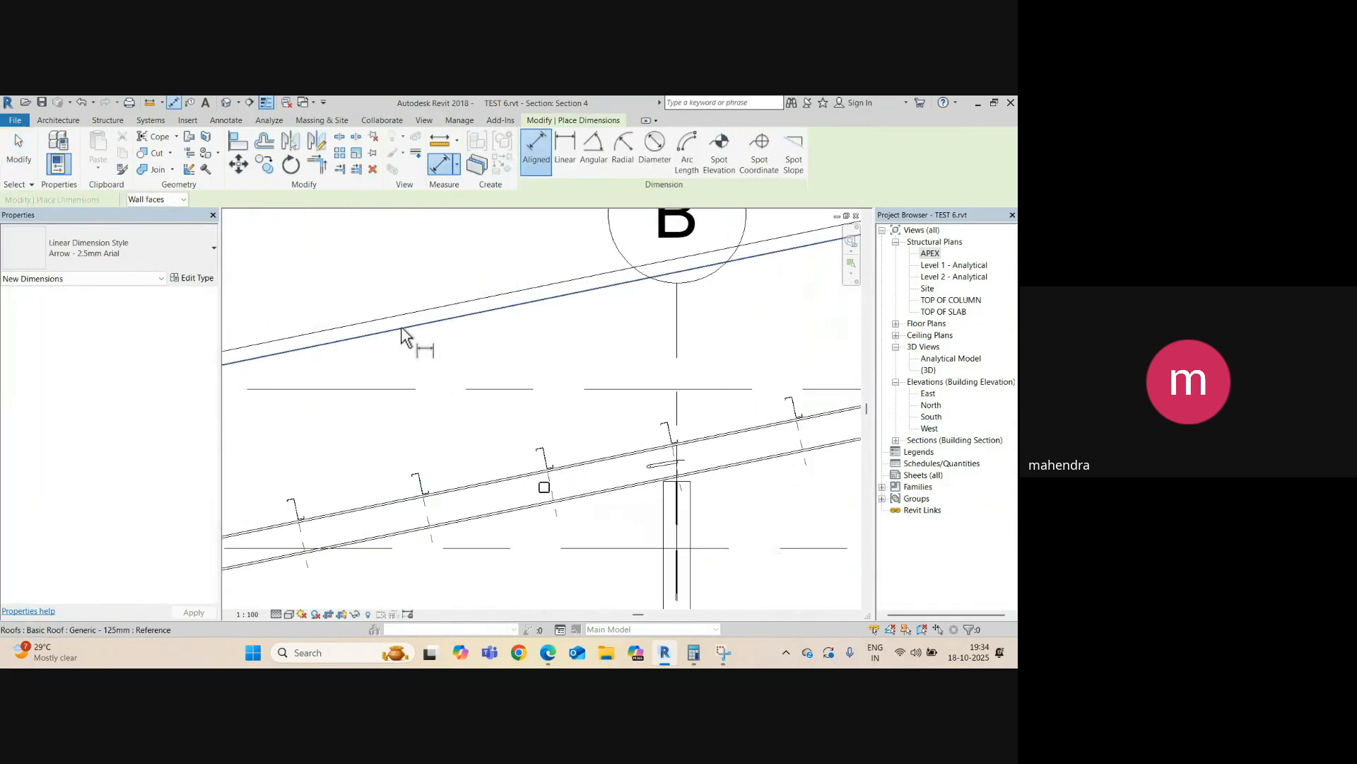
scroll(379, 449, "up", 5)
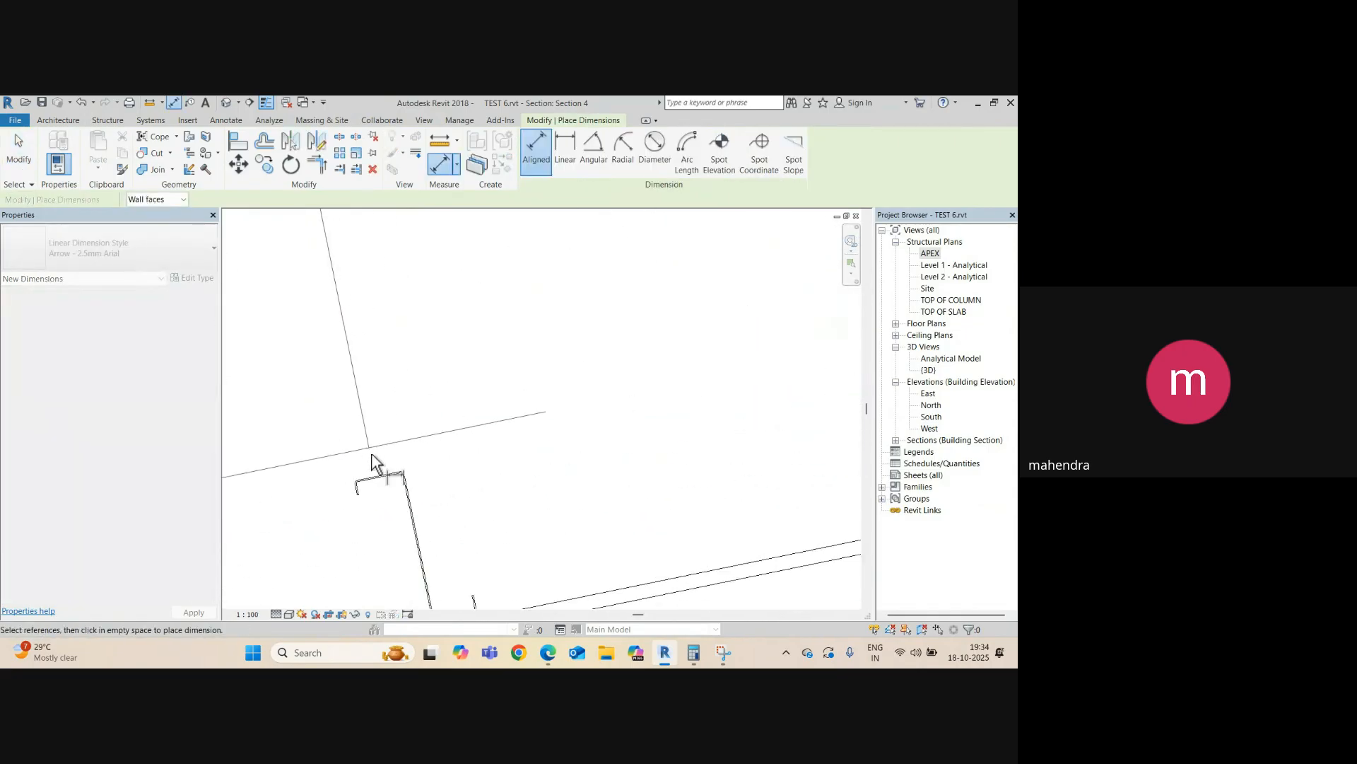
left_click(394, 473)
scroll(497, 427, "down", 9)
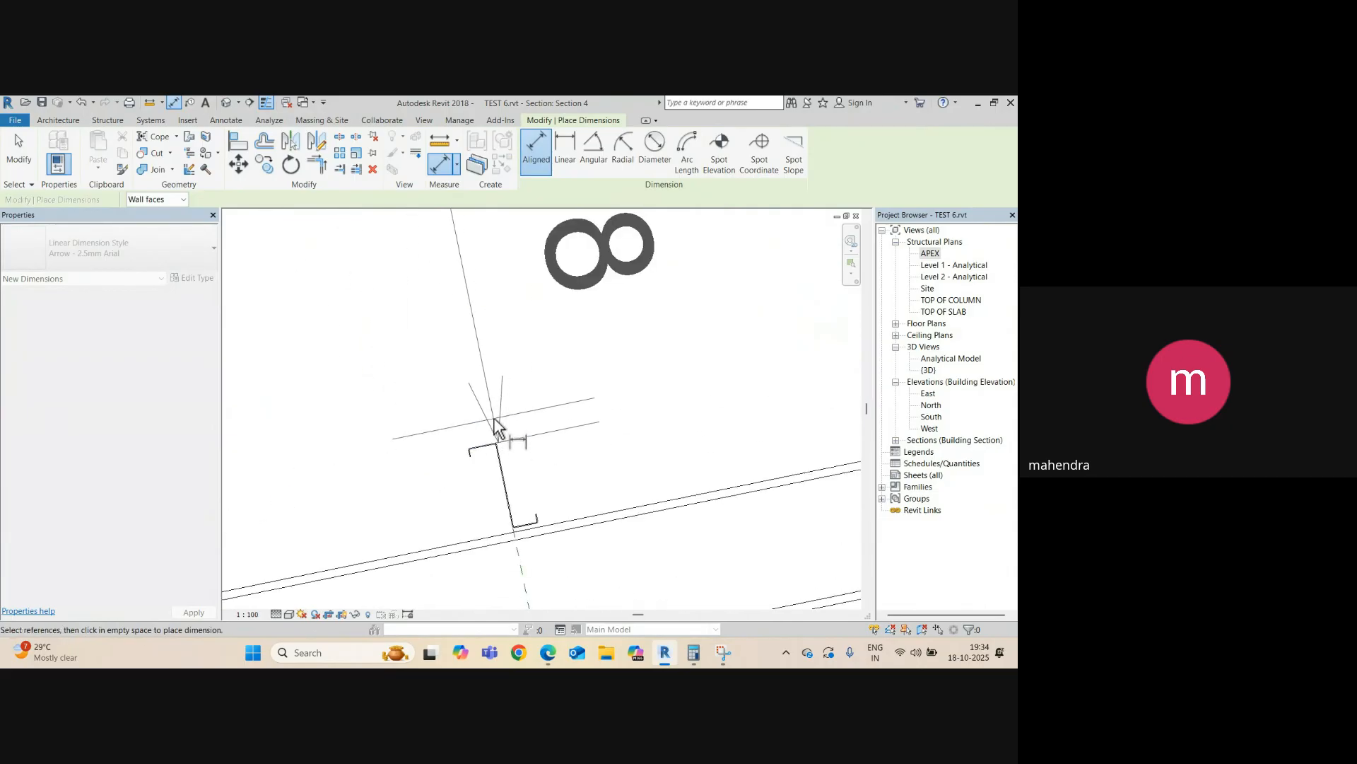
scroll(492, 425, "down", 5)
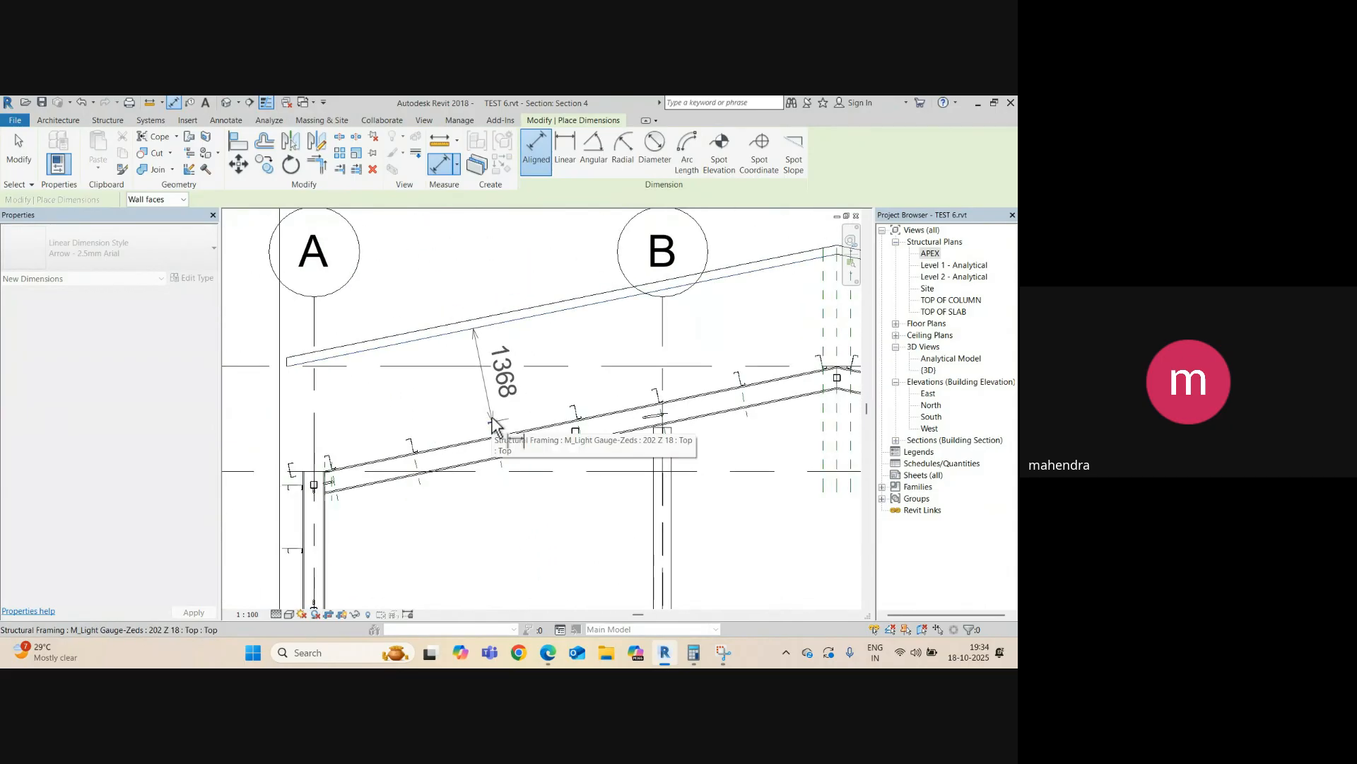
scroll(504, 385, "up", 3)
key("Escape")
key("Escape")
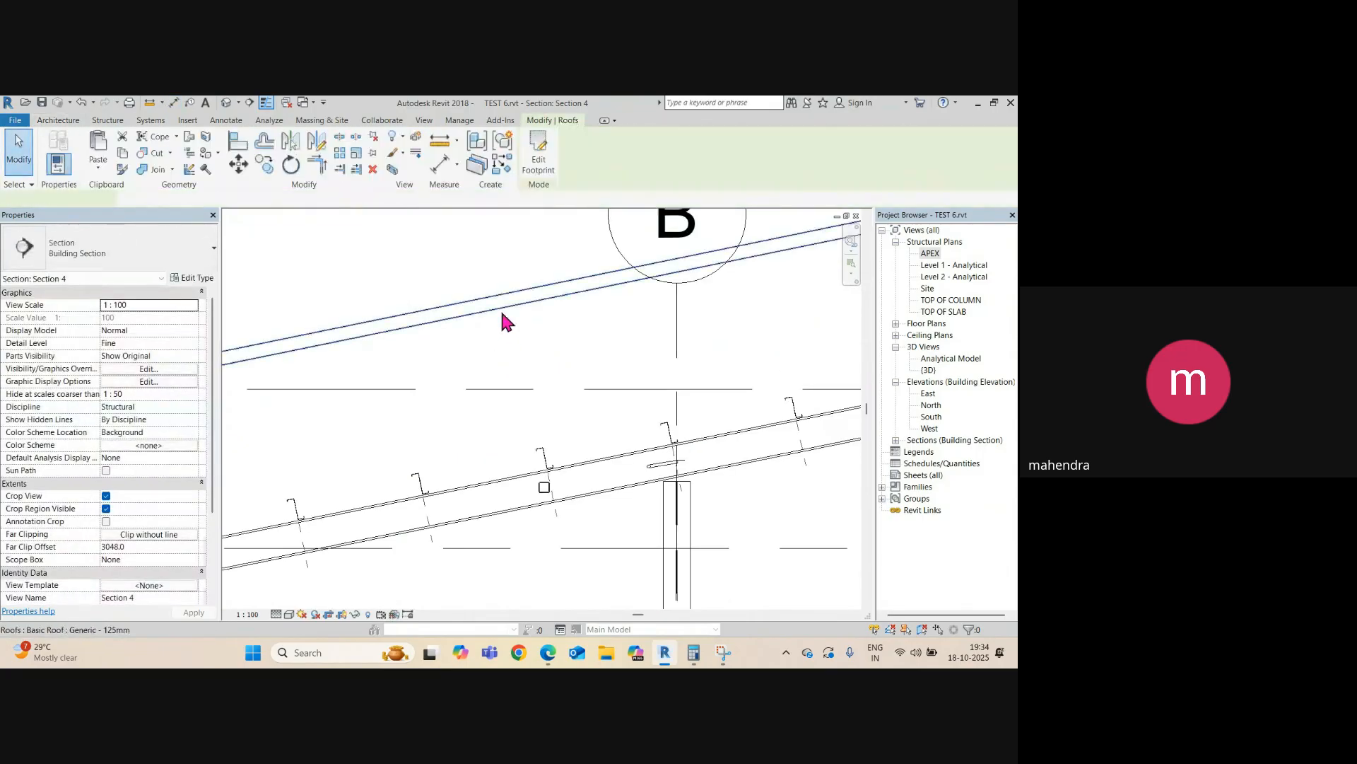
- Set the roof's base offset from the APEX level to -1386 in Section 4
left_click(499, 307)
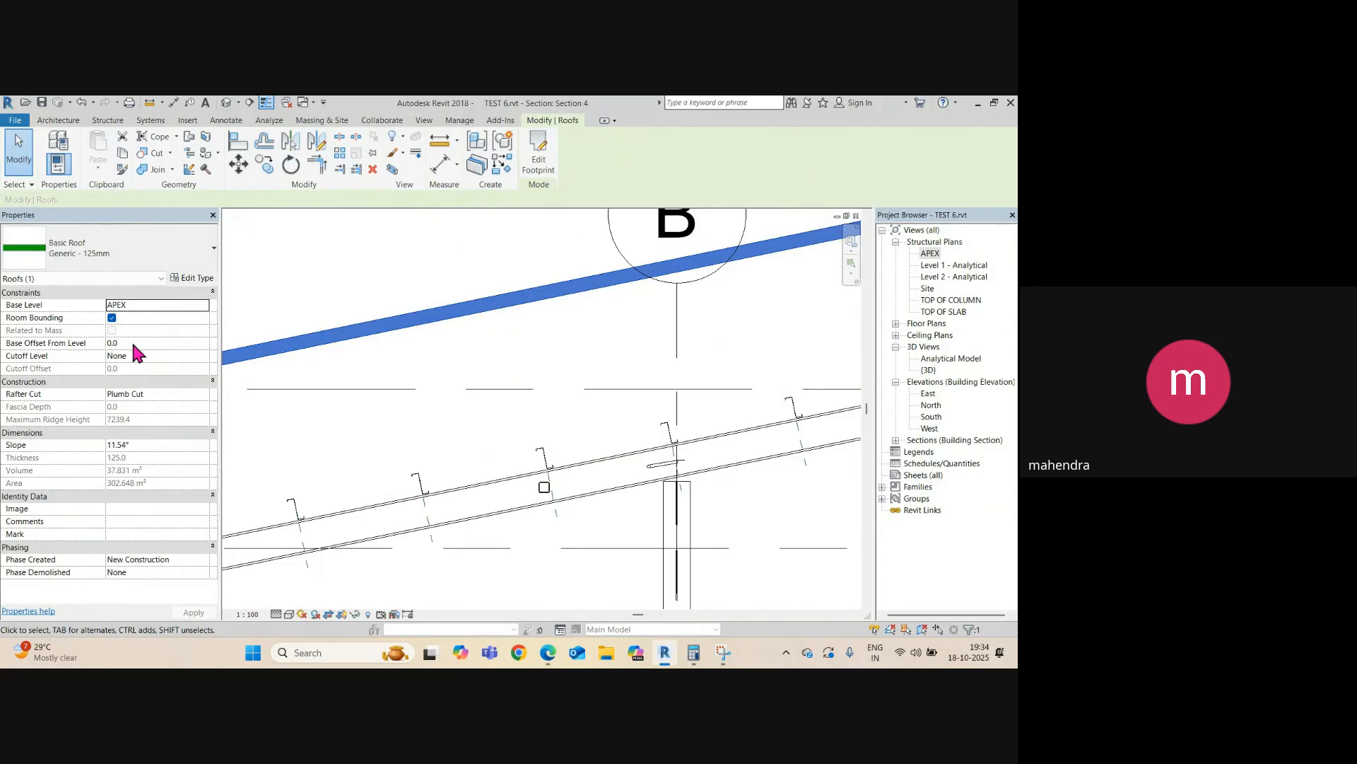
left_click(153, 343)
key("Return")
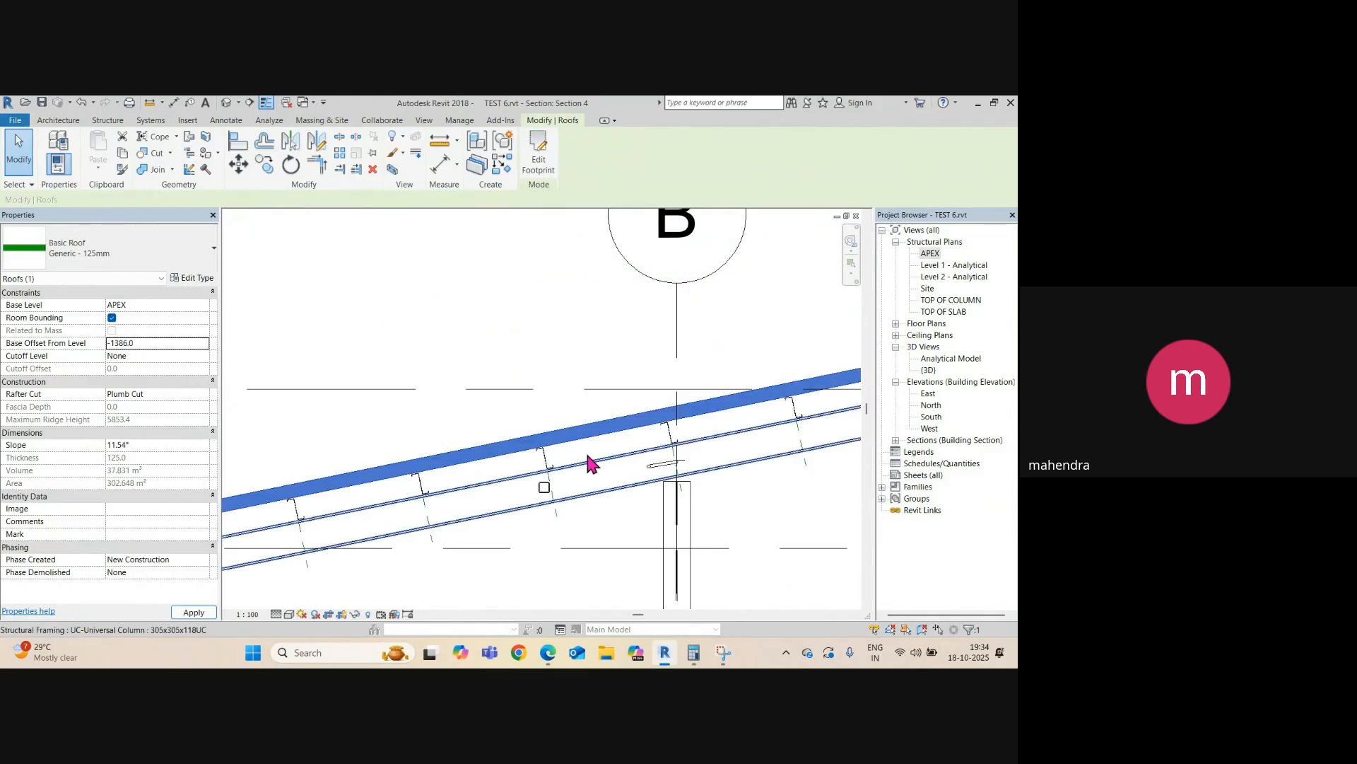
scroll(537, 453, "up", 5)
key("Escape")
scroll(503, 456, "down", 5)
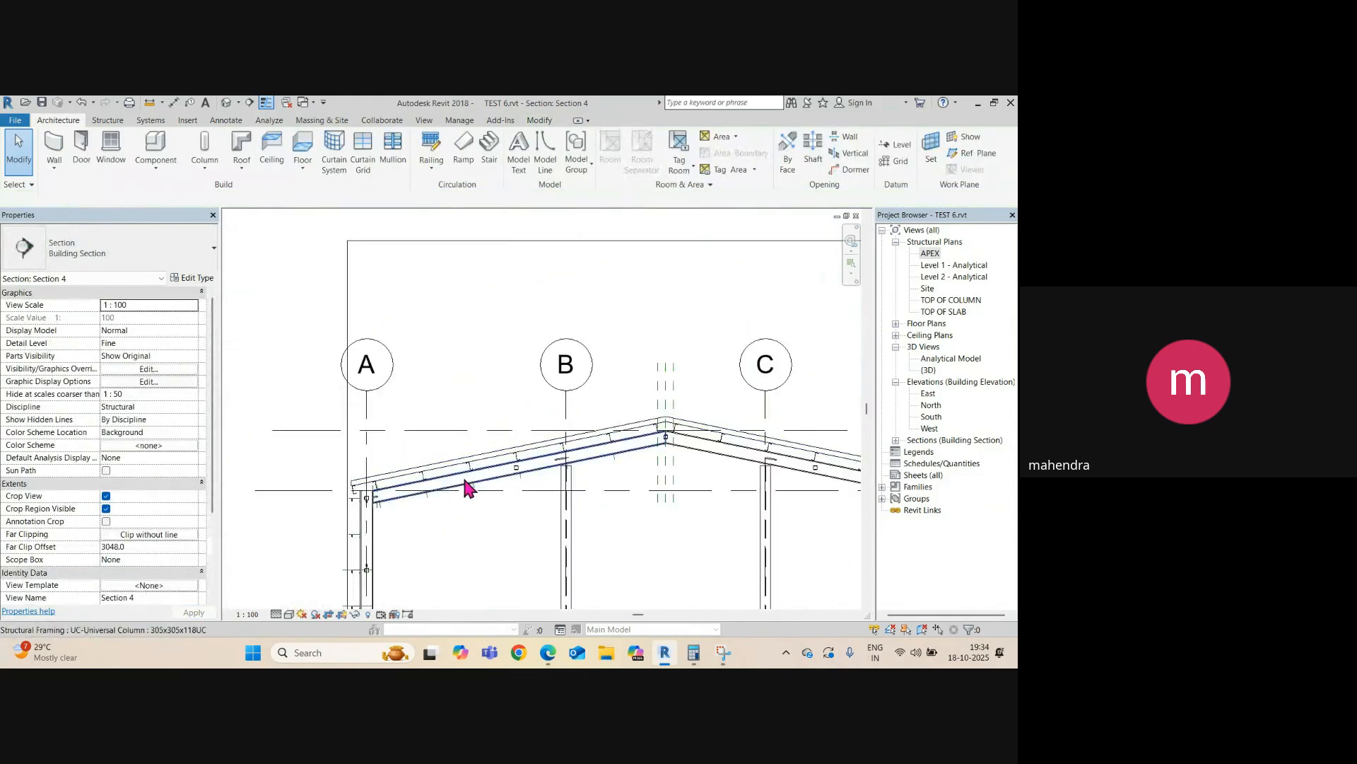
- Duplicate the roof's type from the default 3D view and name the copy 25 THK METAL SHEET
left_click(227, 103)
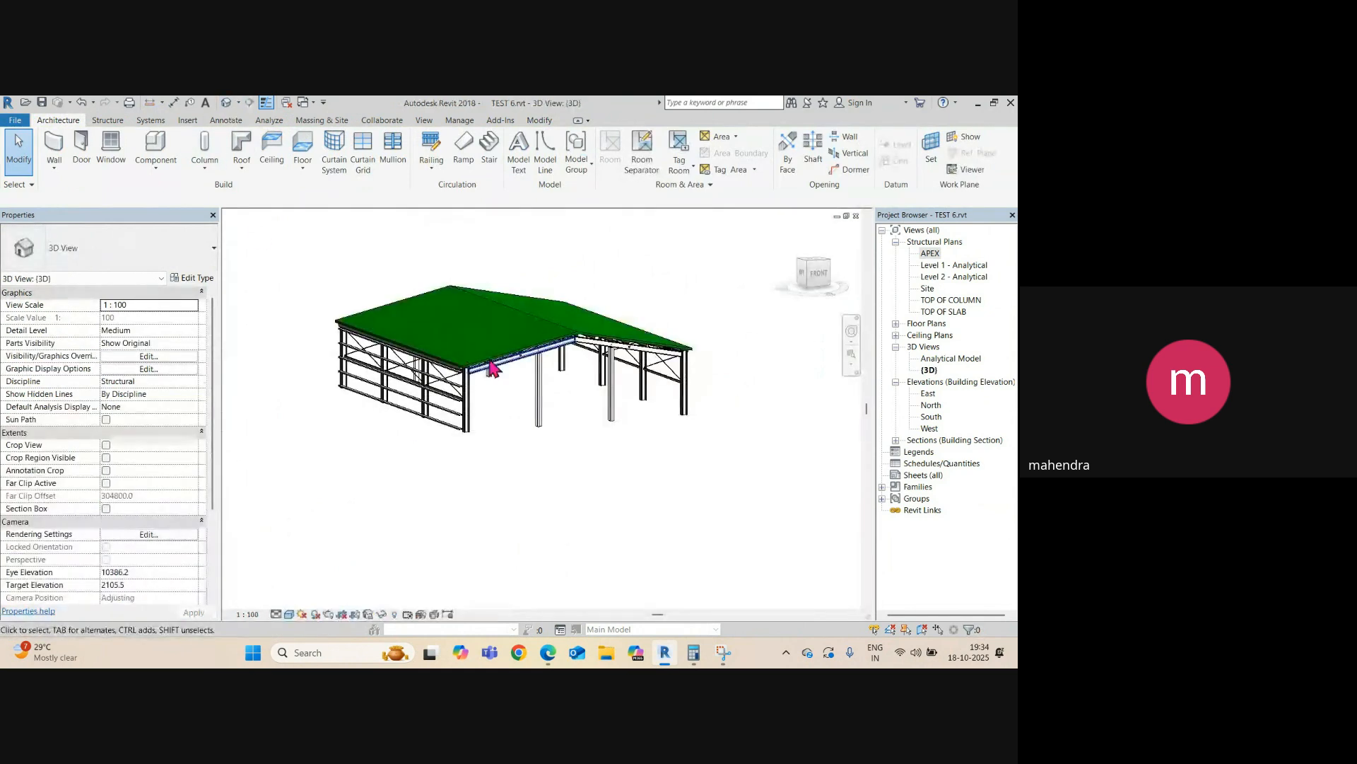
left_click(515, 359)
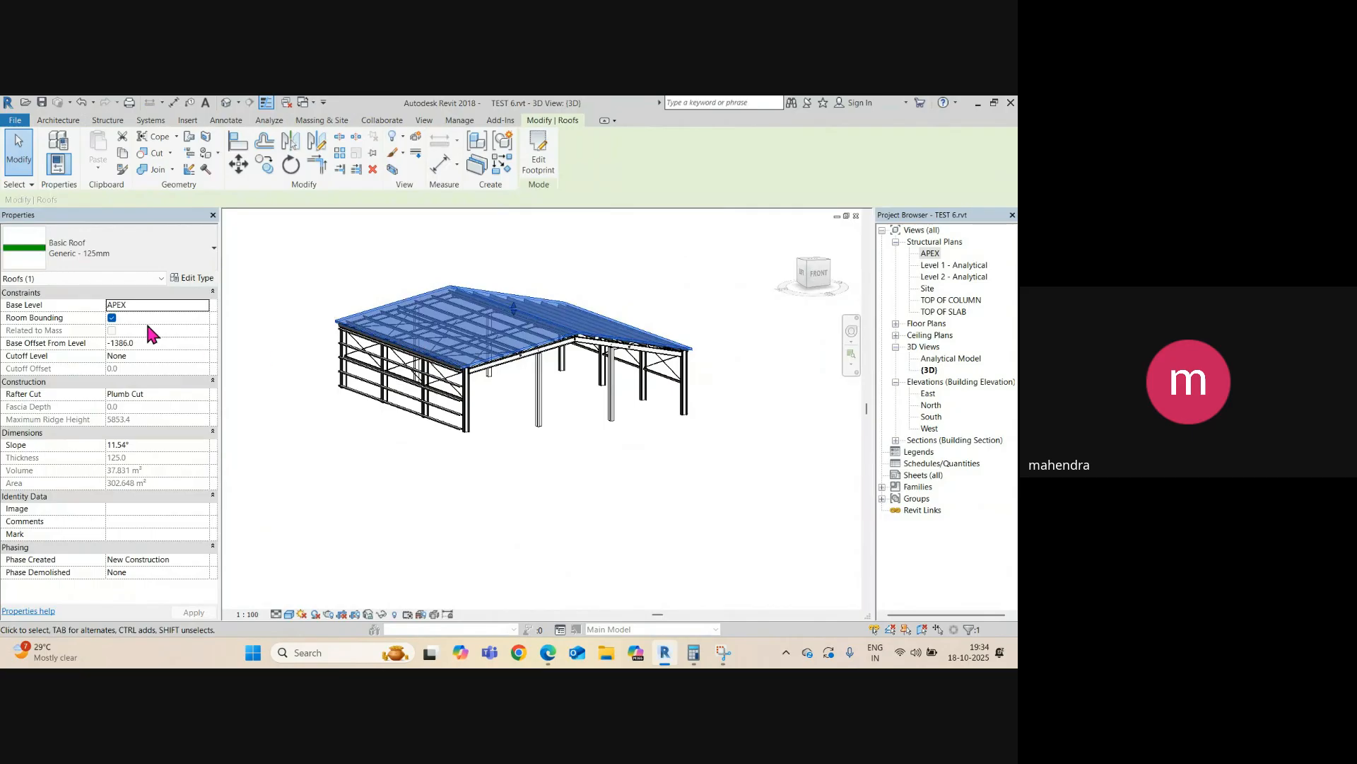
left_click(194, 278)
left_click(864, 162)
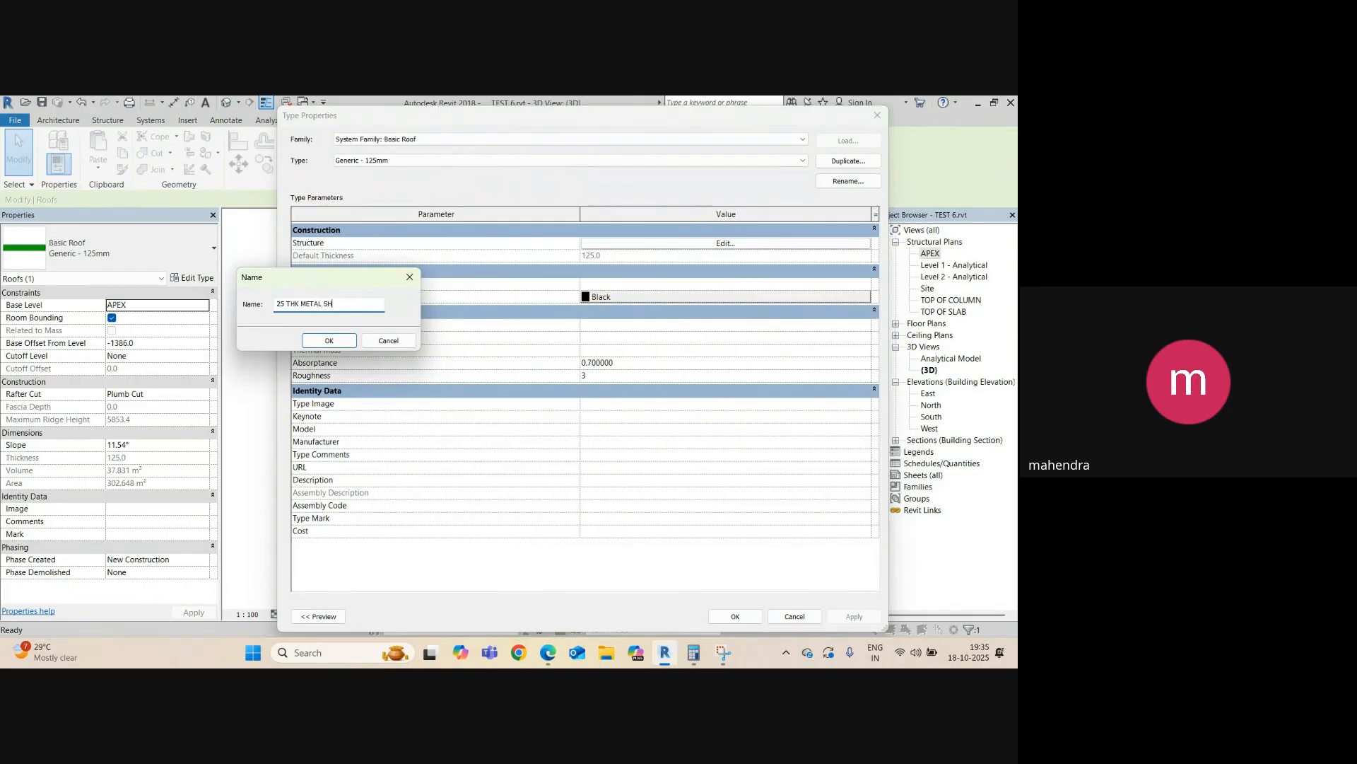
left_click(329, 340)
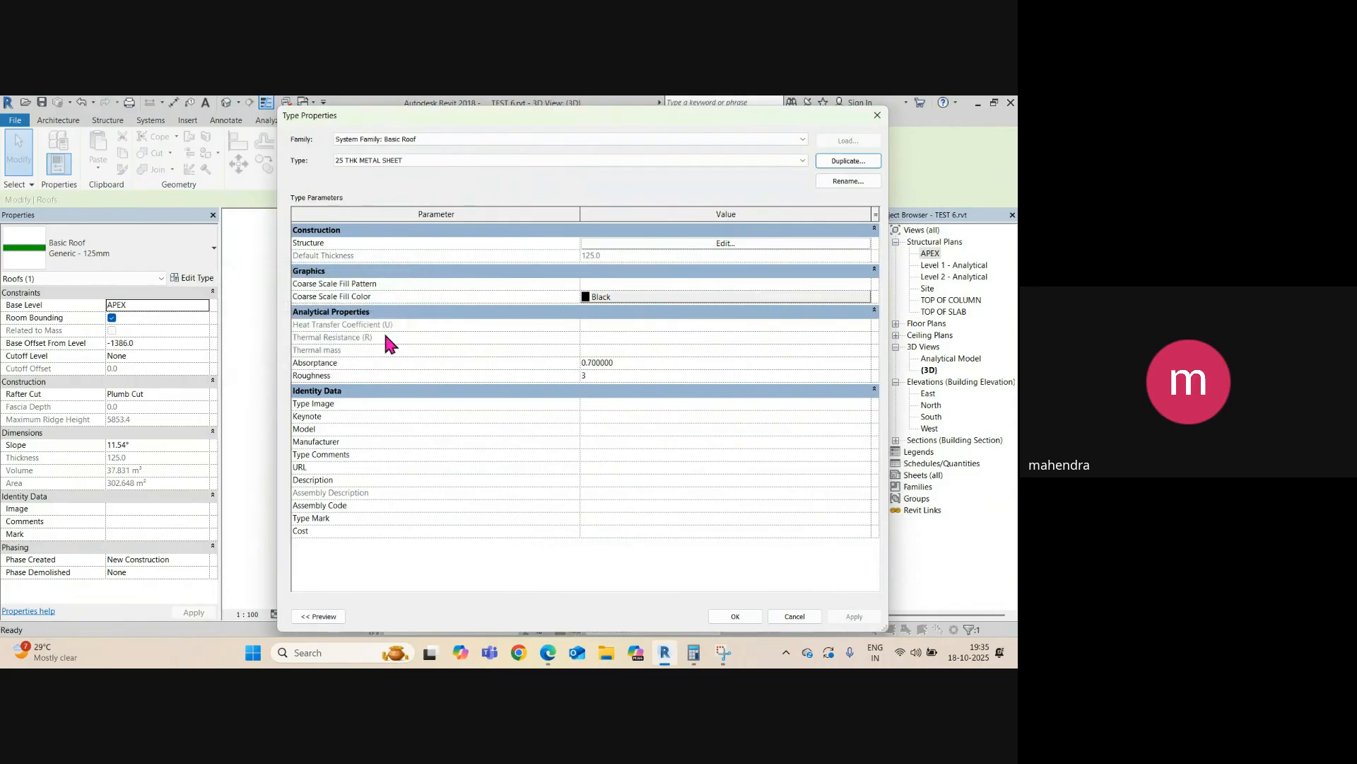
- Set the structure layer thickness of the 25 THK METAL SHEET roof type to 25 mm
left_click(723, 248)
left_click(619, 244)
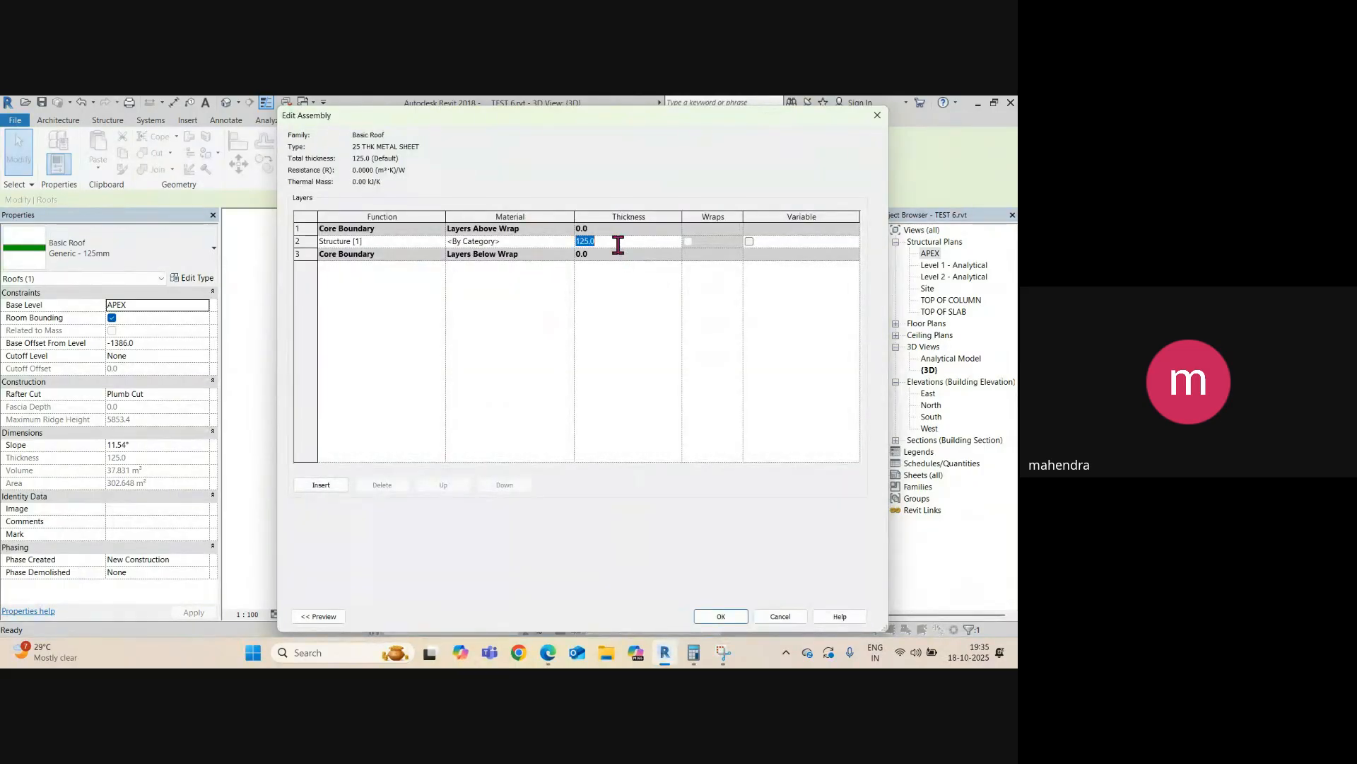
key("shift+Tab")
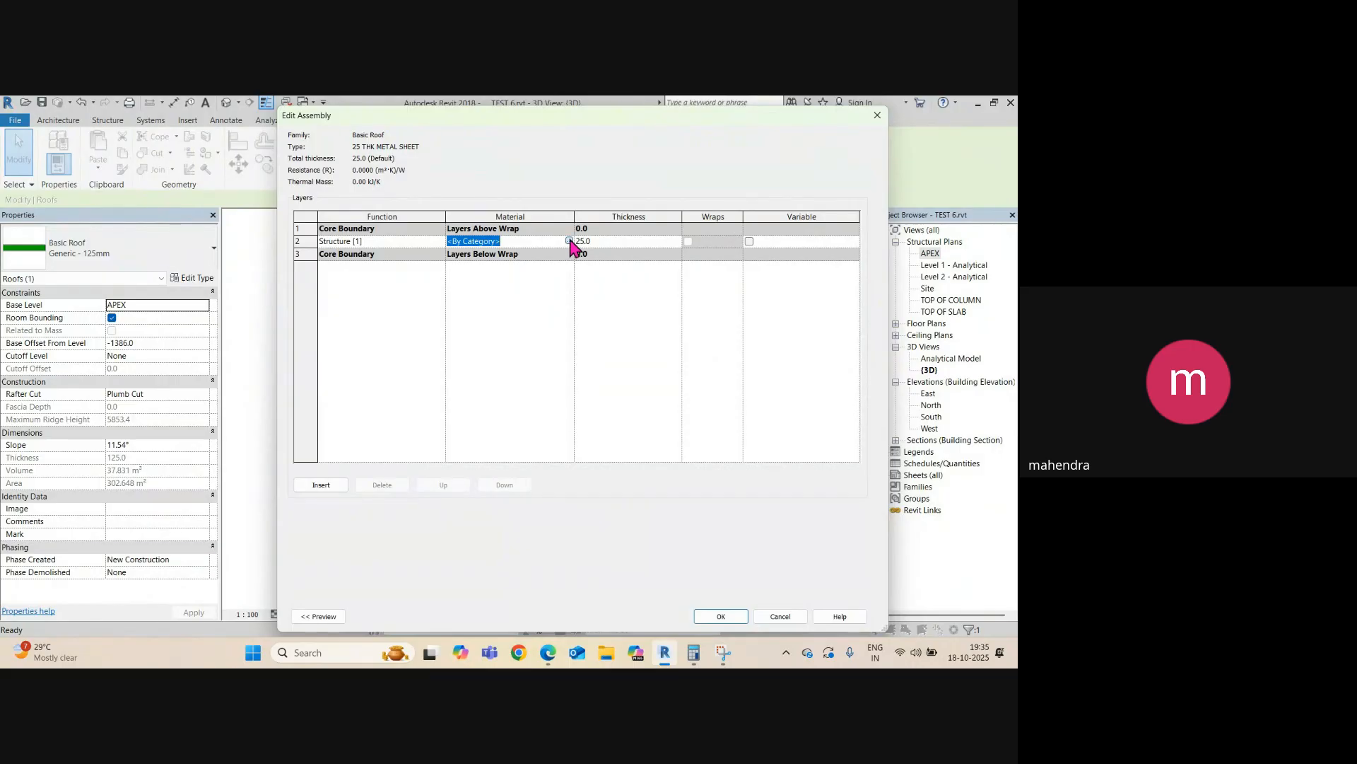
- Assign the Metal Deck material to the roof type's structure layer and apply the type changes to the roof
left_click(570, 241)
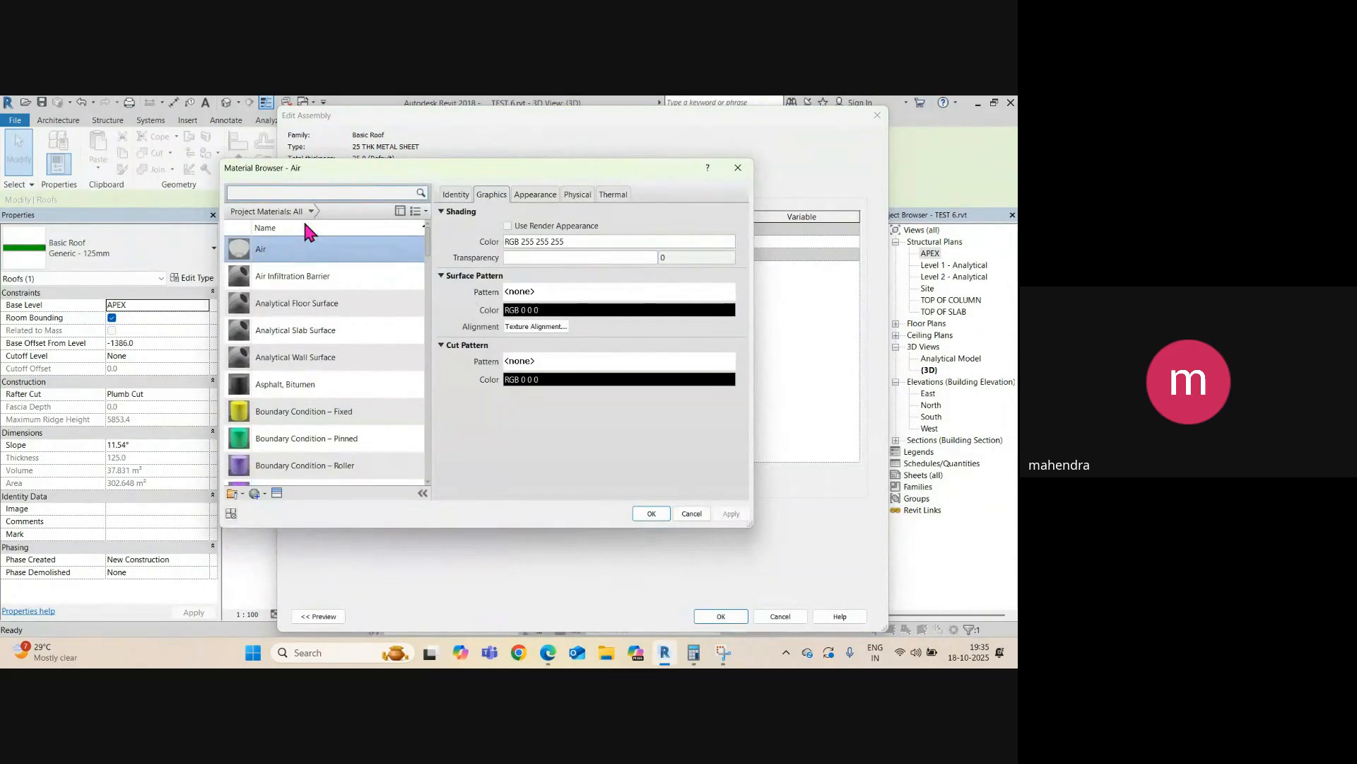
type("META")
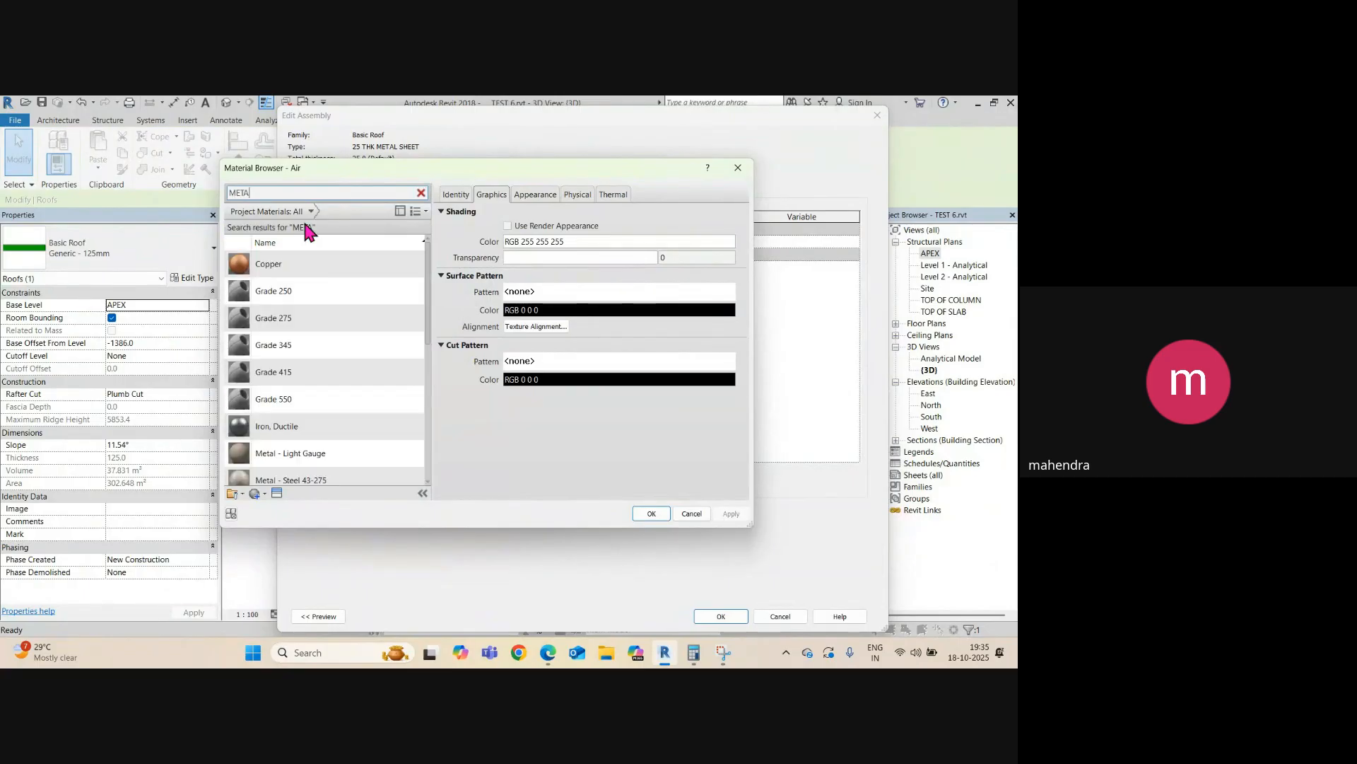
scroll(319, 410, "down", 1)
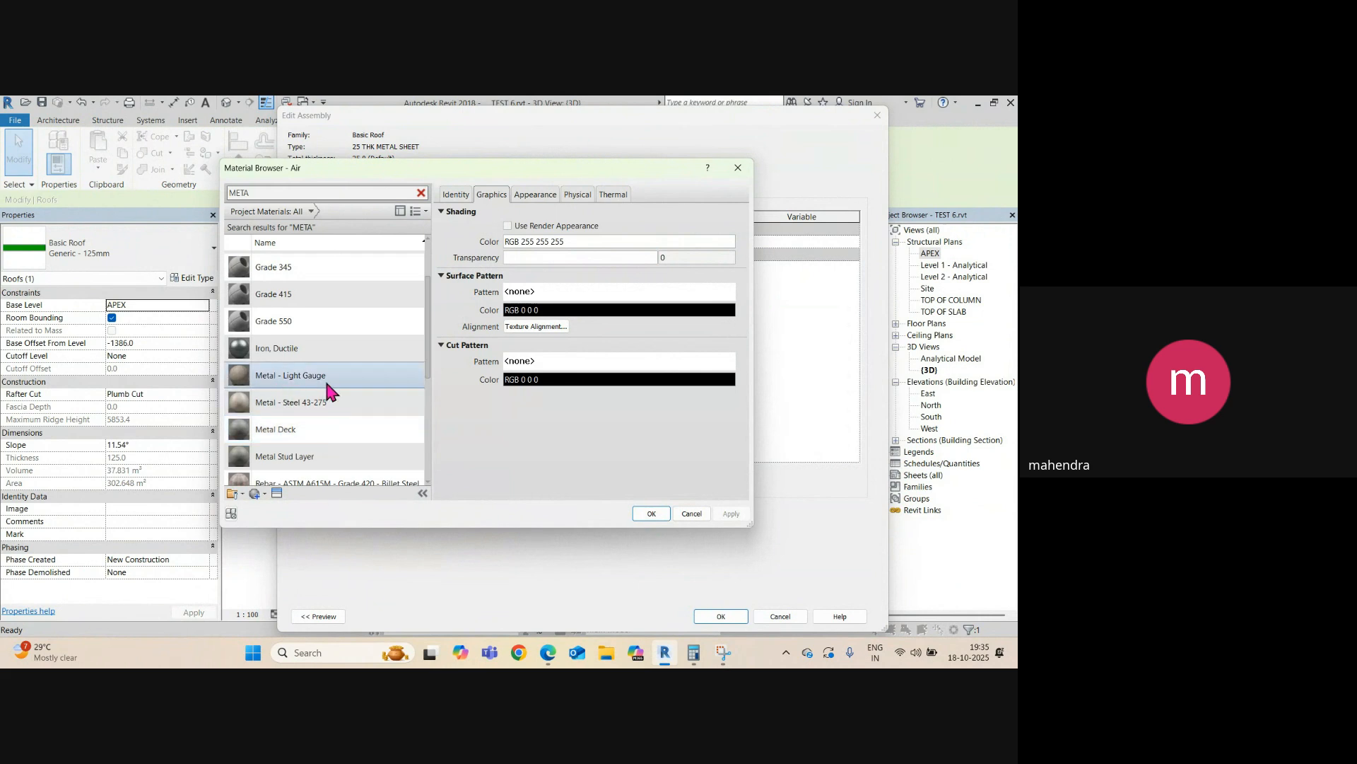
scroll(325, 417, "down", 1)
left_click(297, 357)
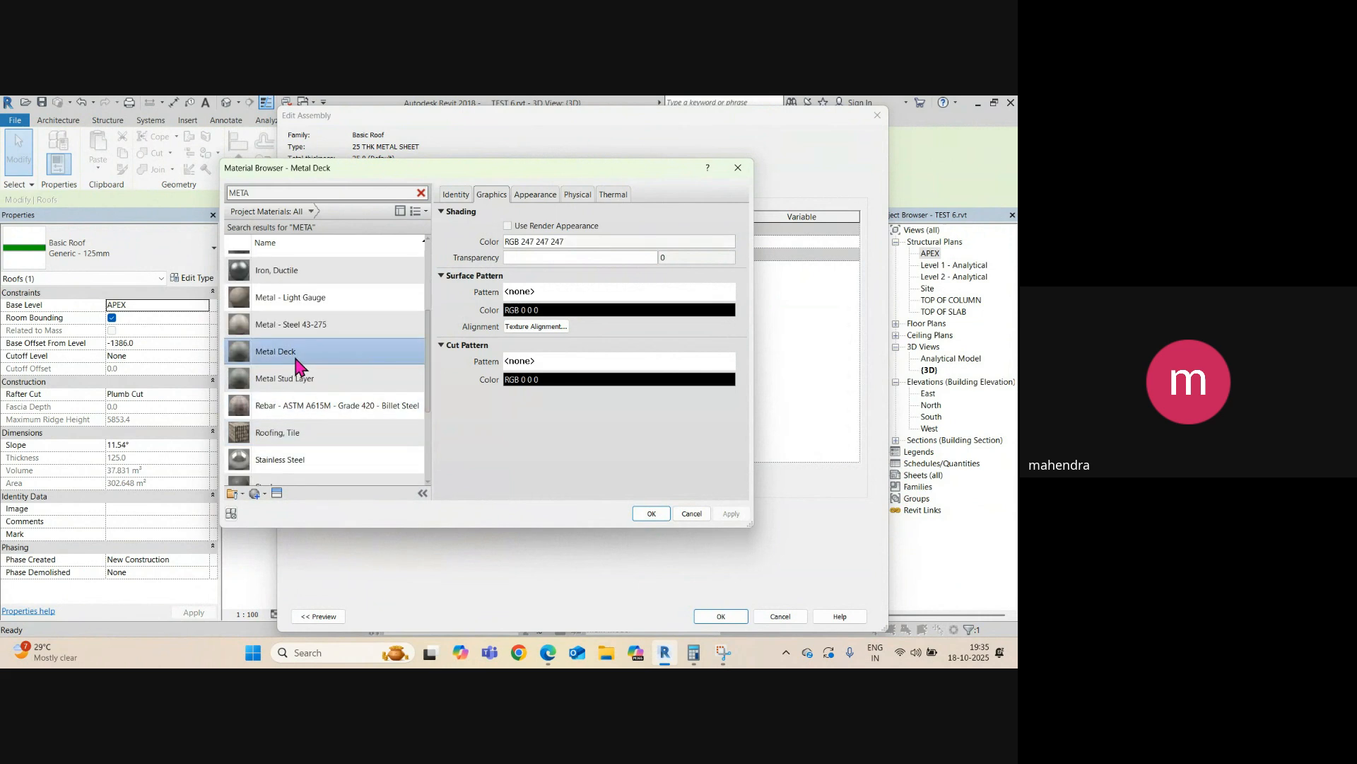
left_click(650, 513)
left_click(720, 616)
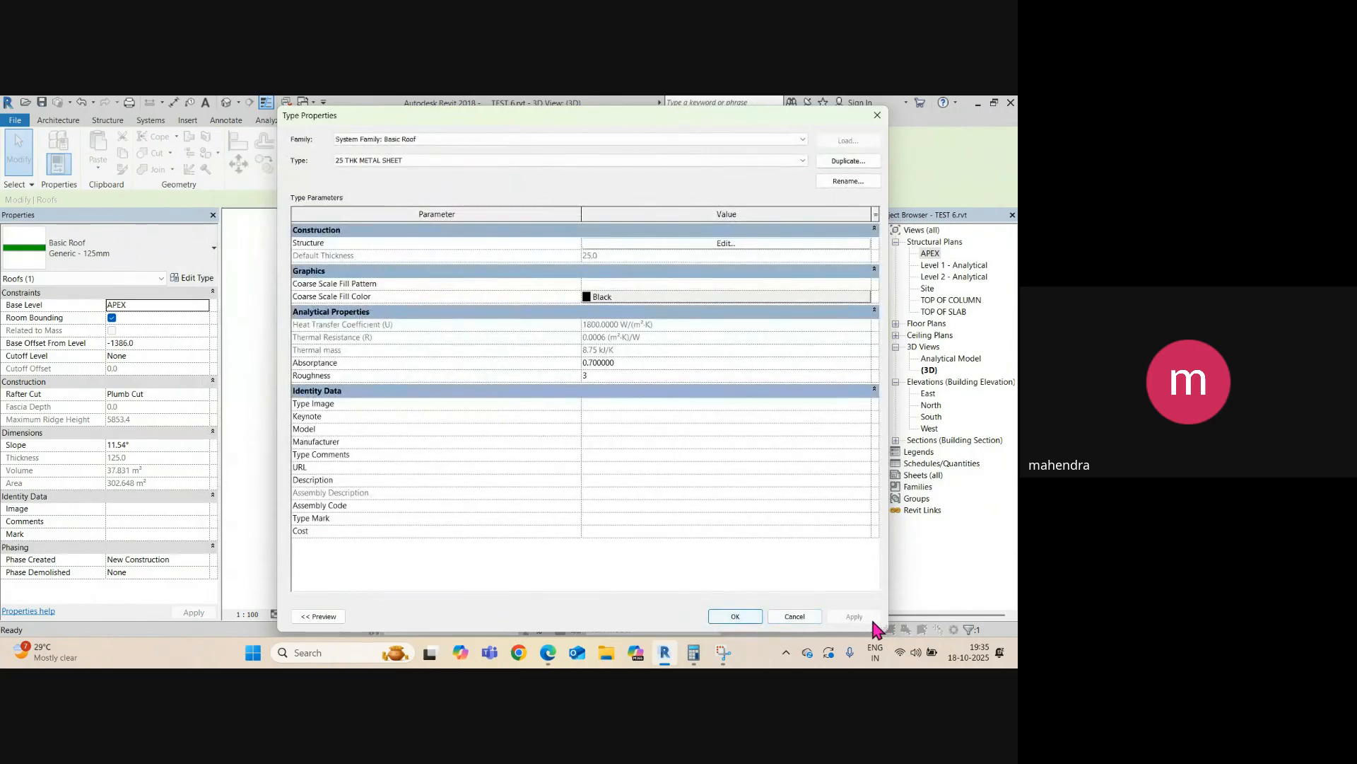
left_click(722, 620)
left_click(543, 454)
- Set the 3D view's visual style to Realistic and inspect the metal sheet roof on the frame
scroll(438, 319, "up", 5)
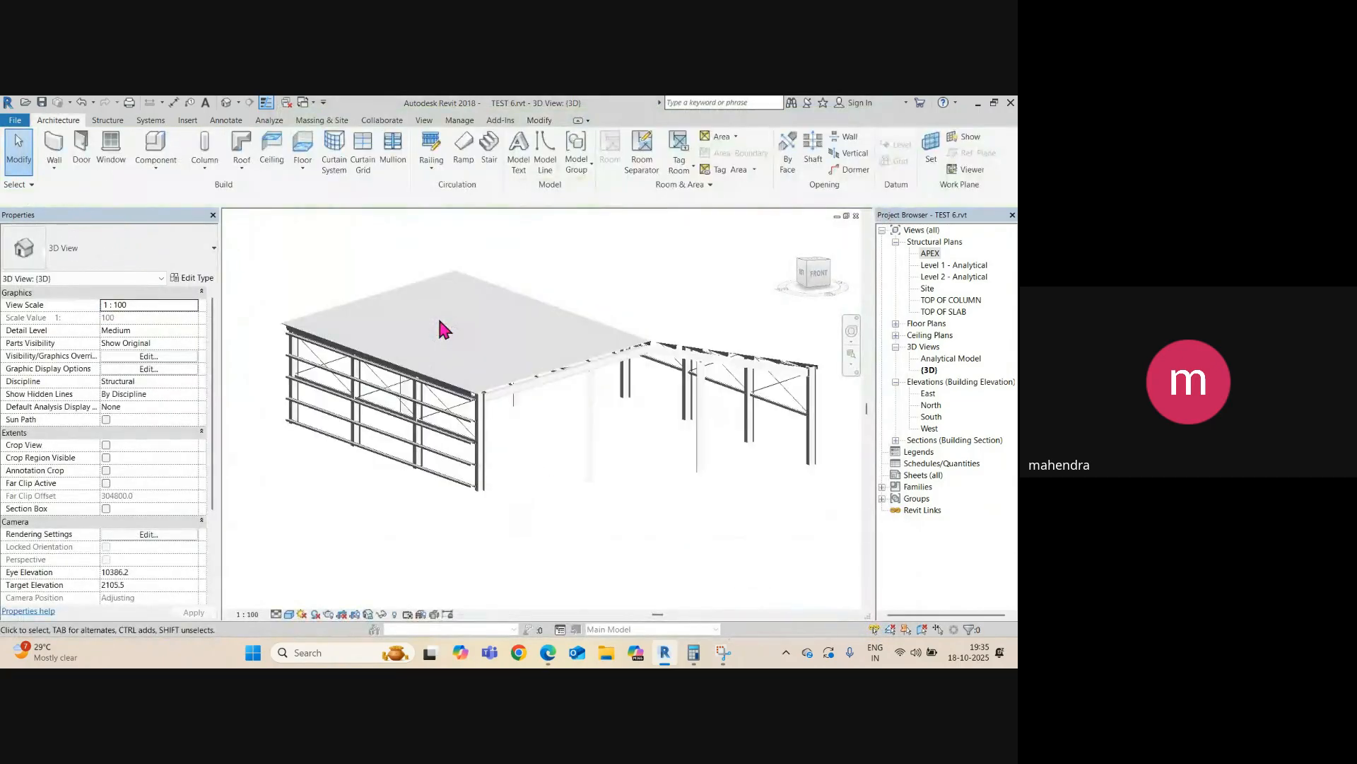
scroll(549, 410, "up", 2)
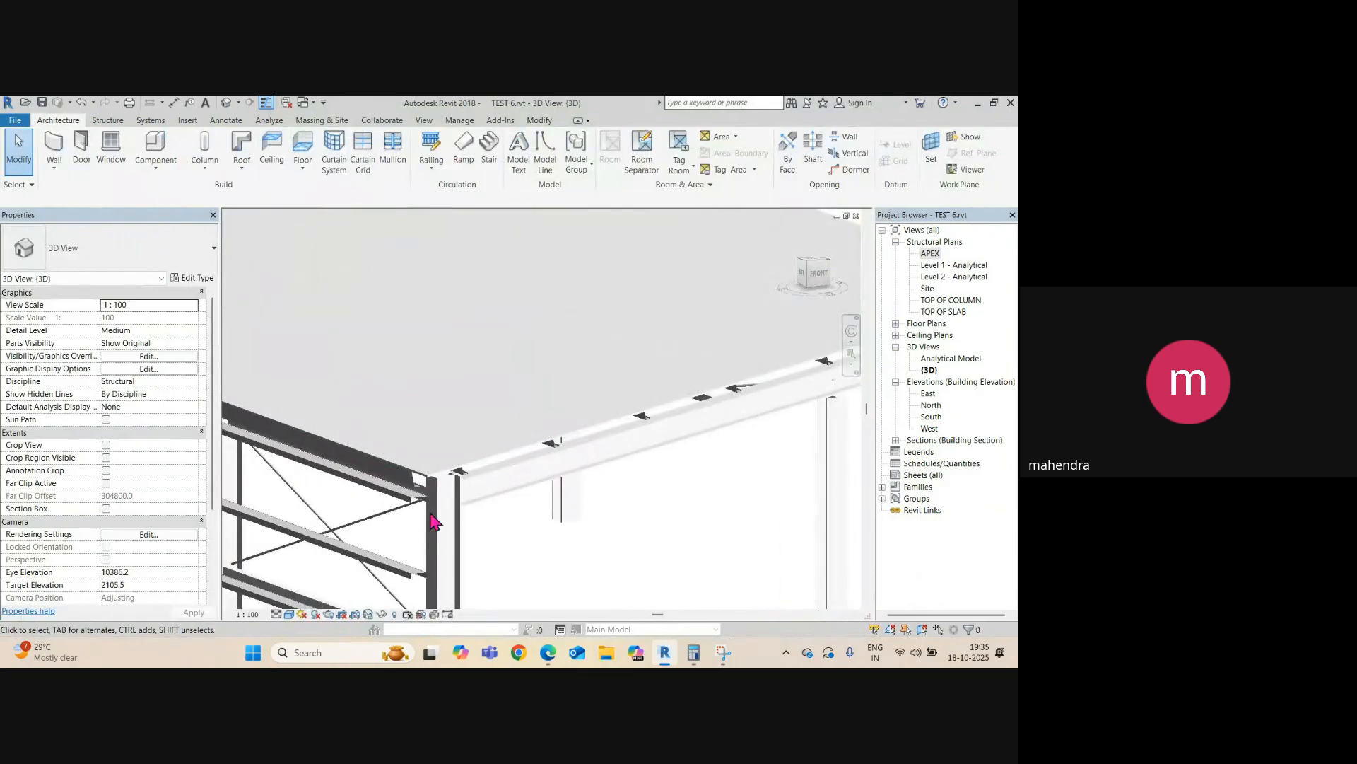
left_click(289, 614)
left_click(308, 589)
scroll(445, 452, "down", 4)
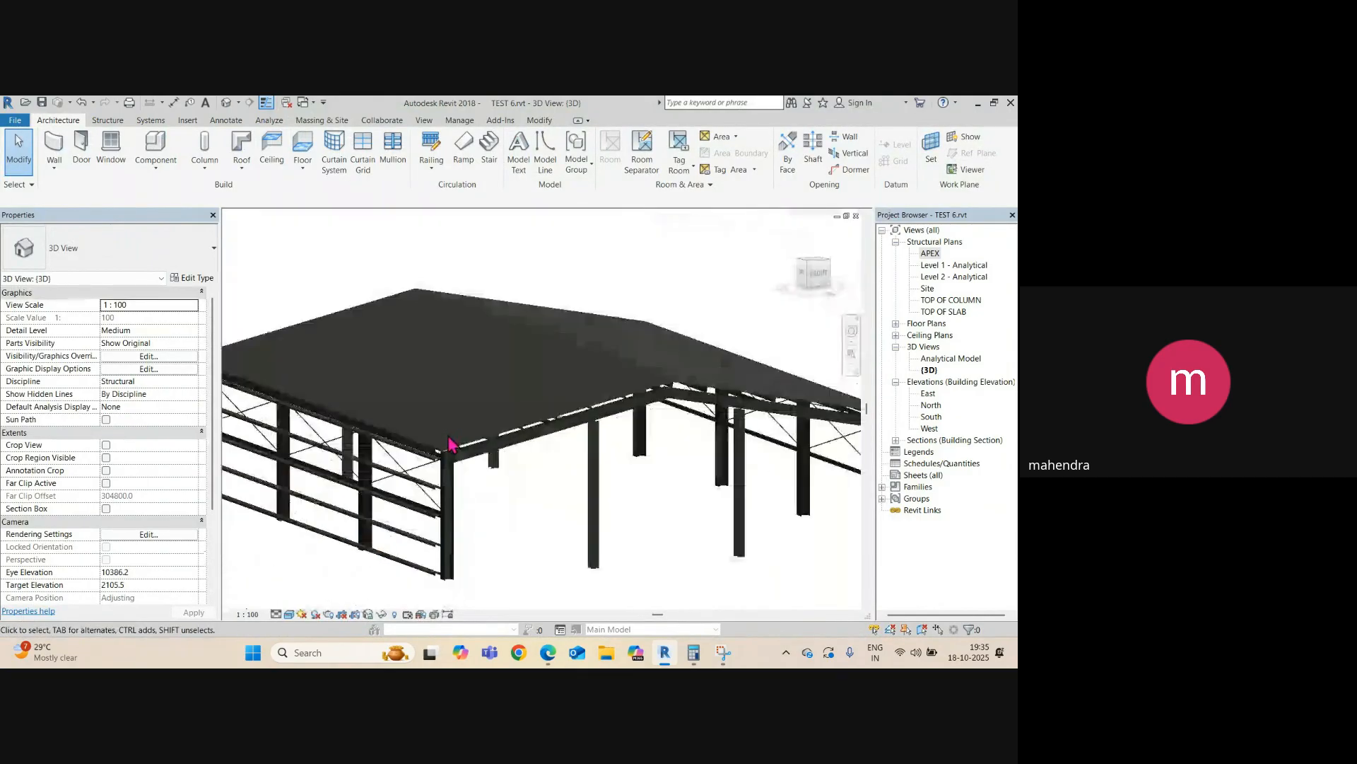
left_click(532, 426)
middle_click_drag(645, 458, 712, 543, "shift")
left_click(710, 536)
scroll(579, 424, "down", 2)
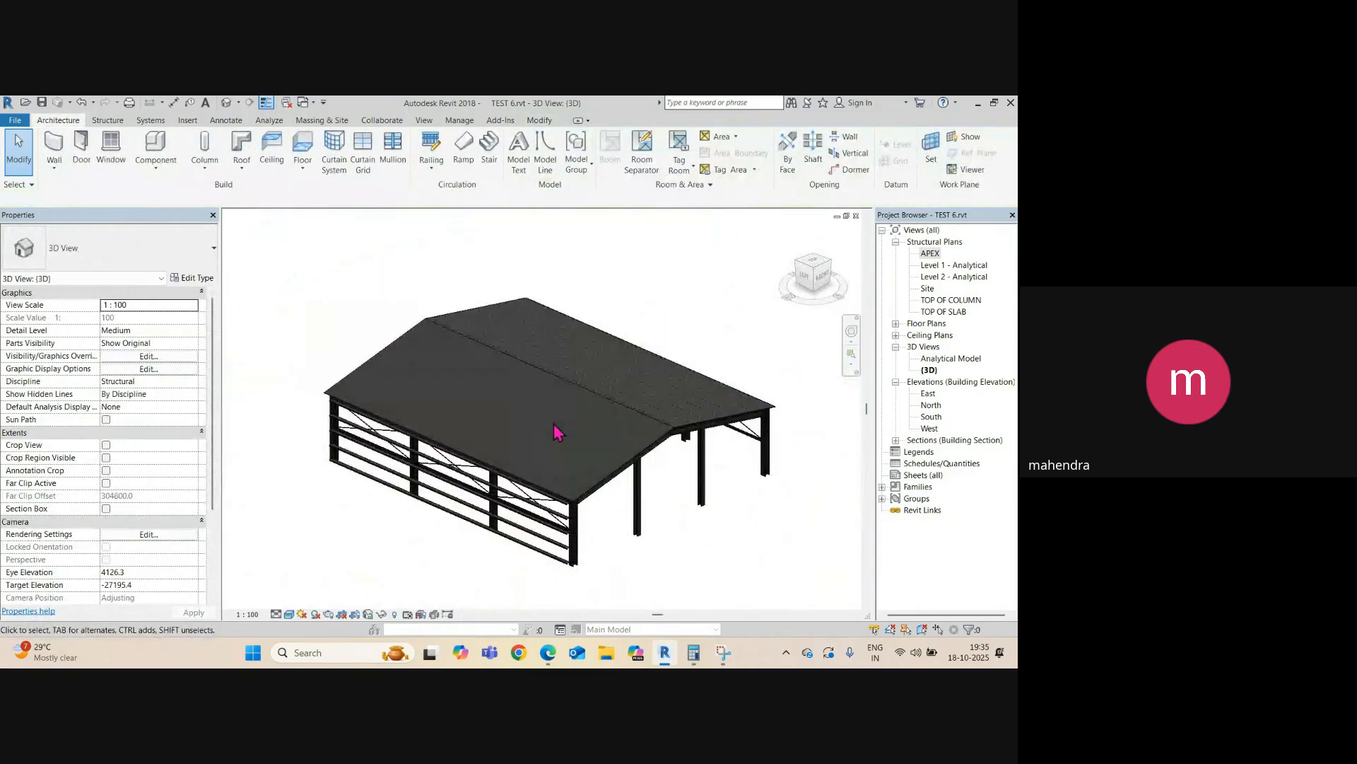
- Measure the perpendicular gap between the metal sheet roof's underside and the top flange of a Z purlin in Section 4
key("ctrl+Tab")
scroll(391, 493, "up", 5)
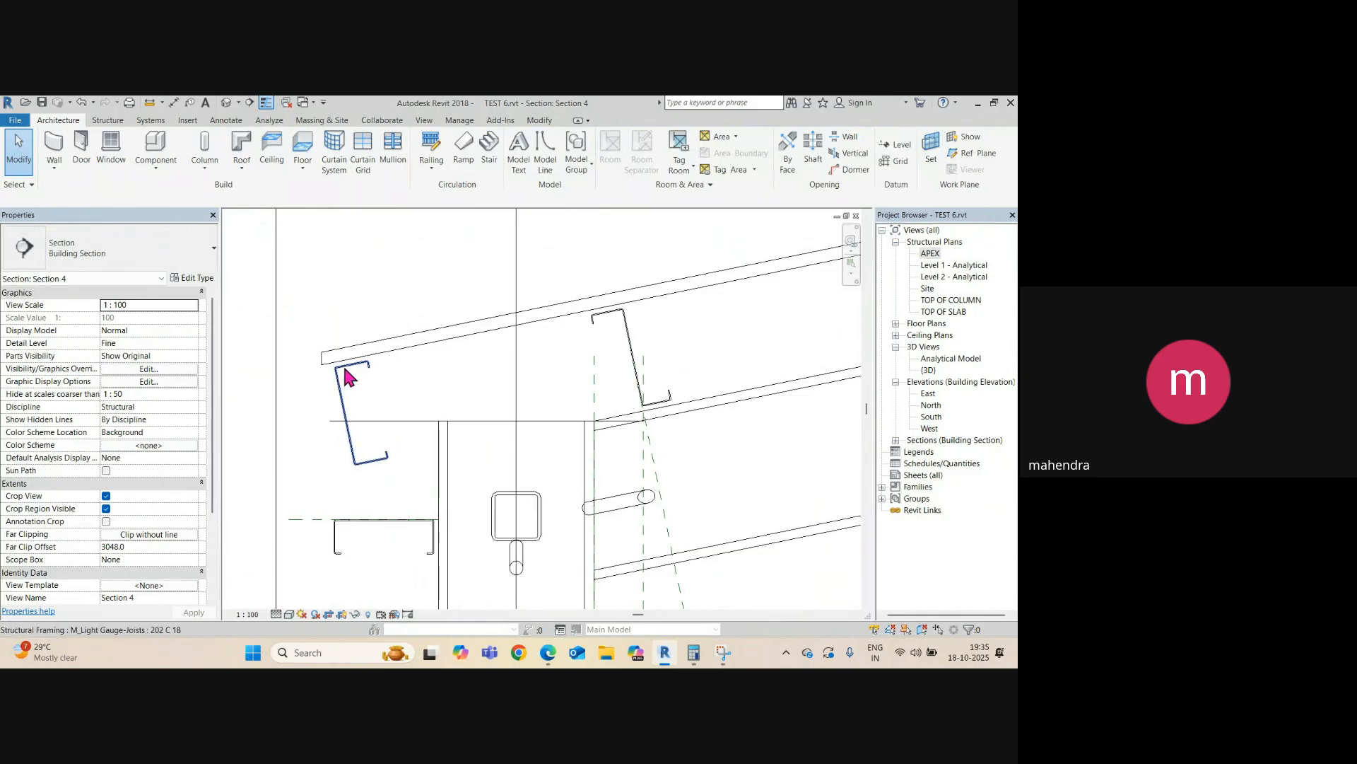
scroll(631, 333, "up", 6)
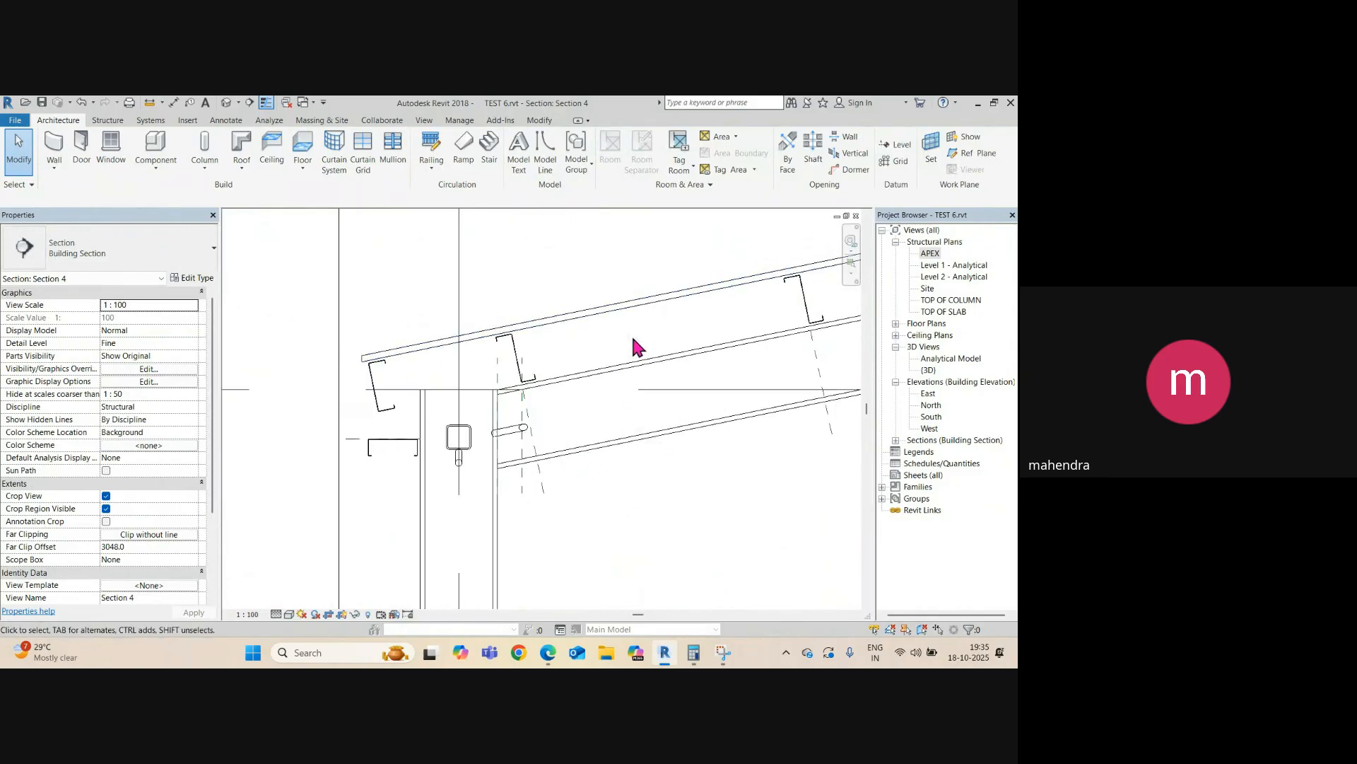
key("d")
key("i")
scroll(499, 327, "up", 2)
left_click(499, 327)
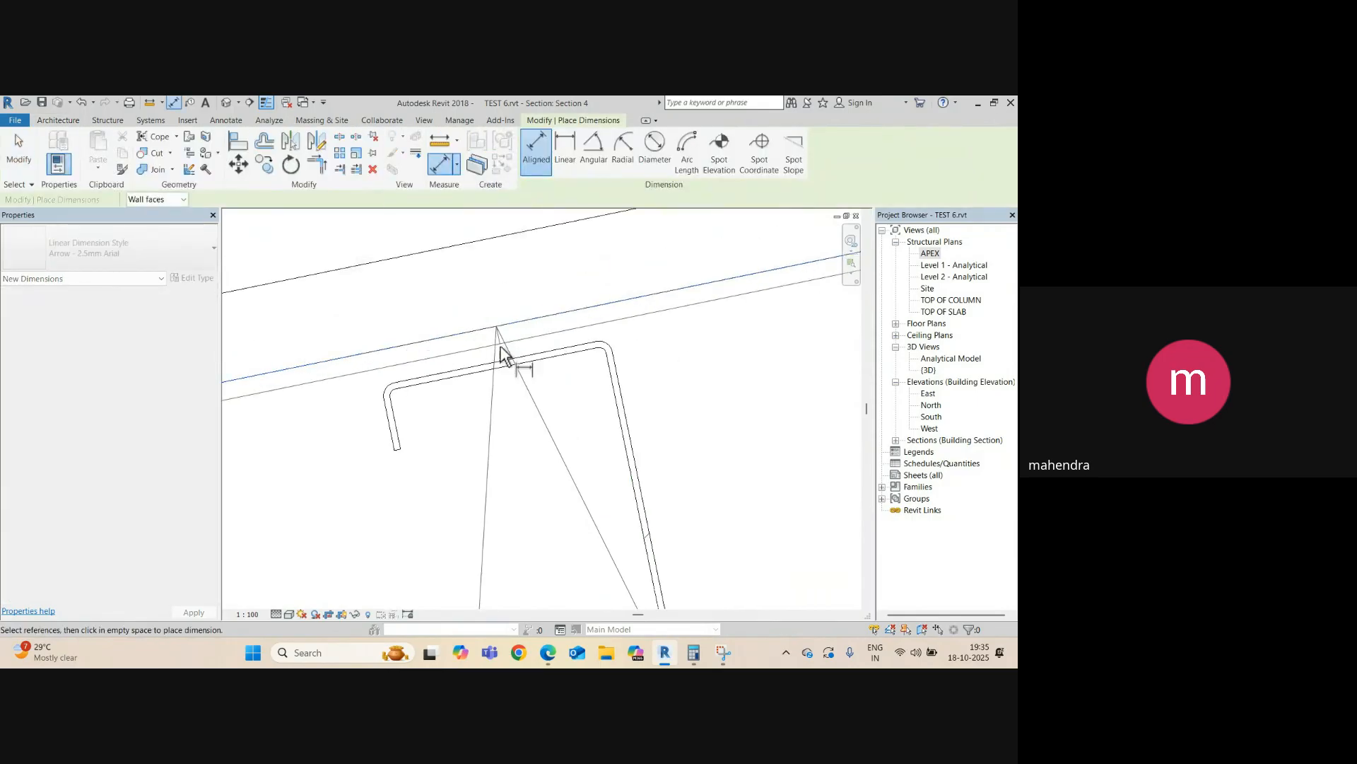
scroll(502, 376, "down", 4)
scroll(443, 386, "up", 3)
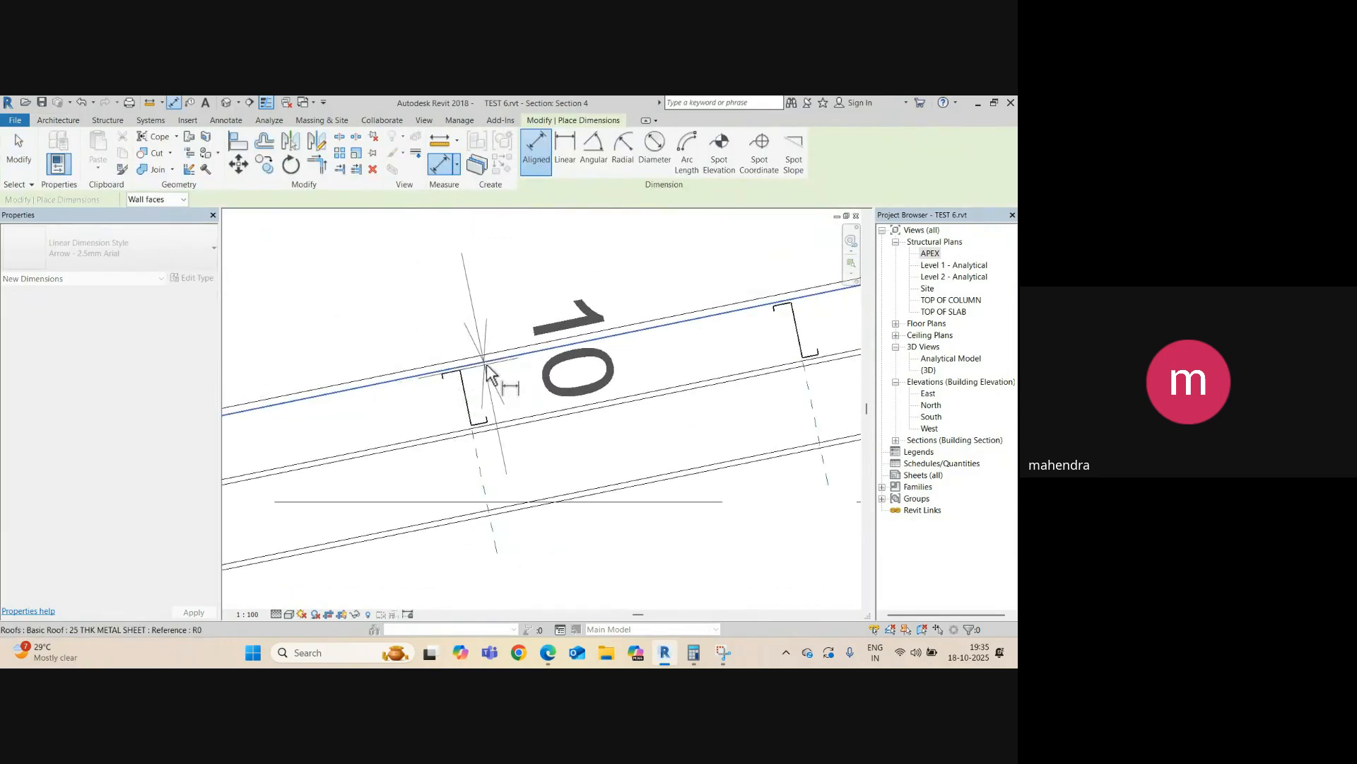
key("Escape")
key("Escape")
- Set the metal sheet roof's base offset to -1396 and check its fit on the purlins
left_click(295, 369)
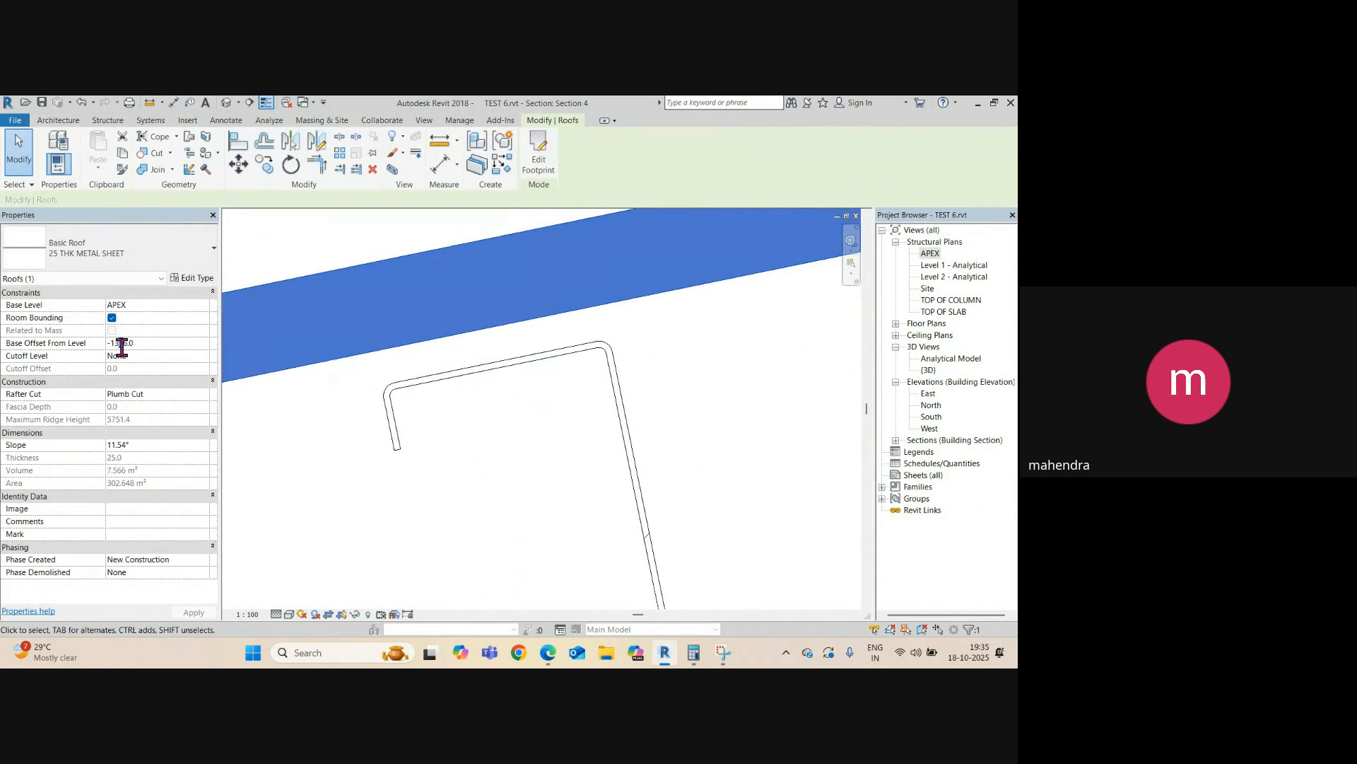
type("9")
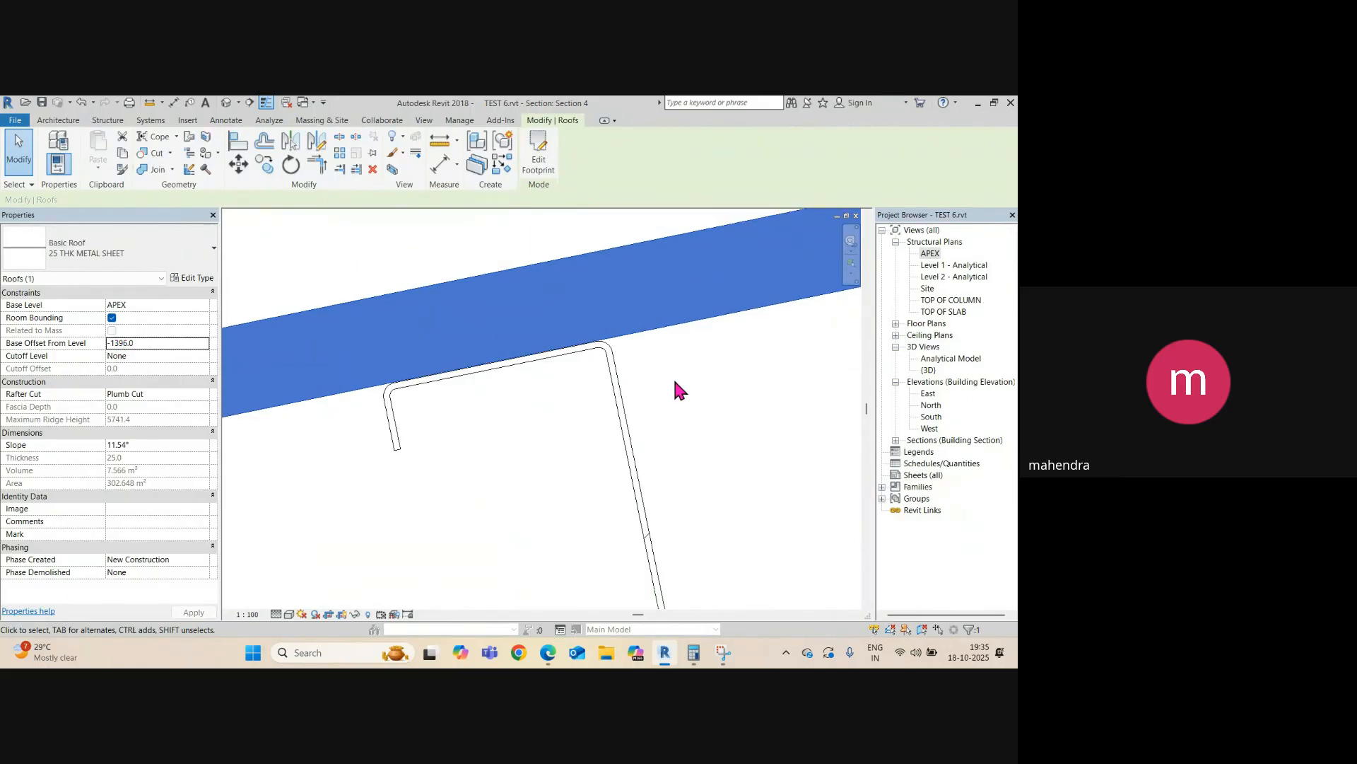
scroll(566, 362, "down", 4)
scroll(559, 362, "down", 4)
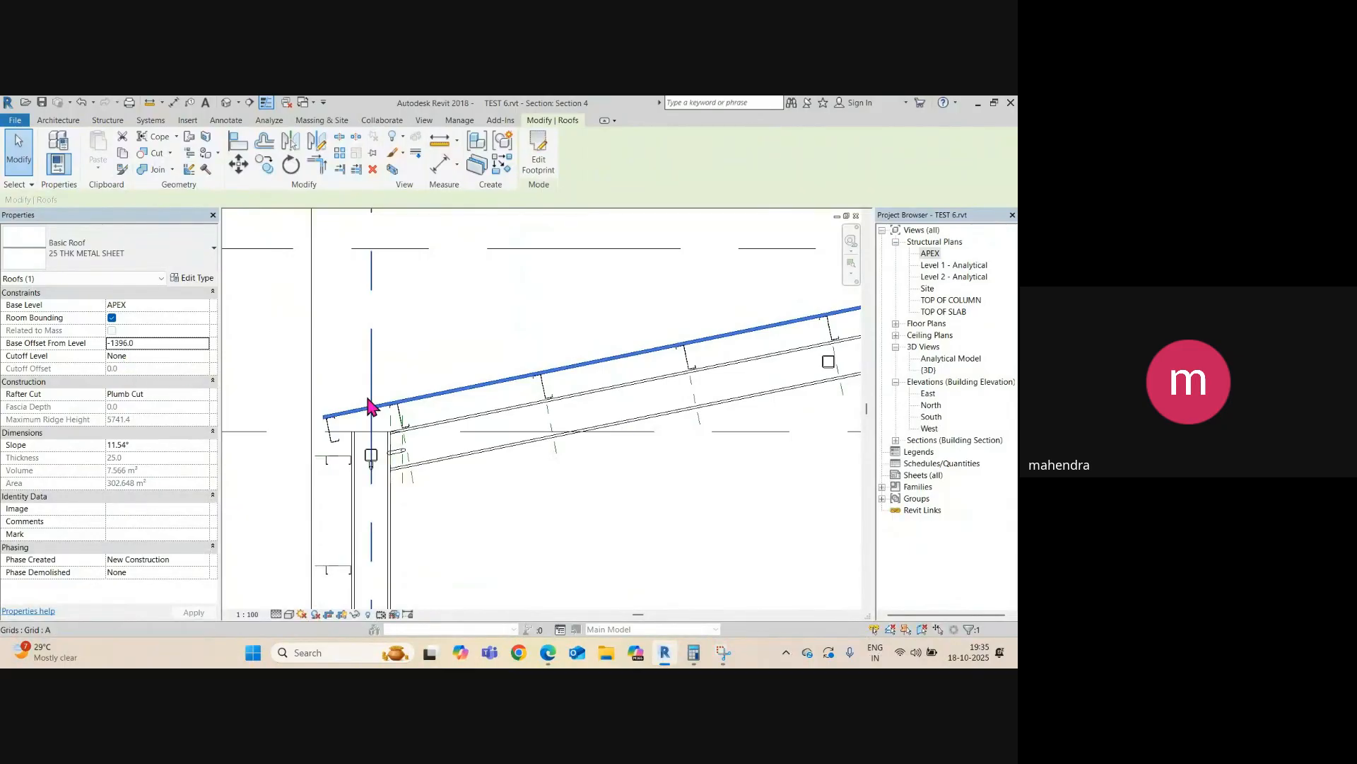
scroll(330, 416, "up", 3)
key("Escape")
scroll(344, 429, "down", 6)
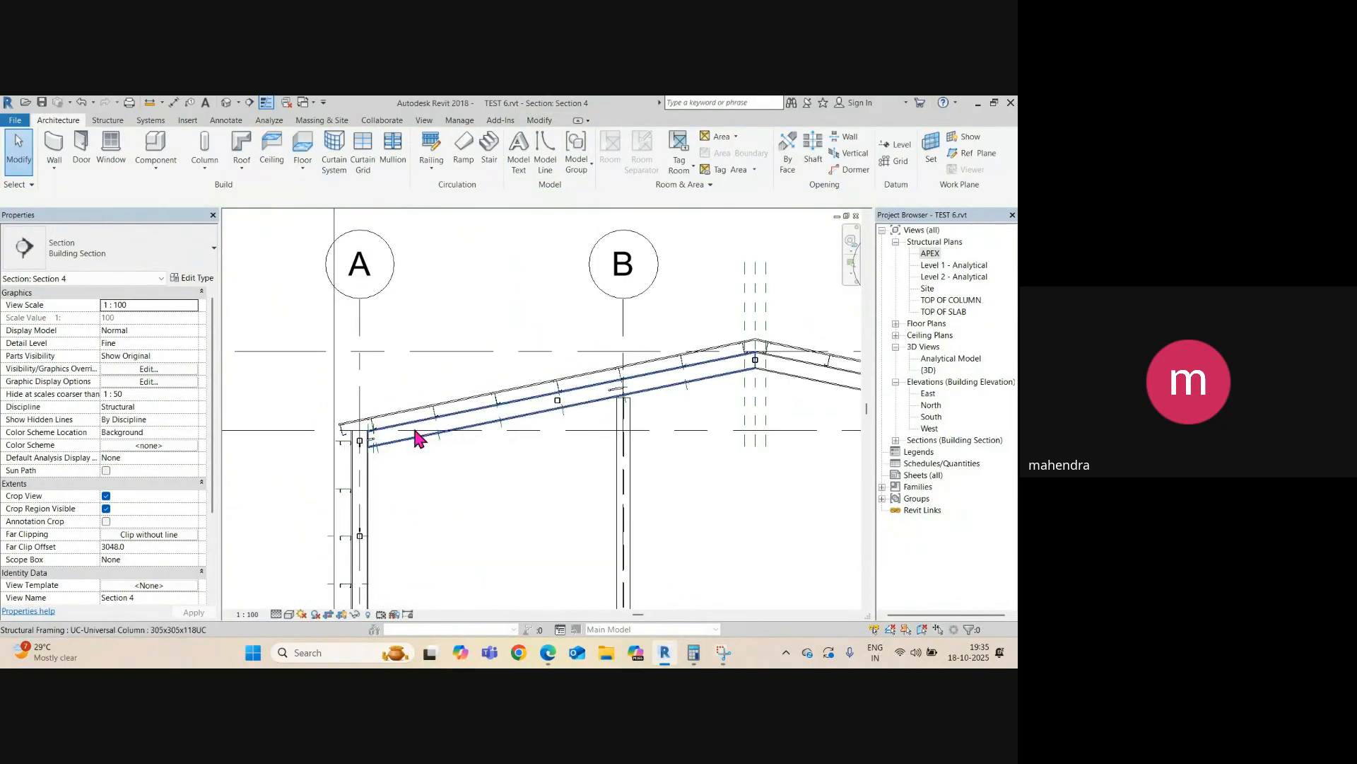
- Inspect the lowered roof and the side wall framing from all sides in the default 3D view
middle_click_drag(417, 438, 397, 364)
left_click(228, 104)
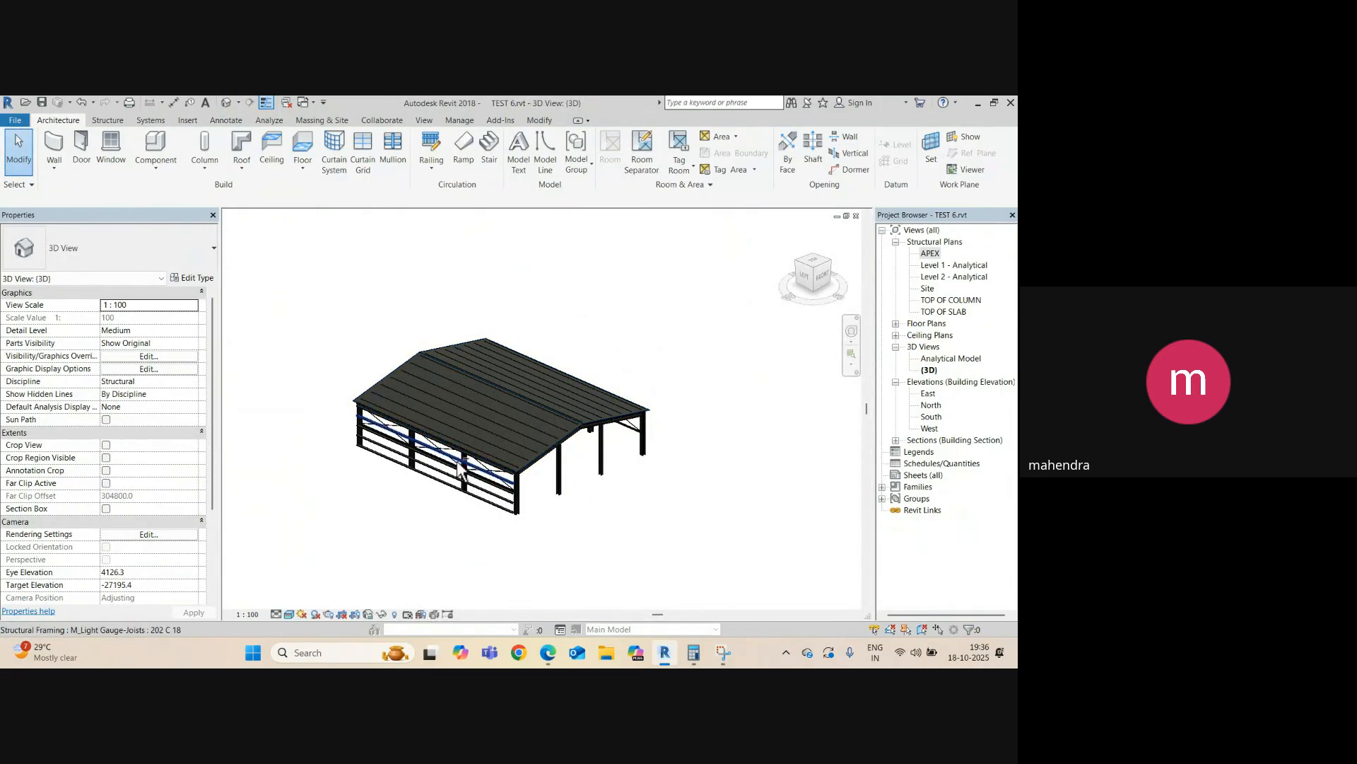
middle_click_drag(461, 455, 358, 383, "shift")
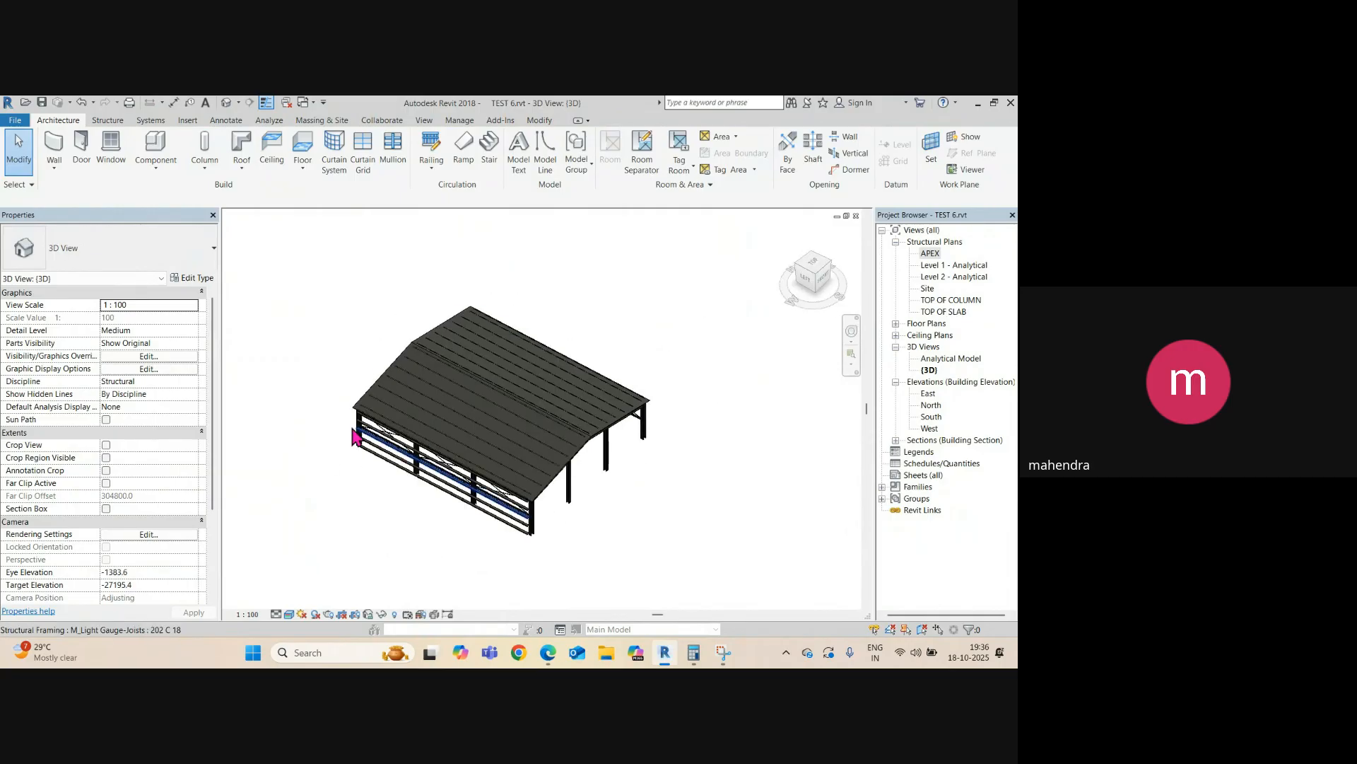
middle_click_drag(353, 436, 367, 508, "shift")
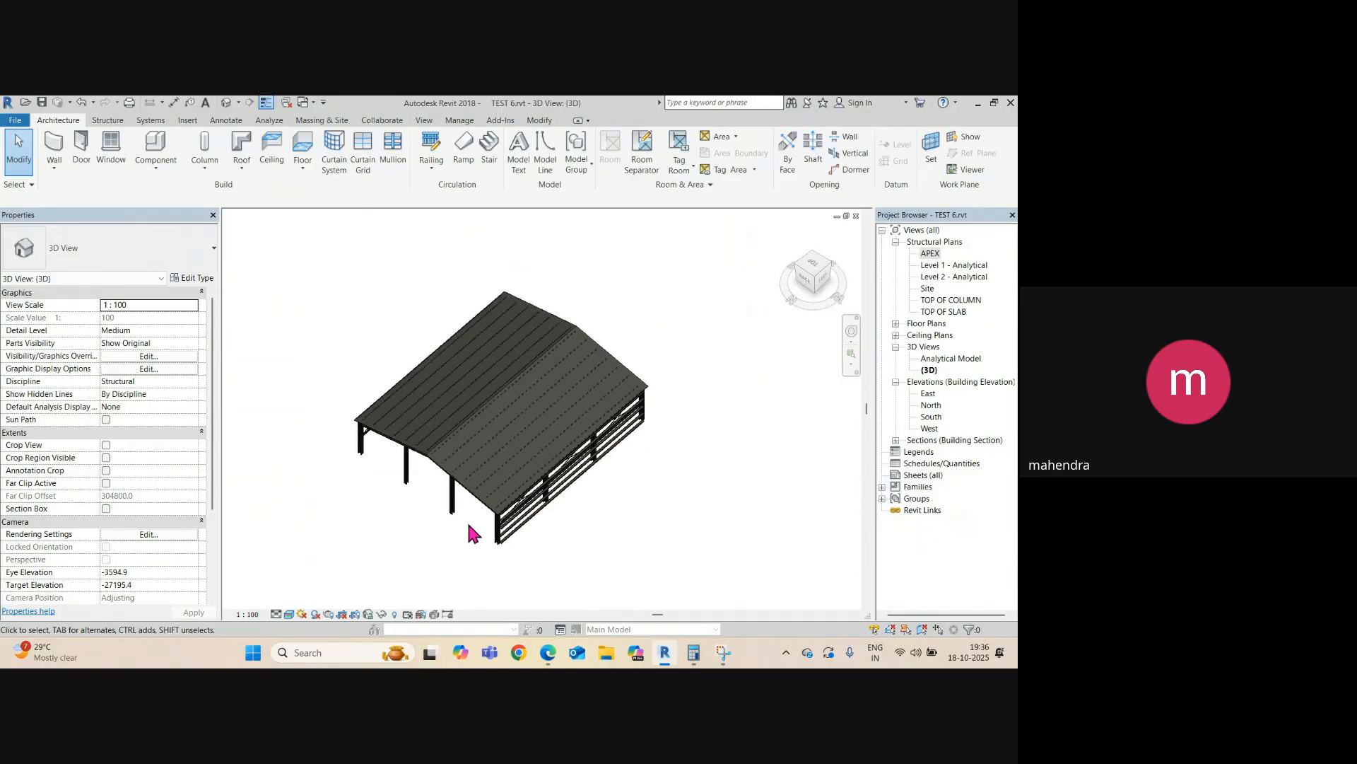
middle_click_drag(467, 522, 624, 415, "shift")
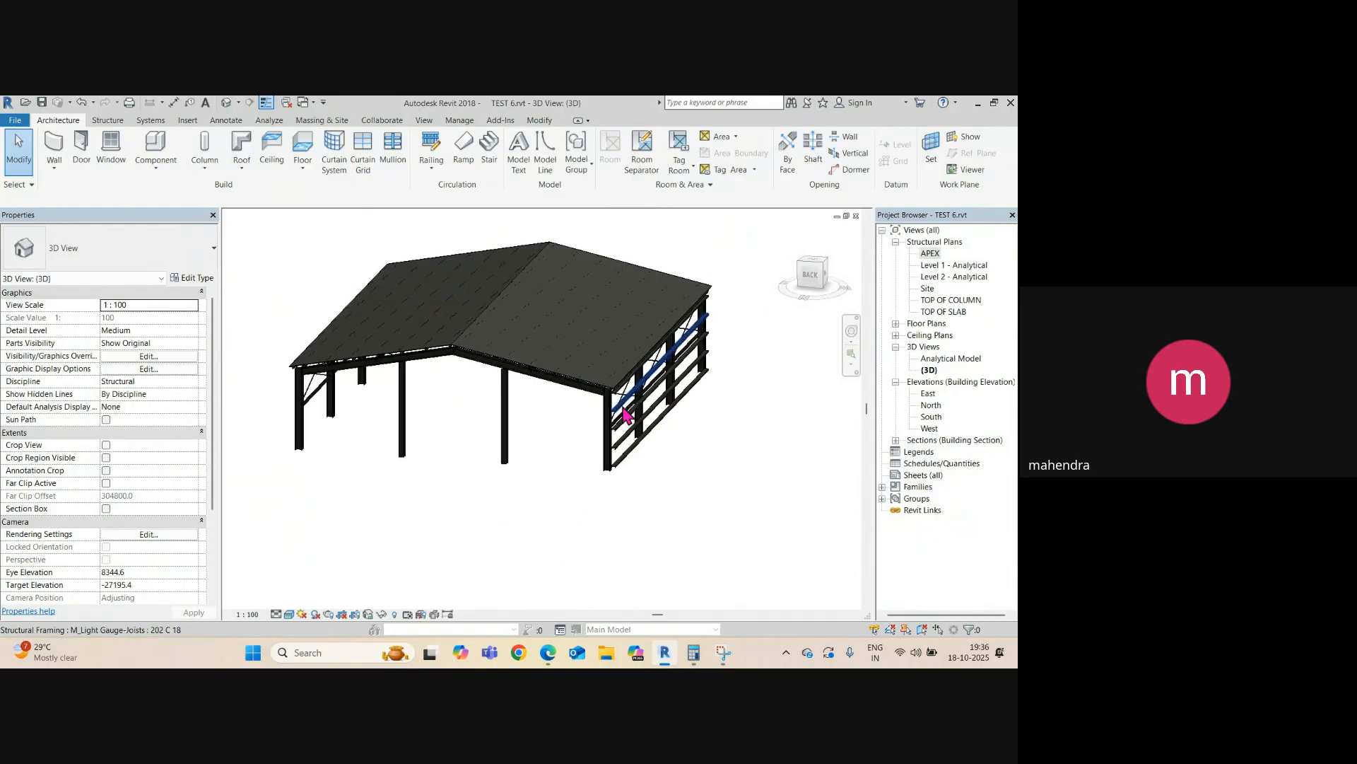
middle_click_drag(309, 410, 516, 449, "shift")
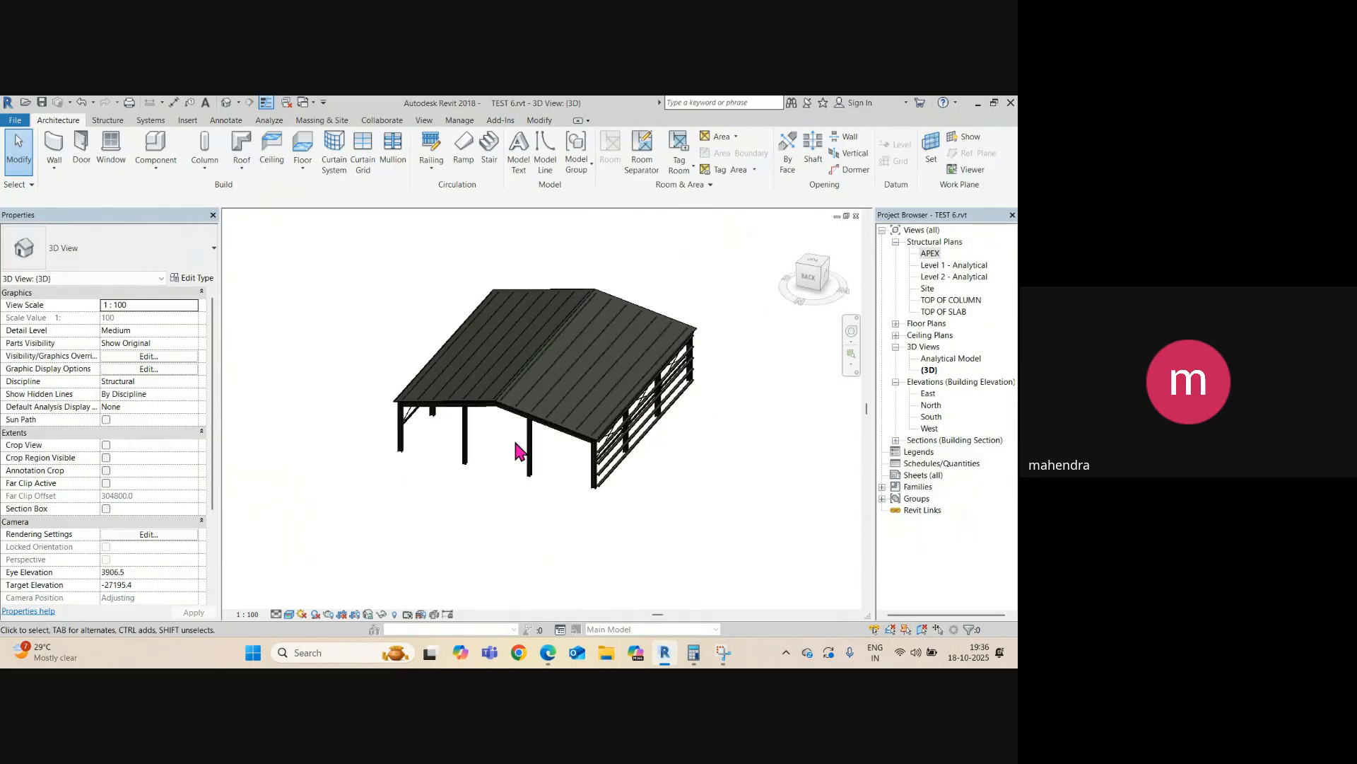
scroll(522, 456, "up", 1)
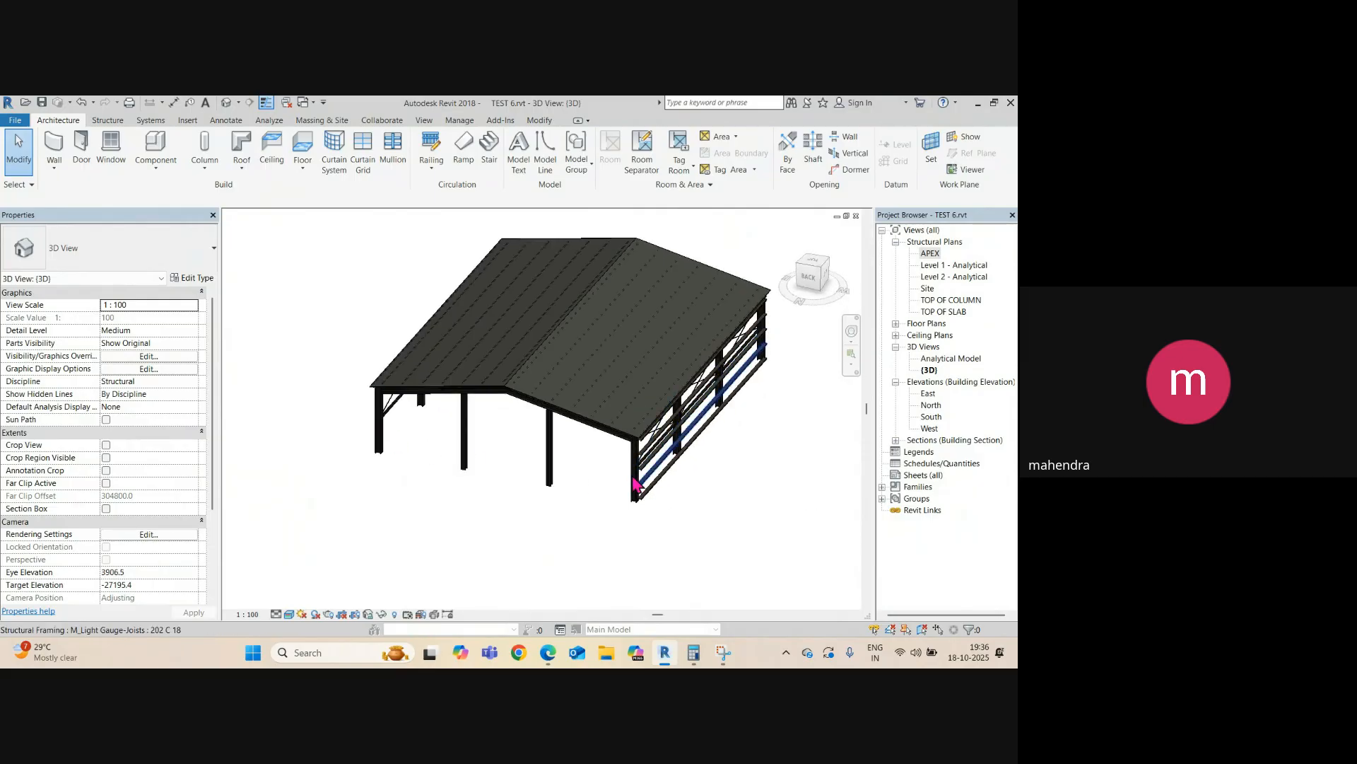
- Open the TOP OF COLUMN structural plan and hide the metal sheet roof element in that view
key("ctrl+Tab")
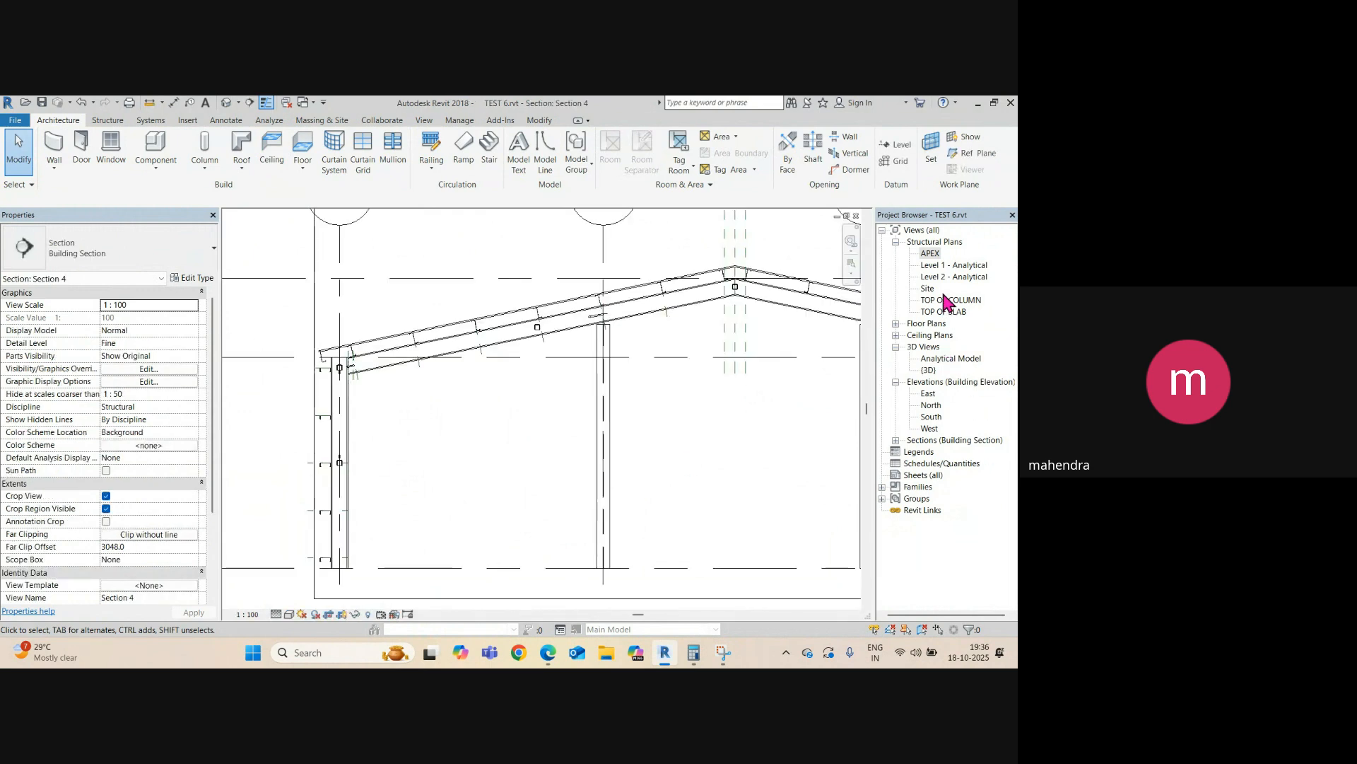
double_click(945, 302)
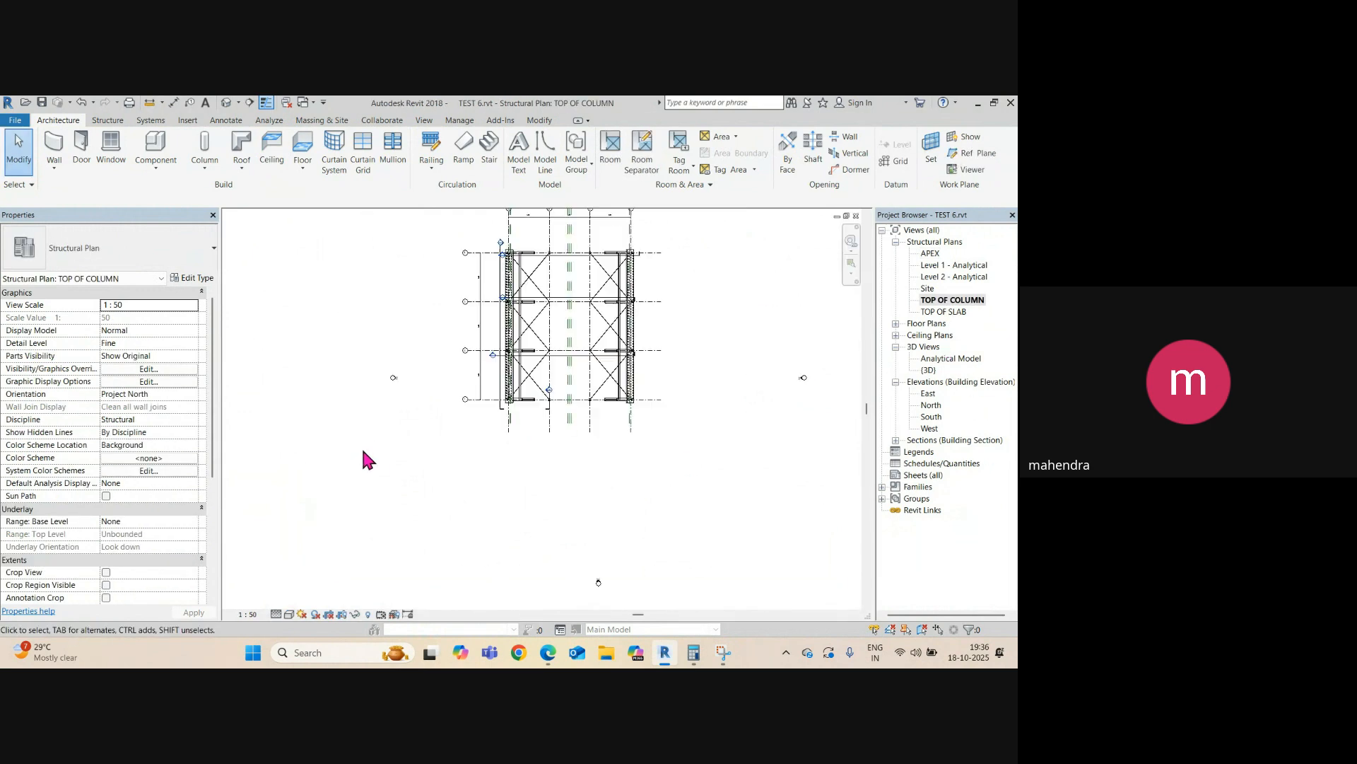
scroll(519, 285, "up", 5)
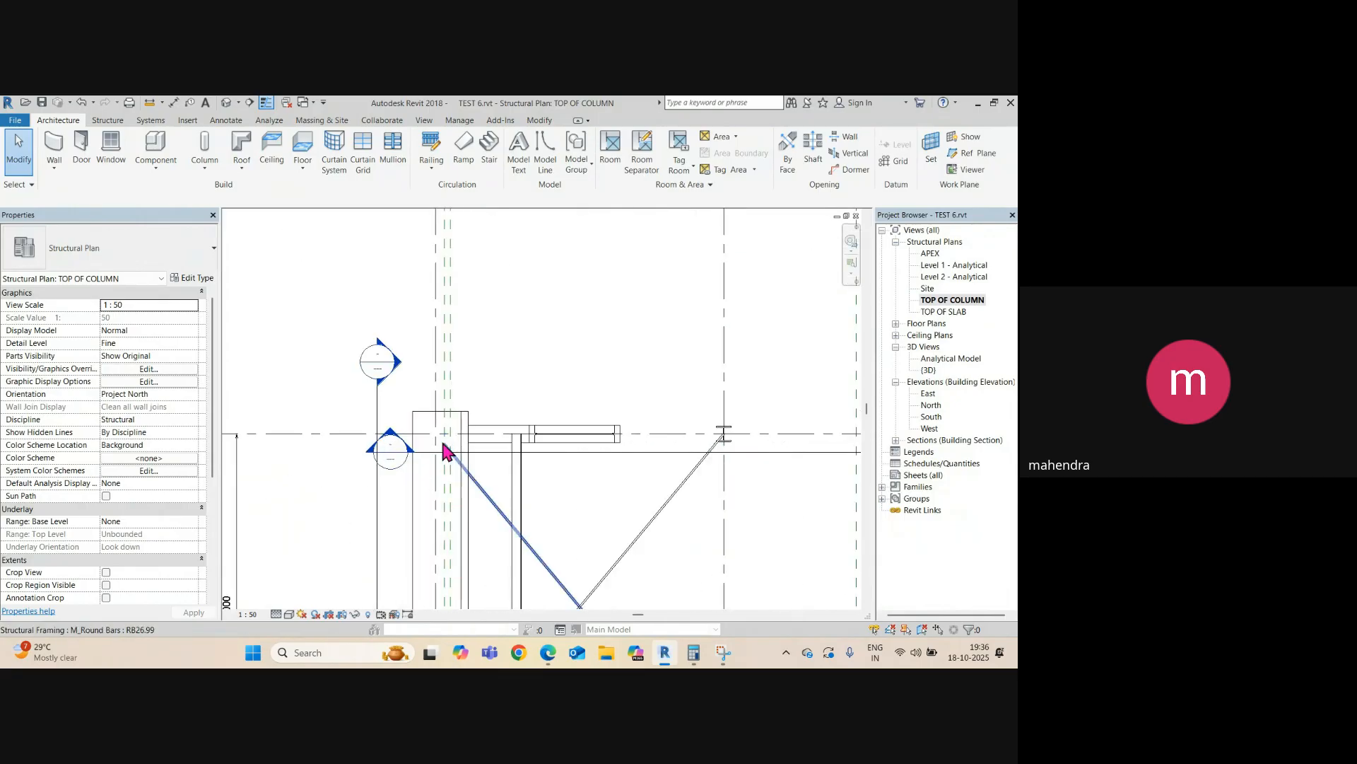
left_click(433, 416)
right_click(433, 417)
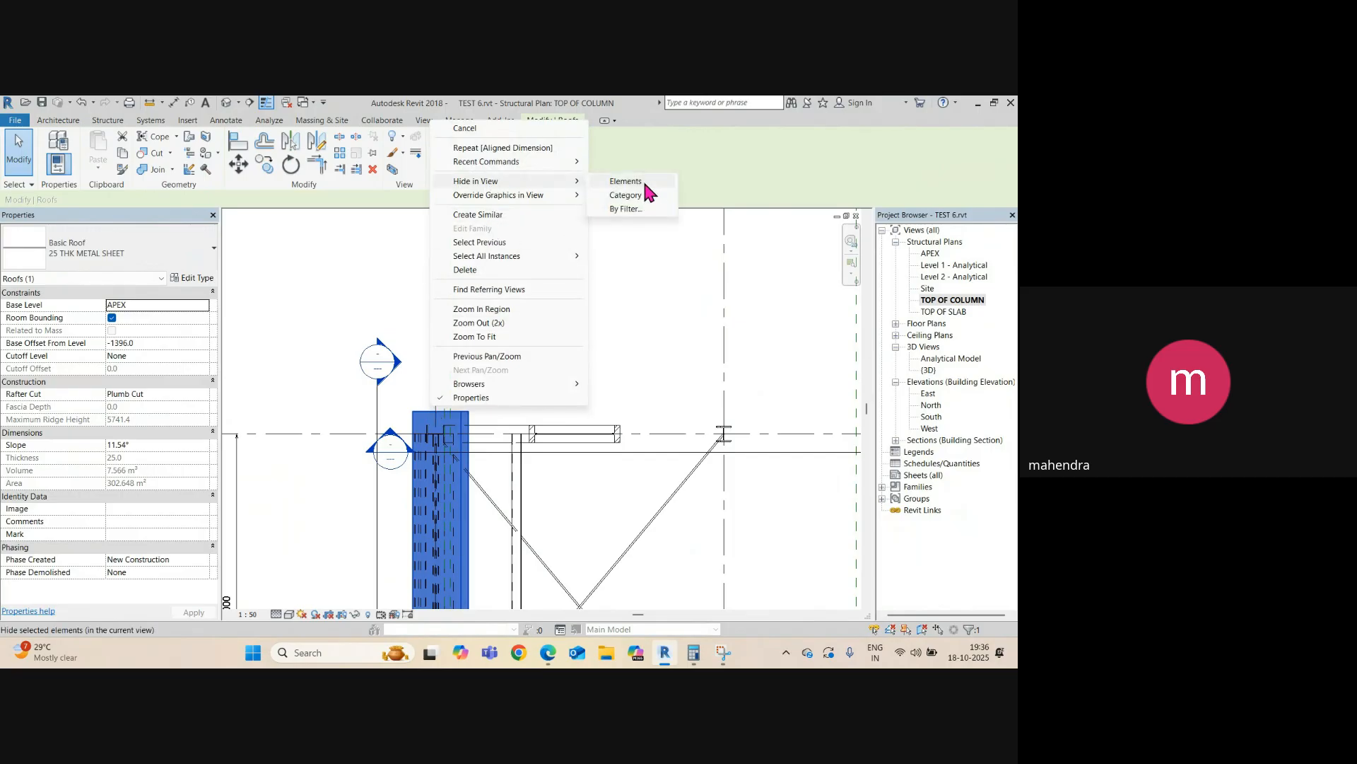
left_click(626, 181)
- Mirror a copy of the topmost 202 C 18 girt on grid A about a 45° axis through the corner column's flange corner, along grid 4
scroll(418, 440, "up", 3)
middle_click_drag(464, 485, 472, 321)
scroll(467, 318, "up", 2)
left_click(413, 254)
middle_click_drag(412, 255, 410, 366)
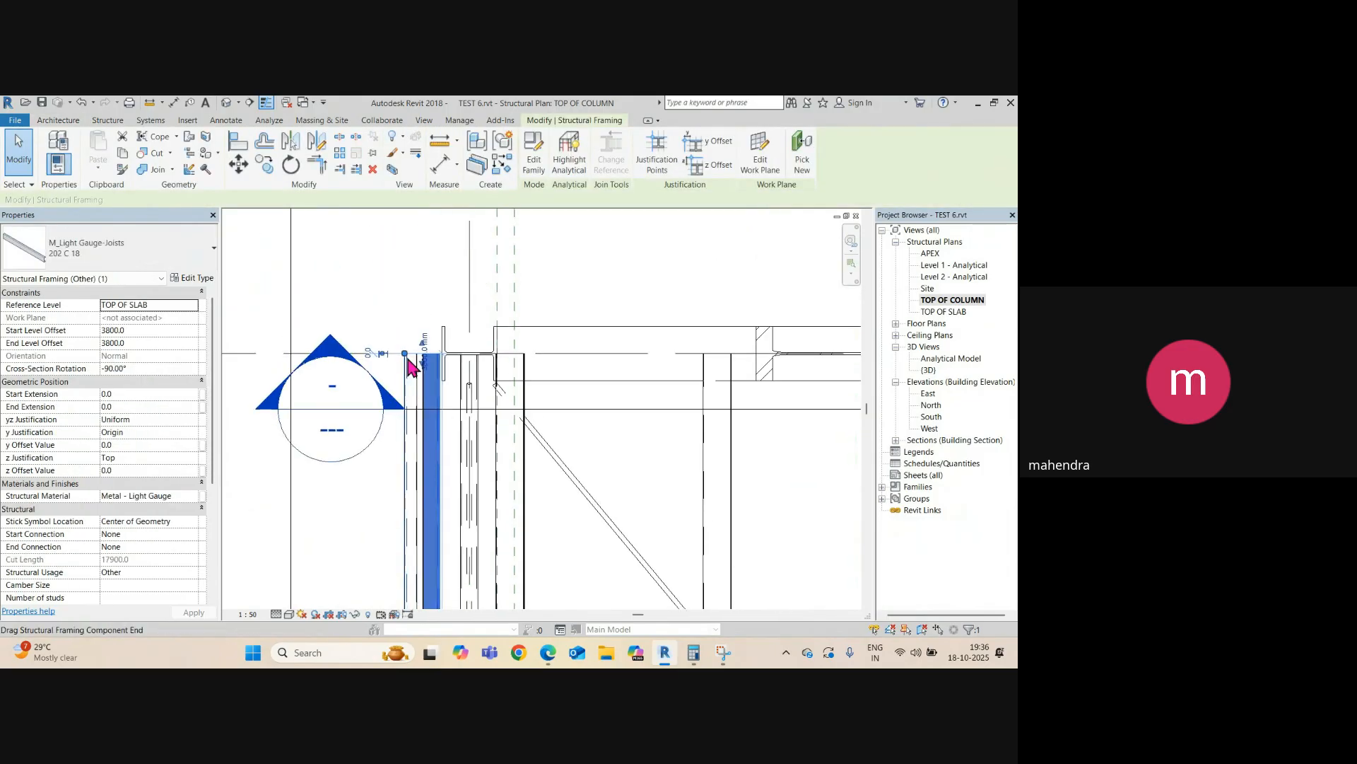
scroll(432, 347, "down", 5)
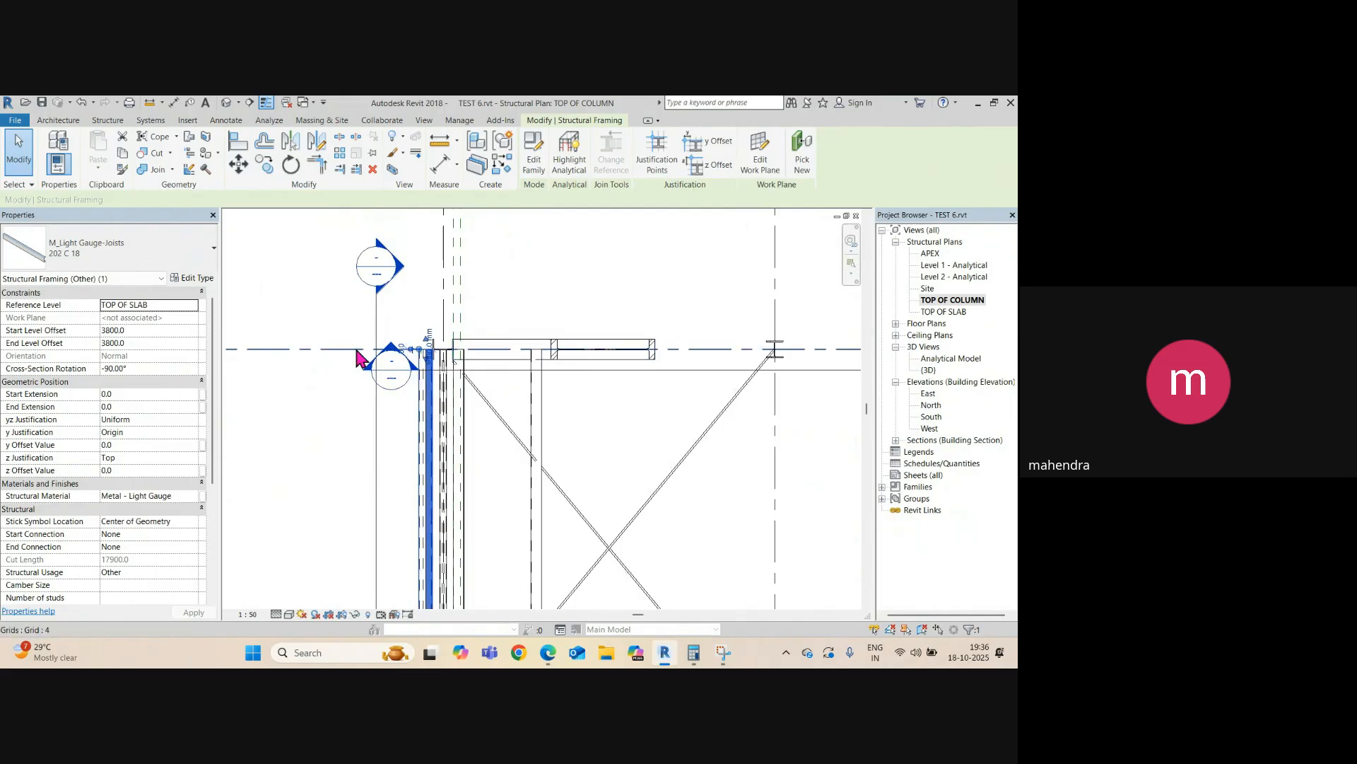
scroll(325, 382, "up", 4)
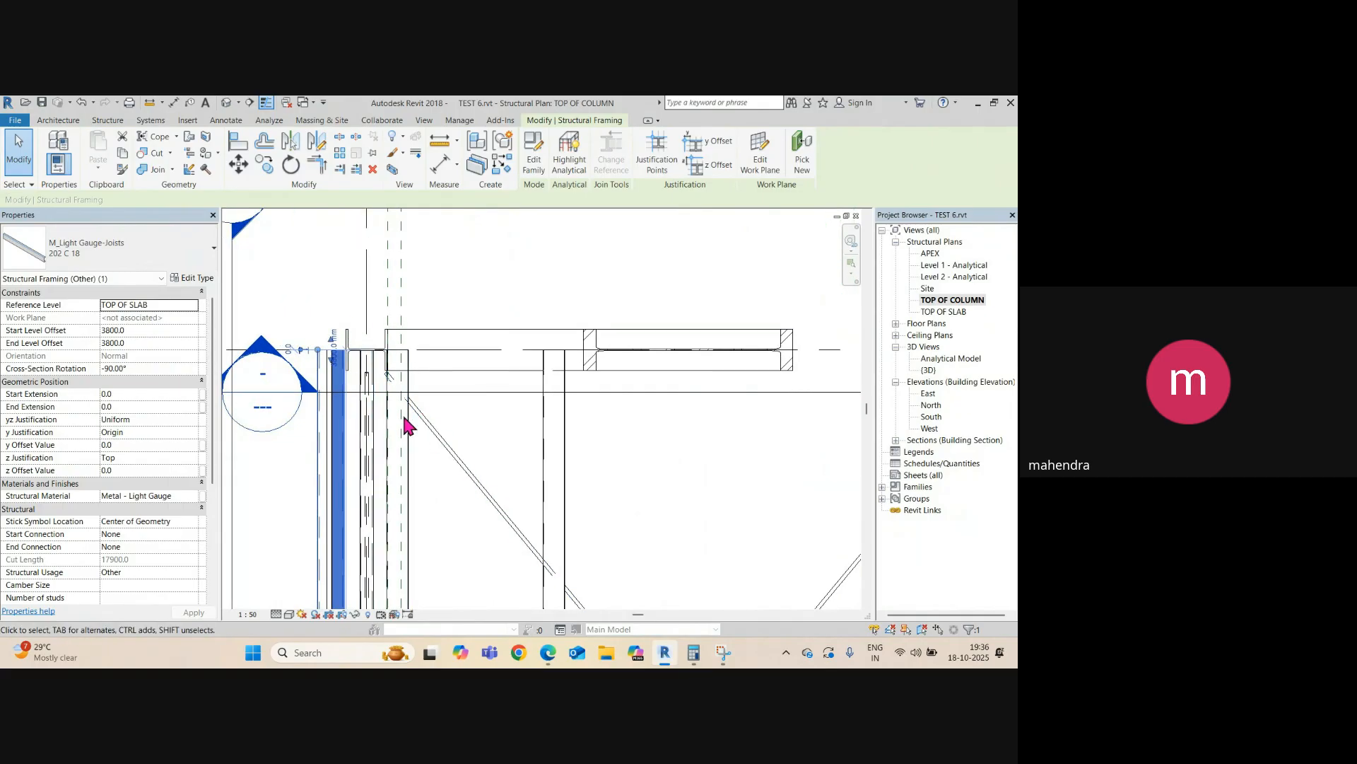
scroll(340, 366, "up", 3)
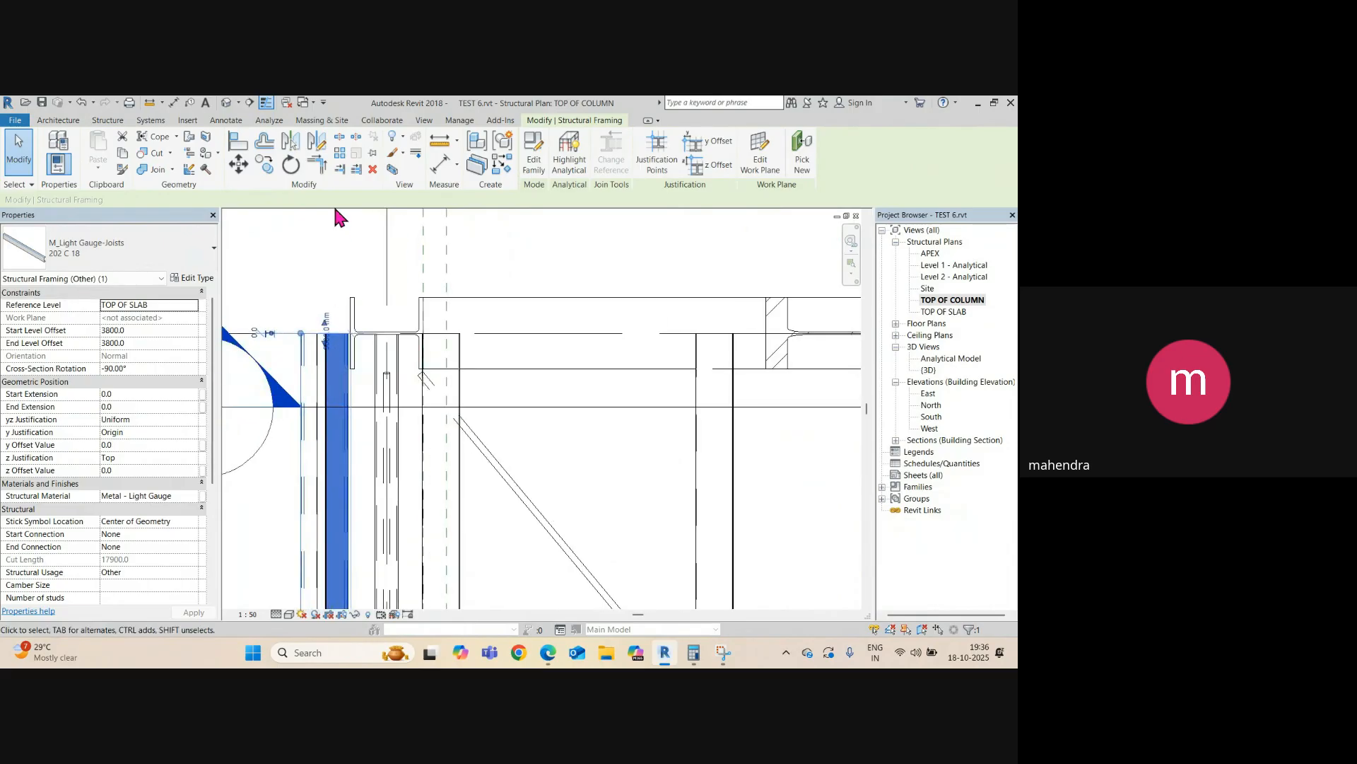
left_click(317, 141)
scroll(354, 297, "up", 3)
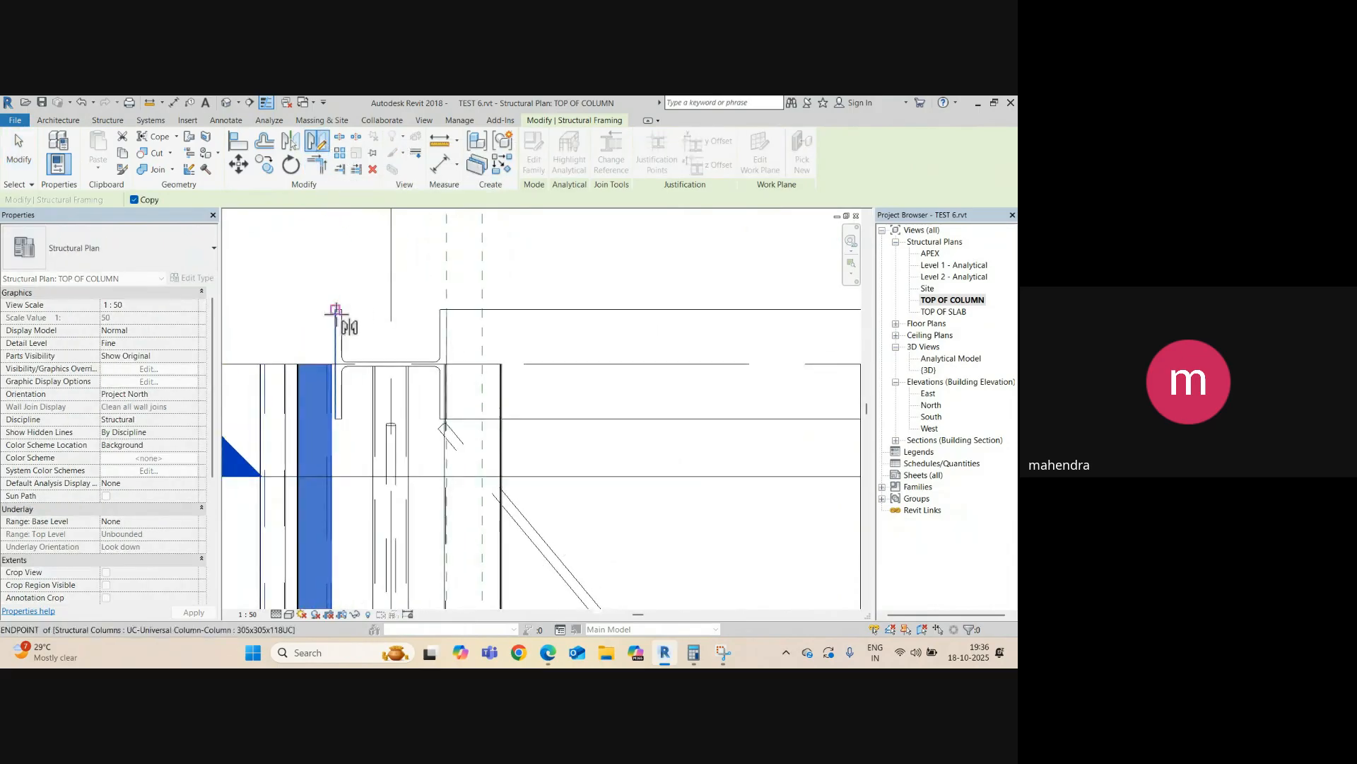
scroll(335, 310, "up", 2)
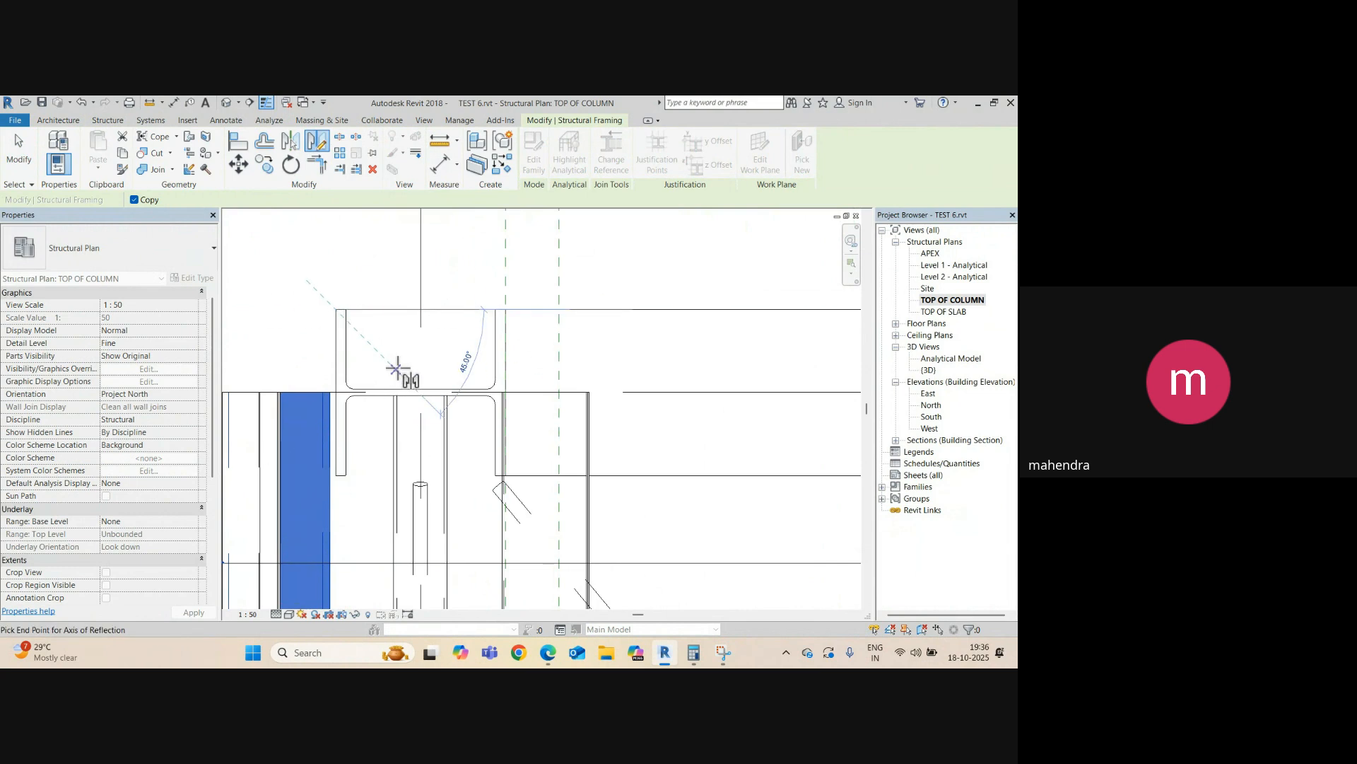
scroll(392, 346, "down", 4)
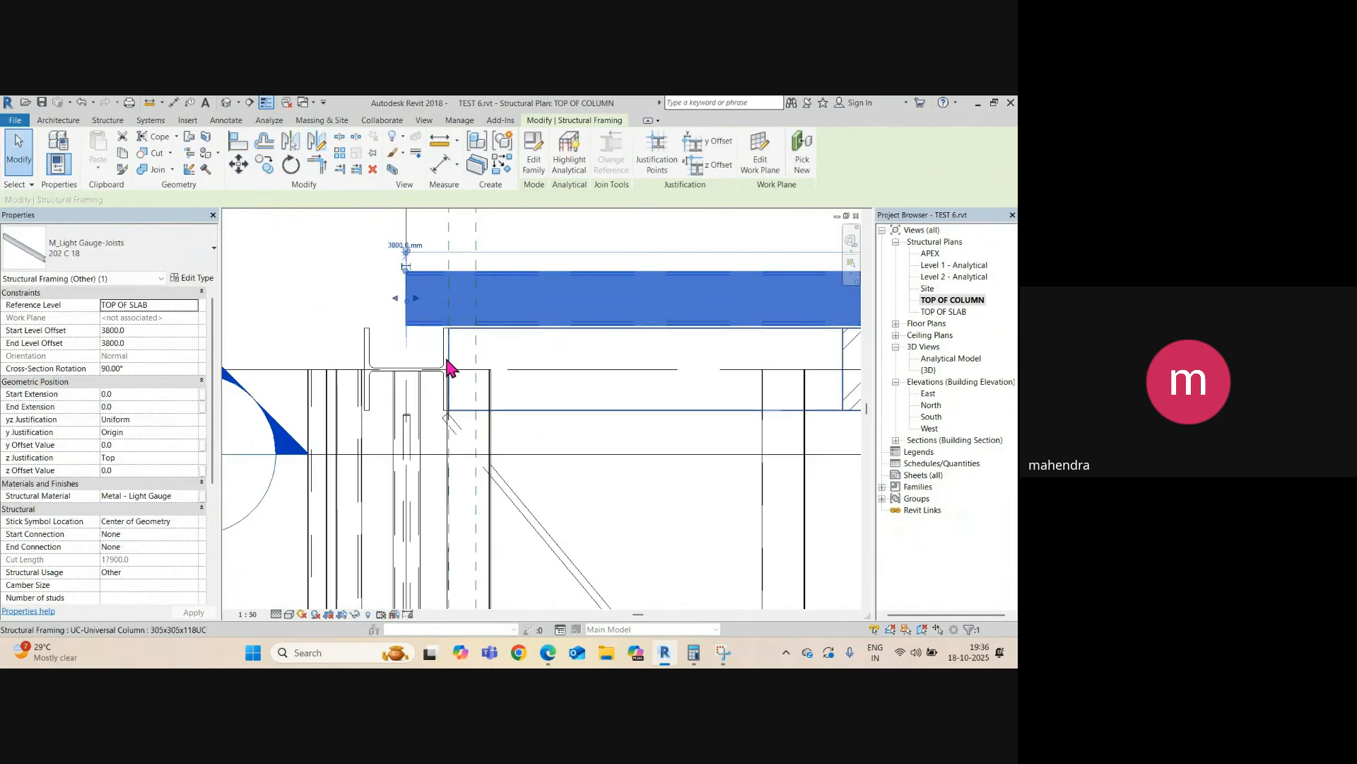
- Examine the mirrored girt's connection to the corner column beneath the roof in the default 3D view
left_click(226, 103)
scroll(530, 389, "down", 2)
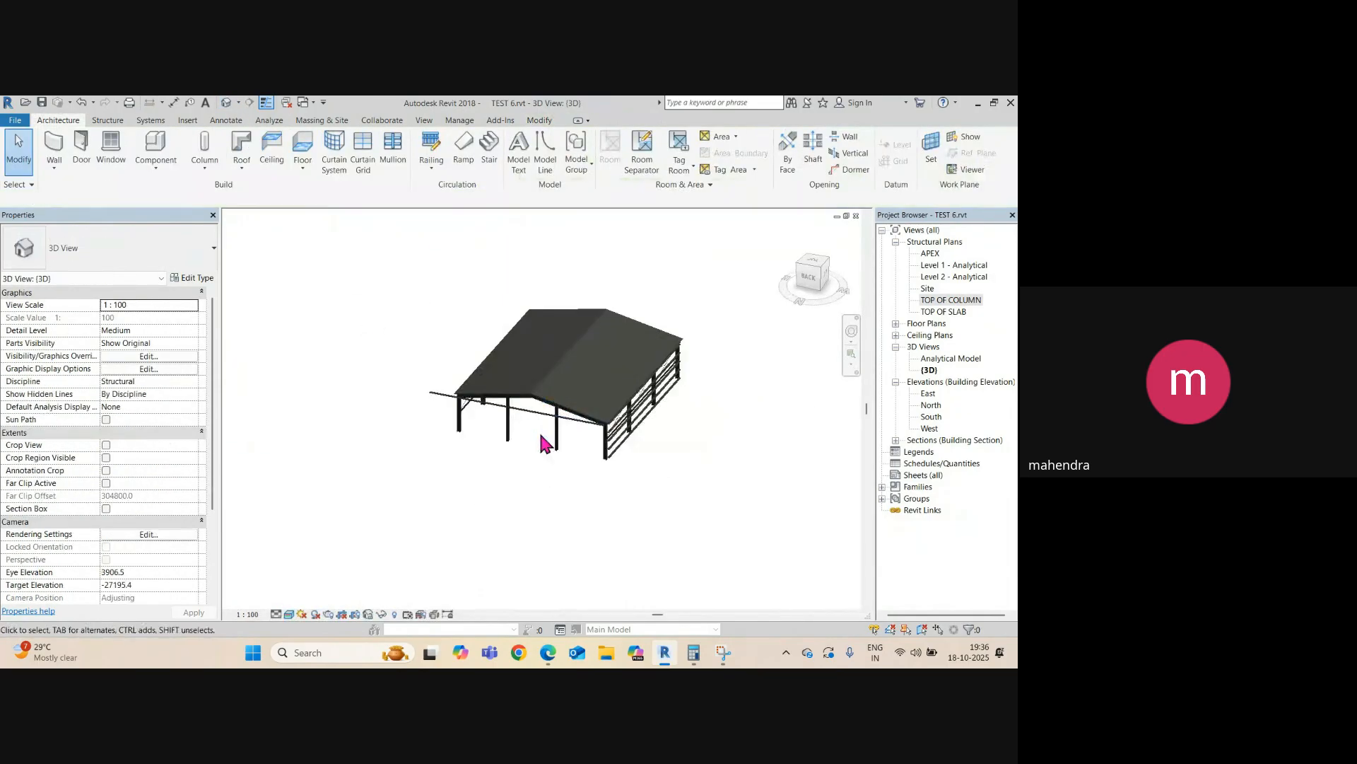
scroll(543, 442, "up", 6)
scroll(583, 410, "up", 4)
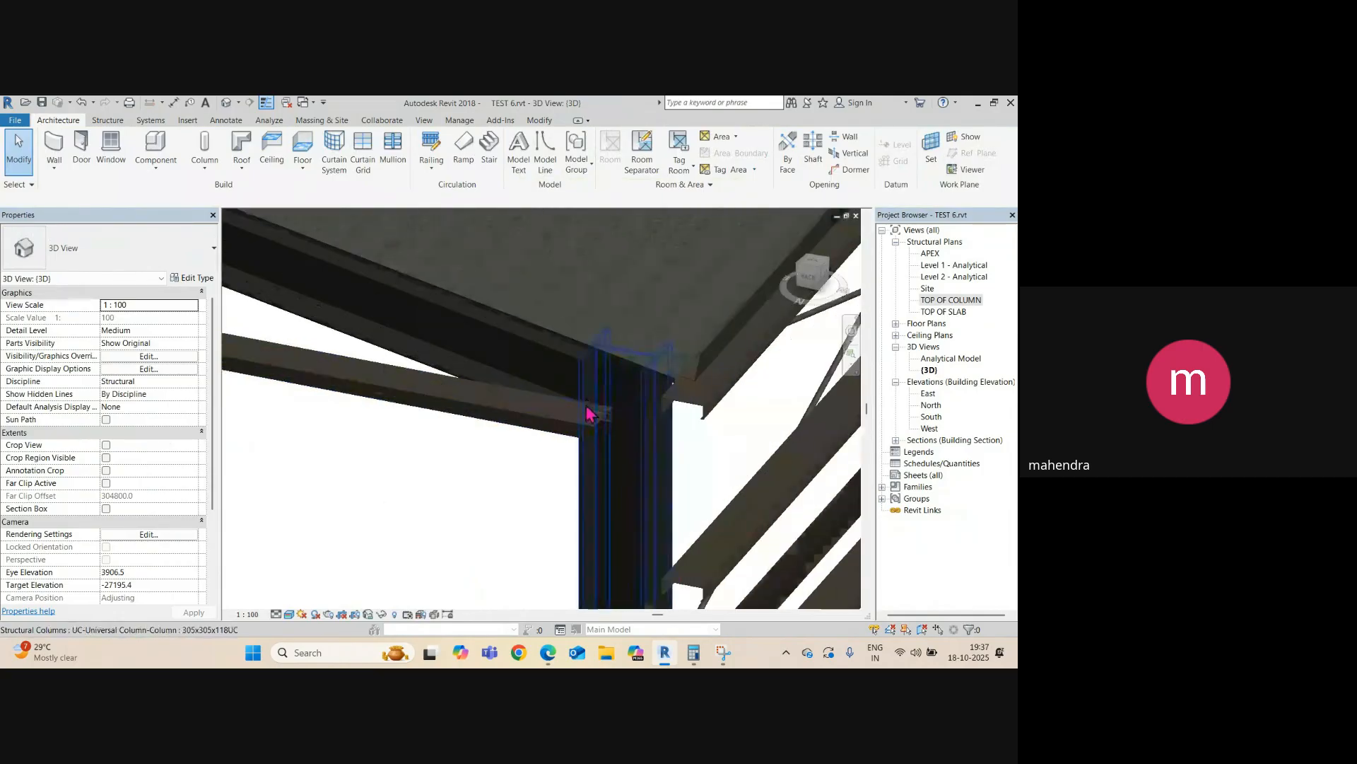
left_click(594, 431)
scroll(594, 432, "down", 5)
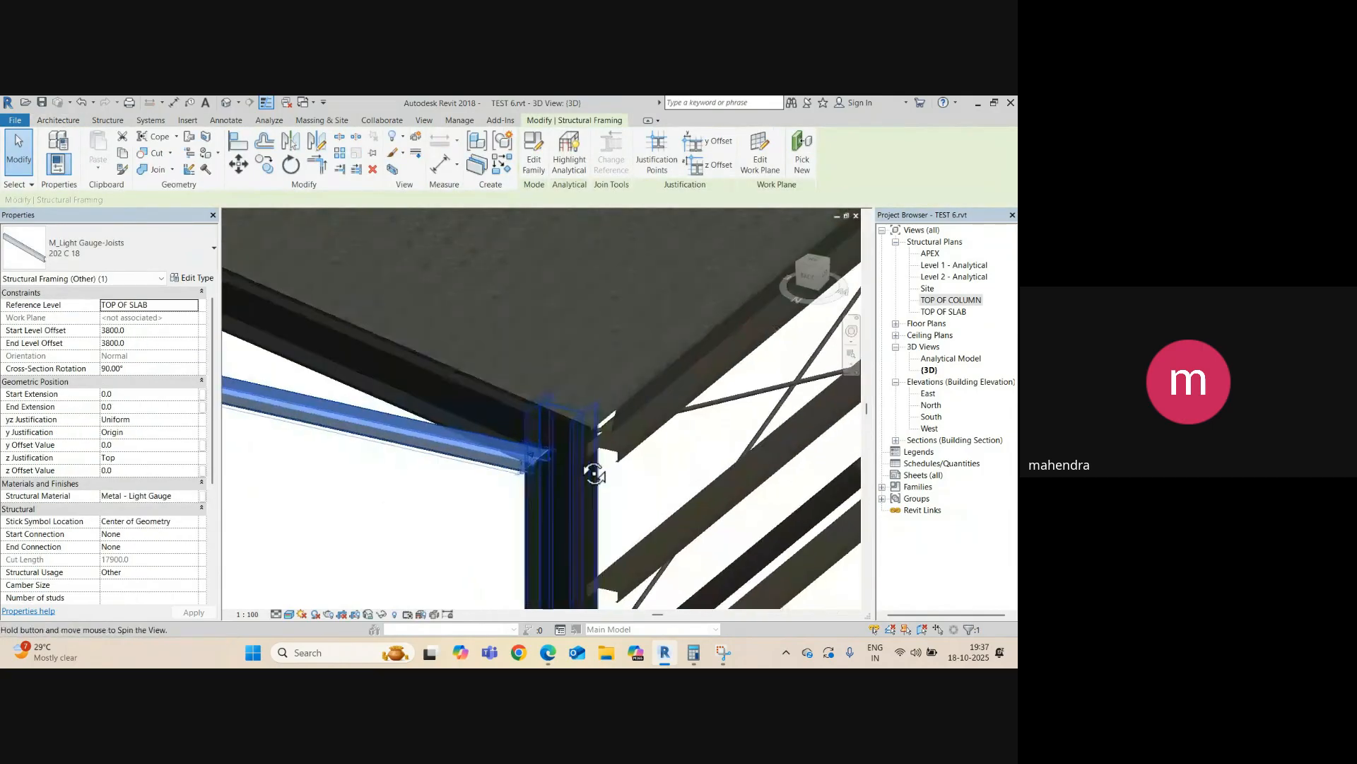
key("Escape")
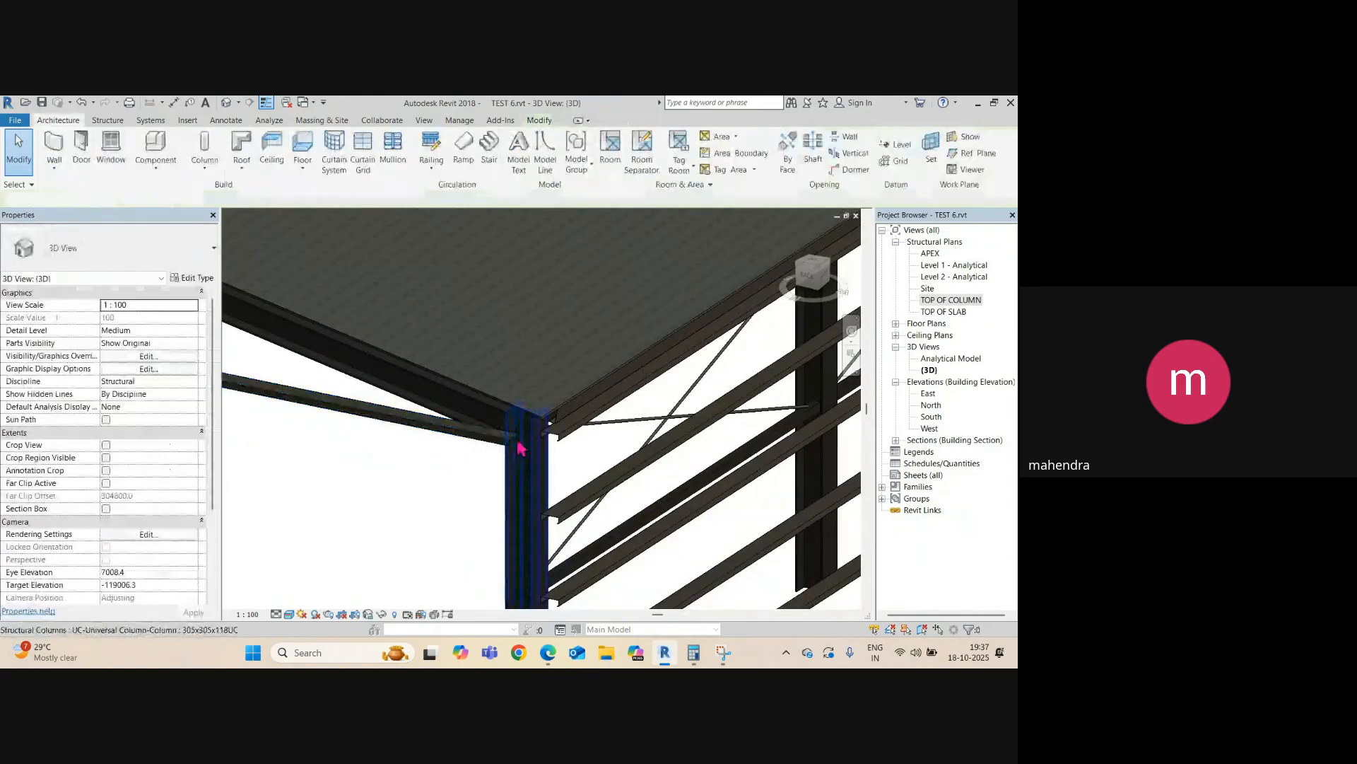
- Move the Section 3 line inside the building between grids A and B in the TOP OF COLUMN plan, and open that section
key("ctrl+Tab")
scroll(434, 435, "down", 6)
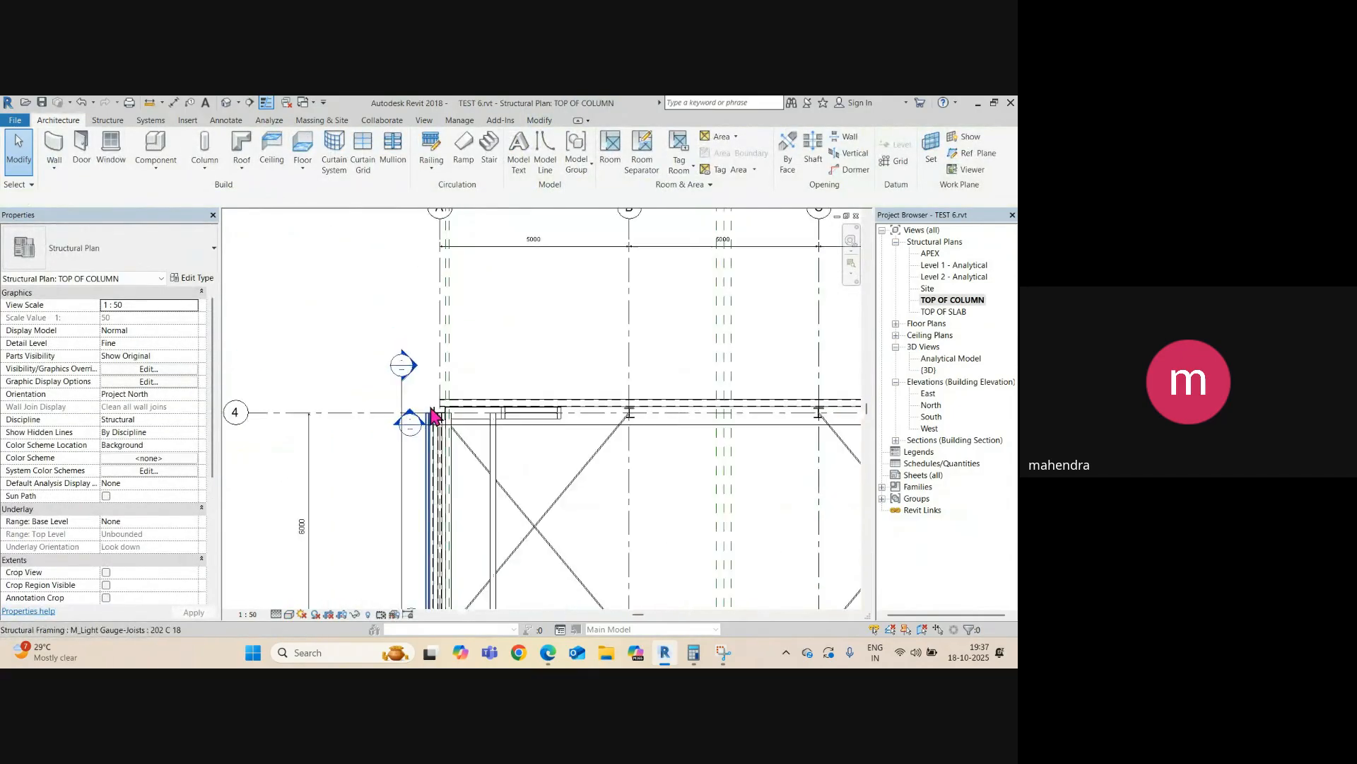
left_click(434, 443)
left_click_drag(433, 427, 479, 425)
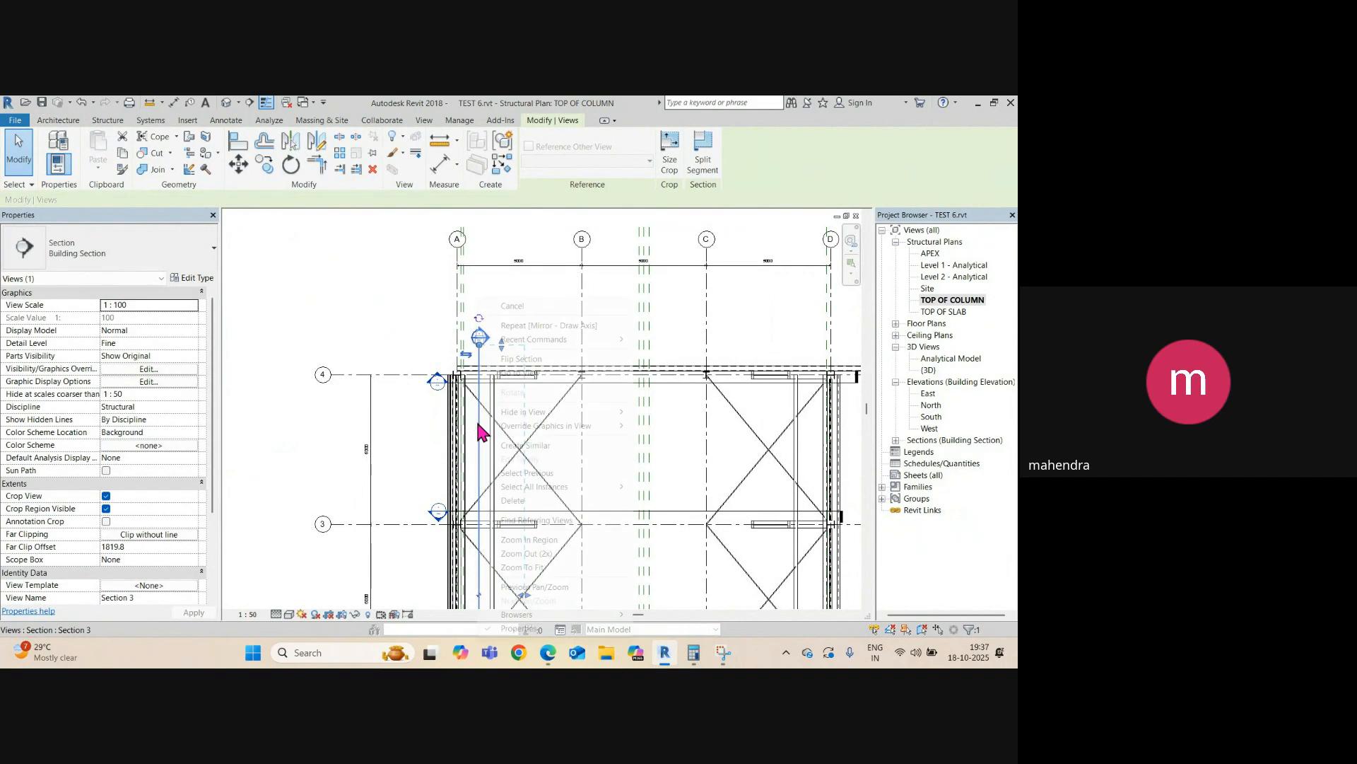
right_click(479, 425)
left_click(522, 372)
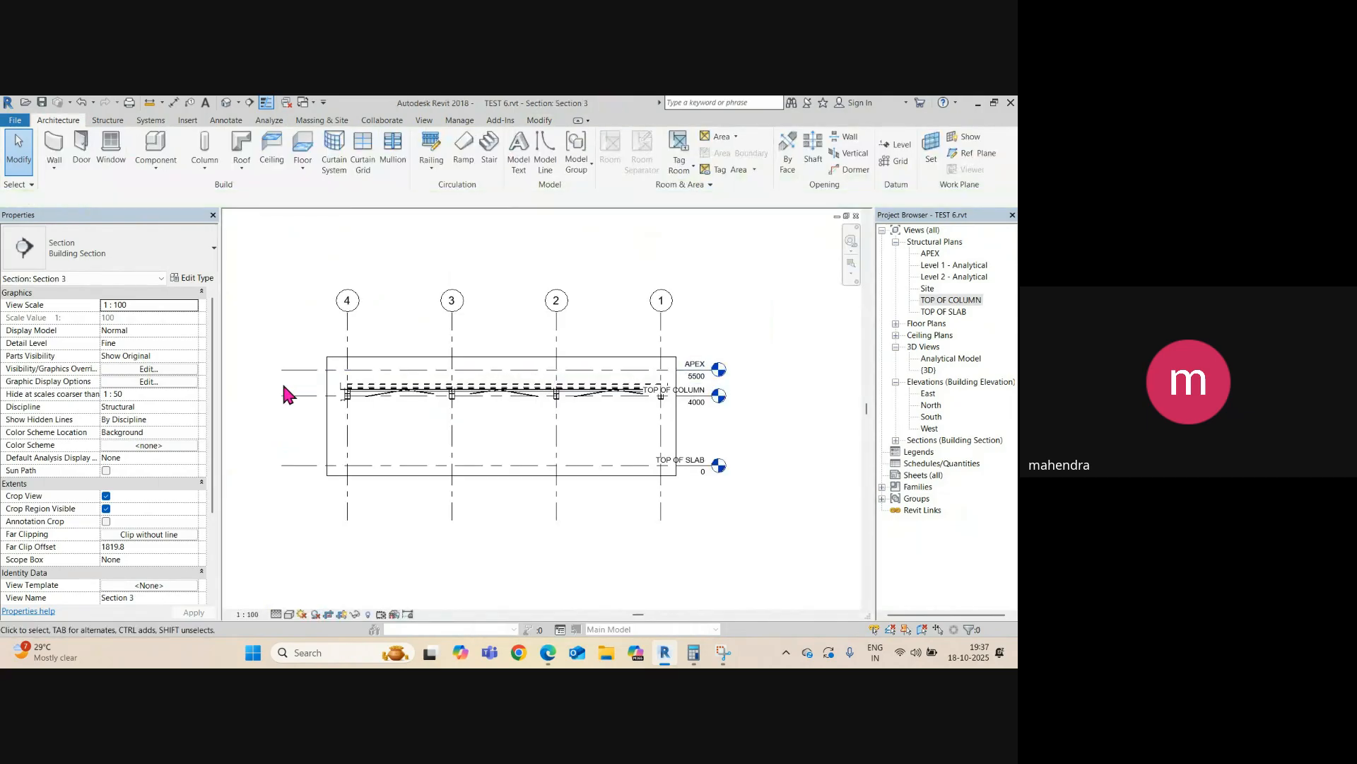
scroll(282, 388, "up", 5)
scroll(488, 452, "up", 4)
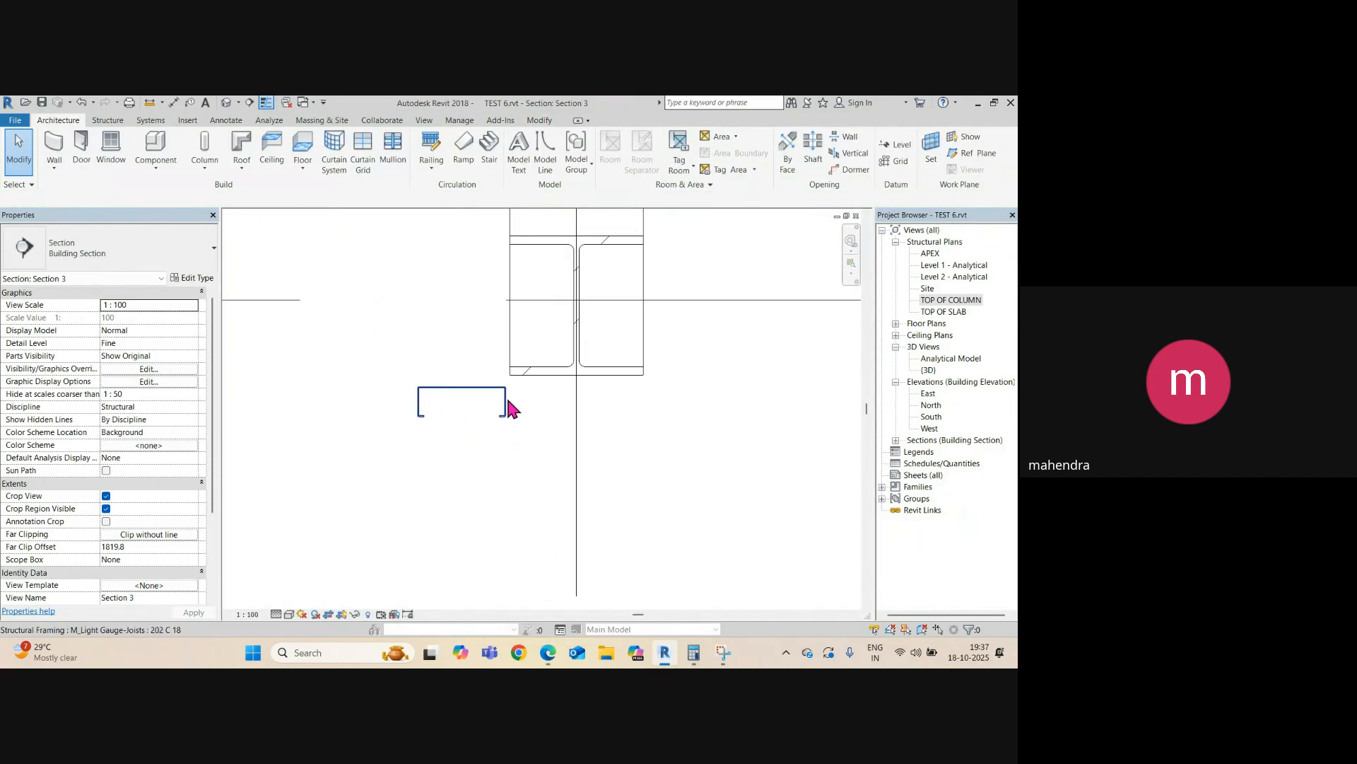
scroll(509, 407, "down", 3)
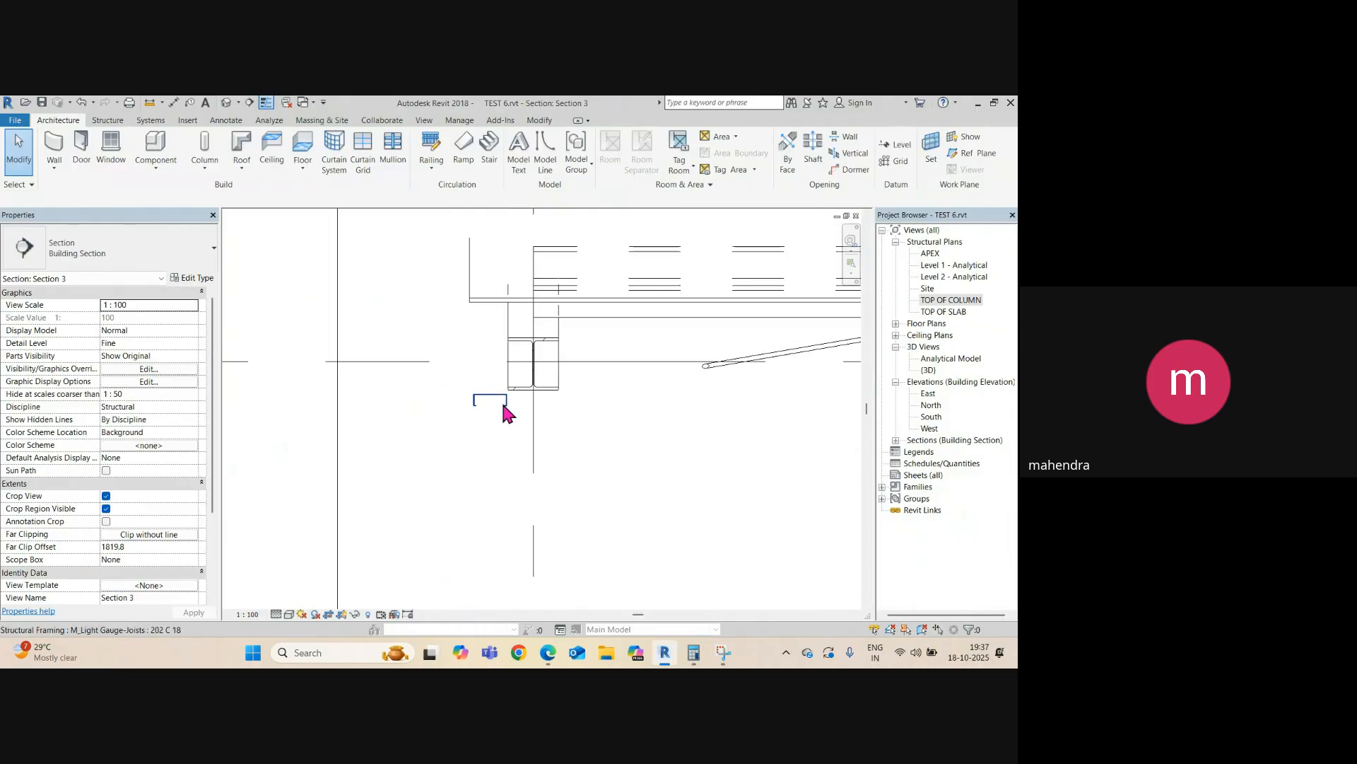
- Extend Section 3's far clip past grid B to an offset of 5441.6 and check the end girt against the column in section
key("ctrl+Tab")
left_click(487, 423)
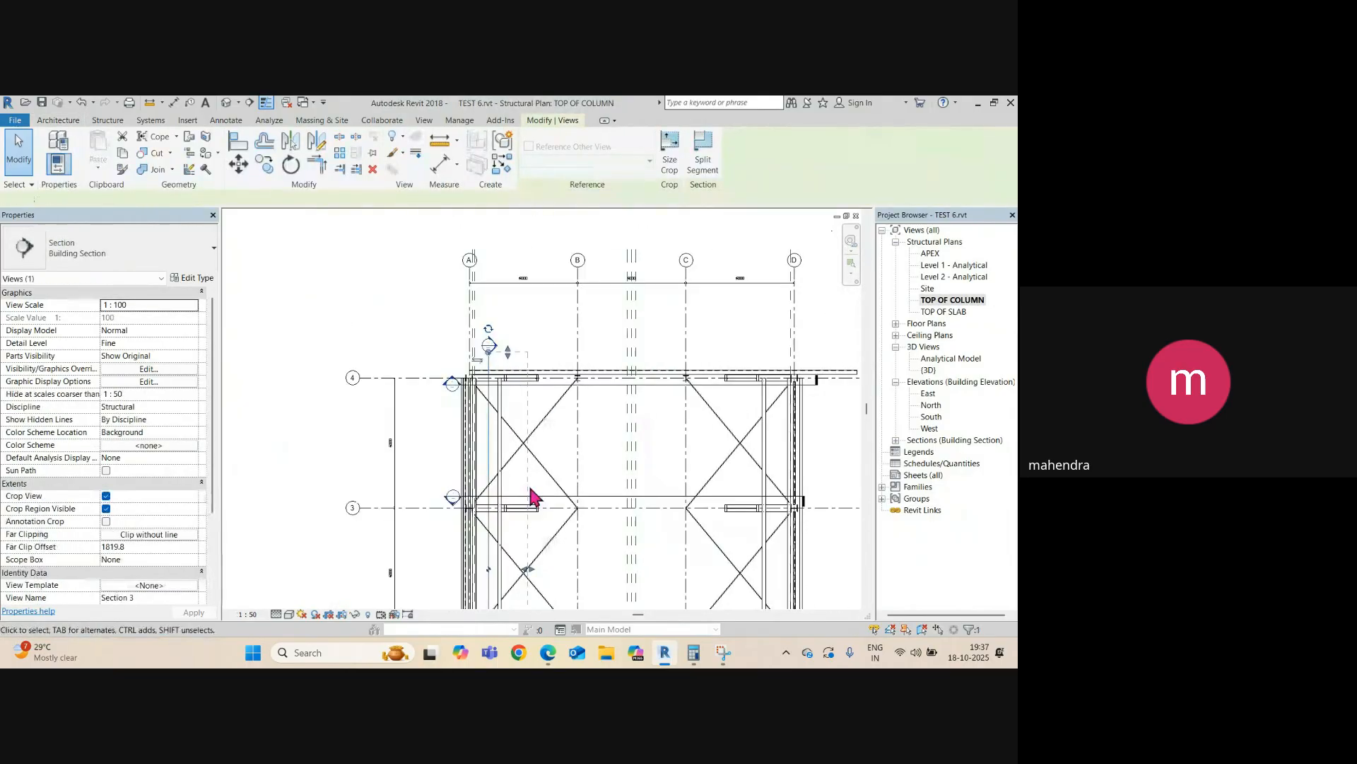
left_click_drag(533, 577, 531, 567)
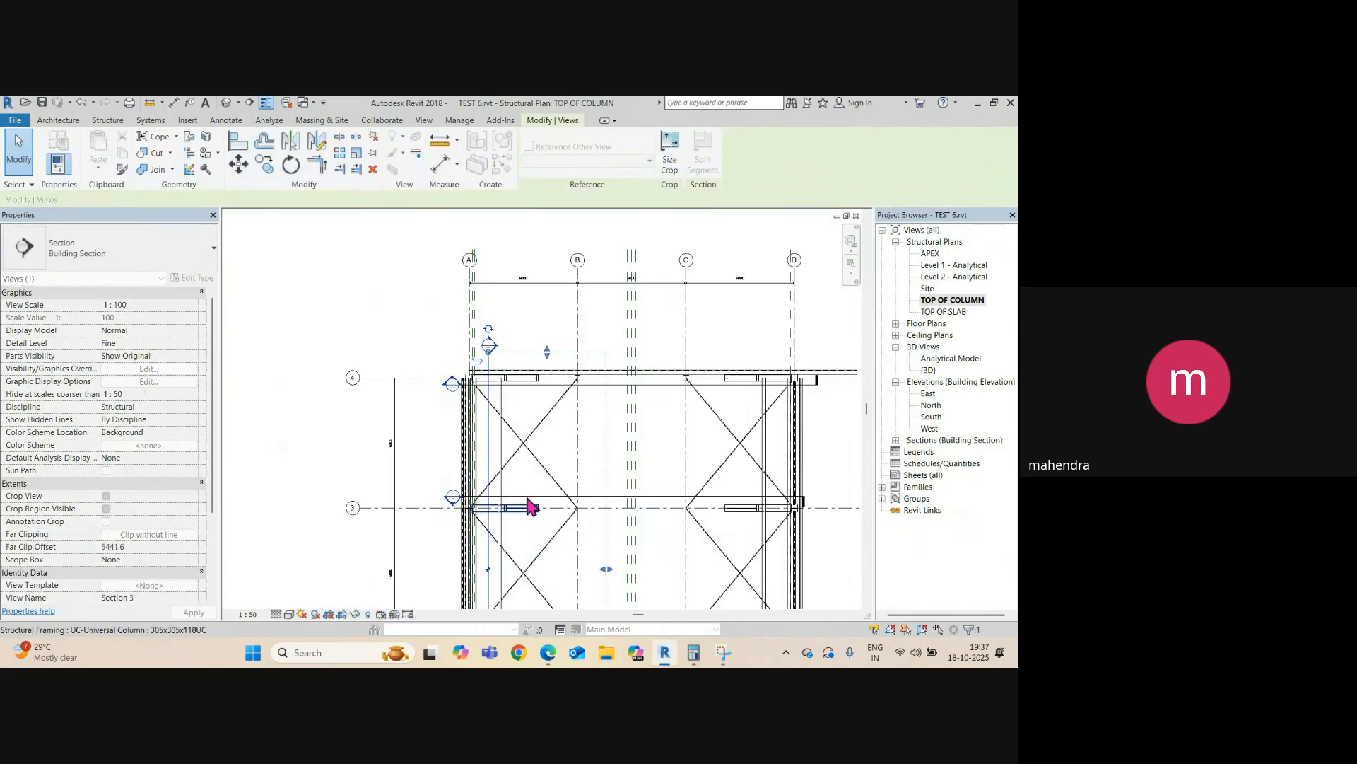
right_click(488, 300)
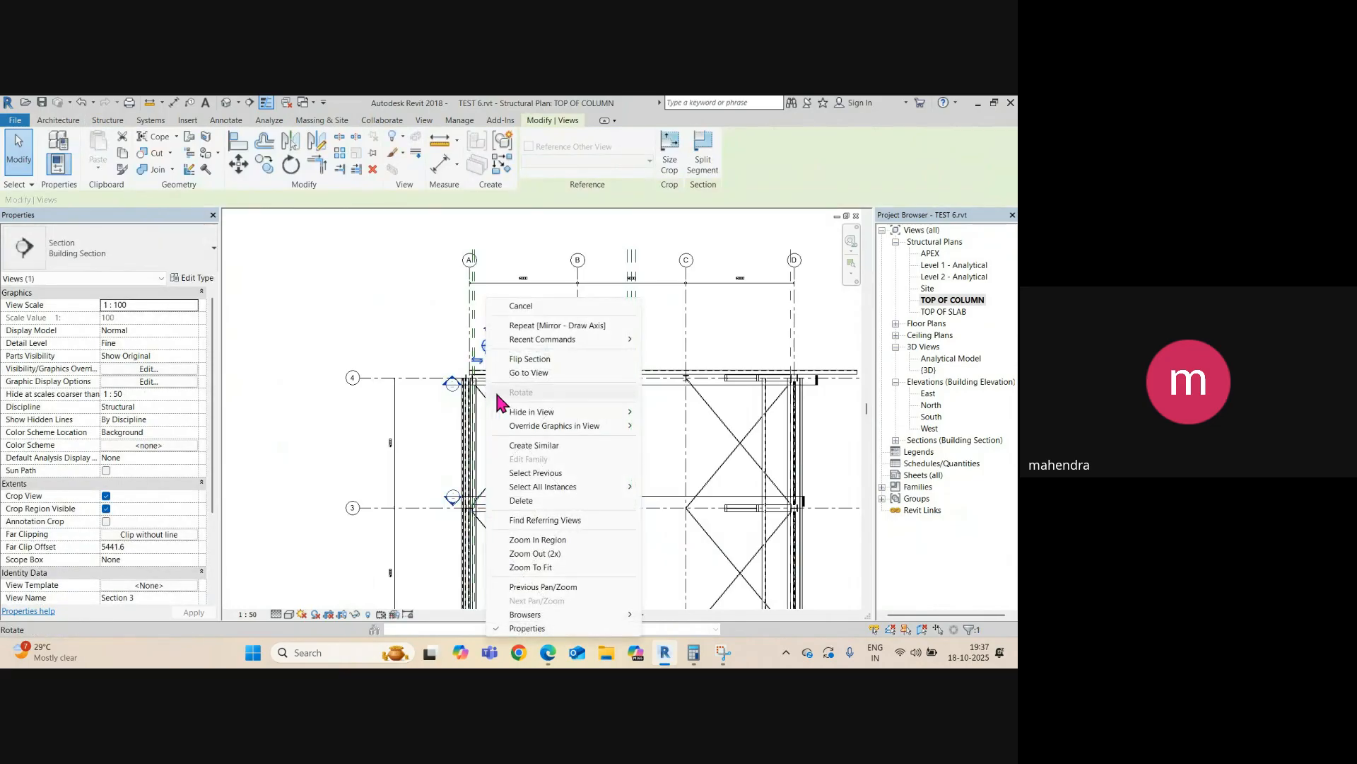
left_click(532, 373)
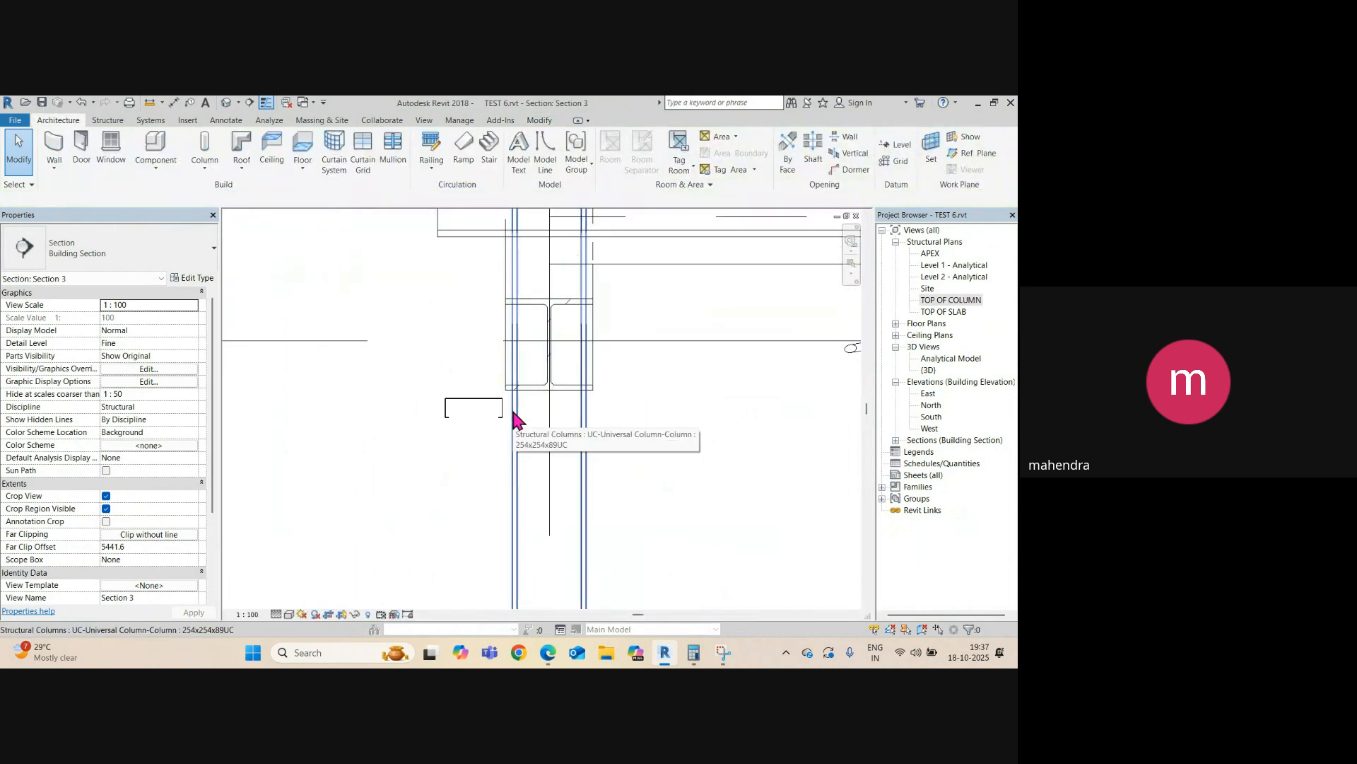
scroll(497, 469, "down", 2)
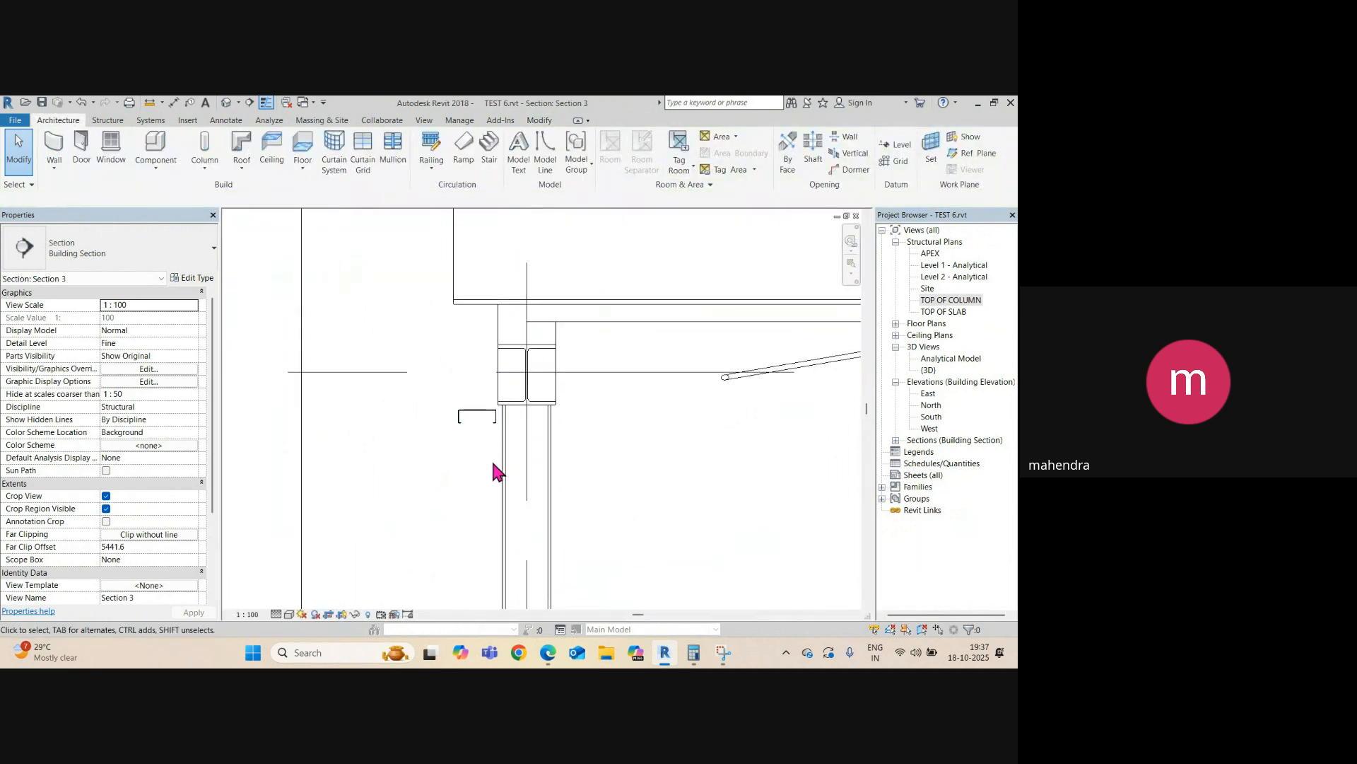
middle_click_drag(497, 469, 506, 368)
left_click(514, 338)
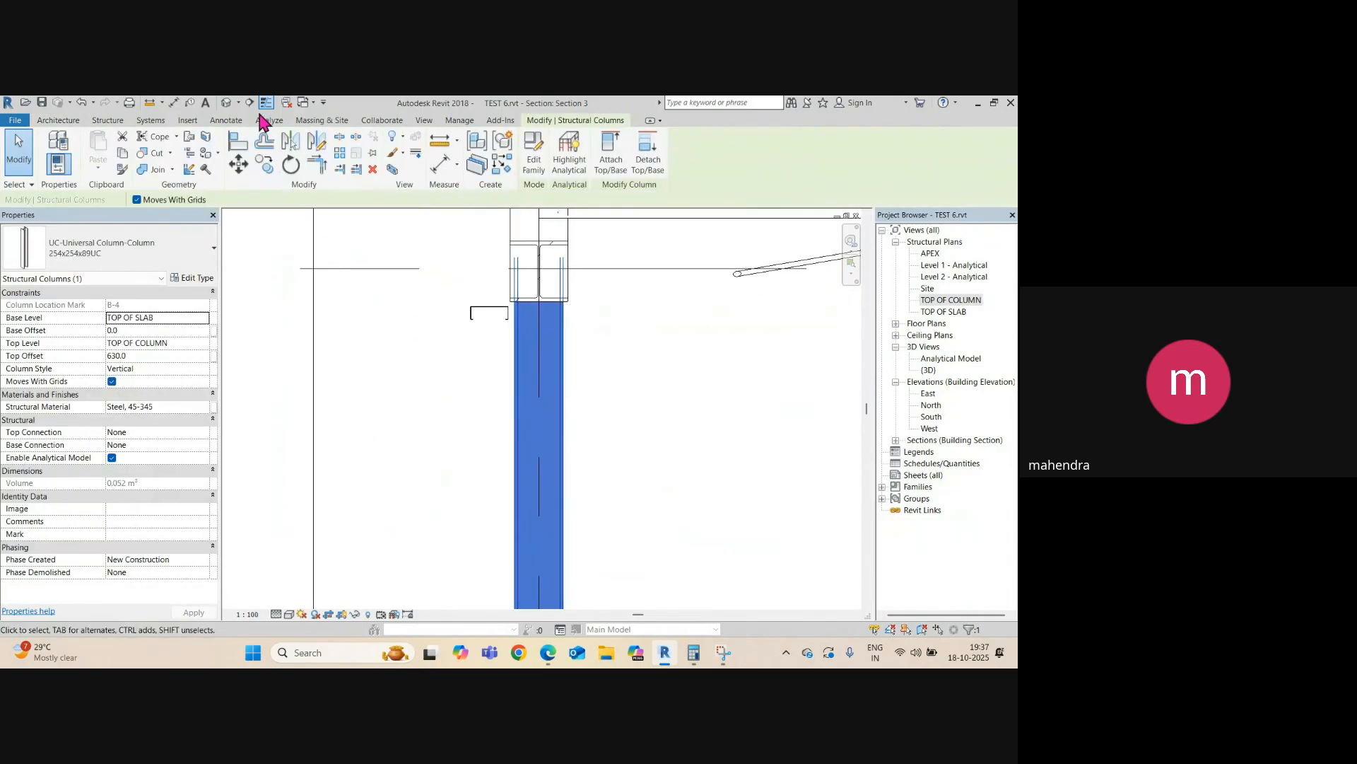
- Examine how the end wall girt runs past the intermediate columns and meets the corner column in 3D
left_click(225, 104)
scroll(565, 468, "down", 2)
middle_click_drag(564, 468, 642, 482)
scroll(639, 502, "up", 2)
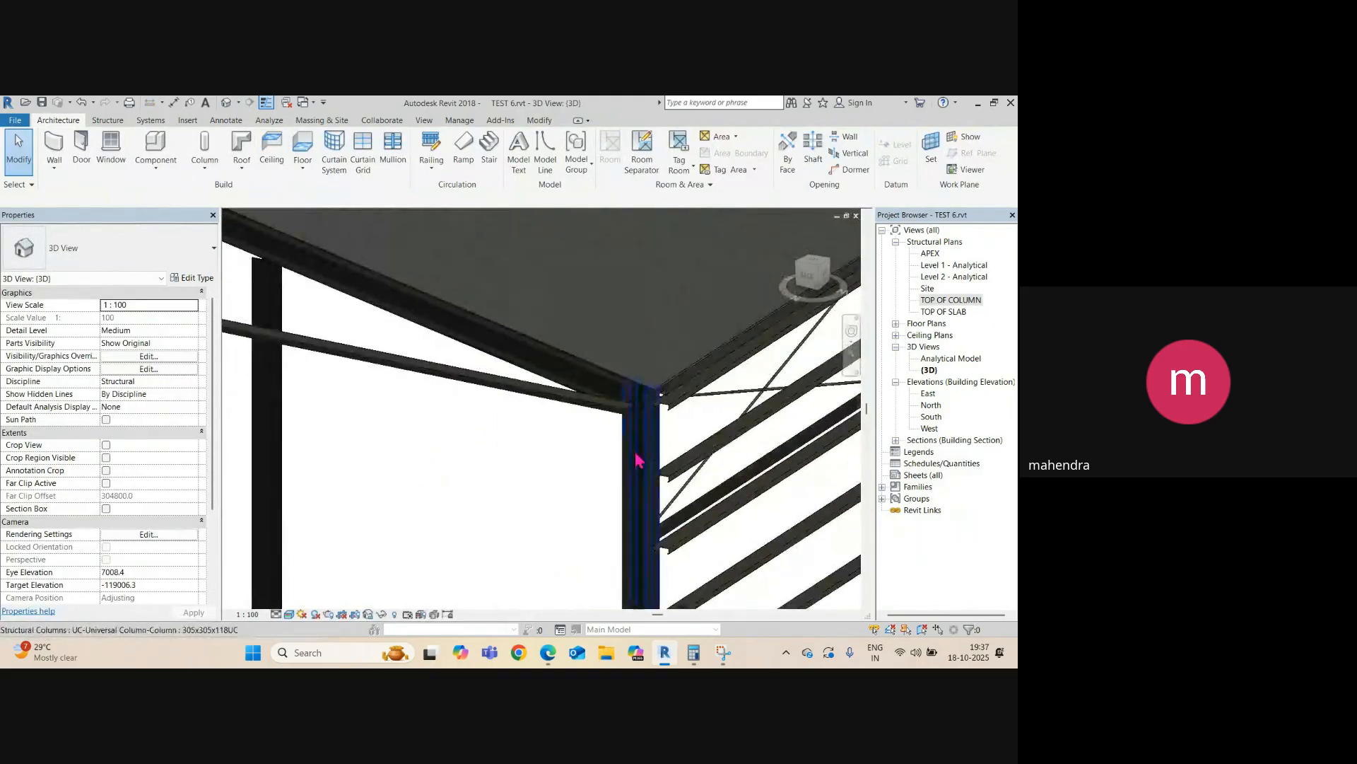
scroll(460, 412, "down", 3)
scroll(359, 396, "up", 2)
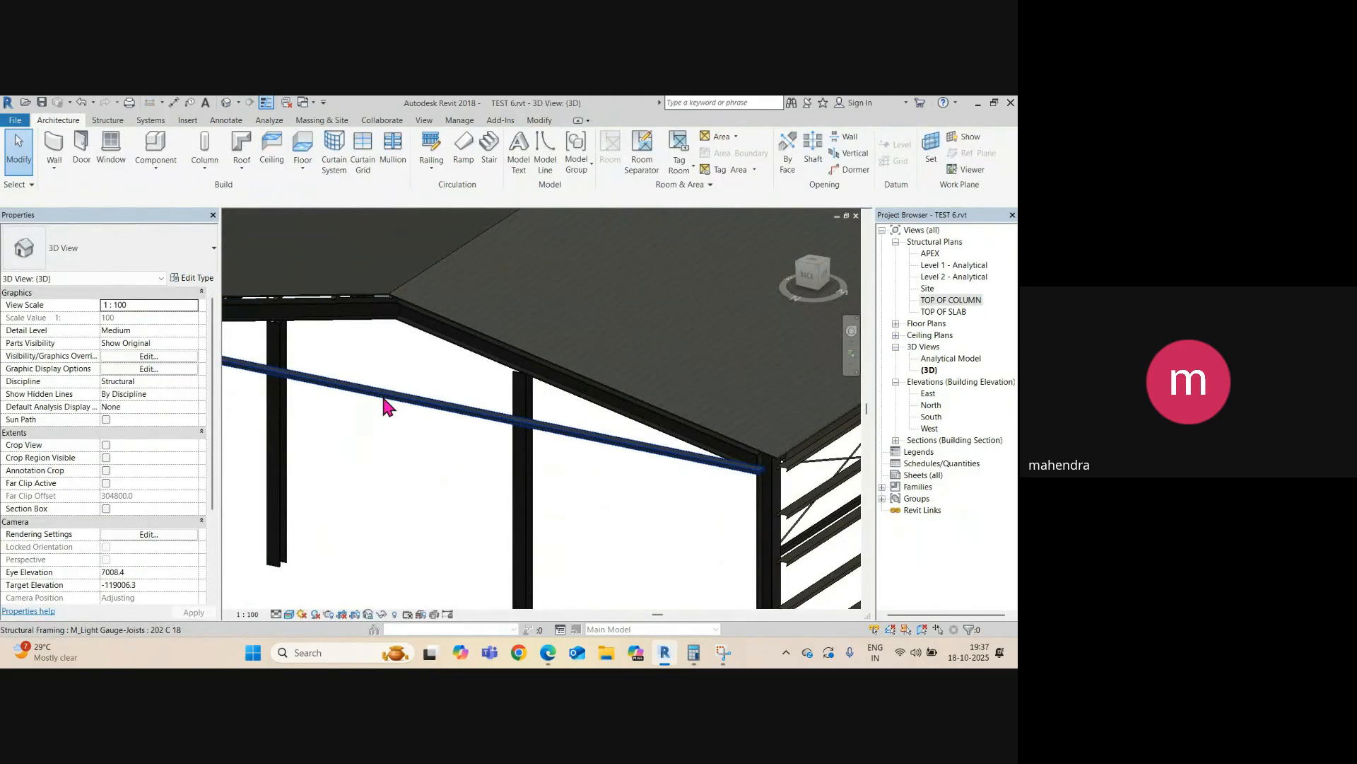
scroll(732, 531, "up", 3)
middle_click_drag(732, 532, 455, 418)
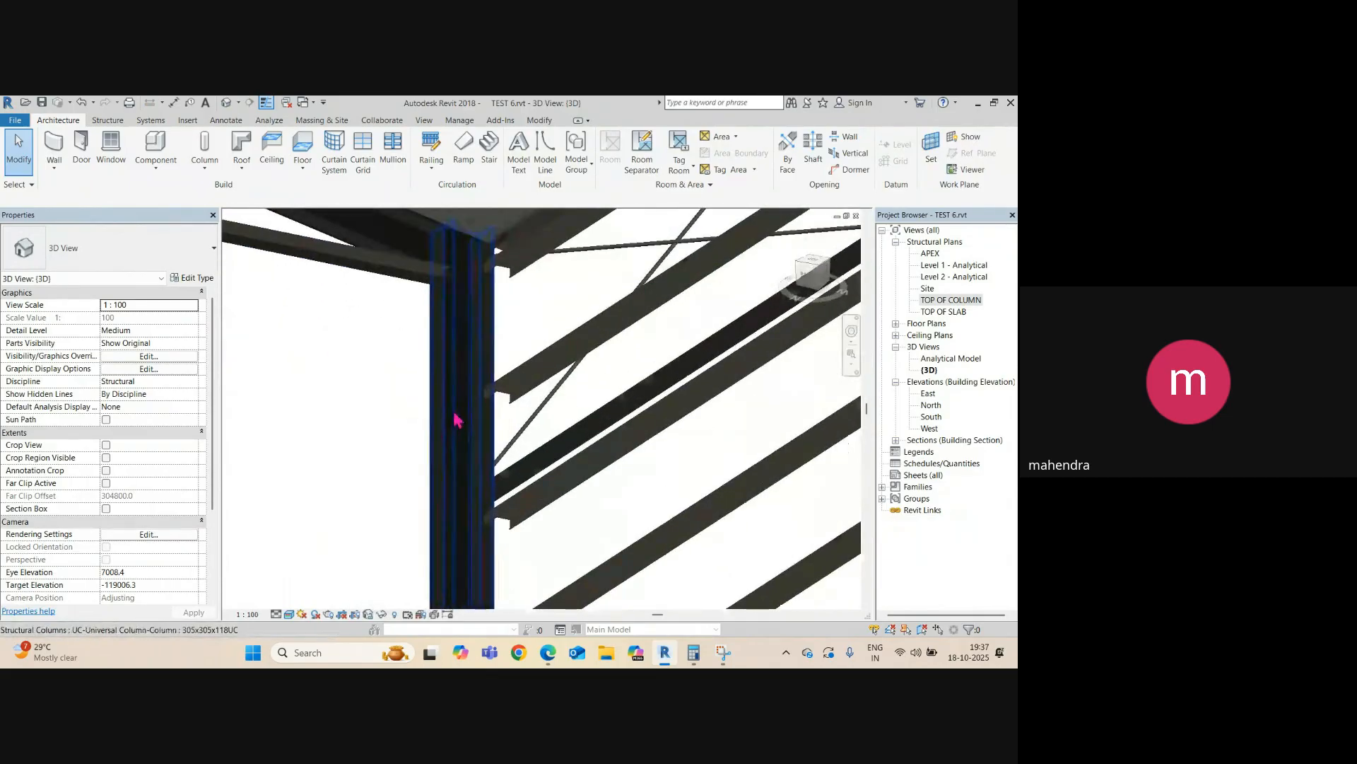
- Set the 3D view's visual style to Shaded and compare the side wall girts with the end wall girt at the corner column
left_click(289, 614)
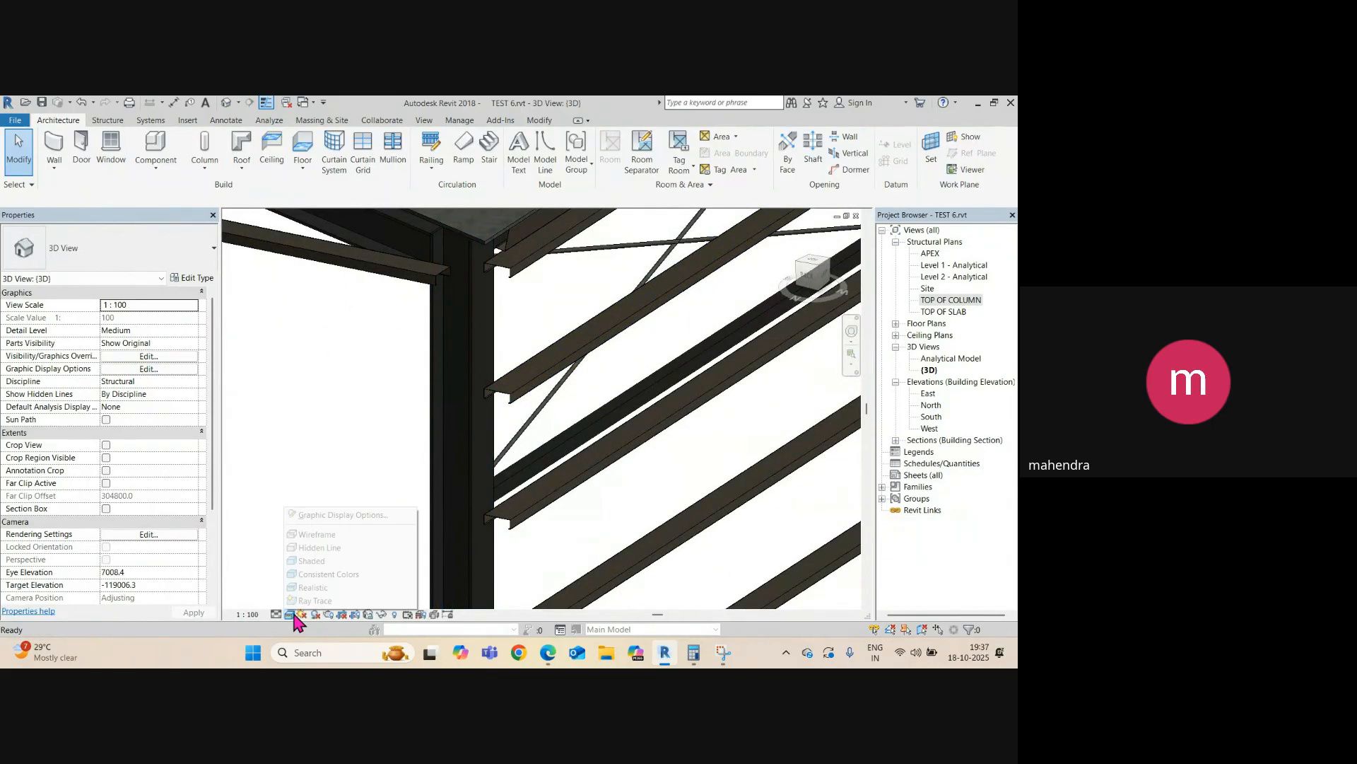
left_click(314, 548)
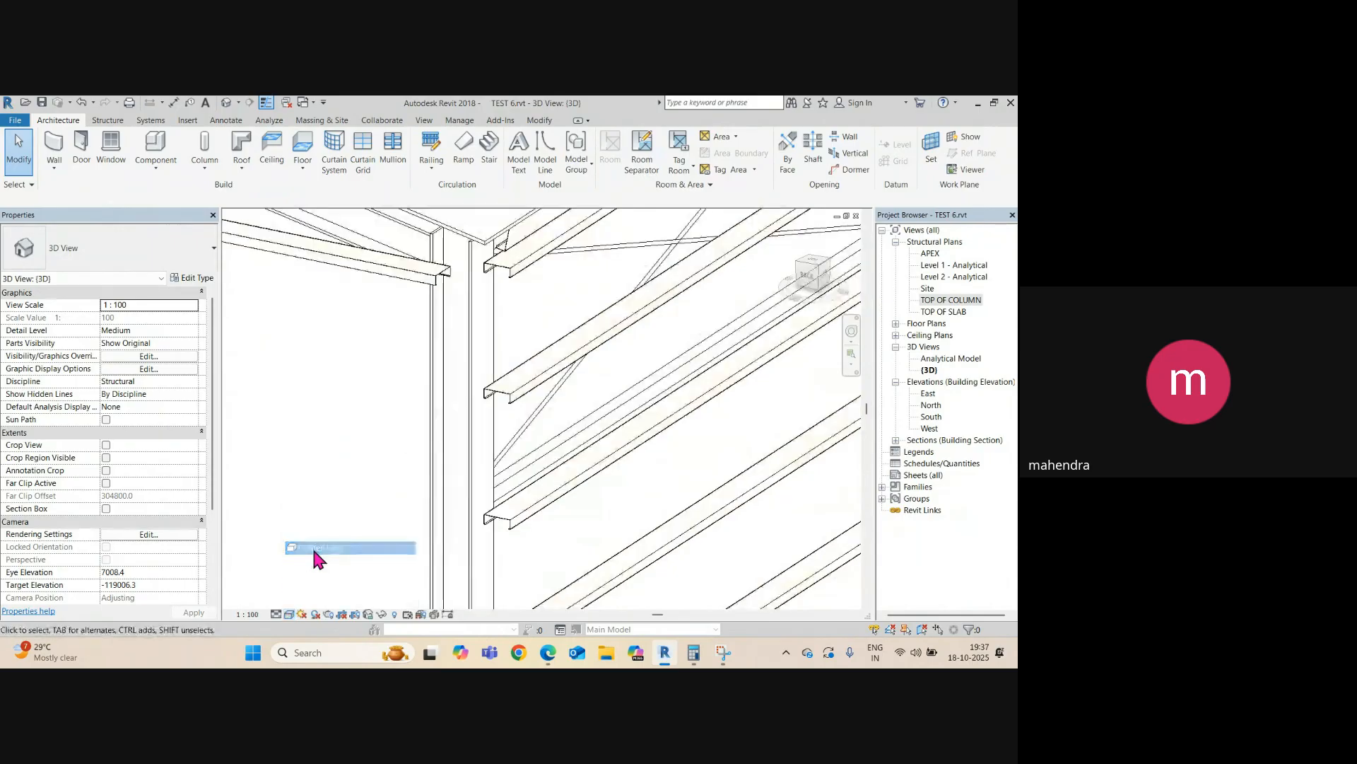
left_click(290, 614)
left_click(305, 562)
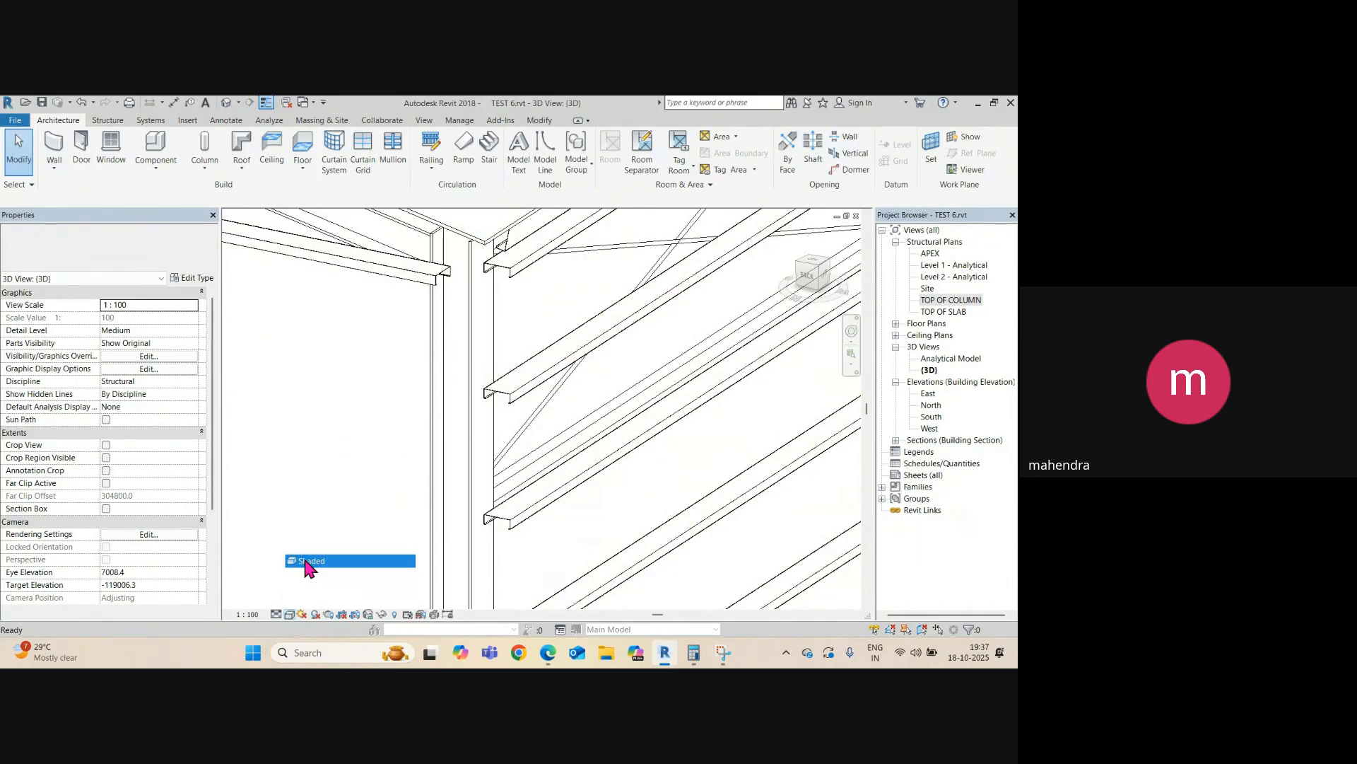
scroll(505, 403, "up", 3)
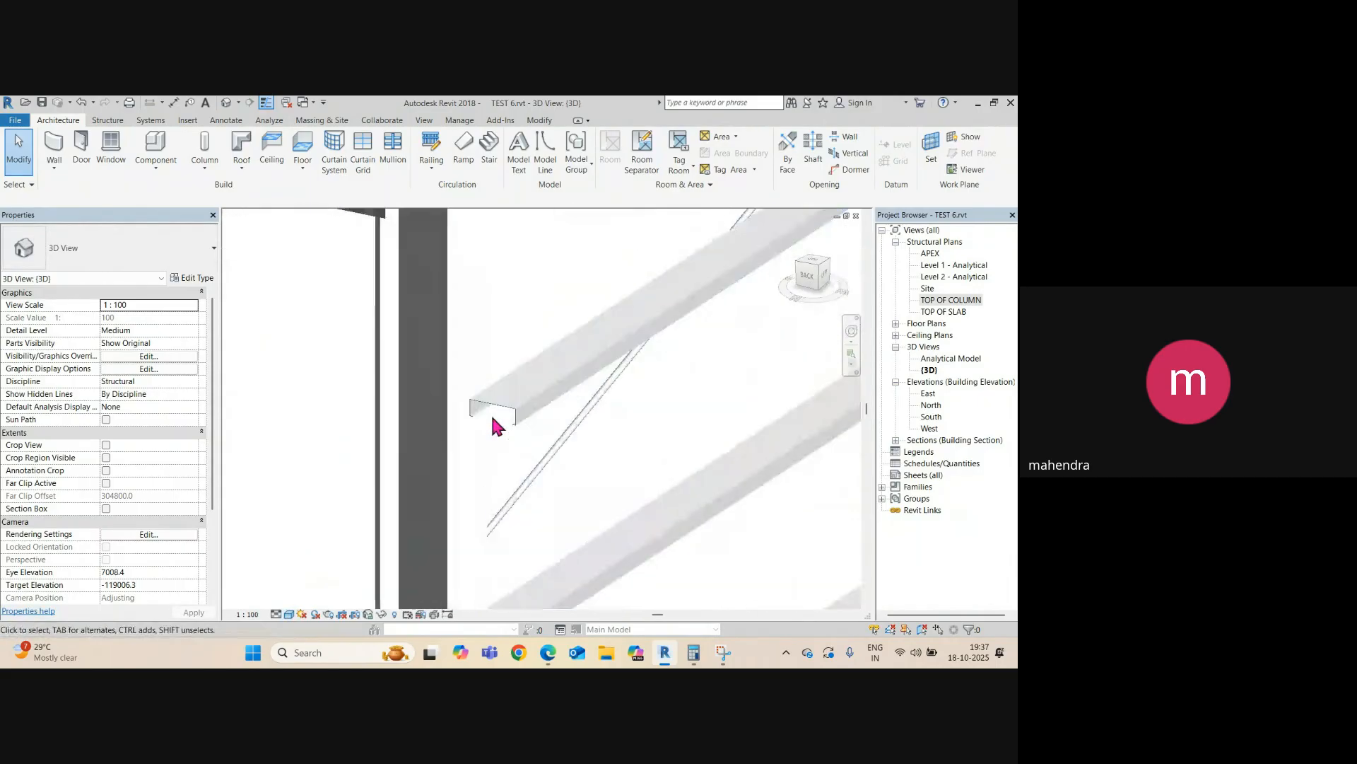
scroll(498, 410, "down", 3)
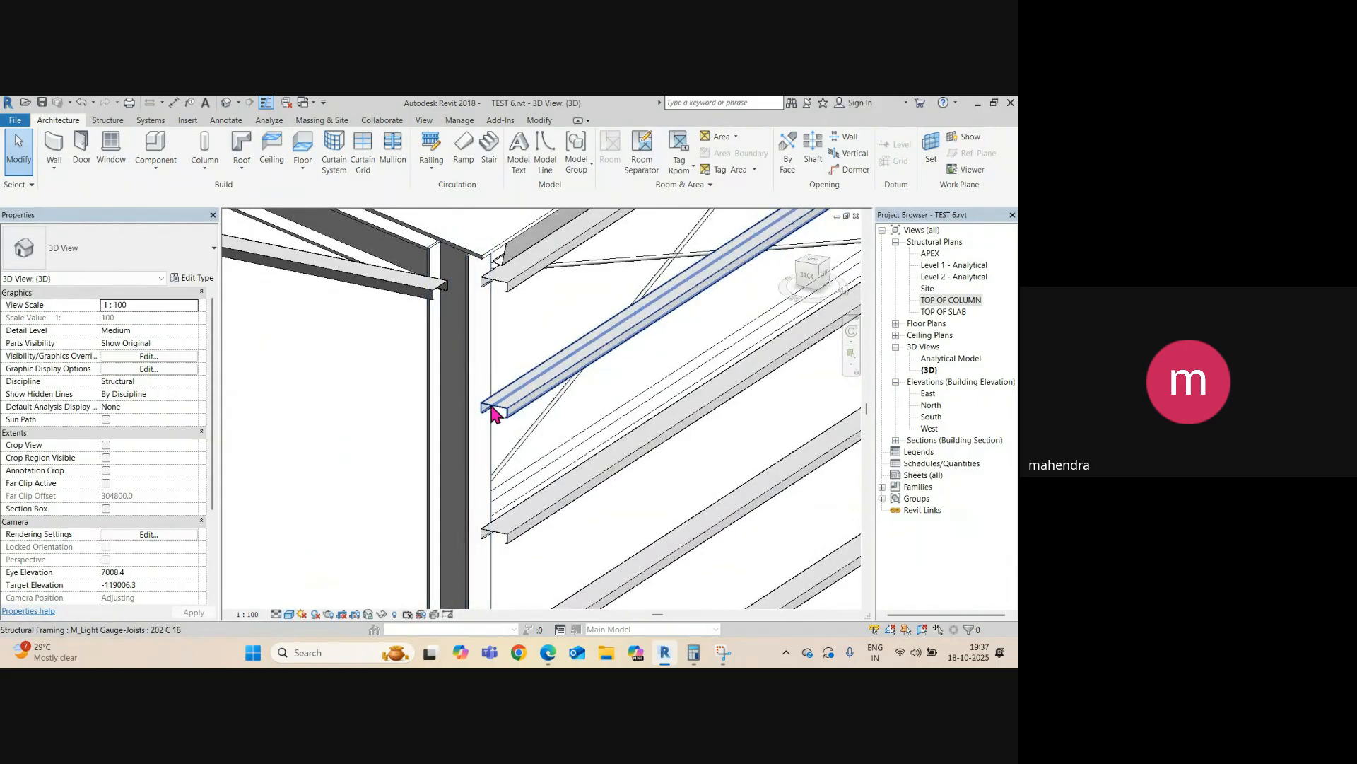
left_click(493, 412)
middle_click_drag(492, 413, 574, 401, "shift")
scroll(721, 386, "up", 2)
middle_click_drag(742, 389, 614, 481)
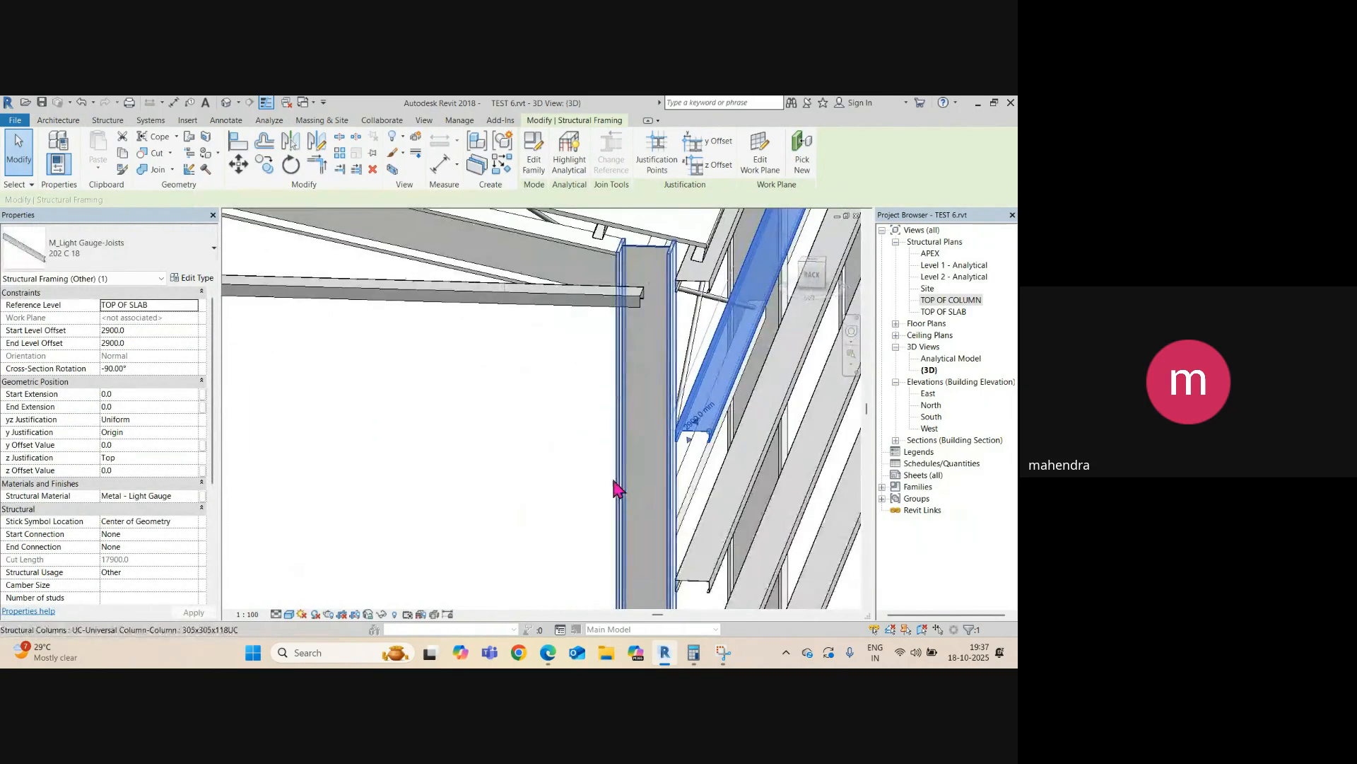
- Examine in 3D how the end wall girt meets the intermediate column at B-4 and the corner column
key("Escape")
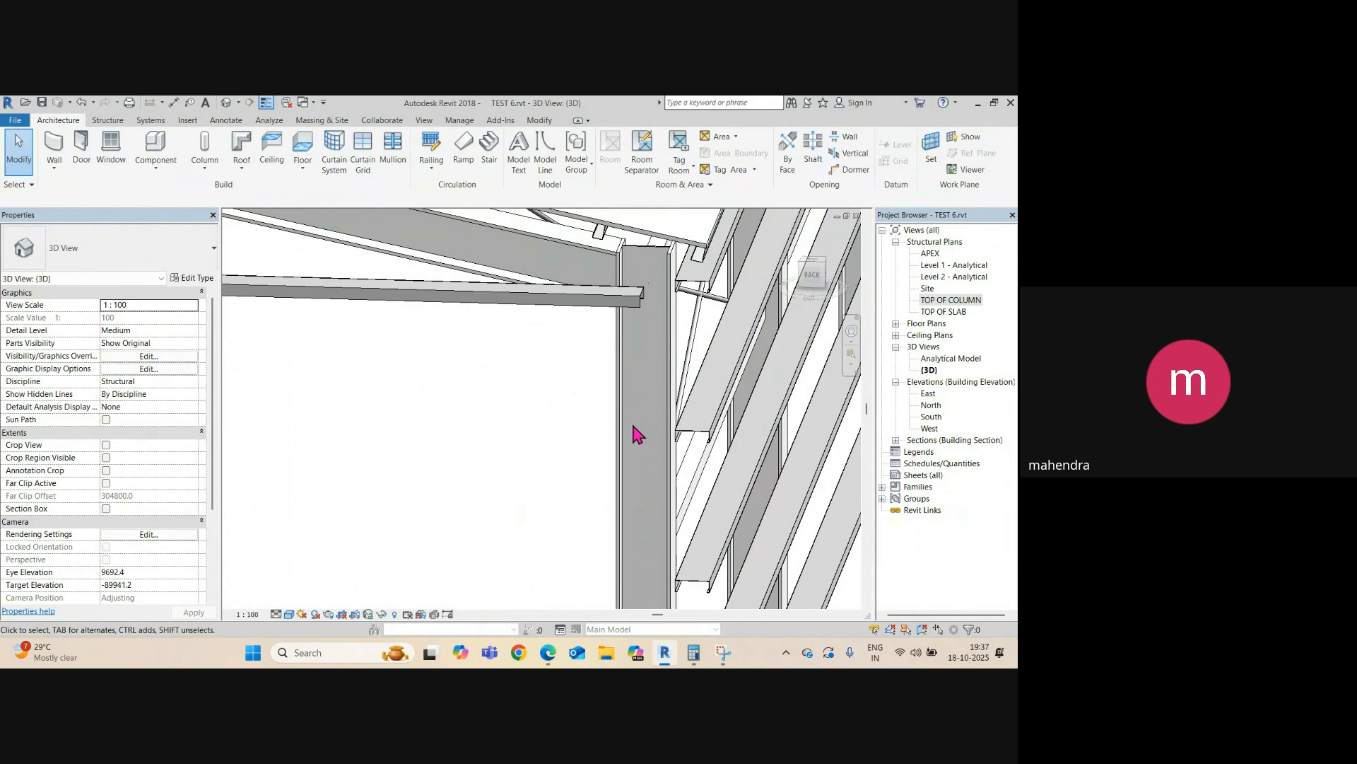
scroll(649, 407, "down", 2)
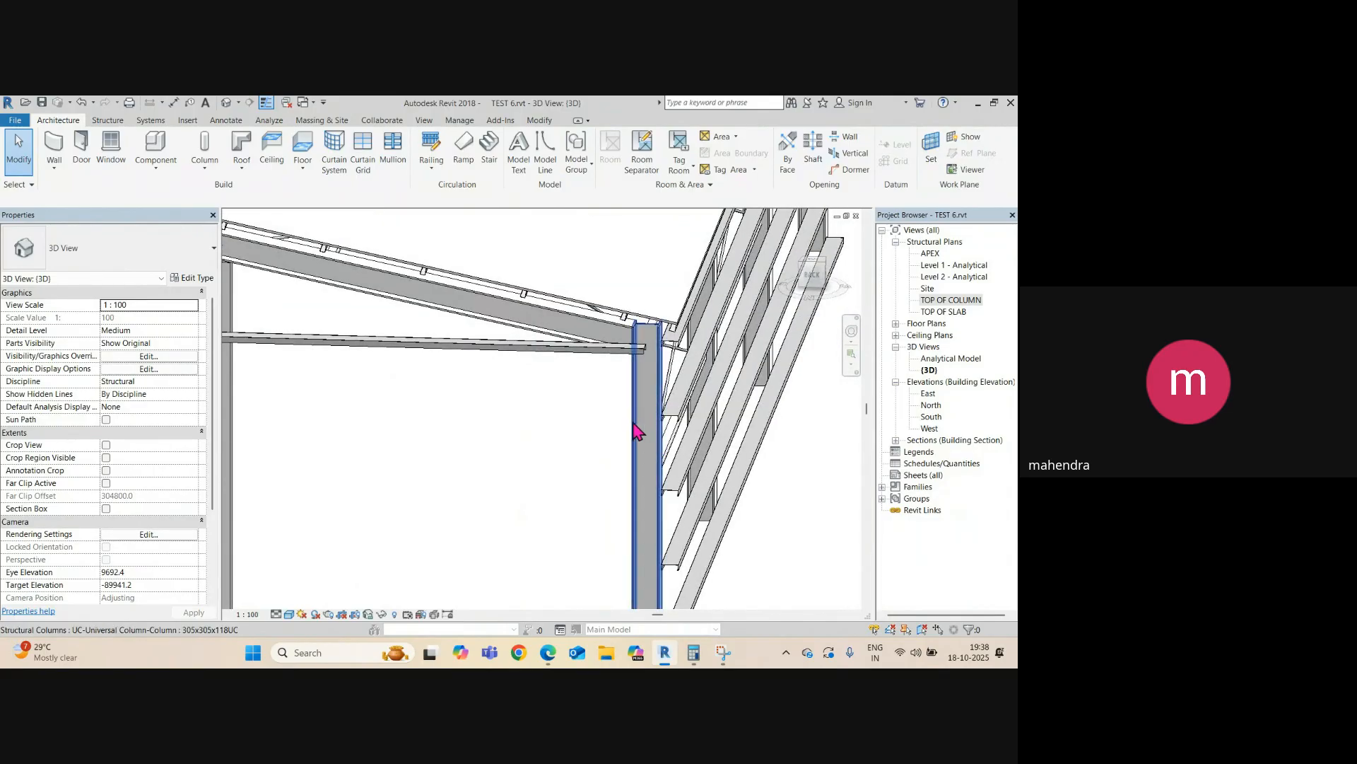
scroll(633, 424, "down", 1)
middle_click_drag(551, 452, 434, 403)
scroll(446, 389, "up", 2)
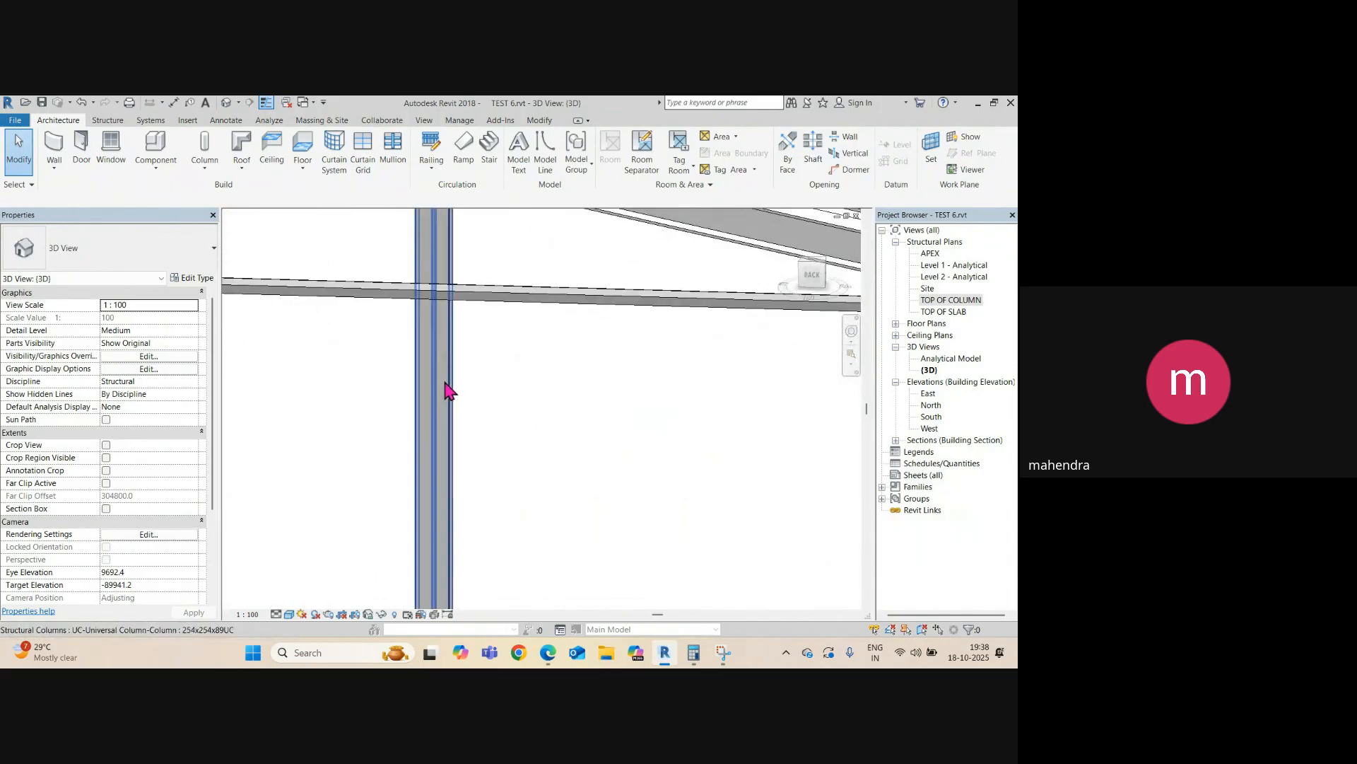
left_click(453, 391)
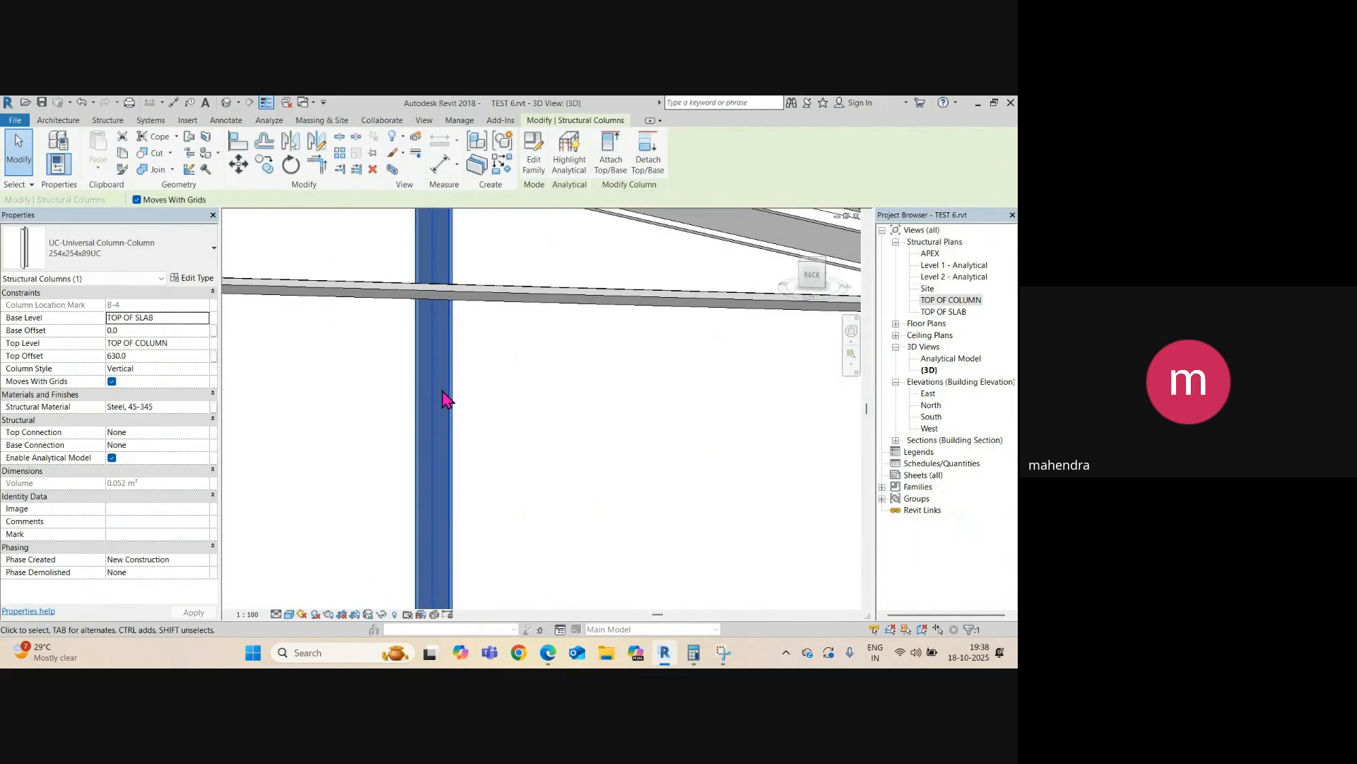
middle_click_drag(446, 396, 459, 469)
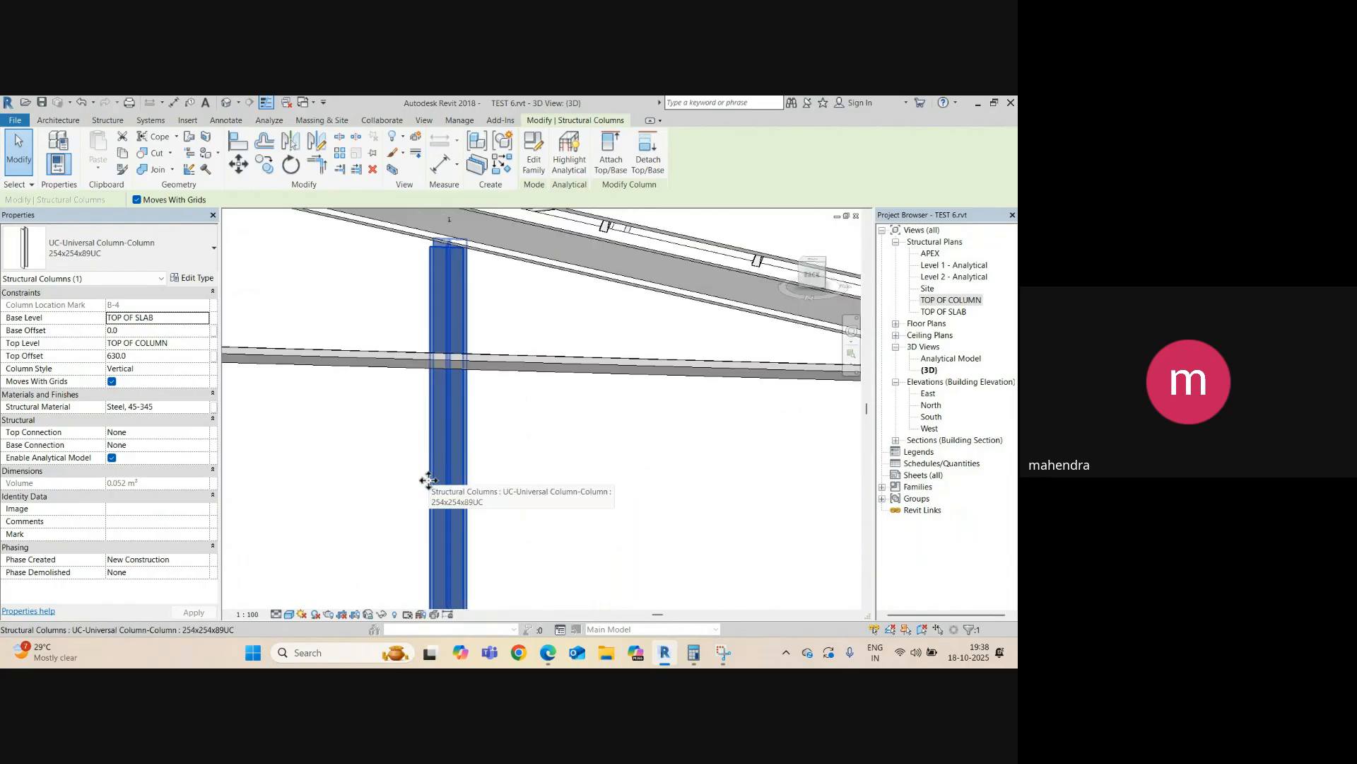
scroll(446, 460, "down", 3)
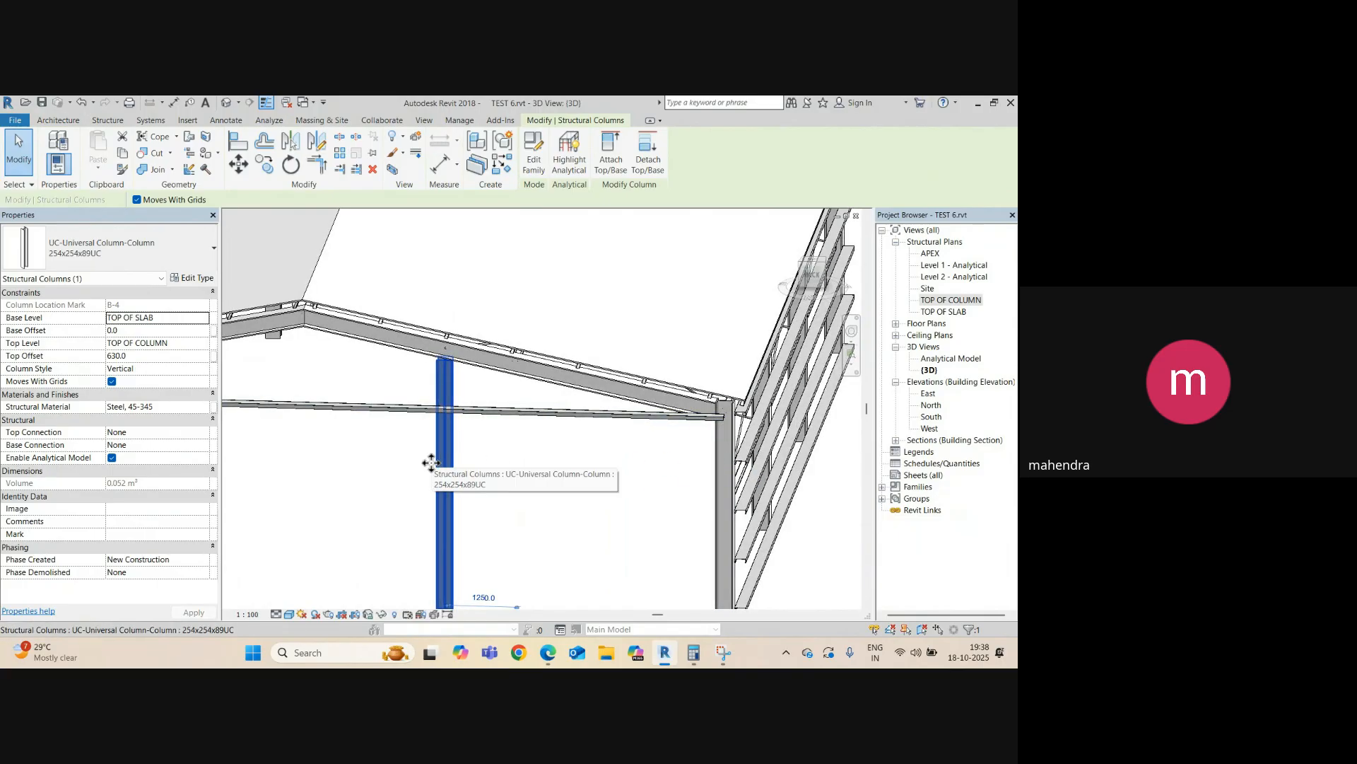
key("Escape")
- Check the end wall girt against the corner column flange in the TOP OF COLUMN plan
key("ctrl+Tab")
scroll(460, 431, "down", 6)
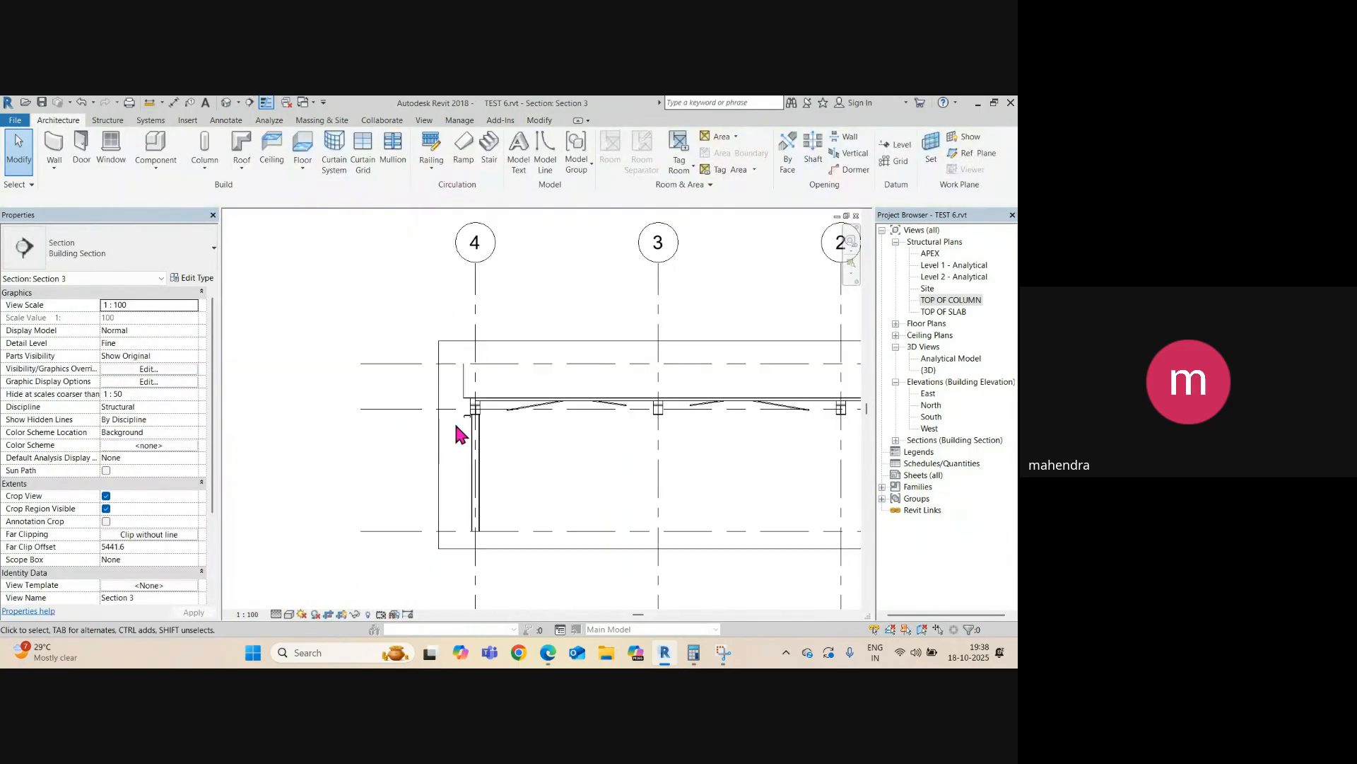
key("ctrl+Tab")
scroll(591, 378, "up", 5)
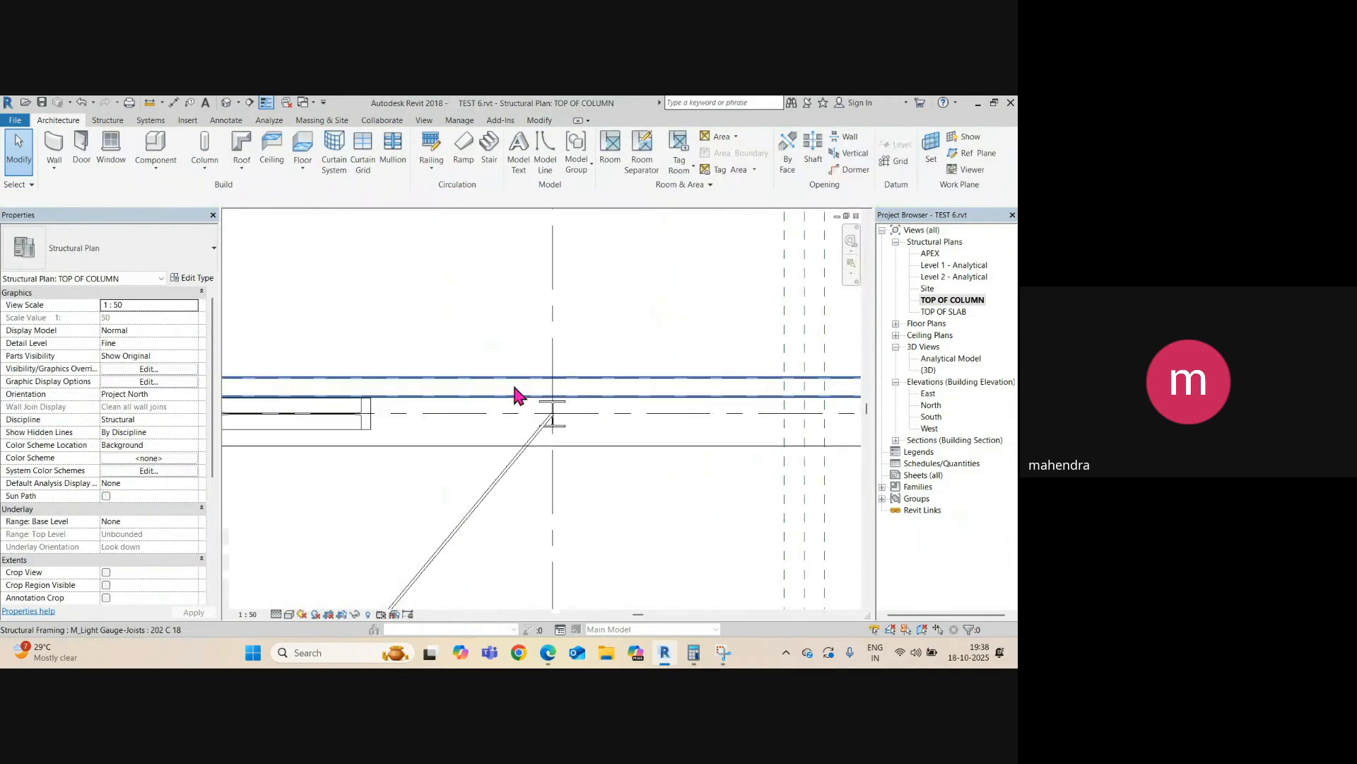
scroll(515, 390, "up", 1)
middle_click_drag(500, 466, 692, 453)
middle_click_drag(325, 418, 579, 418)
scroll(451, 396, "up", 3)
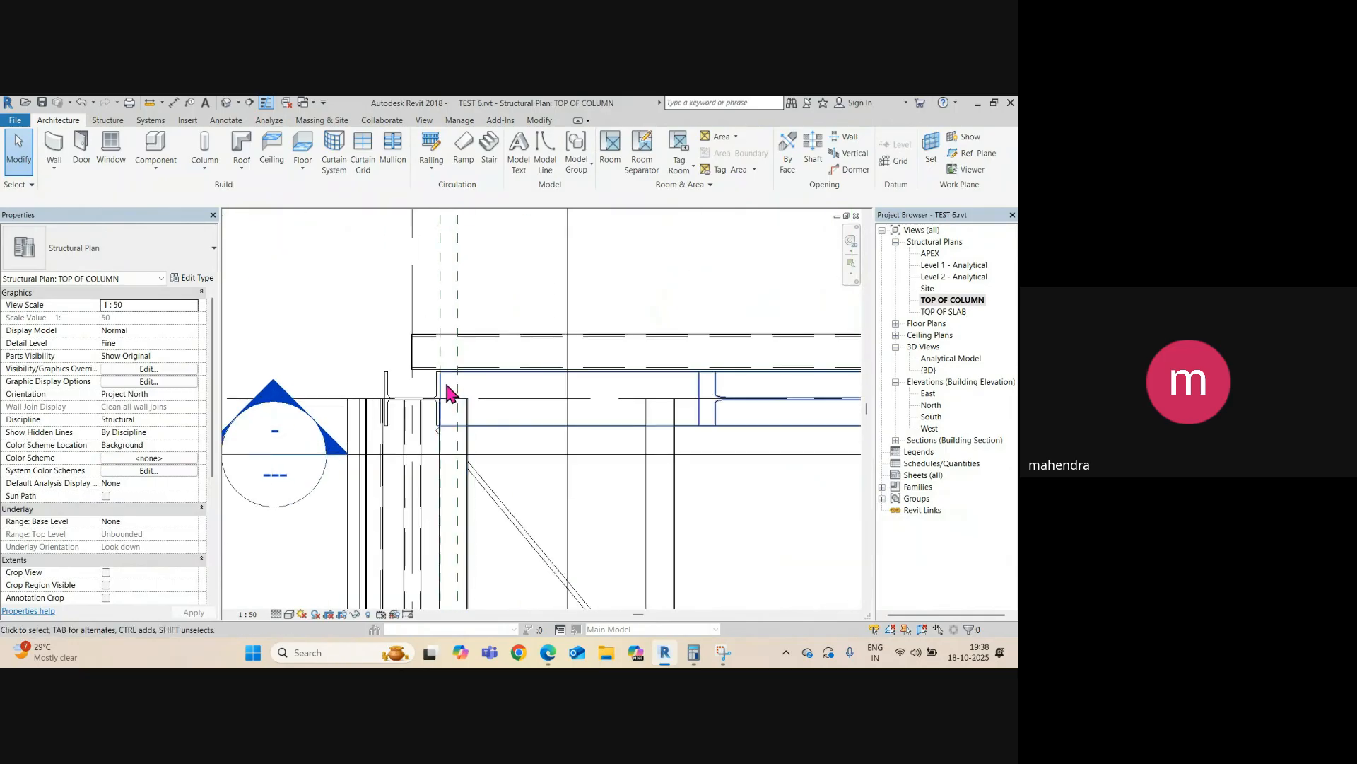
scroll(444, 370, "up", 5)
middle_click_drag(419, 396, 337, 438)
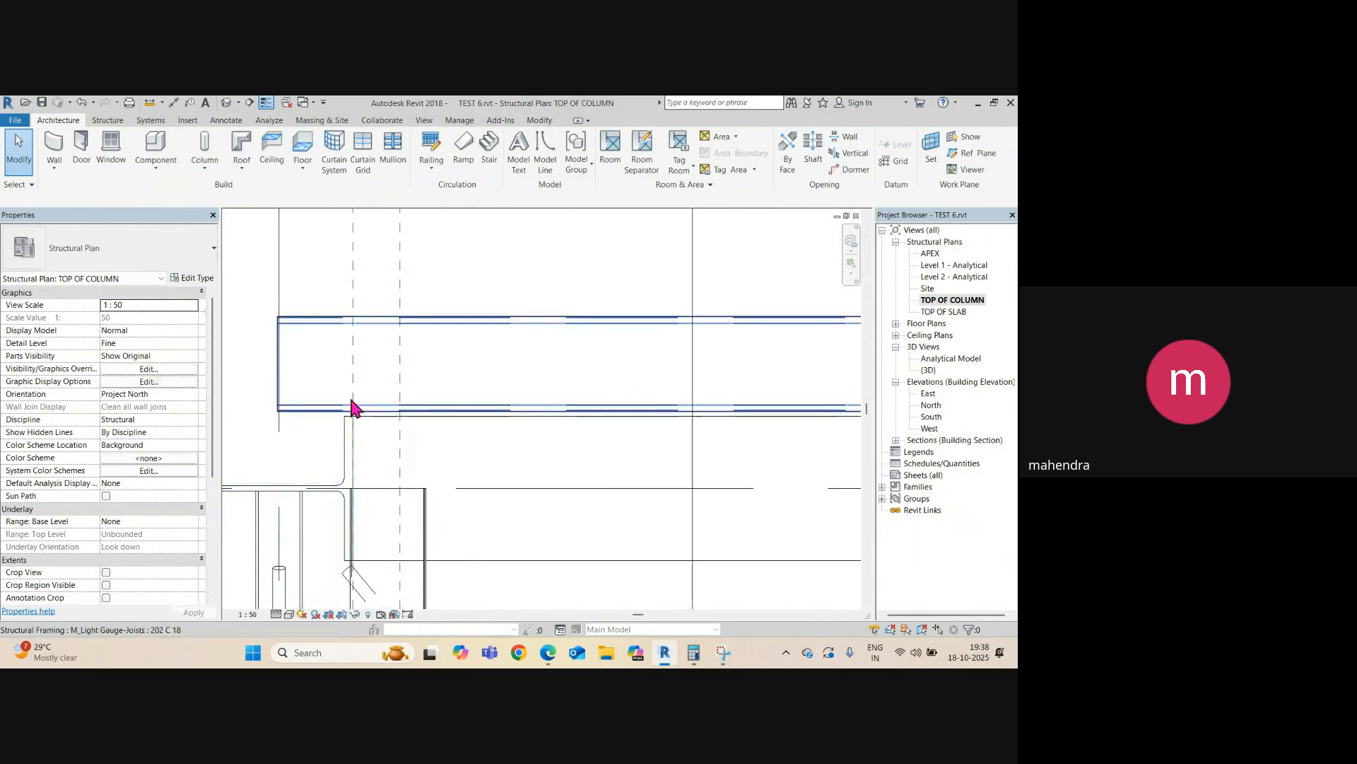
scroll(352, 408, "up", 2)
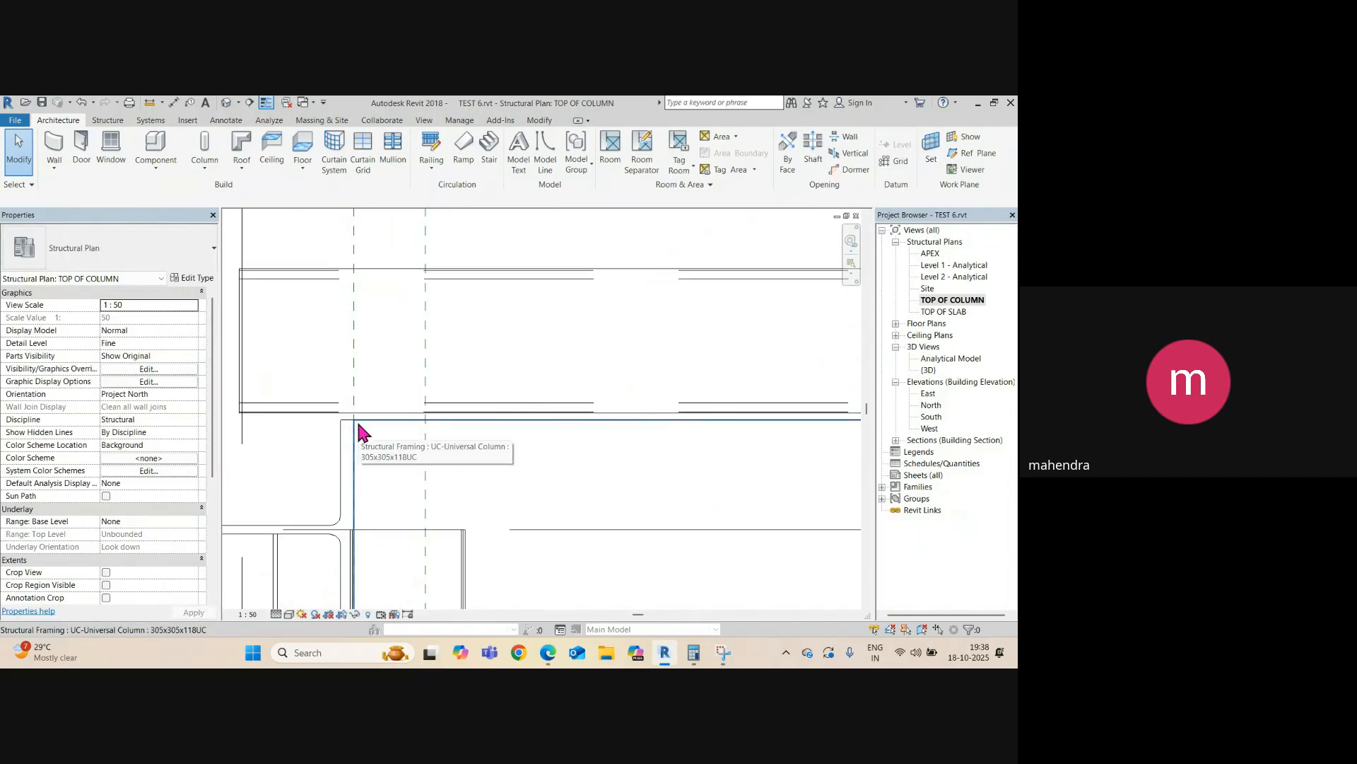
scroll(358, 430, "down", 3)
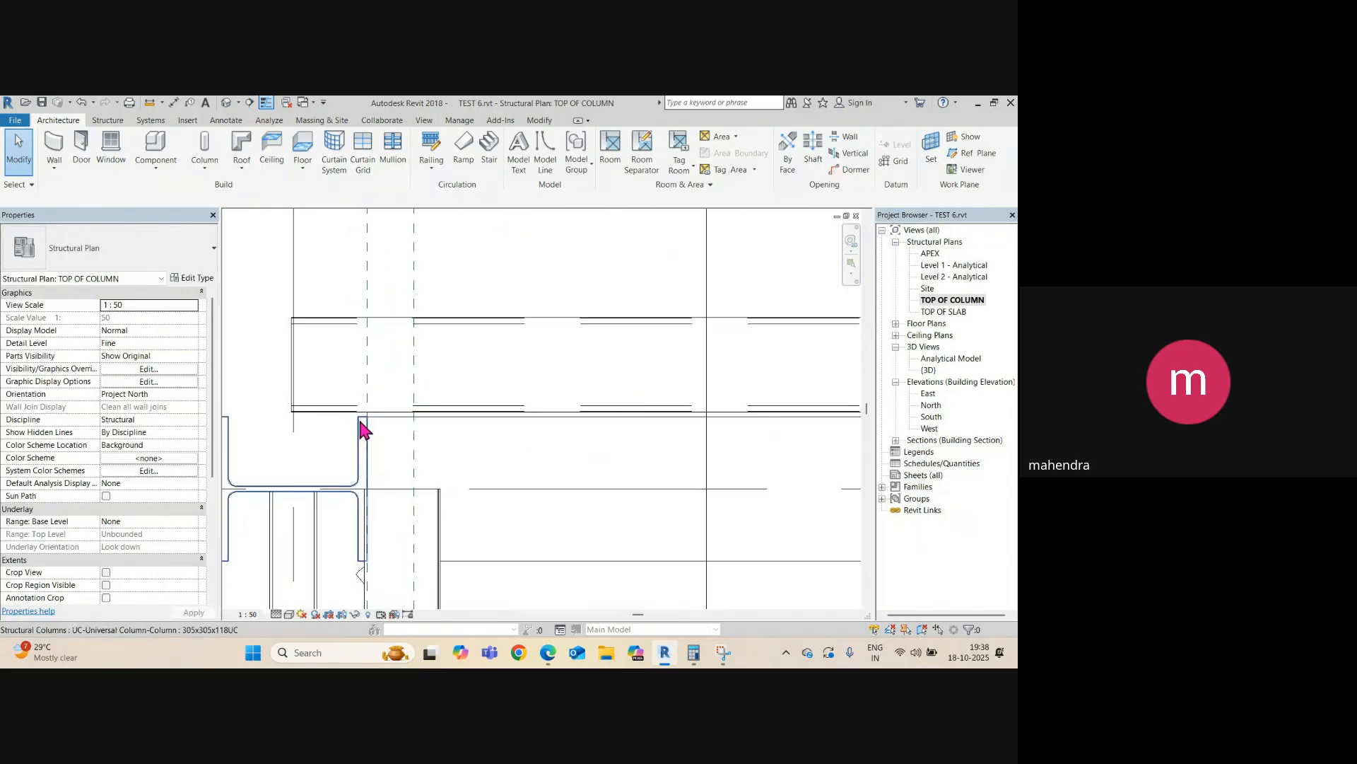
- Place an aligned dimension between the corner column's outer flange face and the inner face of the end wall girt
scroll(361, 429, "up", 2)
key("i")
scroll(366, 420, "up", 2)
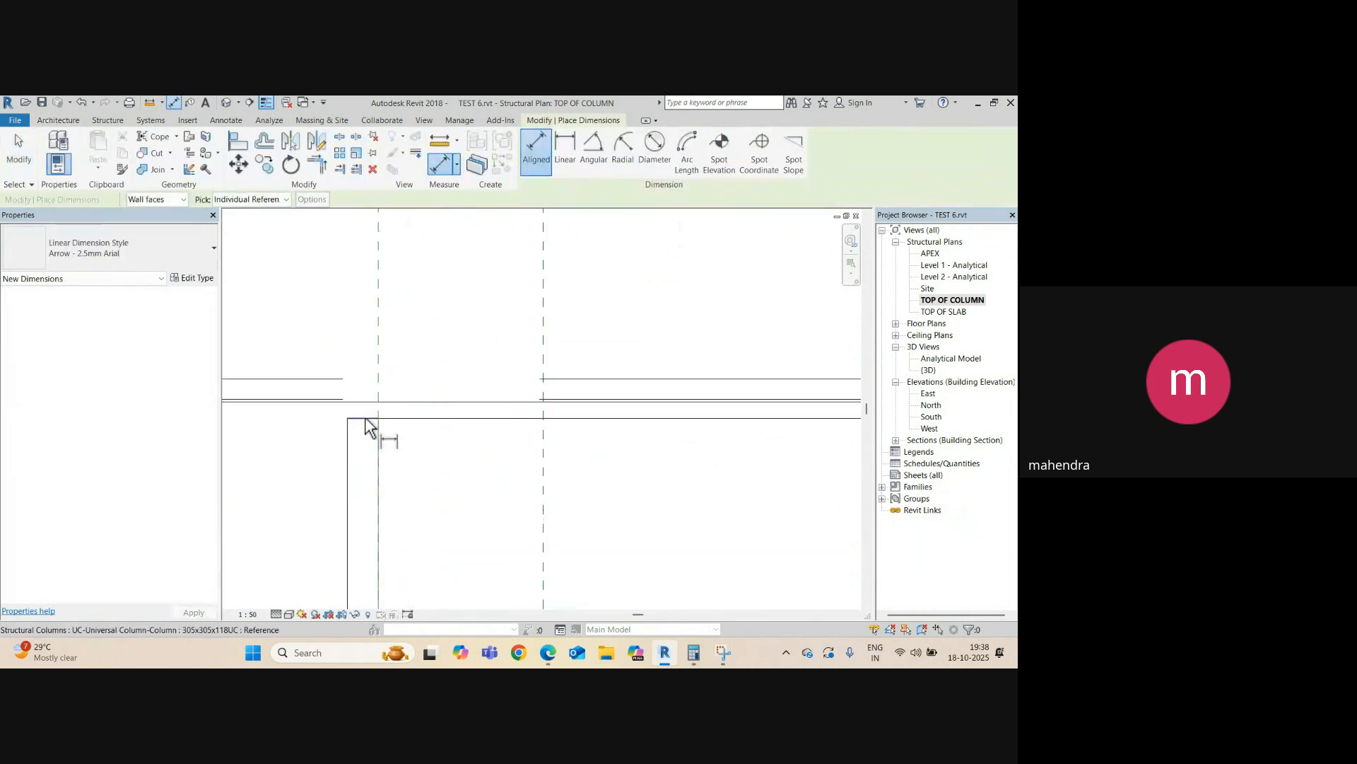
scroll(368, 410, "down", 5)
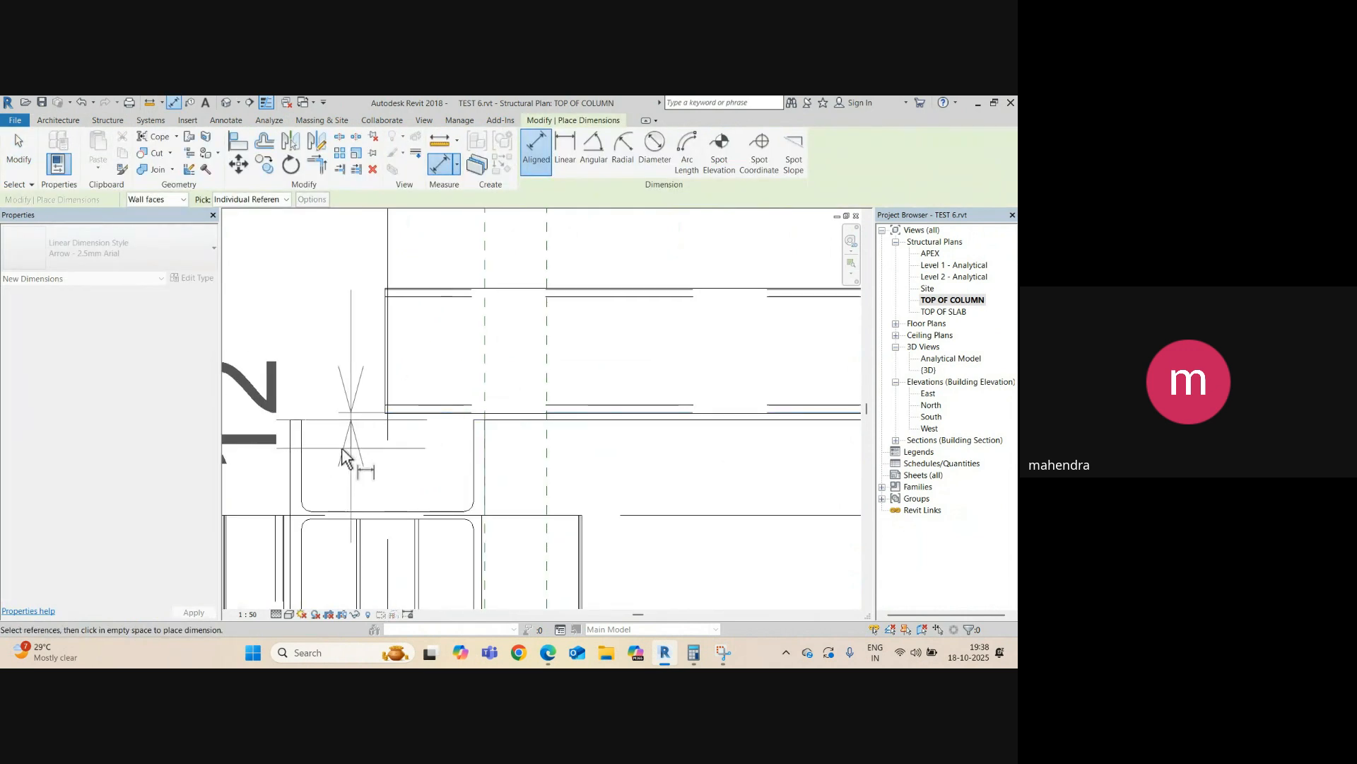
scroll(471, 420, "up", 4)
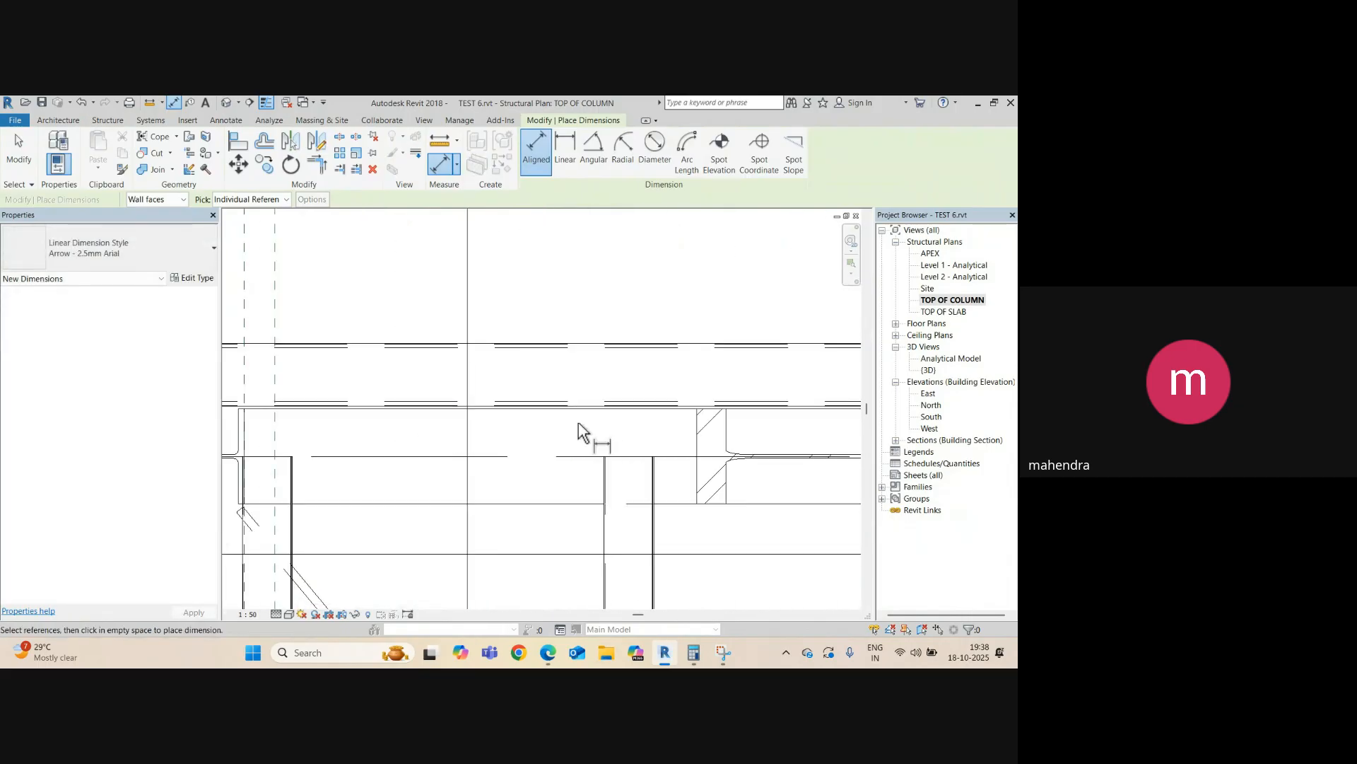
- Measure the gap between the intermediate column's outer flange and the end wall girt
scroll(594, 442, "down", 3)
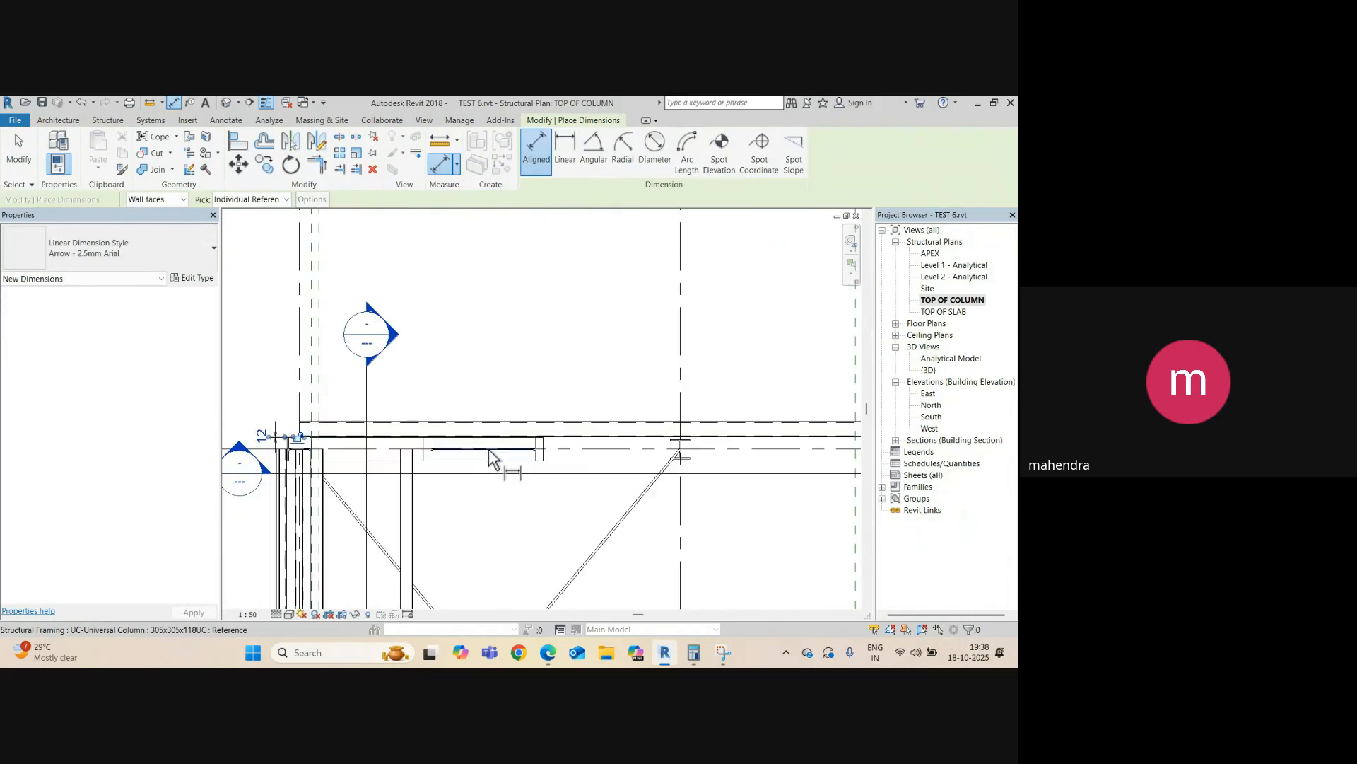
scroll(658, 446, "up", 3)
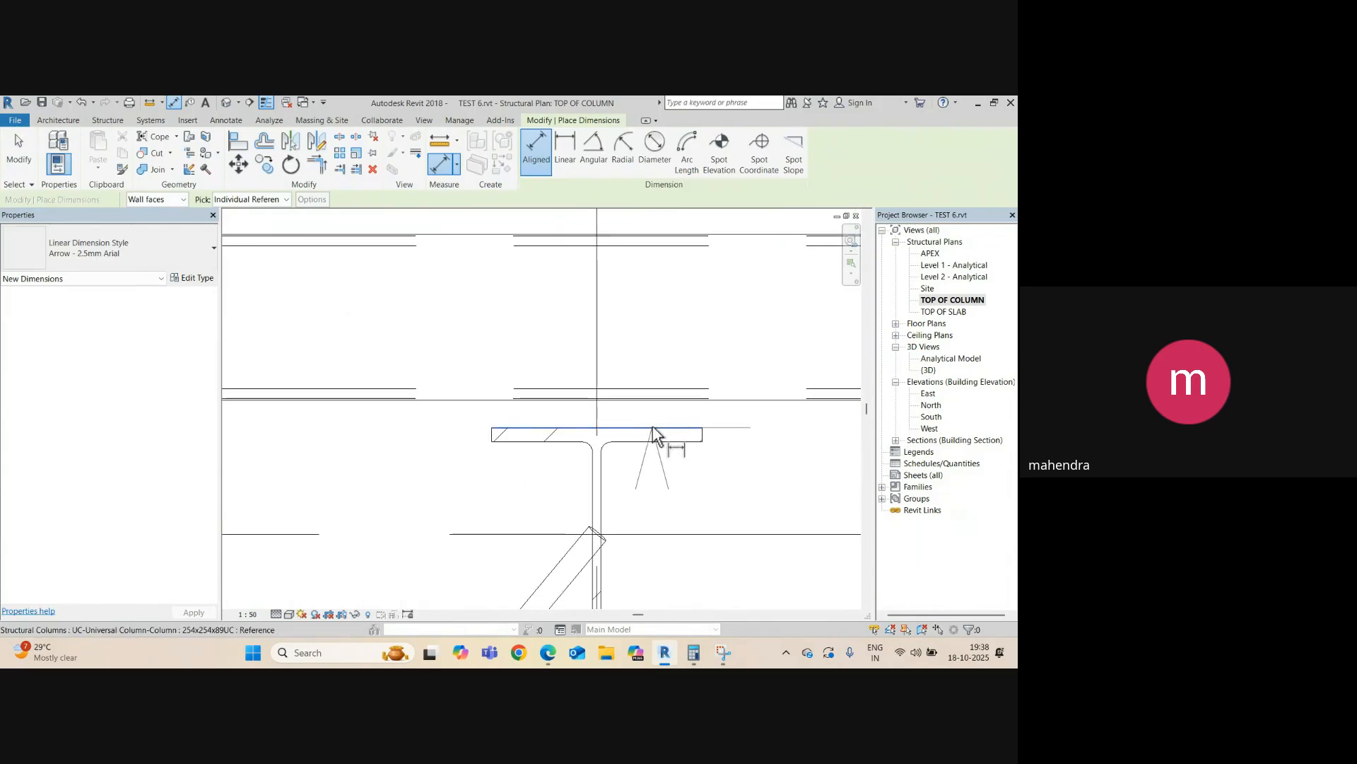
left_click(659, 433)
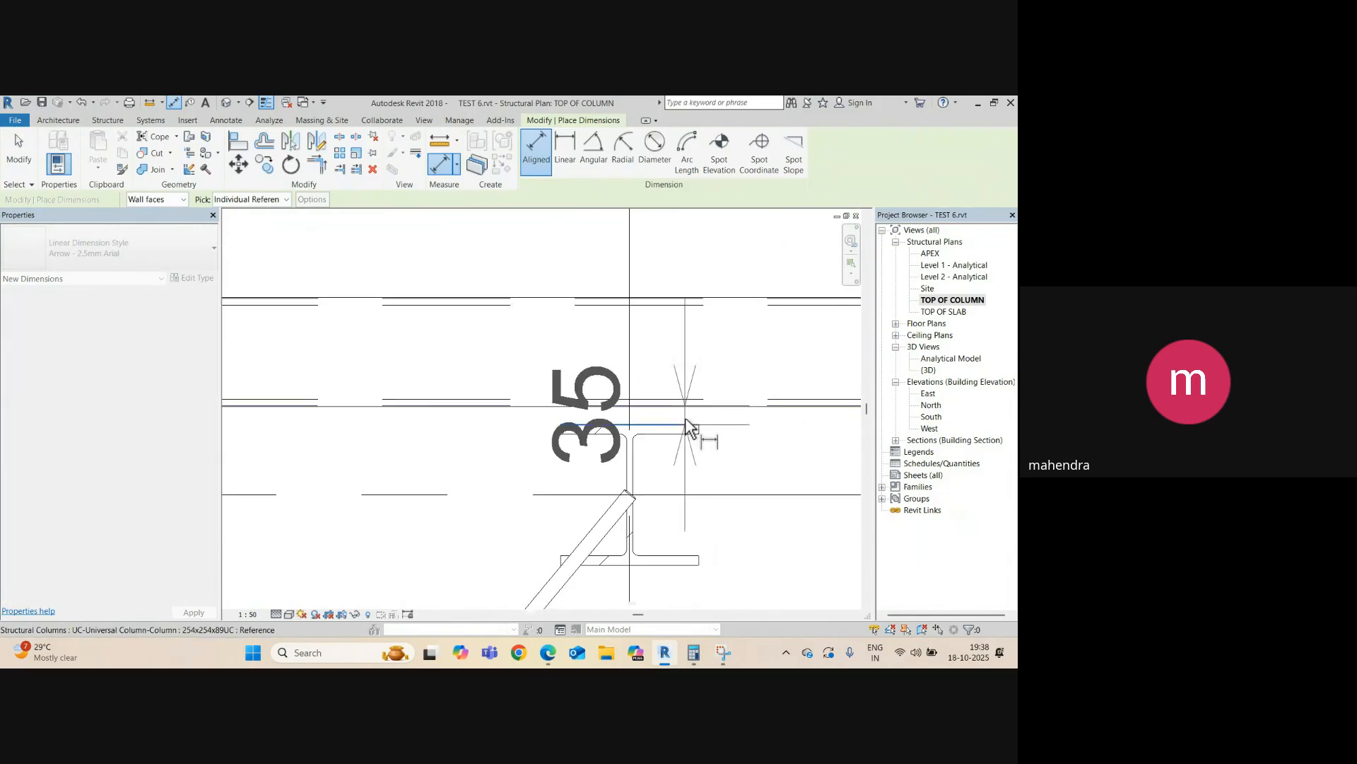
key("Escape")
key("Escape")
- Set the gap between the end wall girt and the corner column flange to 10 mm using the placed dimension
left_click(711, 405)
scroll(597, 410, "down", 4)
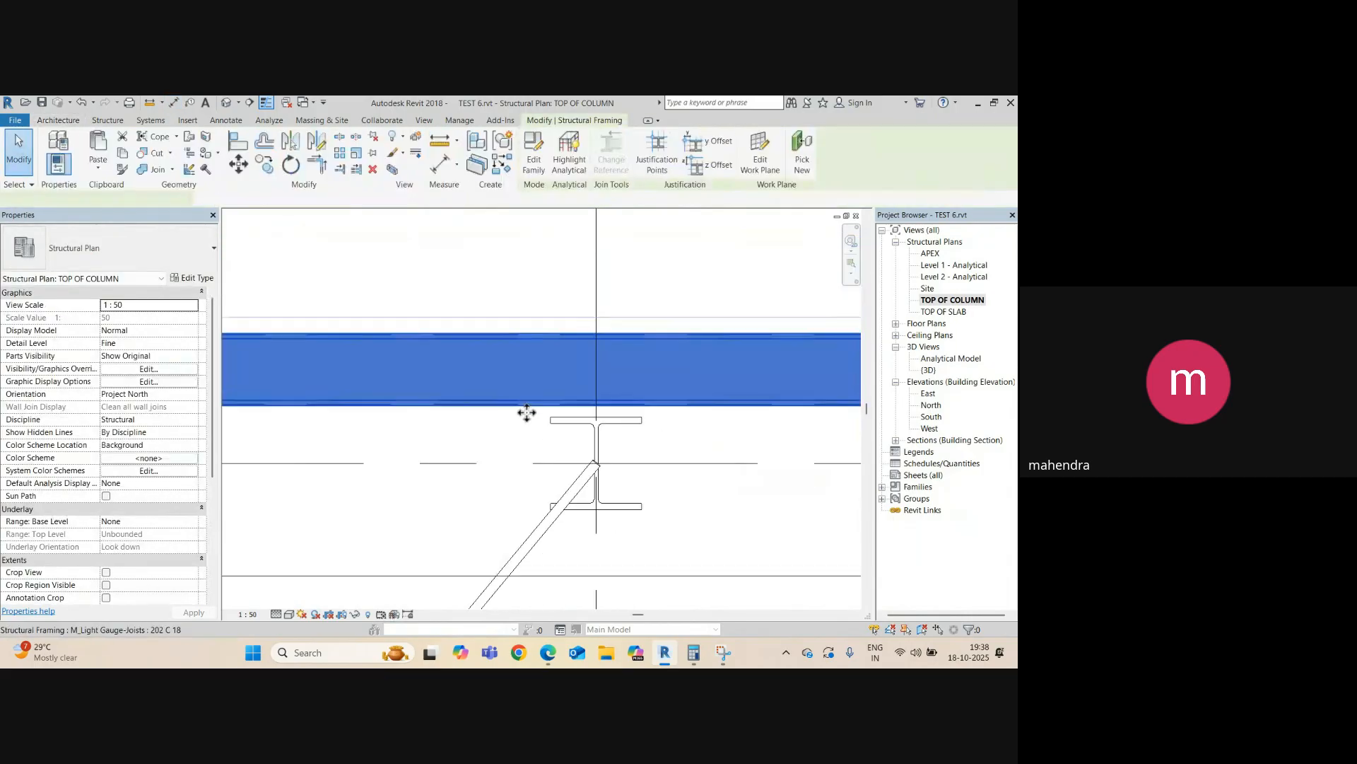
middle_click_drag(442, 459, 733, 448)
middle_click_drag(514, 455, 725, 442)
middle_click_drag(472, 456, 647, 451)
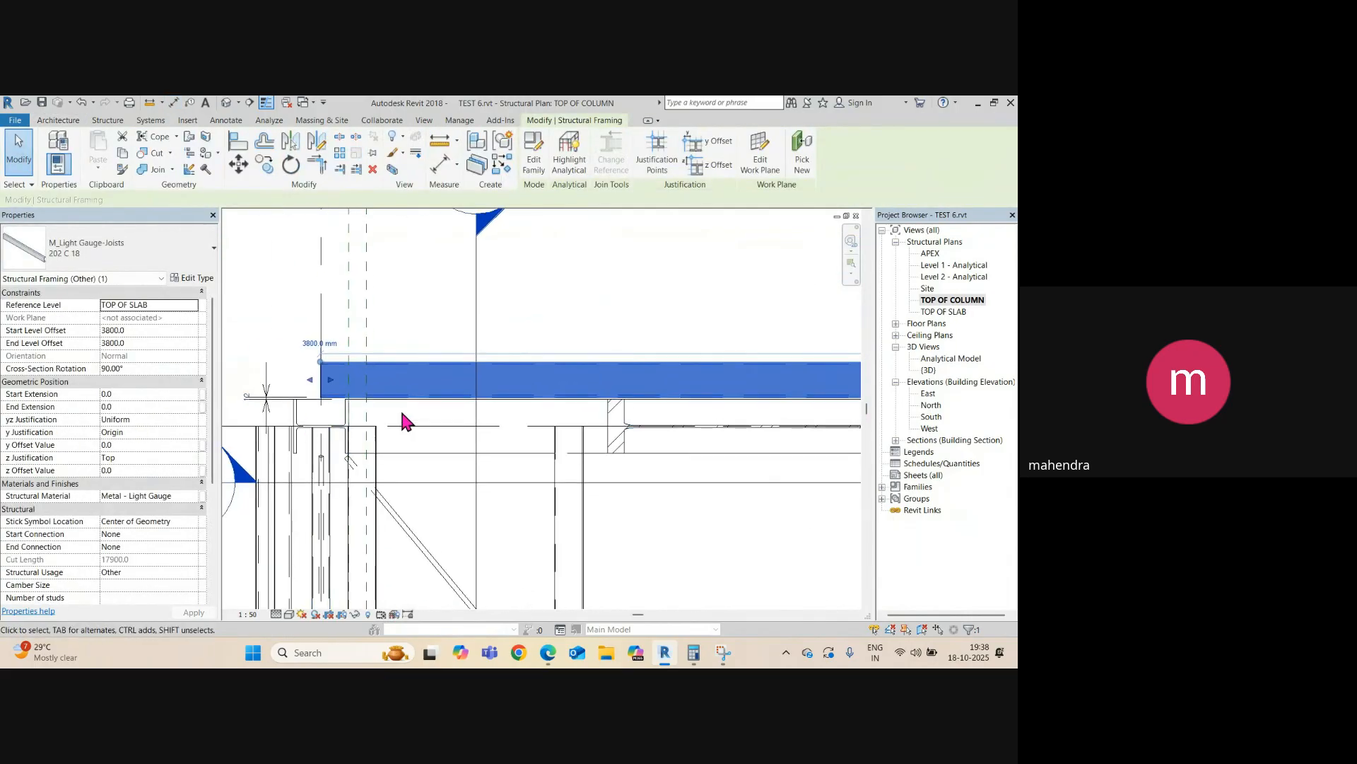
scroll(294, 399, "up", 2)
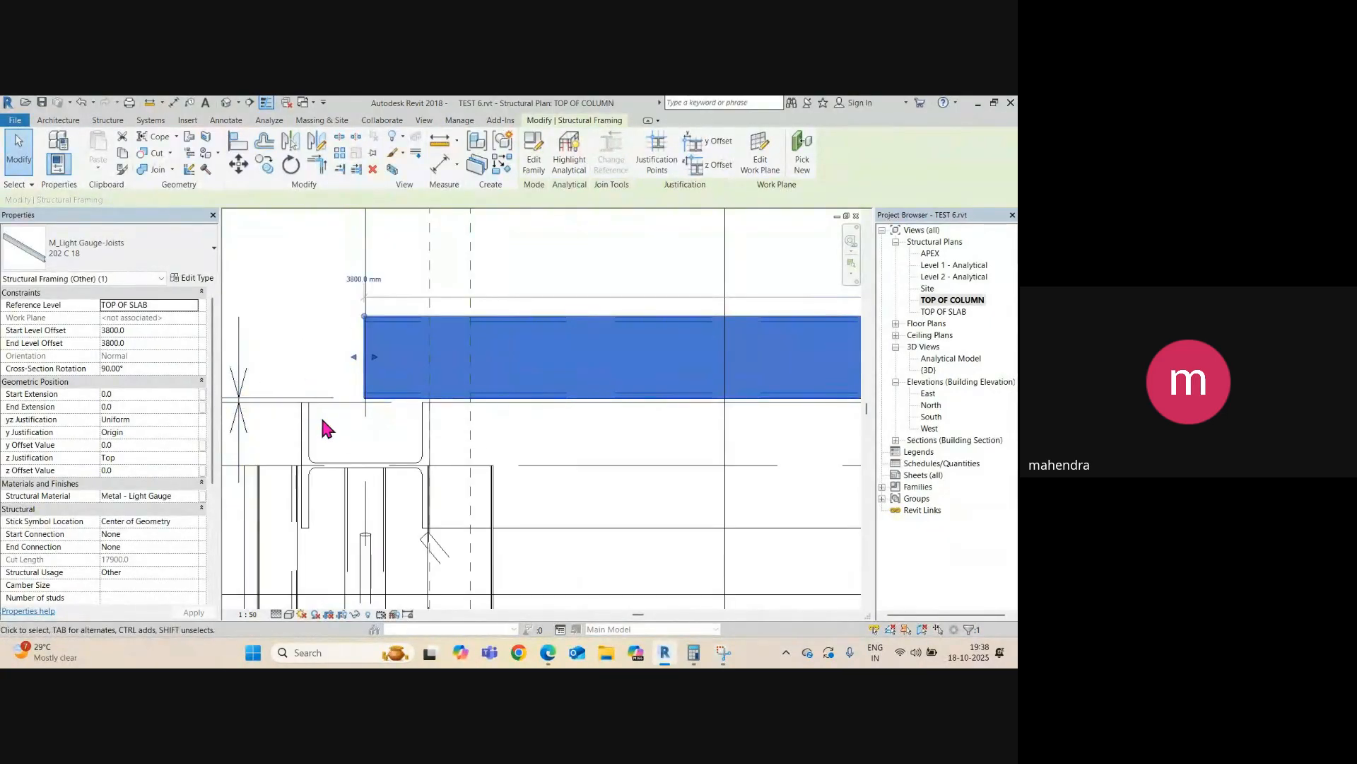
scroll(325, 424, "up", 2)
scroll(368, 410, "up", 2)
left_click(377, 390)
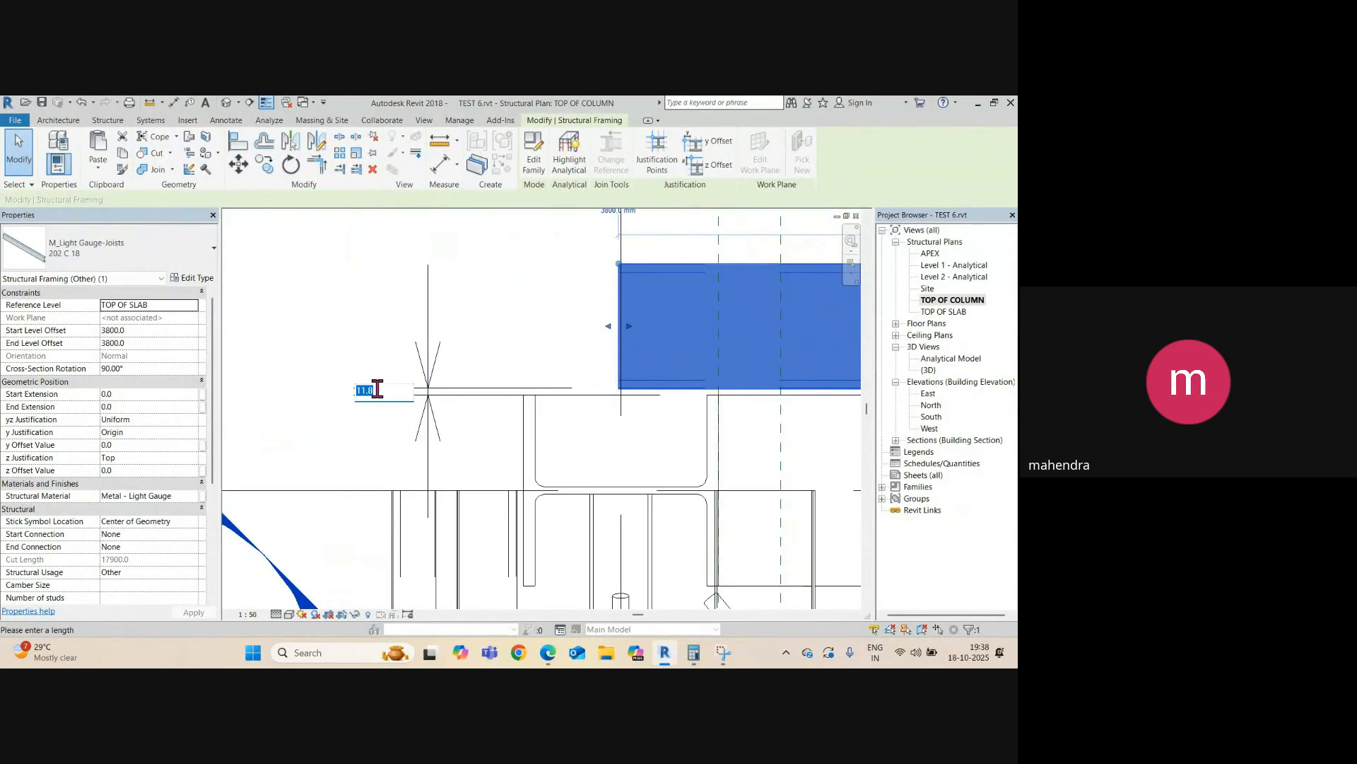
type("10")
key("Return")
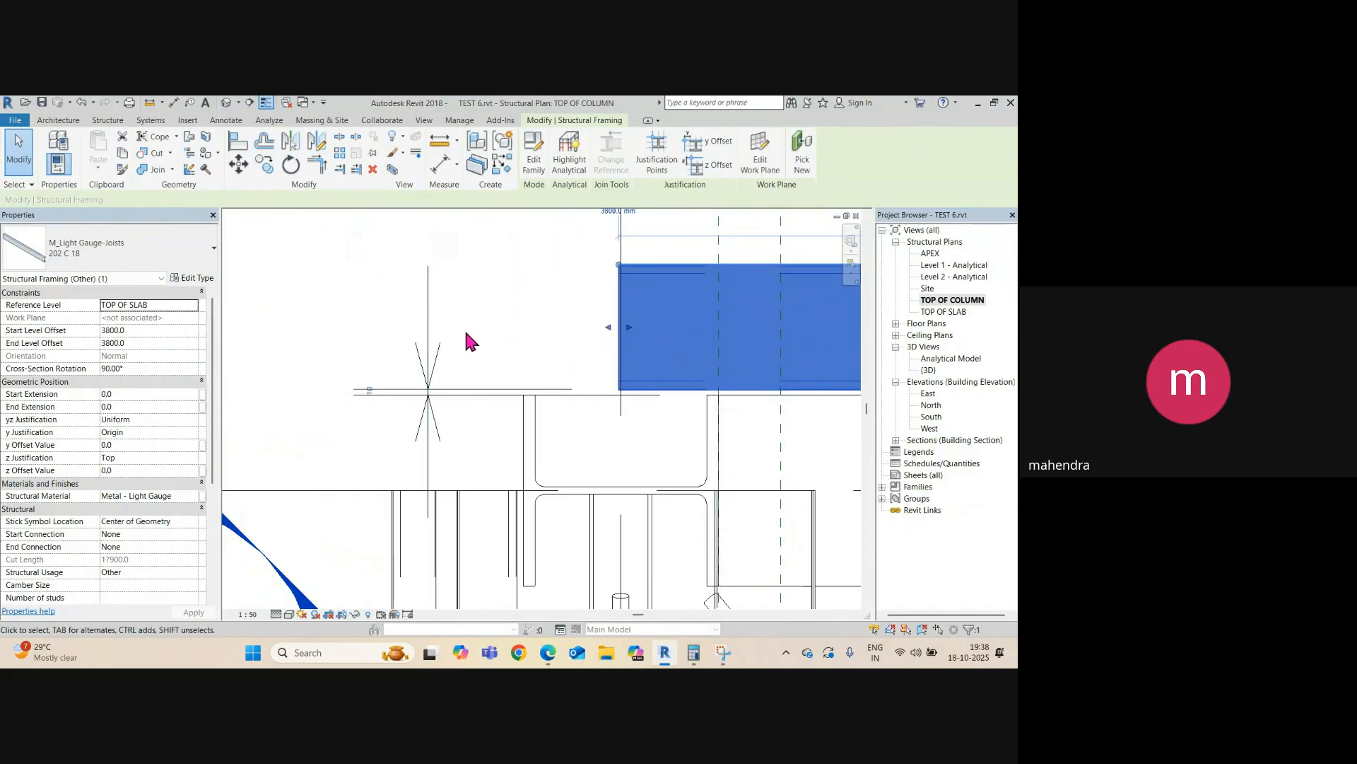
- Delete the gap dimension beside the corner column
left_click(465, 327)
scroll(527, 396, "down", 2)
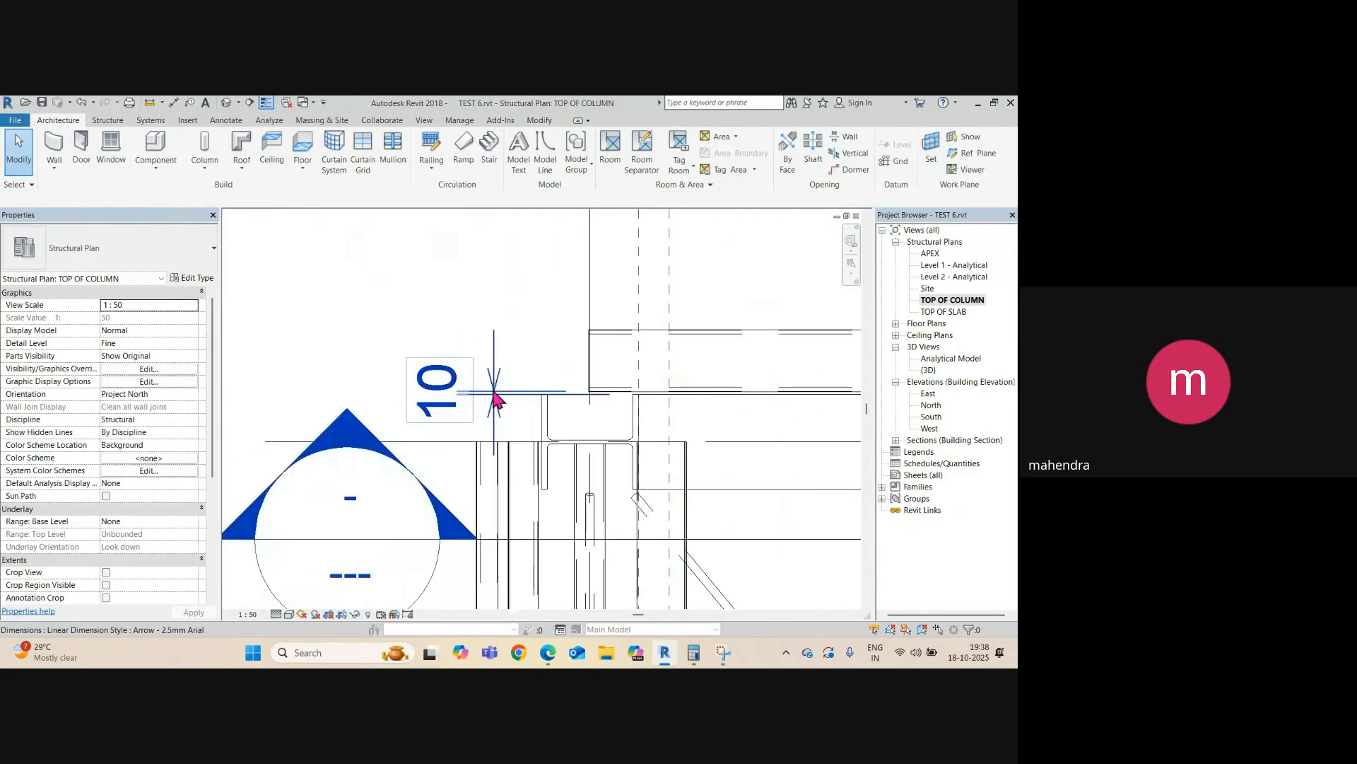
left_click(494, 395)
key("Delete")
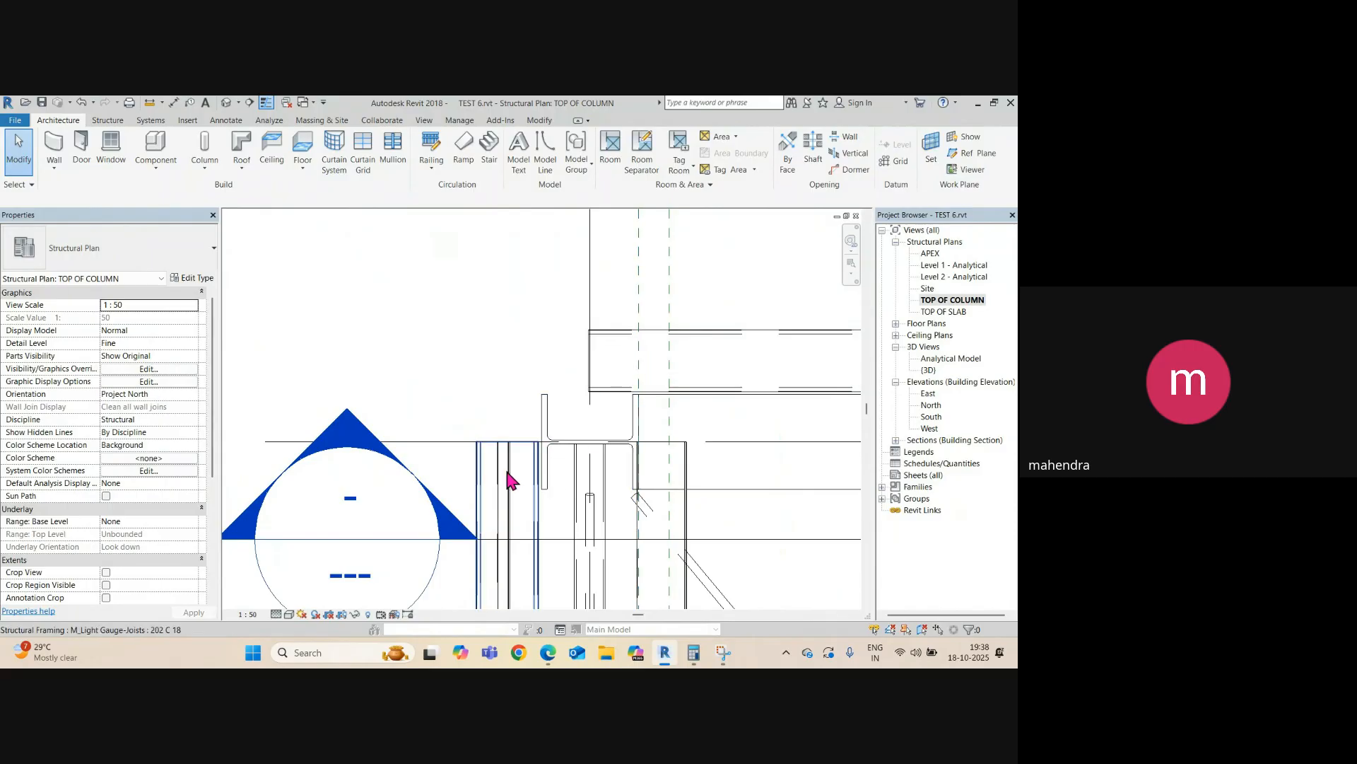
- Draw a horizontal reference plane from the end wall girt's outer corner outward across the line of the side wall girts
scroll(515, 431, "down", 3)
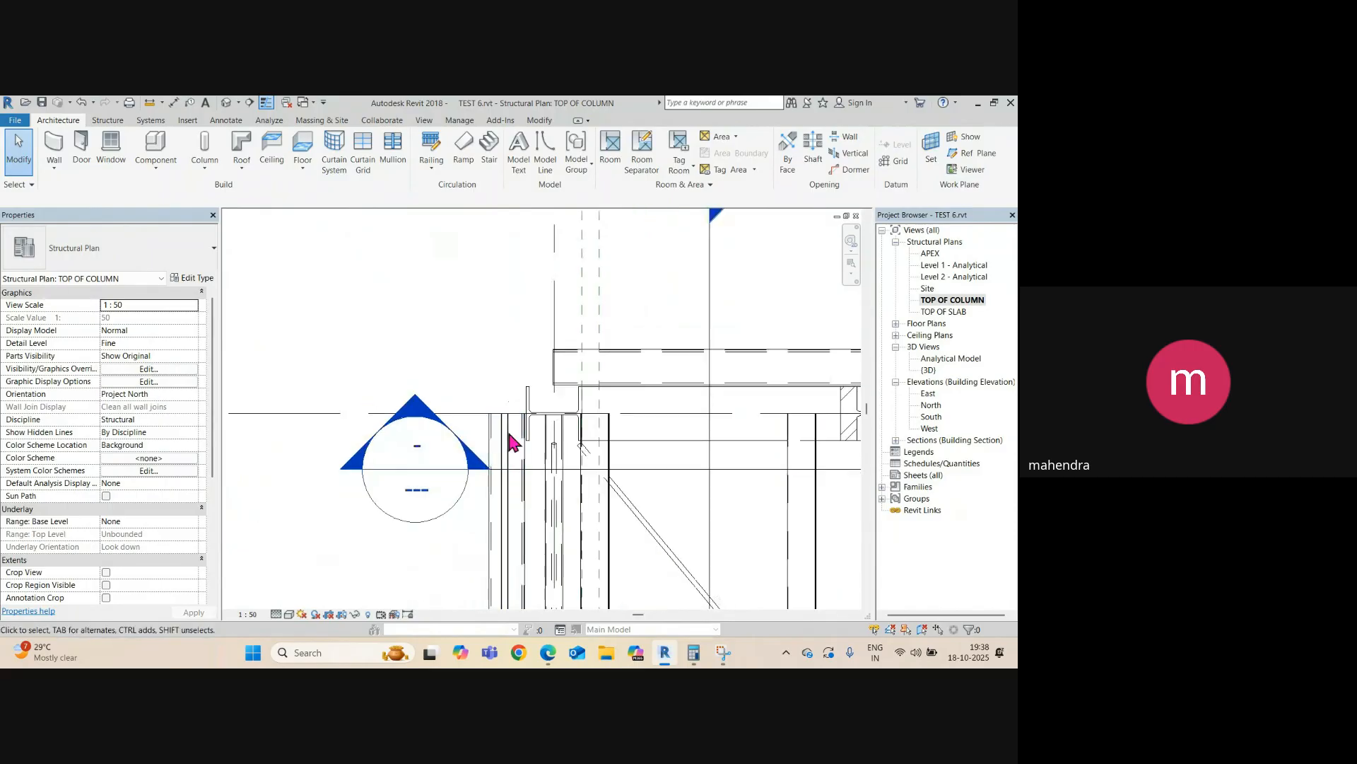
scroll(523, 357, "up", 2)
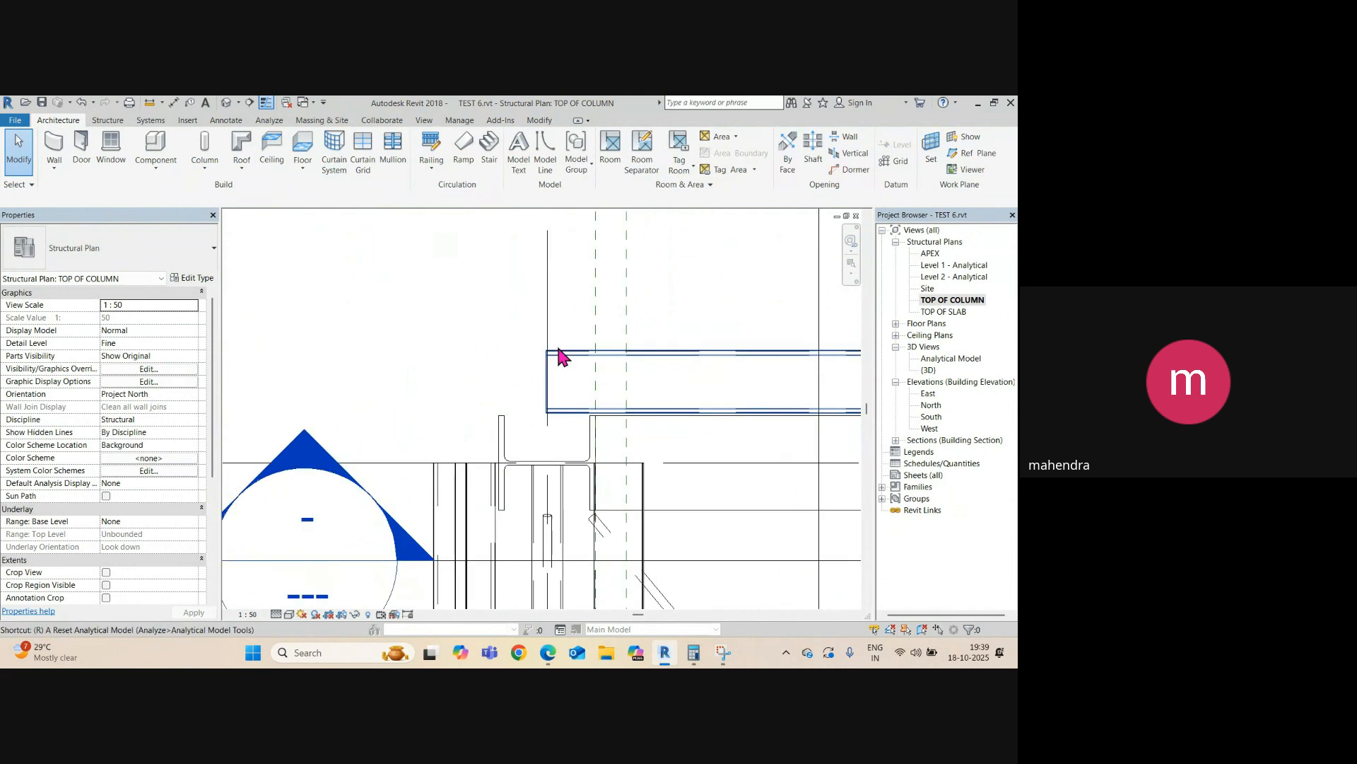
key("p")
left_click(545, 349)
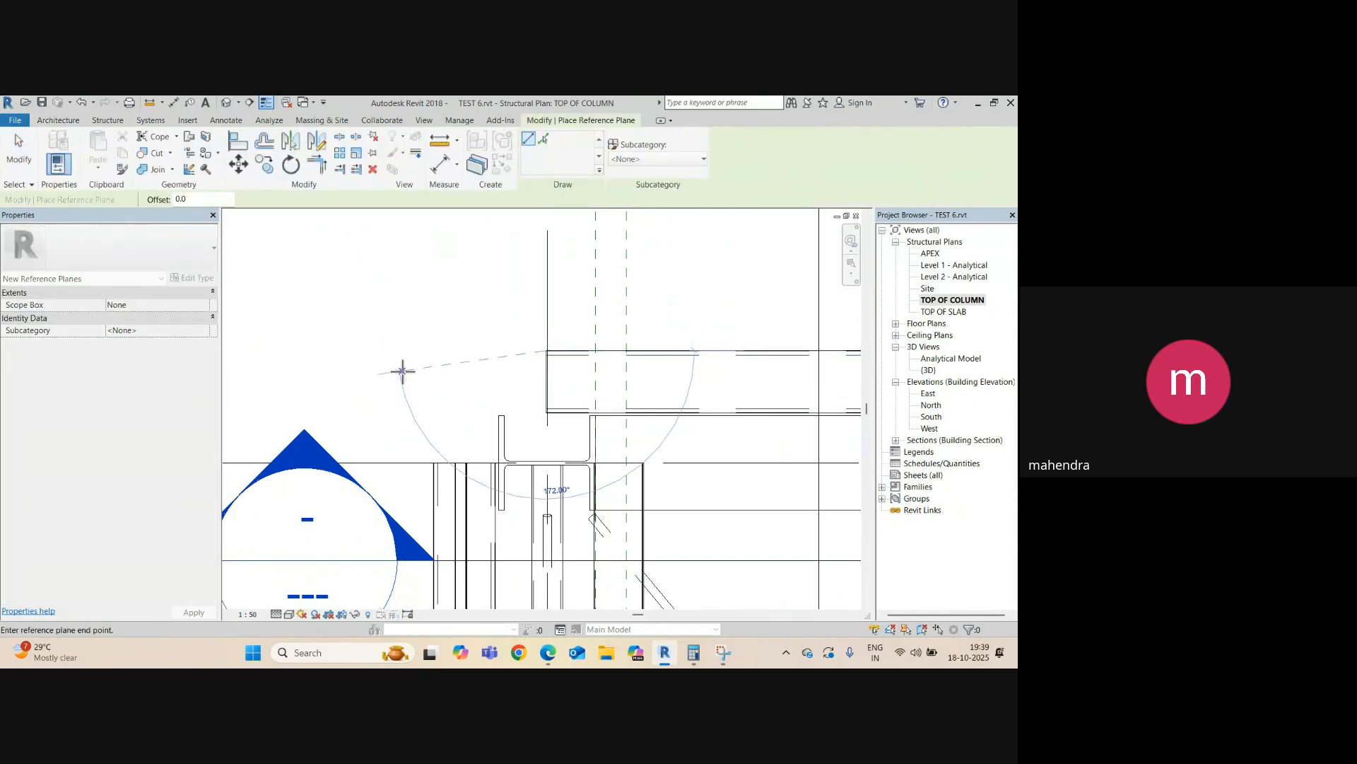
left_click(428, 349)
key("Escape")
key("Escape")
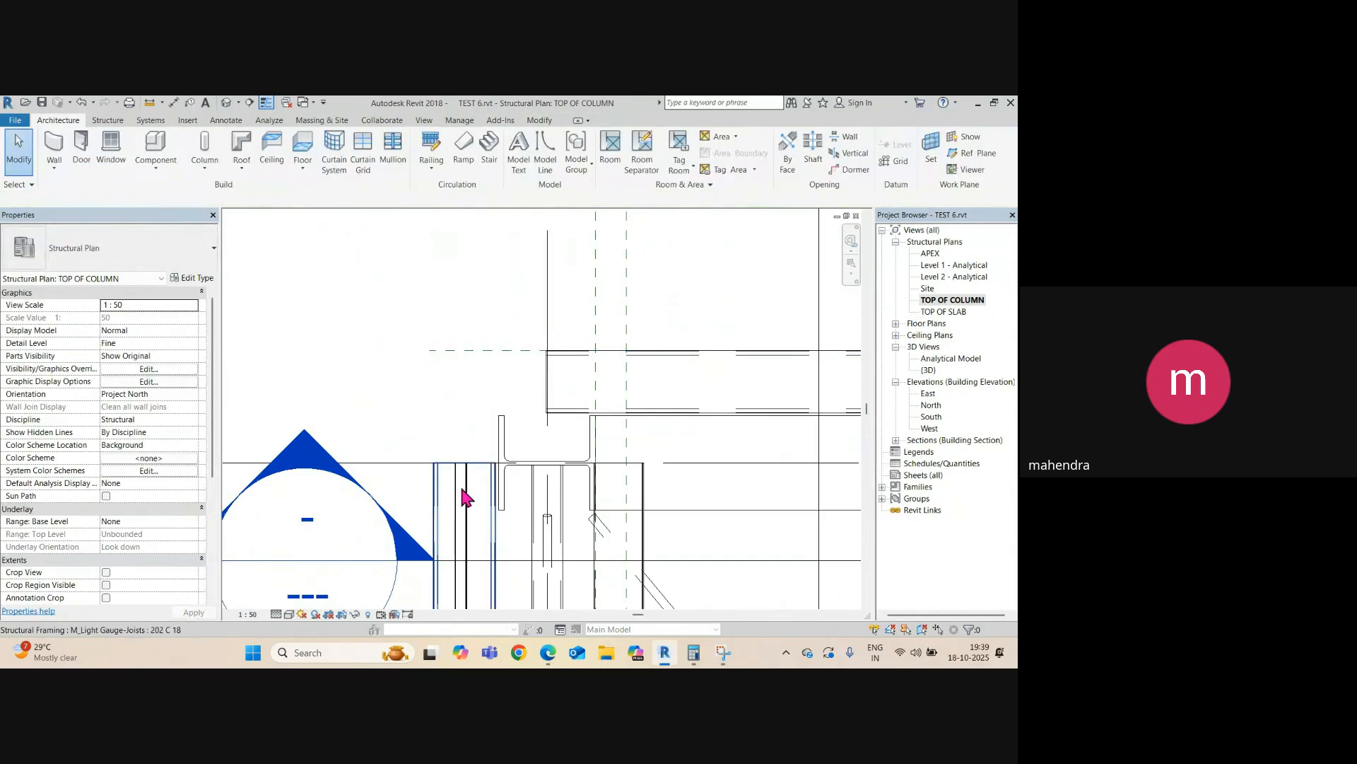
- Extend the side wall girt at the corner column to the horizontal reference plane with Trim/Extend Multiple Elements
left_click(466, 493)
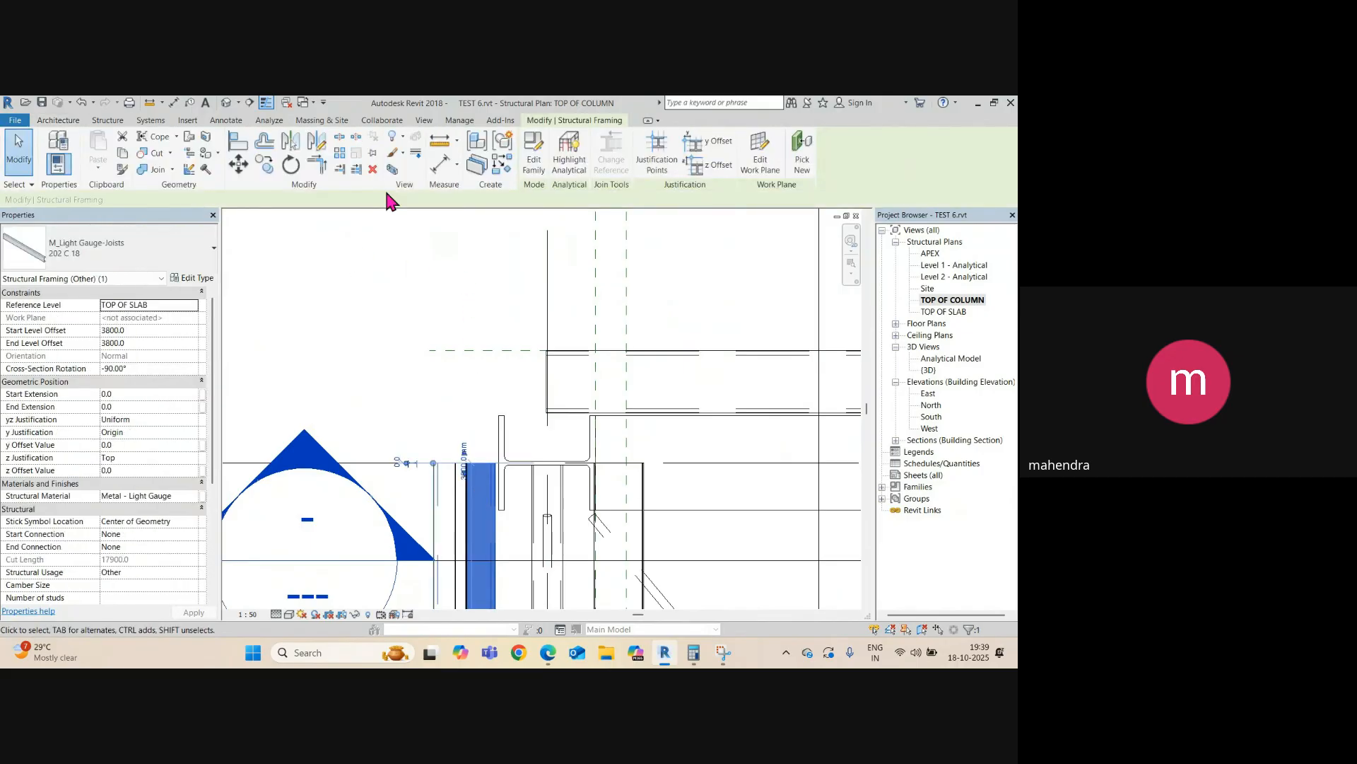
left_click(360, 170)
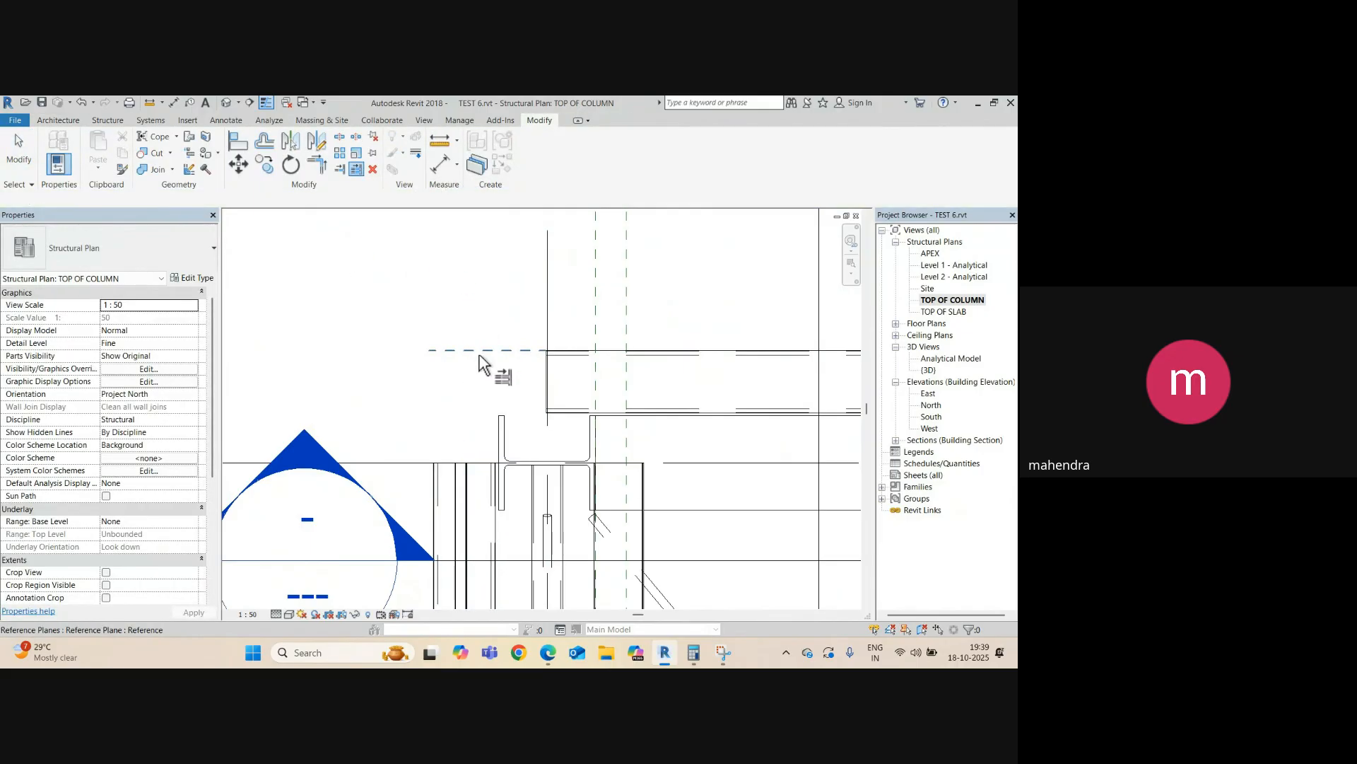
left_click(480, 351)
left_click(465, 494)
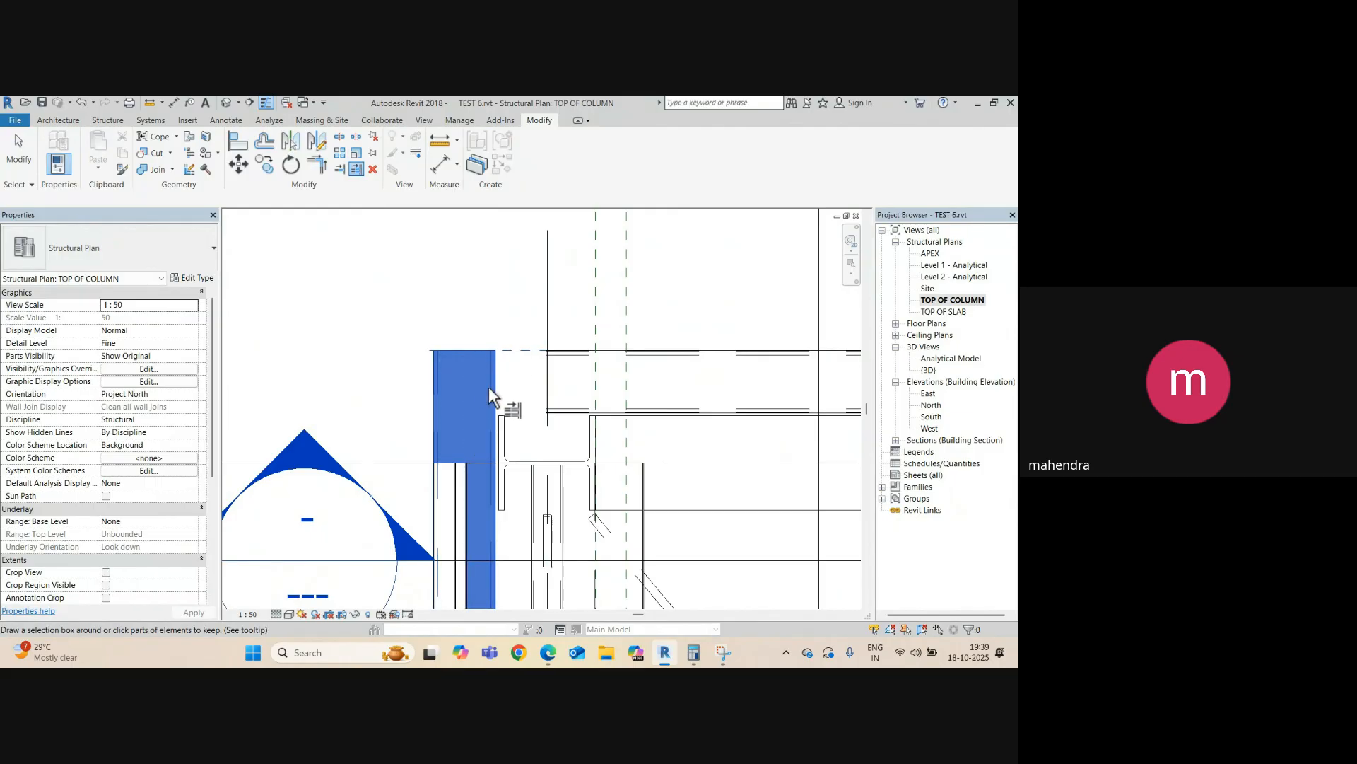
key("Escape")
key("Escape")
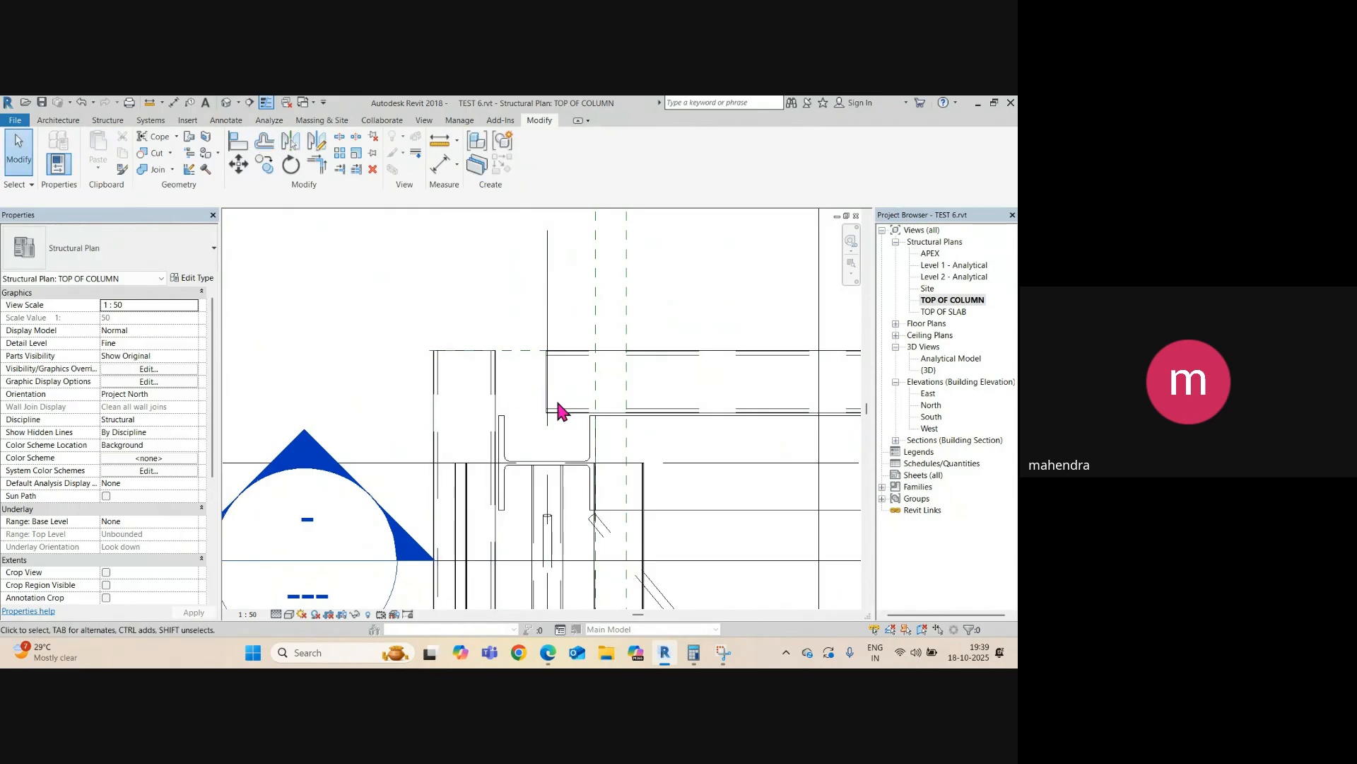
- Draw a vertical reference plane outward from the inner corner of the extended side wall girt's end
scroll(534, 389, "up", 2)
key("r")
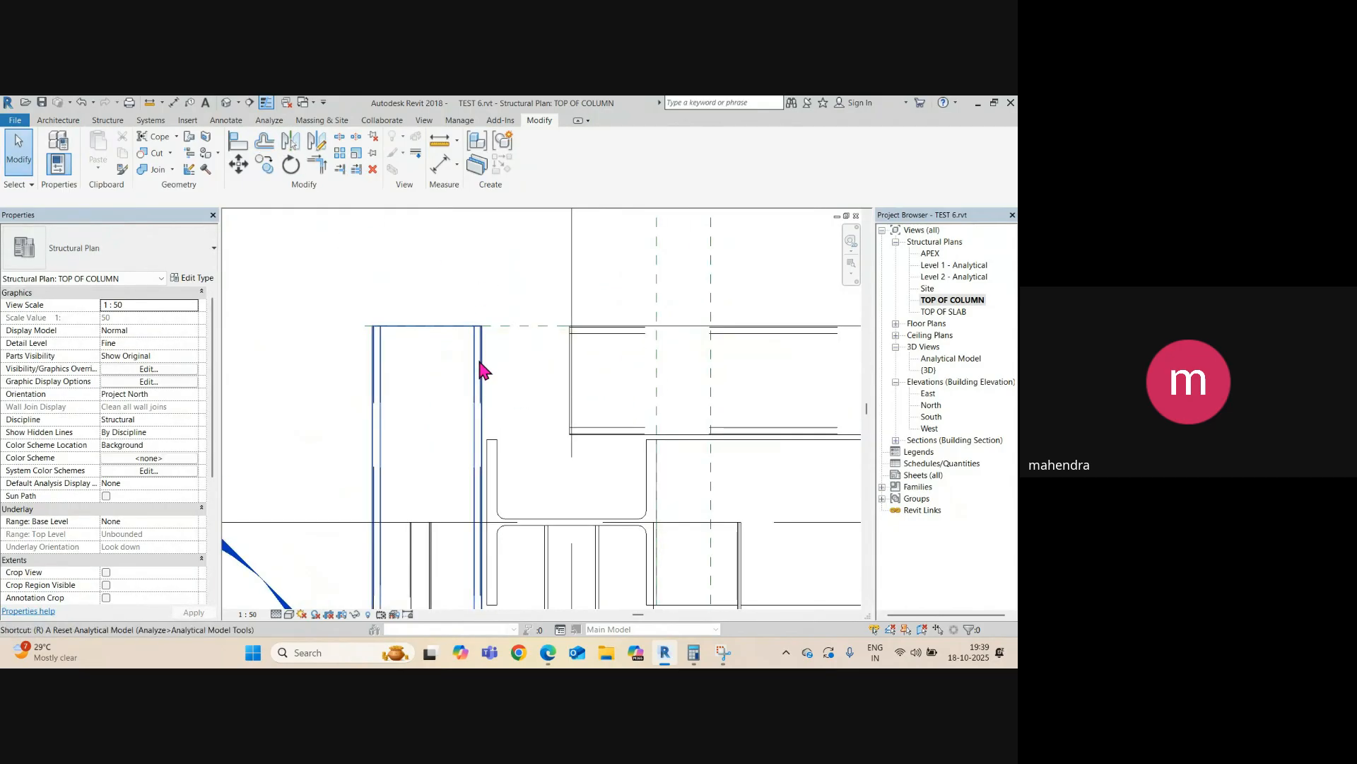
key("p")
scroll(475, 328, "up", 2)
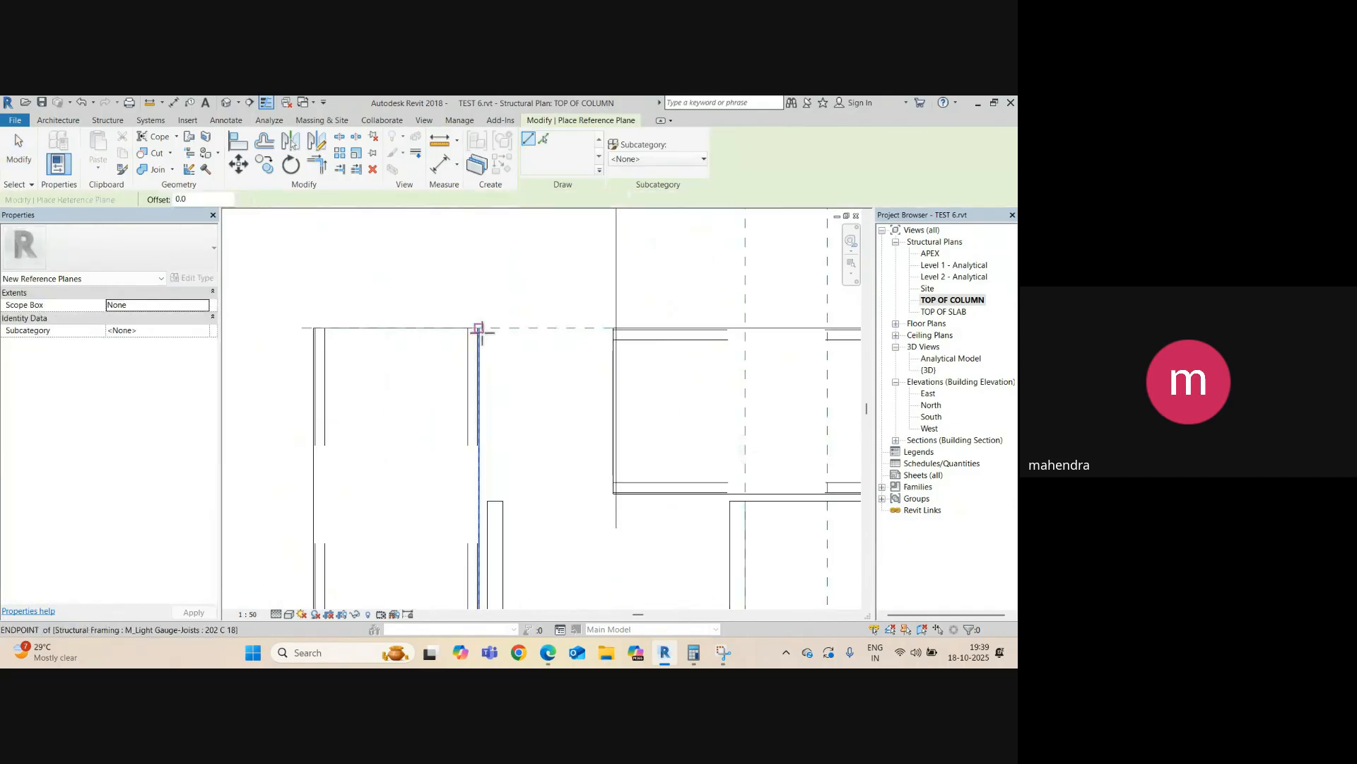
left_click(479, 260)
key("Escape")
key("Escape")
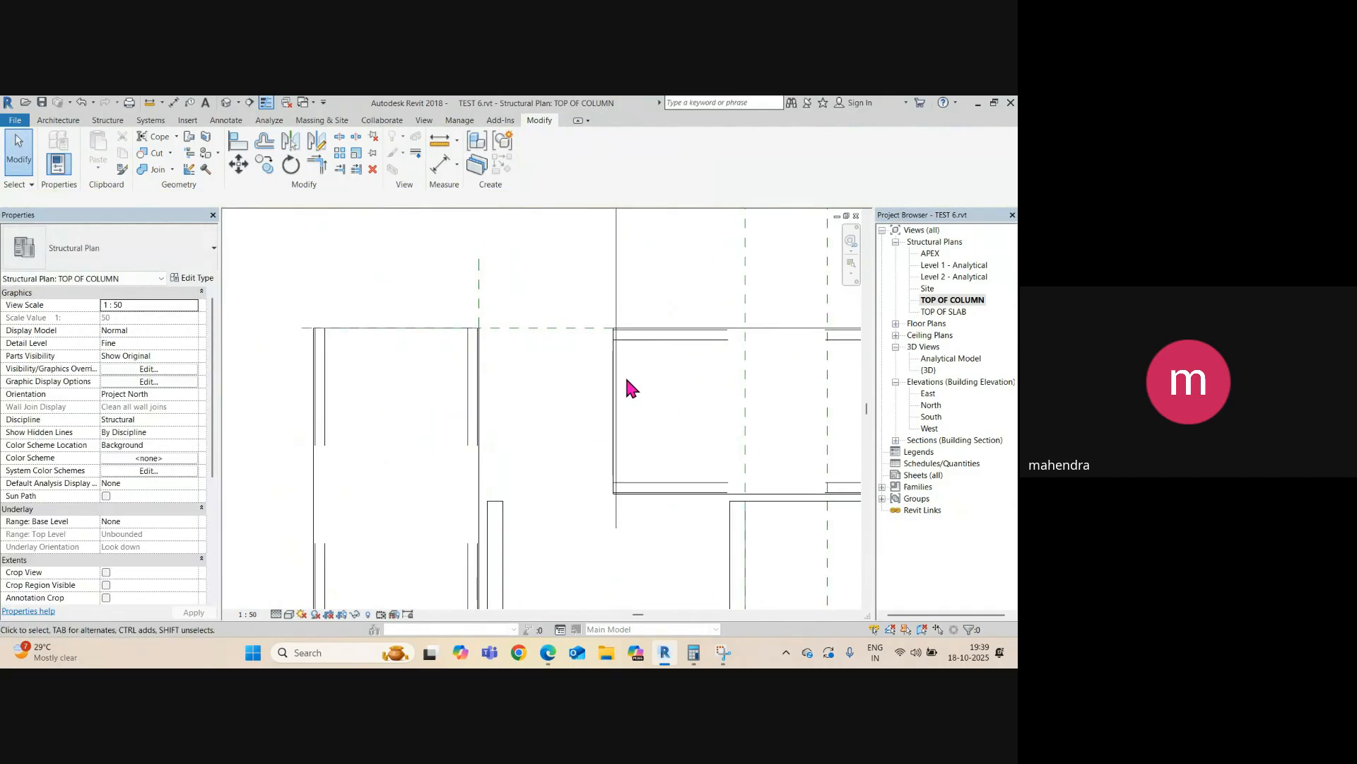
- Extend the end wall girt to the vertical reference plane so it meets the side wall girt at the corner
left_click(652, 346)
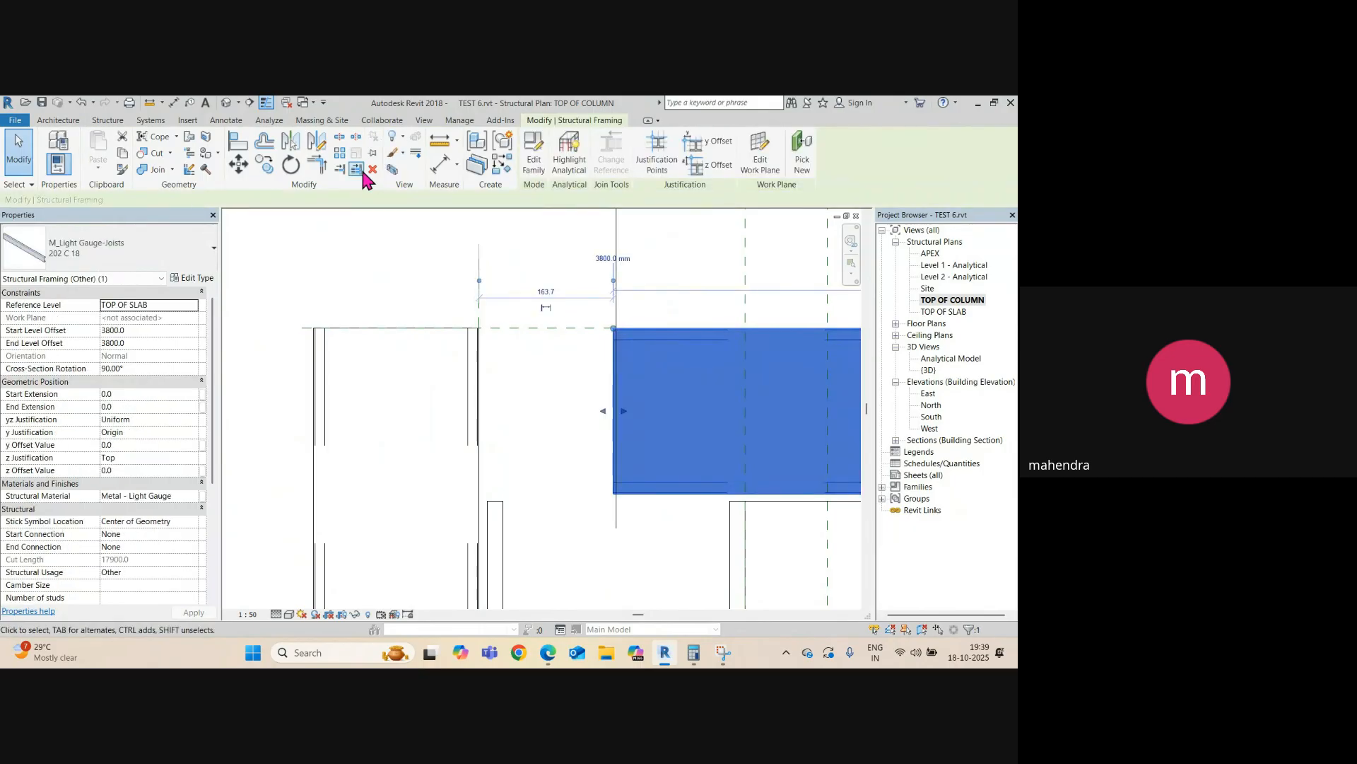
key("Escape")
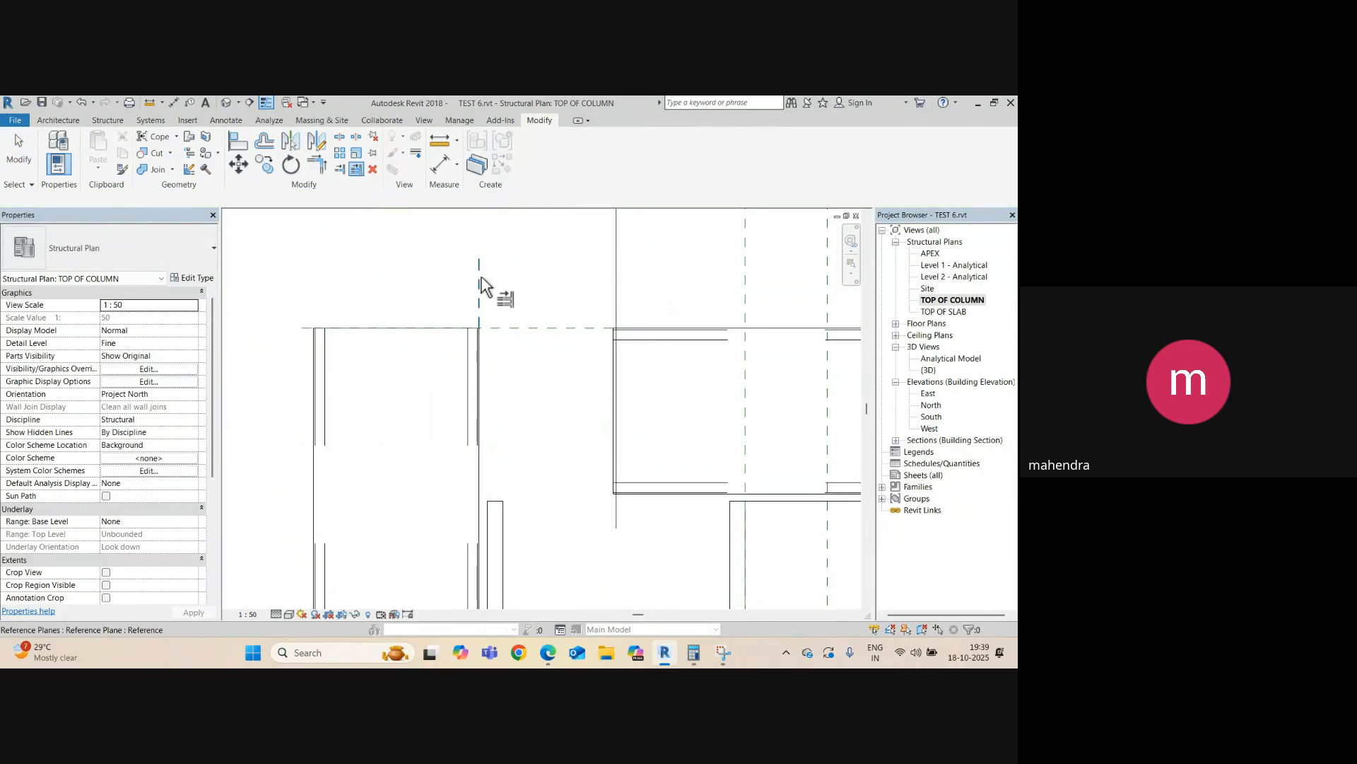
left_click(686, 350)
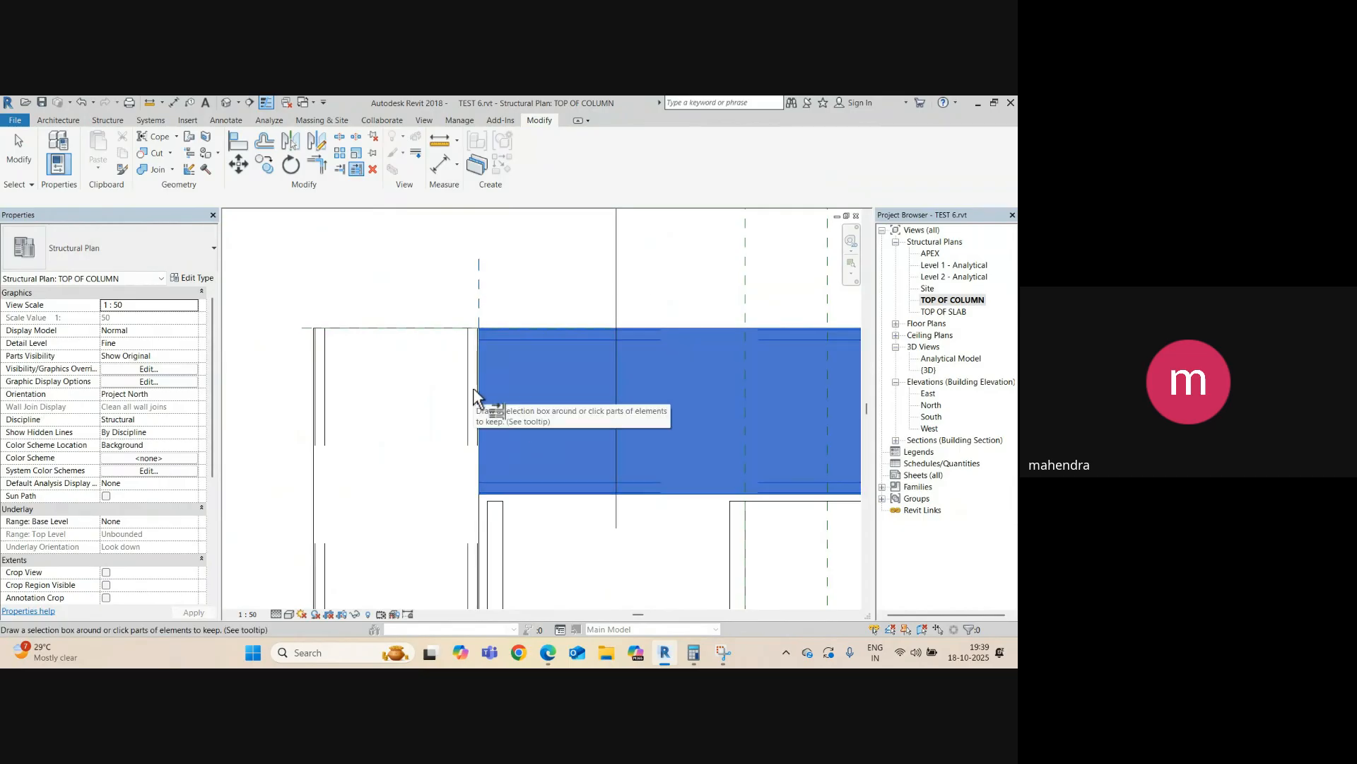
- Examine in the 3D view how the two 202 C 18 joists meet at the corner column
key("Escape")
key("Escape")
left_click(232, 104)
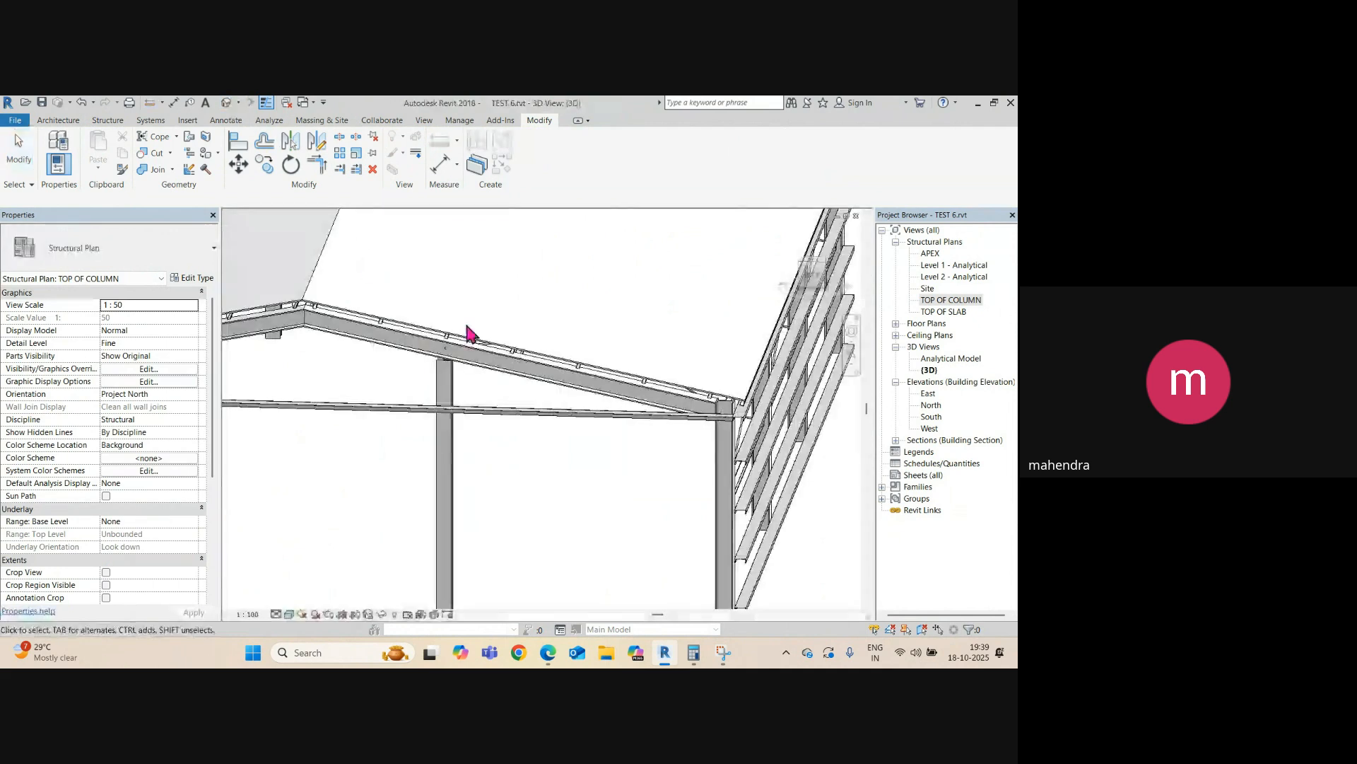
scroll(585, 394, "up", 3)
scroll(707, 396, "up", 4)
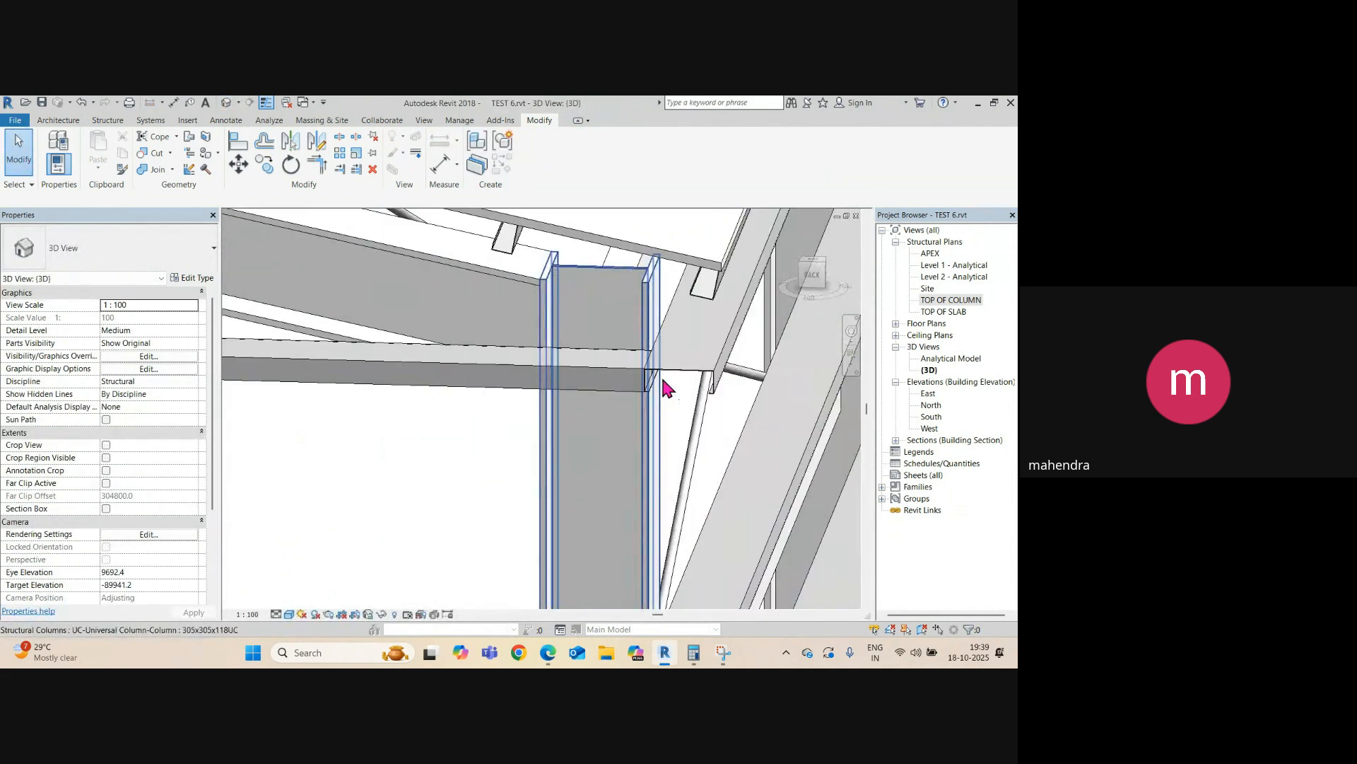
left_click(674, 370)
middle_click_drag(673, 370, 566, 416, "shift")
scroll(471, 440, "up", 5)
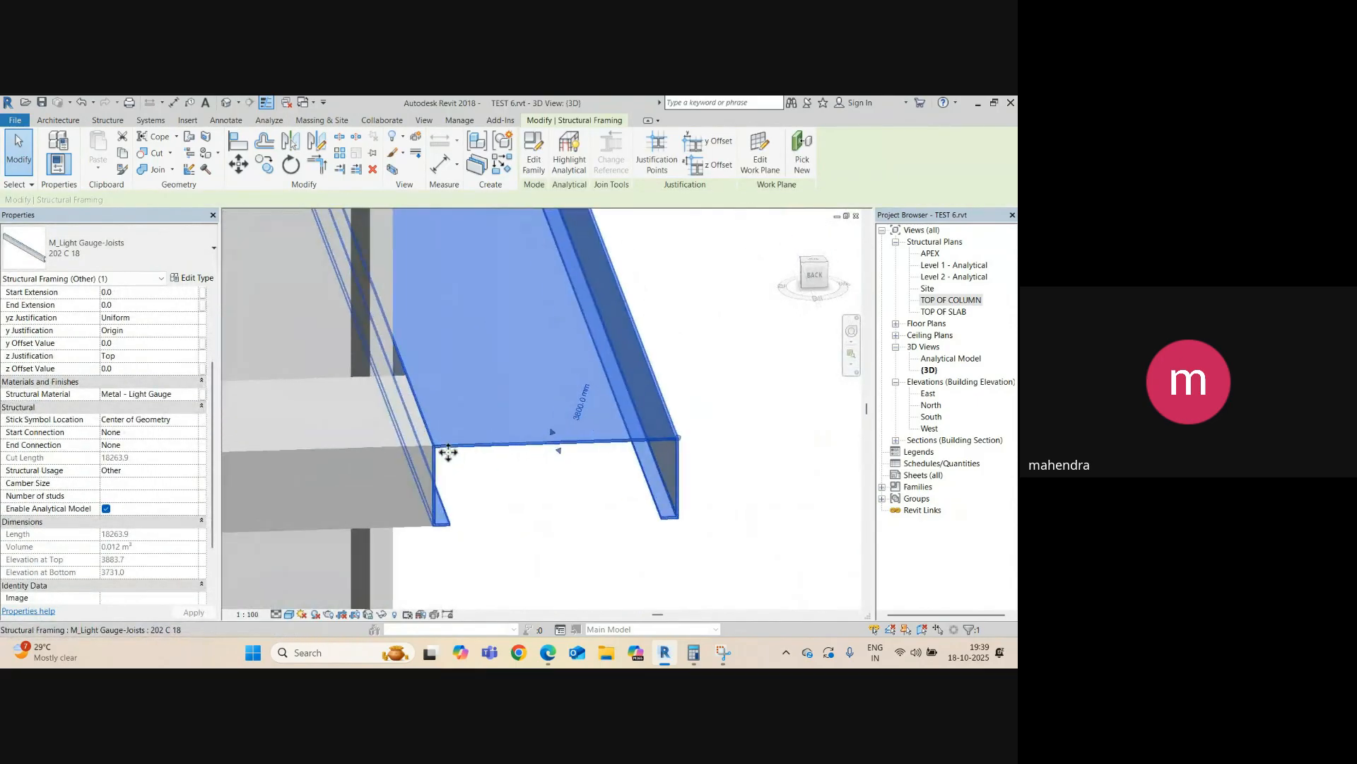
key("Escape")
scroll(460, 449, "down", 2)
middle_click_drag(459, 450, 580, 422)
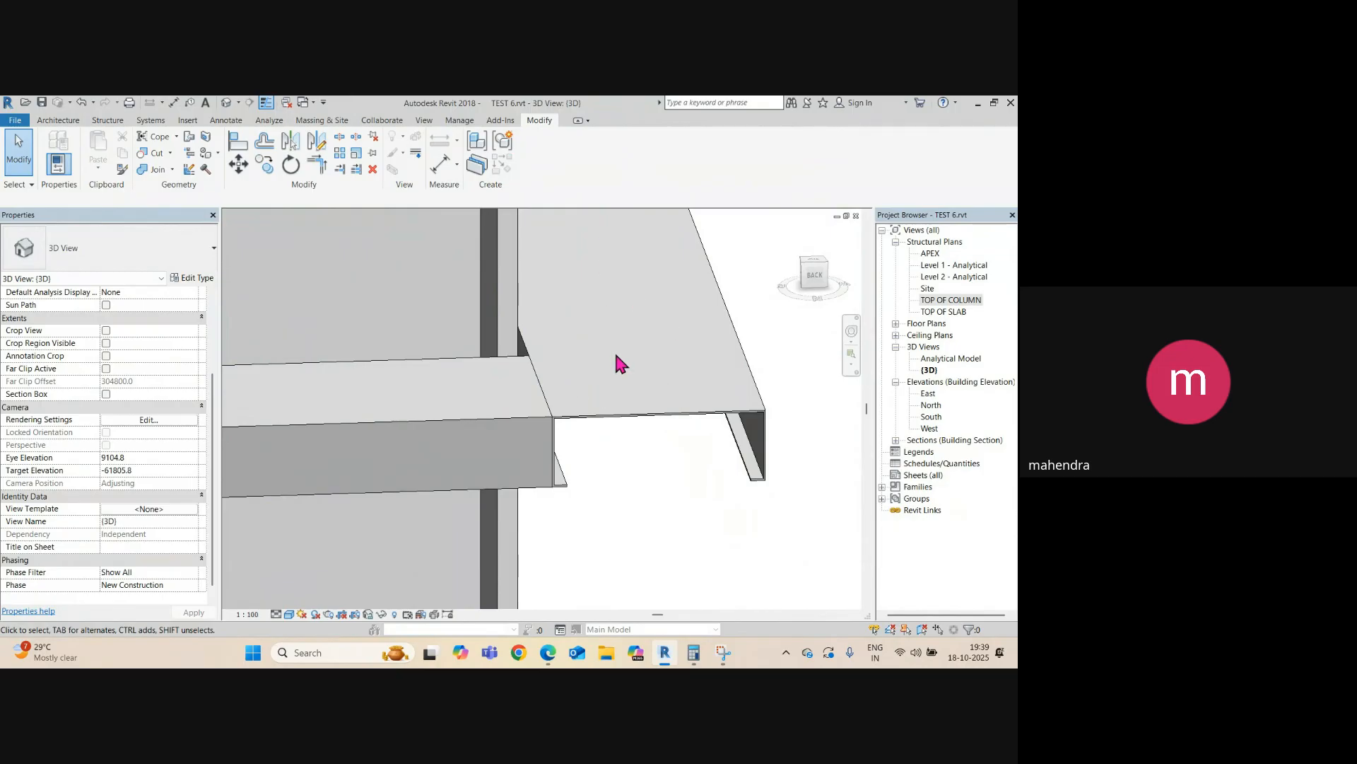
scroll(630, 357, "down", 3)
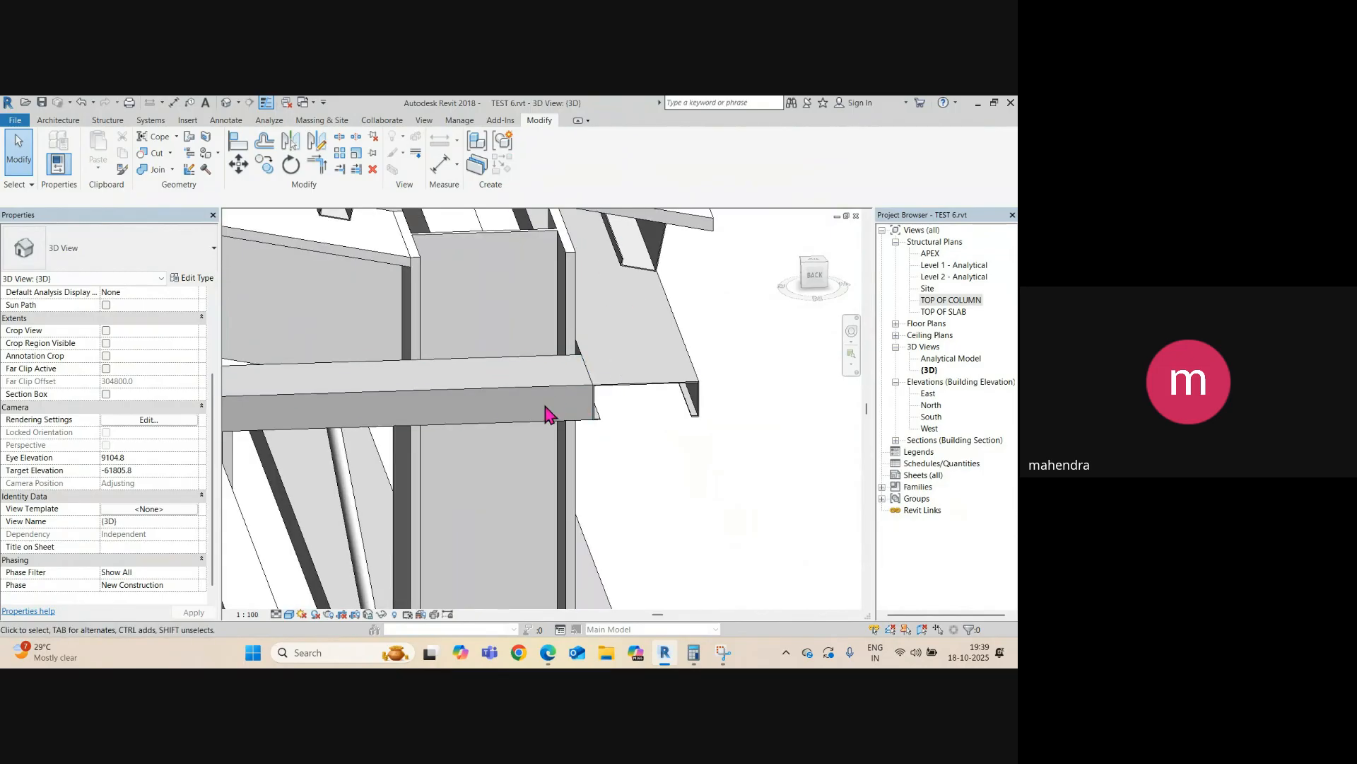
scroll(616, 414, "up", 2)
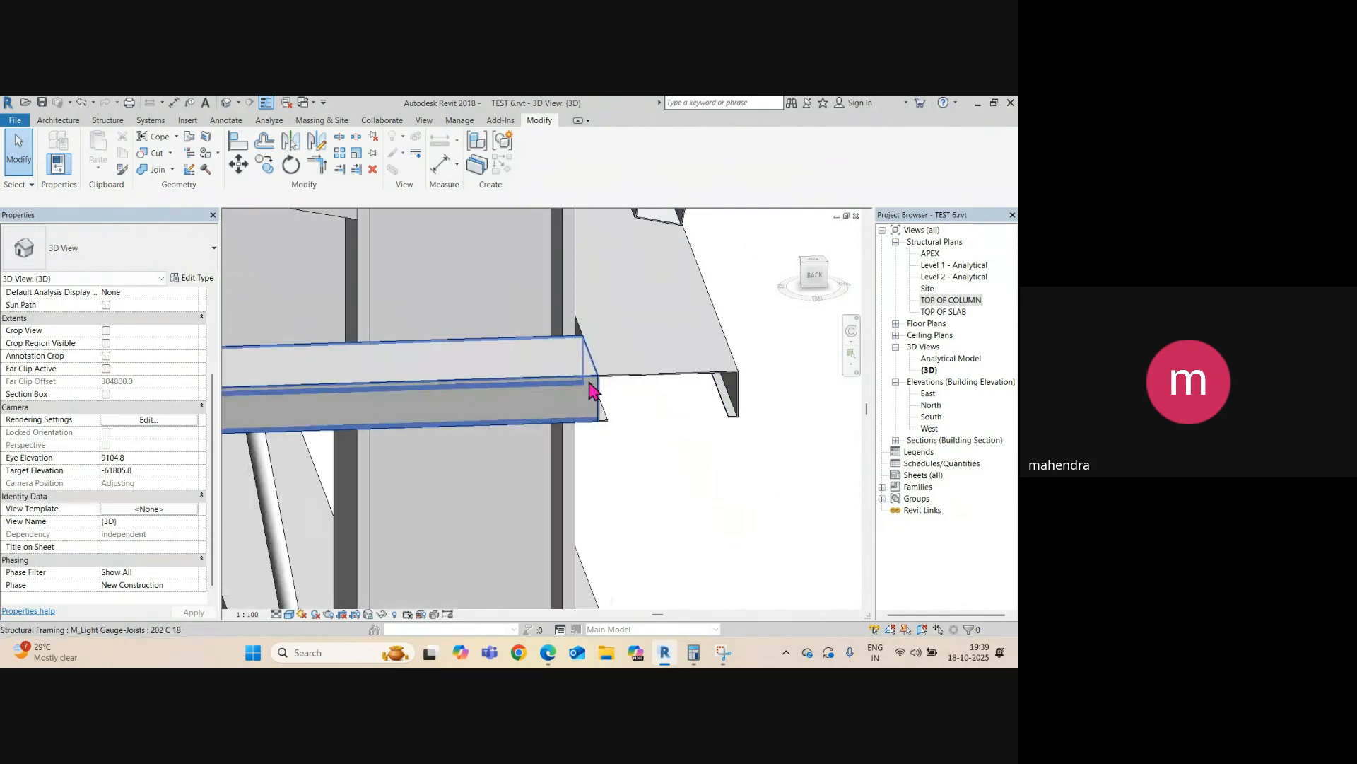
- Move the vertical reference plane at the joist corner in the TOP OF COLUMN plan 10 mm away from the neighbouring joist
key("ctrl+Tab")
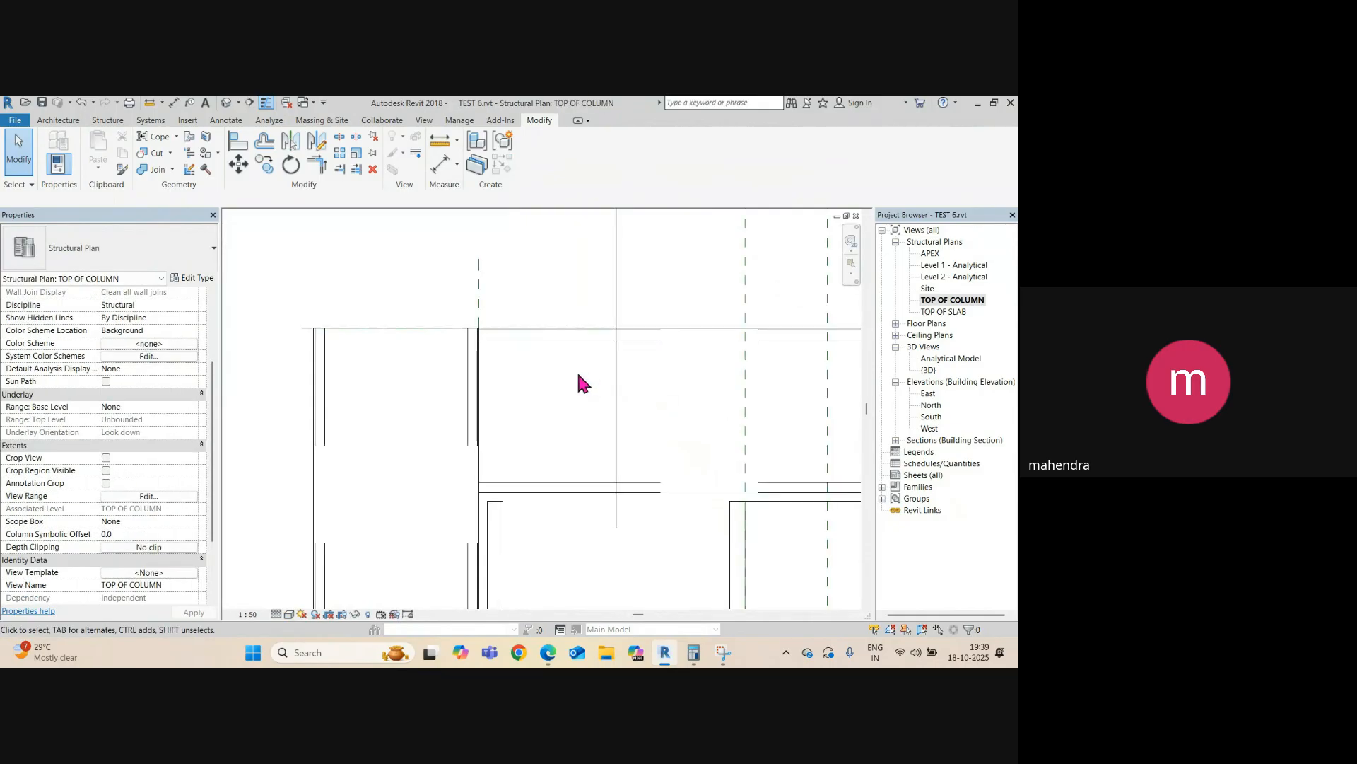
left_click(481, 294)
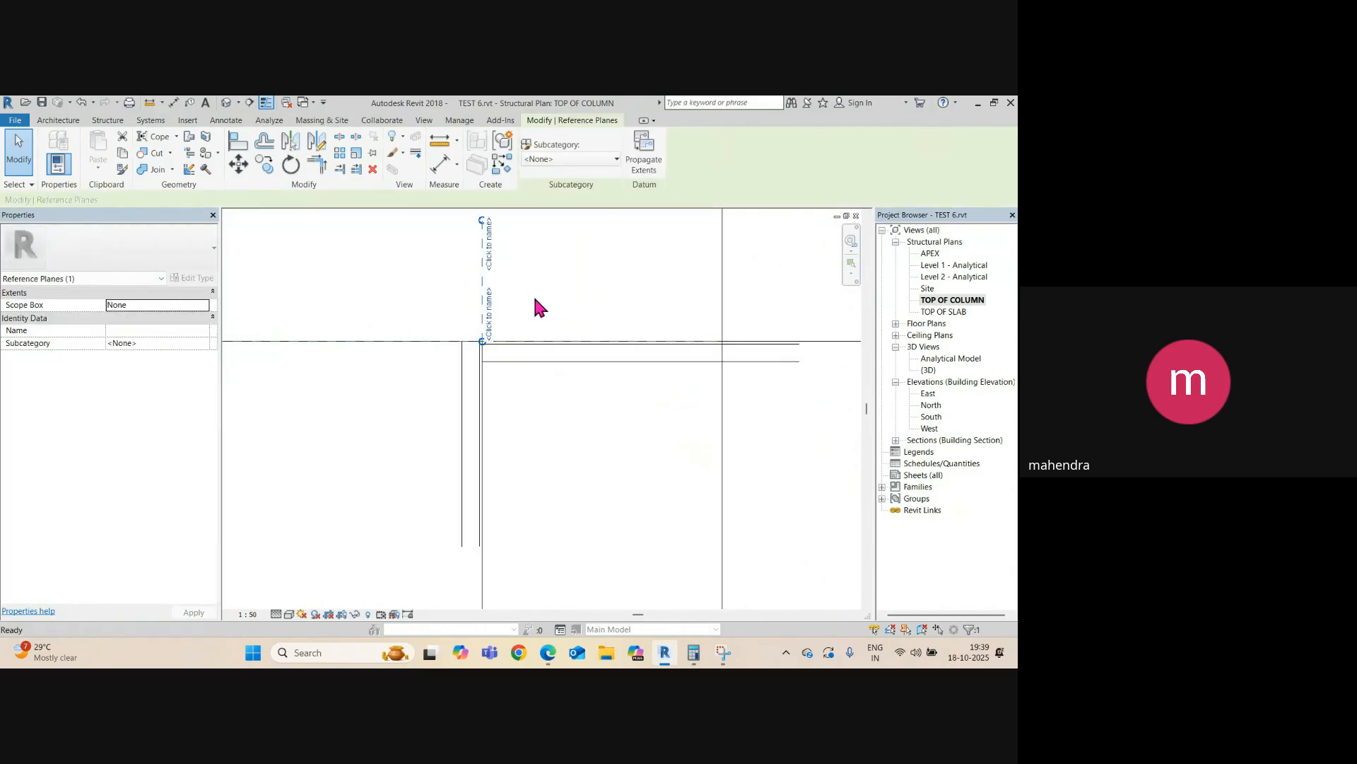
key("m")
key("v")
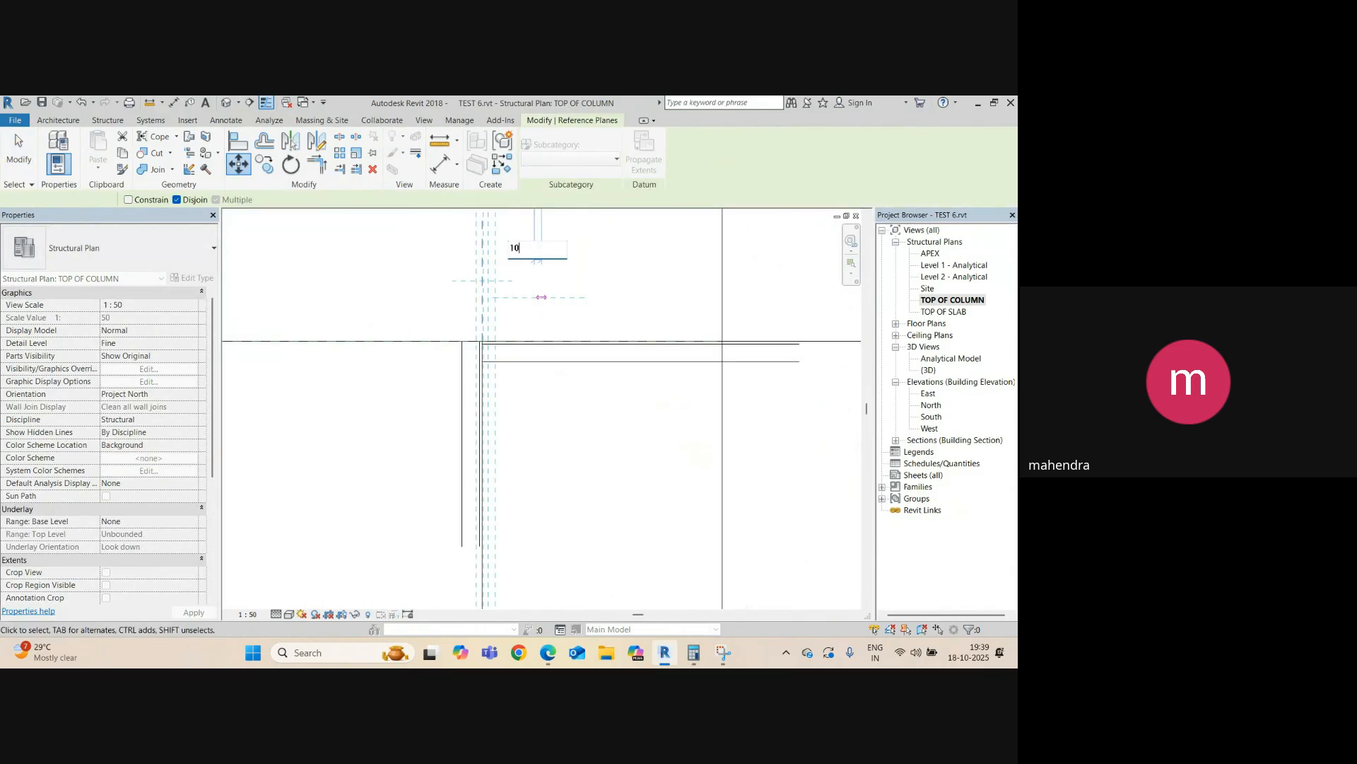
key("Return")
key("Escape")
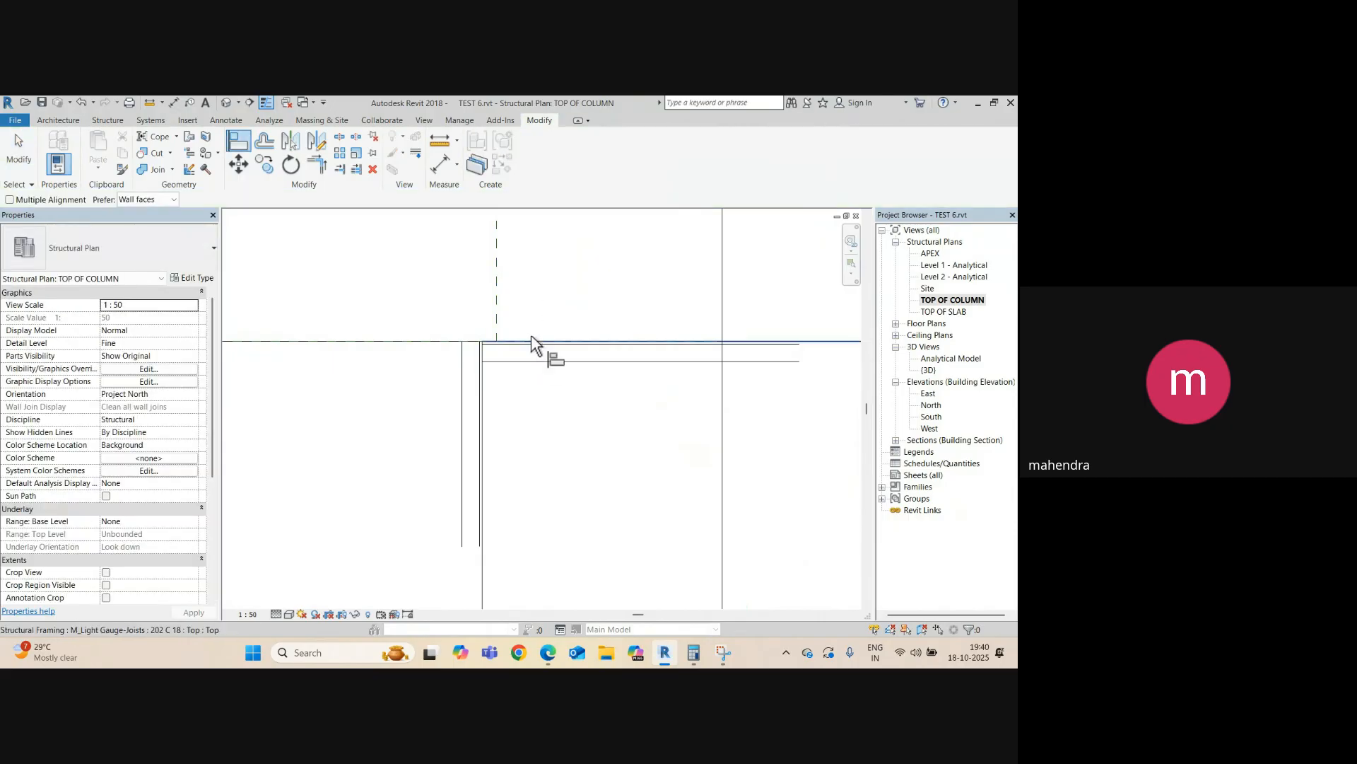
- Align the end of the joist at the corner with the shifted reference plane
left_click(496, 382)
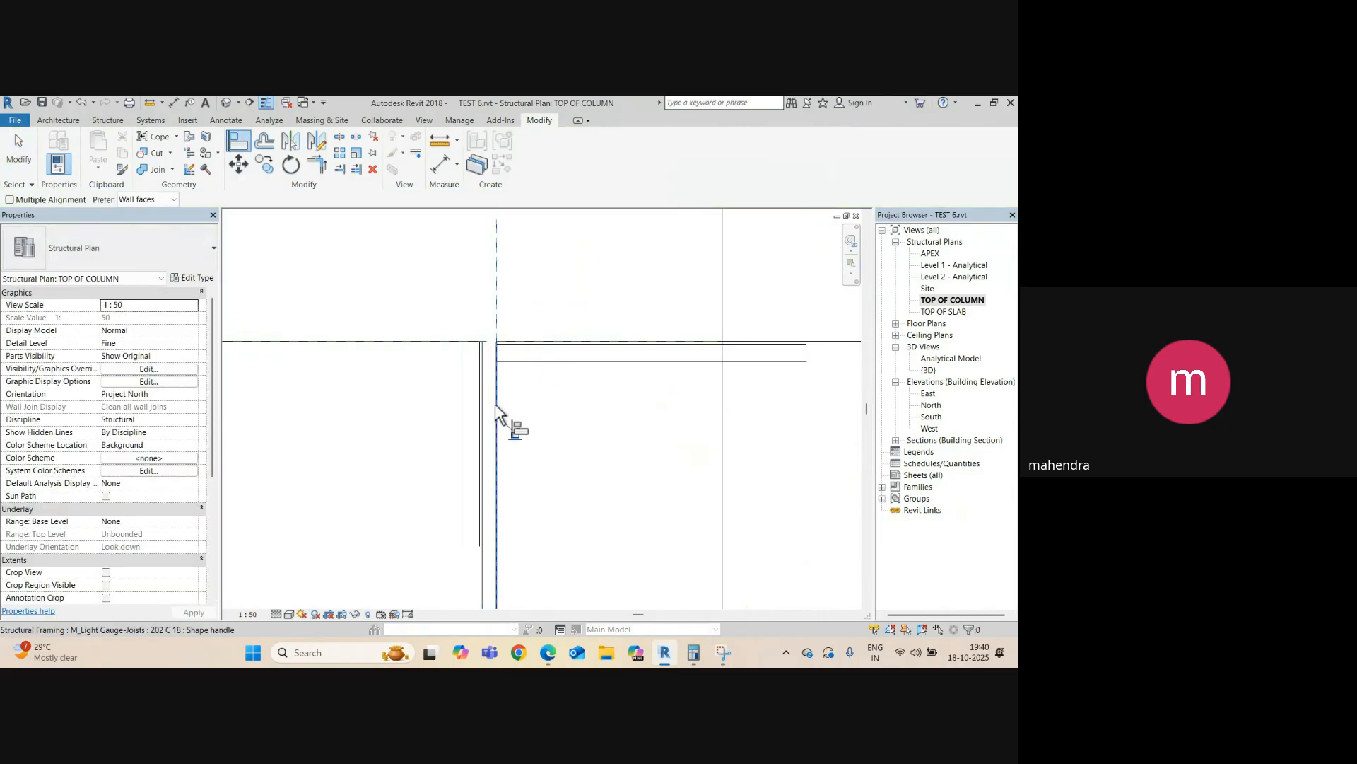
scroll(511, 377, "down", 4)
key("Escape")
key("Escape")
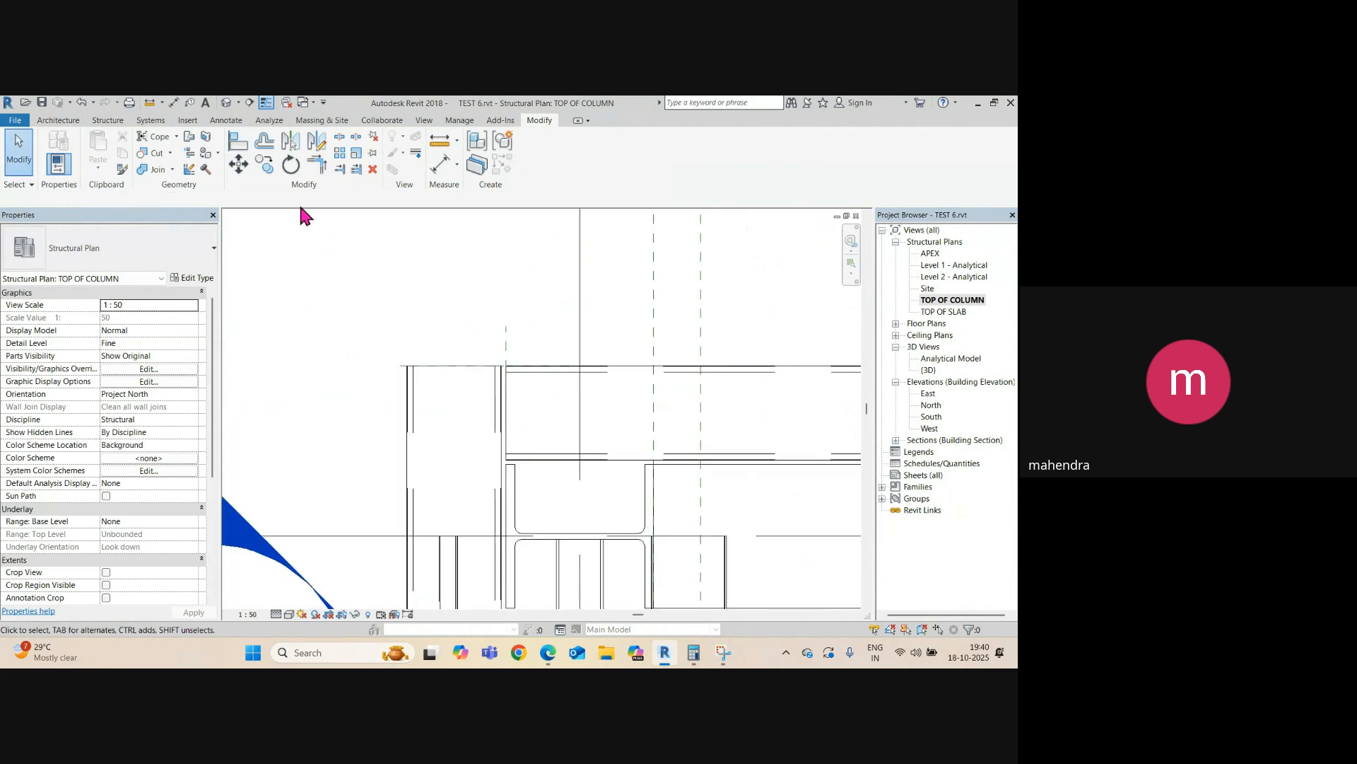
- Inspect the gap between the two joist ends at the corner column in the 3D view
left_click(226, 102)
middle_click_drag(597, 400, 681, 434, "shift")
left_click(685, 411)
middle_click_drag(417, 403, 809, 375)
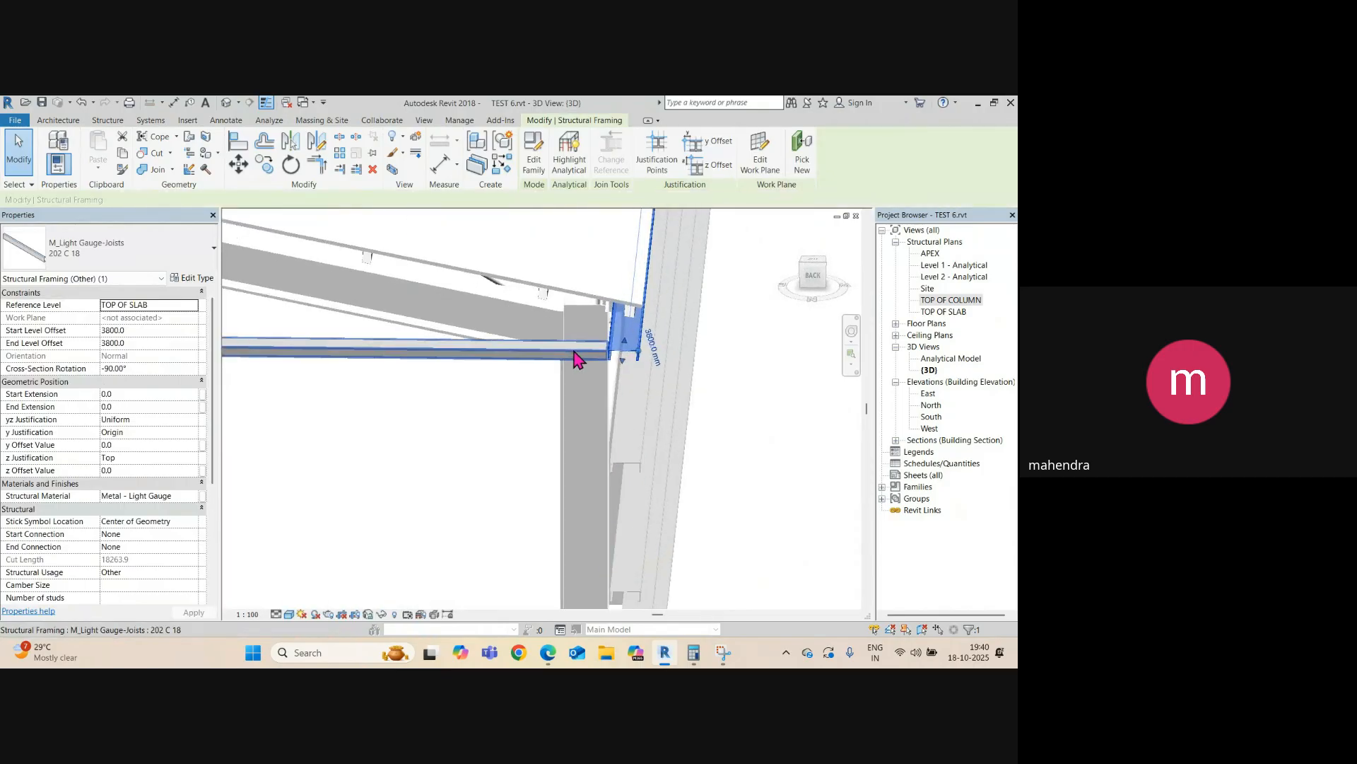
scroll(621, 339, "up", 6)
key("Escape")
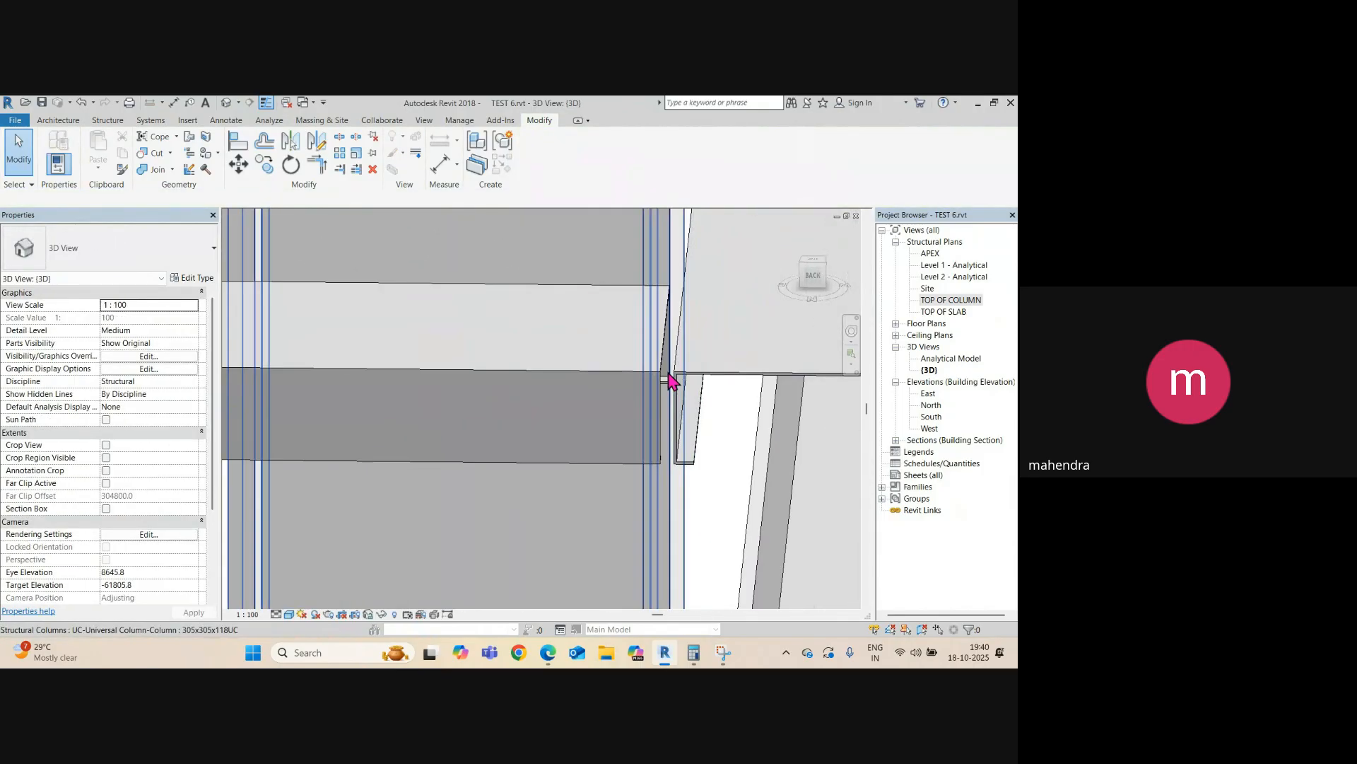
- Capture the plan's joist corner in Snipping Tool and sketch an L-shaped connection piece across both joists in red
key("ctrl+Tab")
middle_click_drag(531, 441, 530, 371)
scroll(530, 371, "down", 1)
left_click(722, 654)
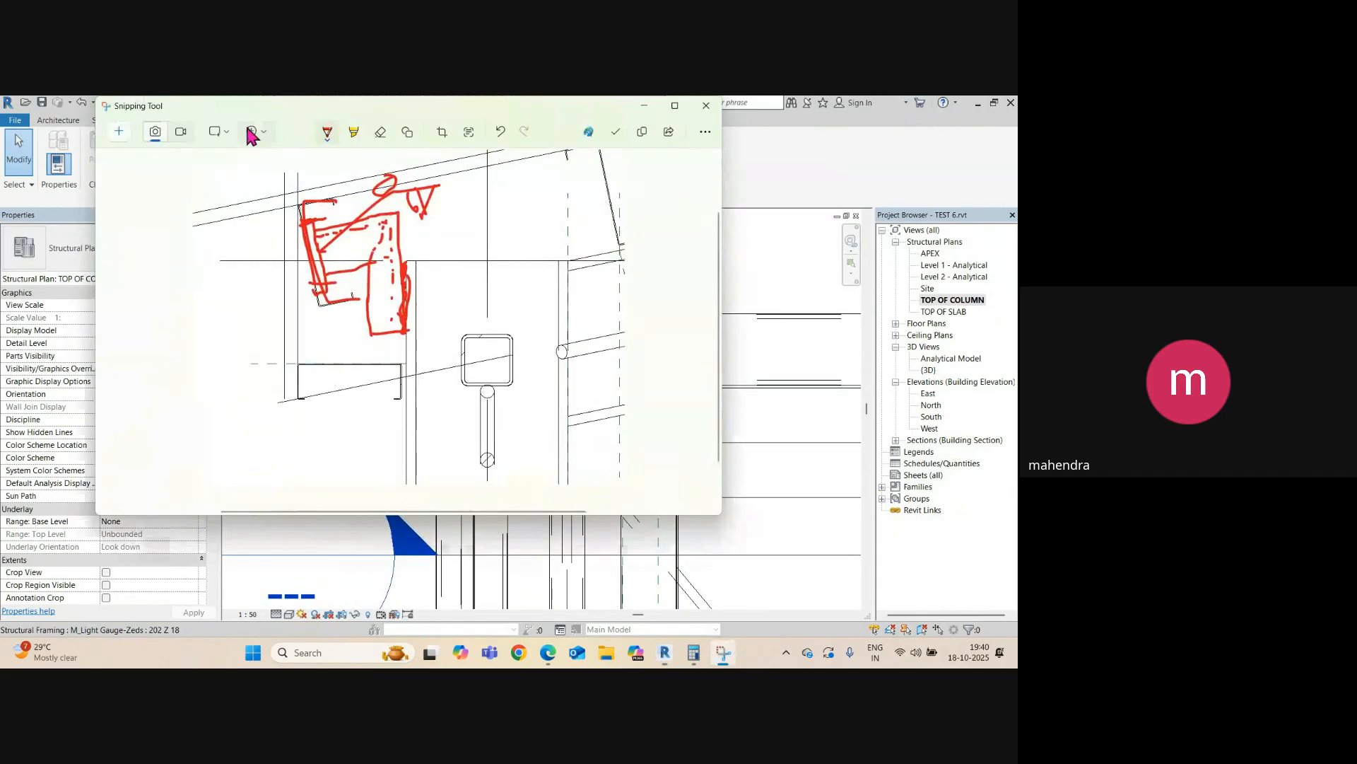
left_click(119, 132)
left_click_drag(352, 250, 782, 576)
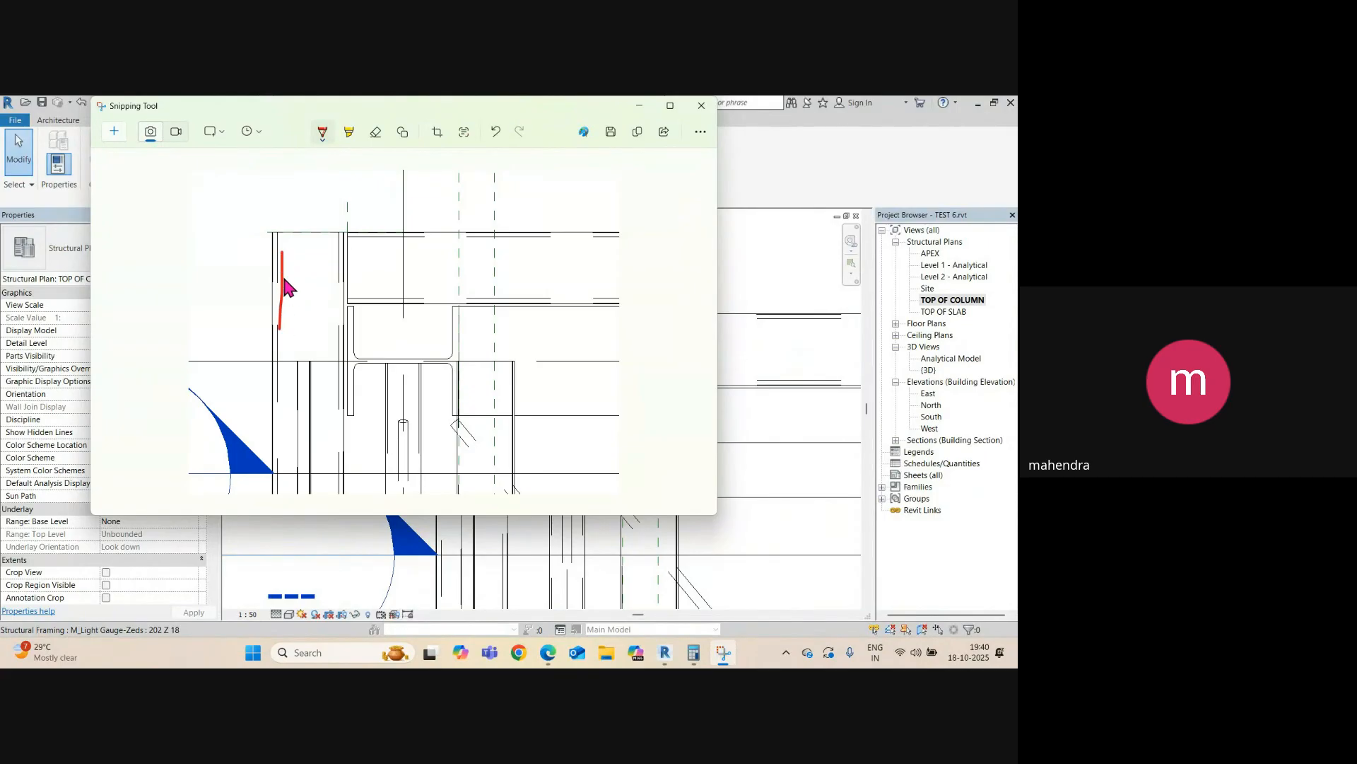
mouse_move(402, 243)
left_mouse_down()
mouse_move(419, 240)
mouse_move(413, 283)
left_mouse_up()
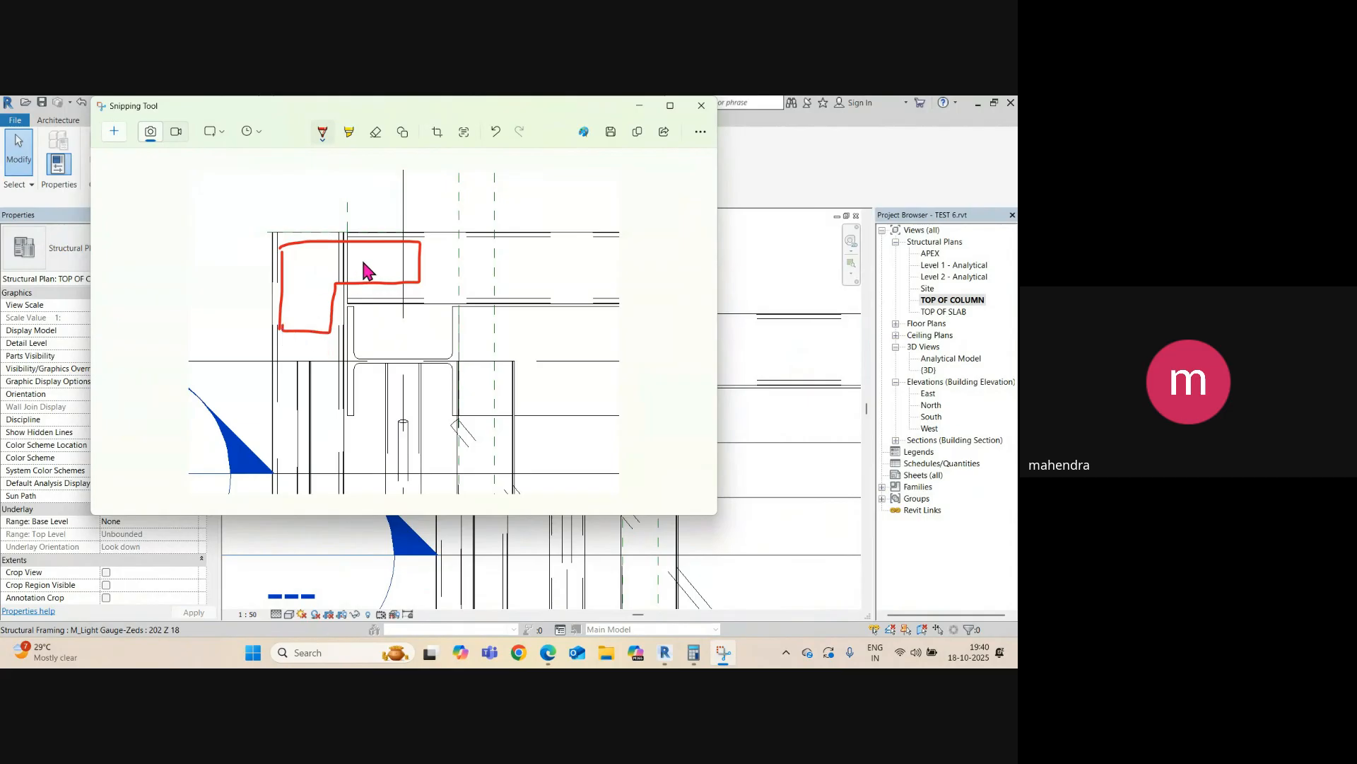
mouse_move(365, 256)
left_mouse_down()
mouse_move(366, 273)
mouse_move(314, 263)
left_mouse_up()
left_click(639, 108)
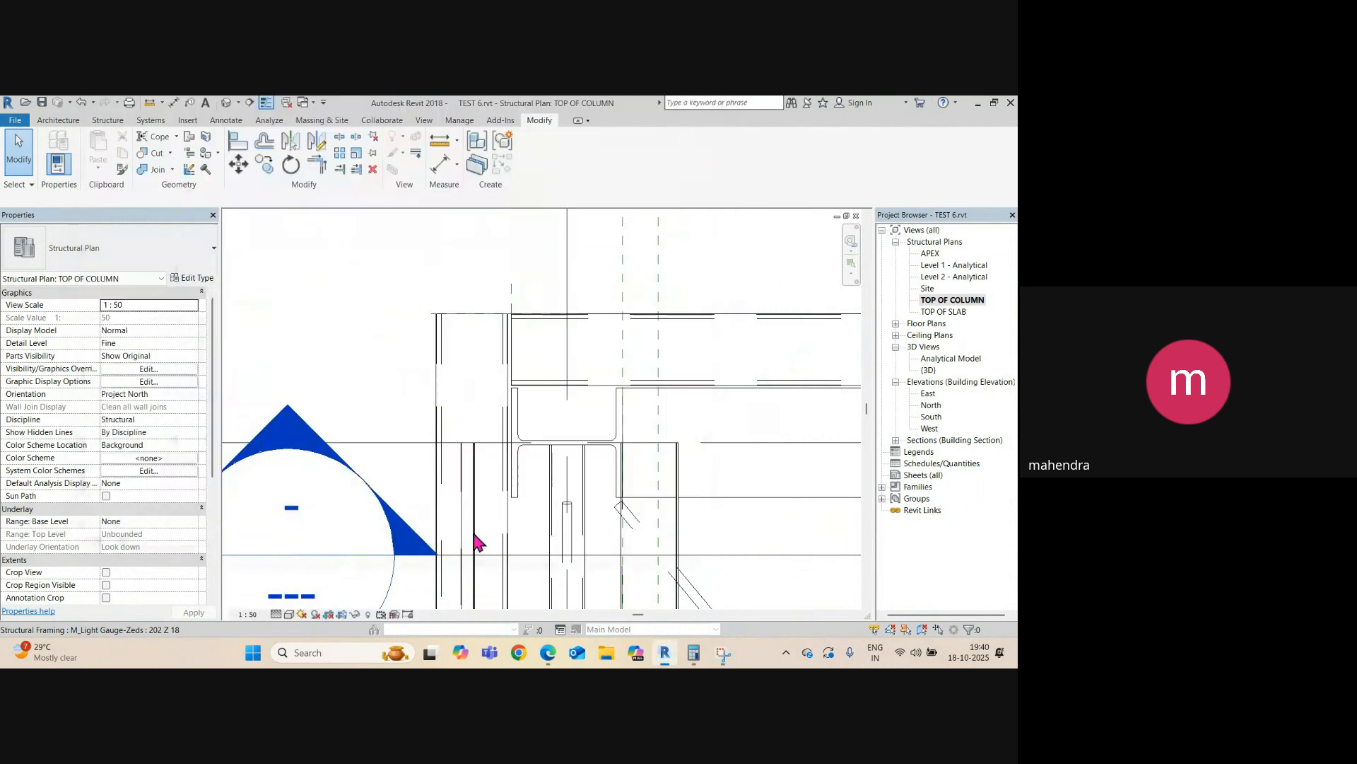
- Examine the ends of the lower wall joists along the corner column in the 3D view
left_click(226, 103)
middle_click_drag(637, 396, 767, 448, "shift")
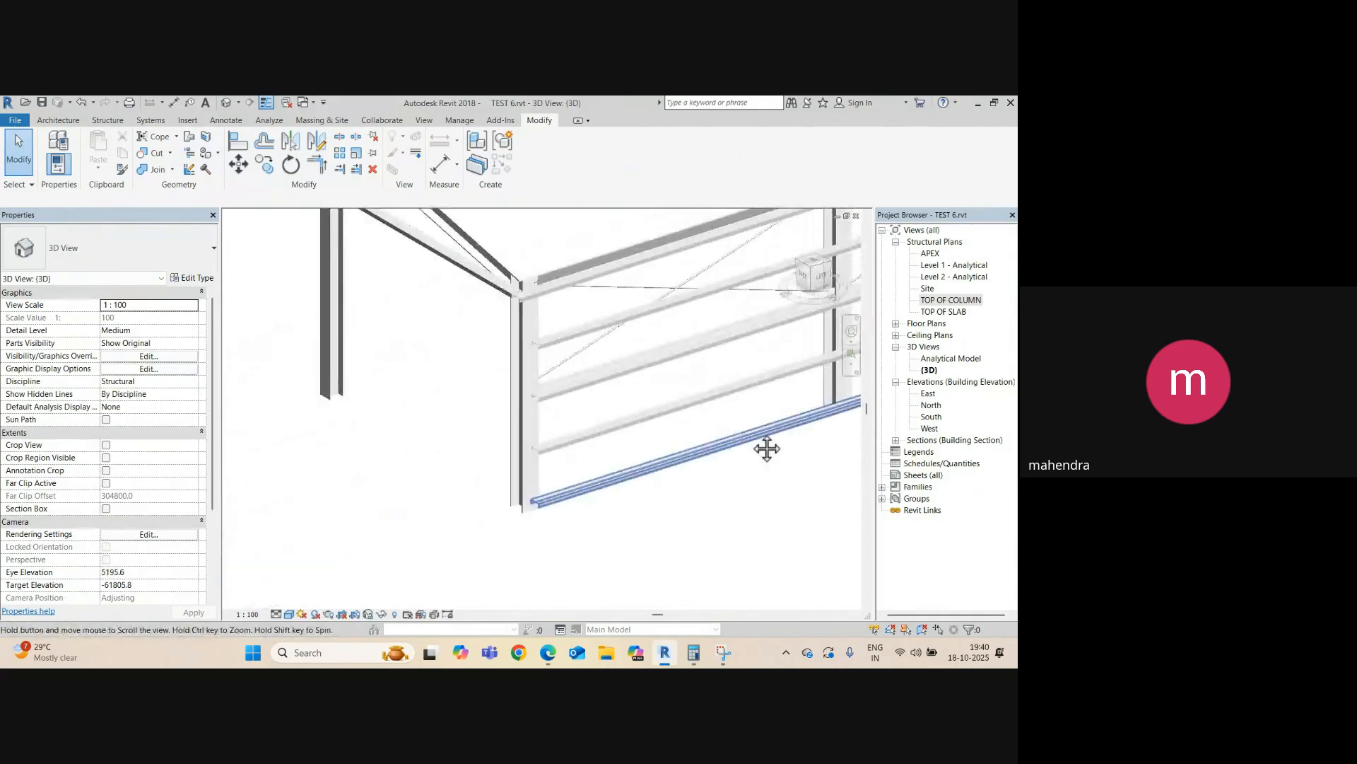
scroll(487, 311, "up", 4)
middle_click_drag(512, 369, 540, 384, "shift")
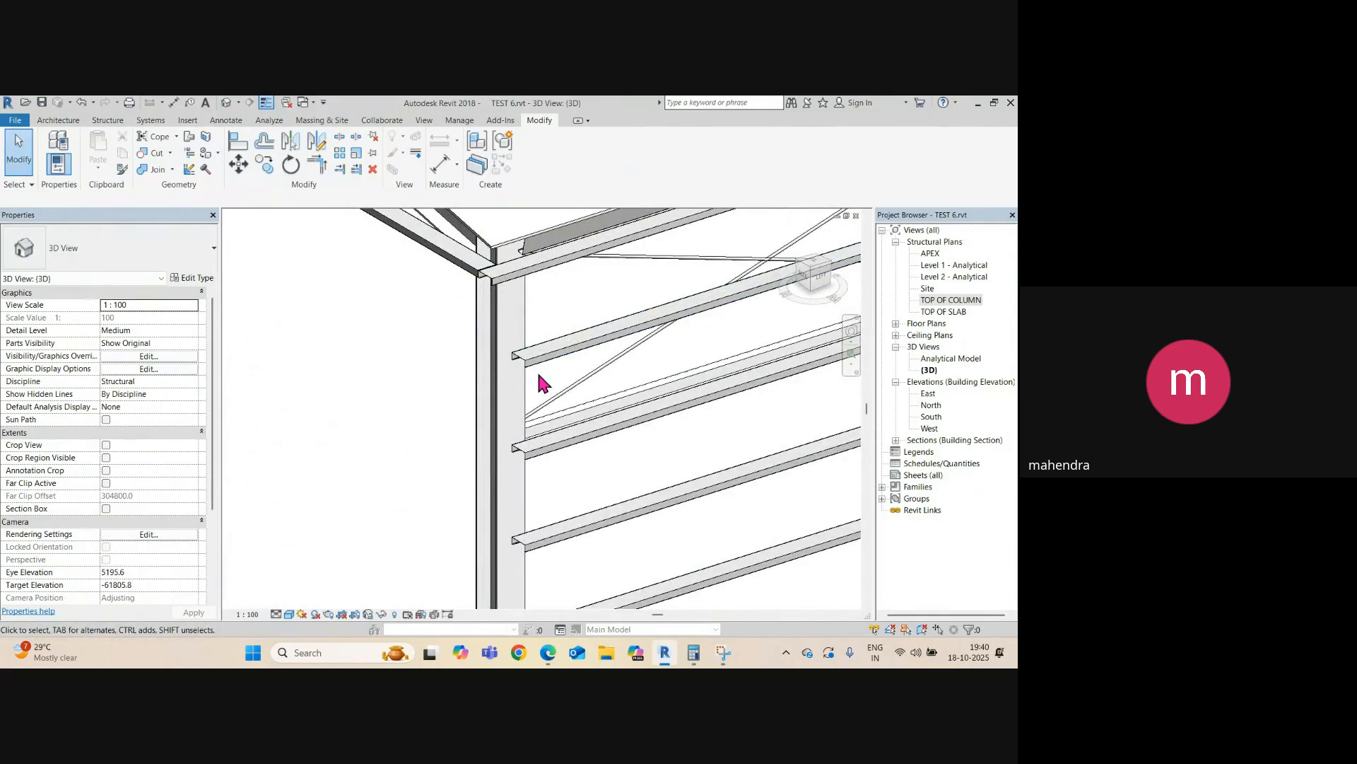
- Open the view of the section line near grids A and 4 from the plan and check the framing it shows
key("ctrl+Tab")
scroll(460, 371, "down", 8)
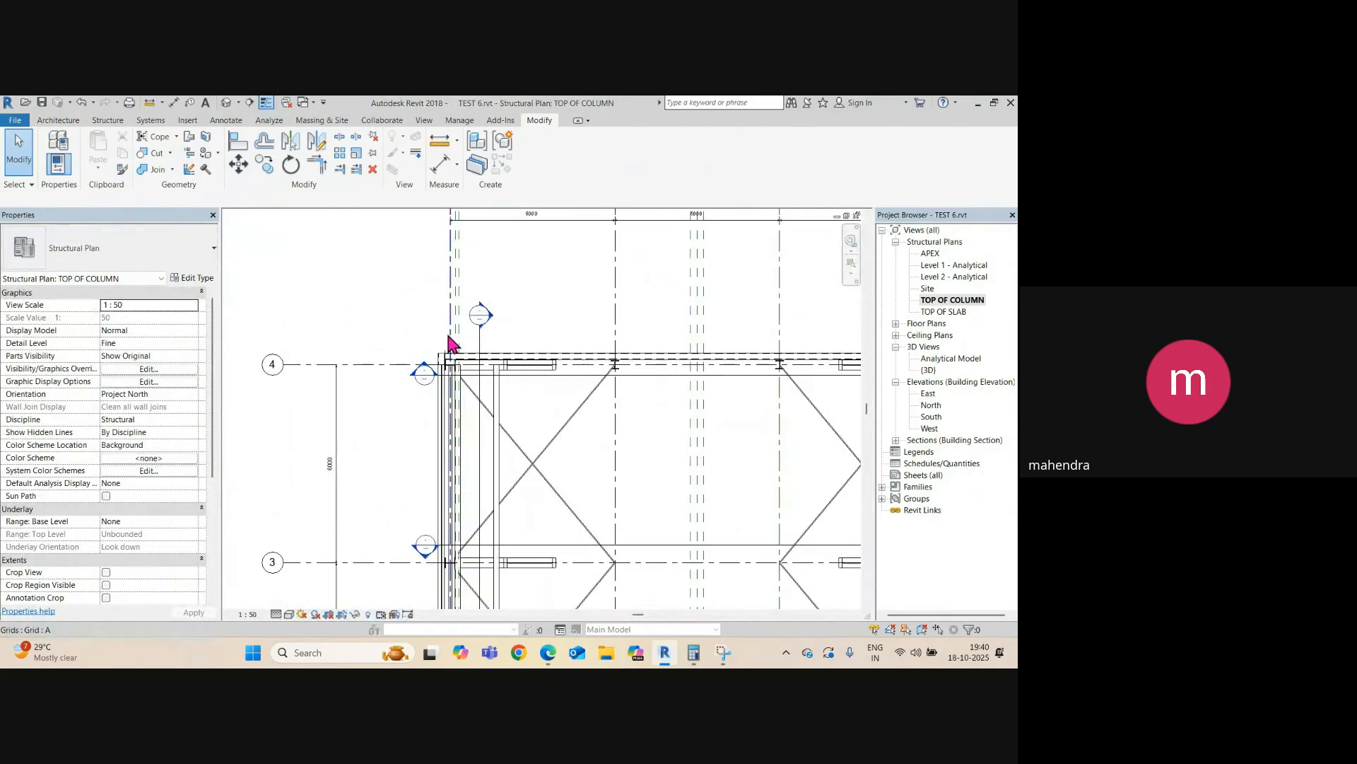
right_click(485, 379)
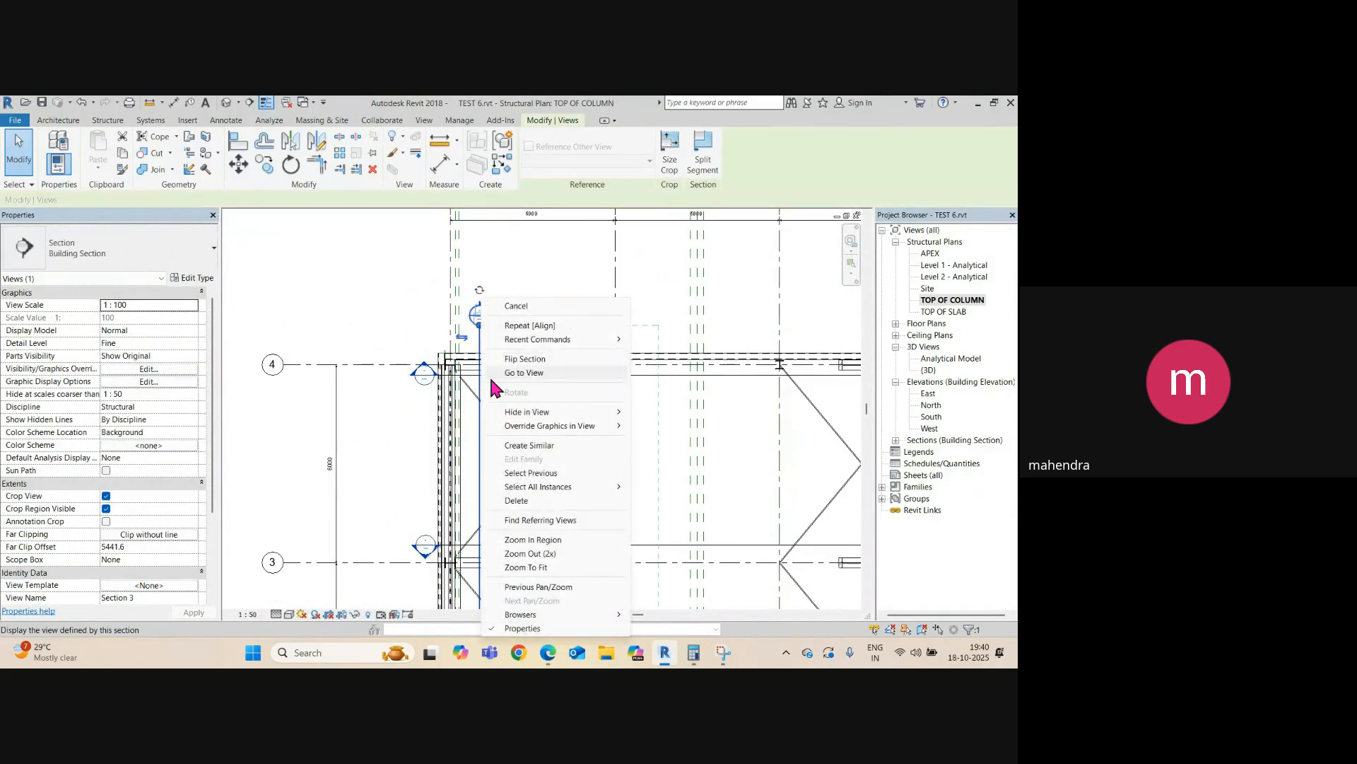
left_click(541, 382)
scroll(485, 417, "up", 6)
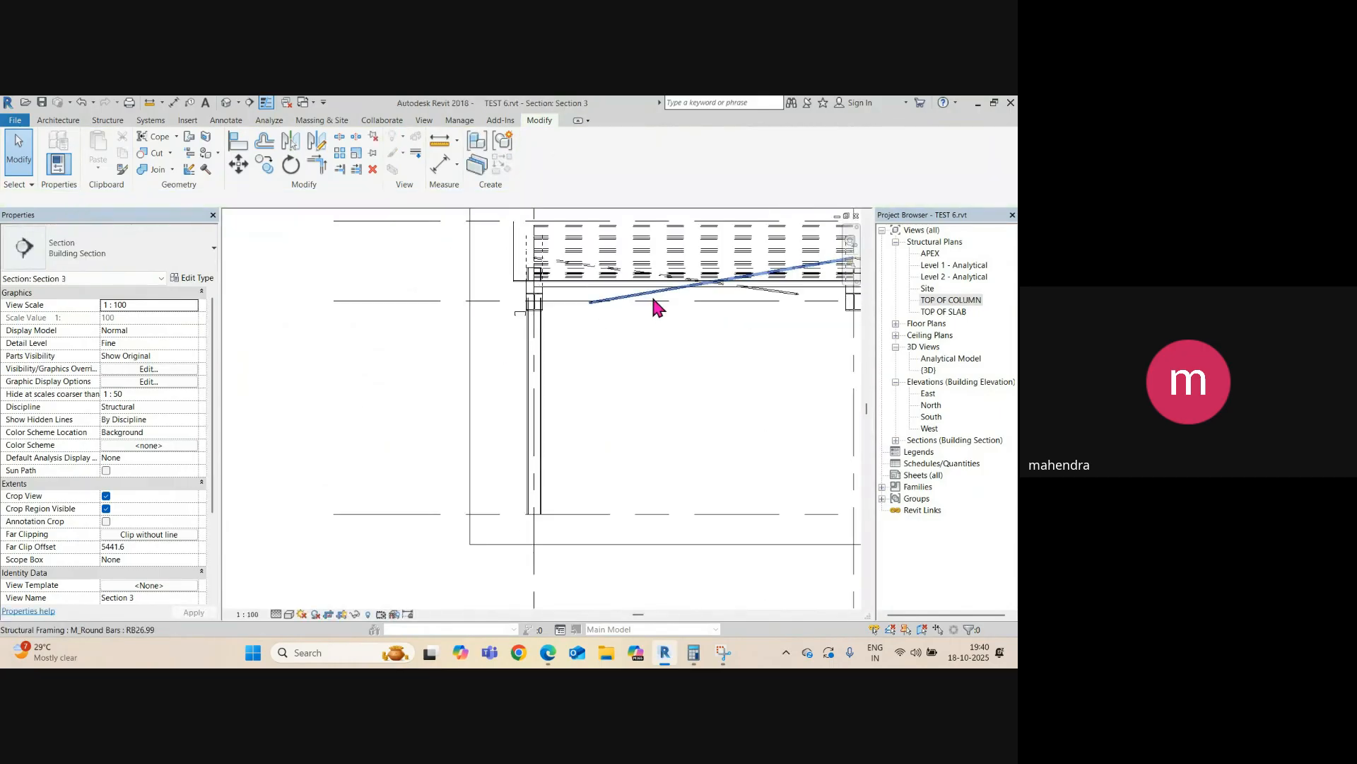
scroll(491, 306, "down", 4)
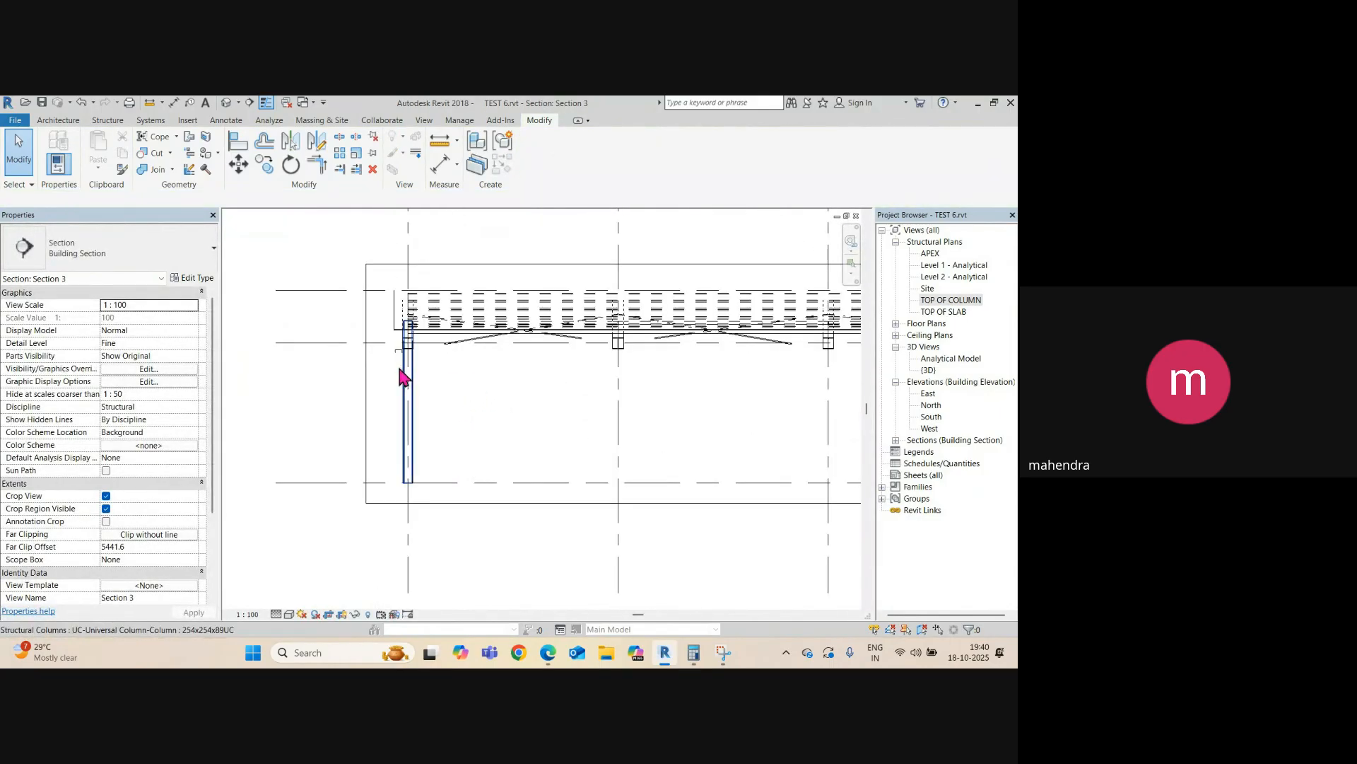
key("ctrl+Tab")
- Move the Section 3 line outside the wall on grid A and open its view at the corner column
left_click(480, 387)
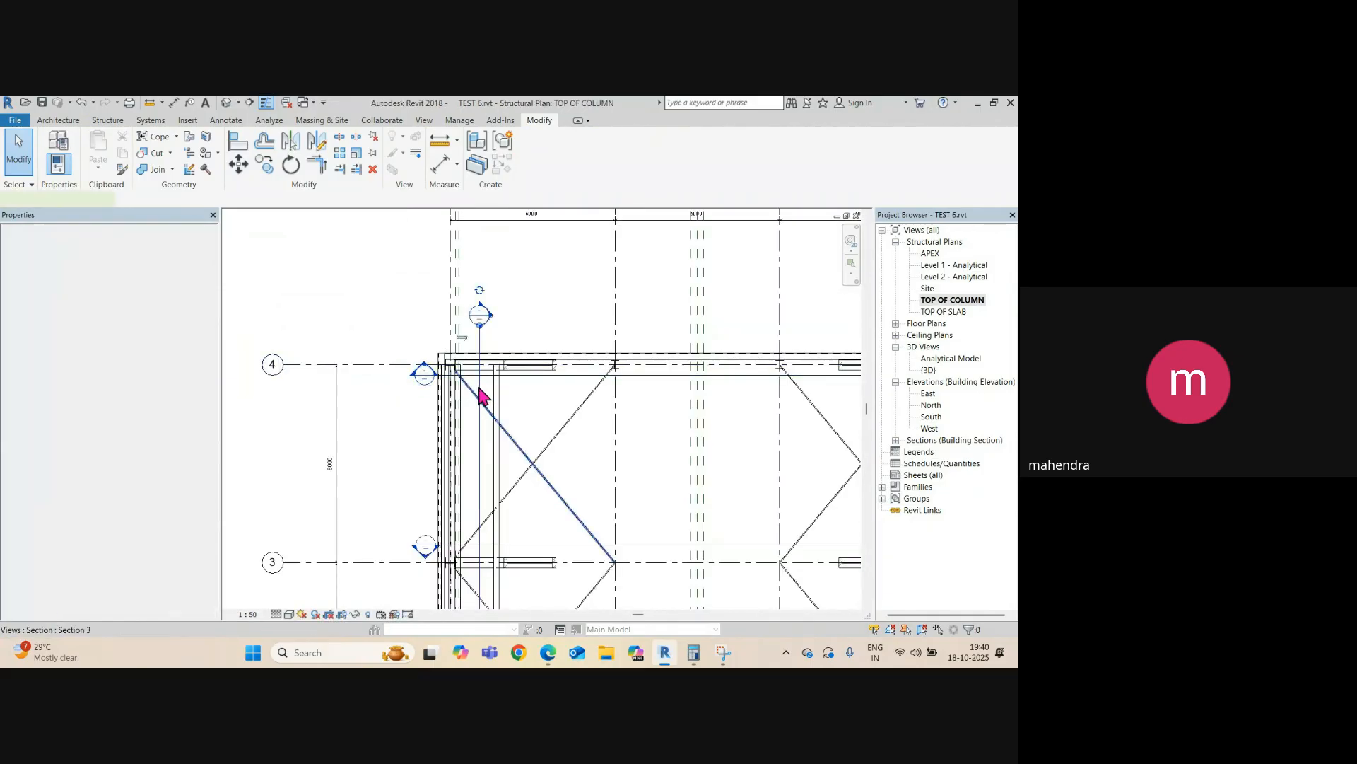
left_click_drag(476, 382, 423, 386)
right_click(423, 387)
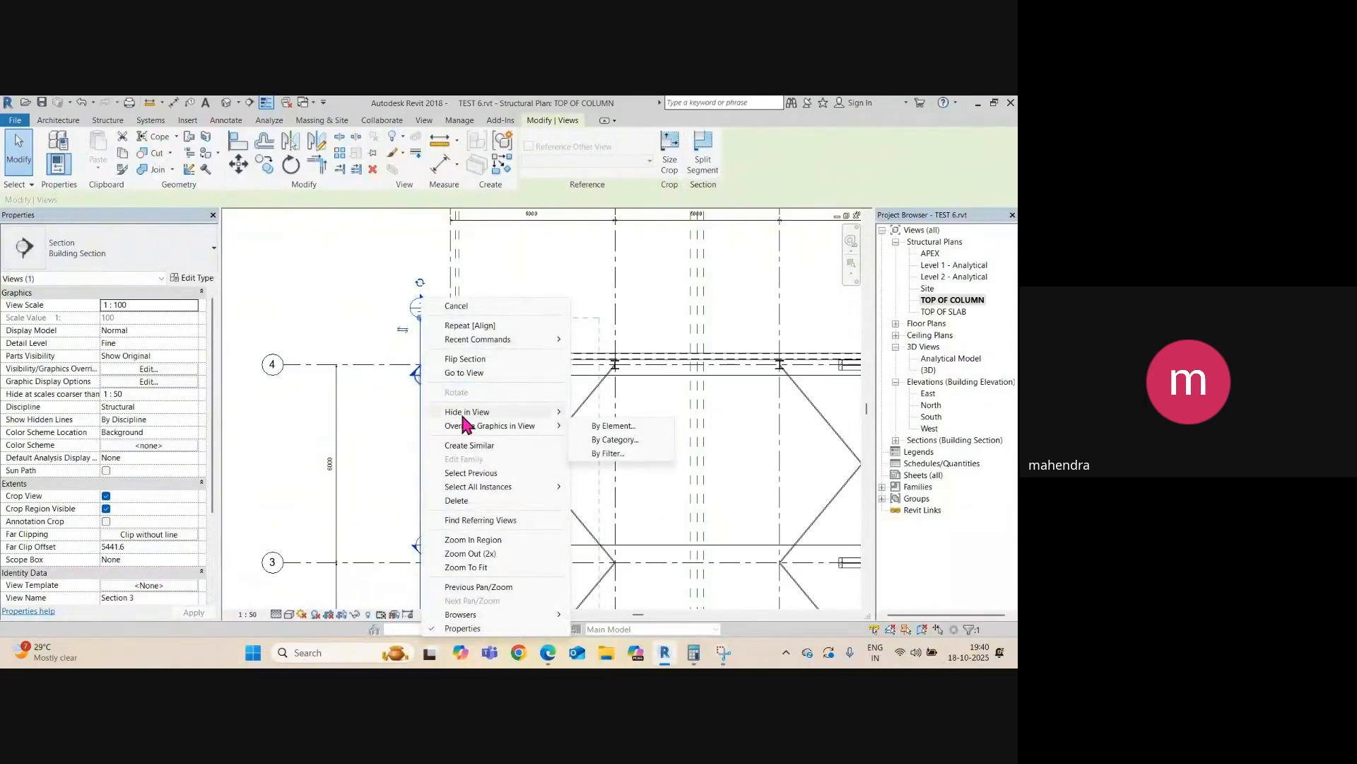
left_click(409, 446)
right_click(420, 449)
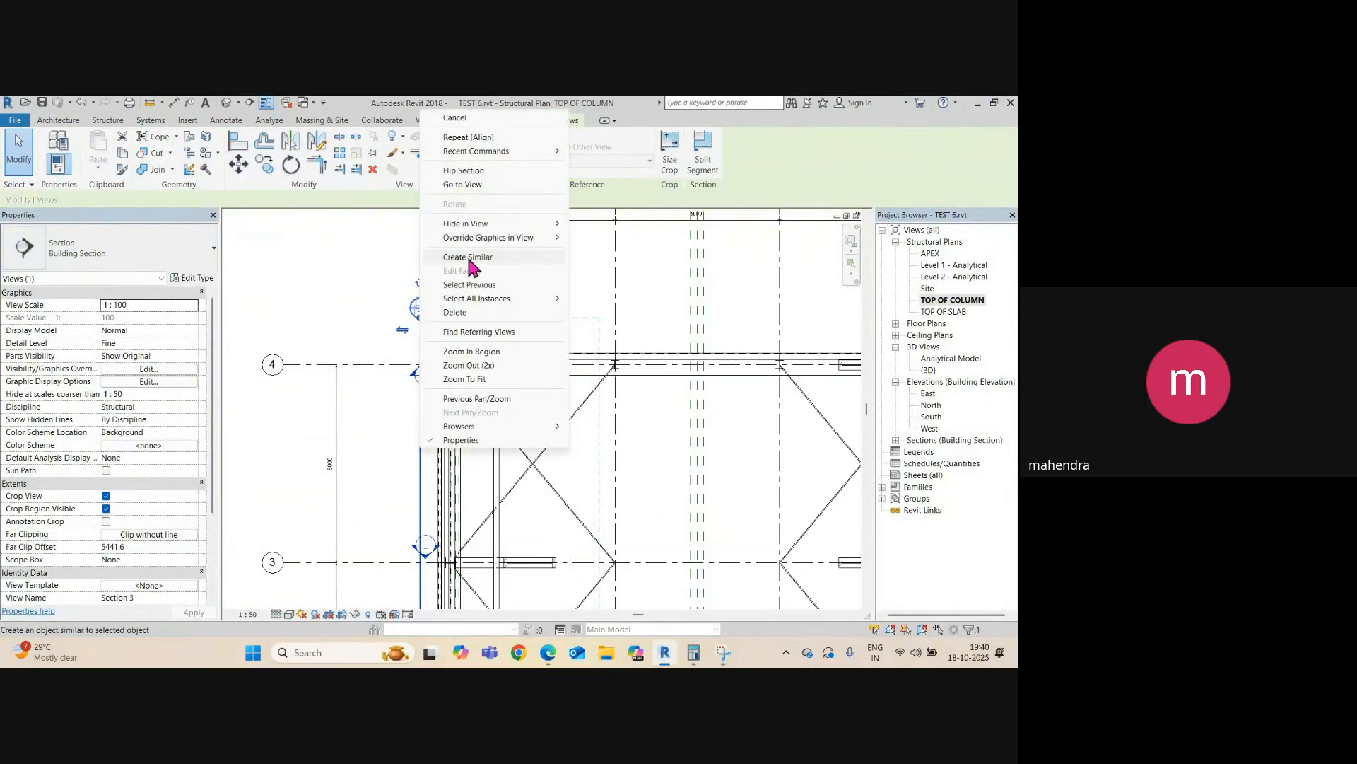
left_click(461, 182)
scroll(425, 386, "up", 4)
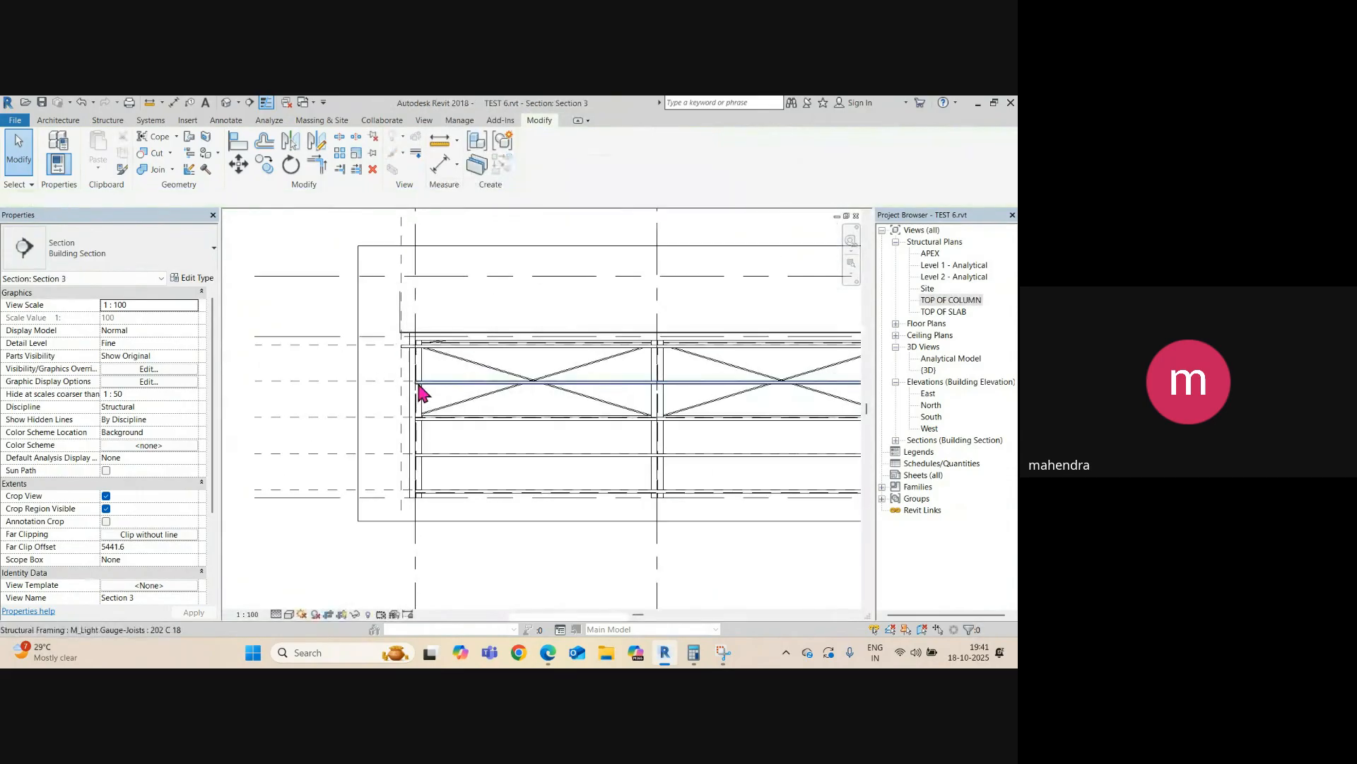
scroll(419, 403, "up", 2)
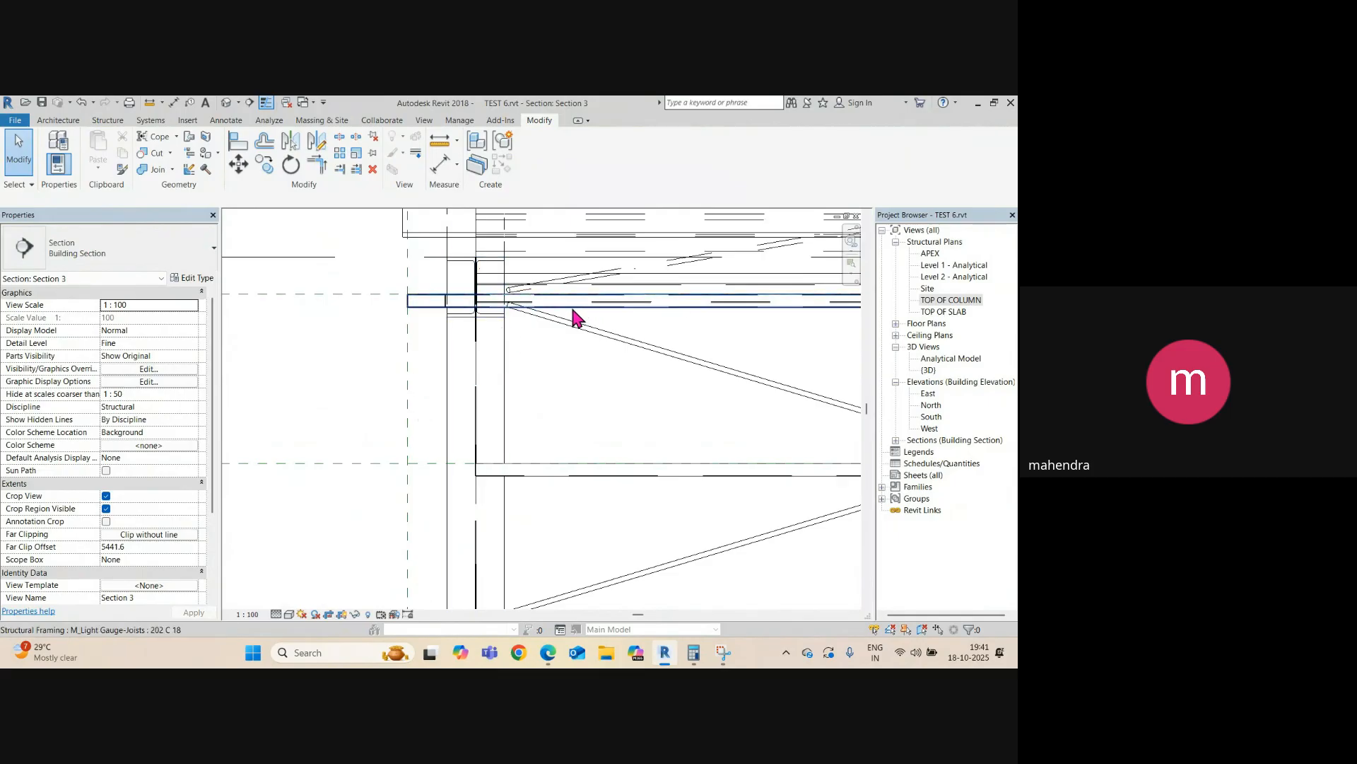
middle_click_drag(576, 318, 591, 293)
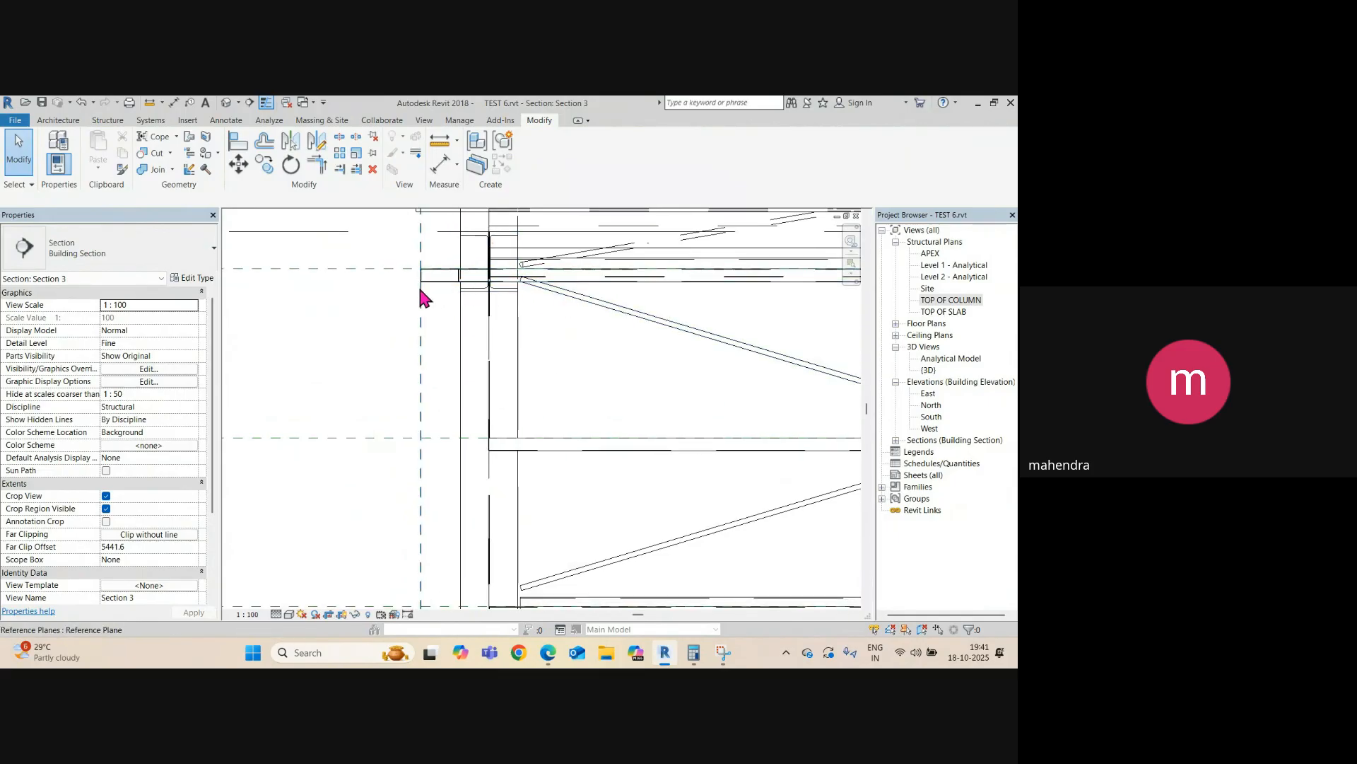
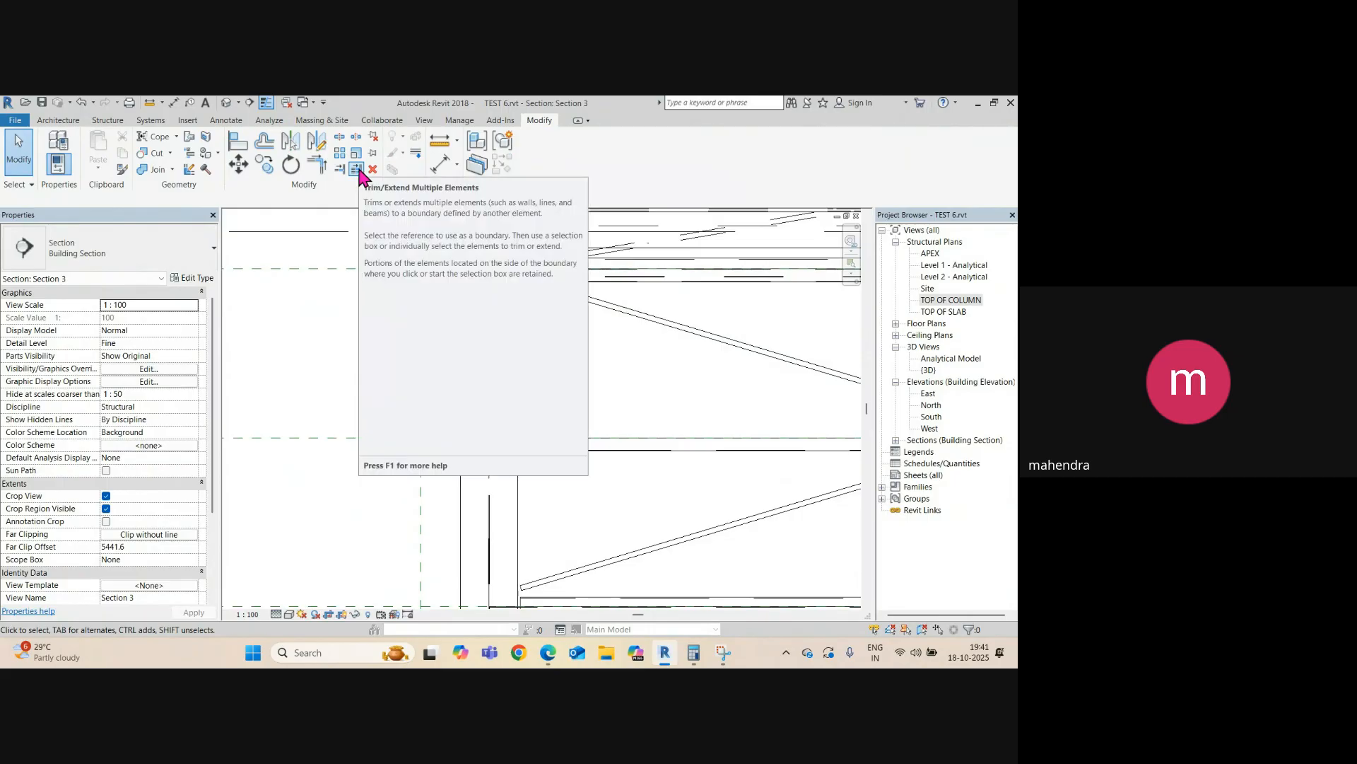
- Extend the four lower wall joists past the corner column to the vertical reference plane with Trim/Extend Multiple Elements
left_click(357, 169)
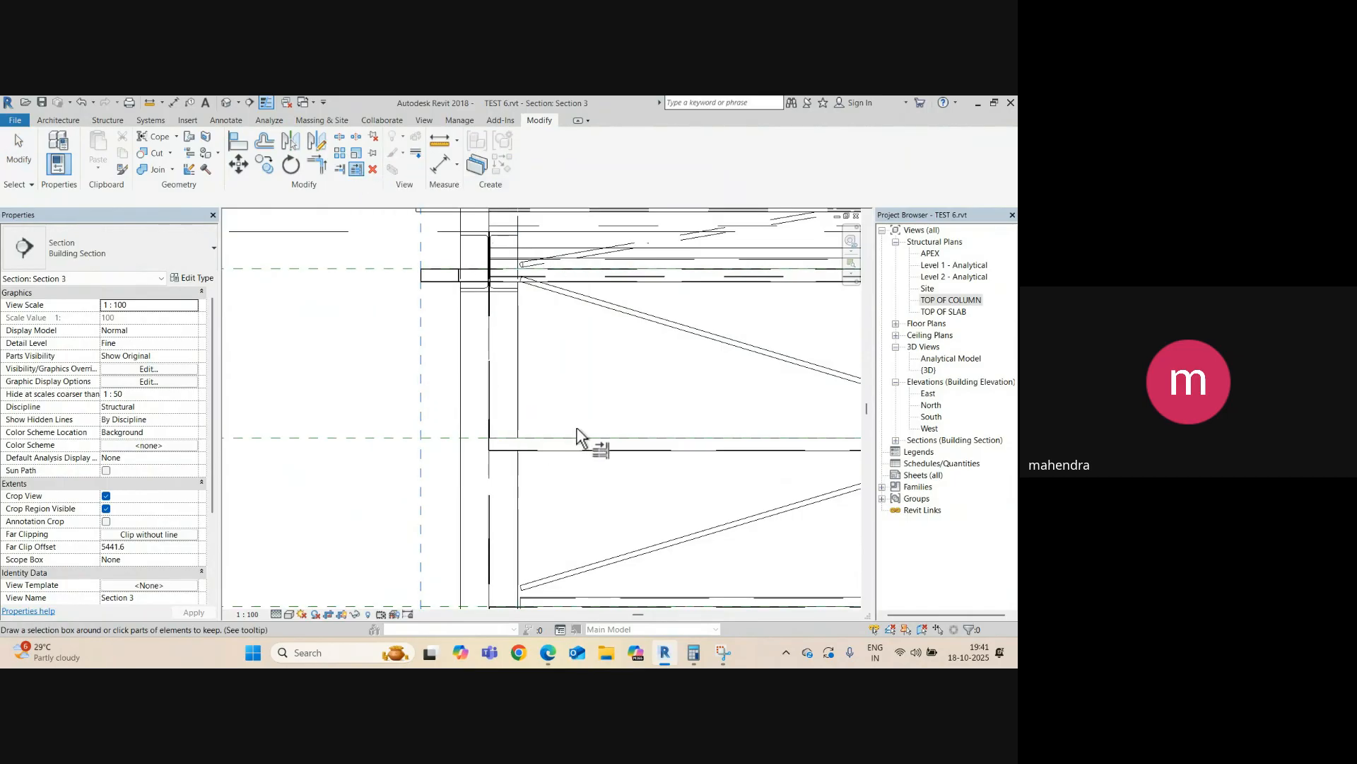
left_click(579, 447)
scroll(550, 416, "down", 2)
middle_click_drag(530, 530, 507, 372)
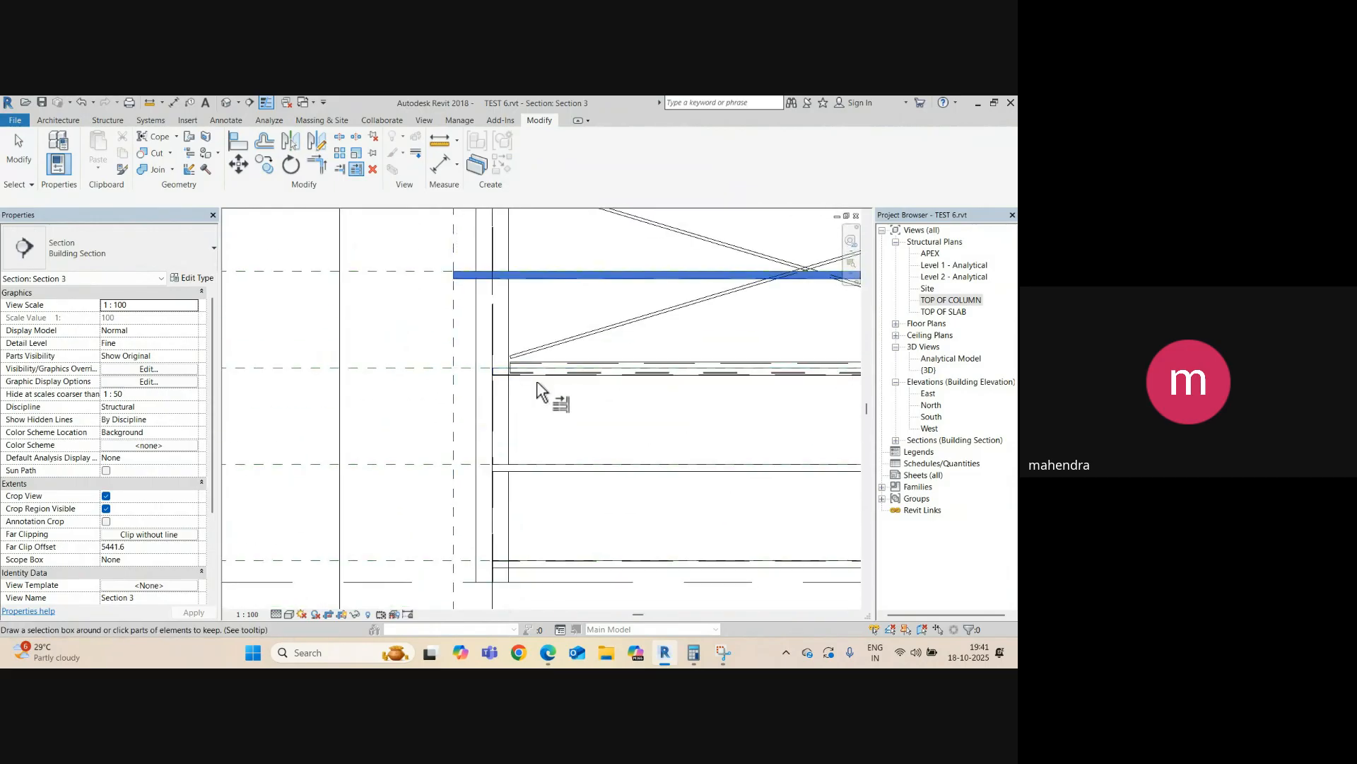
left_click(535, 374)
left_click(536, 468)
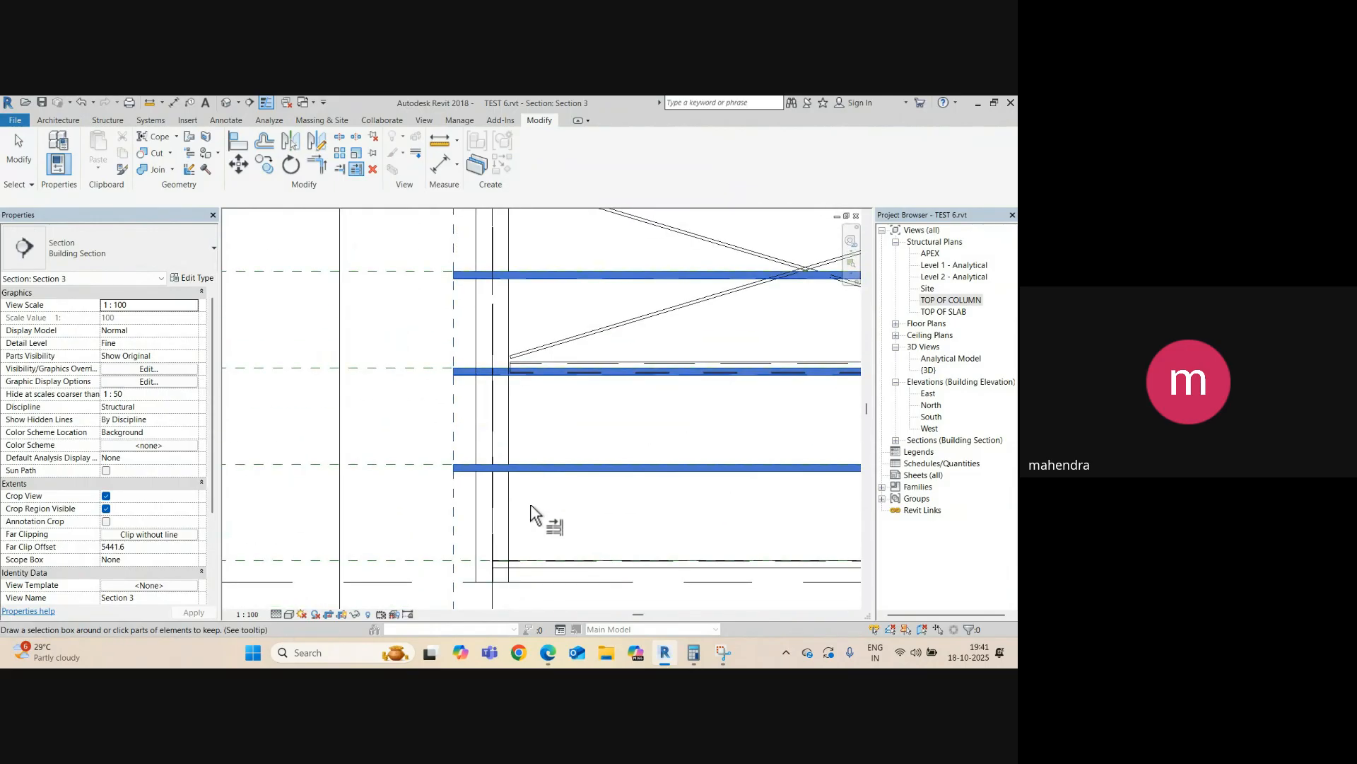
middle_click_drag(536, 514, 549, 400)
left_click(552, 424)
scroll(491, 406, "down", 3)
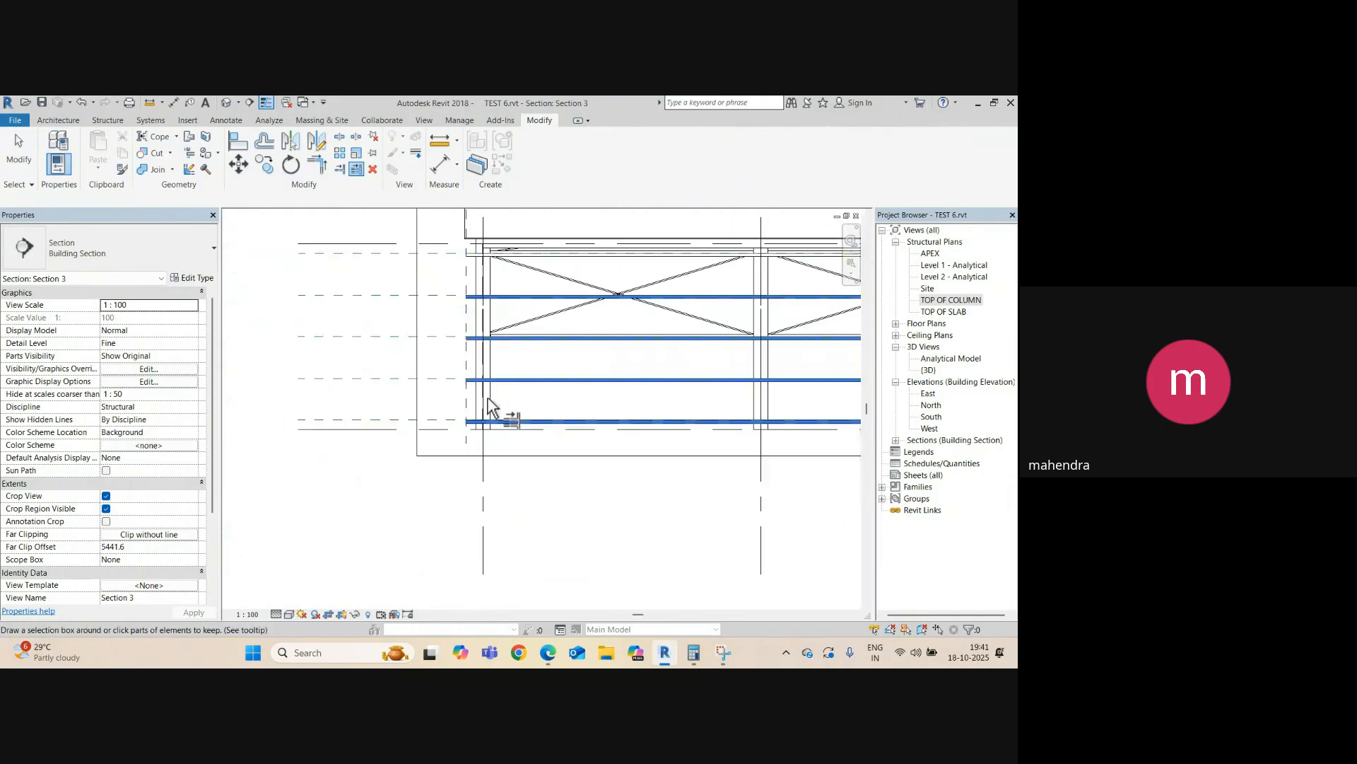
- Mirror the vertical reference plane outside grid 4 about an axis drawn midway between grids 3 and 2
scroll(491, 407, "down", 4)
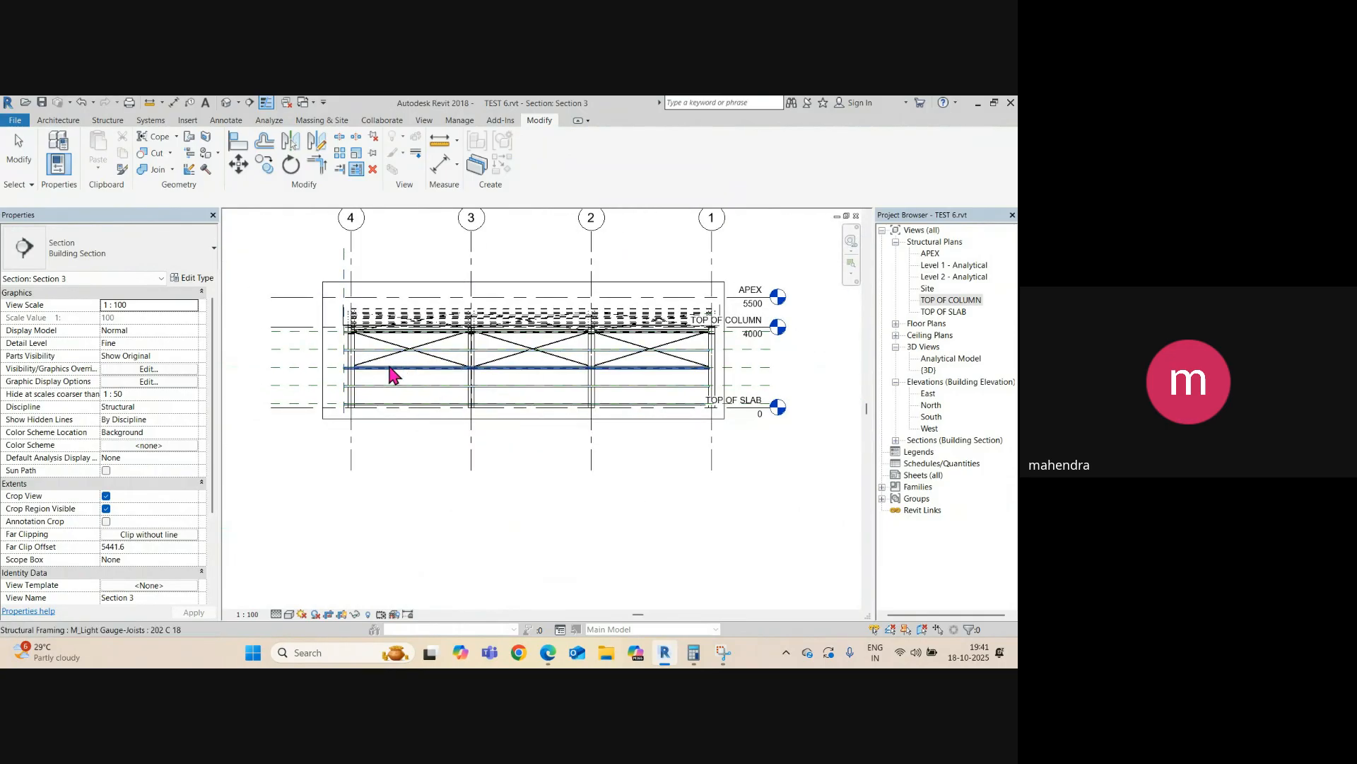
key("Escape")
scroll(350, 338, "up", 5)
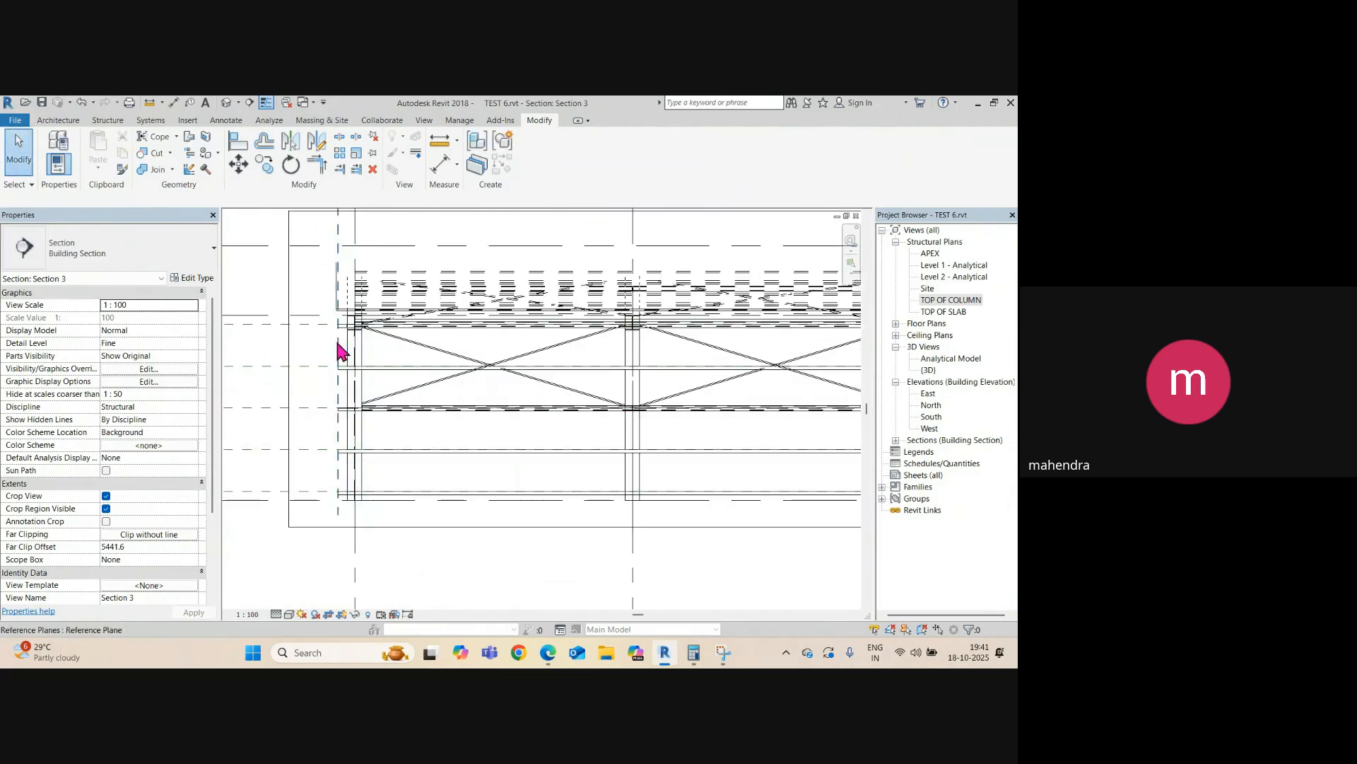
left_click(338, 351)
scroll(340, 343, "down", 4)
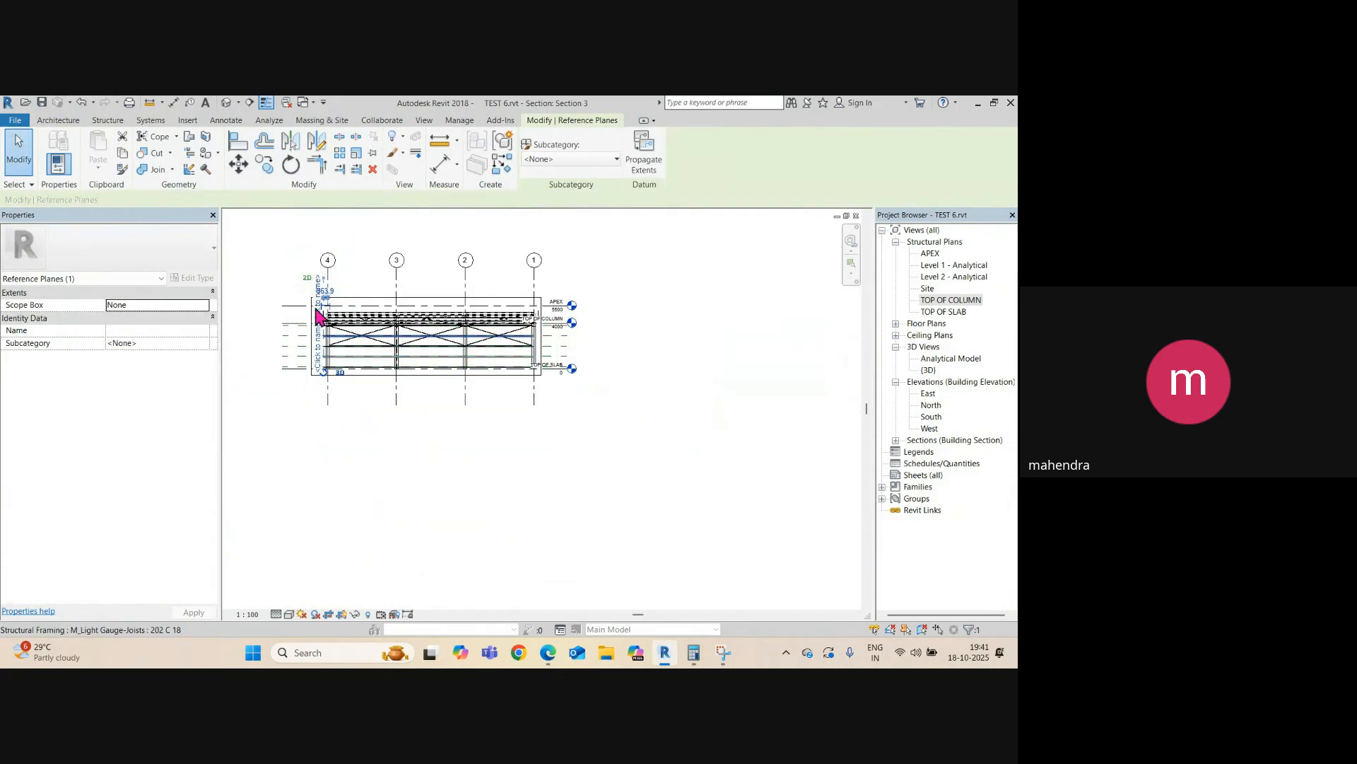
scroll(389, 322, "up", 2)
left_click(316, 145)
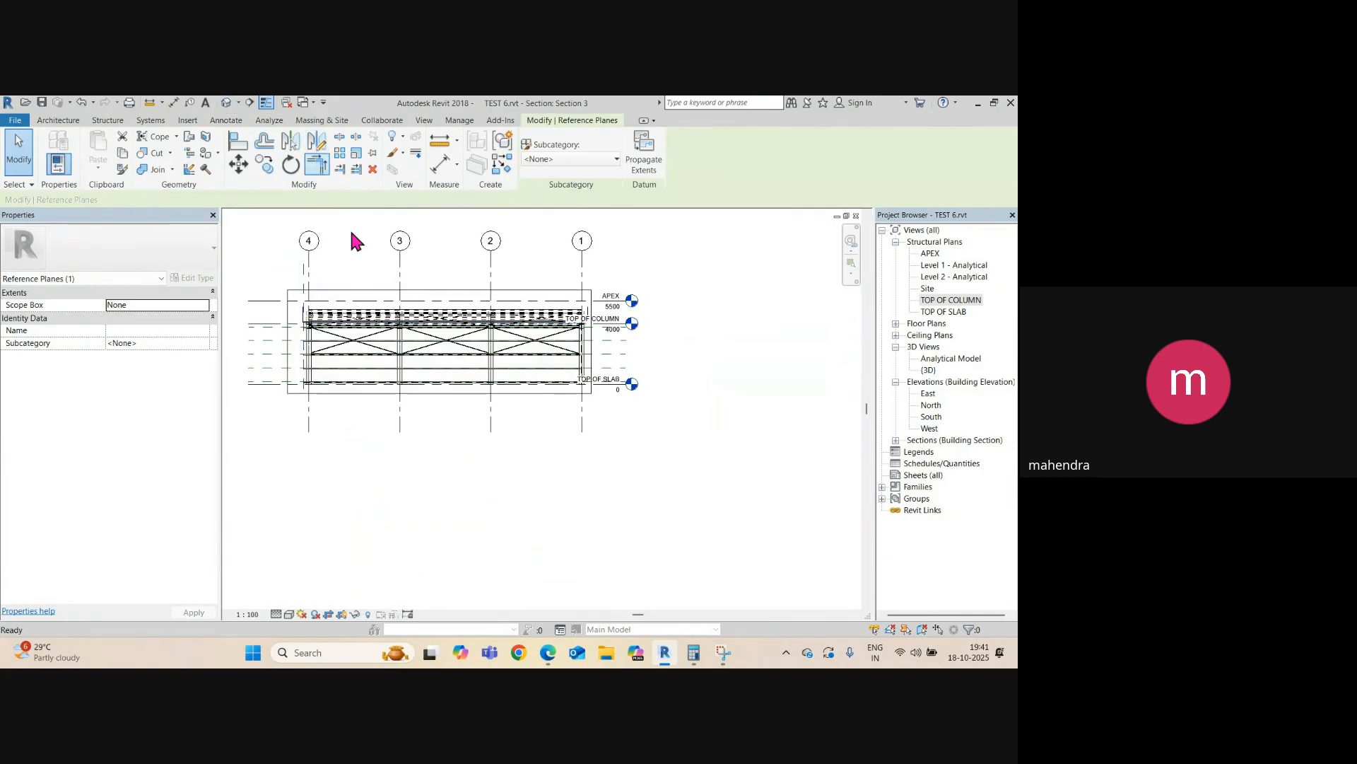
left_click(446, 354)
left_click(449, 427)
scroll(608, 336, "up", 5)
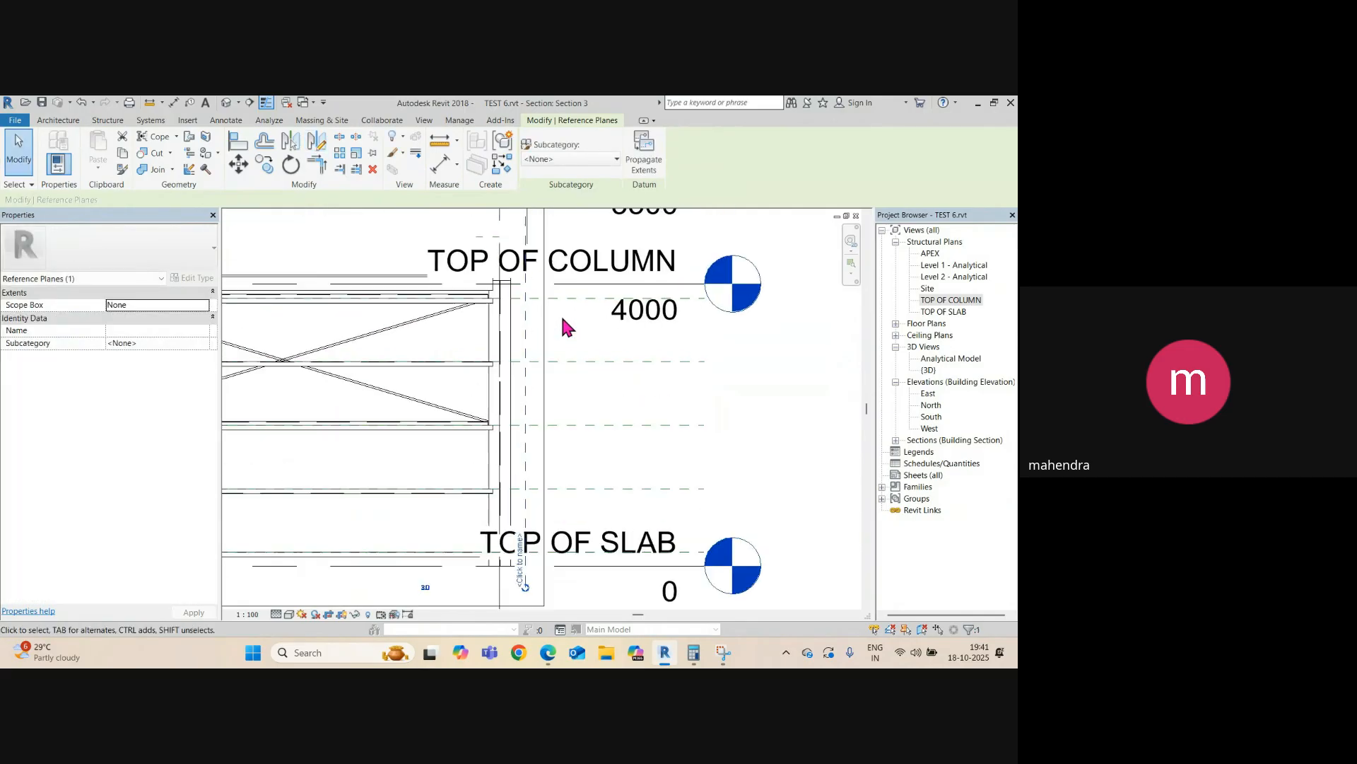
- Extend the five wall joists at the grid 1 end to the mirrored reference plane with Trim/Extend Multiple Elements
left_click(562, 319)
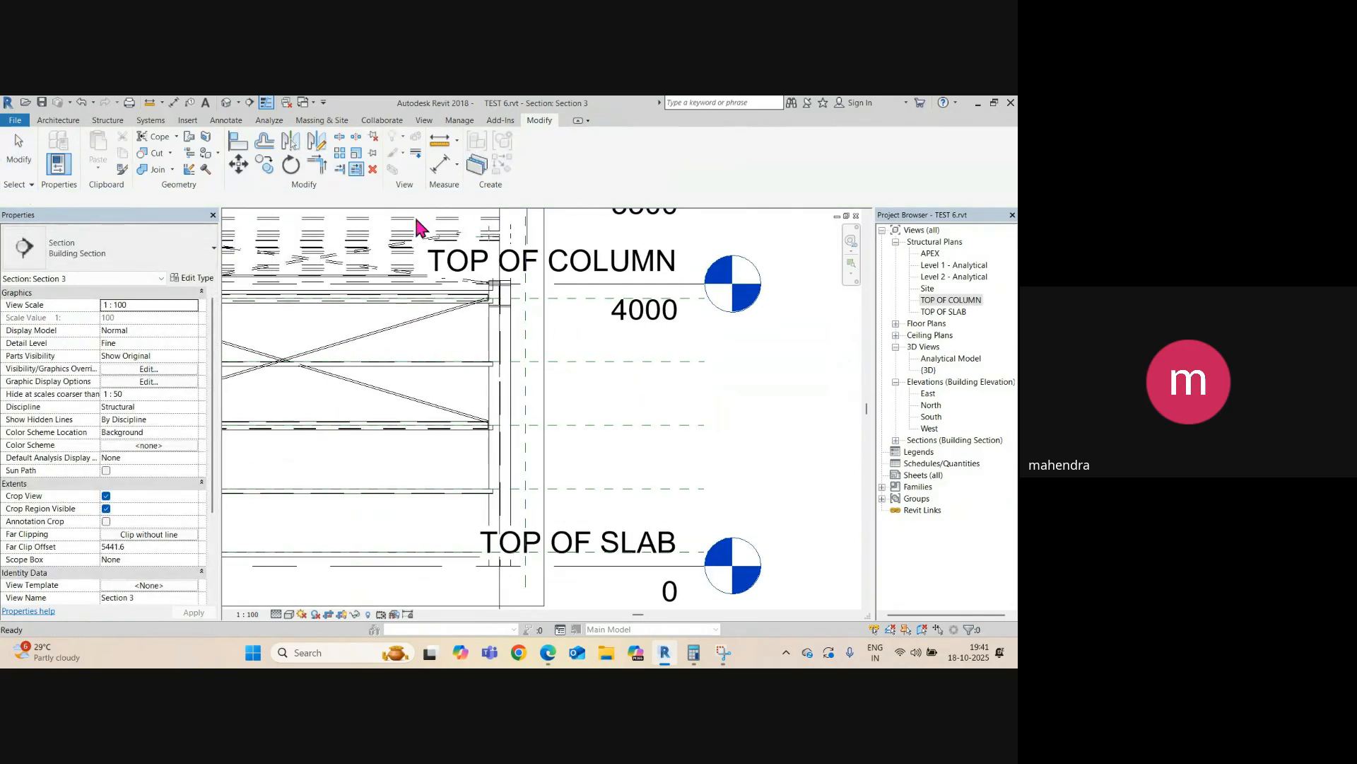
scroll(458, 298, "up", 2)
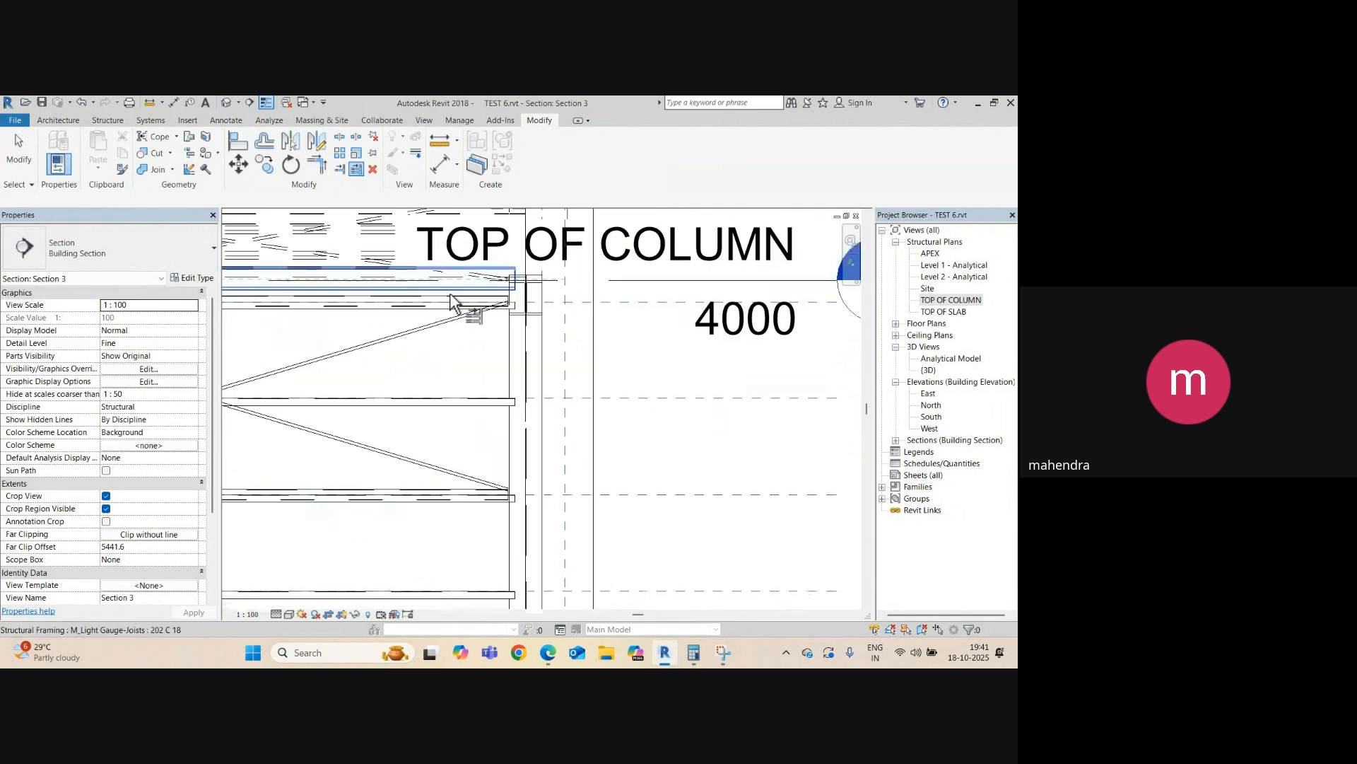
left_click(461, 403)
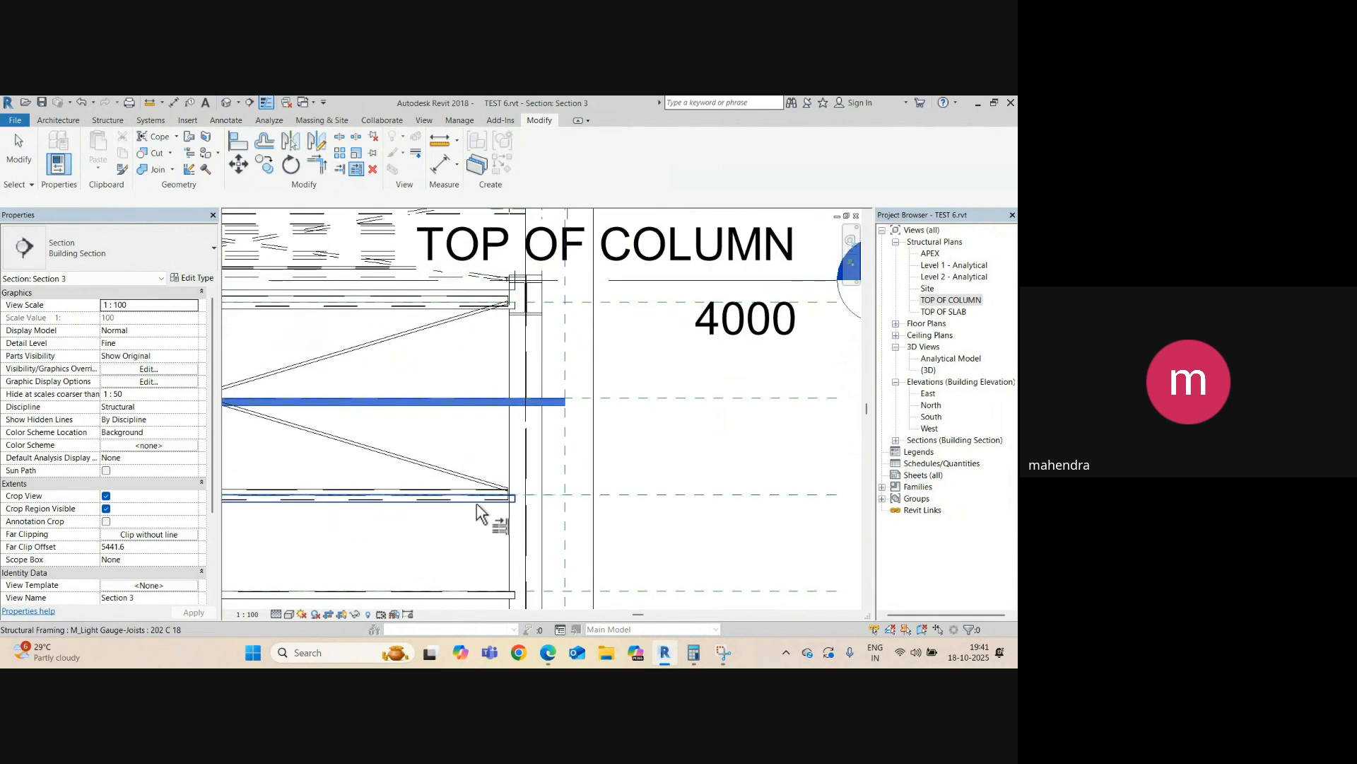
scroll(478, 512, "up", 2)
middle_click_drag(494, 518, 678, 409)
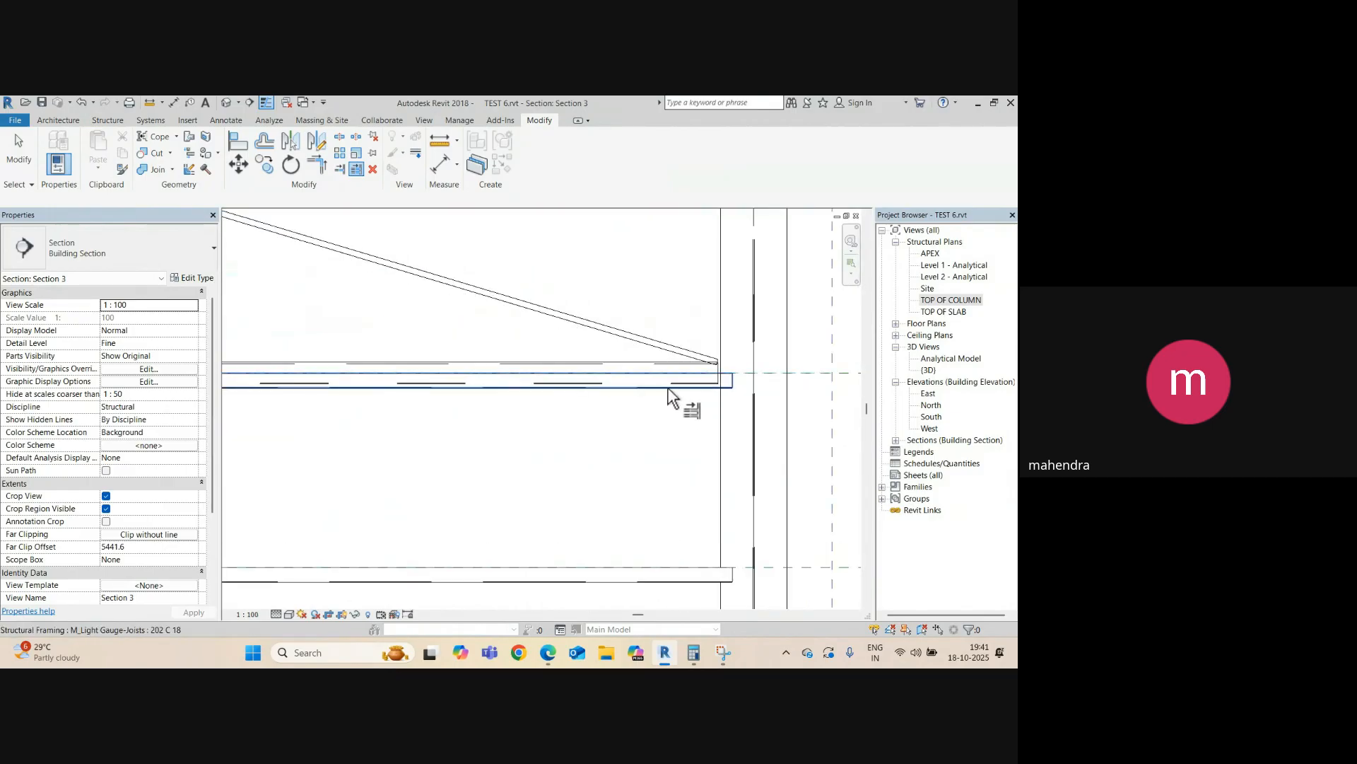
left_click(670, 395, "ctrl")
scroll(672, 396, "down", 3)
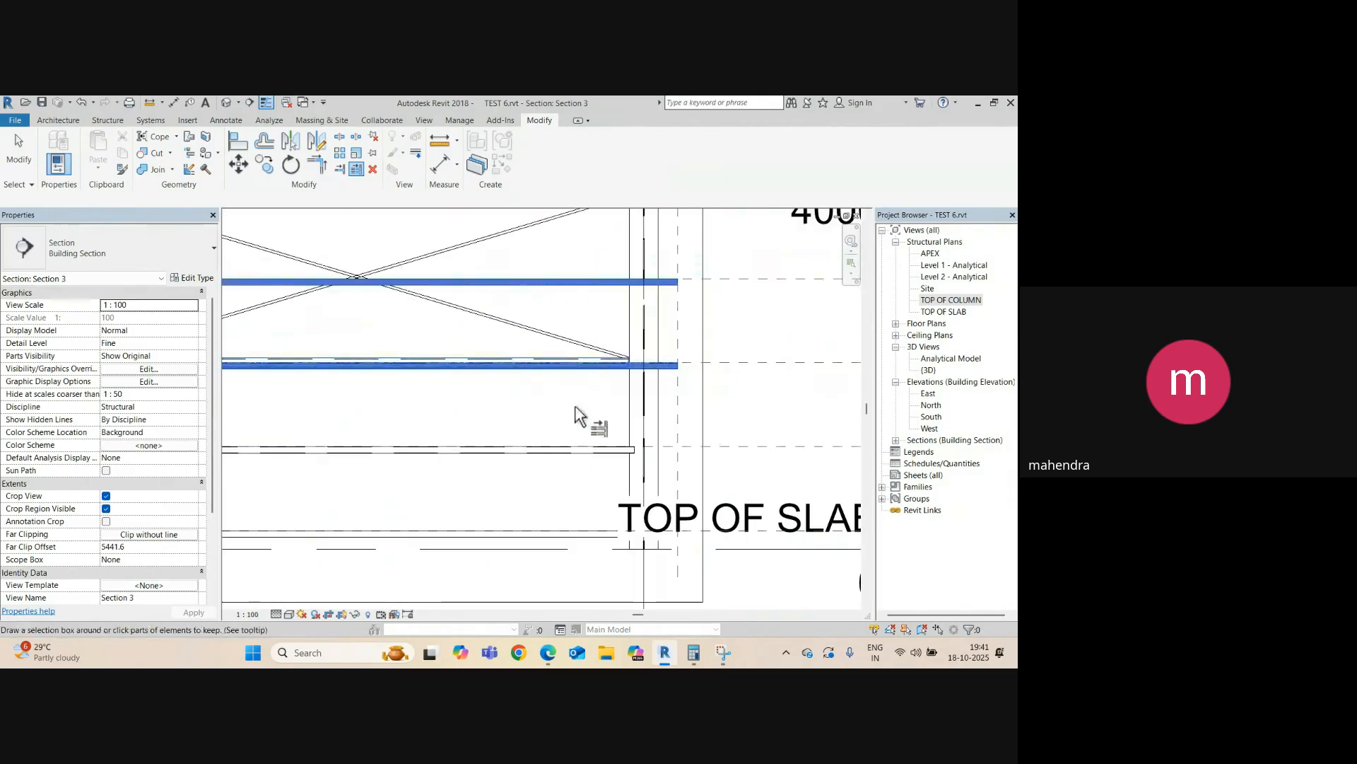
left_click(593, 451, "ctrl")
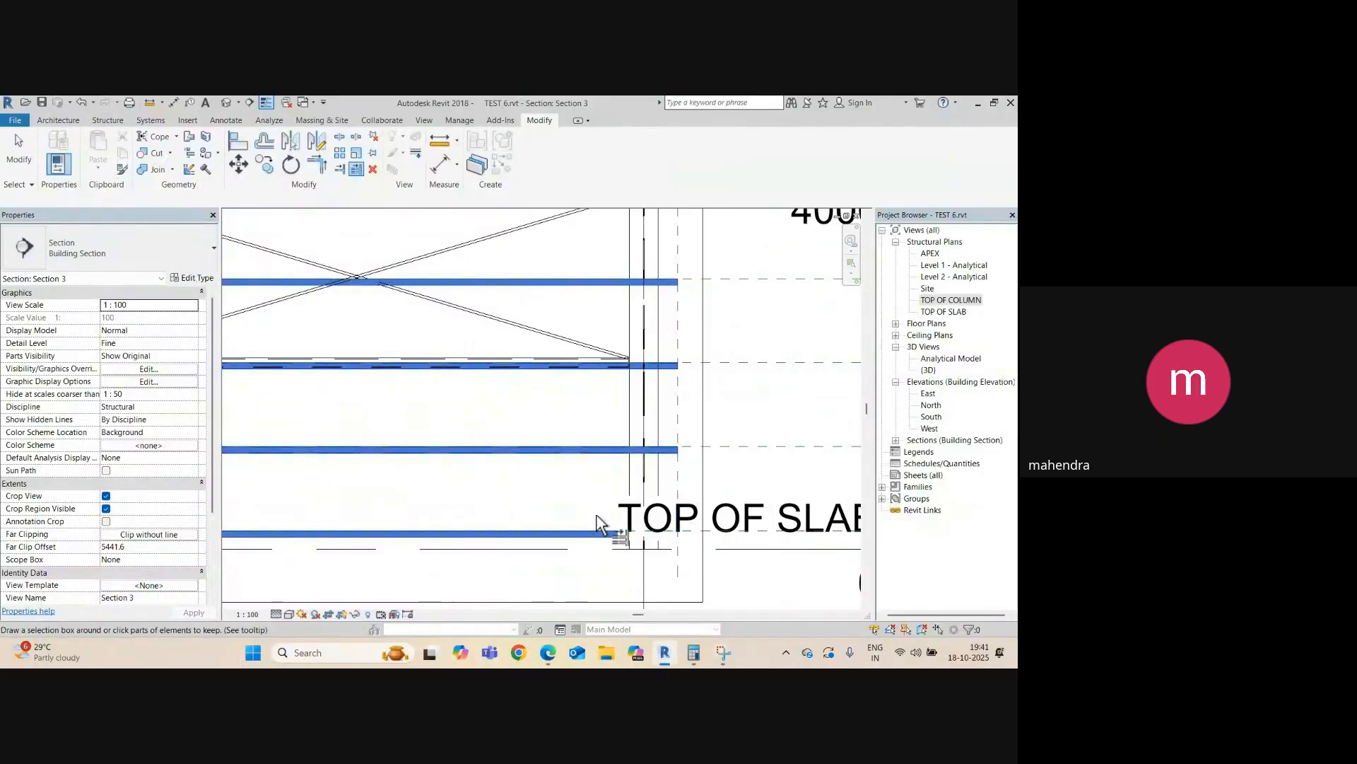
scroll(597, 523, "down", 3)
scroll(607, 364, "up", 3)
scroll(607, 365, "up", 1)
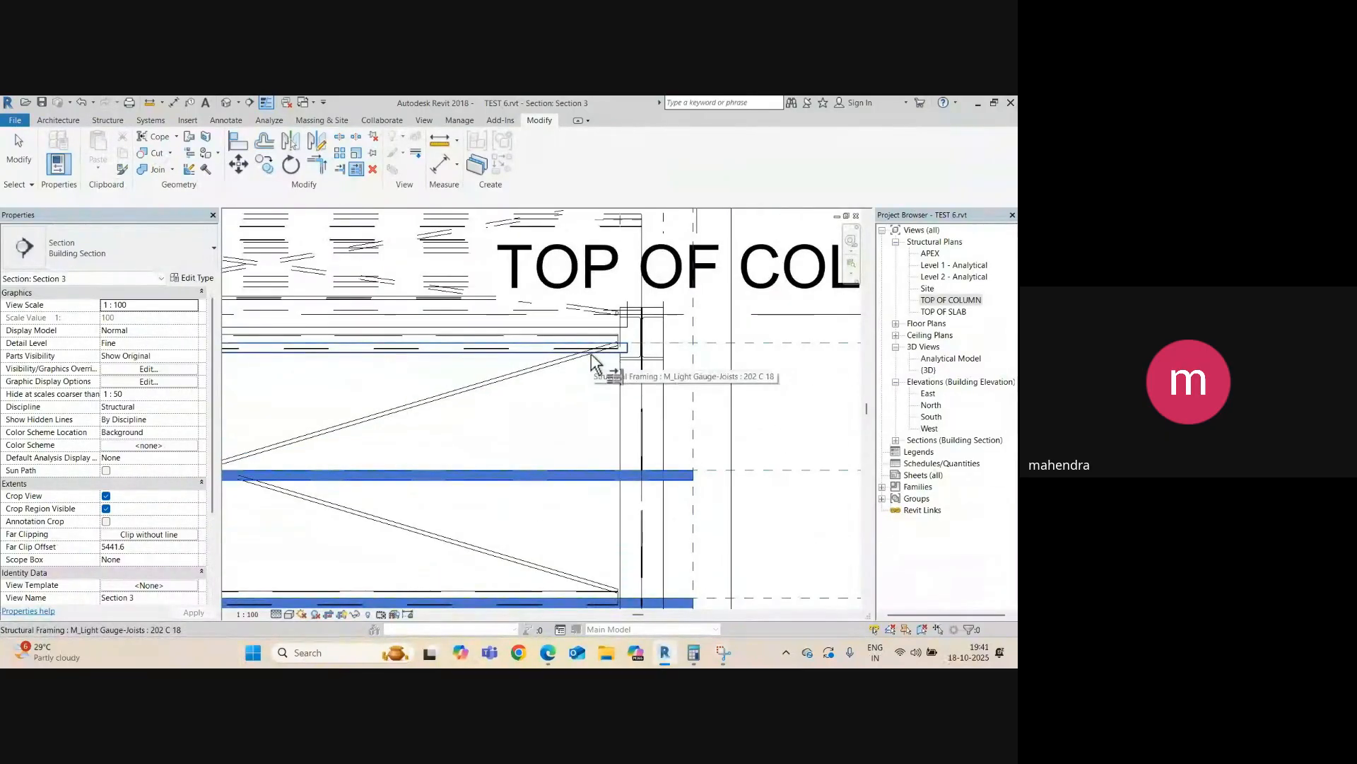
left_click(566, 346, "ctrl")
scroll(564, 346, "down", 4)
middle_click_drag(290, 404, 599, 424)
key("Escape")
key("Escape")
- Check the extended joist ends at the corner columns in the 3D view
left_click(226, 104)
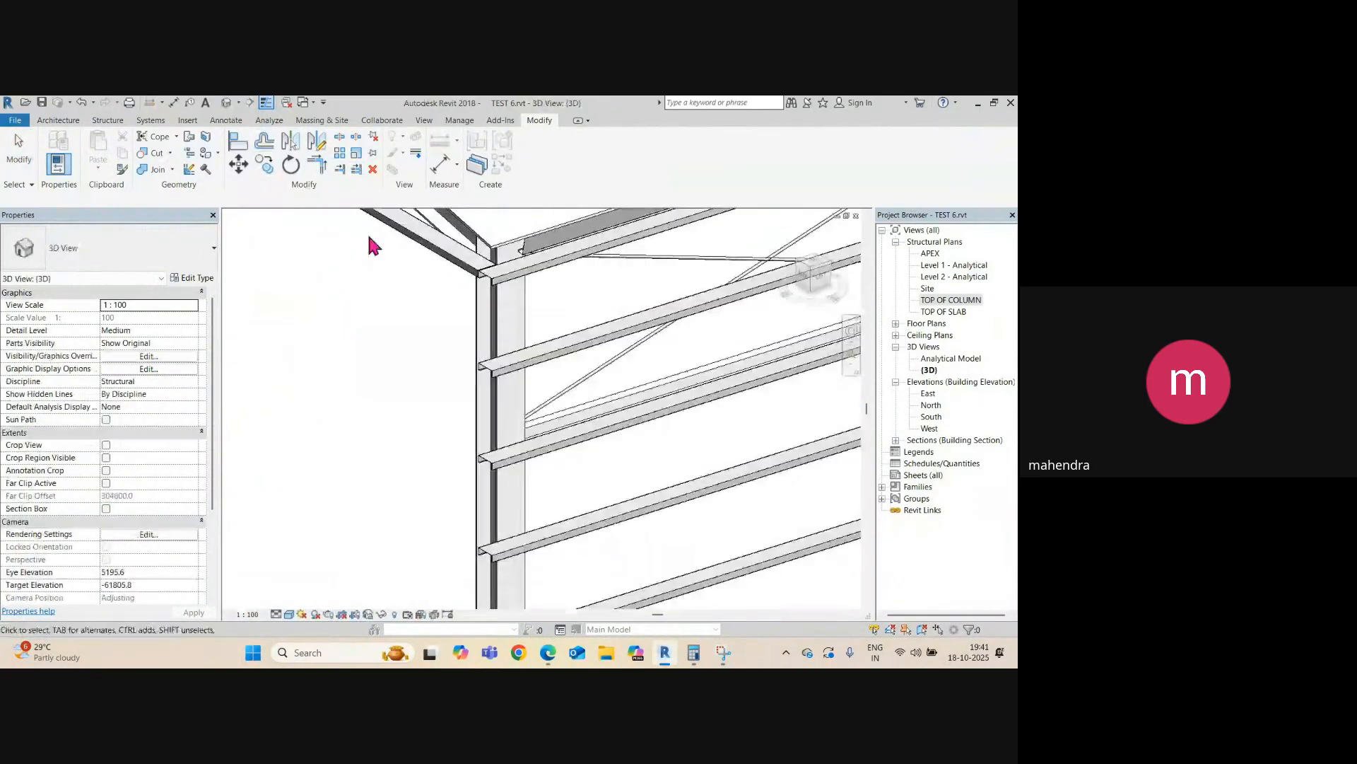
middle_click_drag(370, 243, 612, 379, "shift")
scroll(541, 325, "up", 3)
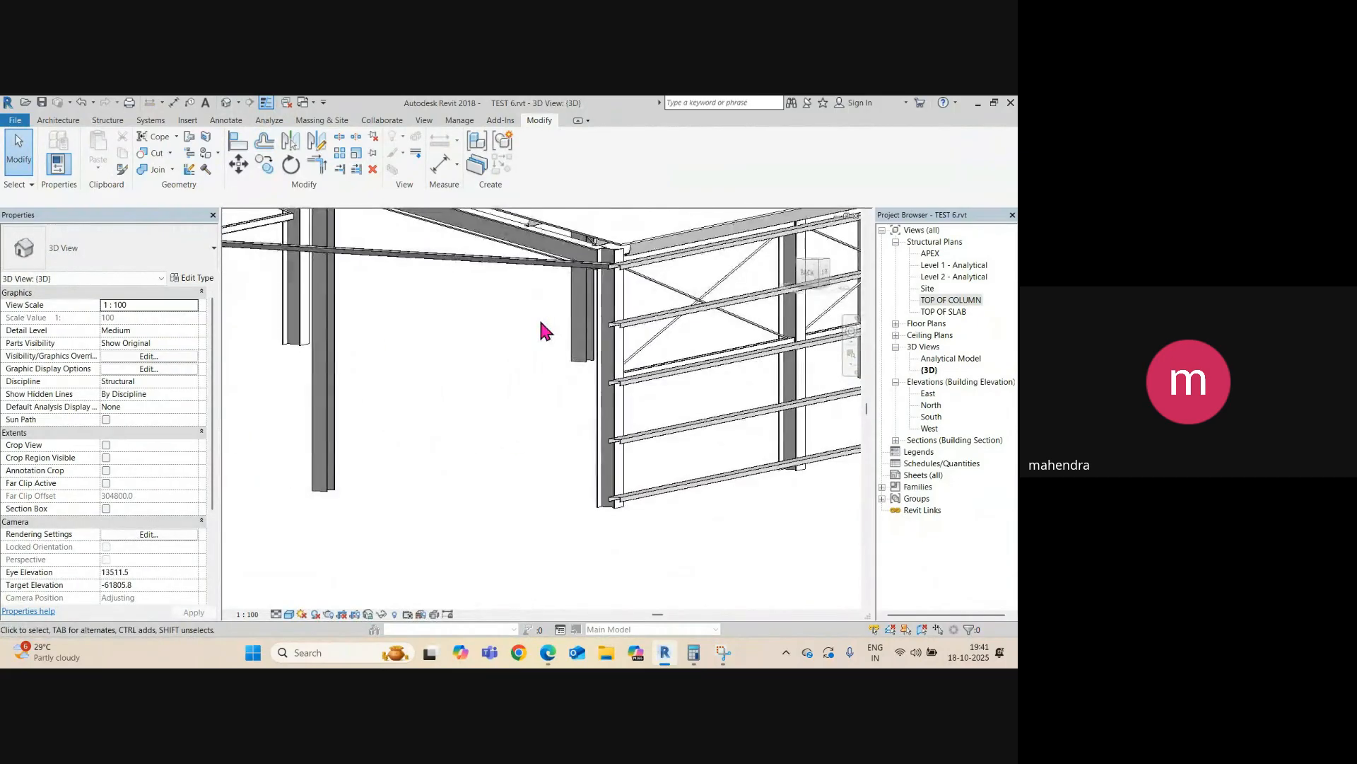
middle_click_drag(541, 330, 424, 412, "shift")
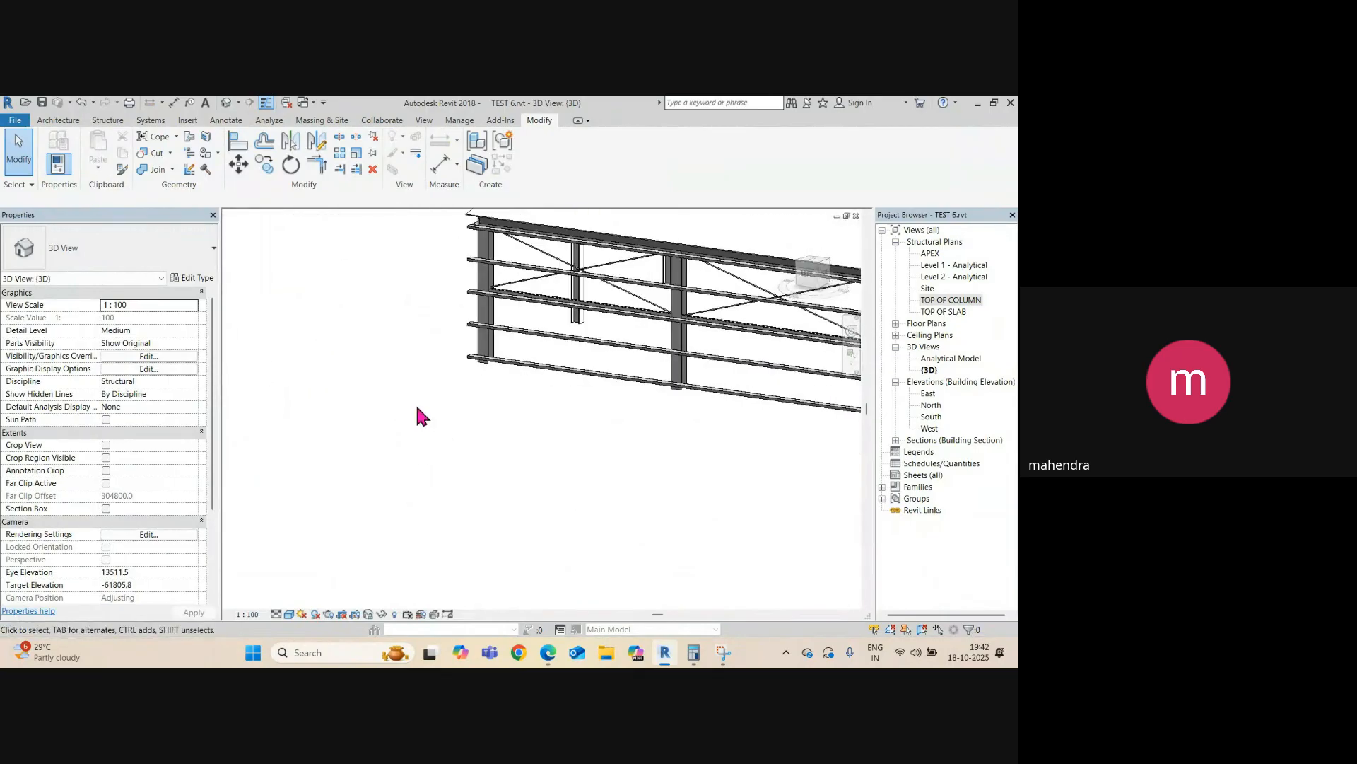
- Open the Section 1 view from the TOP OF COLUMN plan and inspect the top wall joist at the eave
key("ctrl+Tab")
scroll(417, 405, "down", 4)
scroll(363, 401, "up", 2)
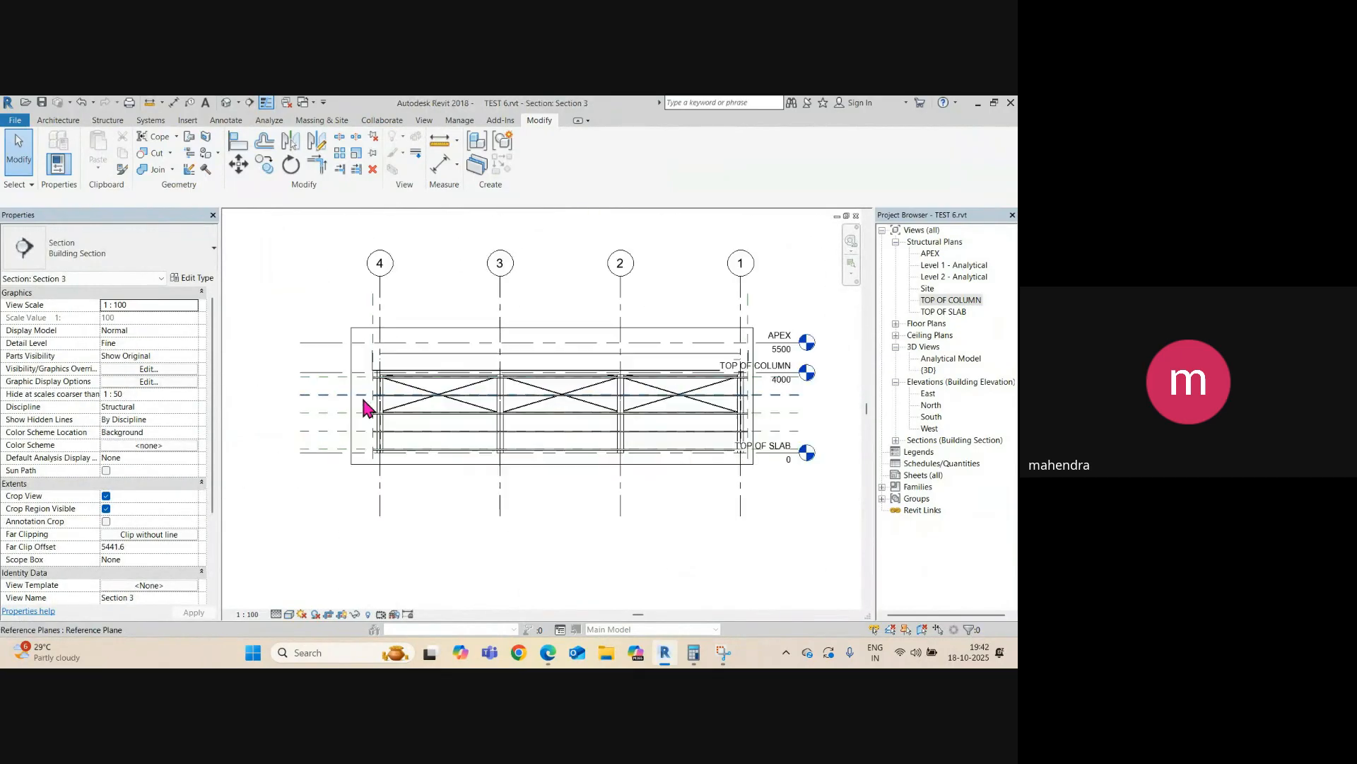
key("ctrl+Tab")
scroll(362, 381, "down", 4)
scroll(422, 502, "up", 2)
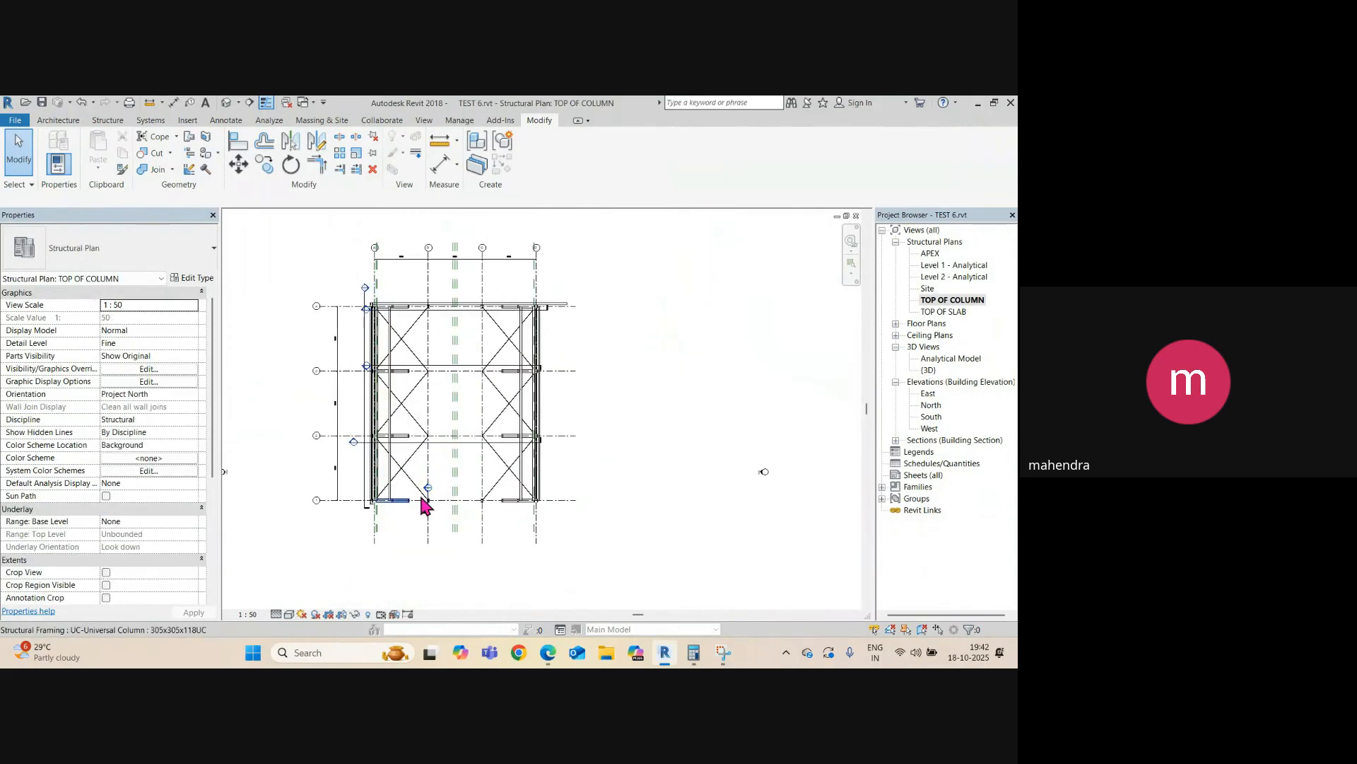
left_click(432, 446)
right_click(435, 446)
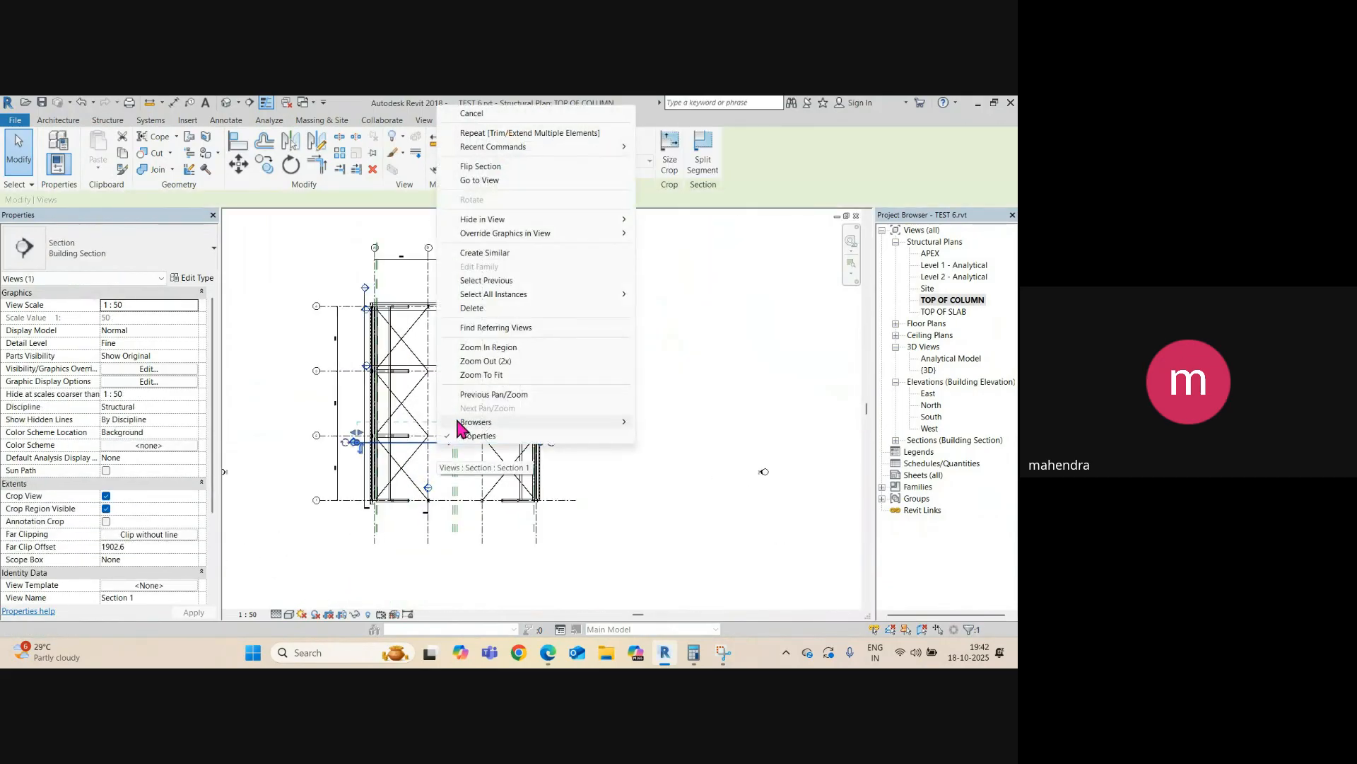
left_click(476, 182)
scroll(417, 339, "up", 3)
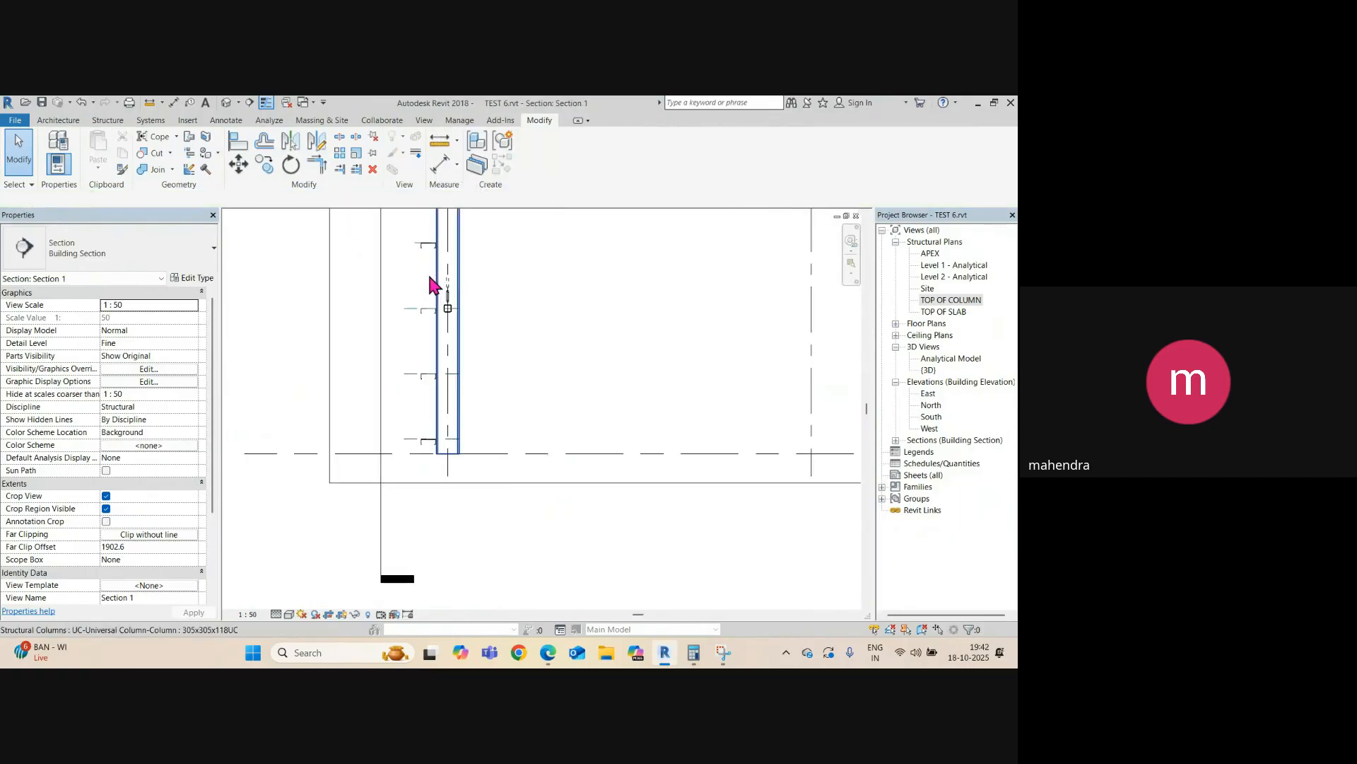
middle_click_drag(429, 267, 429, 323)
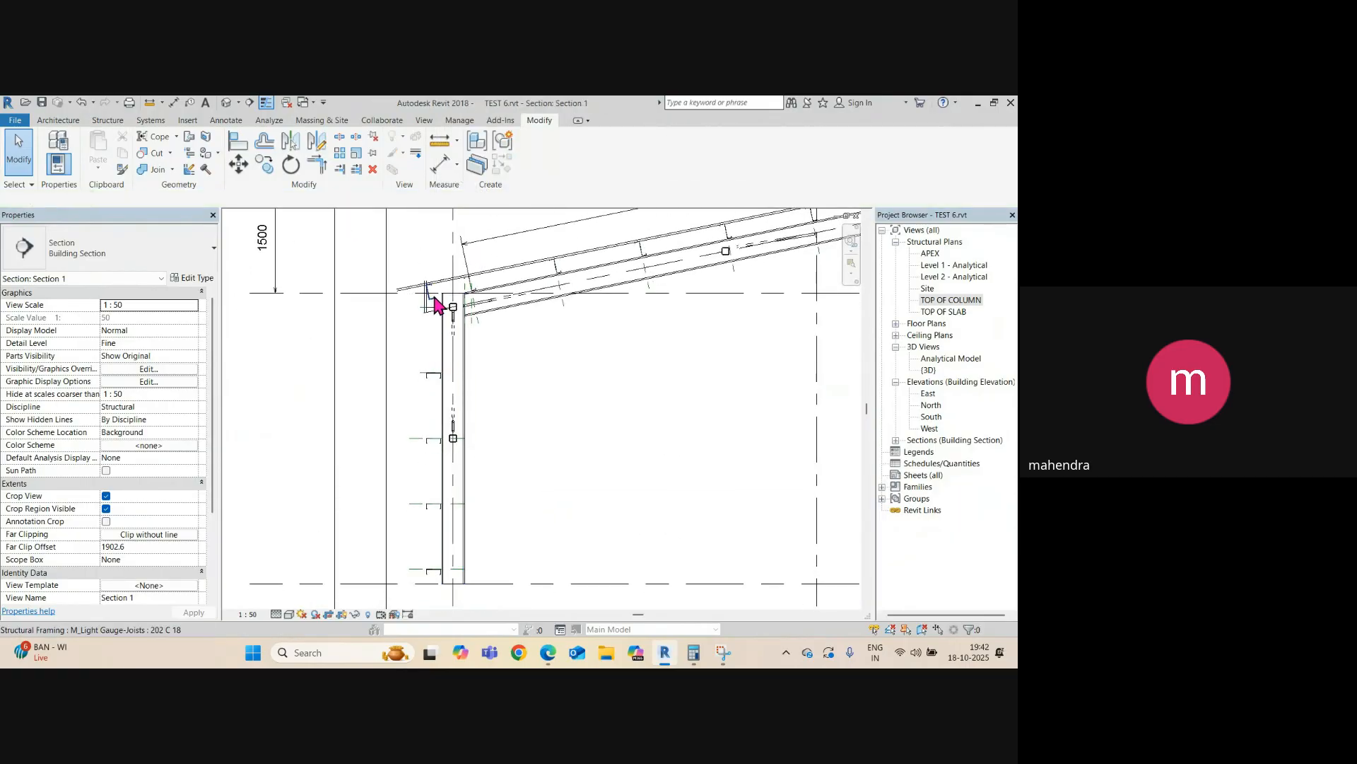
left_click(434, 302)
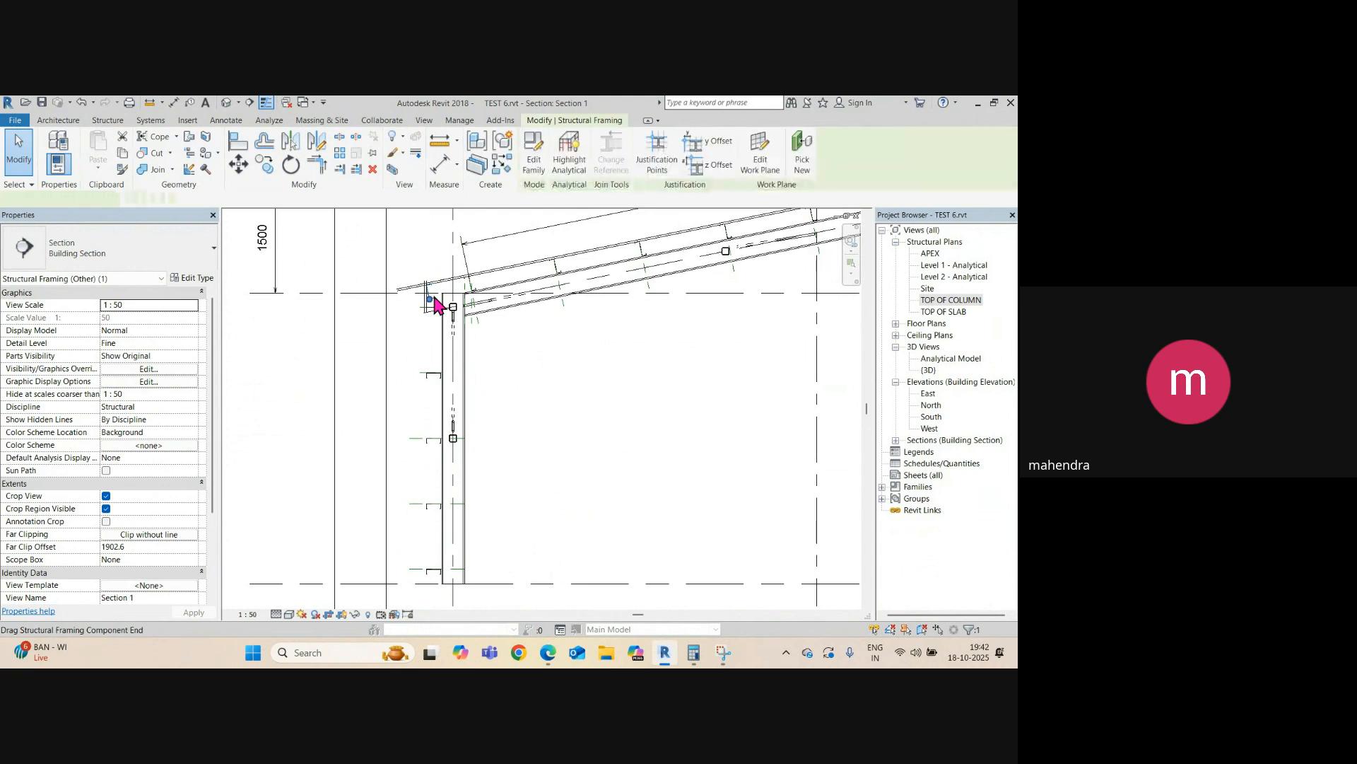
- Select the 25 THK METAL SHEET roof in the 3D view and examine its edge above the corner column and joists
left_click(228, 103)
scroll(476, 345, "up", 5)
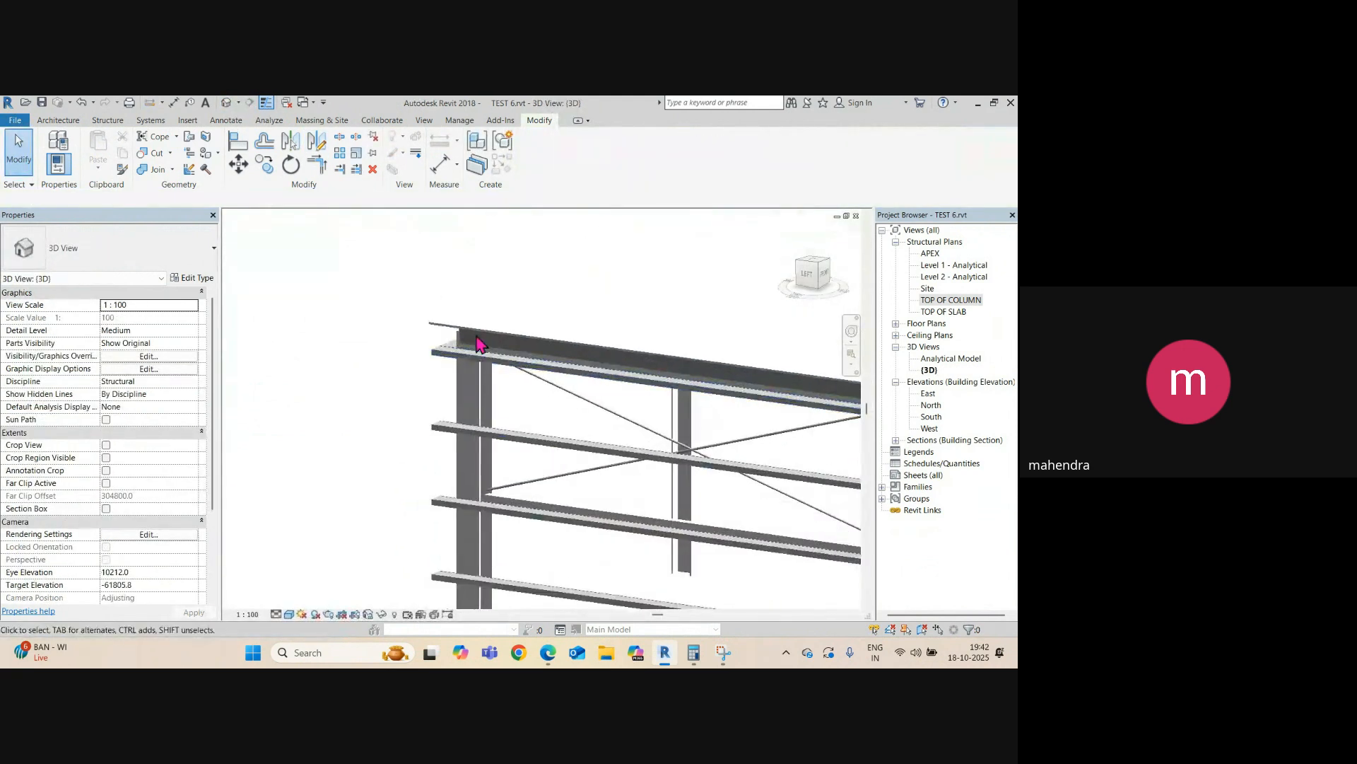
scroll(460, 322, "up", 3)
left_click(458, 329)
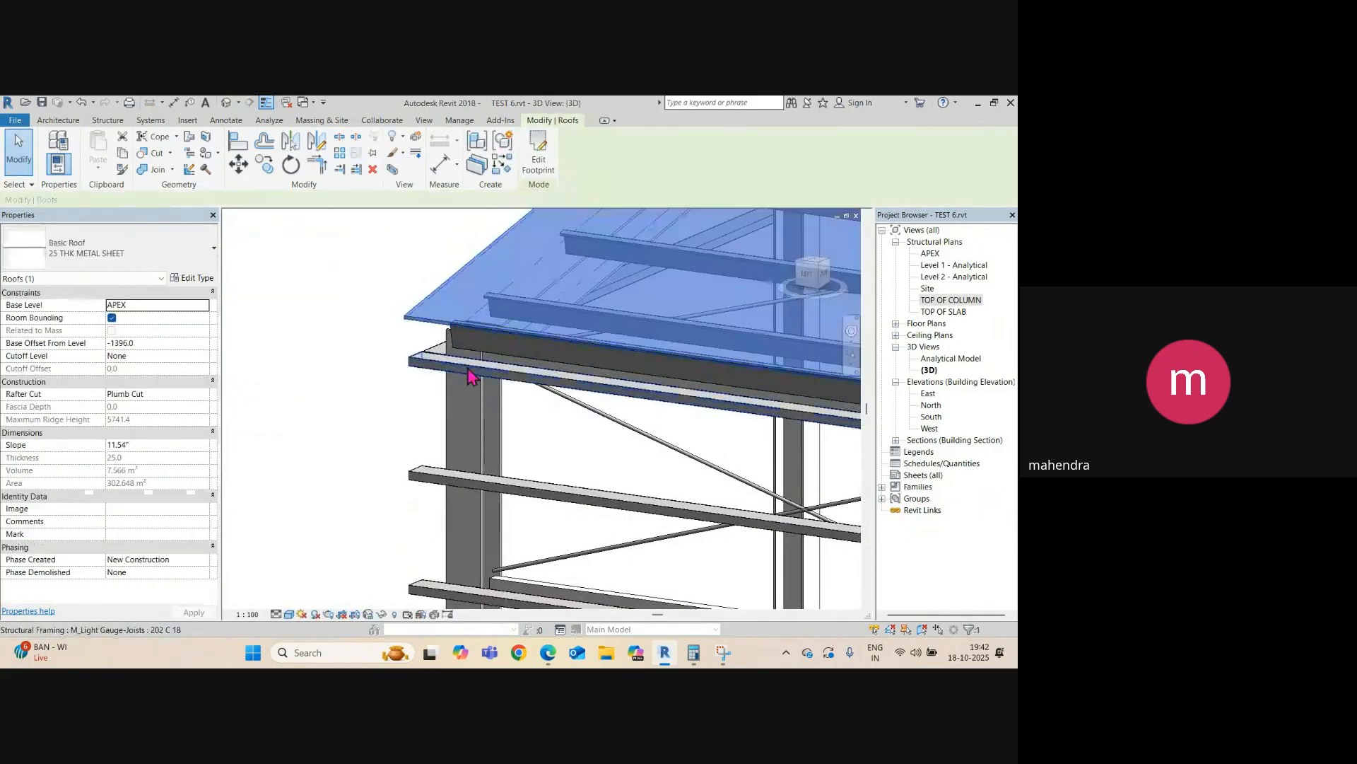
middle_click_drag(470, 376, 472, 444, "shift")
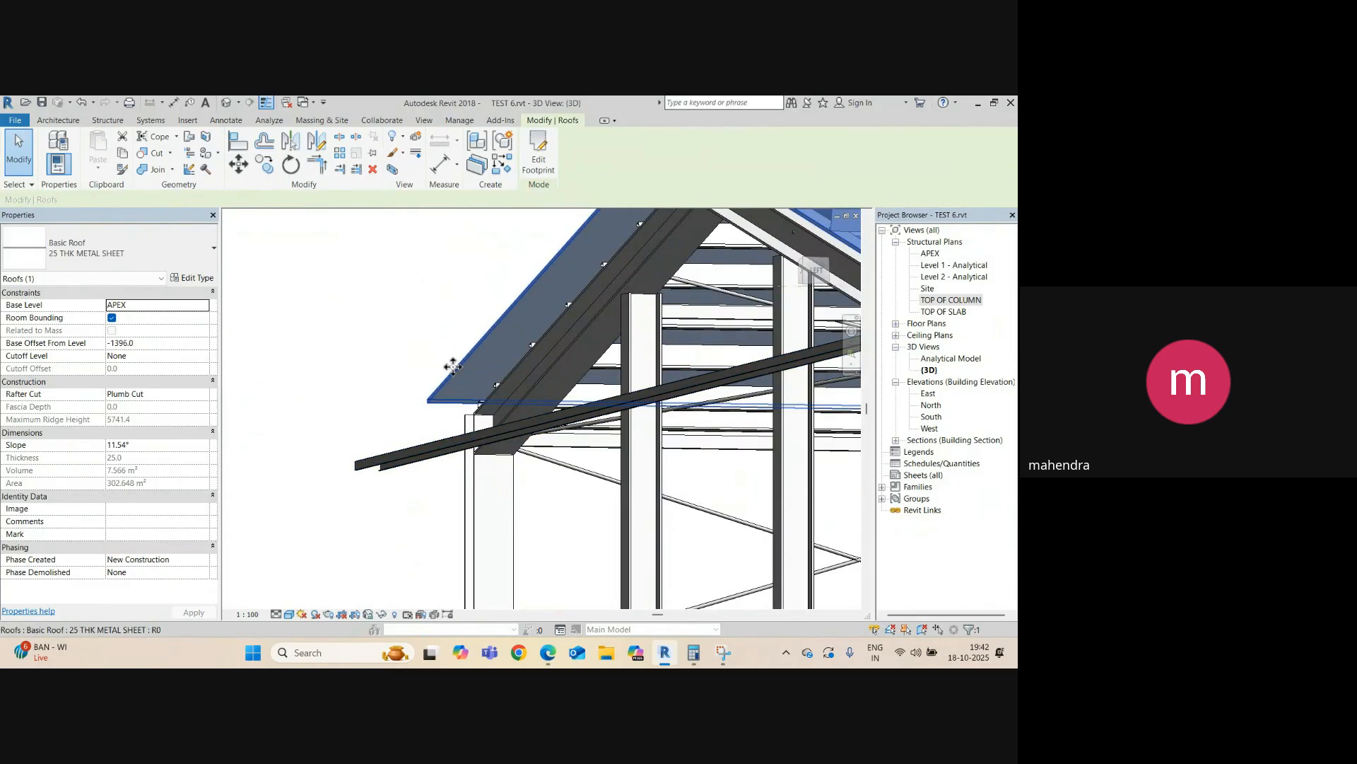
scroll(453, 367, "down", 3)
middle_click_drag(495, 434, 464, 418, "shift")
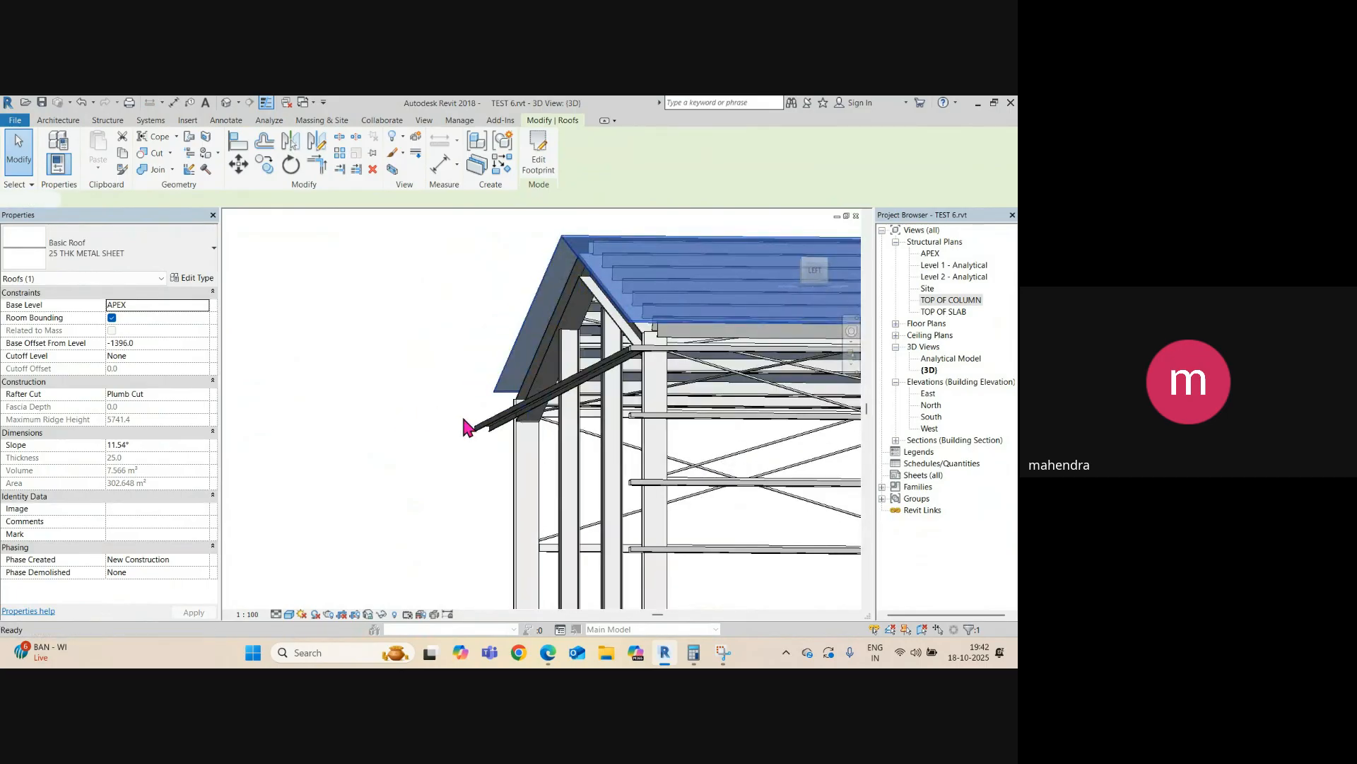
- Move the Section 3 line in the APEX plan from outside the wall to inside the building and open its view
key("ctrl+Tab")
scroll(436, 419, "down", 3)
key("ctrl+Tab")
key("ctrl+Tab")
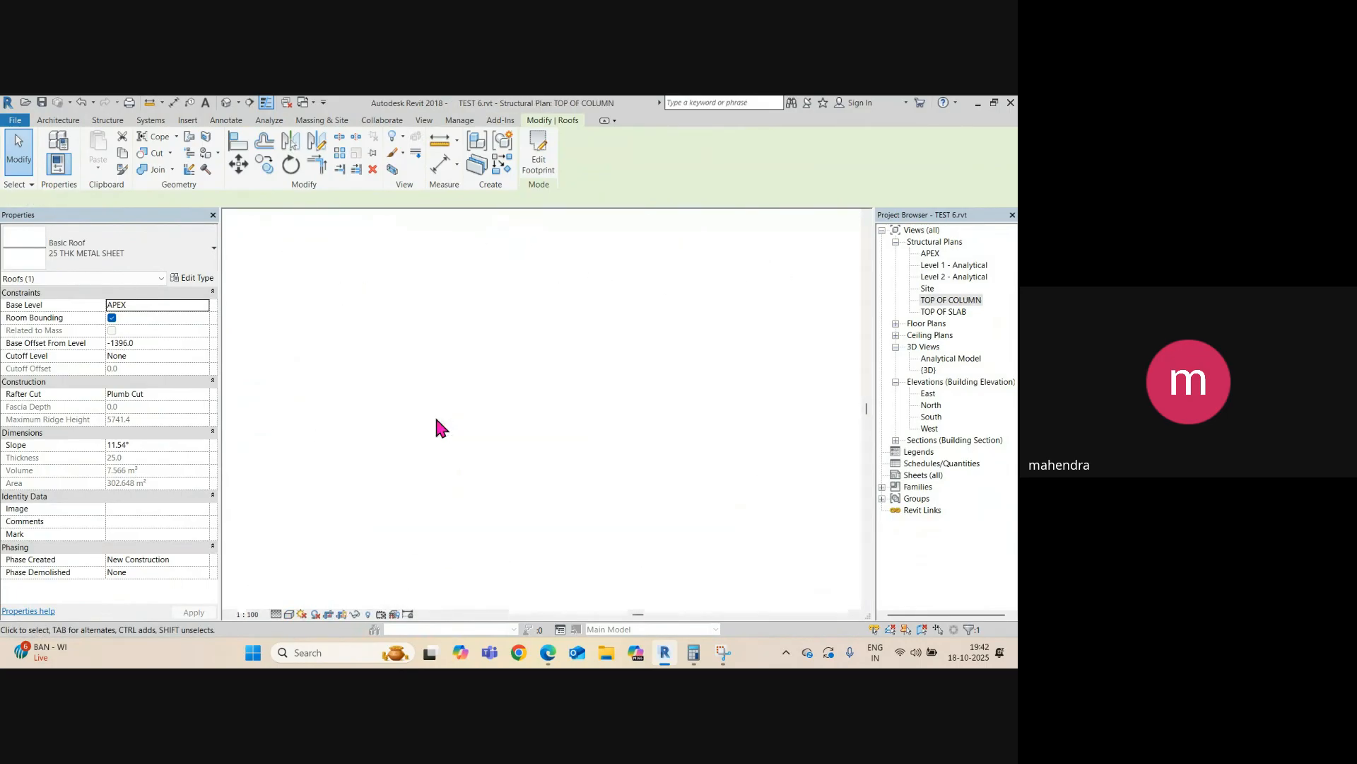
key("ctrl+Tab")
scroll(436, 418, "down", 4)
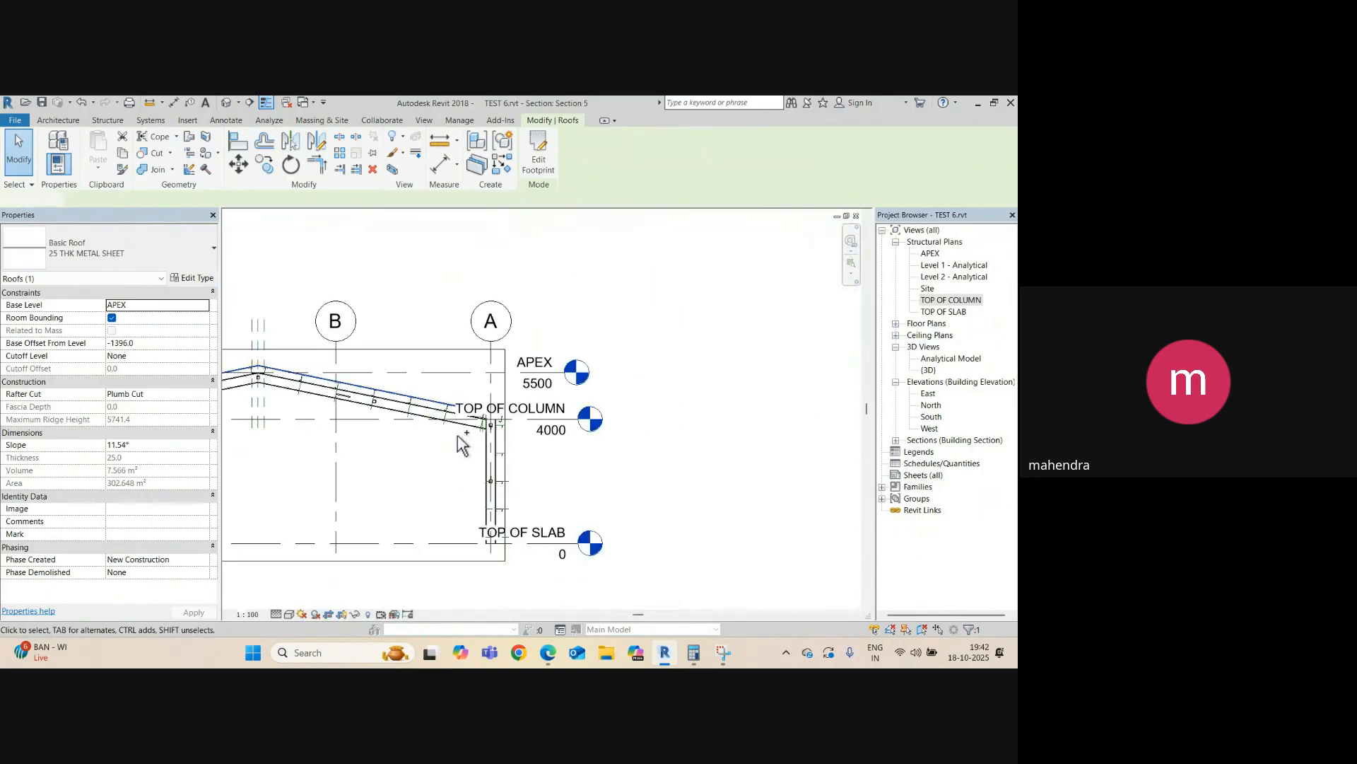
key("ctrl+Tab")
left_click(447, 328)
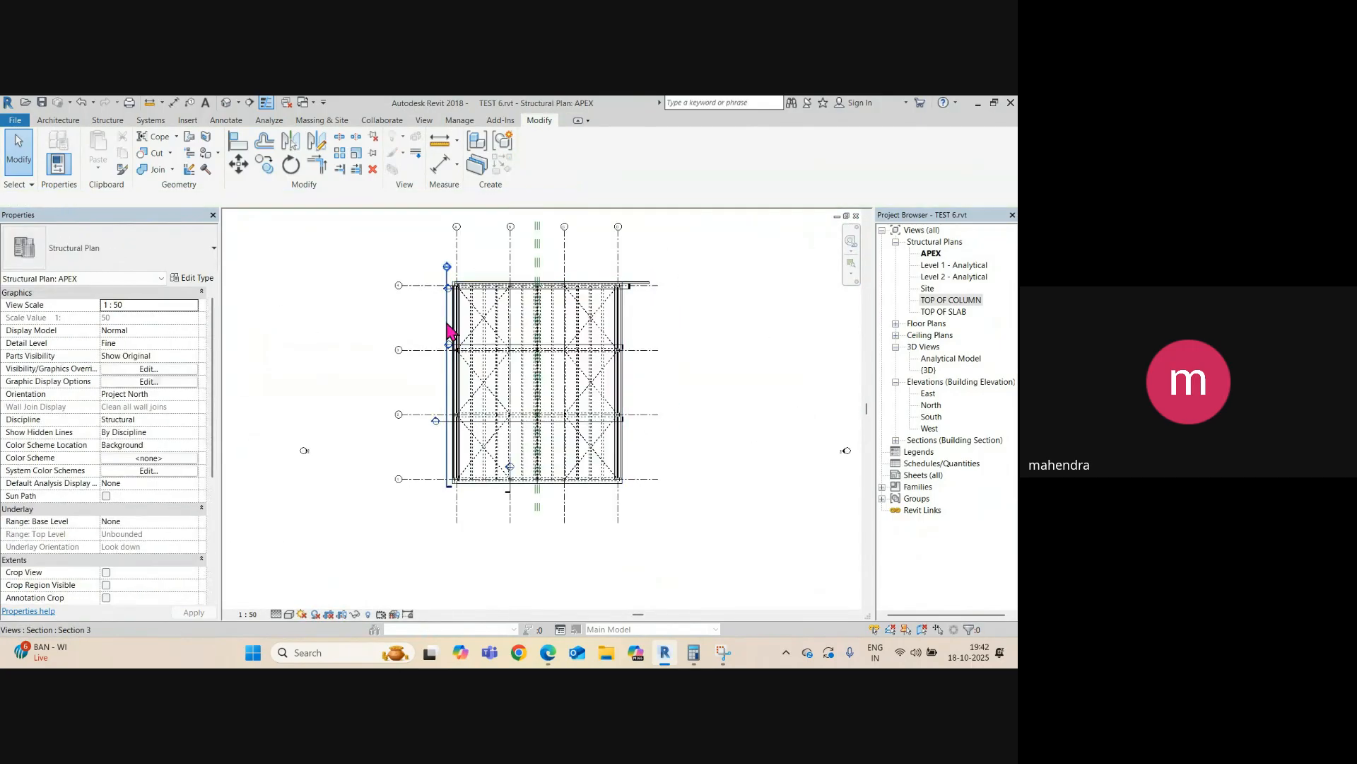
left_click_drag(448, 313, 472, 313)
right_click(472, 315)
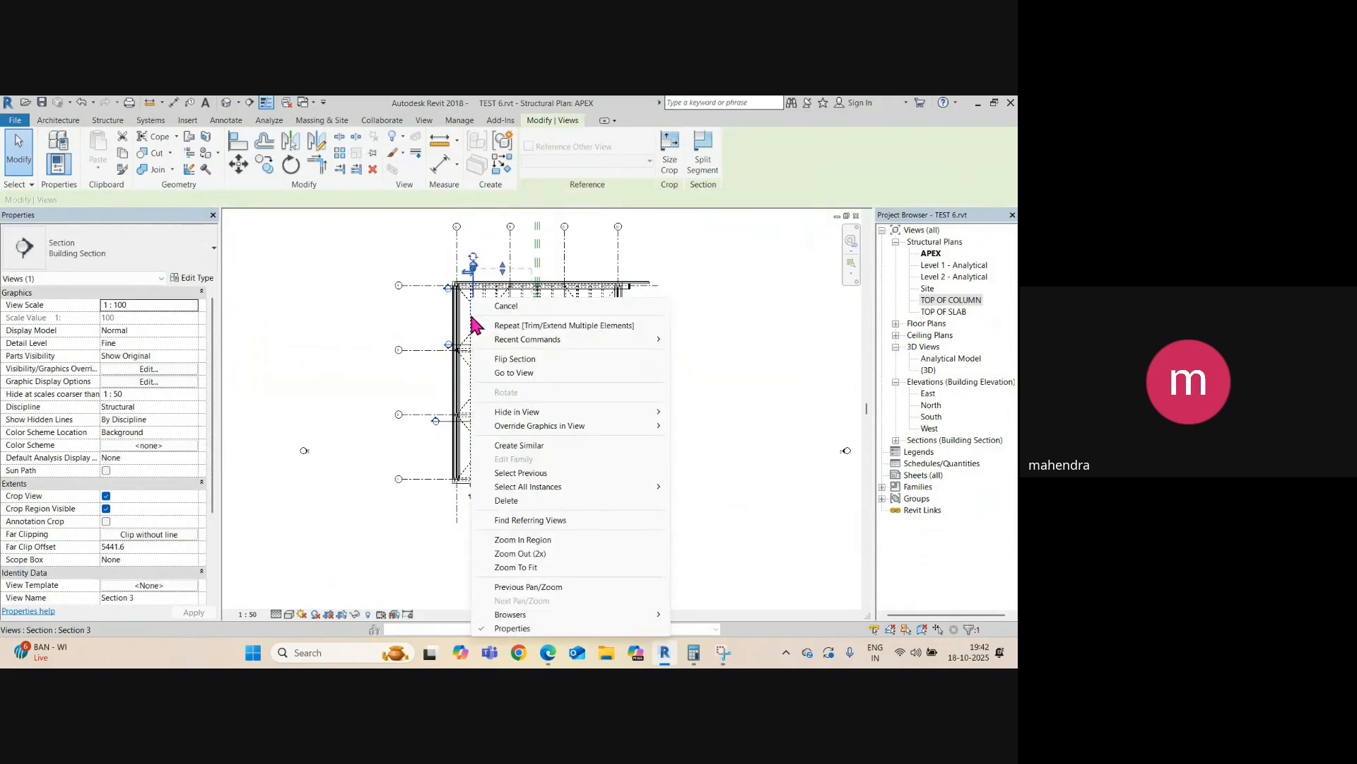
left_click(523, 374)
- Examine the roof edge and purlin ends around grid 4 in Section 3 and return to the APEX plan
scroll(394, 351, "up", 5)
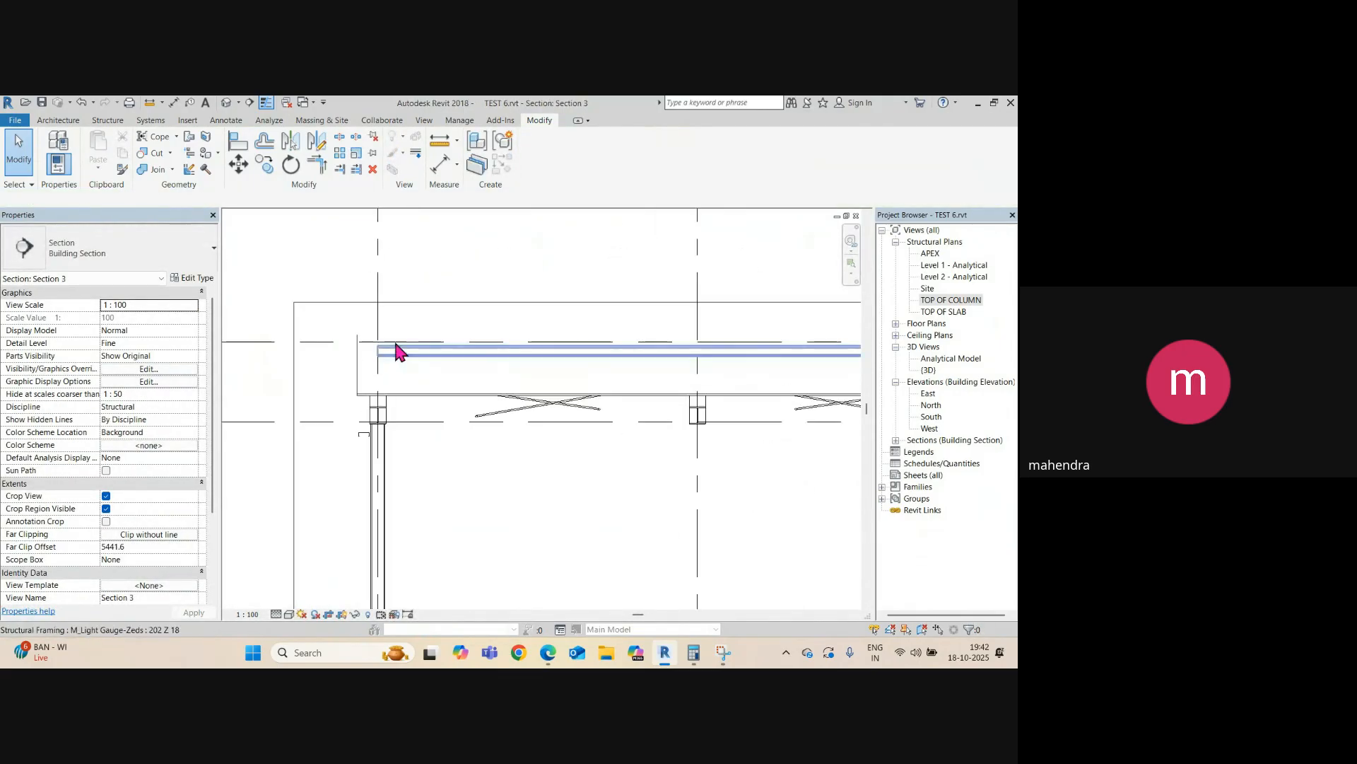
scroll(370, 415, "up", 2)
middle_click_drag(371, 415, 473, 369)
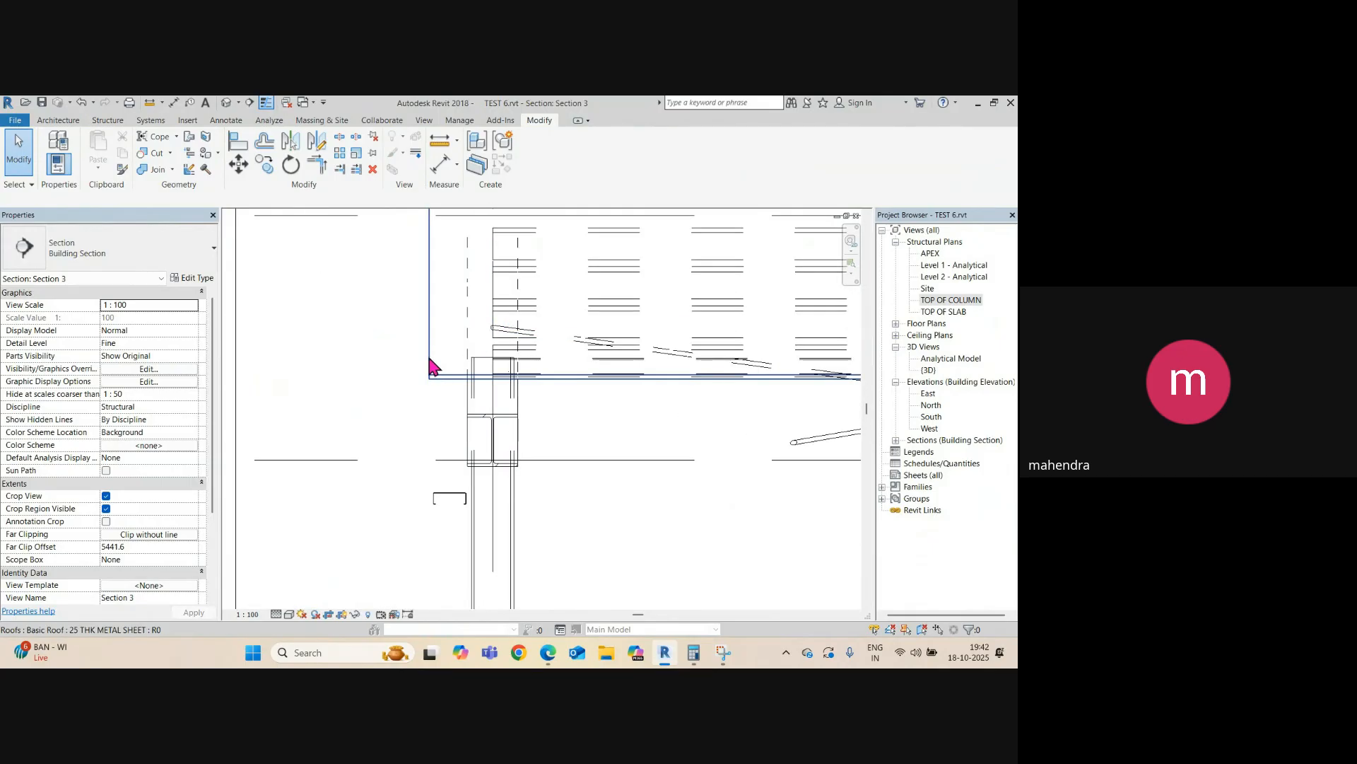
scroll(429, 366, "down", 2)
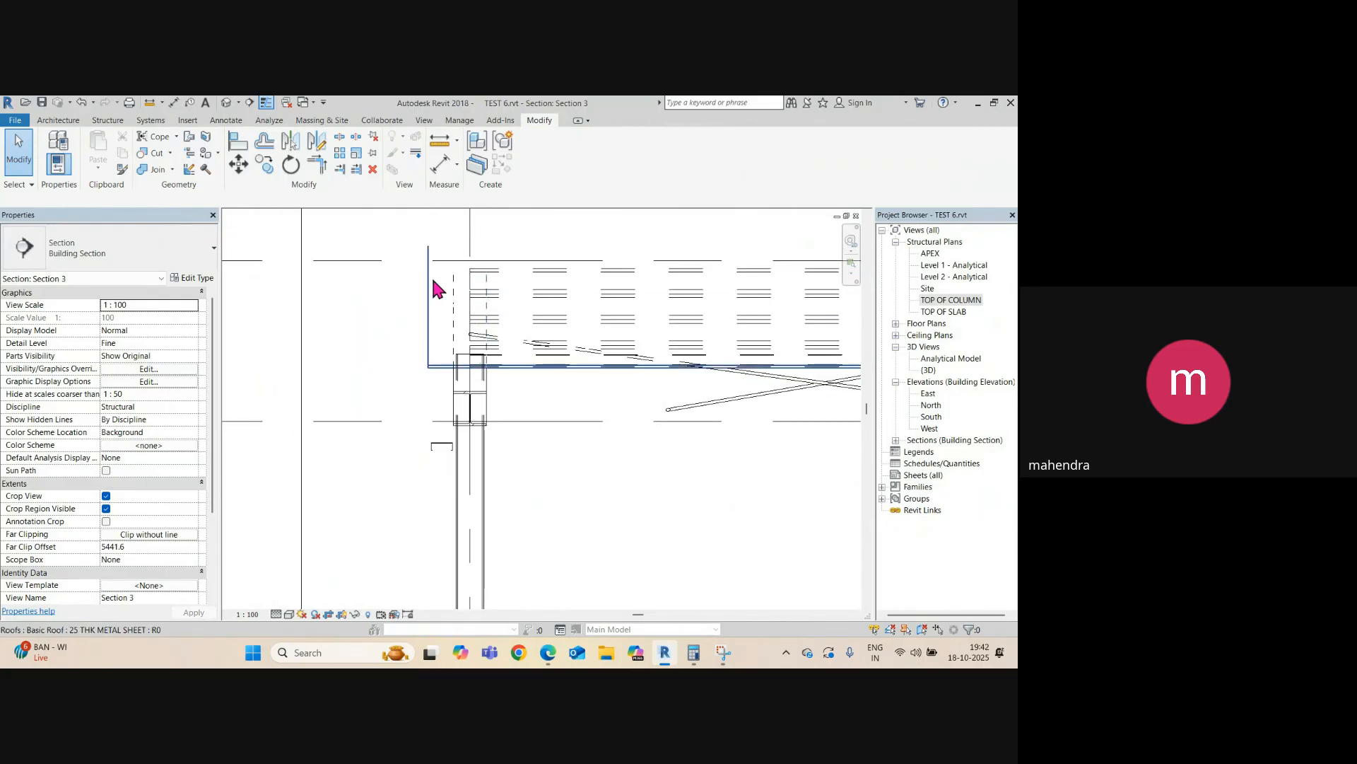
scroll(412, 401, "down", 2)
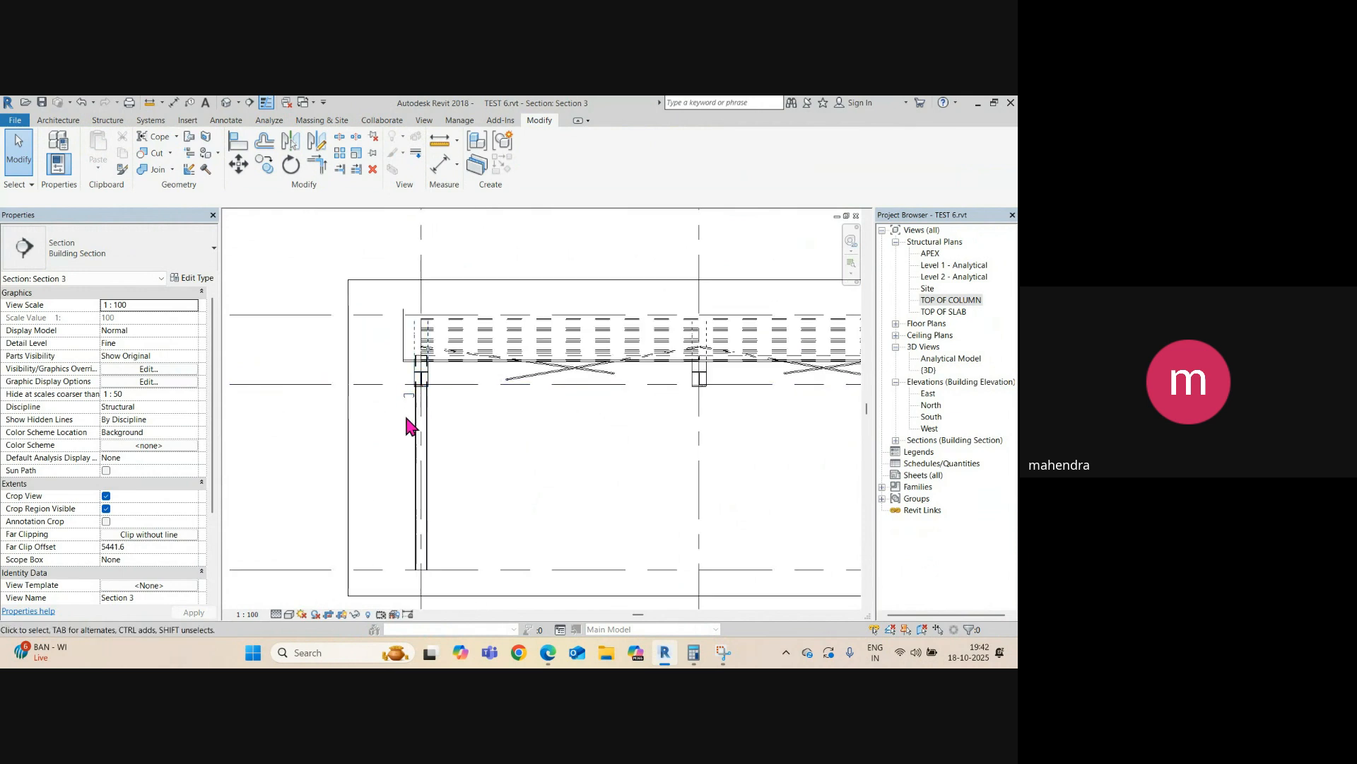
scroll(408, 426, "down", 2)
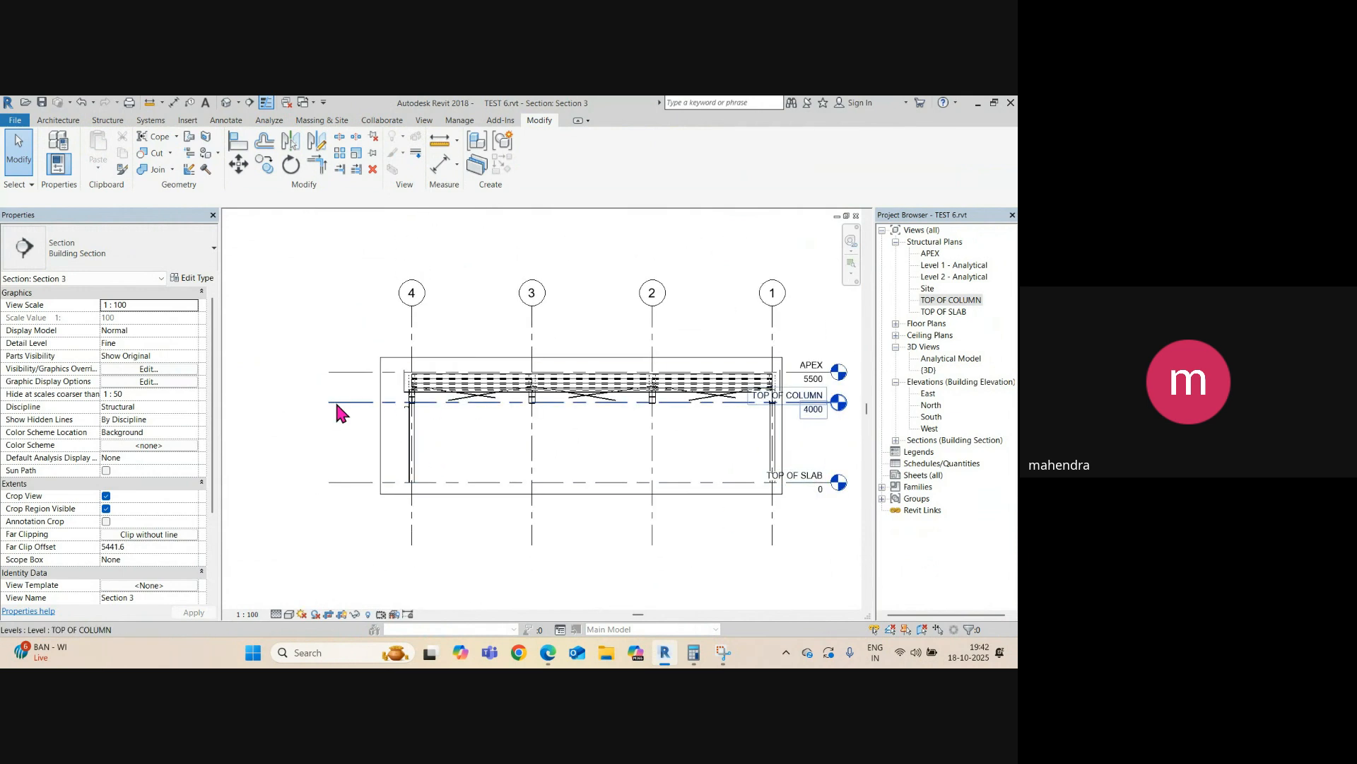
key("ctrl+Tab")
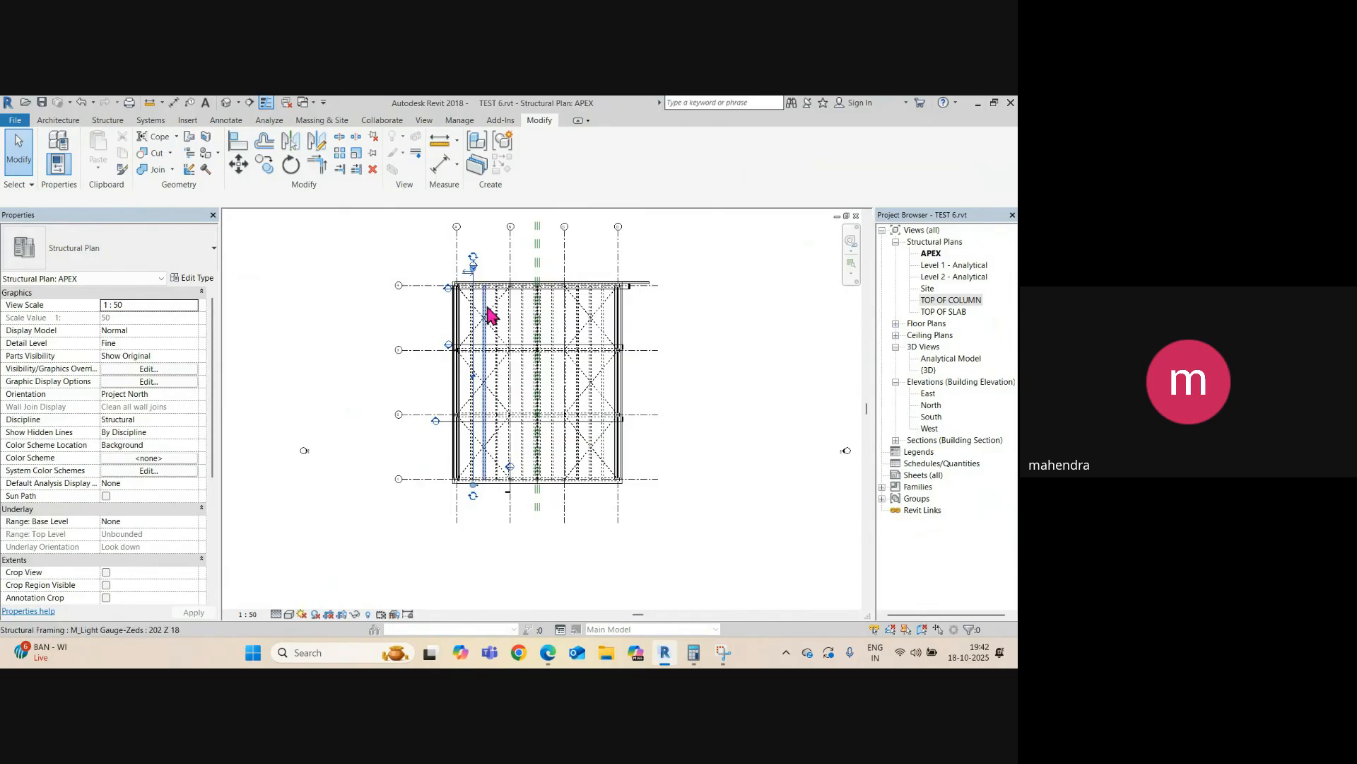
- In Section 1, mirror the five light-gauge wall joists on the grid A column about the ridge reference plane to grid D, keeping the originals
key("ctrl+Tab")
key("ctrl+Tab")
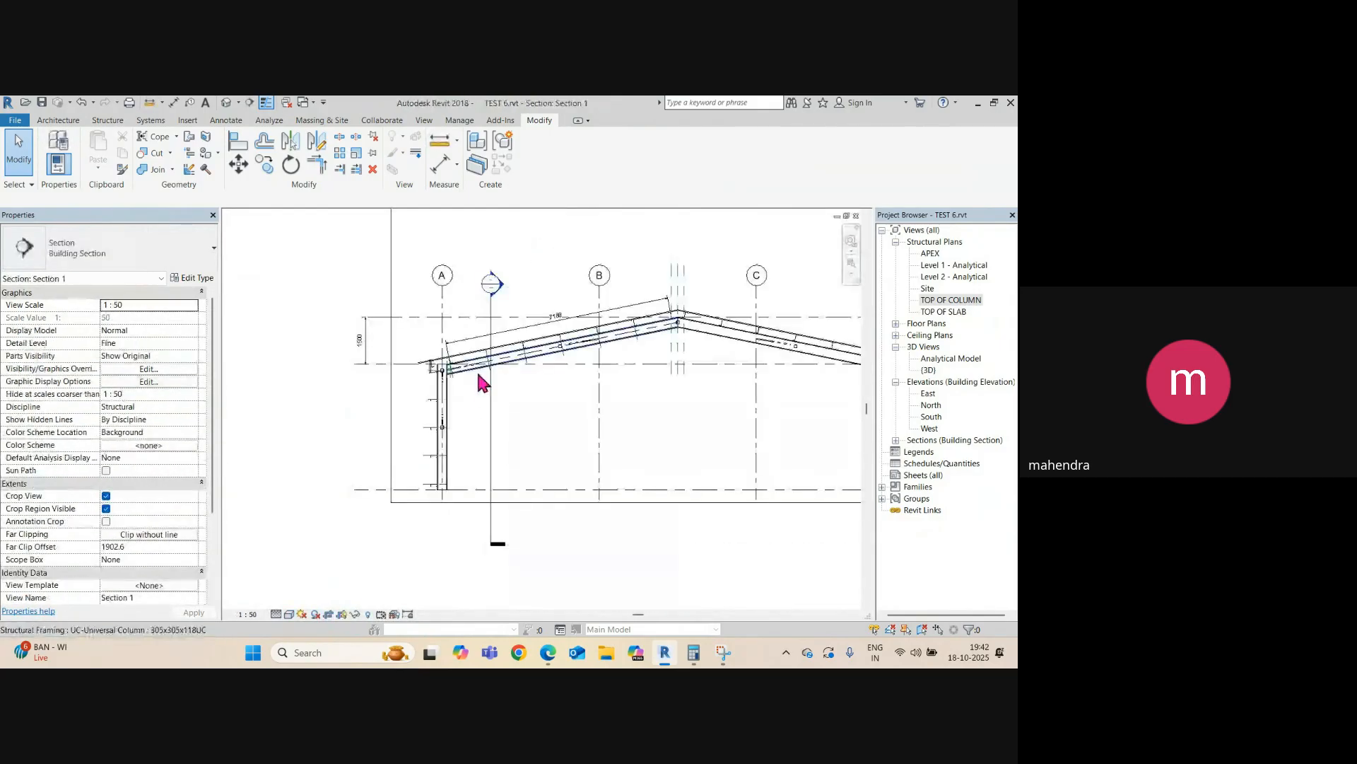
scroll(434, 434, "up", 4)
left_click(438, 387)
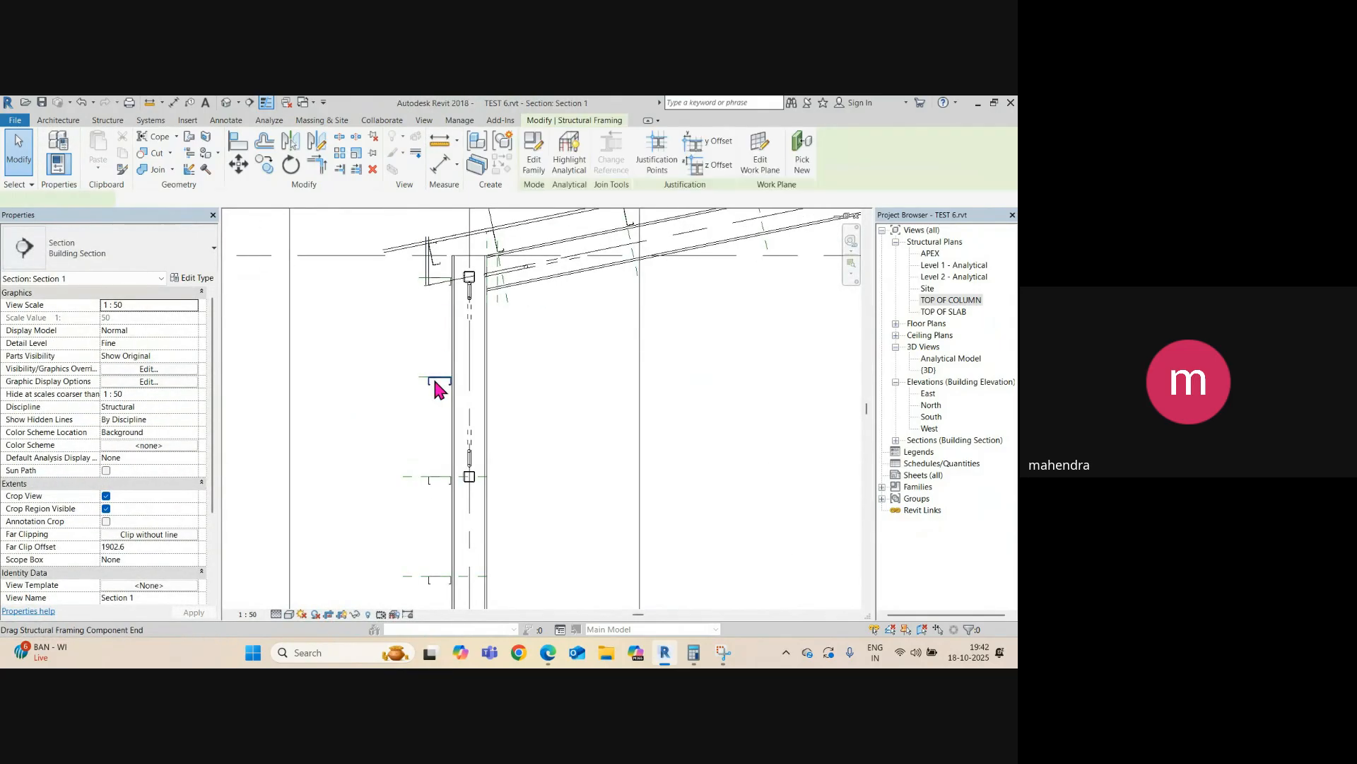
scroll(418, 300, "up", 3)
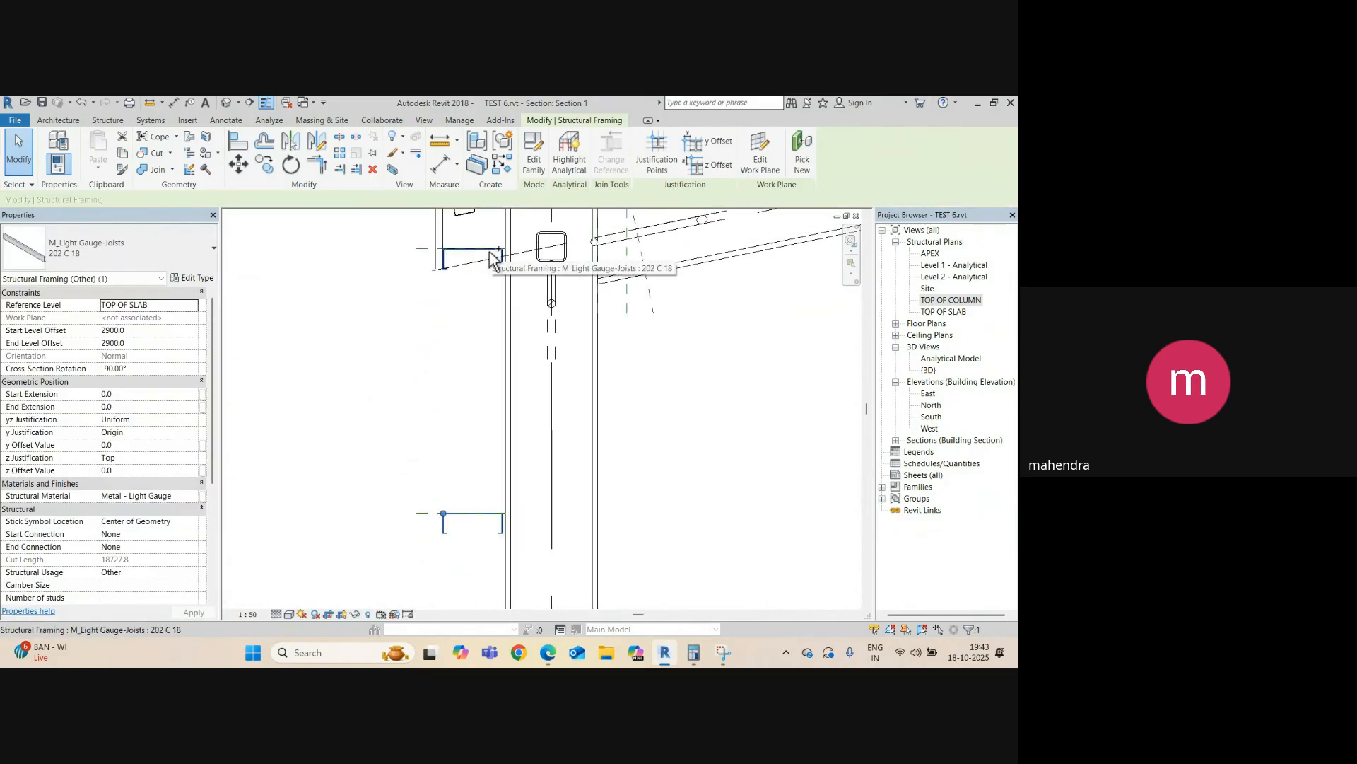
left_click(490, 252, "ctrl")
scroll(495, 495, "down", 2)
middle_click_drag(514, 551, 512, 336)
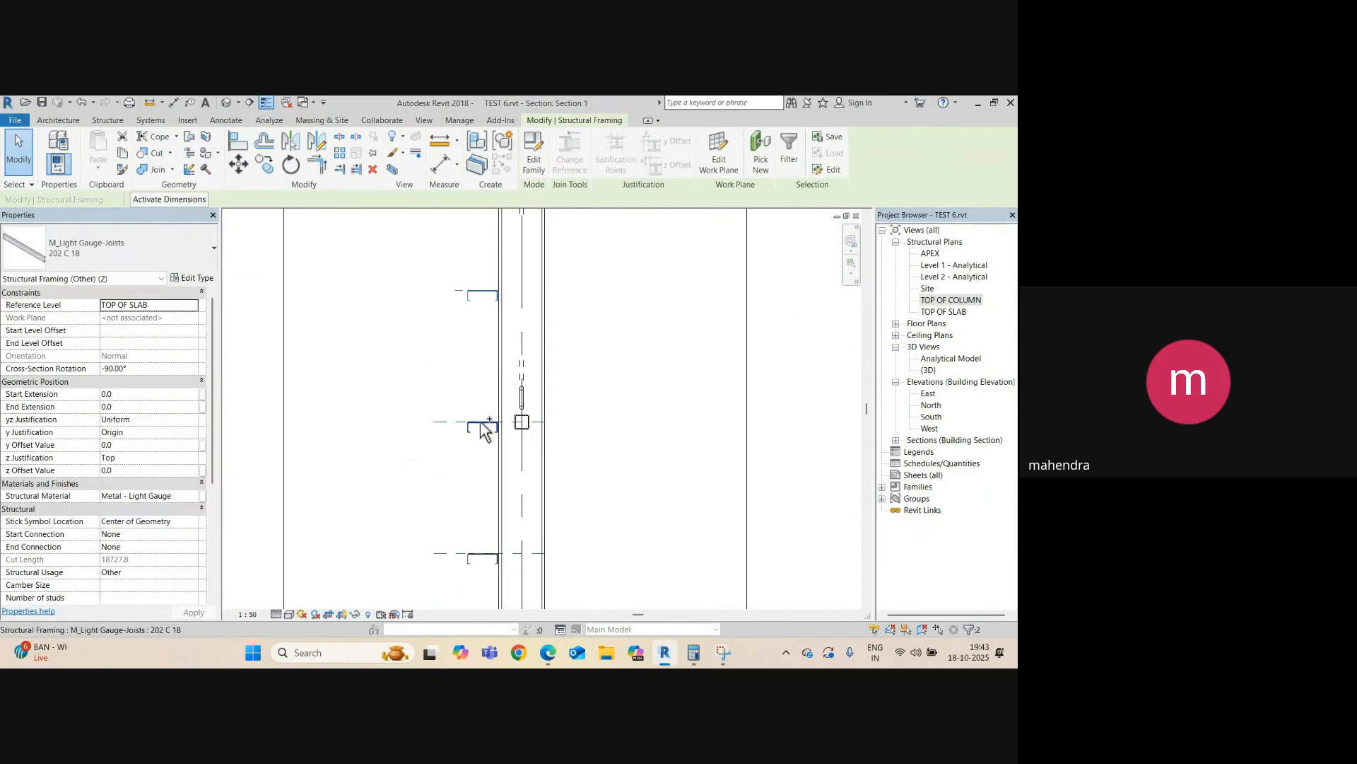
left_click(478, 556, "ctrl")
scroll(482, 470, "down", 2)
middle_click_drag(488, 564, 473, 453)
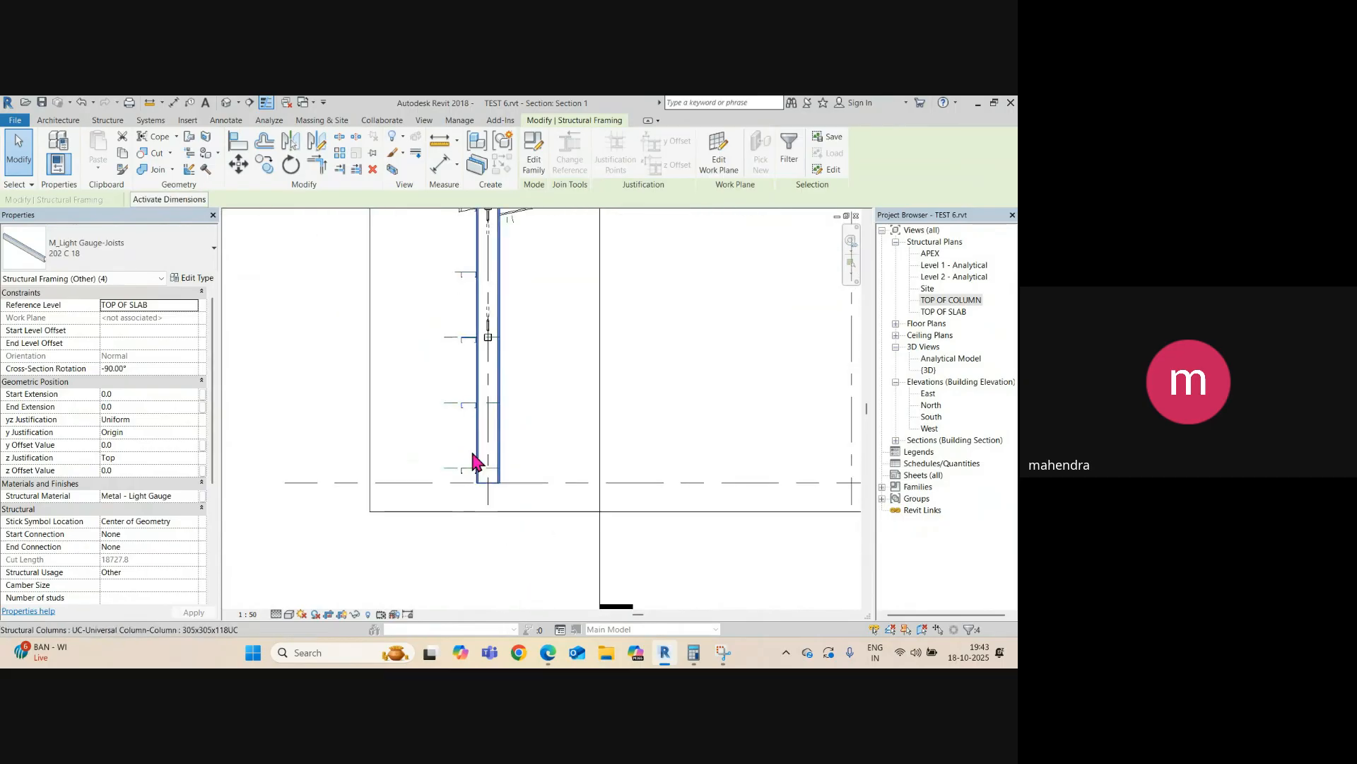
scroll(471, 463, "up", 2)
left_click(468, 470, "ctrl")
scroll(406, 425, "down", 3)
left_click(382, 300, "ctrl")
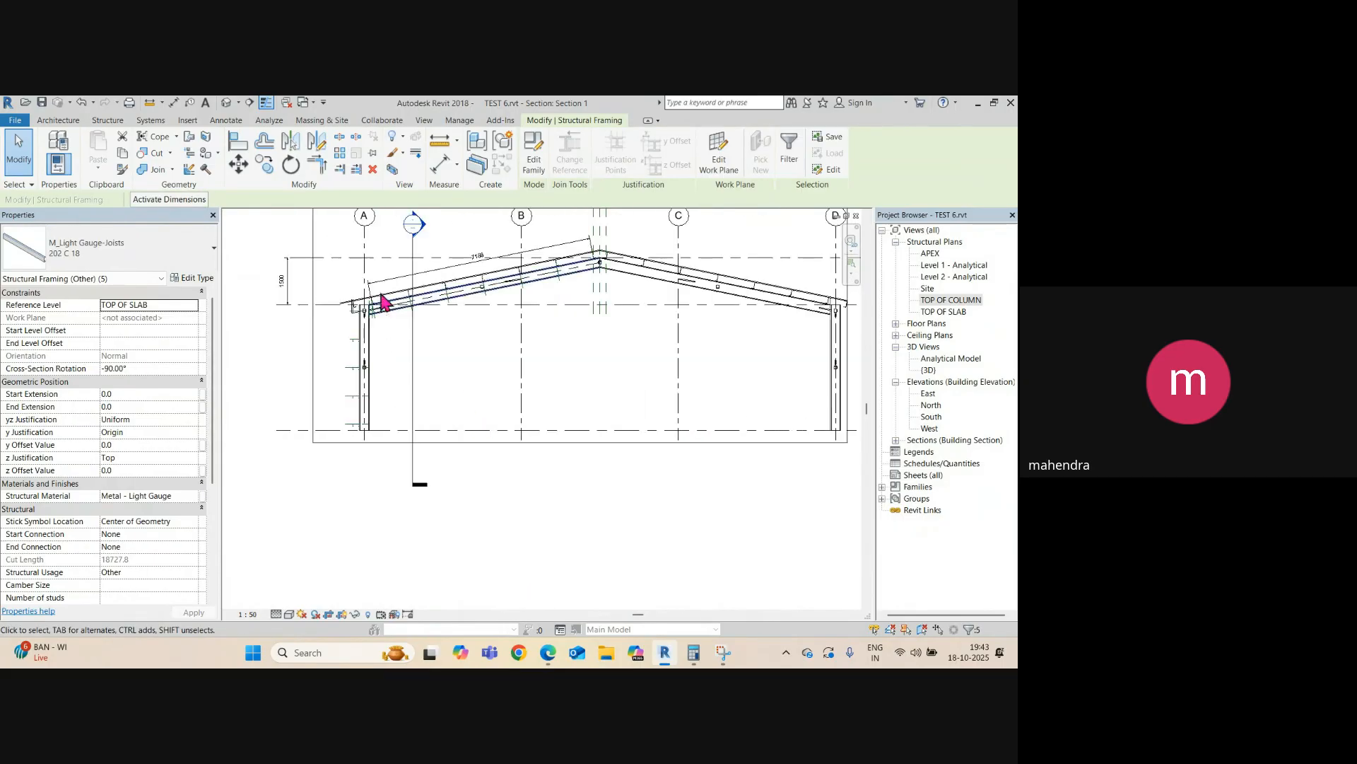
left_click(316, 143)
scroll(575, 318, "up", 4)
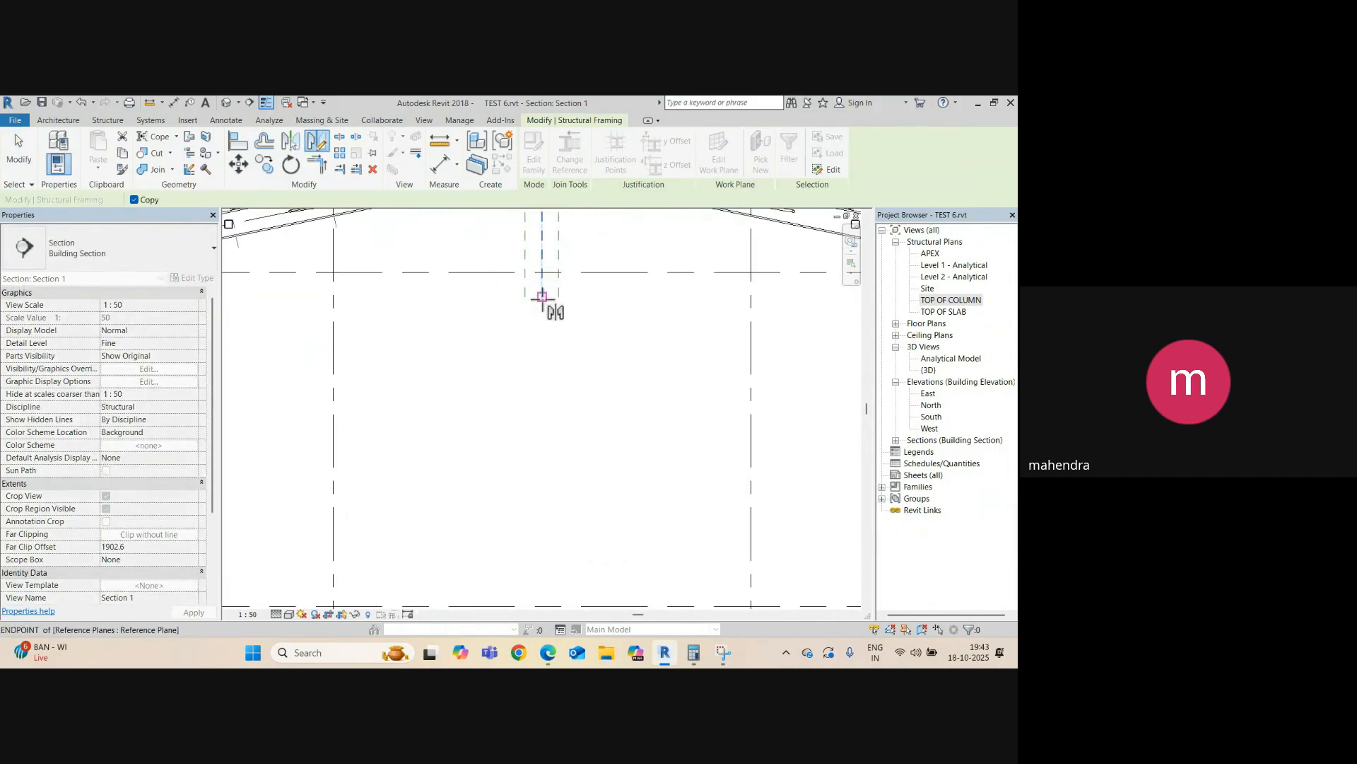
scroll(540, 364, "down", 3)
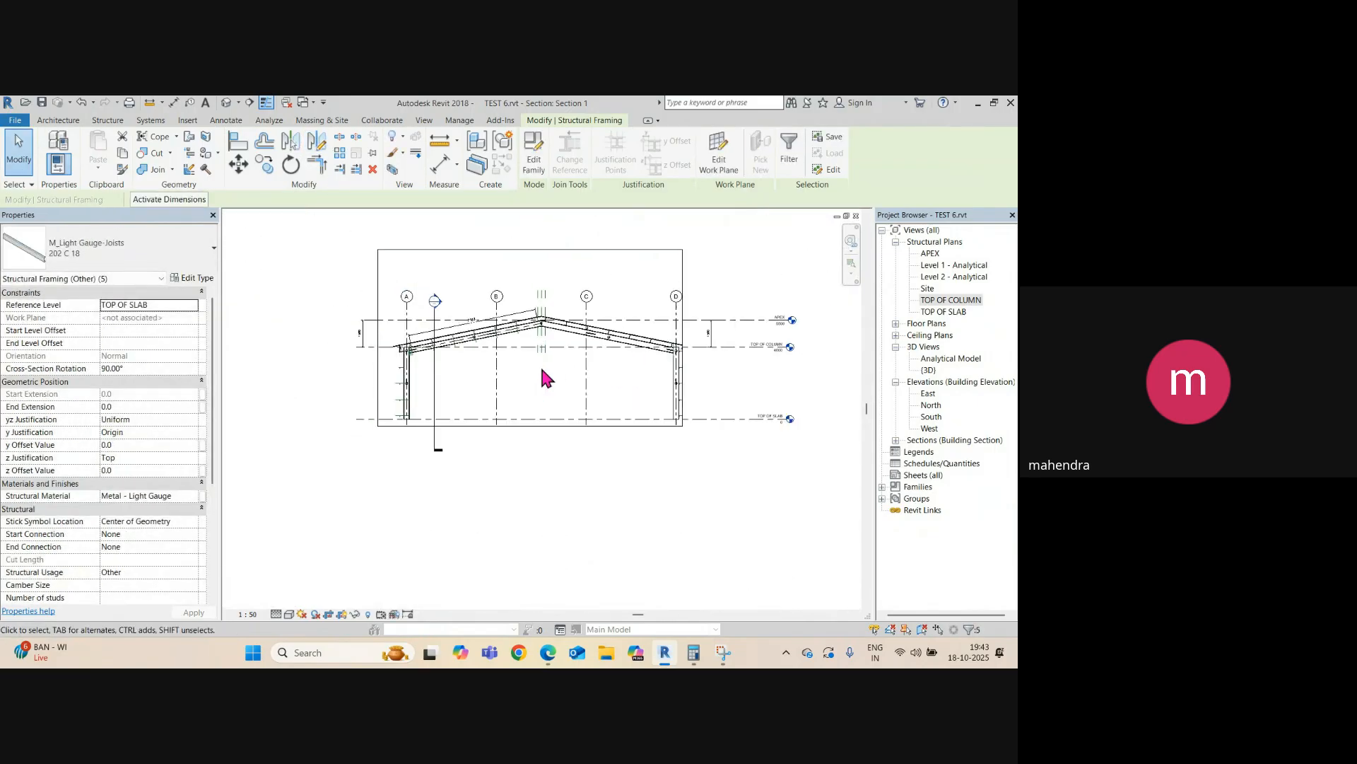
scroll(681, 385, "up", 4)
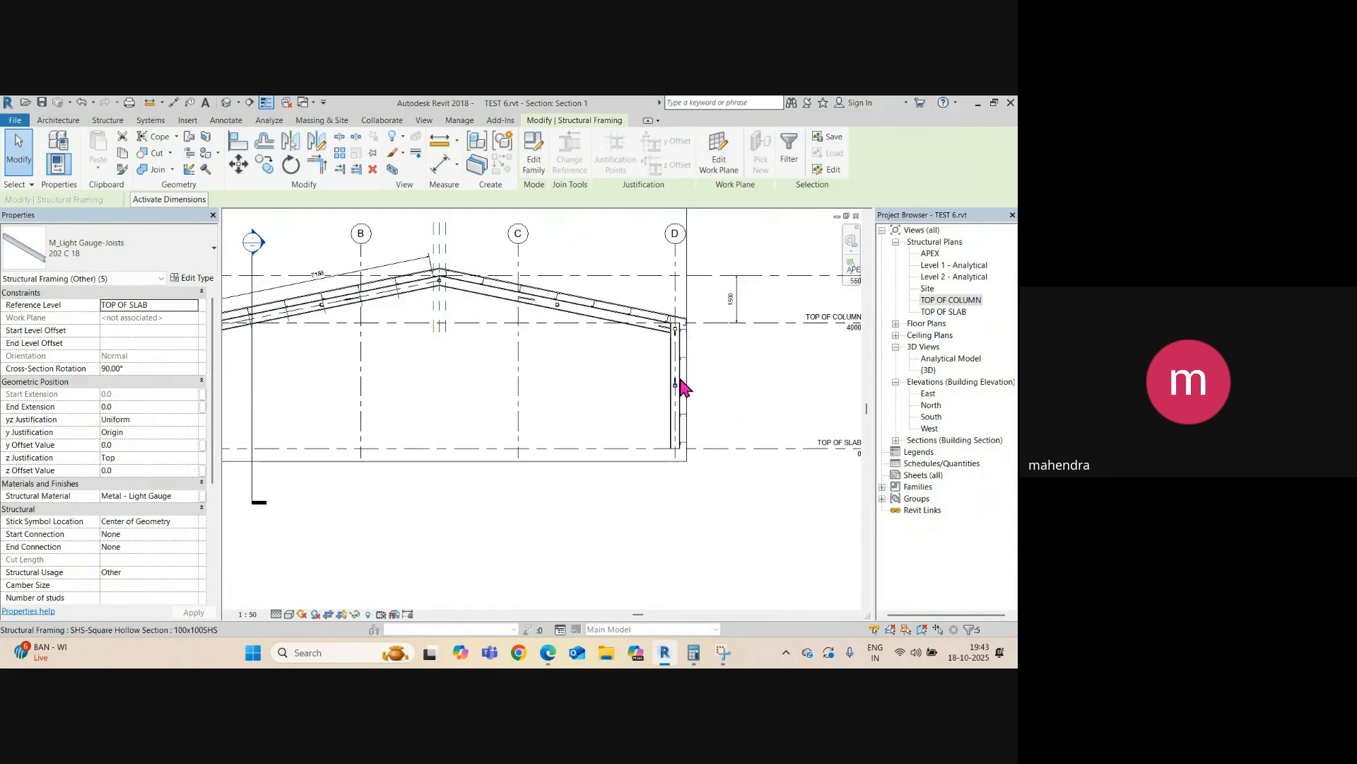
- Open the 3D view and examine where the horizontal gable-end joist runs past the corner column and wall joists
left_click(226, 102)
middle_click_drag(544, 403, 559, 375, "shift")
scroll(594, 396, "up", 4)
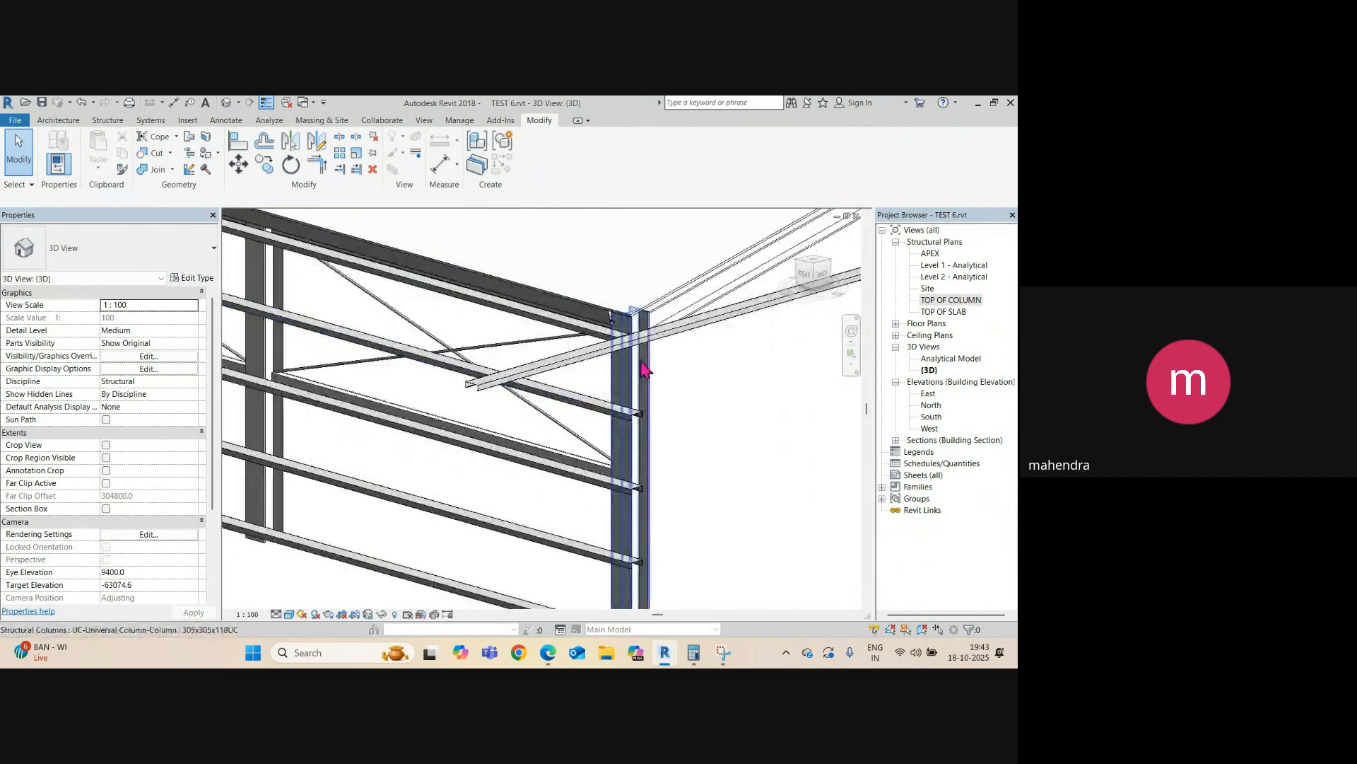
scroll(636, 359, "up", 2)
scroll(393, 344, "down", 5)
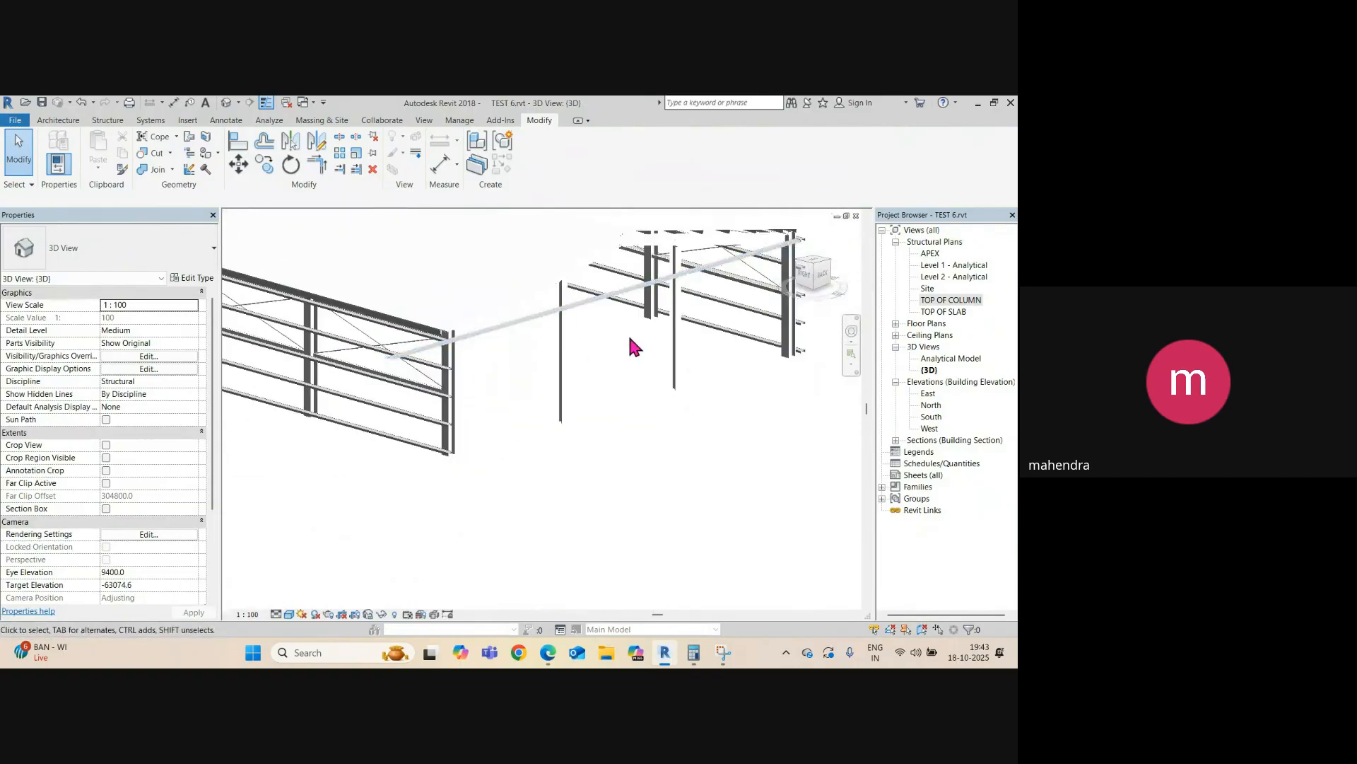
middle_click_drag(805, 247, 660, 336)
scroll(657, 334, "up", 2)
middle_click_drag(296, 472, 606, 376)
scroll(427, 400, "up", 2)
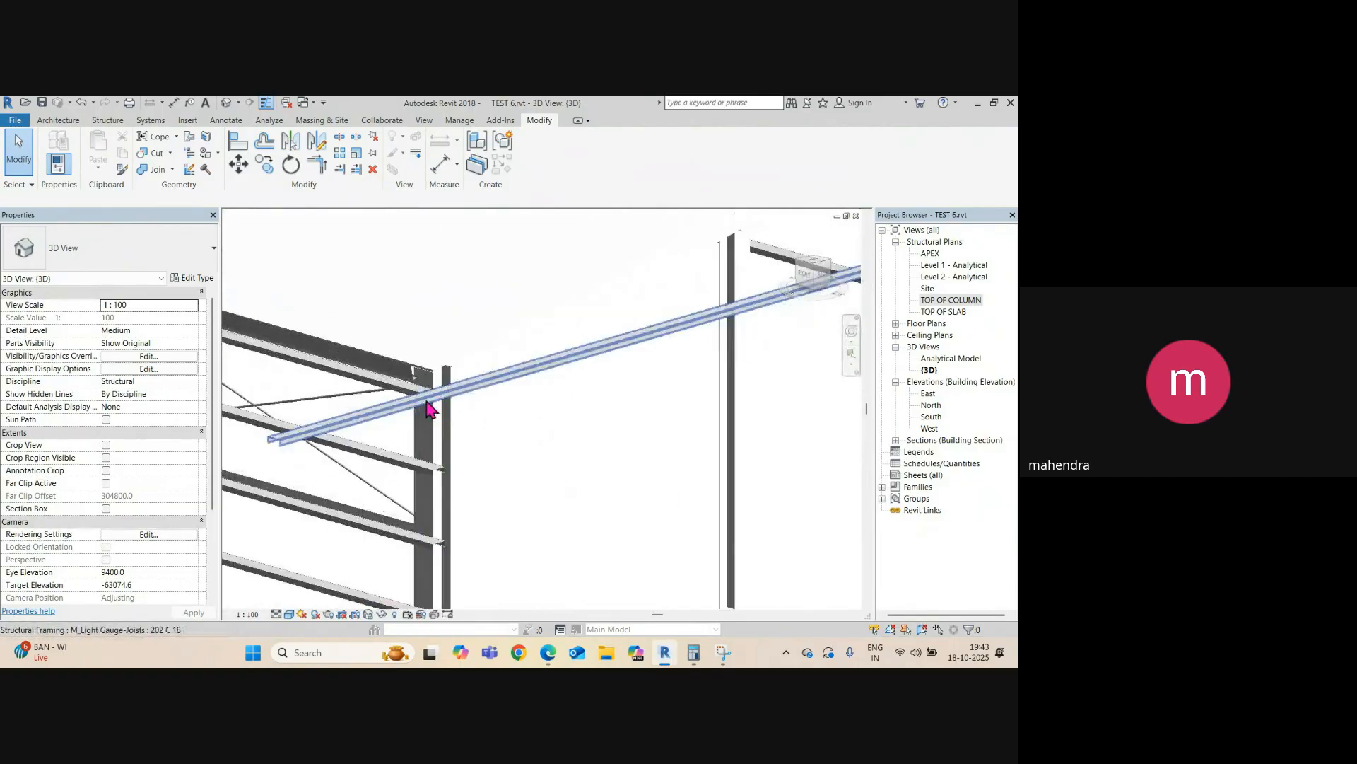
scroll(428, 400, "up", 1)
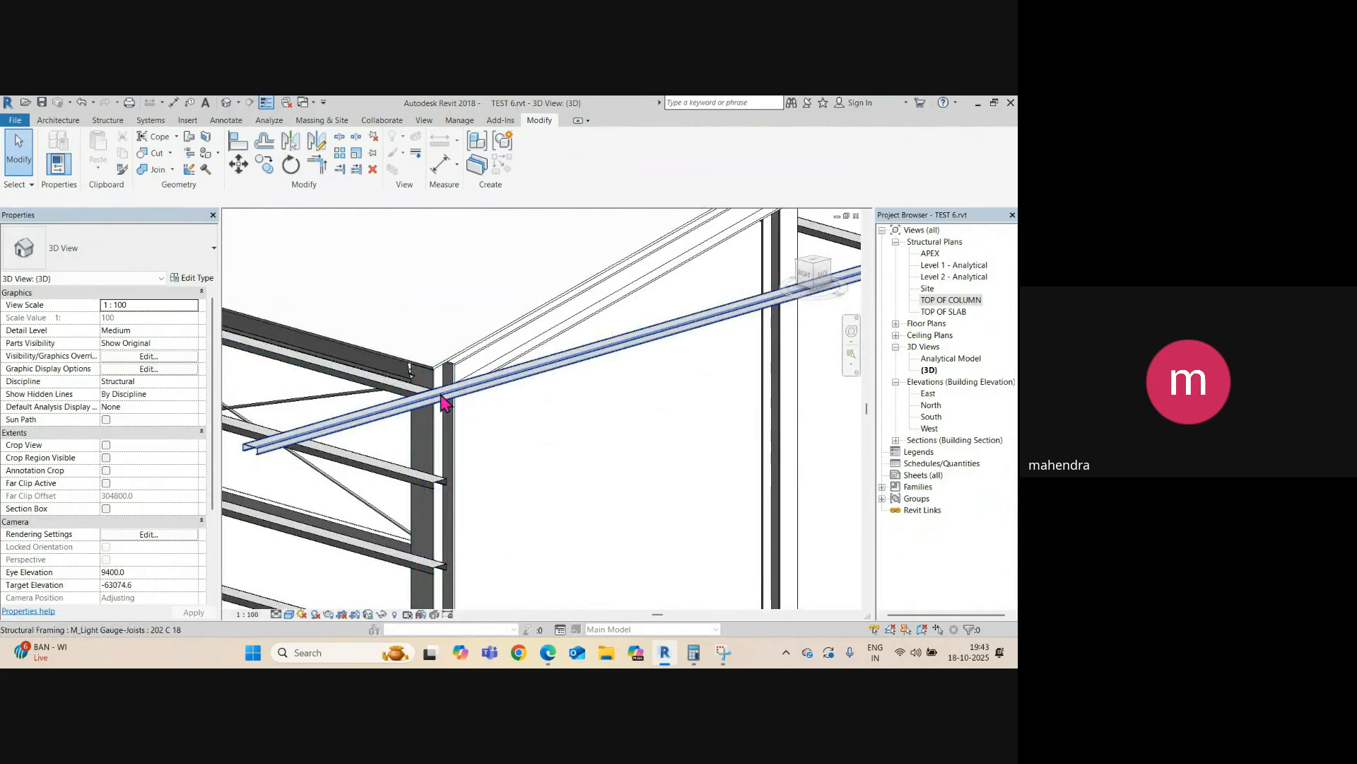
- Open the TOP OF COLUMN plan and examine how the gable-end joist overruns the wall joists at the grid D and 4 corner
key("ctrl+Tab")
key("ctrl+Tab")
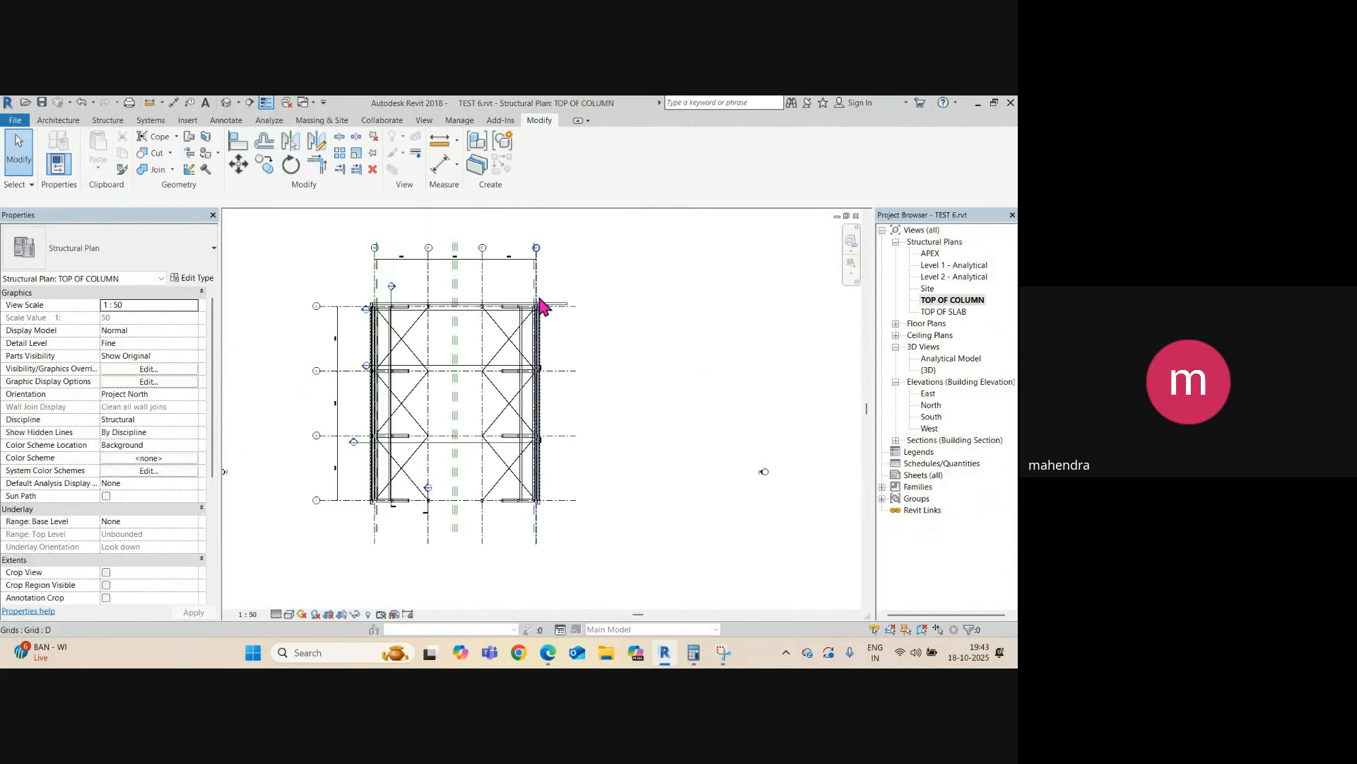
scroll(541, 305, "up", 6)
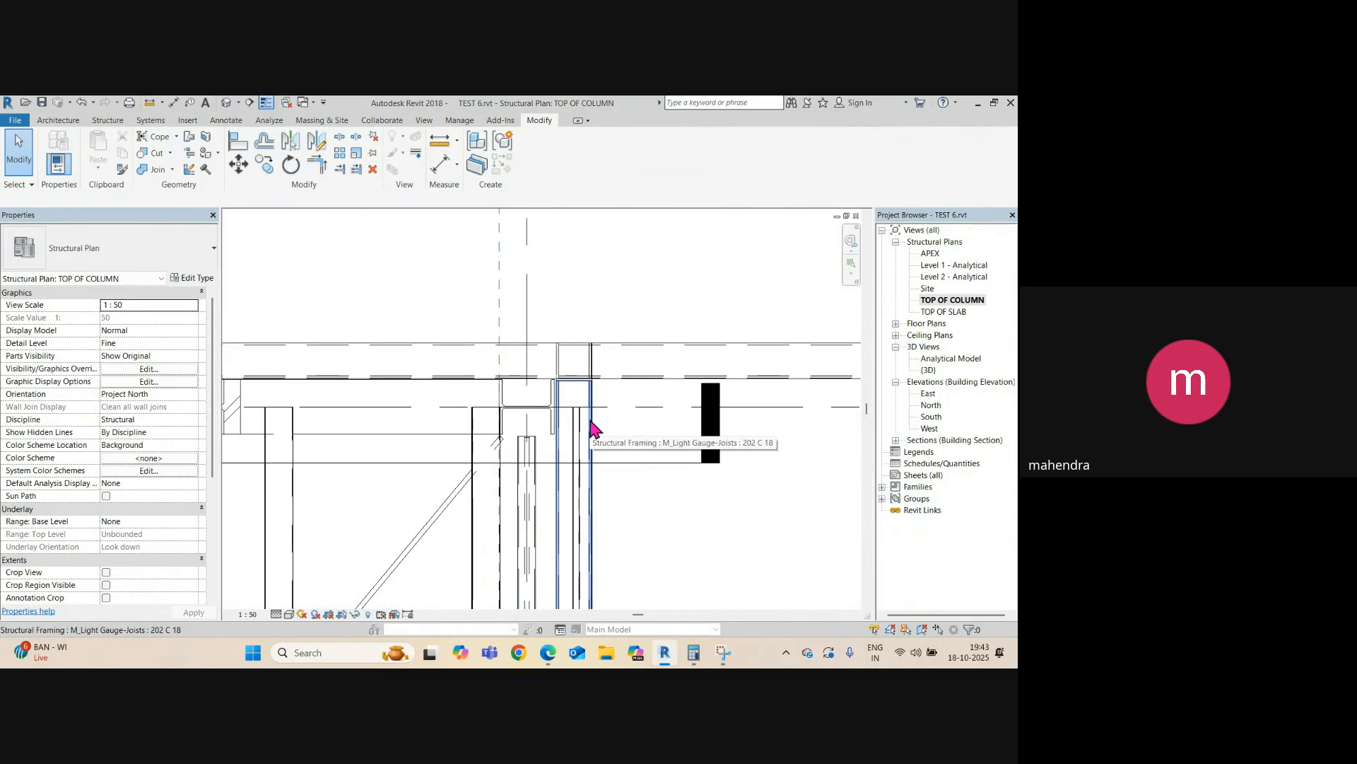
scroll(587, 414, "down", 5)
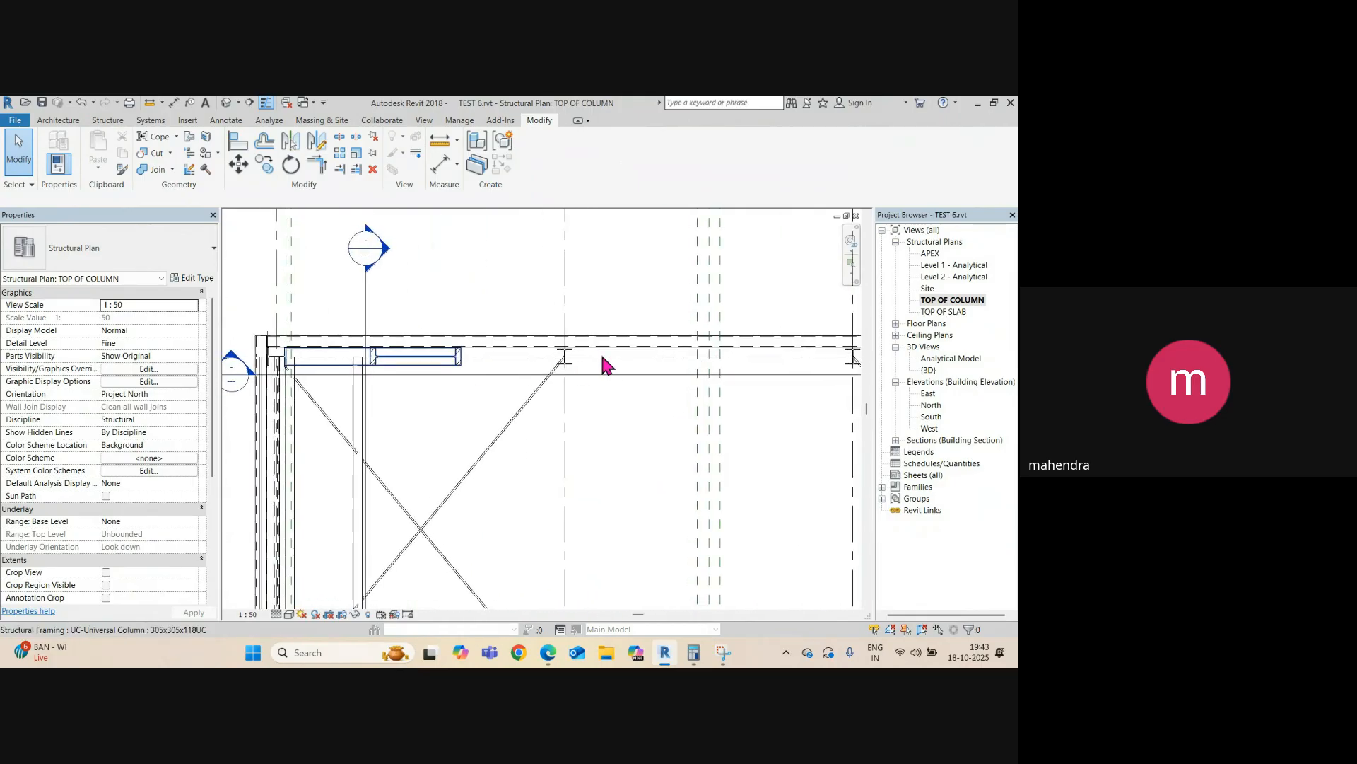
scroll(263, 350, "up", 2)
scroll(255, 327, "down", 3)
middle_click_drag(785, 345, 406, 359)
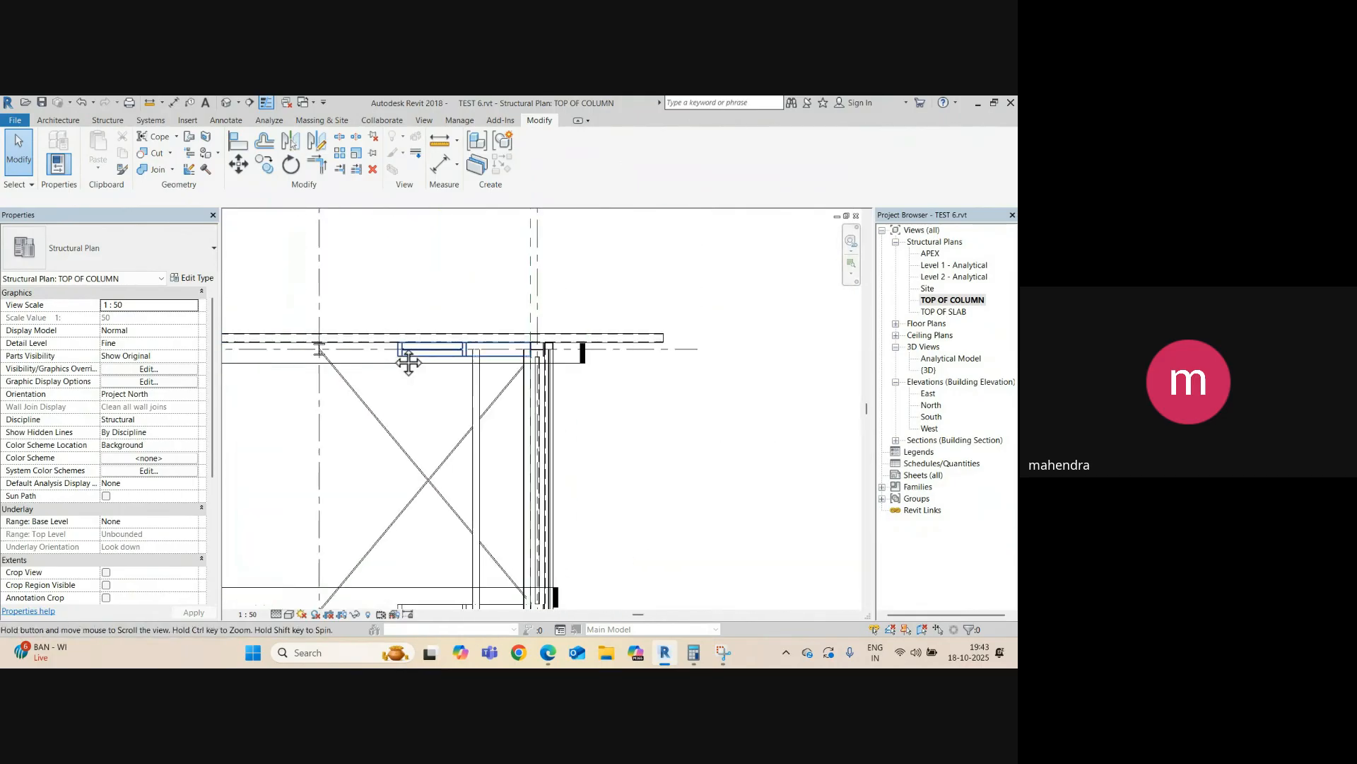
scroll(705, 344, "up", 3)
middle_click_drag(566, 344, 802, 342)
scroll(688, 344, "up", 2)
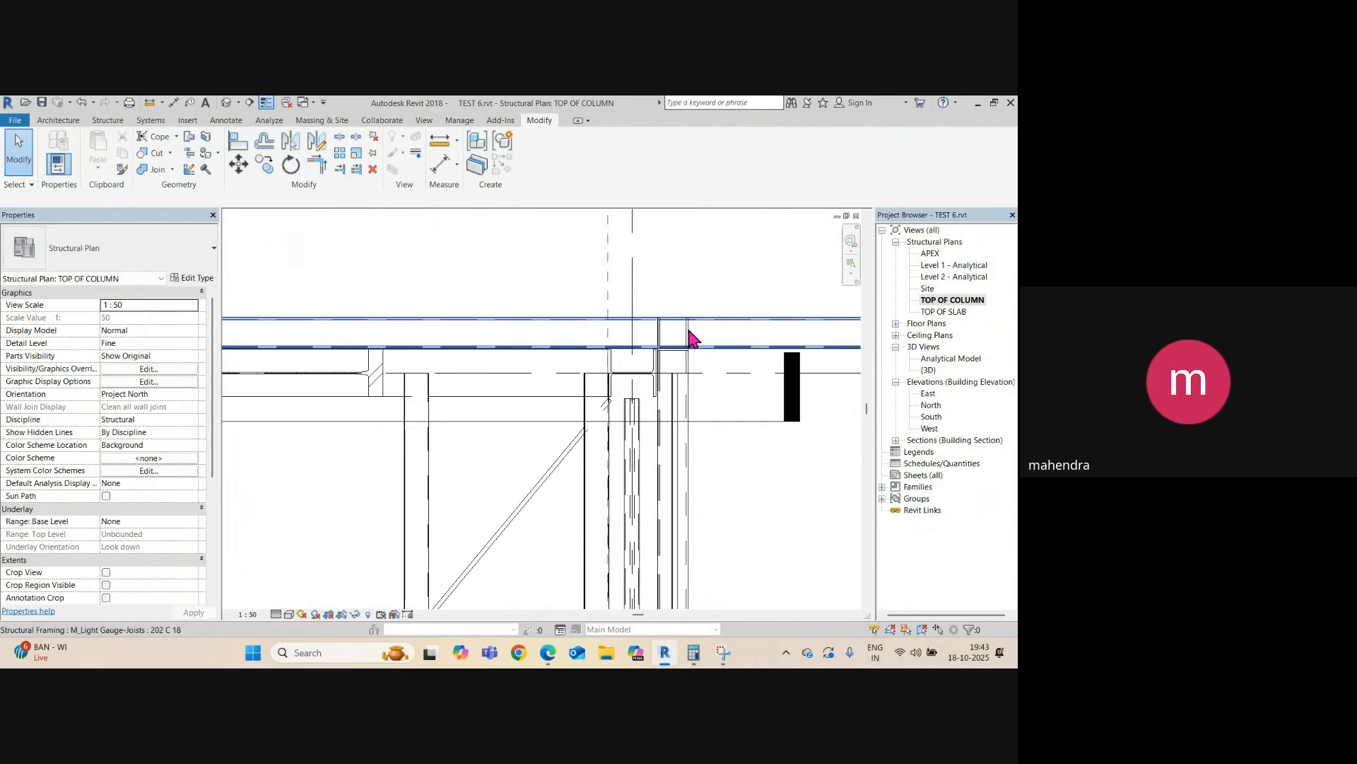
left_click(688, 339)
scroll(679, 322, "down", 1)
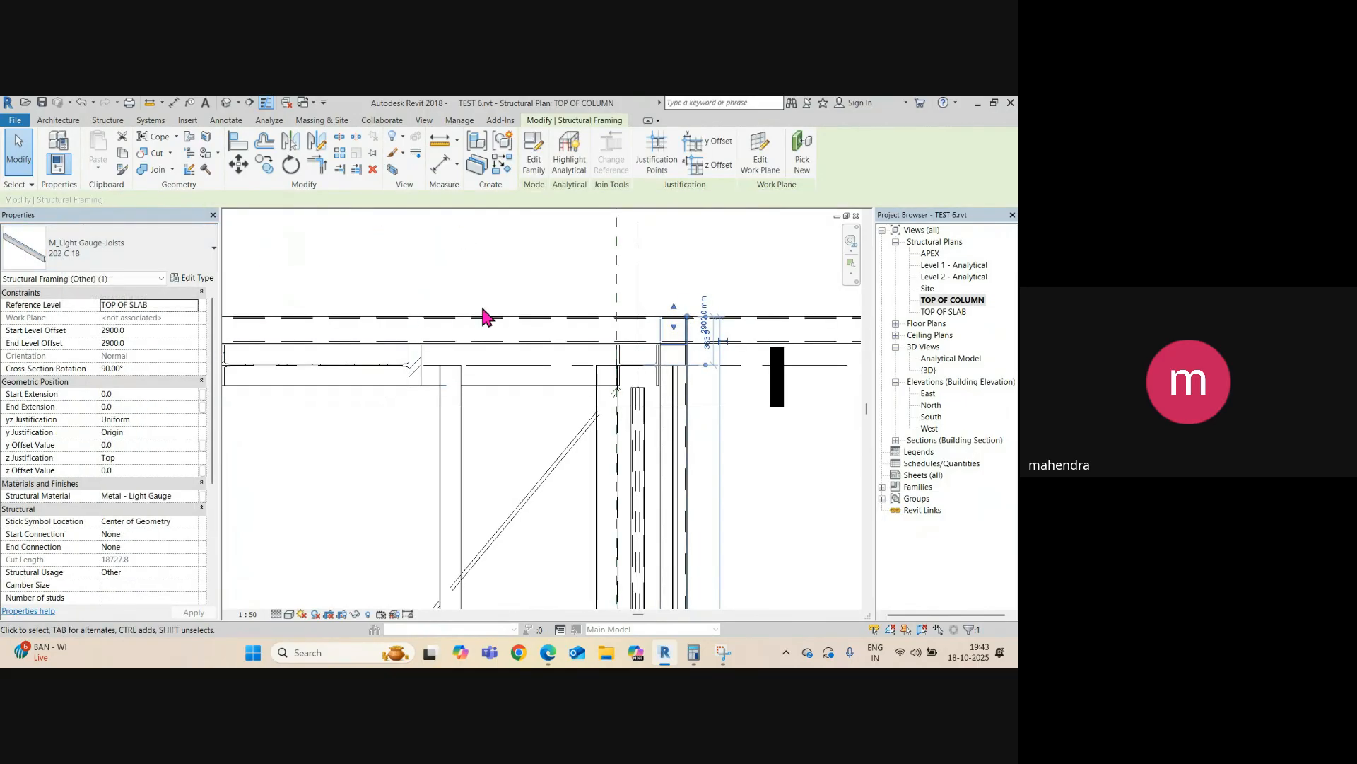
scroll(485, 312, "down", 2)
left_click(774, 325)
key("Escape")
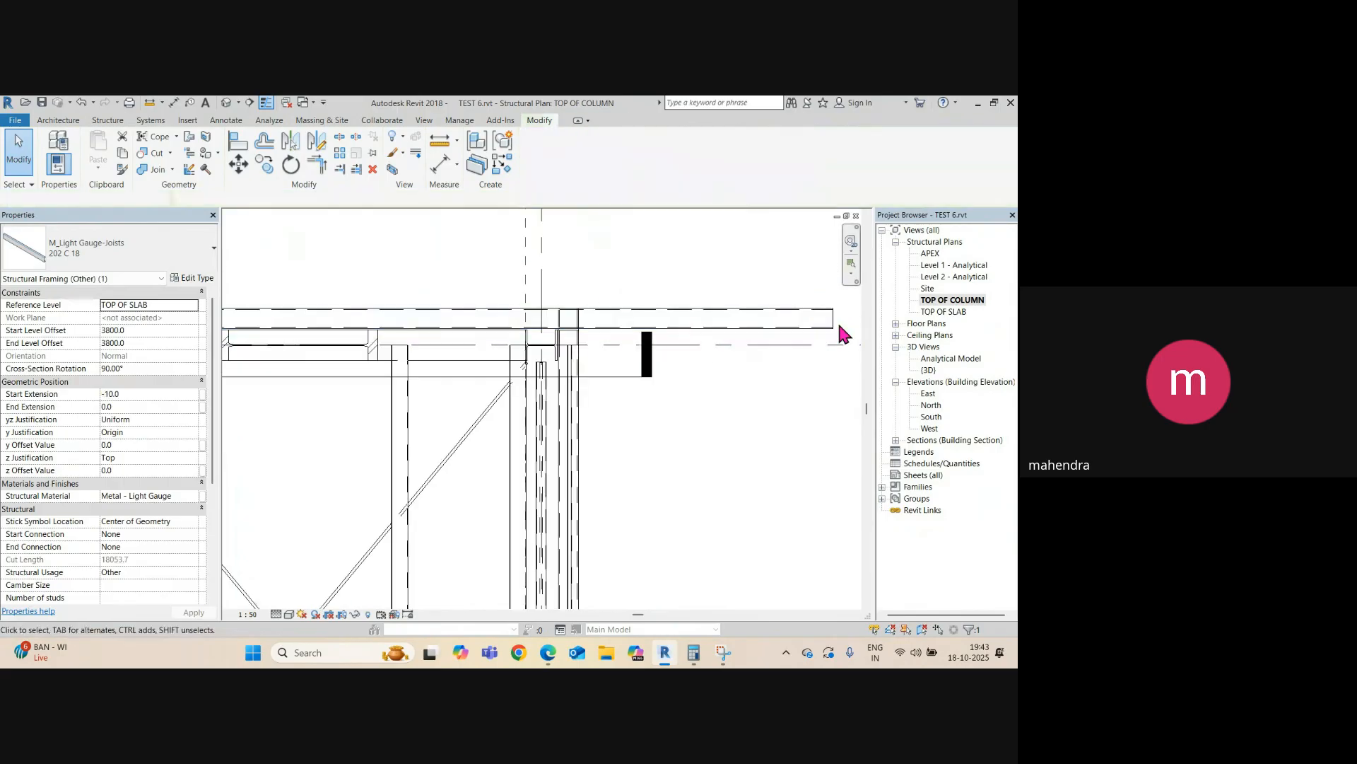
scroll(565, 335, "up", 3)
scroll(562, 326, "up", 2)
key("a")
key("l")
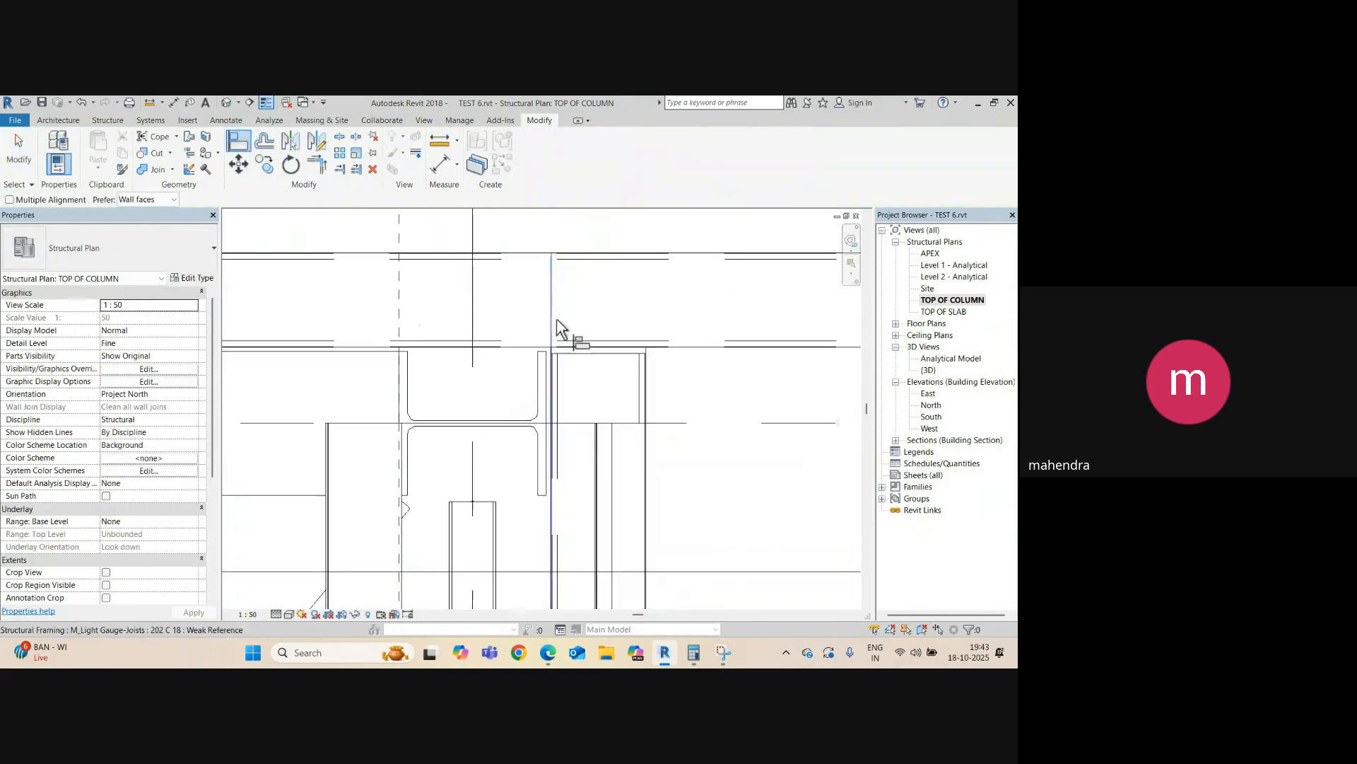
key("Escape")
- Place a vertical reference plane at the outer face of the grid D corner column, beside the wall joists
middle_click_drag(563, 339, 550, 381)
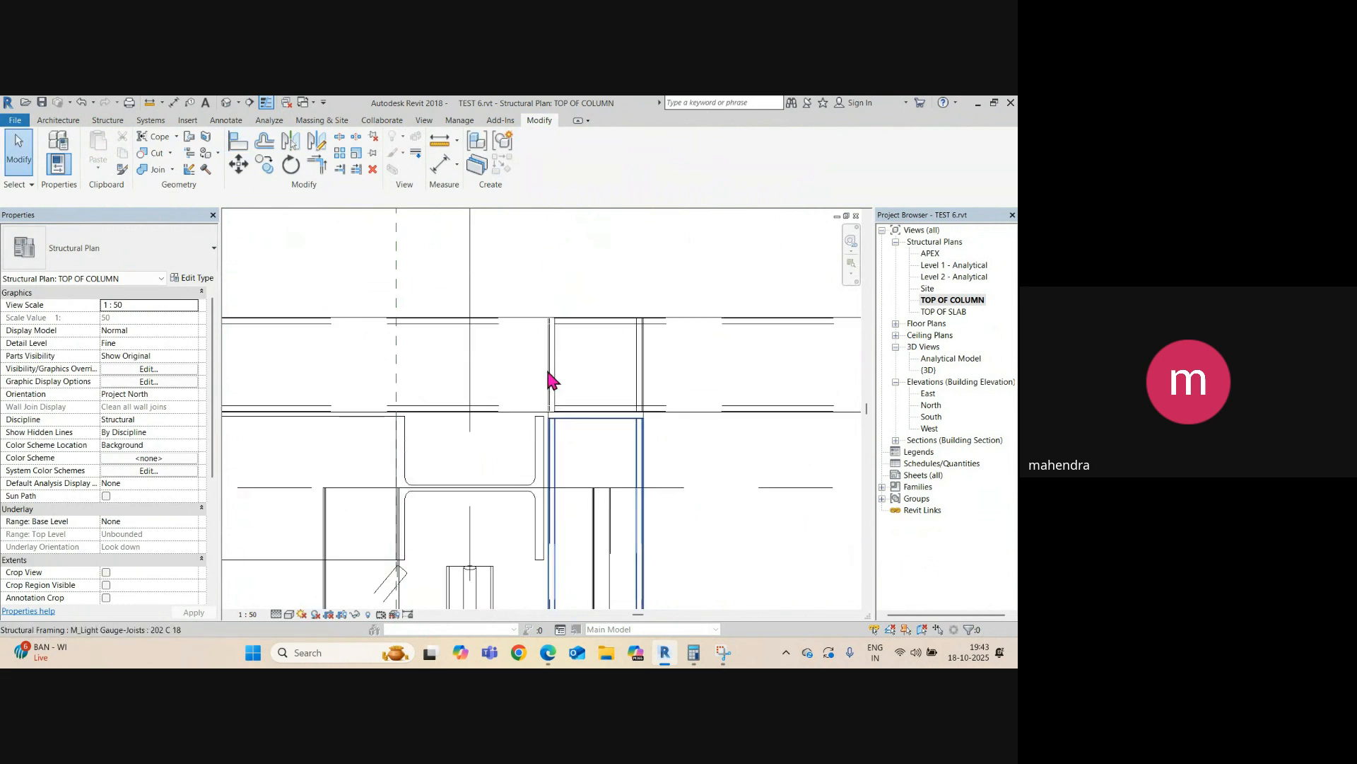
key("r")
key("p")
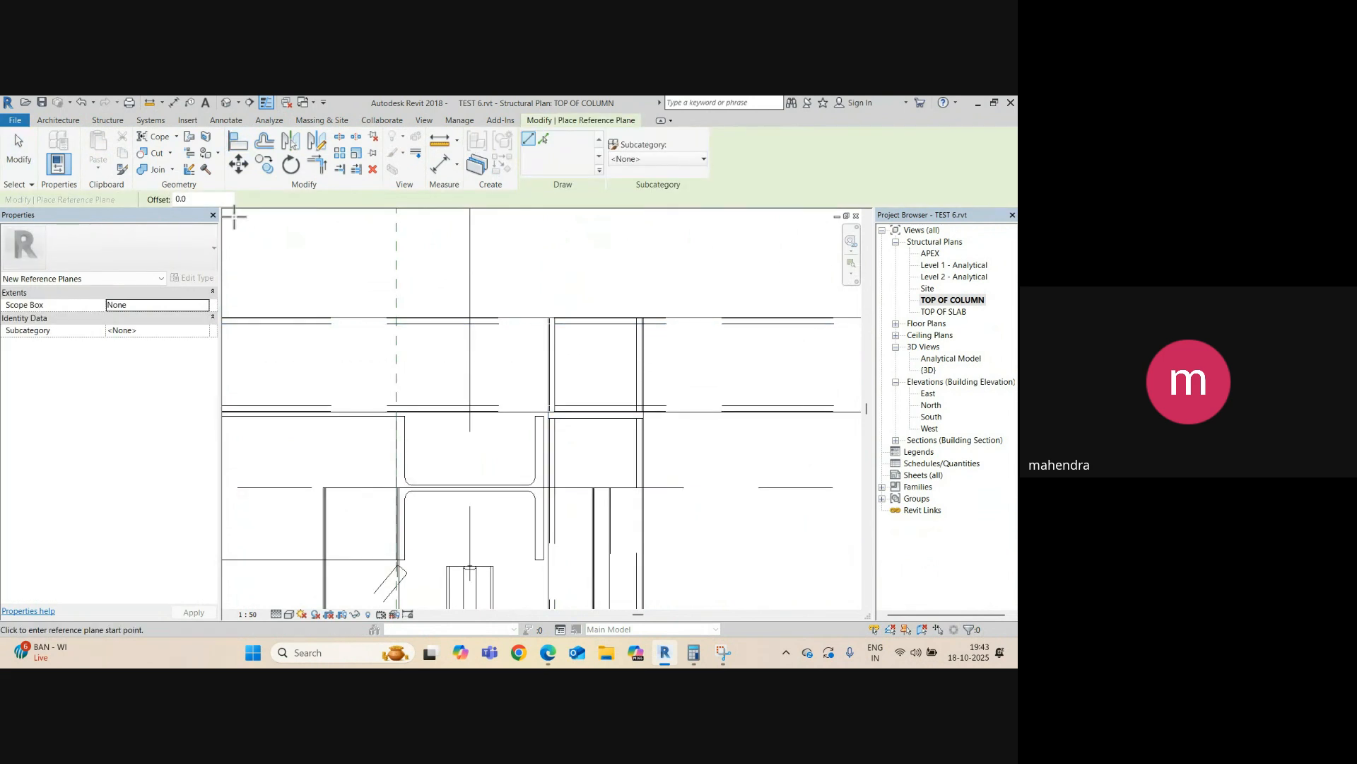
key("Escape")
- Align the overrunning end of the gable-end joist to the reference plane at the grid D corner column
scroll(545, 278, "up", 4)
key("a")
key("l")
left_click(543, 277)
scroll(541, 282, "down", 3)
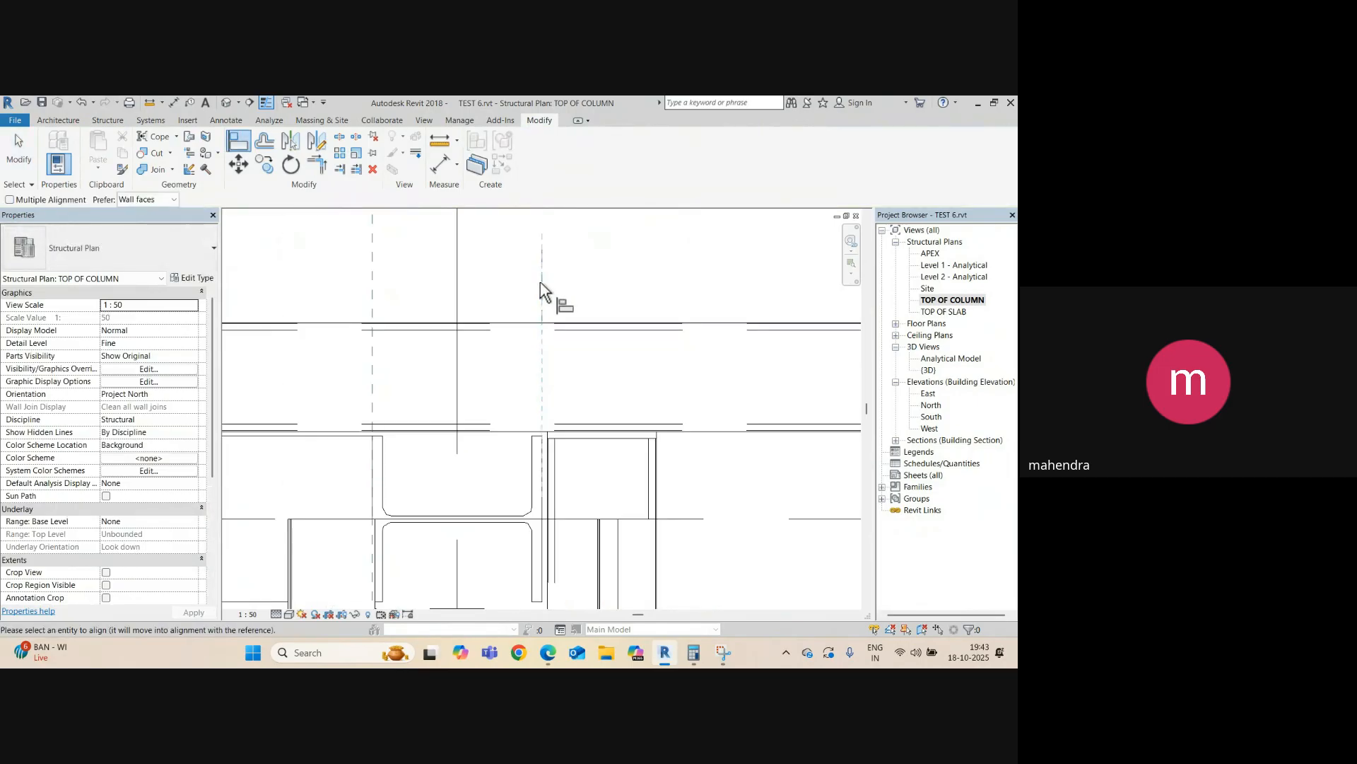
scroll(540, 282, "down", 2)
middle_click_drag(681, 363, 431, 342)
scroll(431, 341, "down", 1)
scroll(629, 338, "down", 2)
scroll(751, 335, "up", 1)
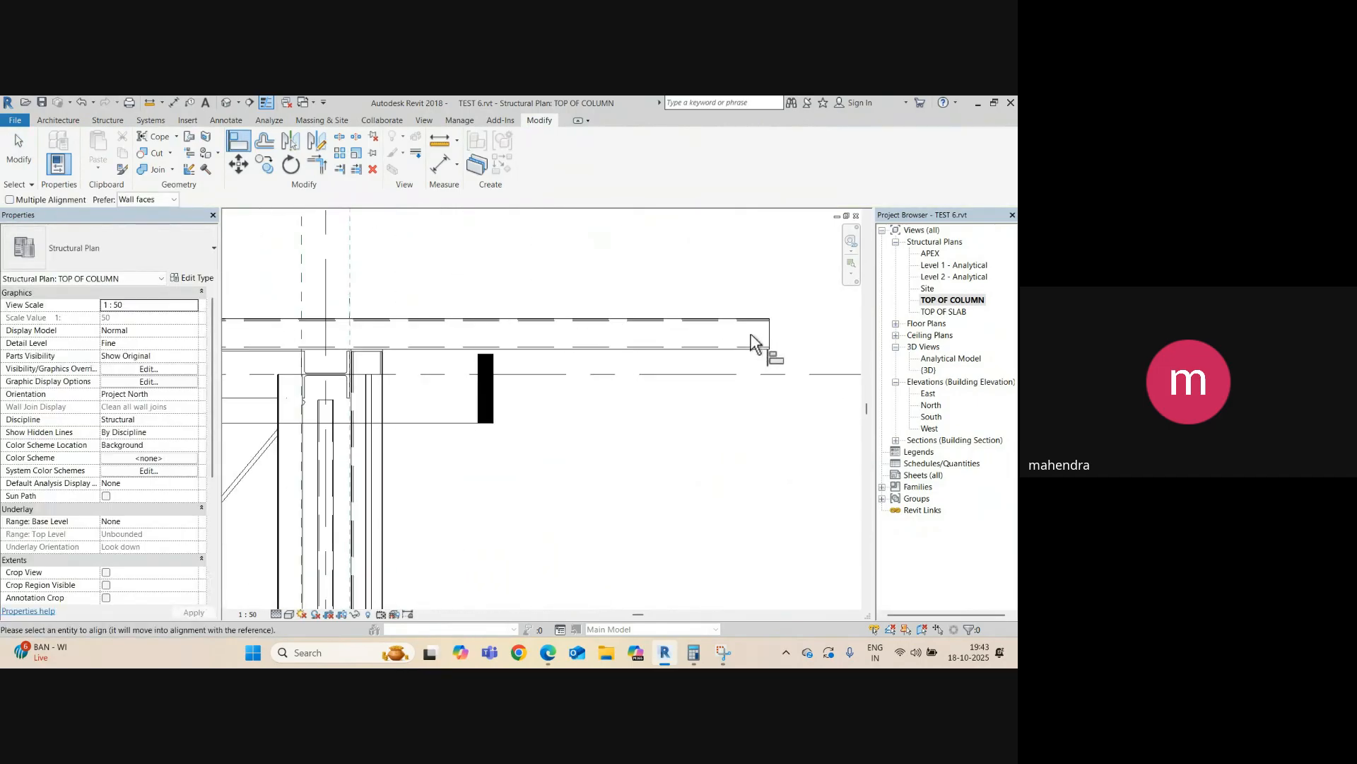
scroll(464, 375, "down", 2)
scroll(623, 377, "down", 2)
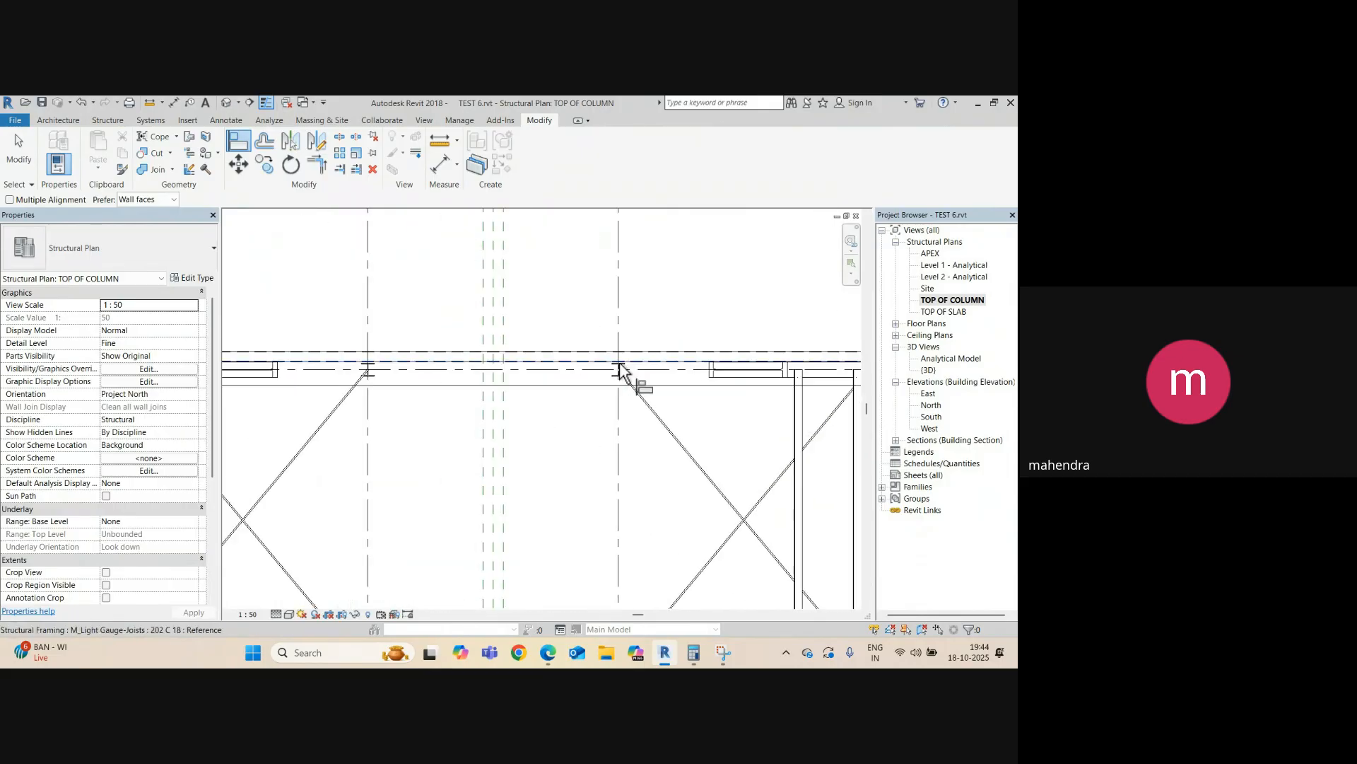
scroll(502, 380, "down", 1)
key("Escape")
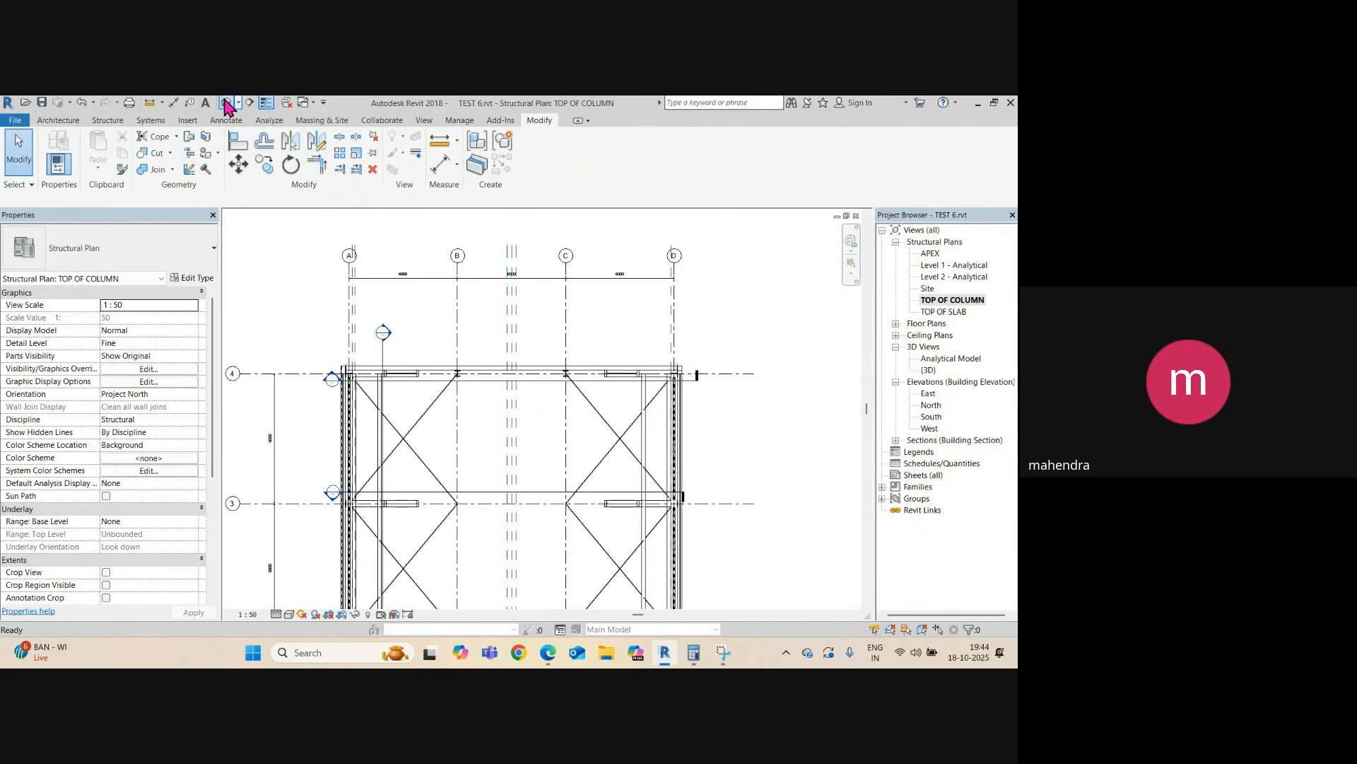
- In the 3D view, align the top wall joist's end at the corner column with the end of the joist below it
left_click(226, 102)
middle_click_drag(479, 403, 463, 446, "shift")
scroll(469, 442, "up", 2)
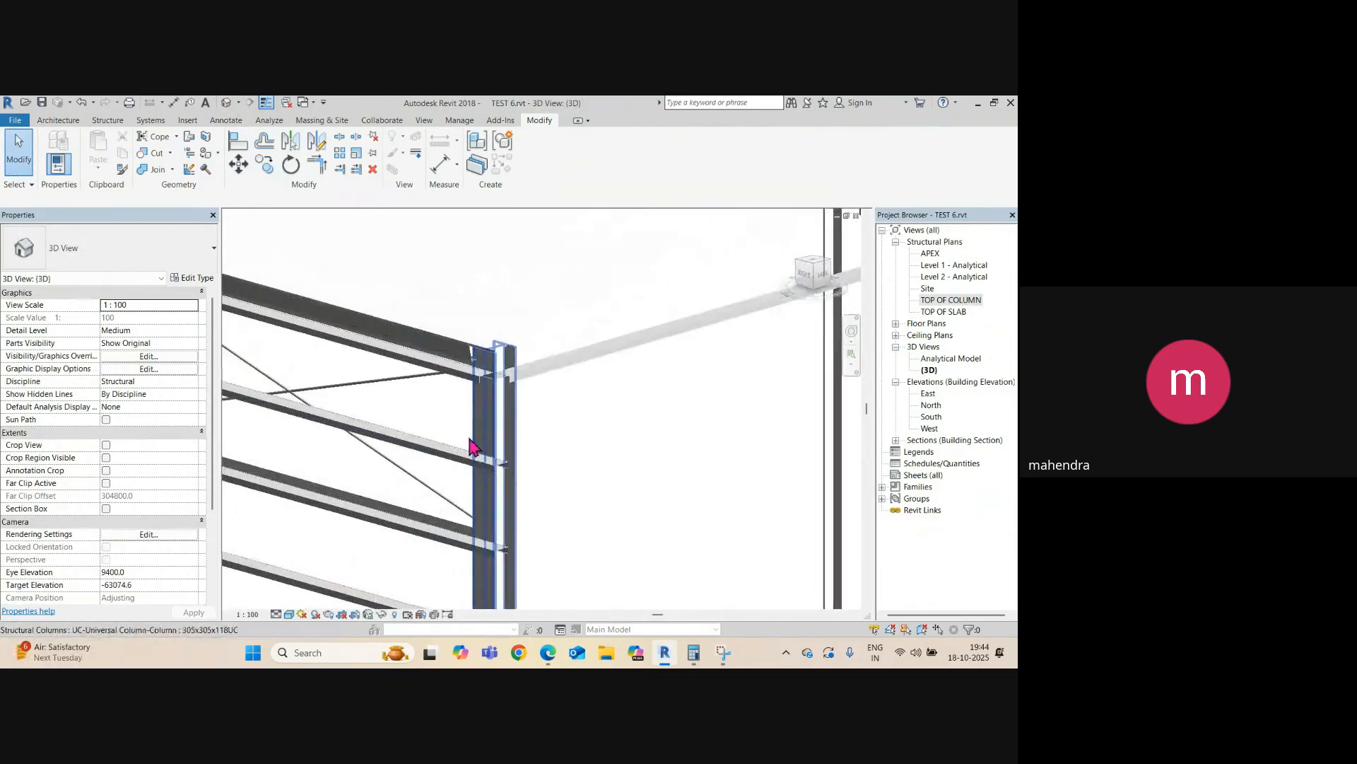
key("a")
key("l")
scroll(515, 491, "up", 2)
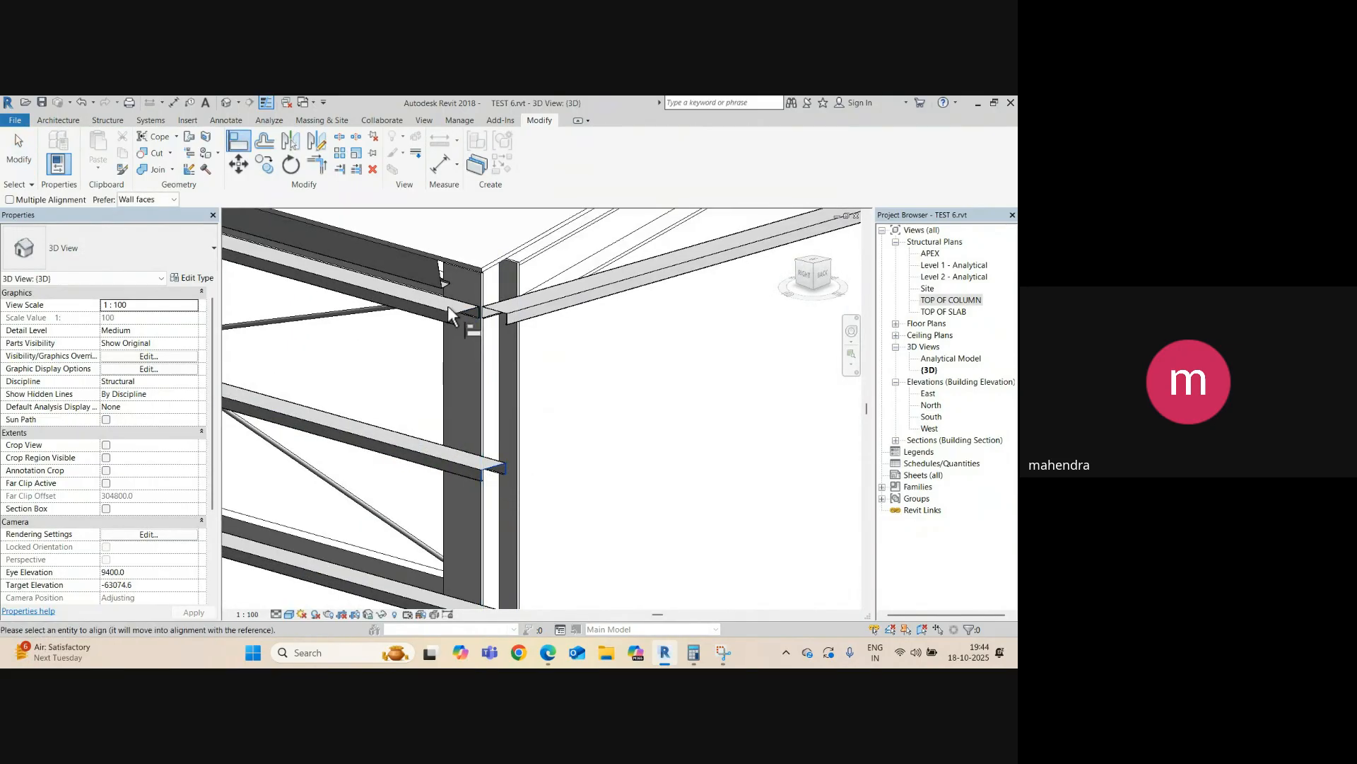
scroll(478, 388, "down", 3)
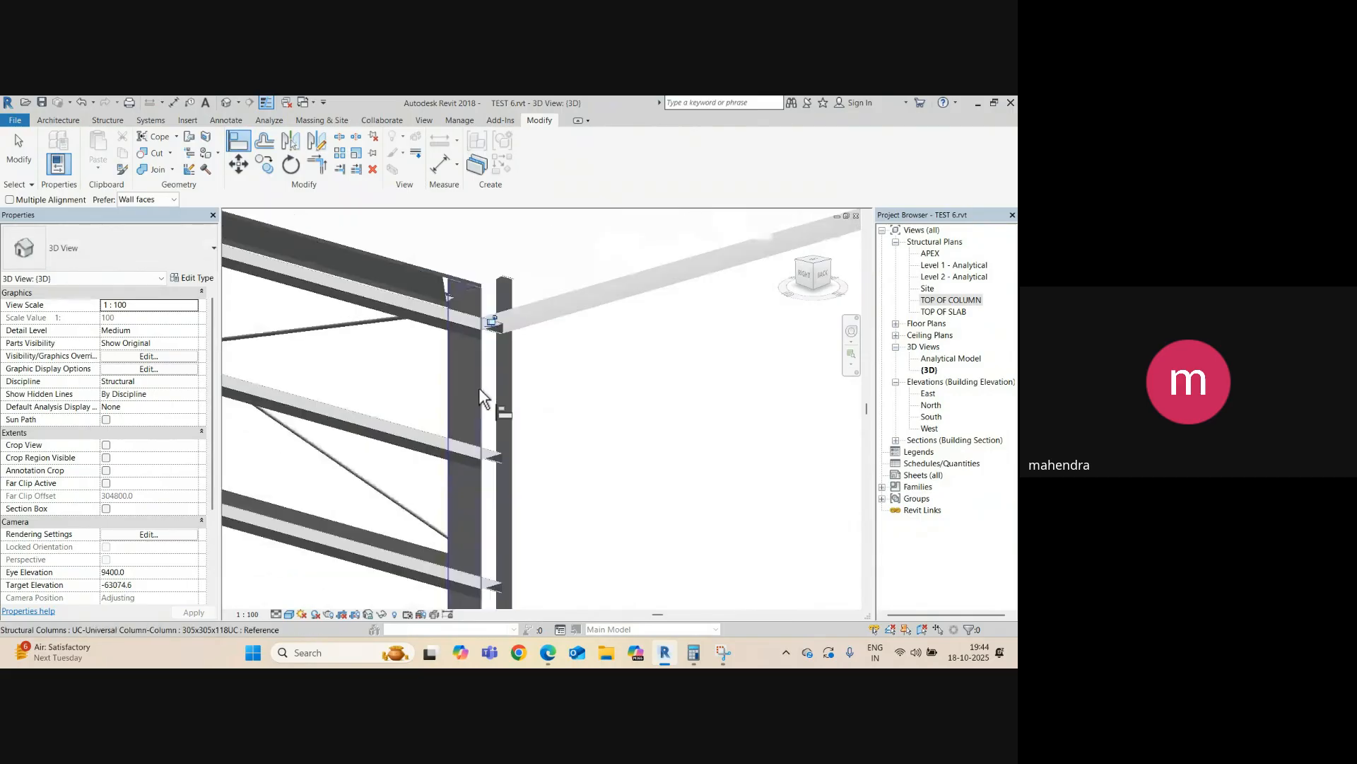
key("Escape")
scroll(453, 384, "down", 3)
middle_click_drag(586, 419, 493, 434)
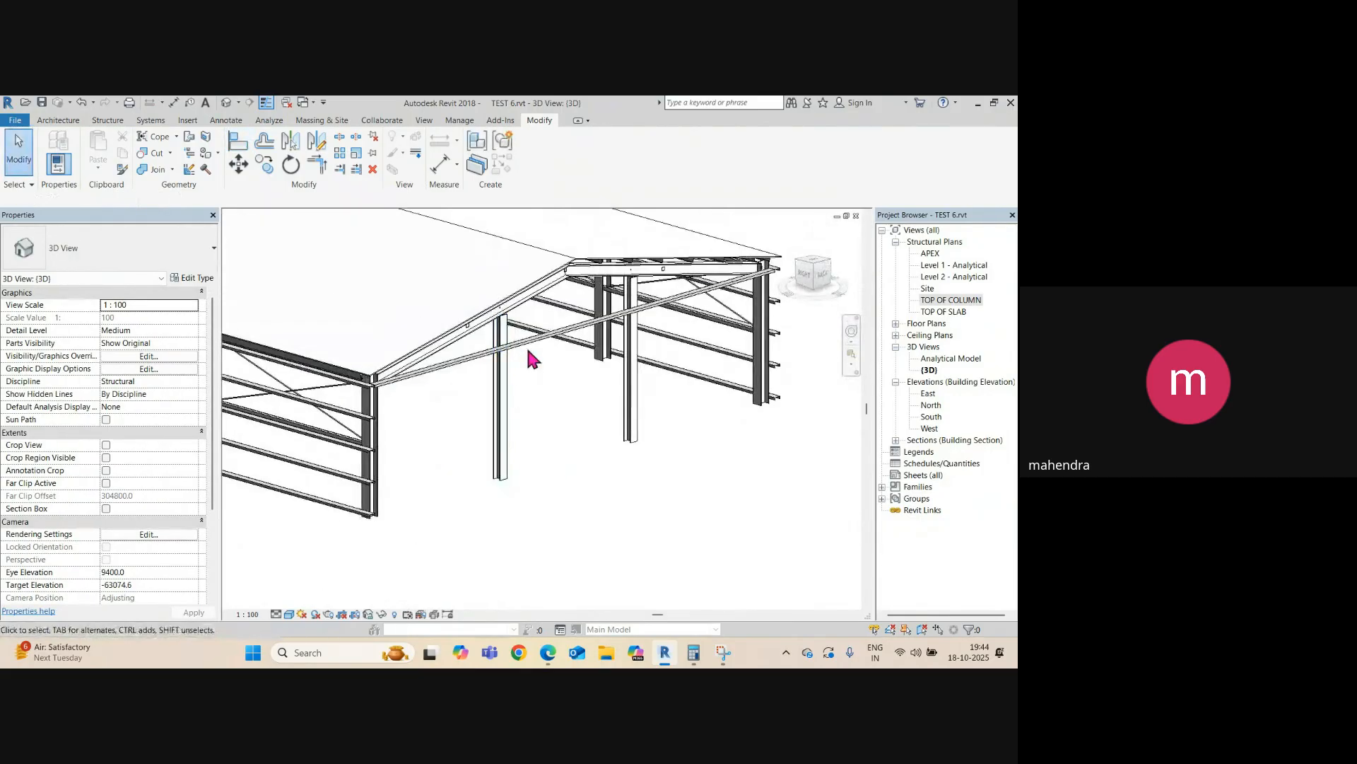
- Look through the open section views for one that shows the gable-end joist's end and the horizontal reference planes
left_click(537, 351)
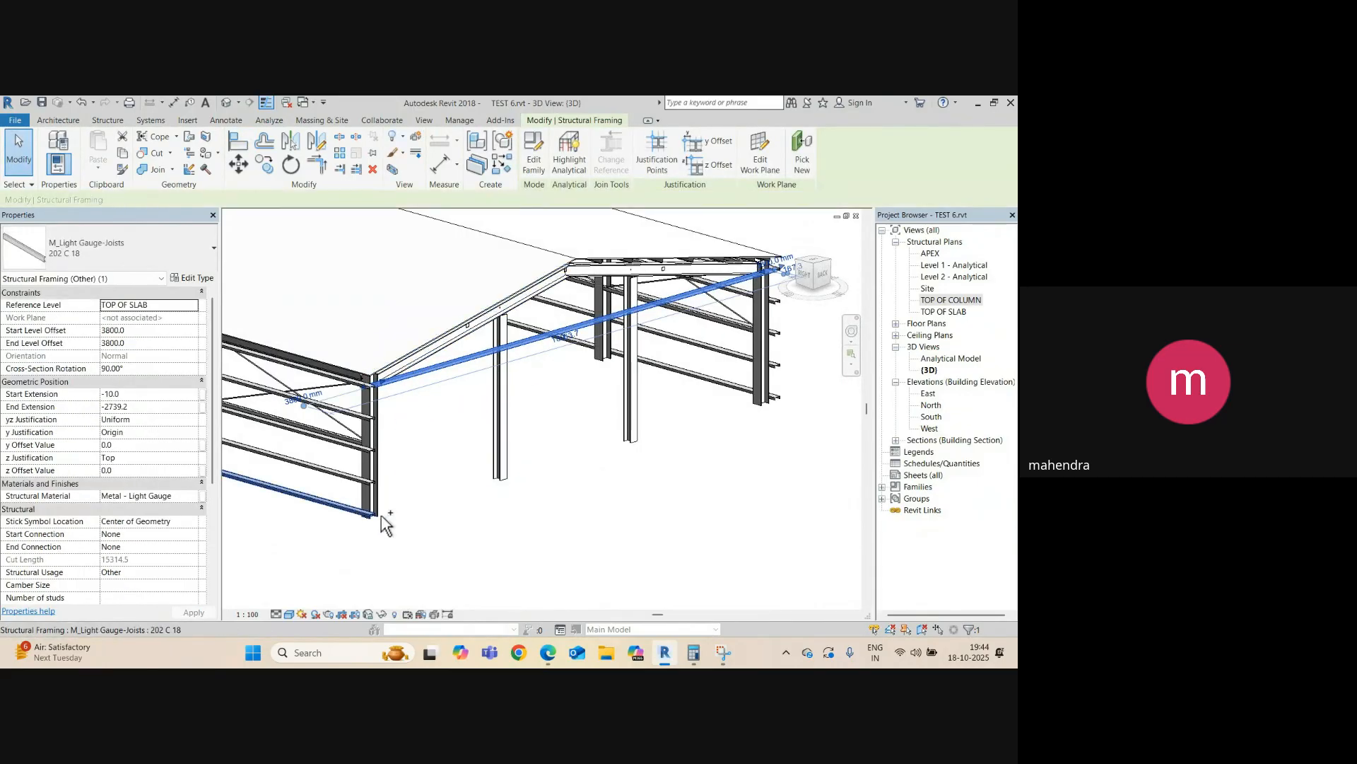
key("ctrl+Tab")
key("ctrl+Tab")
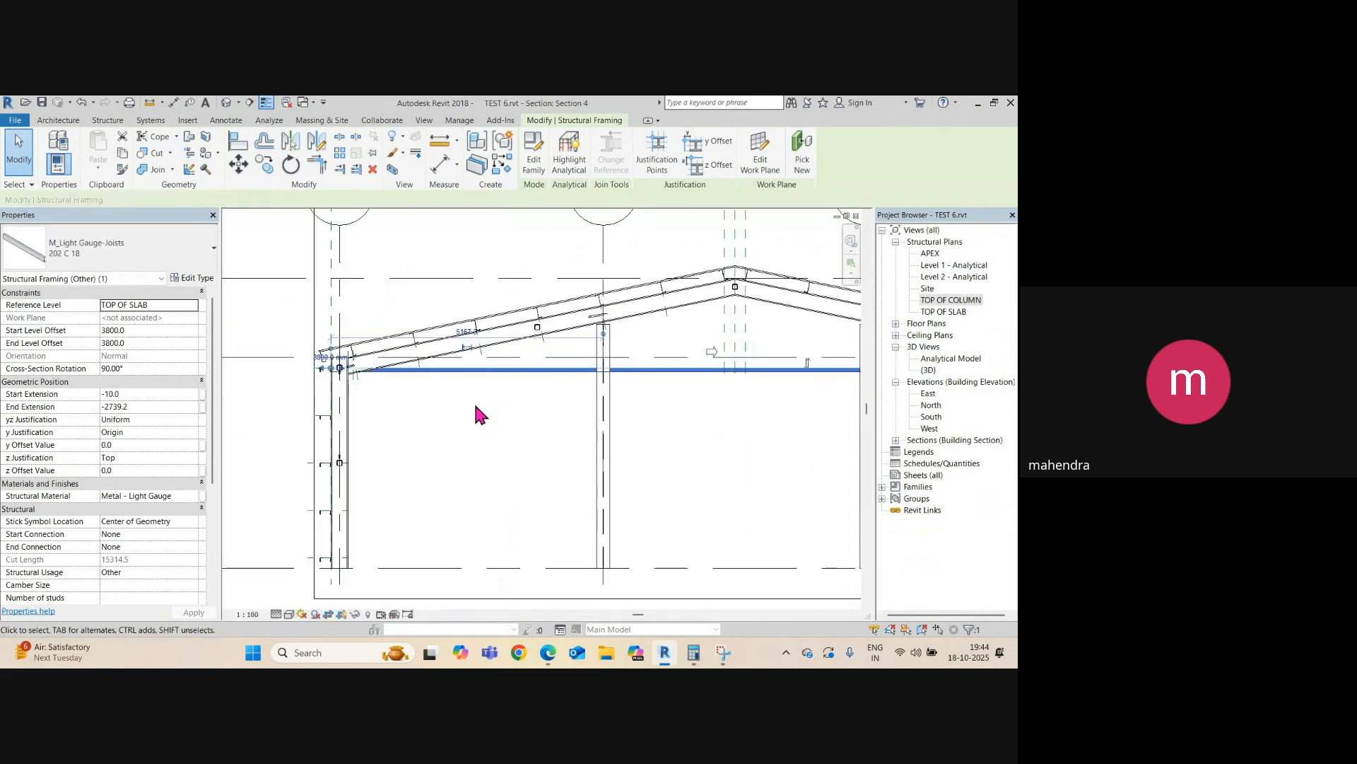
key("ctrl+Tab")
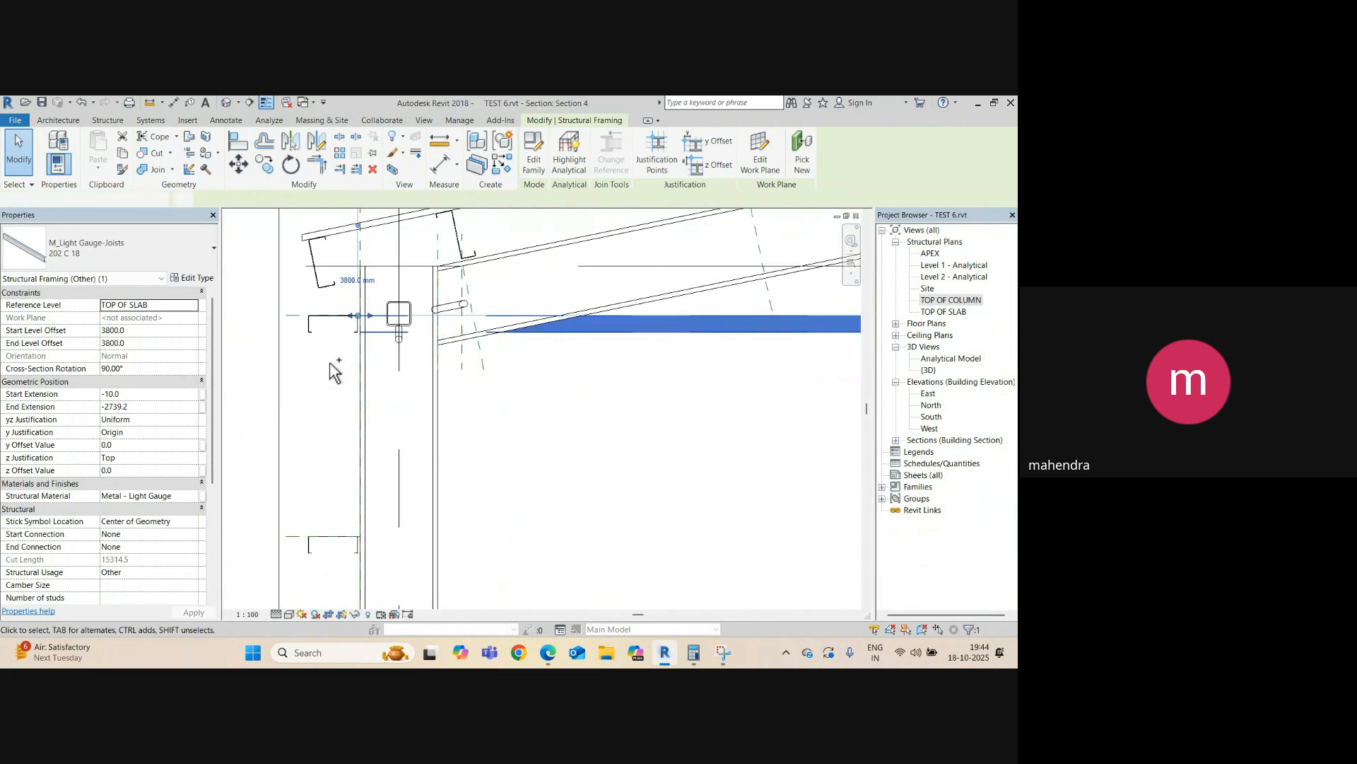
key("ctrl+Tab")
key("ctrl+Tab")
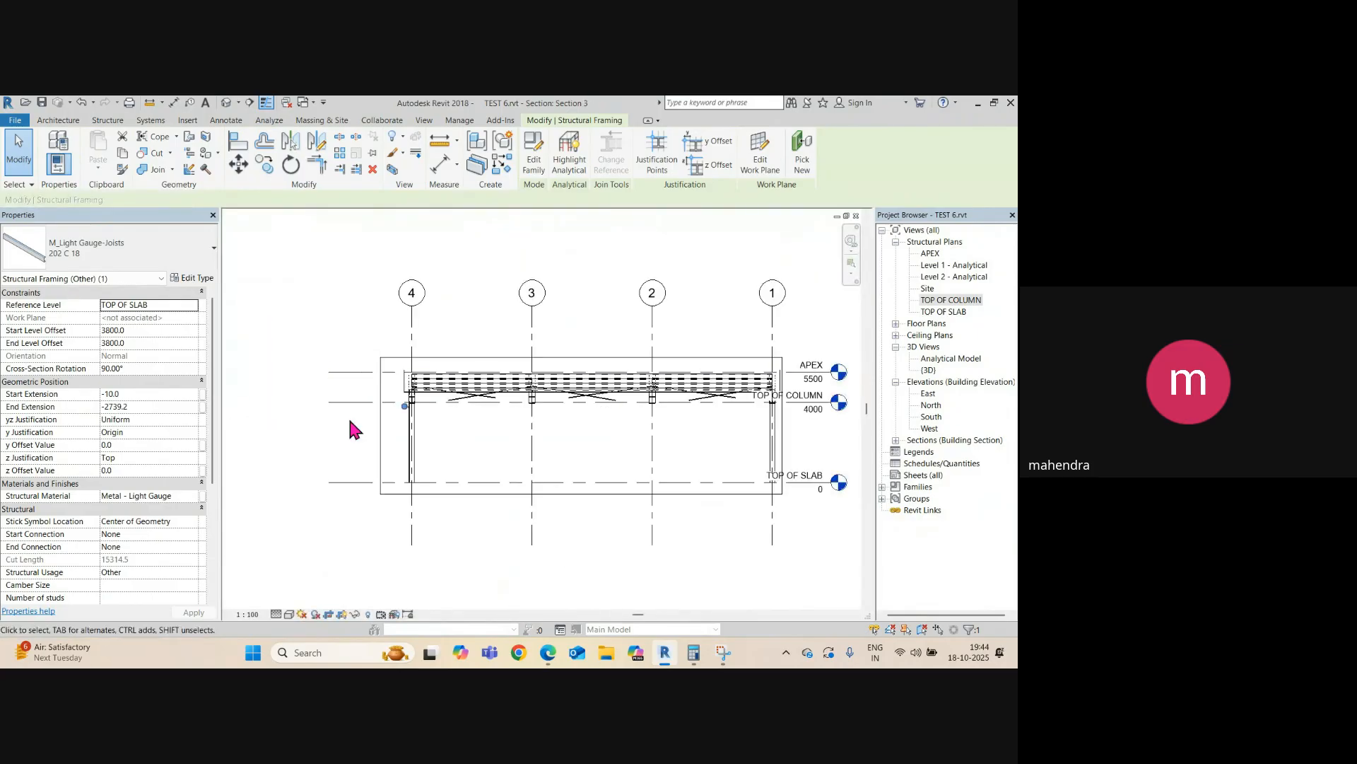
scroll(350, 429, "up", 5)
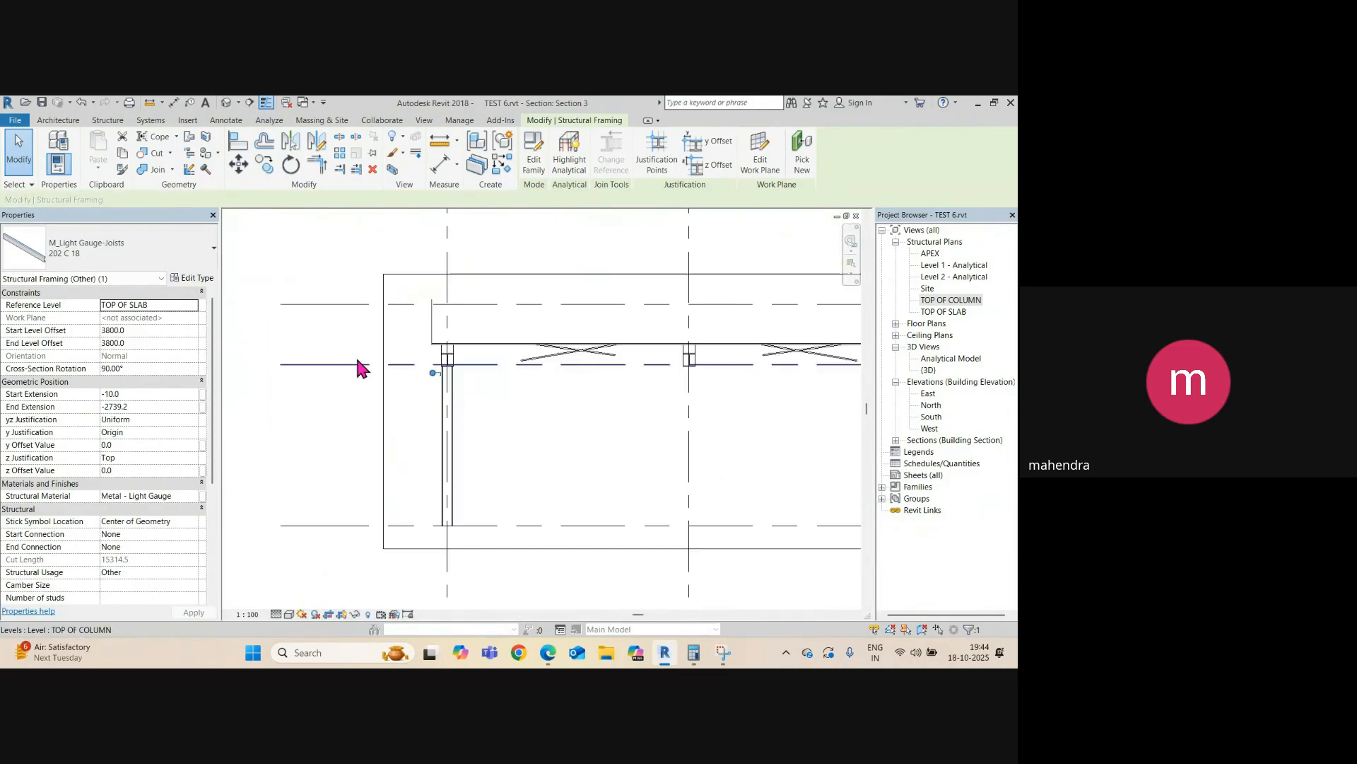
scroll(358, 362, "down", 5)
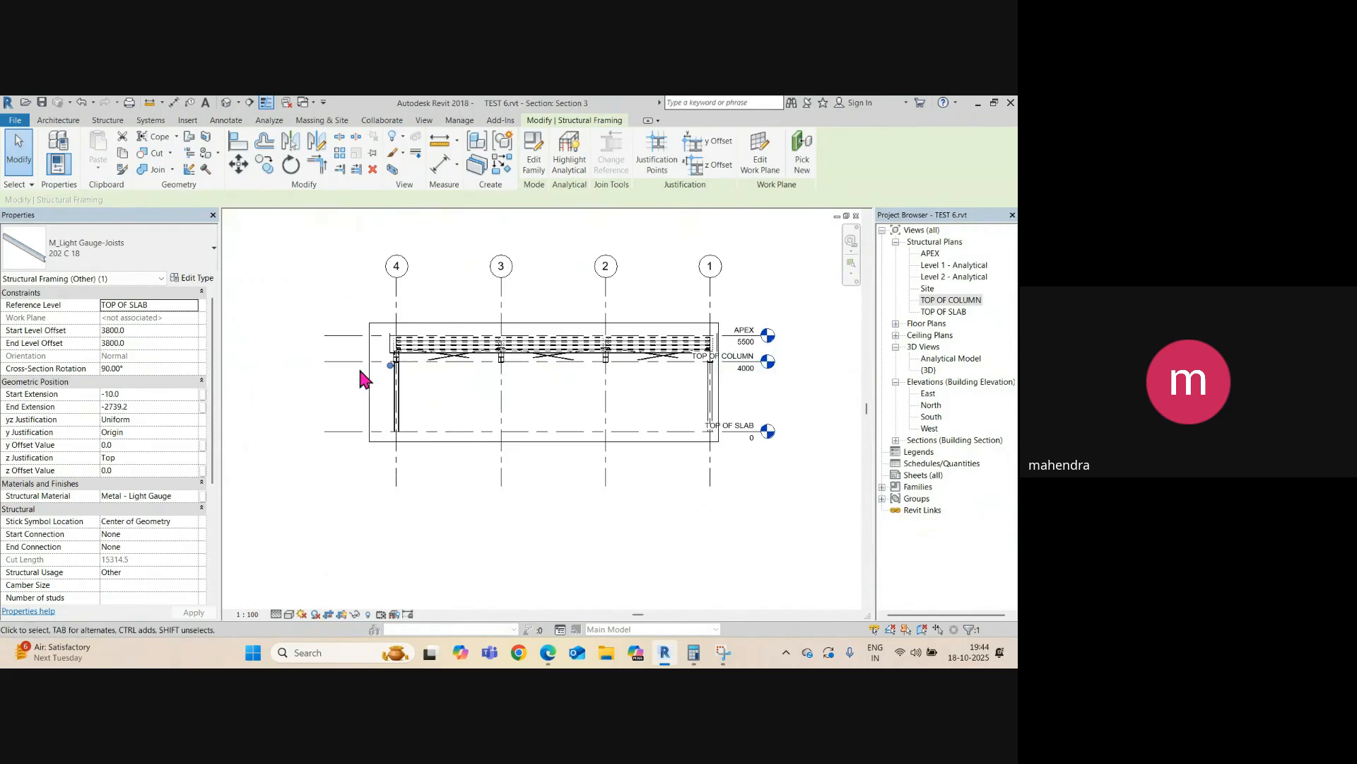
key("Escape")
- In the APEX plan, move the Section 3 line outside the side wall and open its section view
key("ctrl+Tab")
scroll(472, 315, "up", 3)
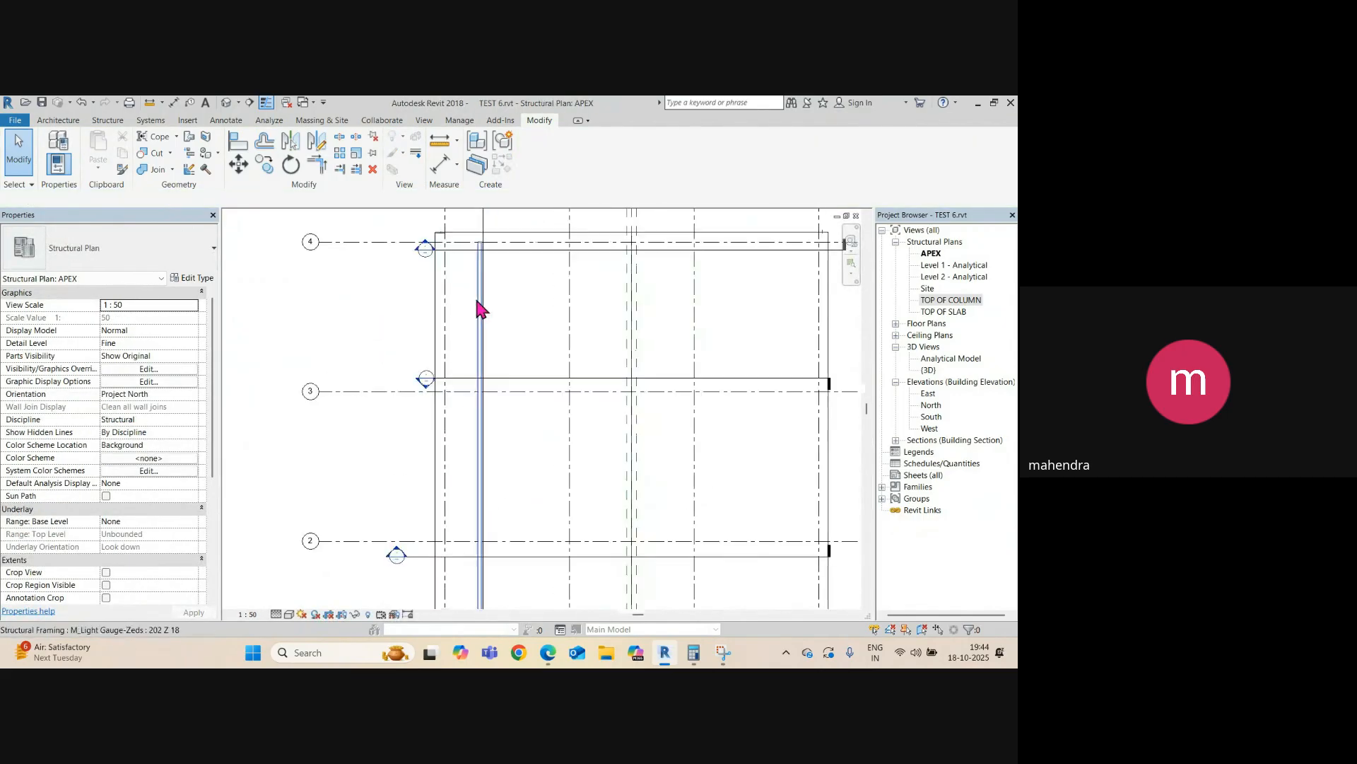
left_click(485, 300)
middle_click_drag(483, 225, 499, 299)
left_click_drag(487, 300, 436, 364)
right_click(436, 364)
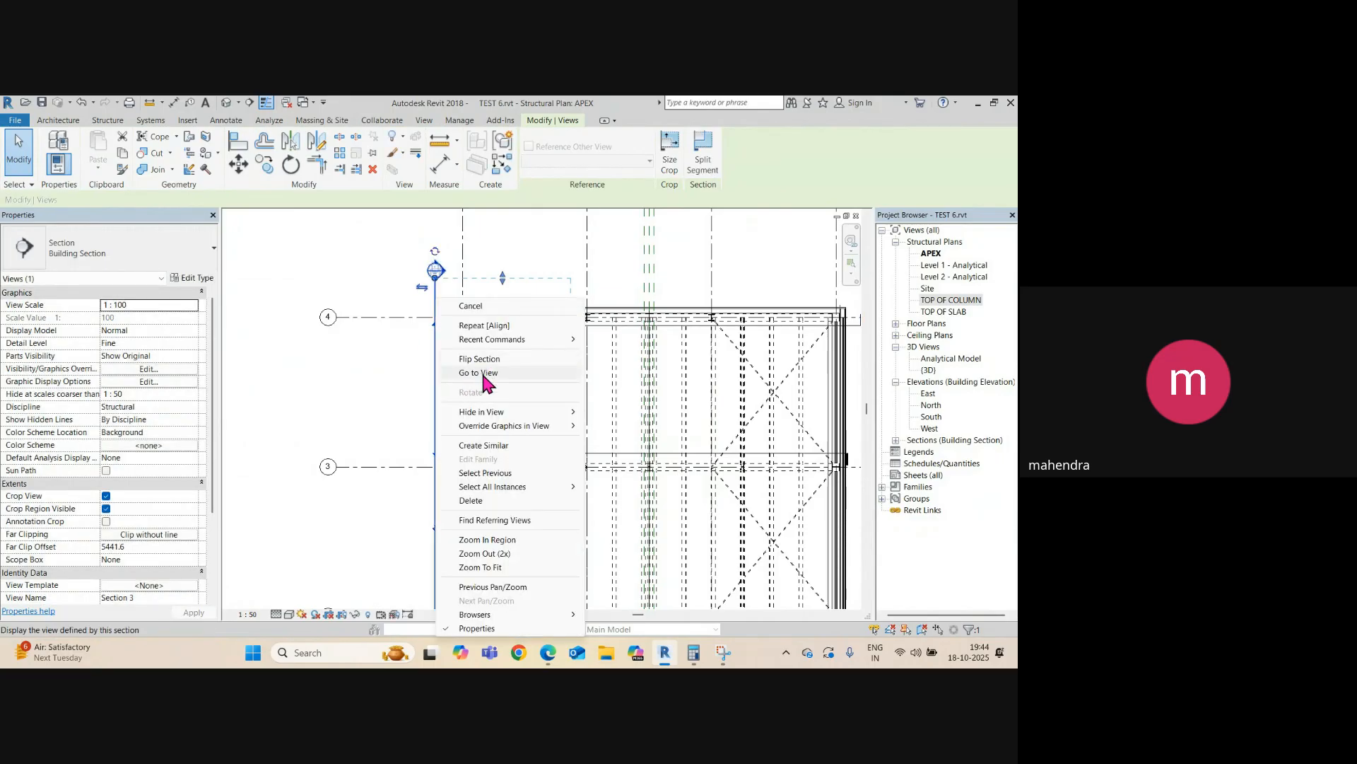
left_click(485, 374)
- Copy the top gable-end joist at grid 4, with multiple copies enabled, down to the next horizontal reference plane
scroll(354, 375, "up", 5)
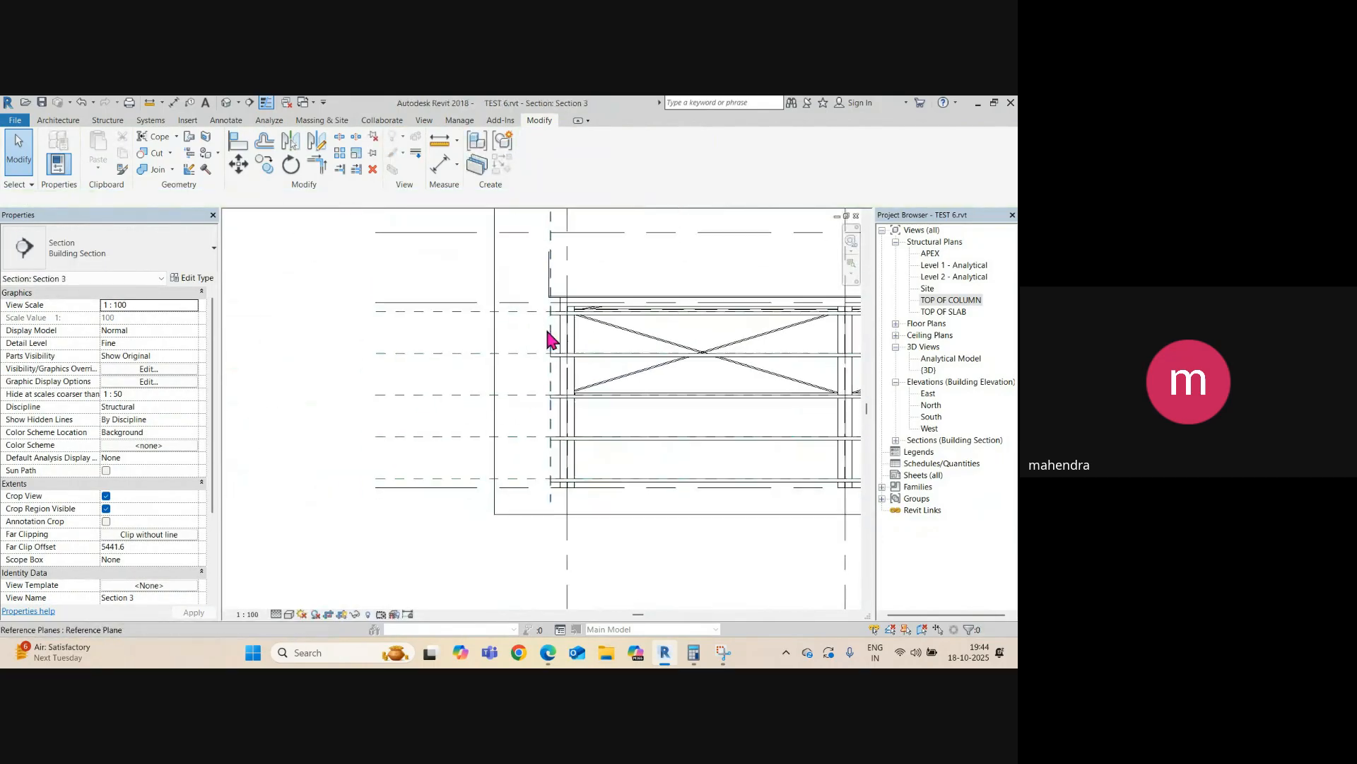
scroll(530, 333, "down", 2)
middle_click_drag(530, 333, 576, 369)
scroll(344, 308, "up", 5)
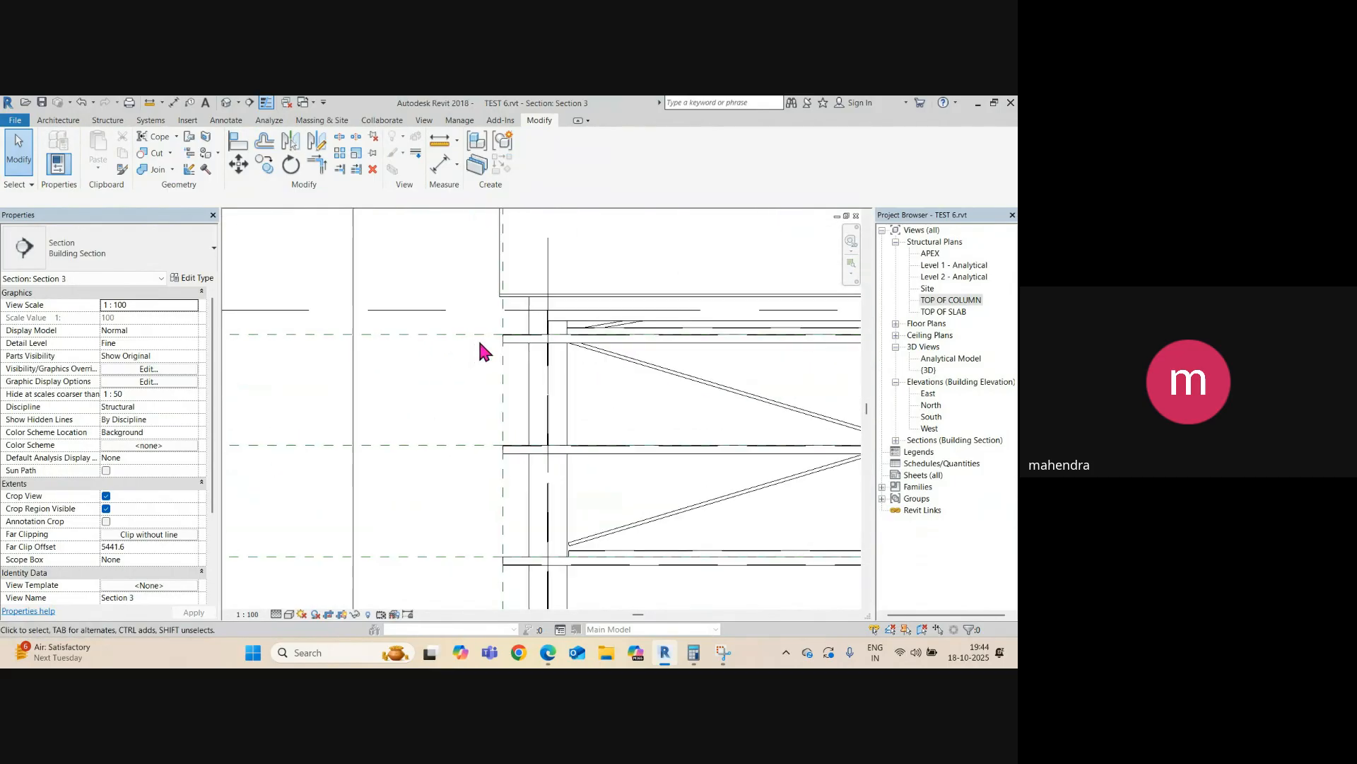
scroll(521, 349, "up", 5)
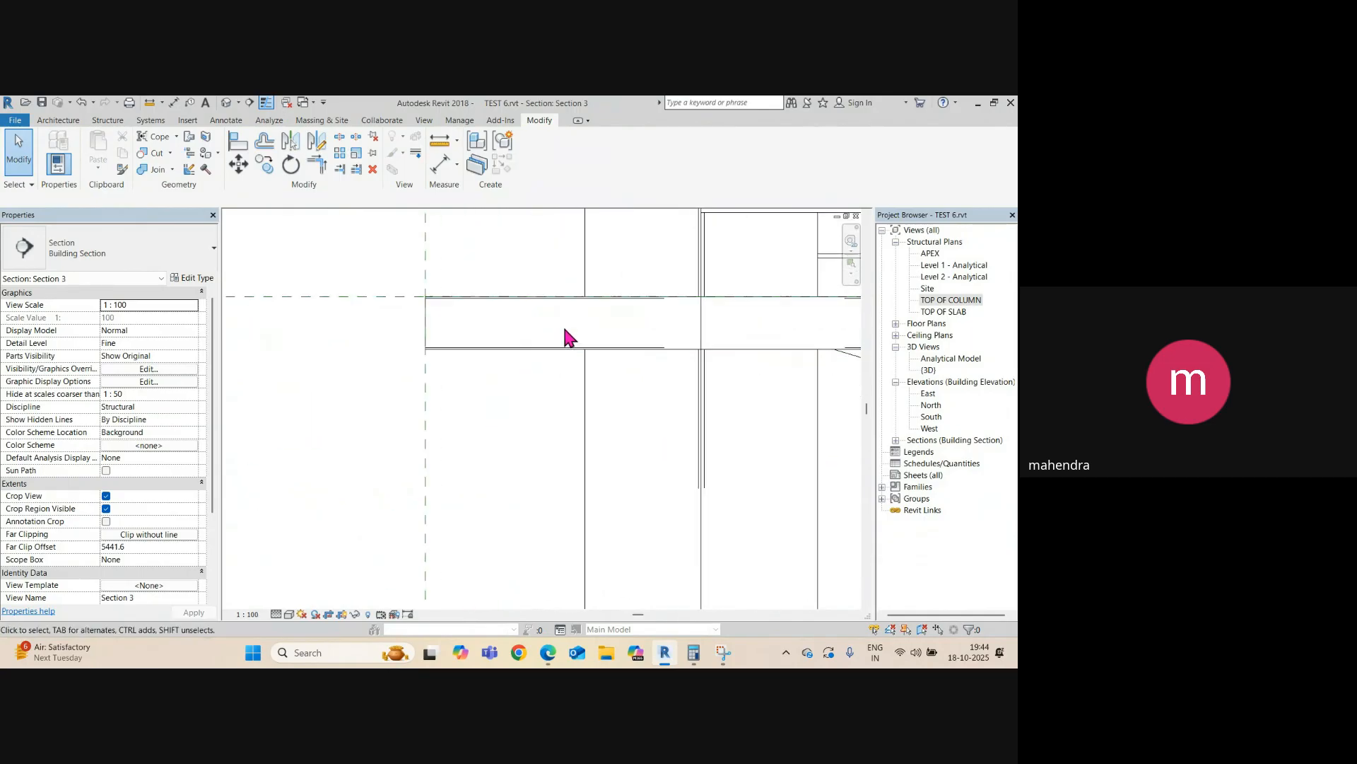
left_click(502, 345)
scroll(468, 337, "down", 3)
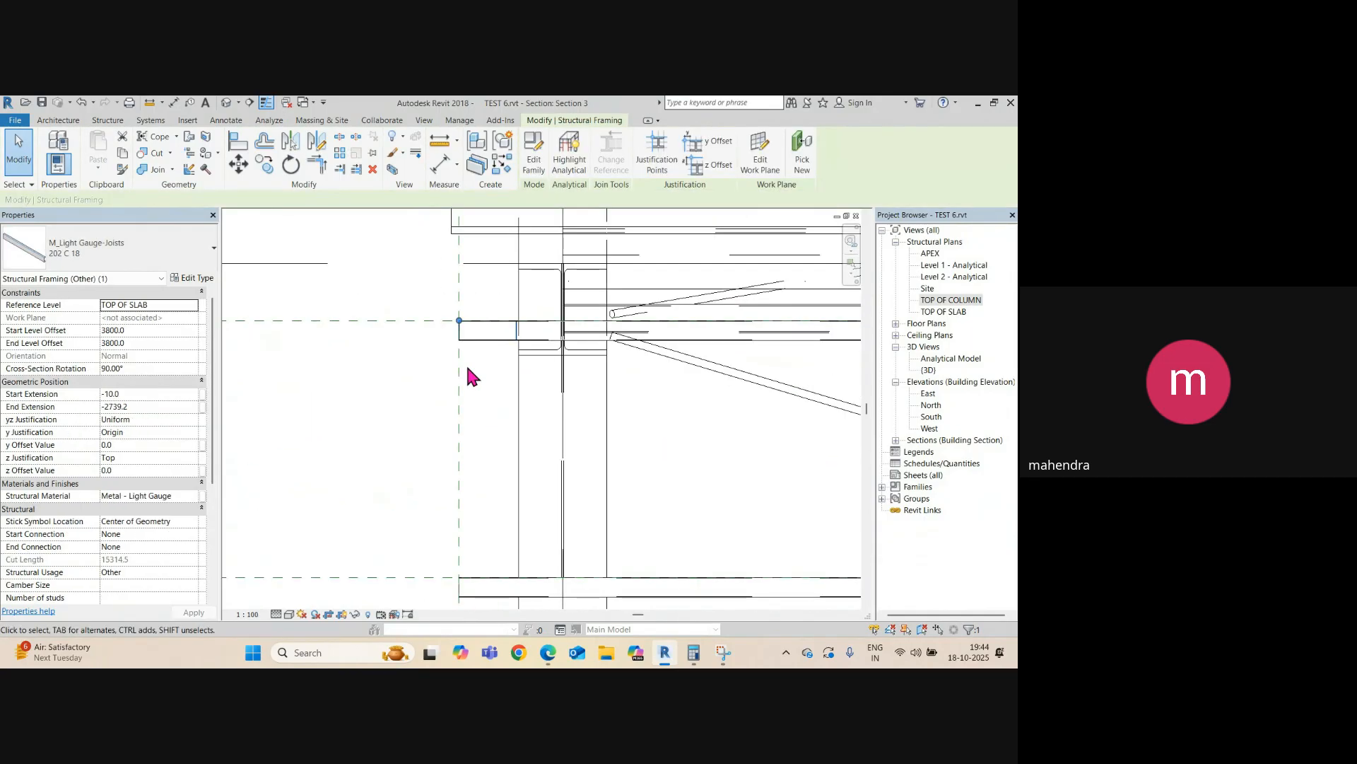
mouse_move(465, 362)
middle_mouse_down()
mouse_move(487, 367)
mouse_move(478, 351)
middle_mouse_up()
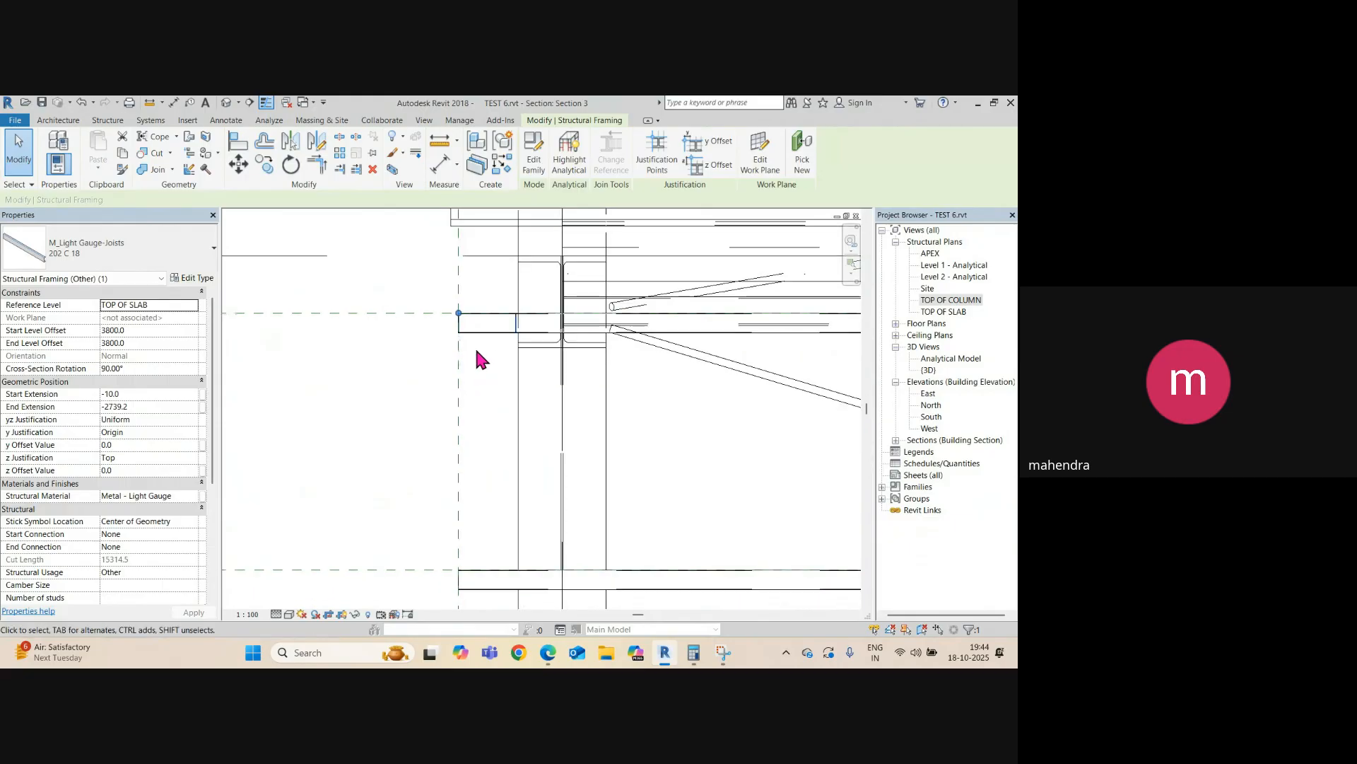
key("o")
scroll(446, 328, "up", 4)
scroll(444, 326, "down", 5)
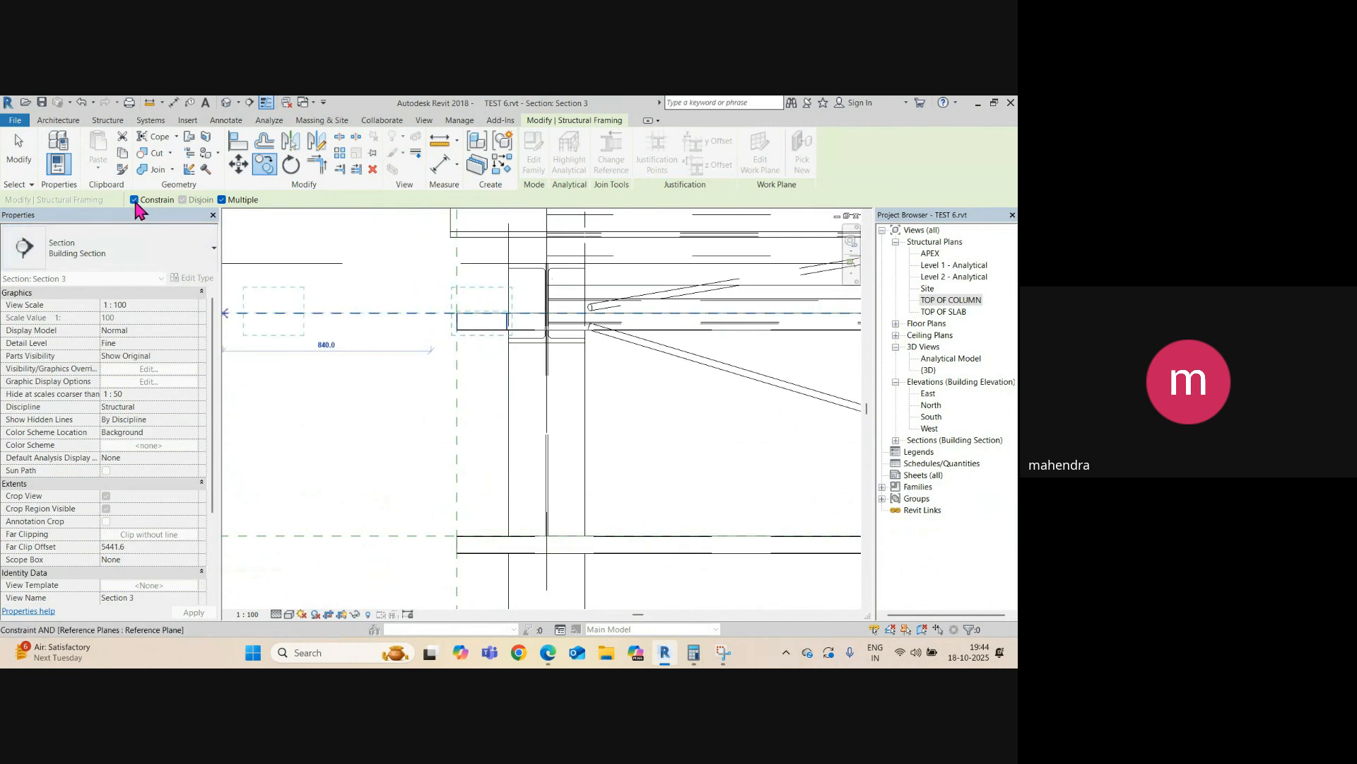
left_click(432, 538)
scroll(433, 536, "down", 3)
middle_click_drag(444, 518, 440, 347)
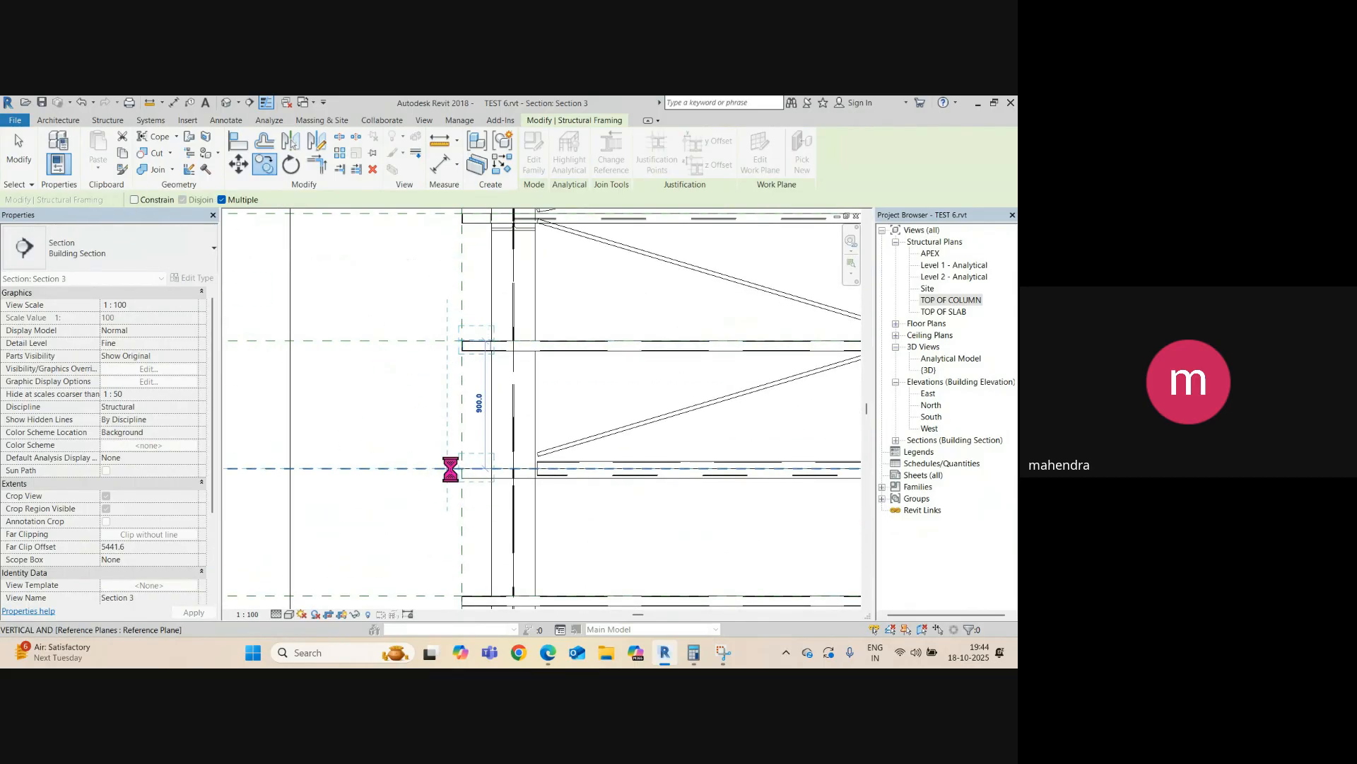
- Place further copies of the gable-end joist on the three lower reference planes at 900 mm spacing, and return to the 3D view
left_click(135, 200)
scroll(461, 321, "down", 3)
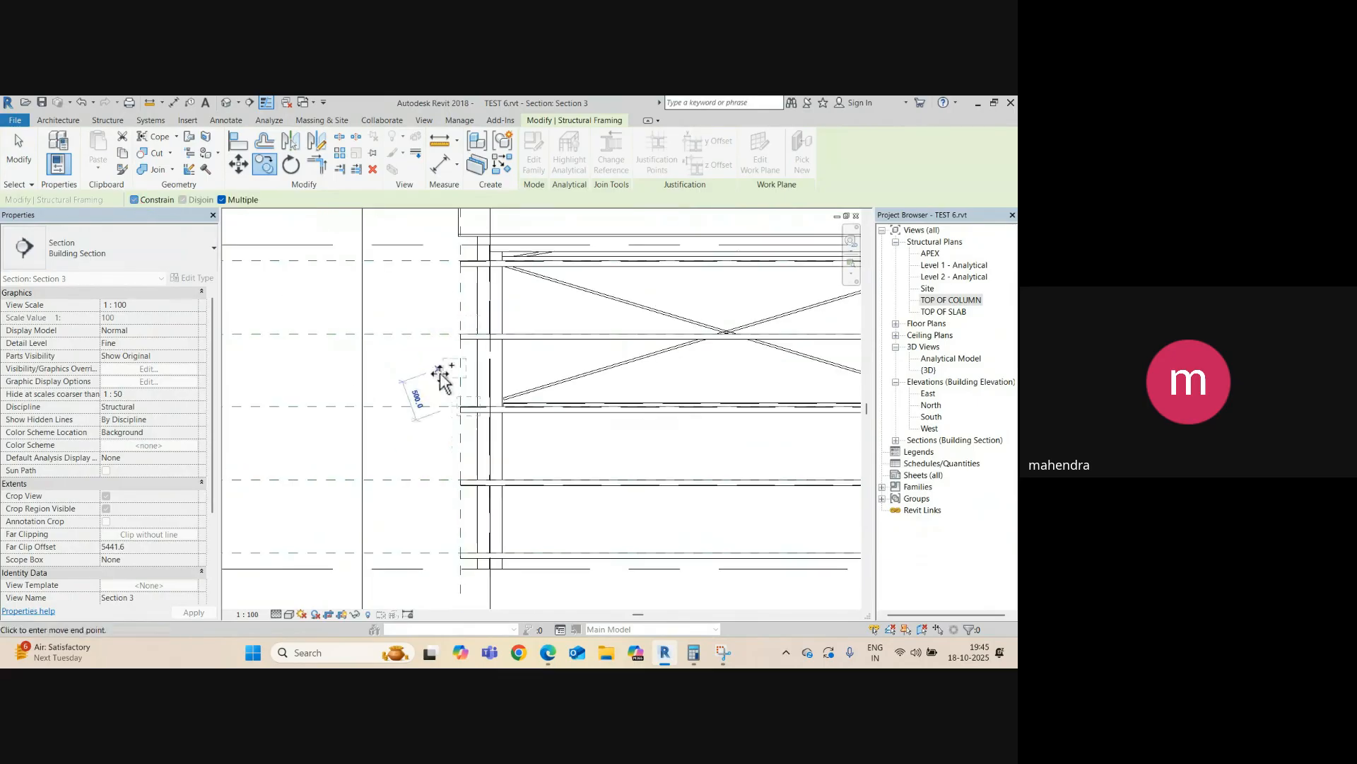
middle_click_drag(439, 454, 452, 329)
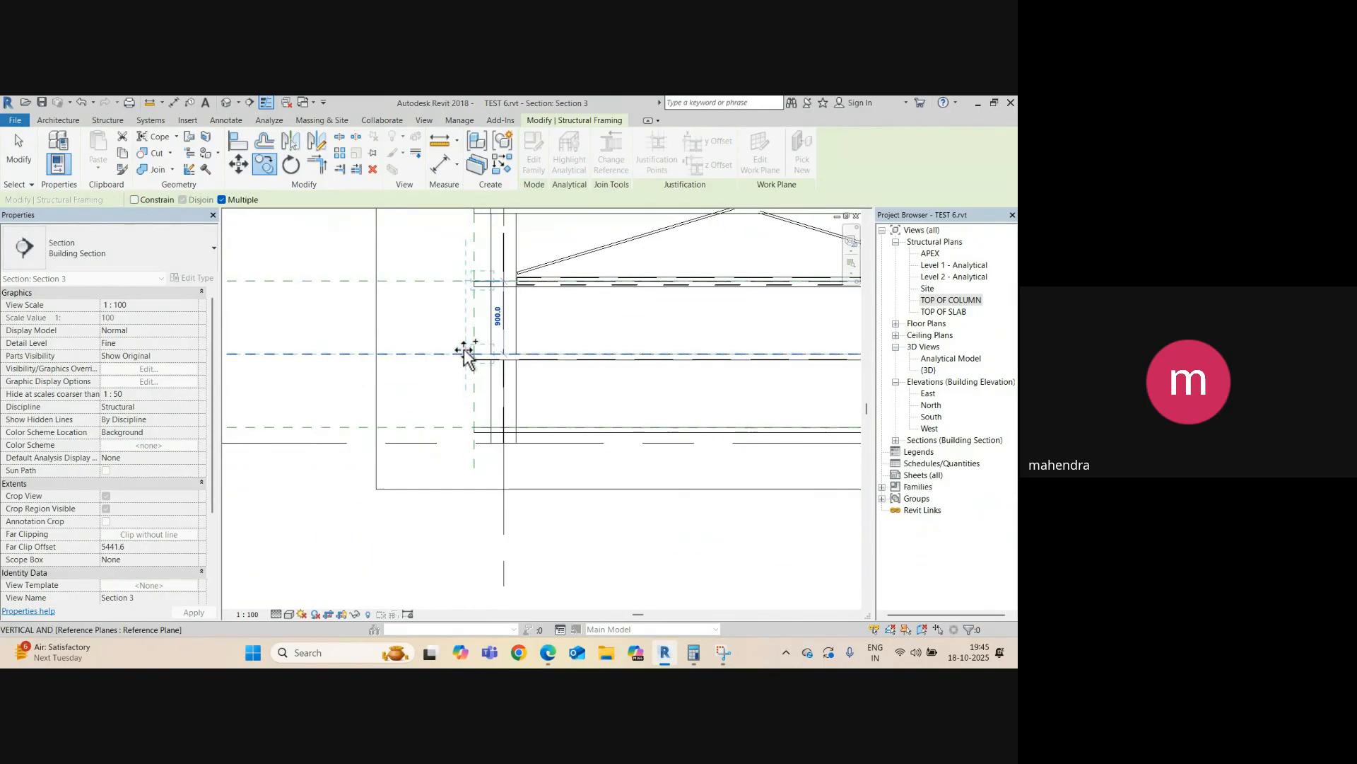
scroll(464, 352, "up", 3)
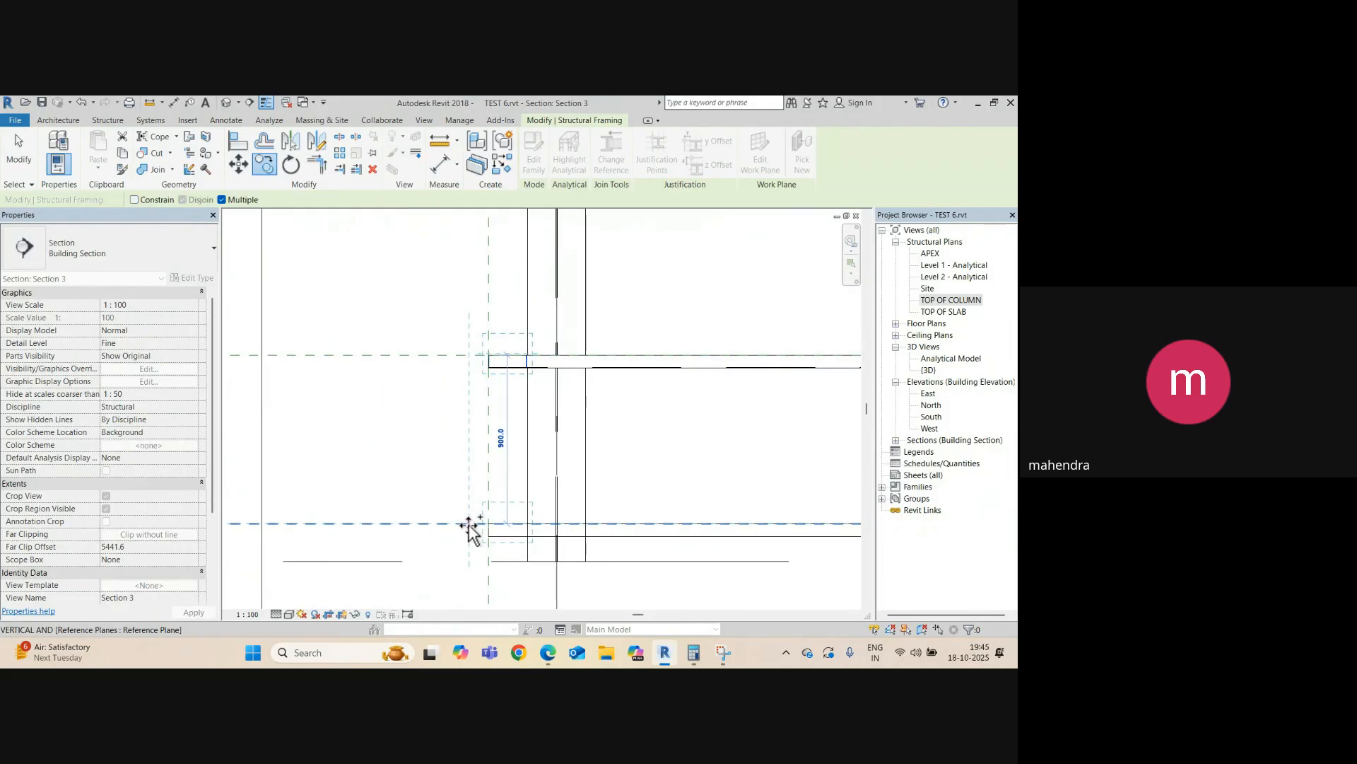
left_click(226, 102)
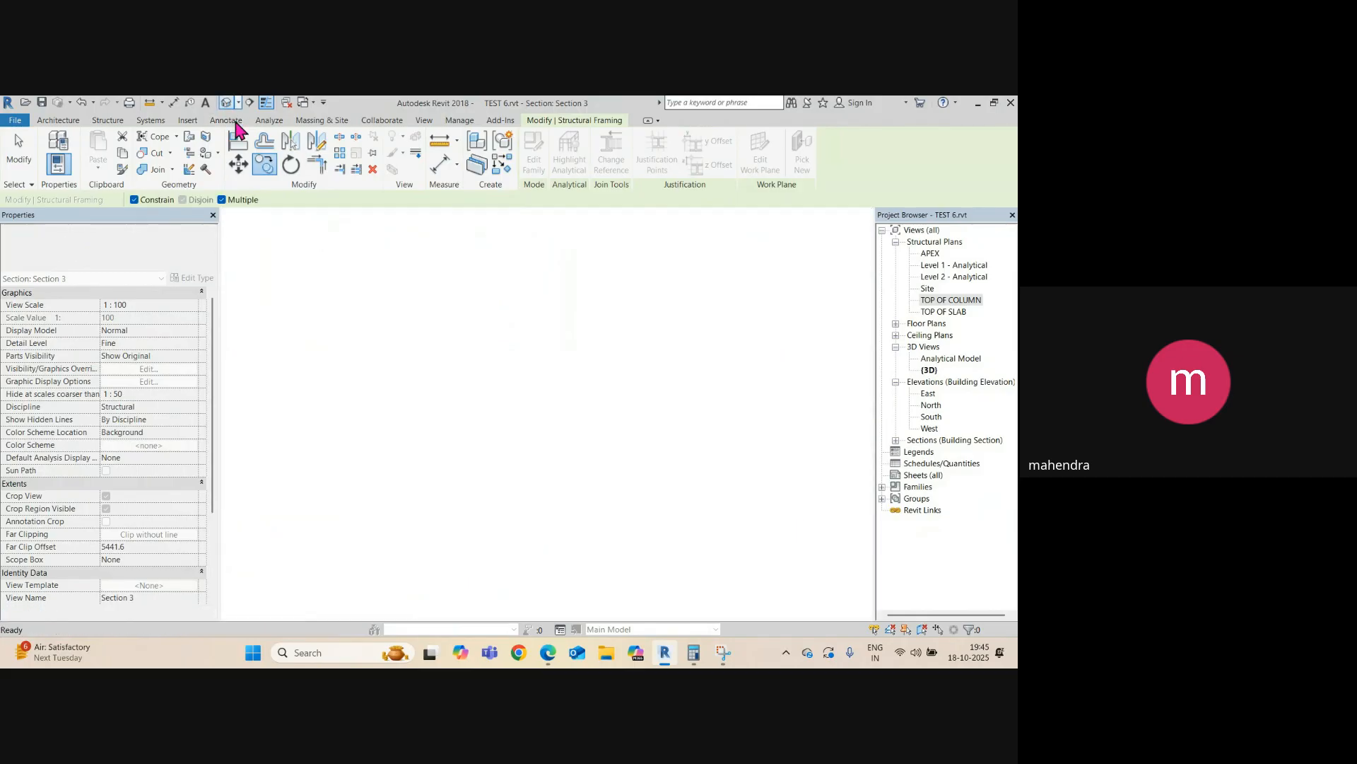
key("Escape")
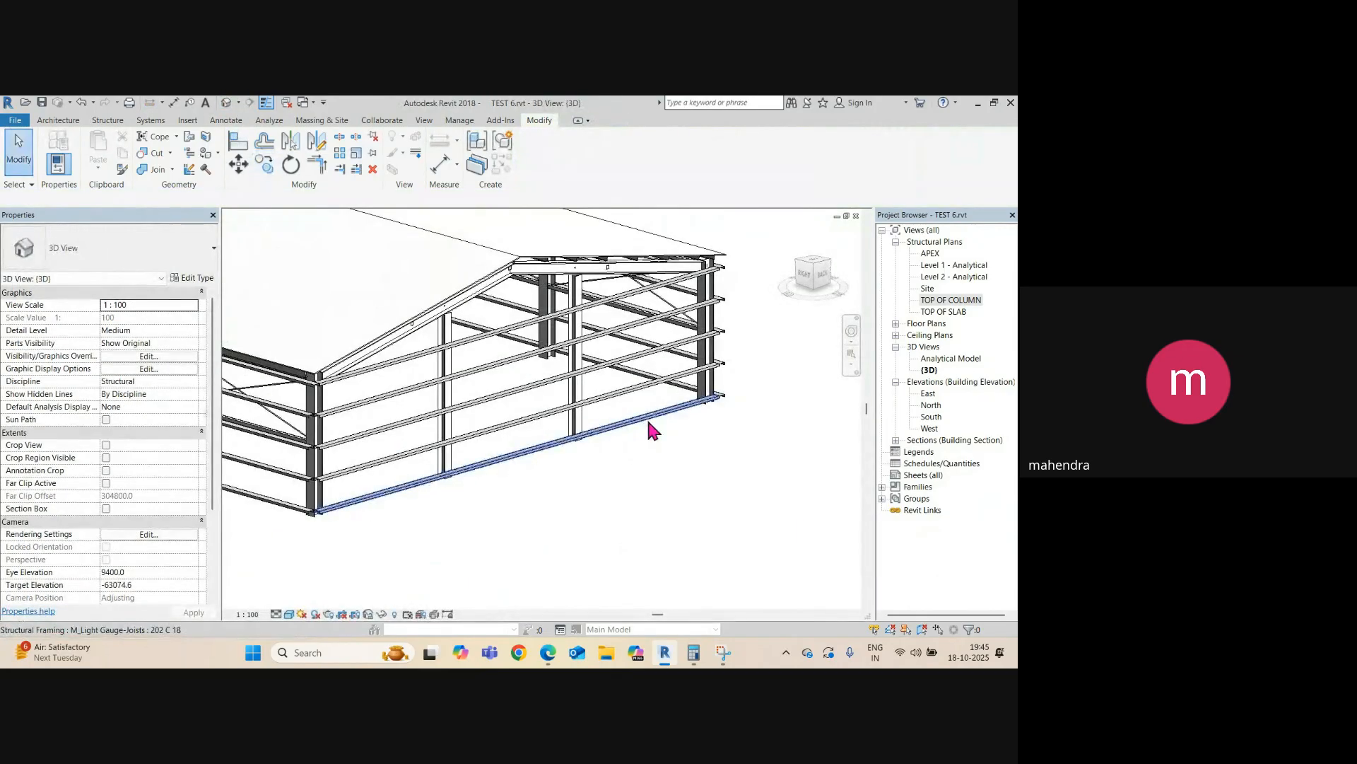
- Select the five gable-end joists and mirror copies of them in Section 3 about a vertical axis through the side-wall joist's midpoint
middle_click_drag(677, 483, 737, 460, "shift")
left_click(601, 351)
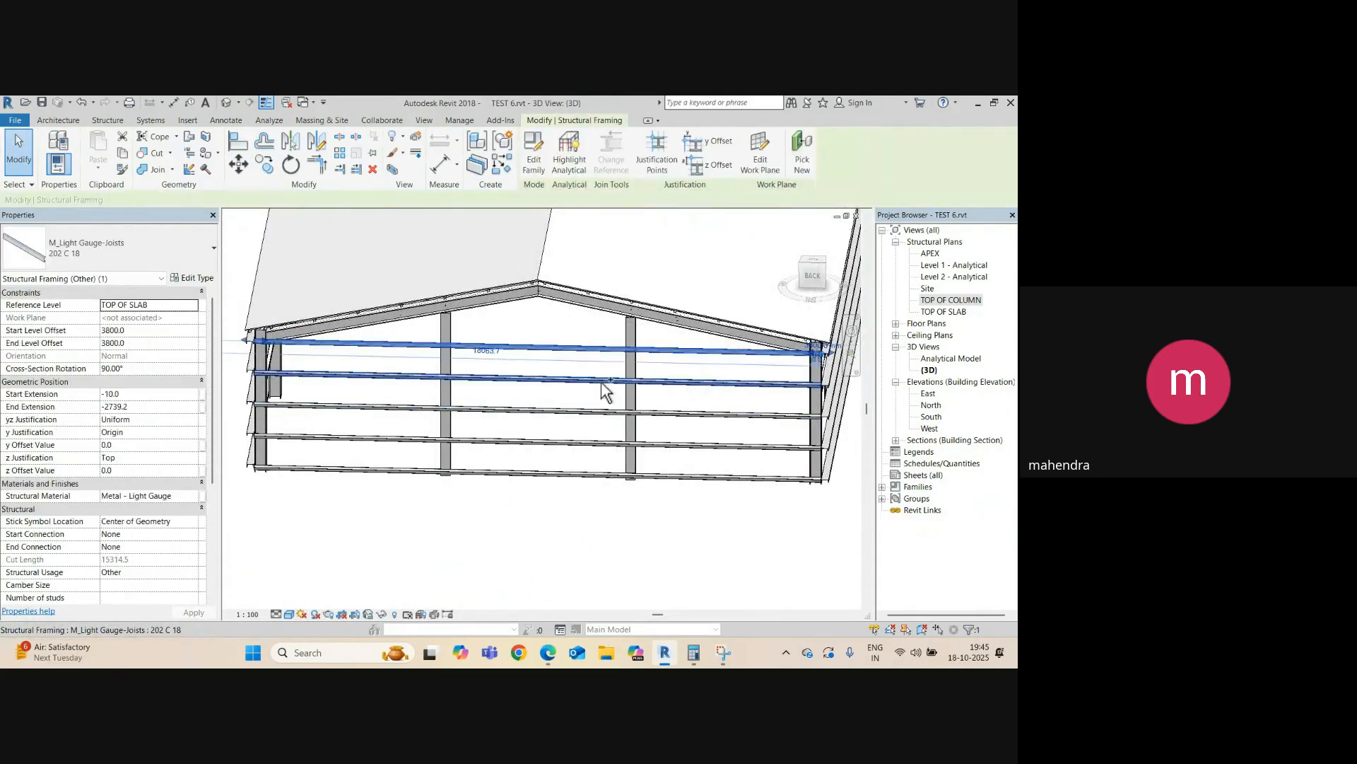
left_click(601, 382, "ctrl")
left_click(601, 411, "ctrl")
left_click(598, 442, "ctrl")
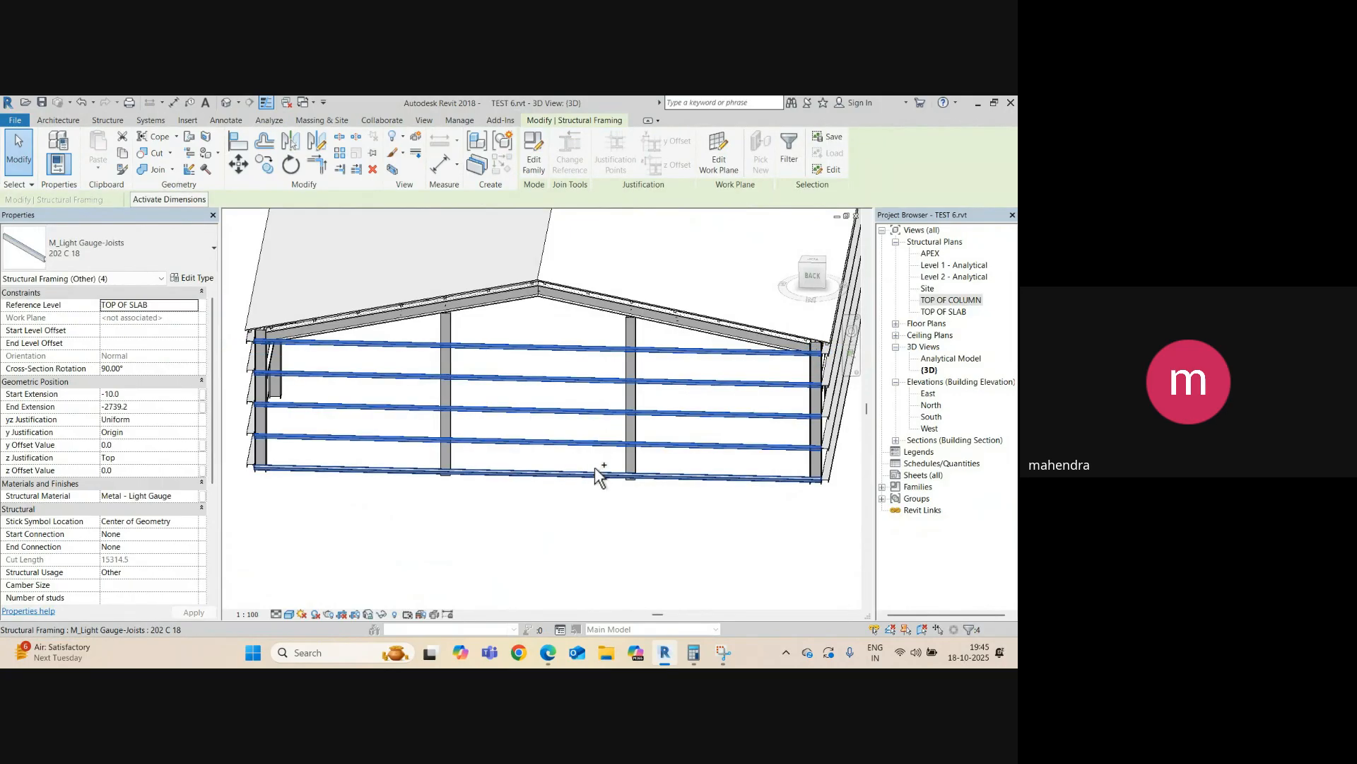
left_click(597, 475, "ctrl")
key("ctrl+Tab")
scroll(407, 392, "down", 5)
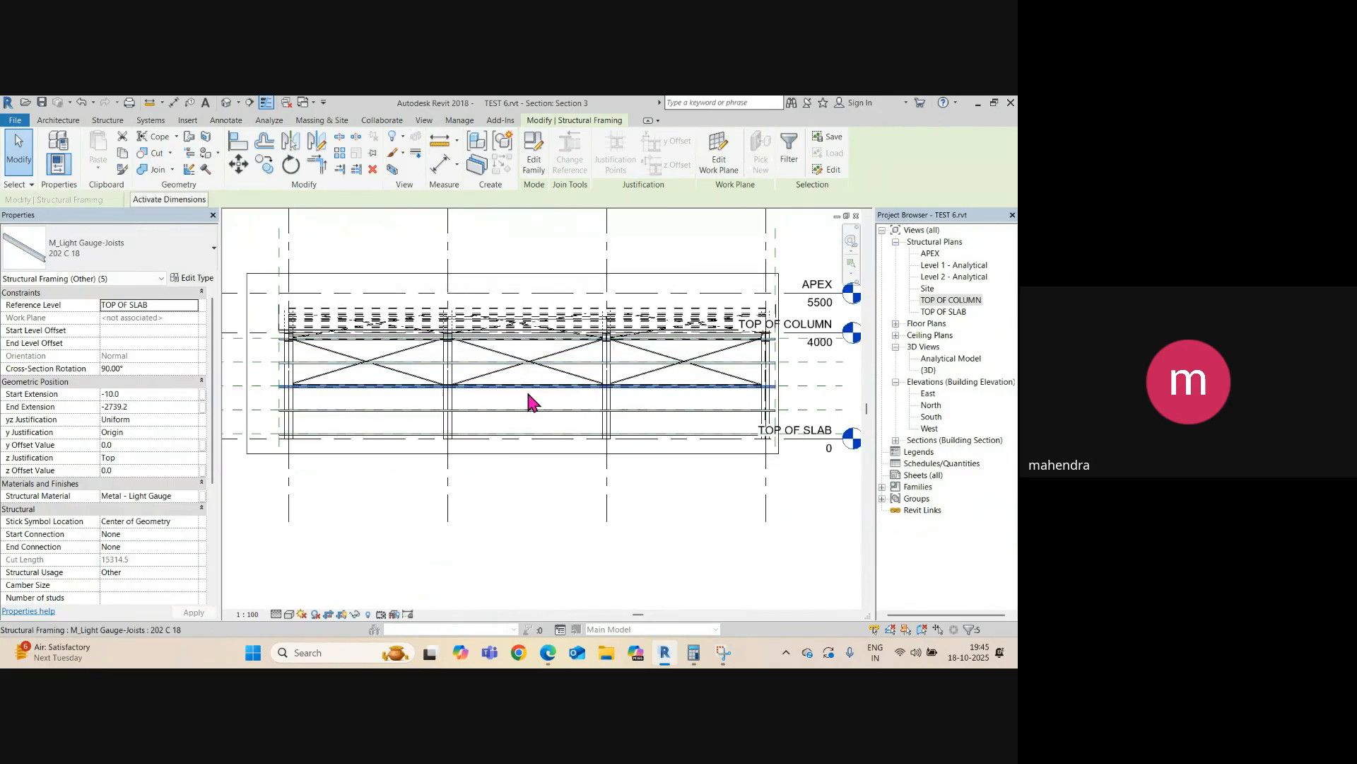
left_click(316, 142)
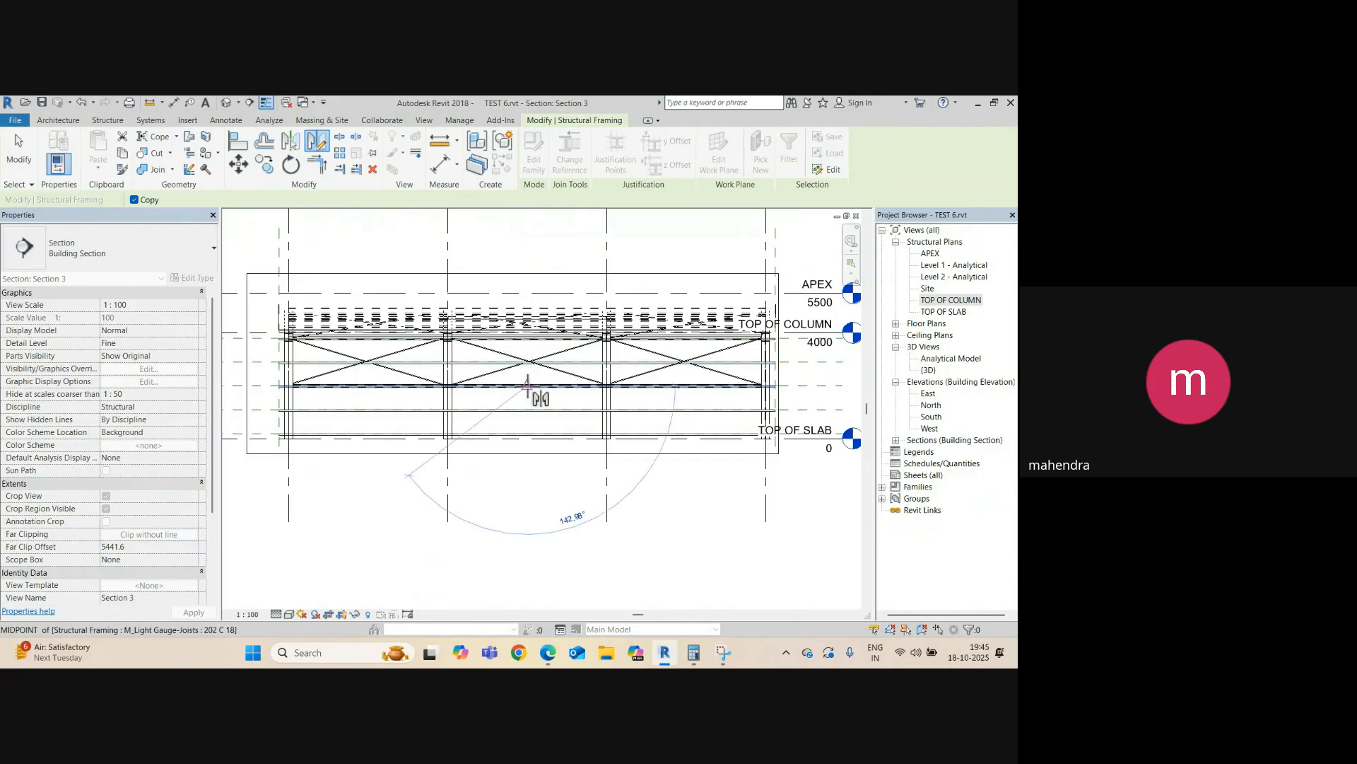
left_click(527, 472)
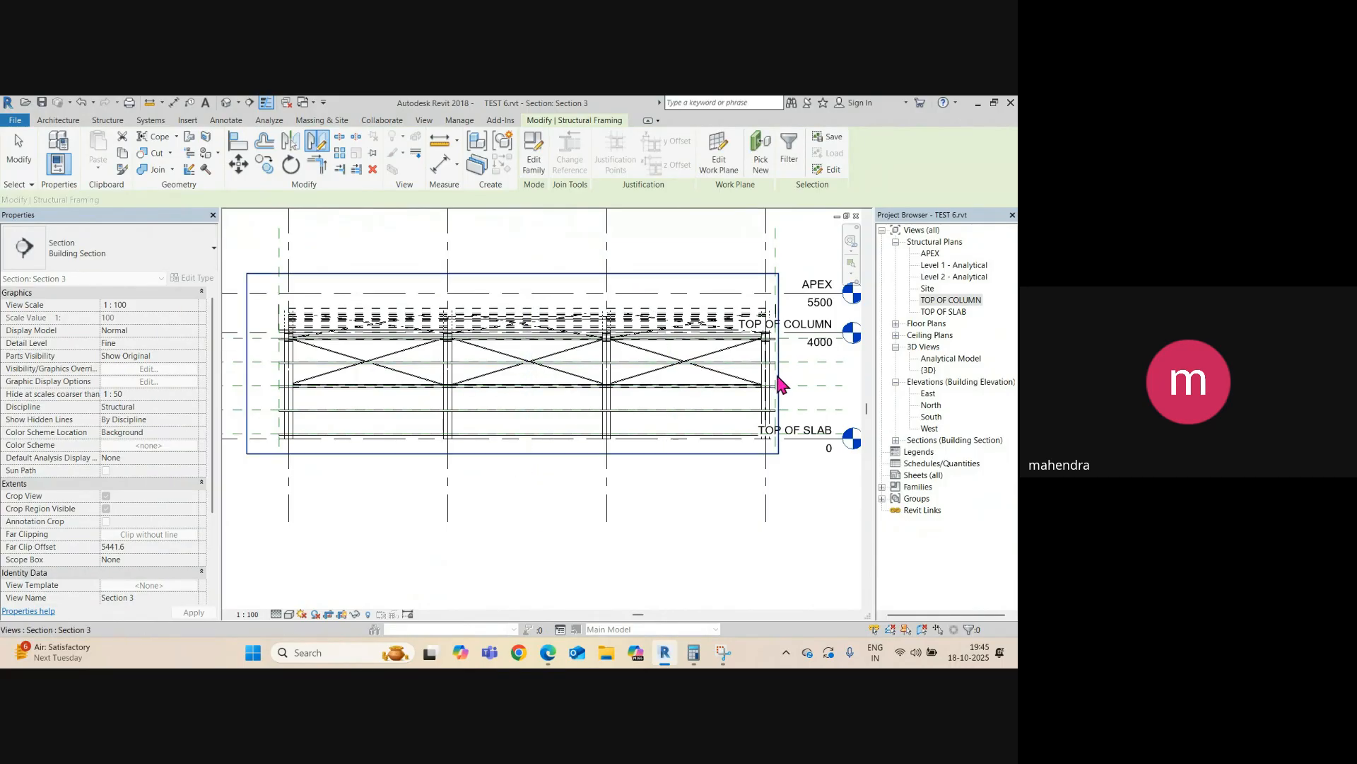
- Inspect the mirrored gable-end joists at grid 1 in the section, and check both end walls and corners in 3D
scroll(782, 368, "up", 5)
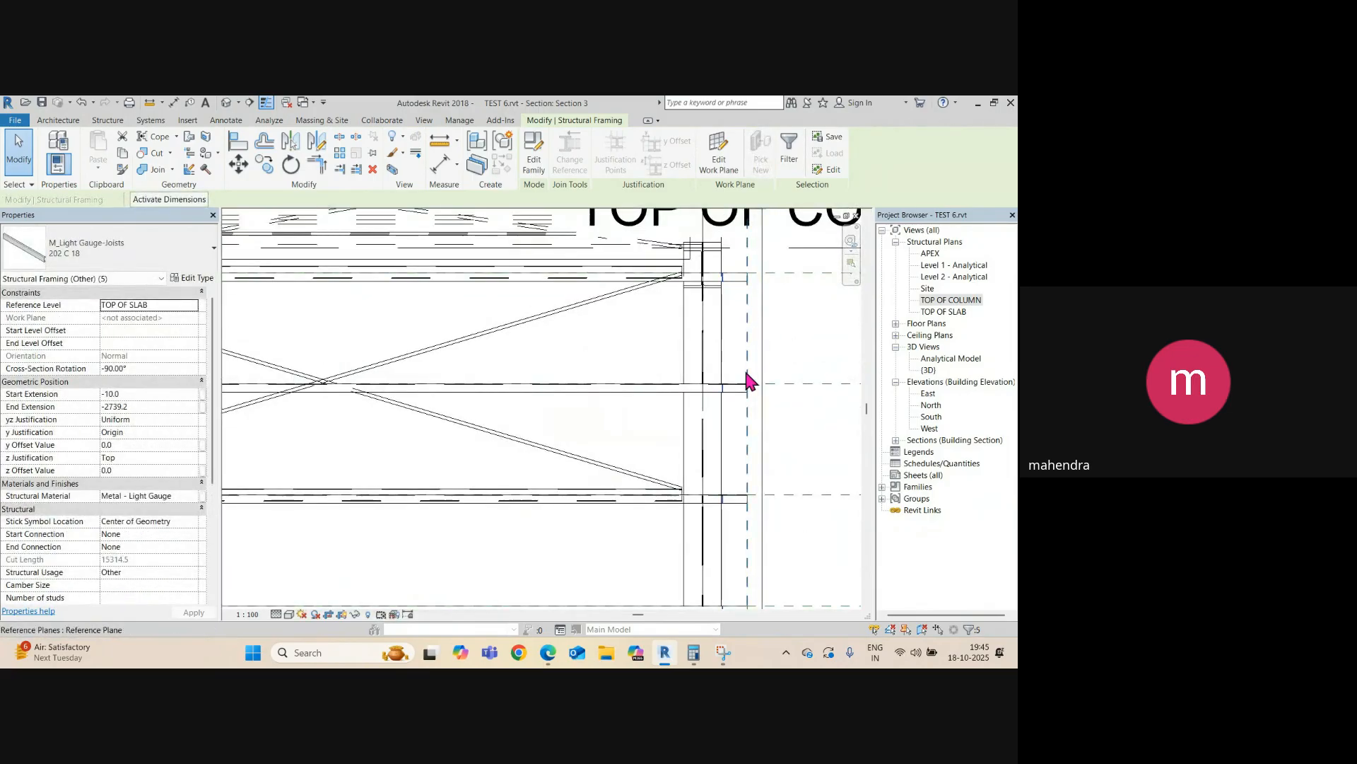
scroll(735, 385, "up", 3)
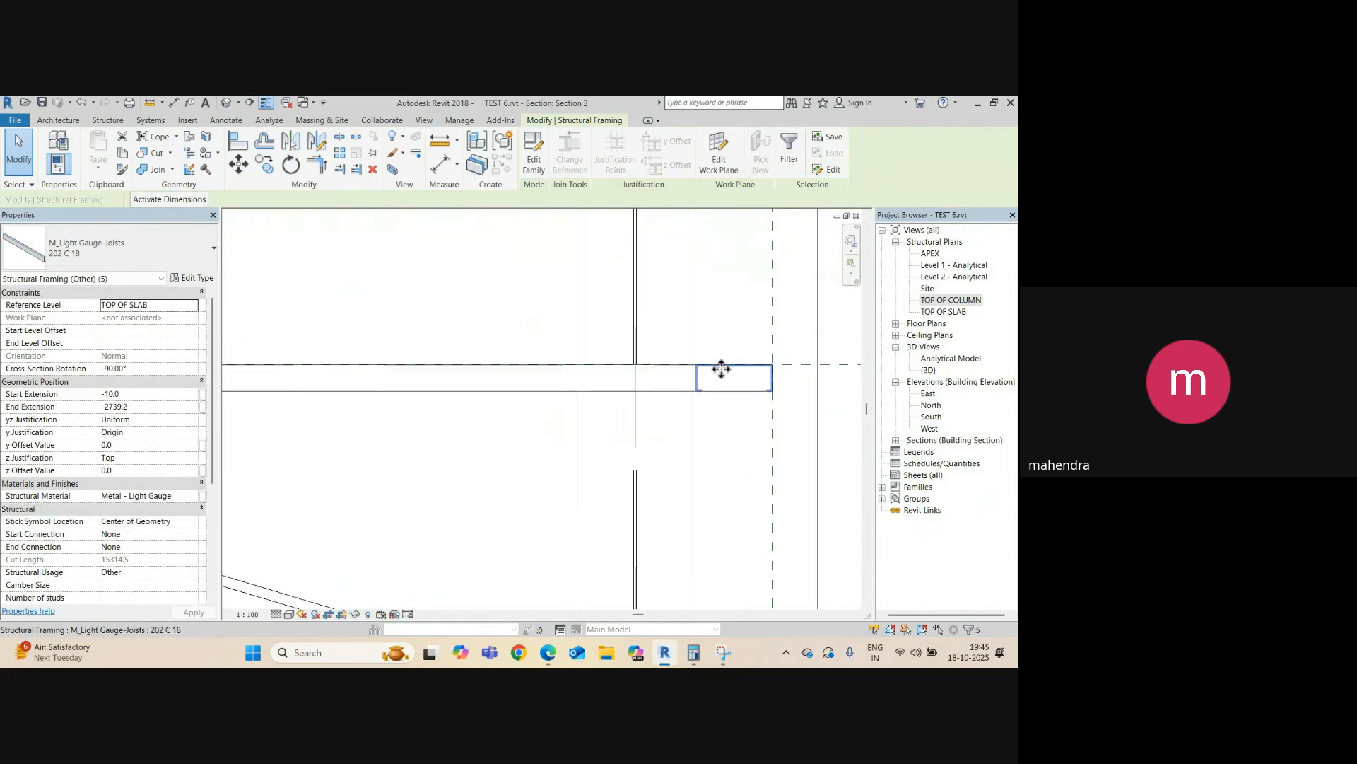
left_click(227, 108)
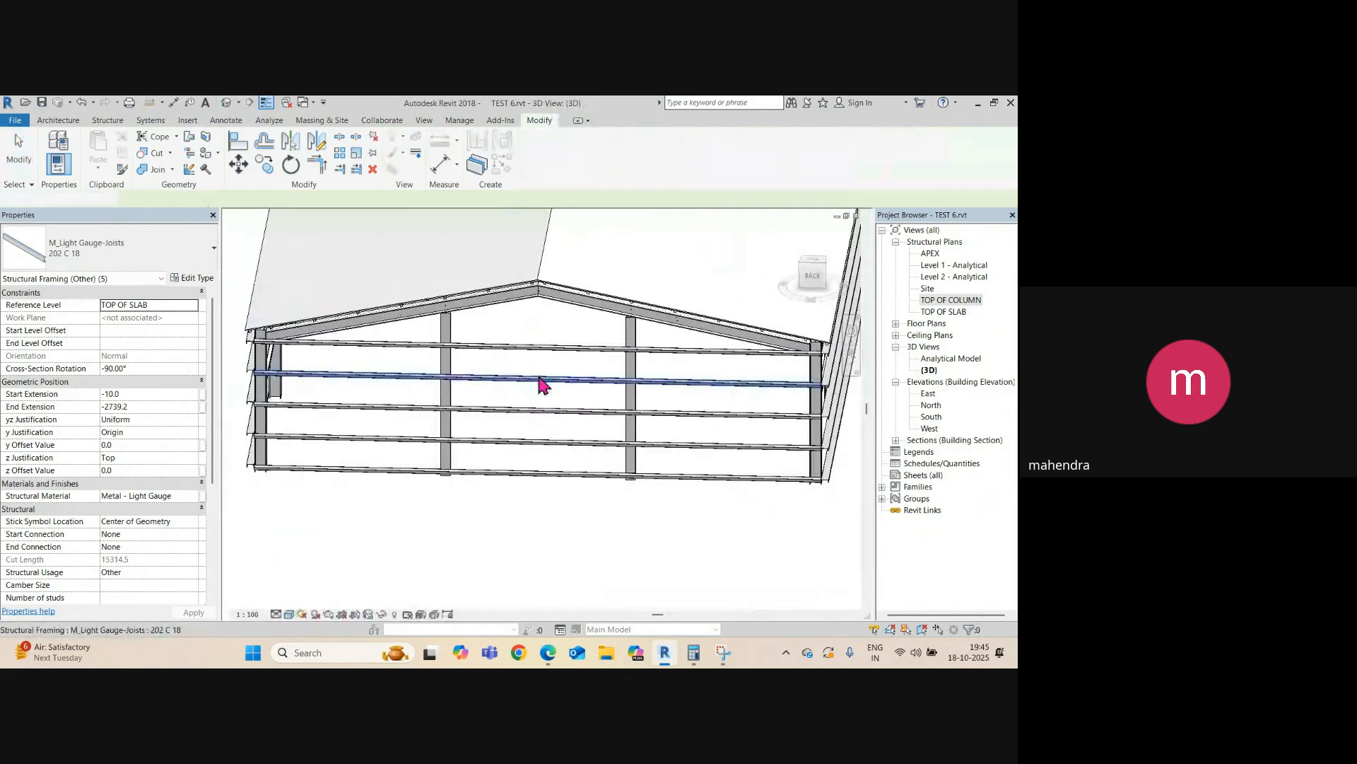
middle_click_drag(542, 385, 493, 373, "shift")
scroll(492, 373, "up", 5)
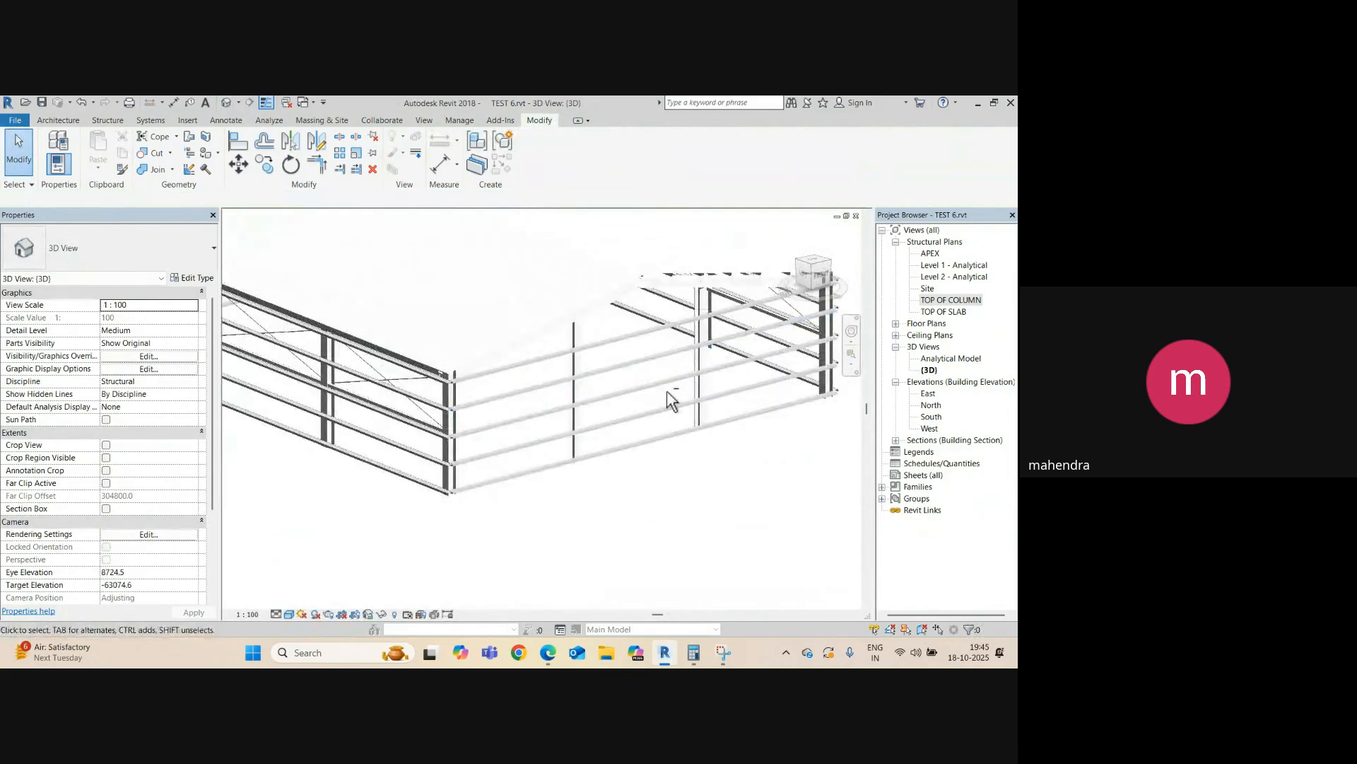
middle_click_drag(668, 391, 700, 450, "shift")
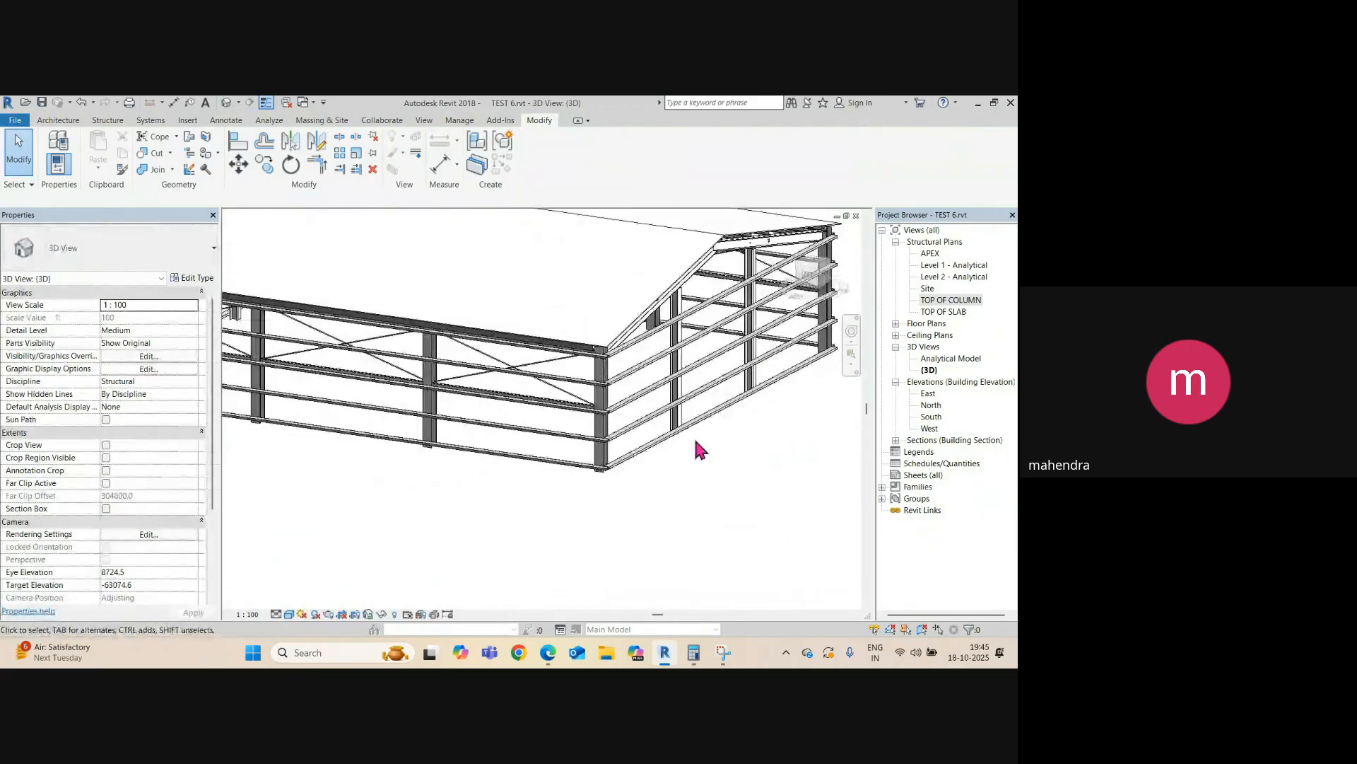
scroll(666, 451, "down", 5)
middle_click_drag(521, 455, 673, 465, "shift")
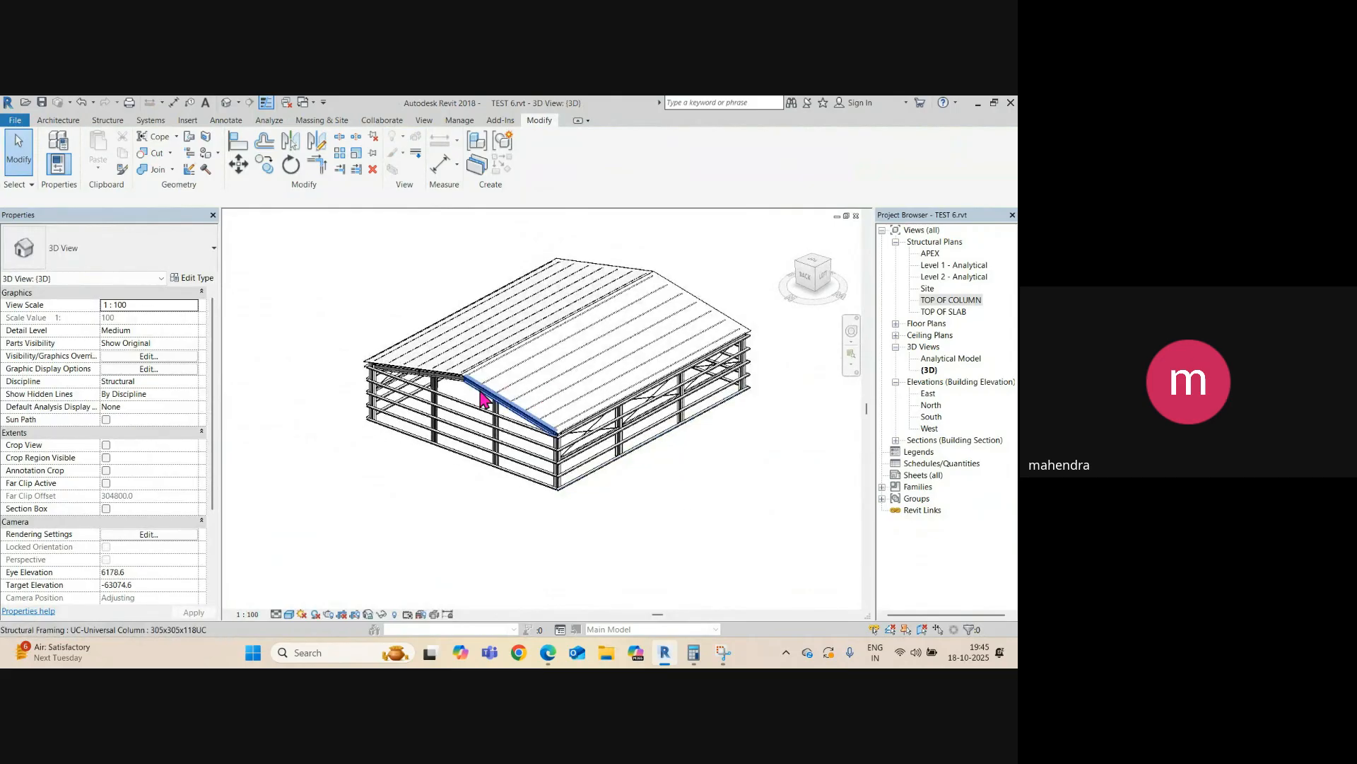
- In Section 3, extend the level lines outward beyond grid 1 so their heads clear the building
key("ctrl+Tab")
scroll(531, 402, "down", 6)
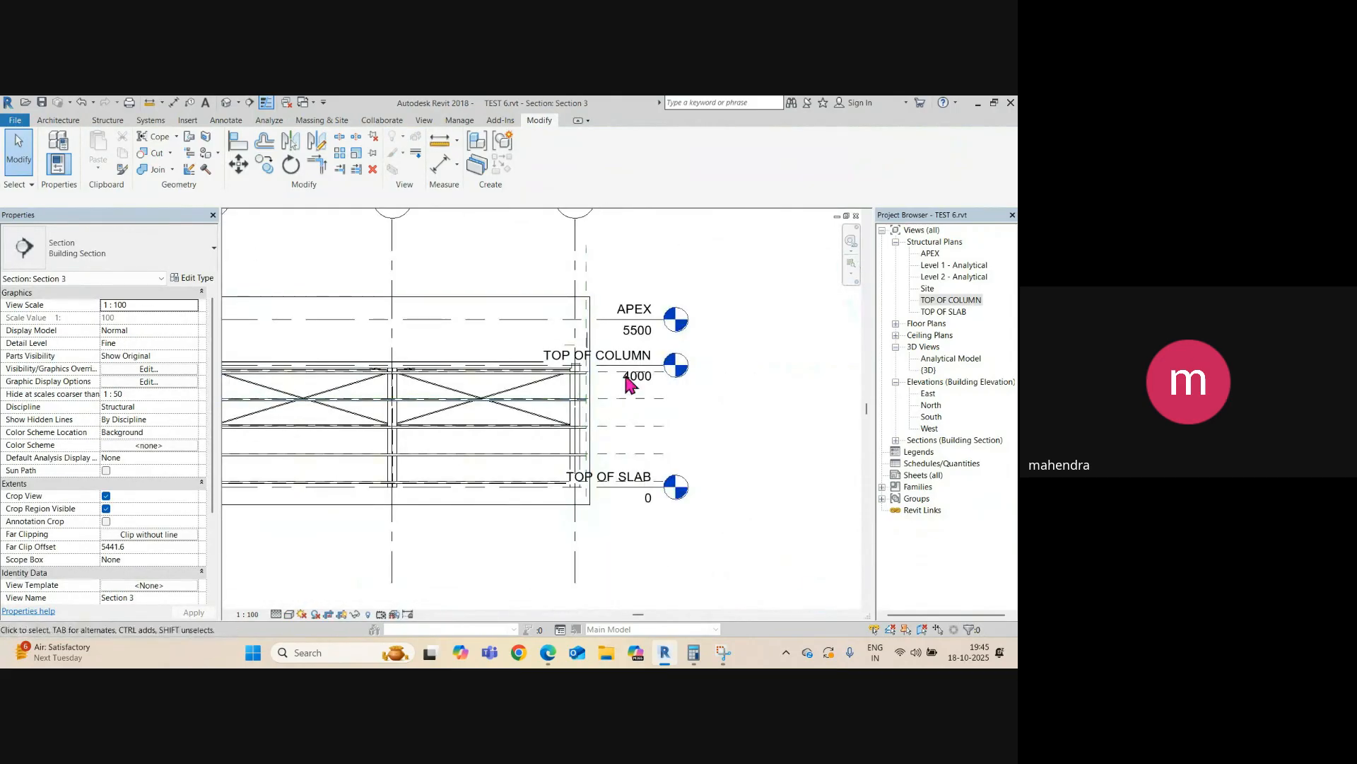
left_click(658, 326)
left_click_drag(663, 319, 767, 321)
scroll(608, 321, "down", 4)
middle_click_drag(498, 381, 669, 375)
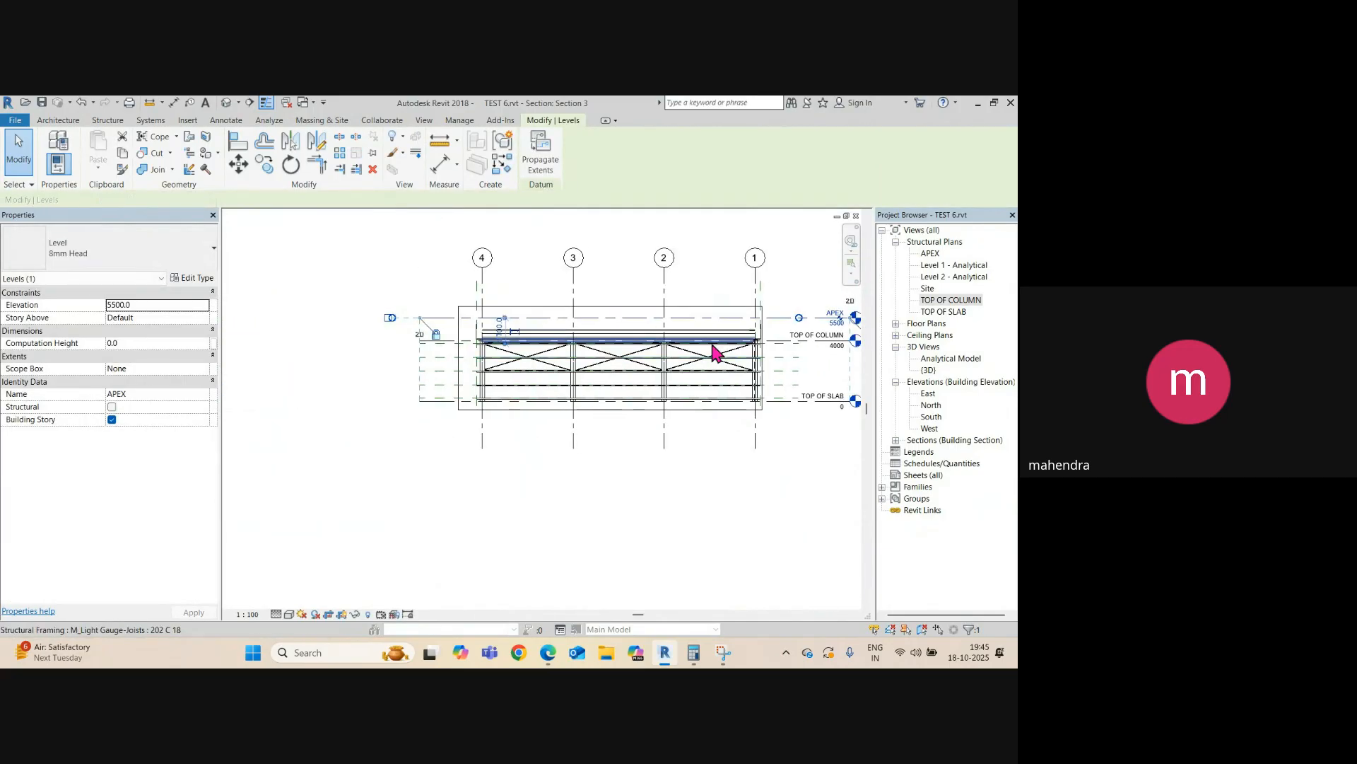
- In Section 3, stretch the crop region's edge outward beyond grid 1 so it clears the building's end
scroll(569, 324, "up", 2)
left_click(410, 377)
scroll(767, 310, "up", 2)
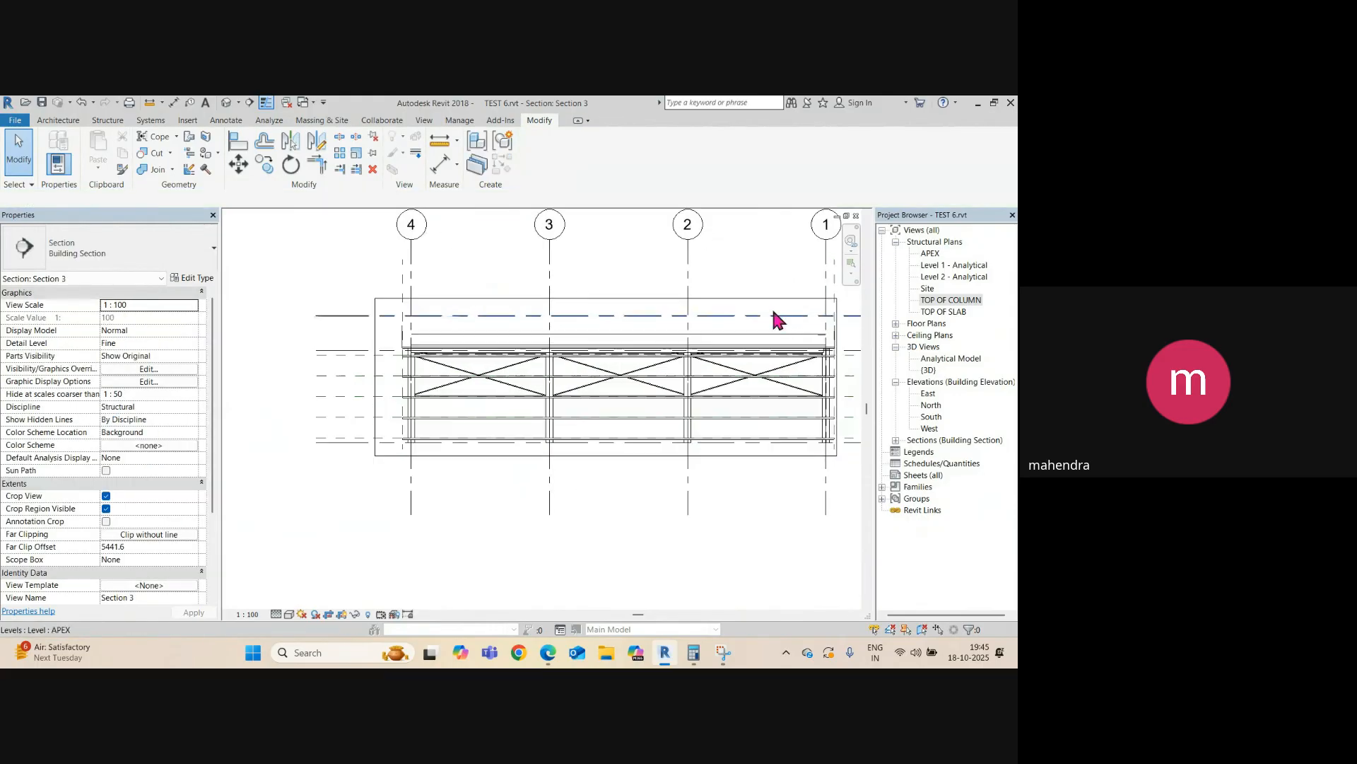
middle_click_drag(824, 316, 603, 312)
left_click(620, 311)
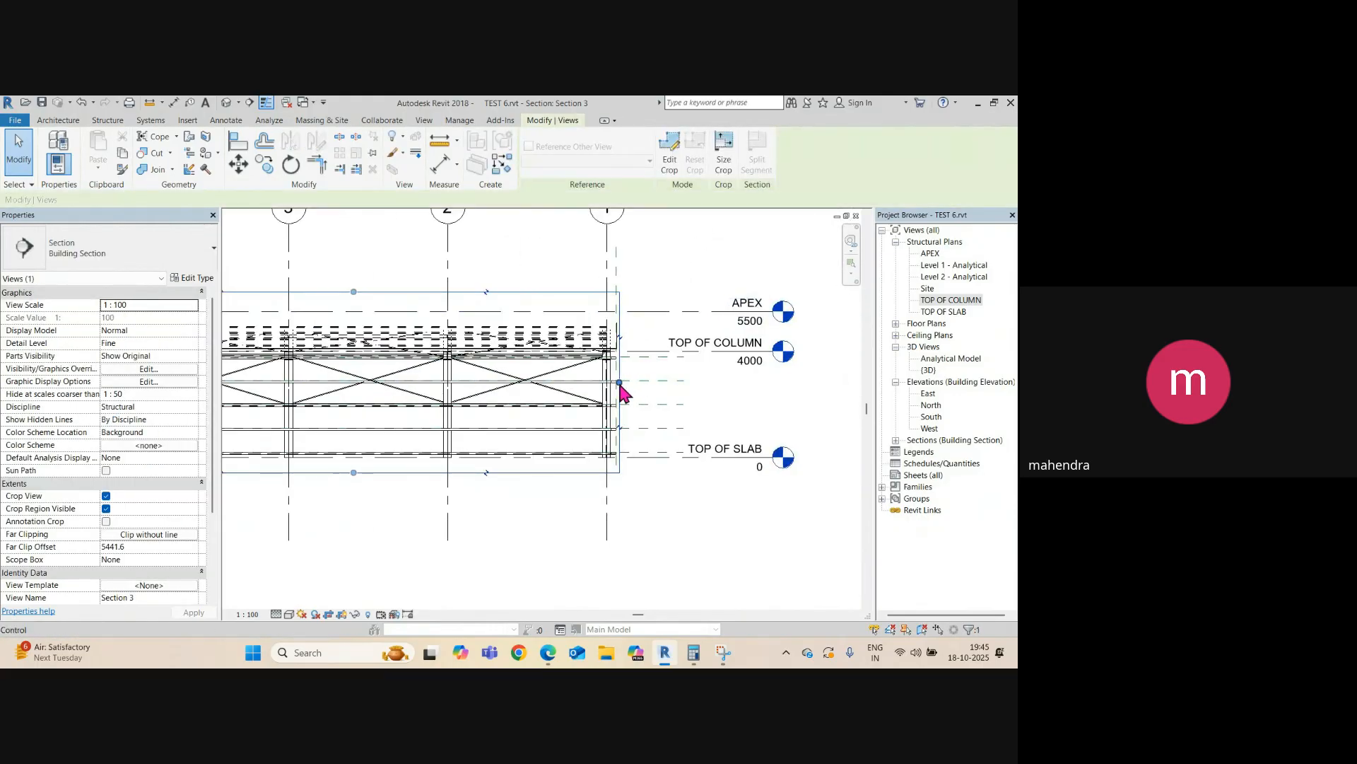
scroll(625, 353, "up", 3)
scroll(622, 344, "up", 1)
left_click(617, 385)
scroll(615, 388, "down", 5)
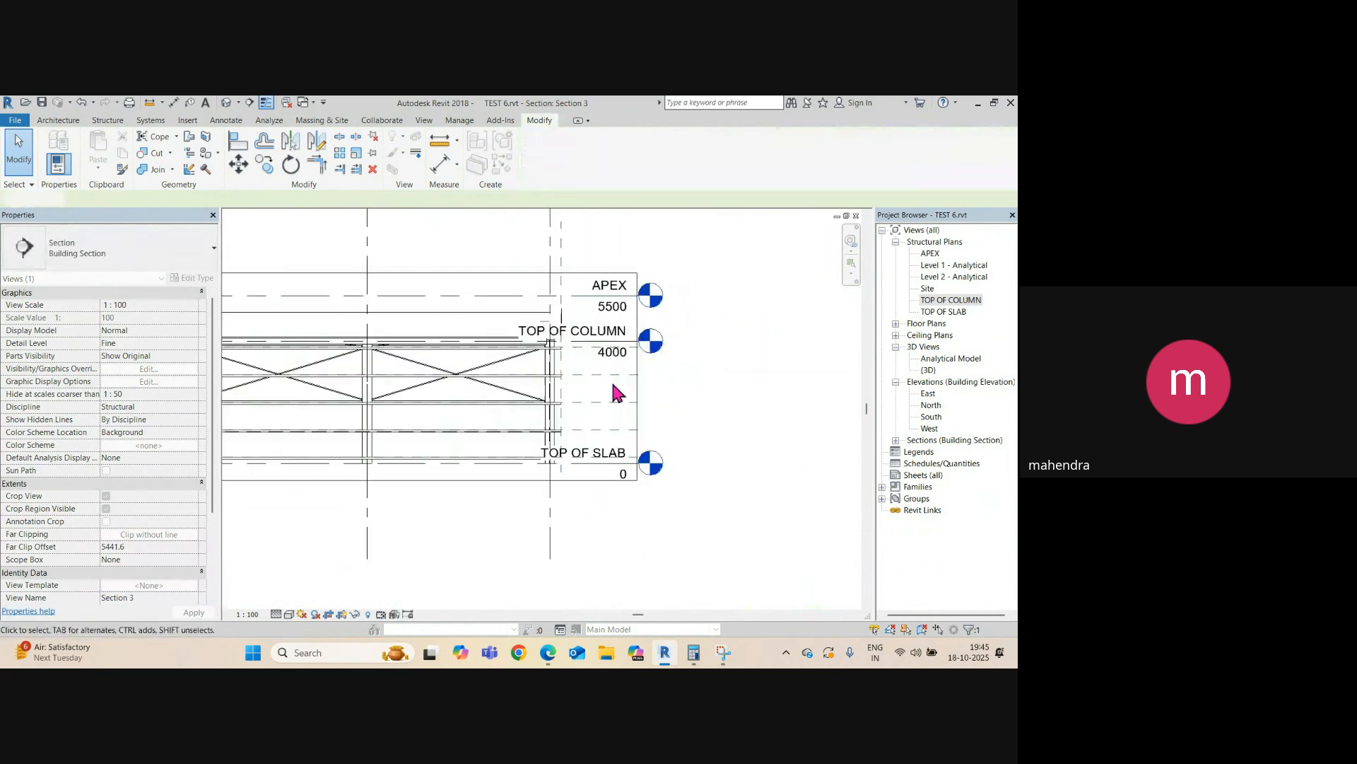
- Extend the level lines outward at the grid 1 end so their heads clear the enlarged crop boundary
left_click(625, 446)
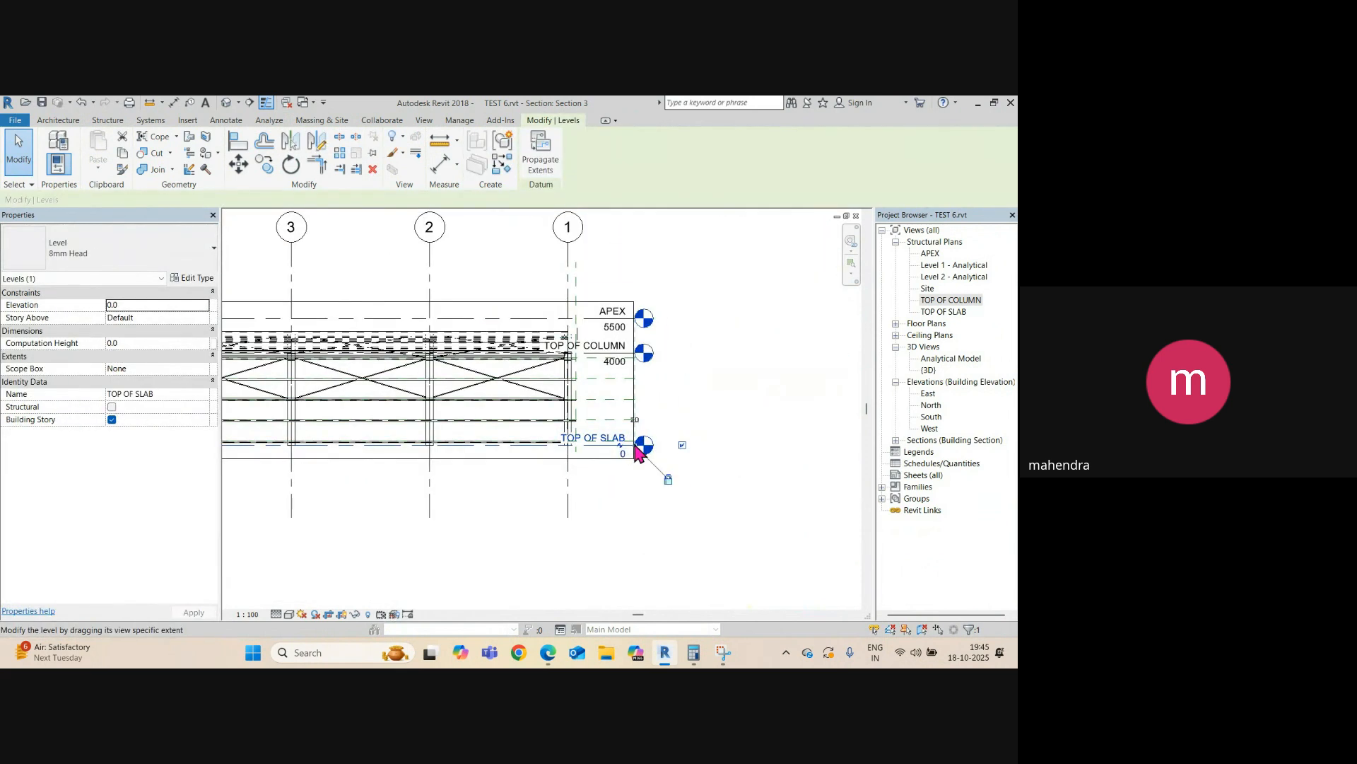
left_click_drag(635, 453, 781, 476)
scroll(570, 327, "up", 4)
middle_click_drag(569, 327, 640, 390)
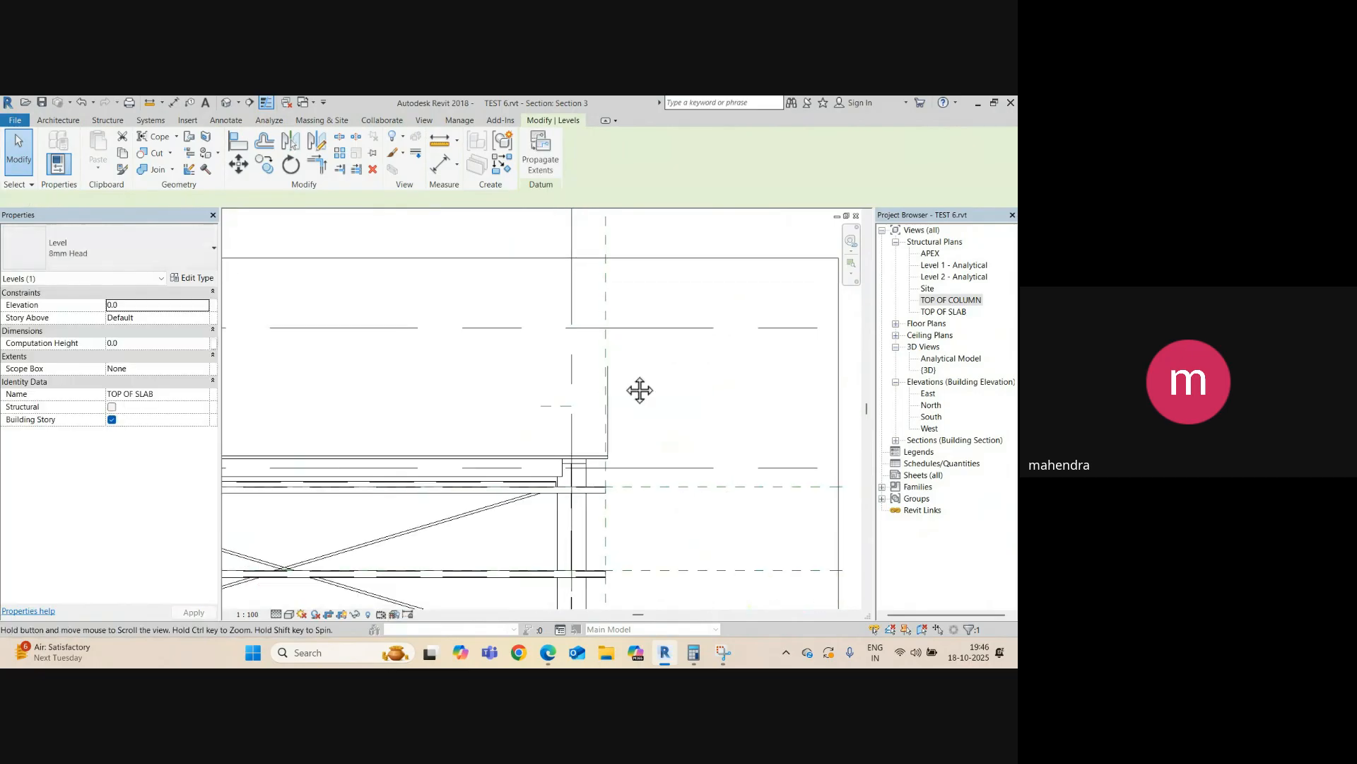
scroll(640, 390, "down", 3)
key("Escape")
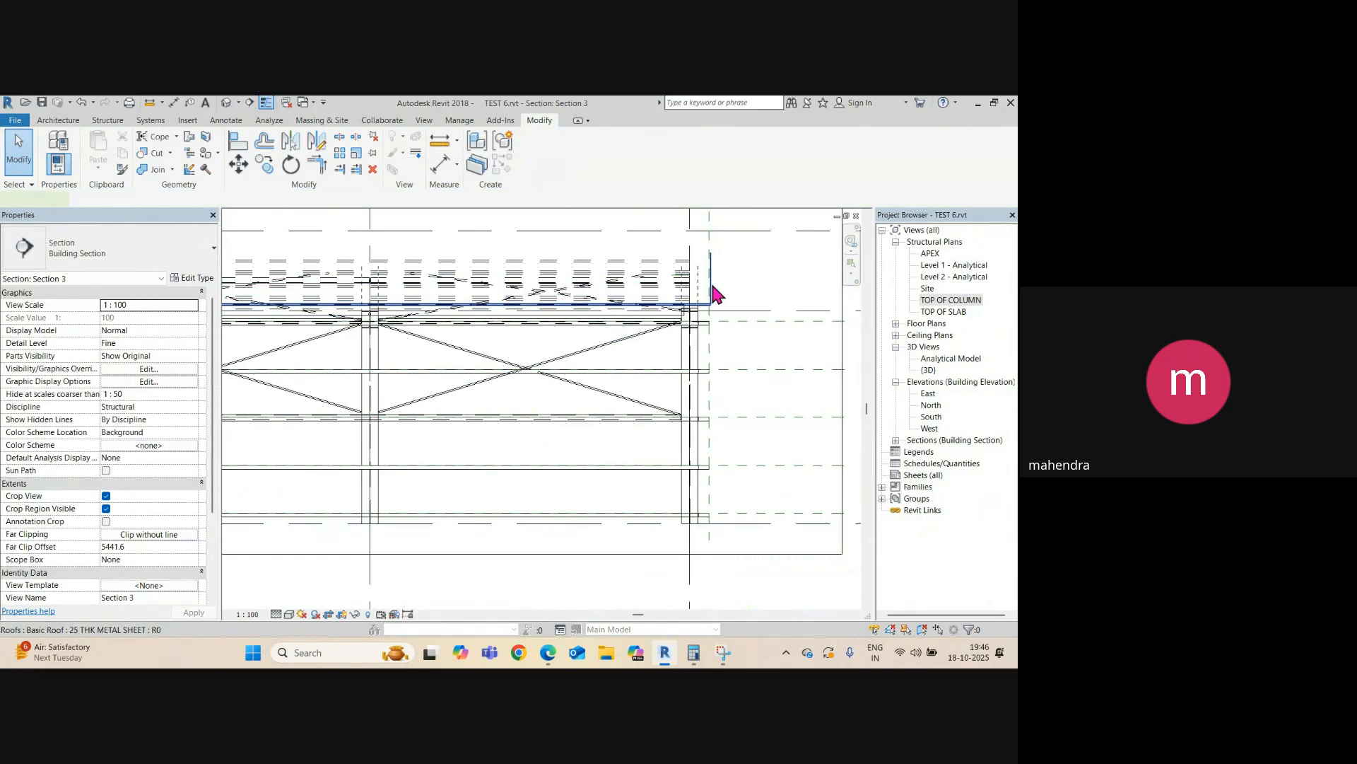
- Hide the 25 THK METAL SHEET roof element in the Section 3 view
left_click(716, 293)
right_click(662, 290)
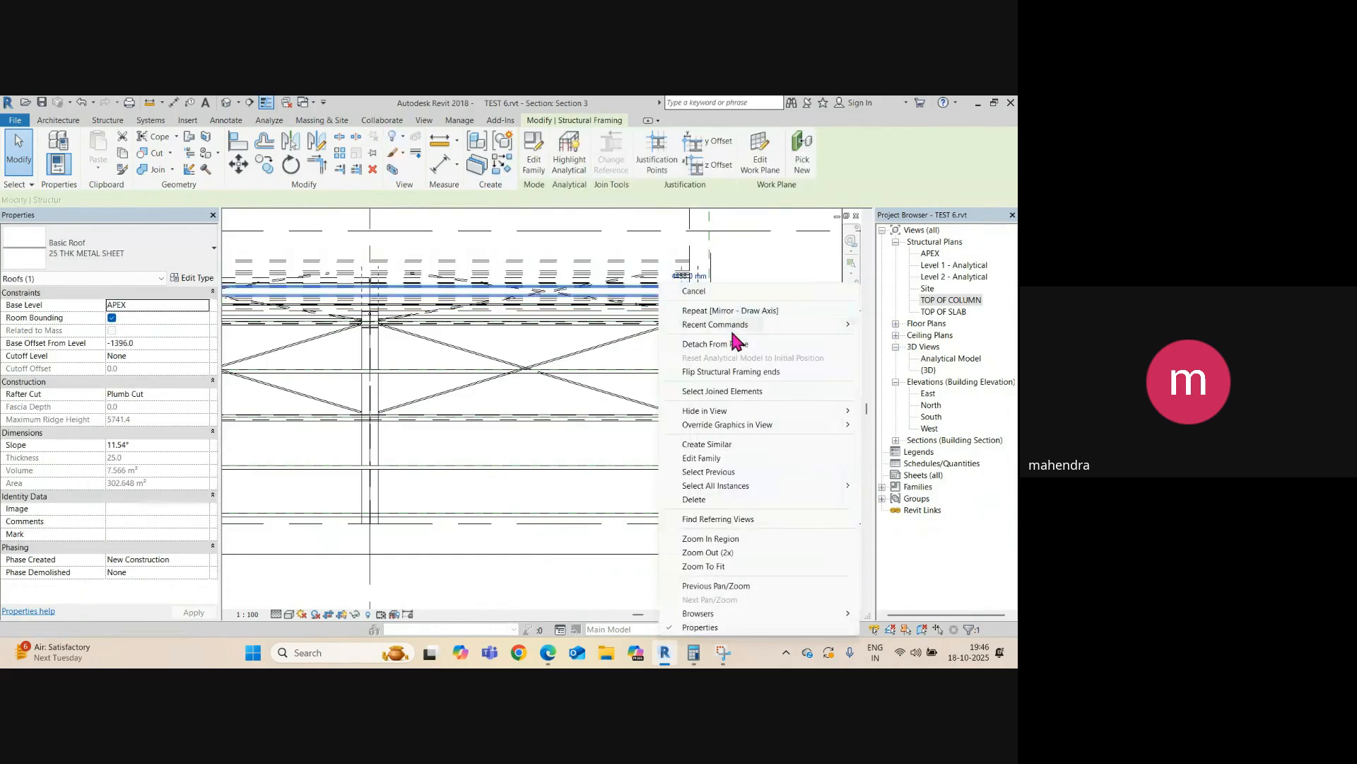
left_click(714, 277)
right_click(714, 275)
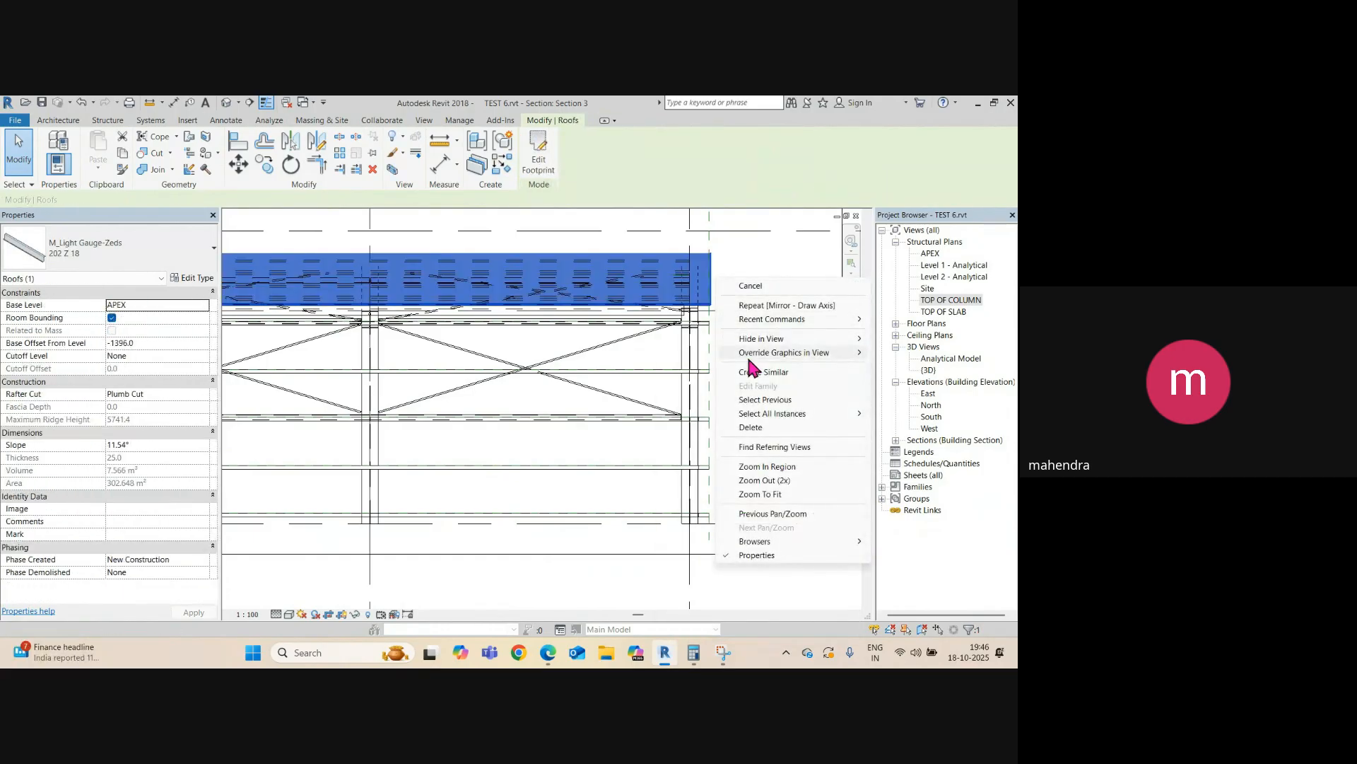
mouse_move(770, 339)
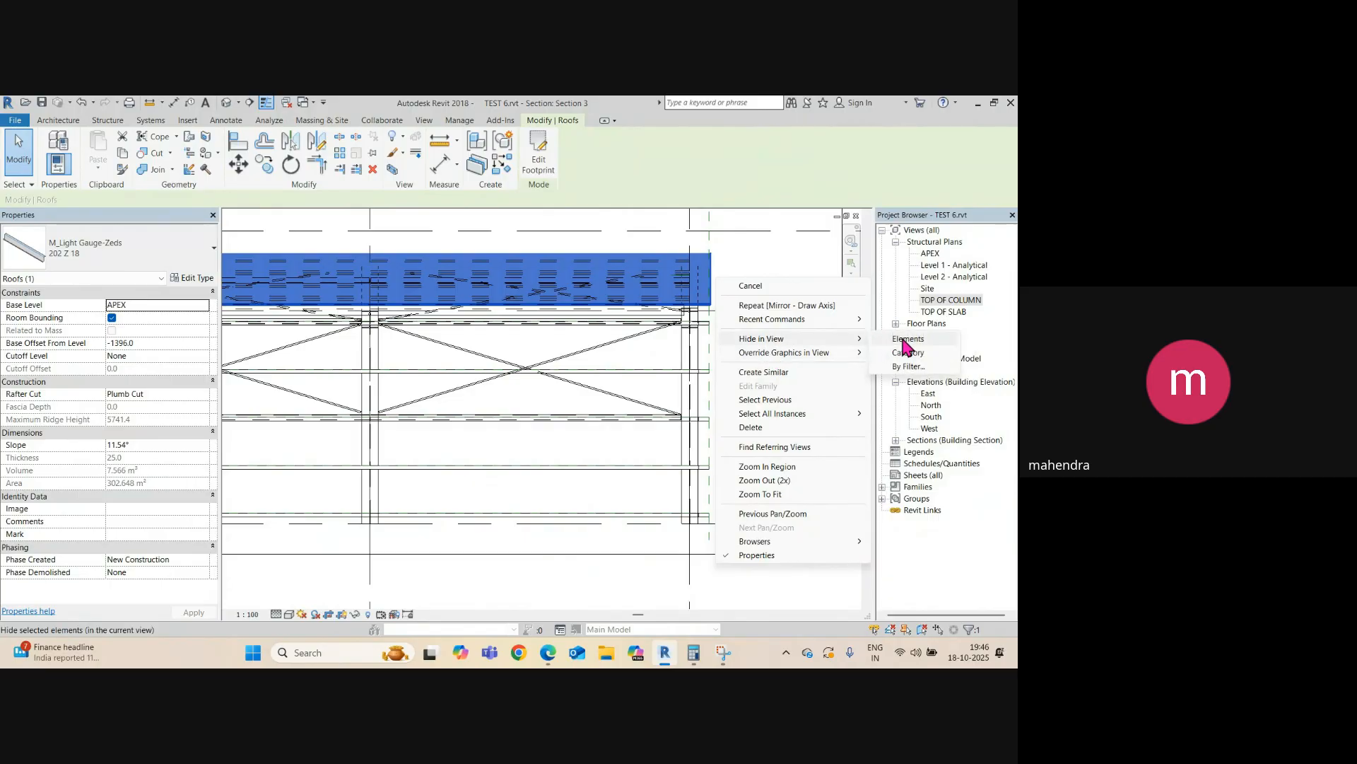
left_click(907, 340)
scroll(706, 285, "up", 3)
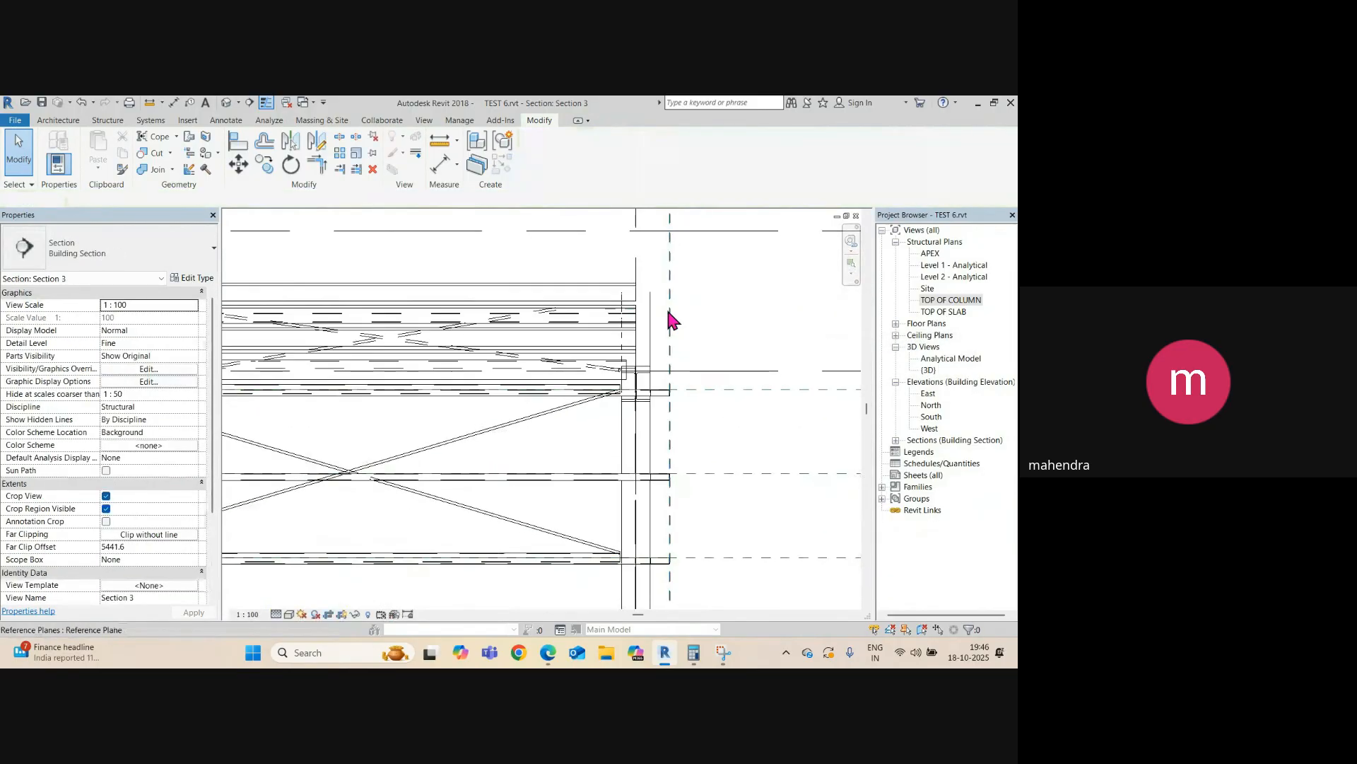
- Examine the roof purlin ends at grid 1 in Section 3, and inspect a gable eave corner in 3D
scroll(647, 295, "down", 2)
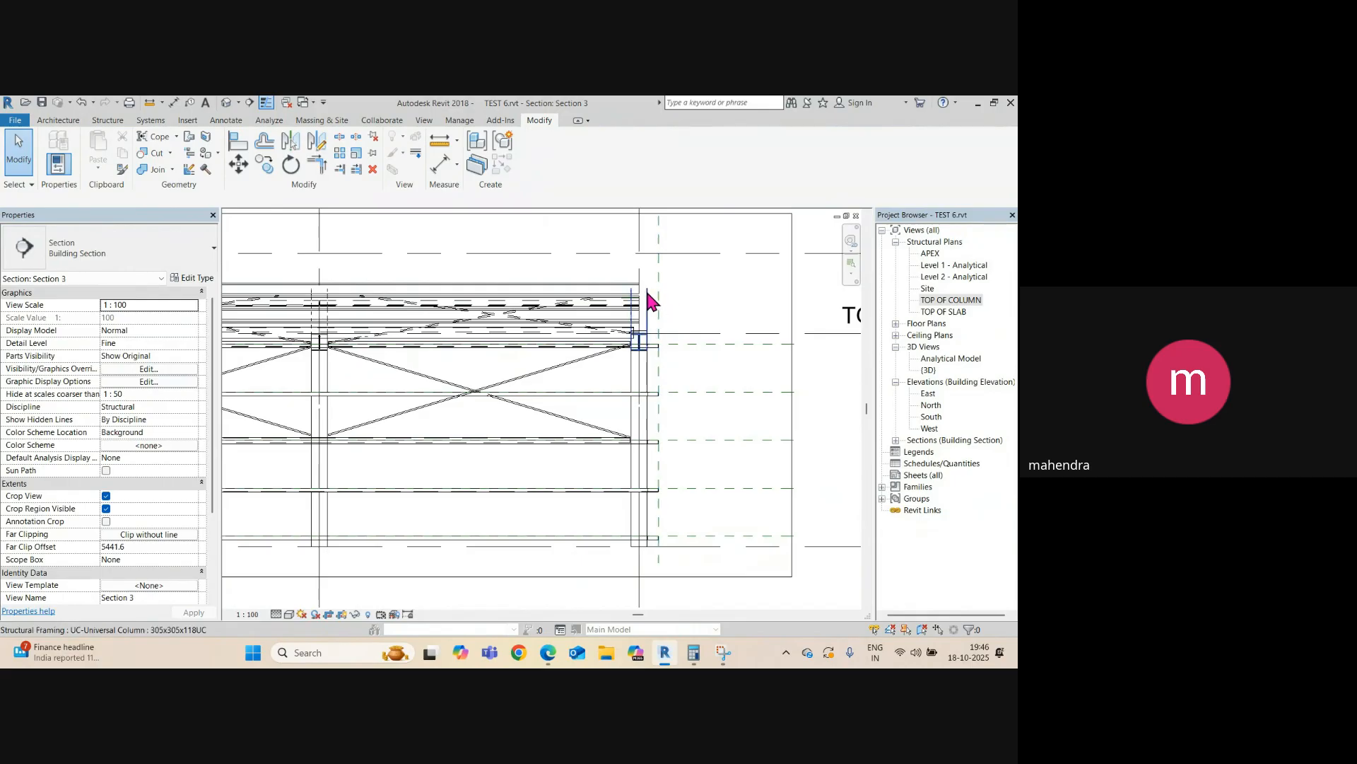
scroll(658, 297, "up", 2)
scroll(666, 291, "up", 1)
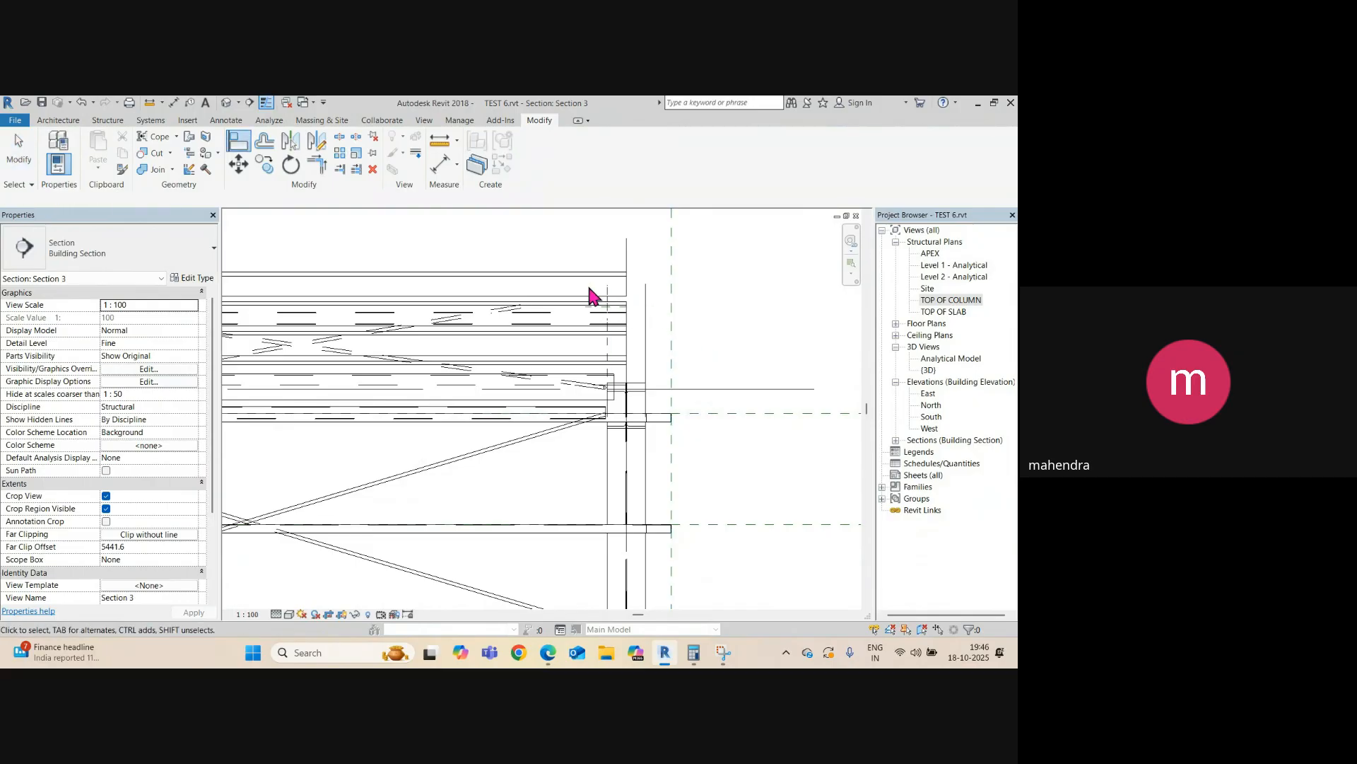
left_click(224, 103)
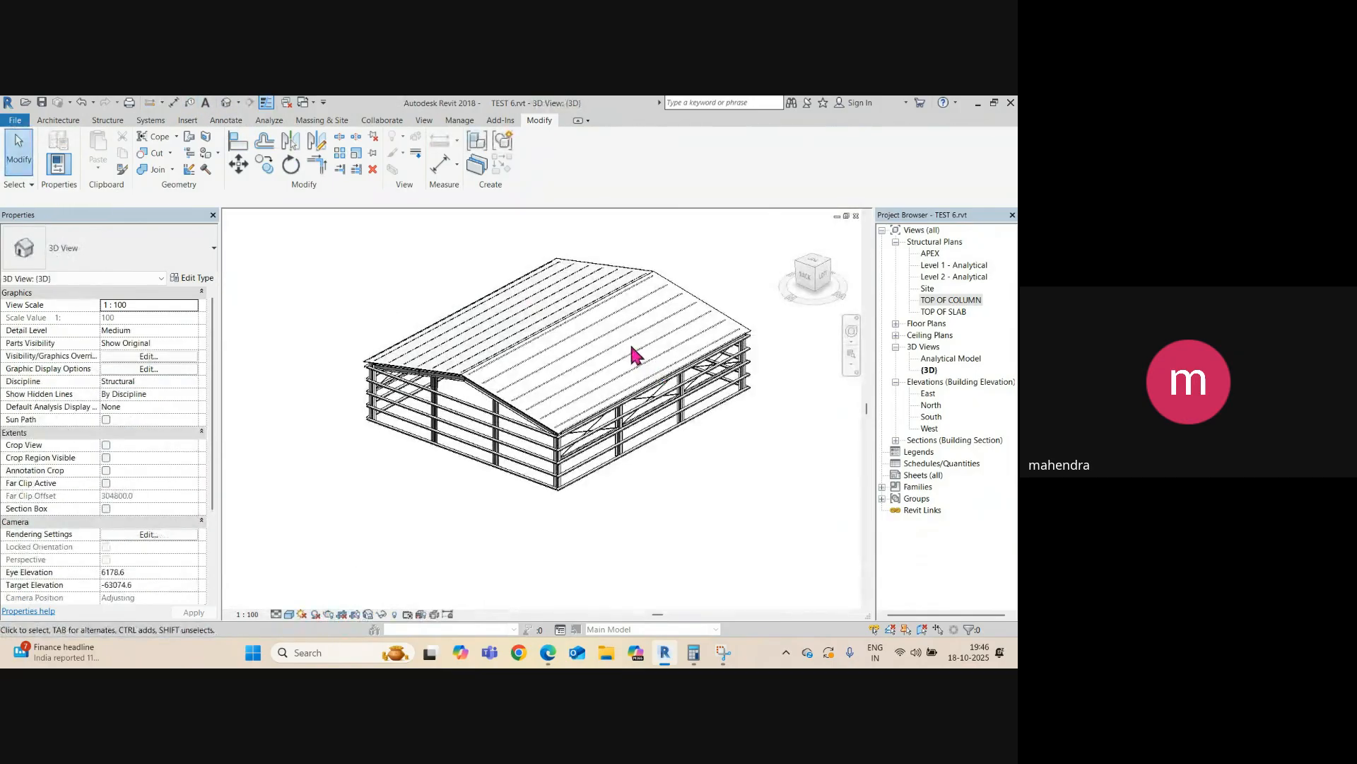
middle_click_drag(636, 354, 598, 364, "shift")
middle_click_drag(272, 277, 515, 333)
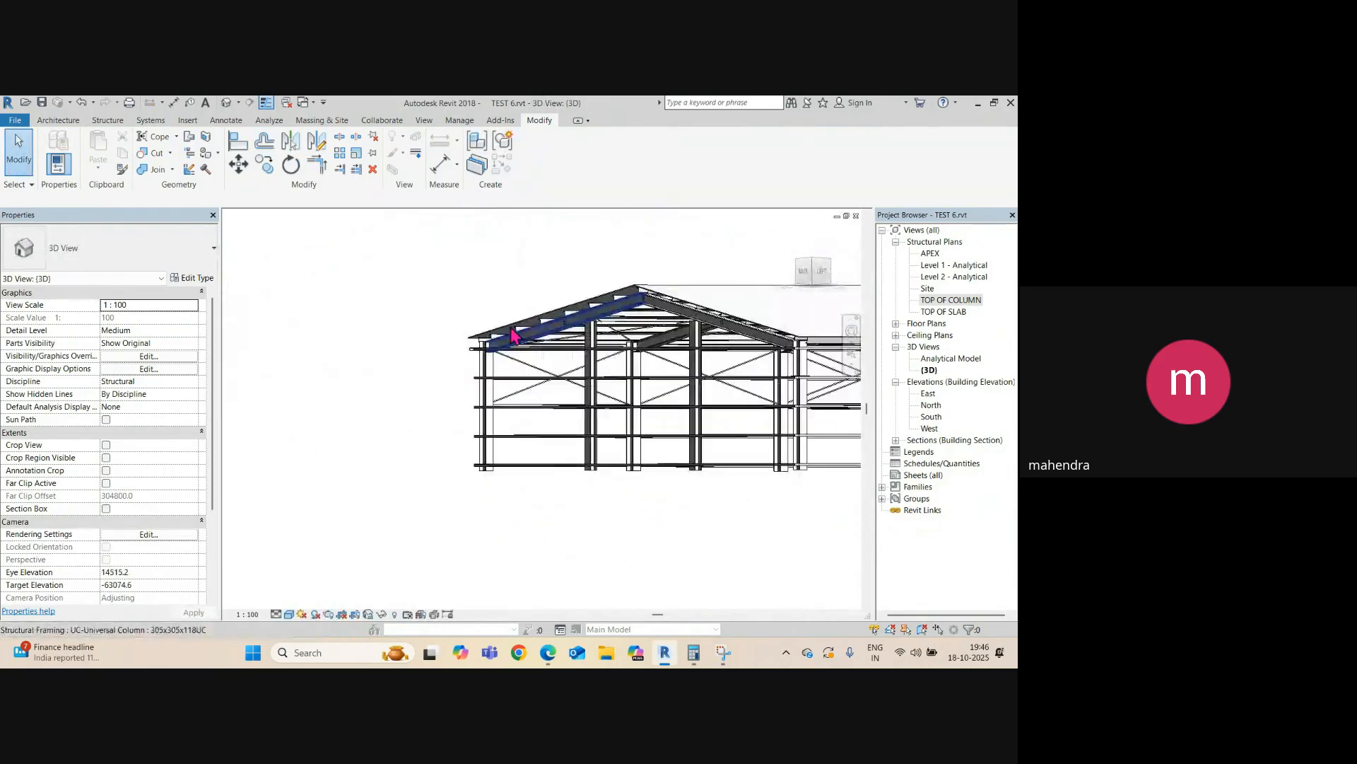
scroll(507, 347, "up", 5)
middle_click_drag(547, 380, 453, 349)
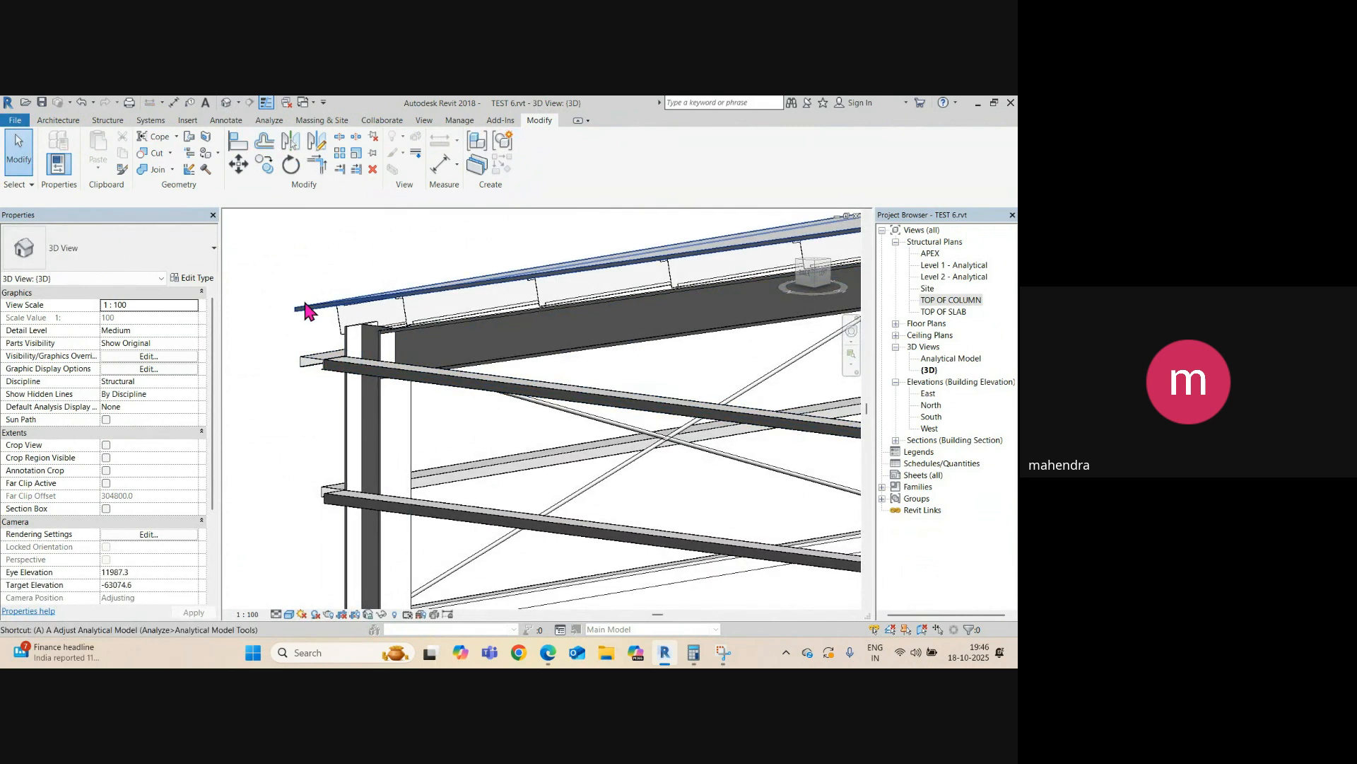
- Align the purlin ends along one roof slope with the gable-end joist's end face, using Align with Multiple Alignment enabled
key("l")
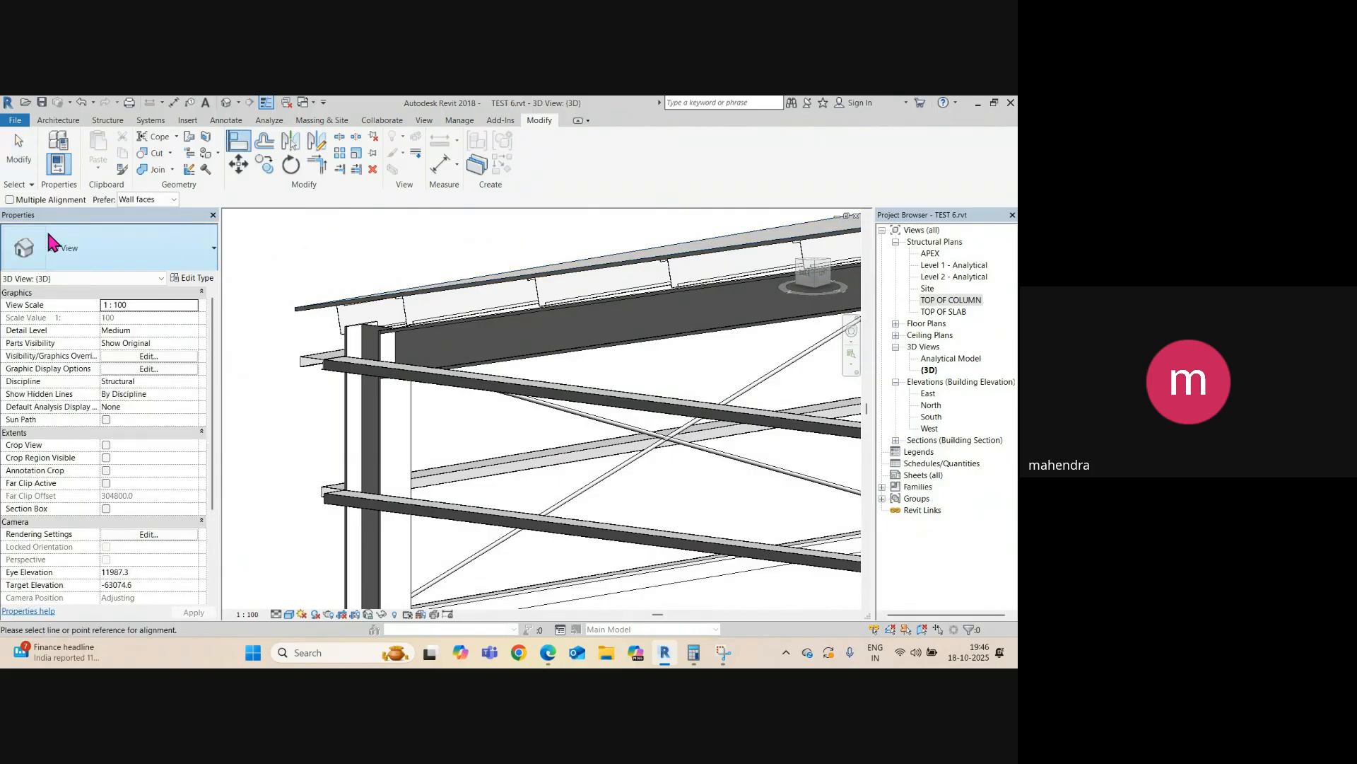
scroll(309, 346, "up", 3)
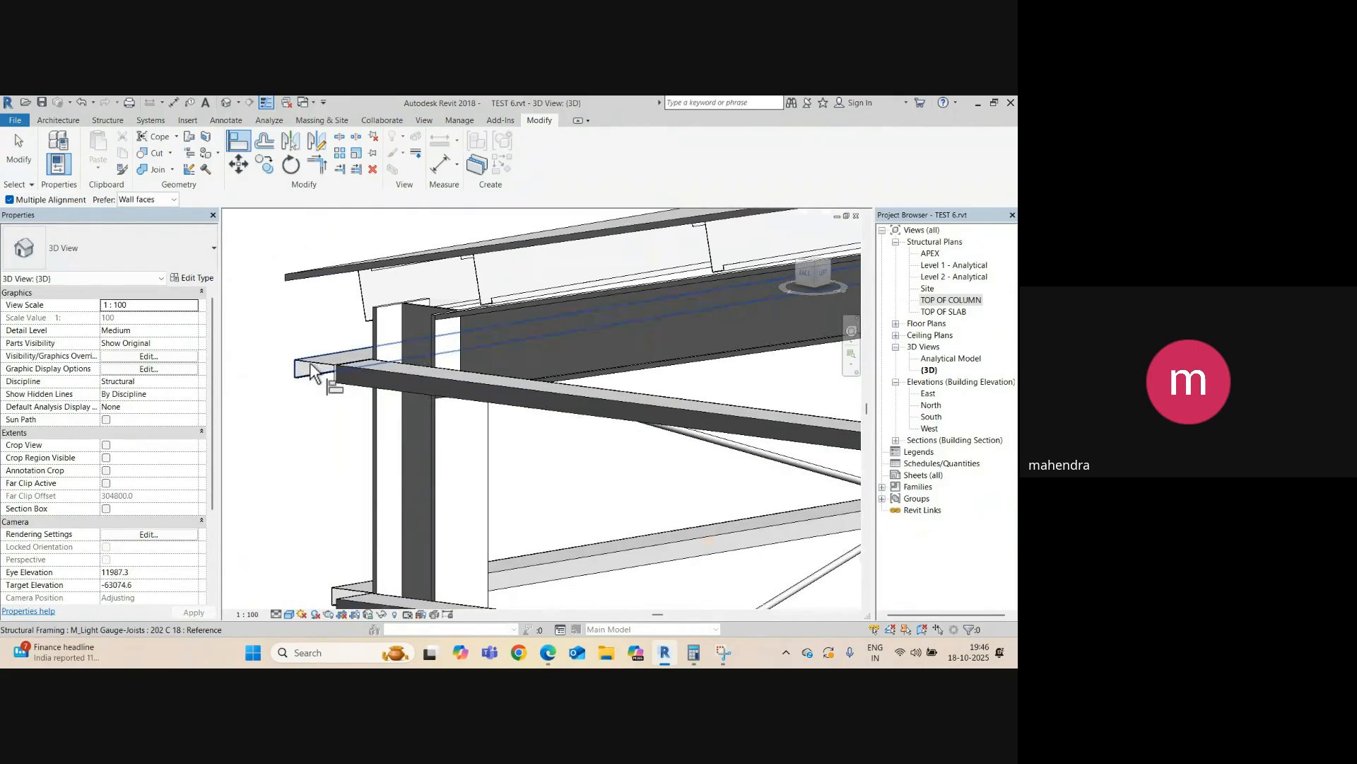
scroll(332, 365, "up", 5)
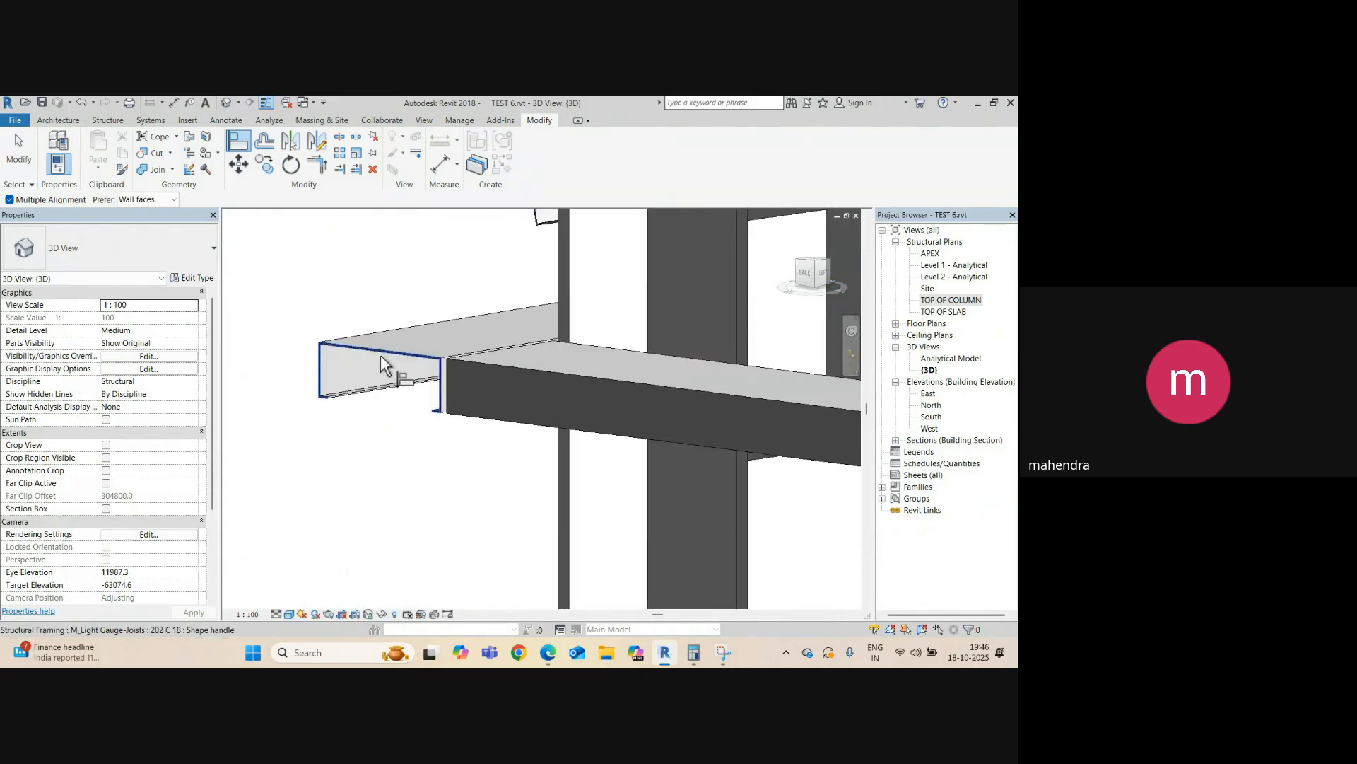
left_click(381, 358)
scroll(361, 350, "down", 4)
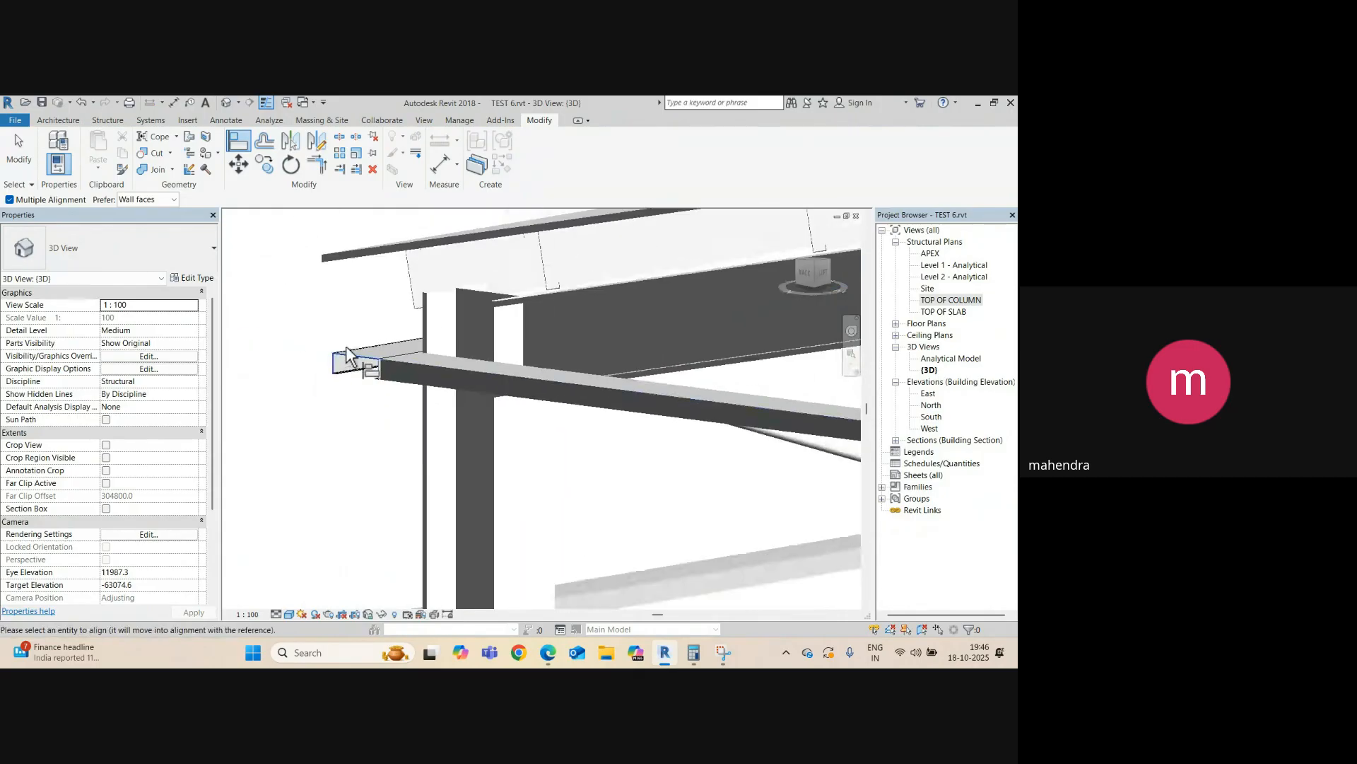
left_click(412, 296)
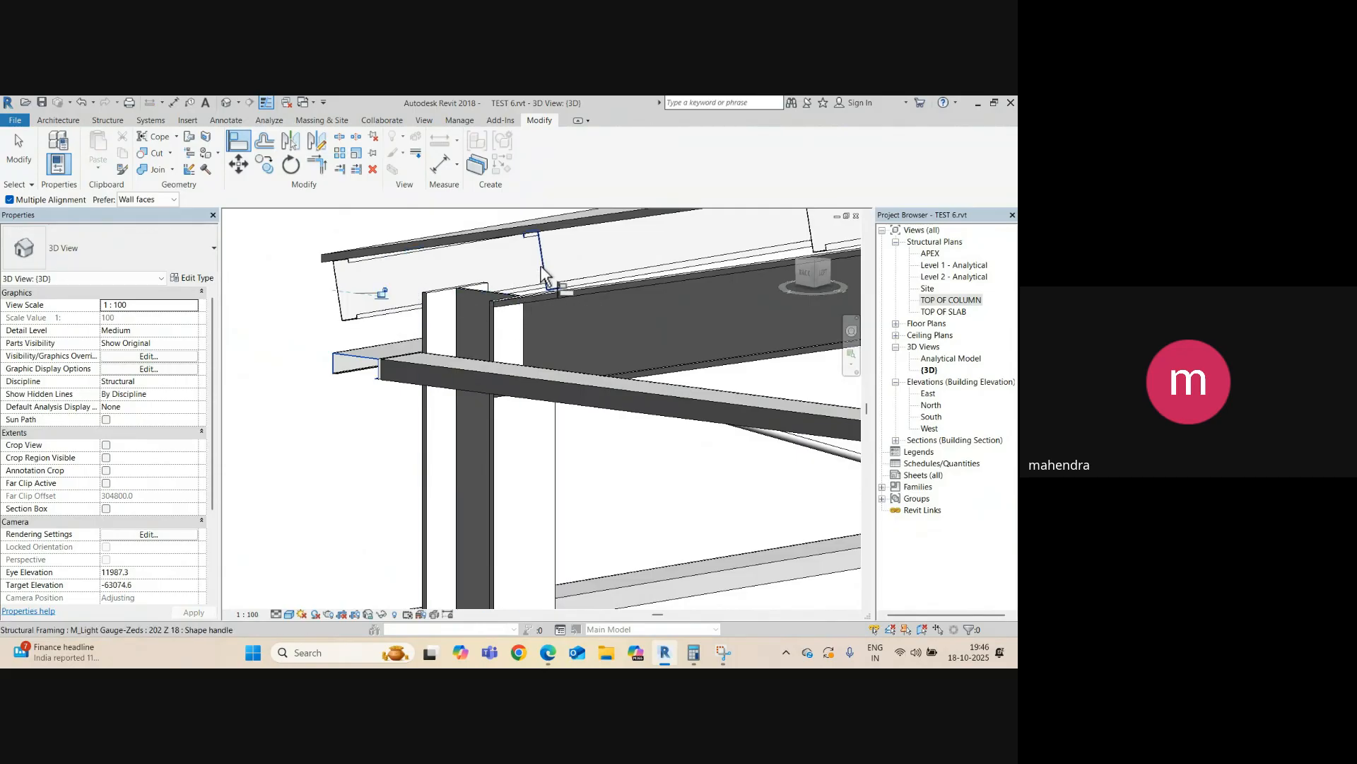
scroll(515, 279, "down", 4)
middle_click_drag(638, 261, 485, 266)
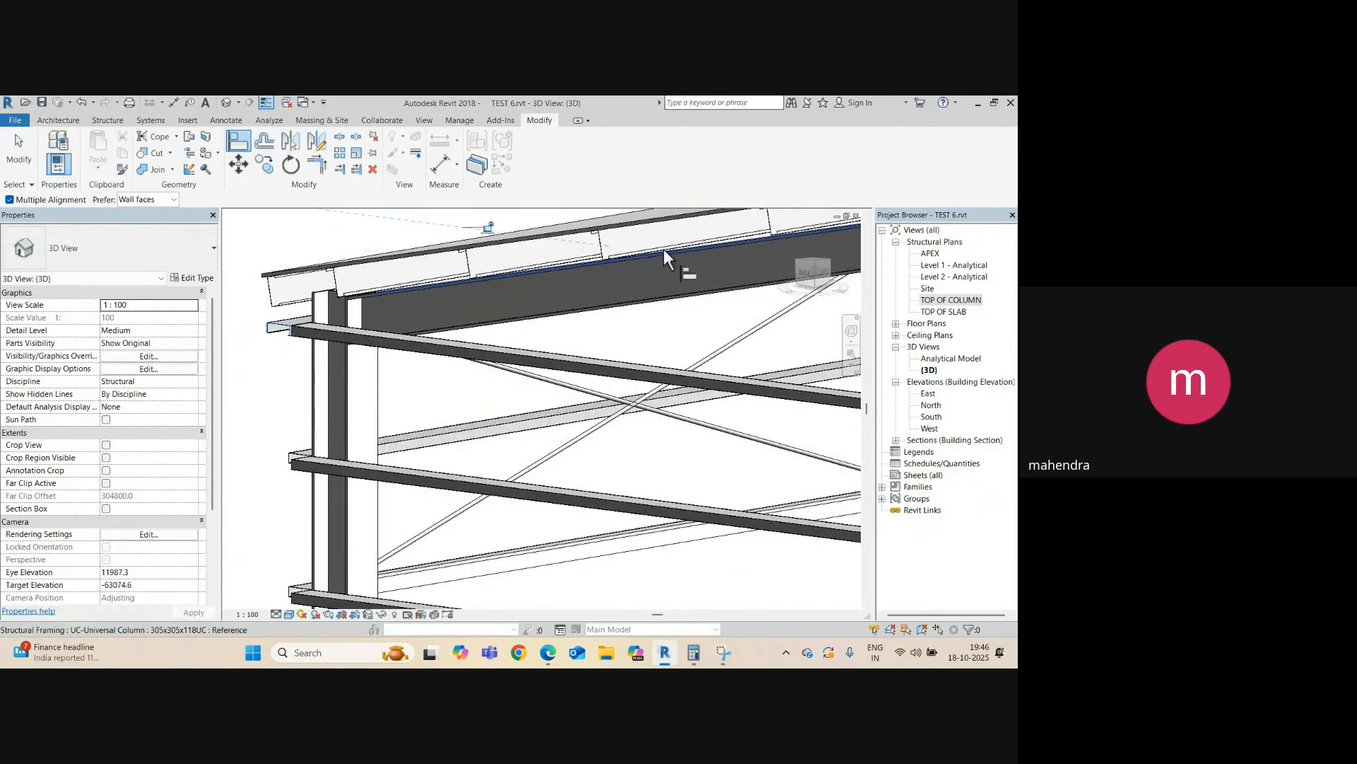
middle_click_drag(663, 249, 491, 288)
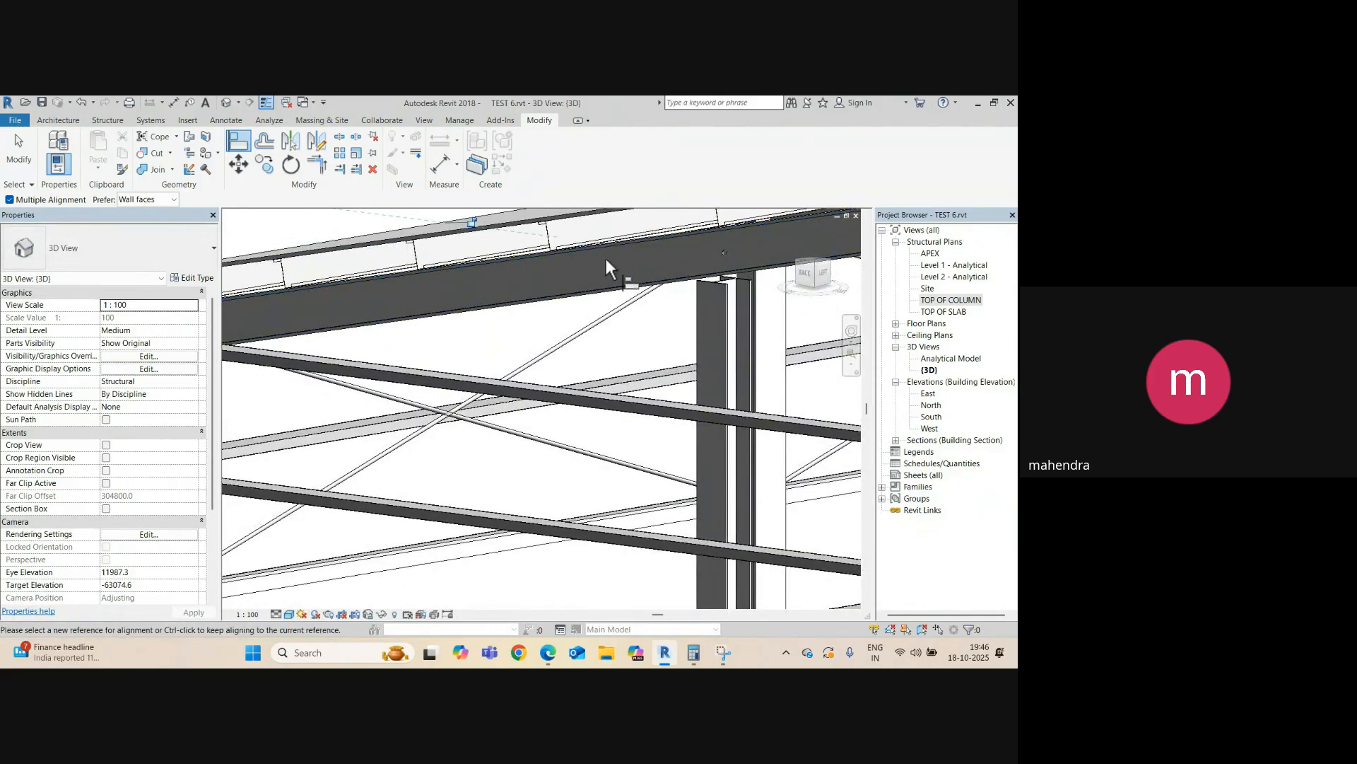
middle_click_drag(605, 260, 413, 293)
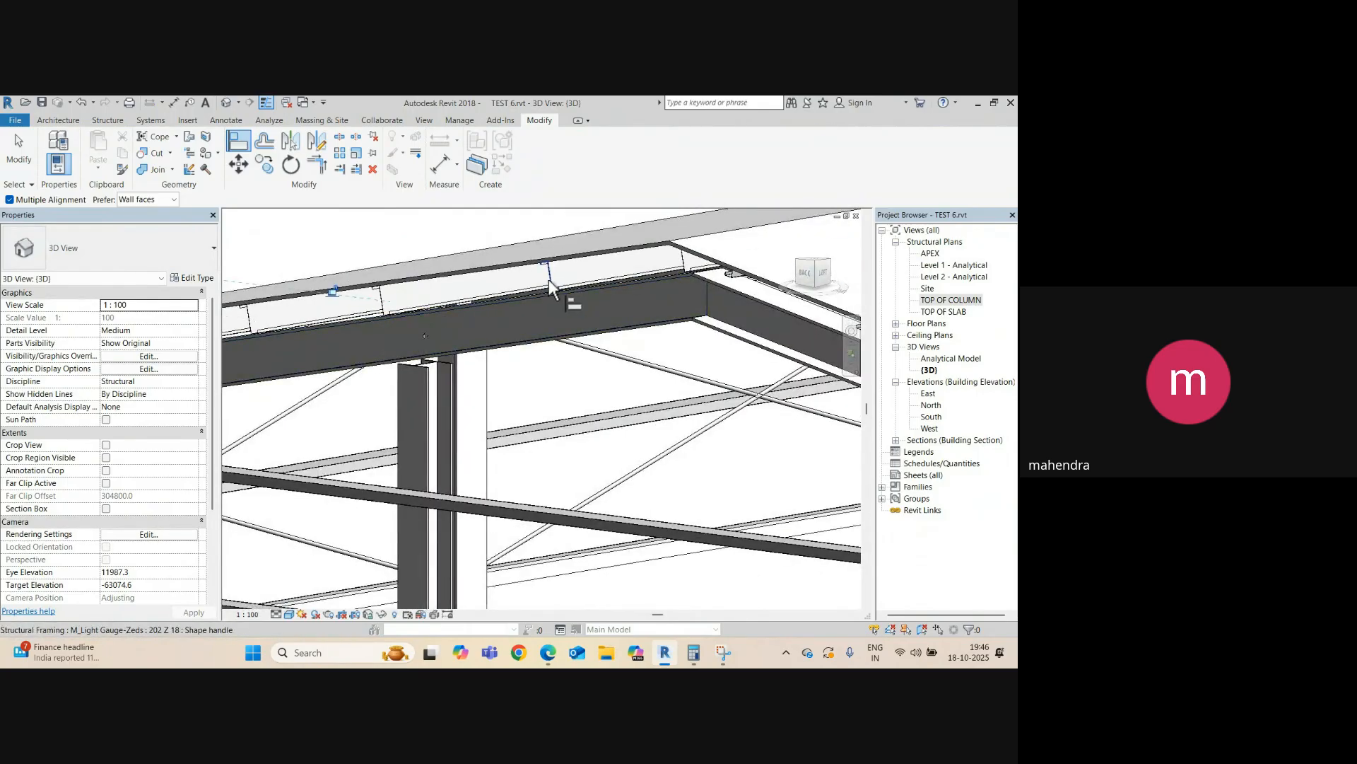
middle_click_drag(524, 304, 412, 327)
- Align the eave member and purlin ends on the opposite roof slope with the same gable-end reference face
scroll(411, 332, "down", 5)
middle_click_drag(431, 381, 670, 342, "shift")
scroll(494, 312, "up", 8)
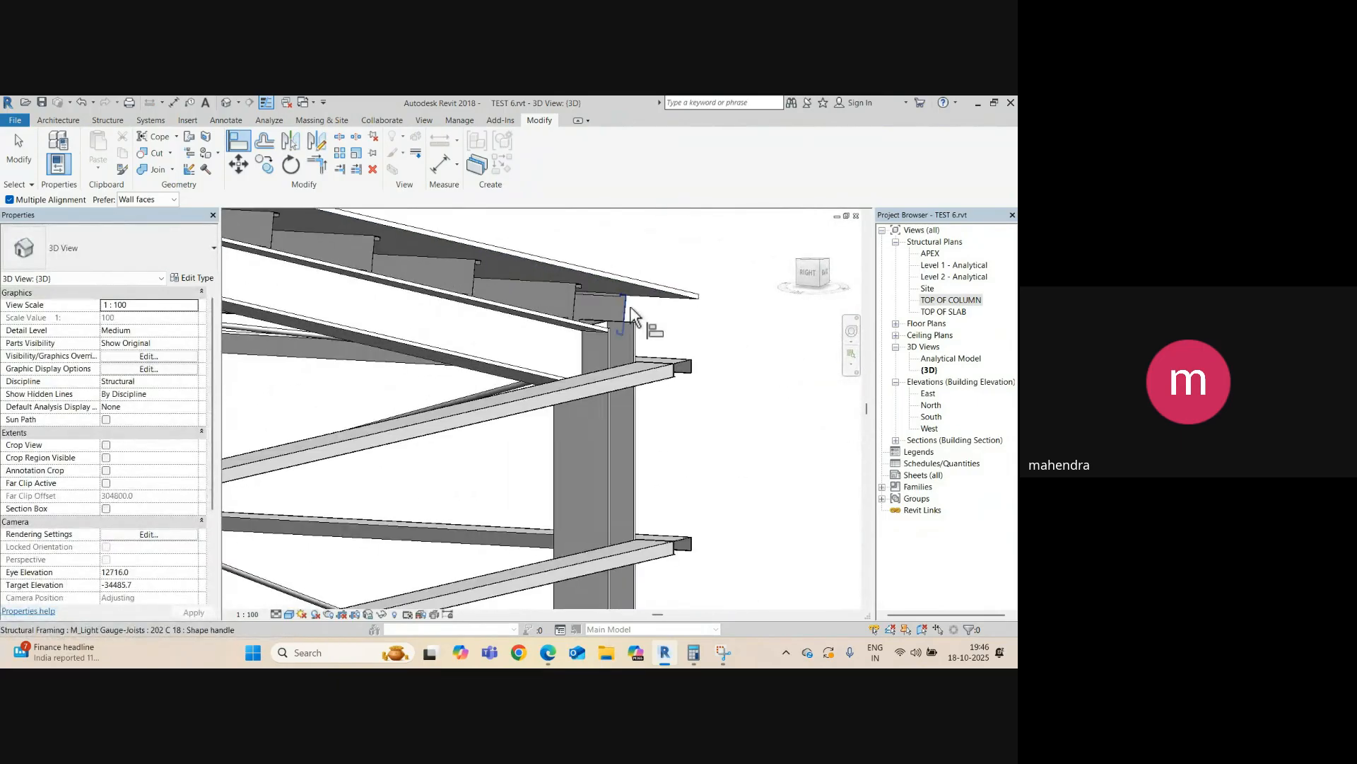
left_click(629, 308)
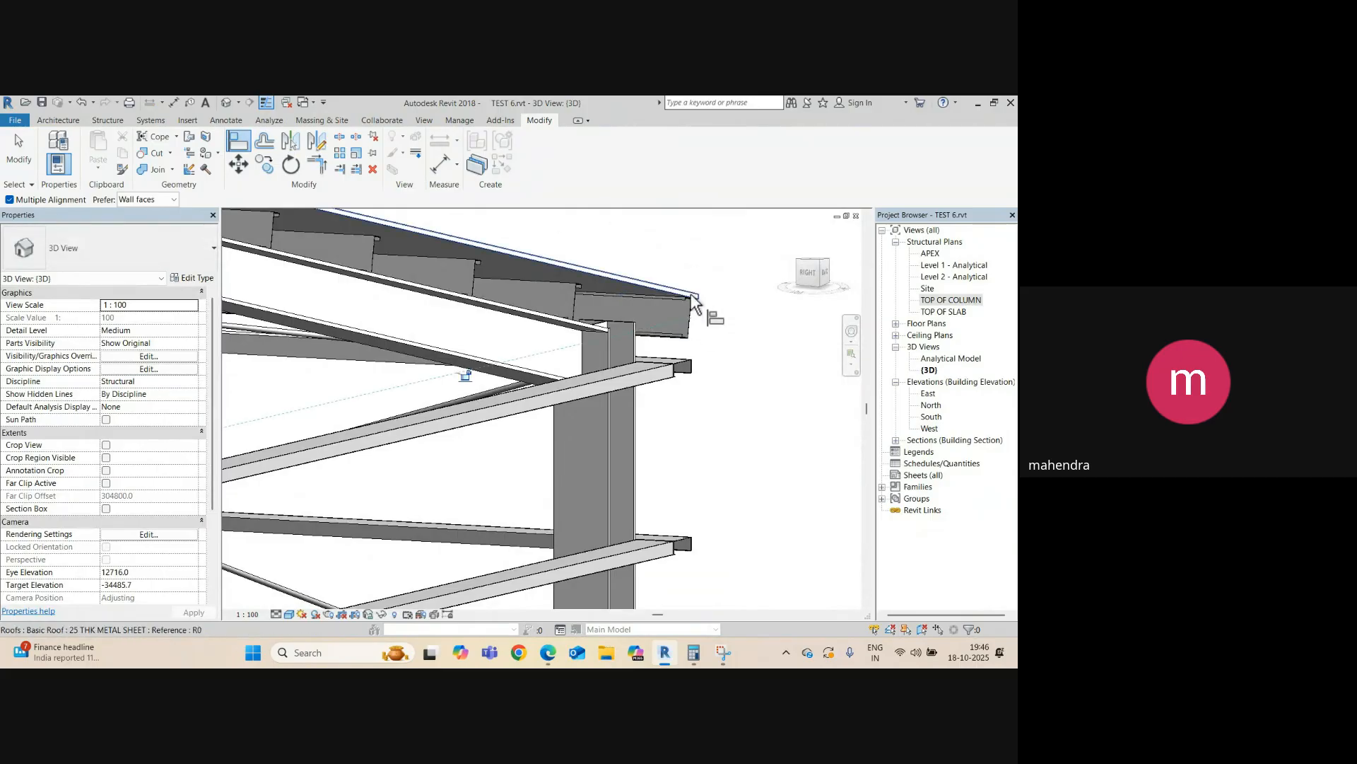
left_click(579, 291)
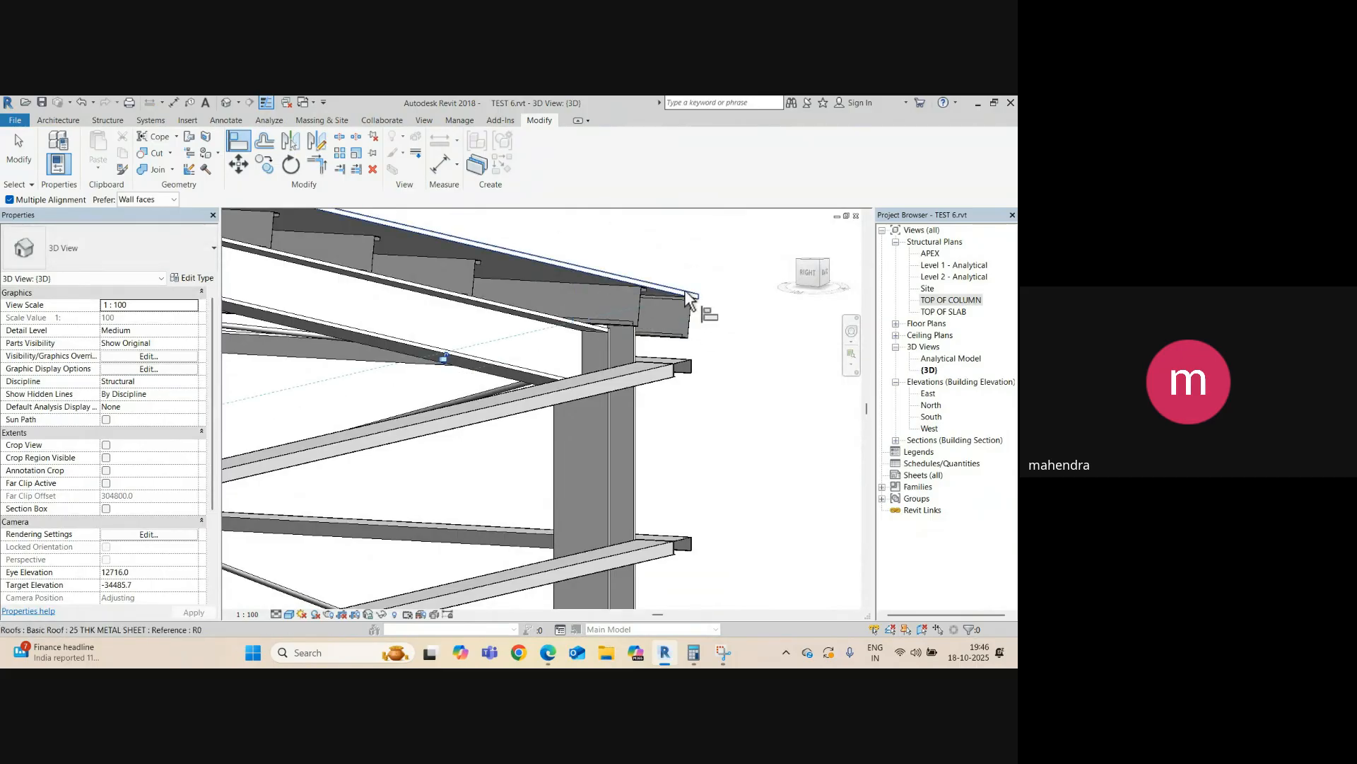
left_click(475, 272)
middle_click_drag(376, 244, 507, 295)
left_click(481, 281)
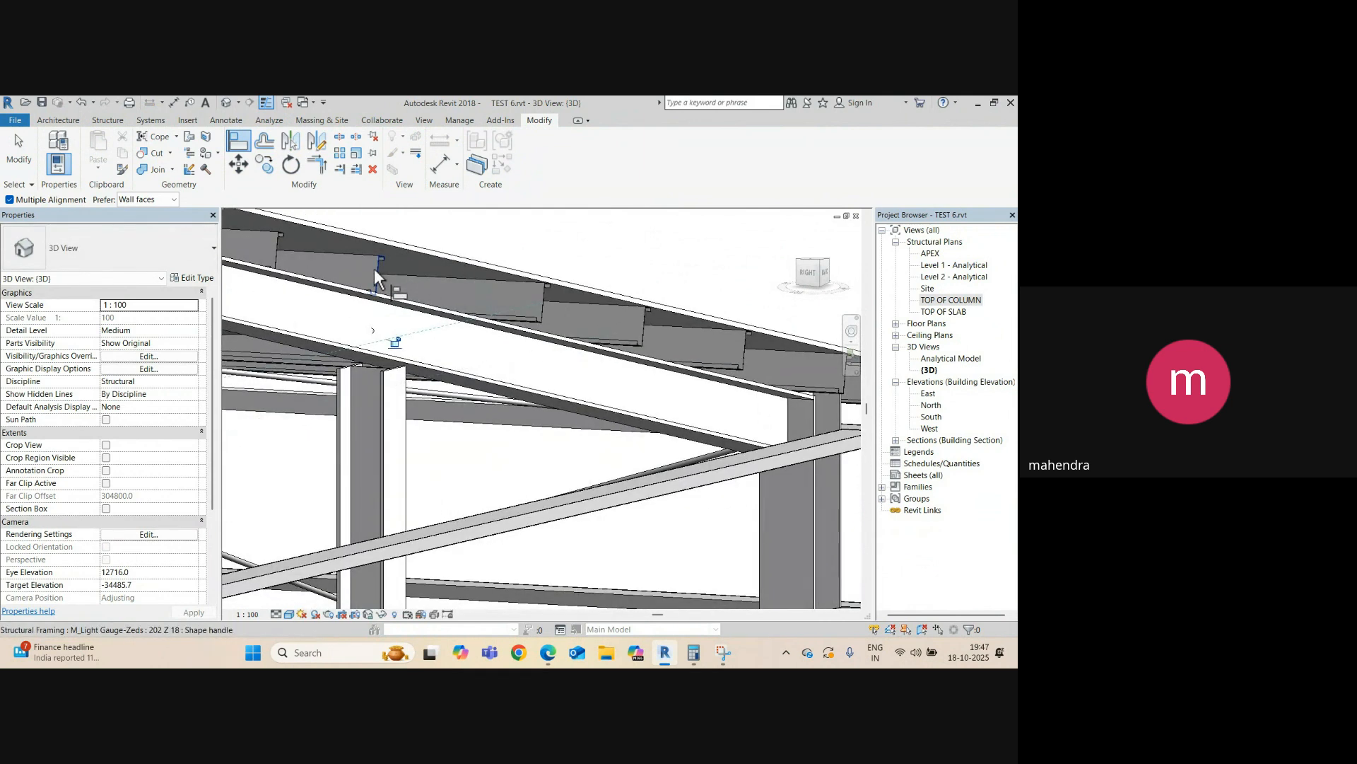
left_click(375, 269)
left_click(280, 243)
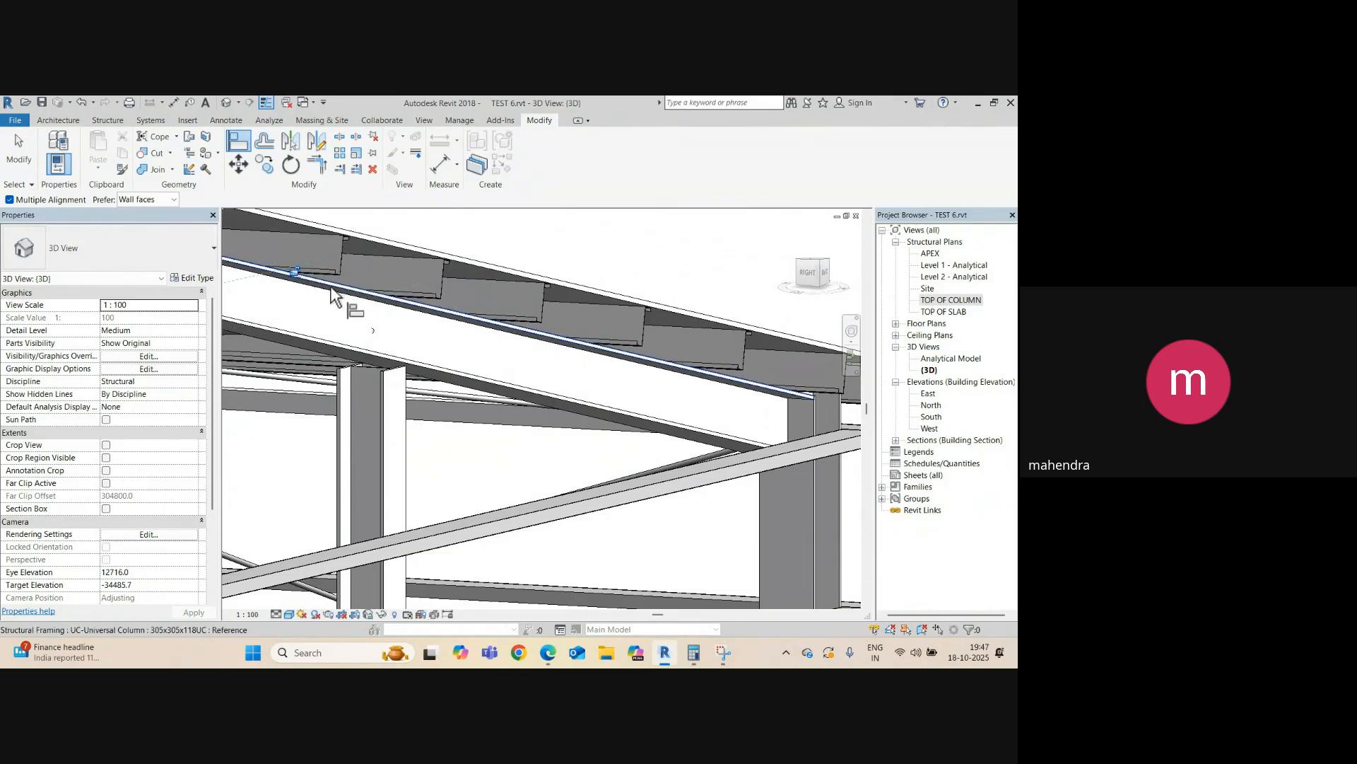
- Align the remaining purlin ends near the ridge with the gable-end reference, and check the gable in 3D
scroll(376, 332, "down", 3)
middle_click_drag(379, 338, 524, 373)
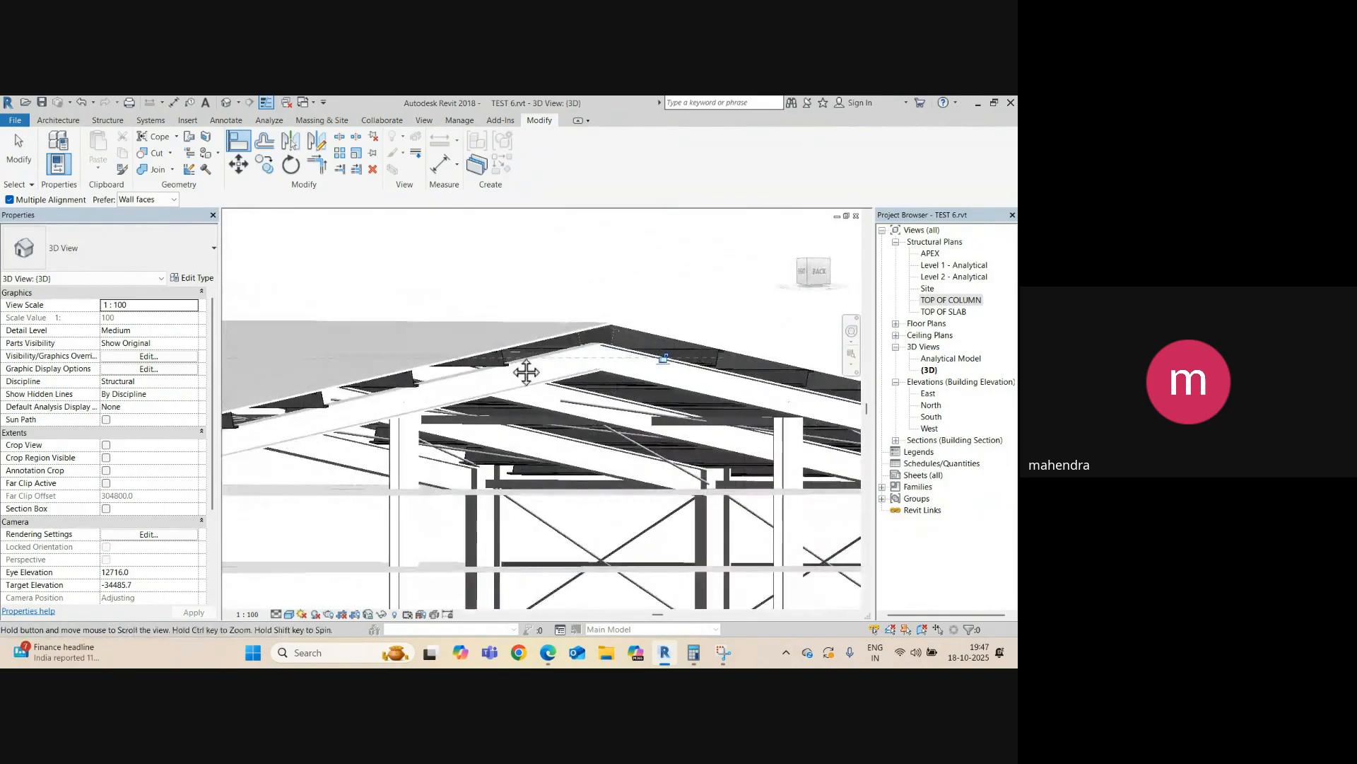
scroll(625, 330, "up", 4)
scroll(485, 300, "down", 5)
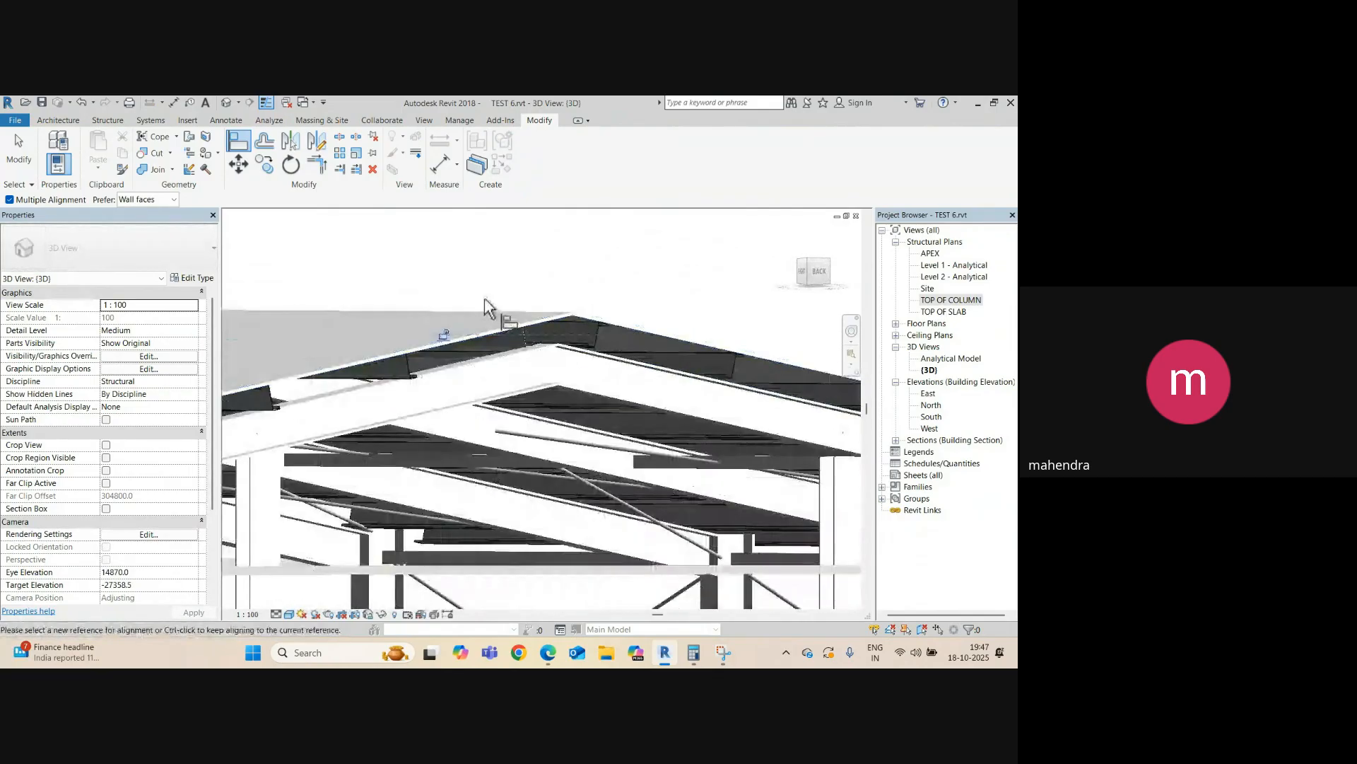
middle_click_drag(523, 453, 476, 548, "shift")
scroll(468, 524, "up", 3)
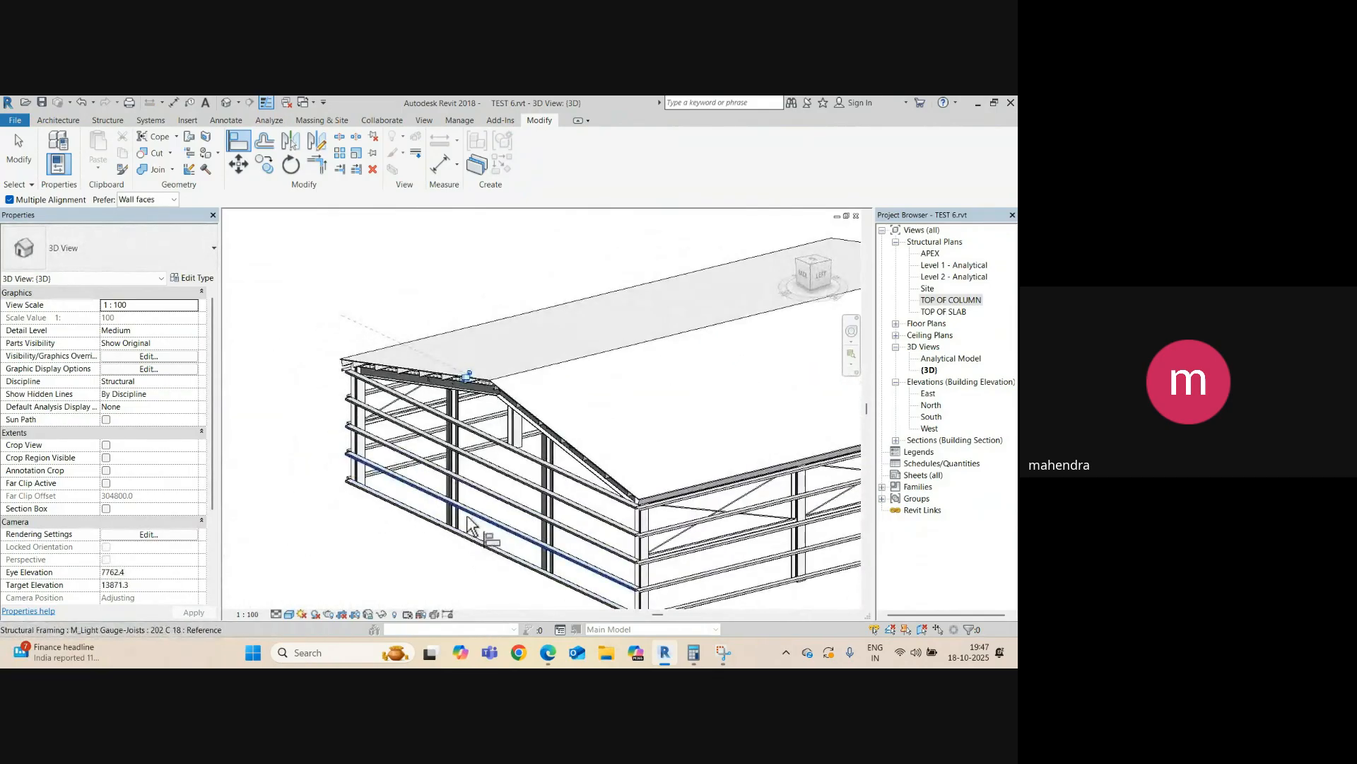
- Compare the purlin ends at grids 4 and 1 in Section 3, and leave the Align command
key("ctrl+Tab")
scroll(700, 385, "down", 5)
middle_click_drag(452, 433, 516, 442)
scroll(375, 425, "up", 3)
scroll(337, 328, "up", 2)
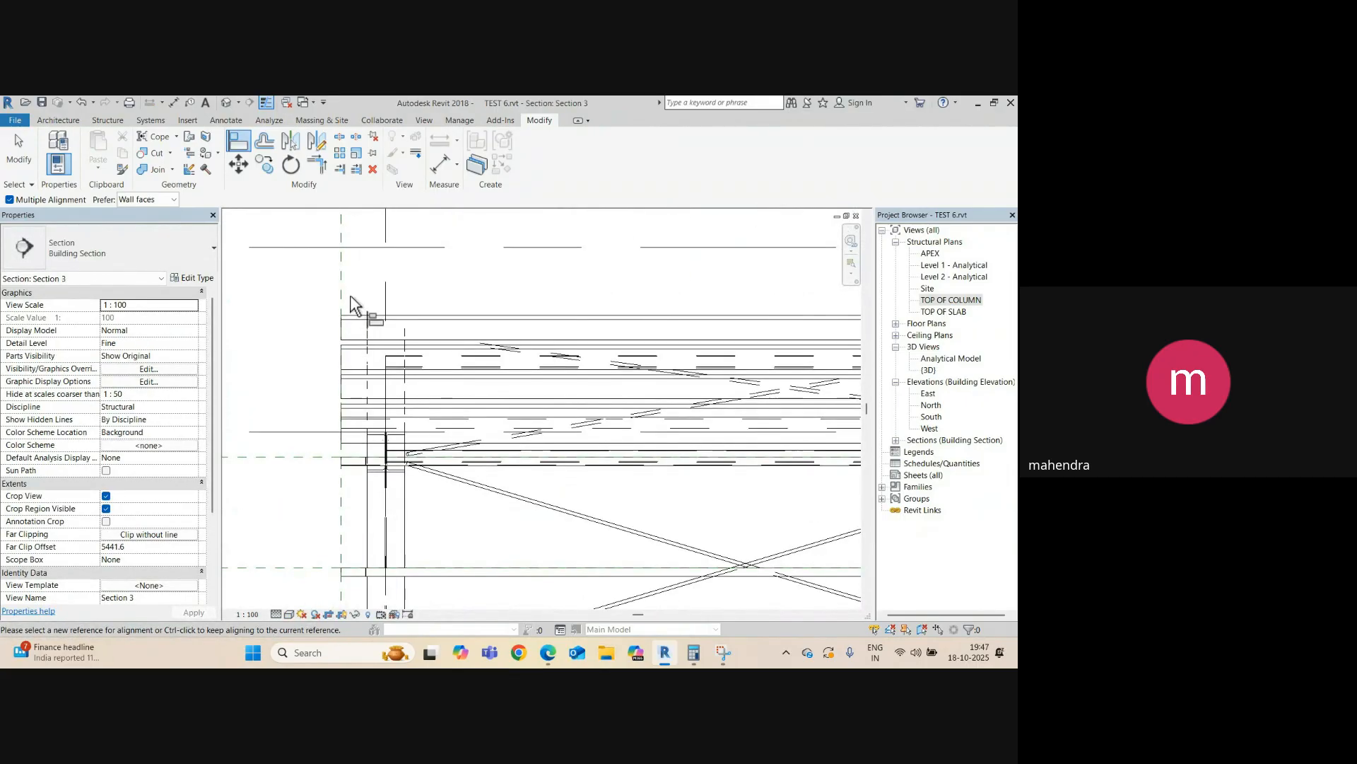
scroll(303, 370, "down", 4)
scroll(691, 424, "up", 5)
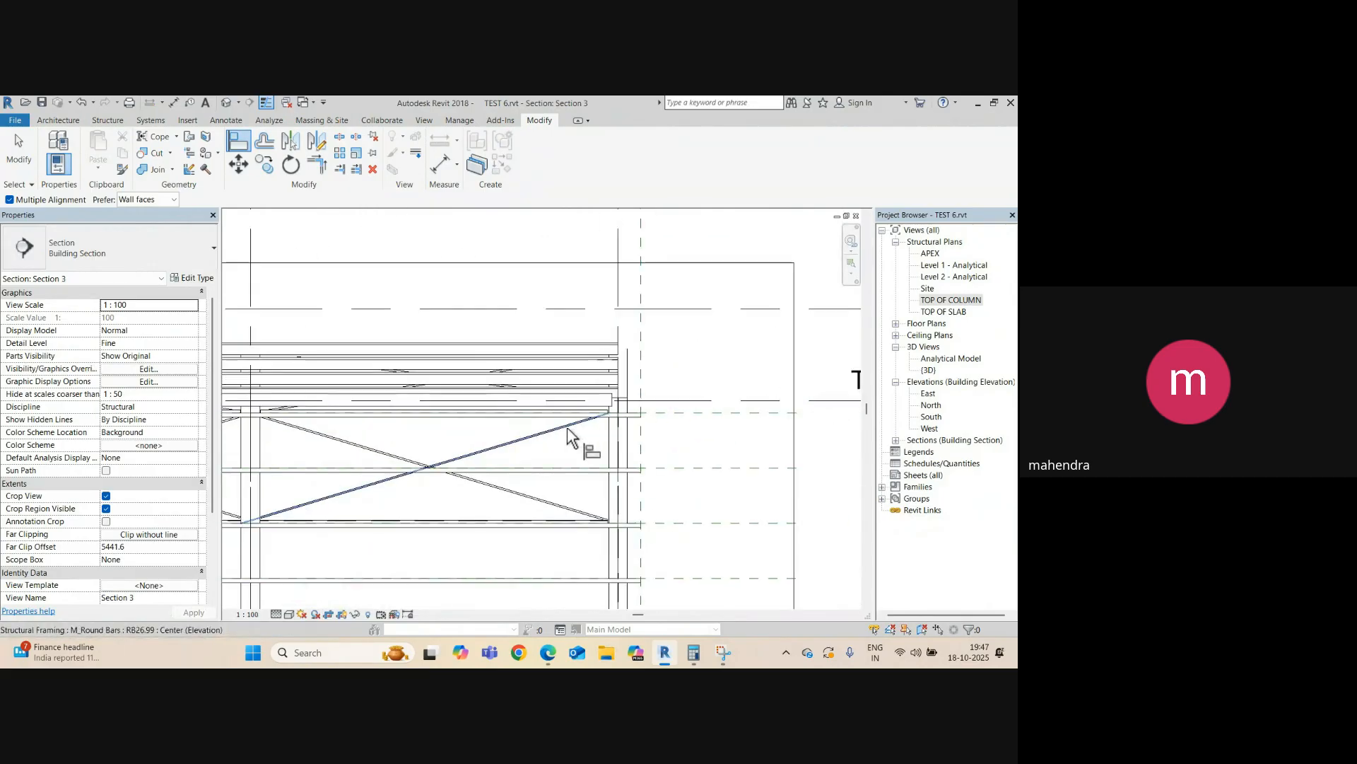
scroll(636, 406, "up", 2)
key("Escape")
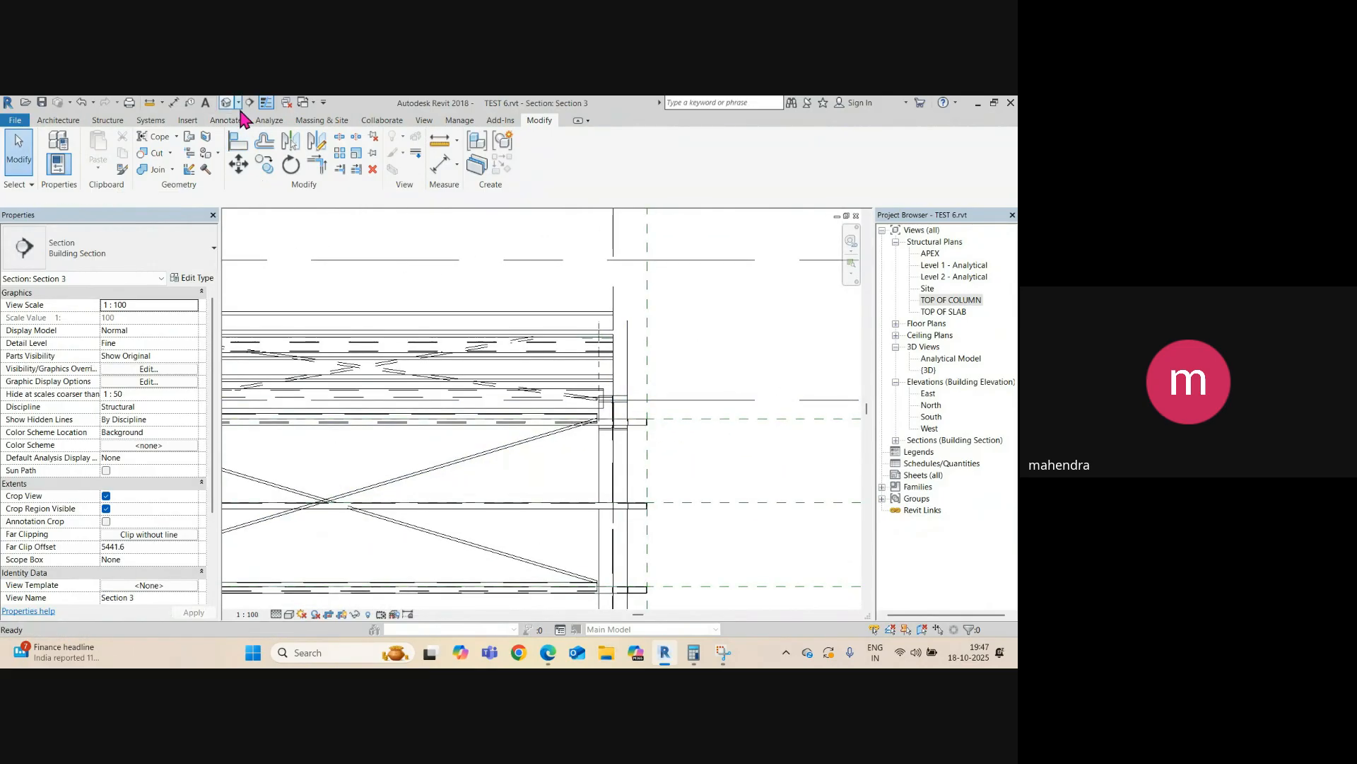
- In the 3D view, start Align and pick the corner light-gauge joist's end face as reference at the other gable end
left_click(226, 103)
middle_click_drag(687, 431, 540, 450, "shift")
scroll(495, 512, "up", 3)
scroll(390, 530, "up", 3)
middle_click_drag(390, 530, 485, 441)
scroll(485, 446, "up", 4)
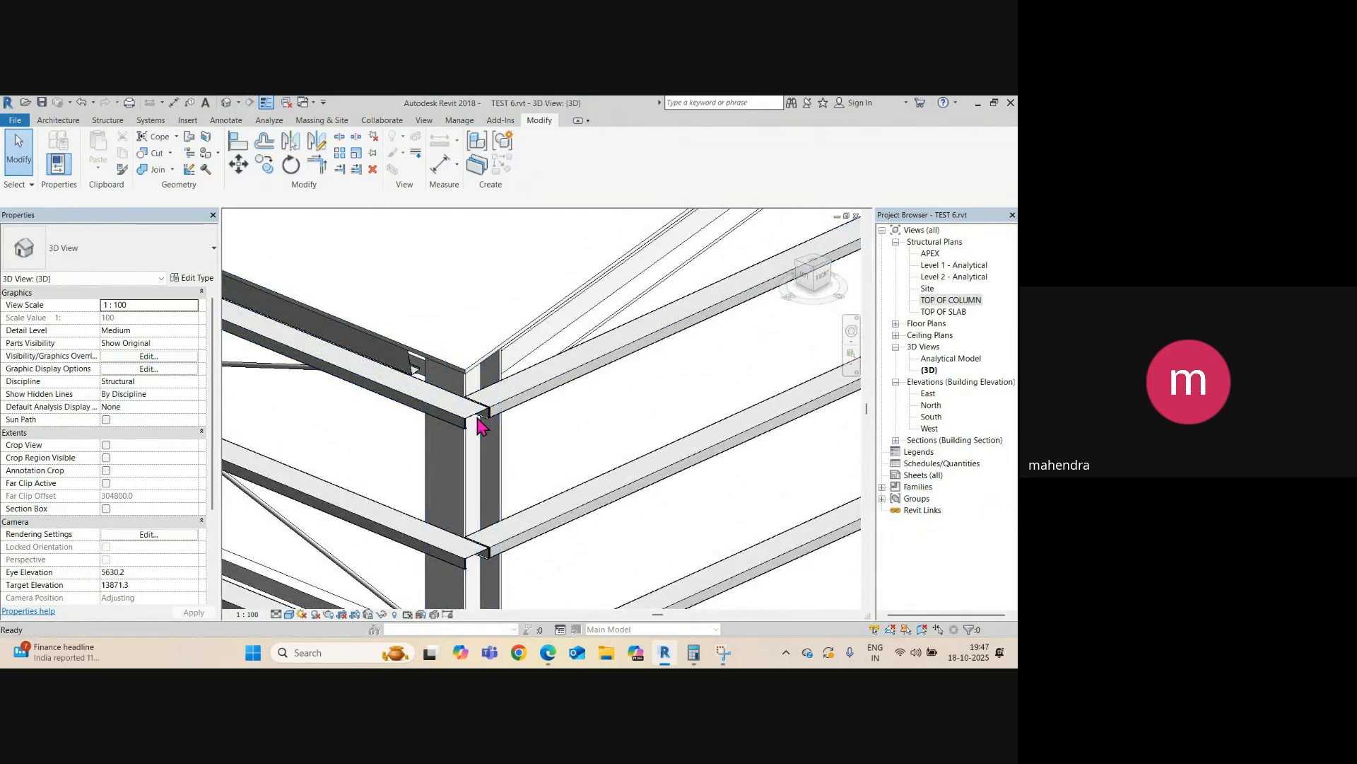
key("a")
key("l")
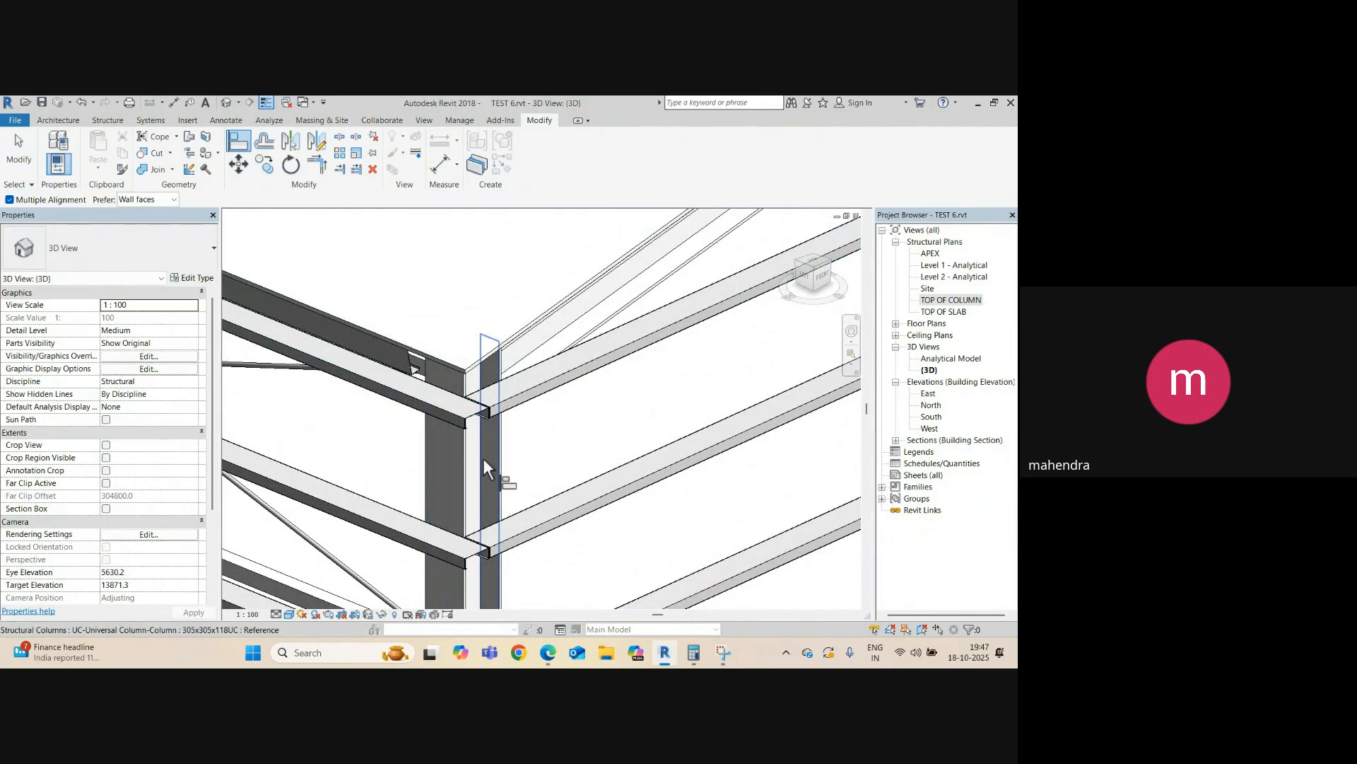
scroll(481, 456, "up", 4)
scroll(456, 384, "up", 2)
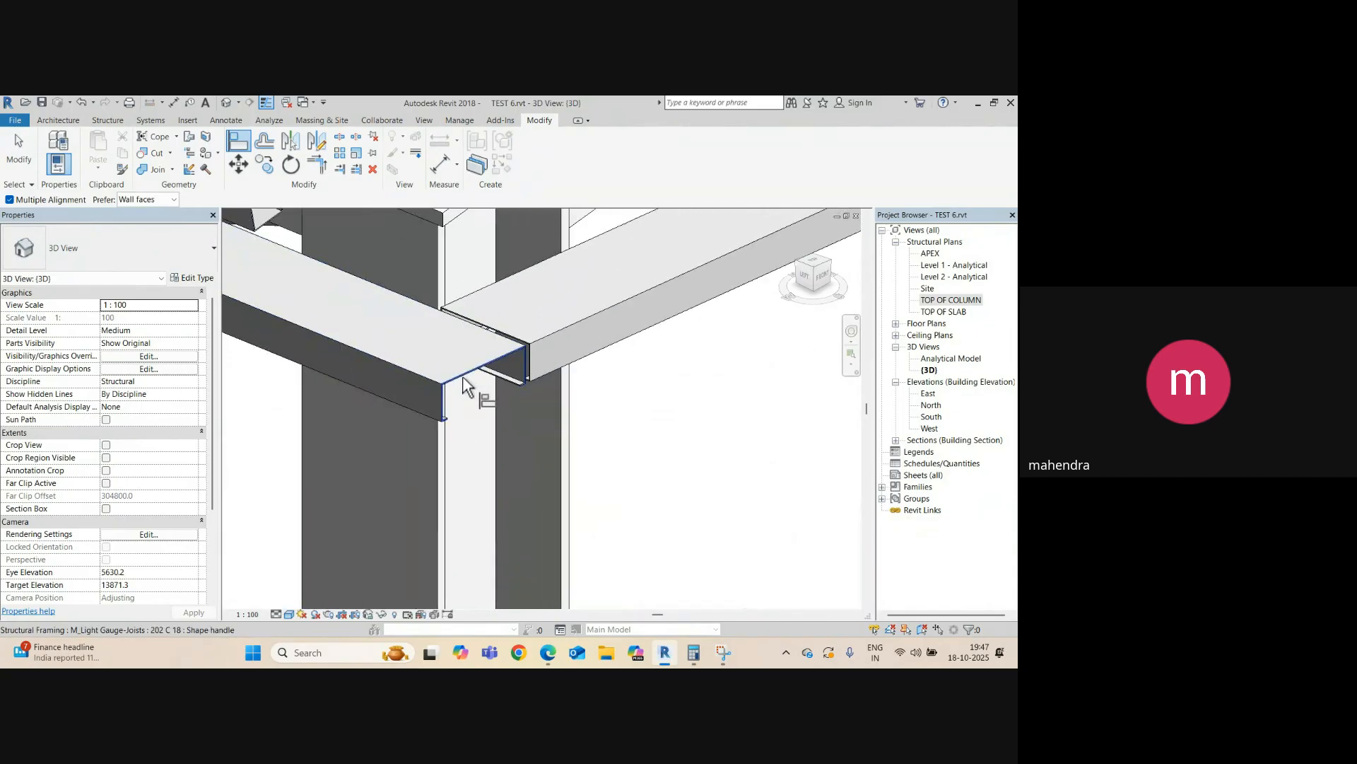
left_click(461, 380)
- Align the purlin ends from the eave upward along the first roof slope with the joist's end face, using Multiple Alignment
scroll(461, 382, "down", 3)
middle_click_drag(463, 389, 477, 427)
scroll(477, 427, "down", 4)
middle_click_drag(445, 306, 564, 489)
scroll(467, 443, "up", 2)
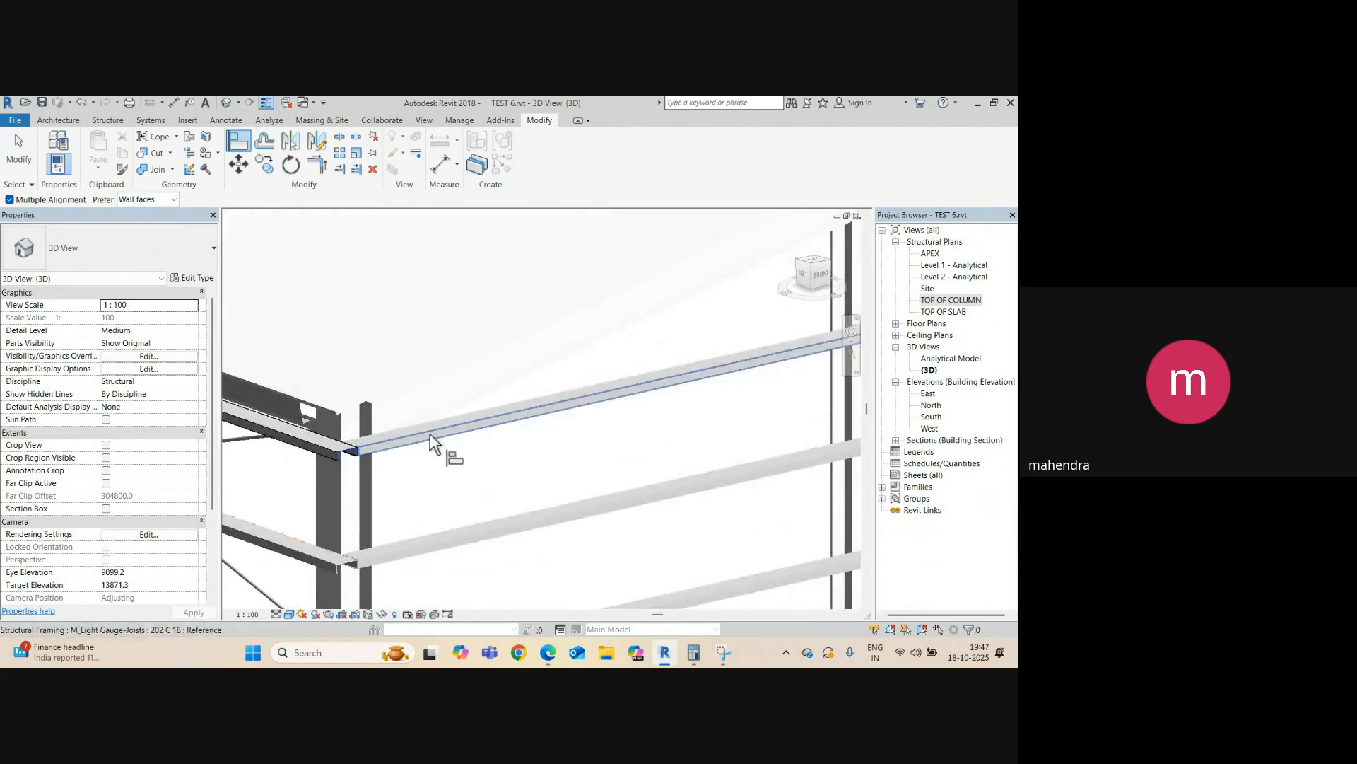
scroll(456, 410, "down", 4)
middle_click_drag(518, 381, 563, 548)
middle_click_drag(540, 491, 515, 417, "shift")
middle_click_drag(320, 281, 439, 433)
scroll(435, 444, "up", 3)
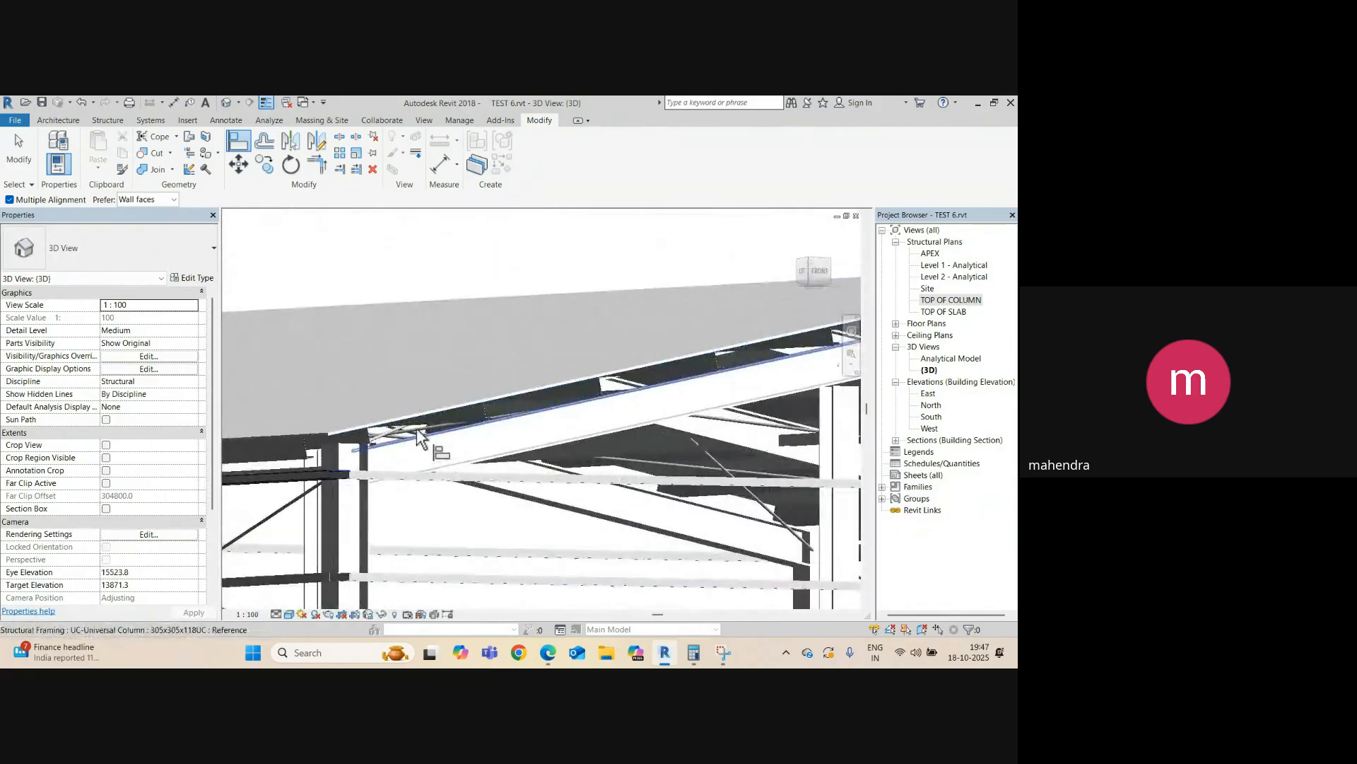
scroll(368, 447, "up", 3)
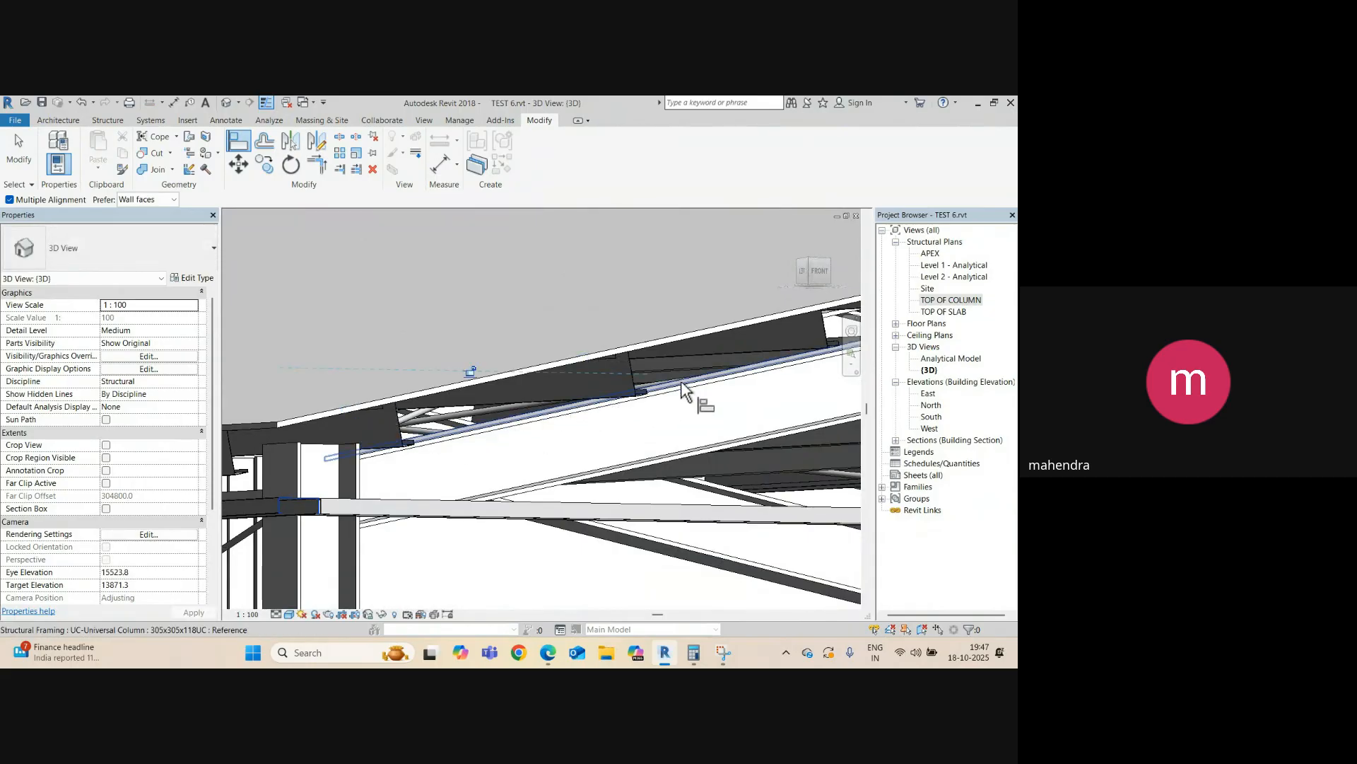
middle_click_drag(597, 384, 410, 417, "shift")
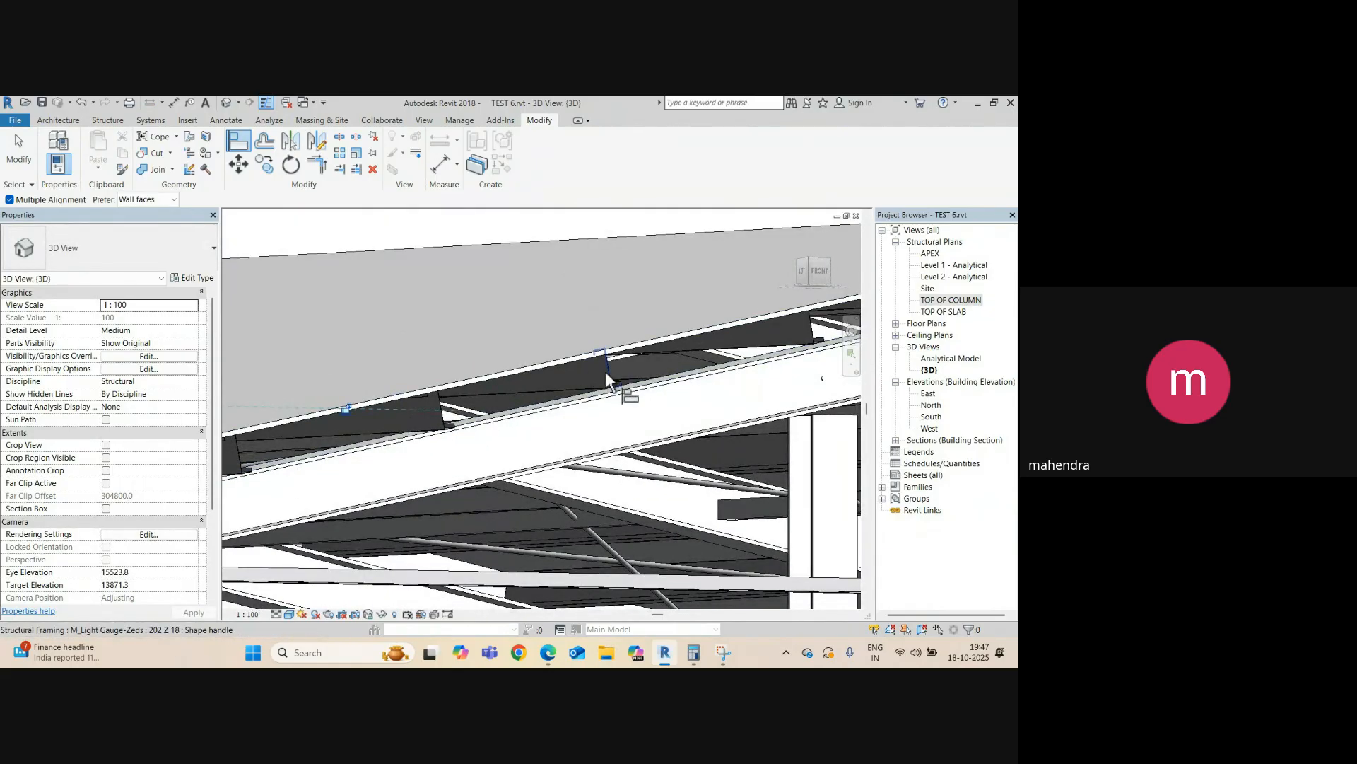
left_click(587, 365)
- Align the purlin ends near and just past the ridge with the same gable-end reference
middle_click_drag(791, 347, 401, 359, "shift")
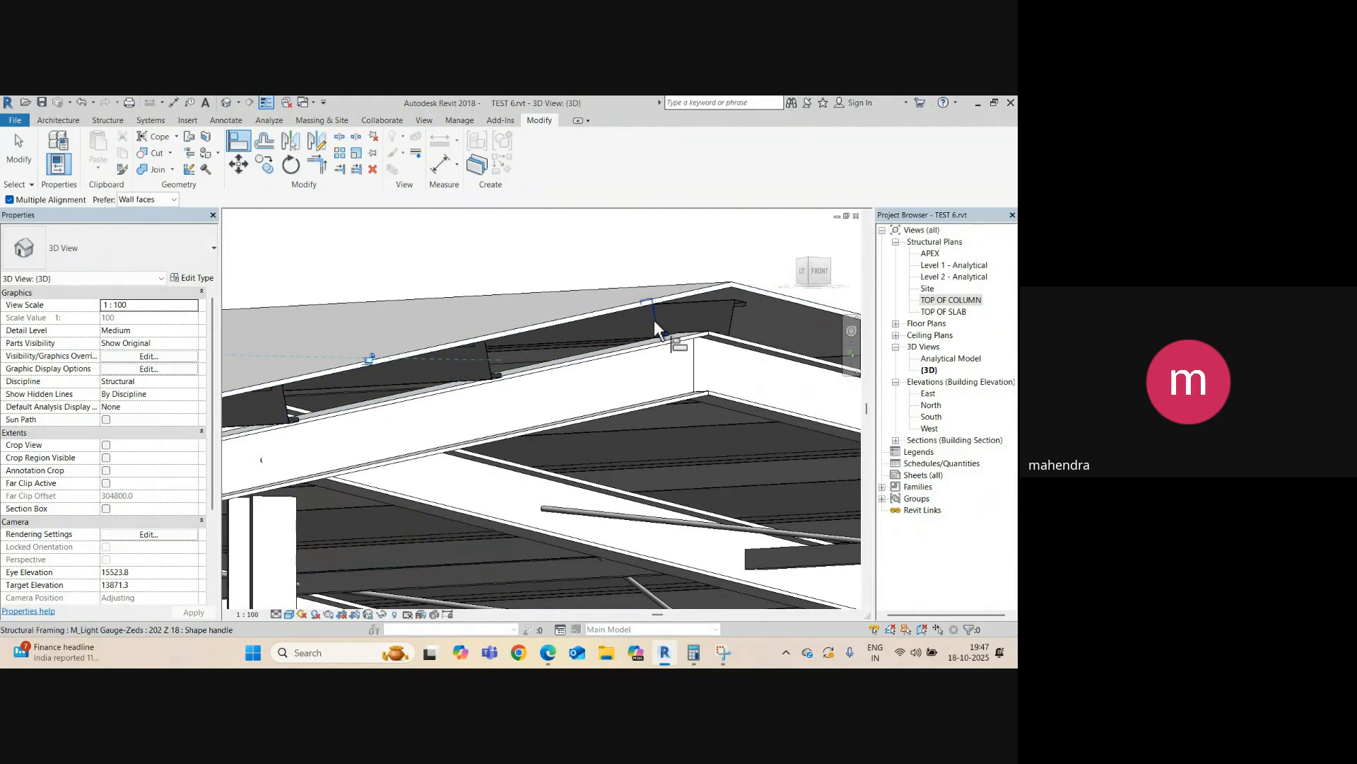
middle_click_drag(740, 304, 426, 399, "shift")
left_click(475, 410)
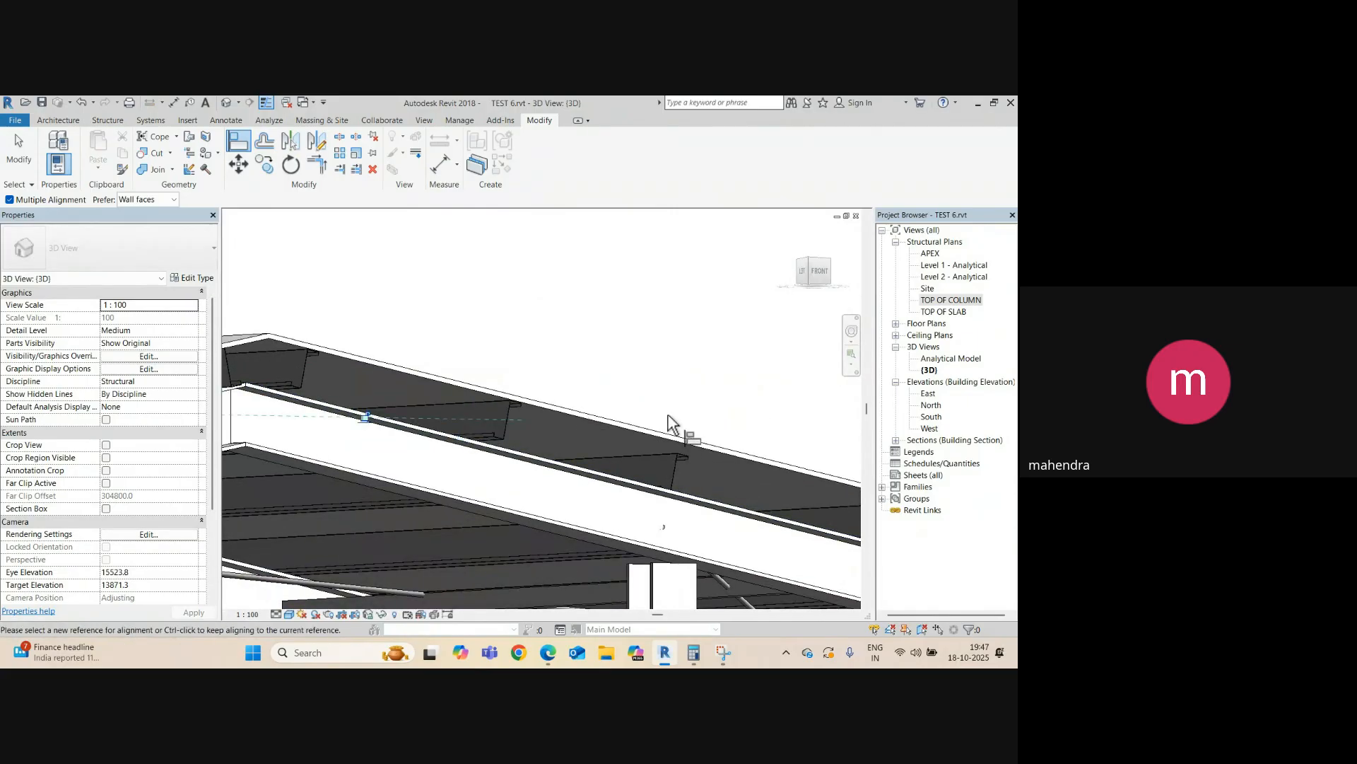
left_click(673, 460)
middle_click_drag(672, 460, 403, 415)
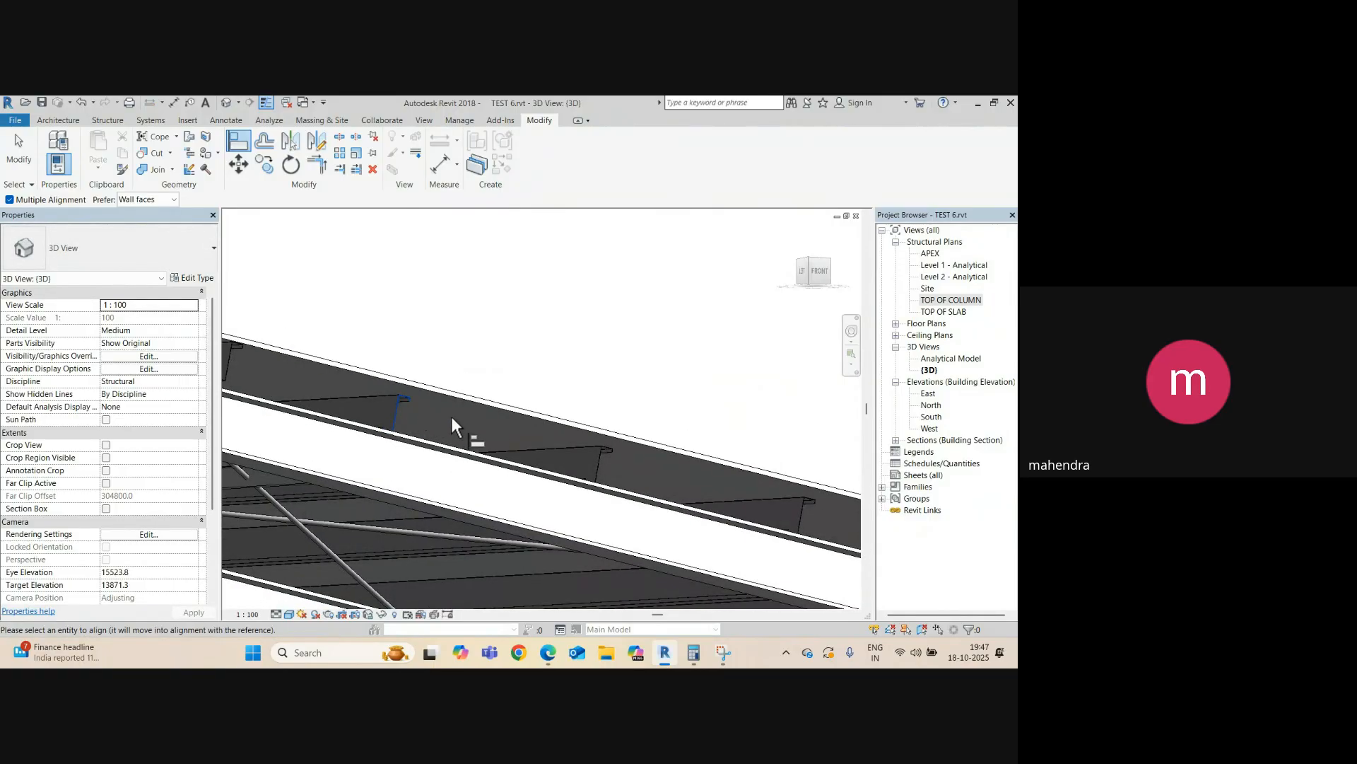
- Restart Align from an already extended purlin end and align the remaining purlins and eave member on the opposite slope
key("Escape")
key("Escape")
scroll(601, 465, "up", 1)
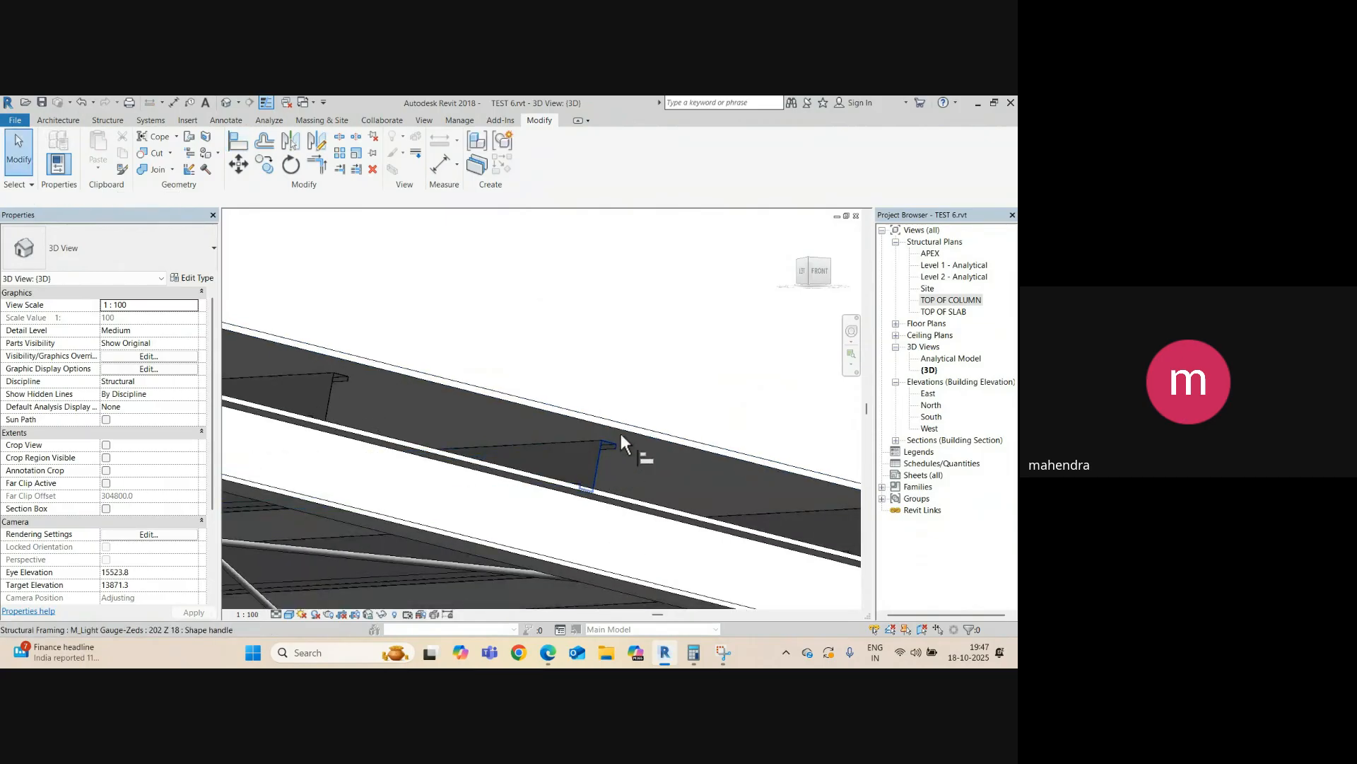
scroll(619, 431, "down", 2)
key("a")
key("l")
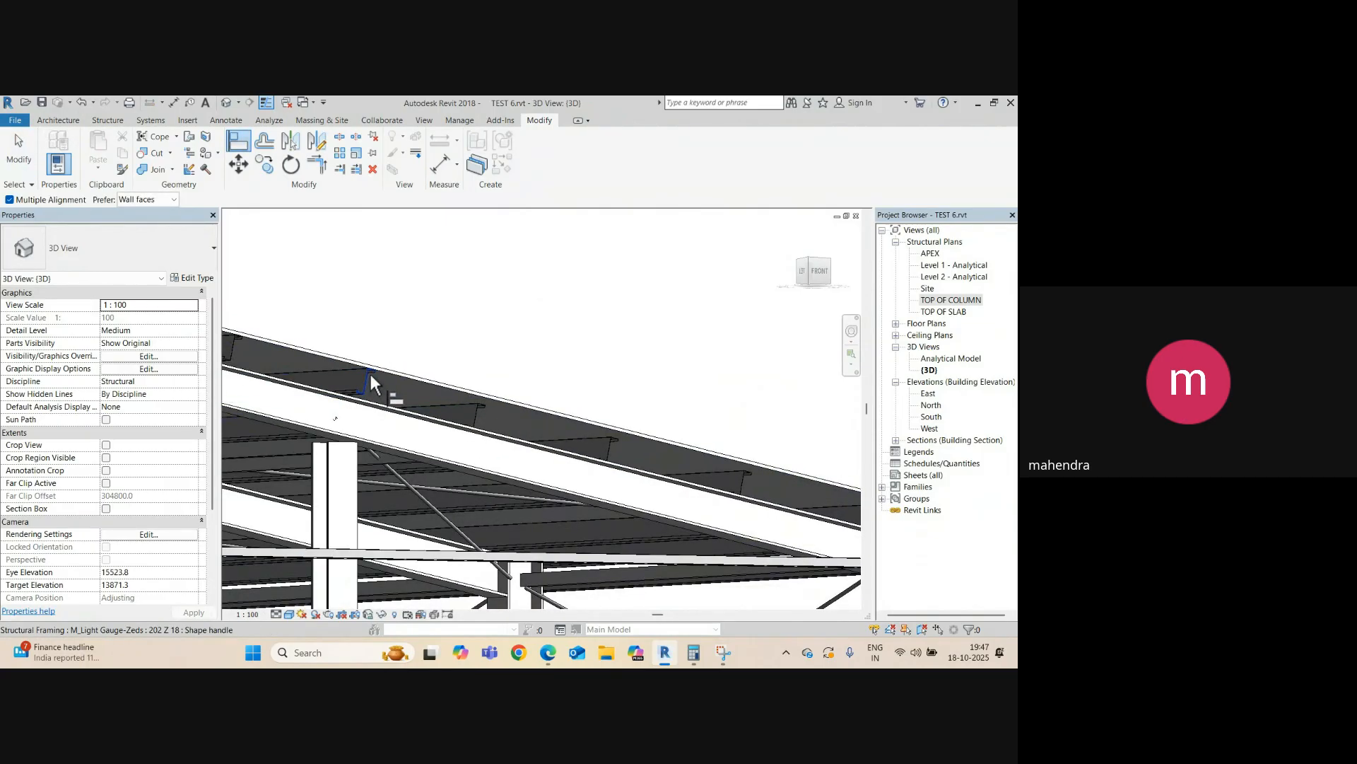
left_click(474, 410)
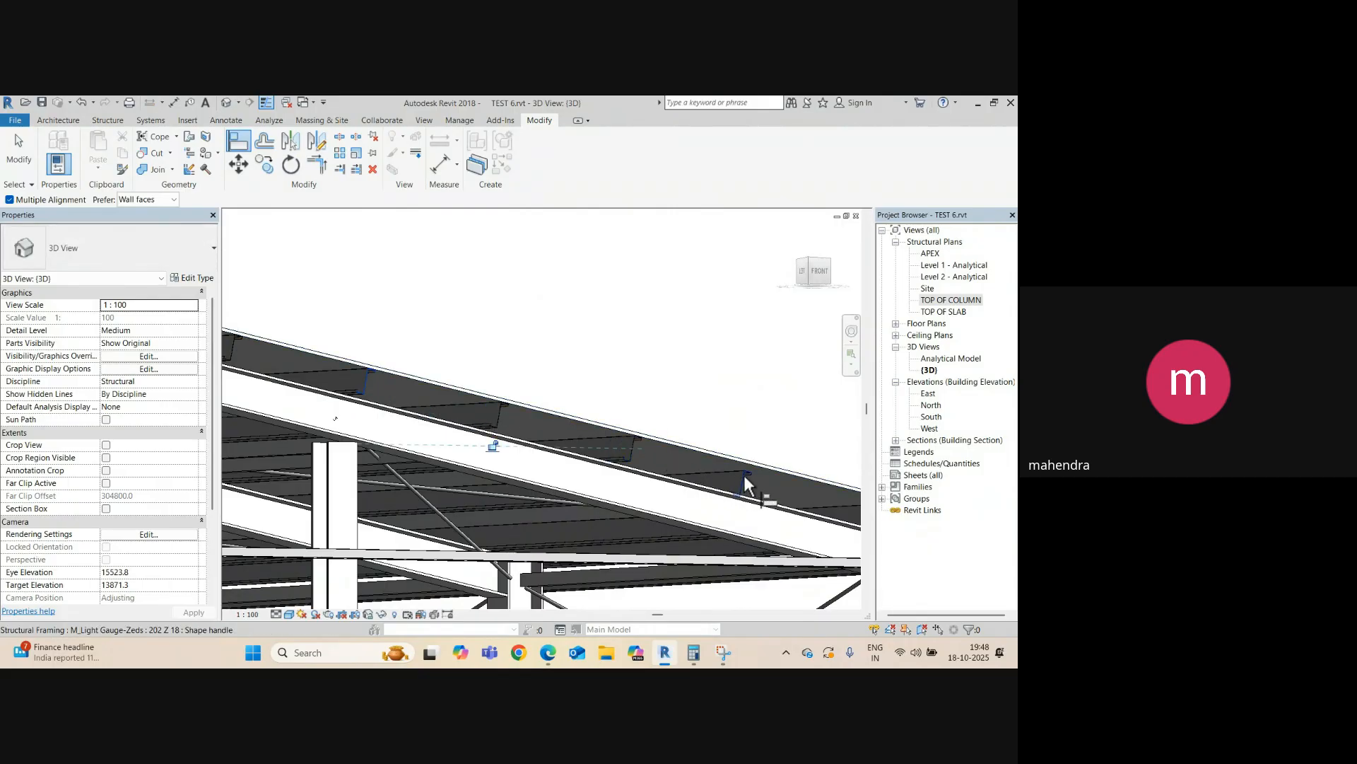
middle_click_drag(749, 486, 506, 426)
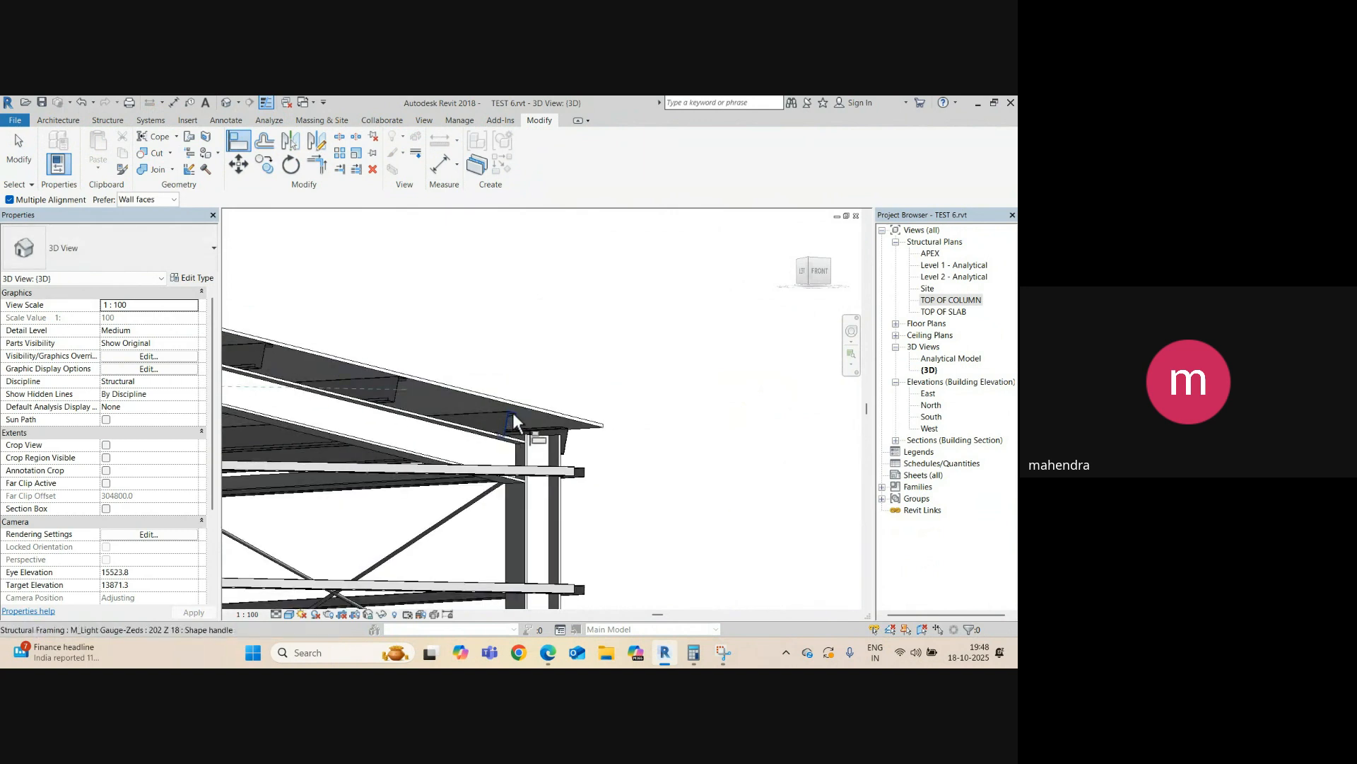
scroll(563, 444, "up", 2)
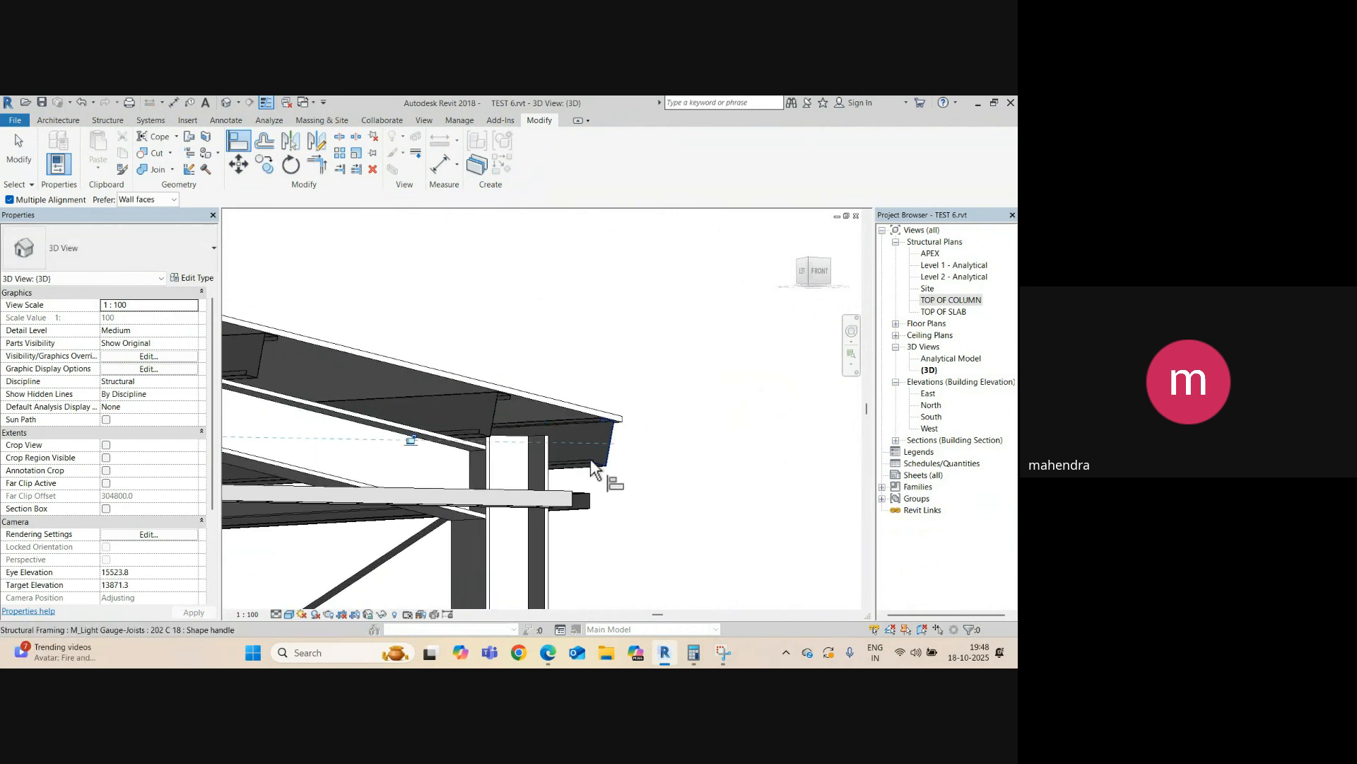
scroll(593, 462, "down", 9)
key("Escape")
key("Escape")
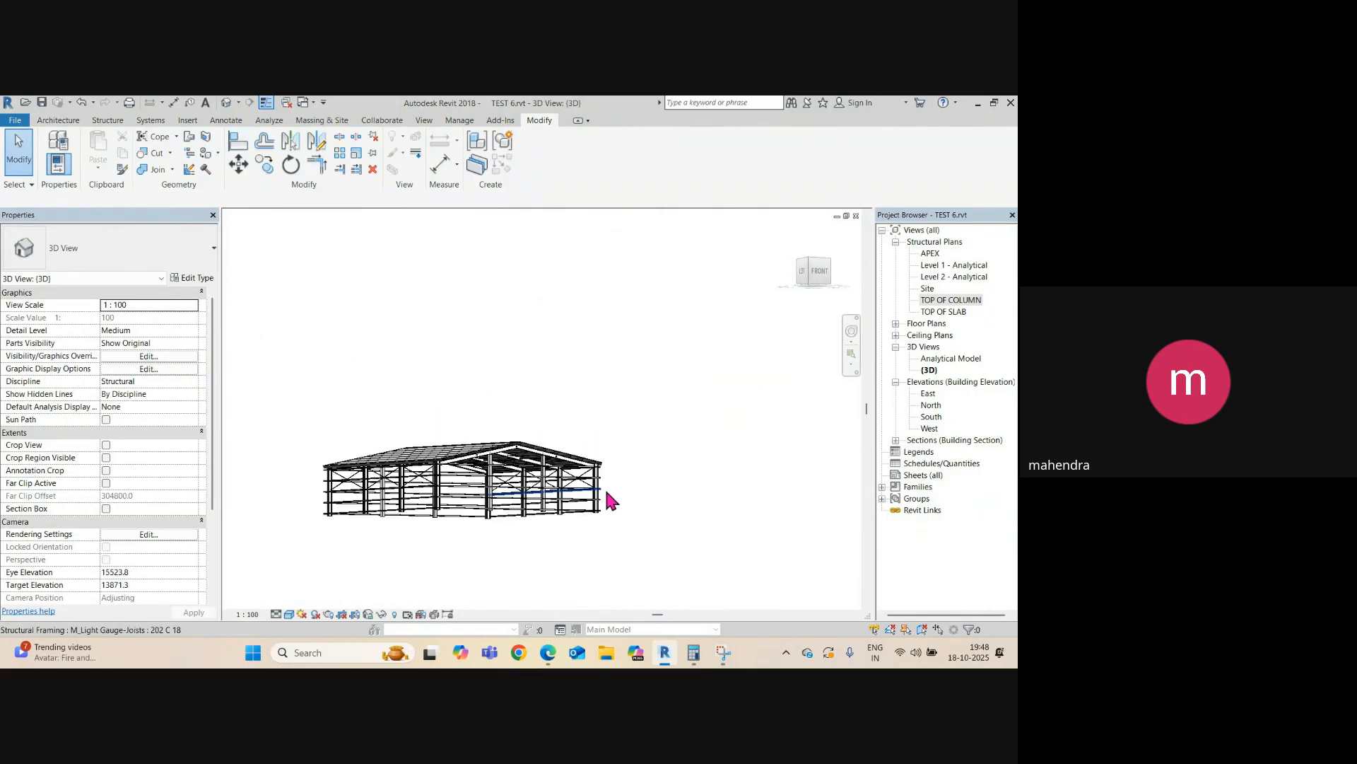
- Examine the roof and wall framing in 3D from the long side, and switch to the APEX structural plan
middle_click_drag(633, 509, 479, 542, "shift")
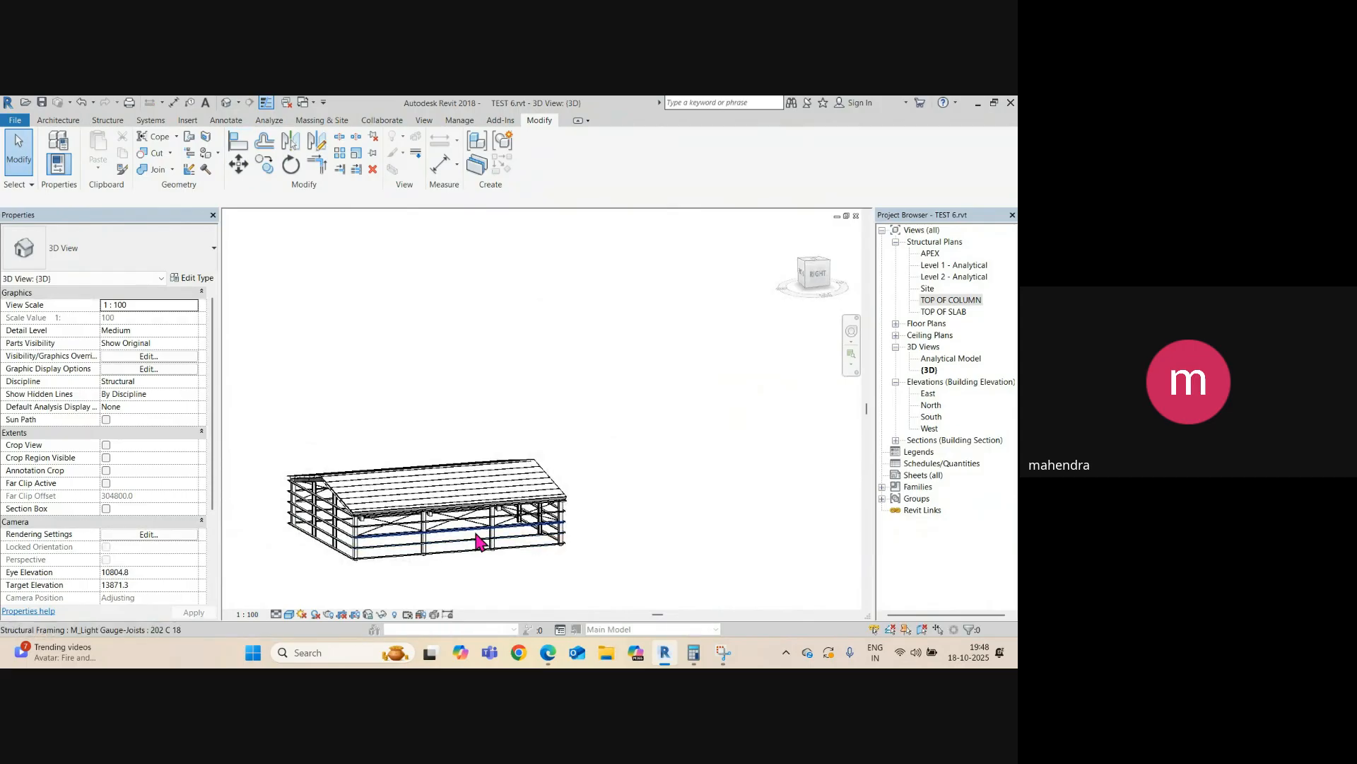
scroll(396, 515, "up", 3)
middle_click_drag(396, 517, 351, 511)
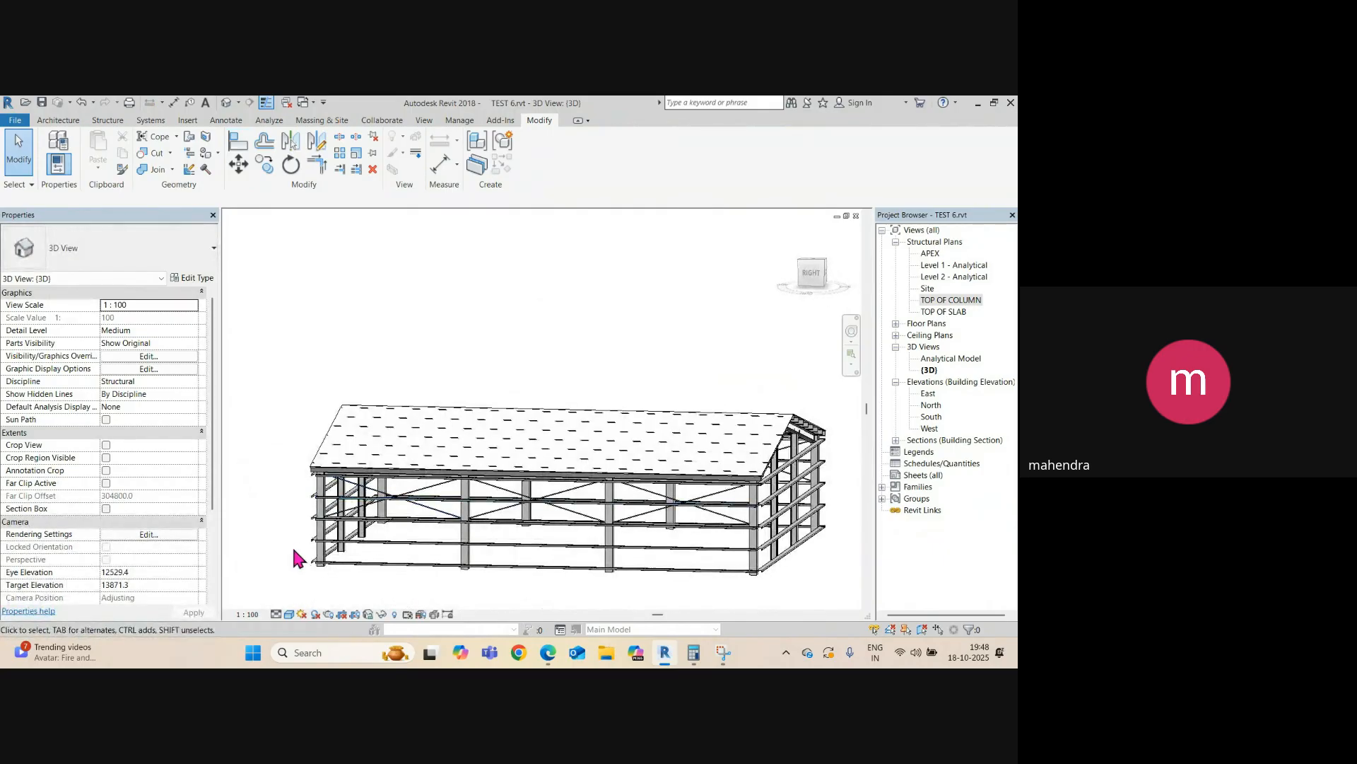
scroll(356, 574, "up", 2)
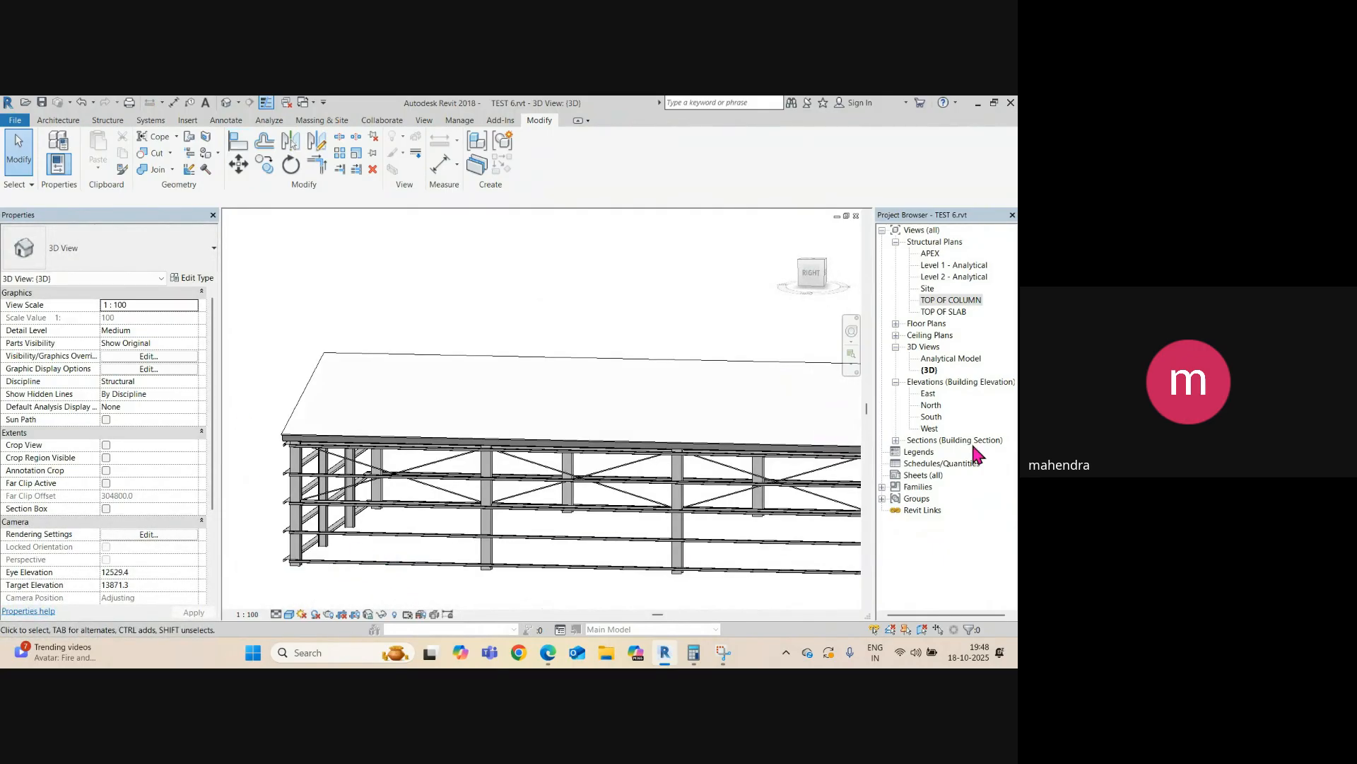
scroll(362, 472, "down", 3)
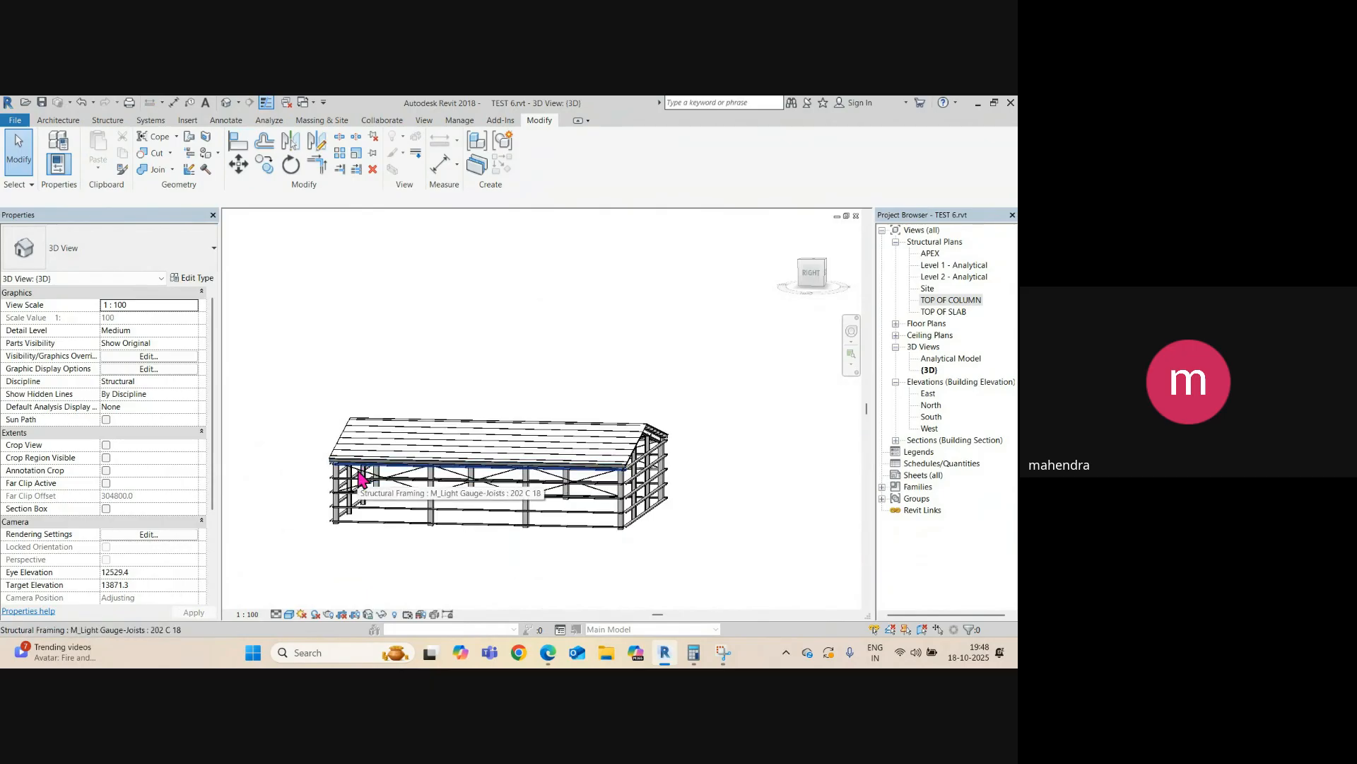
key("ctrl+Tab")
scroll(362, 466, "down", 2)
key("ctrl+Tab")
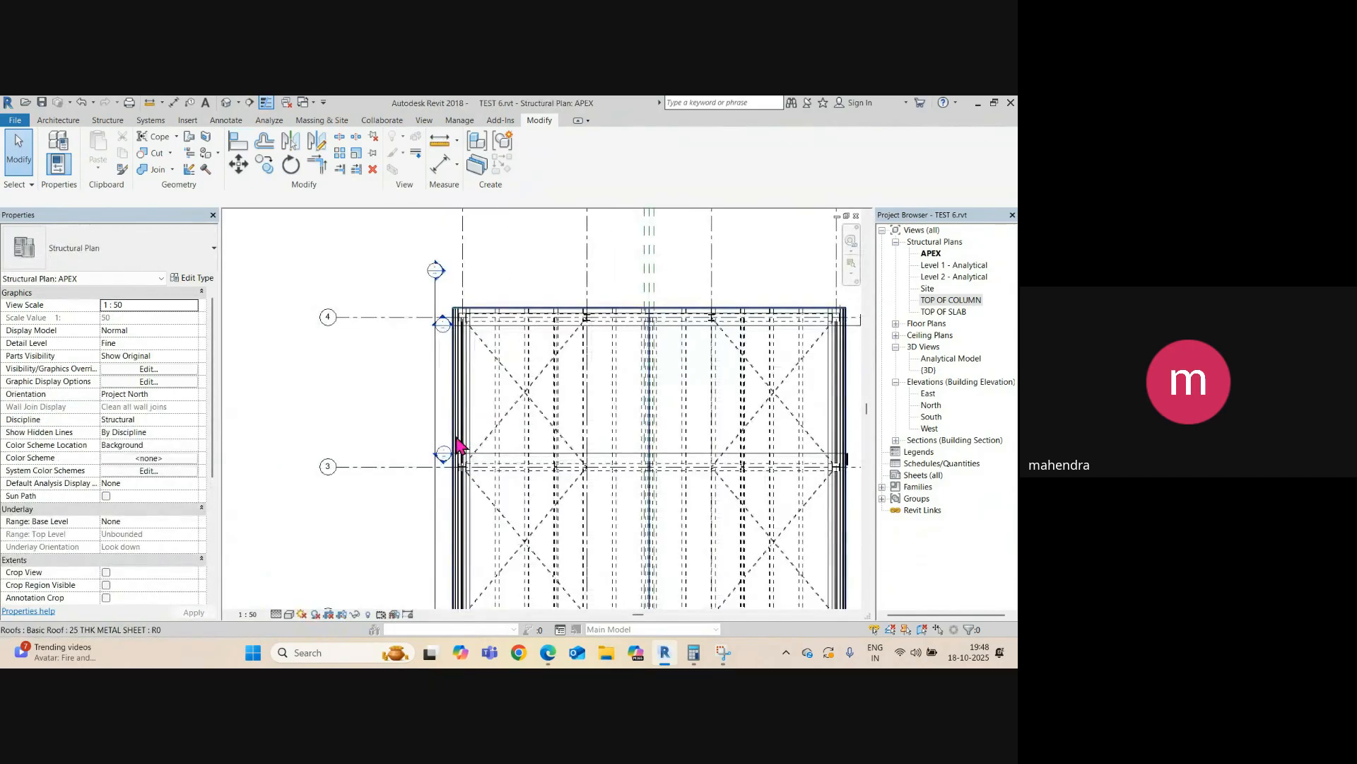
scroll(459, 445, "down", 2)
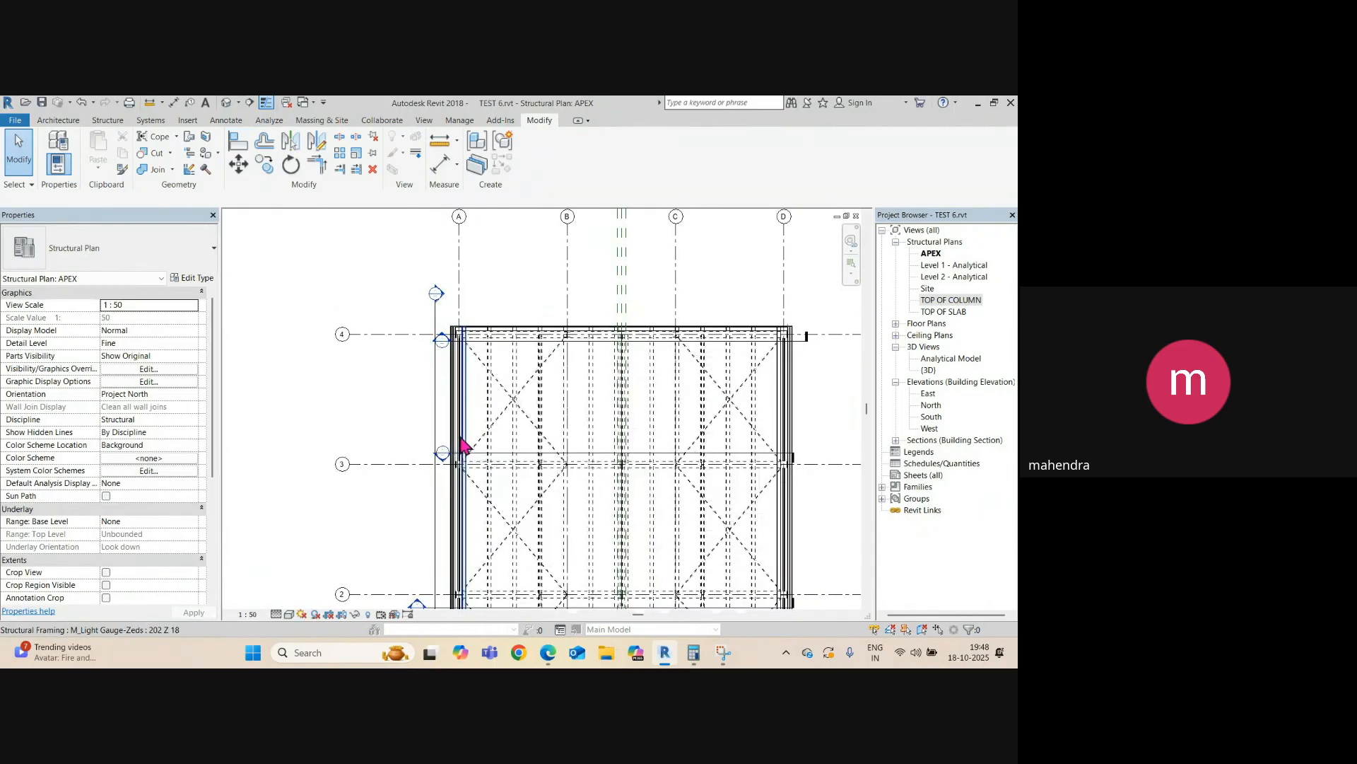
- Start a structural wall and duplicate the Generic - 200mm type as 25 THK METAL WALL
left_click(110, 122)
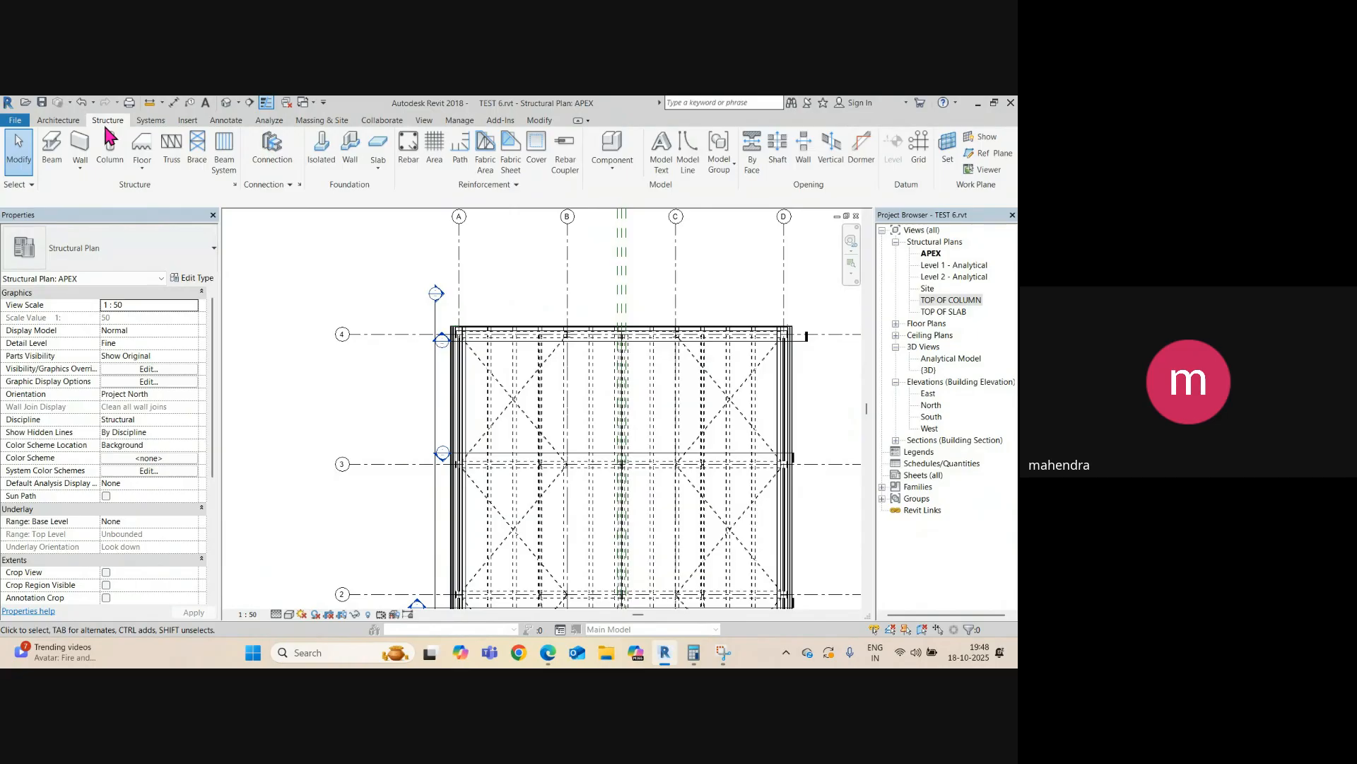
left_click(81, 173)
left_click(107, 191)
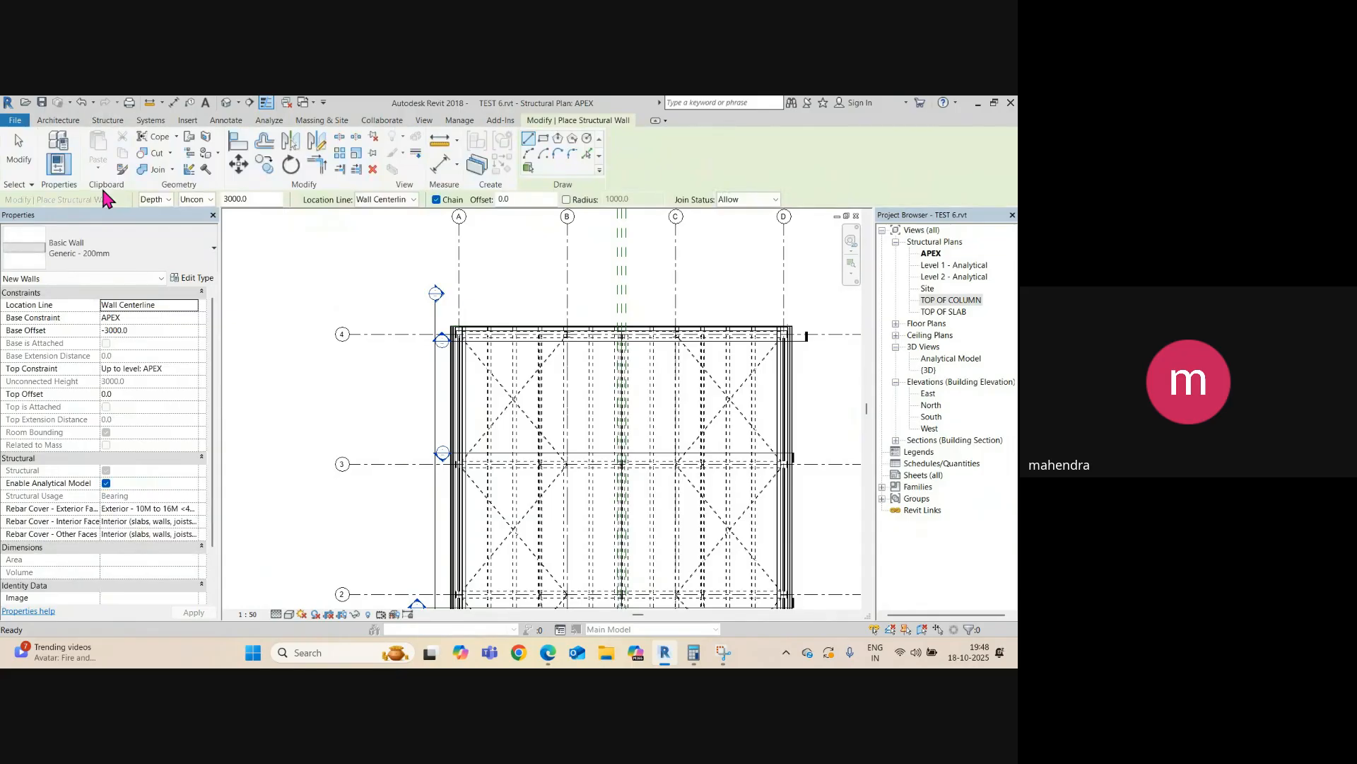
left_click(200, 279)
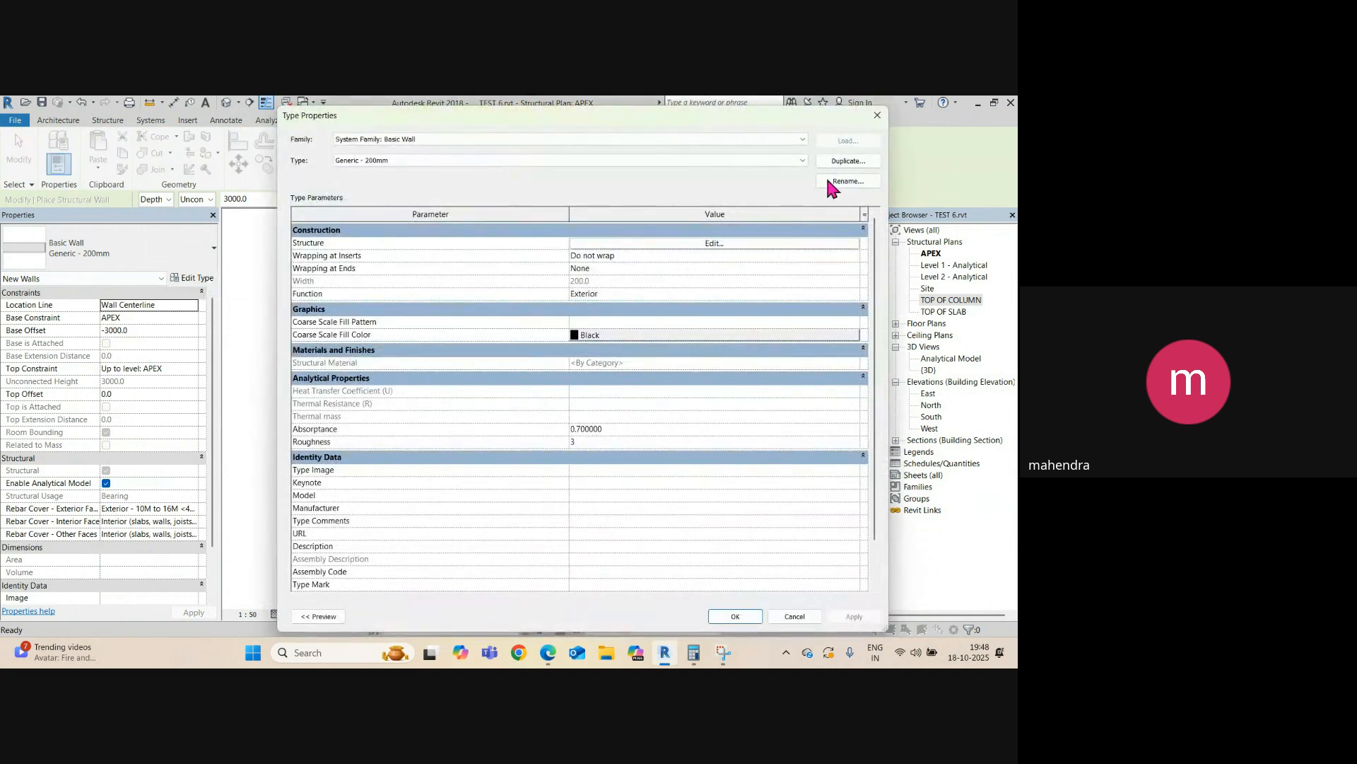
left_click(848, 161)
type("2")
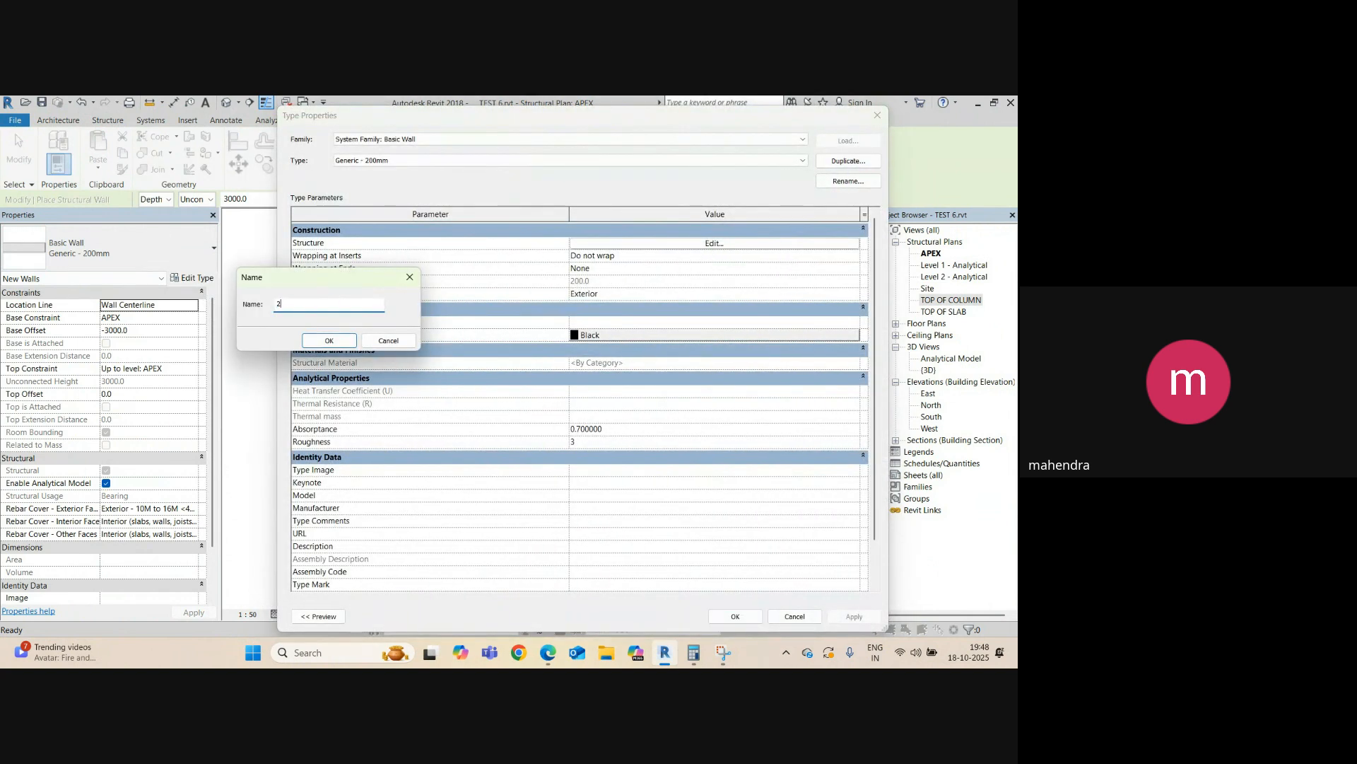
type("5 THK METAL WAL")
left_click(331, 340)
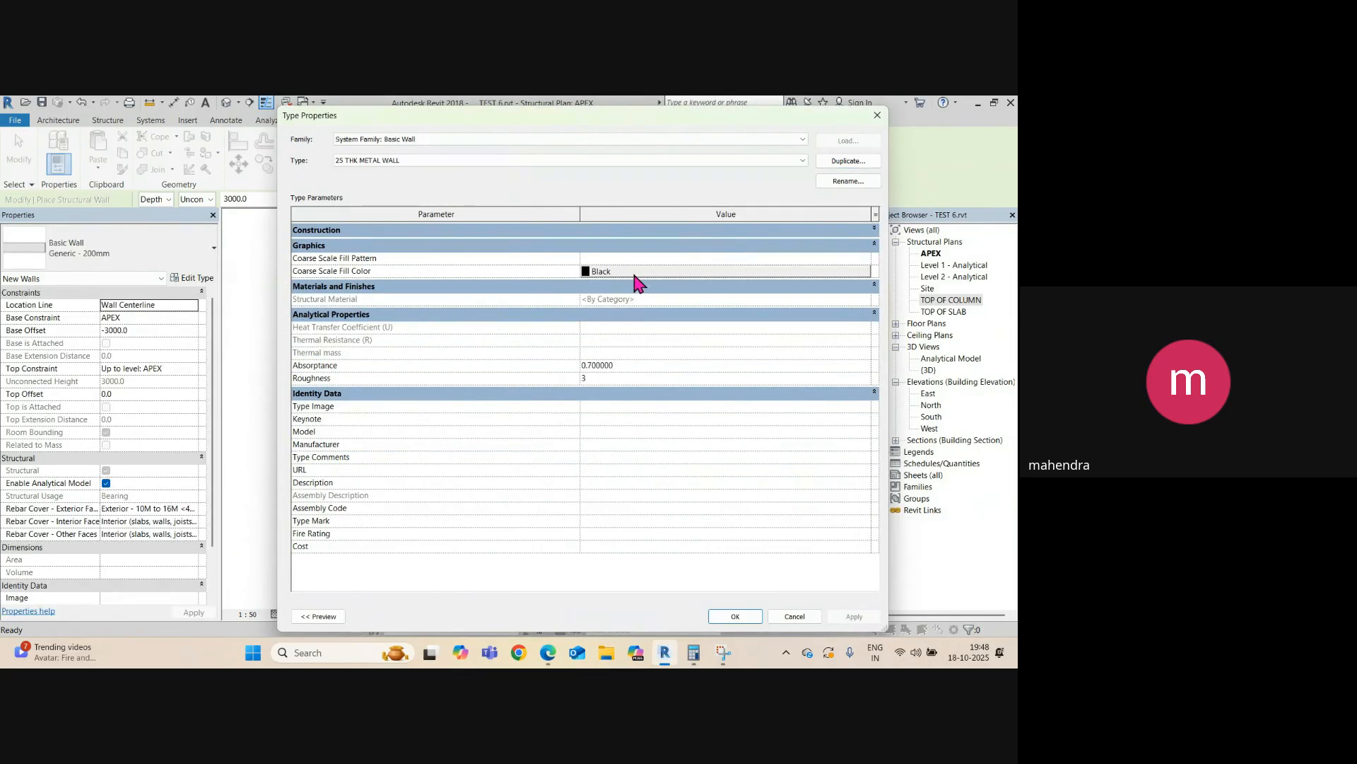
- Set the new wall type's structure layer to 25 mm thick with Metal Deck material, and accept the type properties
left_click(876, 229)
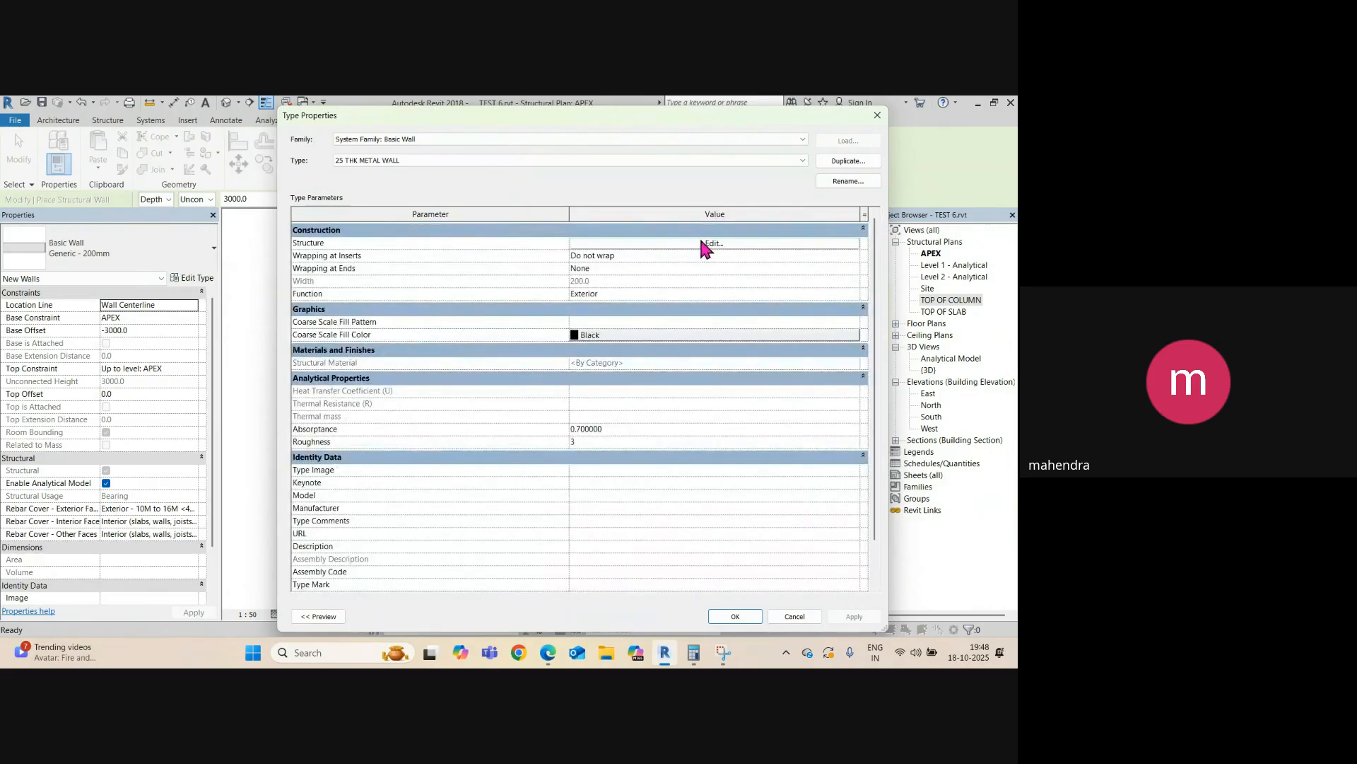
left_click(699, 242)
left_click(616, 242)
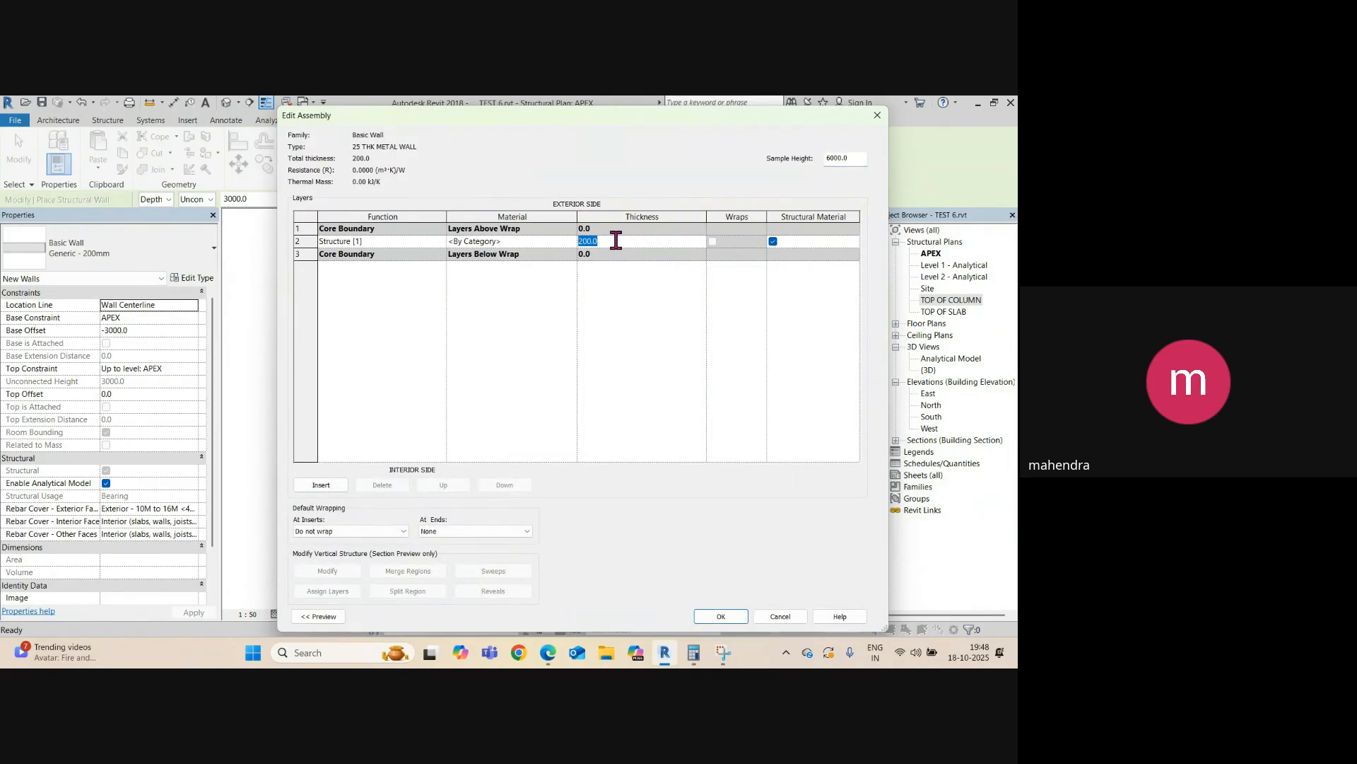
type("25")
left_click(574, 244)
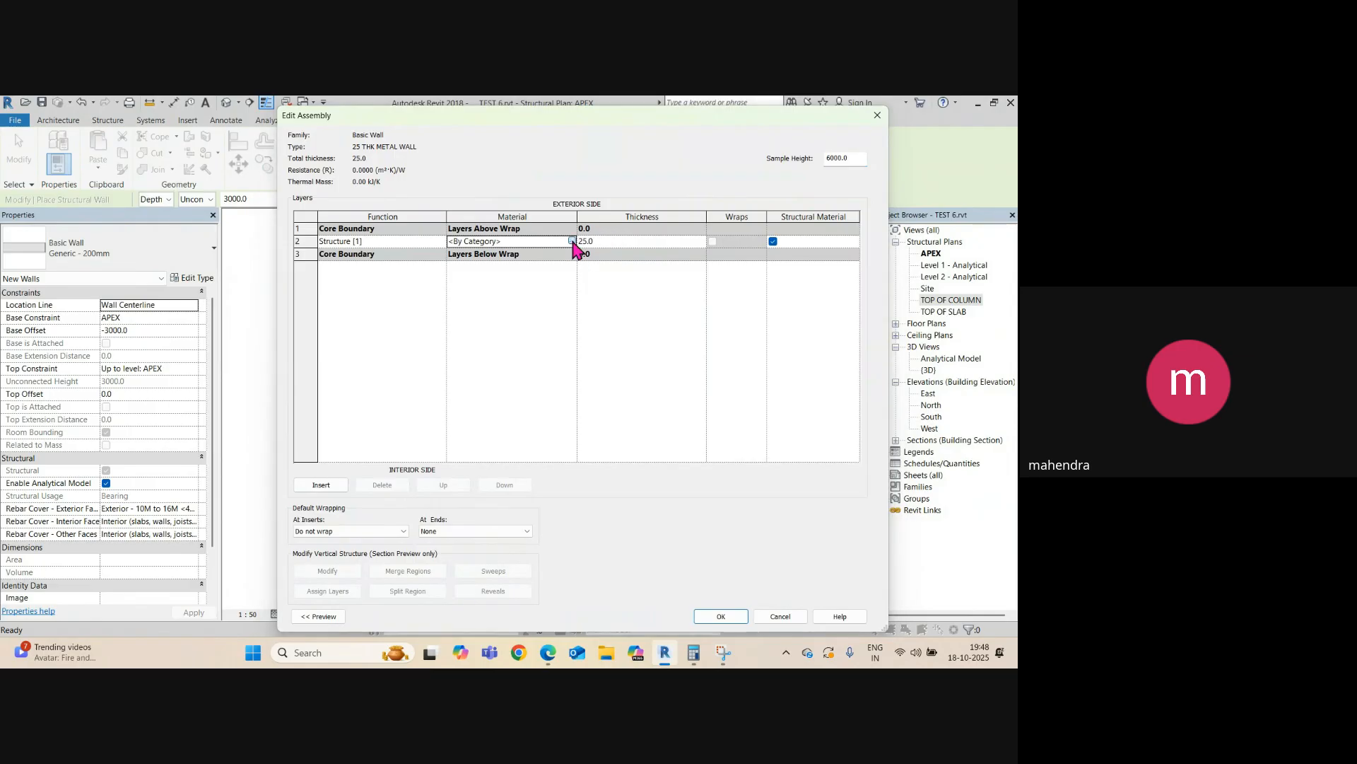
left_click(572, 241)
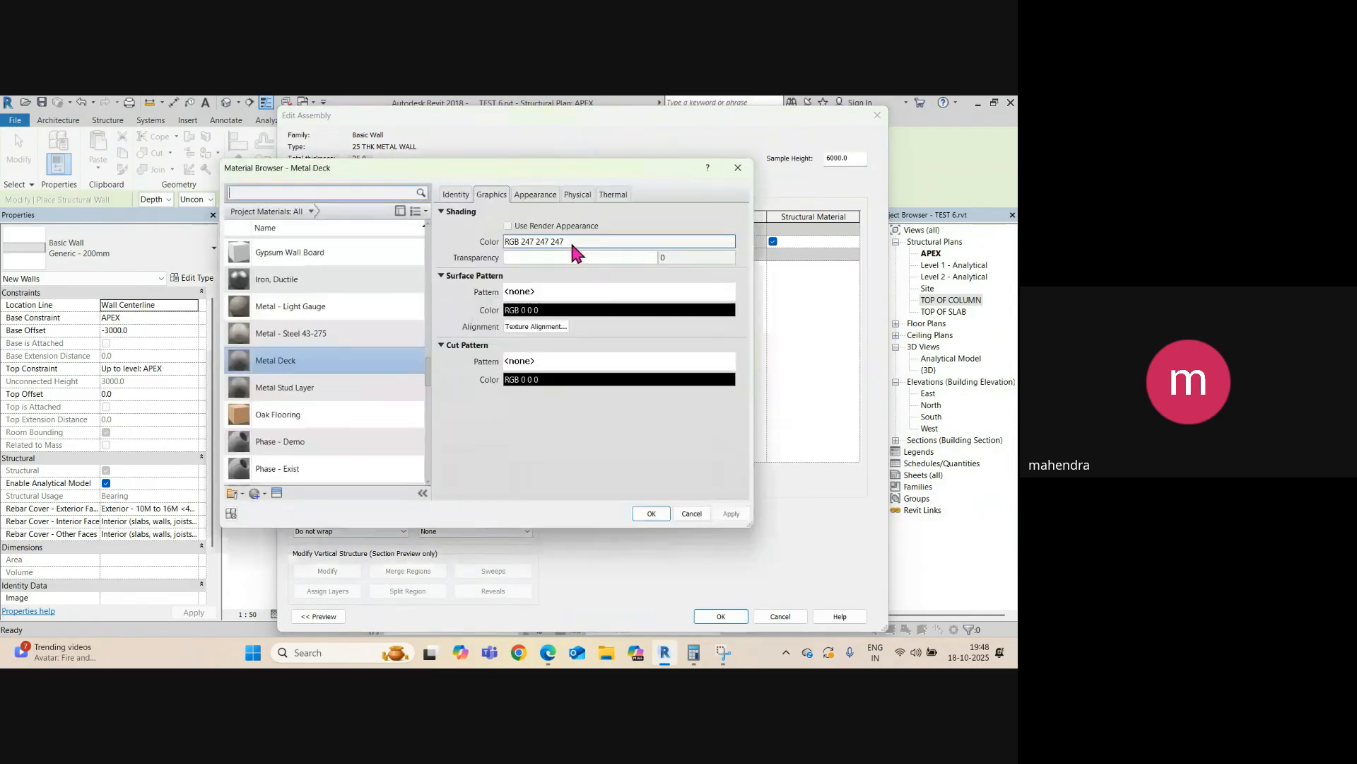
left_click(649, 514)
left_click(714, 615)
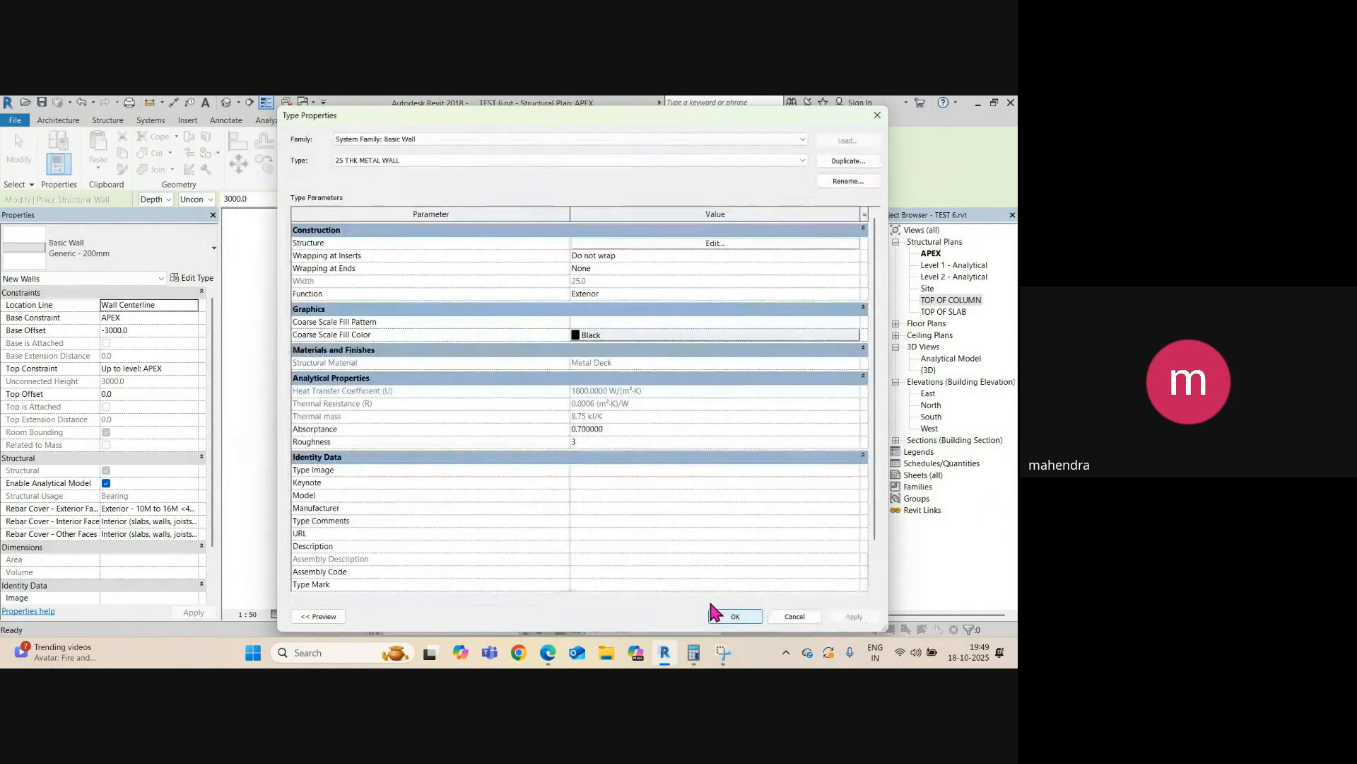
left_click(735, 616)
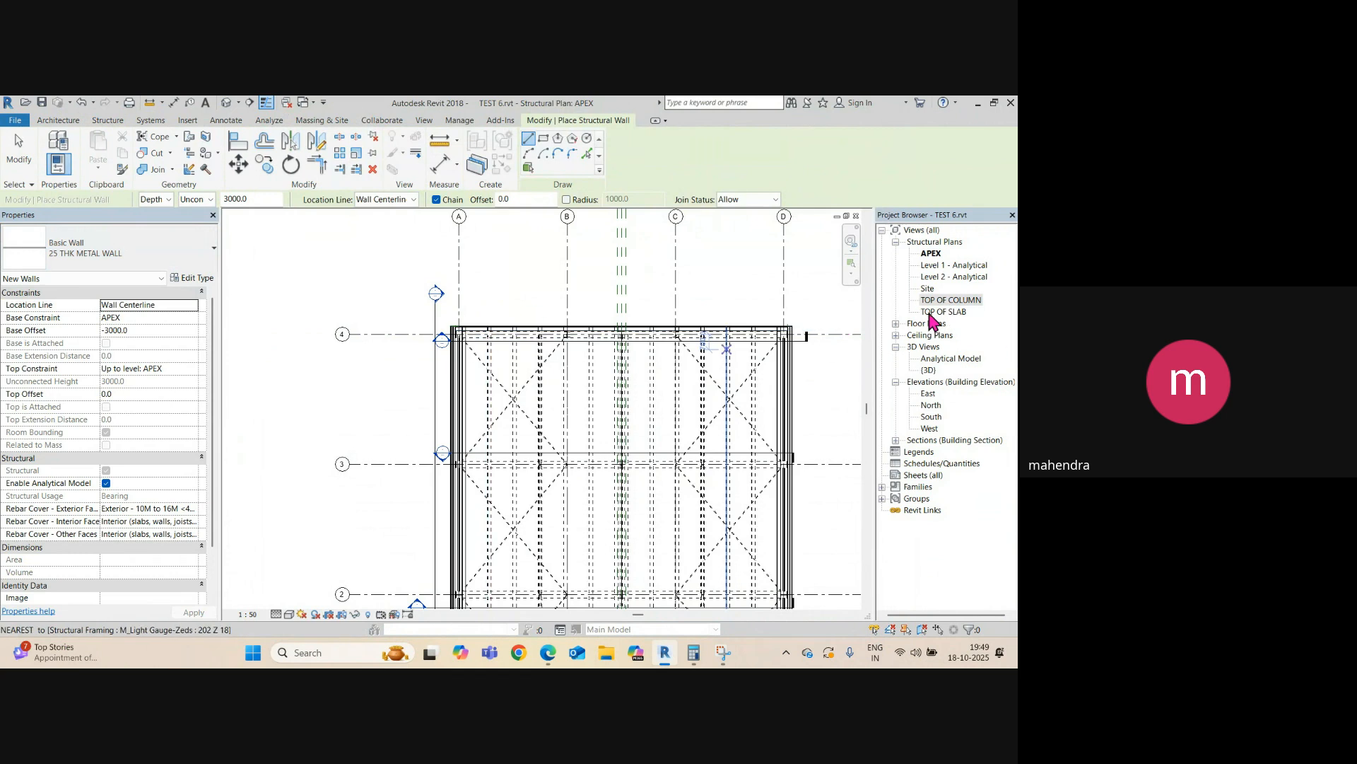
- Cancel the wall placement and open the Section 1 view from its section line between grids 1 and 2
key("Escape")
key("Escape")
scroll(435, 336, "down", 2)
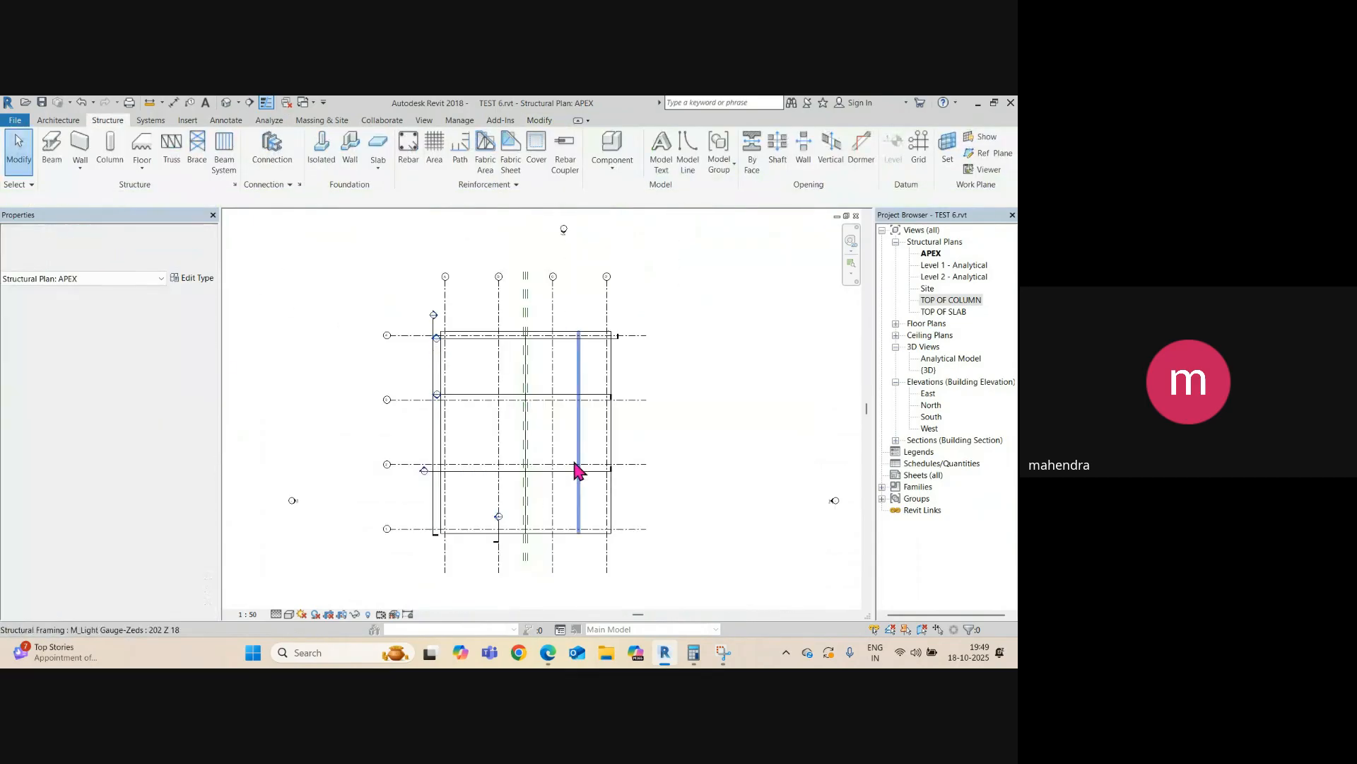
right_click(600, 474)
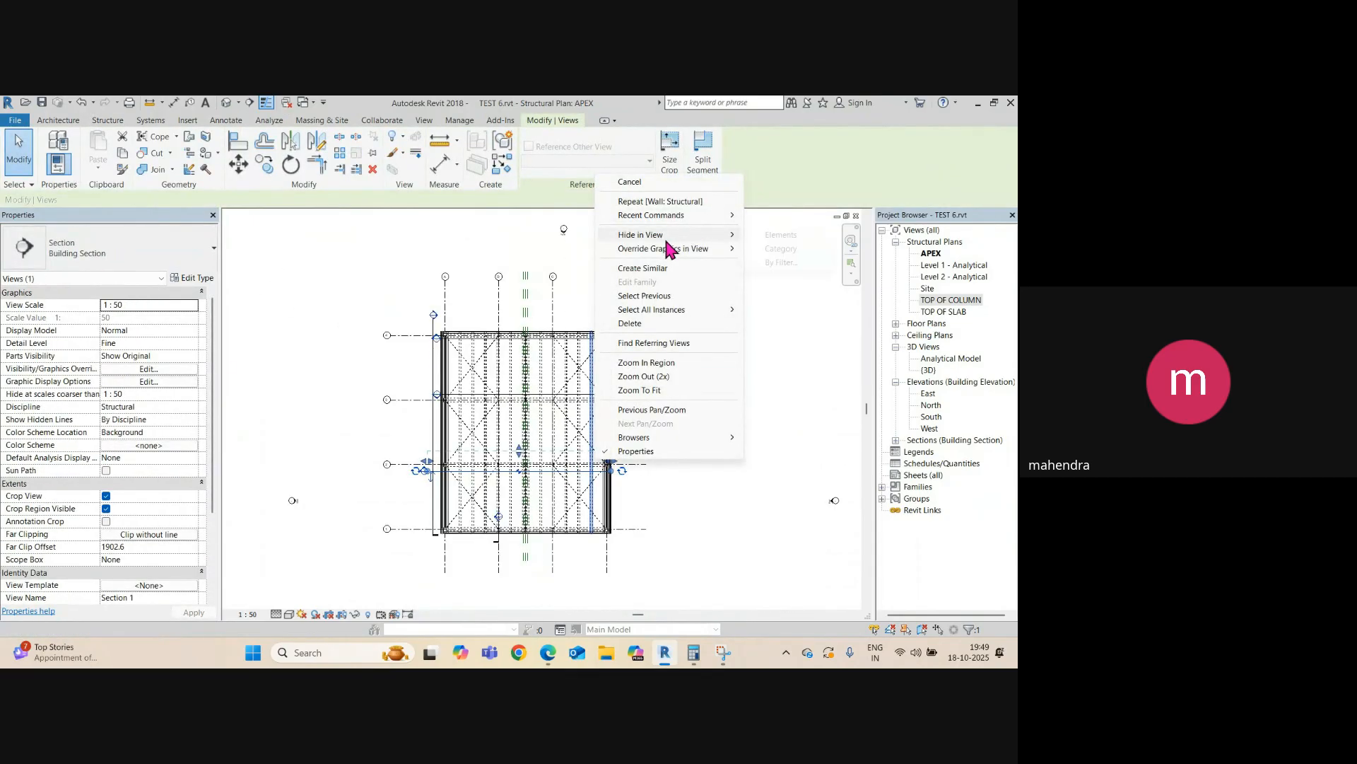
key("Escape")
scroll(530, 470, "up", 4)
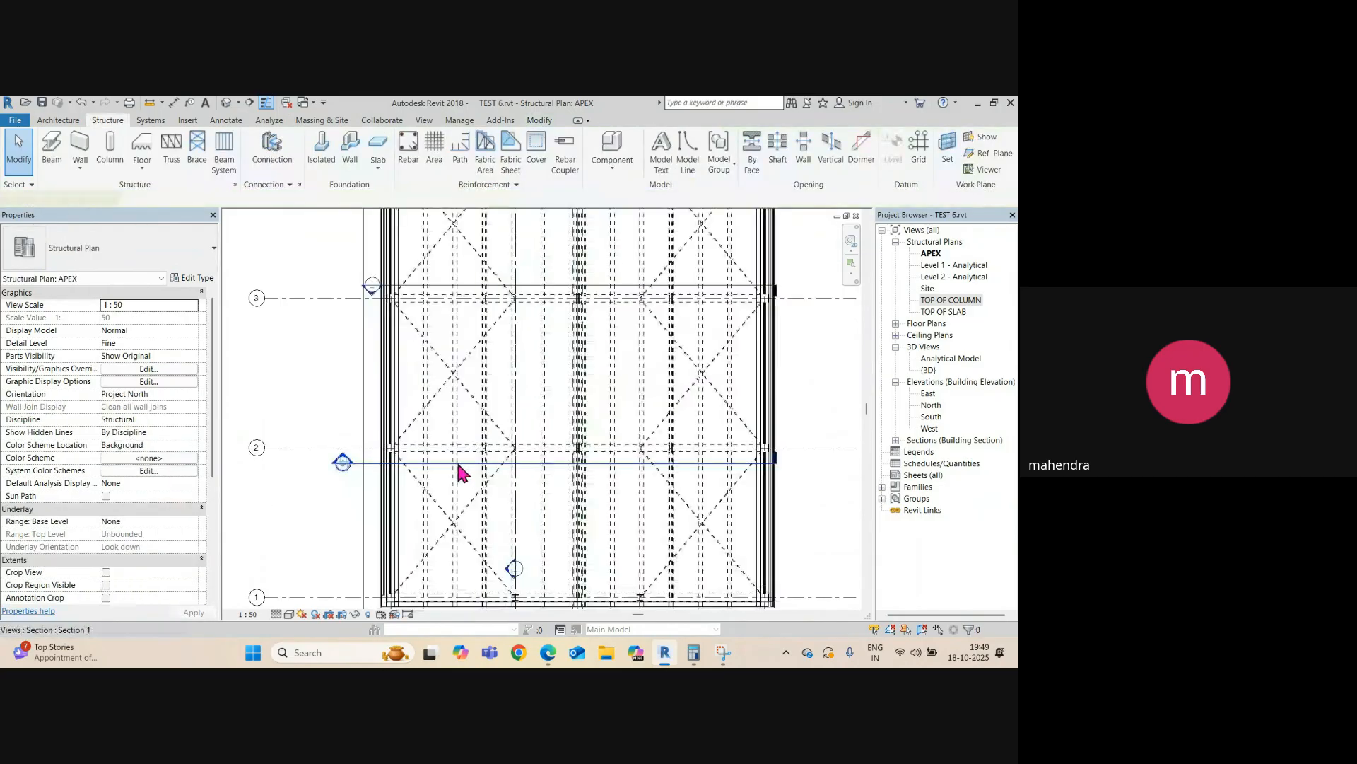
right_click(458, 471)
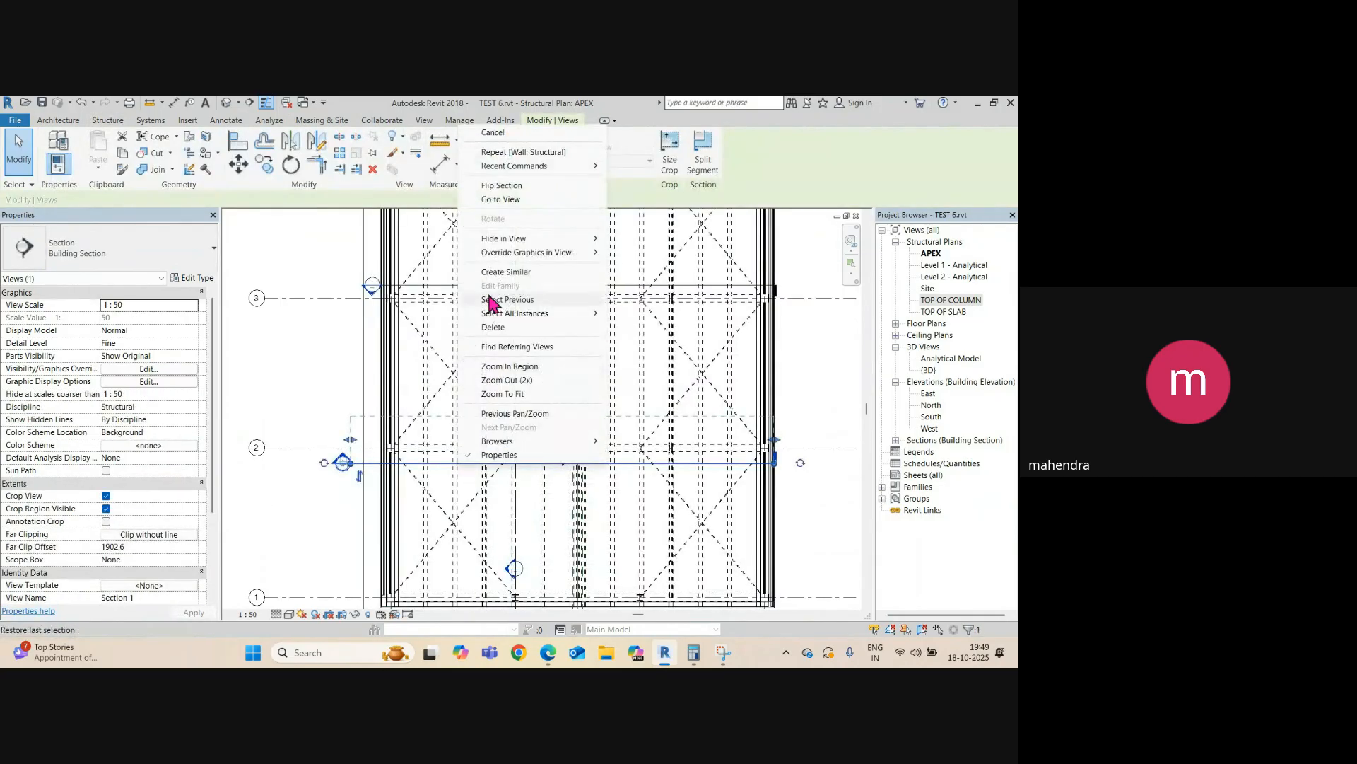
left_click(508, 200)
- Examine the lowest wall joist near TOP OF SLAB and the eave purlin at grid A in Section 1
middle_click_drag(417, 367, 778, 380)
scroll(778, 380, "down", 2)
middle_click_drag(476, 426, 633, 419)
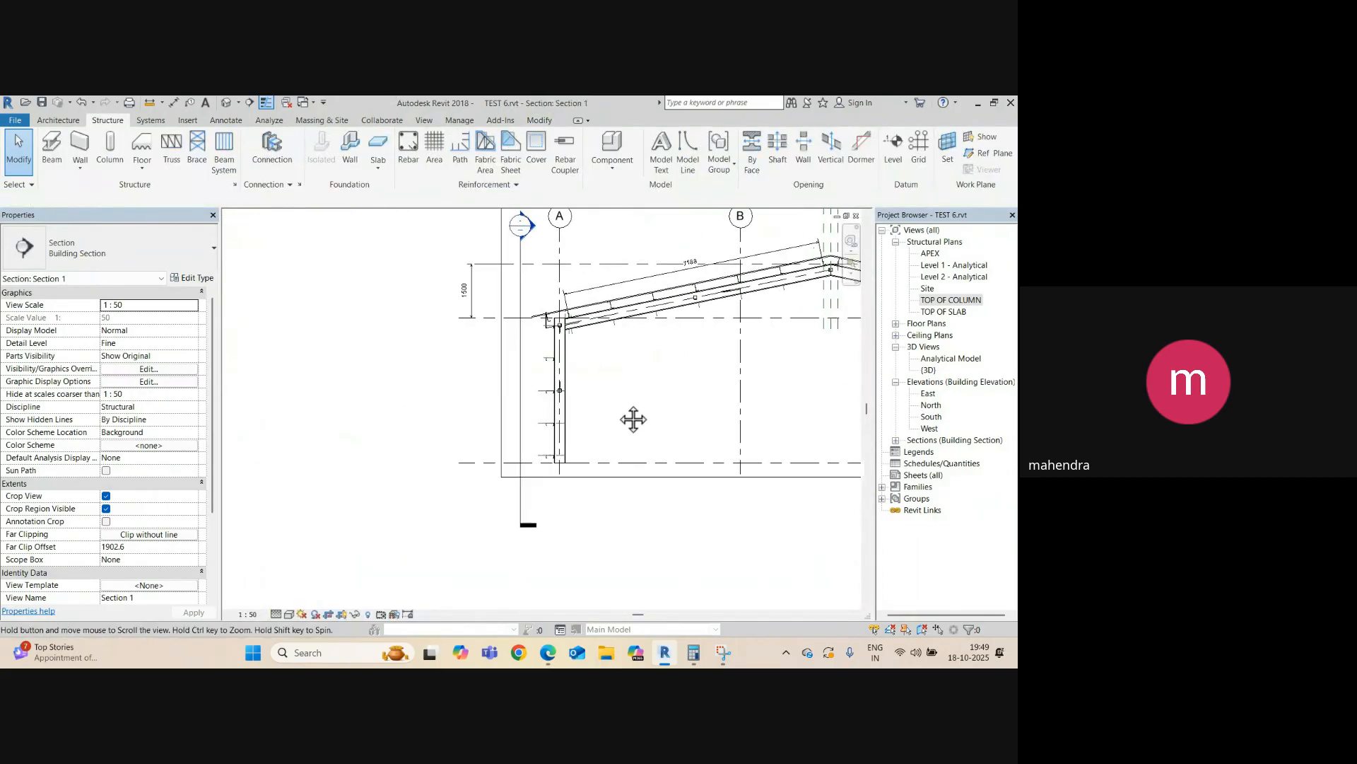
scroll(554, 453, "up", 5)
scroll(542, 490, "up", 3)
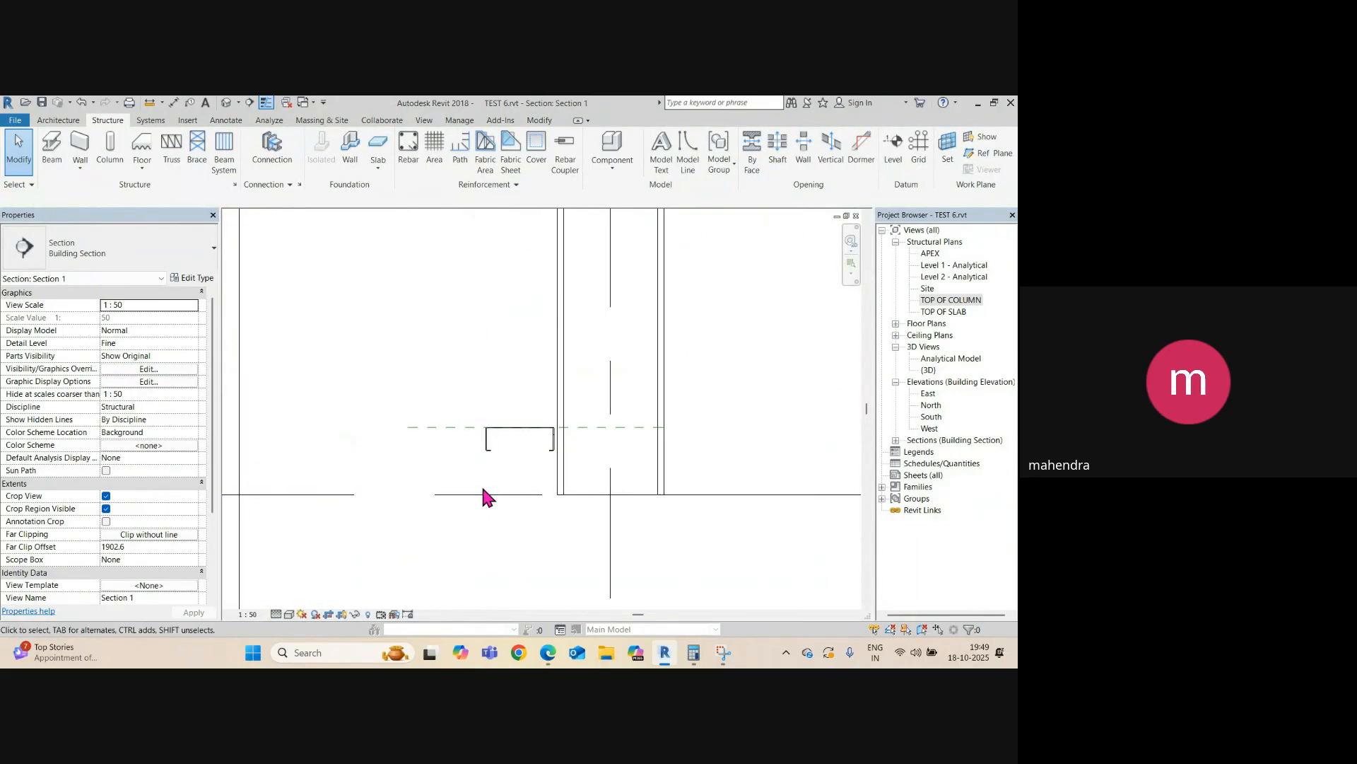
scroll(483, 489, "up", 1)
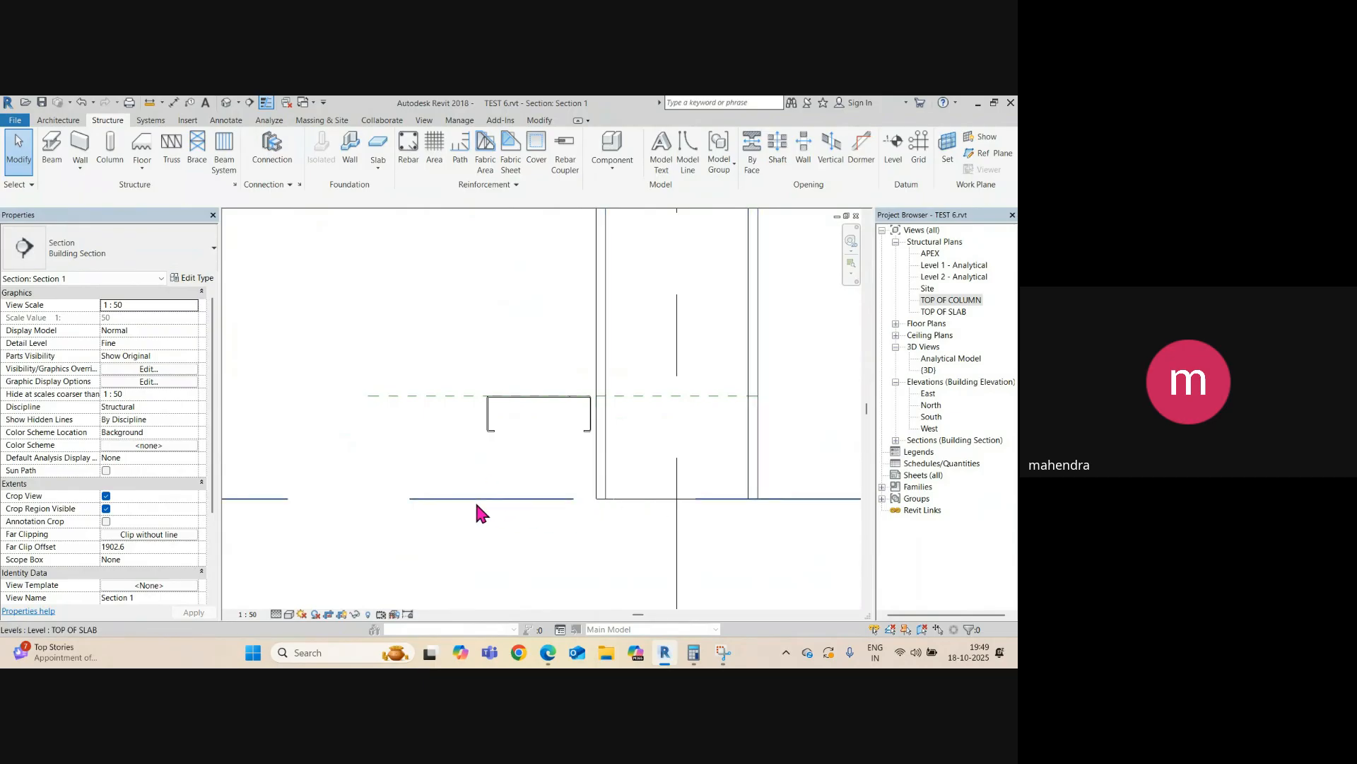
scroll(472, 499, "down", 1)
scroll(474, 499, "down", 2)
middle_click_drag(476, 500, 488, 444)
scroll(469, 332, "up", 4)
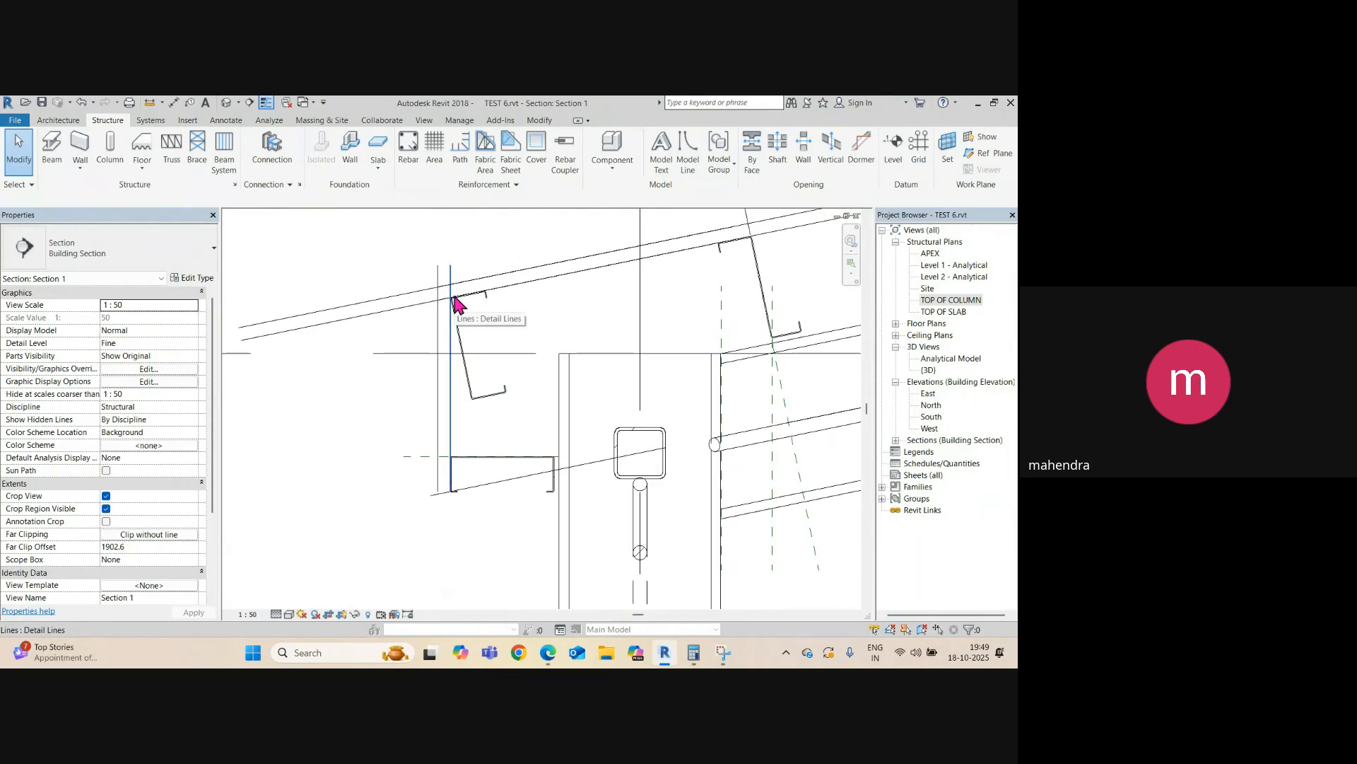
key("d")
key("i")
scroll(459, 296, "up", 7)
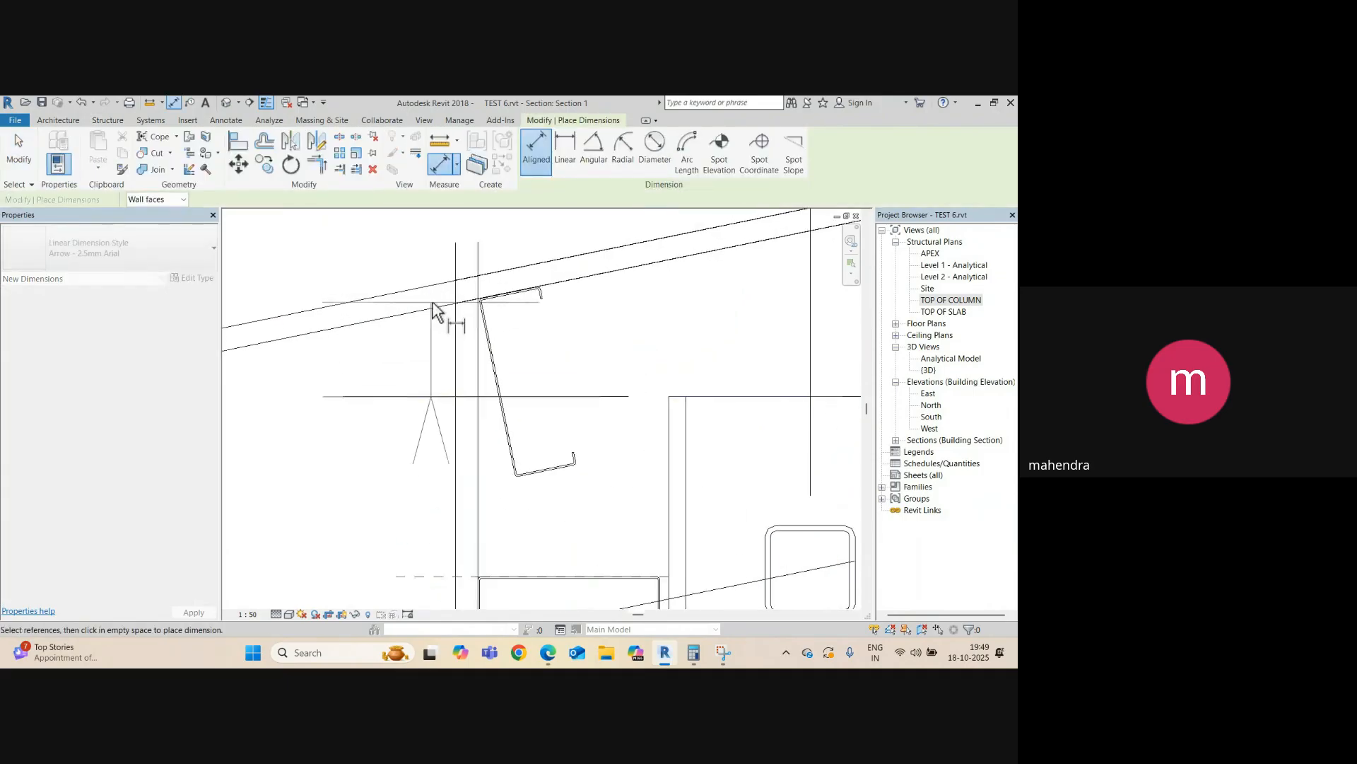
left_click(474, 285)
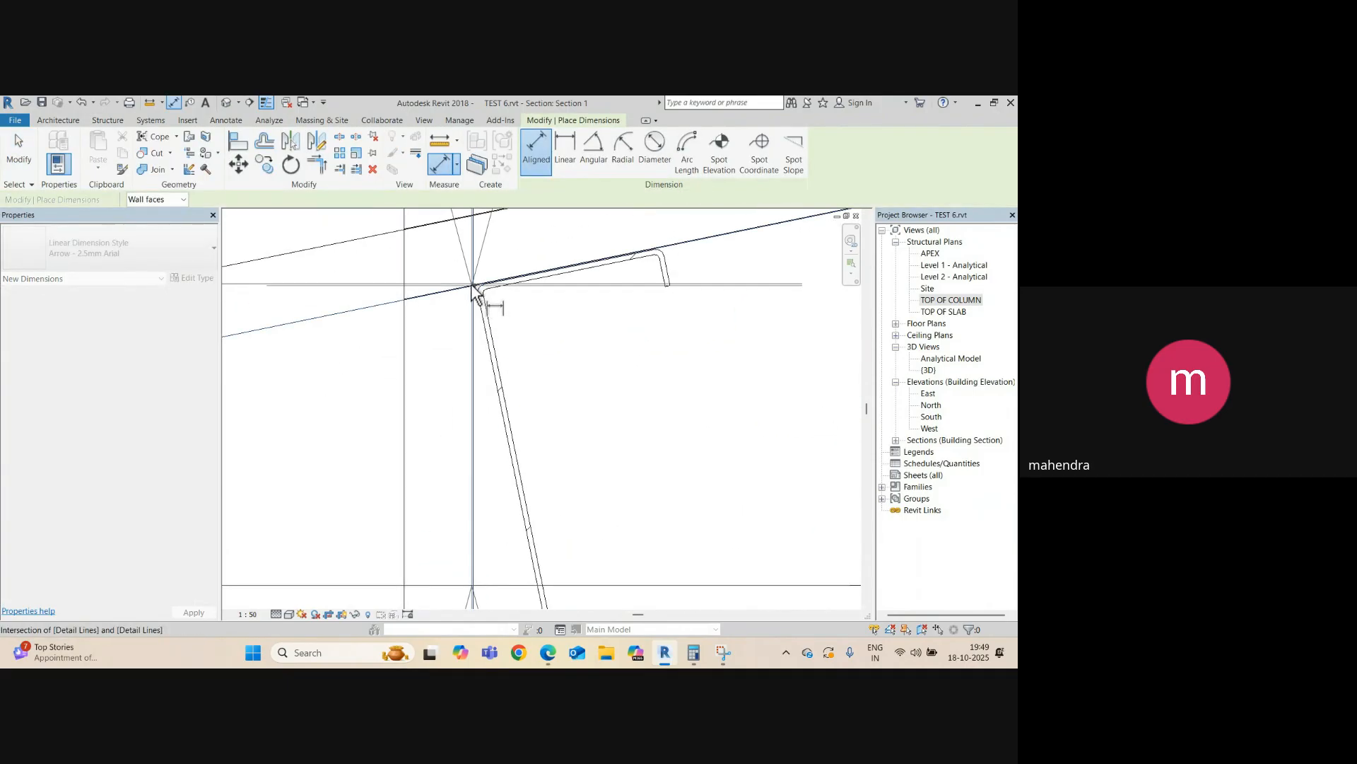
scroll(477, 348, "down", 7)
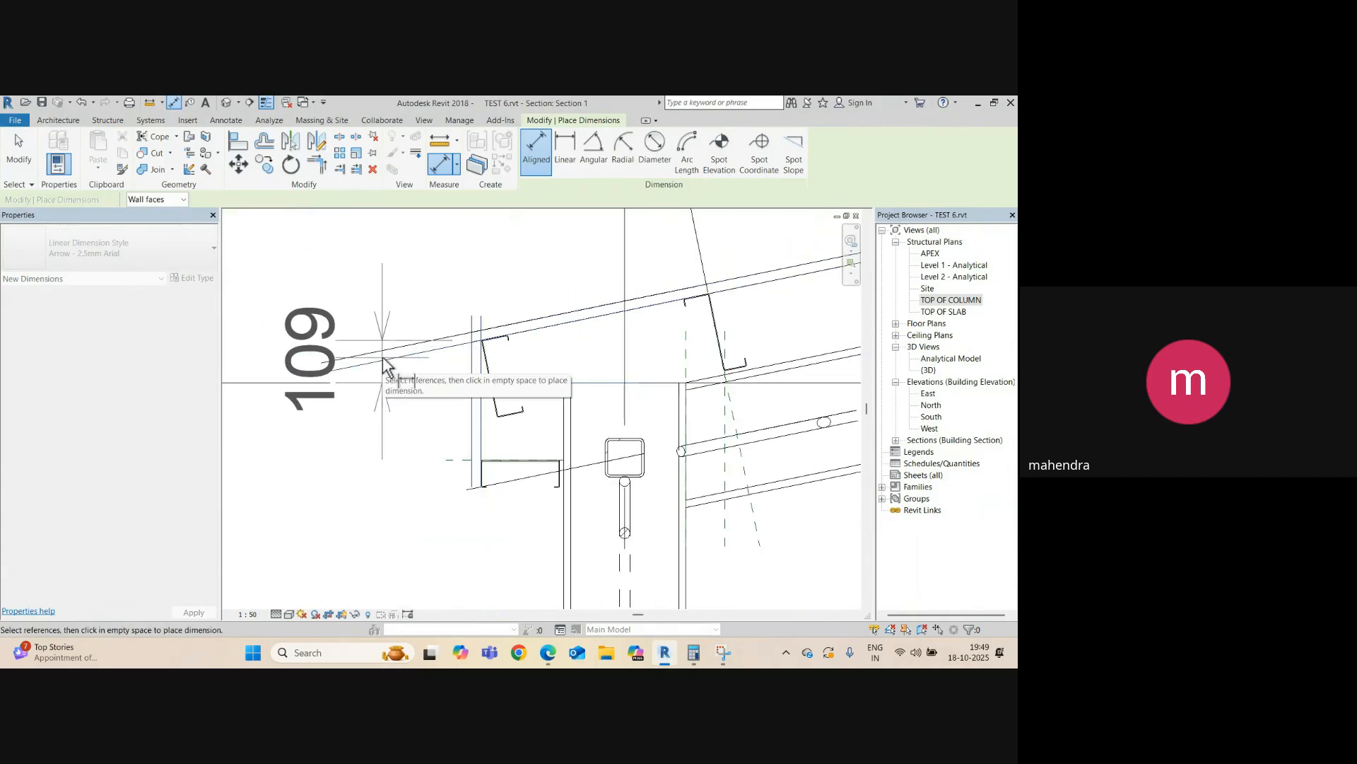
key("Escape")
key("Escape")
scroll(520, 375, "down", 5)
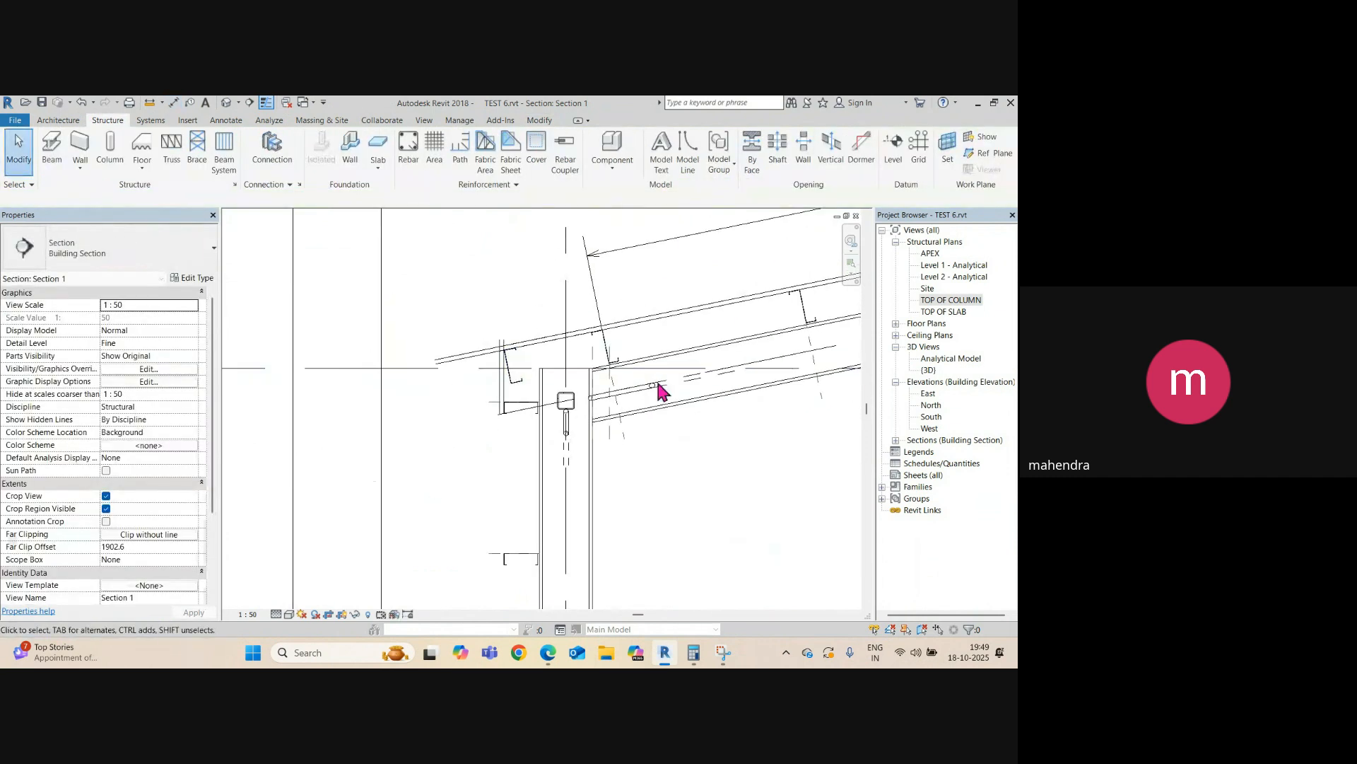
- Open the TOP OF SLAB structural plan and examine the columns and wall framing visible around the grid lines
double_click(956, 311)
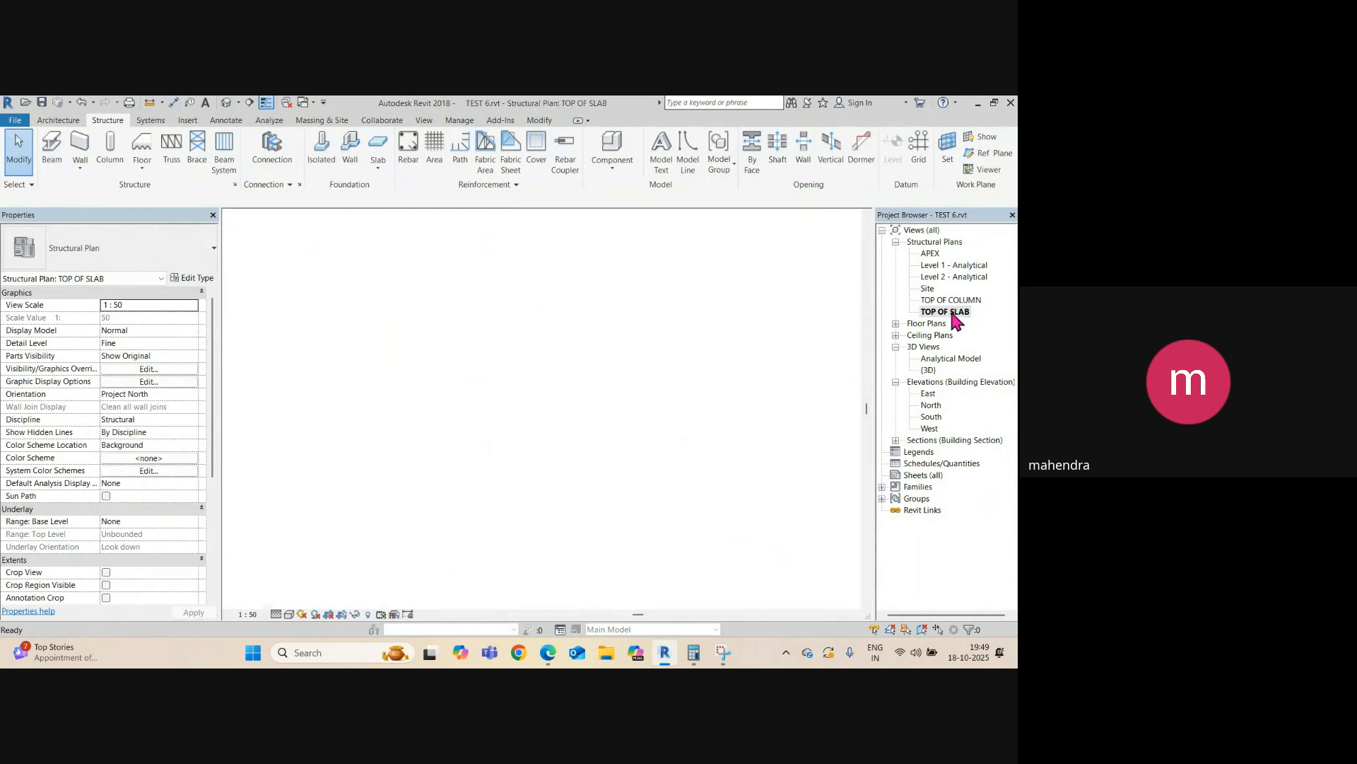
scroll(466, 371, "up", 5)
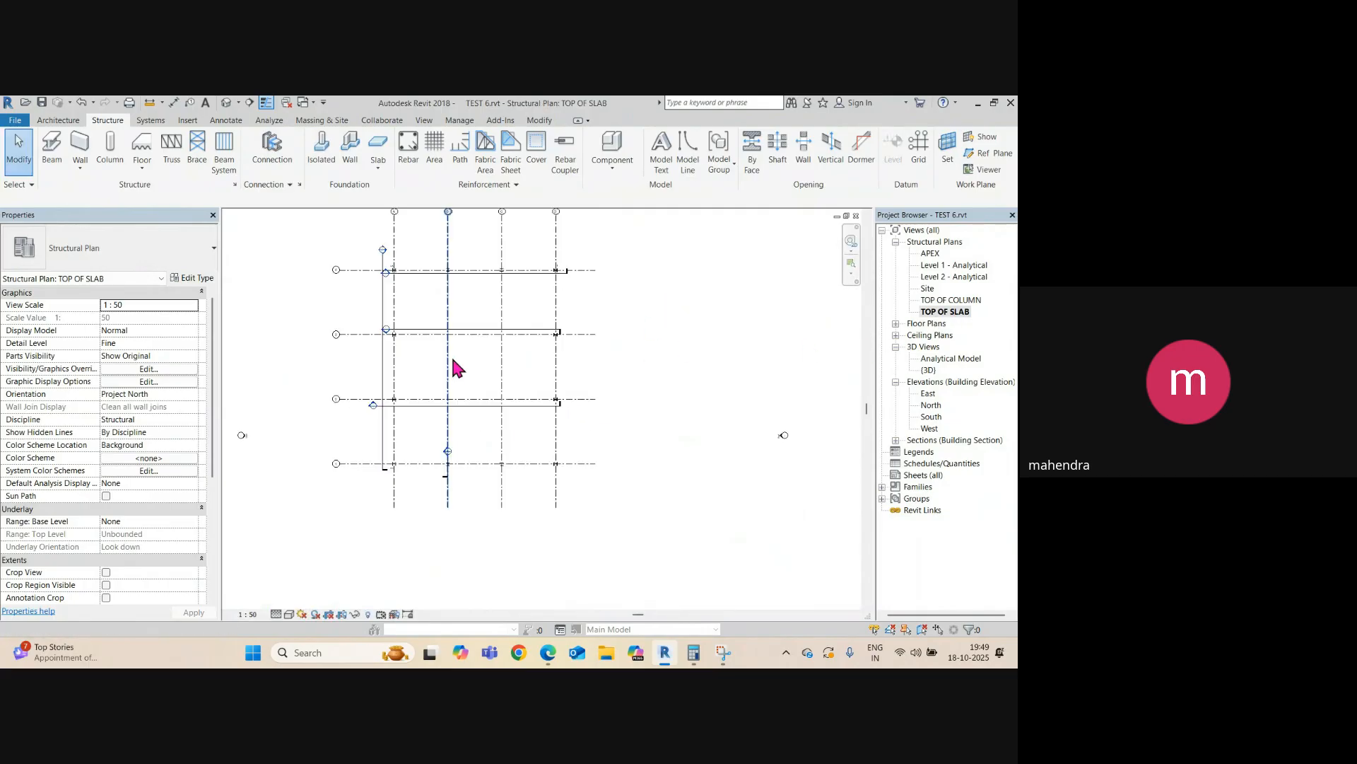
middle_click_drag(484, 372, 630, 413)
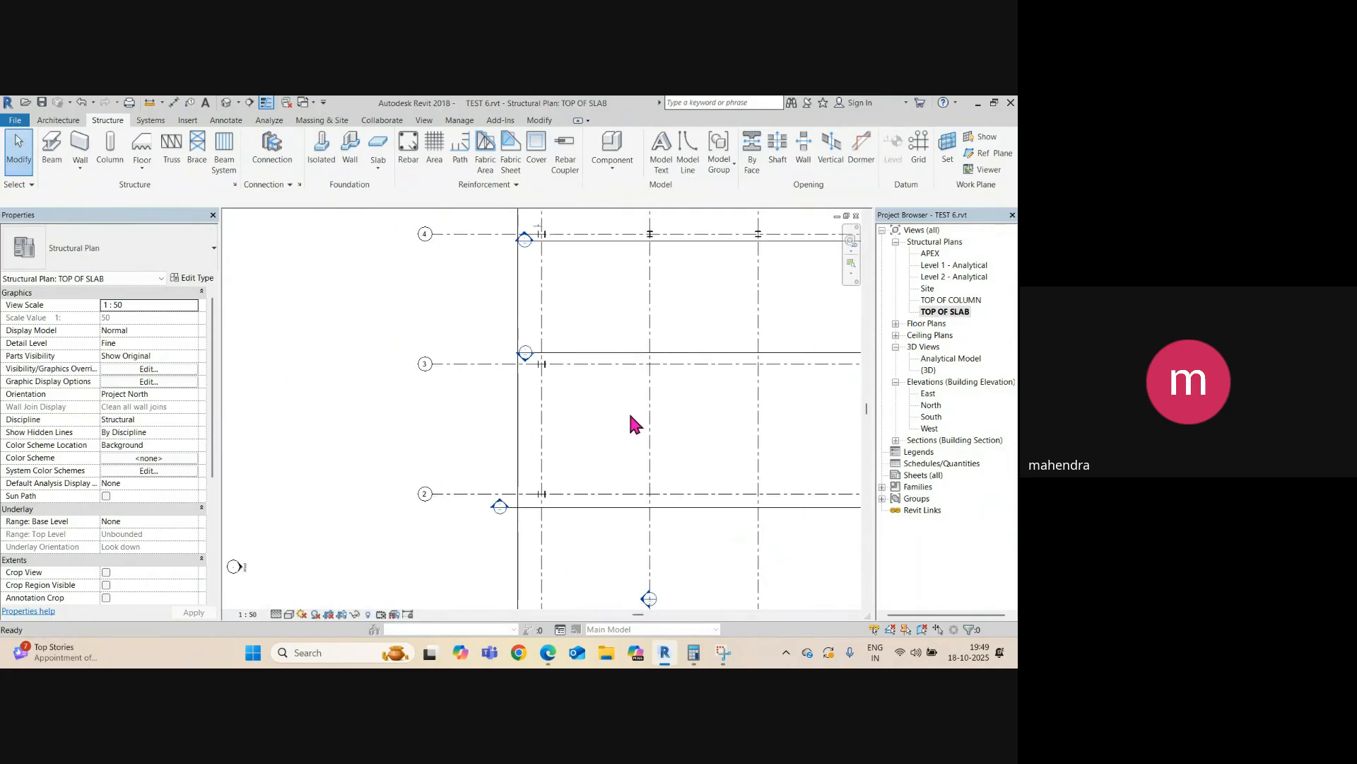
double_click(947, 311)
scroll(364, 394, "down", 1)
scroll(479, 397, "down", 2)
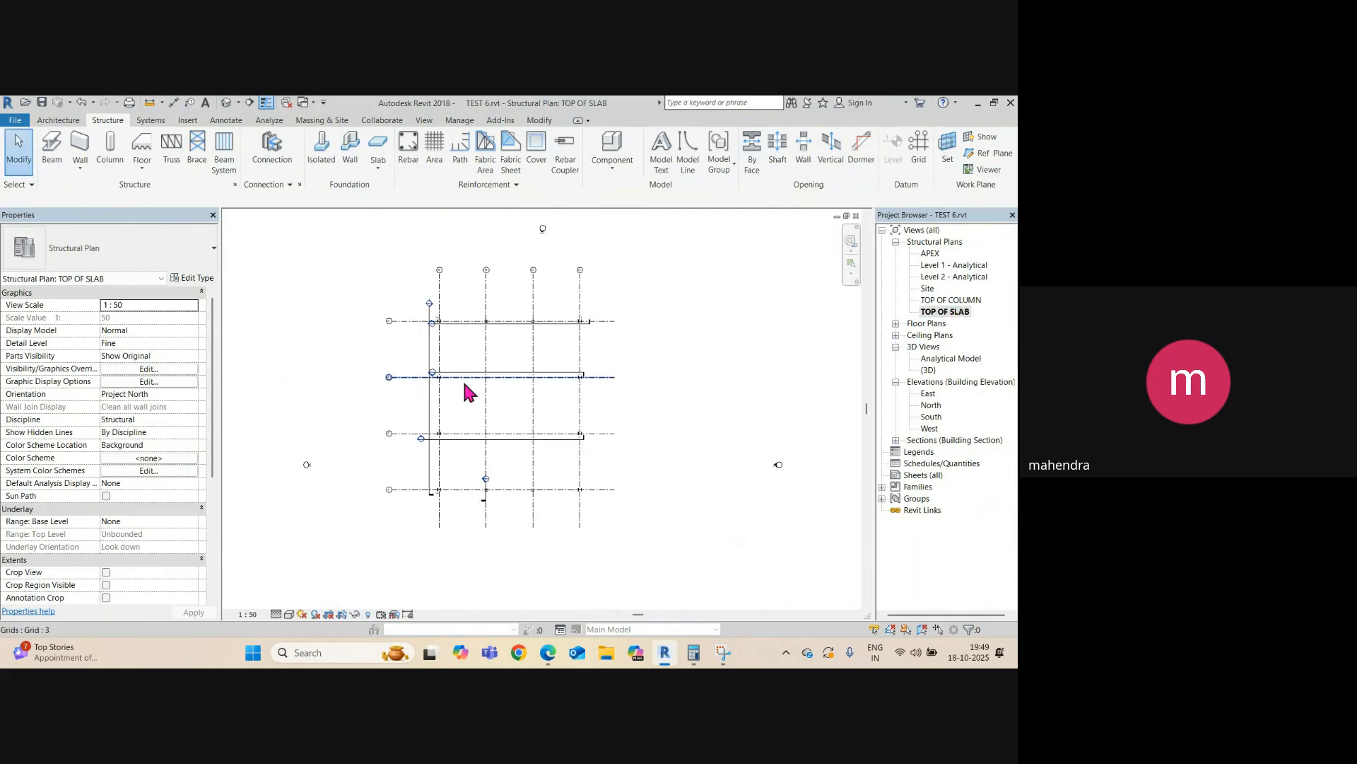
scroll(439, 355, "up", 2)
scroll(446, 315, "up", 1)
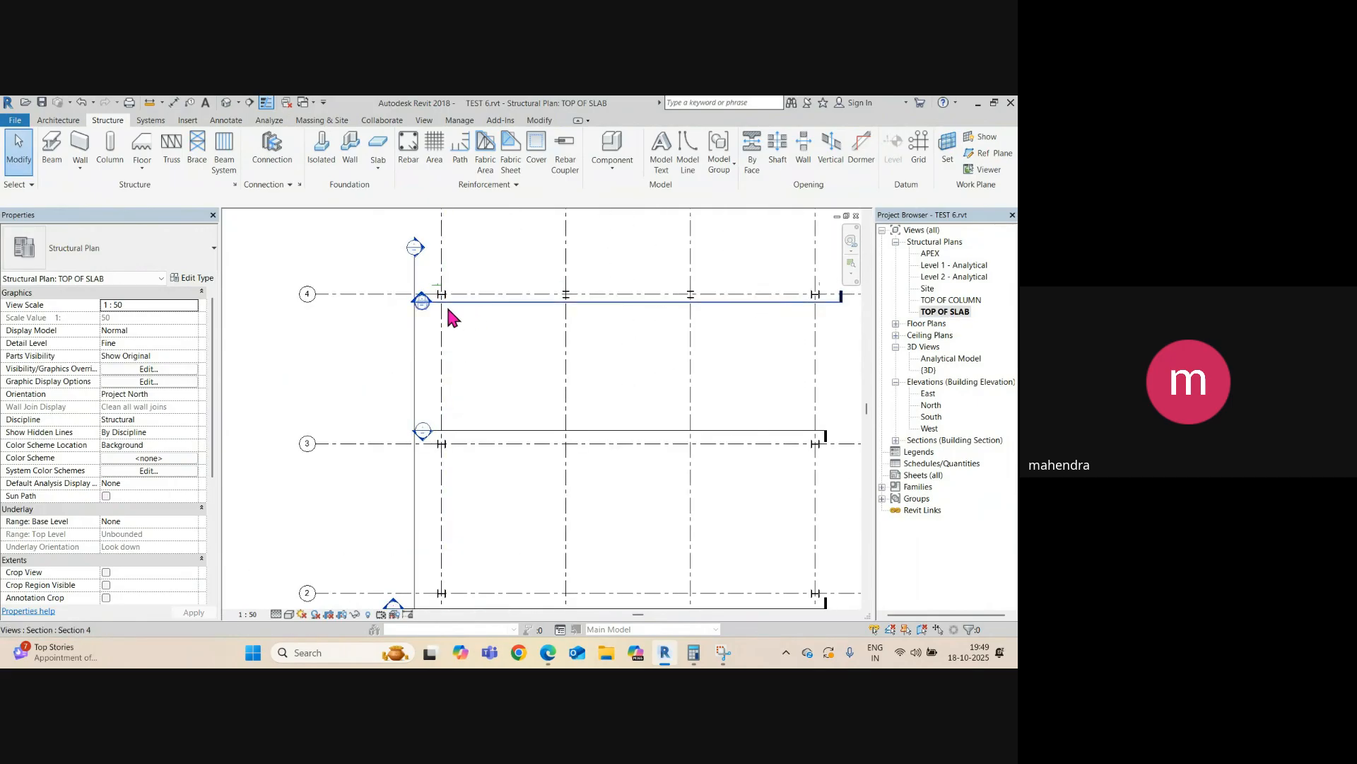
scroll(449, 318, "up", 2)
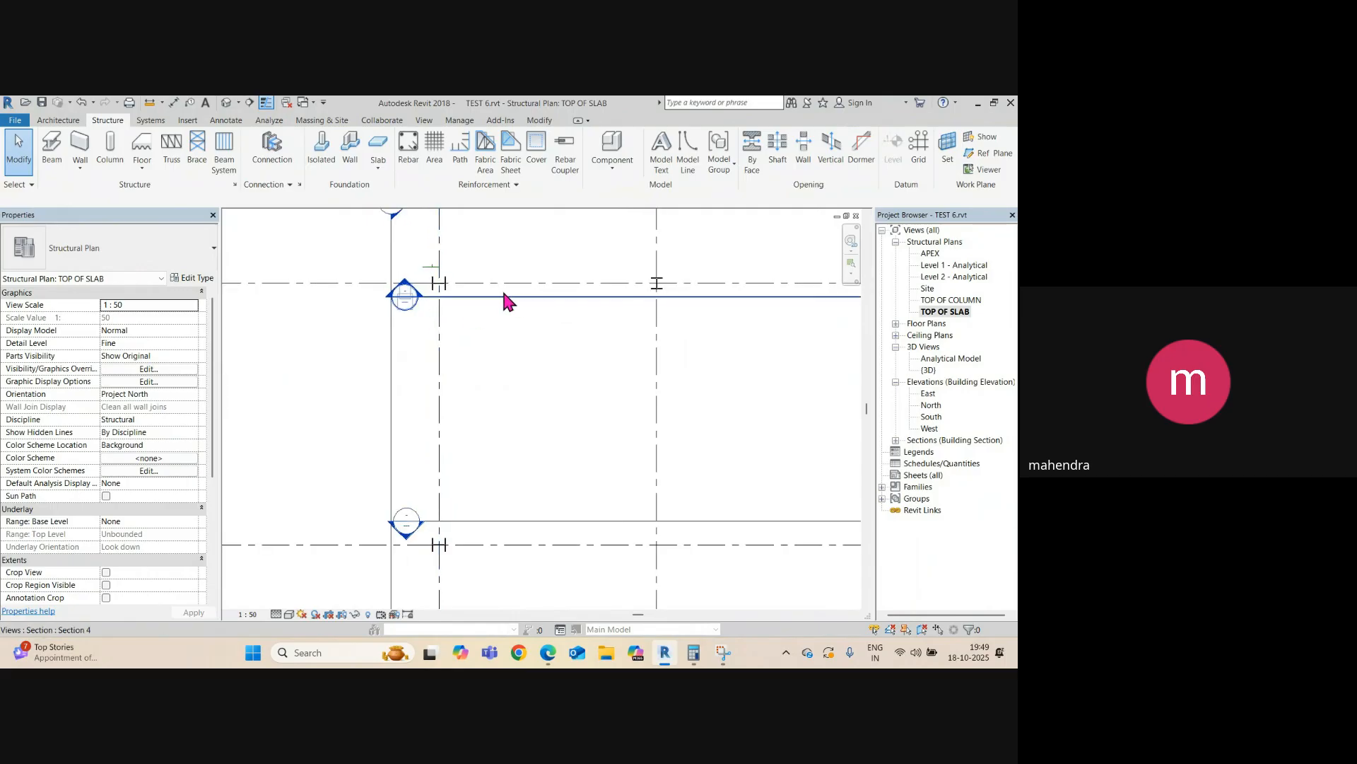
scroll(346, 325, "down", 2)
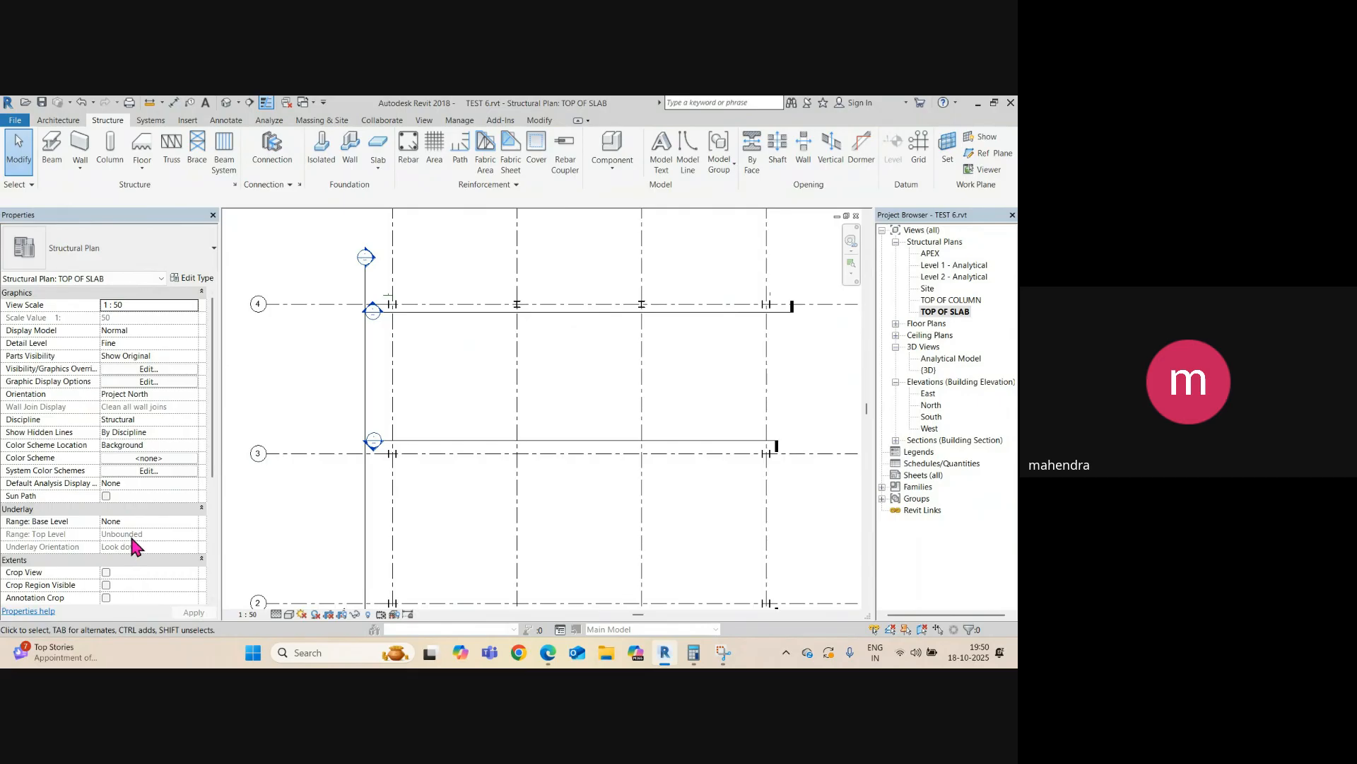
- Switch to the Google Meet call, mute the microphone and turn it back on, and return to Revit
left_click(543, 654)
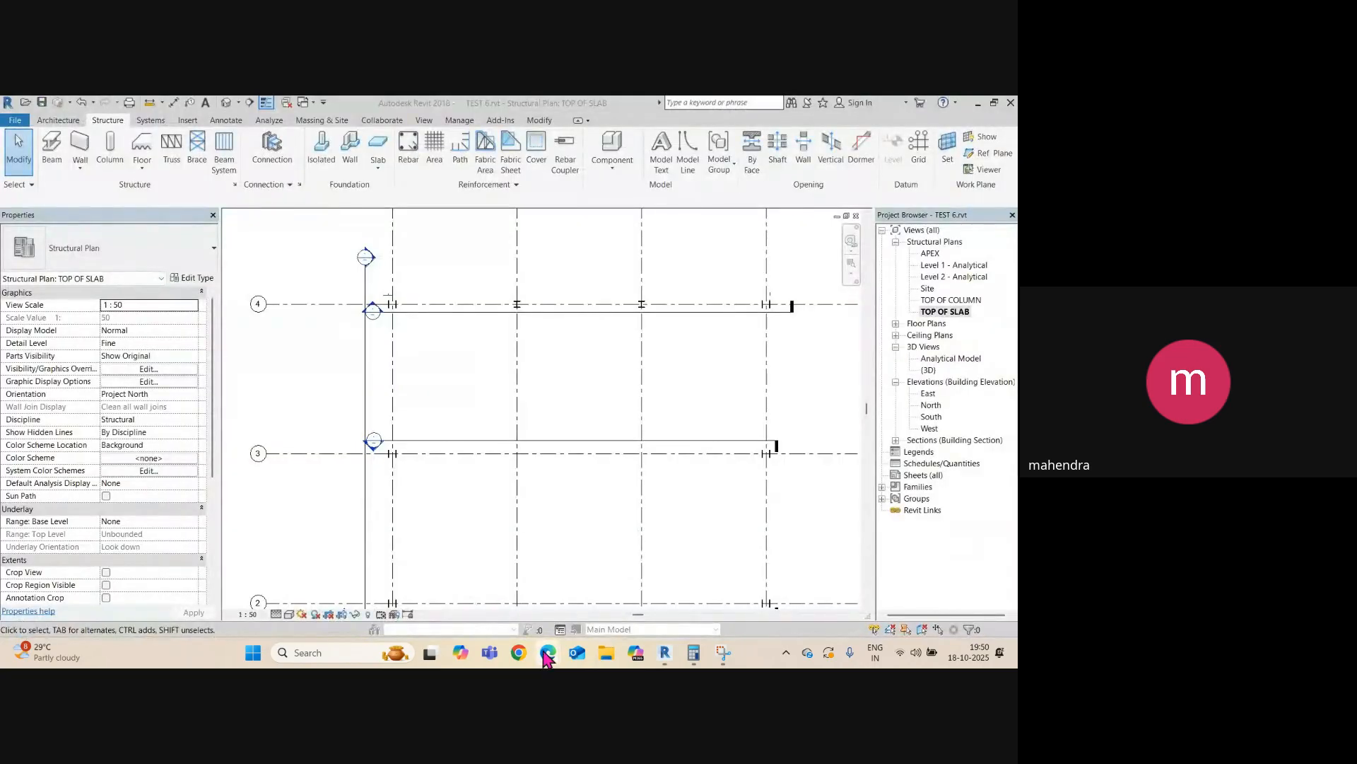
mouse_move(548, 652)
left_click(483, 562)
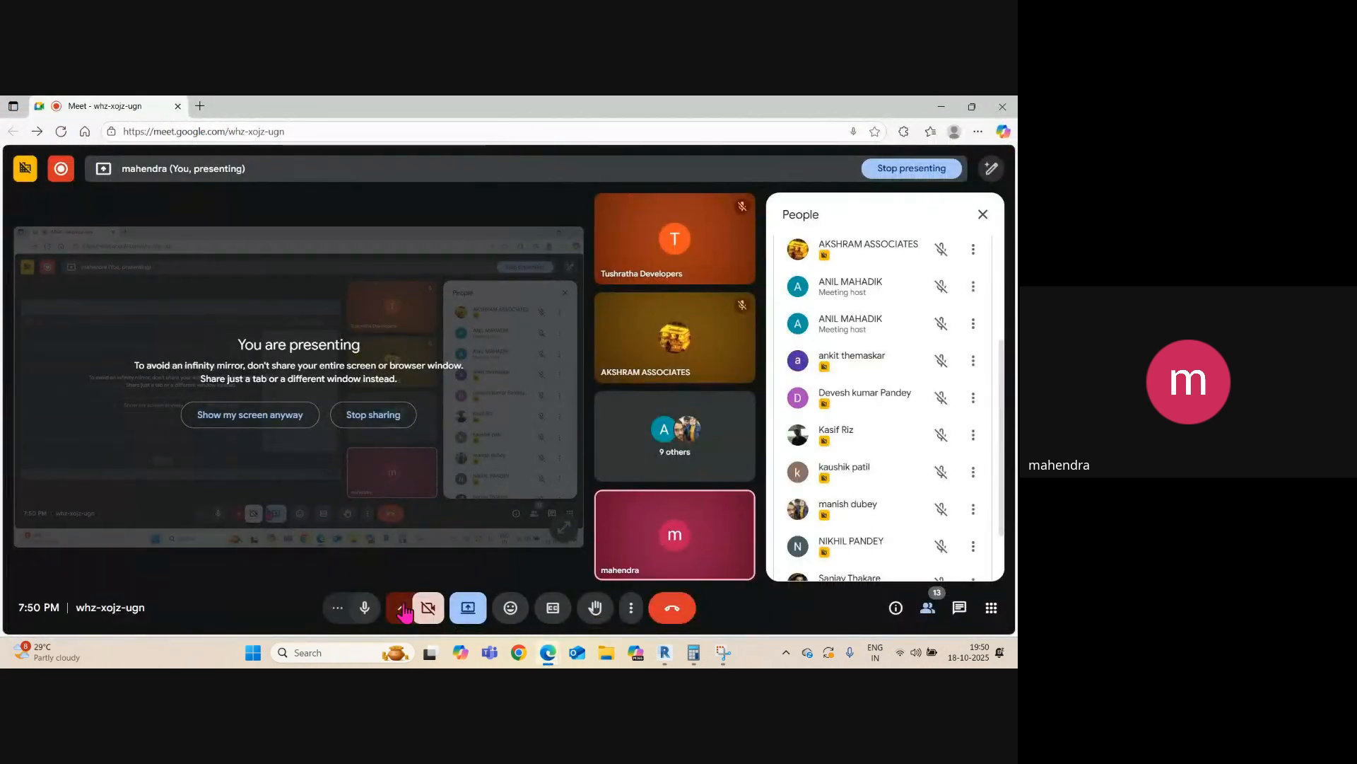
left_click(363, 608)
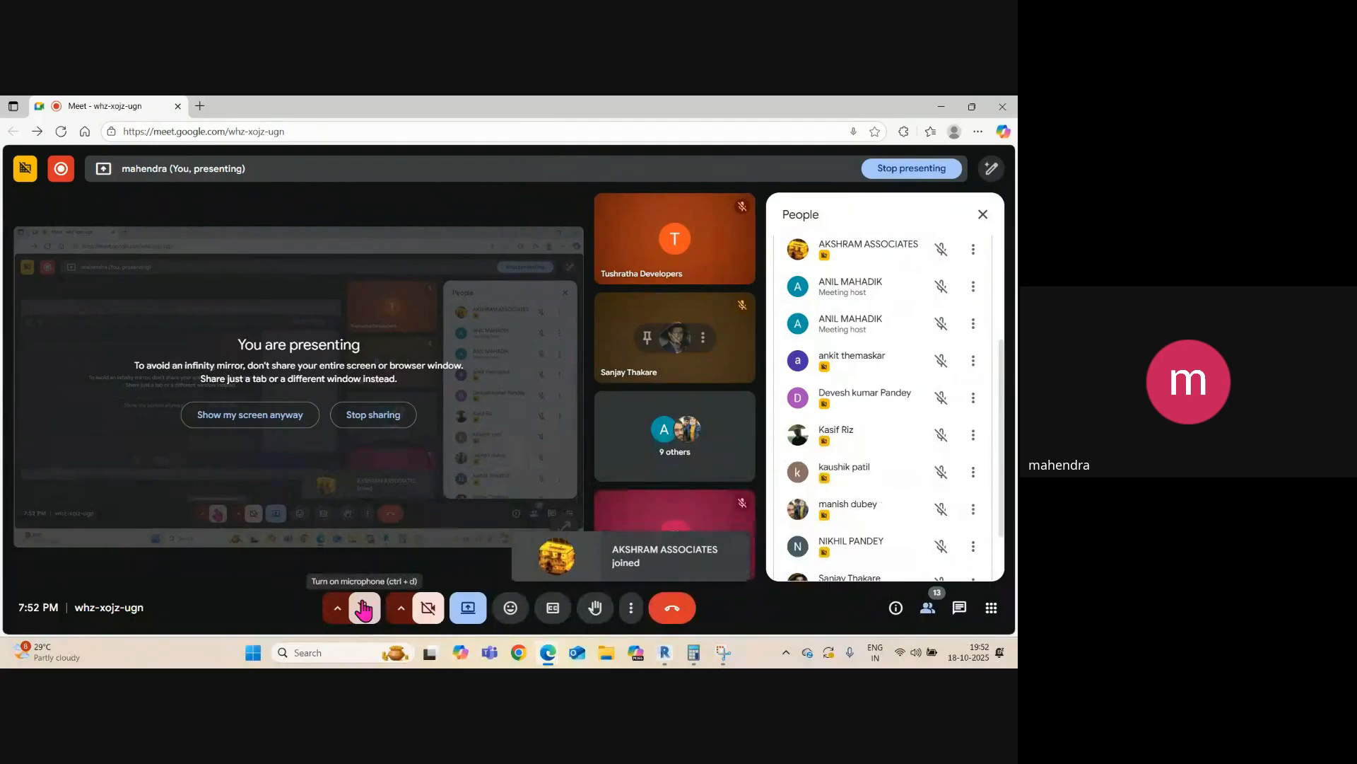
left_click(363, 609)
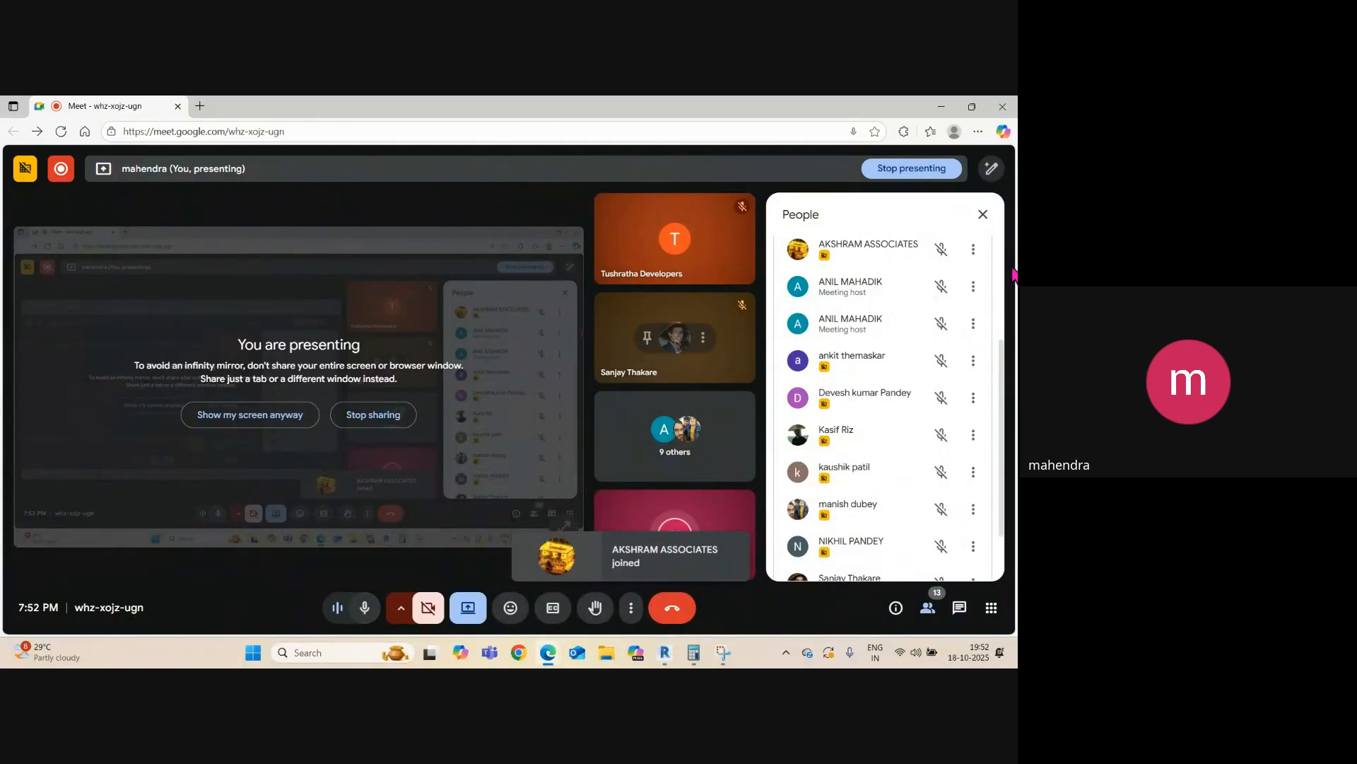
left_click(951, 107)
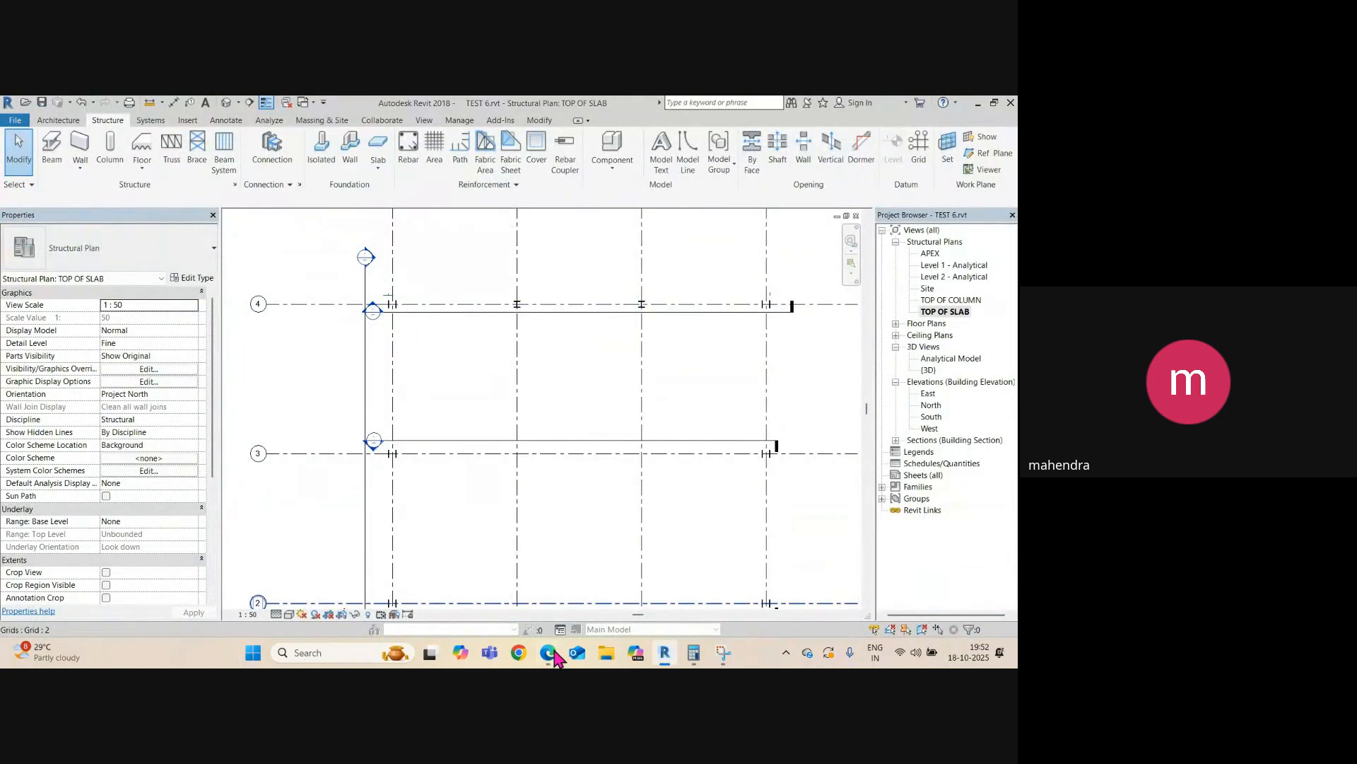
mouse_move(548, 652)
left_click(465, 593)
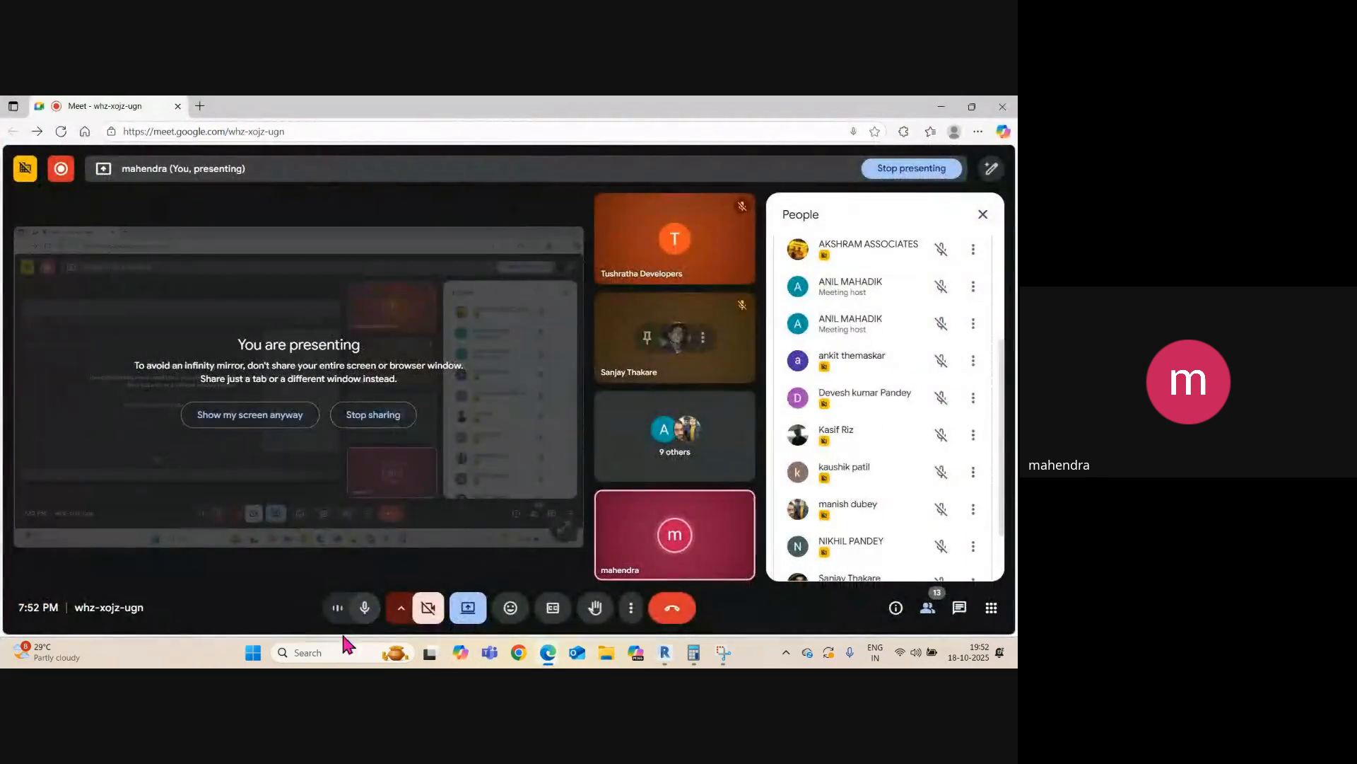
left_click(940, 107)
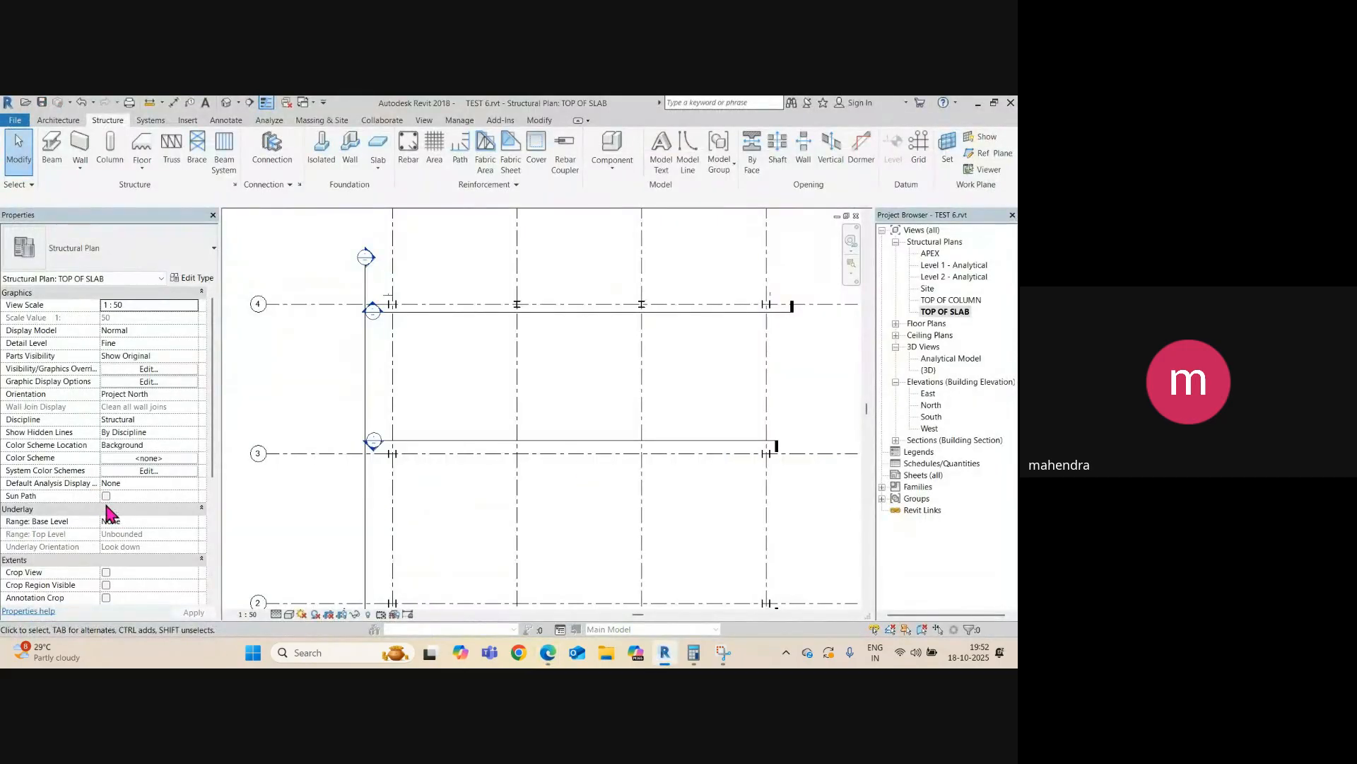
- Set the TOP OF SLAB plan's view range to a 1500 top offset and a 1200 cut plane offset
scroll(123, 525, "down", 2)
left_click(149, 585)
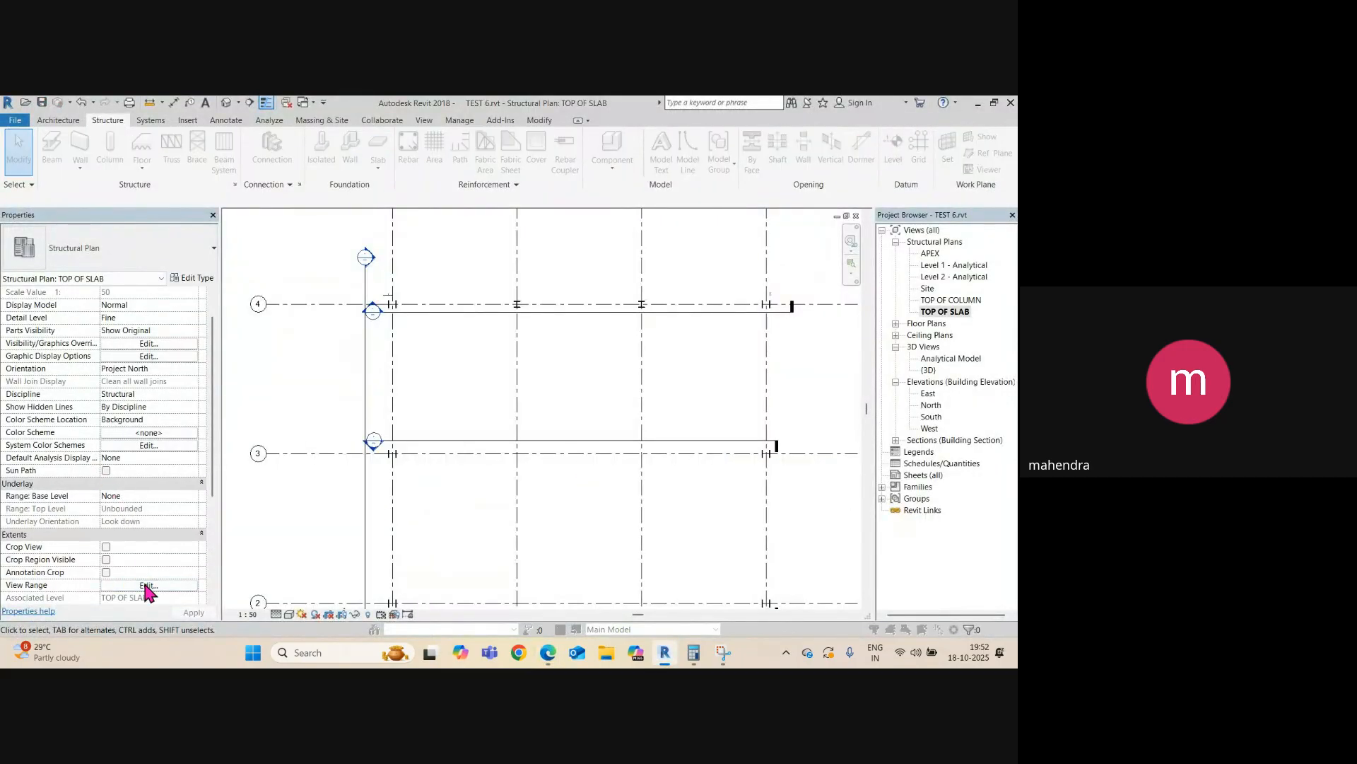
left_click_drag(230, 230, 489, 279)
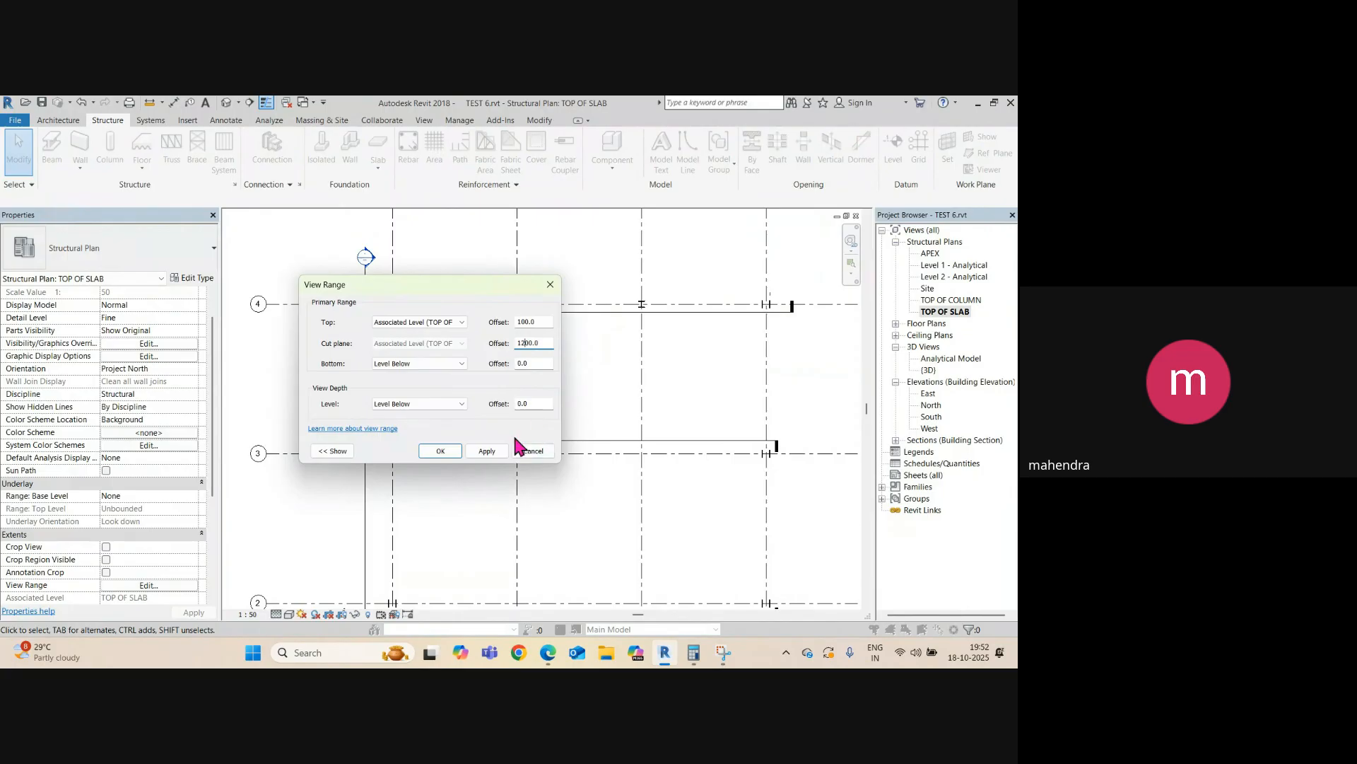
left_click(523, 322)
left_click(499, 450)
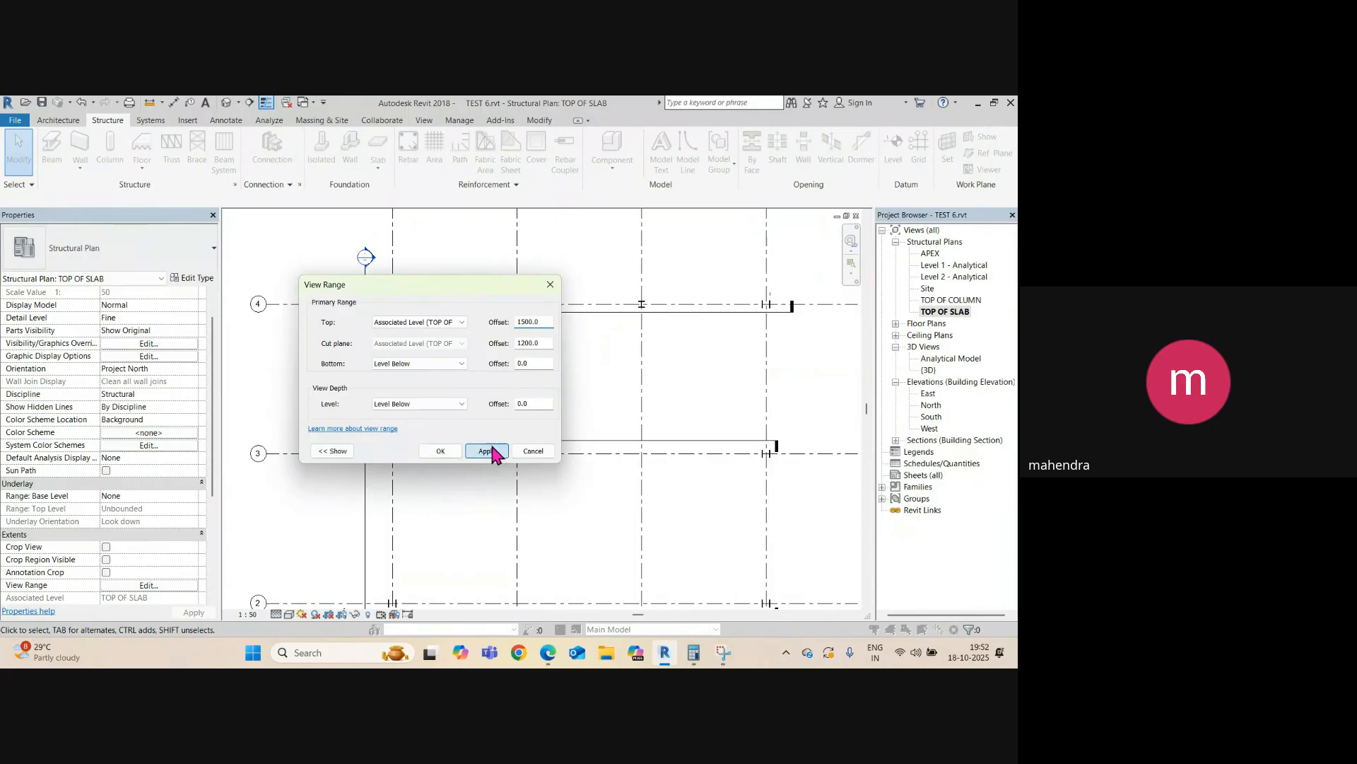
left_click(437, 451)
- Align the end of the grid D side wall joist with the outer face of the gable joist at grid 4
scroll(372, 312, "up", 3)
scroll(375, 290, "down", 1)
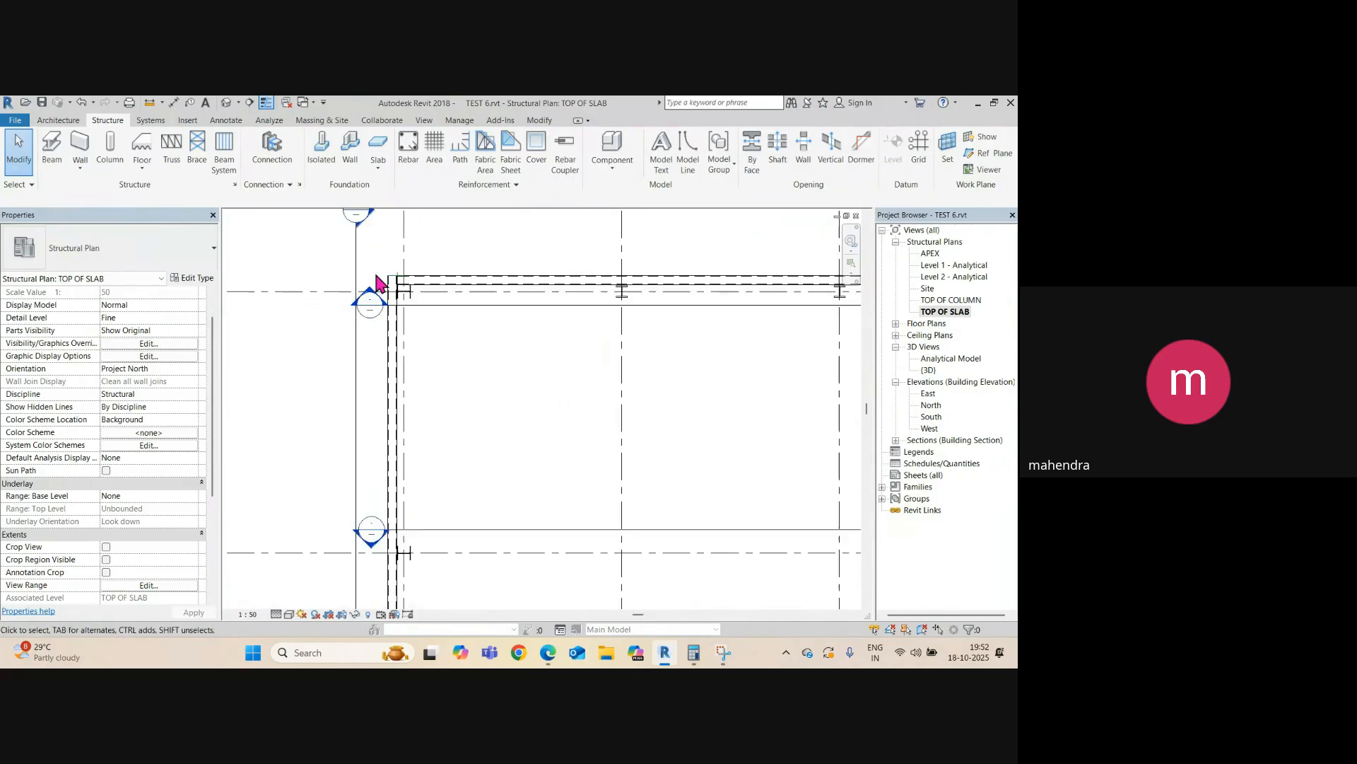
scroll(379, 286, "down", 1)
scroll(769, 283, "up", 4)
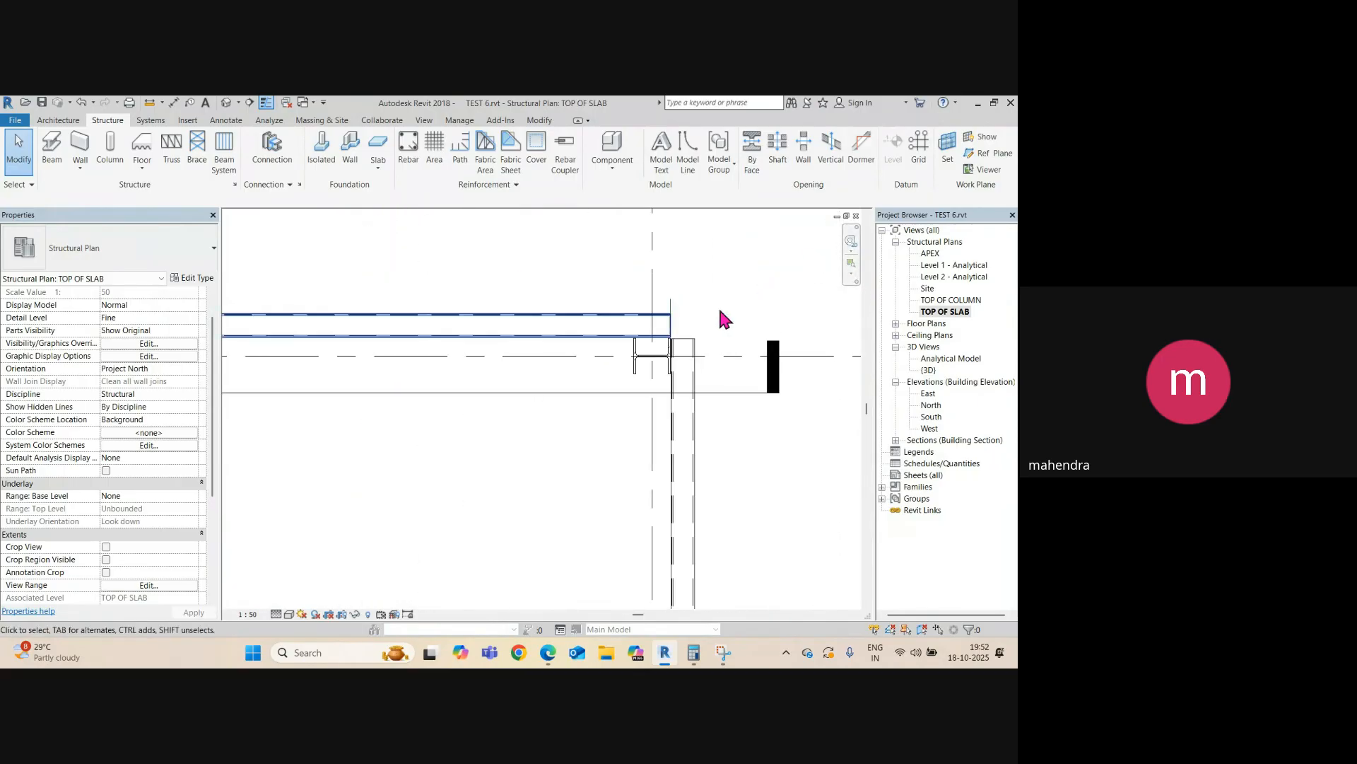
scroll(696, 349, "up", 4)
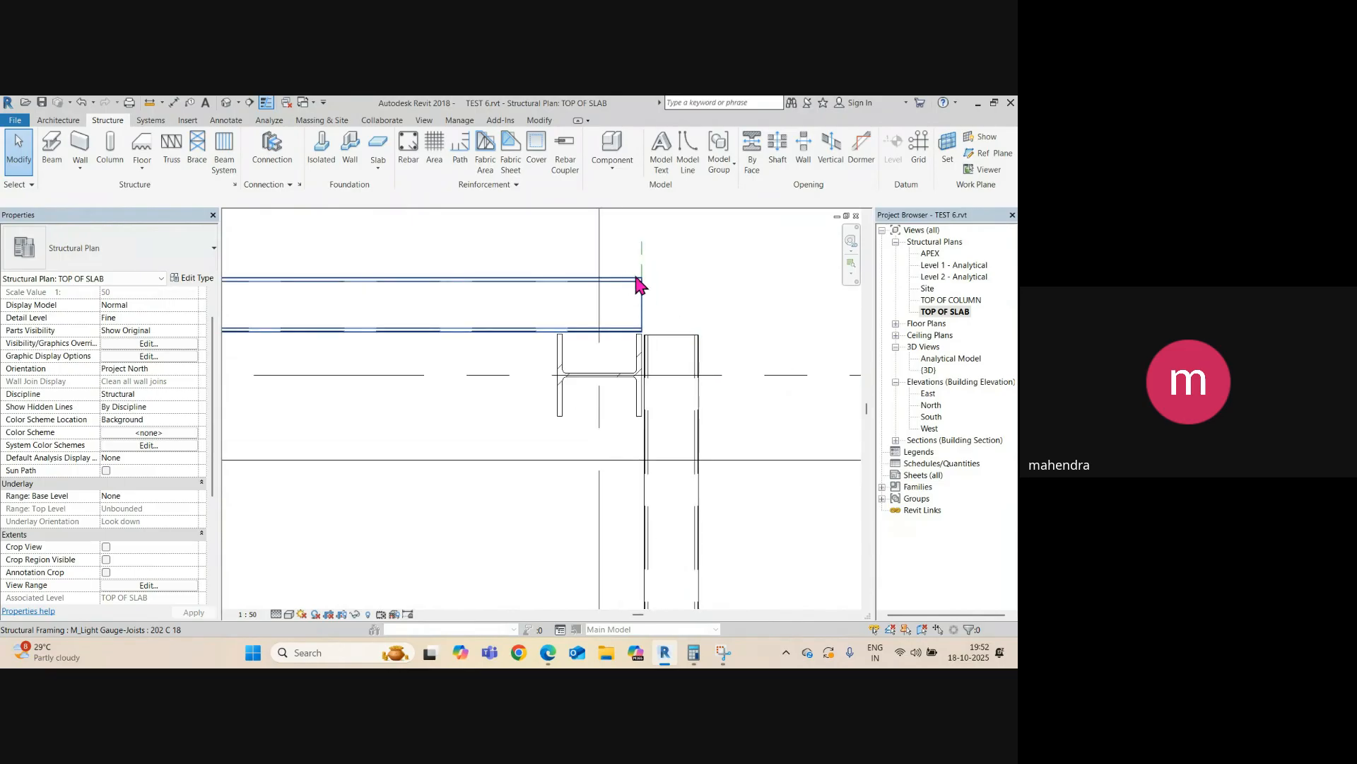
key("a")
key("l")
left_click(636, 279)
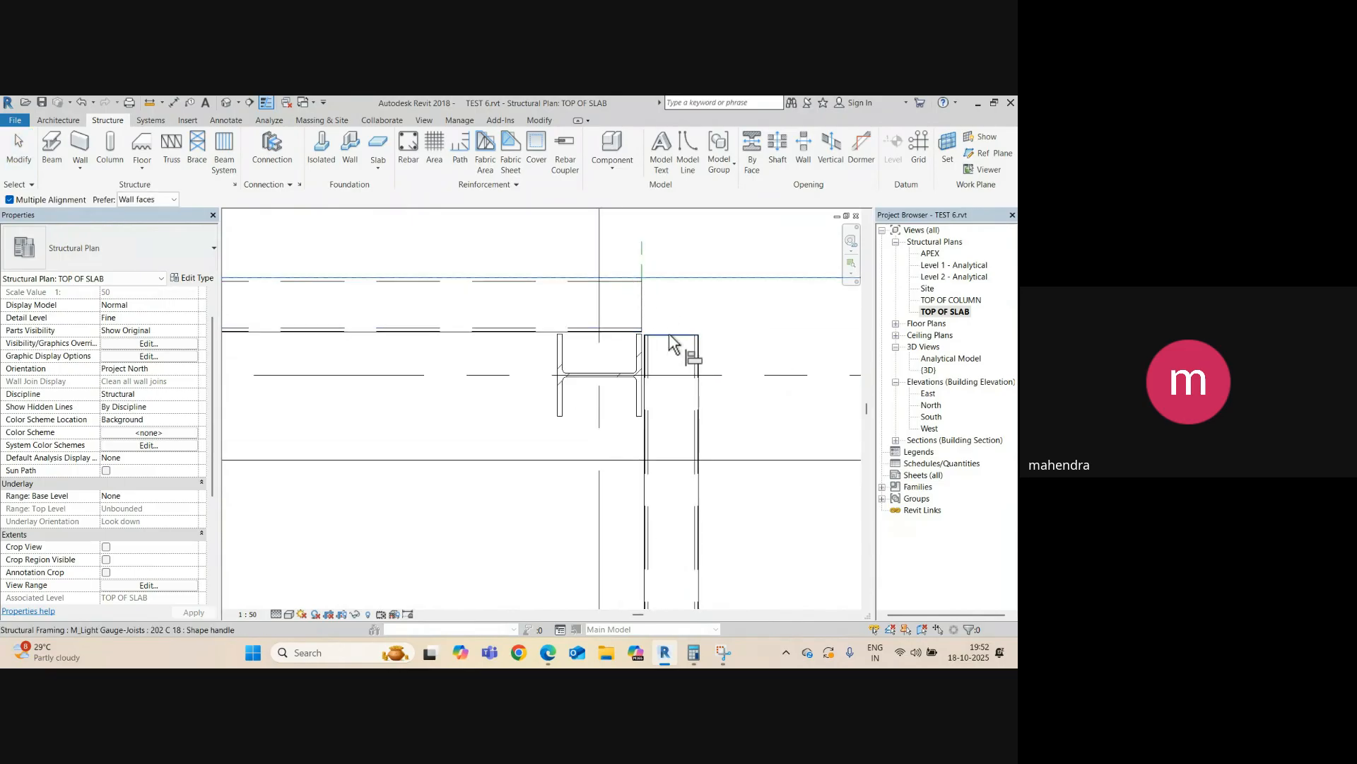
left_click(670, 342)
scroll(680, 346, "down", 6)
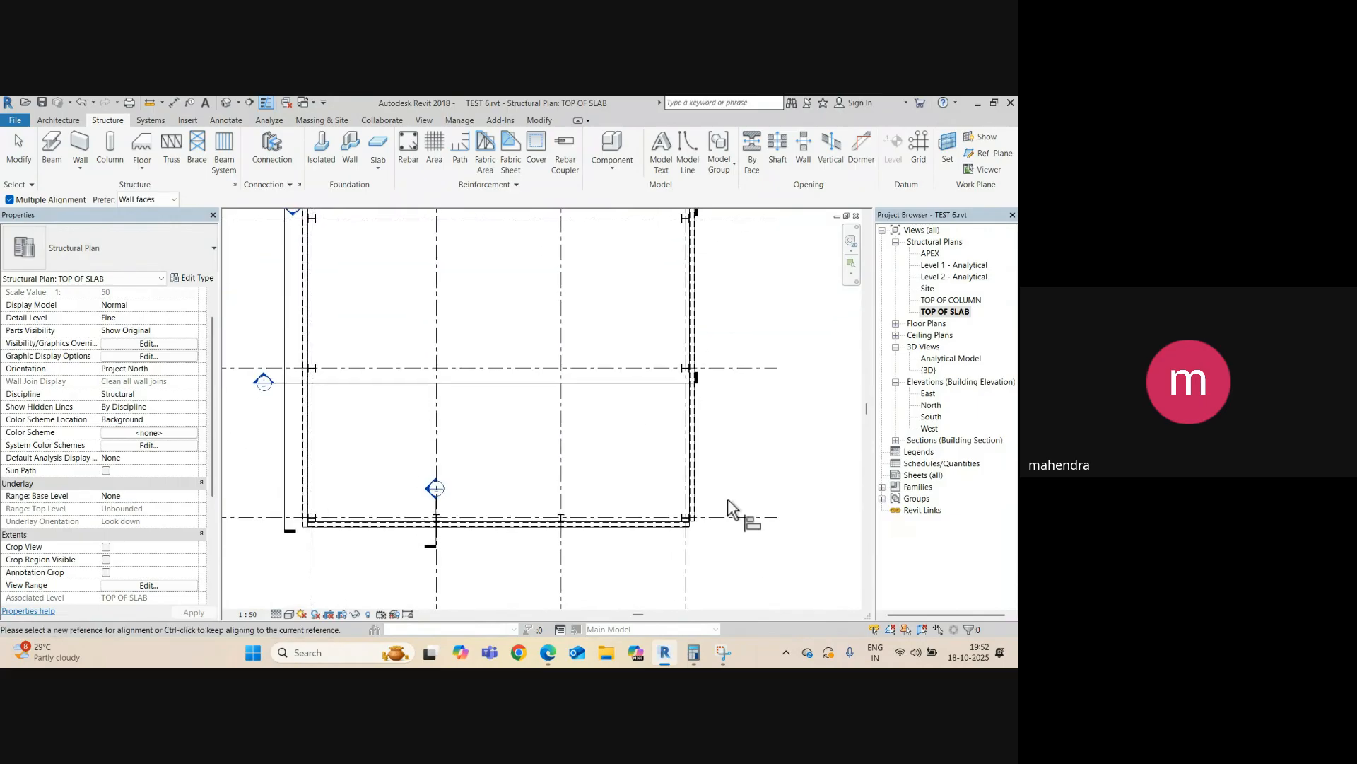
scroll(727, 498, "up", 5)
key("Escape")
key("Escape")
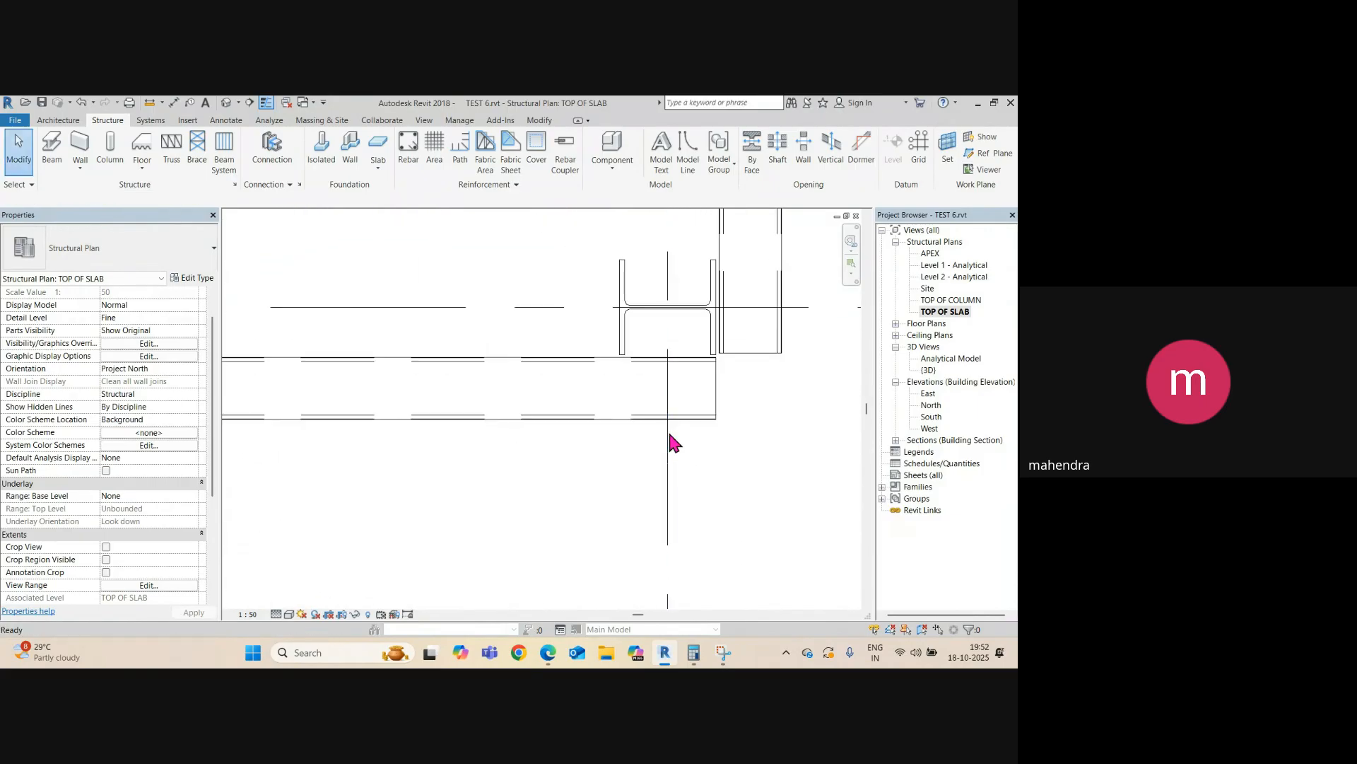
- Inspect the wall joist ends at the remaining building corners around grids 4 and 1 for alignment
key("a")
key("l")
left_click(686, 419)
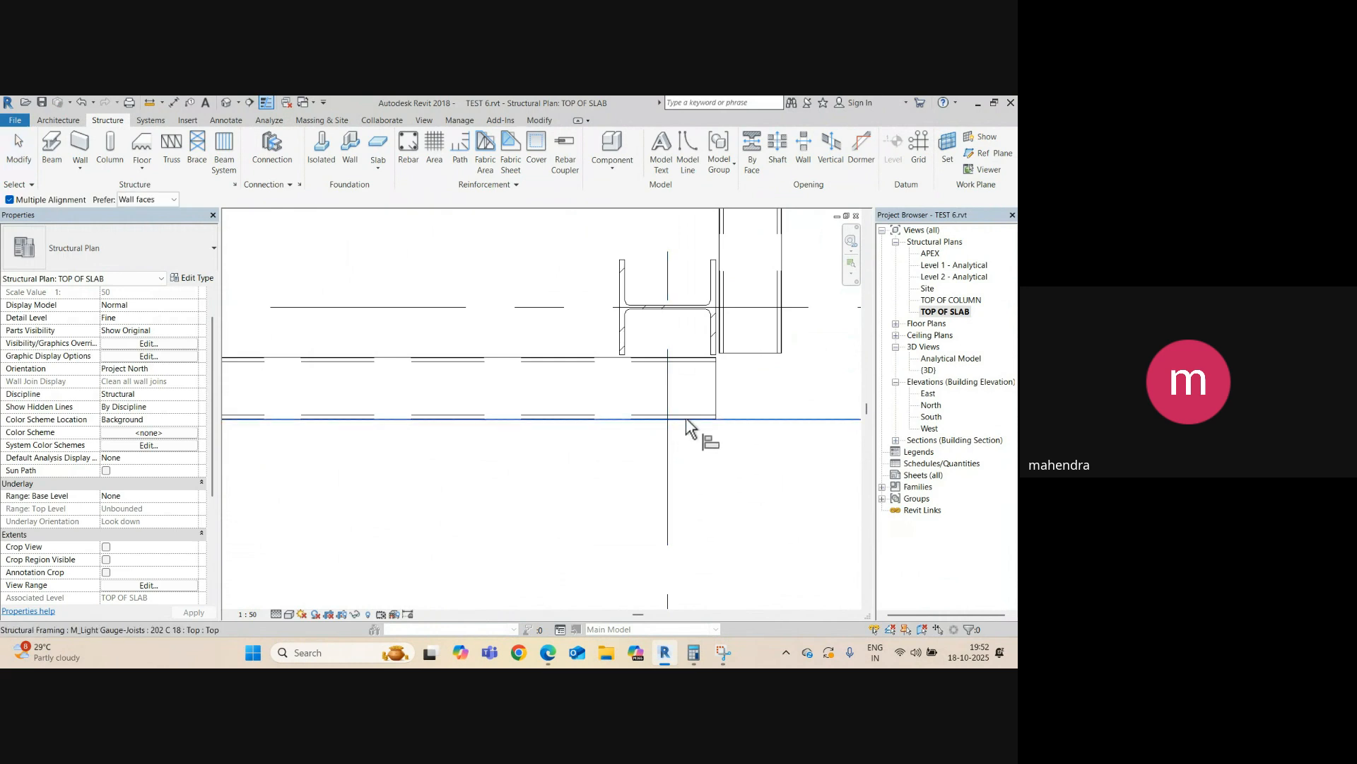
scroll(716, 417, "down", 4)
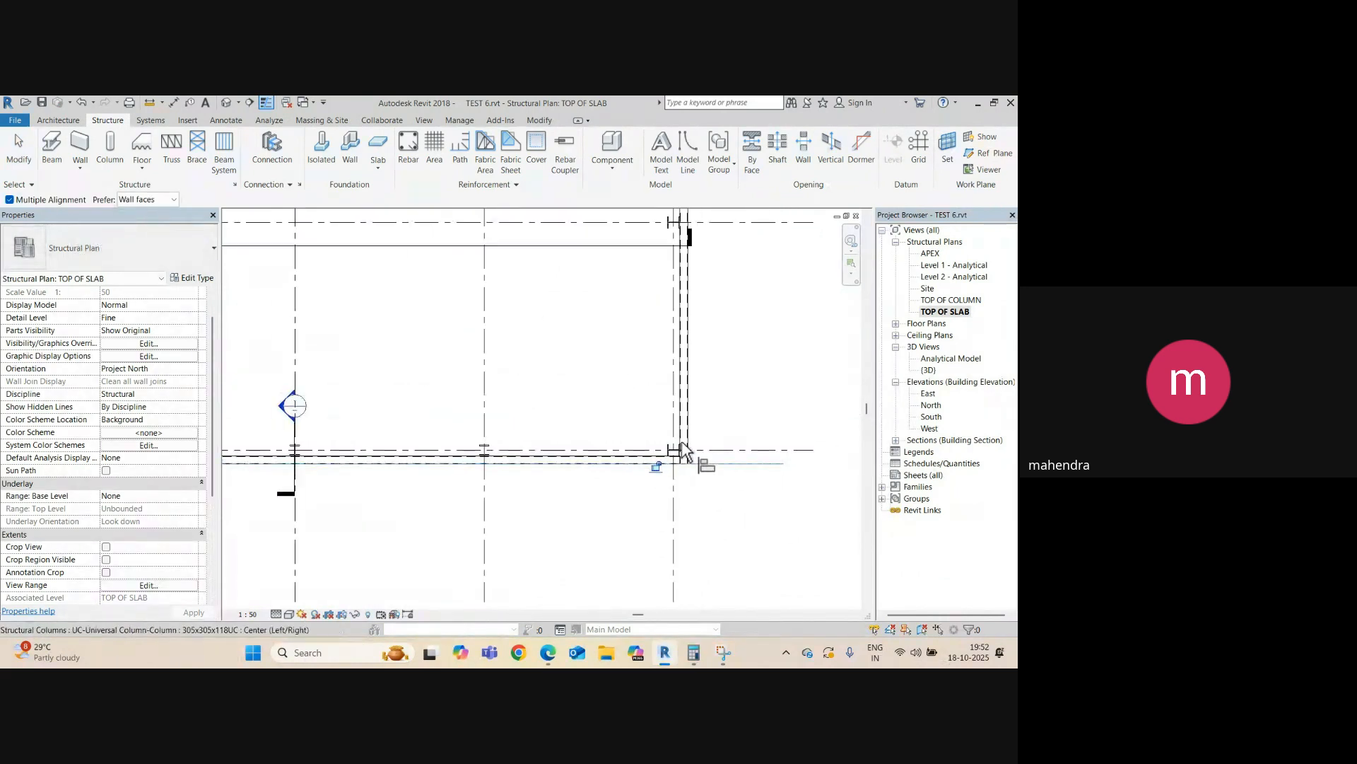
scroll(683, 444, "down", 6)
middle_click_drag(700, 382, 692, 636)
scroll(675, 463, "up", 7)
scroll(677, 499, "down", 7)
middle_click_drag(544, 539, 647, 412)
scroll(542, 384, "up", 5)
scroll(533, 345, "down", 4)
middle_click_drag(555, 550, 558, 346)
scroll(542, 491, "up", 5)
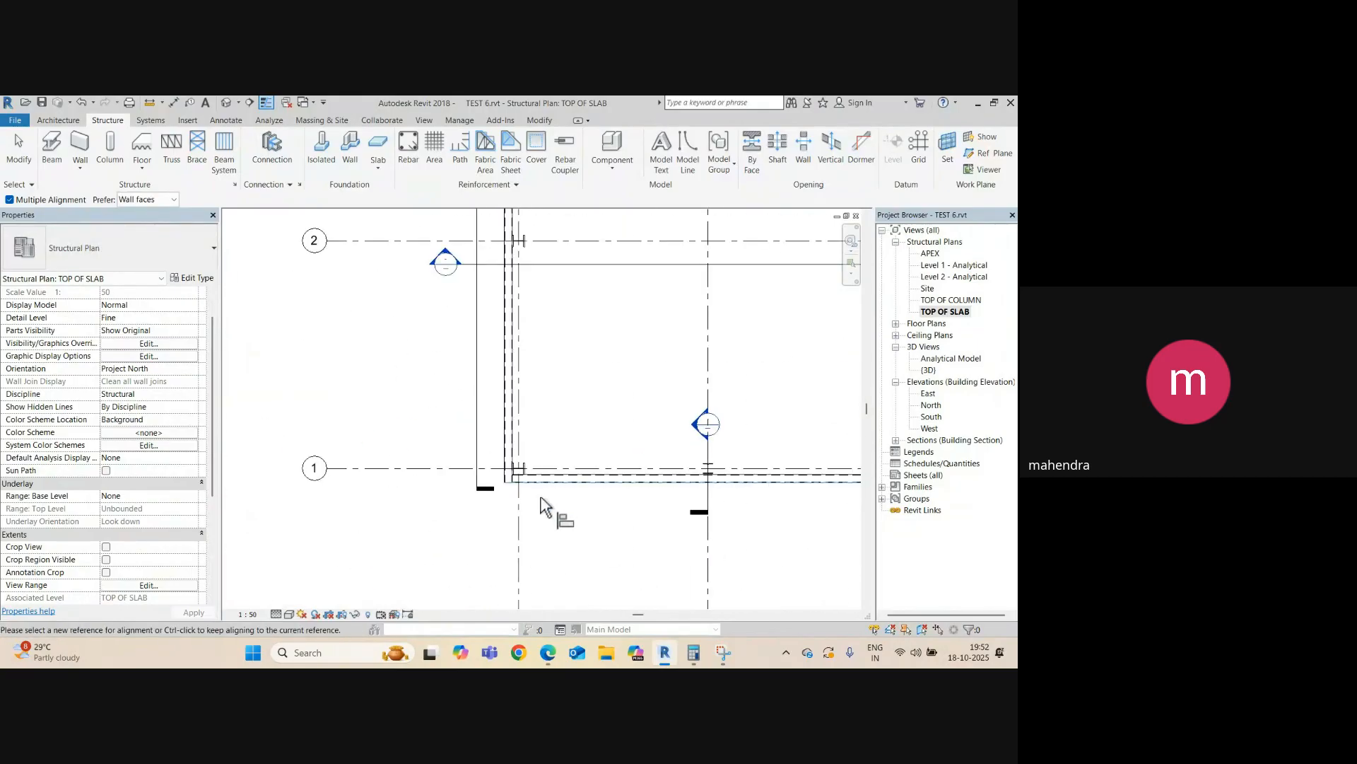
scroll(515, 484, "up", 3)
scroll(517, 485, "down", 6)
key("Escape")
key("Escape")
- Start a structural wall of type 25 THK METAL WALL near the joist corner at grids A and 4
middle_click_drag(516, 397, 528, 546)
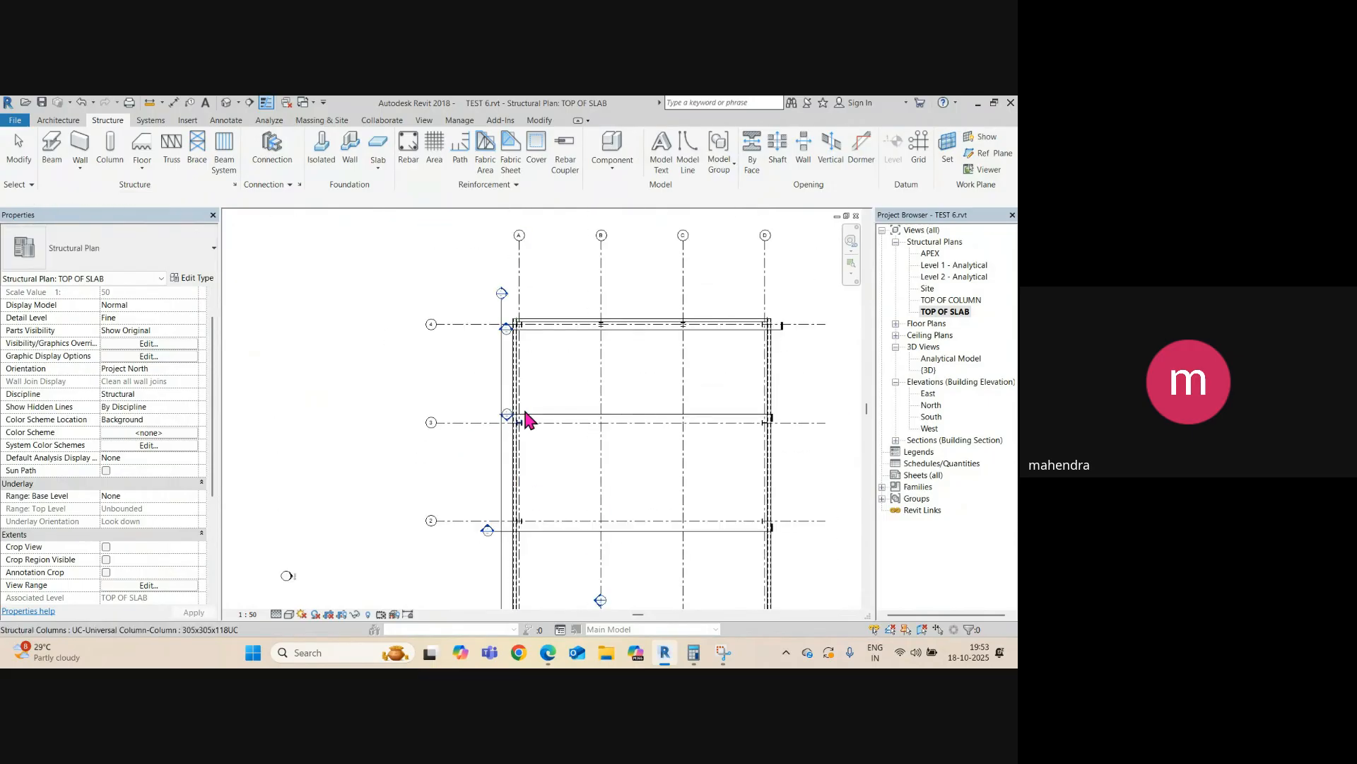
scroll(515, 362, "up", 6)
middle_click_drag(524, 375, 554, 582)
scroll(539, 430, "up", 5)
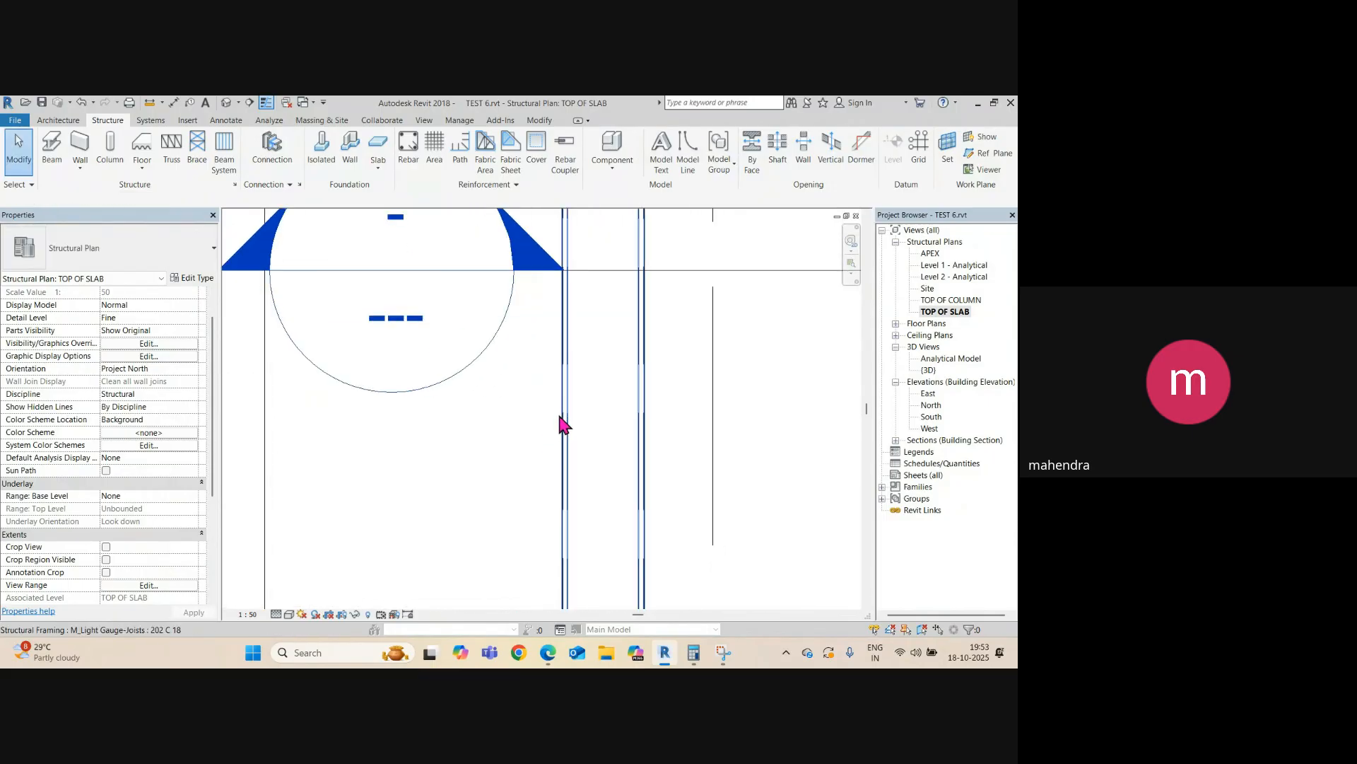
scroll(545, 456, "down", 3)
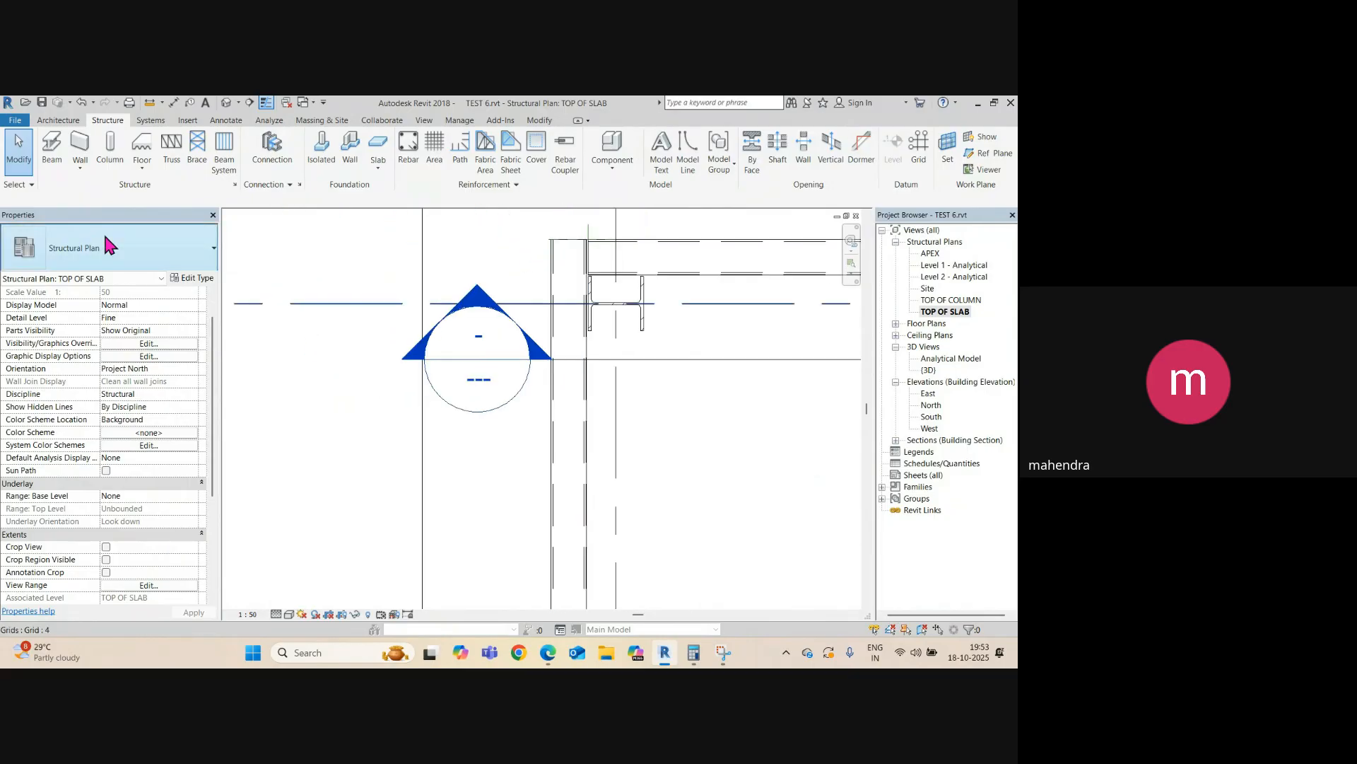
left_click(80, 167)
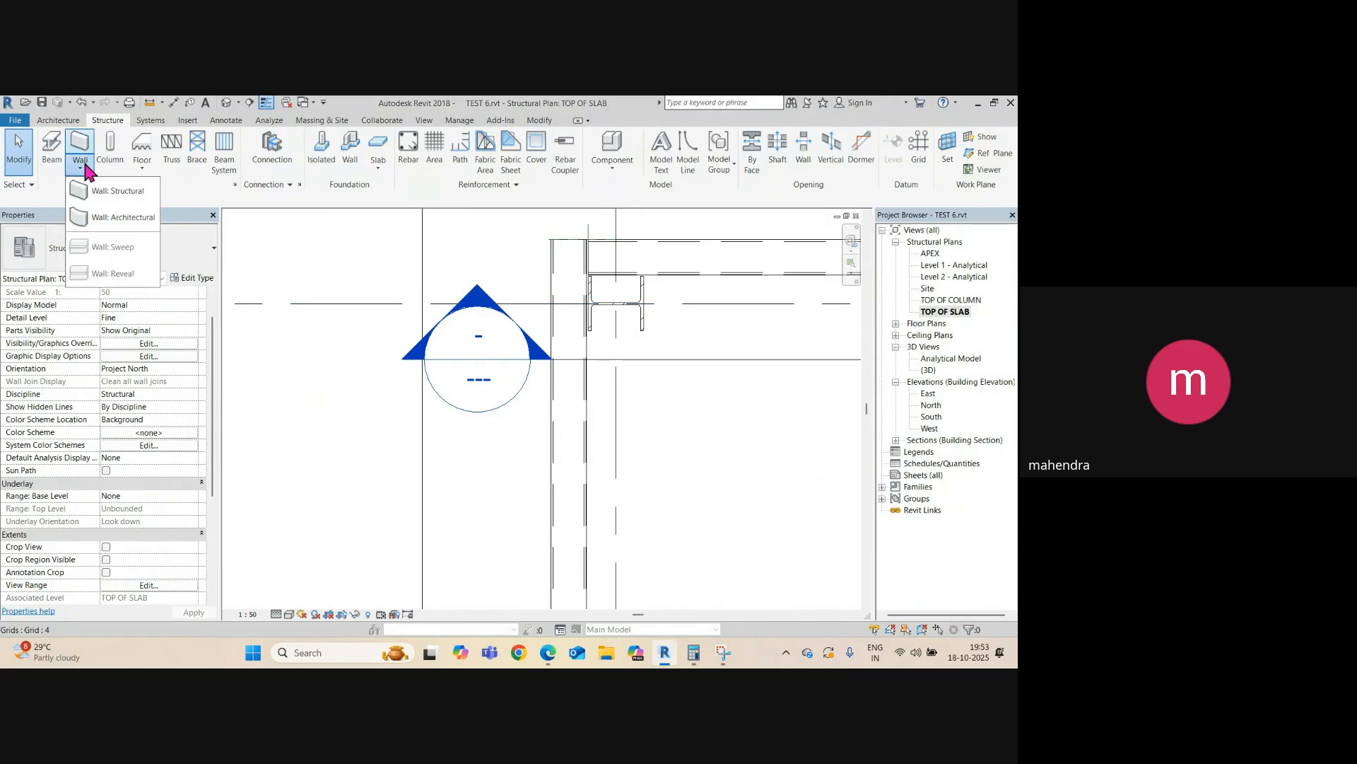
left_click(118, 200)
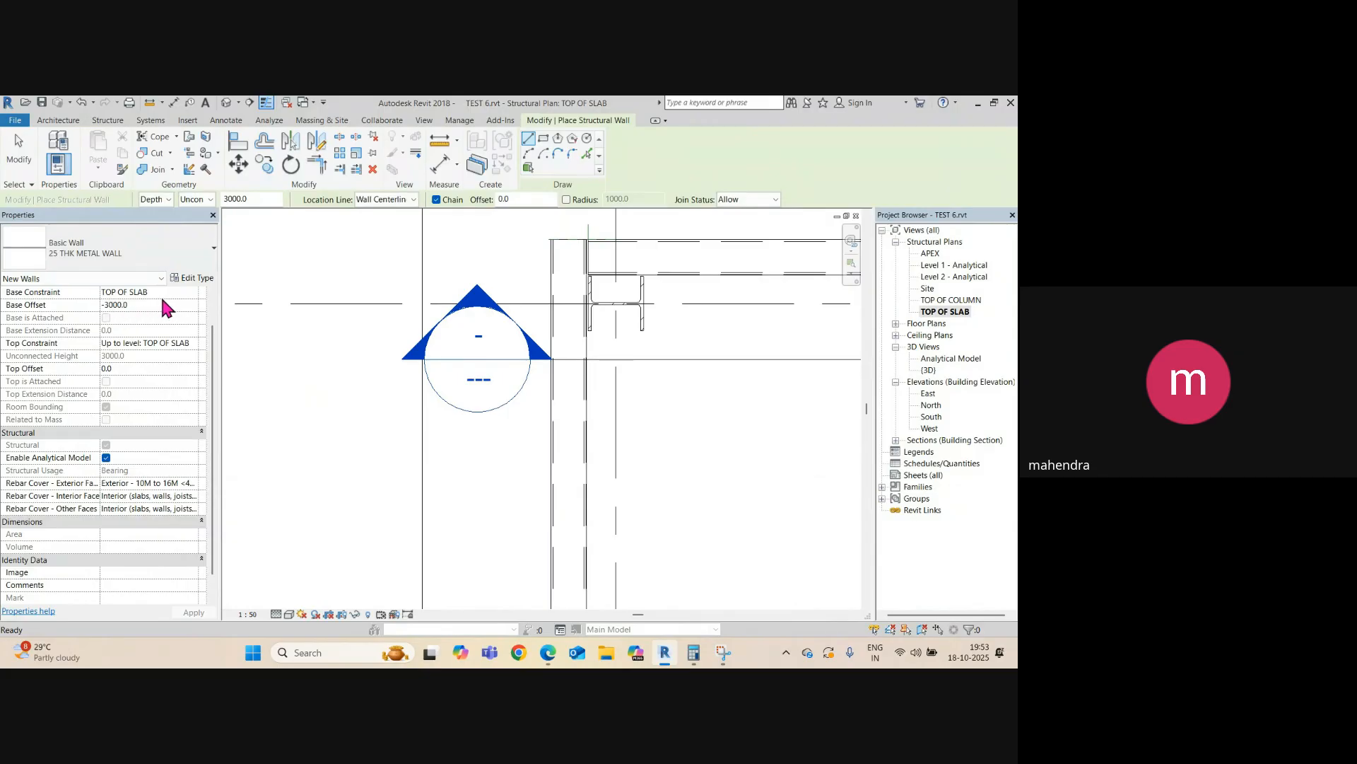
- Try to constrain the new wall's top to TOP OF COLUMN with a 110 top offset and a base offset of 0
left_click(195, 347)
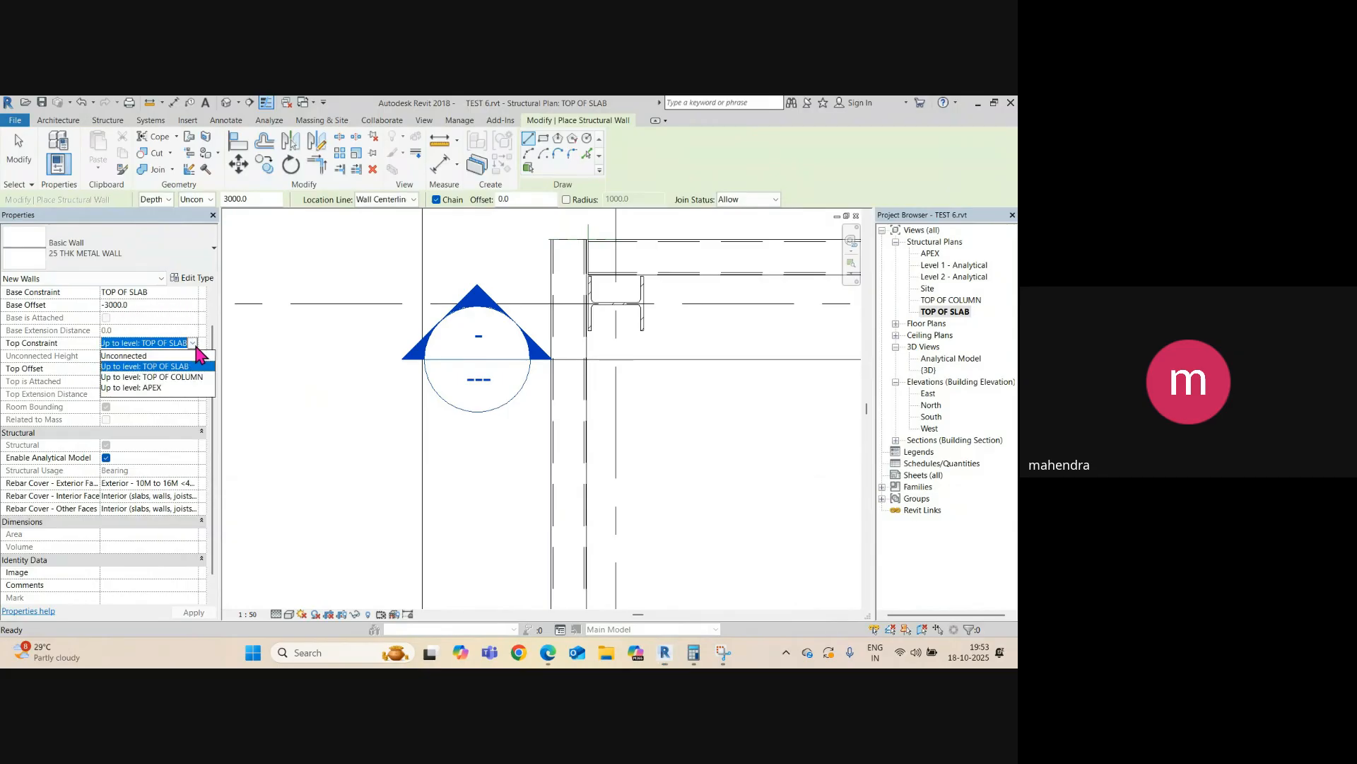
left_click(162, 377)
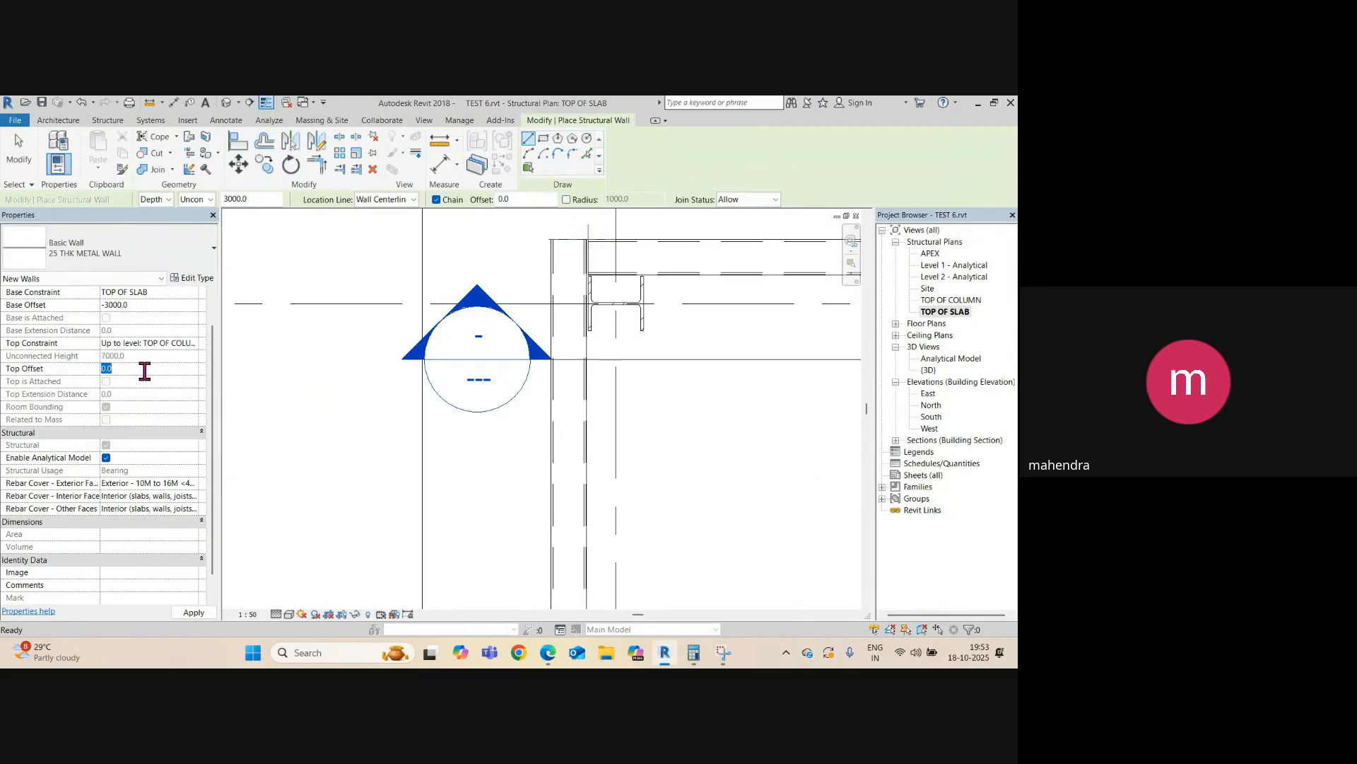
type("110")
left_click(148, 306)
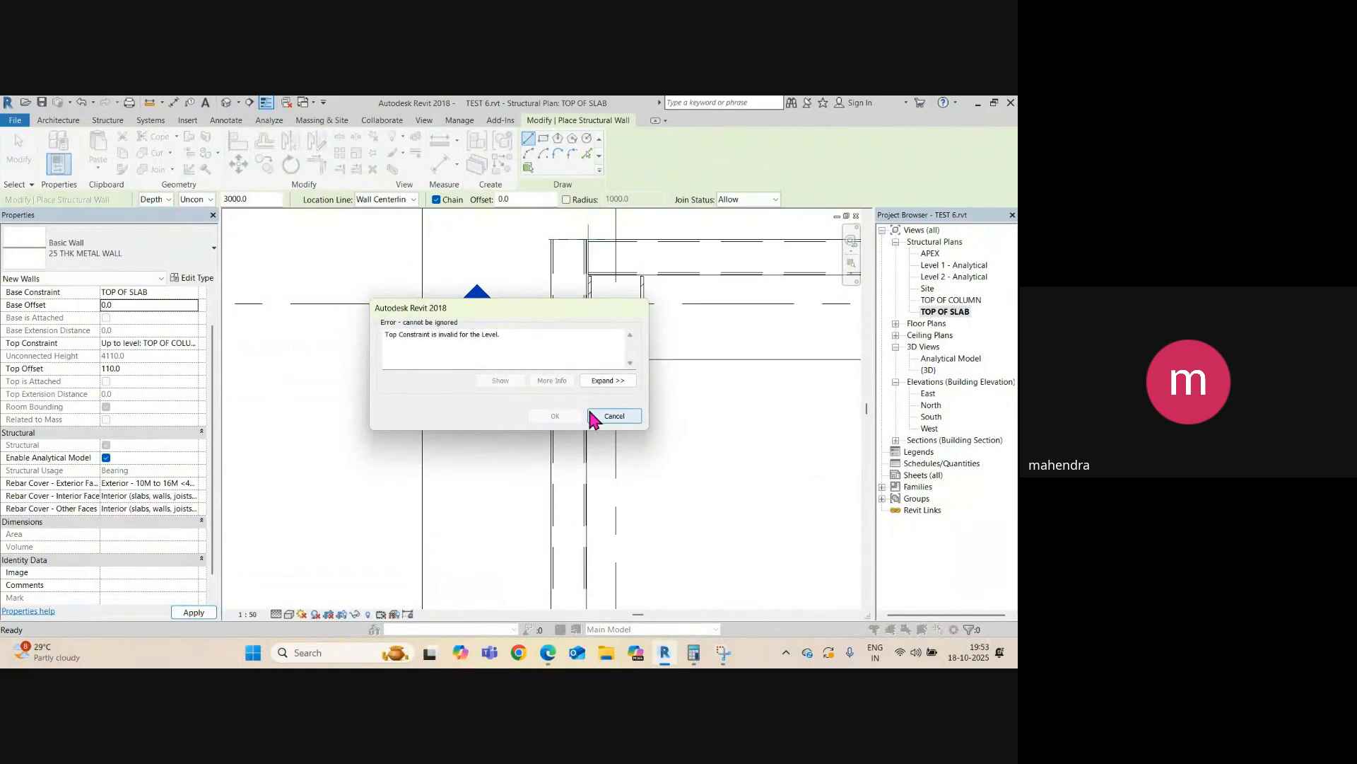
left_click(594, 415)
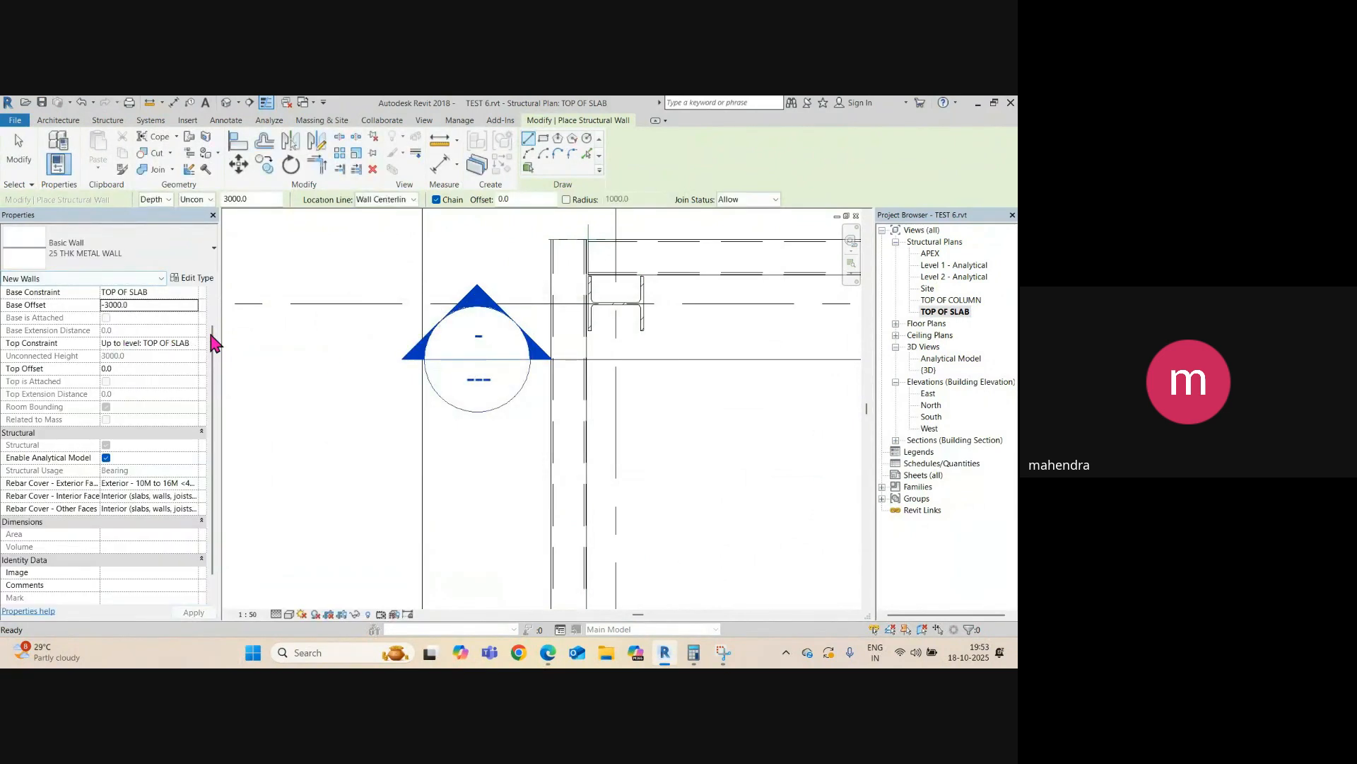
left_click(191, 345)
left_click(192, 344)
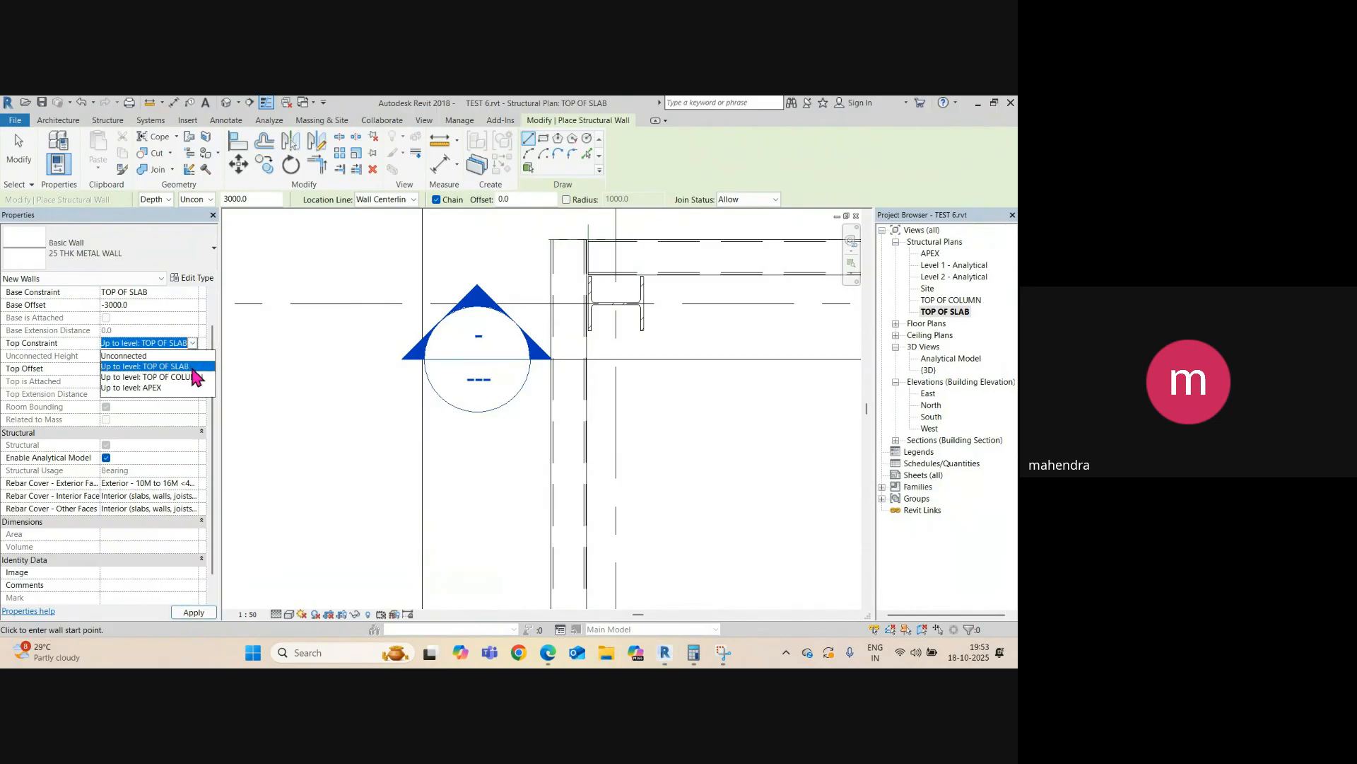
left_click(165, 377)
left_click(157, 368)
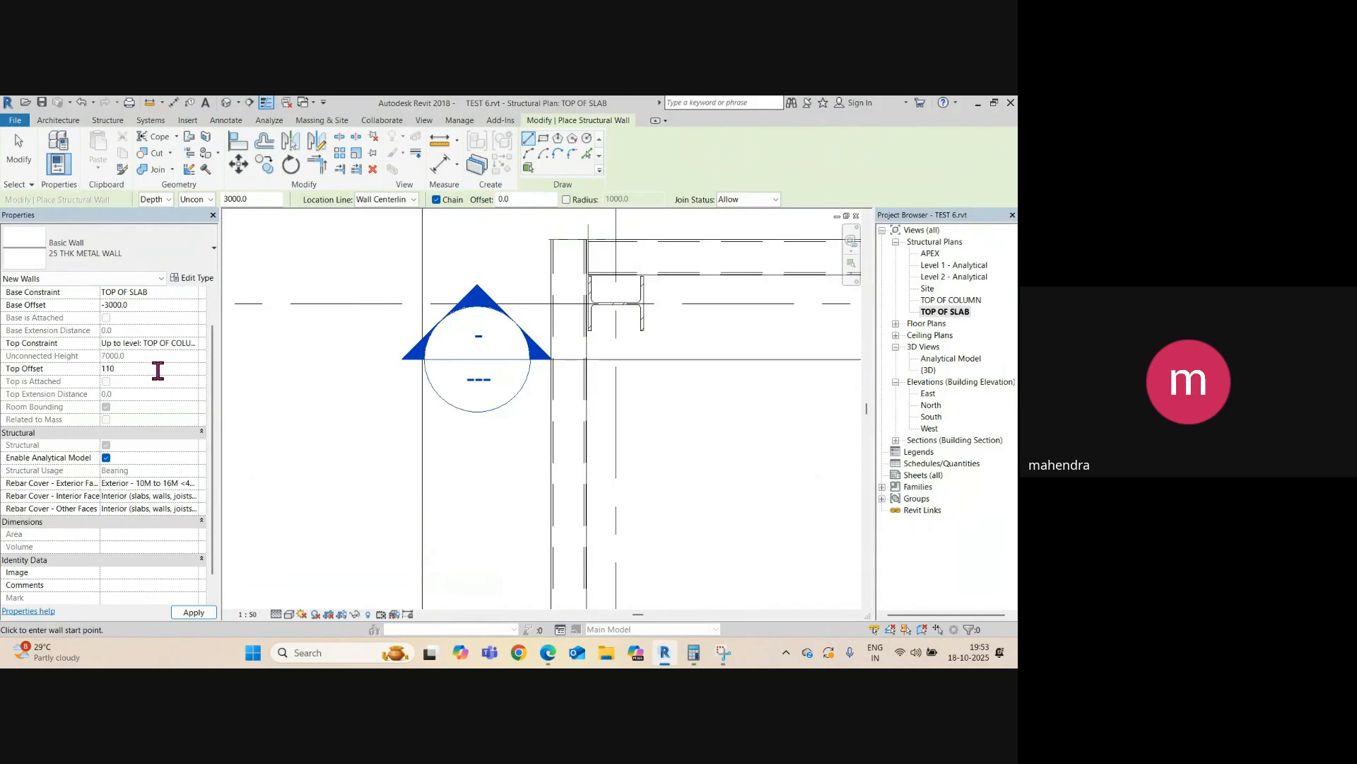
type("110")
key("Return")
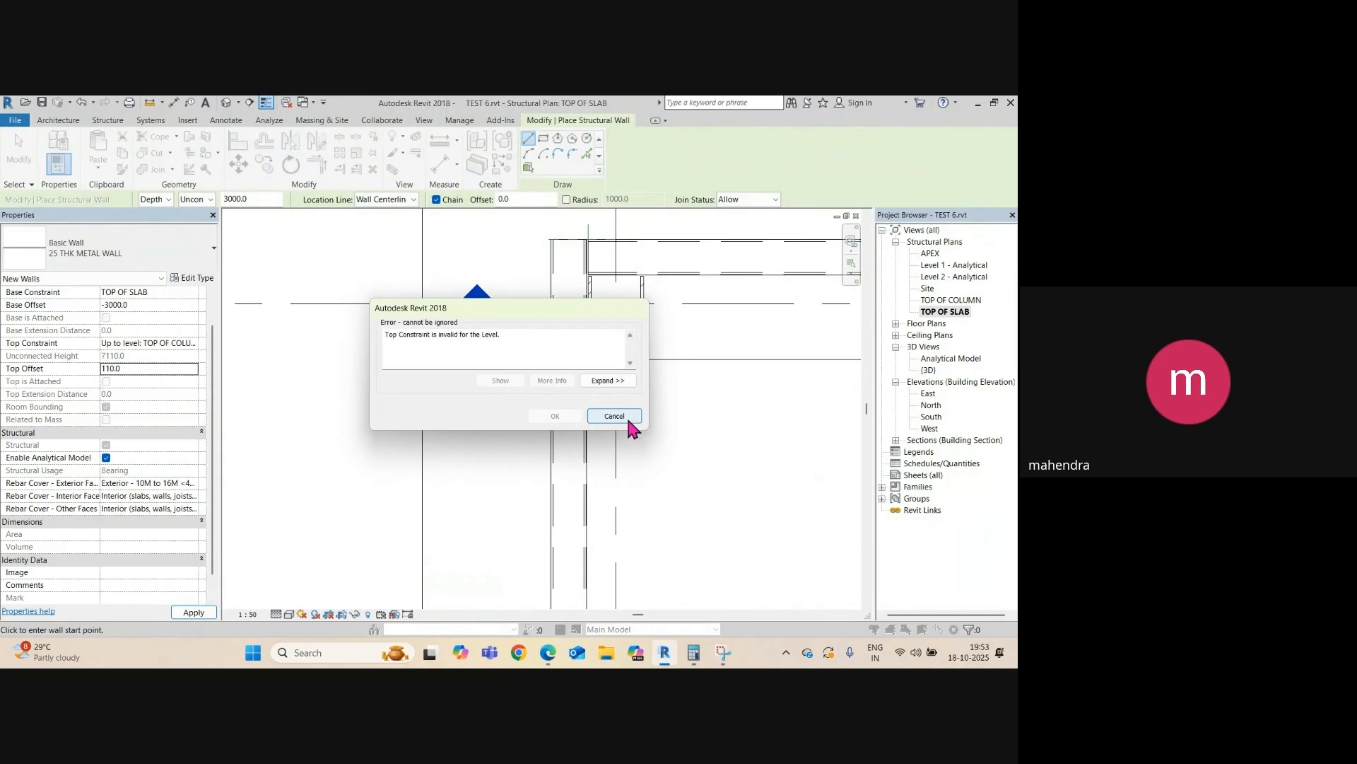
left_click(633, 419)
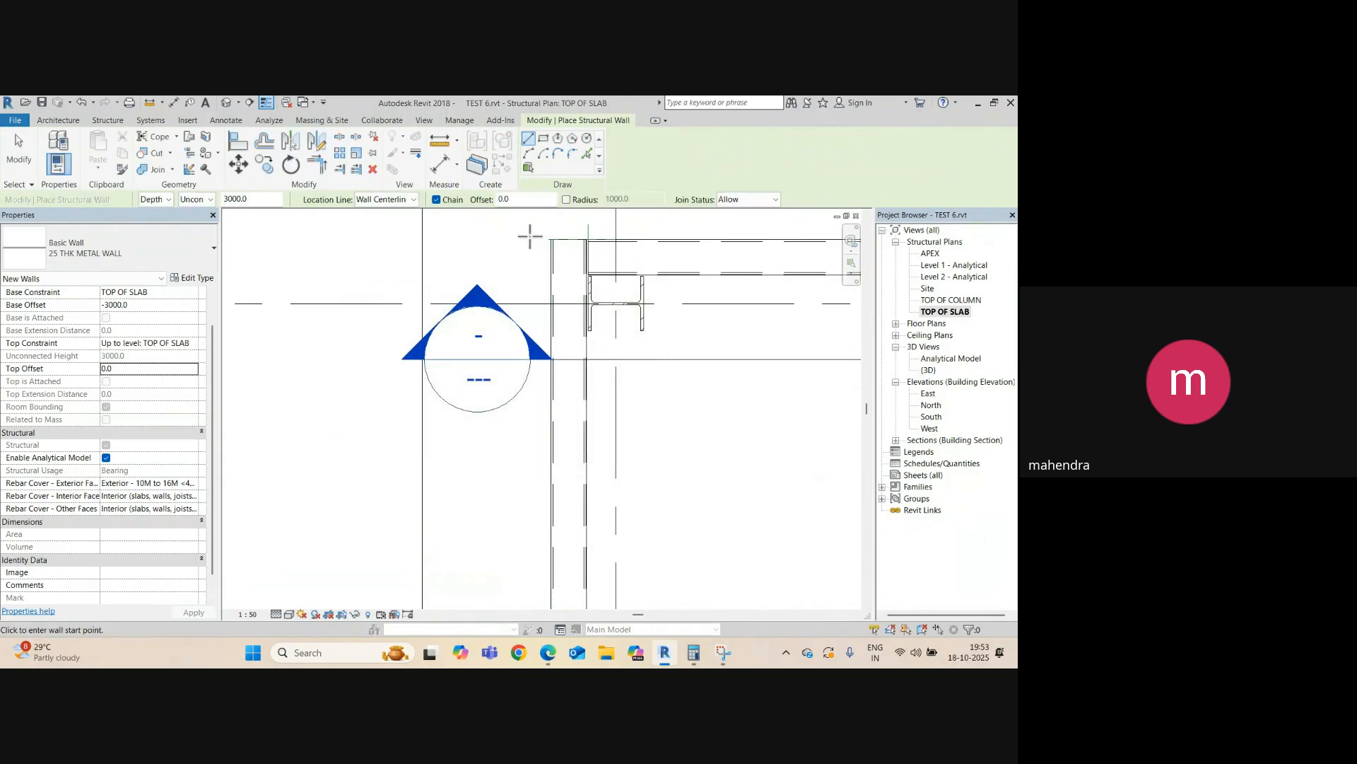
- Switch to the Google Meet call, mute and unmute the microphone, and return to the Revit plan
left_click(976, 101)
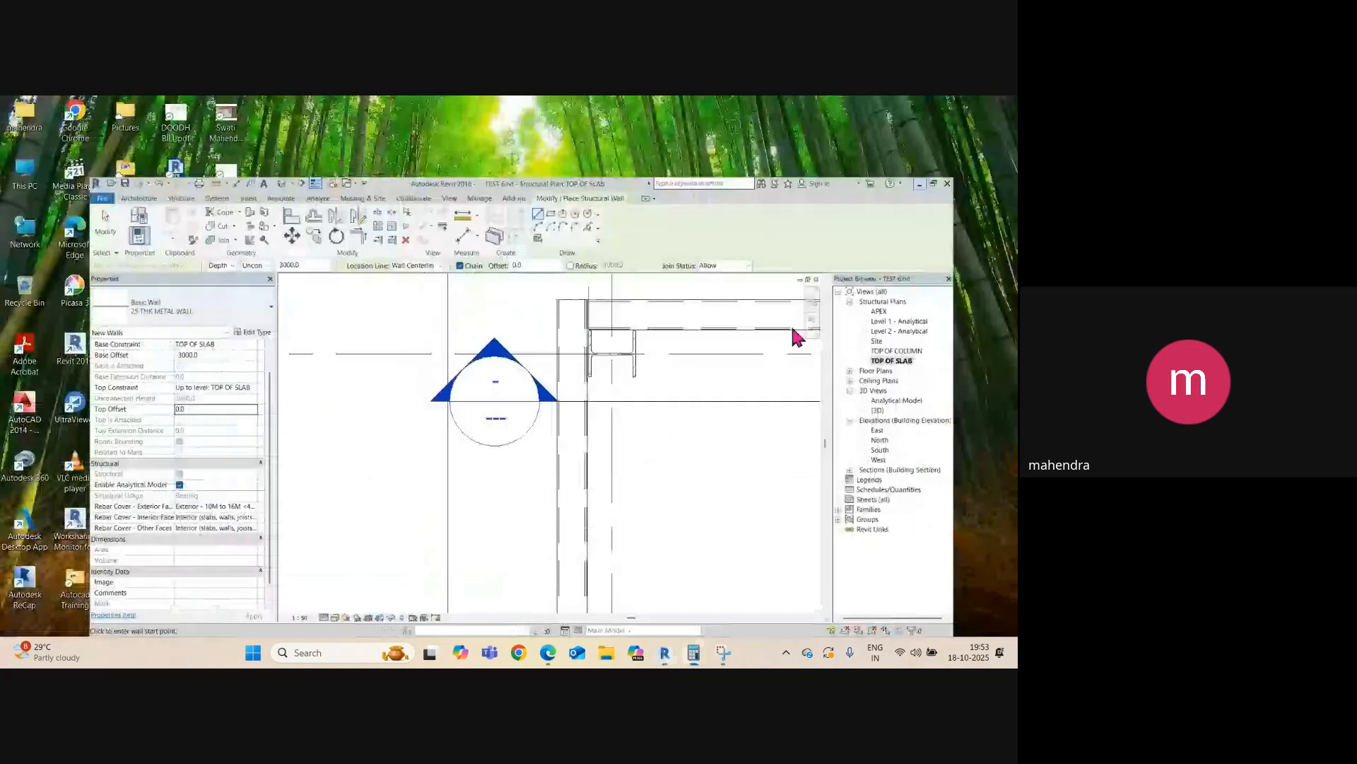
mouse_move(550, 658)
left_click(482, 591)
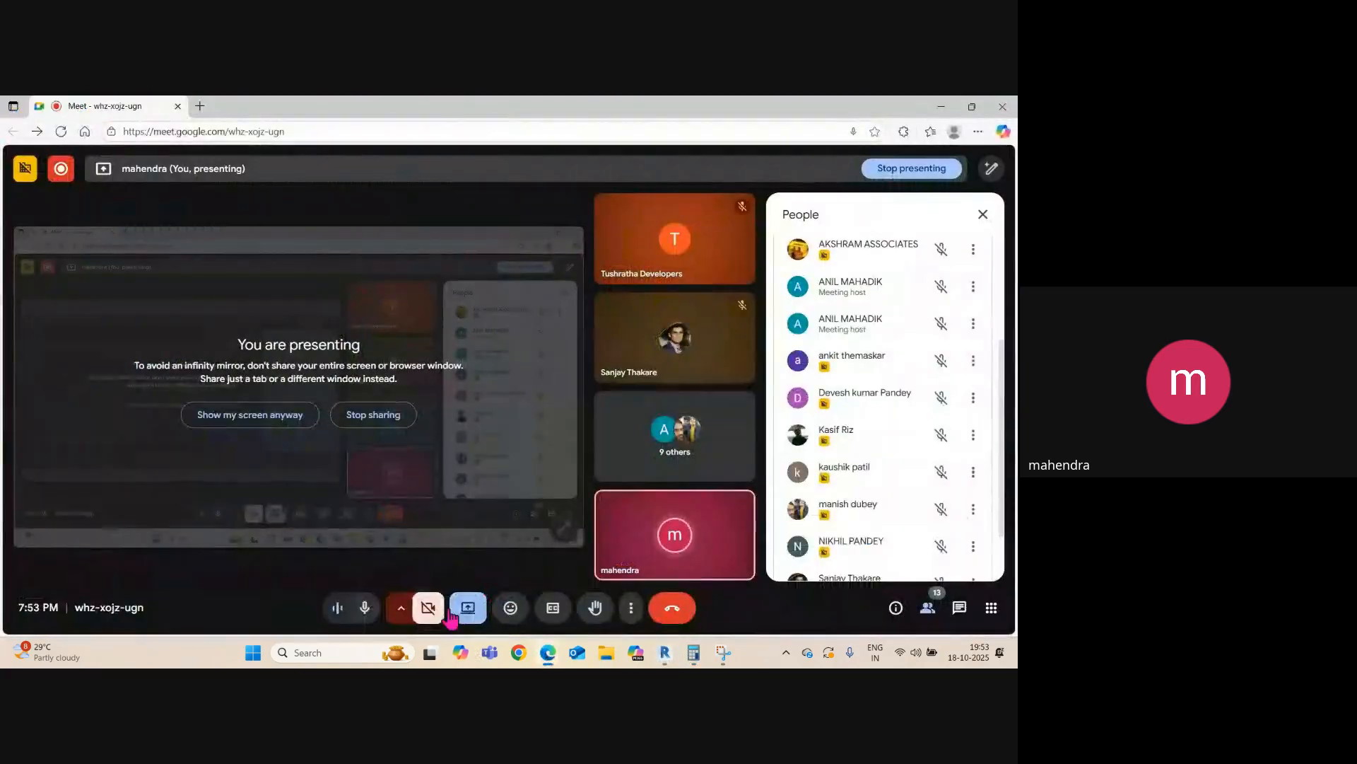
left_click(365, 610)
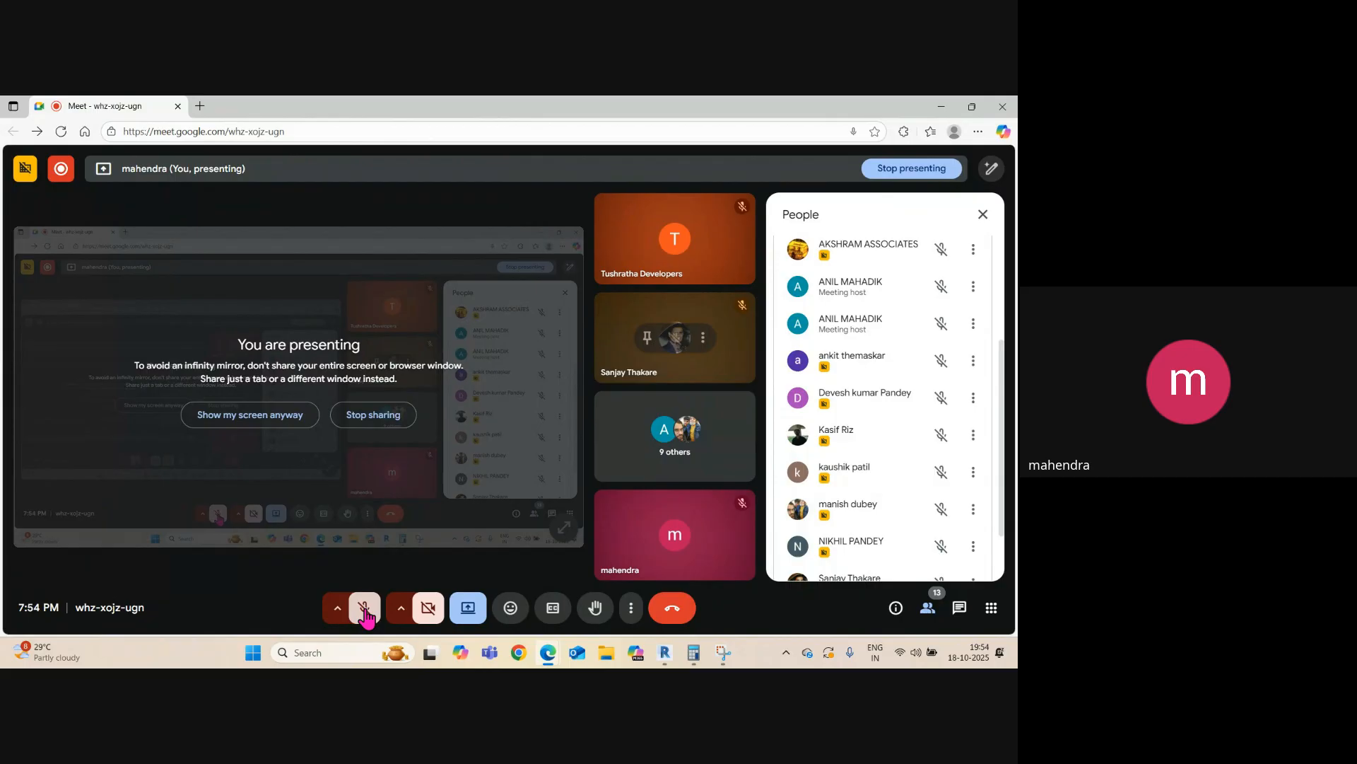
left_click(364, 609)
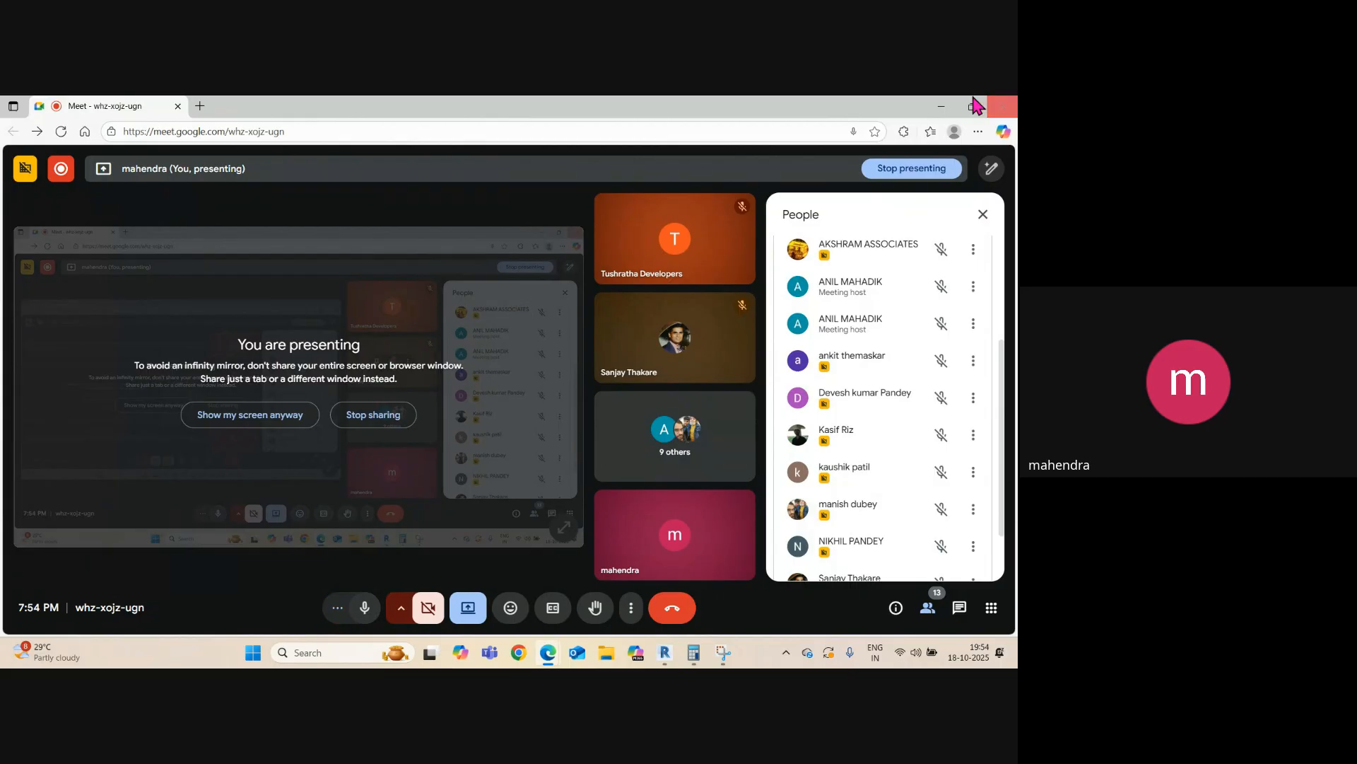
left_click(943, 107)
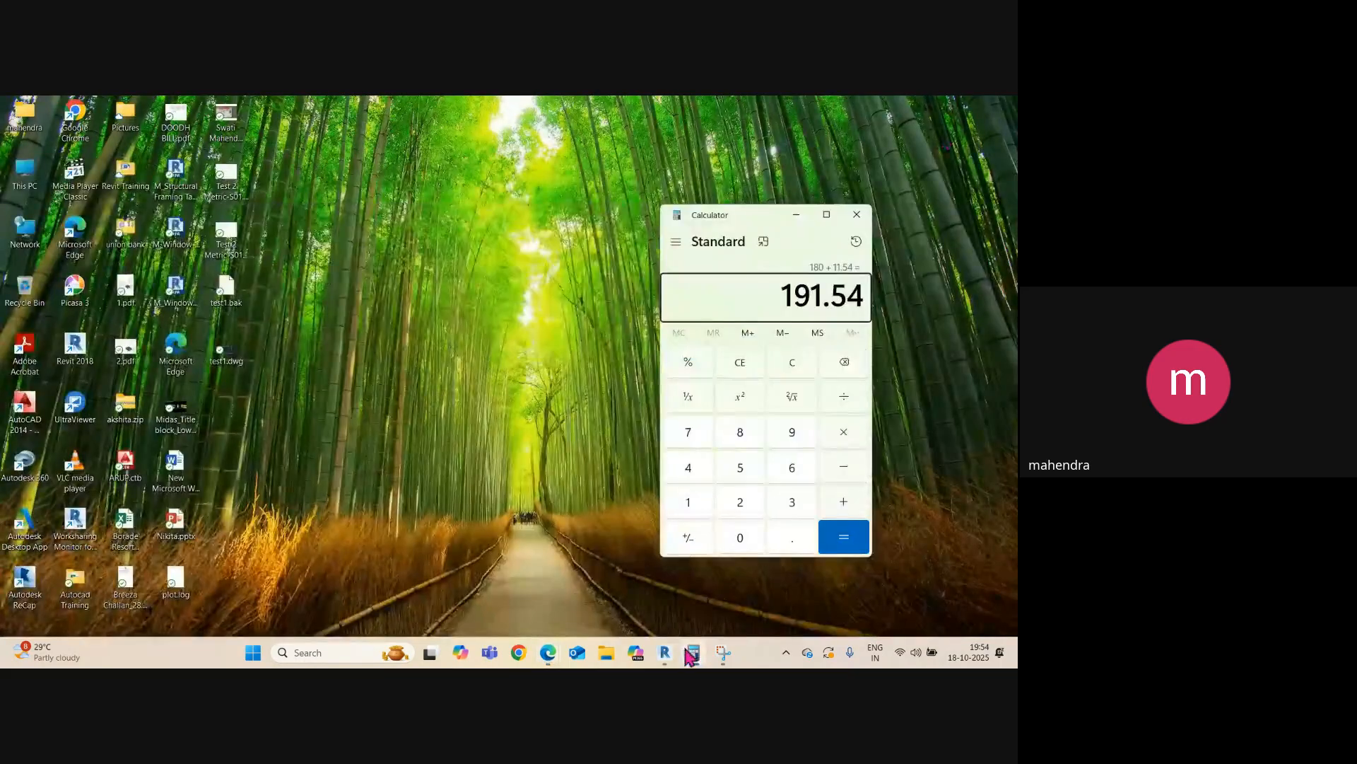
left_click(664, 652)
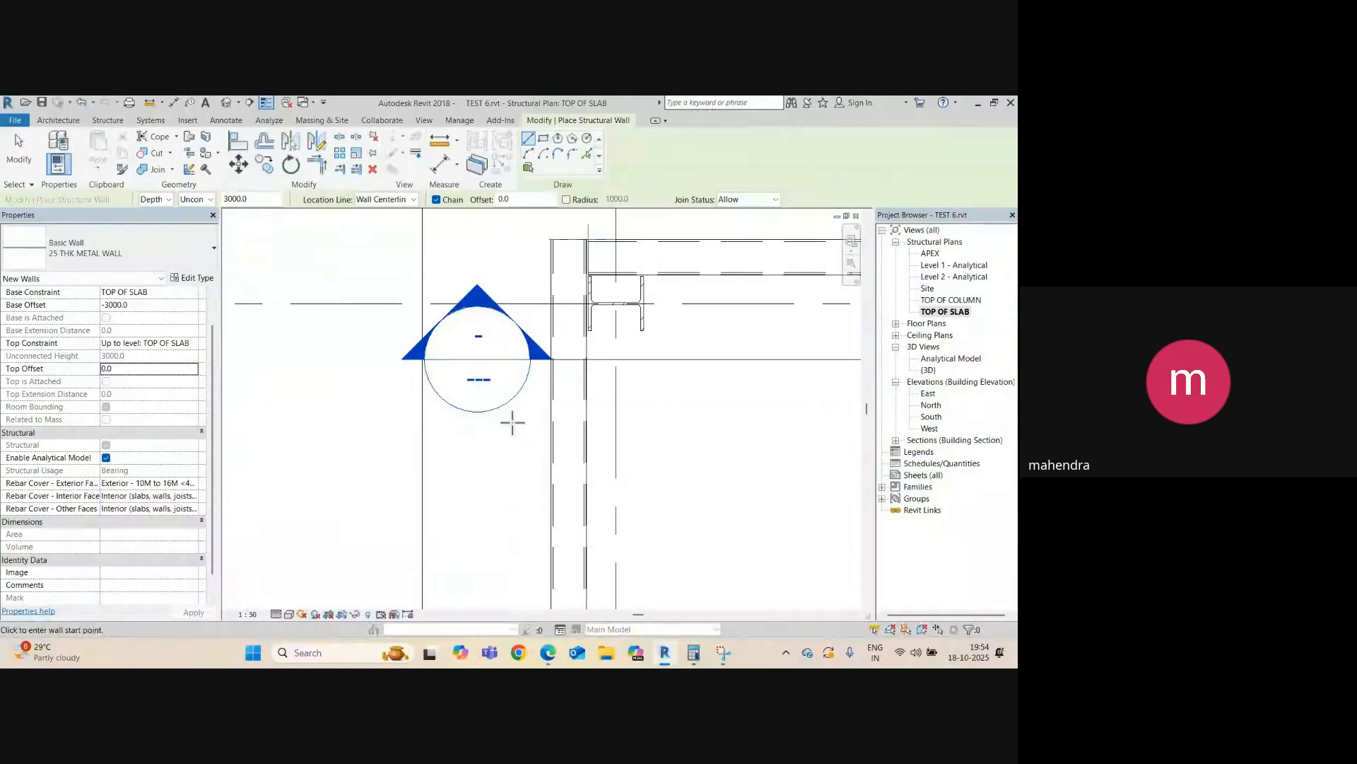
scroll(514, 418, "down", 3)
scroll(488, 307, "up", 5)
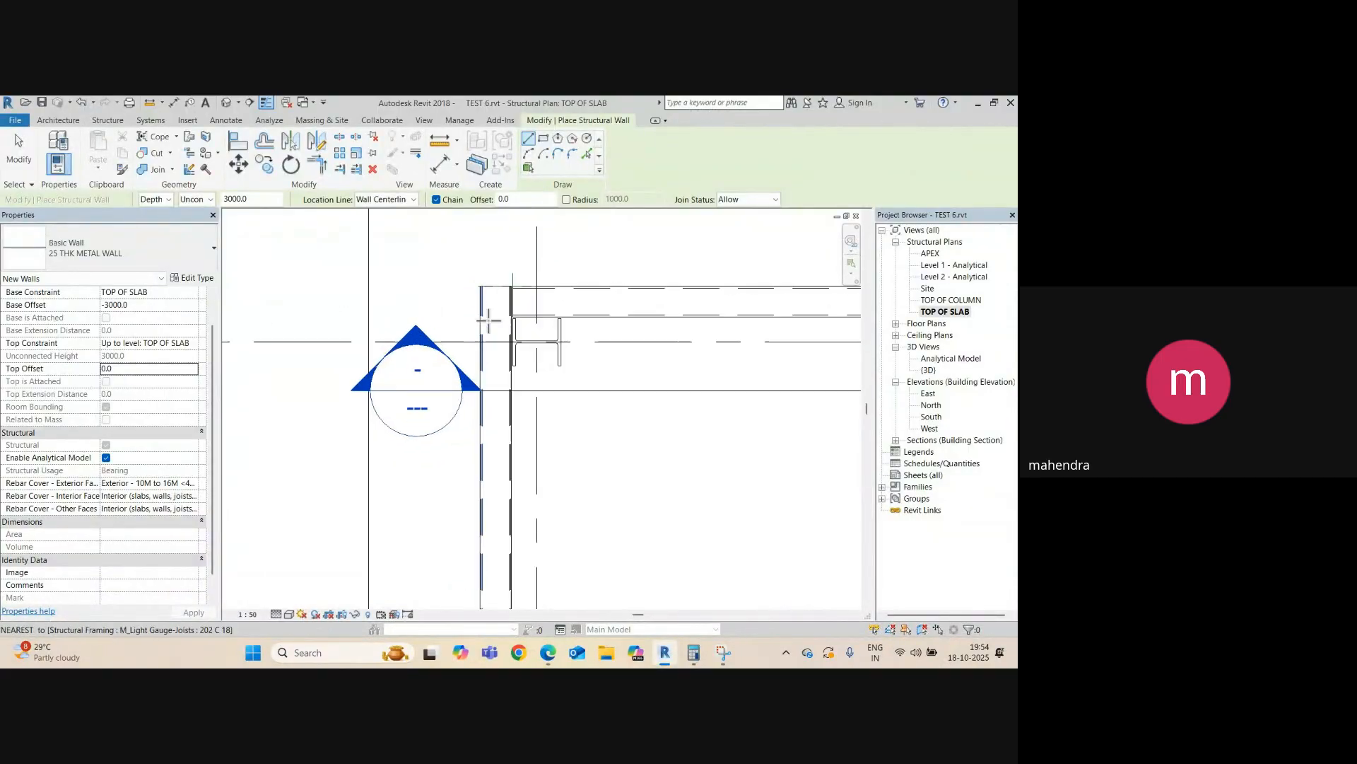
scroll(475, 276, "up", 2)
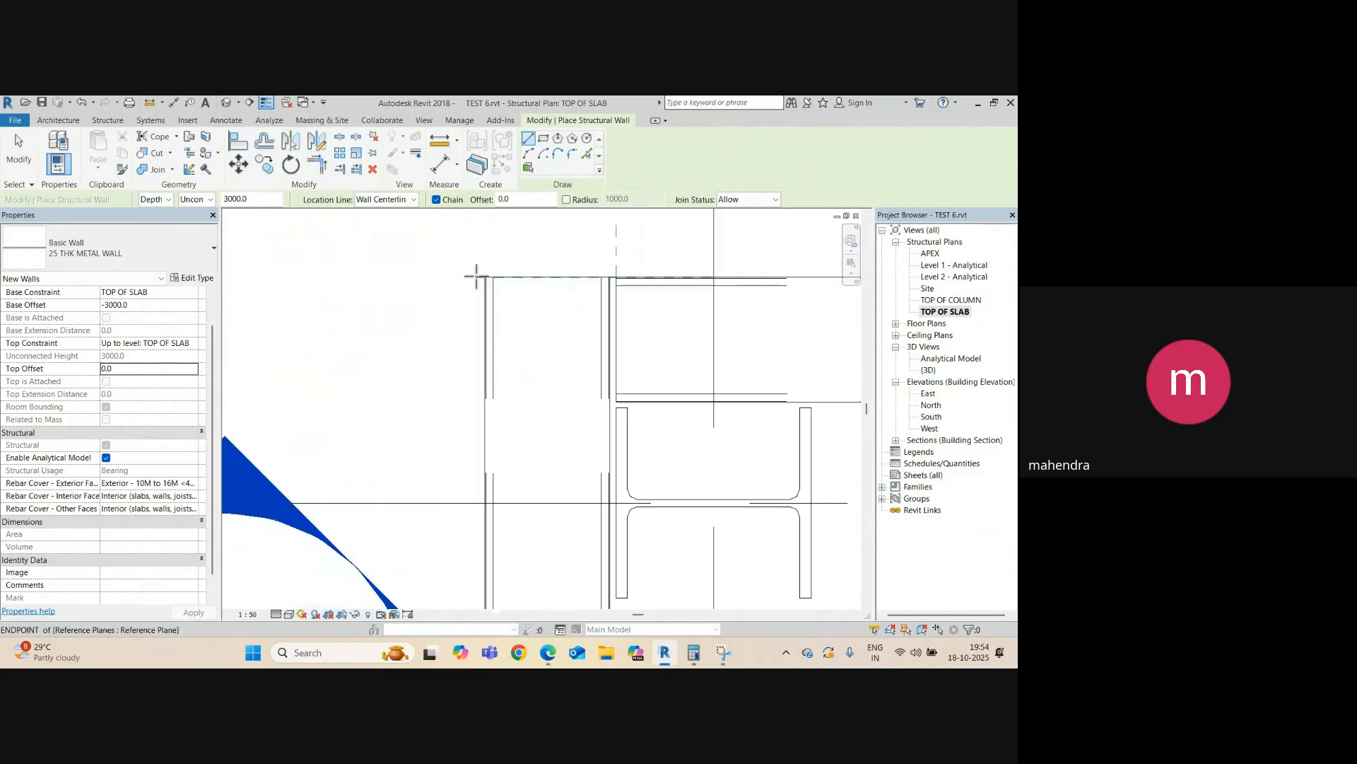
scroll(485, 280, "up", 4)
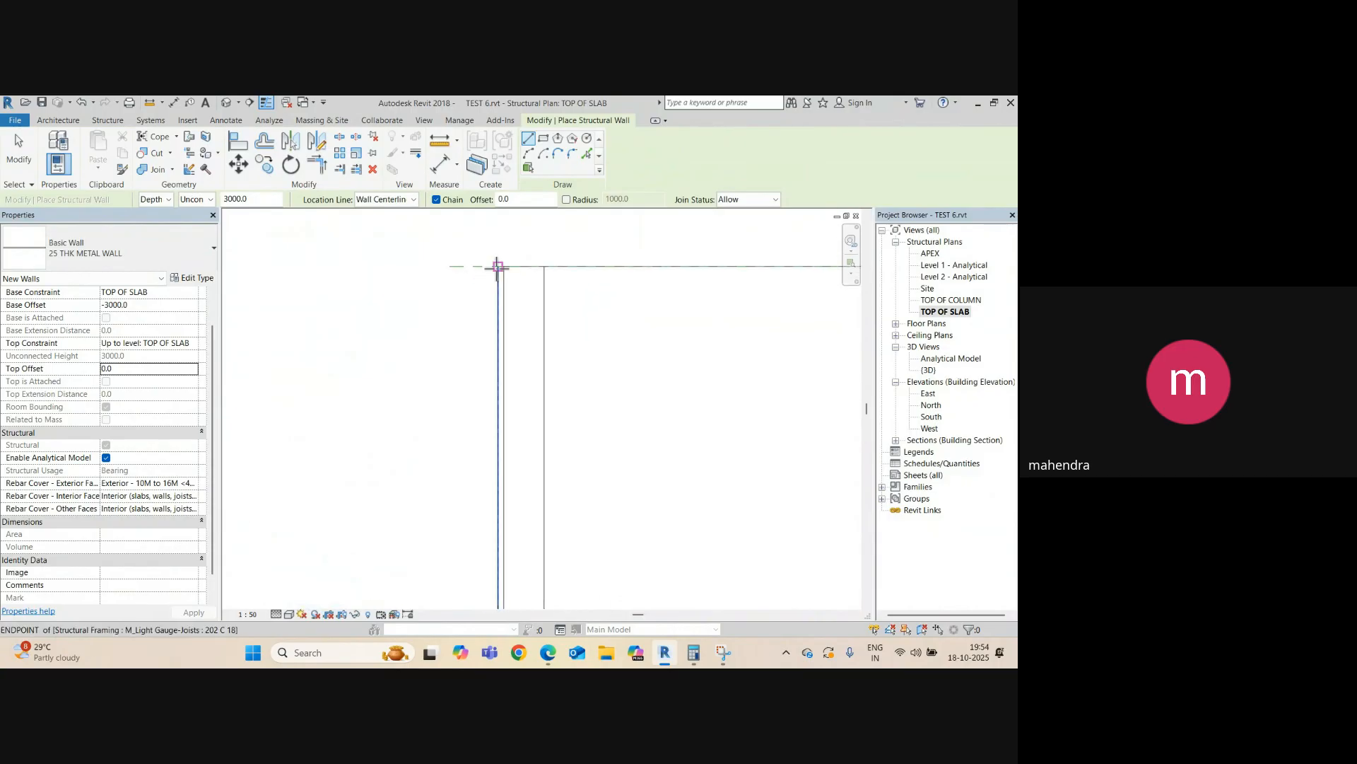
left_click(497, 267)
scroll(535, 486, "down", 2)
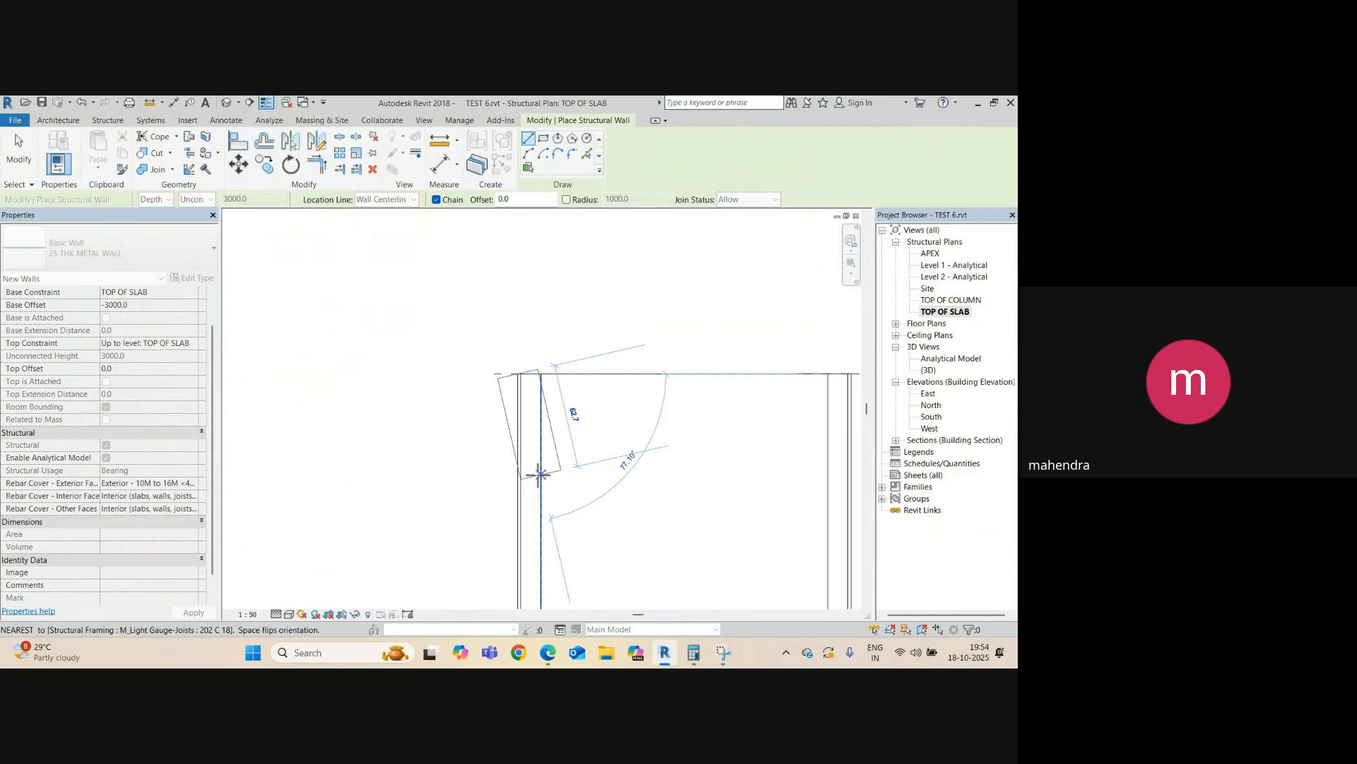
scroll(539, 476, "down", 2)
middle_click_drag(548, 500, 570, 397)
key("Escape")
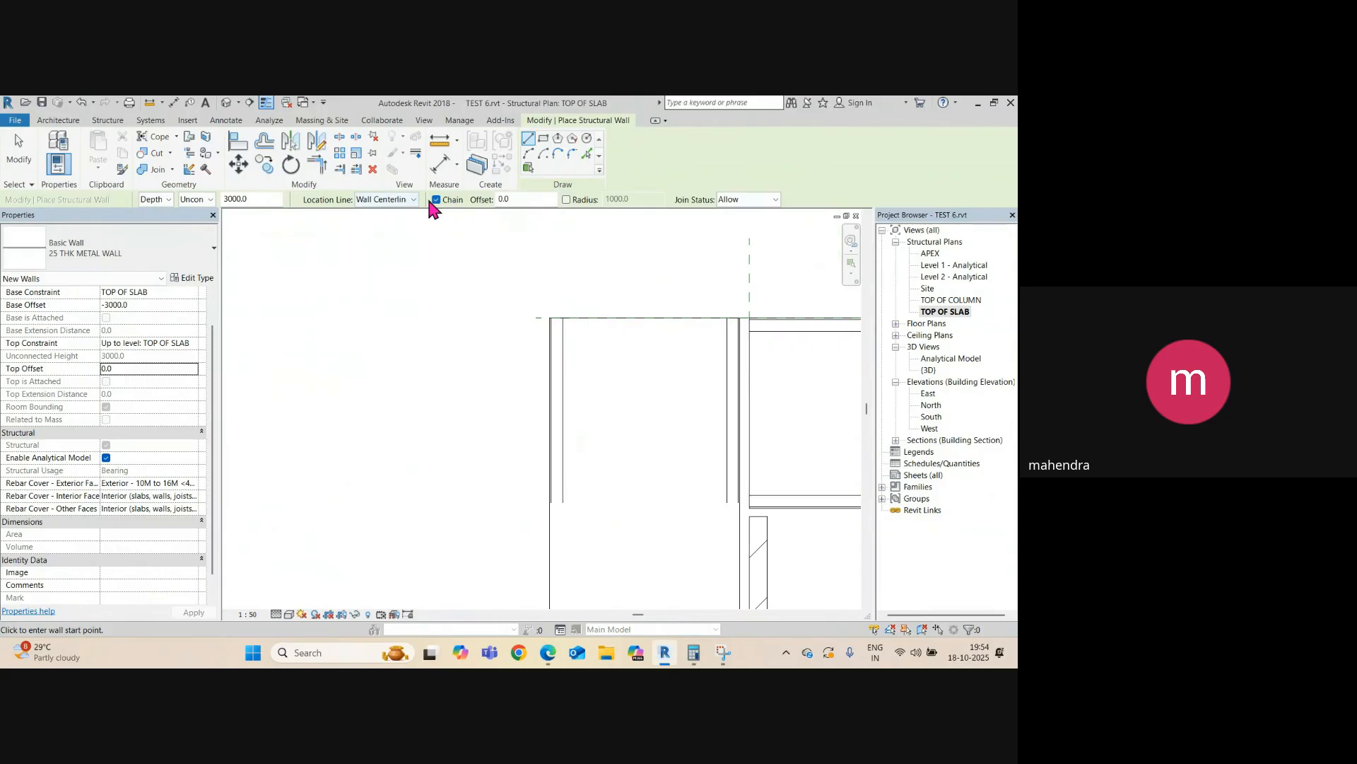
- Try starting the wall at the grid A and 4 joist corner with the location line on Finish Face: Interior
left_click(414, 200)
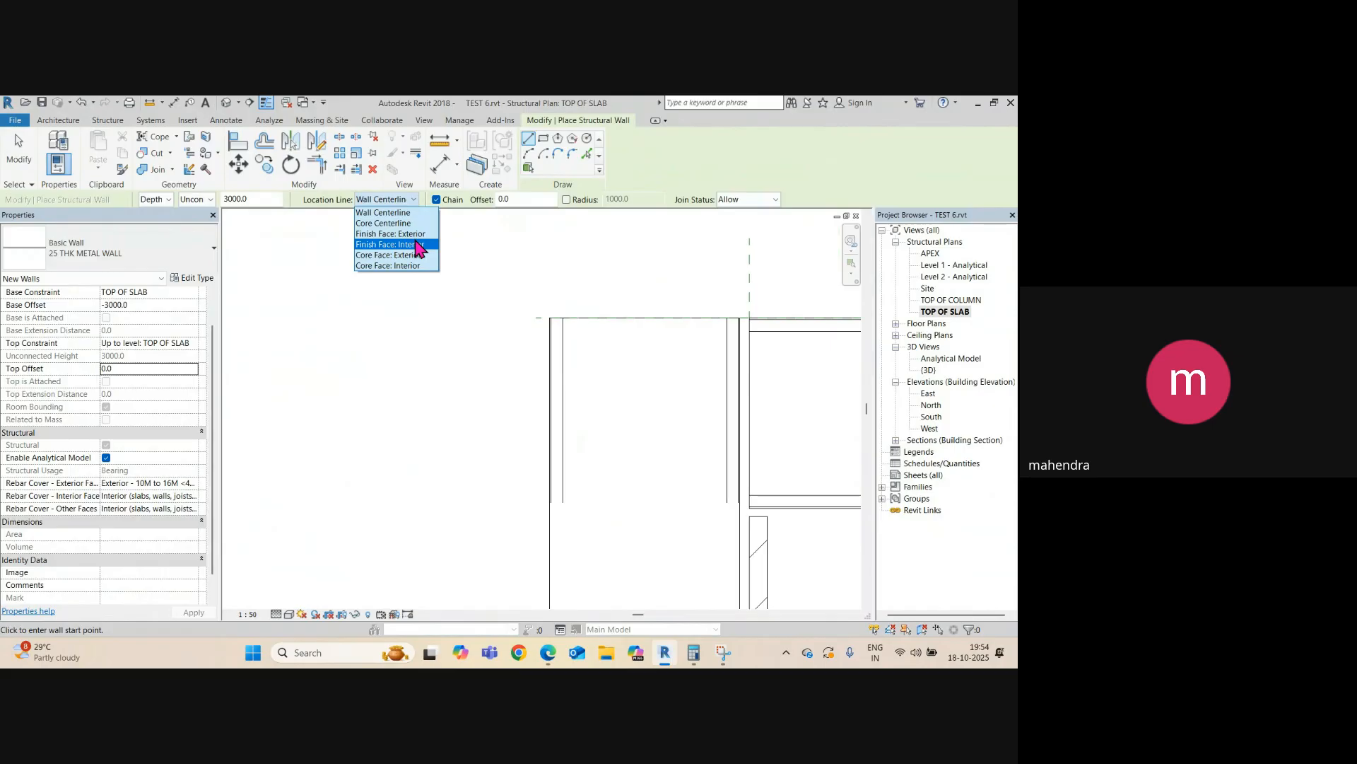
left_click(418, 245)
scroll(553, 335, "up", 1)
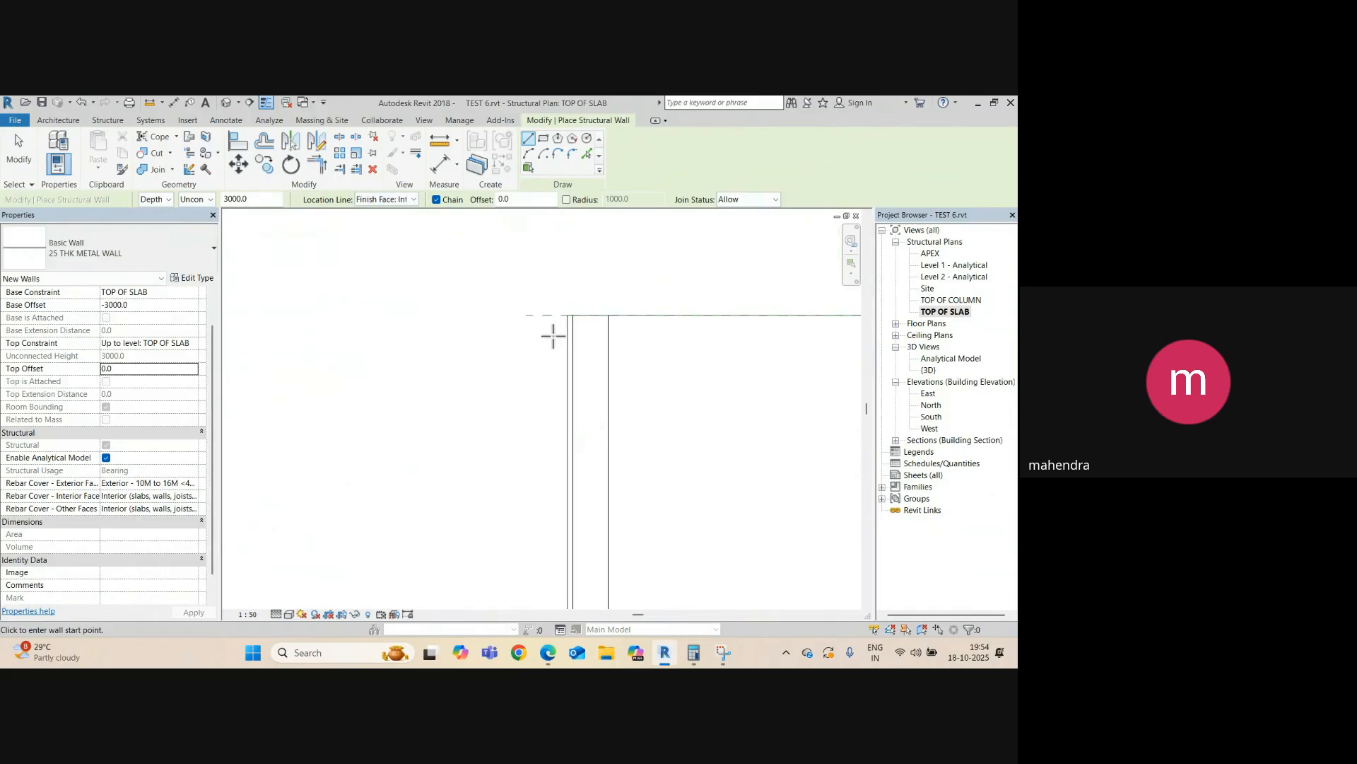
left_click(565, 315)
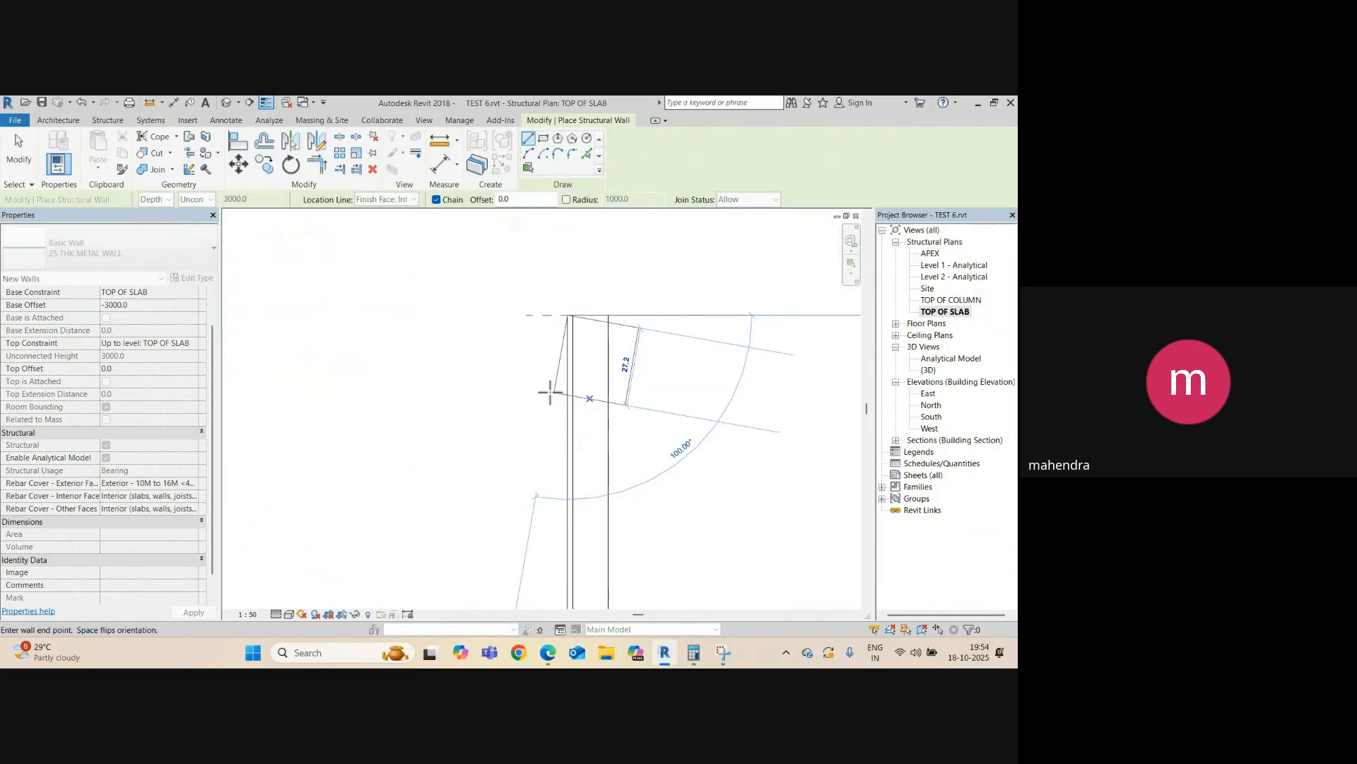
- Draw the metal wall along the grid A joist's outer face from the grid 4 corner to the grid 1 corner, using Finish Face: Exterior as location line
left_click(412, 199)
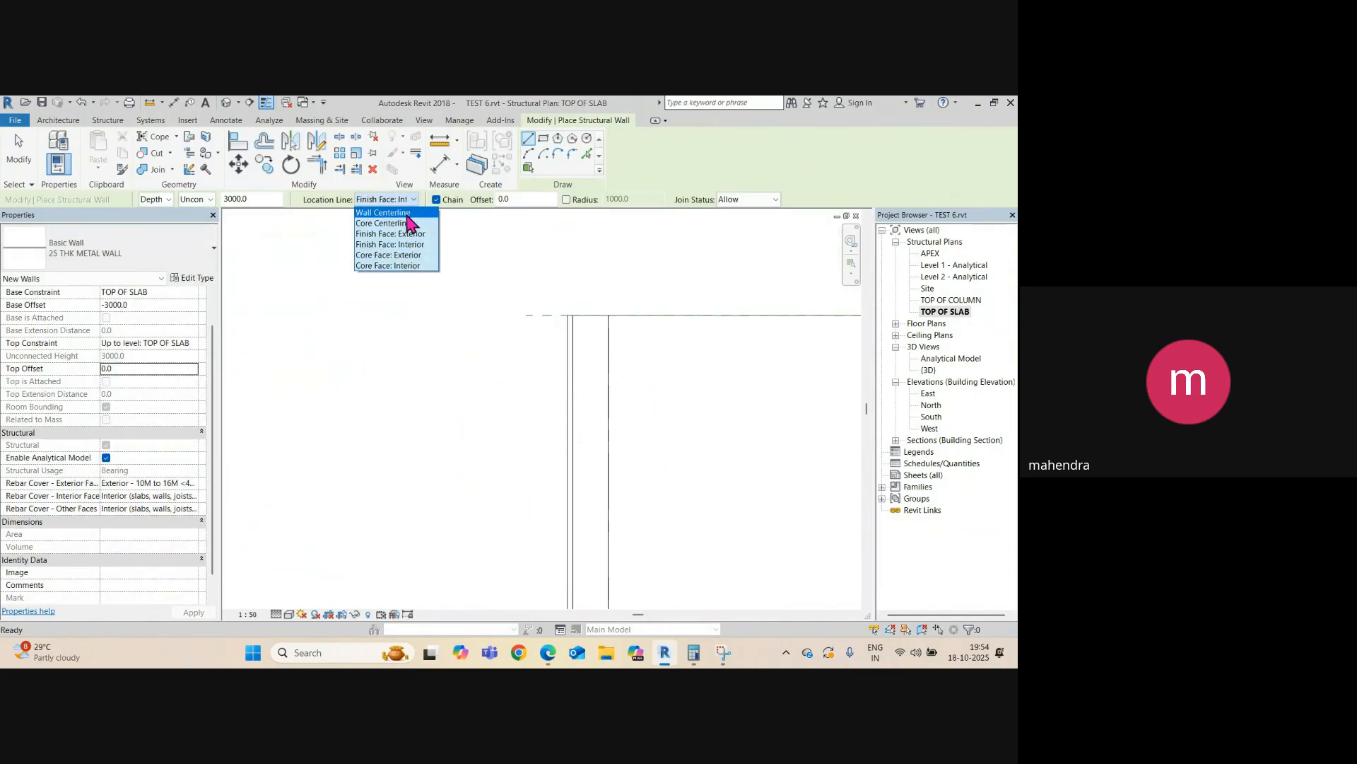
left_click(407, 234)
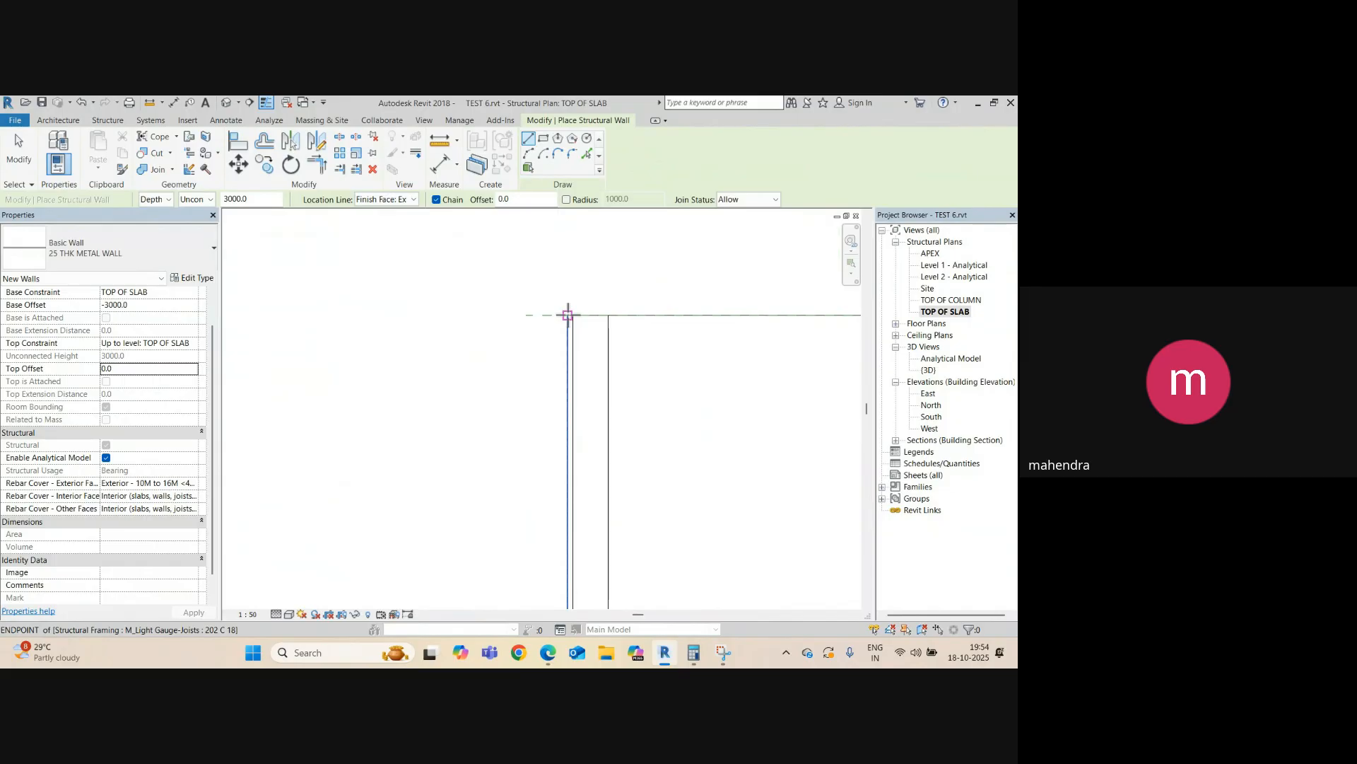
scroll(572, 407, "down", 9)
middle_click_drag(576, 424, 588, 212)
scroll(569, 317, "down", 1)
scroll(570, 354, "down", 4)
middle_click_drag(566, 486, 575, 319)
middle_click_drag(569, 524, 602, 296)
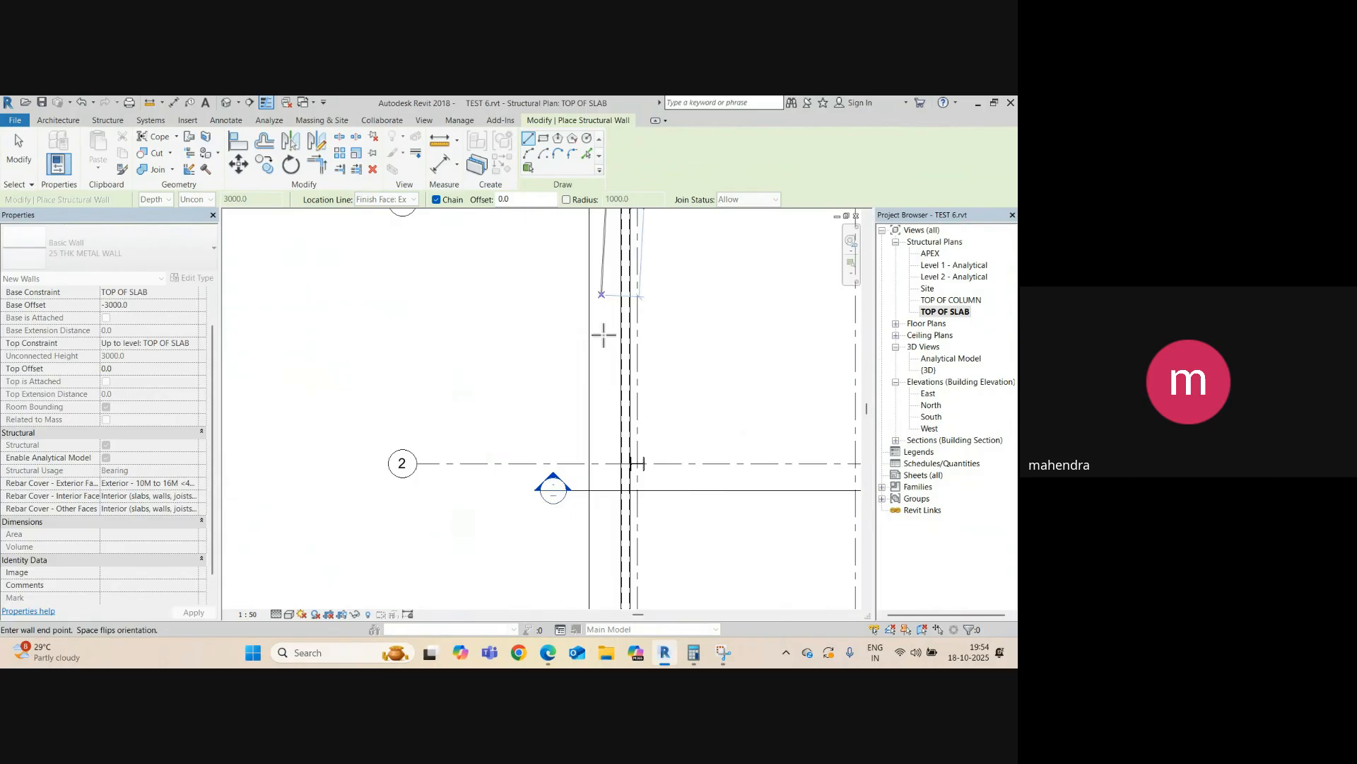
middle_click_drag(609, 498, 615, 252)
middle_click_drag(646, 443, 648, 401)
scroll(624, 405, "up", 4)
scroll(627, 479, "up", 3)
middle_click_drag(654, 526, 636, 345)
scroll(624, 389, "up", 3)
scroll(645, 340, "up", 3)
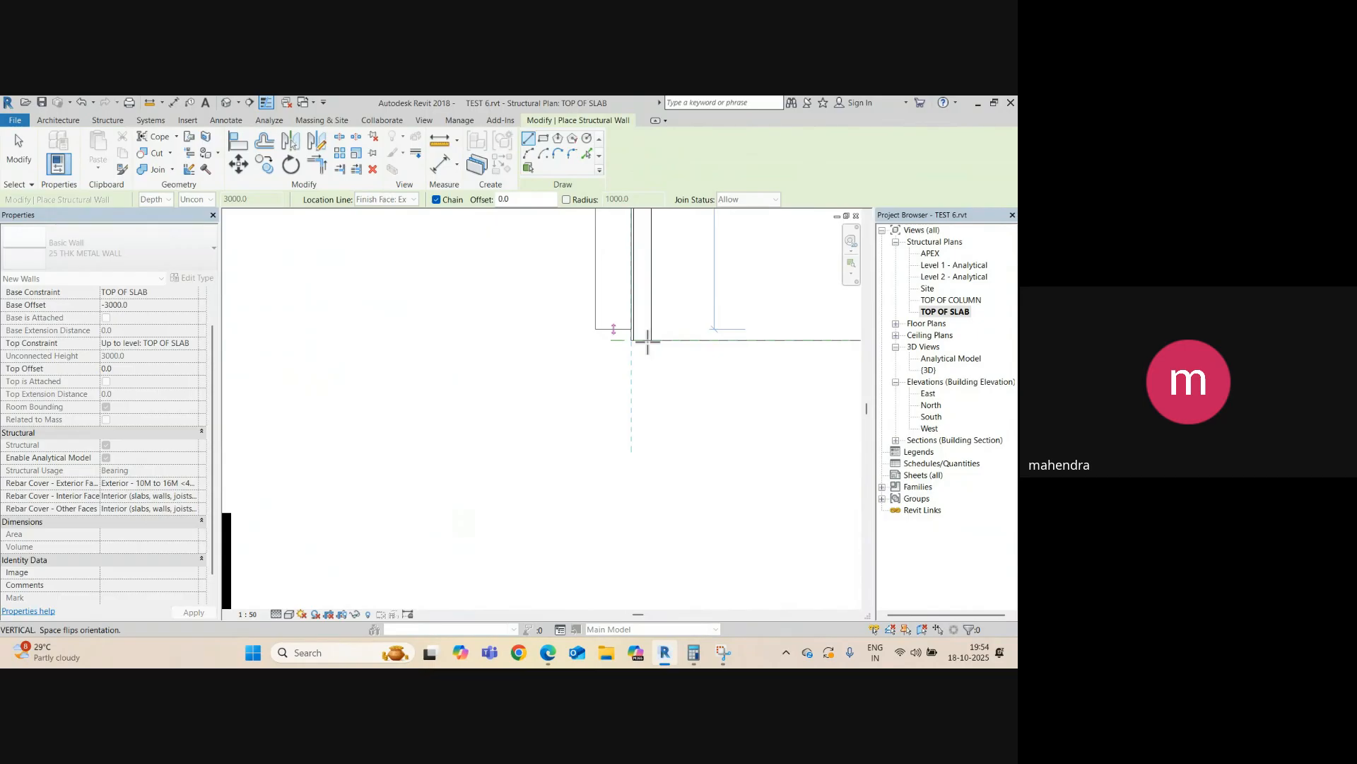
left_click(632, 340)
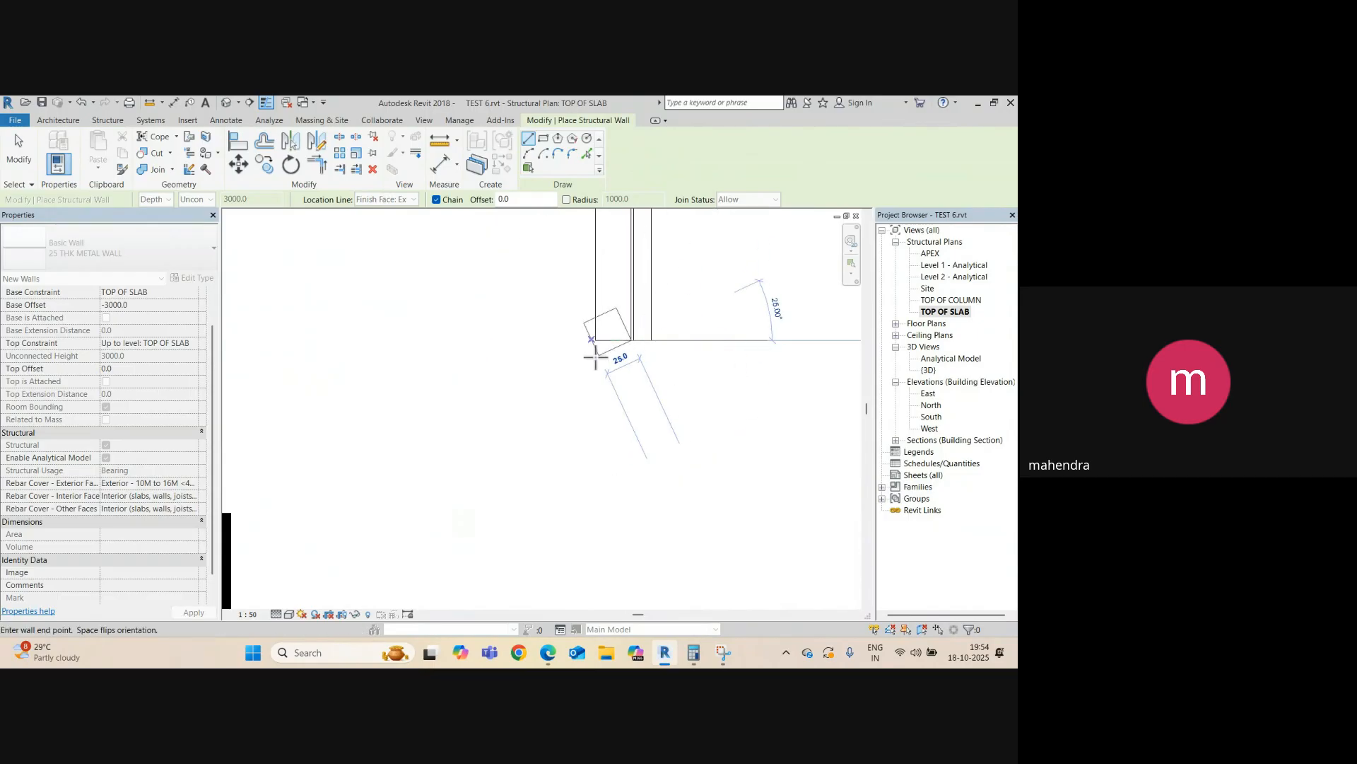
- Continue the metal wall along the outer face of the grid 1 joist from the grid A corner to the grid D corner
scroll(602, 353, "down", 3)
middle_click_drag(624, 370, 293, 389)
scroll(559, 367, "down", 2)
middle_click_drag(672, 372, 366, 362)
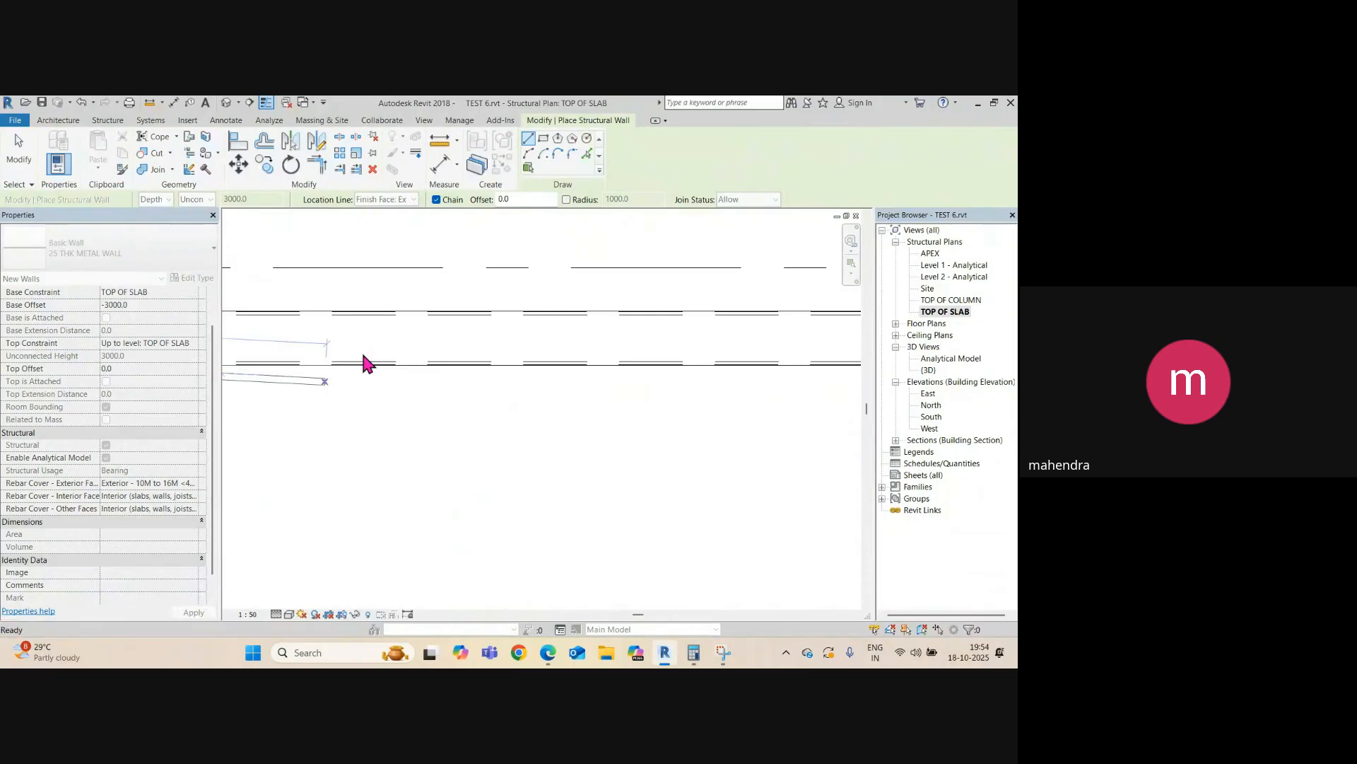
scroll(421, 363, "down", 2)
middle_click_drag(630, 368, 287, 387)
middle_click_drag(849, 393, 288, 417)
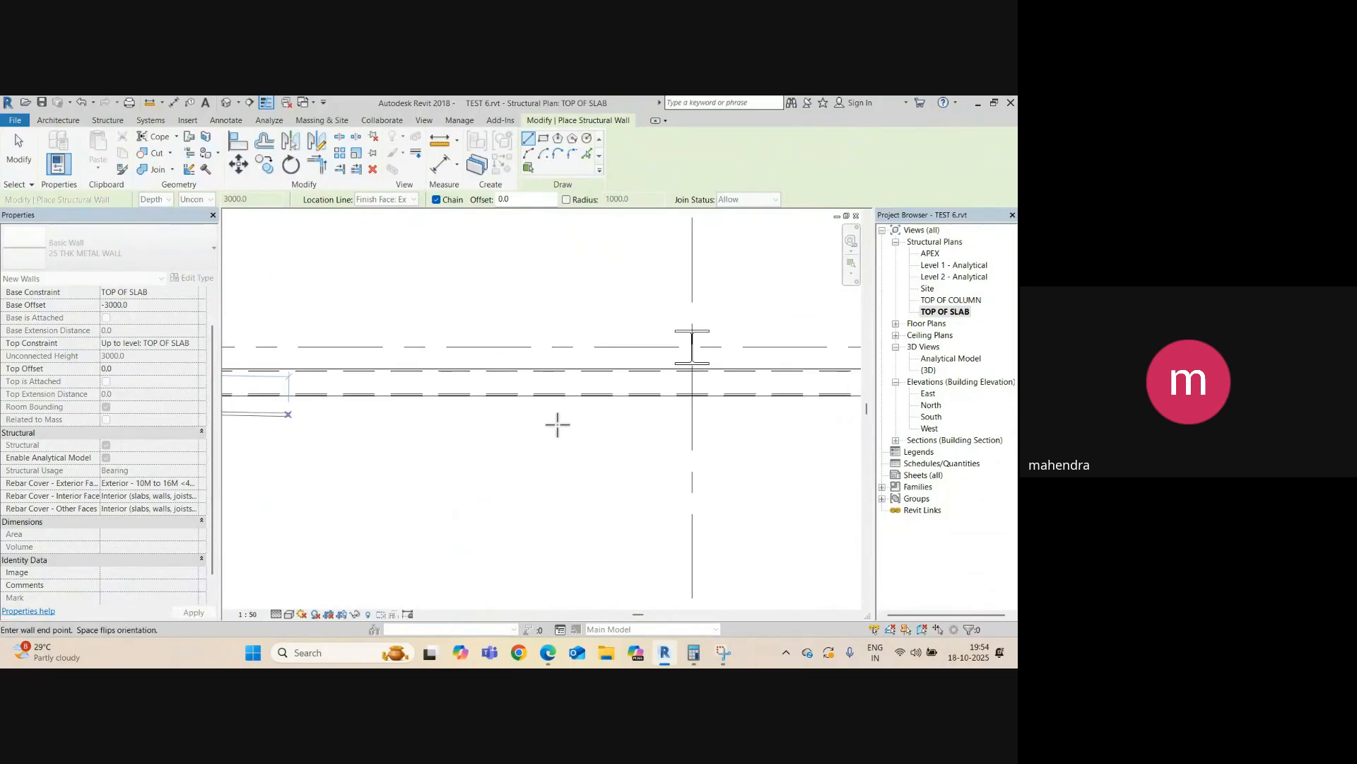
scroll(695, 433, "down", 1)
middle_click_drag(695, 427, 289, 435)
middle_click_drag(634, 446, 256, 461)
scroll(521, 438, "up", 7)
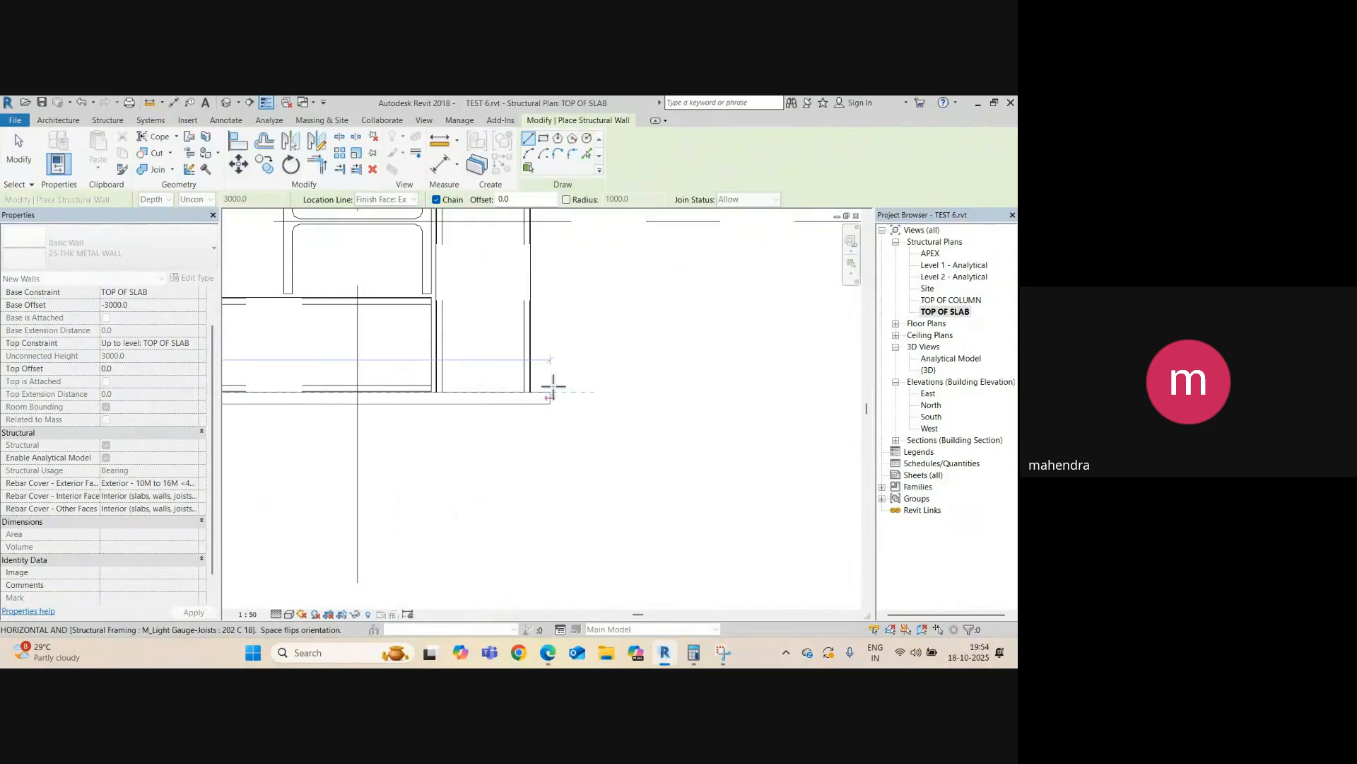
left_click(529, 393)
- Continue the metal wall along the grid D joist's outer face from the grid 1 corner to the grid 4 corner
scroll(528, 385, "down", 9)
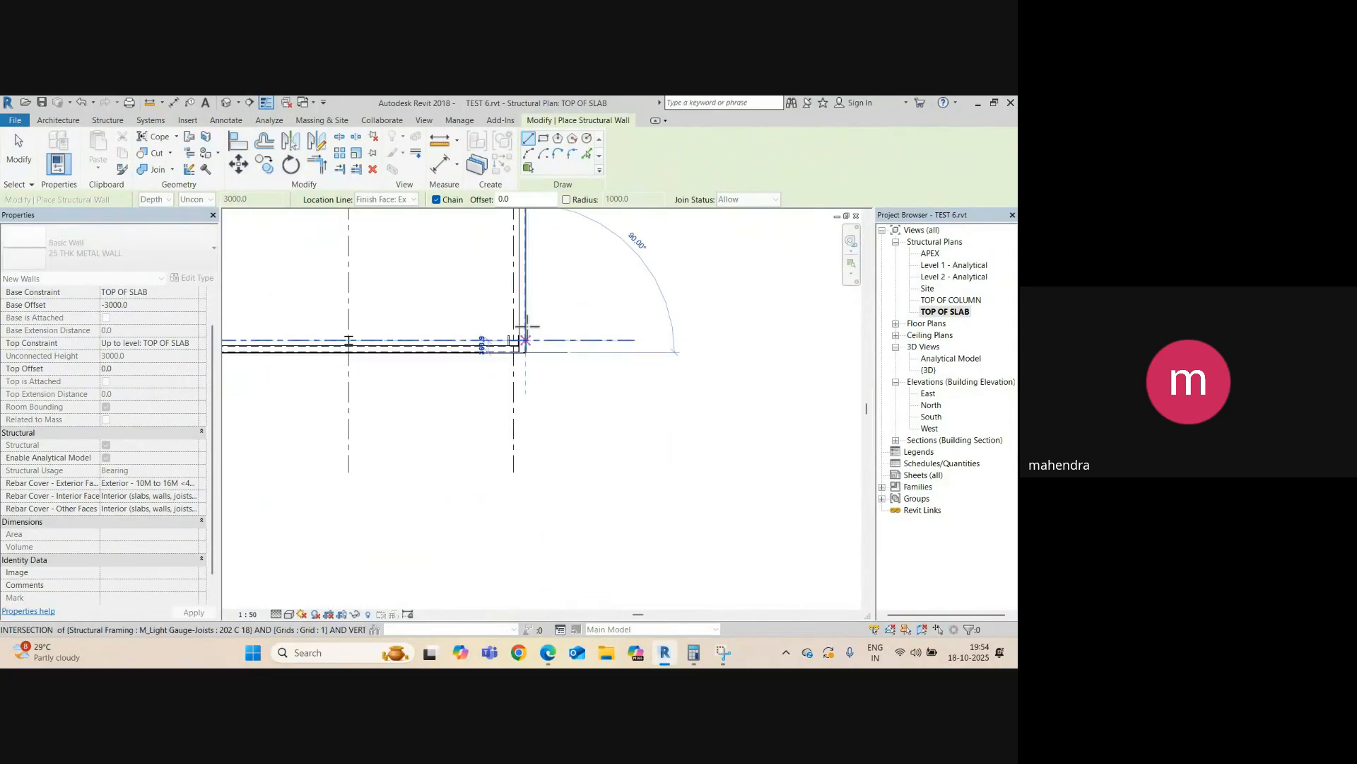
middle_click_drag(532, 237, 559, 474)
scroll(552, 342, "up", 6)
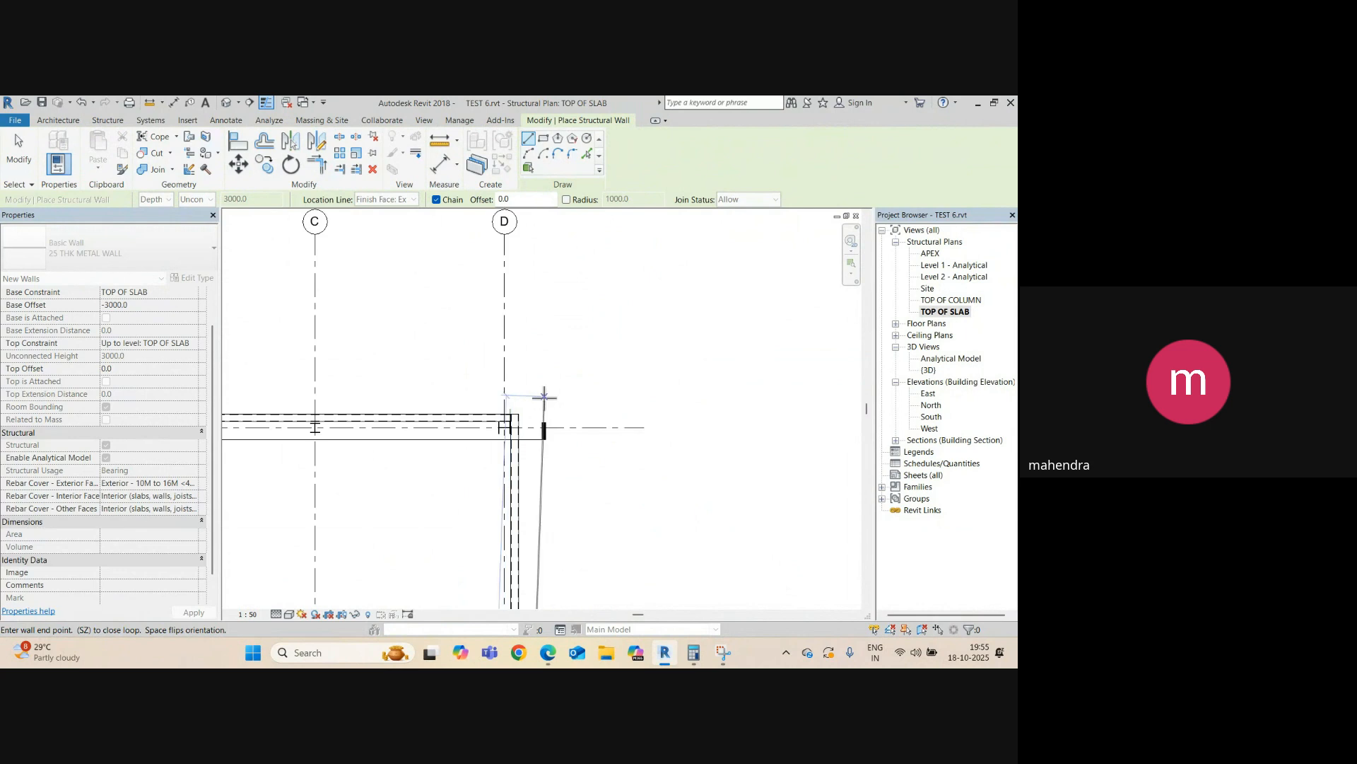
scroll(502, 429, "up", 4)
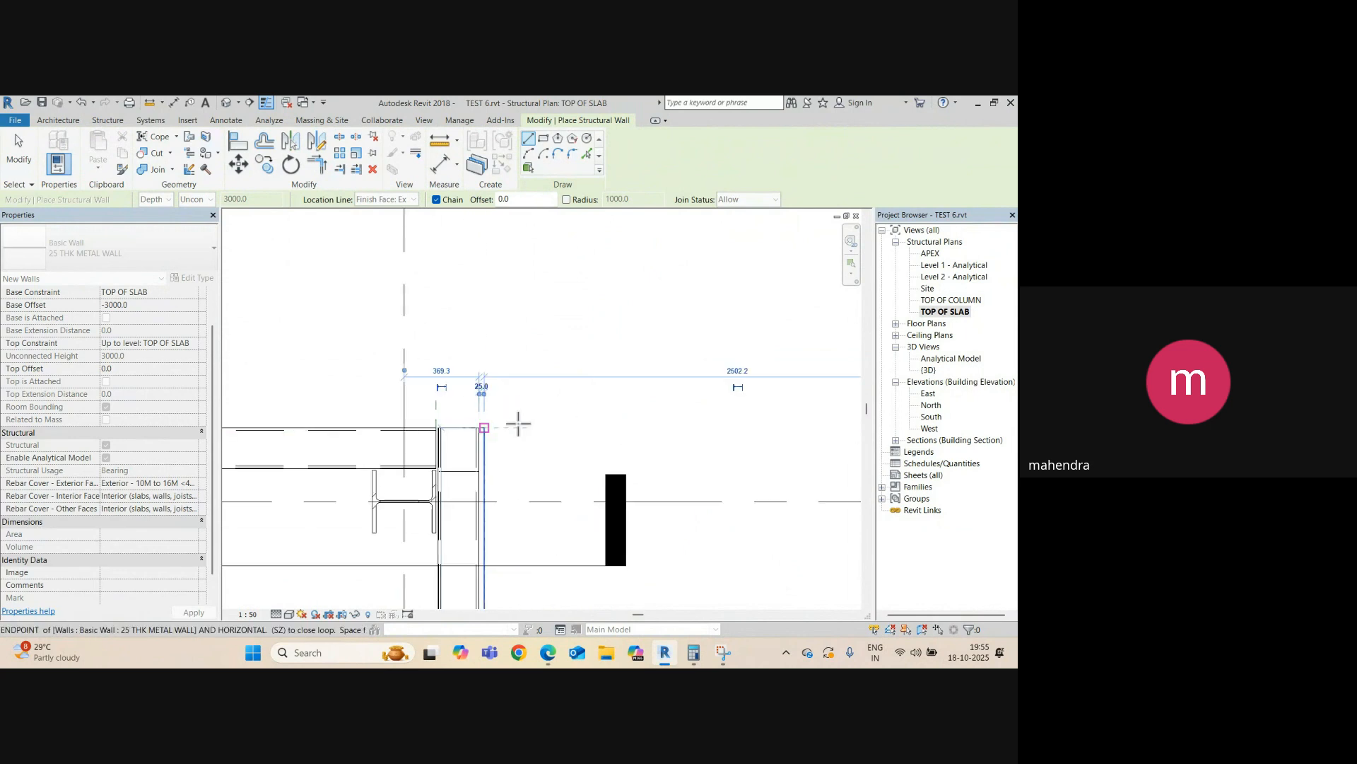
- Close the metal wall loop along the grid 4 joist's outer face back to the grid A corner and finish the wall command
middle_click_drag(516, 424, 799, 425)
middle_click_drag(363, 431, 707, 414)
mouse_move(368, 404)
middle_mouse_down()
mouse_move(709, 390)
mouse_move(606, 389)
middle_mouse_up()
middle_click_drag(381, 405, 392, 403)
scroll(392, 403, "up", 5)
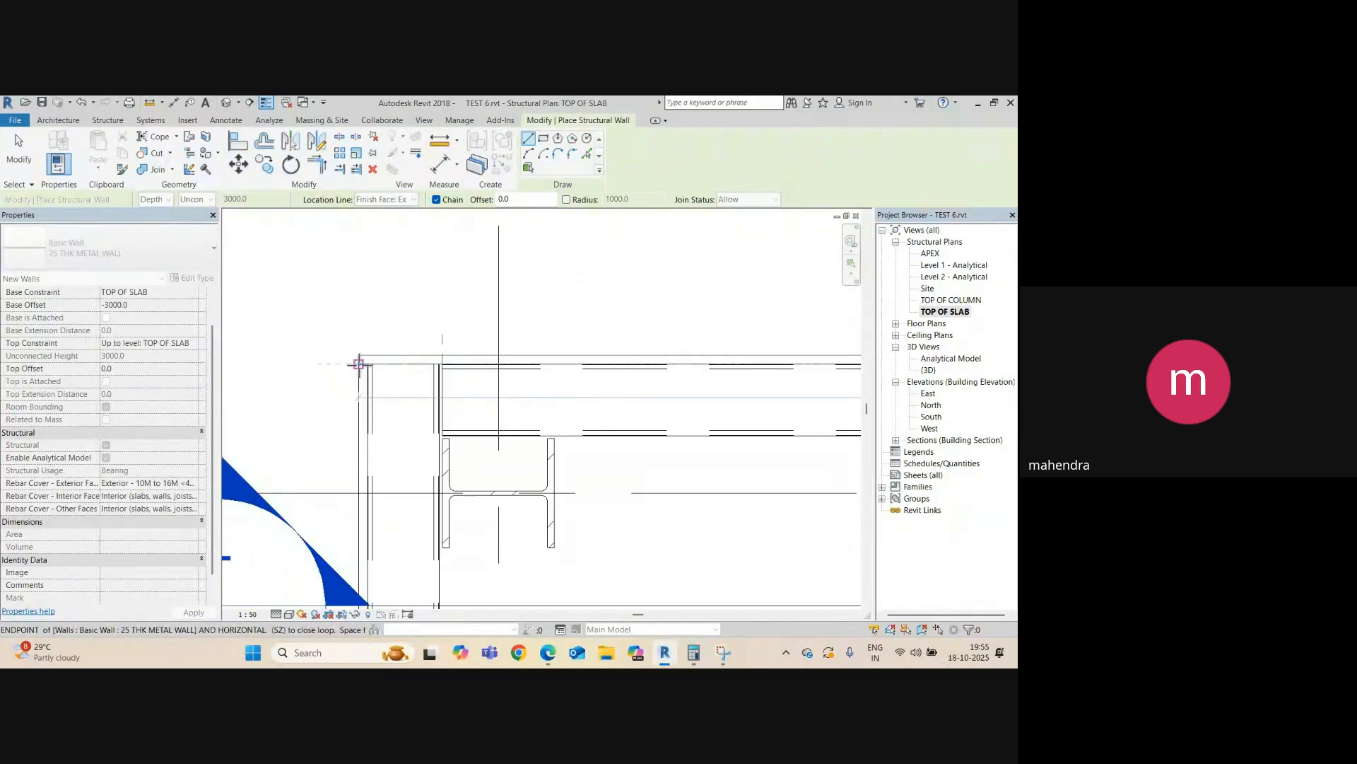
key("Escape")
key("Escape")
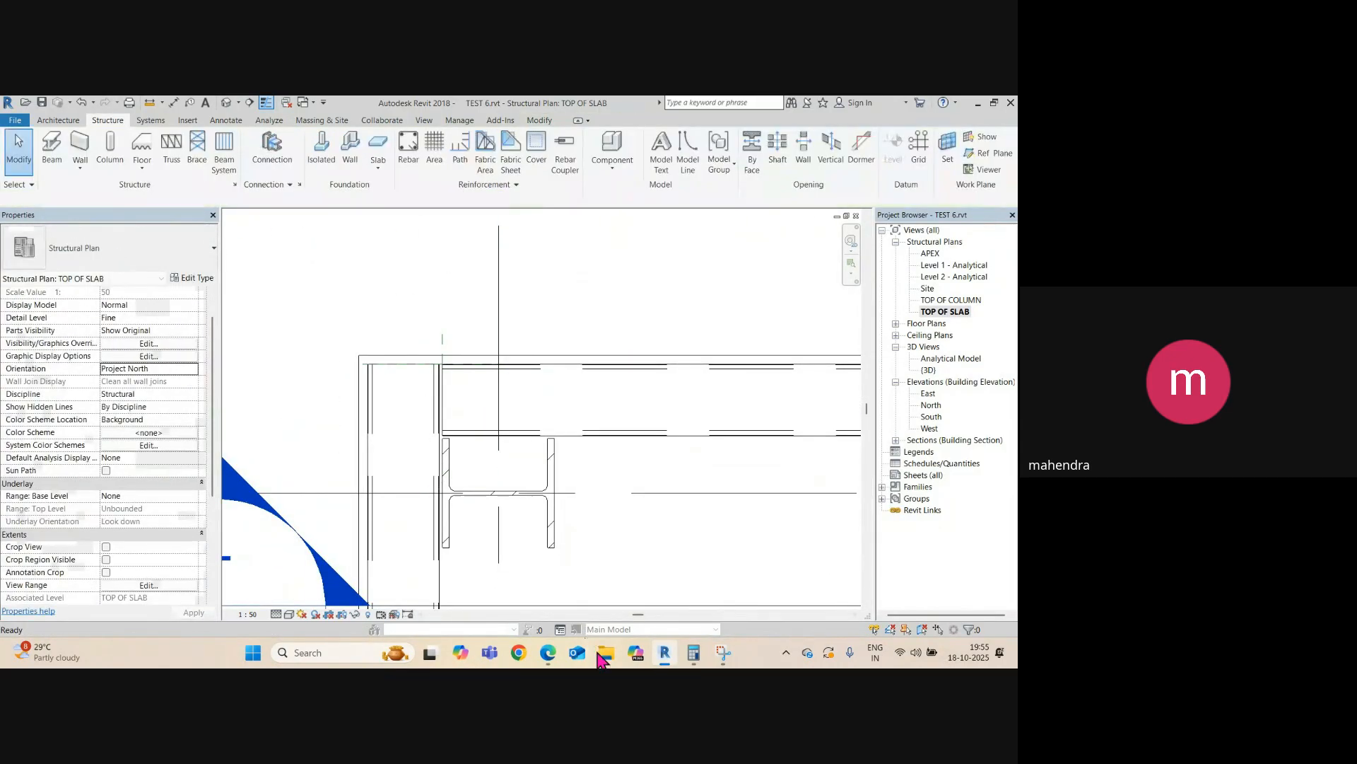
- Switch to the Google Meet call and return to the Revit plan
mouse_move(548, 651)
left_click(481, 587)
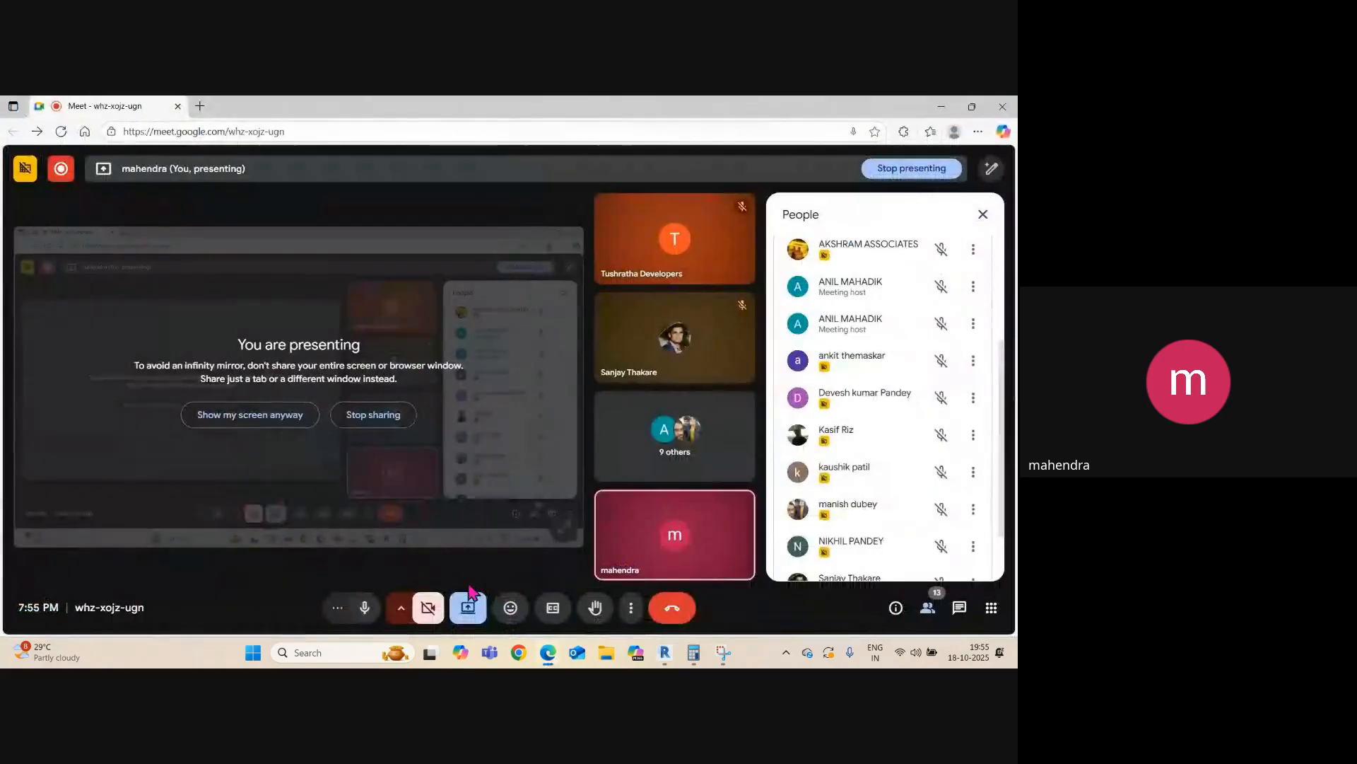
left_click(941, 107)
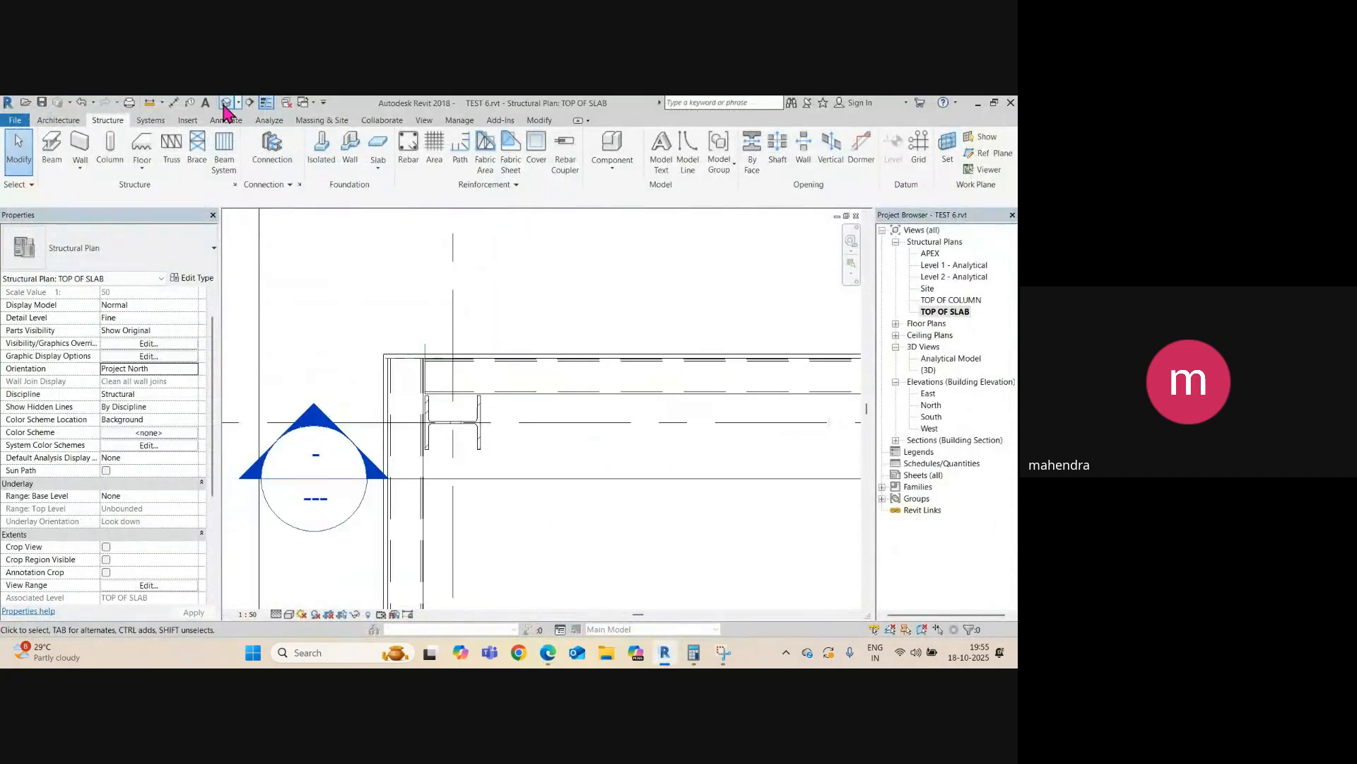
- In the 3D view, set all four metal walls to base offset 0, top constraint TOP OF COLUMN and top offset 110
left_click(226, 104)
scroll(493, 354, "down", 1)
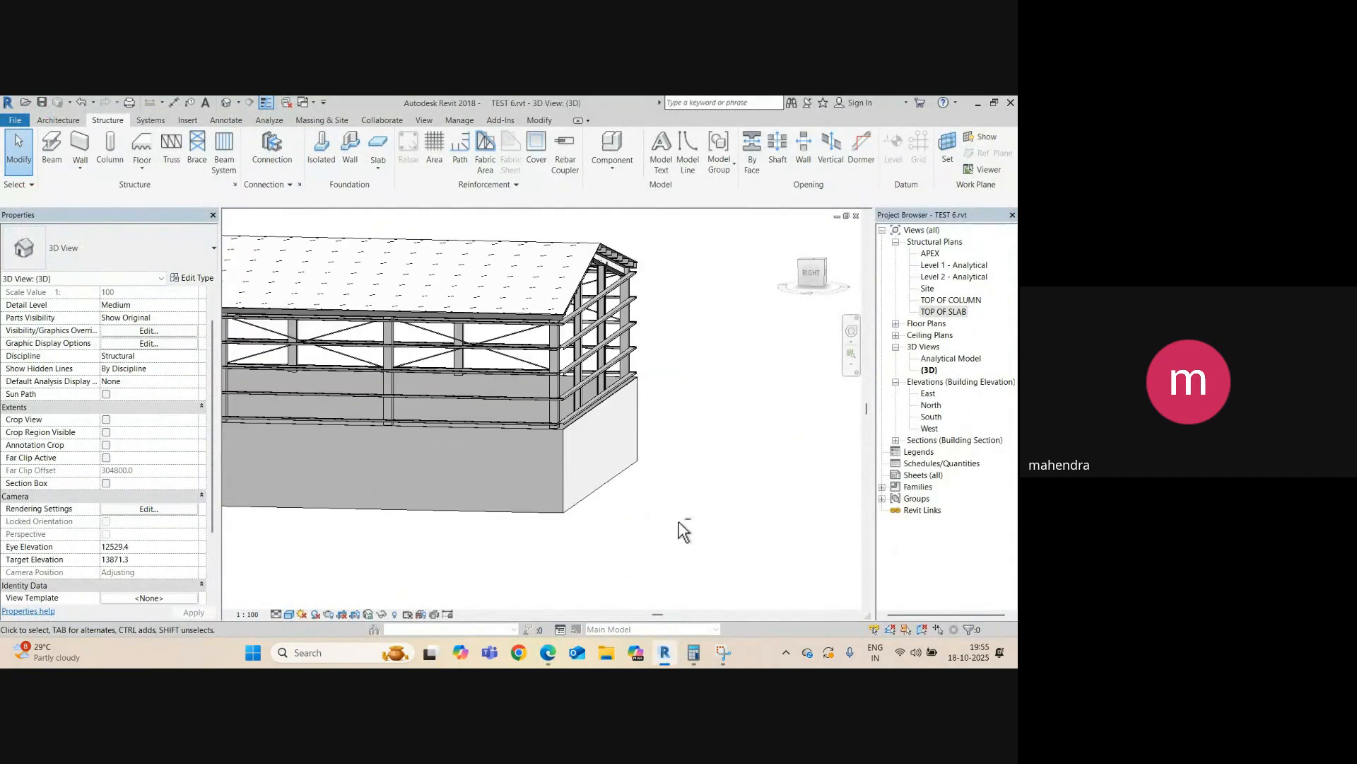
middle_click_drag(678, 520, 390, 596, "shift")
scroll(424, 513, "down", 3)
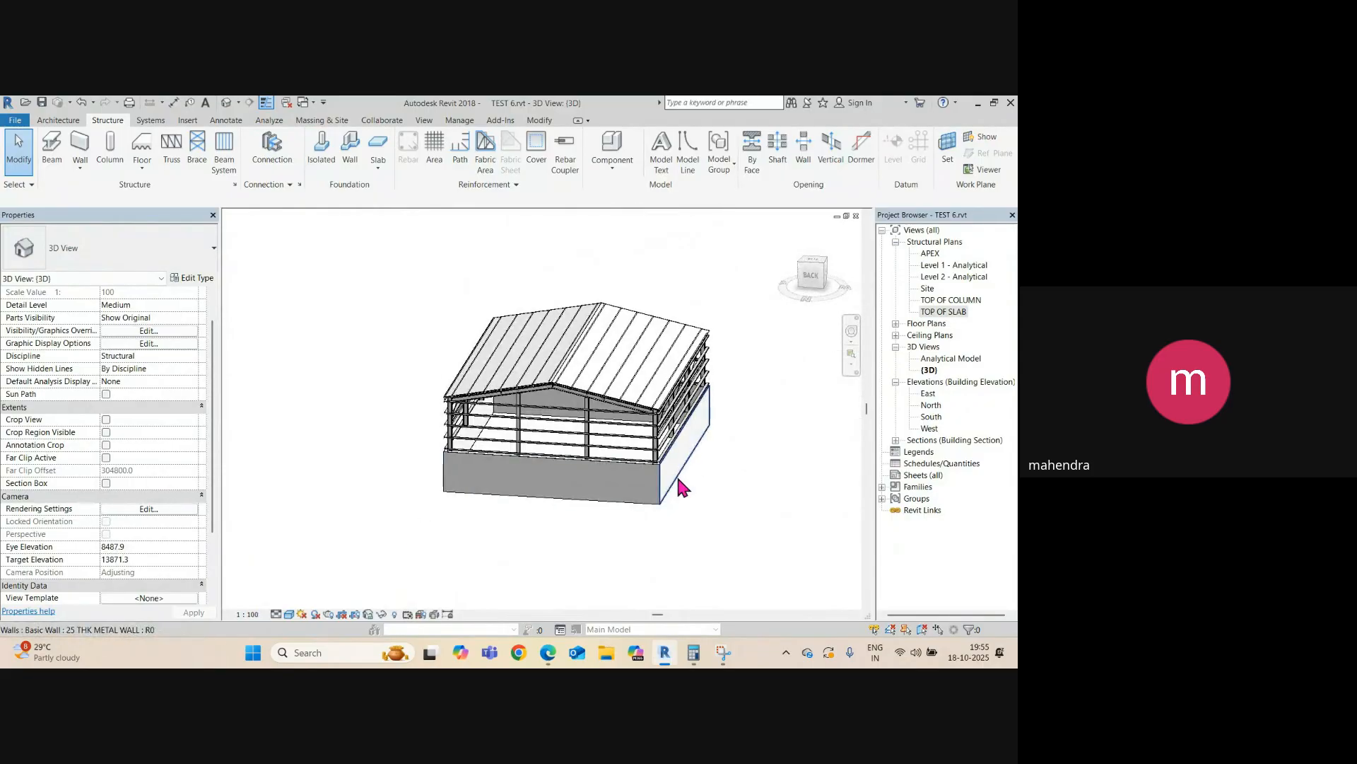
key("Tab")
left_click(680, 487)
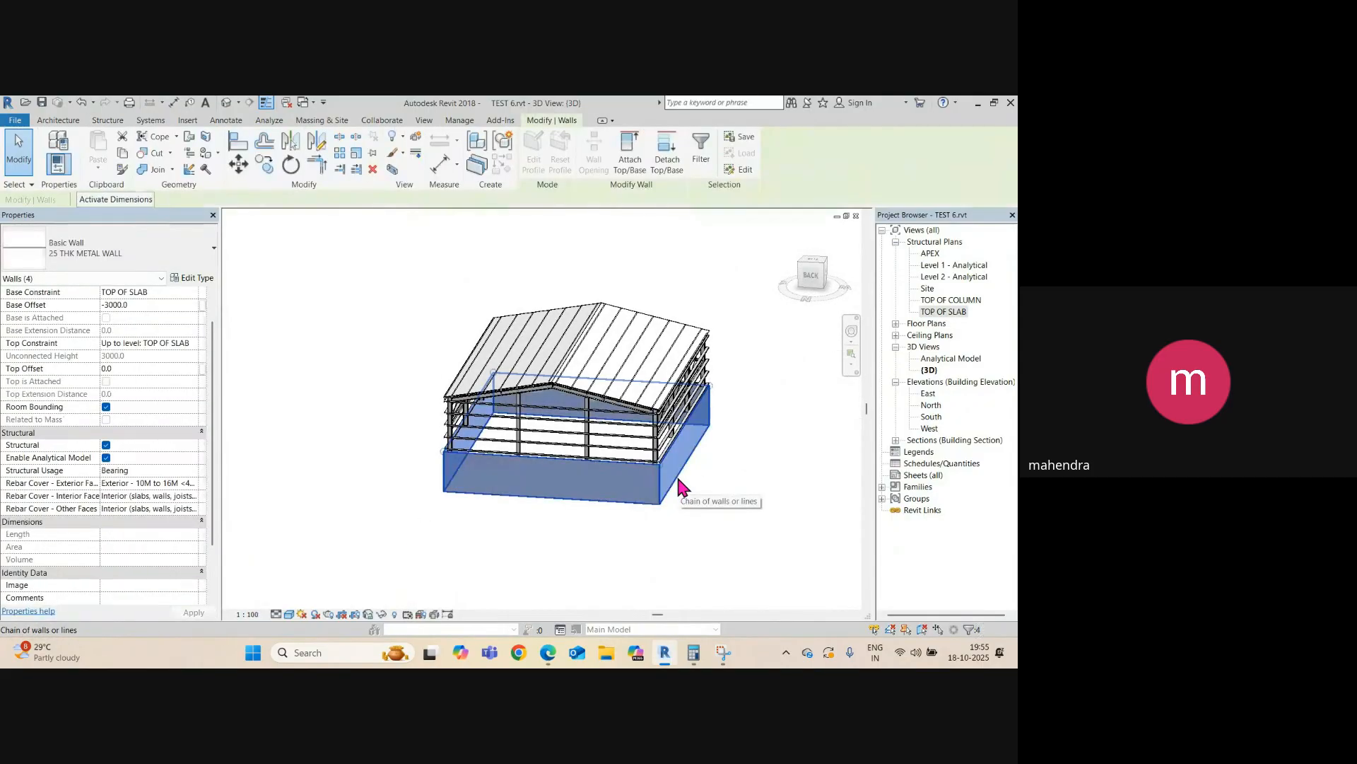
left_click(193, 344)
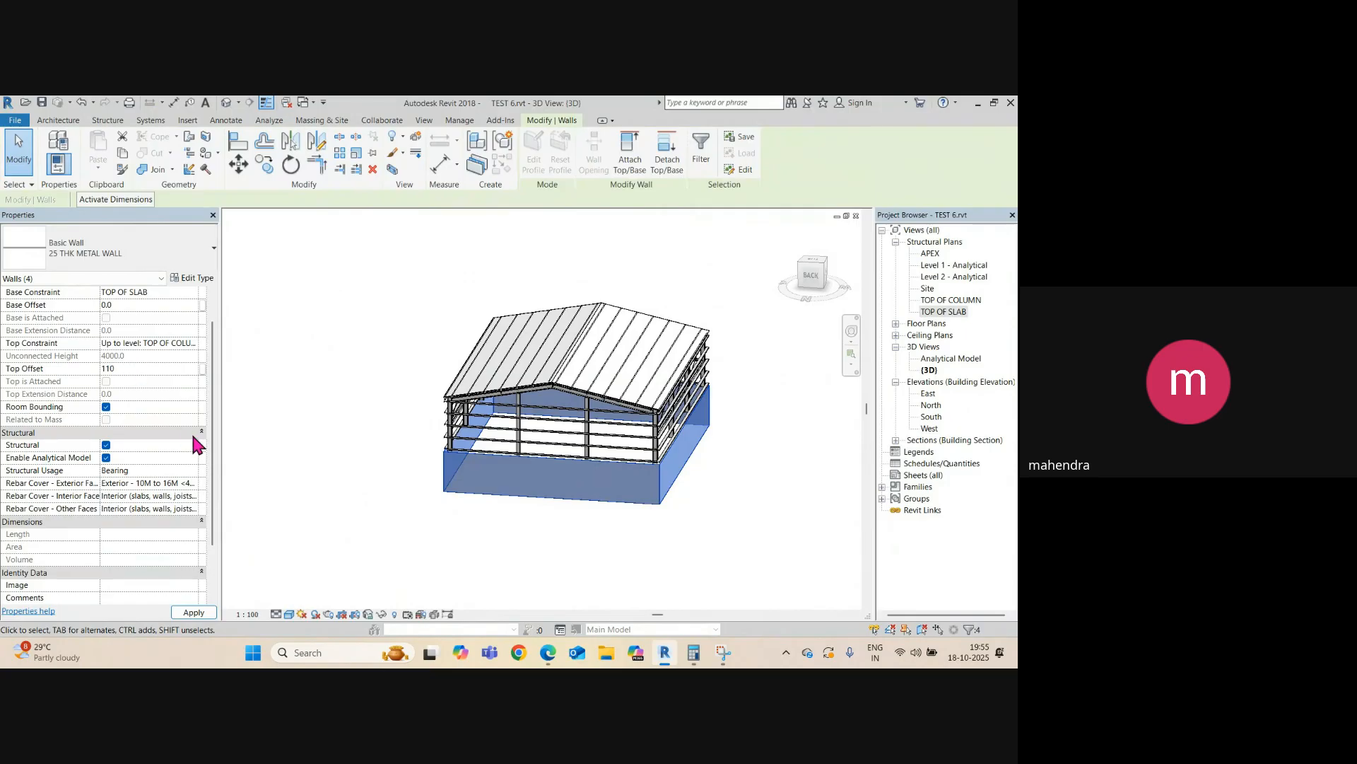
- Attach the tops of the four metal walls to the sloping roof
scroll(682, 453, "up", 4)
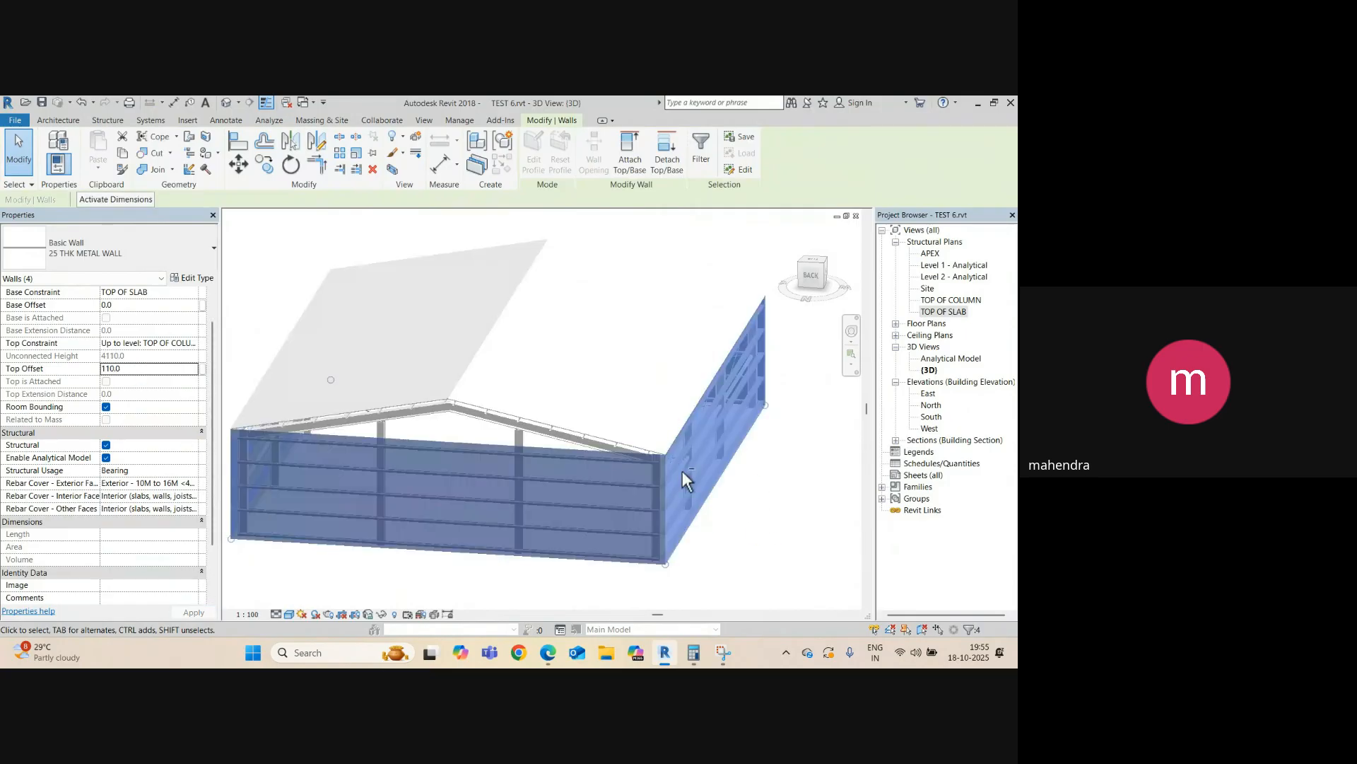
middle_click_drag(682, 470, 540, 412, "shift")
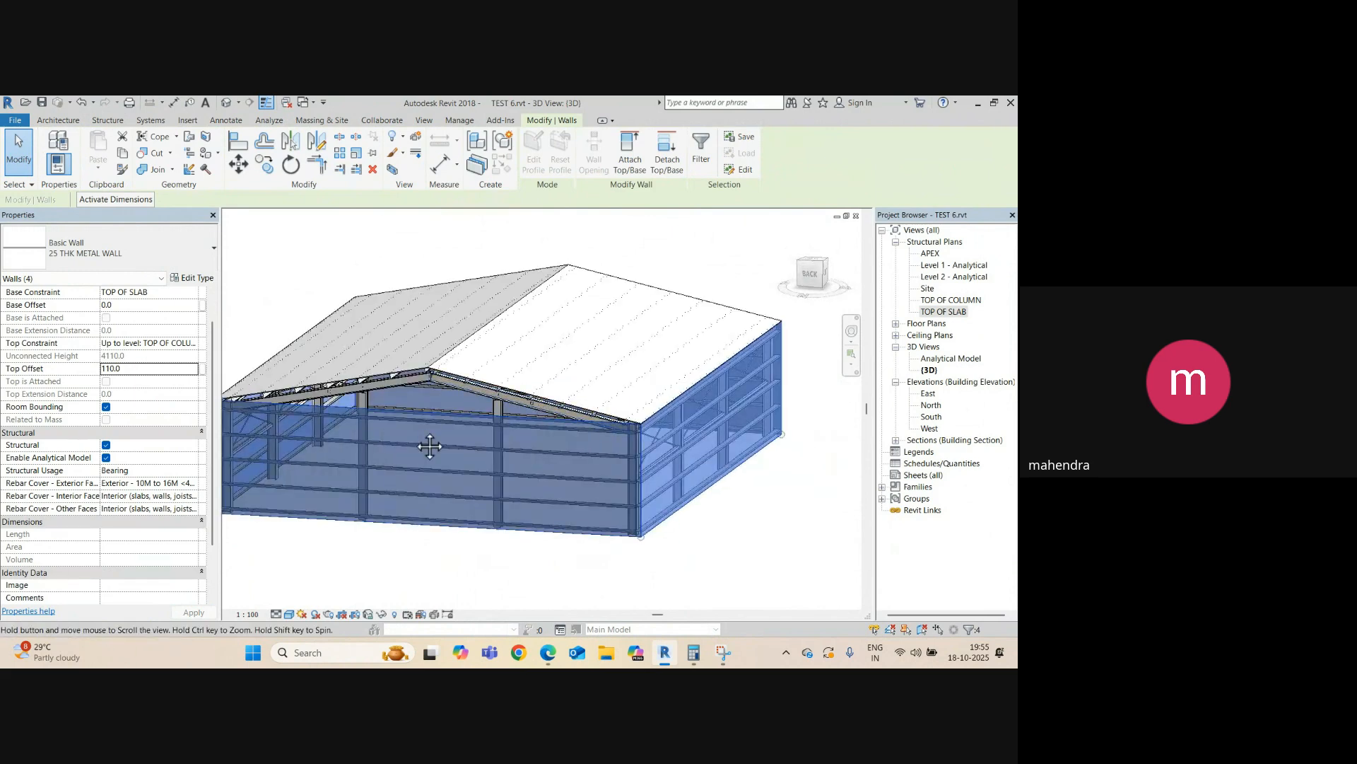
middle_click_drag(430, 446, 501, 480)
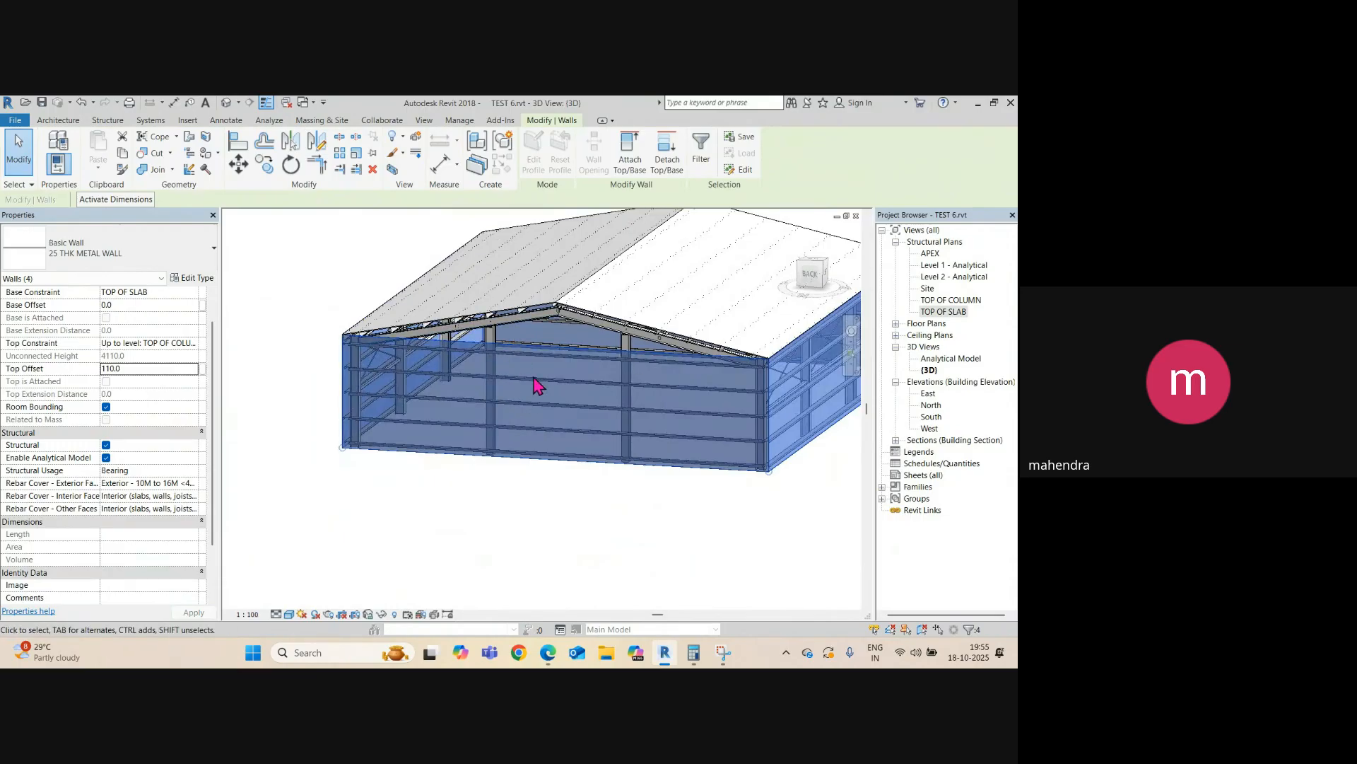
middle_click_drag(554, 308, 598, 466, "shift")
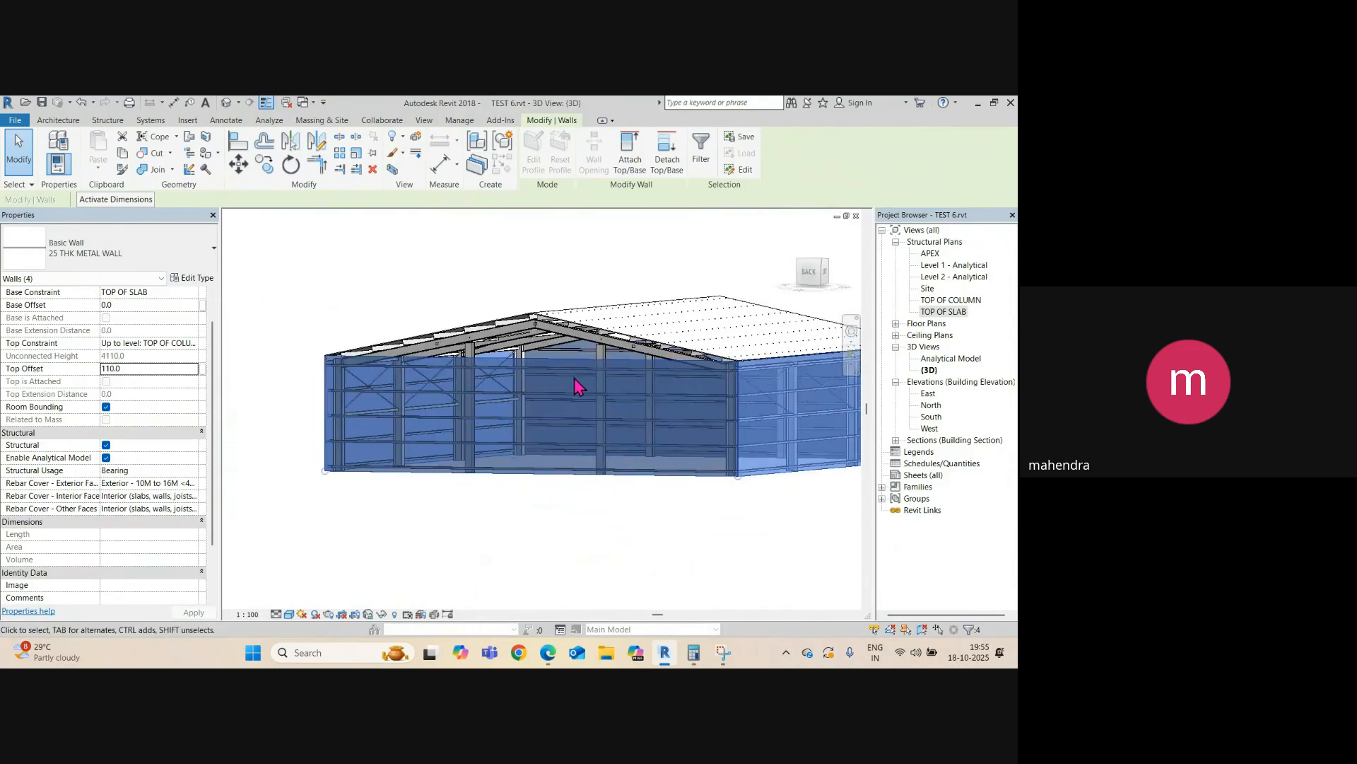
left_click(626, 161)
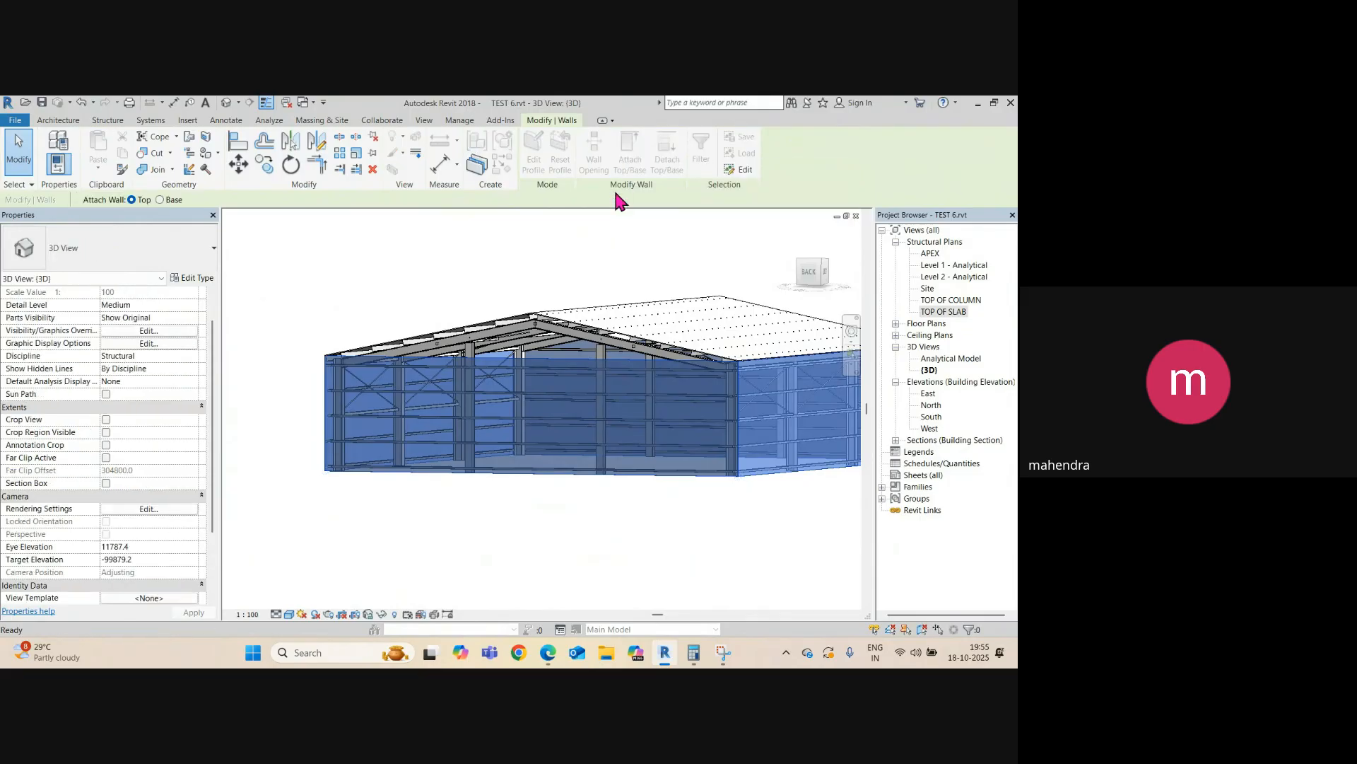
left_click(573, 335)
- Examine the fit between the attached walls and the roof from several sides of the 3D model
scroll(530, 441, "down", 5)
scroll(635, 448, "up", 3)
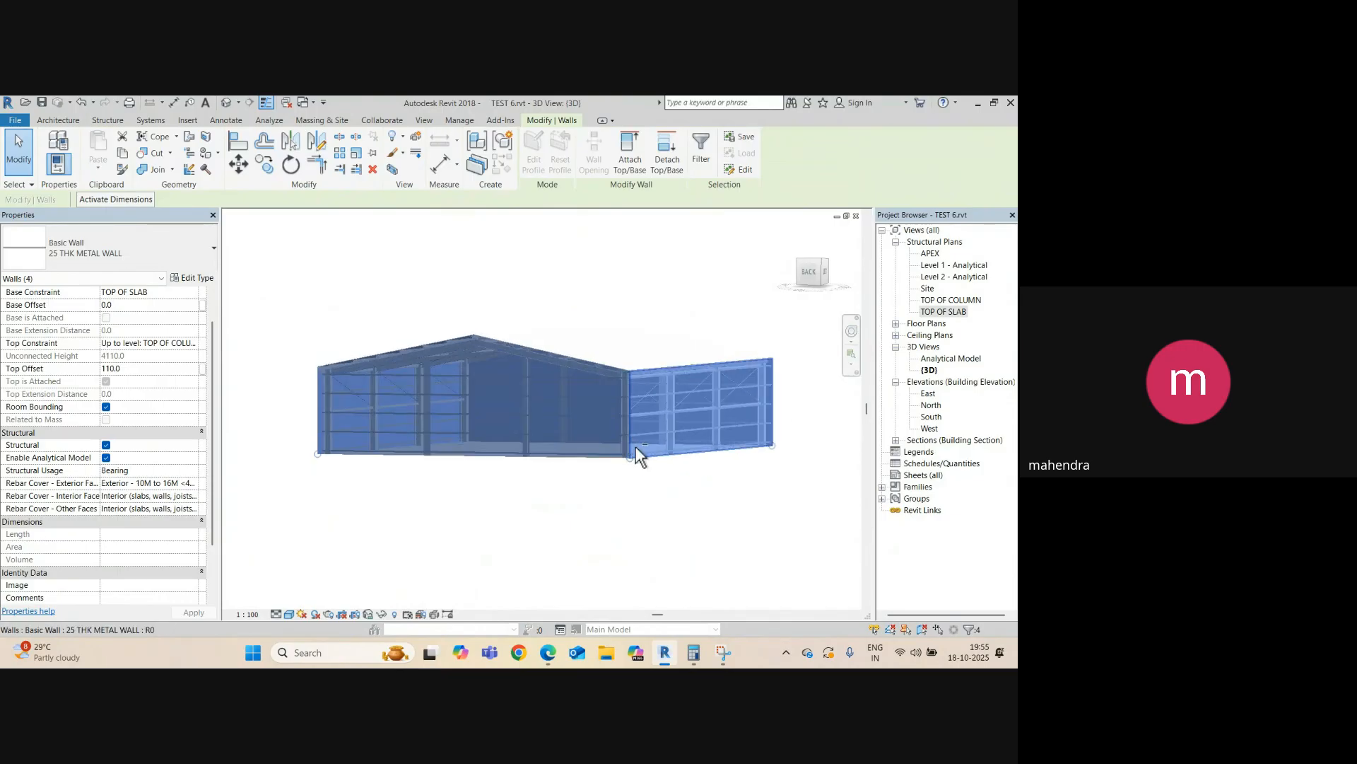
middle_click_drag(635, 447, 775, 504, "shift")
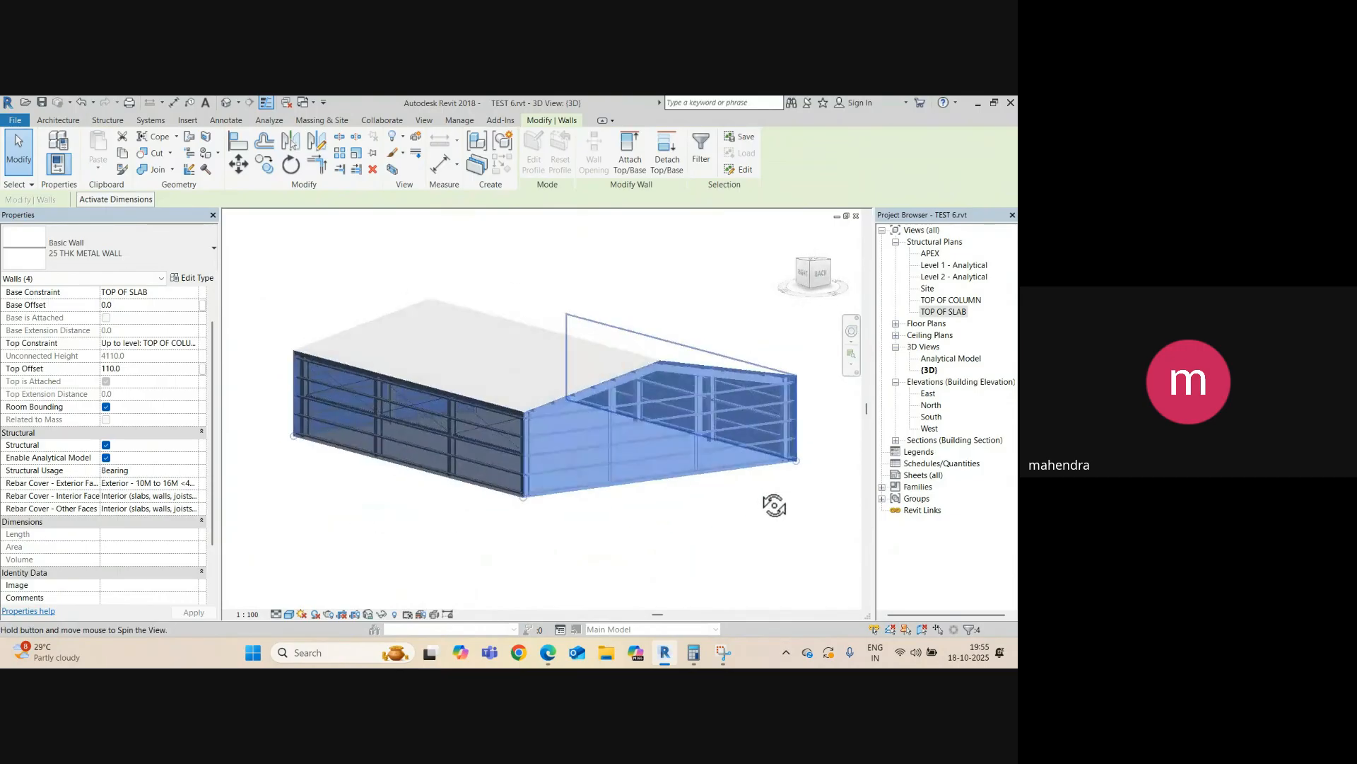
left_click(730, 546)
scroll(575, 409, "up", 3)
scroll(584, 393, "down", 3)
middle_click_drag(643, 459, 627, 509)
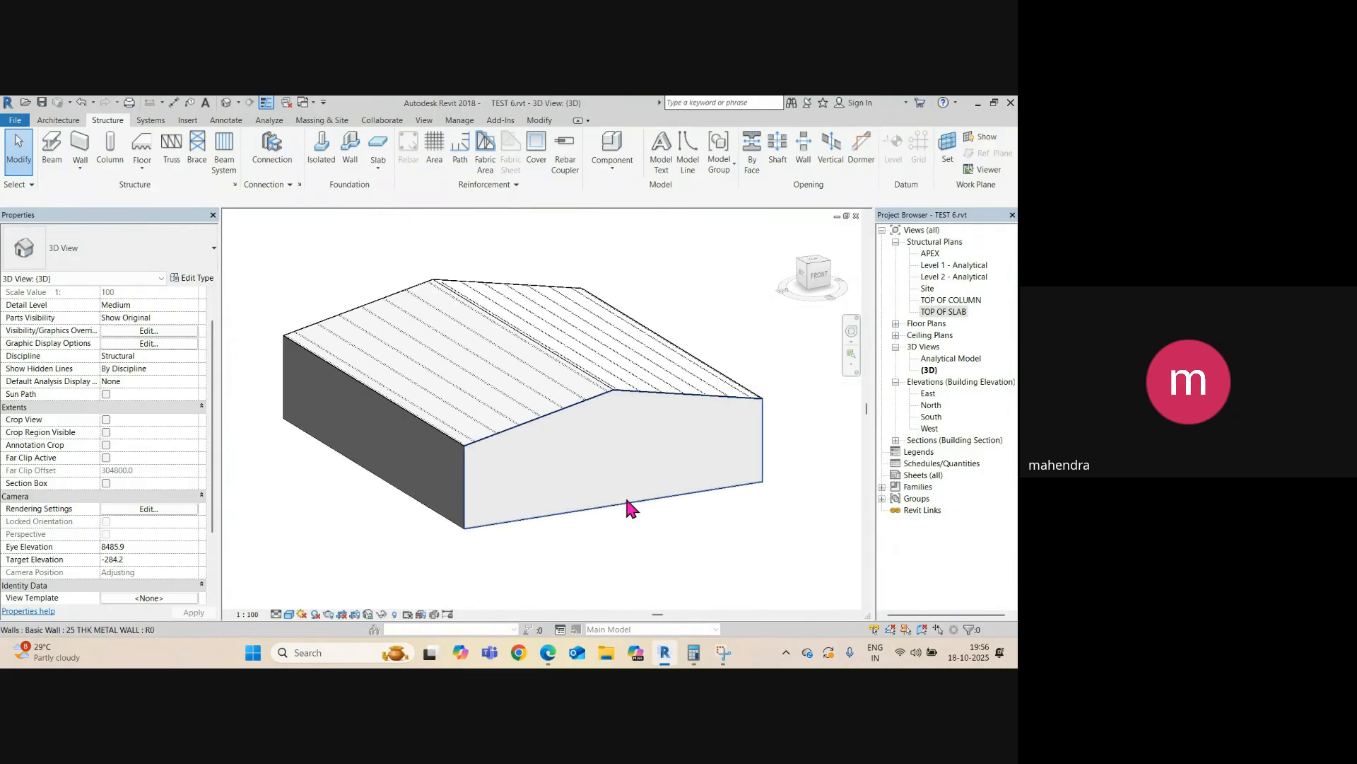
left_click(815, 262)
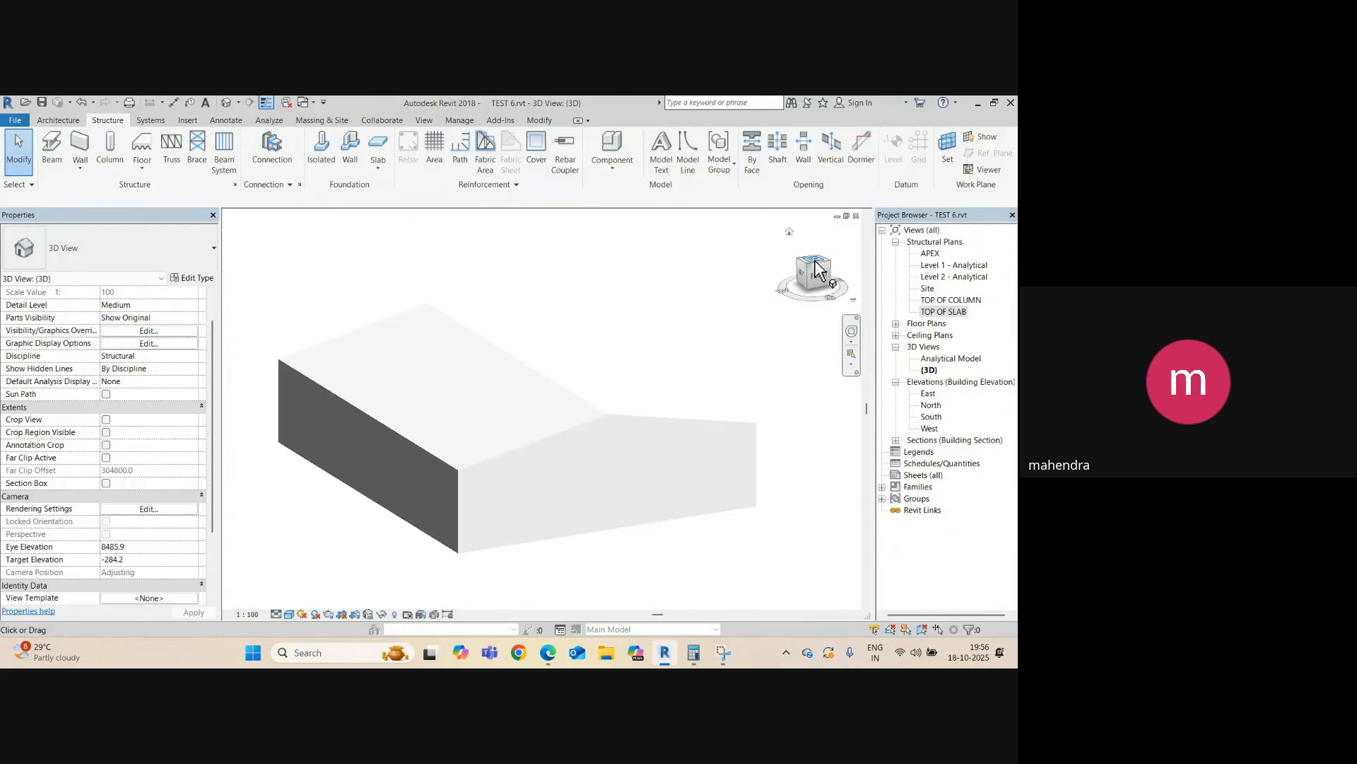
middle_click_drag(553, 508, 619, 445, "shift")
scroll(593, 444, "up", 2)
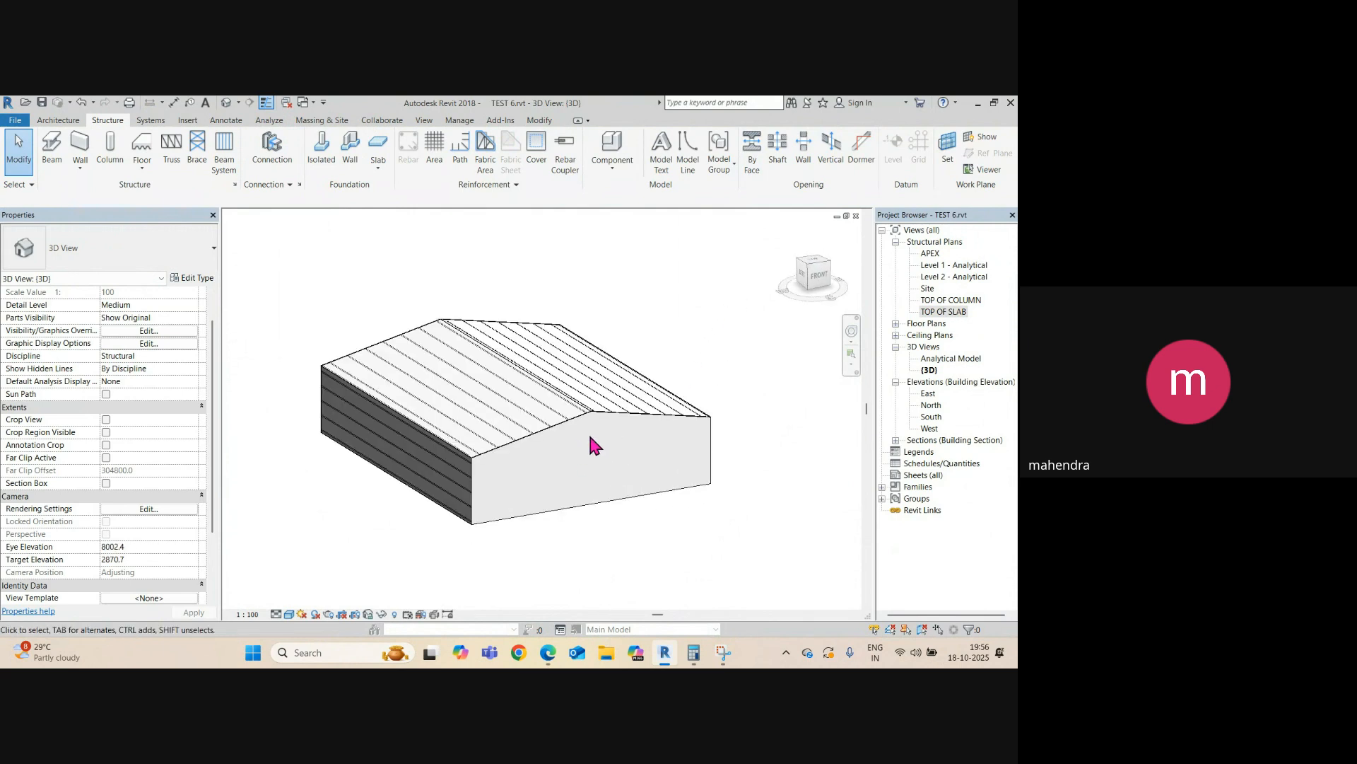
- On the TOP OF SLAB plan, move the Section 4 line from grid 4 to just outside the grid 1 wall and open its view
key("ctrl+Tab")
scroll(529, 427, "down", 9)
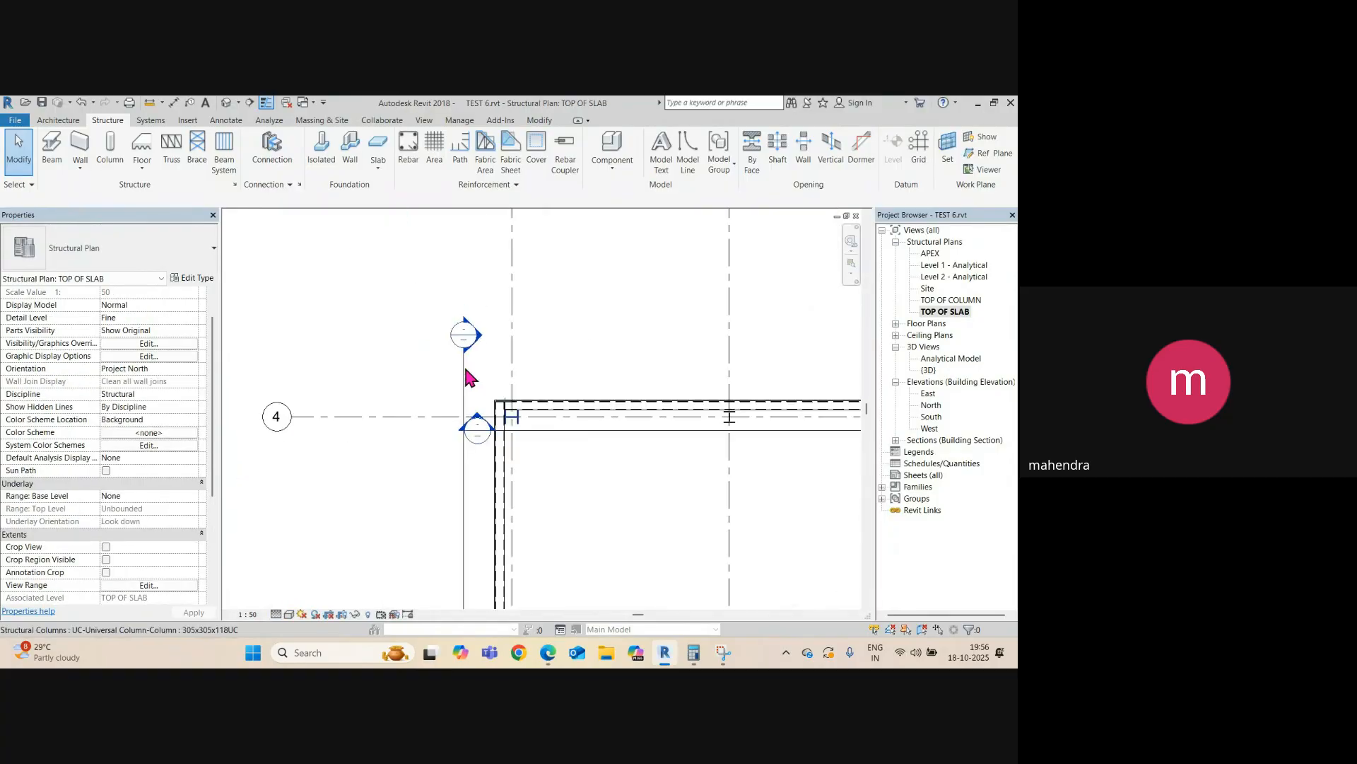
left_click(558, 346)
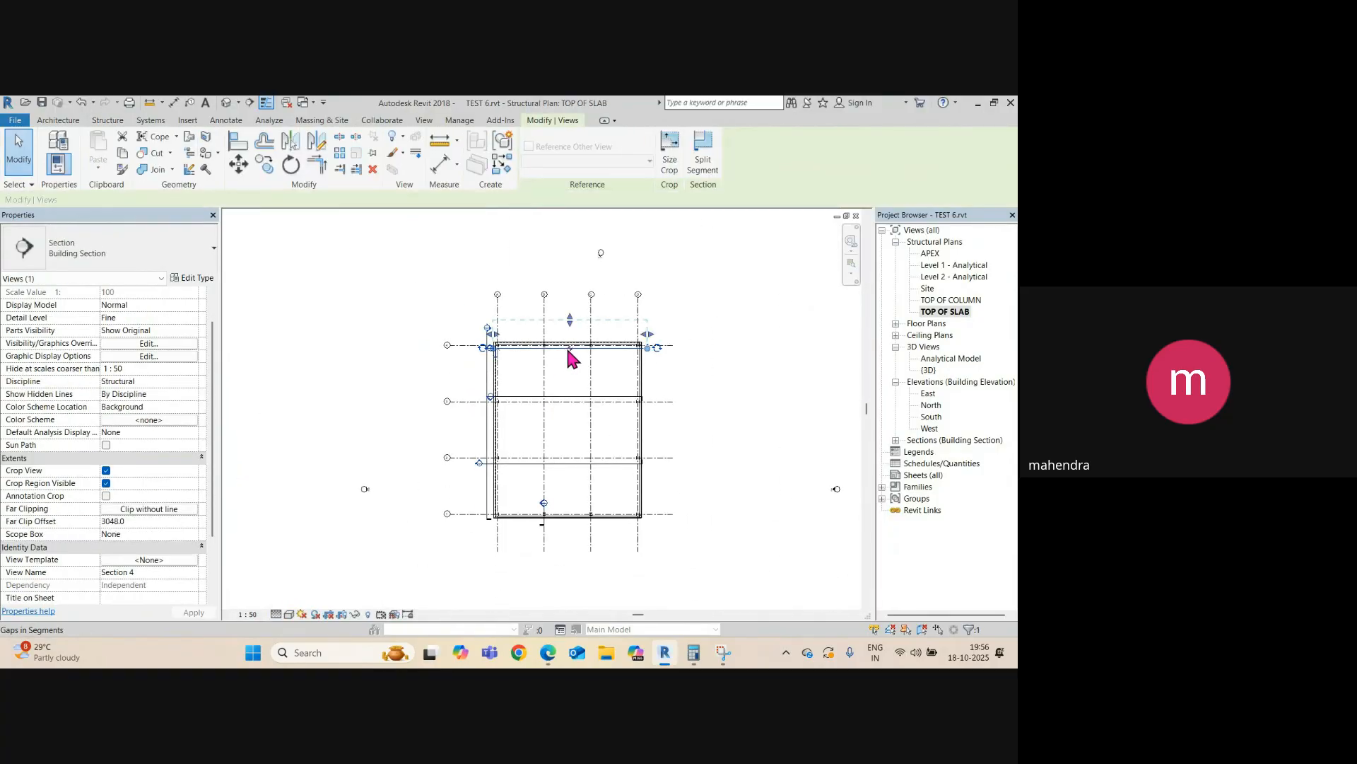
left_click_drag(558, 347, 555, 527)
right_click(557, 529)
left_click(593, 259)
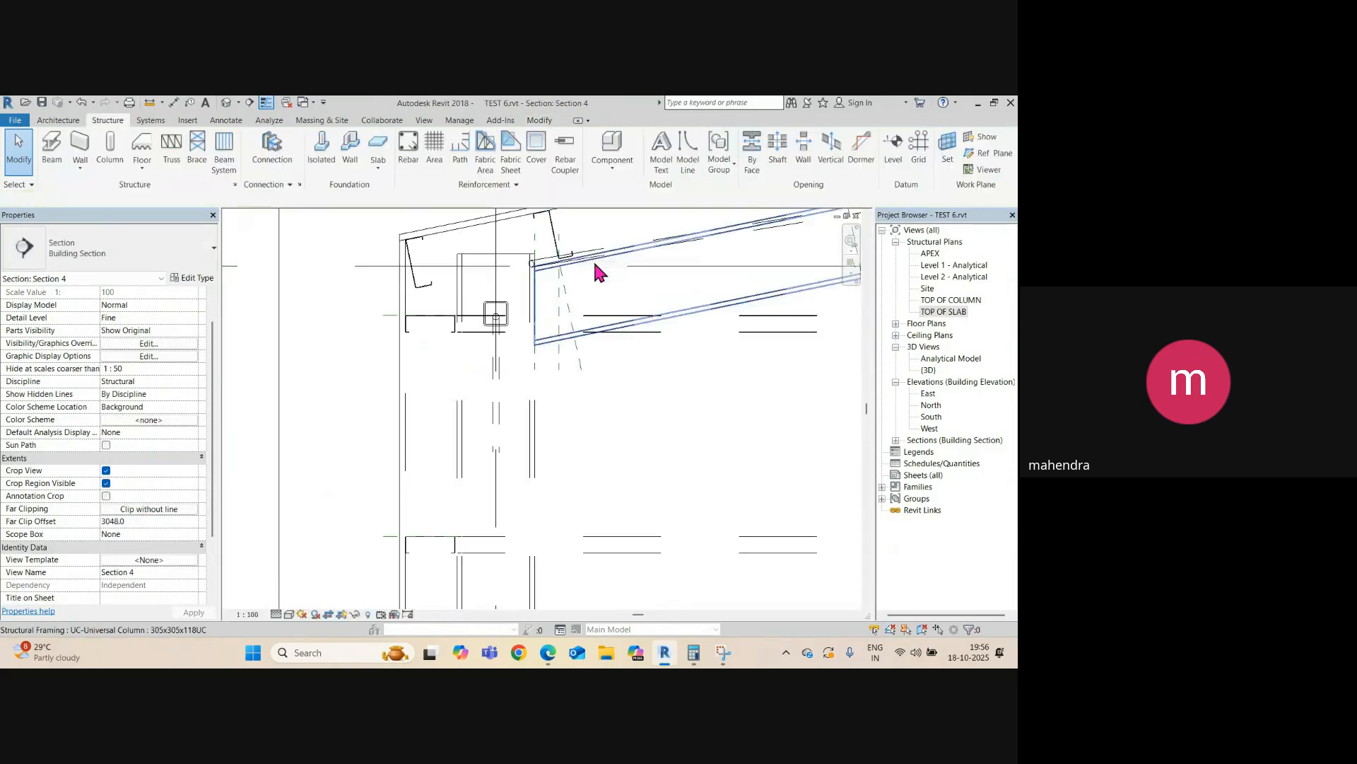
- Check the spacing between grids B and C in the section with an aligned dimension, without placing it
scroll(335, 296, "down", 8)
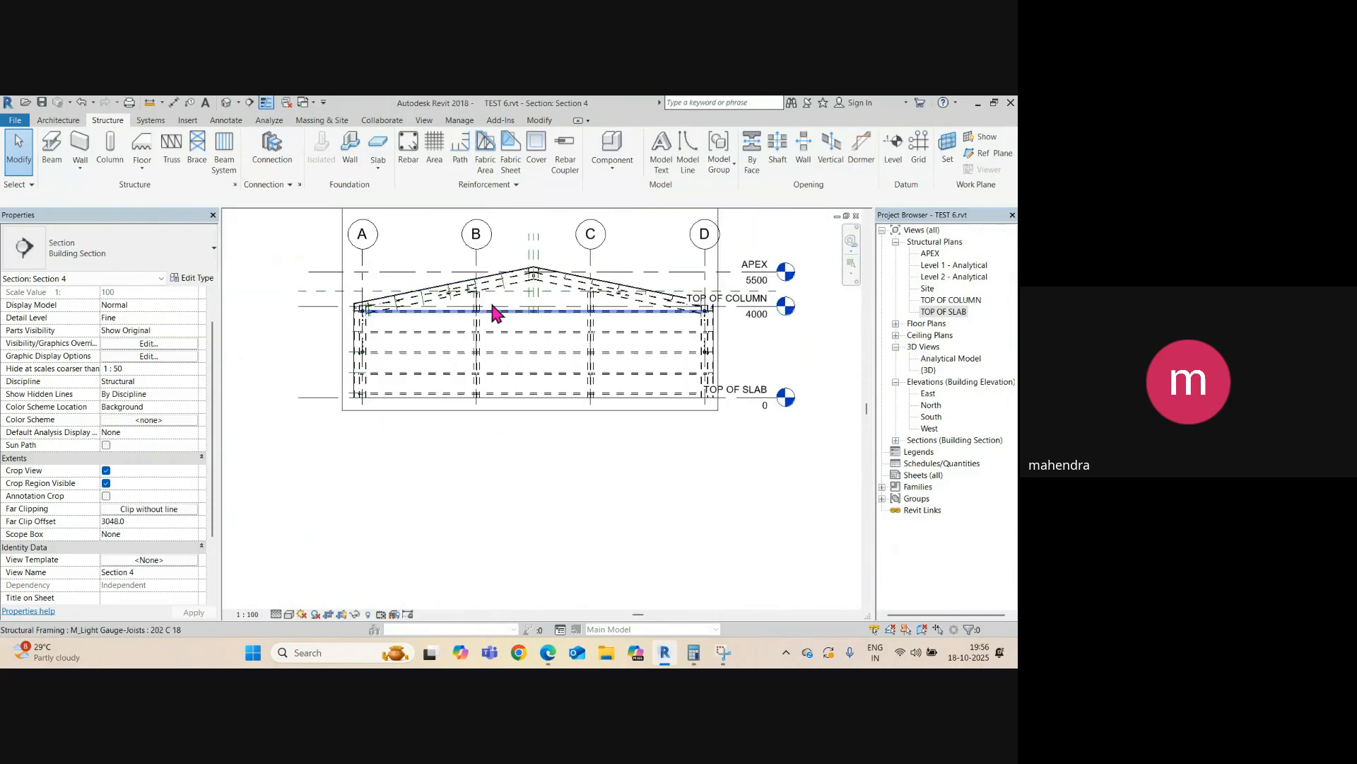
scroll(489, 297, "up", 2)
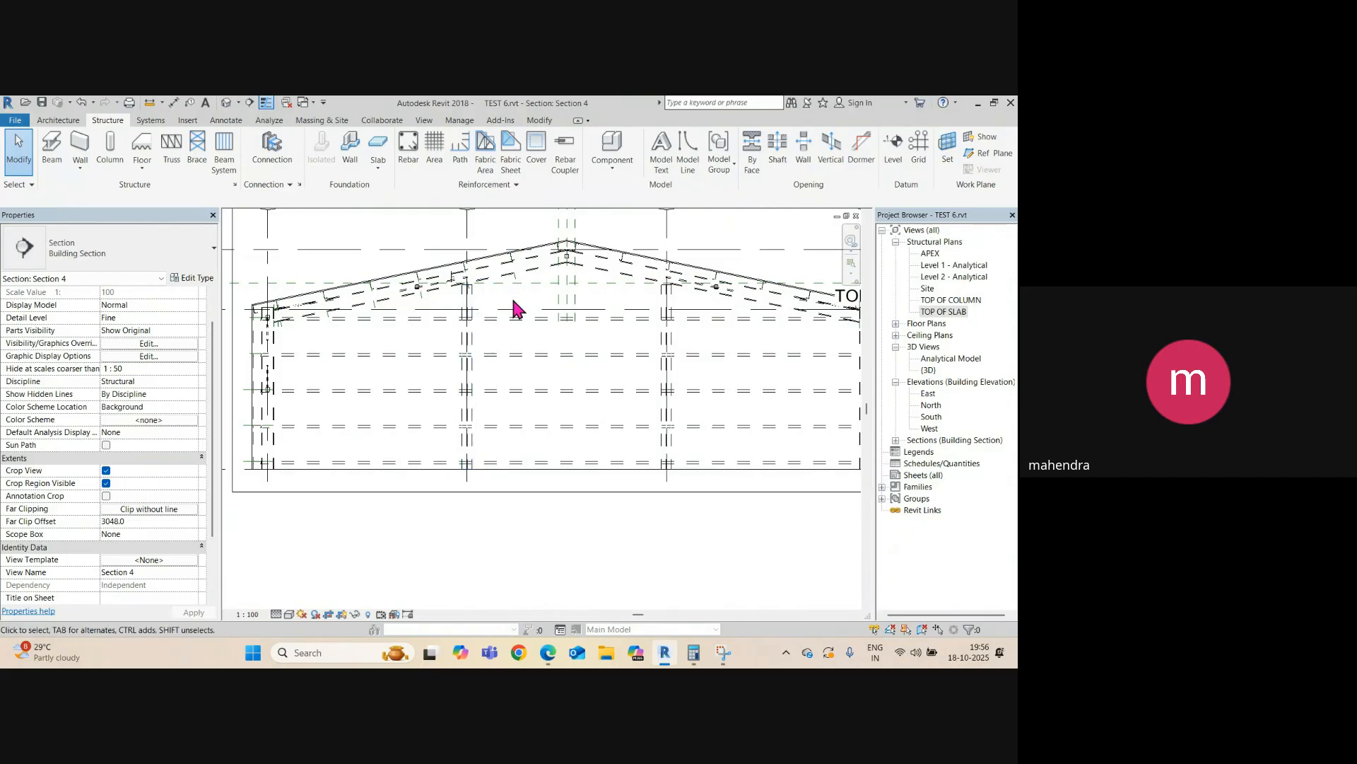
middle_click_drag(509, 339, 527, 411)
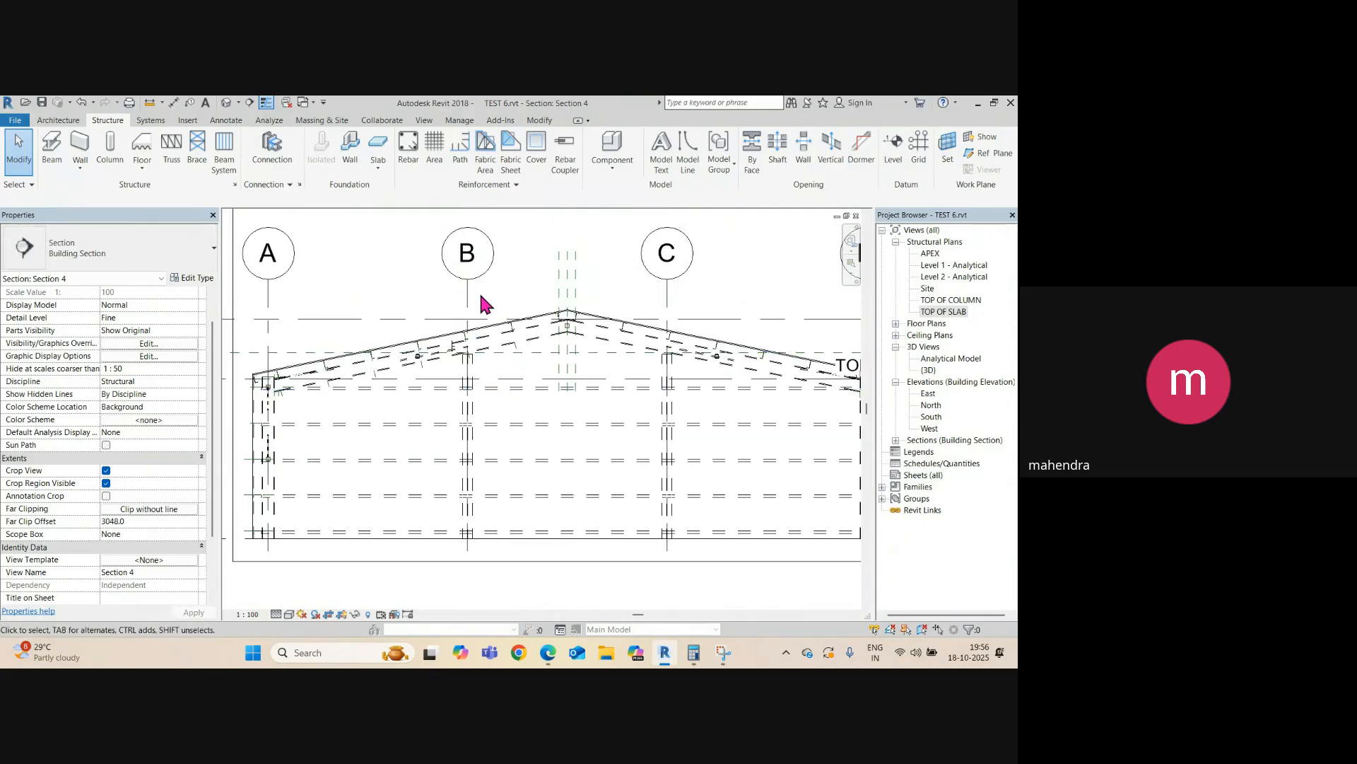
key("i")
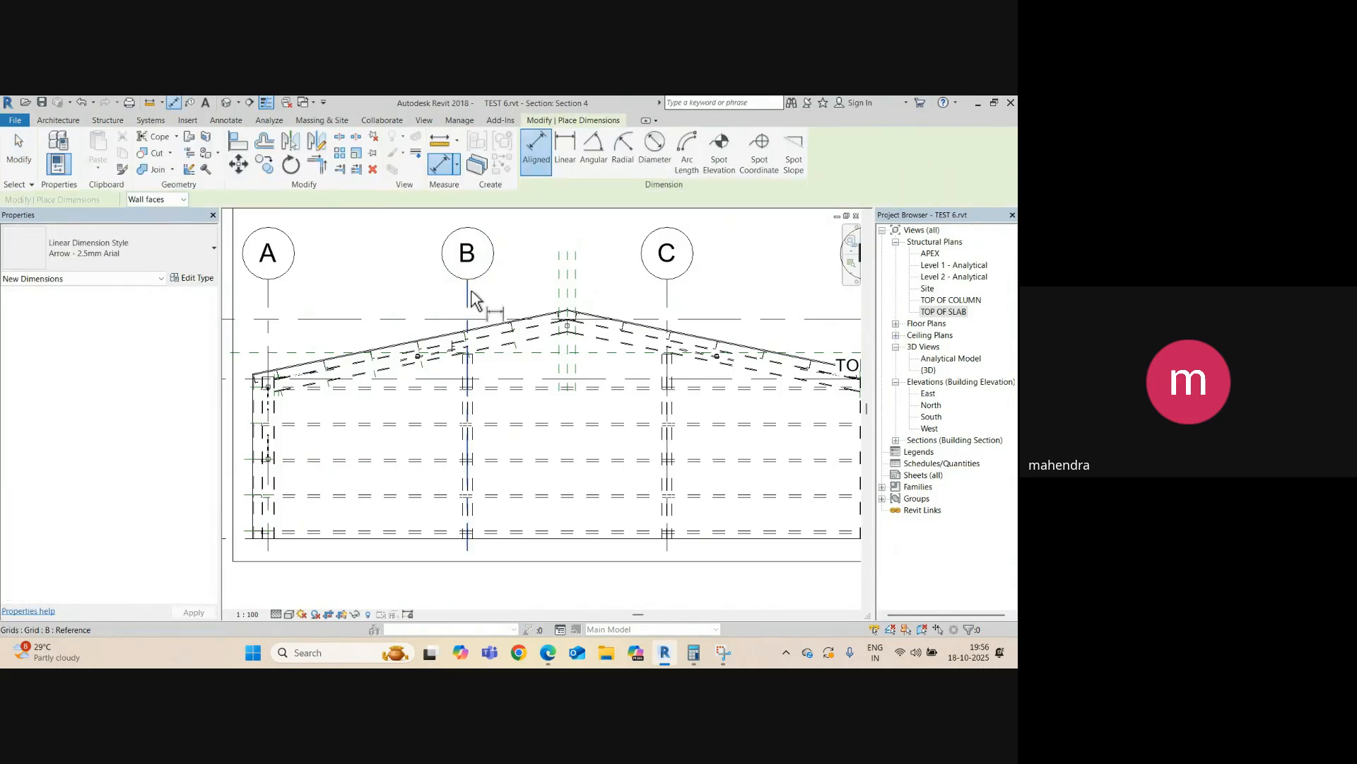
left_click(468, 293)
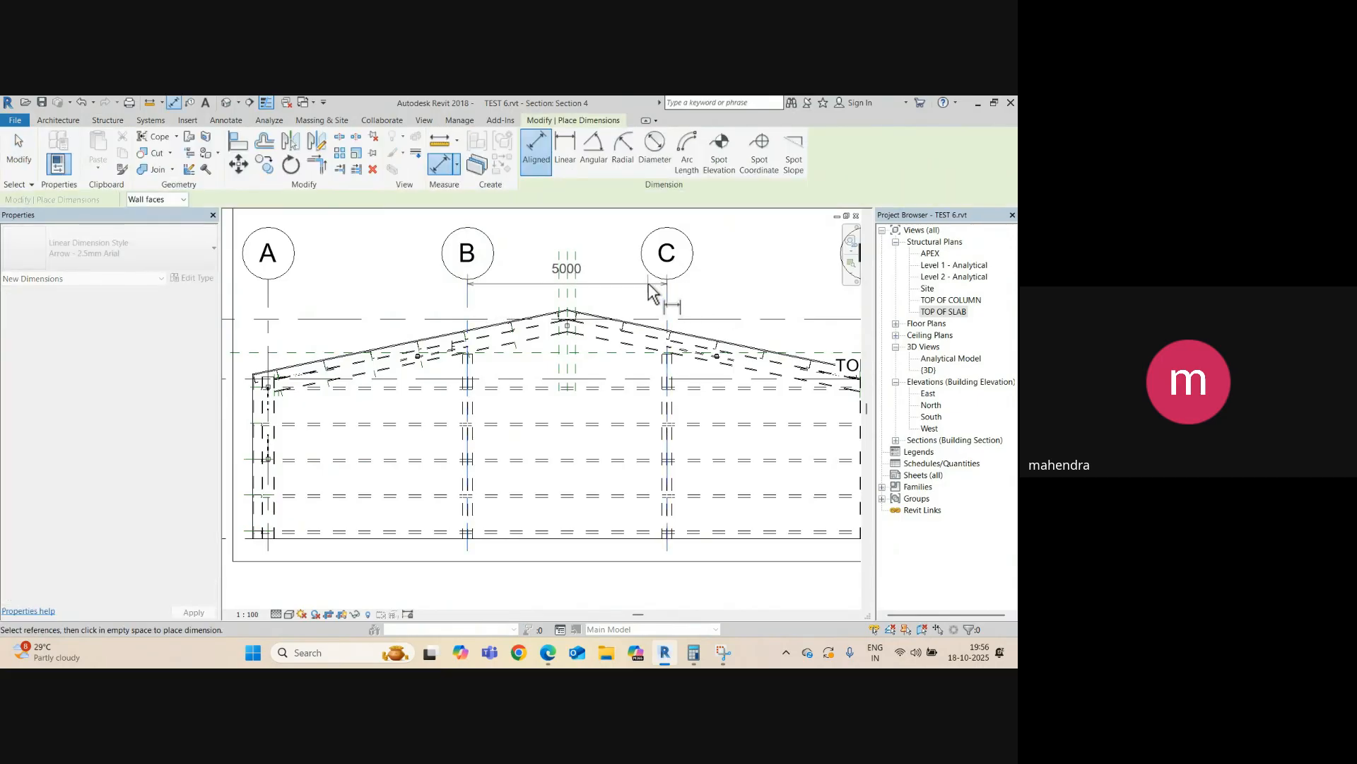
key("Escape")
key("Escape")
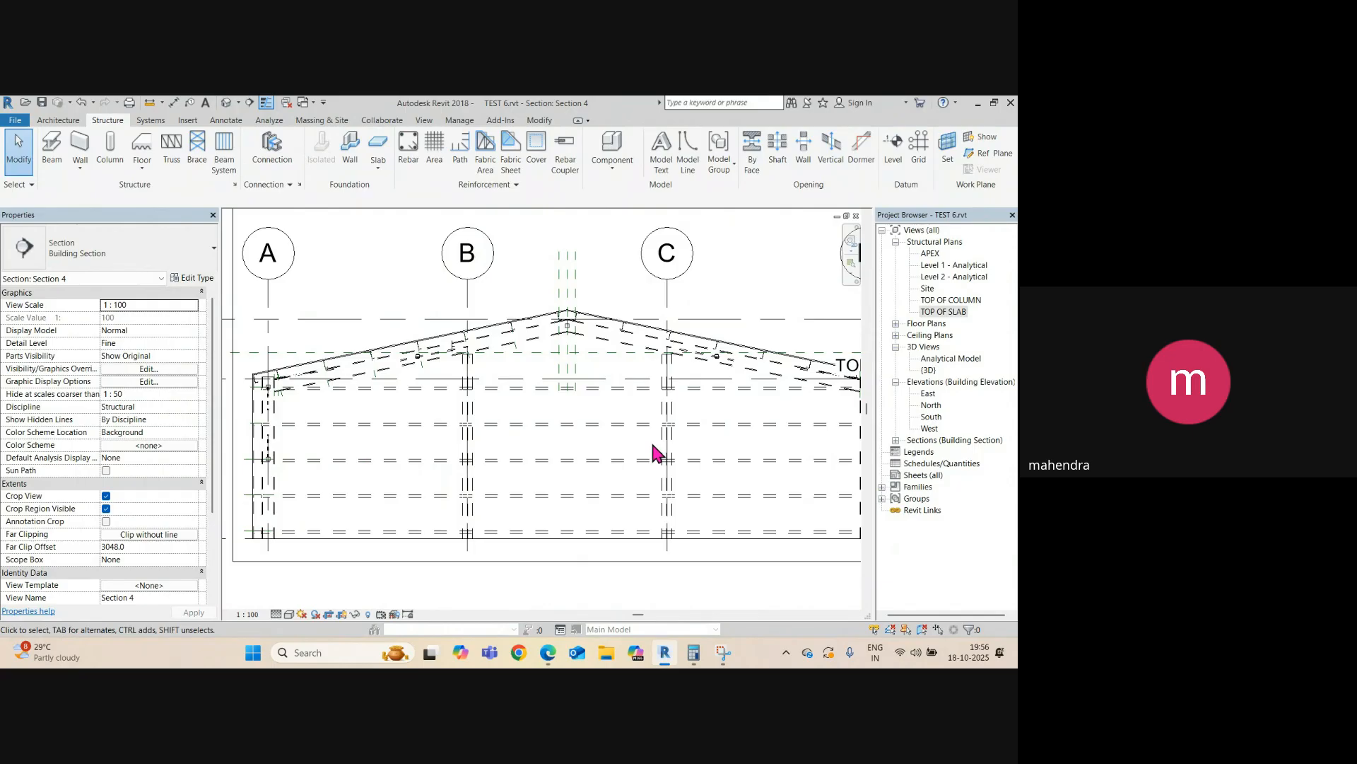
- For a new door, compare the families in the library's Doors folder and load M_Door-Overhead-Rolling.rfa
left_click(74, 125)
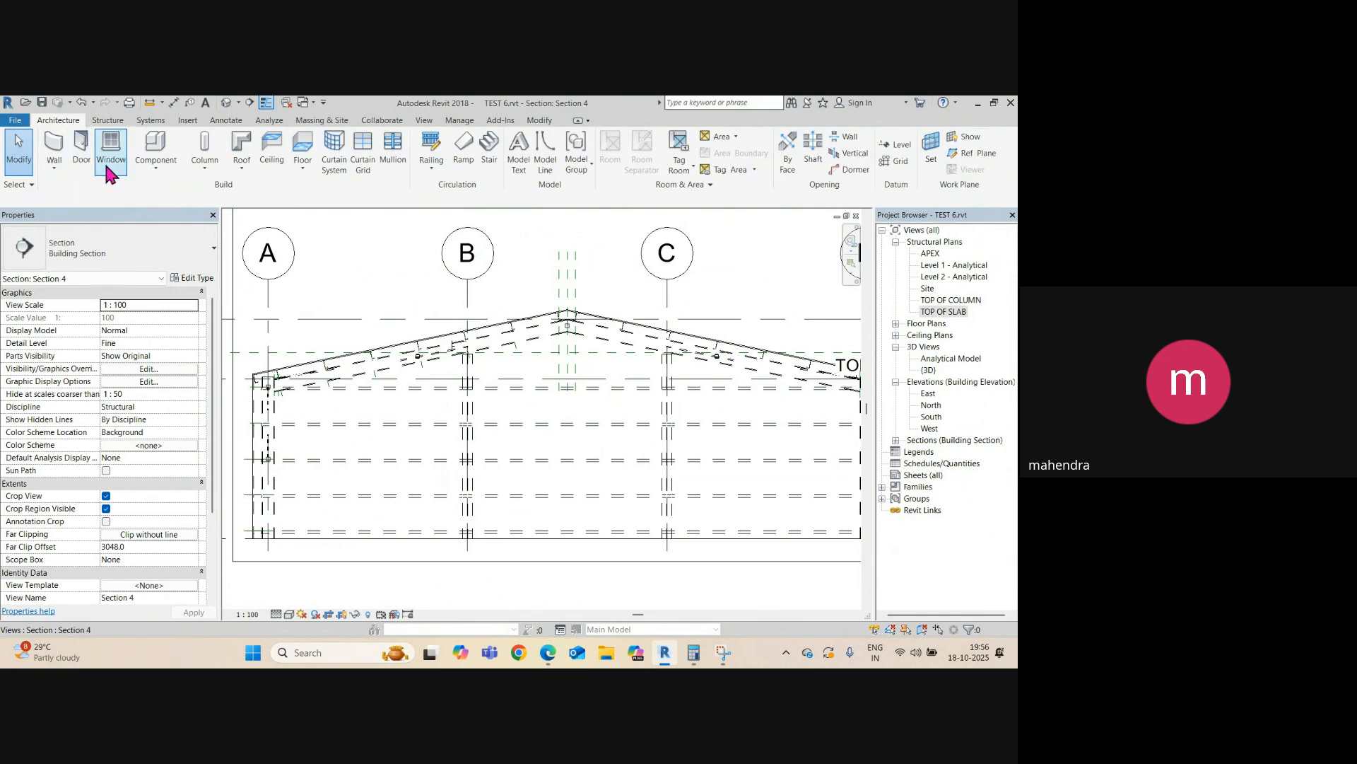
left_click(78, 169)
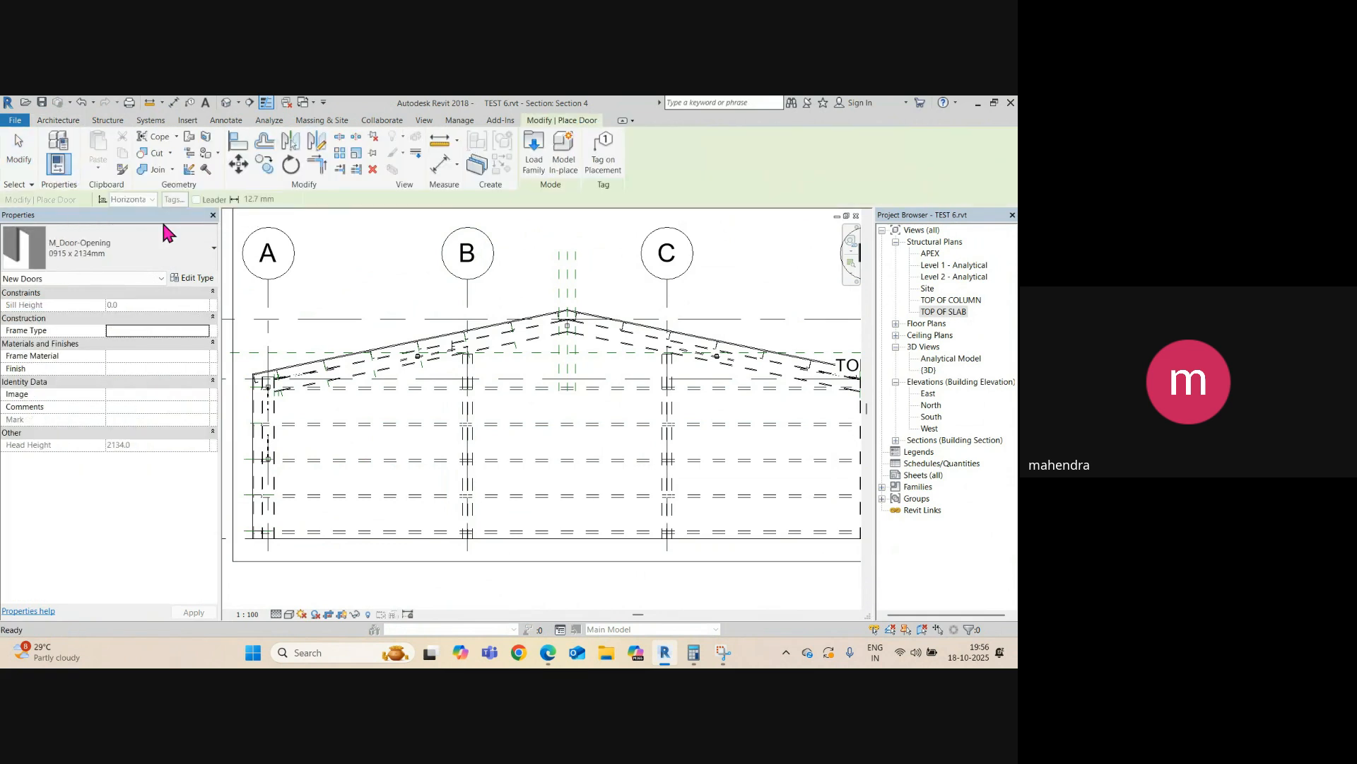
left_click(141, 248)
scroll(85, 354, "up", 2)
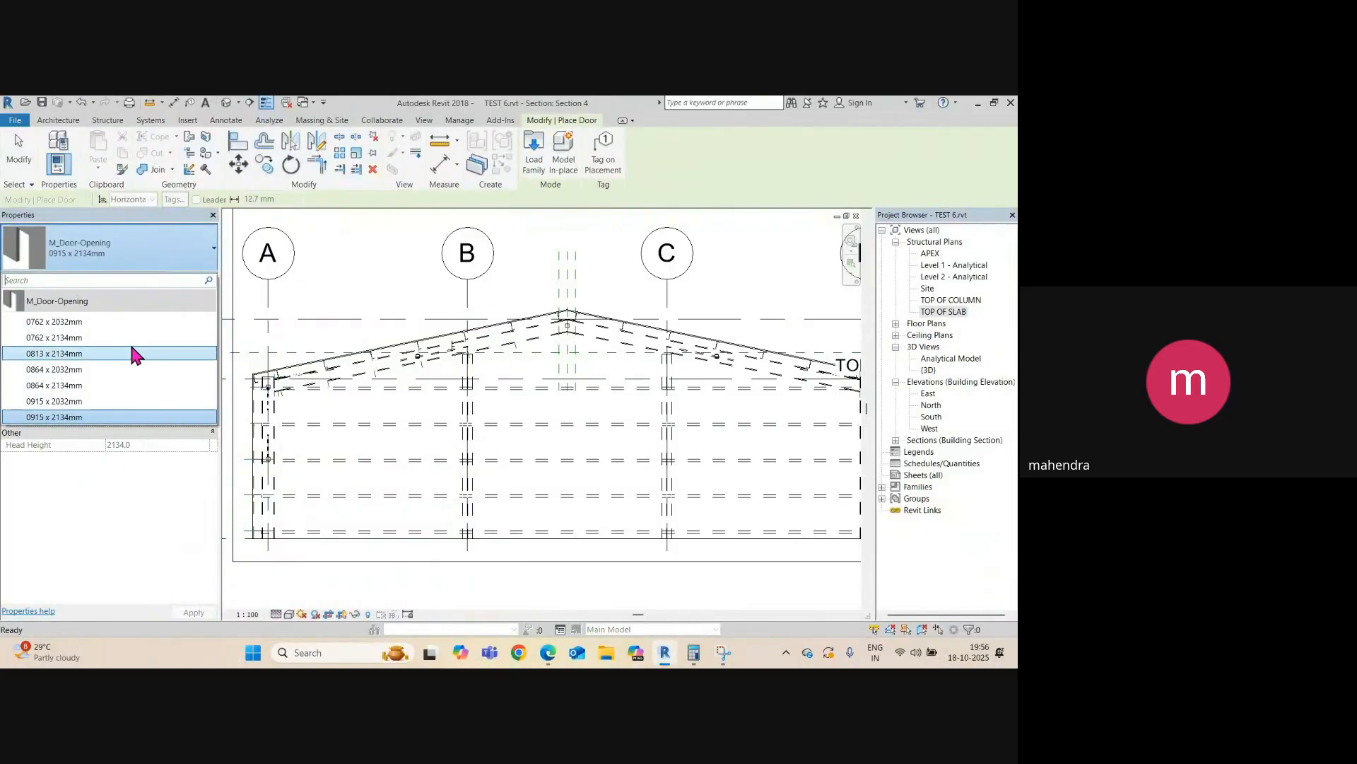
left_click(534, 170)
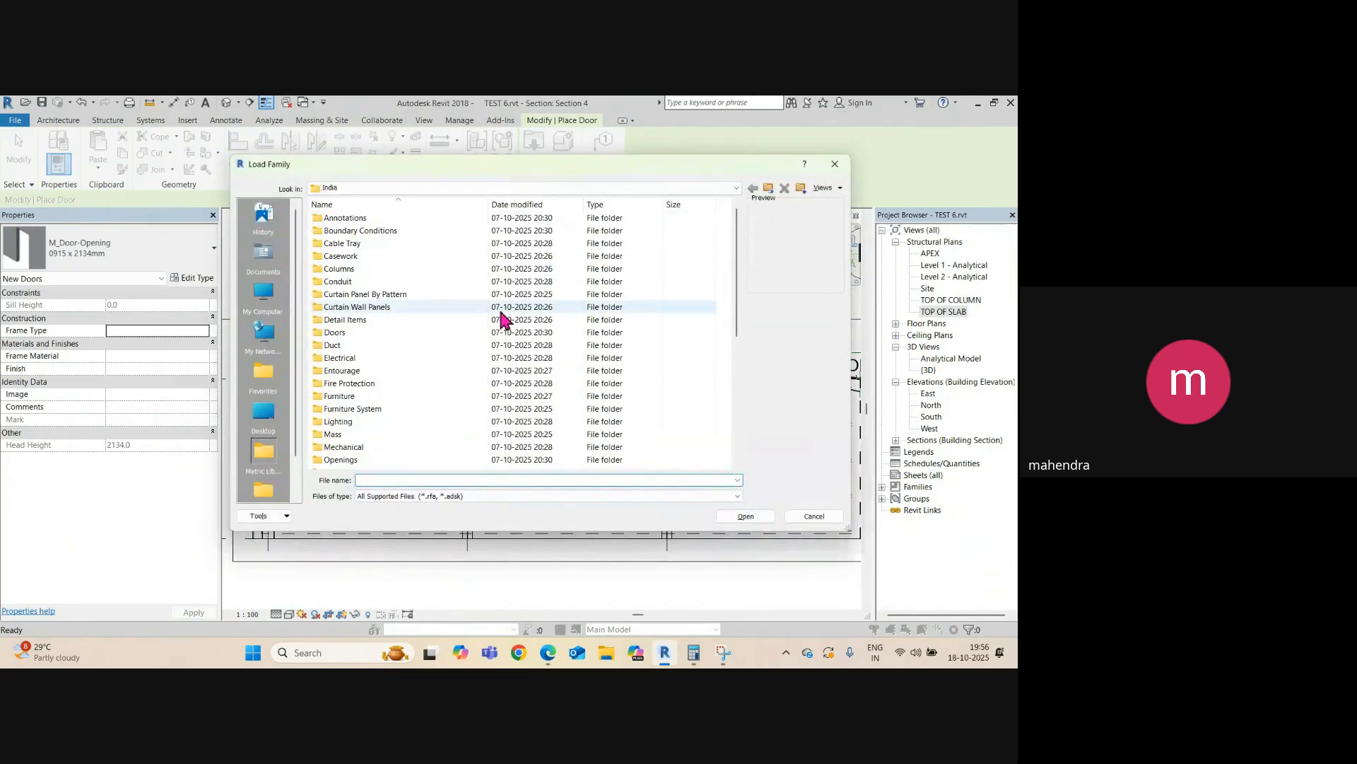
double_click(342, 337)
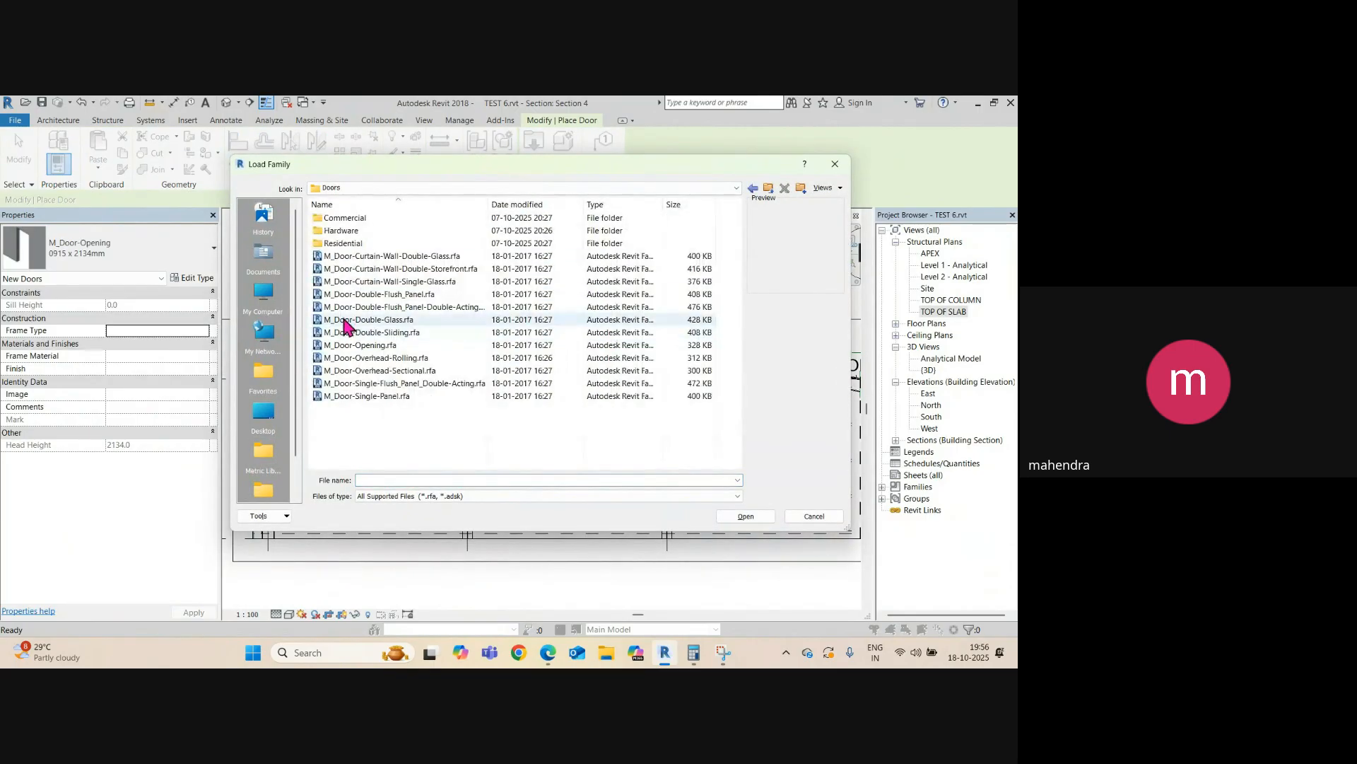
left_click(364, 257)
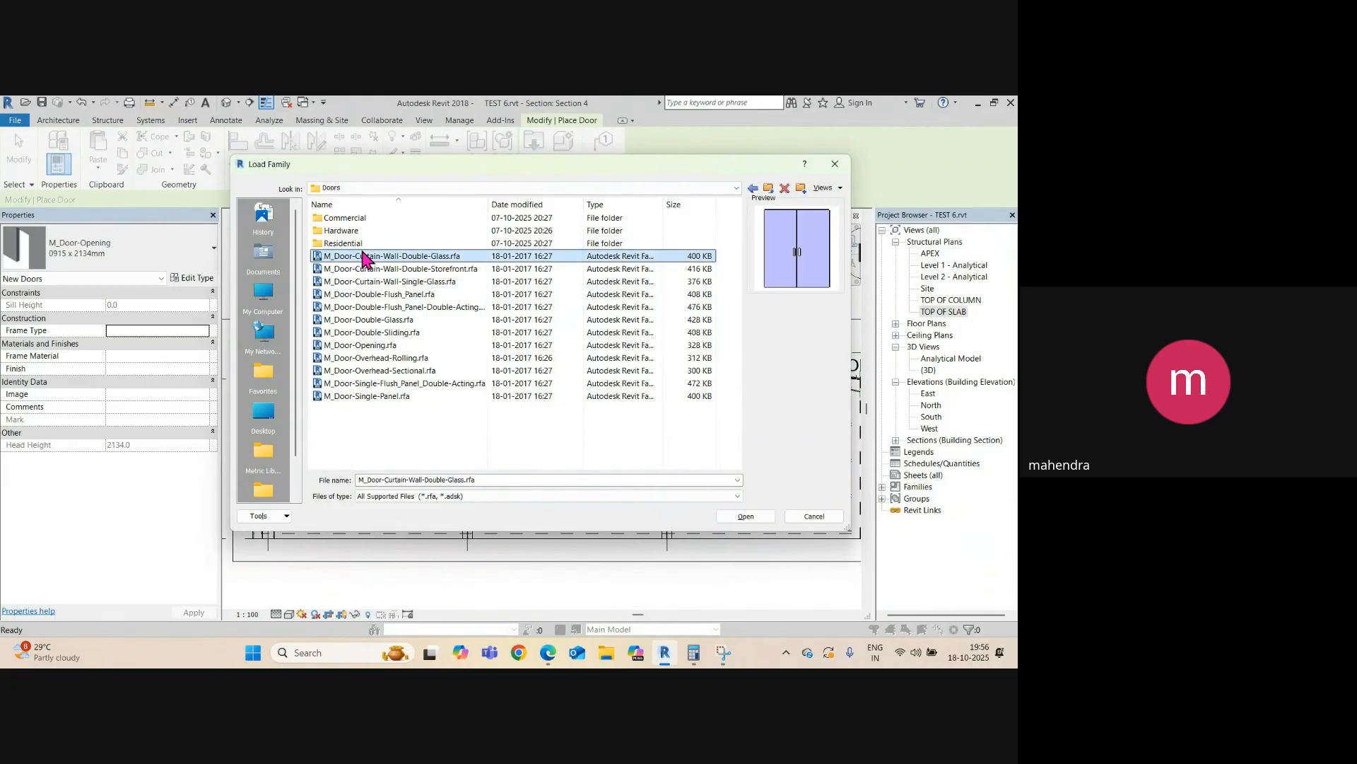
key("Down")
key("Down")
key("Down")
key("Down")
key("Down")
key("Down")
key("Down")
key("Down")
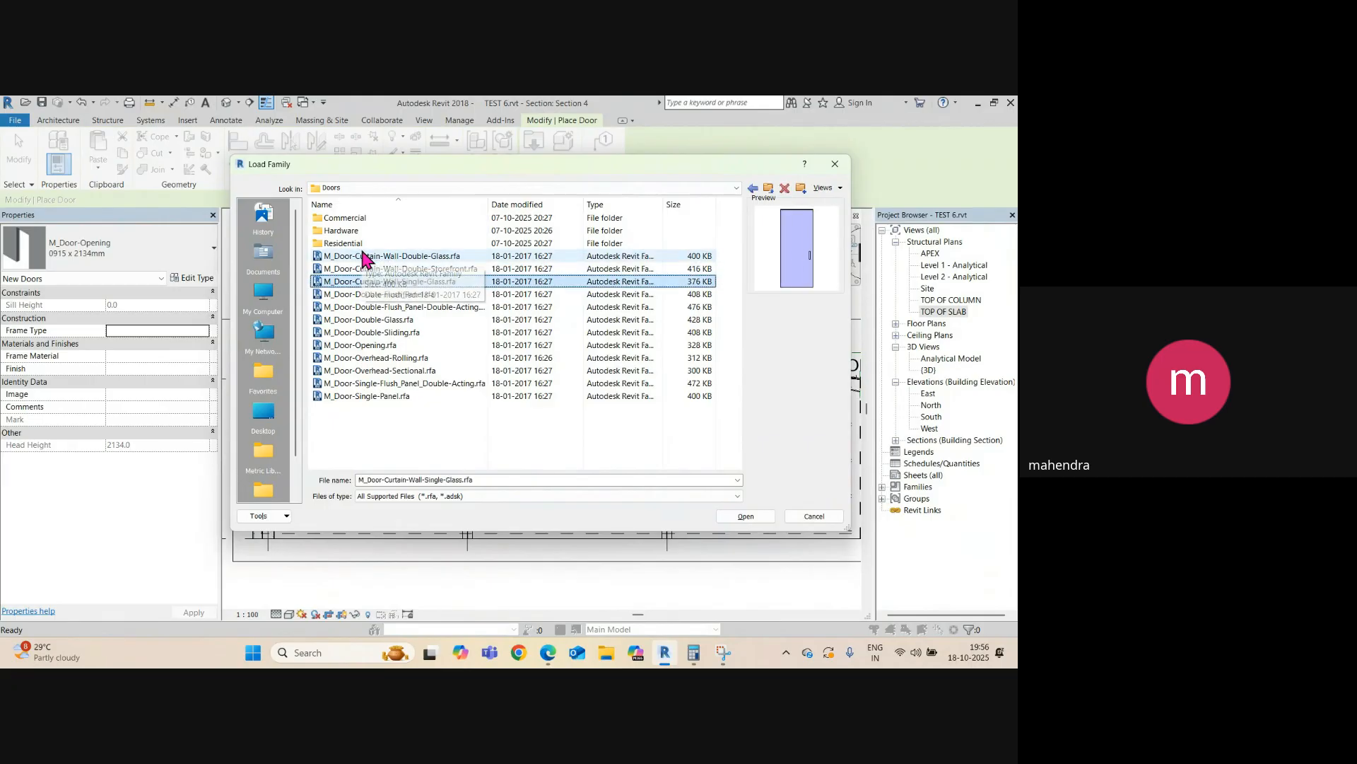
key("Down")
key("Down")
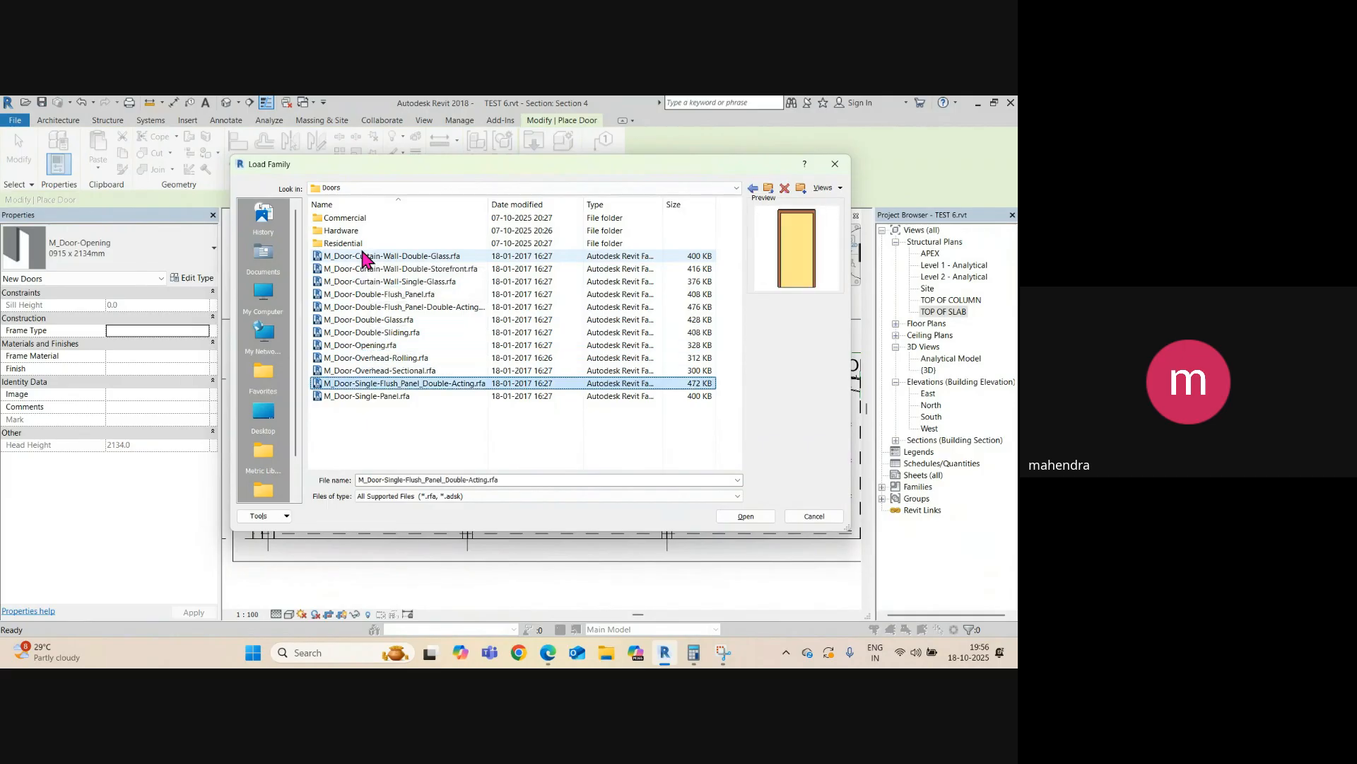
key("Up")
key("Up")
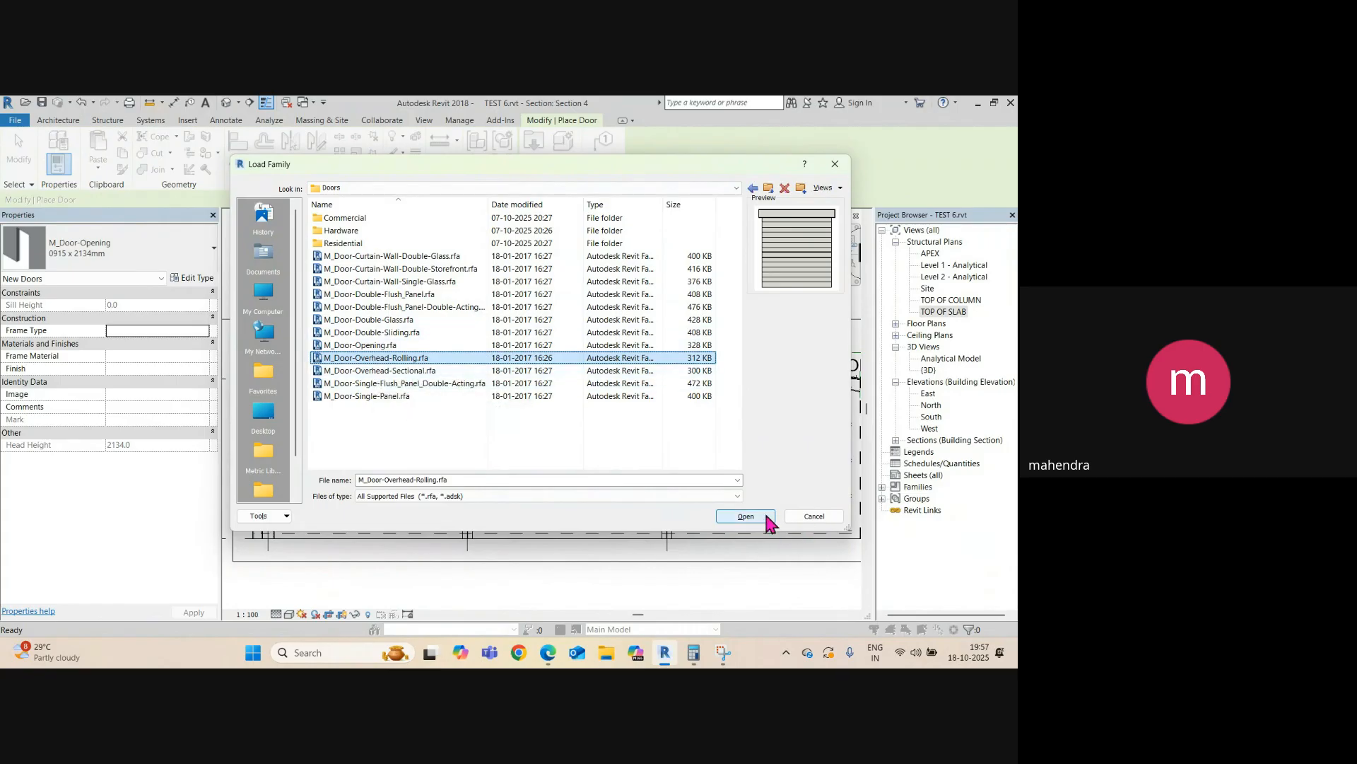
left_click(767, 517)
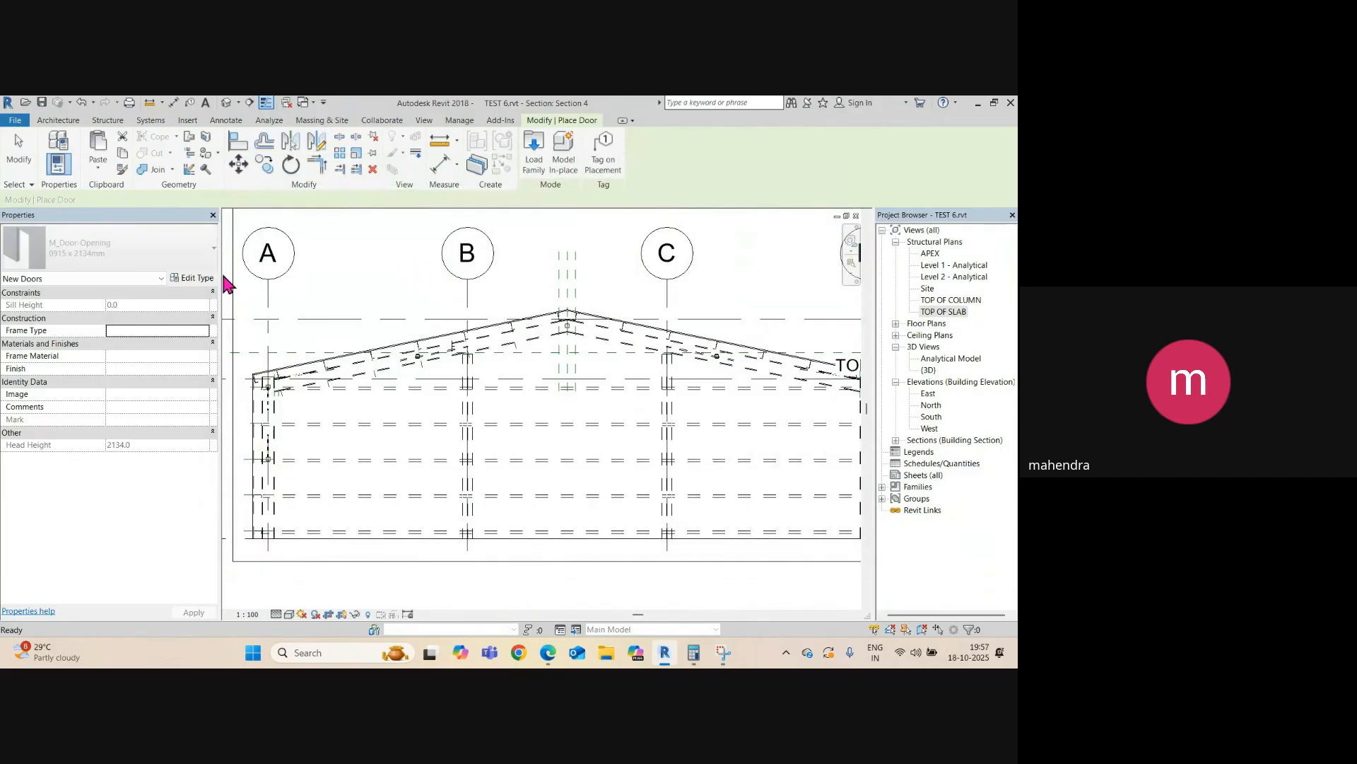
- Place a 4200 x 4200mm M_Door-Overhead-Rolling door in the gable wall, midway between grids B and C
left_click(154, 263)
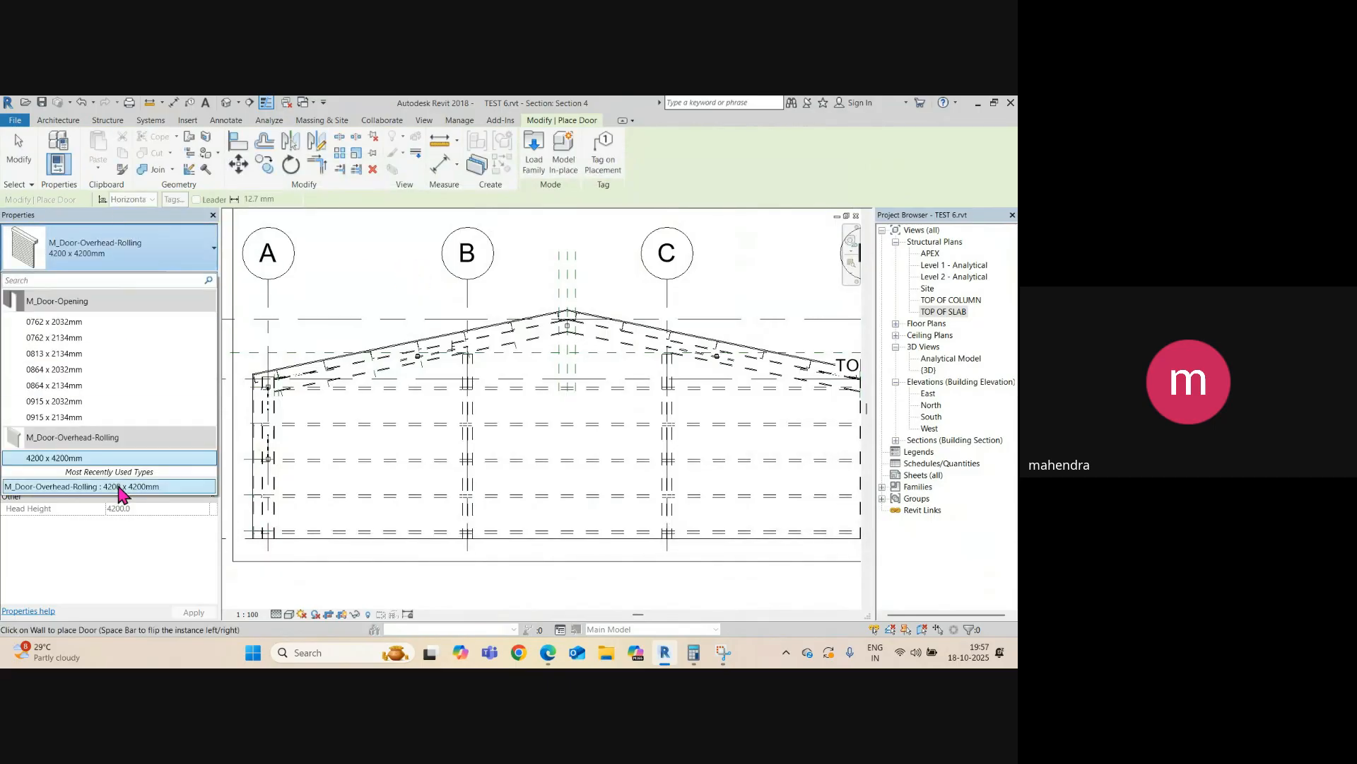
mouse_move(56, 472)
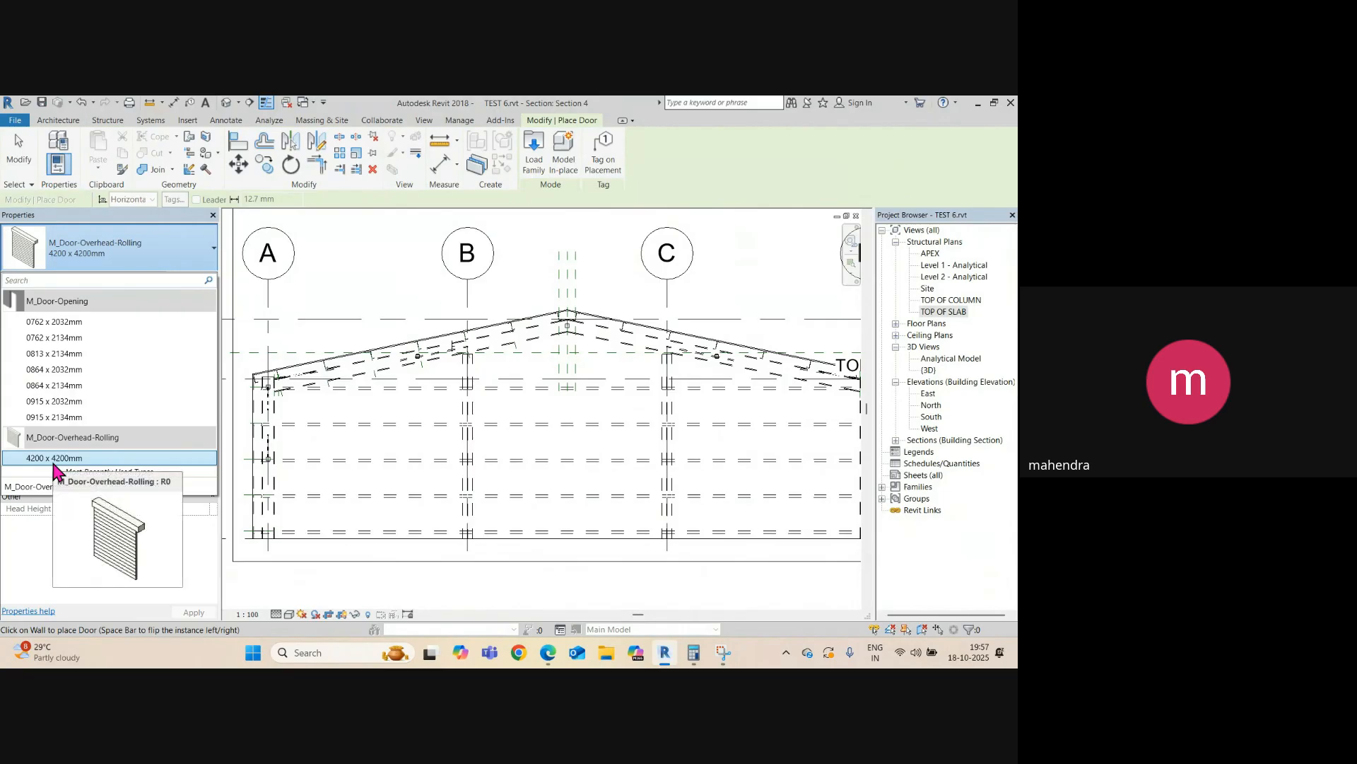
left_click(540, 431)
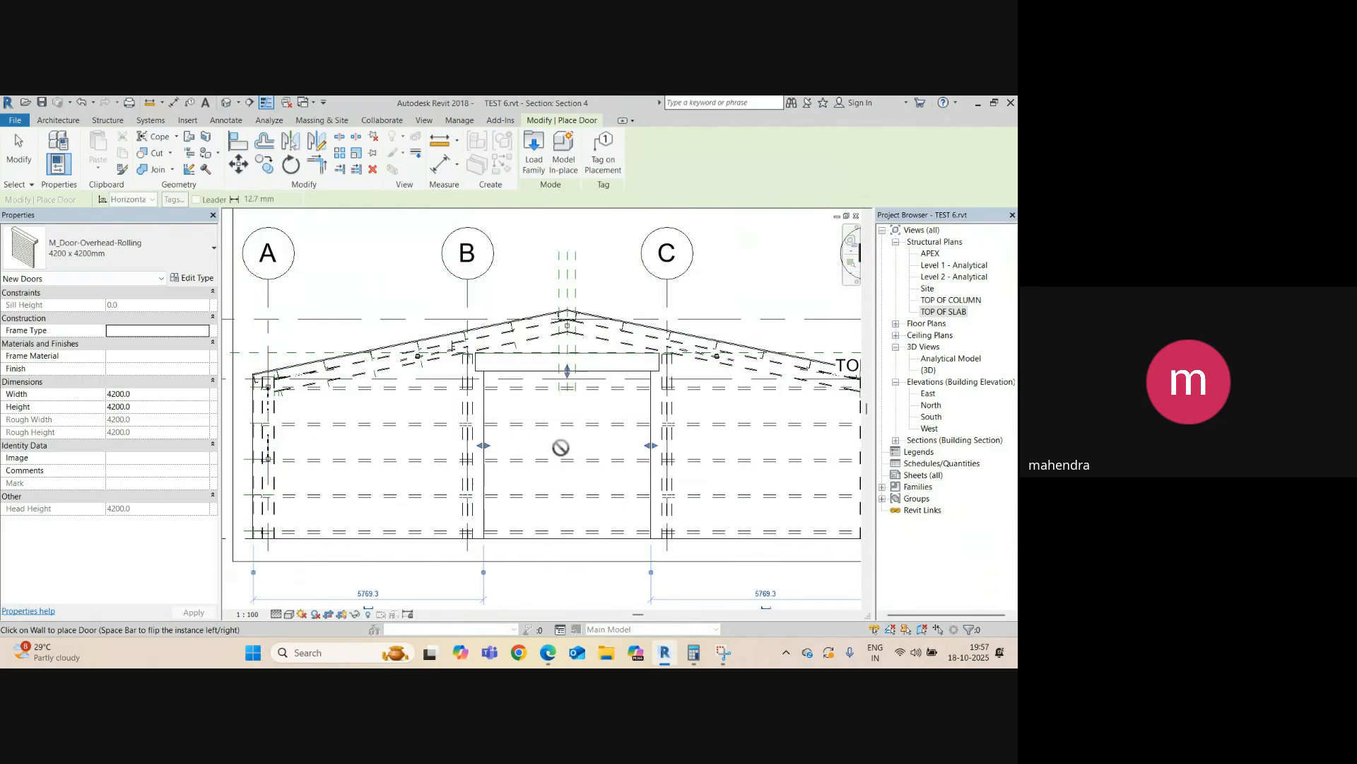
scroll(515, 444, "up", 2)
key("Escape")
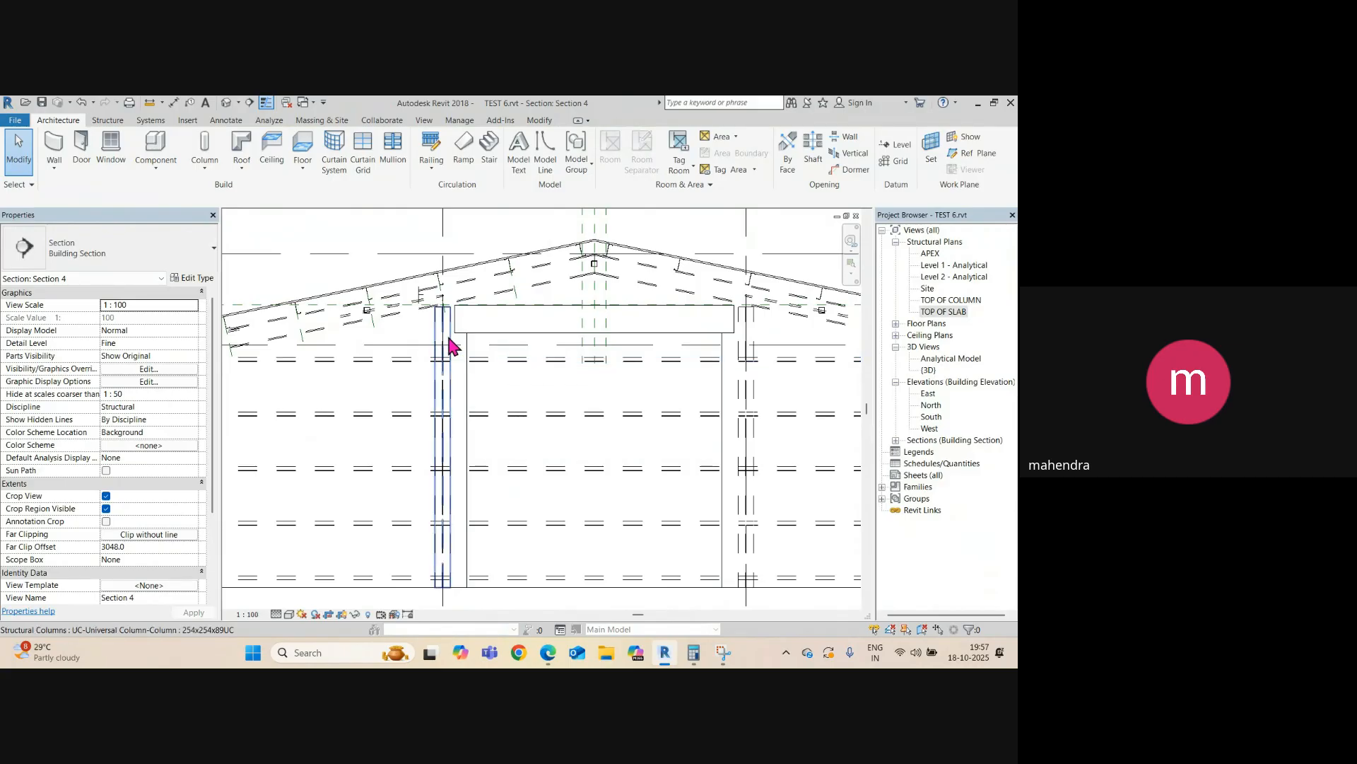
- Check the width available for the rolling door between the columns at grids B and C, without placing a dimension
key("d")
key("i")
left_click(455, 401)
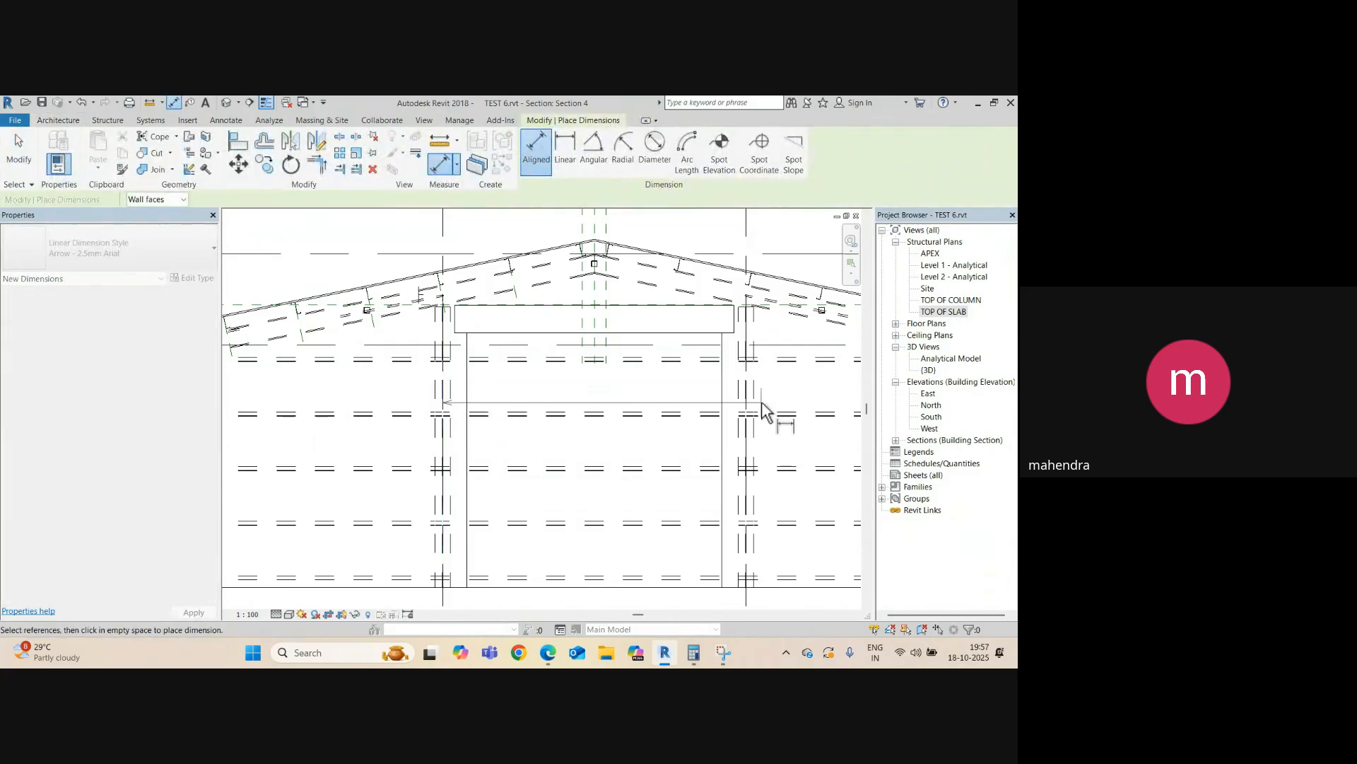
key("Escape")
key("Escape")
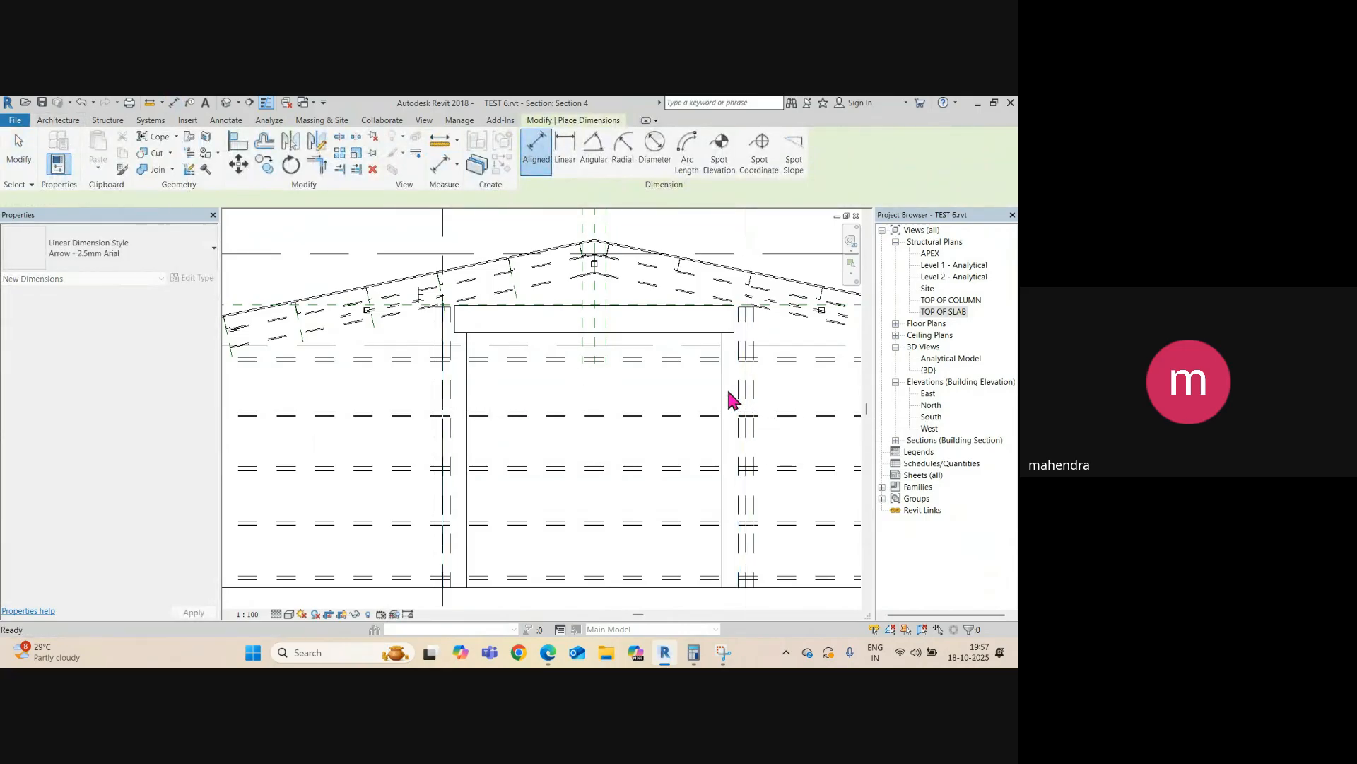
- Duplicate the rolling door's type as 5000 x 4200mm and assign it to the placed door
left_click(729, 395)
left_click(198, 278)
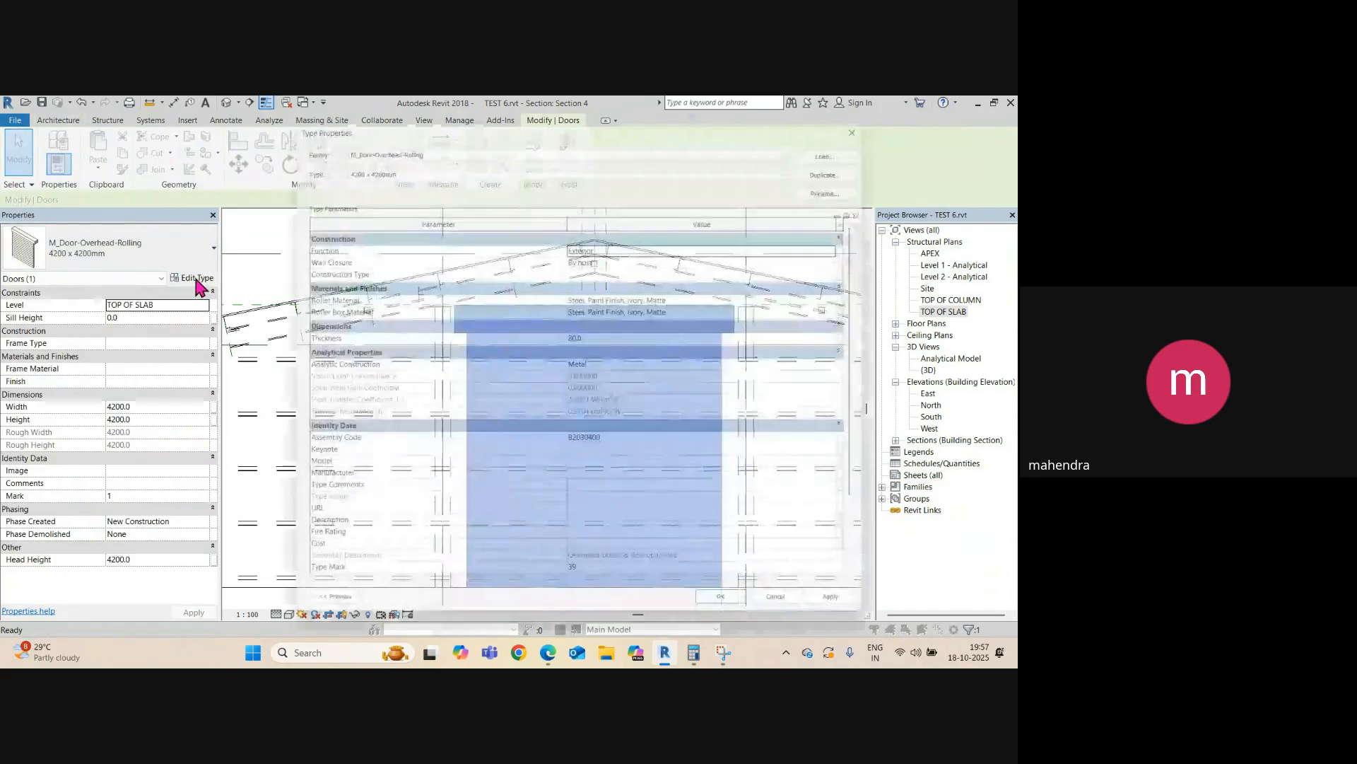
left_click(848, 162)
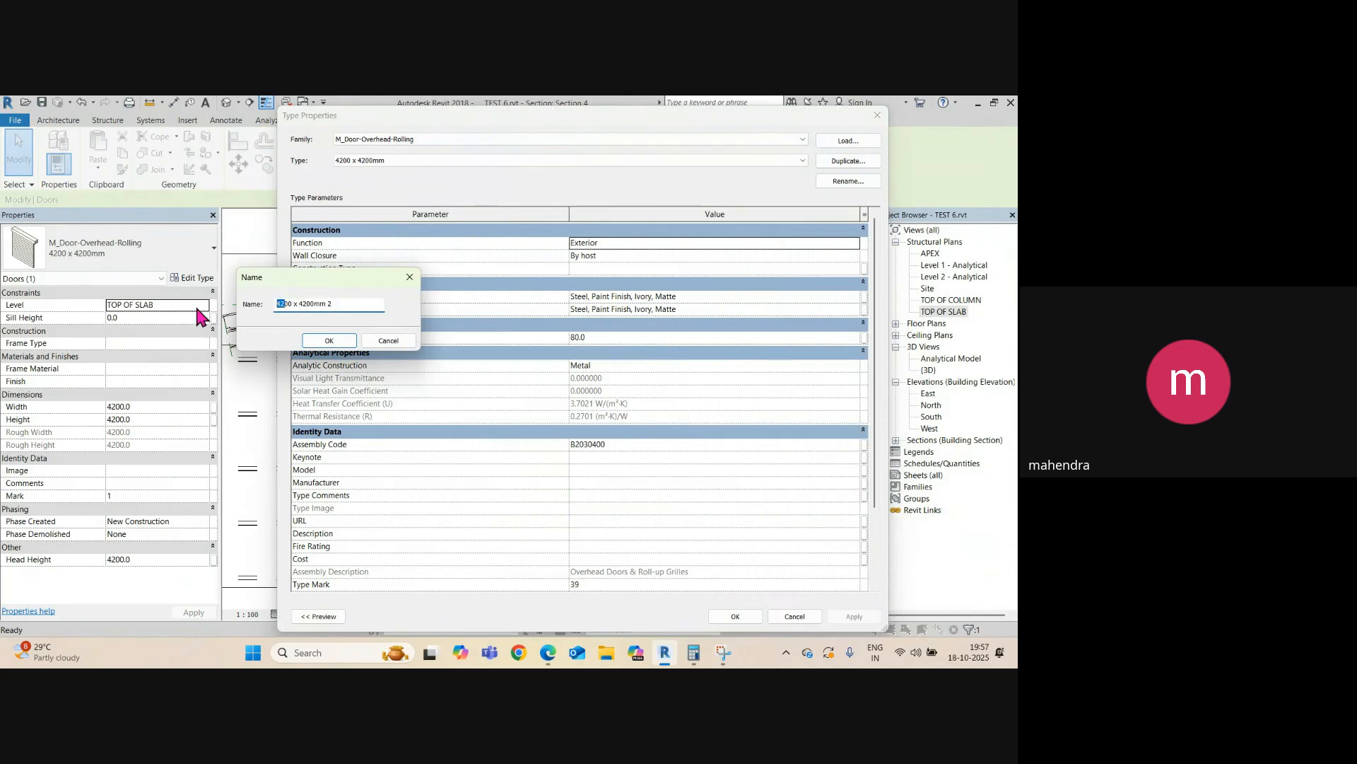
key("BackSpace")
left_click(326, 306)
key("BackSpace")
key("BackSpace")
left_click(351, 338)
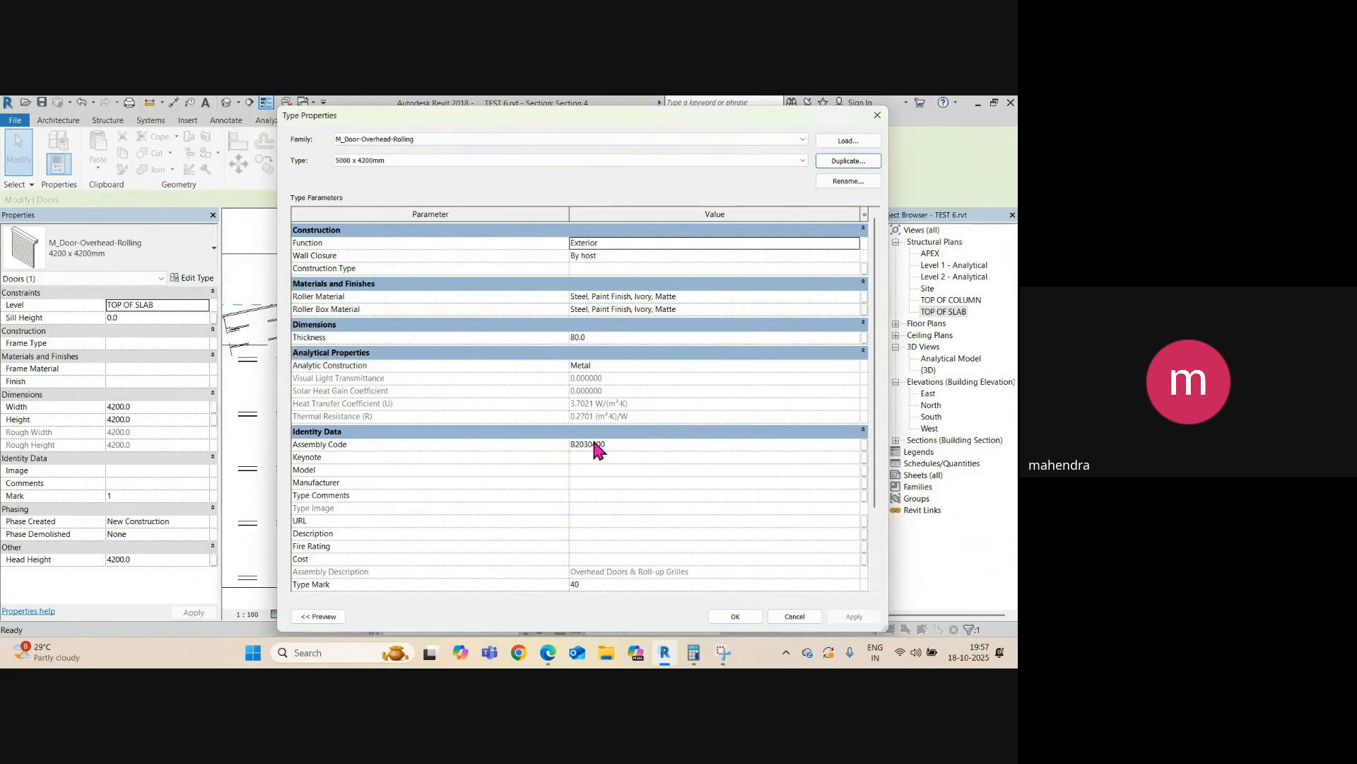
scroll(605, 488, "down", 3)
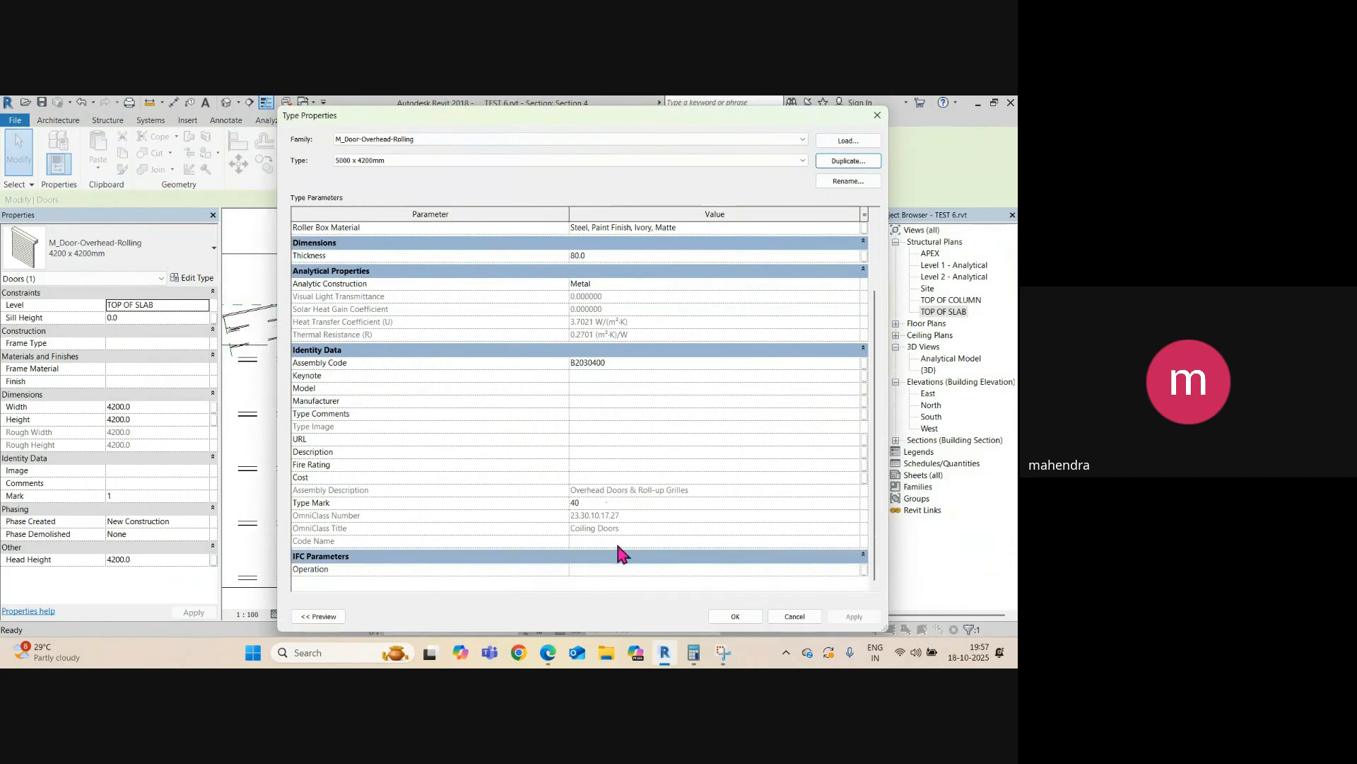
left_click(718, 616)
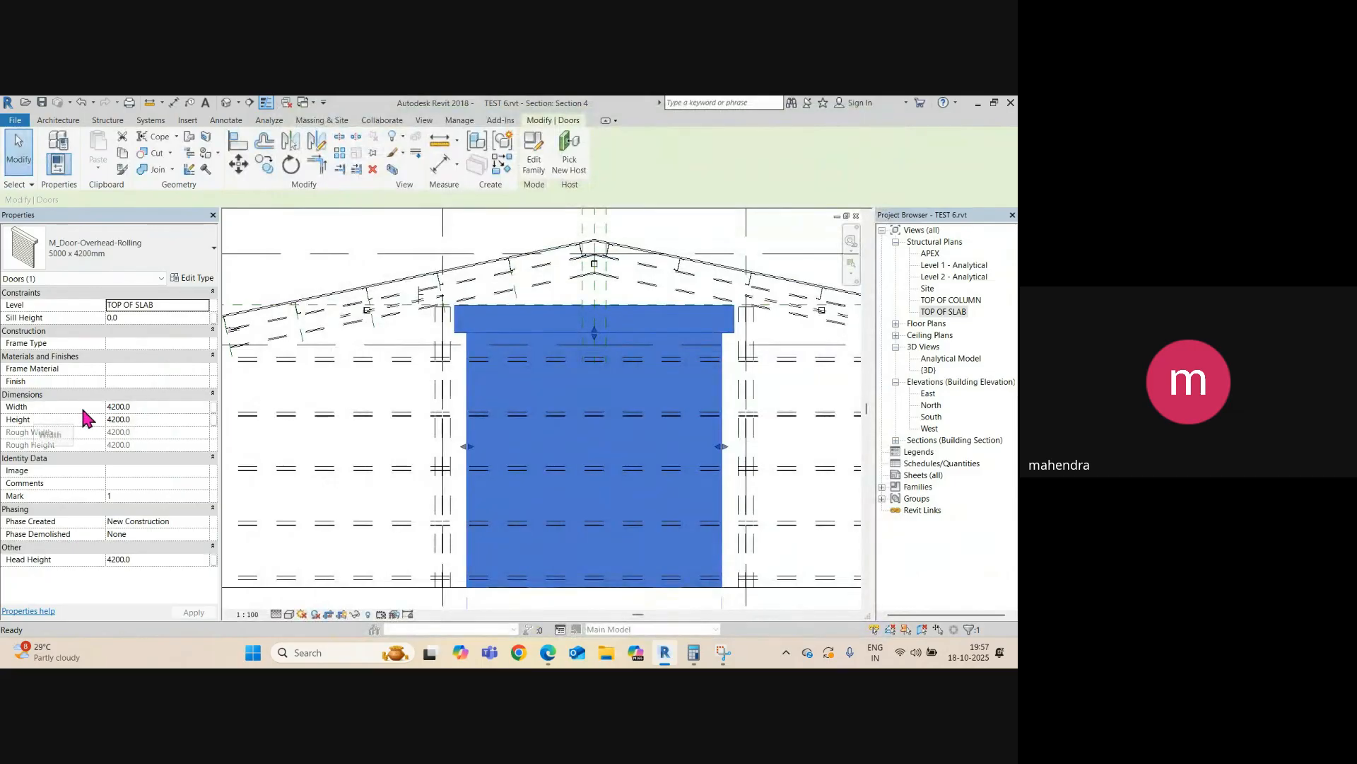
- Set the rolling door's width to 5000 mm
left_click(167, 407)
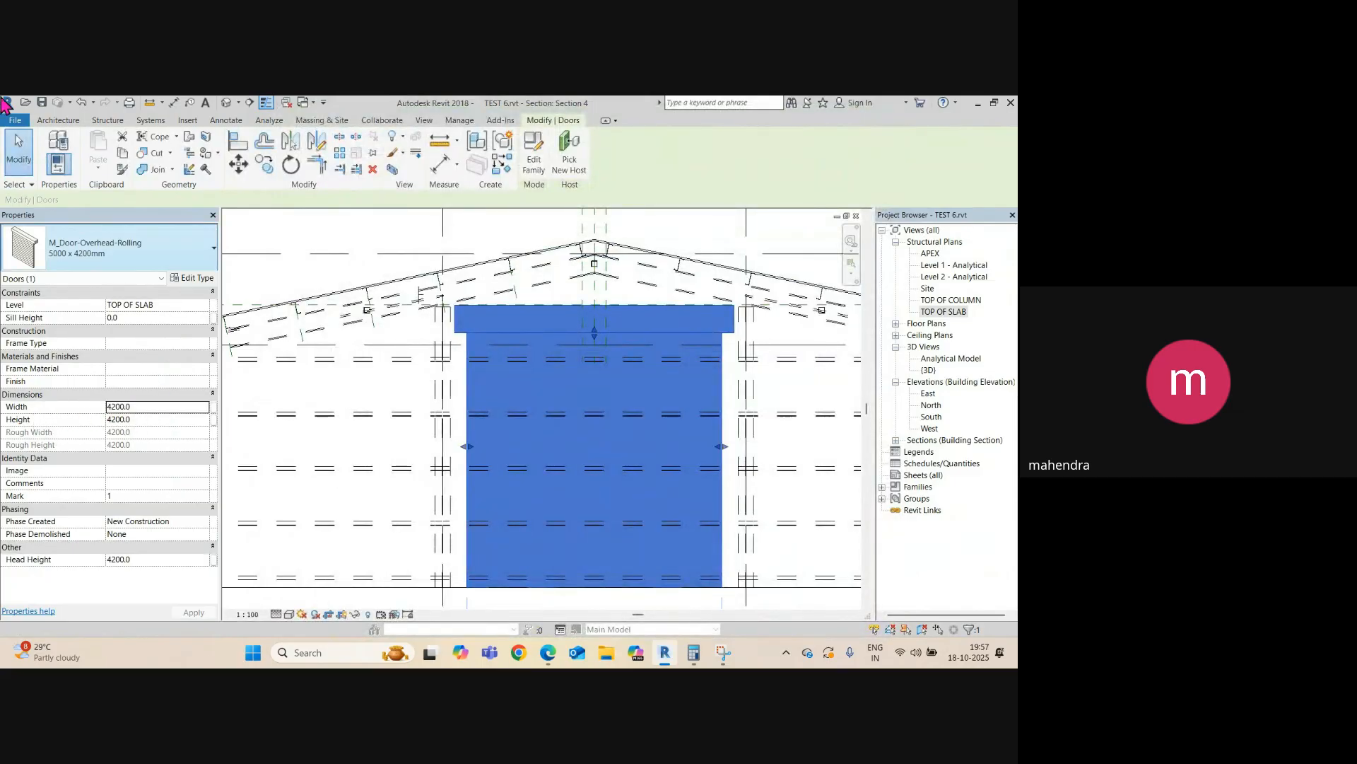
left_click(165, 405)
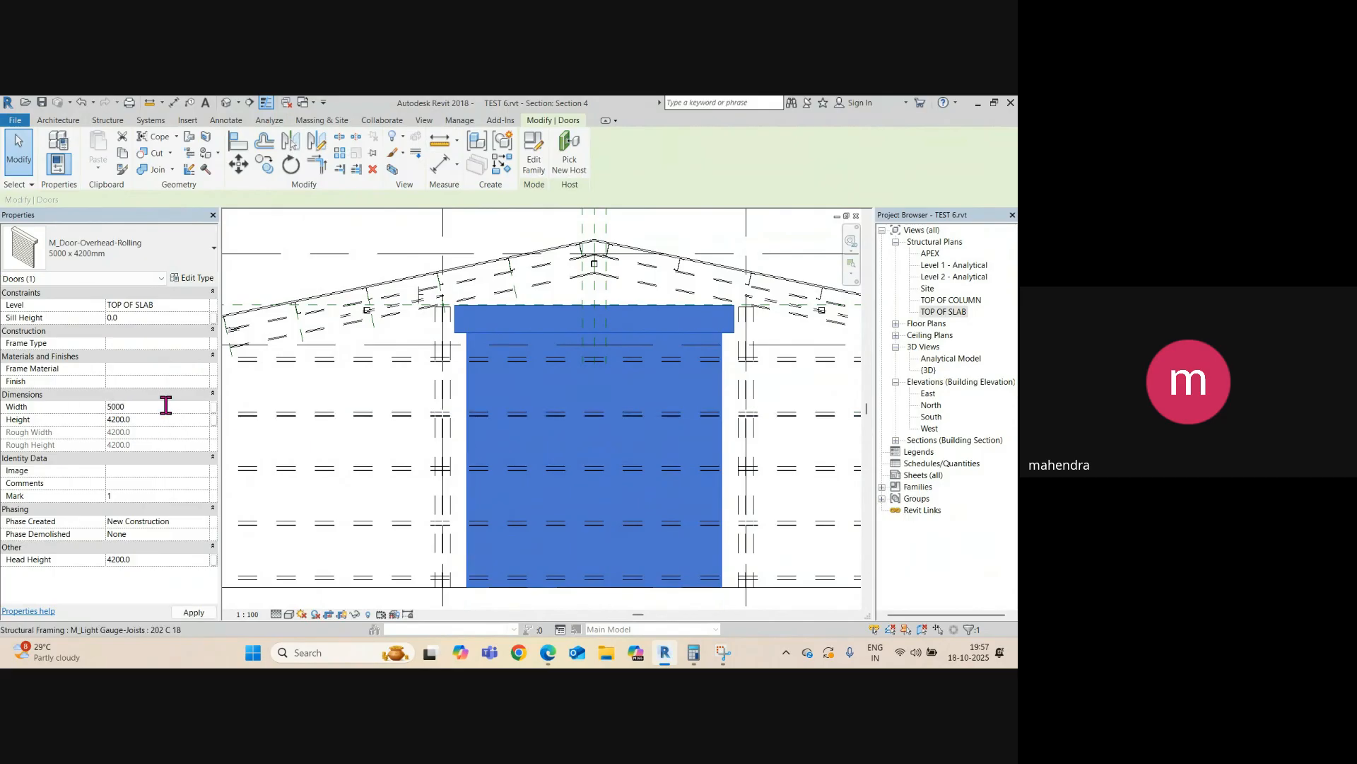
key("Return")
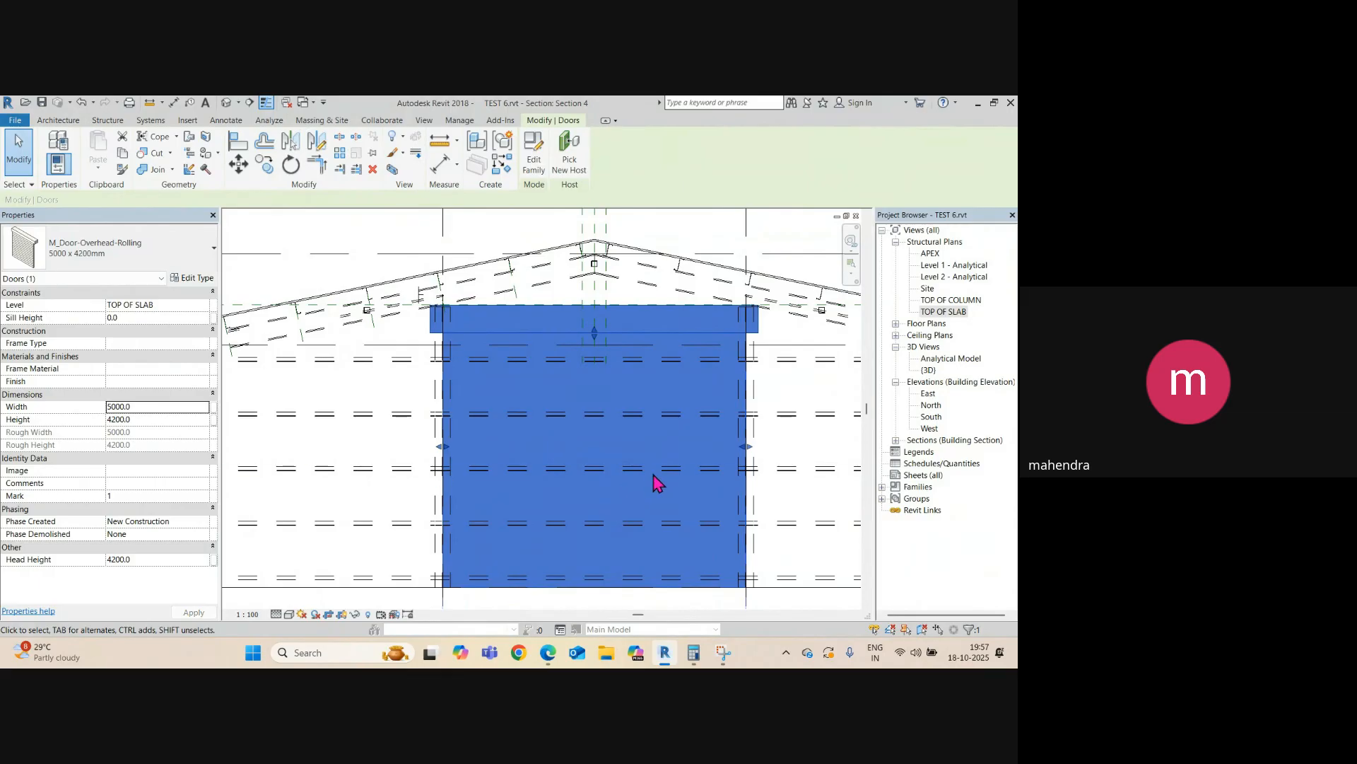
left_click(796, 411)
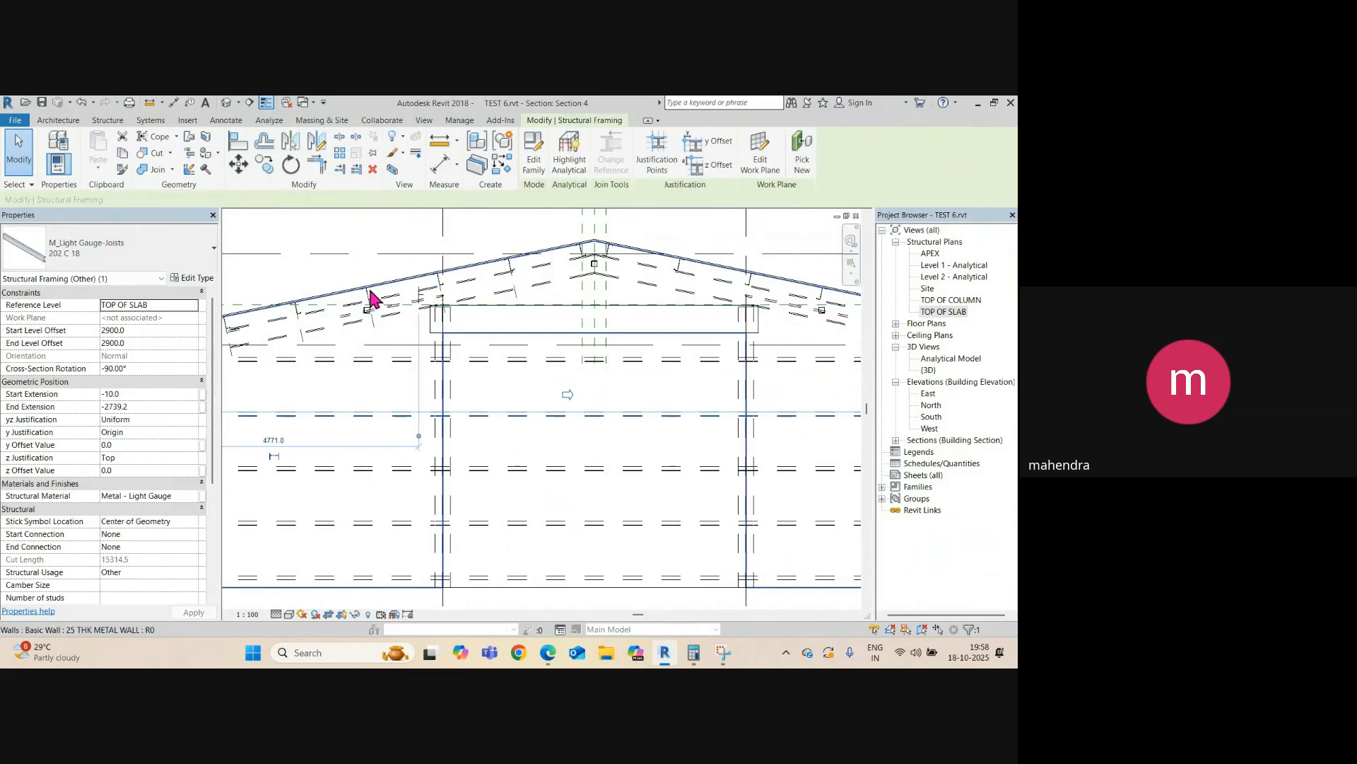
- In the 3D view, turn on the visibility of the Doors category to show the rolling door in the gable
left_click(226, 102)
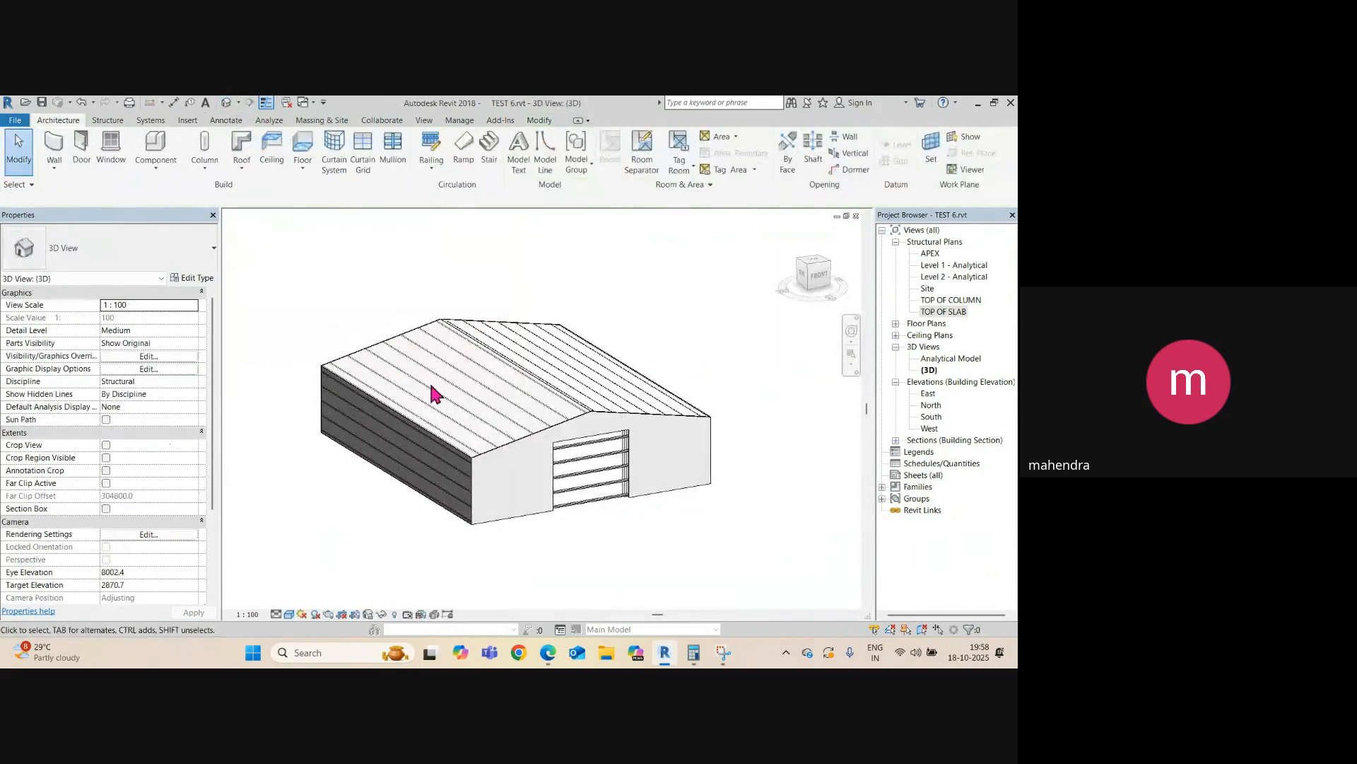
scroll(606, 488, "up", 5)
middle_click_drag(605, 488, 579, 460, "shift")
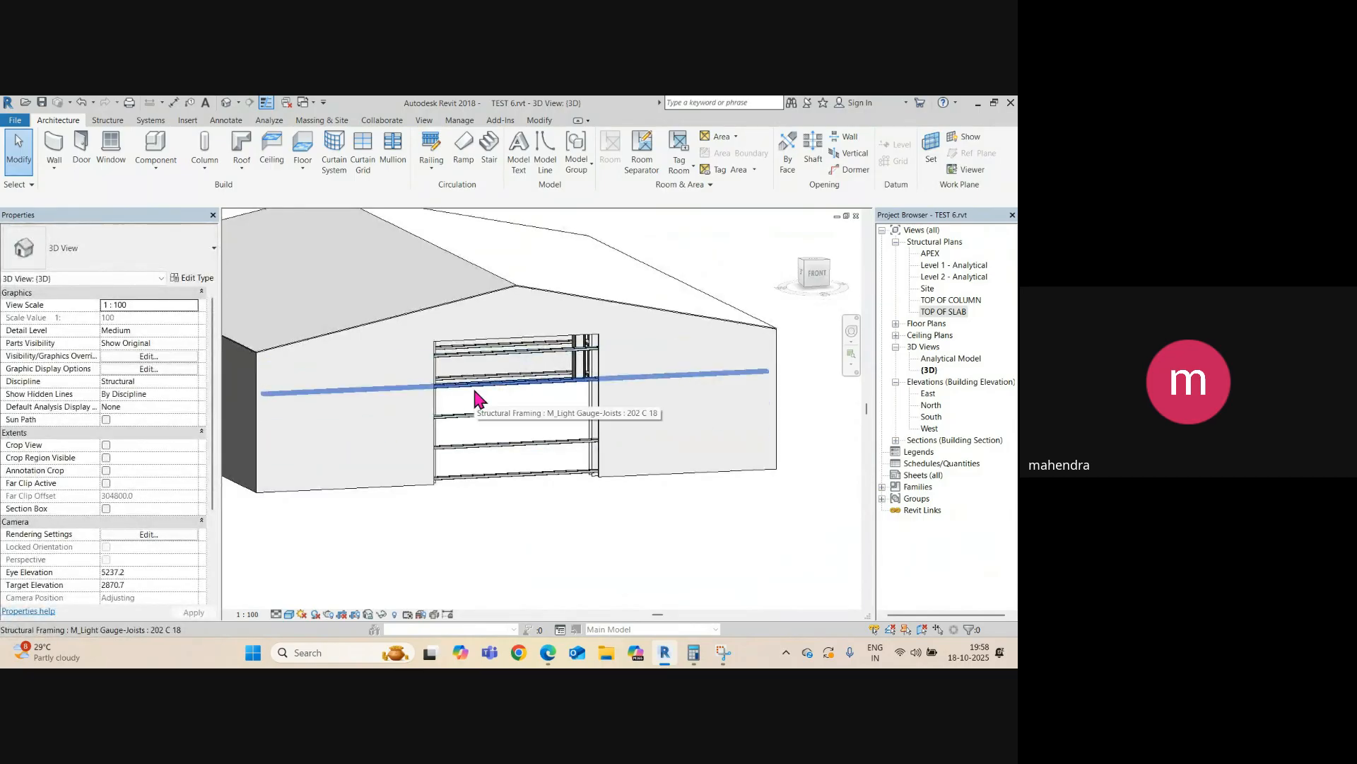
key("v")
key("v")
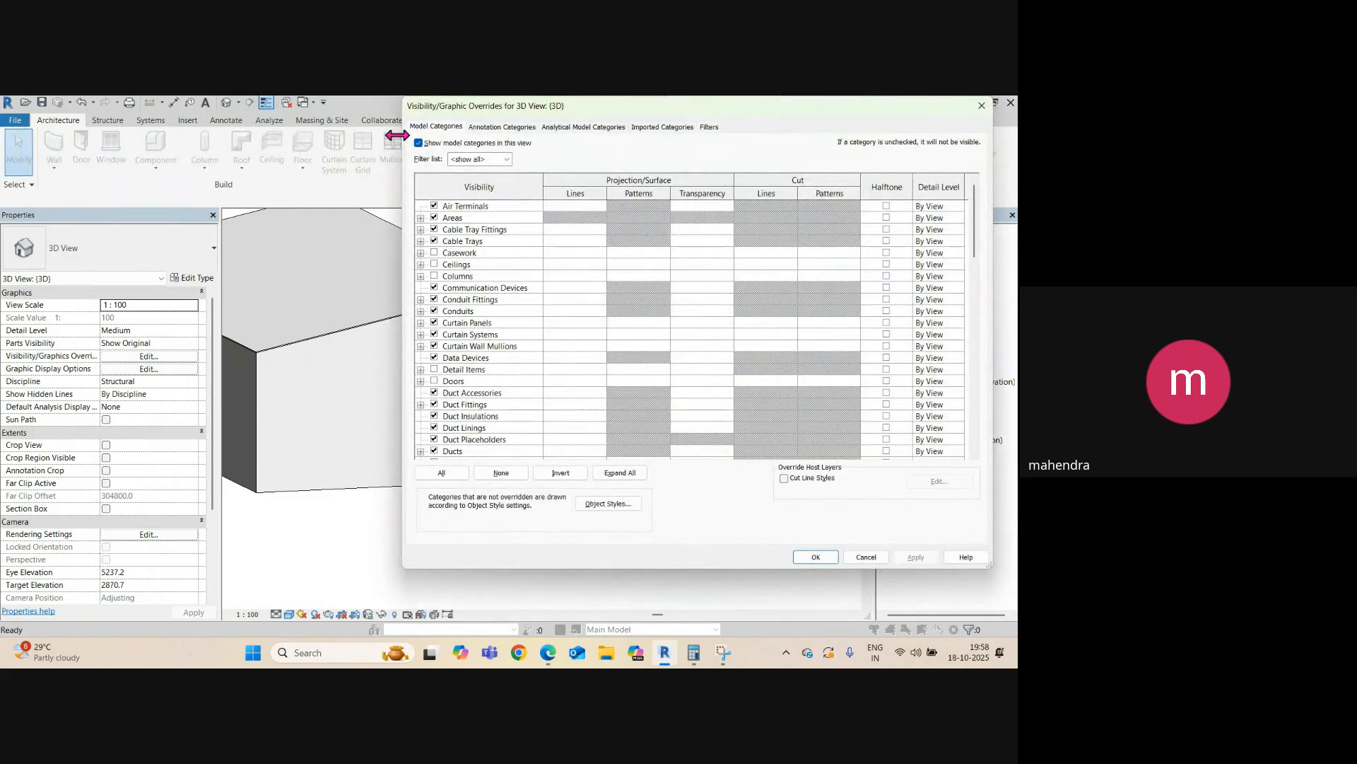
left_click(434, 381)
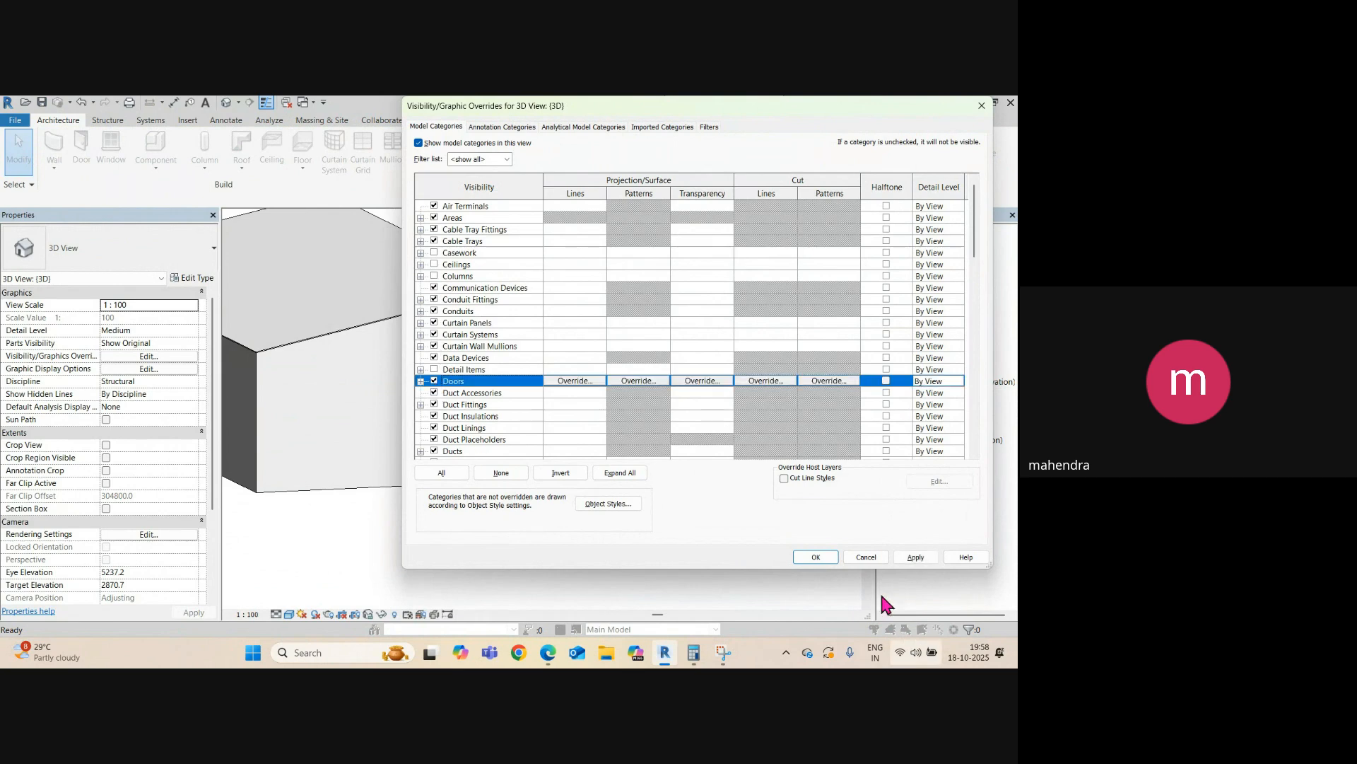
left_click(814, 558)
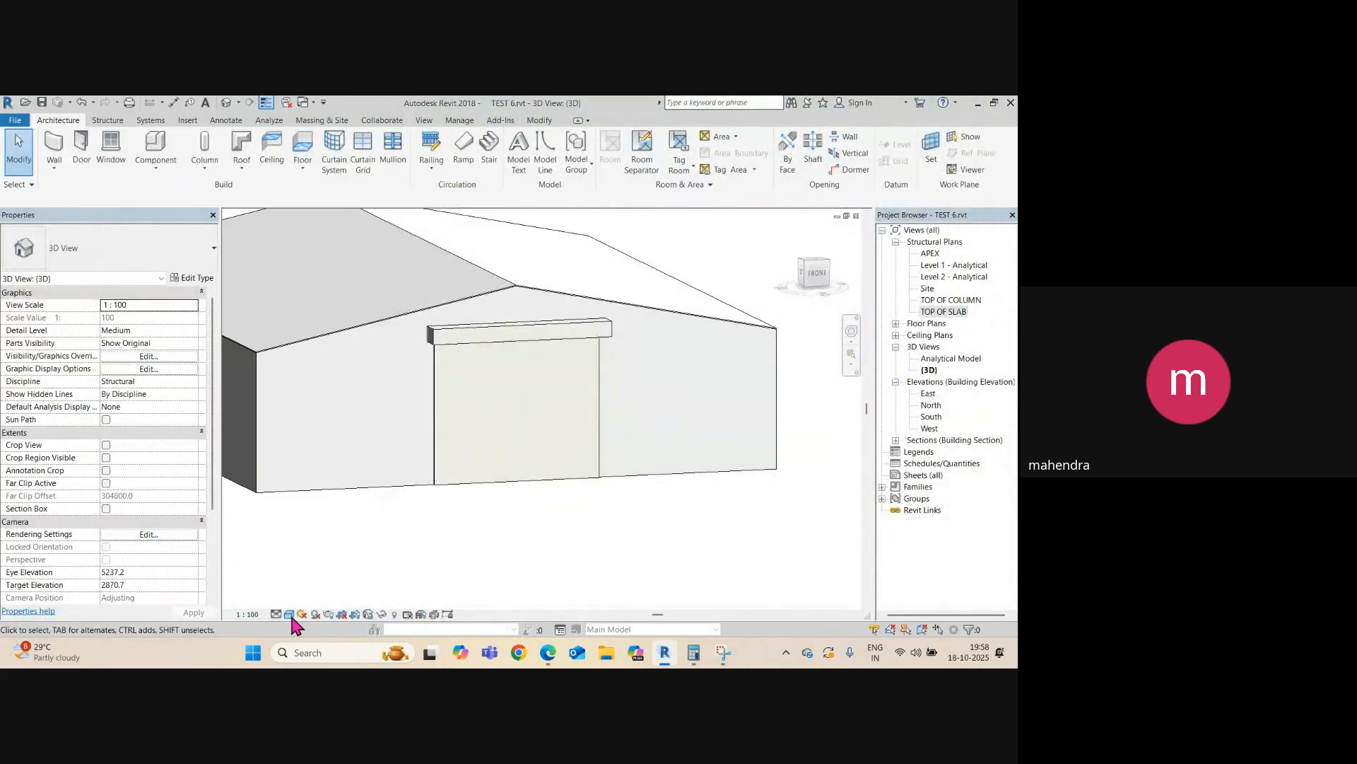
- Change the 3D view's visual style to show the materials and inspect the rolling door's roller box up close
left_click(290, 614)
left_click(313, 587)
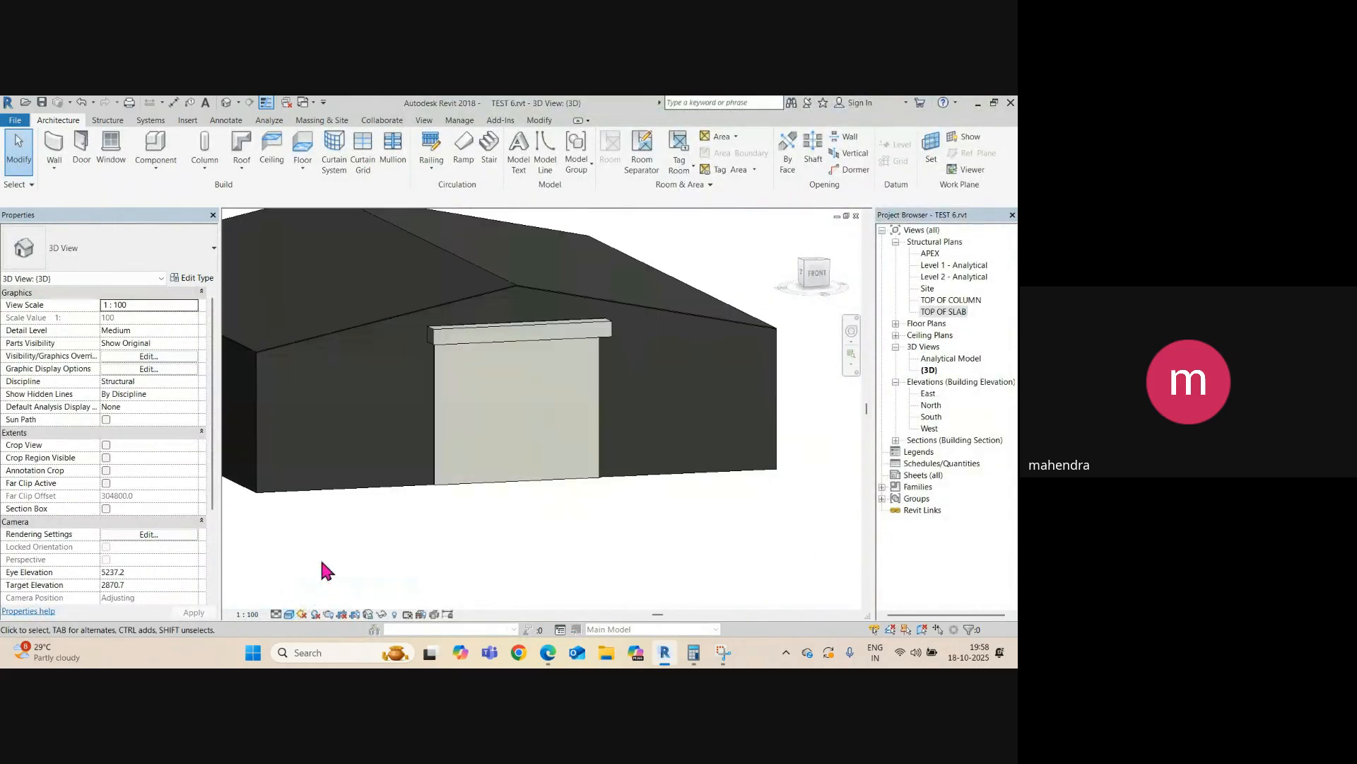
left_click(552, 337)
middle_click_drag(557, 337, 652, 354, "shift")
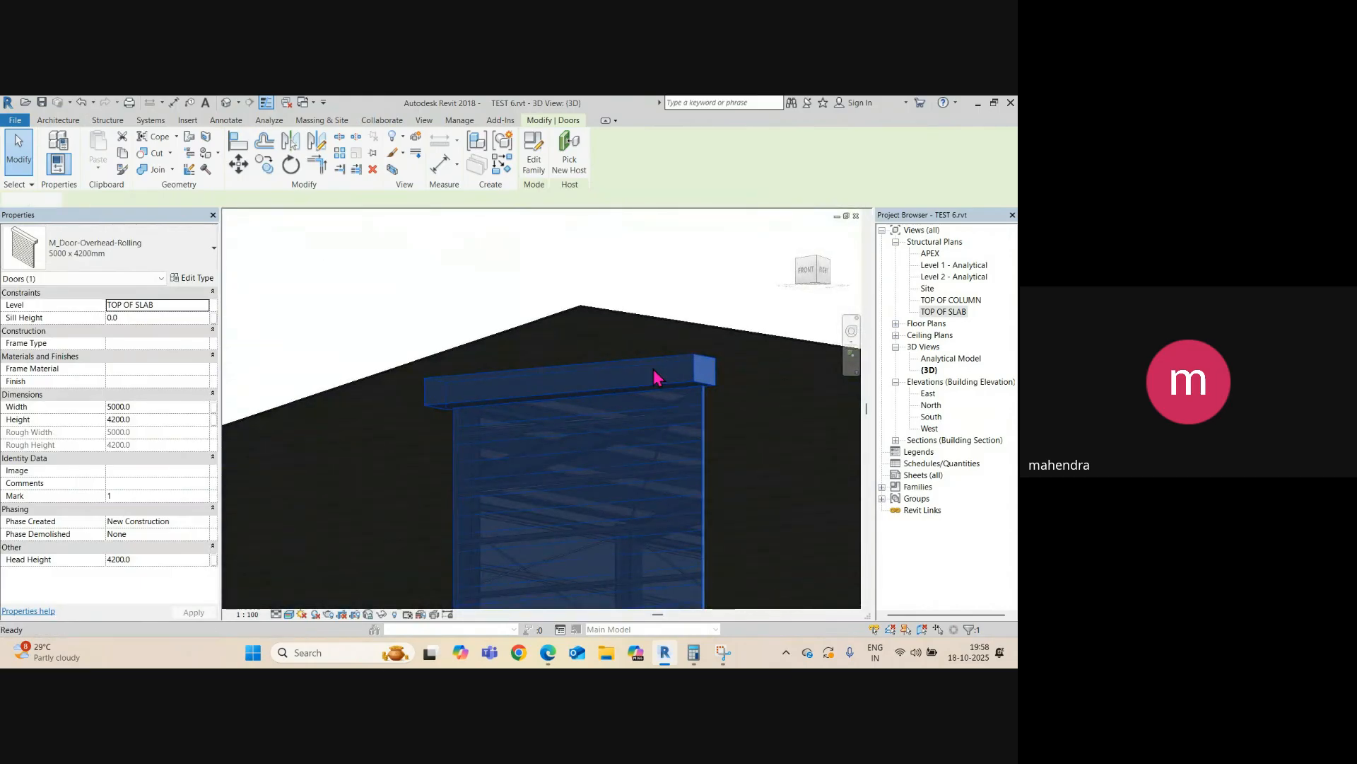
- On the TOP OF SLAB plan, flip the rolling door so its roller box faces the inside of the building
key("ctrl+Tab")
key("ctrl+Tab")
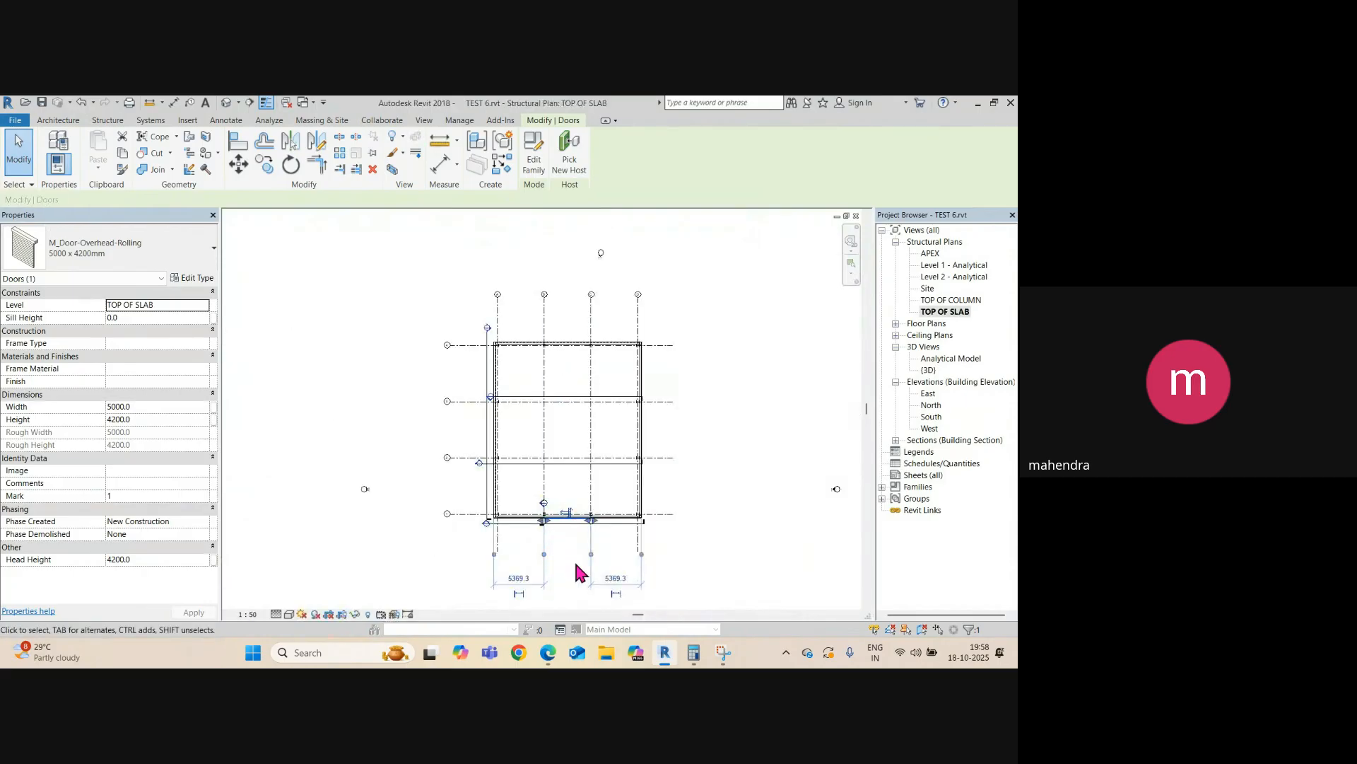
scroll(537, 495, "up", 5)
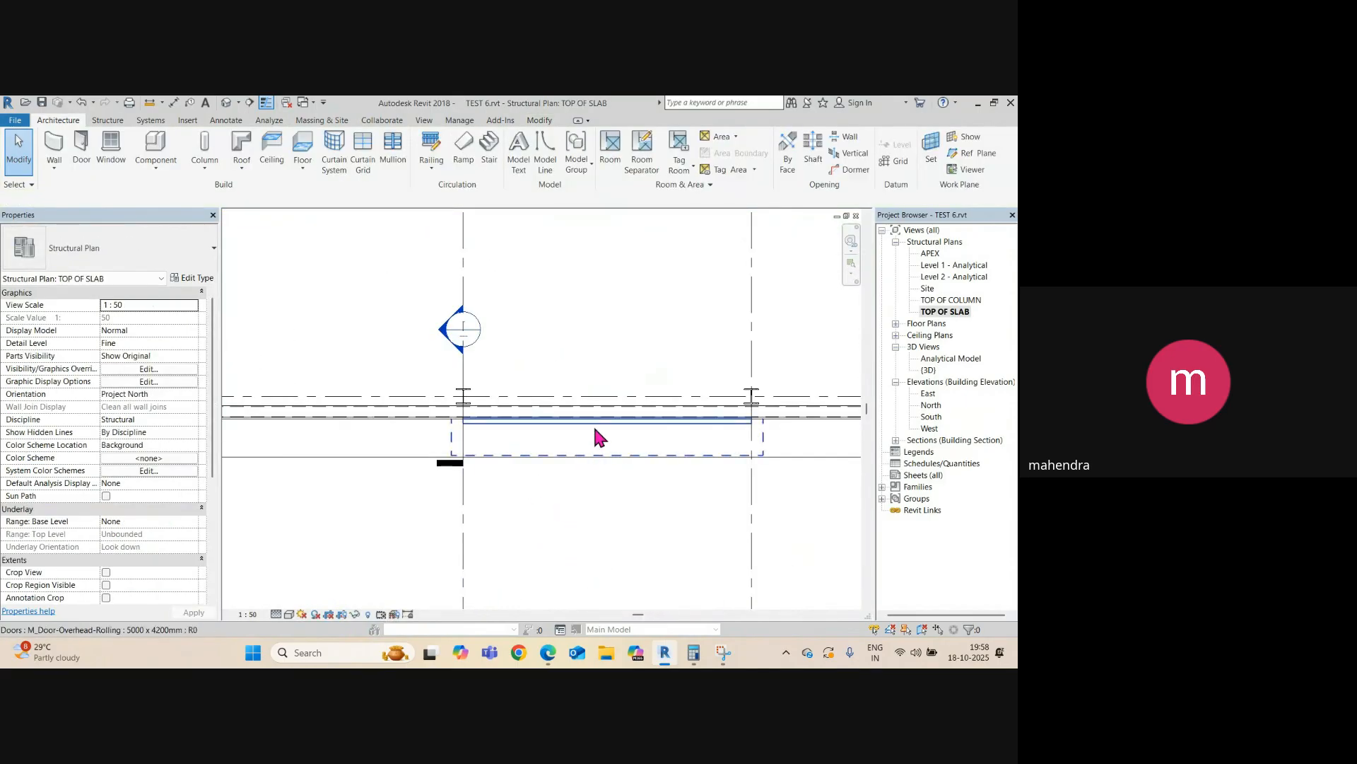
left_click(593, 422)
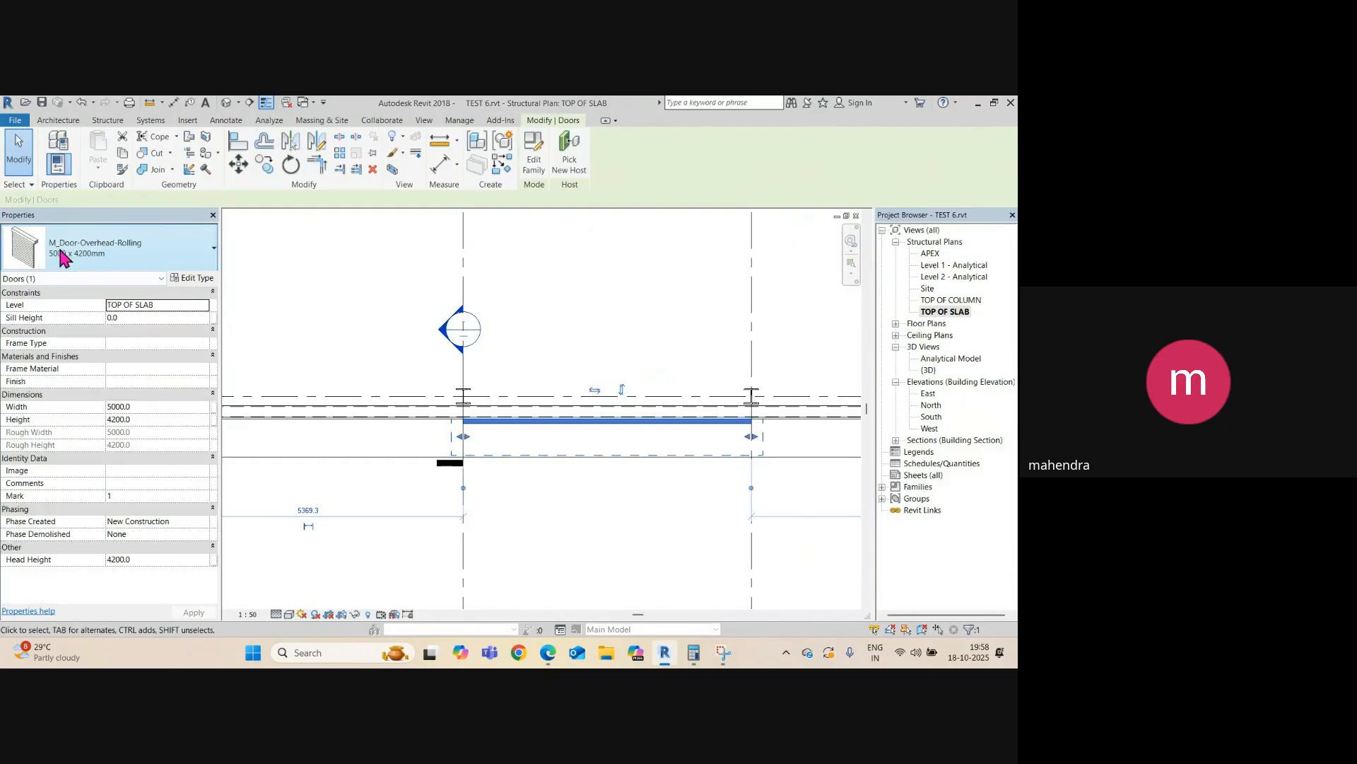
left_click(623, 391)
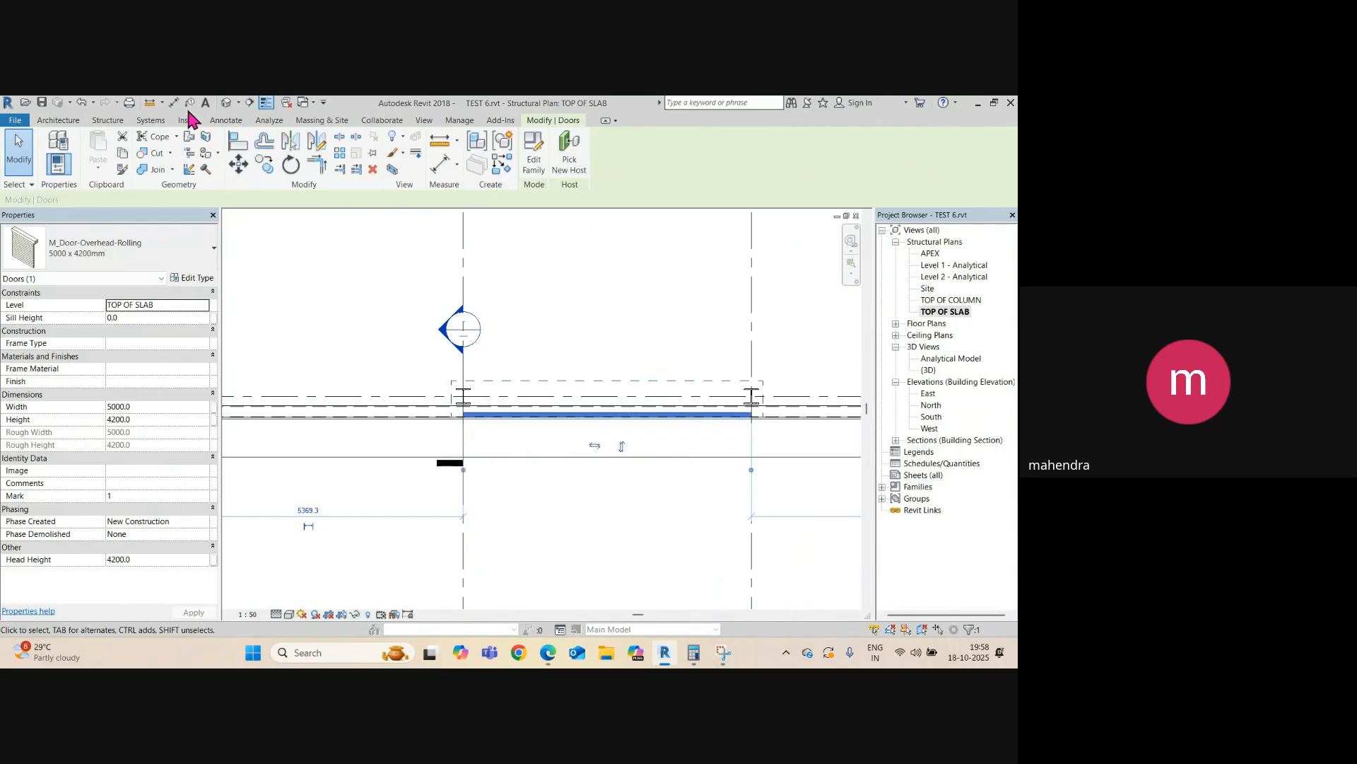
- Examine the overhead rolling door from outside and inside the building in the 3D view
left_click(224, 103)
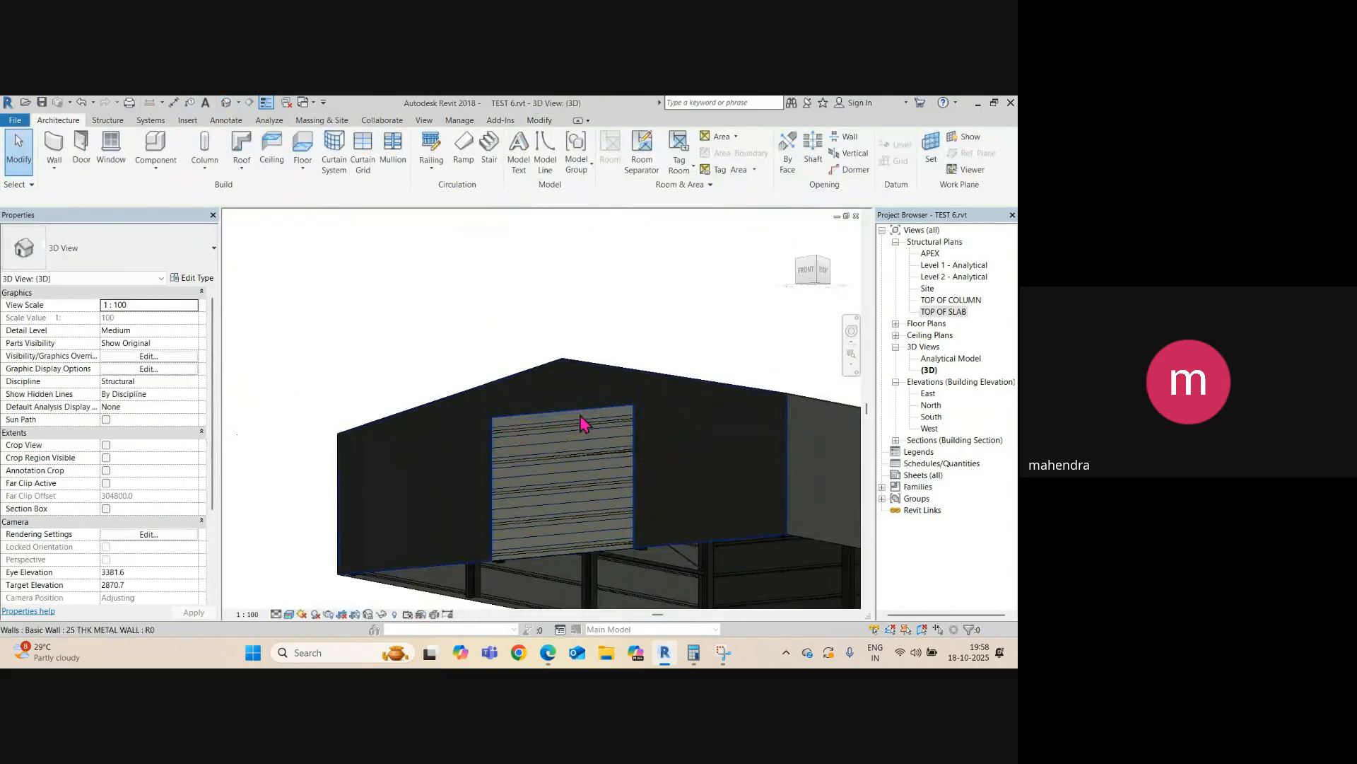
scroll(605, 447, "up", 3)
key("Escape")
scroll(441, 416, "down", 5)
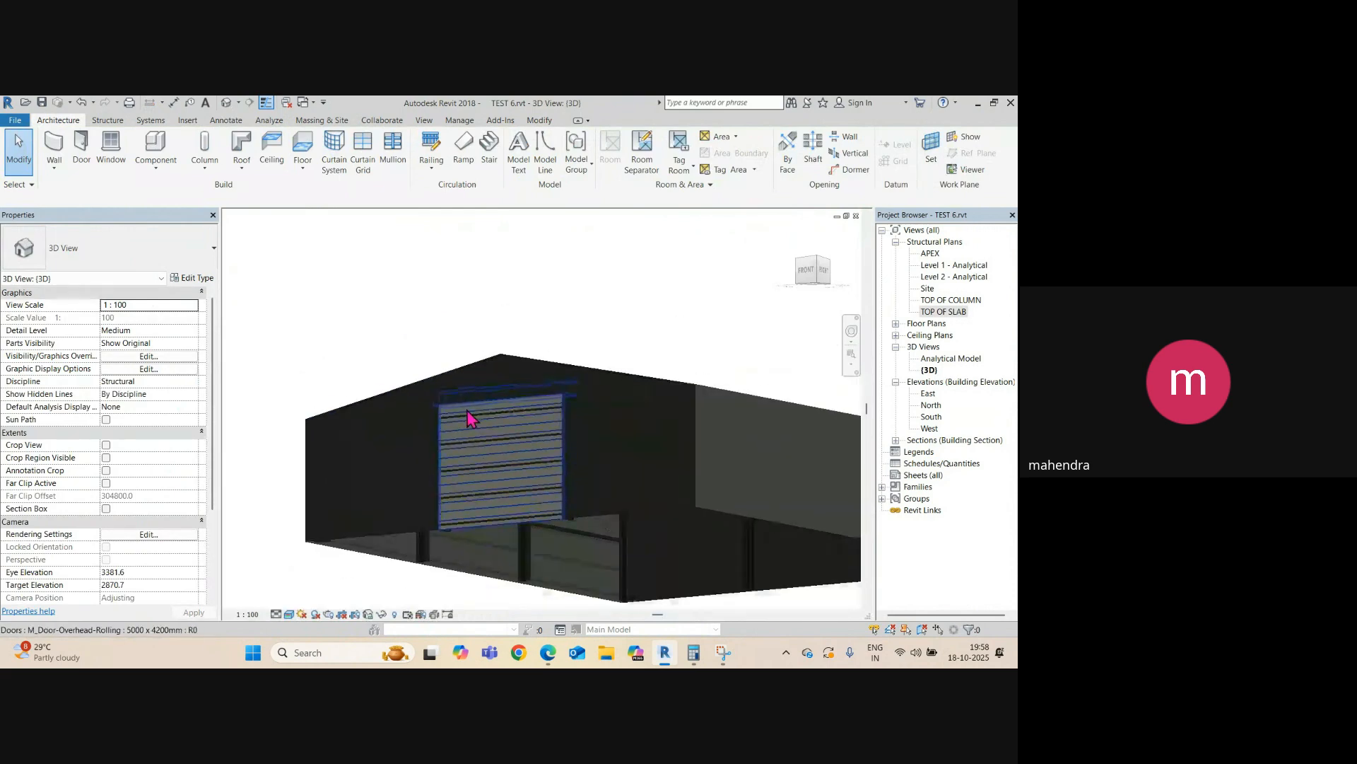
middle_click_drag(473, 421, 452, 469, "shift")
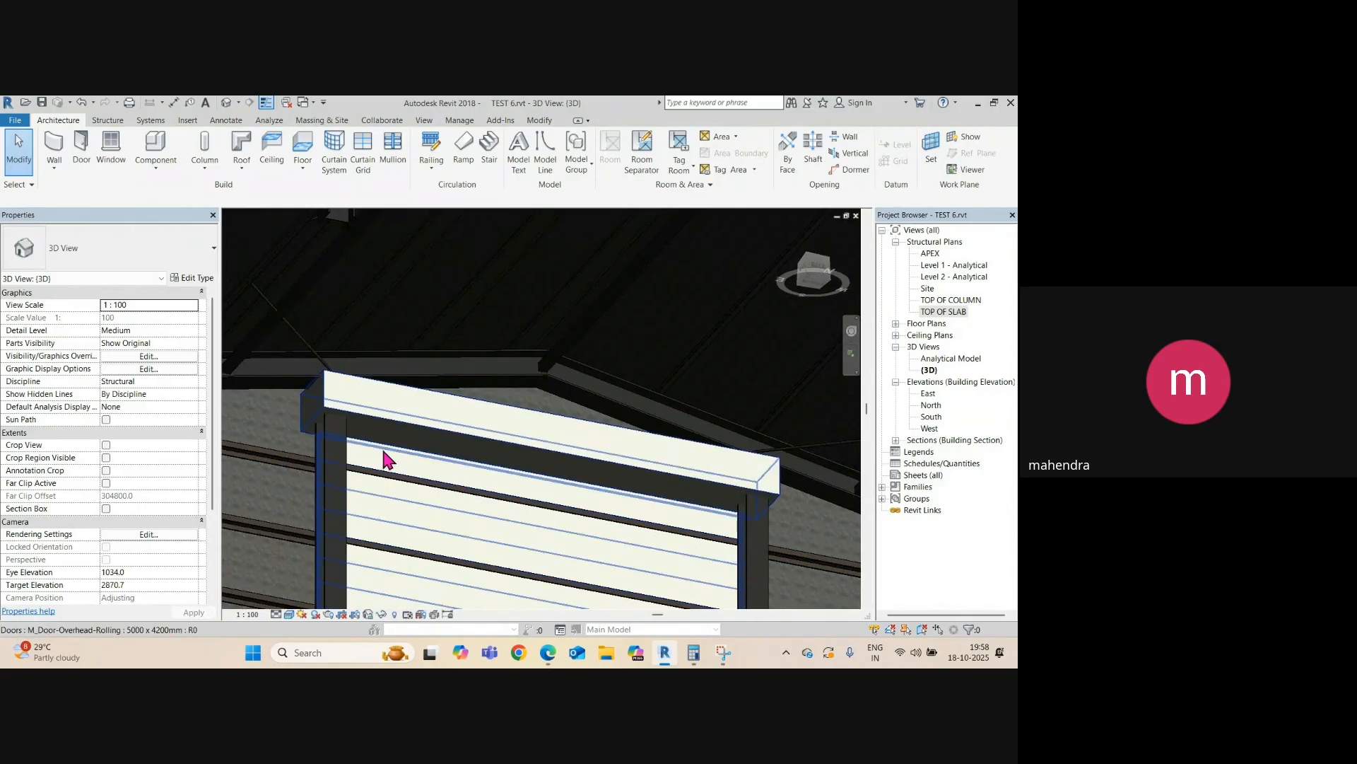
- Flip the overhead rolling door's facing in the TOP OF SLAB plan so its roller housing sits outside, and check it in 3D
key("ctrl+Tab")
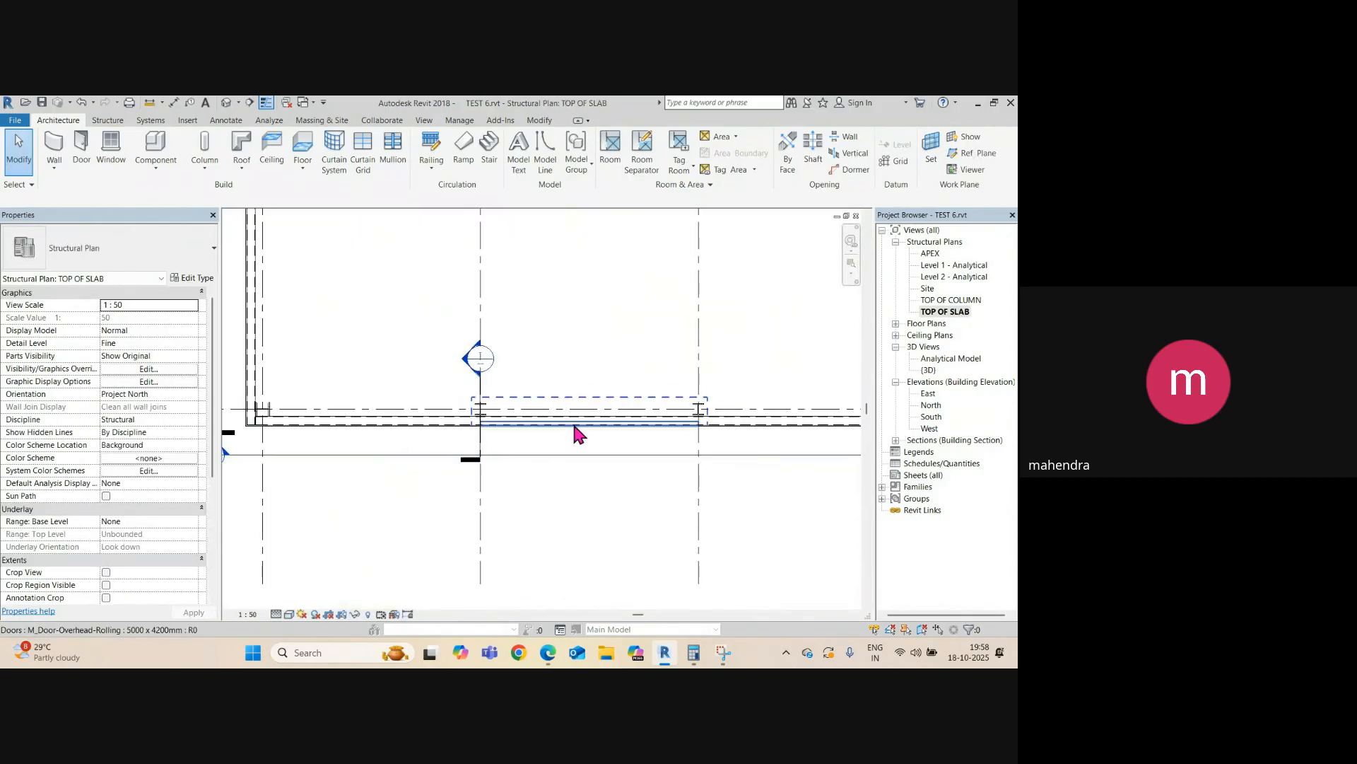
left_click(576, 432)
left_click(600, 447)
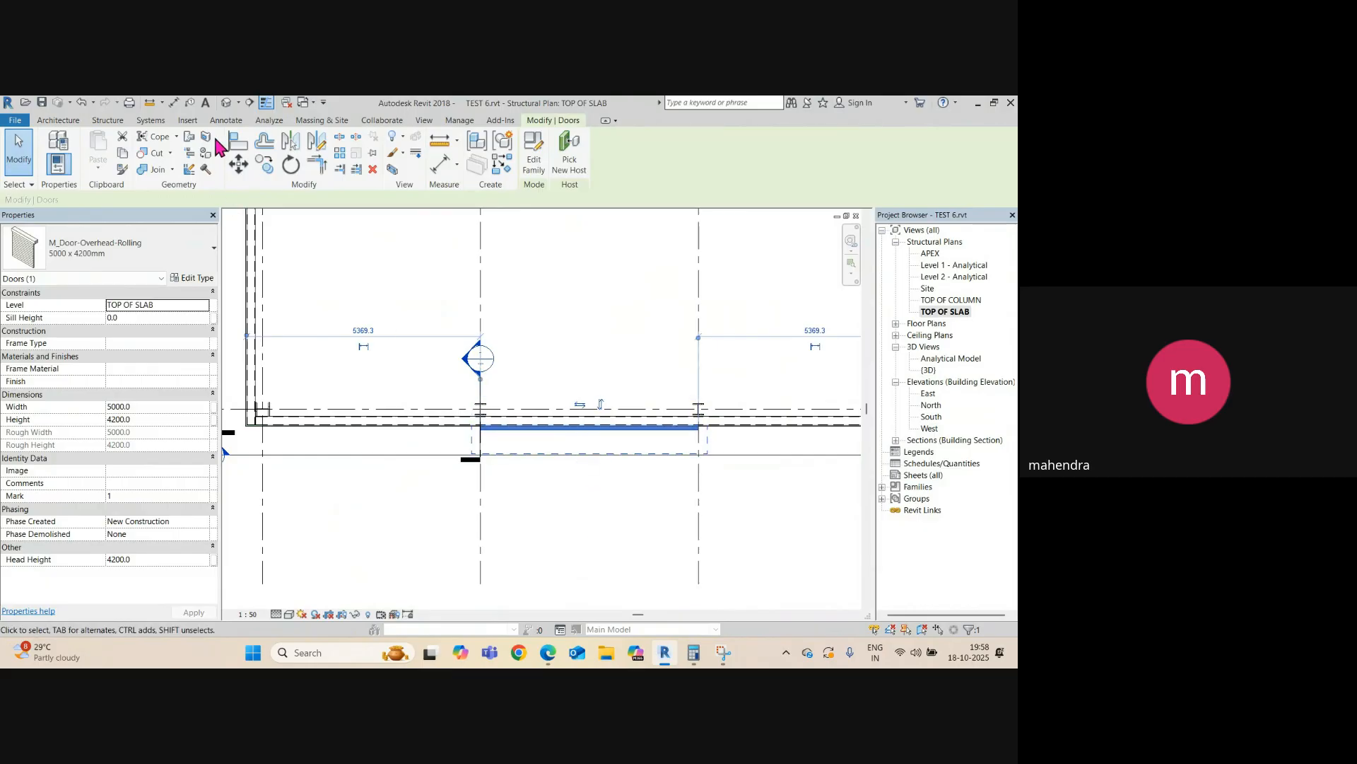
left_click(225, 103)
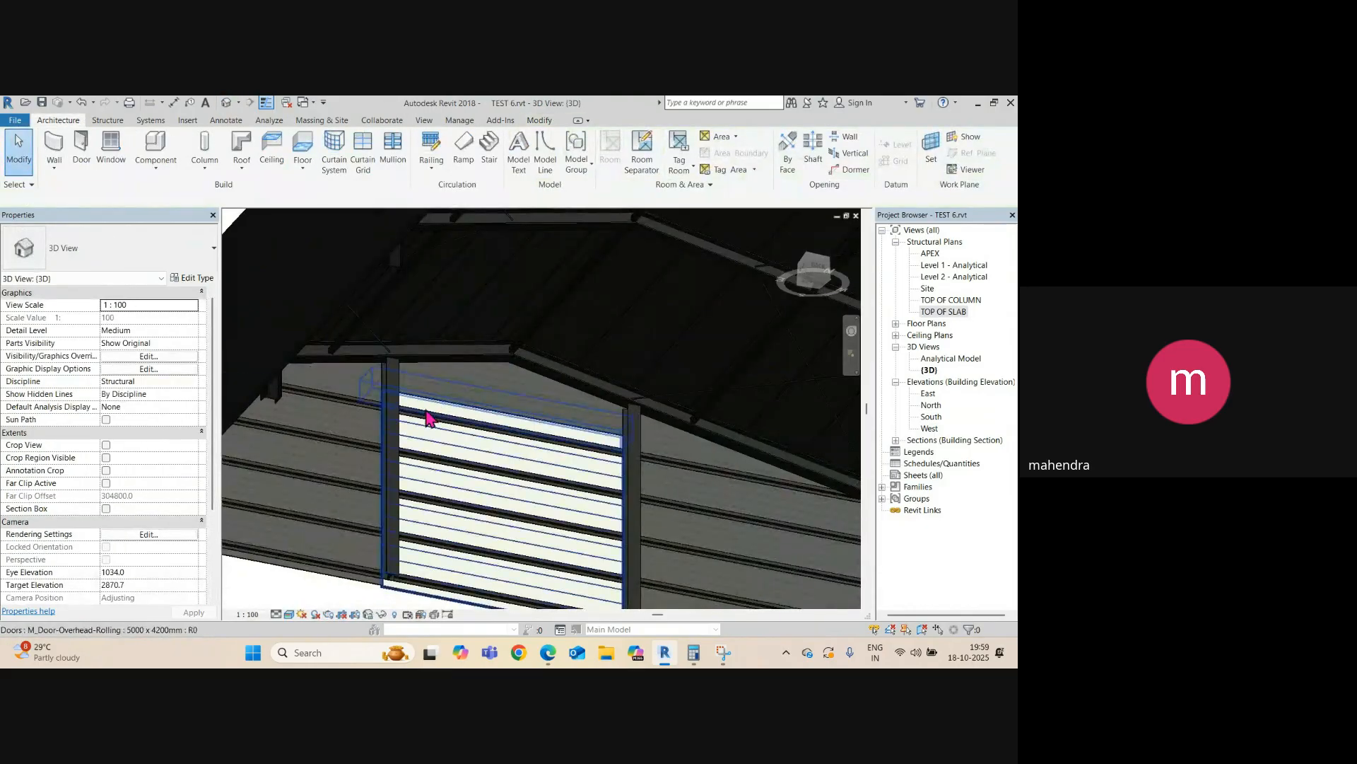
middle_click_drag(426, 410, 682, 396, "shift")
scroll(608, 406, "down", 2)
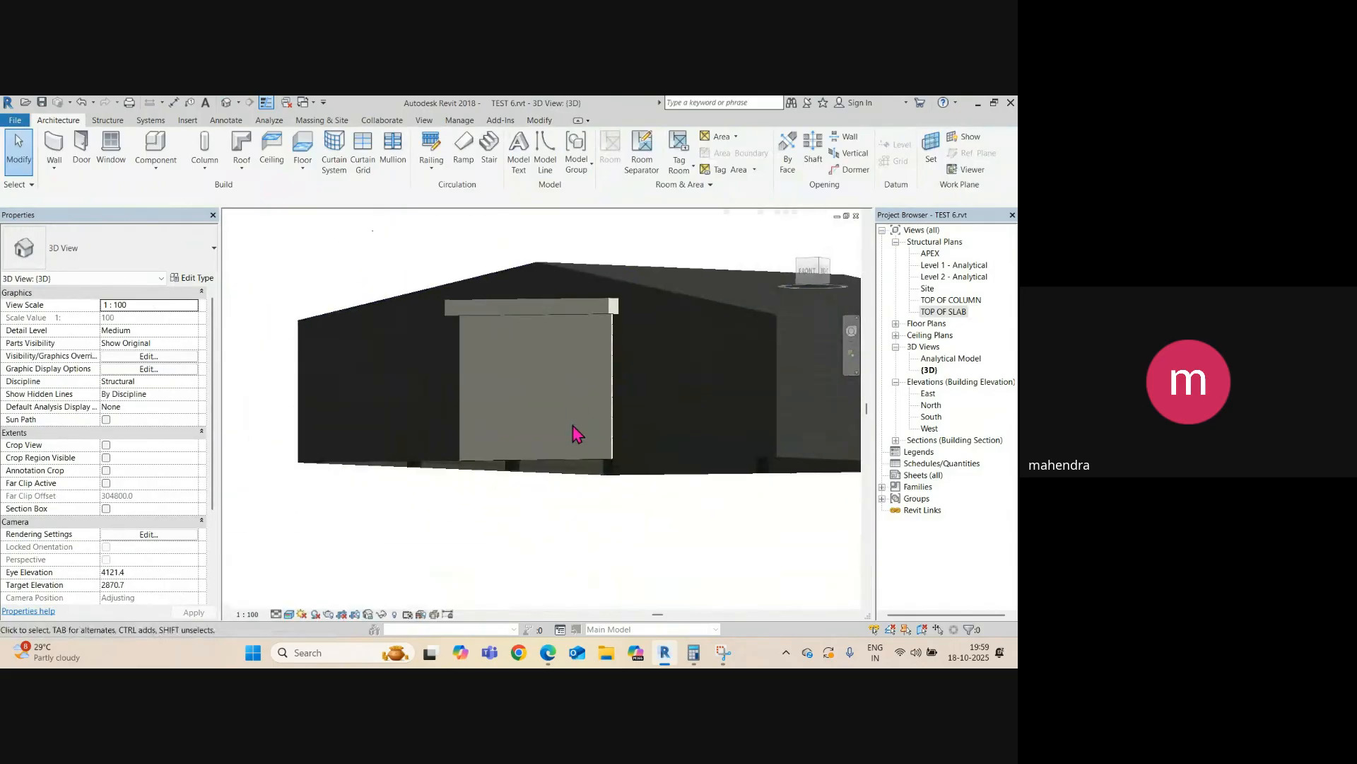
middle_click_drag(579, 433, 615, 487, "shift")
- Open the Section 4 view from its section line in front of grid 1 in the TOP OF SLAB plan
key("ctrl+Tab")
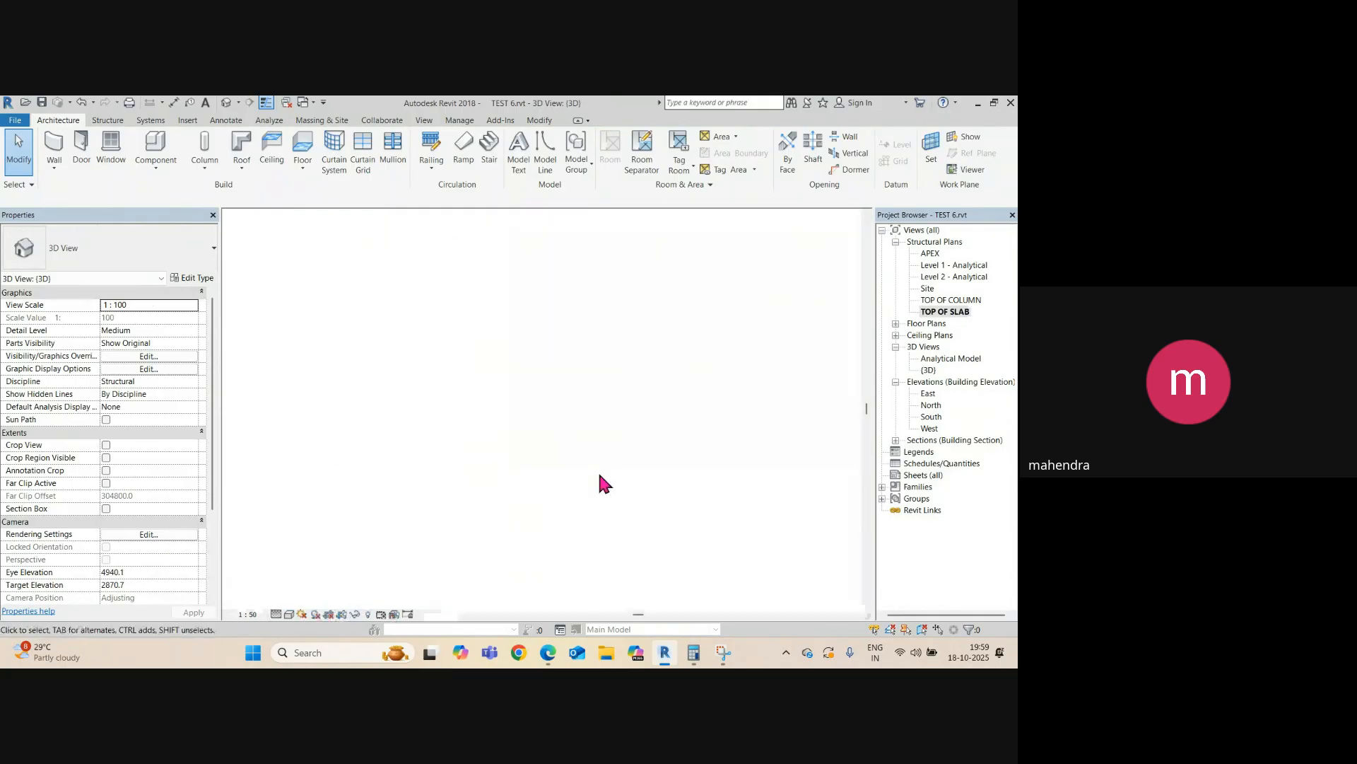
left_click(656, 461)
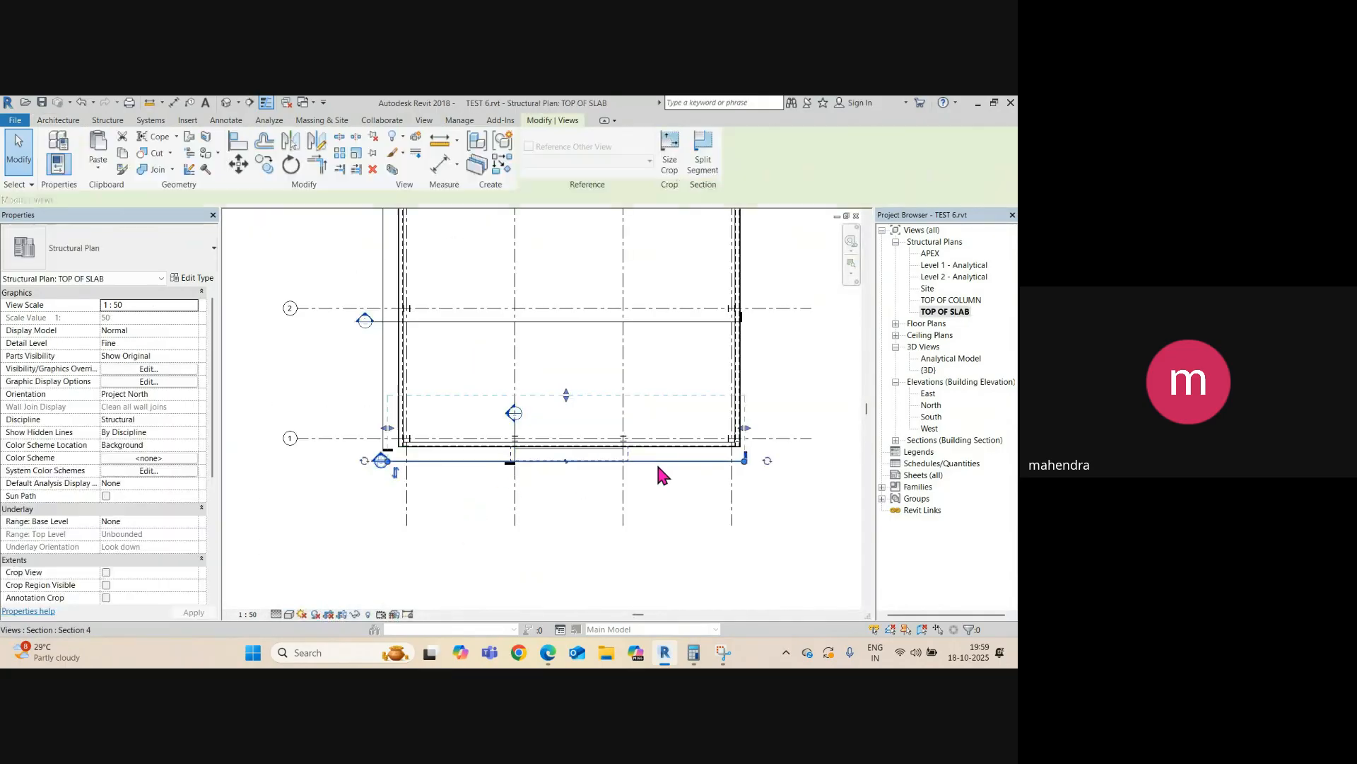
right_click(656, 461)
left_click(696, 203)
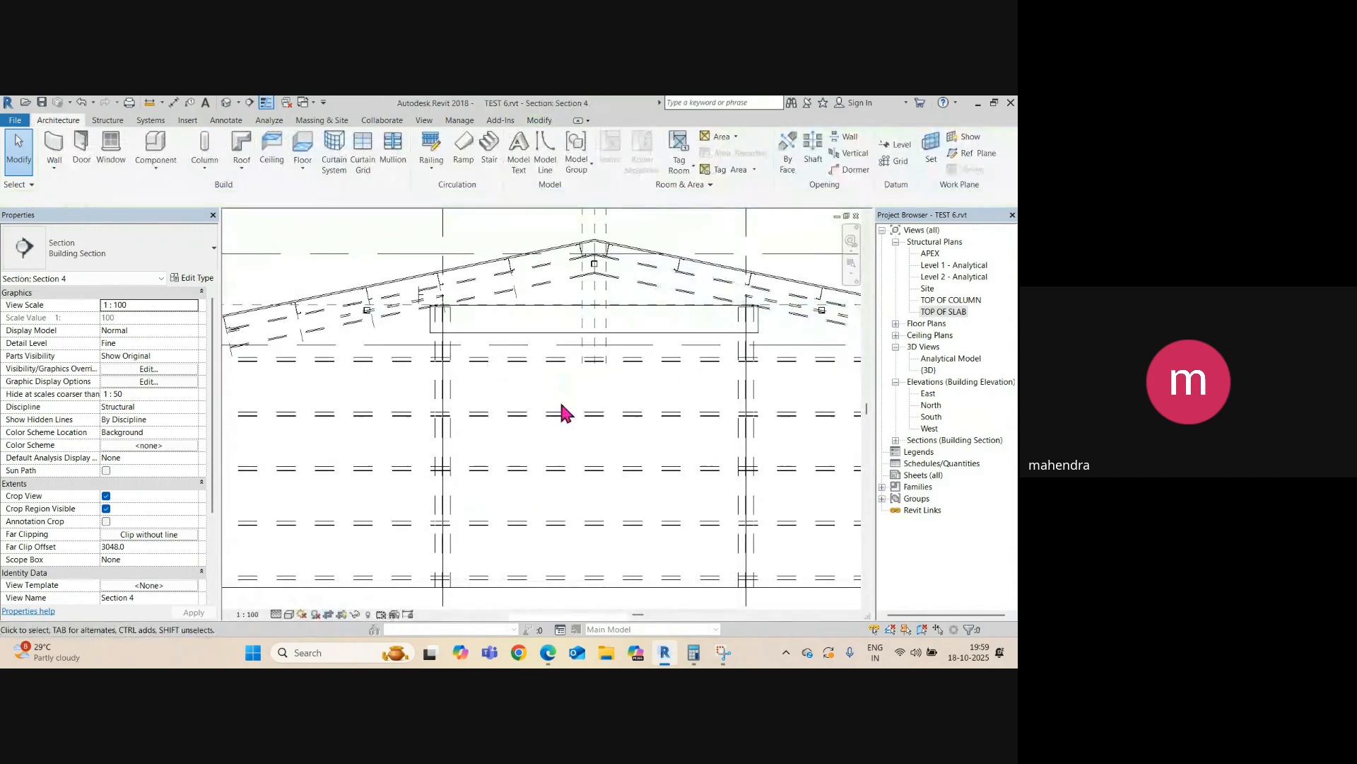
scroll(515, 333, "down", 3)
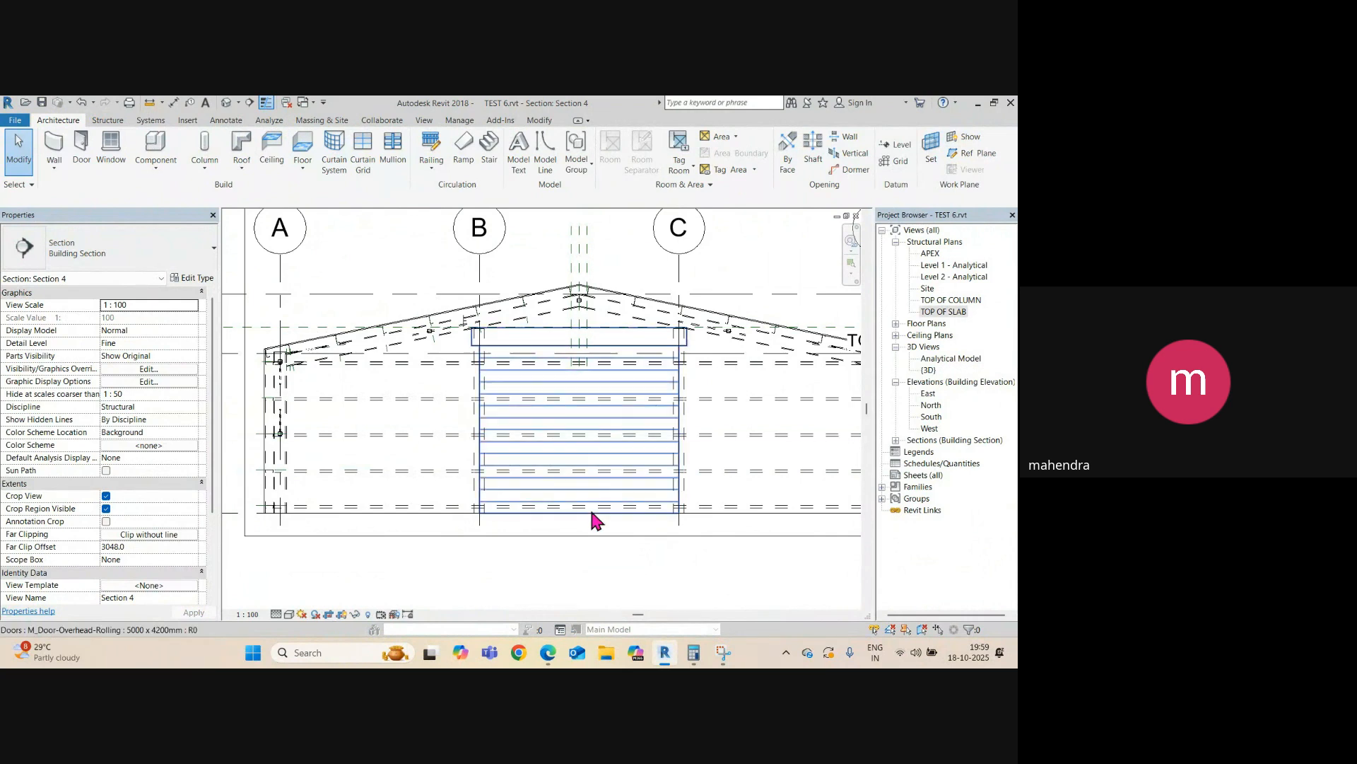
- Hide the 25 THK METAL WALL element in the Section 4 view
left_click(333, 518)
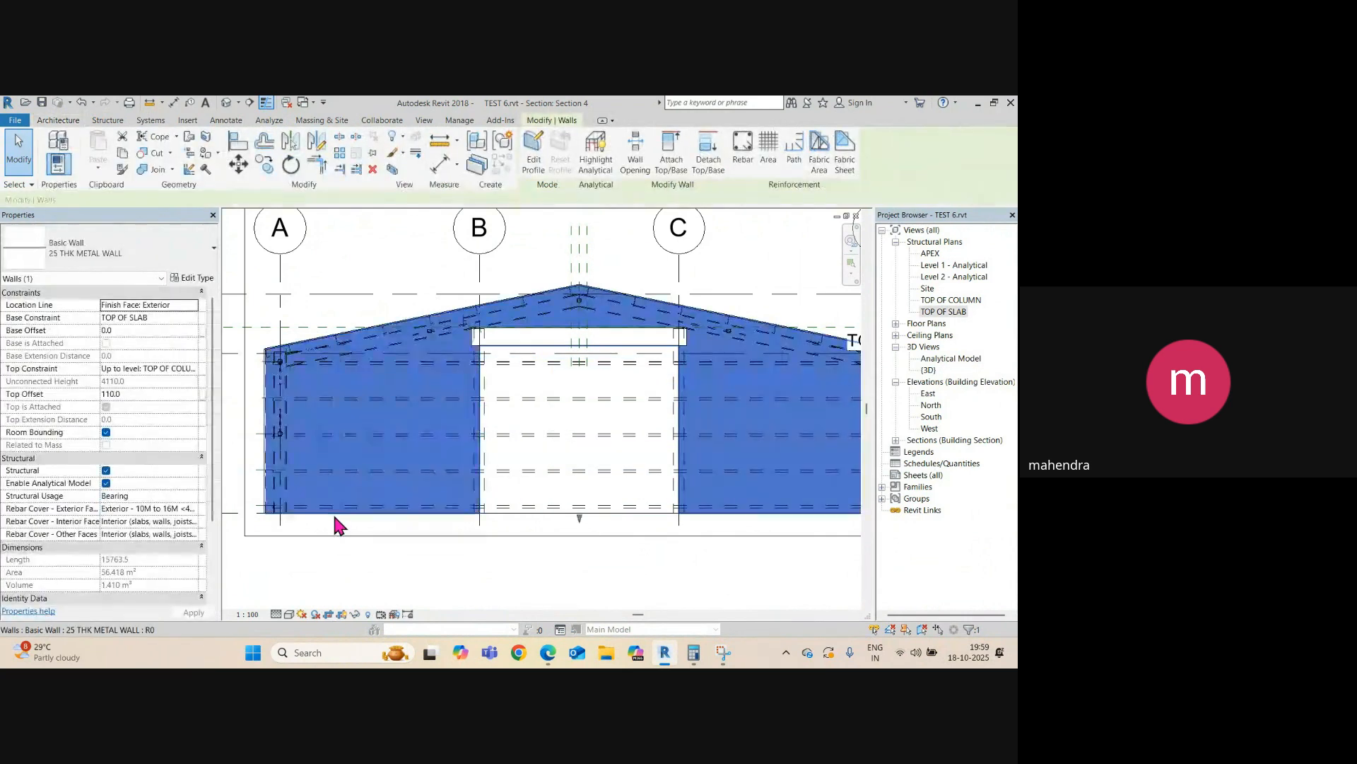
right_click(334, 518)
mouse_move(407, 291)
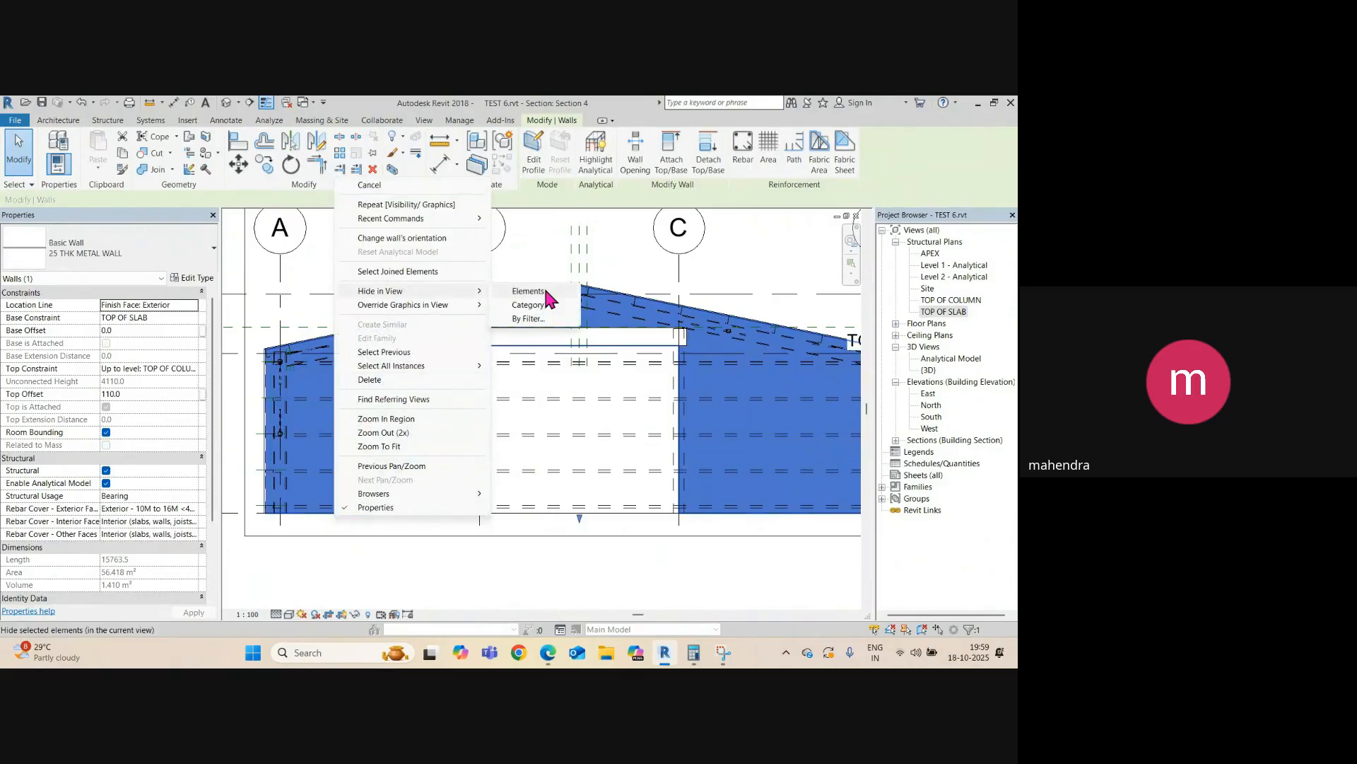
left_click(545, 293)
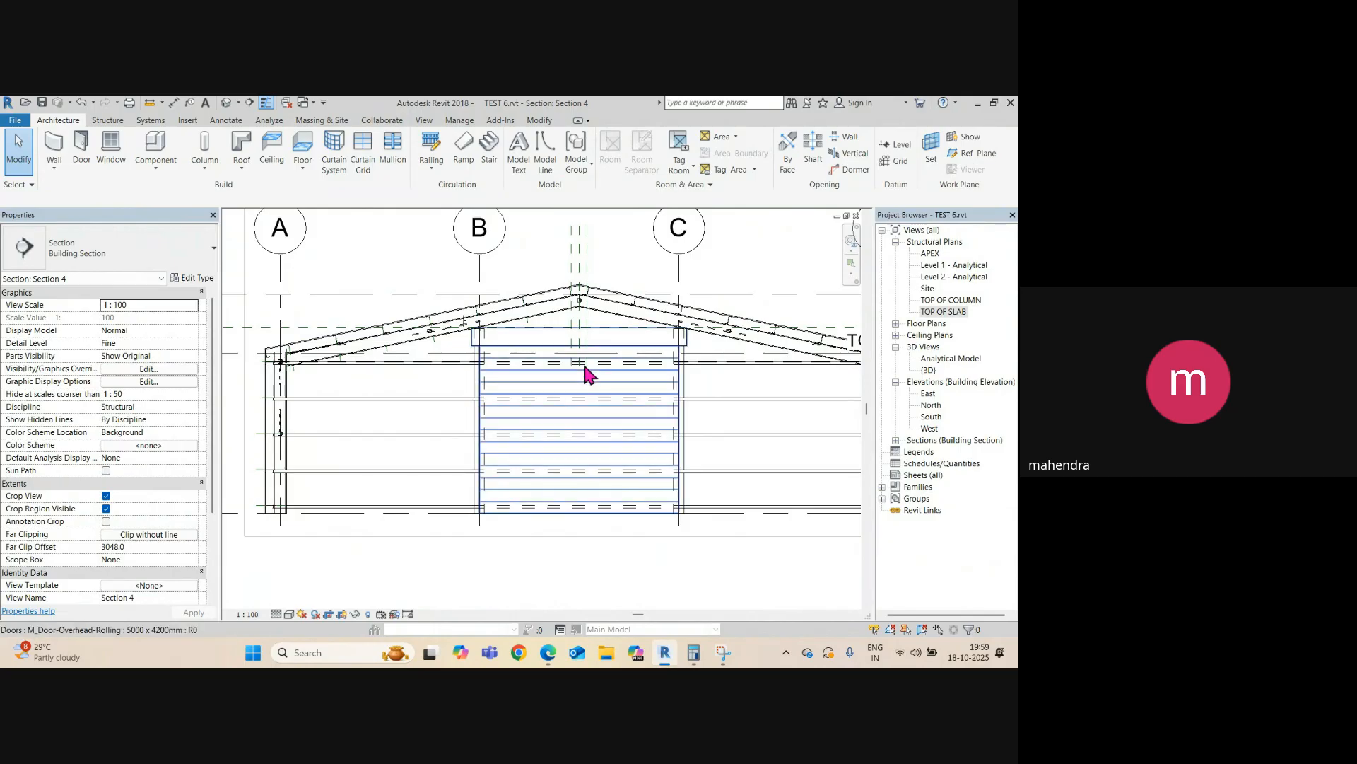
- Split the five 202 C 18 girts near the middle of the door opening
left_click(416, 364)
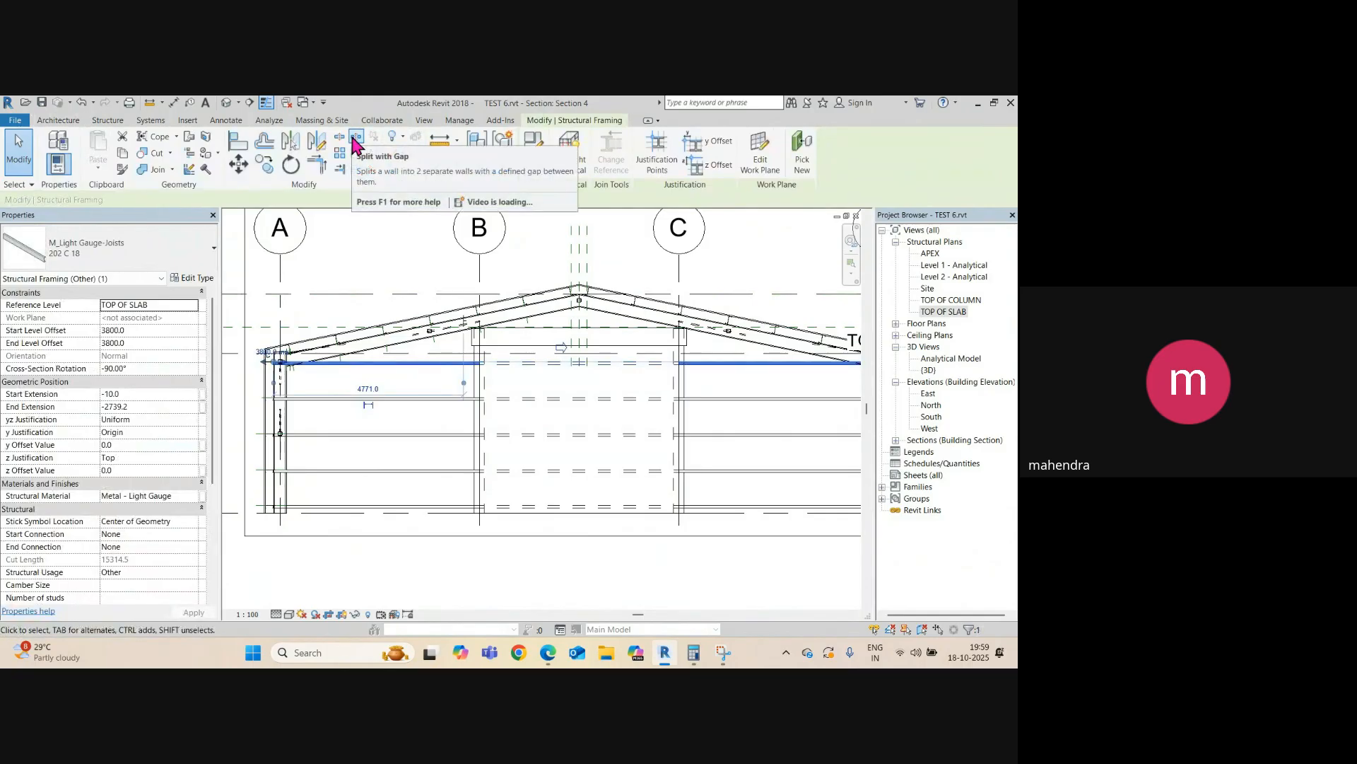
left_click(355, 143)
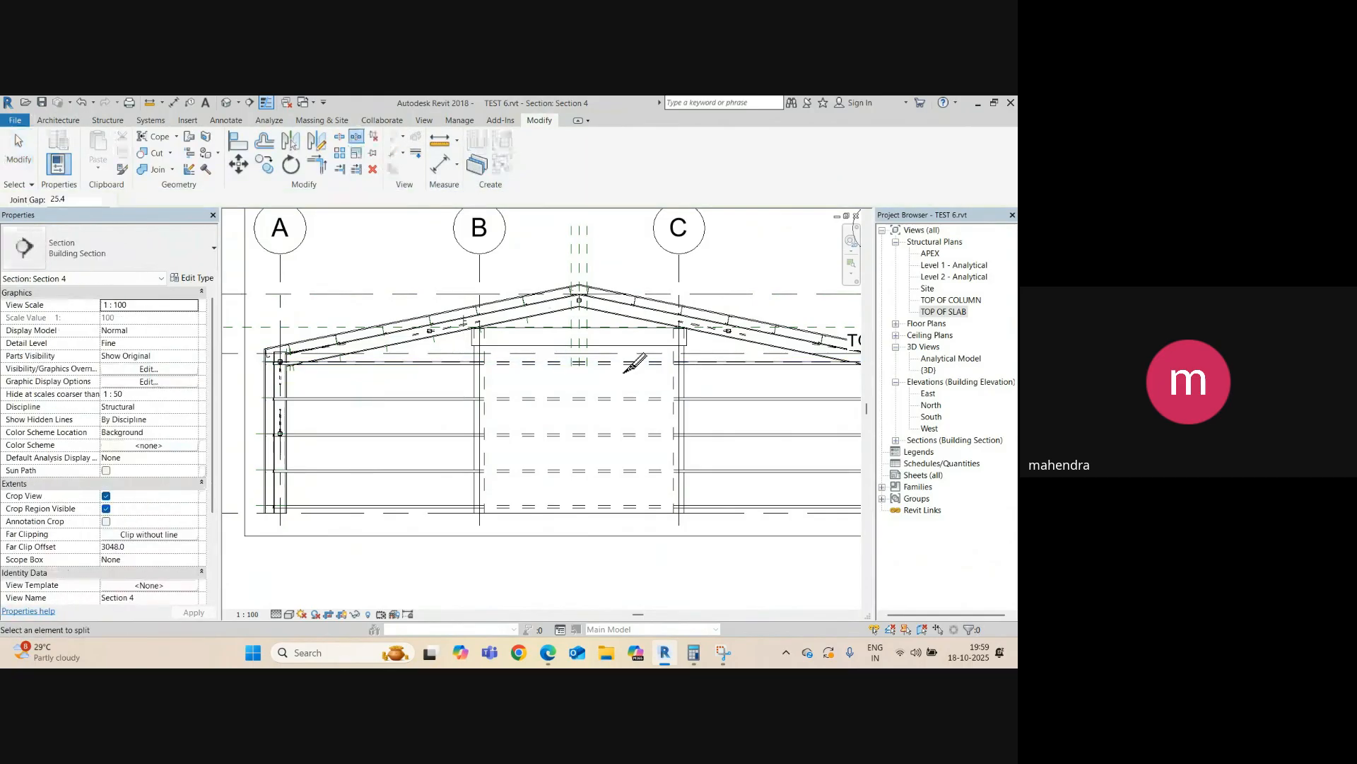
scroll(615, 357, "up", 4)
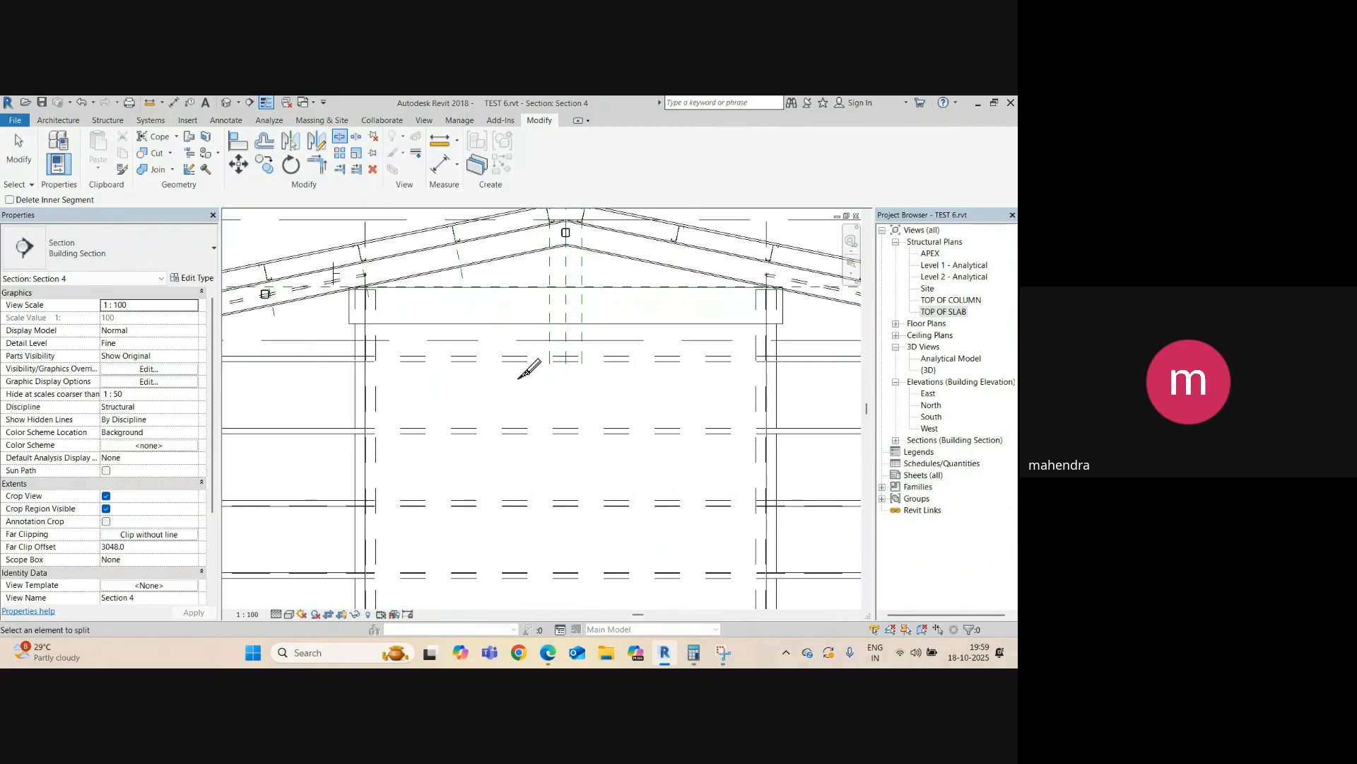
left_click(561, 359)
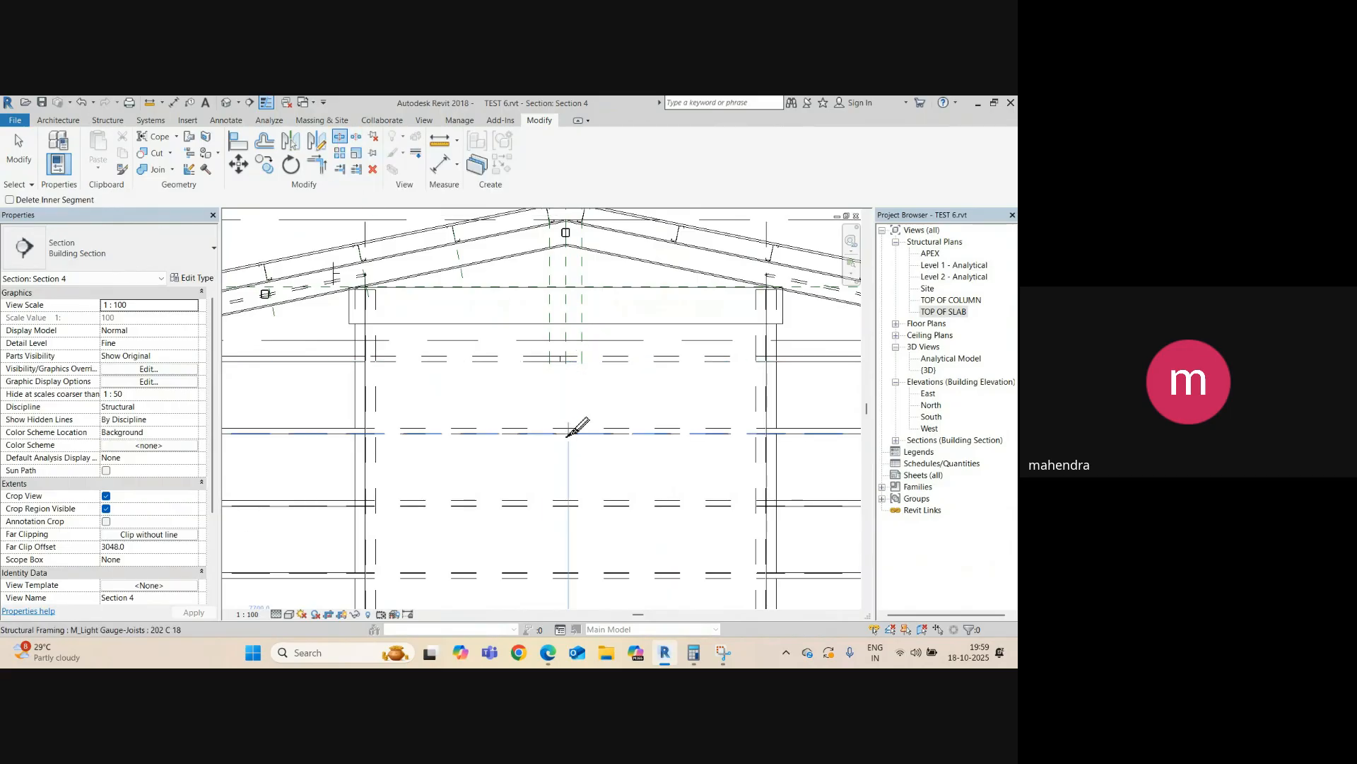
left_click(569, 429)
left_click(569, 503)
middle_click_drag(590, 528, 581, 346)
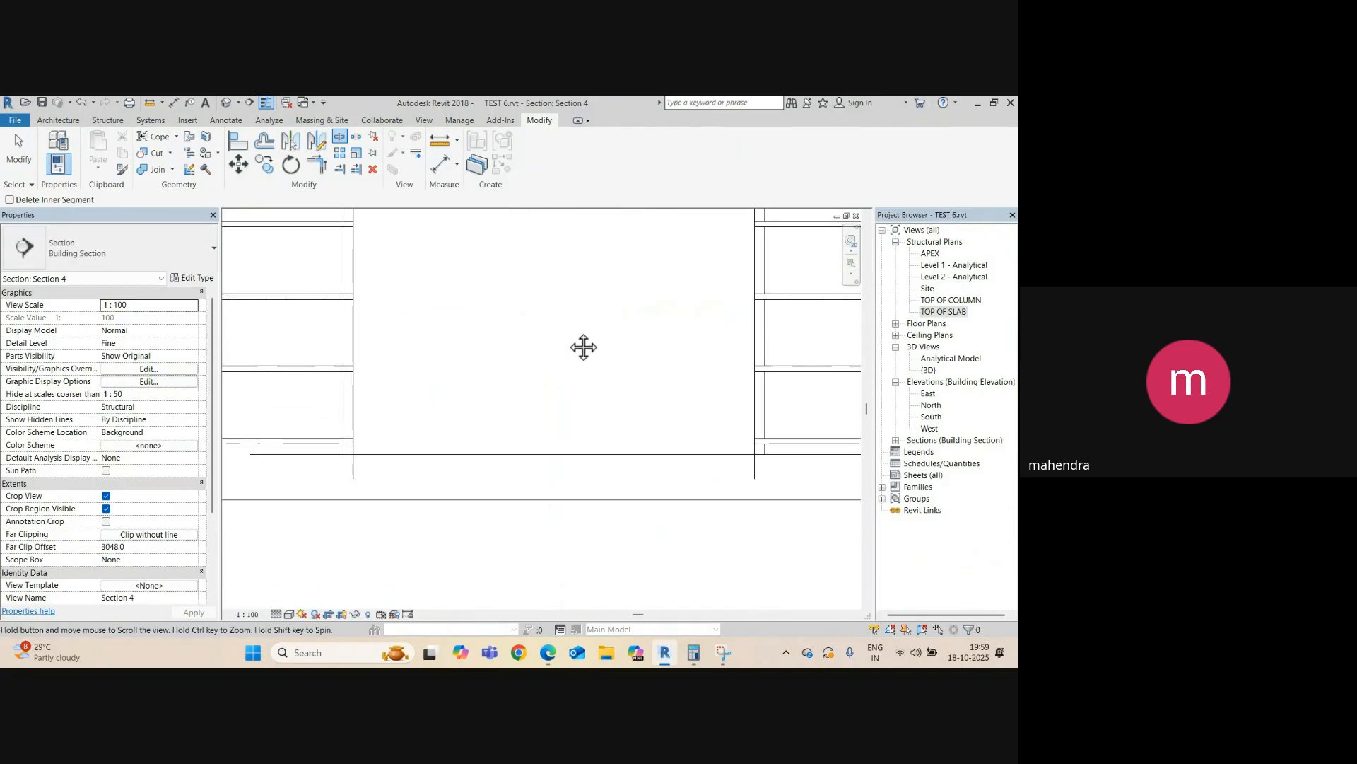
scroll(544, 410, "down", 4)
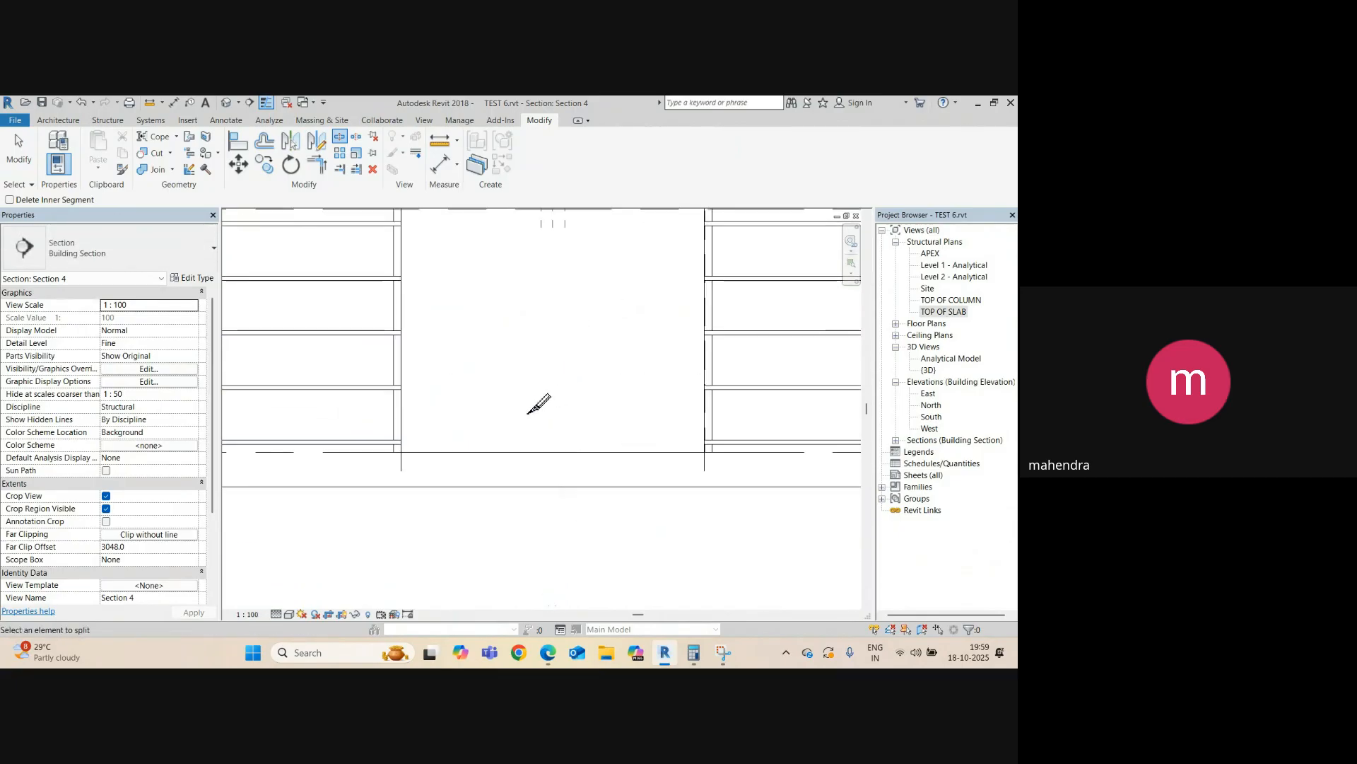
scroll(478, 388, "up", 3)
key("Escape")
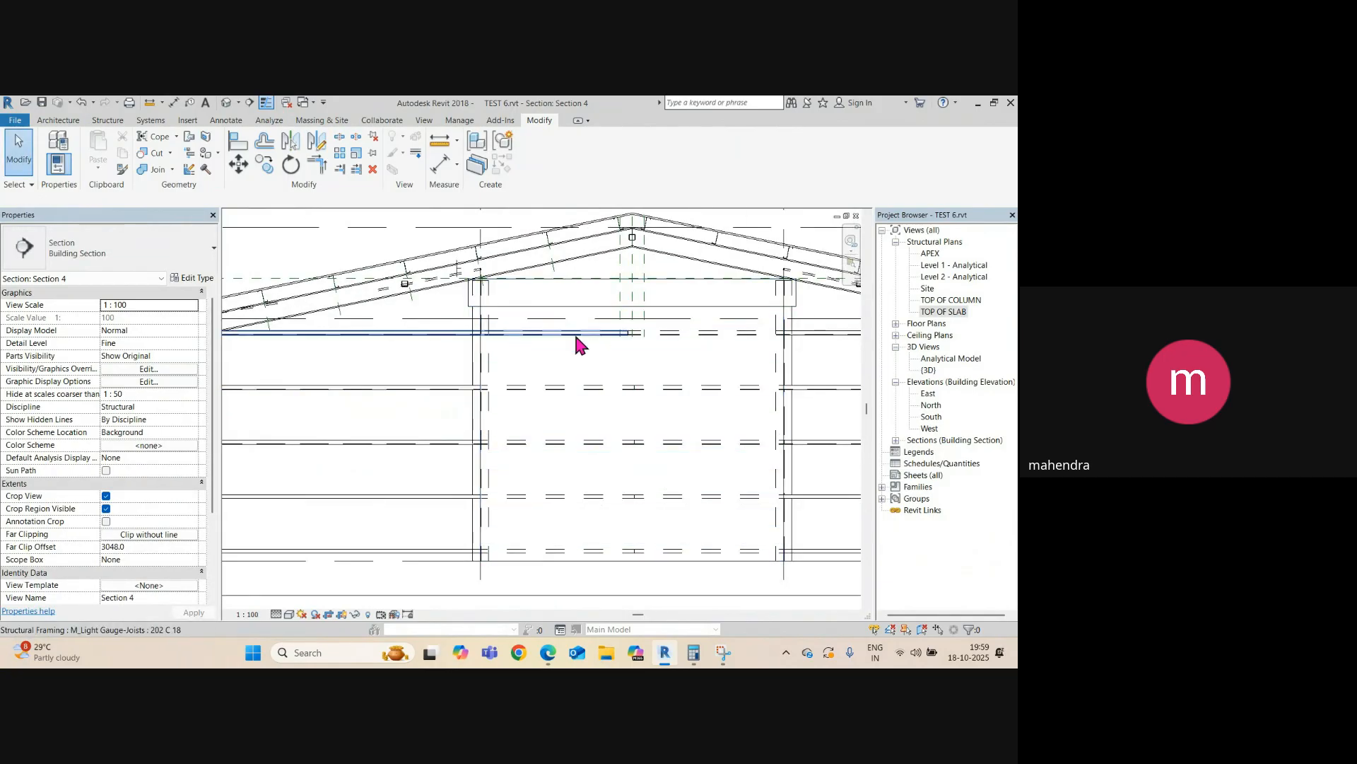
- Trim the five girts running from grid A back to the column at grid B, keeping the parts outside the door opening
left_click(357, 170)
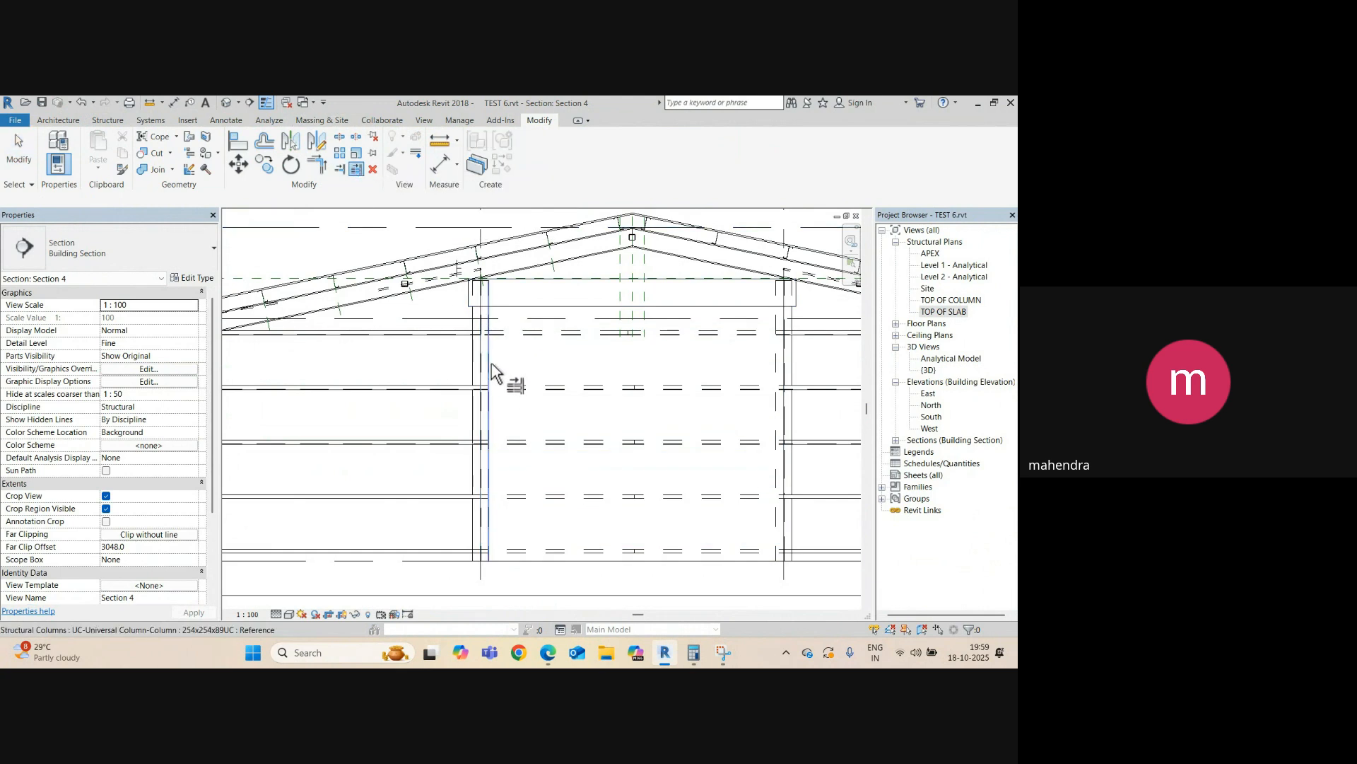
left_click(481, 422)
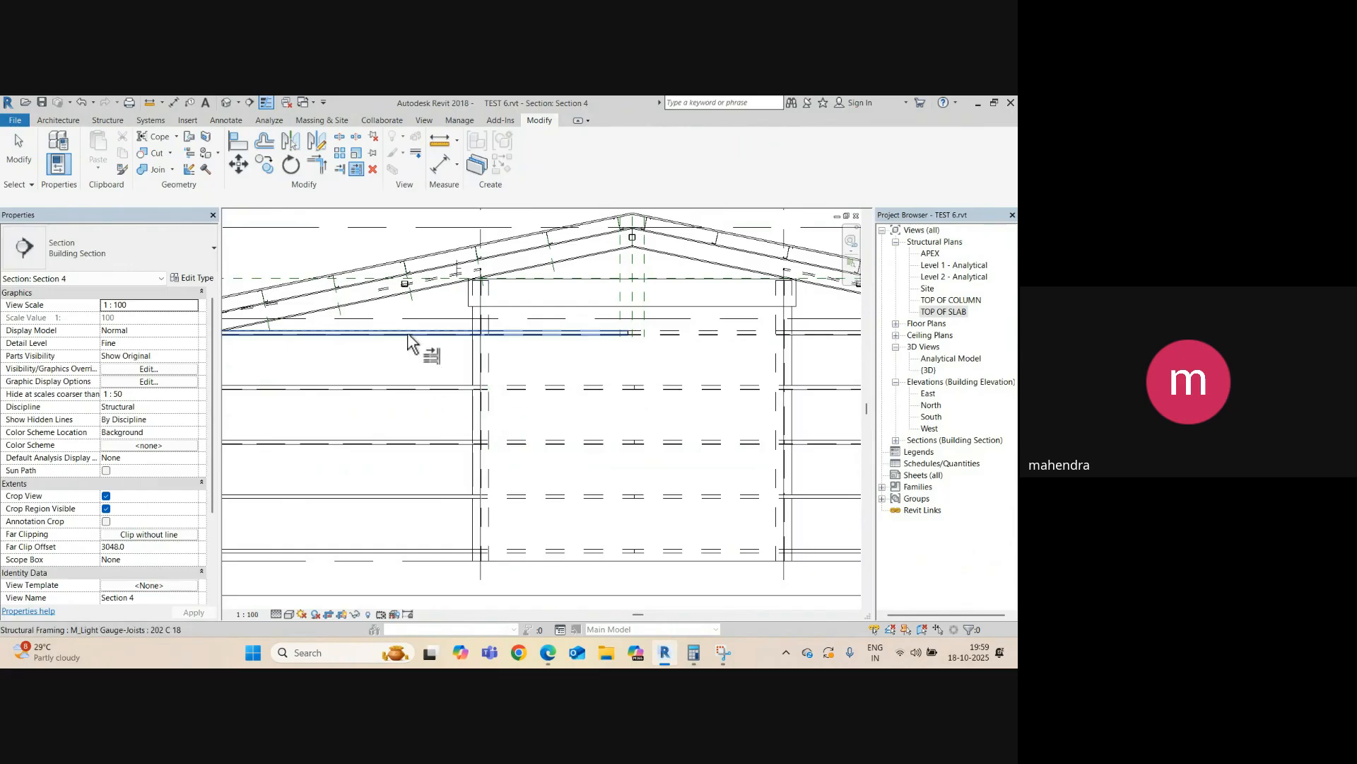
left_click(413, 387)
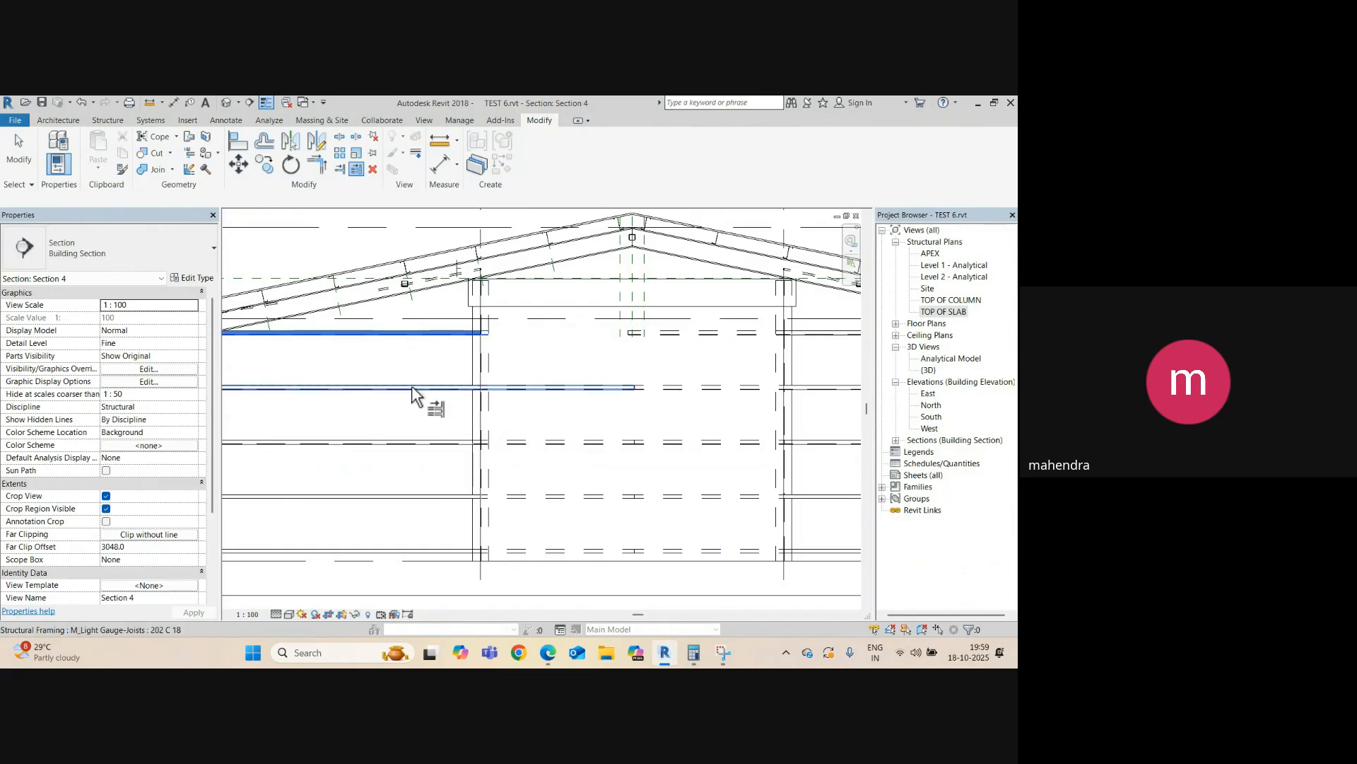
left_click(401, 444)
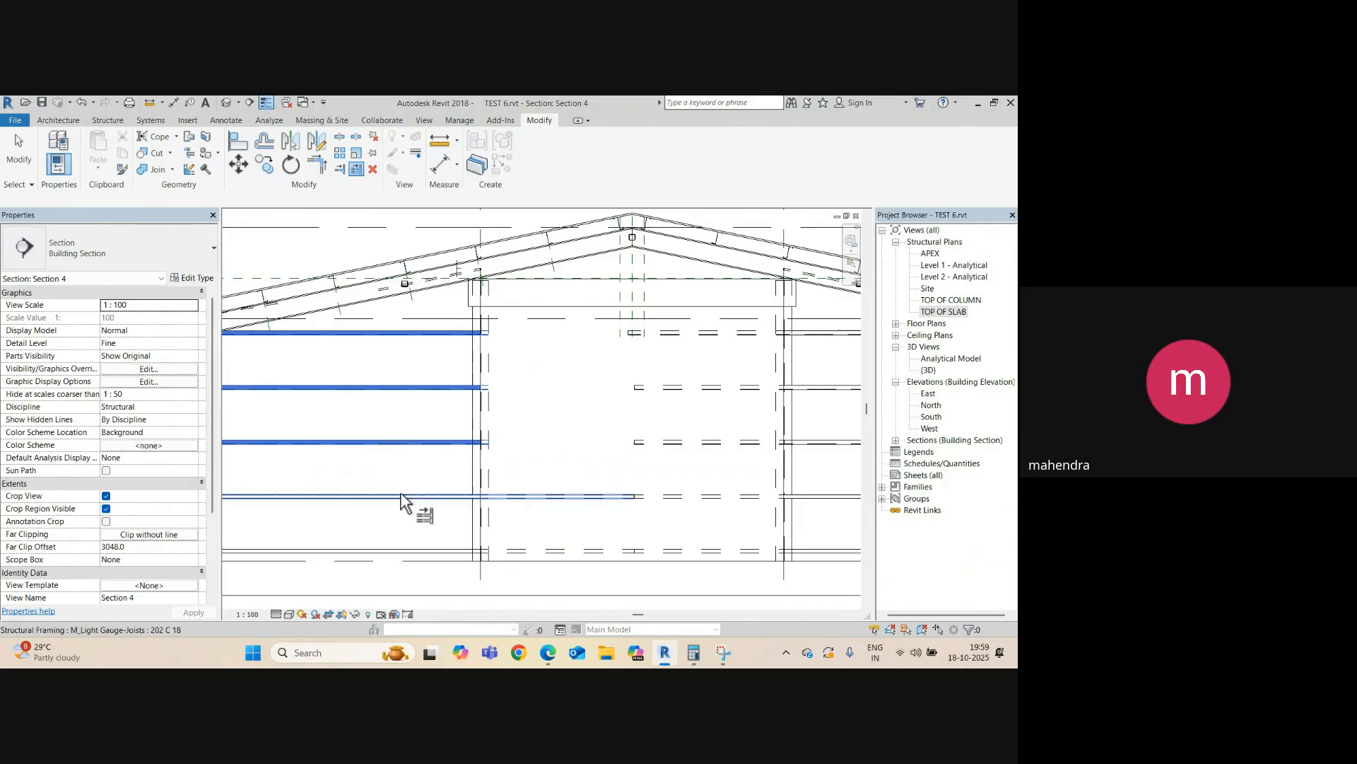
left_click(405, 498)
middle_click_drag(406, 507, 440, 454)
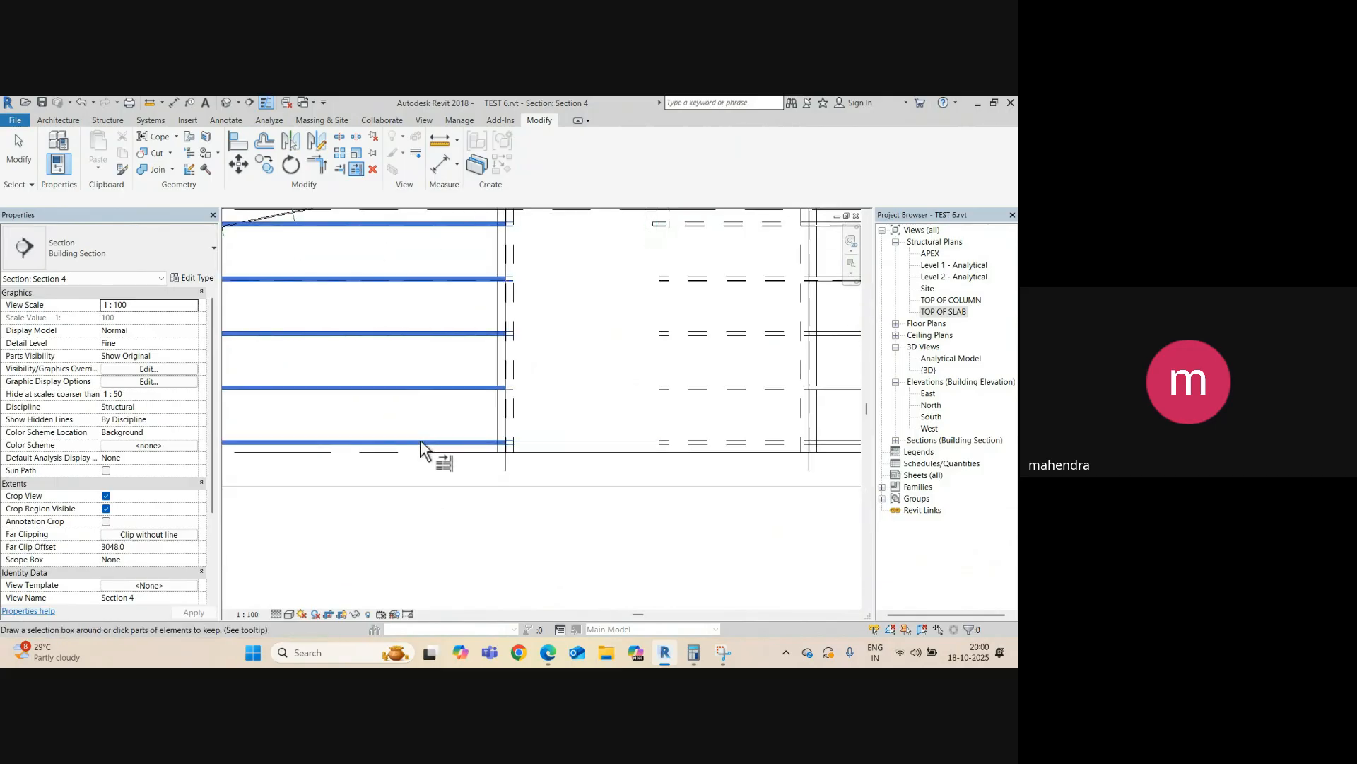
scroll(533, 427, "down", 2)
scroll(533, 426, "down", 1)
middle_click_drag(758, 396, 600, 411)
key("Escape")
key("Escape")
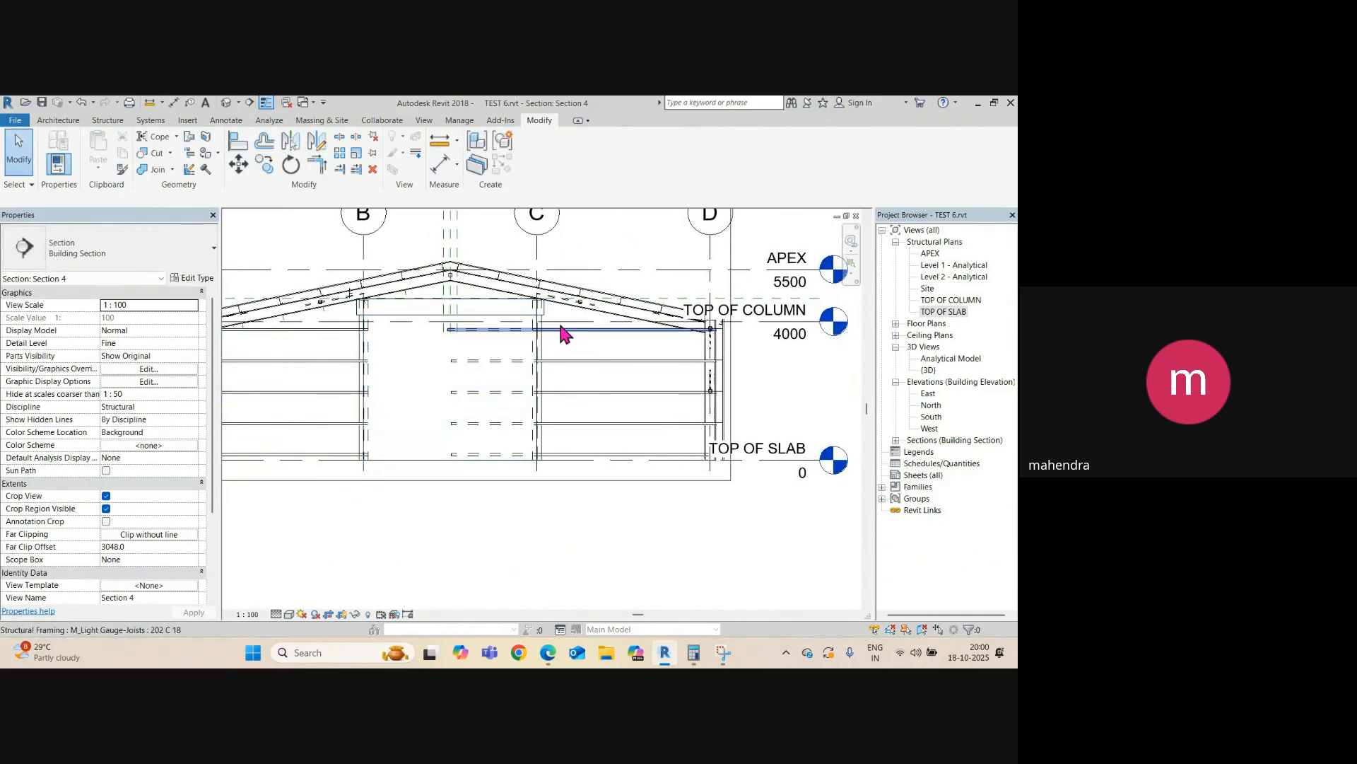
- Trim the five girts running from grid D back to the column at grid C, keeping the parts outside the door opening
left_click(360, 170)
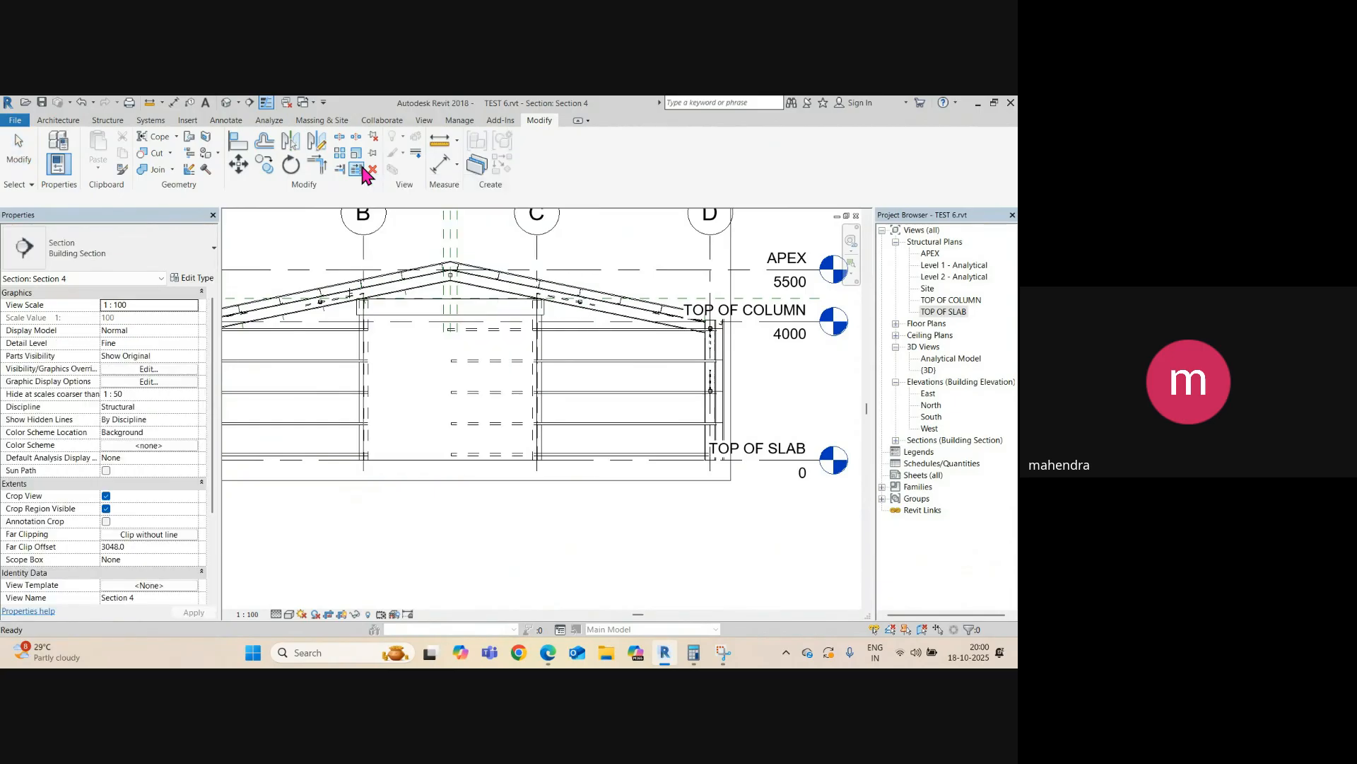
scroll(523, 425, "up", 4)
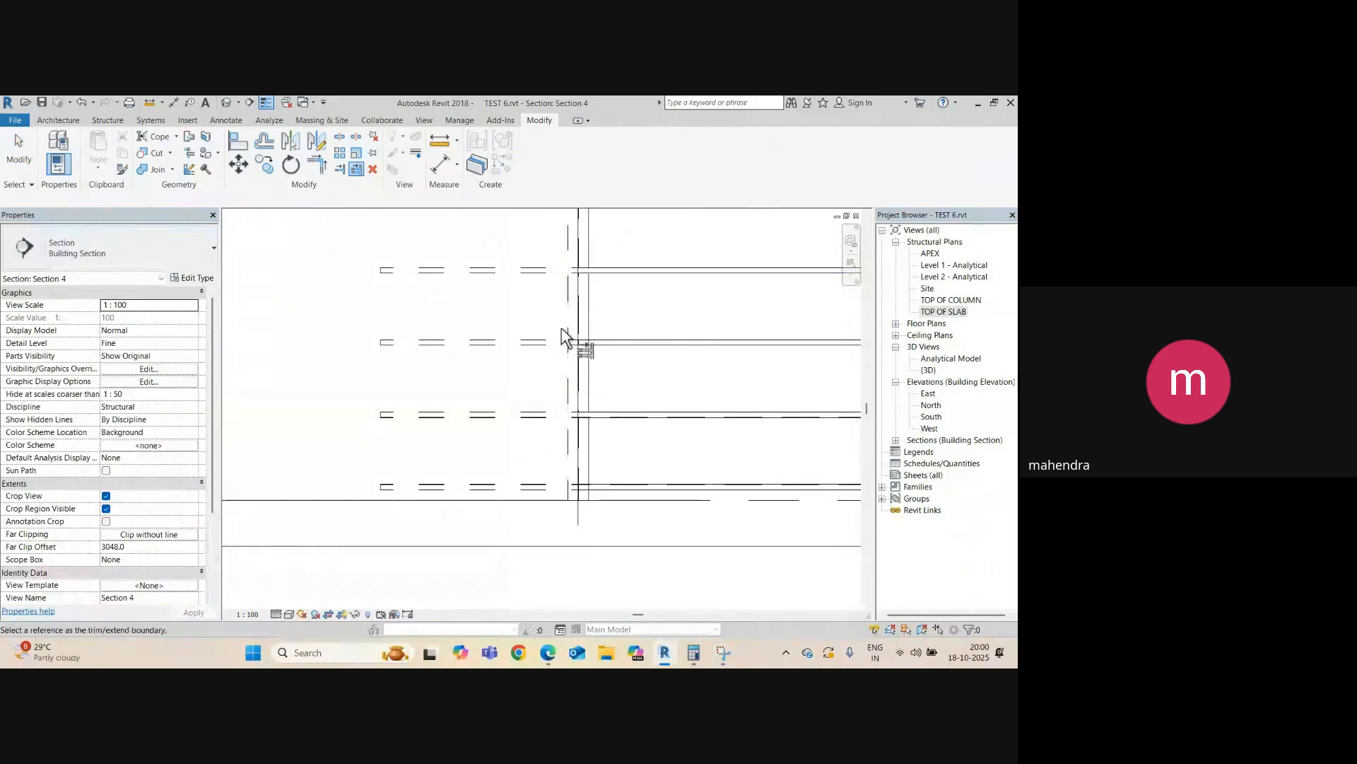
left_click(570, 322)
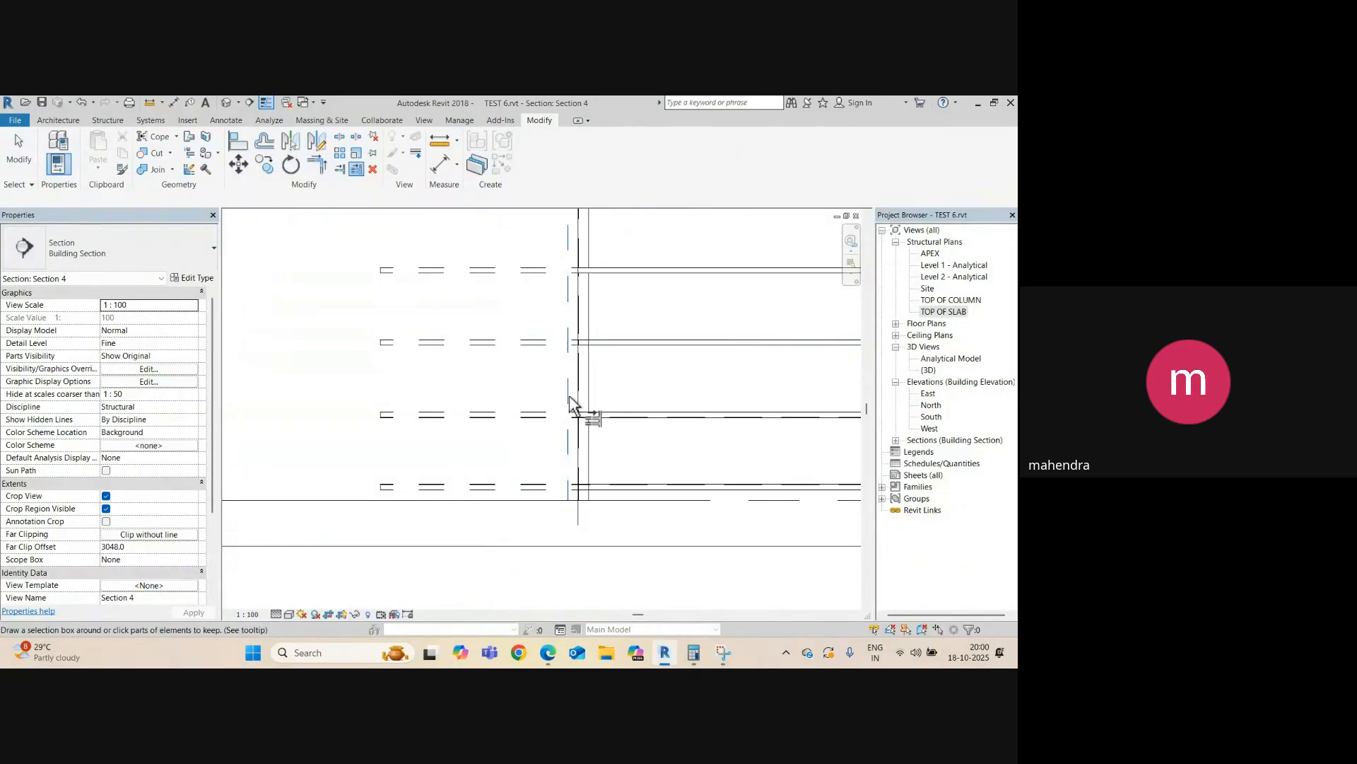
left_click(662, 344)
left_click(663, 414)
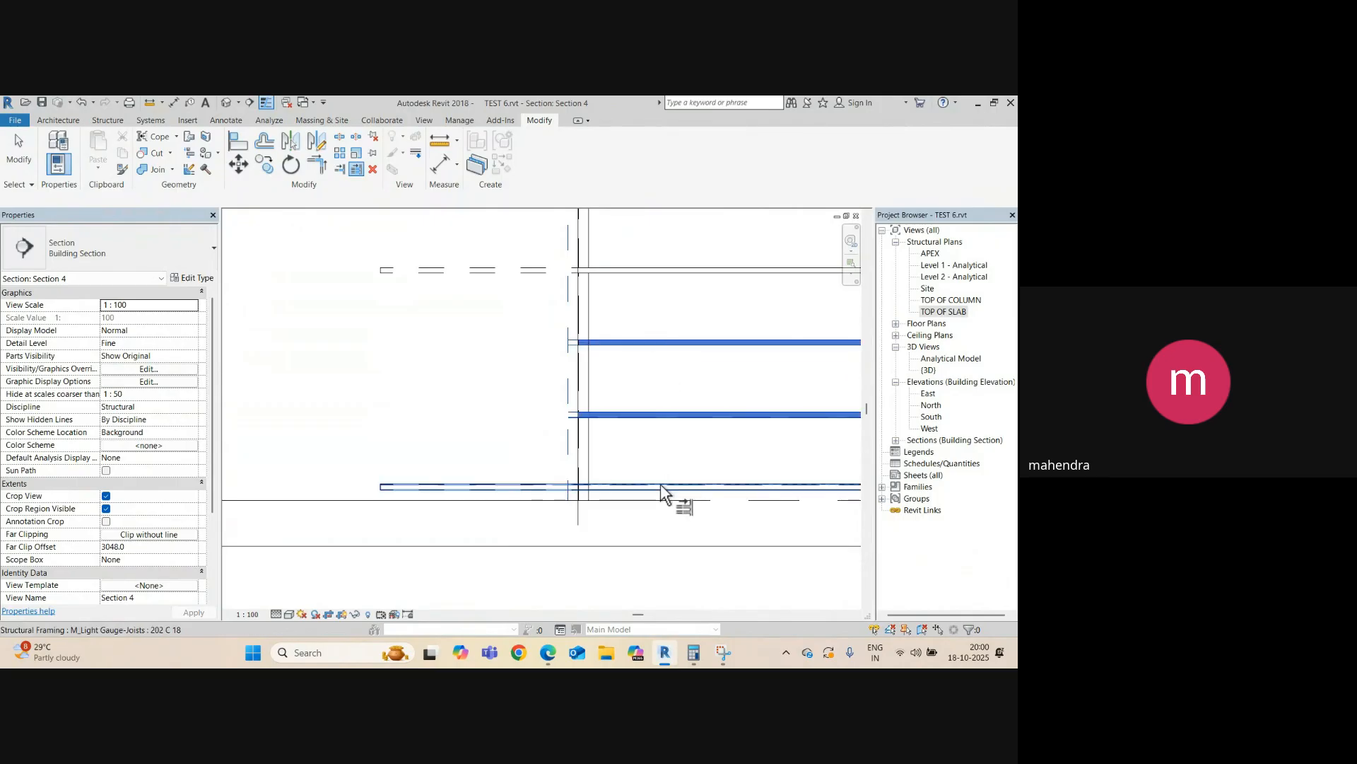
left_click(660, 484)
left_click(644, 273)
scroll(644, 271, "down", 2)
middle_click_drag(643, 271, 651, 450)
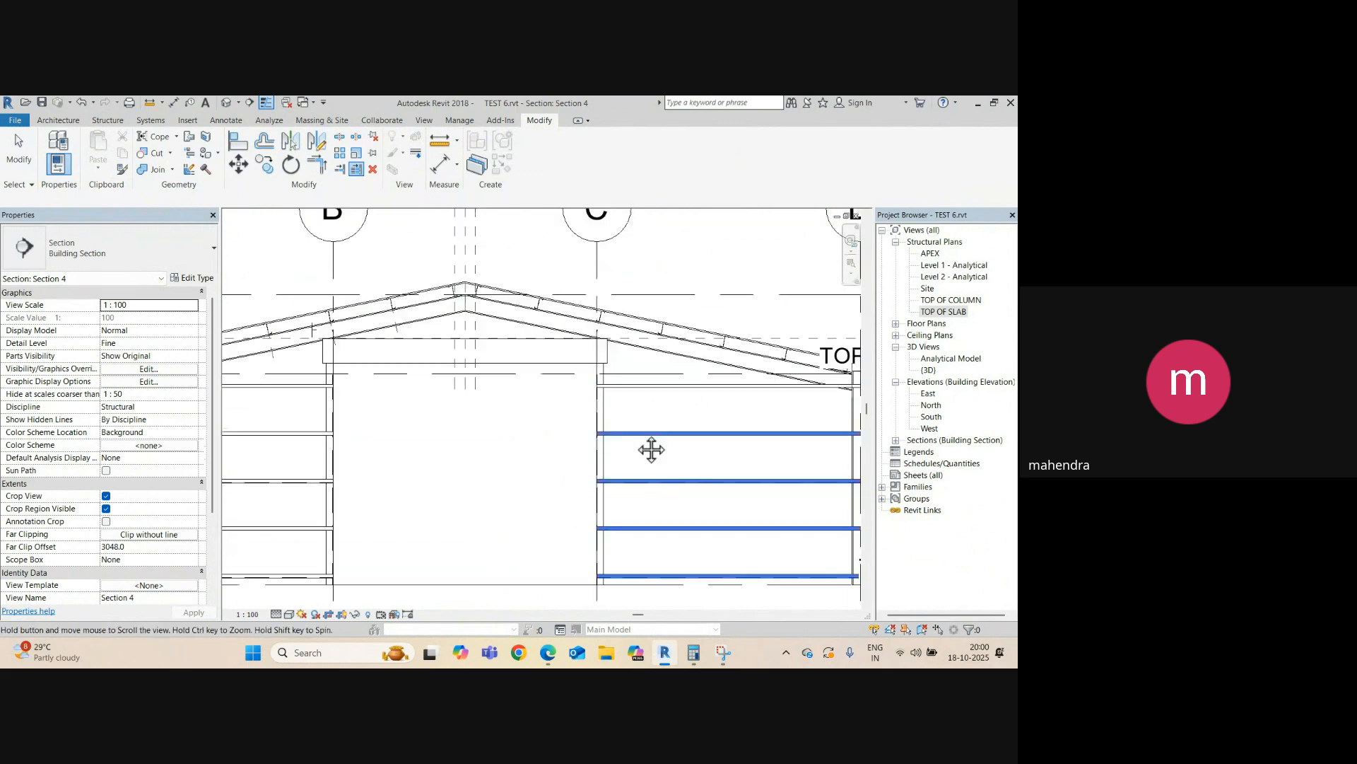
scroll(501, 429, "down", 3)
scroll(493, 422, "up", 1)
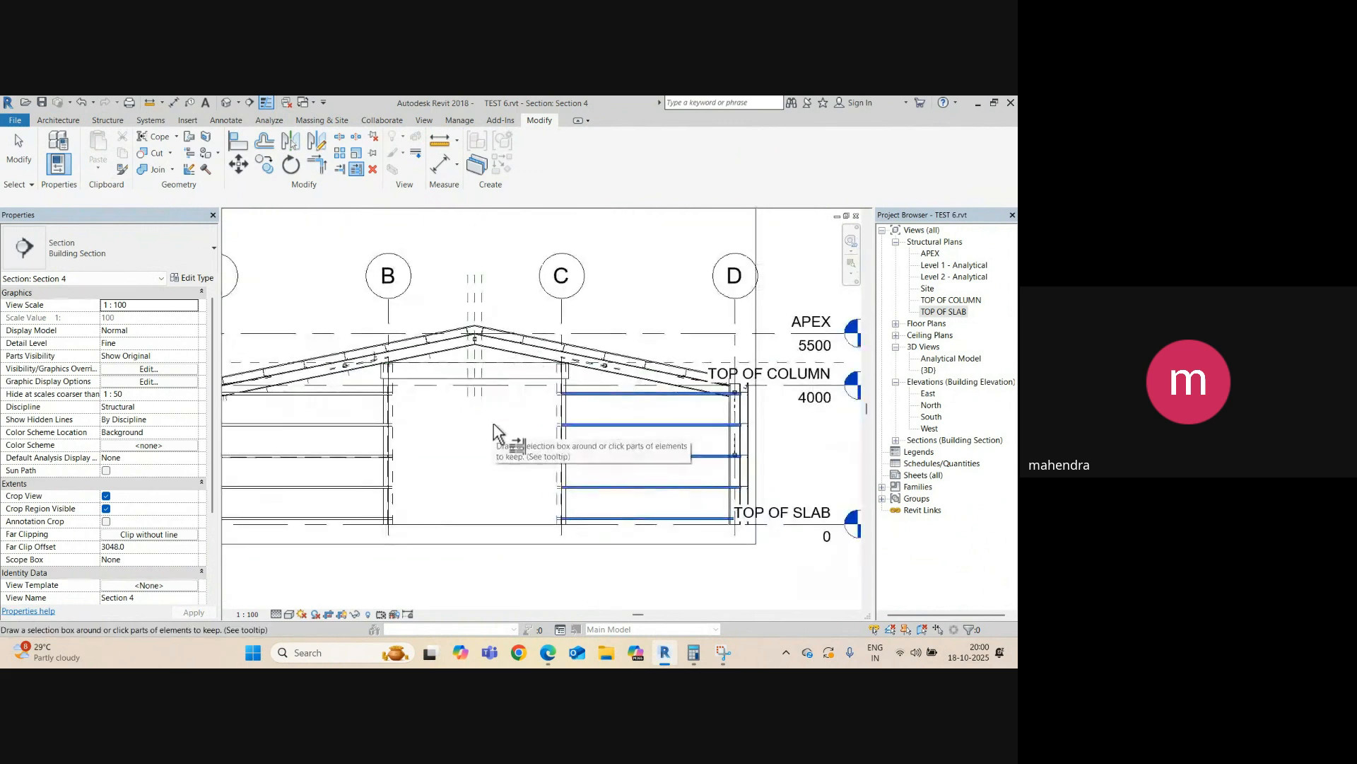
key("Escape")
key("Escape")
middle_click_drag(421, 449, 545, 445)
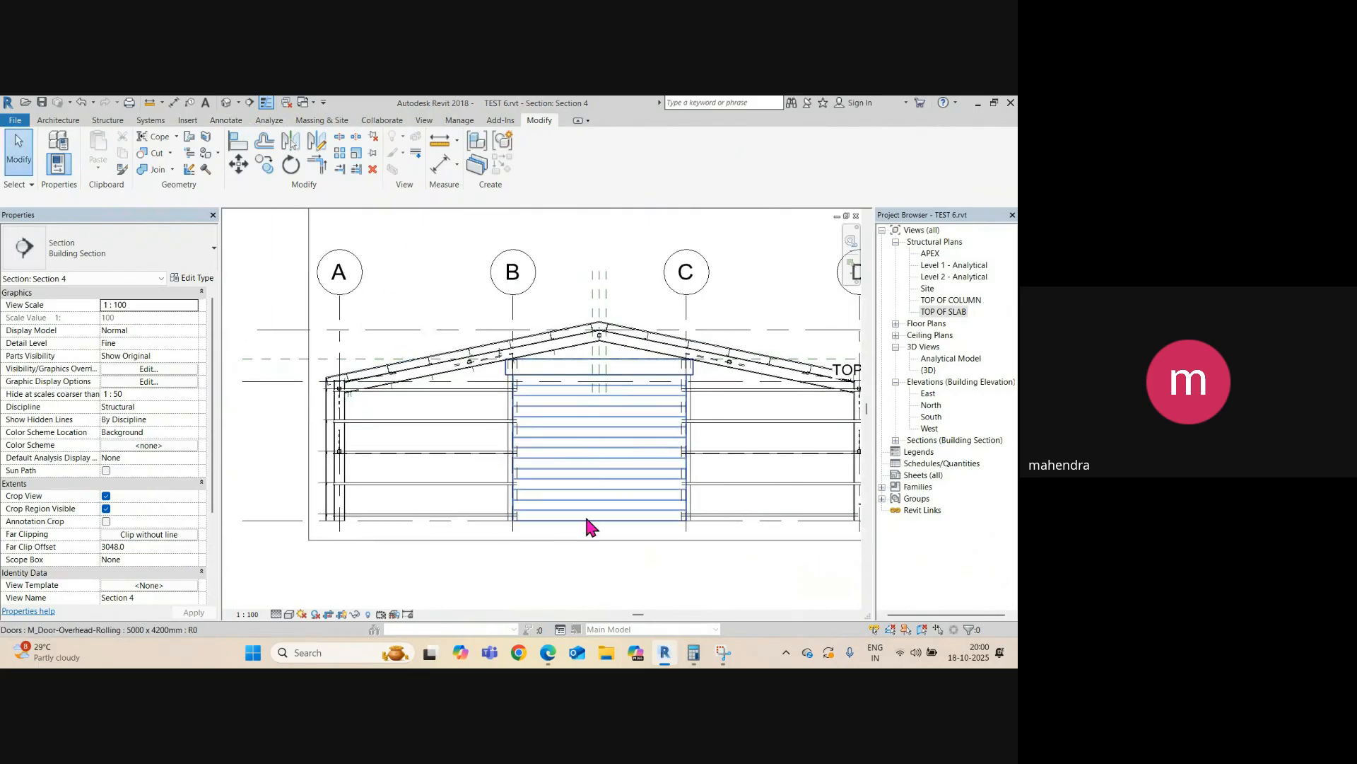
left_click(591, 524)
key("Delete")
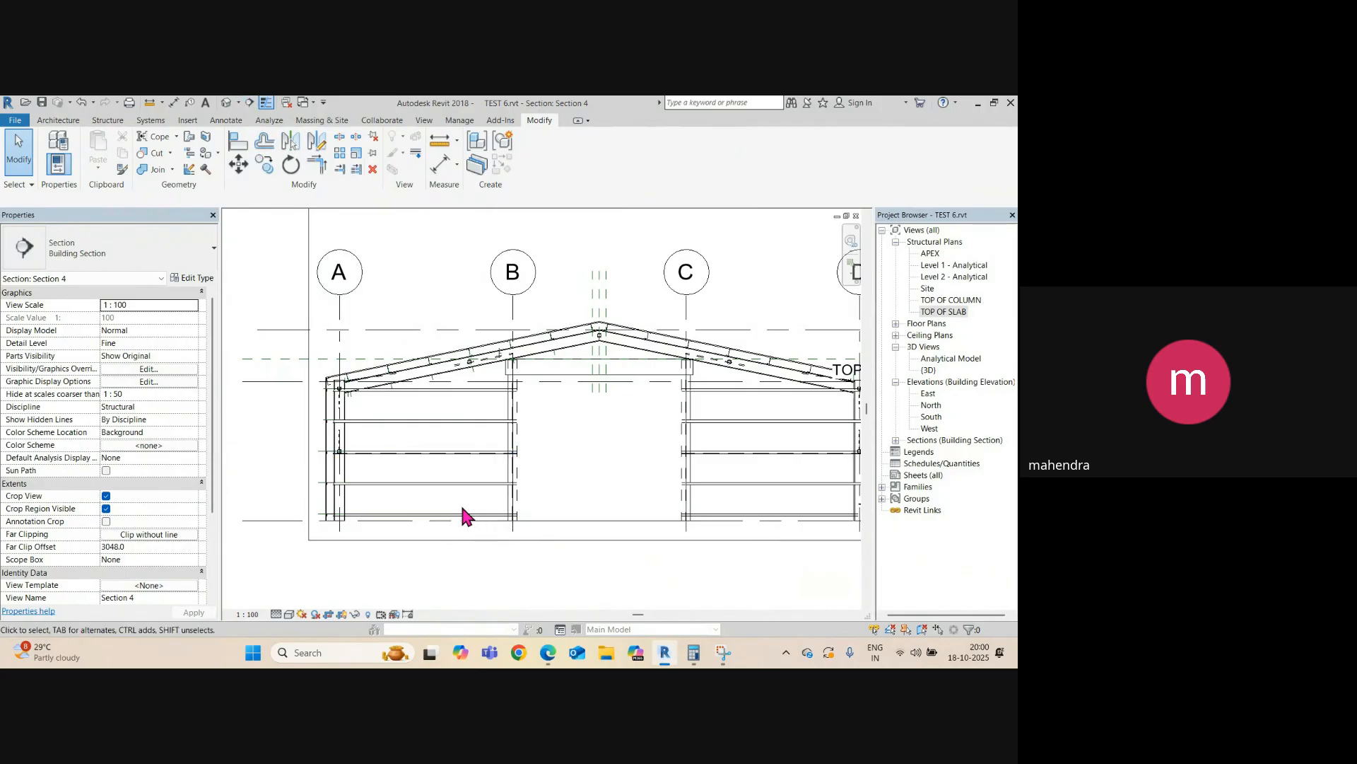
- Reveal the hidden elements in the Section 4 view and unhide the 25 THK METAL WALL element
left_click(368, 614)
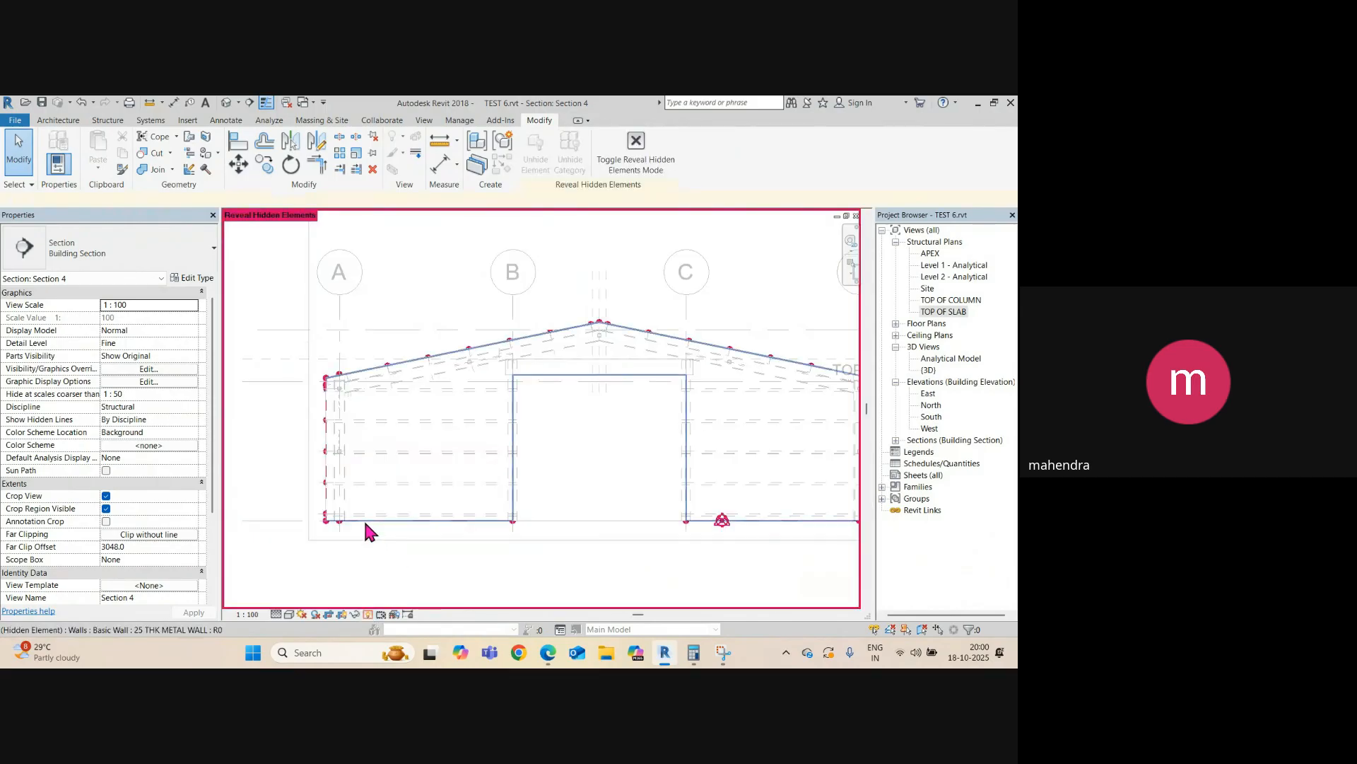
left_click(368, 614)
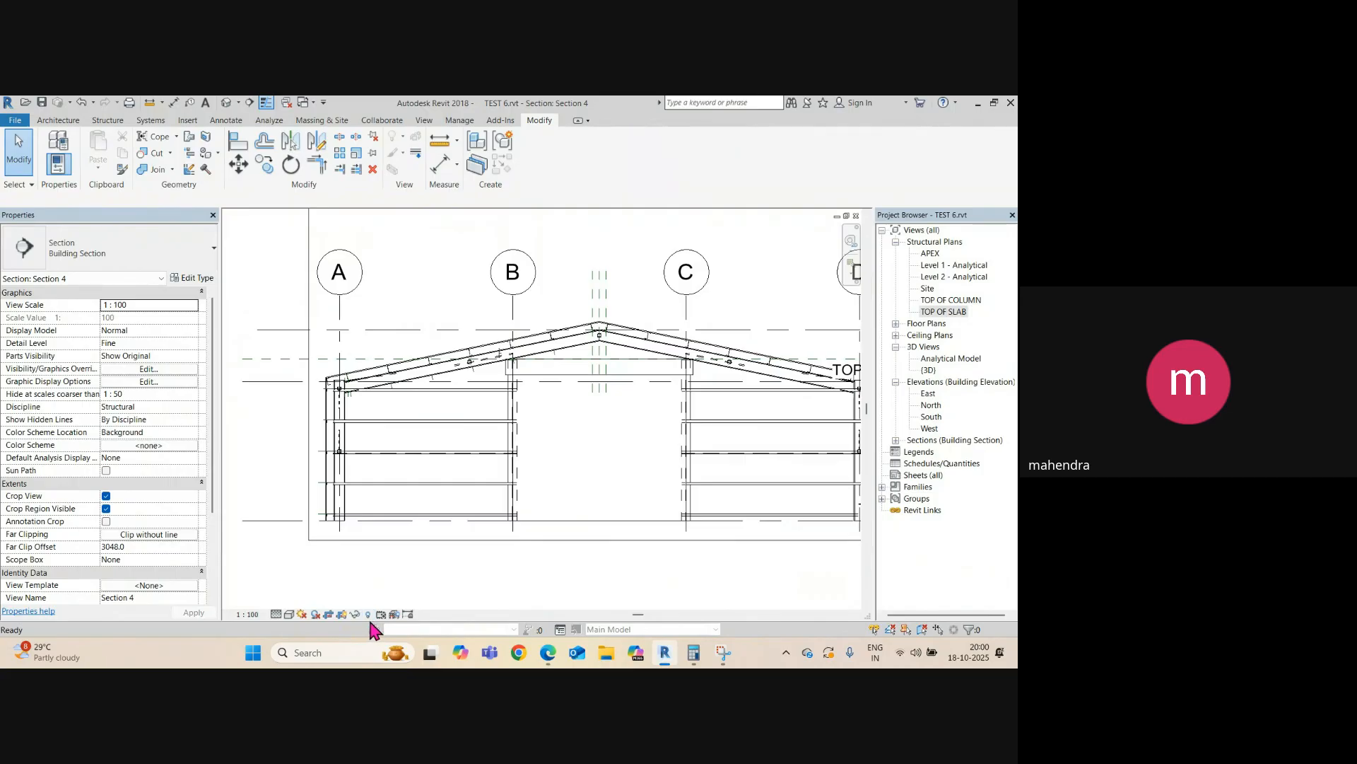
left_click(368, 615)
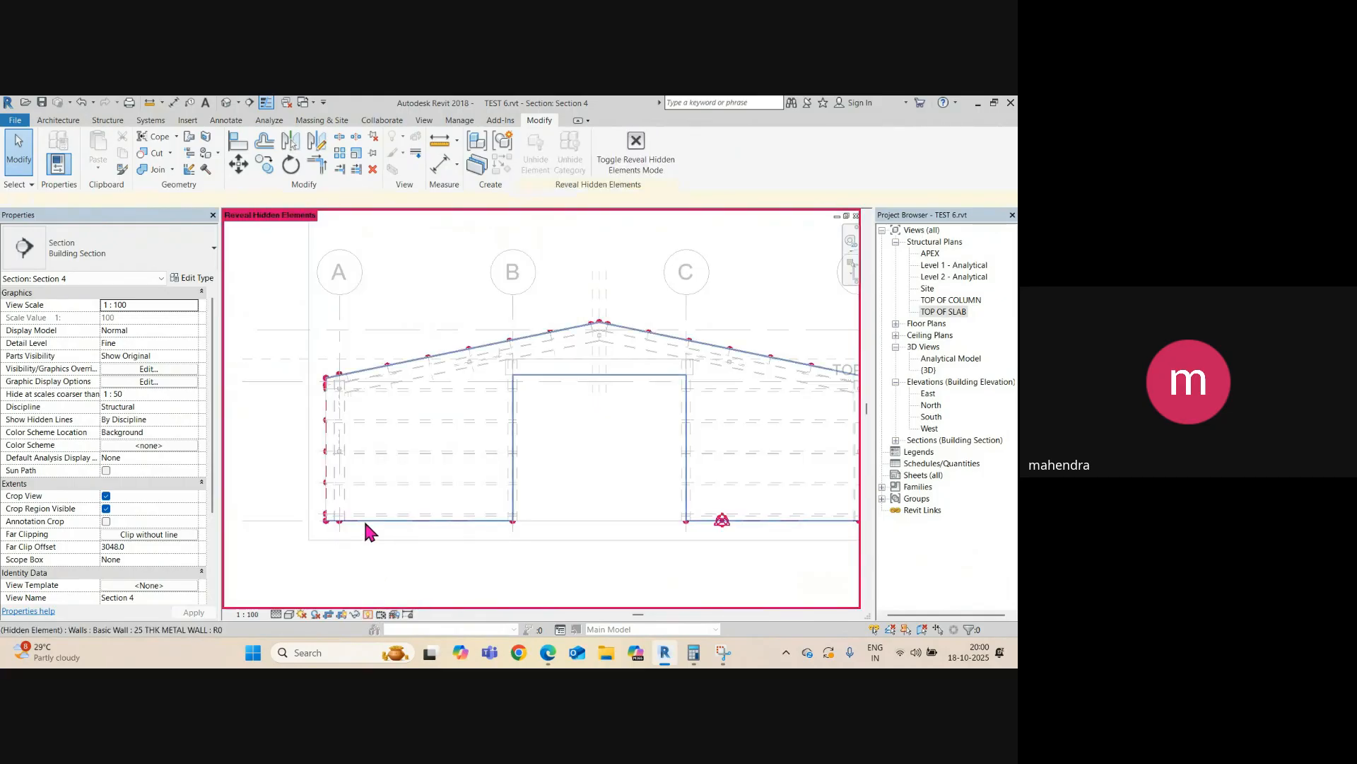
left_click(363, 519)
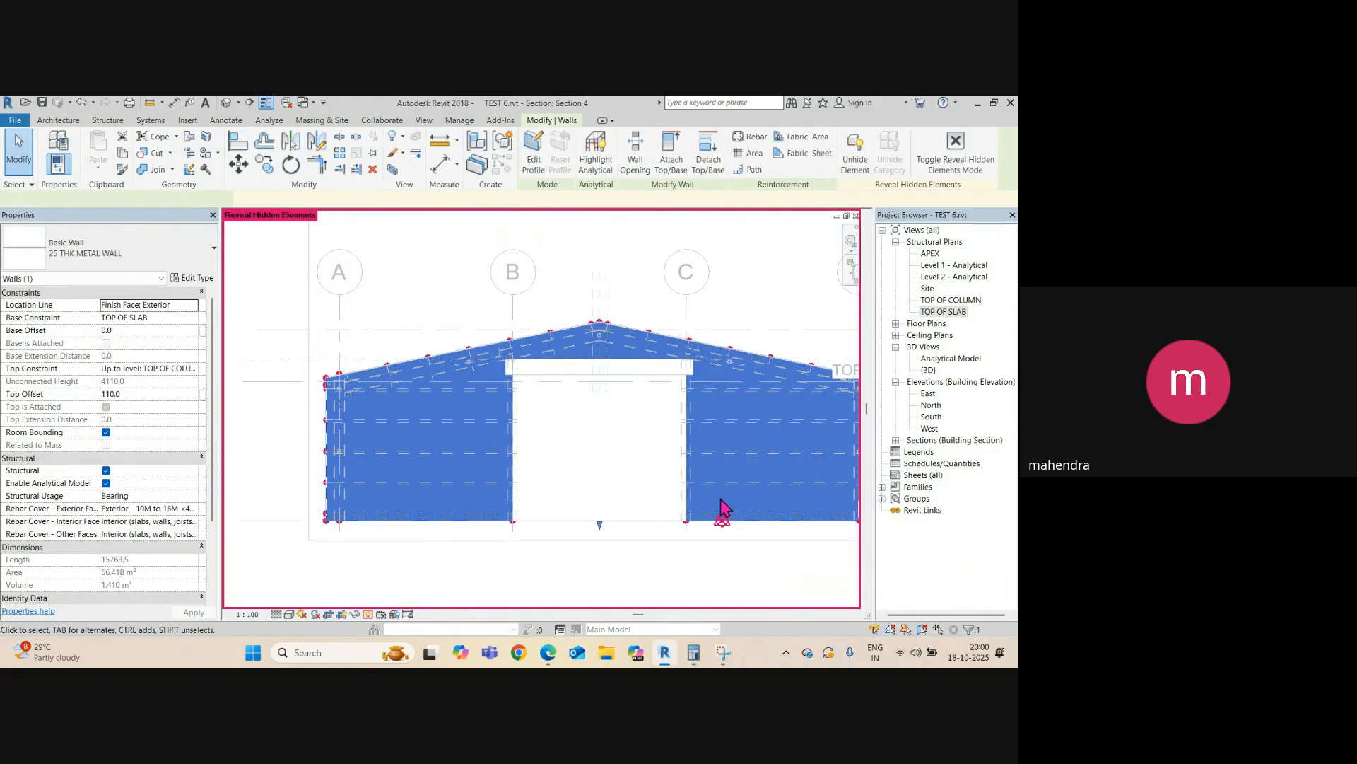
right_click(429, 514)
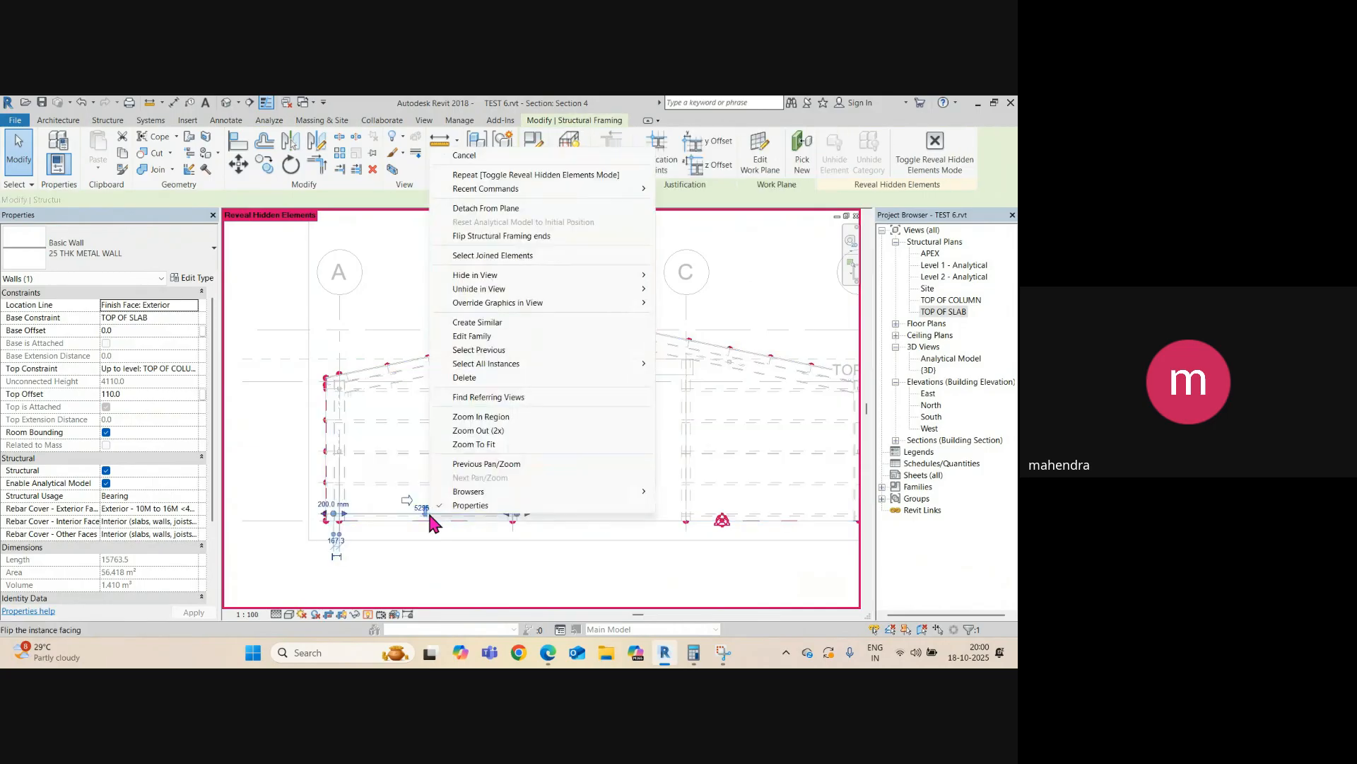
left_click(421, 536)
left_click(420, 525)
right_click(420, 527)
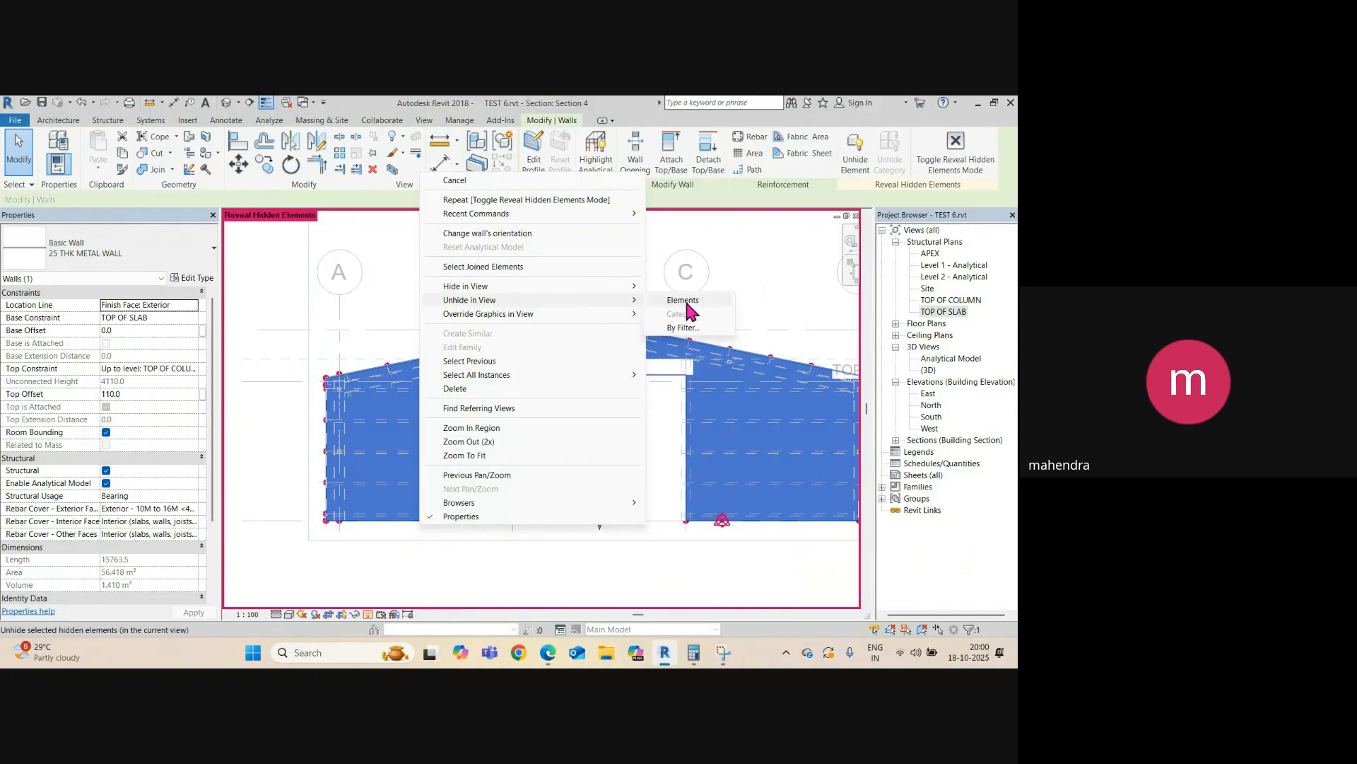
left_click(684, 301)
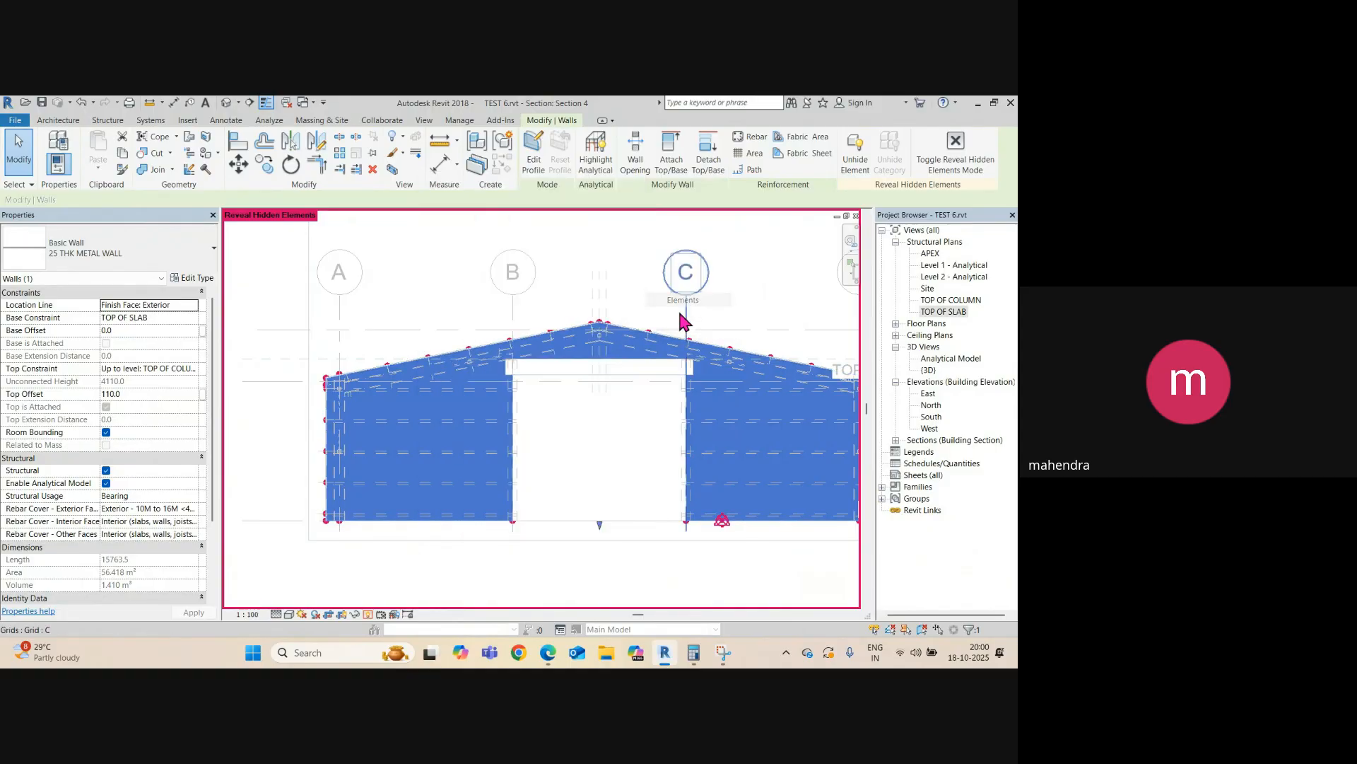
left_click(368, 614)
left_click(325, 453)
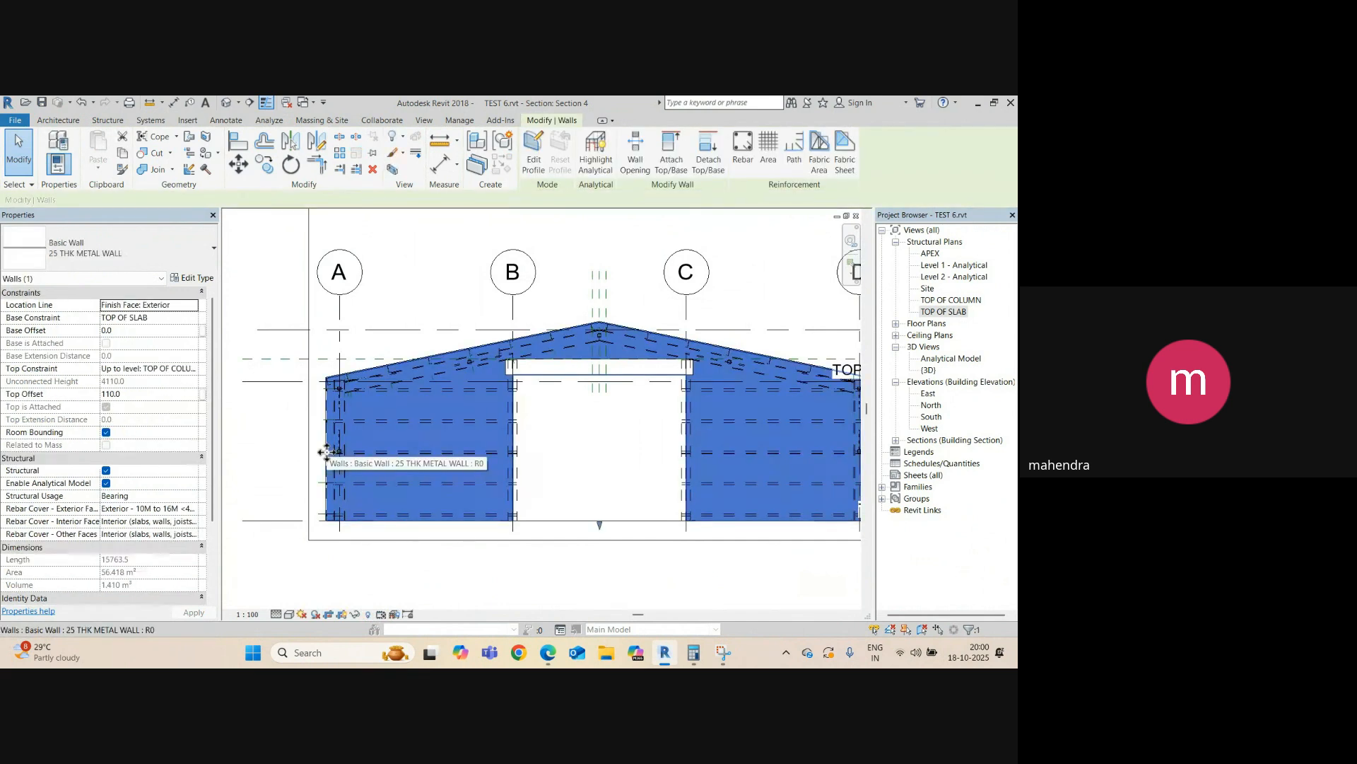
left_click(415, 230)
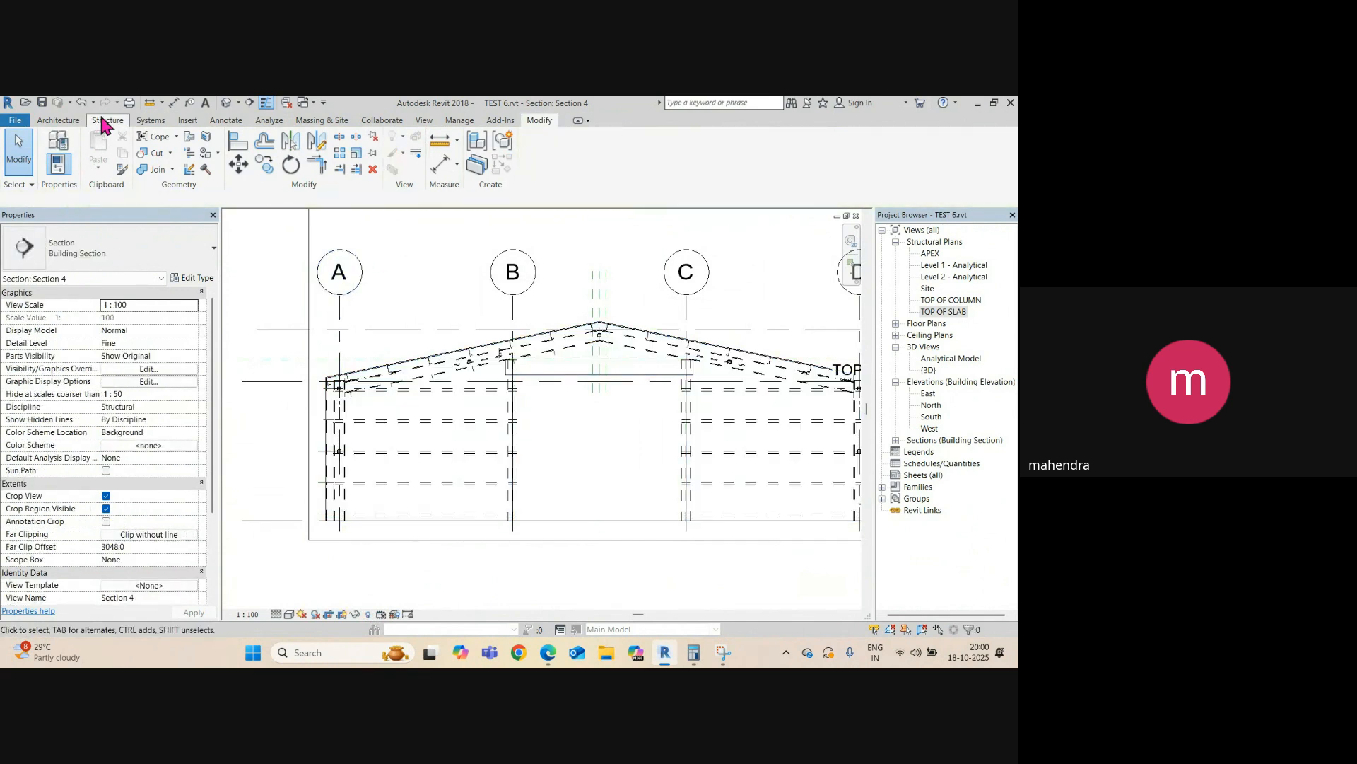
- Start placing a door and open the Doors library folder for loading a family
left_click(59, 120)
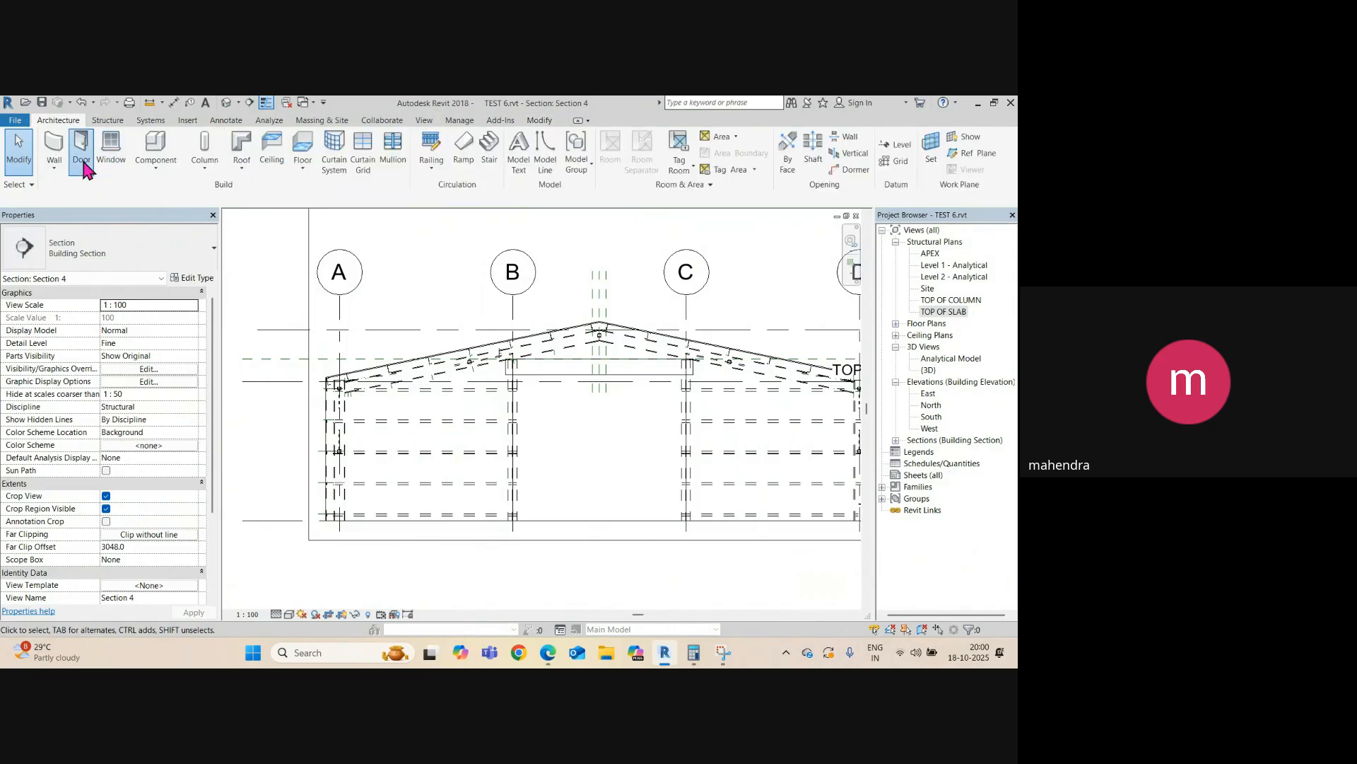
left_click(82, 157)
left_click(108, 249)
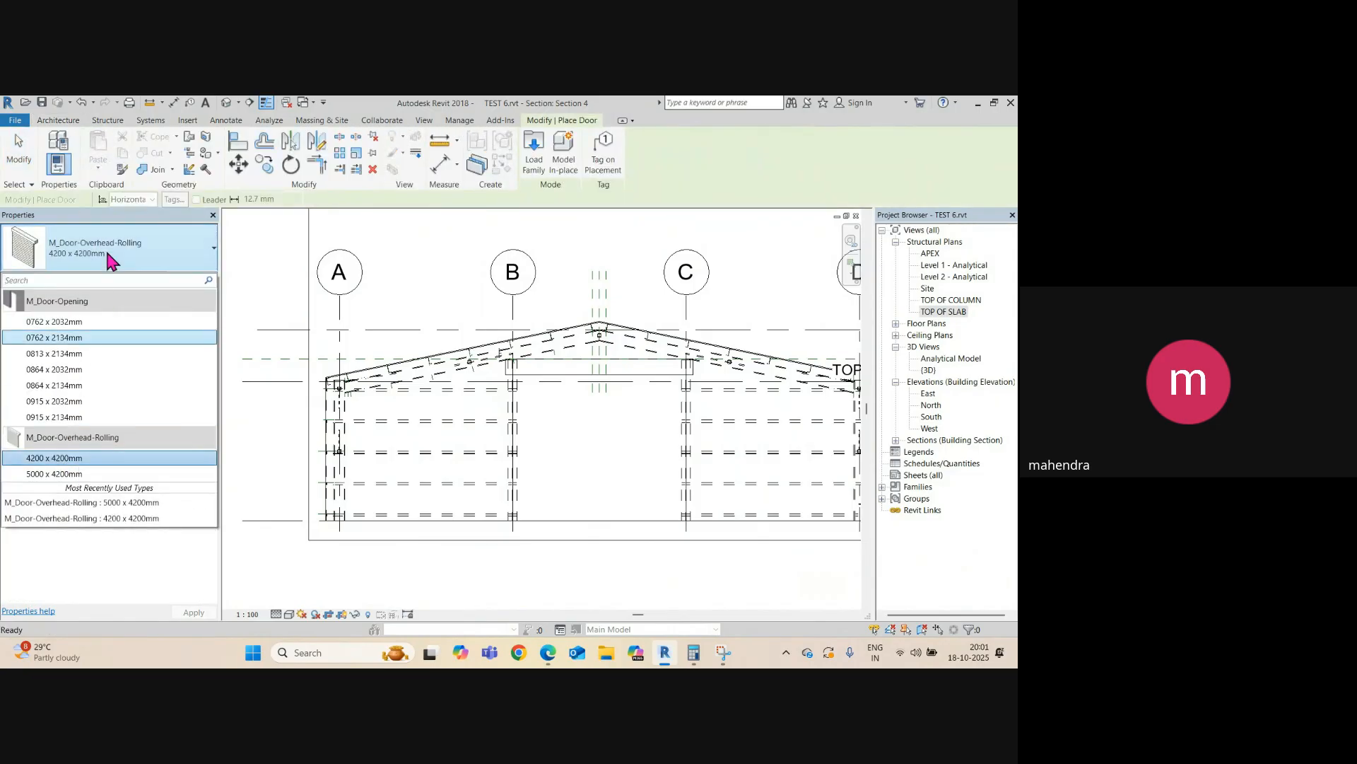
left_click(539, 167)
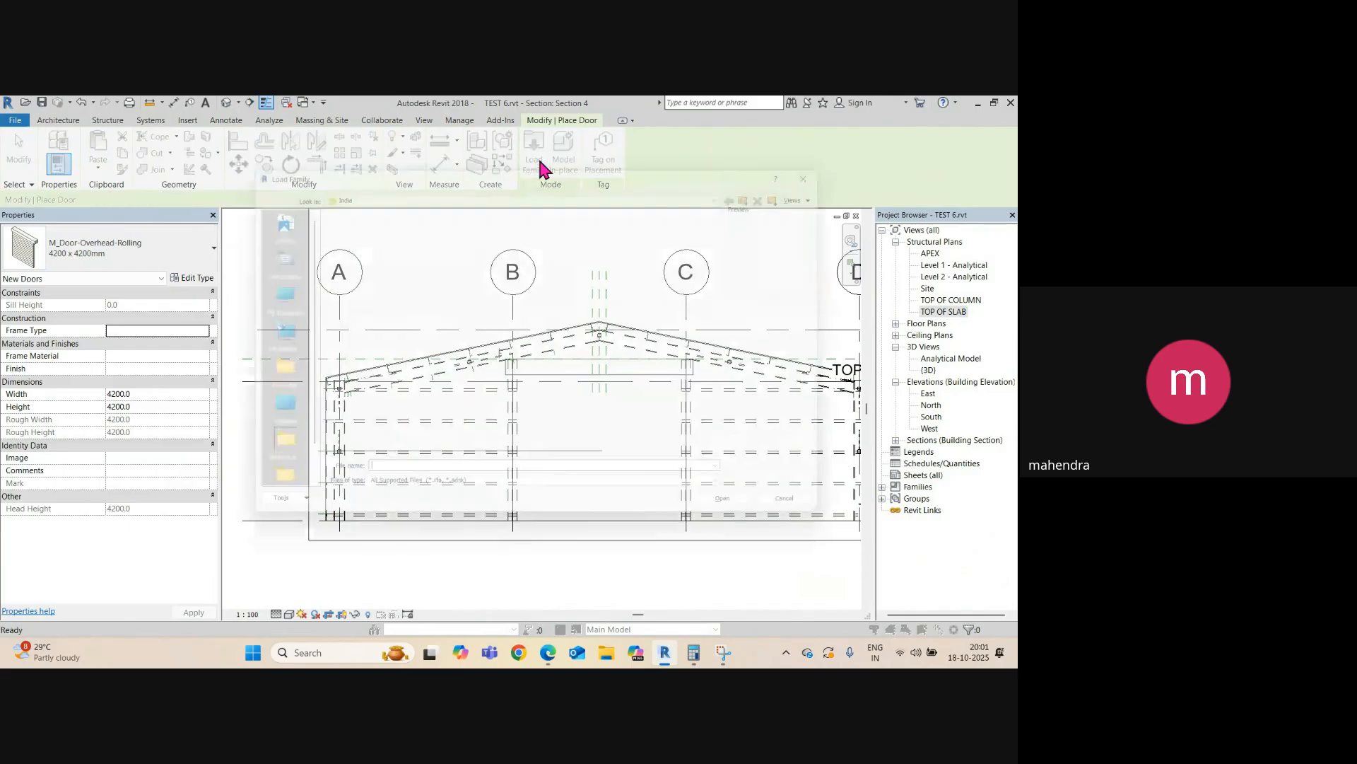
double_click(344, 334)
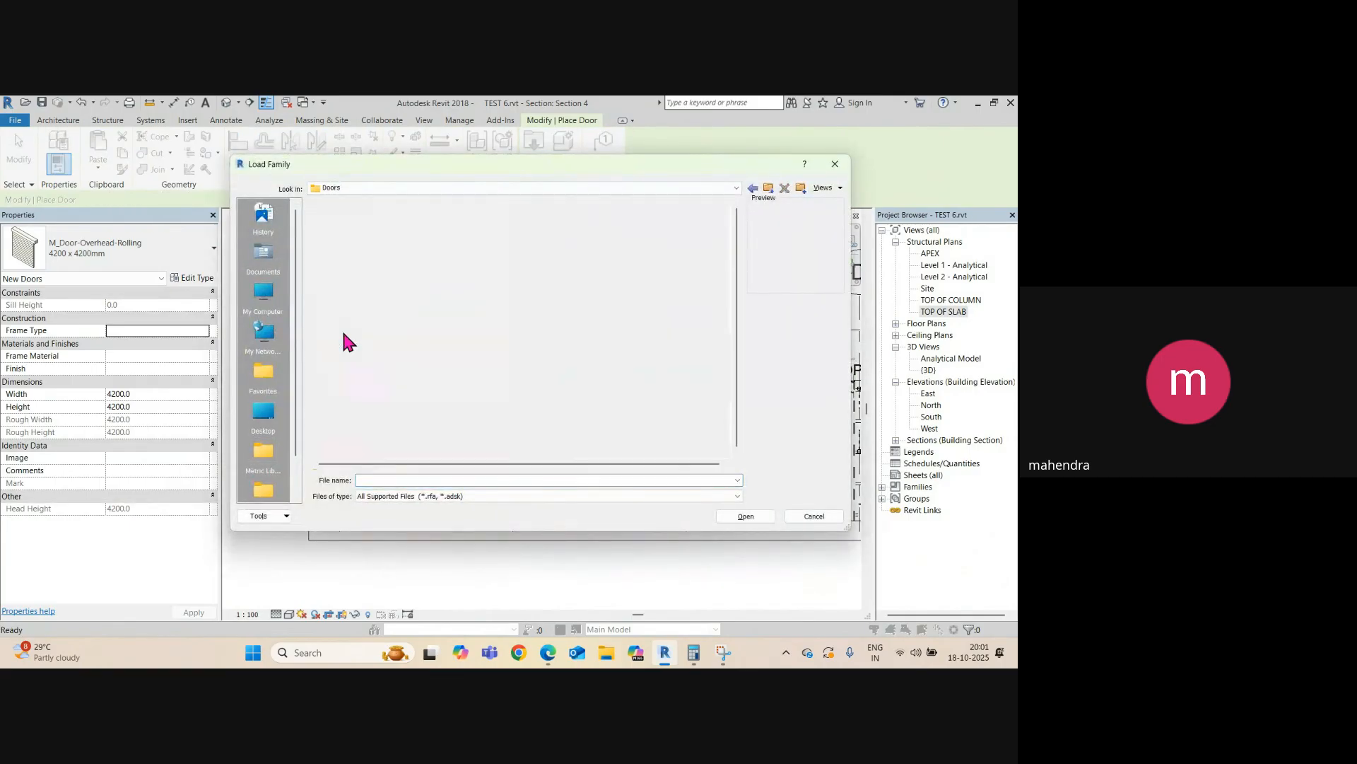
- Preview the door families and load M_Door-Single-Panel with the 750 x 2100mm type
left_click(368, 258)
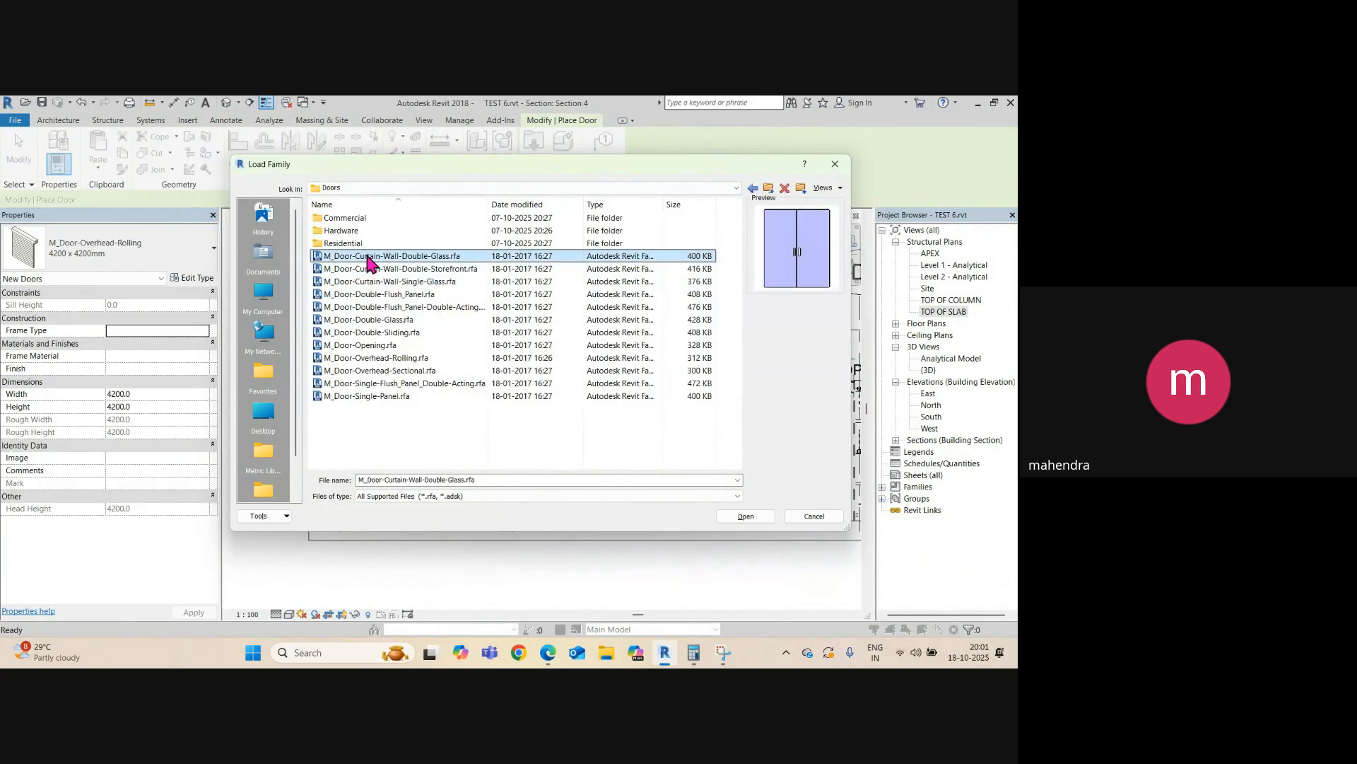
key("Down")
key("Down")
key("Down")
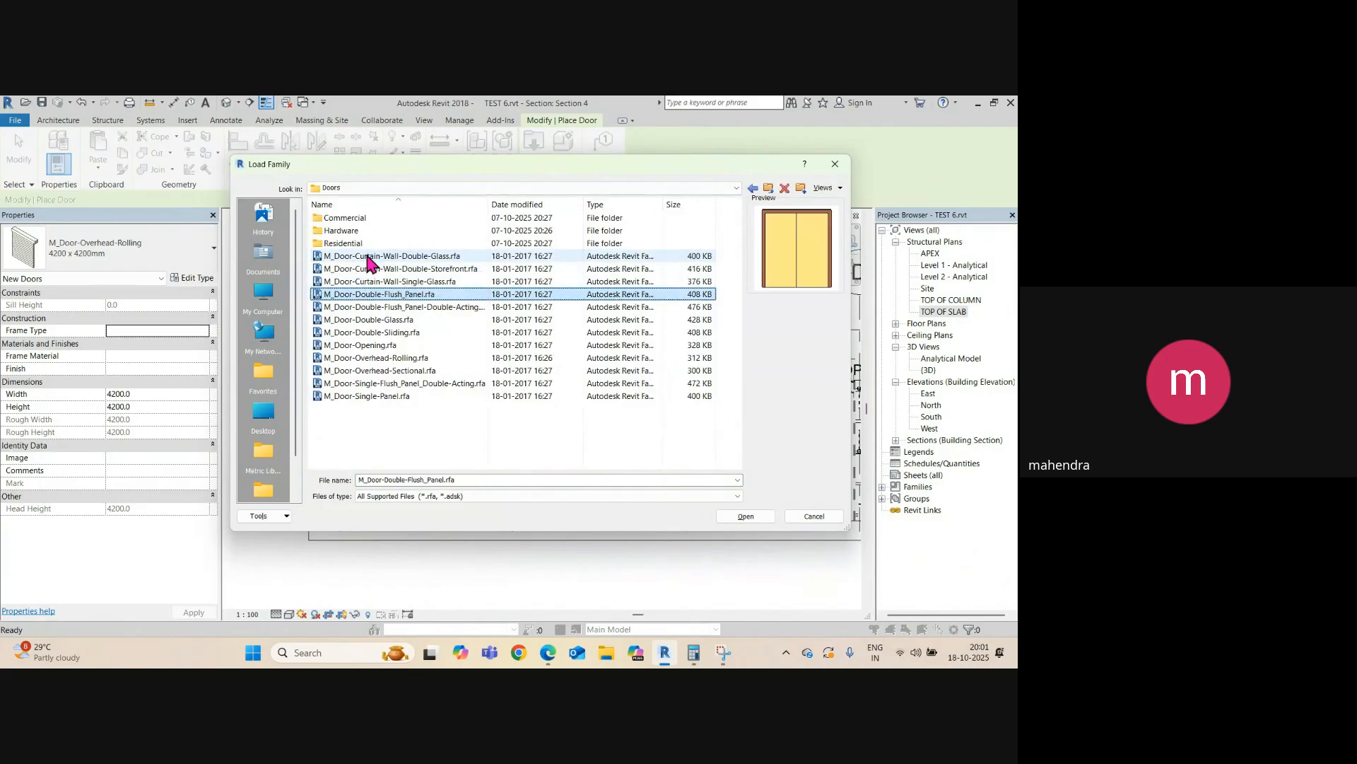
key("Down")
key("Down")
key("Down")
key("Down")
key("Down")
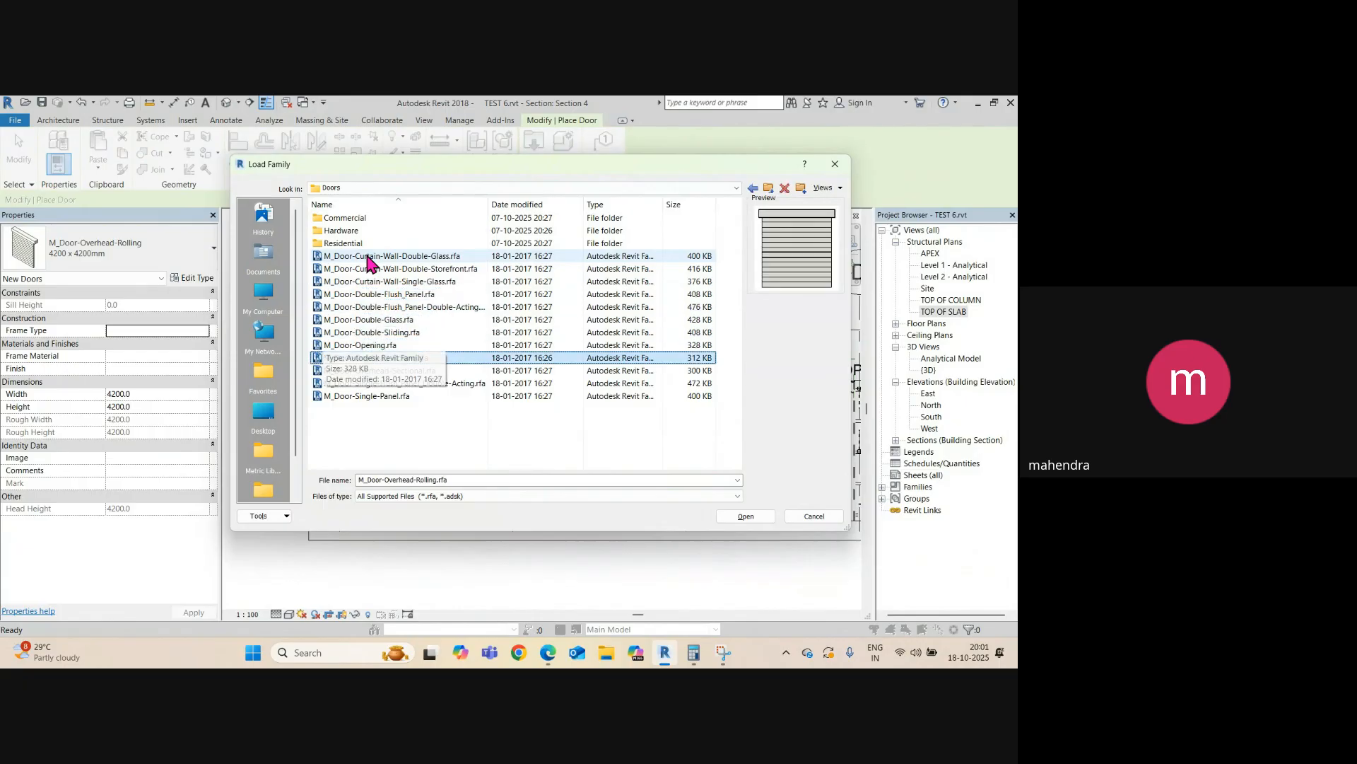
key("Down")
key("Down")
key("Down")
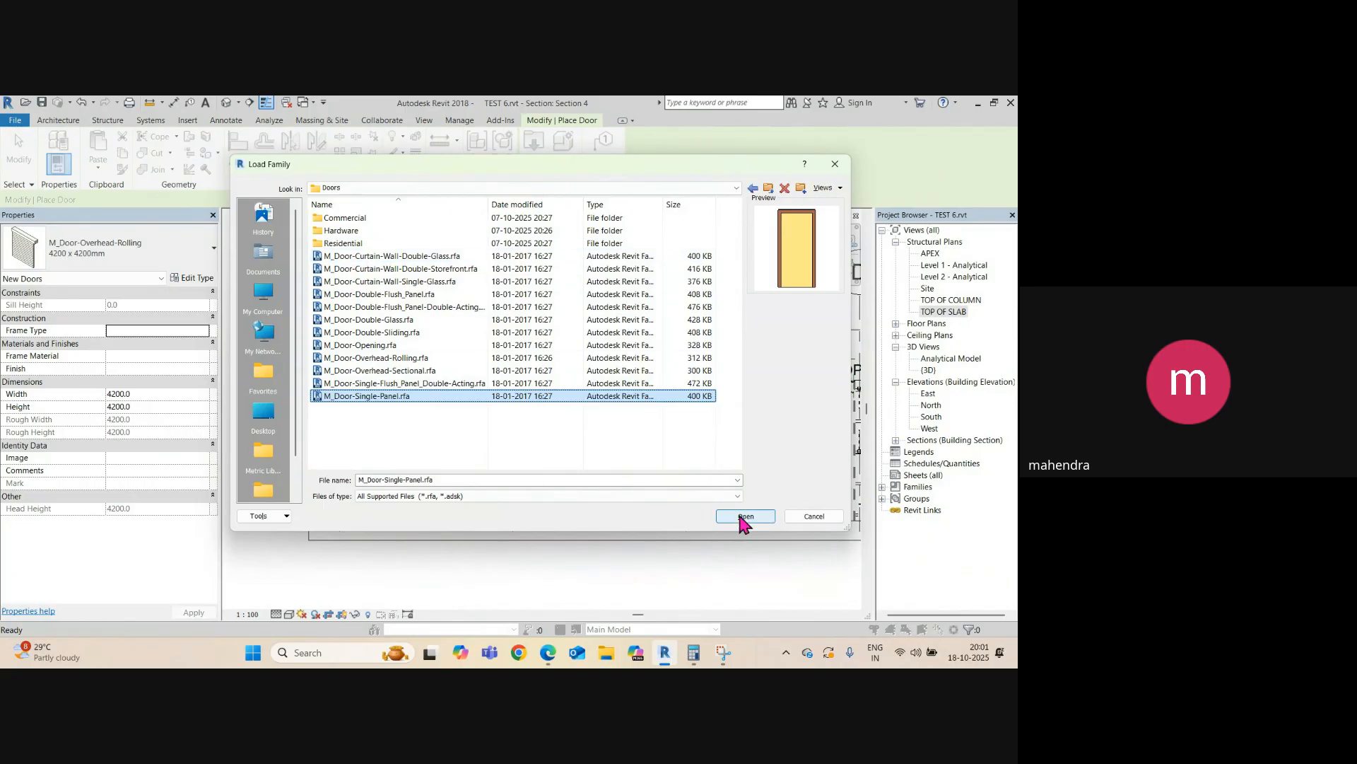
left_click(741, 517)
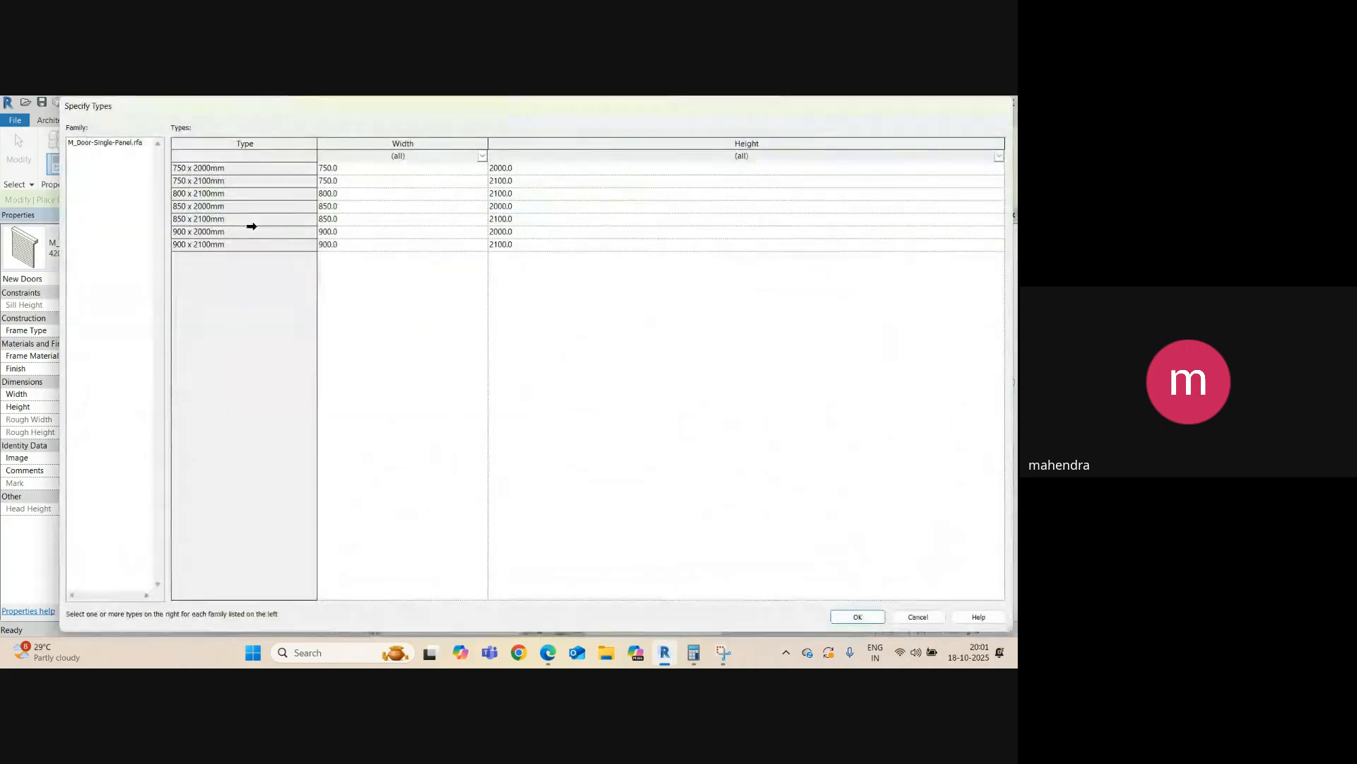
left_click(214, 182)
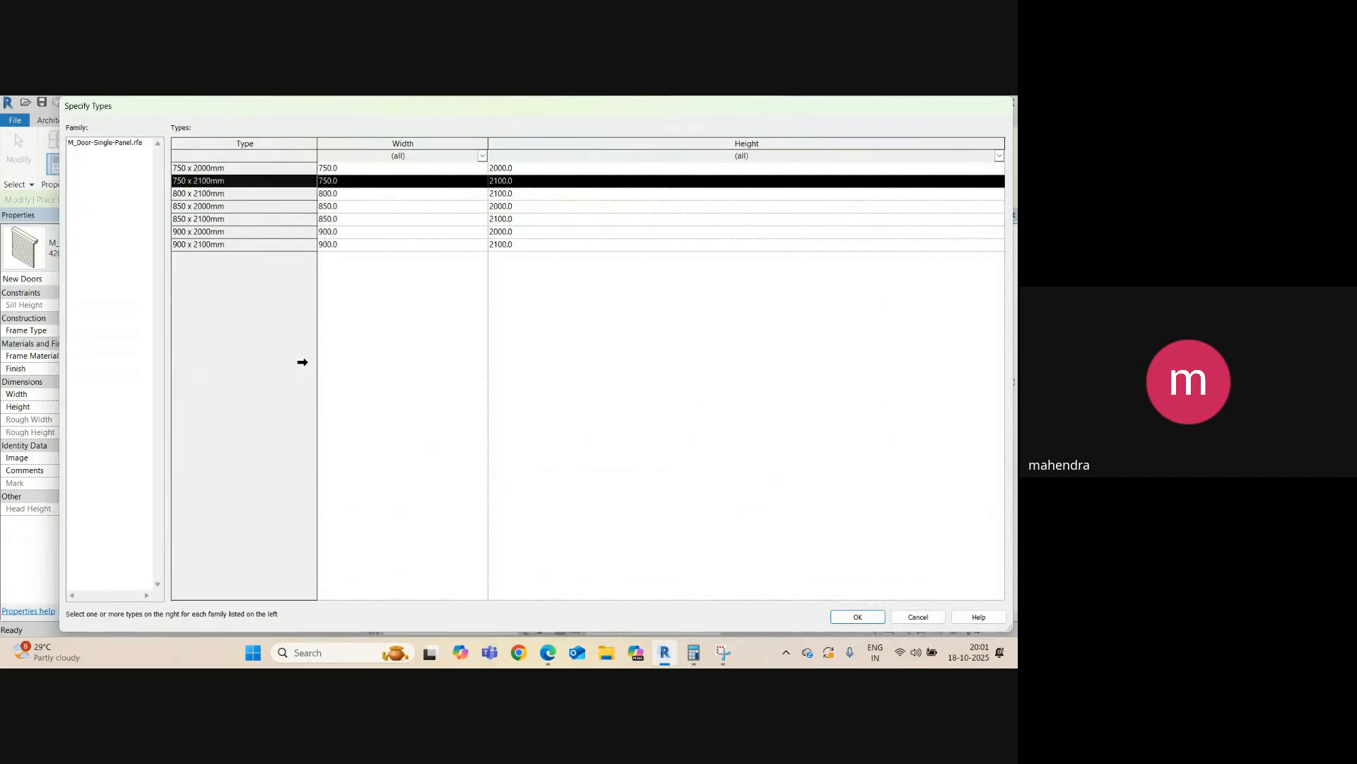
left_click(858, 616)
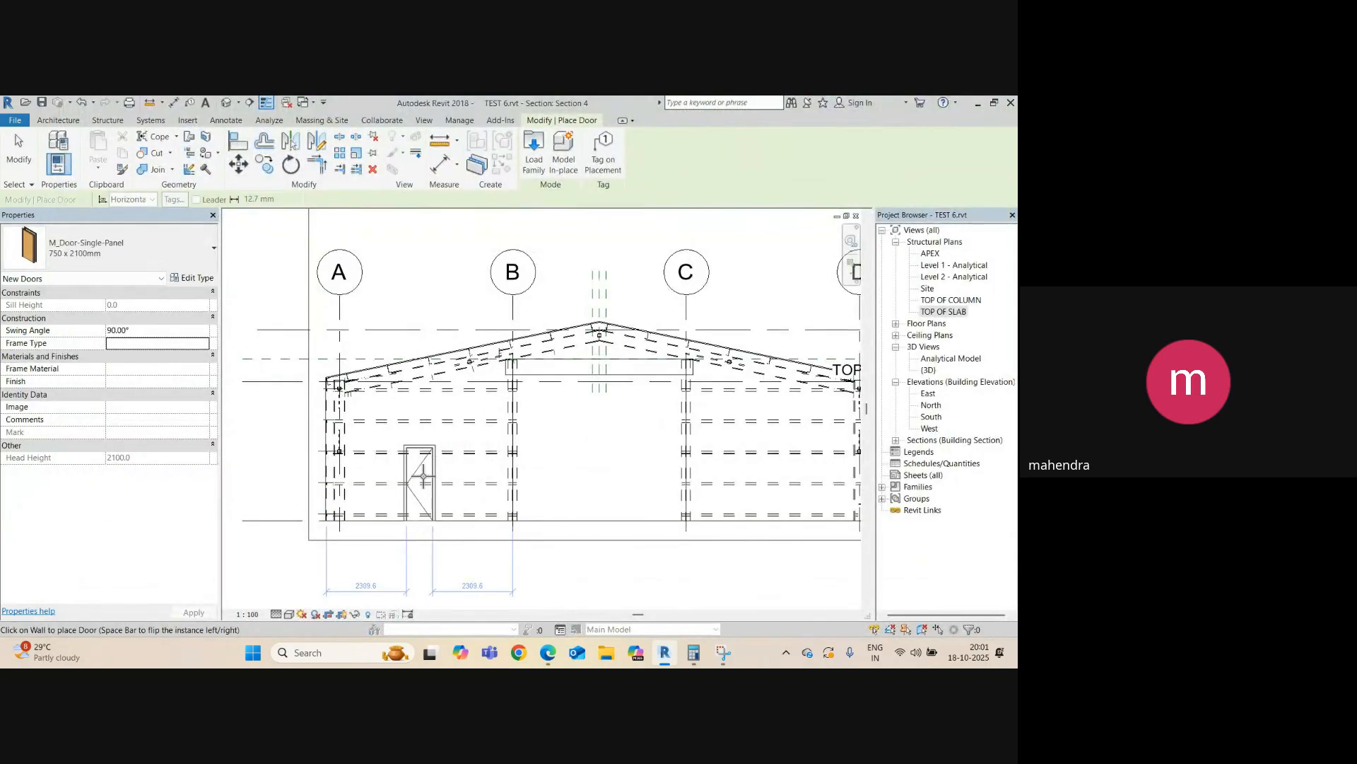
- Place one 750 x 2100mm single-panel door on each side of the rolling door, centred between grids A–B and C–D
left_click(423, 476)
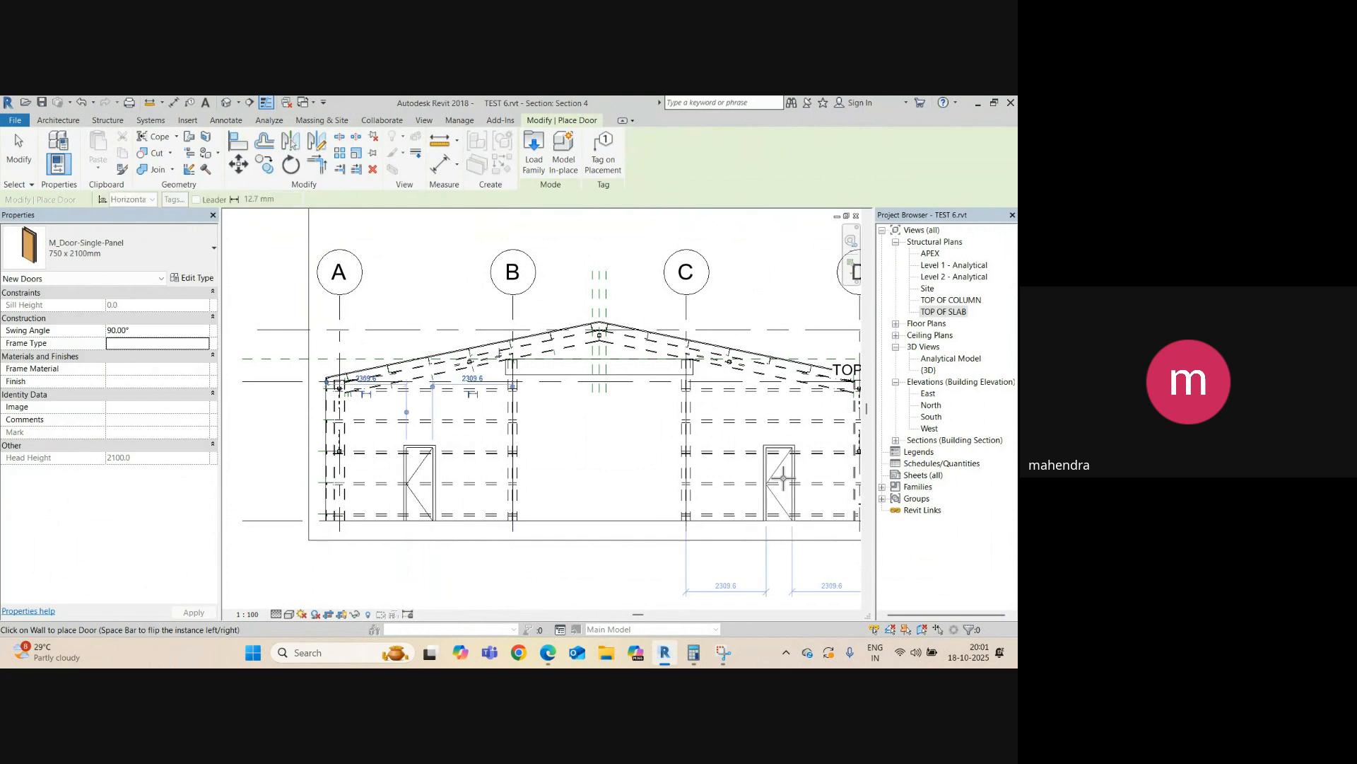
left_click(782, 483)
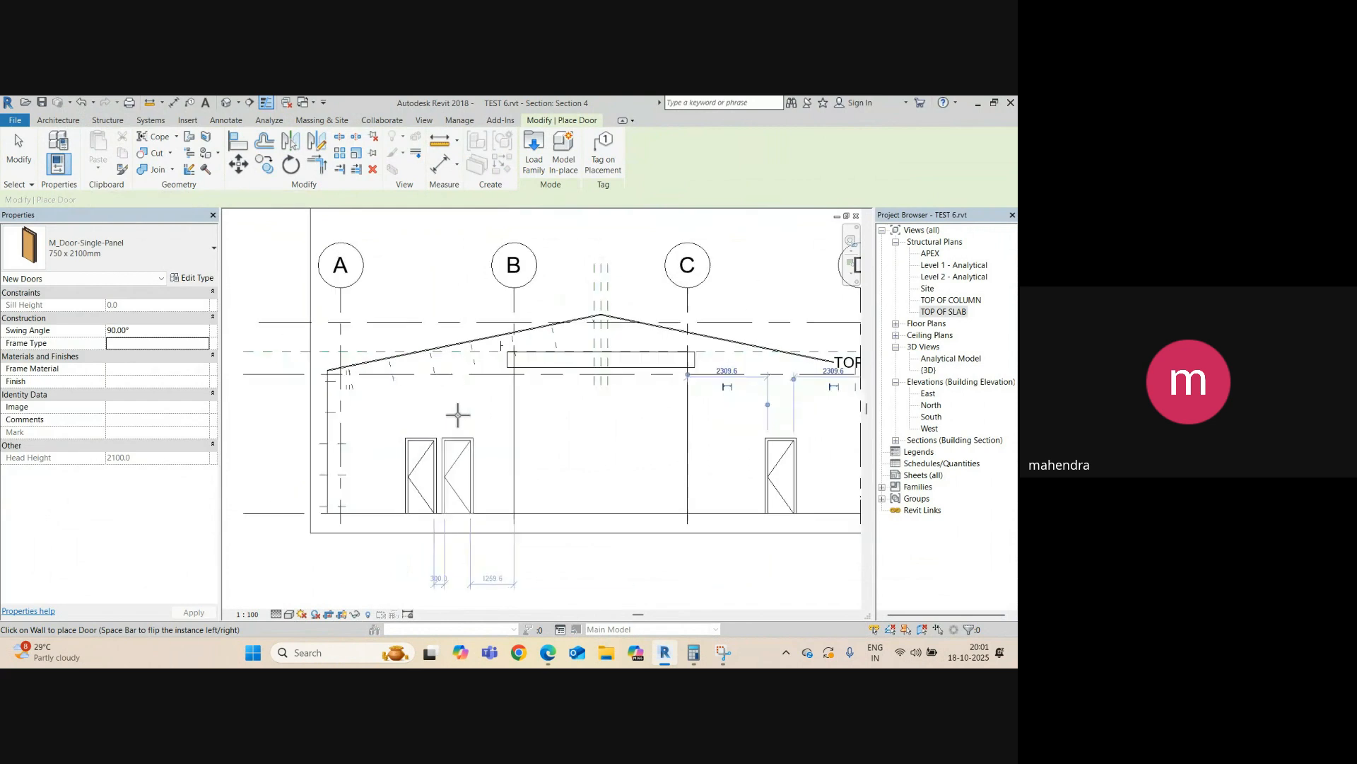
scroll(457, 411, "up", 2)
left_click(84, 101)
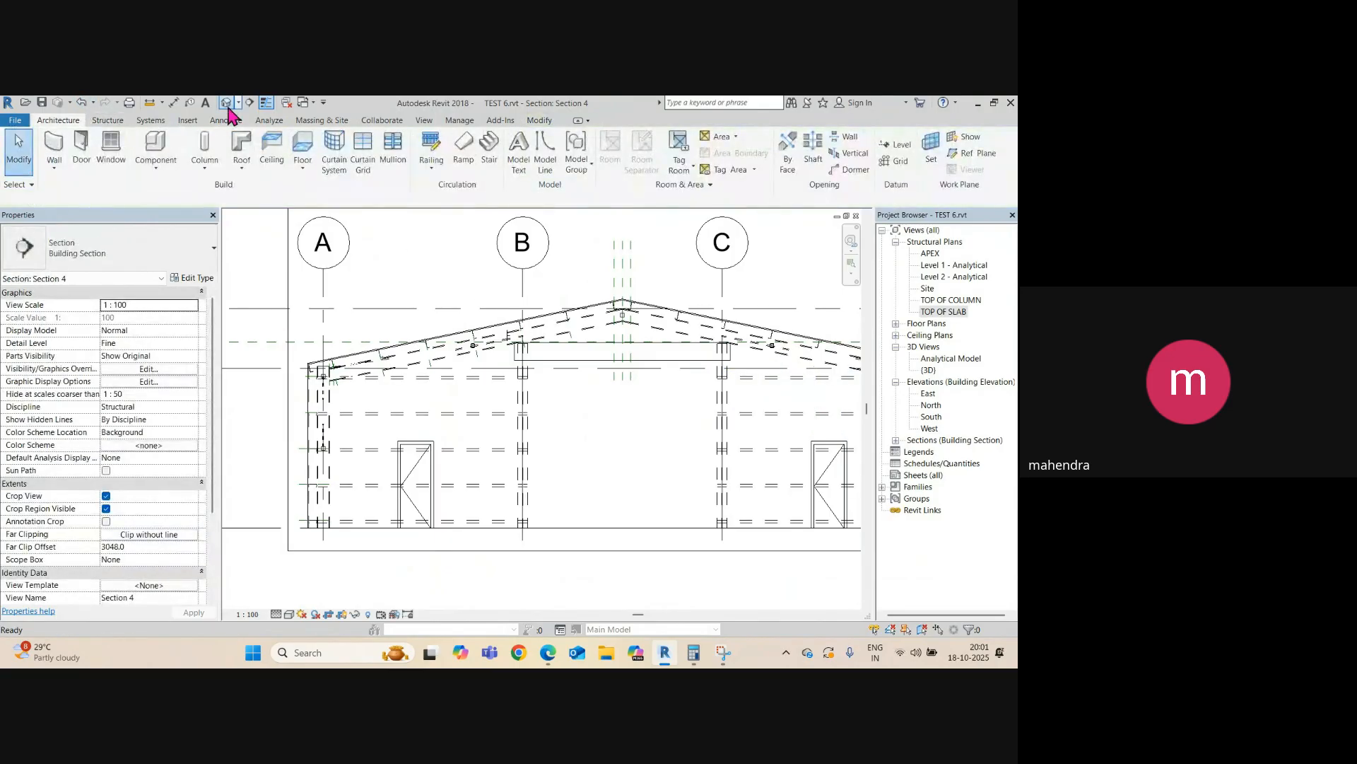
- Examine the shed in the 3D view, orbiting around to the gable end with the rolling door and single-panel doors
left_click(226, 103)
middle_click_drag(448, 460, 733, 433, "shift")
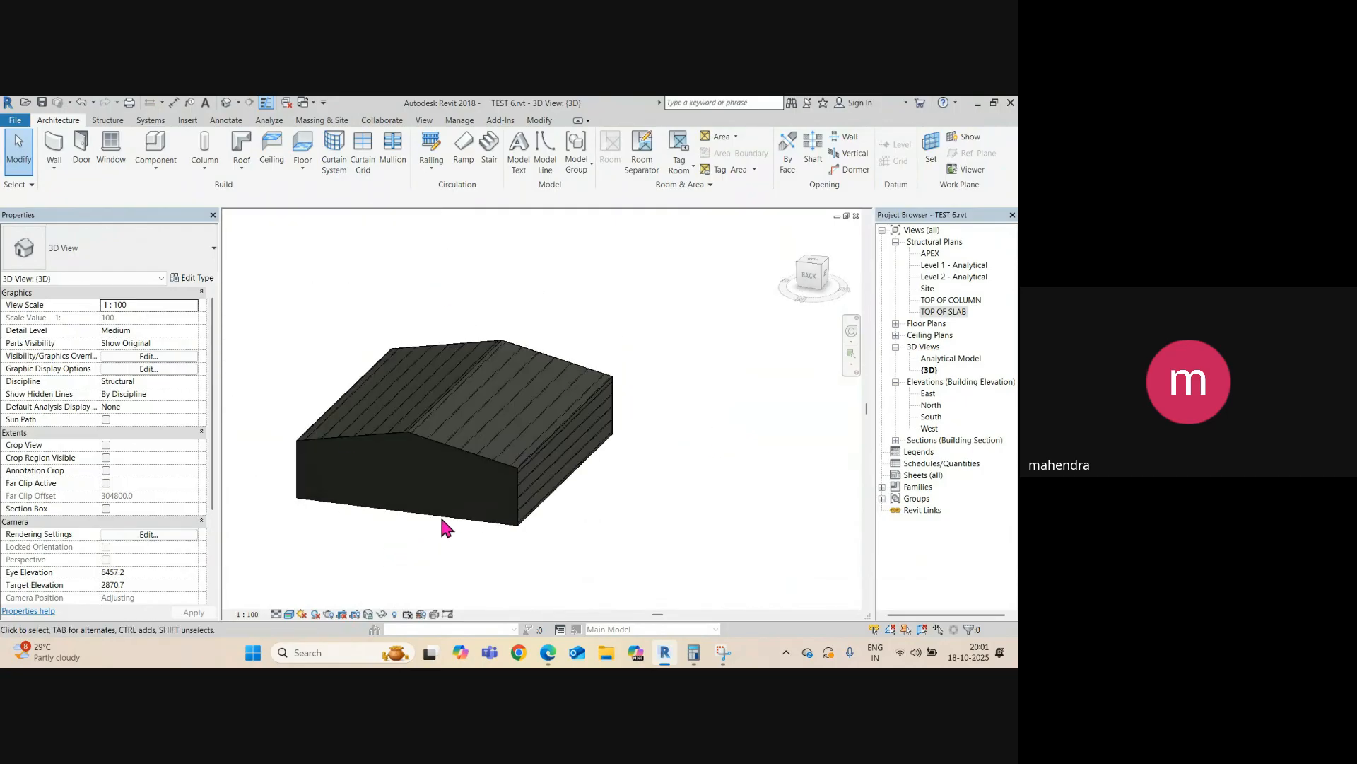
middle_click_drag(444, 527, 444, 456, "shift")
scroll(433, 456, "up", 2)
scroll(439, 463, "down", 4)
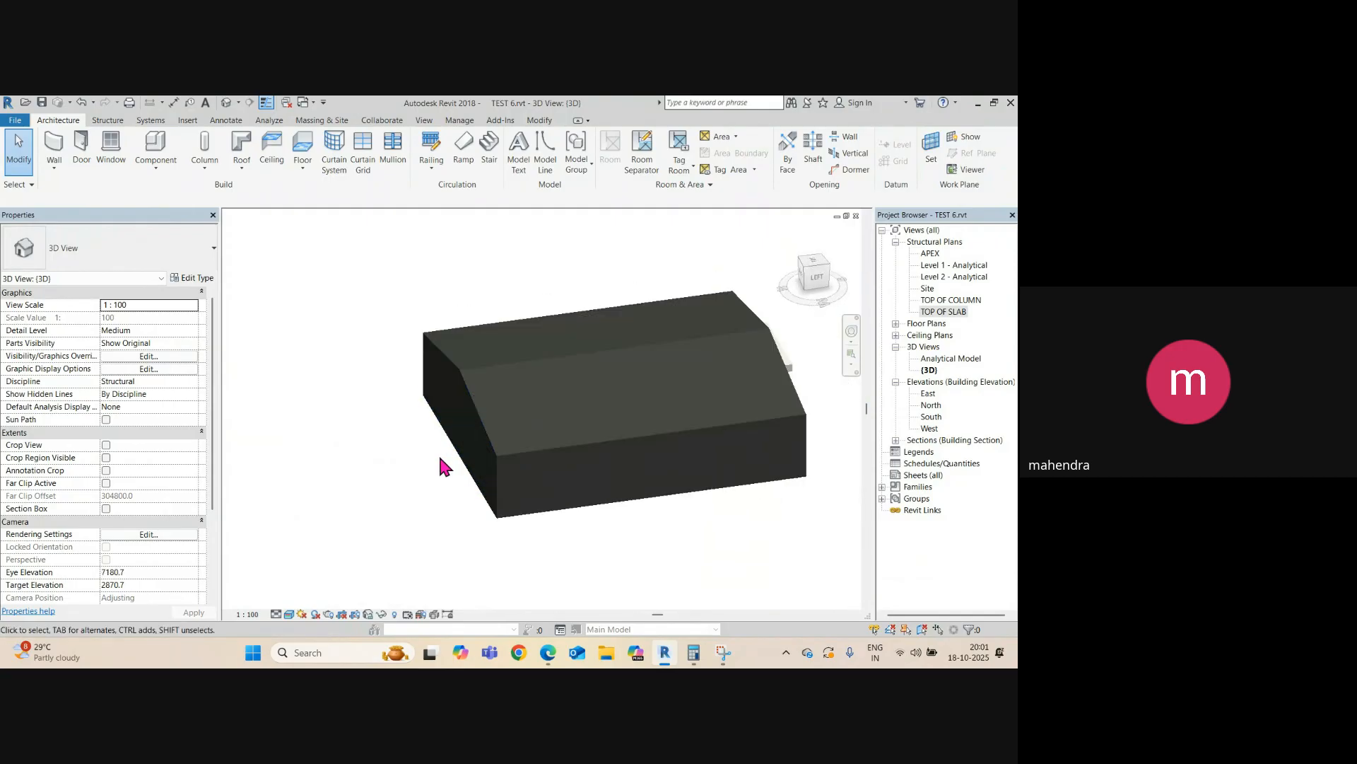
middle_click_drag(530, 506, 399, 496, "shift")
scroll(521, 424, "up", 4)
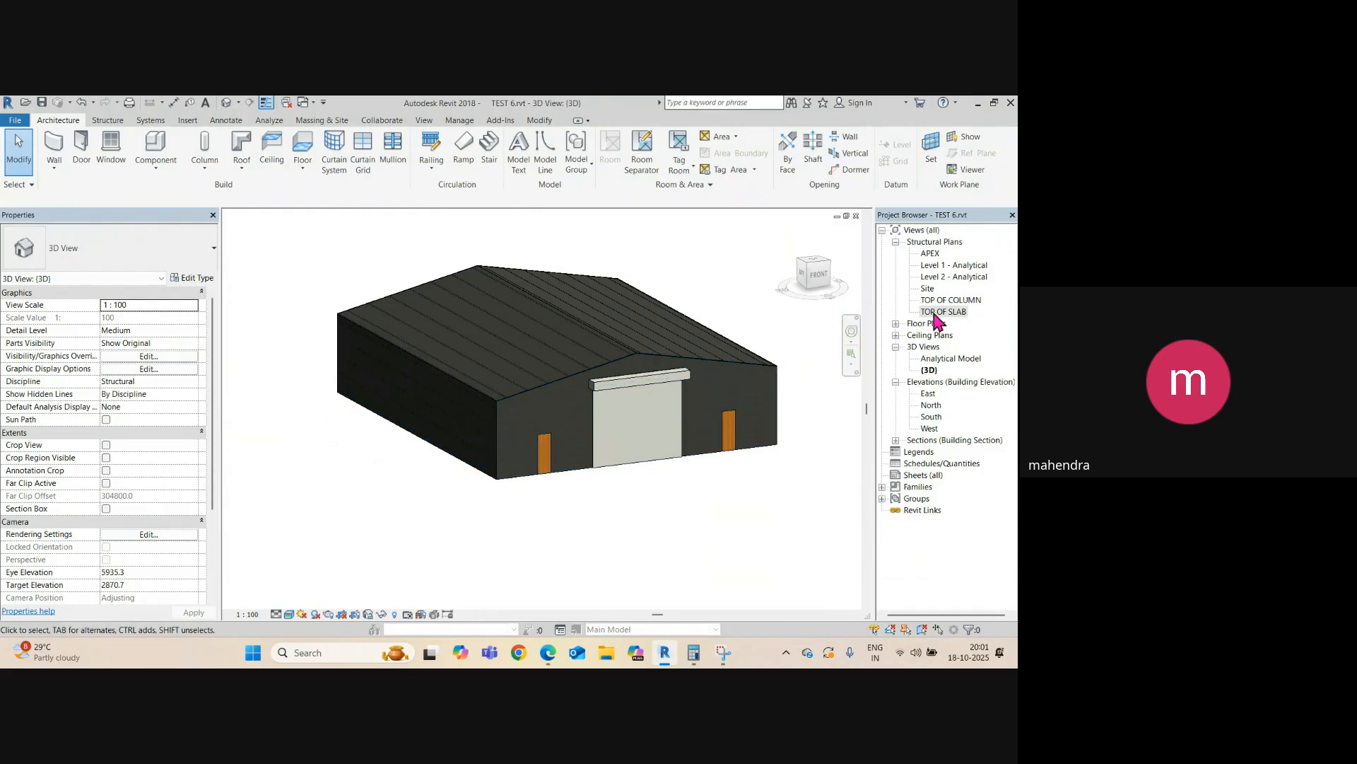
- Open the TOP OF SLAB structural plan and go to the Section 3 view from its section line beside the long wall
double_click(936, 314)
scroll(584, 430, "down", 3)
middle_click_drag(548, 446, 514, 468)
left_click(509, 404)
right_click(509, 406)
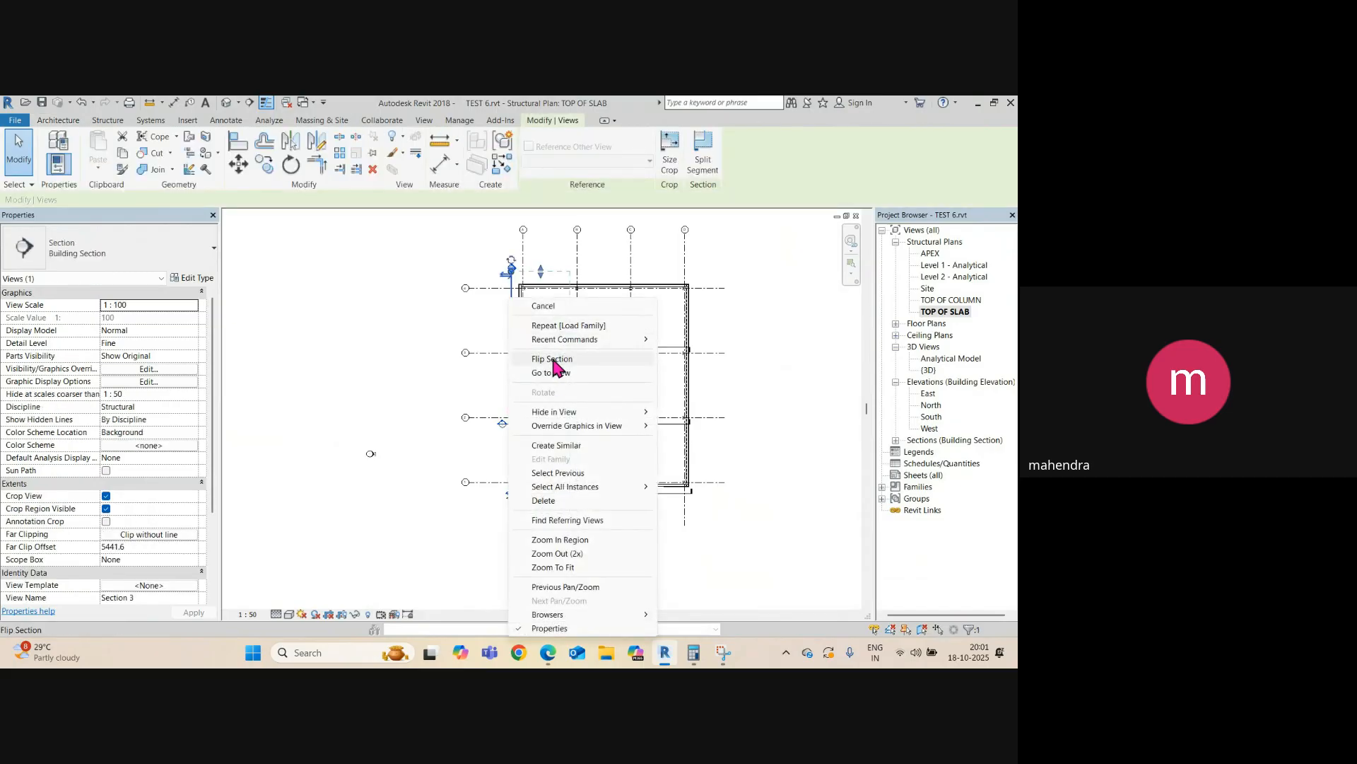
left_click(553, 372)
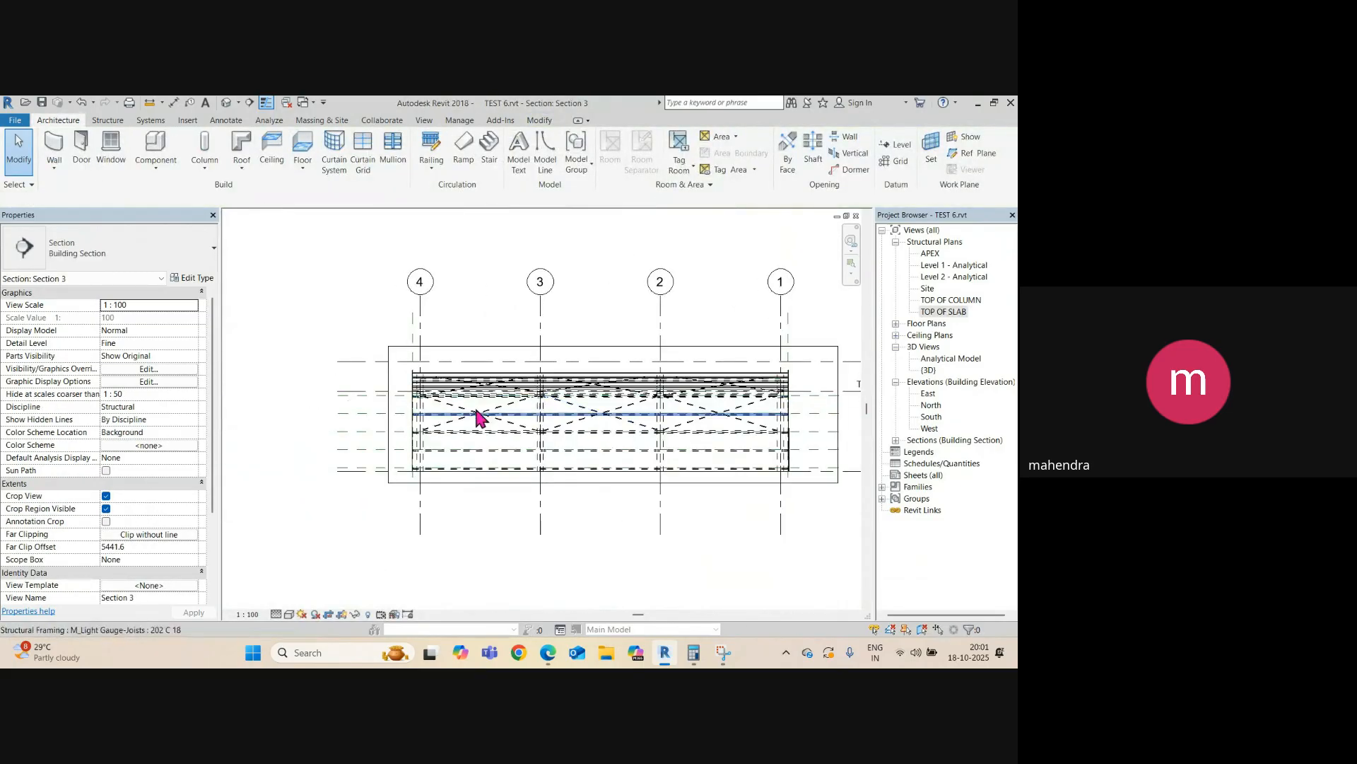
- Start placing a window in the Section 3 view and open the family library's Windows folder for loading
scroll(475, 424, "up", 4)
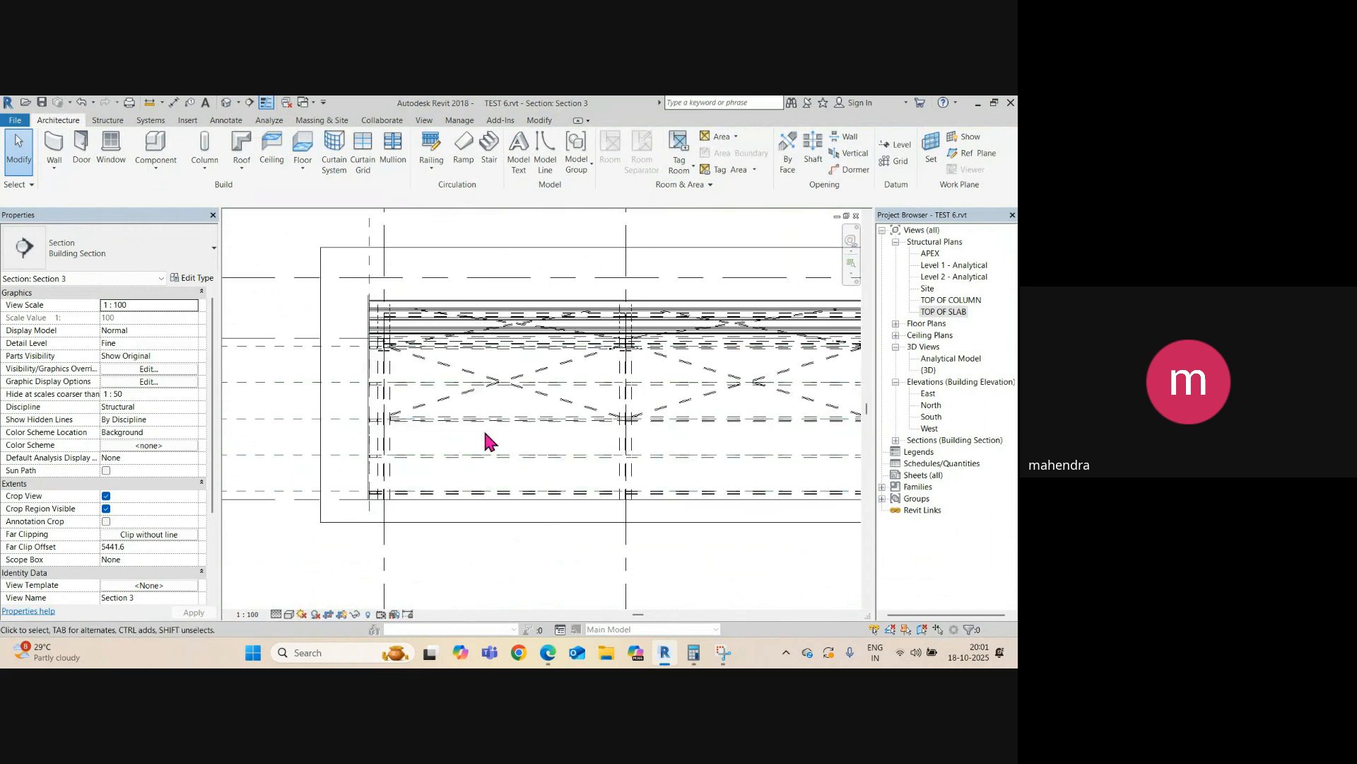
scroll(456, 441, "up", 2)
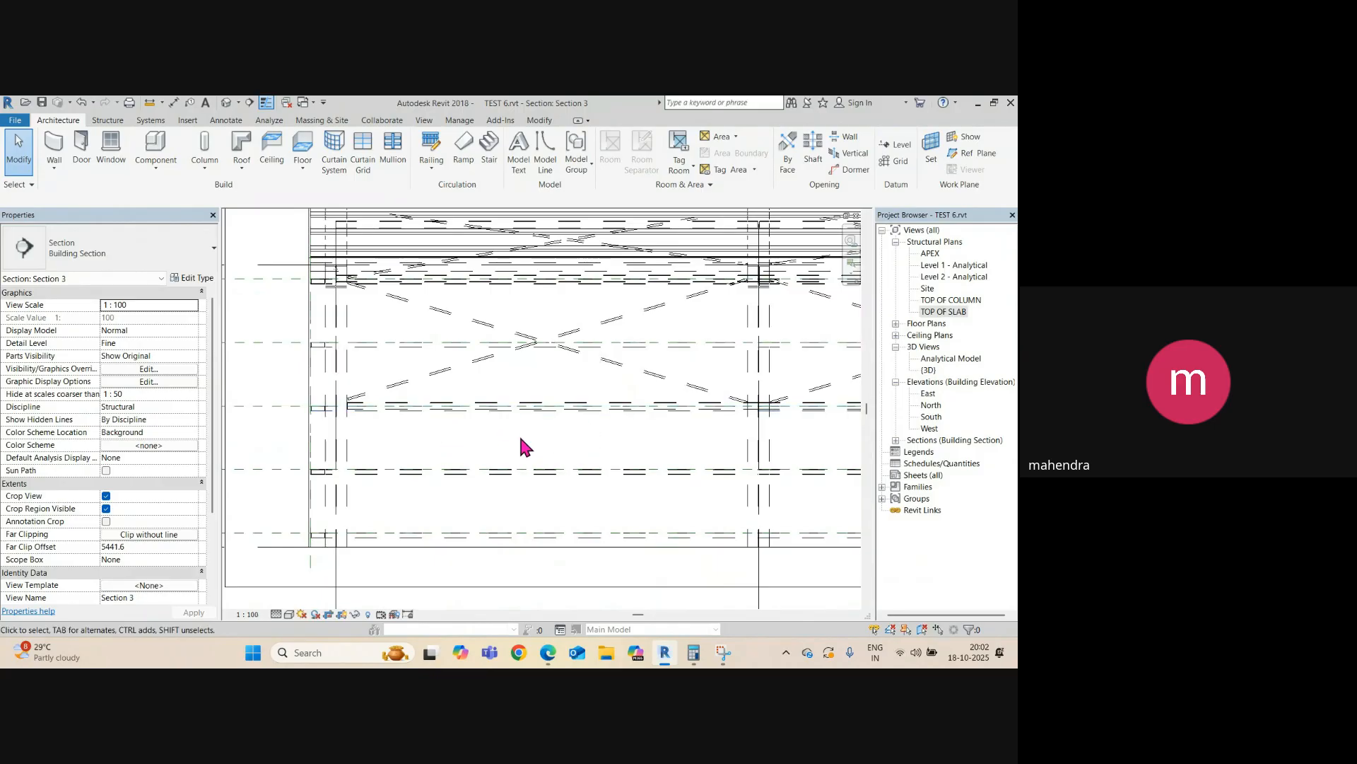
scroll(515, 438, "down", 2)
scroll(455, 446, "down", 2)
mouse_move(455, 446)
middle_mouse_down()
mouse_move(571, 456)
mouse_move(549, 472)
mouse_move(462, 454)
middle_mouse_up()
scroll(590, 467, "up", 2)
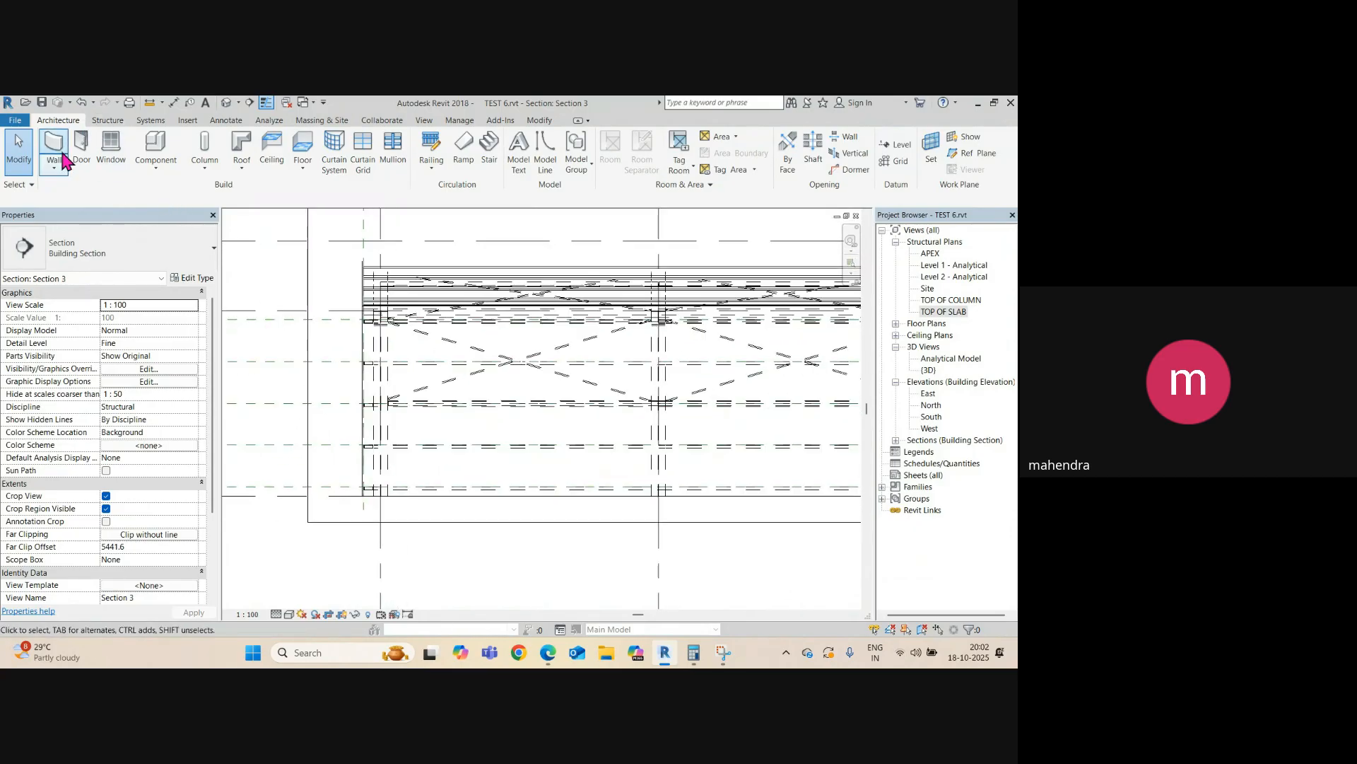
left_click(111, 168)
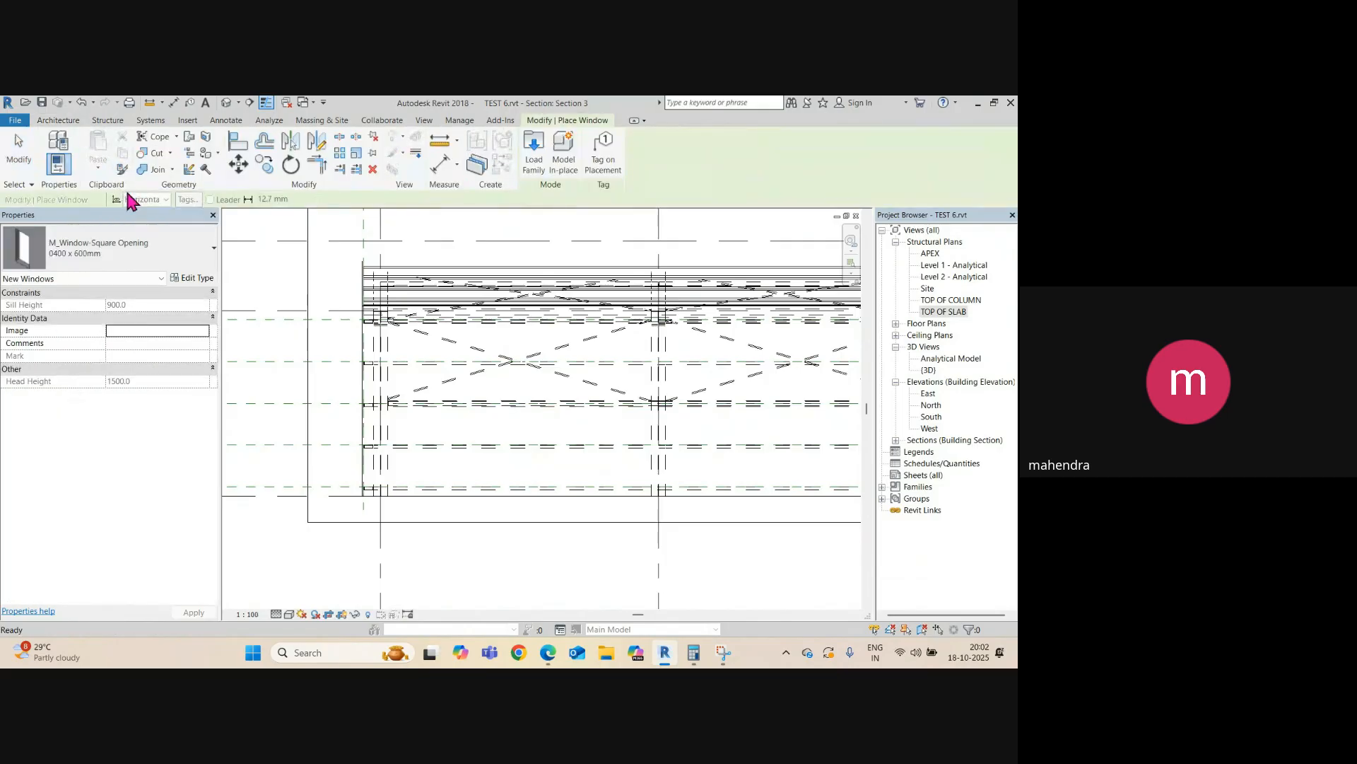
left_click(535, 162)
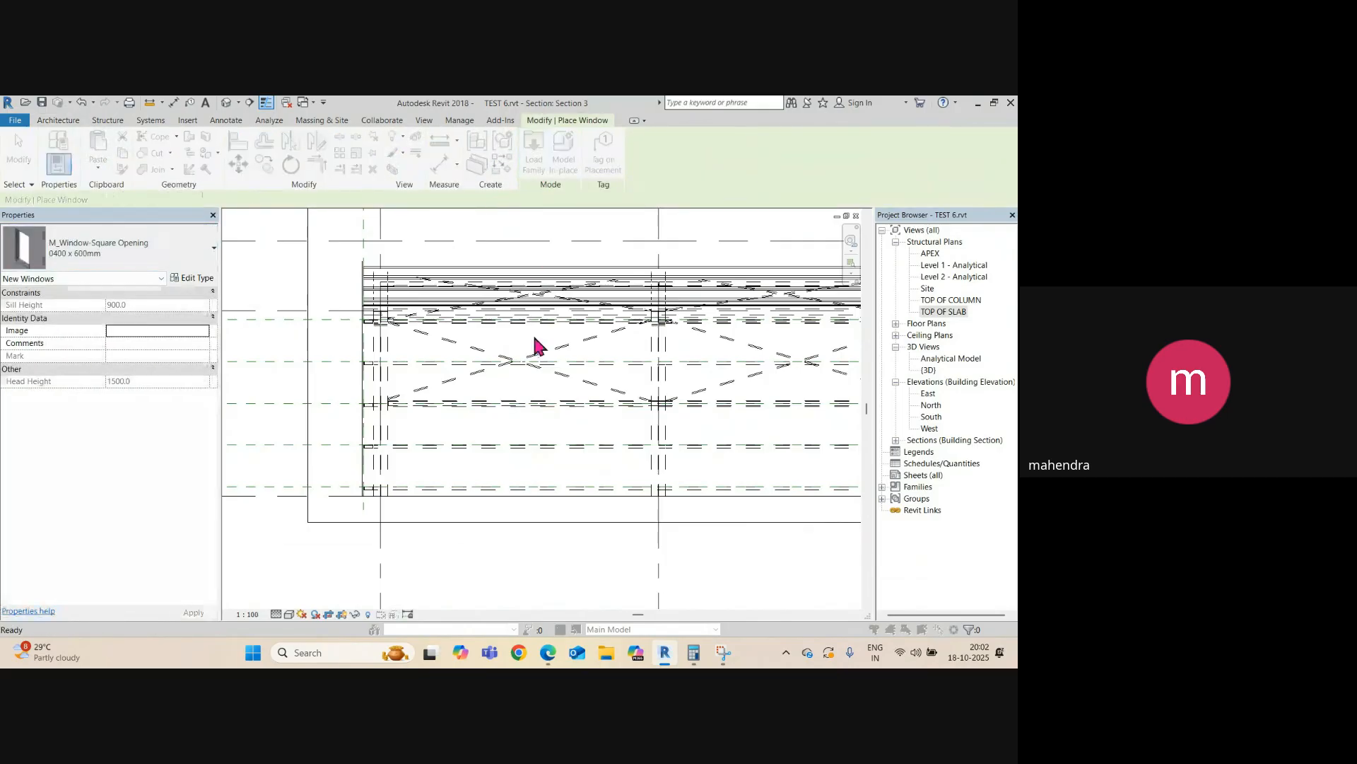
left_click(348, 308)
key("w")
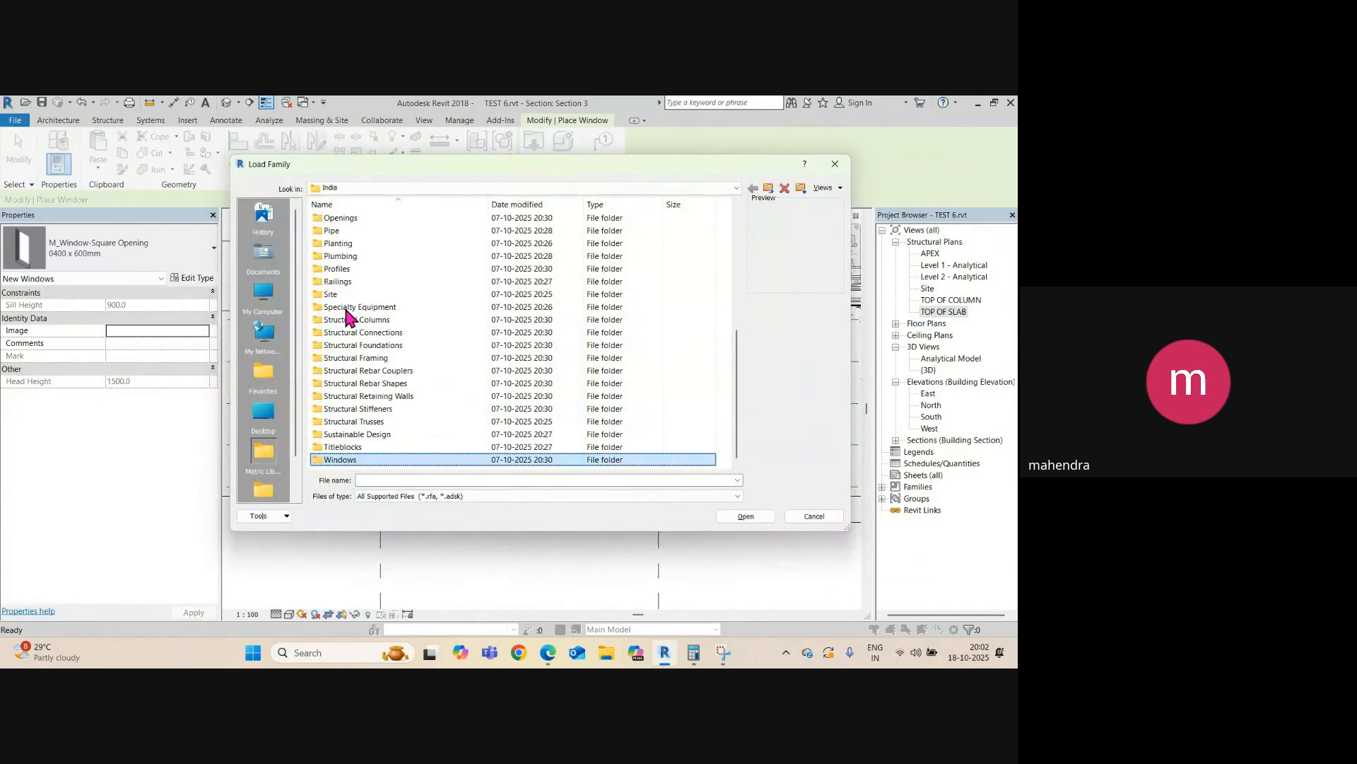
double_click(340, 461)
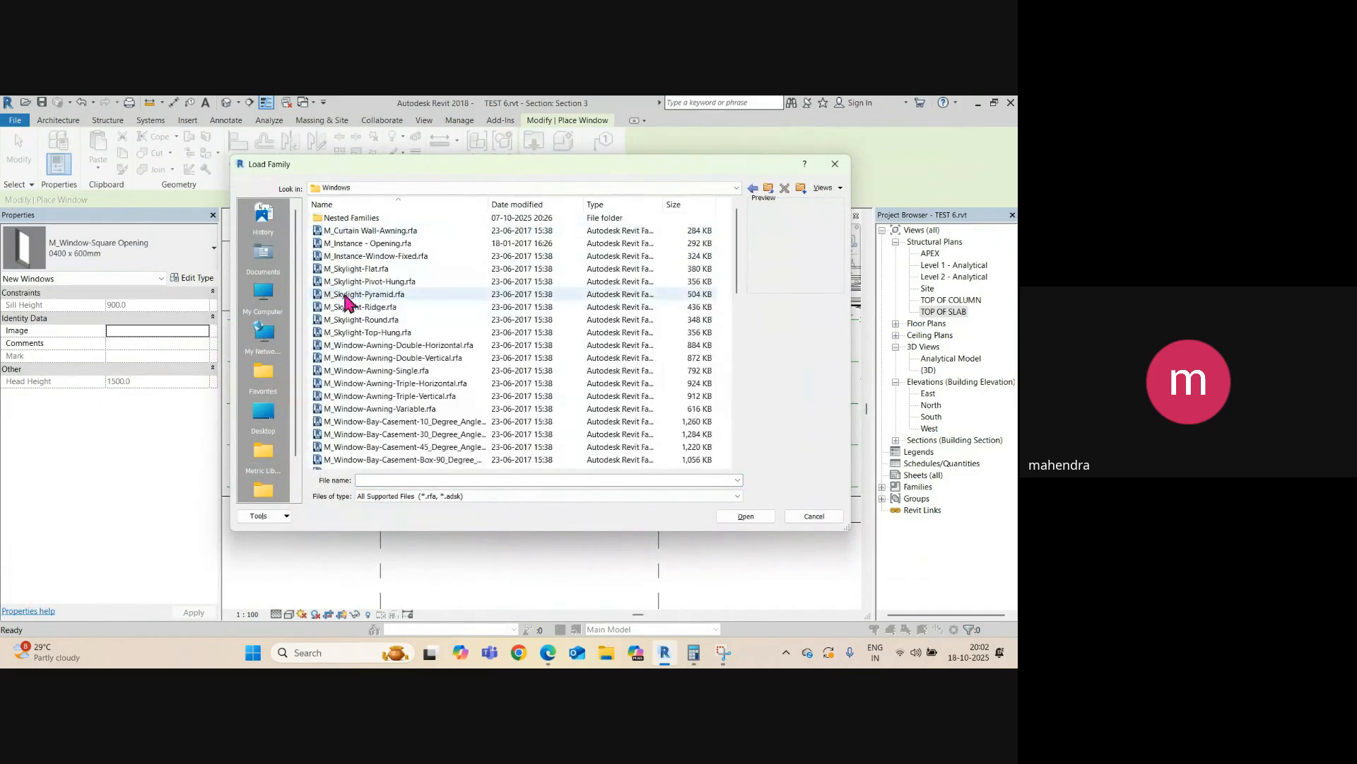
- Browse the Windows folder and preview its families from M_Curtain Wall-Awning through M_Window-Round Opening
scroll(424, 354, "down", 12)
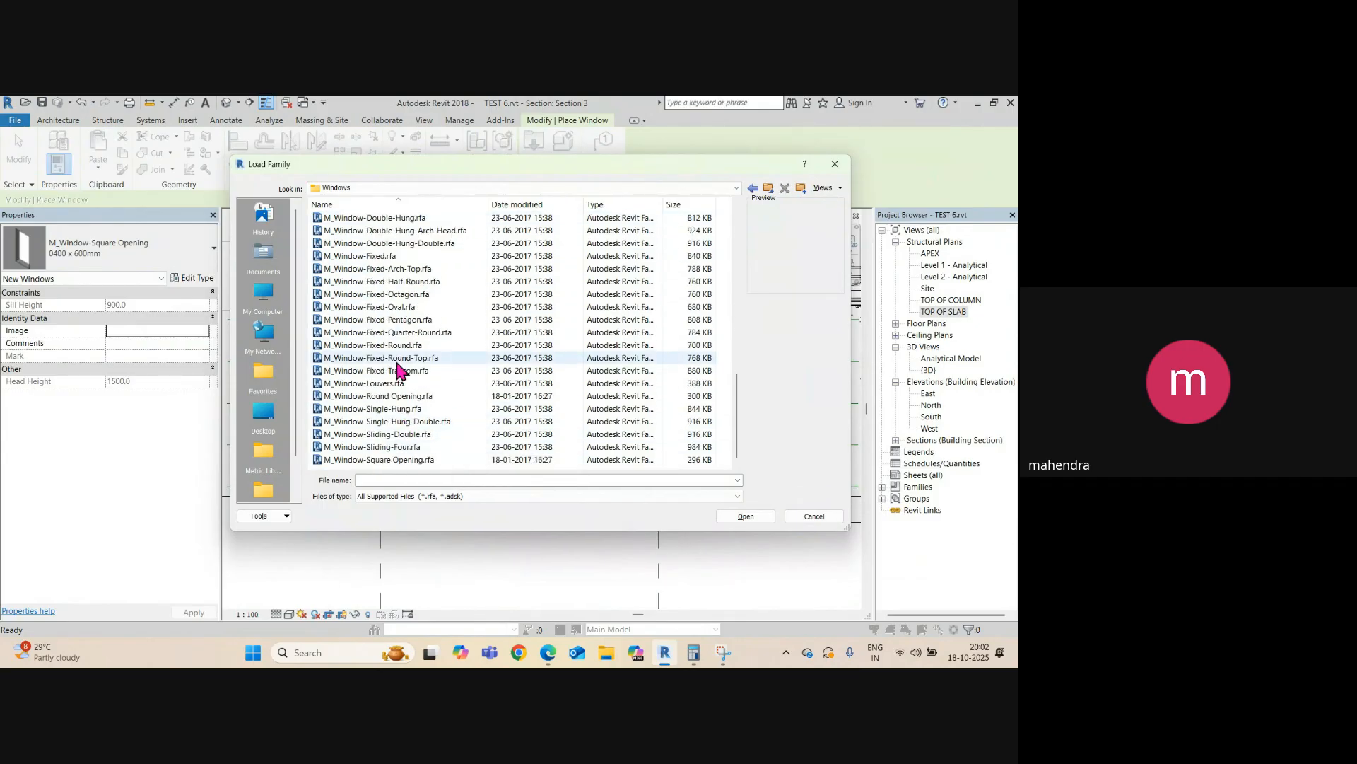
scroll(403, 322, "up", 1)
scroll(403, 322, "up", 12)
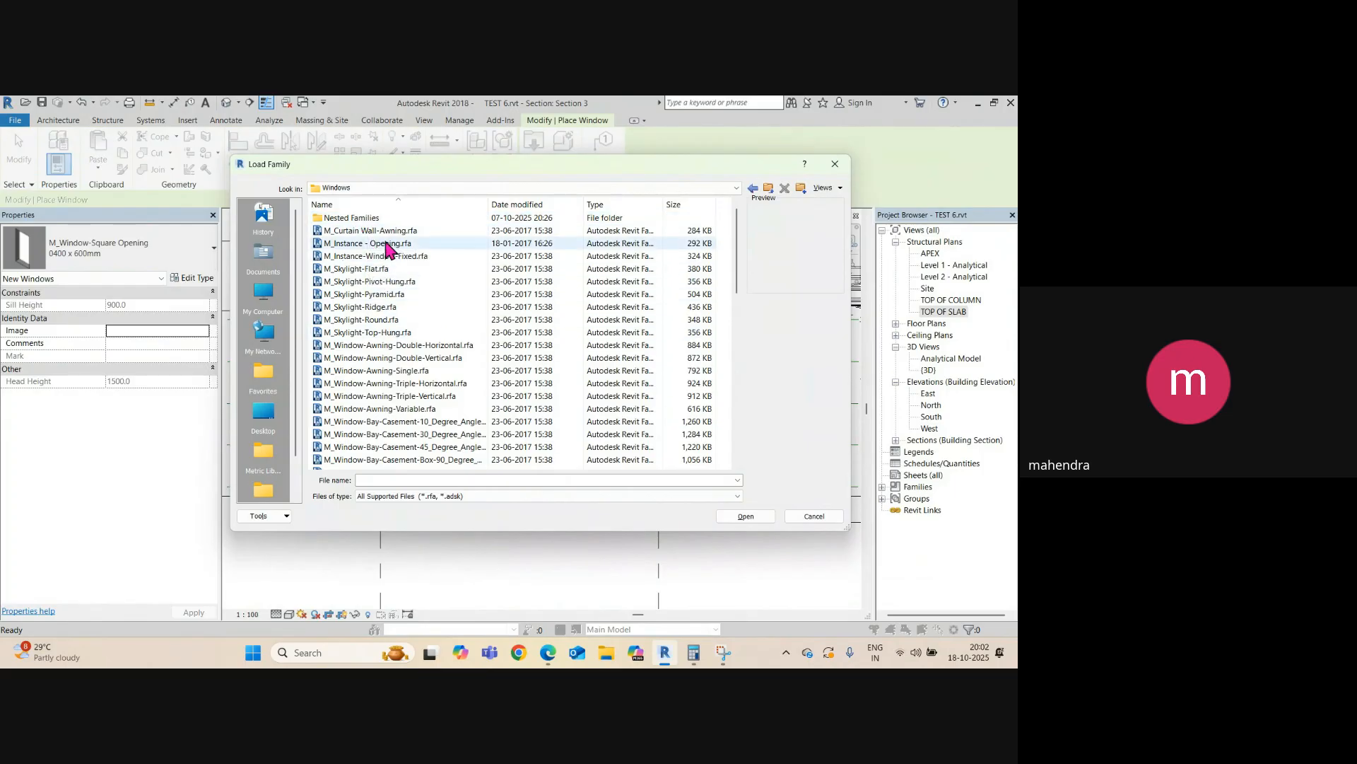
double_click(362, 217)
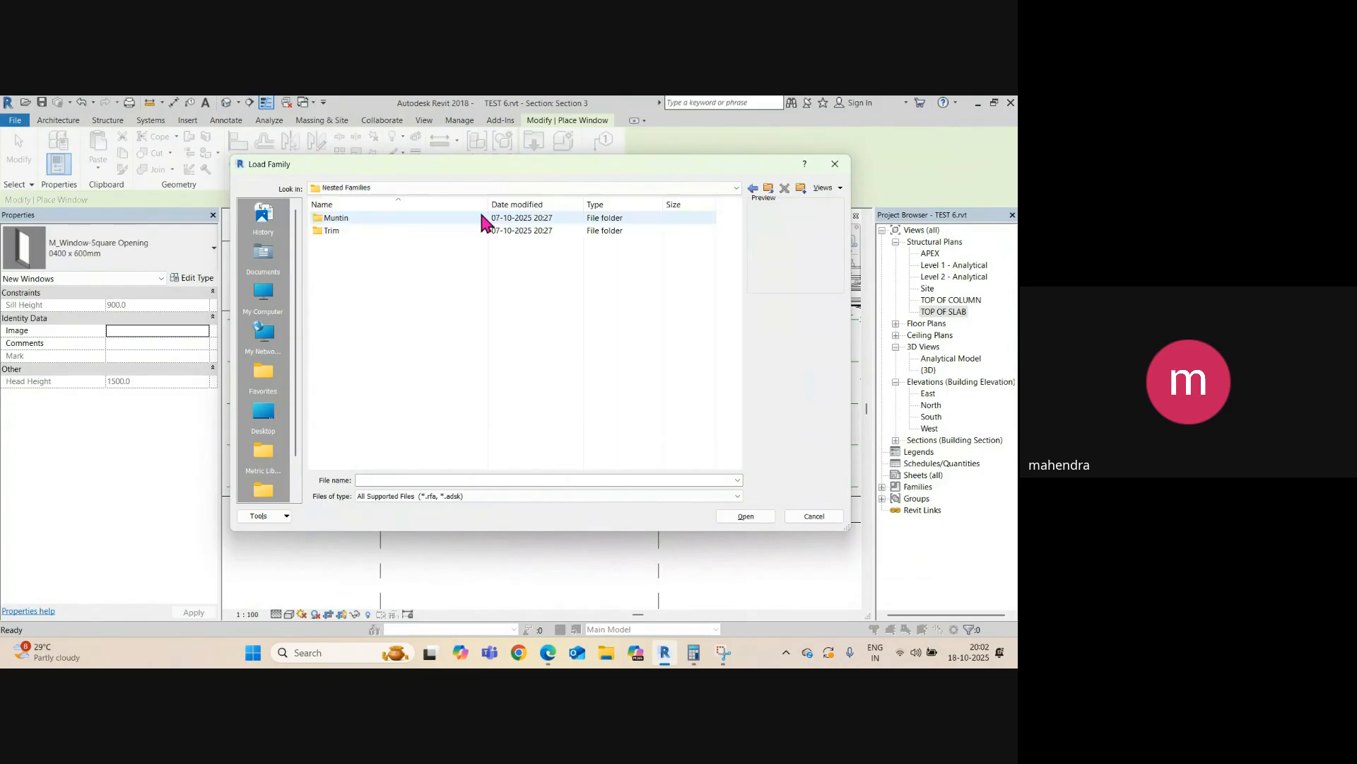
left_click(769, 188)
left_click(387, 231)
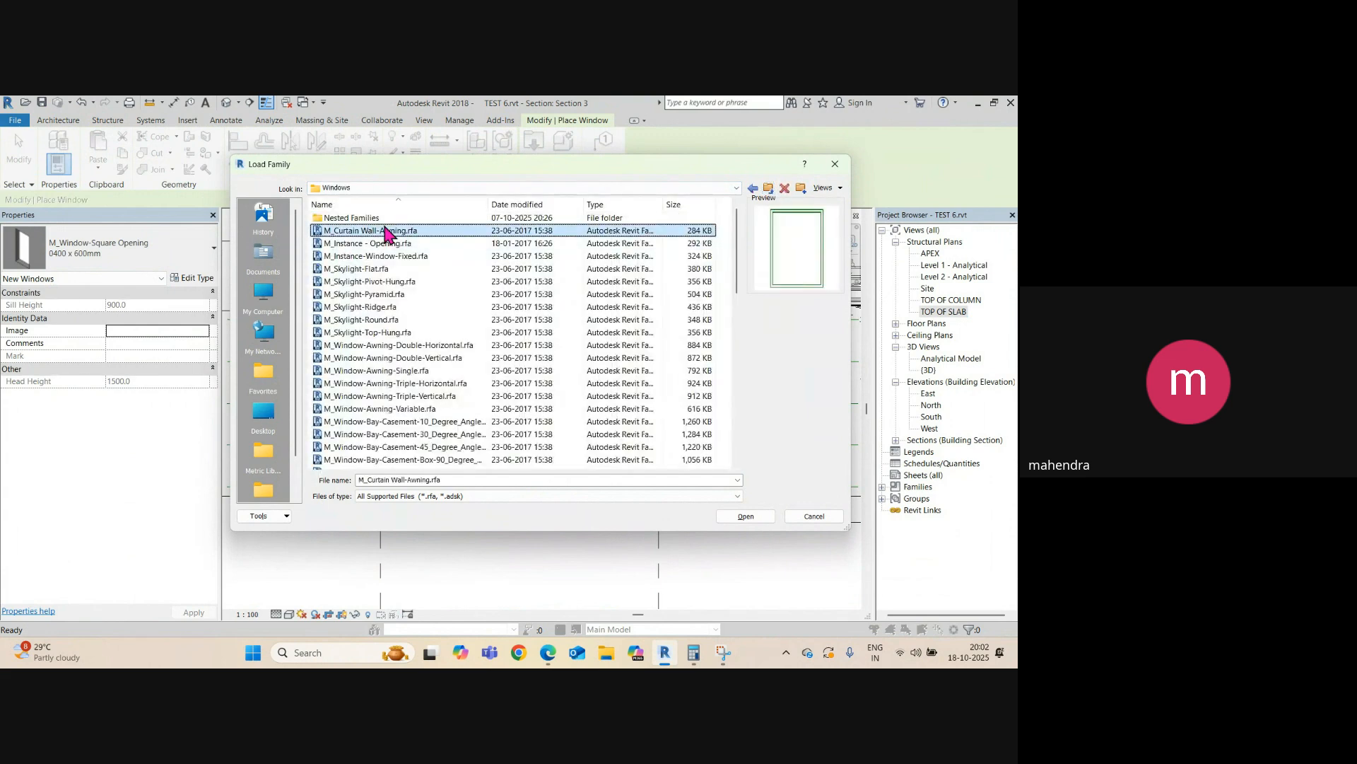
key("Down")
key("Down")
key("Down")
key("Down")
key("Down")
key("Down")
key("Down")
key("Down")
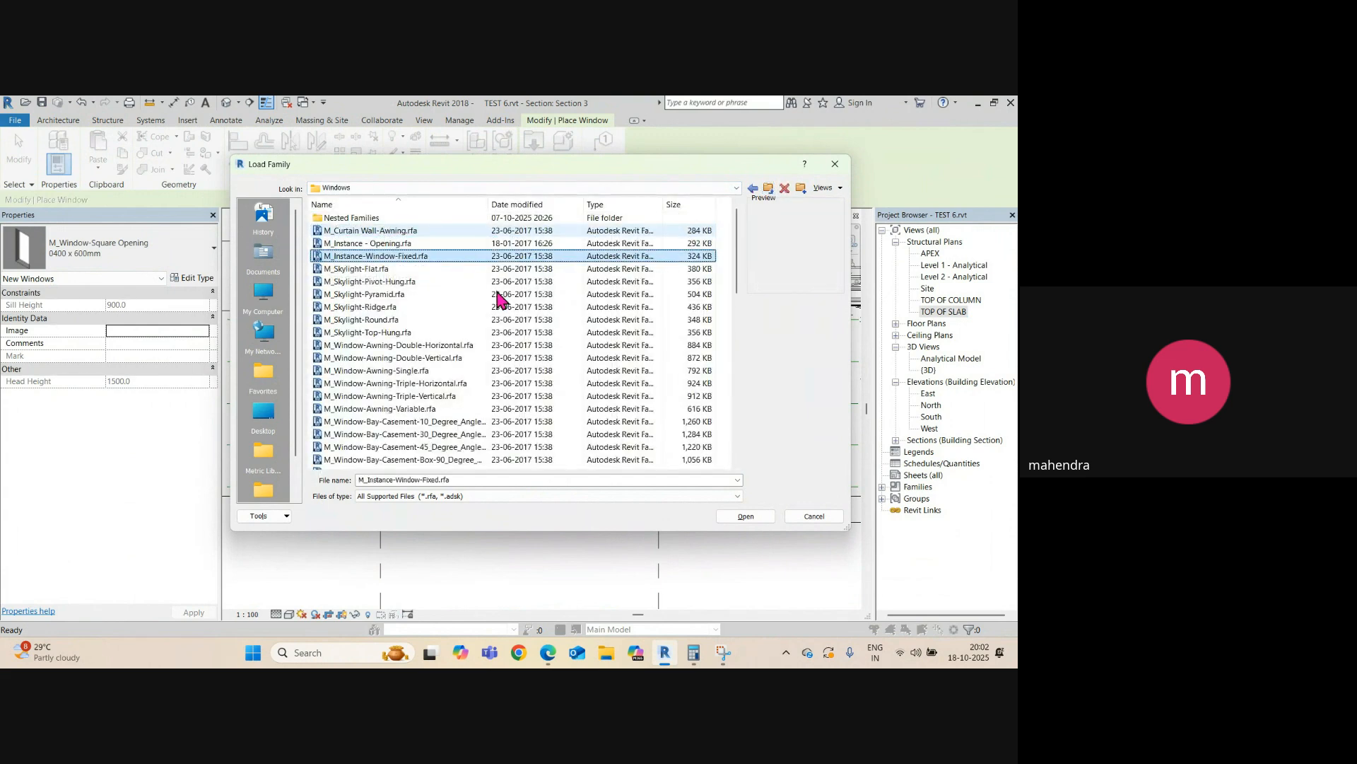
key("Down")
key("Down")
key("Down")
key("Down")
key("Down")
key("Down")
key("Down")
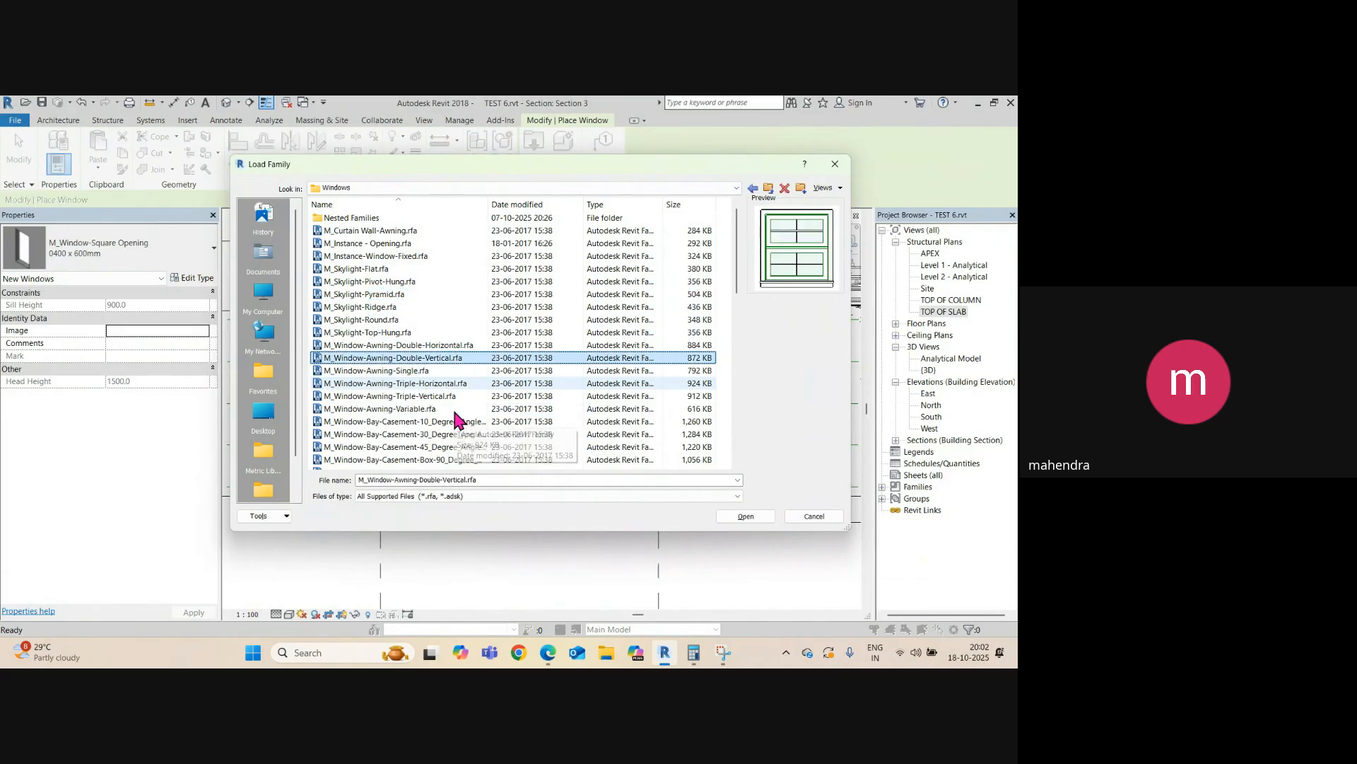
key("Down")
key("Down")
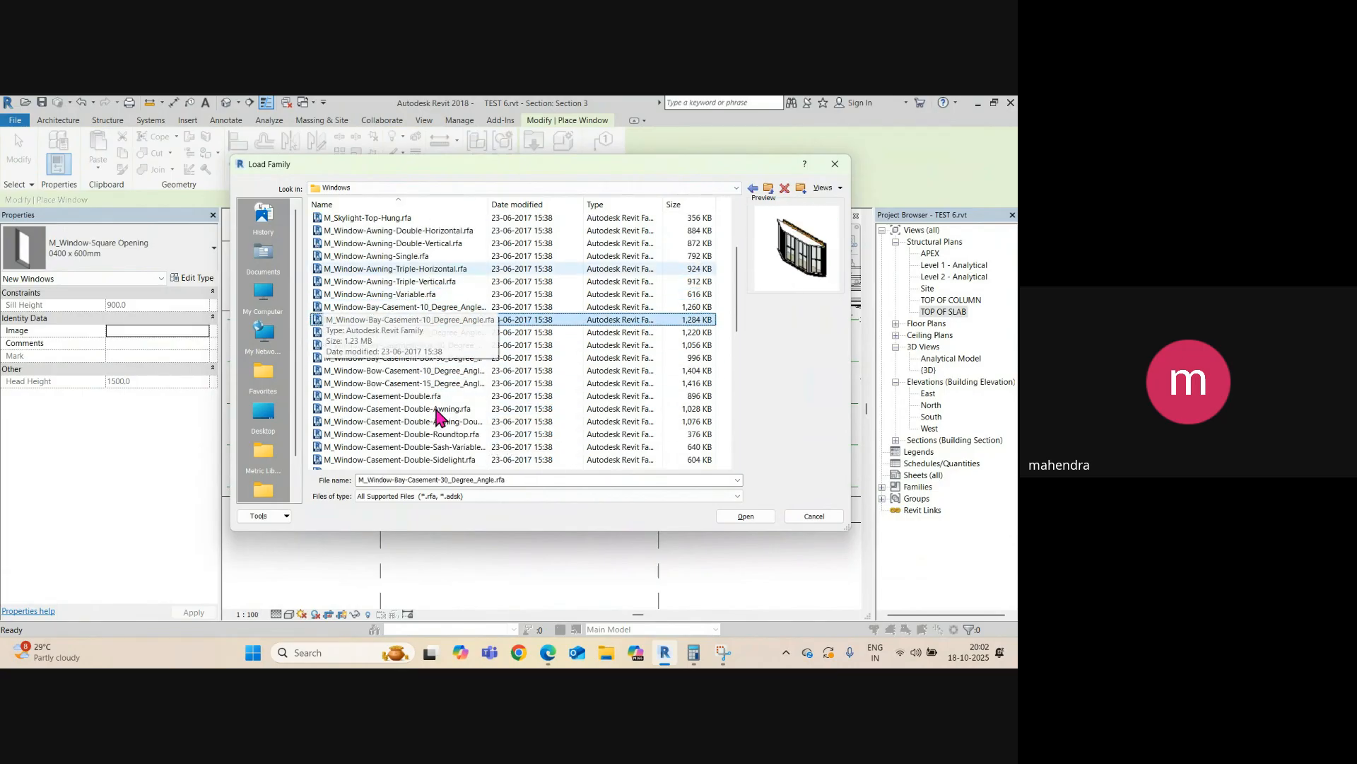
key("Down")
key("Down")
key("Down")
key("Down")
key("Down")
key("Down")
key("Down")
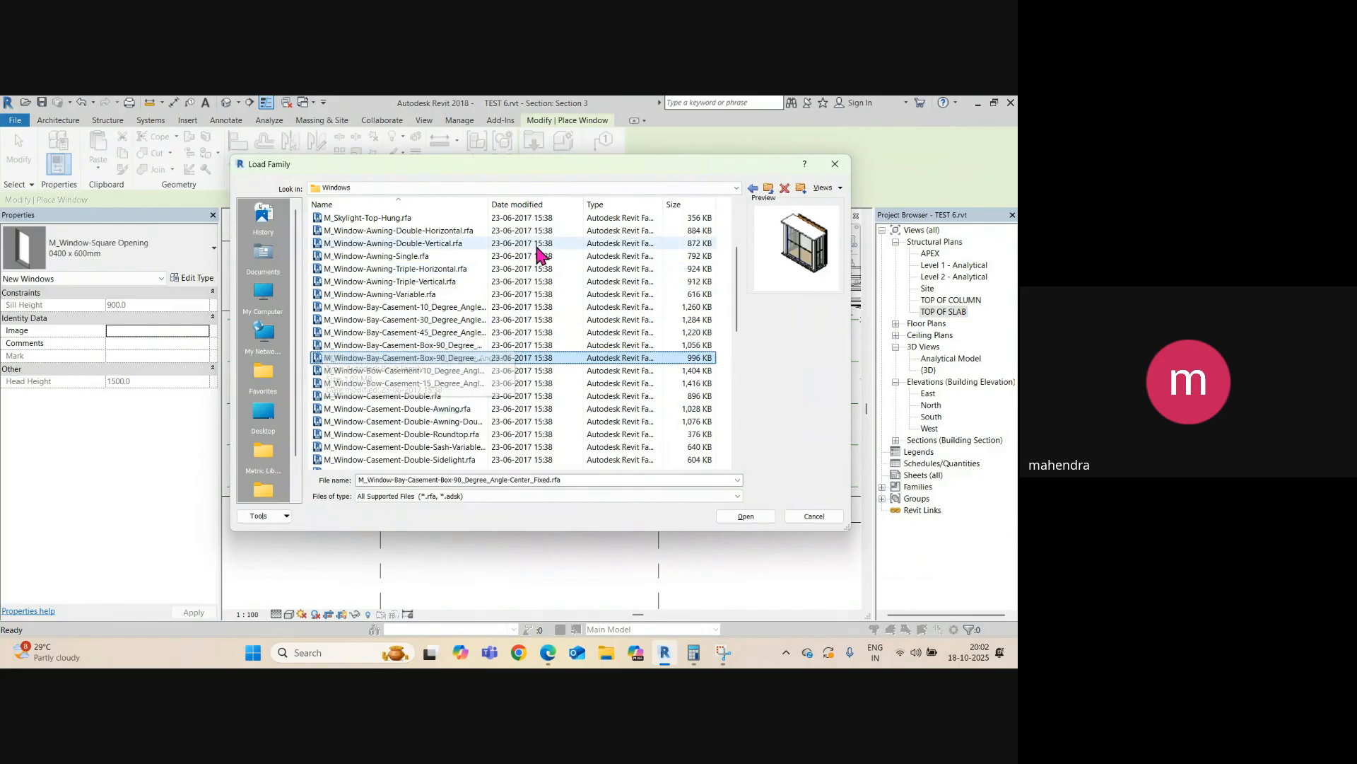
key("Down")
key("Down")
key("Down")
key("Down")
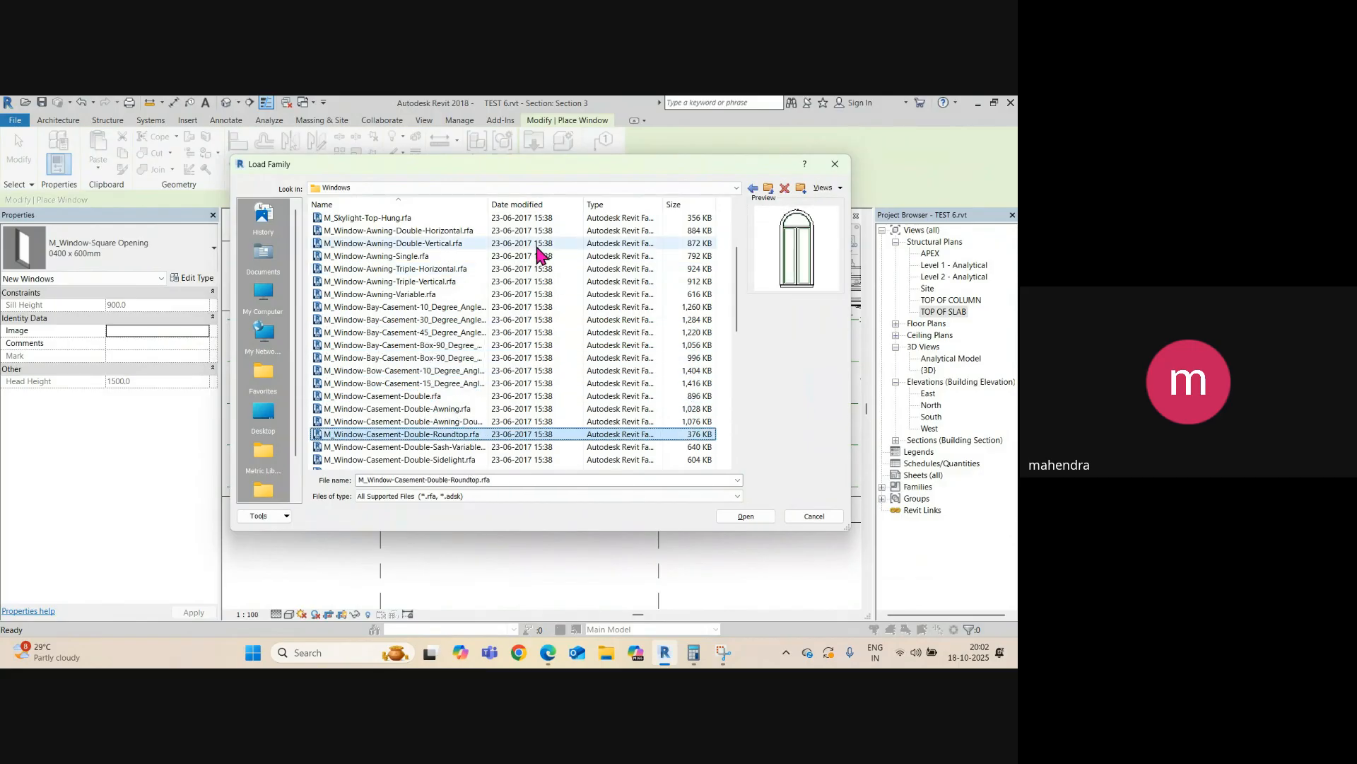
key("Down")
key("Down")
key("Down")
key("Down")
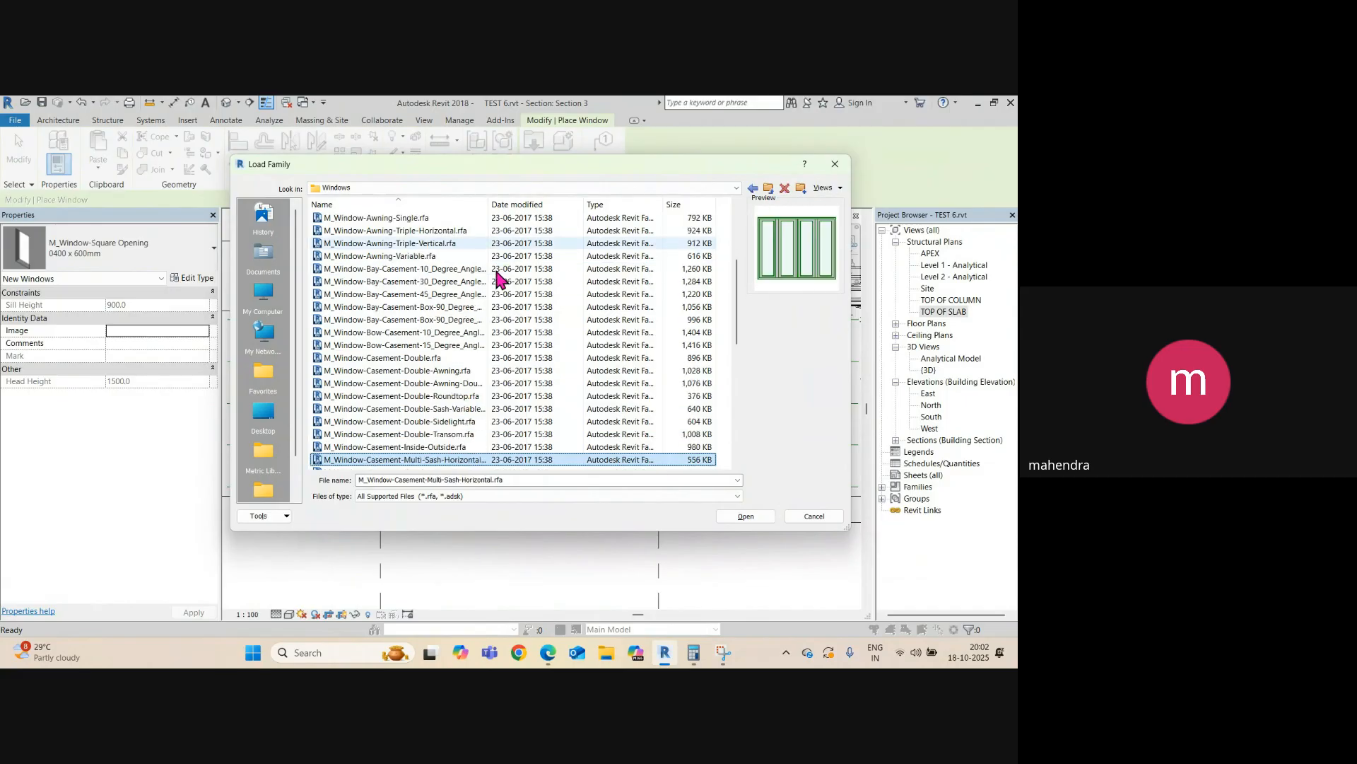
key("Down")
key("Down")
key("Down")
key("Down")
key("Down")
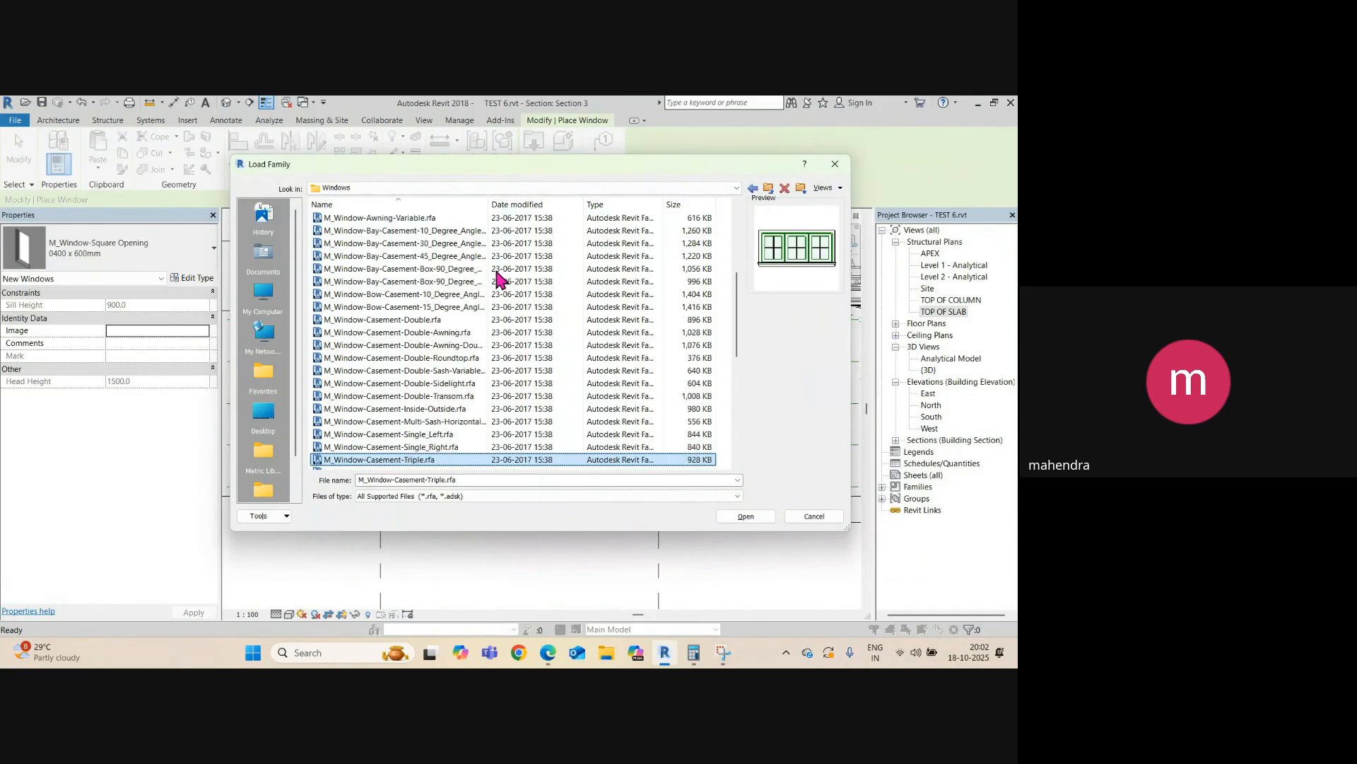
key("Down")
key("Down")
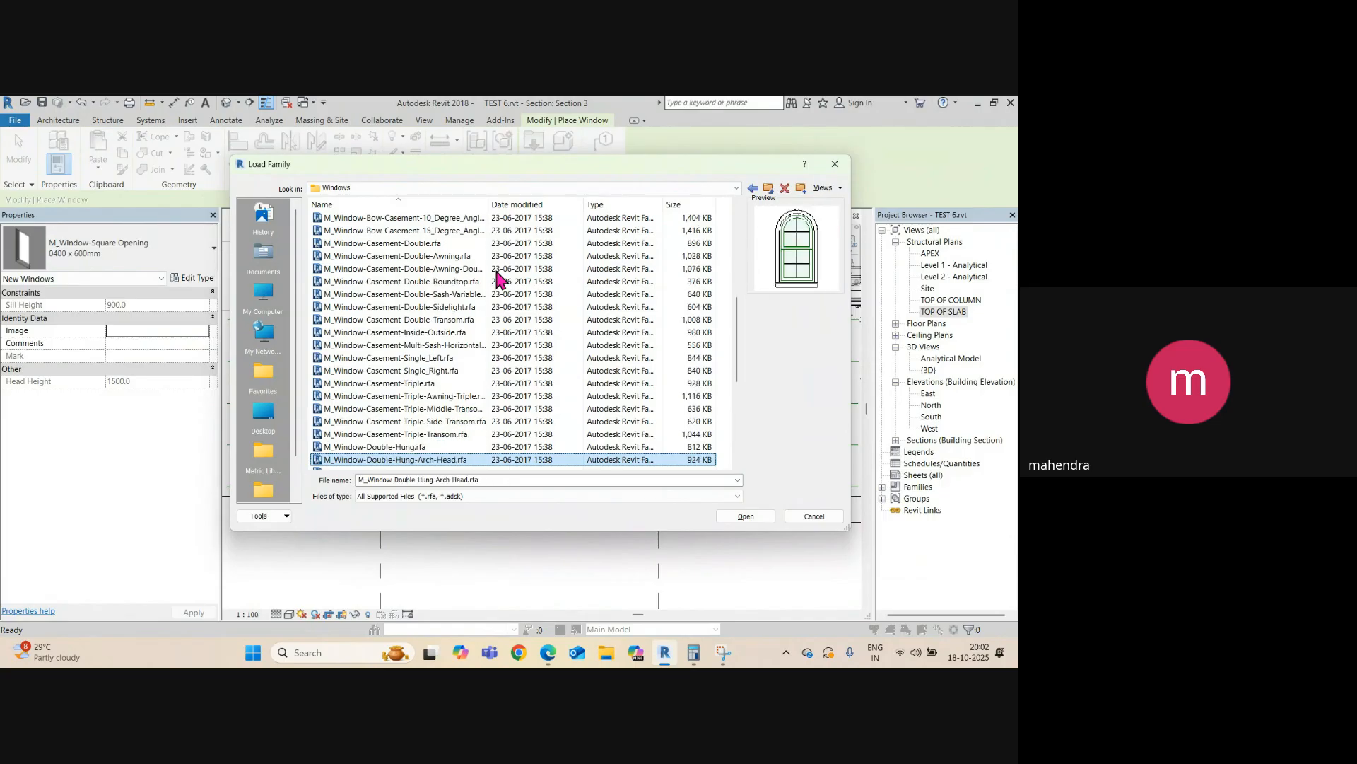
key("Down")
key("Down")
key("Down")
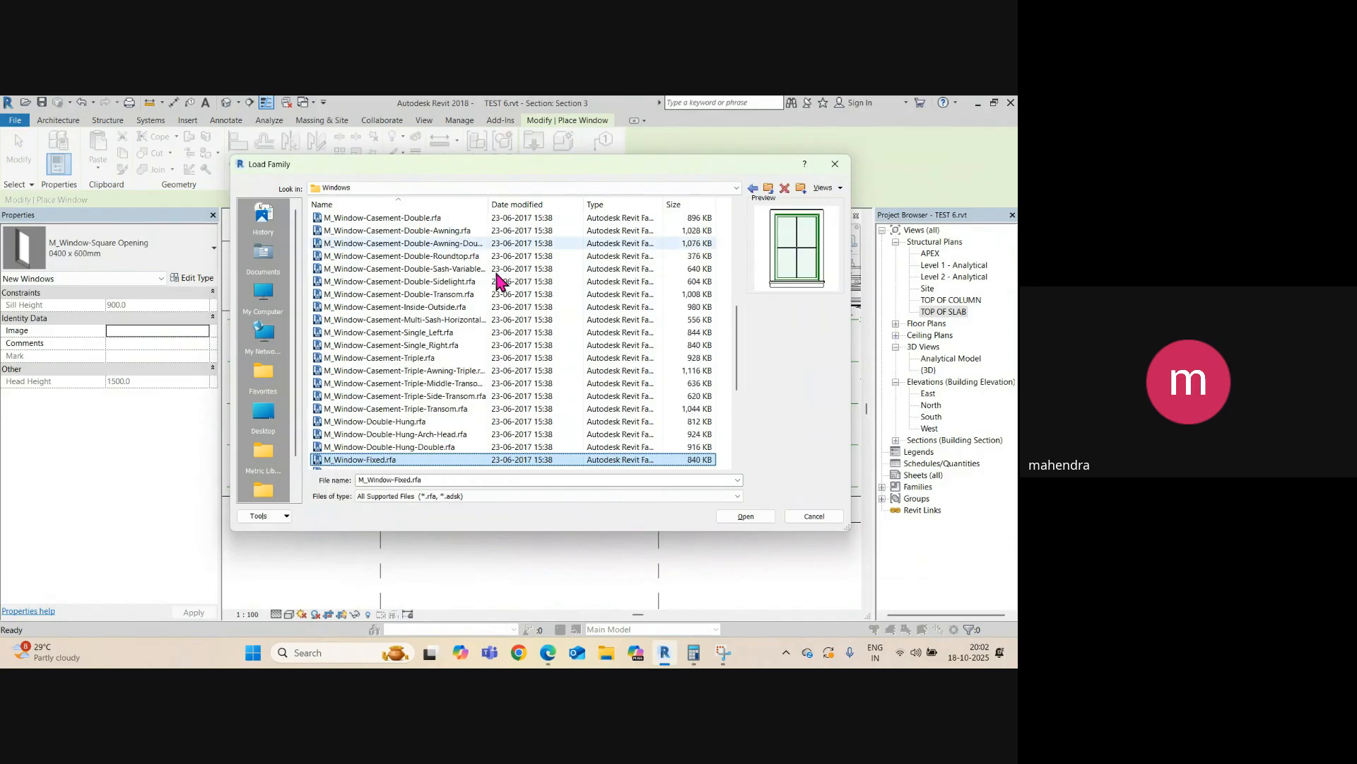
key("Down")
key("Down")
key("Down")
key("Down")
key("Down")
key("Down")
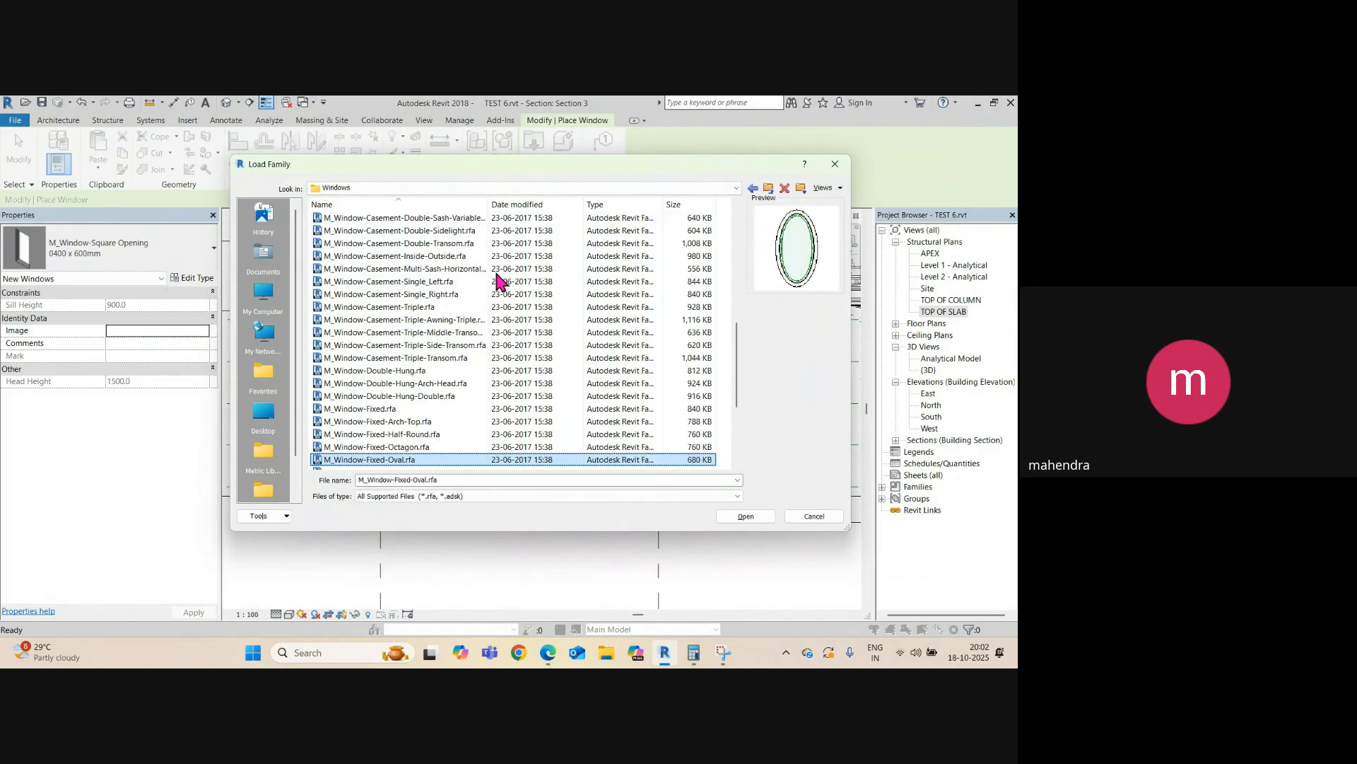
key("Down")
key("Down")
key("Down")
key("Down")
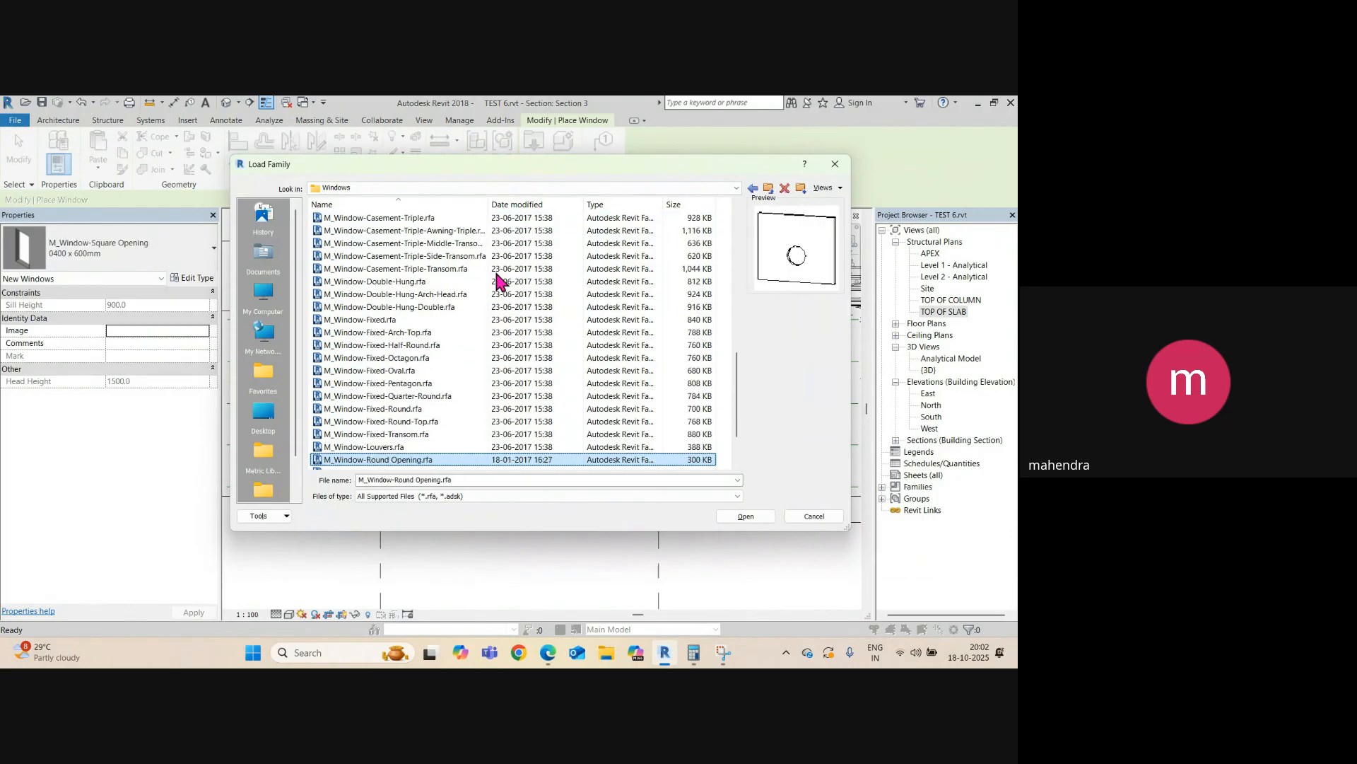
- Load M_Window-Louvers and place one 0610 x 0610mm window between grids 4 and 3, about 3000 mm from the wall end with sill about 1230 mm
left_click(398, 448)
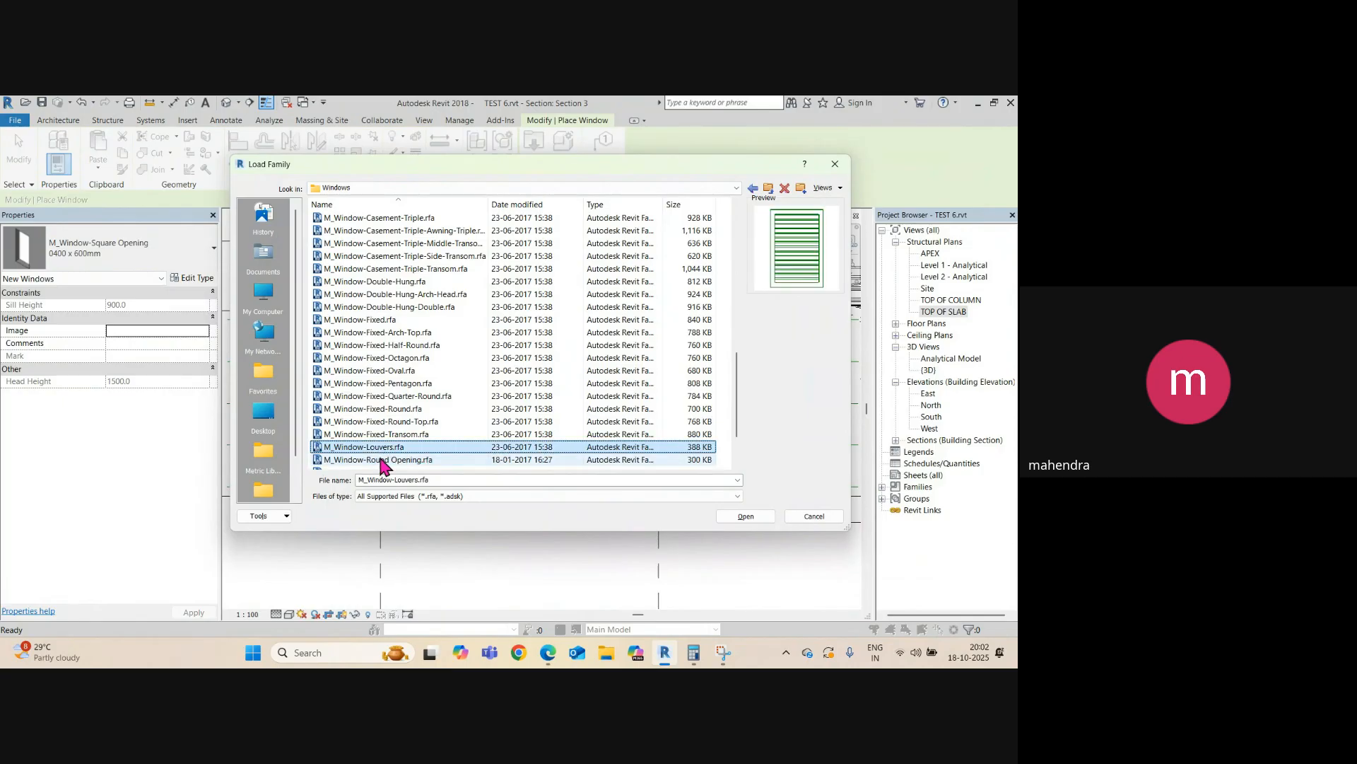
left_click(766, 517)
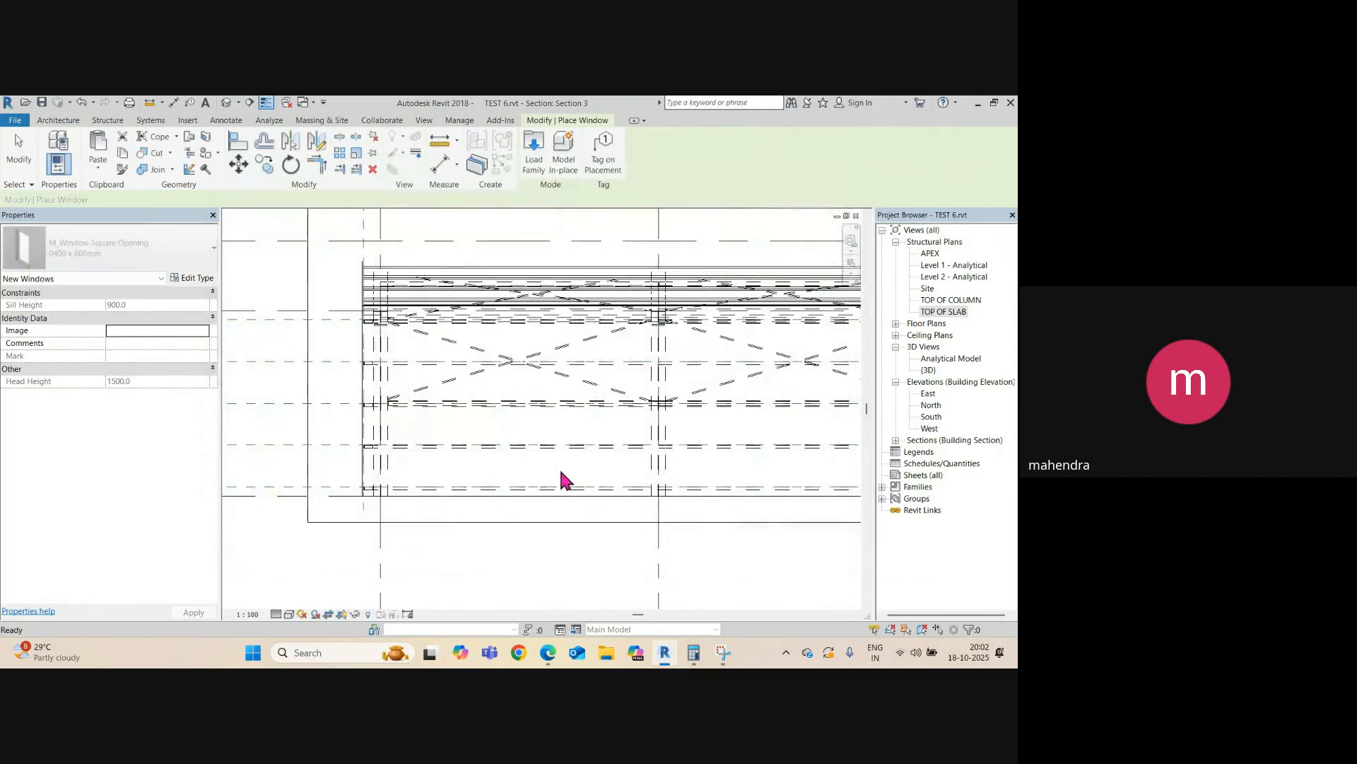
scroll(502, 425, "up", 2)
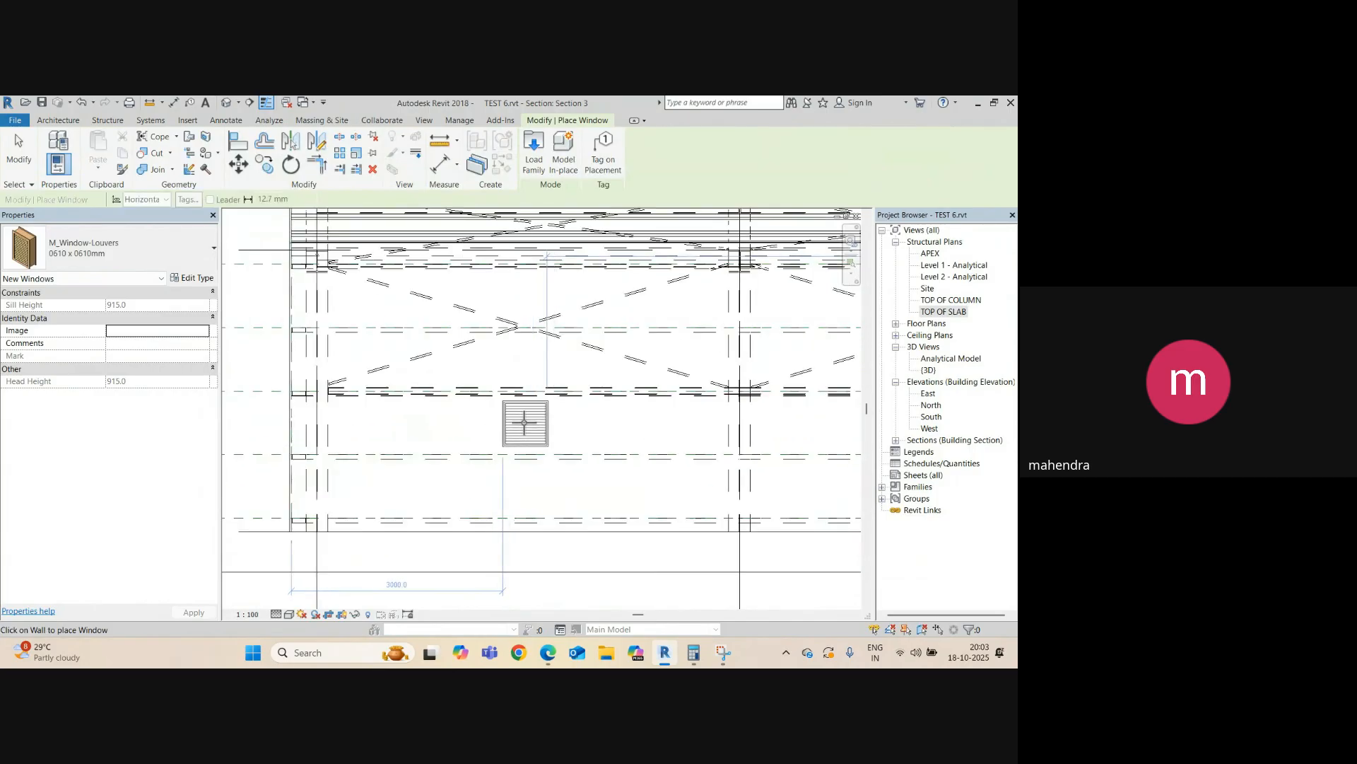
left_click(525, 423)
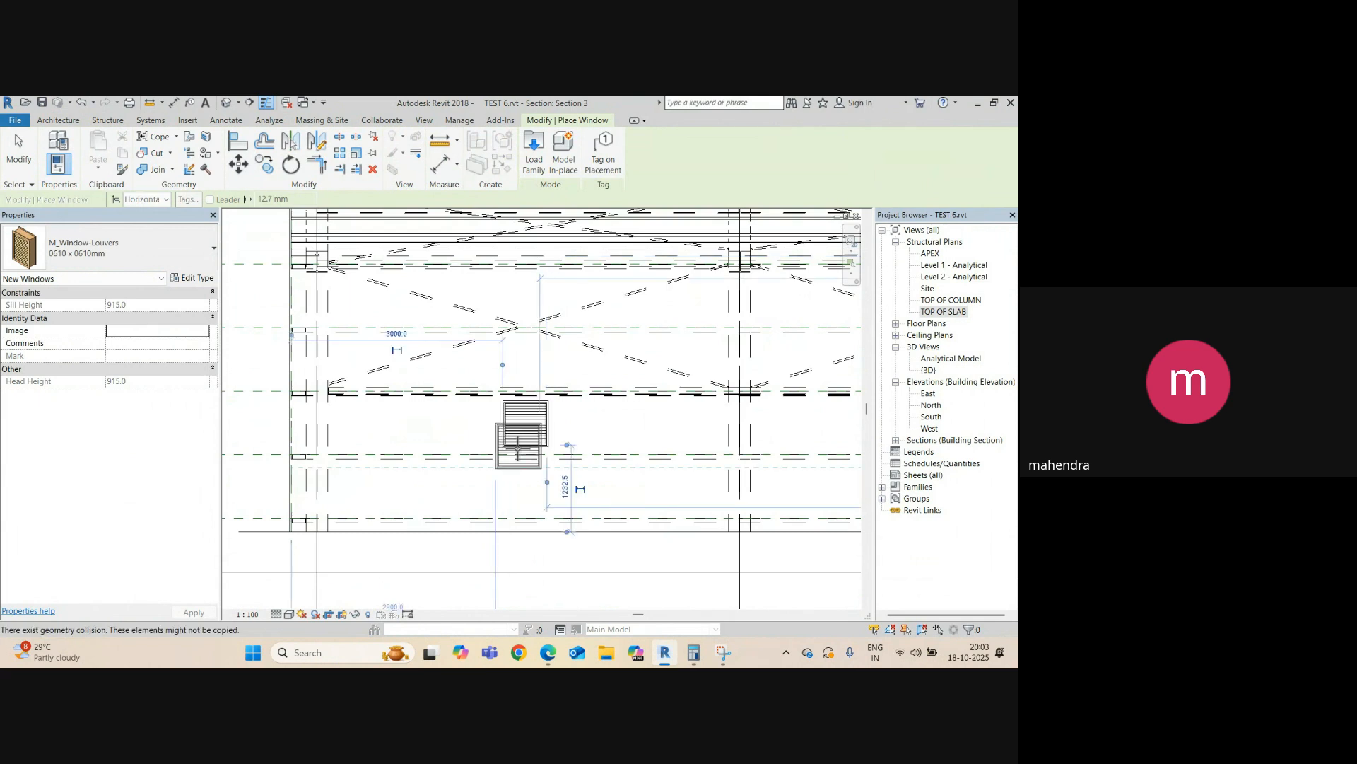
key("Escape")
key("Escape")
- Review the placed louver window's type properties and switch its type to 0406 x 0610mm
left_click(545, 431)
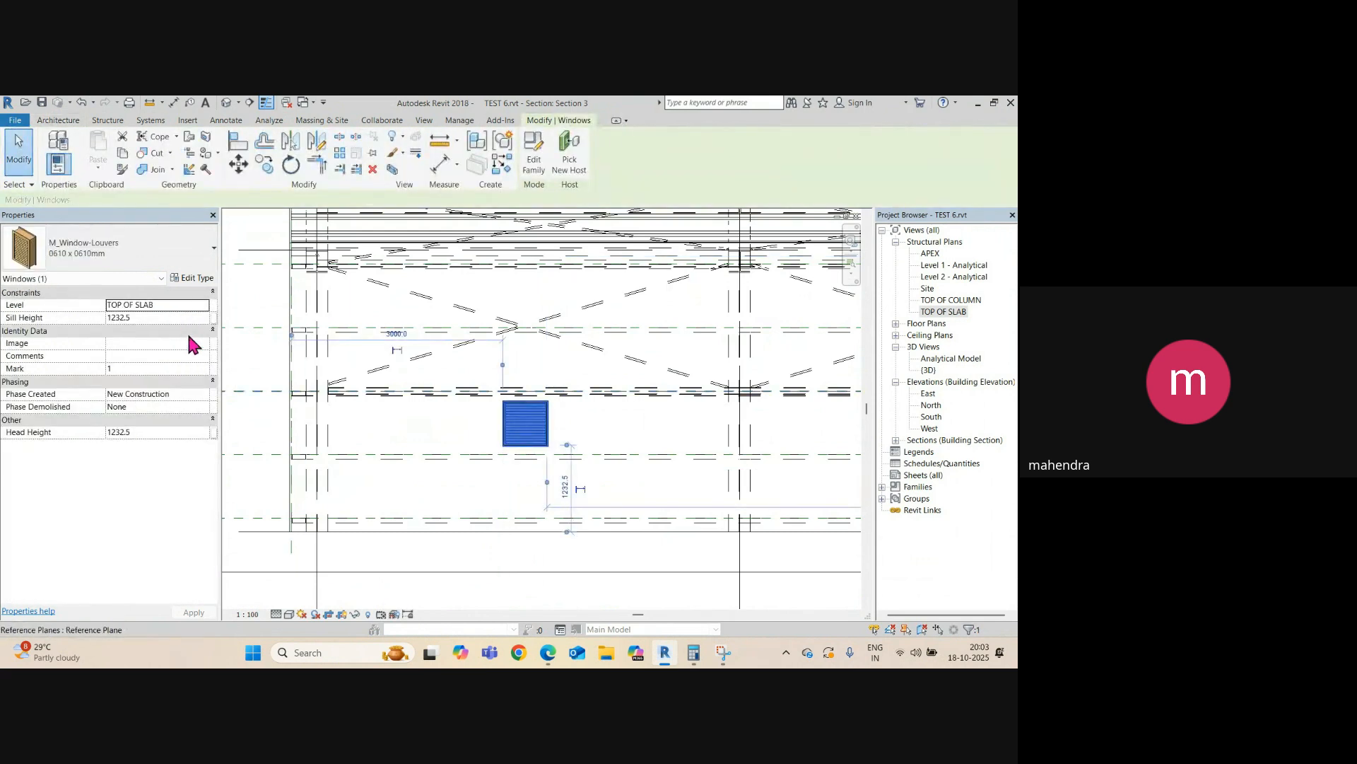
left_click(201, 278)
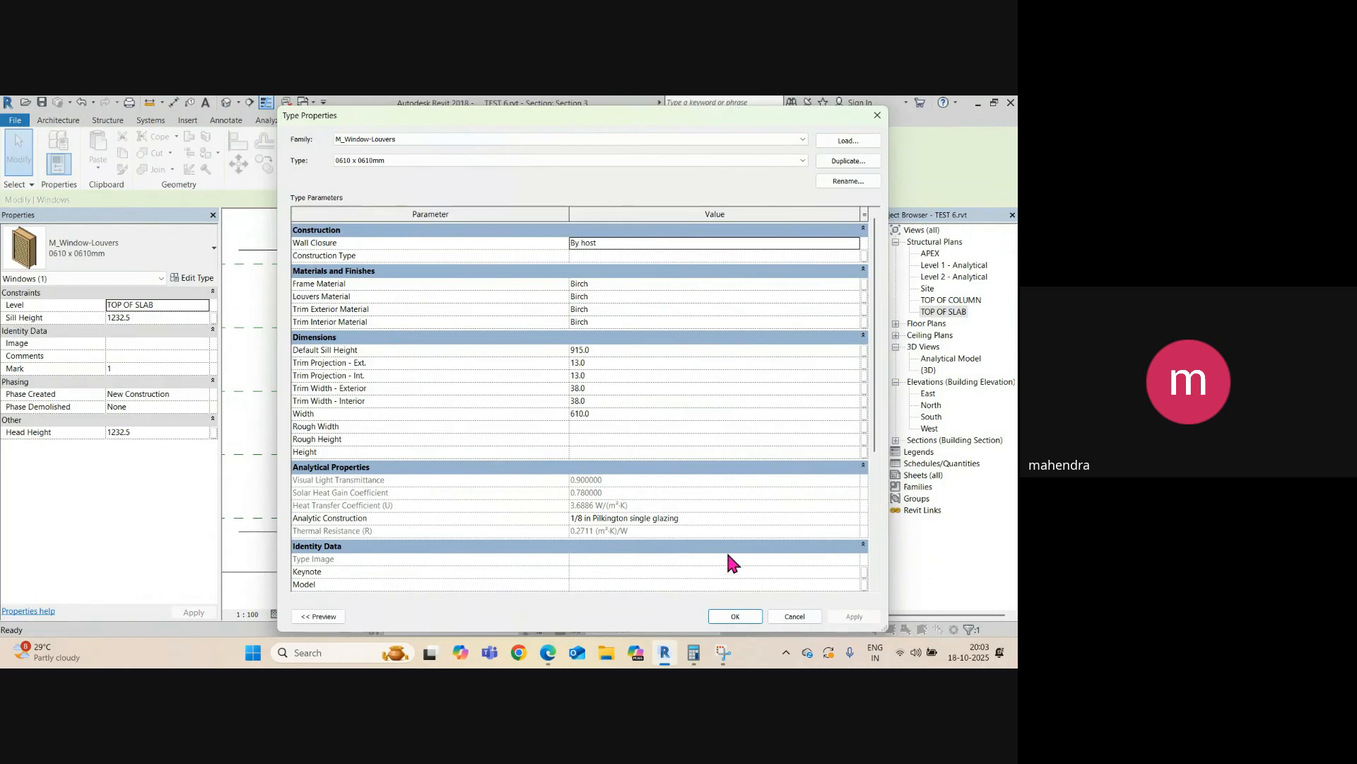
scroll(724, 559, "down", 5)
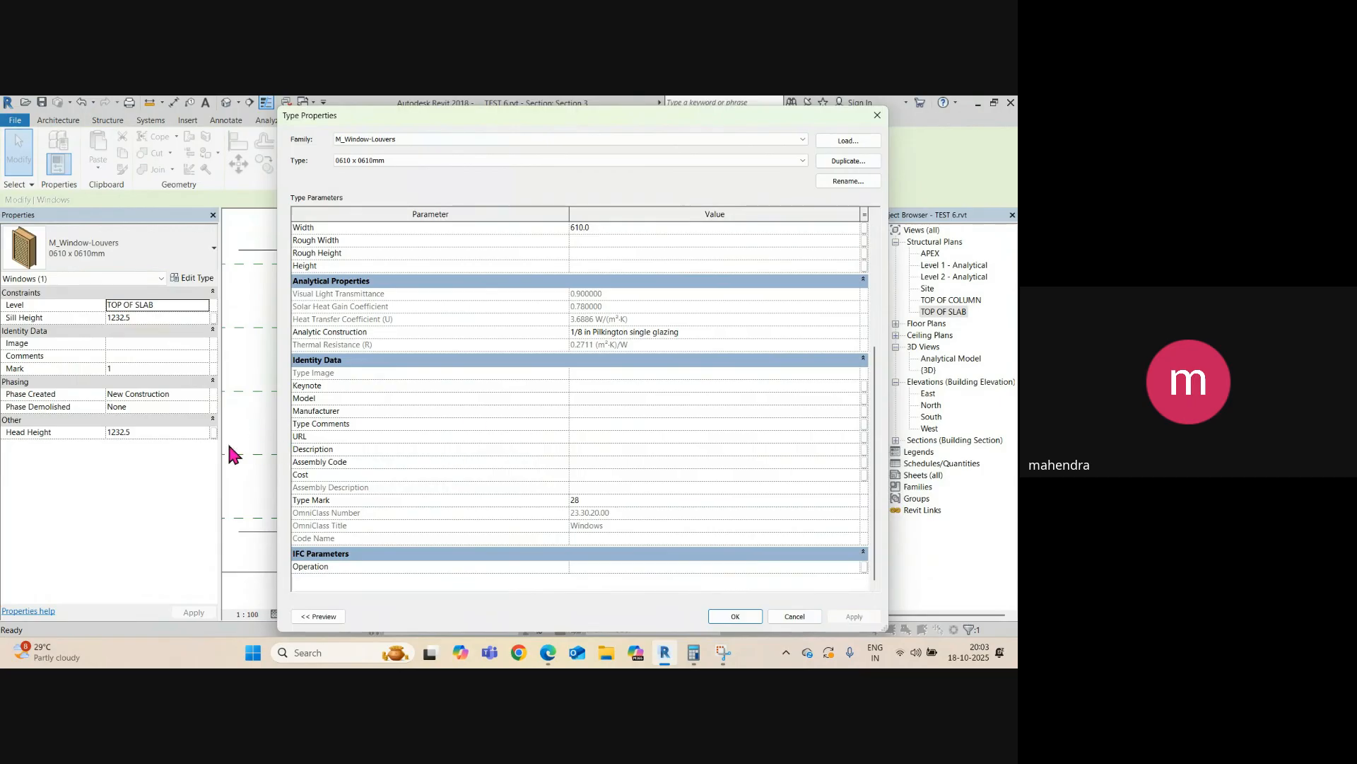
scroll(629, 422, "up", 5)
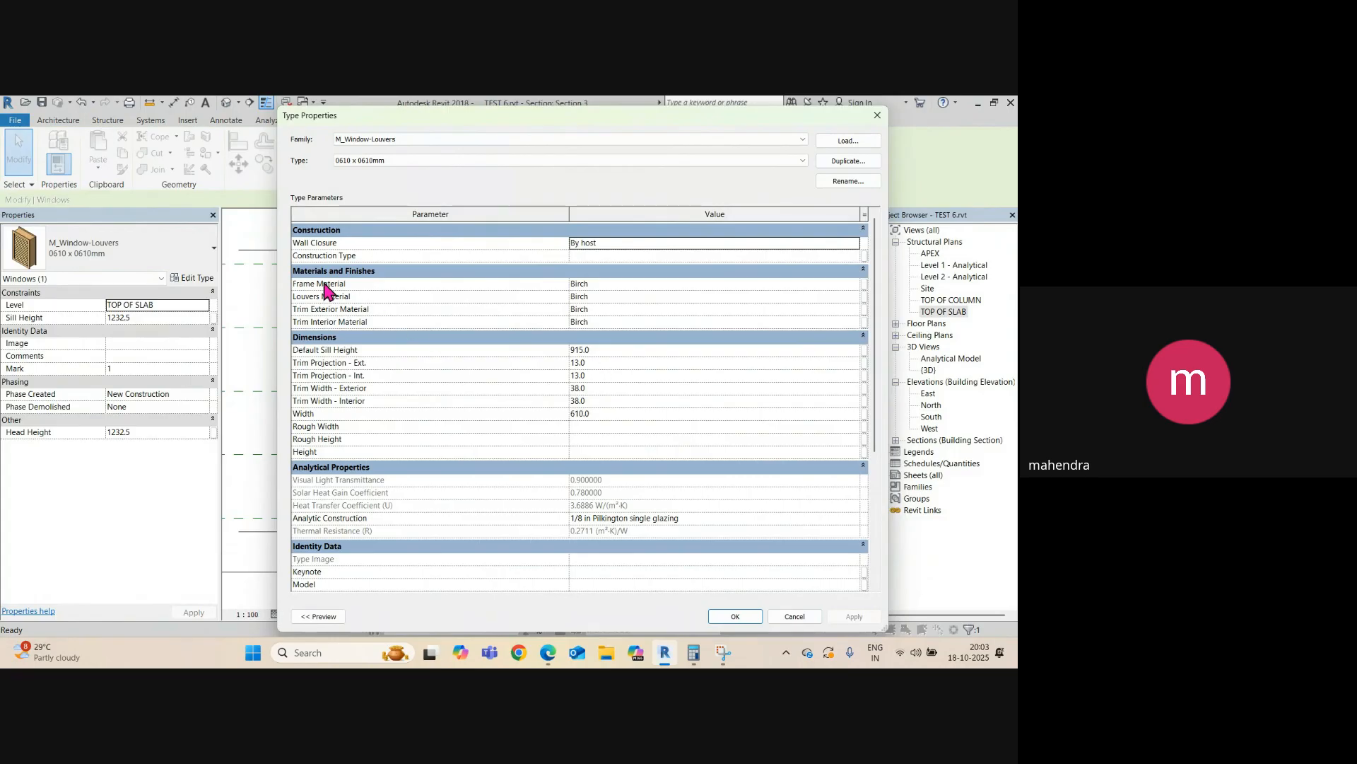
left_click(698, 161)
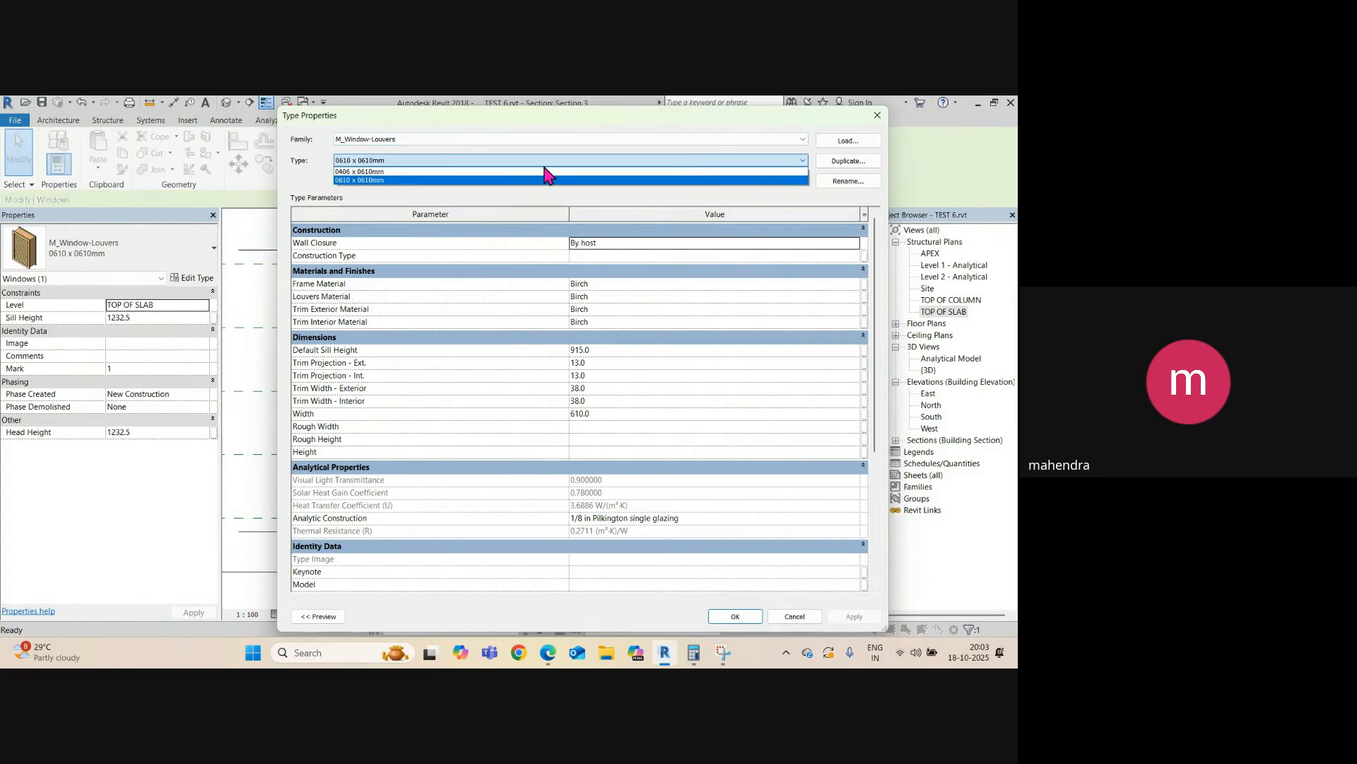
left_click(452, 172)
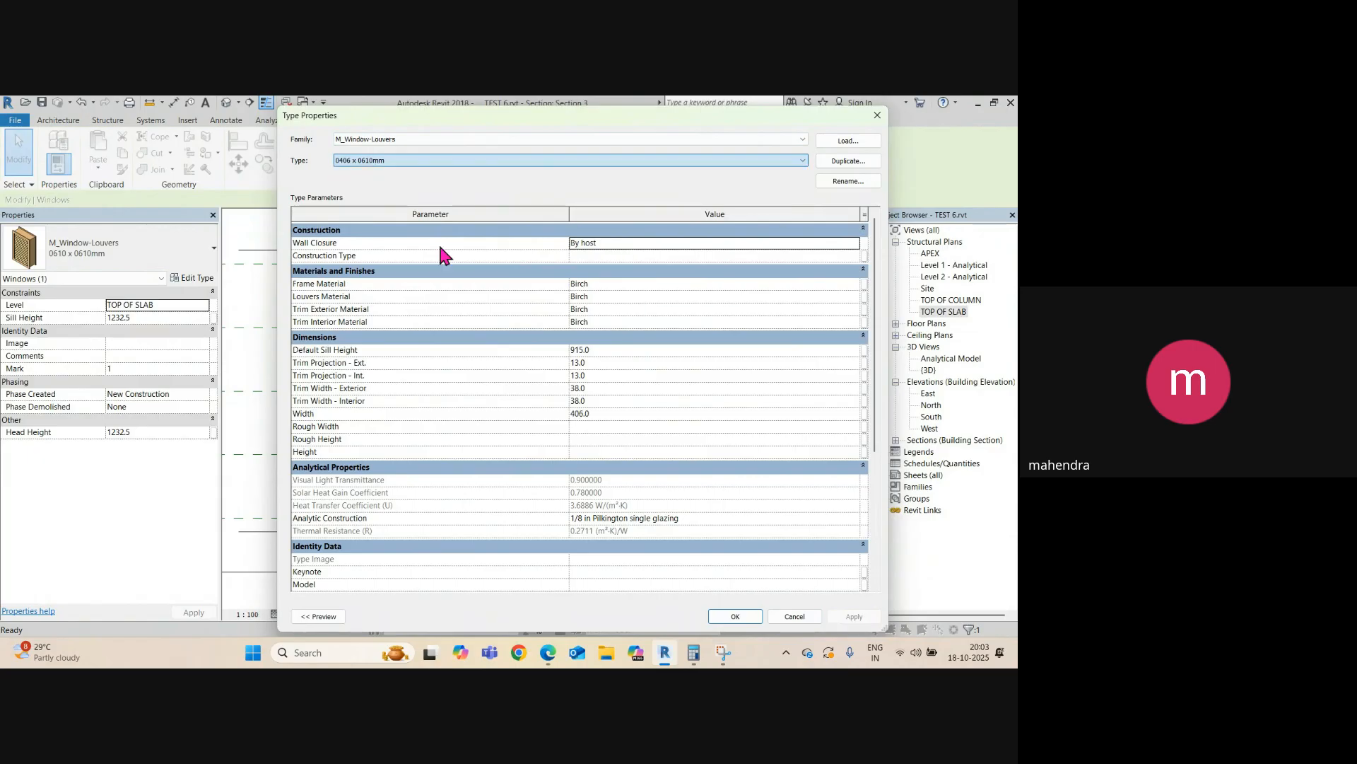
left_click(739, 613)
scroll(522, 446, "up", 3)
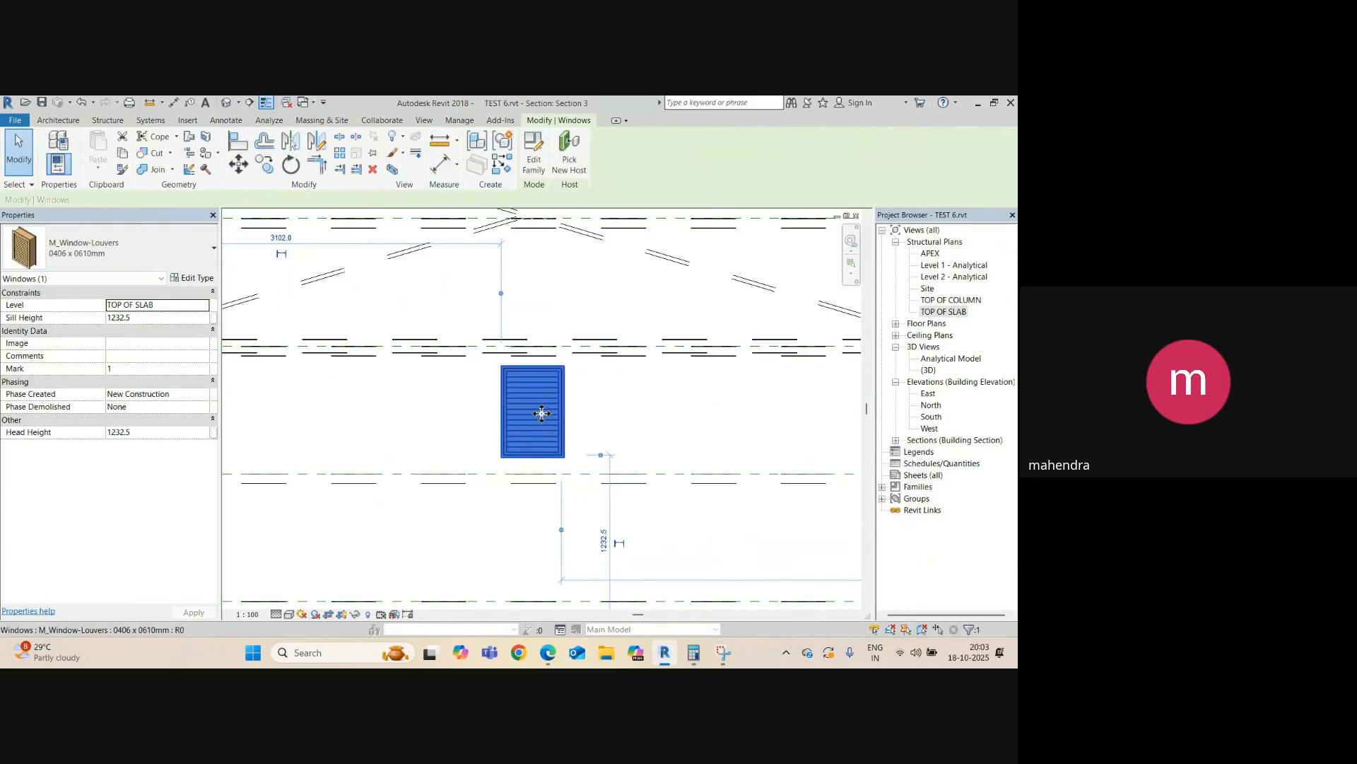
key("Escape")
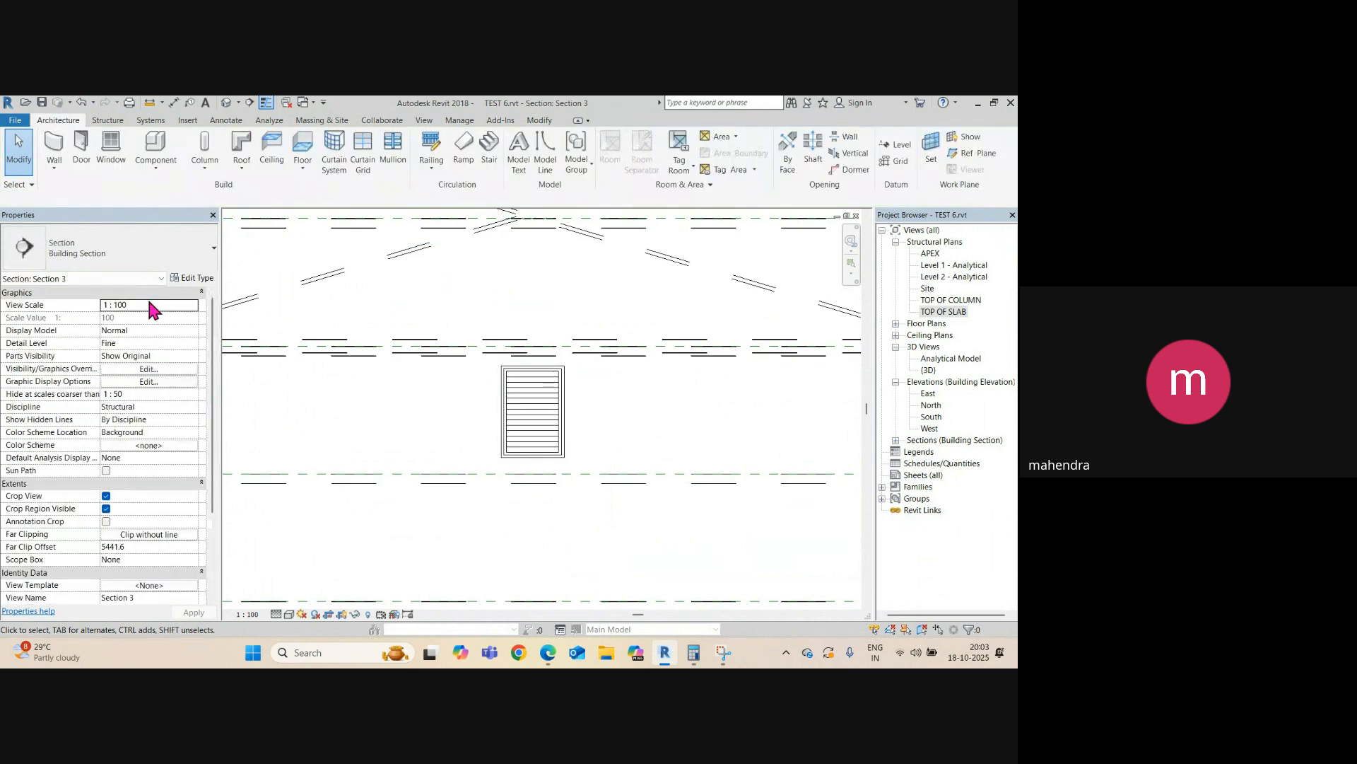
left_click(511, 404)
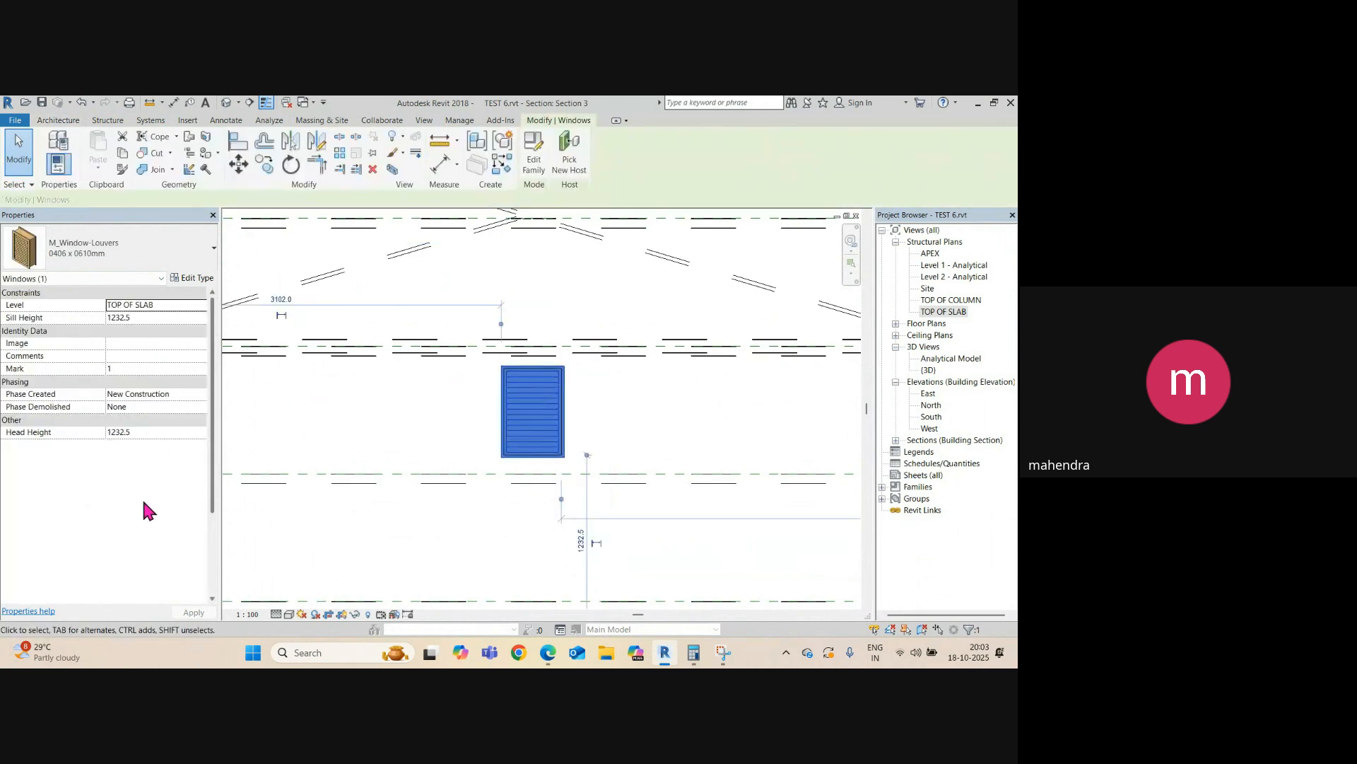
left_click(194, 278)
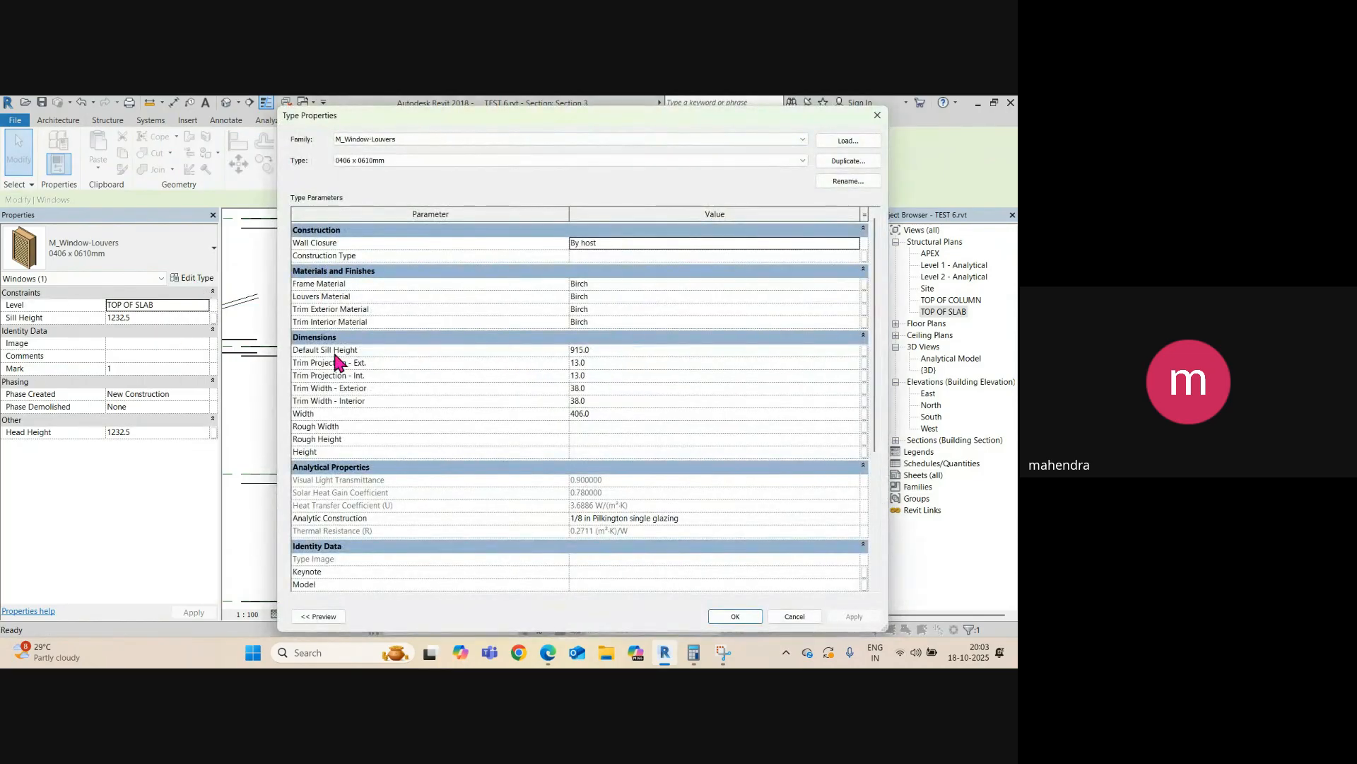
left_click(846, 161)
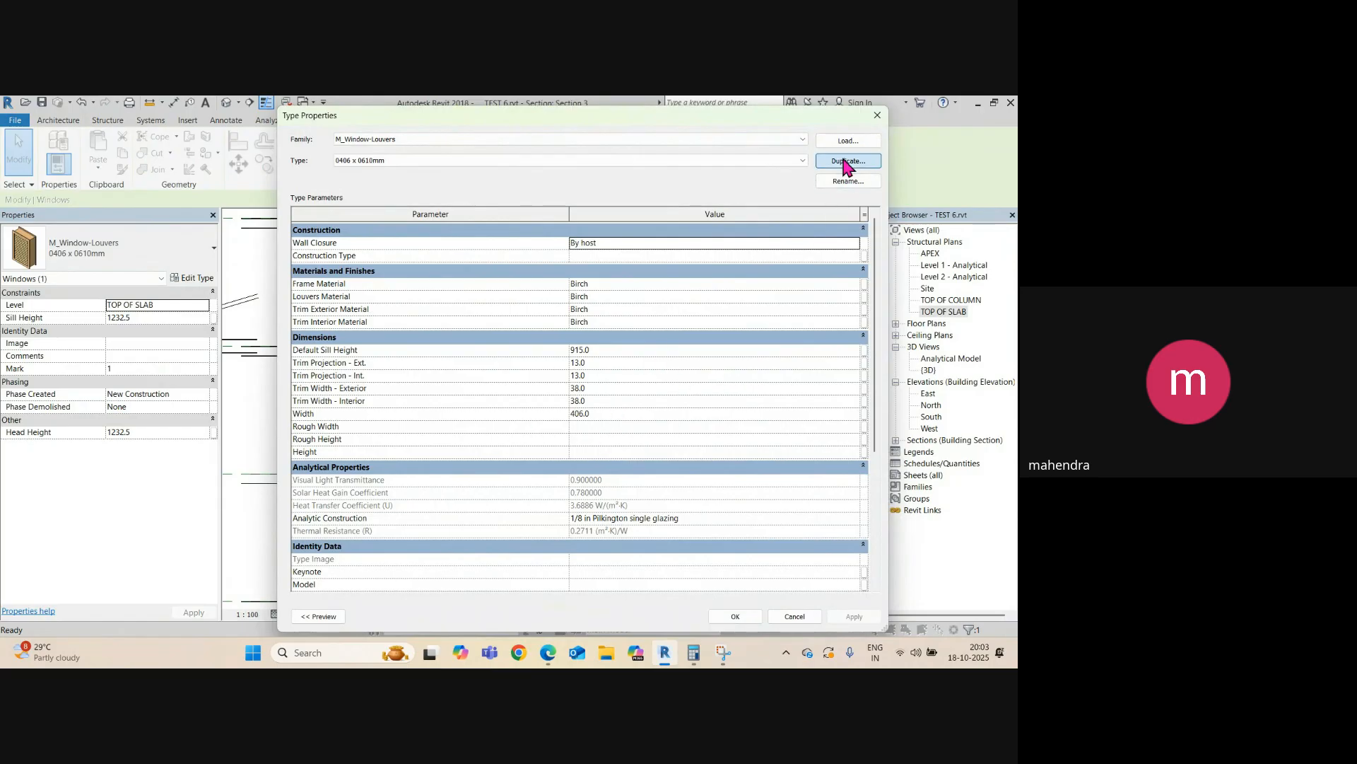
key("Escape")
key("Escape")
key("Escape")
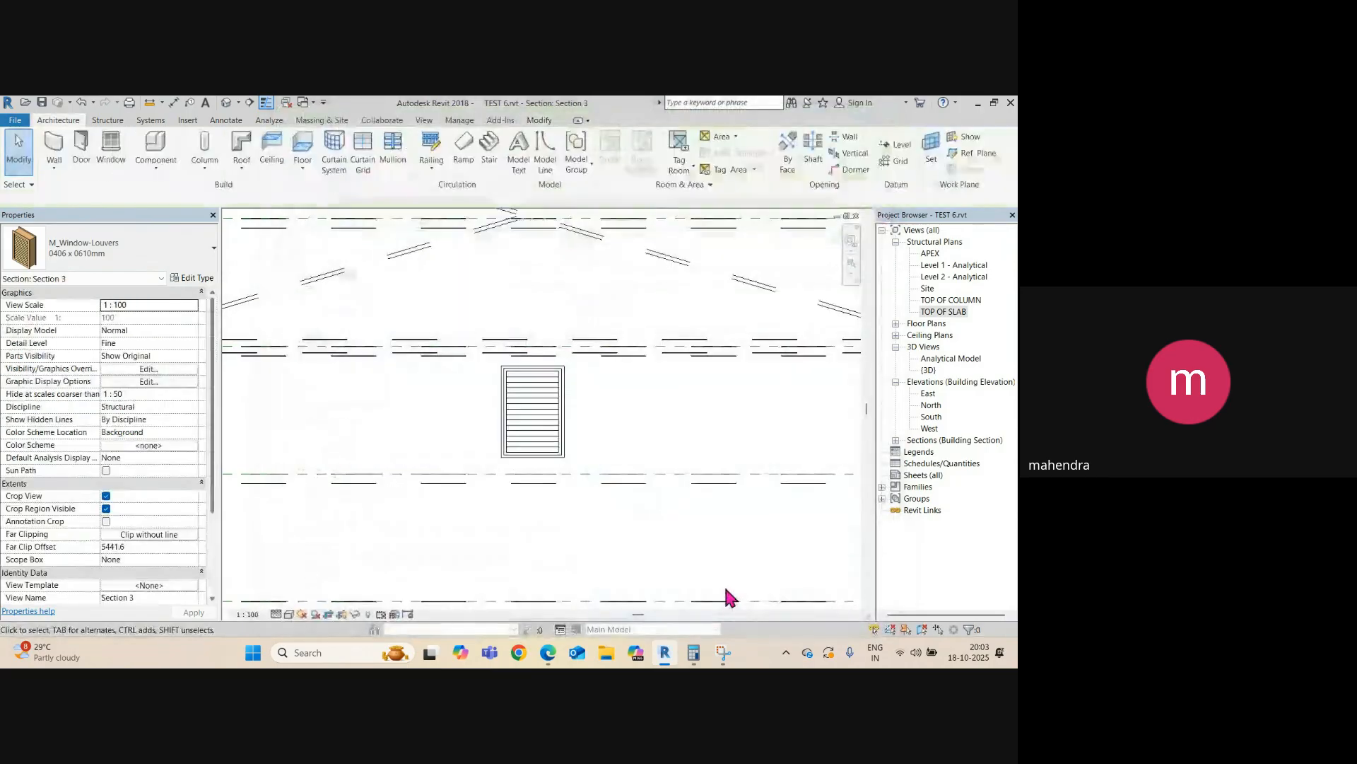
key("d")
key("i")
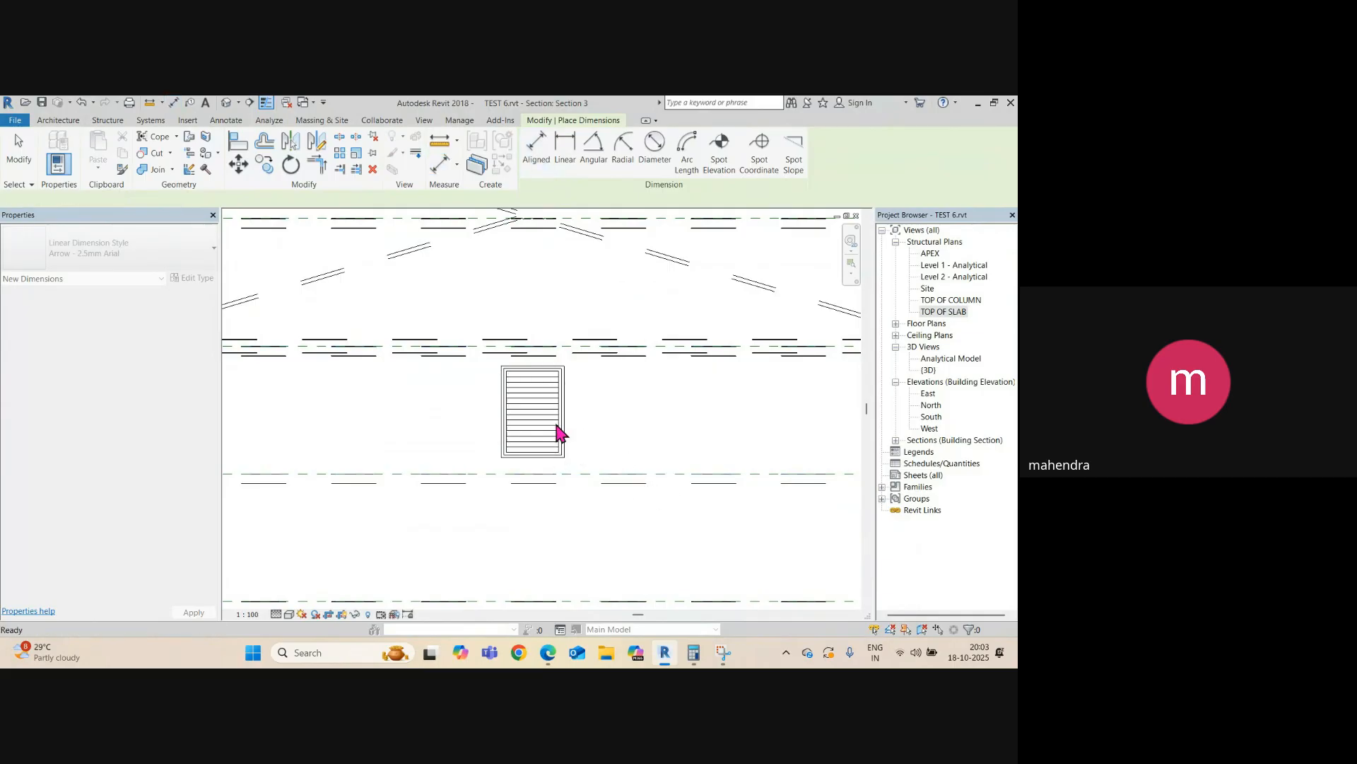
key("Escape")
key("Escape")
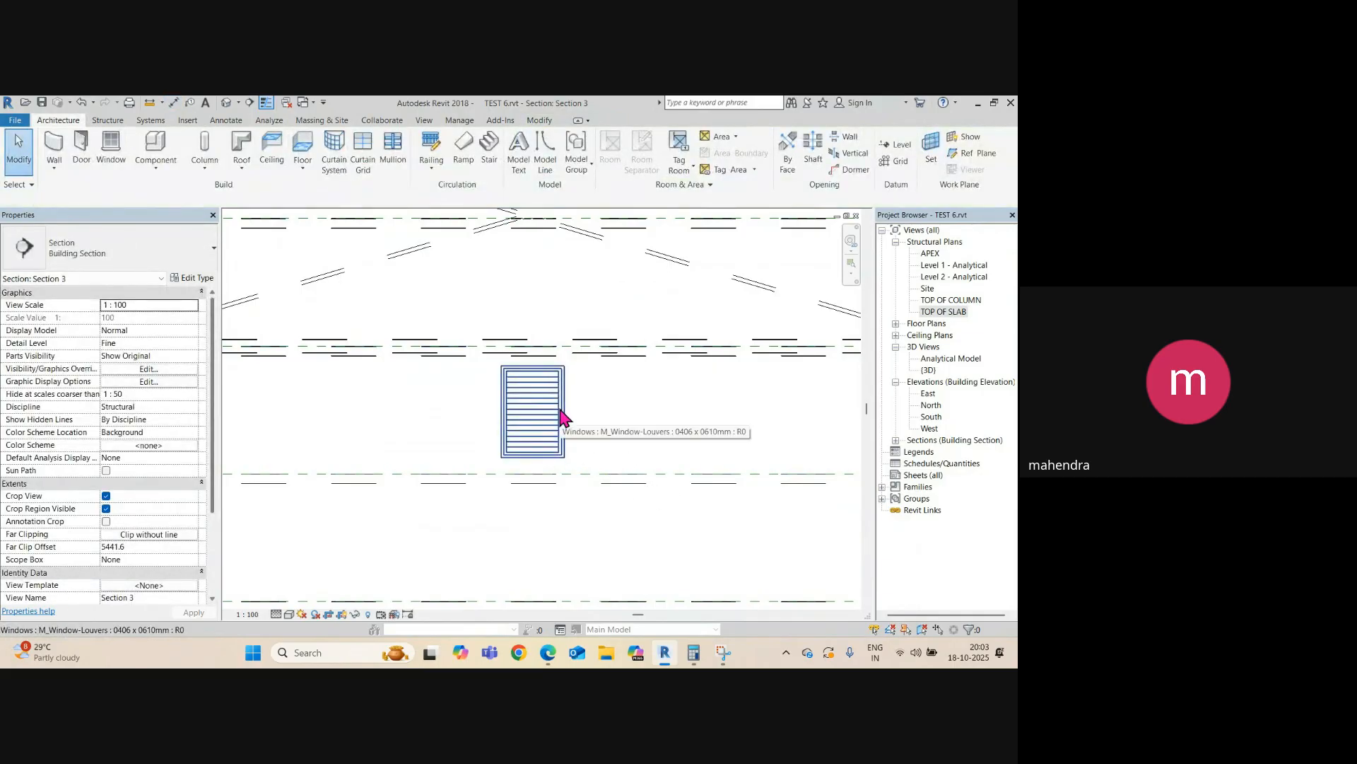
- Duplicate the selected louver window's type as 1200x900 and set its width to 1200 mm
left_click(562, 417)
left_click(195, 278)
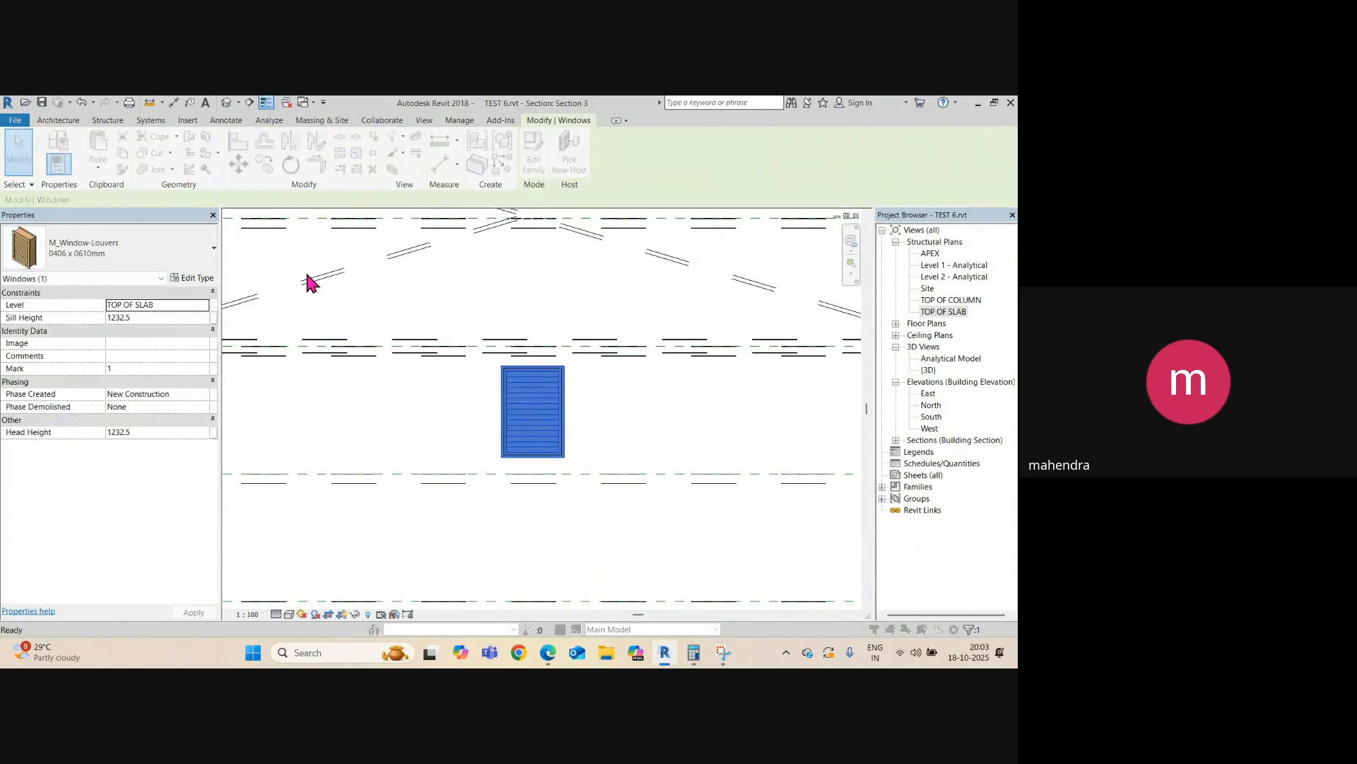
left_click(849, 161)
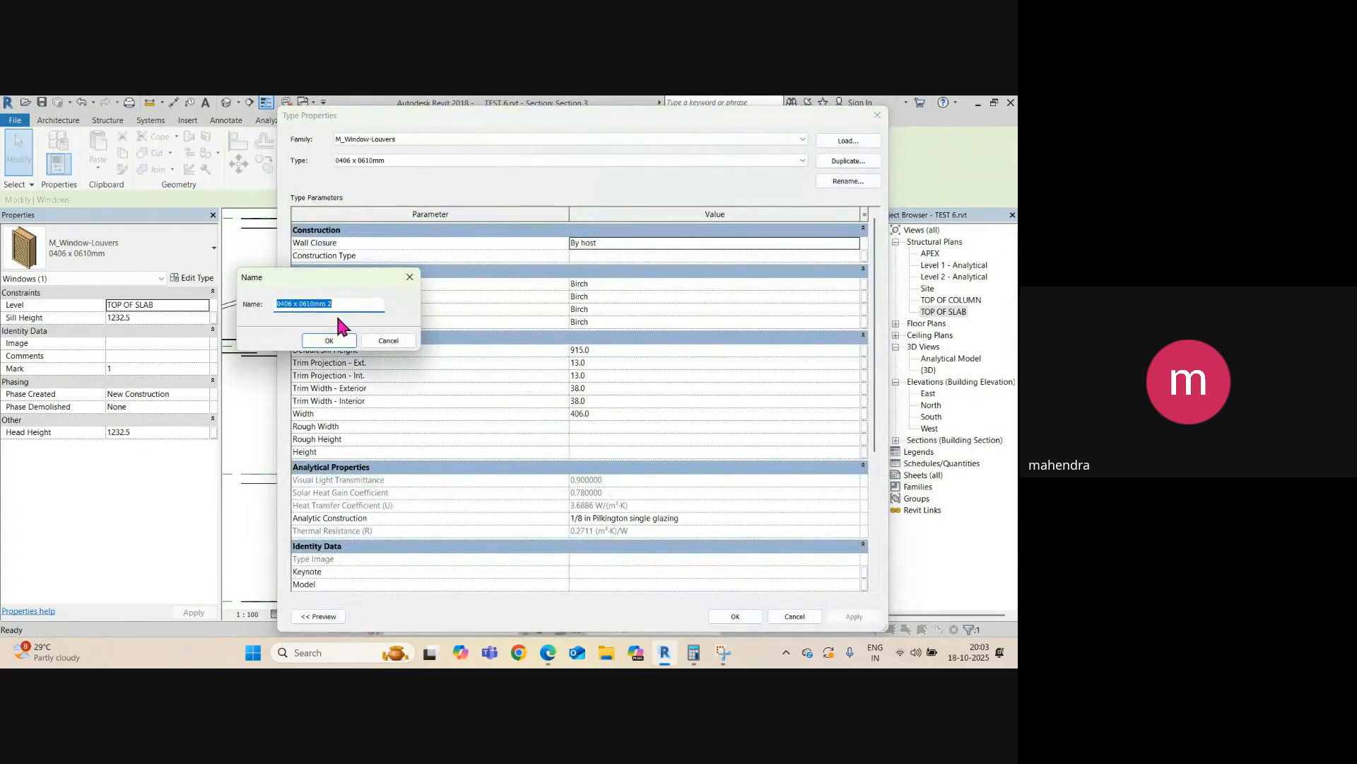
type("1200x900")
left_click(330, 341)
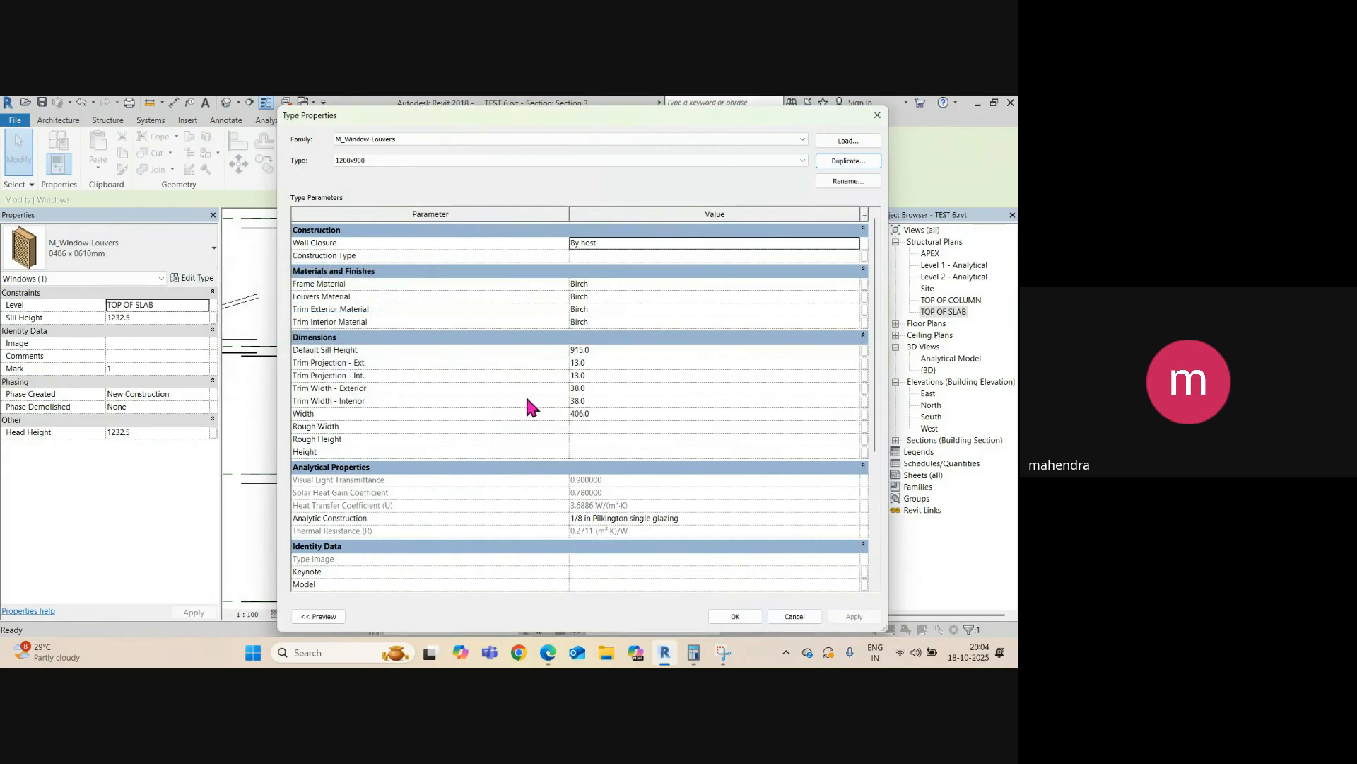
left_click(635, 415)
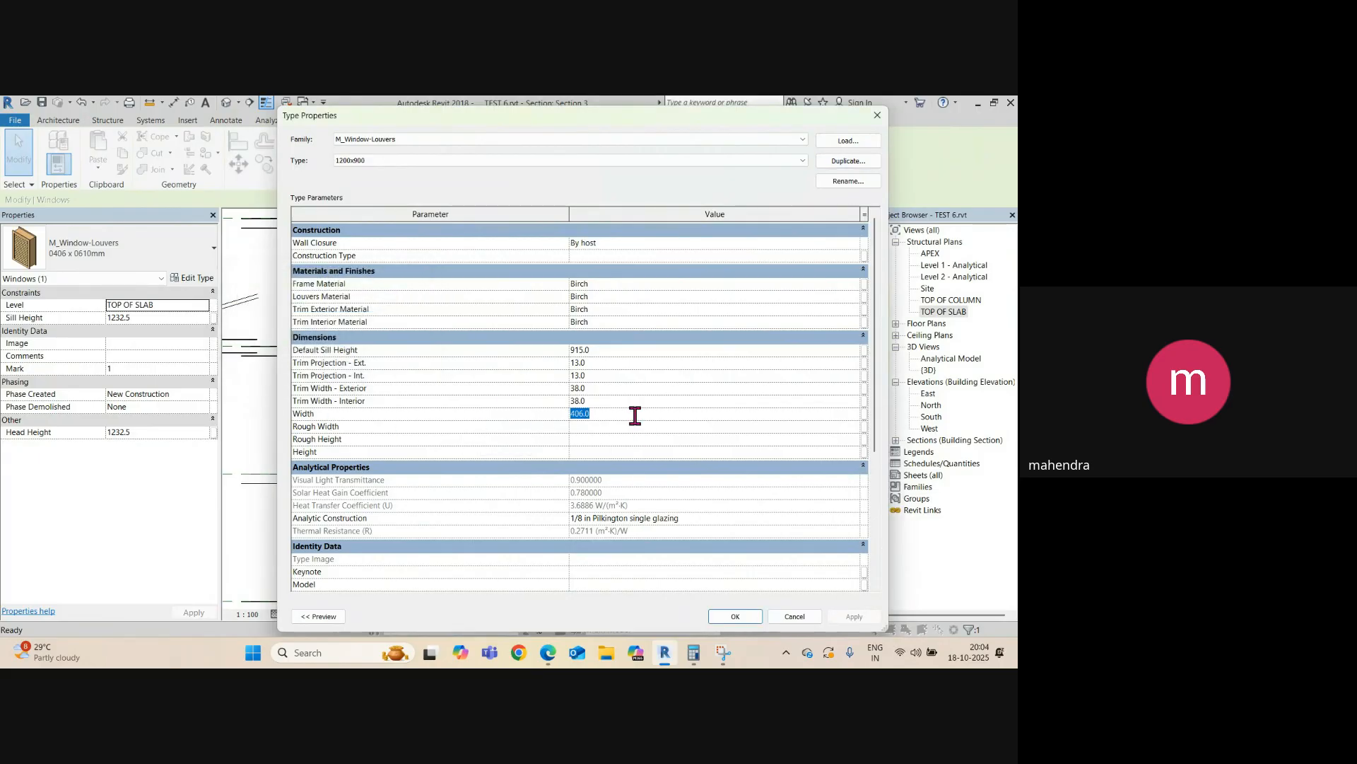
type("1200")
left_click(617, 349)
left_click(736, 615)
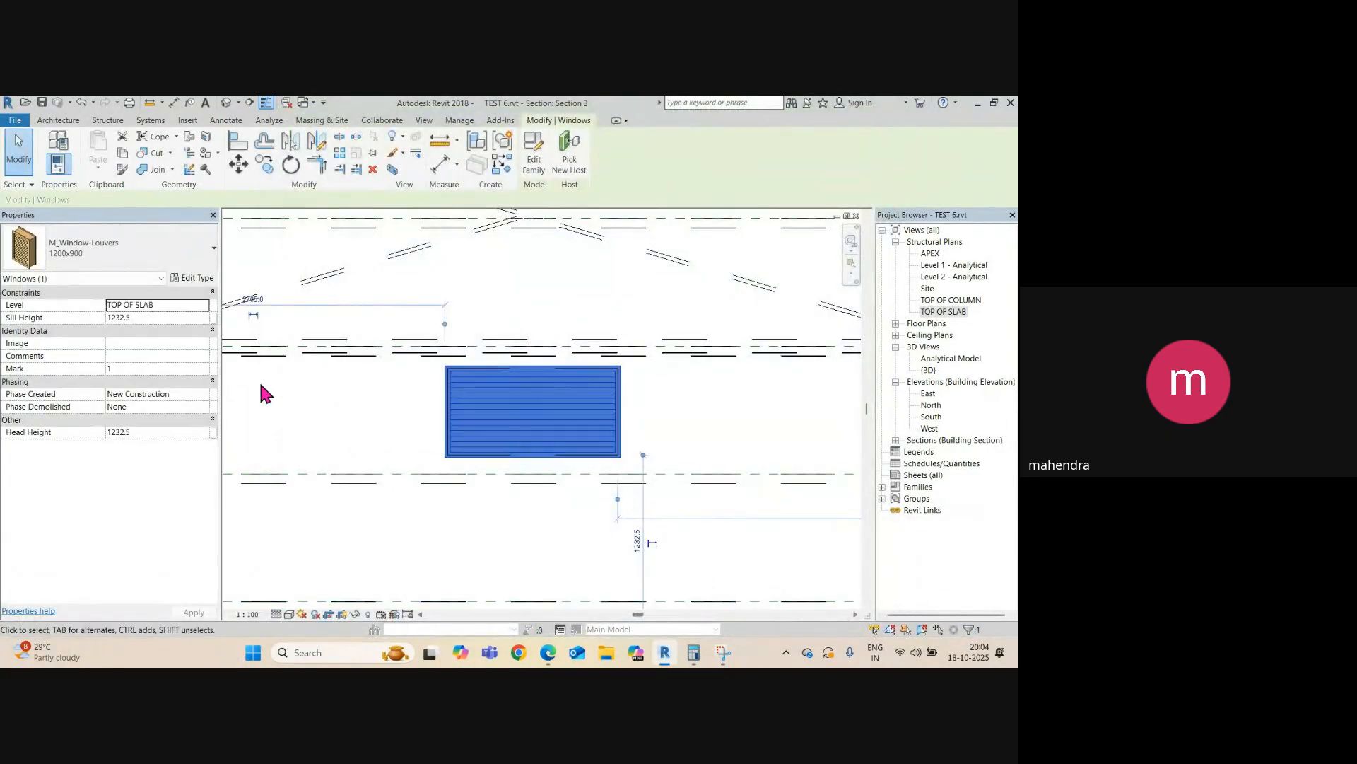
- Set the default sill height of the 1200x900 louver window type to 1015 mm
left_click(190, 278)
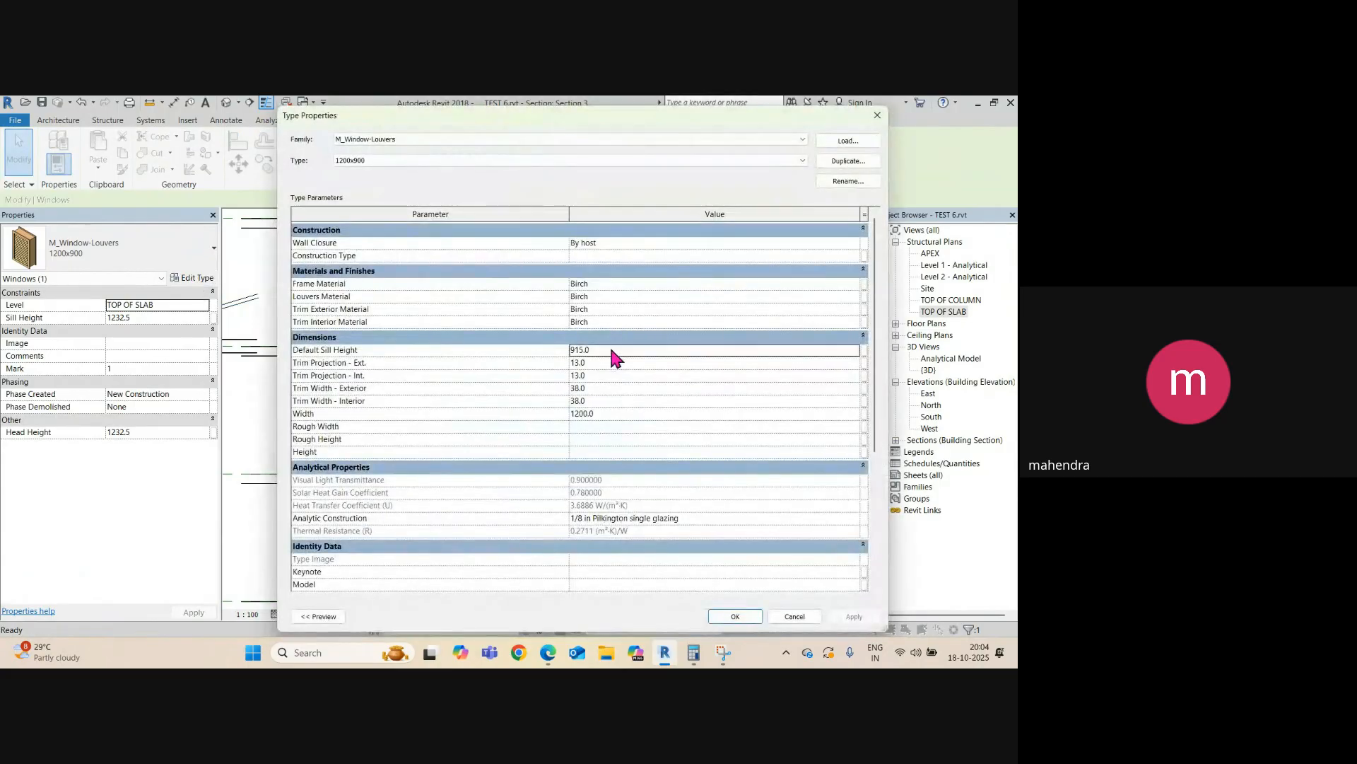
left_click(610, 349)
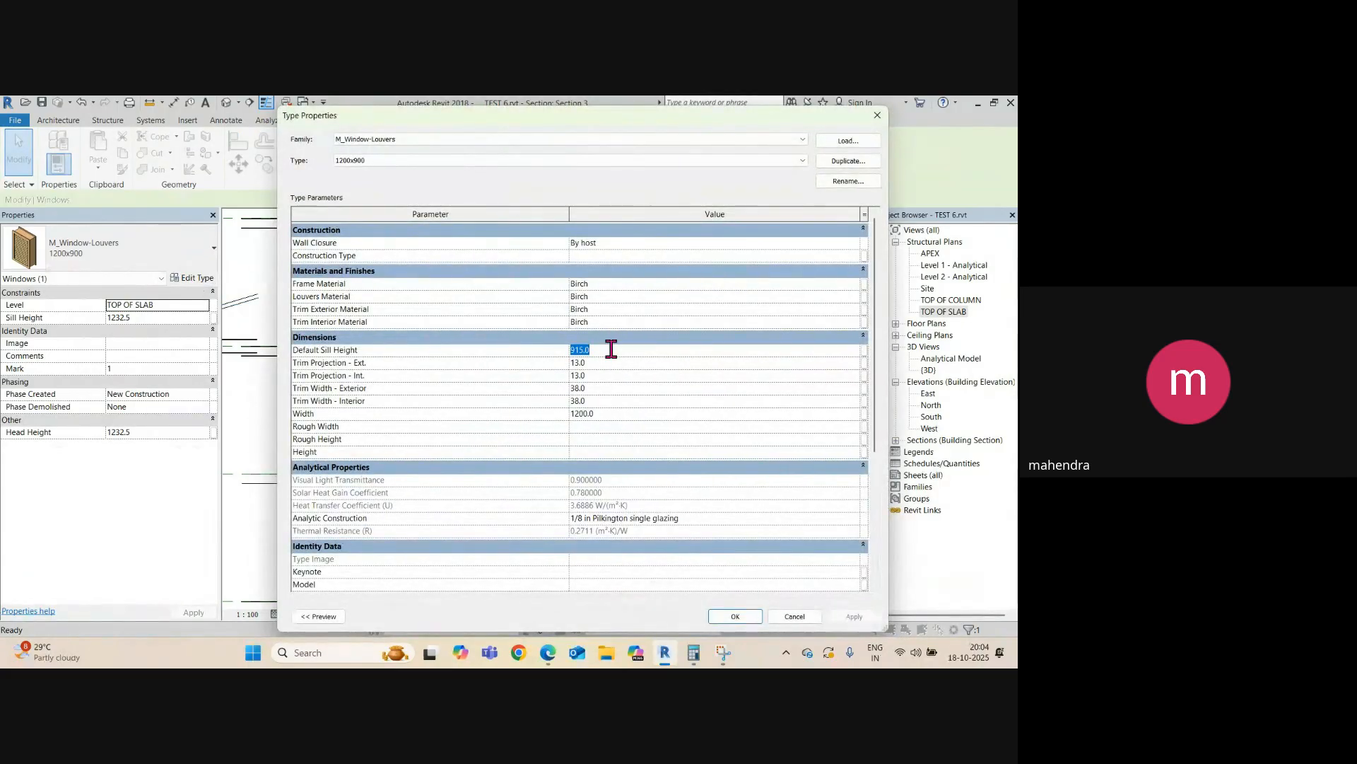
type("1015")
left_click(853, 616)
left_click(734, 615)
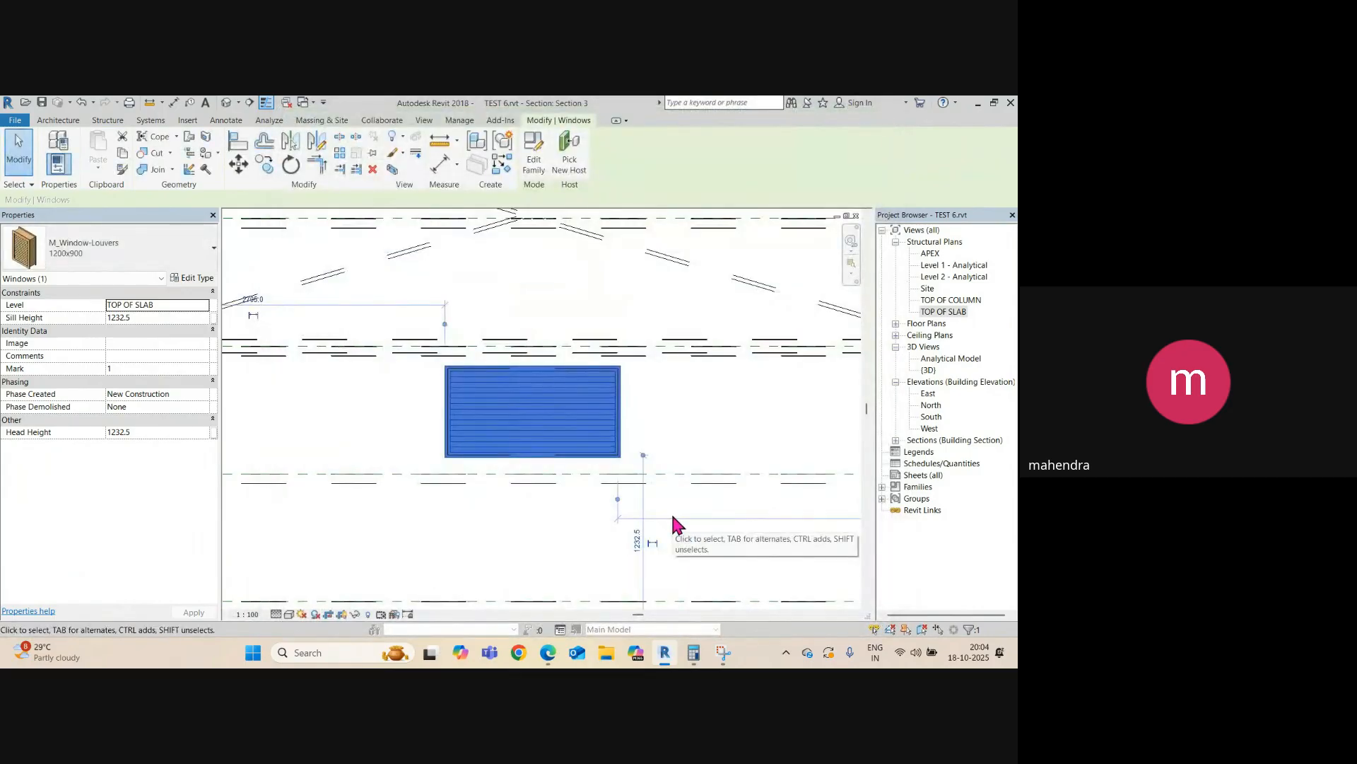
- Try a sill height of 1500 mm on the placed louver window, then undo the change
scroll(622, 385, "down", 2)
scroll(612, 369, "up", 2)
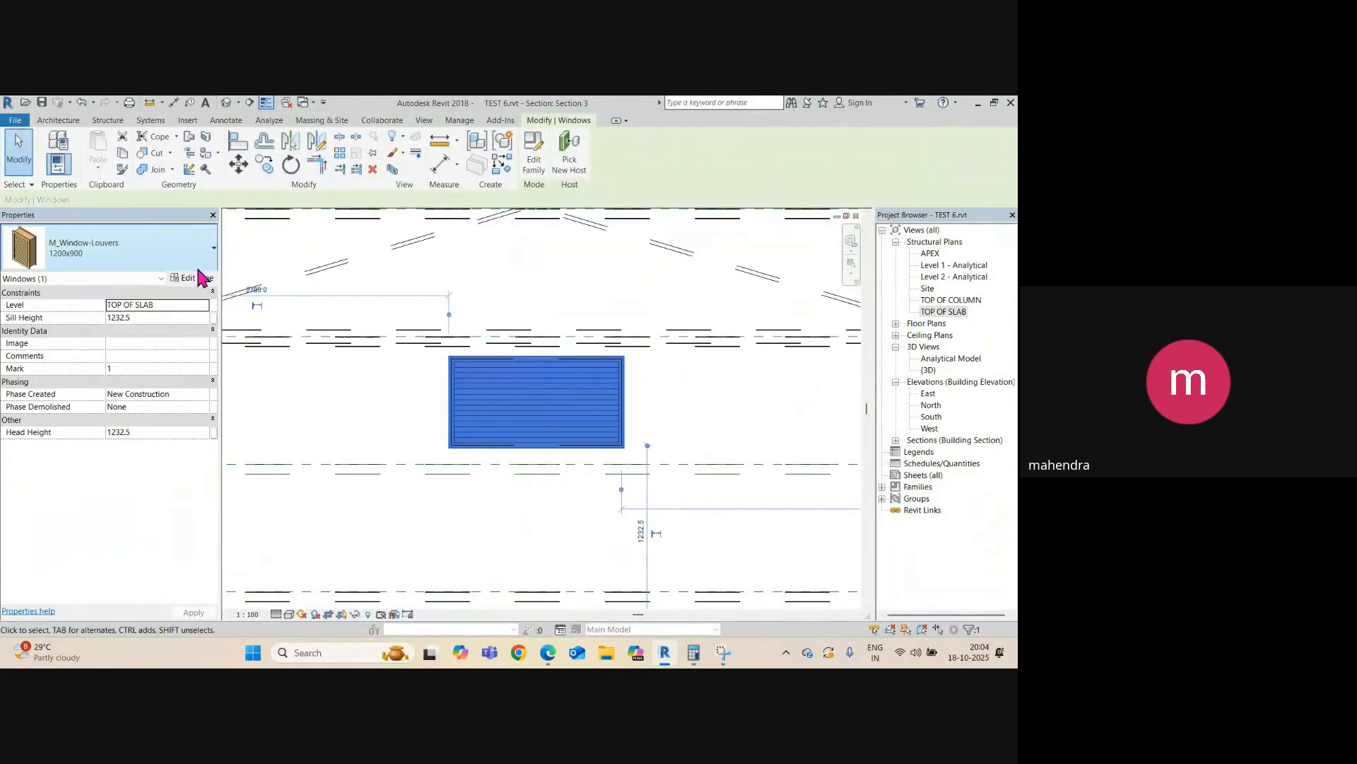
left_click(183, 317)
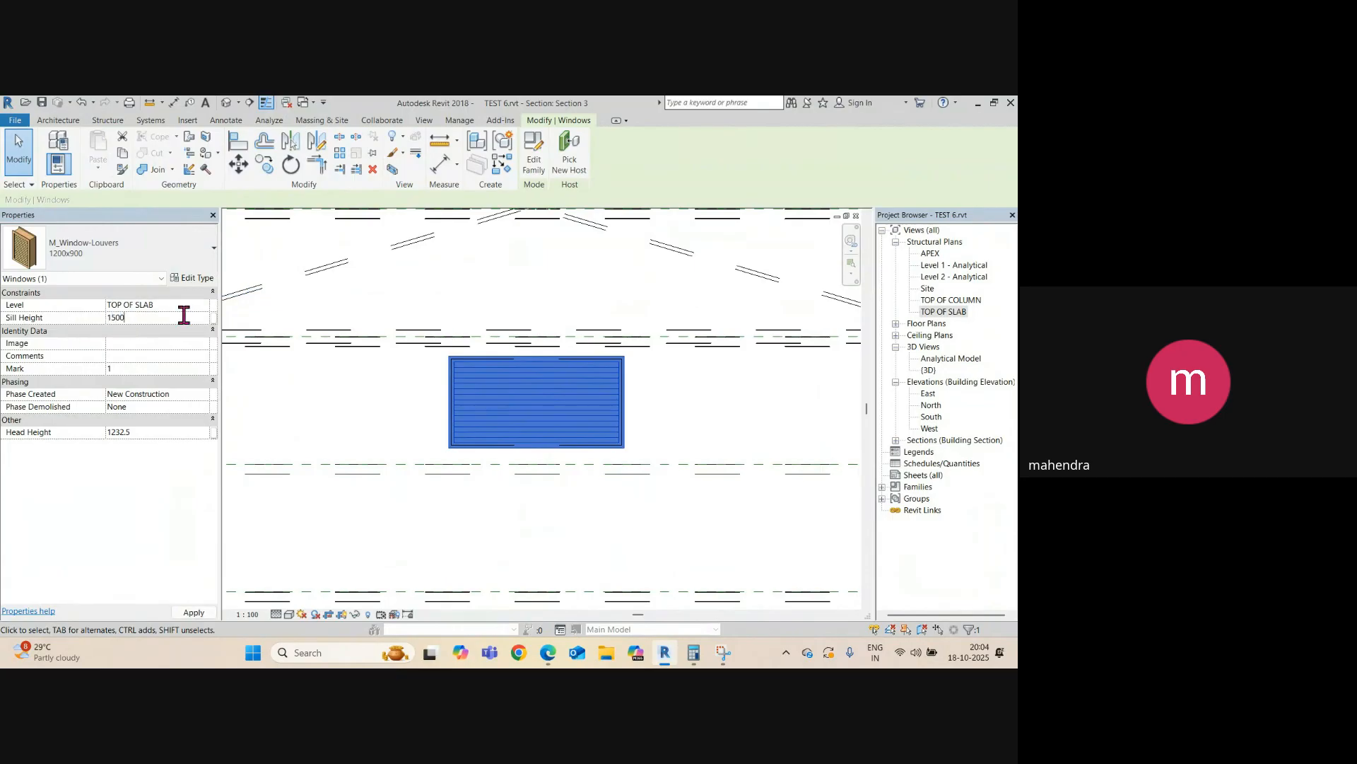
key("Return")
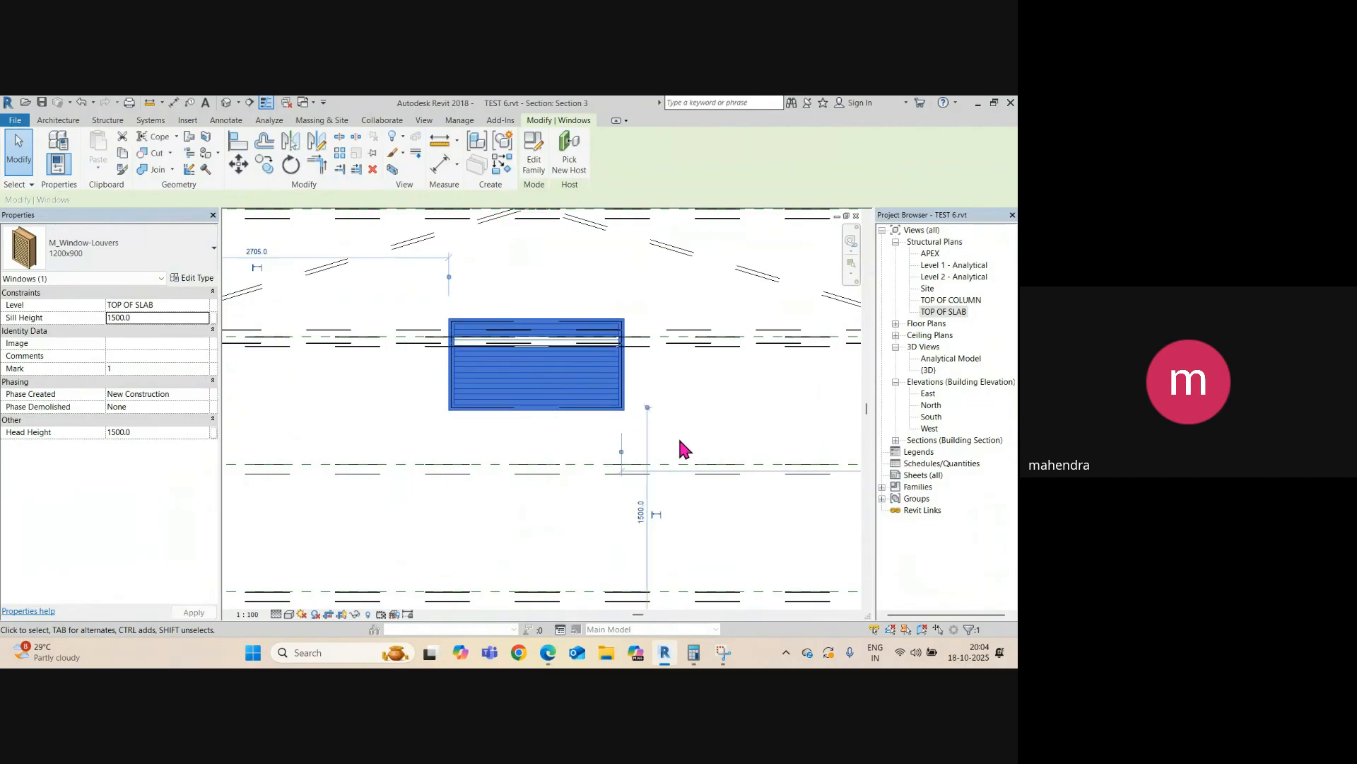
left_click(677, 436)
- Set the default sill height of the 1200x900 louver window type to 1200 mm
left_click(627, 417)
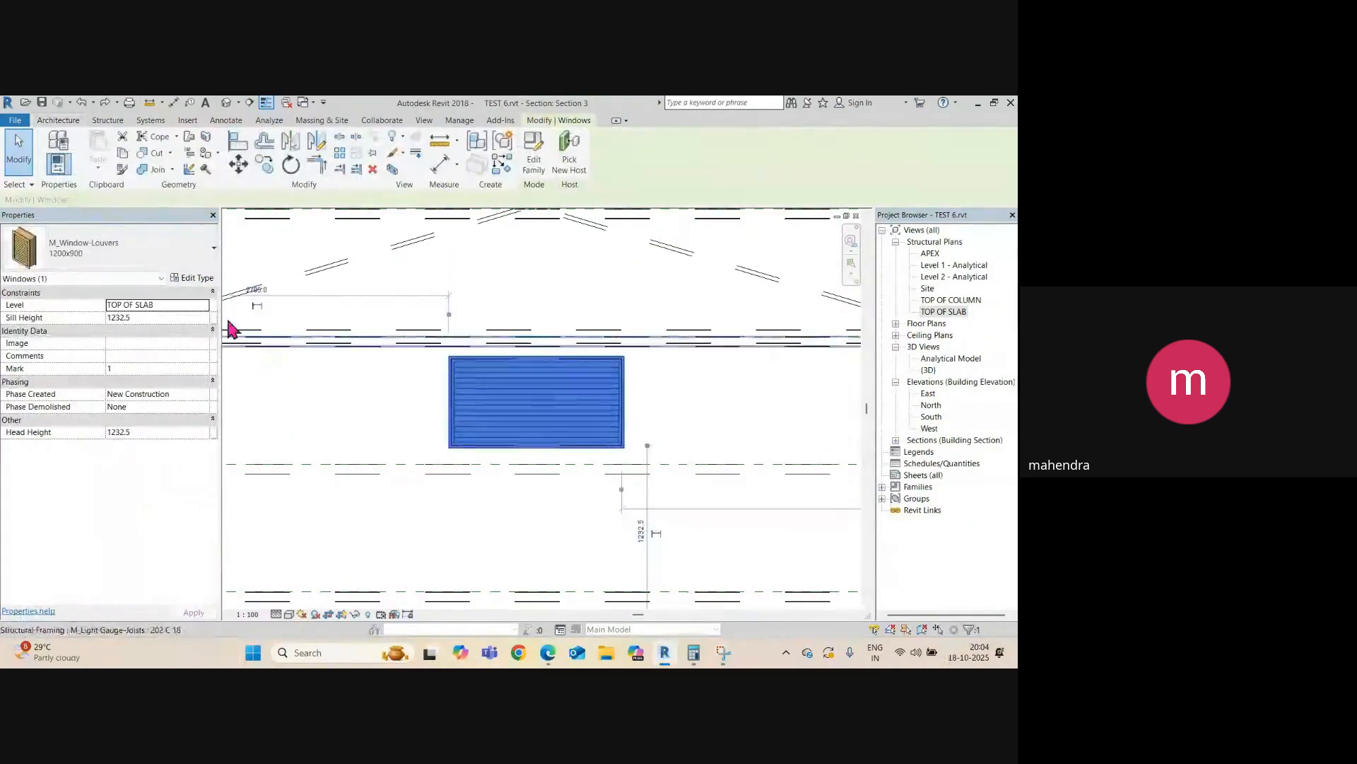
left_click(193, 278)
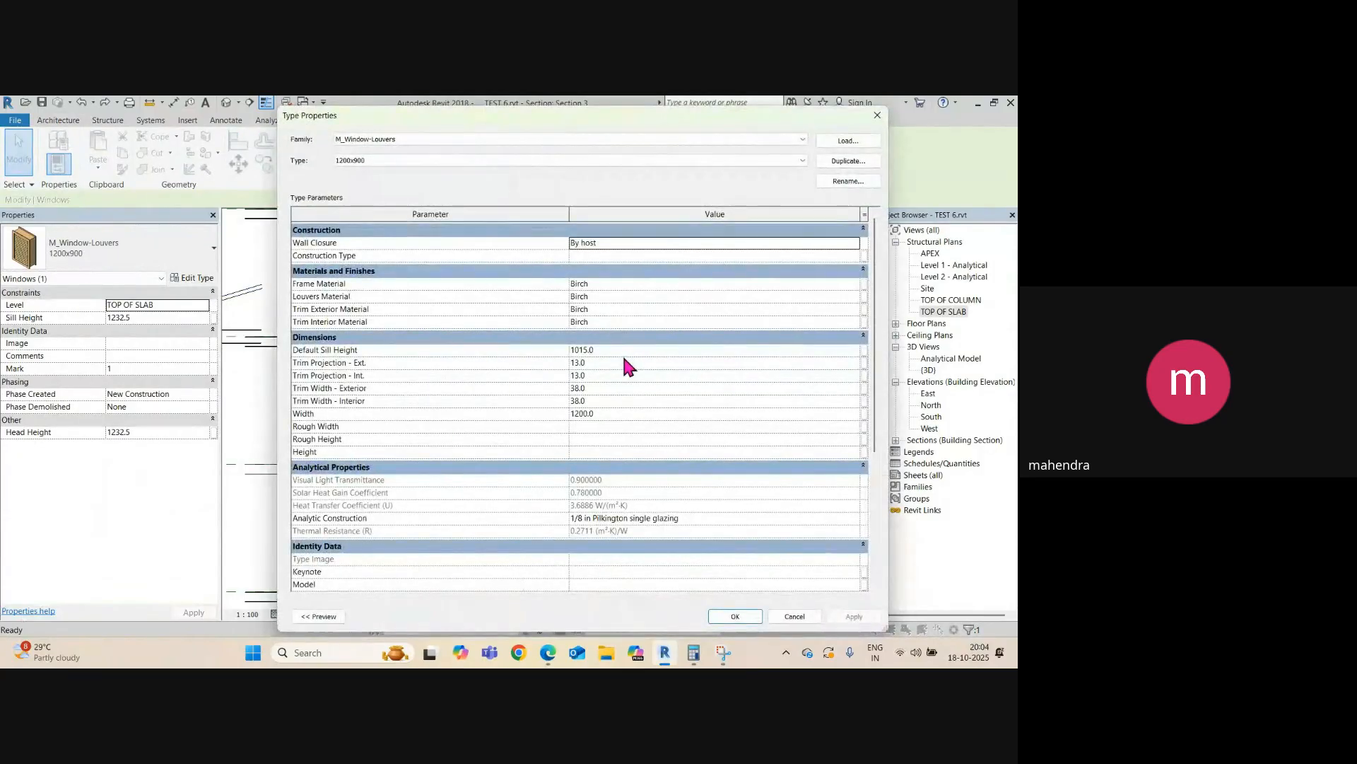
left_click(623, 353)
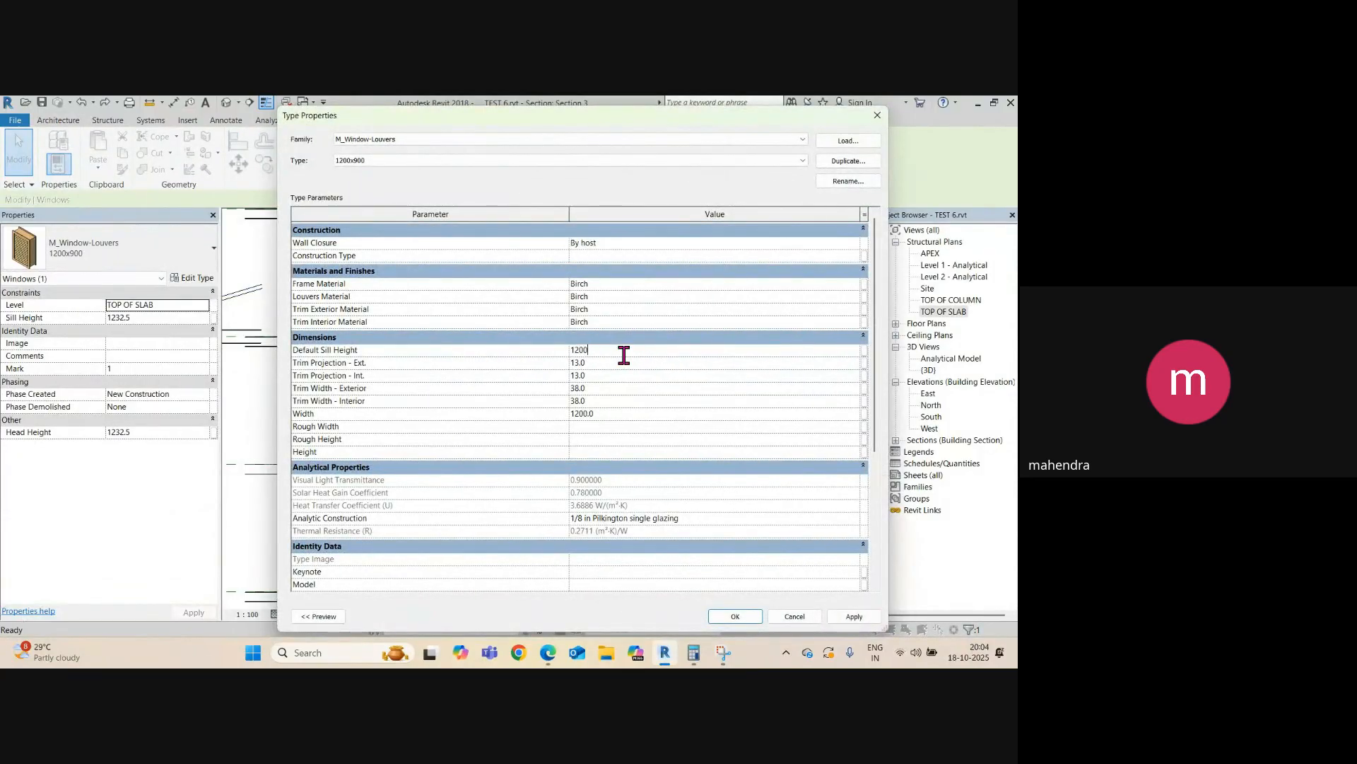
left_click_drag(736, 115, 961, 107)
left_click(963, 608)
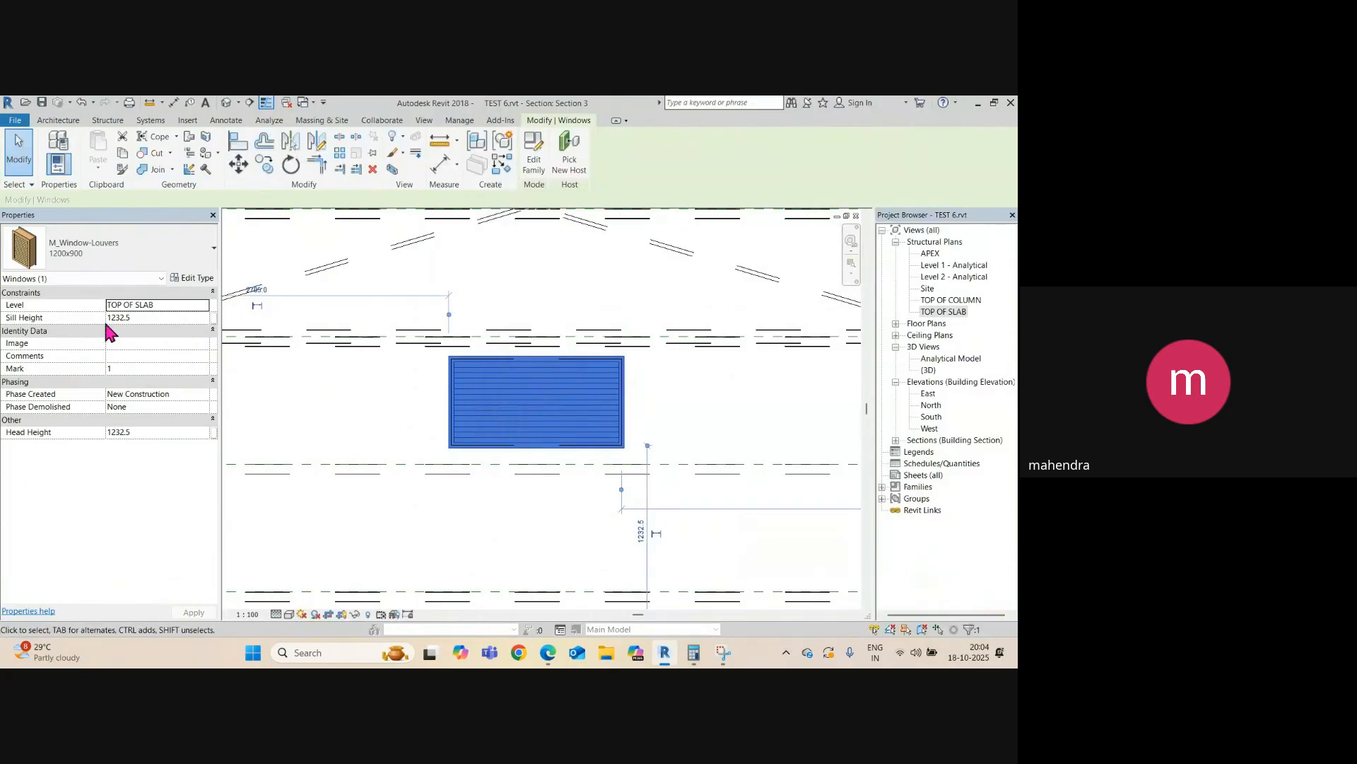
- Set the 1200x900 type's exterior and interior trim widths to 50 mm and both trim projections to 15 mm
left_click(201, 276)
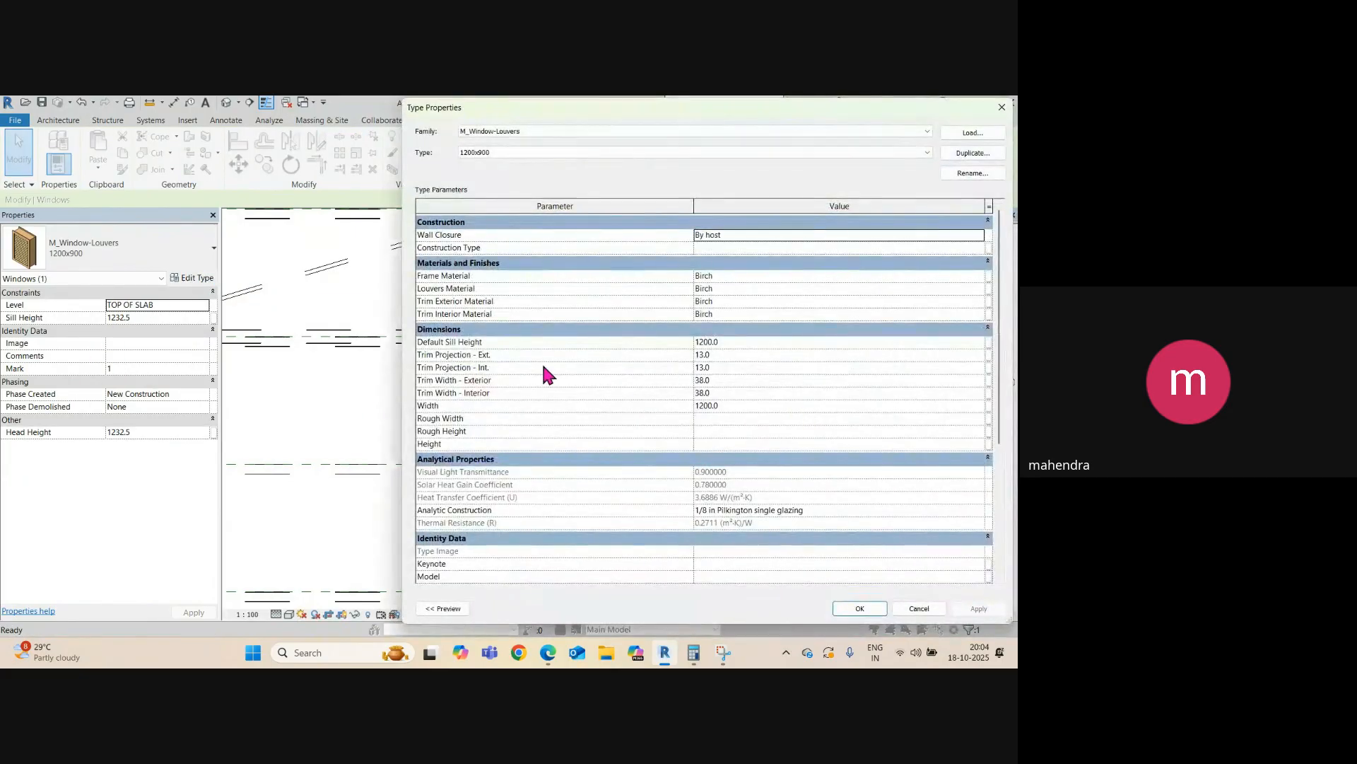
left_click(720, 381)
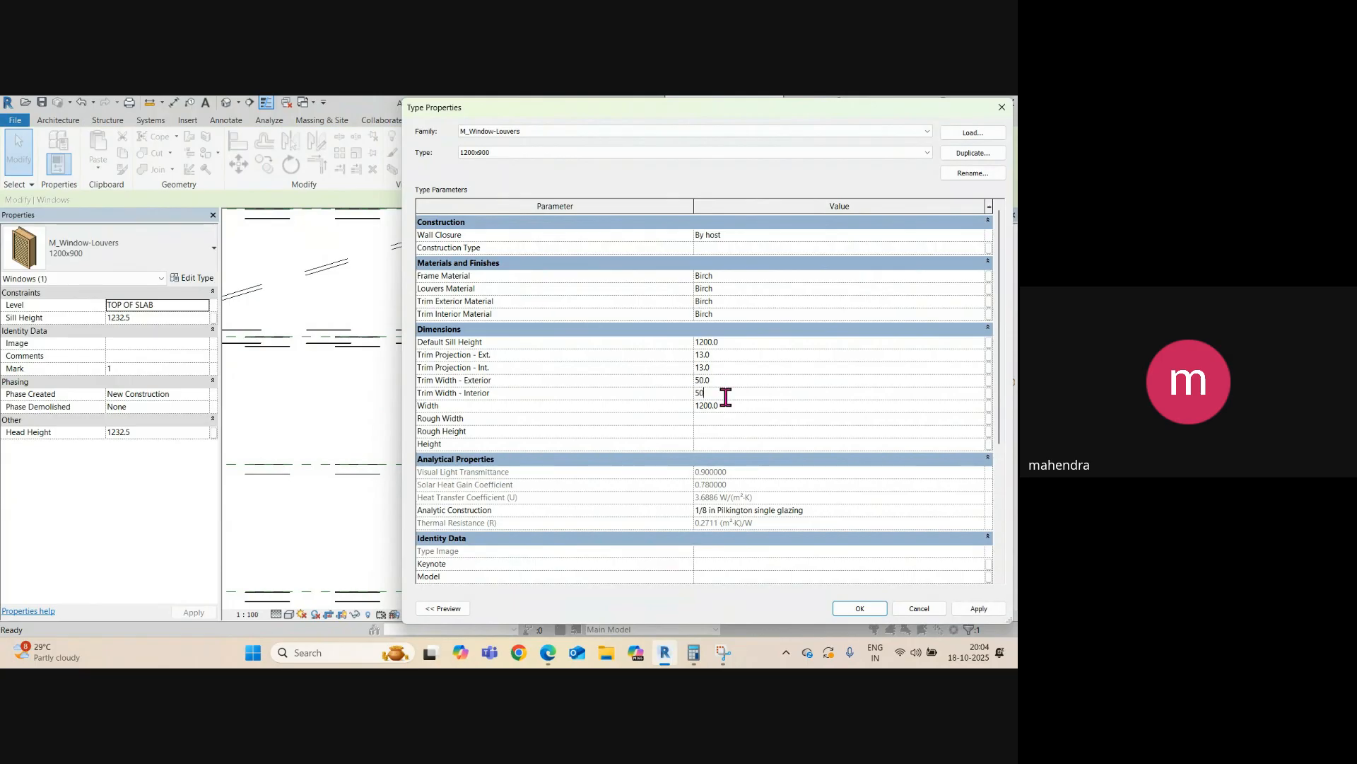
left_click(738, 355)
left_click(725, 367)
left_click_drag(726, 111, 843, 130)
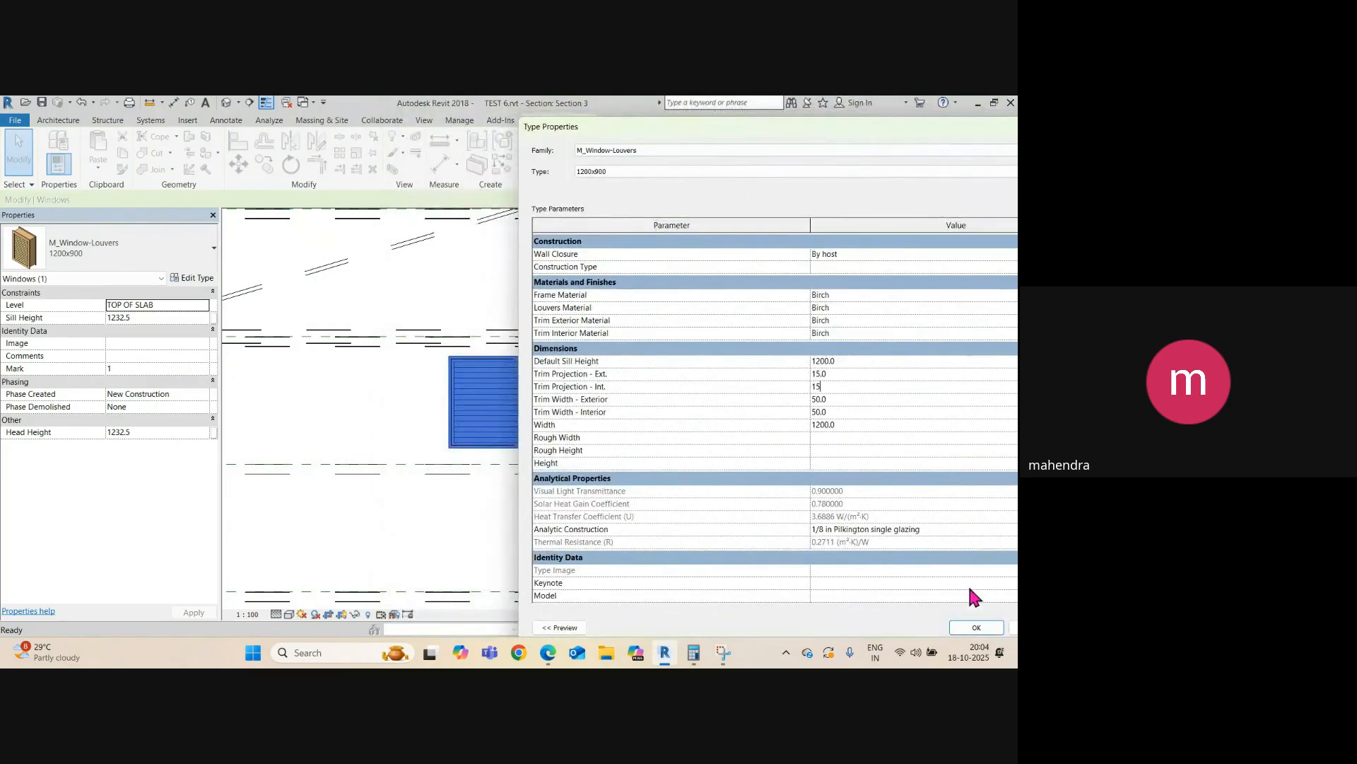
left_click(978, 628)
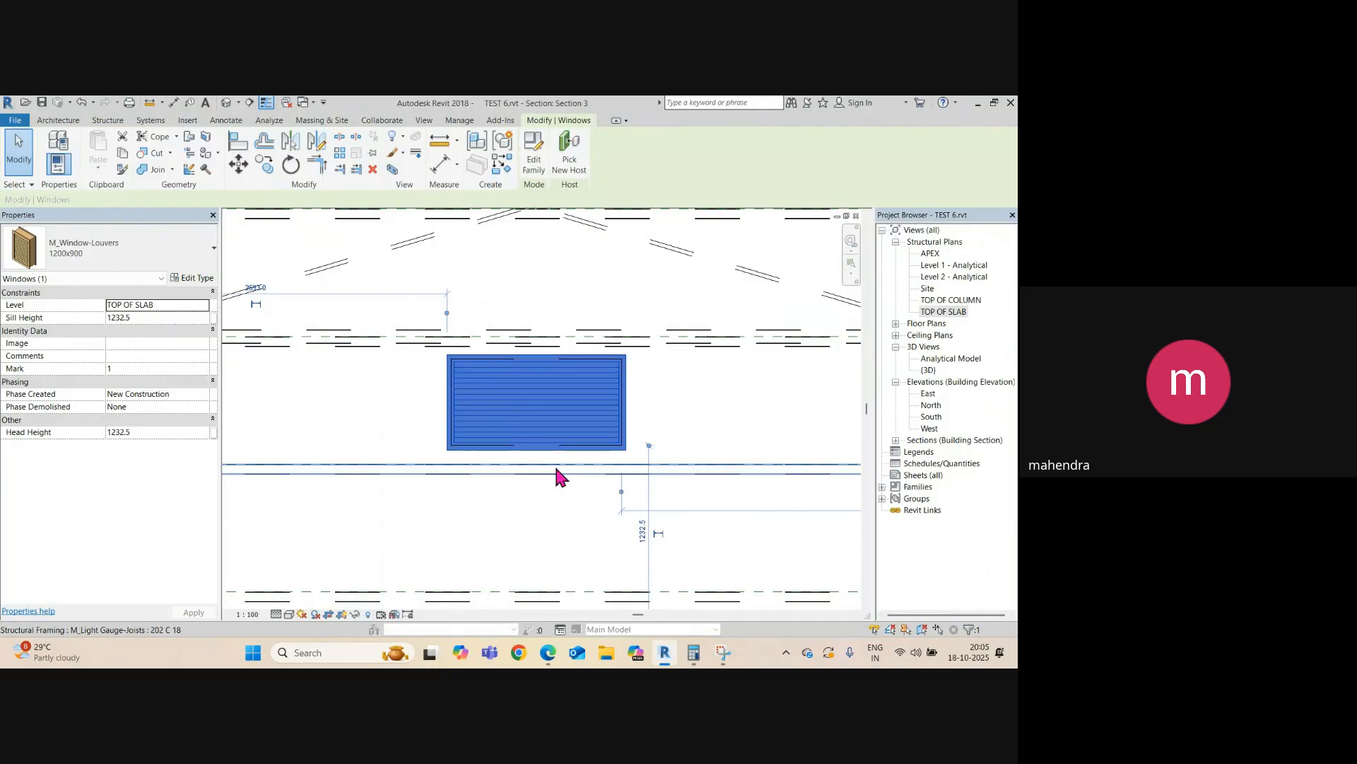
- Set the exterior and interior trim widths of the 1200x900 louver window type to 150 mm
left_click(203, 279)
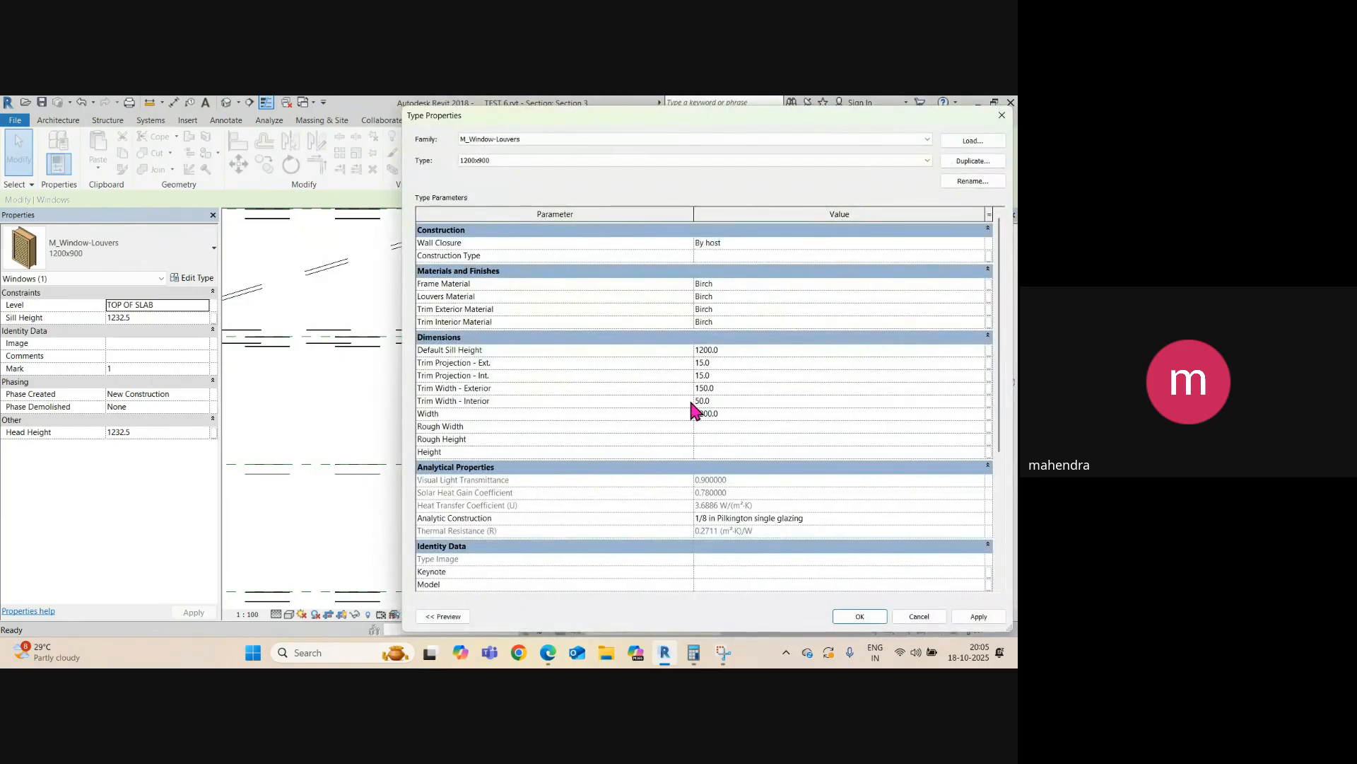
left_click(697, 401)
type("1")
left_click(860, 616)
left_click(701, 516)
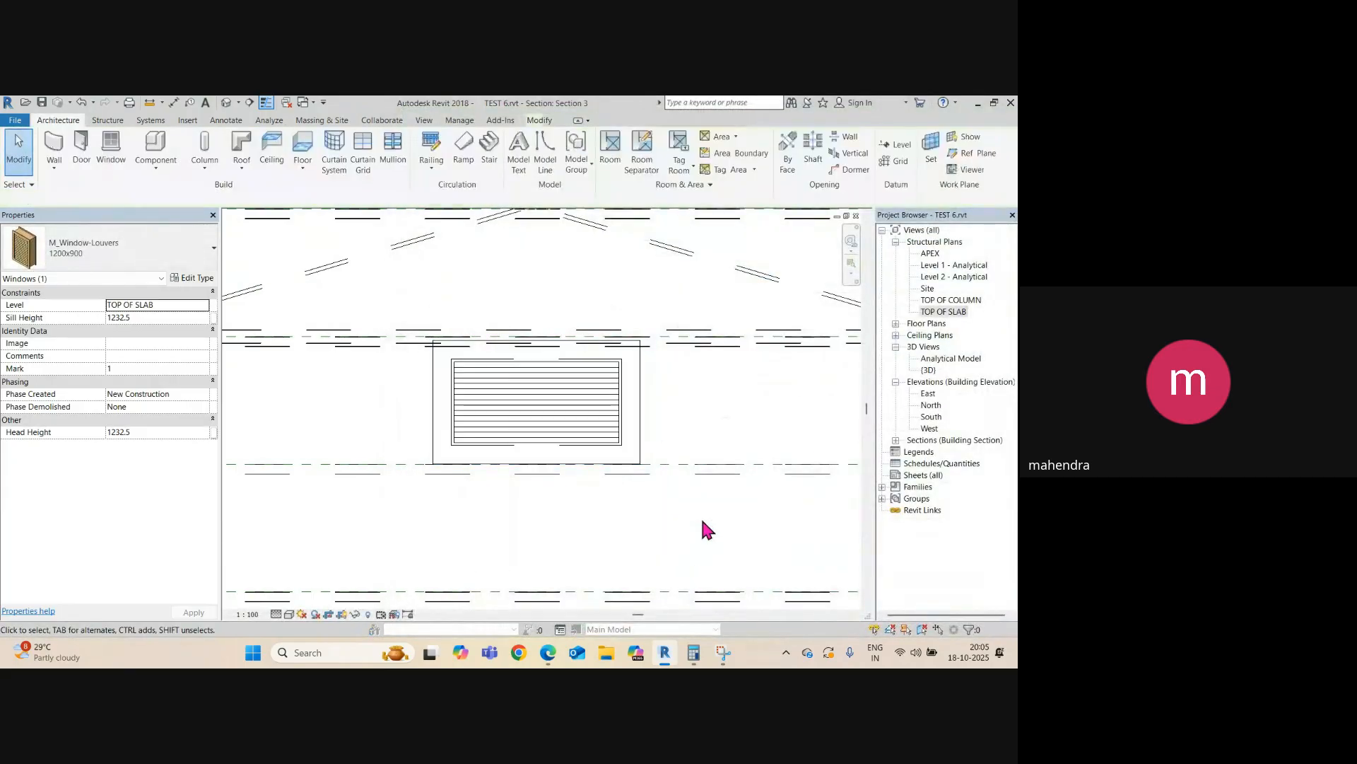
- Set the exterior and interior trim projections of the 1200x900 louver window type to 75 mm
left_click(638, 433)
left_click(197, 280)
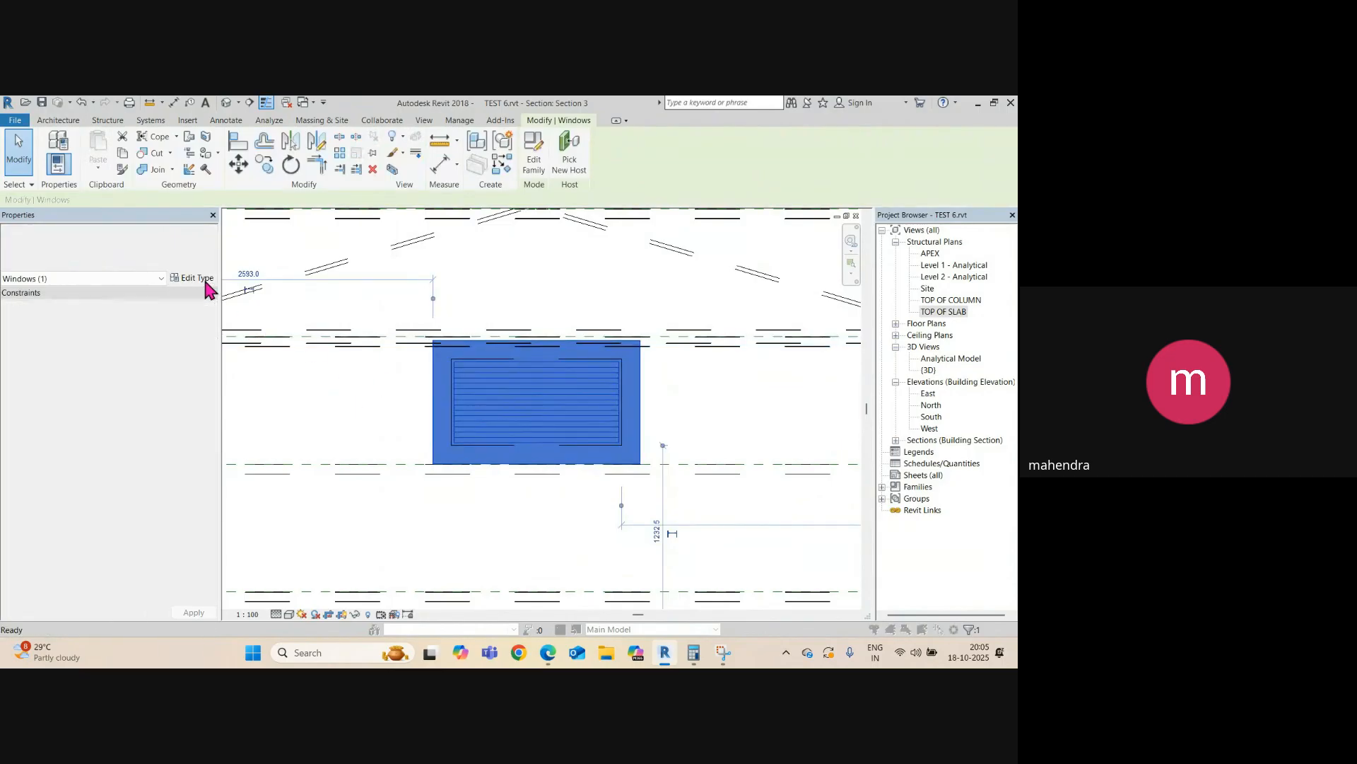
left_click(720, 363)
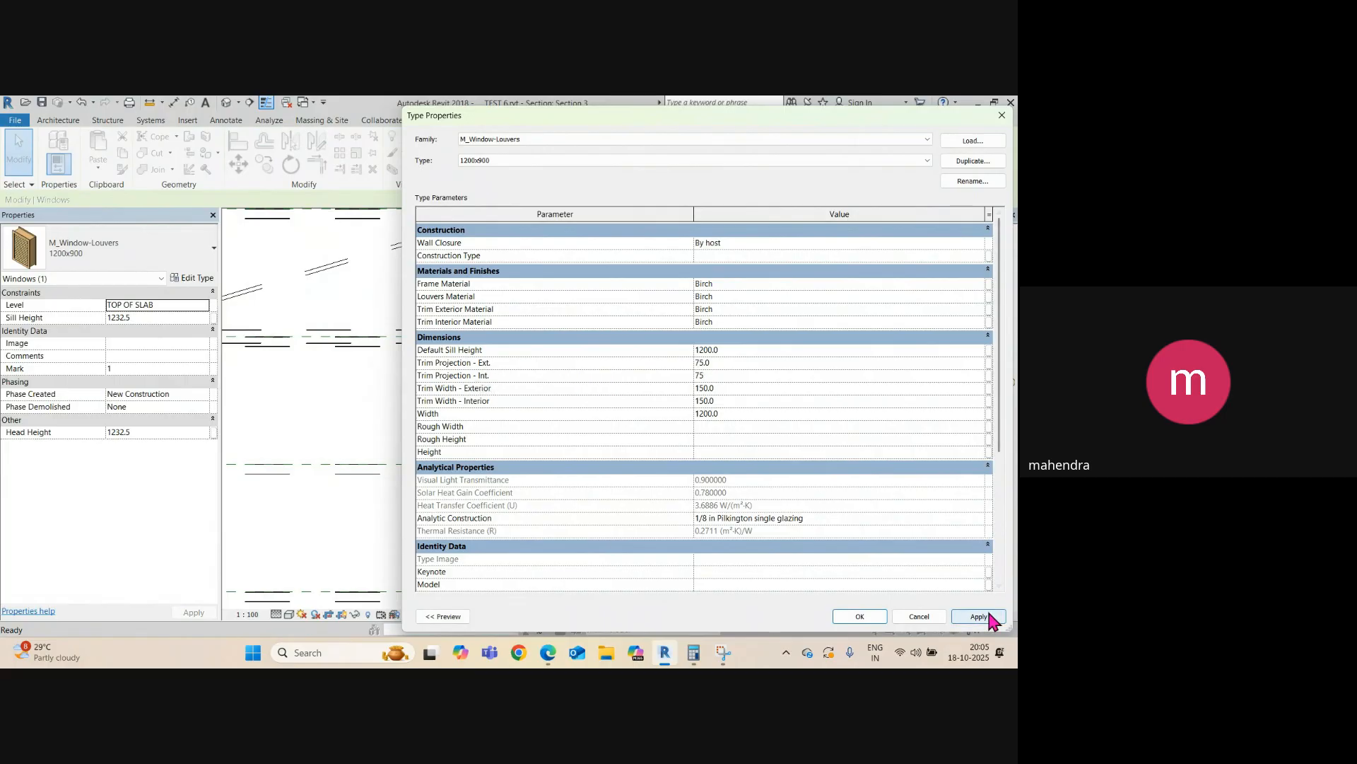
left_click(867, 618)
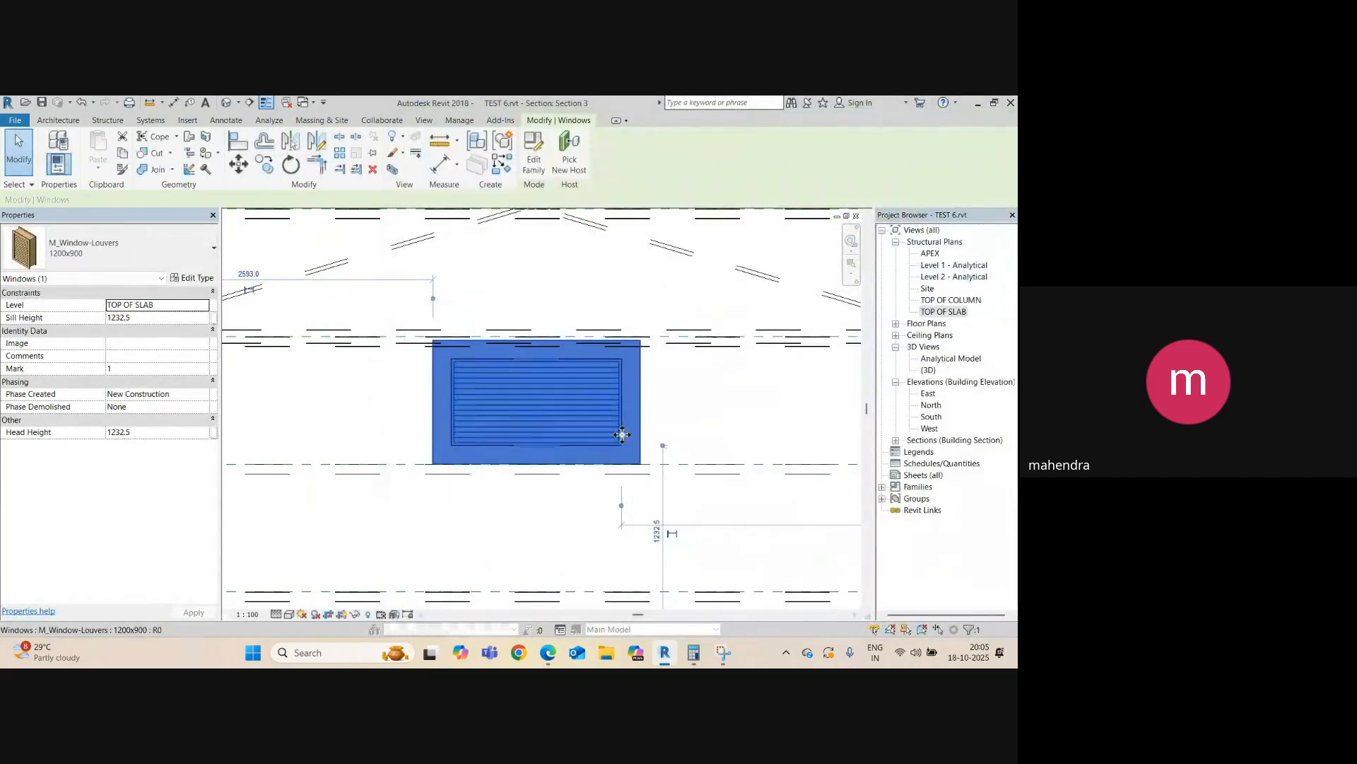
- Reselect the louver window in the section and review the dimensions in its type properties
left_click(677, 415)
scroll(666, 424, "down", 3)
scroll(555, 431, "up", 3)
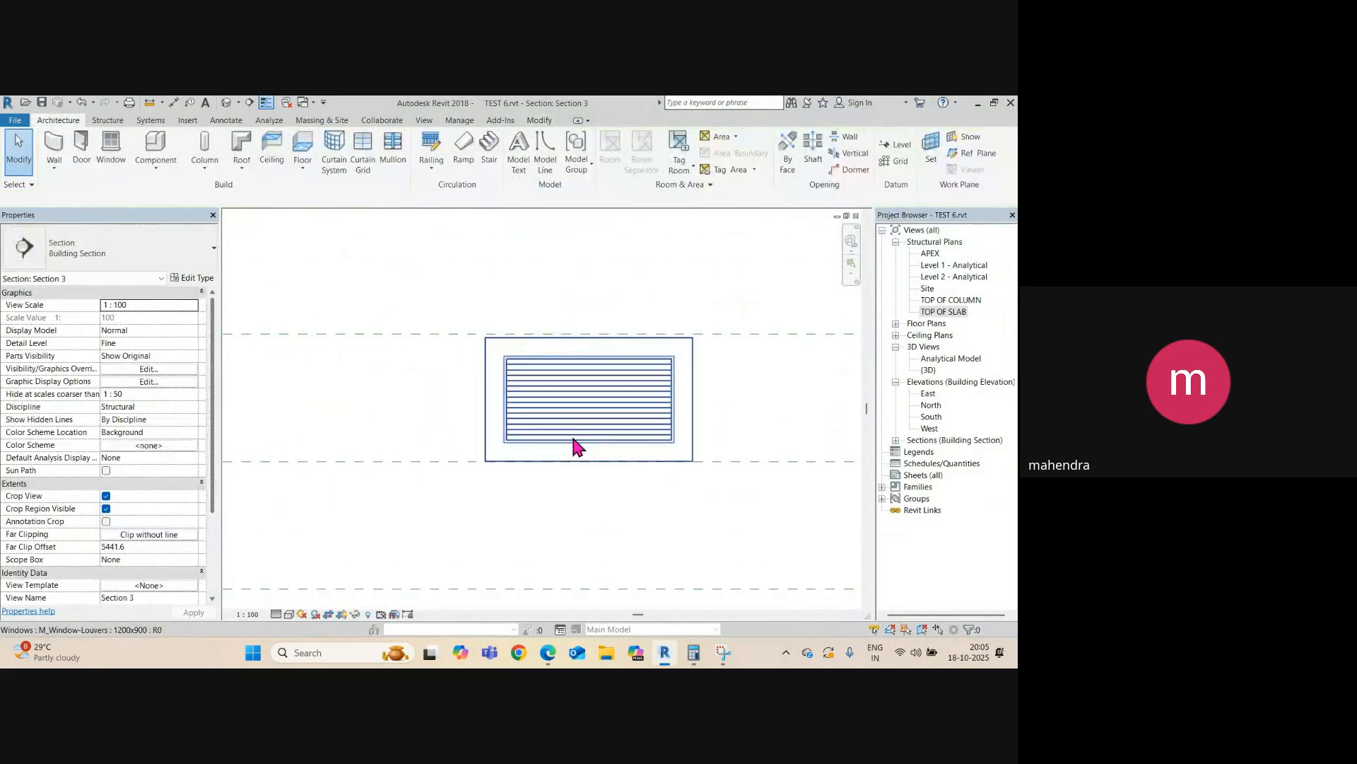
left_click(572, 439)
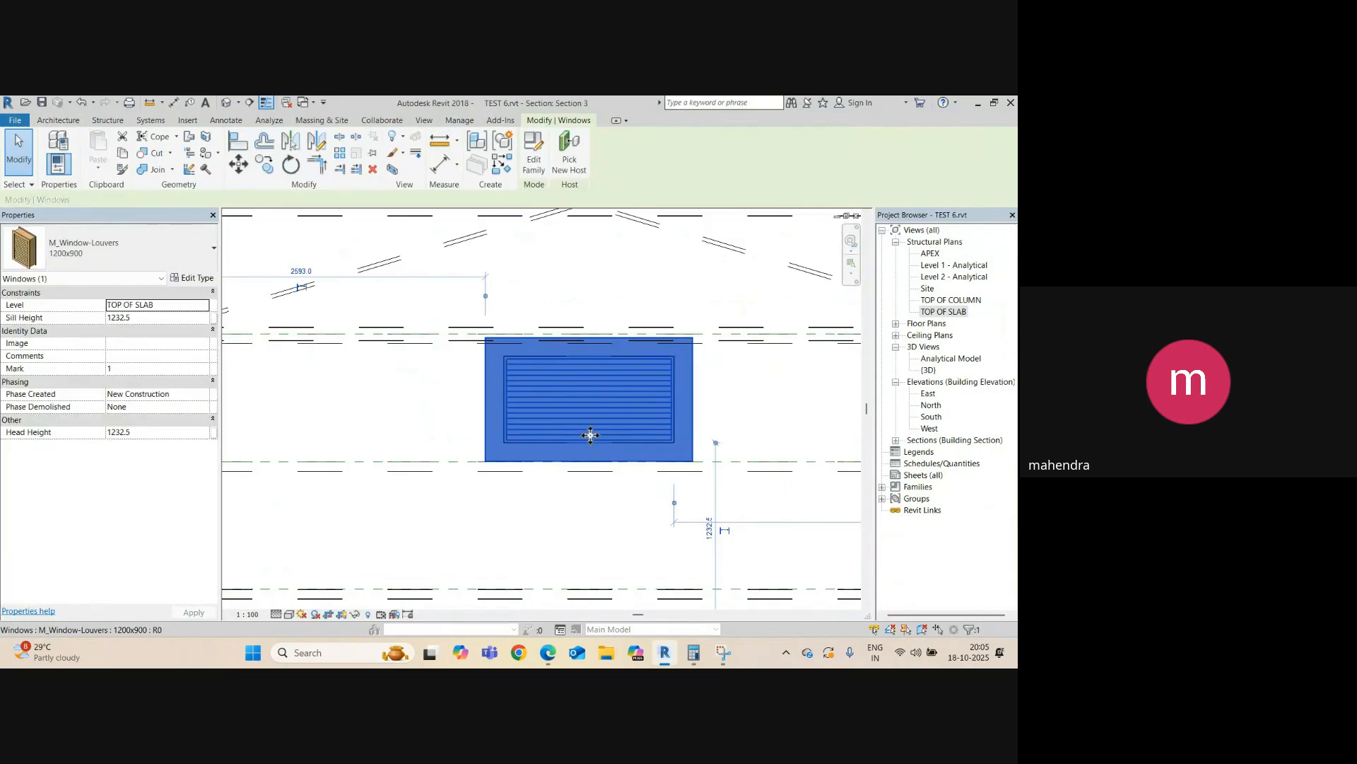
left_click(191, 280)
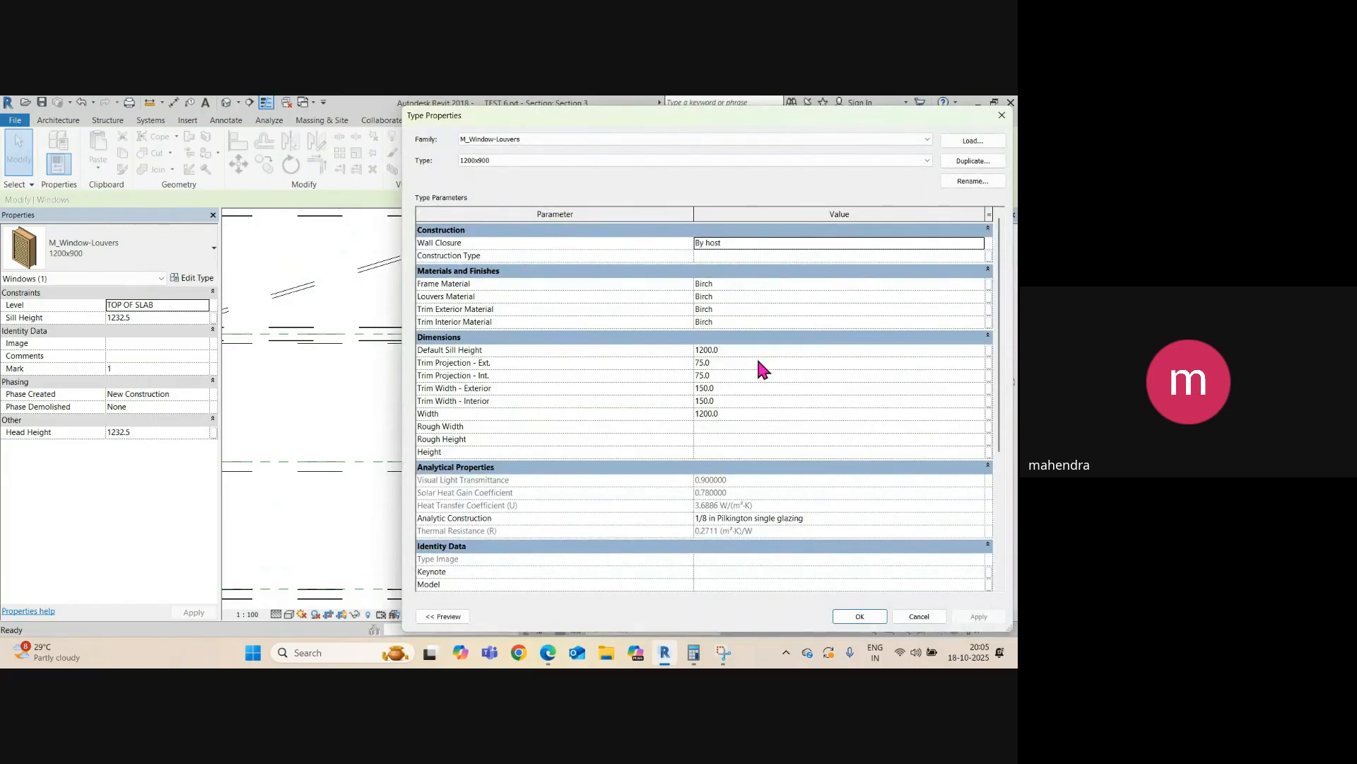
left_click(861, 616)
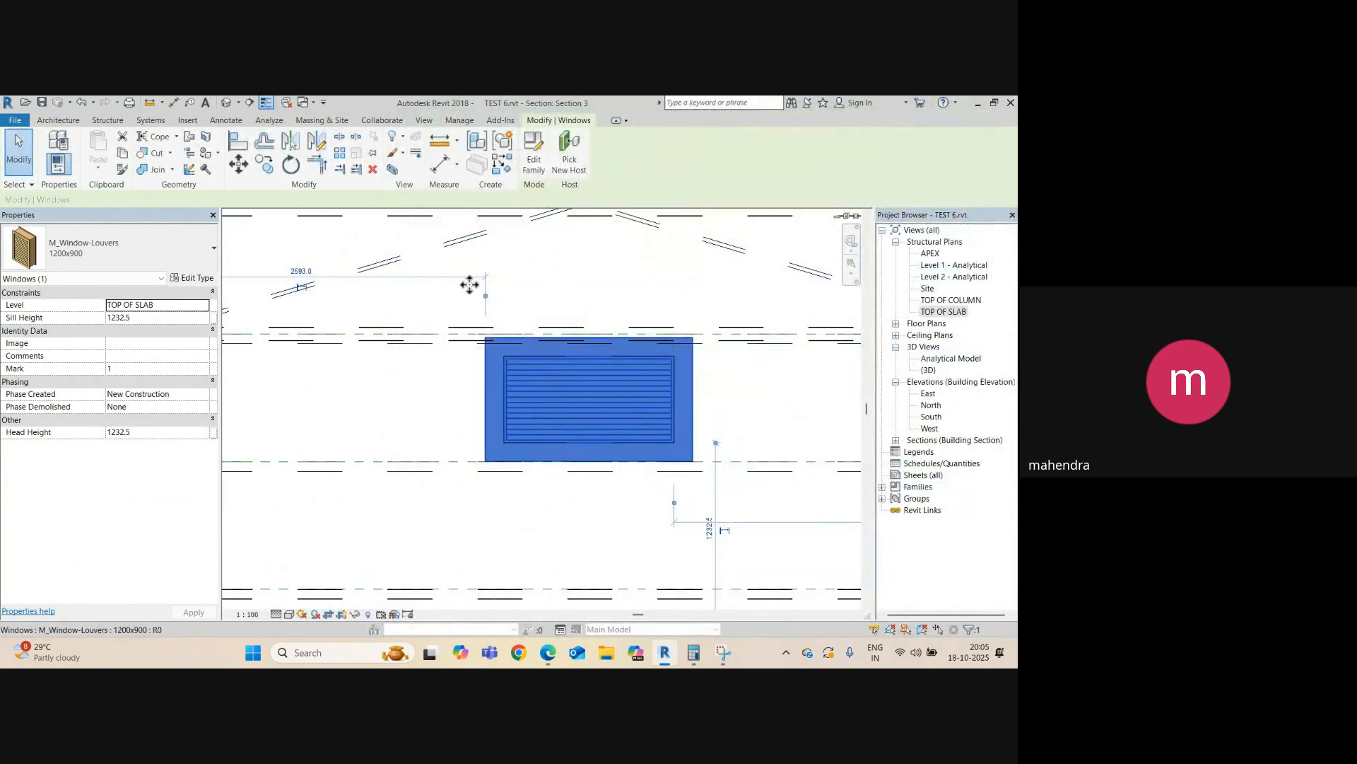
- Show the default 3D view and inspect the louver window on the shed's long wall up close
left_click(226, 103)
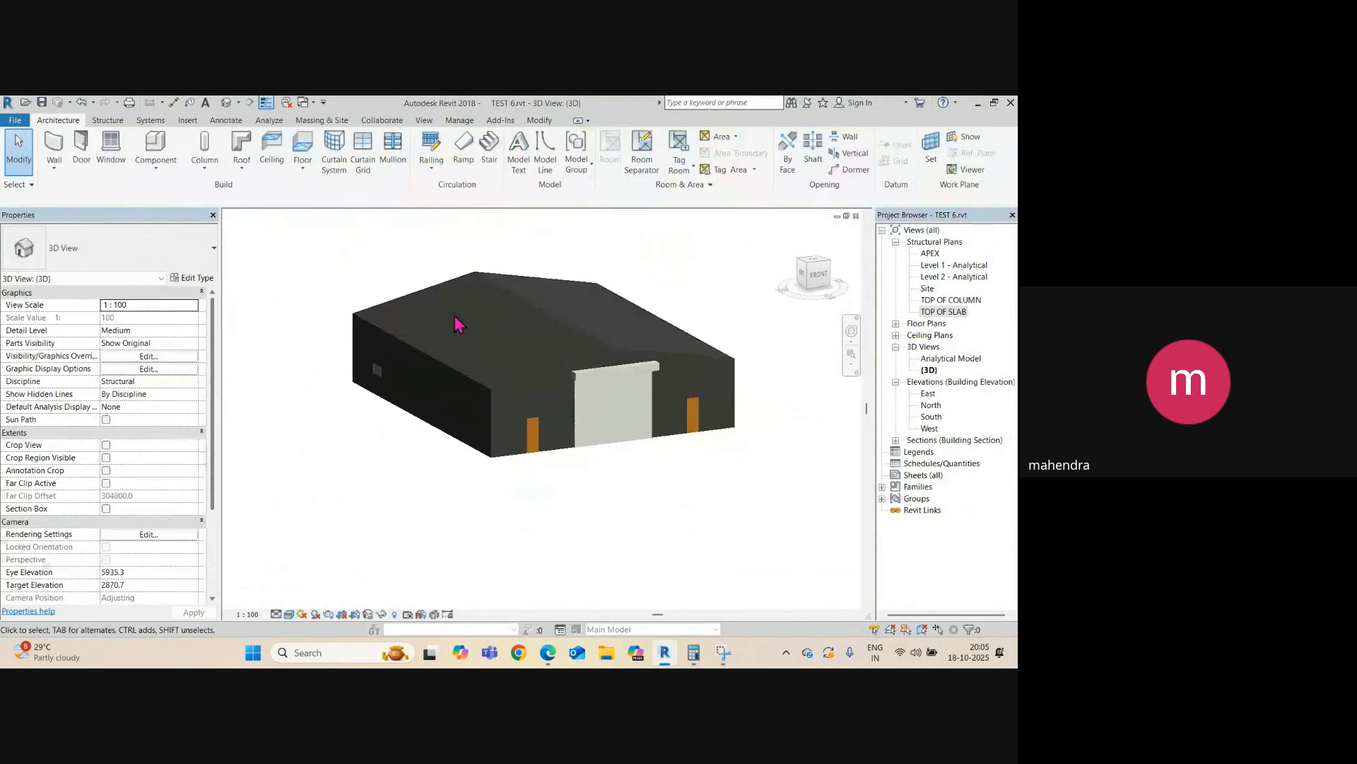
scroll(410, 385, "up", 4)
middle_click_drag(344, 396, 406, 396, "shift")
middle_click_drag(407, 395, 588, 386)
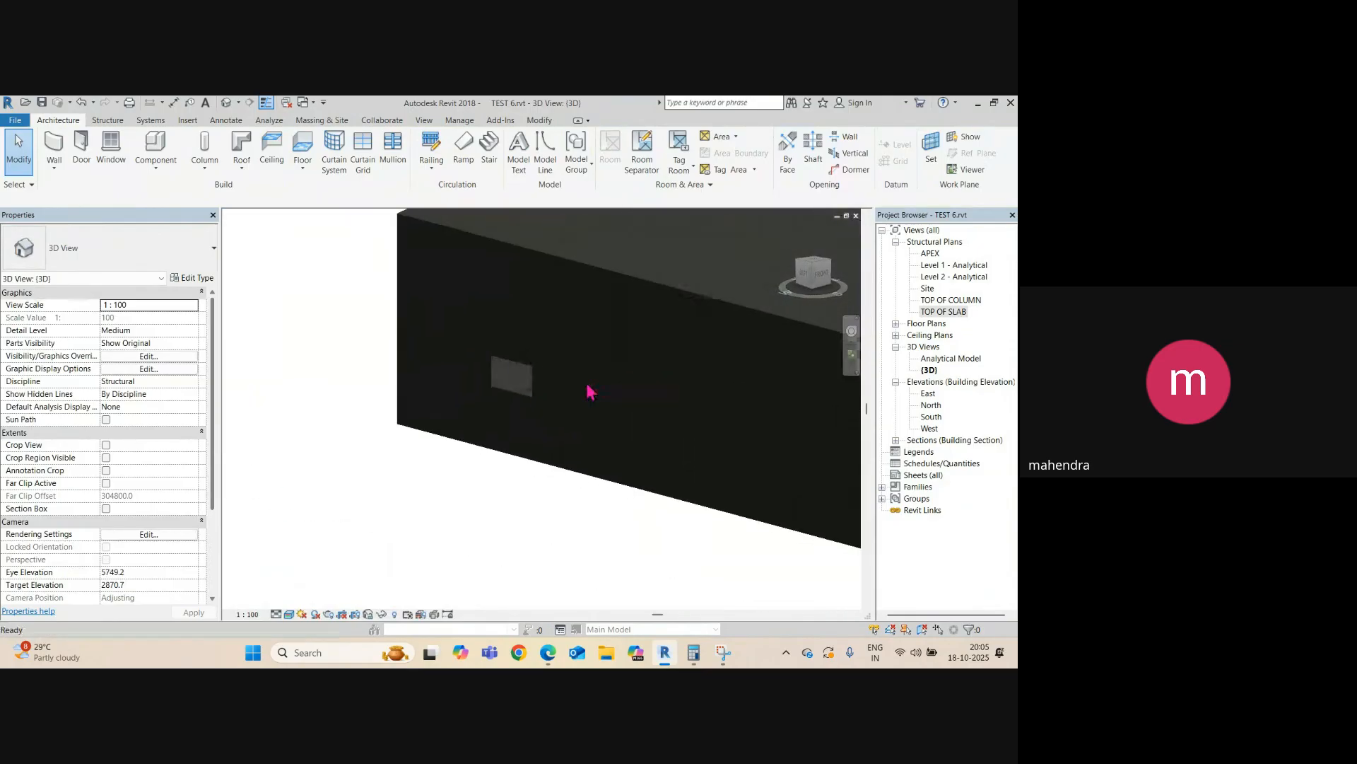
- Turn on the Windows category in the 3D view's visibility overrides and inspect the louver window on the long wall
scroll(554, 387, "up", 4)
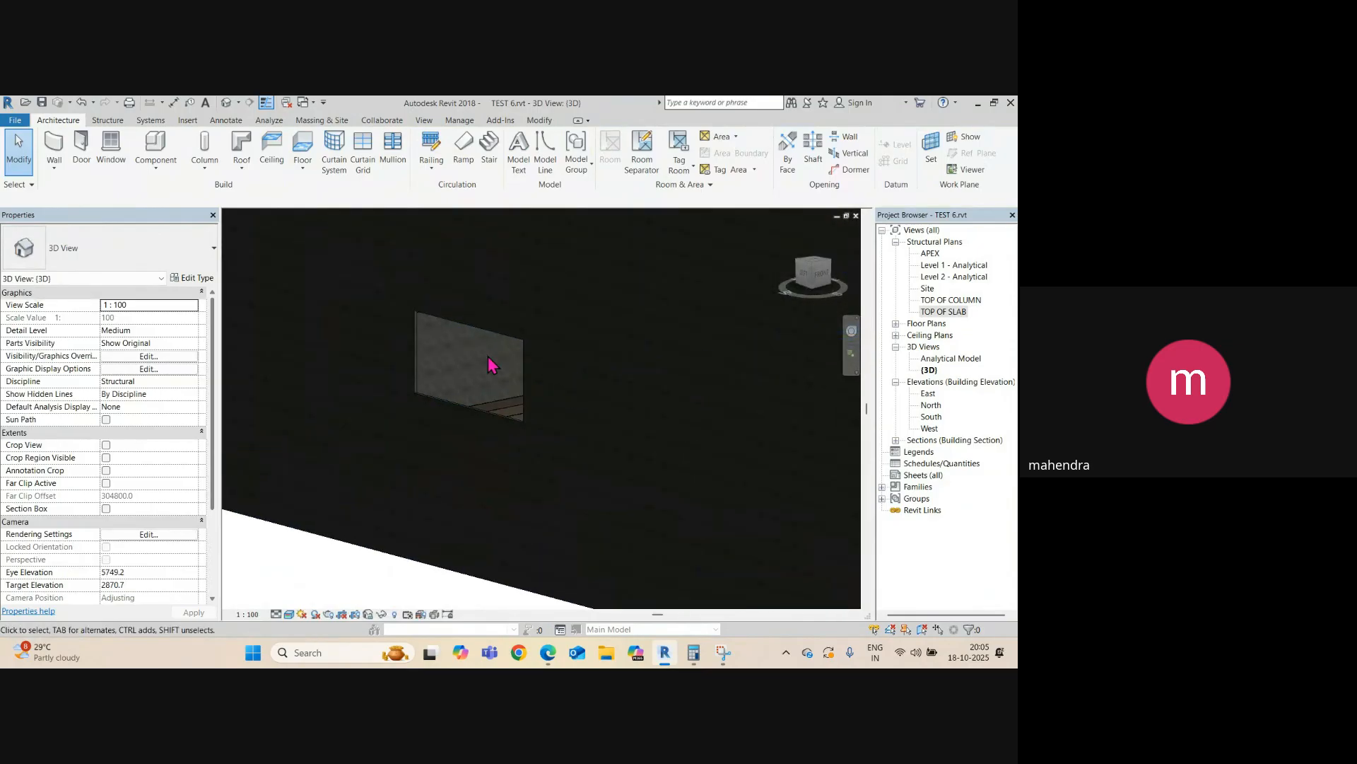
key("g")
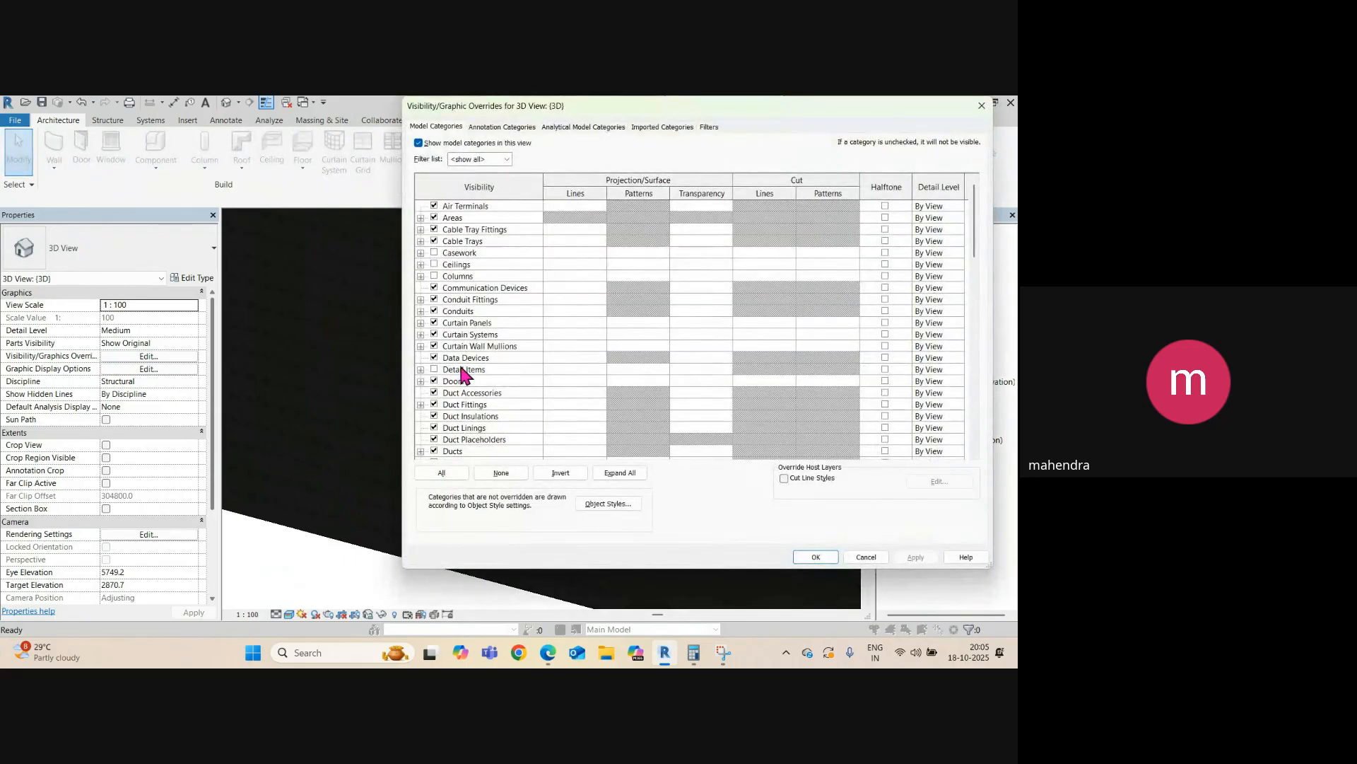
left_click(462, 368)
key("s")
key("s")
scroll(467, 420, "down", 2)
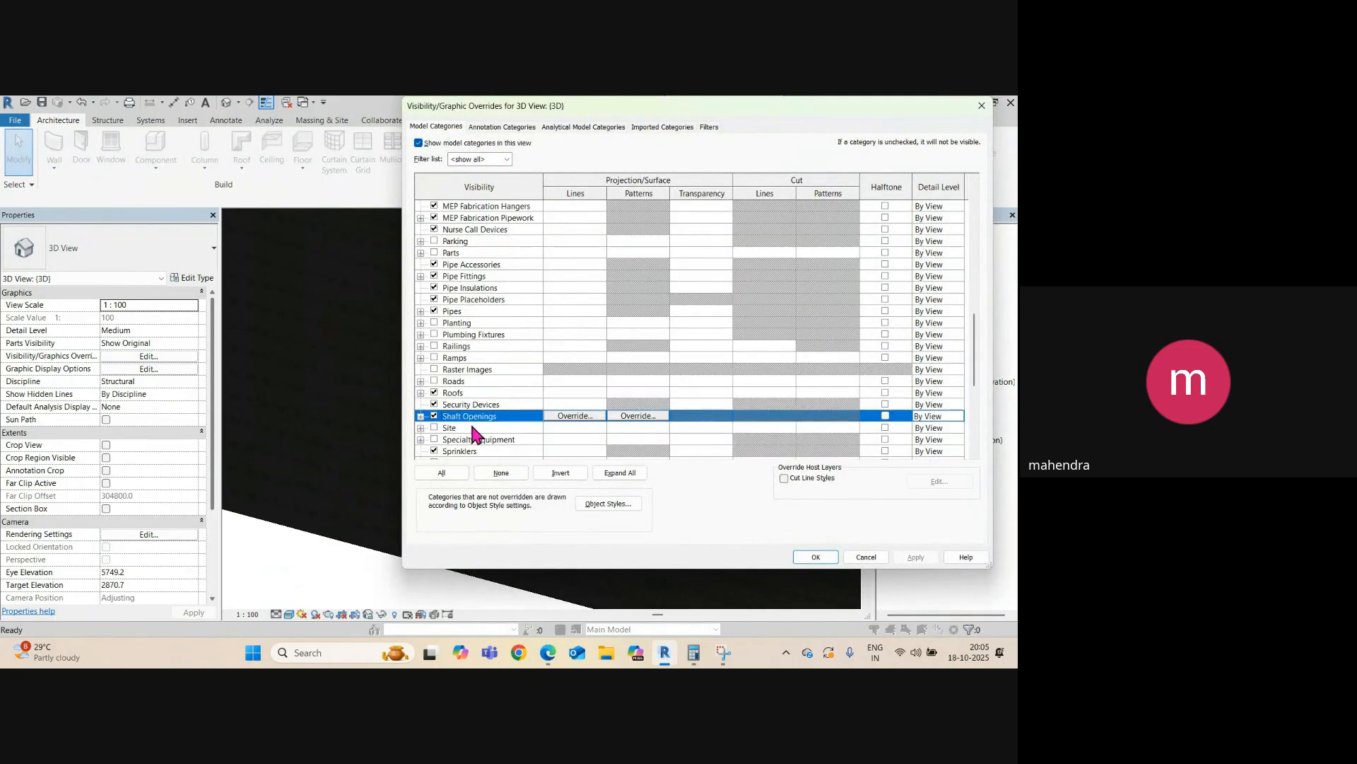
scroll(456, 442, "down", 2)
scroll(467, 437, "down", 4)
left_click(466, 439)
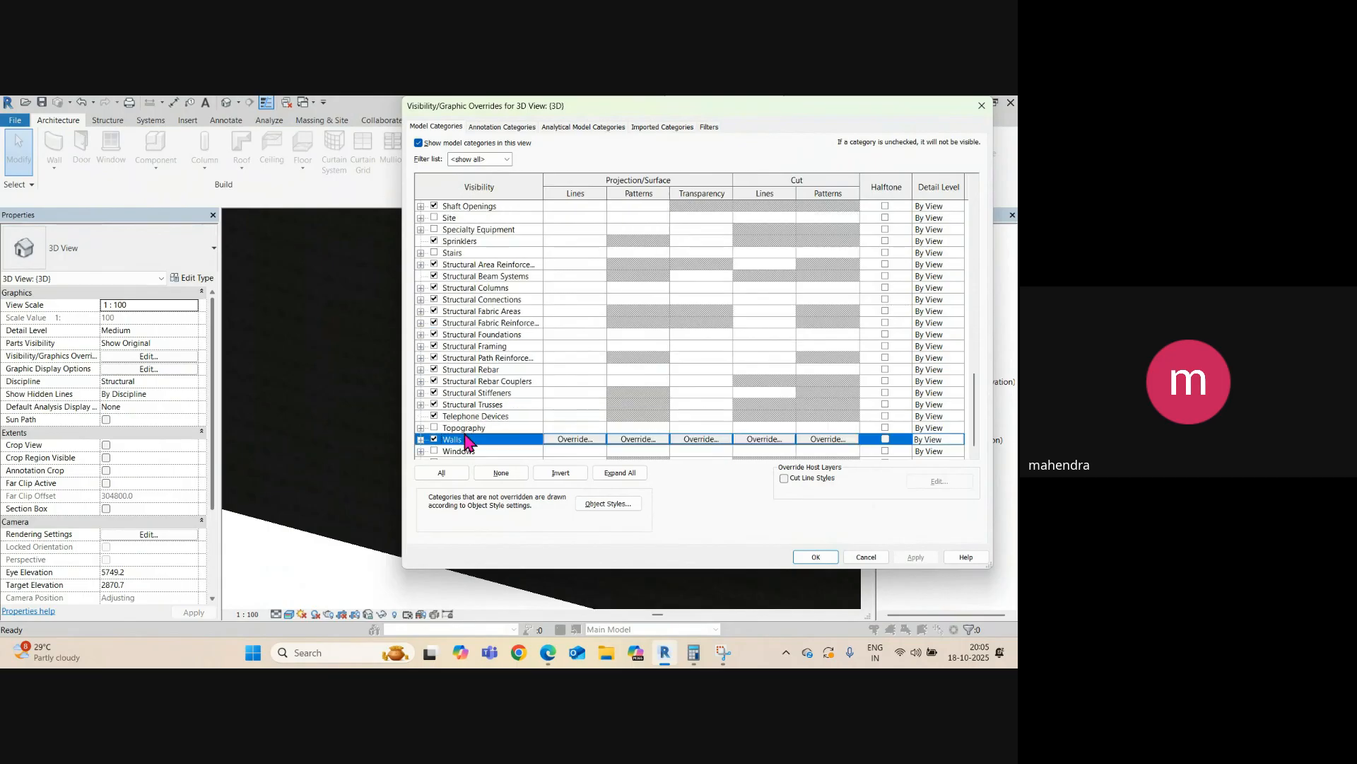
left_click(444, 451)
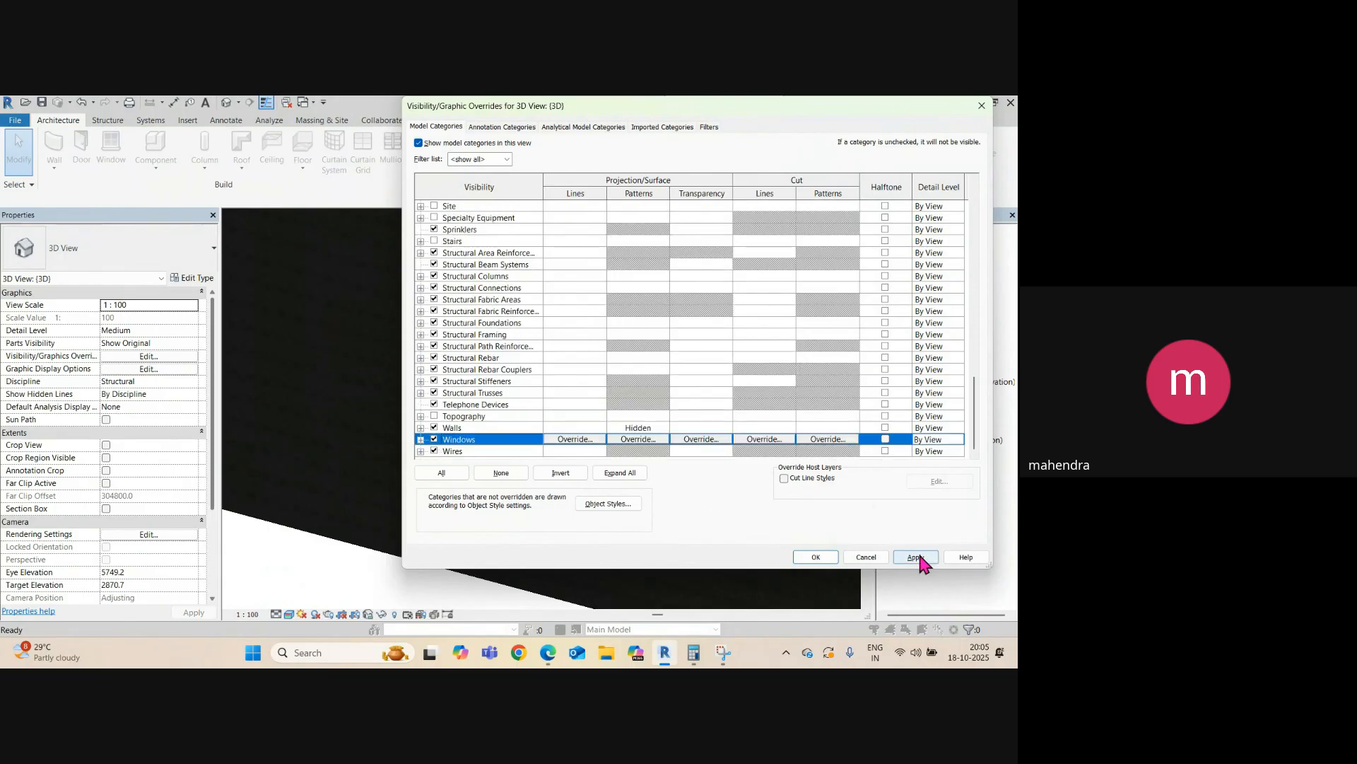
left_click(917, 557)
left_click(821, 556)
left_click(532, 343)
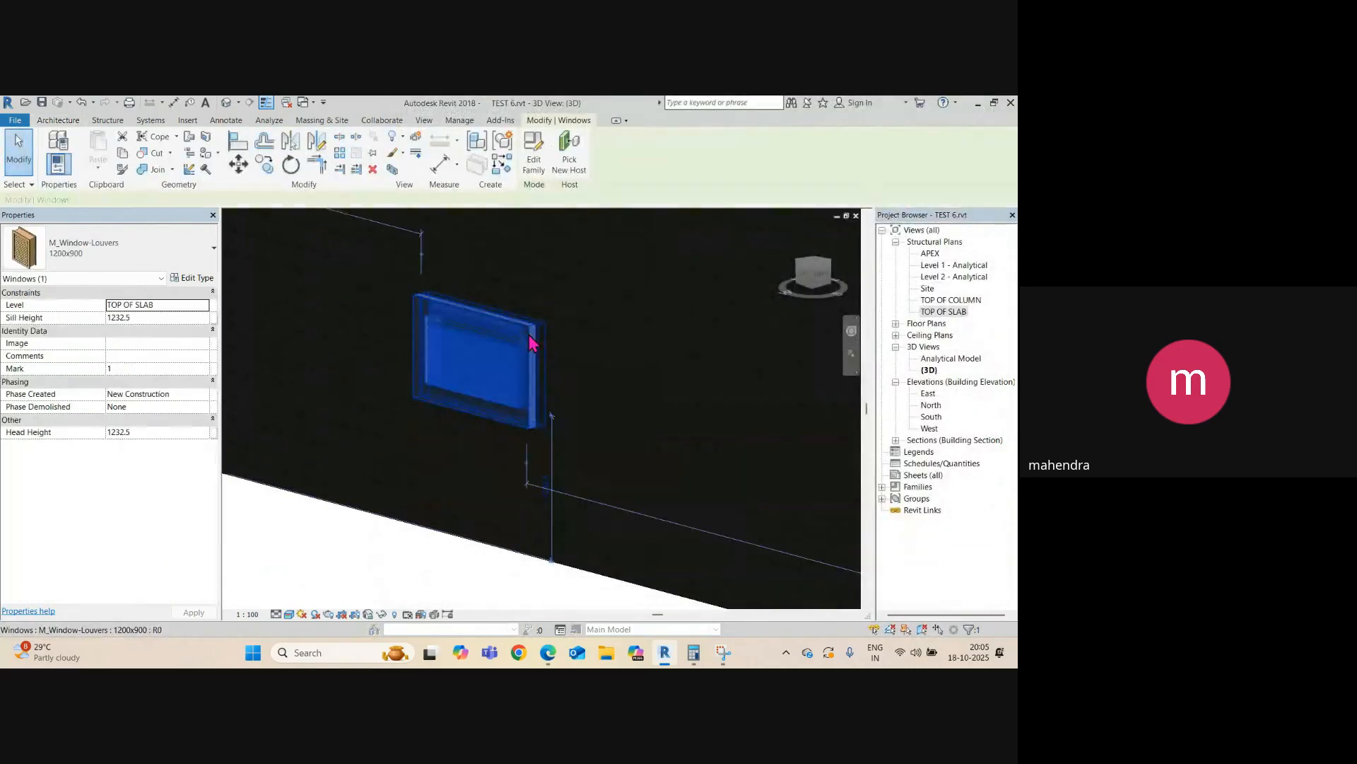
mouse_move(522, 393)
middle_mouse_down("shift")
mouse_move(600, 393)
mouse_move(680, 302)
mouse_move(658, 311)
middle_mouse_up("shift")
- Return to Section 3 and shift the louver window sideways to about 2900 mm from the wall's end
key("ctrl+Tab")
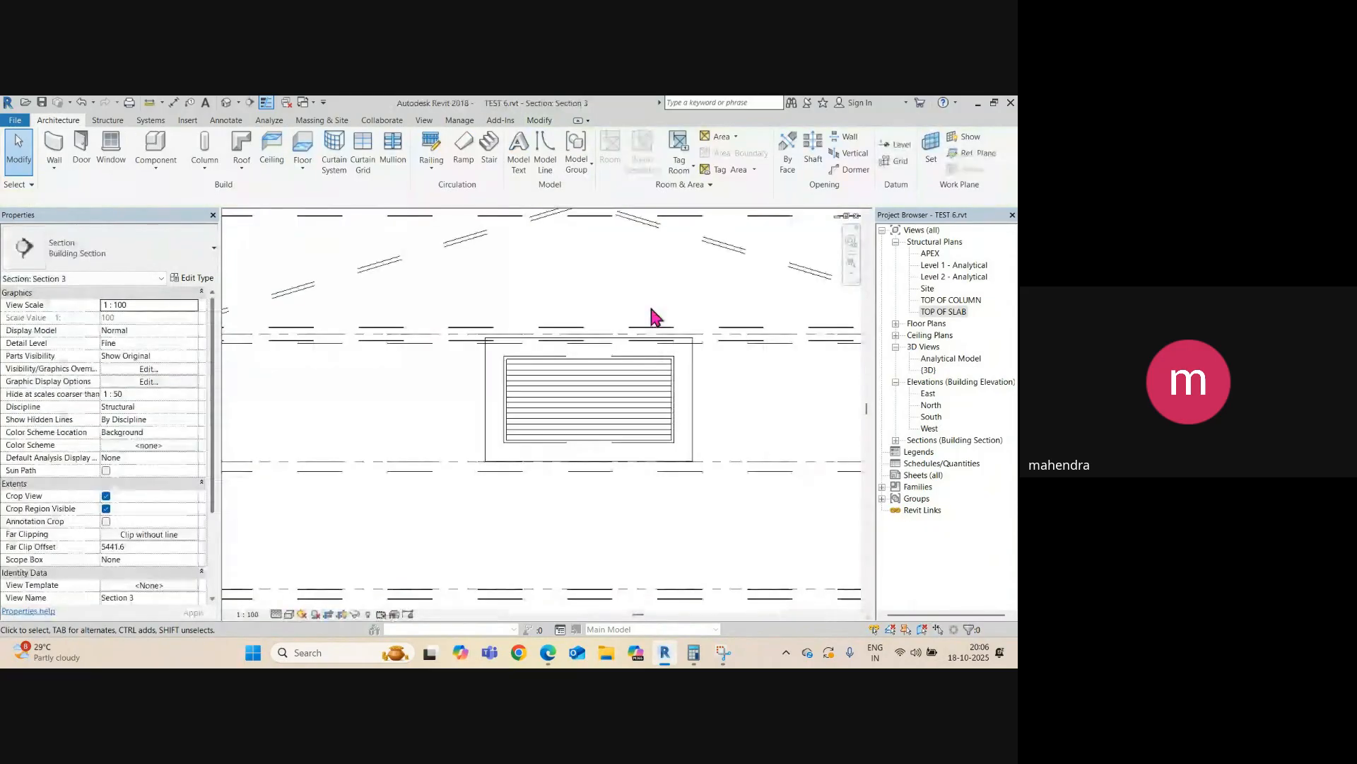
scroll(459, 357, "down", 5)
left_click(514, 394)
scroll(514, 394, "up", 2)
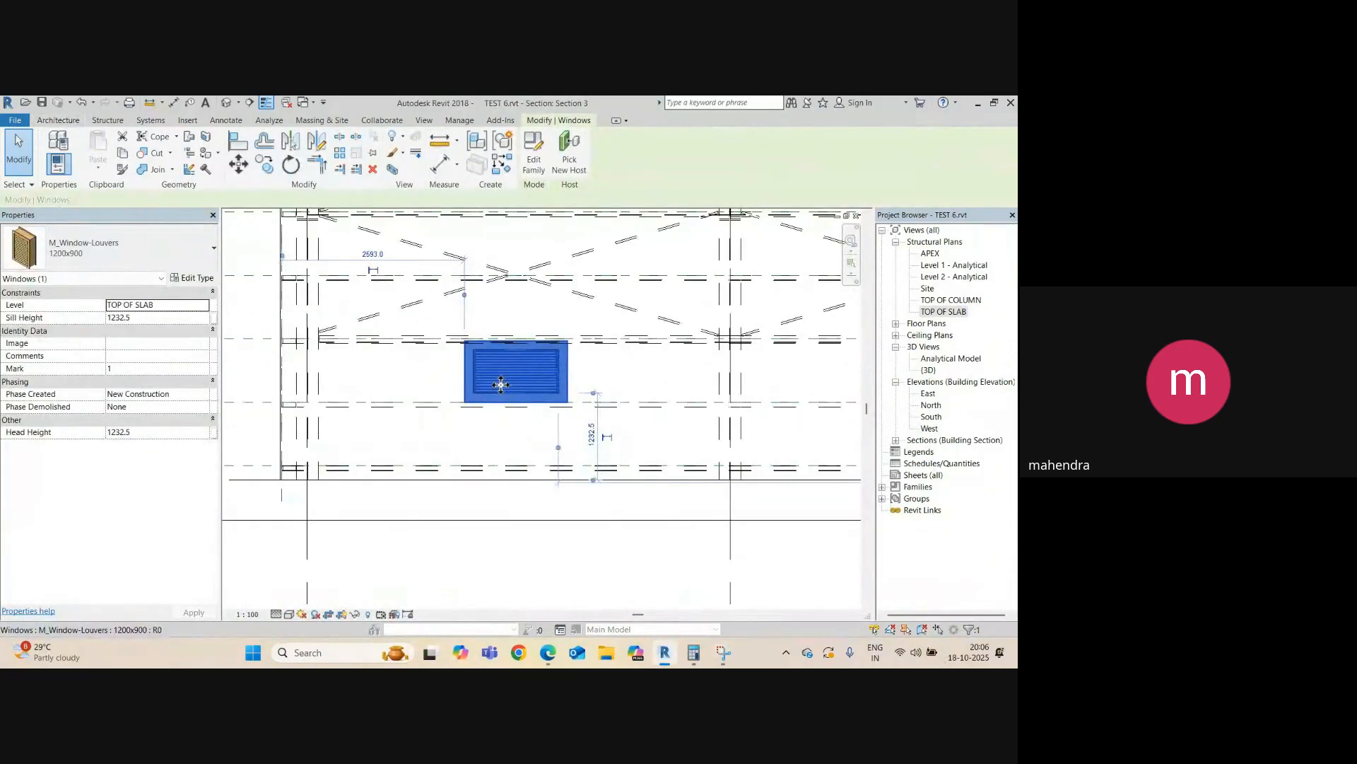
left_click_drag(519, 387, 526, 382)
scroll(523, 375, "down", 3)
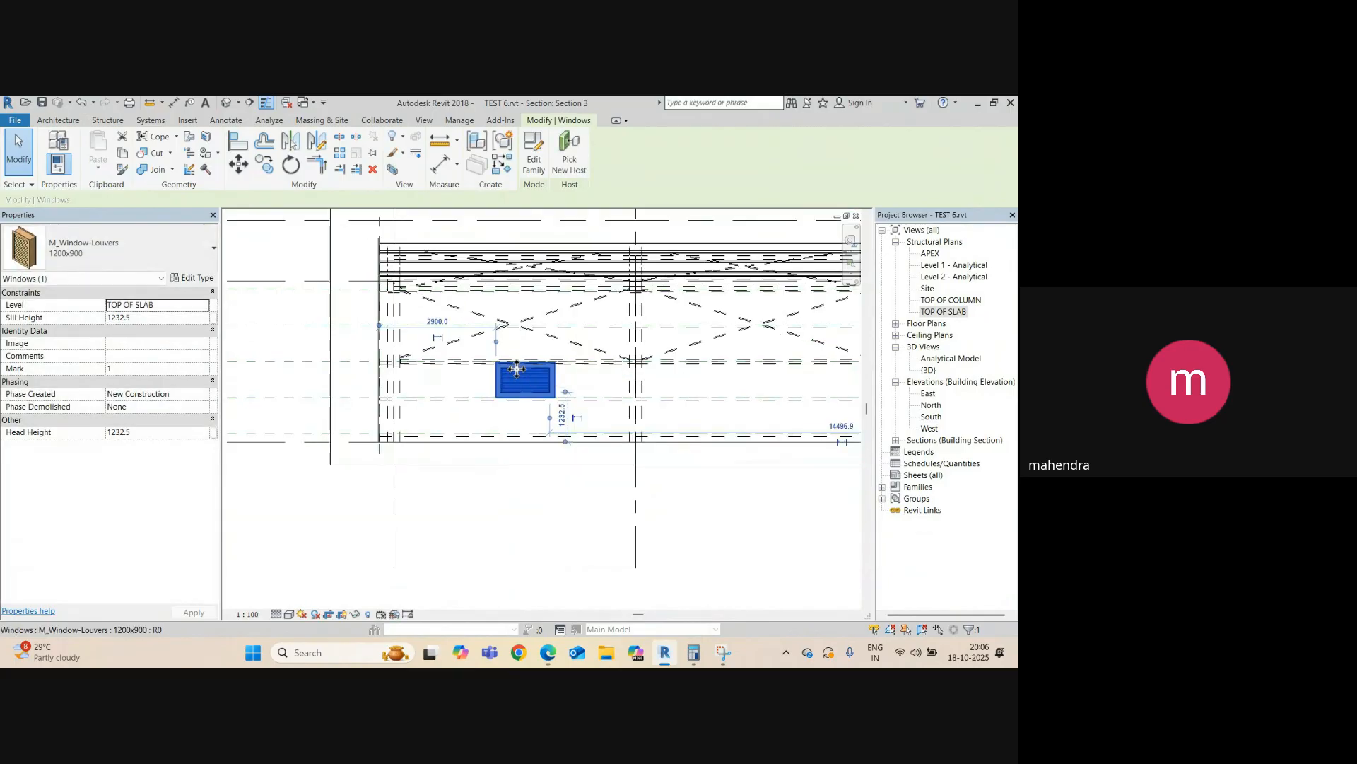
- Draw a vertical reference plane down from the crossing of the first bay's bracing, through the louver window to below the slab
key("r")
key("p")
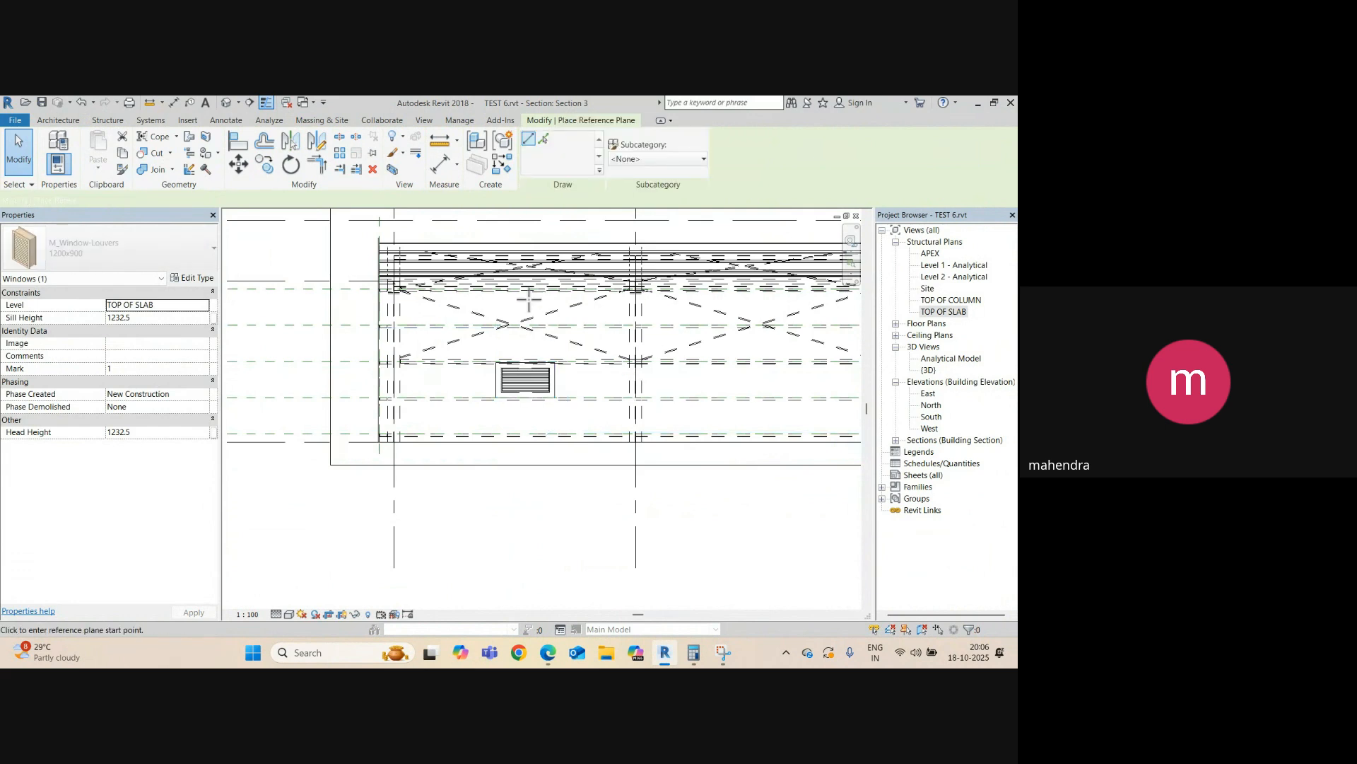
scroll(529, 336, "down", 2)
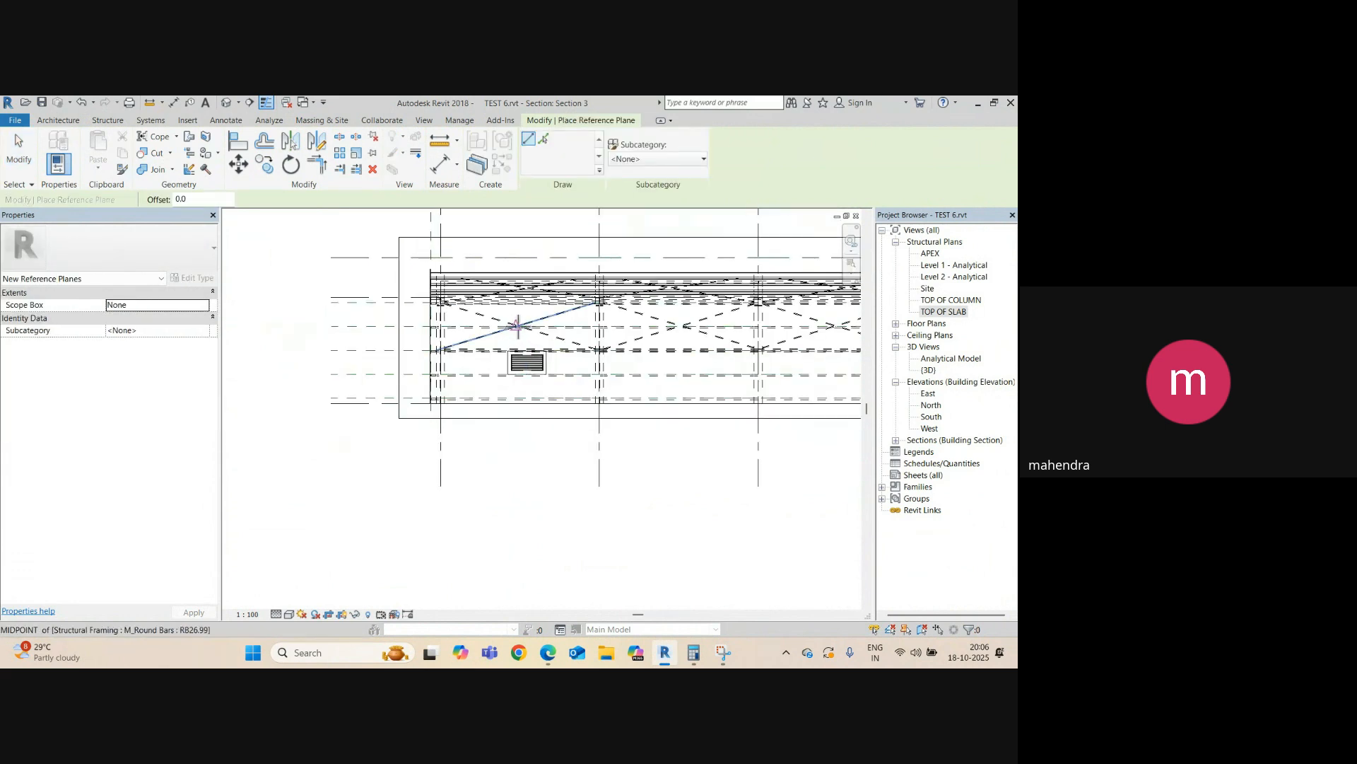
scroll(520, 329, "up", 3)
left_click(521, 360)
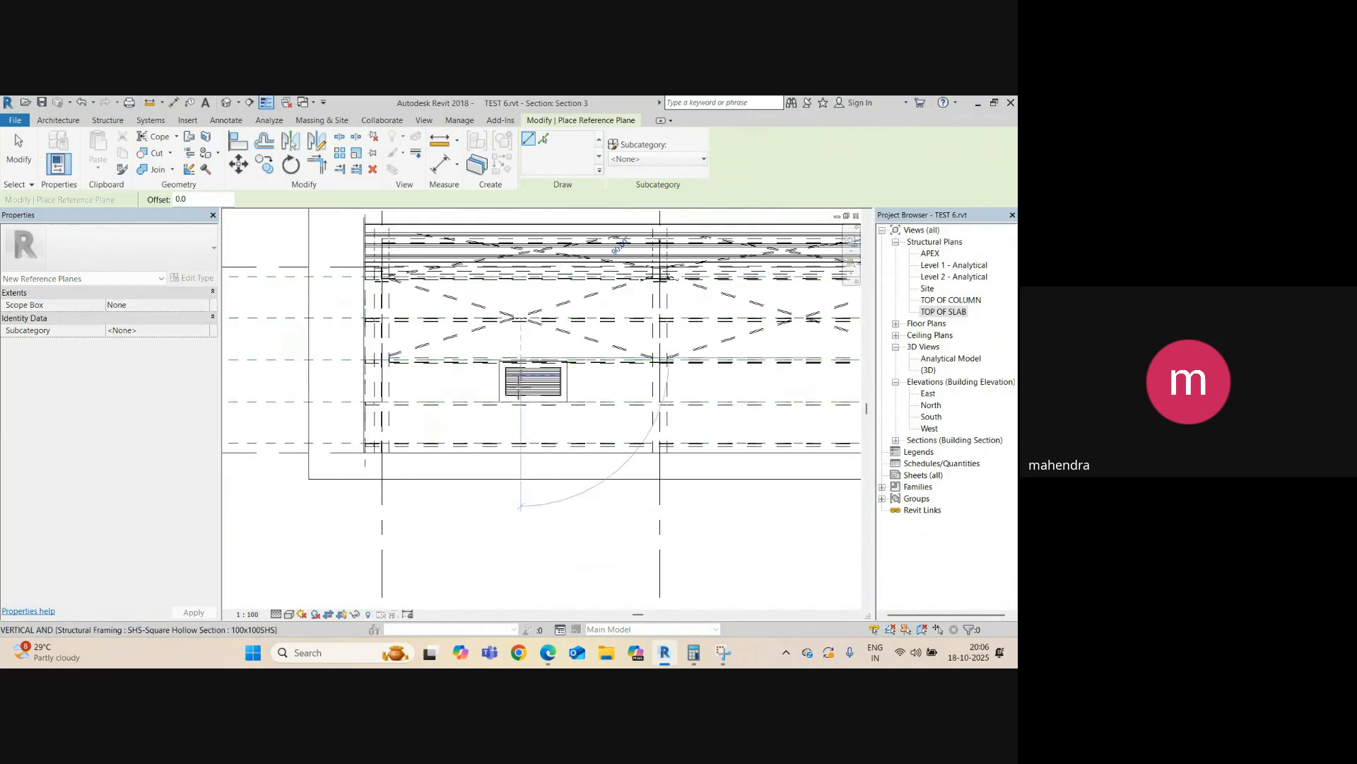
left_click(521, 522)
key("Escape")
key("Escape")
- Align the louver window's centre with the vertical reference plane in the first bay
scroll(550, 396, "up", 2)
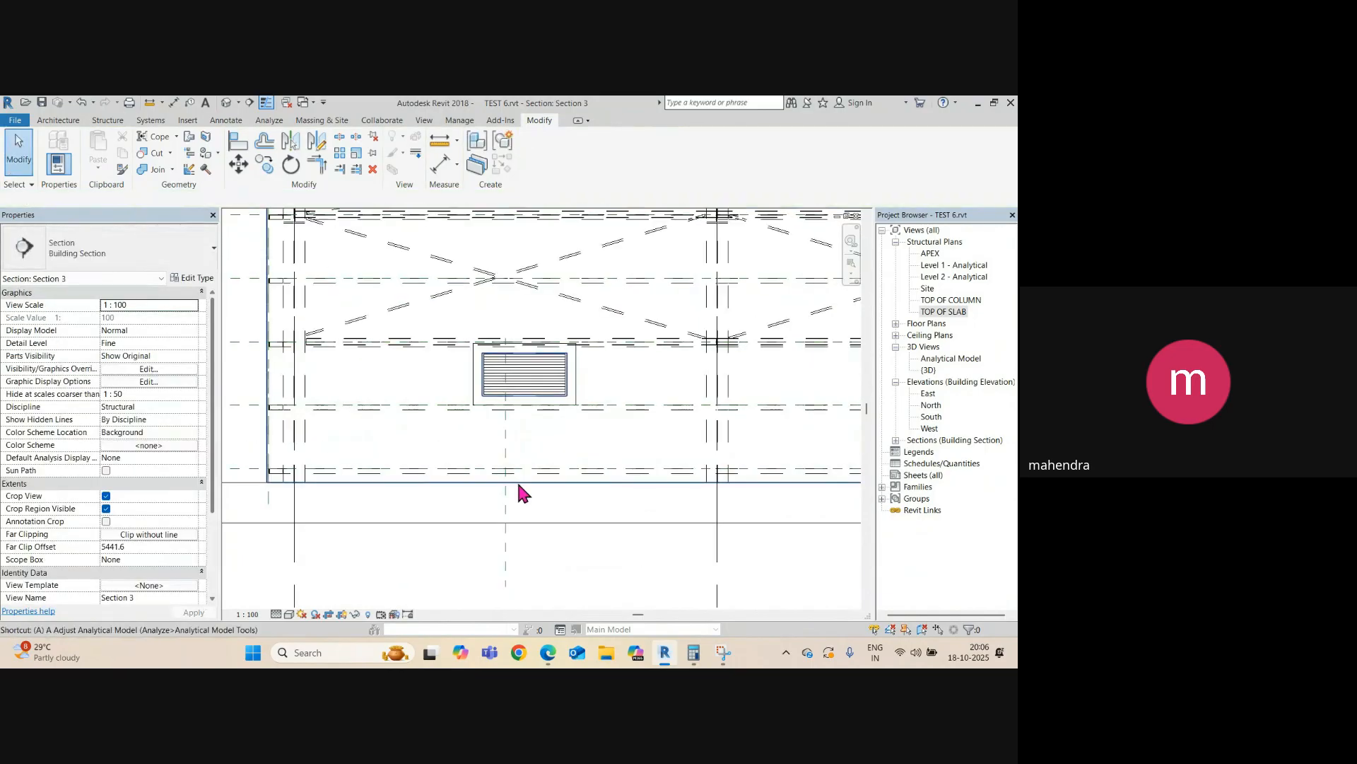
key("a")
key("l")
left_click(506, 447)
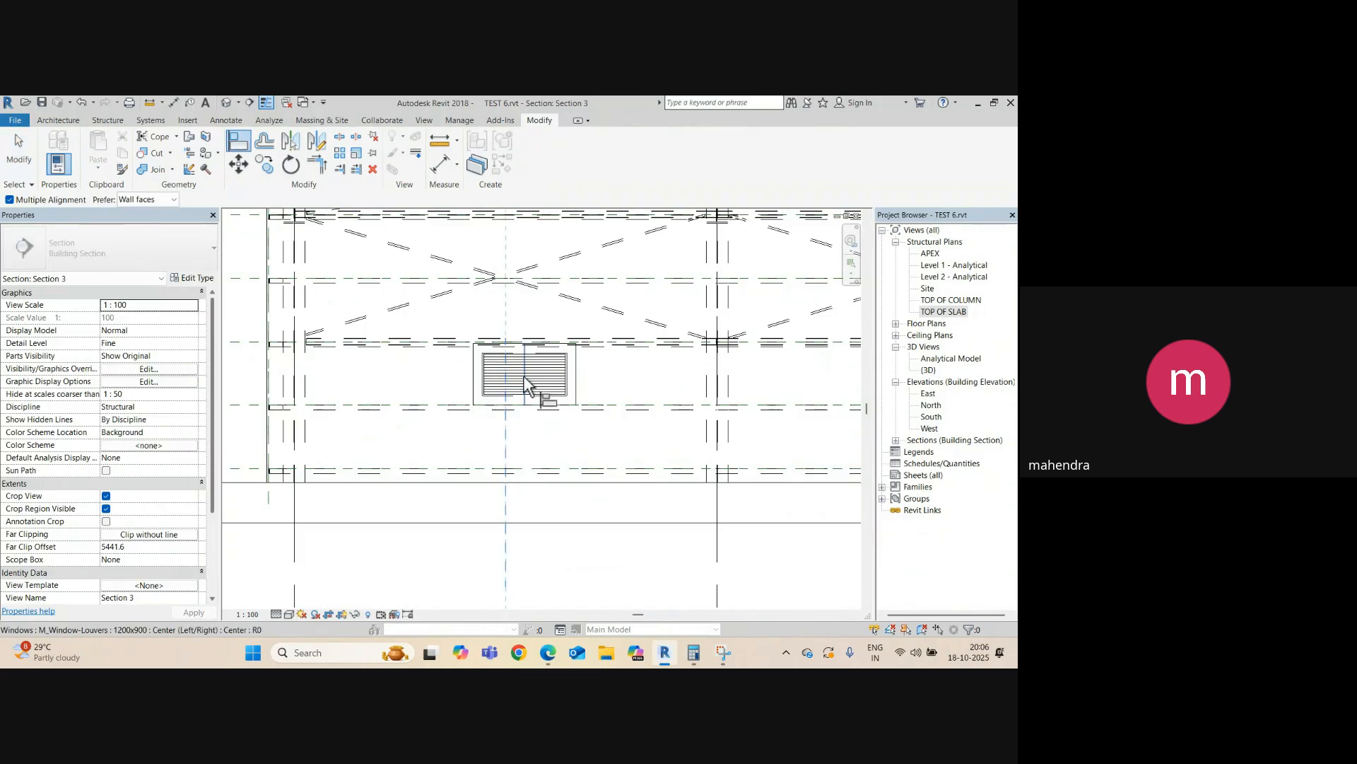
left_click(524, 377)
scroll(484, 389, "down", 3)
scroll(484, 390, "up", 1)
key("Escape")
key("Escape")
- Copy the louver window into the other two bays at 6000 mm spacing, using the grid lines as reference points
left_click(509, 388)
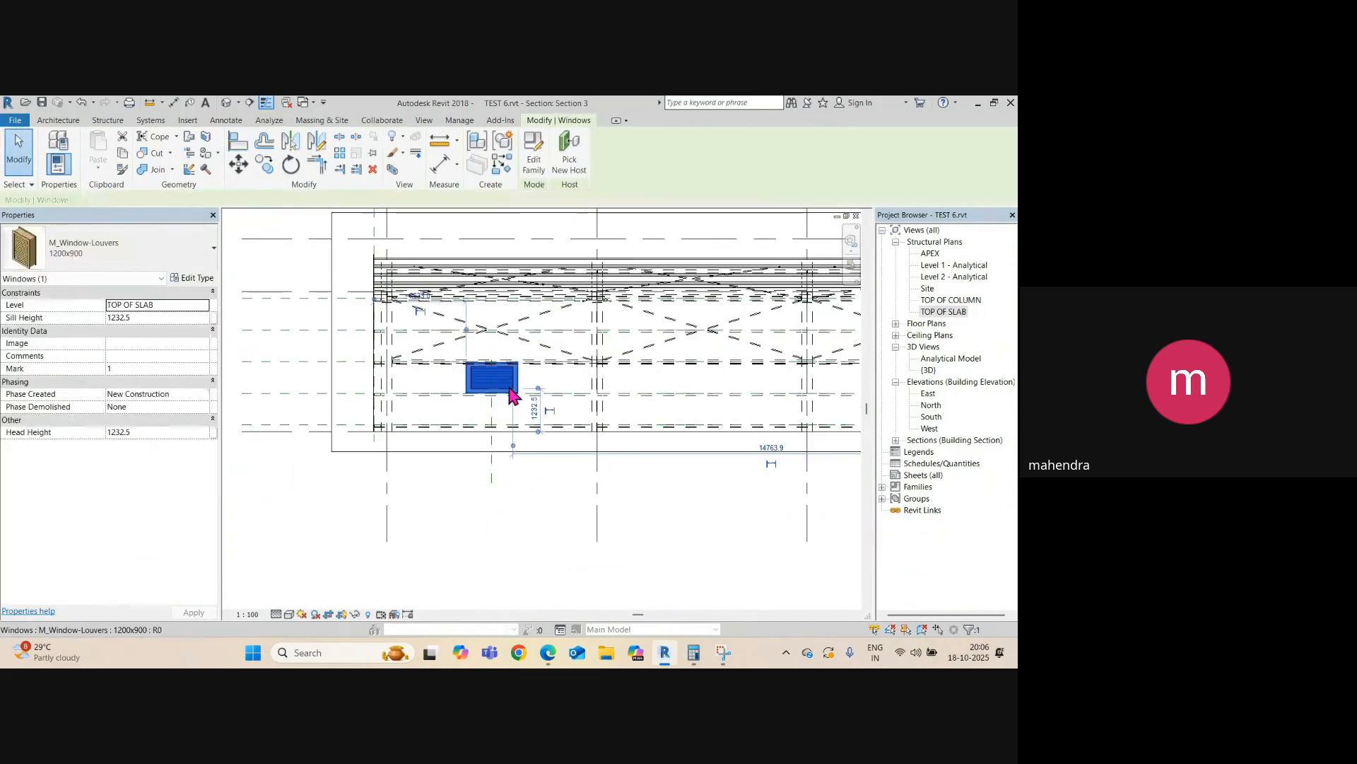
key("c")
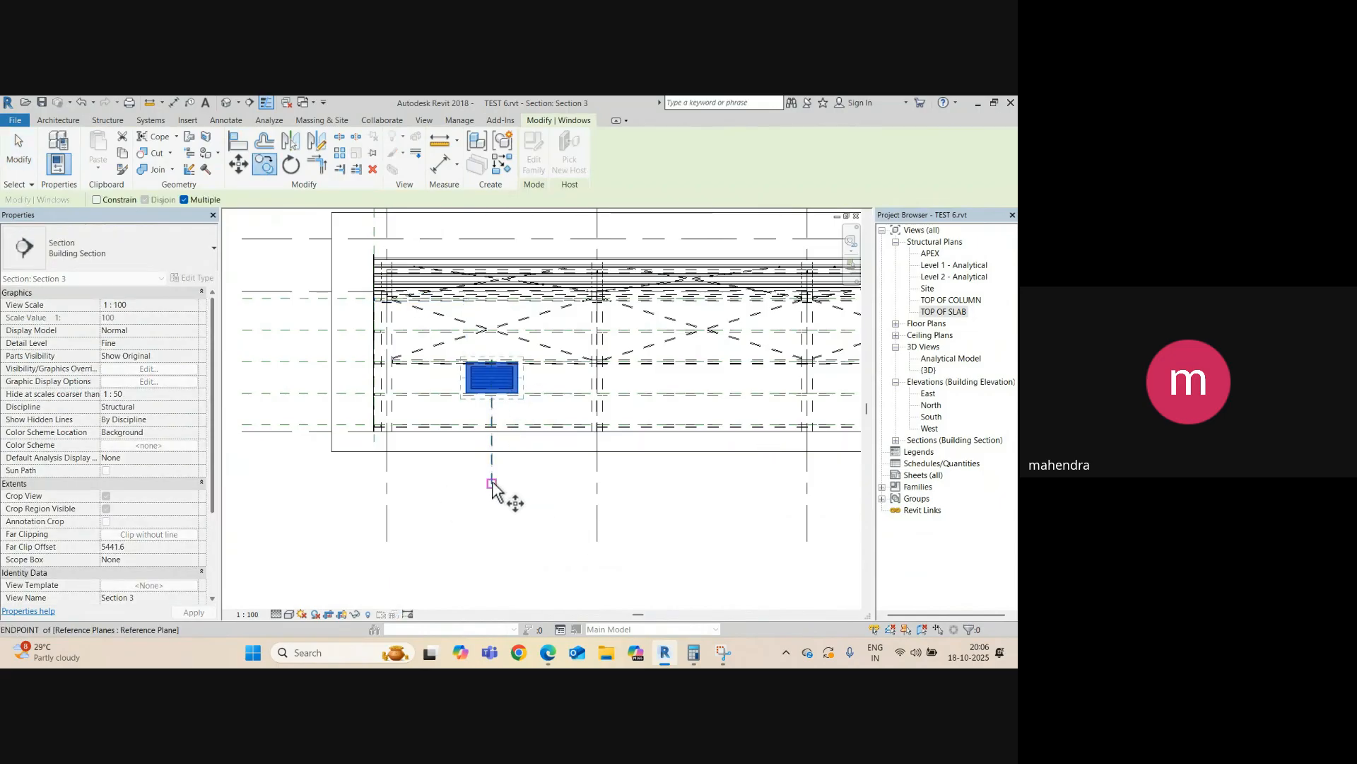
scroll(480, 410, "down", 2)
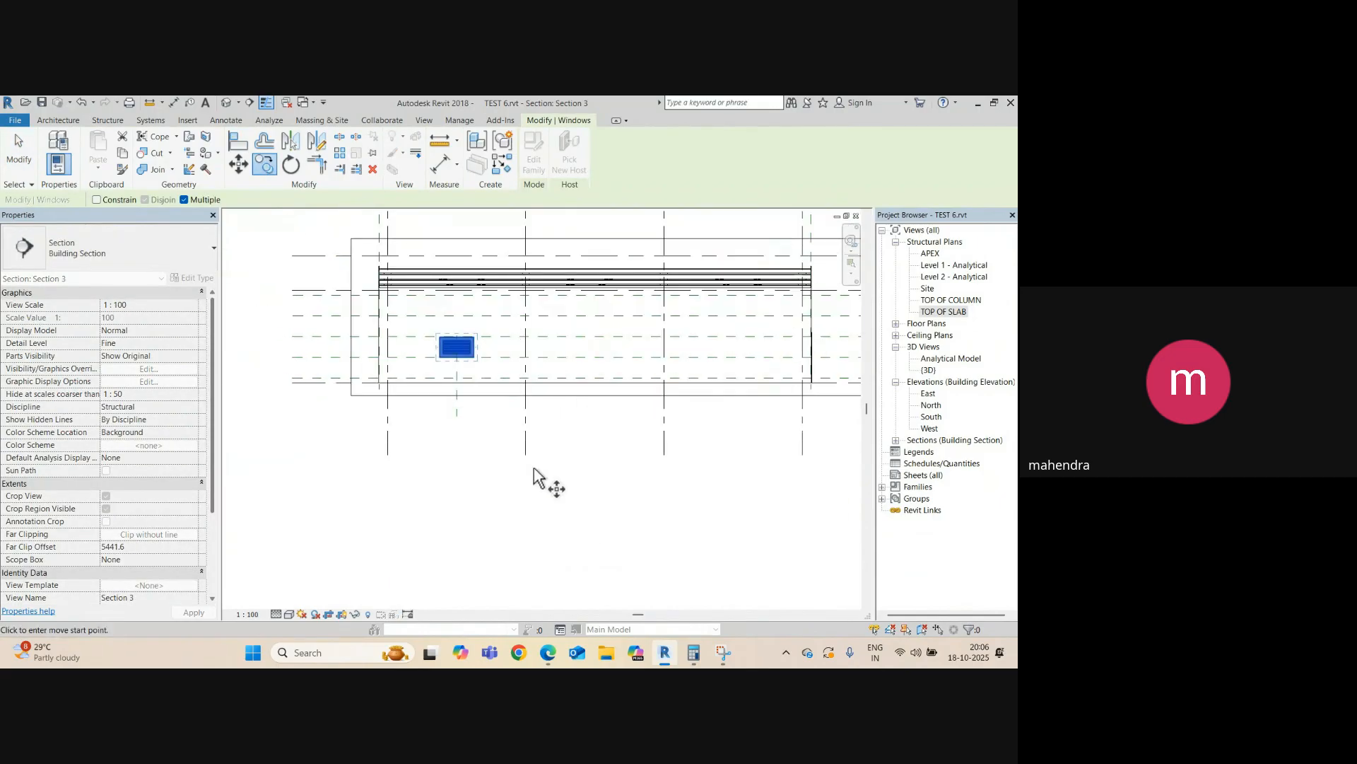
left_click(528, 459)
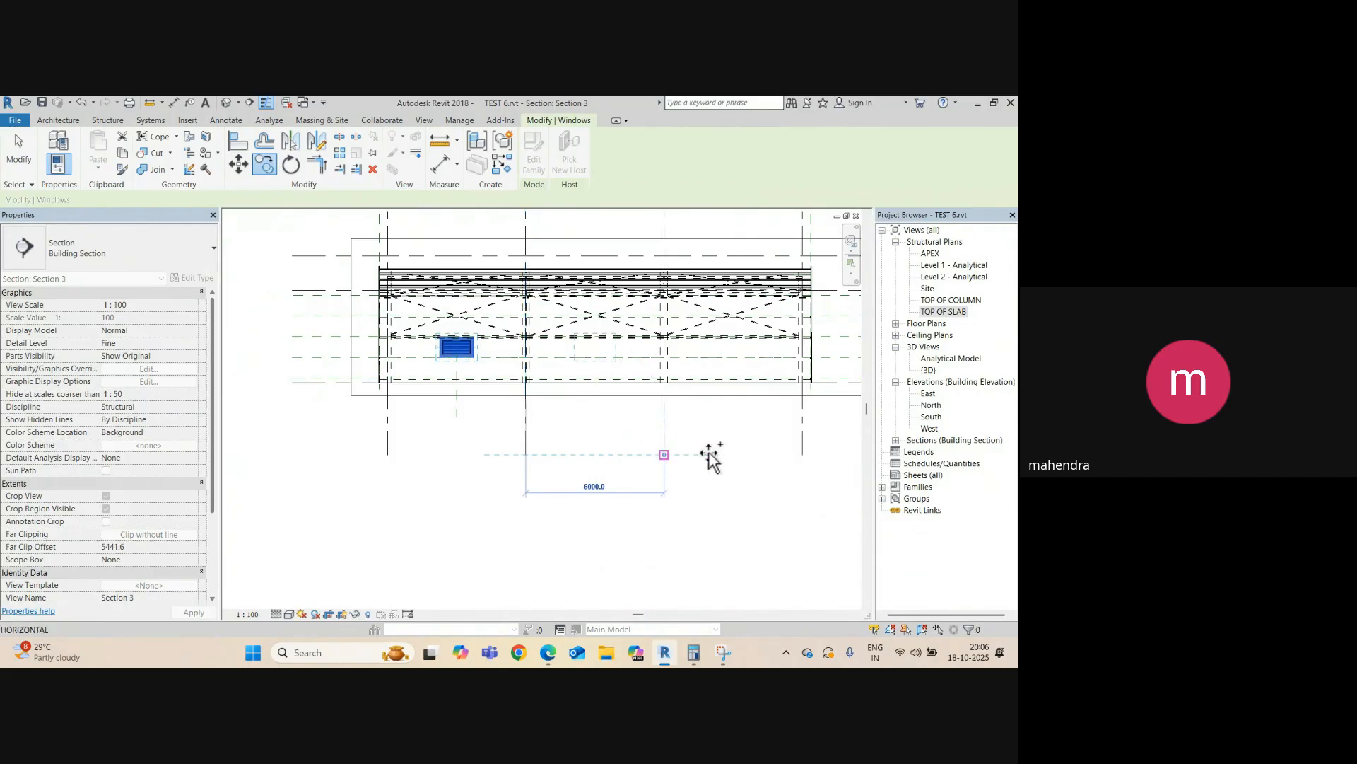
left_click(665, 455)
middle_click_drag(705, 464, 515, 453)
left_click(611, 446)
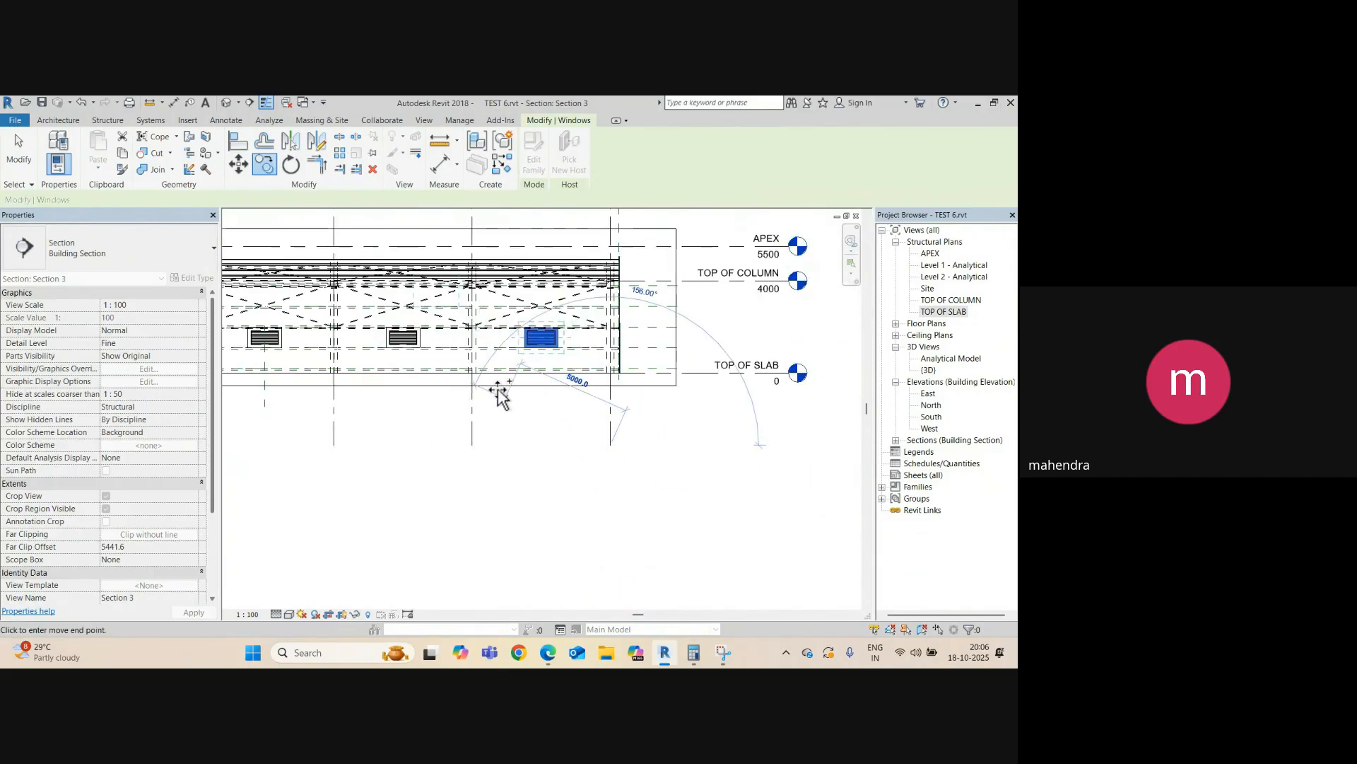
key("Escape")
- Select all three louver windows and mirror copies to the opposite long wall, drawing the axis along the central ridge plane in Section 4
left_click(410, 344, "ctrl")
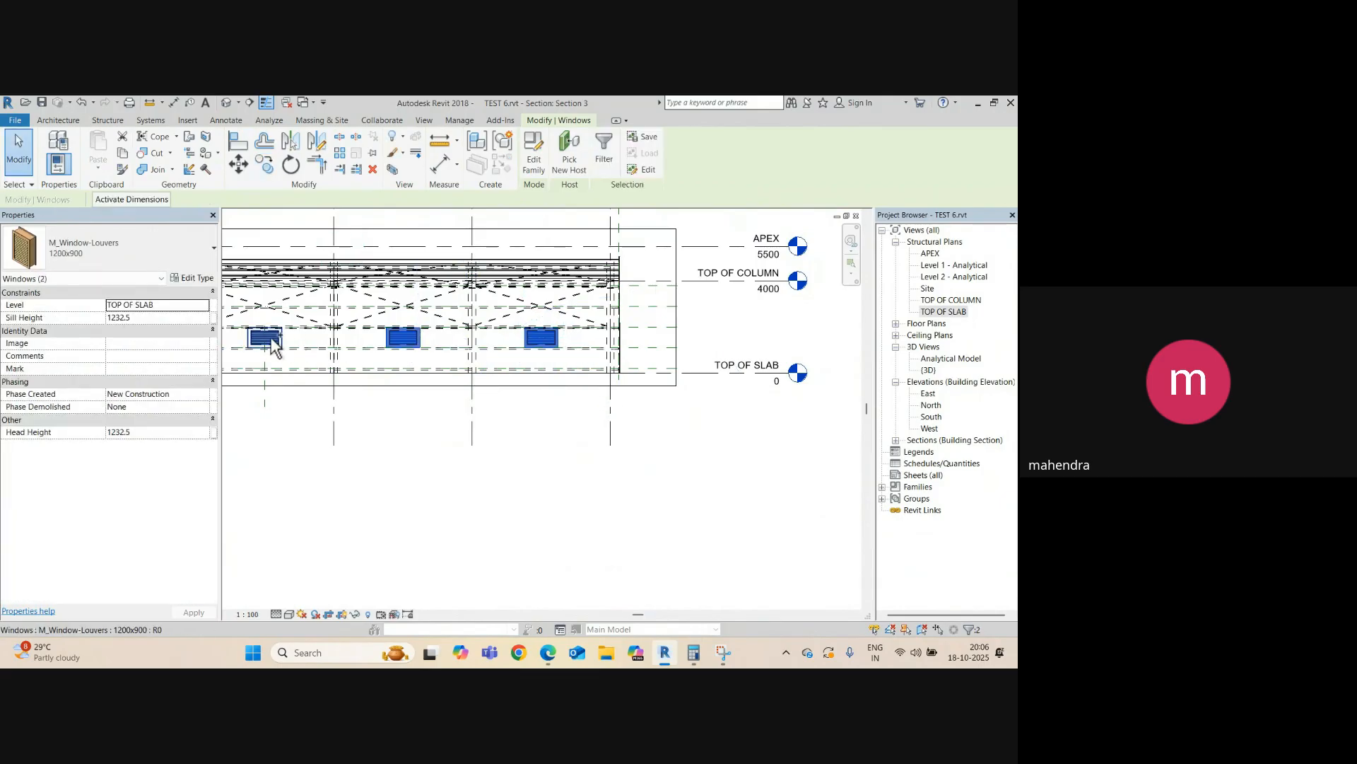
left_click(271, 340, "ctrl")
key("ctrl+Tab")
key("ctrl+Tab")
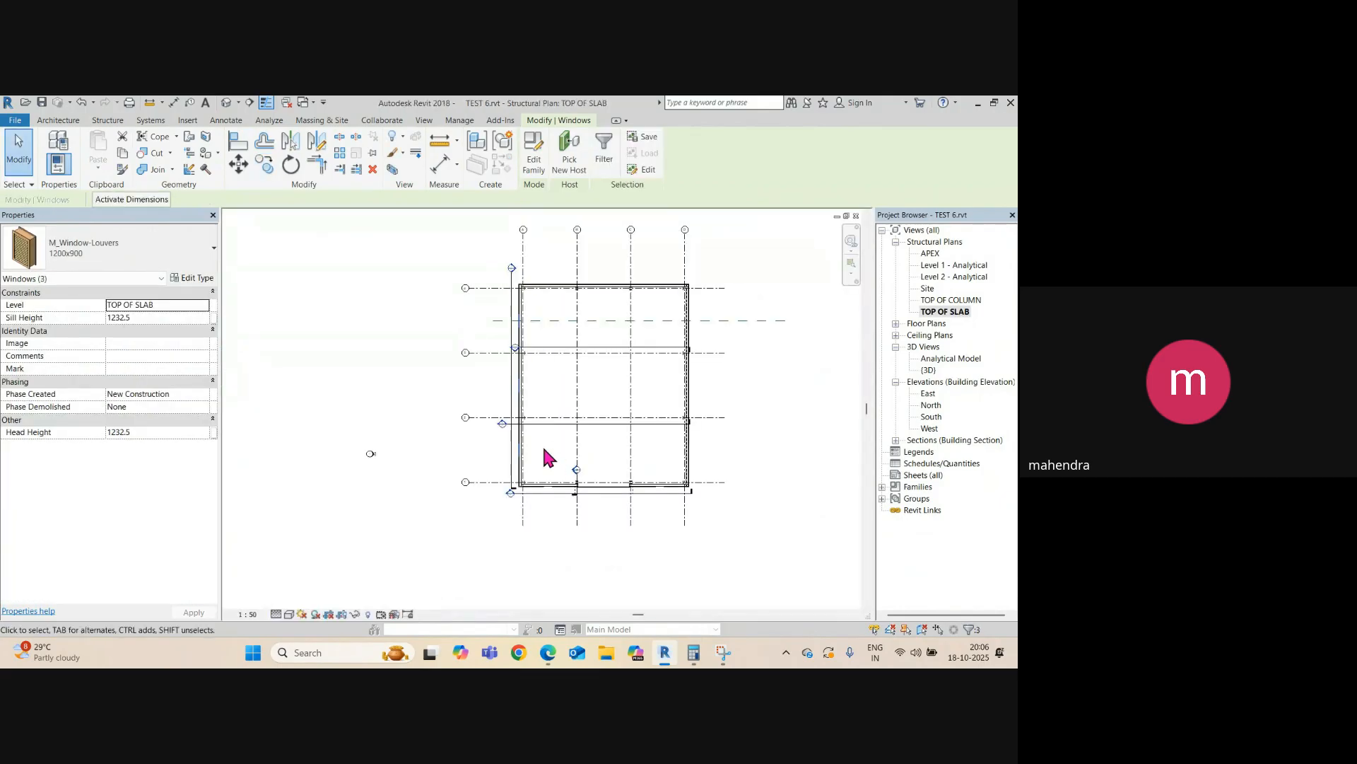
scroll(467, 428, "down", 2)
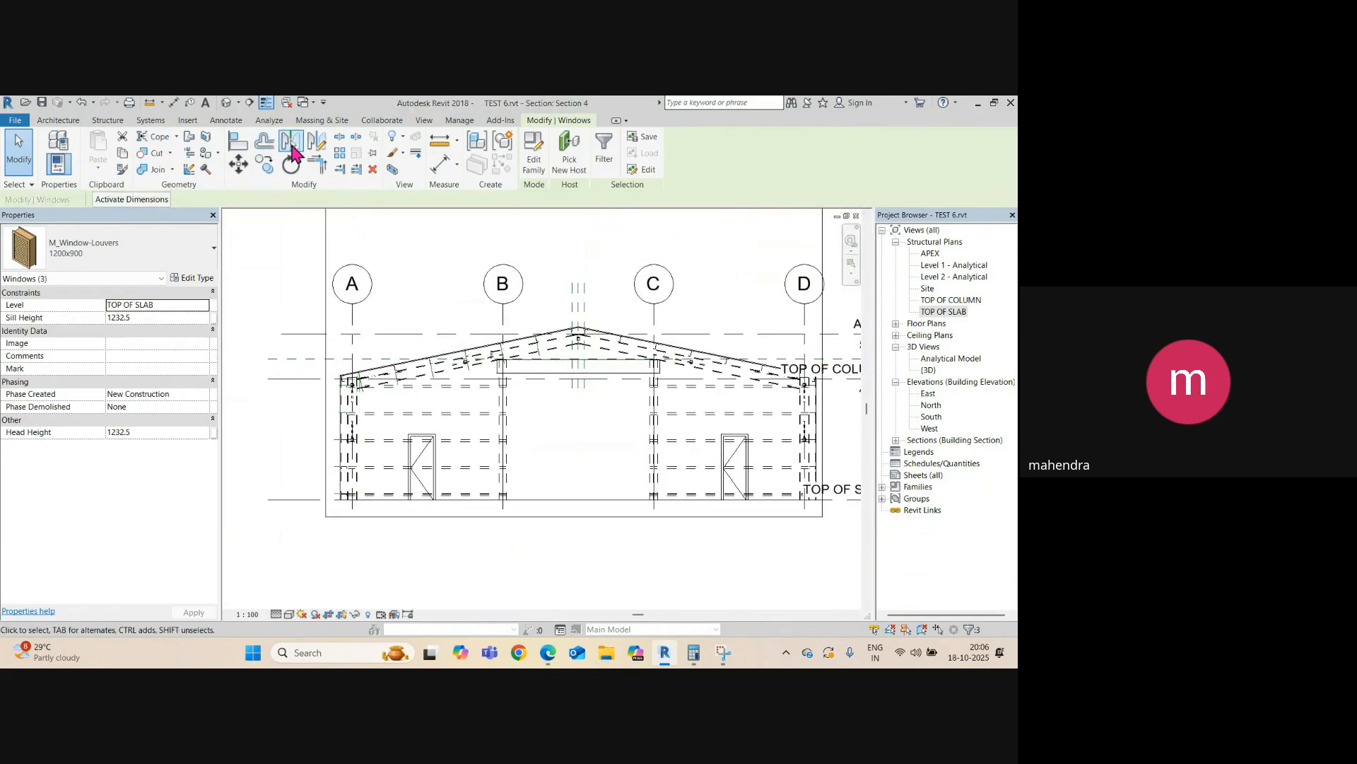
left_click(316, 147)
left_click(578, 285)
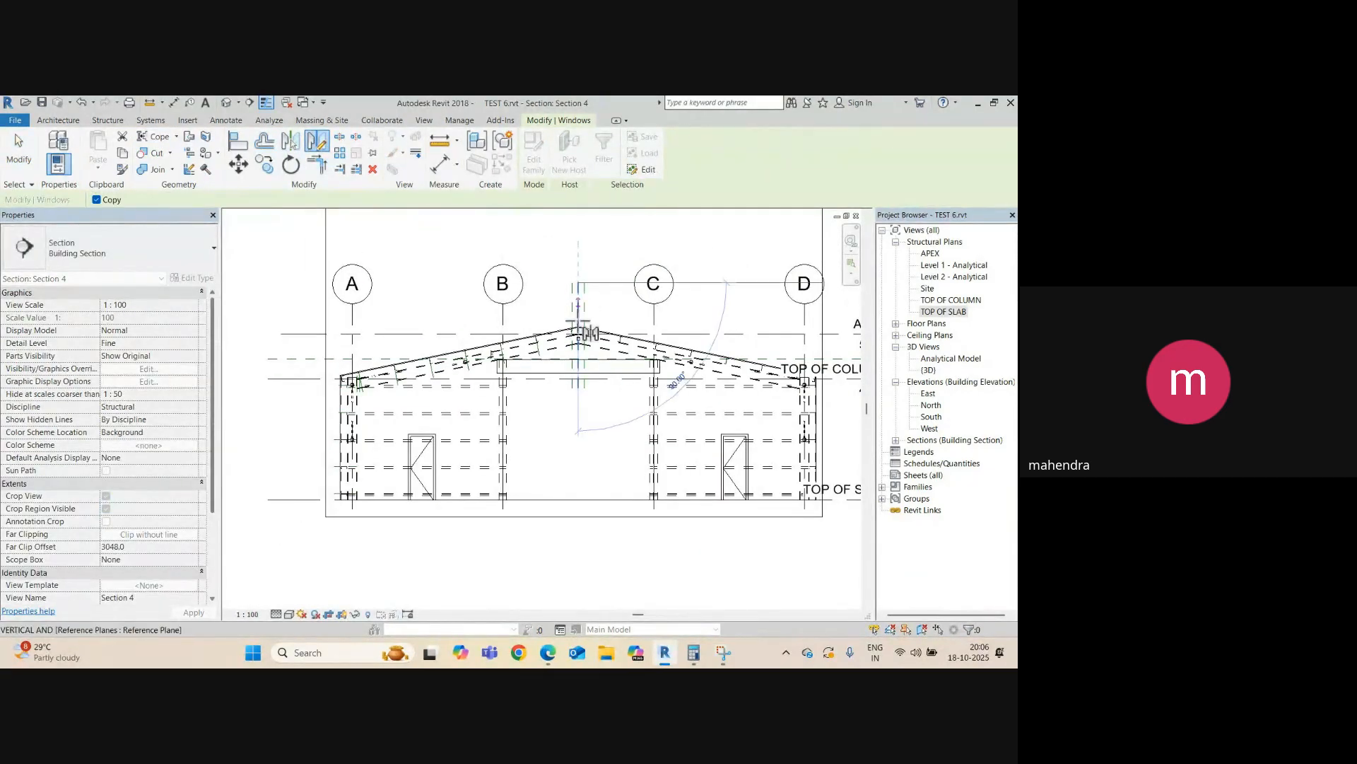
- Show the 3D view and examine the louver windows on both long walls and the blank gable end
left_click(226, 103)
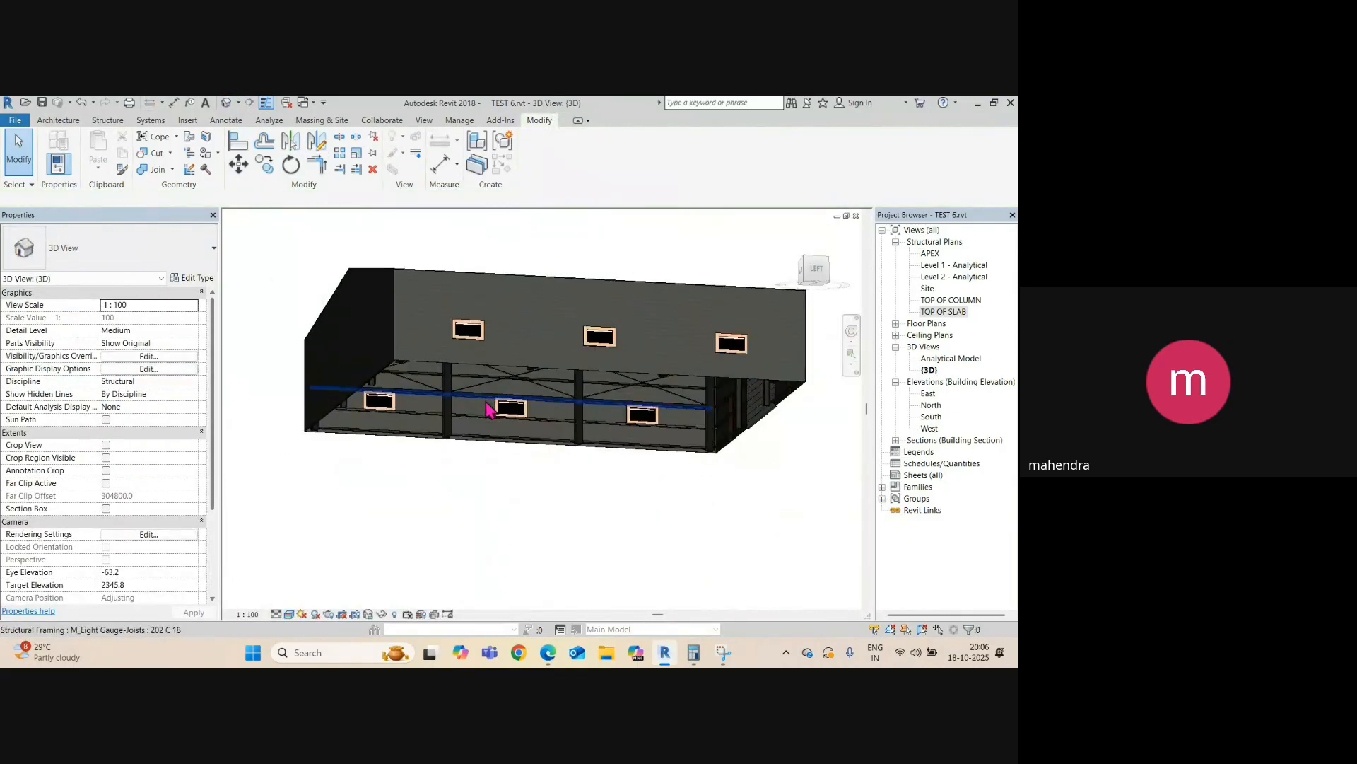
middle_click_drag(487, 404, 494, 446, "shift")
middle_click_drag(573, 351, 422, 447)
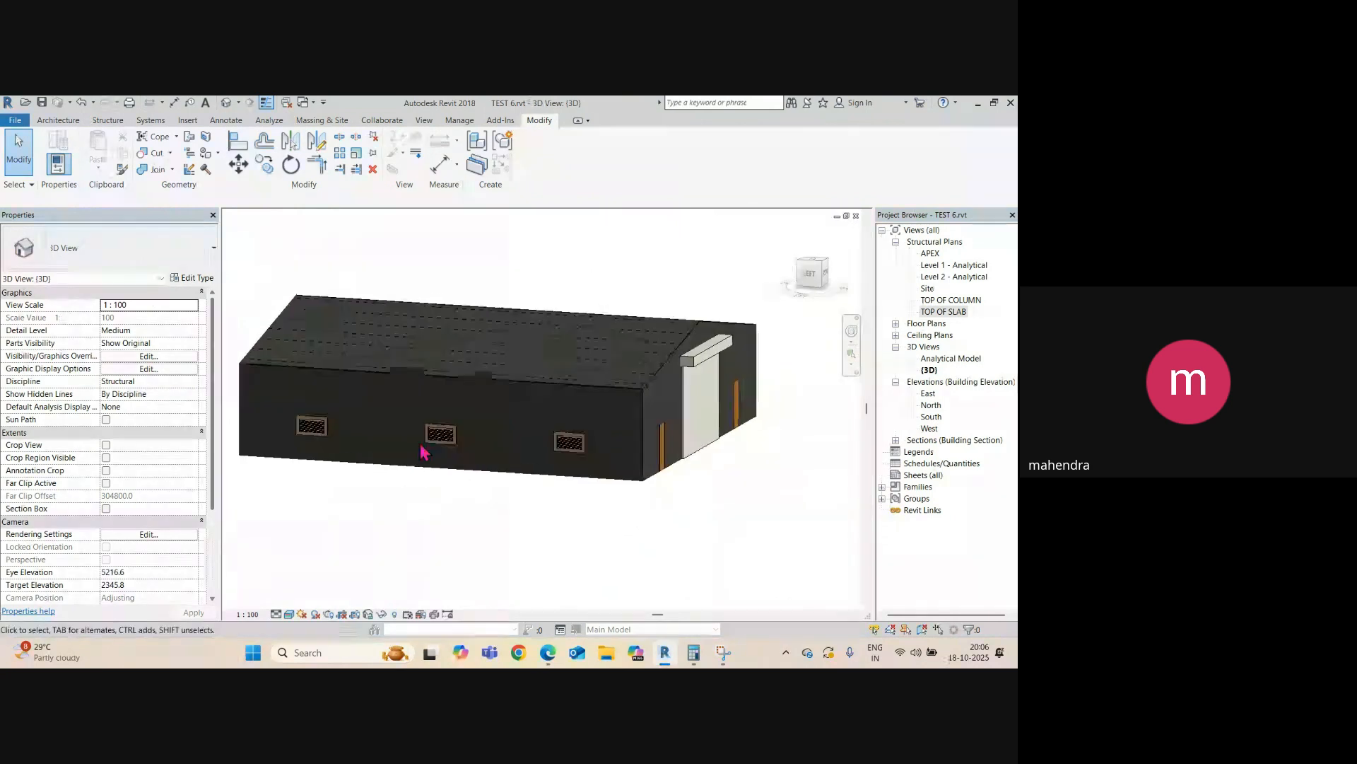
scroll(445, 426, "down", 2)
middle_click_drag(607, 452, 713, 485, "shift")
middle_click_drag(713, 485, 694, 481)
middle_click_drag(510, 458, 741, 457)
scroll(484, 418, "up", 3)
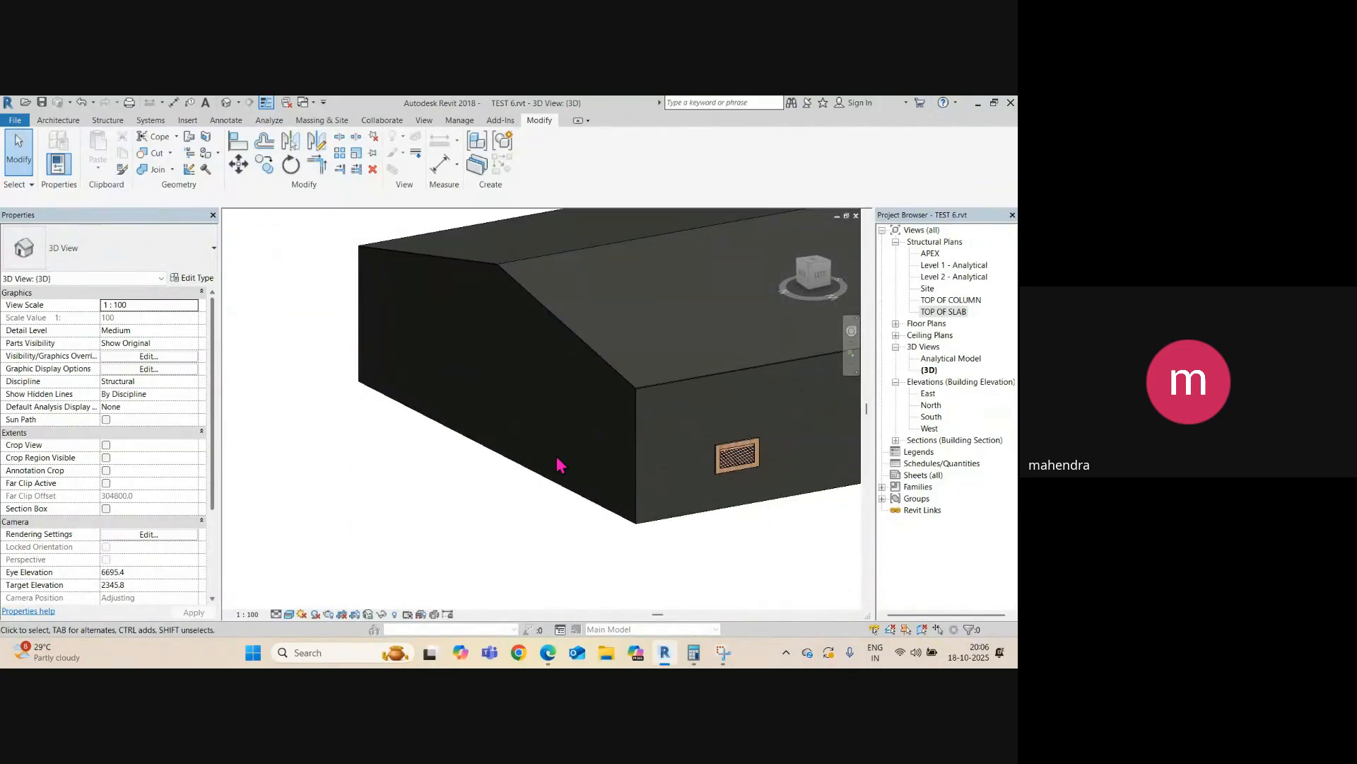
scroll(659, 454, "down", 1)
- Look through the open section views and examine the blank gable end in 3D
key("ctrl+Tab")
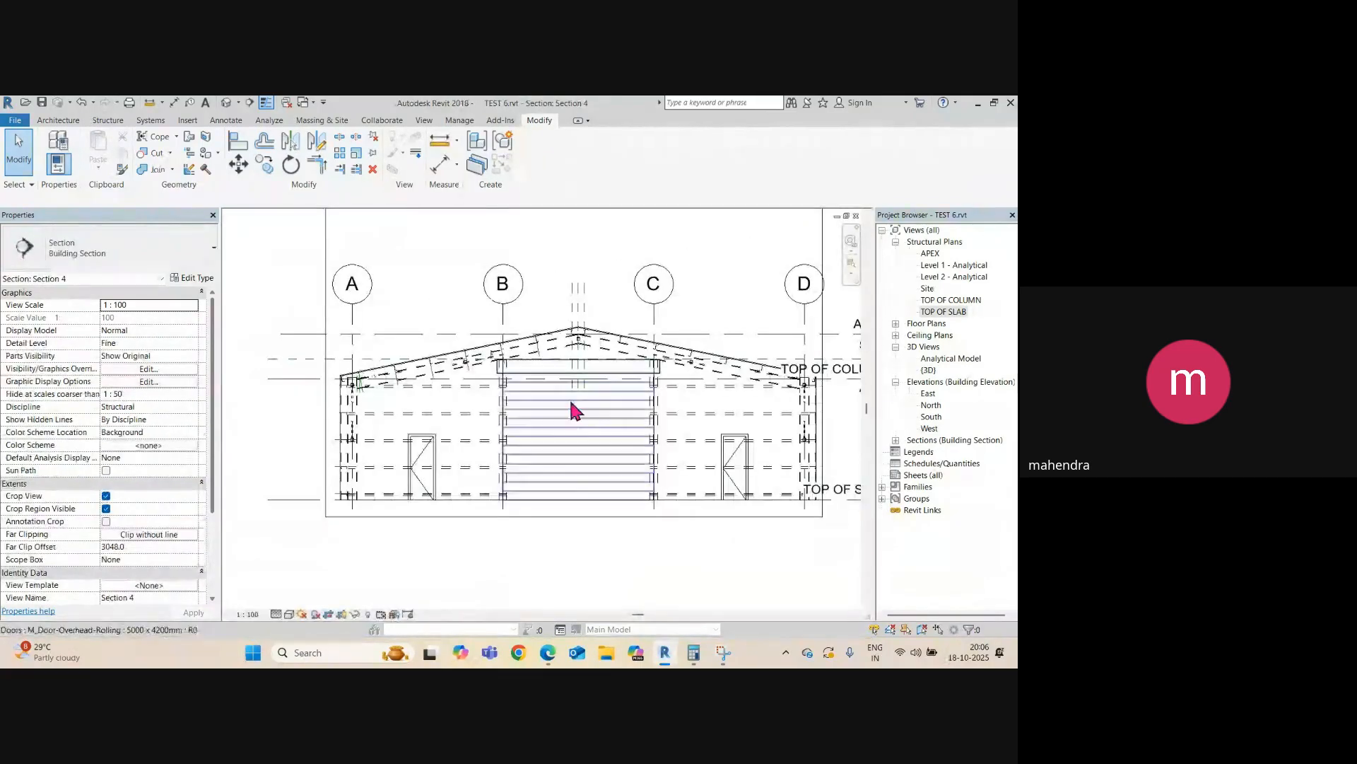
key("ctrl+Tab")
scroll(558, 398, "down", 2)
scroll(496, 378, "down", 2)
scroll(485, 379, "down", 2)
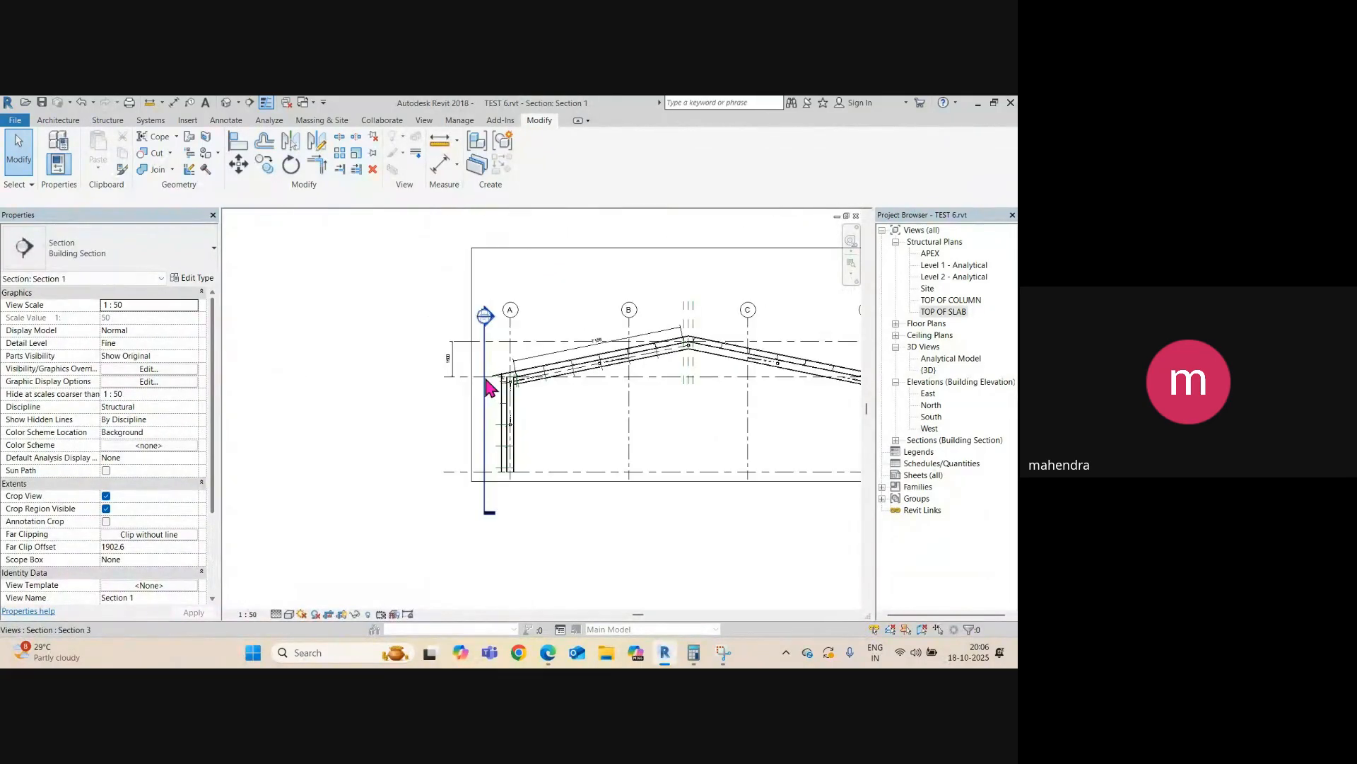
left_click(223, 103)
scroll(597, 424, "down", 2)
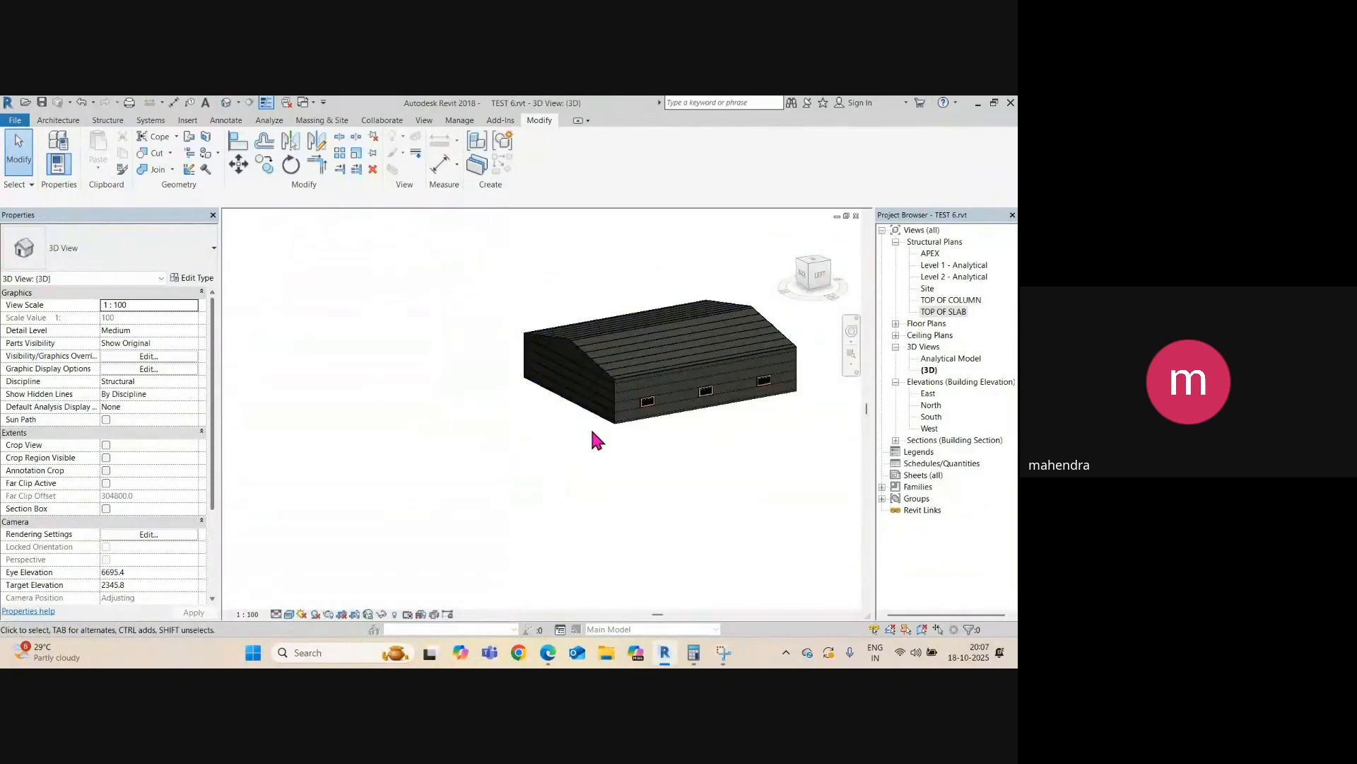
middle_click_drag(591, 431, 830, 427, "shift")
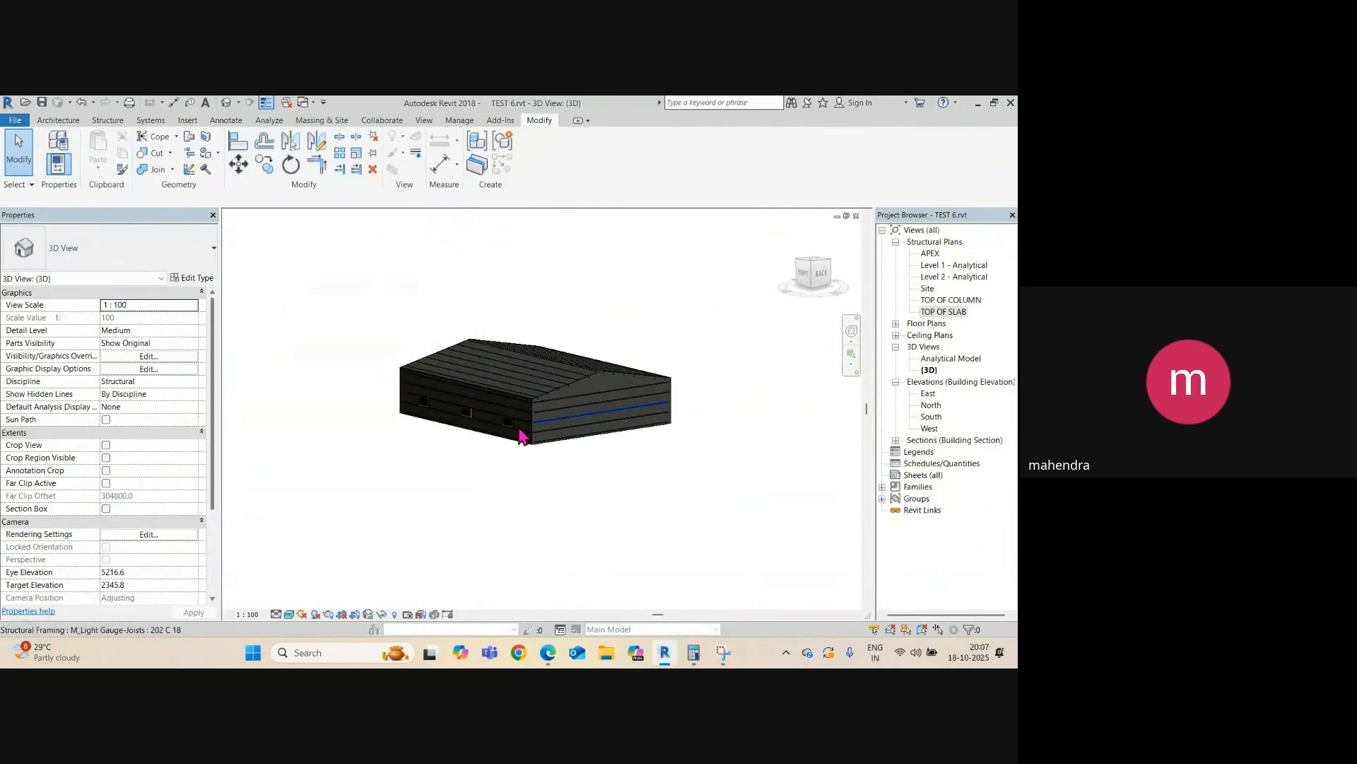
scroll(519, 428, "up", 4)
- Move the Section 4 line to the opposite gable end in the APEX plan and open its section view
key("ctrl+Tab")
scroll(520, 424, "down", 1)
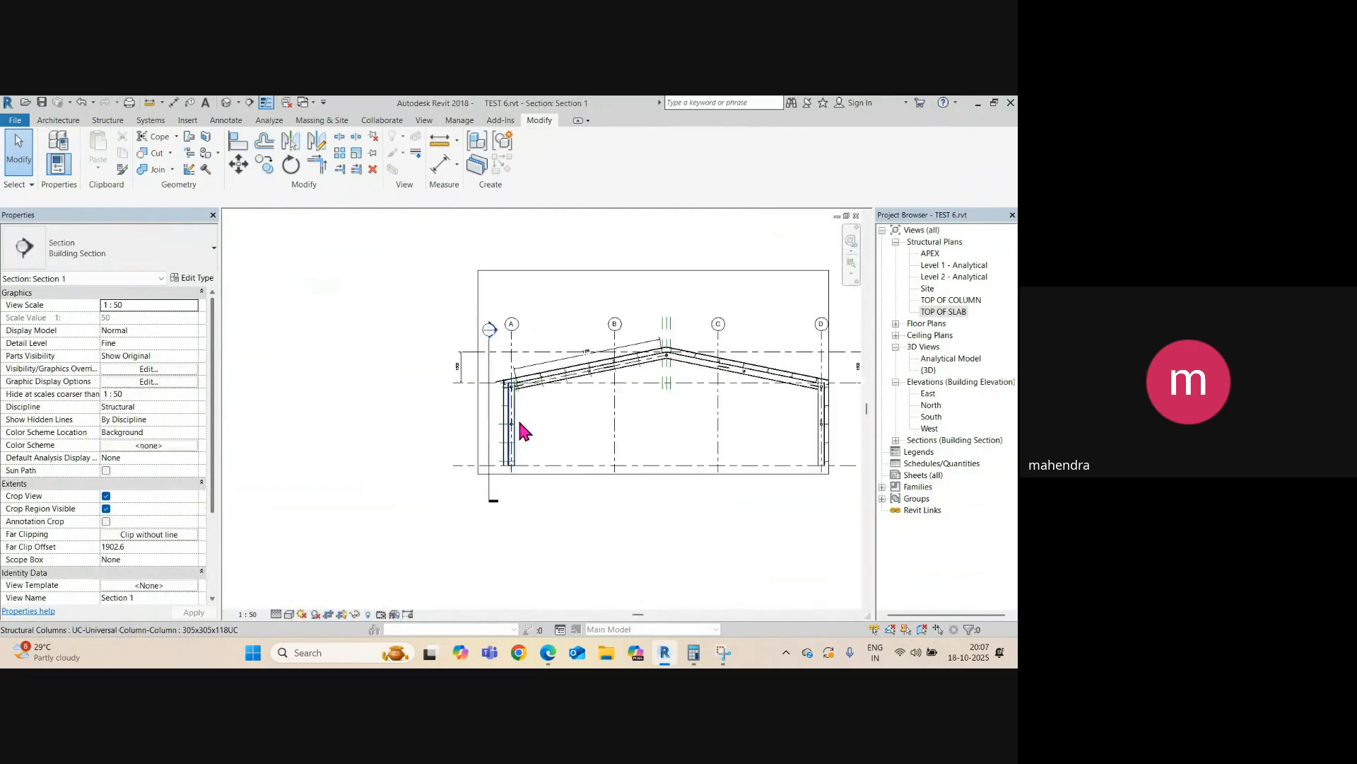
key("ctrl+Tab")
scroll(555, 417, "down", 3)
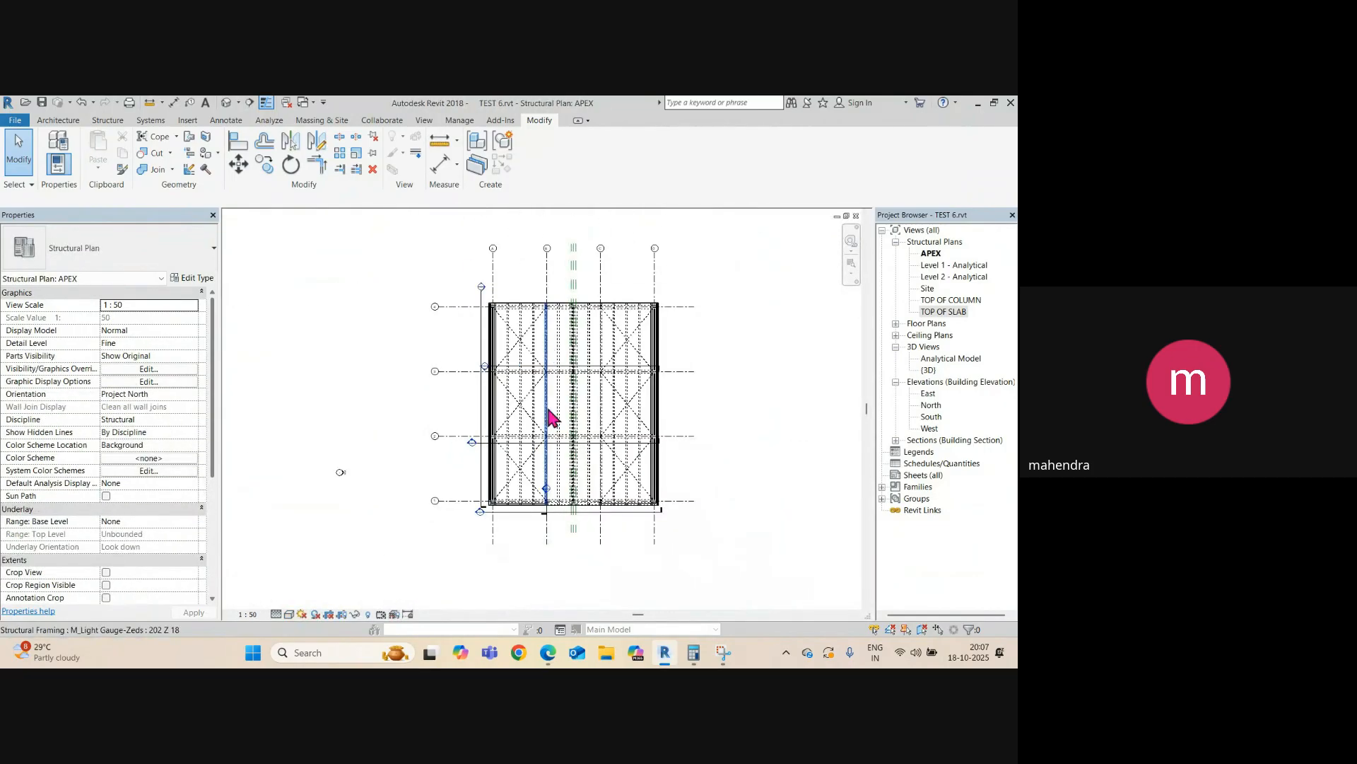
left_click(527, 511)
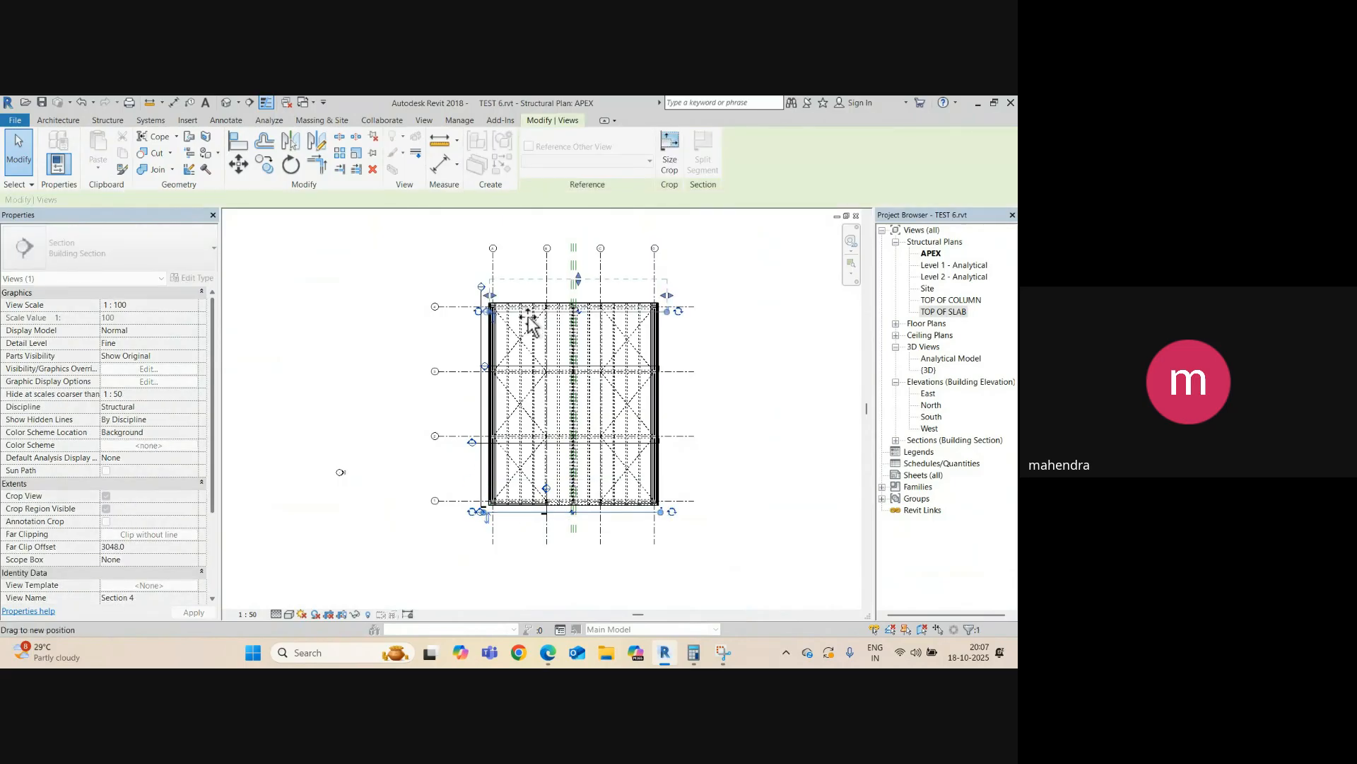
right_click(521, 298)
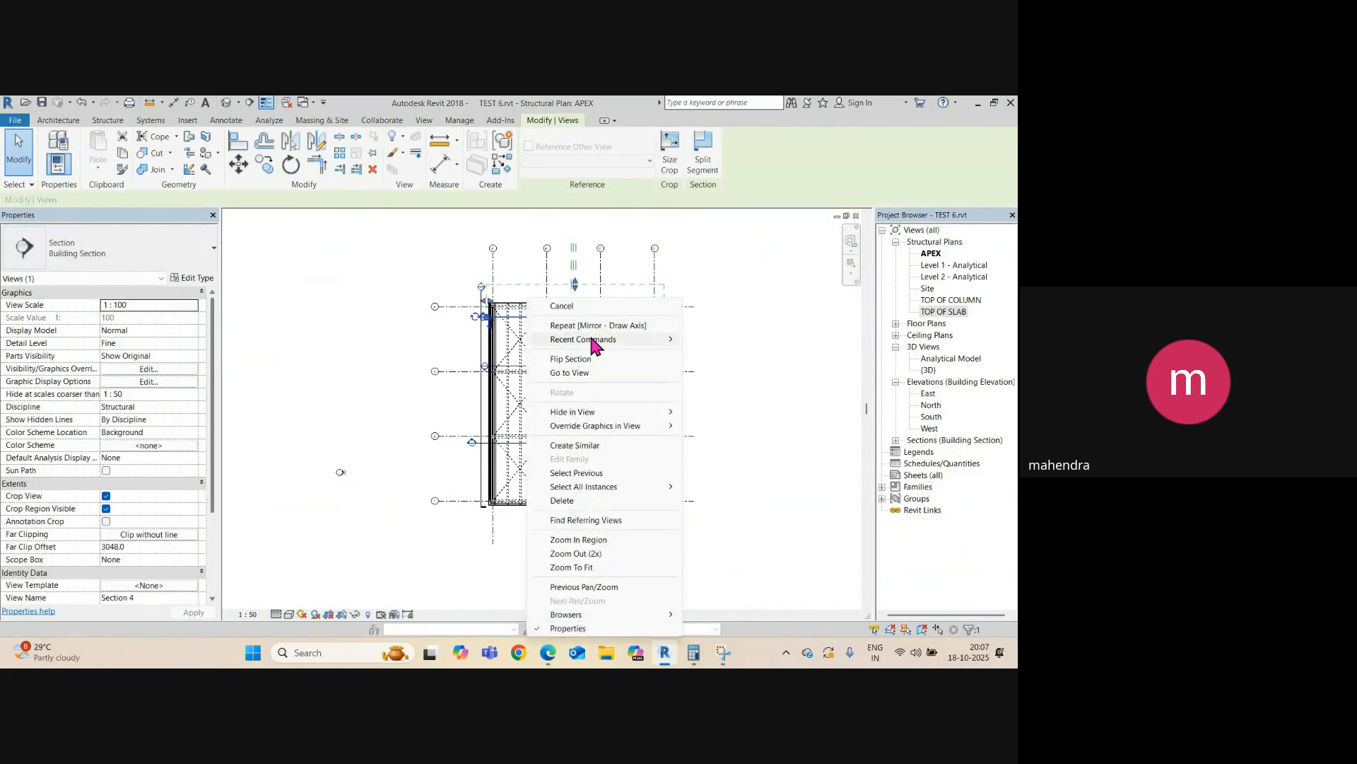
left_click(582, 371)
scroll(491, 433, "up", 5)
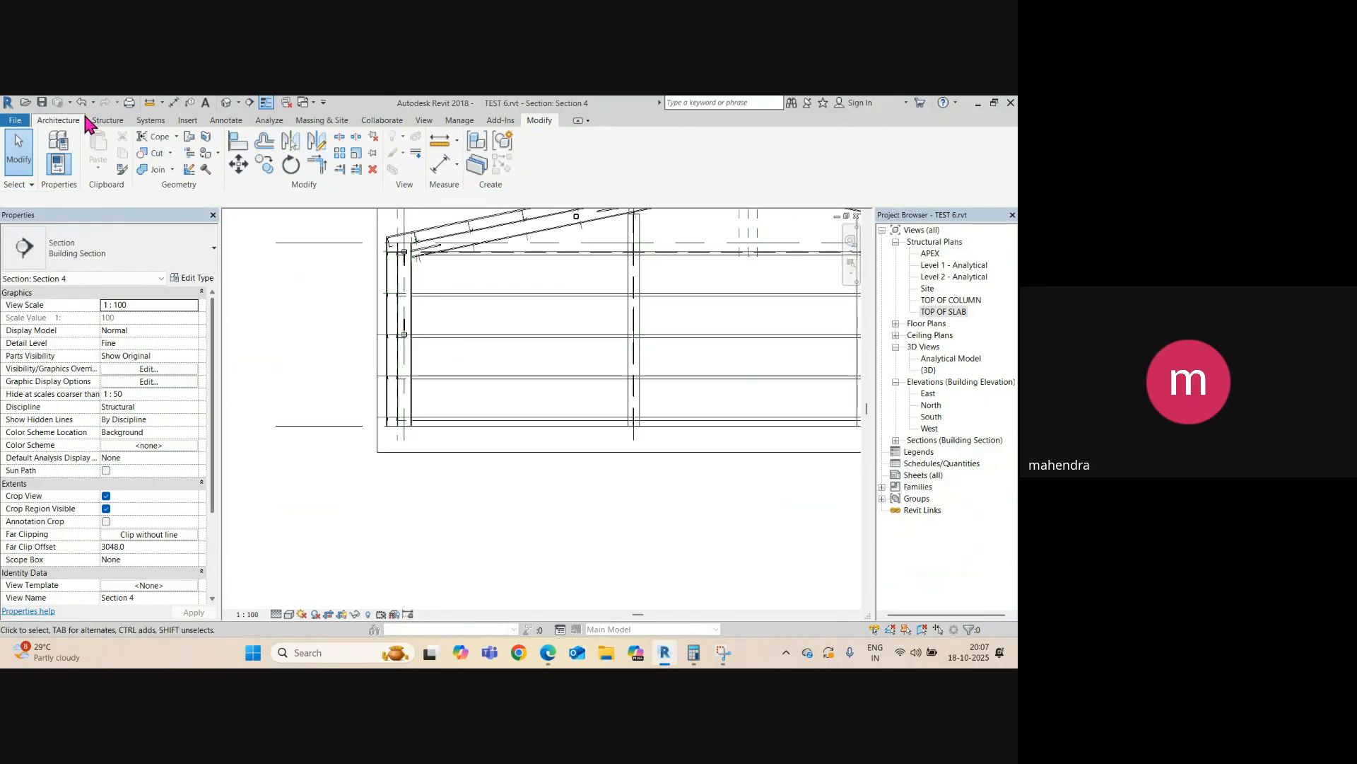
- Place a louver window on the gable wall between grids A and B and change its type to 1200x900
left_click(58, 120)
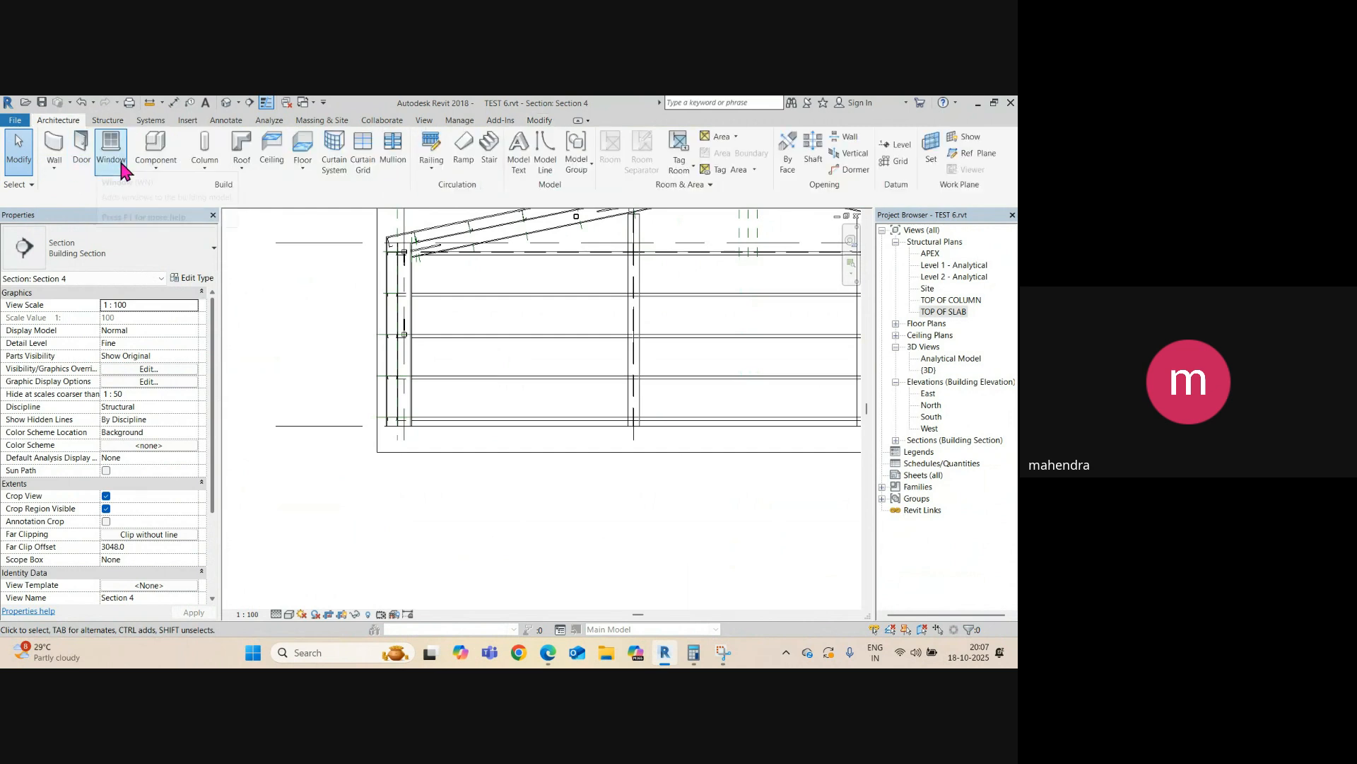
left_click(112, 164)
scroll(495, 350, "up", 1)
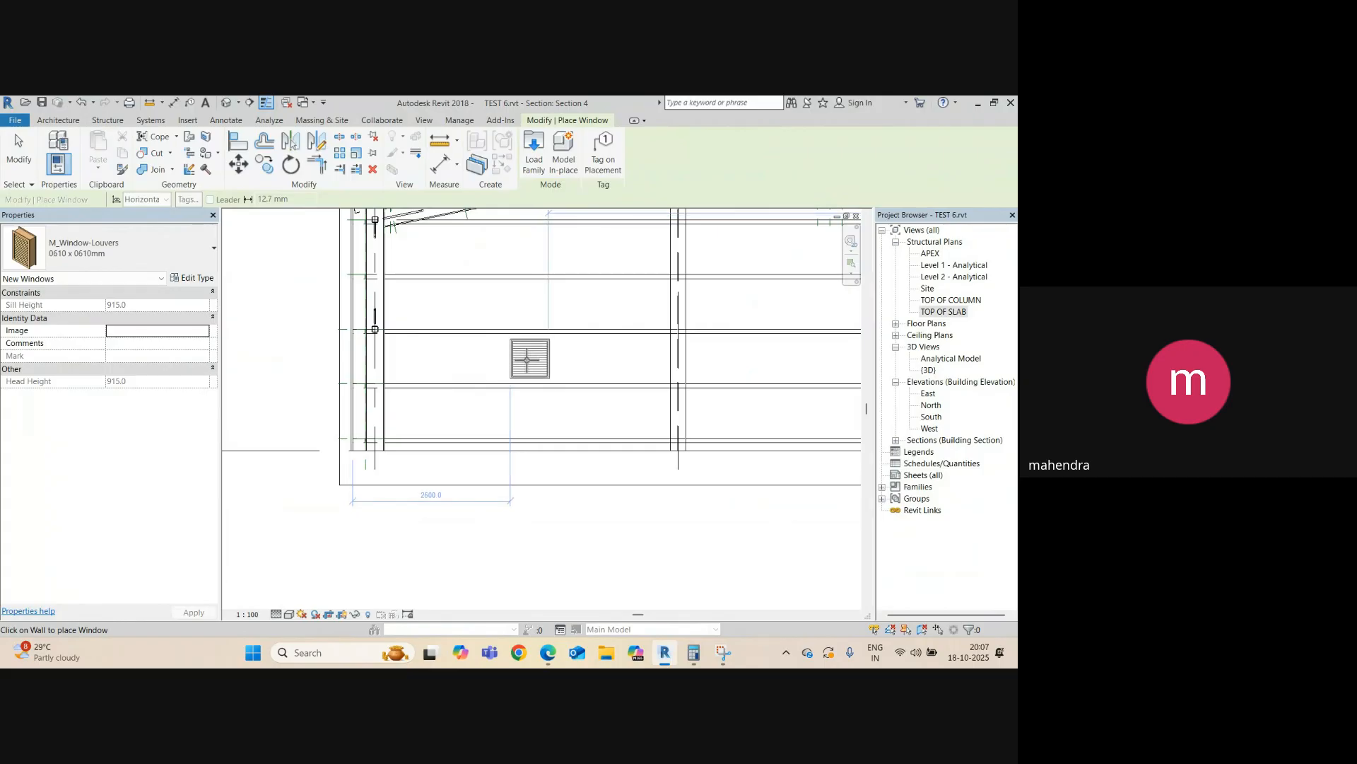
left_click(526, 361)
key("Escape")
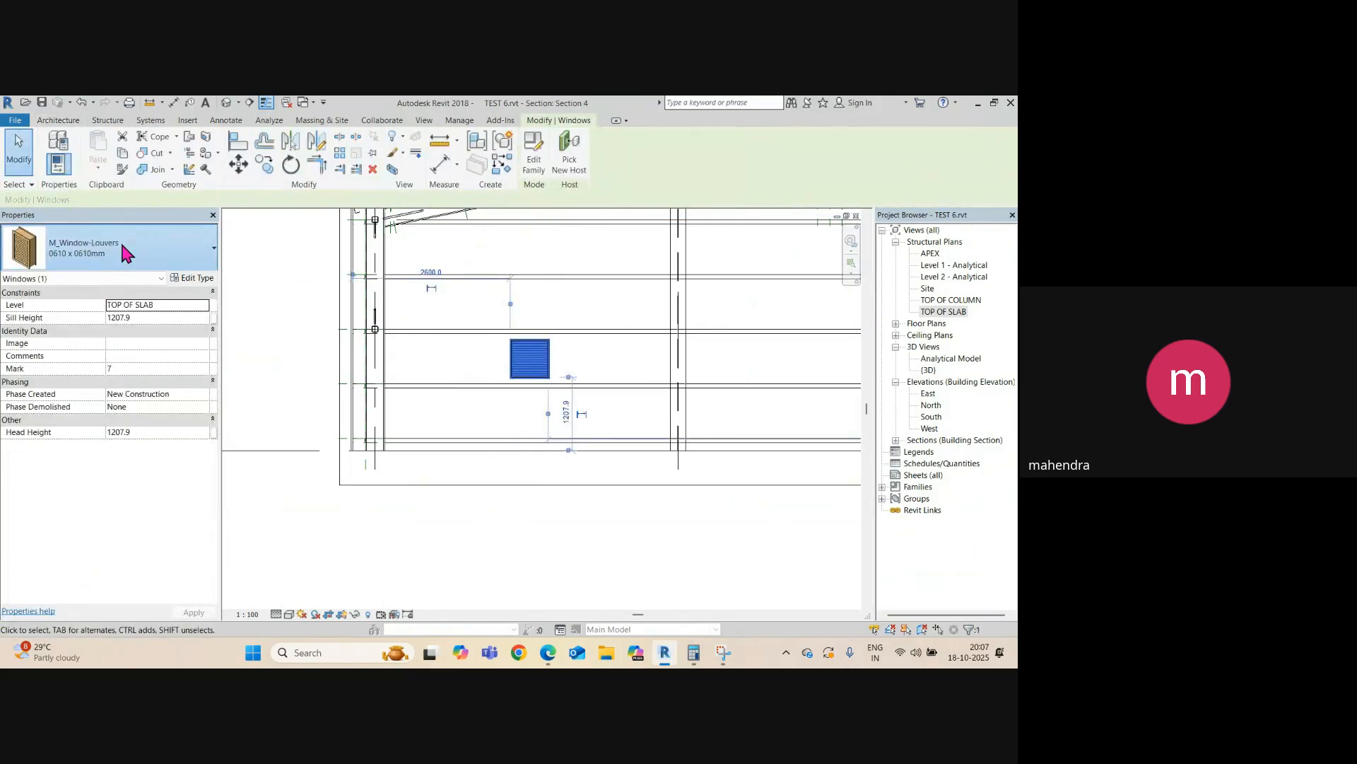
left_click(126, 251)
left_click(74, 350)
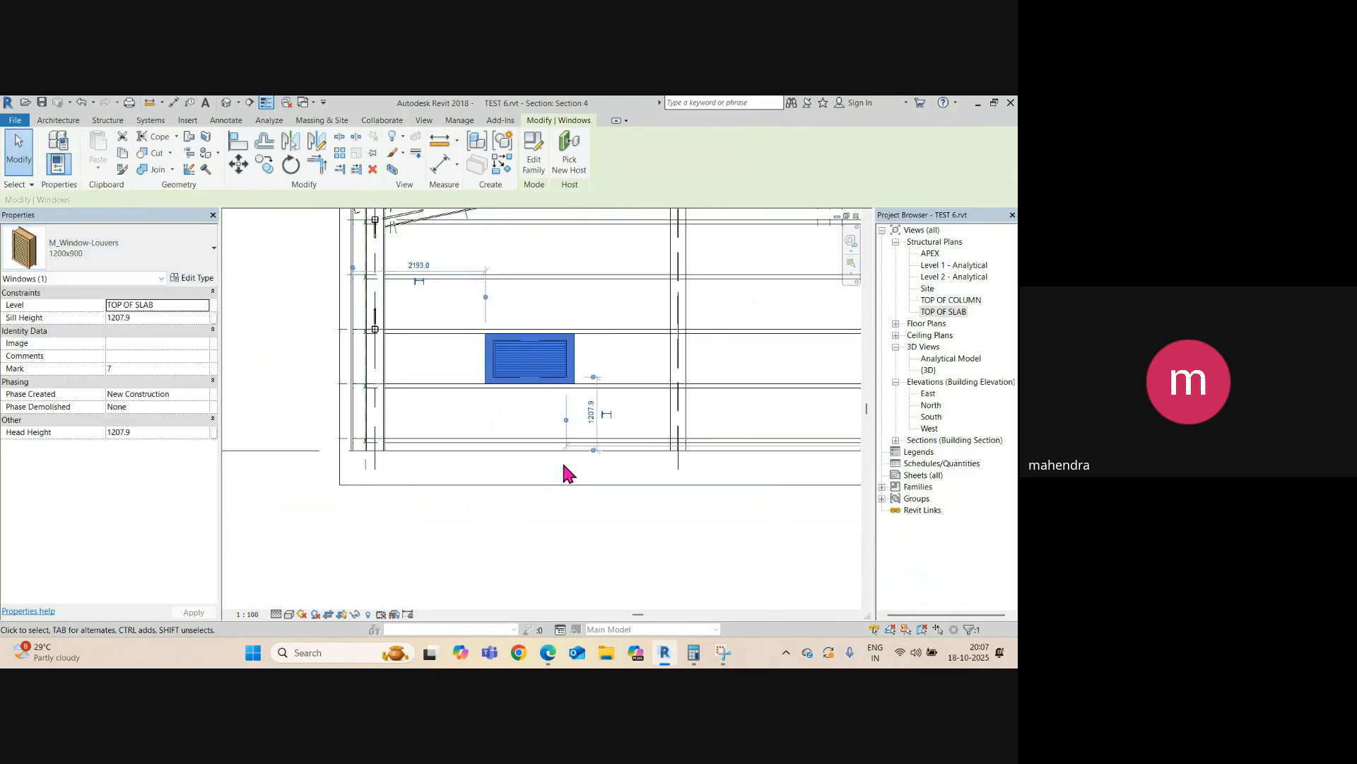
scroll(560, 354, "down", 2)
scroll(556, 357, "up", 2)
key("Escape")
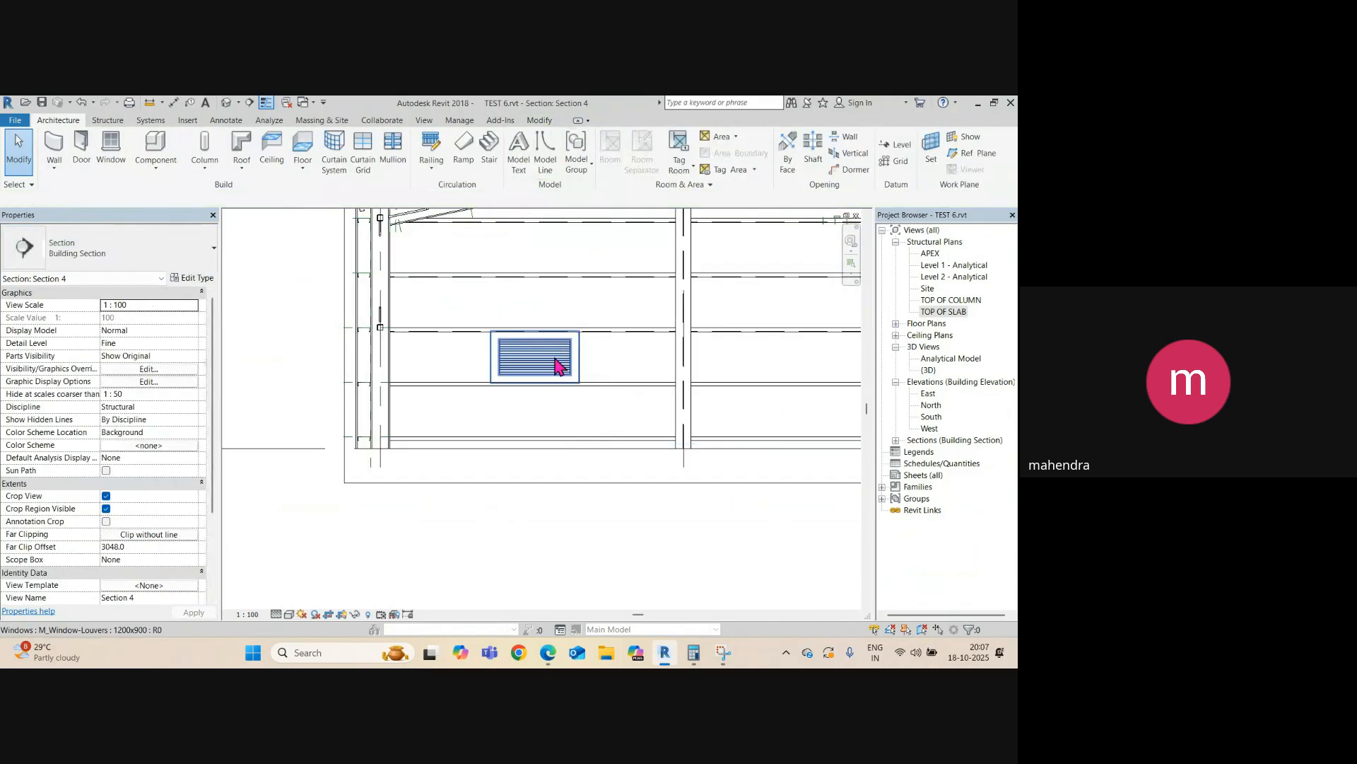
middle_click_drag(566, 384, 565, 398)
key("r")
key("p")
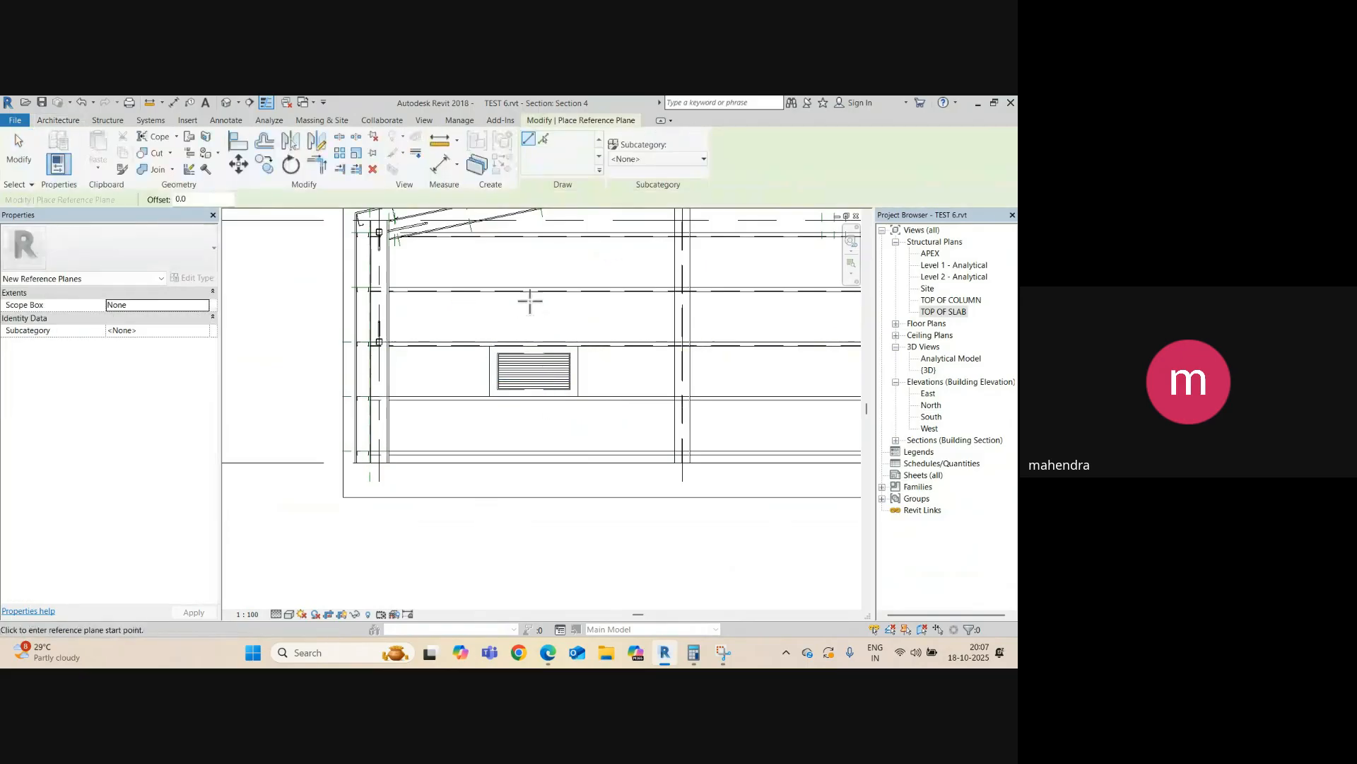
scroll(529, 302, "down", 2)
scroll(537, 418, "down", 1)
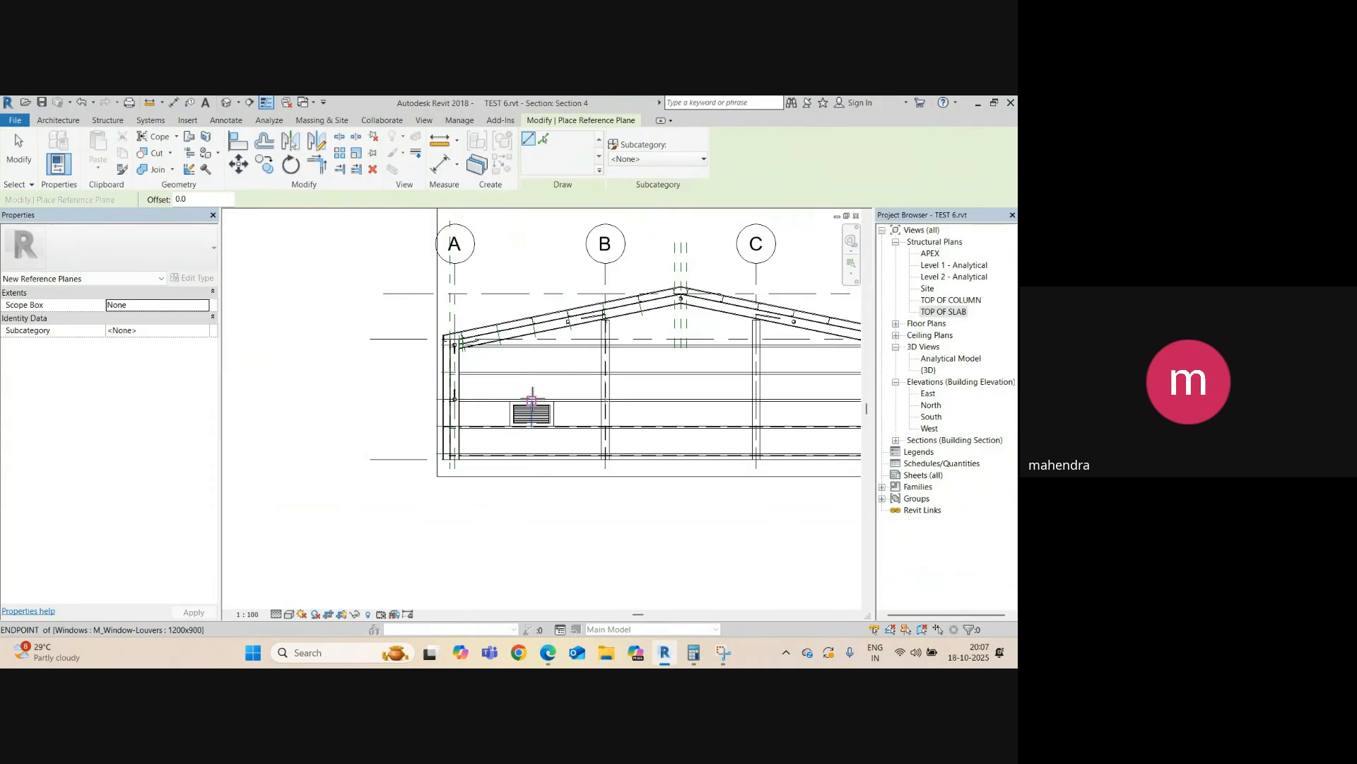
scroll(532, 411, "up", 2)
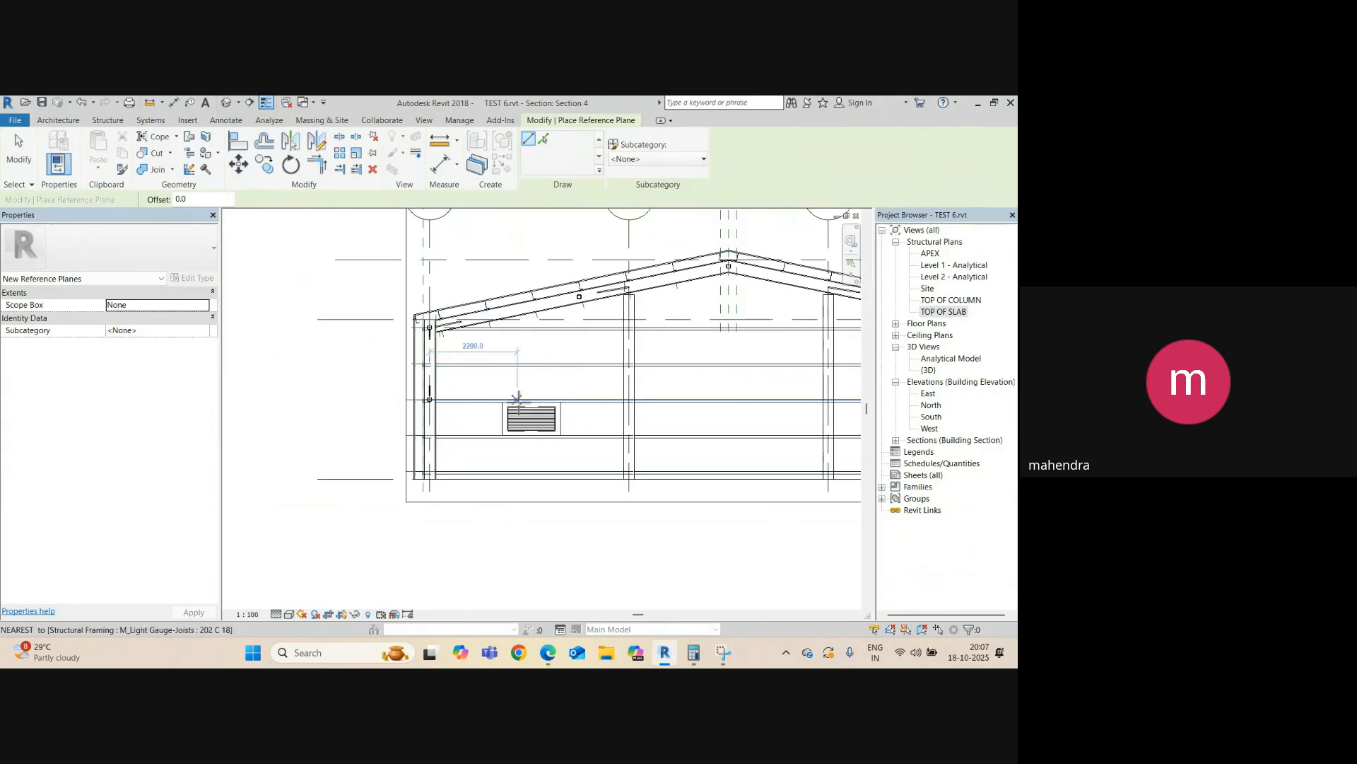
key("Escape")
key("Escape")
- Draw centerline-style detail lines from grid A horizontally to midway between grids A and B, and vertically down past the louver window
middle_click_drag(491, 340, 476, 386)
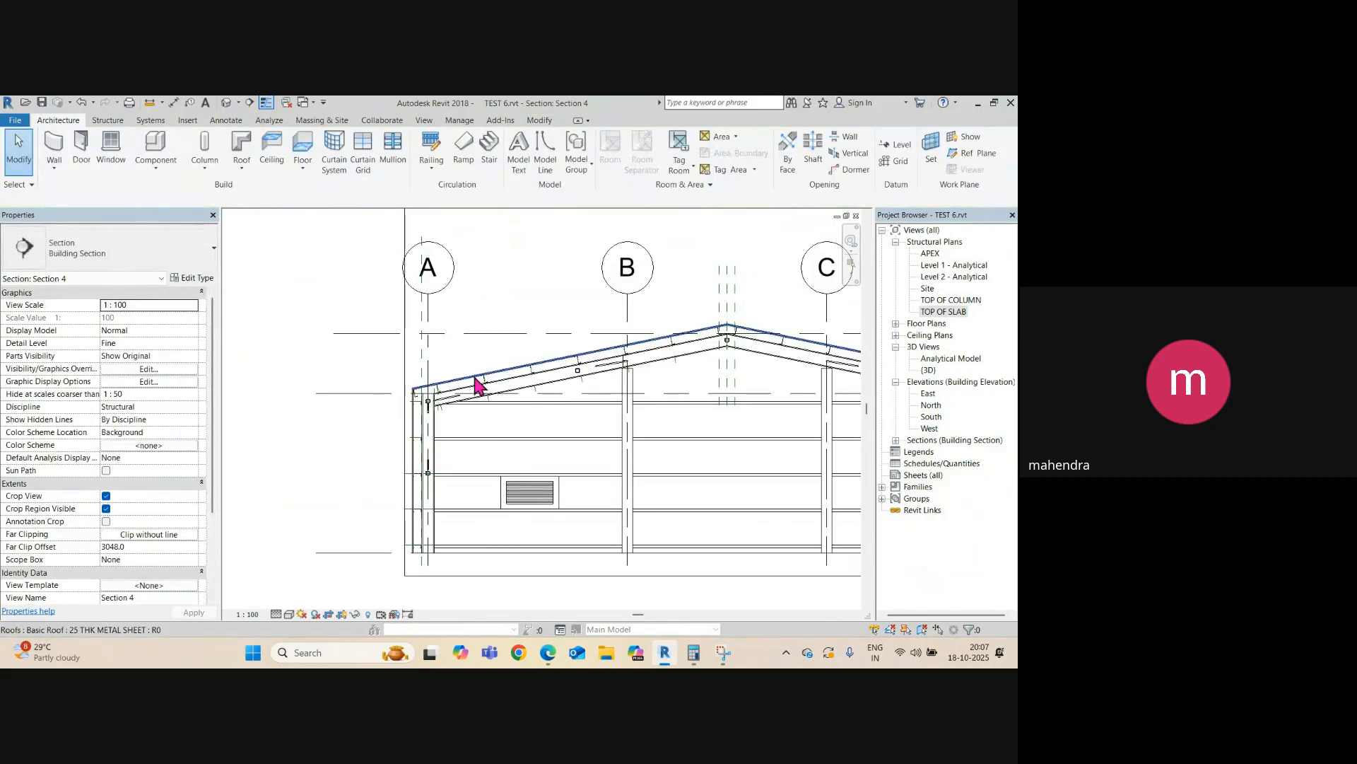
key("d")
key("l")
left_click(428, 294)
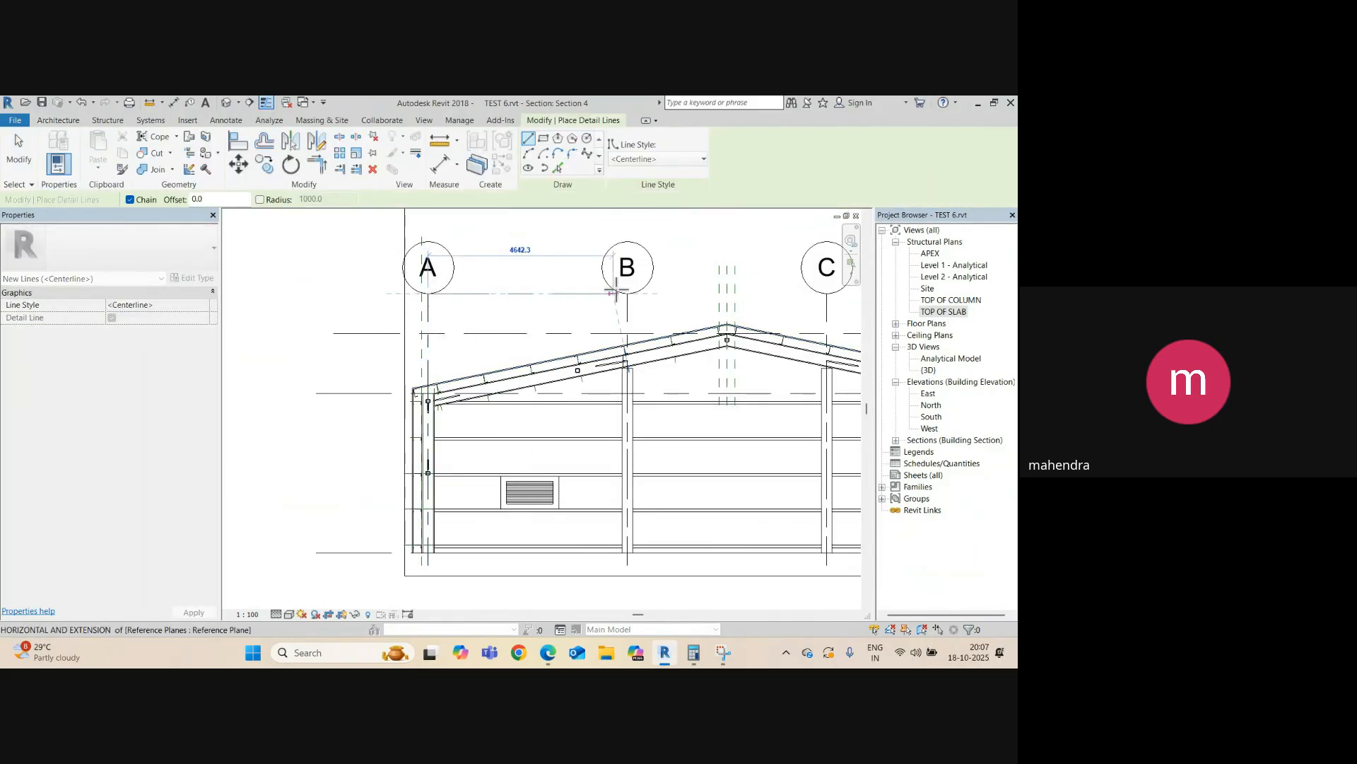
left_click(529, 293)
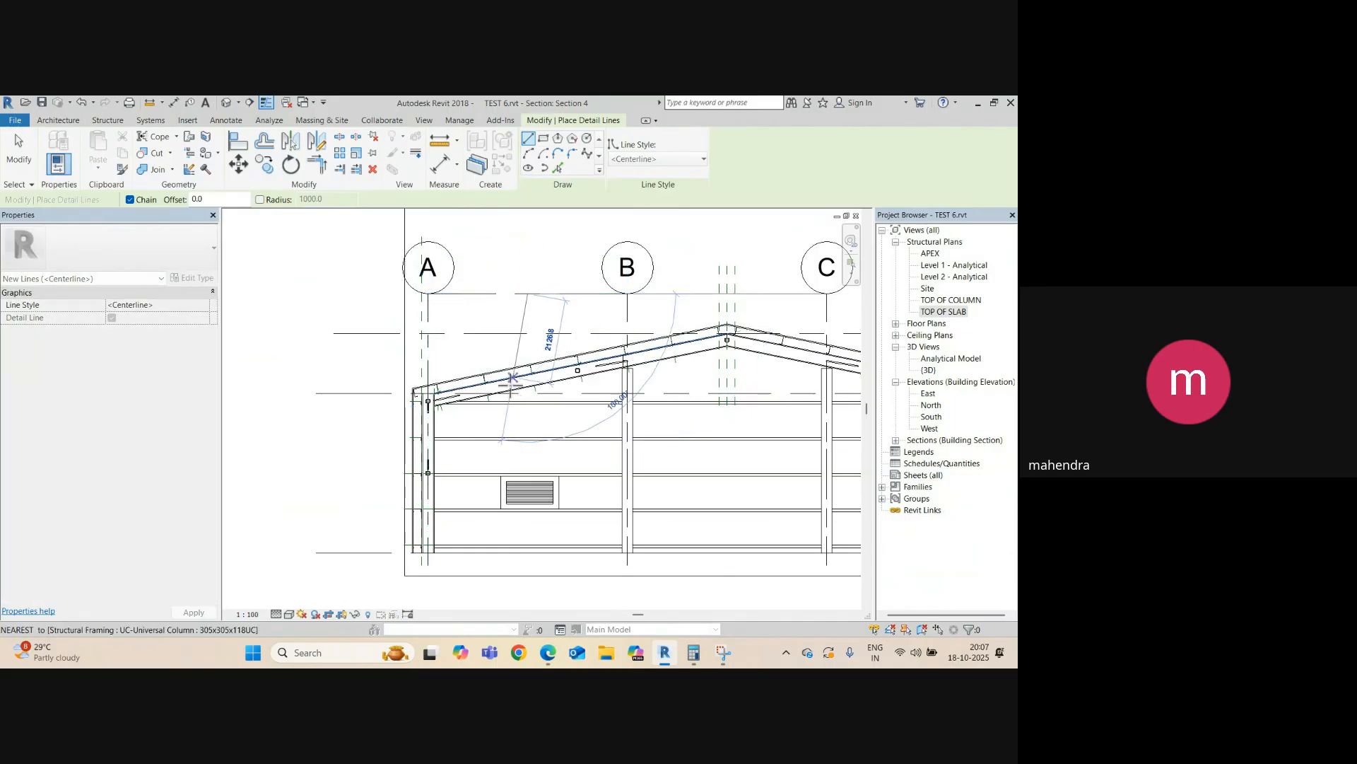
scroll(514, 399, "down", 2)
left_click(524, 527)
scroll(536, 476, "up", 3)
key("Escape")
key("Escape")
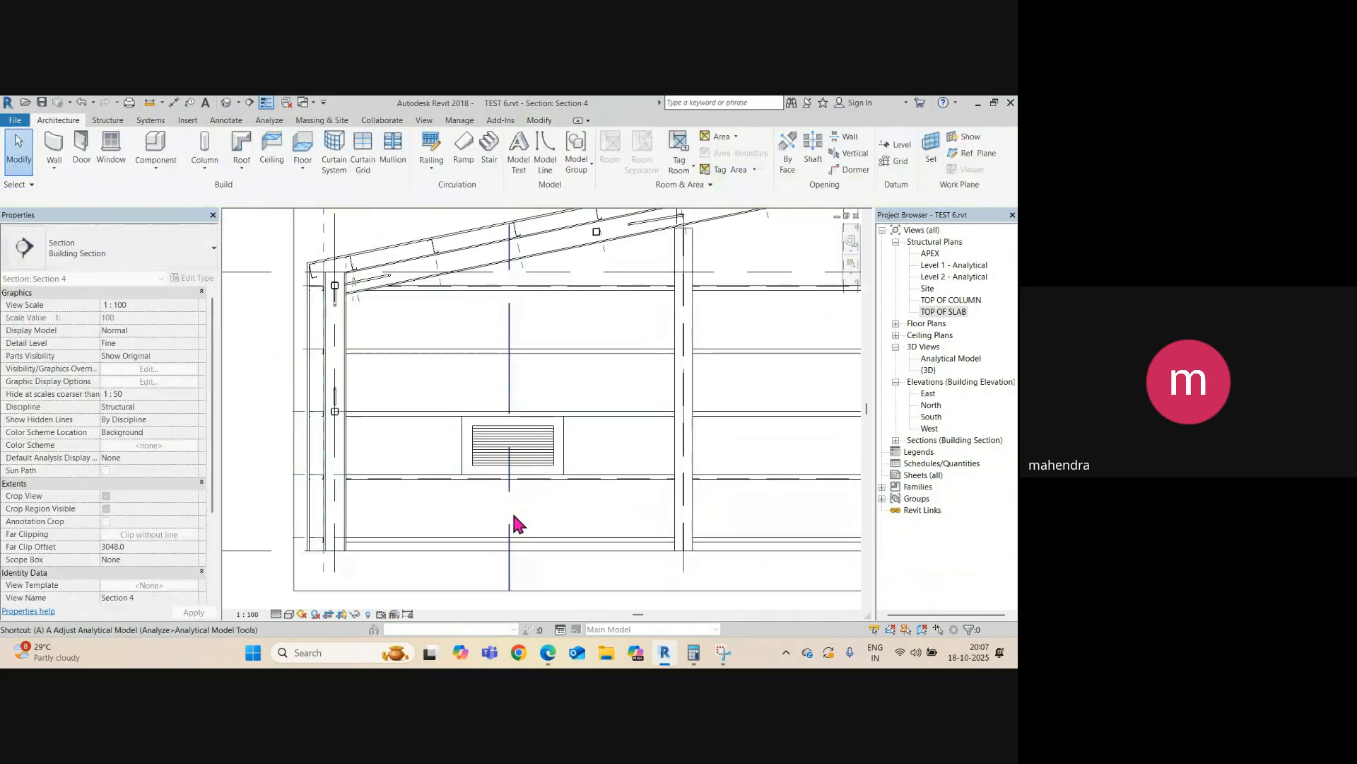
- Align the louver window's centre with the vertical detail line midway between grids A and B
left_click(512, 523)
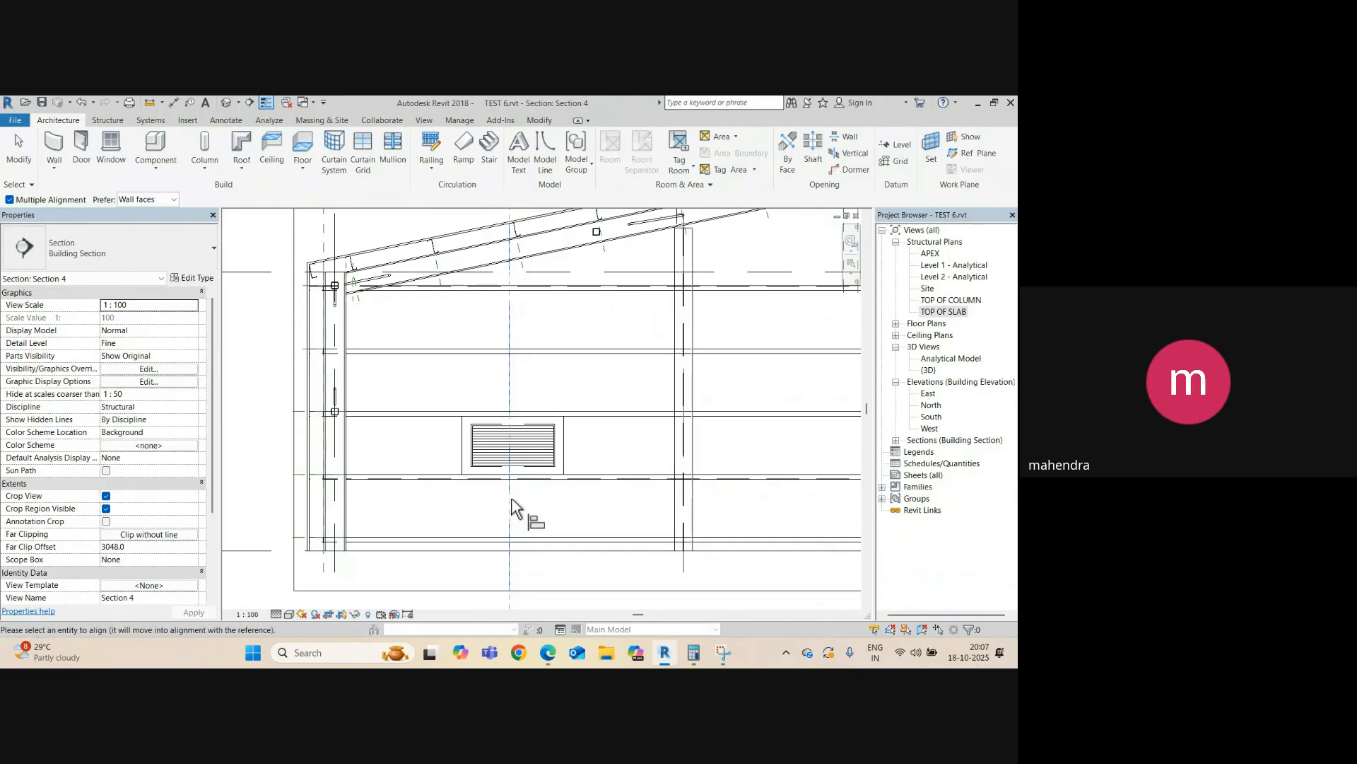
left_click(523, 451)
key("Escape")
key("Escape")
- Delete the vertical and horizontal detail lines used to centre the louver window
left_click(509, 366)
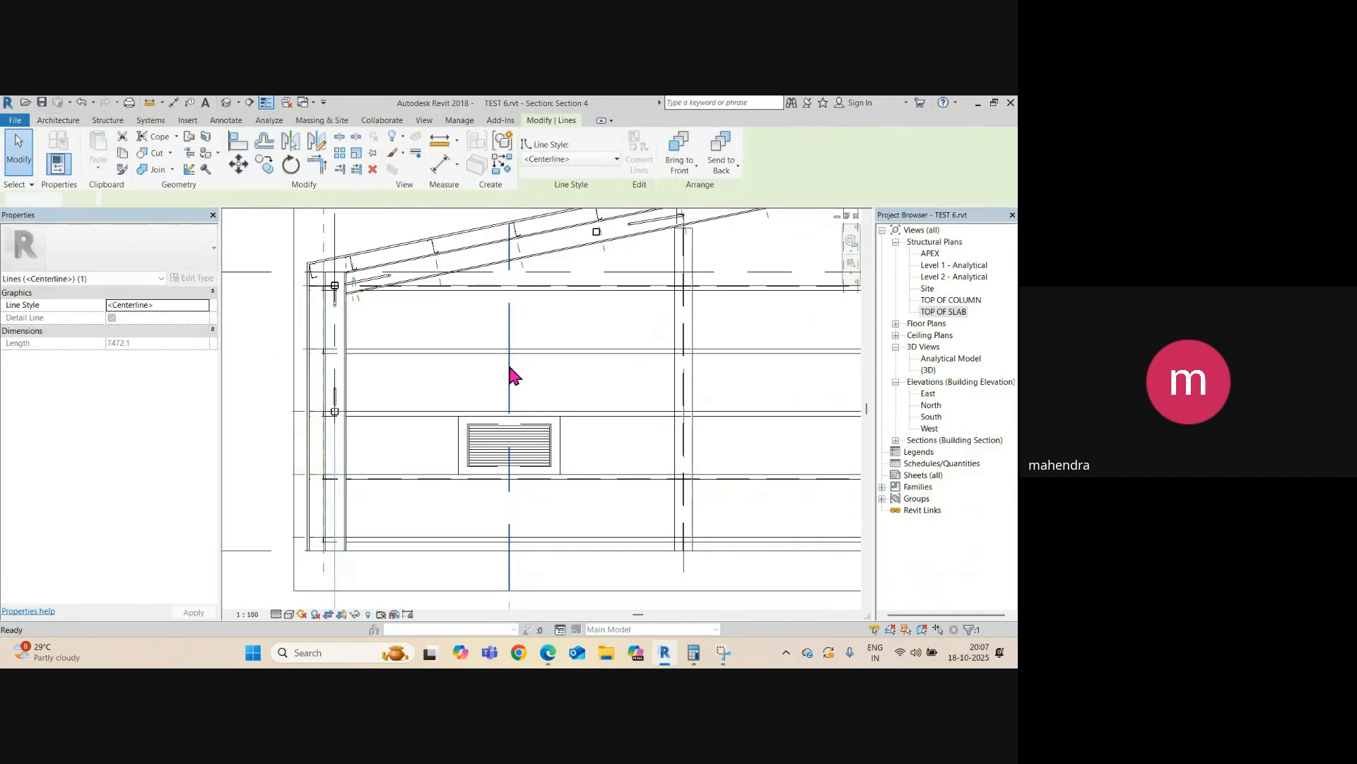
key("Delete")
scroll(509, 366, "down", 3)
left_click(501, 255)
key("Delete")
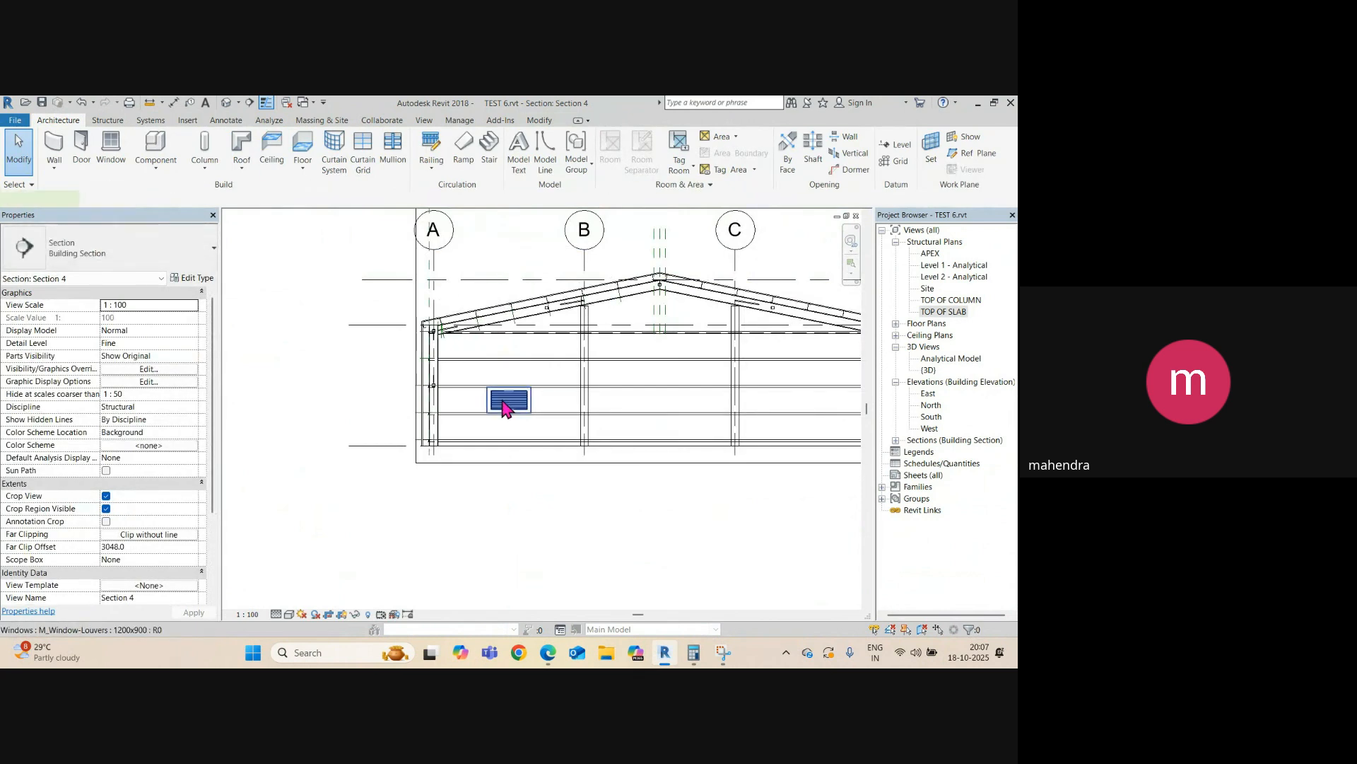
- Copy the louver window horizontally to the middle of the bay between grids B and C, below the ridge
left_click(503, 401)
key("c")
key("o")
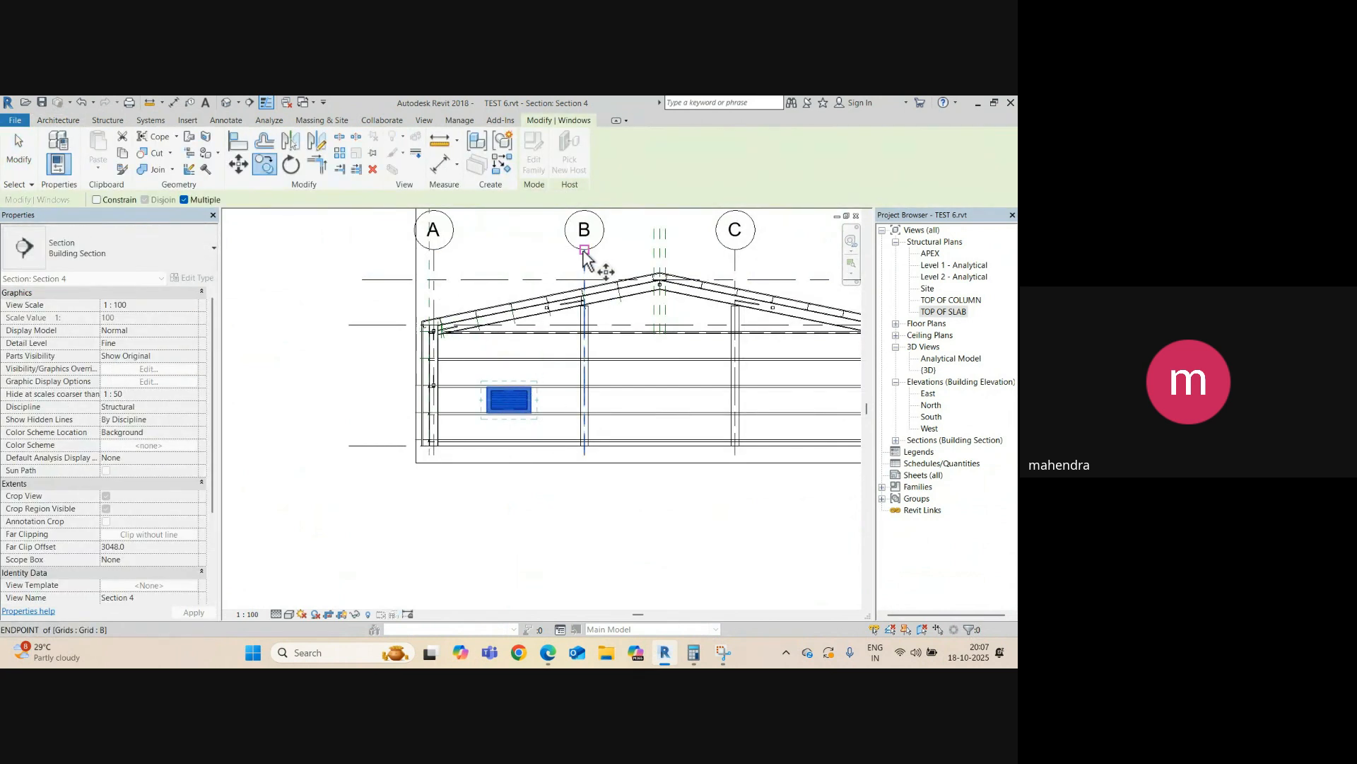
middle_click_drag(584, 445, 573, 379)
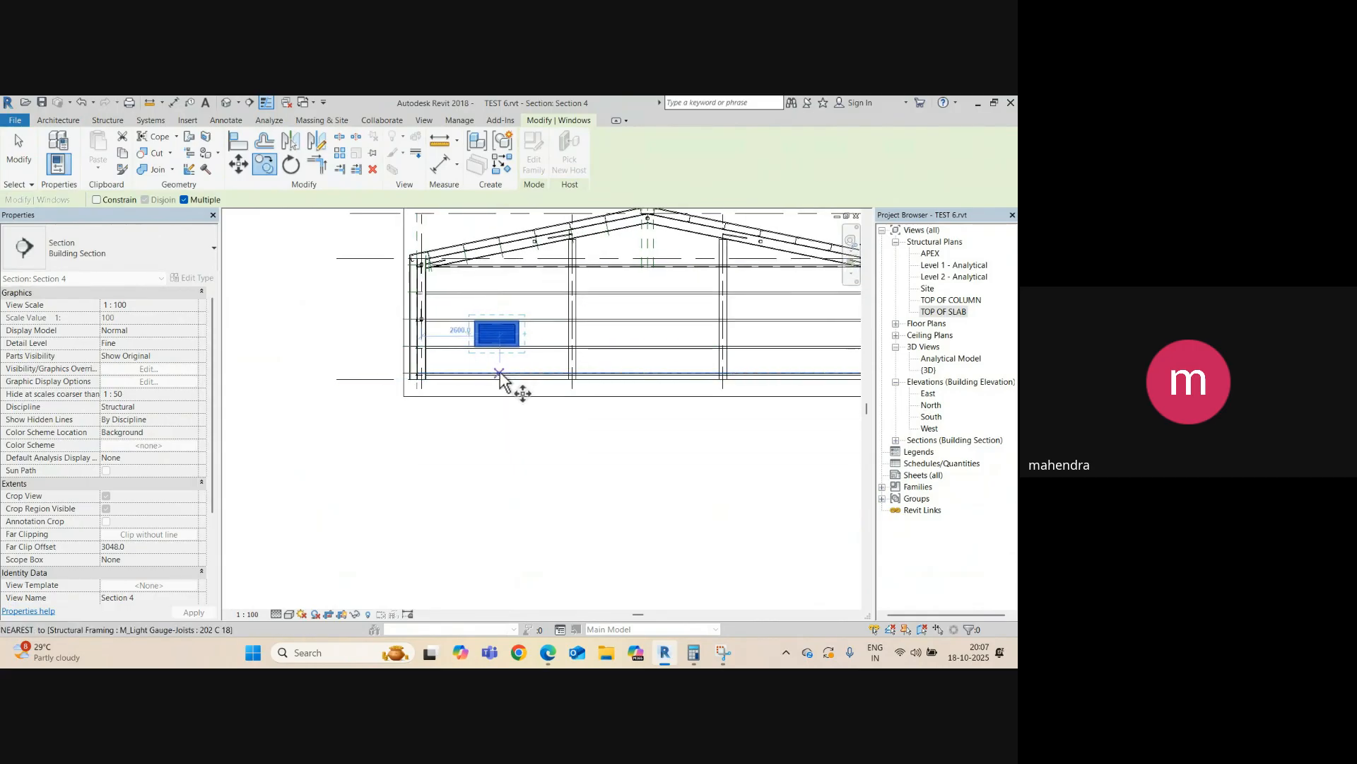
left_click(500, 335)
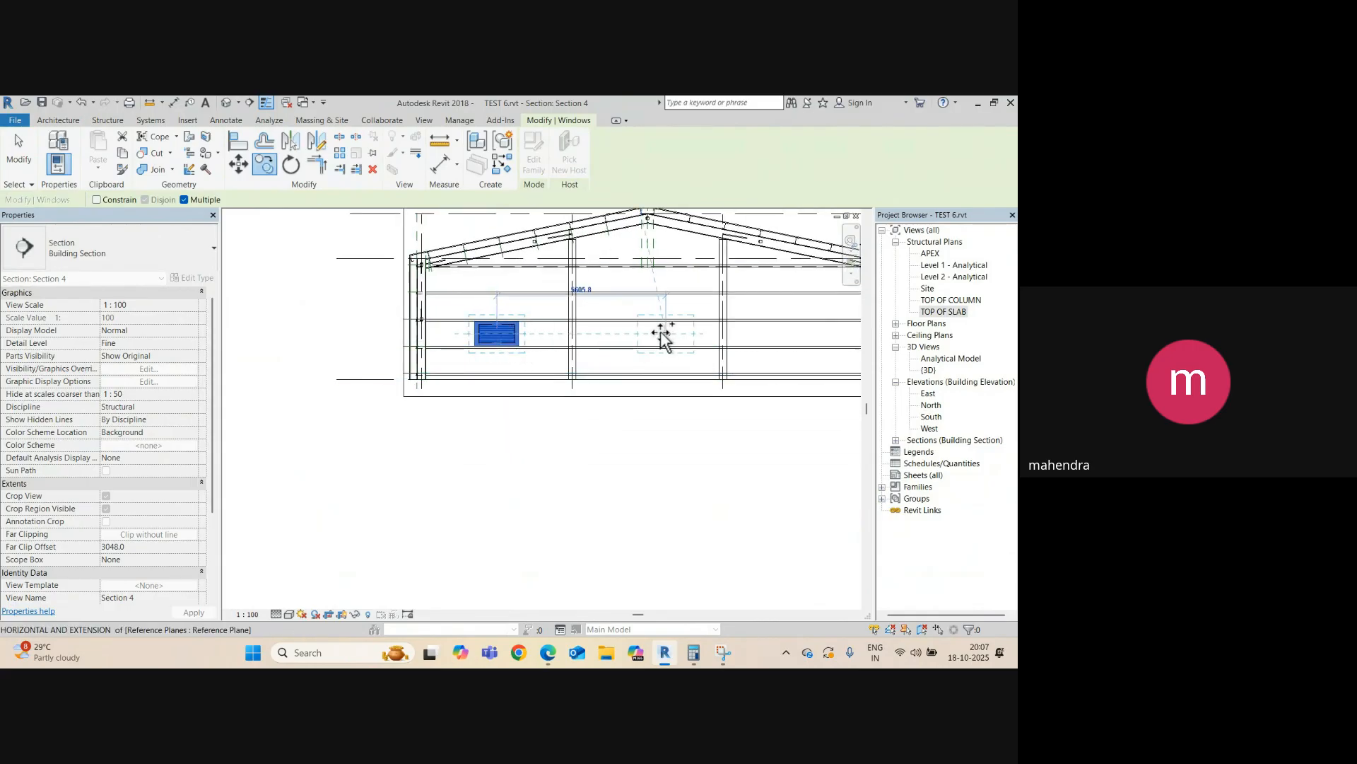
left_click(649, 335)
middle_click_drag(764, 340, 671, 342)
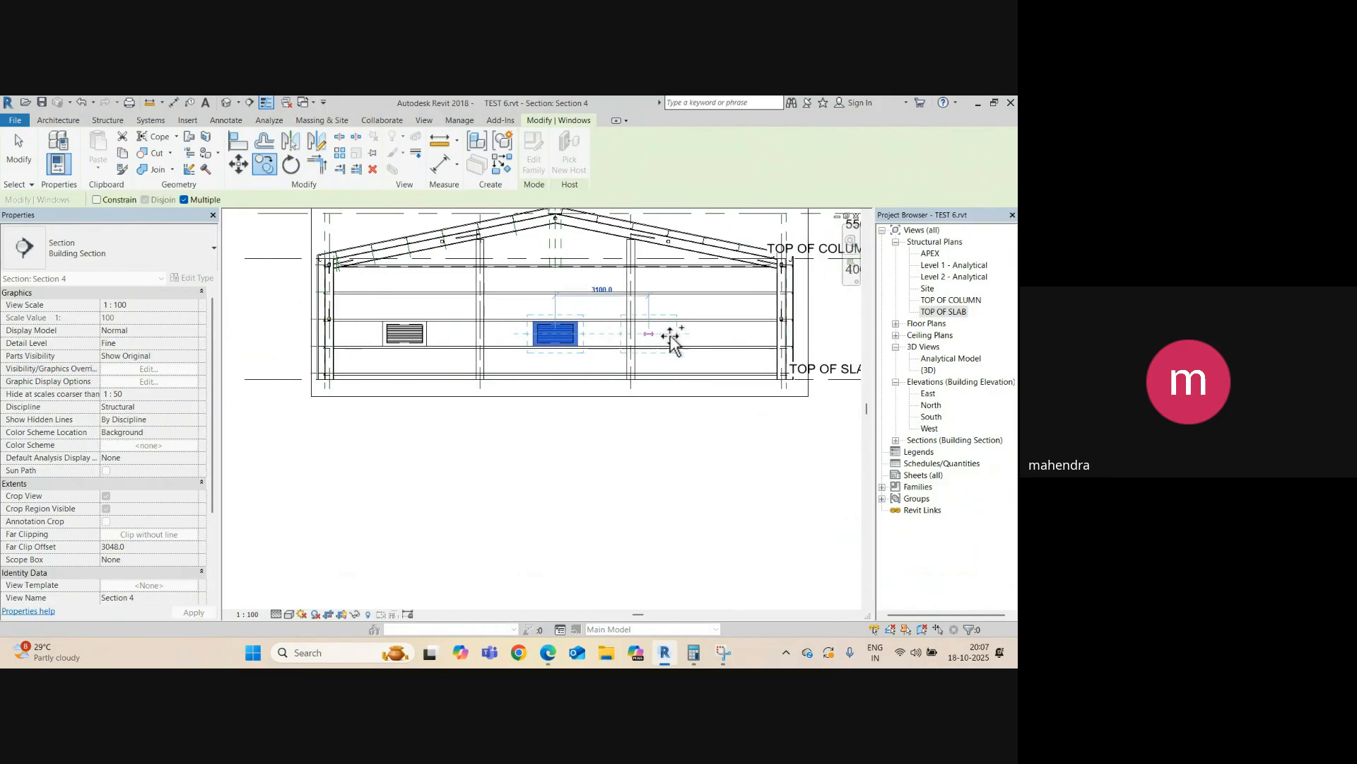
key("Escape")
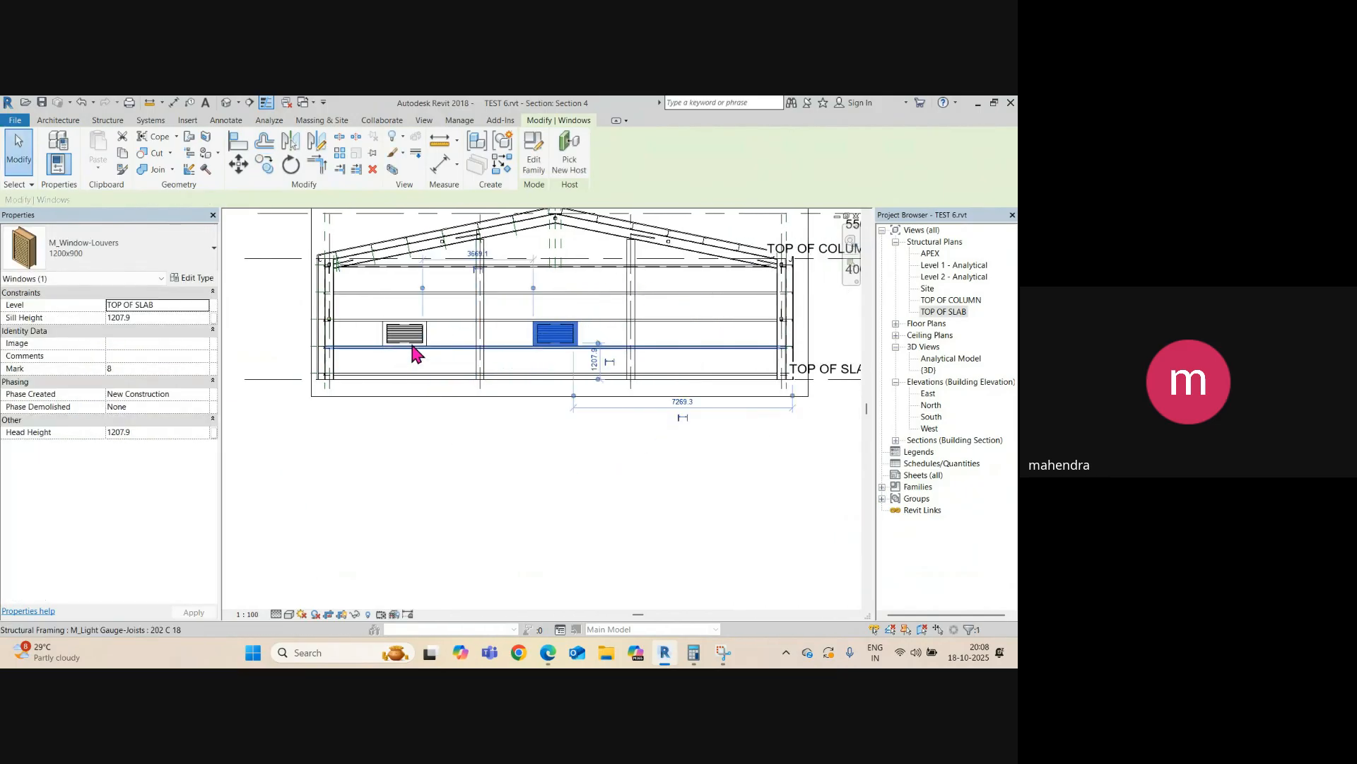
key("Escape")
- Mirror a copy of the louver window between grids A and B to the far bay, drawing the axis vertically along the central ridge plane
left_click(414, 344)
left_click(316, 145)
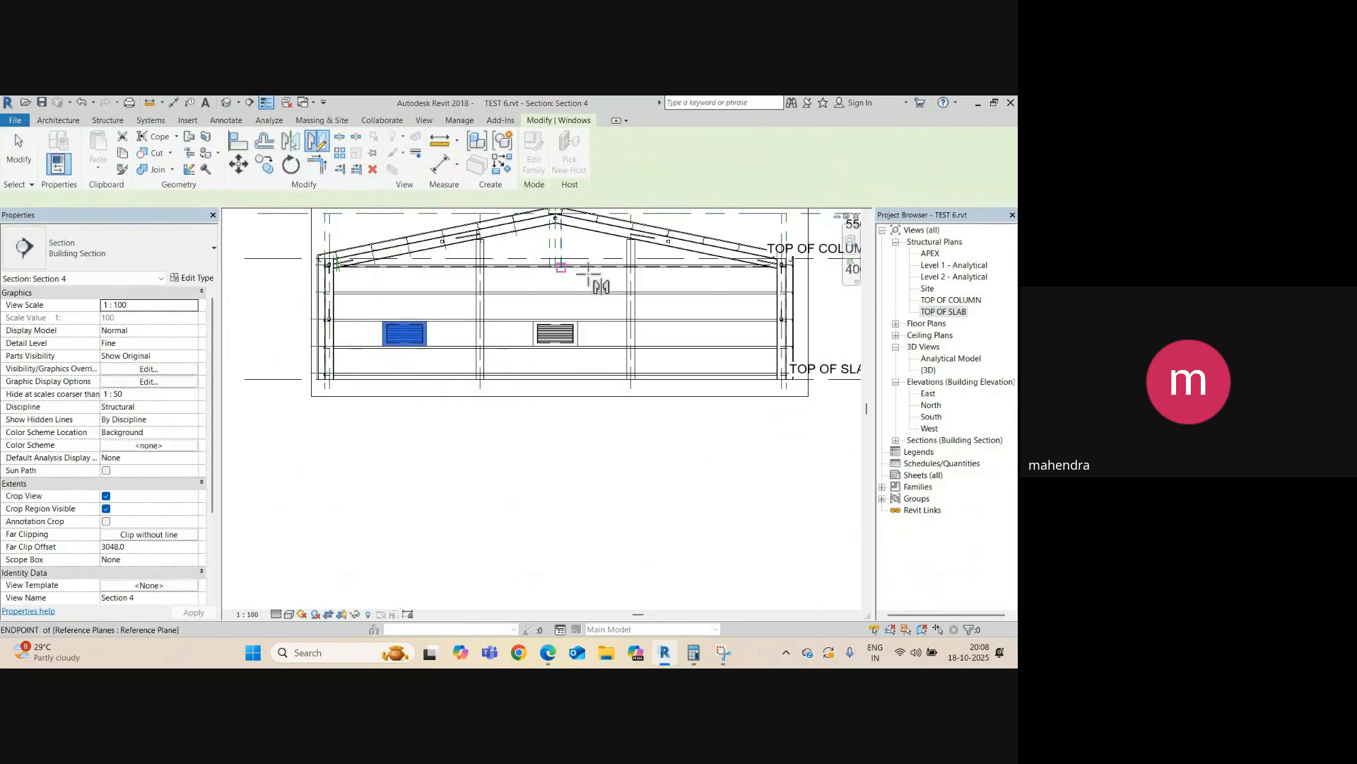
scroll(562, 241, "up", 3)
left_click(562, 237)
scroll(562, 236, "down", 3)
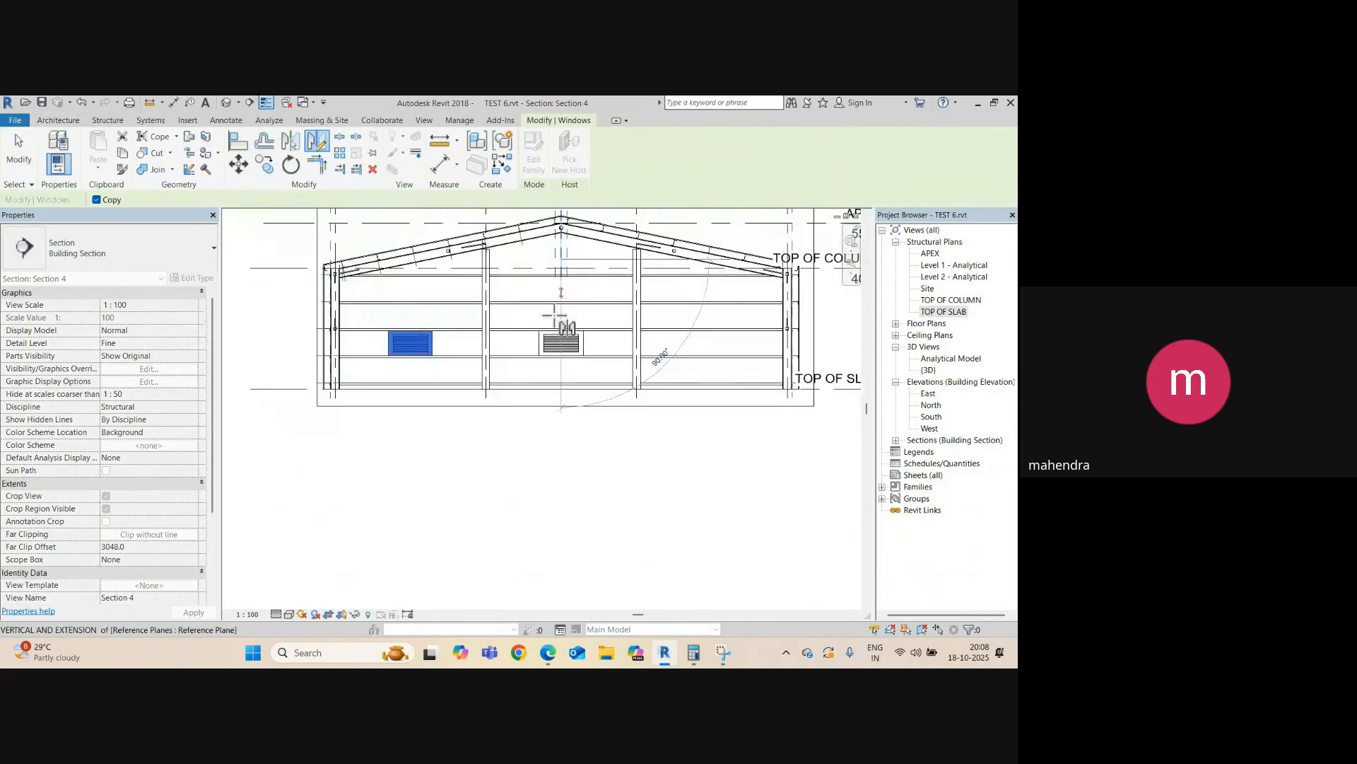
left_click(561, 455)
key("Escape")
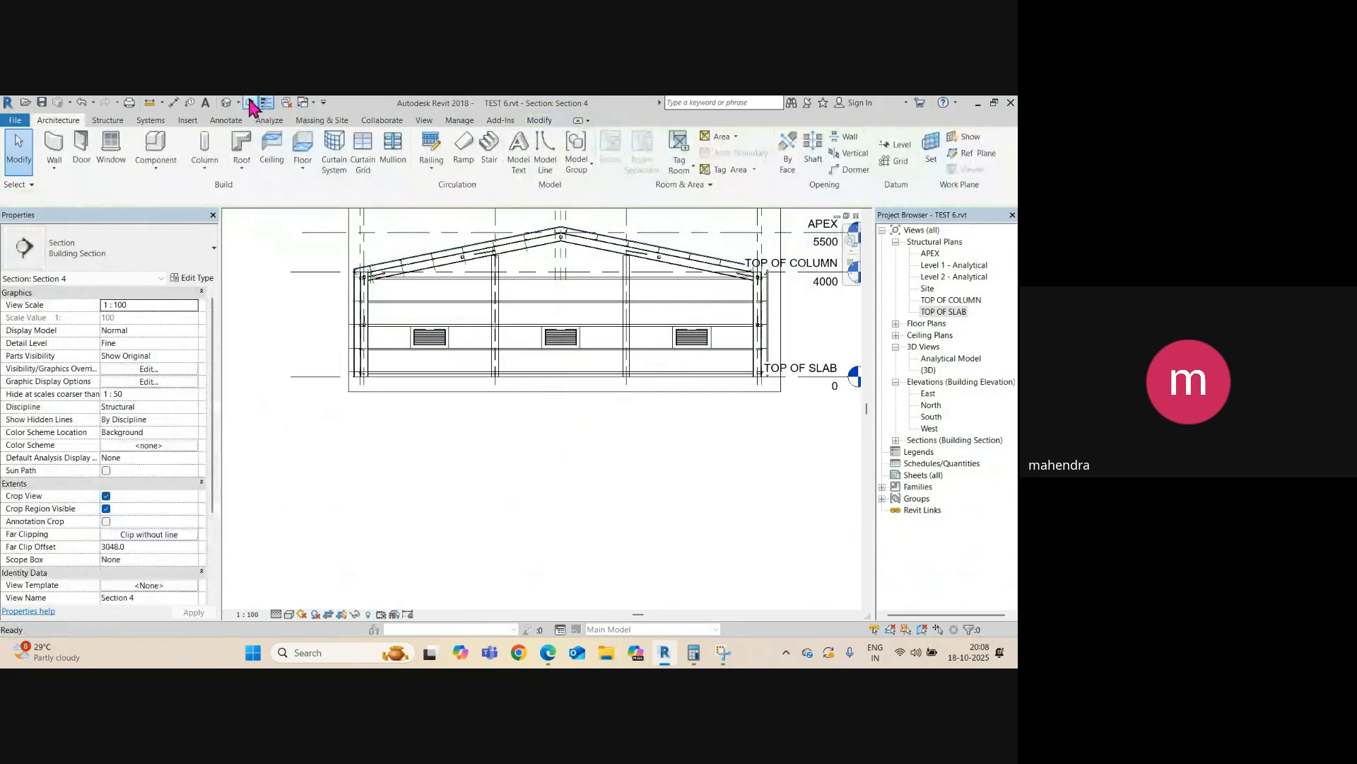
- Show the 3D view and examine the gable end's louver windows and the wall around the doors on the opposite gable
left_click(227, 103)
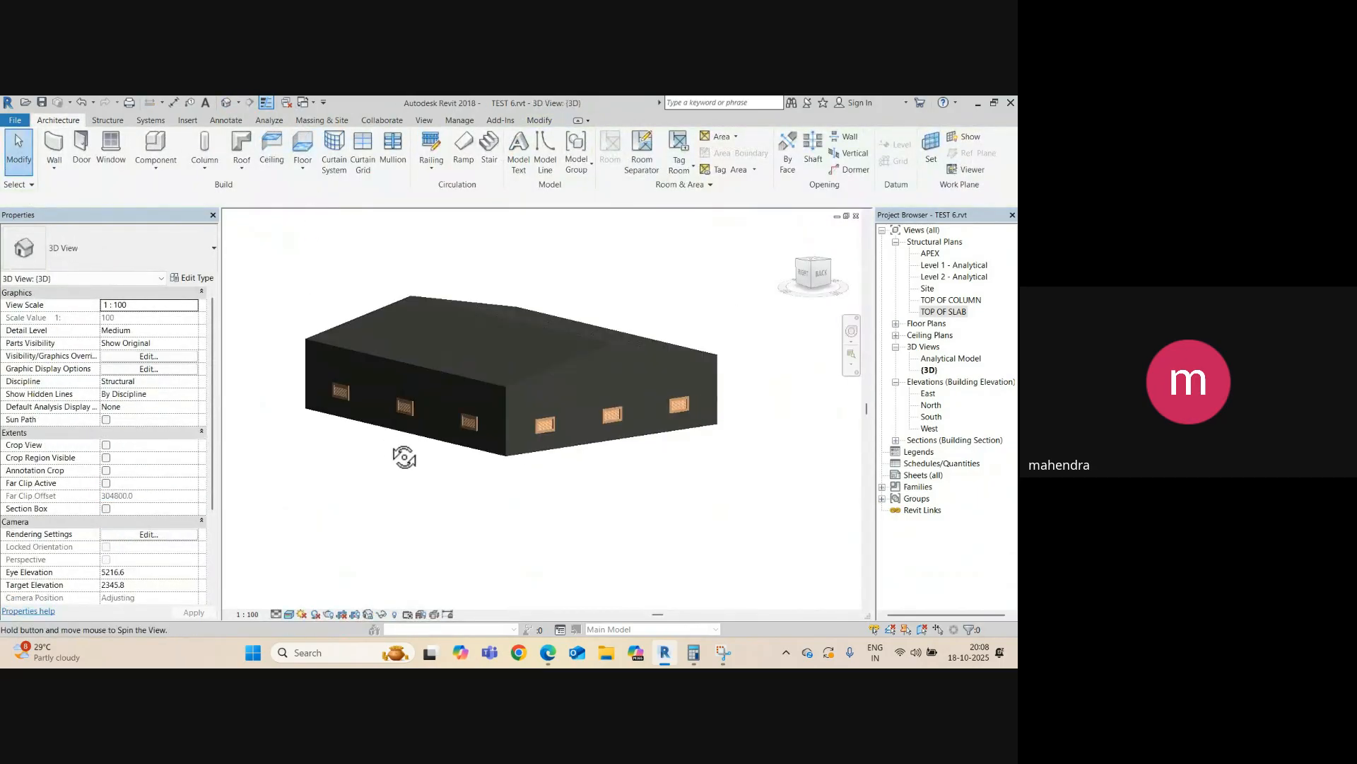
middle_click_drag(403, 454, 649, 469, "shift")
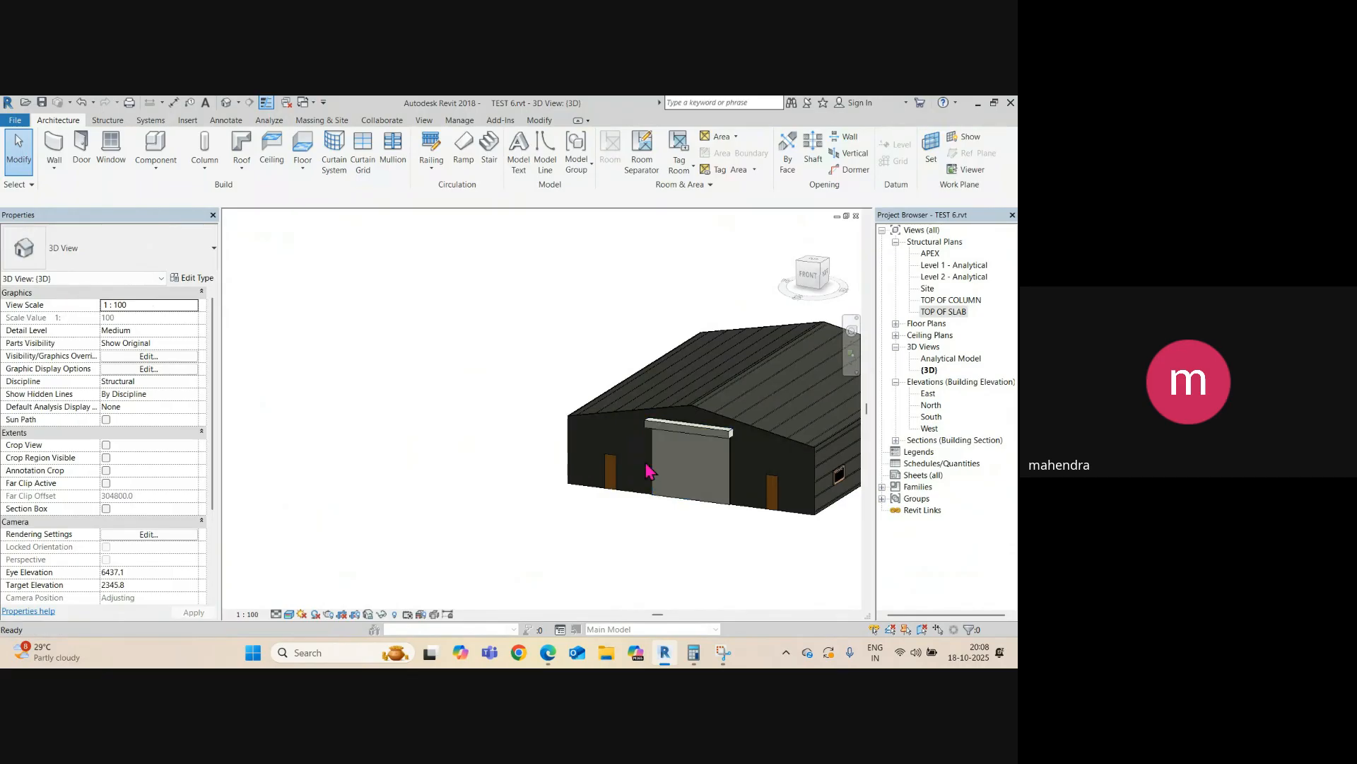
scroll(470, 421, "up", 5)
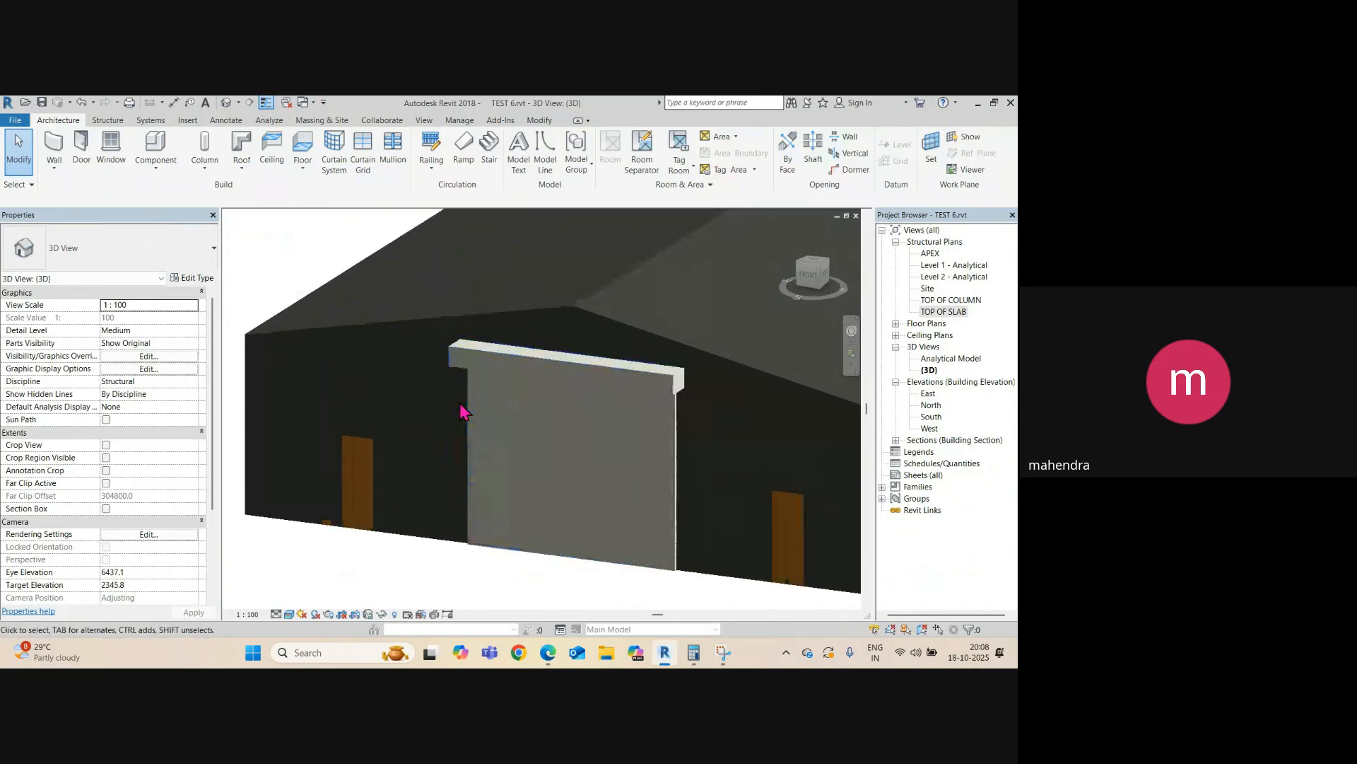
middle_click_drag(378, 418, 467, 429)
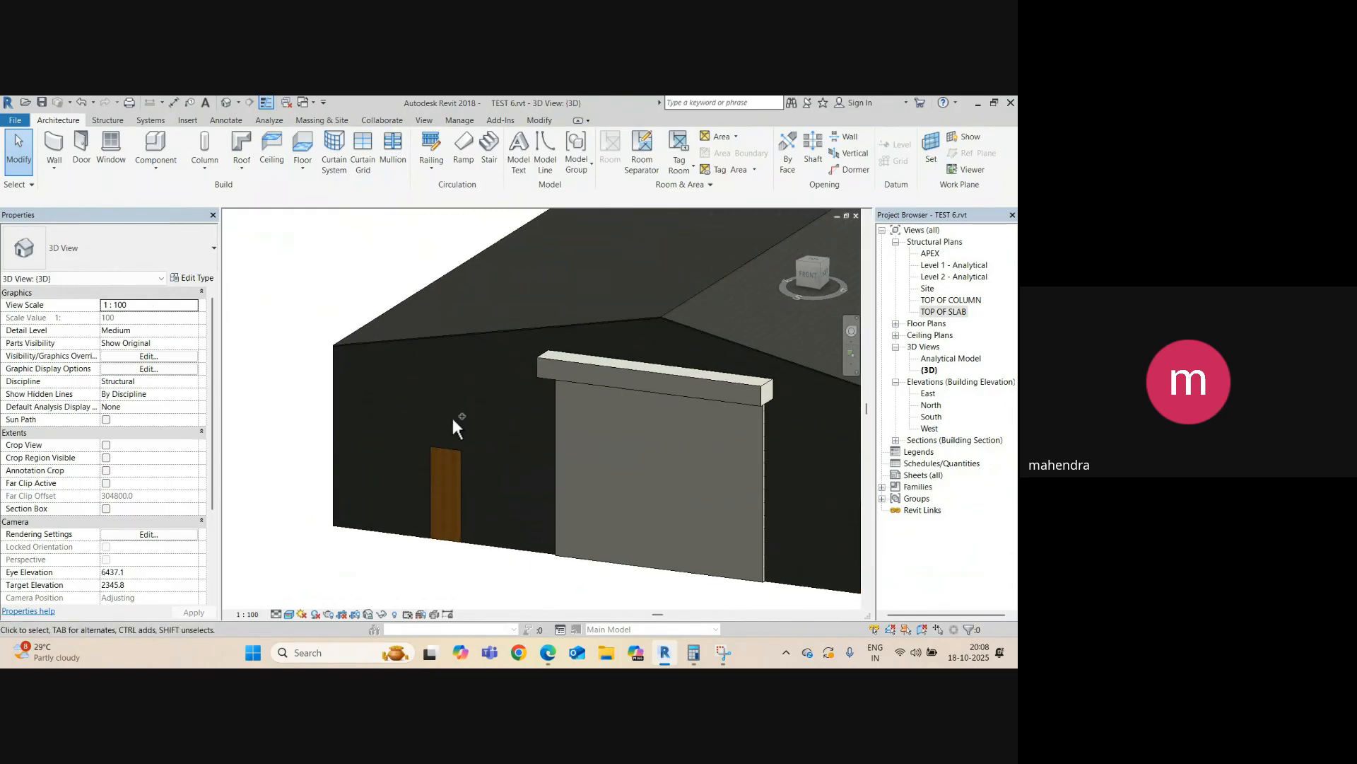
scroll(447, 447, "up", 2)
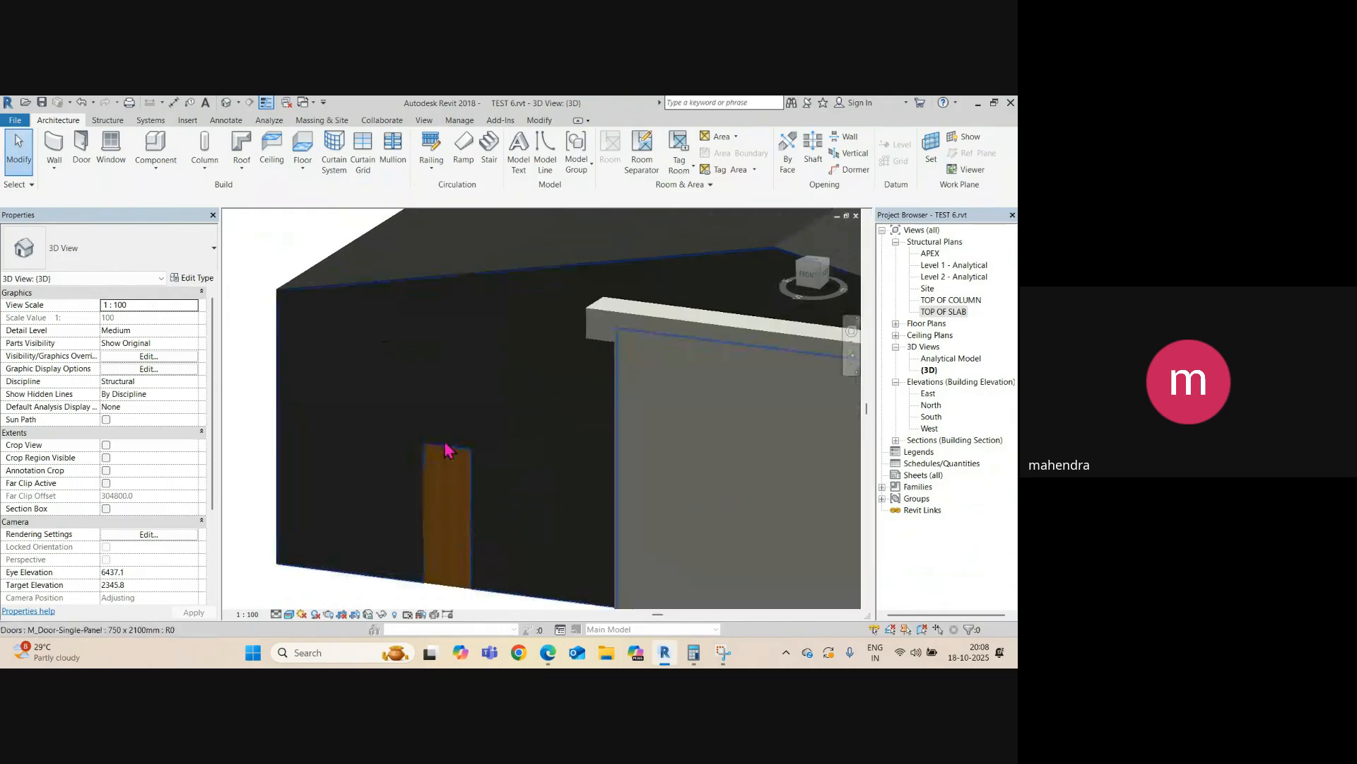
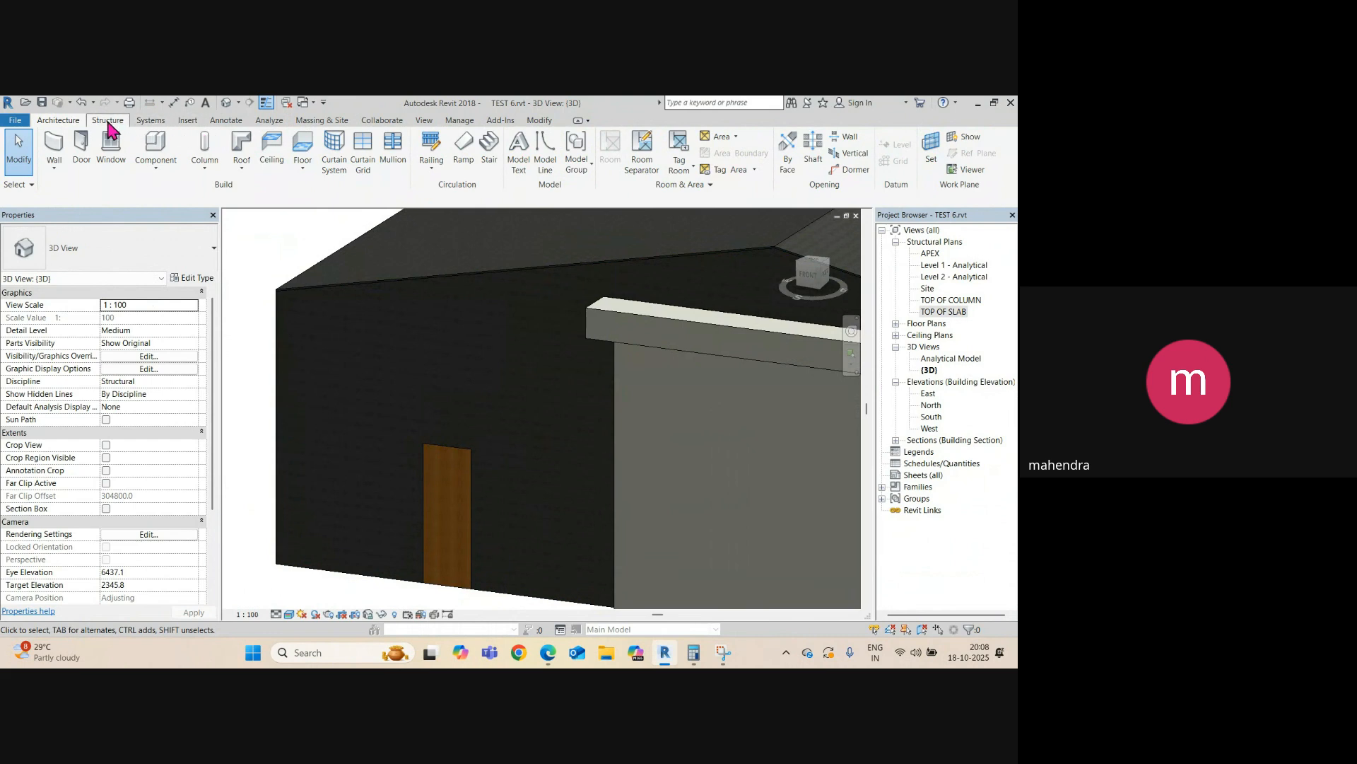
- Browse the Electrical > MEP > Electric Power > Appliances families and preview the fan, hair dryer, hand dryer and heater
left_click(188, 120)
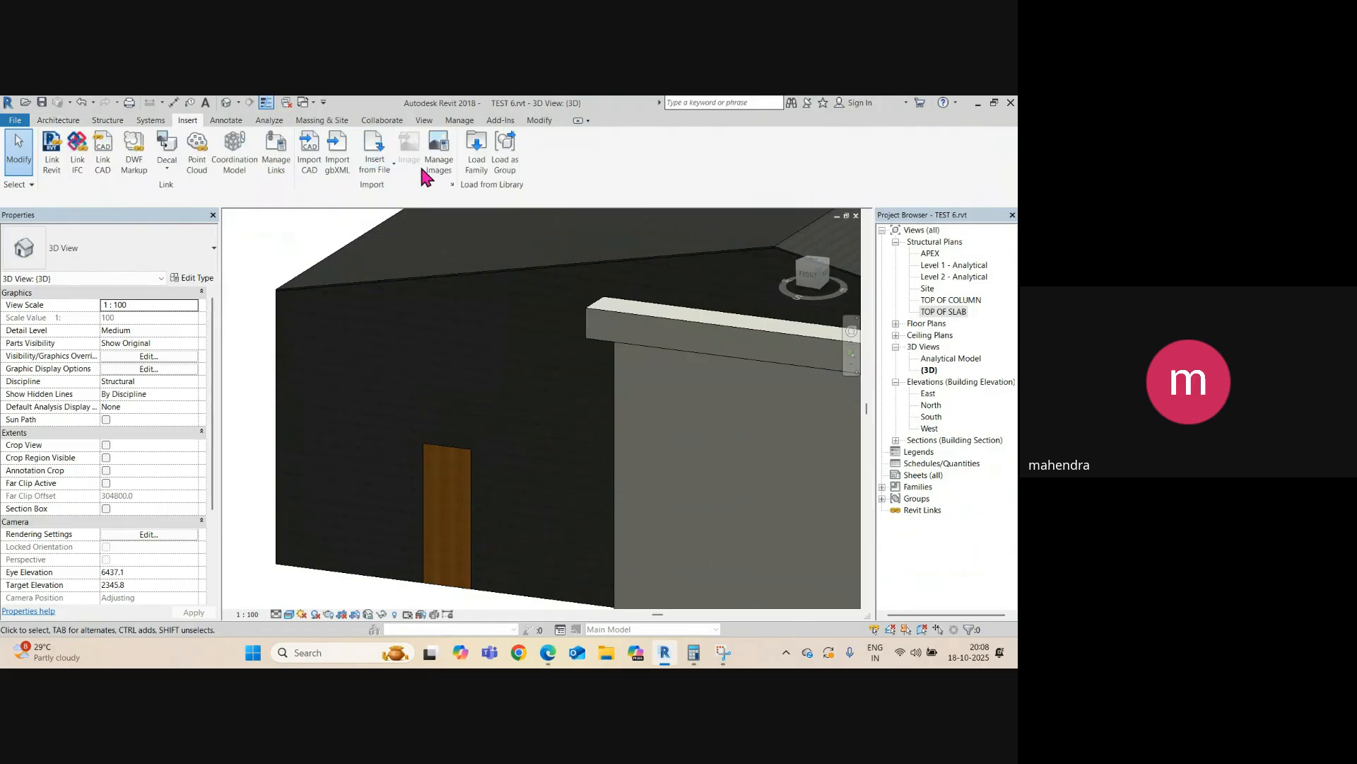
left_click(485, 173)
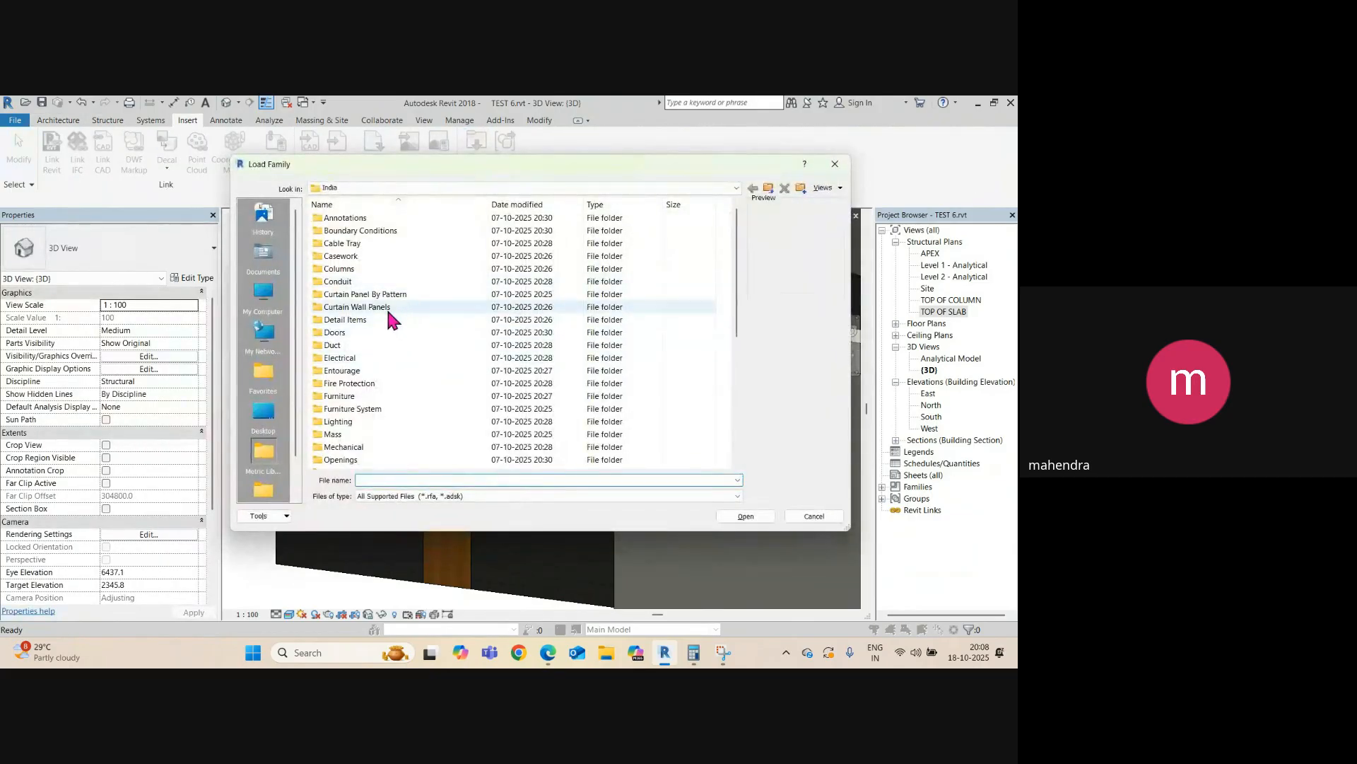
double_click(342, 357)
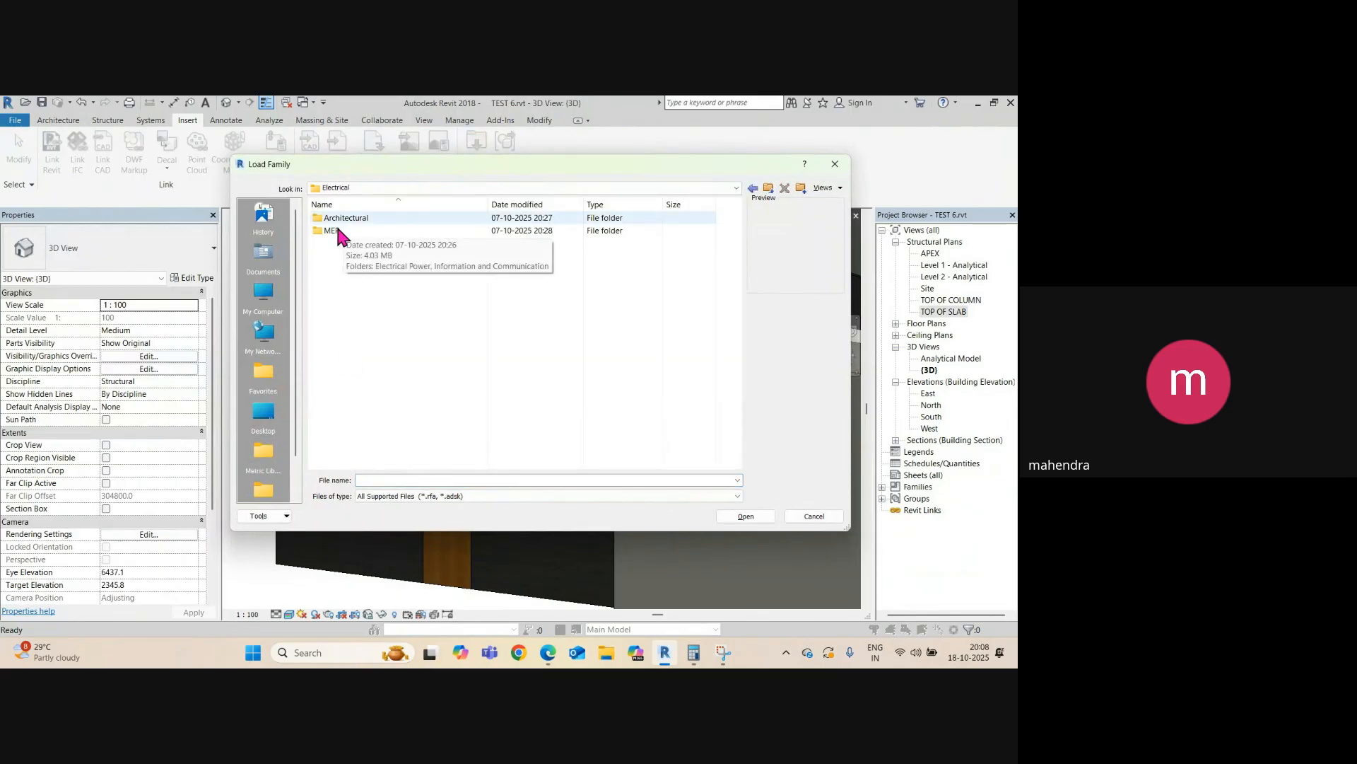
double_click(333, 231)
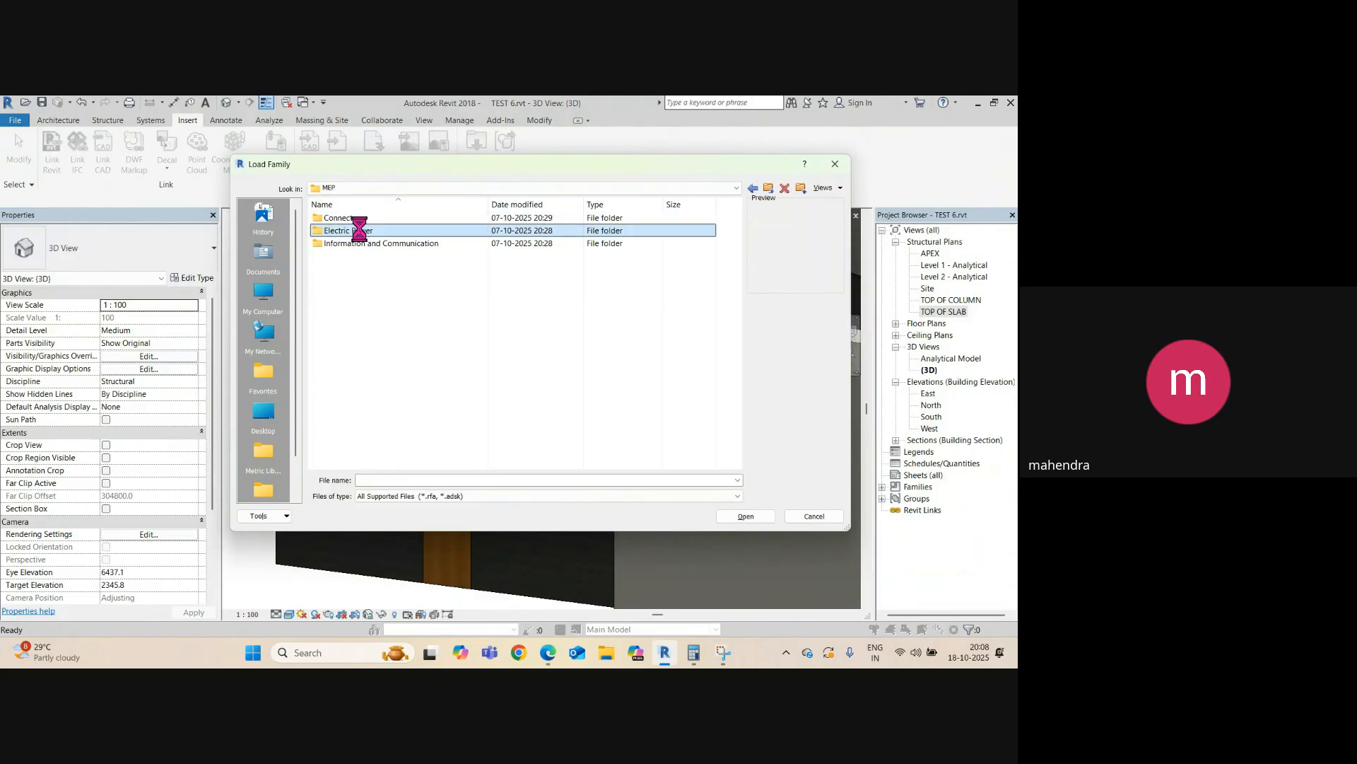
double_click(357, 230)
double_click(357, 219)
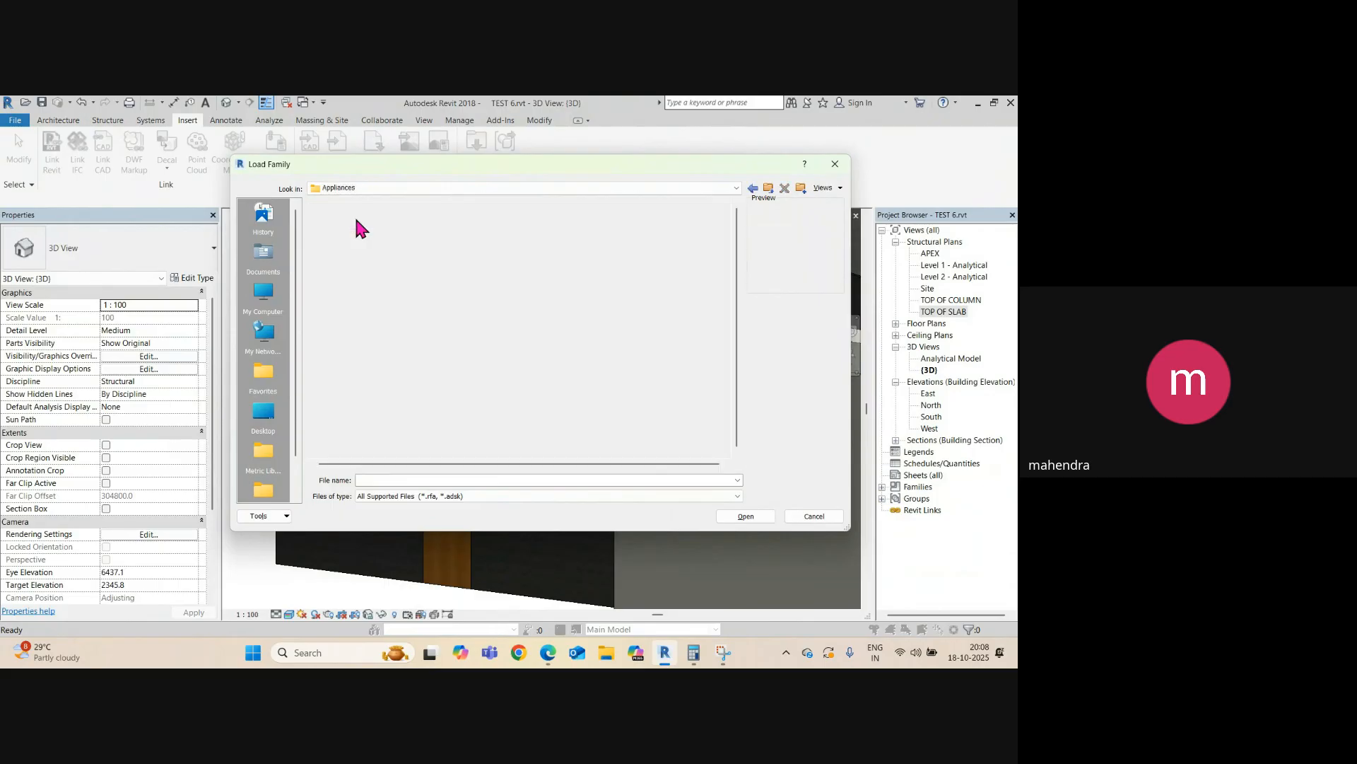
left_click(358, 219)
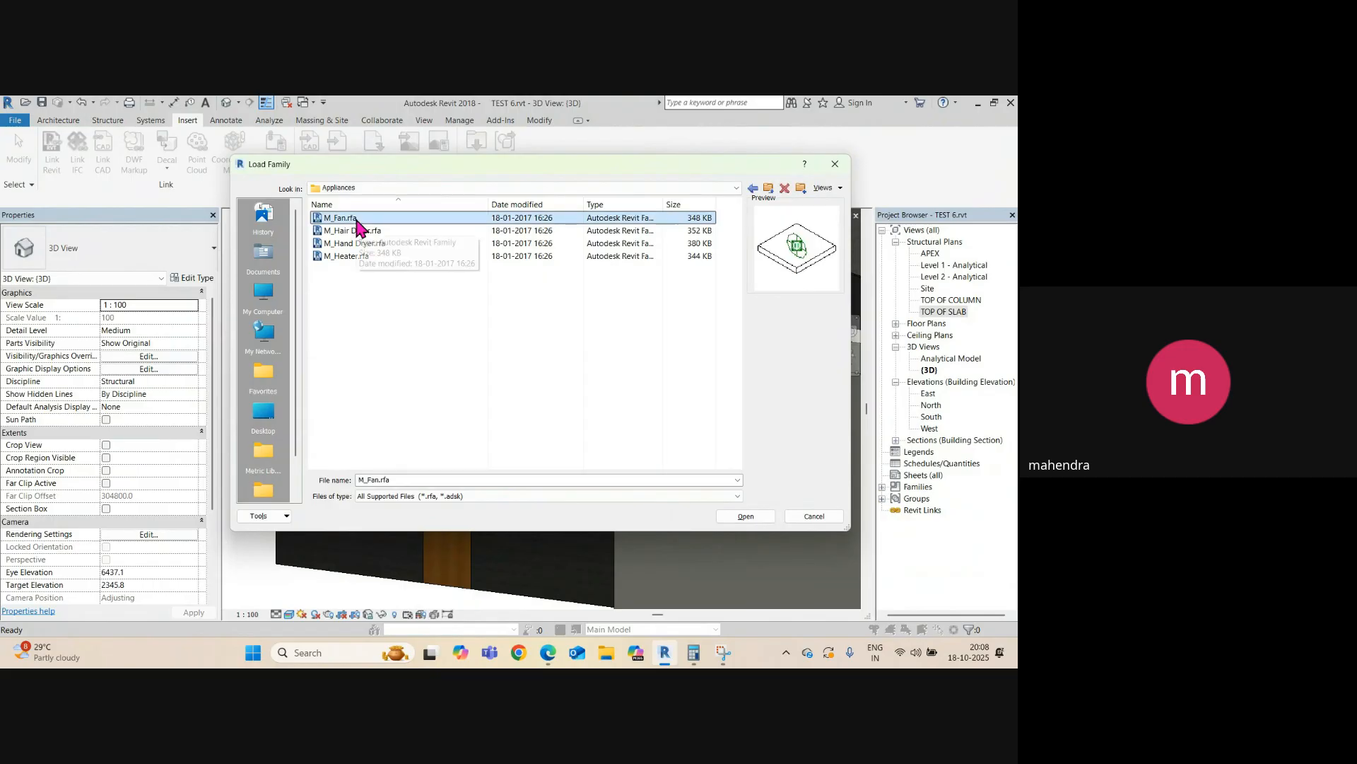
key("Down")
key("Down")
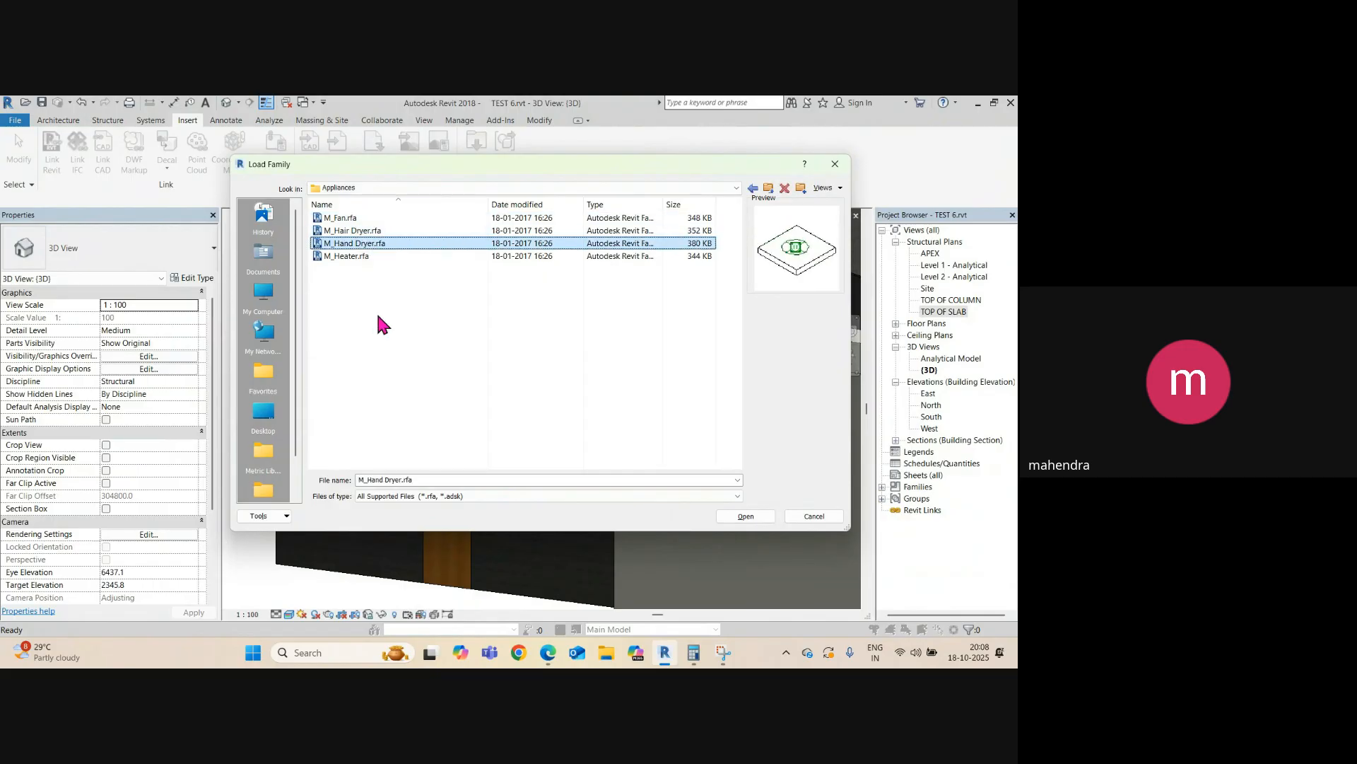
left_click(498, 254)
- Preview the Generation and Transformation families from M_Diesel Emergency Power Generator through M_Motor with Disconnect
left_click(769, 189)
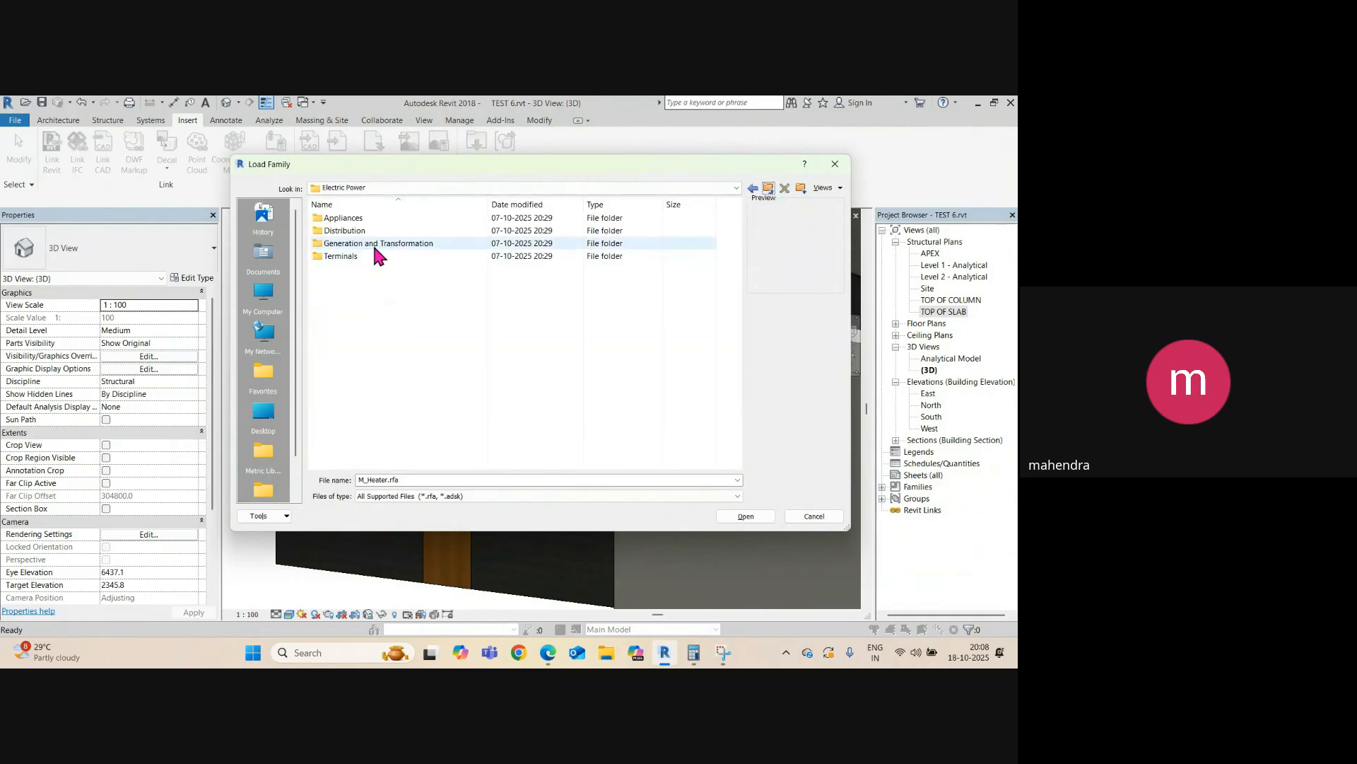
double_click(372, 245)
left_click(364, 222)
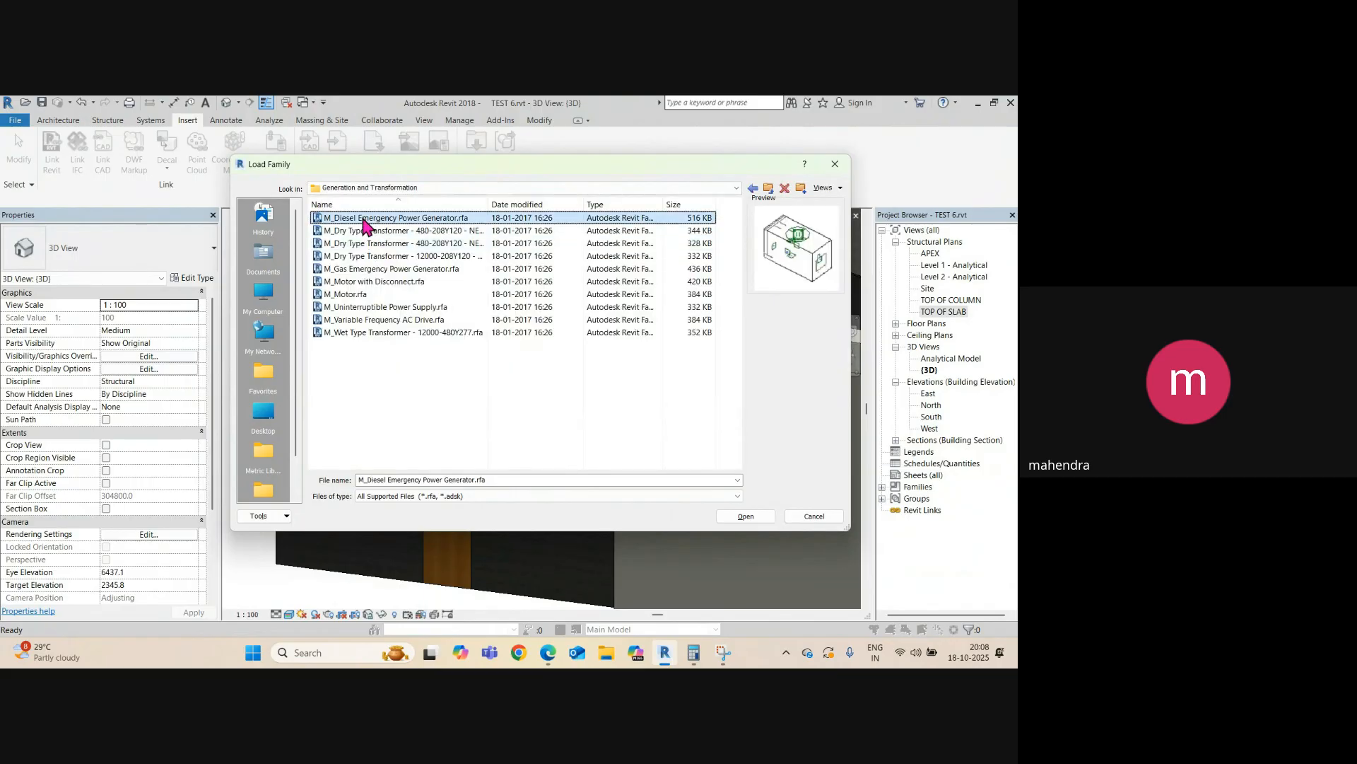
key("Down")
key("Down")
key("Down")
key("Down")
key("Down")
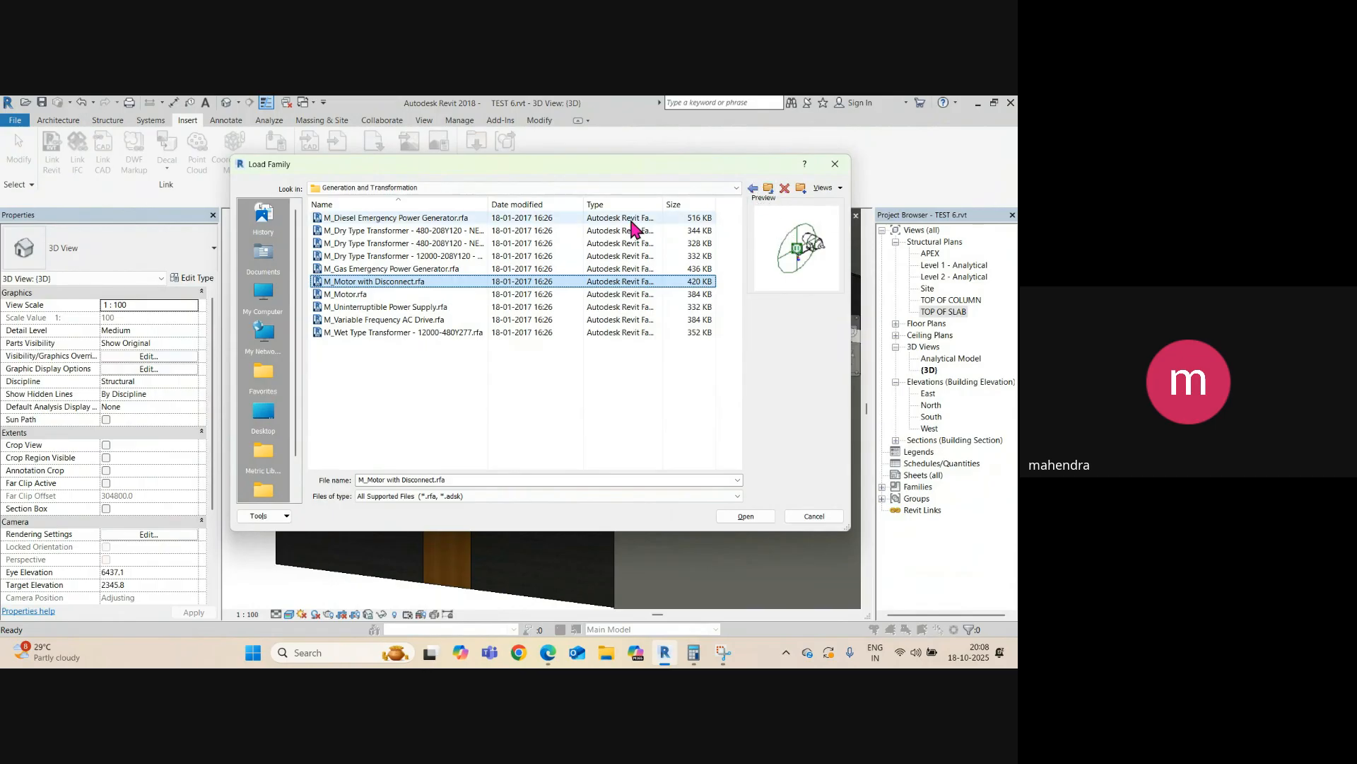
- Look through the Architectural and MEP subfolders of the Electrical family library for a suitable fixture
left_click(769, 189)
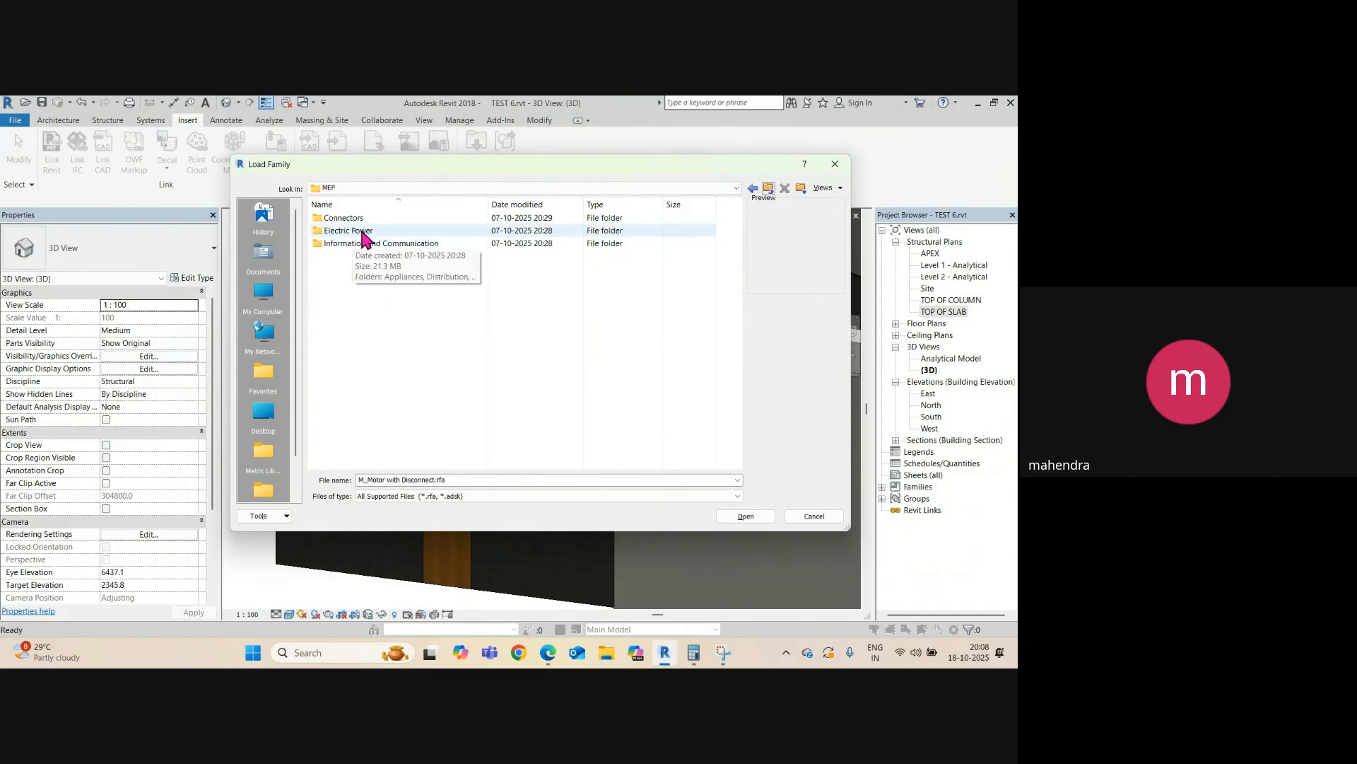
left_click(767, 188)
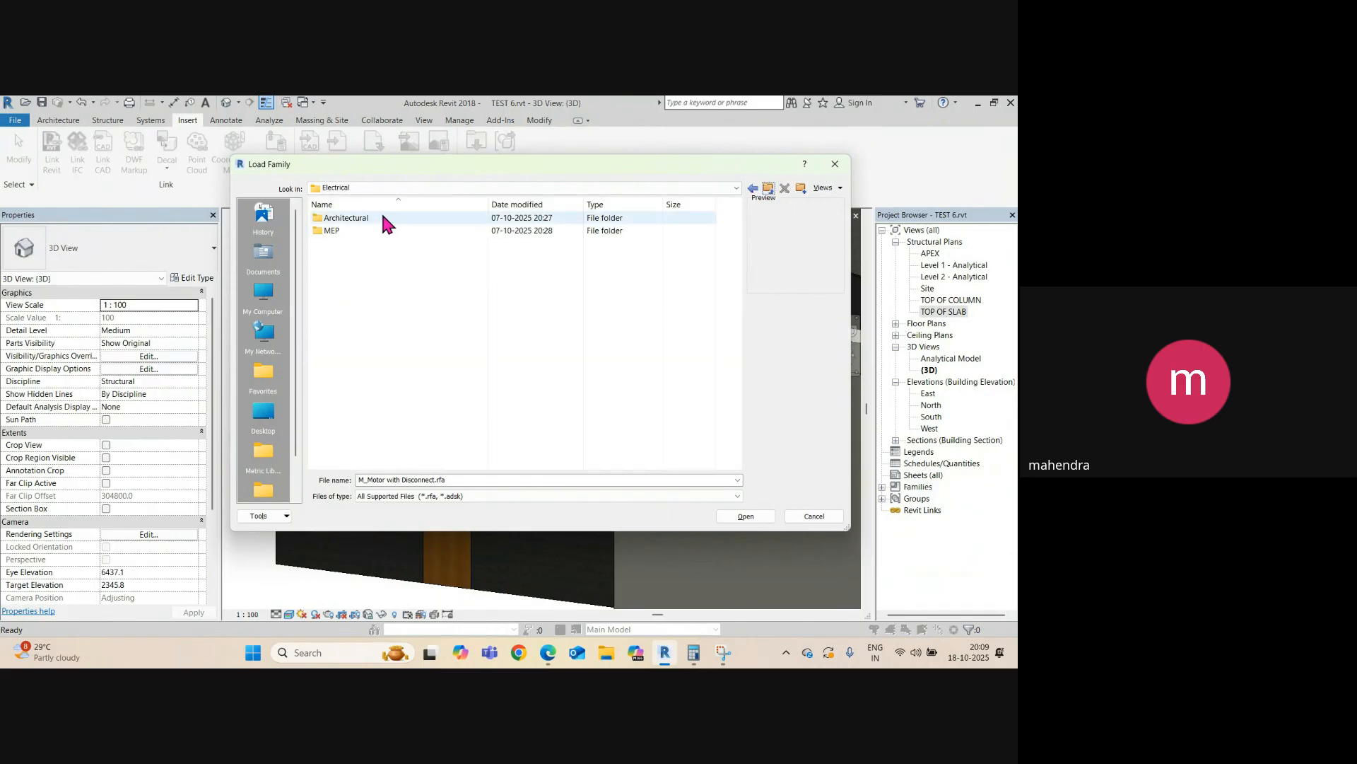
double_click(338, 218)
left_click(765, 189)
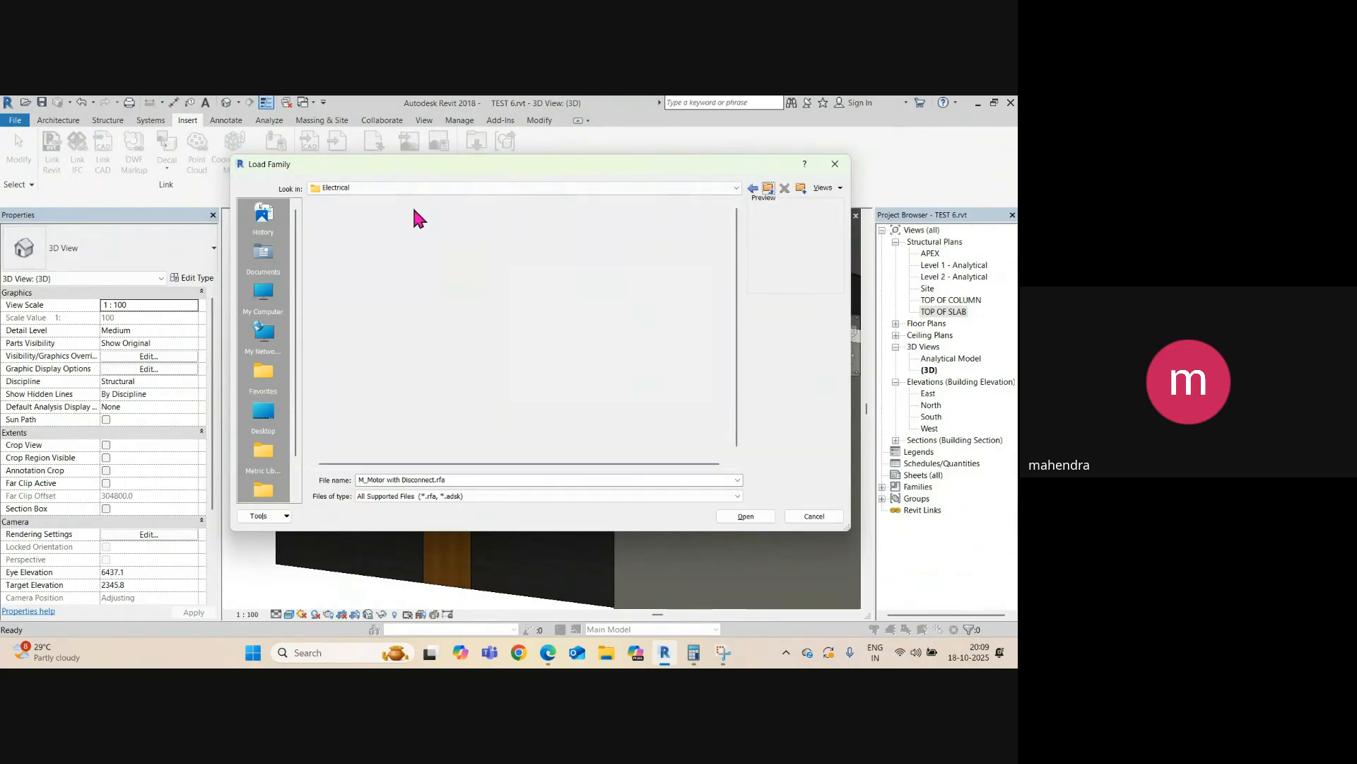
double_click(315, 232)
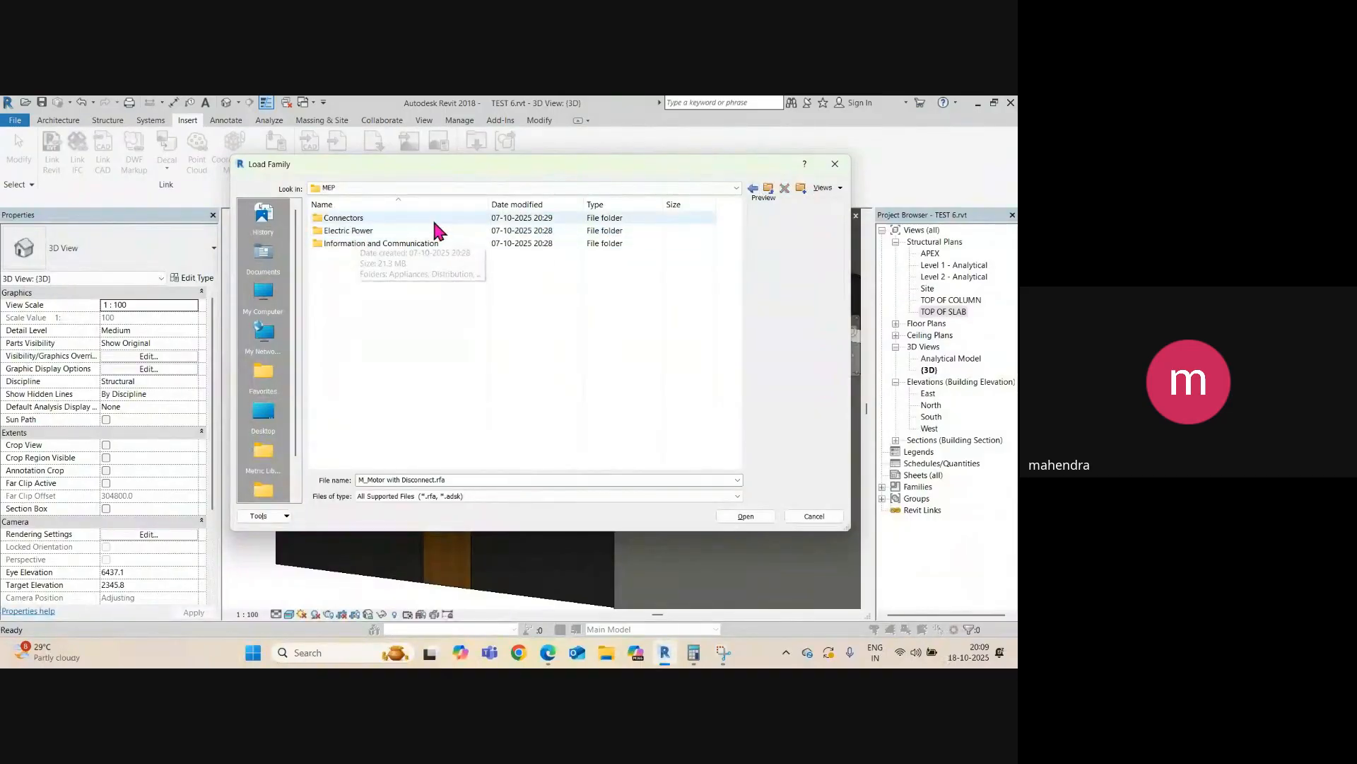
left_click(770, 189)
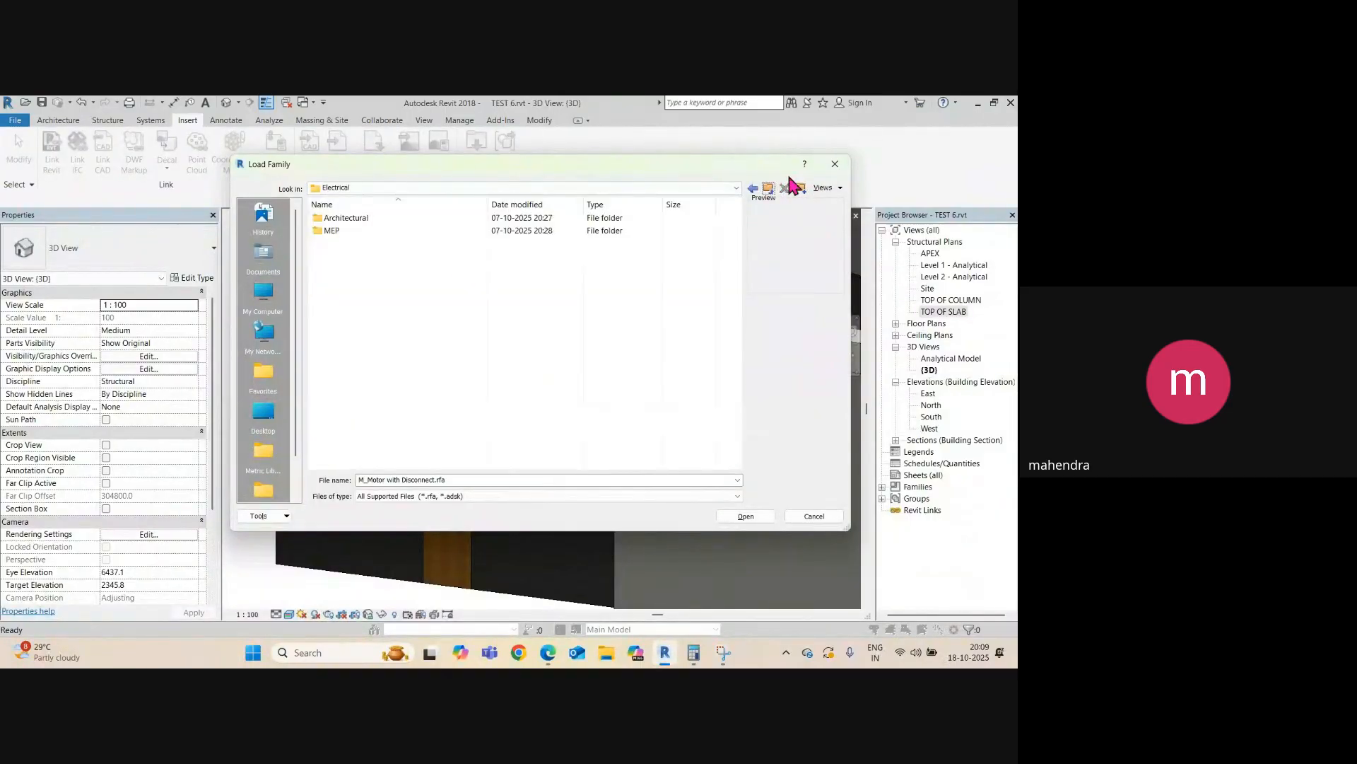
- Preview the families in Lighting > Architectural > External and load M_Wall Pack Light - Exterior.rfa into the project
left_click(771, 189)
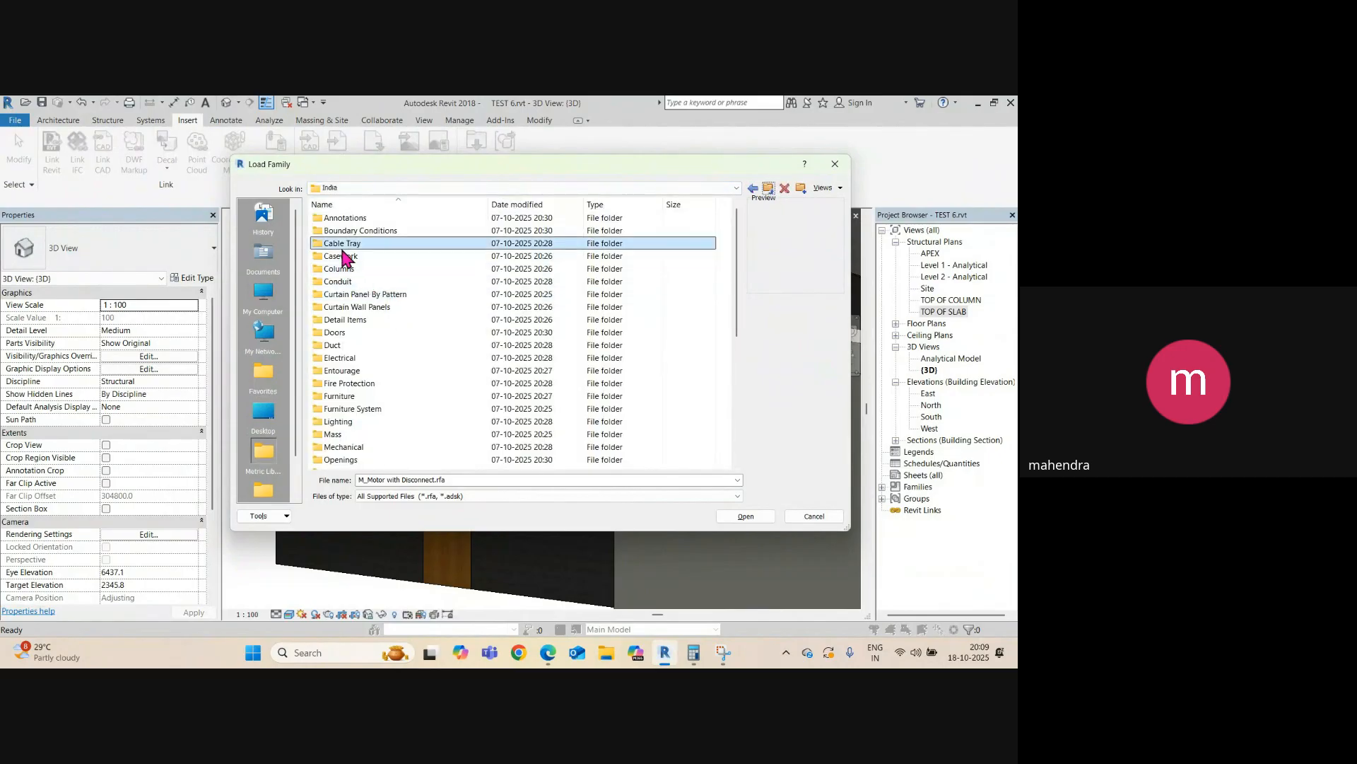
key("l")
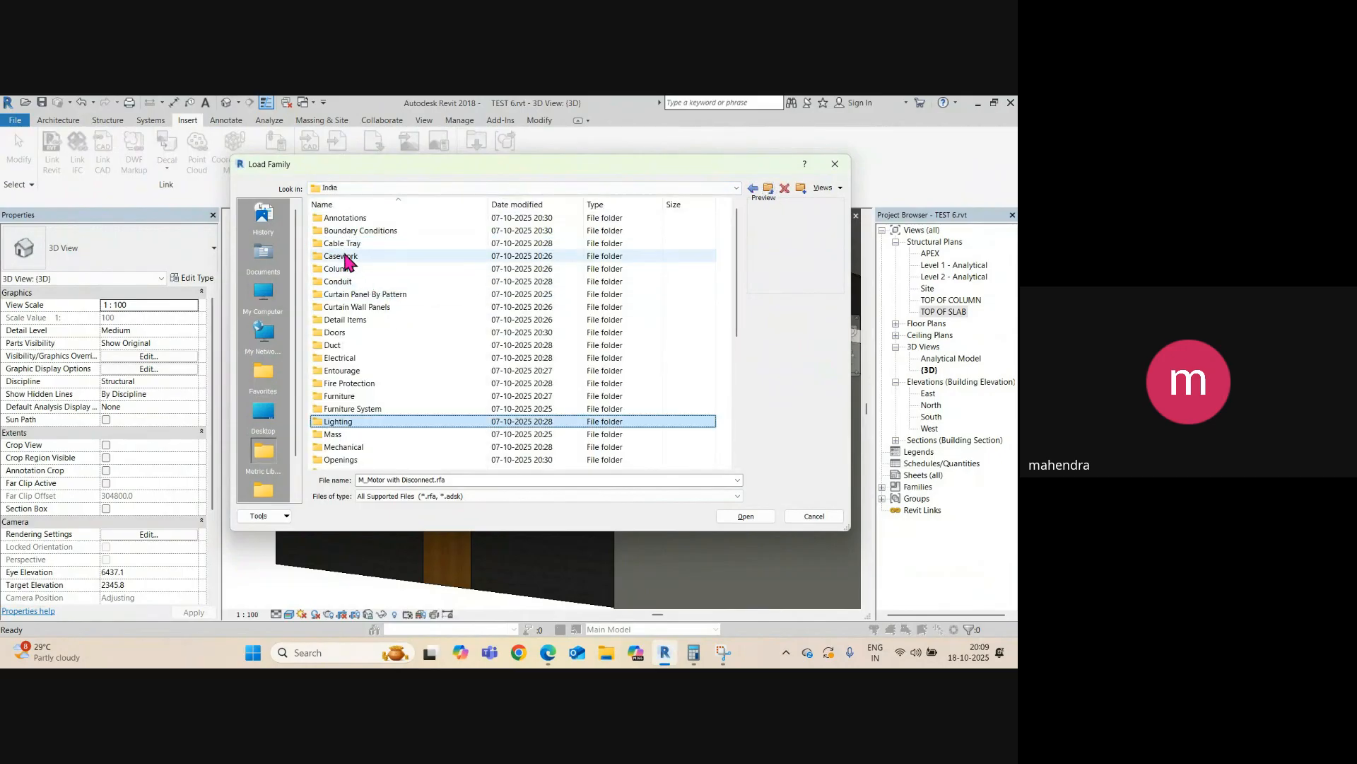
double_click(339, 423)
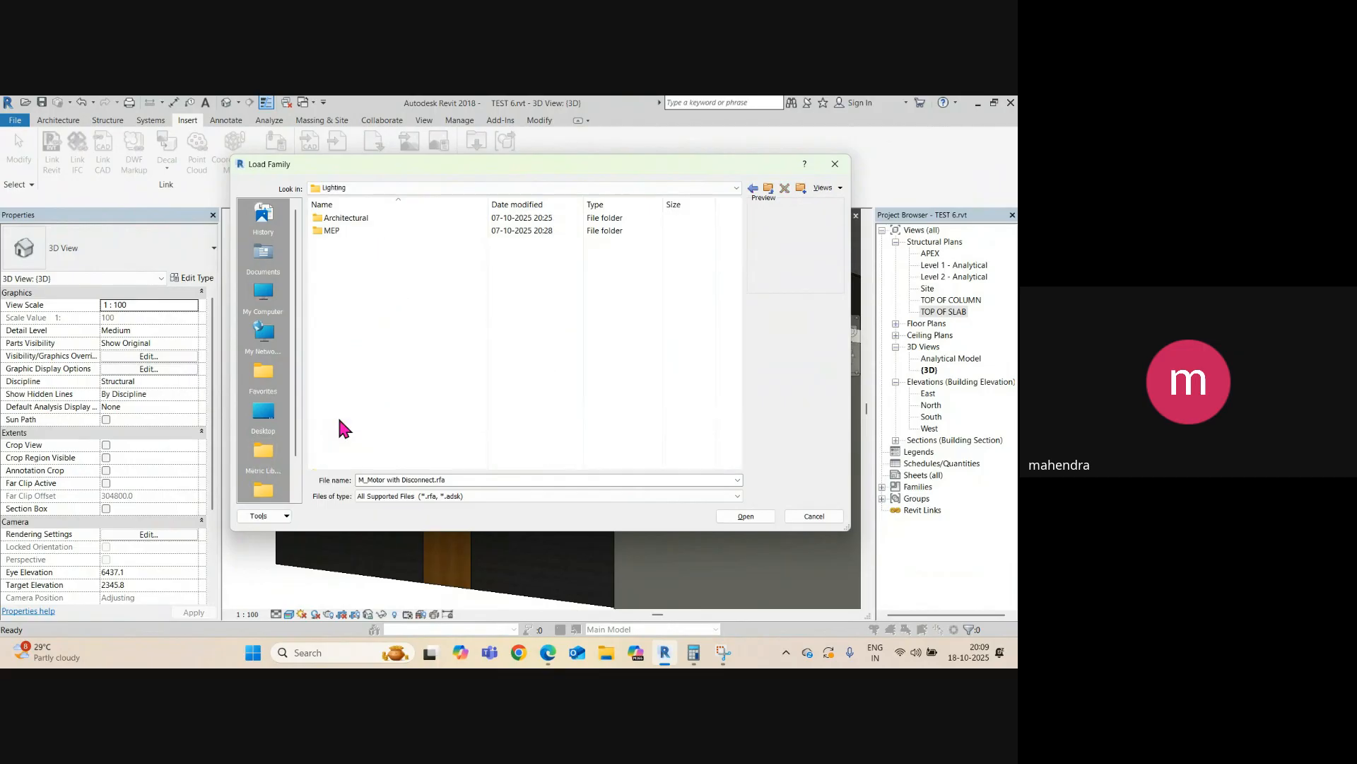
left_click(347, 220)
double_click(344, 219)
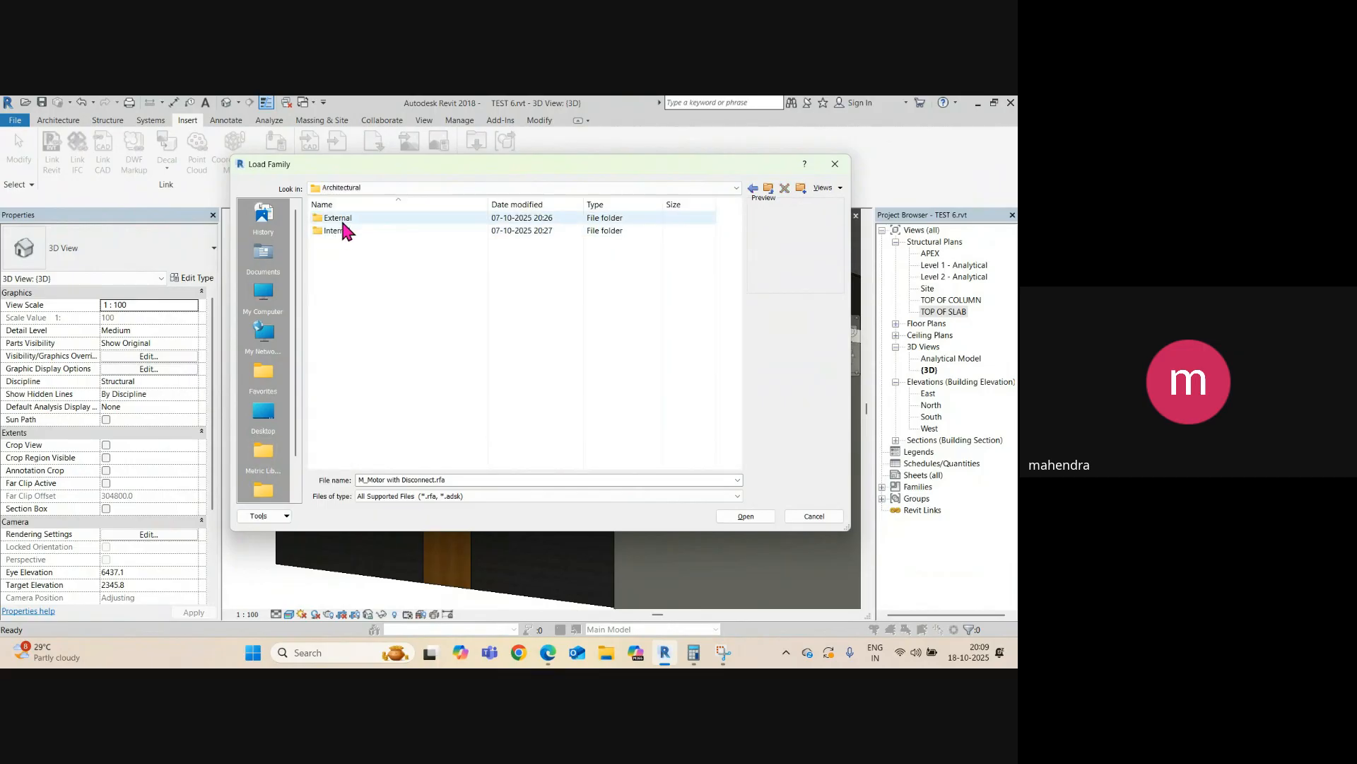
double_click(341, 220)
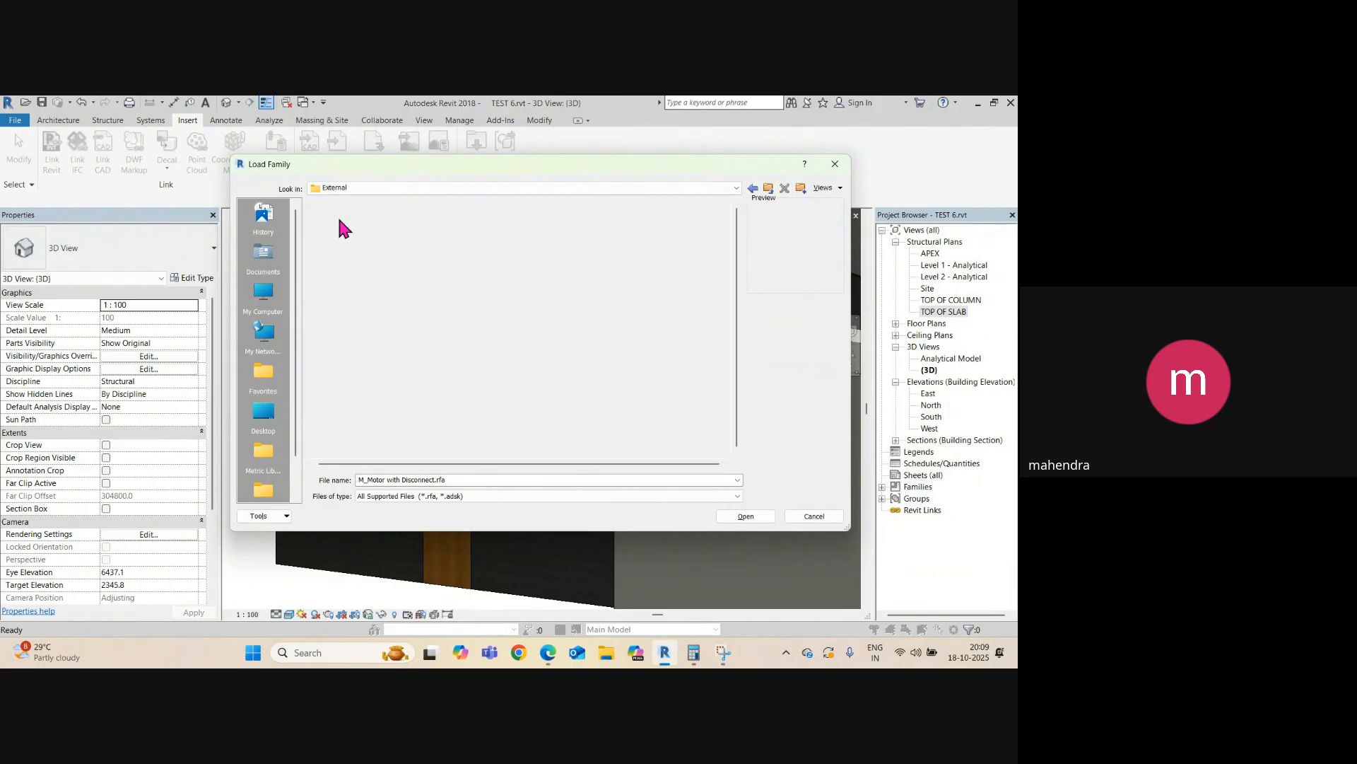
left_click(355, 220)
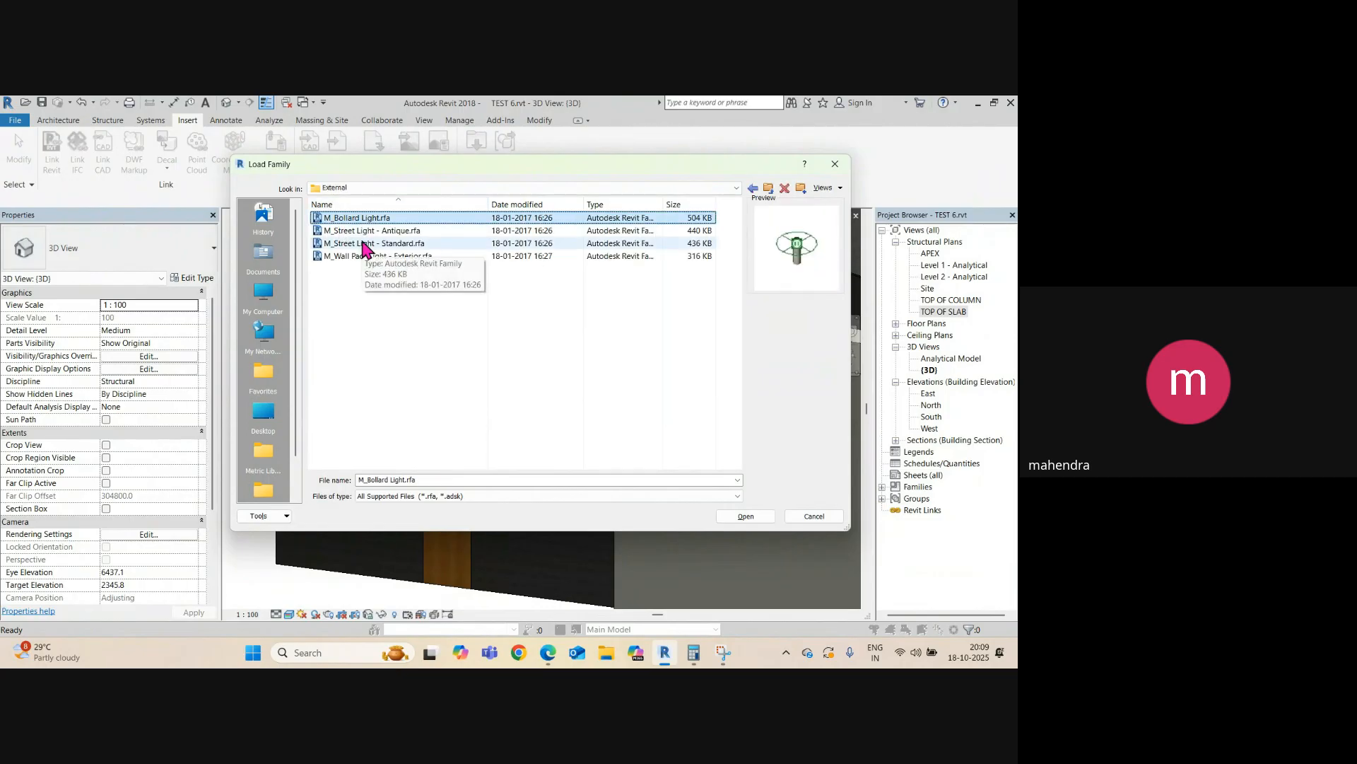
left_click(360, 230)
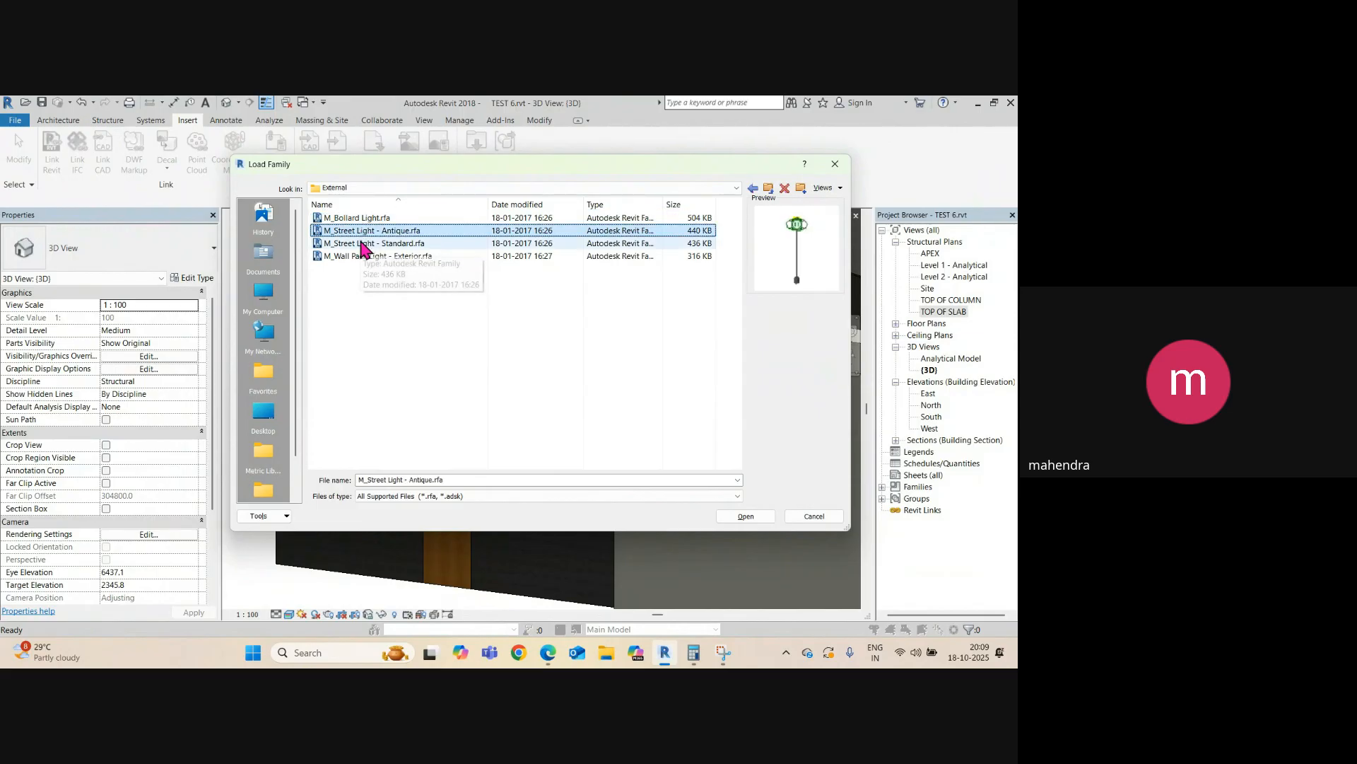
left_click(362, 244)
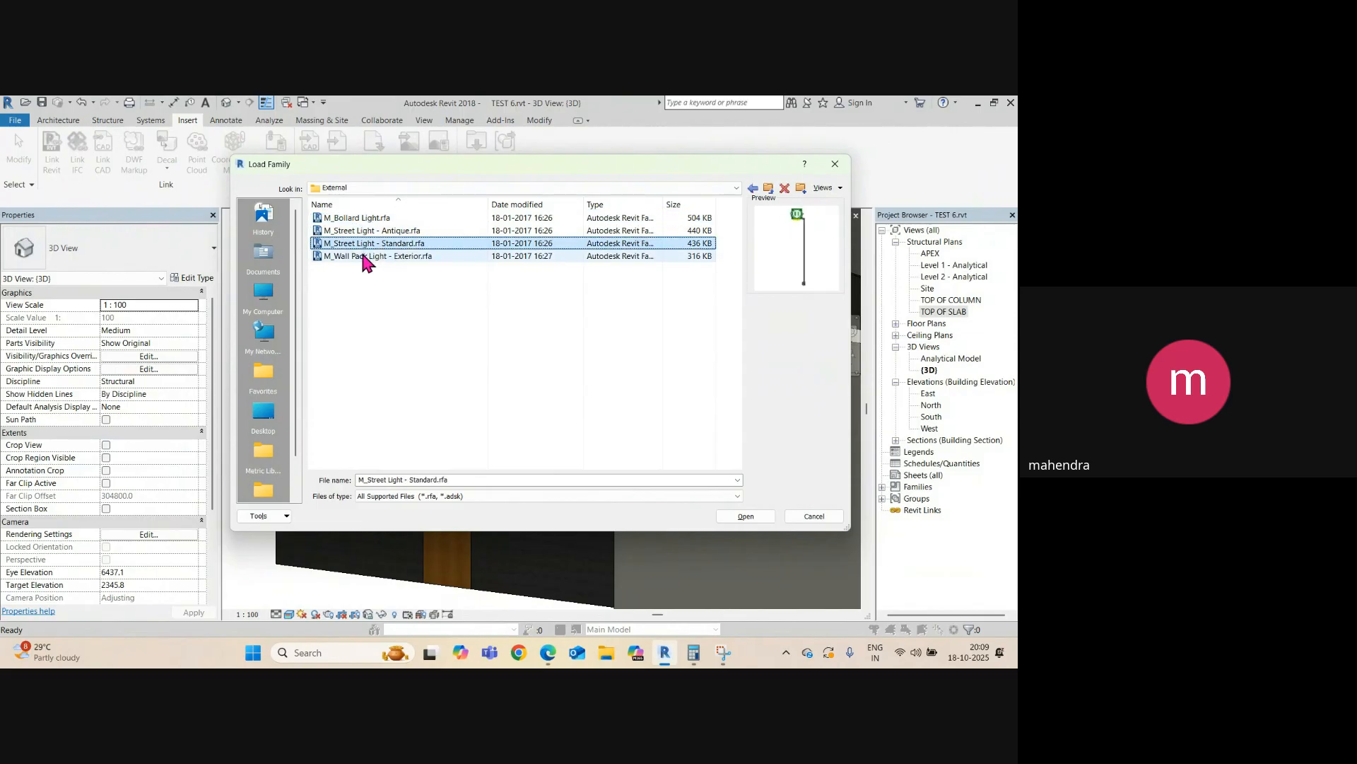
left_click(369, 257)
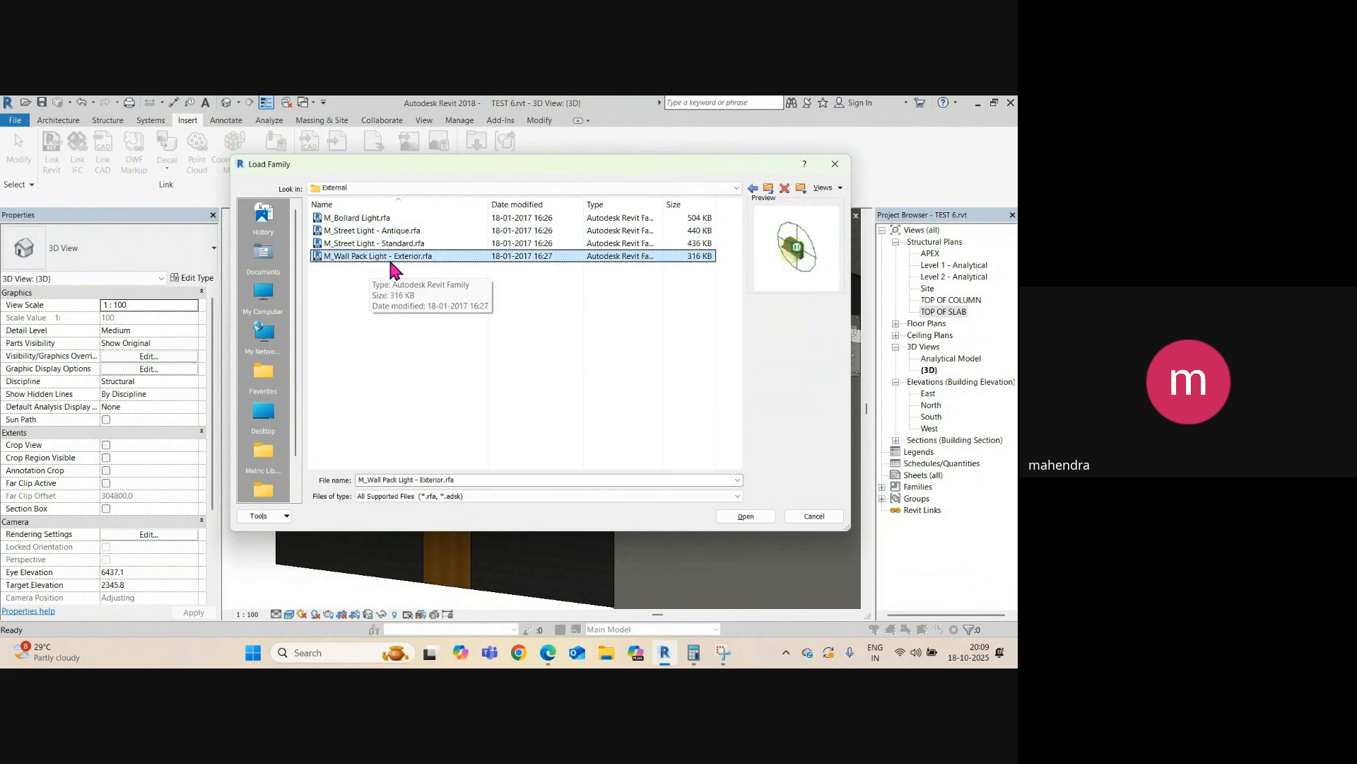
left_click(728, 522)
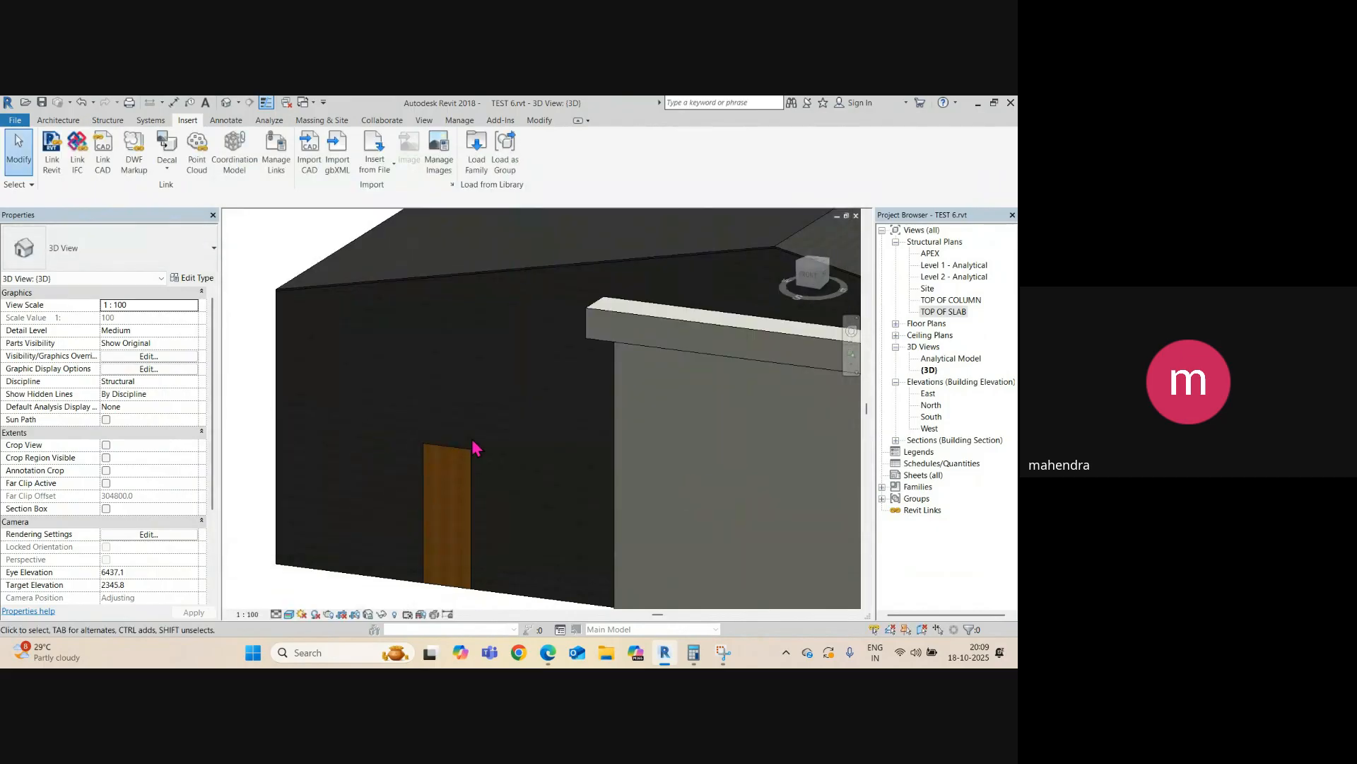
left_click(108, 120)
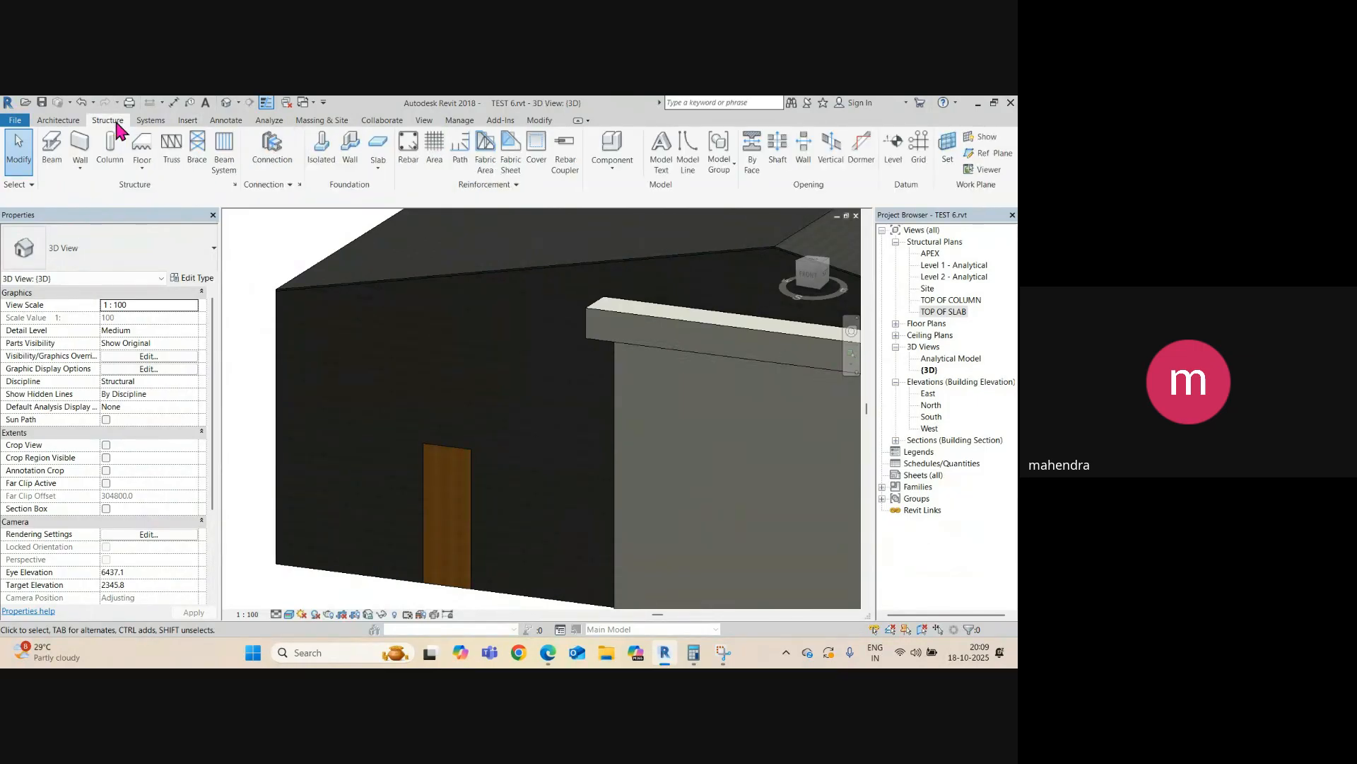
left_click(608, 164)
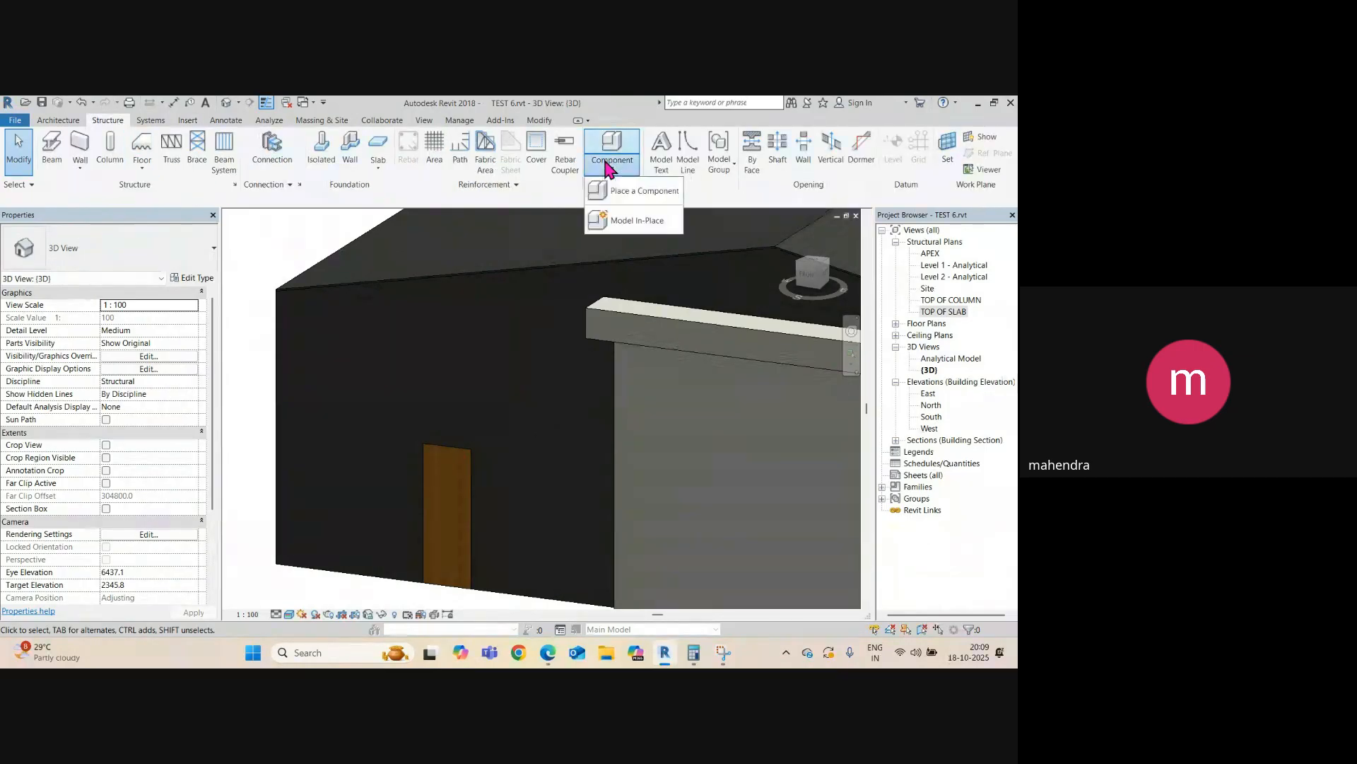
left_click(649, 192)
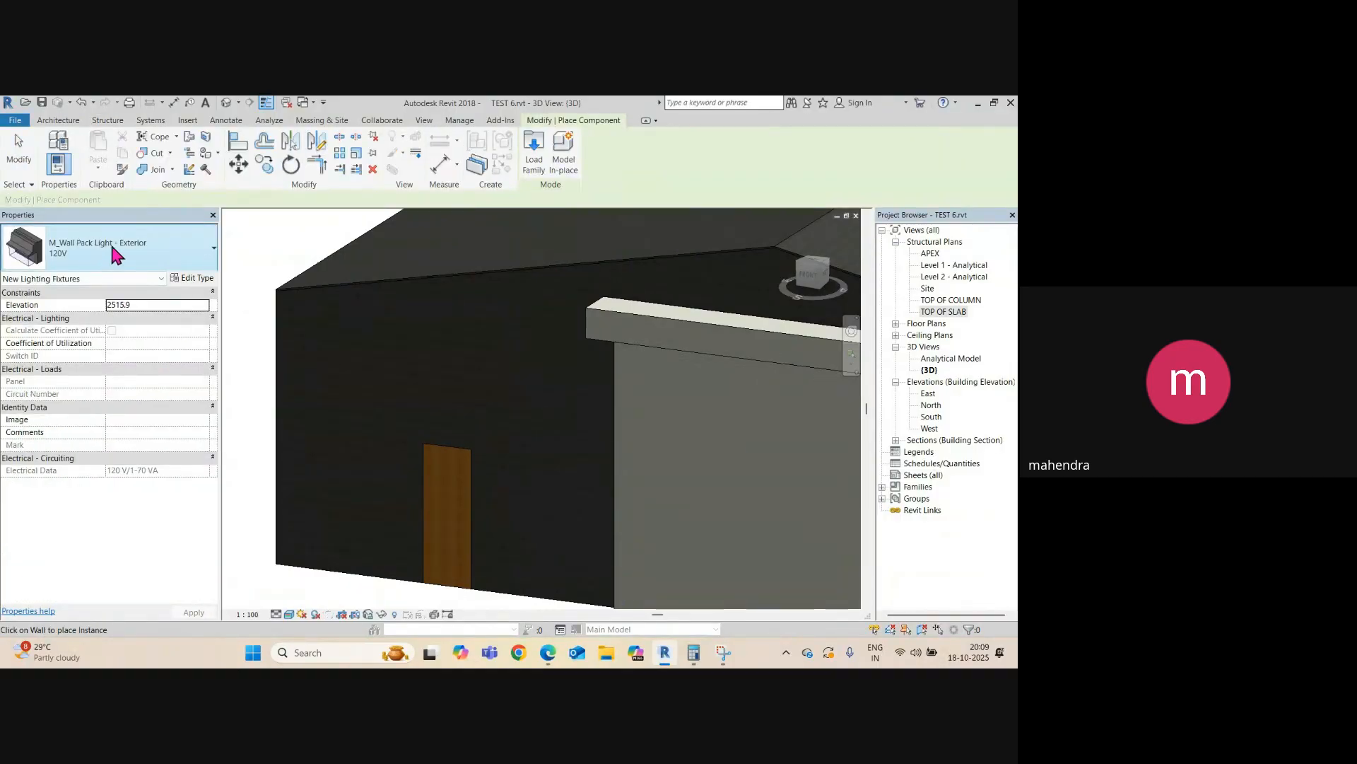
scroll(448, 439, "up", 3)
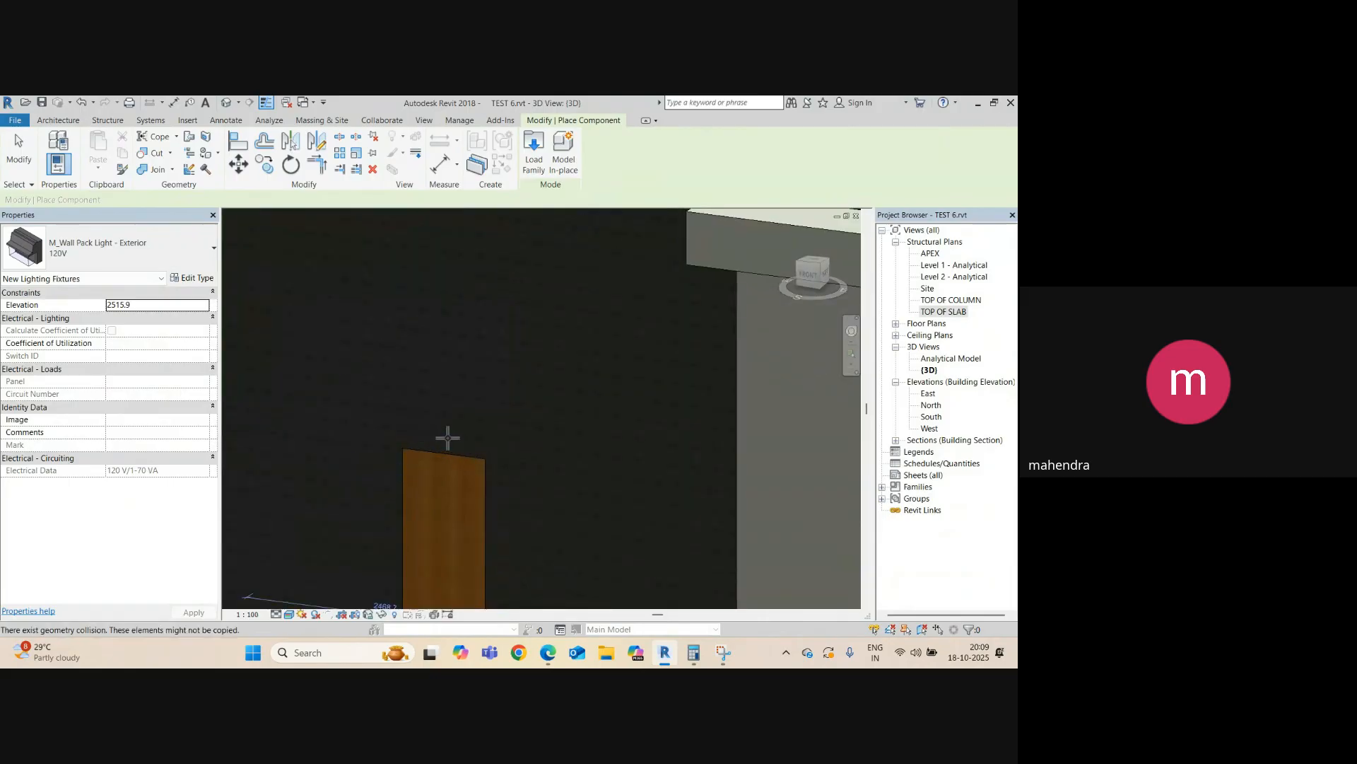
scroll(448, 439, "down", 2)
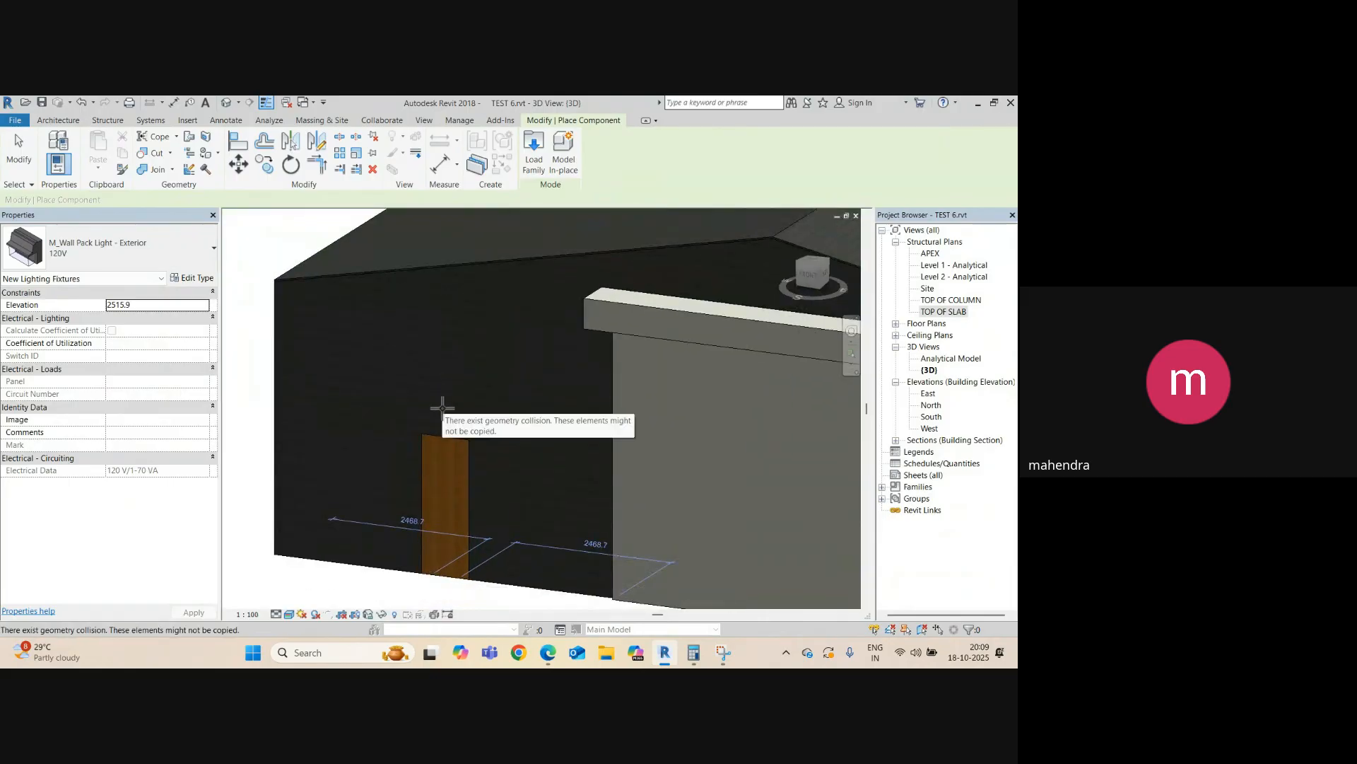
key("Escape")
key("Escape")
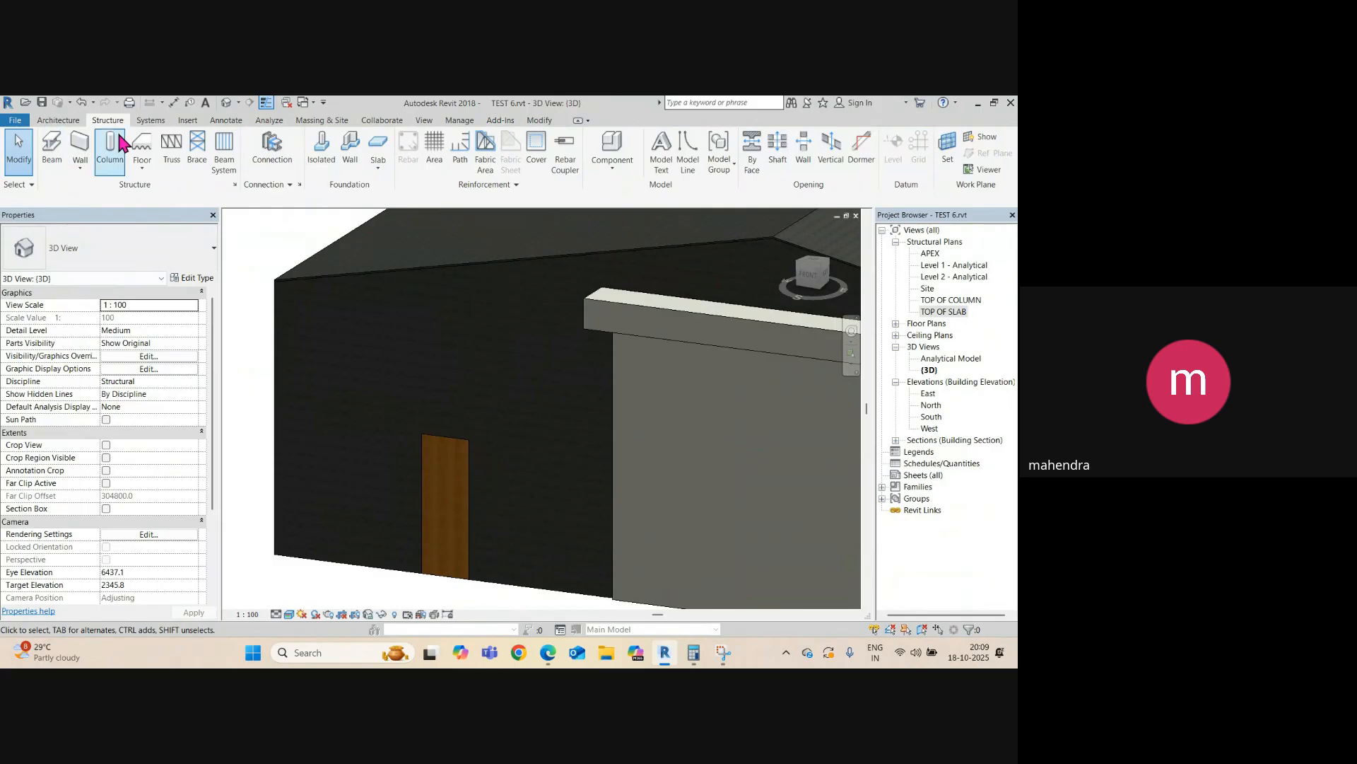
- Place the M_Wall Pack Light - Exterior 120V component on the gable wall just above the wooden door
left_click(613, 176)
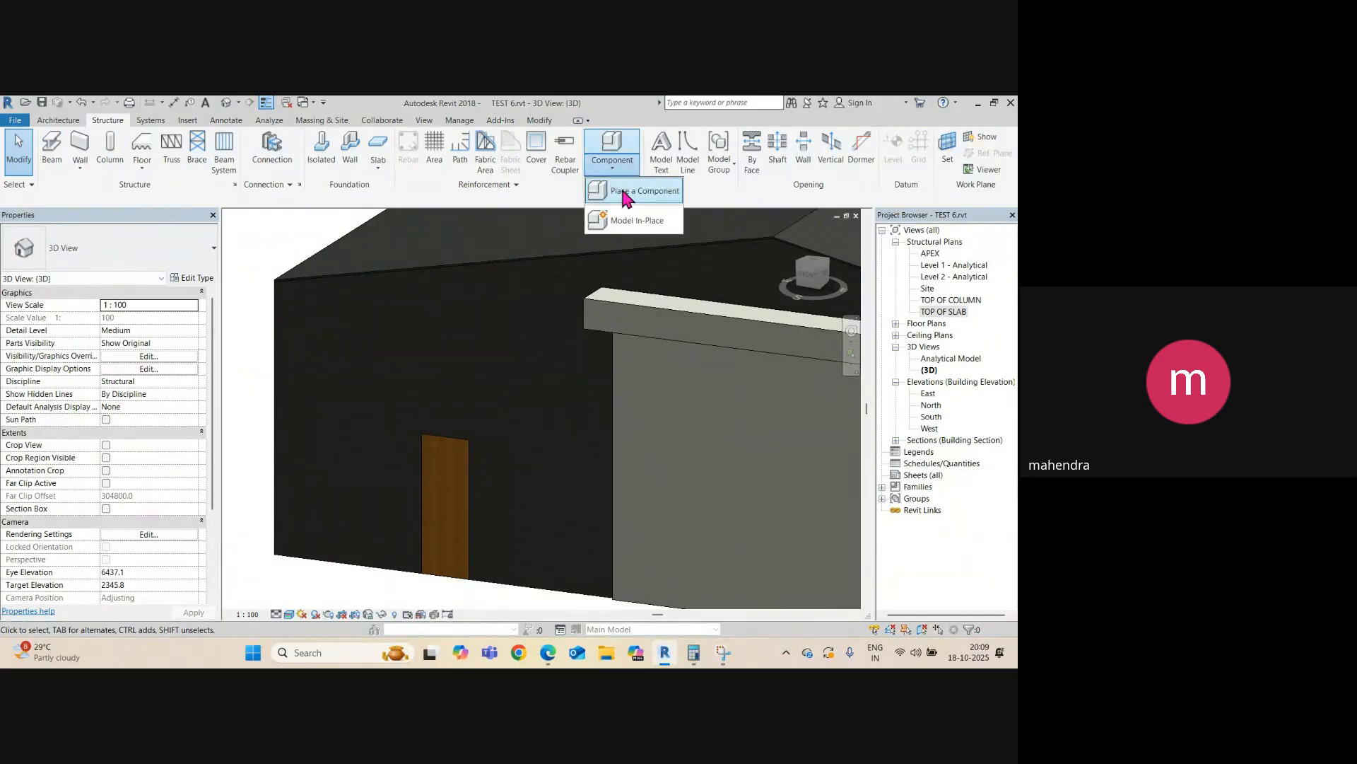
left_click(625, 192)
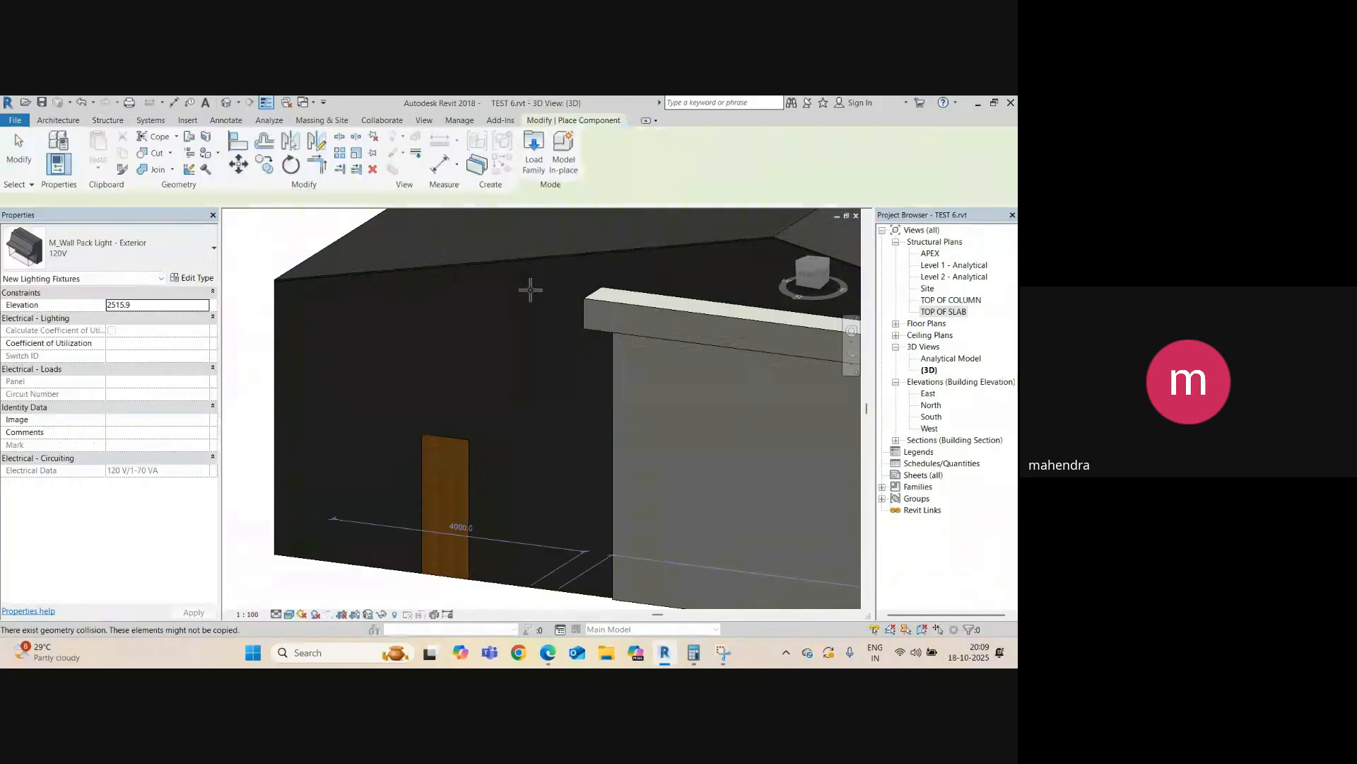
left_click(446, 418)
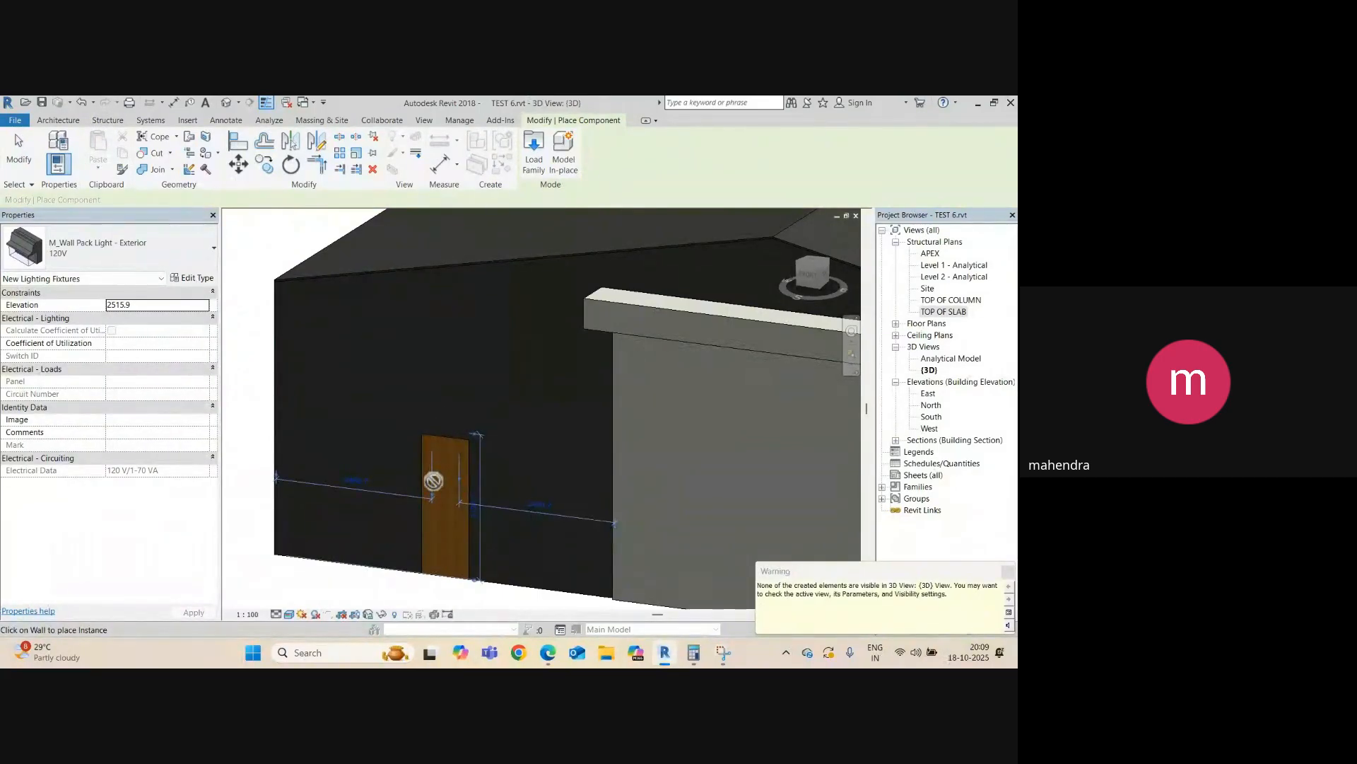
key("Escape")
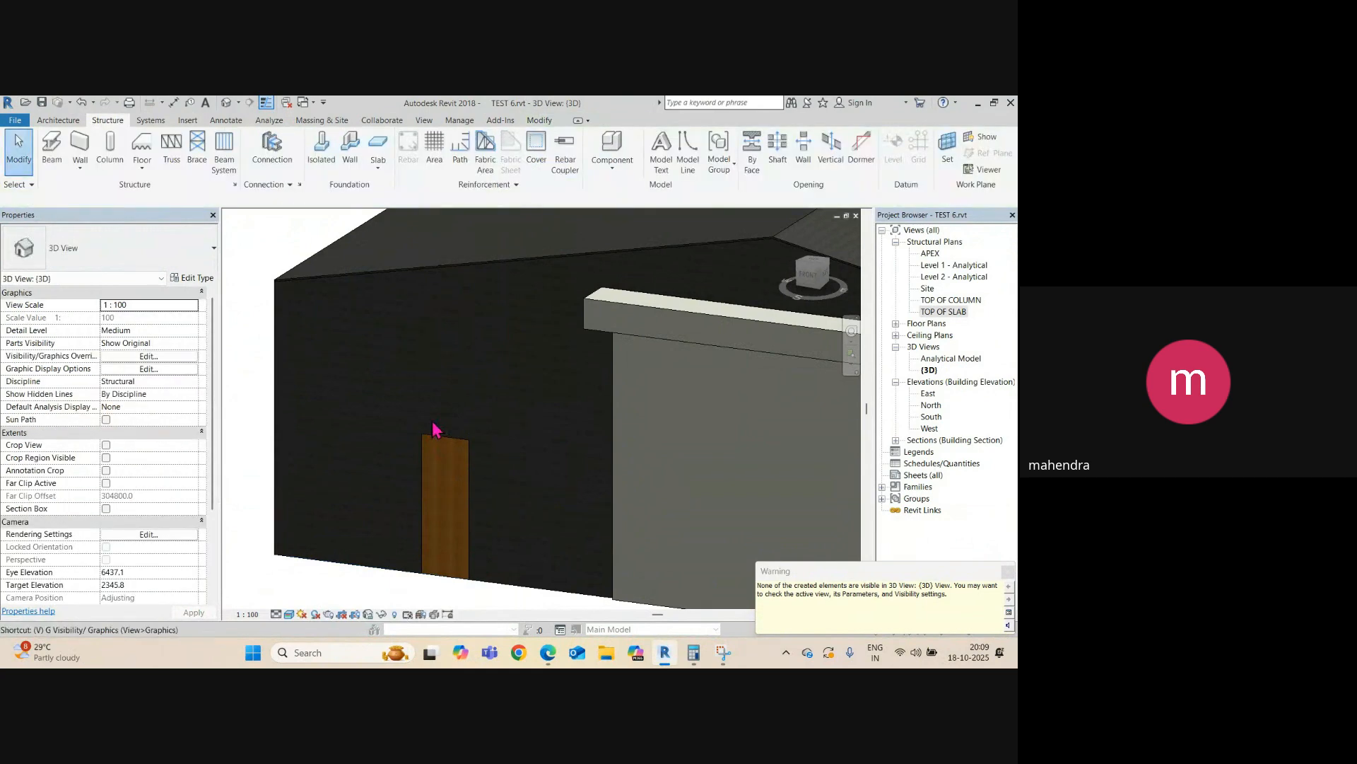
- Turn on the visibility of the Lighting Fixtures category in the 3D view
key("v")
key("g")
left_click(463, 375)
key("l")
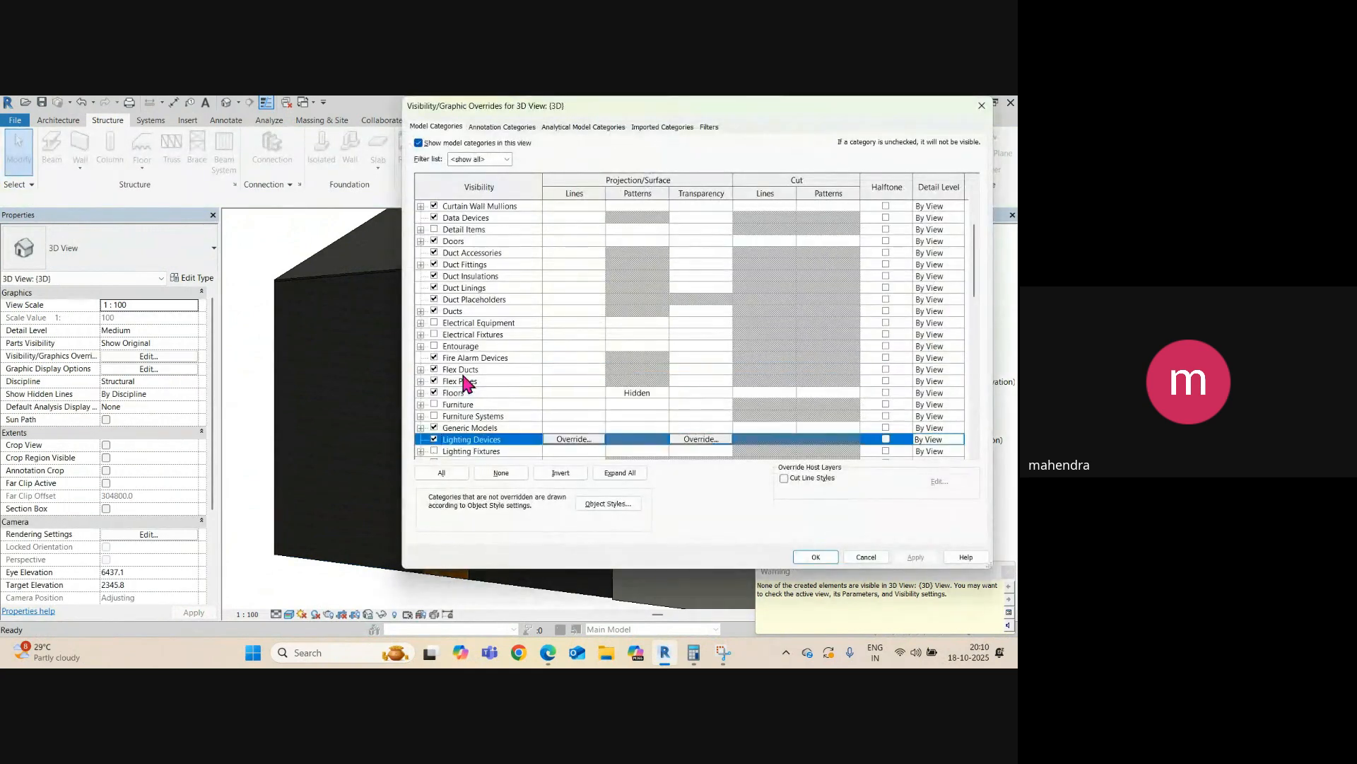
scroll(453, 415, "down", 1)
left_click(434, 428)
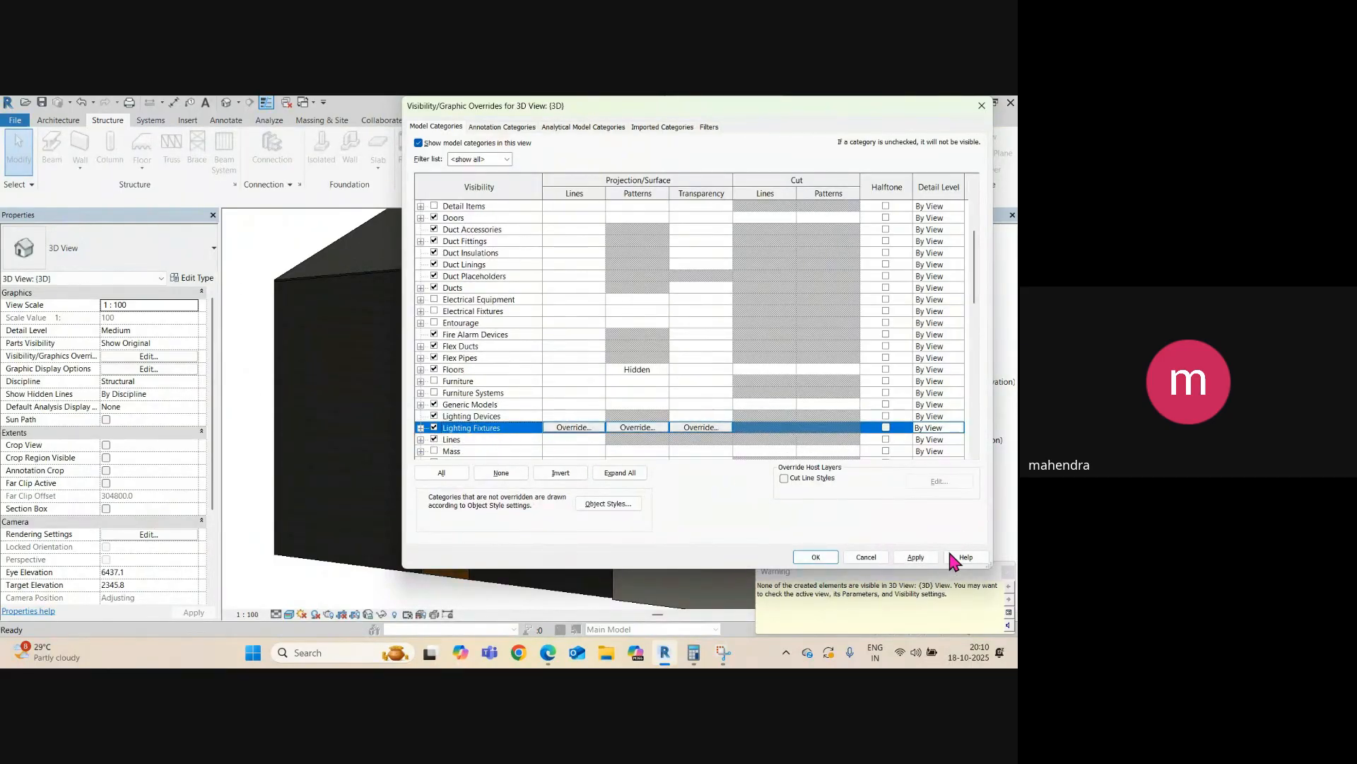
left_click(920, 557)
left_click(813, 557)
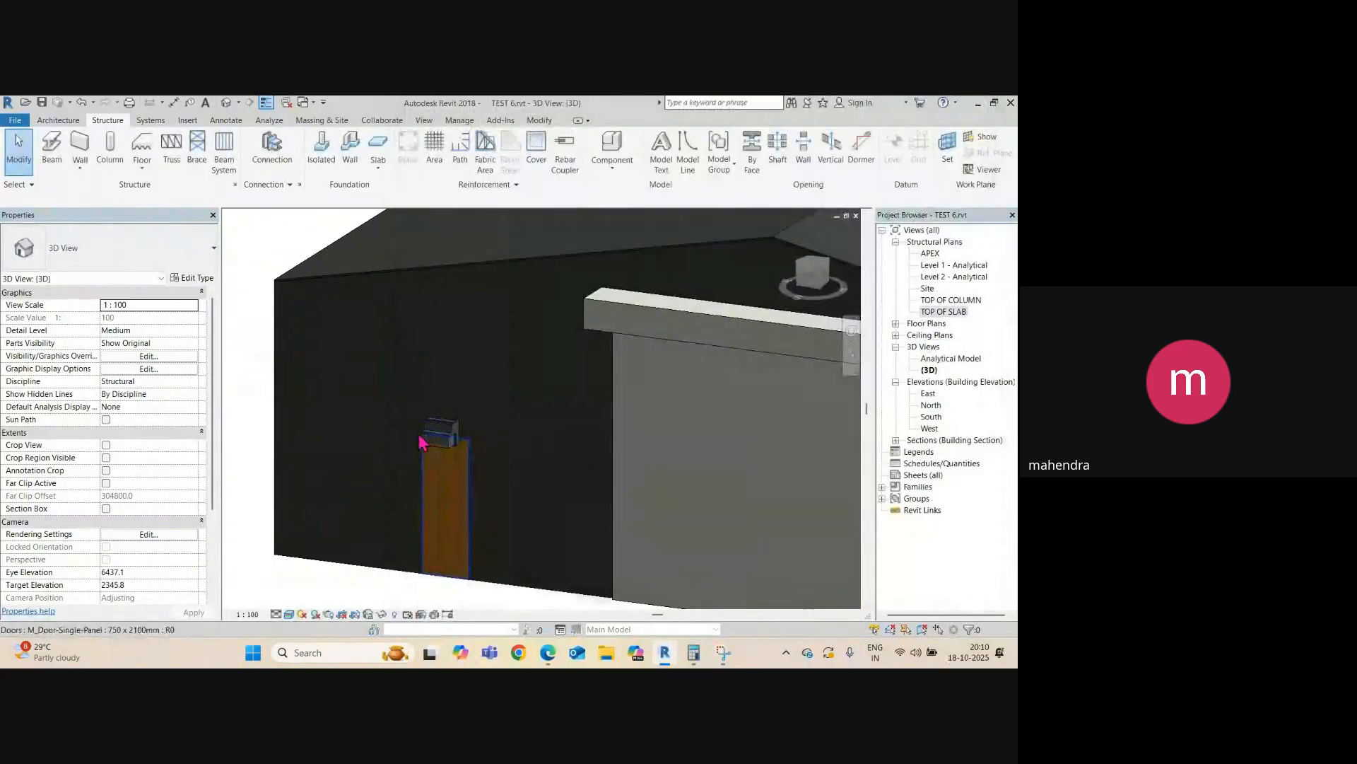
- Select the wall pack light in the 3D view and switch to the TOP OF SLAB structural plan
scroll(420, 442, "up", 3)
left_click(493, 442)
mouse_move(492, 442)
middle_mouse_down("shift")
mouse_move(488, 453)
mouse_move(660, 349)
mouse_move(596, 431)
mouse_move(485, 423)
middle_mouse_up("shift")
key("ctrl+Tab")
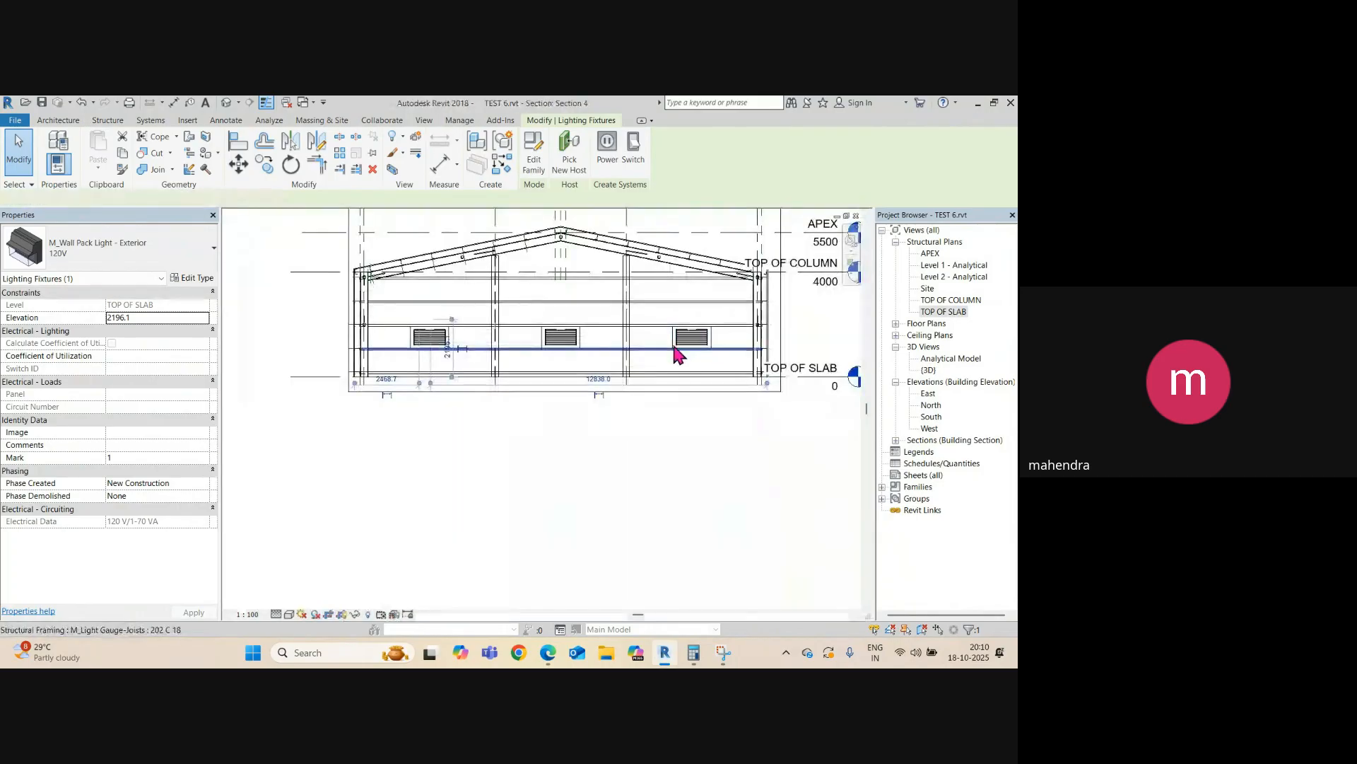
key("ctrl+Tab")
key("ctrl+Tab")
key("ctrl+Tab")
key("ctrl+Tab")
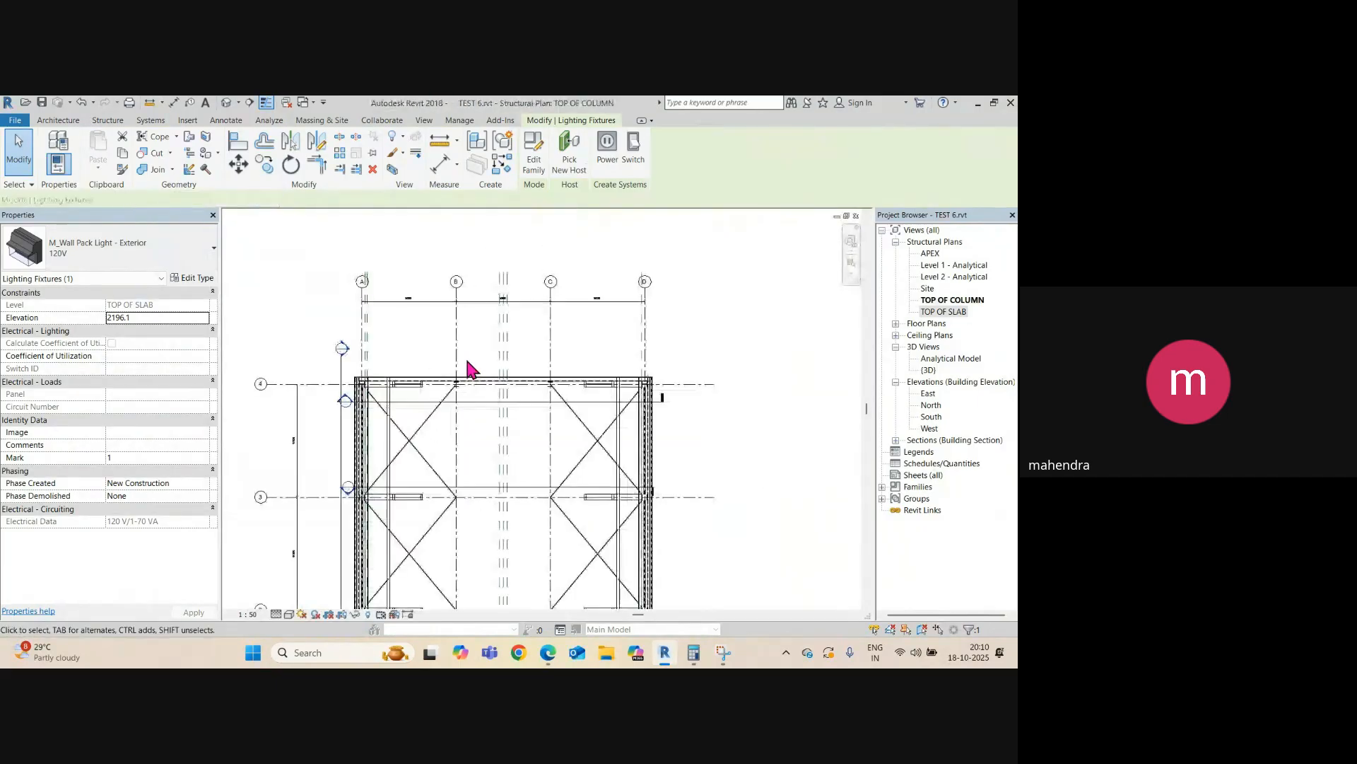
key("ctrl+Tab")
key("ctrl+Tab")
key("ctrl+Tab")
key("ctrl+Tab")
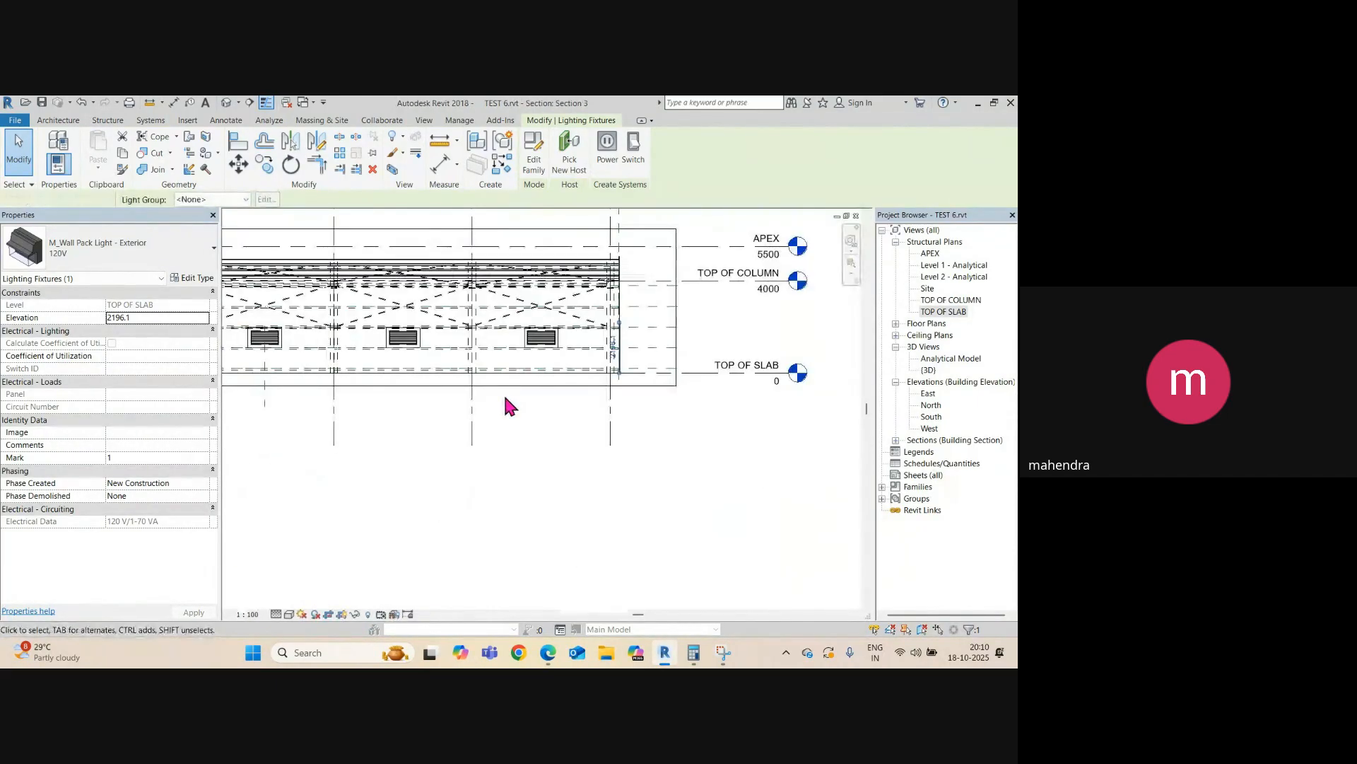
scroll(565, 495, "up", 5)
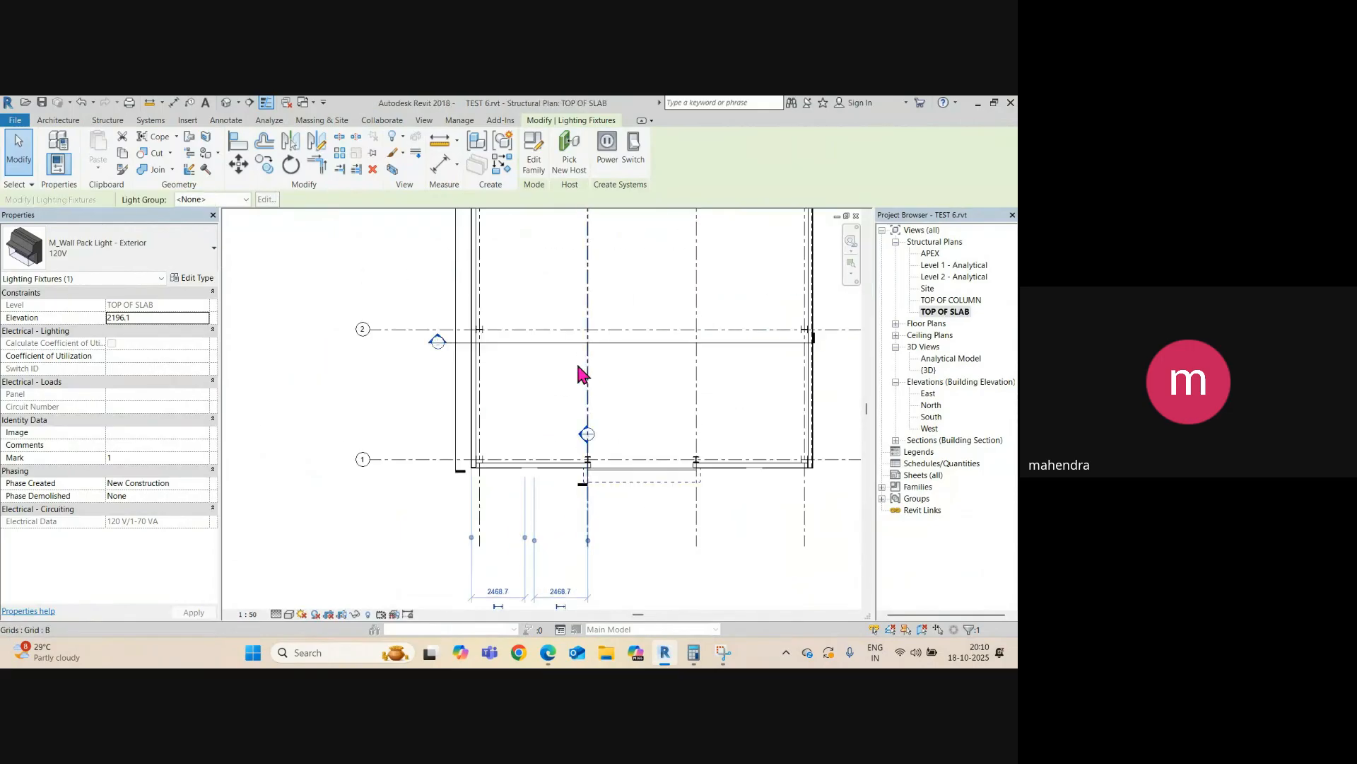
- Move the Section 4 line from the rear of the shed to just outside the gable wall on grid 1 and open its view
scroll(576, 362, "down", 4)
middle_click_drag(566, 291, 563, 379)
left_click(556, 293)
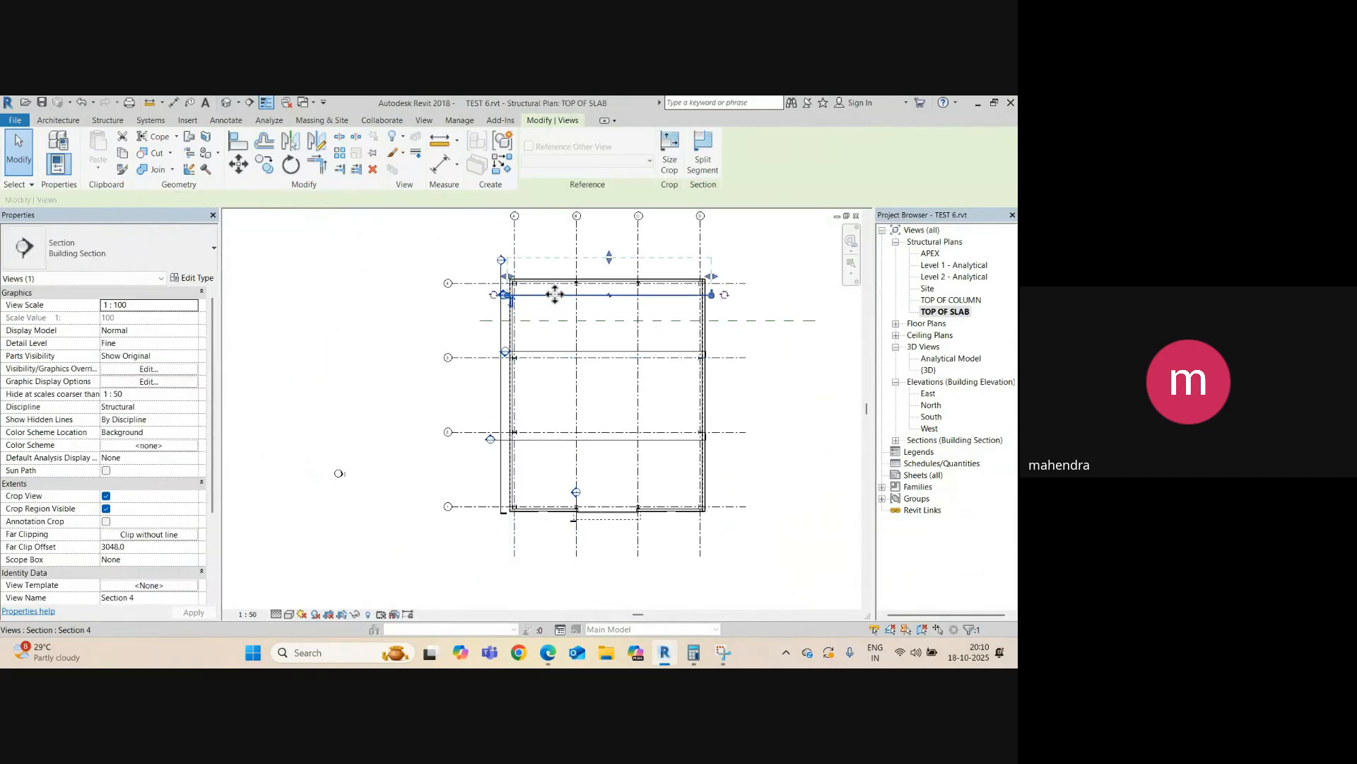
left_click_drag(556, 293, 555, 519)
right_click(574, 519)
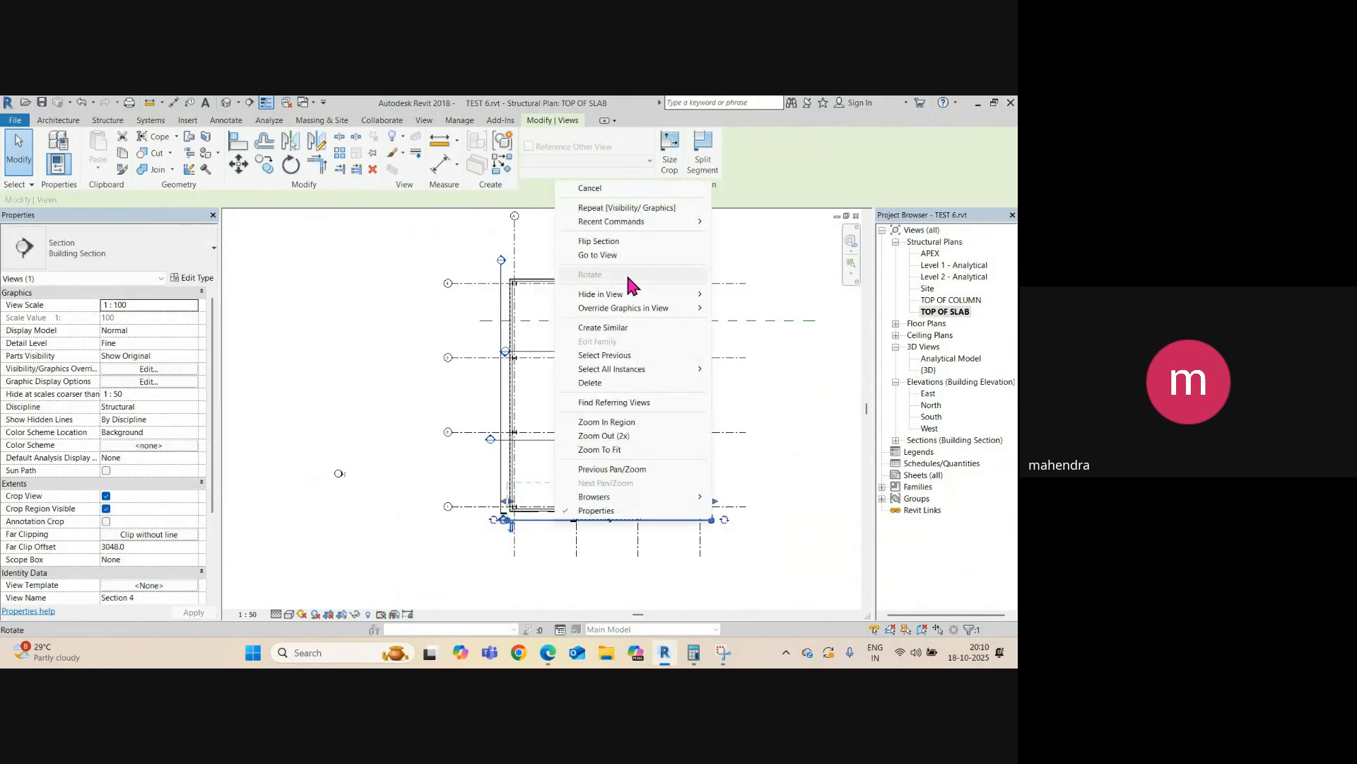
left_click(605, 256)
scroll(403, 349, "up", 3)
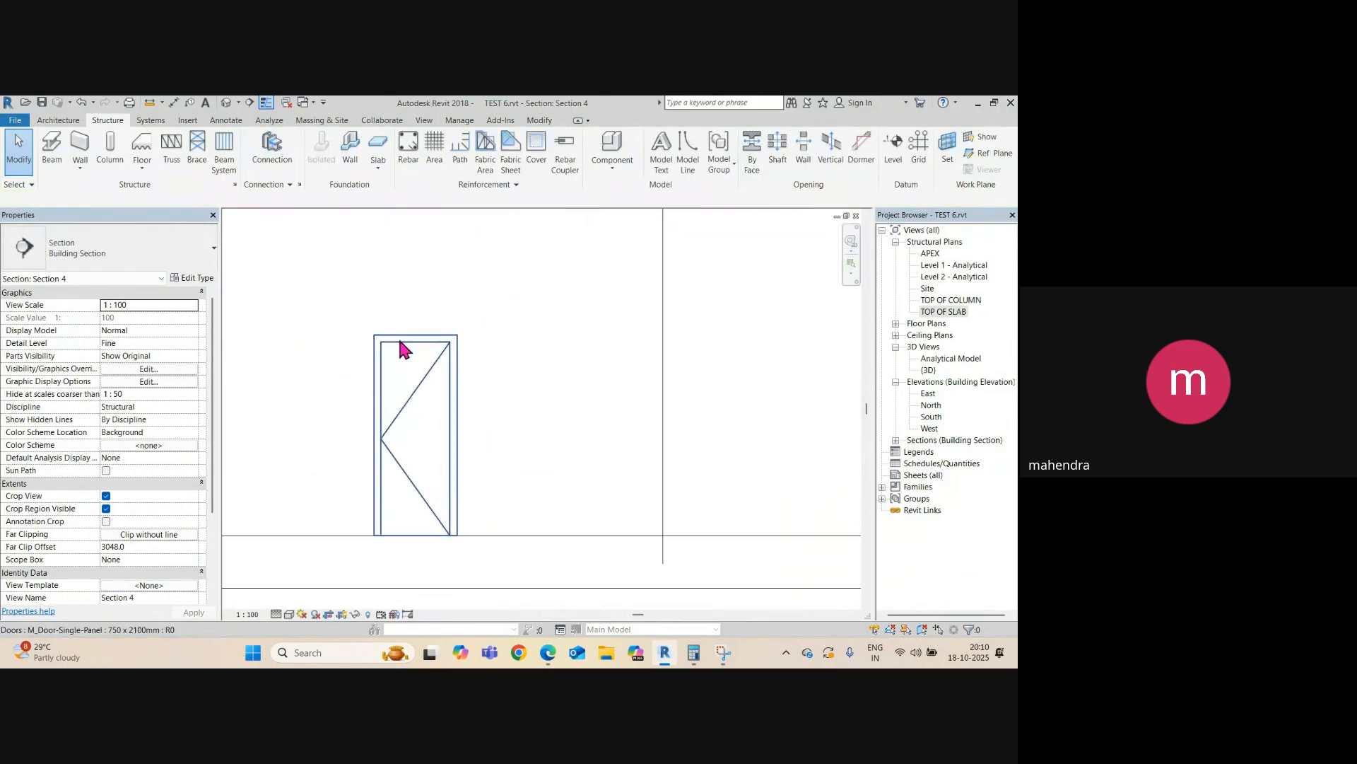
- Turn on the visibility of the Lighting Fixtures category in the Section 4 view
key("v")
key("g")
left_click(458, 370)
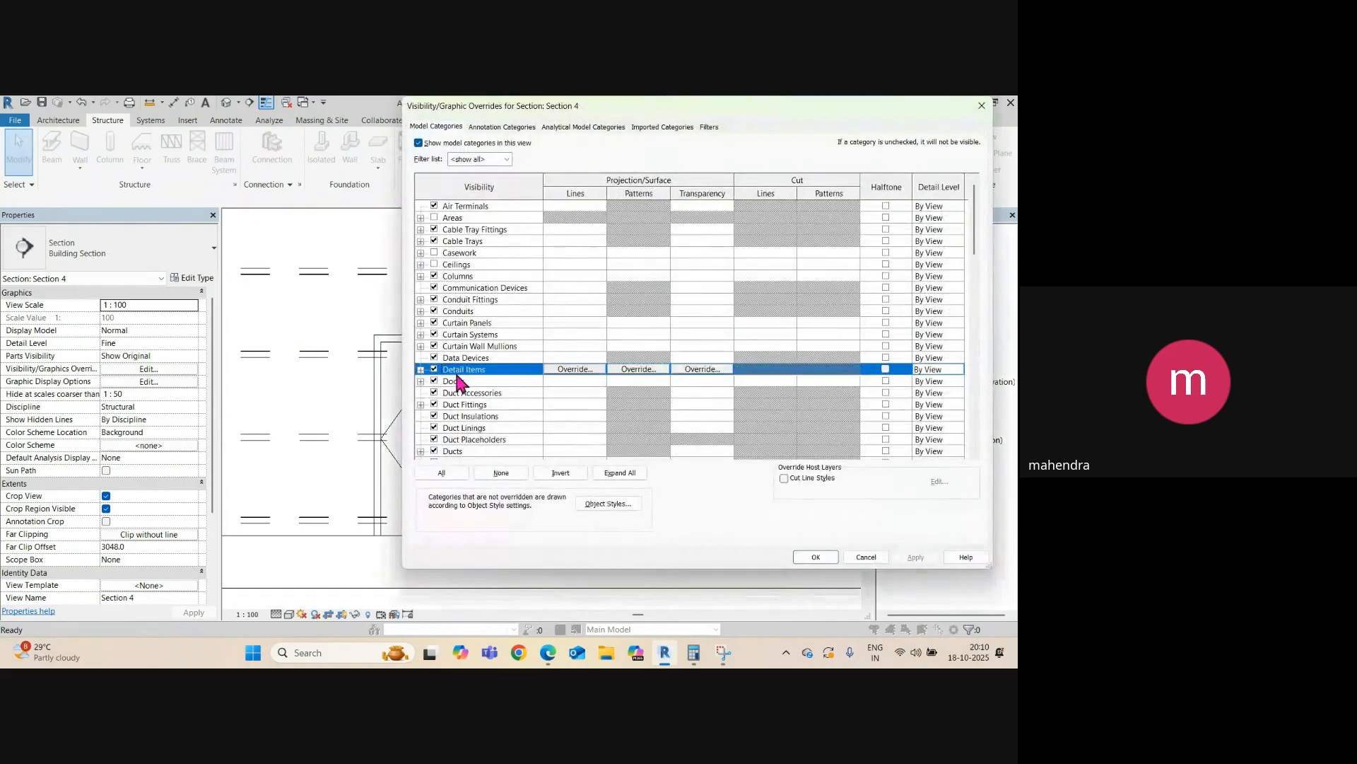
key("l")
scroll(463, 398, "down", 2)
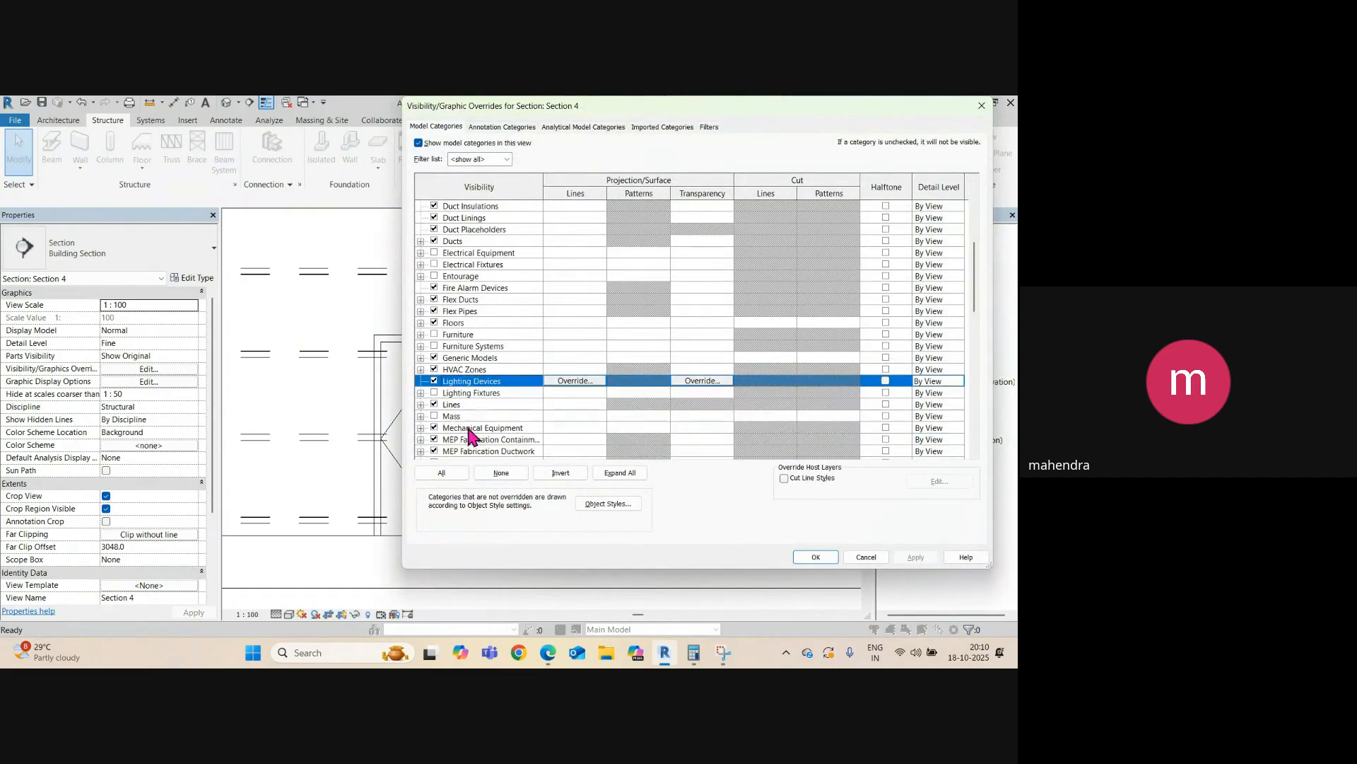
left_click(434, 394)
left_click(912, 557)
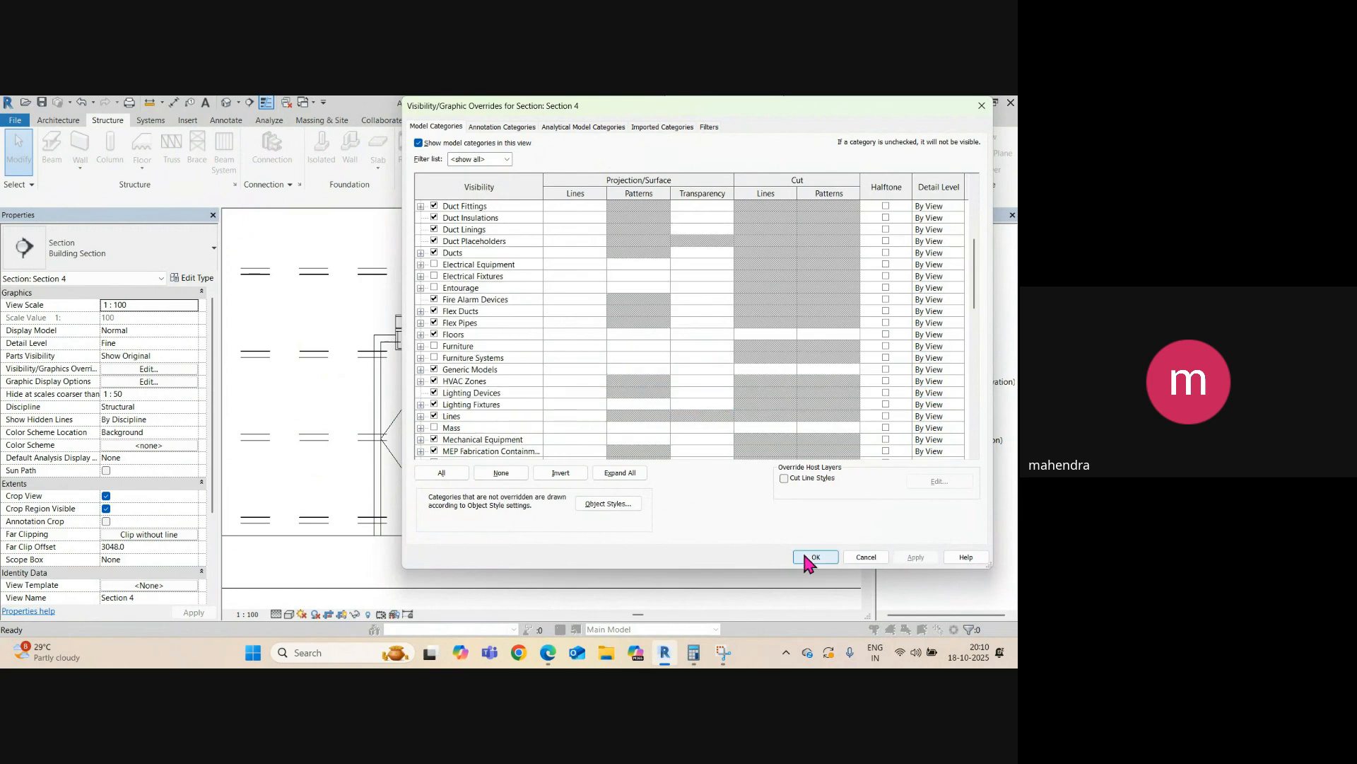
left_click(813, 557)
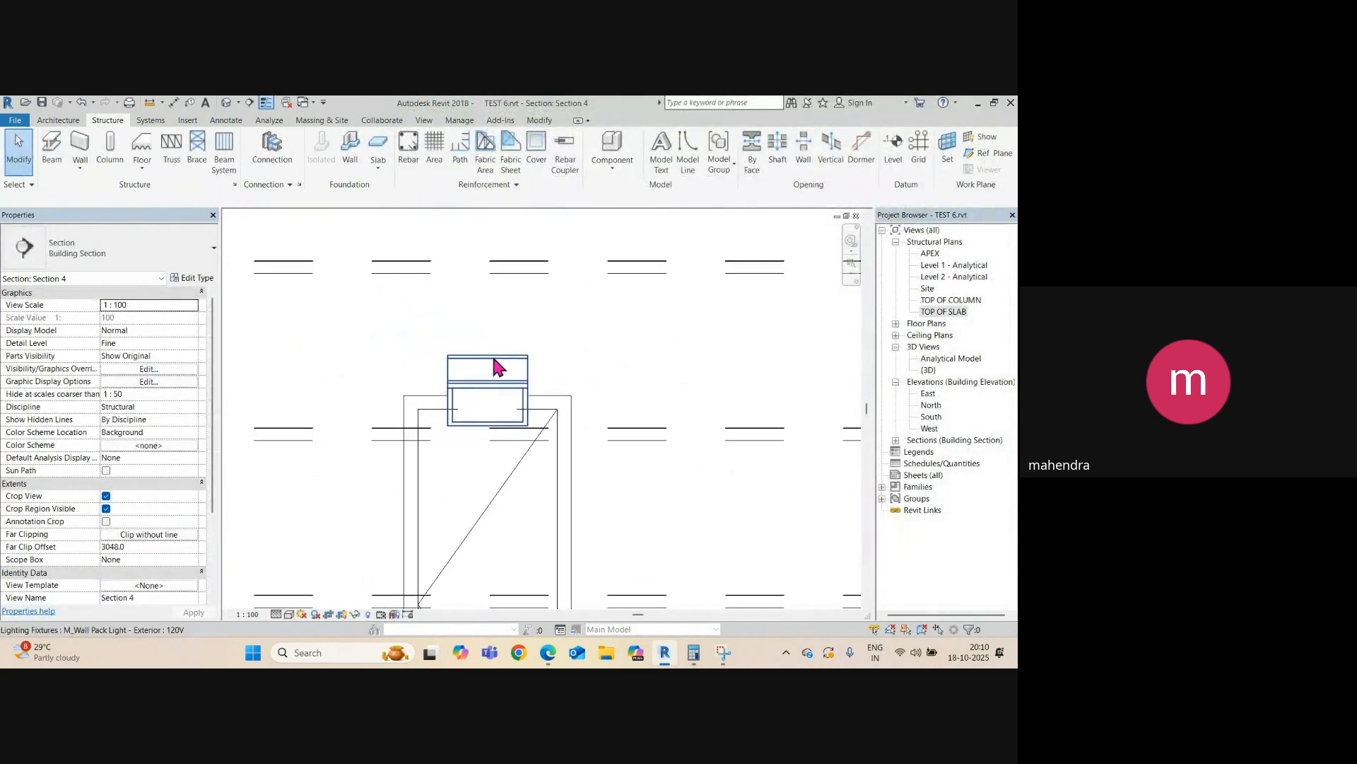
- Move the wall pack light up, clear of the door frame, to an elevation of about 2380 mm
left_click(493, 360)
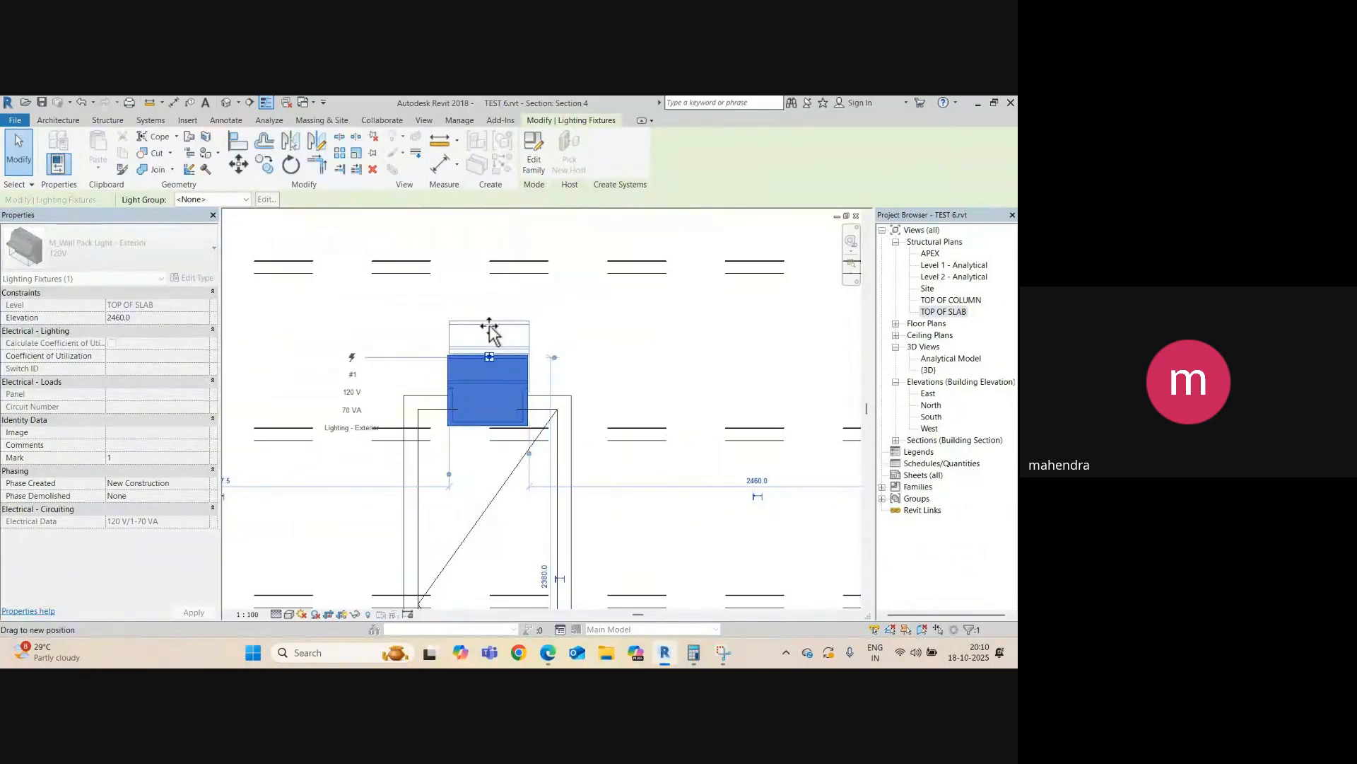
left_click_drag(490, 331, 490, 329)
scroll(433, 345, "down", 4)
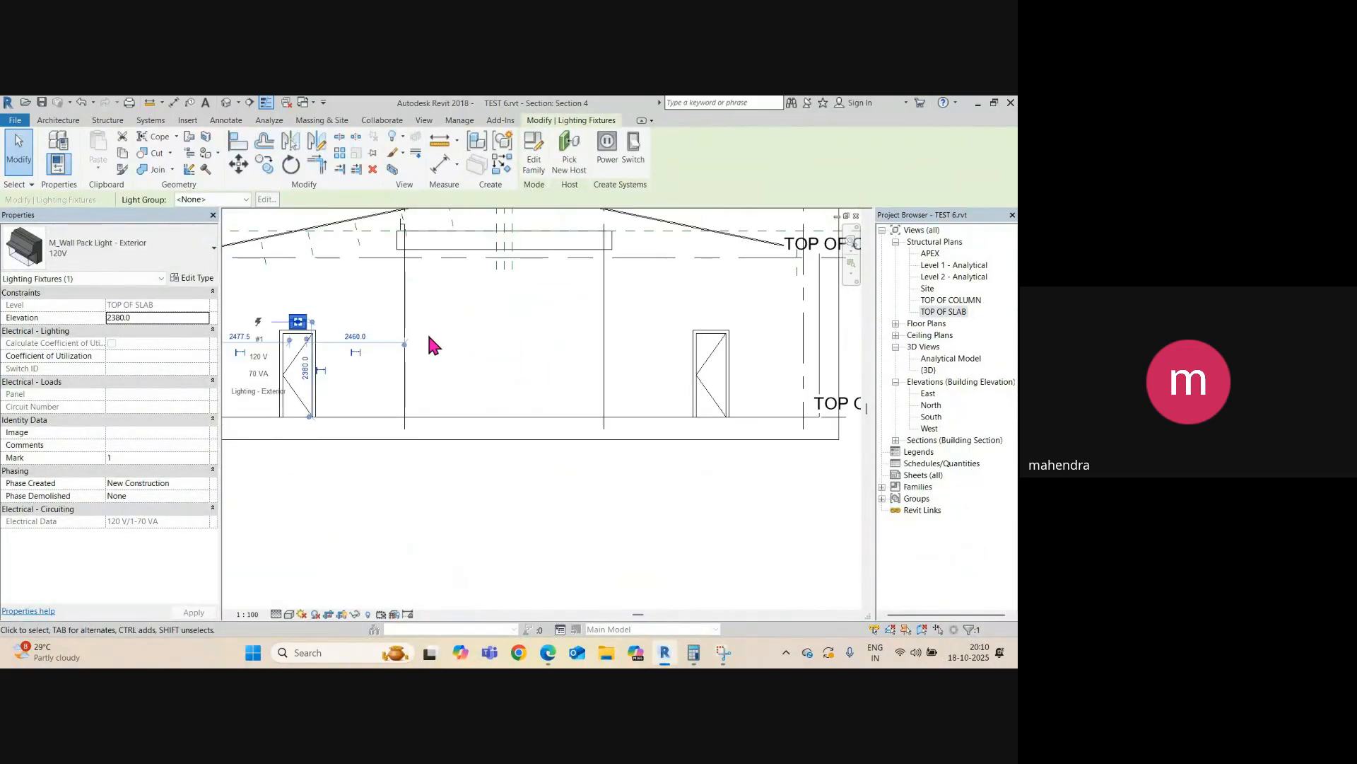
- Copy the wall pack light above the door between grids C and D, using the door midpoints as reference
key("c")
key("o")
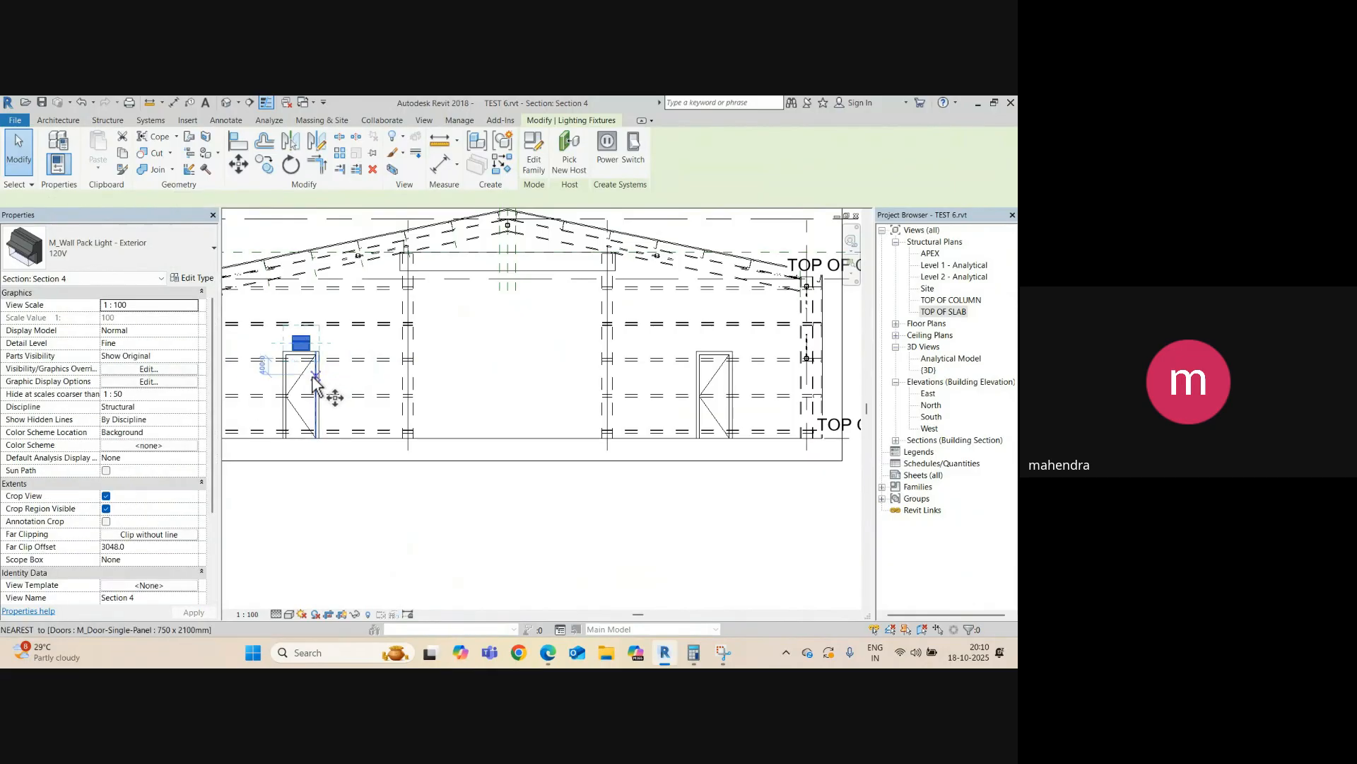
left_click(298, 400)
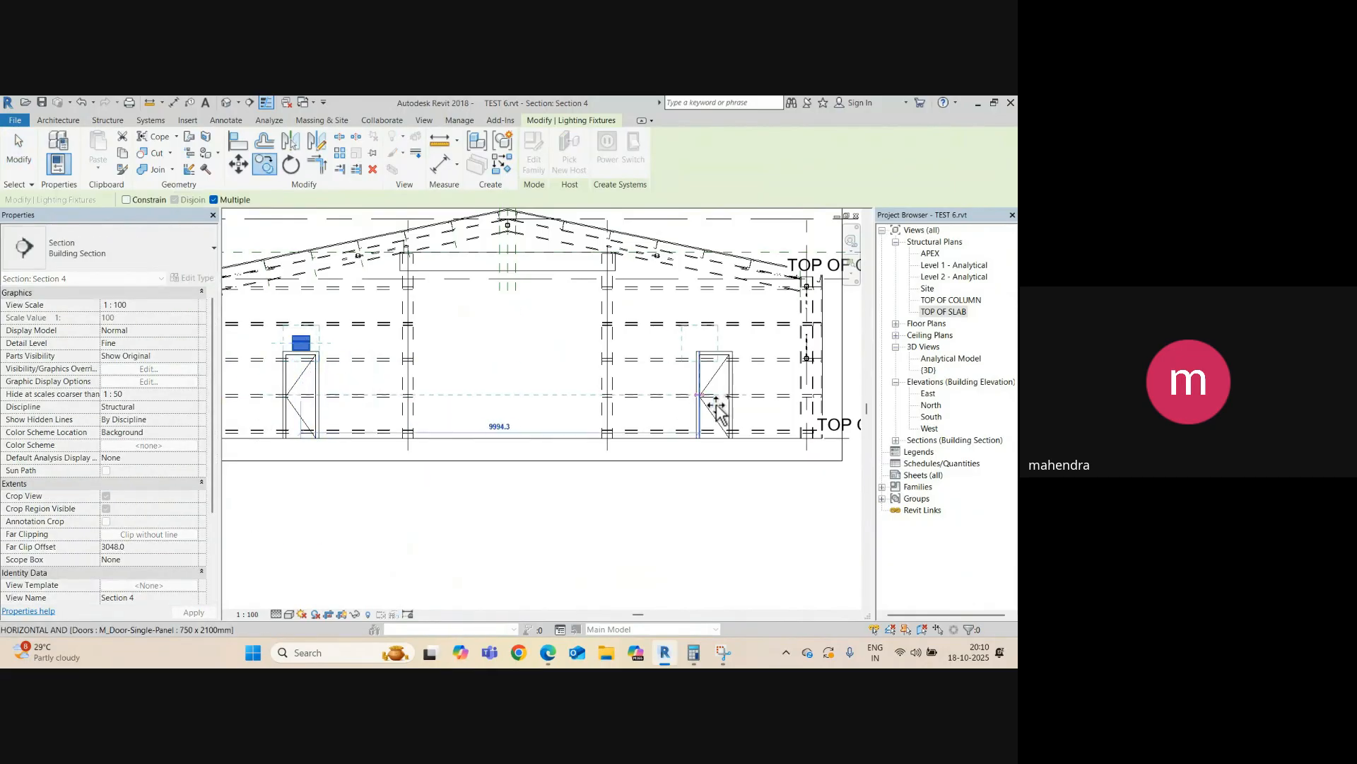
scroll(716, 396, "up", 2)
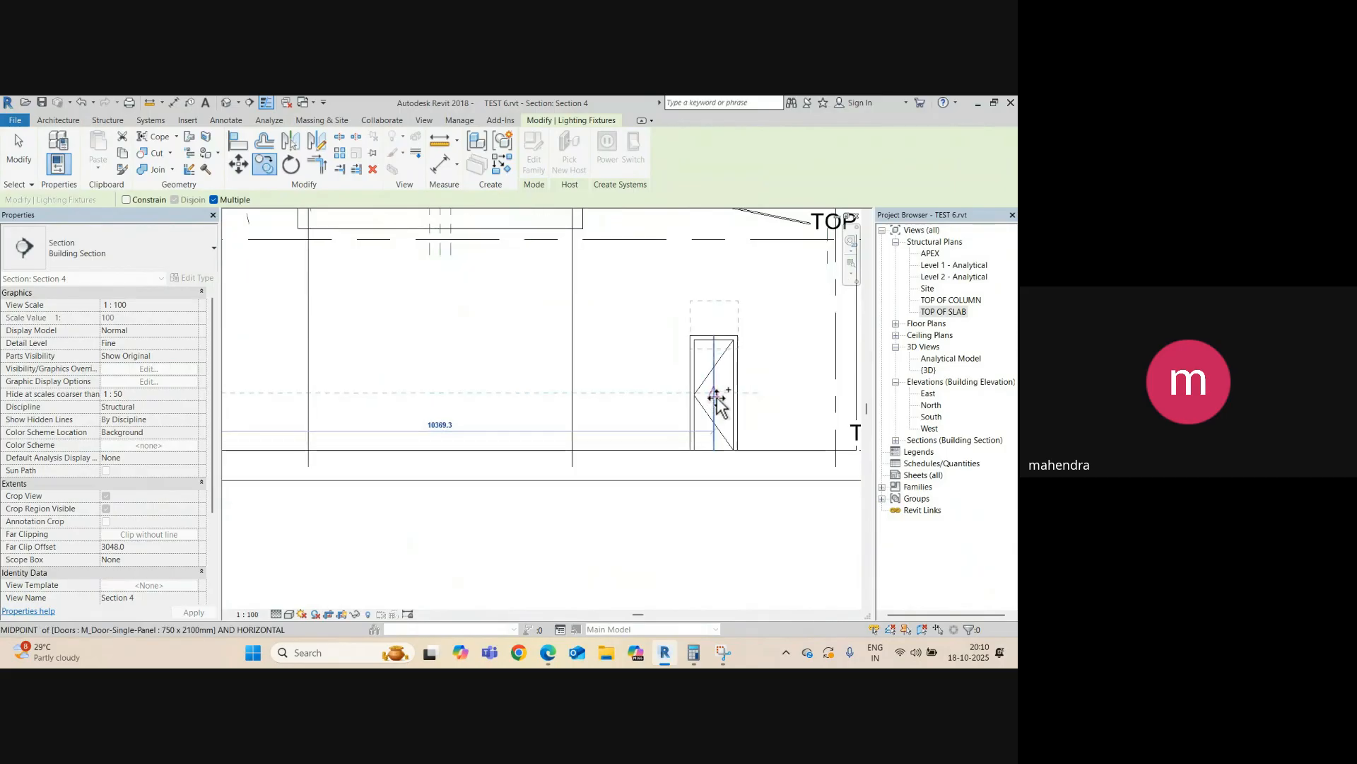
left_click(714, 394)
scroll(635, 410, "down", 1)
scroll(619, 415, "down", 3)
key("Escape")
key("Escape")
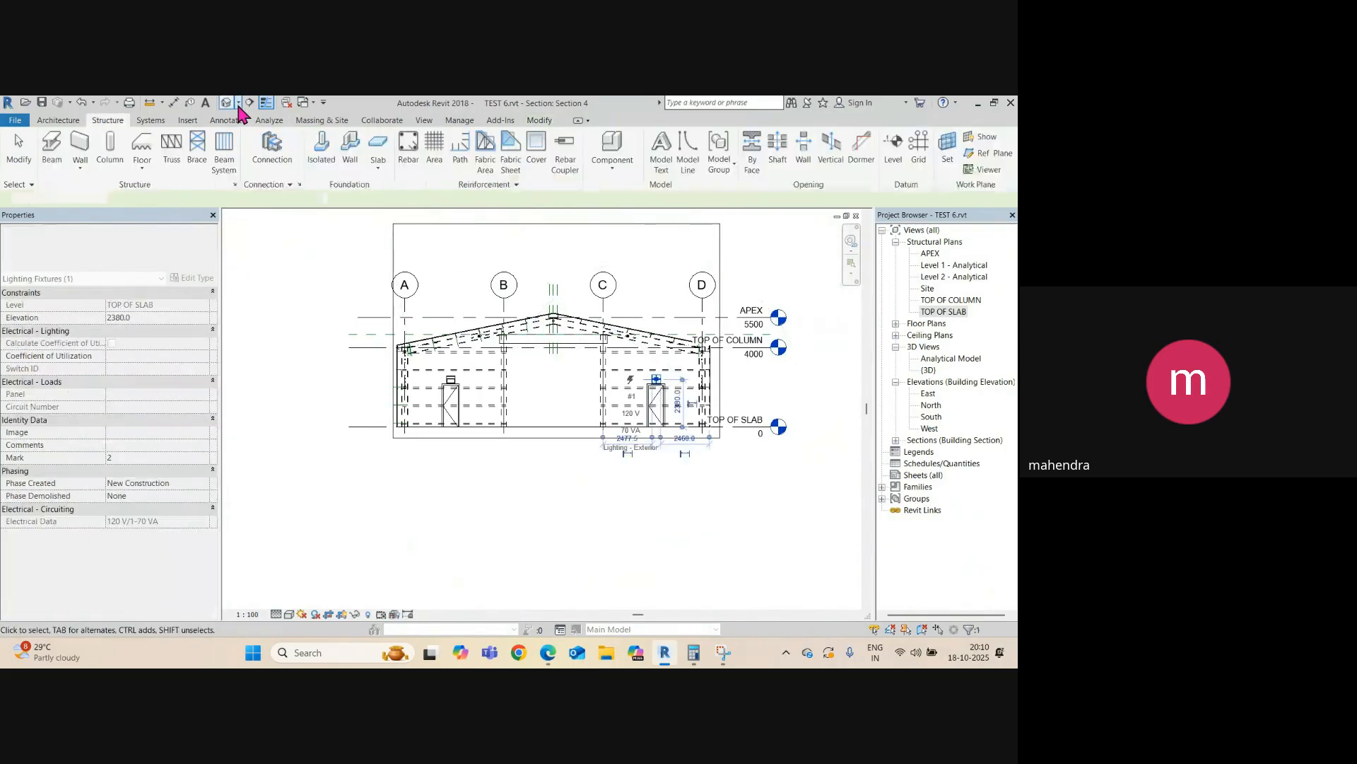
- Examine both wall pack lights above the gable doors in the 3D view
left_click(227, 103)
scroll(632, 475, "down", 5)
middle_click_drag(585, 448, 646, 469, "shift")
scroll(645, 469, "up", 6)
scroll(522, 448, "up", 1)
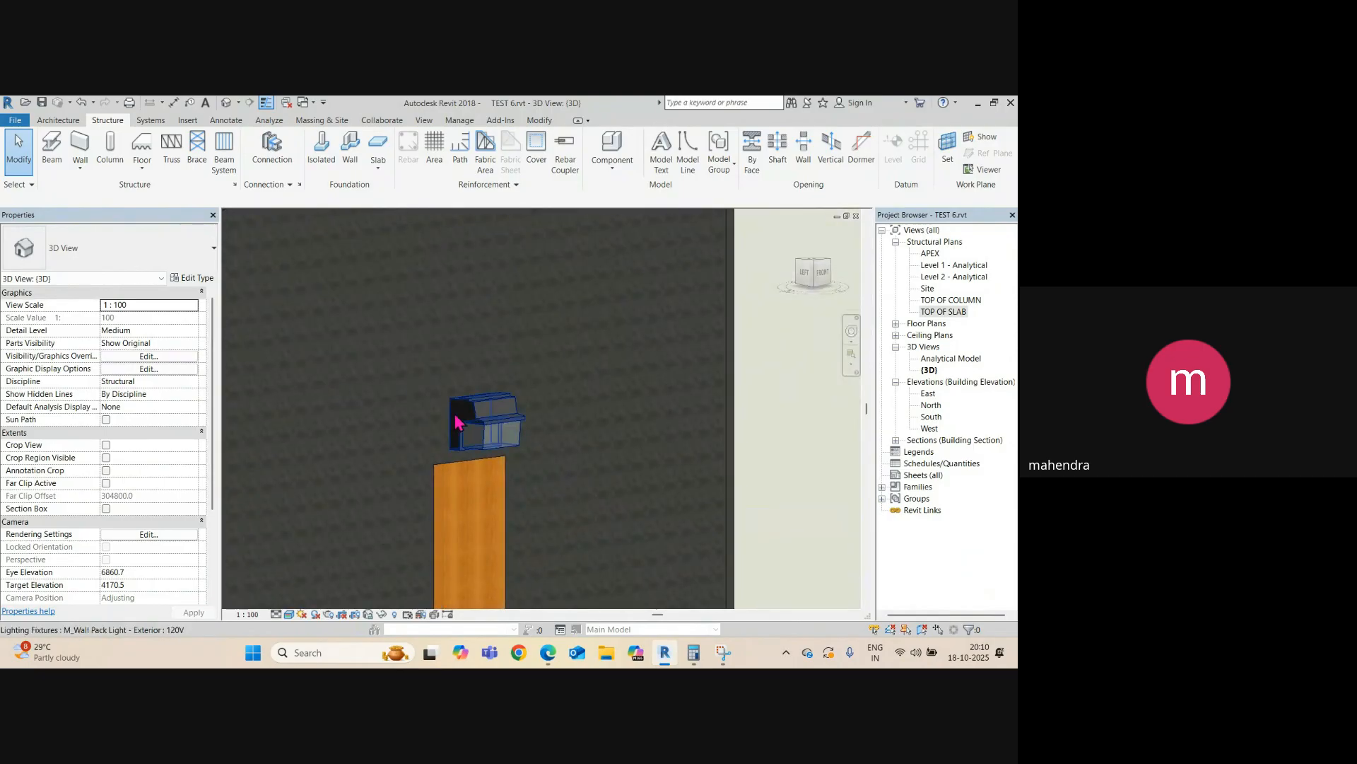
scroll(458, 396, "down", 6)
middle_click_drag(458, 398, 476, 440, "shift")
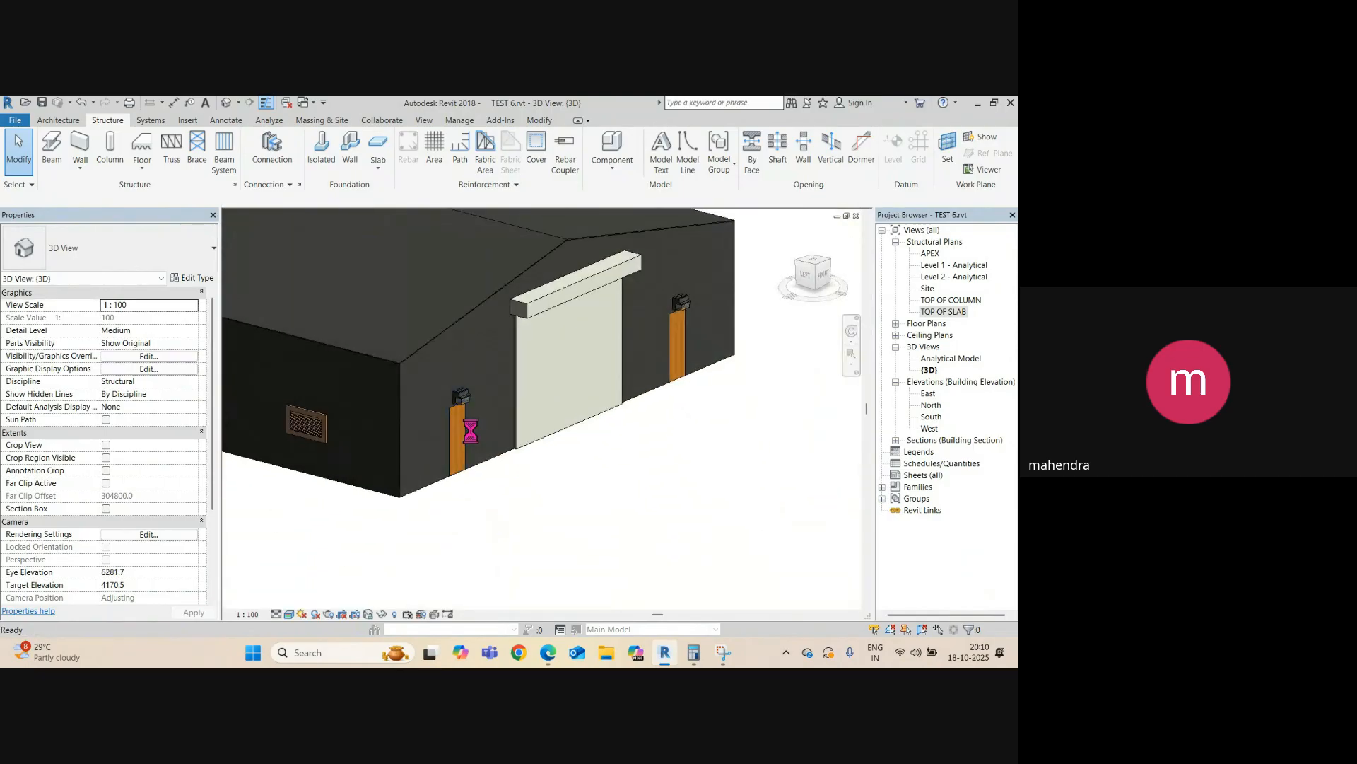
scroll(611, 444, "down", 2)
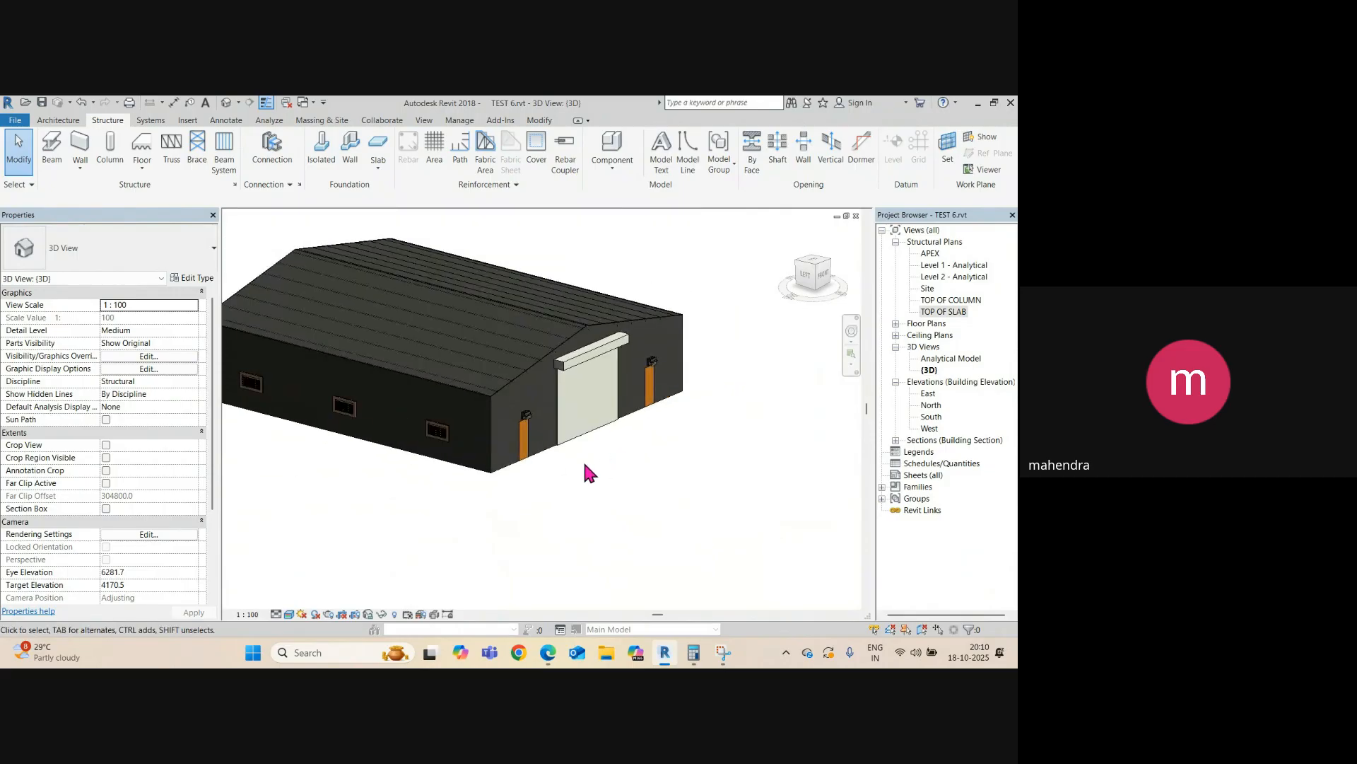
scroll(564, 459, "up", 2)
- In Section 4, split the light-gauge girts that cross the door between grids A and B near the door's centre
key("ctrl+Tab")
scroll(515, 439, "up", 4)
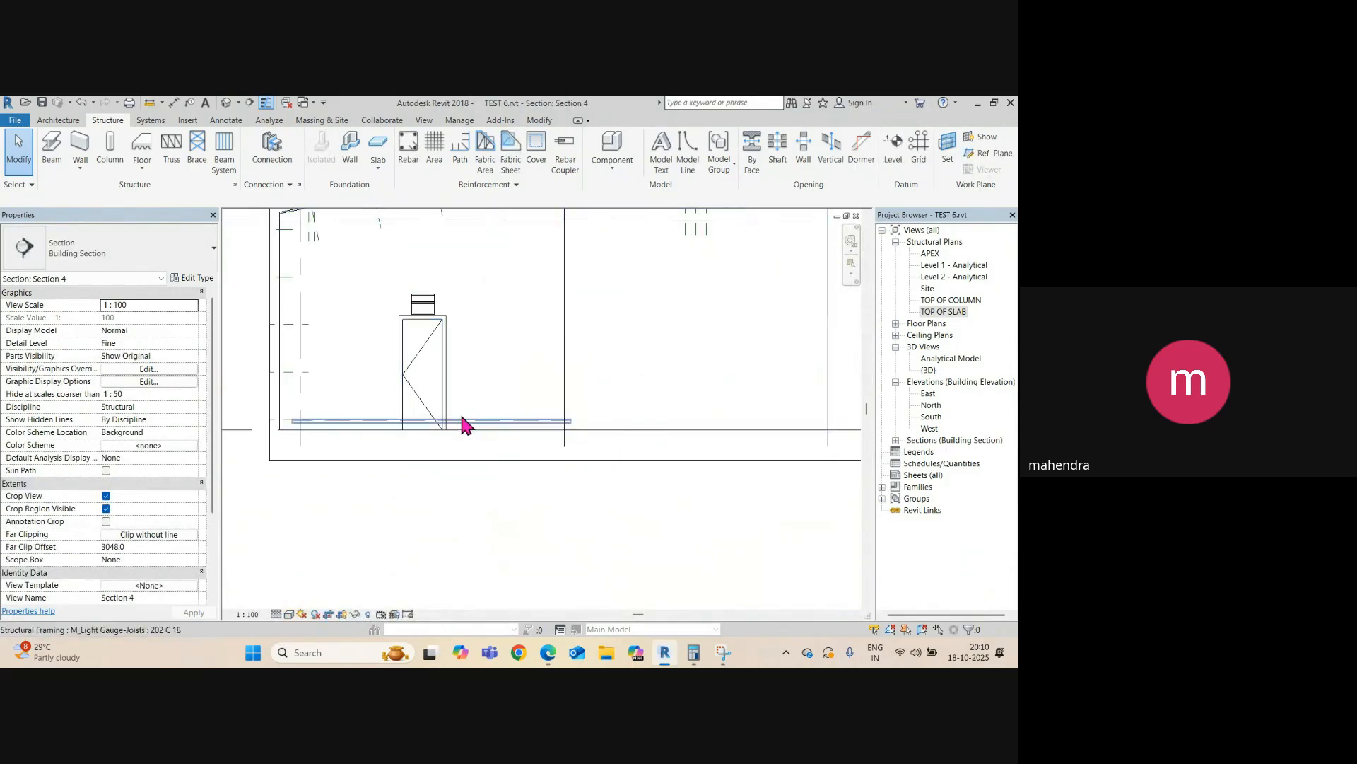
left_click(646, 367)
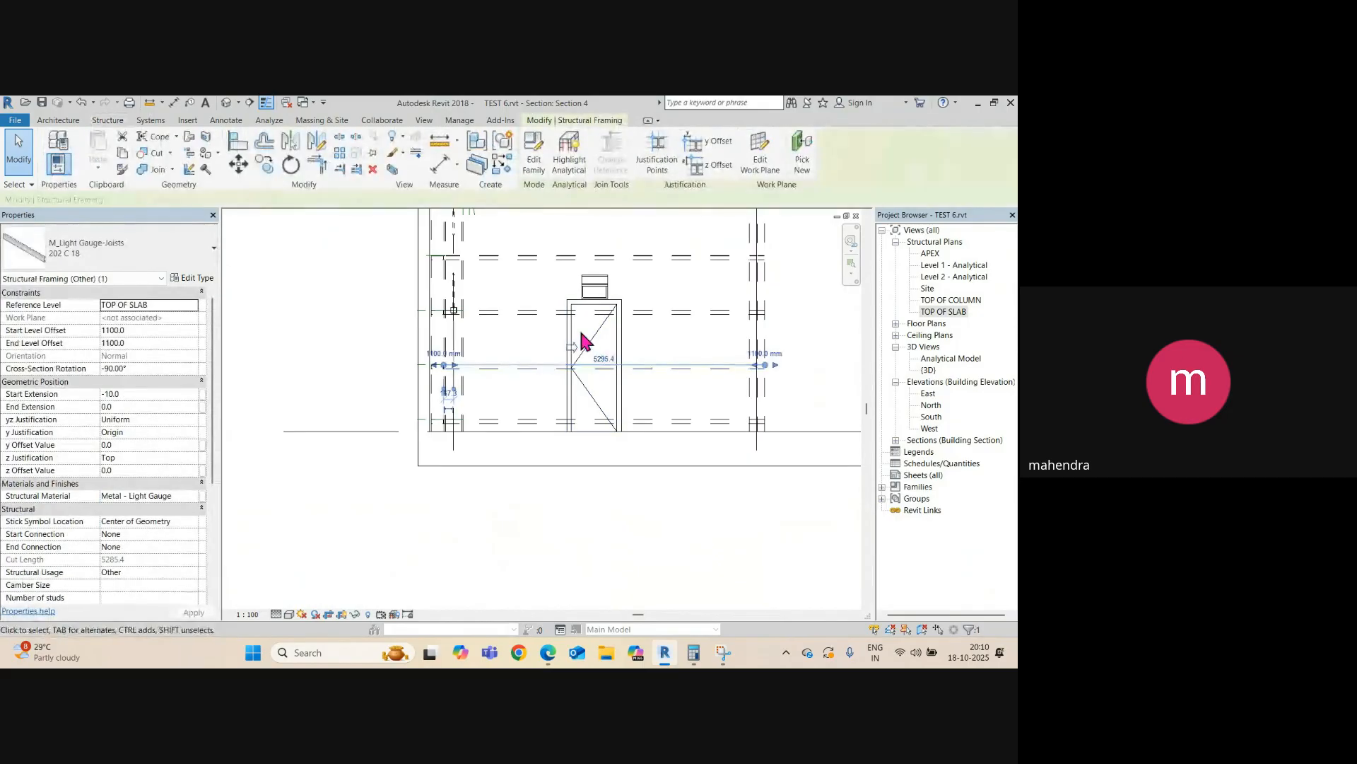
left_click(351, 140)
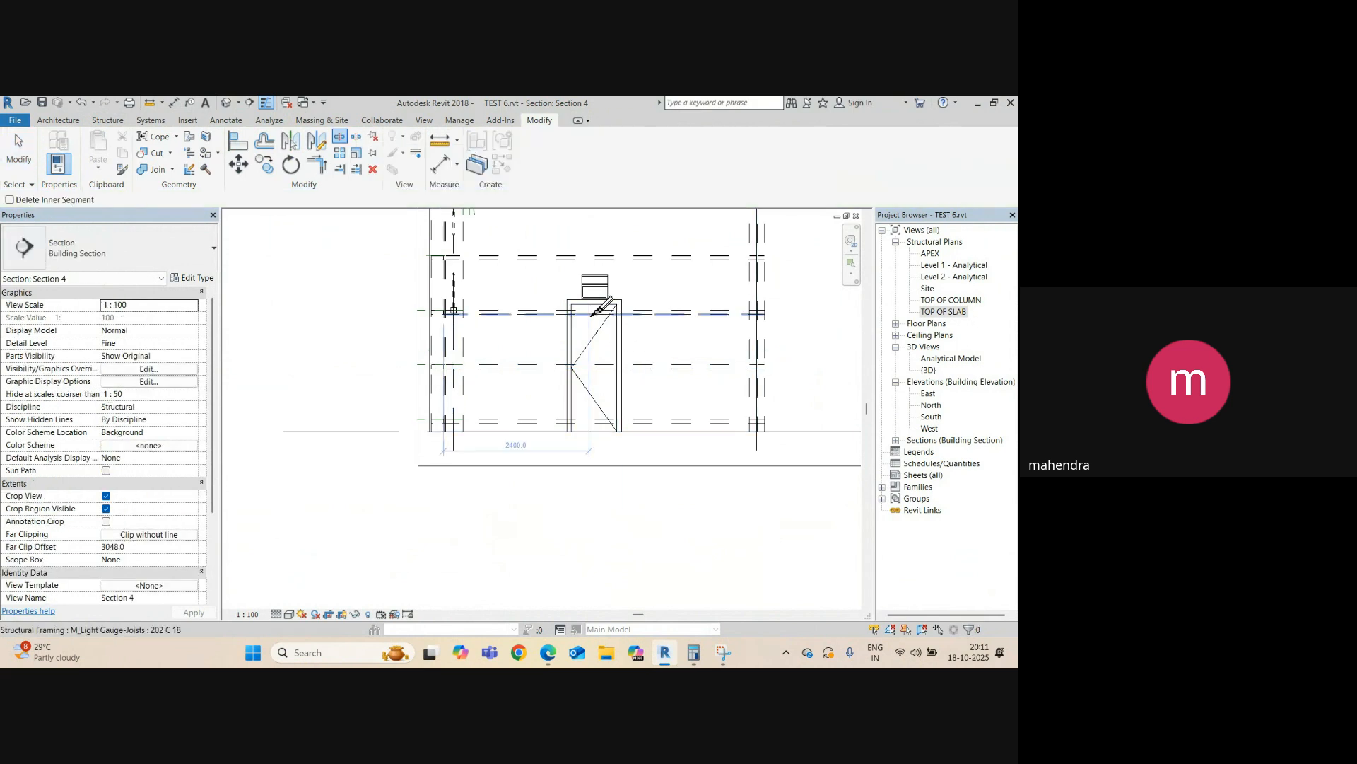
left_click(596, 371)
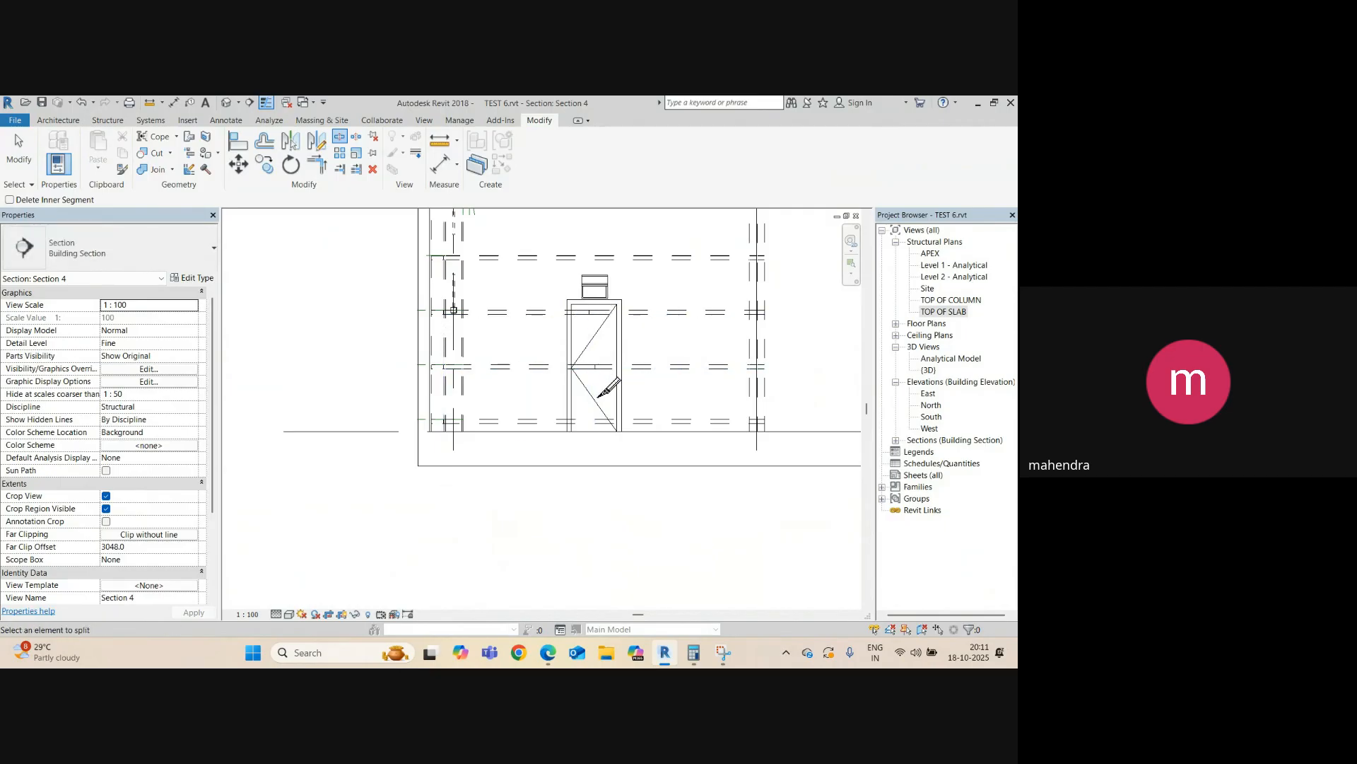
left_click(596, 422)
- Split the light-gauge girts that cross the door between grids C and D near the door's centre
scroll(513, 384, "down", 3)
middle_click_drag(790, 384, 498, 384)
scroll(505, 380, "up", 3)
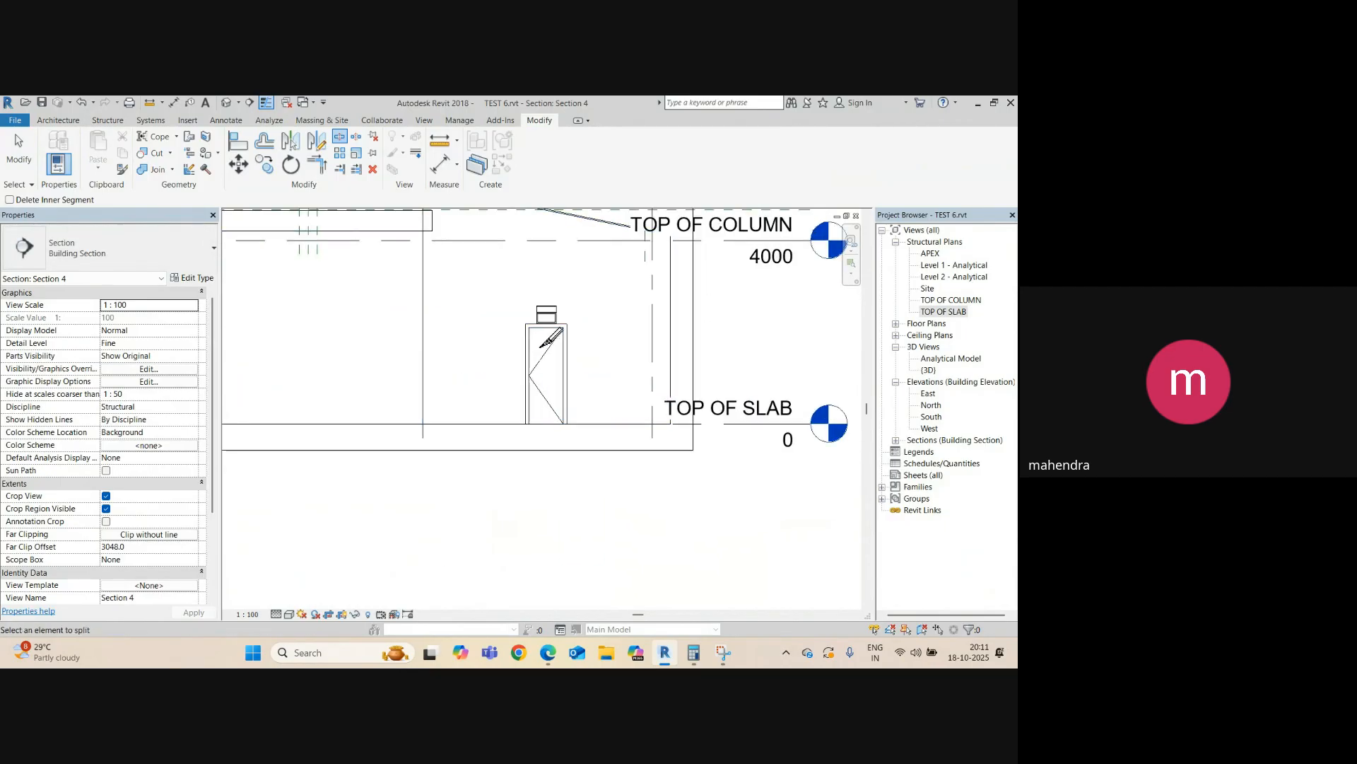
left_click(546, 376)
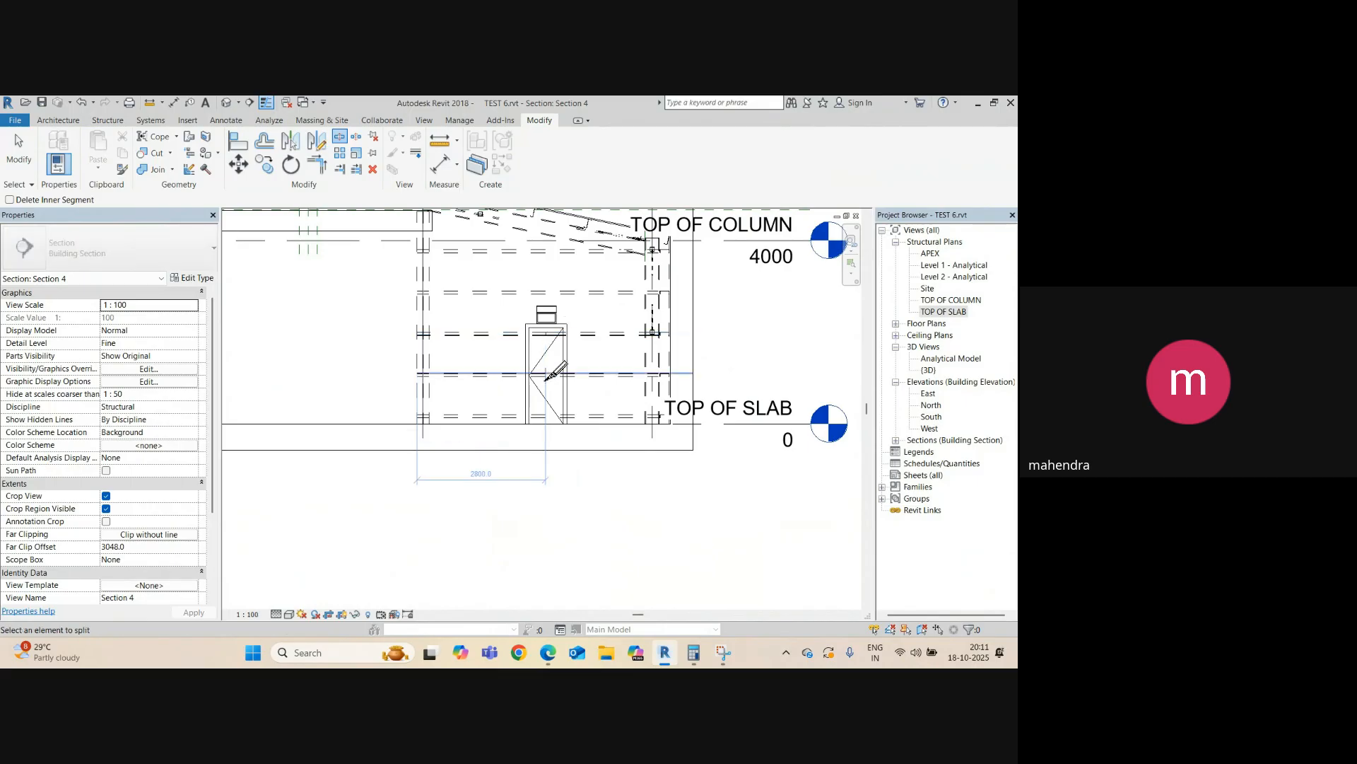
left_click(545, 416)
key("Escape")
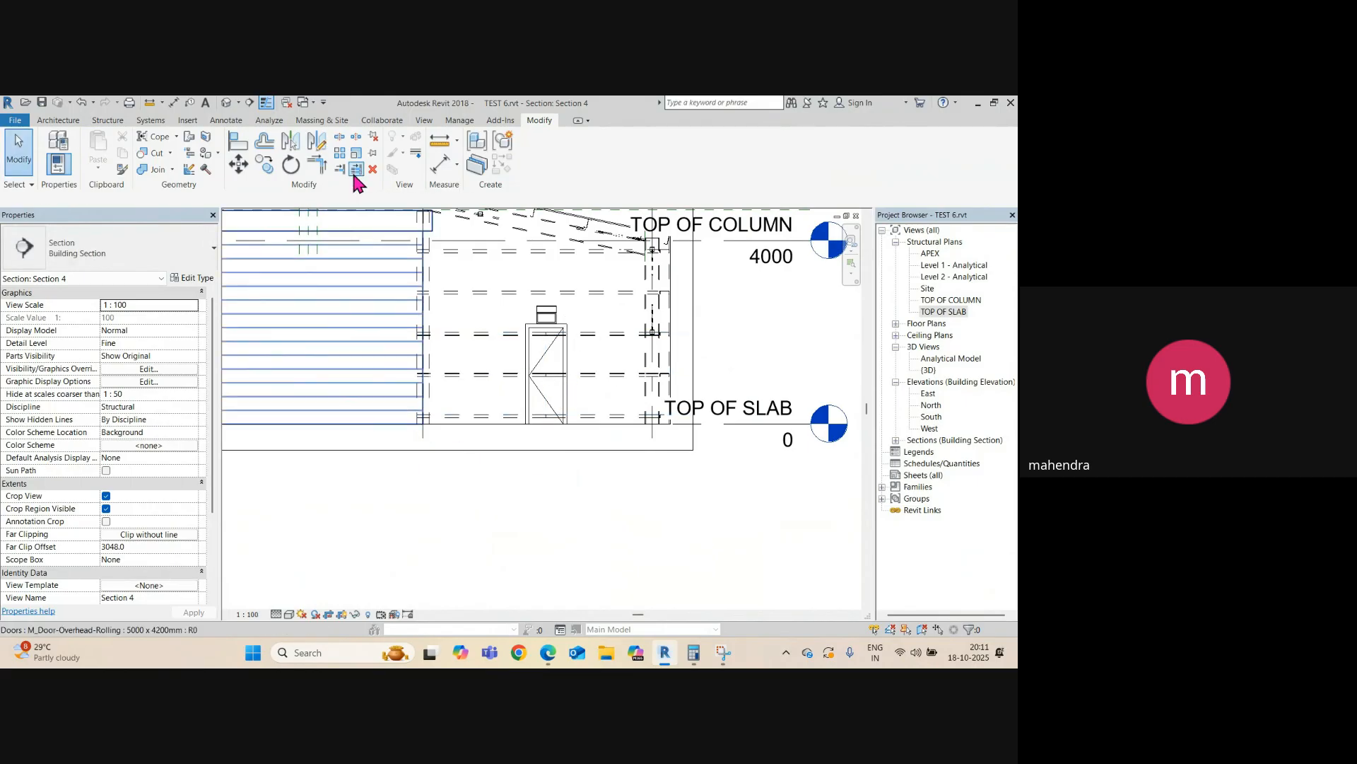
- Trim the three girts on the grid D side of the door back to its nearer jamb with Trim/Extend Multiple Elements
left_click(355, 173)
scroll(567, 369, "up", 3)
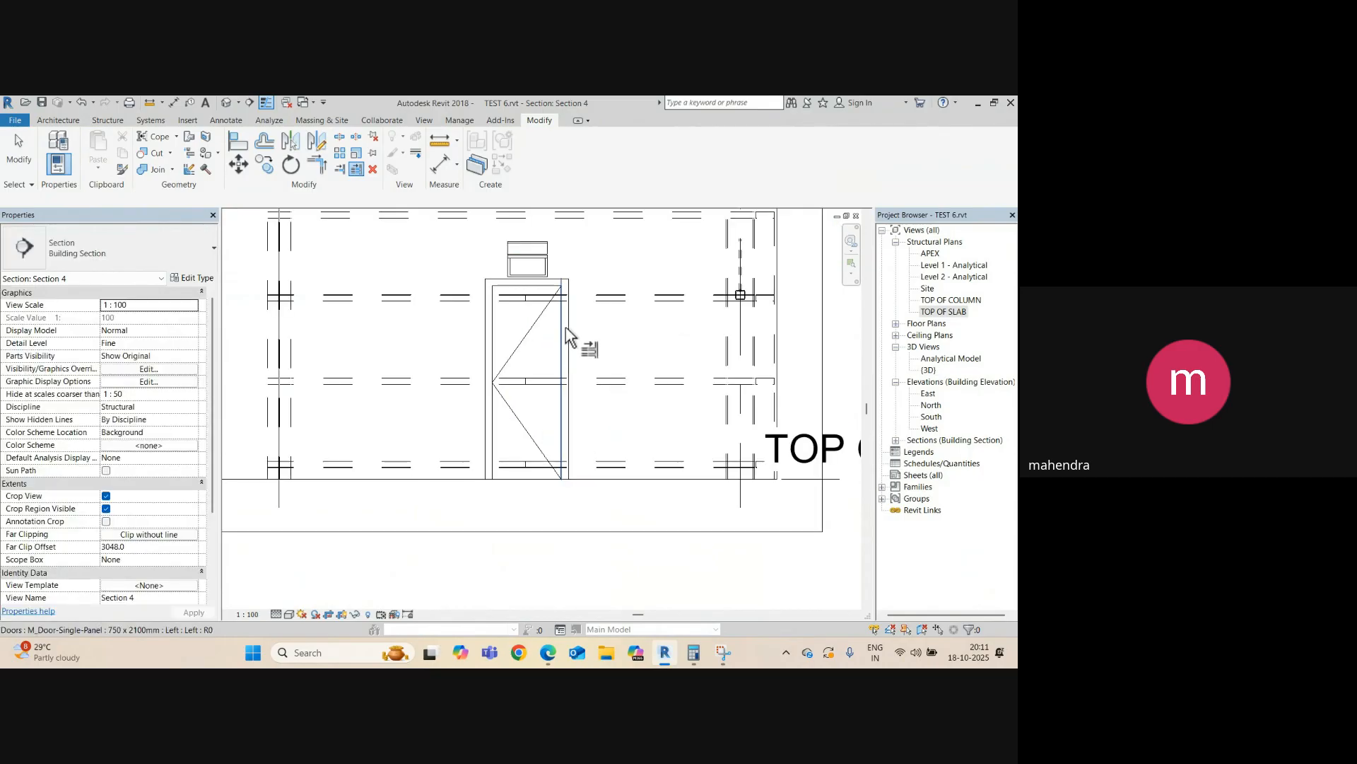
left_click(562, 338)
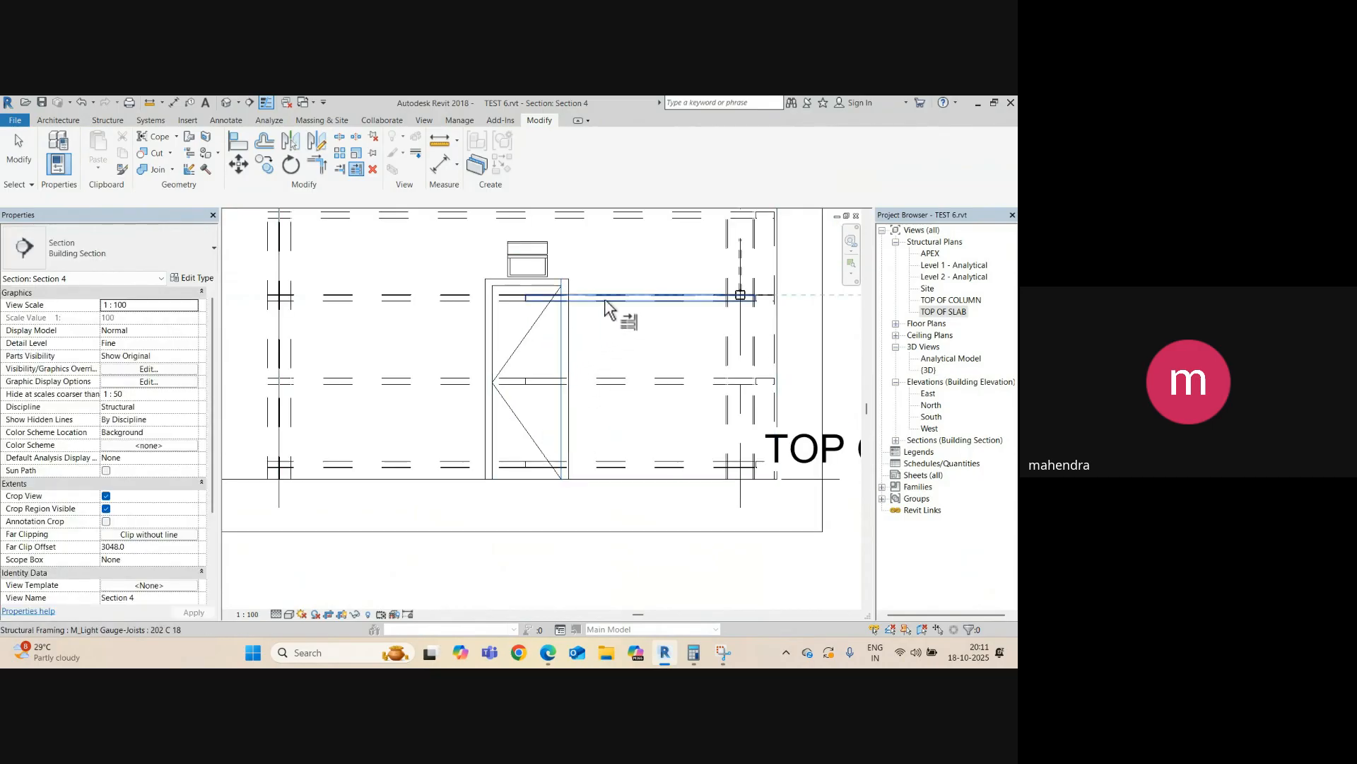
left_click(615, 461)
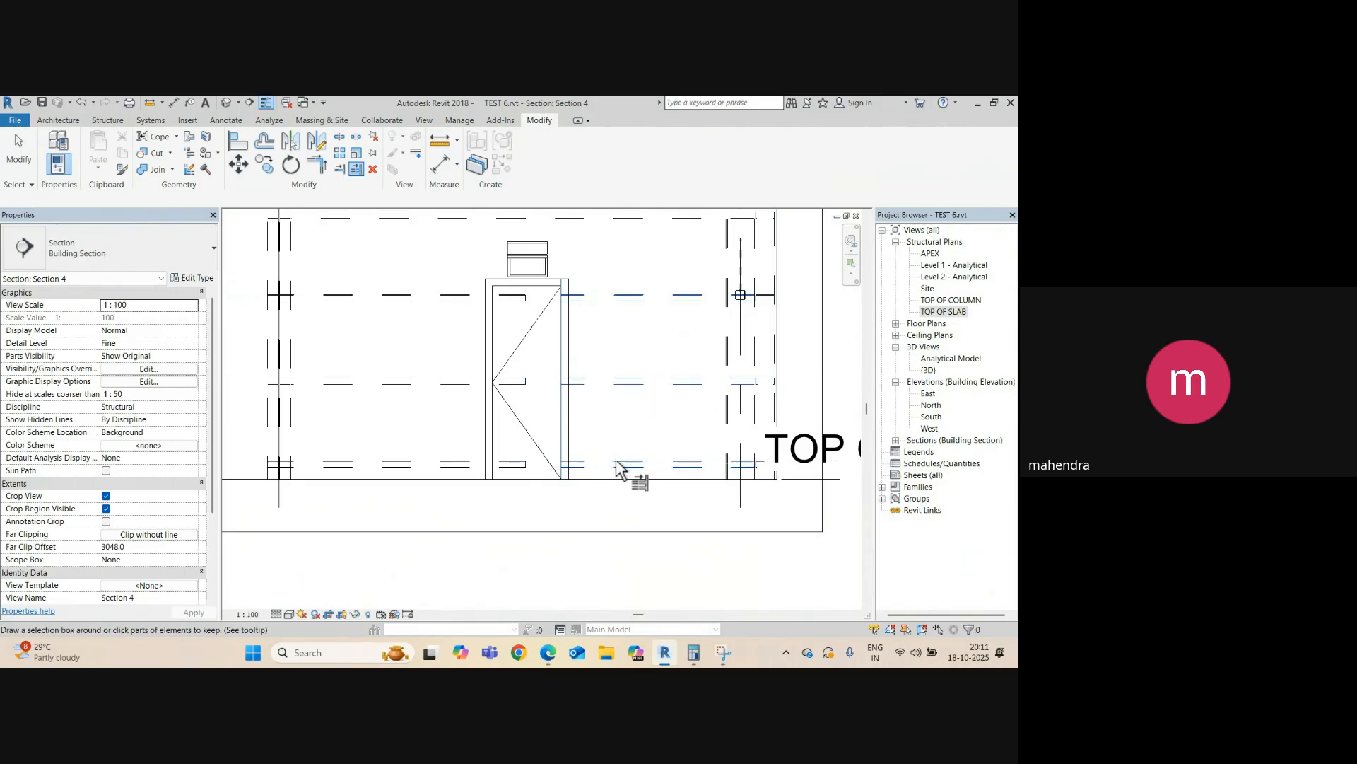
key("Escape")
key("Escape")
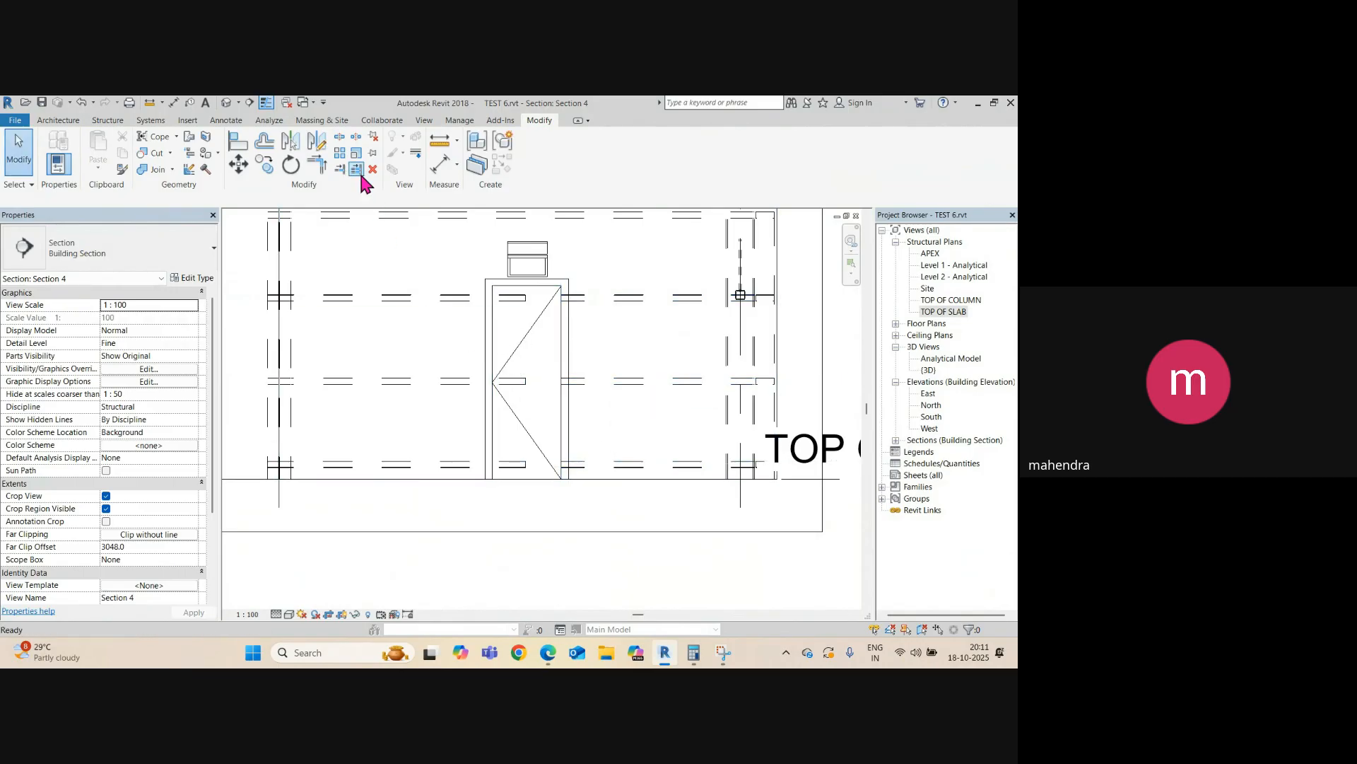
- Trim the three girts on the grid C side of the door between grids C and D back to its nearer jamb
left_click(495, 325)
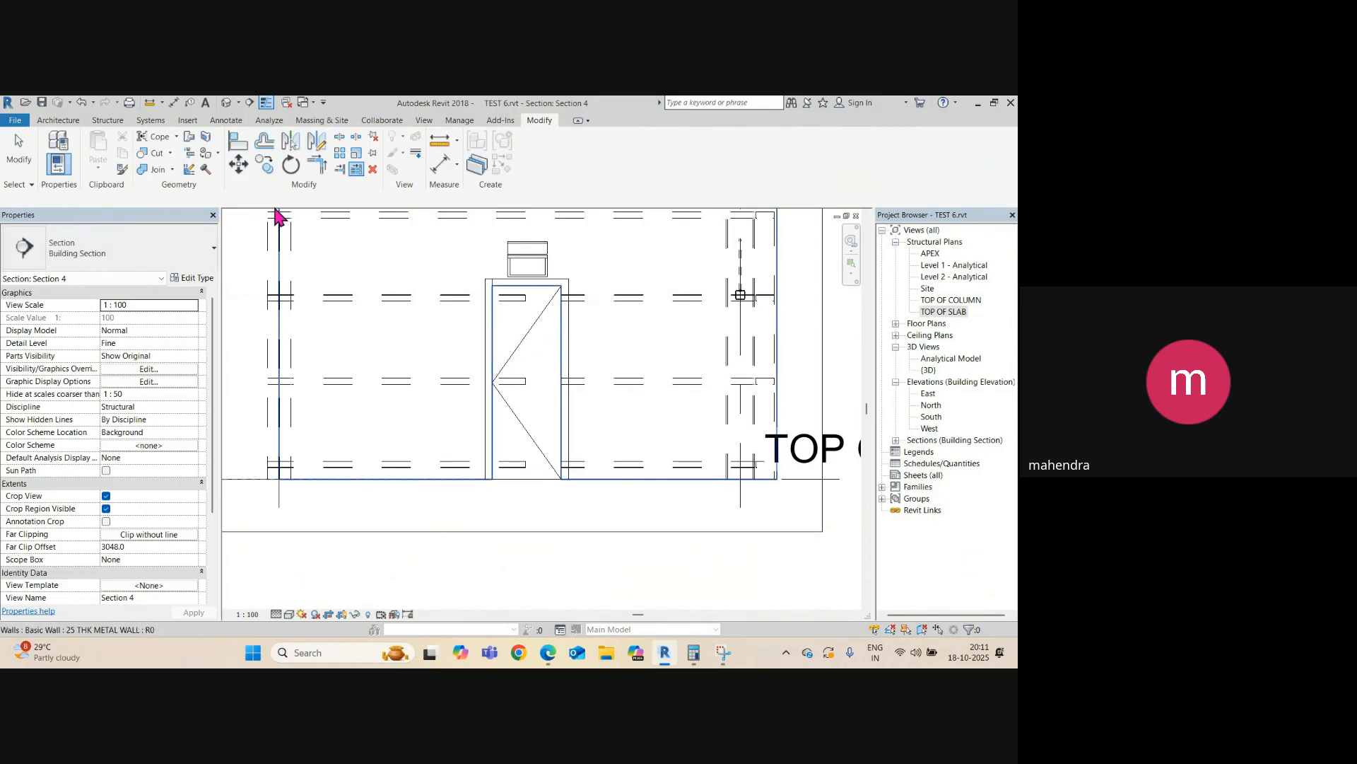
left_click(428, 297)
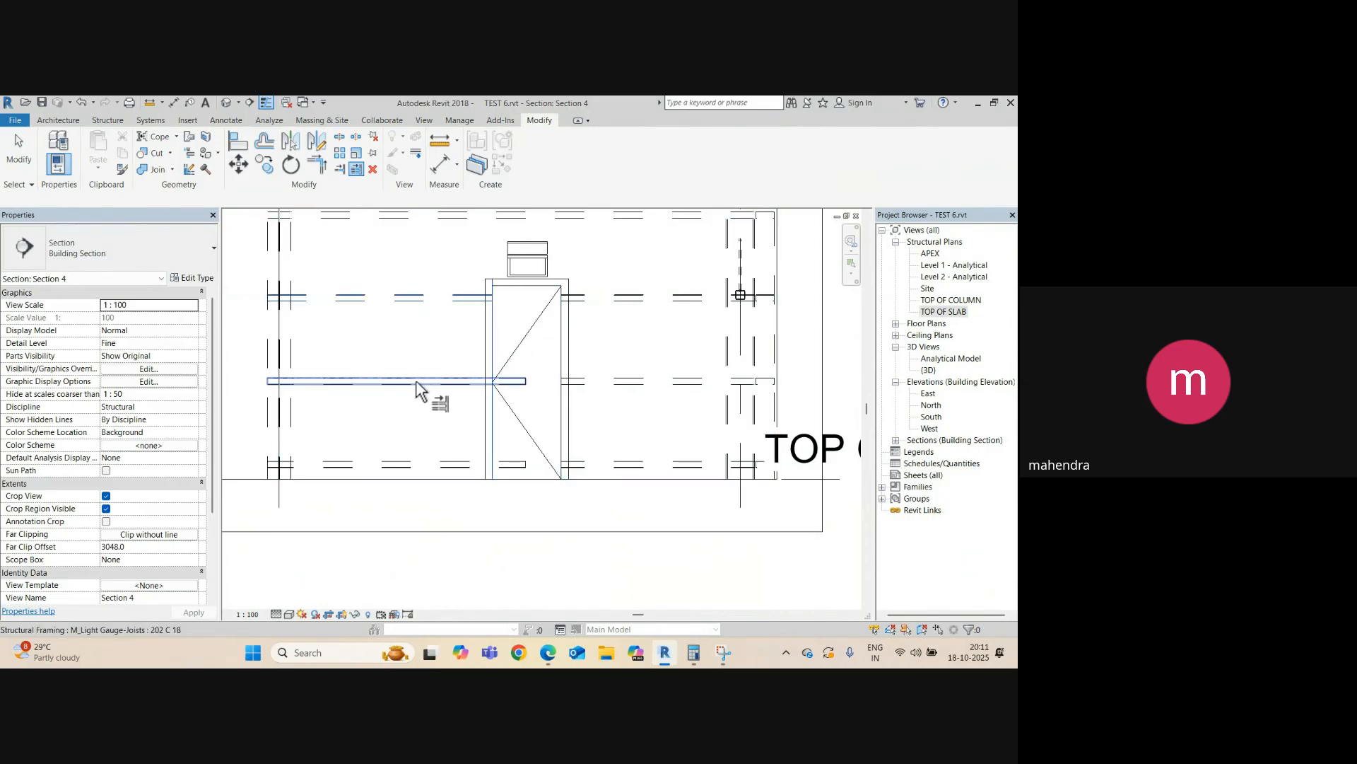
left_click(419, 383)
left_click(399, 463)
- At the door between grids A and B, trim the three girts on the grid B side back to the nearer jamb
scroll(596, 430, "down", 3)
middle_click_drag(470, 430, 745, 412)
scroll(363, 381, "up", 4)
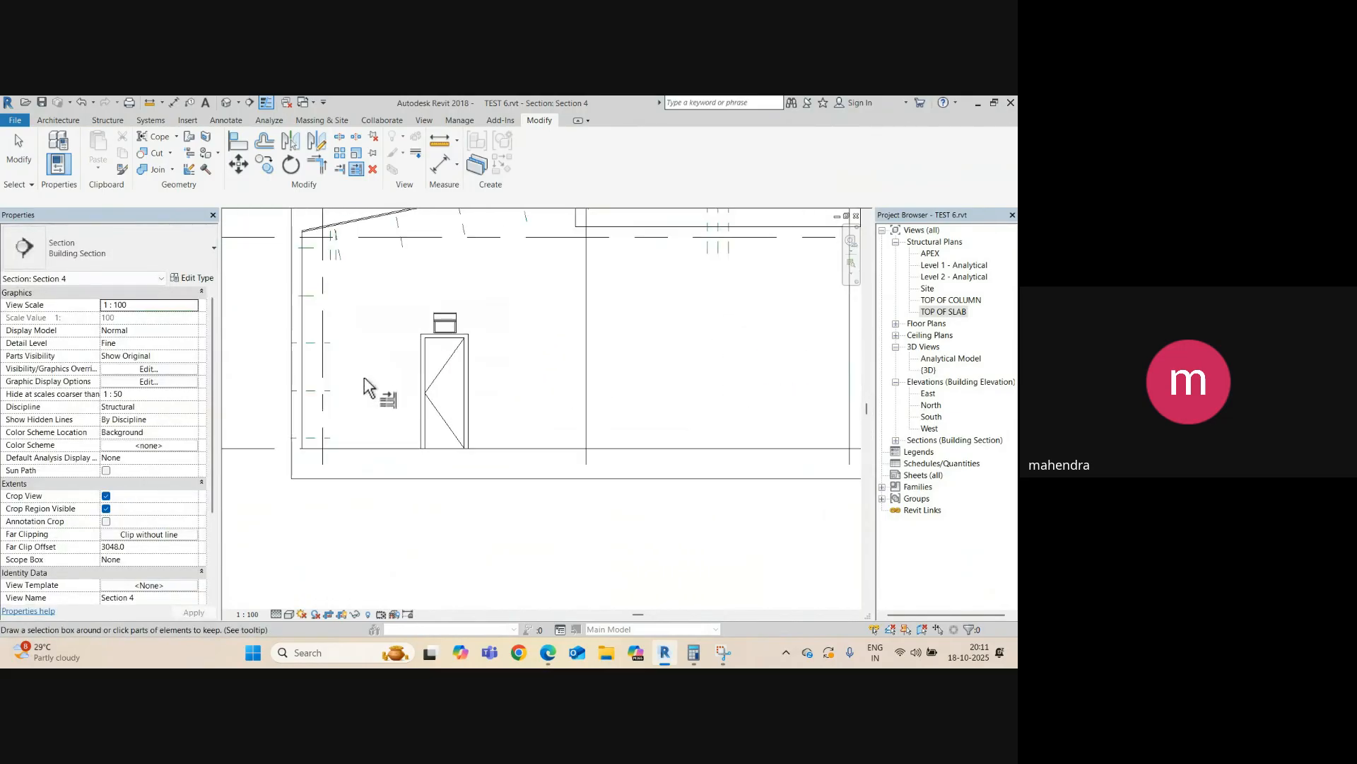
key("Escape")
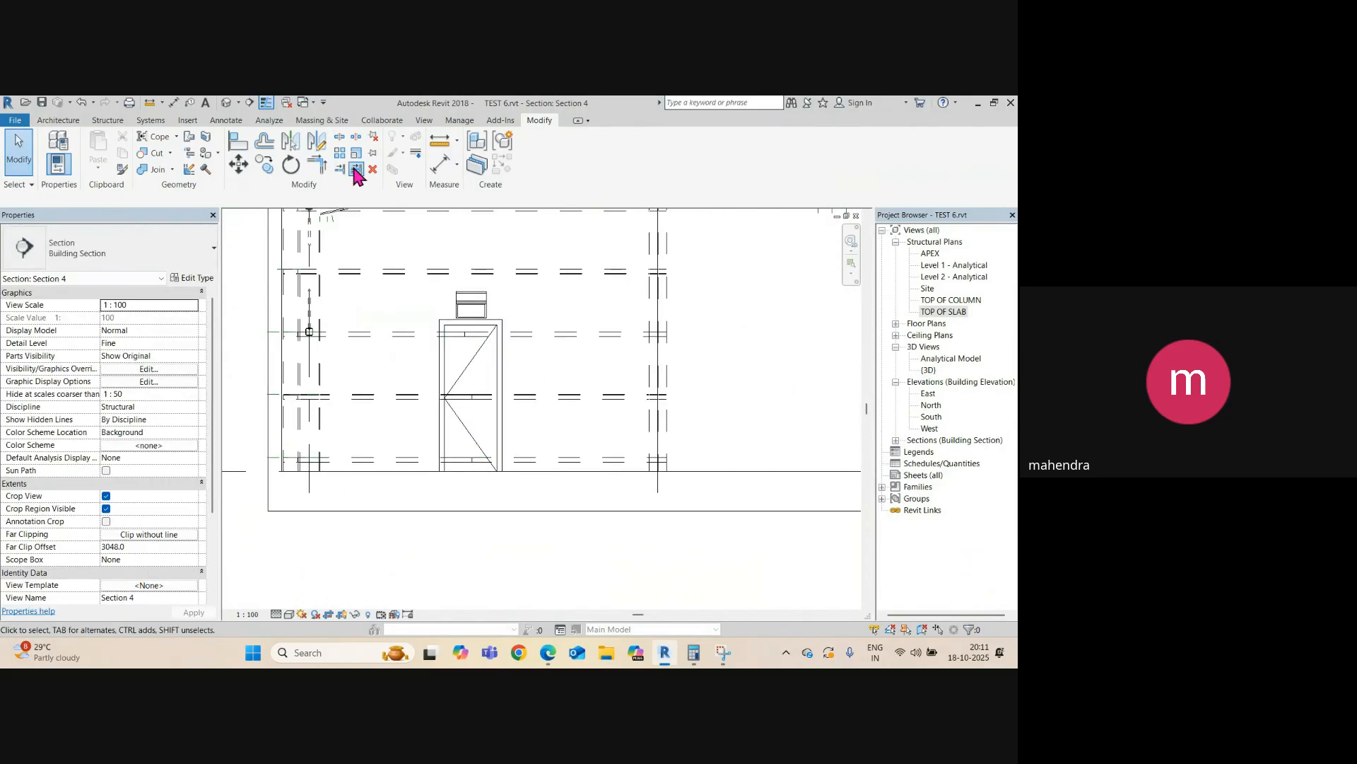
left_click(355, 169)
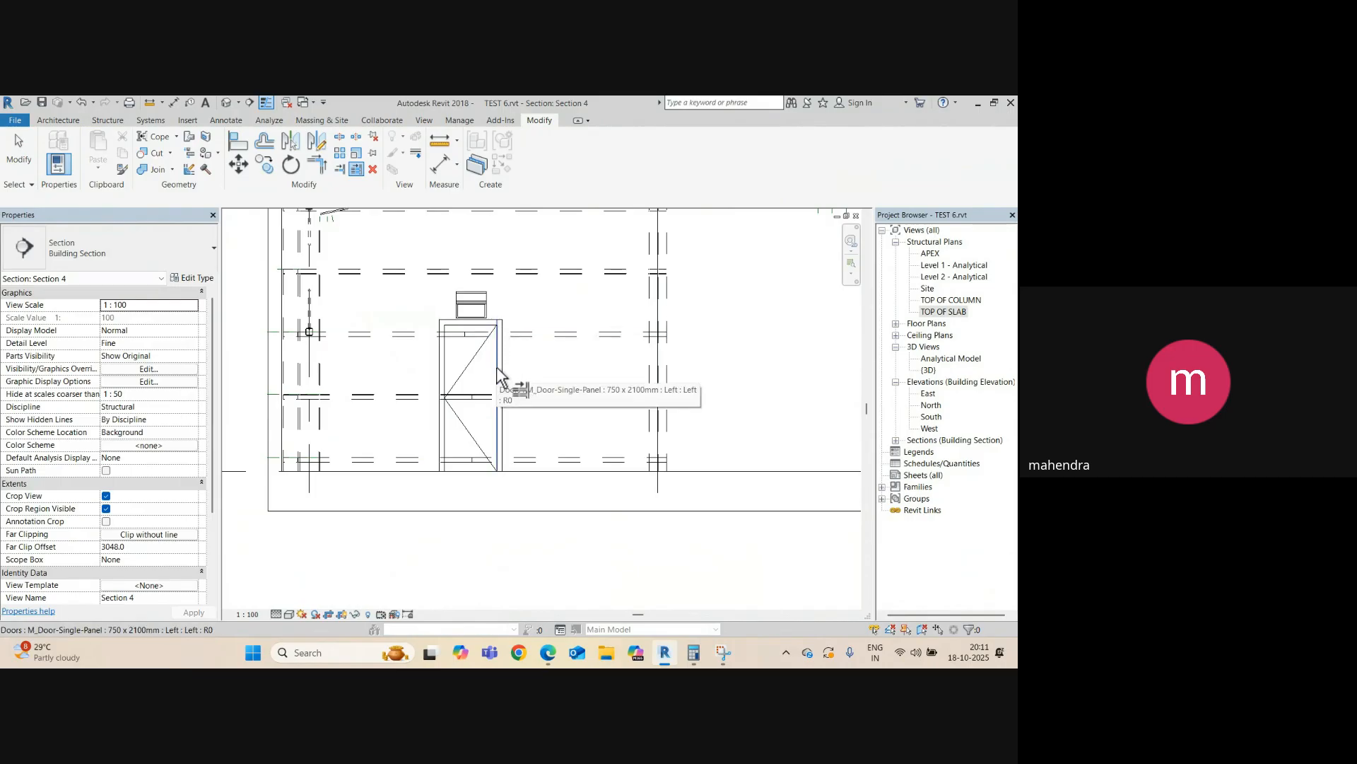
key("Tab")
left_click(498, 388)
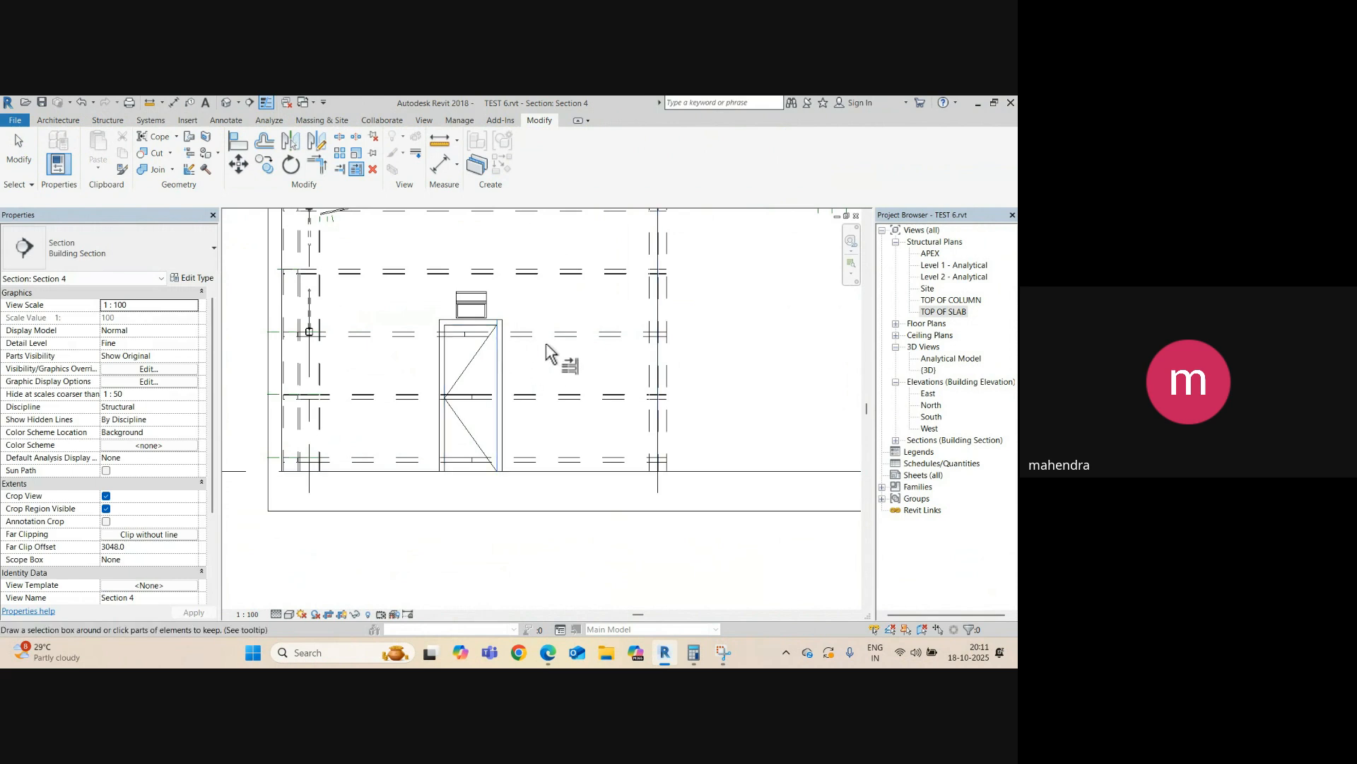
left_click(542, 337)
left_click(539, 397)
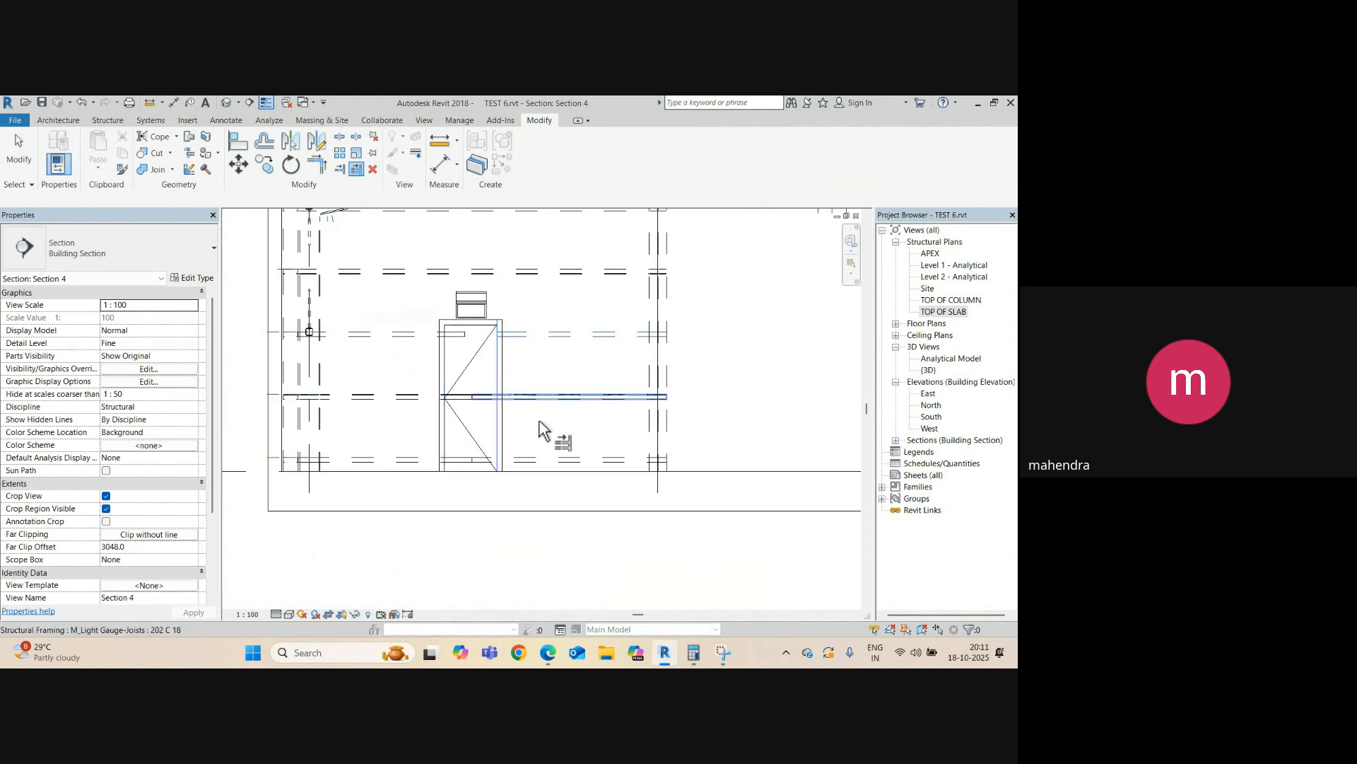
left_click(537, 459)
key("Escape")
key("Escape")
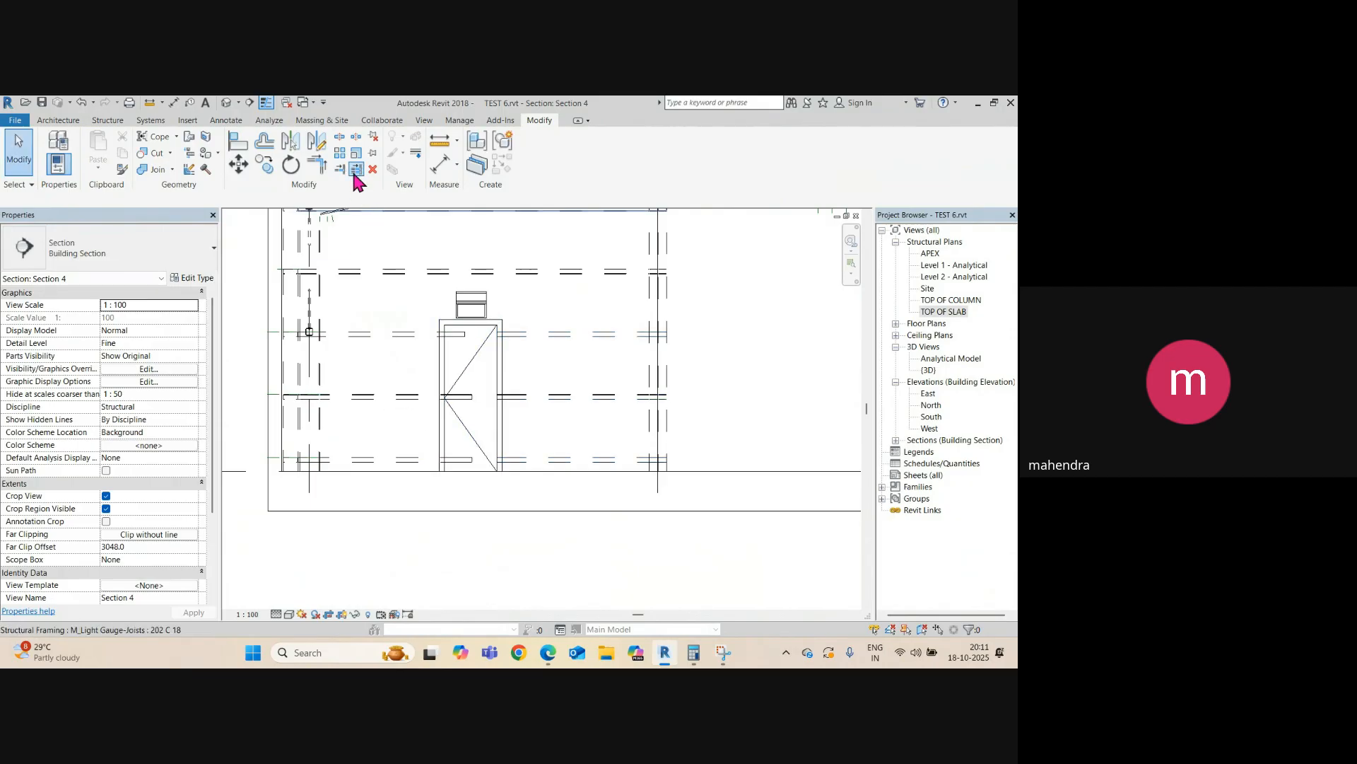
- Trim the three girts on the grid A side of the same door back to its nearer jamb
left_click(356, 169)
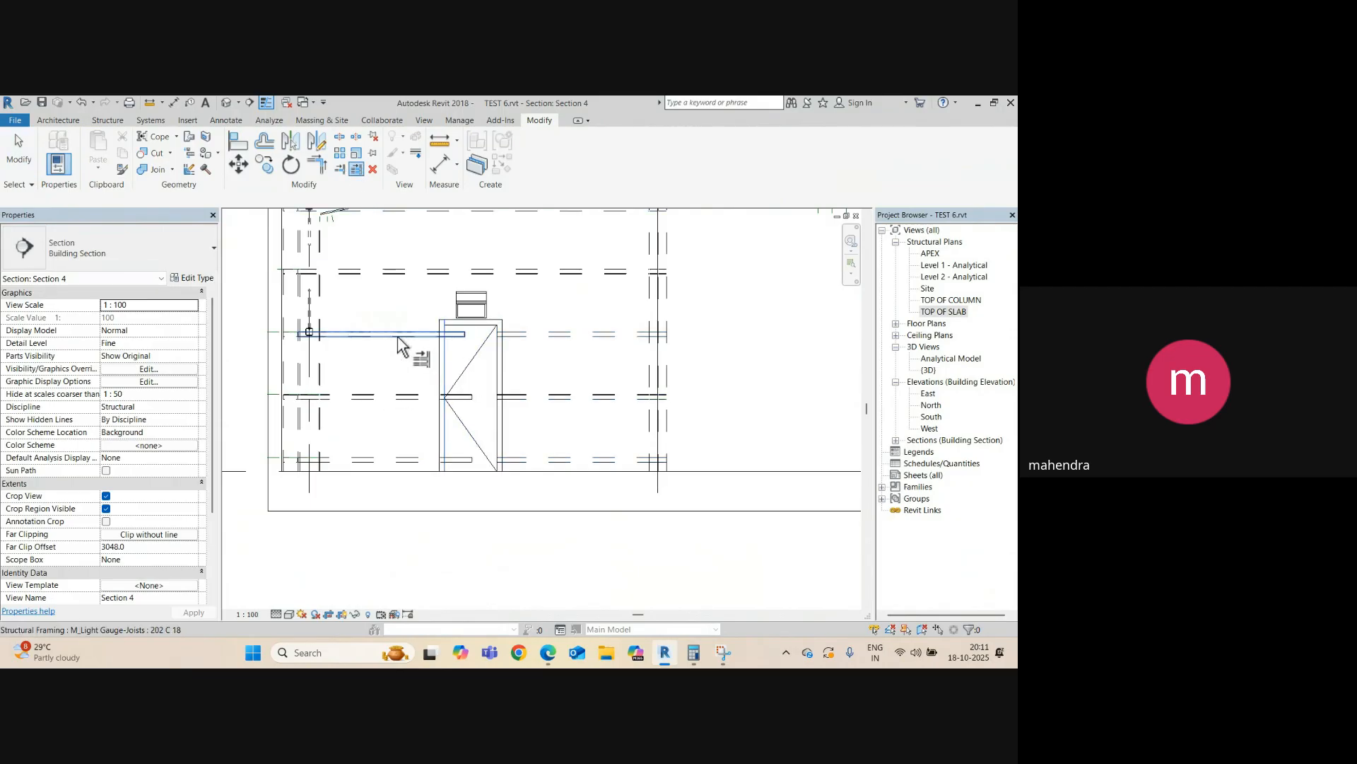
left_click(392, 460)
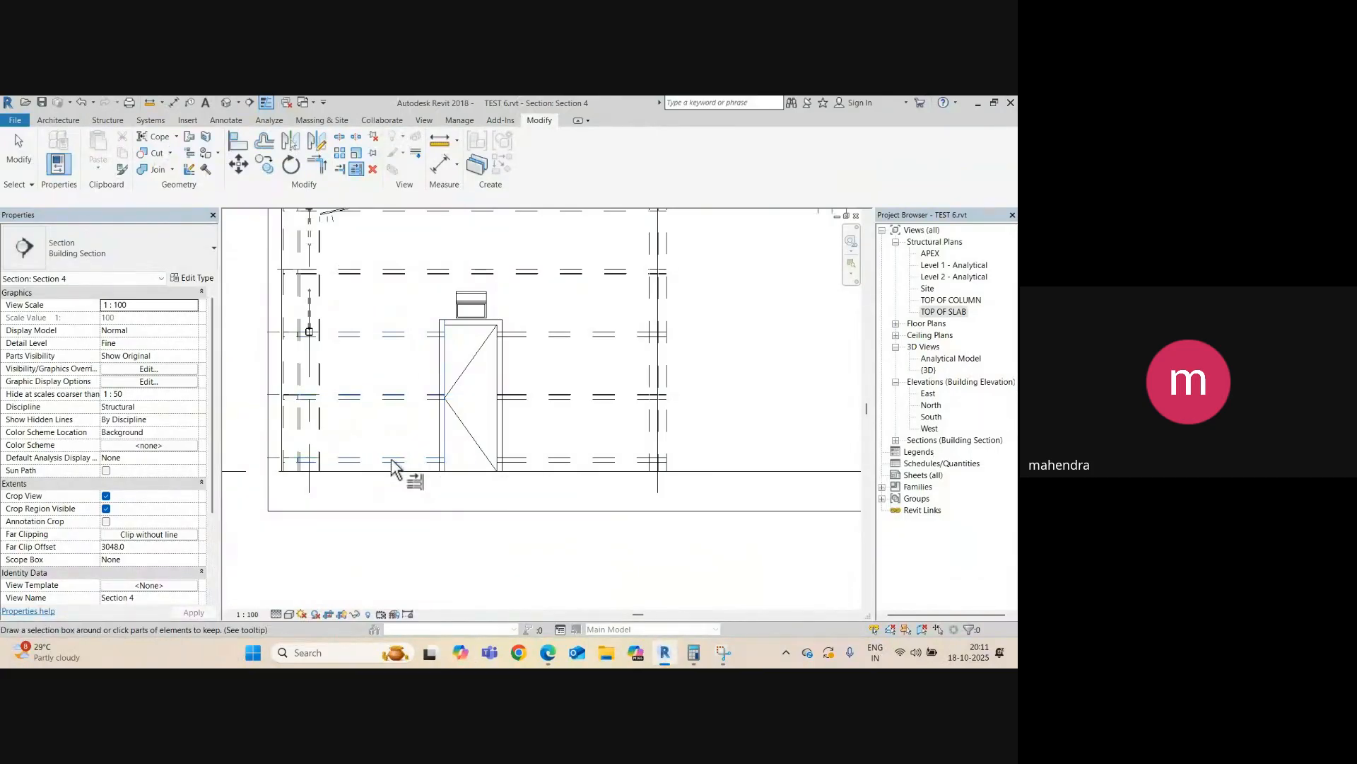
key("Escape")
key("Escape")
- Examine the trimmed girts beside the door in the 3D view and in the TOP OF SLAB plan
left_click(226, 103)
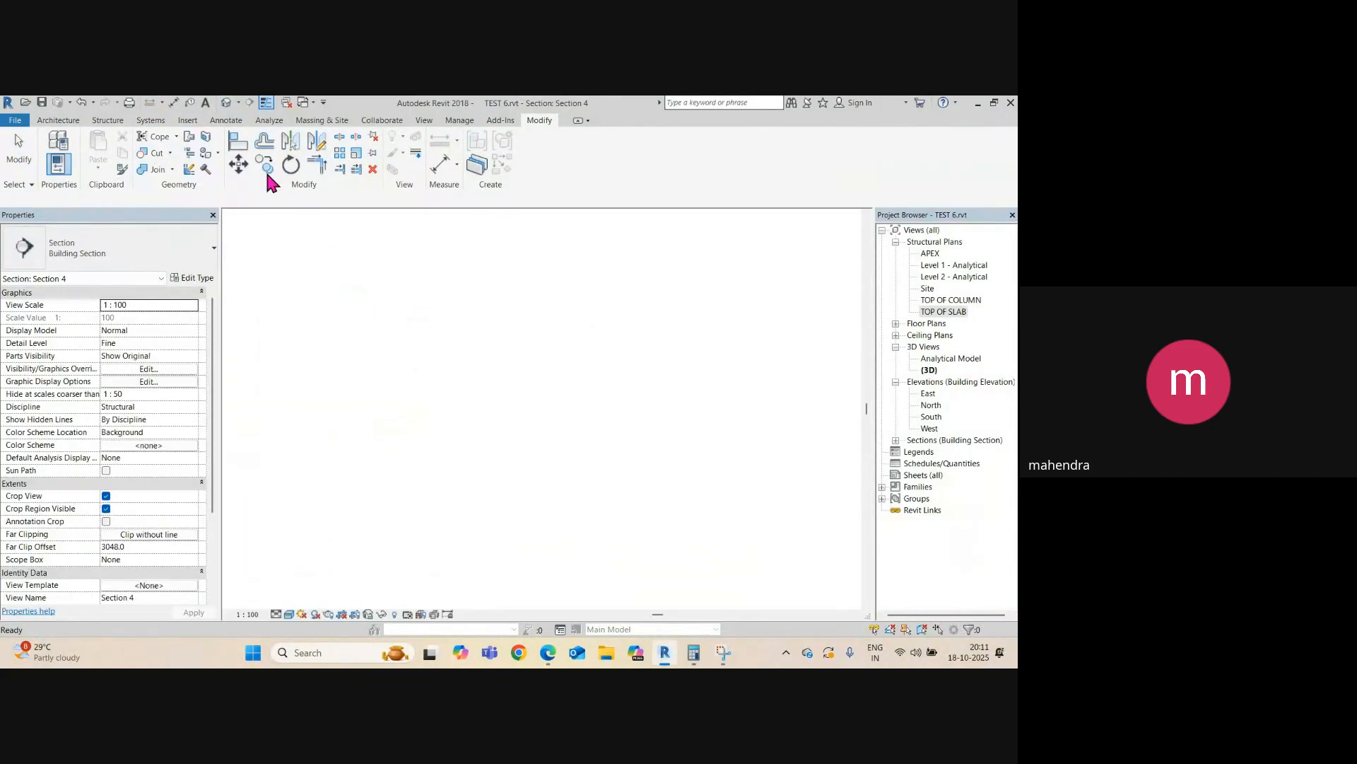
middle_click_drag(503, 430, 728, 325, "shift")
scroll(351, 485, "up", 6)
middle_click_drag(453, 401, 407, 404, "shift")
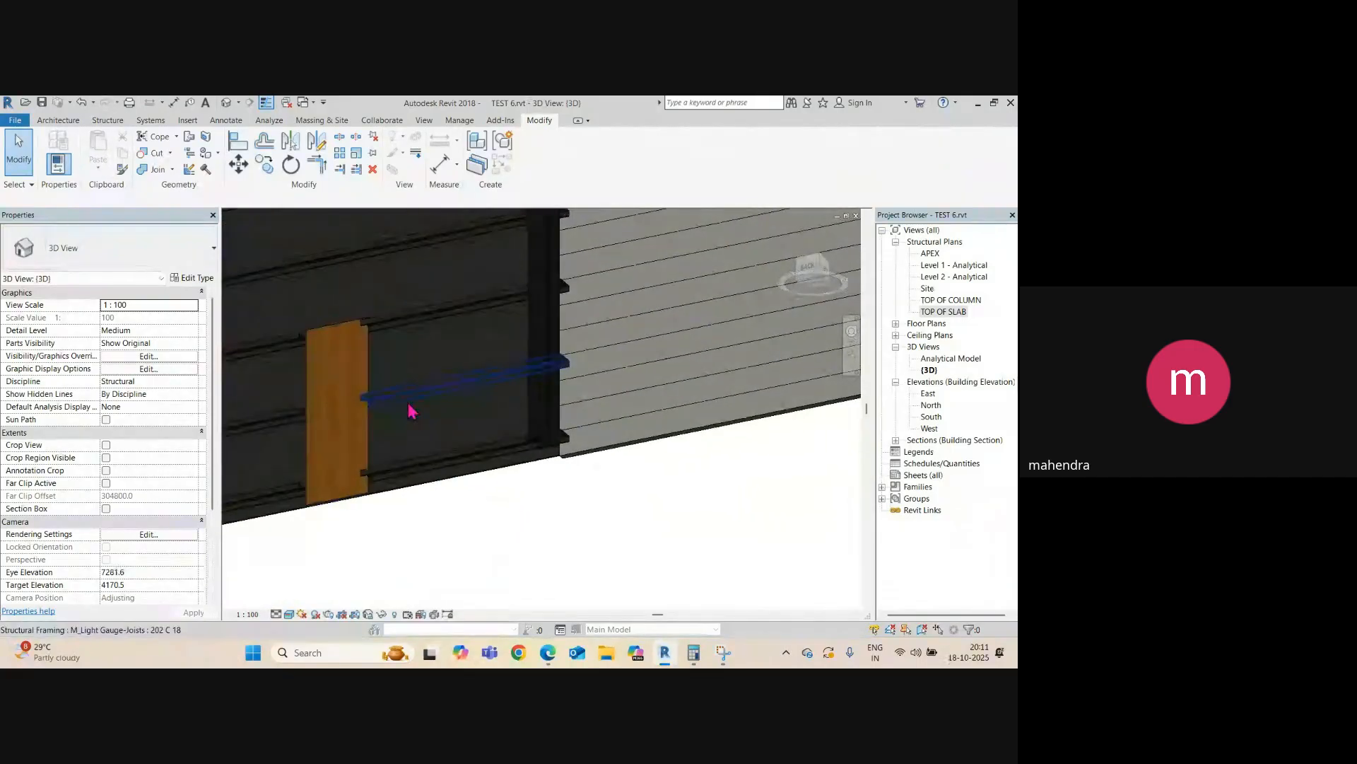
key("ctrl+Tab")
key("ctrl+Tab")
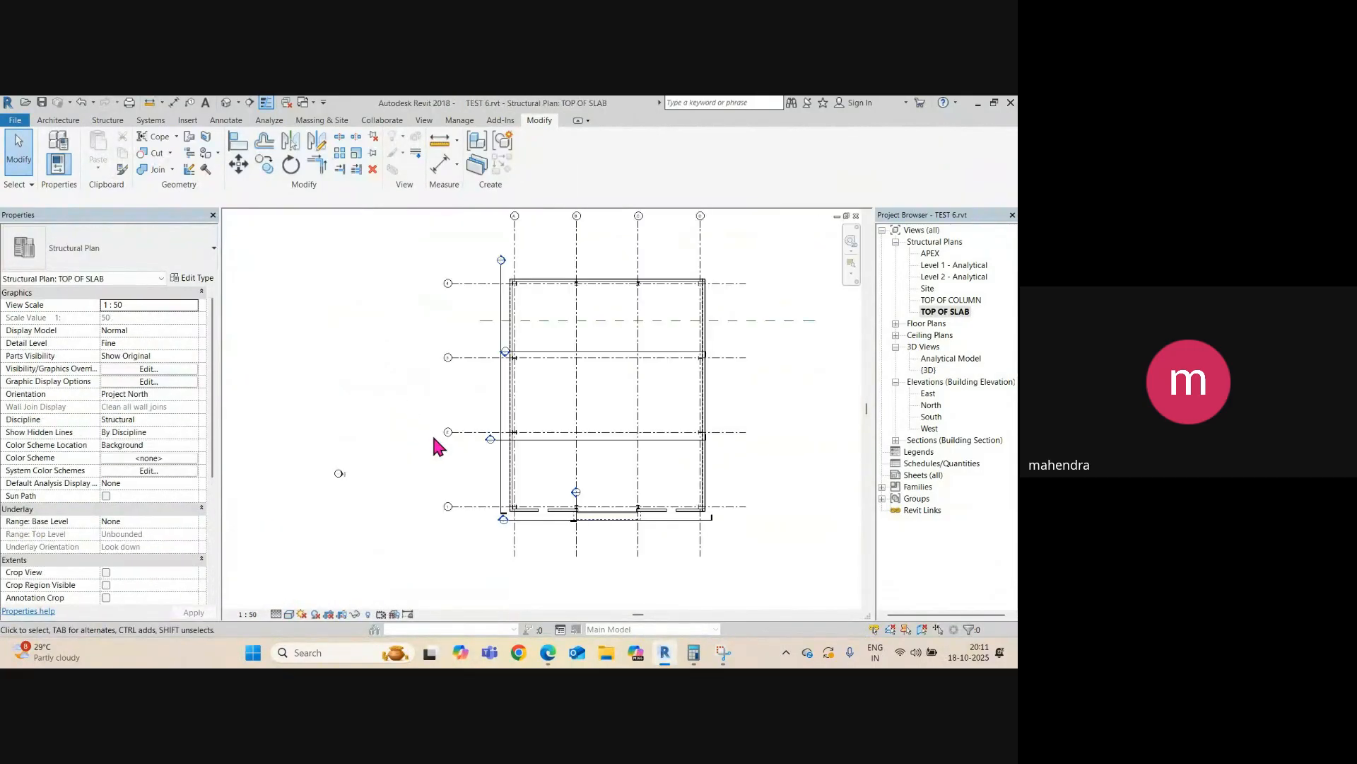
scroll(433, 445, "up", 8)
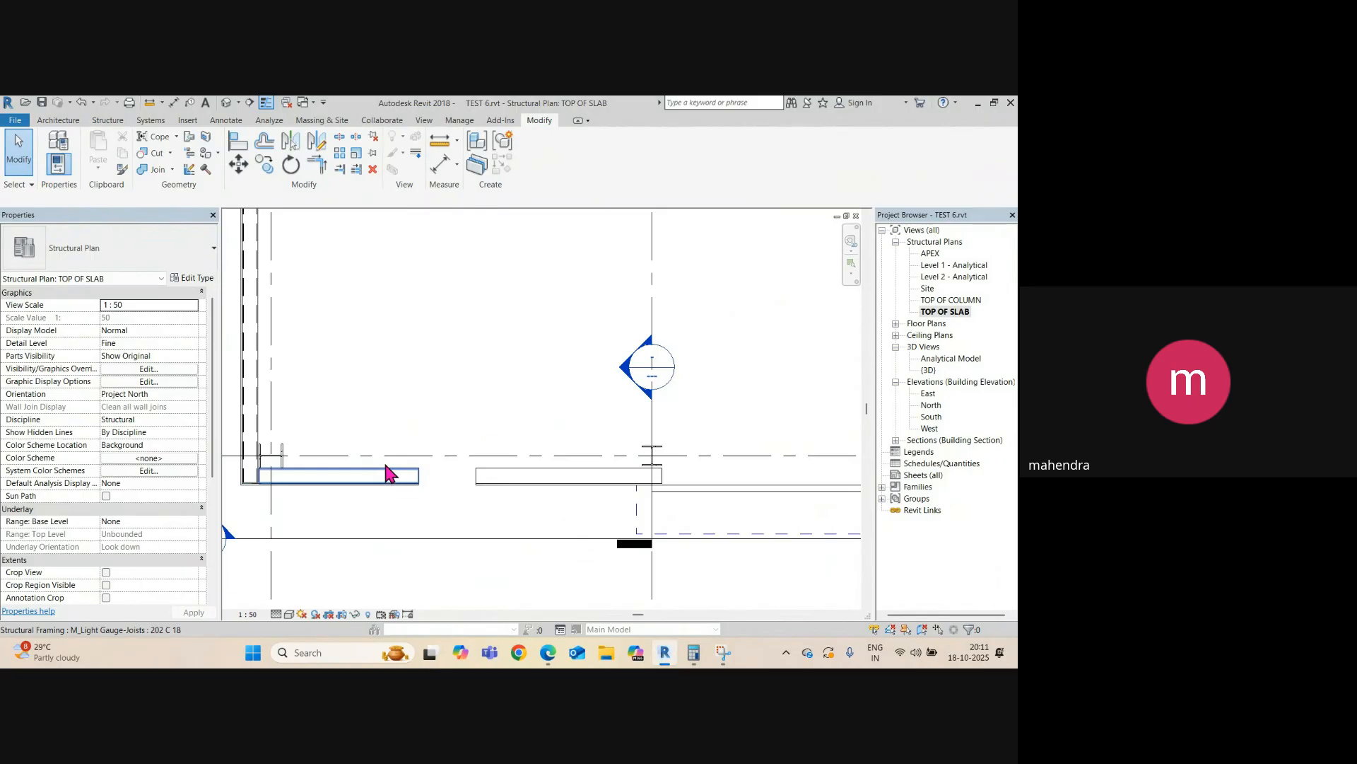
scroll(417, 468, "down", 2)
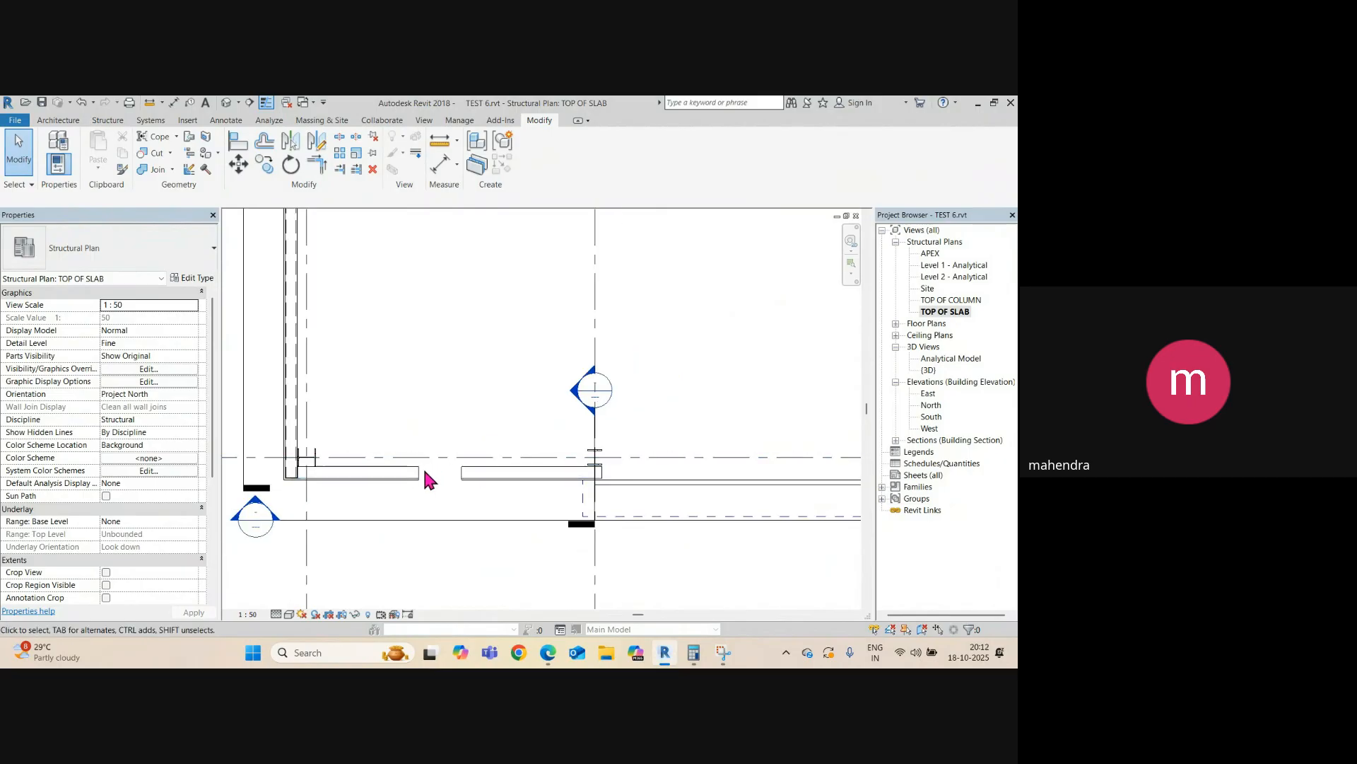
scroll(408, 472, "up", 1)
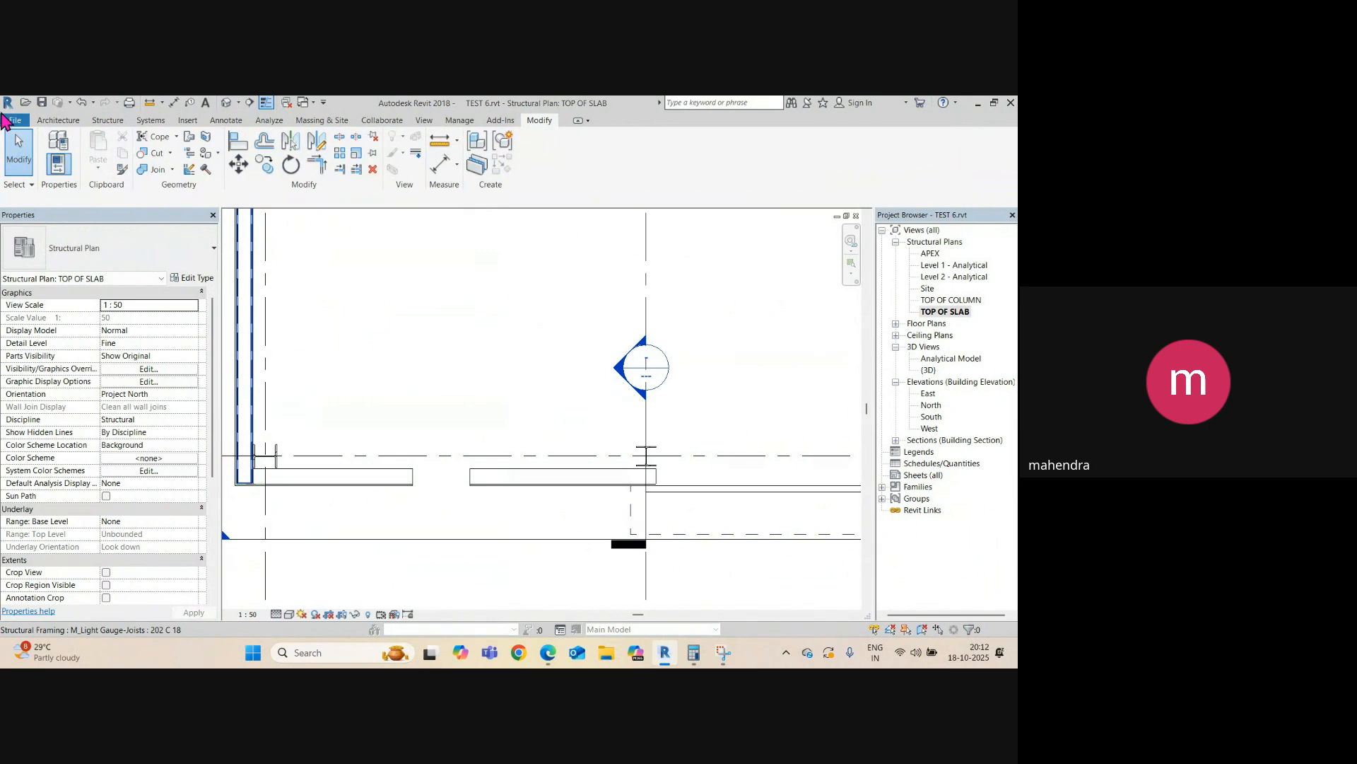
- Load the M_C-Channel-Column family from the Structural Columns Steel library with type C200X20.5
left_click(106, 121)
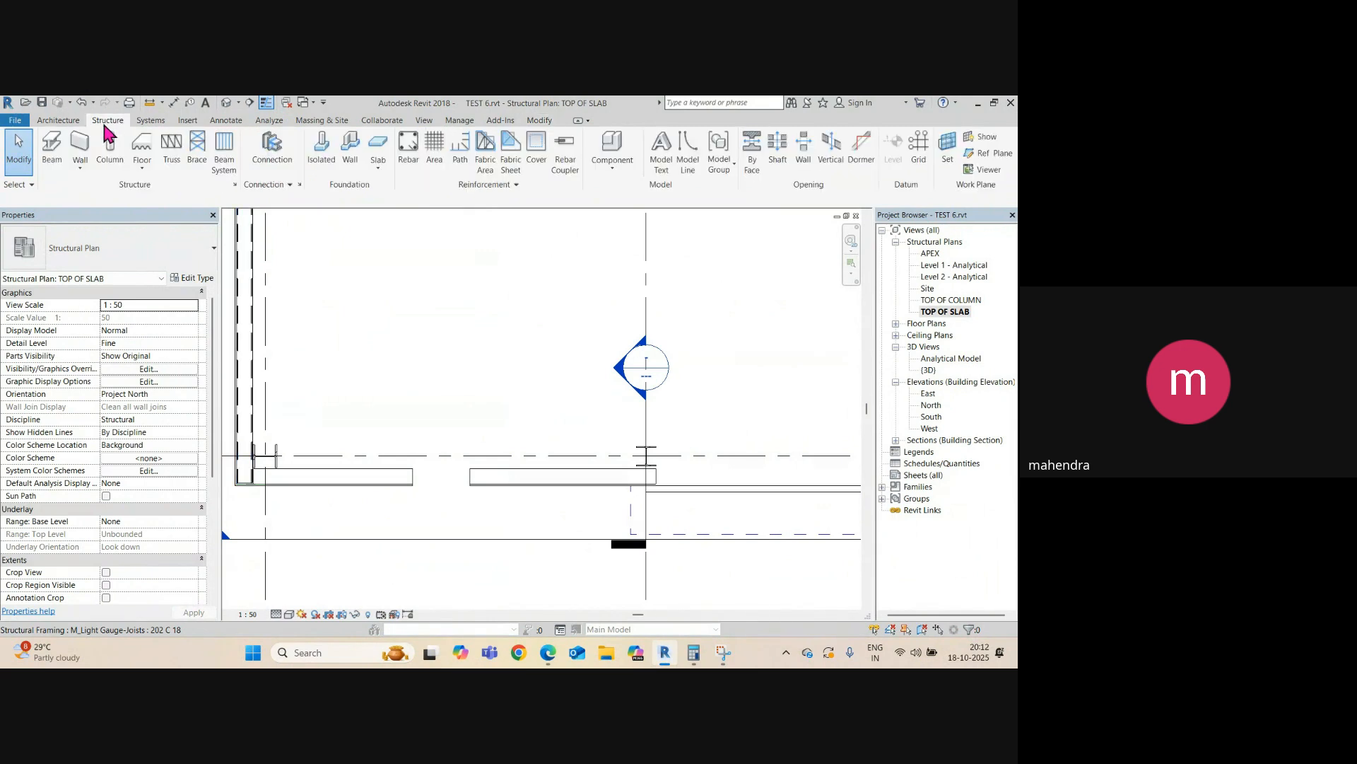
left_click(111, 168)
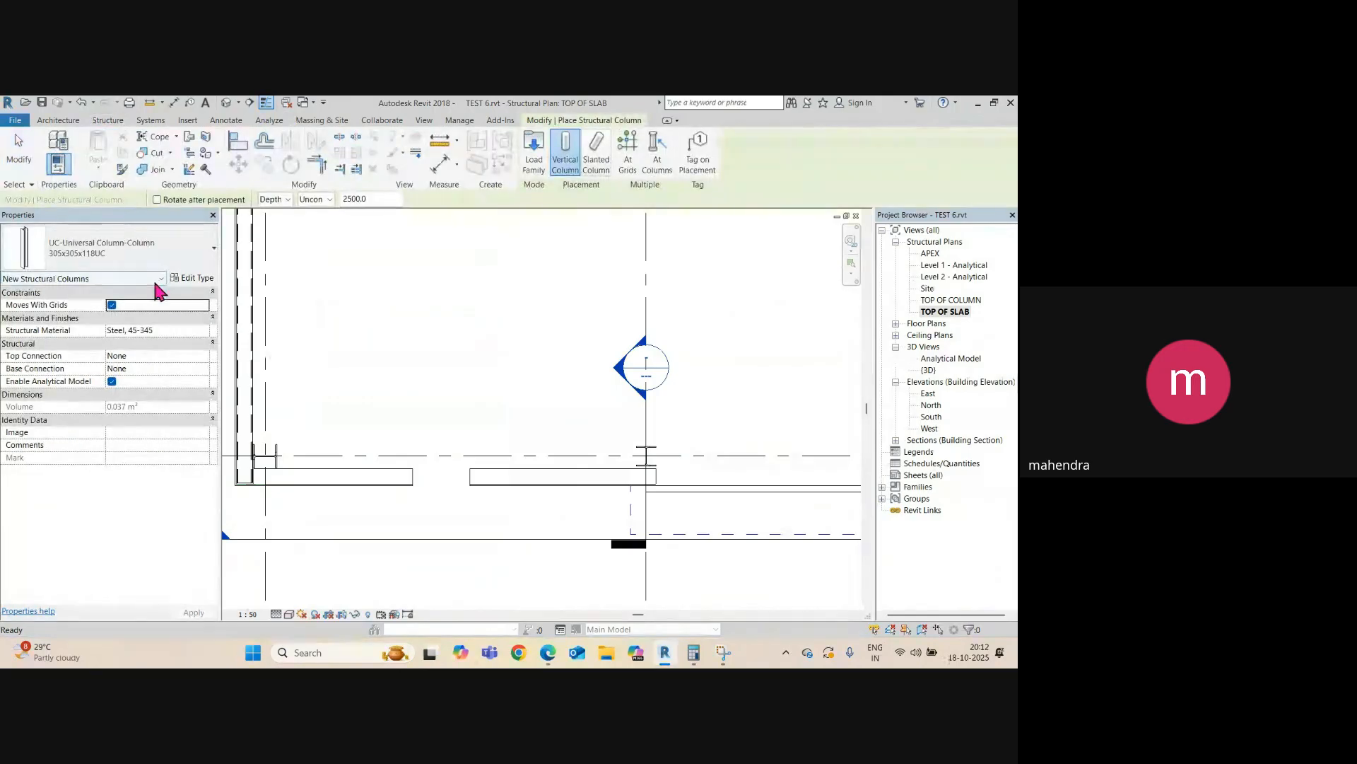
left_click(143, 244)
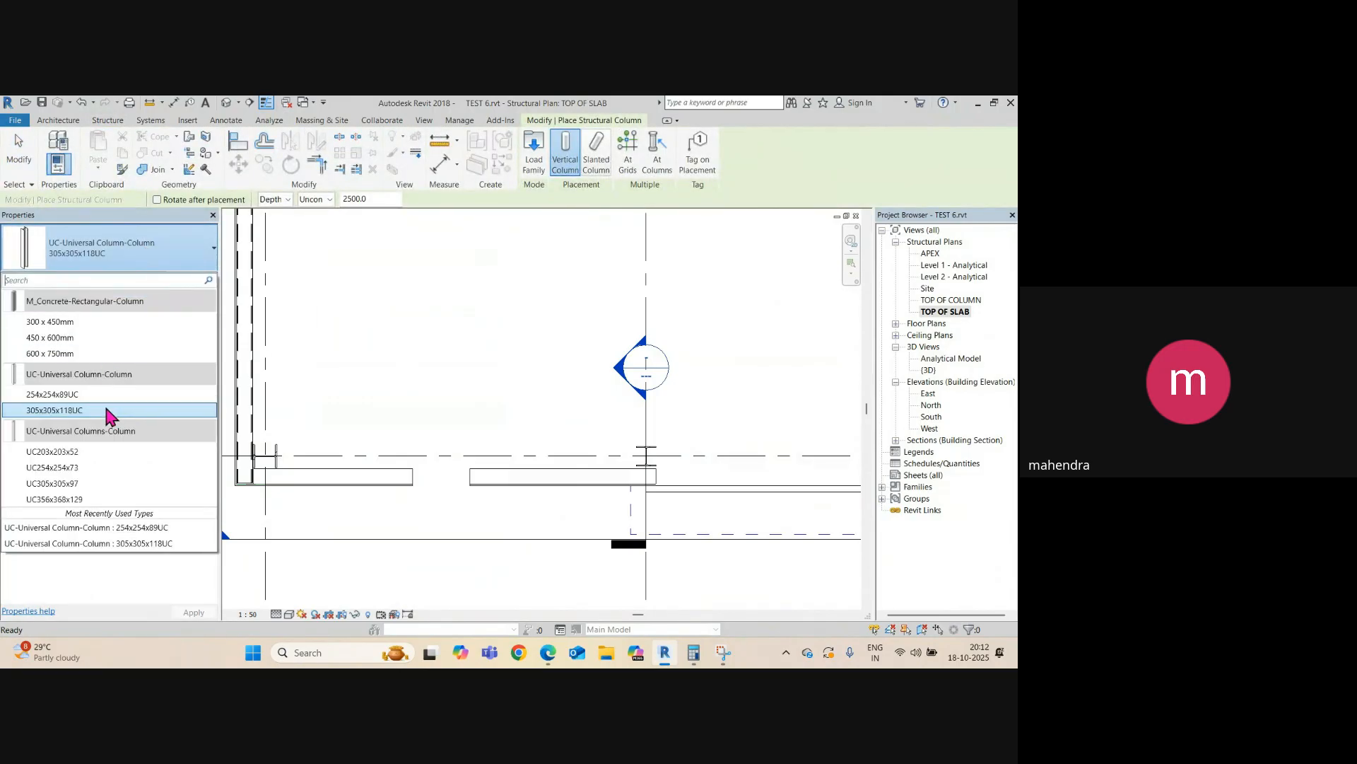
left_click(534, 157)
scroll(389, 396, "down", 5)
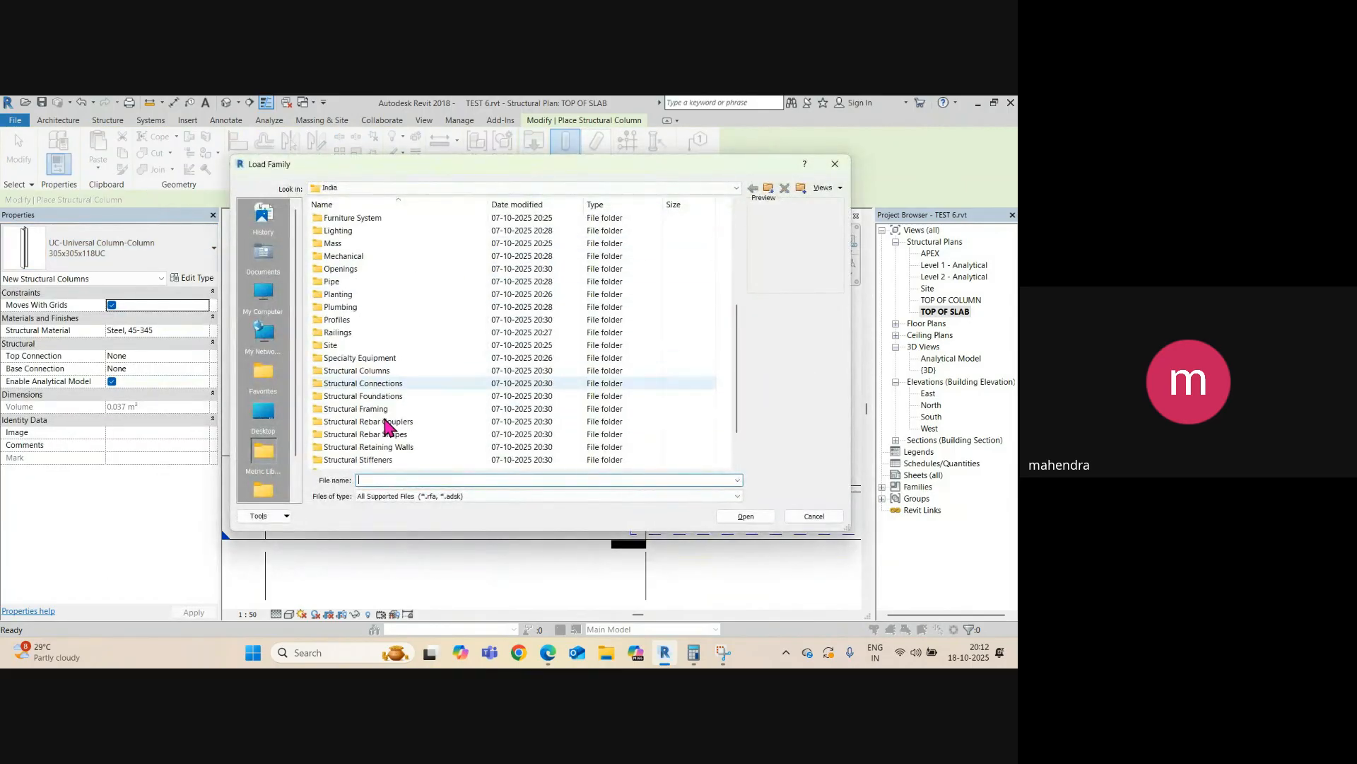
left_click(368, 371)
double_click(368, 373)
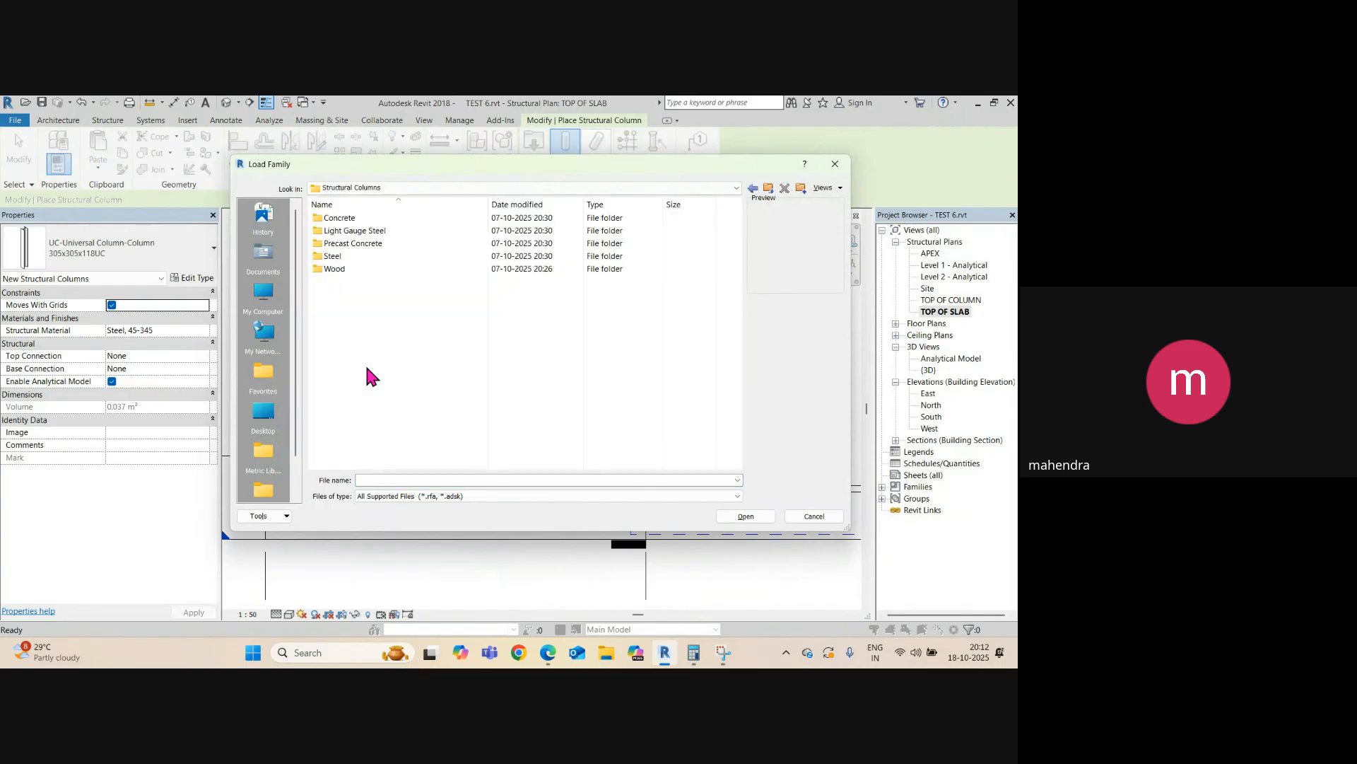
double_click(334, 257)
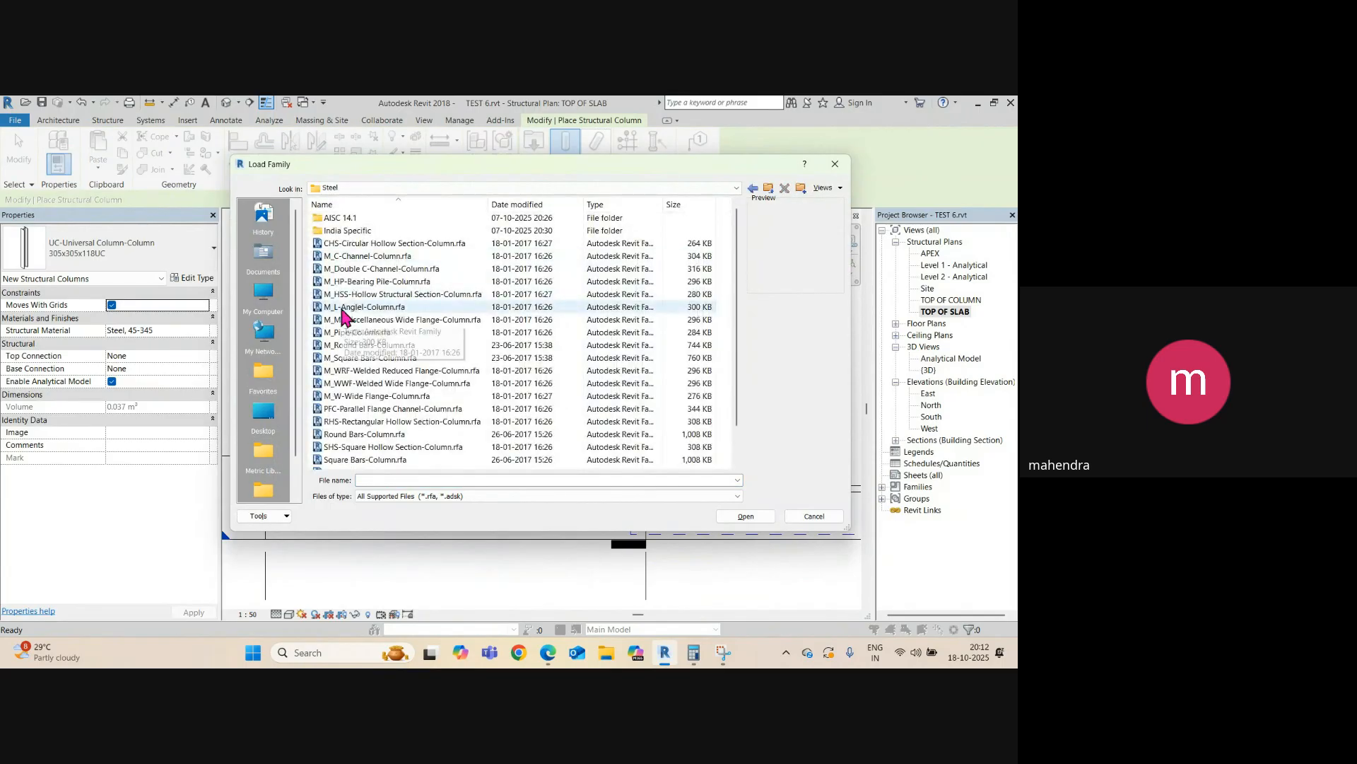
scroll(391, 350, "down", 1)
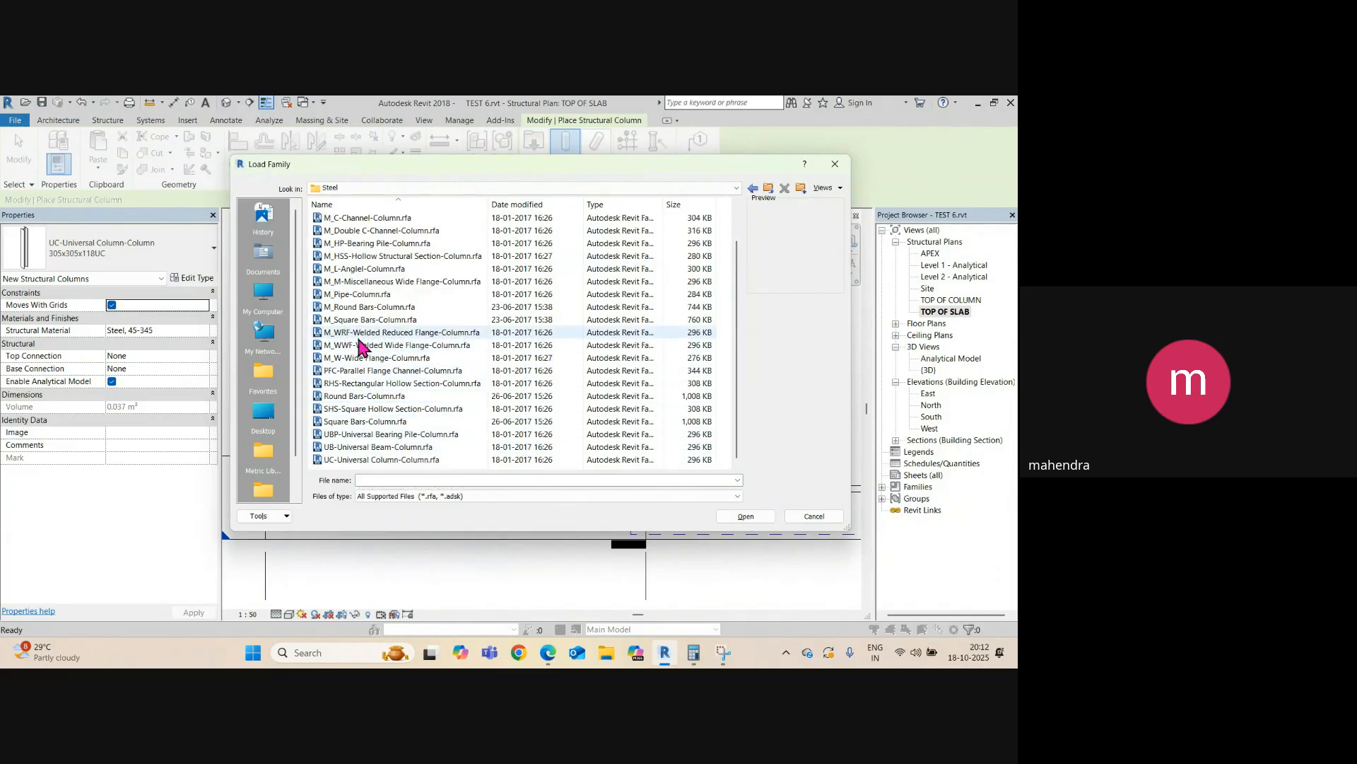
left_click(372, 219)
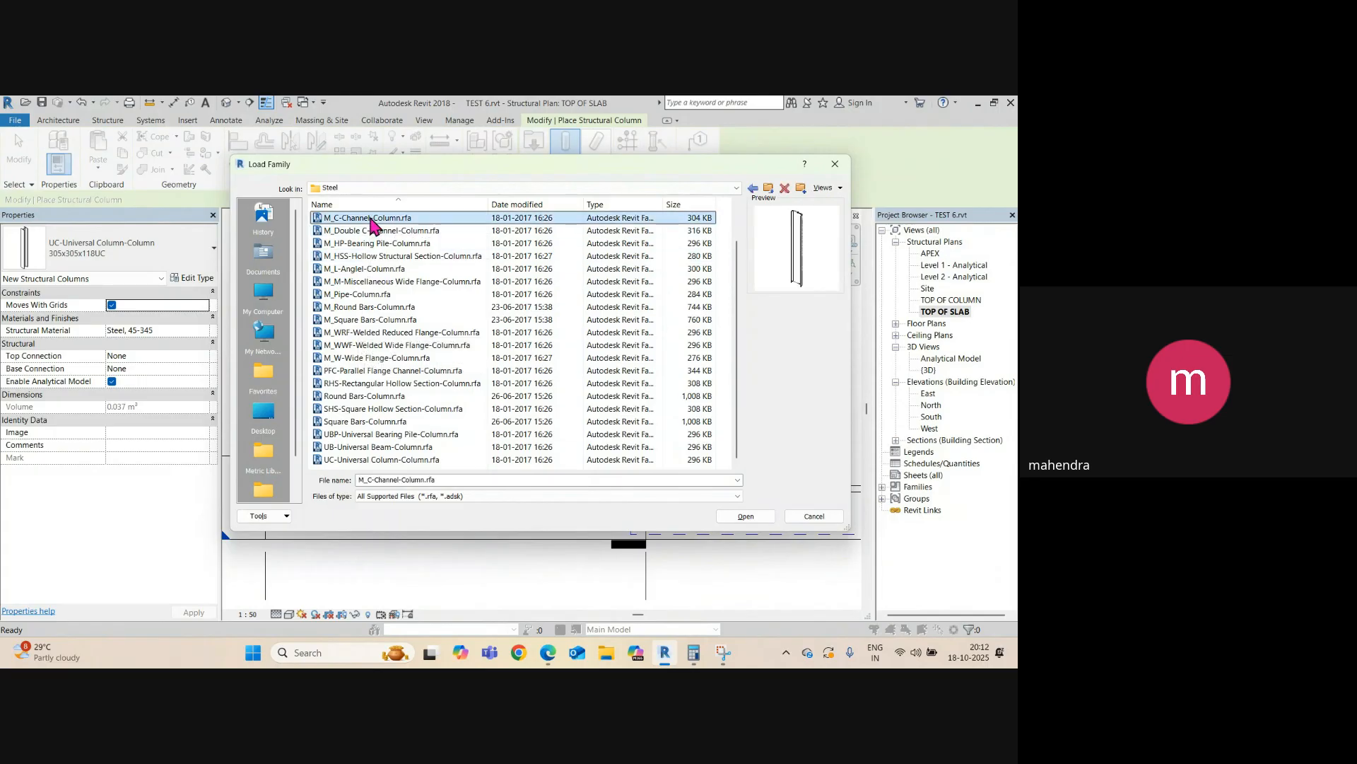
left_click(741, 510)
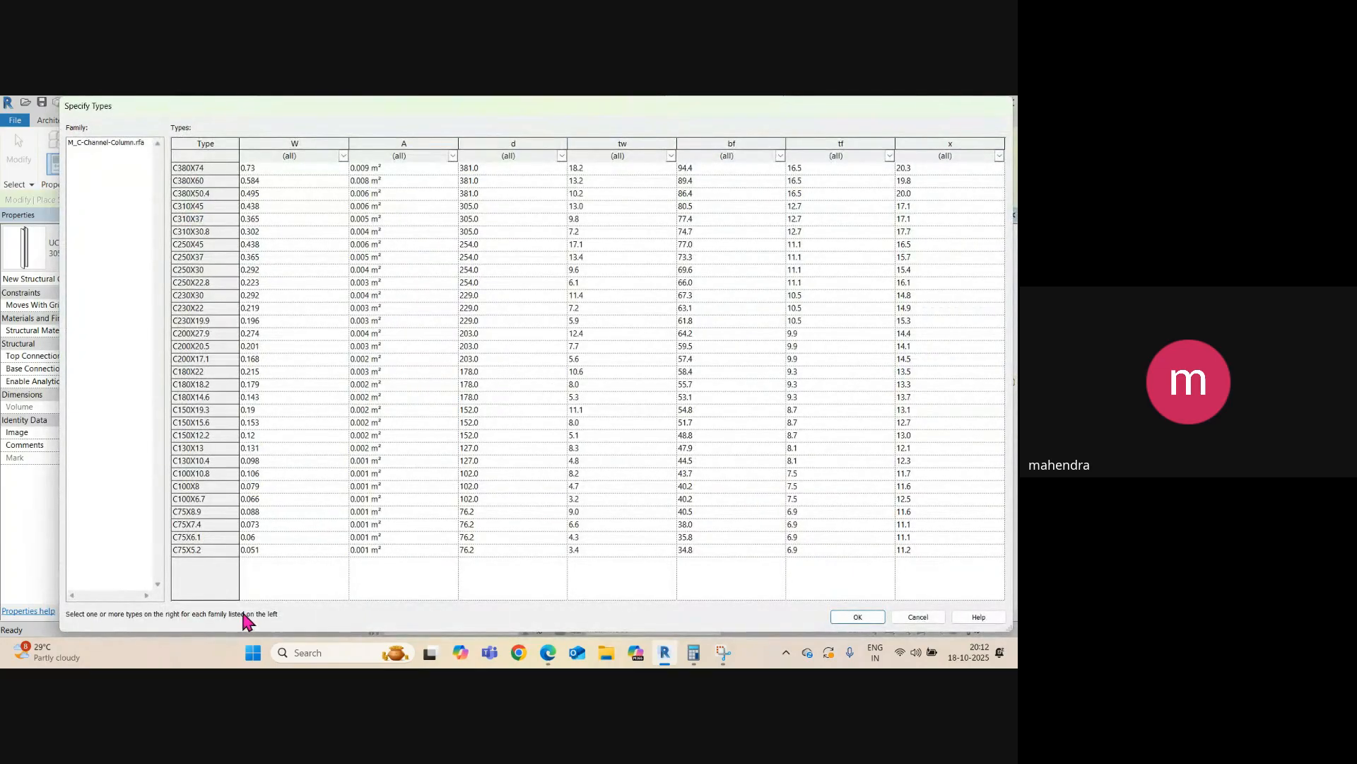
left_click(203, 347)
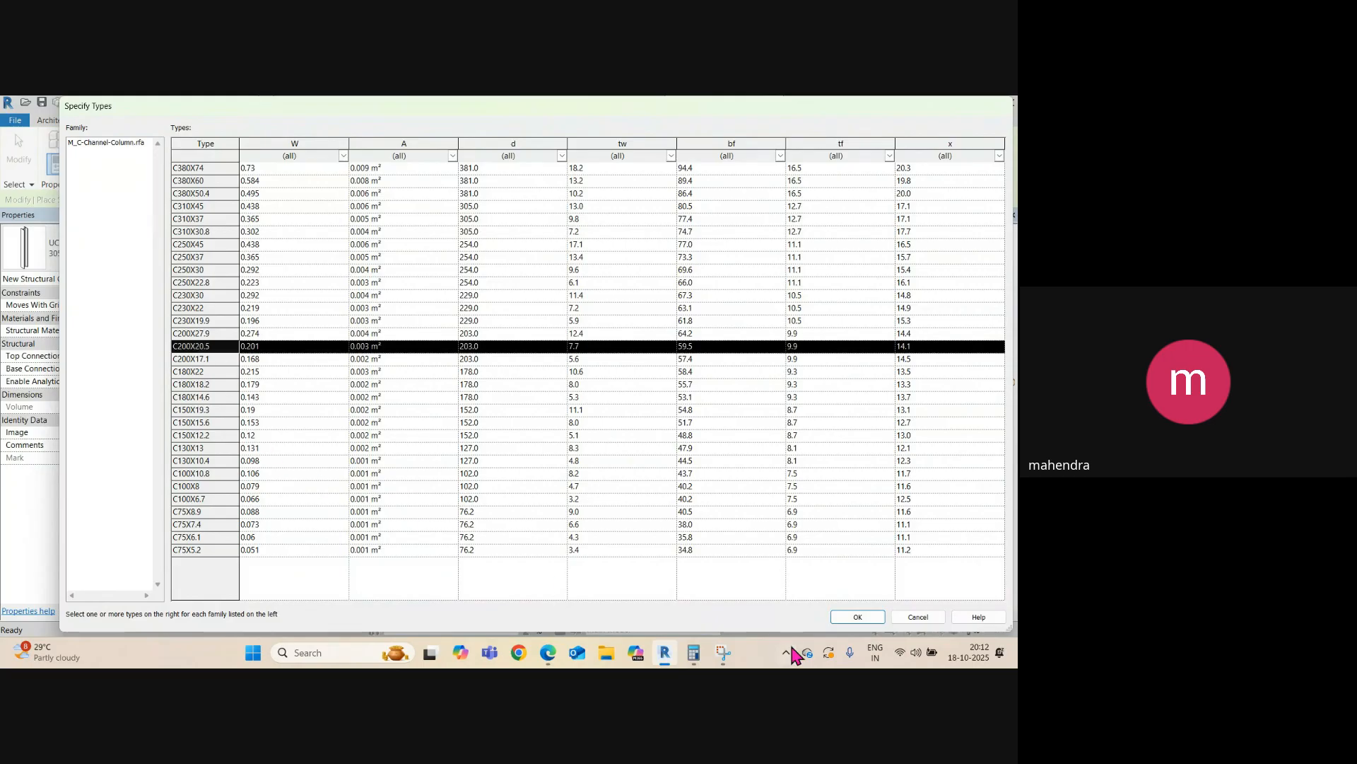
left_click(874, 625)
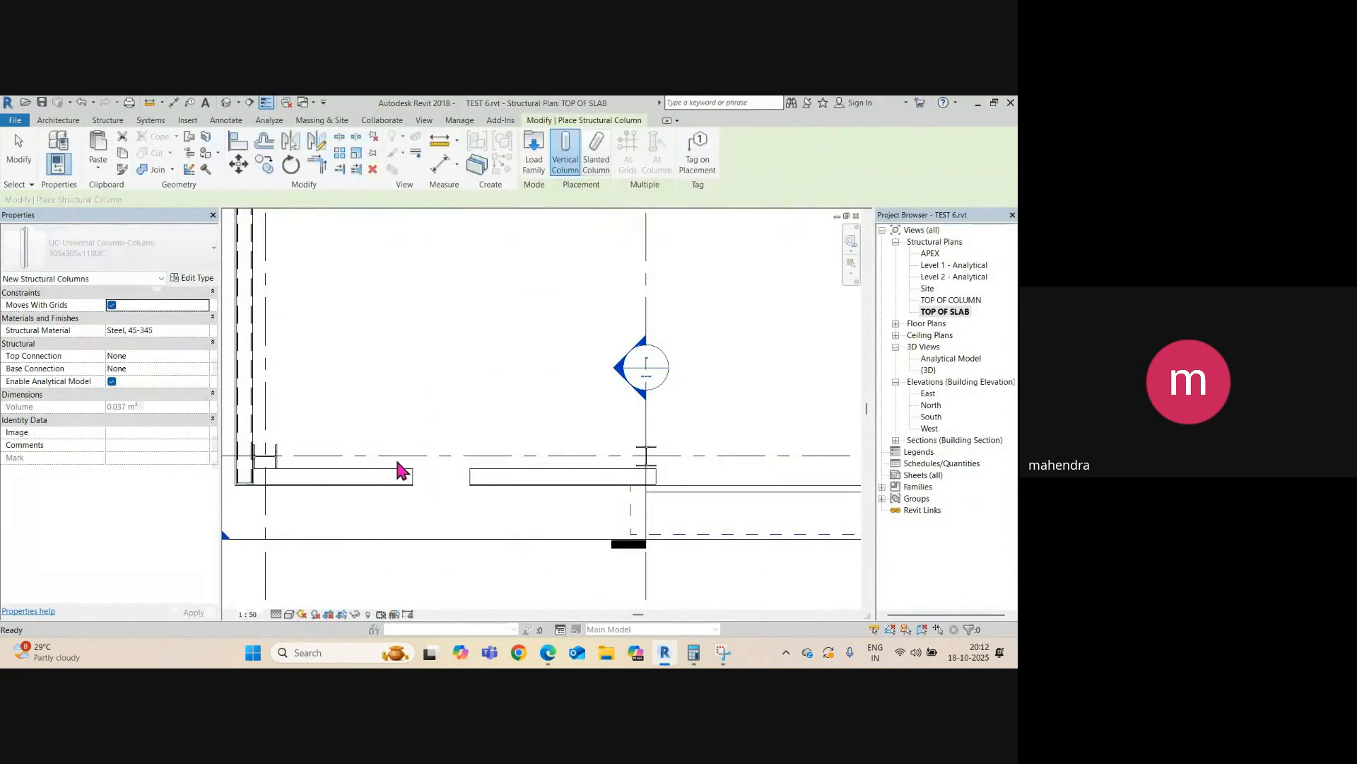
- Place a vertical C200X20.5 column near the grid A side girt end at the door opening and rotate it 180 degrees
scroll(394, 456, "up", 4)
scroll(428, 460, "up", 2)
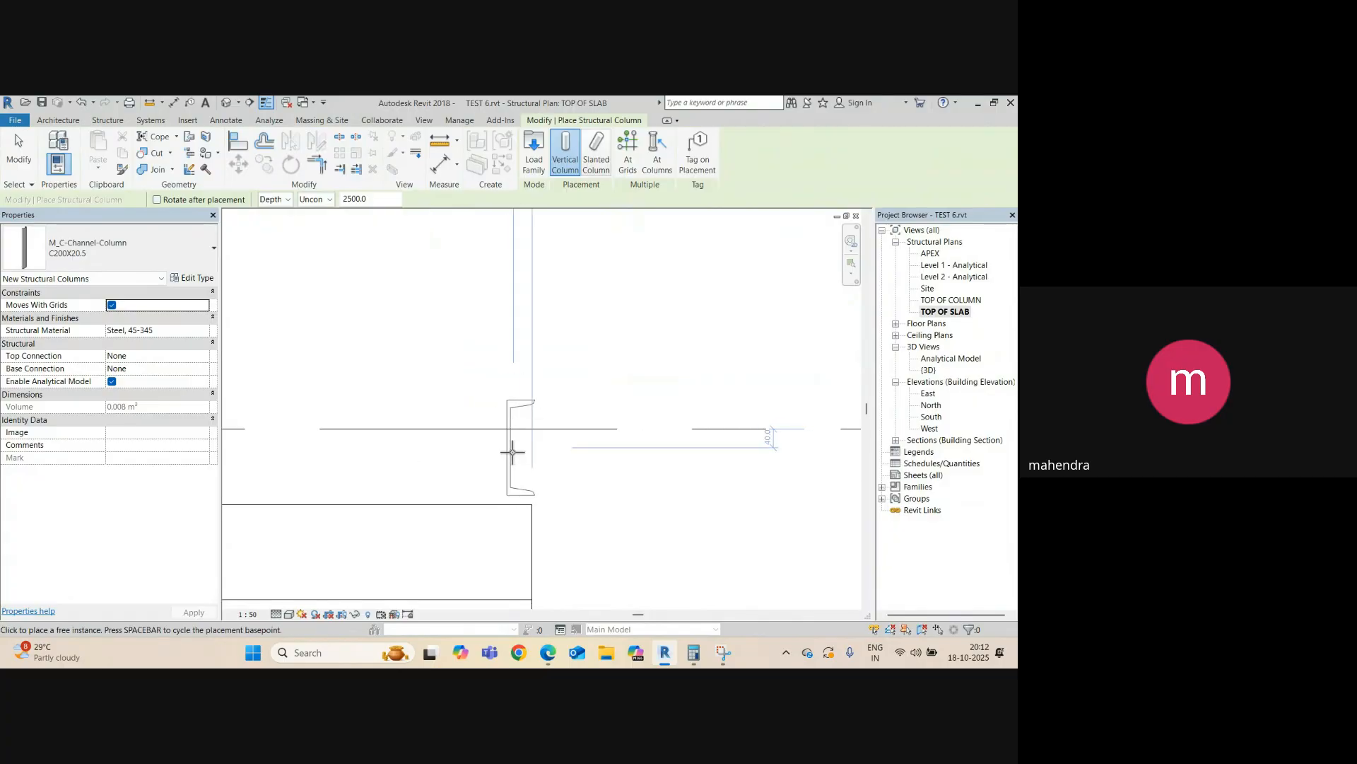
left_click(513, 452)
key("Escape")
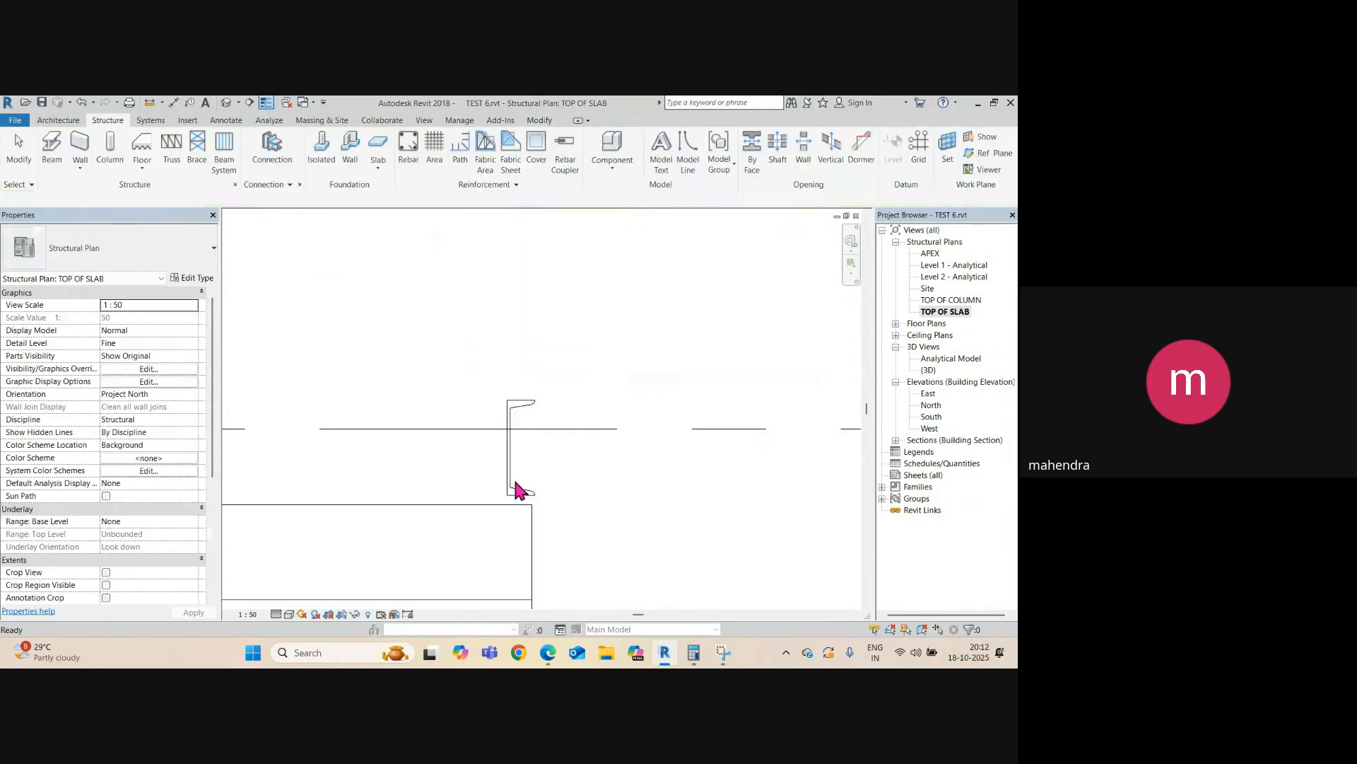
key("space")
key("space")
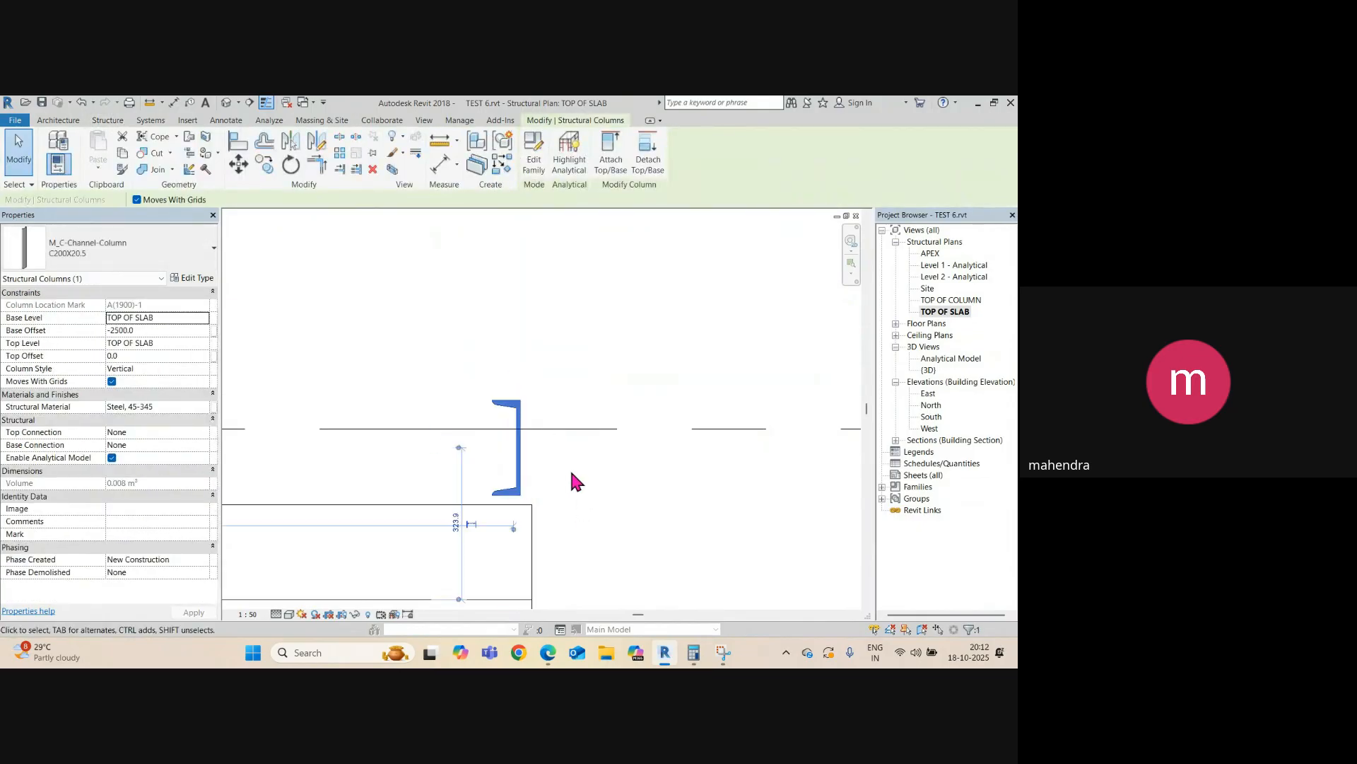
- Try to align the inner web face of the channel column with the girt's end at the door opening
scroll(537, 499, "up", 1)
middle_click_drag(537, 498, 549, 445)
scroll(549, 447, "down", 1)
key("Escape")
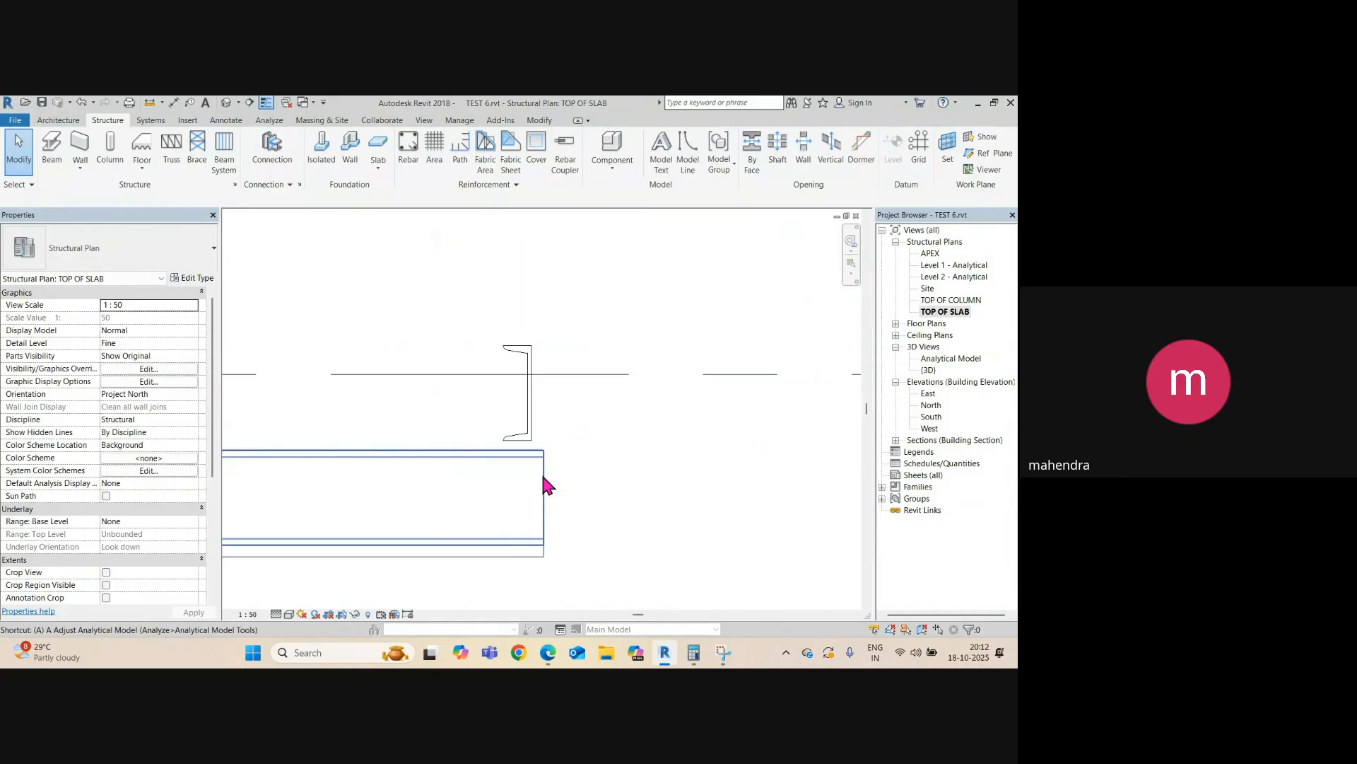
key("a")
key("l")
left_click(550, 498)
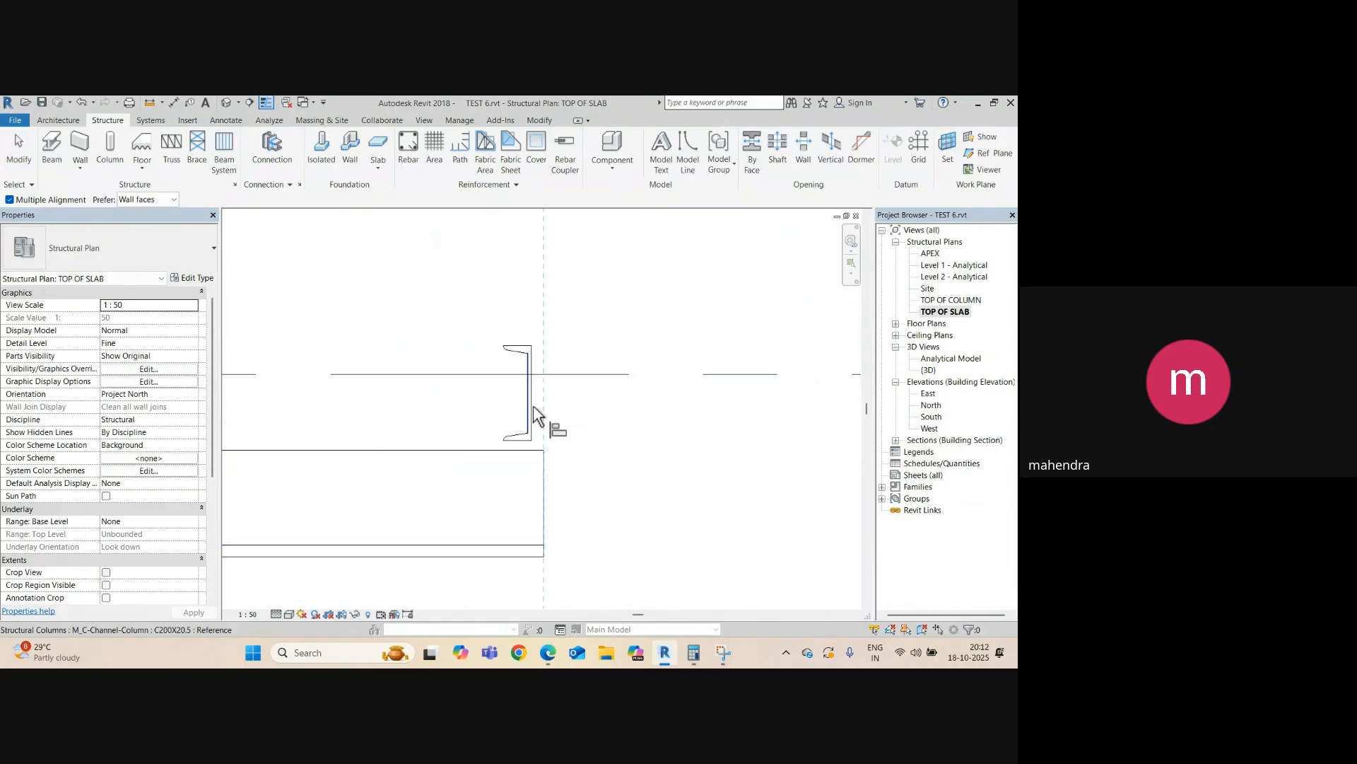
left_click(535, 414)
scroll(546, 434, "up", 1)
key("Escape")
key("Escape")
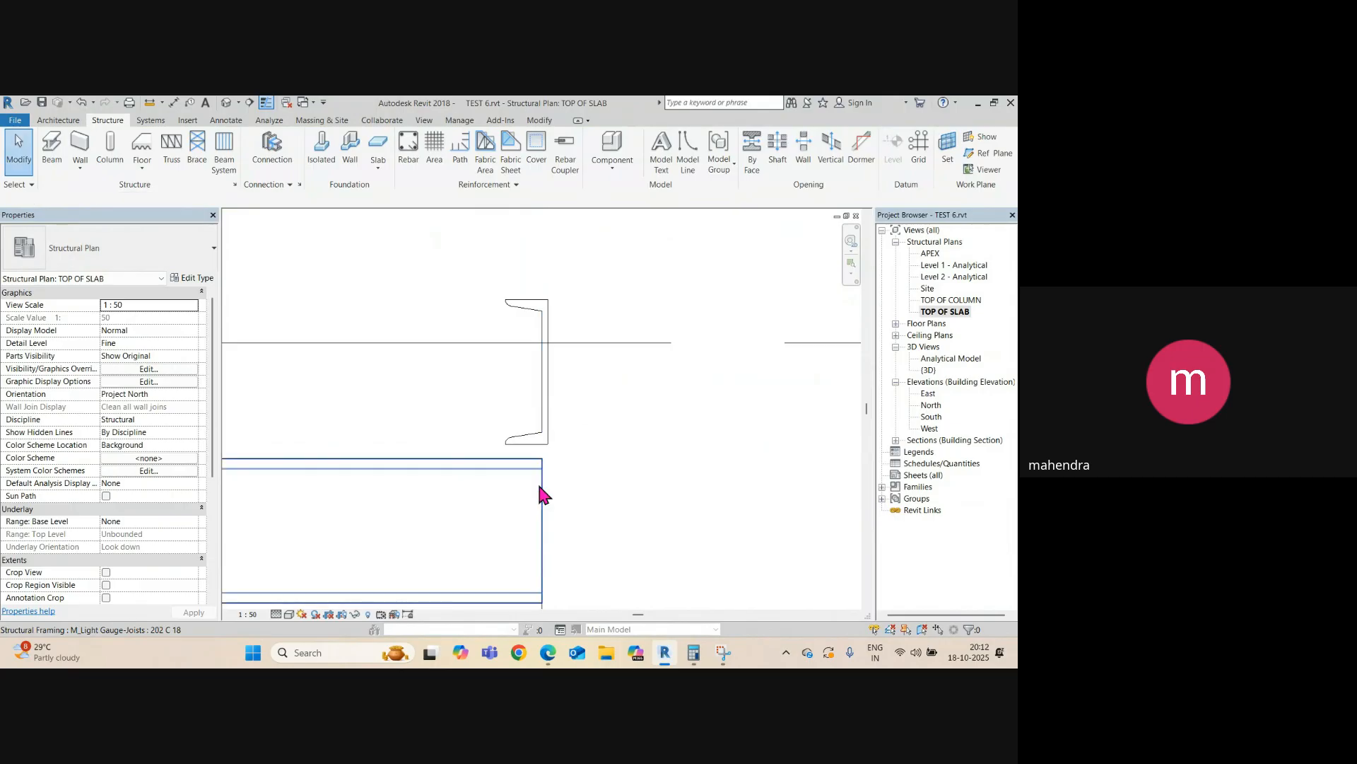
- Align the outer web face of the channel column with the girt's end at the door opening
key("a")
key("l")
left_click(544, 485)
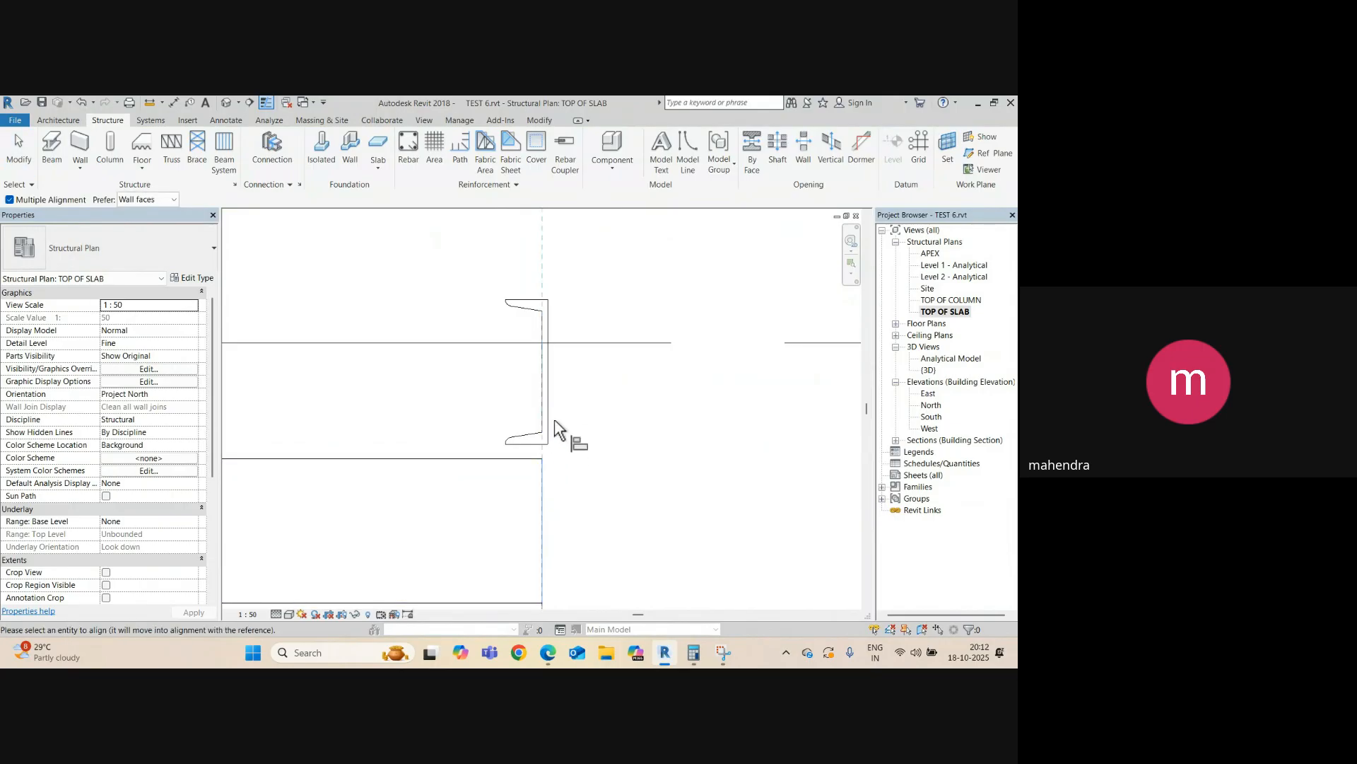
left_click(553, 415)
scroll(550, 428, "down", 2)
key("Escape")
key("Escape")
scroll(549, 417, "down", 2)
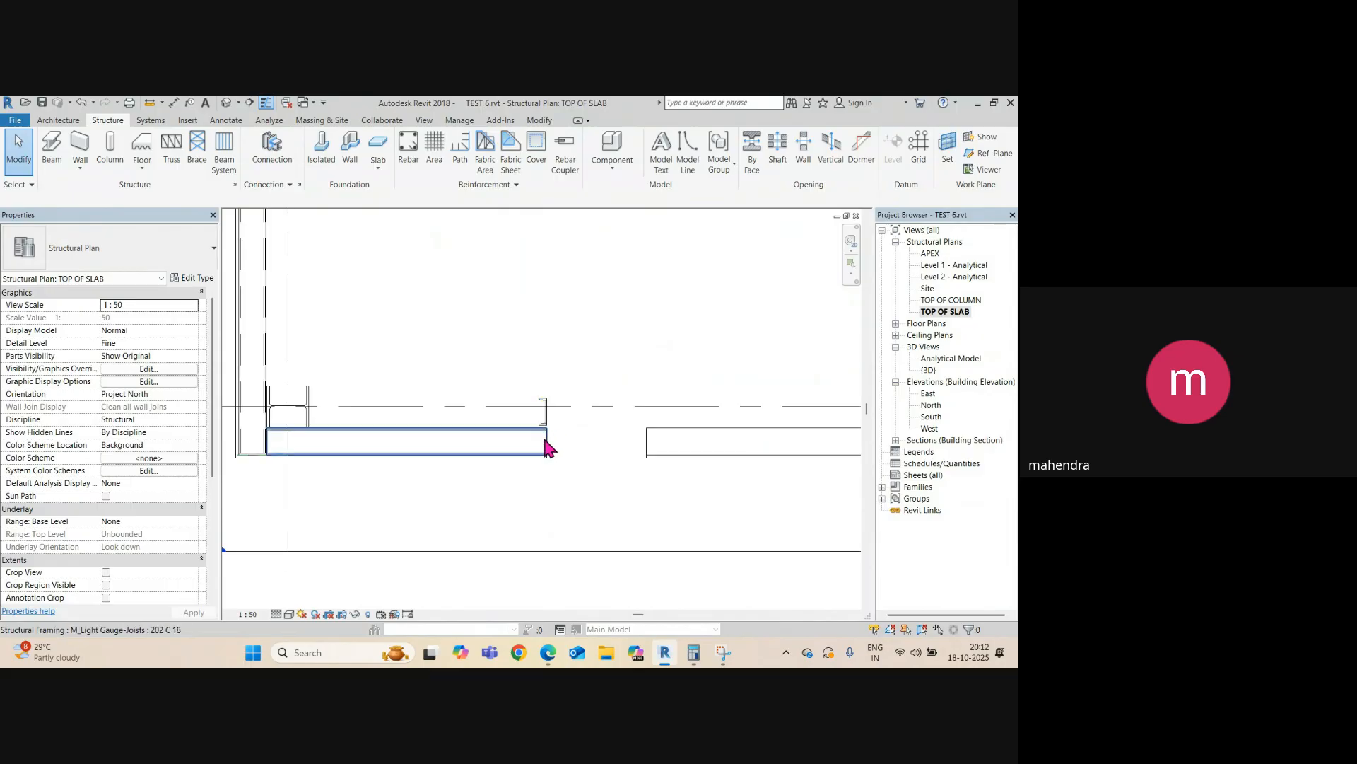
- Switch to the Section 4 view and locate the channel column at the door on the grid A side
key("ctrl+Tab")
key("ctrl+Tab")
key("ctrl+Tab")
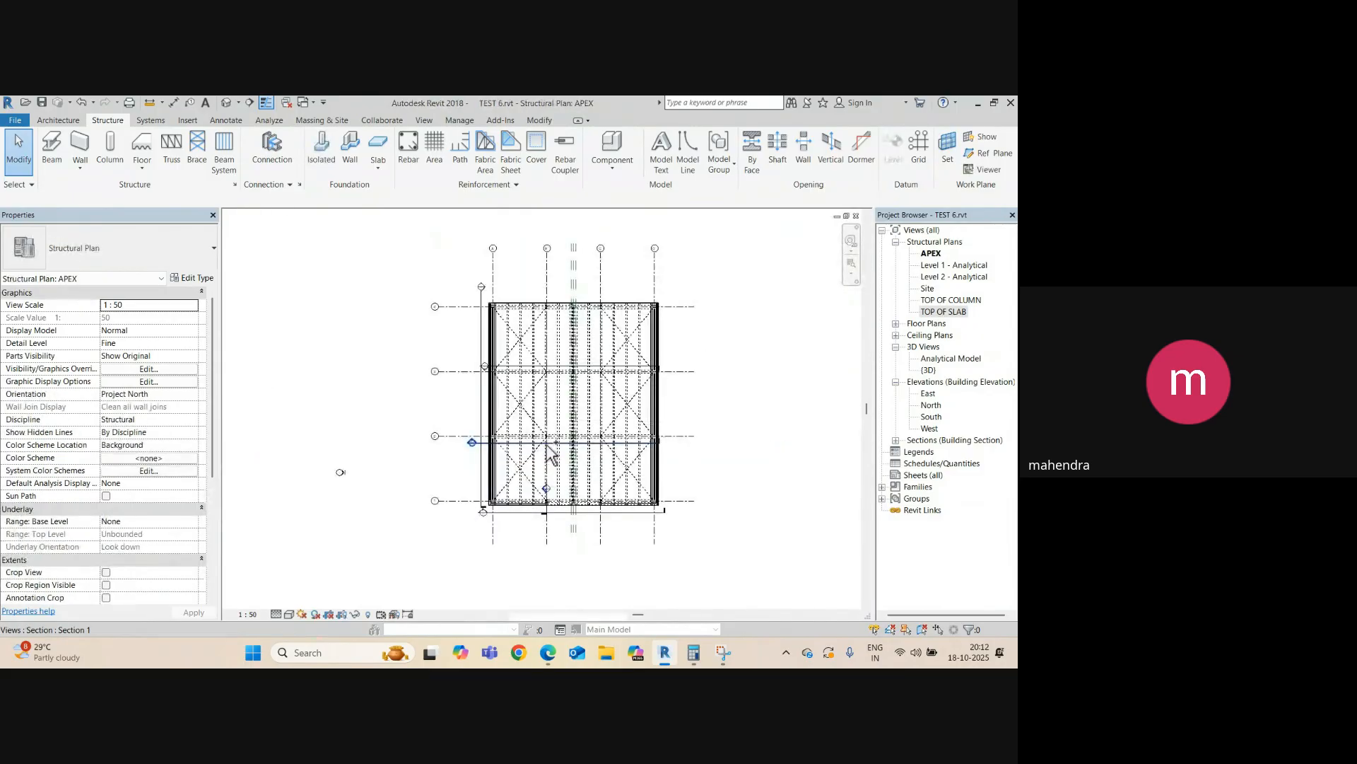
key("ctrl+Tab")
key("ctrl+Tab")
key("ctrl+Tab")
key("ctrl+Tab")
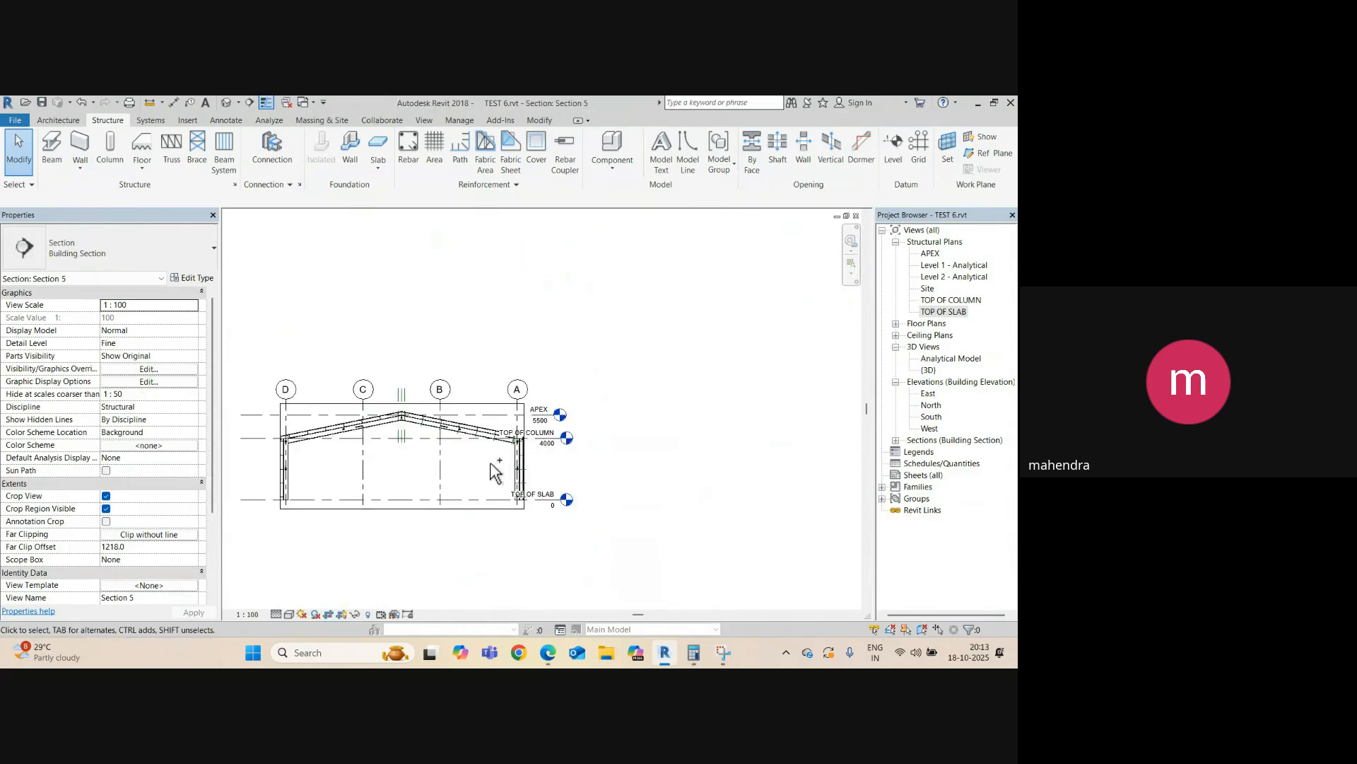
key("ctrl+Tab")
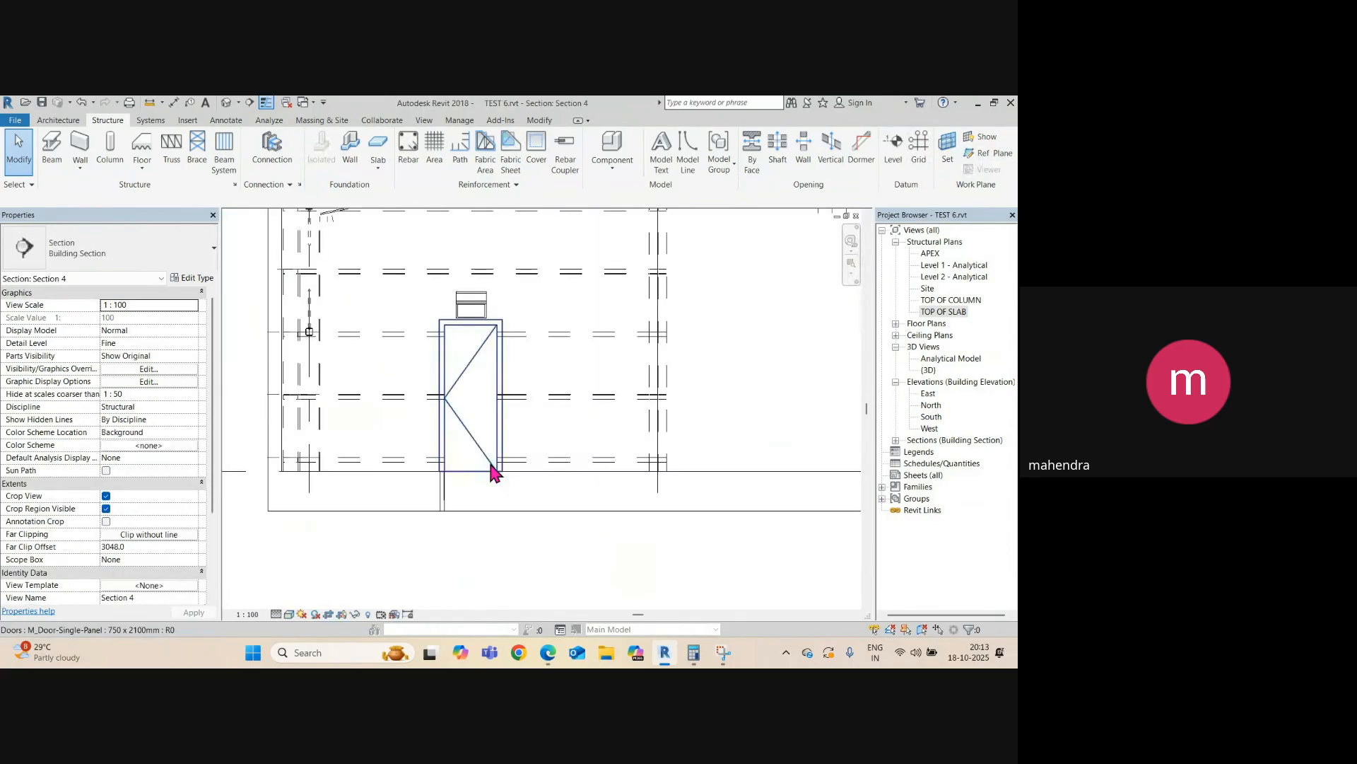
key("ctrl+Tab")
left_click(432, 492)
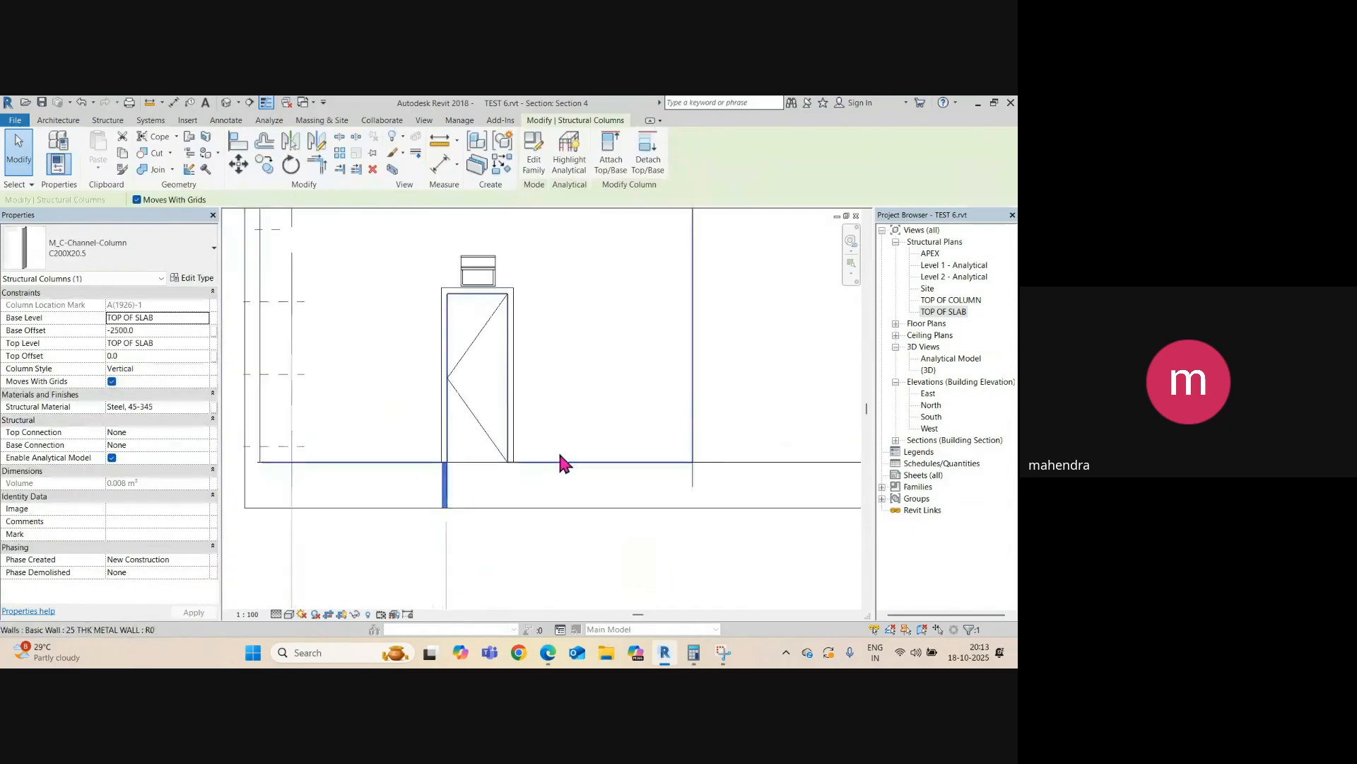
scroll(552, 464, "down", 3)
left_click(537, 458)
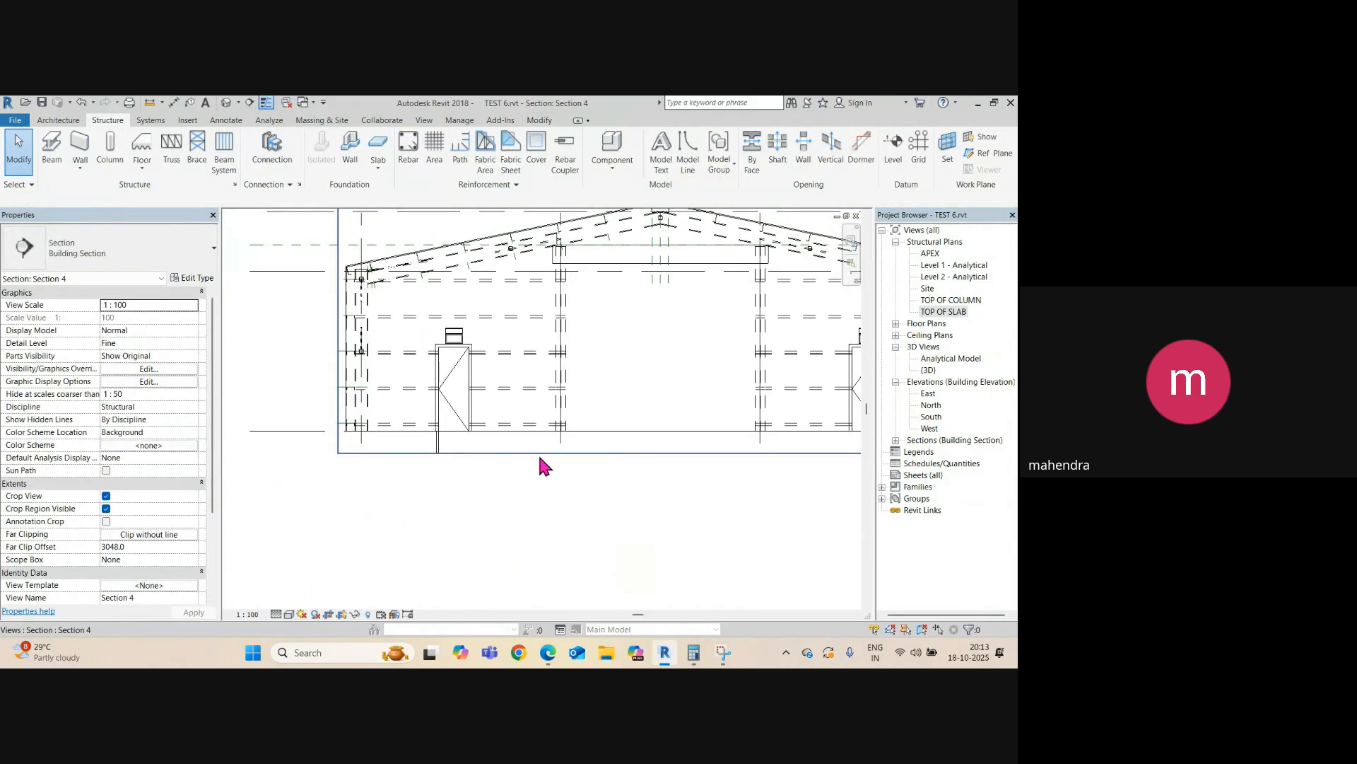
left_click(439, 445)
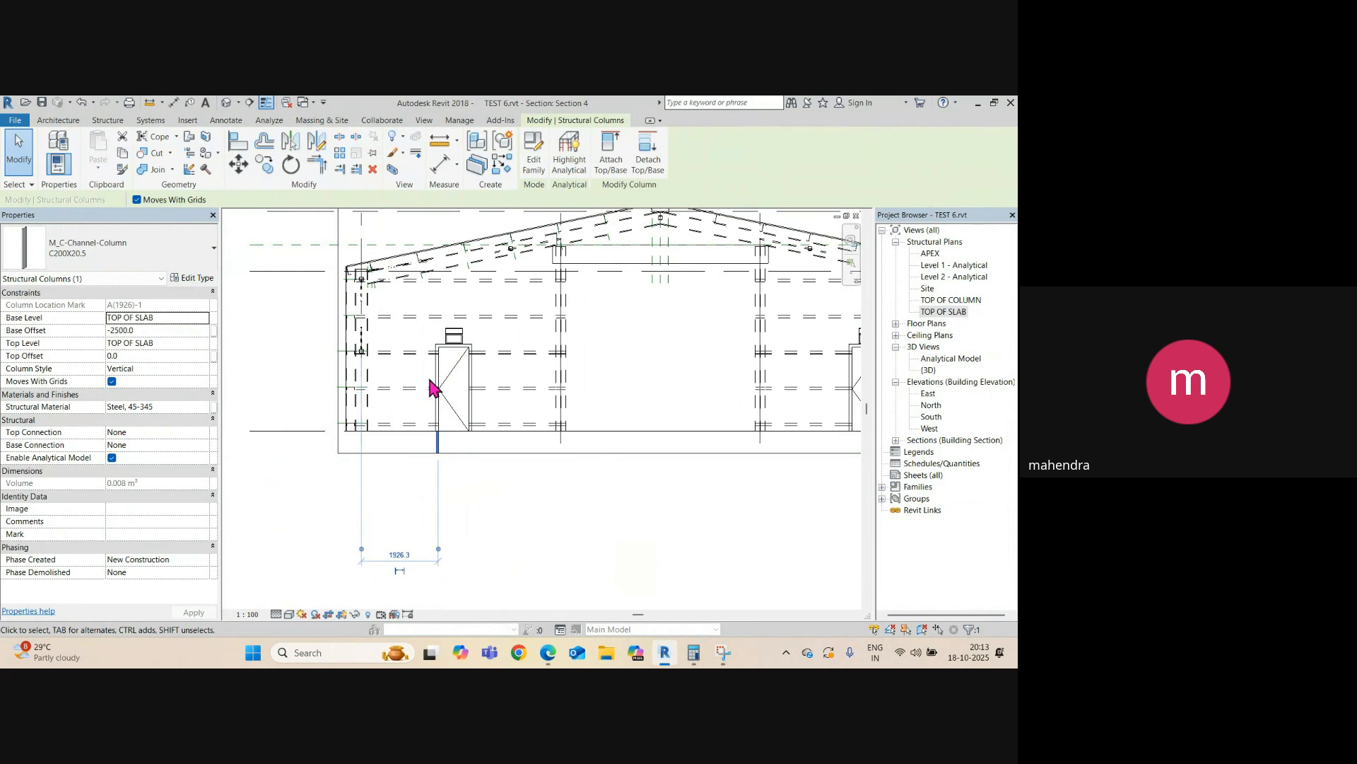
middle_click_drag(429, 379, 490, 407)
scroll(489, 407, "up", 3)
key("Escape")
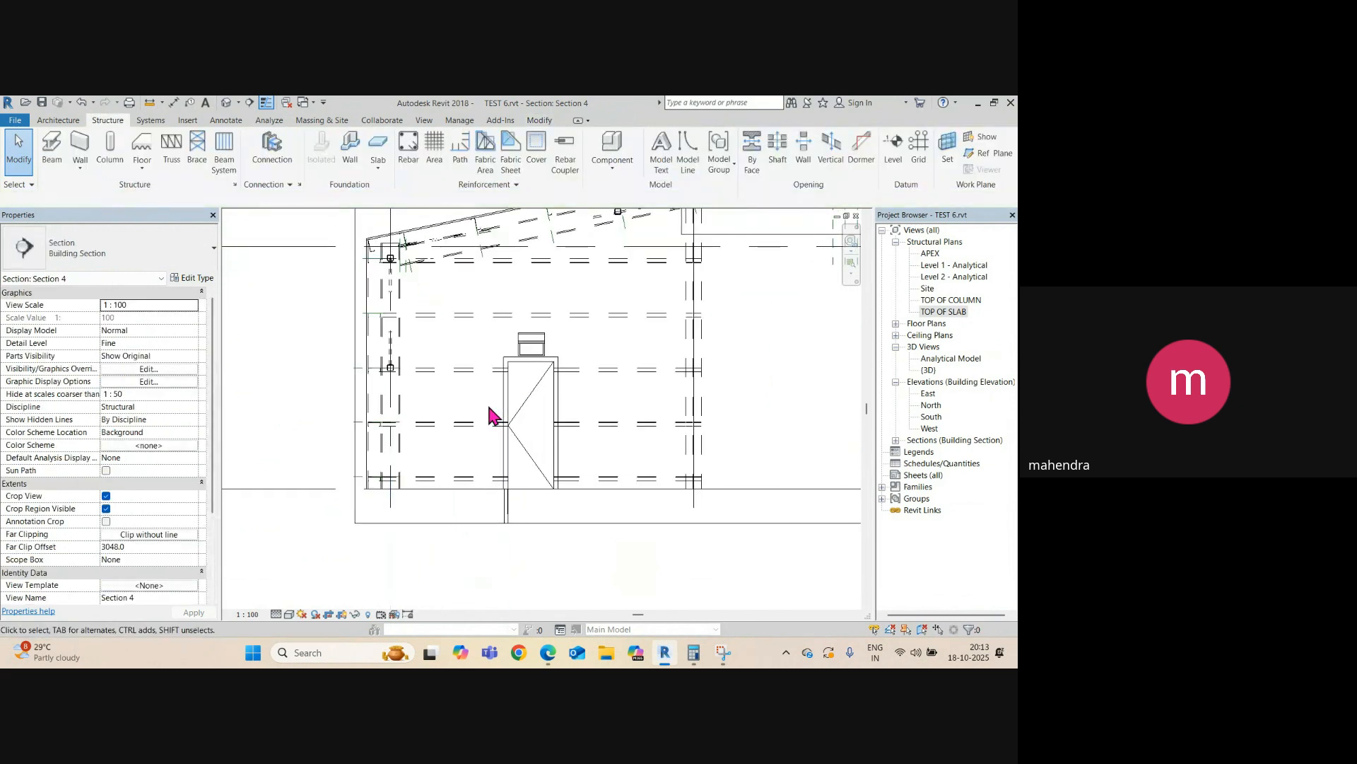
- Add an aligned dimension for the door's height from the slab level to the top of its frame
key("d")
key("i")
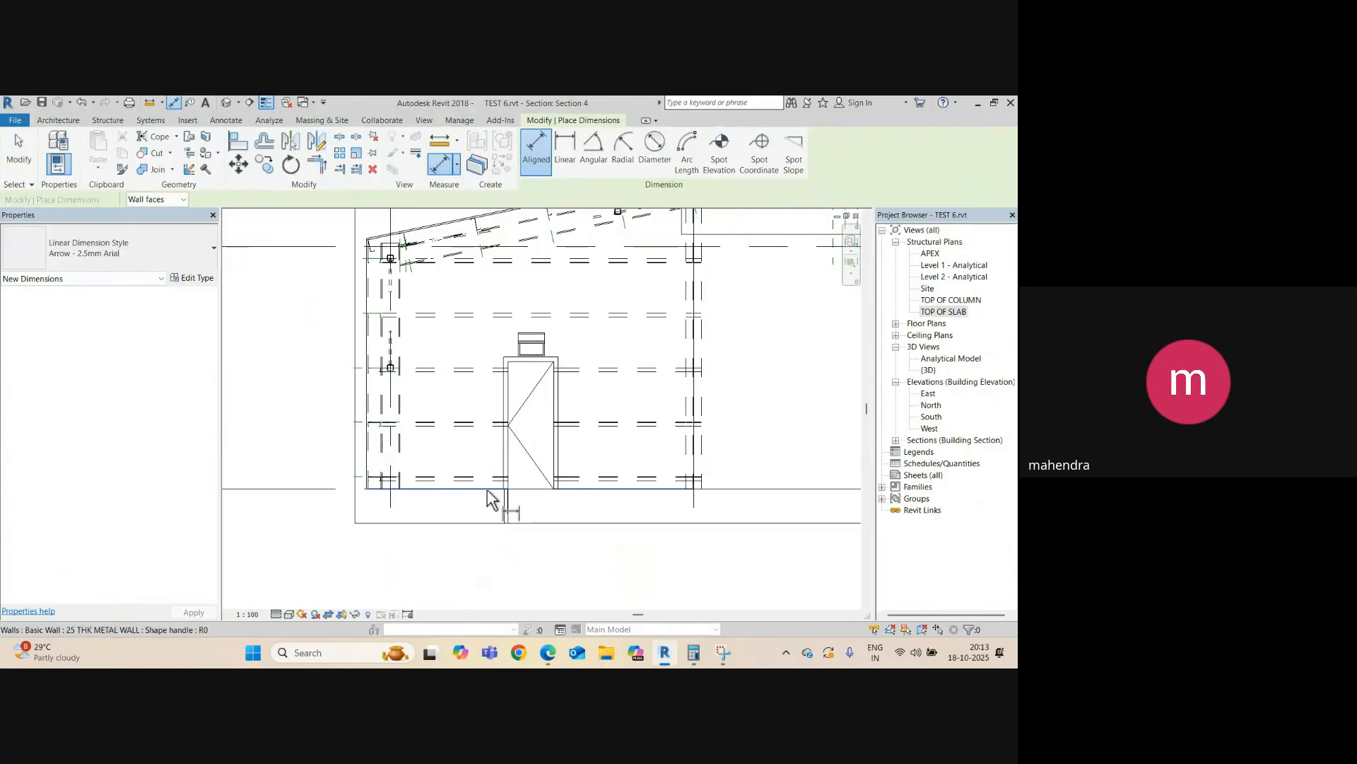
scroll(506, 375, "up", 3)
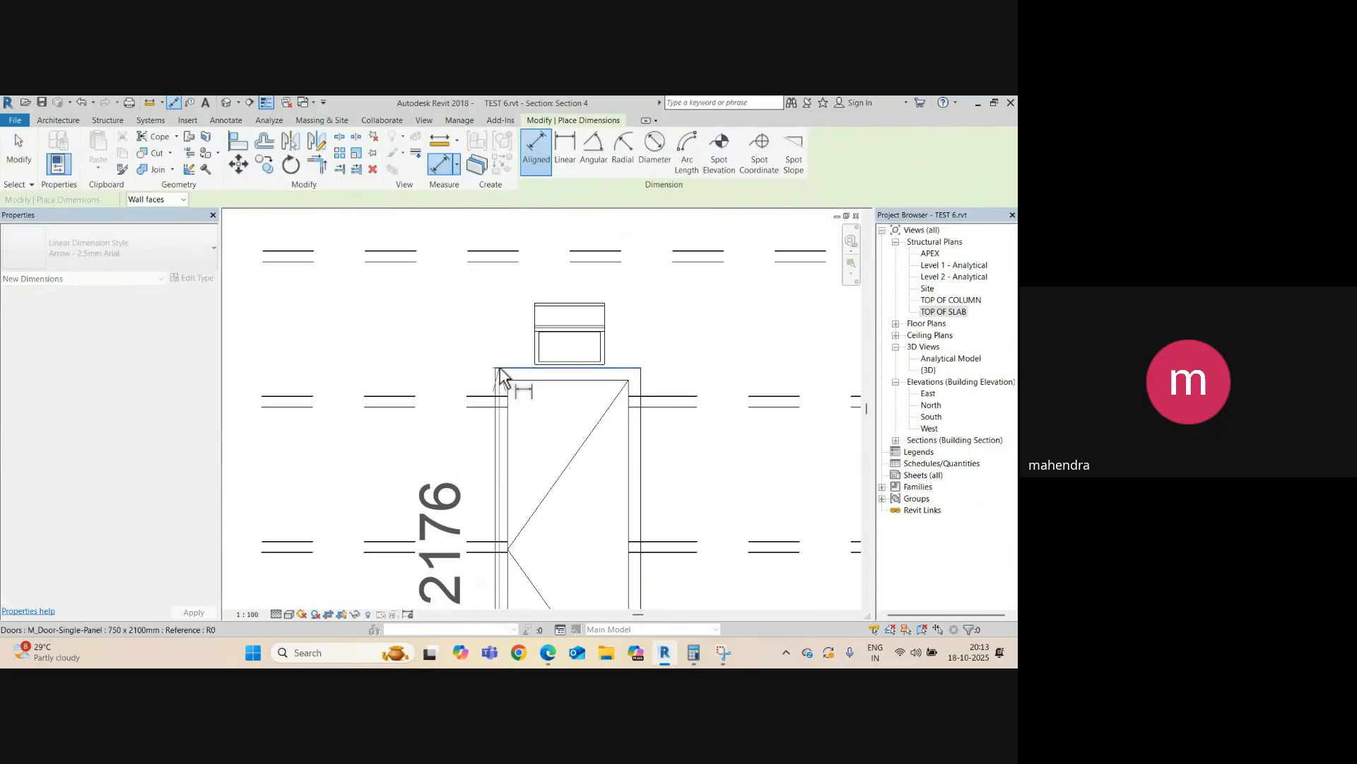
left_click(413, 333)
middle_click_drag(457, 489, 475, 443)
scroll(457, 437, "down", 1)
key("Escape")
key("Escape")
scroll(477, 506, "down", 3)
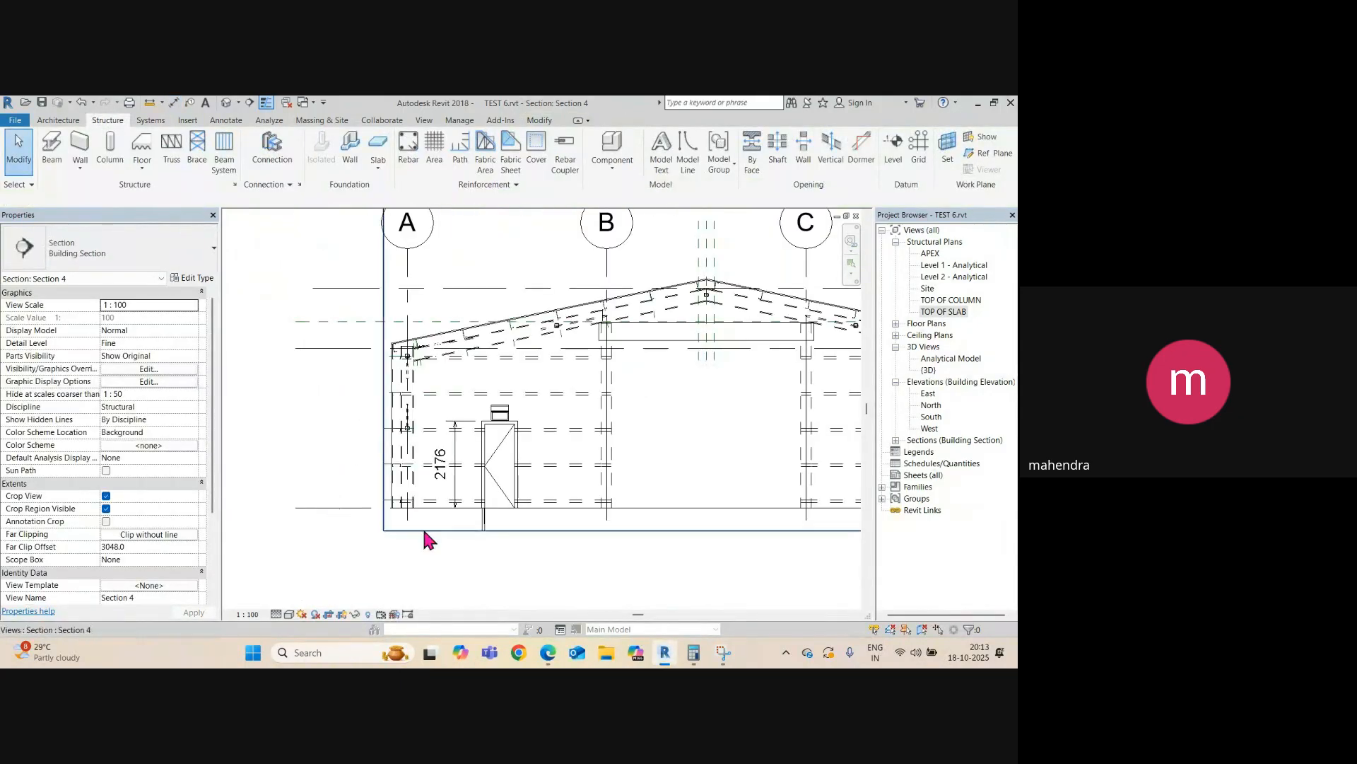
- Set the channel column's top offset to 2175 and its base offset to 0 from TOP OF SLAB
left_click(484, 526)
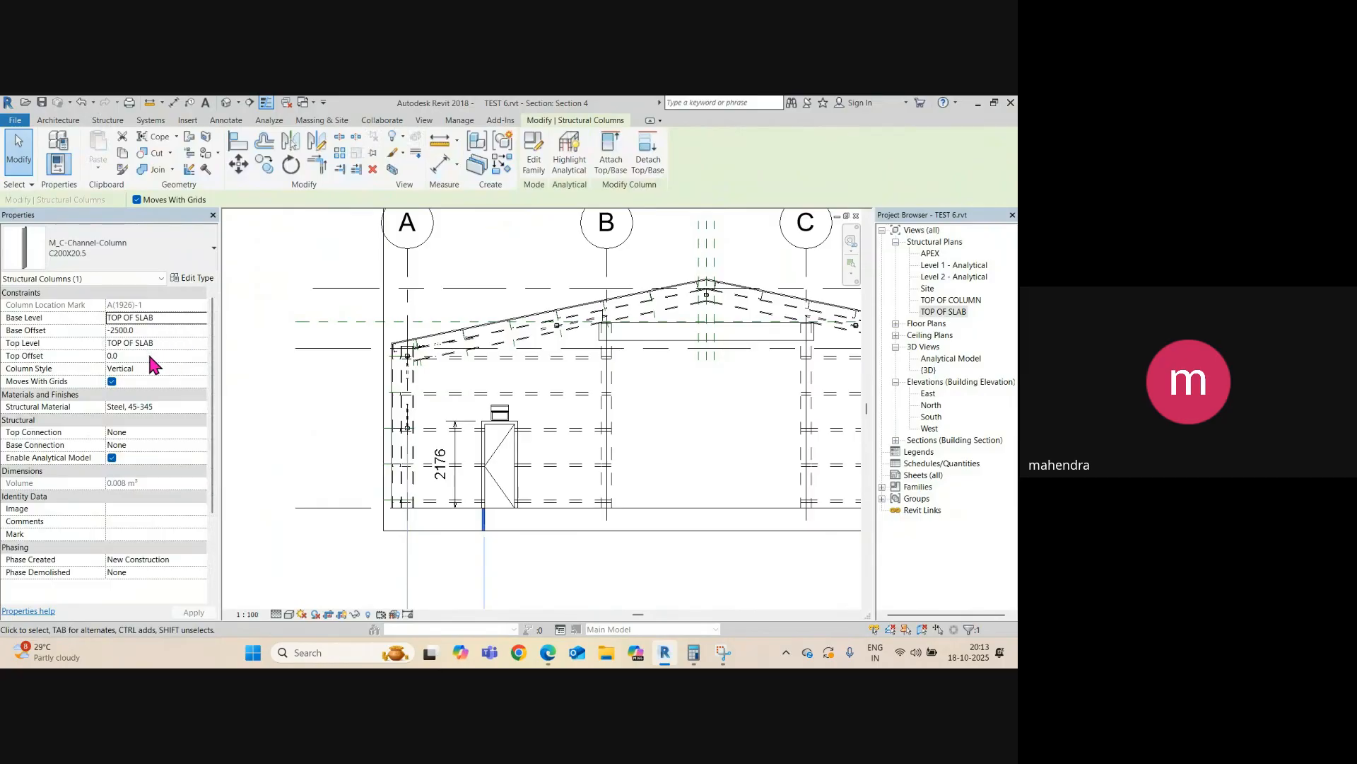
left_click(149, 356)
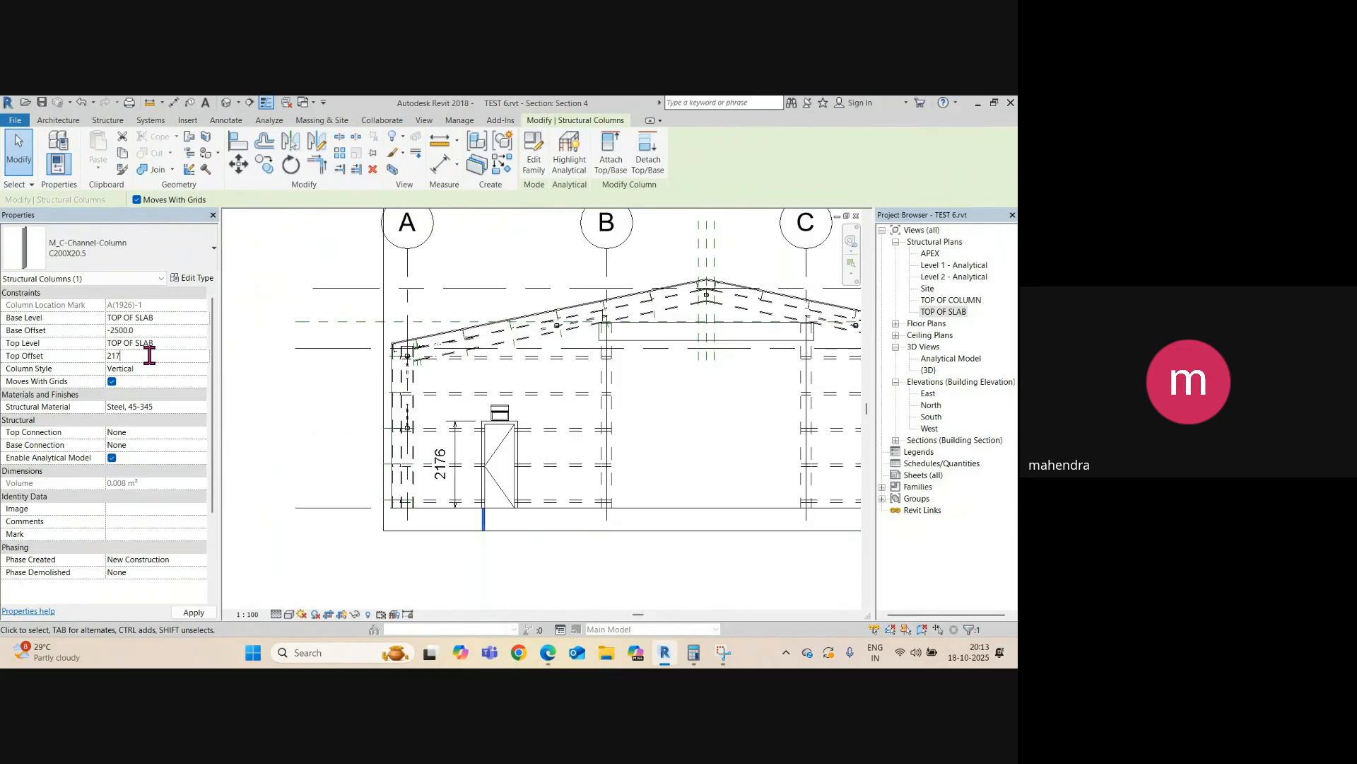
left_click(176, 329)
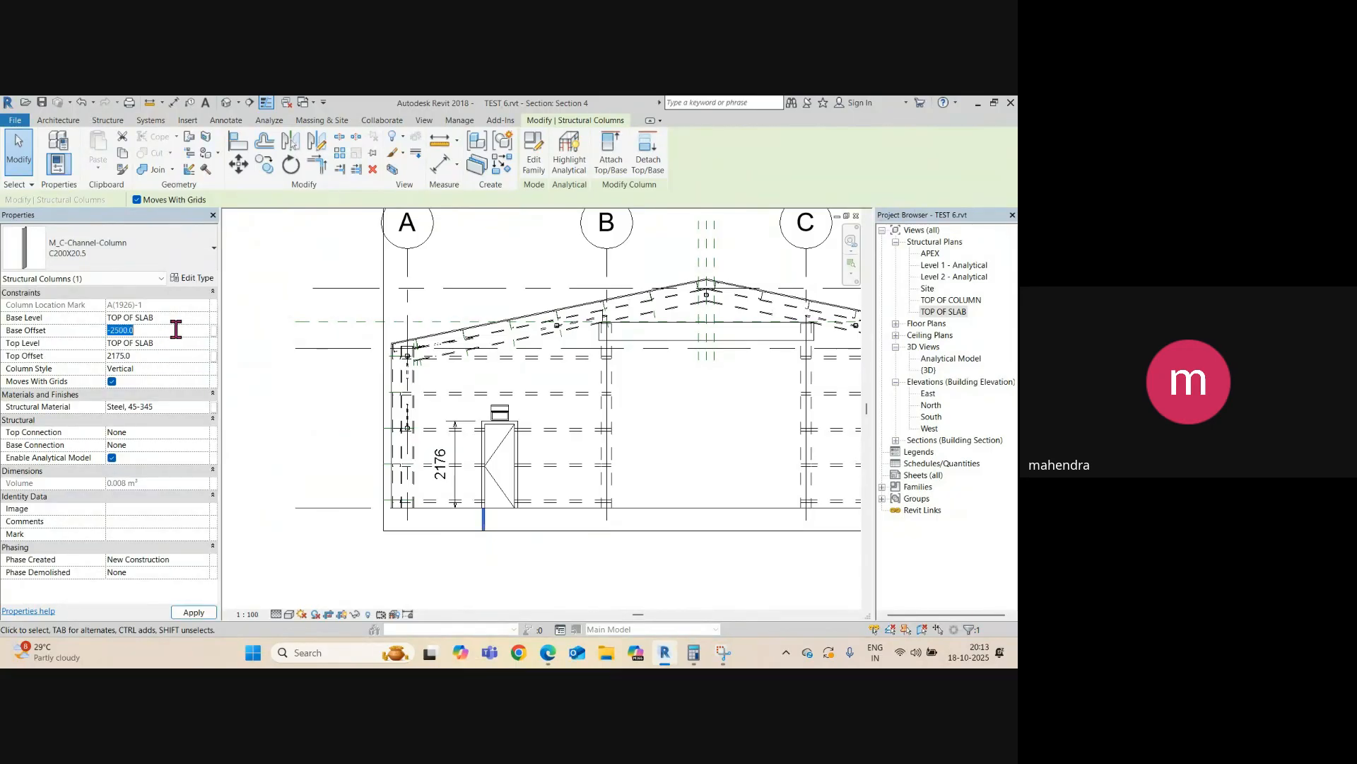
type("0")
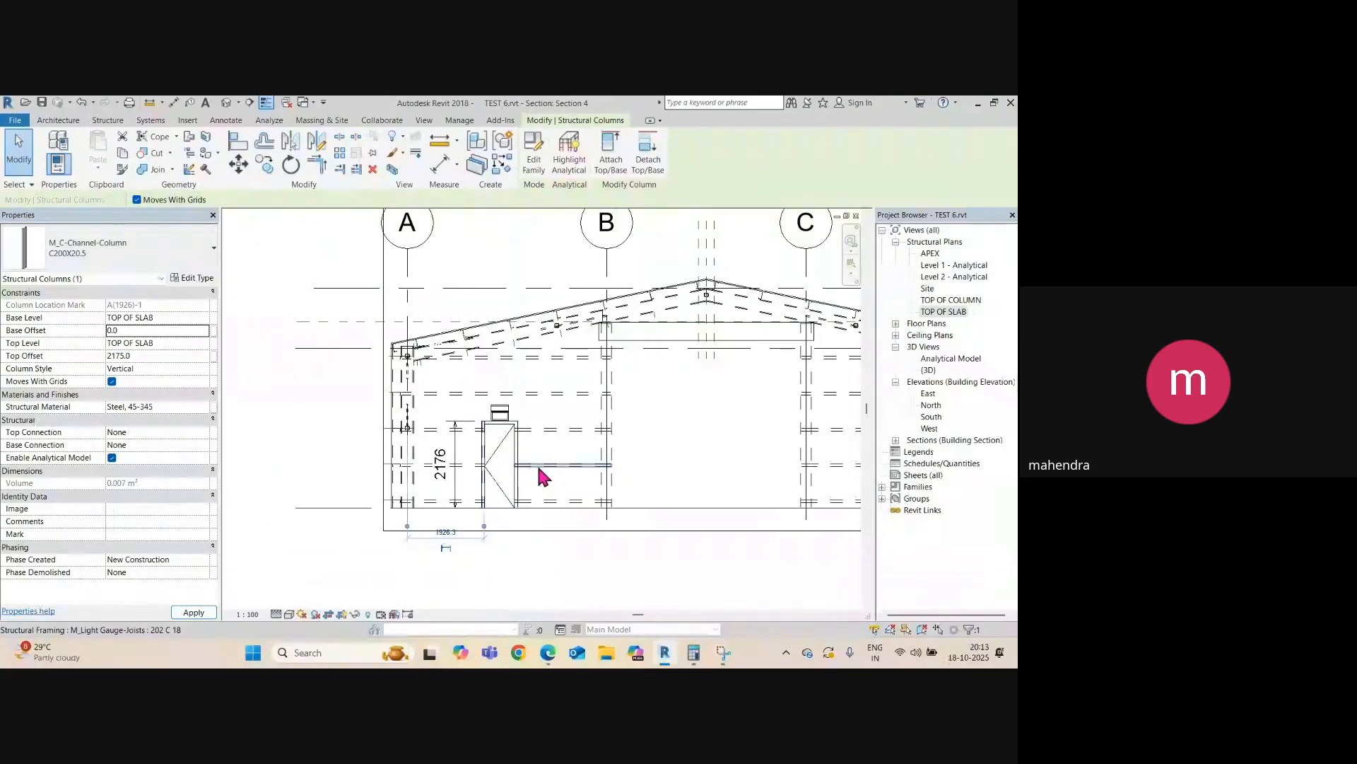
- Mirror a copy of the channel column to the door's other jamb about a vertical axis through the door's midpoint
scroll(509, 459, "up", 4)
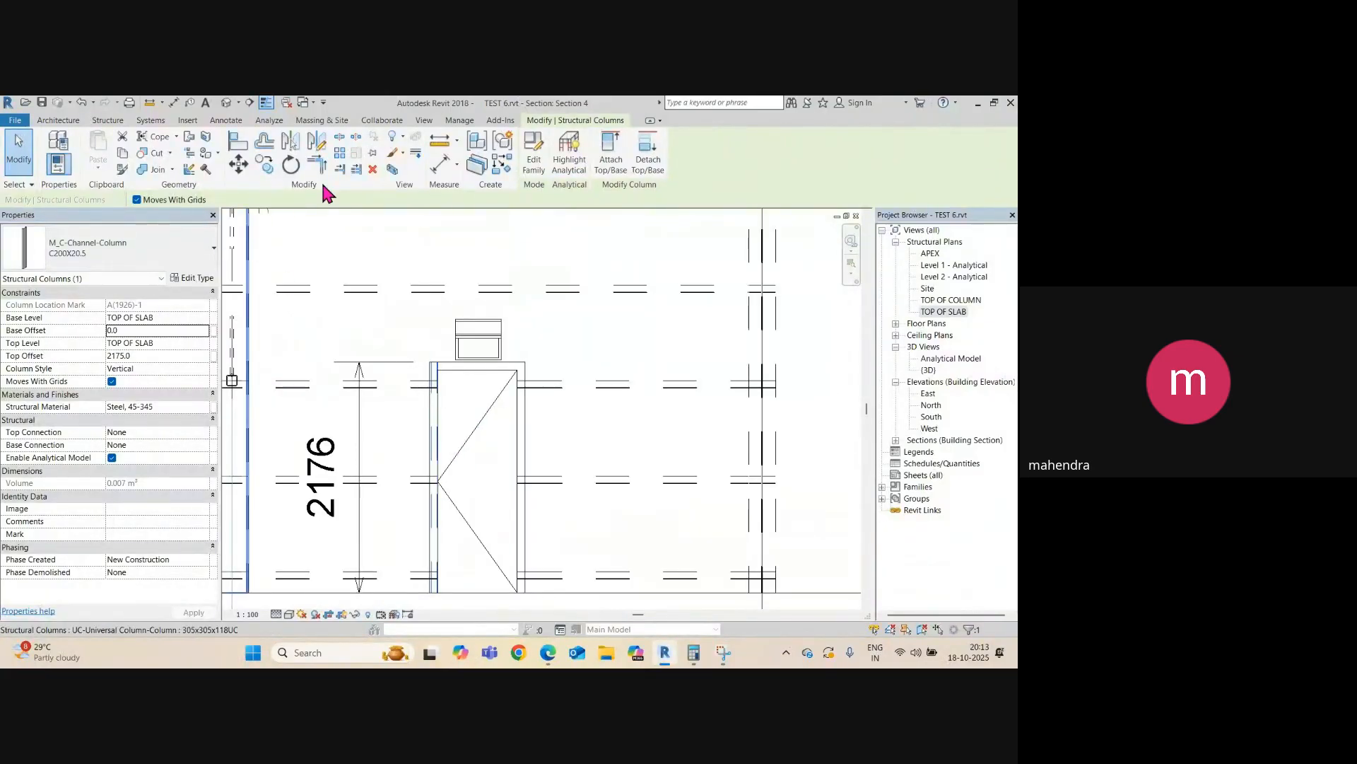
left_click(316, 145)
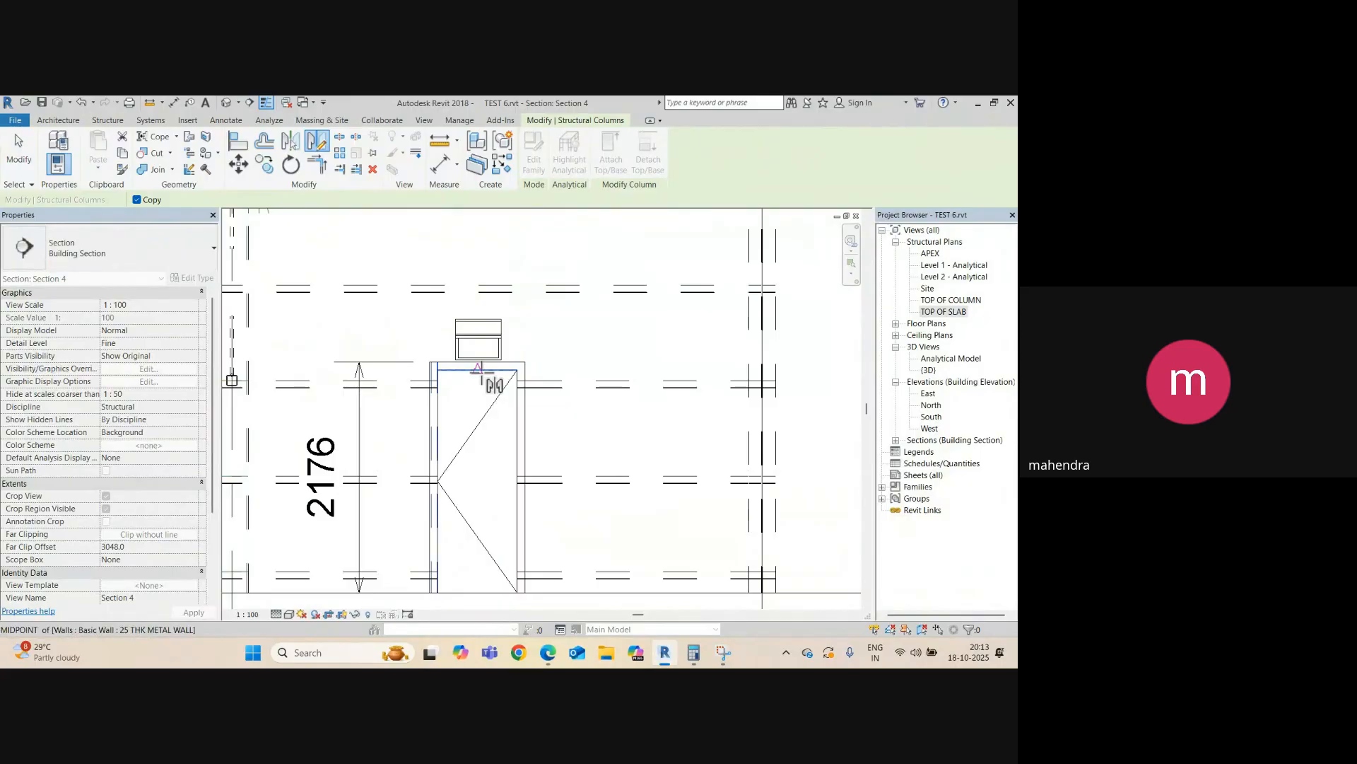
left_click(478, 369)
left_click(478, 415)
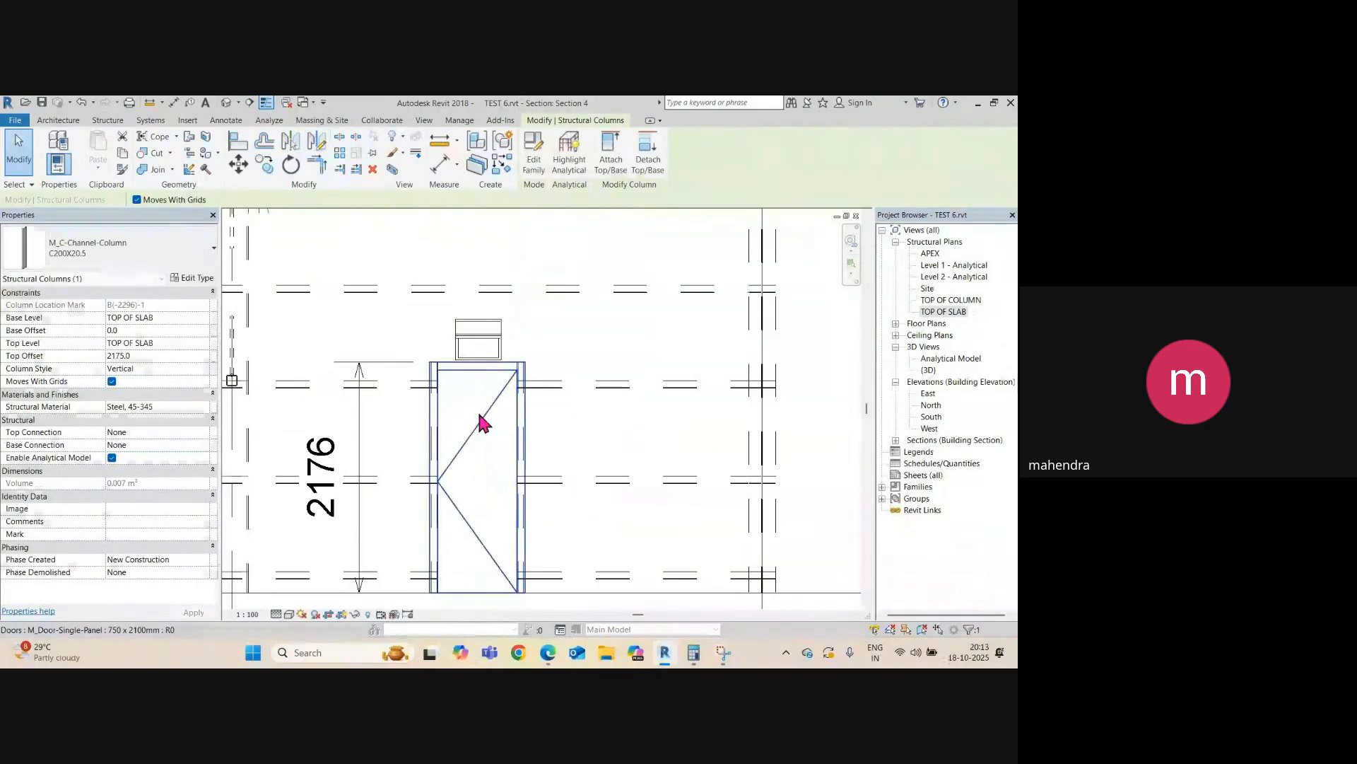
scroll(436, 381, "down", 2)
scroll(436, 382, "up", 2)
key("Escape")
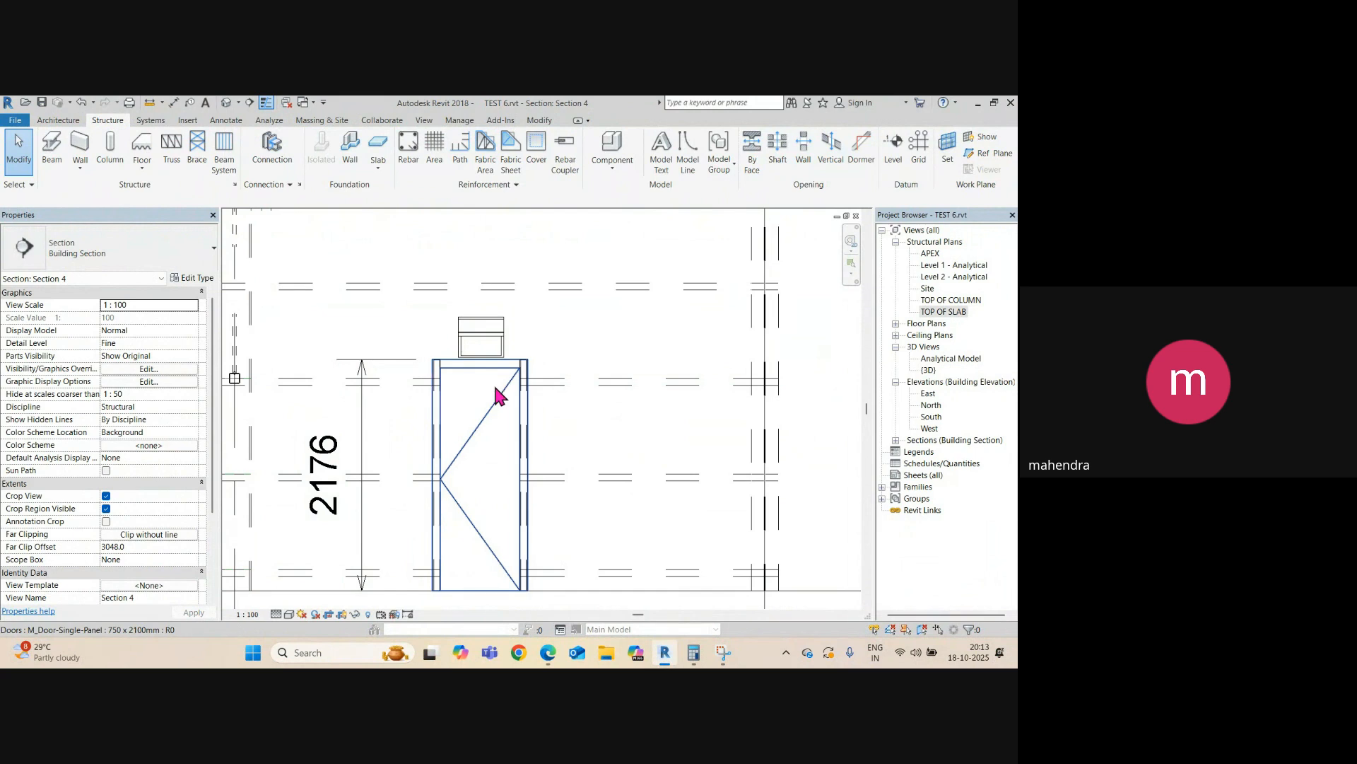
- Examine the girt beside the door in section and the channel columns around the door in the 3D view
scroll(468, 393, "down", 1)
middle_click_drag(314, 383, 361, 391)
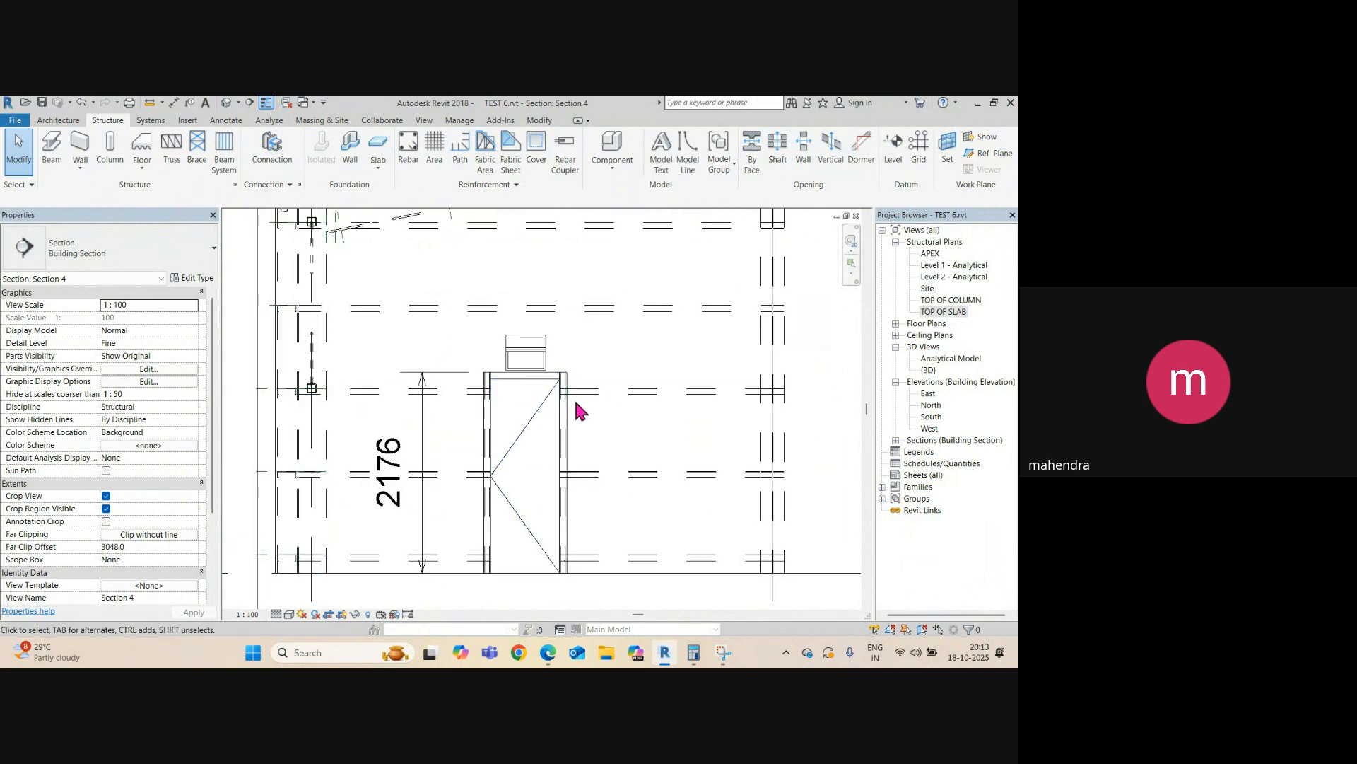
left_click(594, 404)
scroll(467, 397, "up", 3)
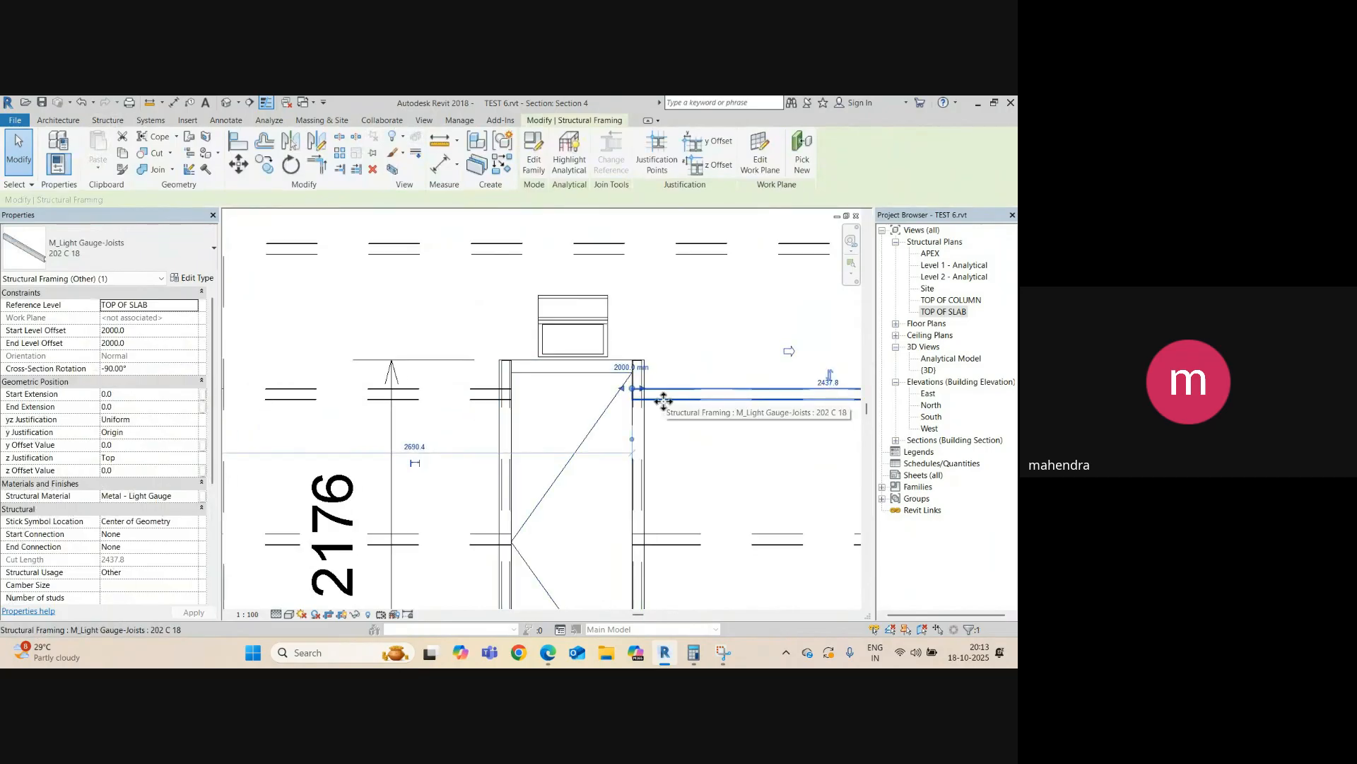
scroll(524, 396, "down", 2)
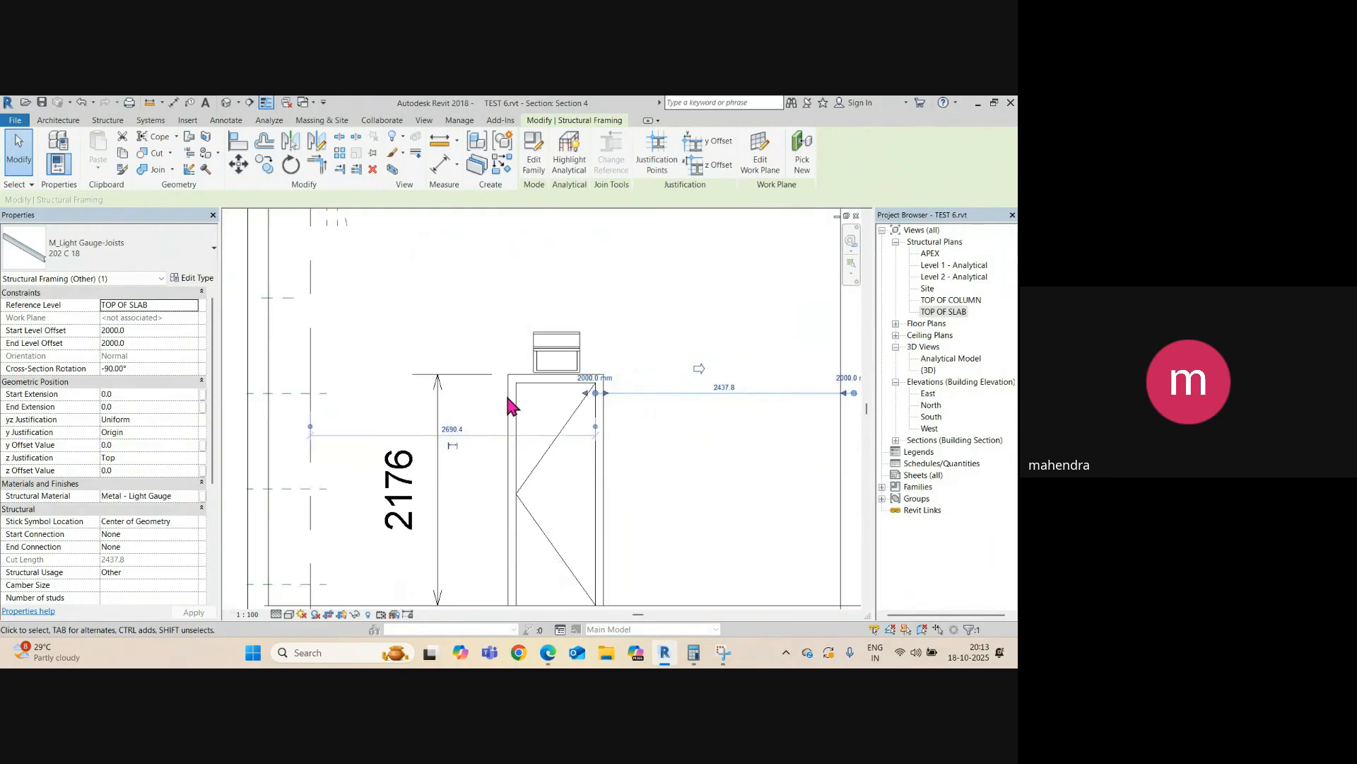
key("Escape")
left_click(226, 104)
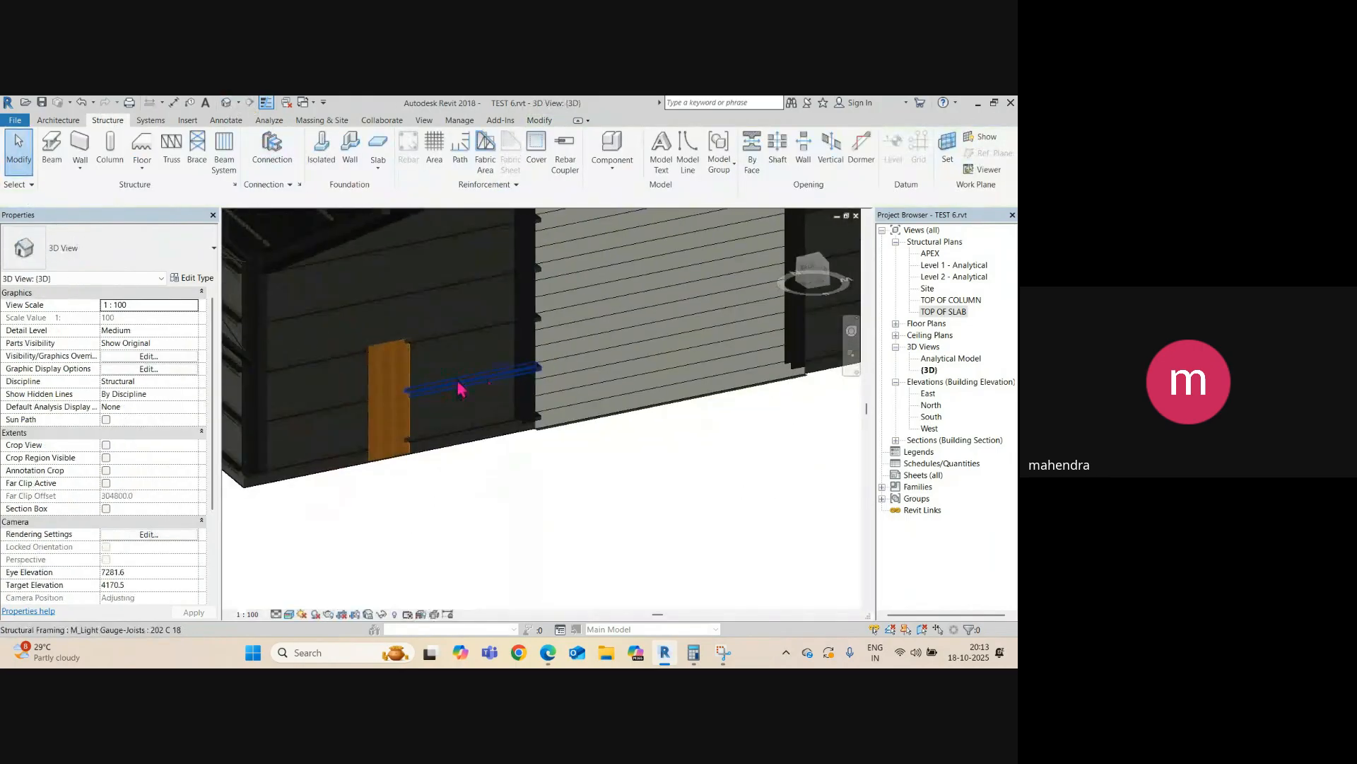
scroll(593, 385, "down", 5)
scroll(684, 374, "up", 4)
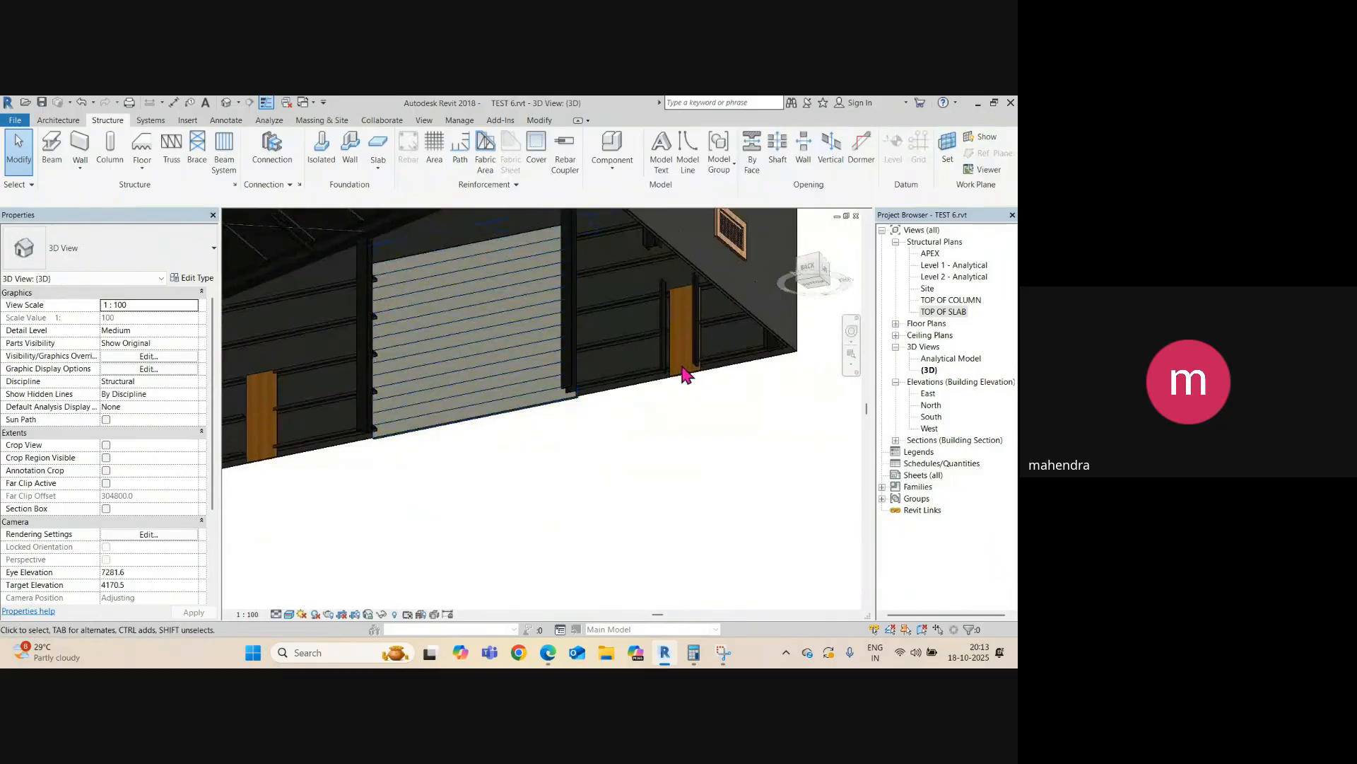
scroll(692, 324, "up", 4)
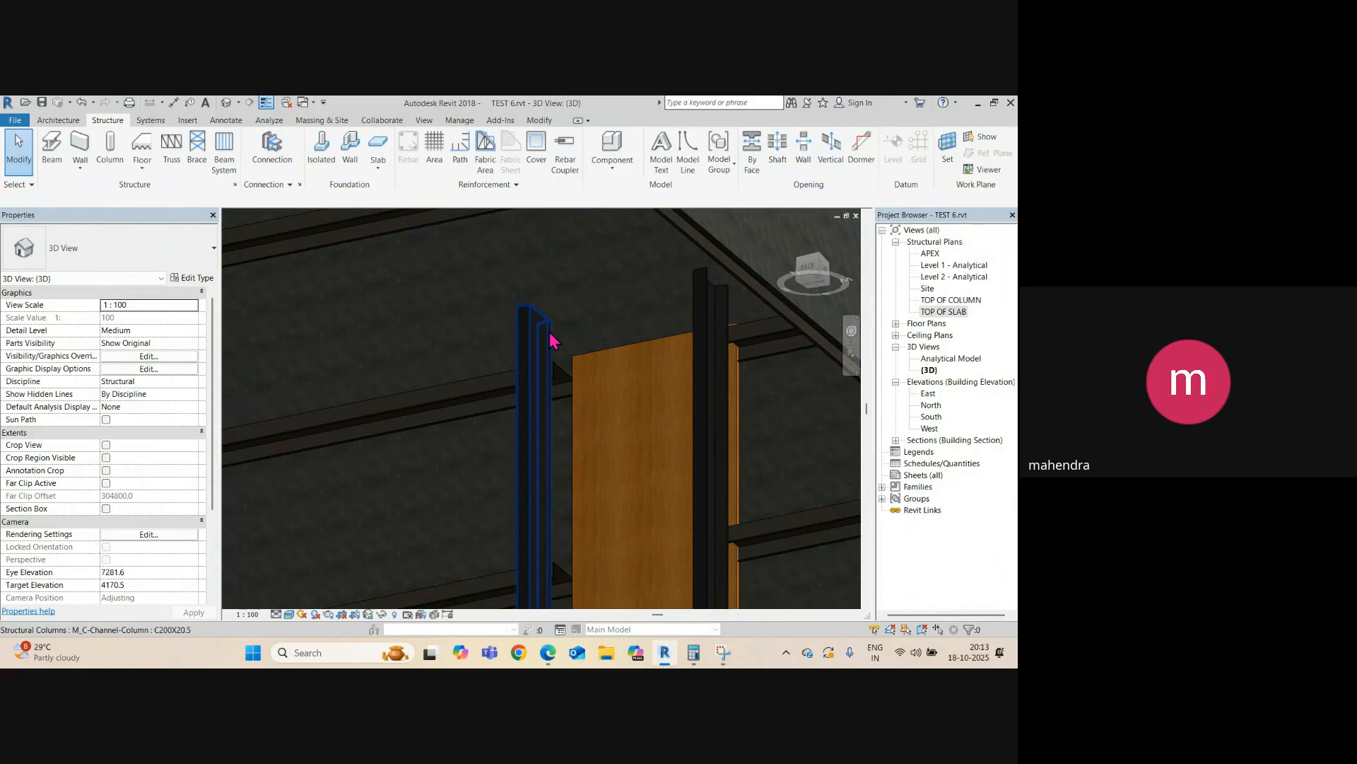
left_click(550, 340)
middle_click_drag(564, 367, 596, 482, "shift")
- Return to the TOP OF SLAB plan and check how both channel columns sit relative to the girts at the door opening
key("ctrl+Tab")
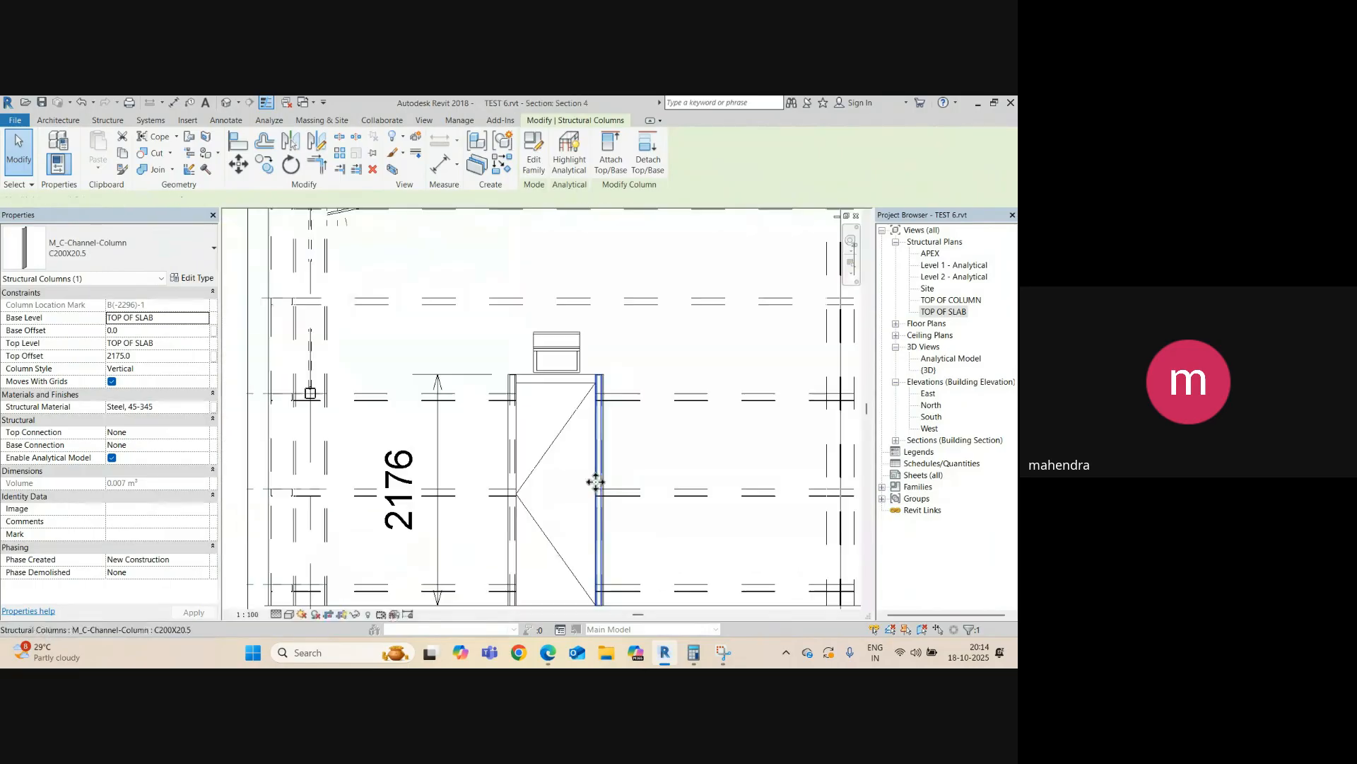
key("ctrl+Tab")
key("ctrl+Tab")
key("ctrl+Tab")
key("ctrl+Tab")
key("ctrl+Tab")
key("ctrl+Tab")
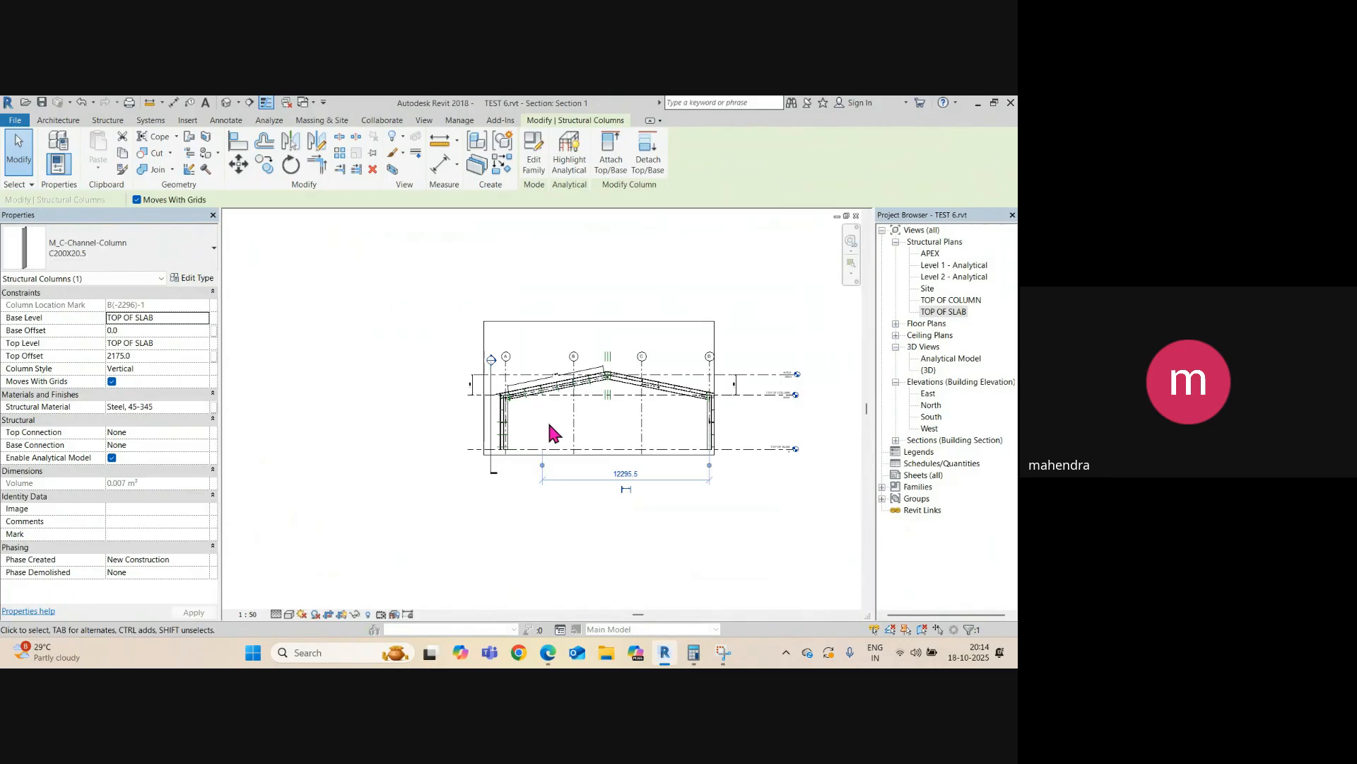
key("ctrl+Tab")
key("ctrl+Tab")
key("ctrl+Tab")
key("ctrl+Tab")
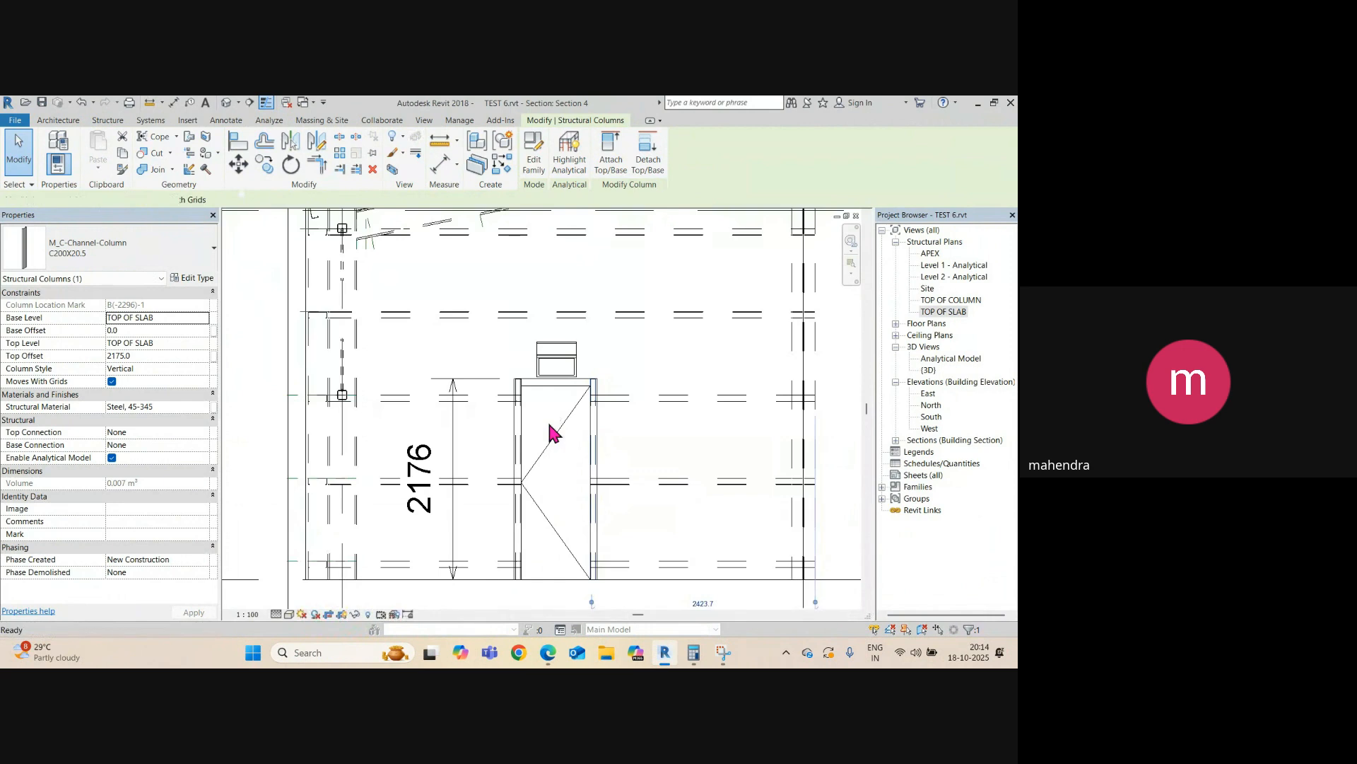
key("ctrl+Tab")
key("ctrl+Tab")
key("ctrl+Tab")
scroll(587, 438, "down", 2)
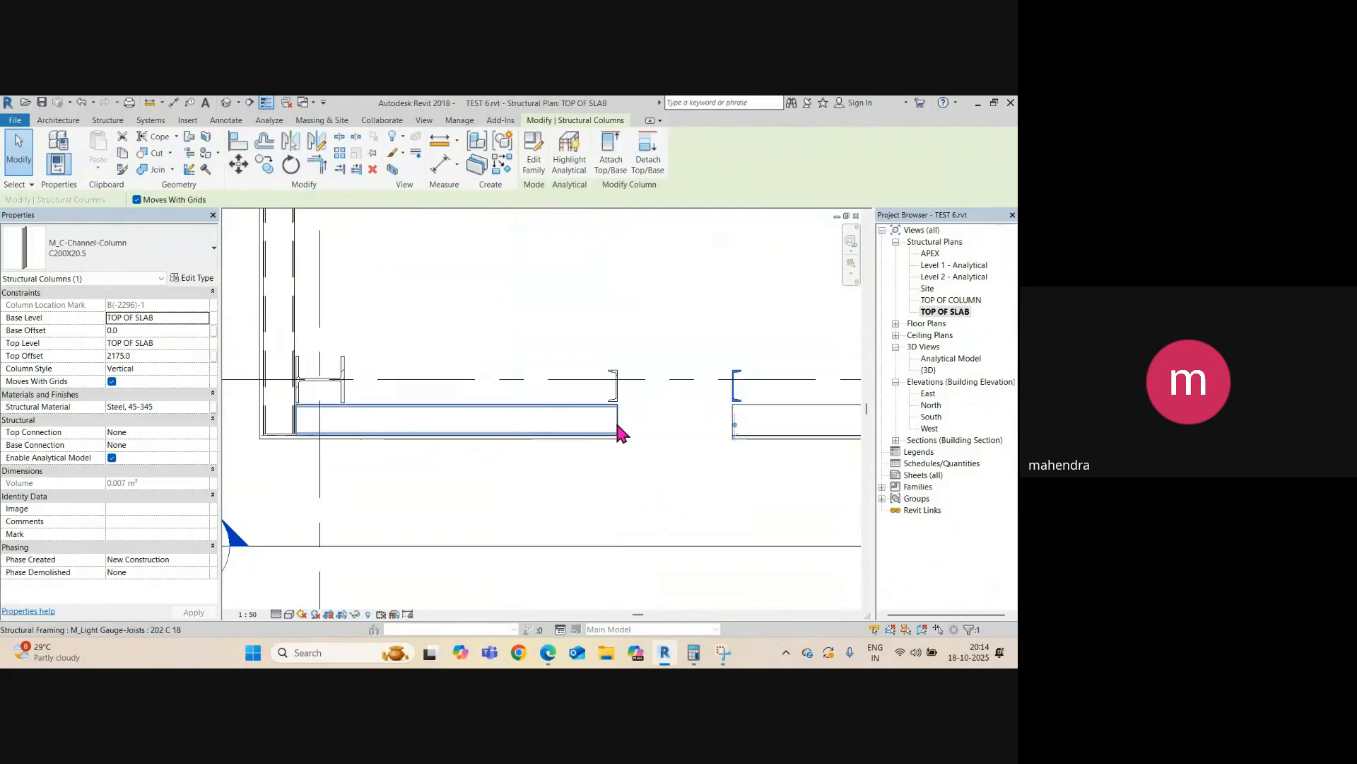
scroll(620, 401, "up", 2)
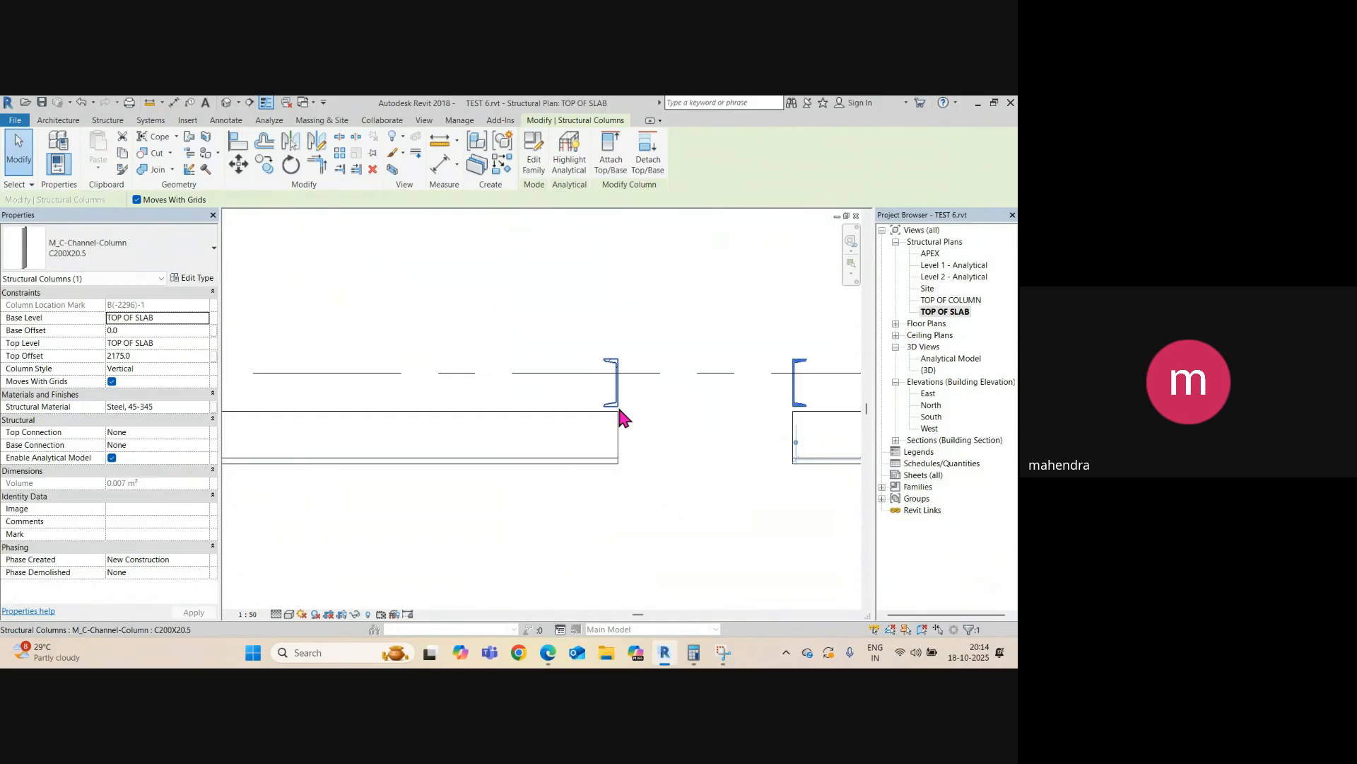
left_click(619, 408)
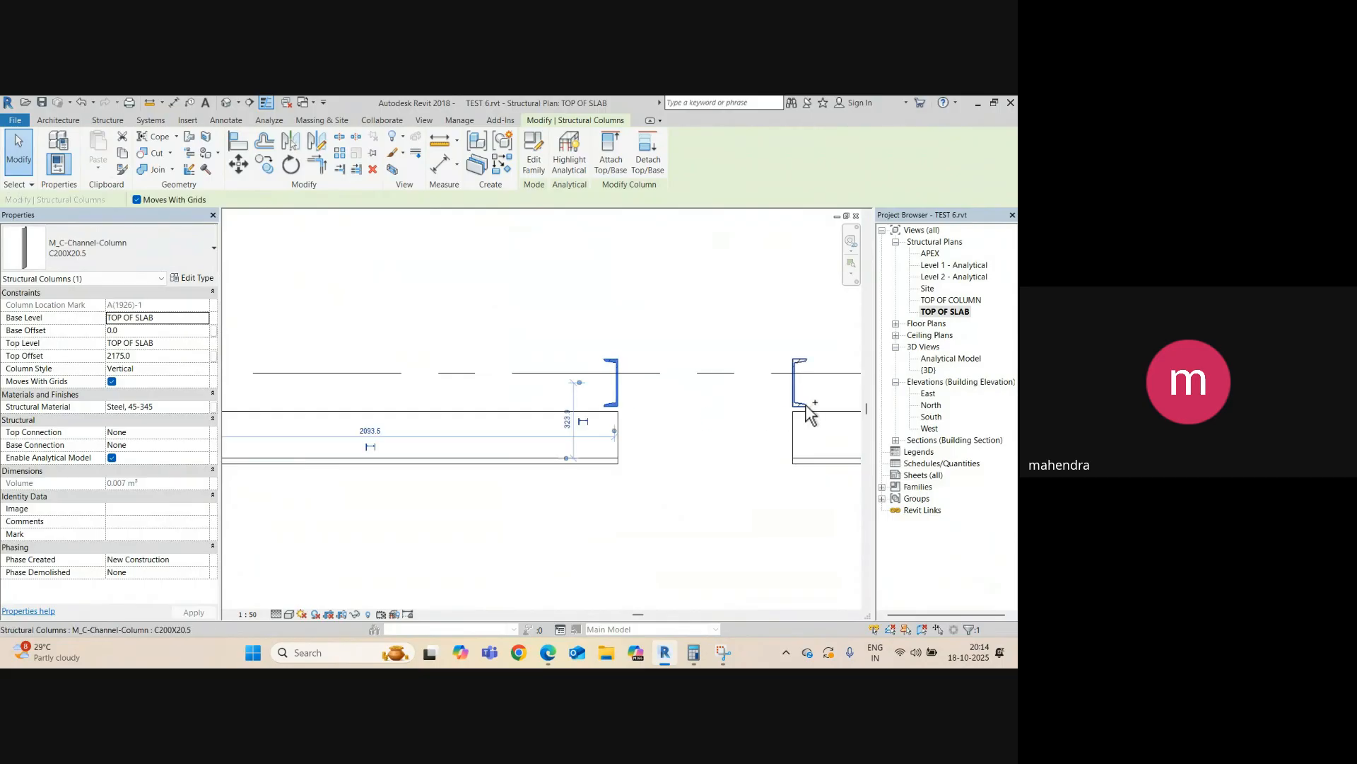
left_click(809, 413, "ctrl")
scroll(623, 424, "down", 4)
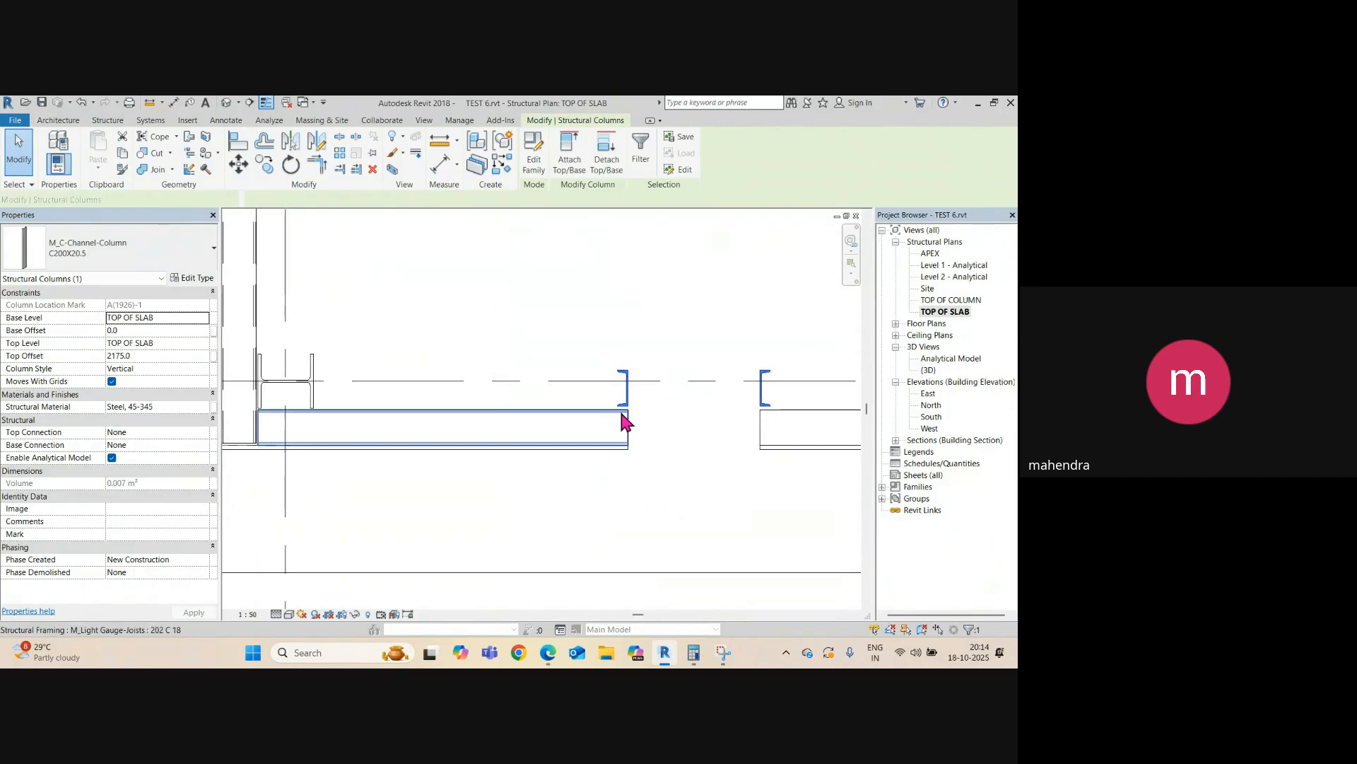
left_click(637, 464)
scroll(642, 442, "up", 1)
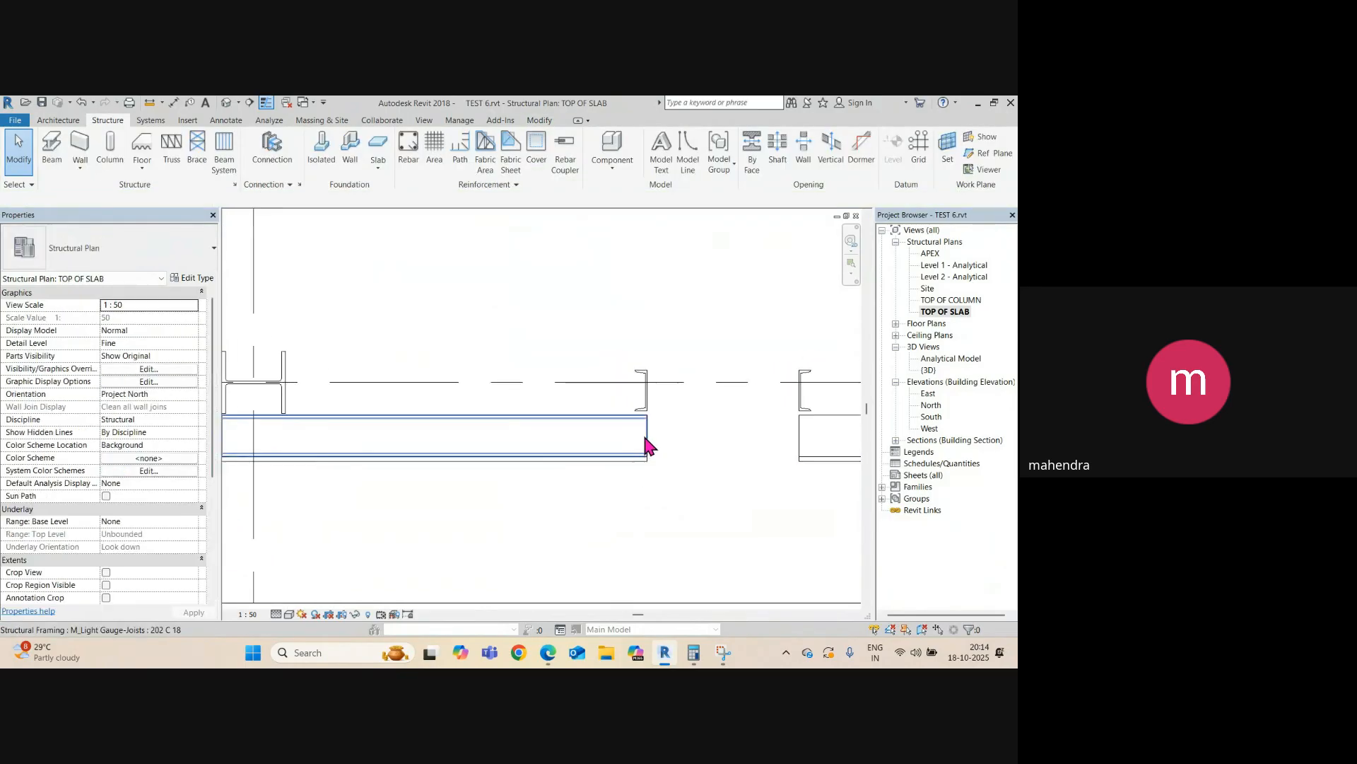
- Align the outer flange of the grid A side channel column with the girt's outer face along the gable wall
key("a")
key("l")
scroll(623, 460, "up", 2)
left_click(635, 453)
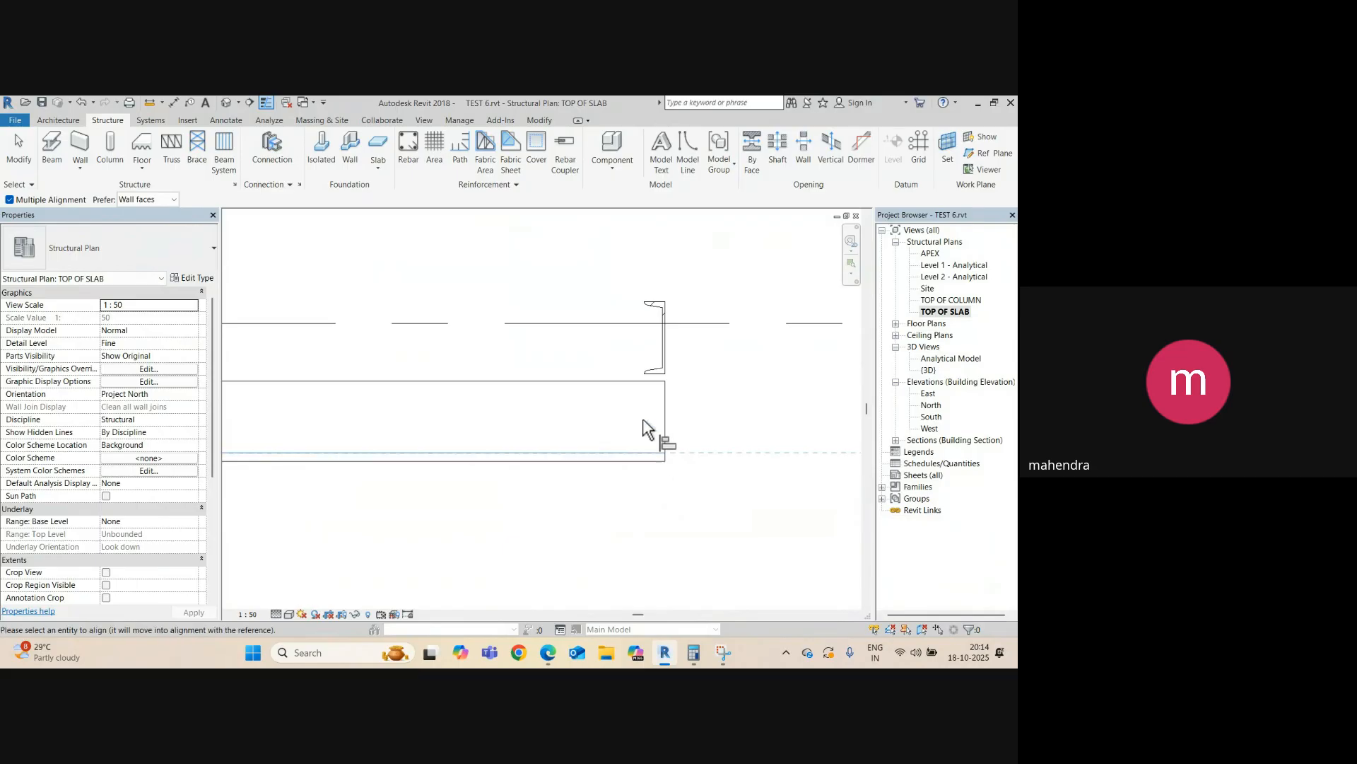
scroll(651, 382, "up", 2)
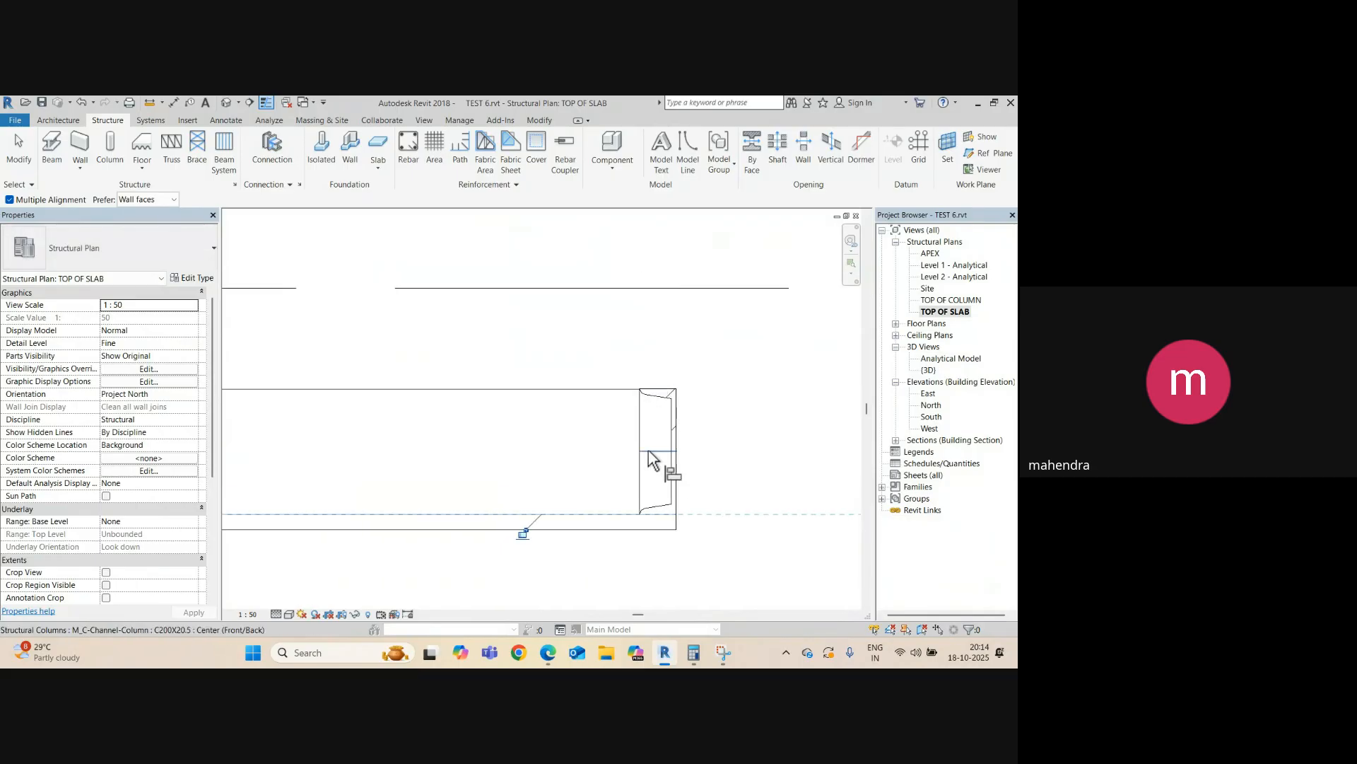
scroll(611, 426, "down", 3)
middle_click_drag(719, 410, 599, 398)
scroll(522, 451, "up", 4)
key("Escape")
key("Escape")
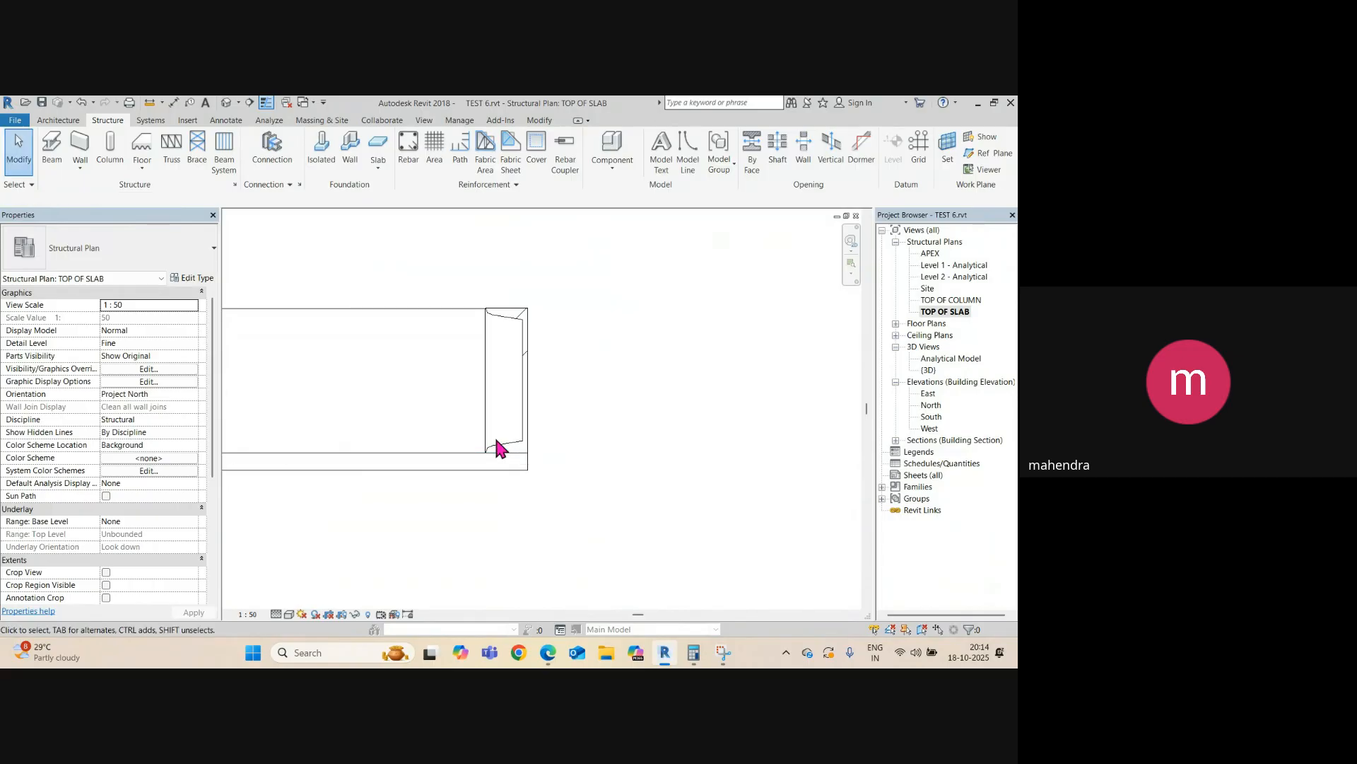
left_click(497, 440)
scroll(492, 400, "down", 3)
key("Escape")
- Align the outer flange of the grid B side channel column with the girt line along the gable wall
middle_click_drag(711, 400, 638, 403)
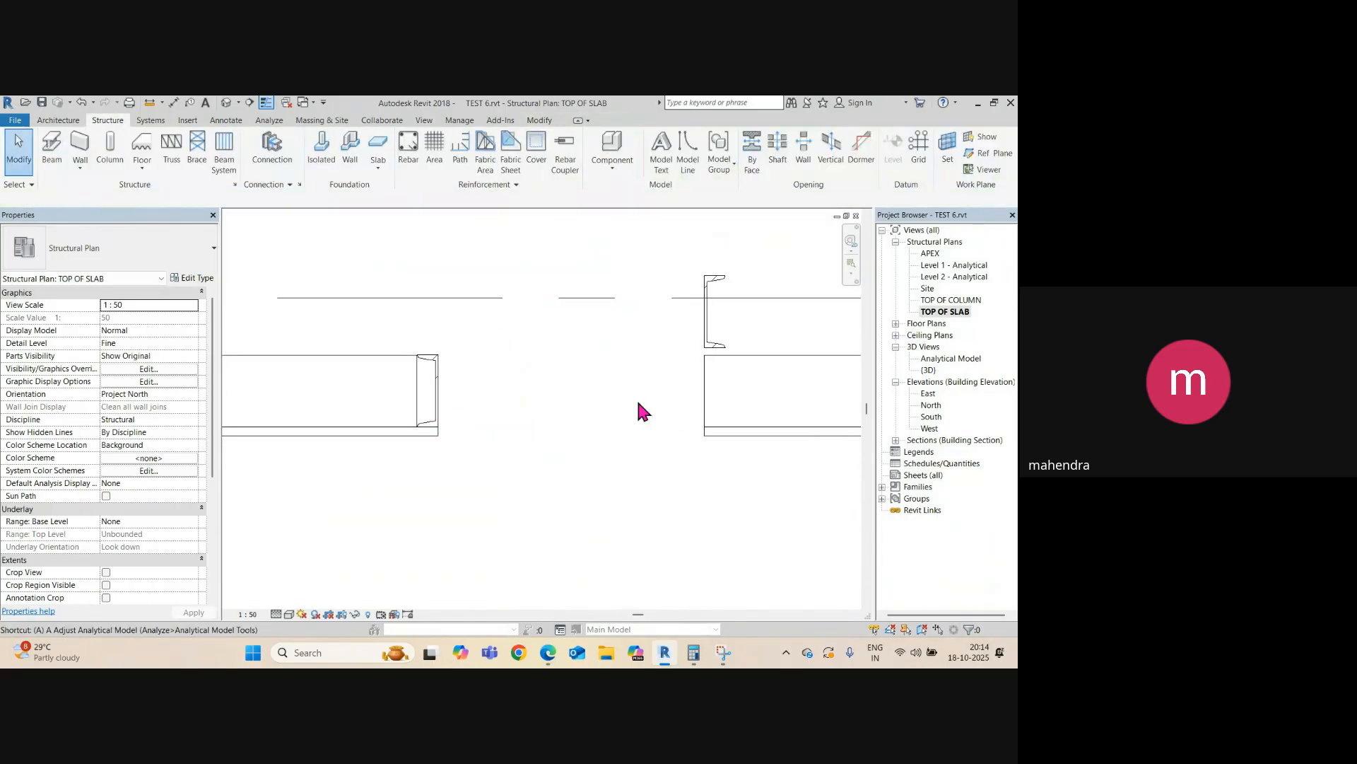
key("l")
left_click(440, 432)
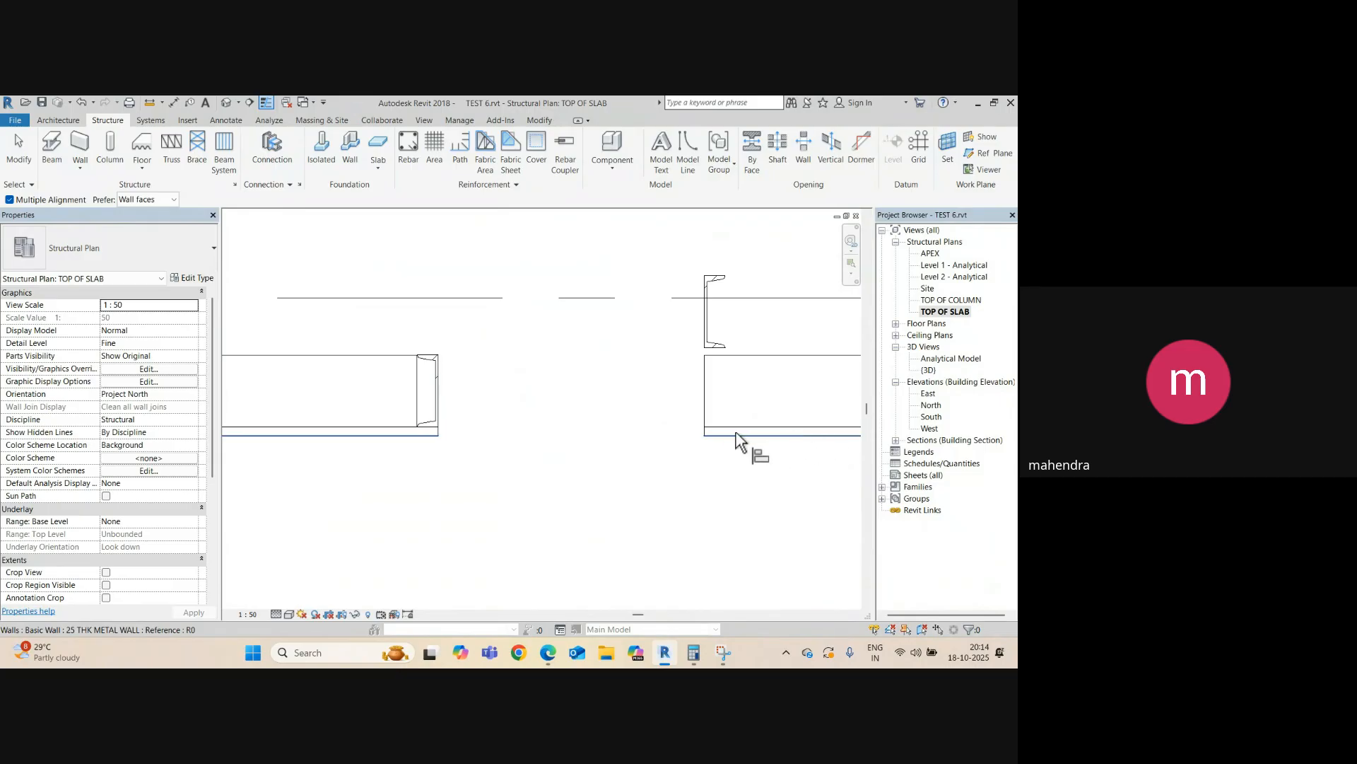
scroll(715, 354, "up", 1)
left_click(716, 350)
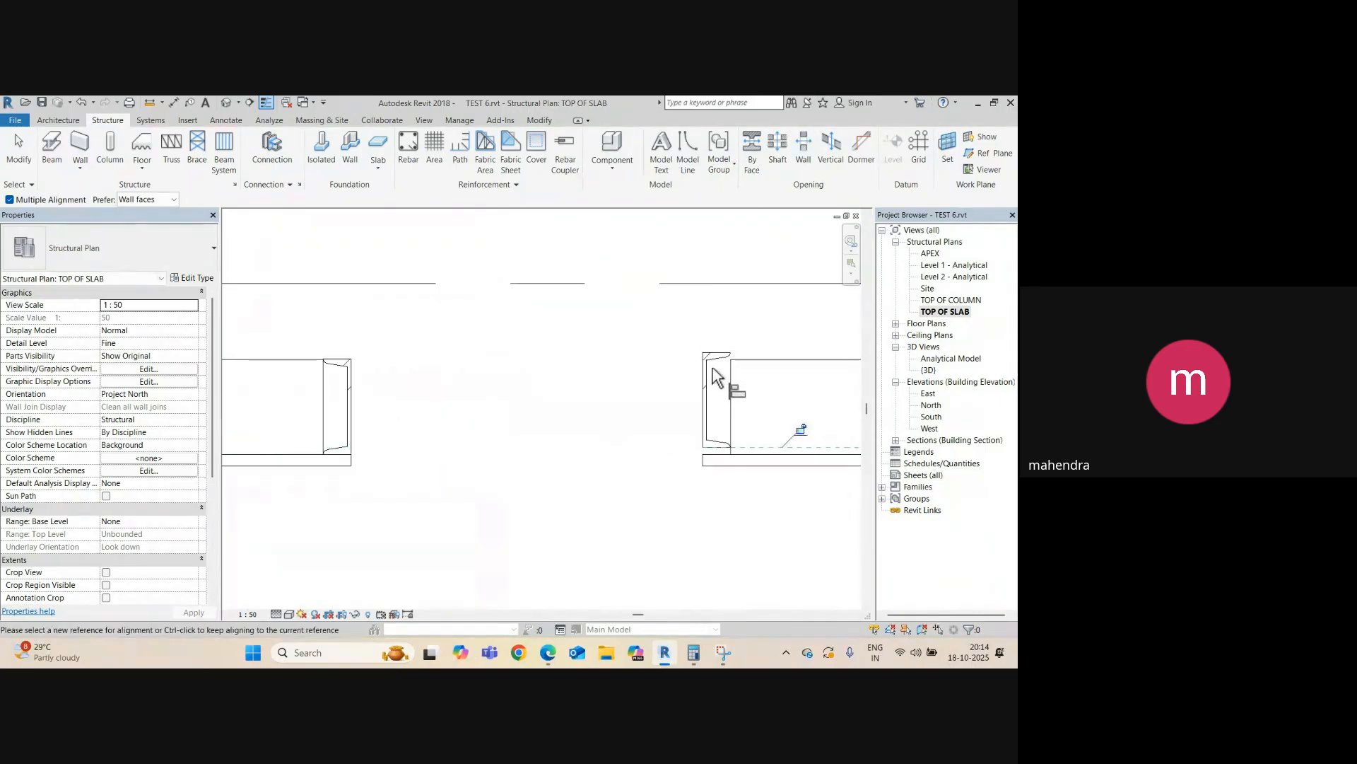
- Extend the 202 C 18 joist left of the door opening about 52 mm into the web of its C-channel column
scroll(818, 384, "down", 2)
key("Escape")
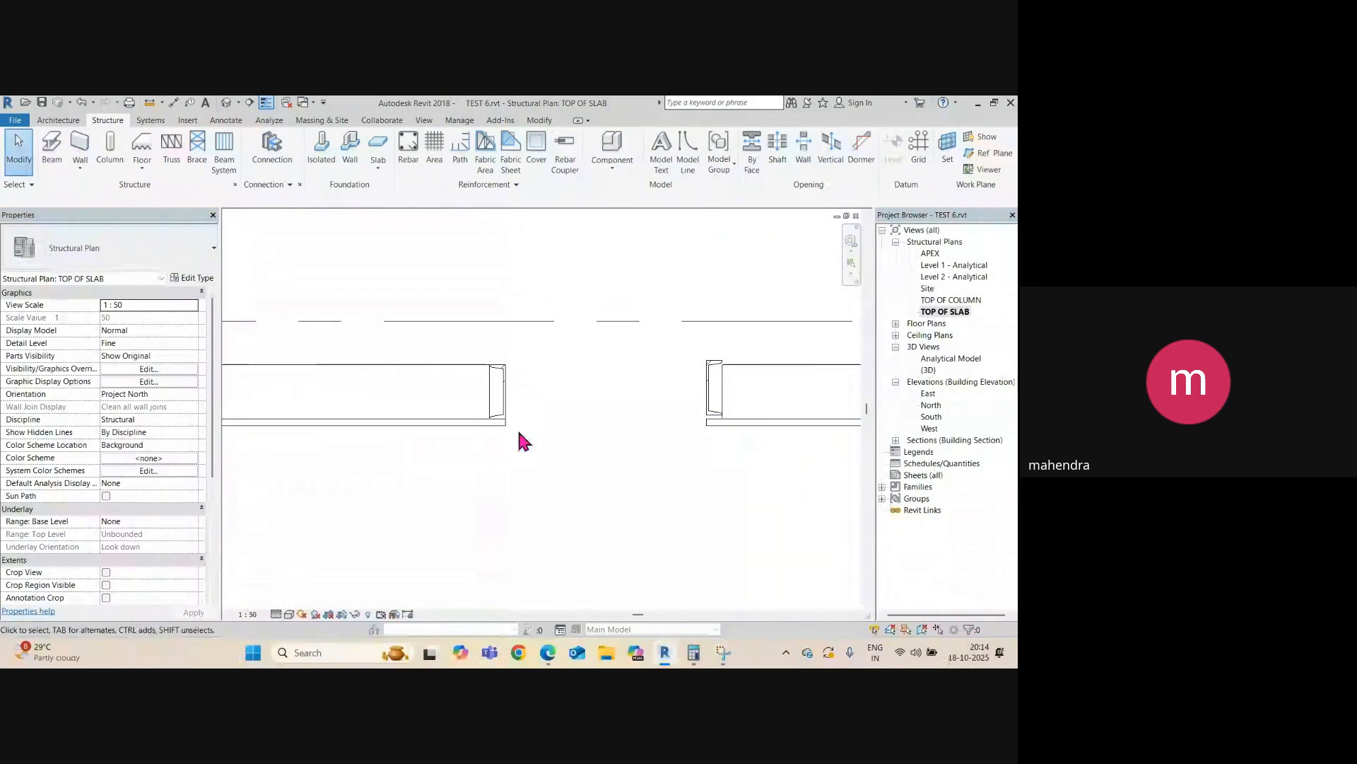
left_click(482, 423)
key("Escape")
left_click(459, 377)
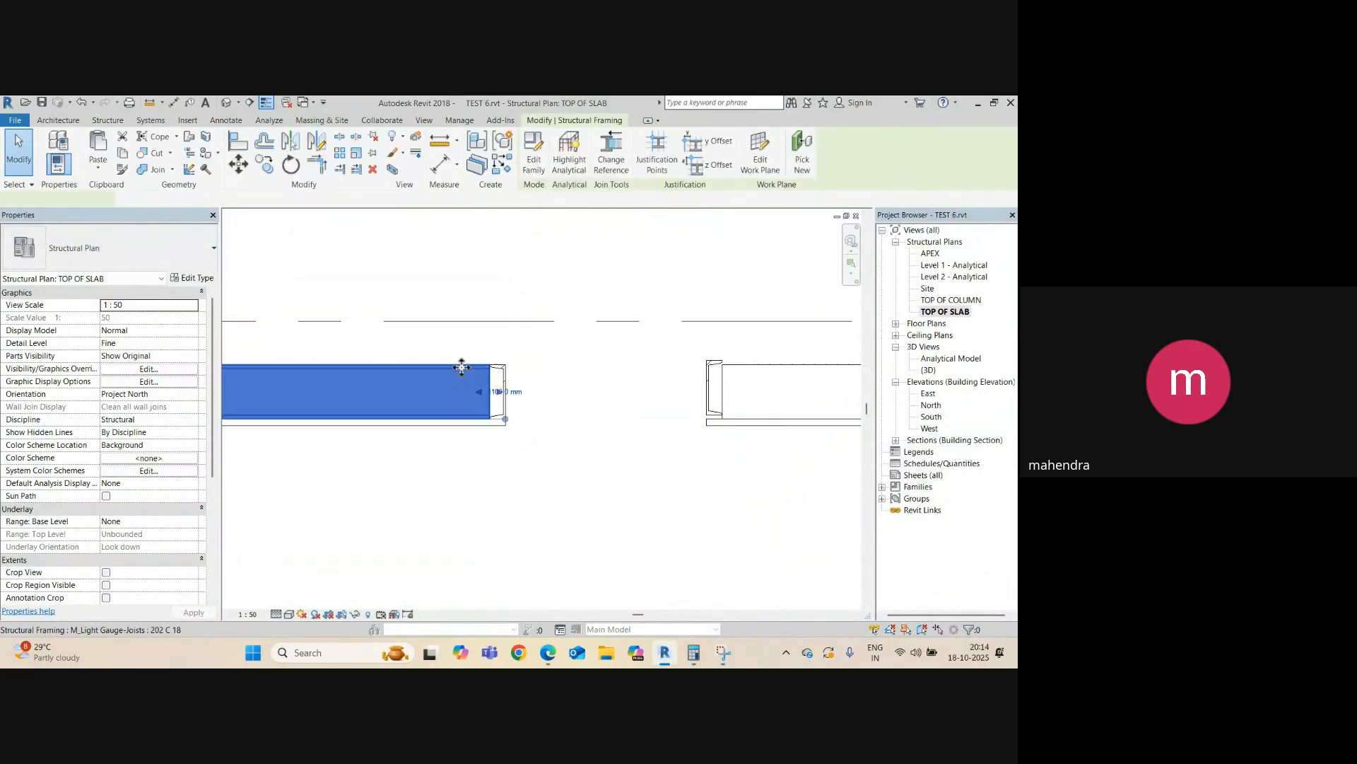
scroll(495, 415, "up", 3)
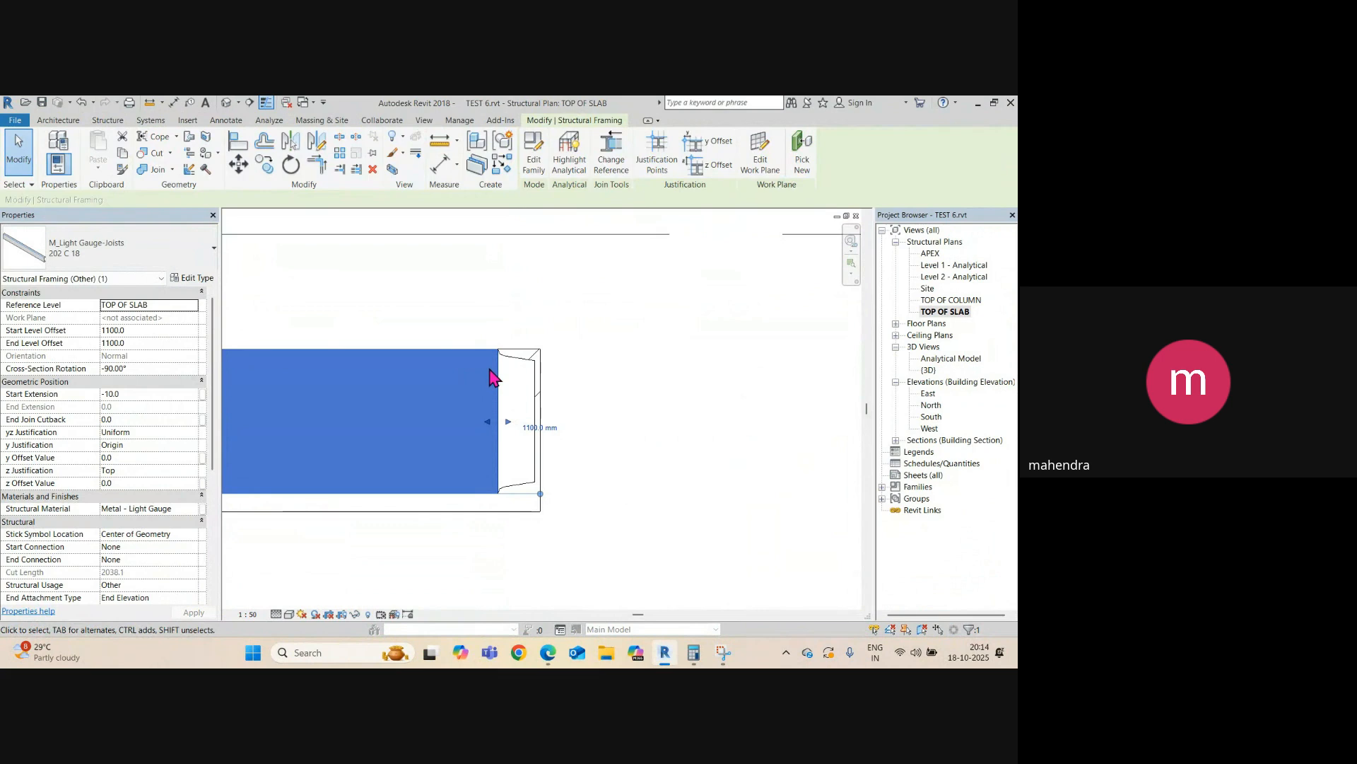
scroll(511, 423, "up", 2)
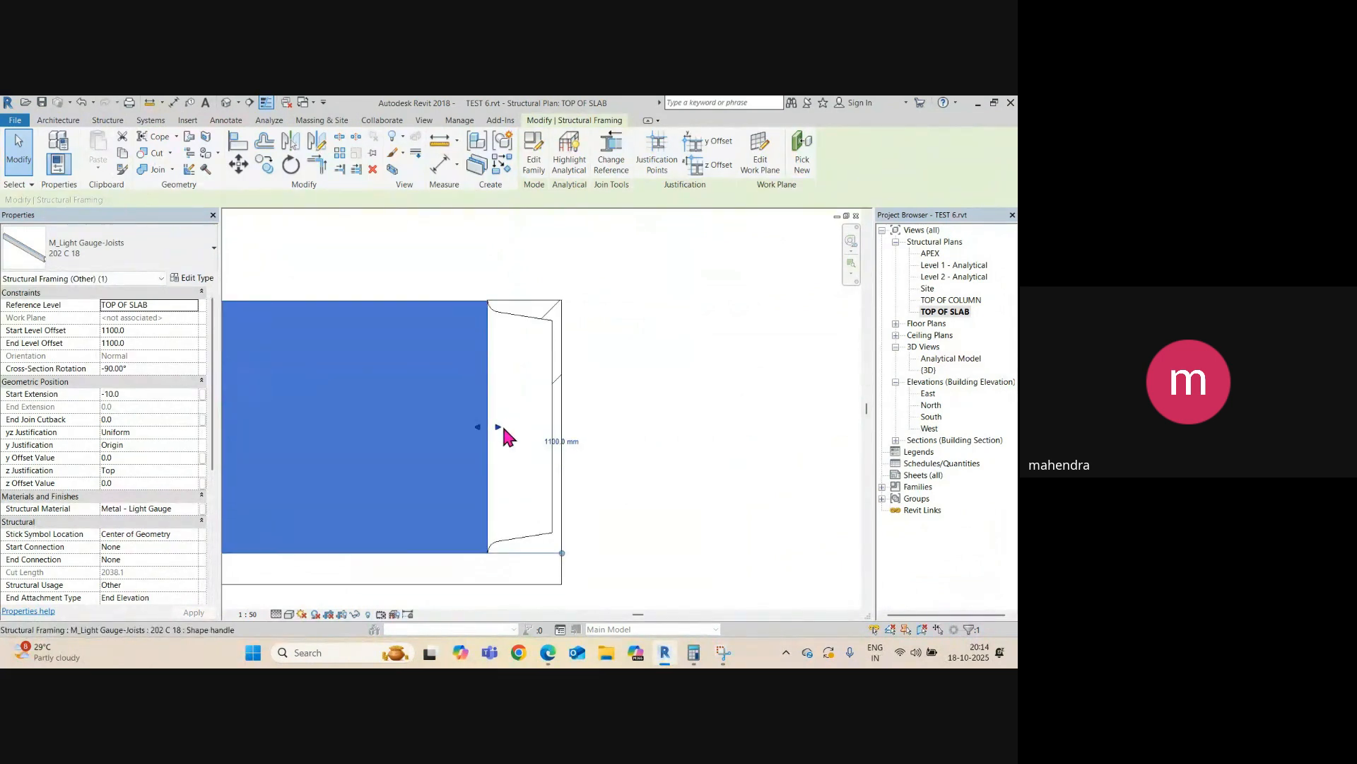
left_click_drag(510, 430, 555, 430)
scroll(521, 406, "down", 3)
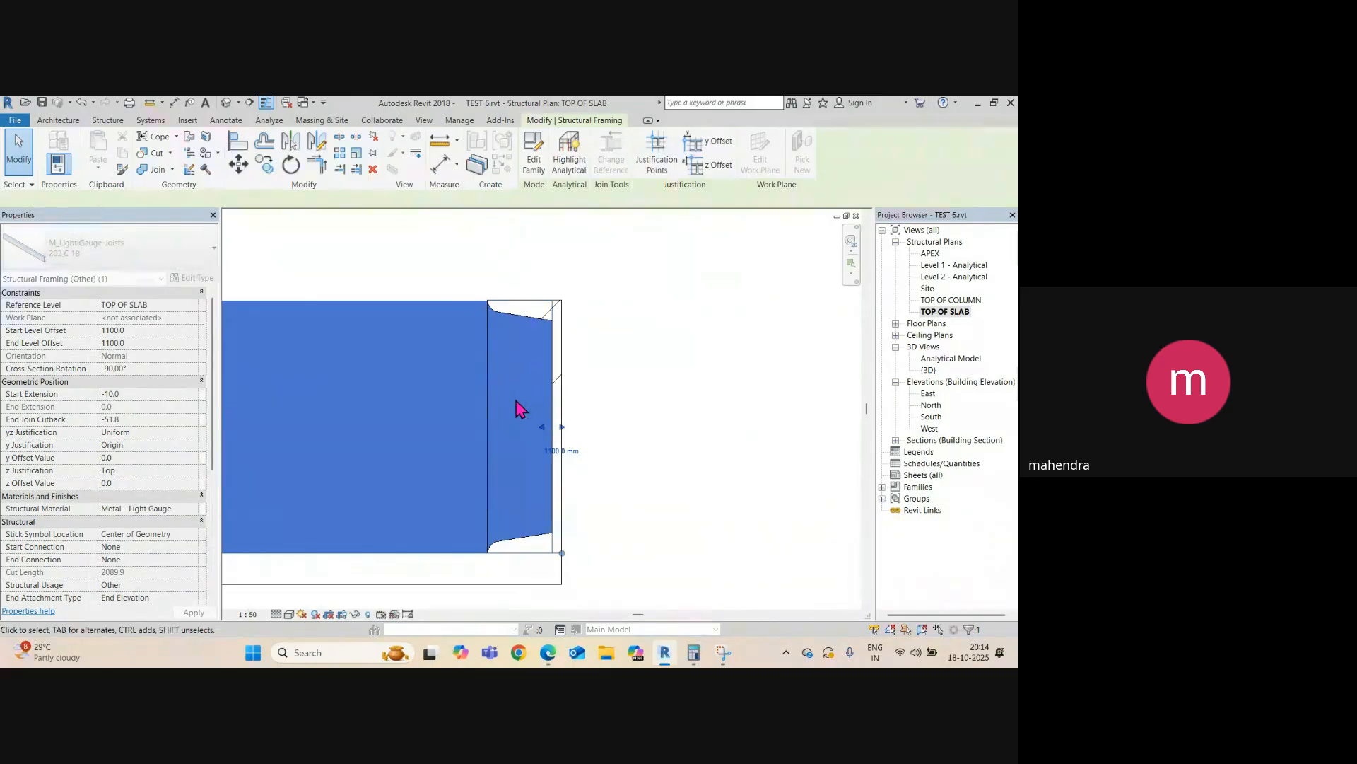
scroll(516, 400, "down", 1)
key("Escape")
- Cope the joist left of the door opening around its C-channel column
left_click(461, 369)
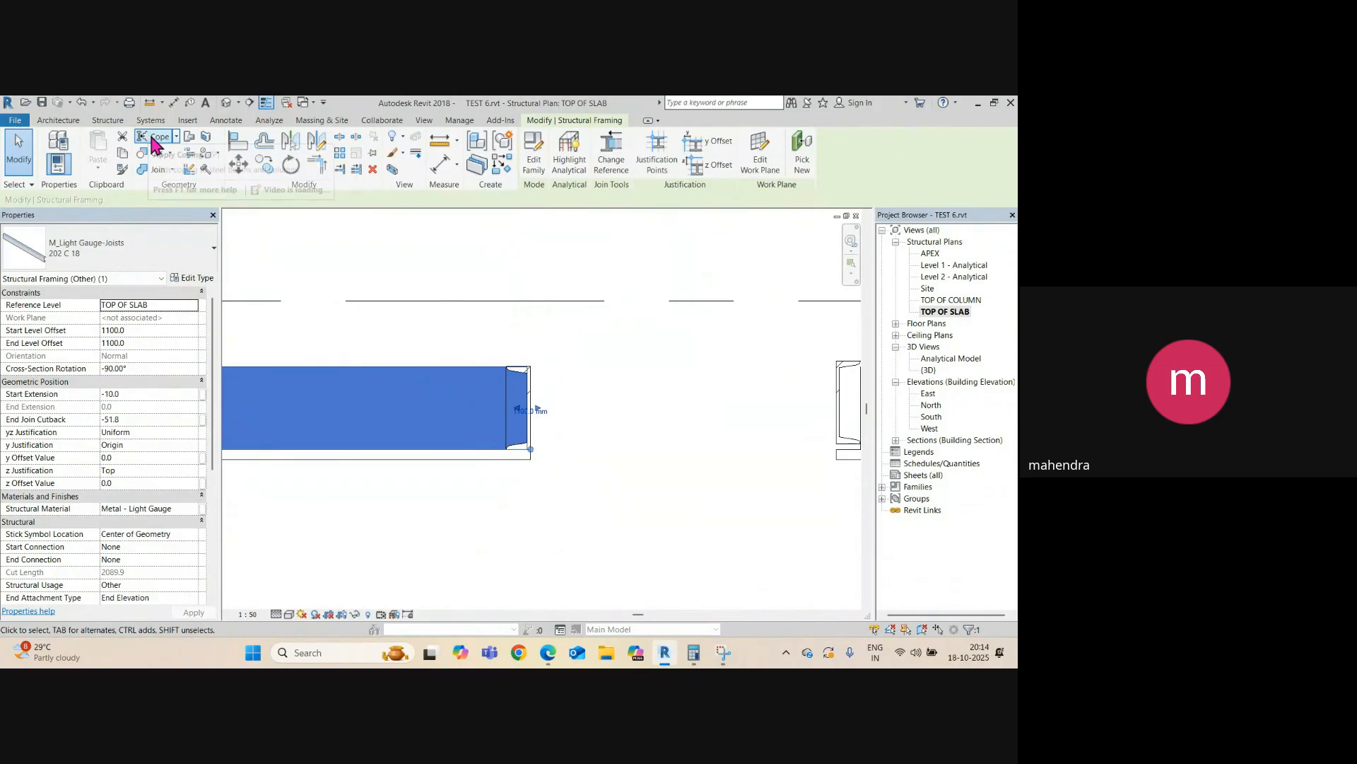
left_click(153, 149)
scroll(487, 373, "up", 2)
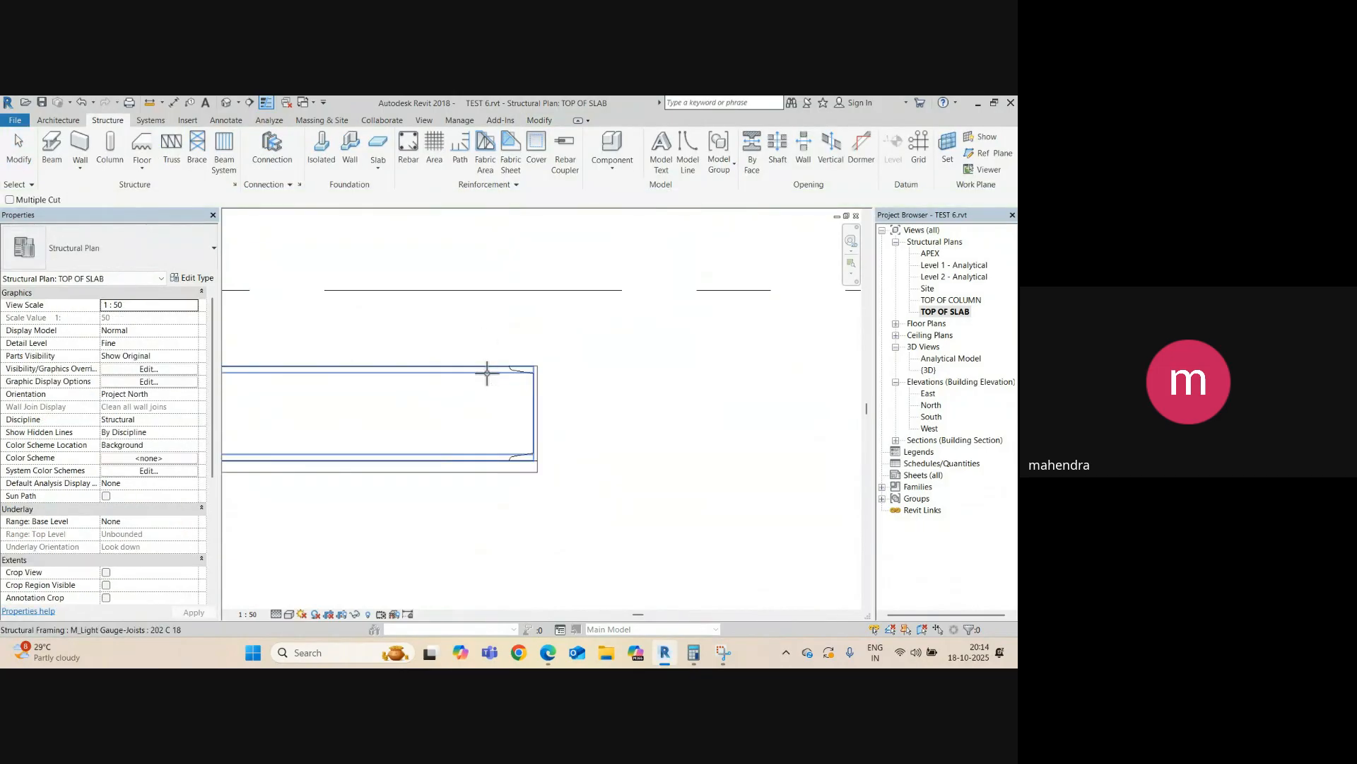
left_click(483, 366)
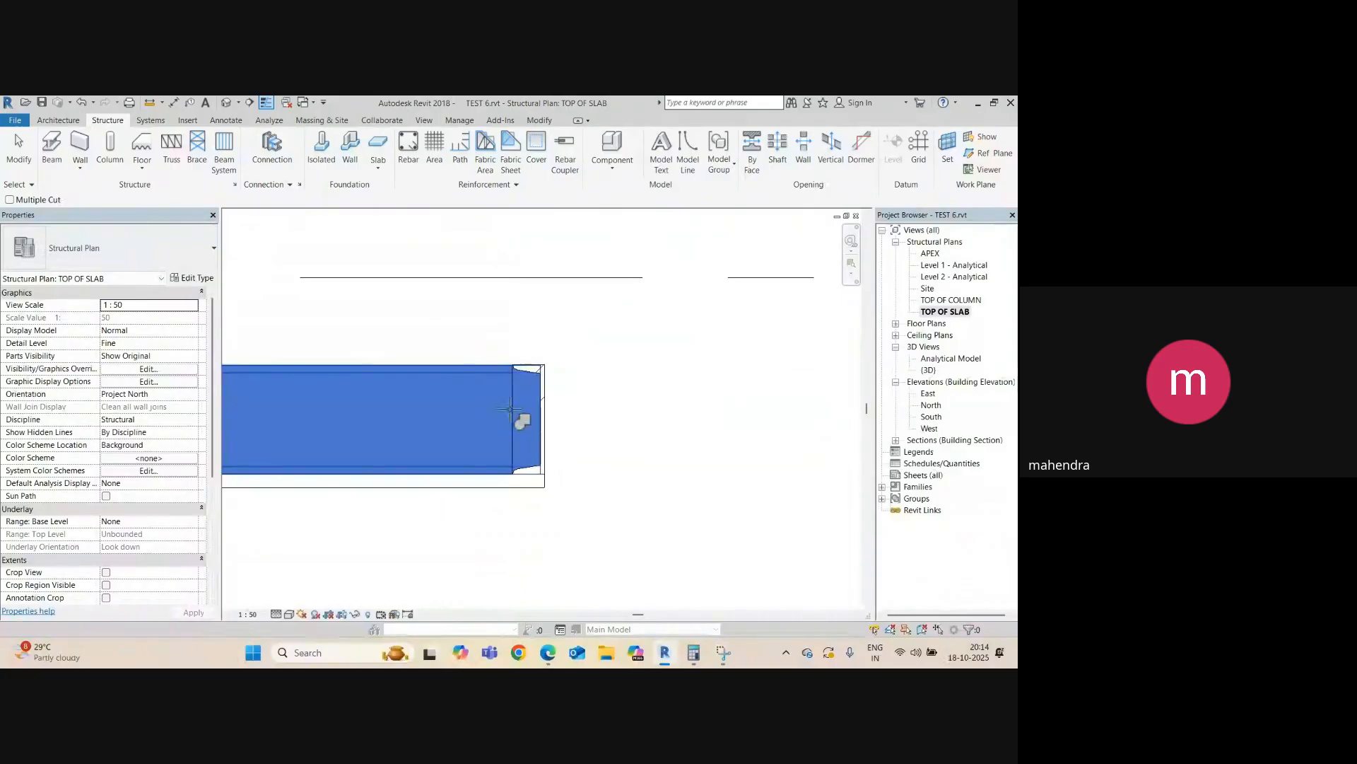
left_click(541, 379)
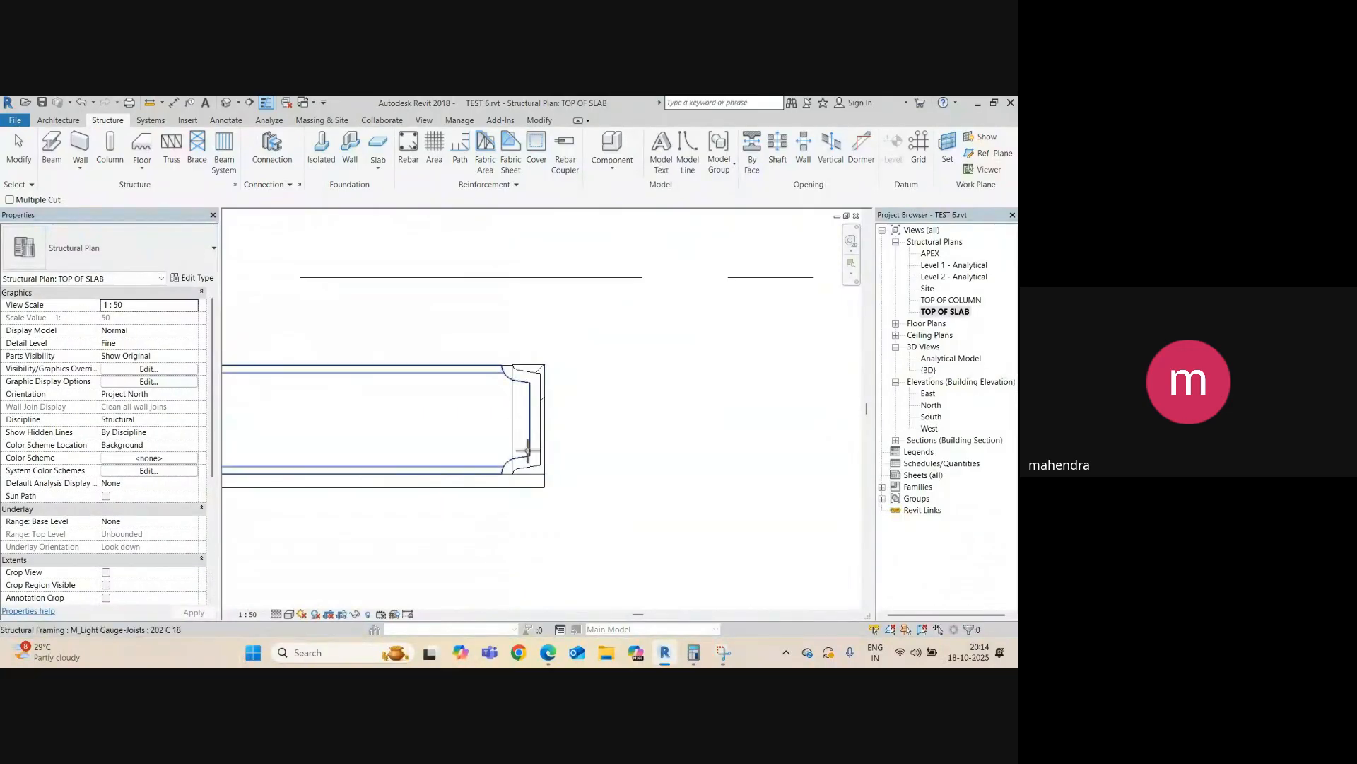
scroll(519, 470, "up", 1)
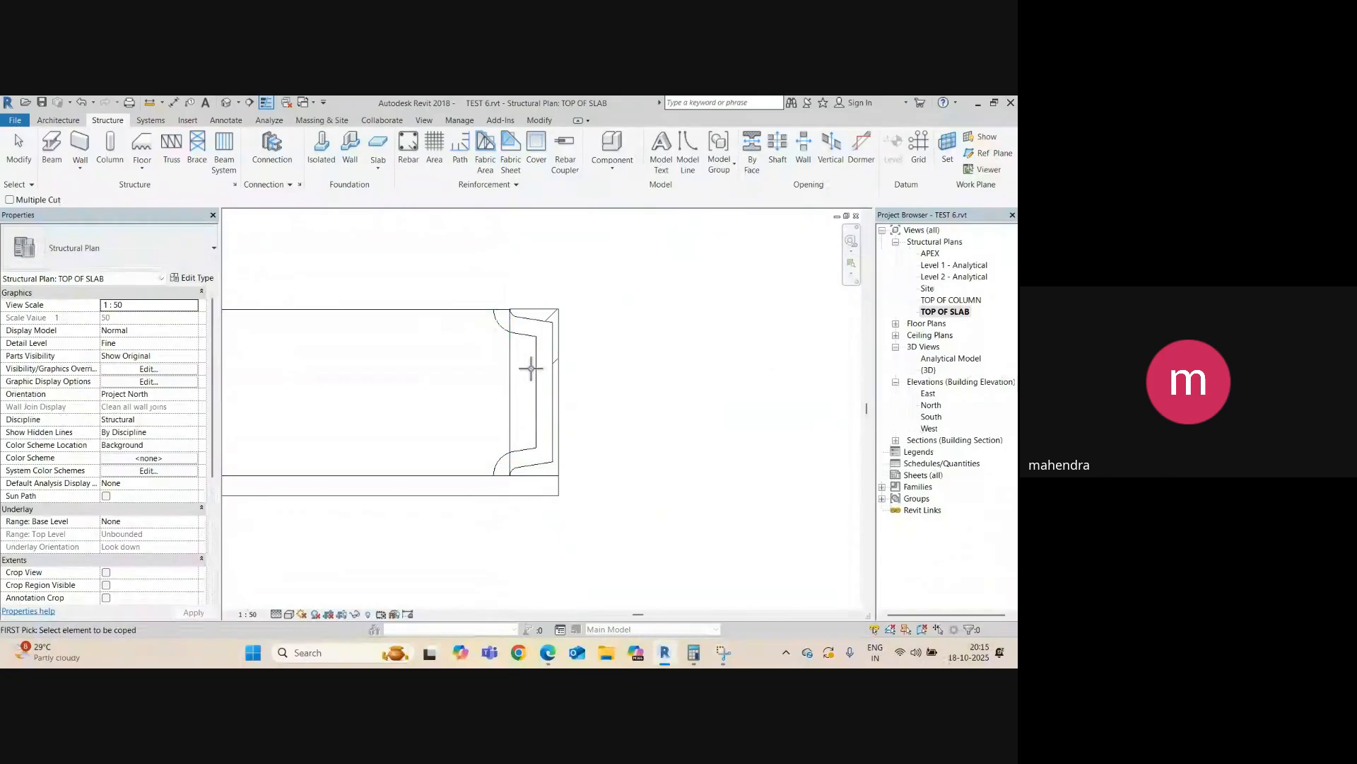
- Align the lower flange of the C-channel column right of the door opening with the adjoining joist's lower edge
scroll(468, 353, "down", 2)
middle_click_drag(706, 373, 603, 373)
scroll(651, 371, "up", 2)
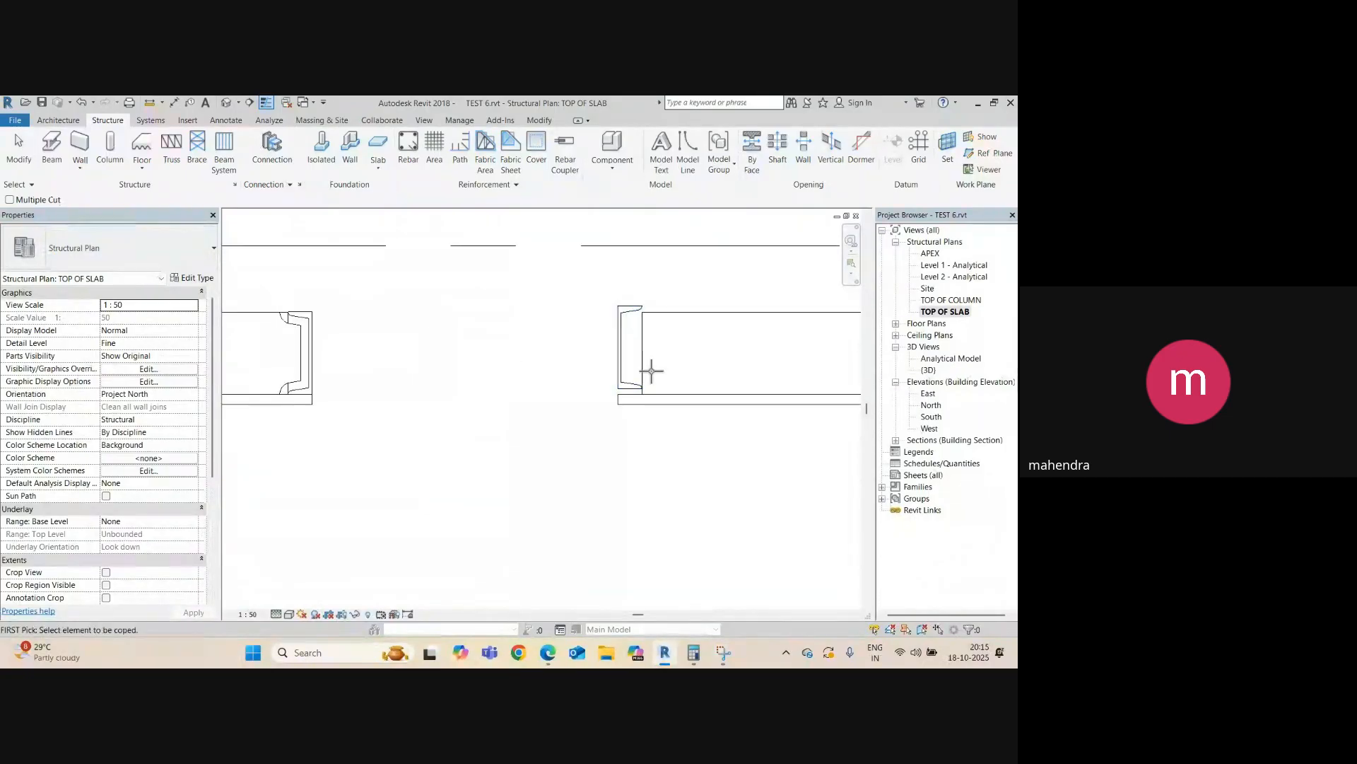
key("Escape")
key("a")
key("l")
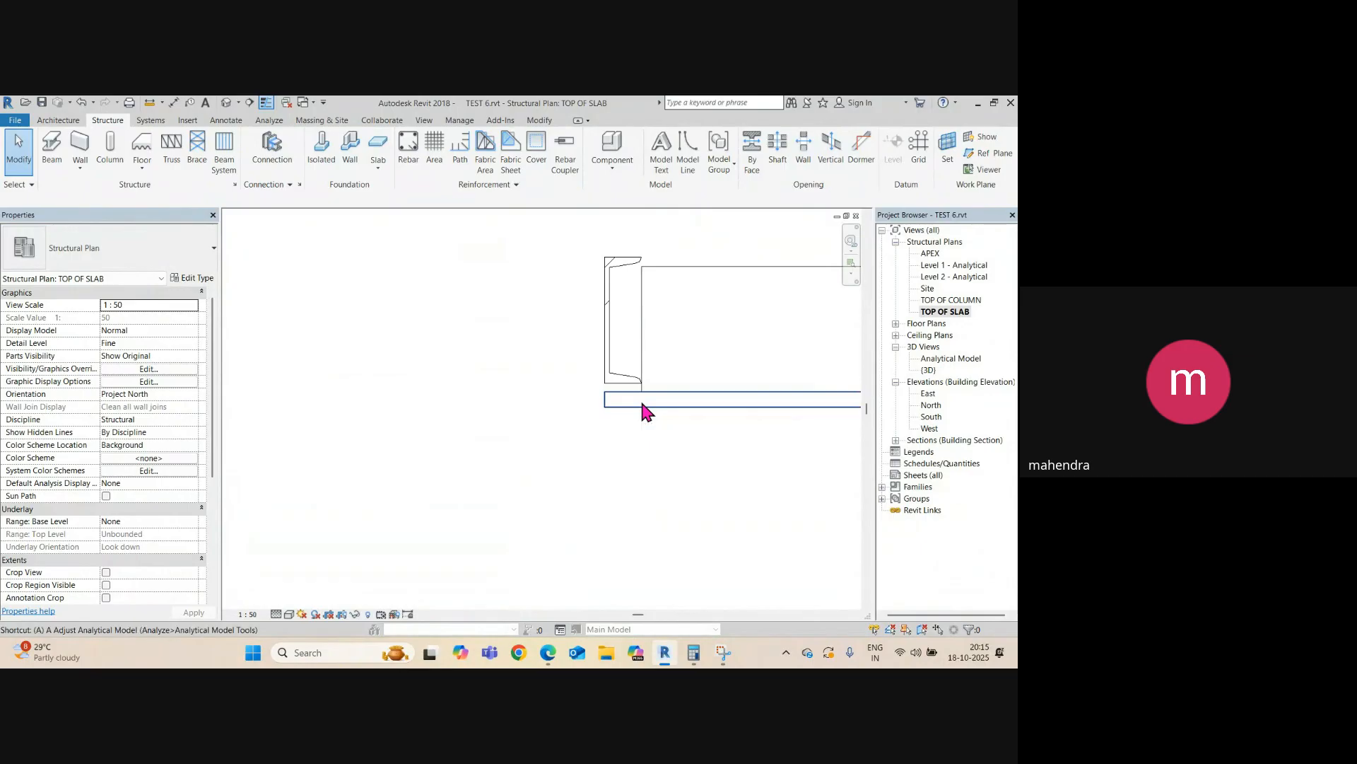
left_click(630, 393)
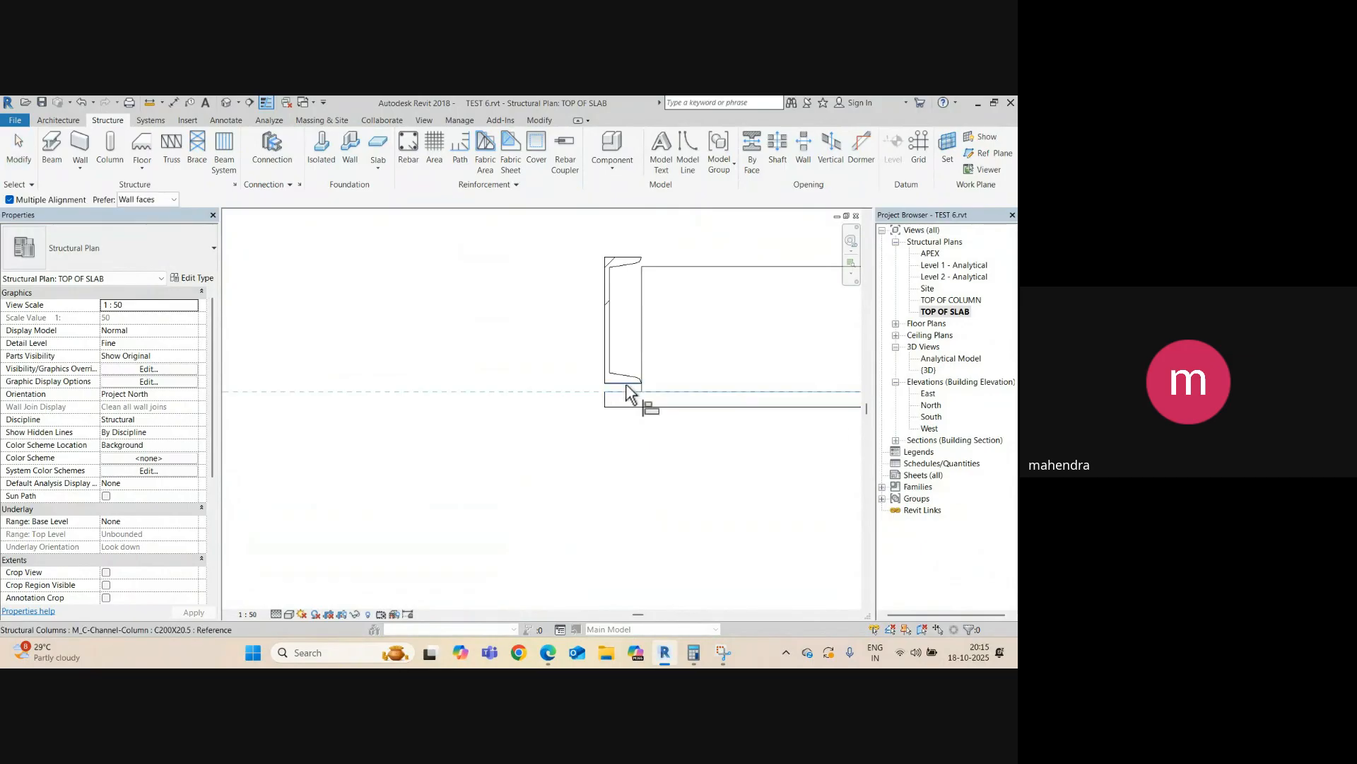
scroll(632, 362, "down", 2)
key("Escape")
key("Escape")
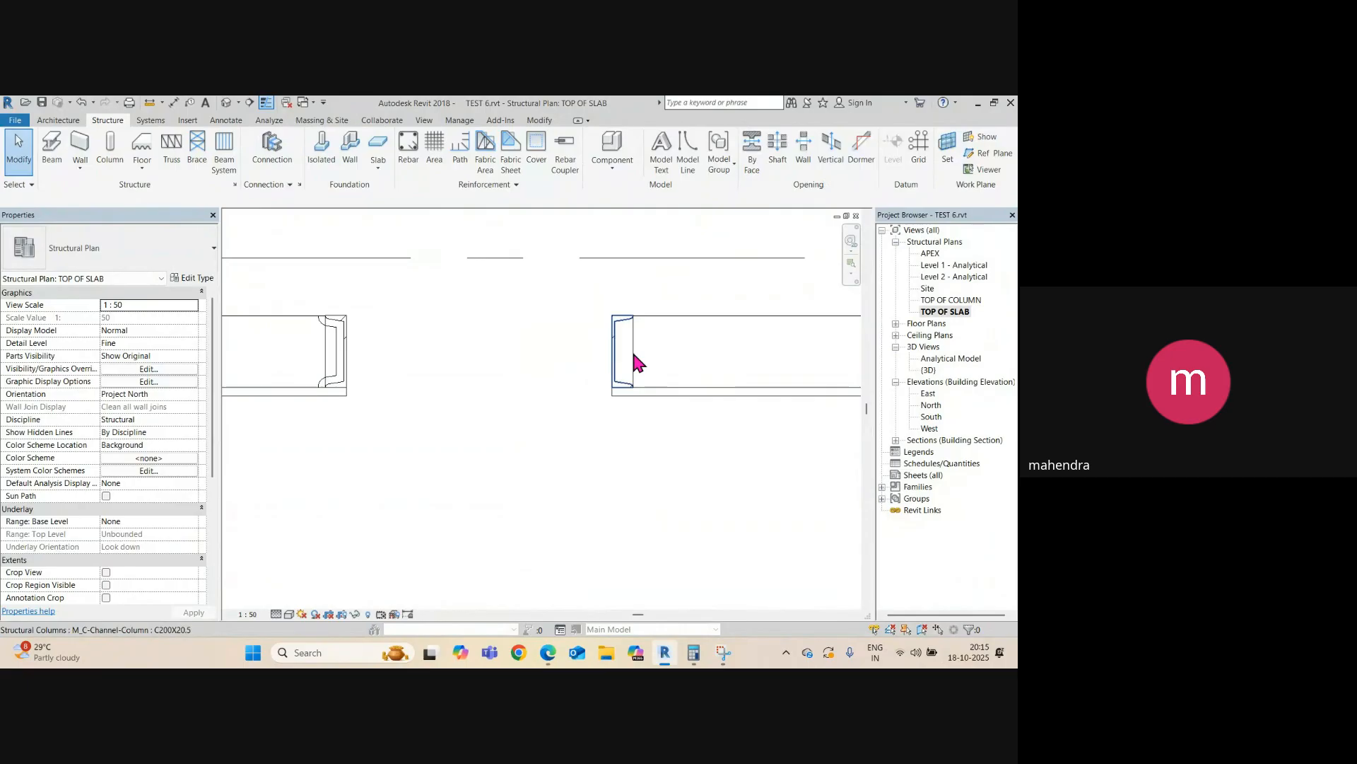
- Extend the 202 C 18 joist right of the door opening about 52 mm to its C-channel column's web
left_click(630, 352)
key("Escape")
left_click(636, 351)
key("Escape")
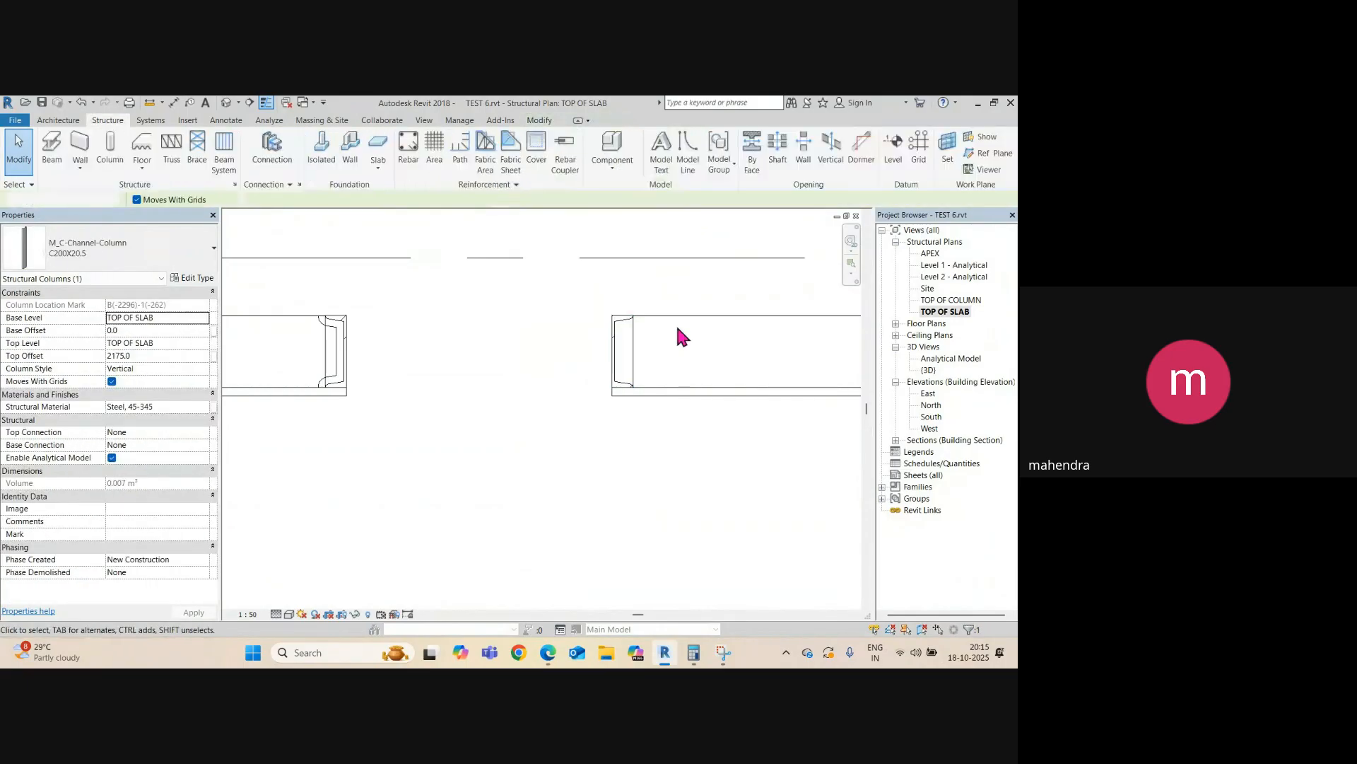
left_click(680, 317)
scroll(645, 350, "up", 1)
left_click_drag(646, 353, 597, 358)
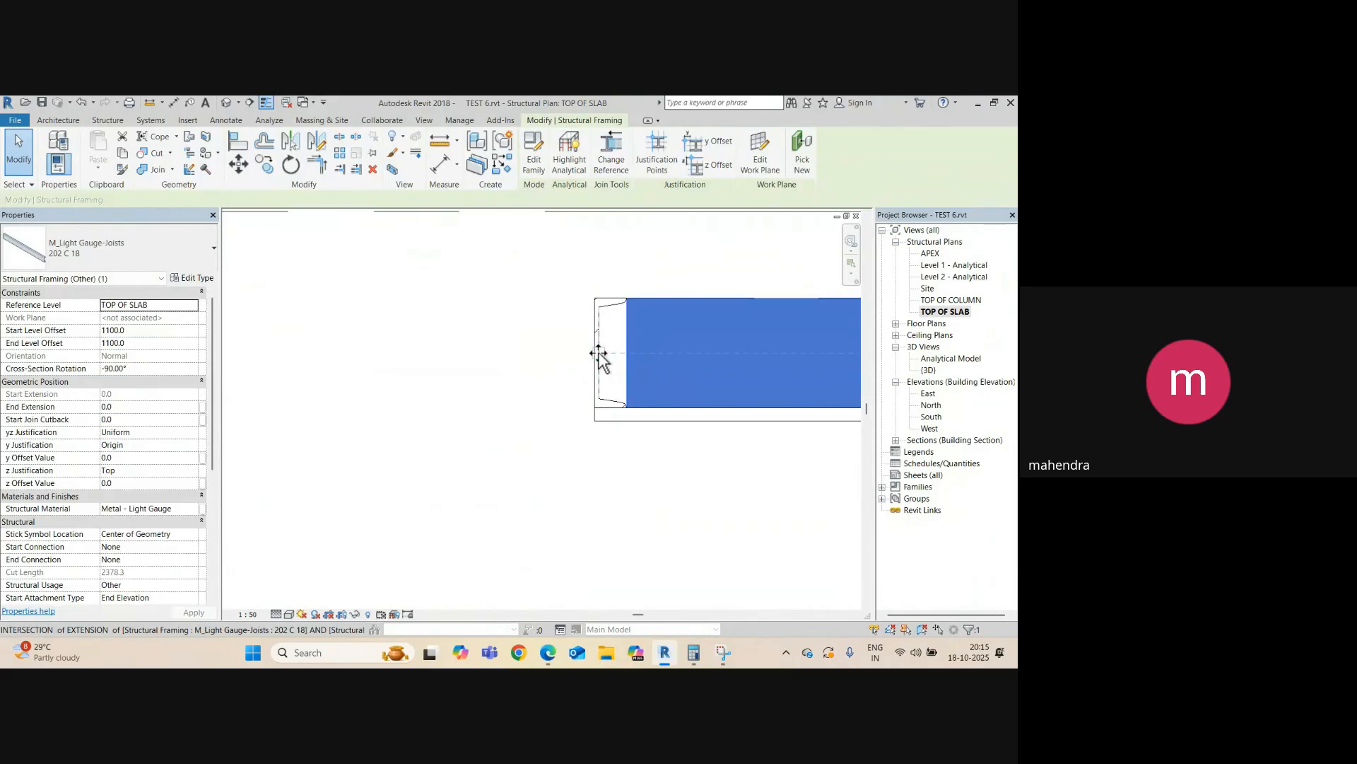
scroll(636, 361, "up", 1)
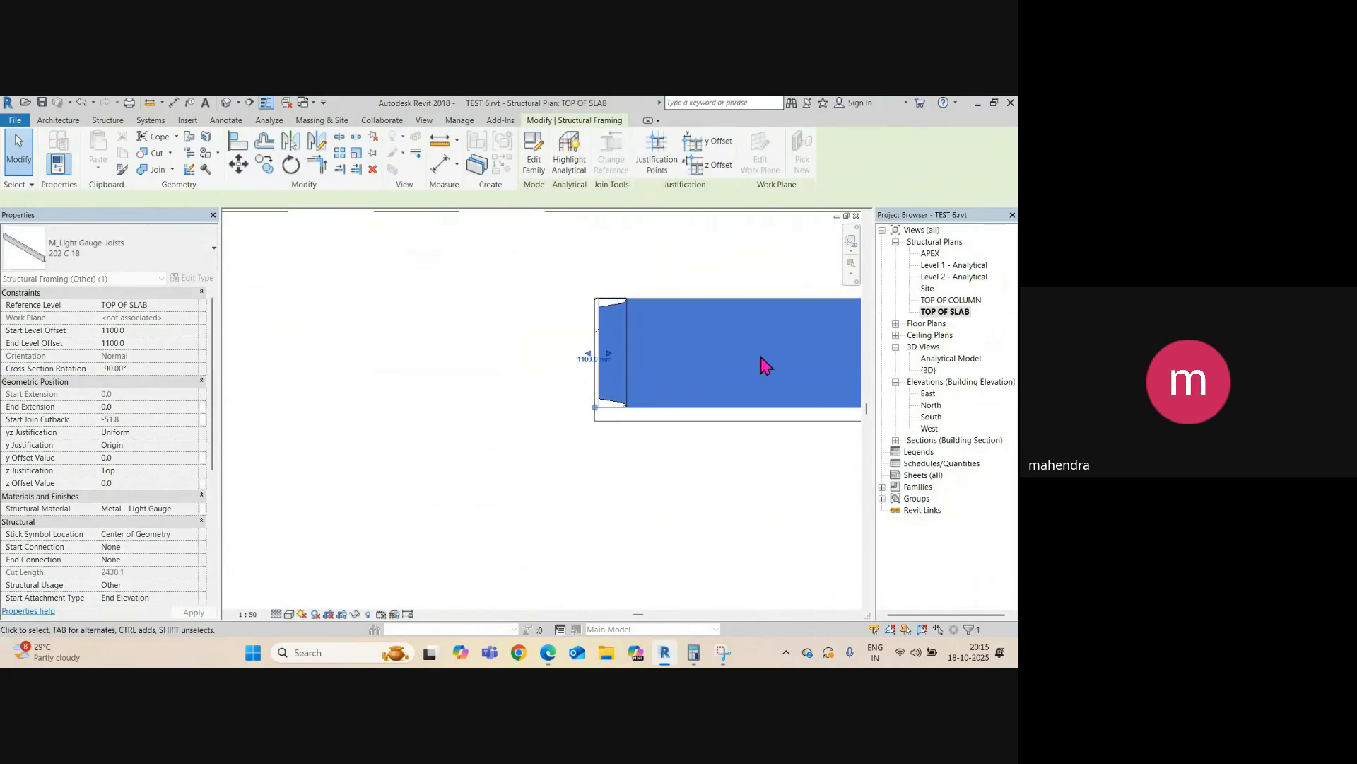
- Cope the joist right of the door opening around the aligned C-channel column
left_click(154, 136)
left_click(655, 302)
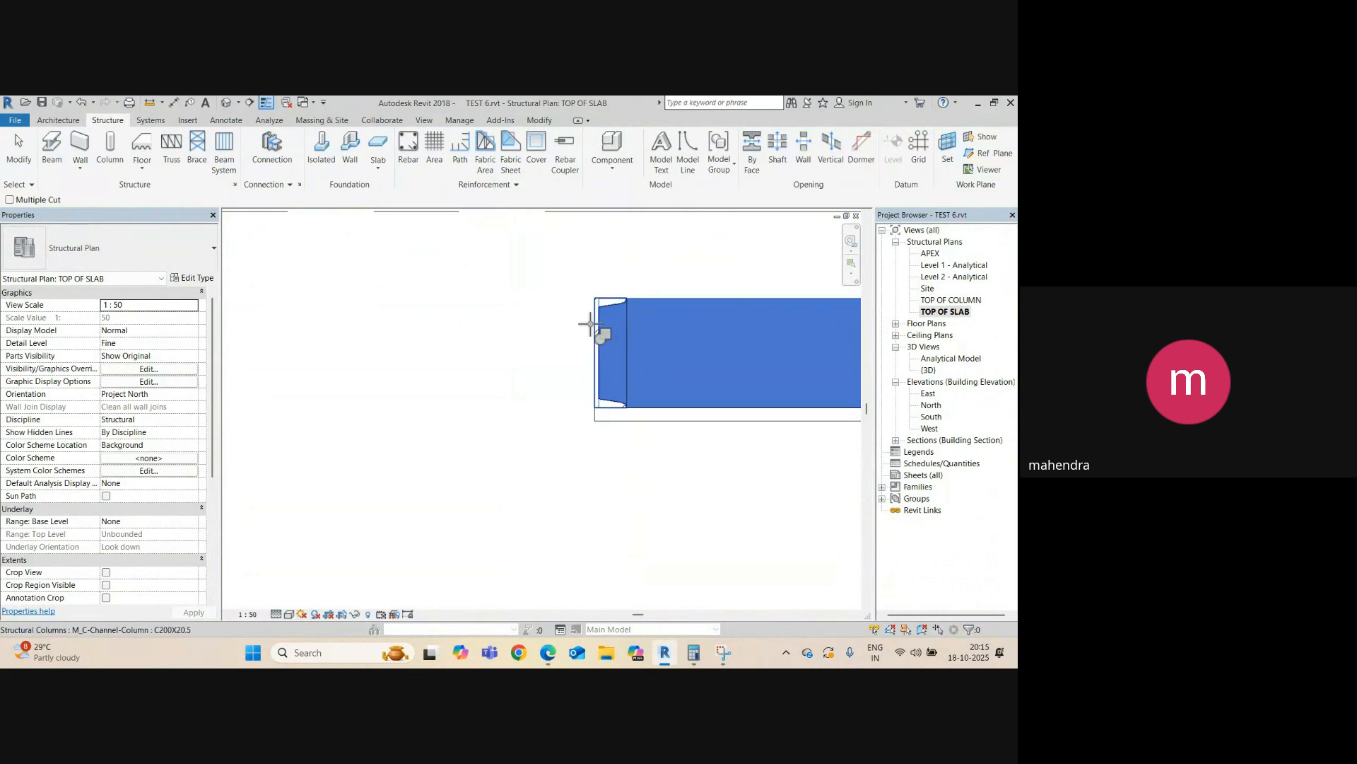
scroll(606, 367, "down", 2)
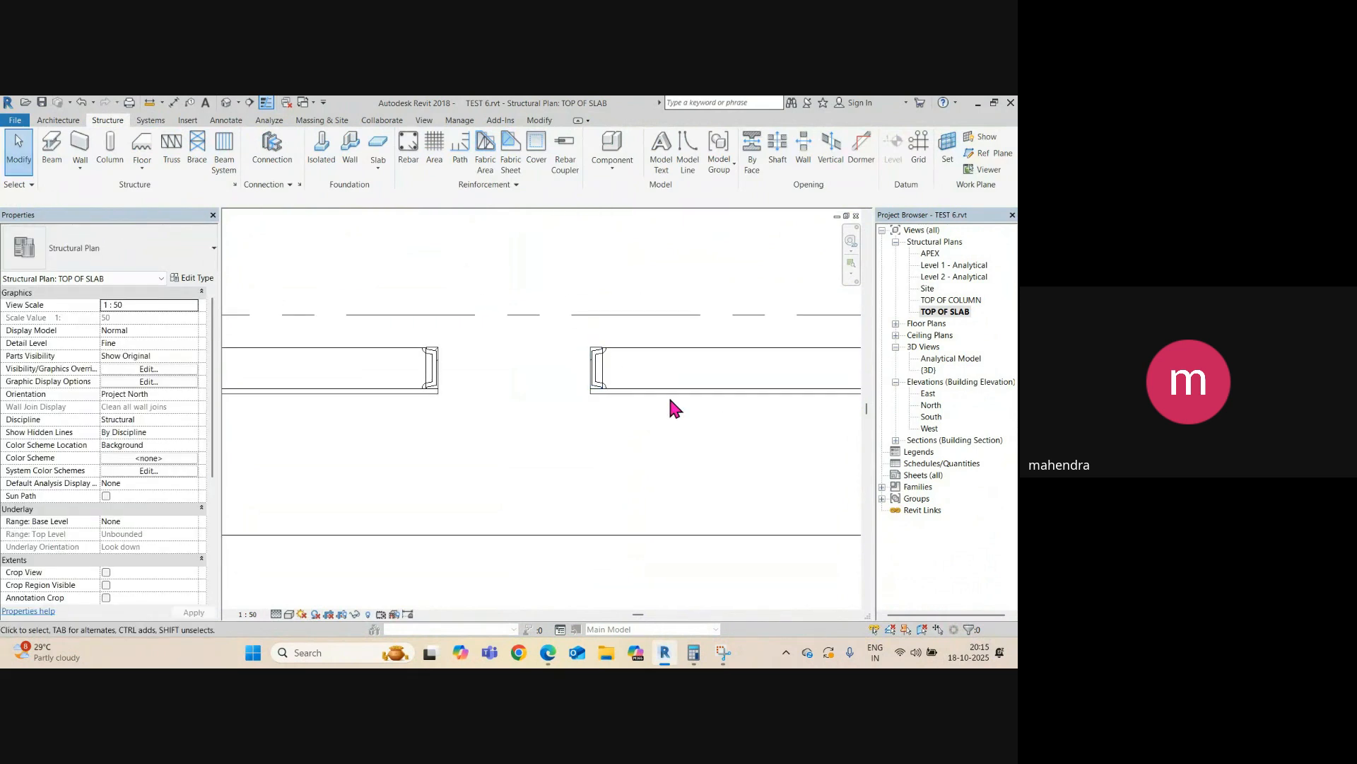
scroll(461, 394, "down", 2)
- Inspect the door-side channel columns and the adjoining joists in the 3D view
left_click(223, 105)
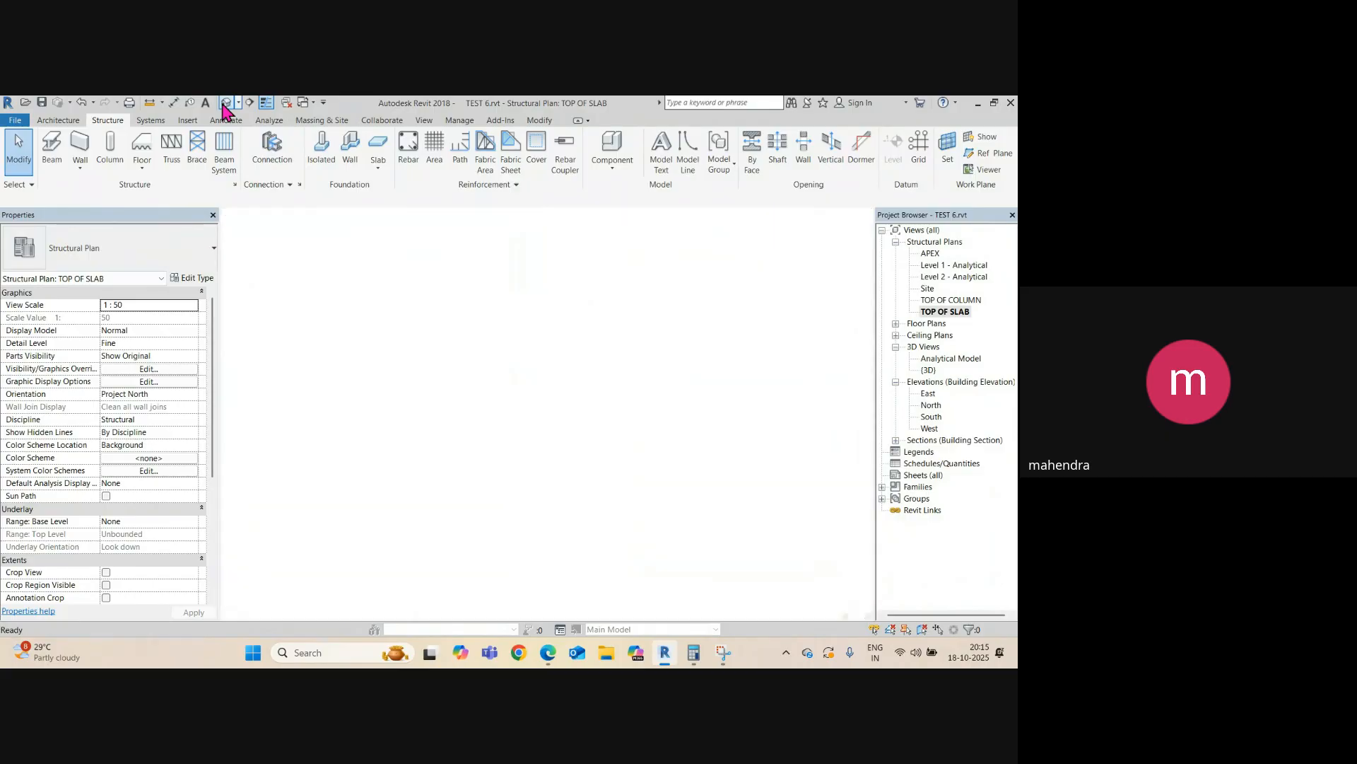
scroll(510, 391, "down", 4)
middle_click_drag(564, 377, 564, 400)
scroll(516, 283, "up", 2)
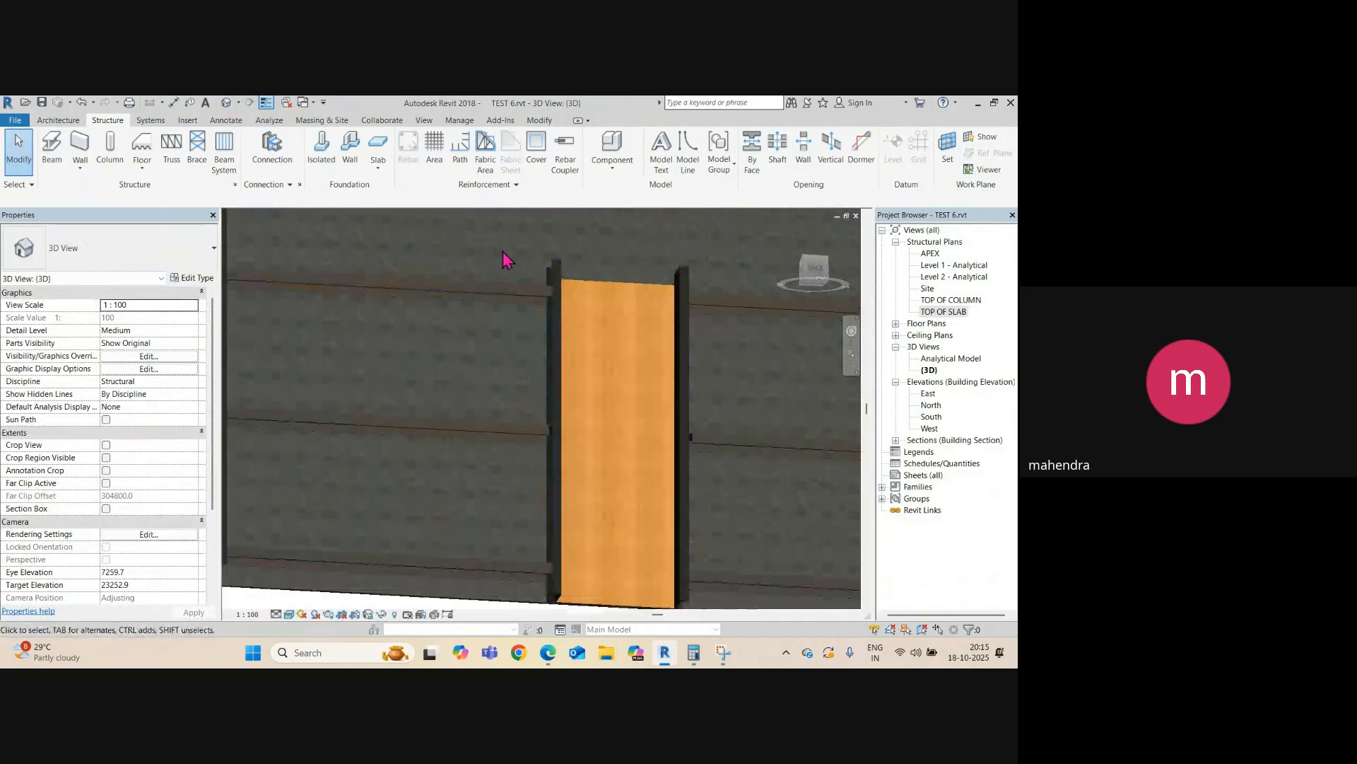
middle_click_drag(497, 264, 414, 266, "shift")
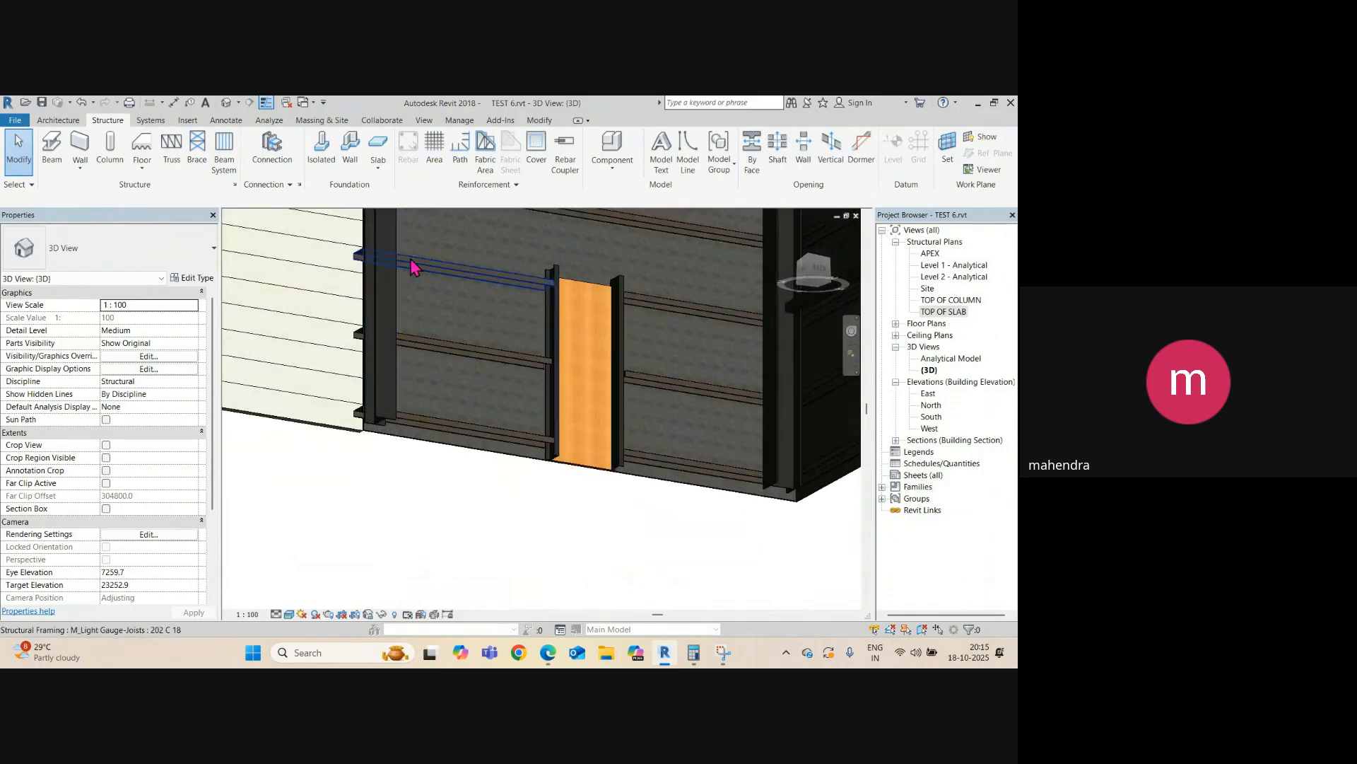
left_click(562, 320)
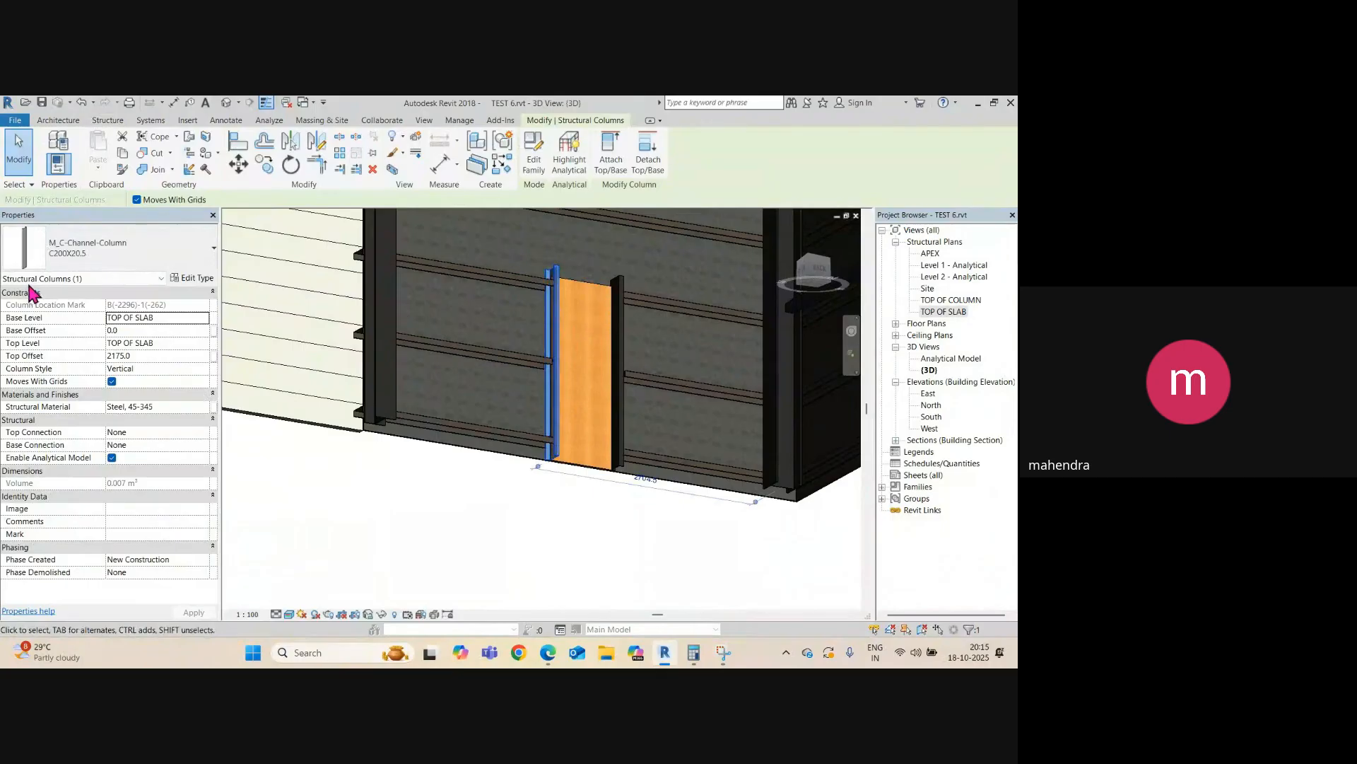
key("Escape")
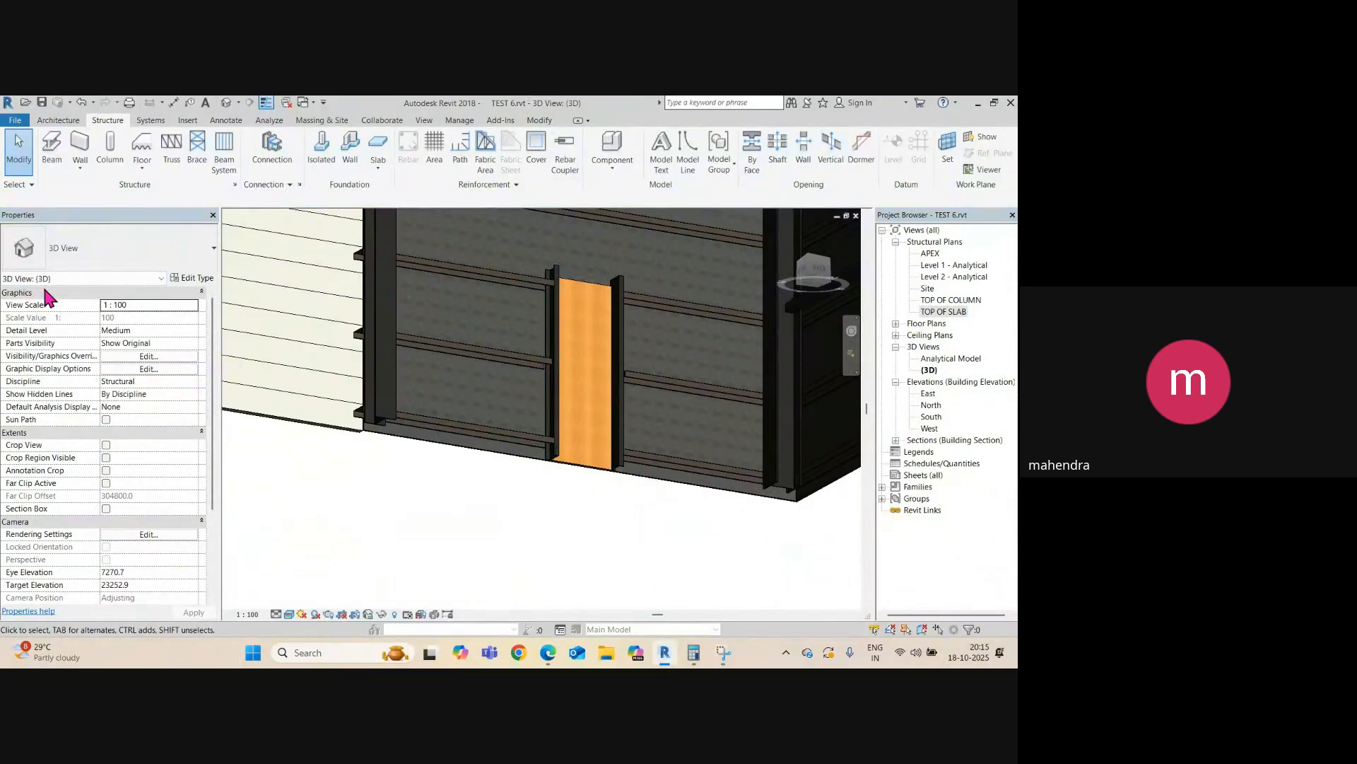
- Start placing a beam in the TOP OF SLAB structural plan and look through the available framing types
double_click(944, 312)
scroll(553, 424, "down", 5)
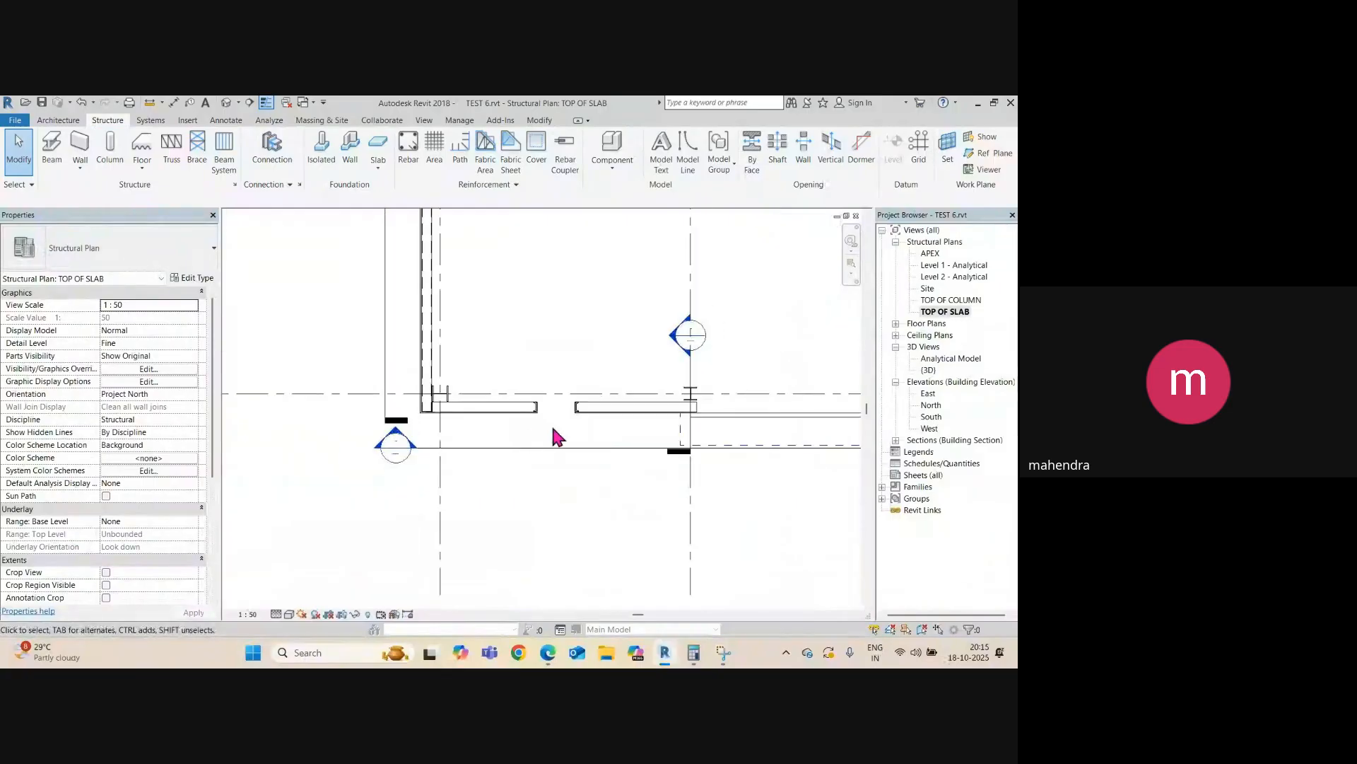
scroll(612, 443, "up", 5)
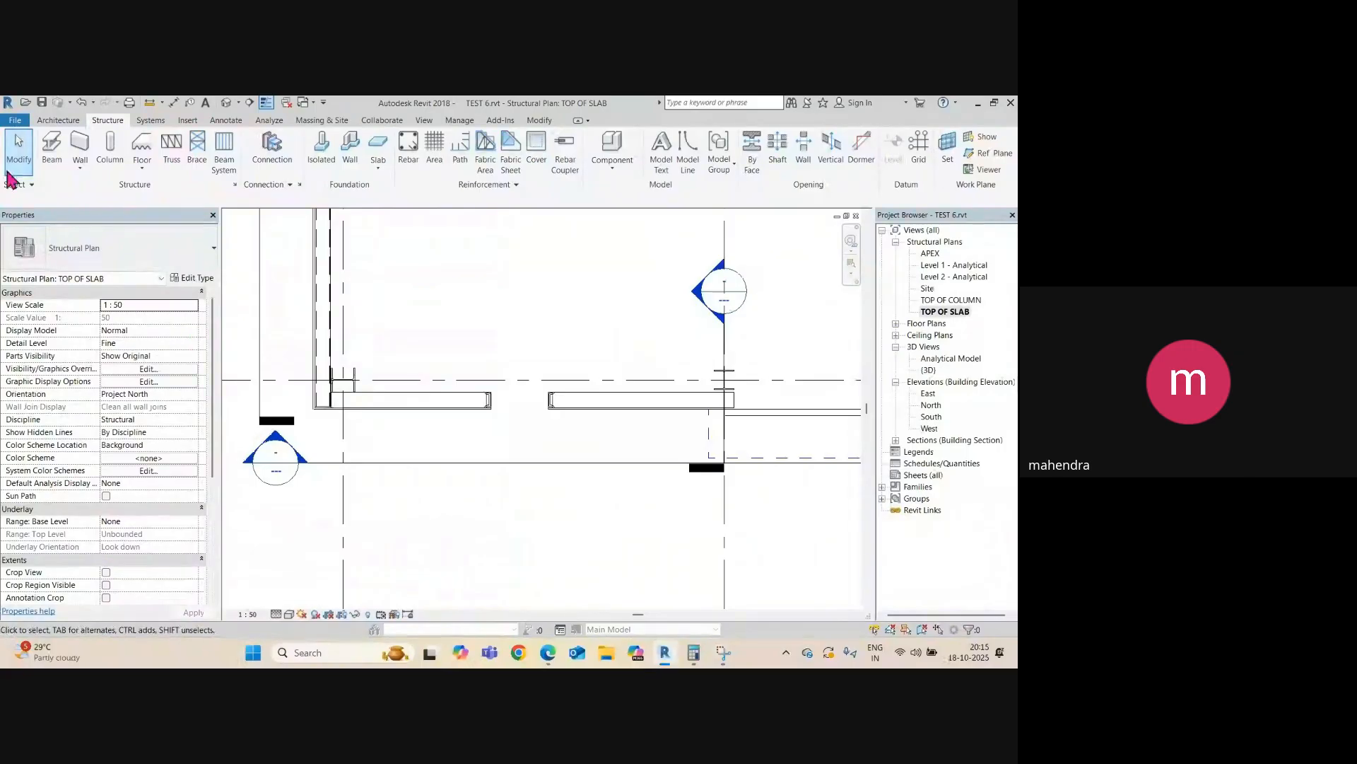
left_click(47, 167)
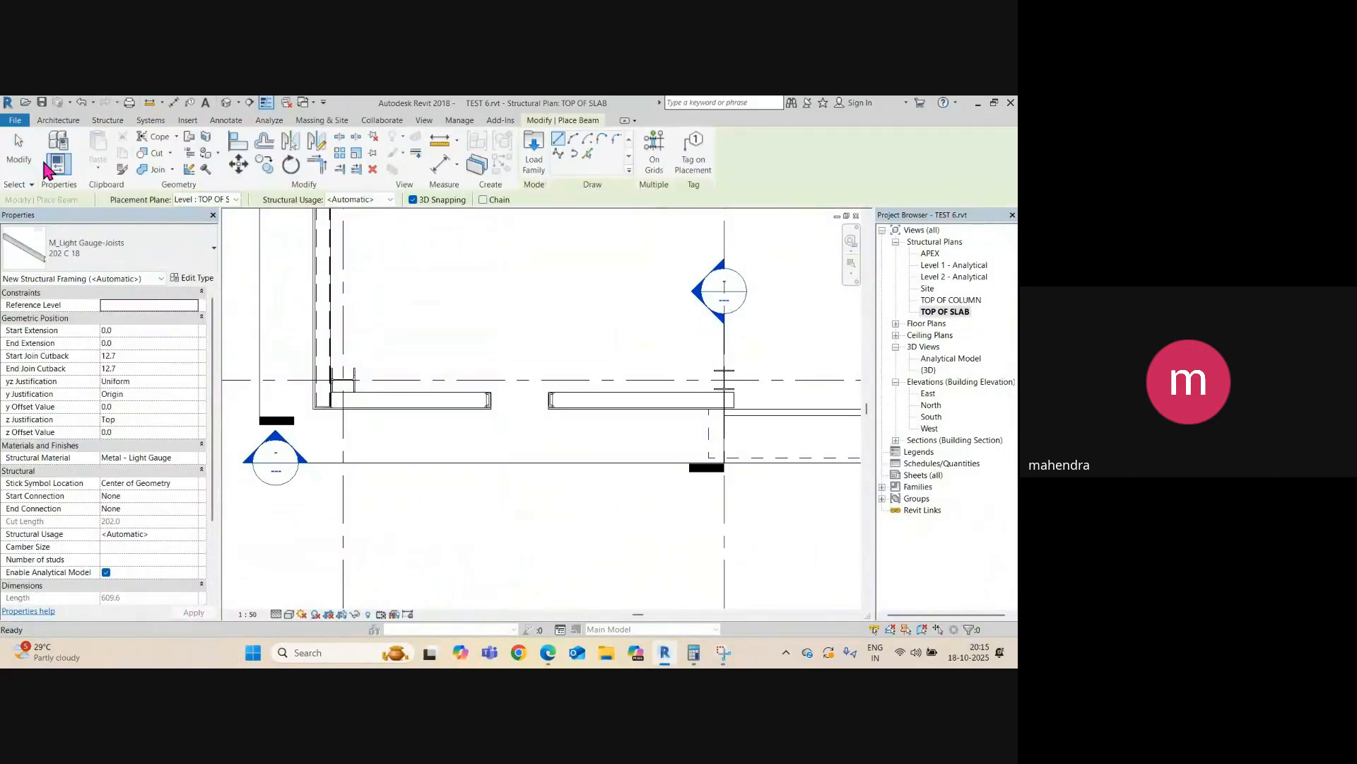
left_click(82, 258)
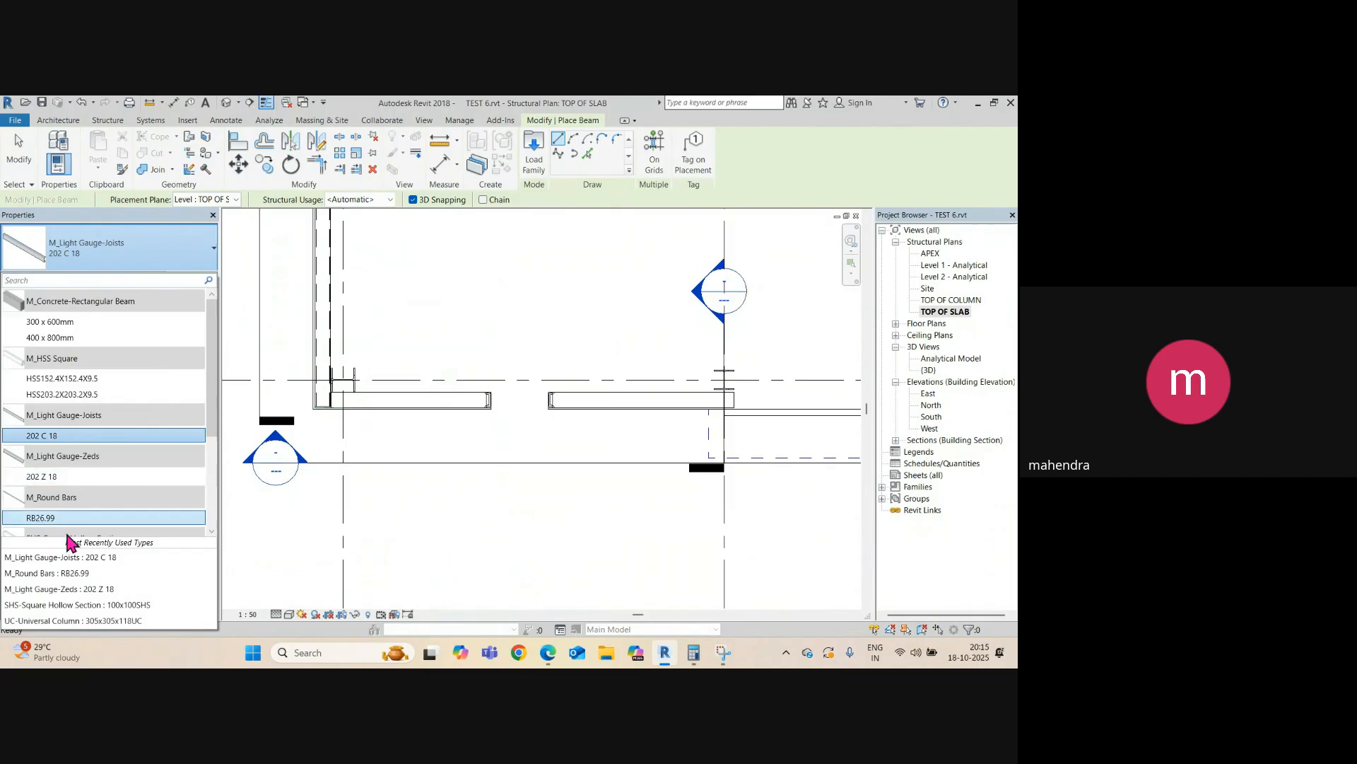
scroll(77, 523, "down", 3)
scroll(75, 503, "up", 1)
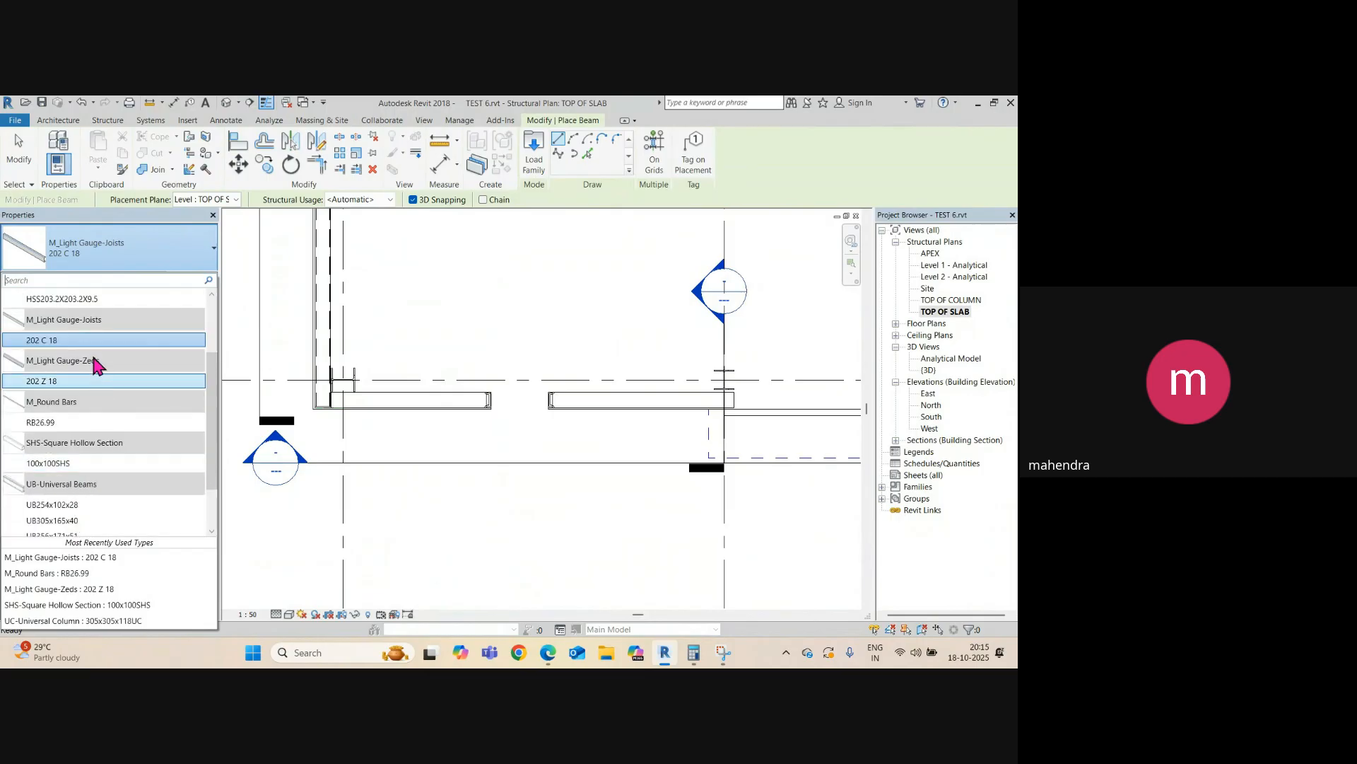
scroll(79, 425, "up", 2)
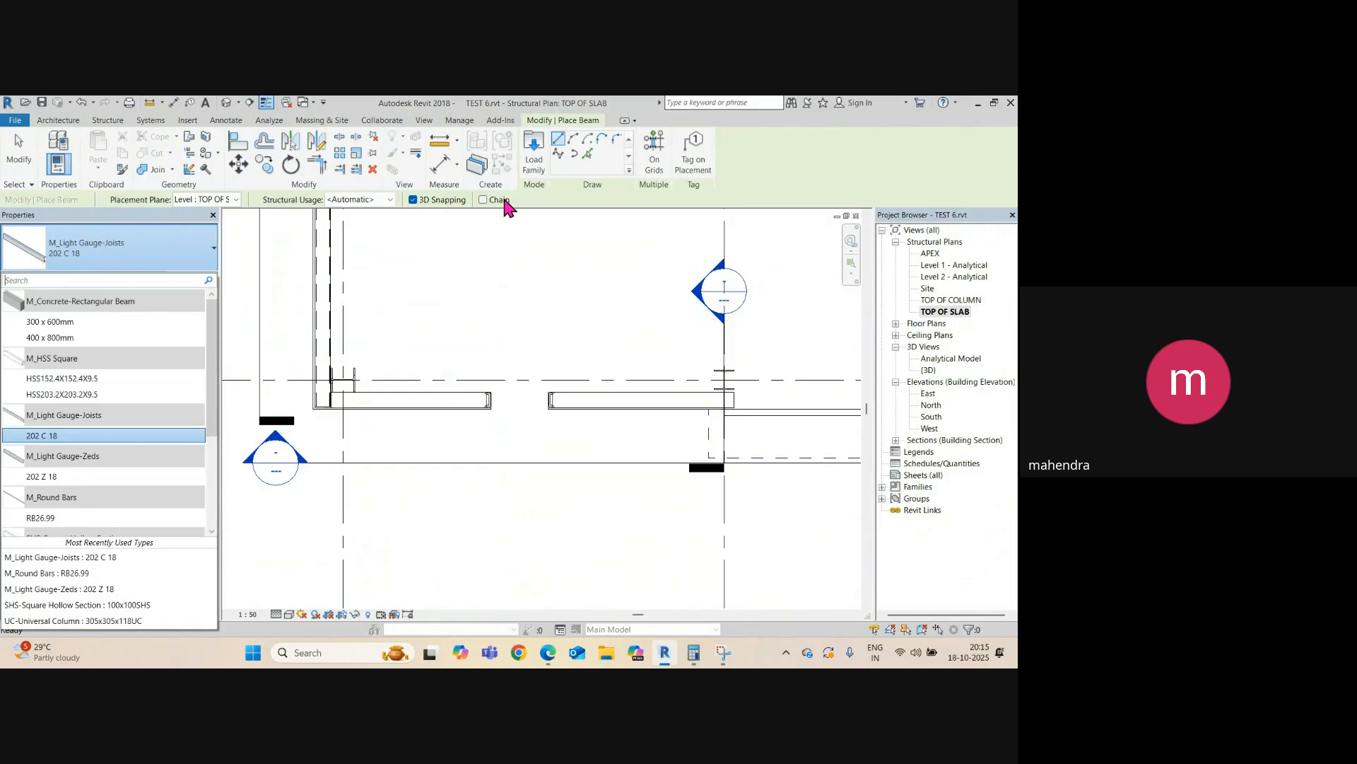
- Load the C200X20.5 type of the steel M_C-Channel structural framing family for the beam
left_click(534, 152)
left_click(534, 152)
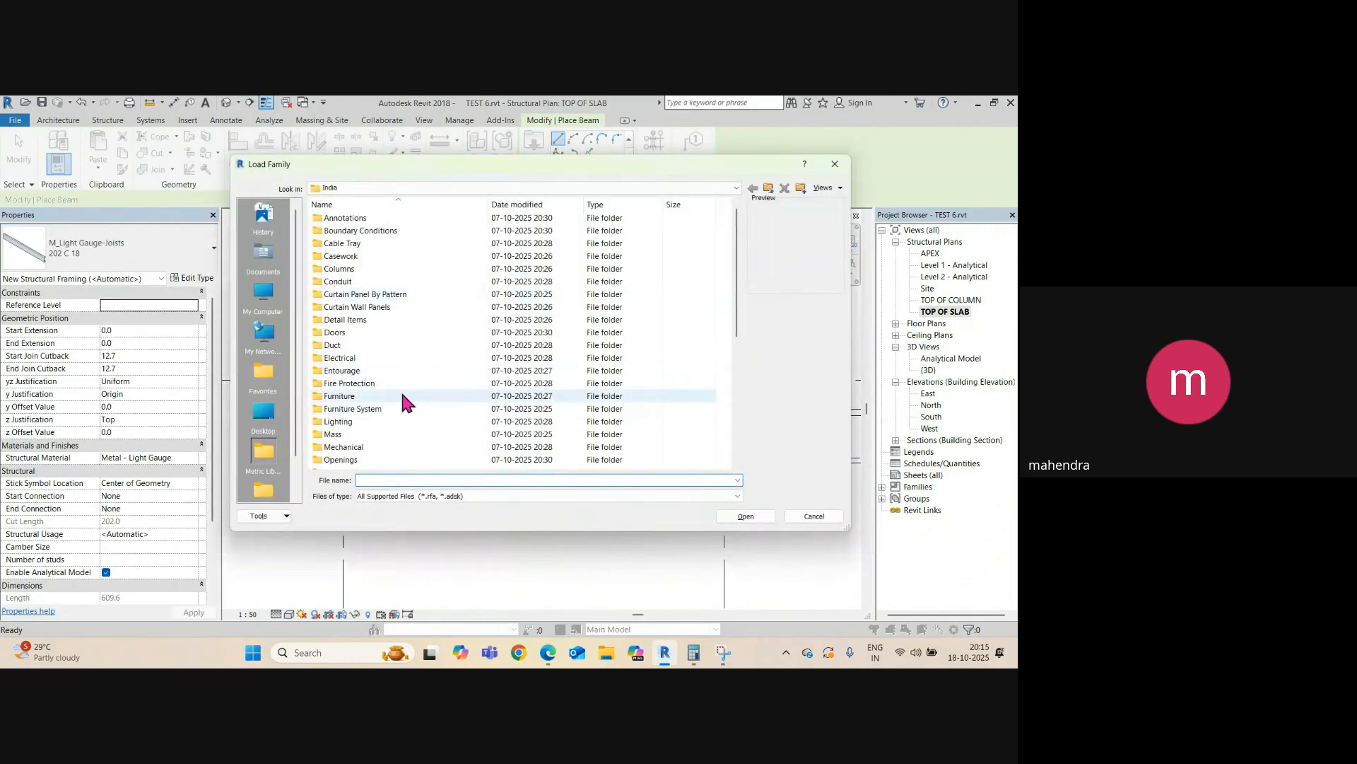
scroll(406, 403, "down", 6)
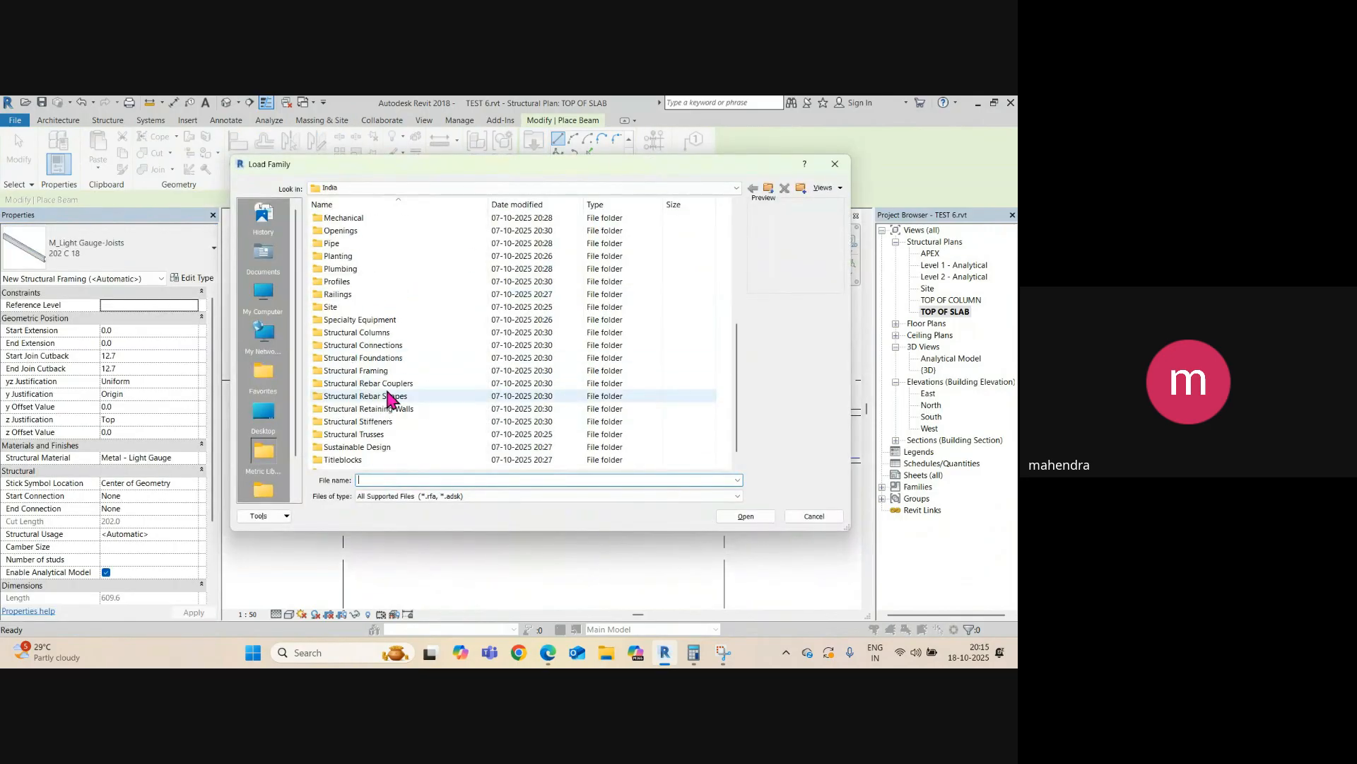
double_click(369, 370)
left_click(343, 263)
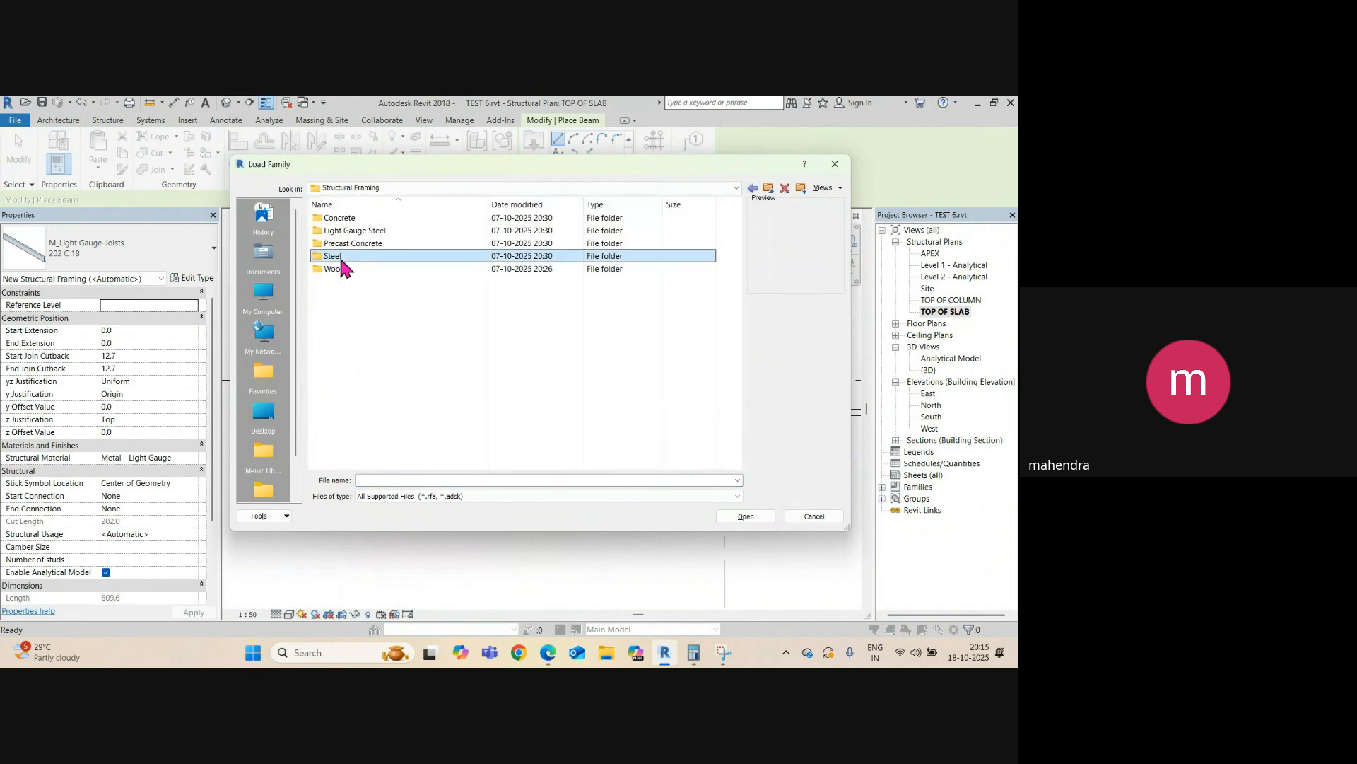
double_click(342, 263)
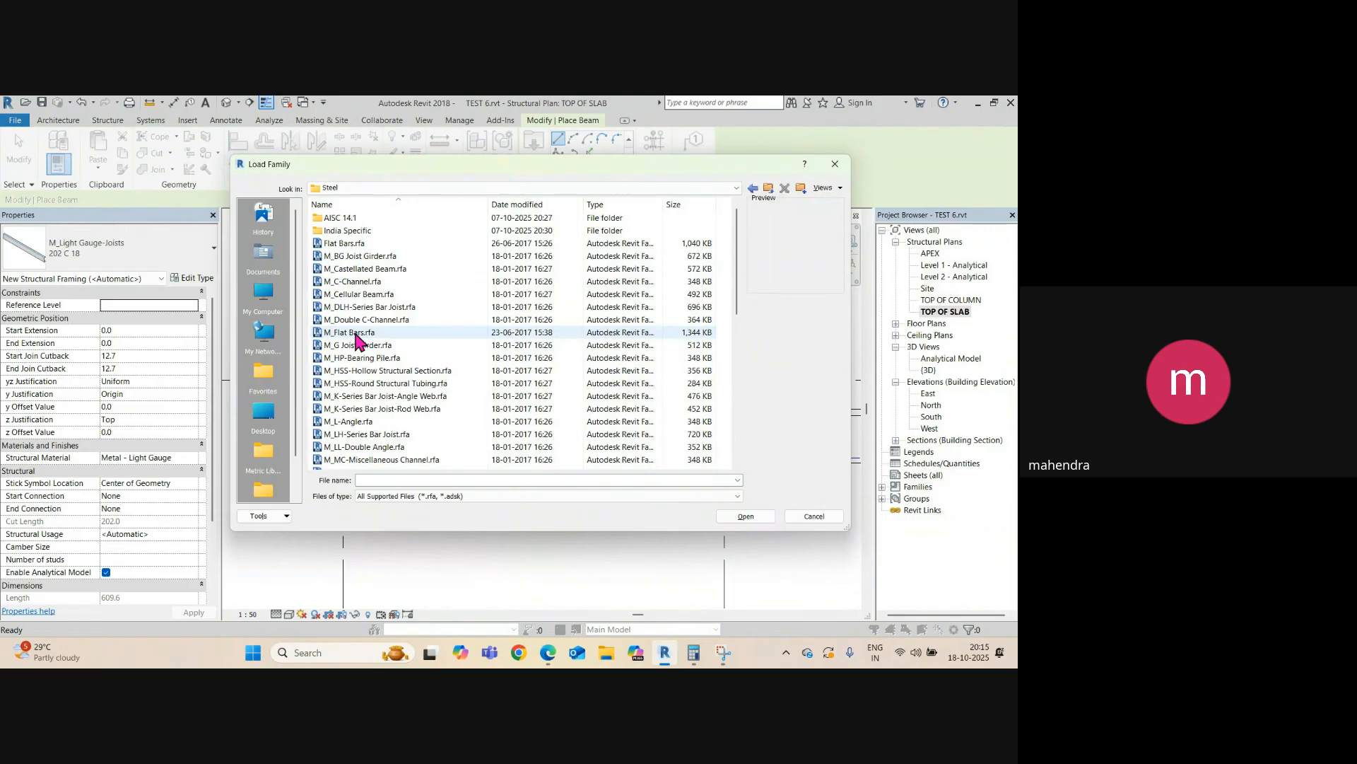
scroll(360, 333, "down", 1)
scroll(371, 329, "up", 1)
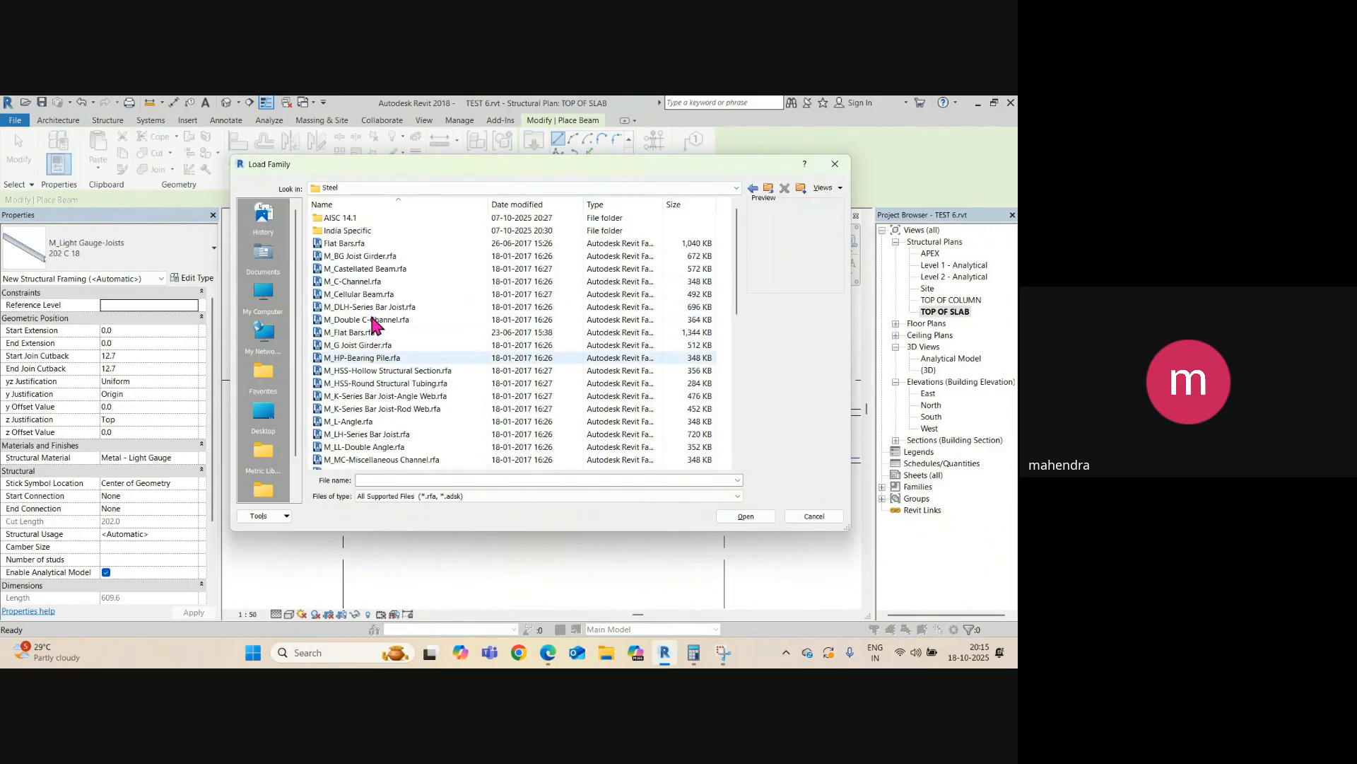
double_click(363, 284)
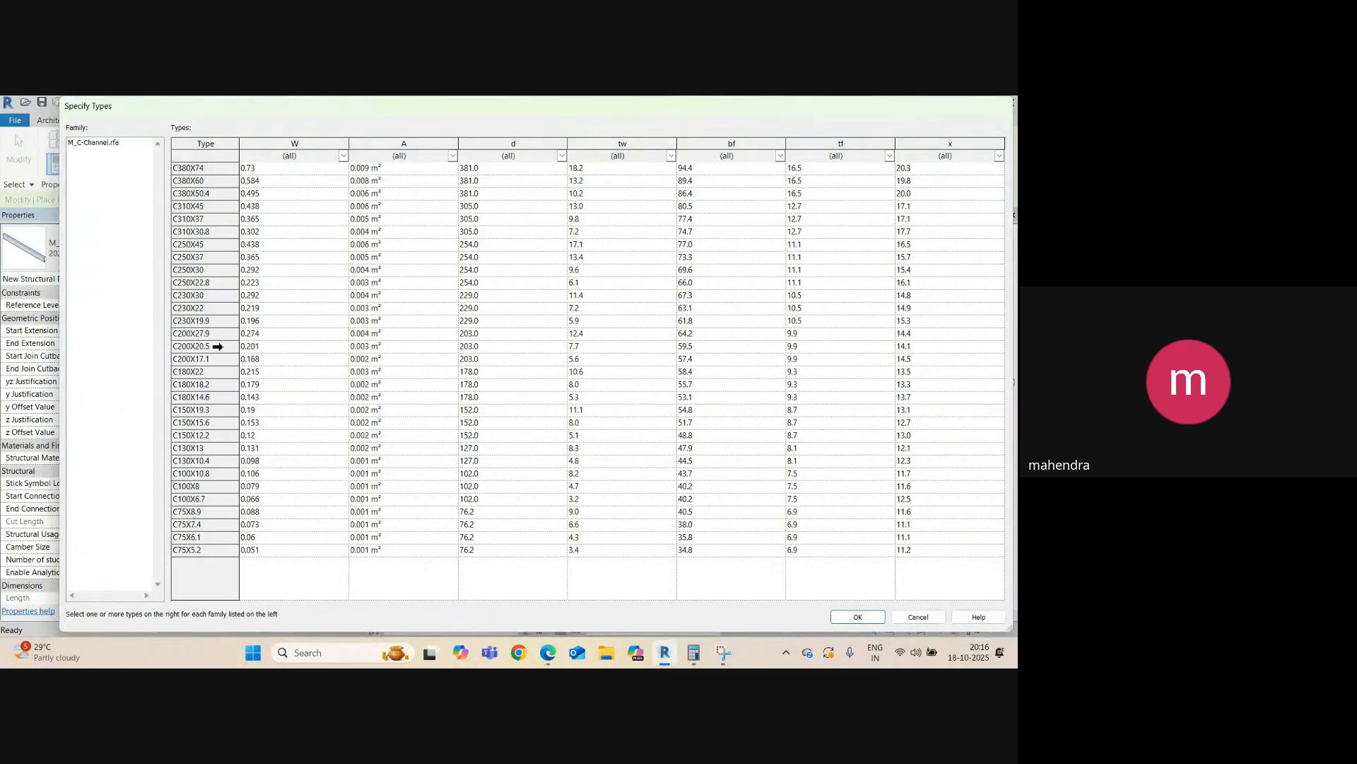
left_click(212, 346)
left_click(858, 618)
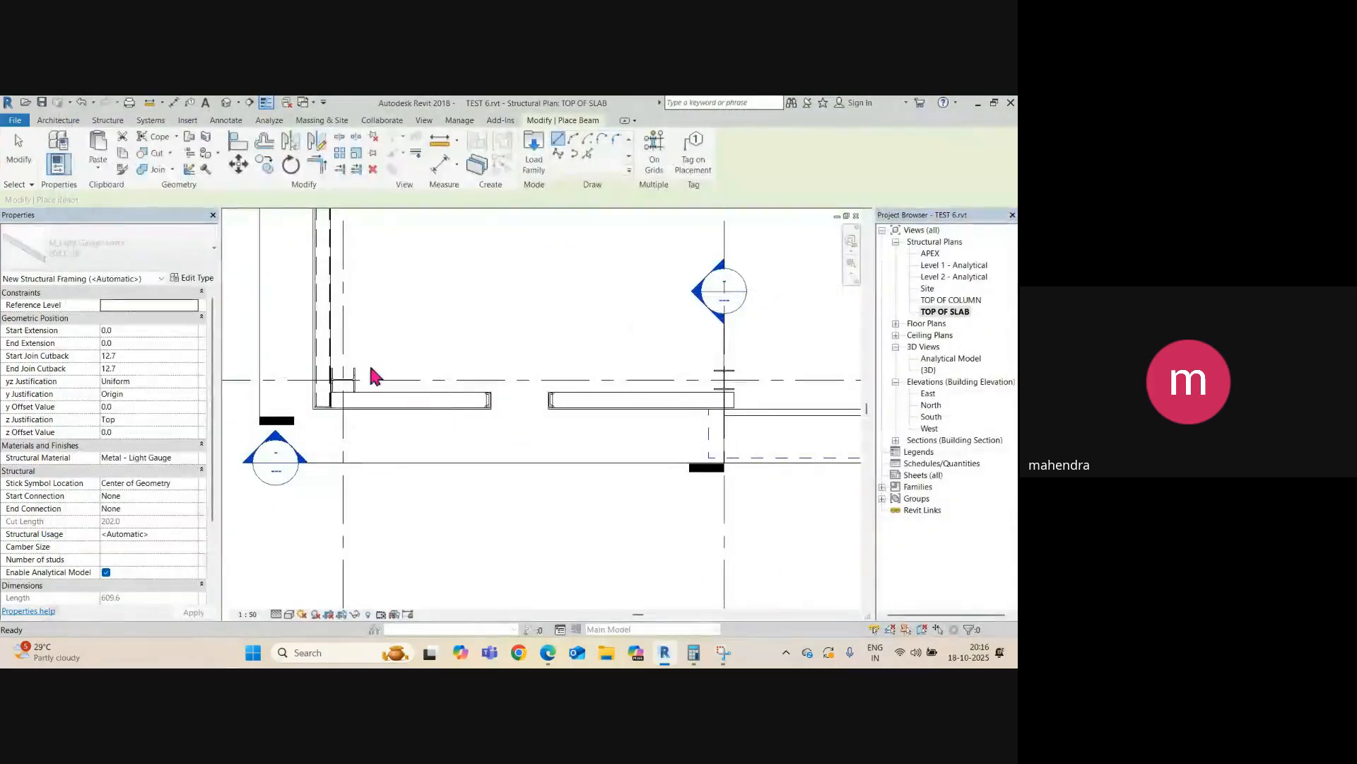
scroll(338, 405, "up", 2)
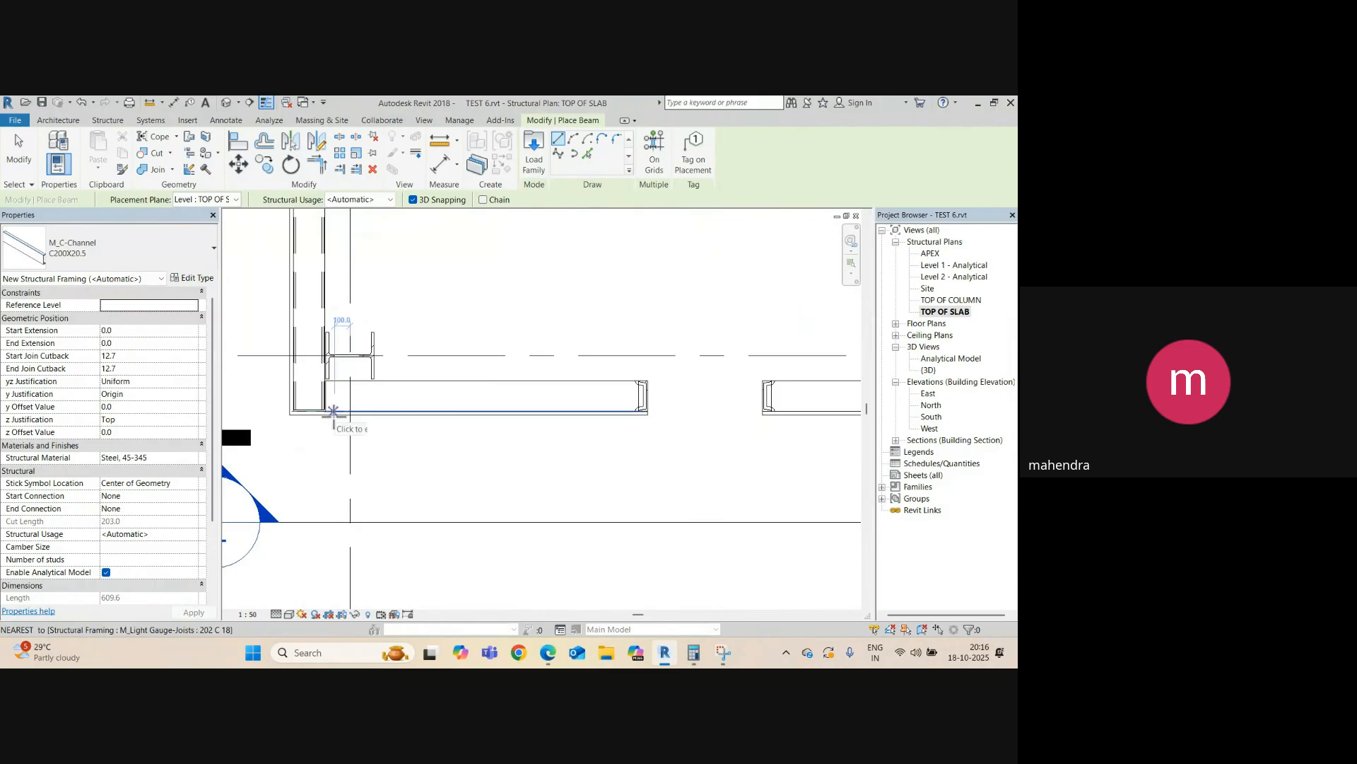
middle_click_drag(399, 383, 342, 403)
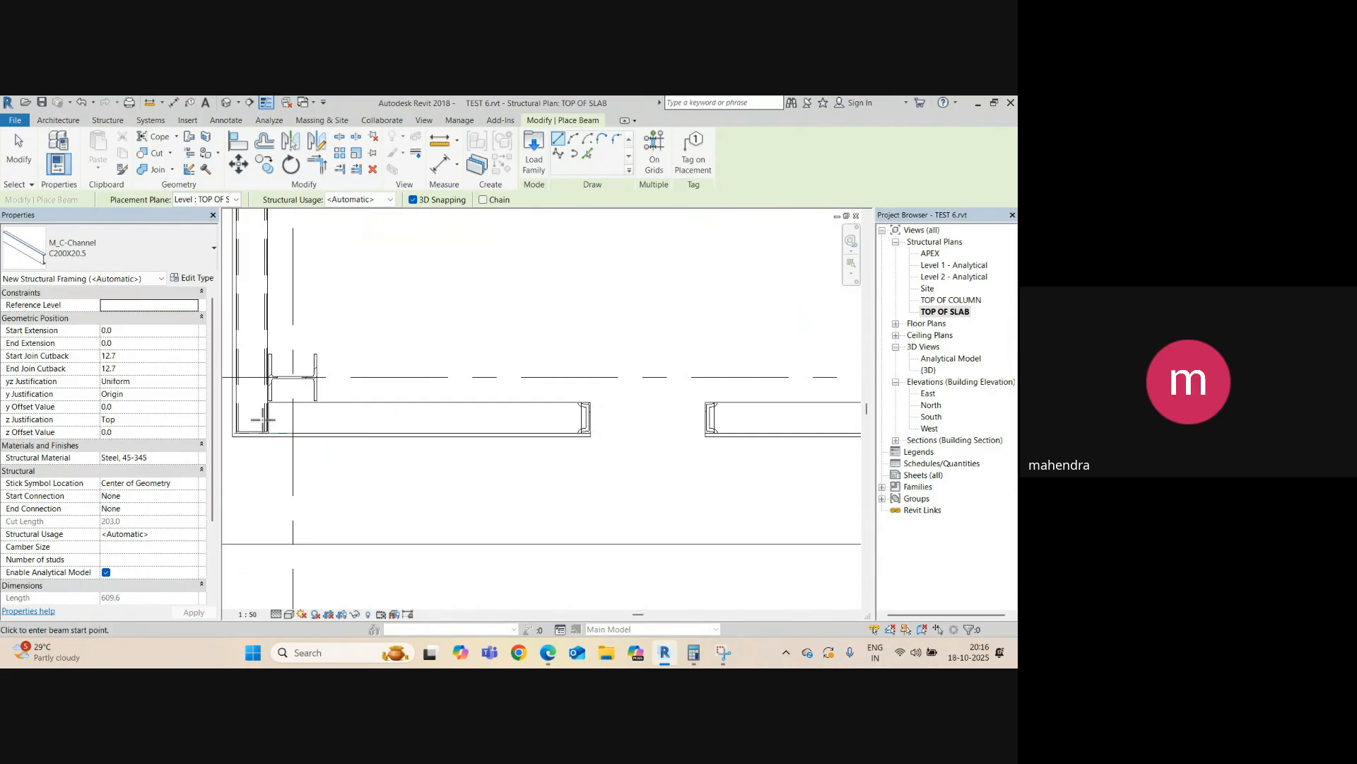
scroll(263, 420, "up", 3)
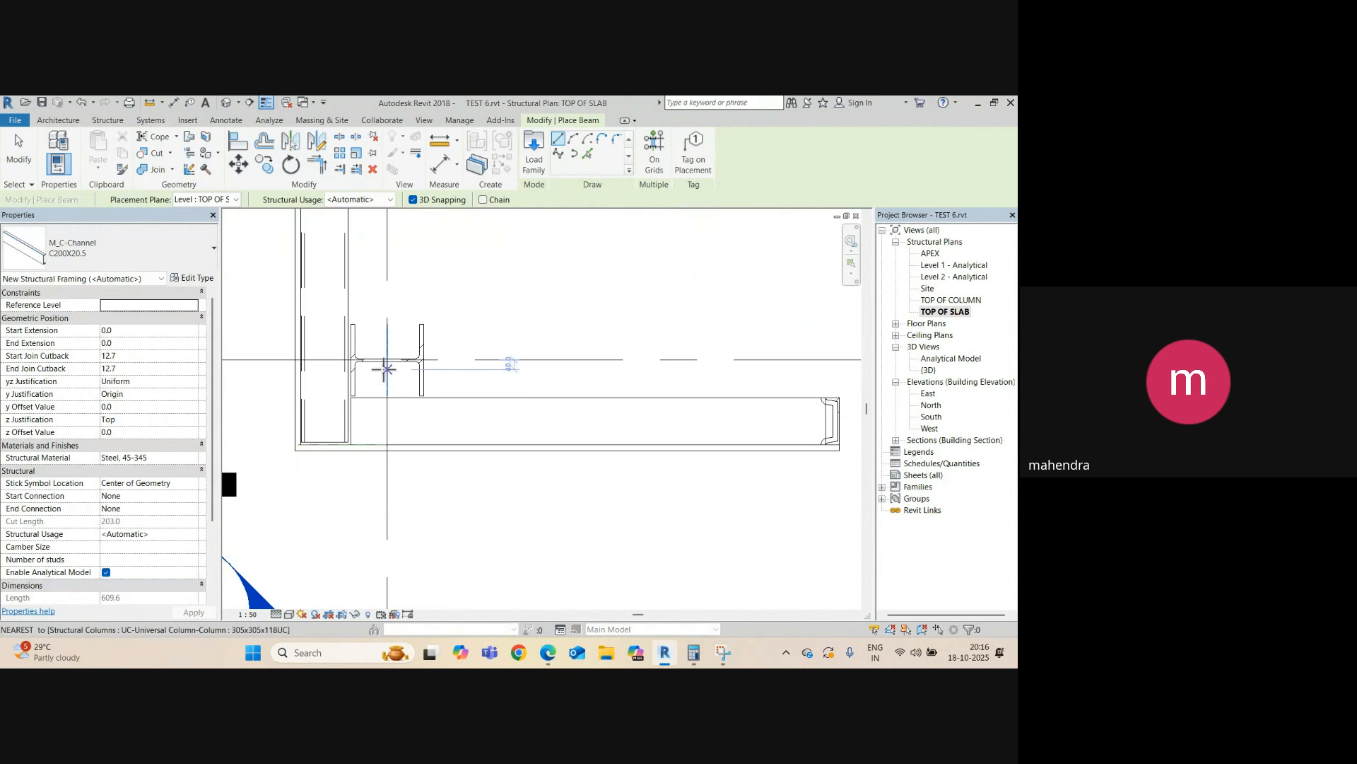
scroll(369, 398, "down", 1)
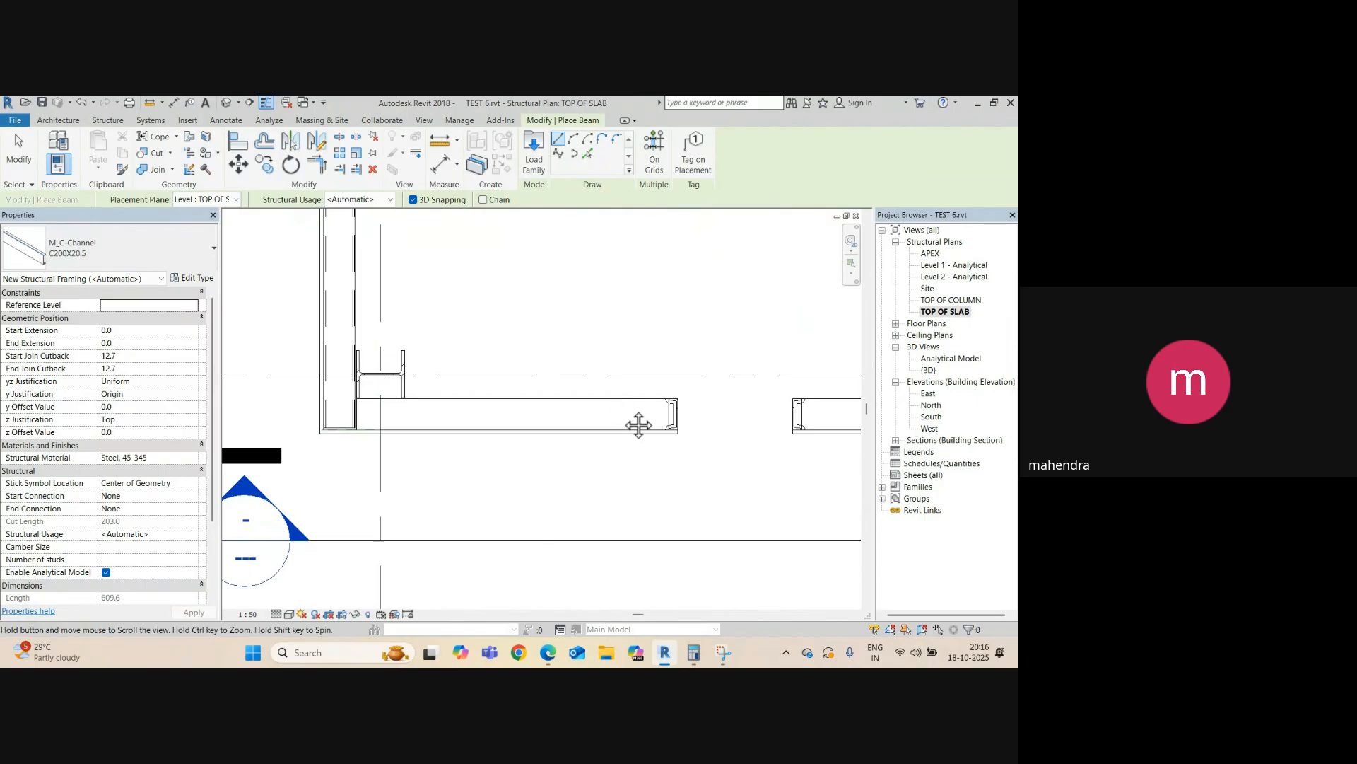
middle_click_drag(638, 425, 604, 394)
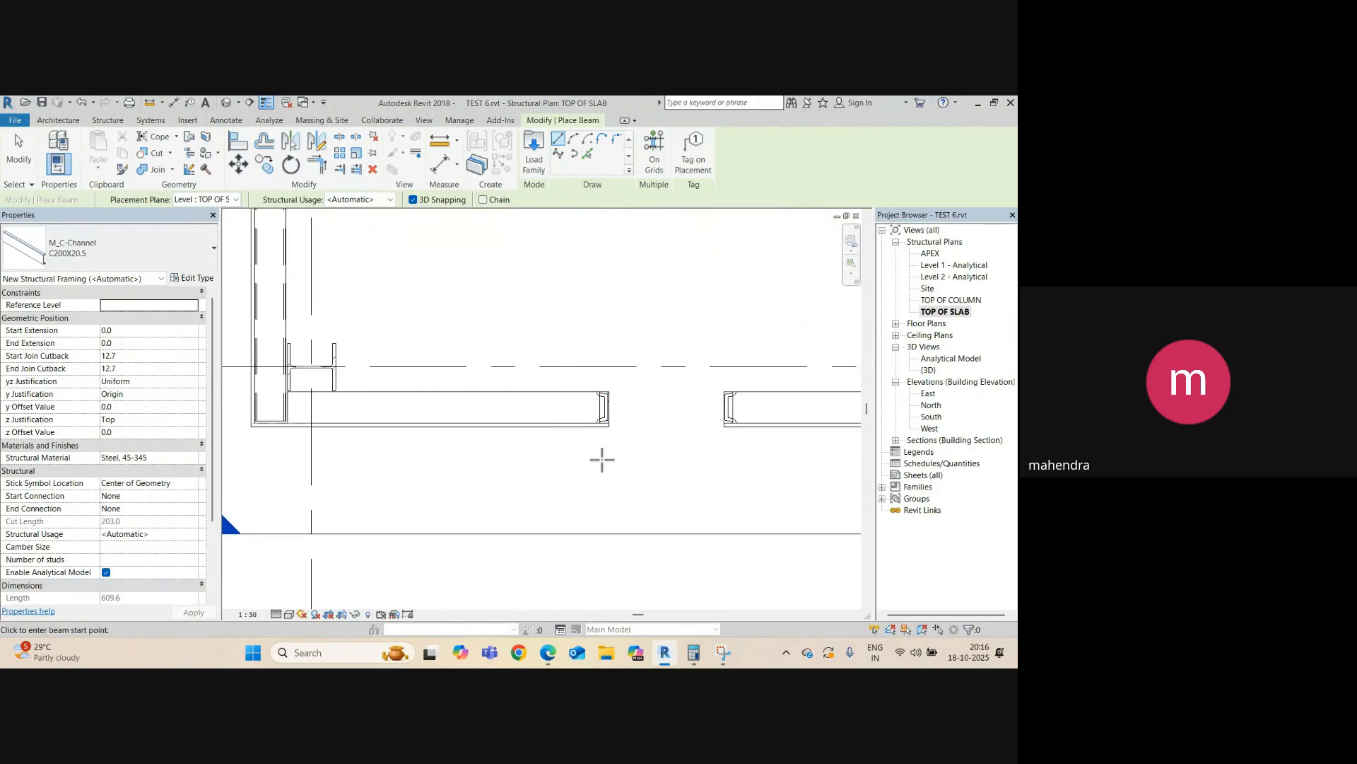
scroll(606, 413, "up", 1)
key("Escape")
key("Escape")
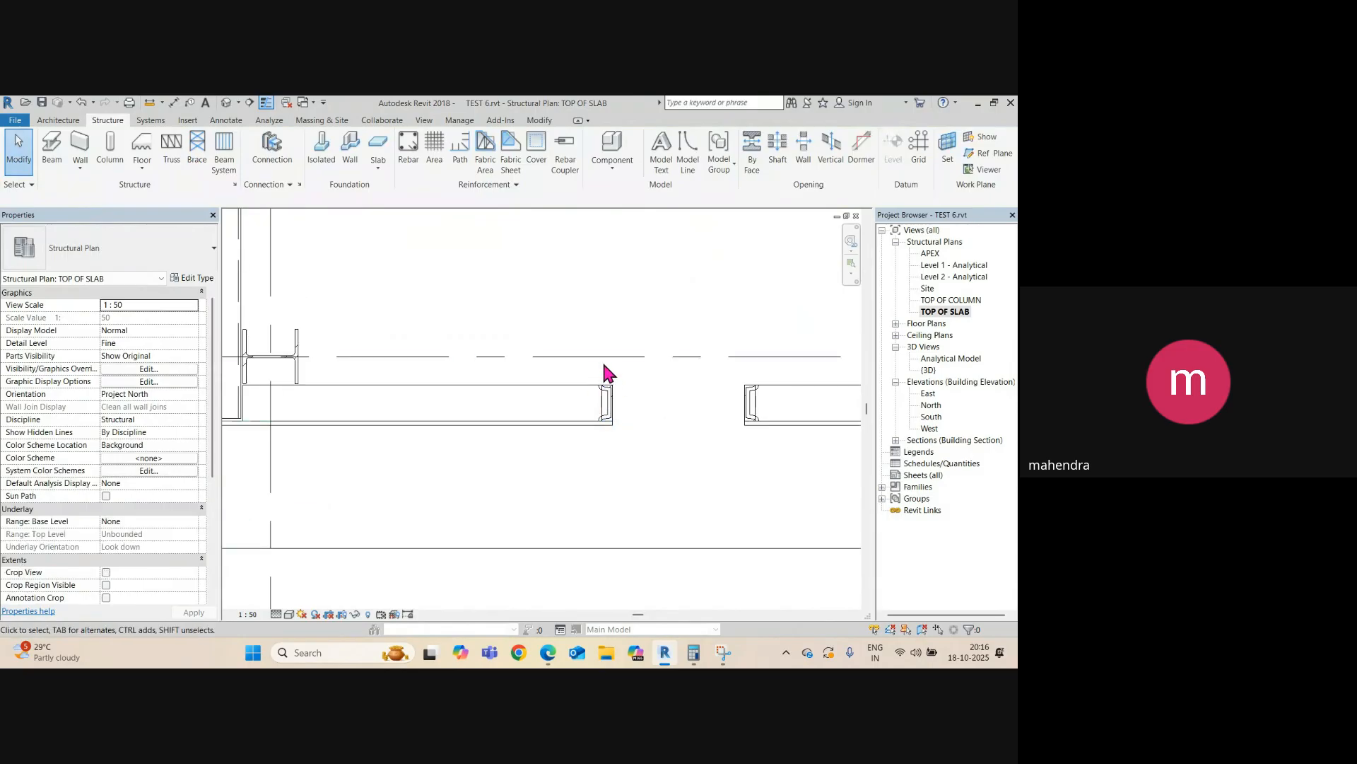
- Try to align the joist and the C200X20.5 channel column left of the door opening with each other
scroll(608, 404, "up", 2)
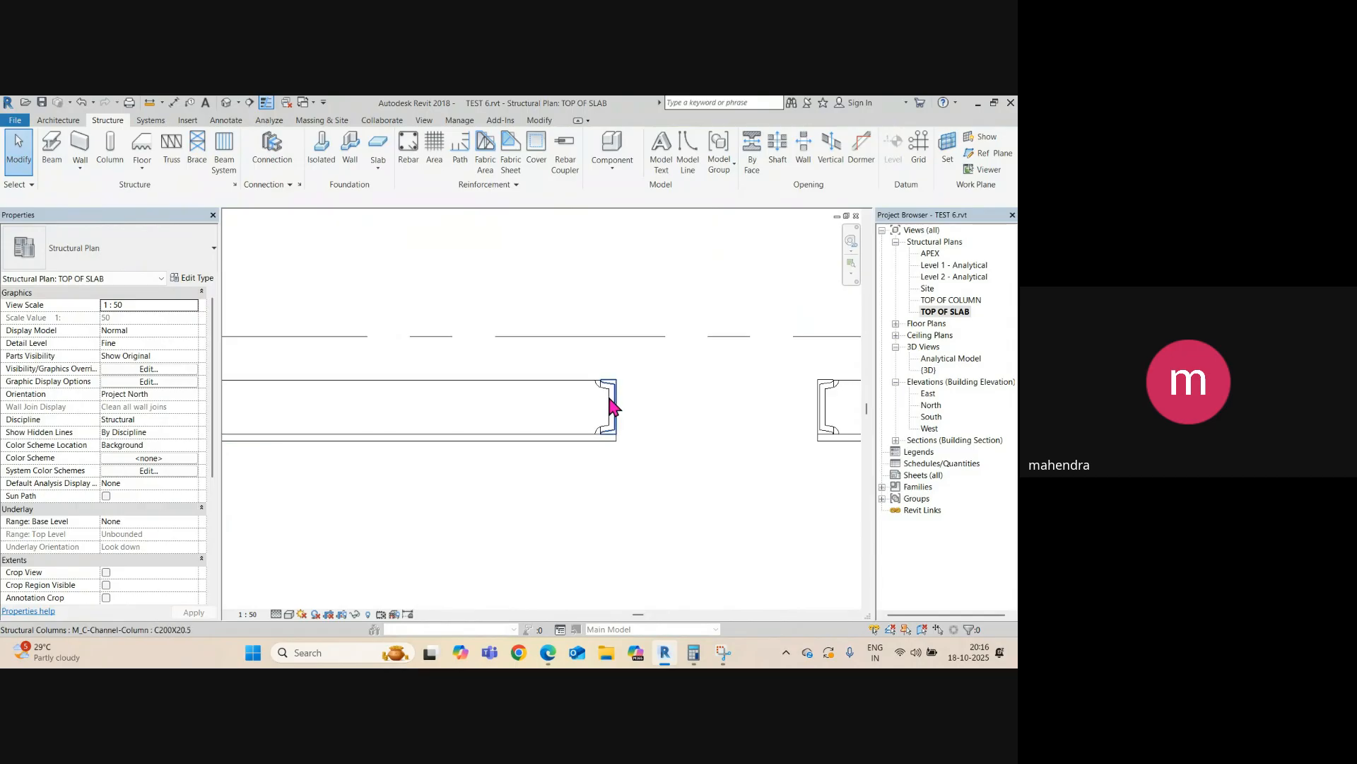
key("l")
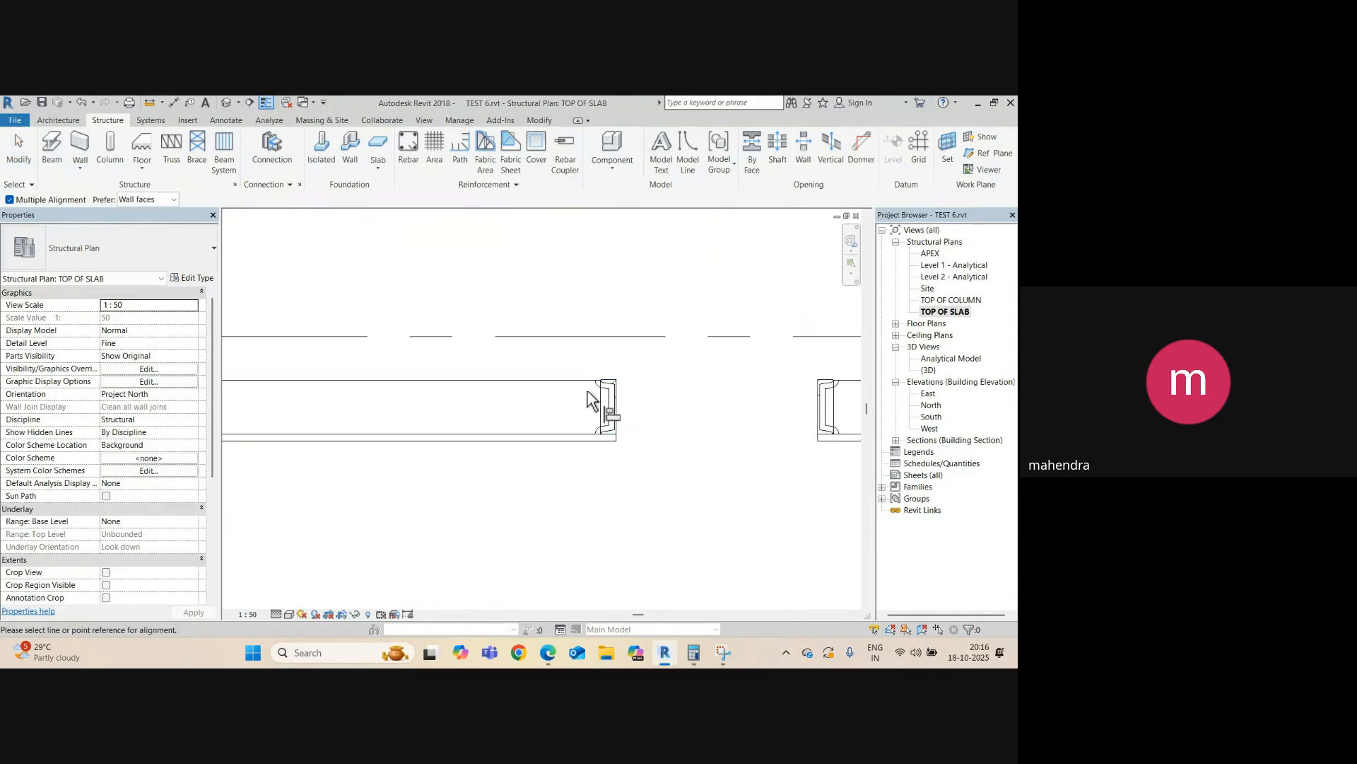
left_click(583, 380)
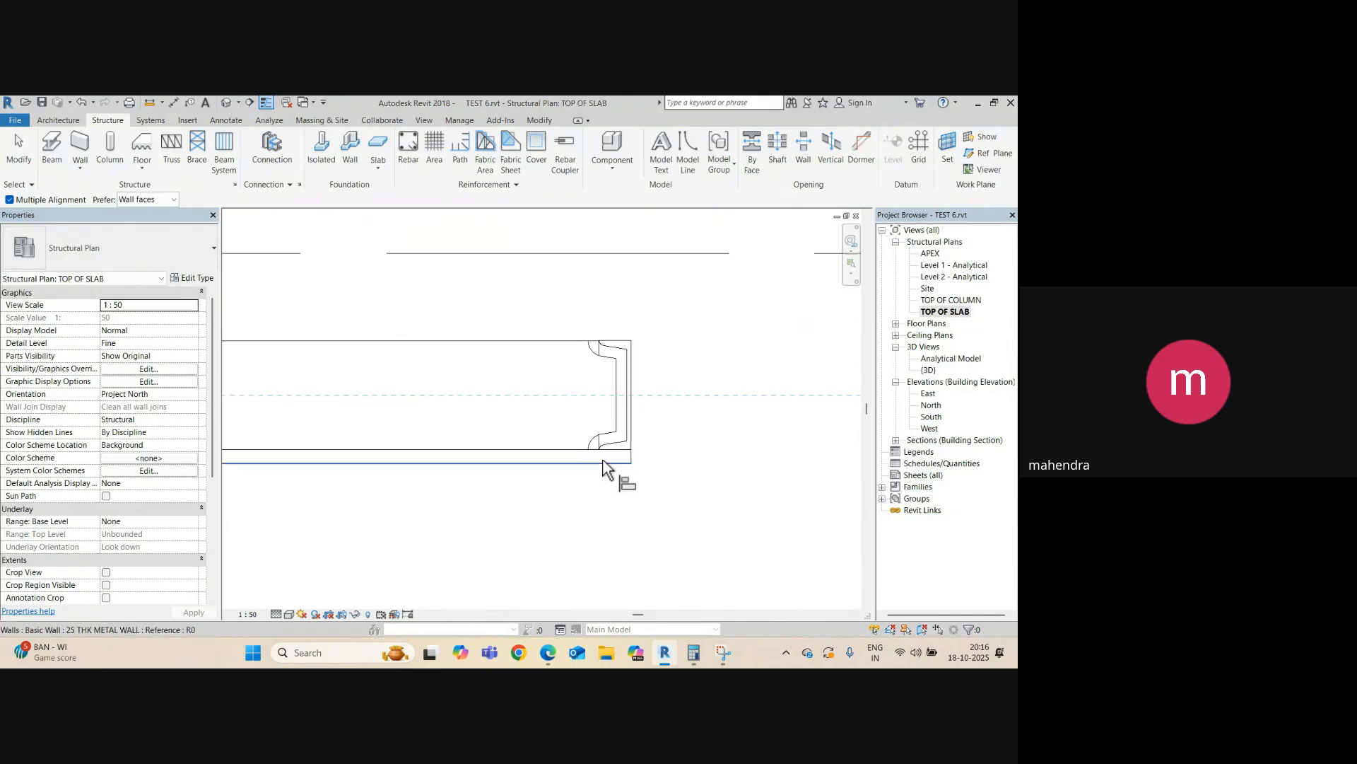
scroll(614, 452, "up", 2)
left_click(617, 433)
scroll(566, 394, "down", 3)
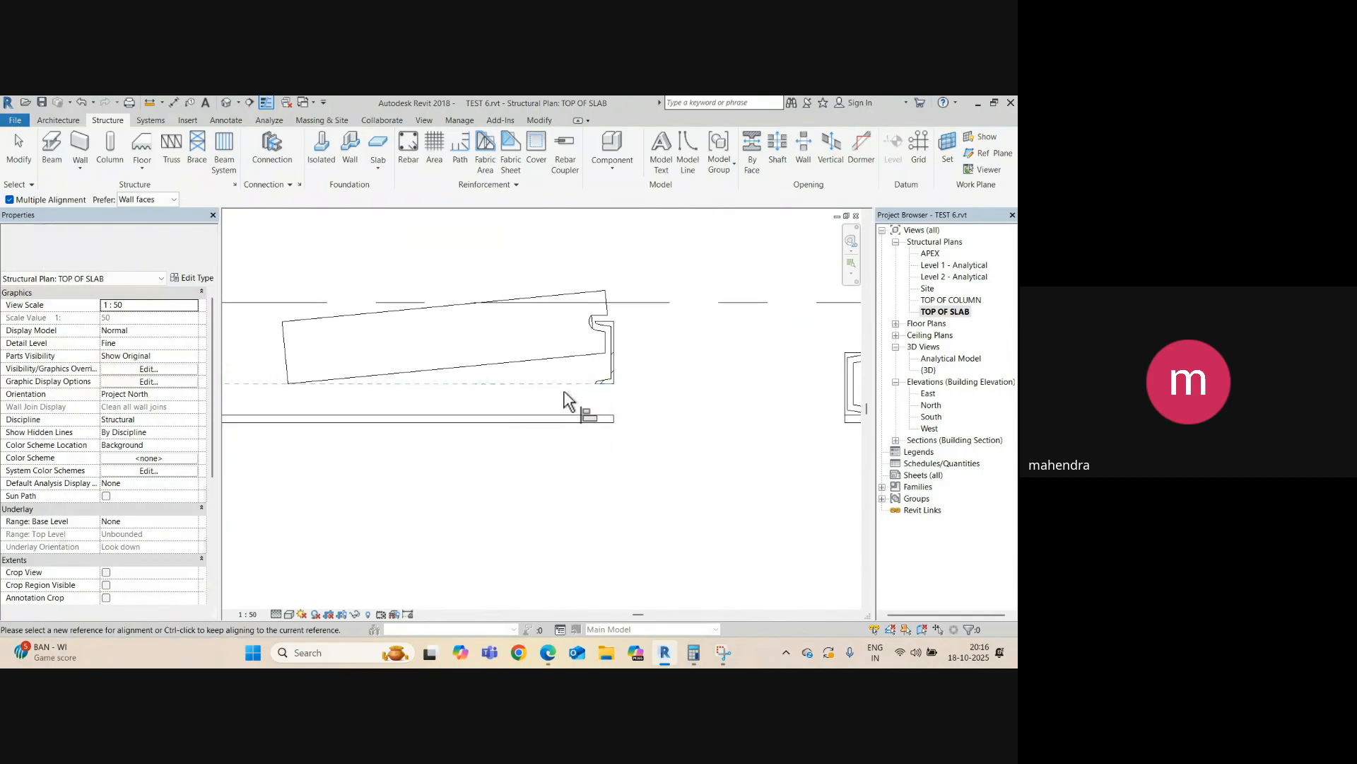
key("Escape")
key("Escape")
- Undo the last alignment and the earlier alignment and coping of the channel columns and joists on both sides of the door opening
key("ctrl+z")
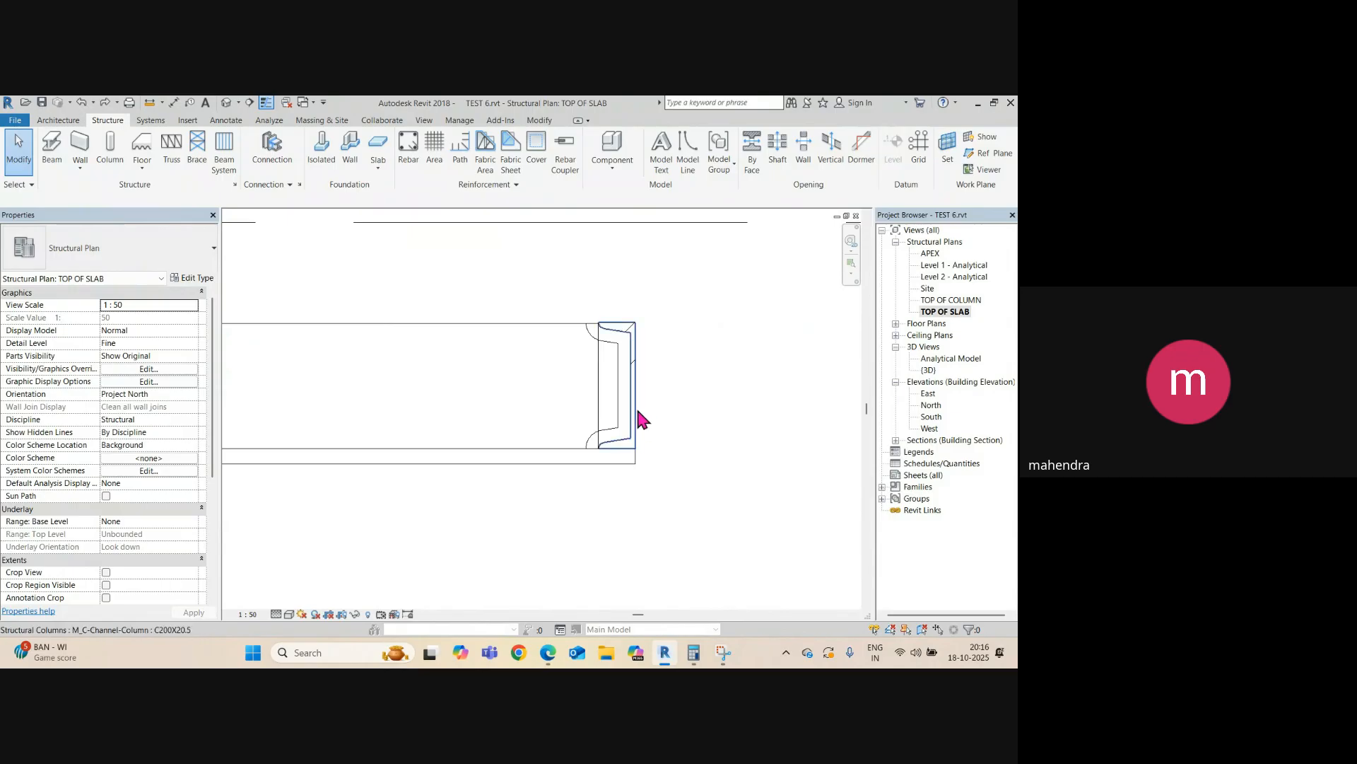
scroll(642, 419, "down", 3)
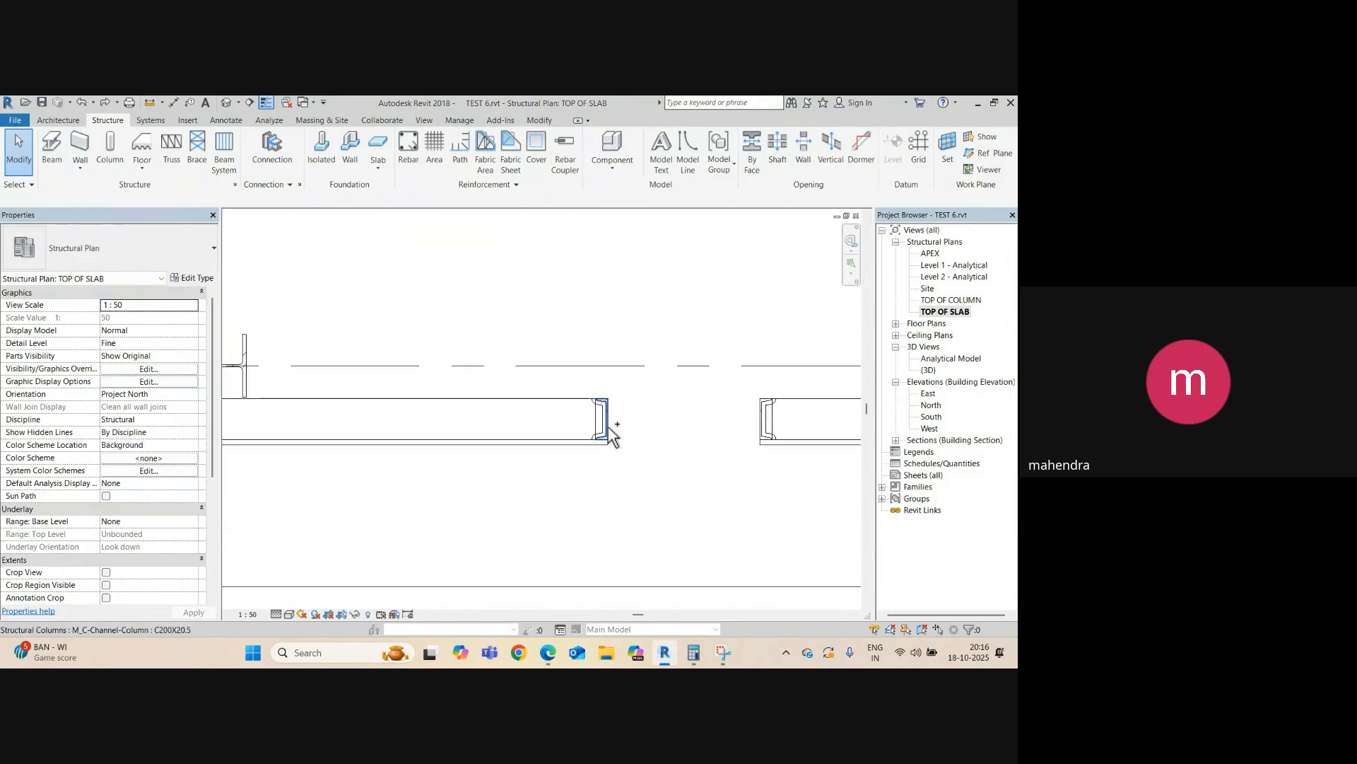
scroll(610, 430, "down", 3)
scroll(608, 427, "up", 5)
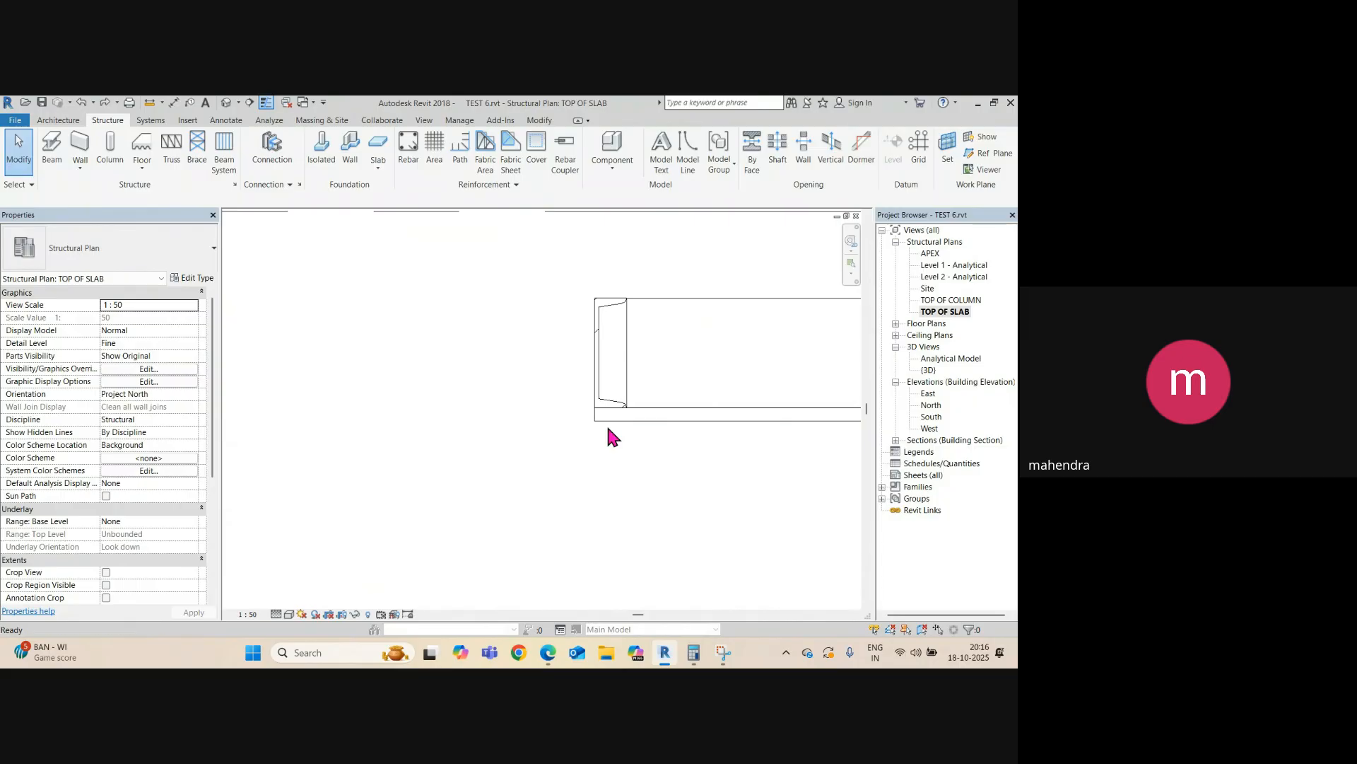
scroll(608, 427, "down", 3)
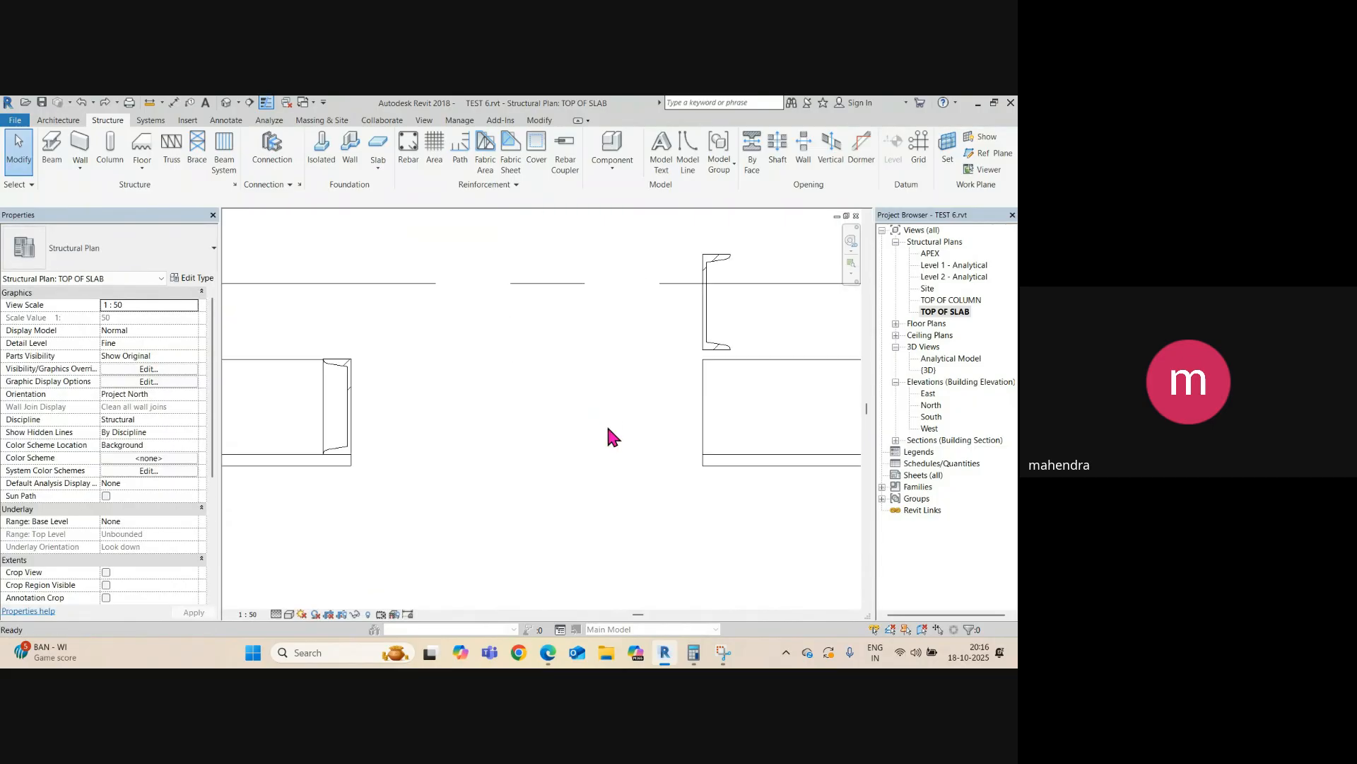
scroll(608, 427, "down", 4)
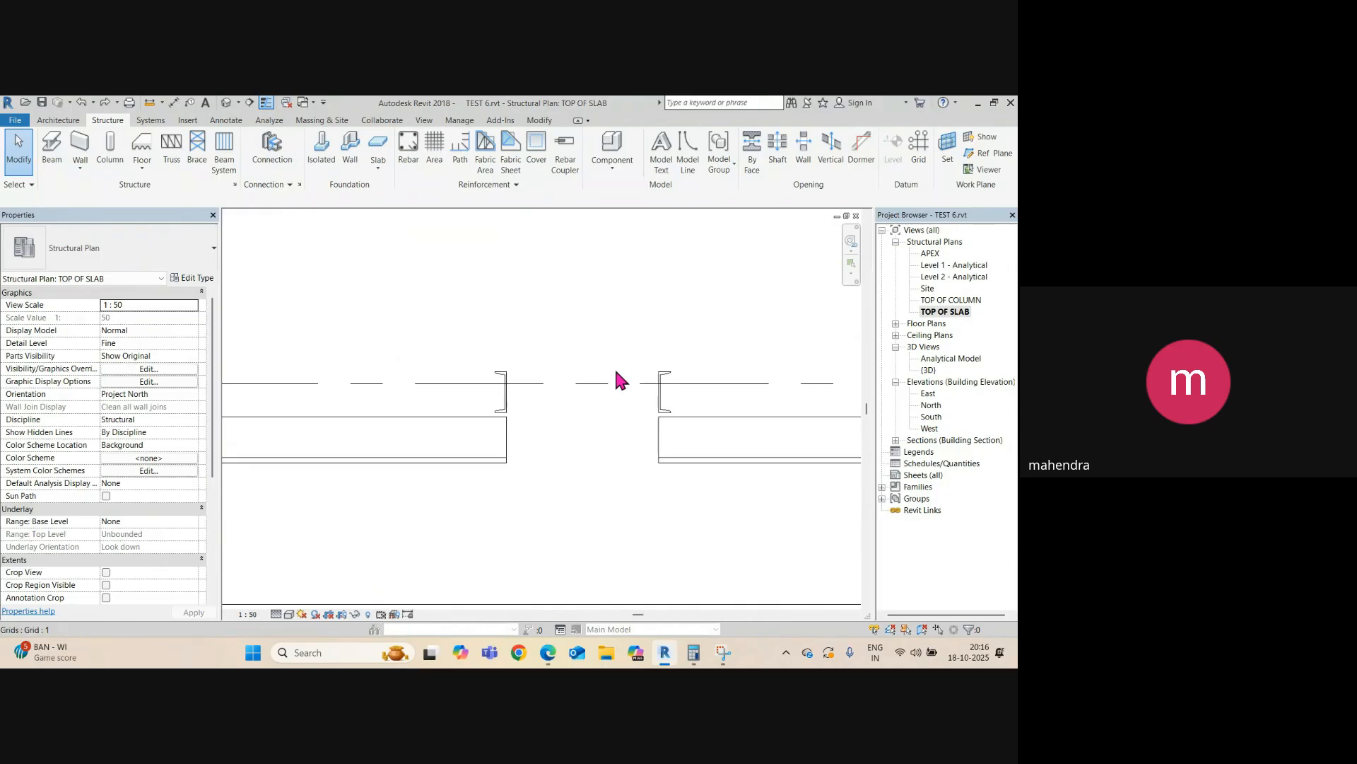
- Start a beam and load the C200X20.5 type from the steel M_C-Channel structural framing family
scroll(501, 416, "up", 5)
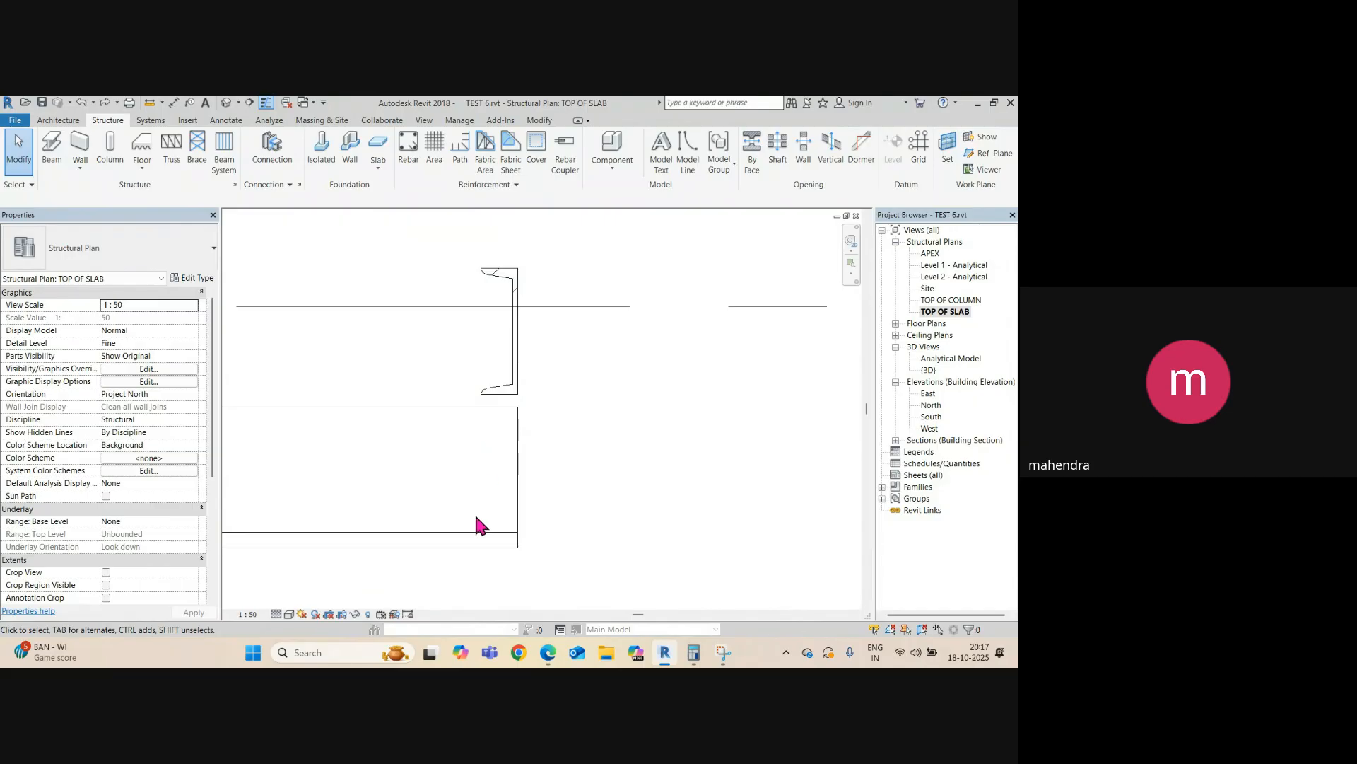
scroll(476, 527, "down", 5)
middle_click_drag(478, 439, 467, 464)
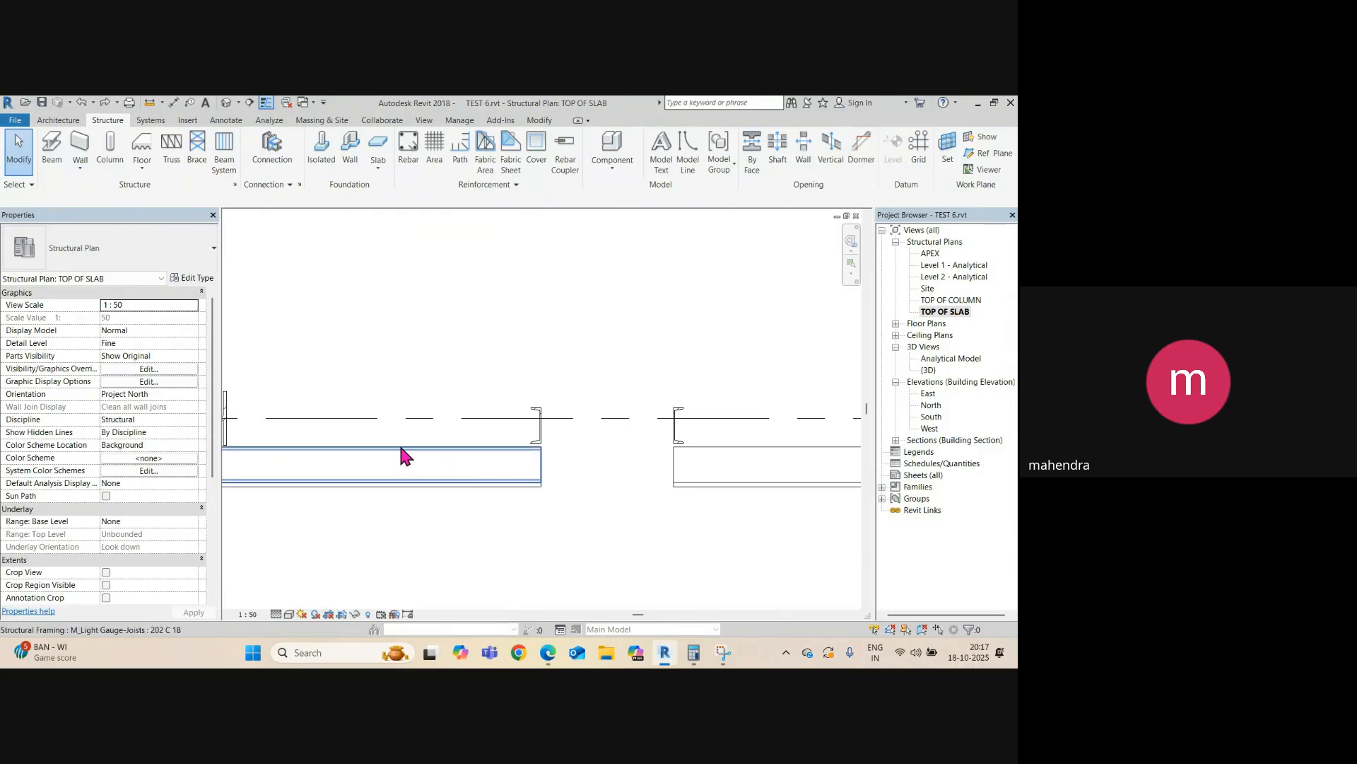
scroll(435, 449, "down", 2)
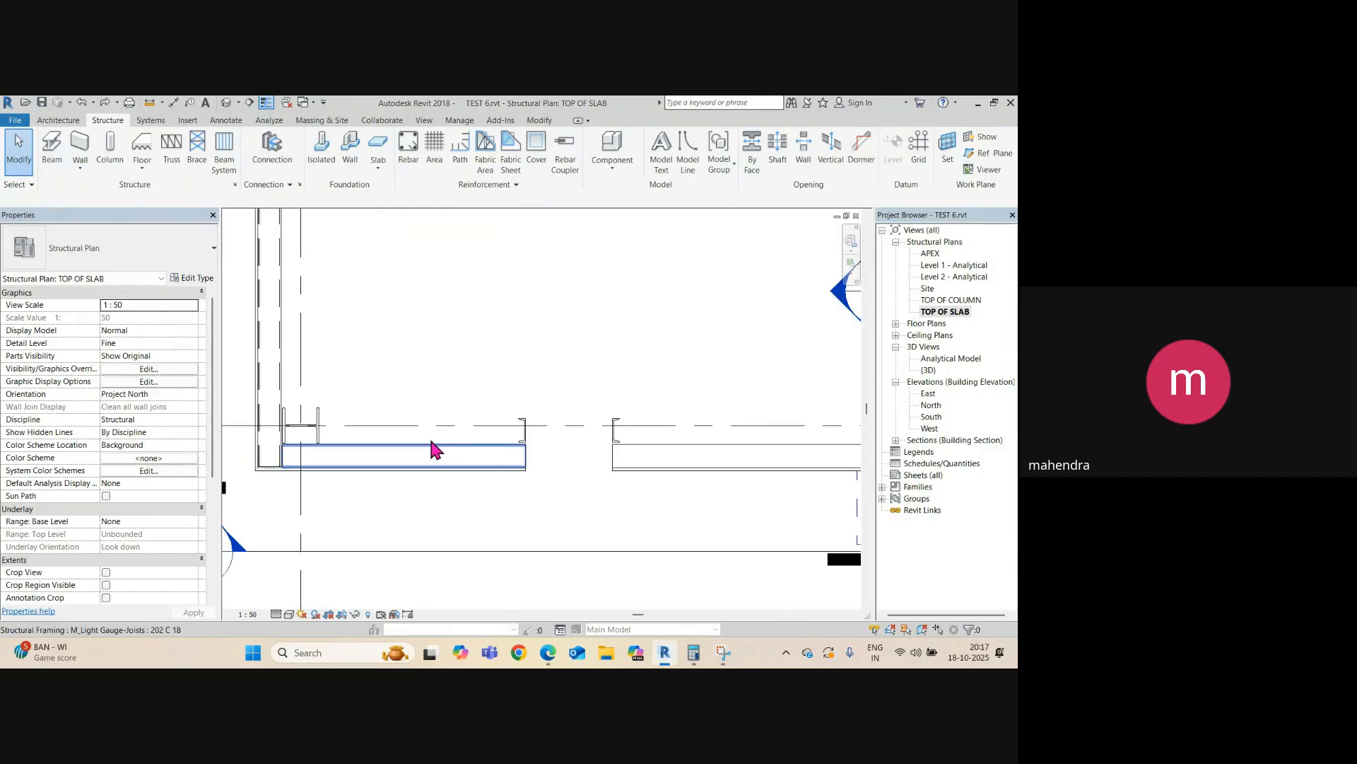
left_click(55, 164)
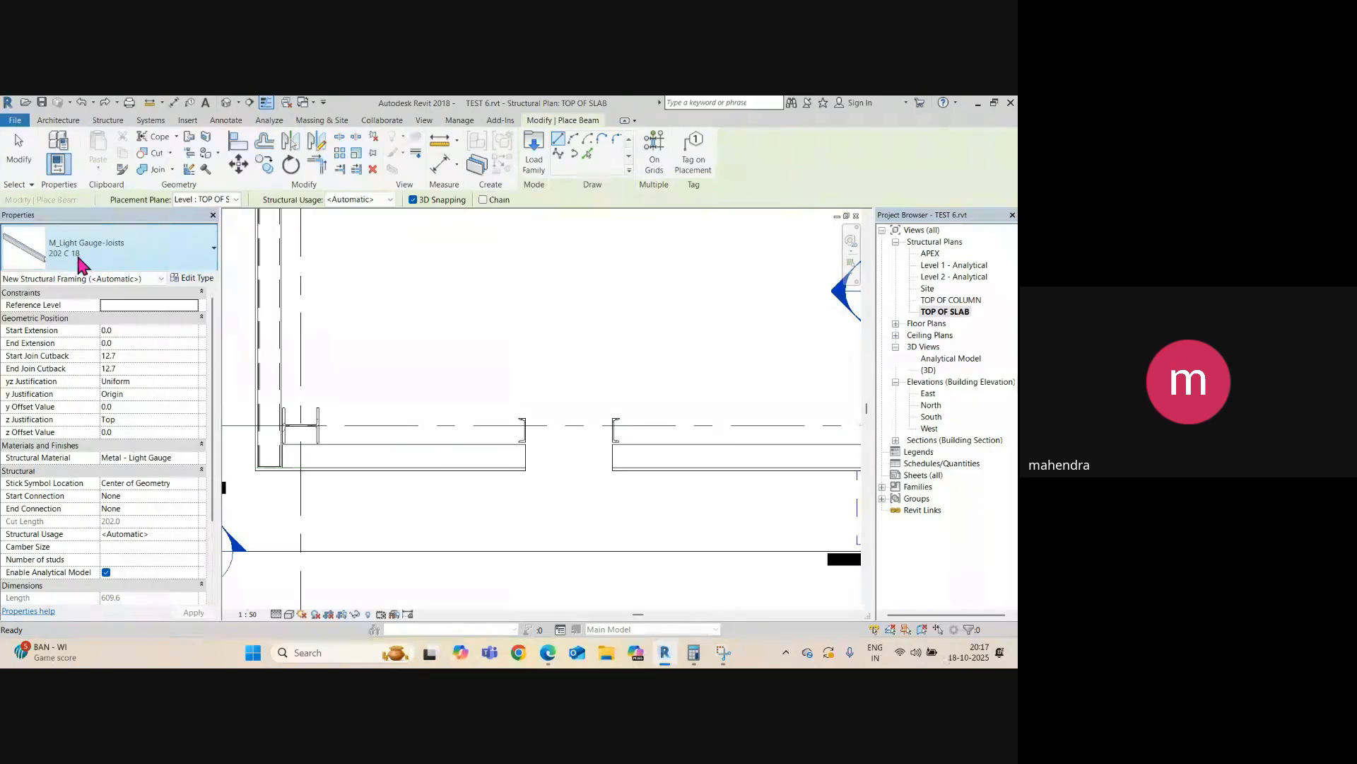
left_click(533, 173)
scroll(375, 304, "down", 6)
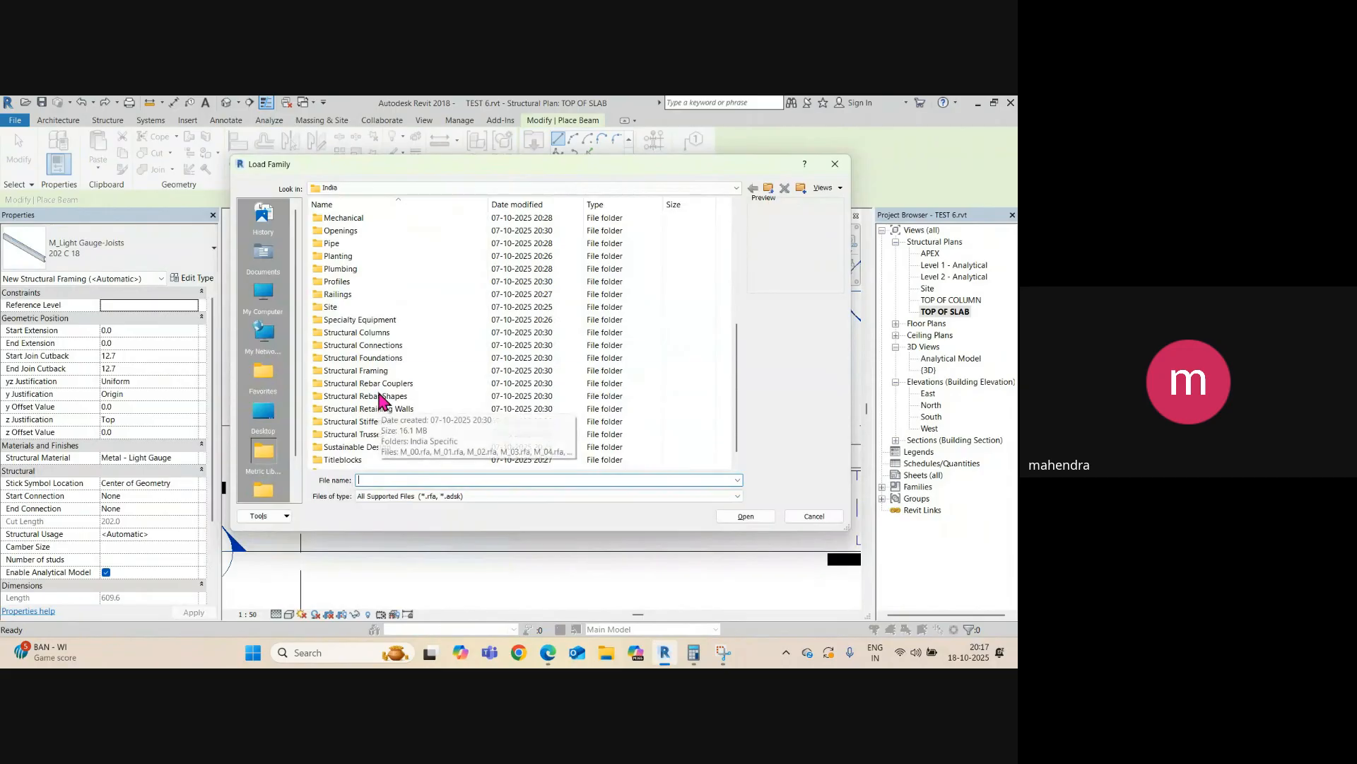
double_click(375, 372)
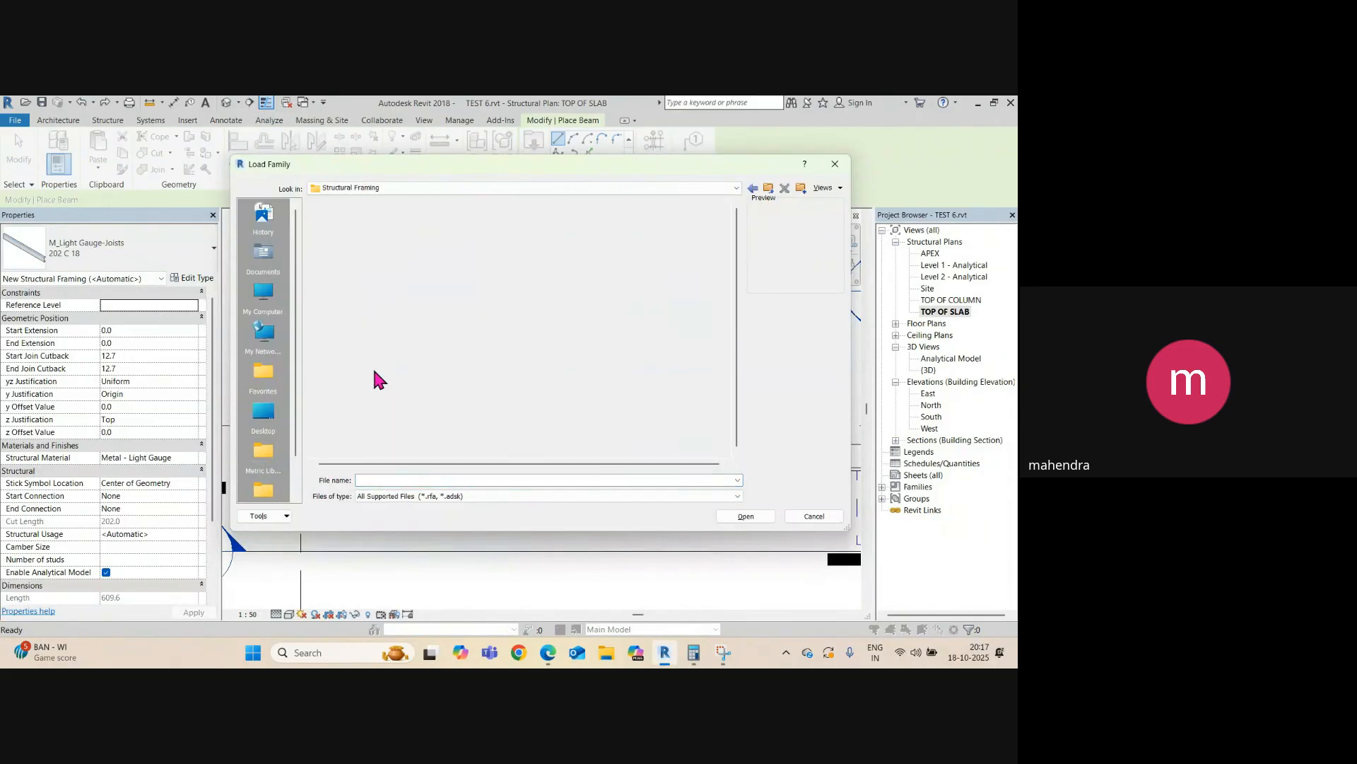
double_click(337, 258)
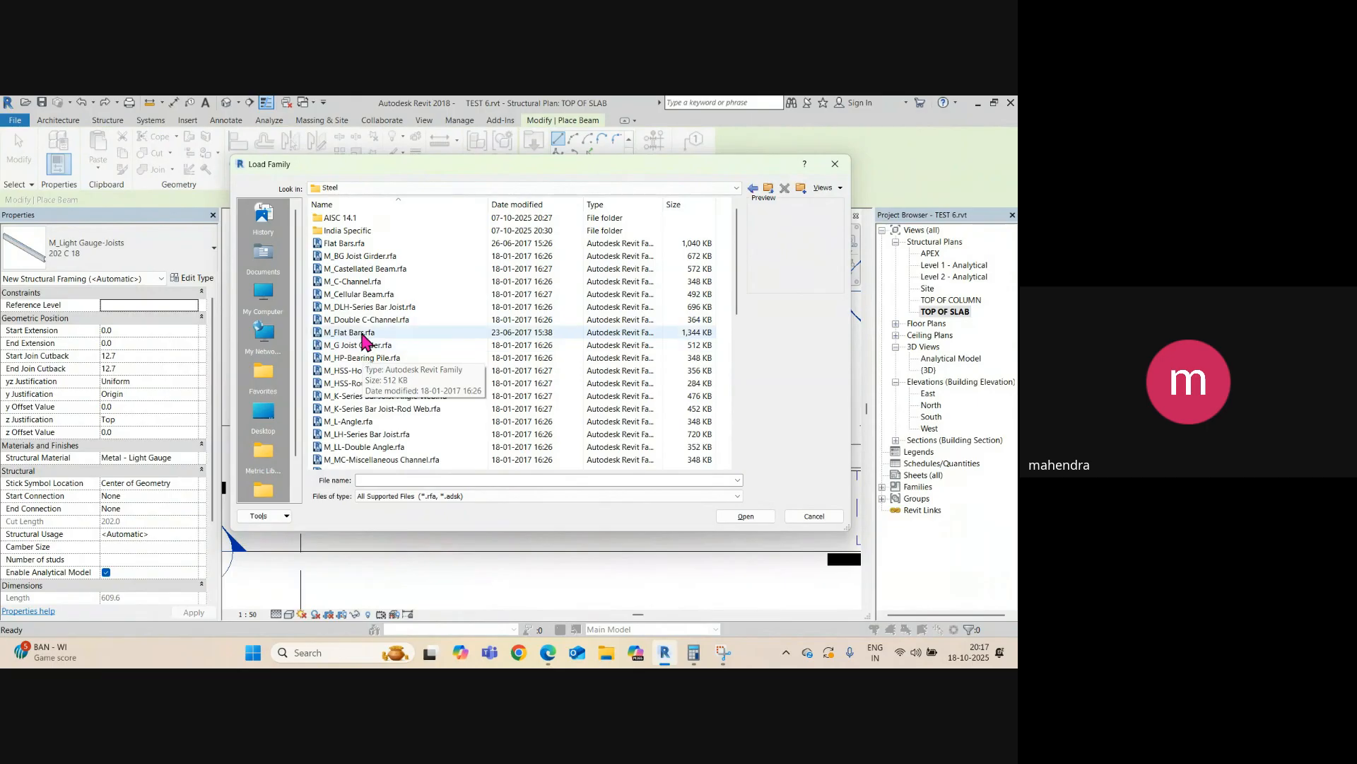
double_click(356, 281)
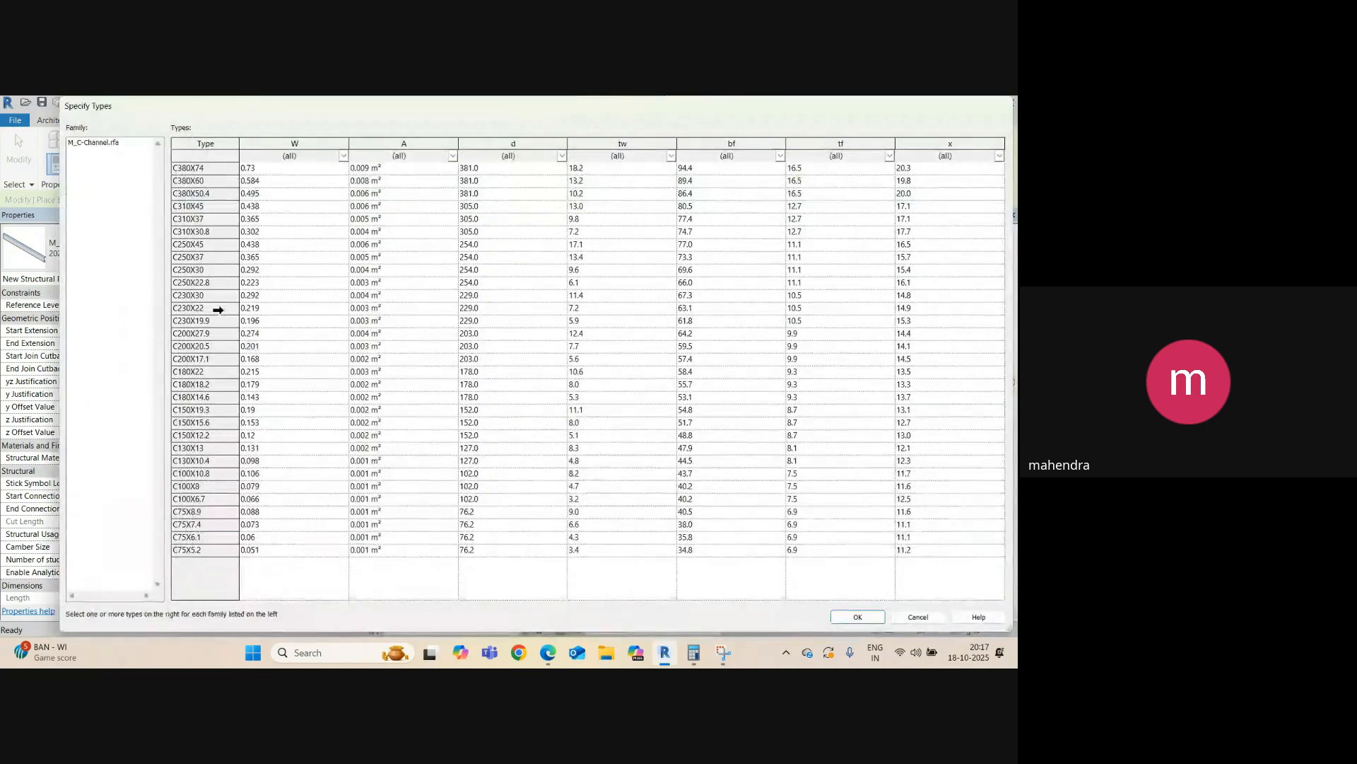
left_click(209, 347)
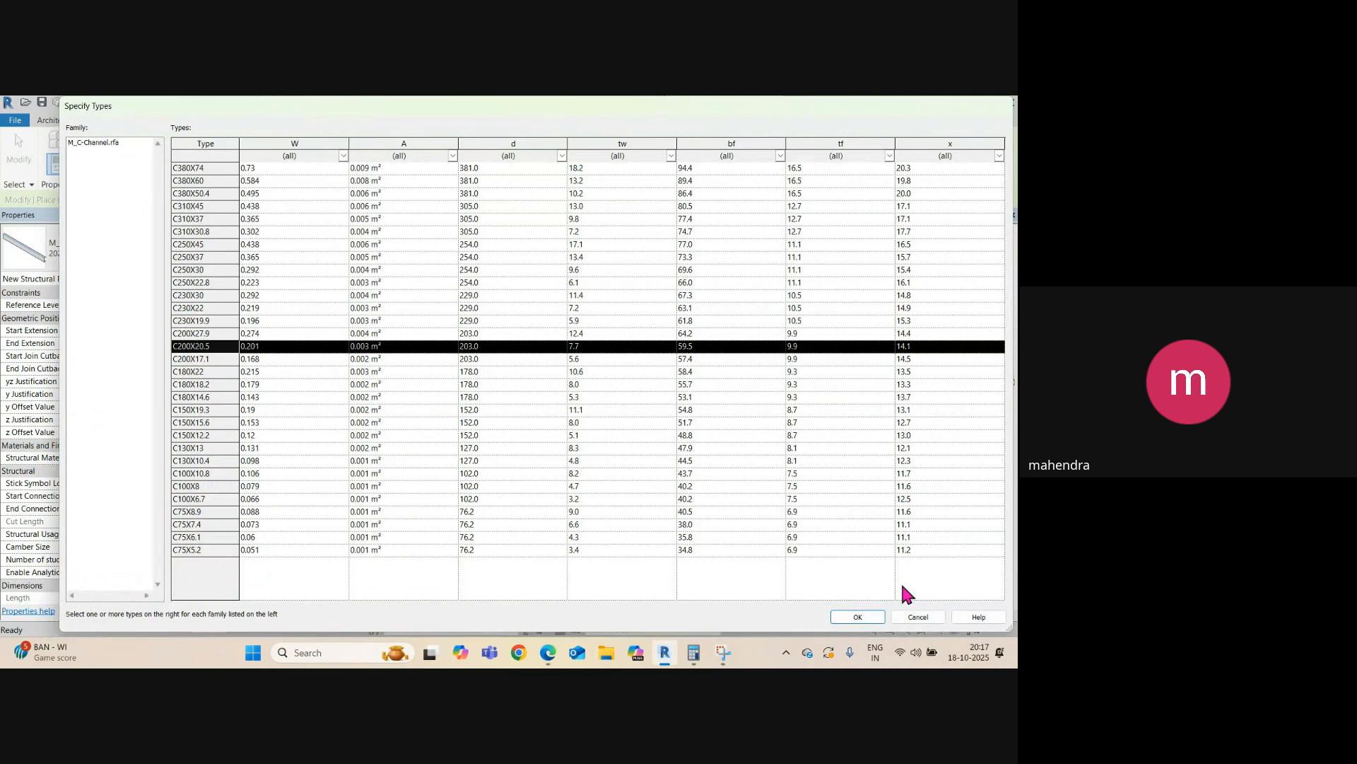
left_click(849, 619)
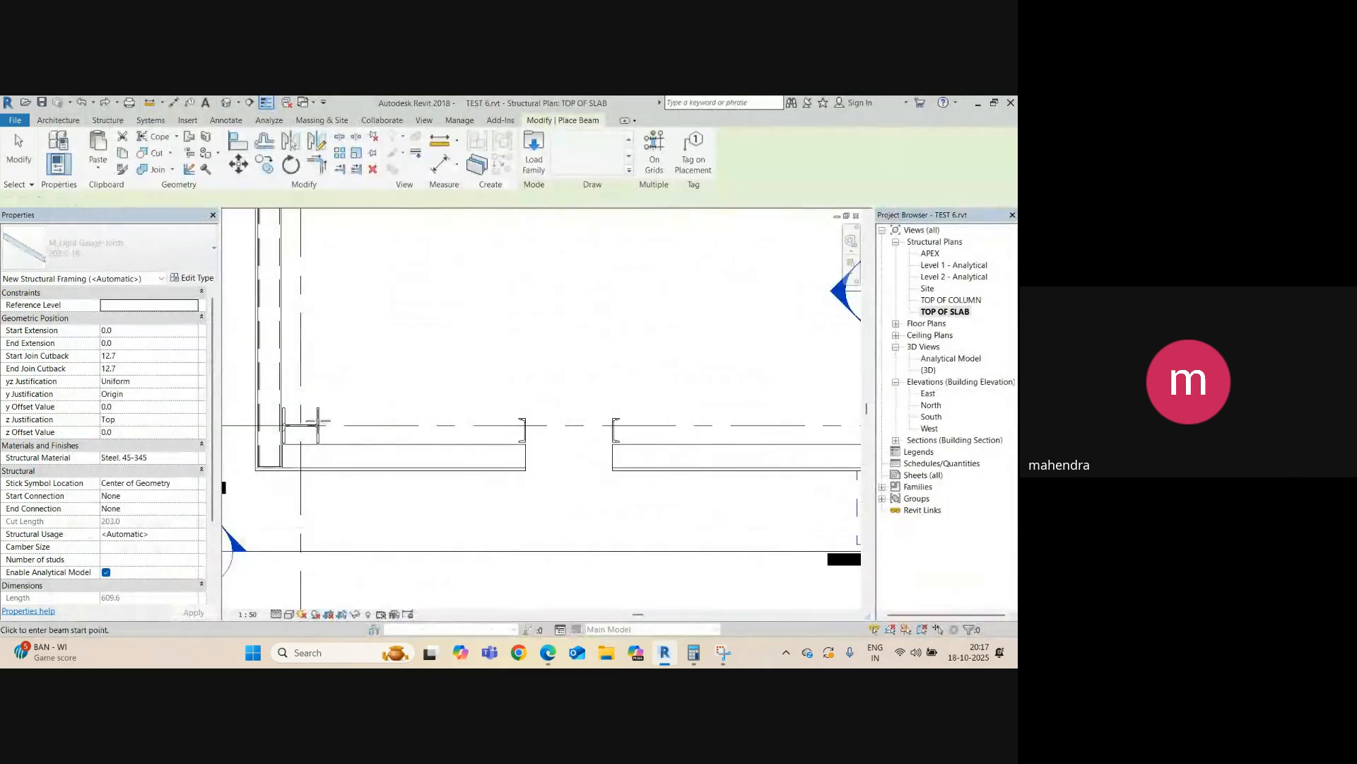
- Place a C200X20.5 channel beam along grid 1 from the corner UC column across the door opening to the next column
left_click(321, 424)
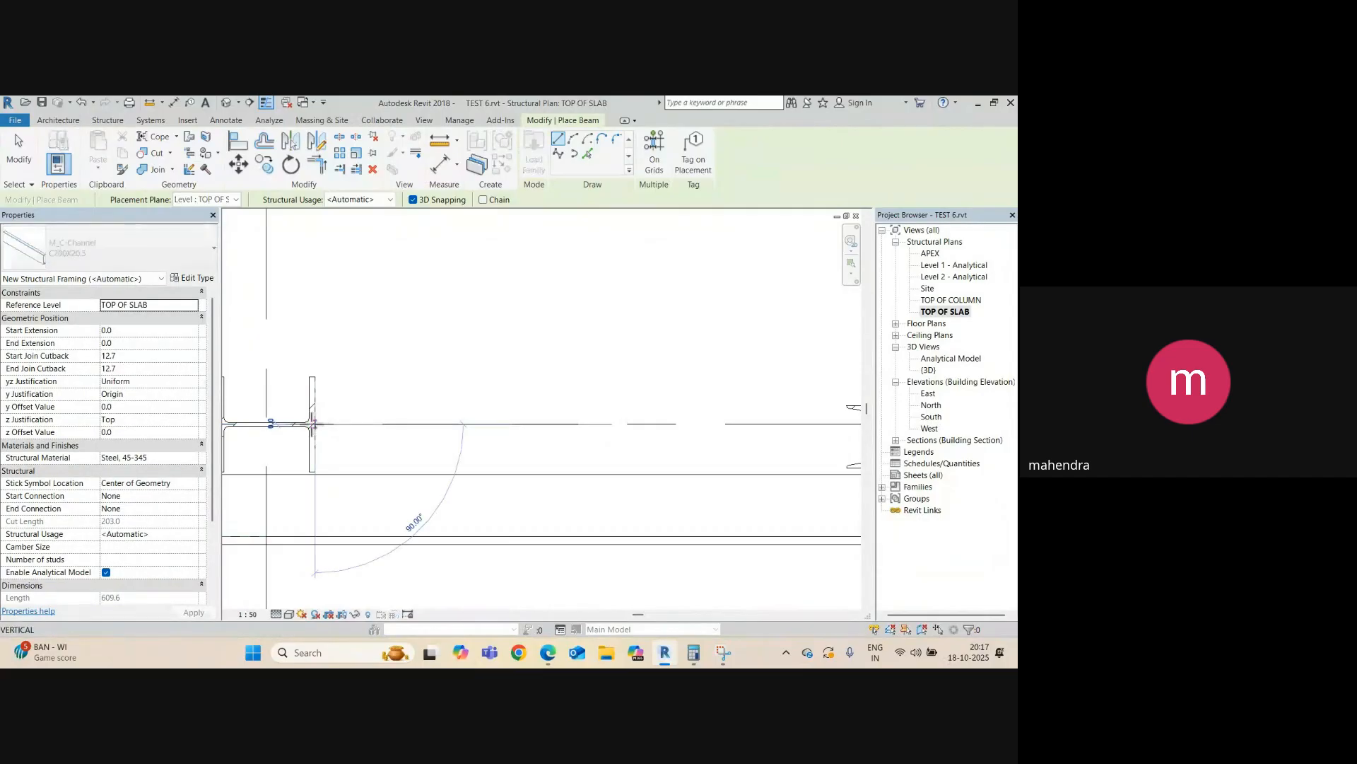
scroll(319, 421, "down", 3)
scroll(657, 419, "up", 4)
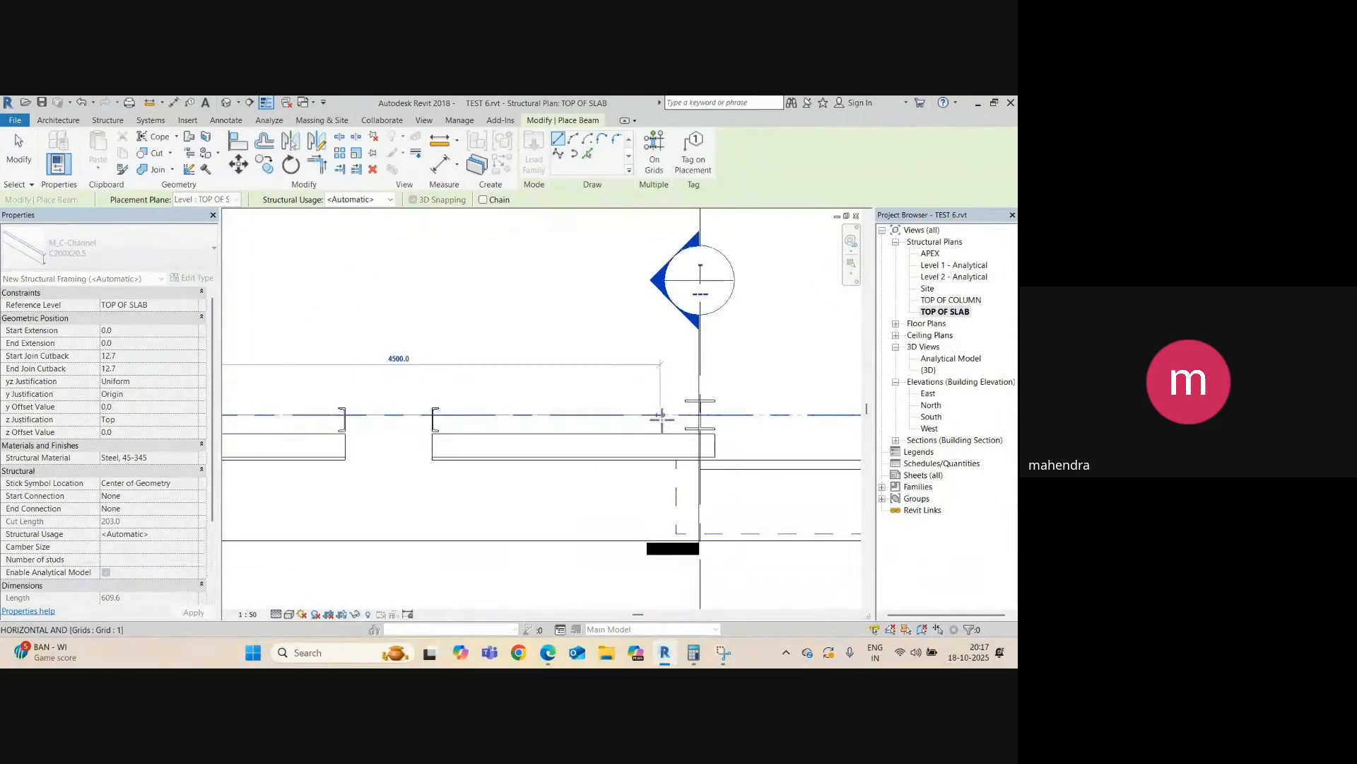
left_click(693, 413)
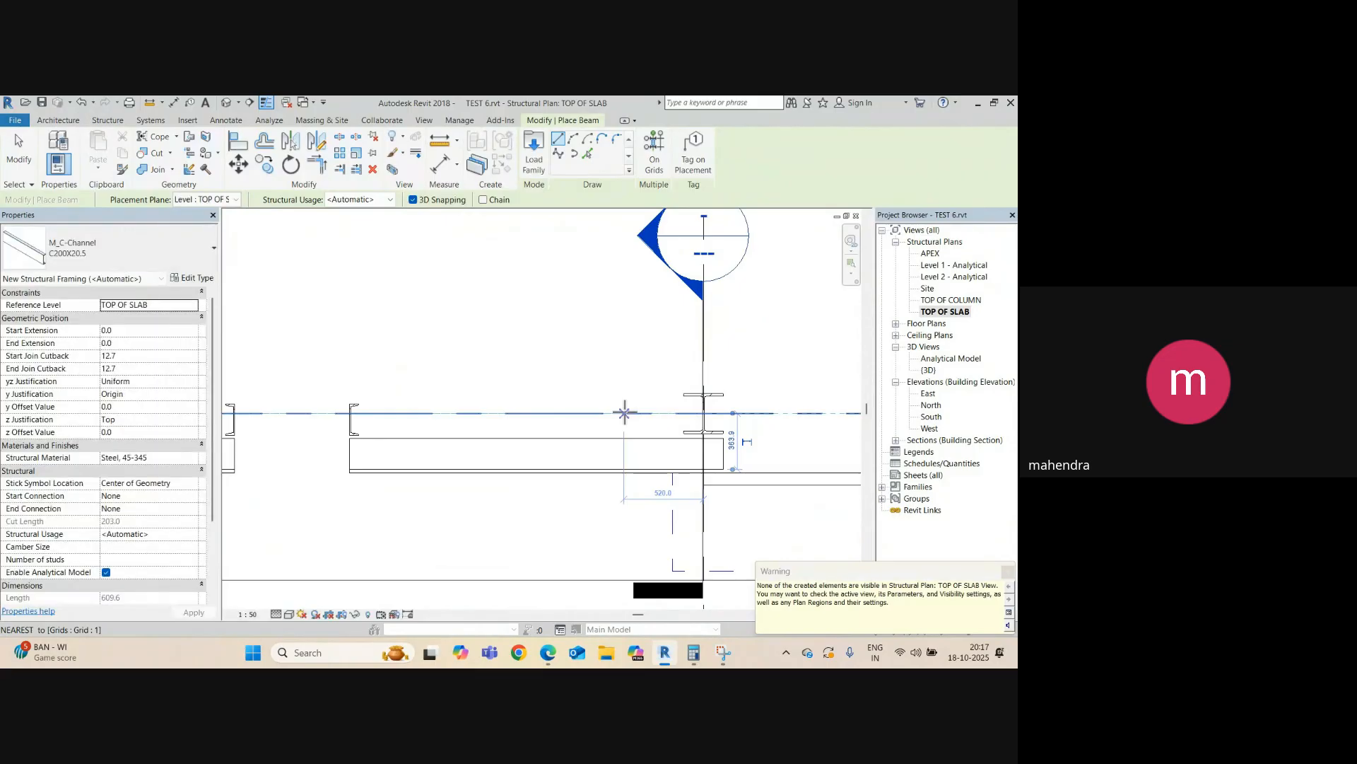
- End beam placement and open Section 2 from its section line in the plan to look for the new channel beam
scroll(618, 414, "down", 3)
key("Escape")
key("Escape")
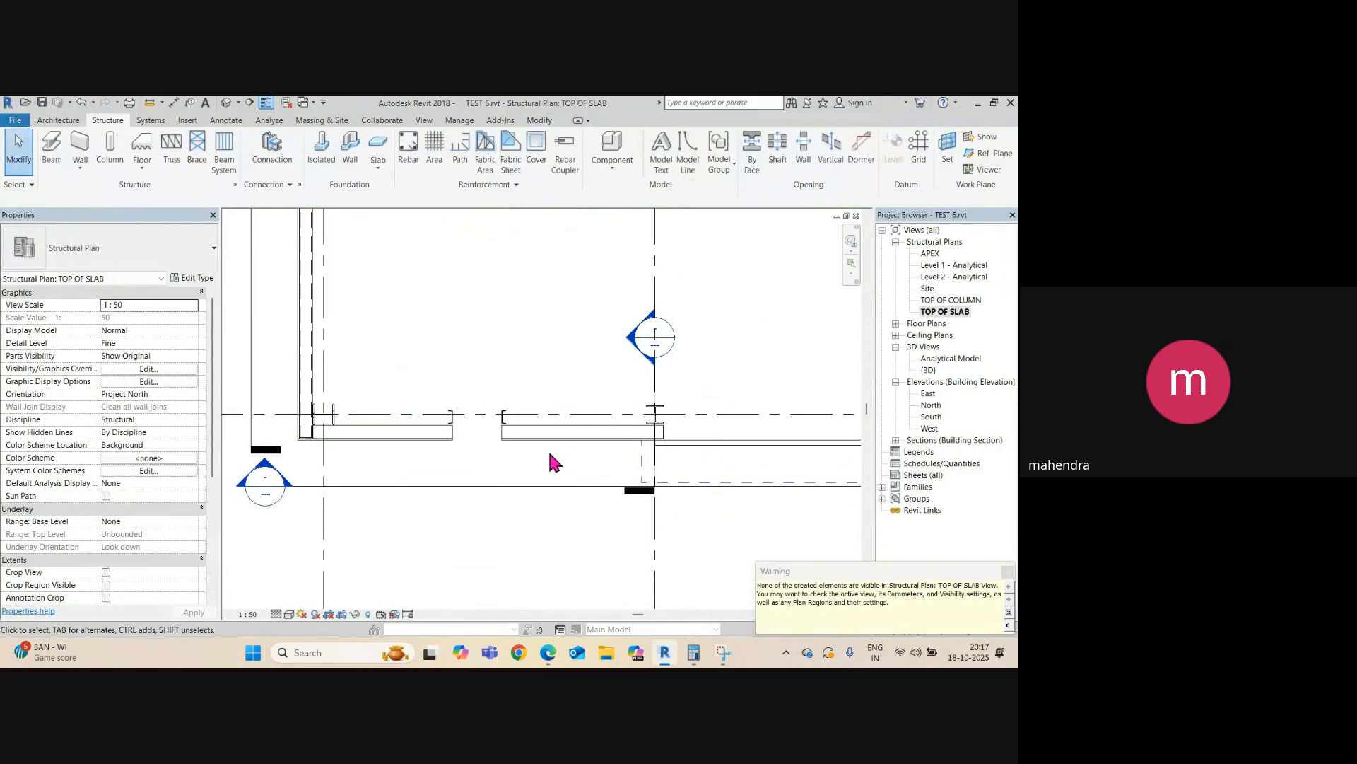
scroll(549, 459, "down", 2)
left_click(605, 479)
right_click(606, 486)
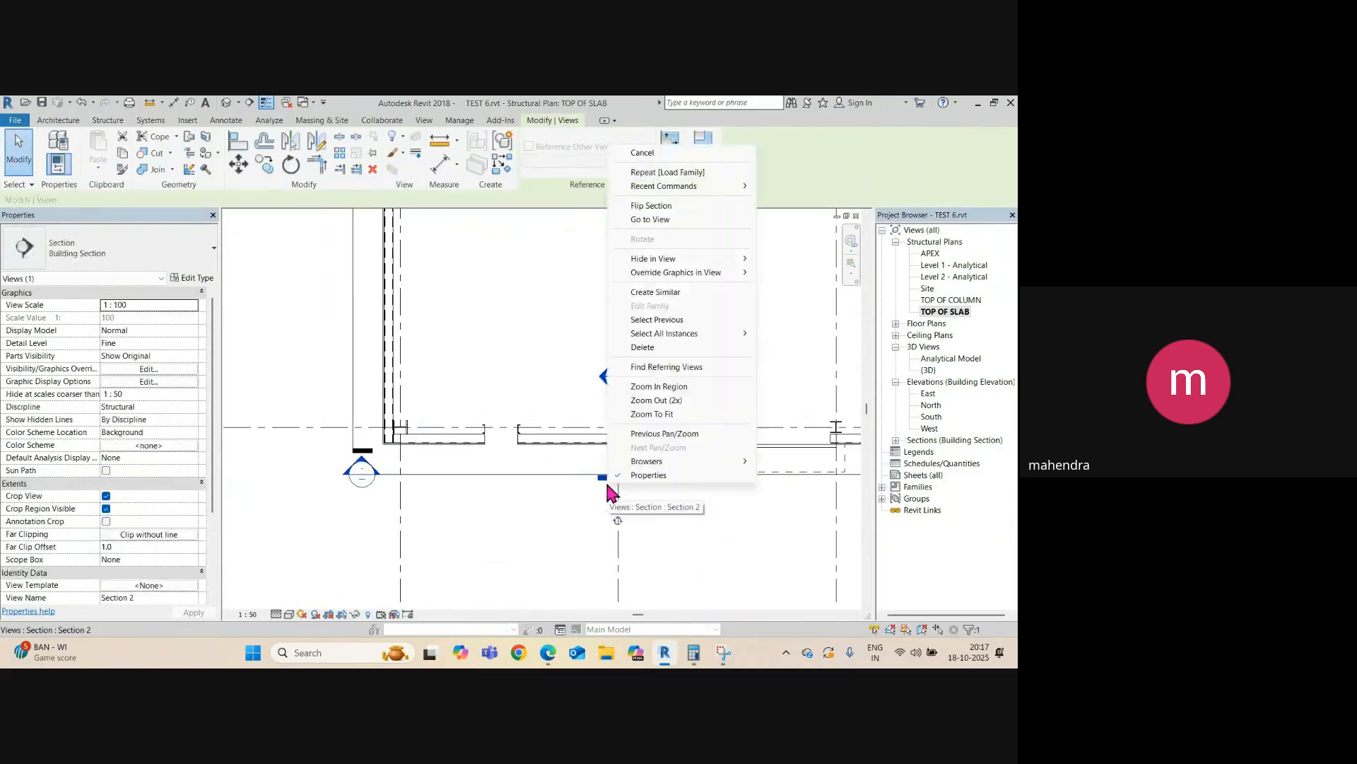
left_click(651, 219)
scroll(578, 350, "up", 8)
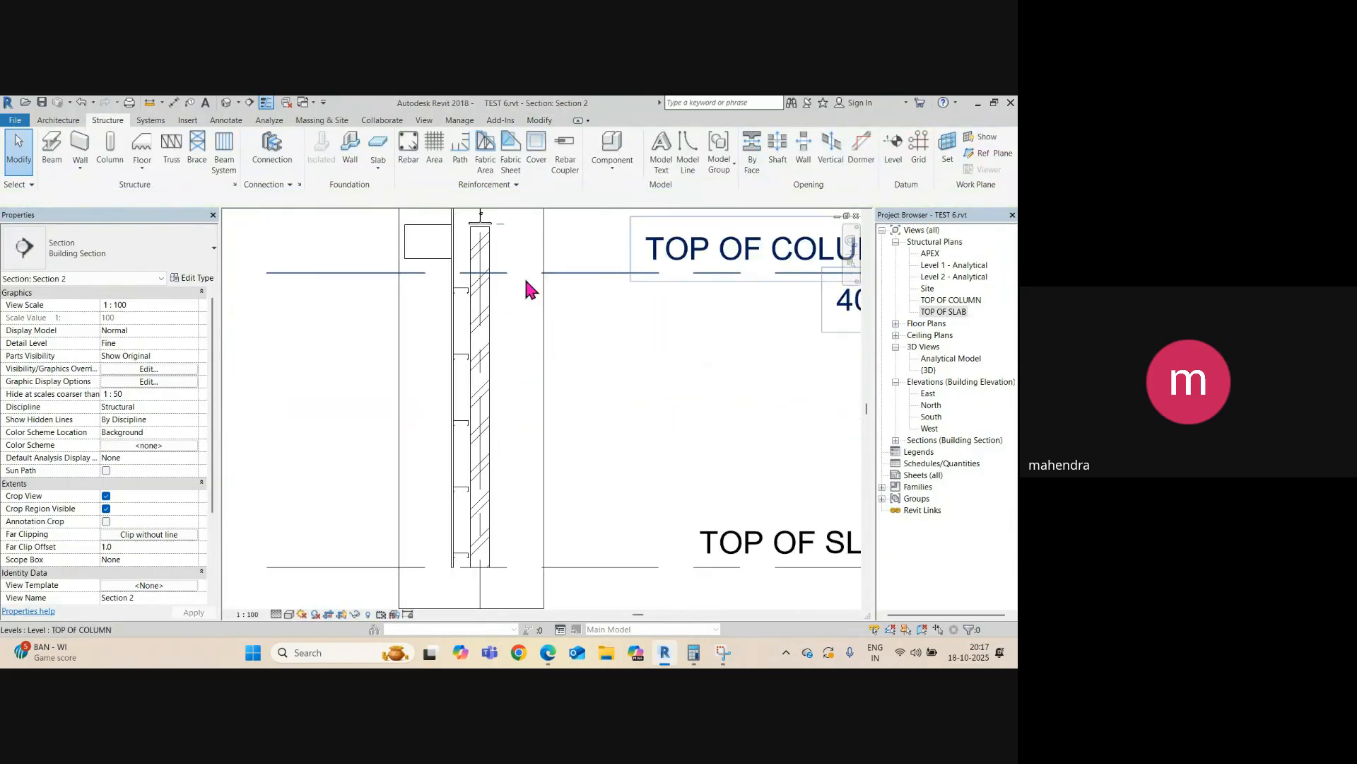
scroll(499, 435, "down", 1)
left_click(492, 445)
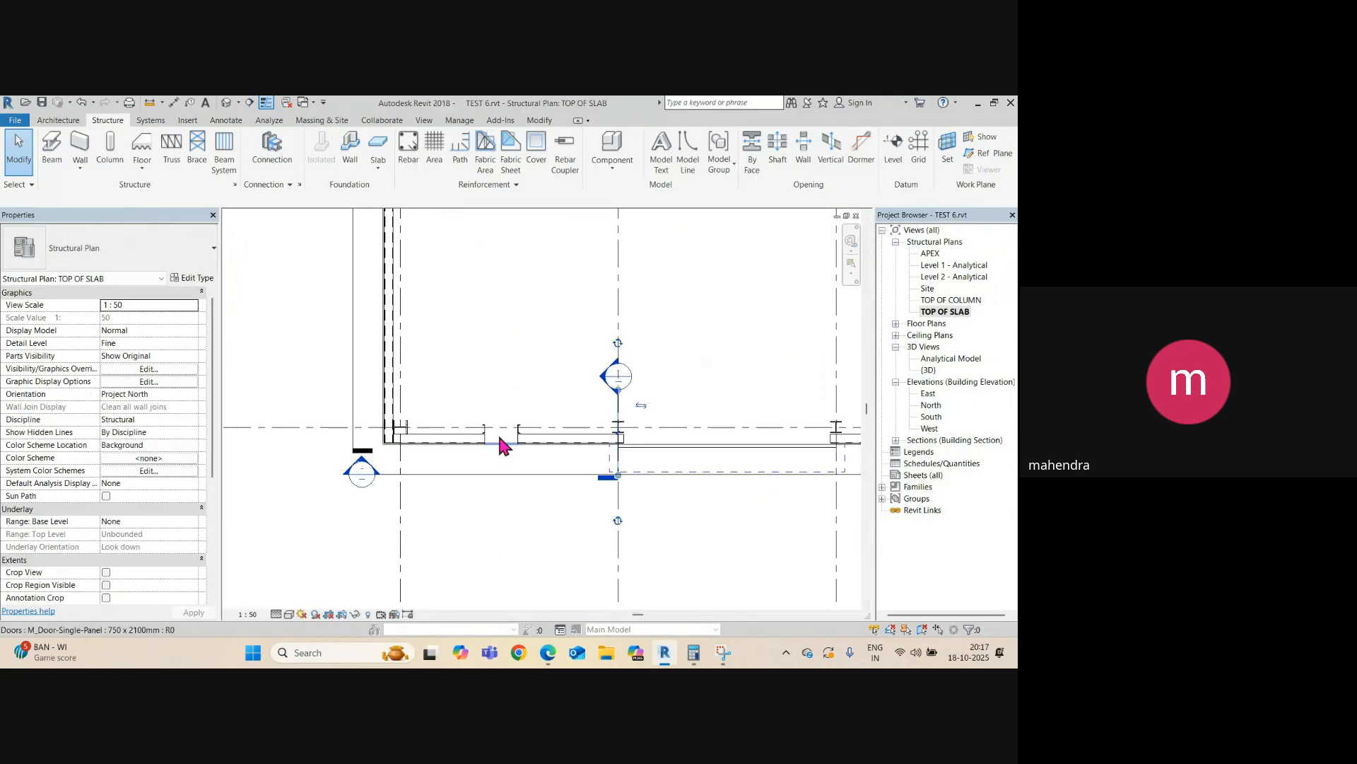
- Move the Section 2 line beside the channel column right of the door opening, deepen its far clip past that column, and open the section
scroll(624, 407, "up", 2)
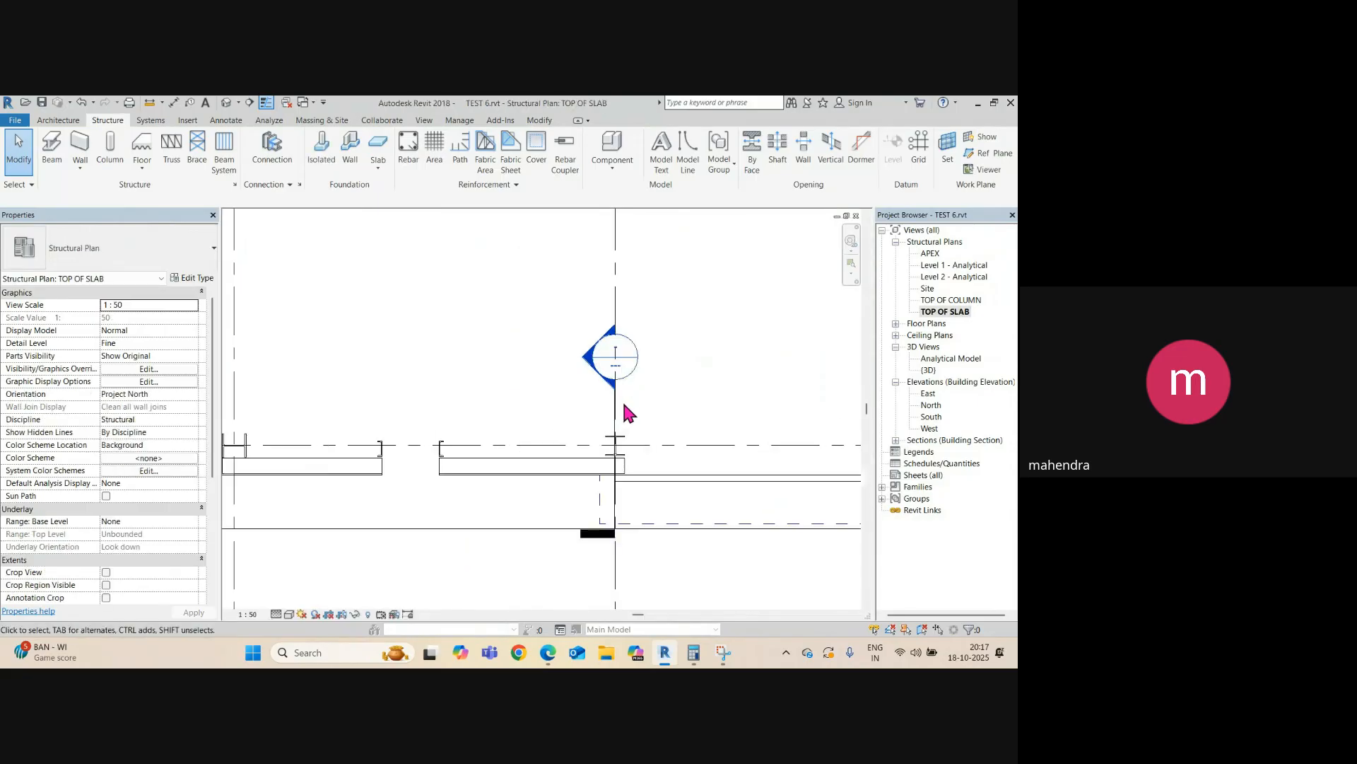
left_click(619, 409)
left_click_drag(616, 403, 453, 416)
scroll(454, 472, "up", 2)
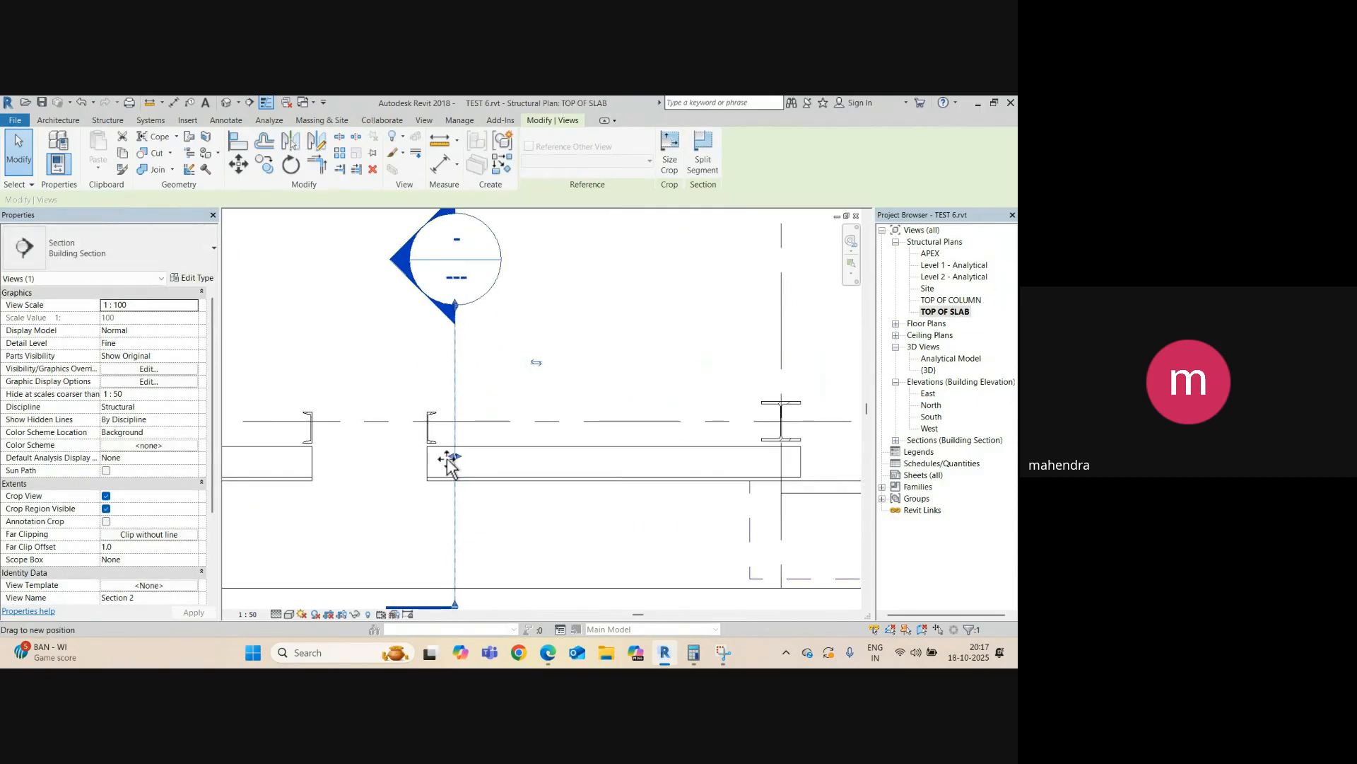
left_click_drag(450, 467, 421, 460)
right_click(453, 400)
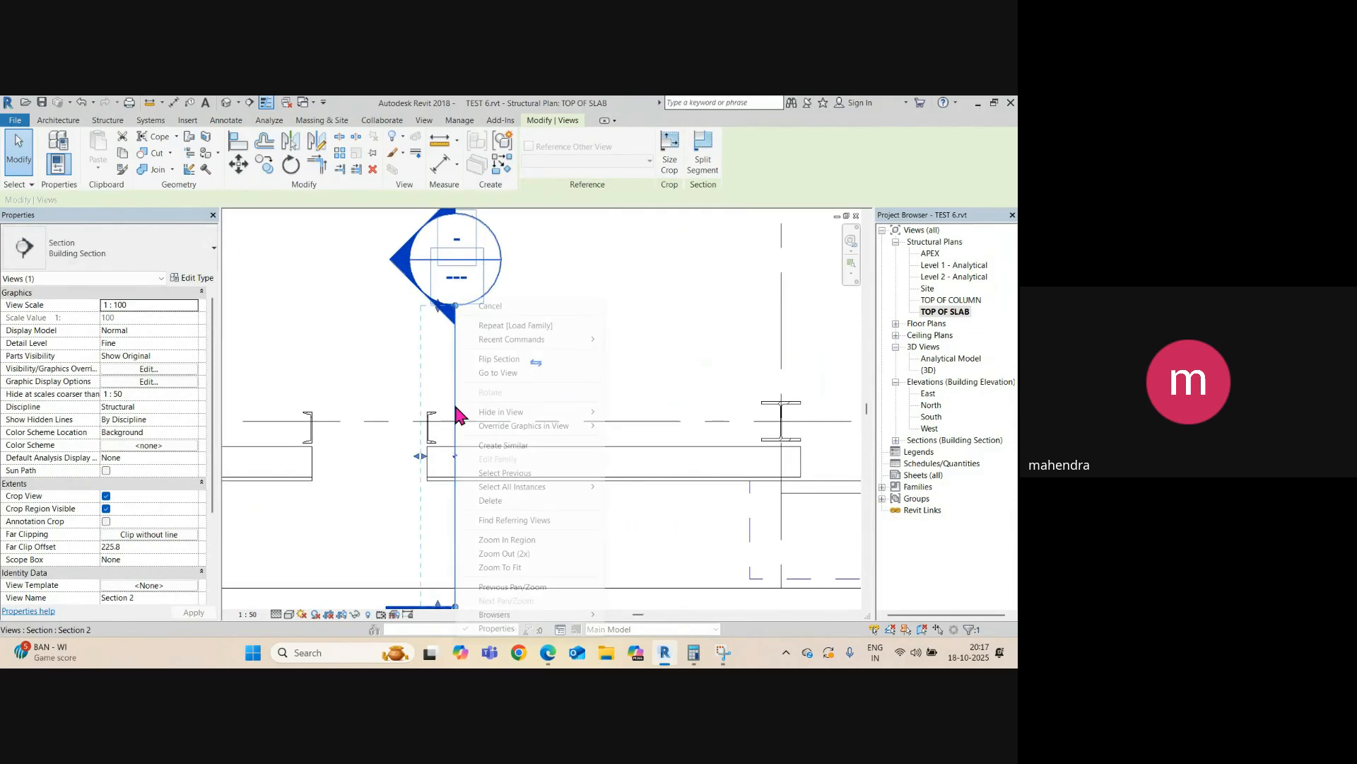
left_click(498, 372)
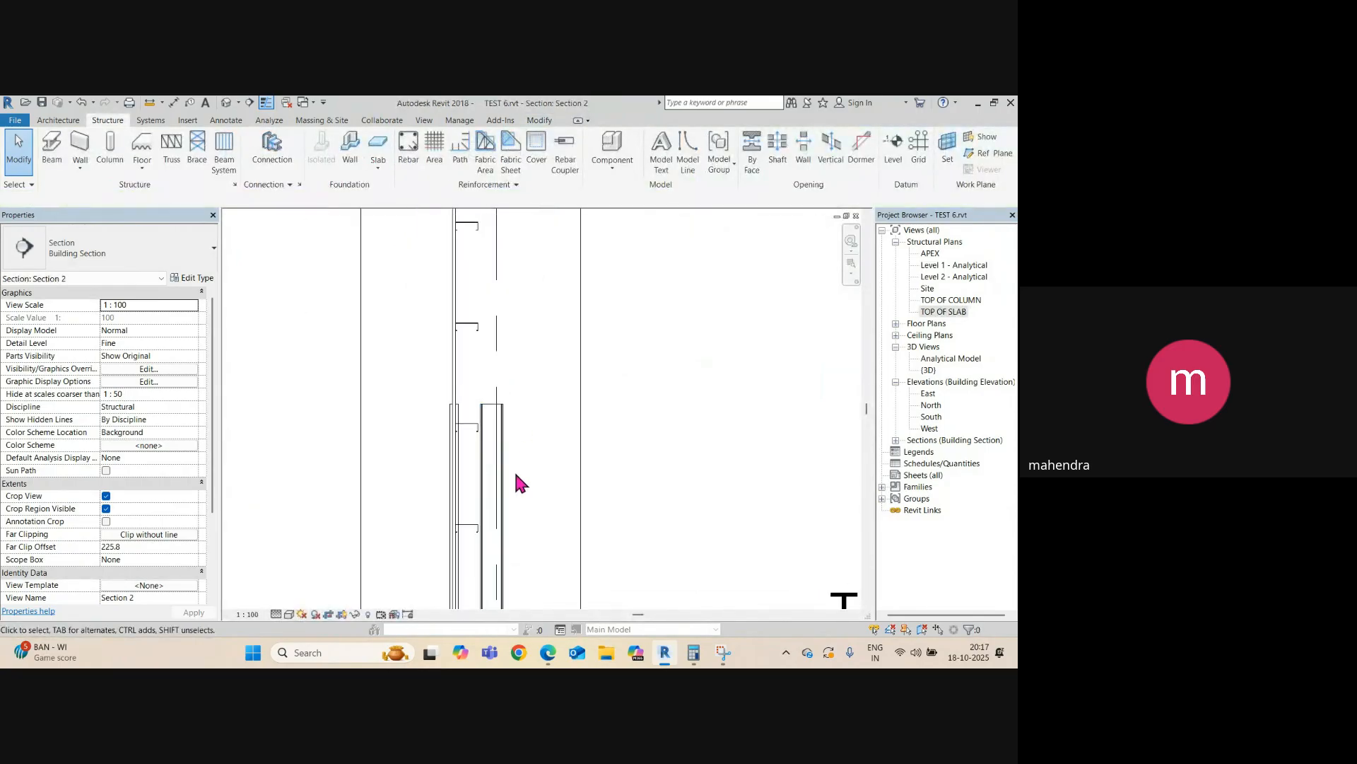
- Extend the lower edge of the Section 2 crop region well below the TOP OF SLAB level
scroll(454, 431, "up", 2)
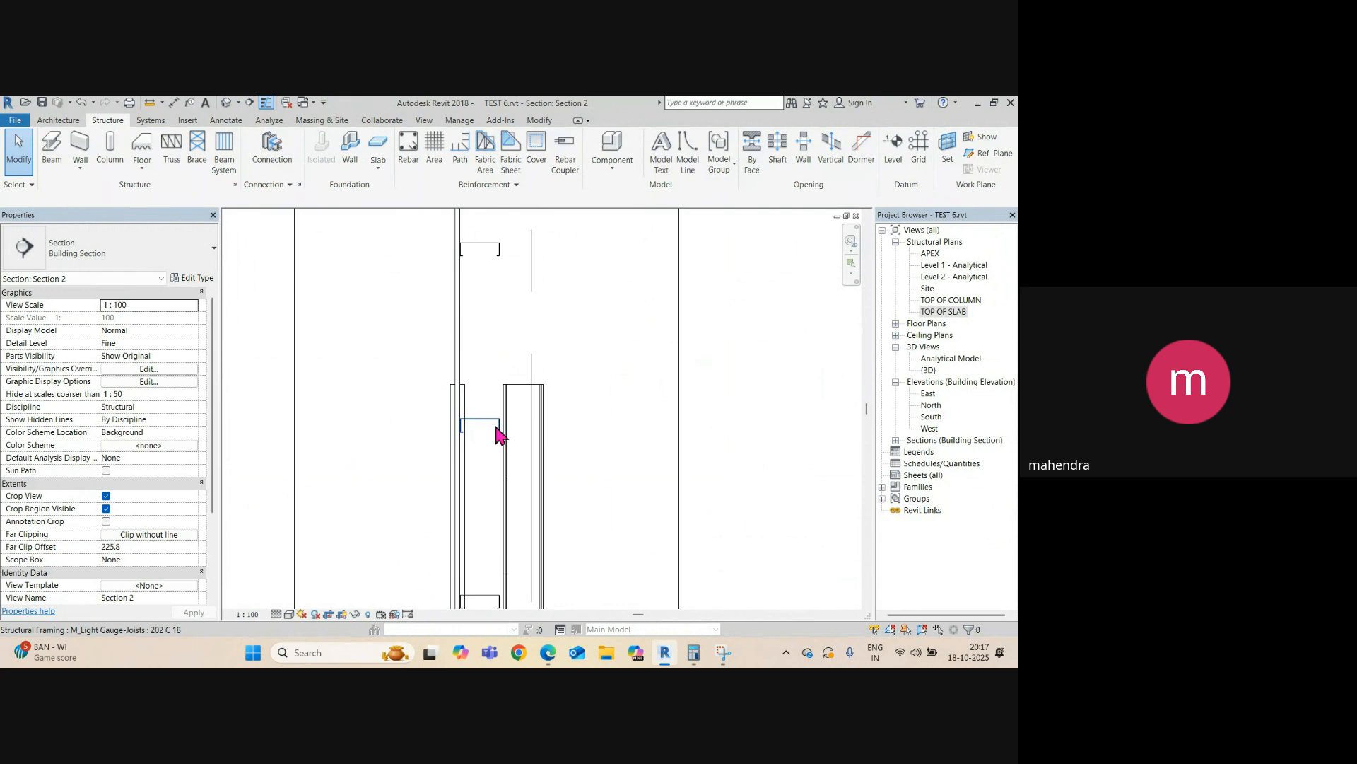
scroll(499, 420, "up", 1)
scroll(499, 418, "down", 2)
scroll(500, 419, "down", 4)
scroll(514, 251, "up", 7)
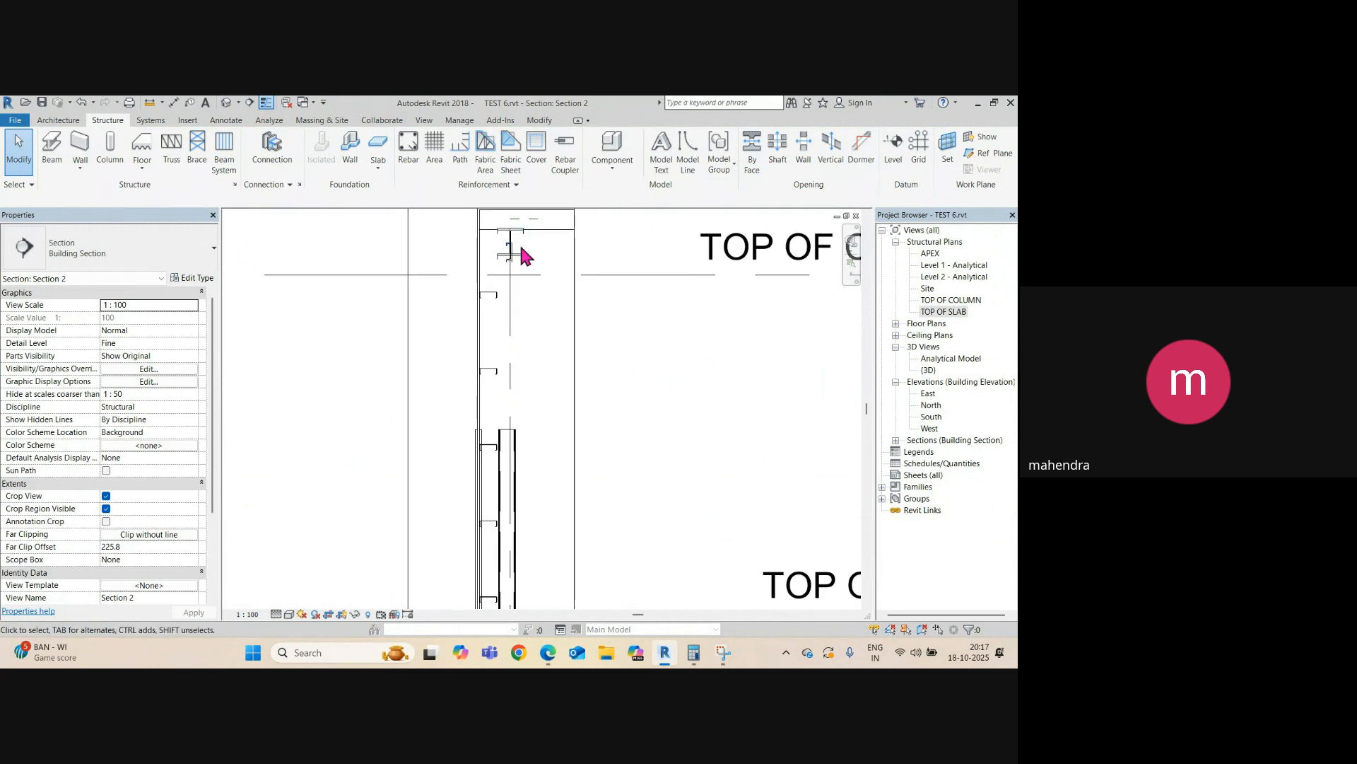
scroll(526, 318, "down", 3)
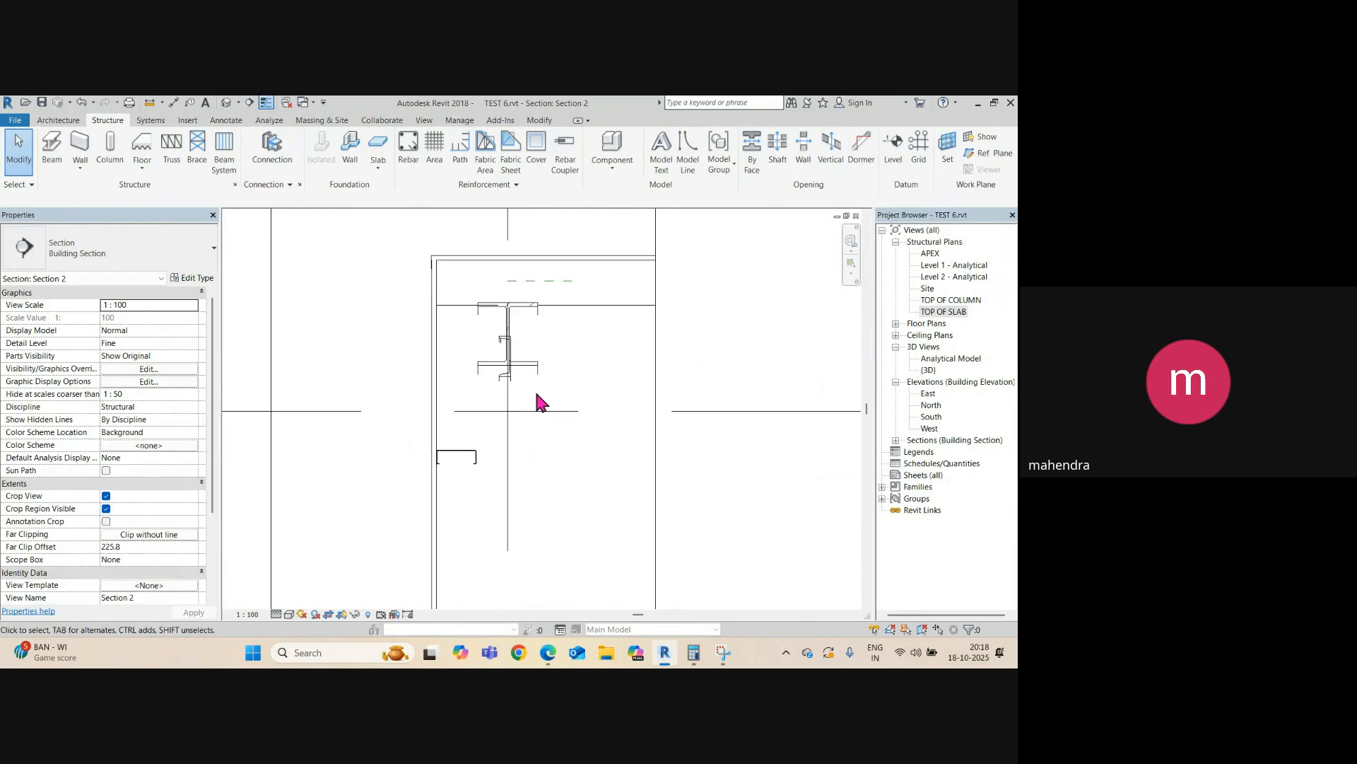
scroll(526, 410, "down", 2)
scroll(558, 438, "down", 2)
scroll(549, 376, "down", 1)
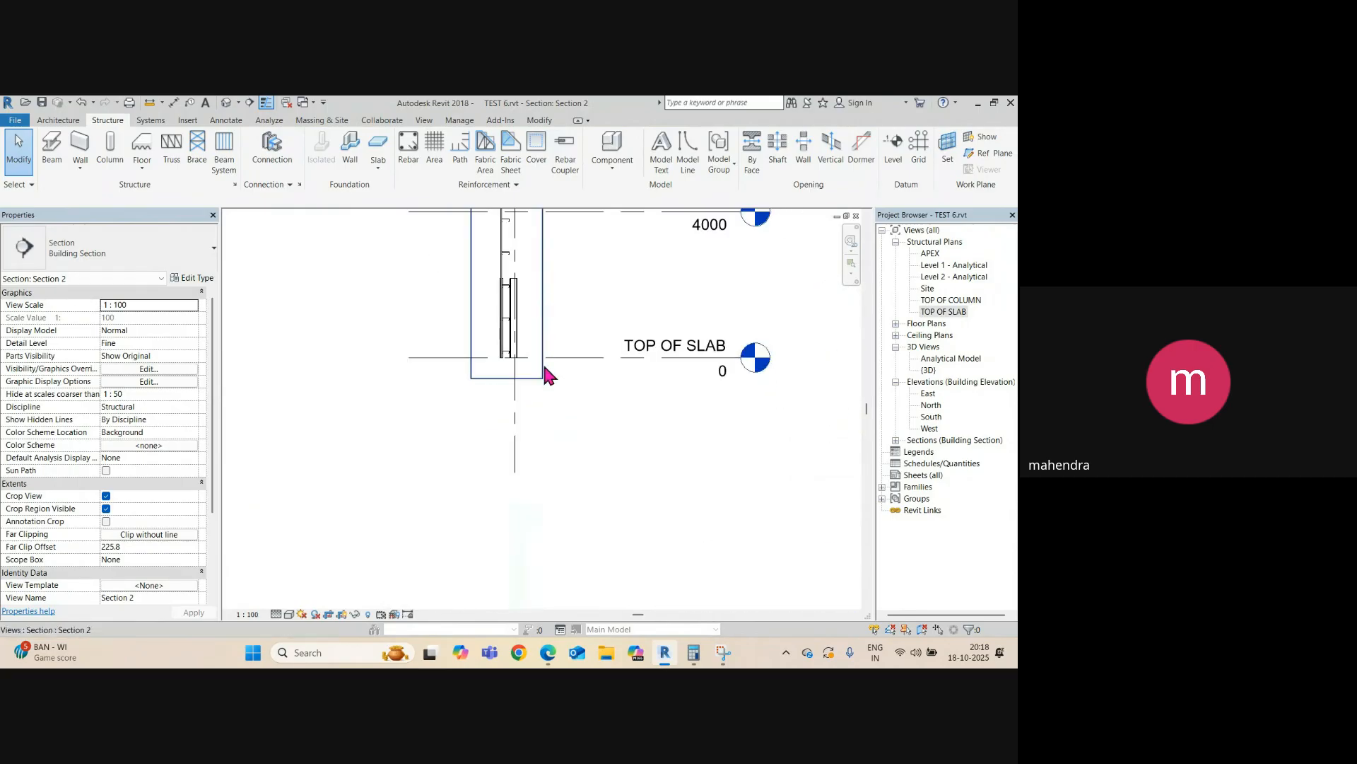
left_click(509, 380)
left_click_drag(507, 379, 532, 586)
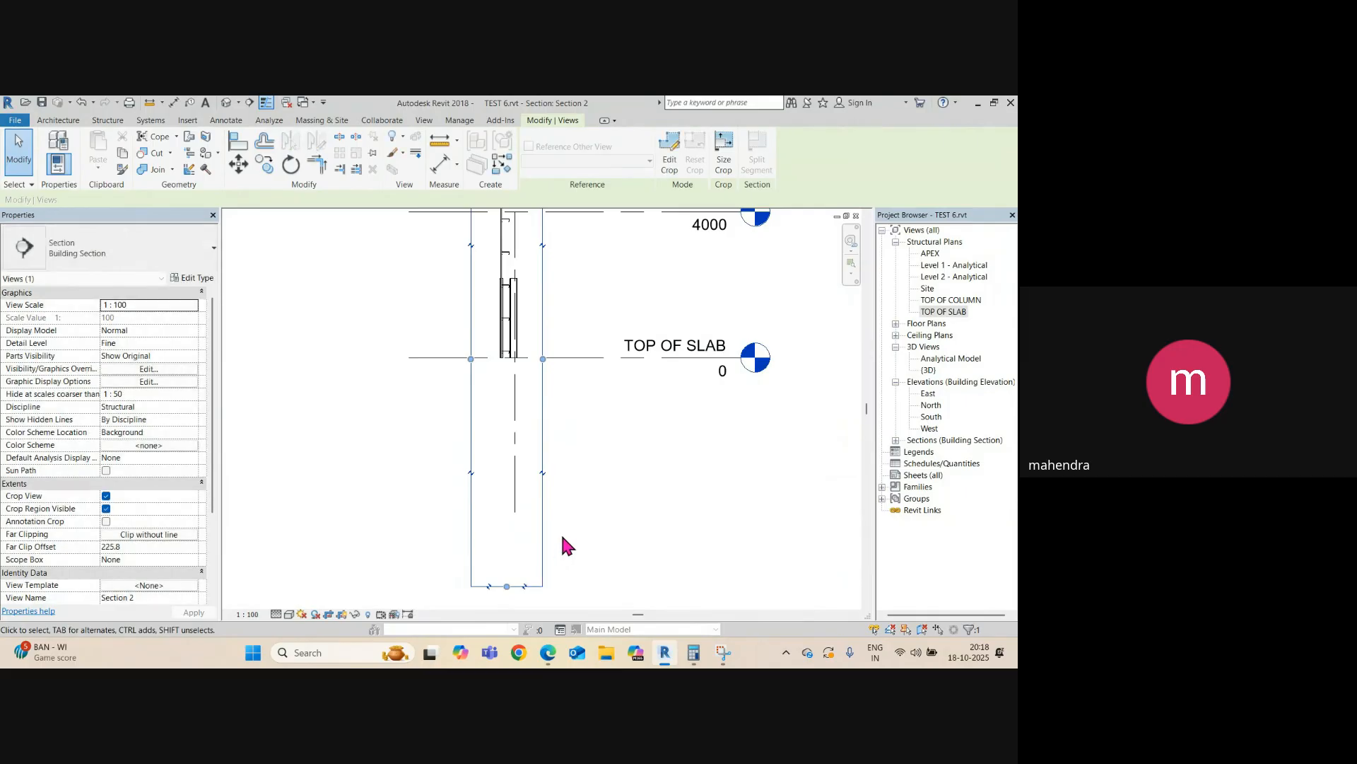
- Inspect the door opening and its channel columns in the 3D view
left_click(226, 103)
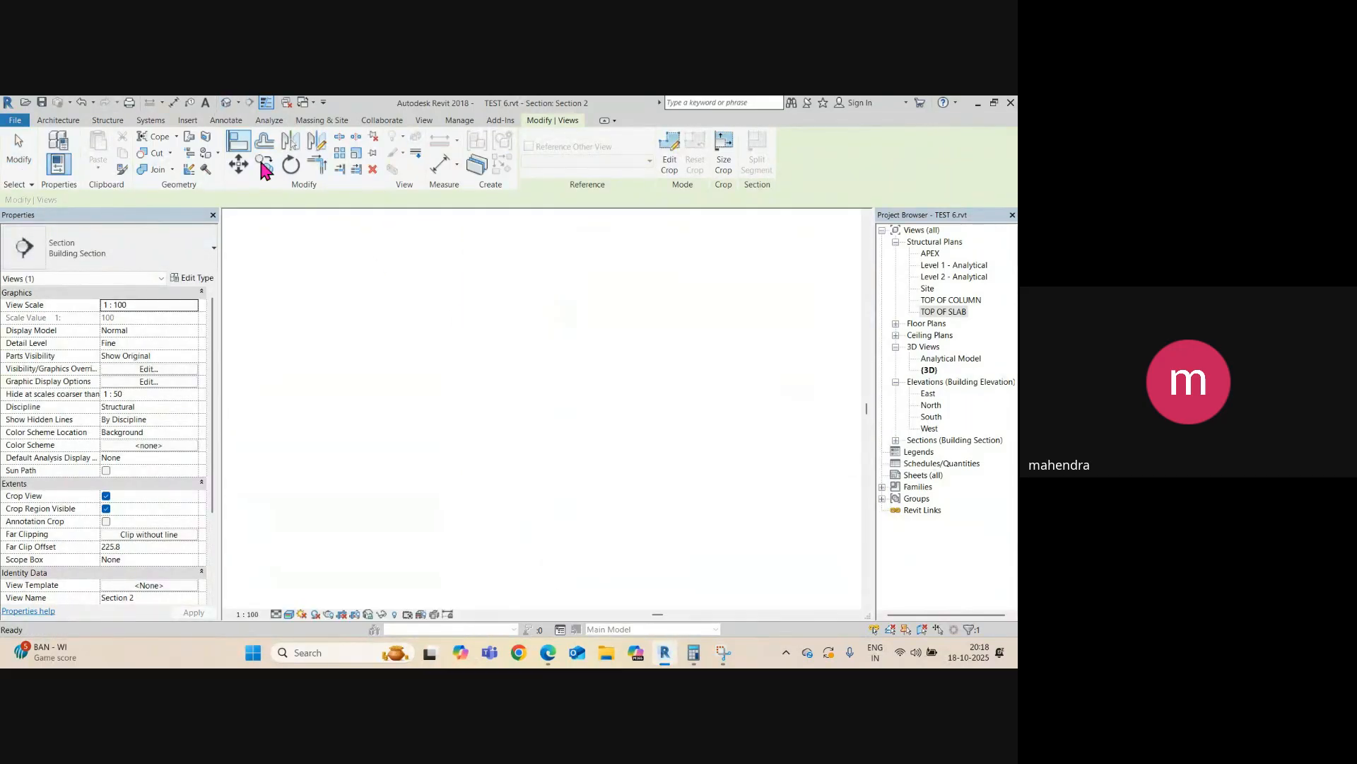
scroll(580, 453, "down", 2)
middle_click_drag(597, 470, 455, 448, "shift")
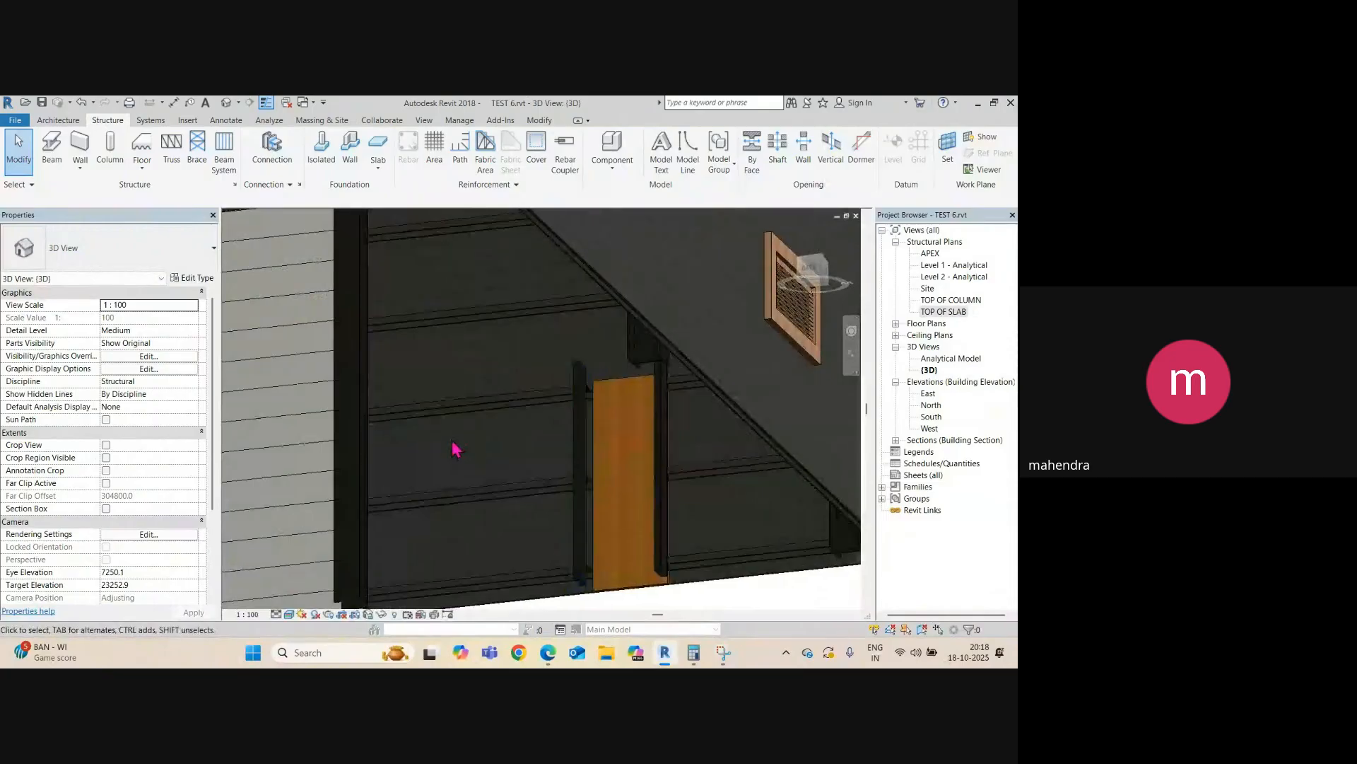
middle_click_drag(650, 591, 614, 423)
- Return to Section 2 and turn off its Crop View
key("ctrl+Tab")
scroll(616, 462, "down", 2)
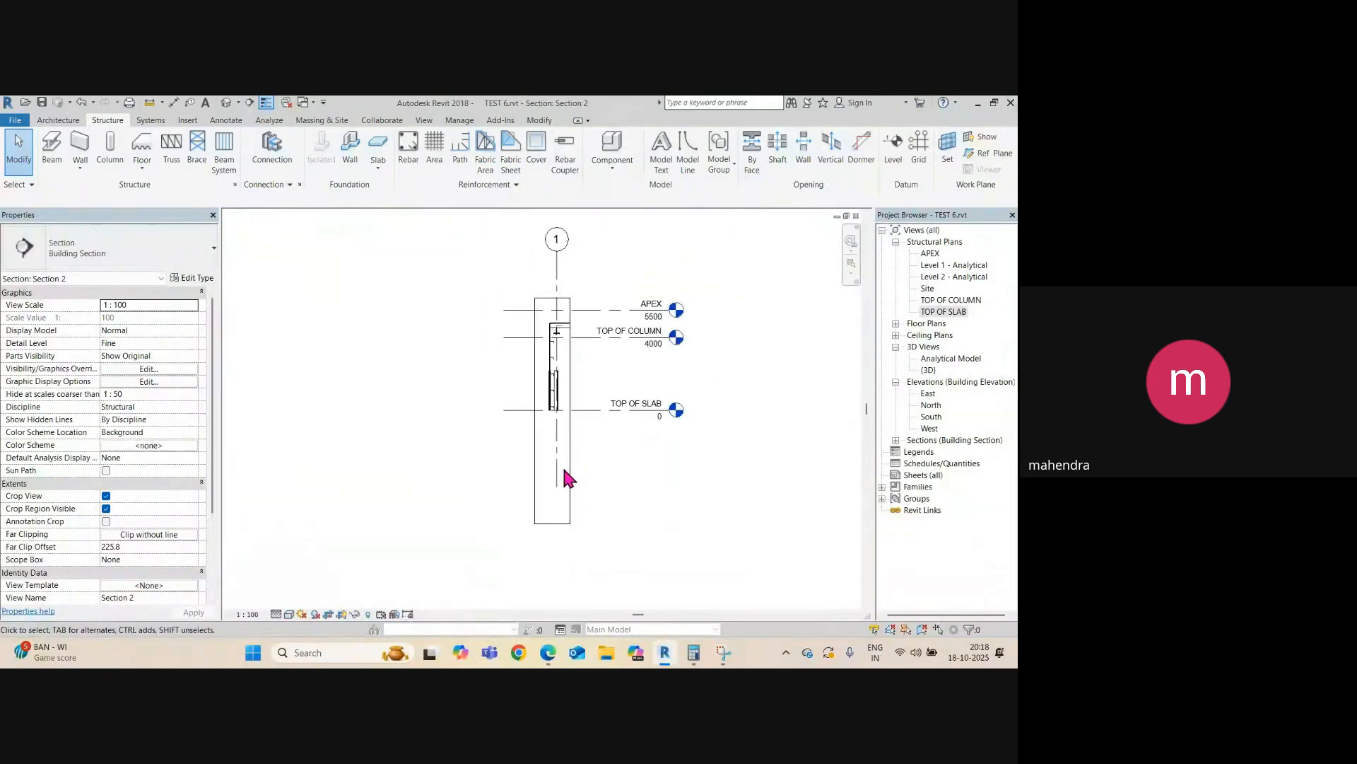
left_click(107, 496)
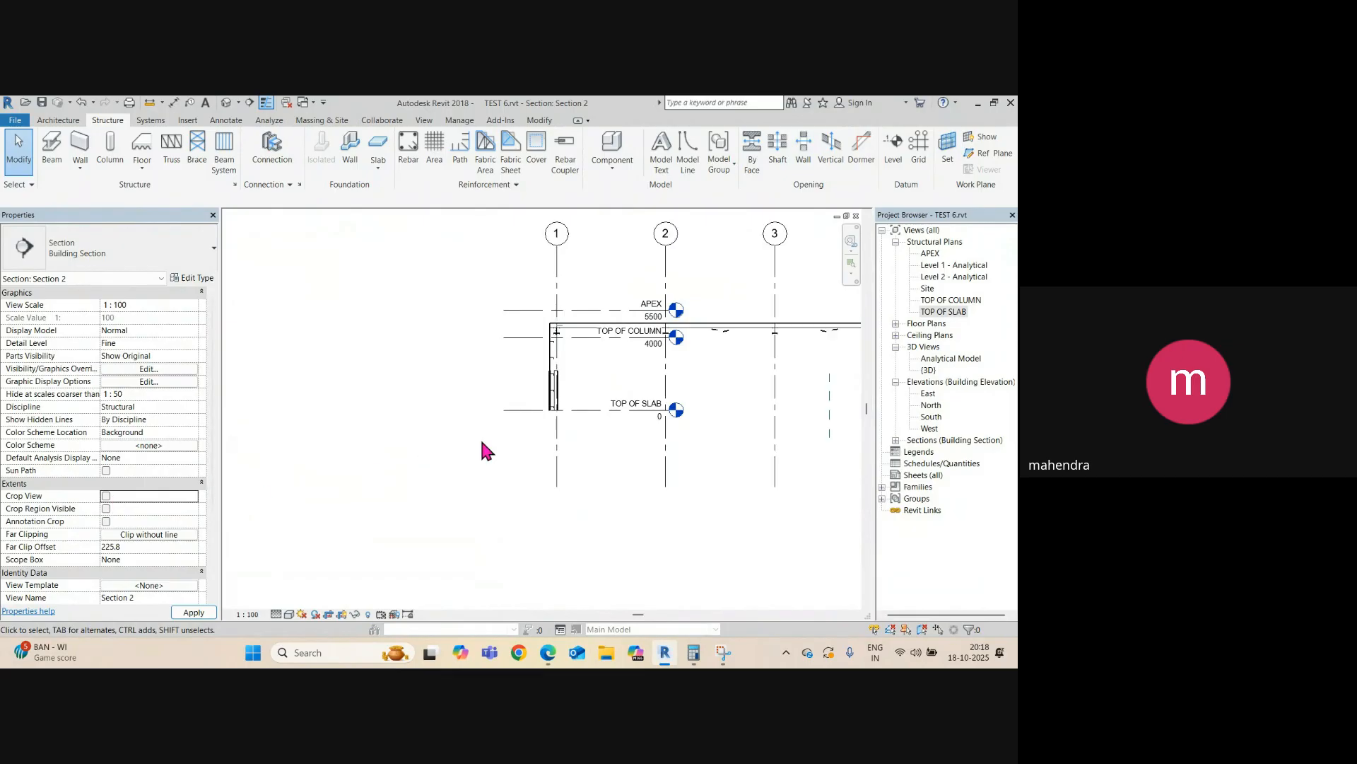
- Select the C200X20.5 channel beam overlapping the rafter above TOP OF COLUMN in Section 2 and check it in 3D
scroll(597, 414, "up", 5)
middle_click_drag(585, 336, 579, 434)
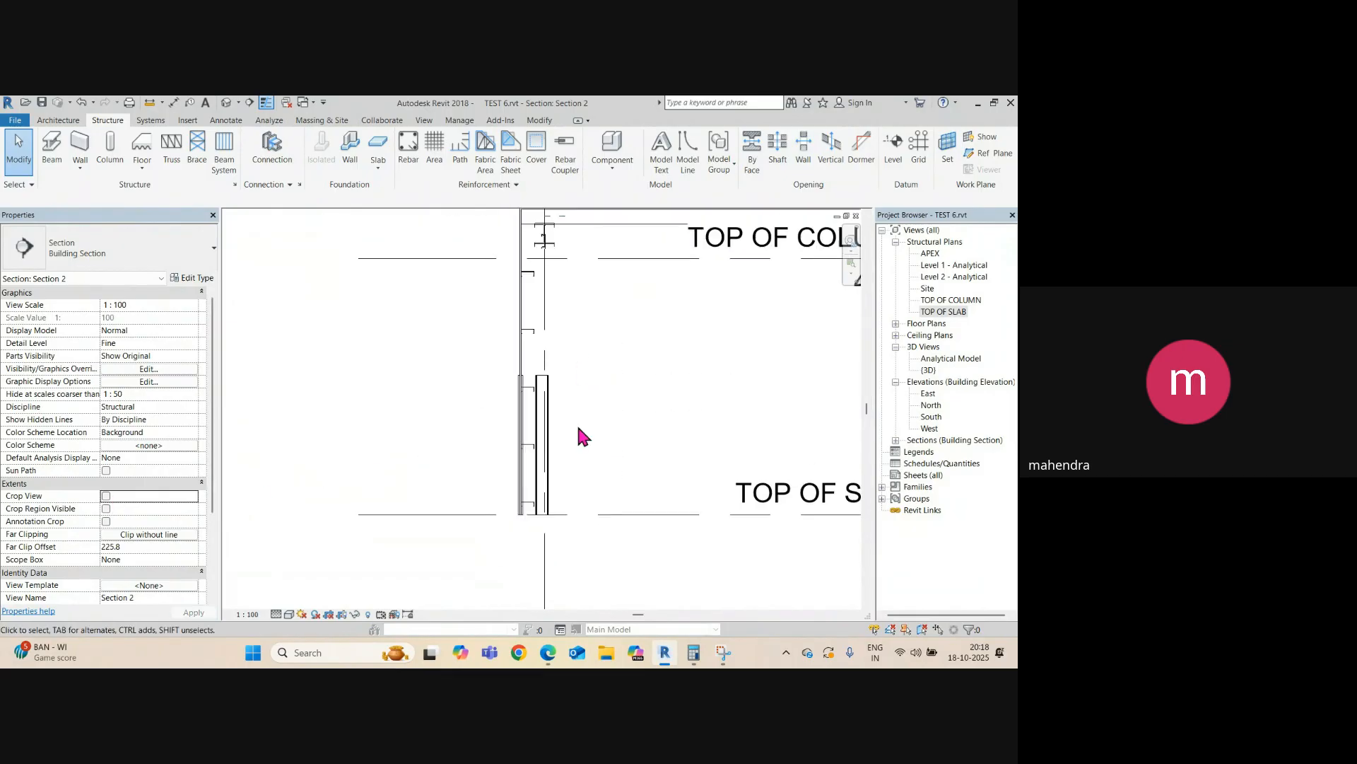
scroll(555, 290, "up", 6)
left_click(541, 306)
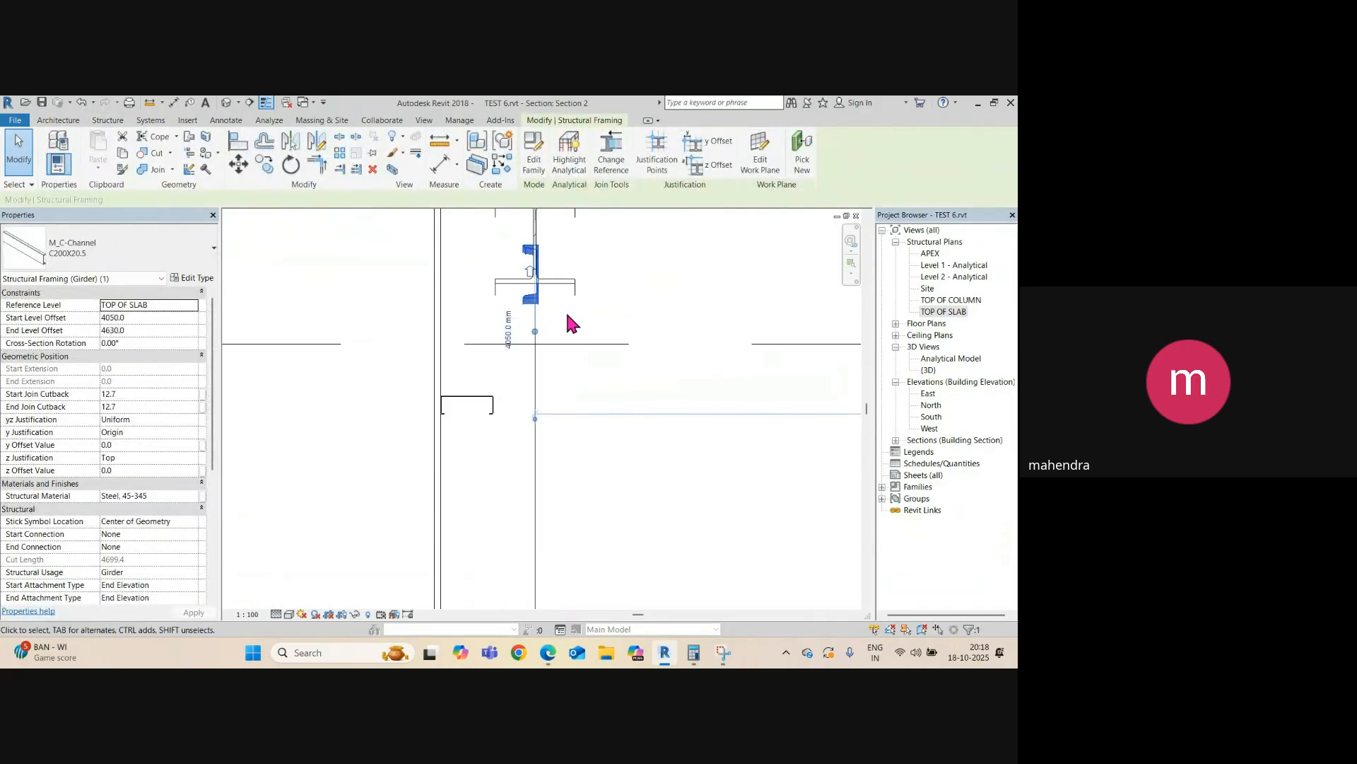
left_click(227, 102)
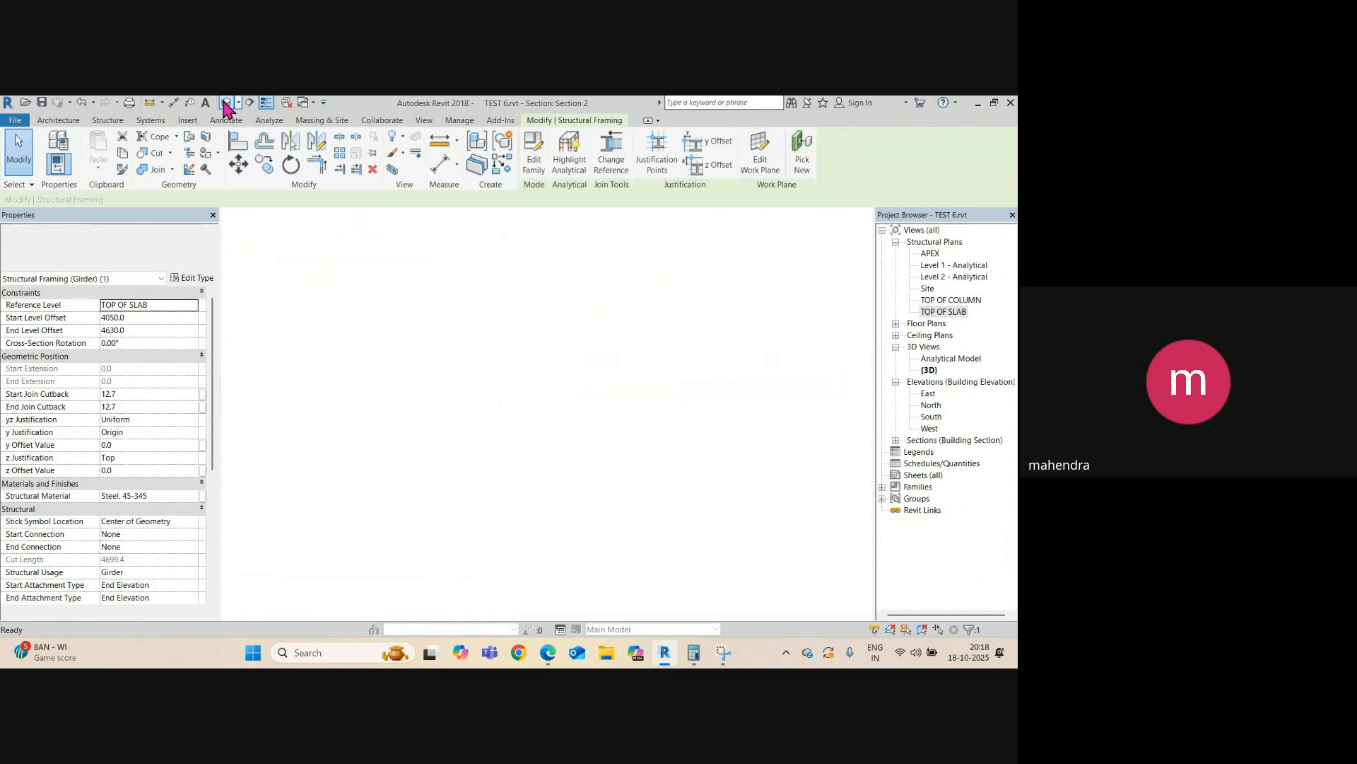
middle_click_drag(532, 379, 636, 474, "shift")
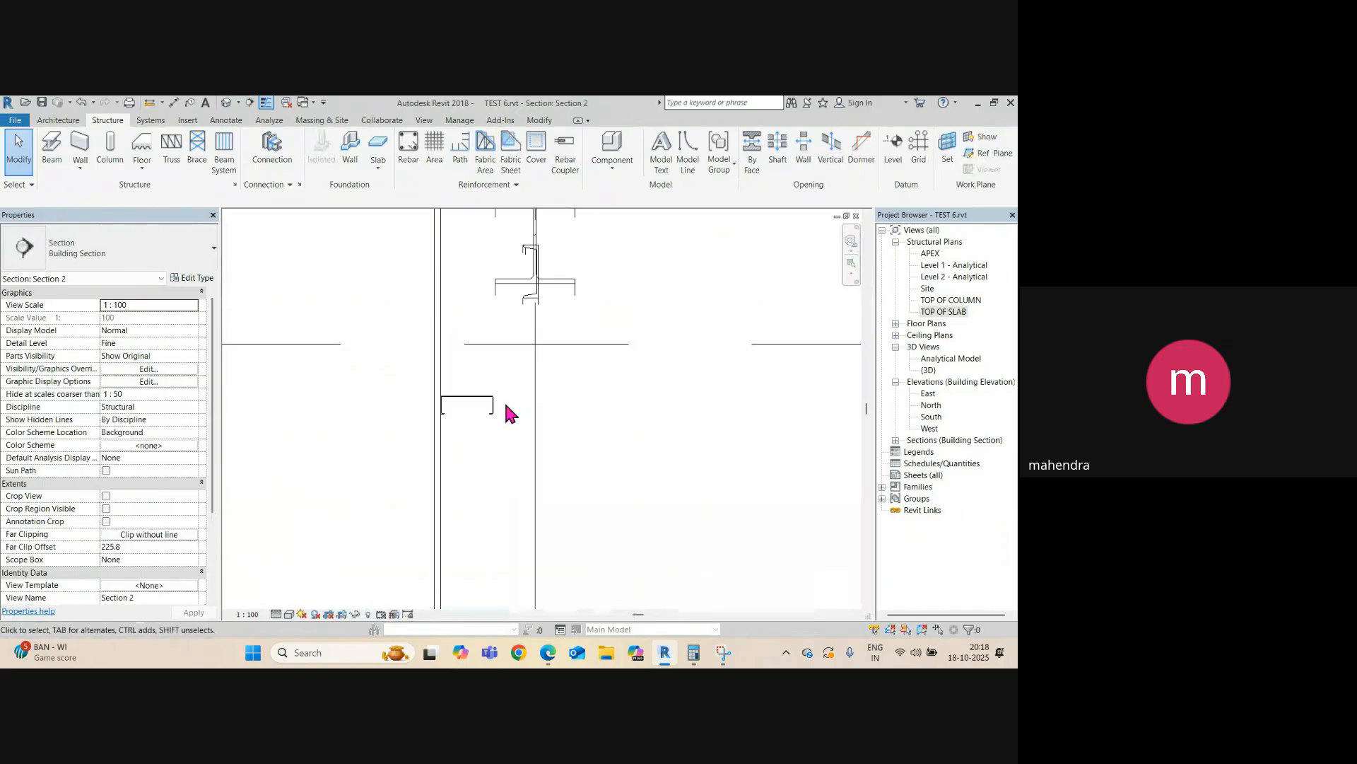
- Select the C200X20.5 beam in Section 2 and go through the open views to examine its slope between the columns in 3D
left_click(524, 312)
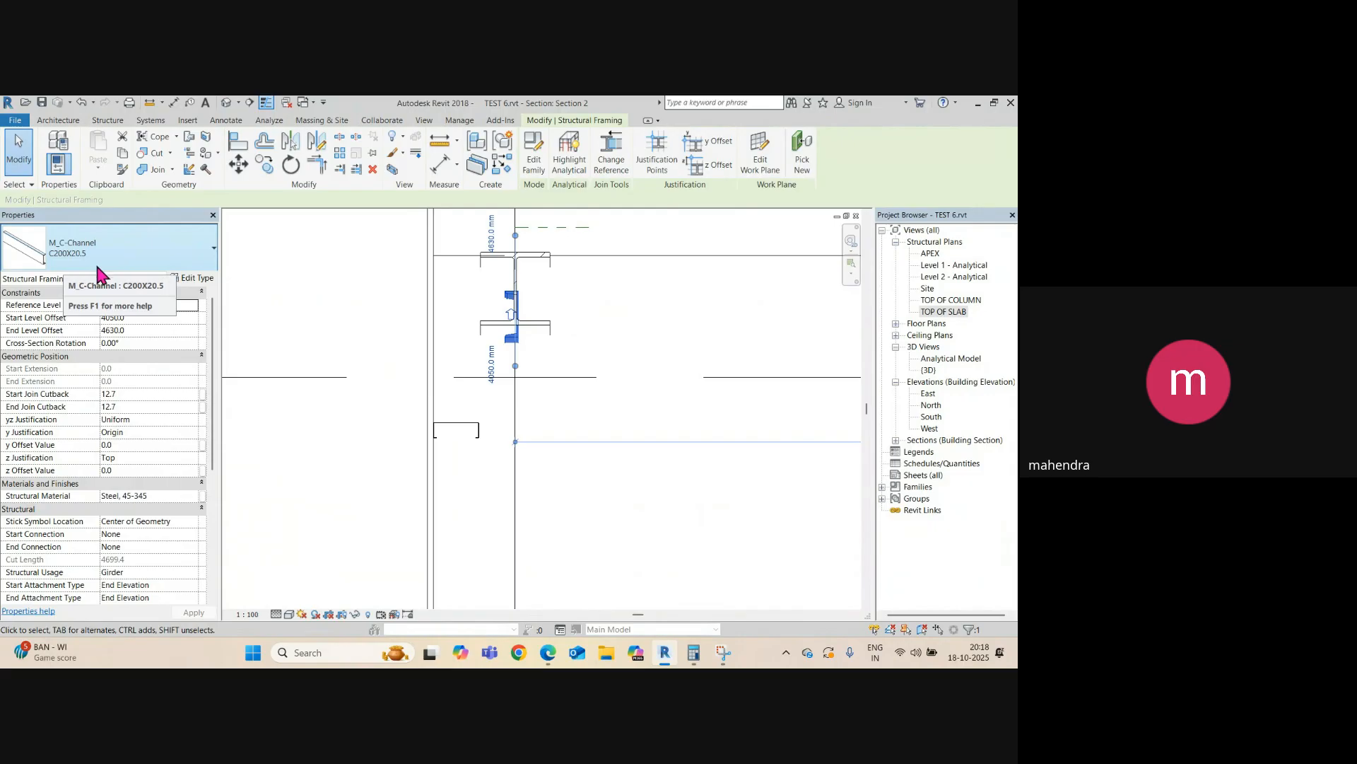
key("ctrl+Tab")
key("ctrl+Tab")
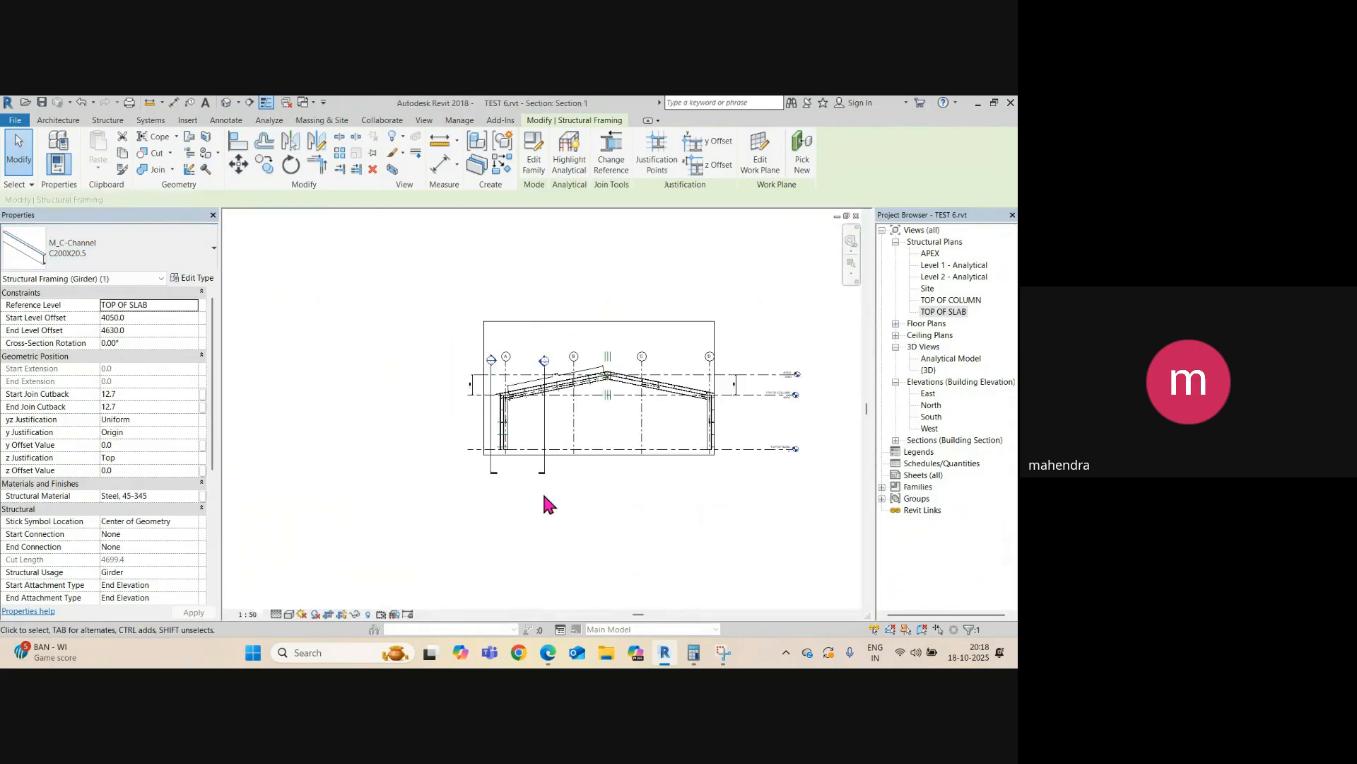
key("ctrl+Tab")
key("ctrl+Tab")
key("ctrl+Tab")
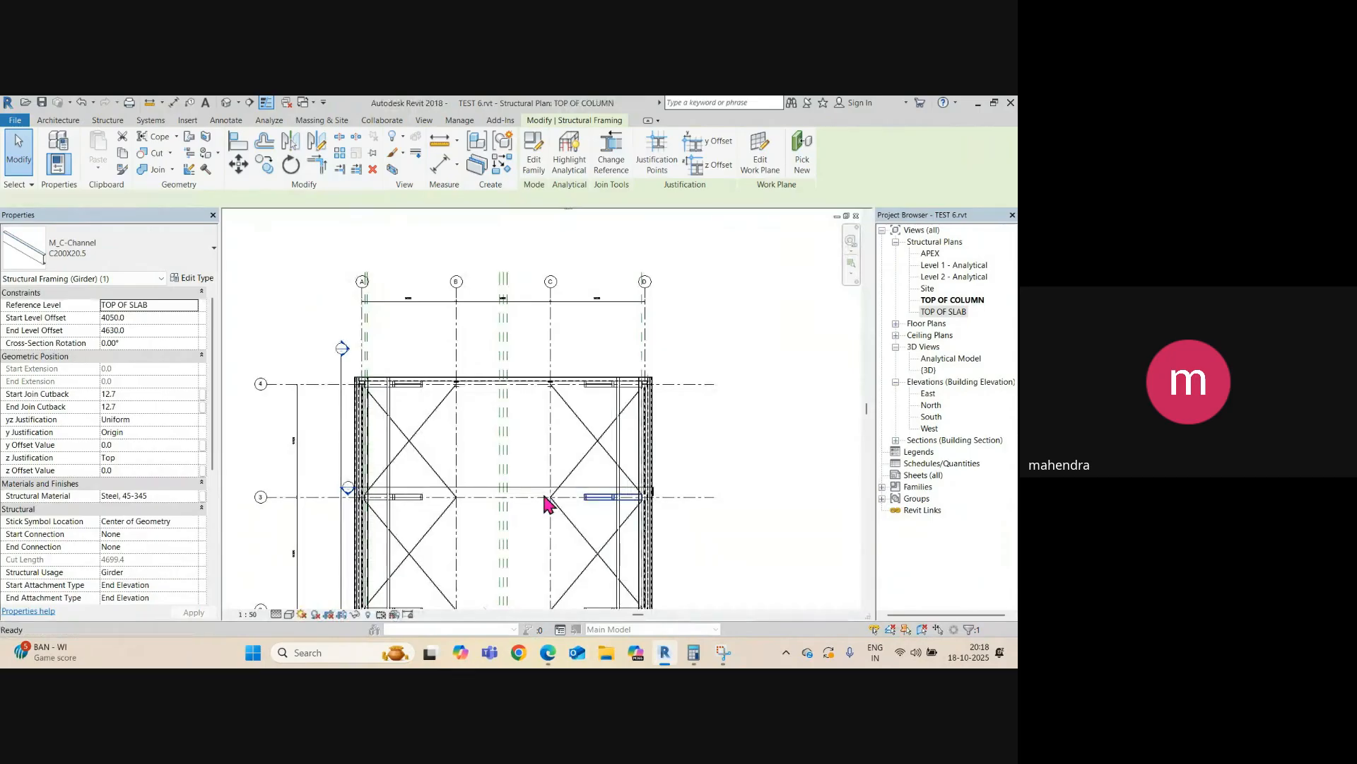
key("ctrl+Tab")
key("ctrl+Tab")
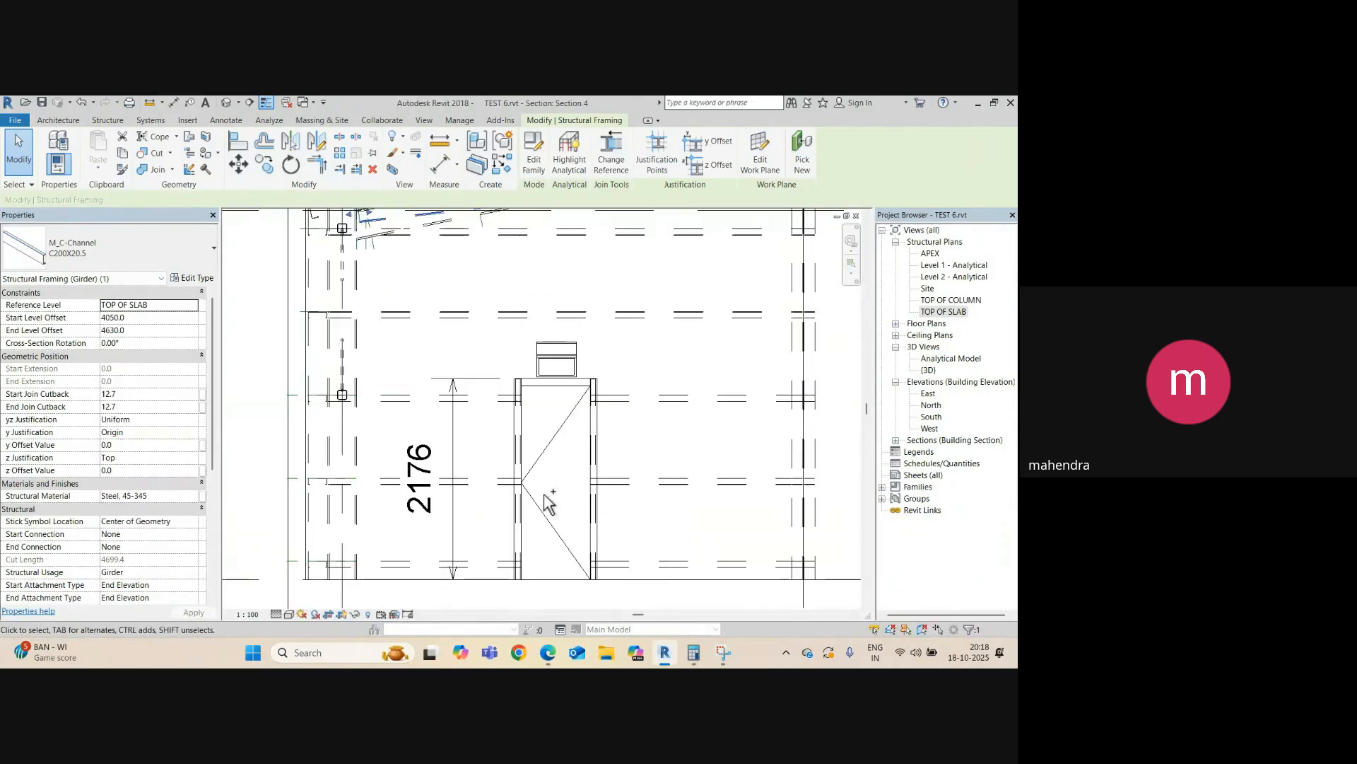
scroll(549, 394, "down", 1)
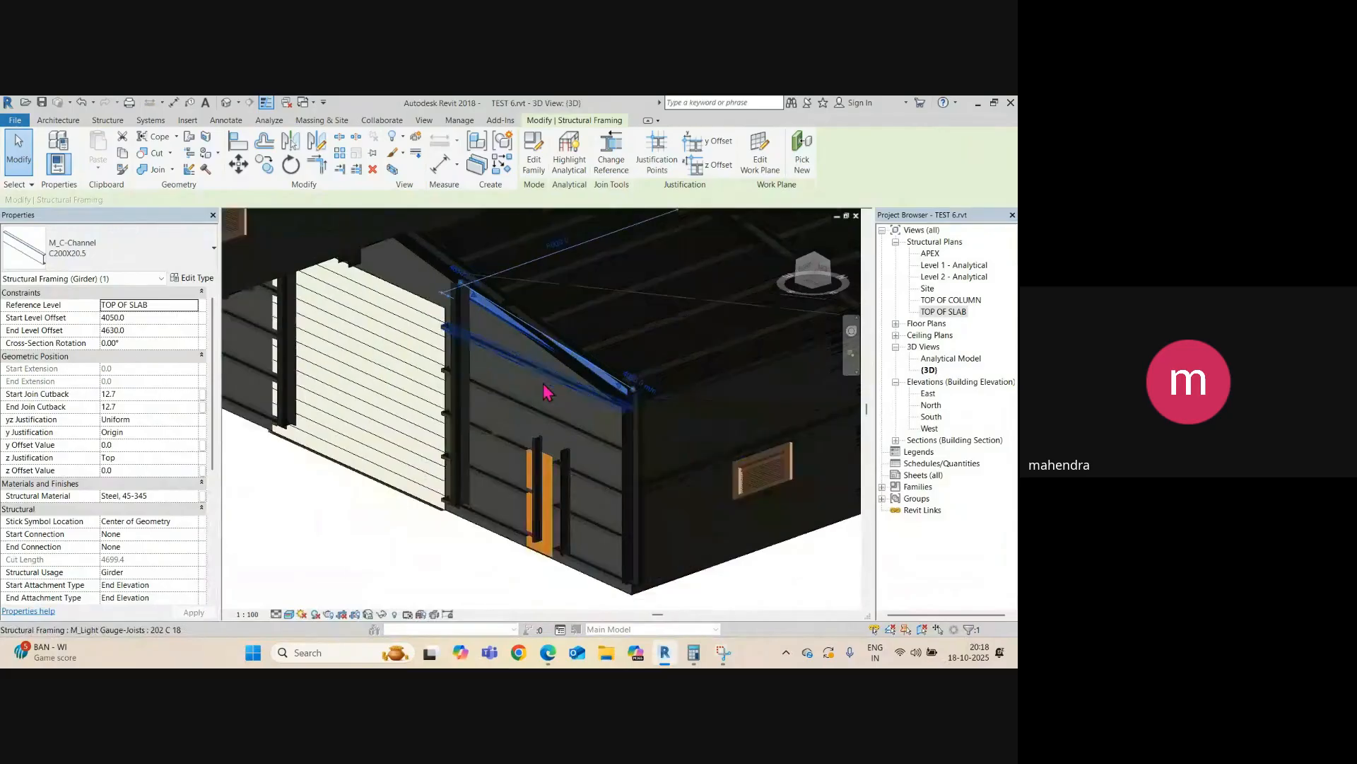
middle_click_drag(559, 414, 461, 394, "shift")
scroll(450, 320, "up", 3)
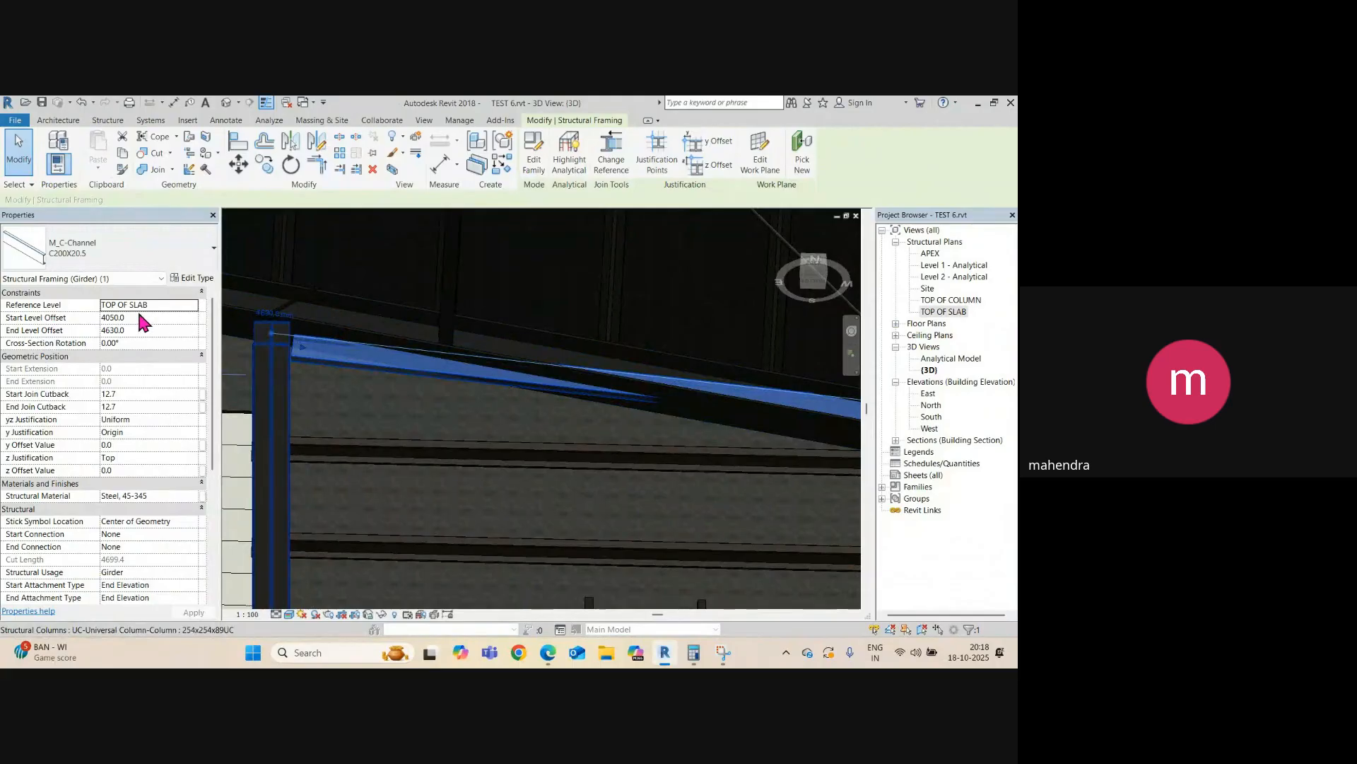
- Set the C200X20.5 beam's Start Level Offset and End Level Offset to 0, keeping TOP OF SLAB as the reference level
left_click(192, 306)
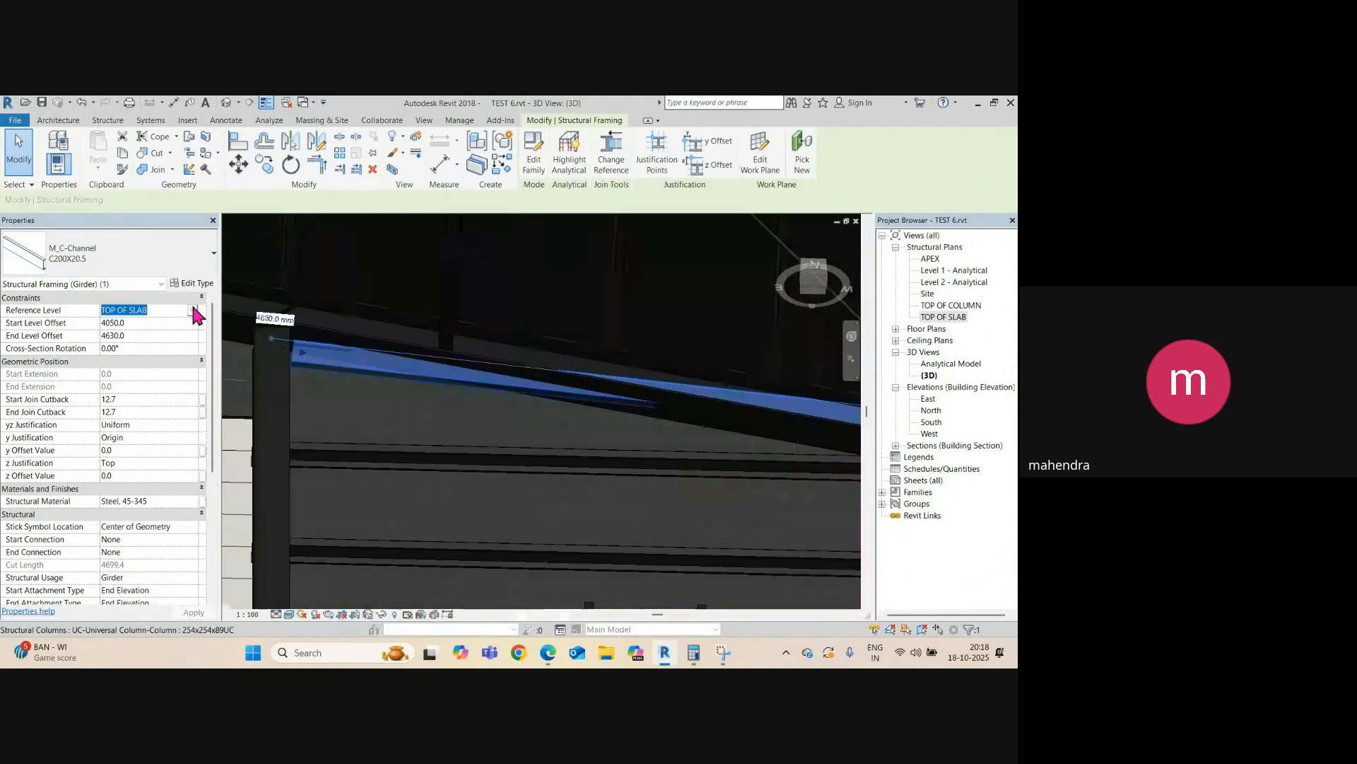
left_click(192, 310)
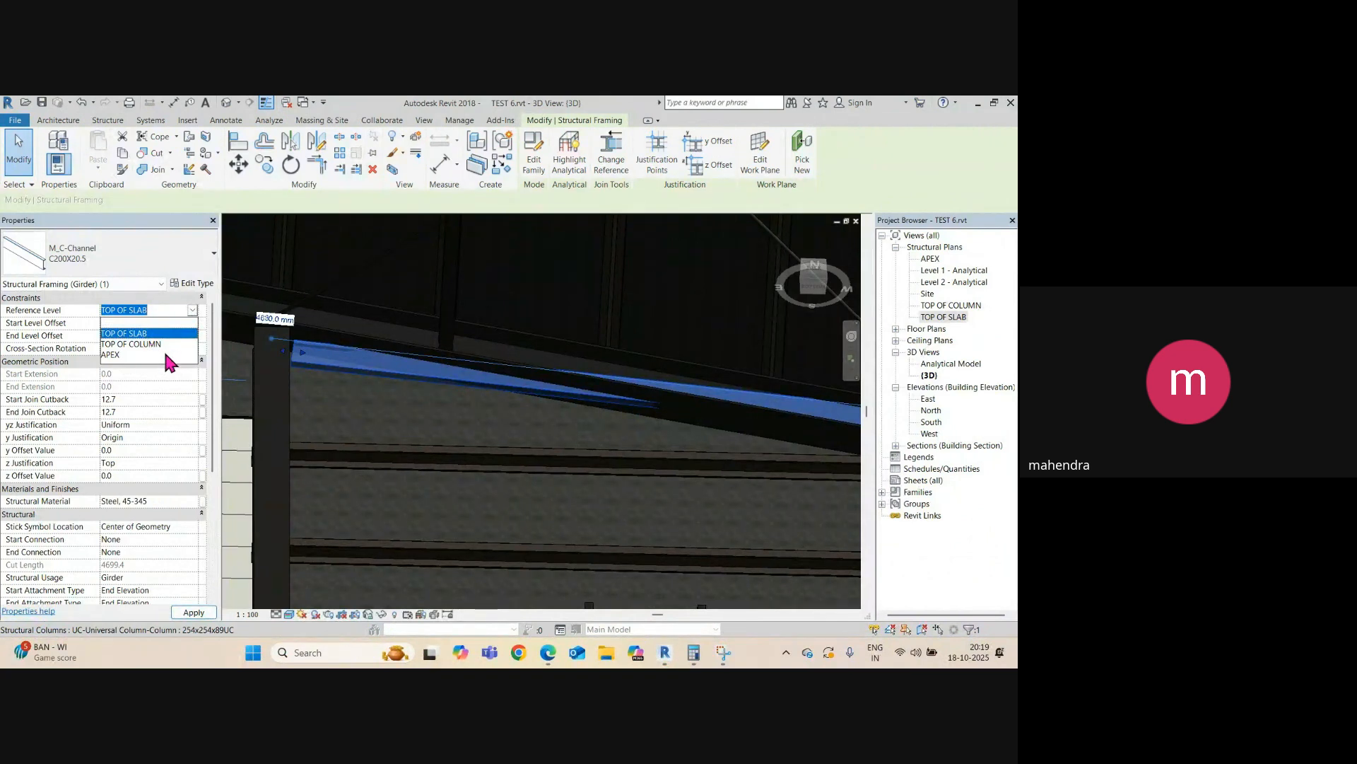
left_click(145, 380)
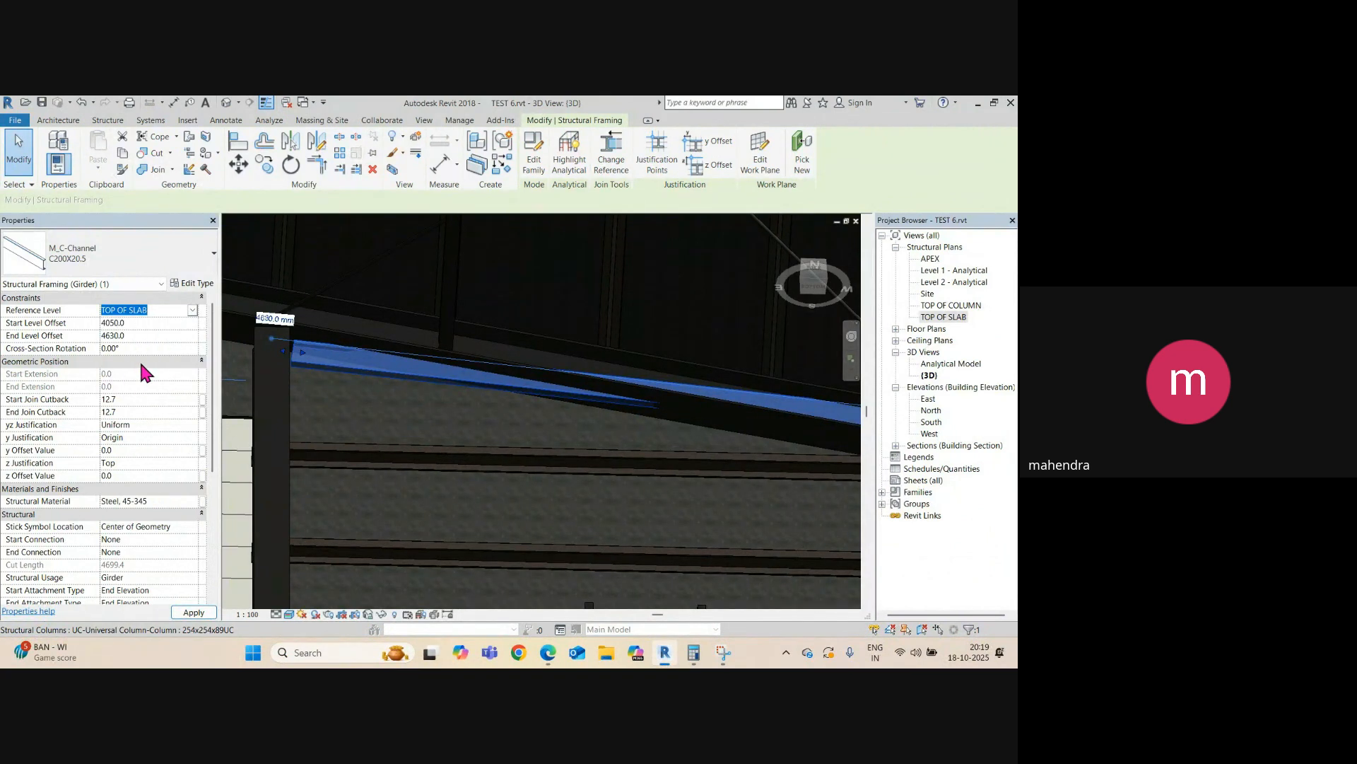
left_click(133, 322)
type("0")
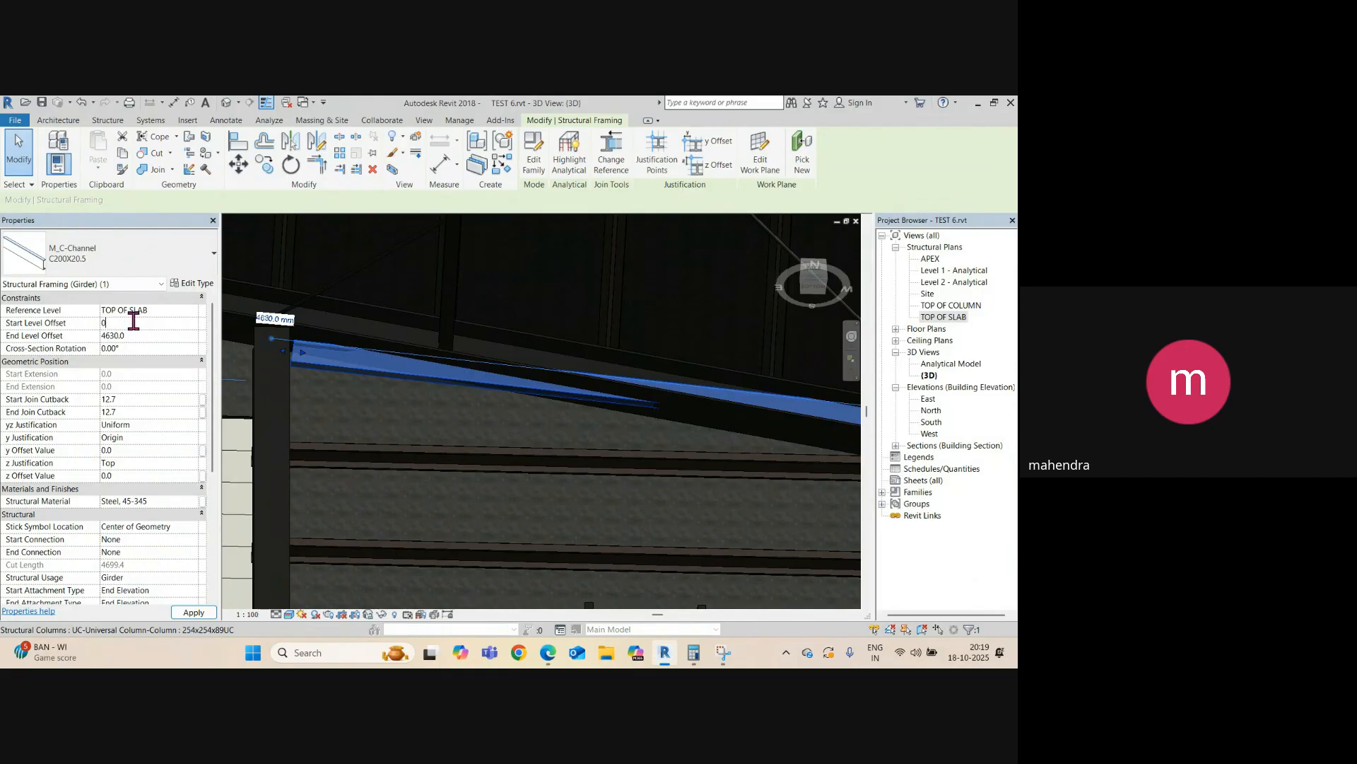
left_click(146, 338)
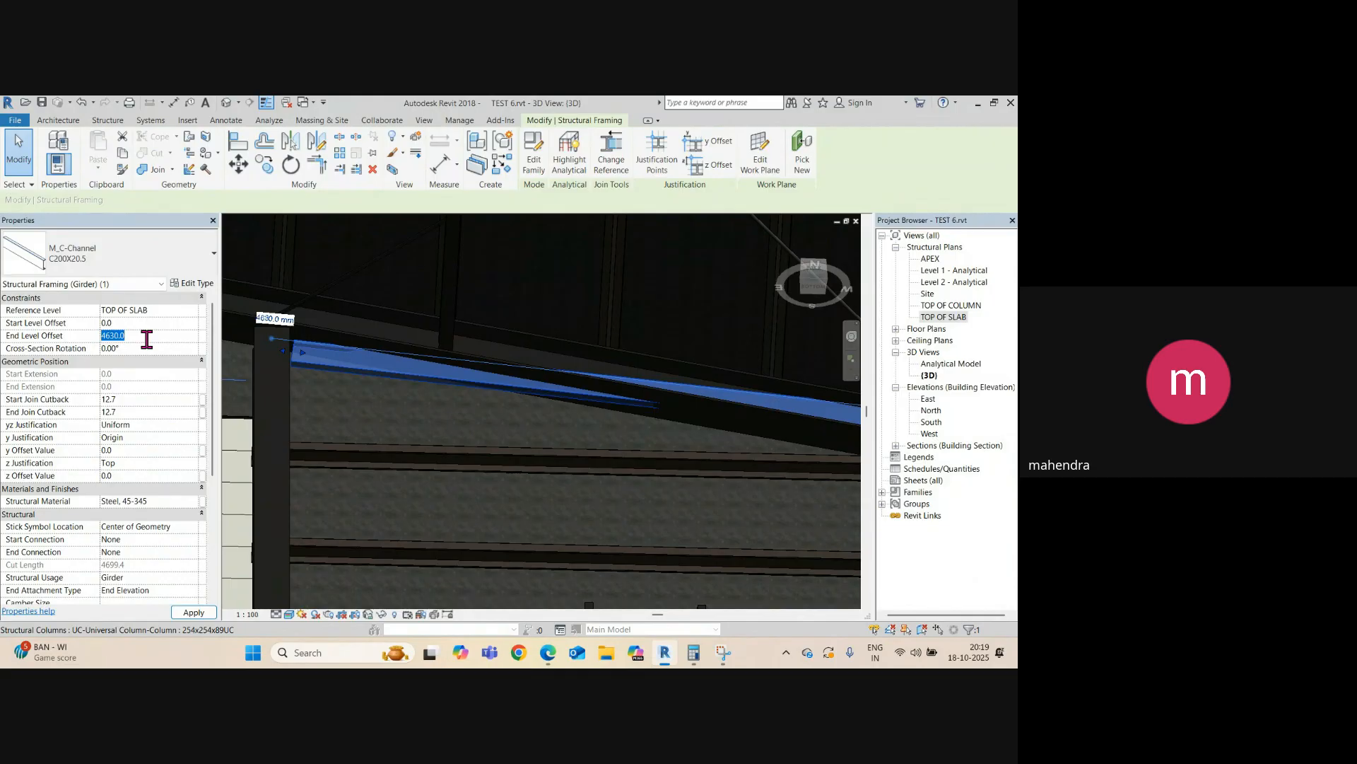
type("0")
left_click(486, 404)
- Check the channel beam's new position in the 3D view and at the TOP OF SLAB level in Section 2
scroll(486, 404, "down", 1)
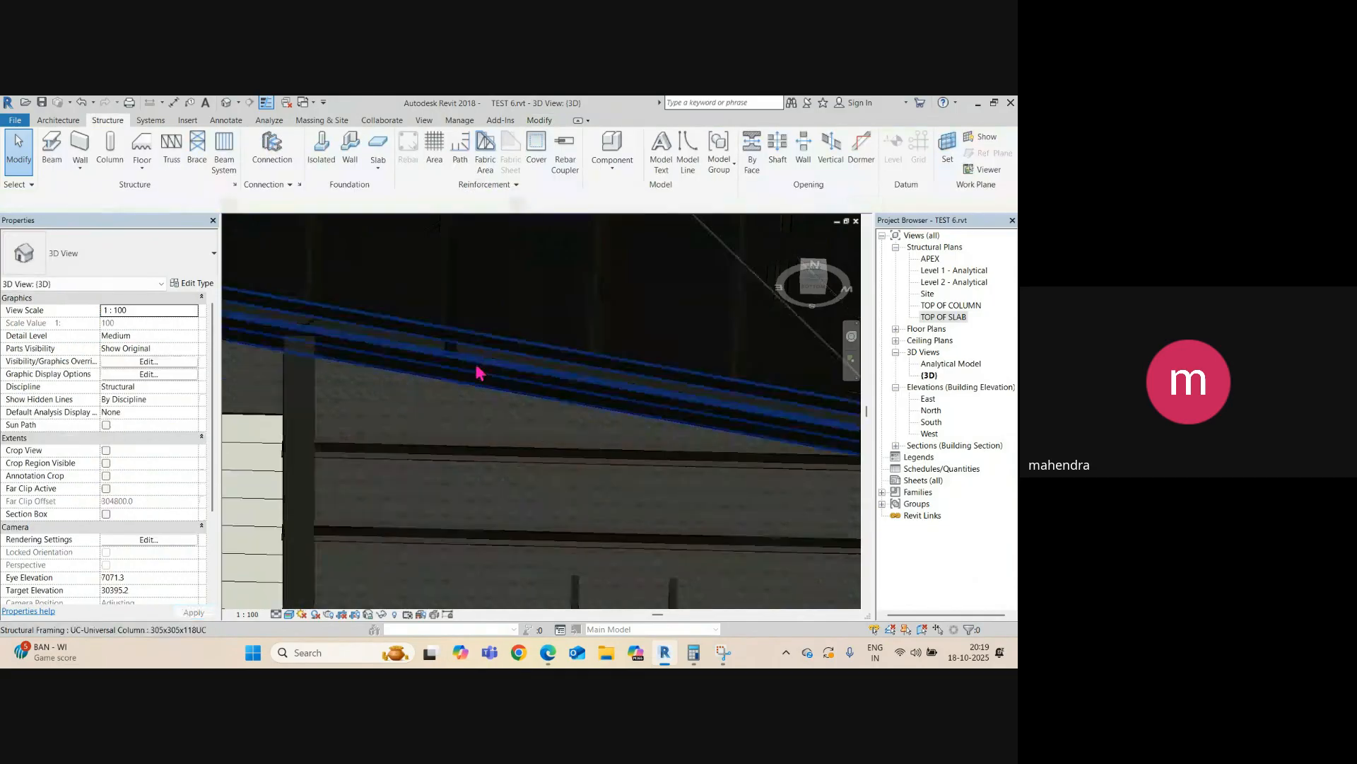
scroll(476, 365, "down", 3)
scroll(507, 499, "up", 1)
key("ctrl+Tab")
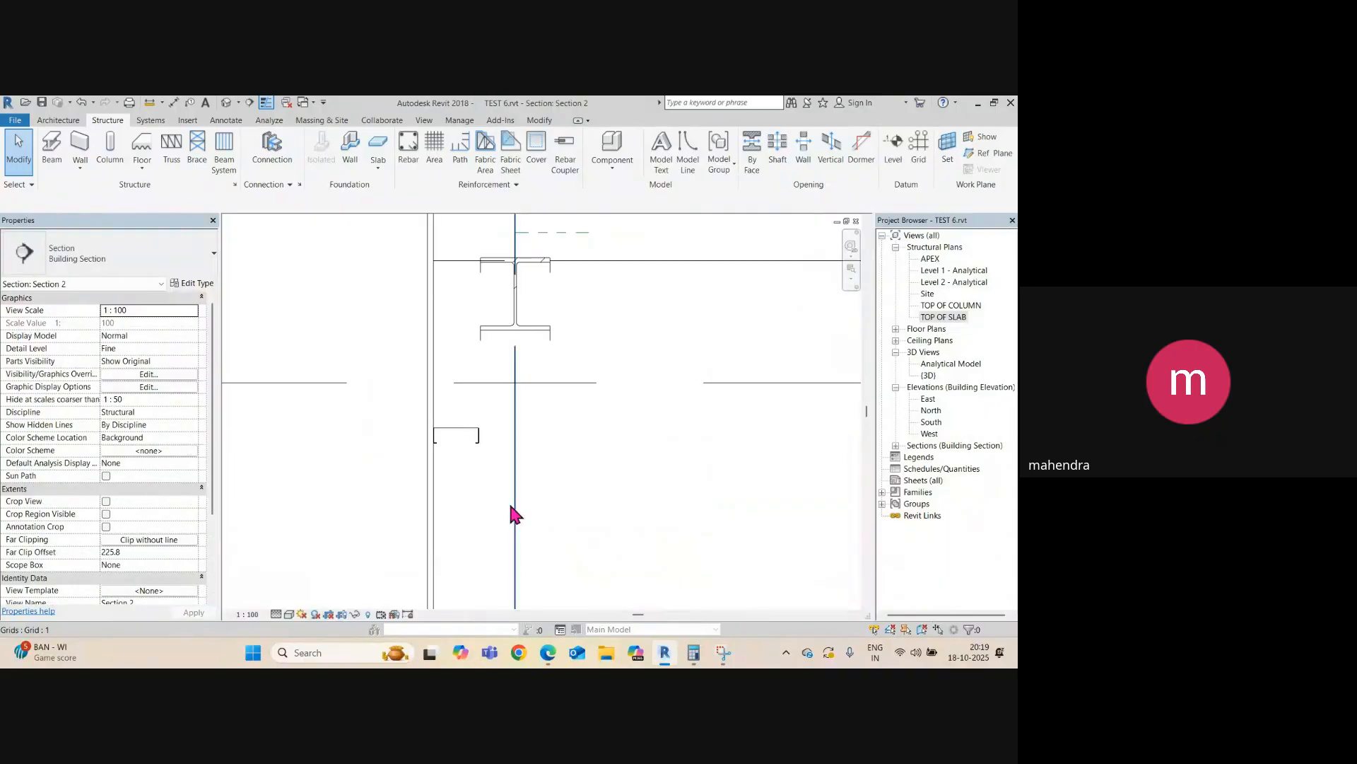
scroll(511, 509, "down", 3)
scroll(494, 485, "up", 4)
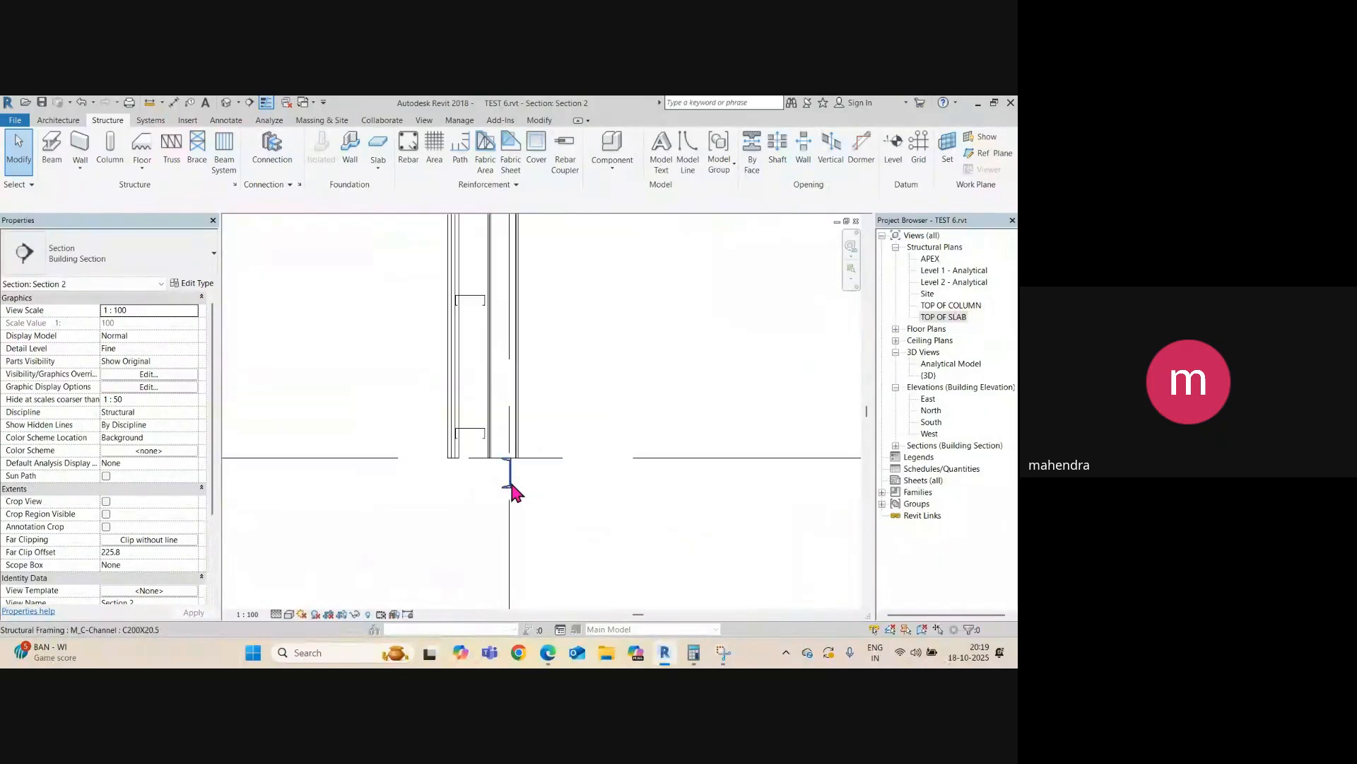
- Try a Cross-Section Rotation of 90° on the C200X20.5 channel beam at TOP OF SLAB in Section 2
left_click(510, 485)
scroll(498, 490, "up", 3)
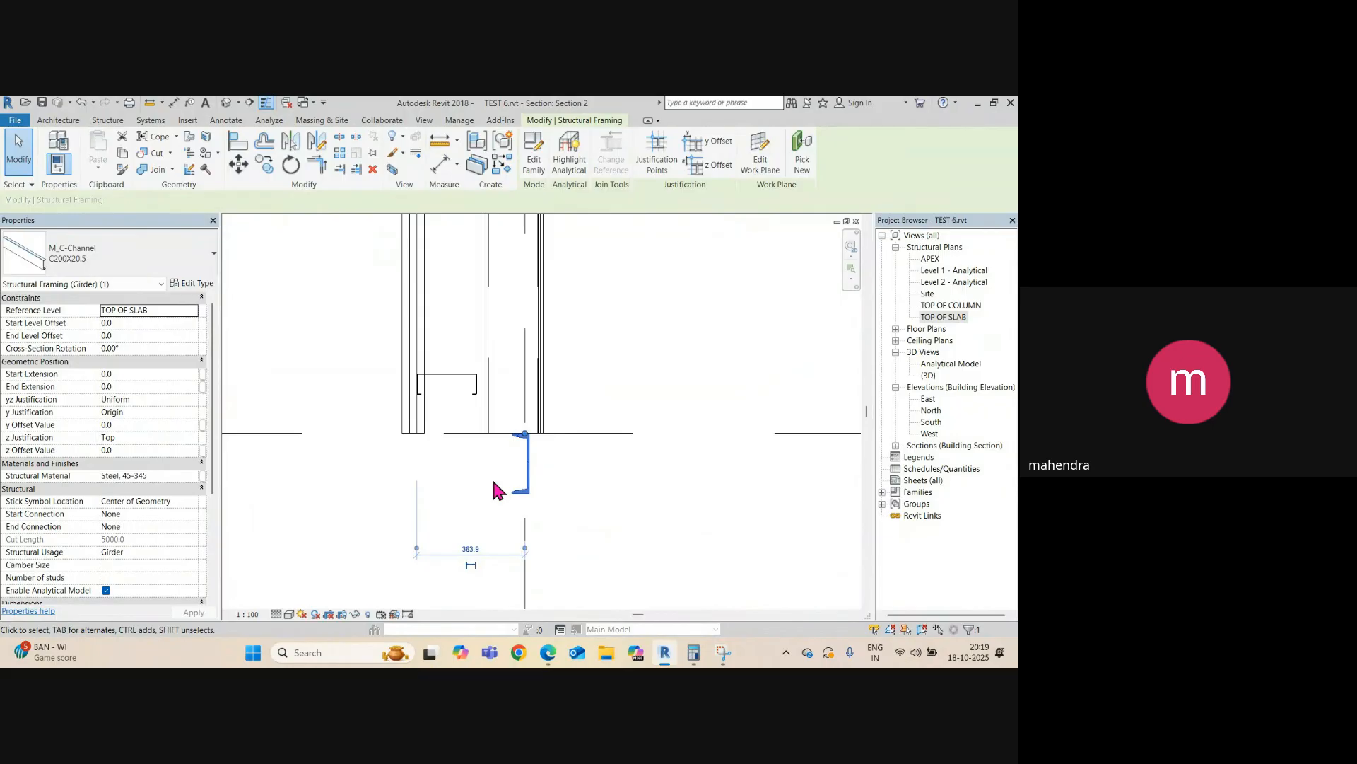
left_click(146, 345)
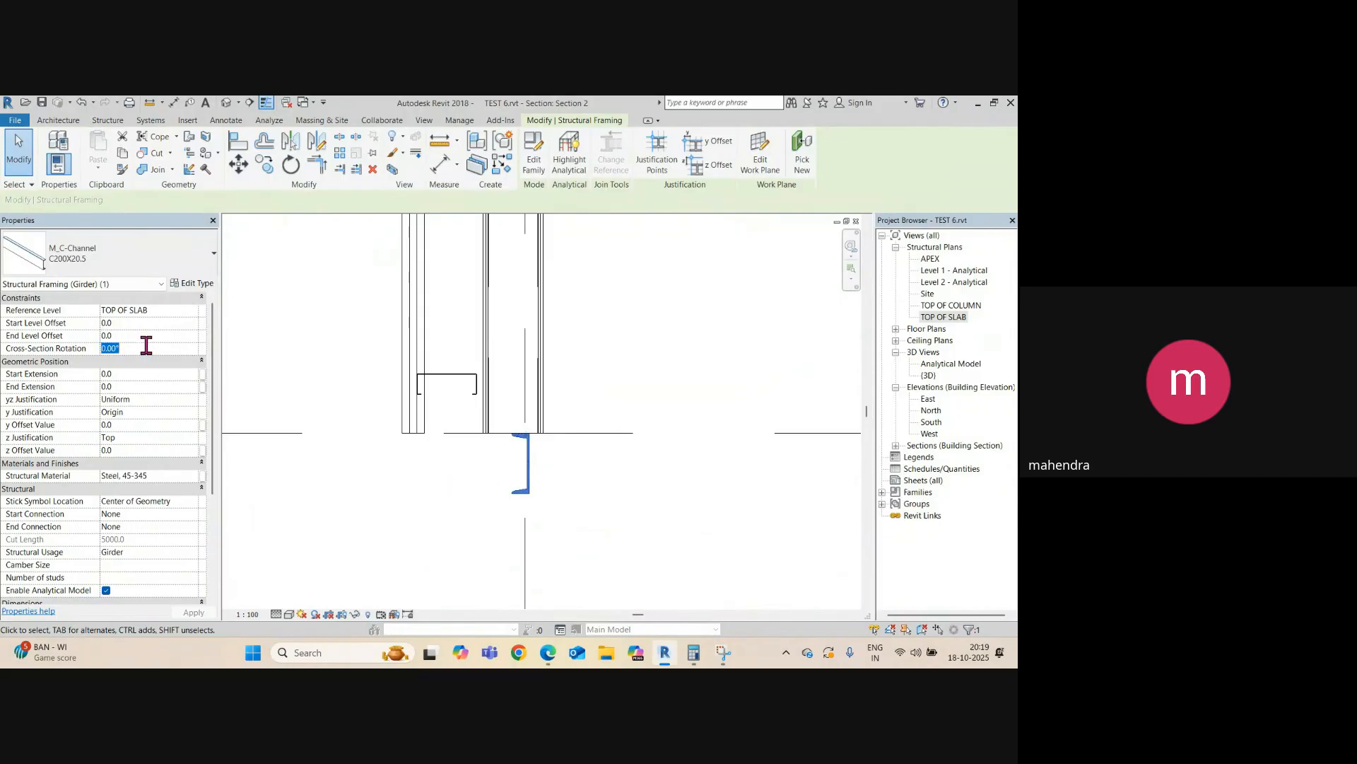
type("90")
key("Return")
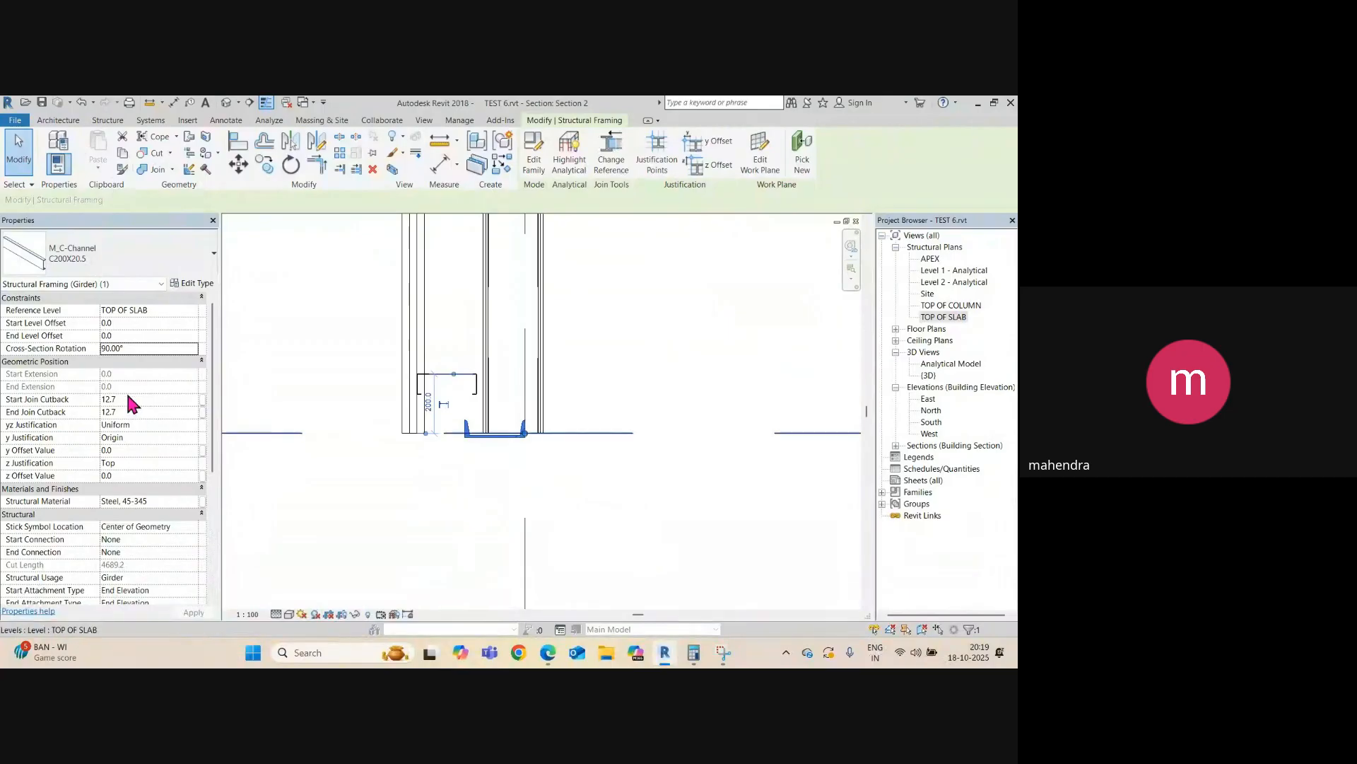
- Try a Cross-Section Rotation of -90° on the channel beam and inspect its position against the columns
left_click(106, 348)
type("-")
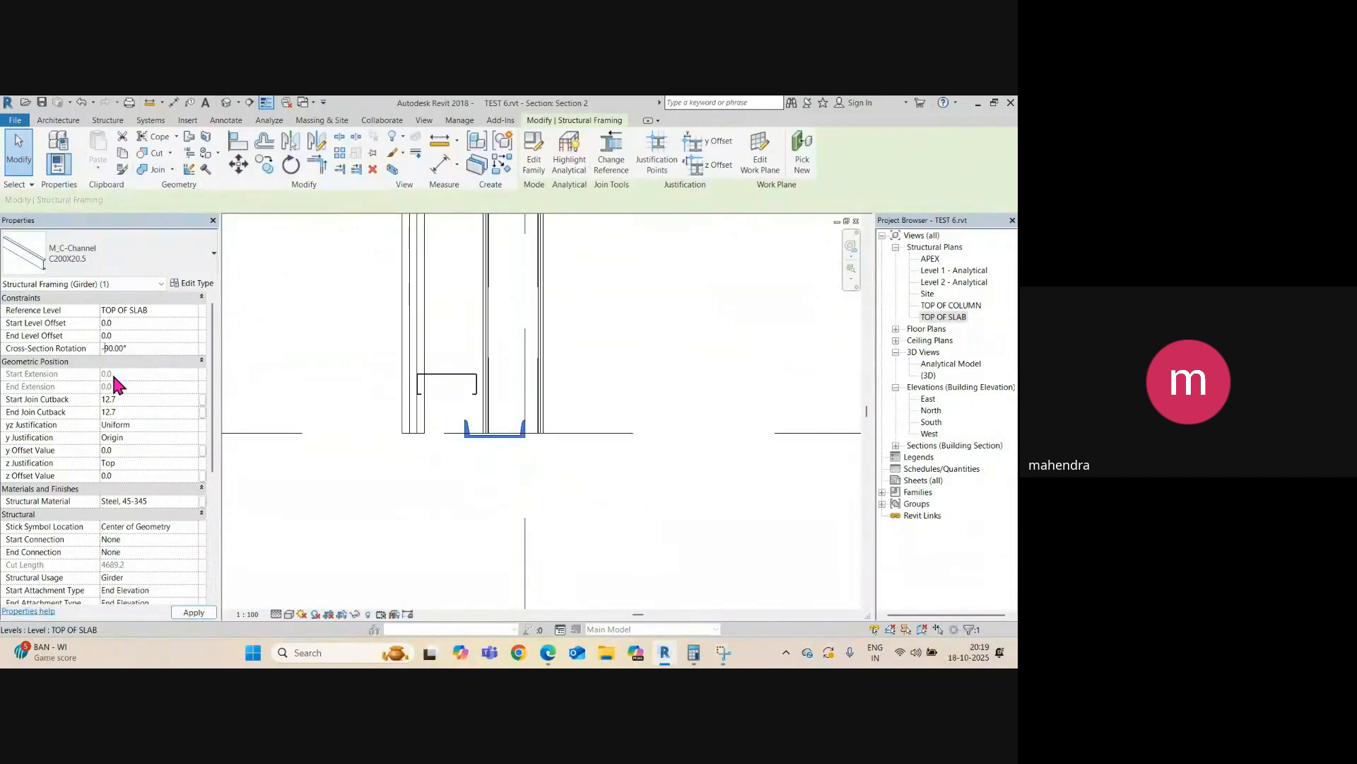
key("Return")
middle_click_drag(563, 447, 561, 569)
scroll(561, 569, "up", 1)
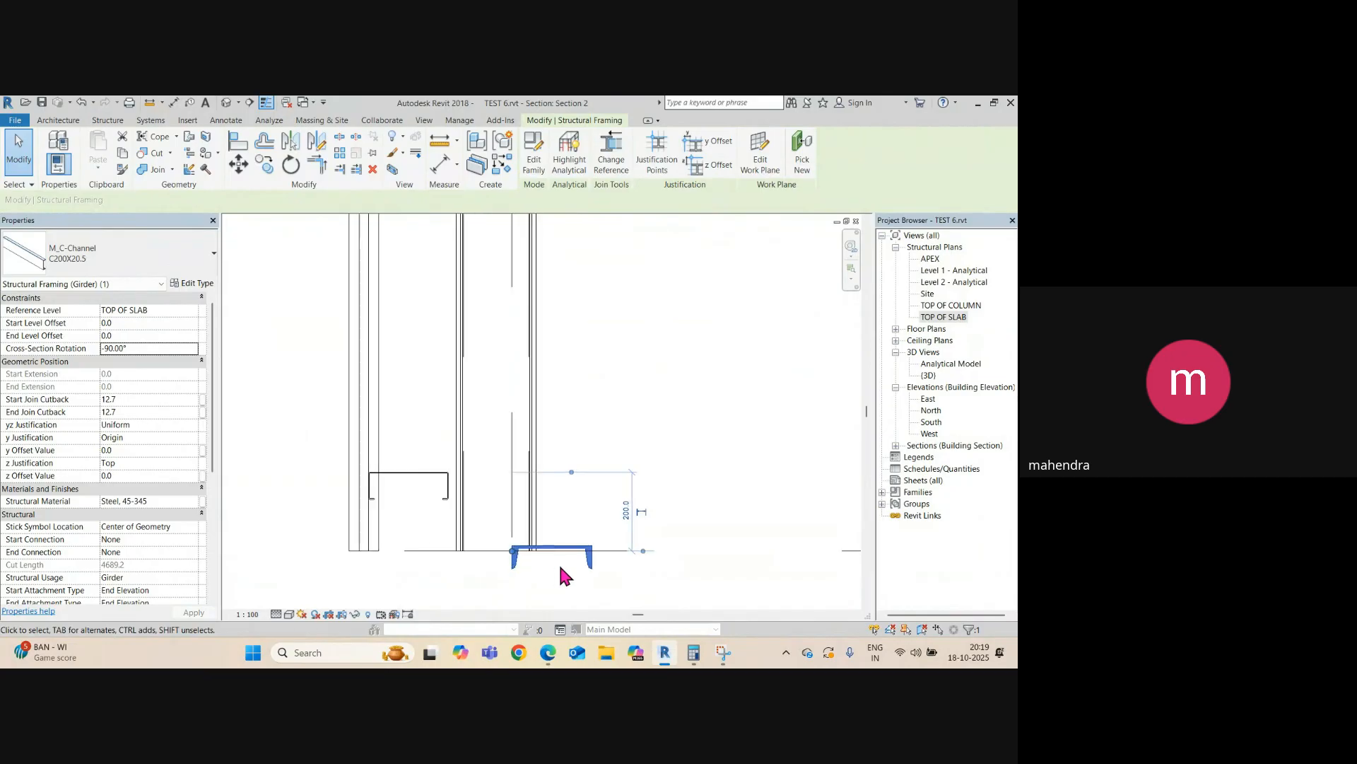
scroll(555, 562, "up", 1)
scroll(625, 569, "up", 1)
left_click(615, 565)
scroll(497, 536, "down", 4)
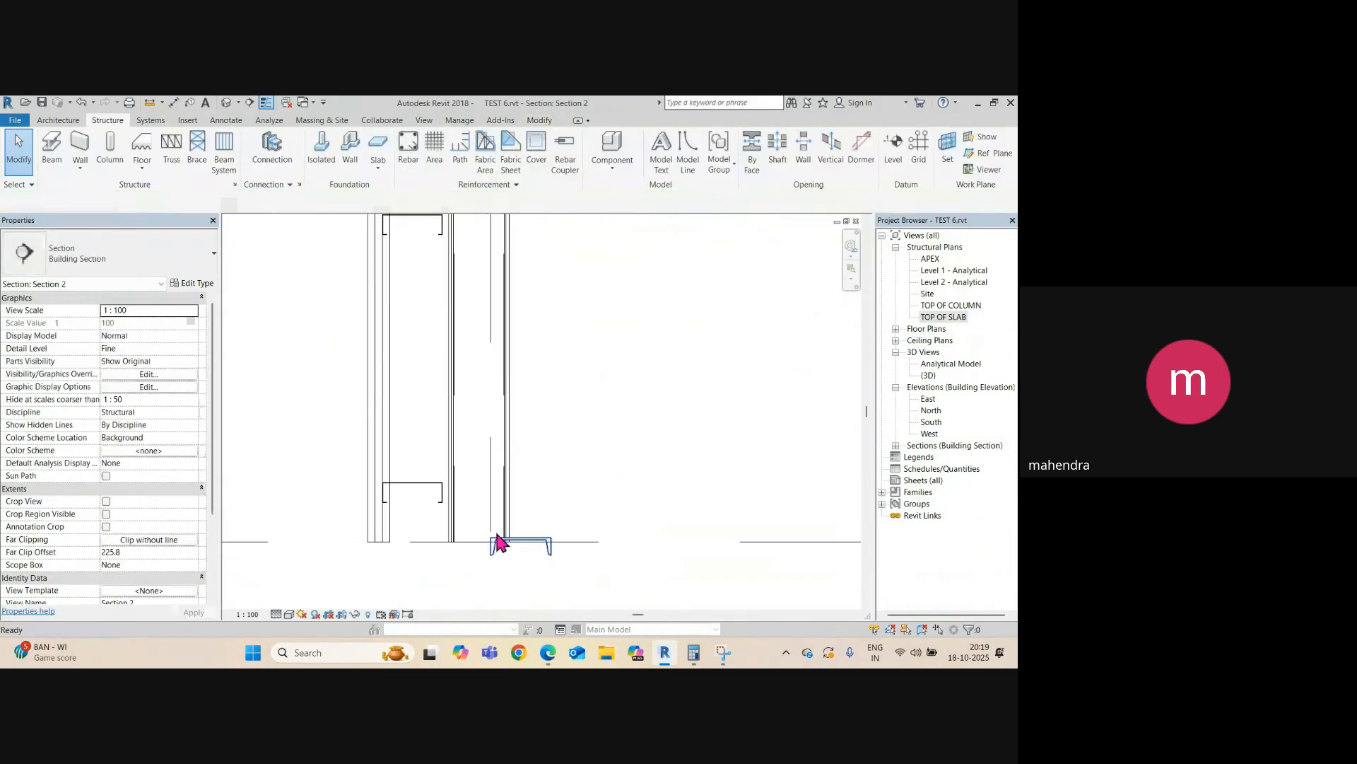
scroll(497, 534, "down", 1)
middle_click_drag(535, 530, 522, 503)
- Place an aligned dimension from the TOP OF SLAB level to the top of the C-channel door column in Section 2
key("d")
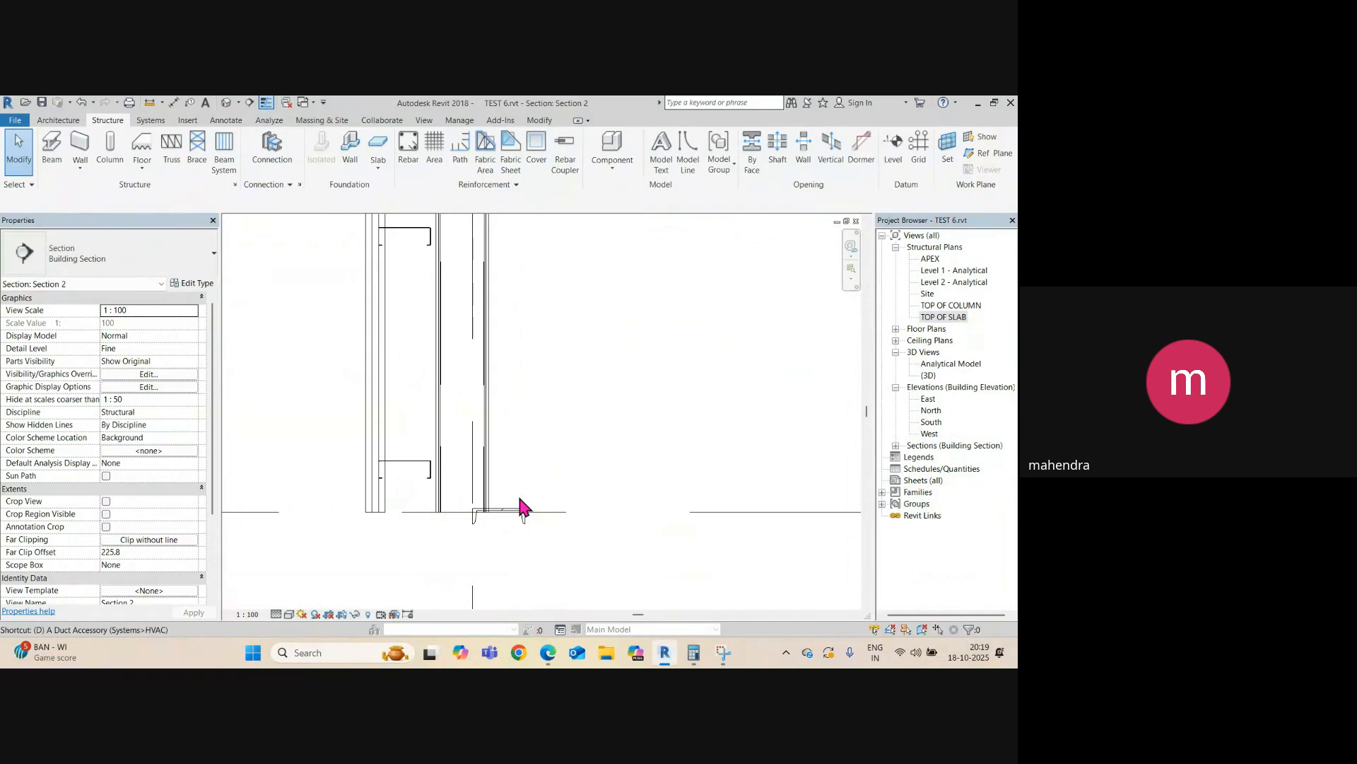
key("i")
scroll(554, 528, "down", 2)
middle_click_drag(564, 333, 551, 389)
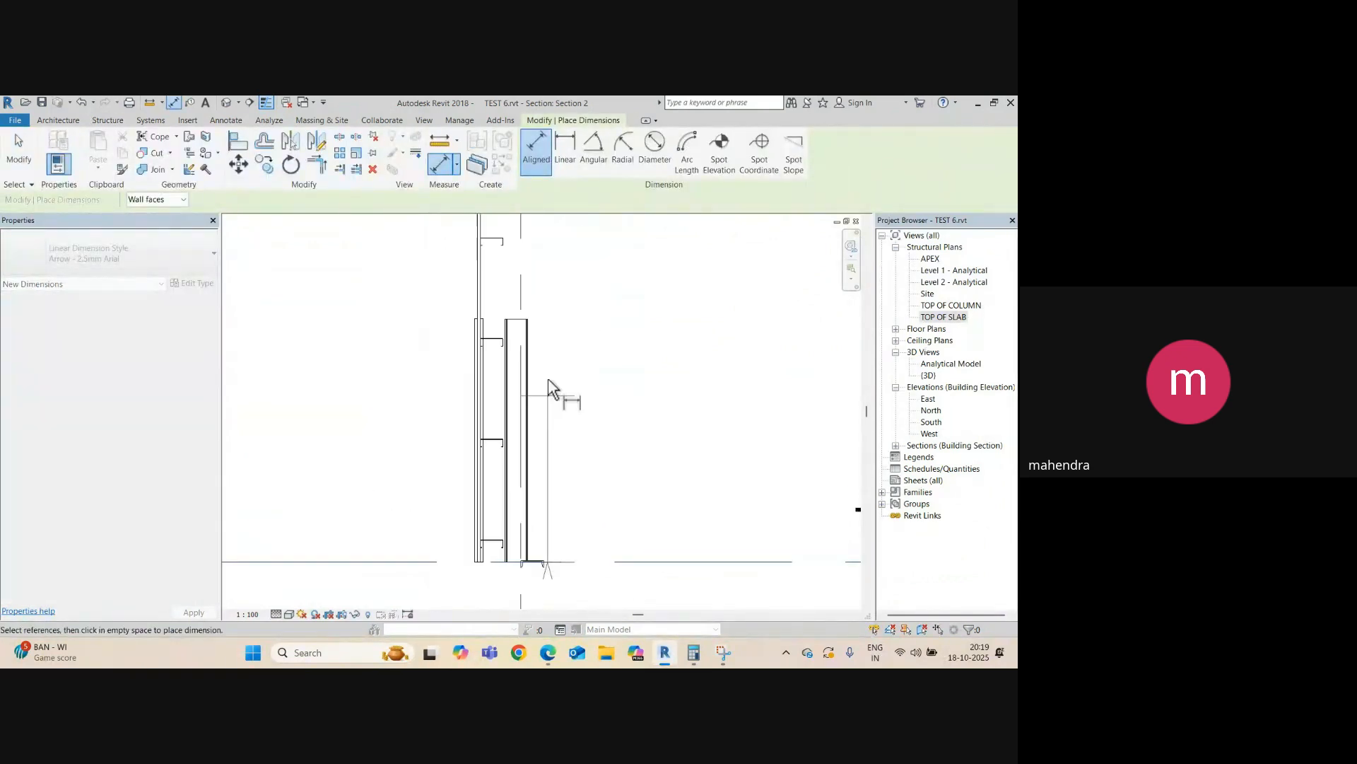
scroll(543, 331, "up", 2)
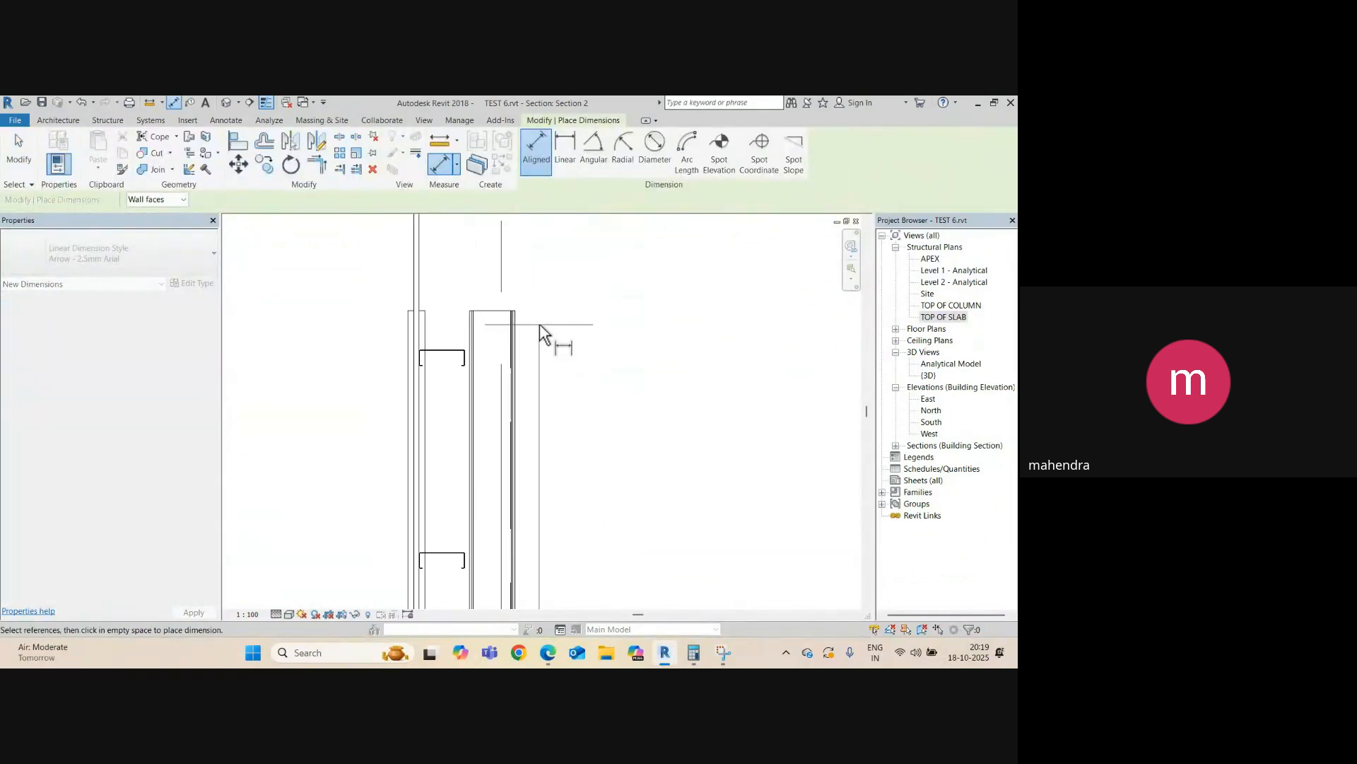
left_click(503, 319)
scroll(594, 325, "down", 2)
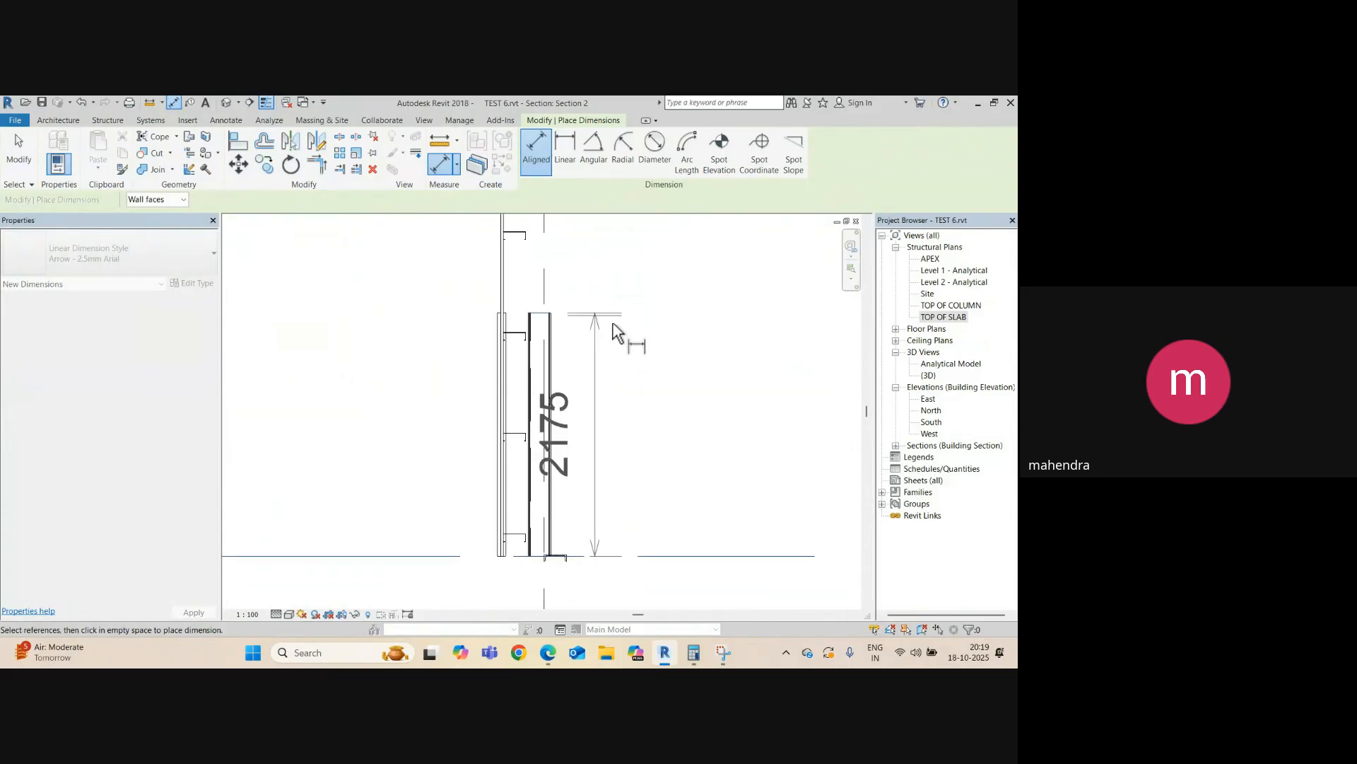
left_click(669, 348)
key("Escape")
key("Escape")
scroll(565, 564, "up", 2)
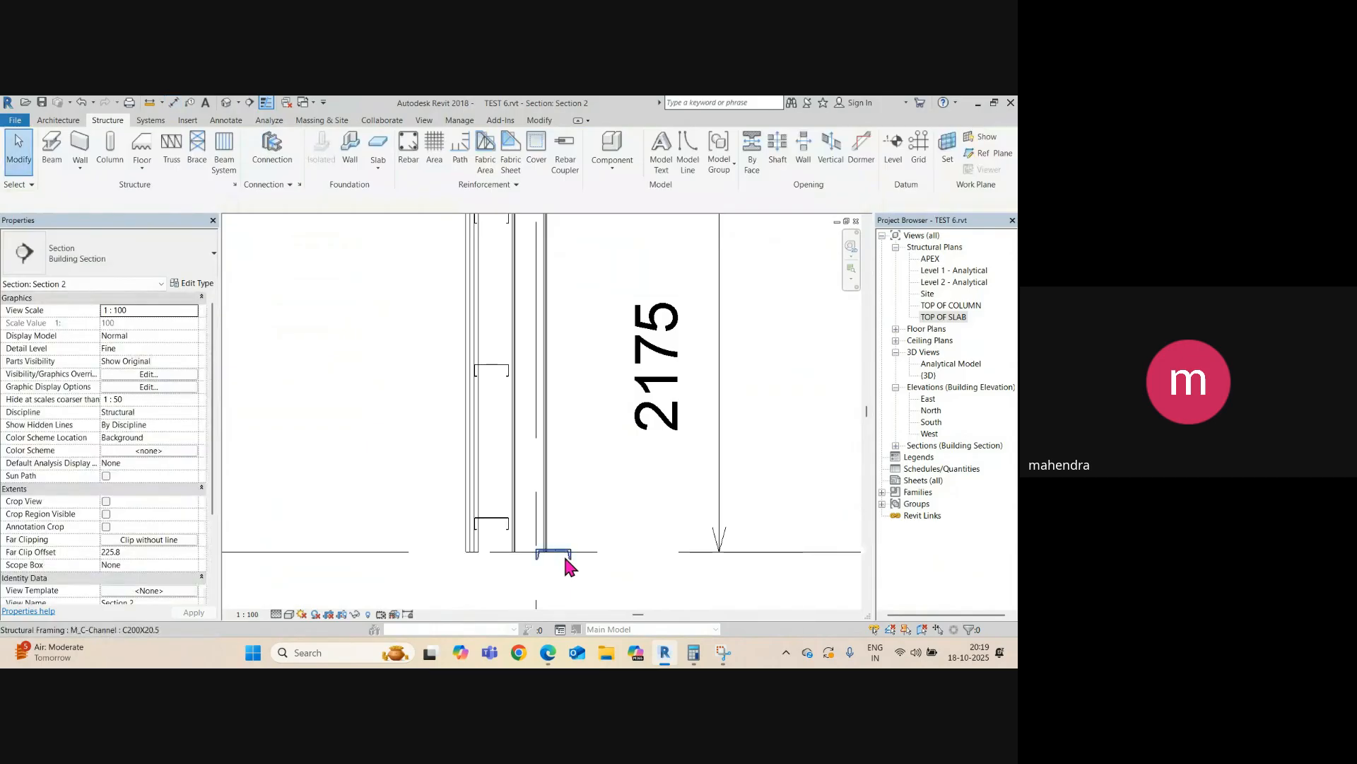
- Try Cross-Section Rotation values of 0° and 180° on the channel beam at the column base
left_click(566, 564)
left_click(151, 346)
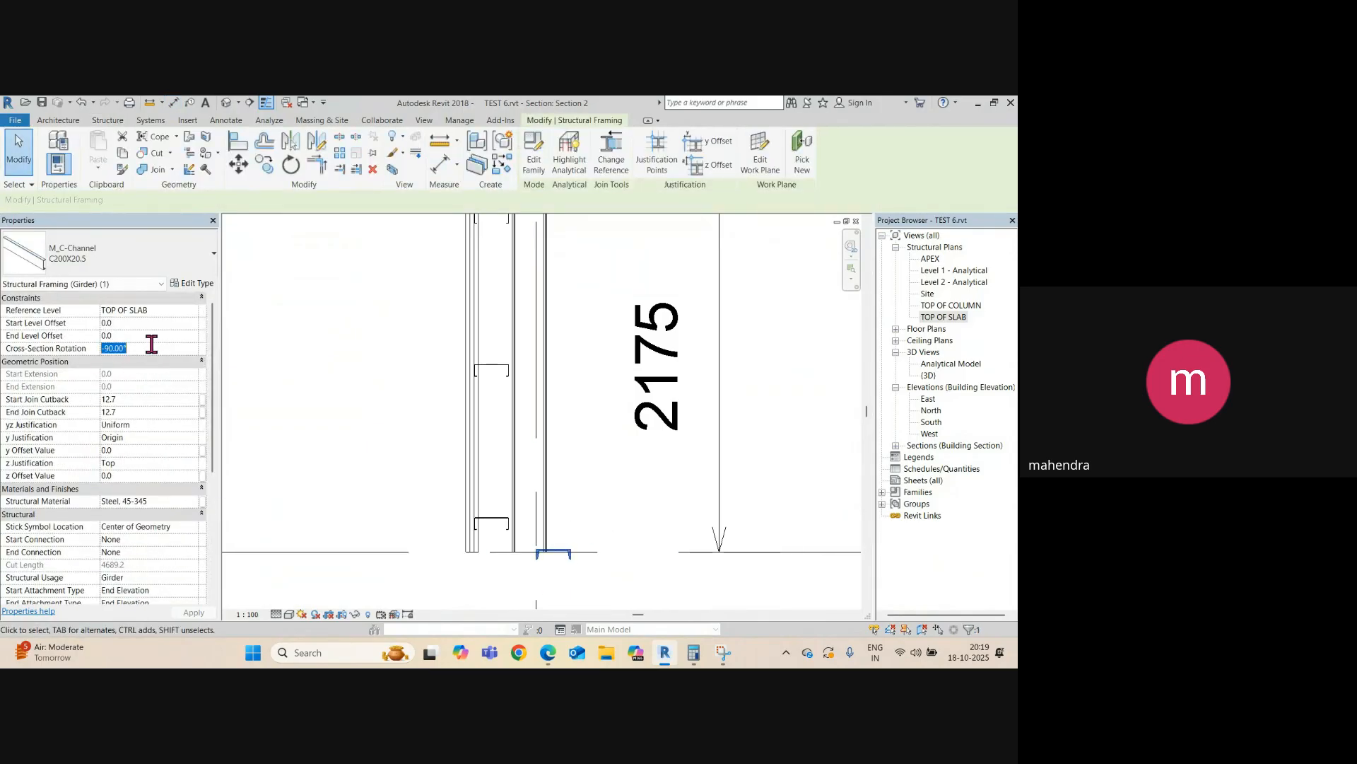
type("0")
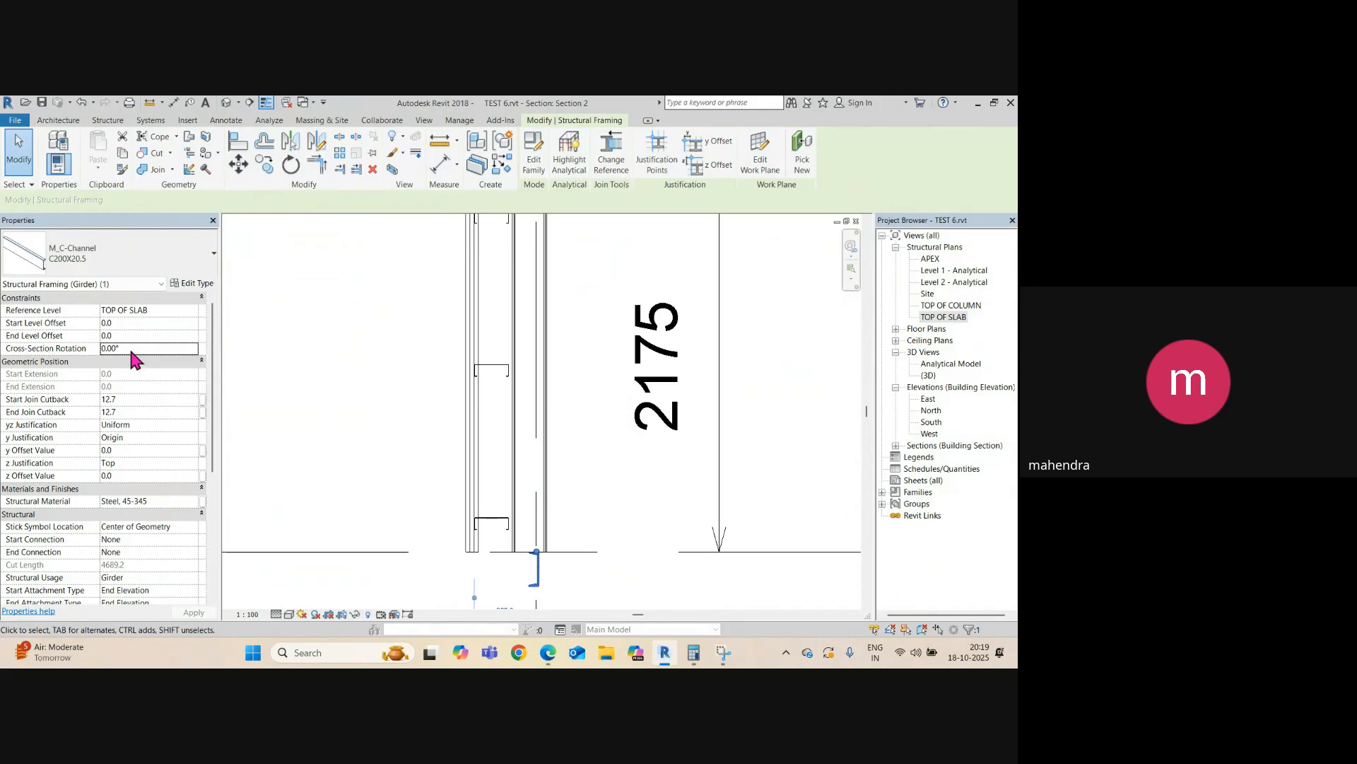
left_click(132, 351)
type("180")
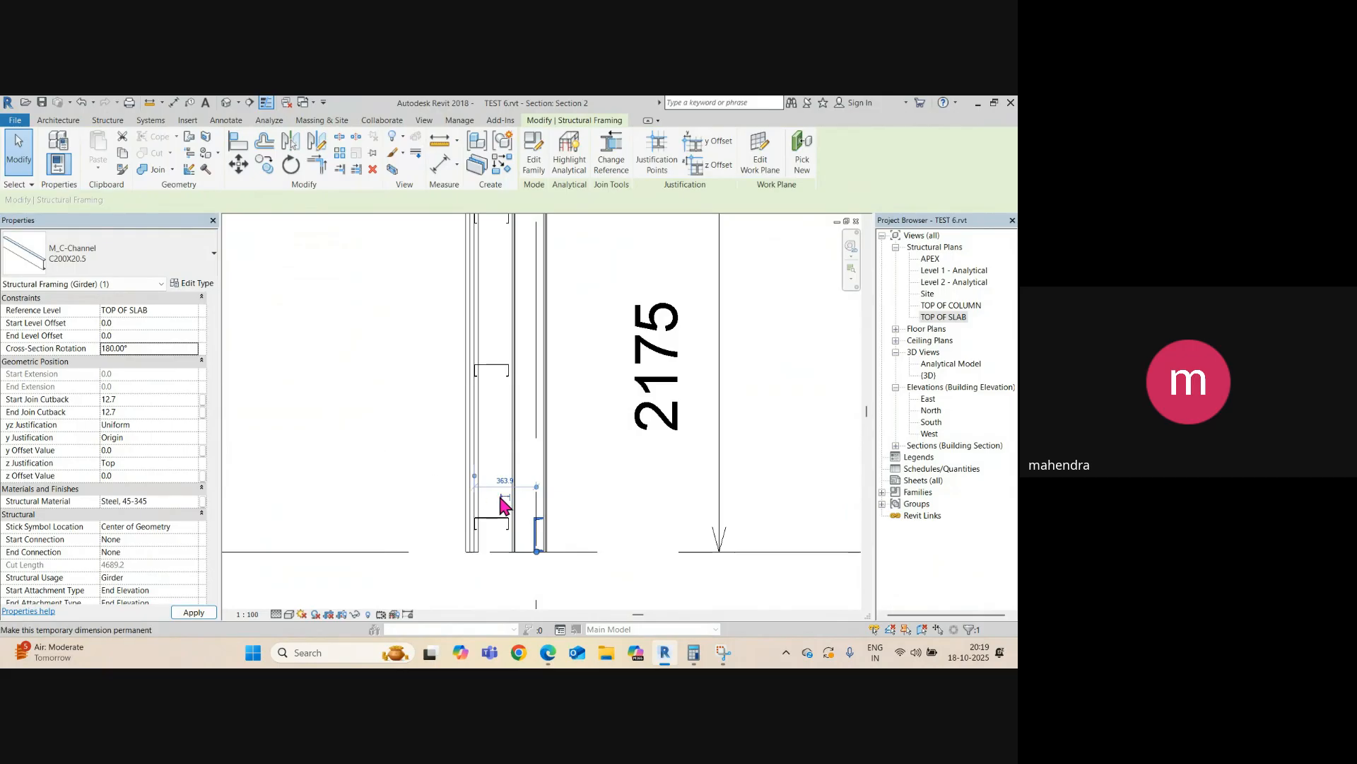
- Set the channel beam's Cross-Section Rotation to 90° and check how it sits against the column and joists
left_click(142, 348)
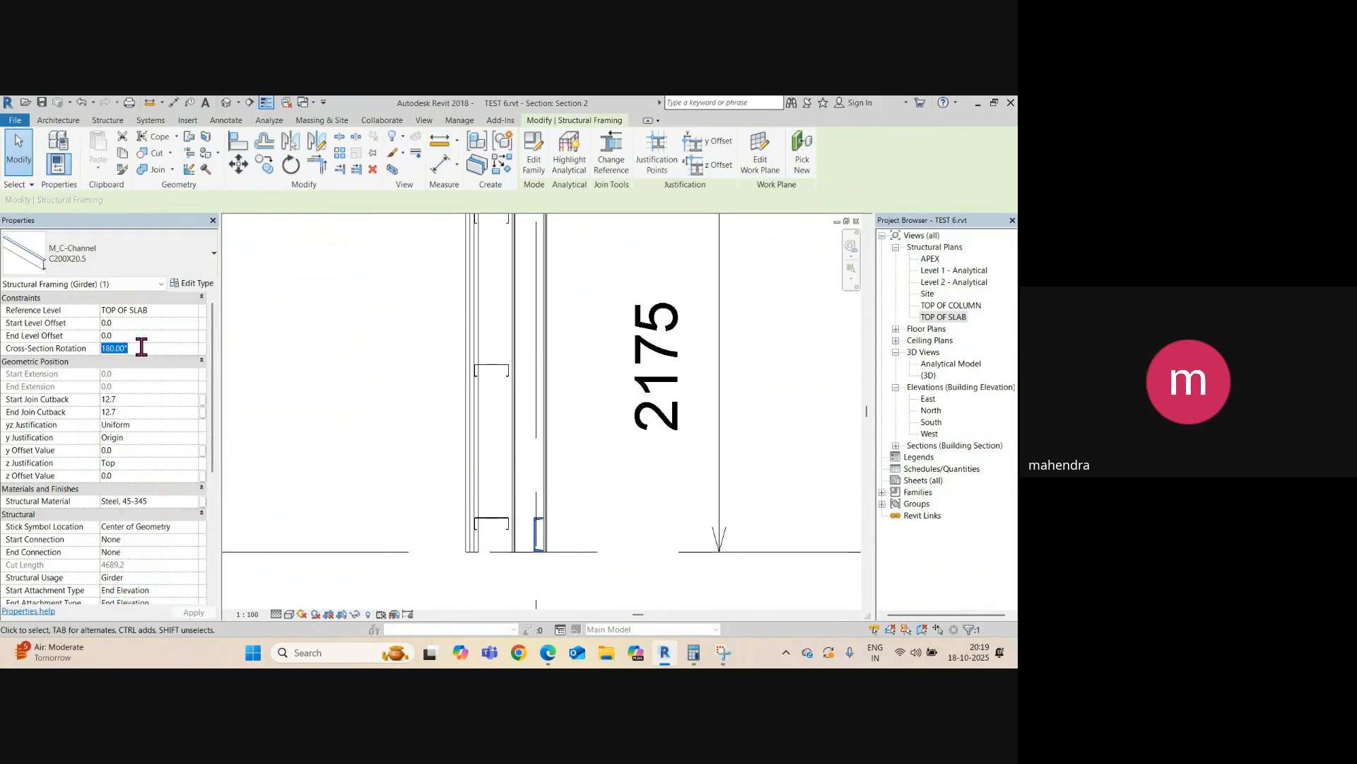
type("90")
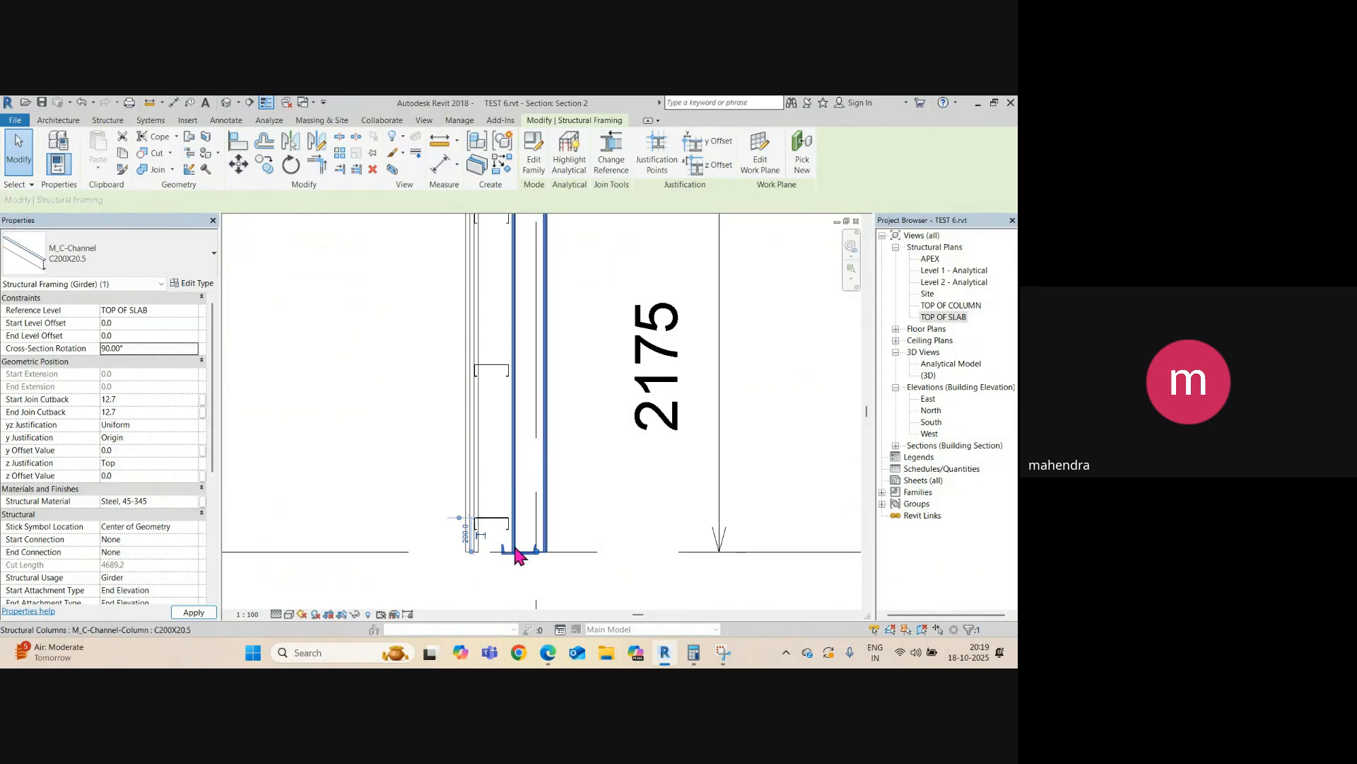
scroll(523, 559, "up", 2)
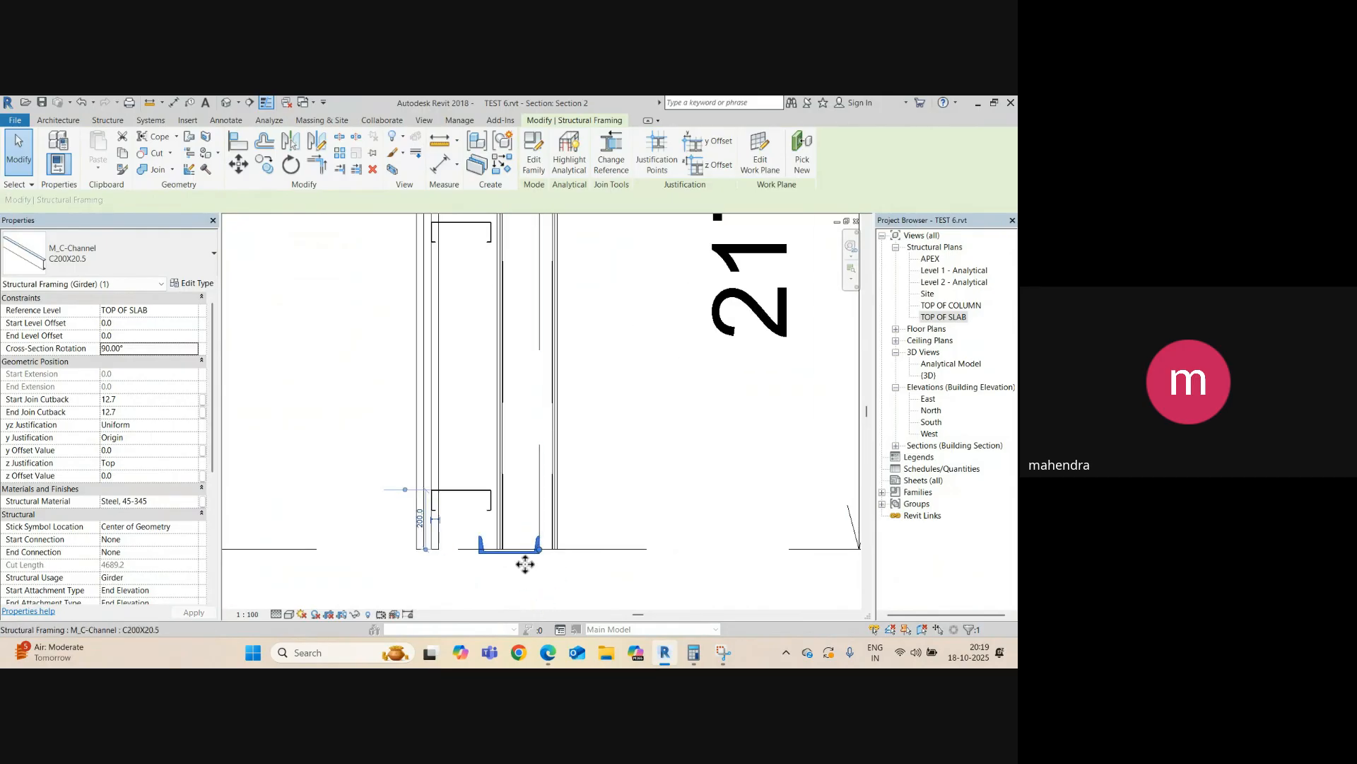
scroll(492, 545, "down", 2)
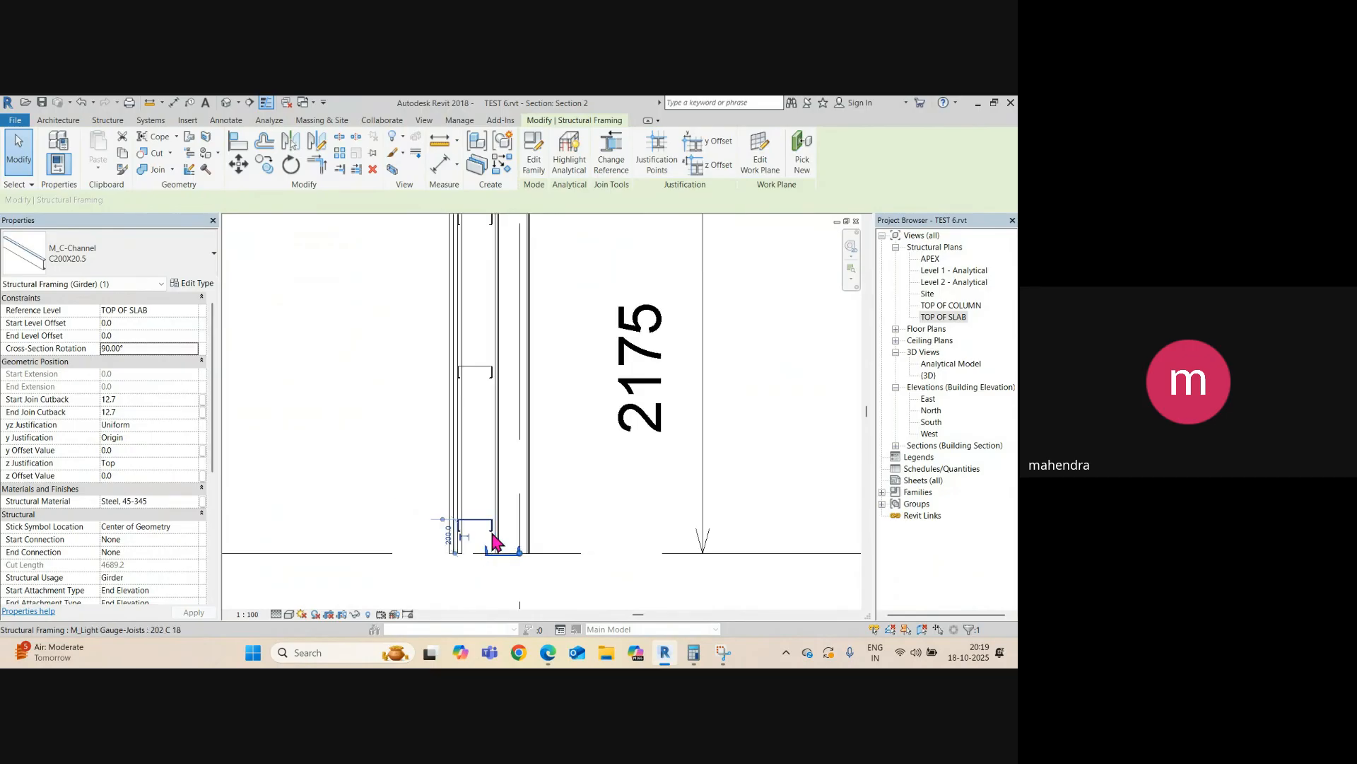
scroll(493, 546, "down", 1)
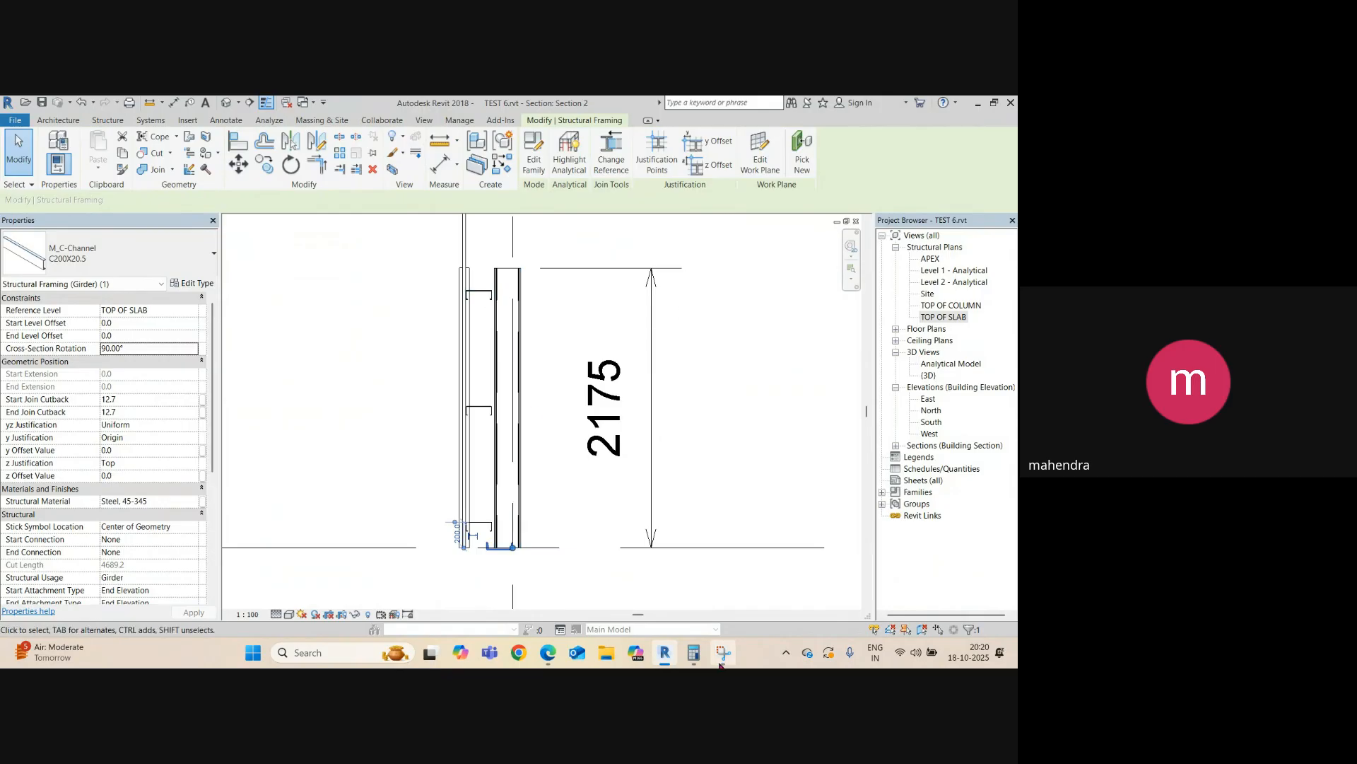
- Switch to Snipping Tool and capture a new snip of a blank area as a sketching surface
left_click(723, 652)
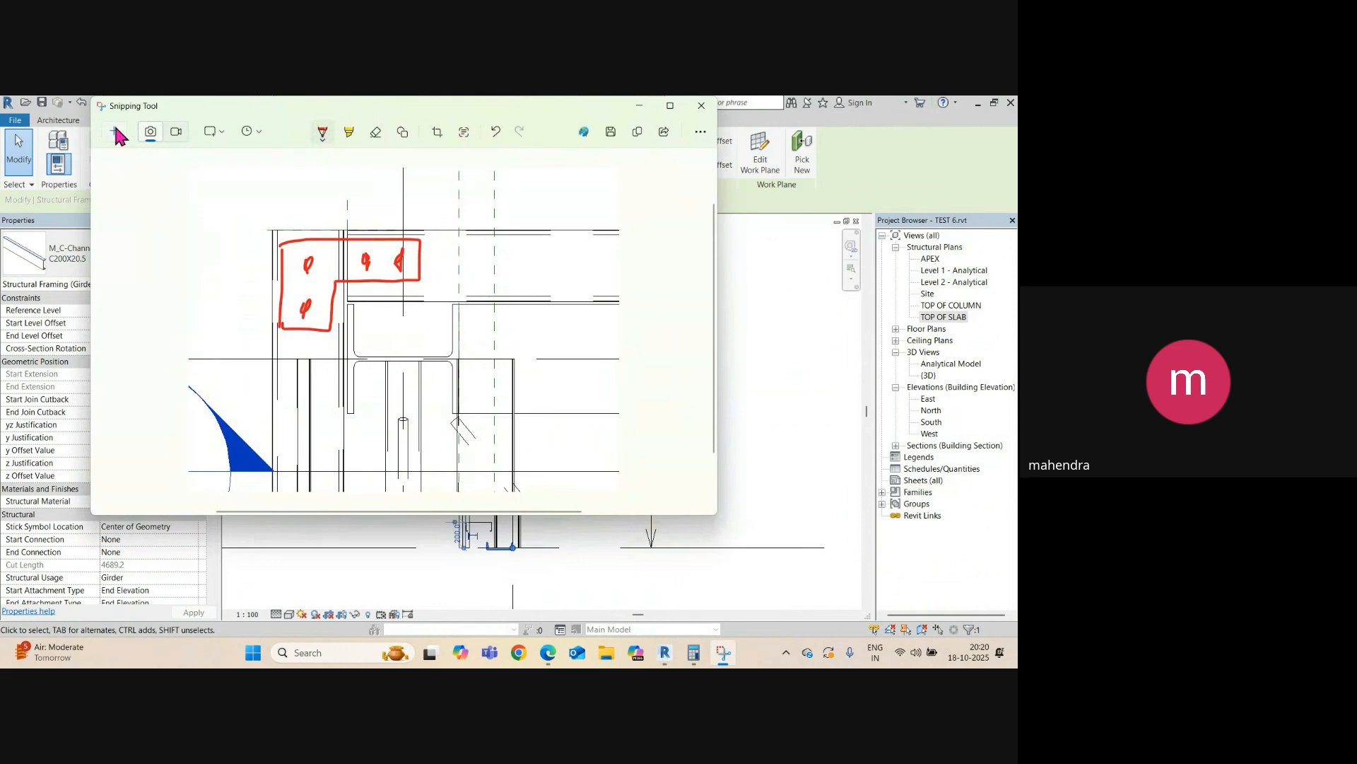
left_click(114, 131)
left_click_drag(259, 242, 435, 458)
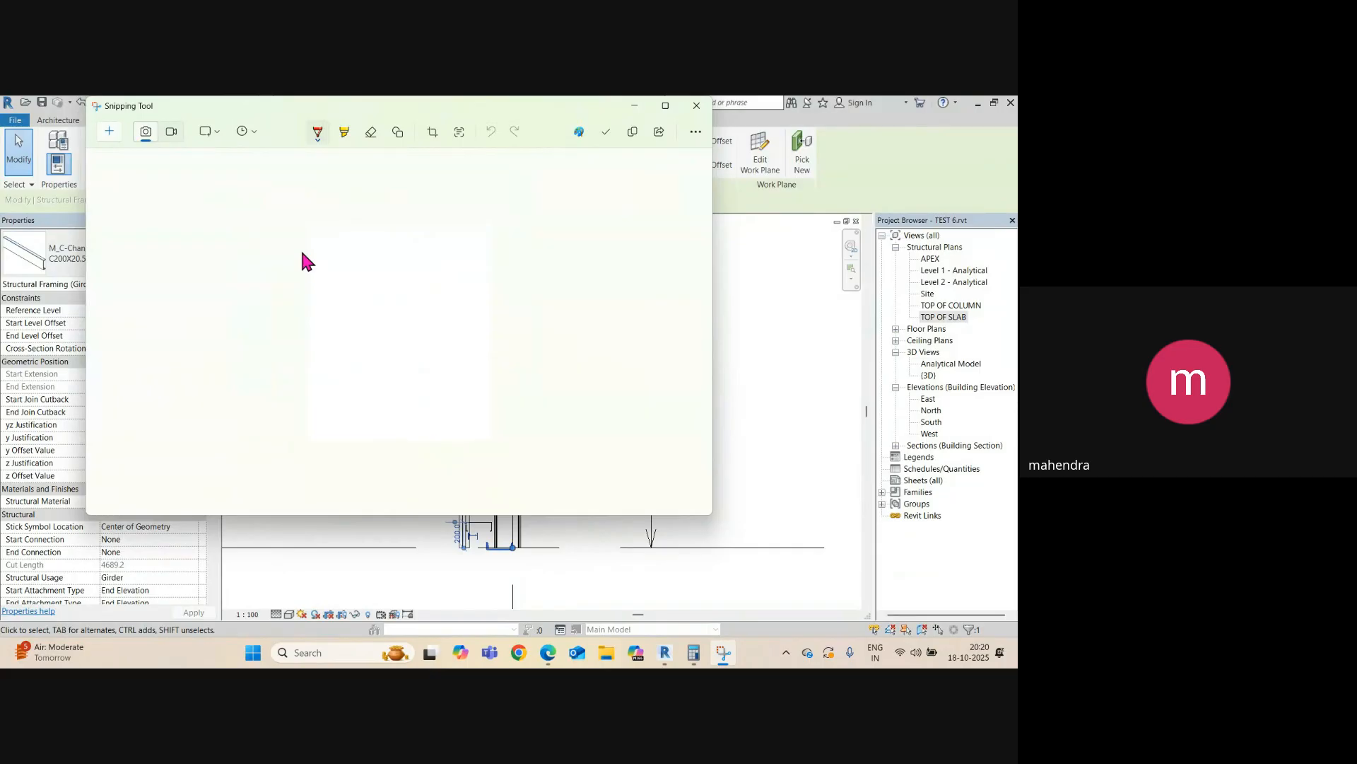
- Sketch in red two door columns with base lines, two taller outer main columns and a beam spanning across them
left_click_drag(302, 389, 323, 389)
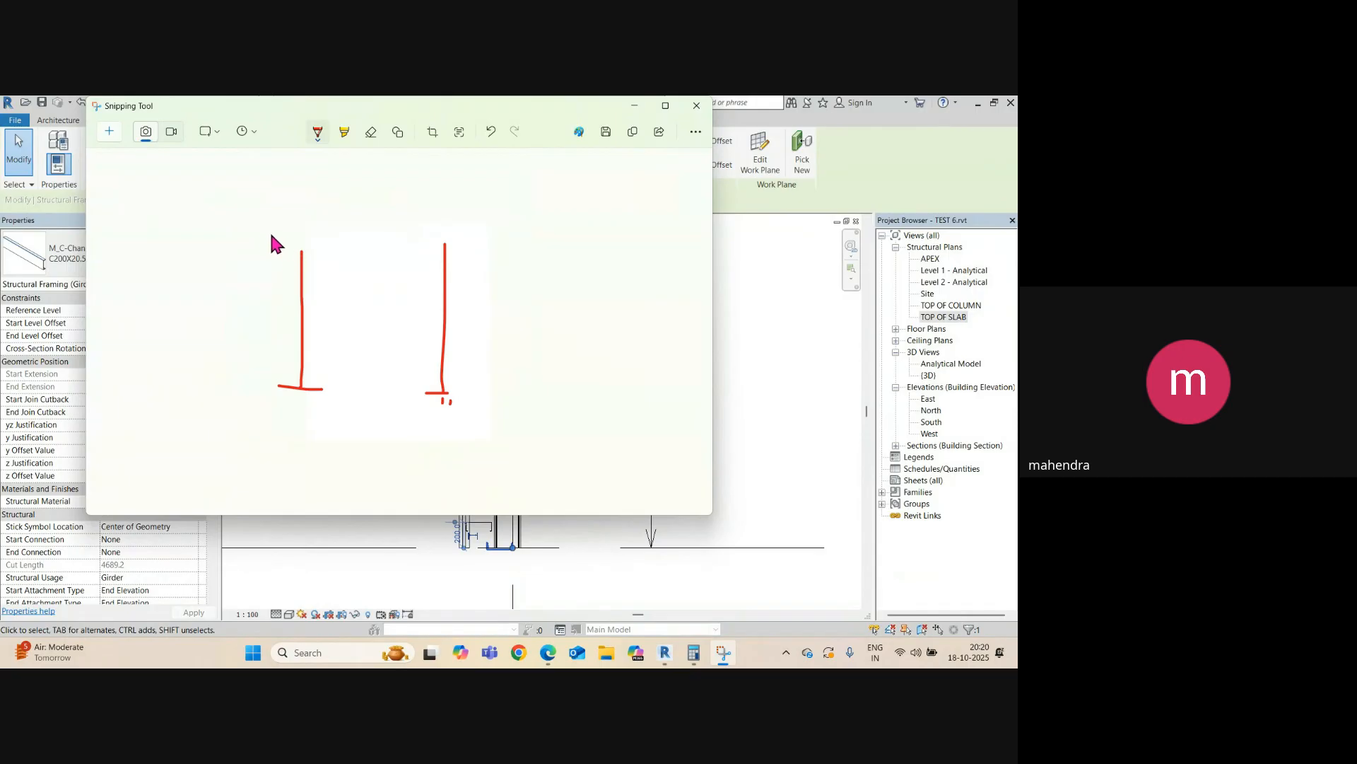
left_click_drag(199, 194, 204, 387)
left_click_drag(548, 193, 549, 410)
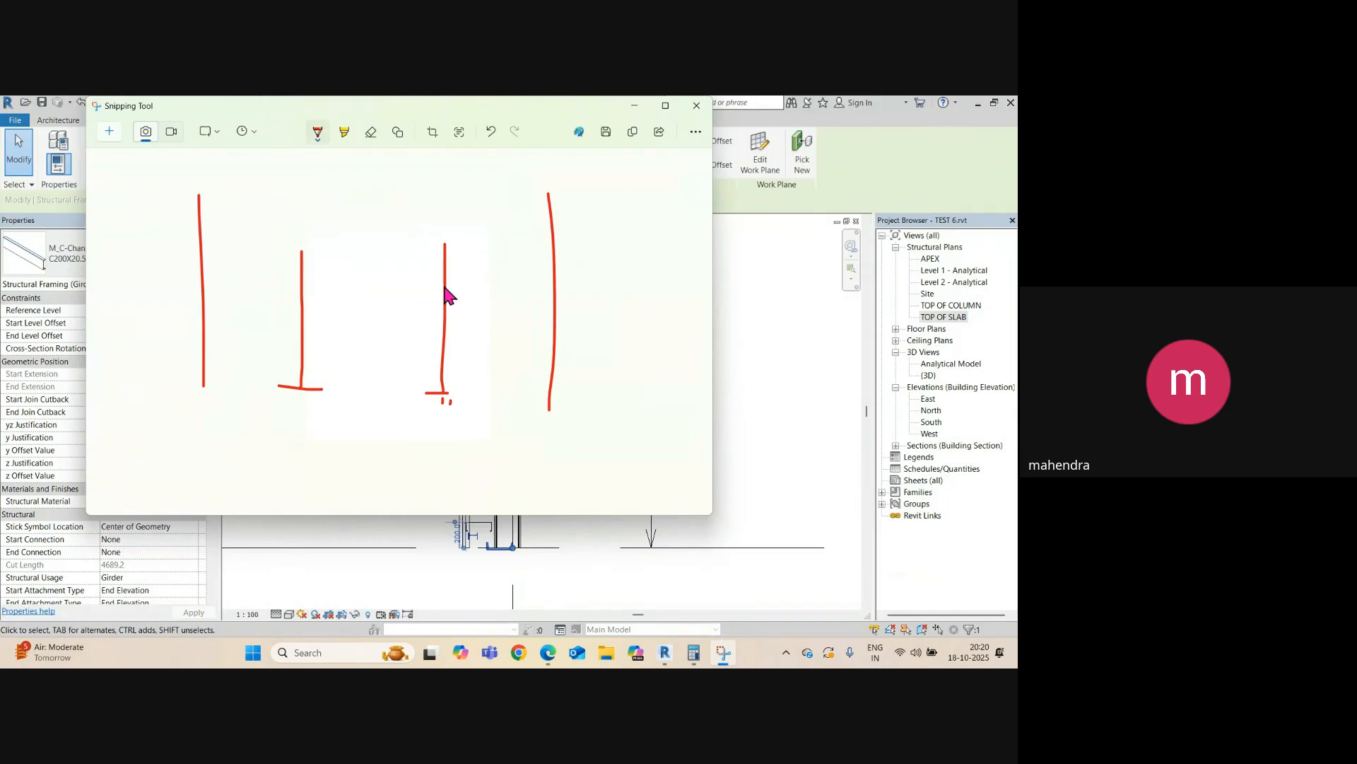
left_click_drag(323, 246, 550, 247)
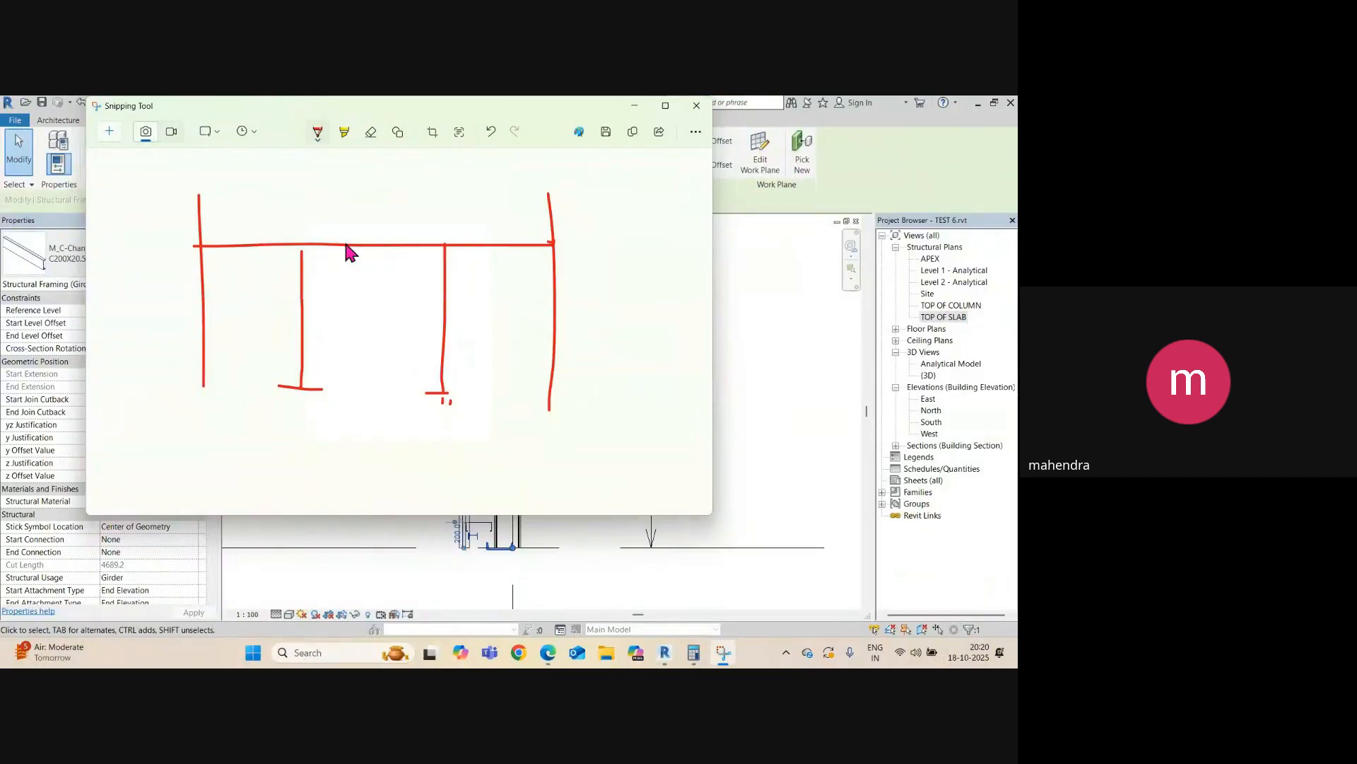
left_click_drag(300, 246, 302, 250)
- Change the pen colour to green and outline the door frame around the beam and the two inner columns
left_click(319, 134)
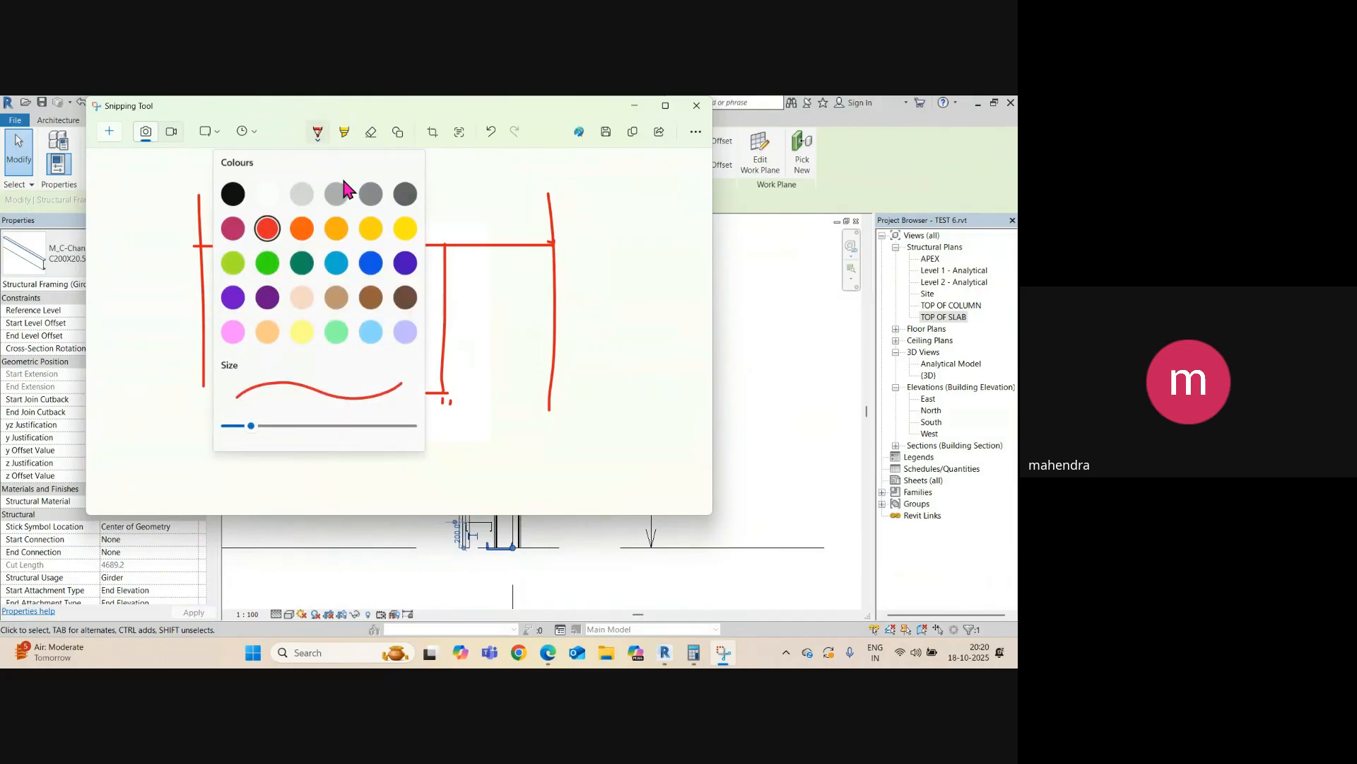
left_click(268, 262)
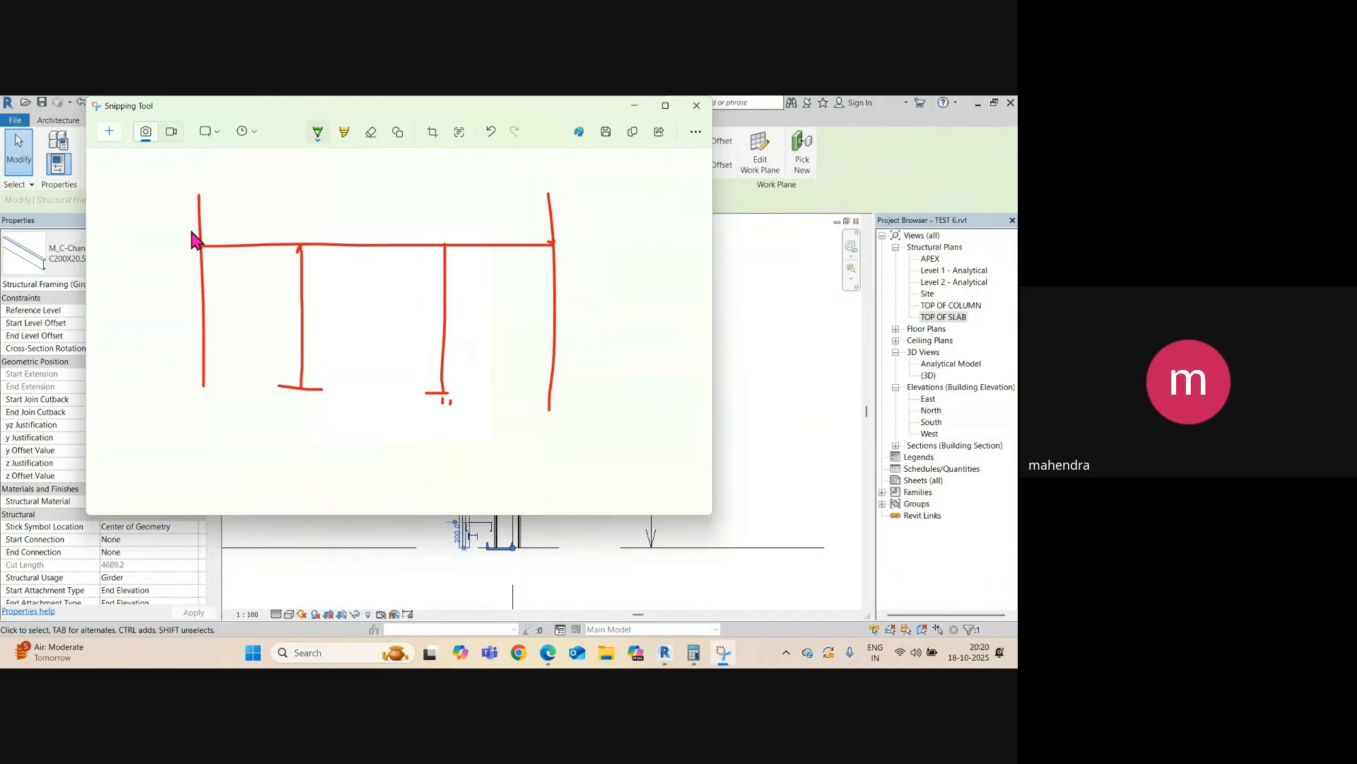
left_click_drag(191, 231, 573, 230)
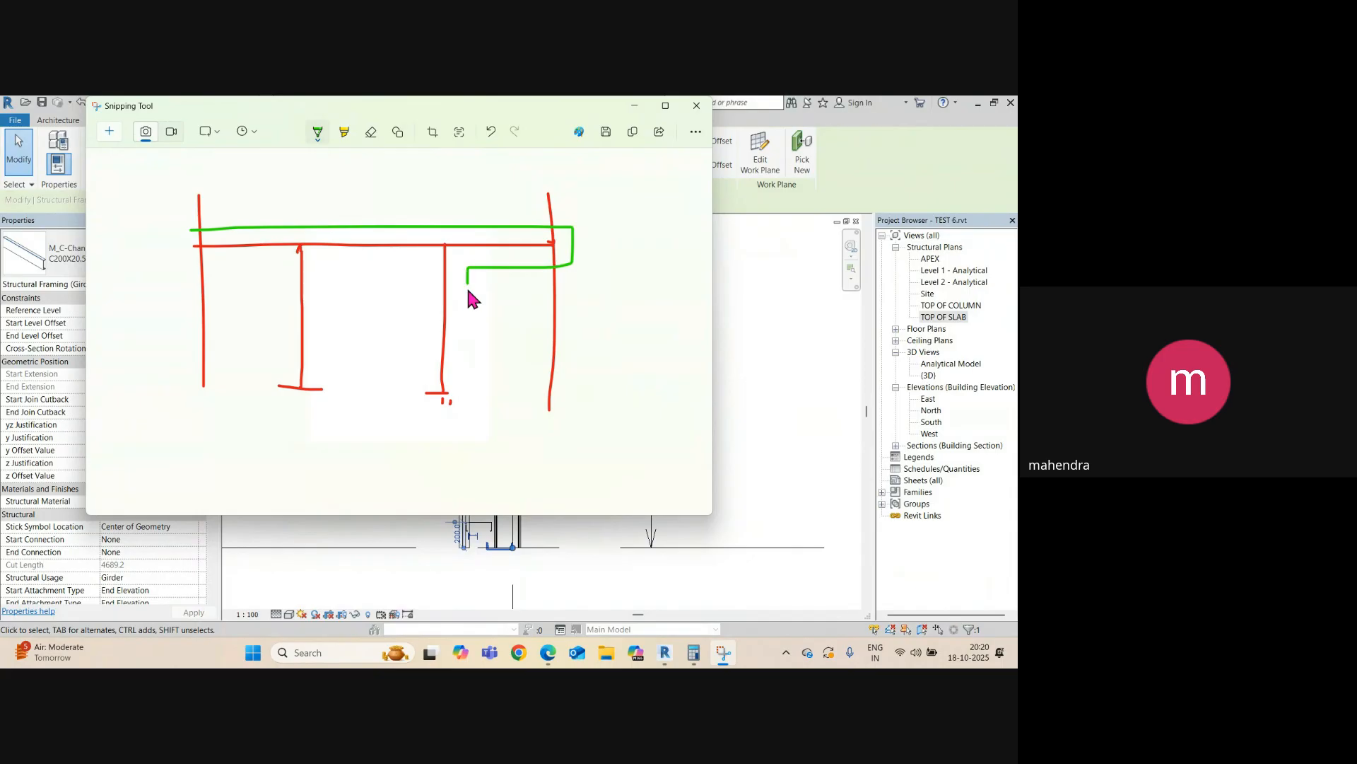
mouse_move(266, 422)
left_mouse_down()
mouse_move(268, 303)
mouse_move(203, 267)
mouse_move(192, 220)
left_mouse_up()
- Mark the column base fixings and the four beam-to-column joints in green, and sketch a separate channel beam above the frame
left_click_drag(281, 375, 280, 388)
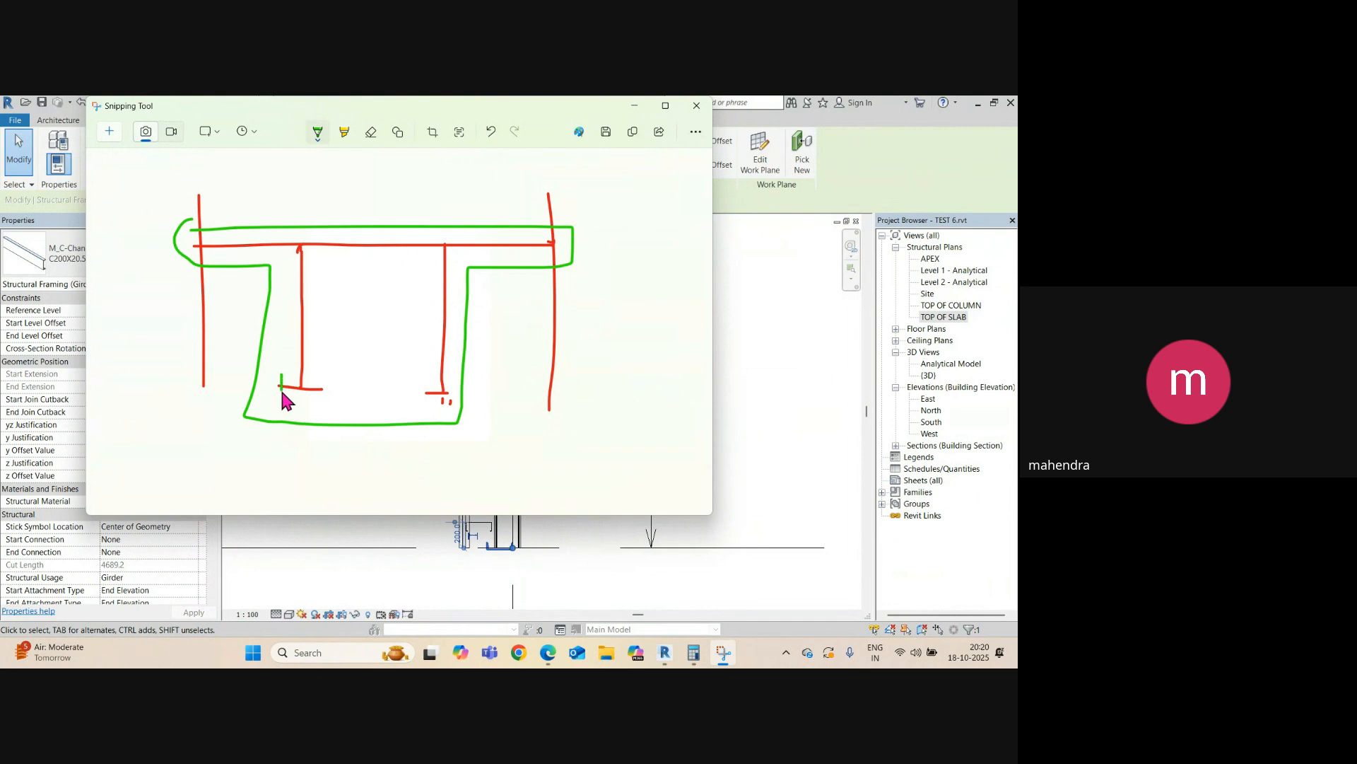
left_click_drag(442, 388, 442, 396)
left_click_drag(196, 249, 199, 242)
left_click_drag(551, 242, 549, 243)
left_click_drag(453, 248, 448, 252)
left_click_drag(297, 246, 293, 251)
mouse_move(204, 198)
left_mouse_down()
mouse_move(485, 192)
mouse_move(502, 221)
mouse_move(478, 201)
left_mouse_up()
mouse_move(243, 190)
left_mouse_down()
mouse_move(248, 220)
mouse_move(258, 191)
left_mouse_up()
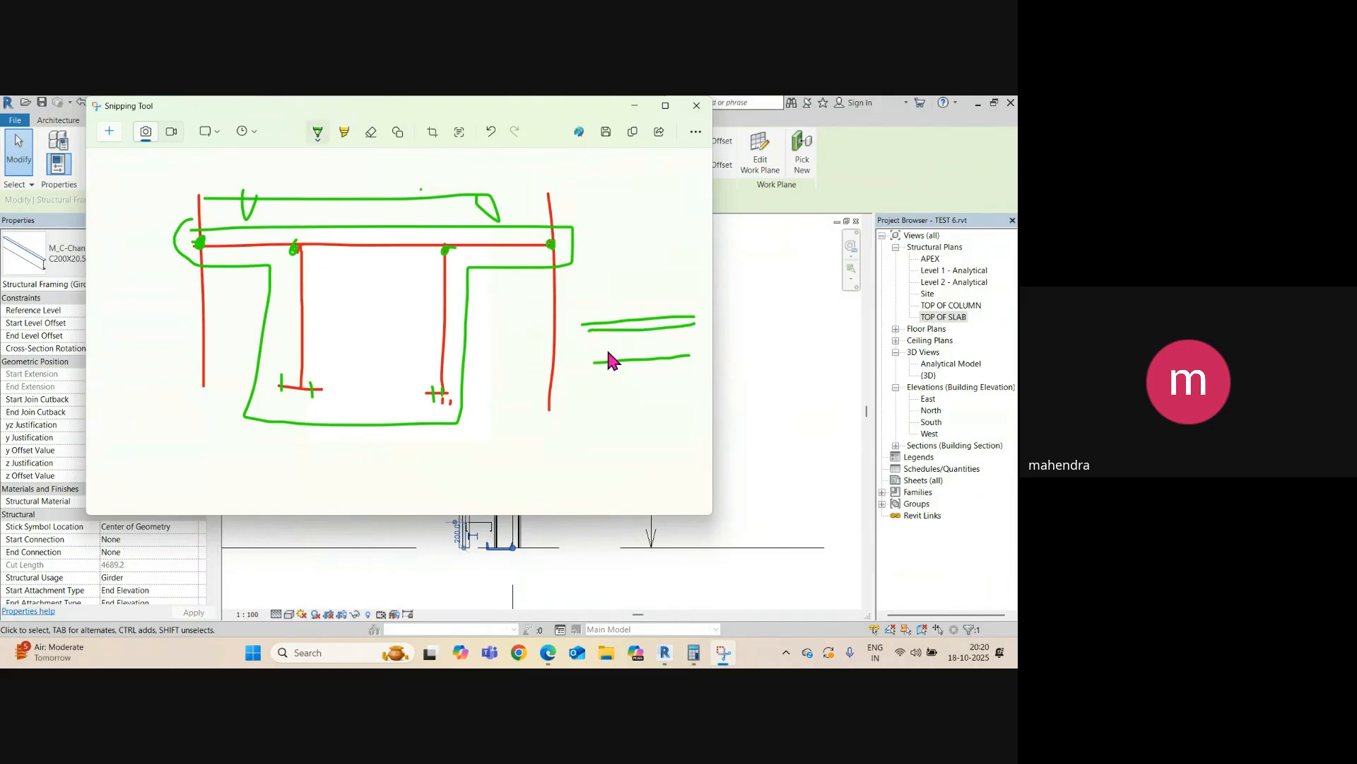
- Sketch a beam detail with flange lines beside the frame, and a column with a dashed inner line below it
left_click_drag(612, 353, 682, 344)
mouse_move(654, 320)
left_mouse_down()
mouse_move(632, 322)
mouse_move(631, 361)
left_mouse_up()
left_click_drag(614, 405, 627, 405)
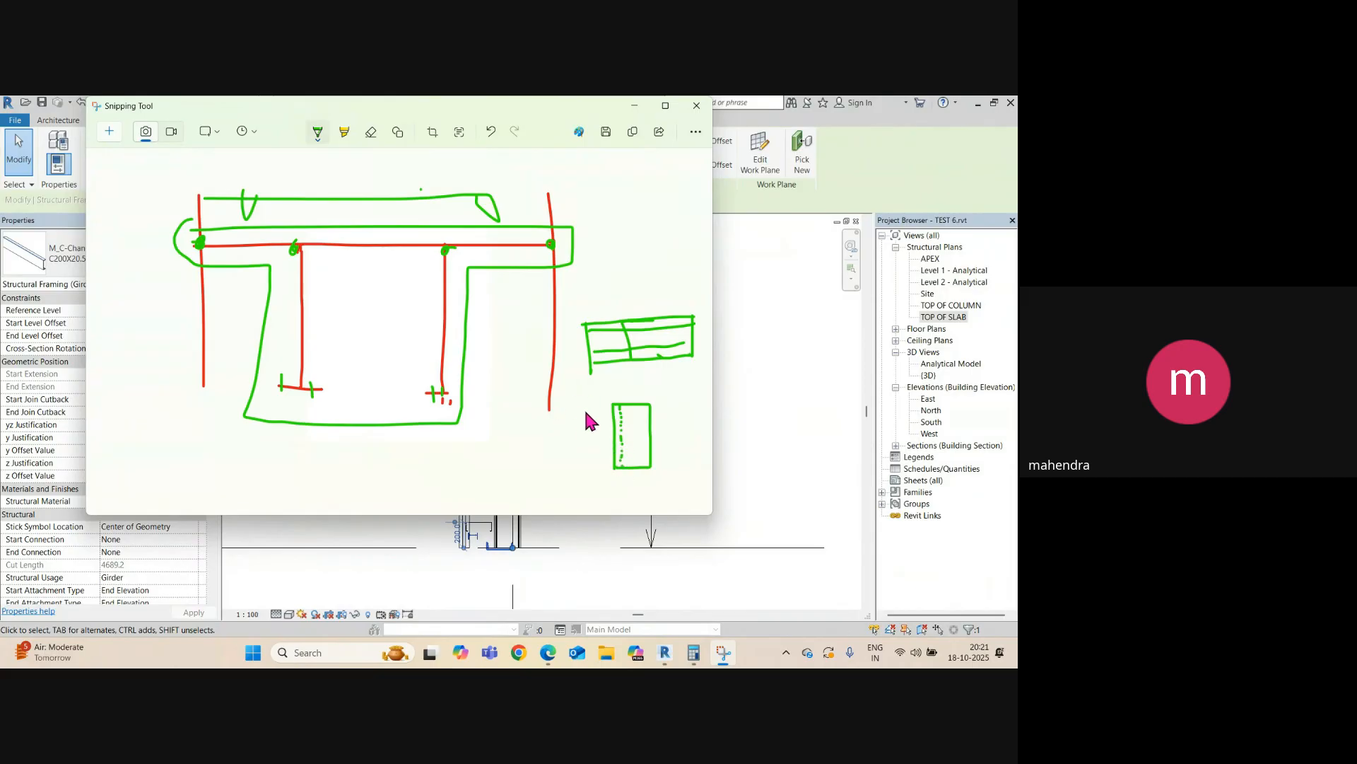
- Sketch a horizontal beam with a dashed line on top of the small column, and add a double-ended arrow linking the parts
left_click_drag(573, 406, 643, 406)
left_click_drag(617, 406, 655, 403)
left_click_drag(665, 391, 700, 390)
left_click_drag(574, 380, 574, 406)
left_click_drag(702, 376, 671, 438)
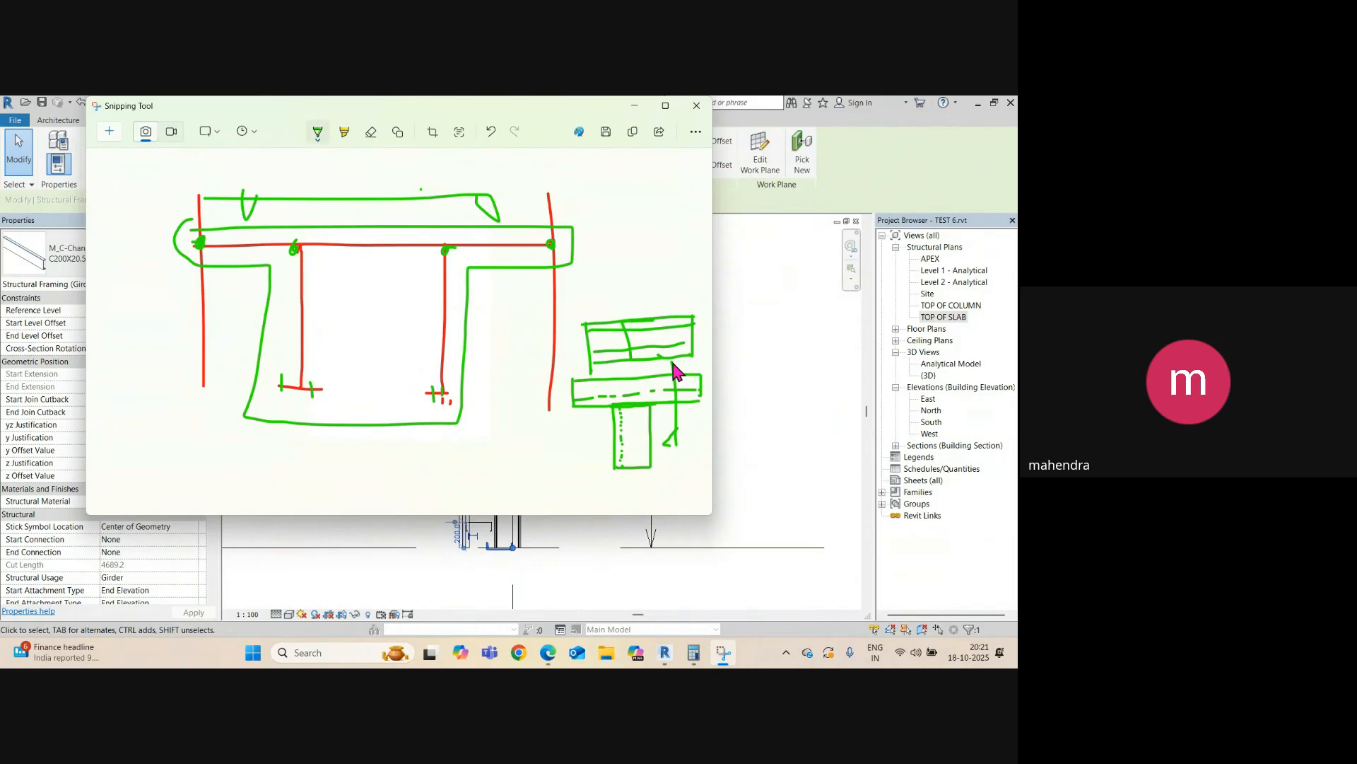
left_click_drag(672, 362, 675, 373)
- Sketch a second column detail with two inner flange lines and a channel above it, and minimise the Revit window
left_click_drag(618, 181, 620, 258)
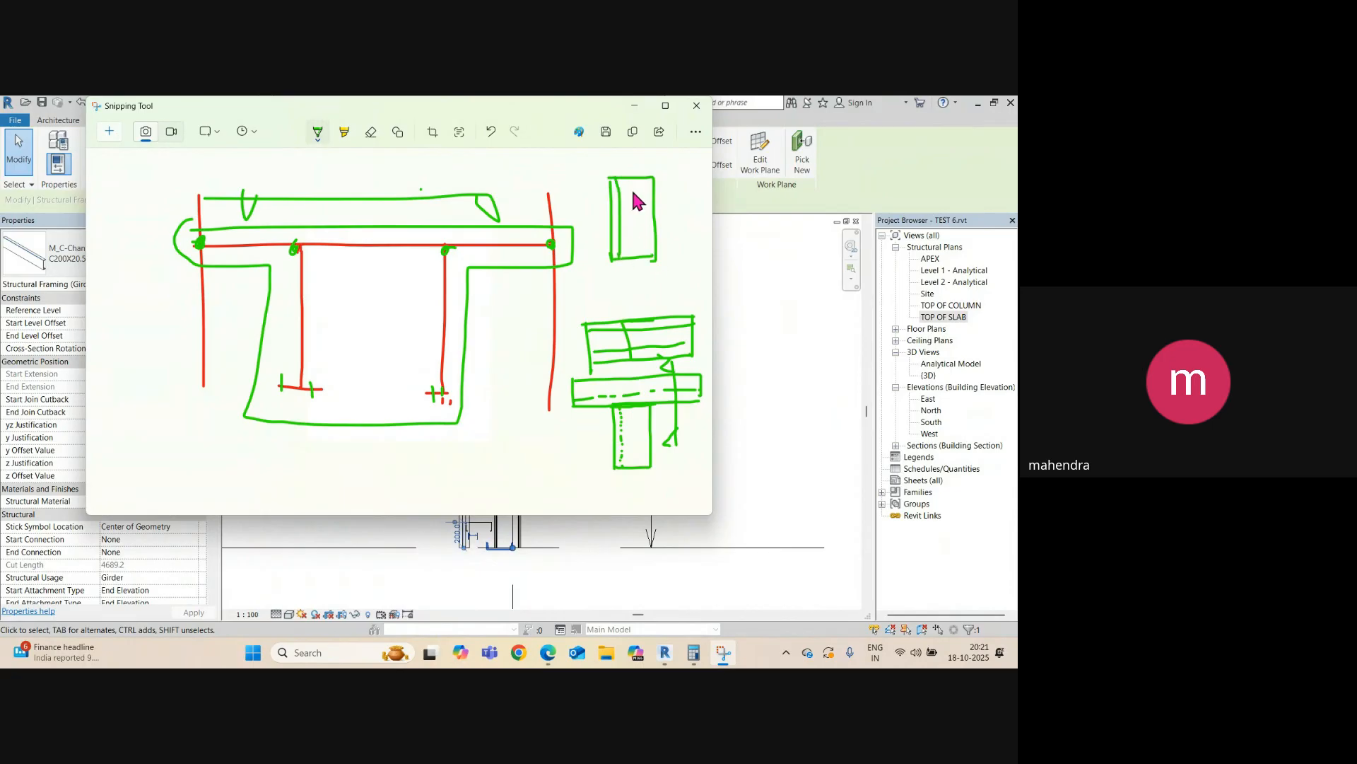
left_click_drag(647, 186, 648, 260)
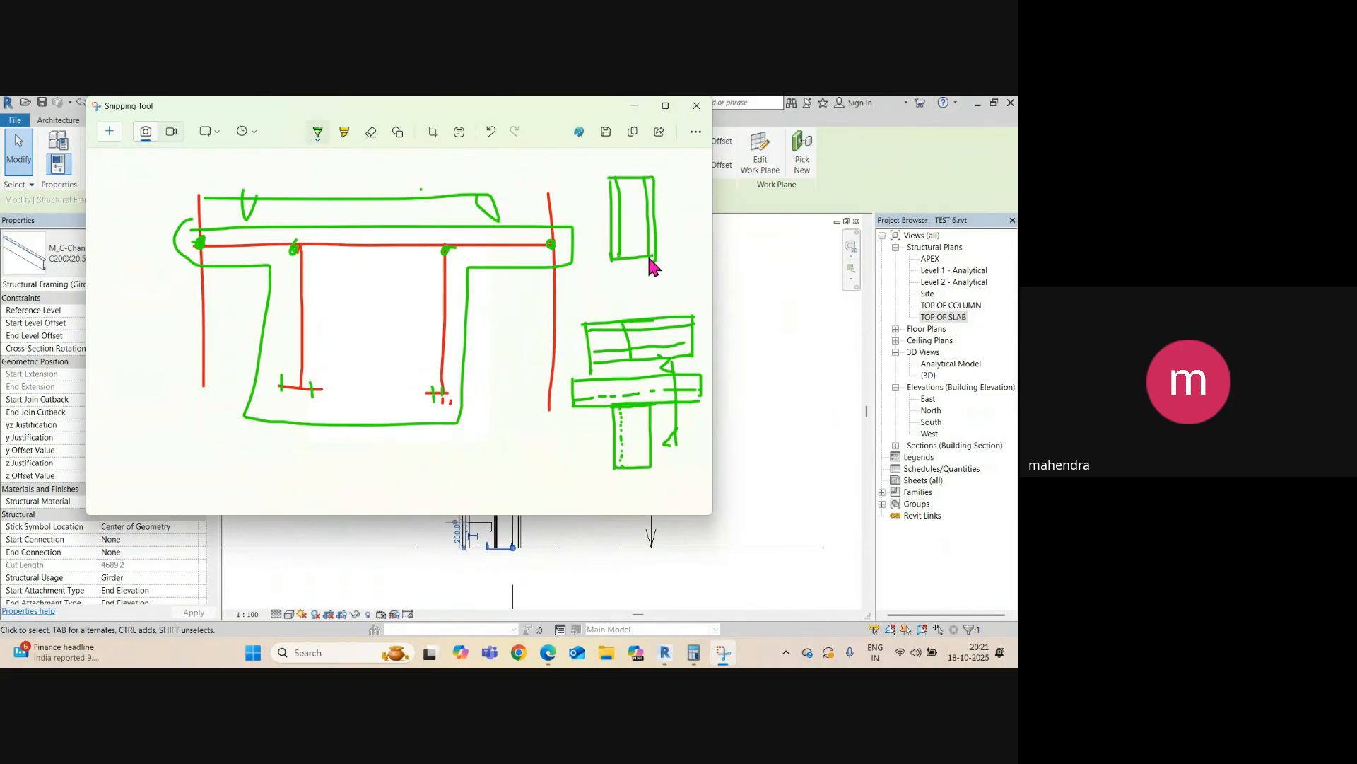
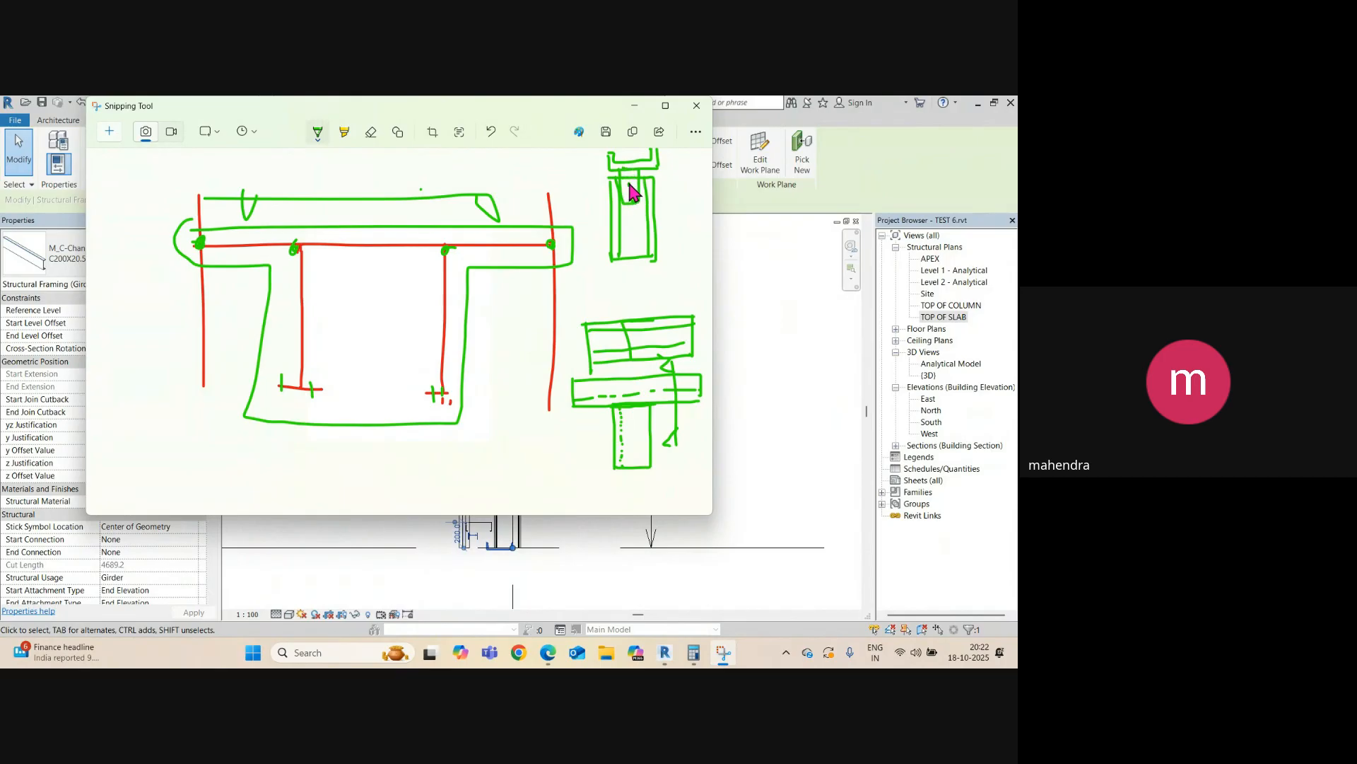
left_click(974, 100)
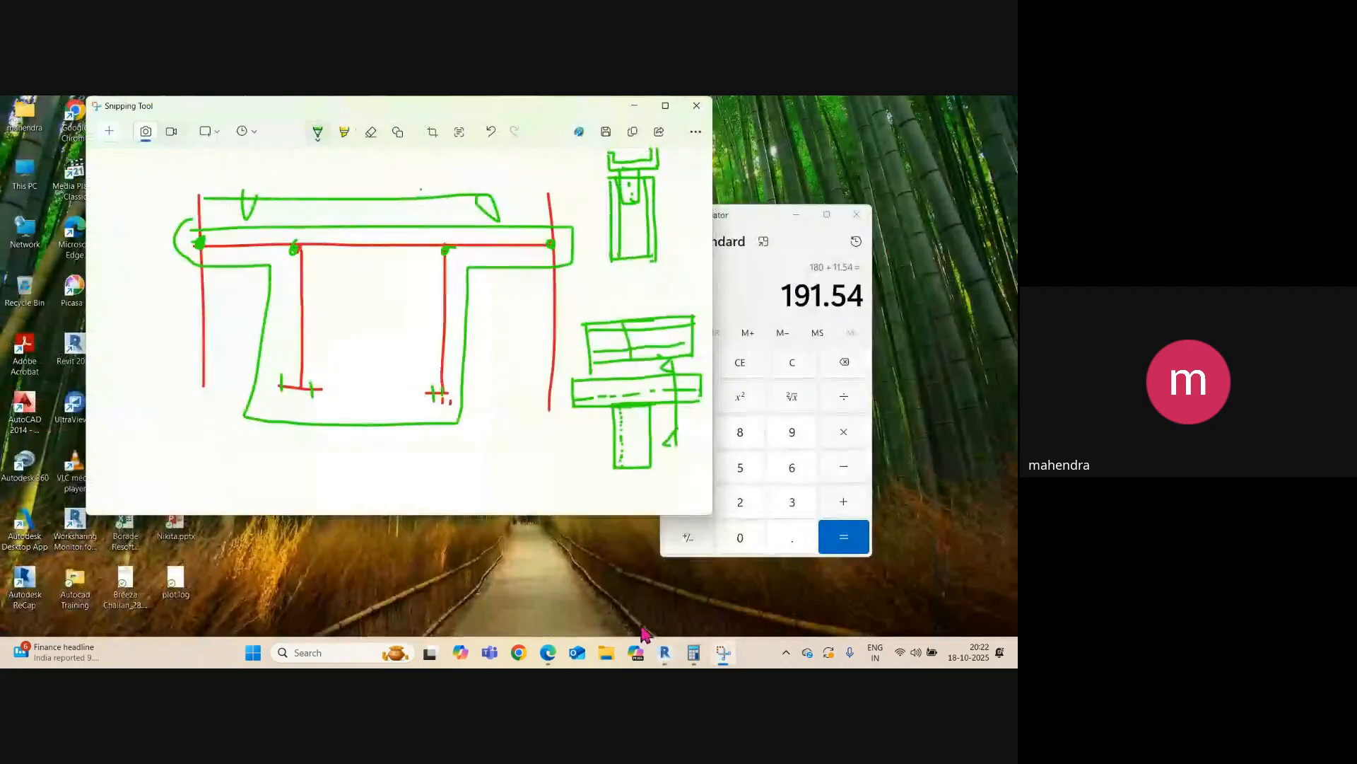
- Switch back to Revit and try to raise the channel beam with a z Offset Value of 2175
left_click(672, 655)
scroll(515, 560, "up", 2)
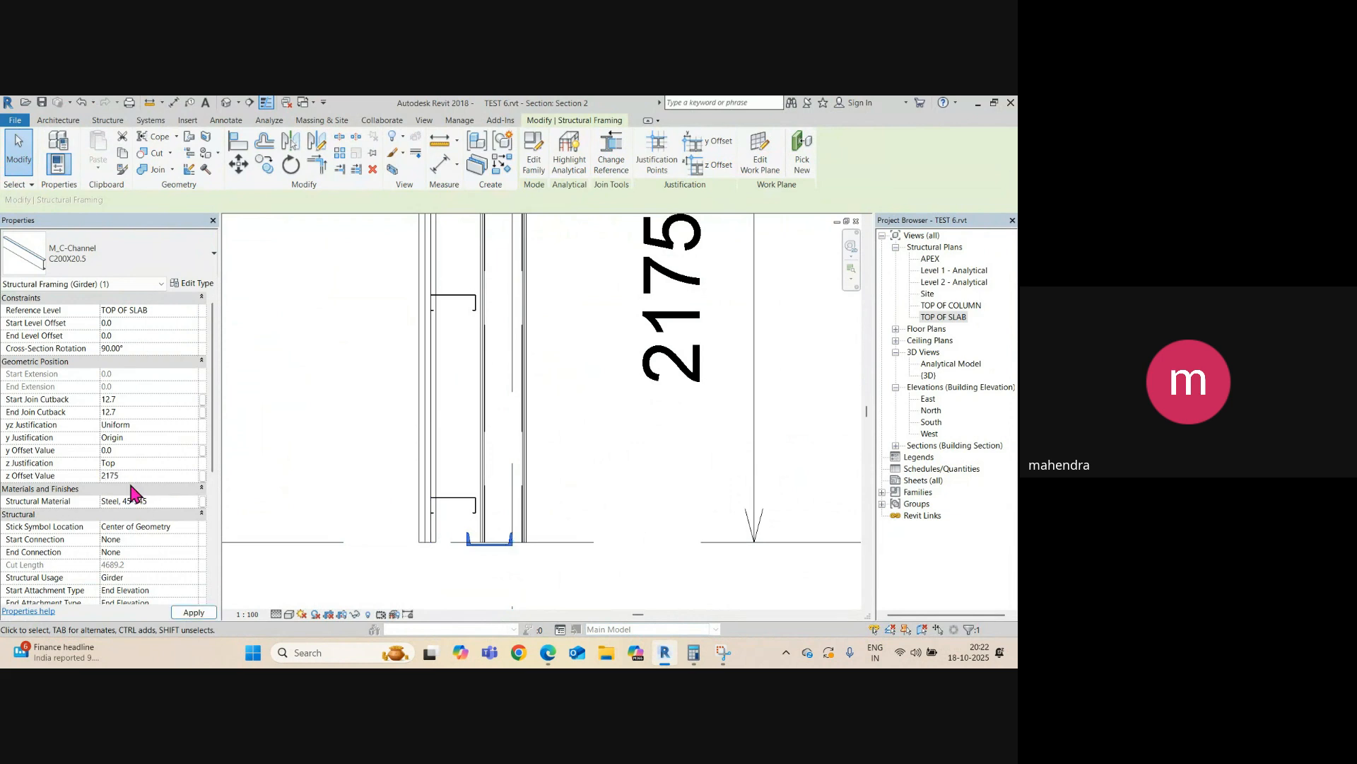
scroll(561, 476, "down", 3)
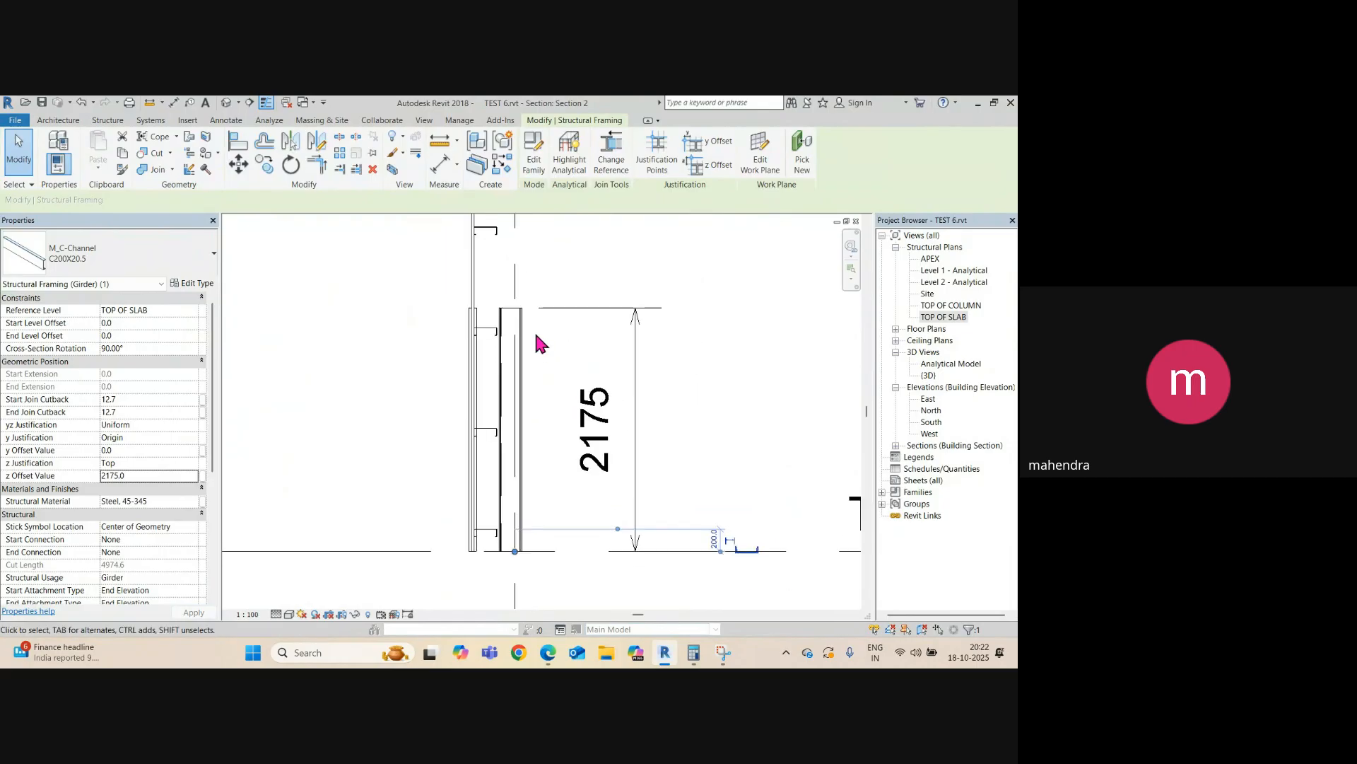
scroll(549, 339, "down", 2)
scroll(643, 446, "up", 4)
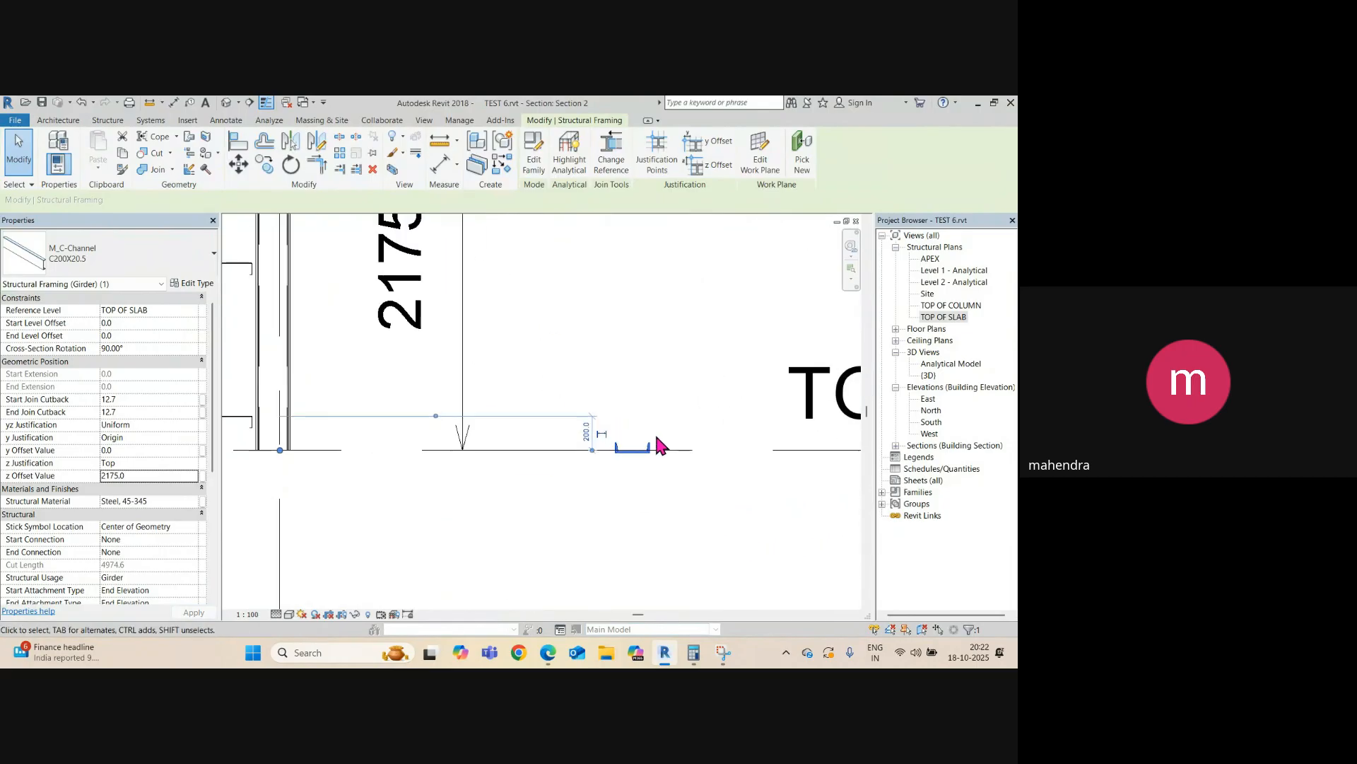
scroll(639, 452, "up", 2)
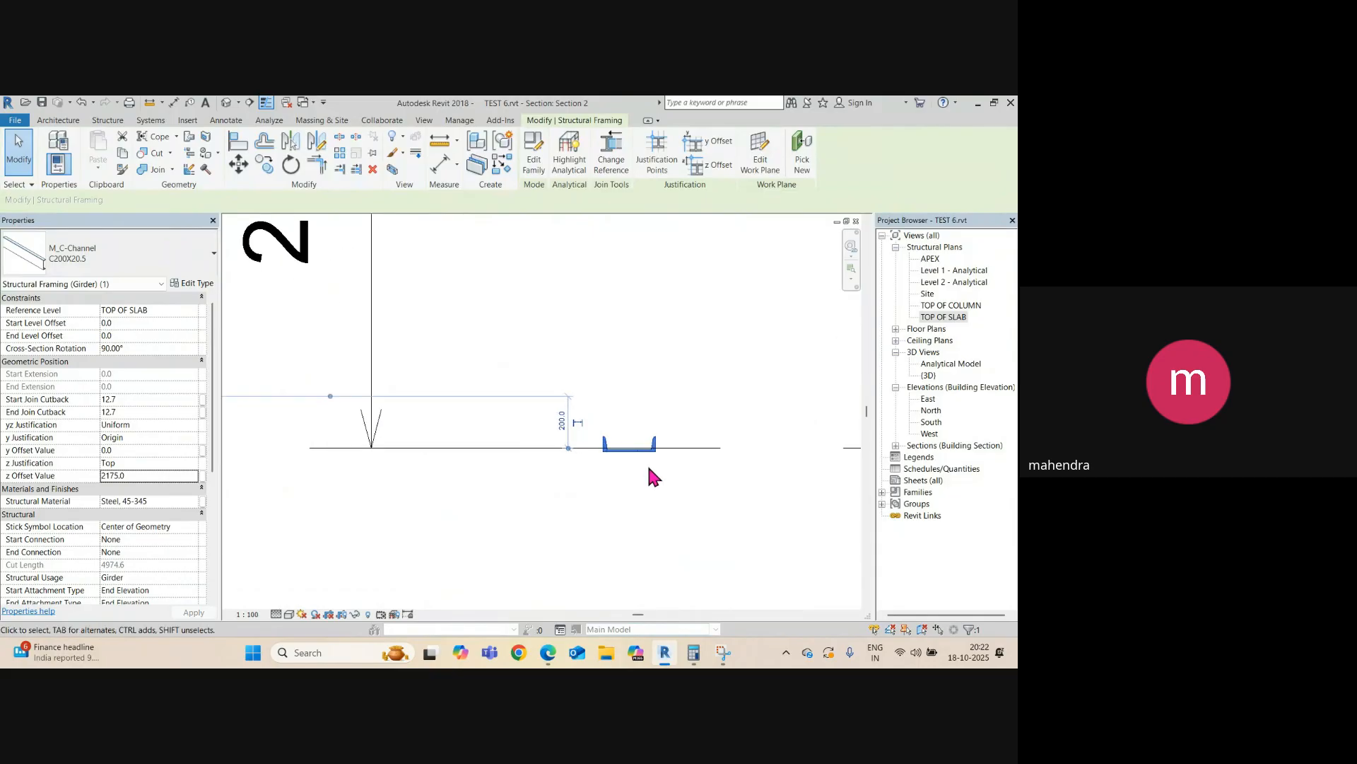
scroll(650, 468, "down", 2)
scroll(635, 438, "down", 1)
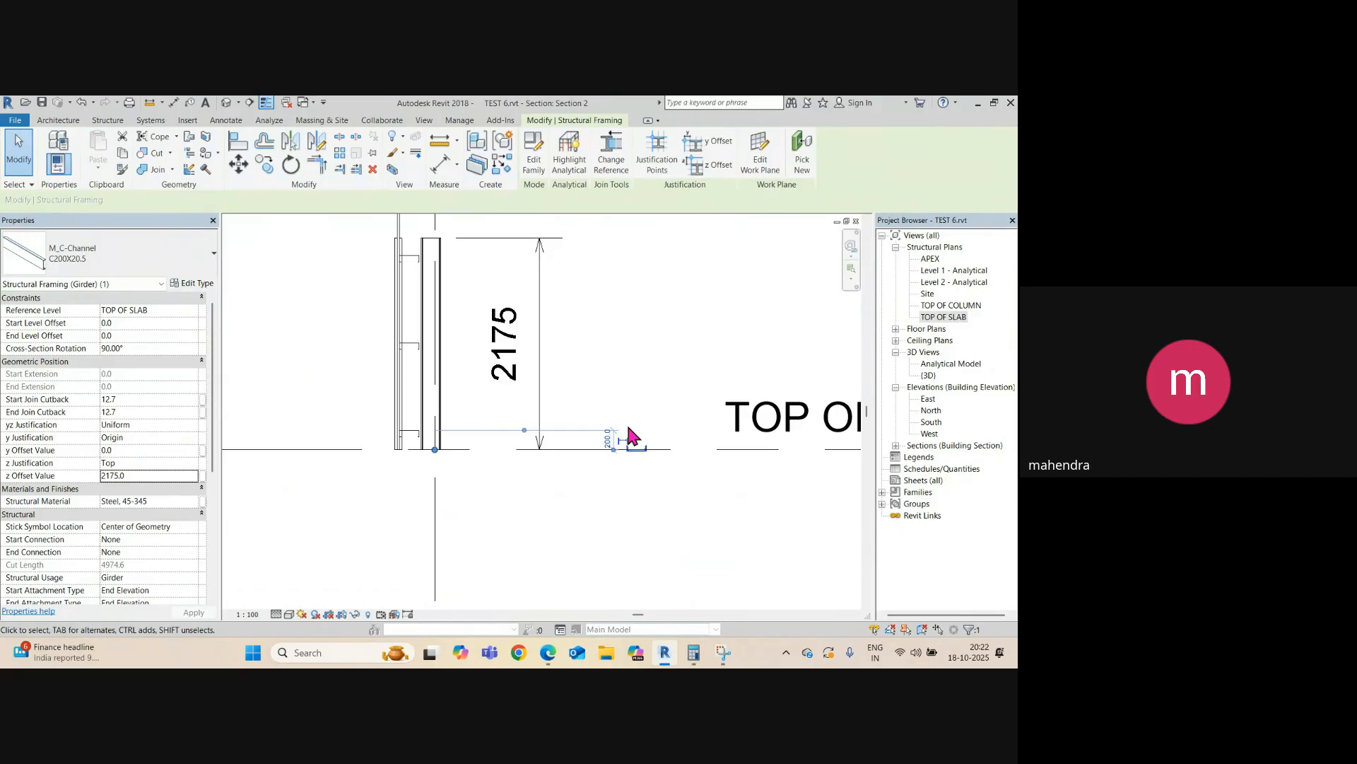
left_click(560, 496)
scroll(421, 458, "up", 3)
- Move the C200X20.5 channel beam in the section from slab level up onto the top of the door column
left_click(420, 457)
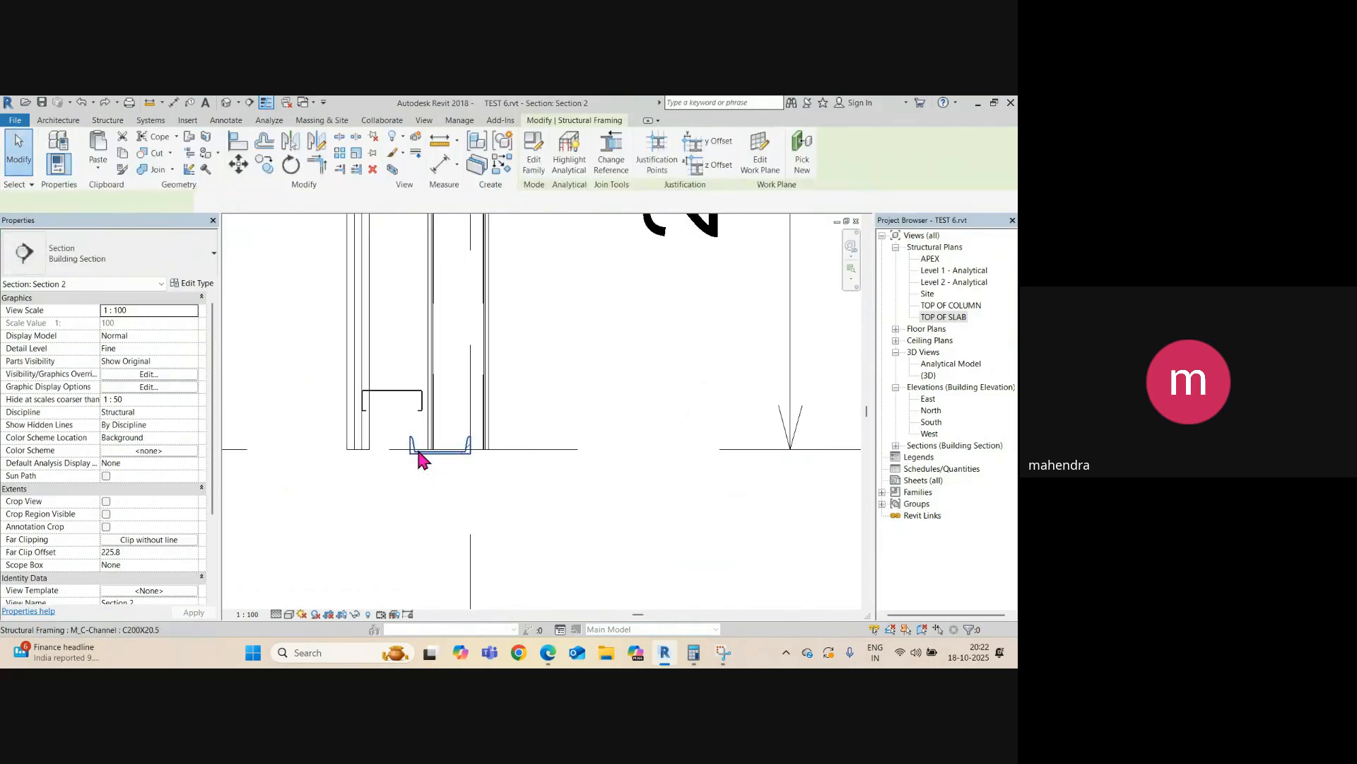
scroll(453, 460, "up", 3)
key("m")
key("v")
left_click(467, 475)
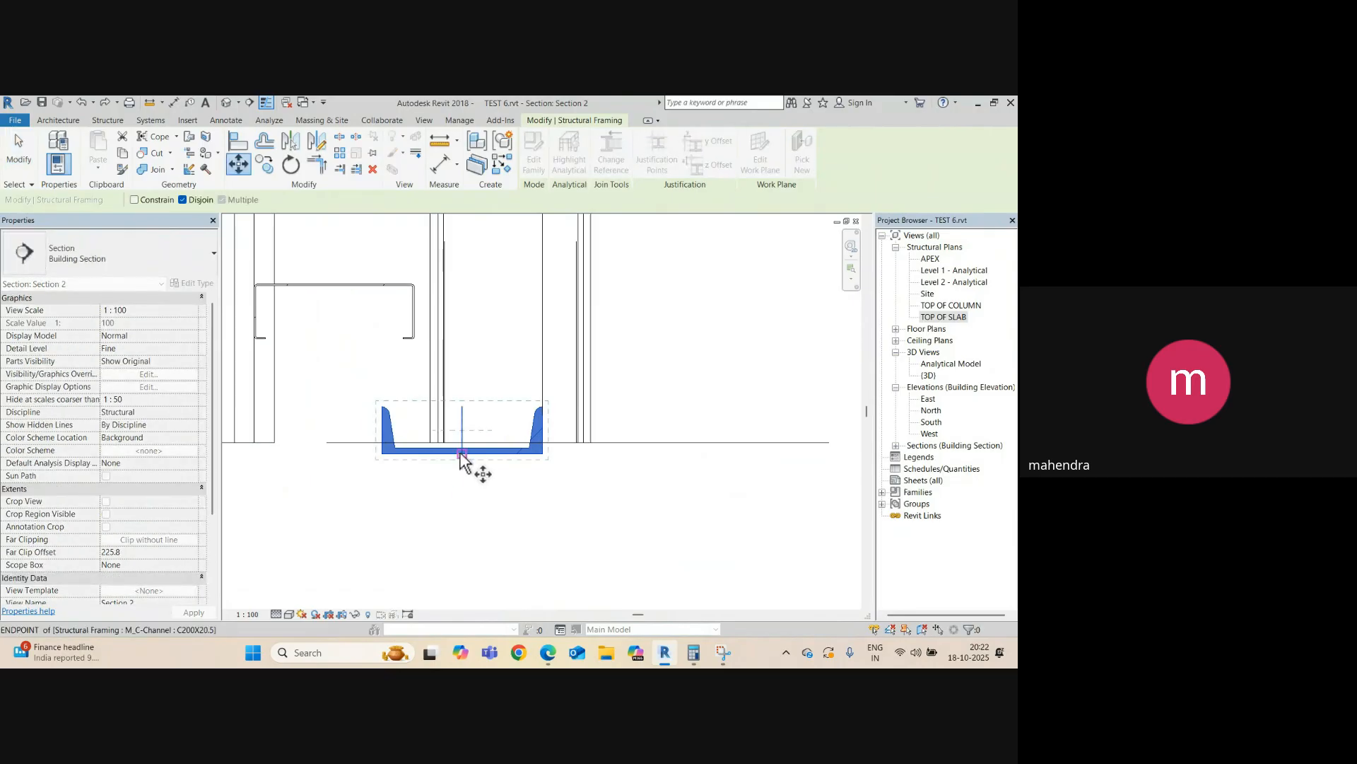
scroll(575, 445, "up", 5)
scroll(603, 387, "up", 4)
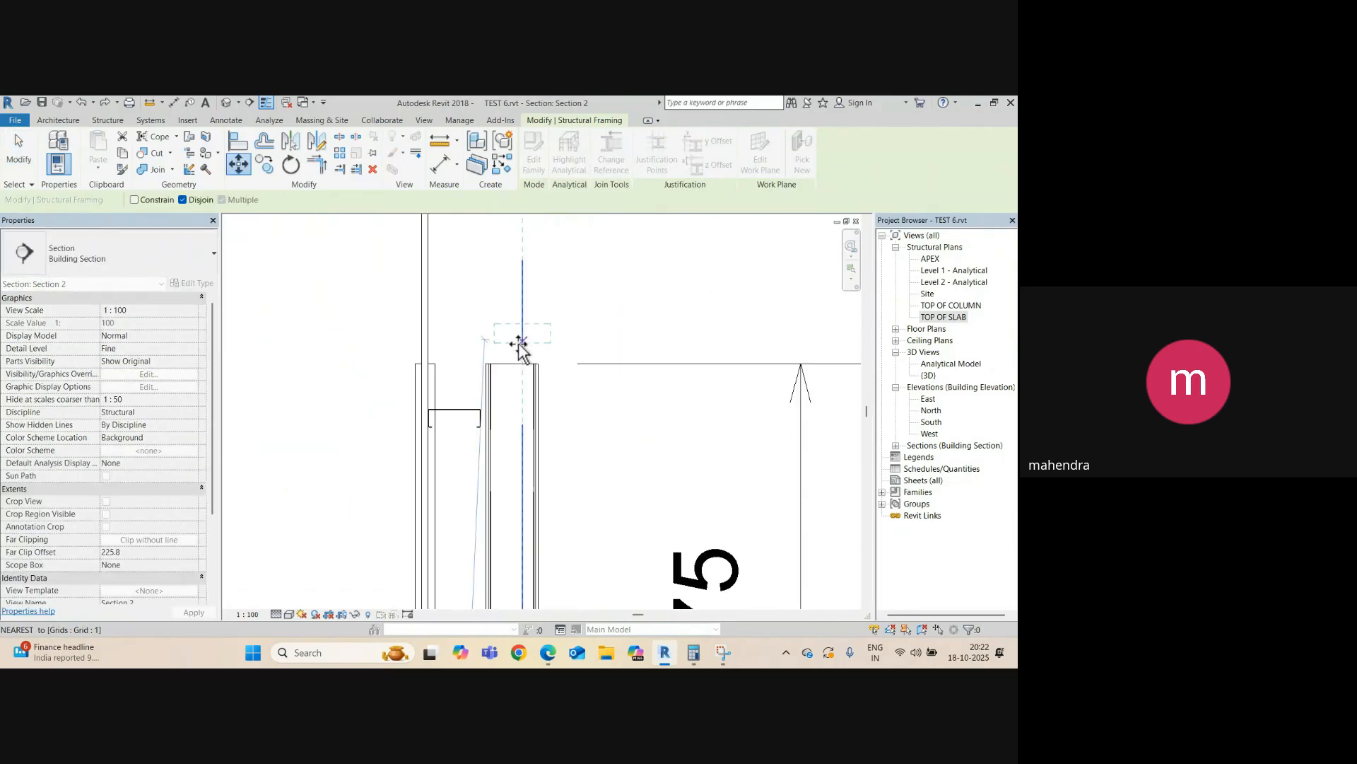
left_click(503, 394)
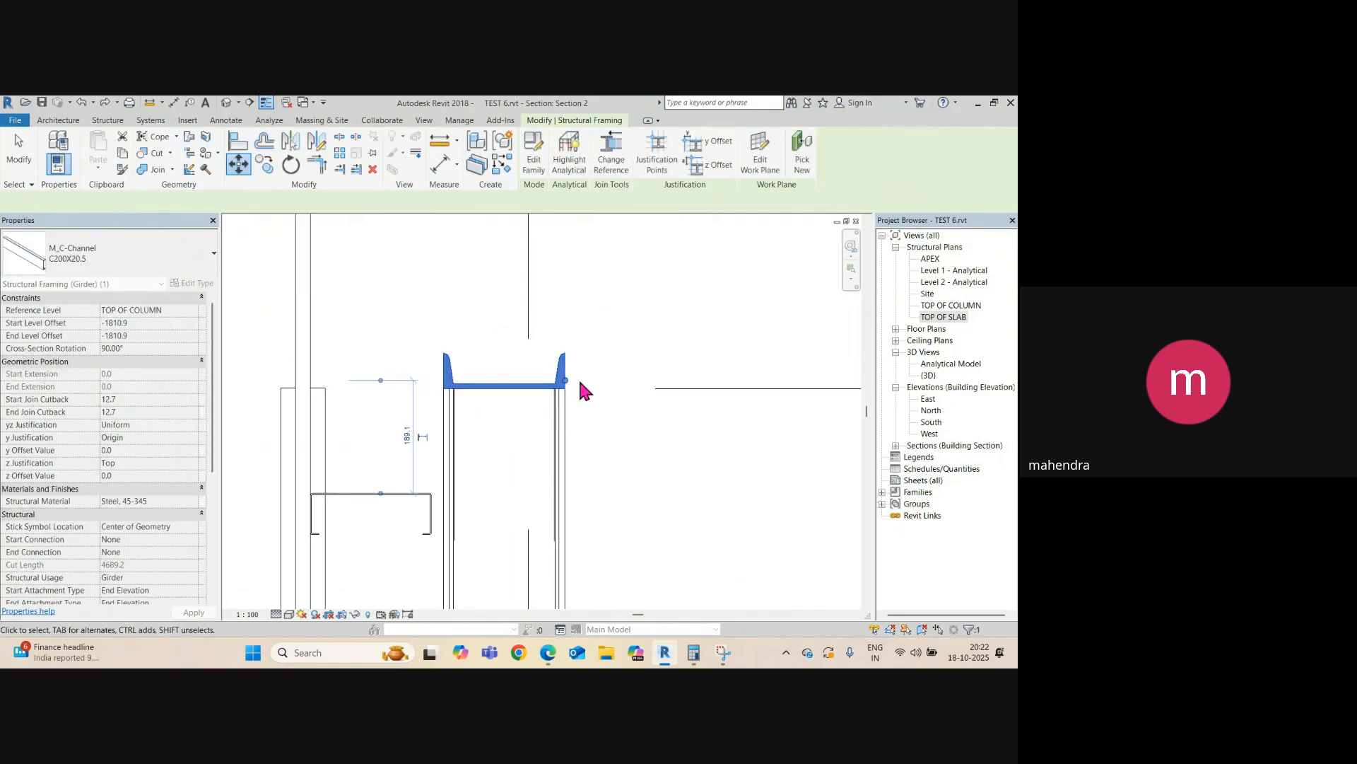
- Move the channel beam 10 mm straight up from the column top
scroll(570, 382, "up", 3)
middle_click_drag(558, 394, 608, 384)
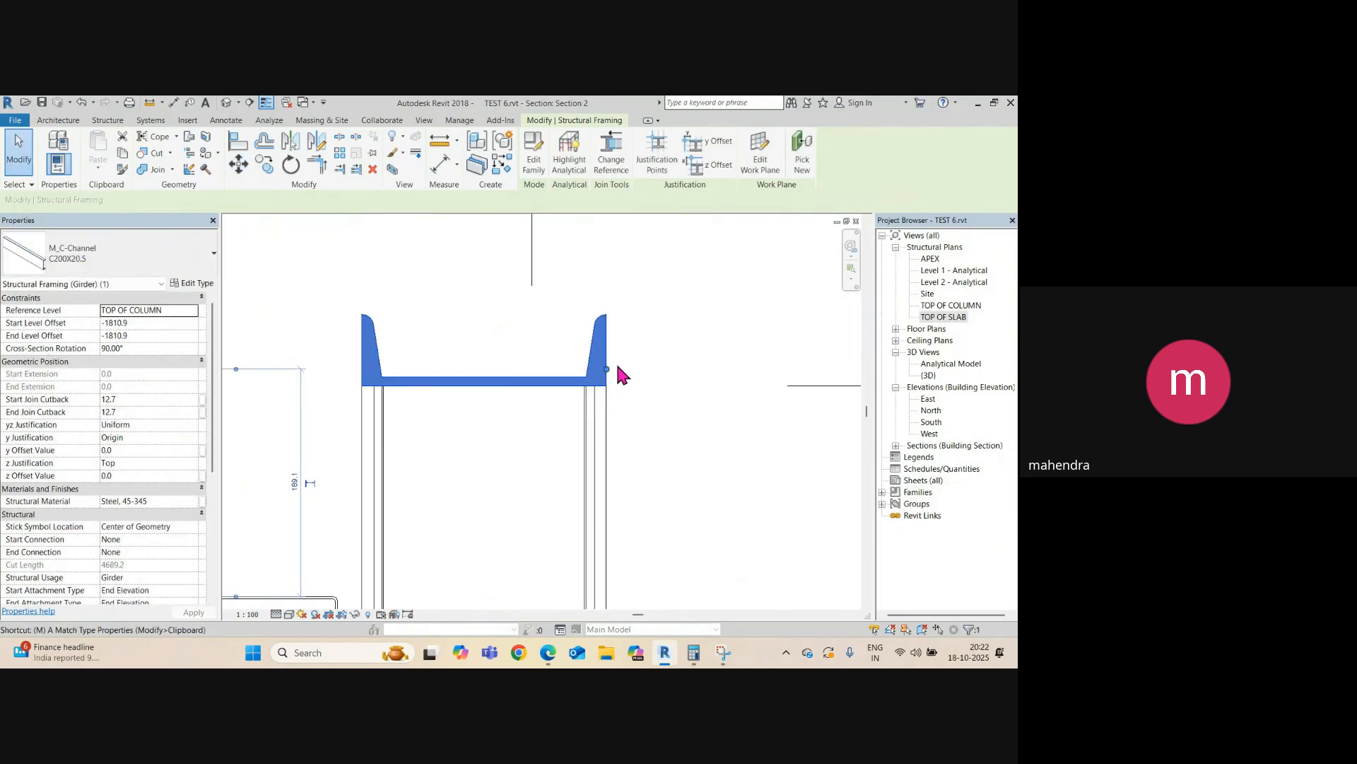
key("m")
key("v")
left_click(638, 366)
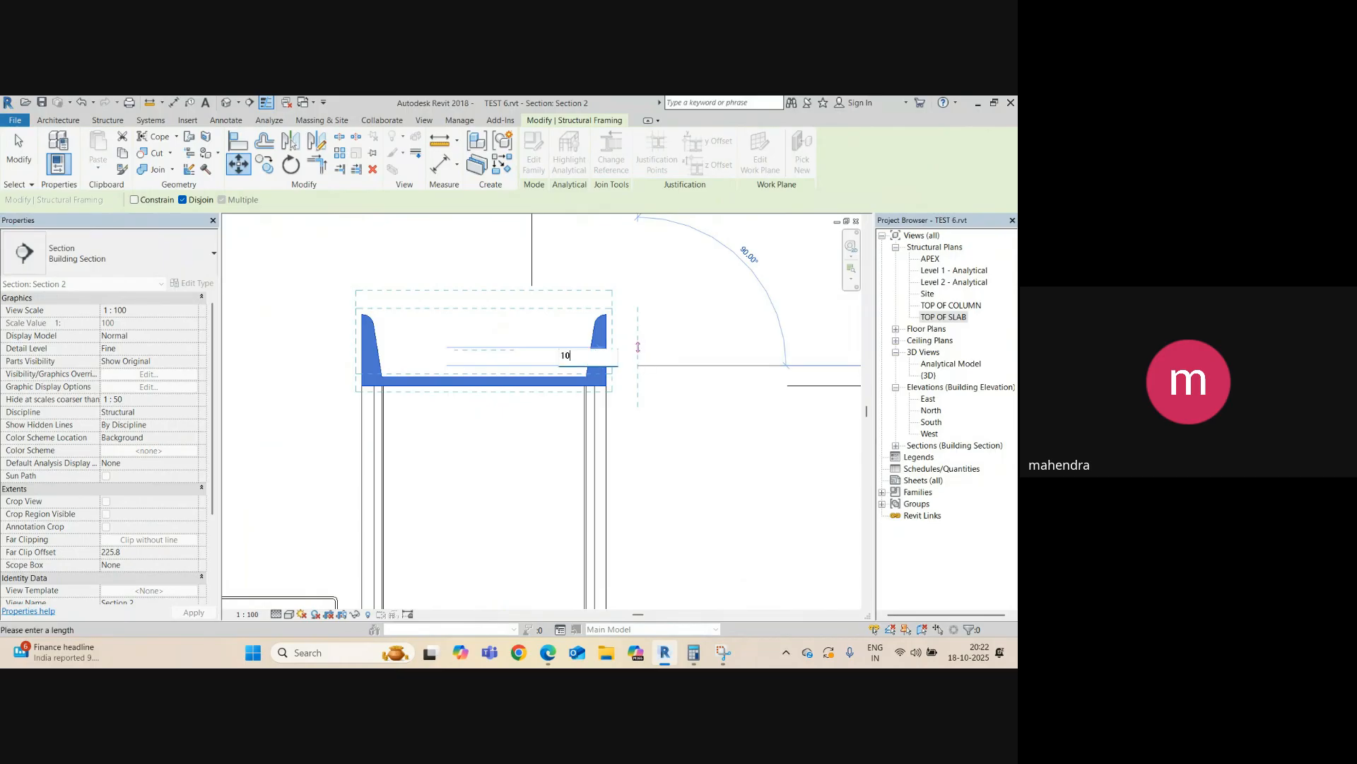
type("10")
key("Return")
scroll(468, 399, "down", 2)
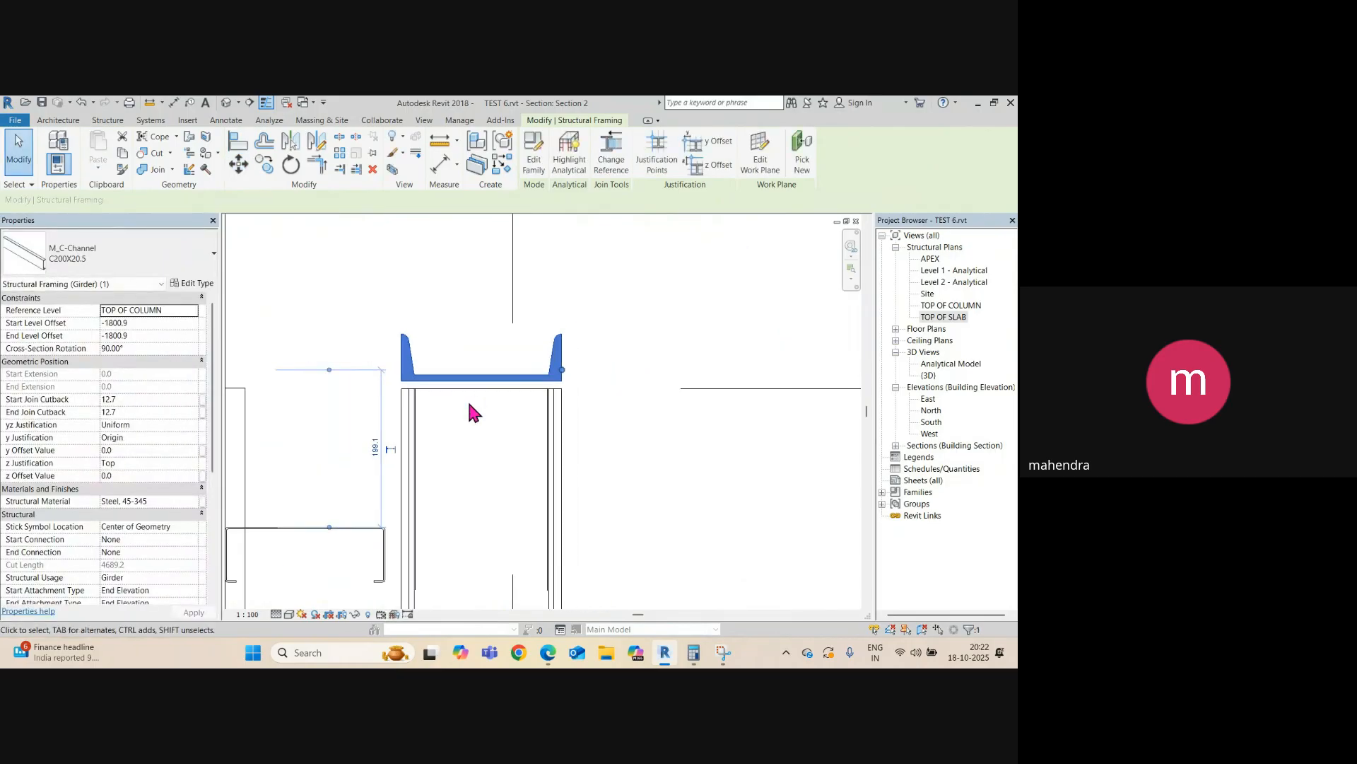
- Open the 3D view and examine how the channel beam sits over the two door columns
left_click(506, 405)
scroll(507, 399, "down", 4)
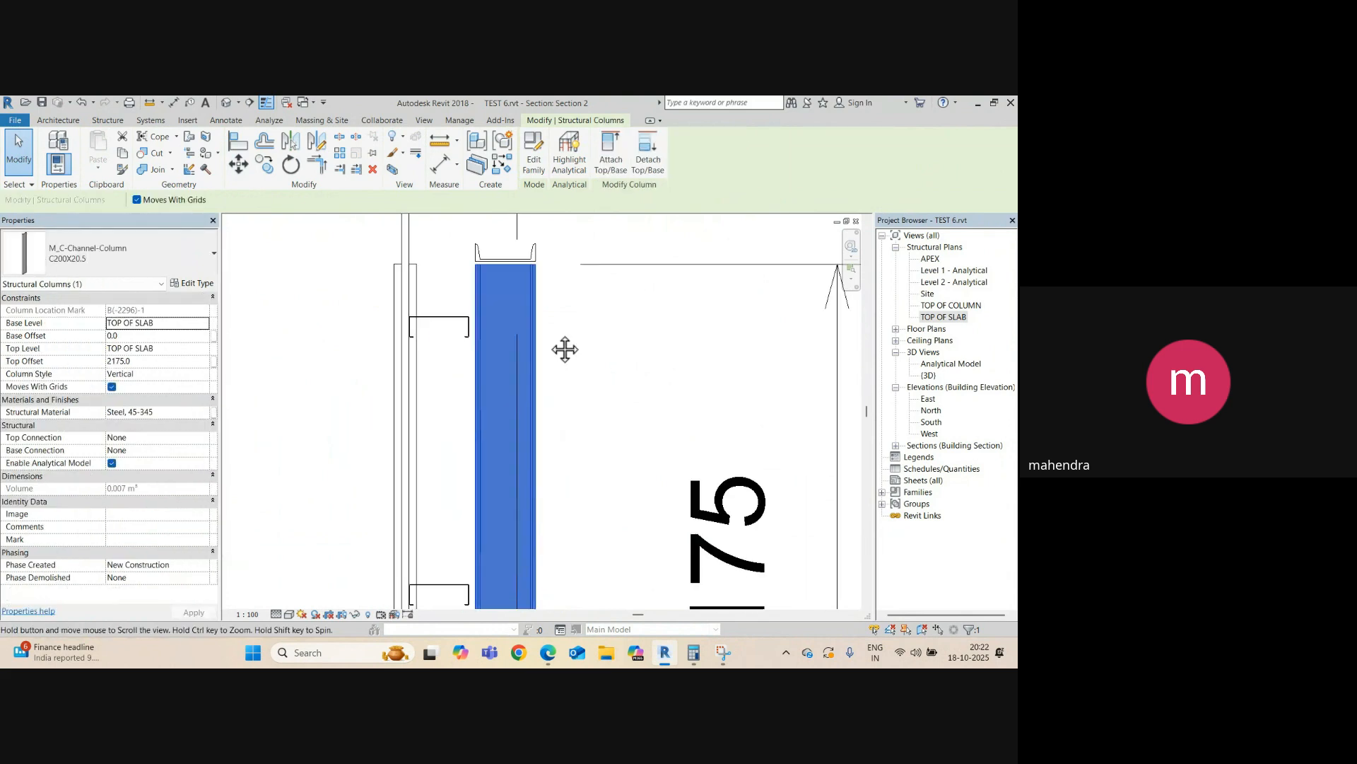
key("ctrl+Tab")
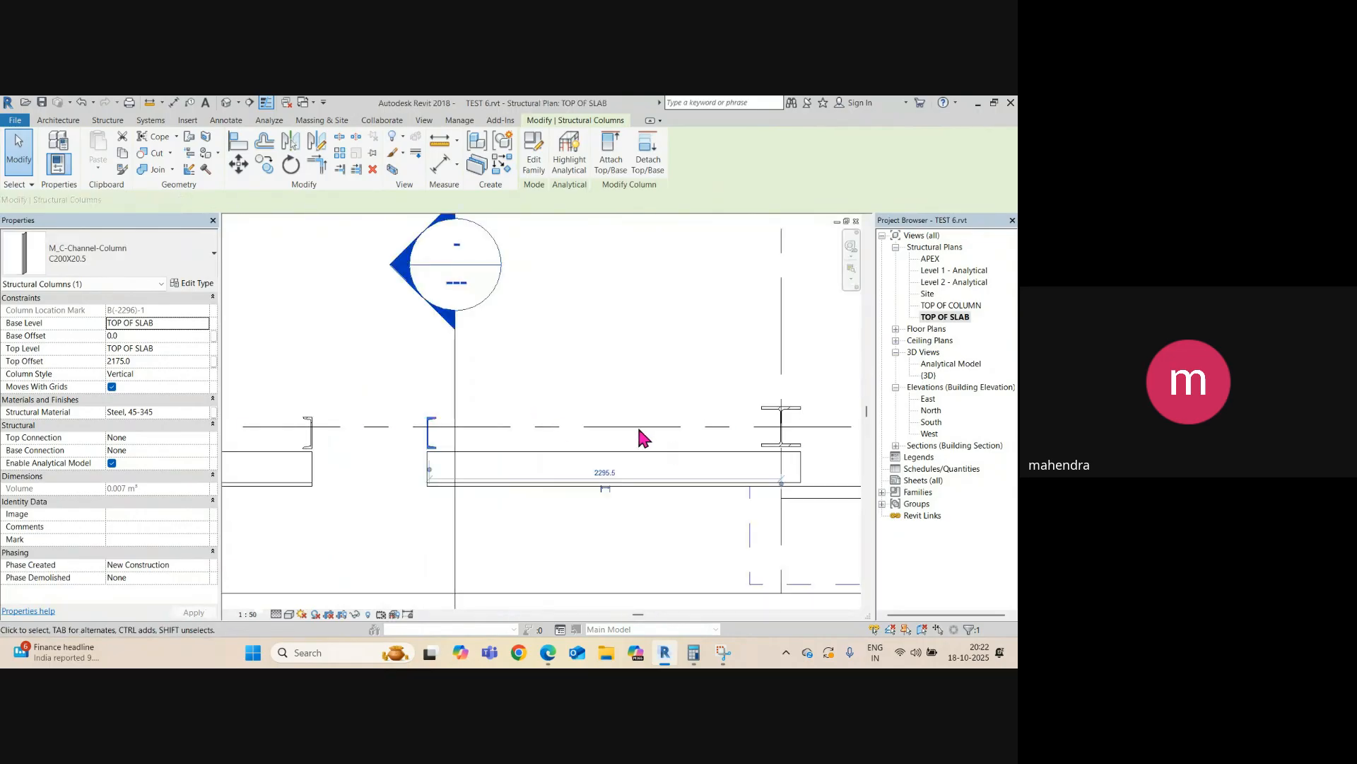
left_click(227, 103)
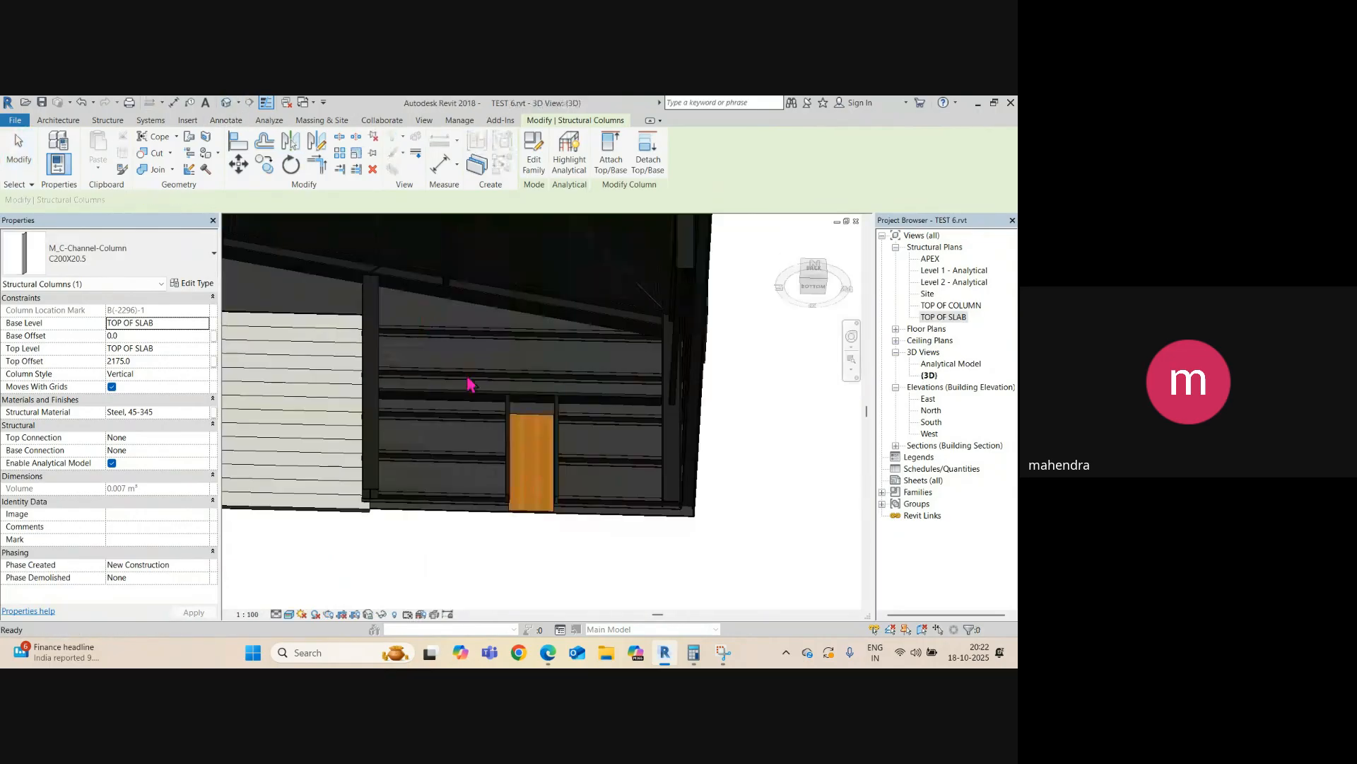
scroll(470, 384, "up", 5)
left_click(532, 353)
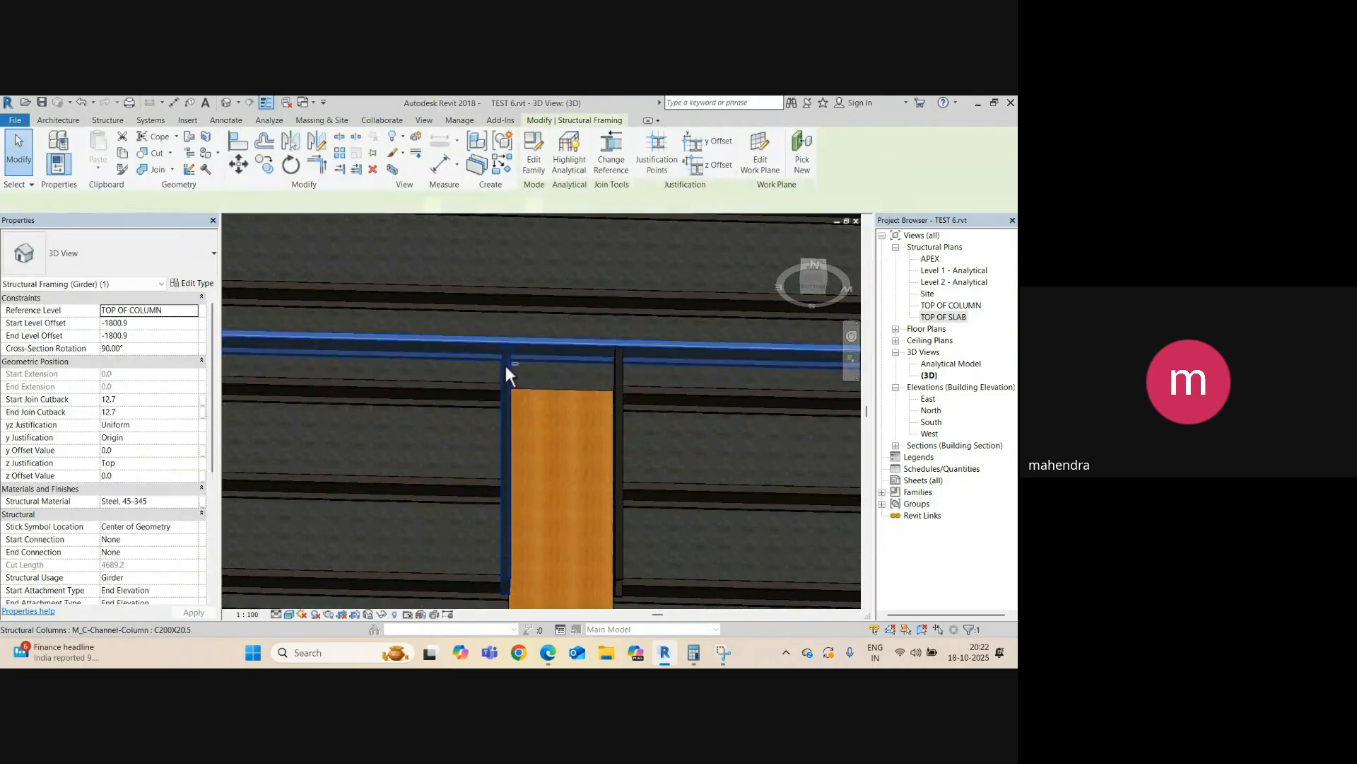
middle_click_drag(506, 370, 597, 415, "shift")
key("Escape")
scroll(541, 370, "up", 3)
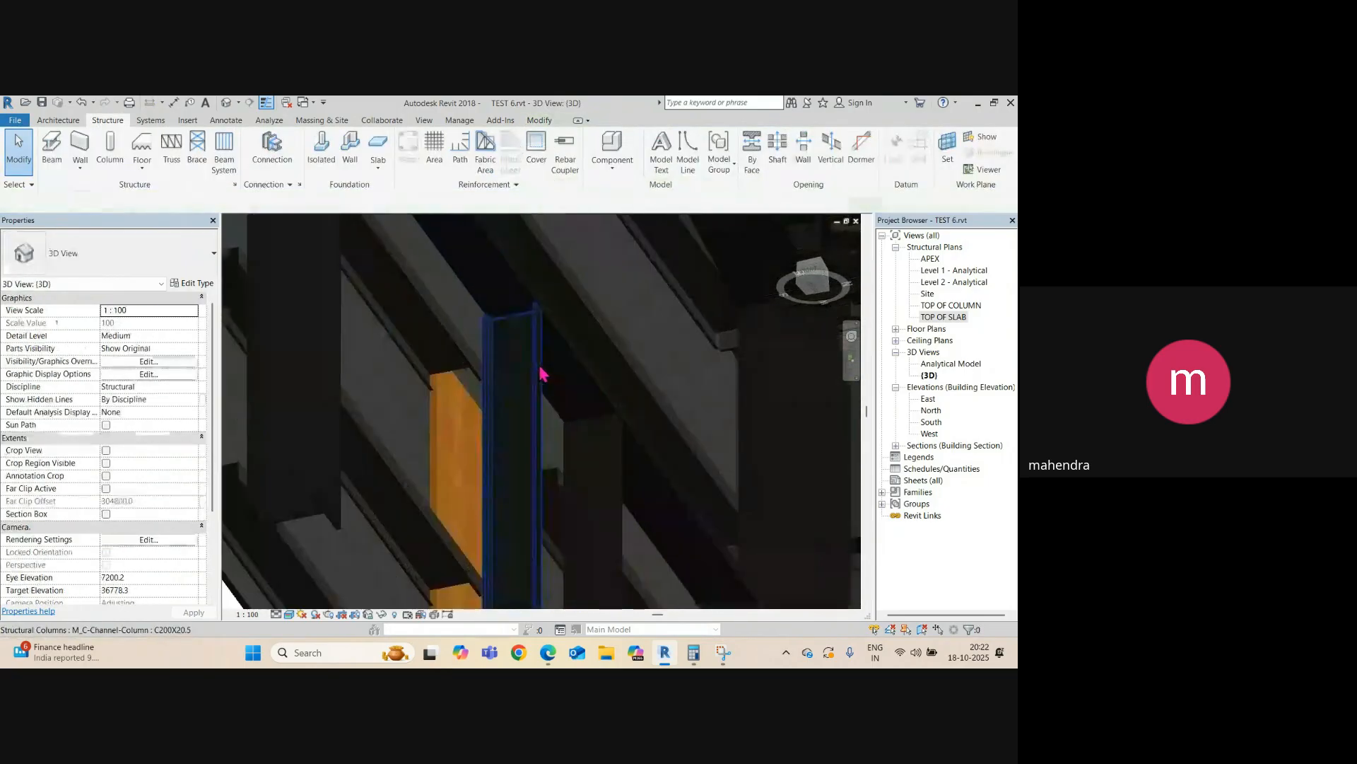
- Set the 3D view's visual style to Shaded and inspect the door column and the beam above it
left_click(288, 617)
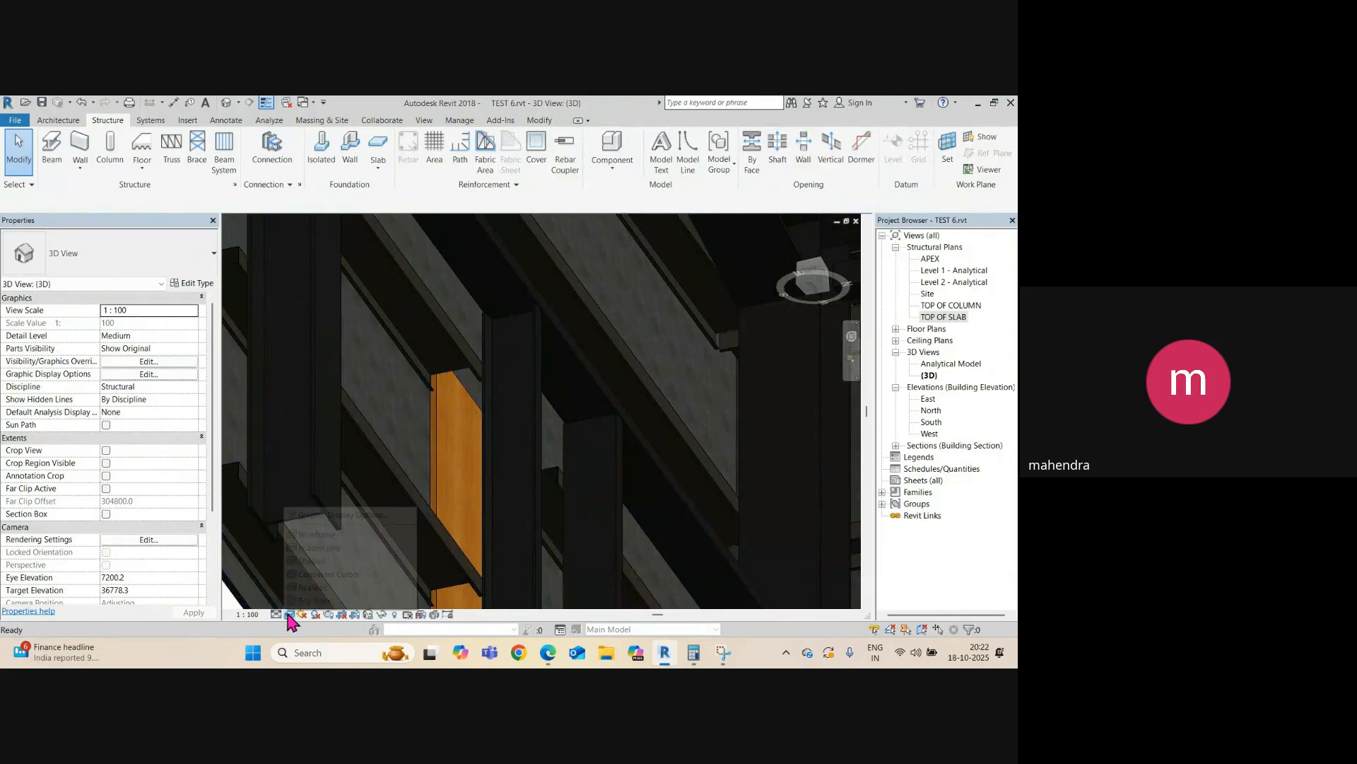
left_click(321, 562)
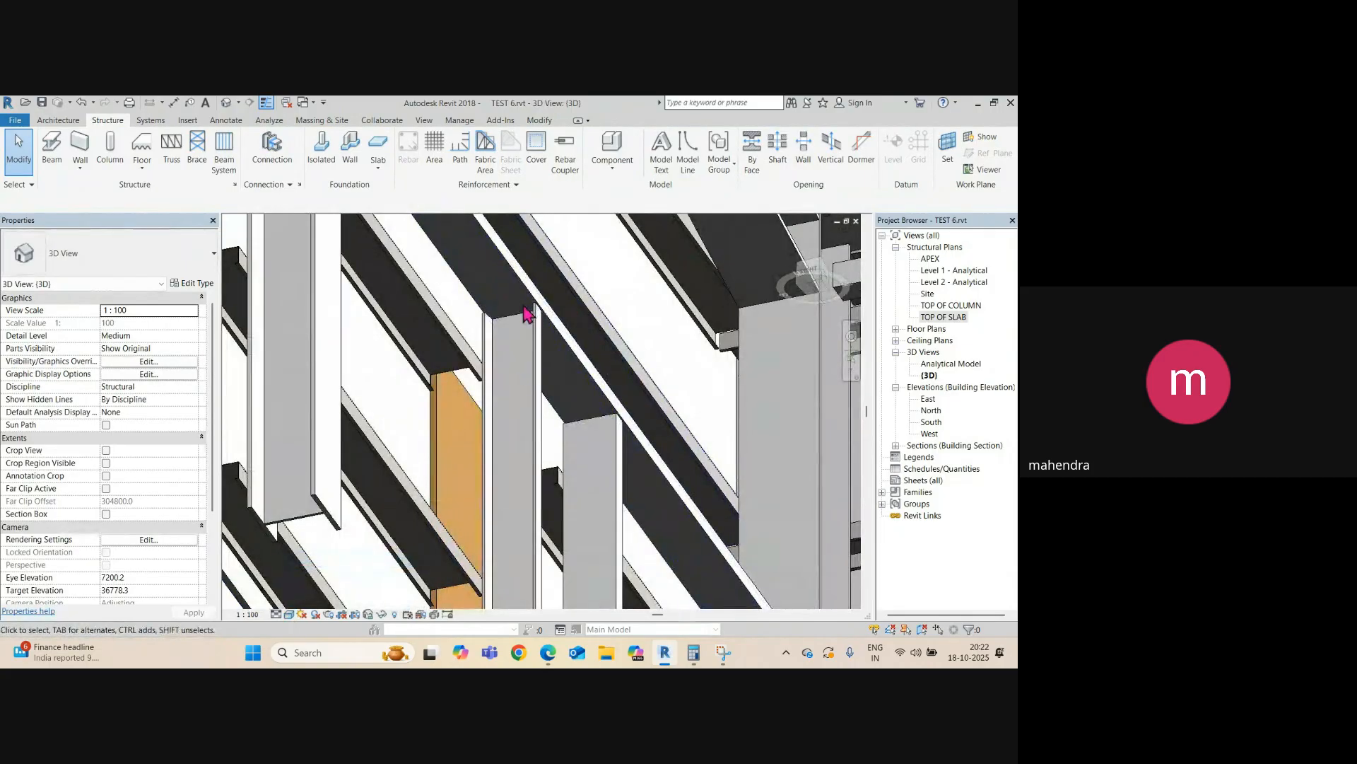
left_click(541, 338)
scroll(542, 339, "down", 2)
middle_click_drag(550, 368, 454, 433, "shift")
scroll(447, 424, "down", 1)
middle_click_drag(311, 396, 888, 361)
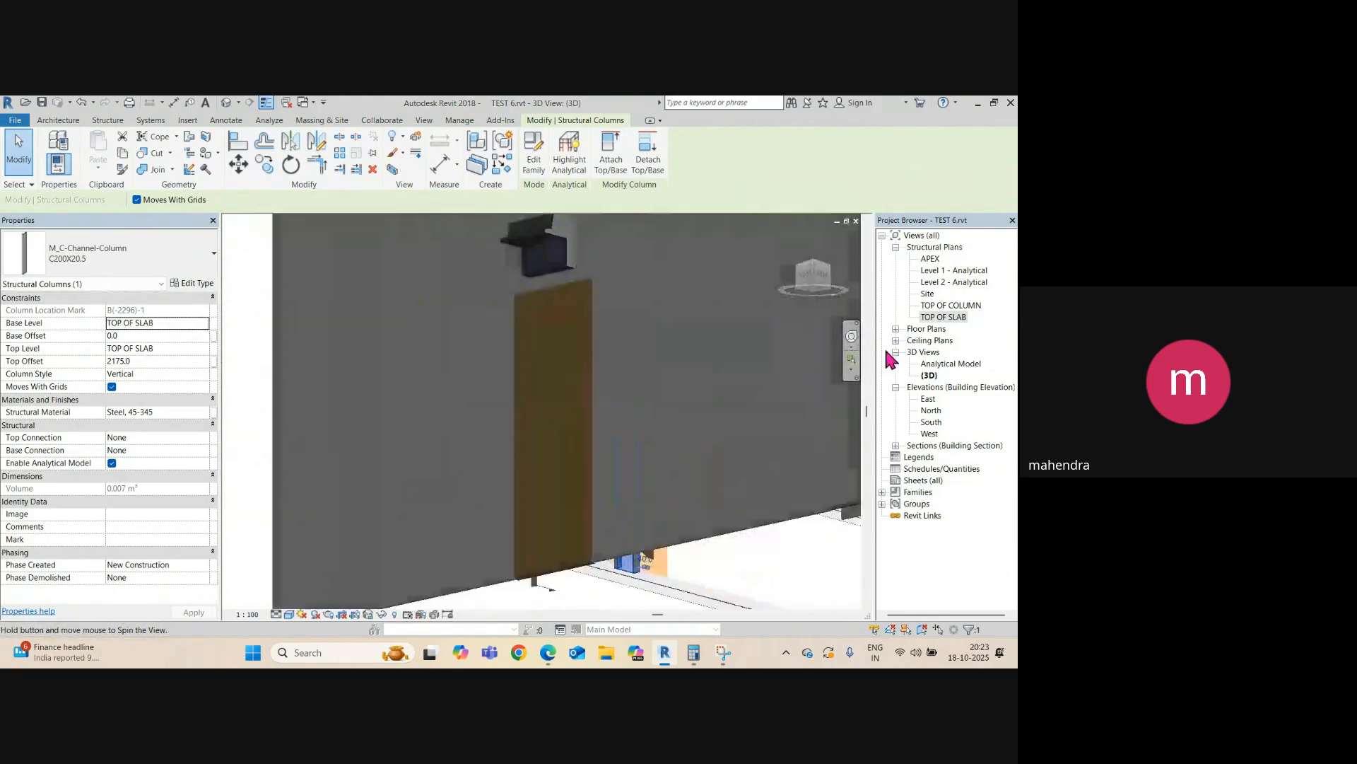
- From the TOP OF SLAB plan, open the view of the long section beside grid 1 and examine both doors
key("ctrl+Tab")
scroll(531, 433, "down", 3)
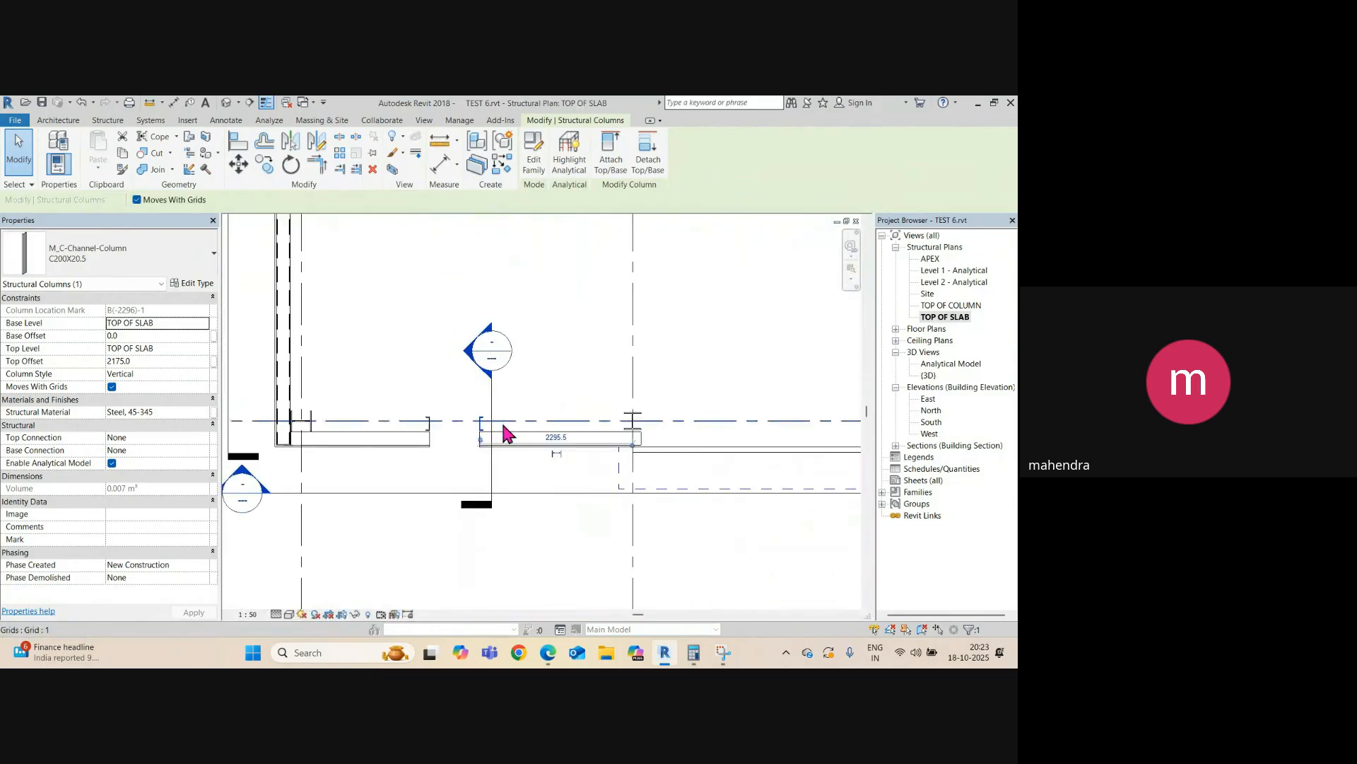
left_click(508, 459)
right_click(509, 456)
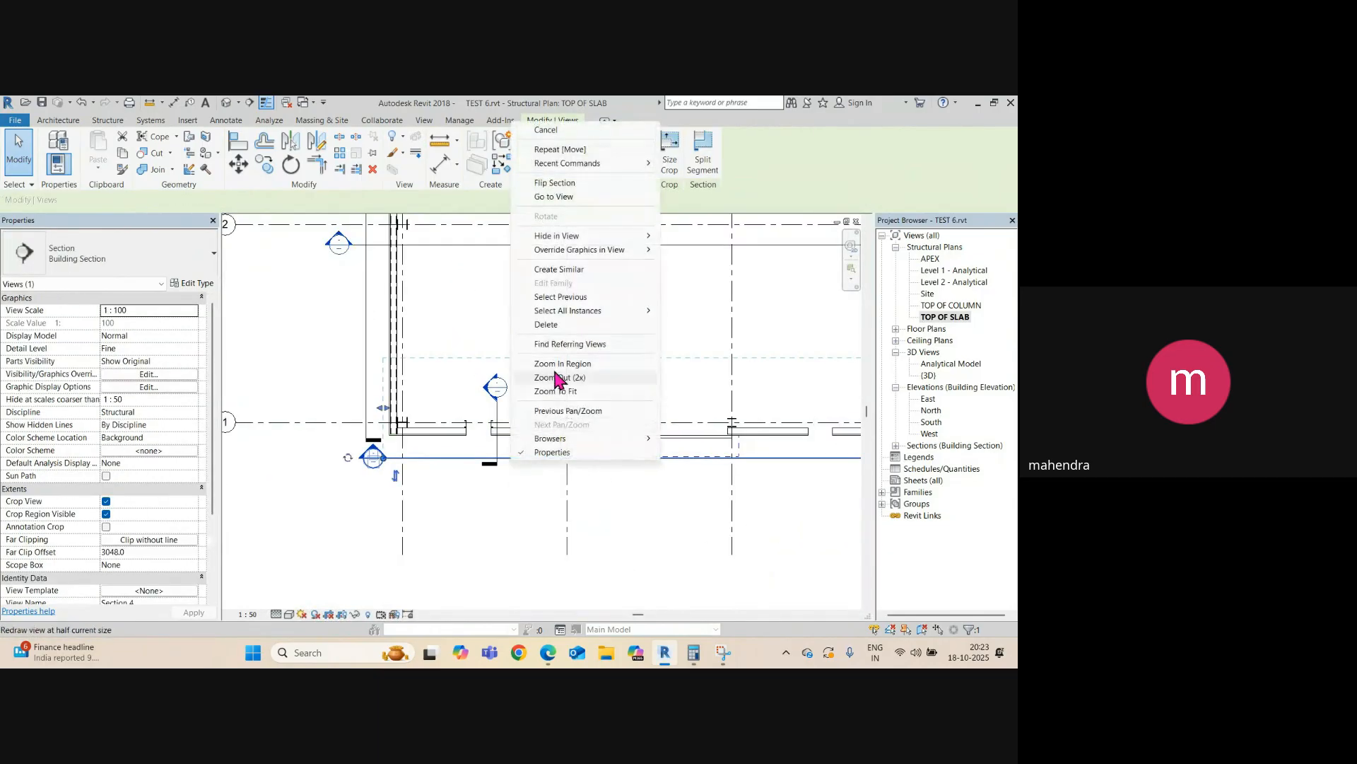
left_click(555, 197)
scroll(538, 382, "up", 3)
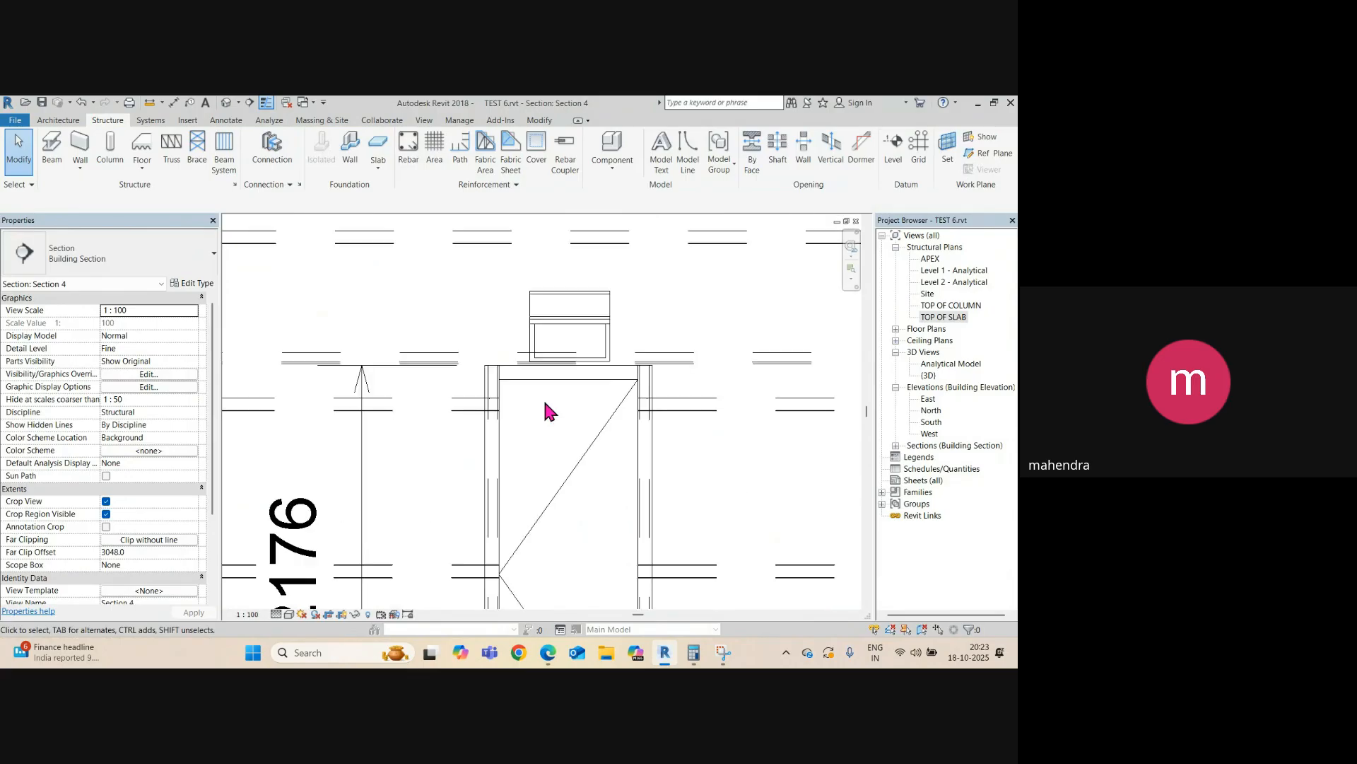
scroll(643, 391, "up", 1)
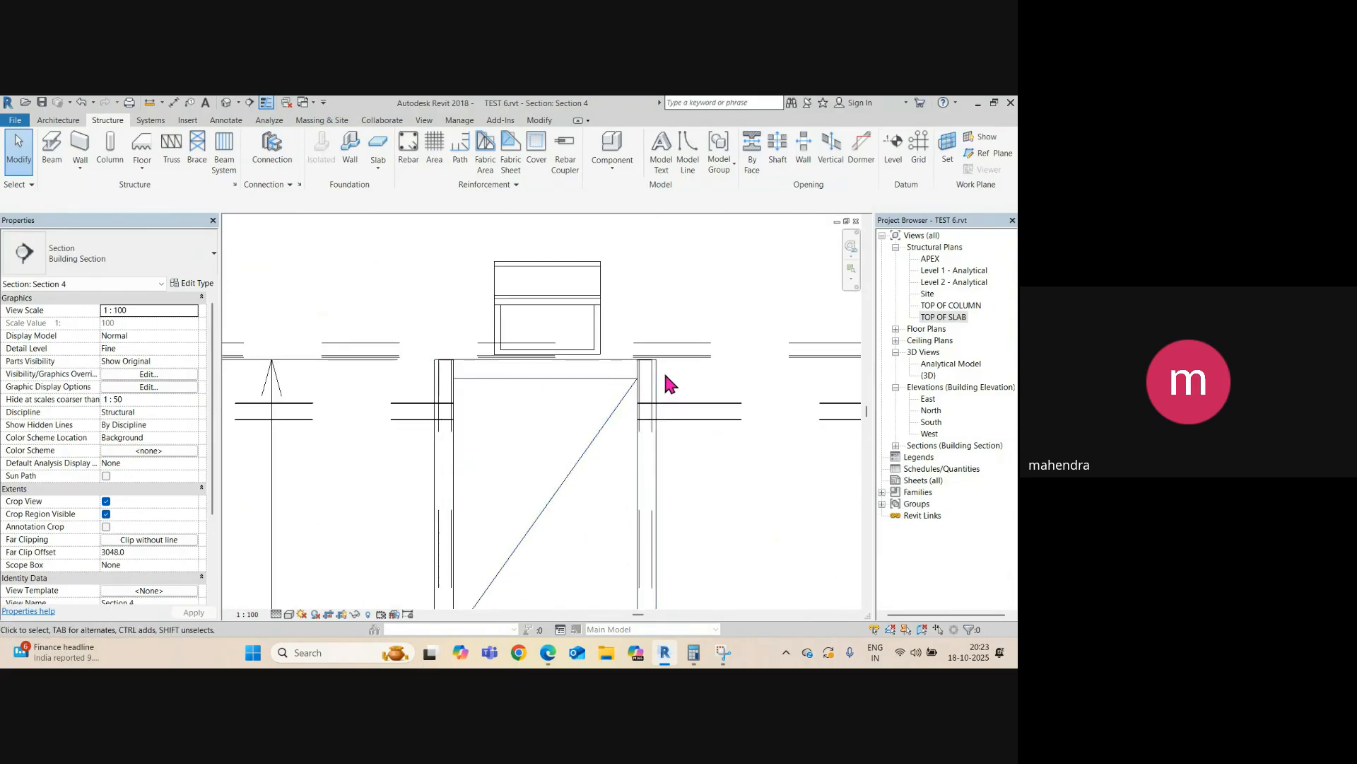
scroll(513, 400, "down", 4)
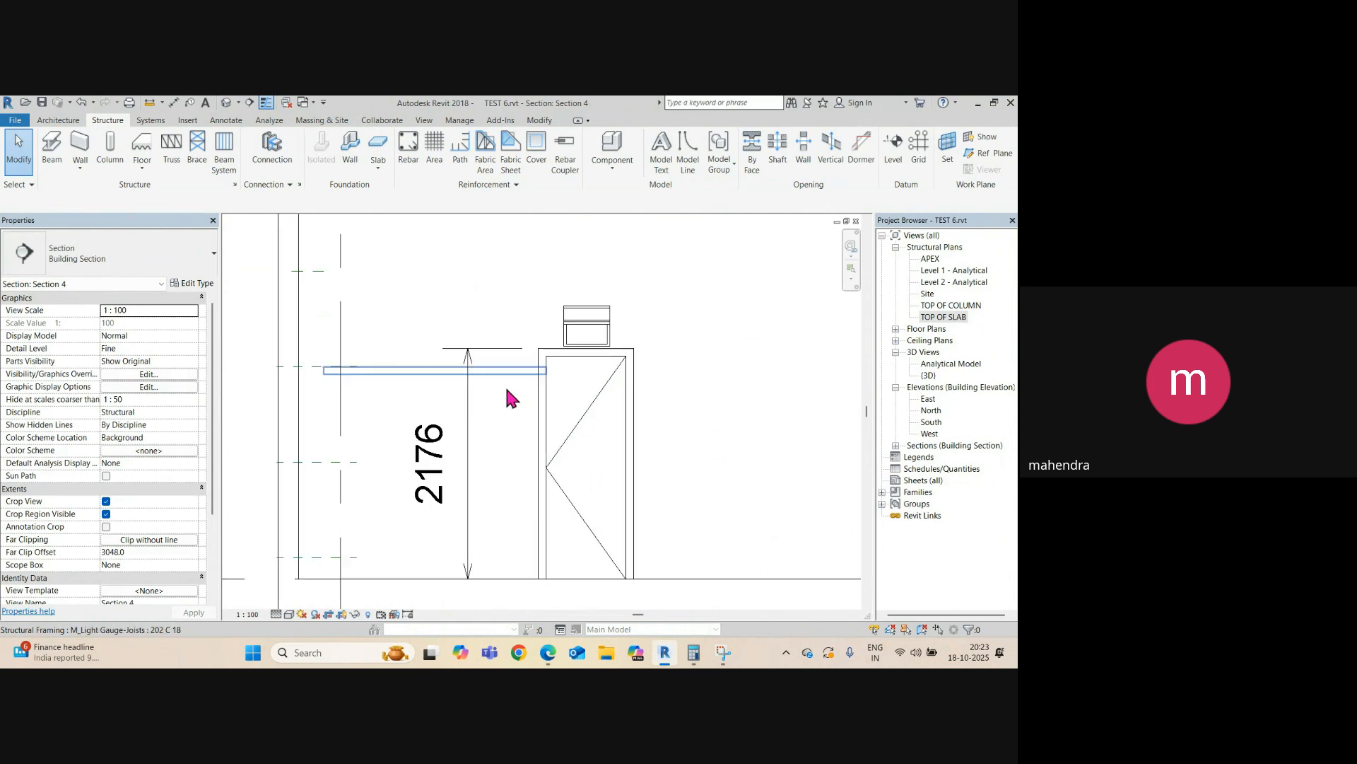
scroll(458, 394, "down", 3)
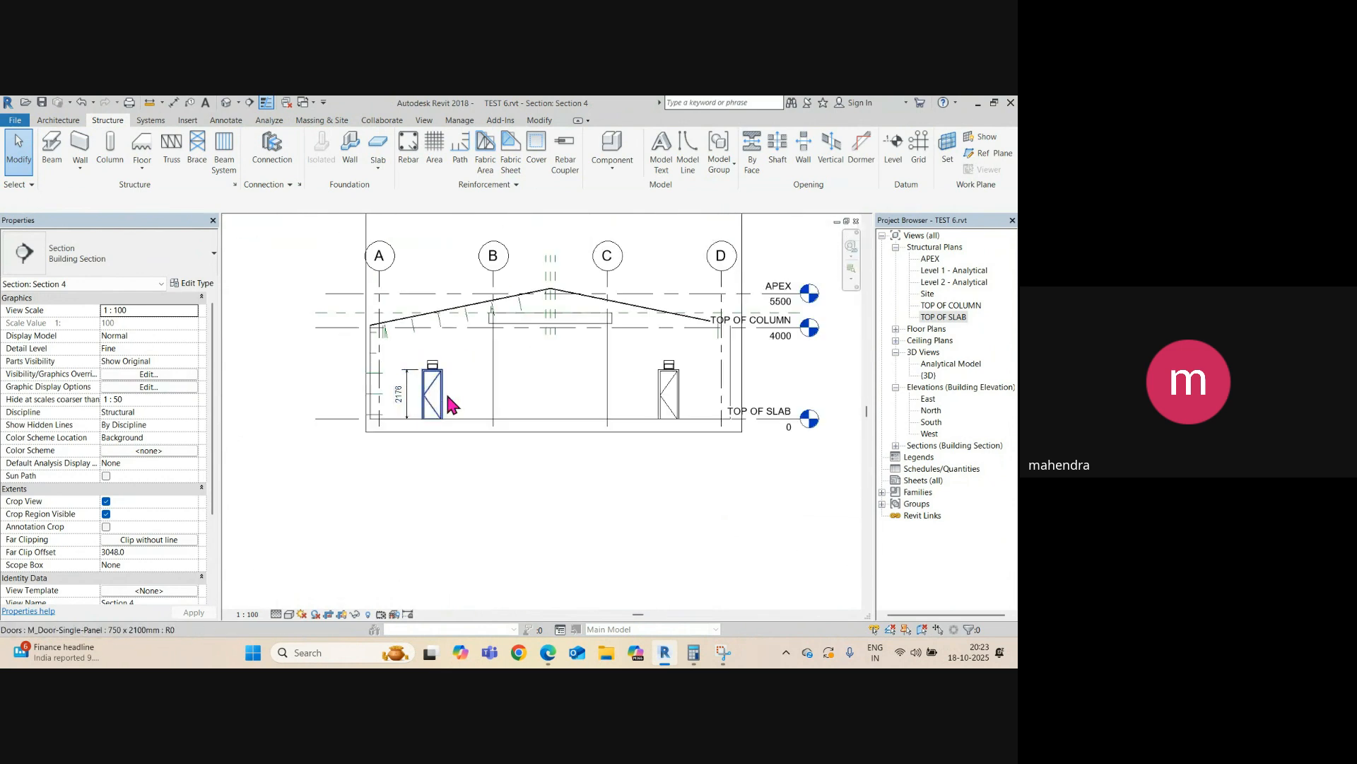
scroll(453, 396, "up", 3)
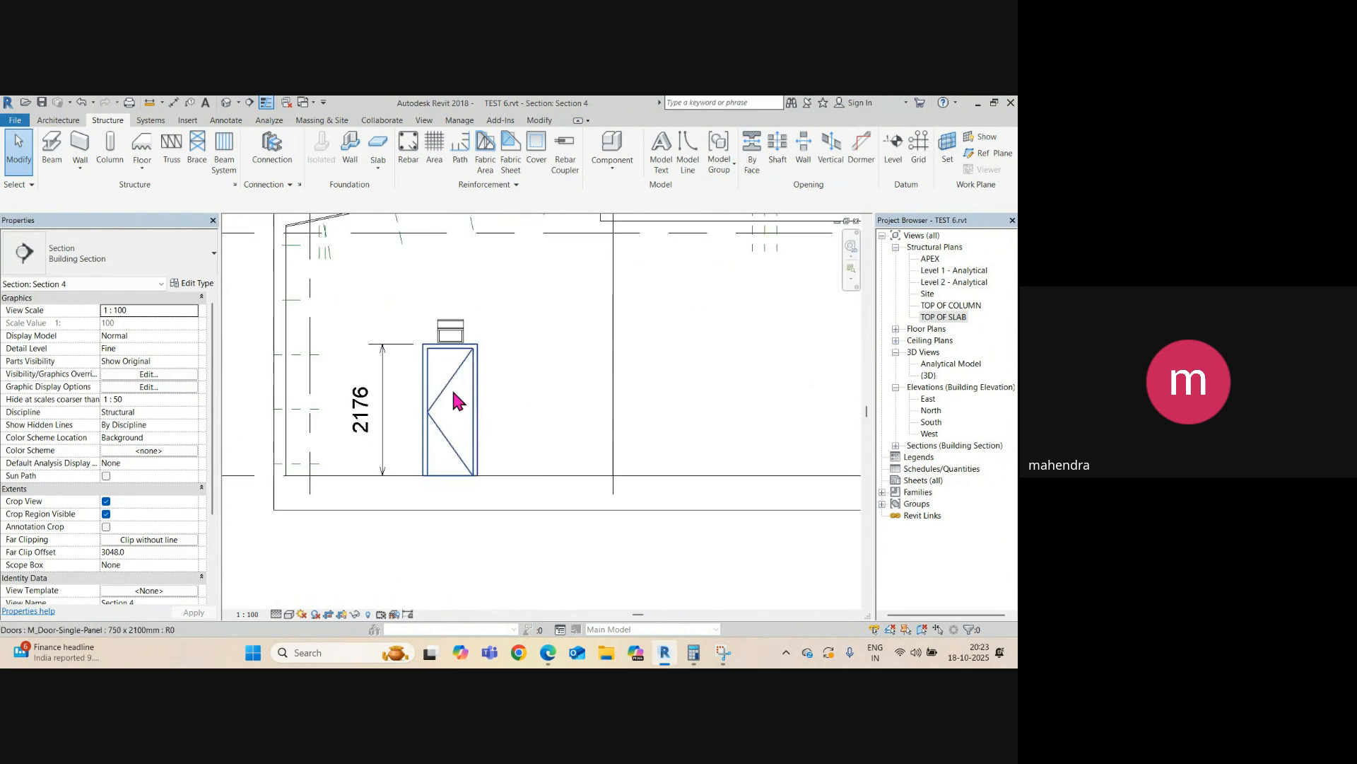
- Copy the channel beam and both door columns from the first door's base midpoint to the matching point of the door between grids C and D
left_click(394, 343)
scroll(414, 376, "up", 2)
scroll(416, 386, "up", 3)
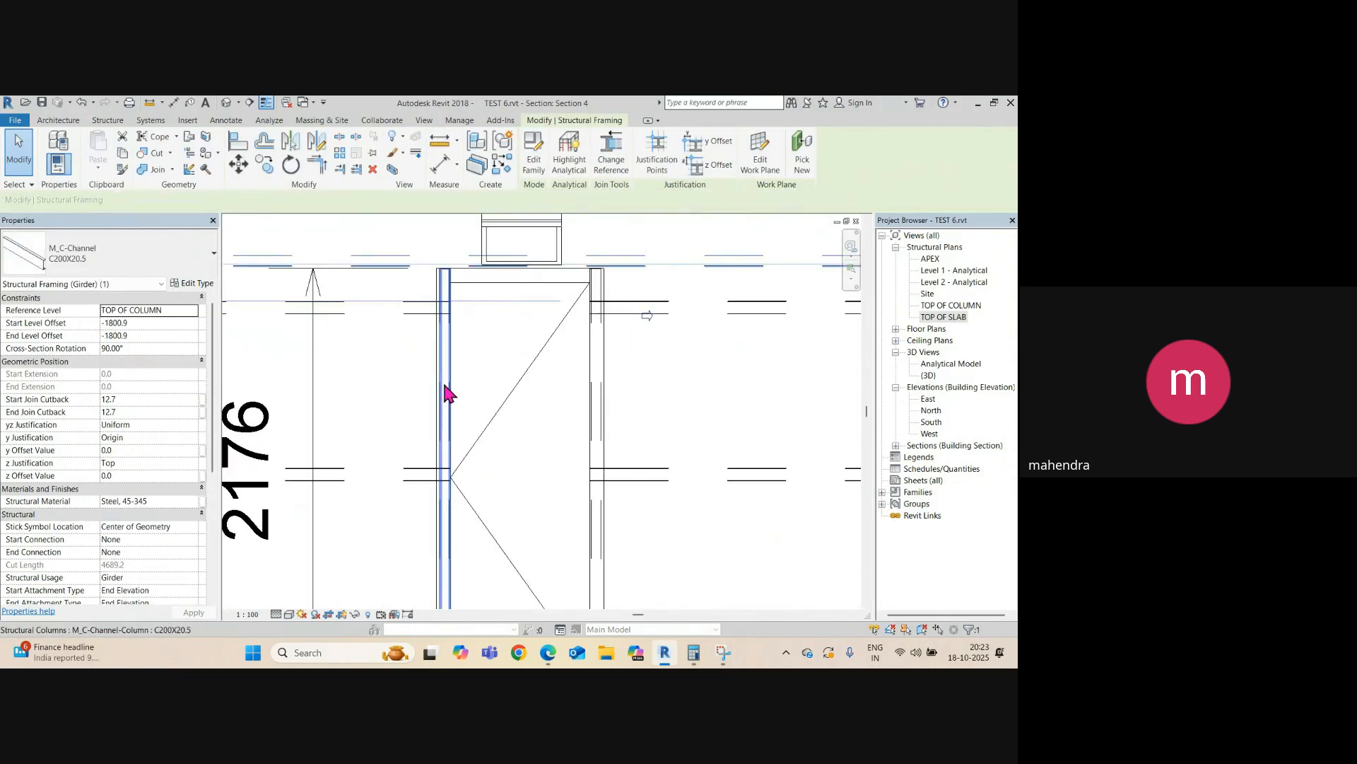
left_click(447, 388, "ctrl")
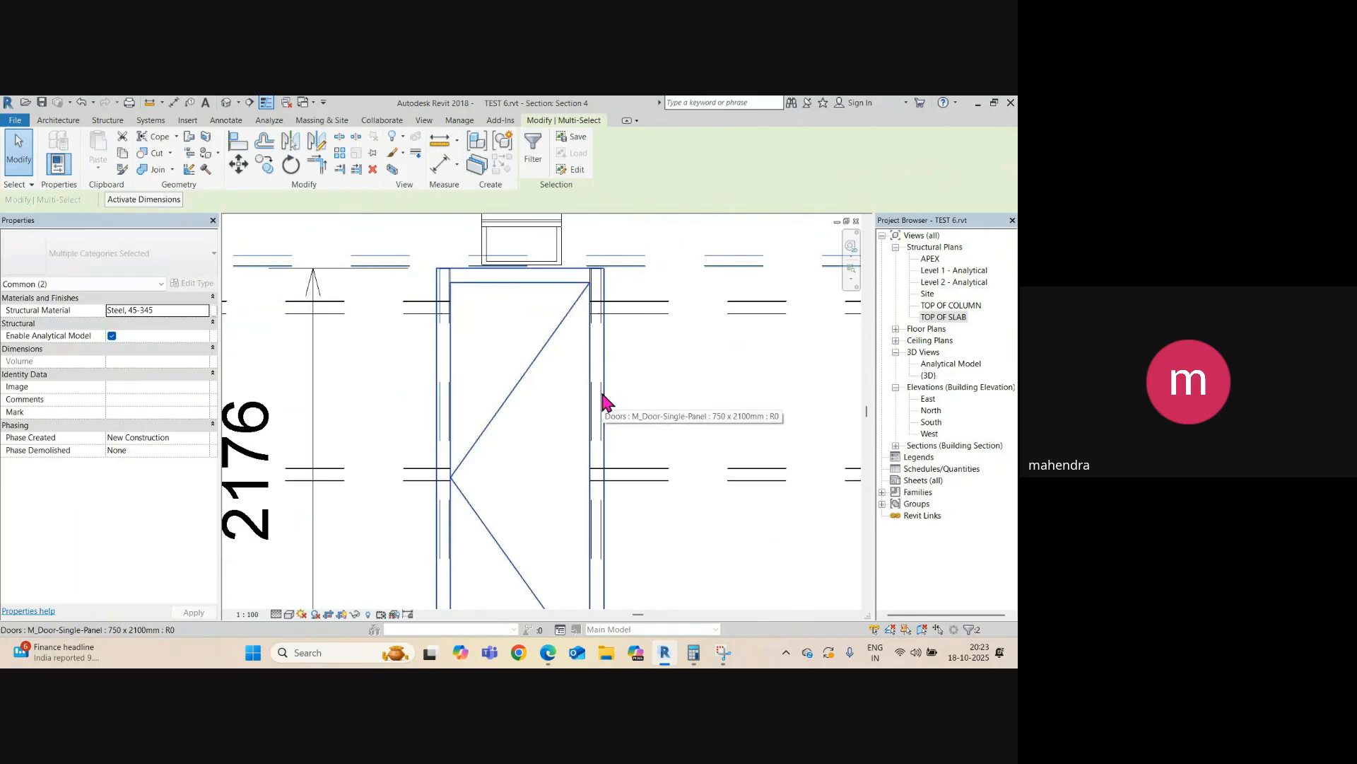
left_click(604, 403, "ctrl")
scroll(472, 356, "down", 3)
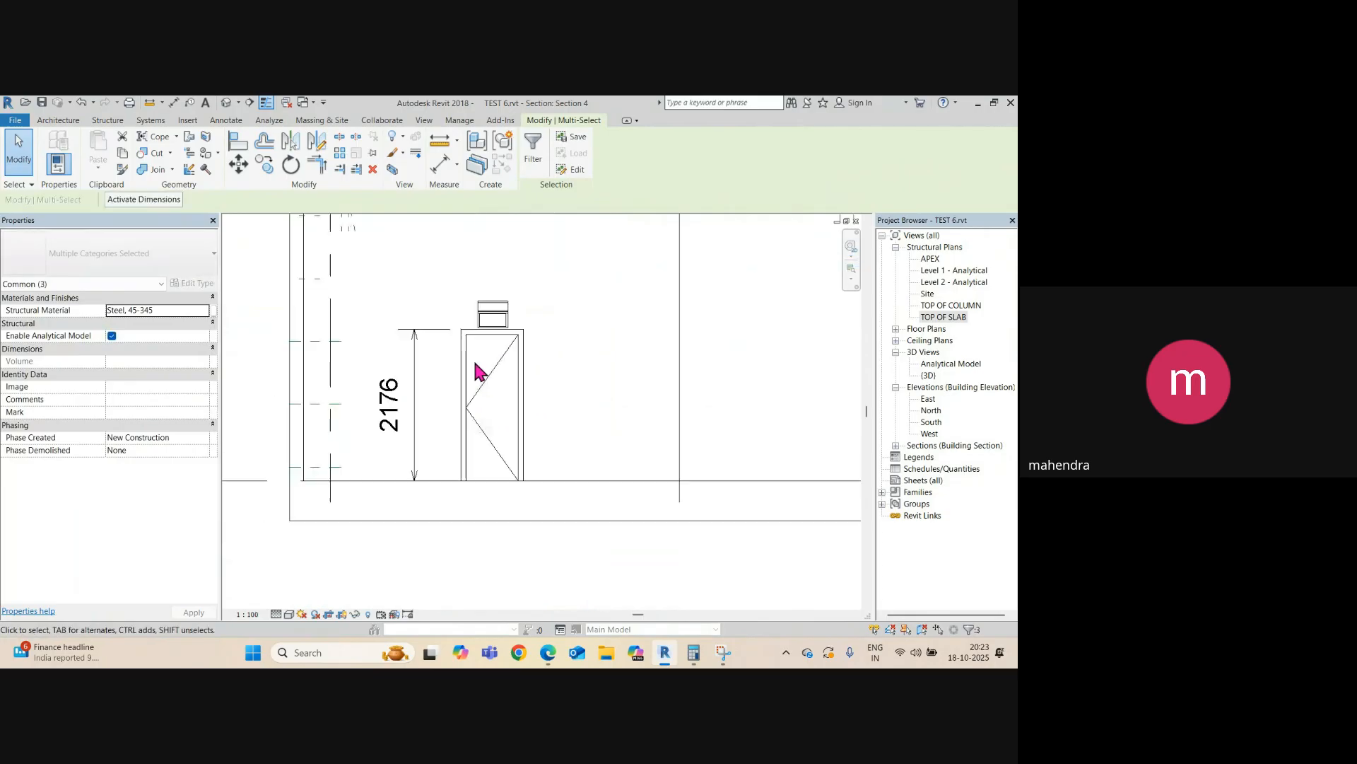
key("c")
key("c")
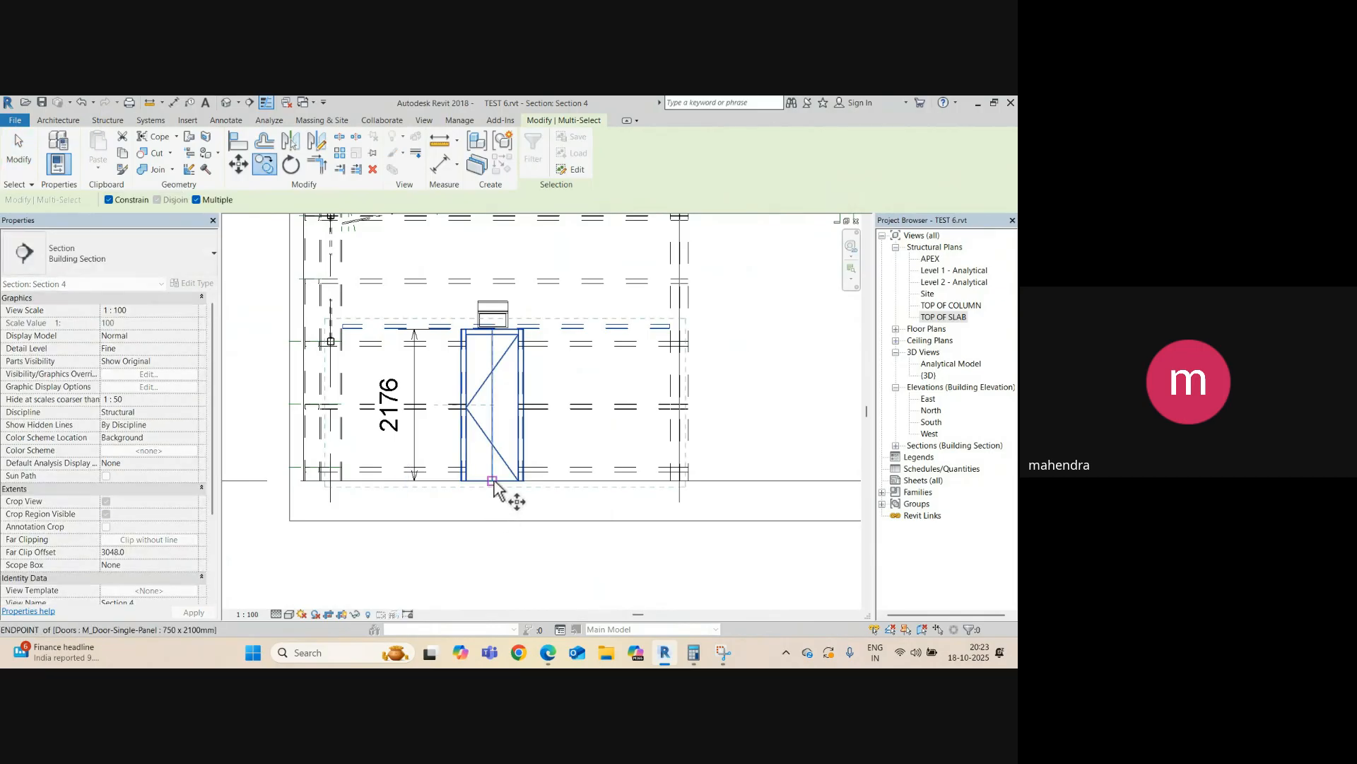
left_click(493, 481)
scroll(427, 470, "down", 4)
middle_click_drag(615, 485, 505, 478)
scroll(505, 478, "up", 5)
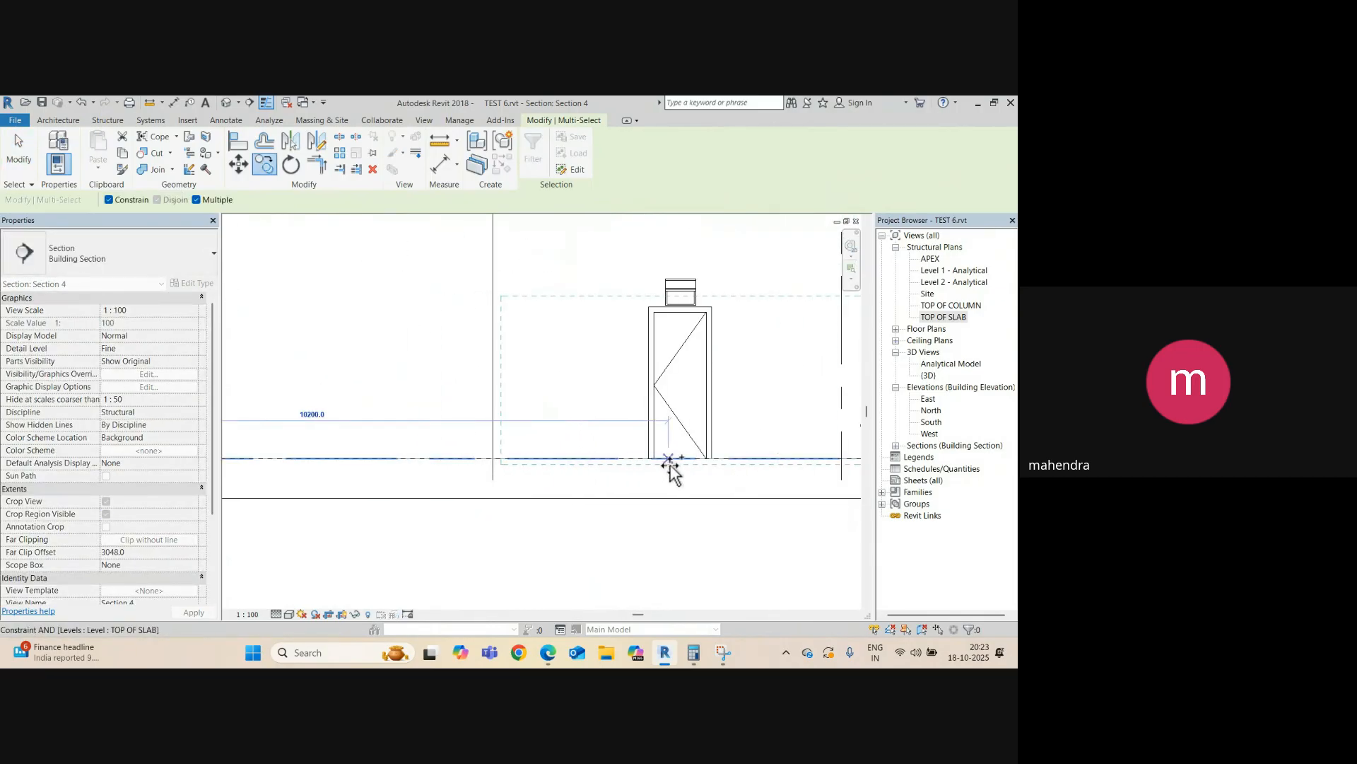
left_click(646, 452)
scroll(643, 449, "down", 1)
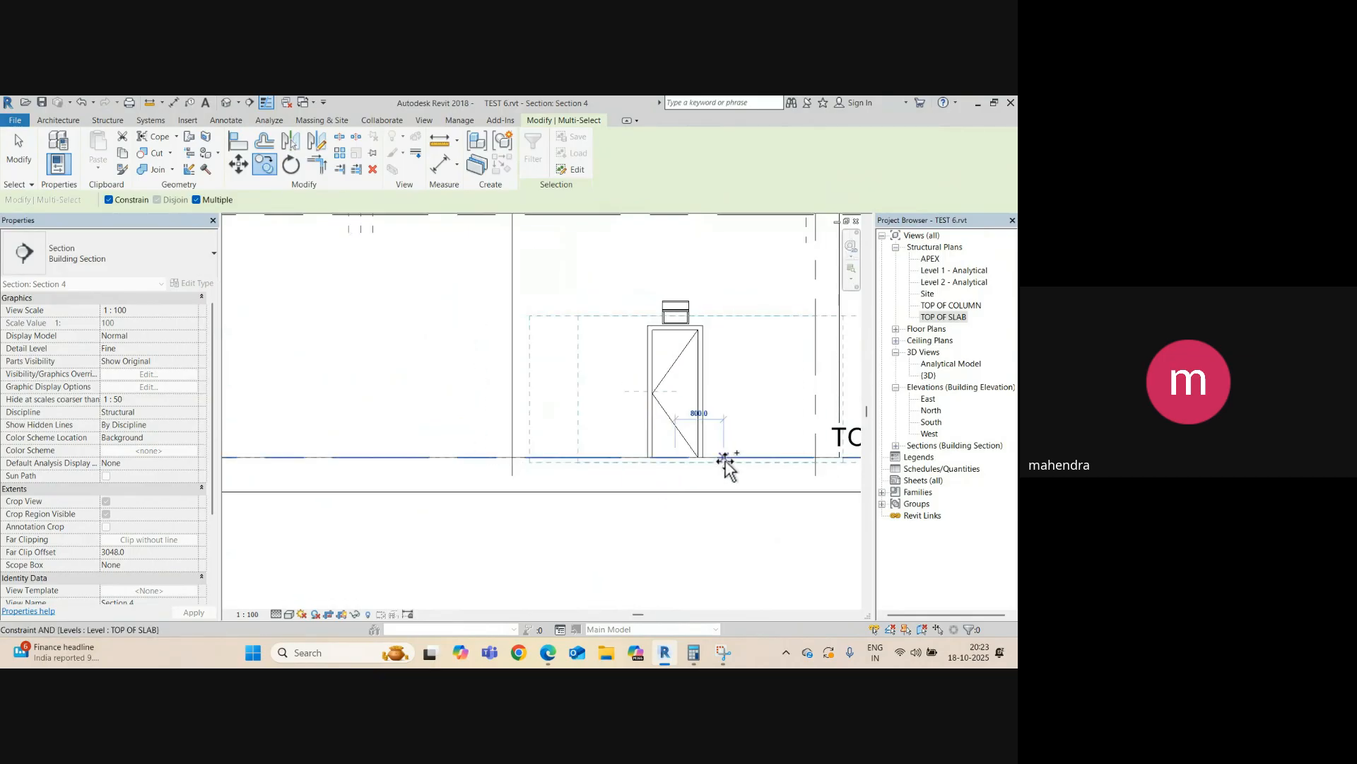
key("Escape")
- Extend the start of the copied channel beam to grid C
left_click(548, 324)
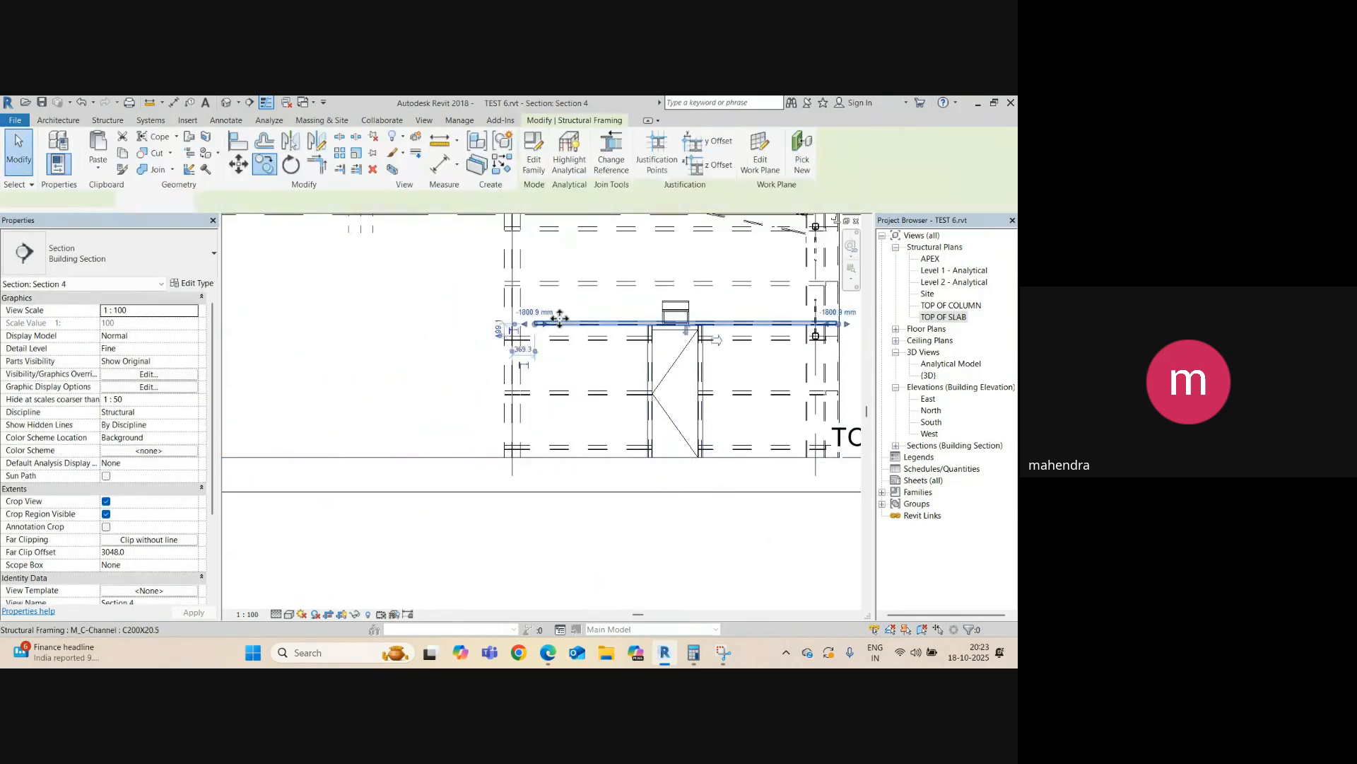
scroll(521, 332, "up", 5)
left_click_drag(513, 327, 454, 328)
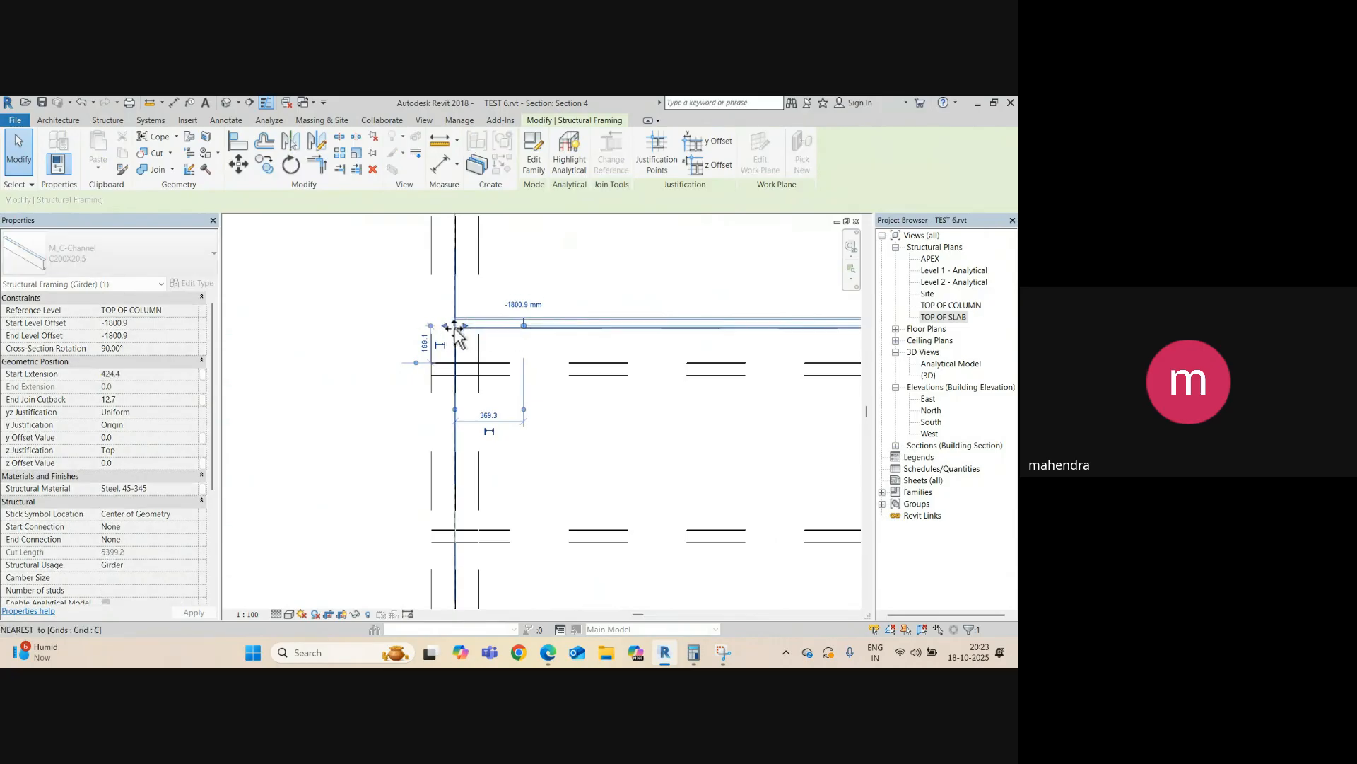
- Pull the end of the copied C200X20.5 channel beam back to the inner side of the column at grid D
scroll(454, 329, "down", 3)
scroll(667, 349, "down", 3)
scroll(673, 333, "up", 3)
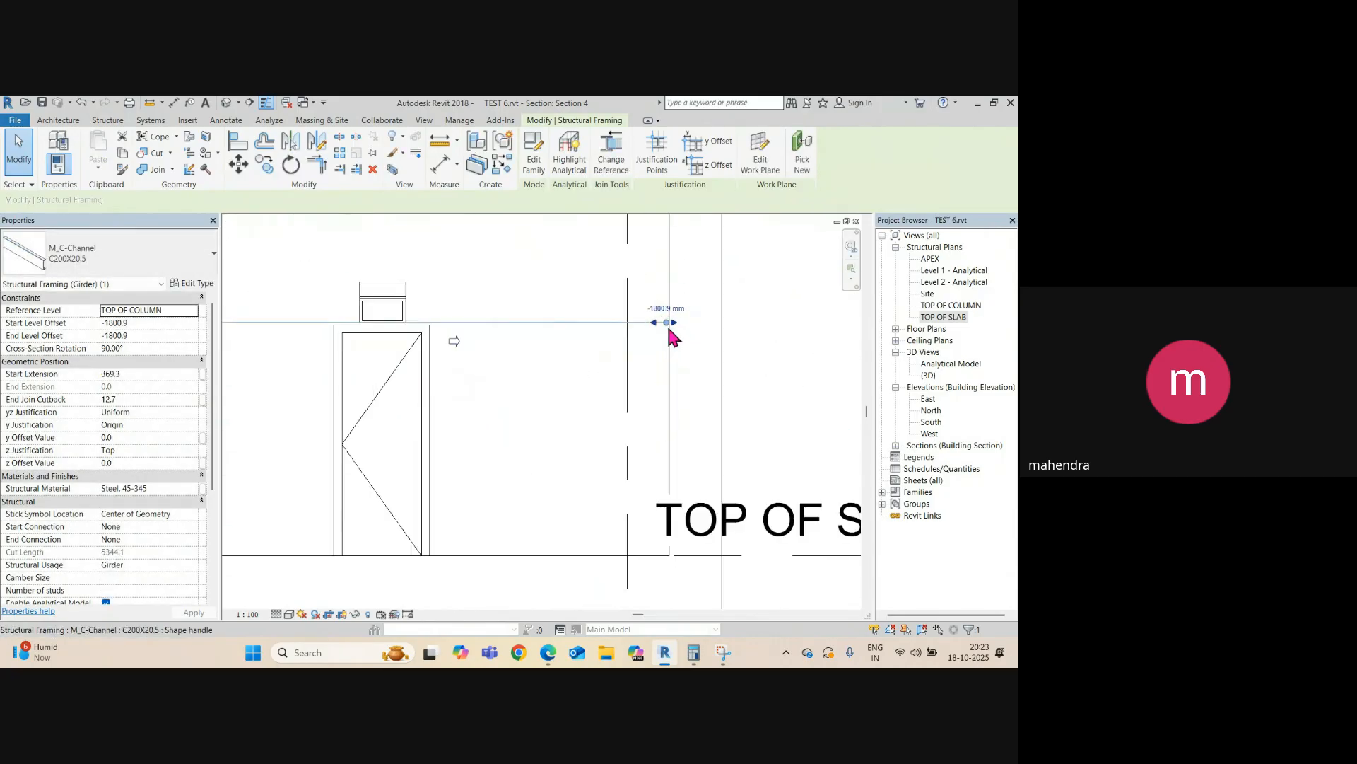
scroll(639, 357, "up", 2)
left_click(576, 332)
left_click(570, 325)
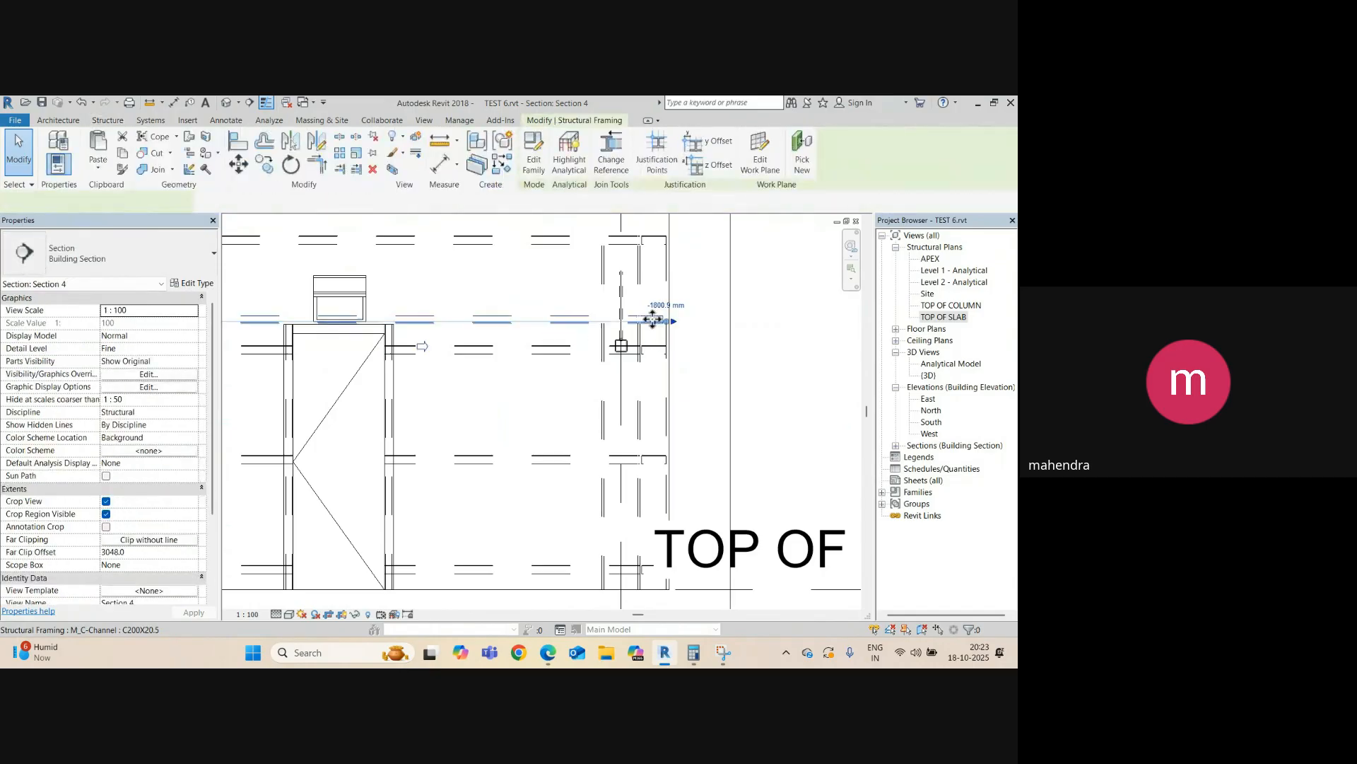
scroll(653, 318, "up", 2)
left_click_drag(677, 323, 573, 323)
key("Escape")
scroll(626, 351, "down", 6)
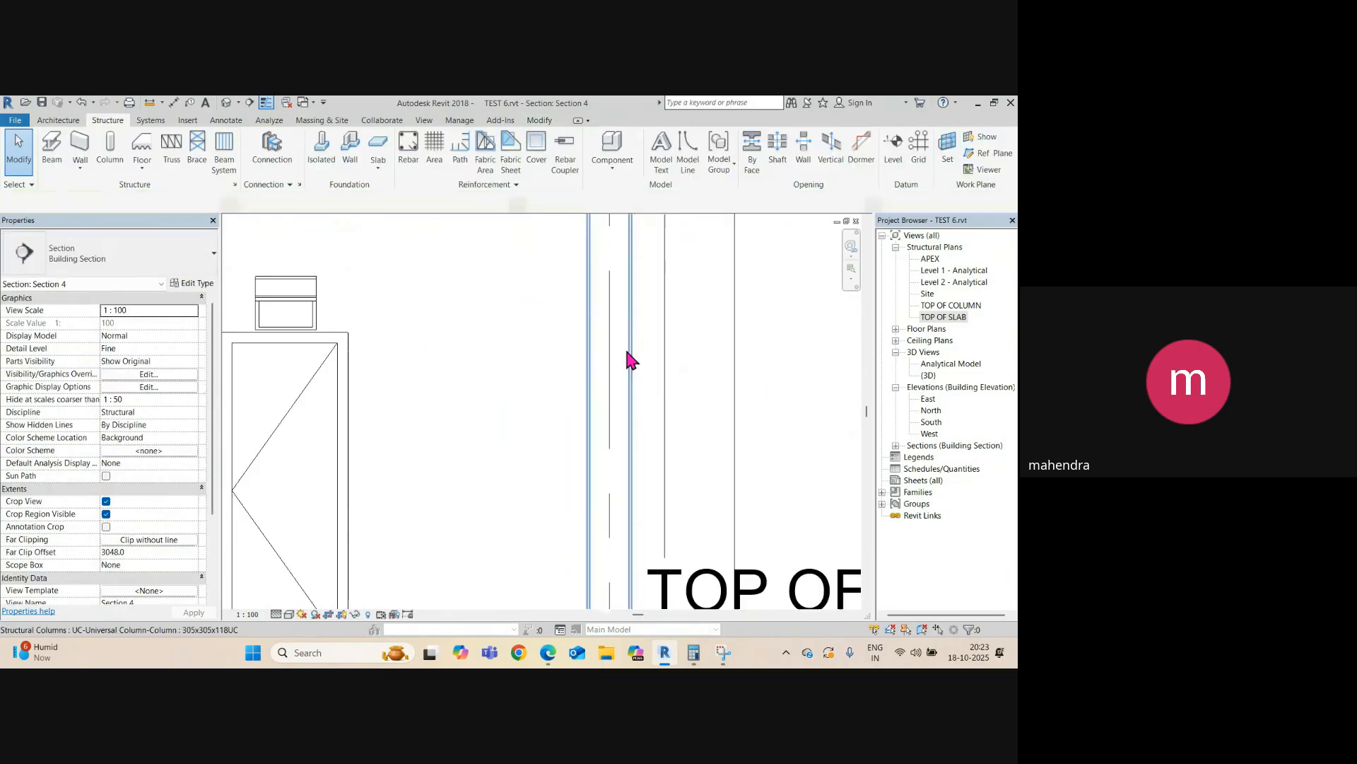
- Shorten the start of the 202 C 18 joist above the first door to the inner side of its corner column
middle_click_drag(488, 396, 716, 415)
scroll(423, 332, "up", 8)
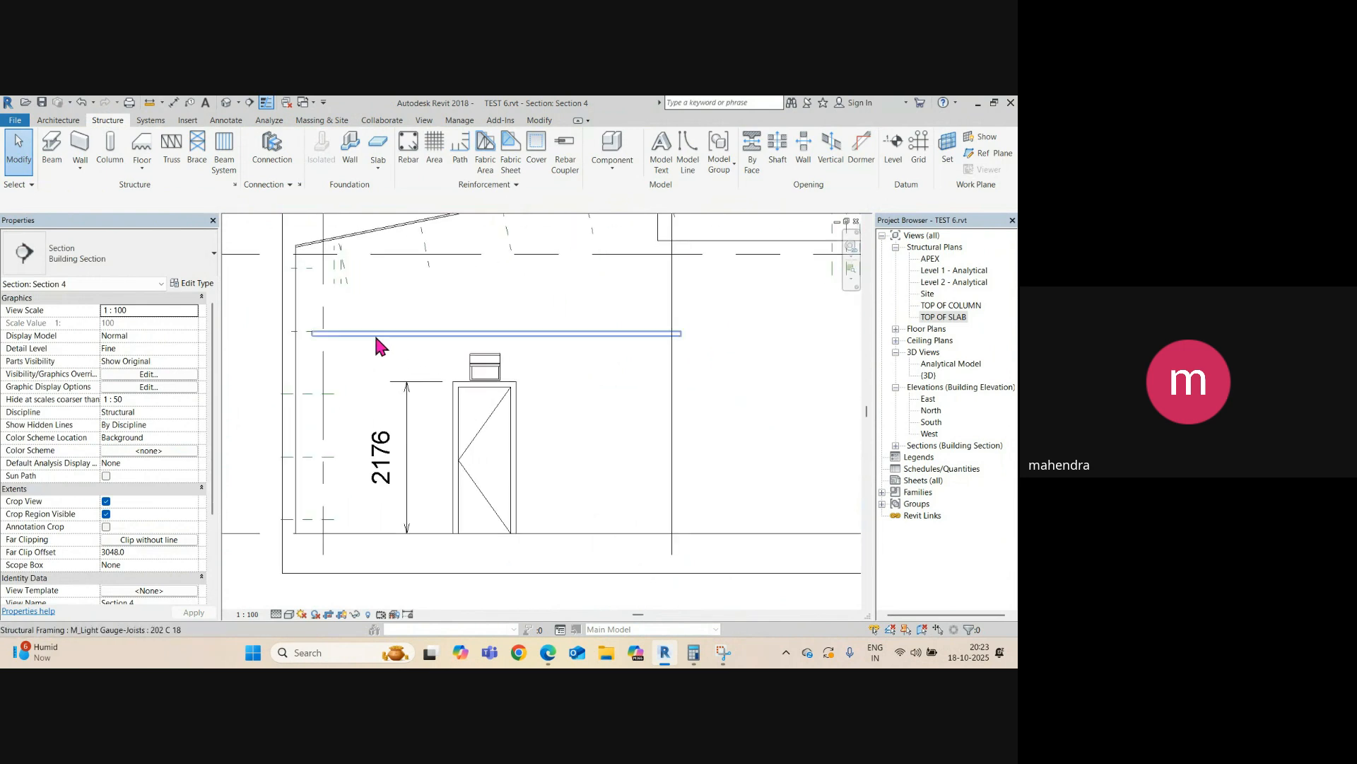
left_click(299, 339)
scroll(307, 332, "up", 3)
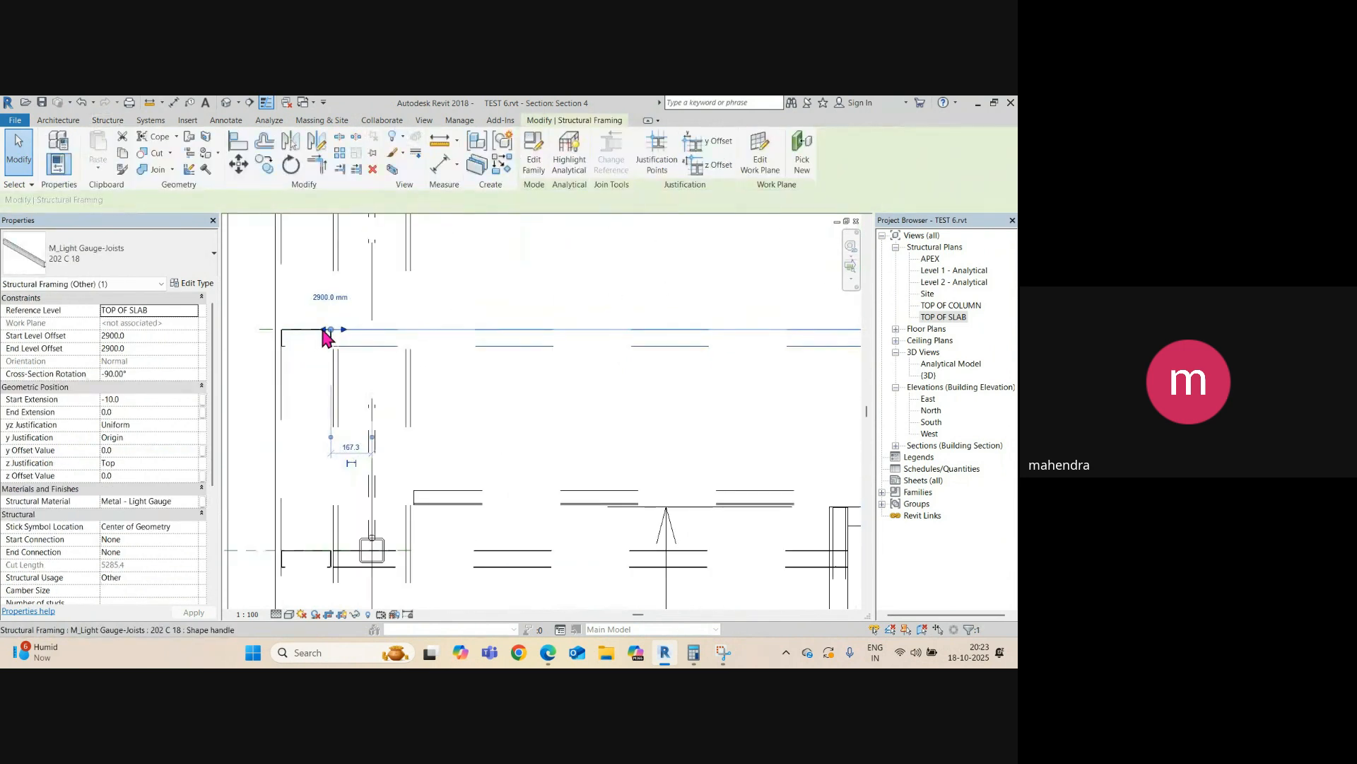
scroll(325, 330, "up", 1)
left_click_drag(328, 331, 432, 328)
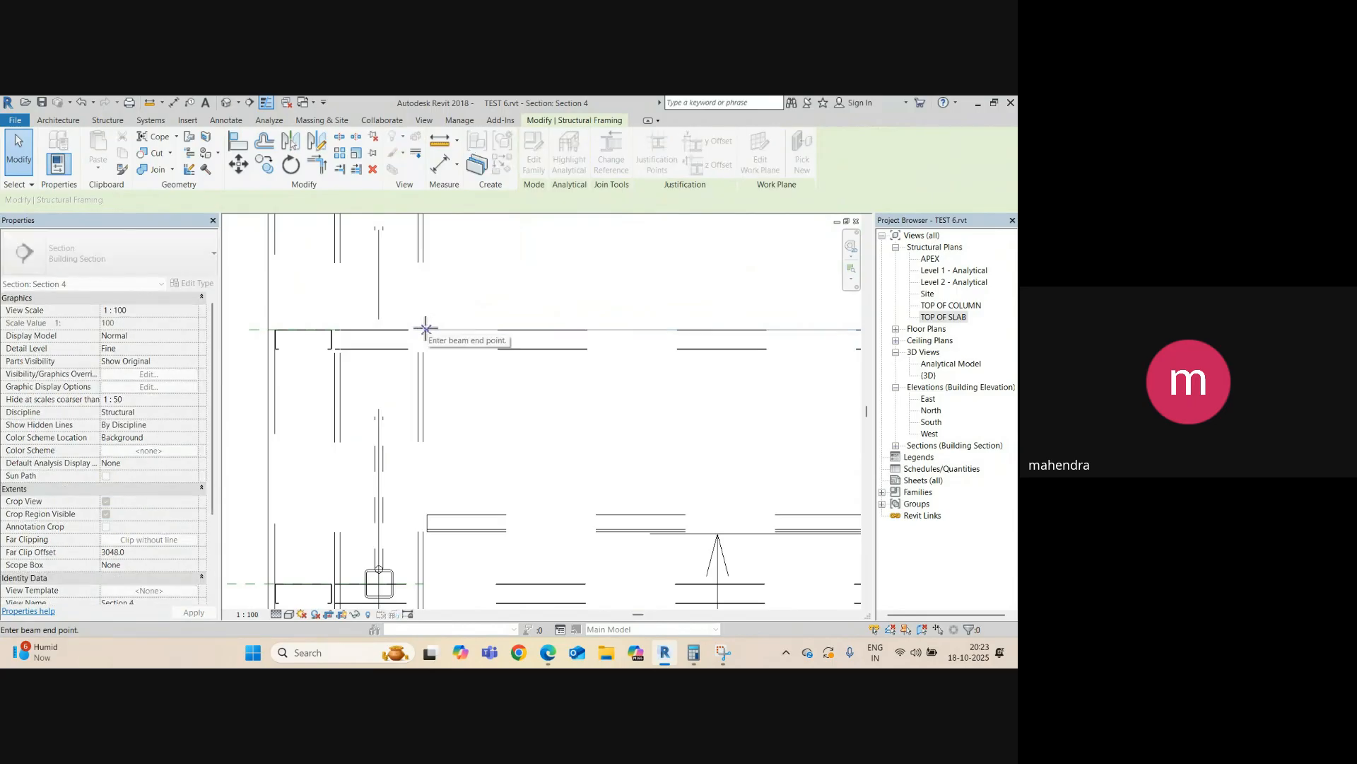
left_click_drag(416, 384, 418, 386)
scroll(426, 354, "up", 3)
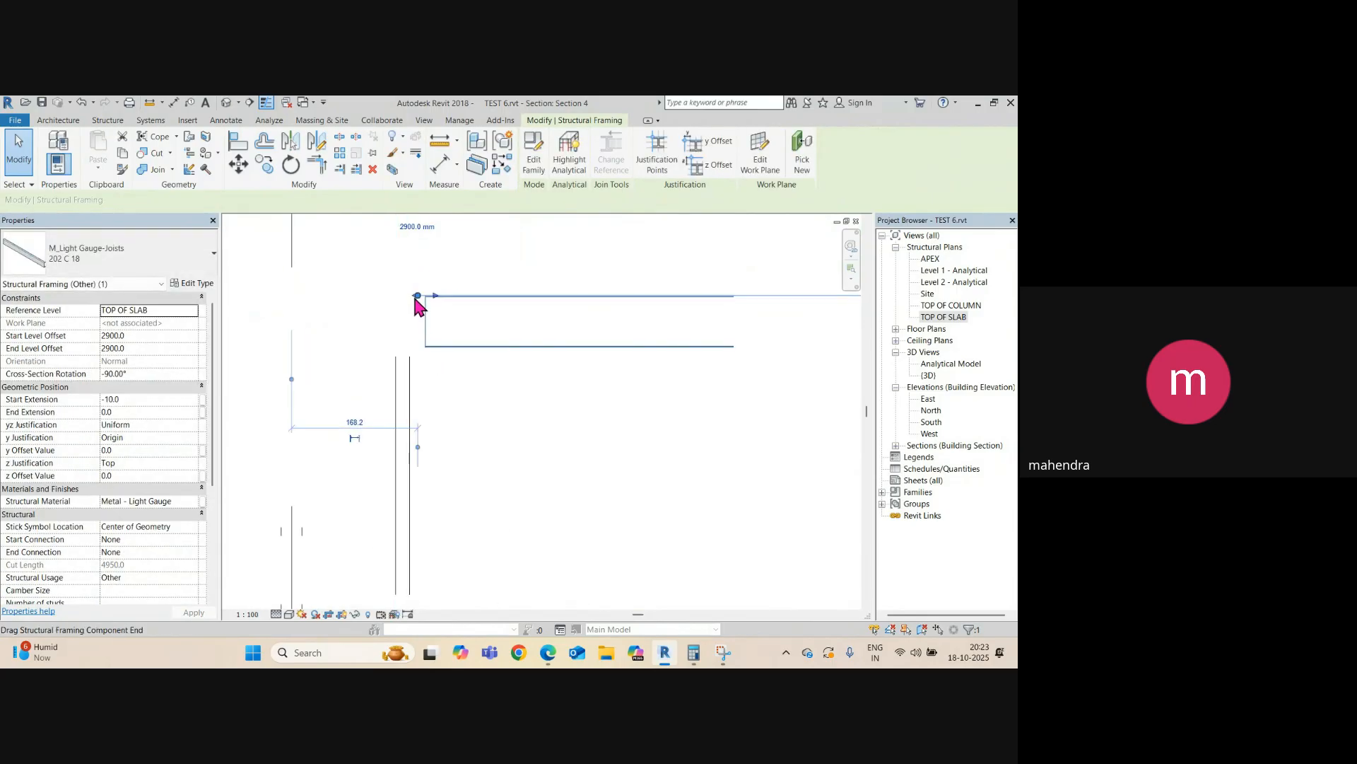
left_click_drag(417, 296, 399, 307)
scroll(356, 356, "down", 7)
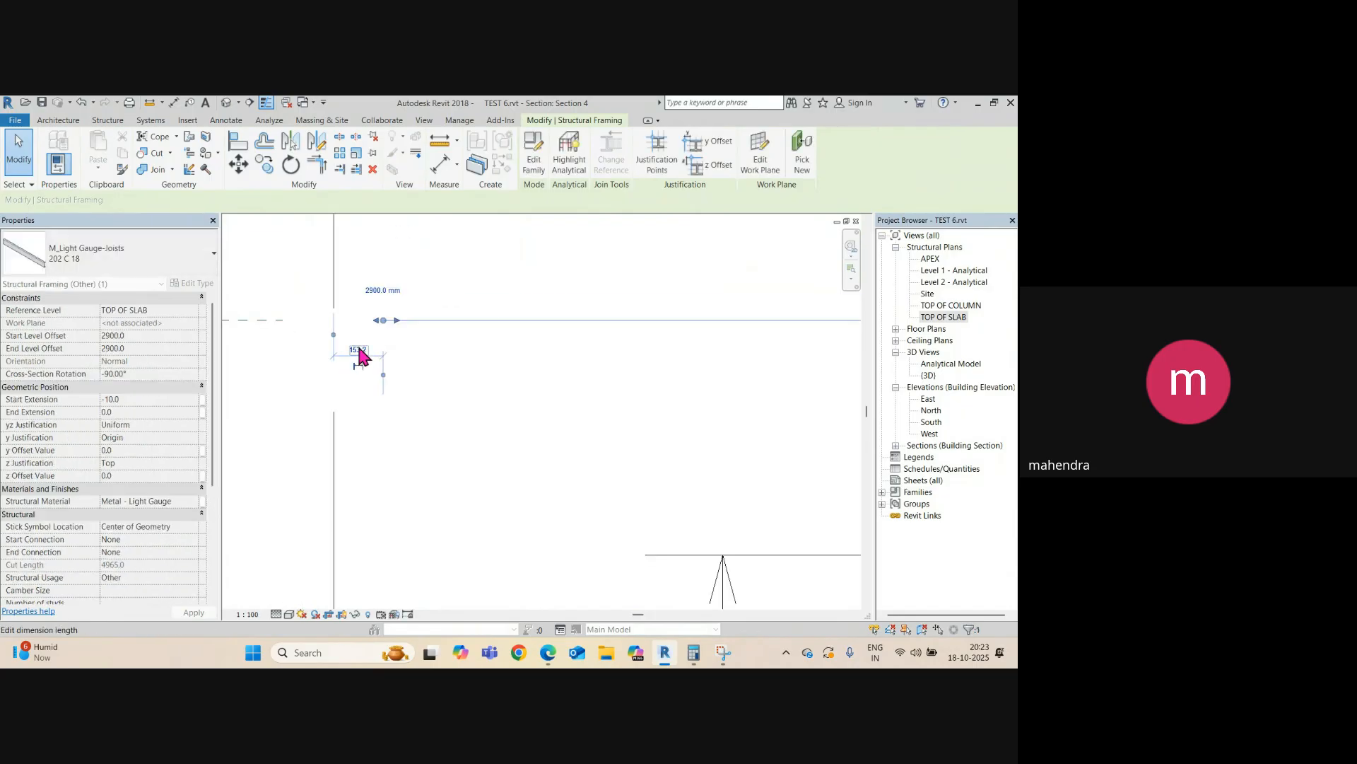
left_click(715, 352)
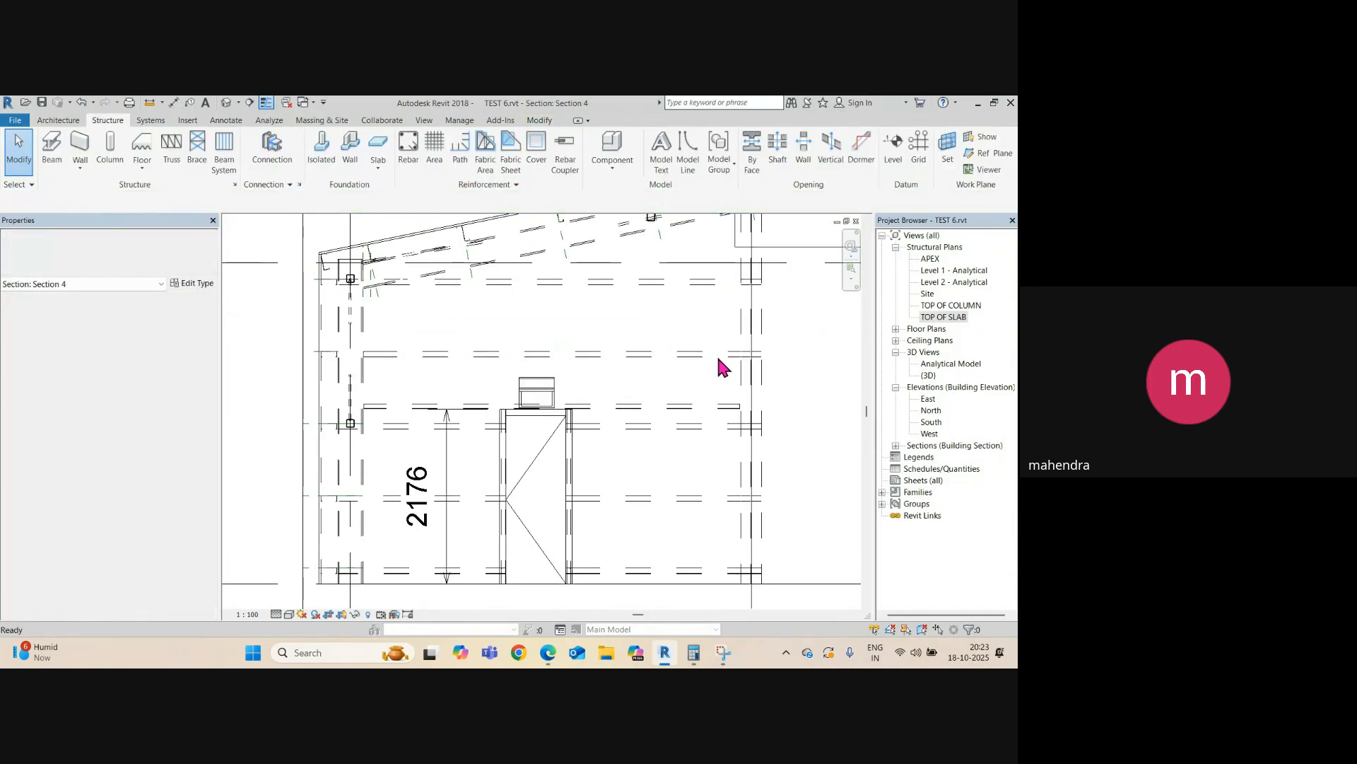
- Shorten the other end of the 202 C 18 joist above the first door to the column's centreline
left_click(711, 350)
scroll(774, 355, "up", 5)
left_click_drag(751, 351, 704, 342)
left_click(599, 427)
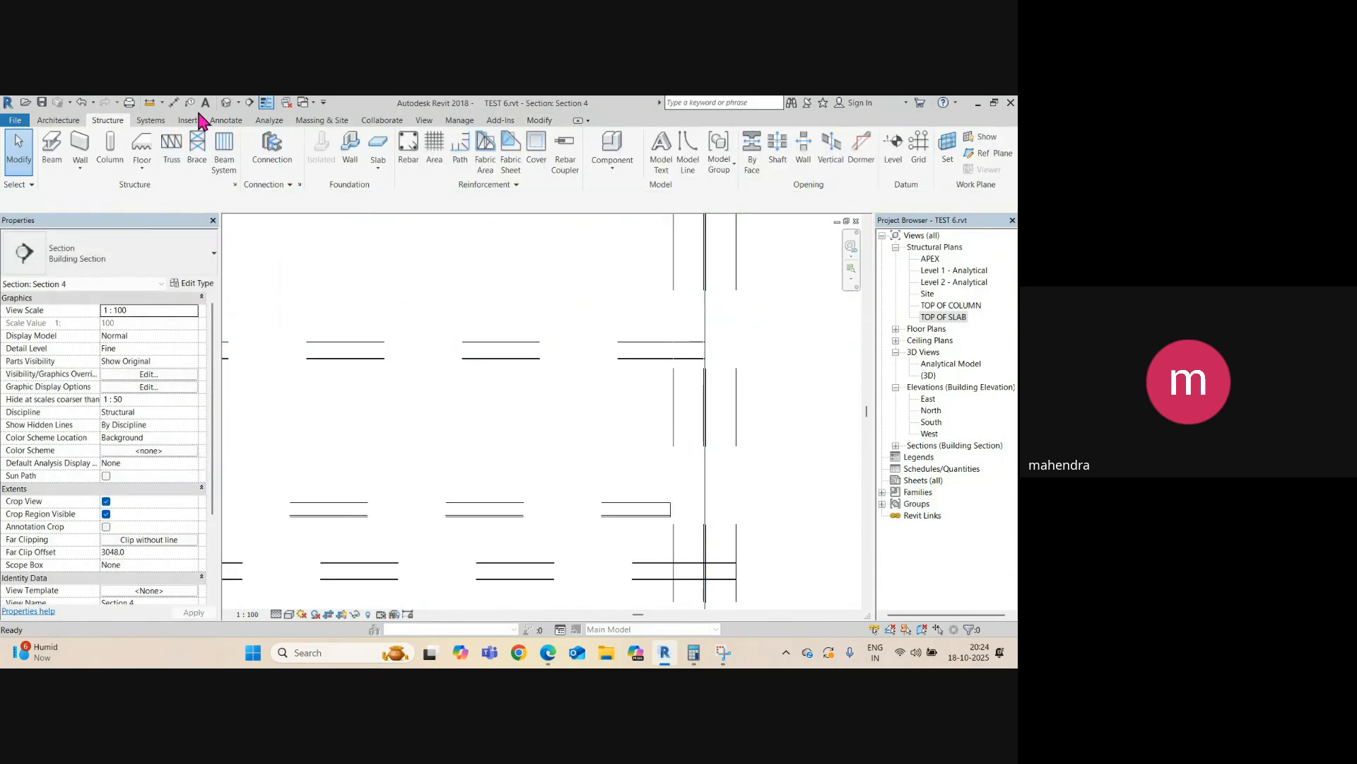
- Open the 3D view and examine the C200X20.5 channel beam and columns around the door from inside the building
left_click(226, 103)
middle_click_drag(394, 363, 205, 362, "shift")
middle_click_drag(488, 342, 509, 418, "shift")
left_click(424, 410)
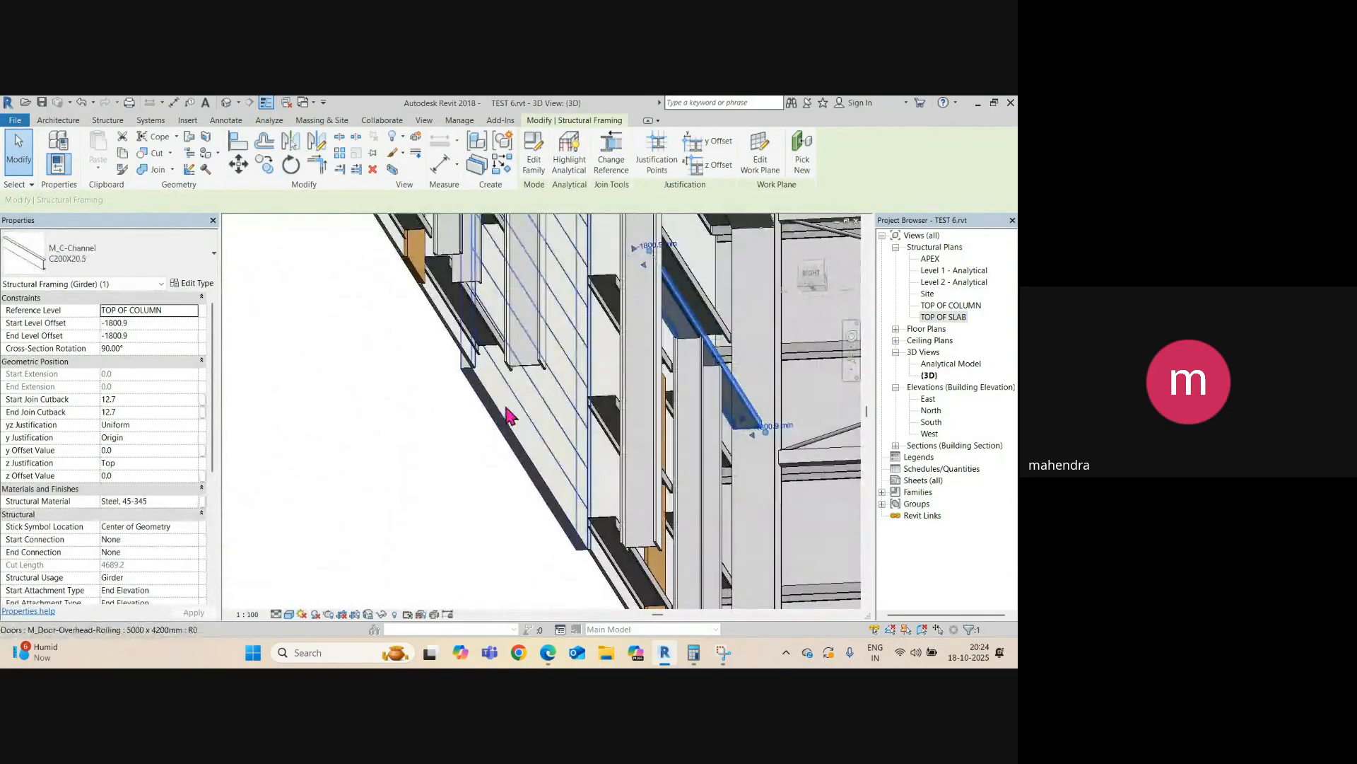
scroll(424, 427, "down", 5)
left_click(413, 429)
middle_click_drag(412, 428, 702, 524, "shift")
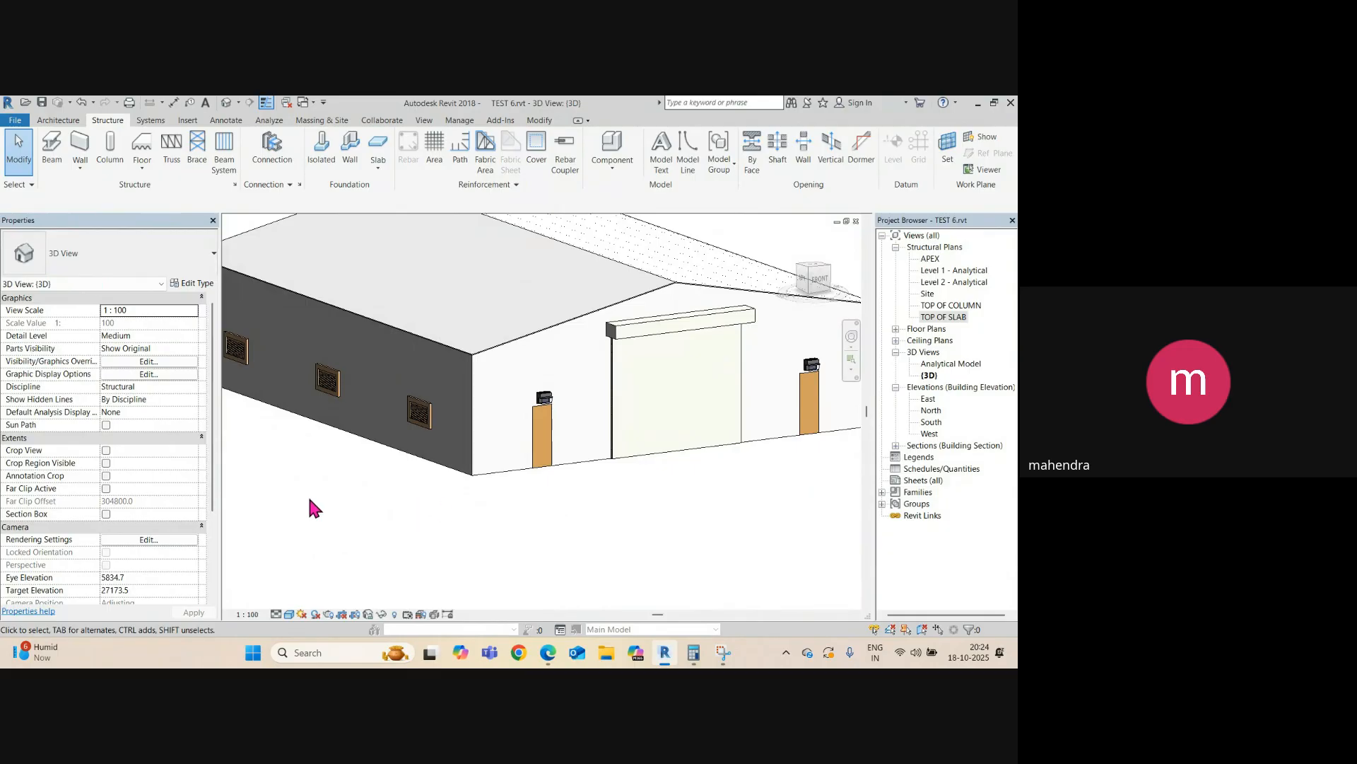
- Select the 25 THK METAL WALL with the doors to examine the framing behind it, and view the building from both sides
left_click(608, 405)
scroll(630, 378, "up", 3)
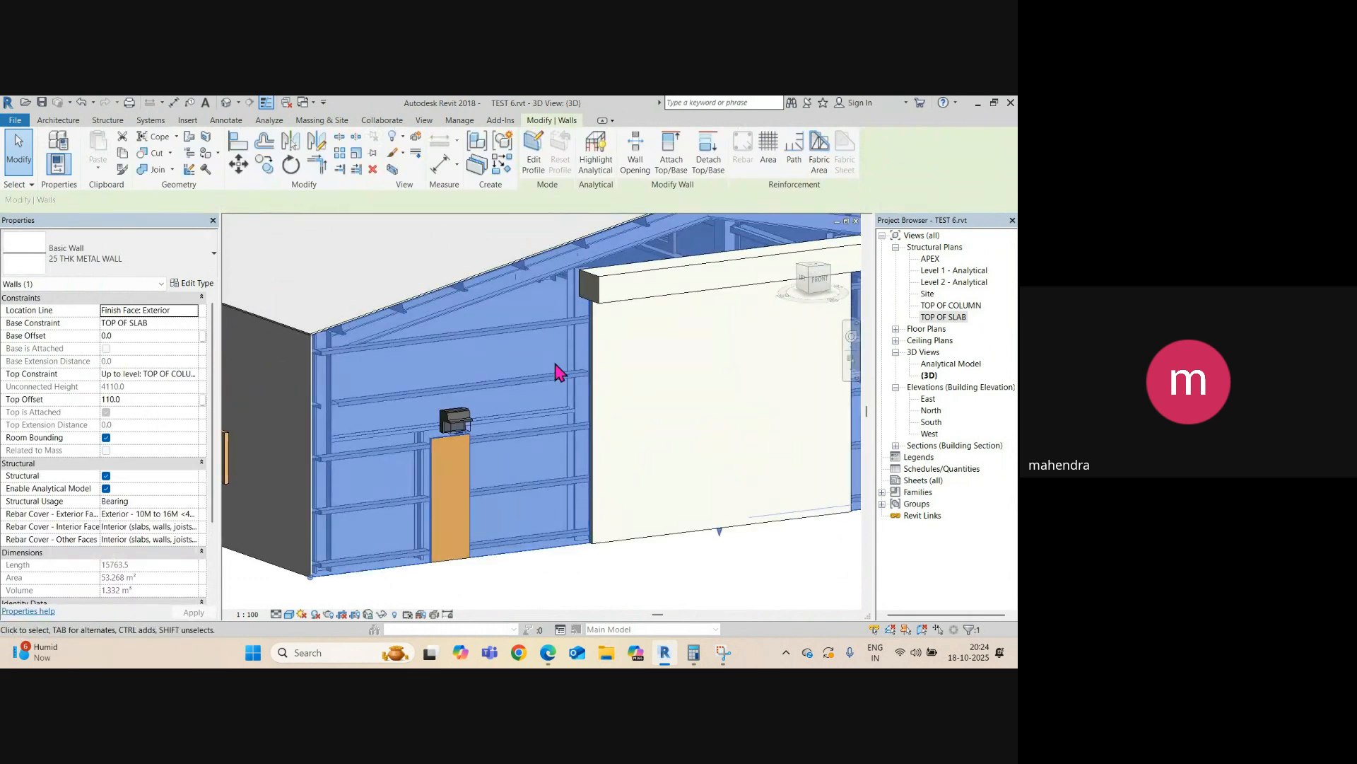
scroll(571, 378, "down", 2)
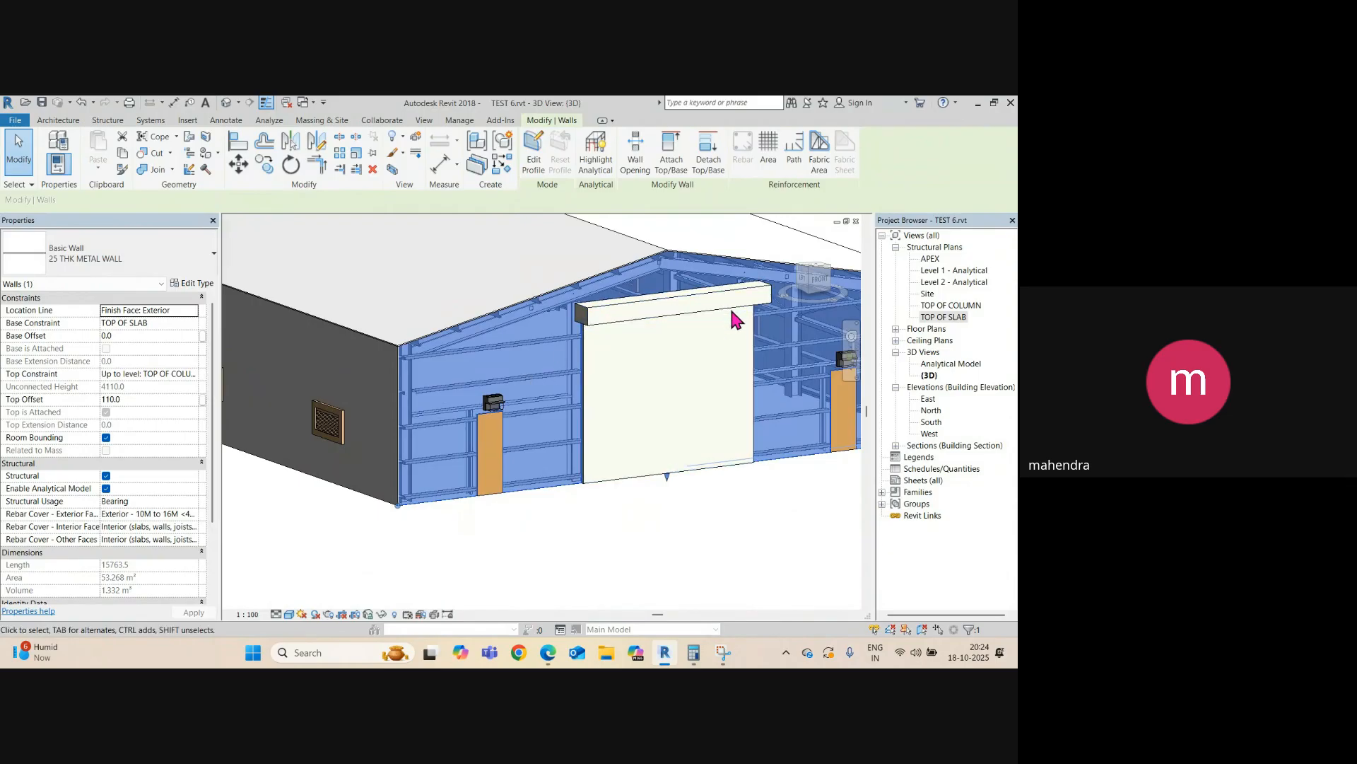
scroll(605, 263, "up", 4)
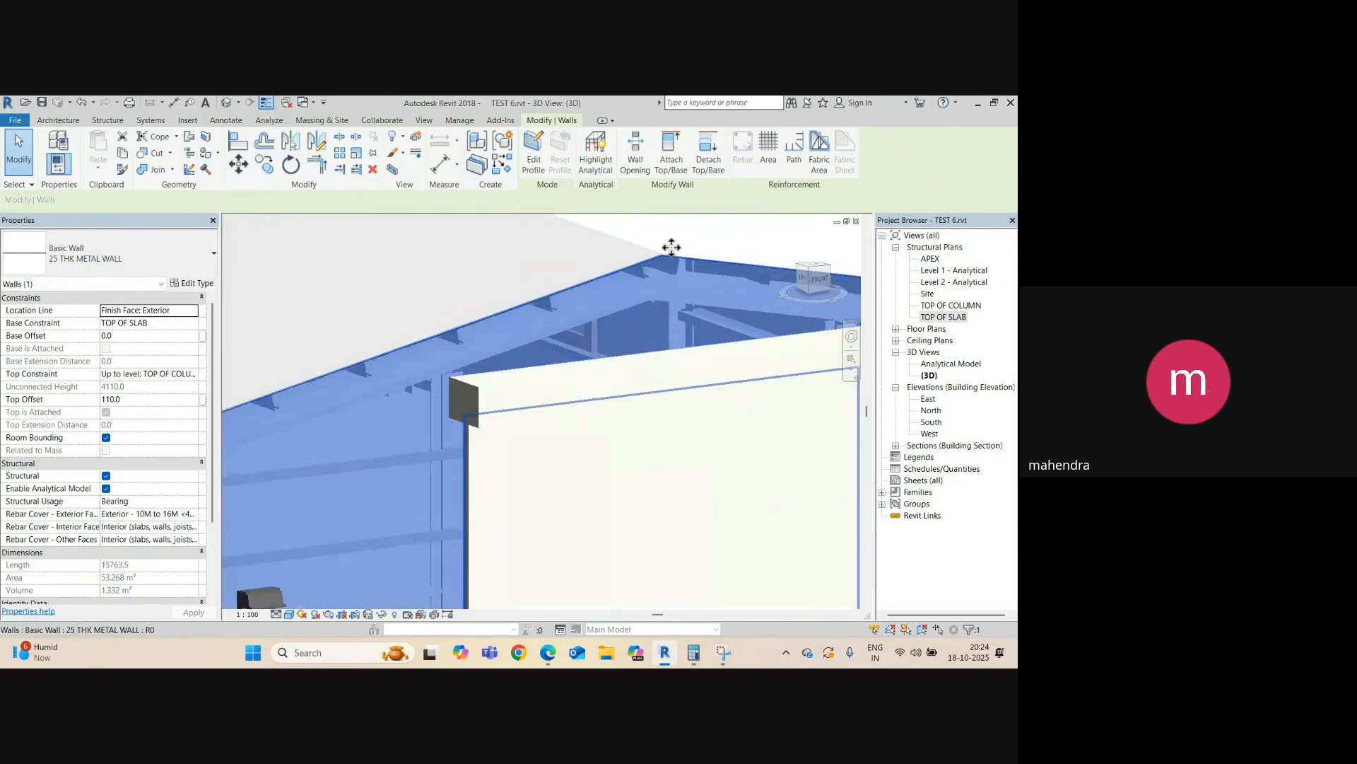
scroll(655, 307, "down", 7)
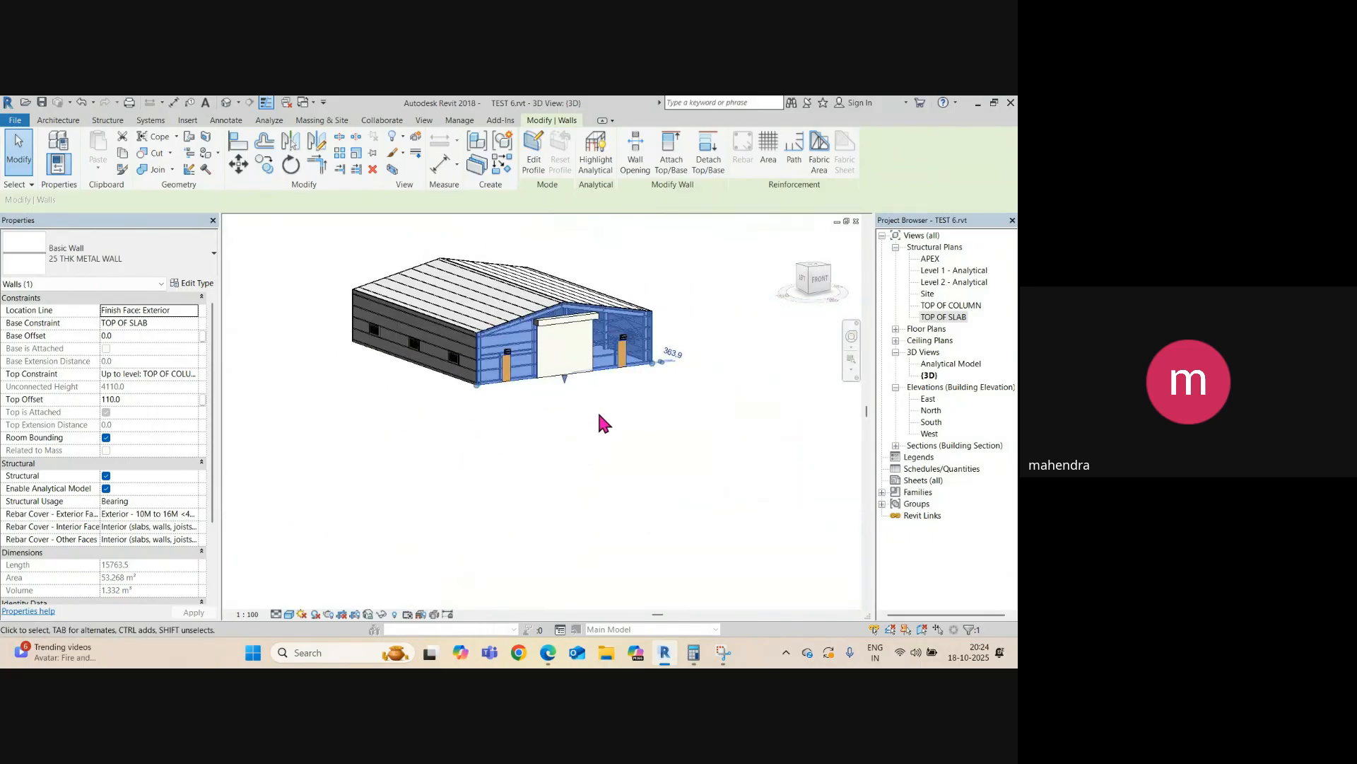
middle_click_drag(601, 421, 482, 497, "shift")
left_click(490, 477)
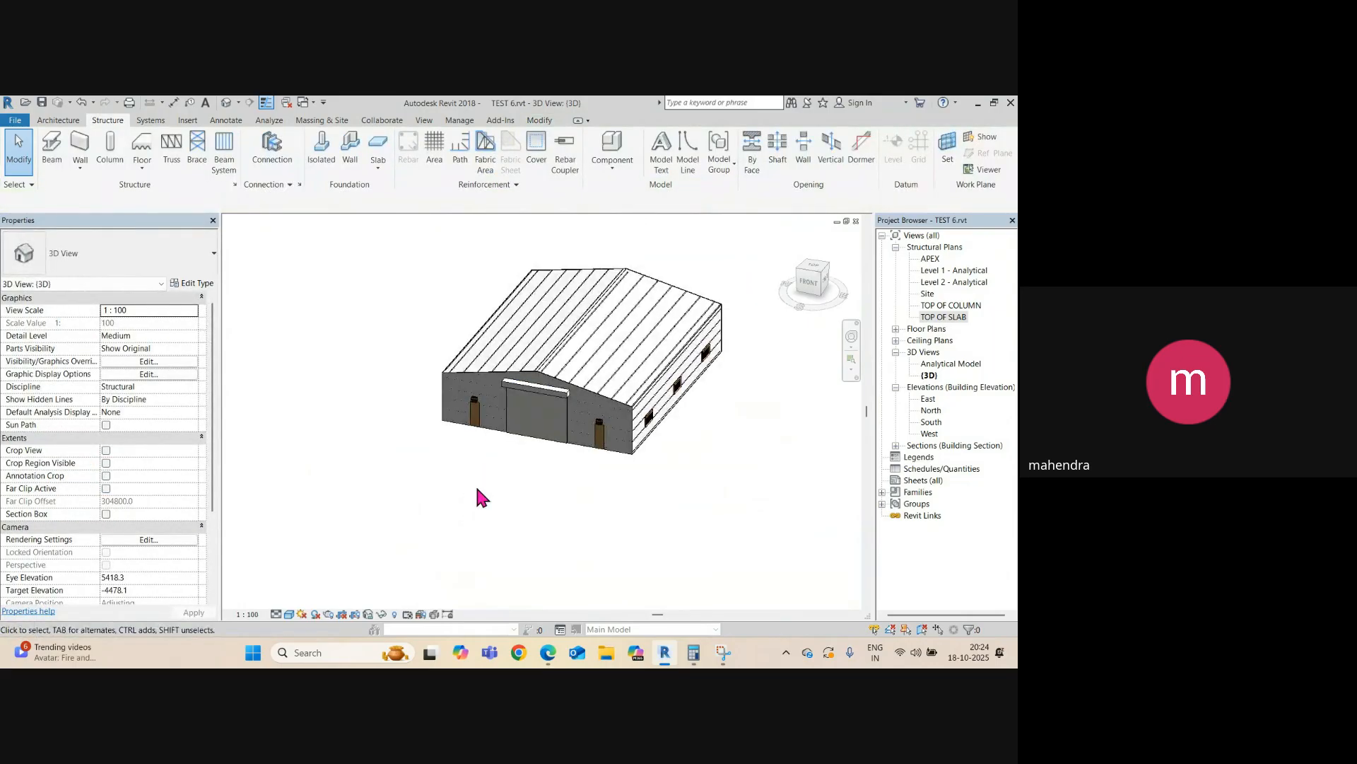
- View the North, South and West elevations and return to the 3D view of the front wall
double_click(926, 410)
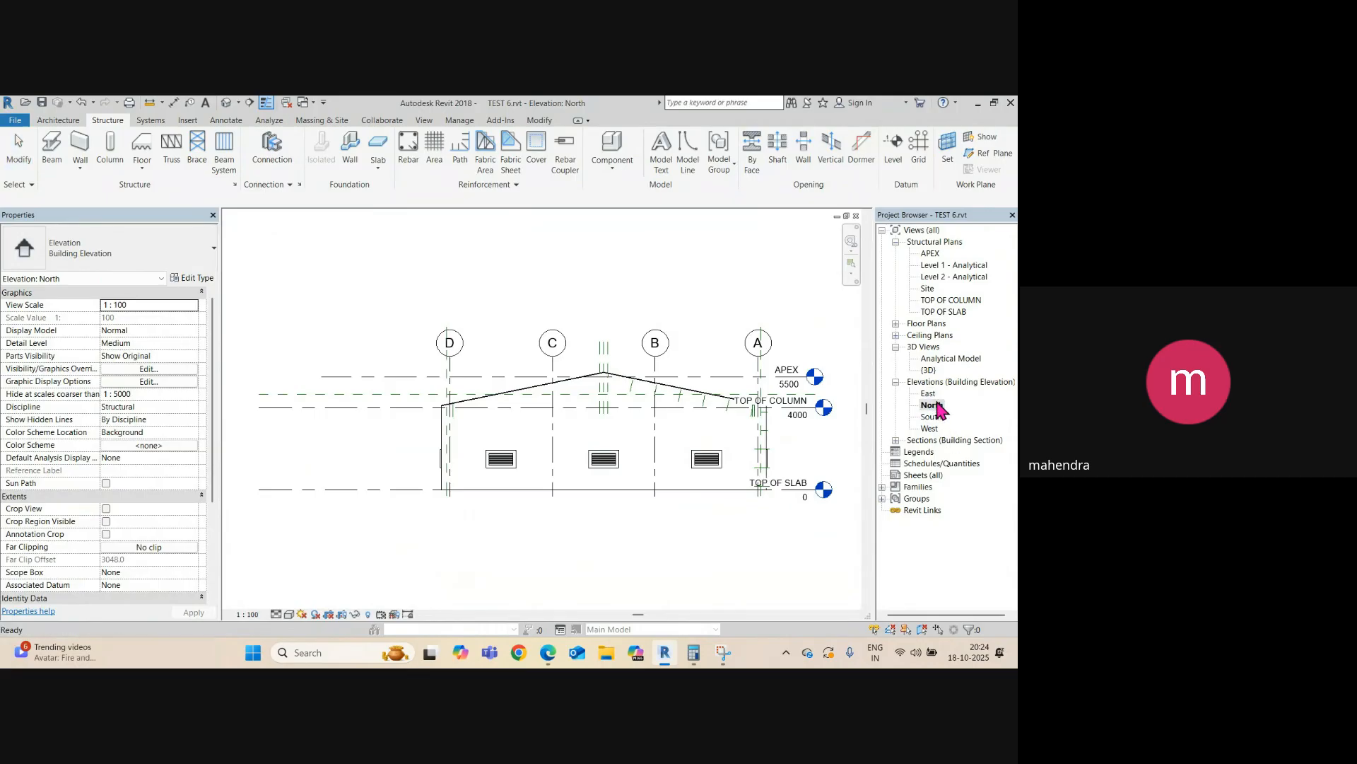
double_click(932, 417)
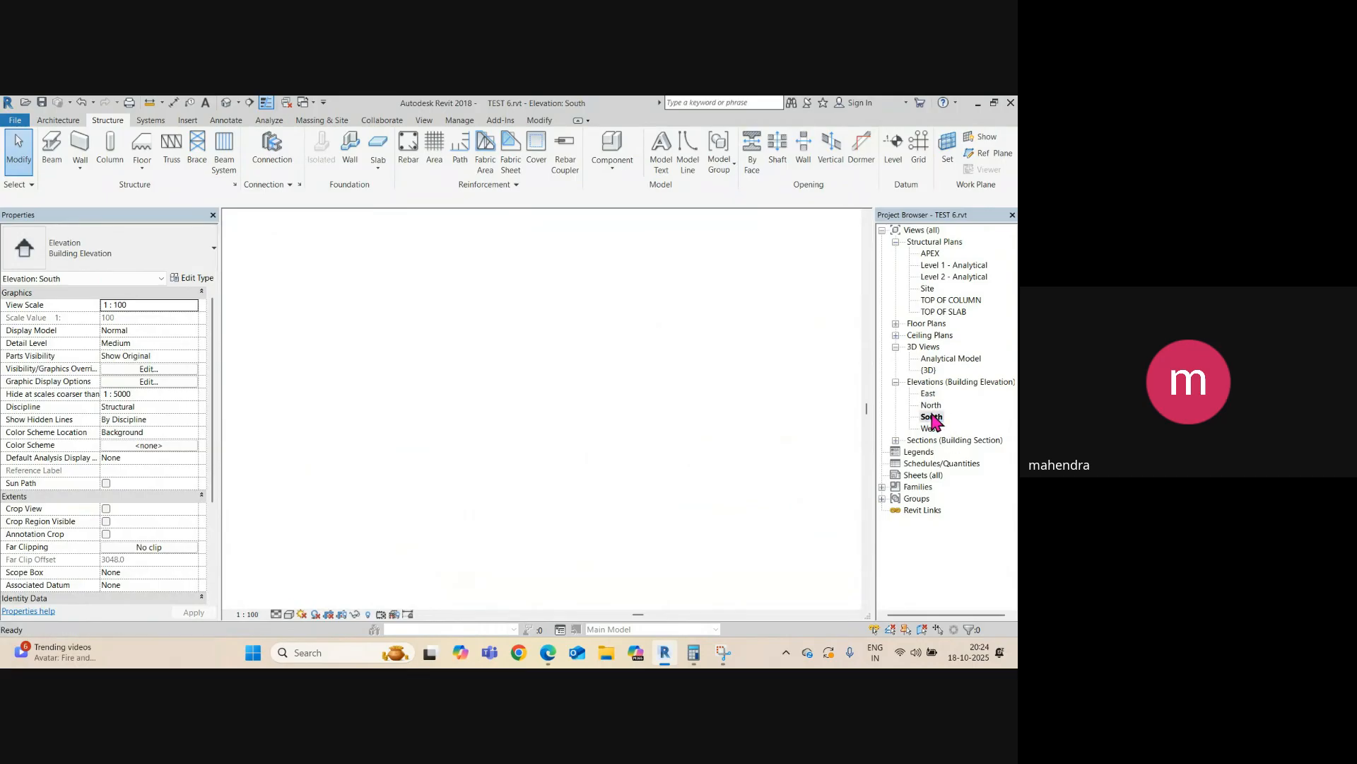
double_click(930, 429)
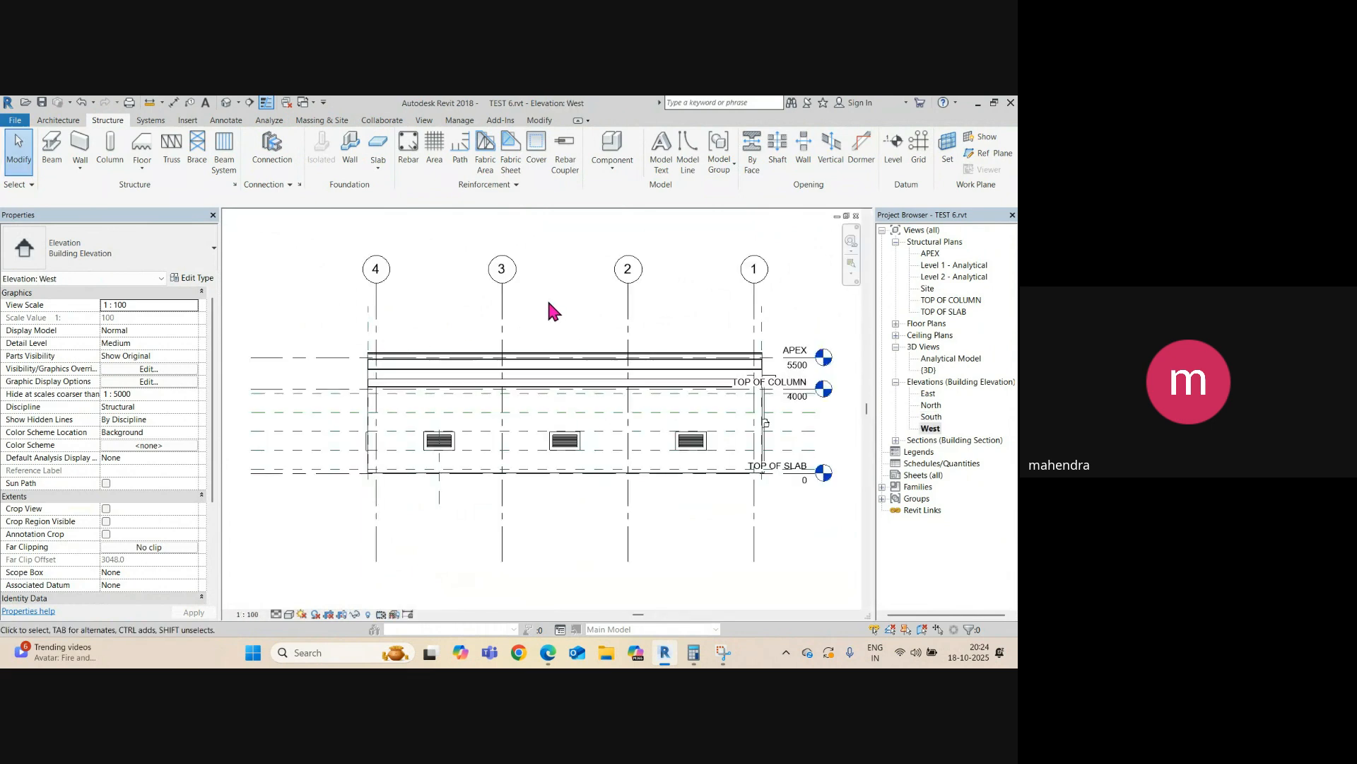
left_click(227, 103)
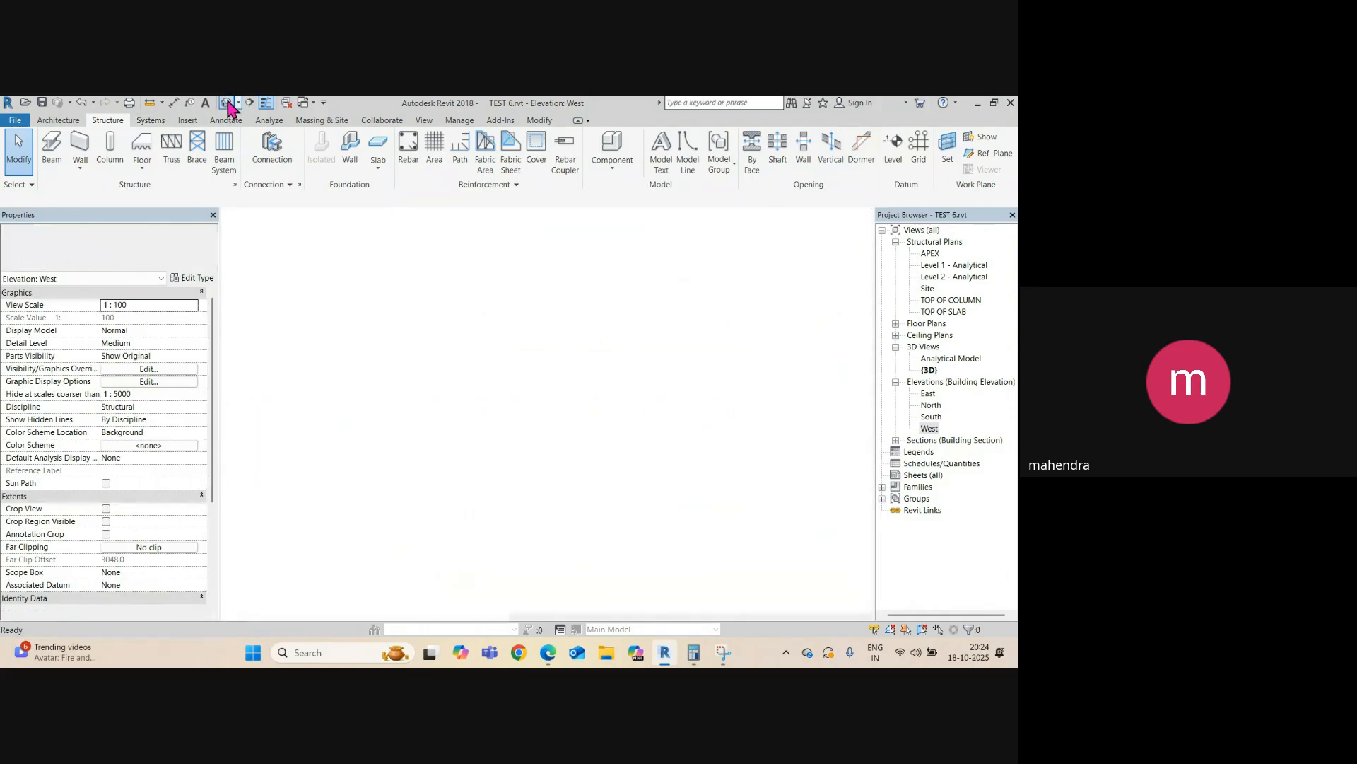
middle_click_drag(591, 446, 615, 467, "shift")
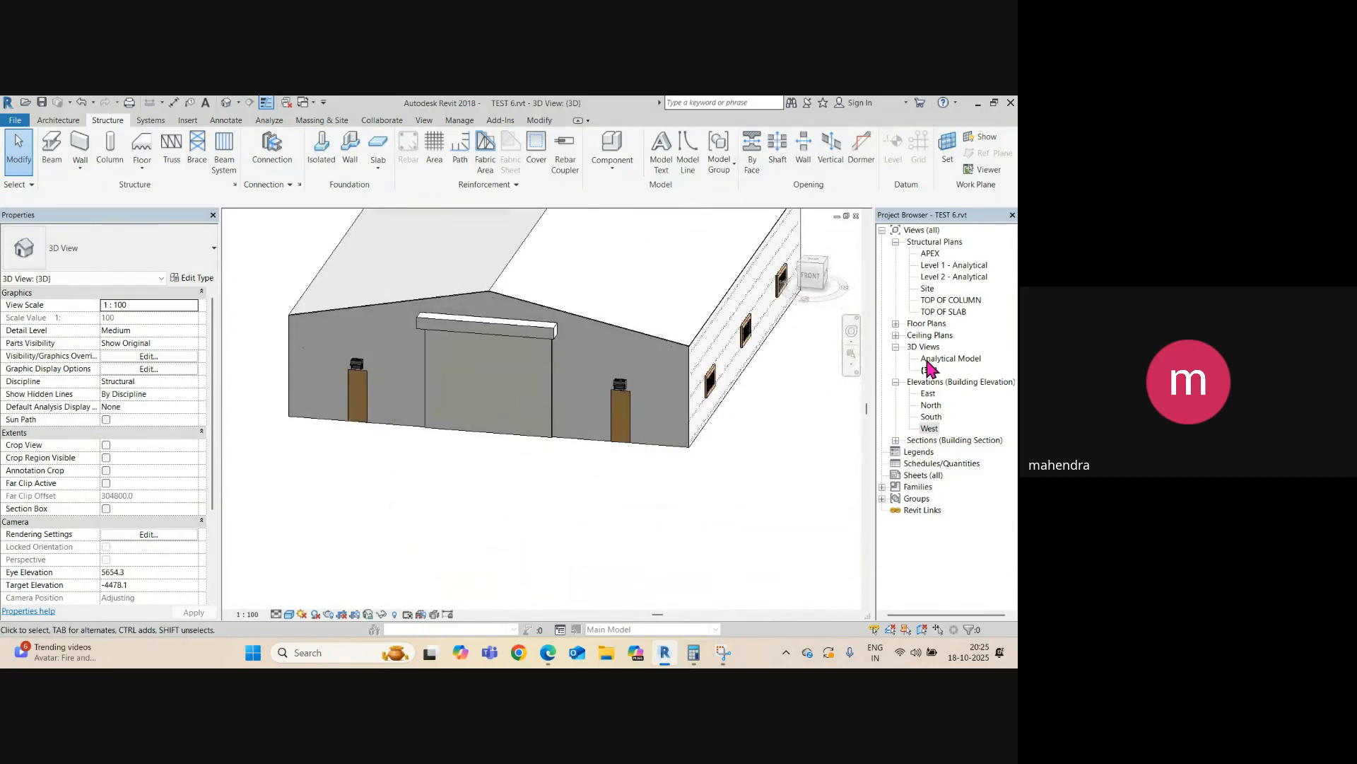
- In the TOP OF SLAB plan, start a structural floor of type Generic 300mm with a rectangular boundary
double_click(940, 312)
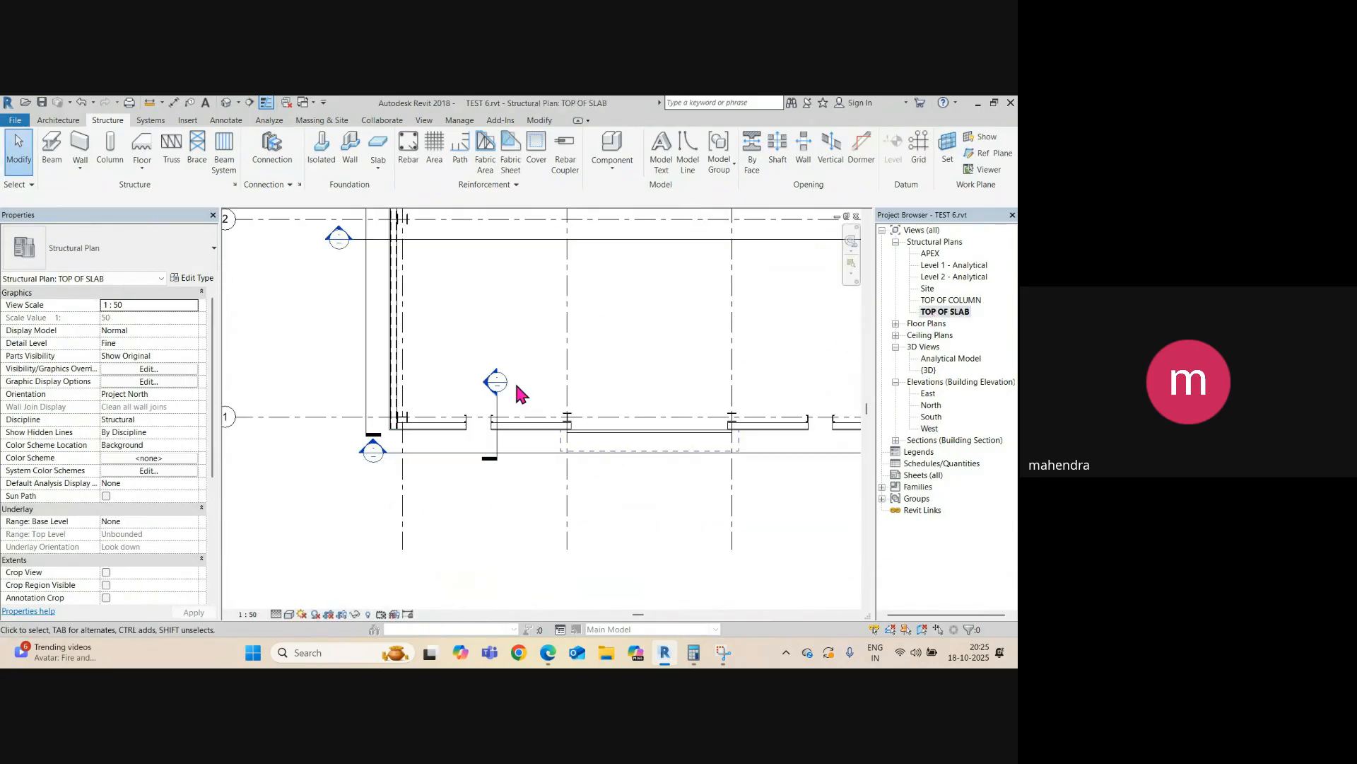
scroll(455, 385, "up", 6)
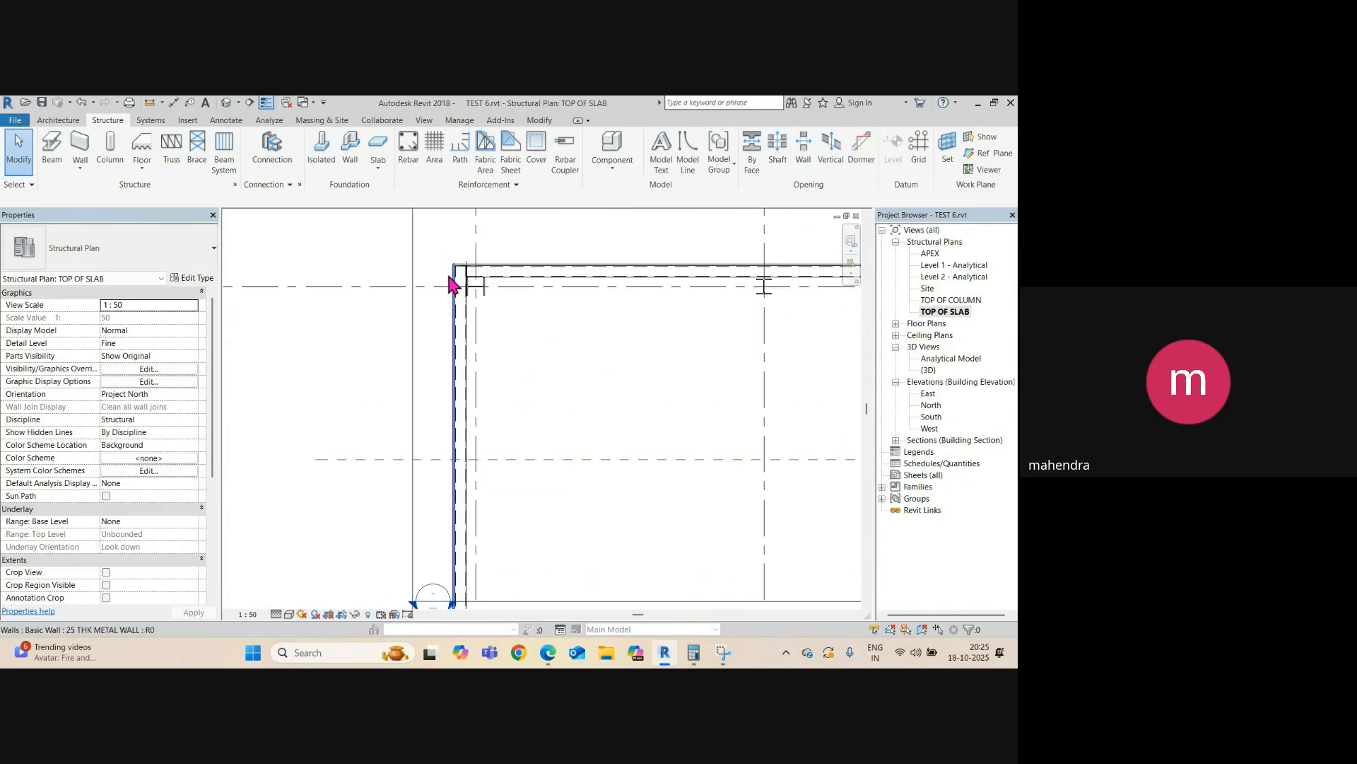
scroll(469, 306, "up", 2)
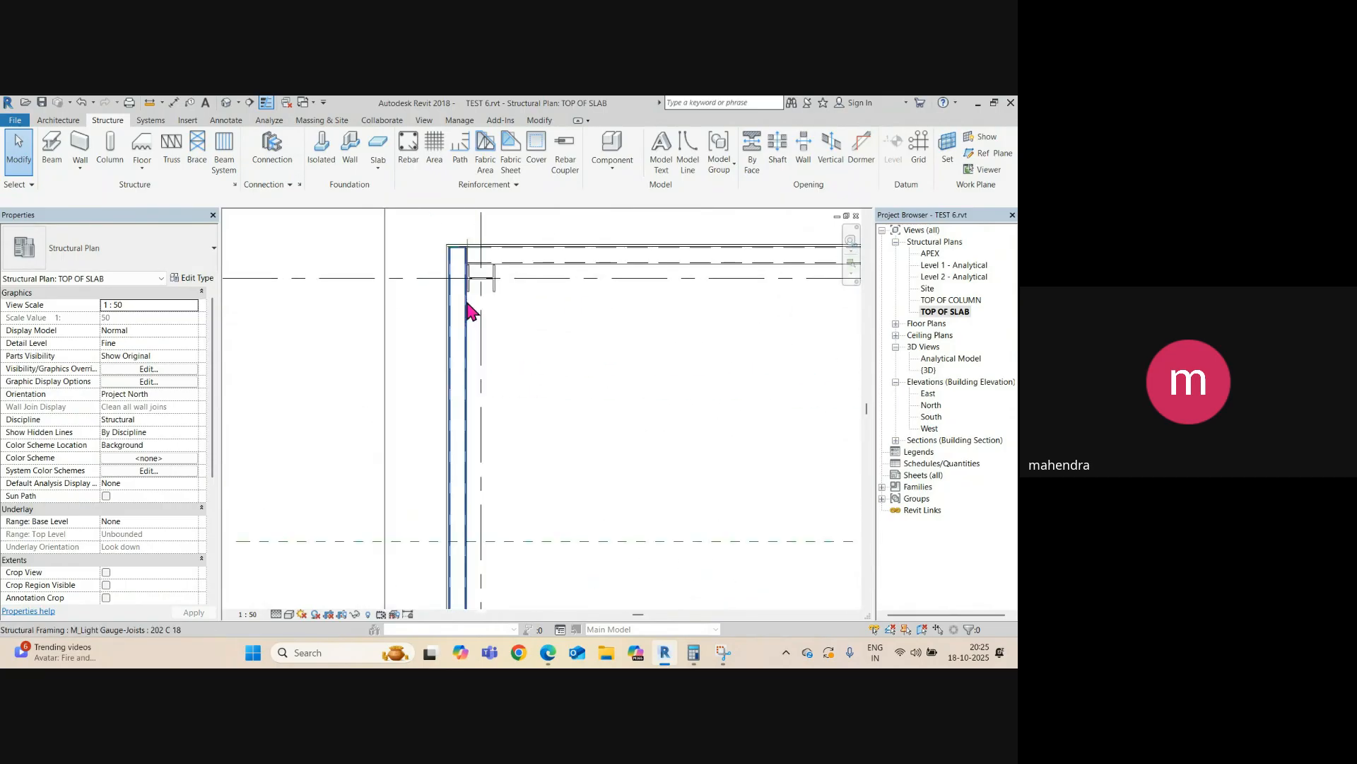
left_click(142, 169)
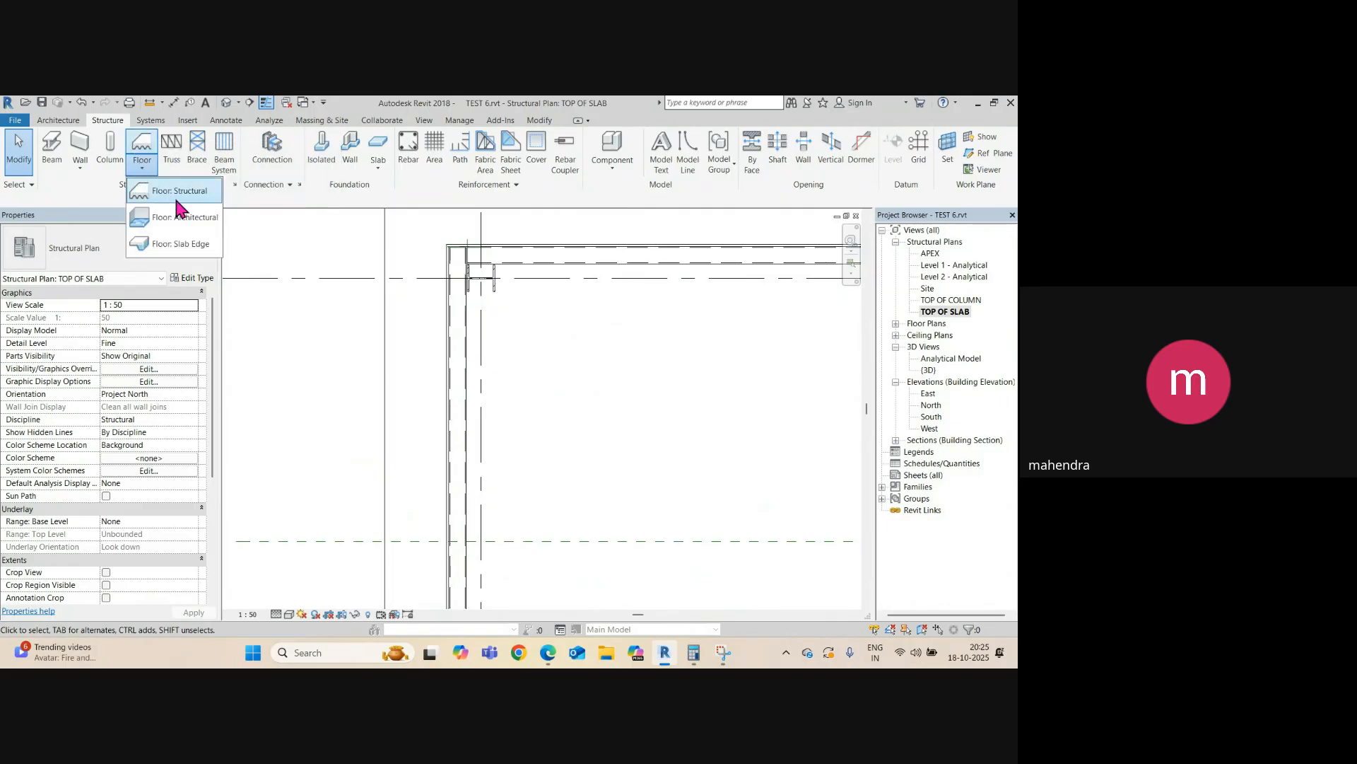
left_click(177, 204)
left_click(170, 258)
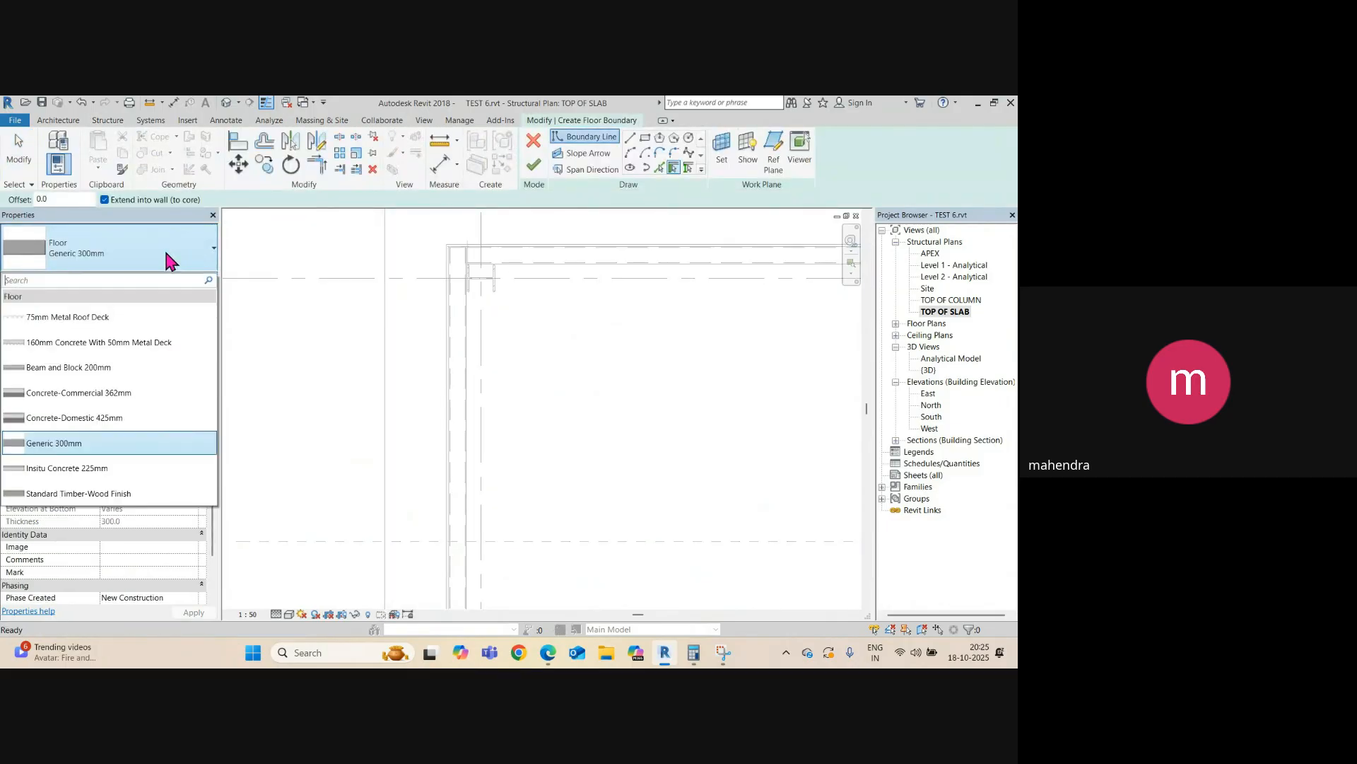
left_click(170, 259)
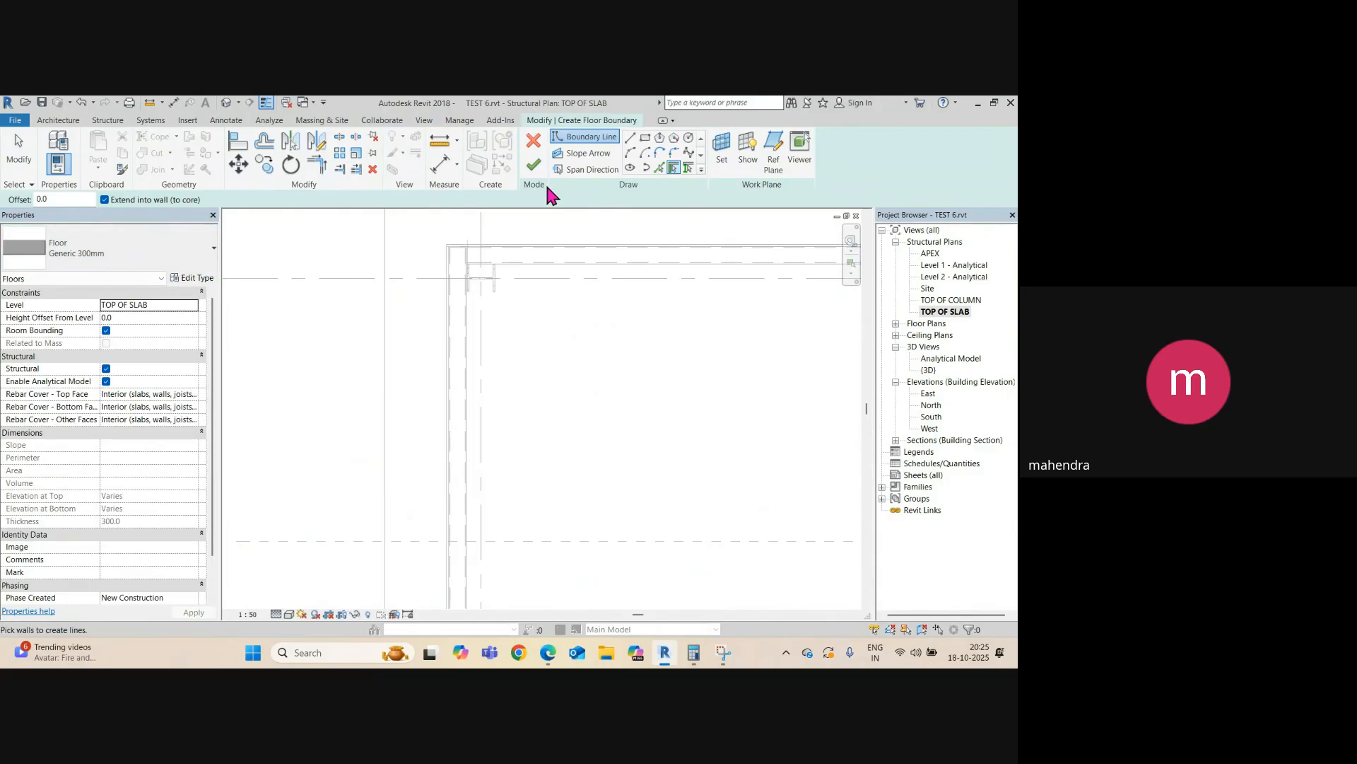
left_click(645, 139)
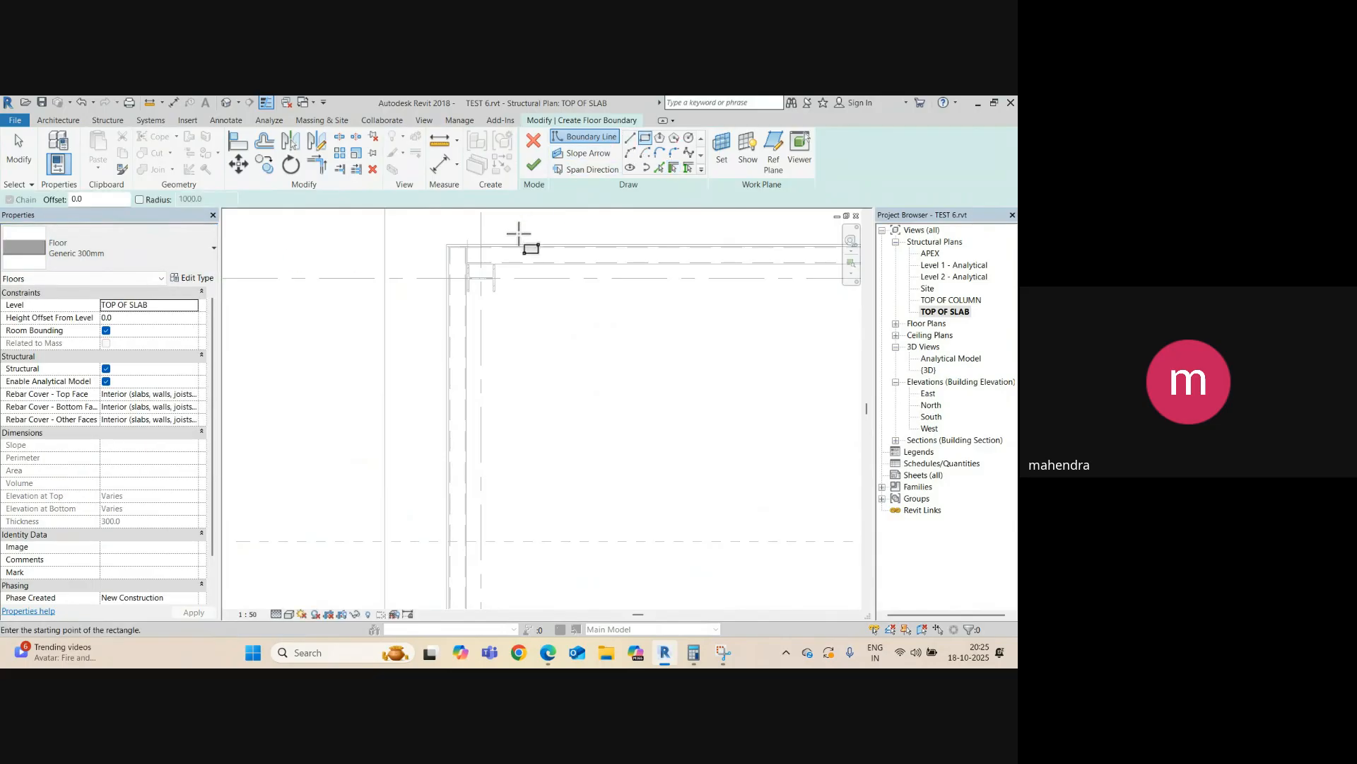
scroll(495, 276, "up", 2)
scroll(460, 325, "up", 2)
middle_click_drag(413, 313, 455, 421)
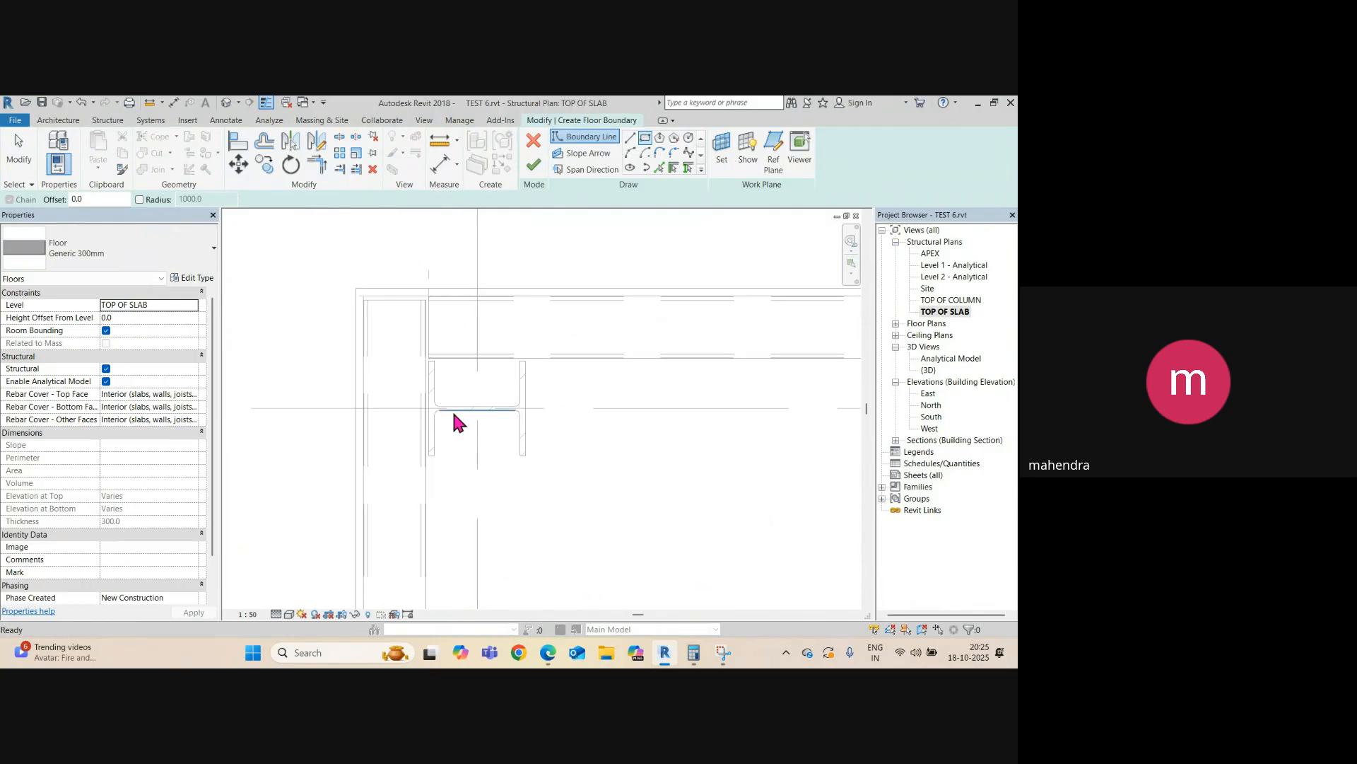
scroll(359, 295, "up", 1)
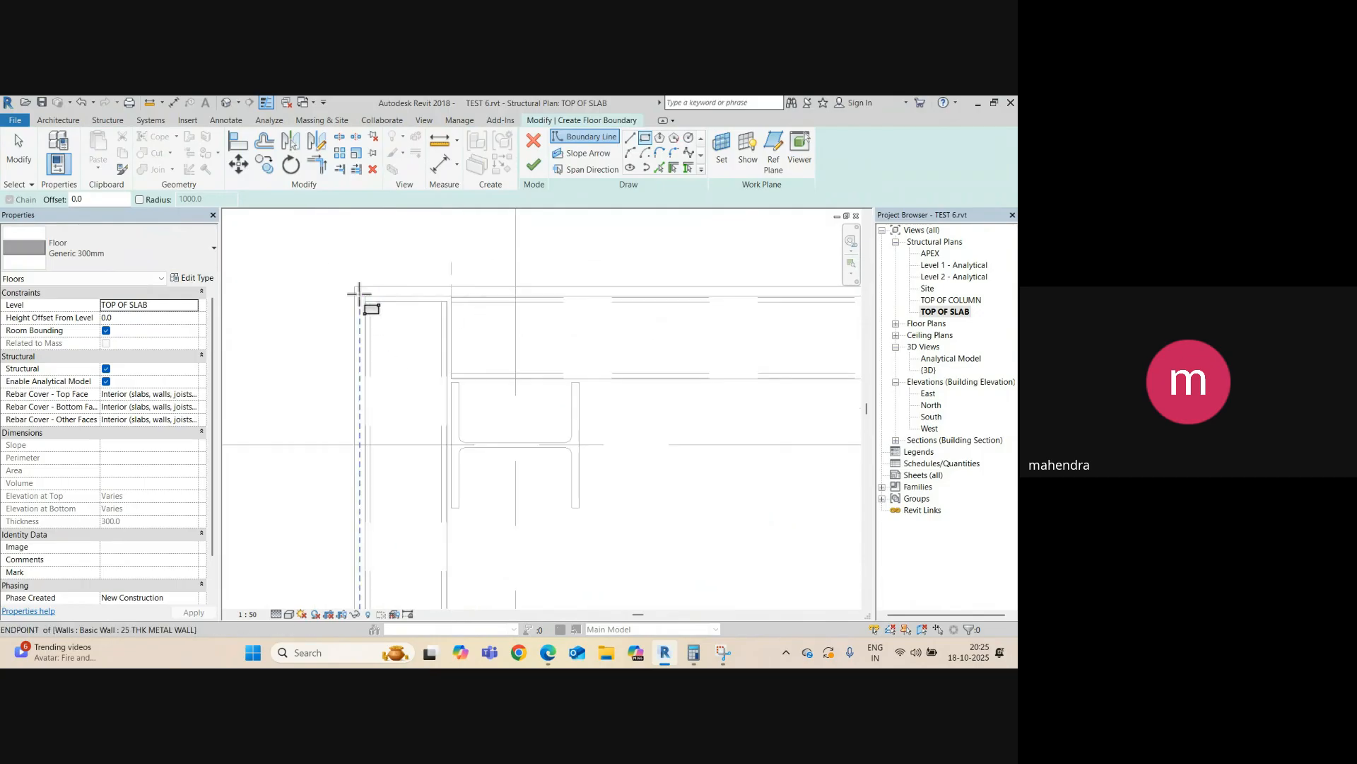
left_click(355, 286)
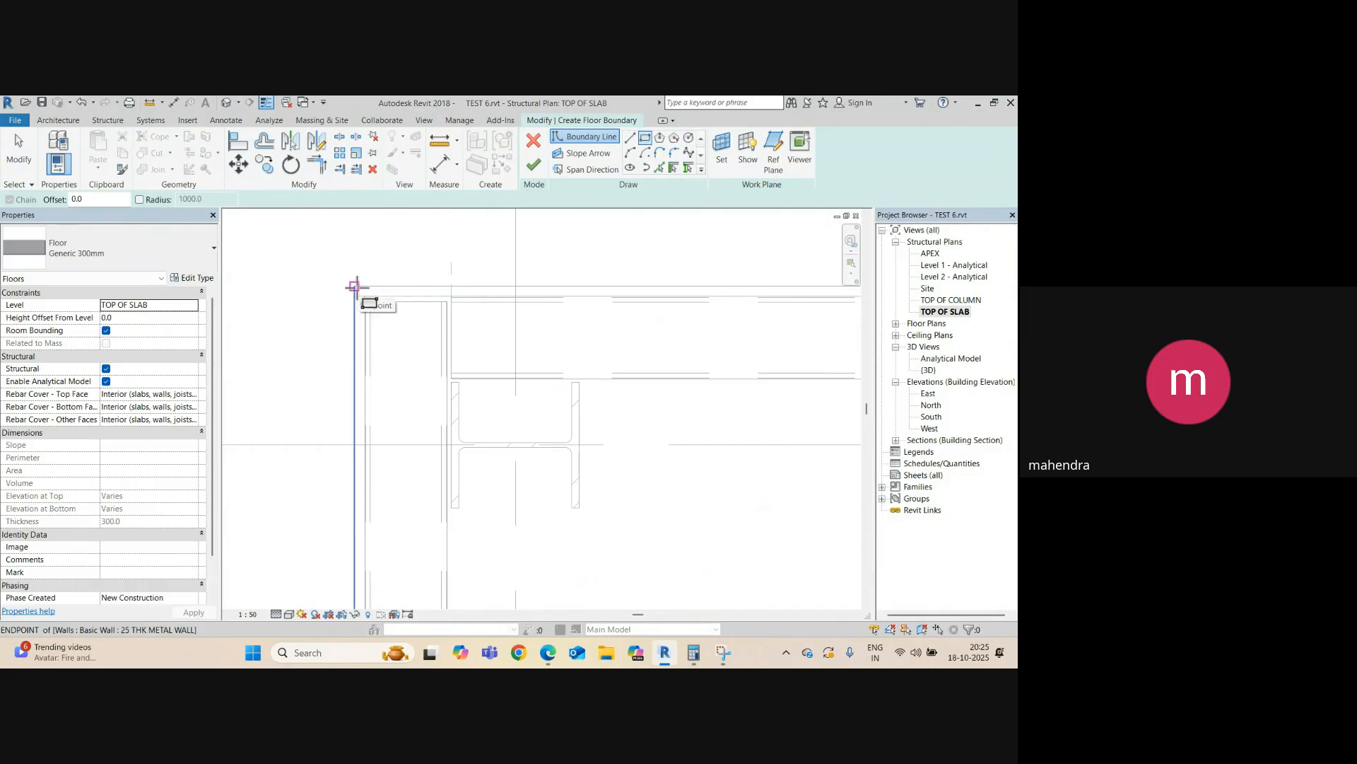
key("Escape")
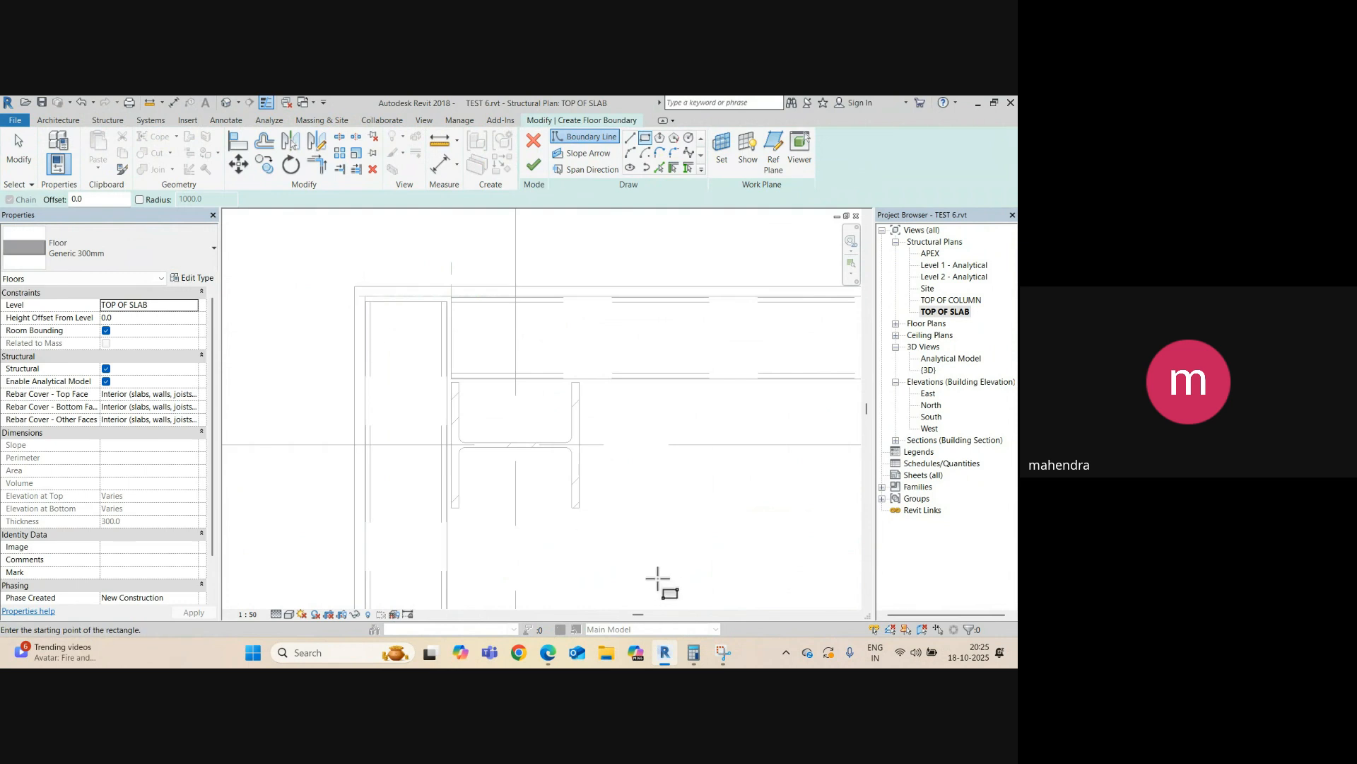
left_click(723, 657)
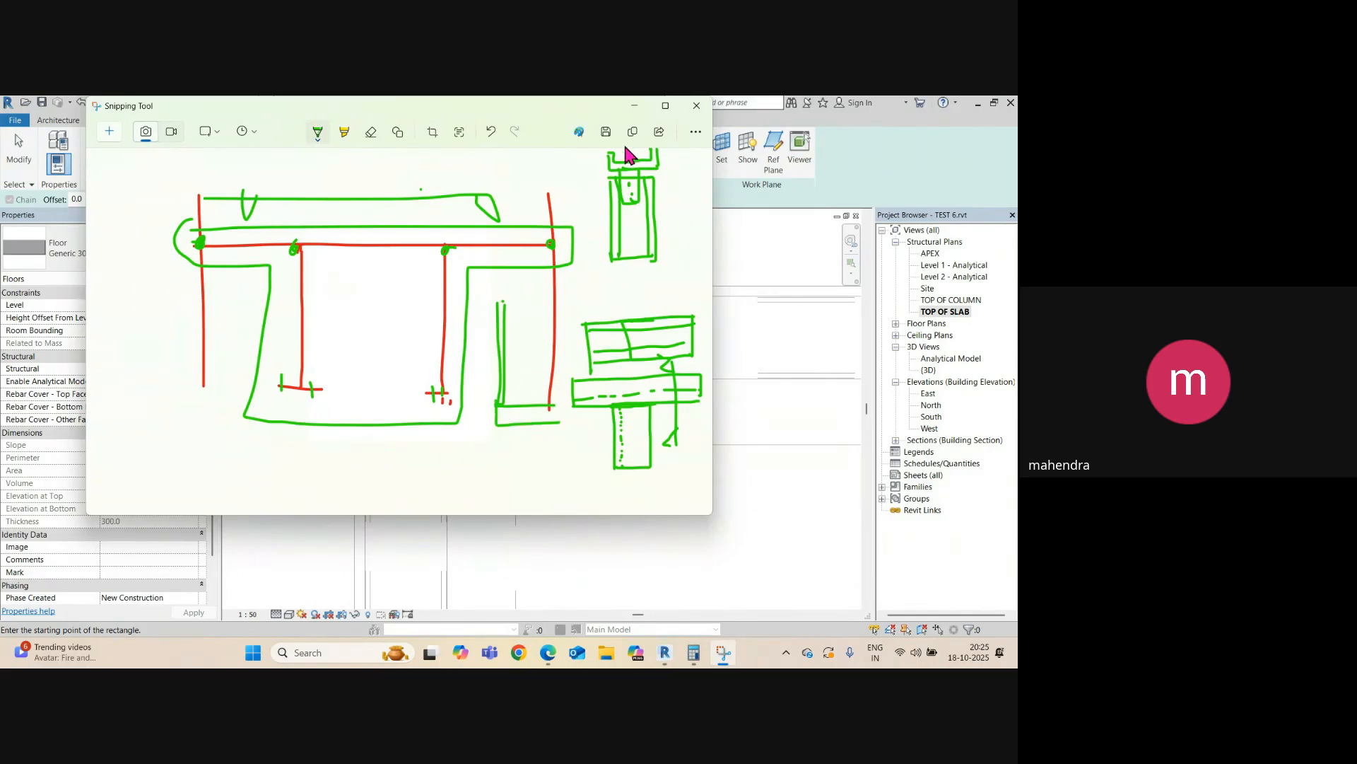
left_click(635, 106)
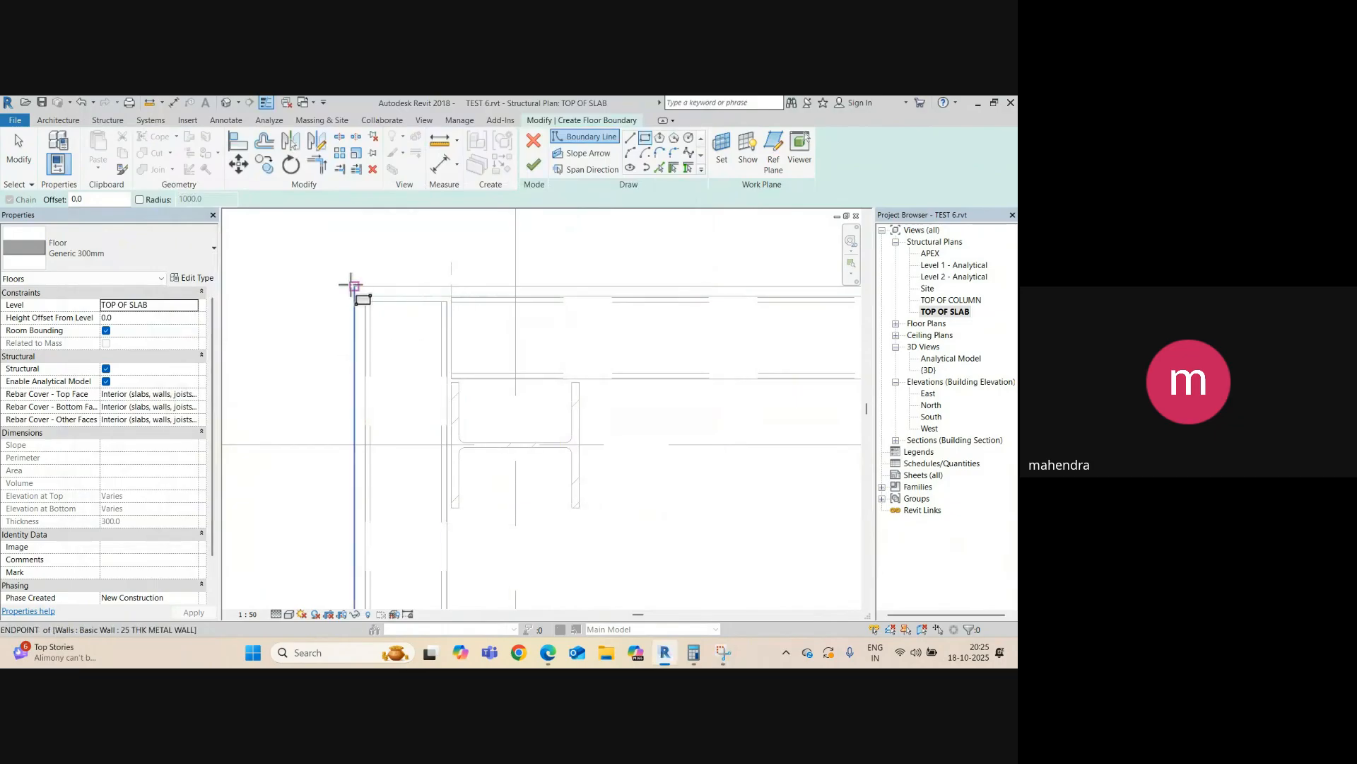
- Draw the rectangular floor boundary between the diagonally opposite outer corners of the metal walls and finish the floor
scroll(349, 282, "up", 3)
scroll(506, 435, "down", 3)
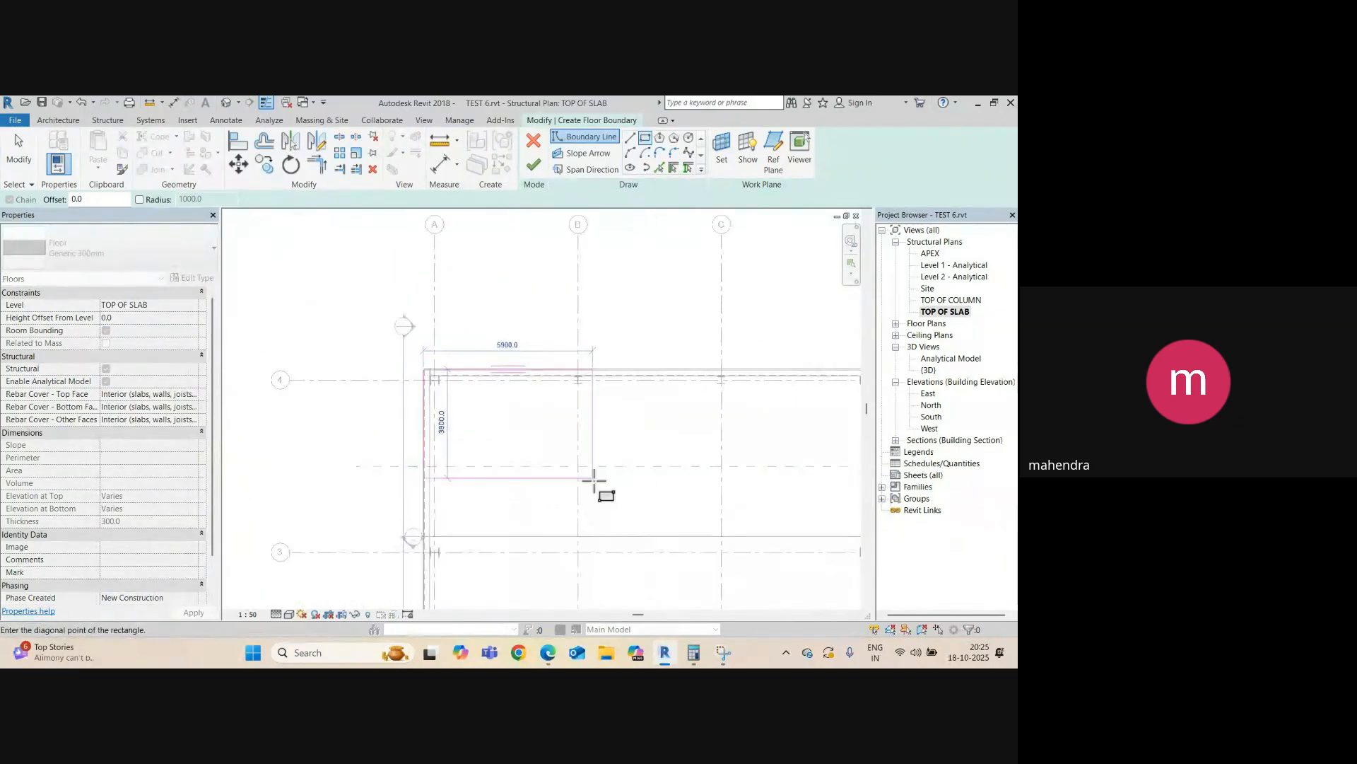
middle_click_drag(679, 565, 548, 425)
middle_click_drag(591, 583, 535, 428)
scroll(541, 433, "up", 3)
scroll(511, 434, "up", 5)
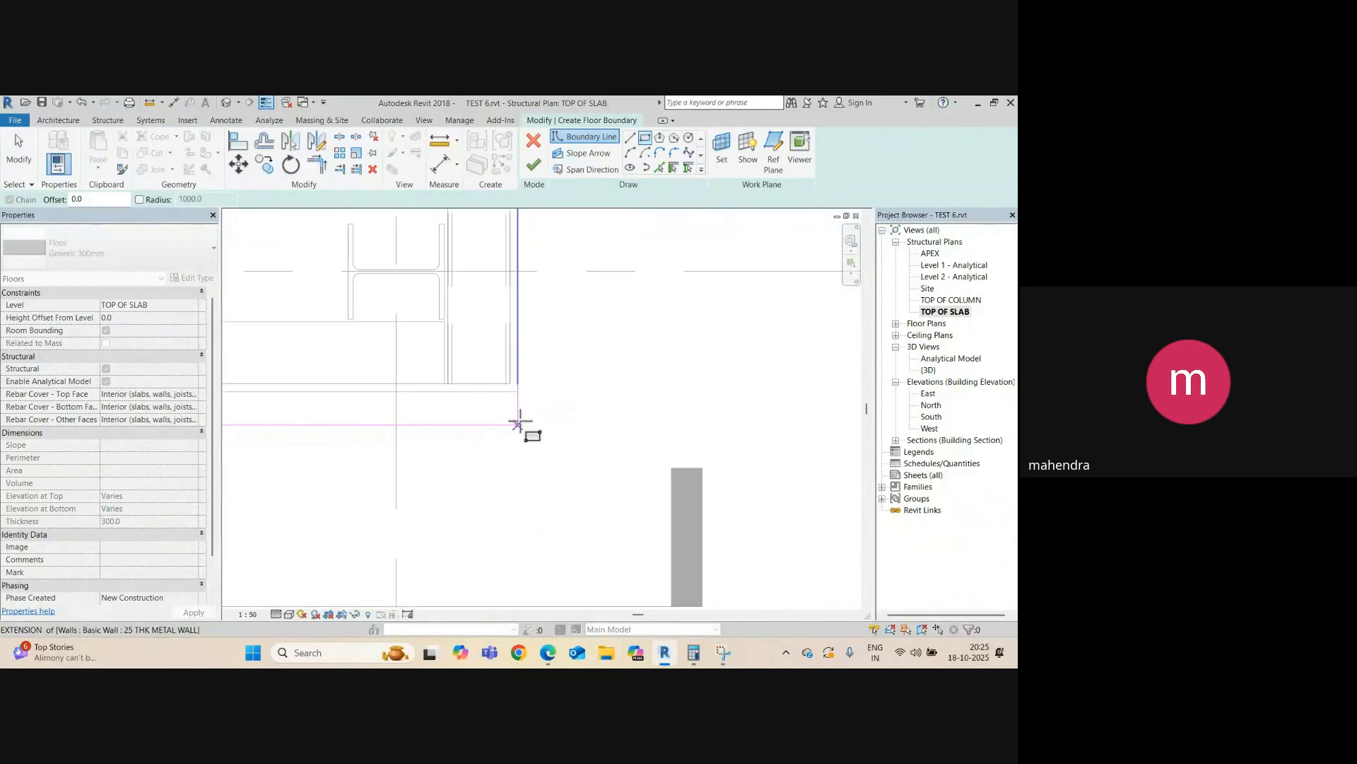
left_click(513, 364)
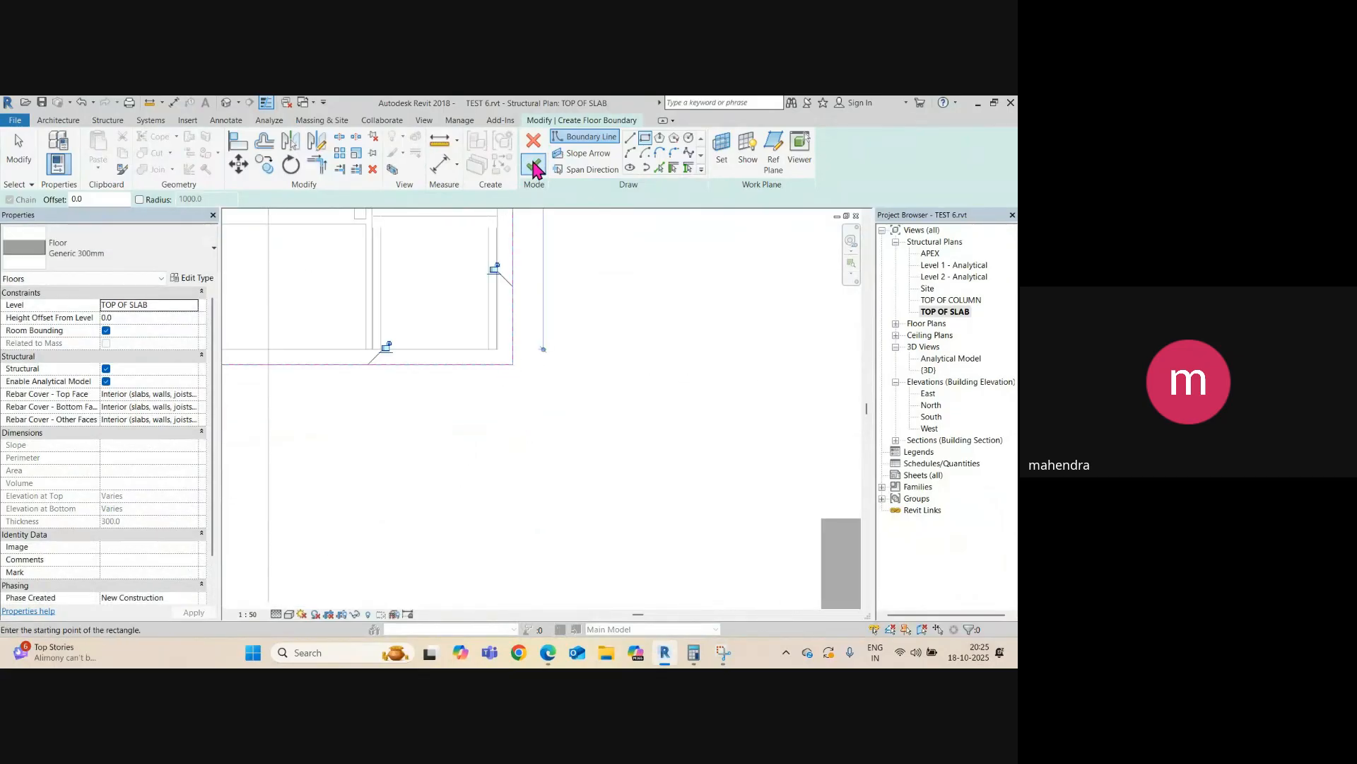
left_click(534, 164)
scroll(578, 394, "down", 2)
scroll(623, 562, "down", 4)
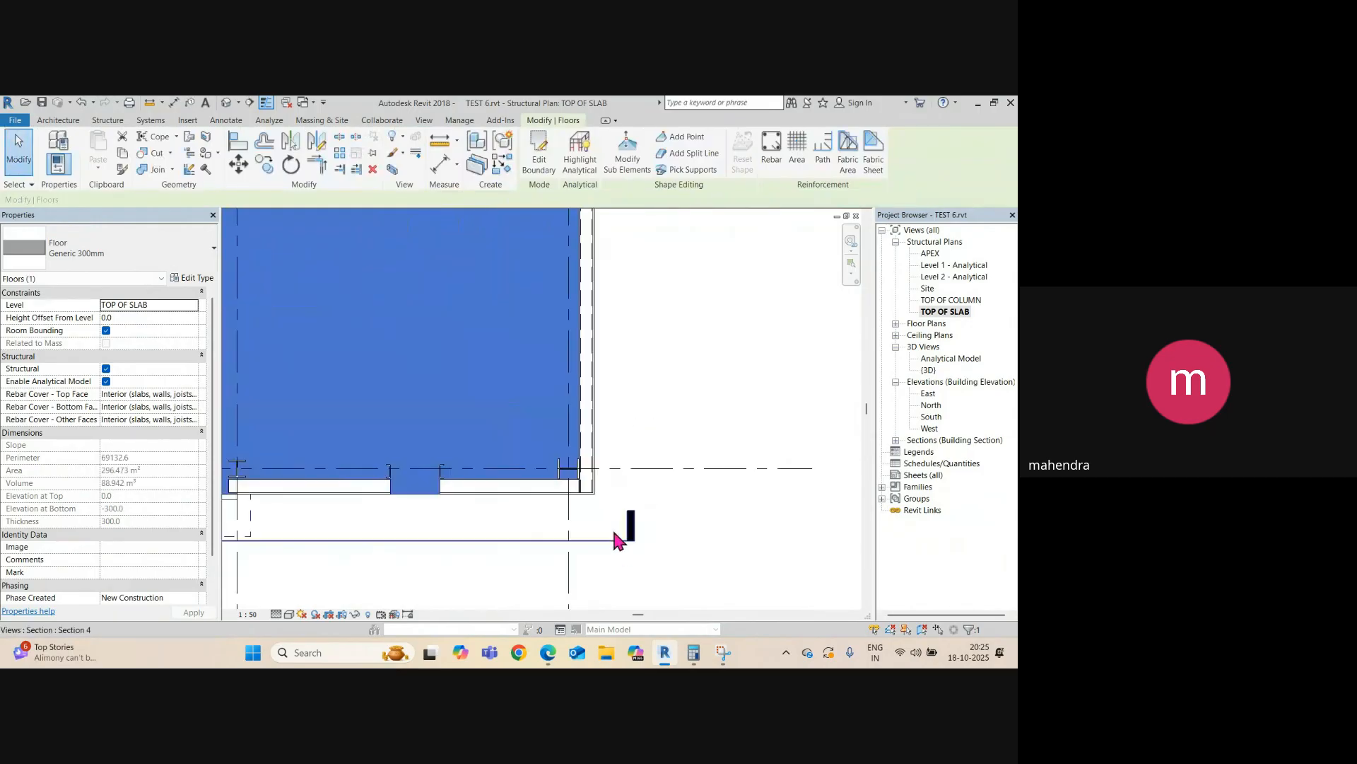
left_click(726, 363)
- Flip the Section 1 line in the TOP OF SLAB plan and go to its section view
scroll(633, 541, "down", 4)
scroll(640, 506, "down", 3)
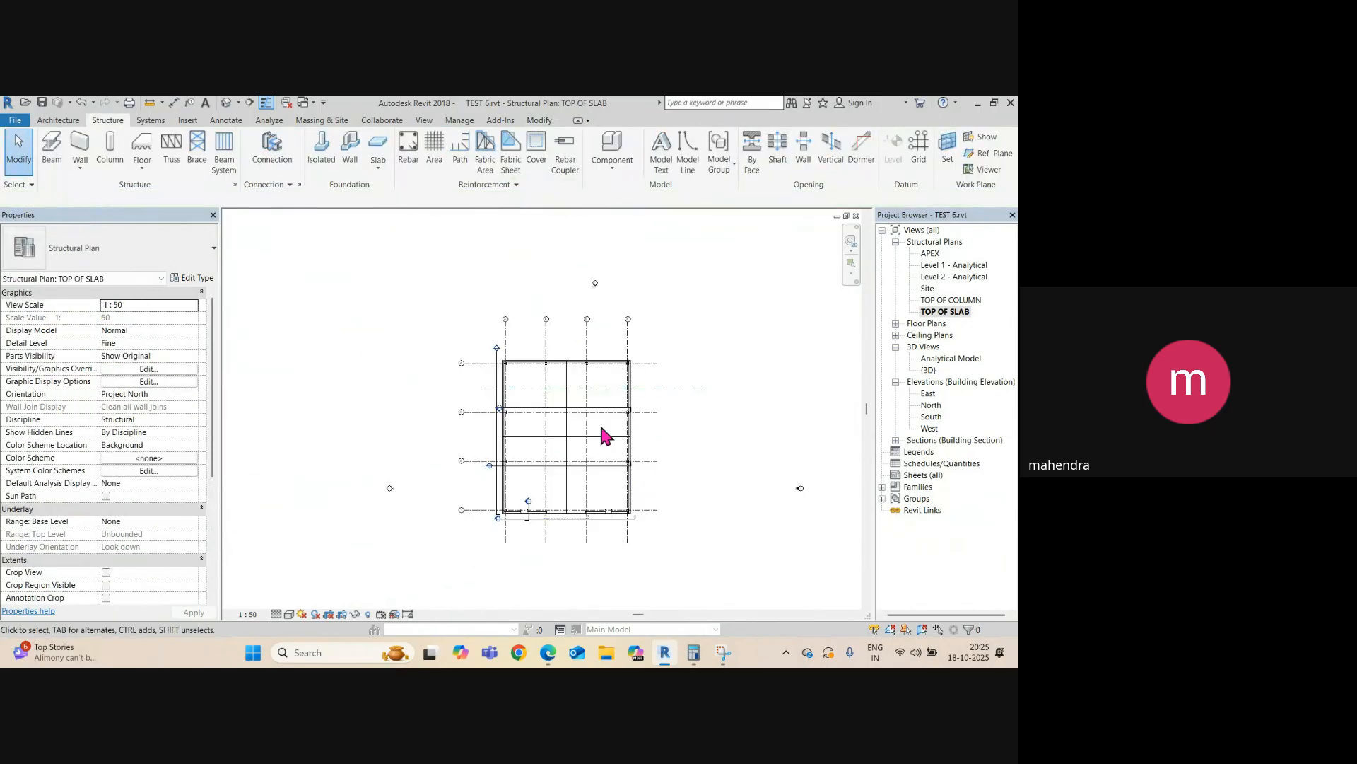
scroll(603, 435, "up", 2)
left_click(575, 479)
right_click(575, 479)
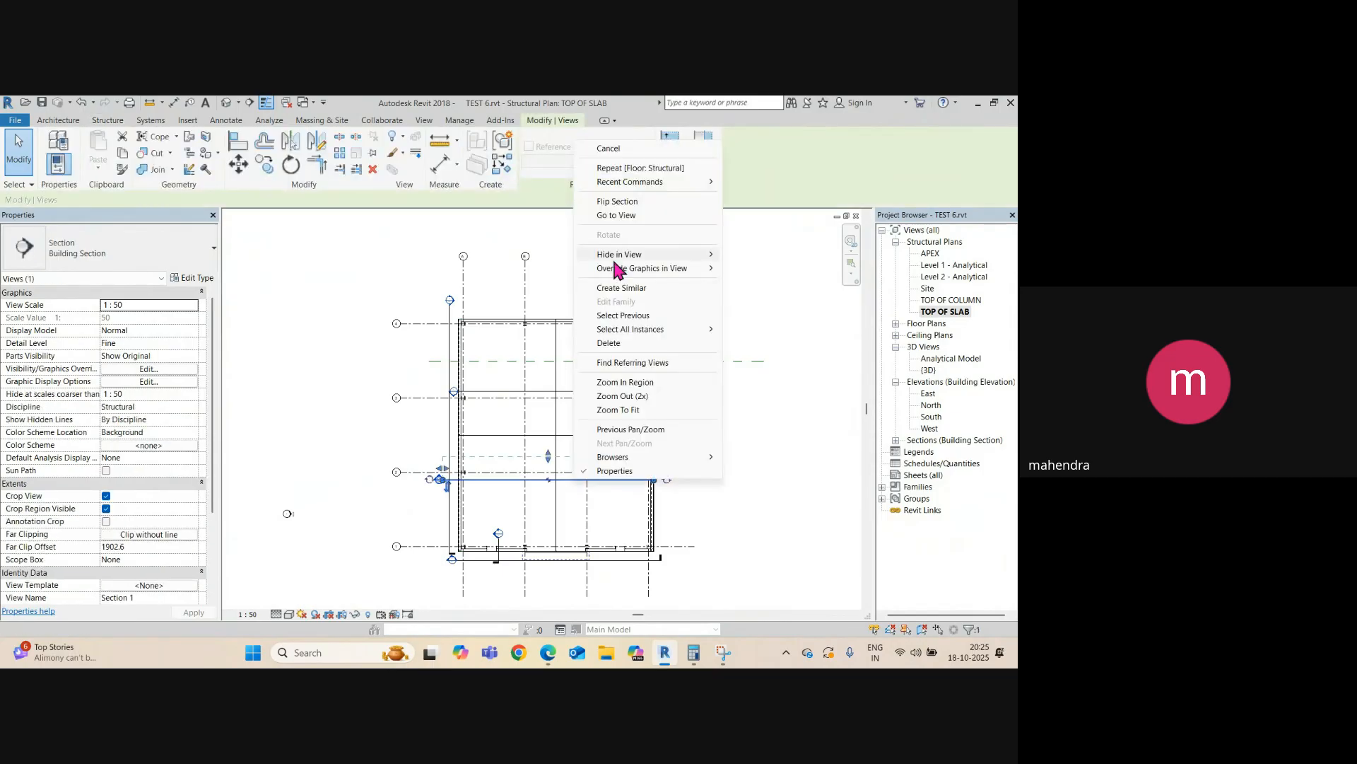
left_click(617, 202)
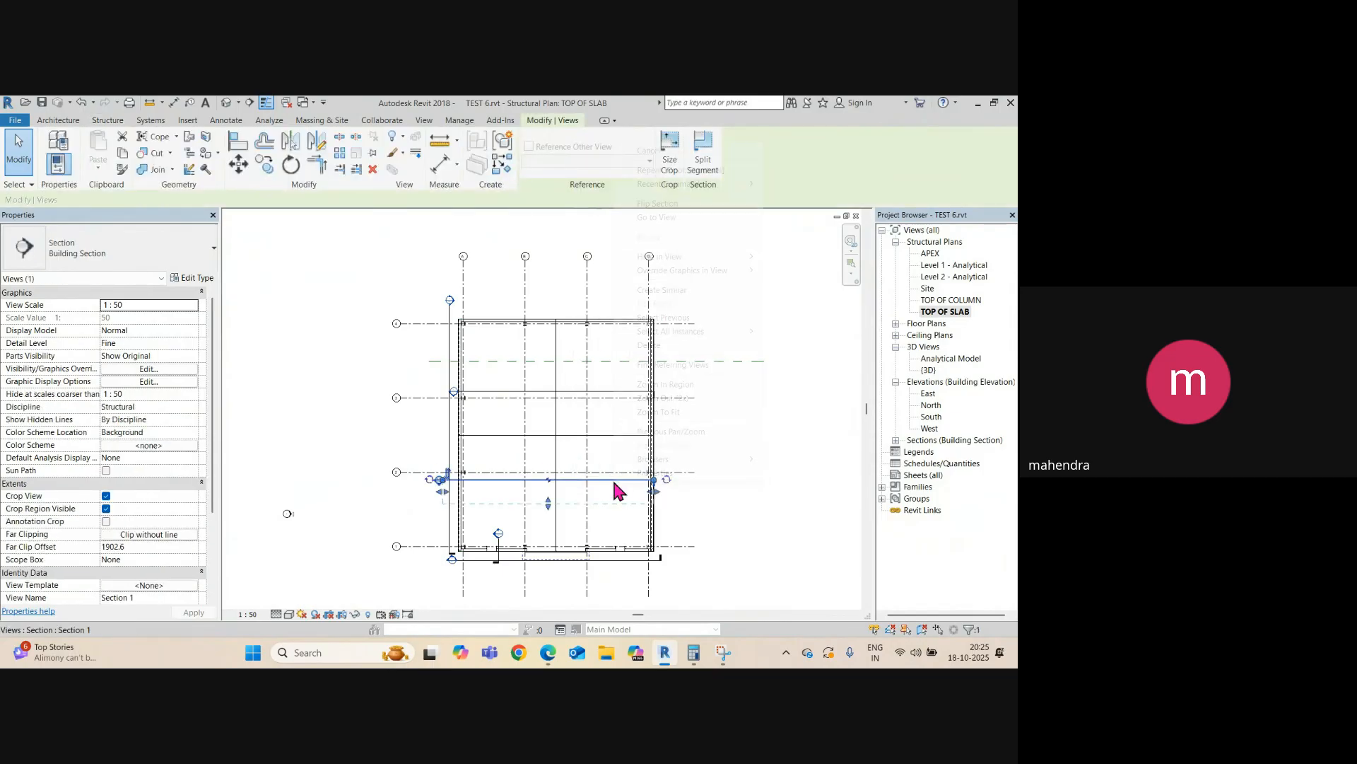
left_click(656, 217)
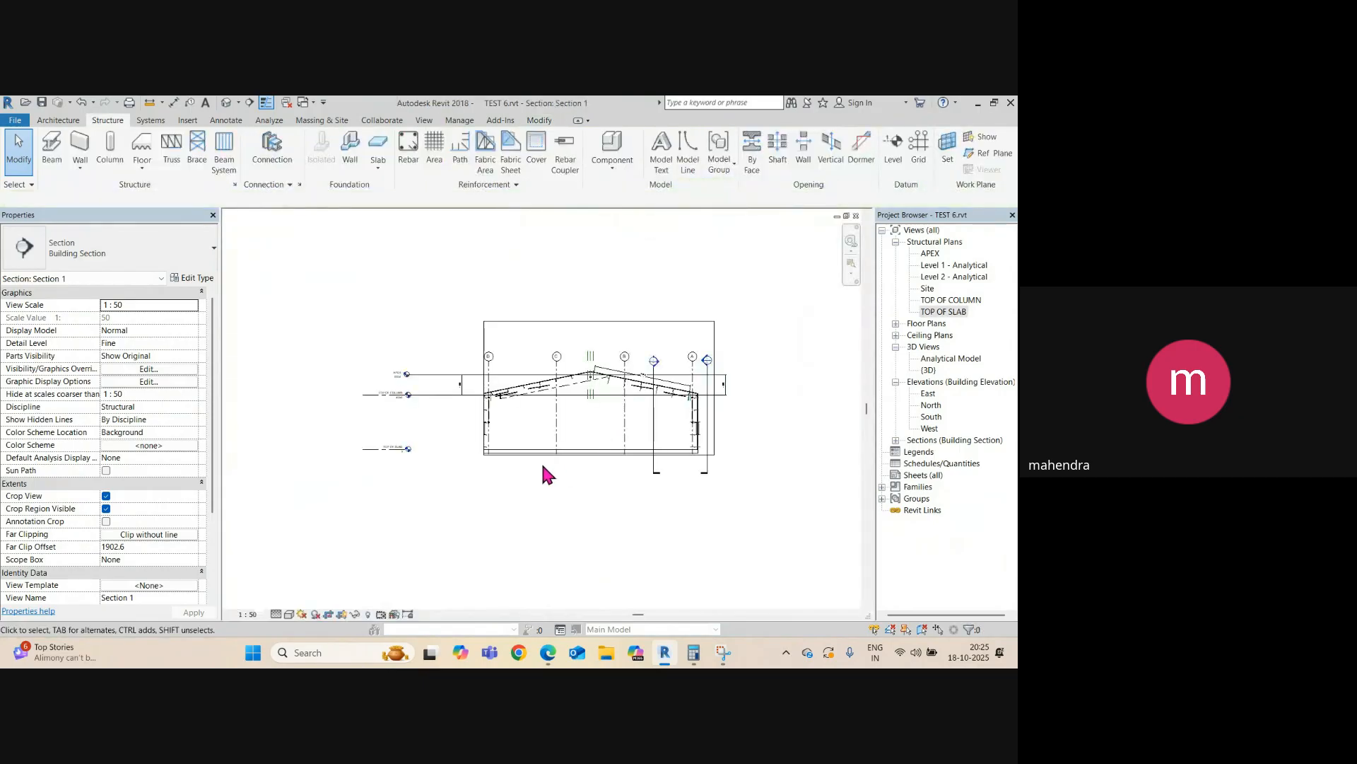
- Enlarge the Section 1 crop region outward past grid D and downward below the floor slab
scroll(544, 474, "up", 3)
left_click(357, 416)
scroll(508, 467, "down", 1)
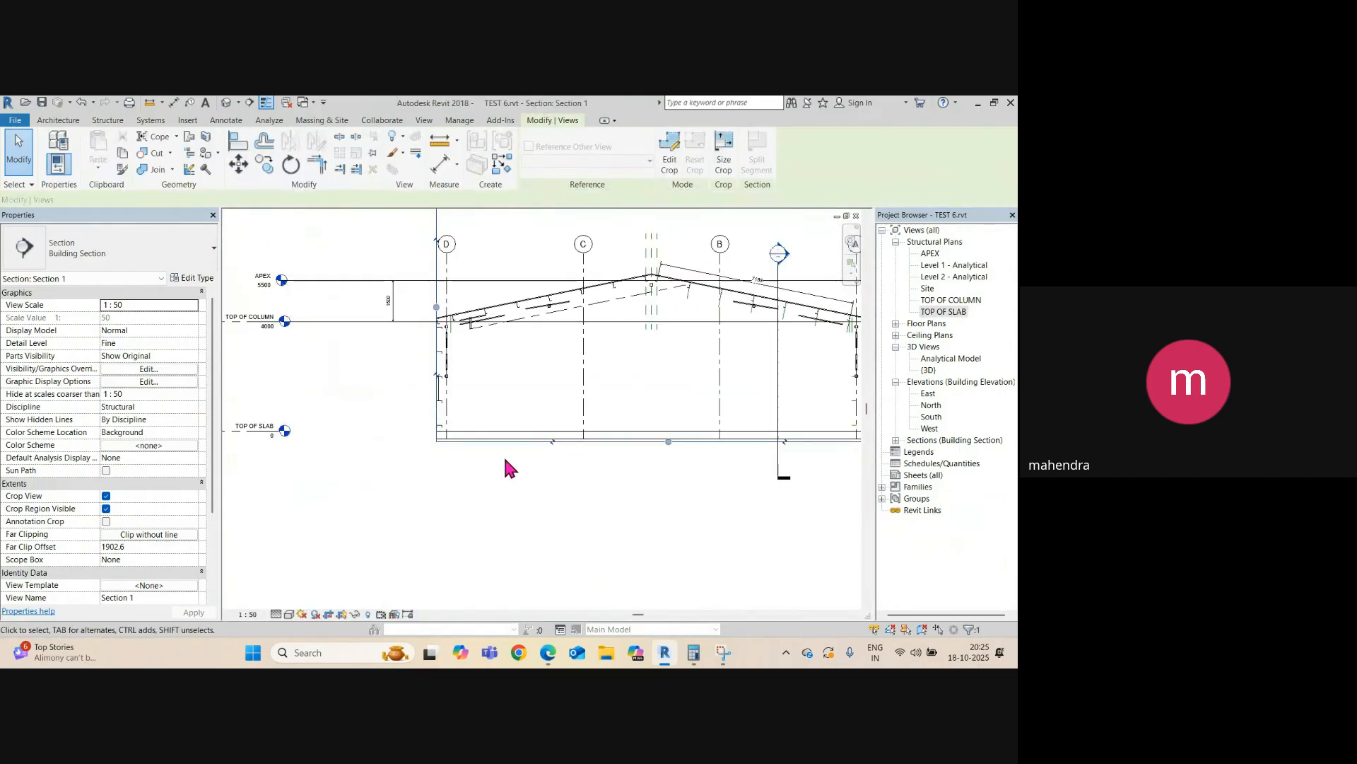
left_click_drag(437, 307, 334, 306)
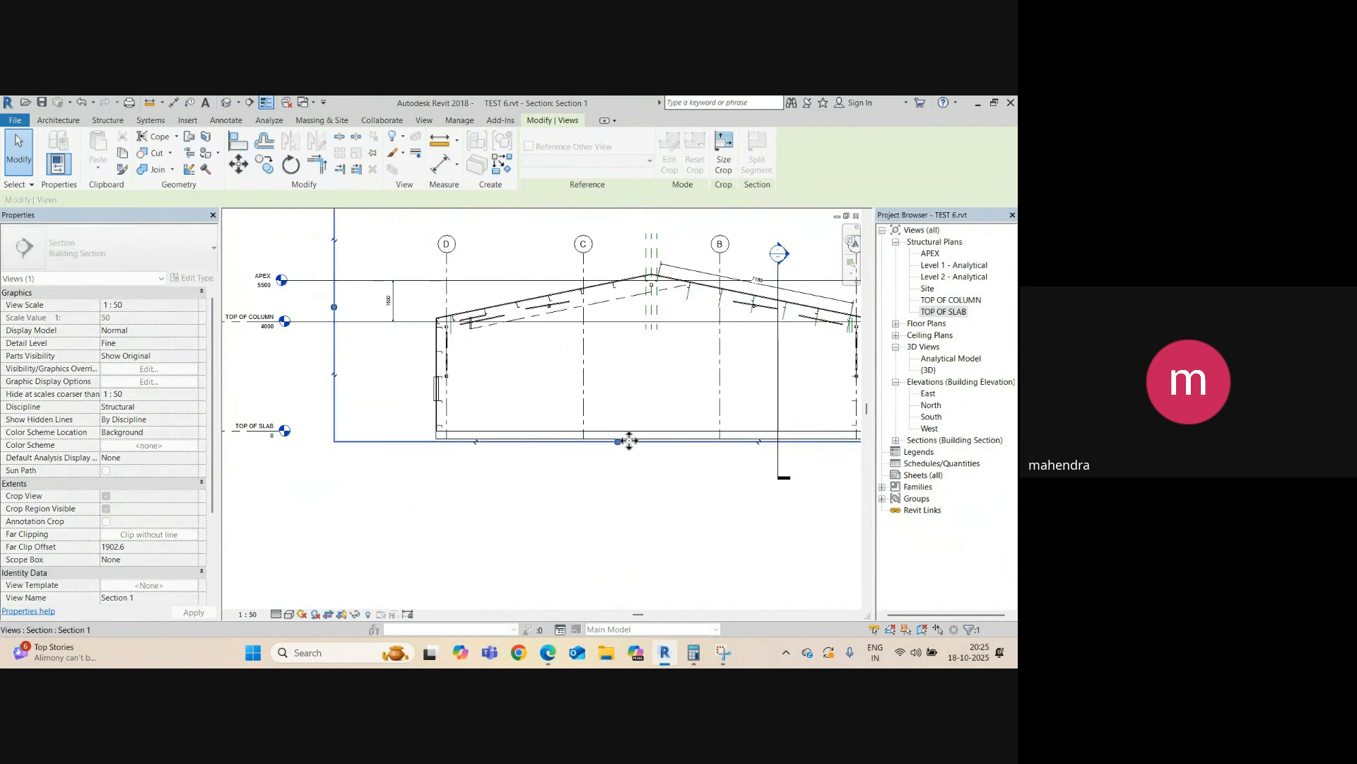
left_click_drag(618, 444, 619, 527)
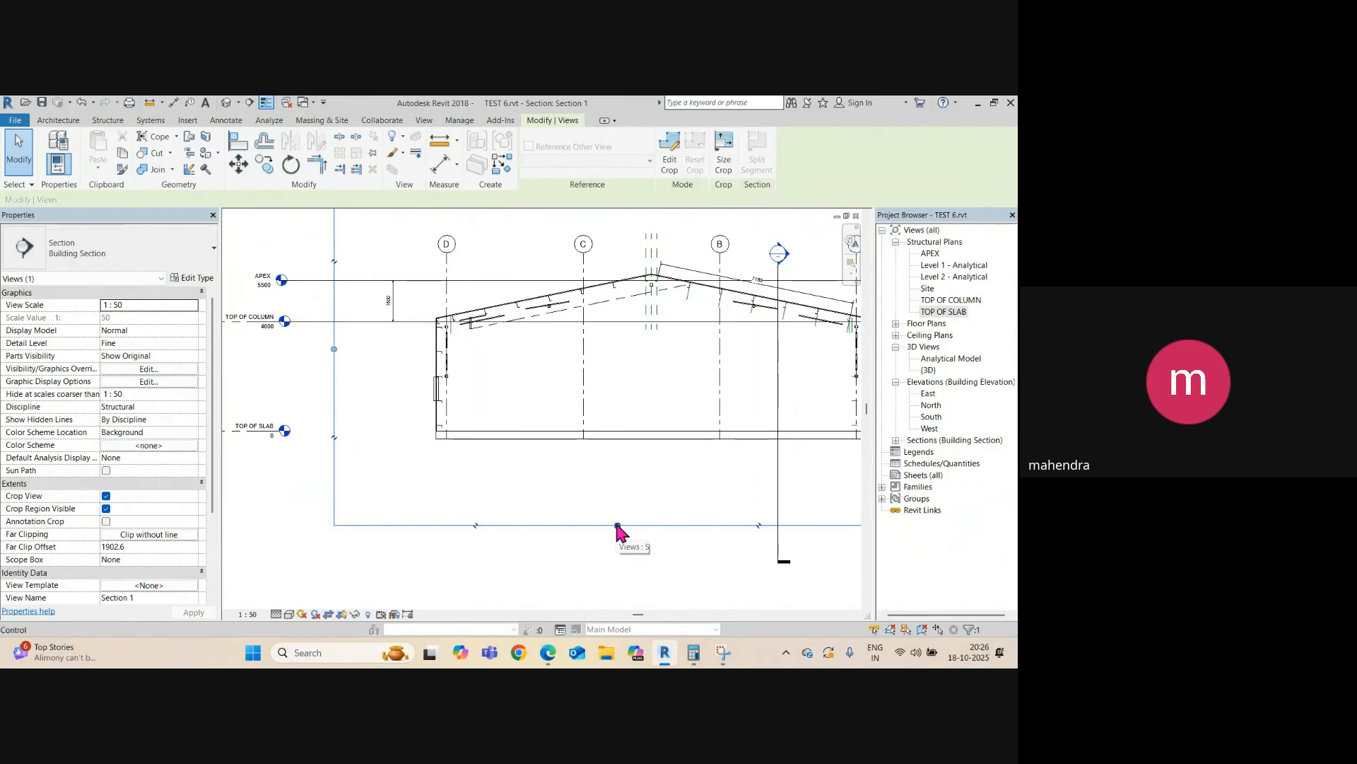
mouse_move(617, 525)
left_mouse_down()
mouse_move(625, 479)
mouse_move(627, 518)
left_mouse_up()
- Select the floor and the 25 THK METAL WALL in Section 1 to examine how the wall base meets the slab edge
scroll(489, 400, "up", 3)
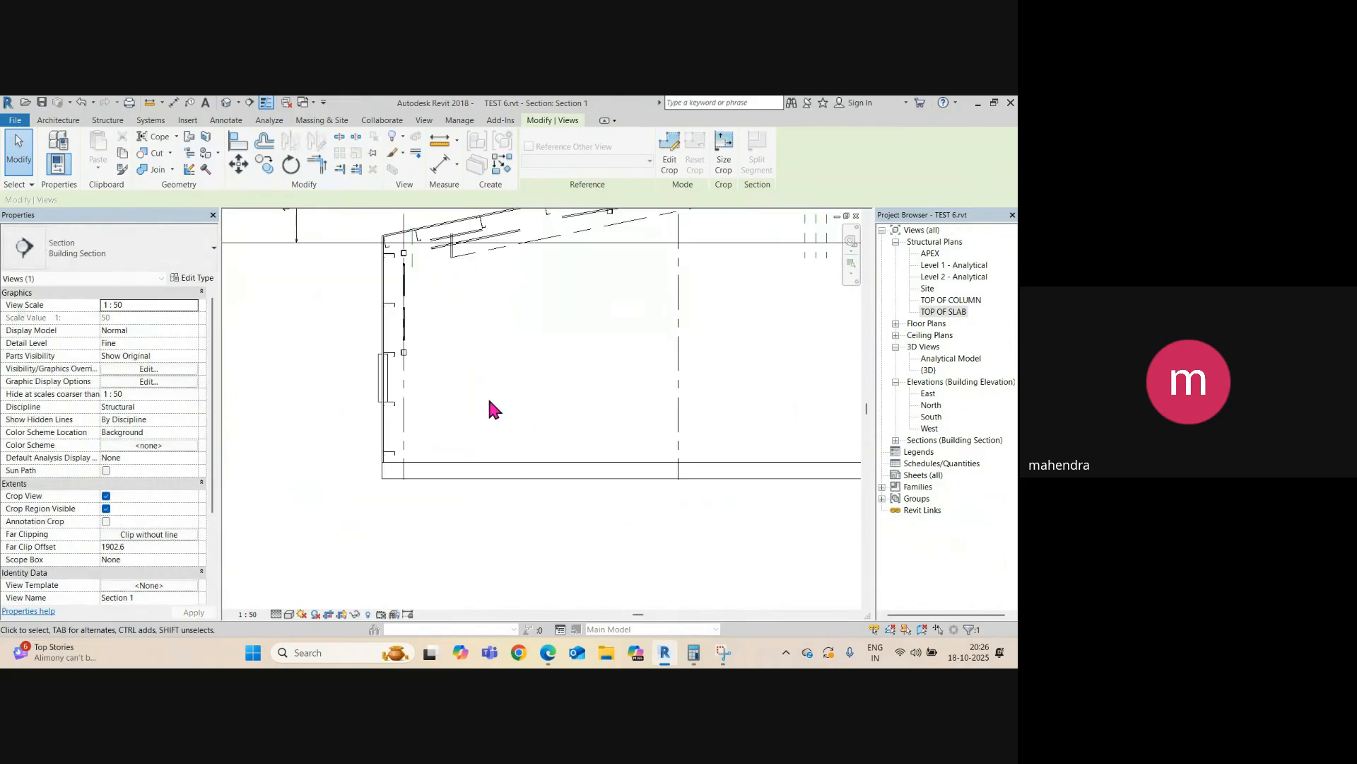
scroll(707, 481, "down", 4)
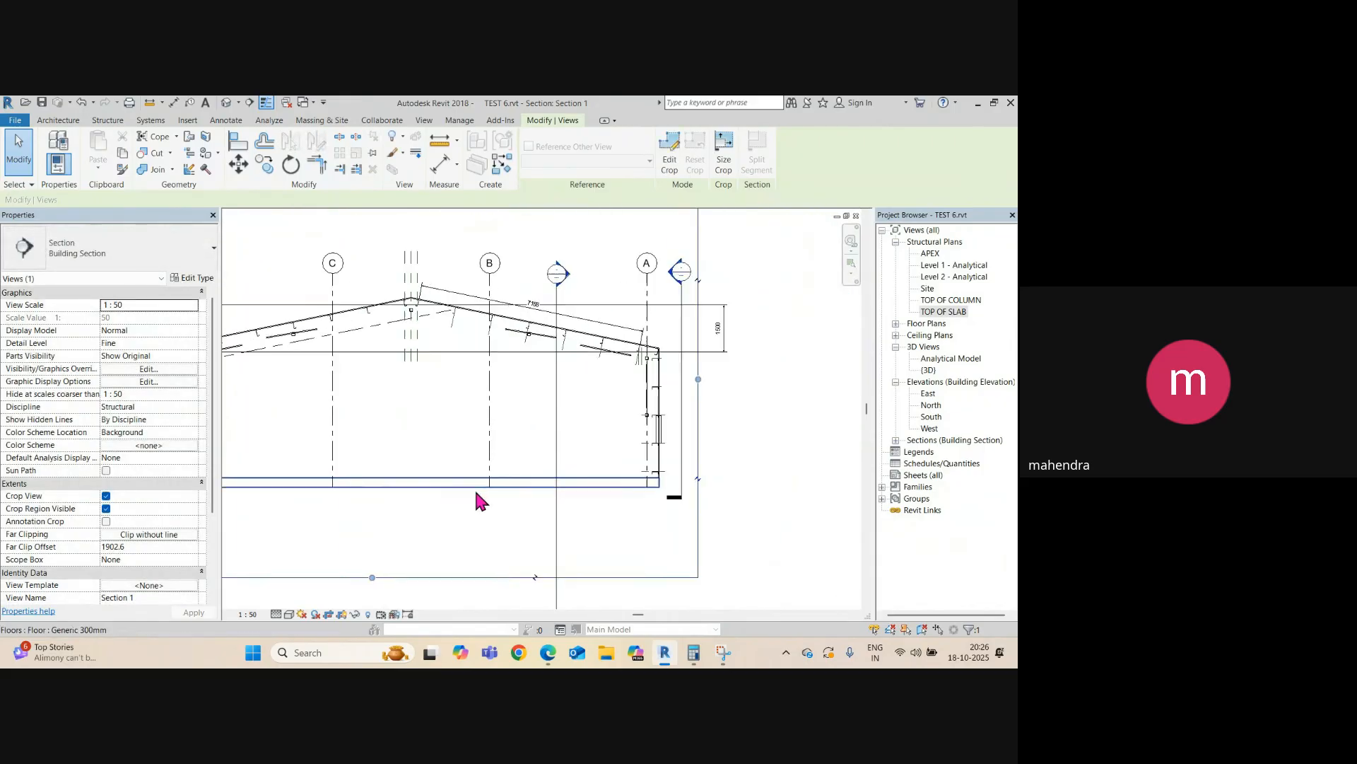
scroll(587, 486, "up", 3)
left_click(675, 478)
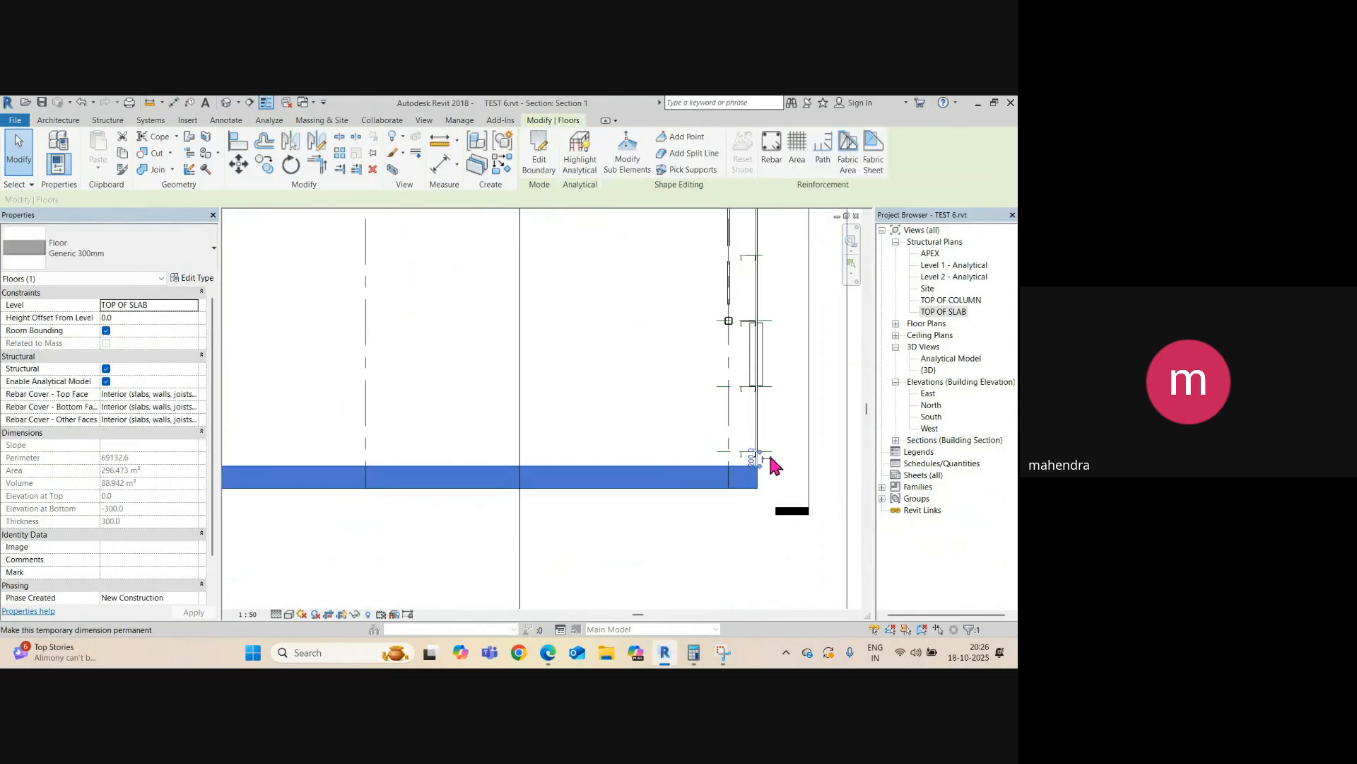
scroll(771, 466, "up", 5)
left_click(703, 463)
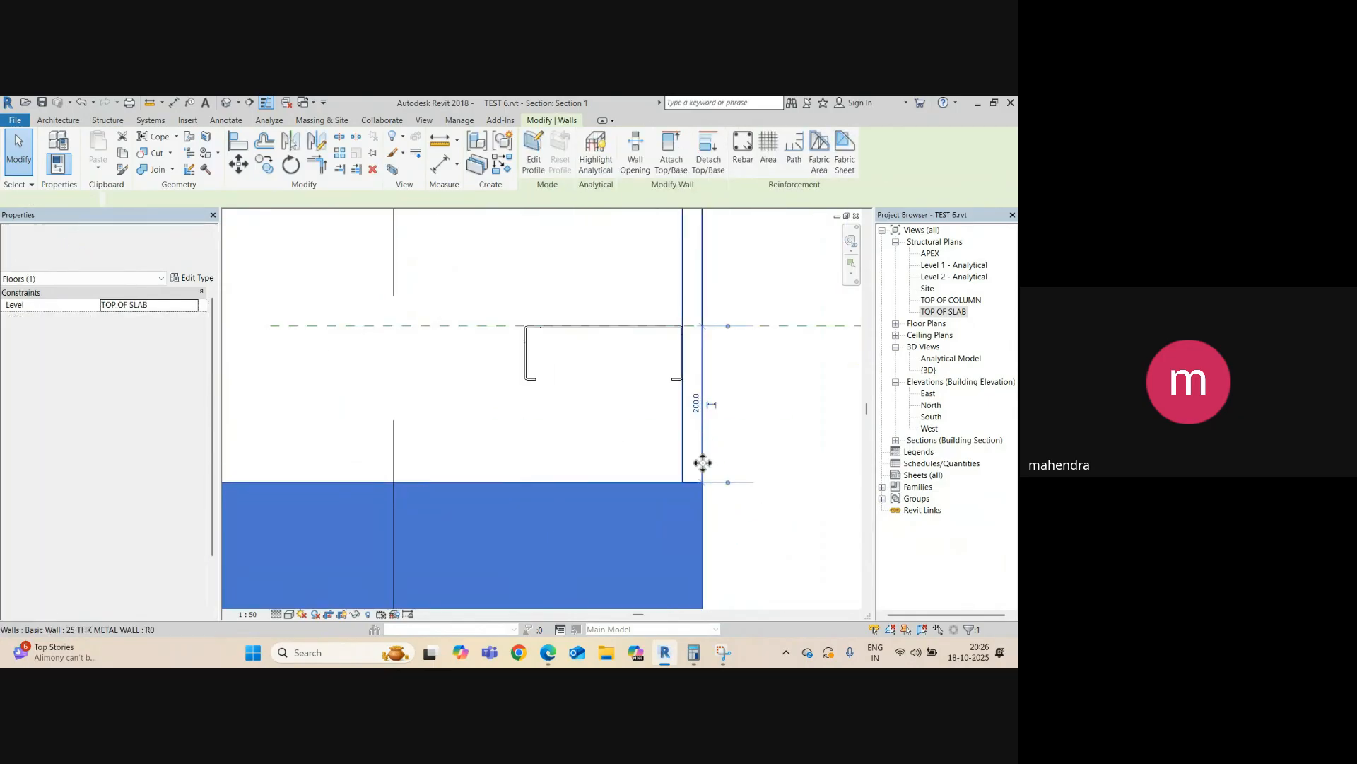
scroll(731, 516, "down", 4)
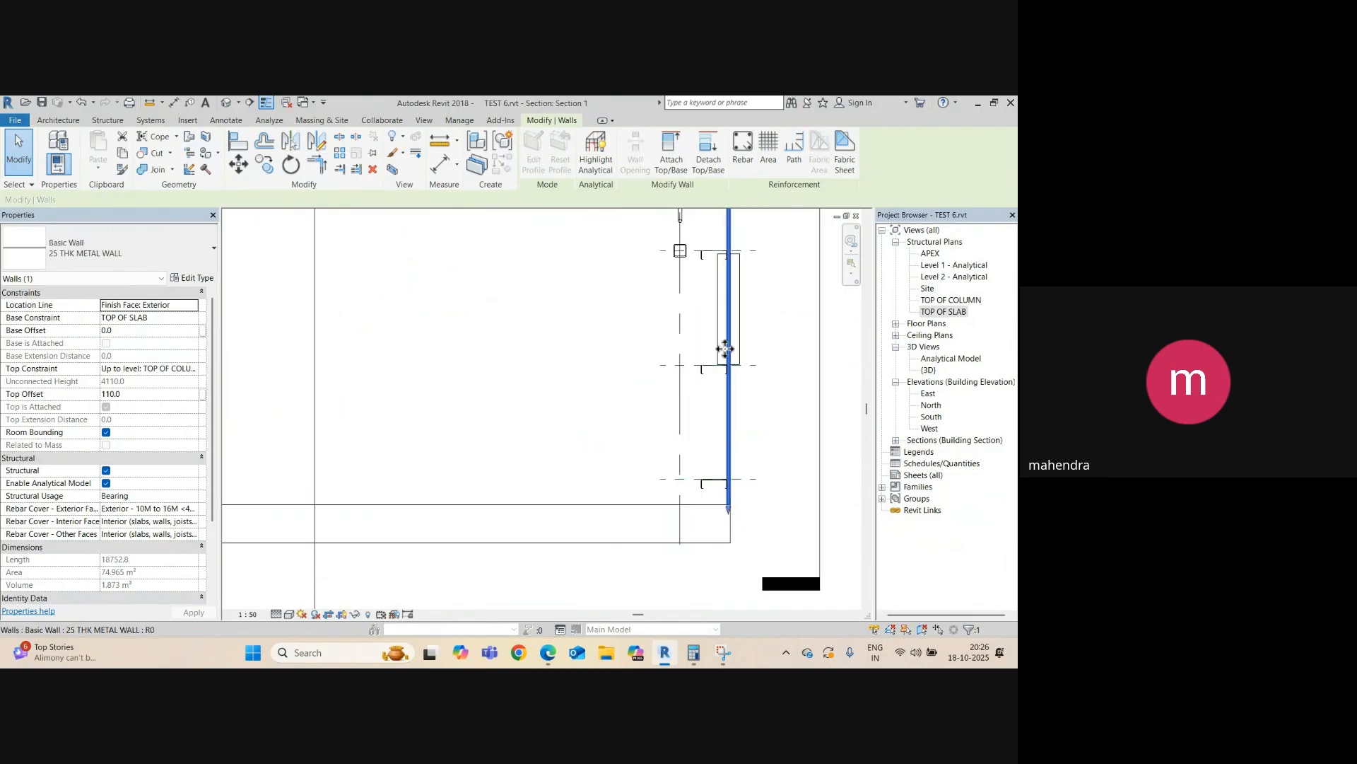
scroll(726, 349, "down", 6)
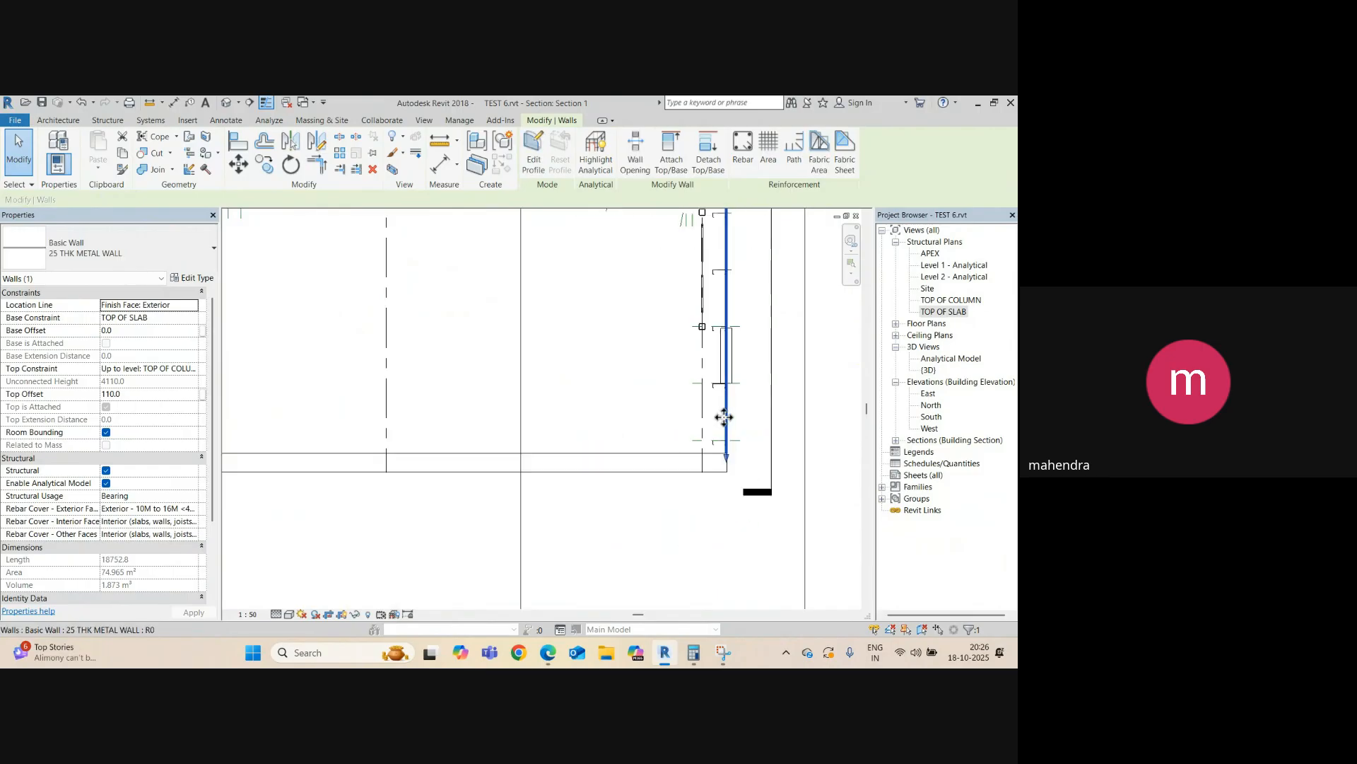
- Open the 3D view and select the floor to examine it along the base of the building
left_click(227, 104)
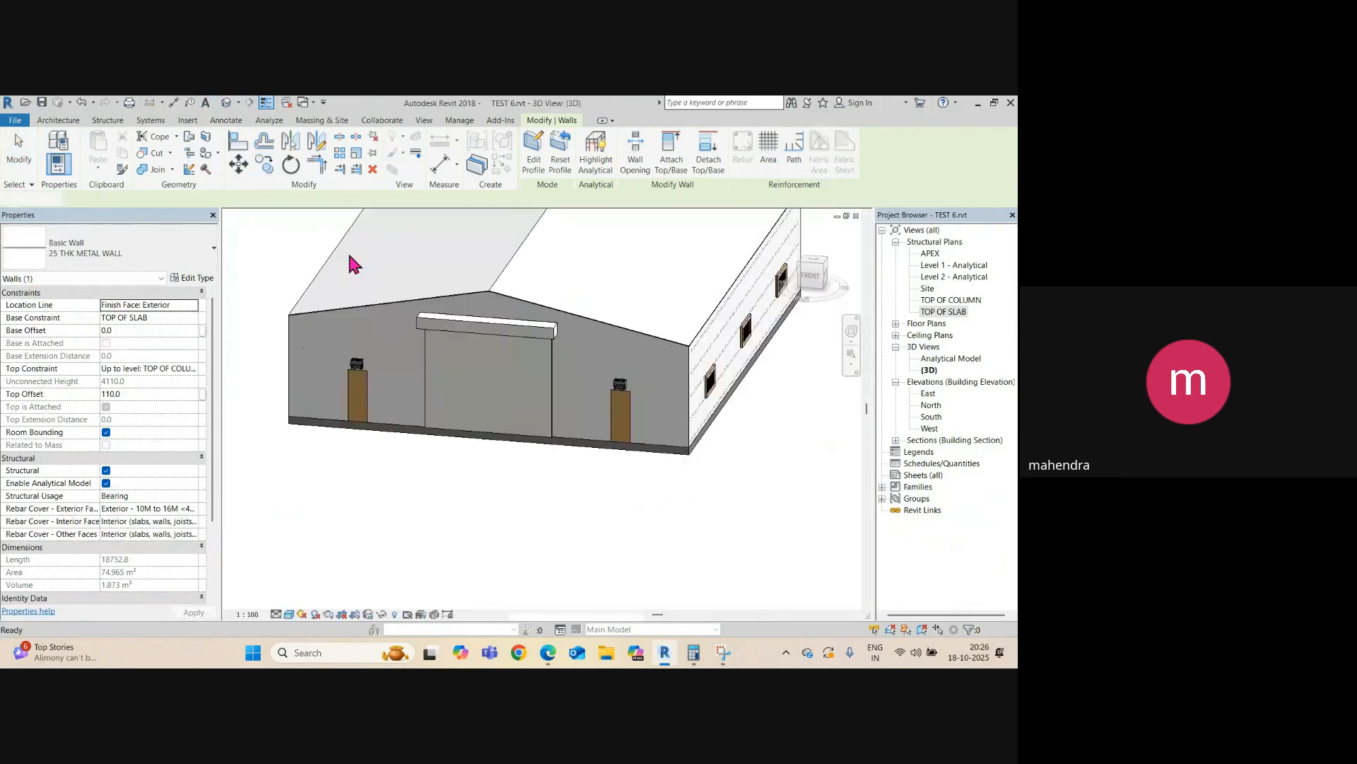
left_click(645, 456)
middle_click_drag(640, 485, 597, 561, "shift")
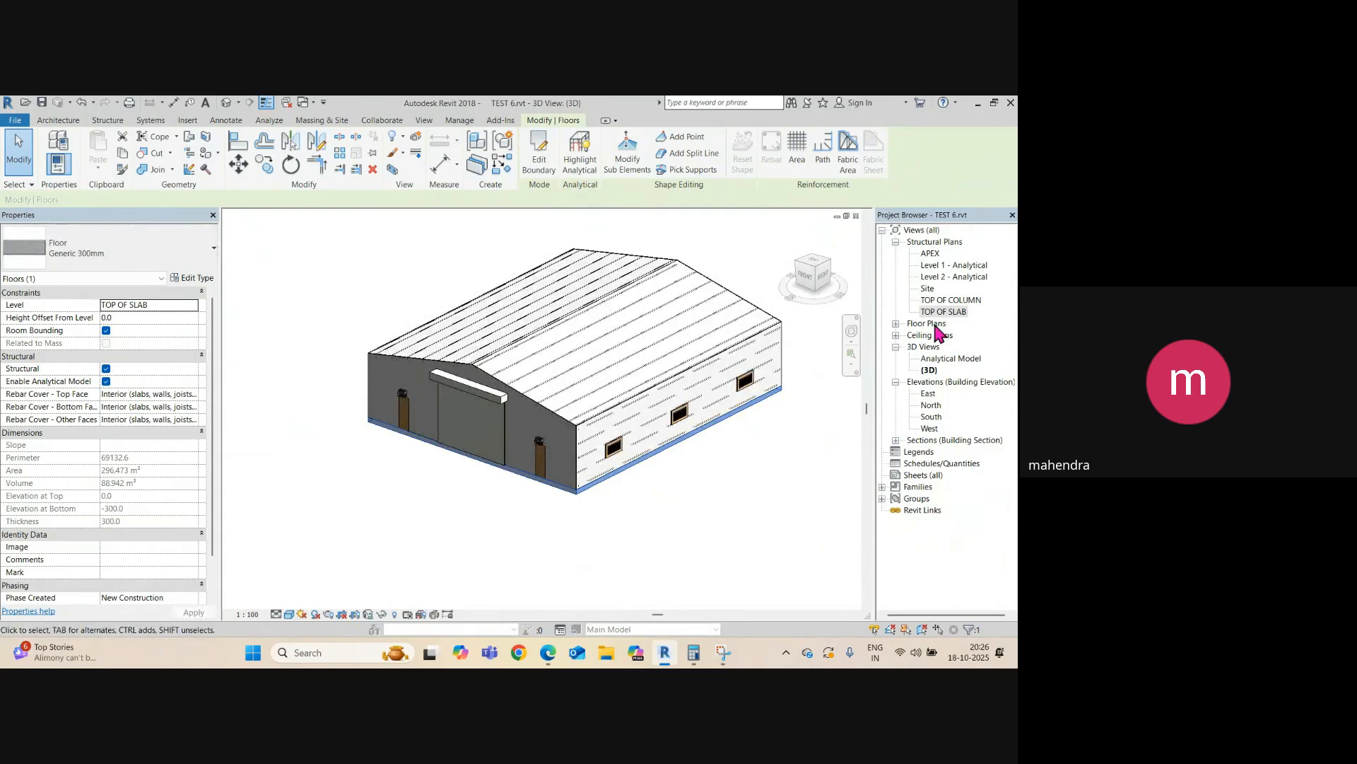
- Set the top and cut plane offsets of the TOP OF SLAB plan's view range to 100
double_click(939, 315)
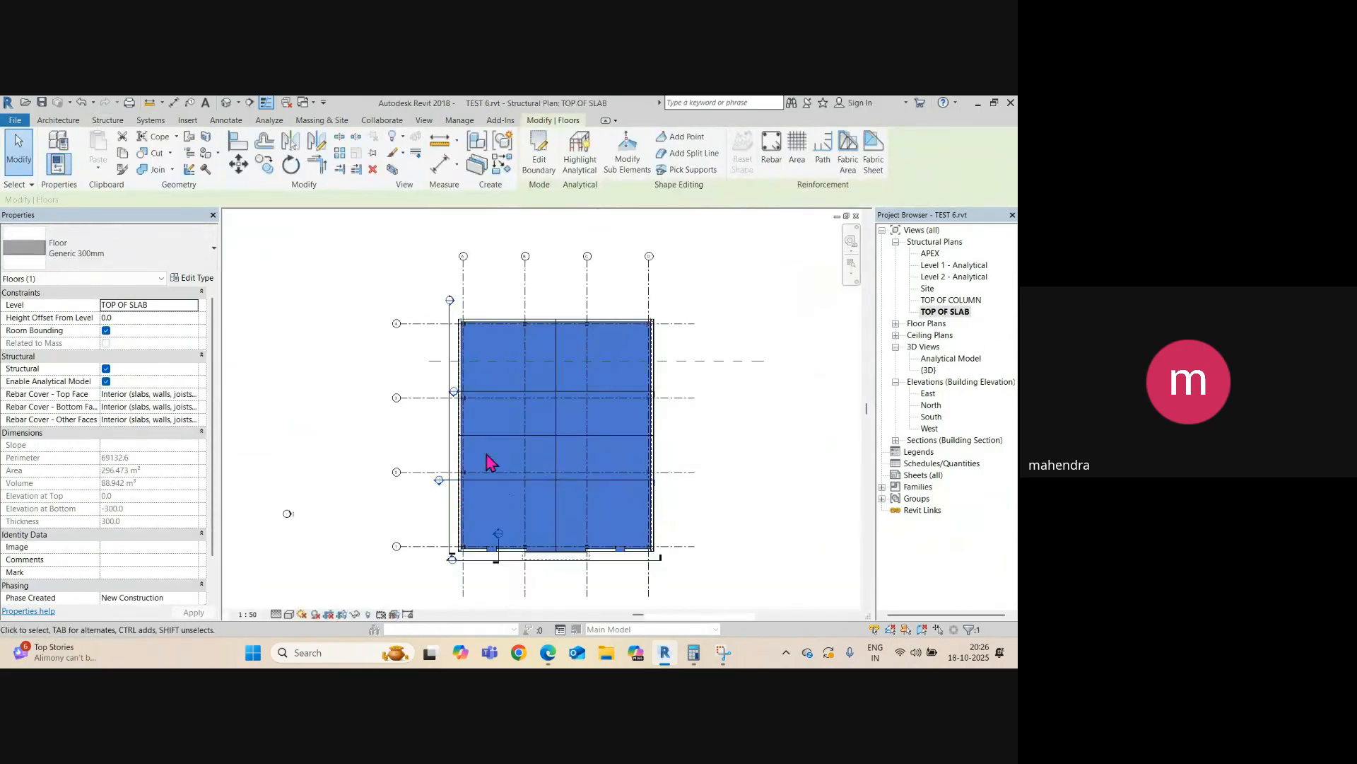
scroll(439, 328, "up", 2)
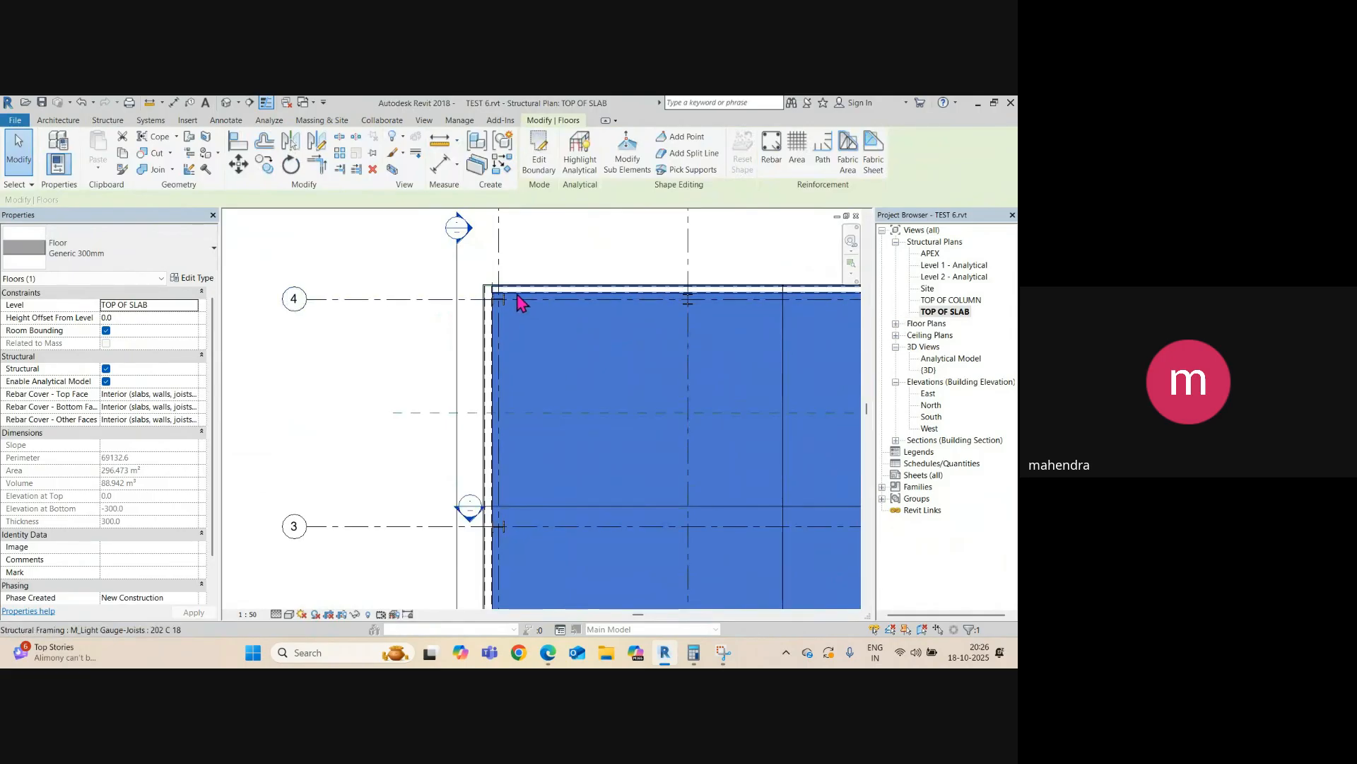
left_click(480, 268)
scroll(492, 323, "up", 2)
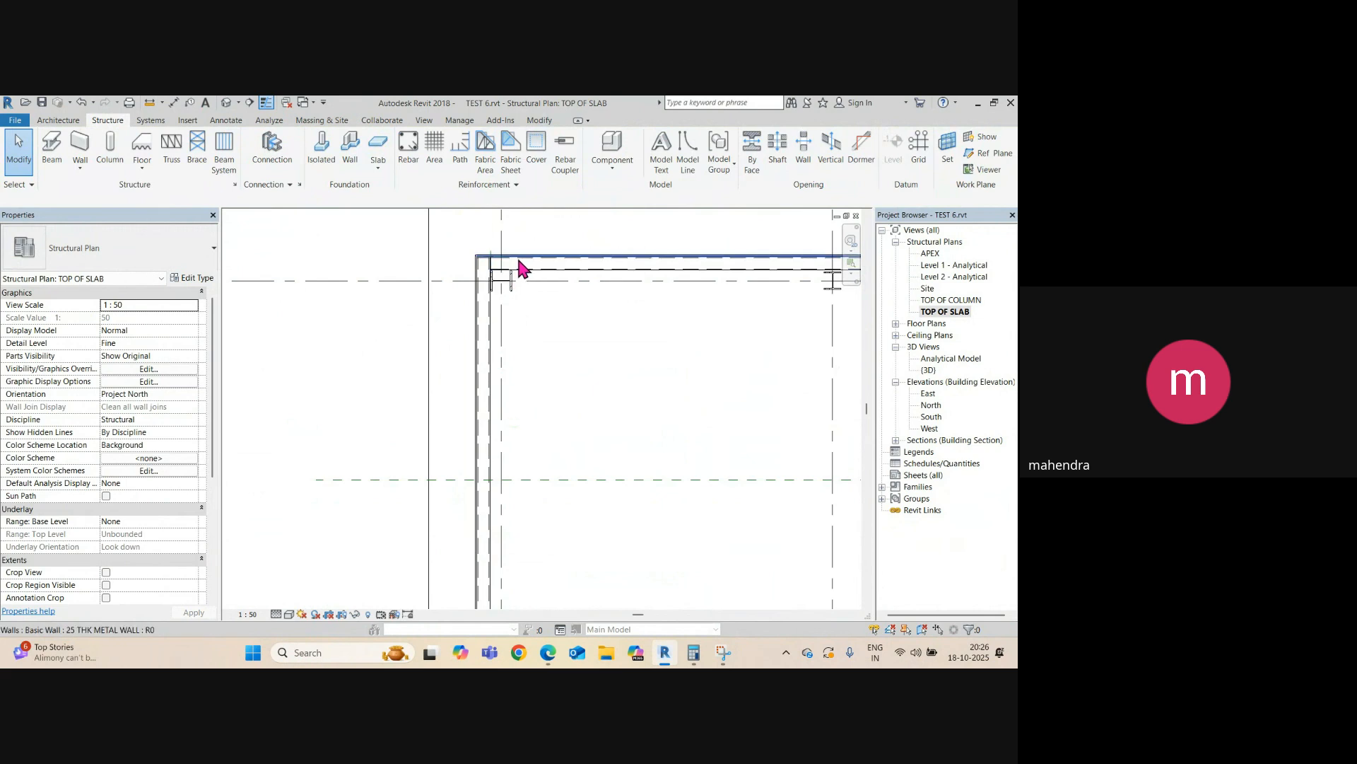
scroll(155, 542, "down", 5)
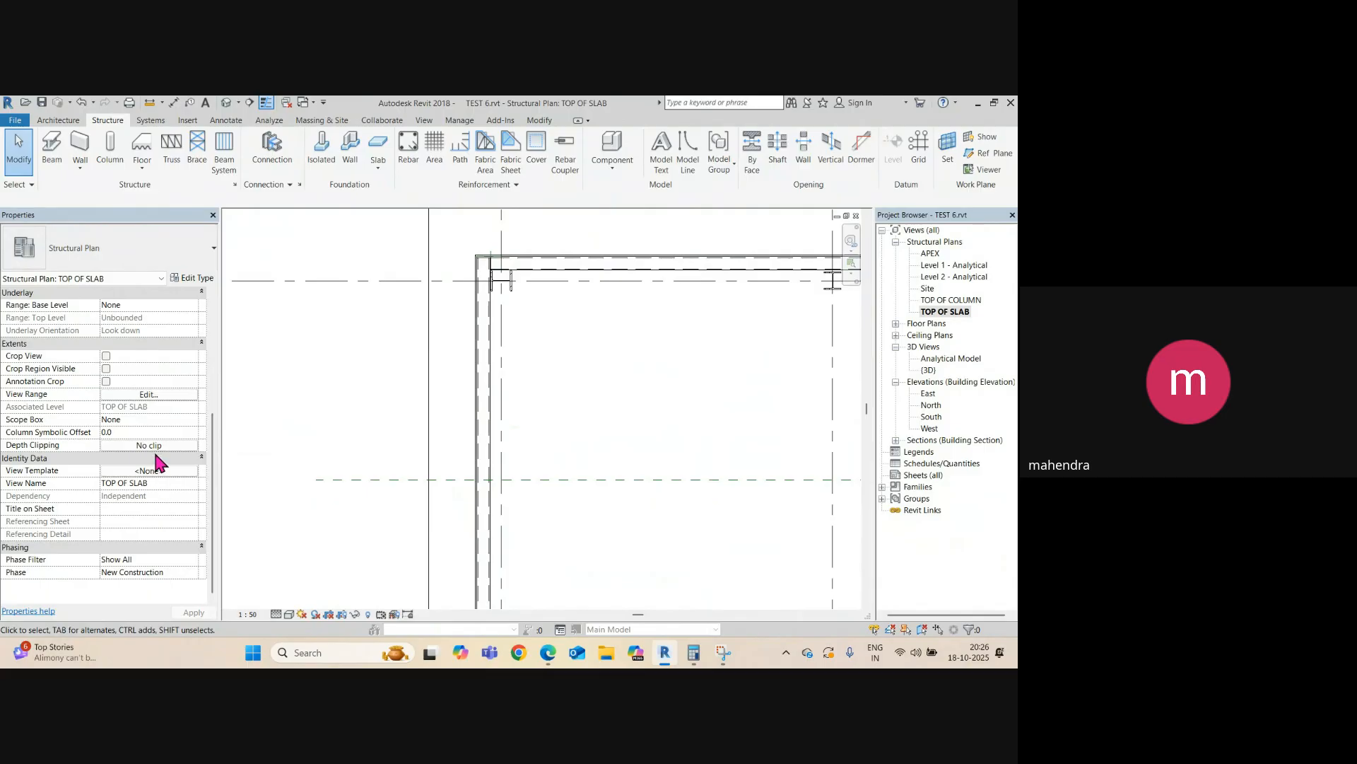
left_click(149, 394)
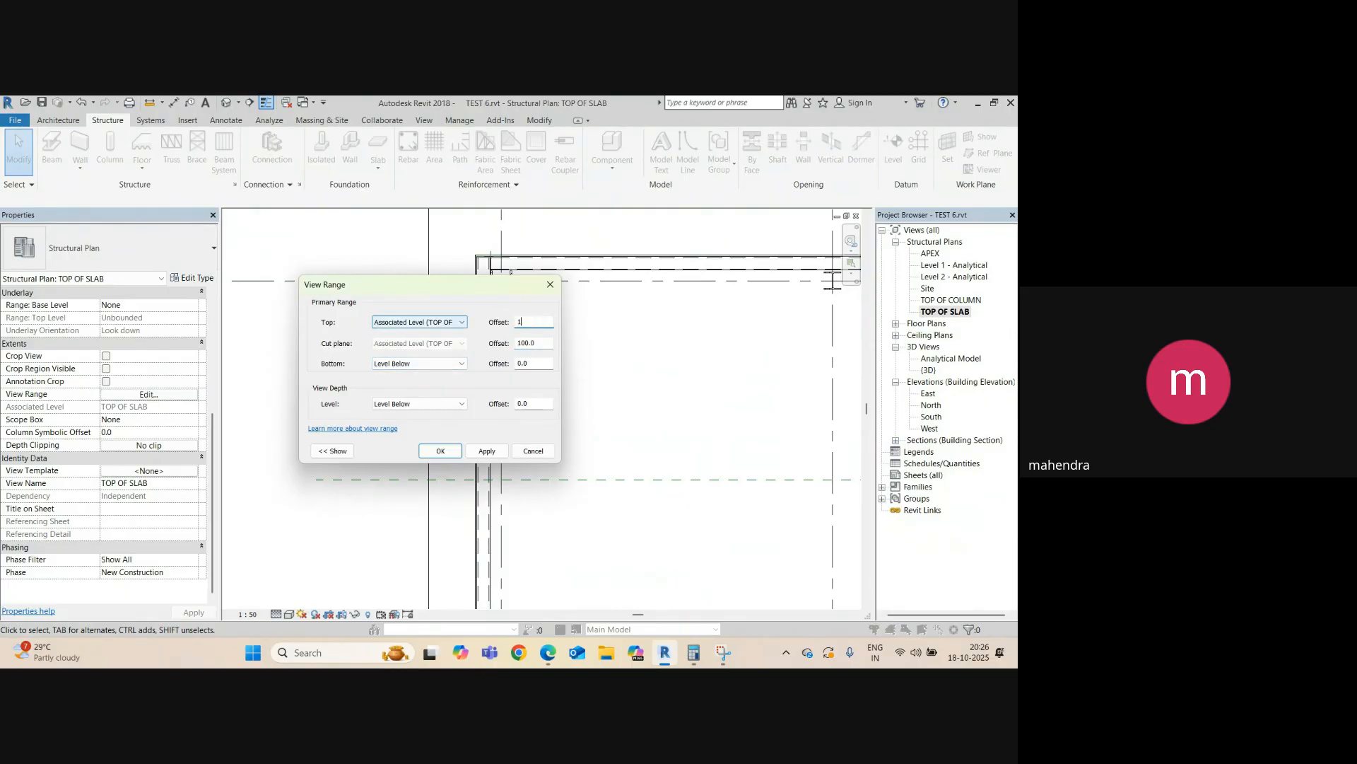
left_click(487, 451)
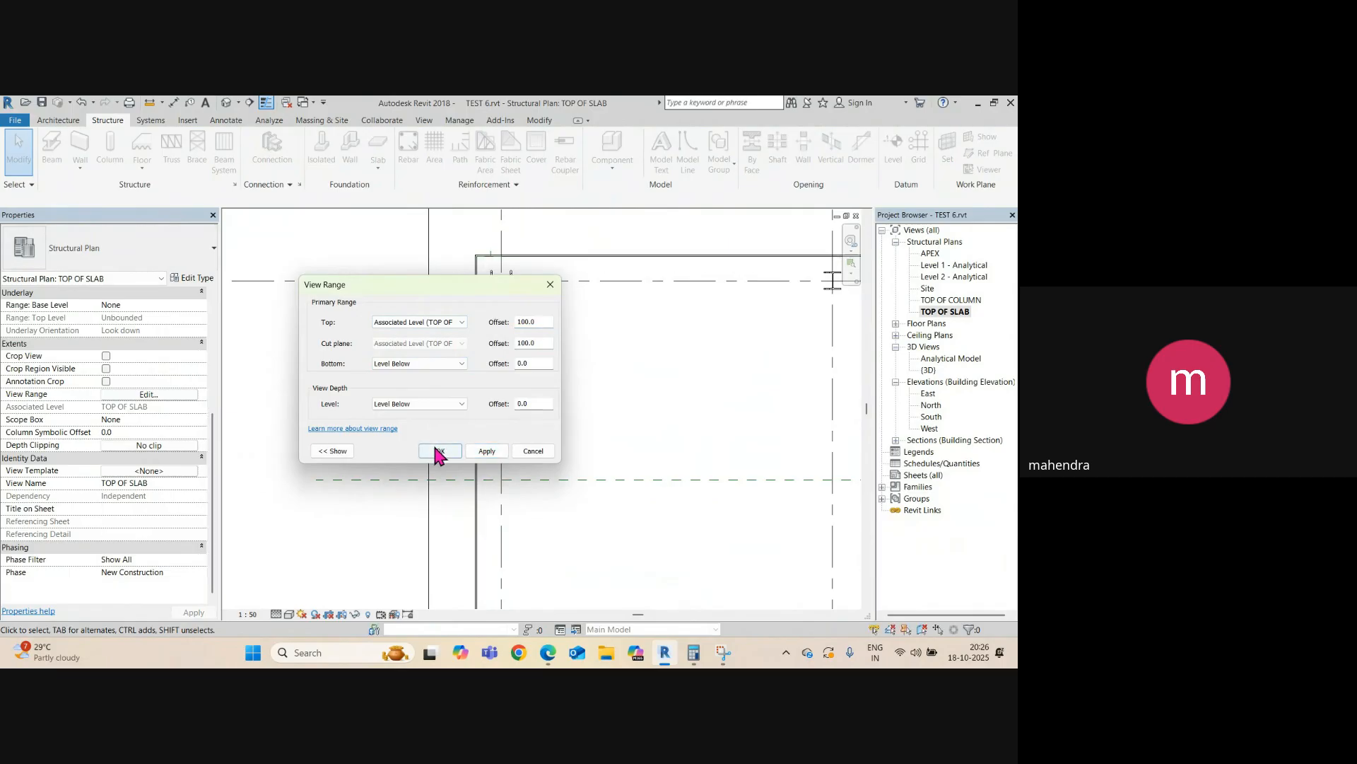
left_click(440, 451)
scroll(474, 275, "up", 2)
scroll(472, 269, "up", 1)
middle_click_drag(483, 296, 464, 372)
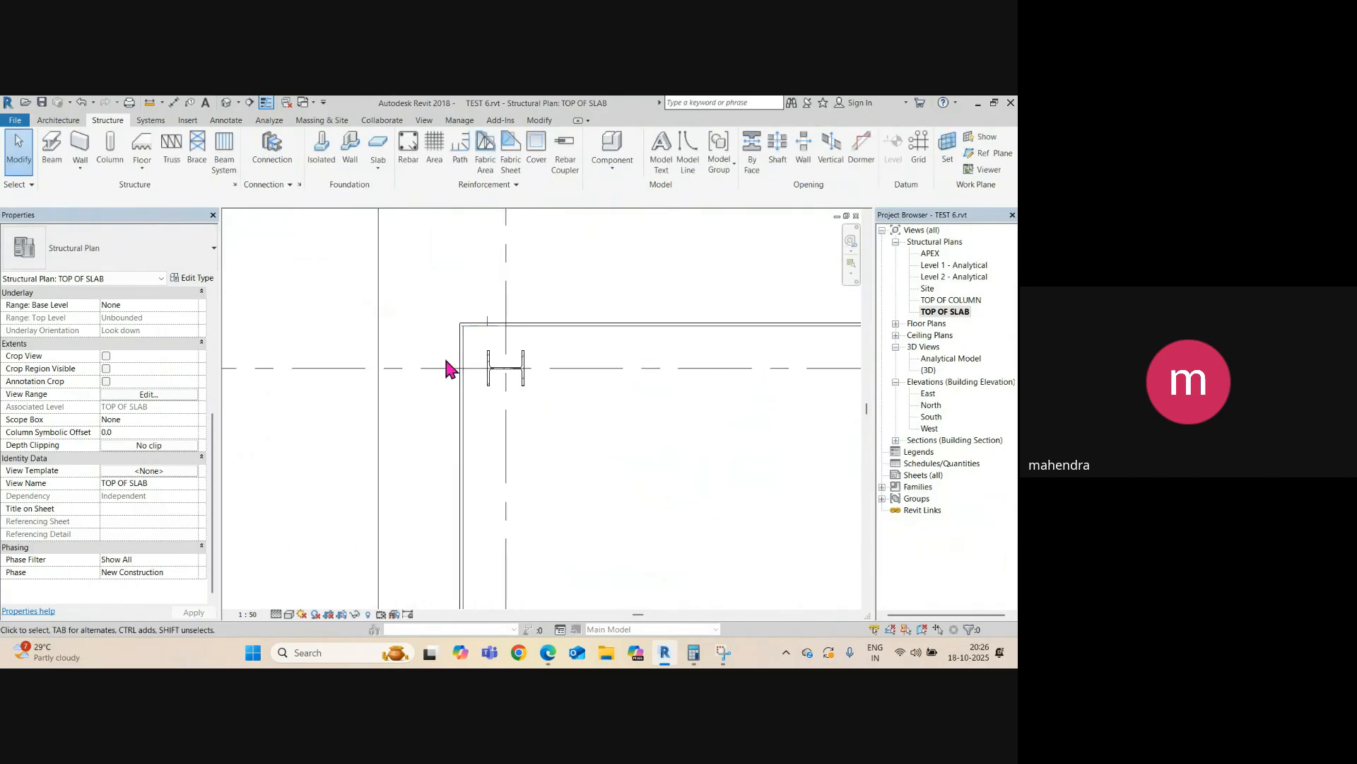
- Start a structural floor using a new duplicated type named Generic 150mm with a structure layer thickness of 150
scroll(350, 378, "down", 7)
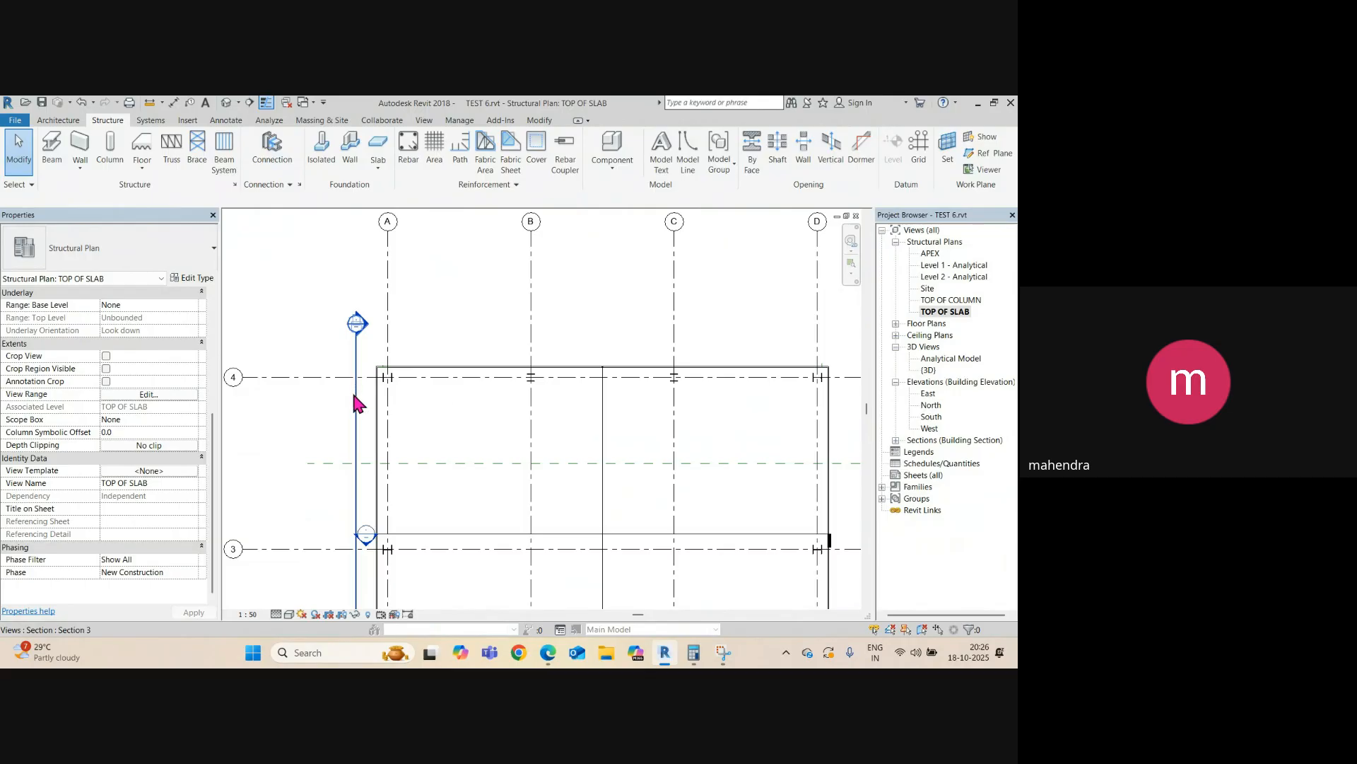
left_click(141, 168)
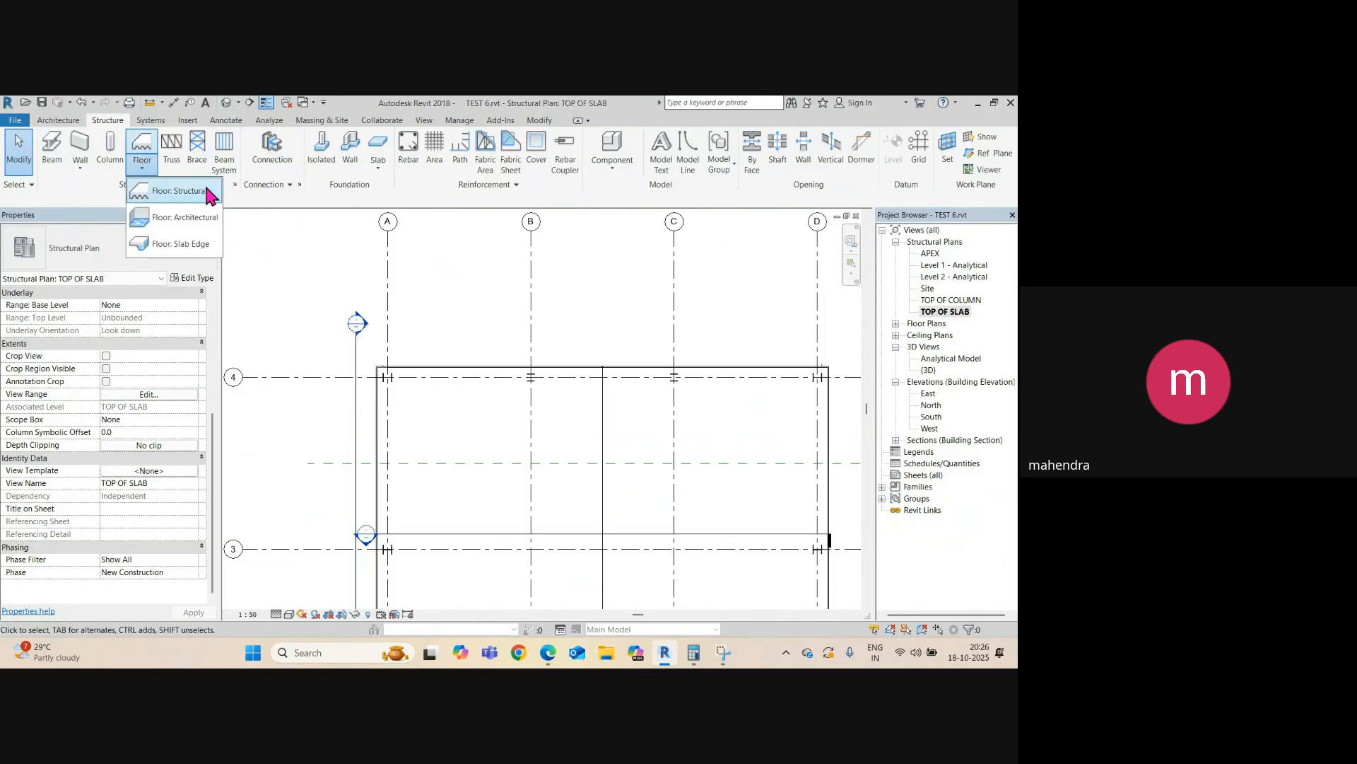
left_click(200, 188)
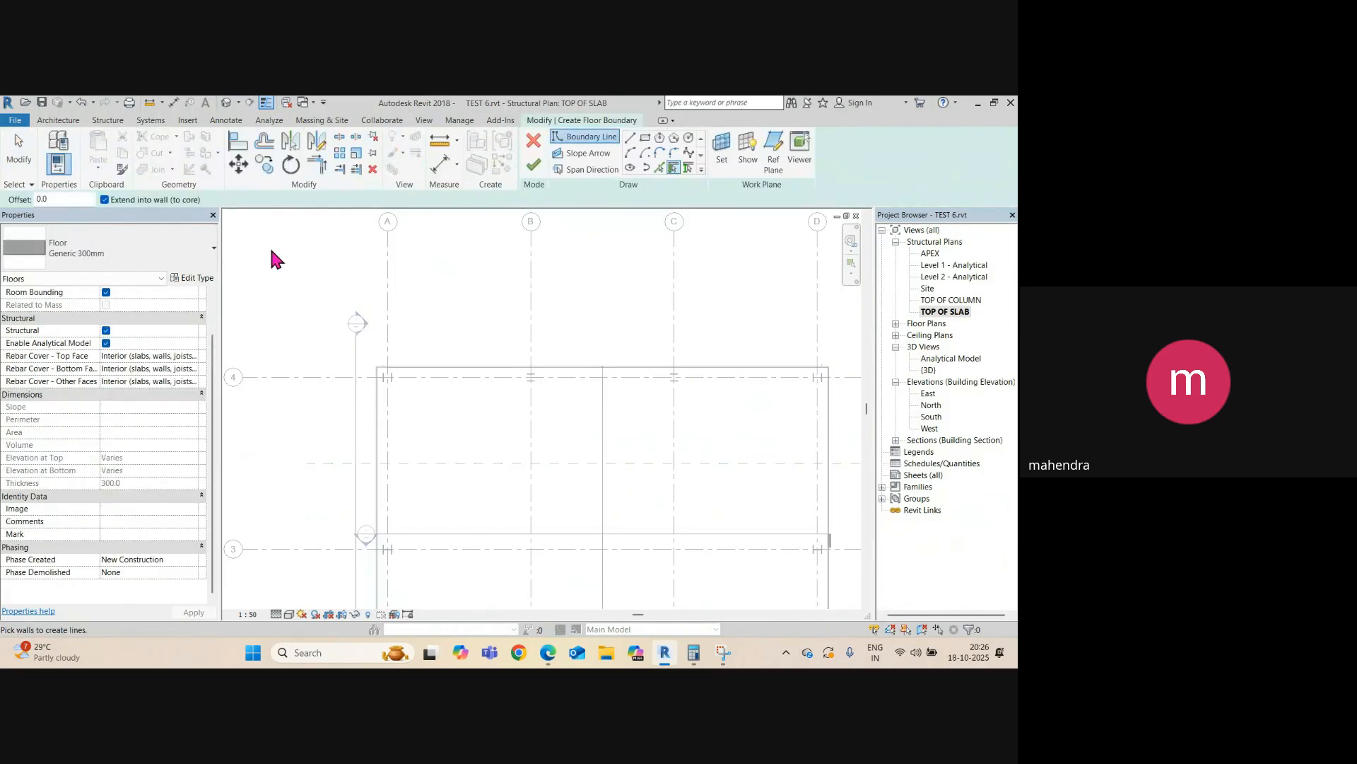
left_click(203, 279)
left_click(973, 161)
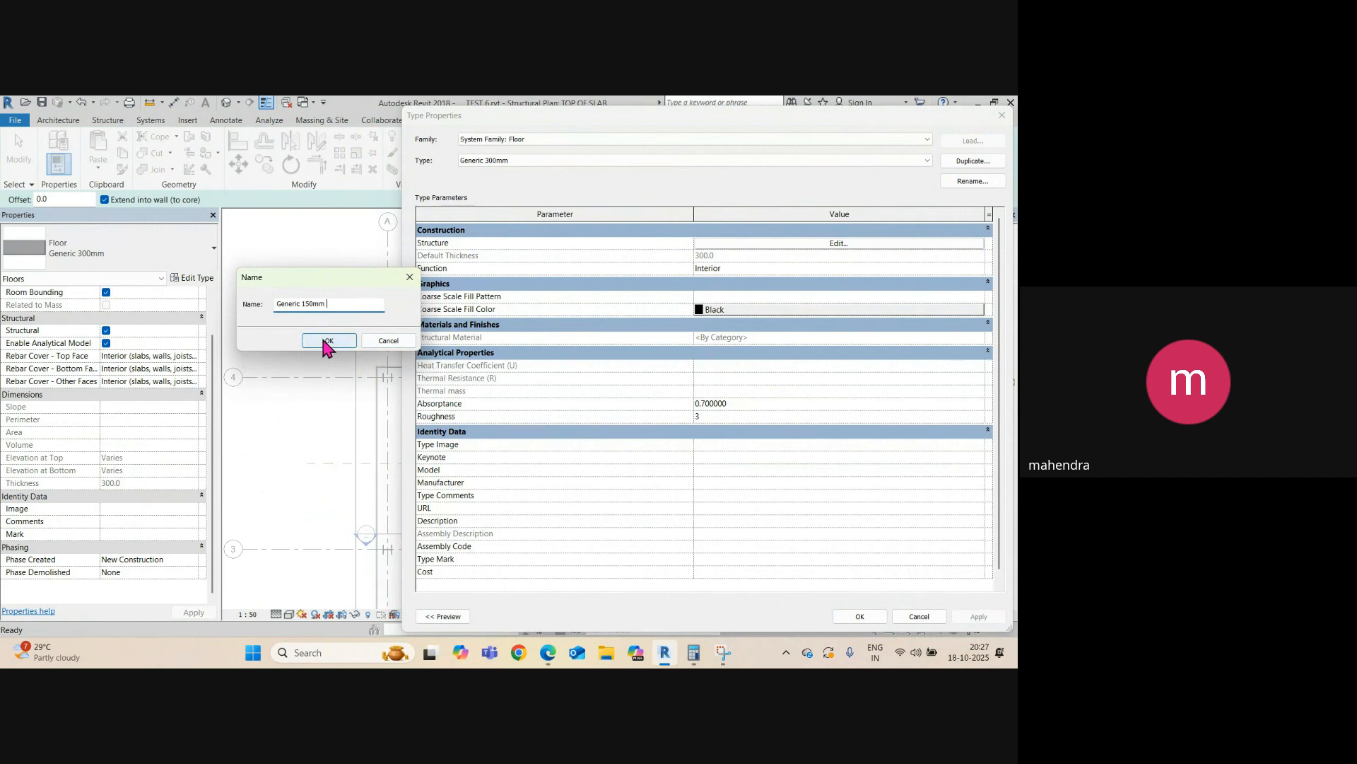
left_click(322, 338)
left_click(827, 242)
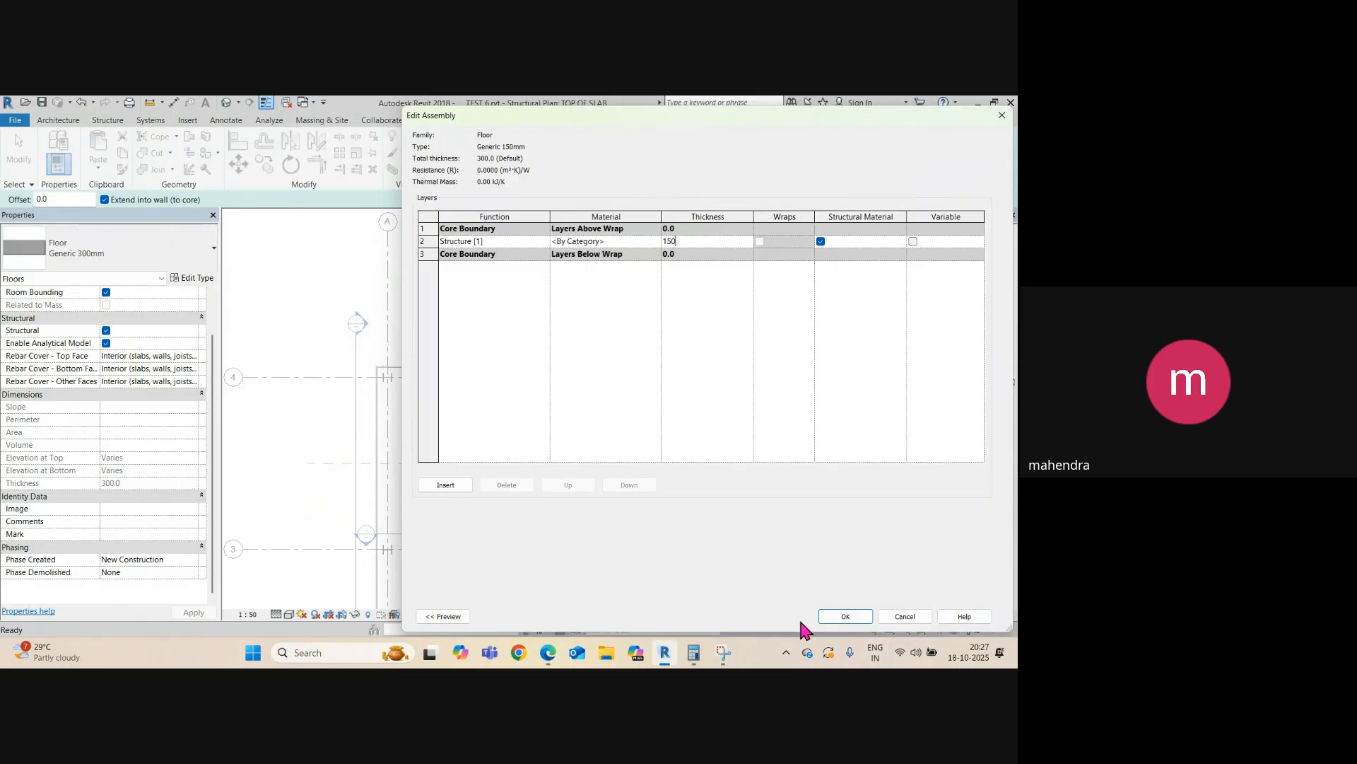
left_click(861, 617)
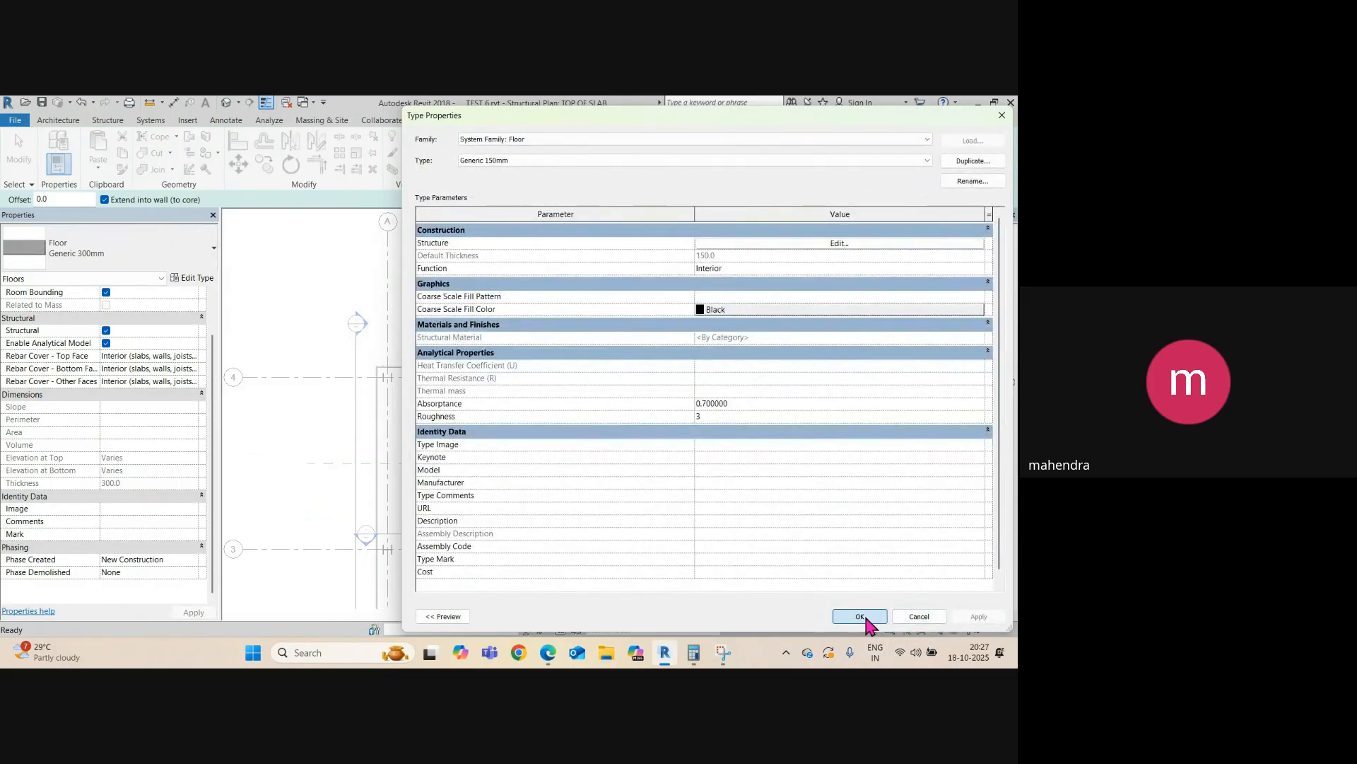
- Pick floor boundary lines offset 10 outward from the metal walls along grid A and grid 4
scroll(386, 448, "up", 5)
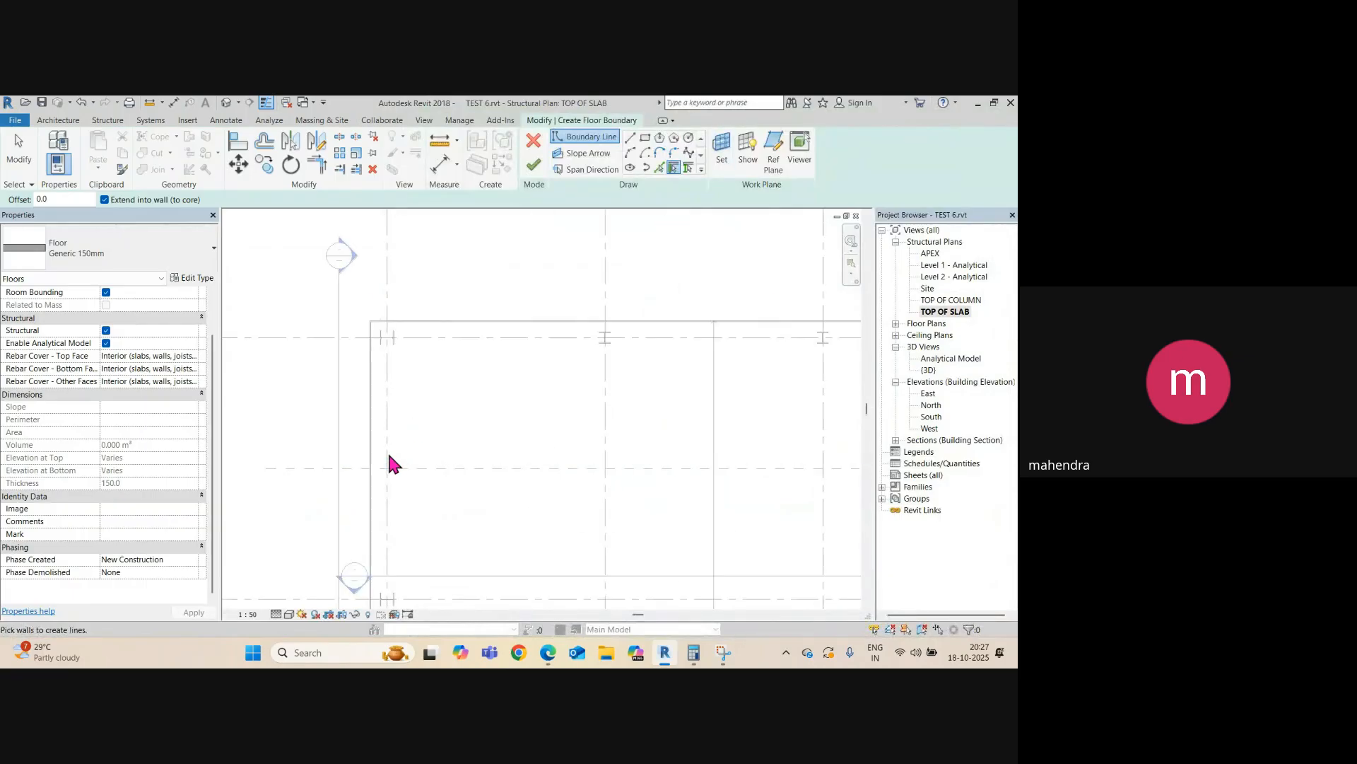
scroll(390, 422, "down", 2)
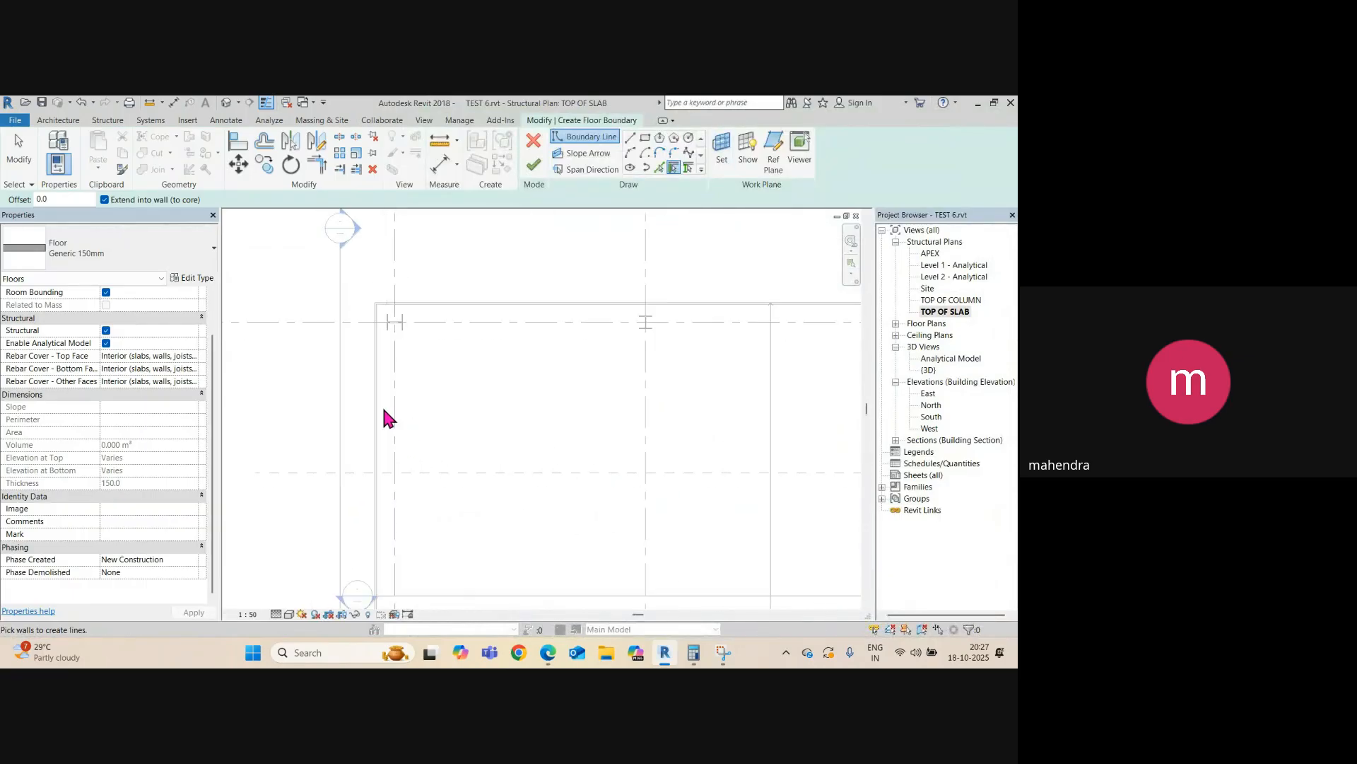
middle_click_drag(381, 404, 472, 458)
scroll(473, 399, "up", 3)
scroll(454, 345, "up", 2)
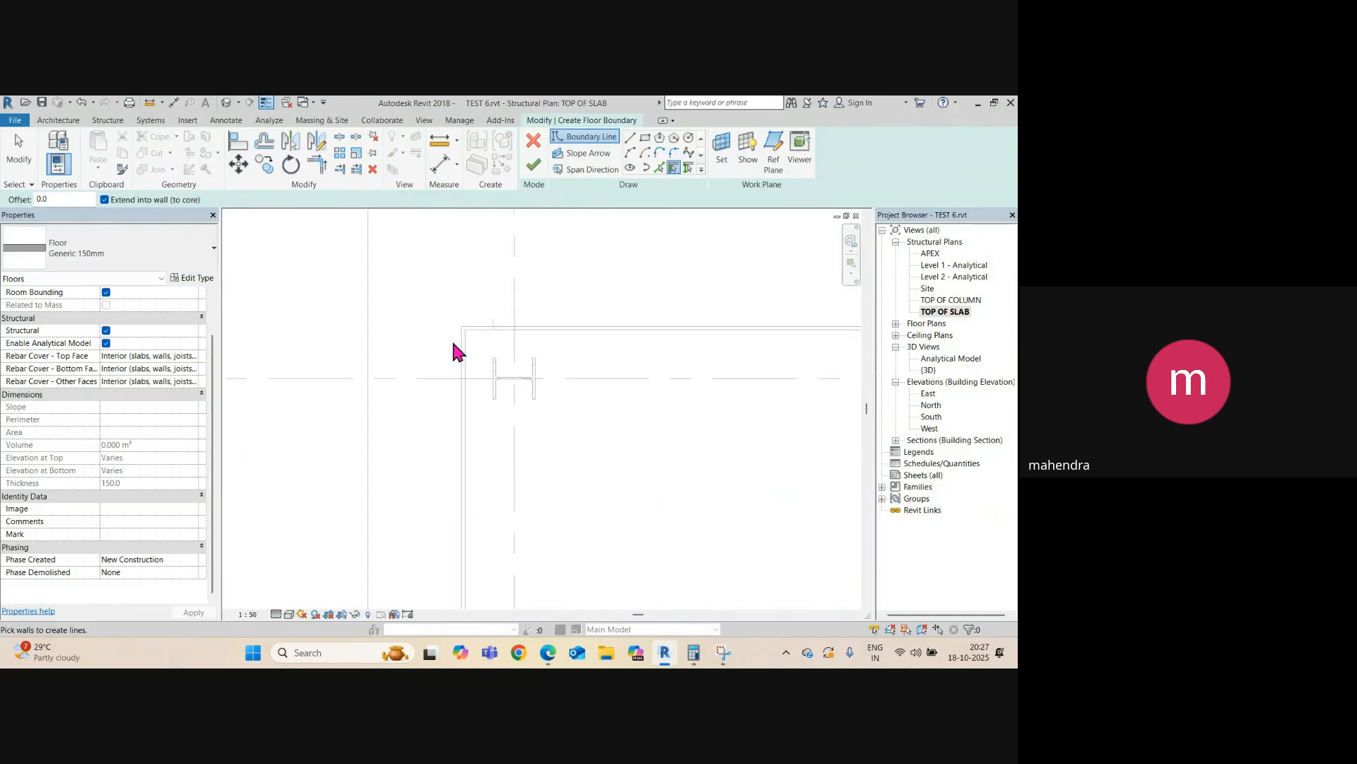
scroll(455, 354, "down", 1)
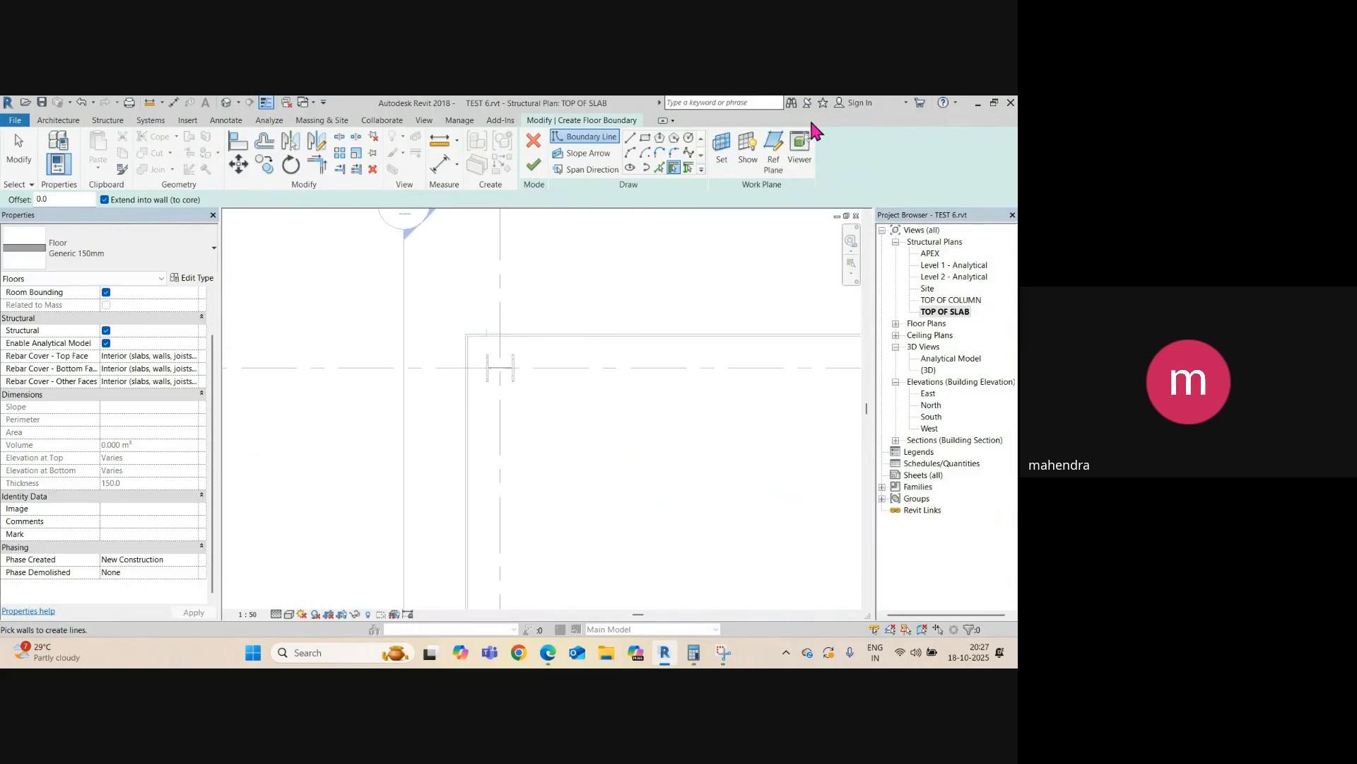
left_click(660, 168)
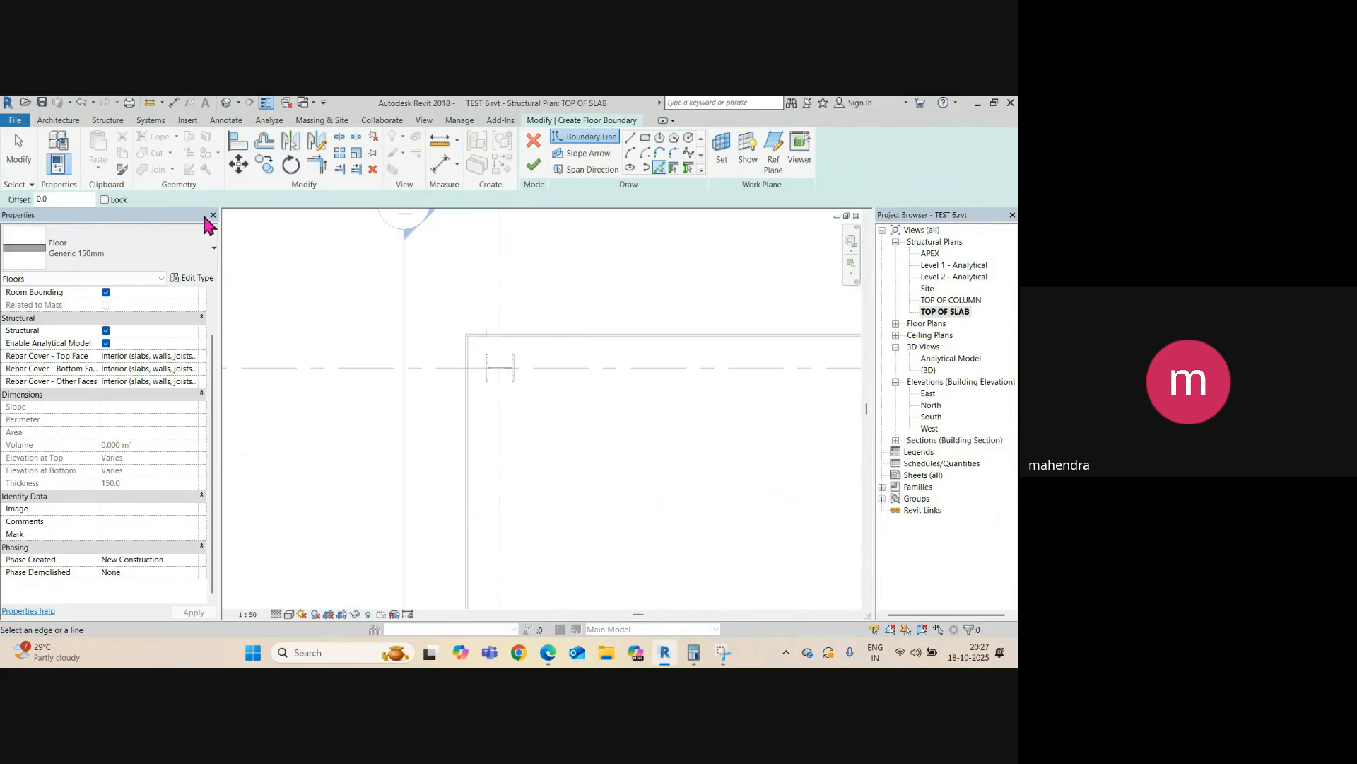
type("1")
scroll(456, 462, "up", 4)
left_click(474, 478)
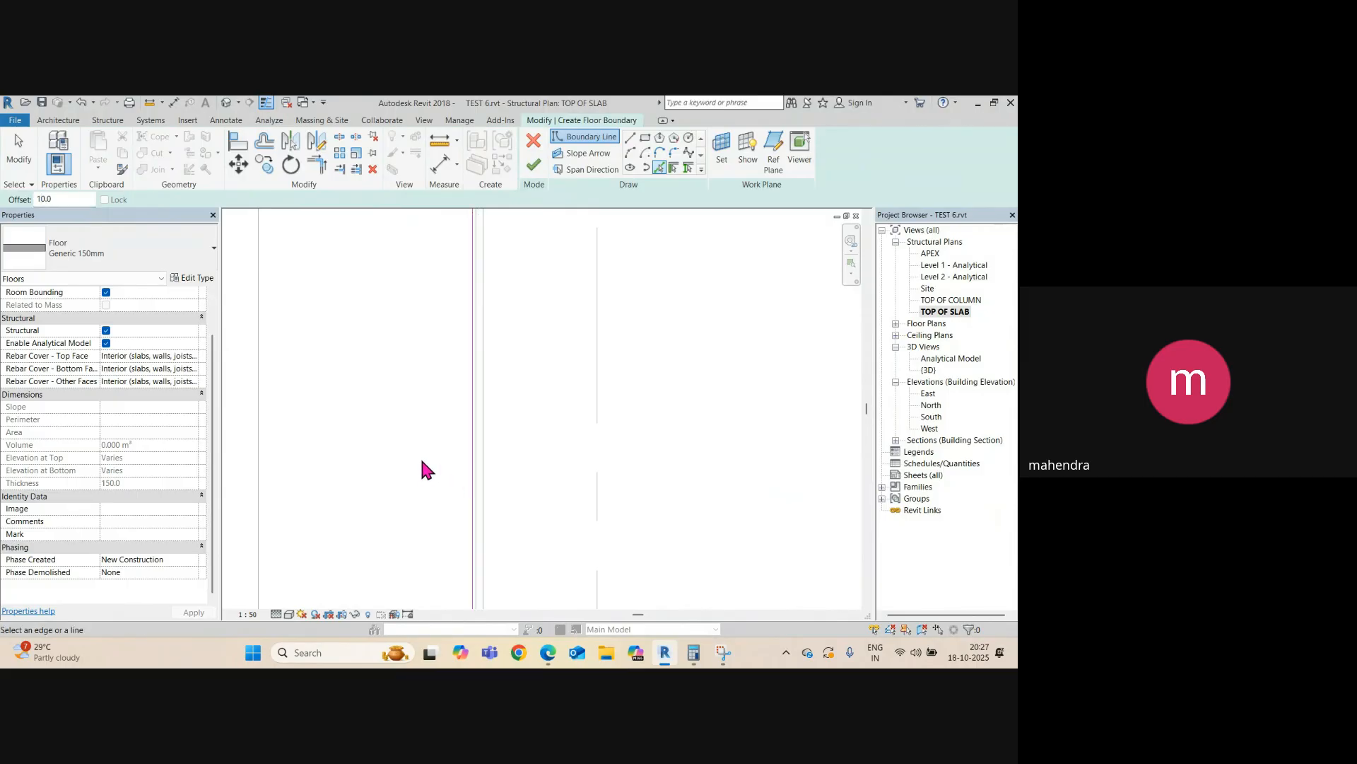
scroll(419, 460, "down", 3)
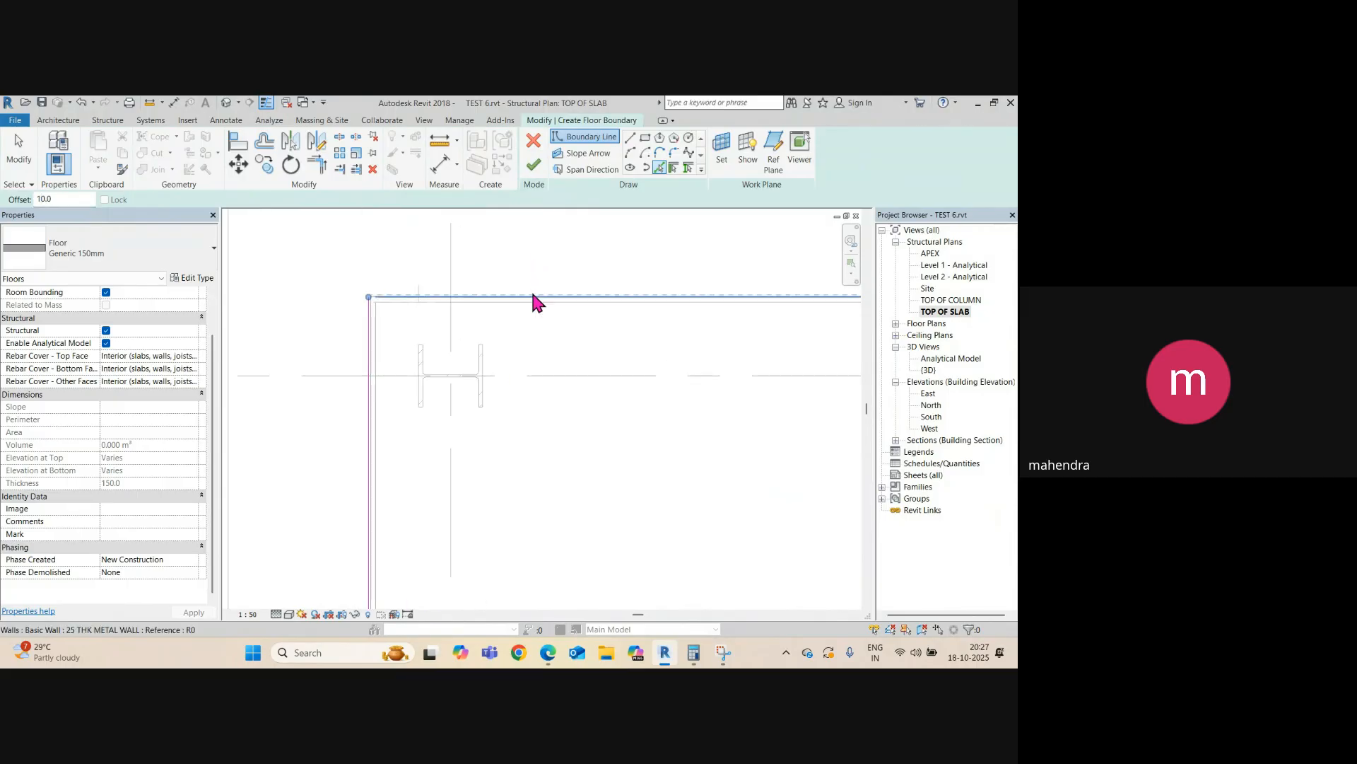
left_click(533, 295)
- Add floor boundary lines offset 10 outward from the metal walls along grid D and the side opposite grid 4
scroll(378, 296, "down", 6)
middle_click_drag(593, 439, 566, 427)
scroll(566, 427, "up", 5)
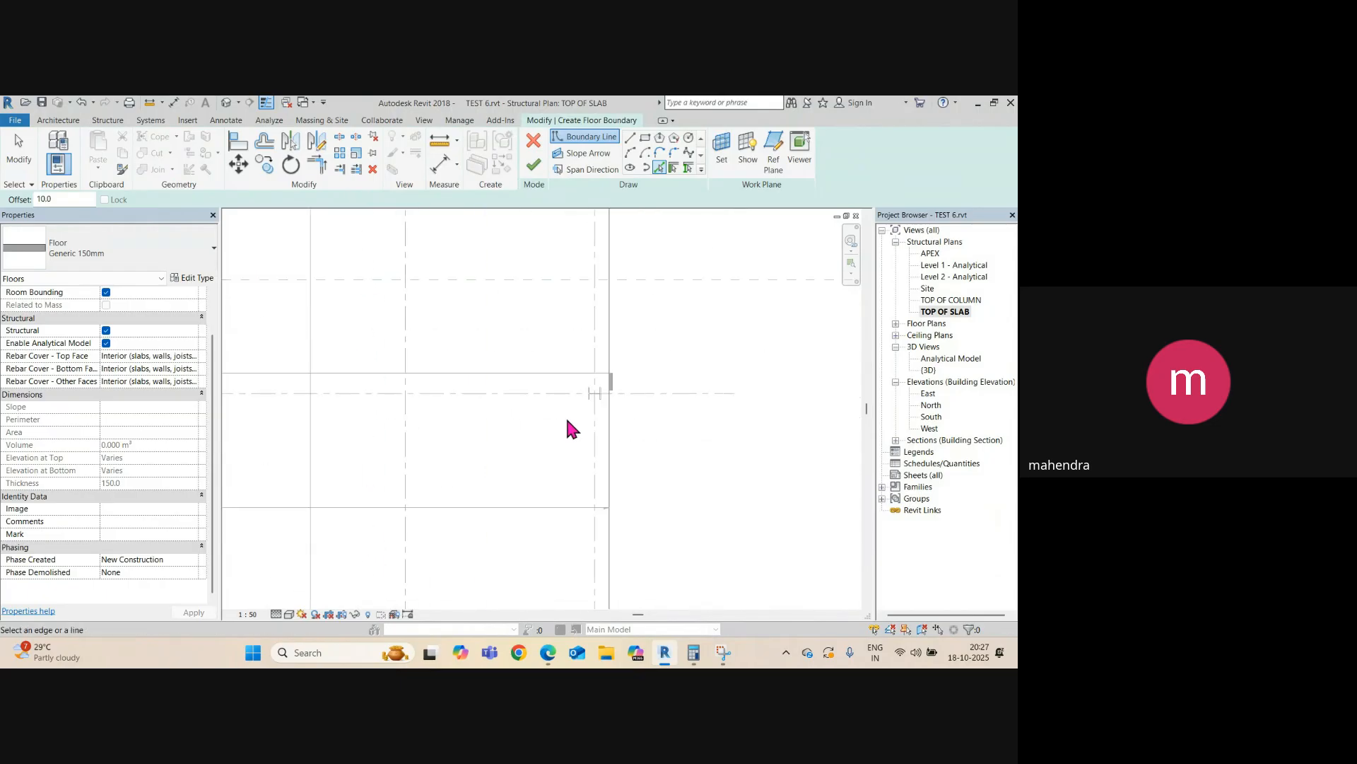
left_click(539, 413)
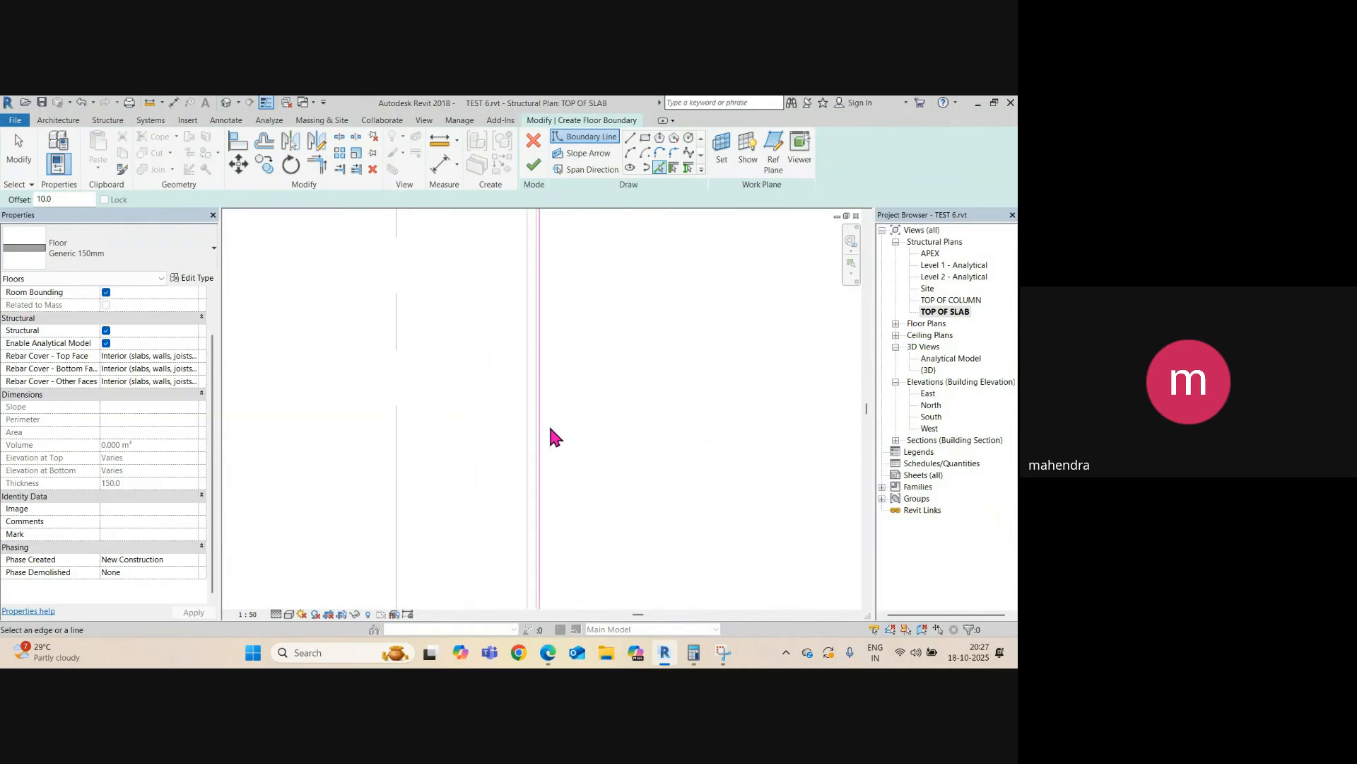
scroll(564, 432, "down", 6)
middle_click_drag(566, 507, 794, 439)
scroll(470, 409, "up", 2)
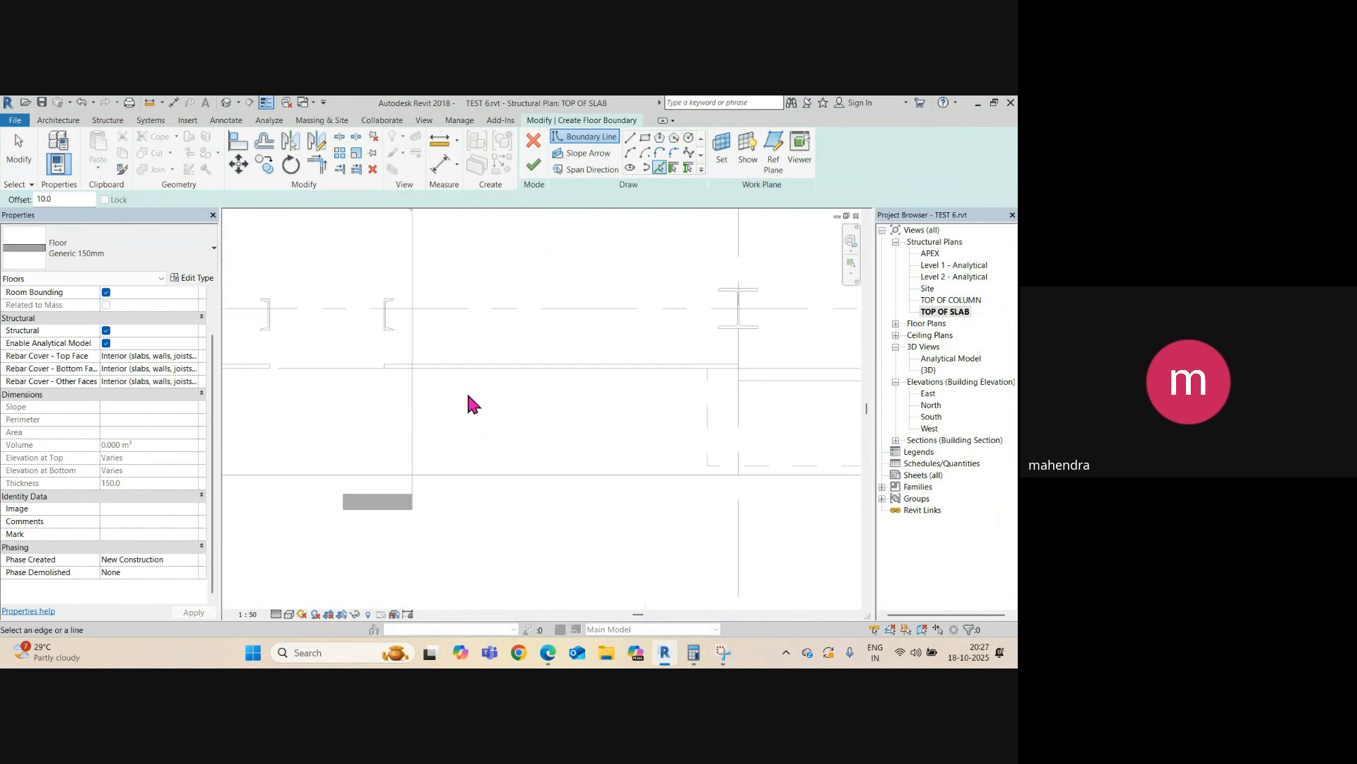
left_click(474, 369)
- Add outer boundary lines offset 1000 outward from the inner boundary along grid A and grid 4
scroll(461, 443, "down", 5)
middle_click_drag(387, 321, 482, 564)
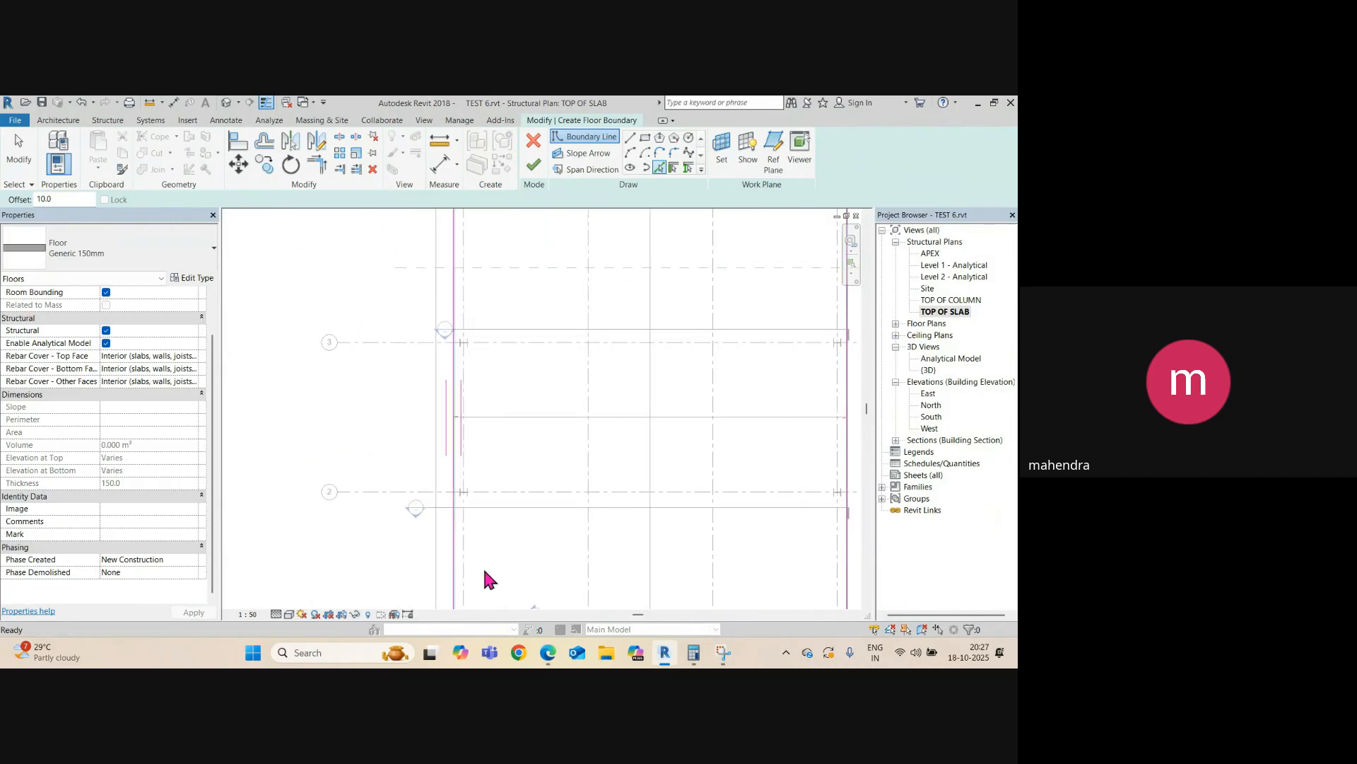
scroll(456, 362, "up", 3)
middle_click_drag(455, 362, 490, 551)
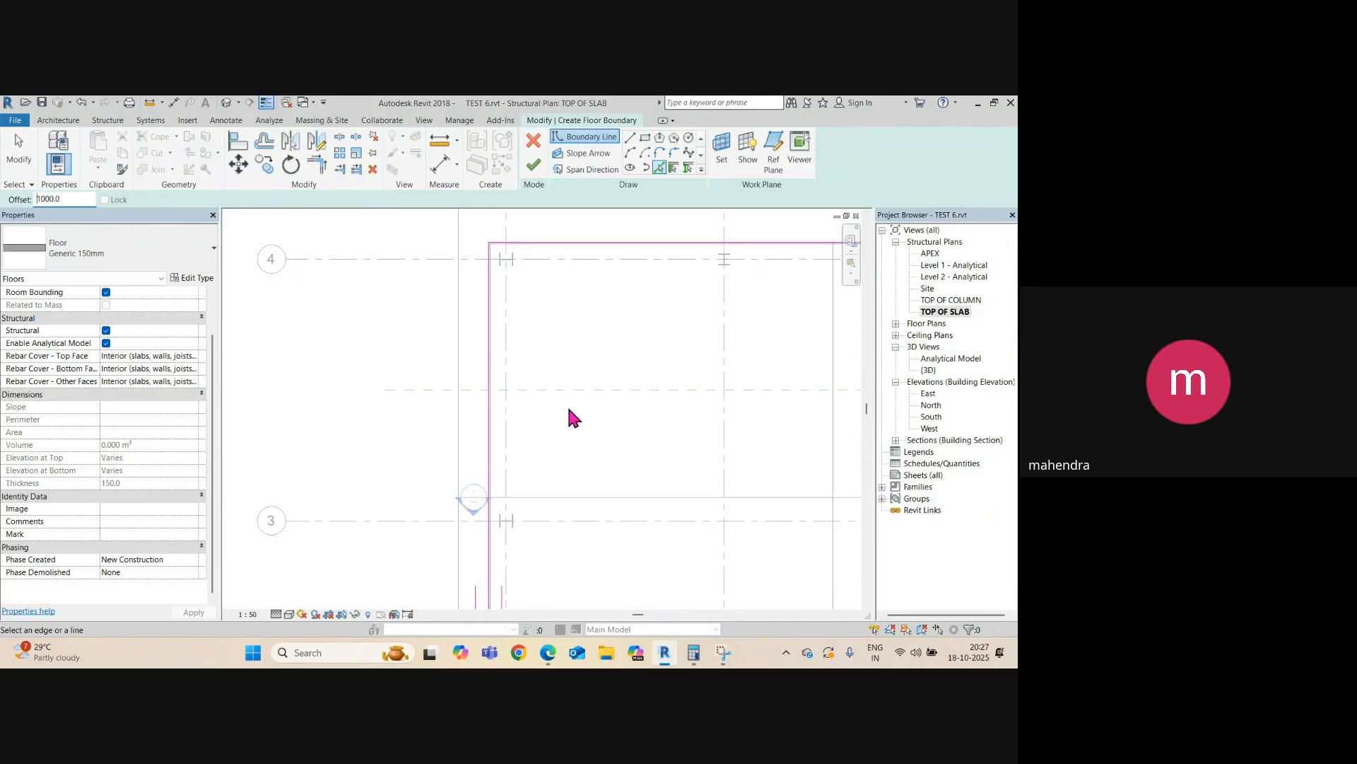
scroll(468, 333, "up", 3)
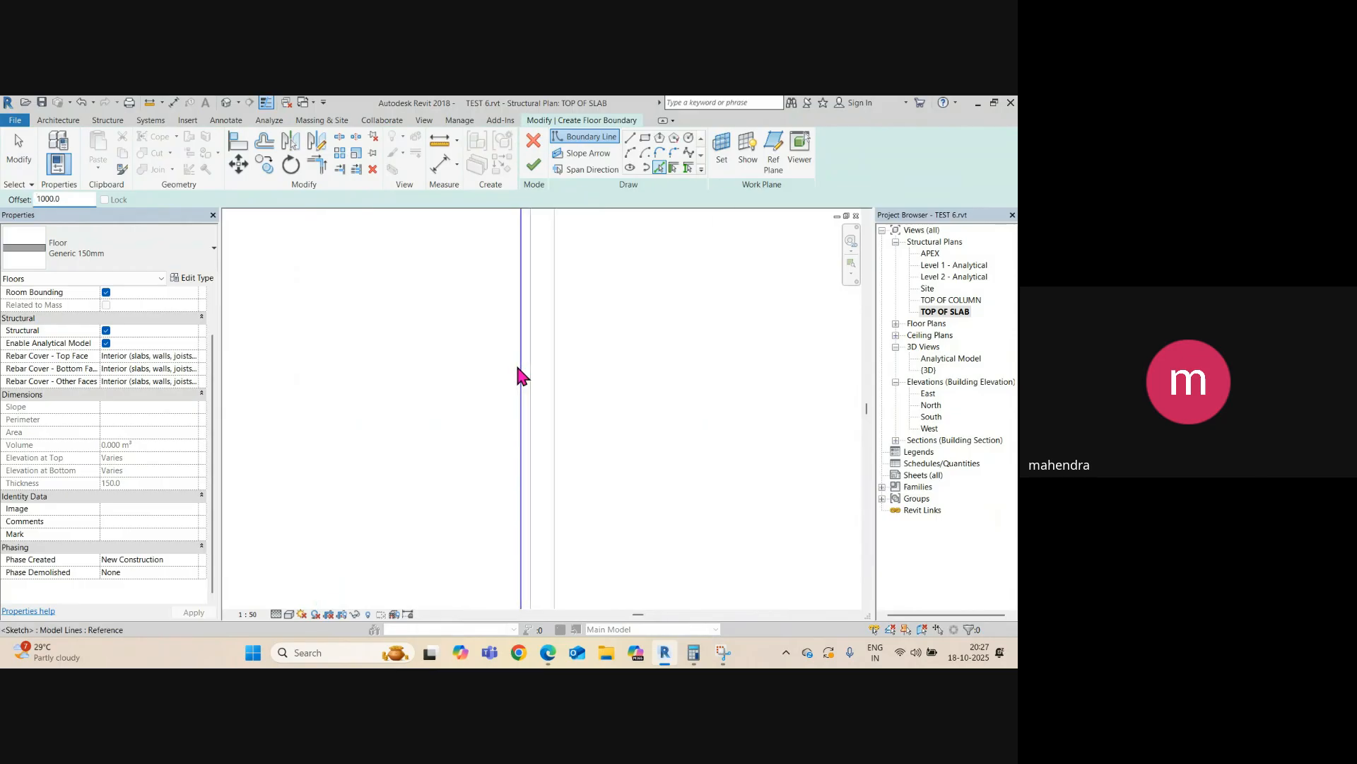
left_click(518, 367)
scroll(350, 478, "down", 6)
scroll(424, 308, "up", 2)
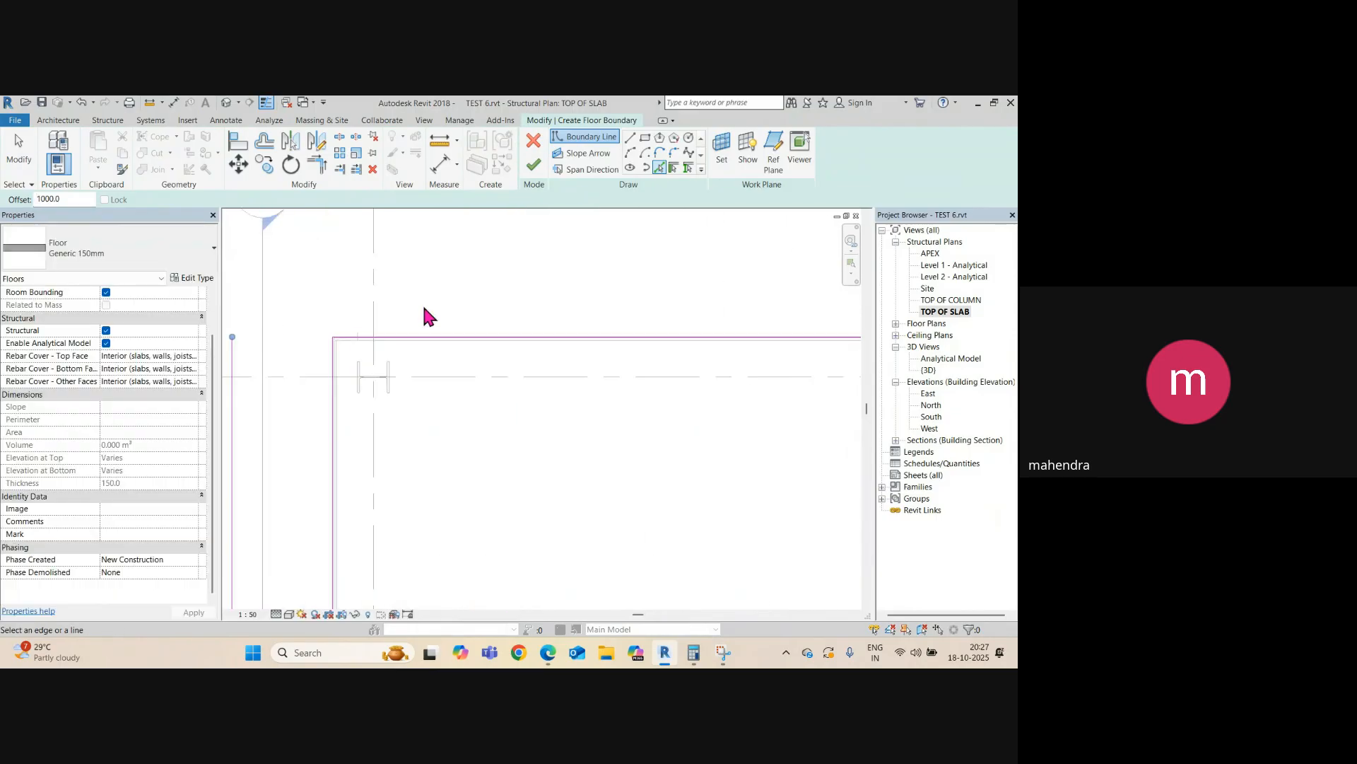
scroll(425, 311, "up", 3)
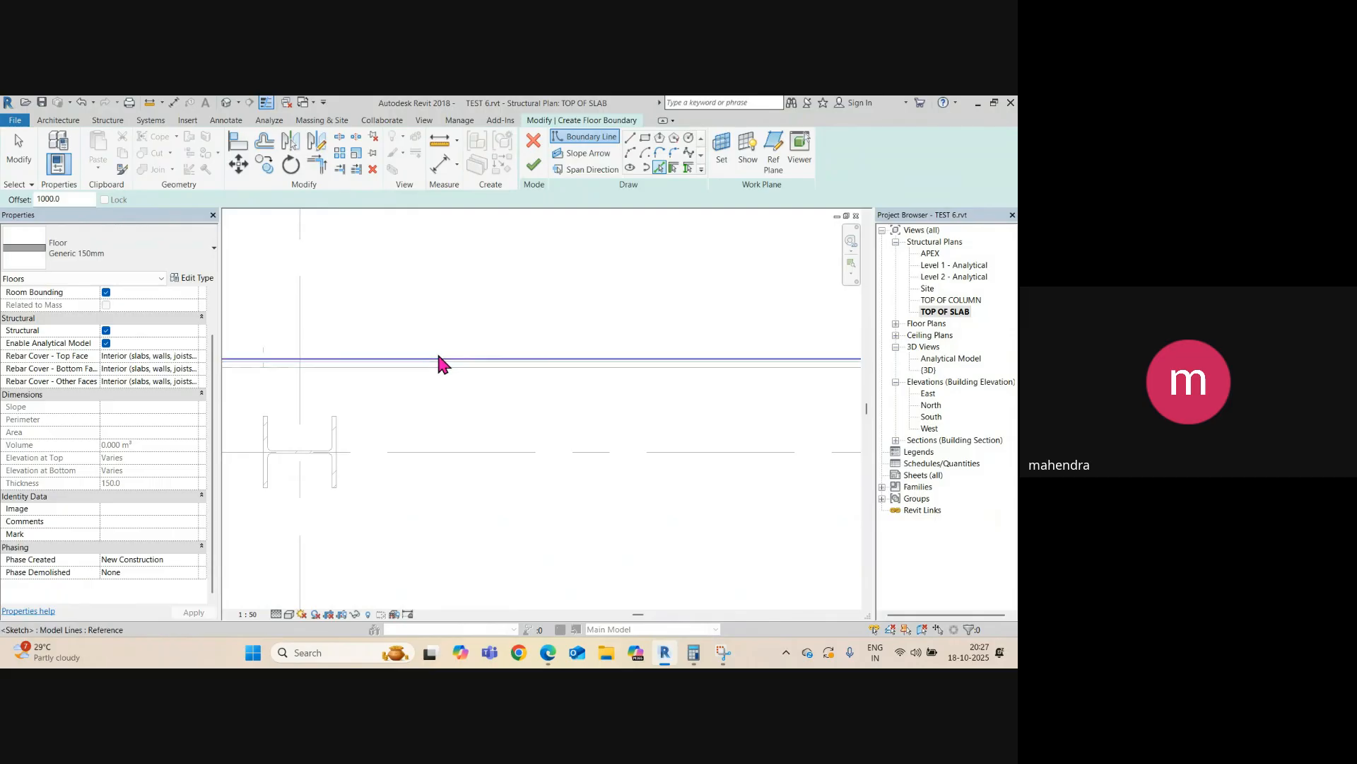
left_click(438, 355)
- Add outer boundary lines offset 1000 outward along grid D and the side opposite grid 4
scroll(426, 322, "down", 7)
middle_click_drag(579, 404, 514, 408)
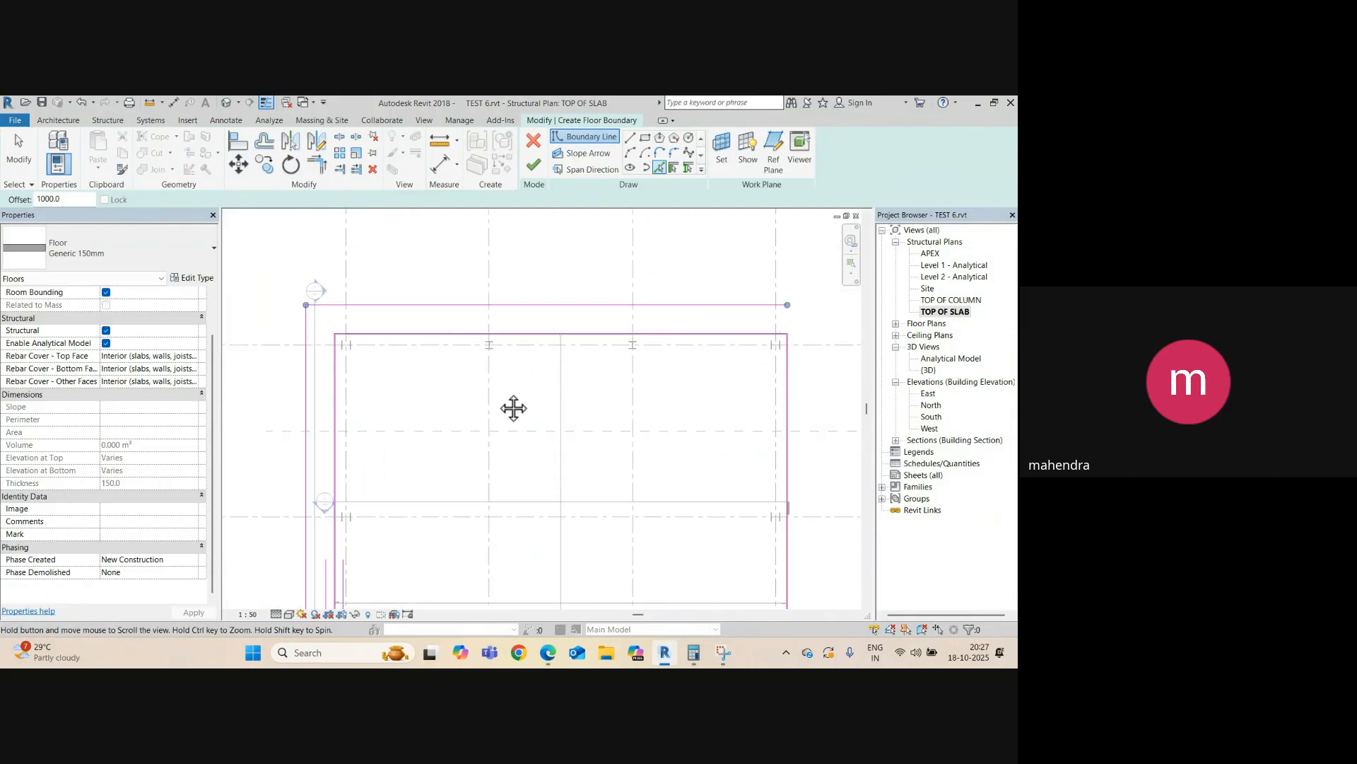
scroll(559, 421, "up", 6)
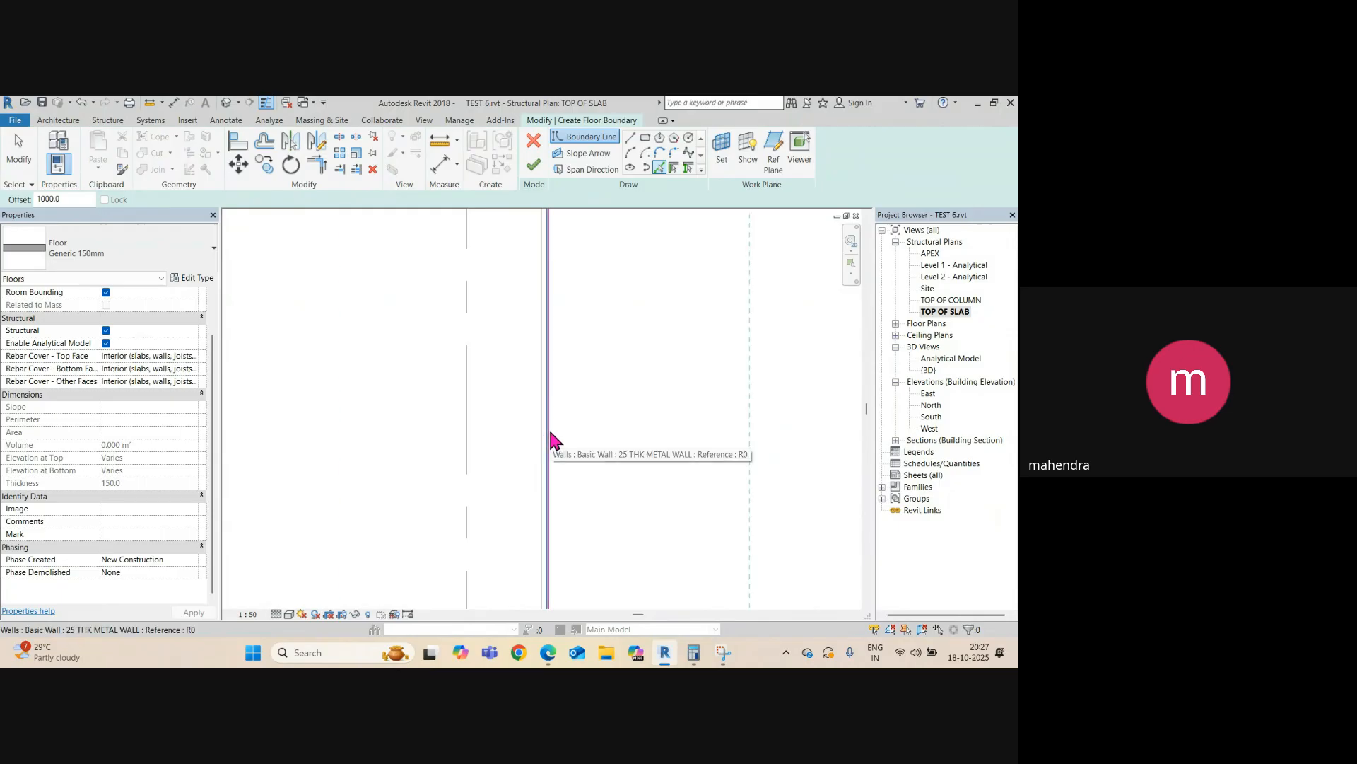
left_click(549, 433)
scroll(629, 374, "down", 3)
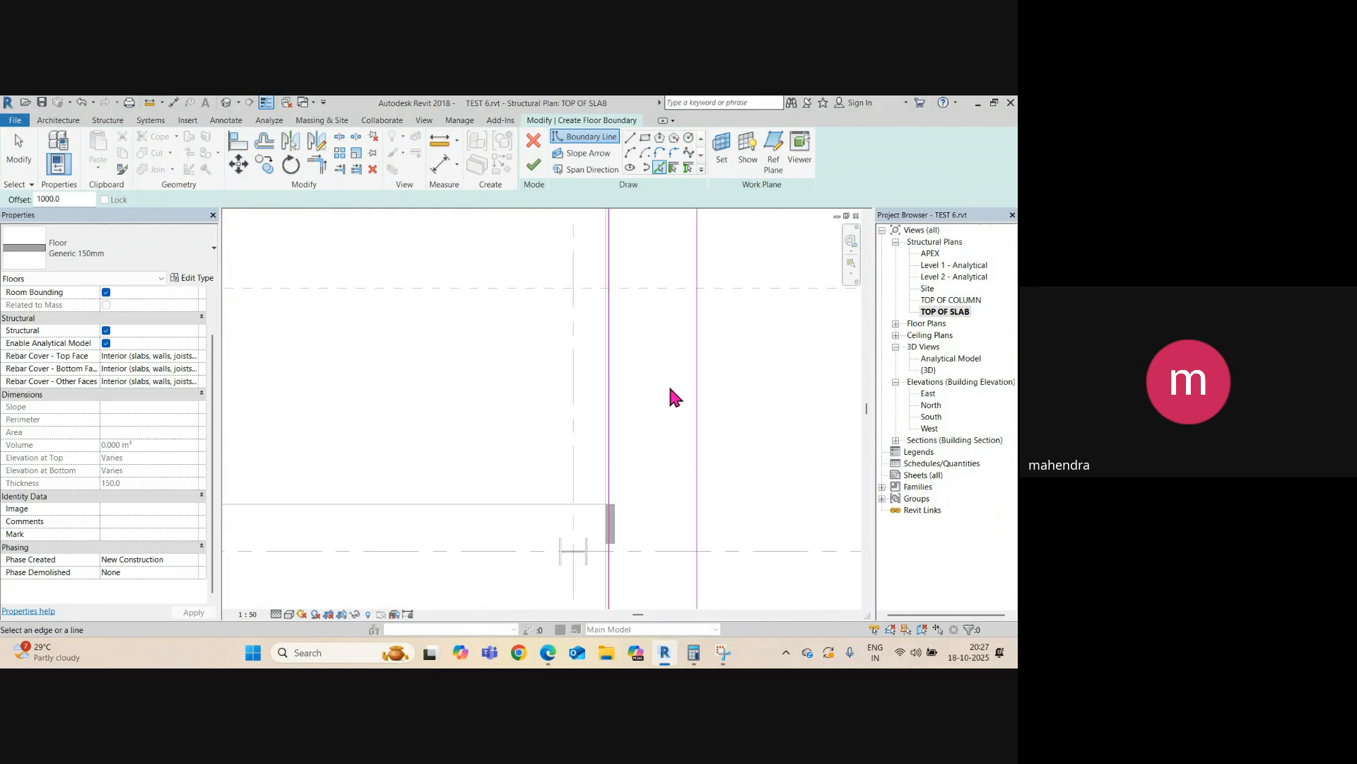
scroll(657, 403, "down", 7)
middle_click_drag(670, 461, 682, 353)
scroll(598, 482, "up", 5)
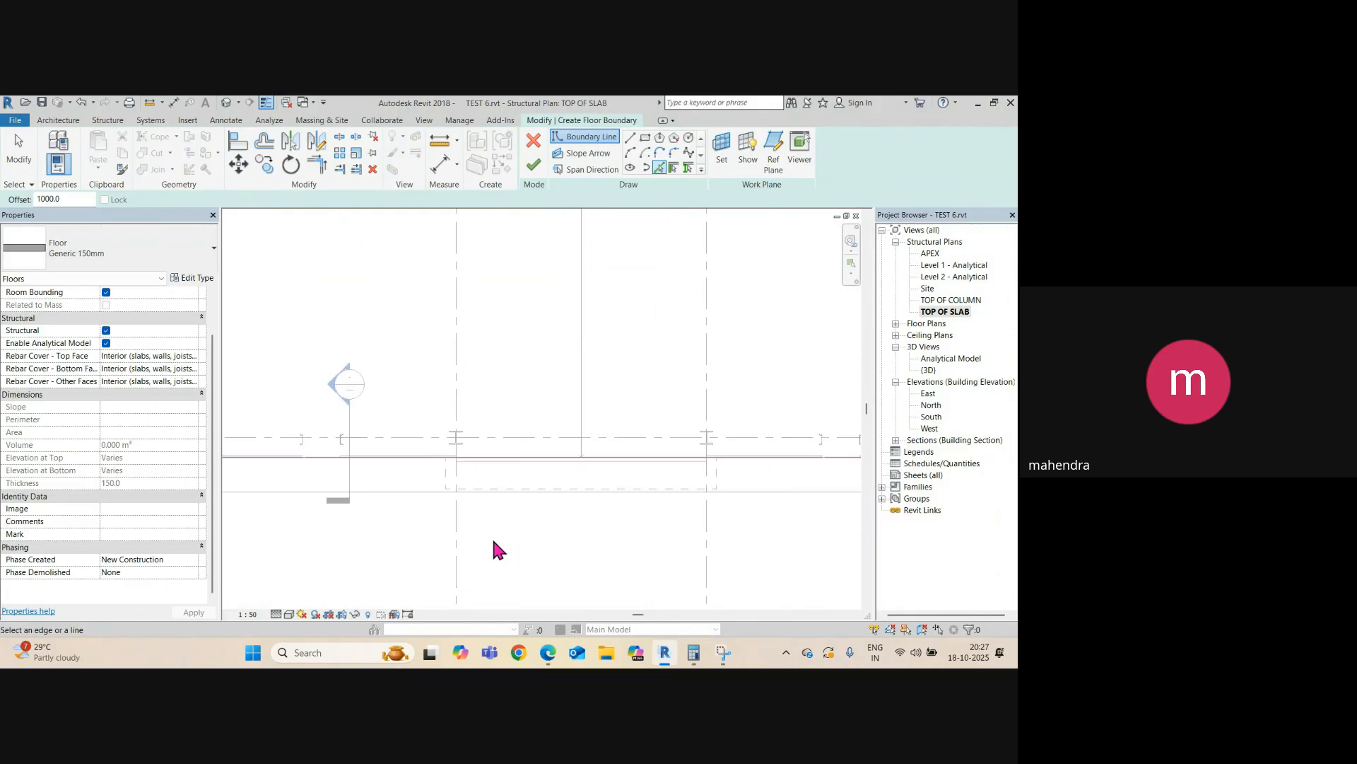
scroll(469, 463, "up", 4)
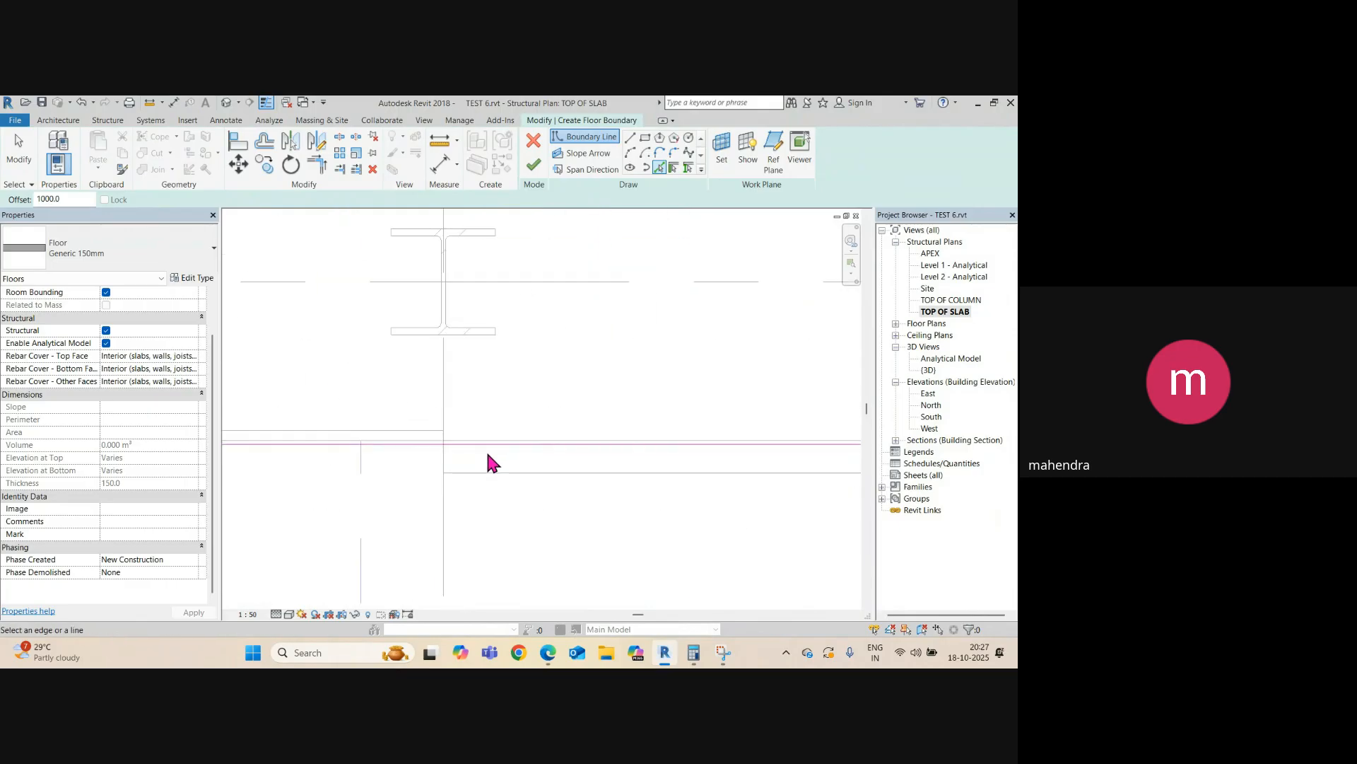
- Try to finish the floor sketch with its inner and outer boundary lines
left_click(534, 169)
scroll(513, 384, "down", 2)
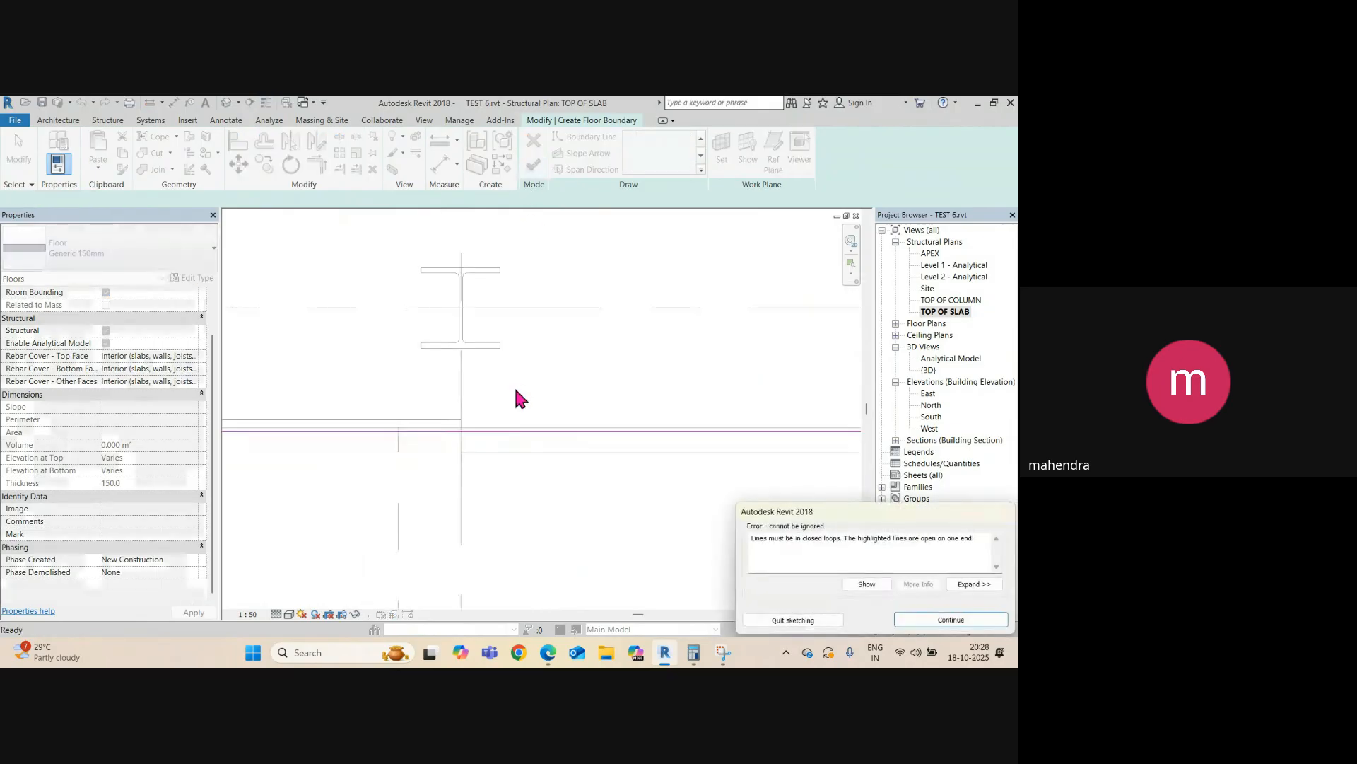
left_click(943, 620)
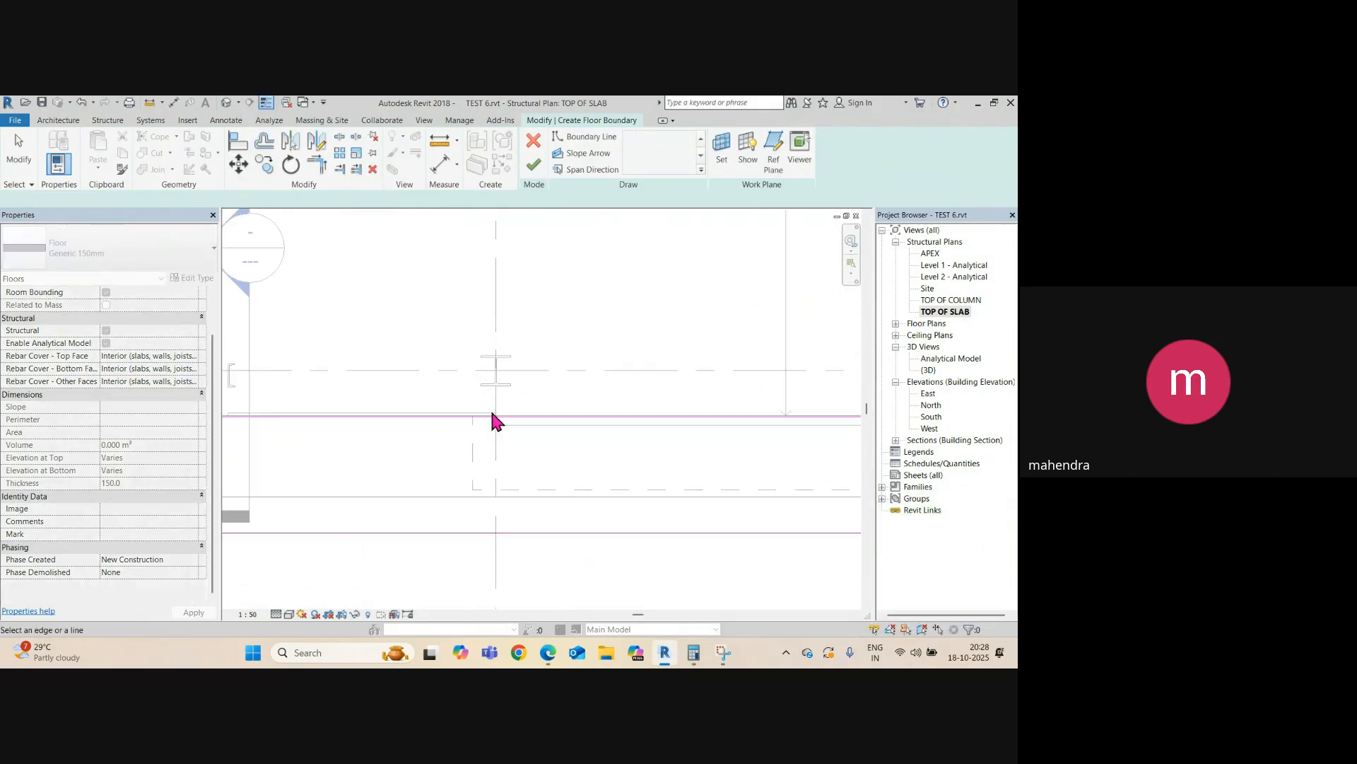
scroll(490, 406, "down", 5)
key("Escape")
- Select the outer and inner boundary chains of the floor sketch to examine whether each loop is closed
scroll(449, 495, "down", 3)
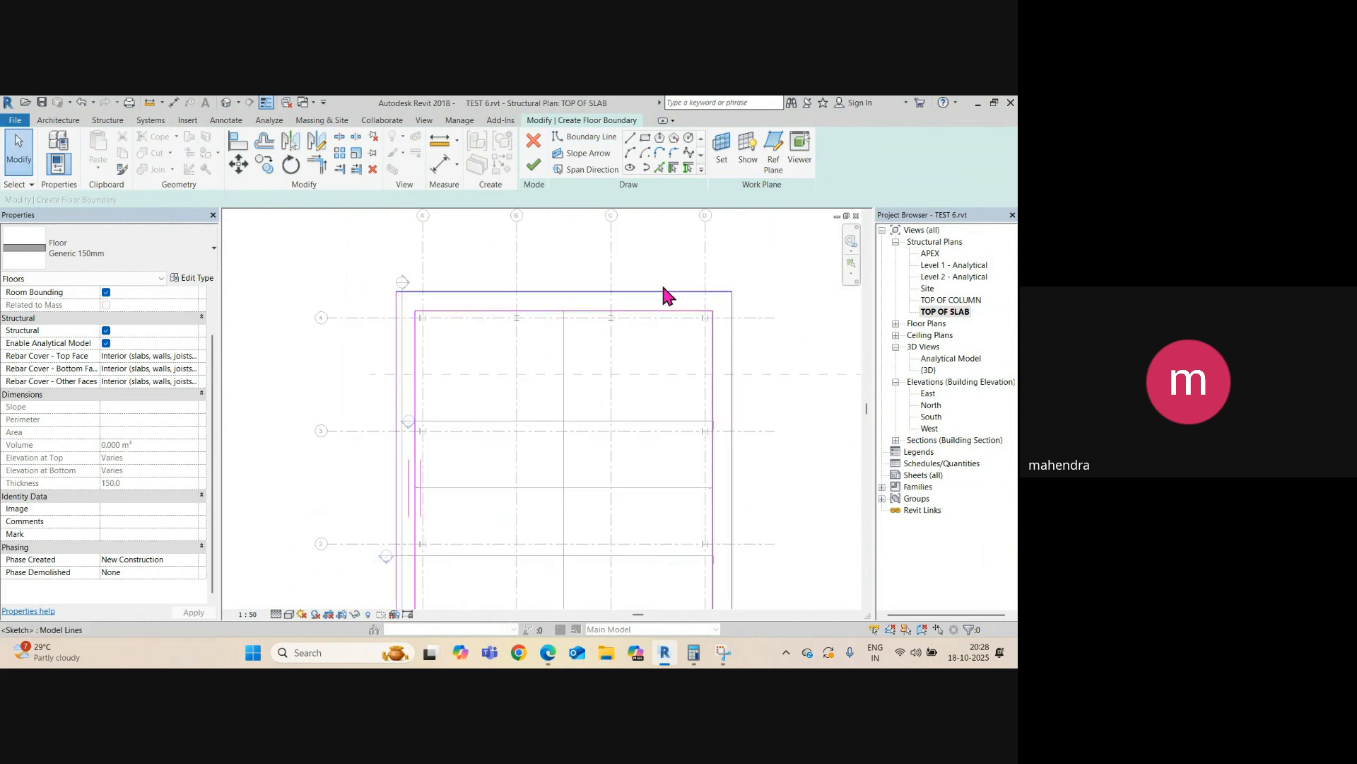
key("Tab")
left_click(661, 286)
key("Escape")
key("Tab")
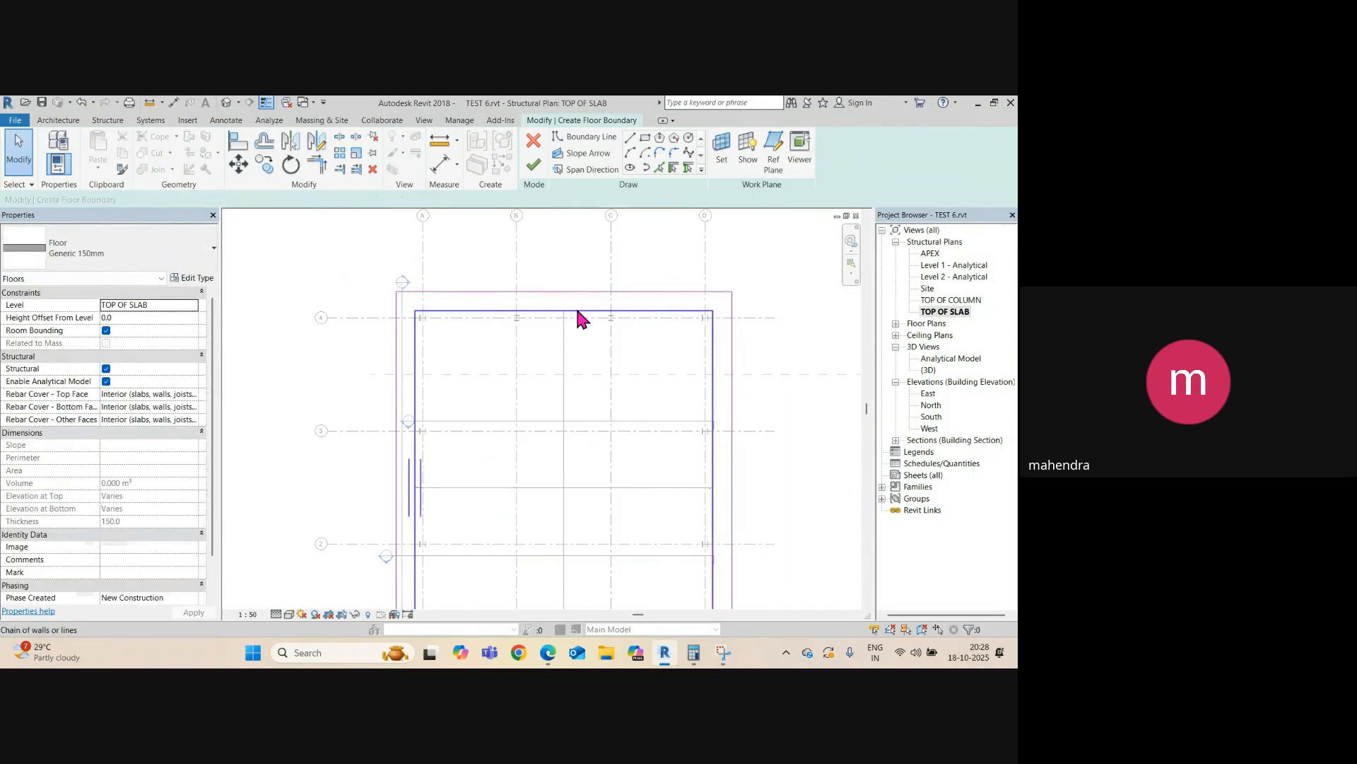
left_click(579, 311)
scroll(578, 311, "down", 5)
key("Escape")
scroll(653, 488, "up", 4)
key("Escape")
scroll(643, 524, "up", 3)
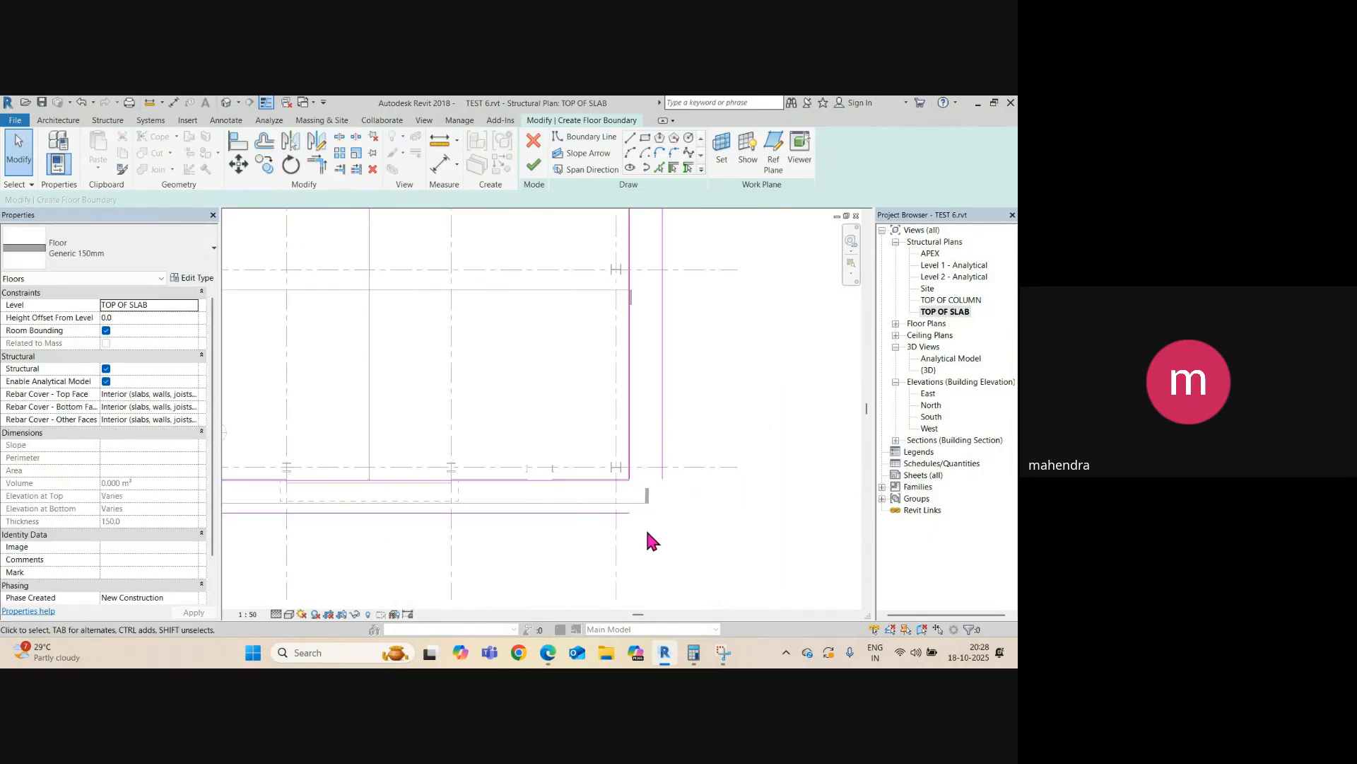
- Trim the outer boundary lines to a corner beyond the grid D column on the side opposite grid 4
key("t")
key("r")
left_click(674, 447)
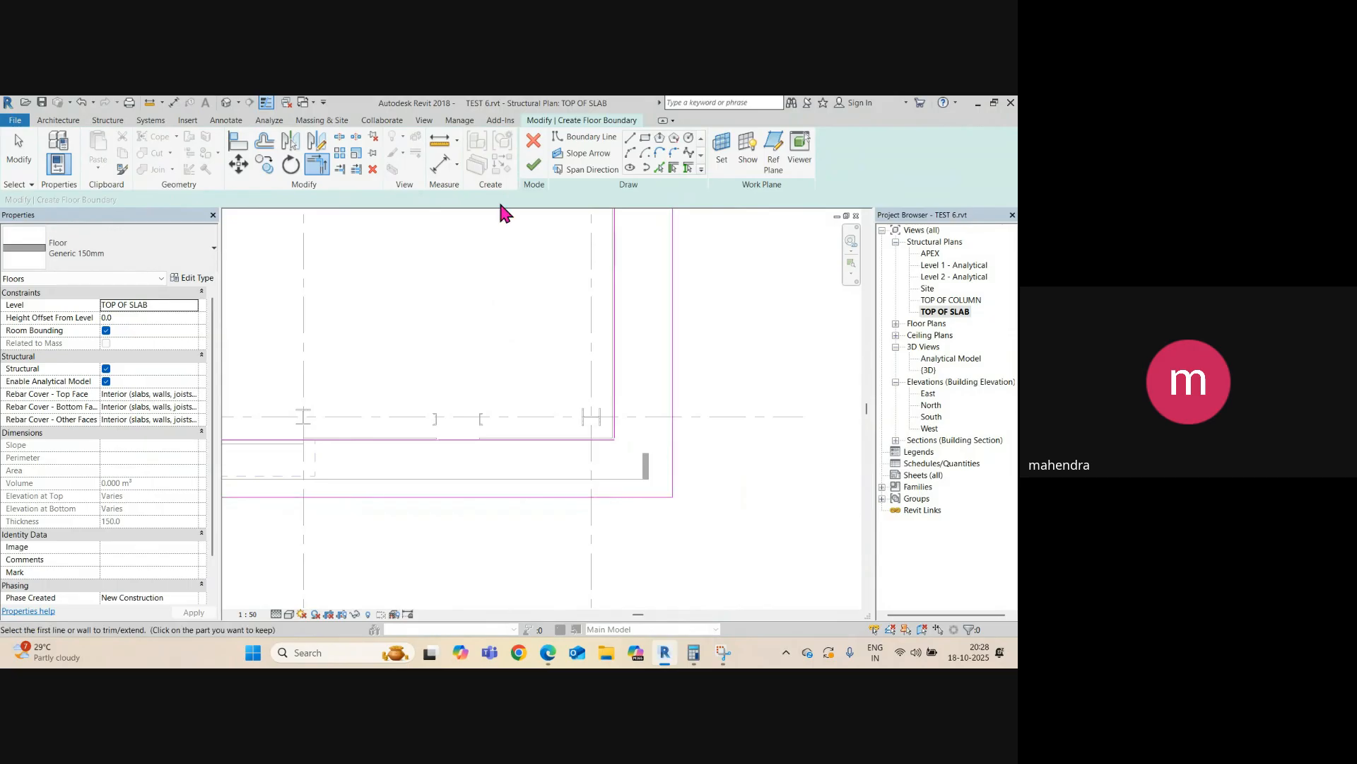
- Close the inner boundary corner beside the grid D column on grid 1 and finish the 150 mm perimeter floor sketch
left_click(532, 168)
scroll(633, 447, "up", 4)
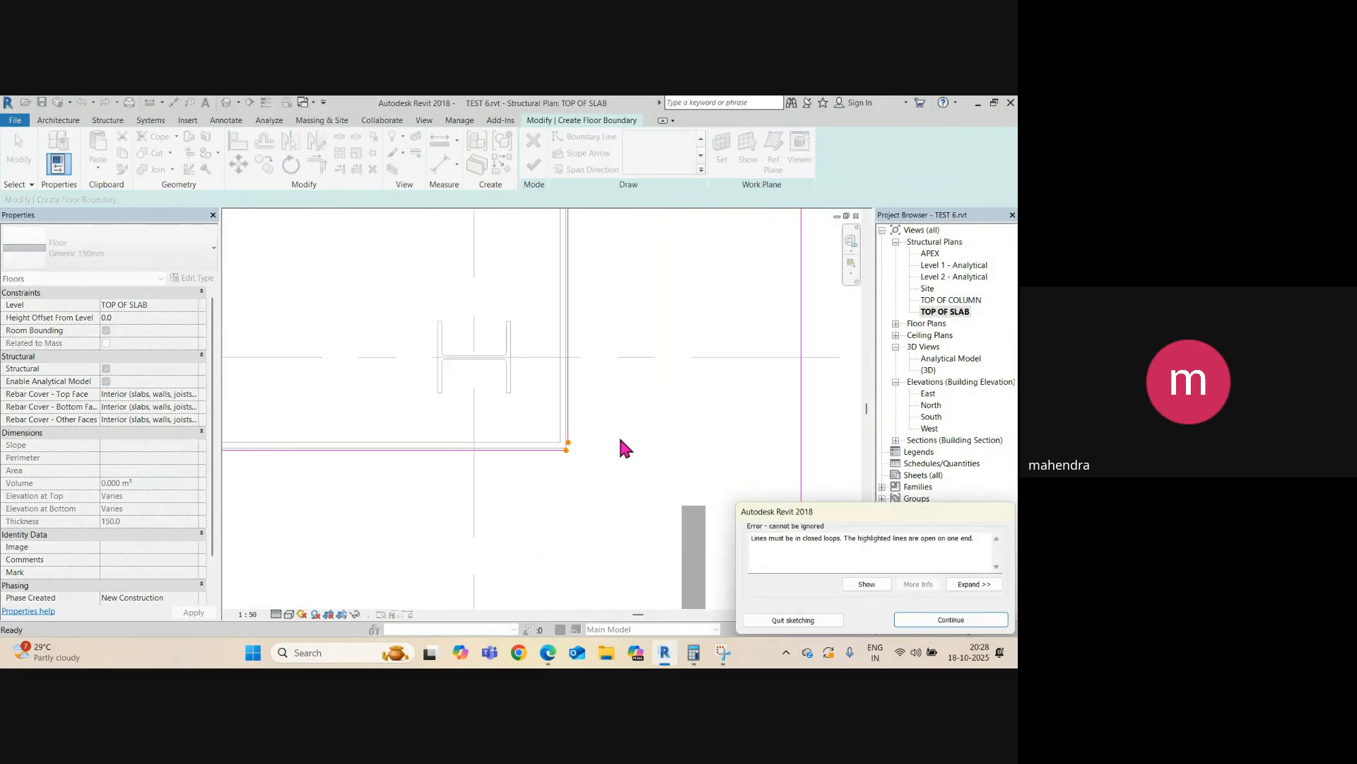
key("Return")
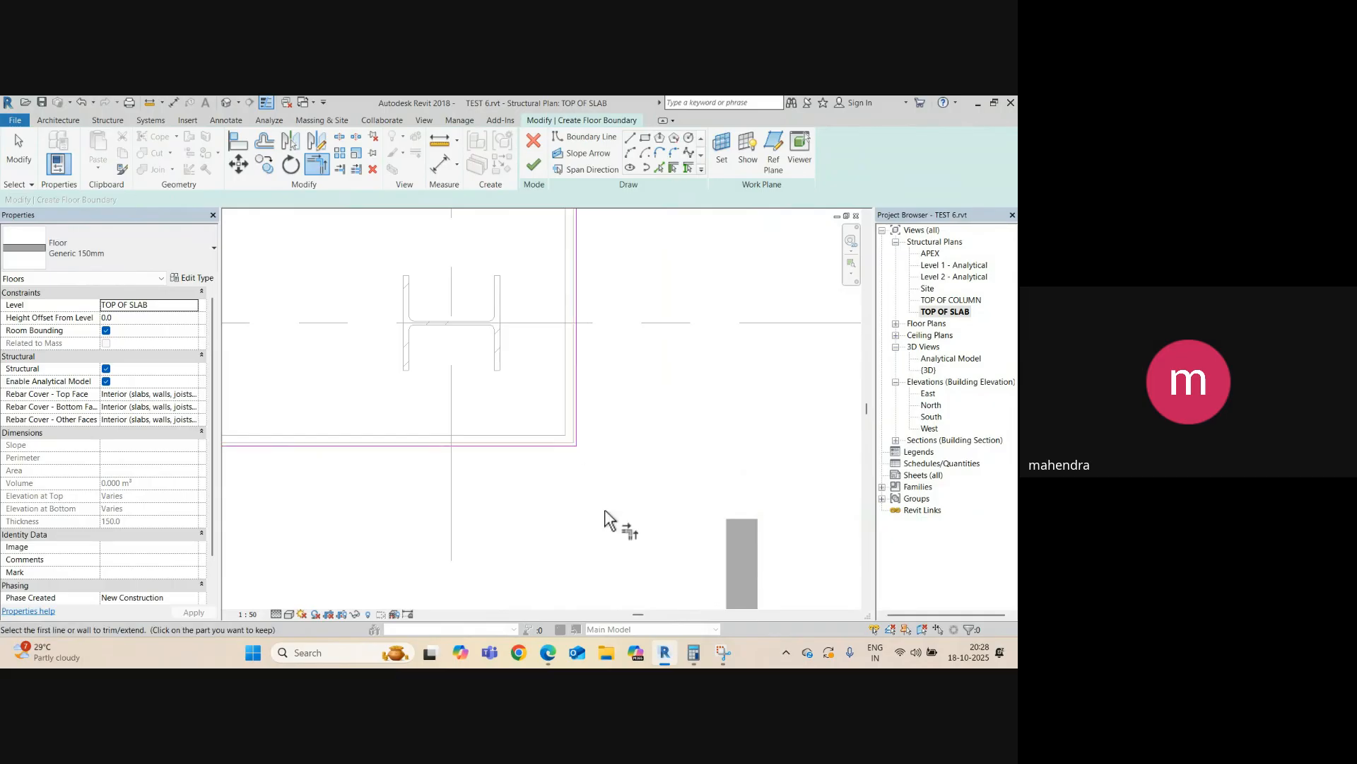
scroll(611, 495, "down", 4)
scroll(608, 485, "down", 3)
scroll(401, 562, "up", 5)
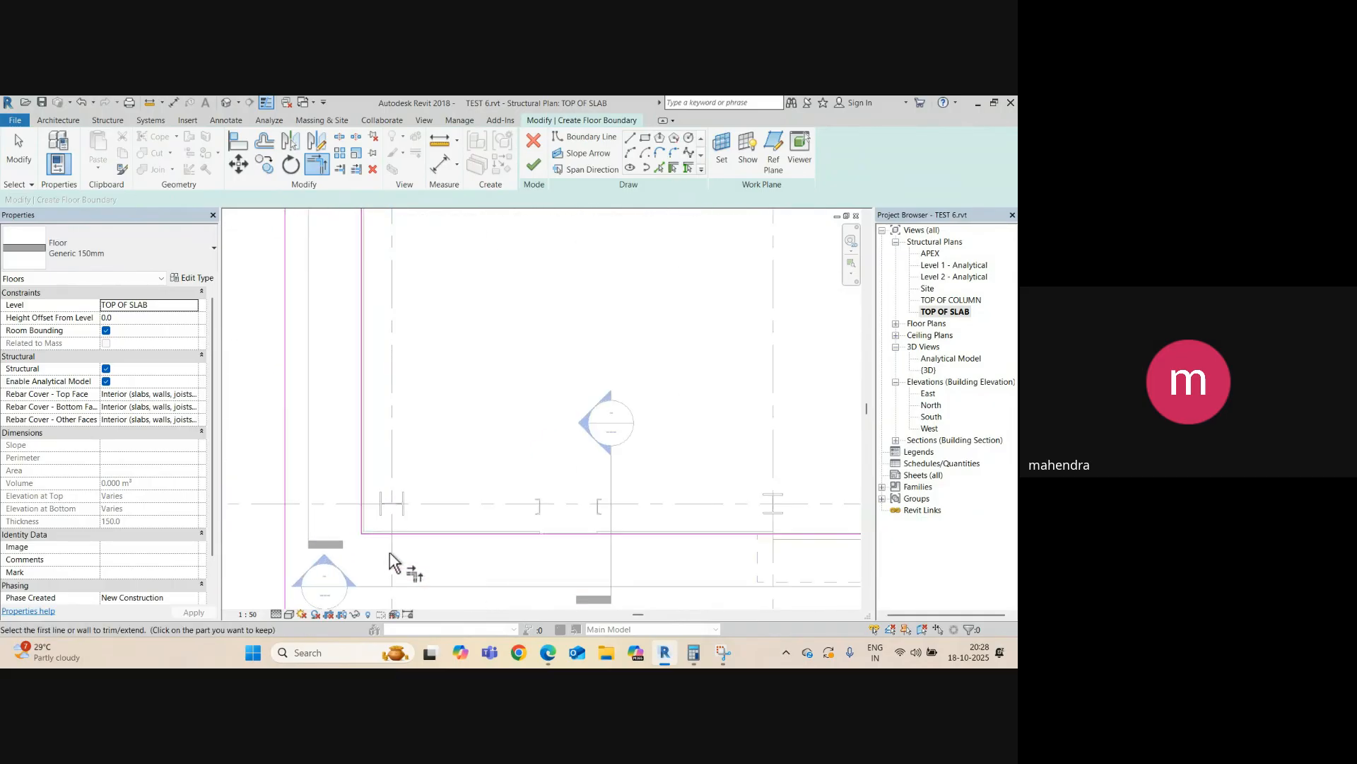
scroll(368, 535, "up", 2)
left_click(534, 168)
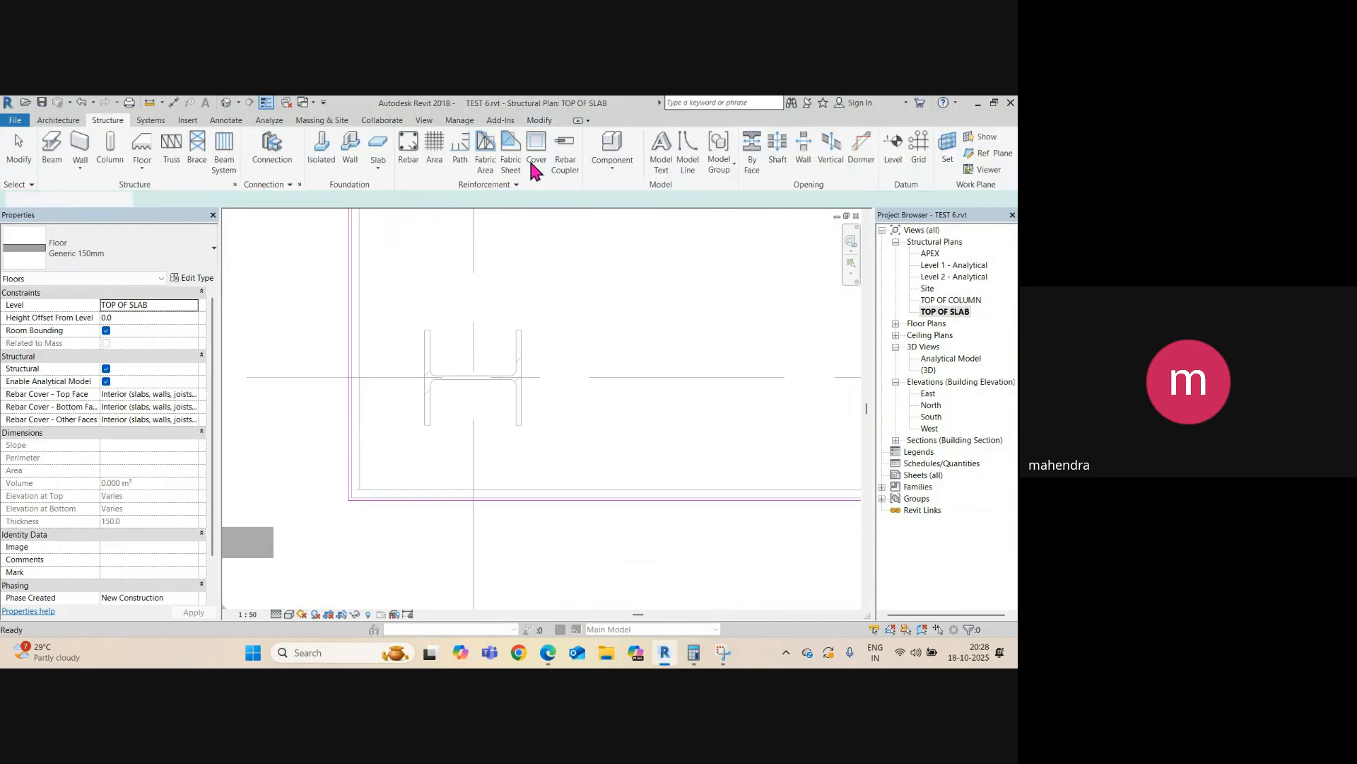
scroll(464, 391, "down", 2)
scroll(466, 460, "up", 3)
left_click(473, 538)
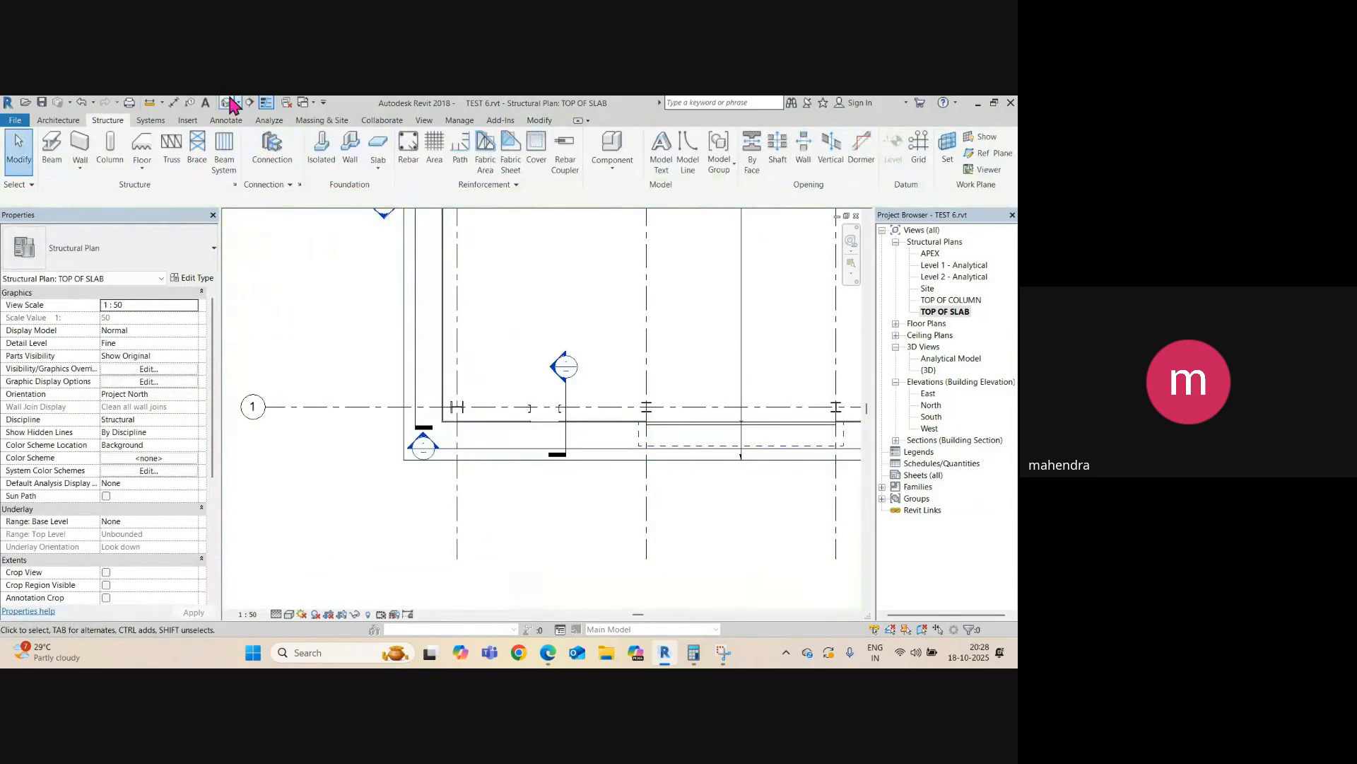
- Open the 3D view and examine the perimeter slab at the building's outer corners
left_click(224, 104)
scroll(583, 463, "up", 5)
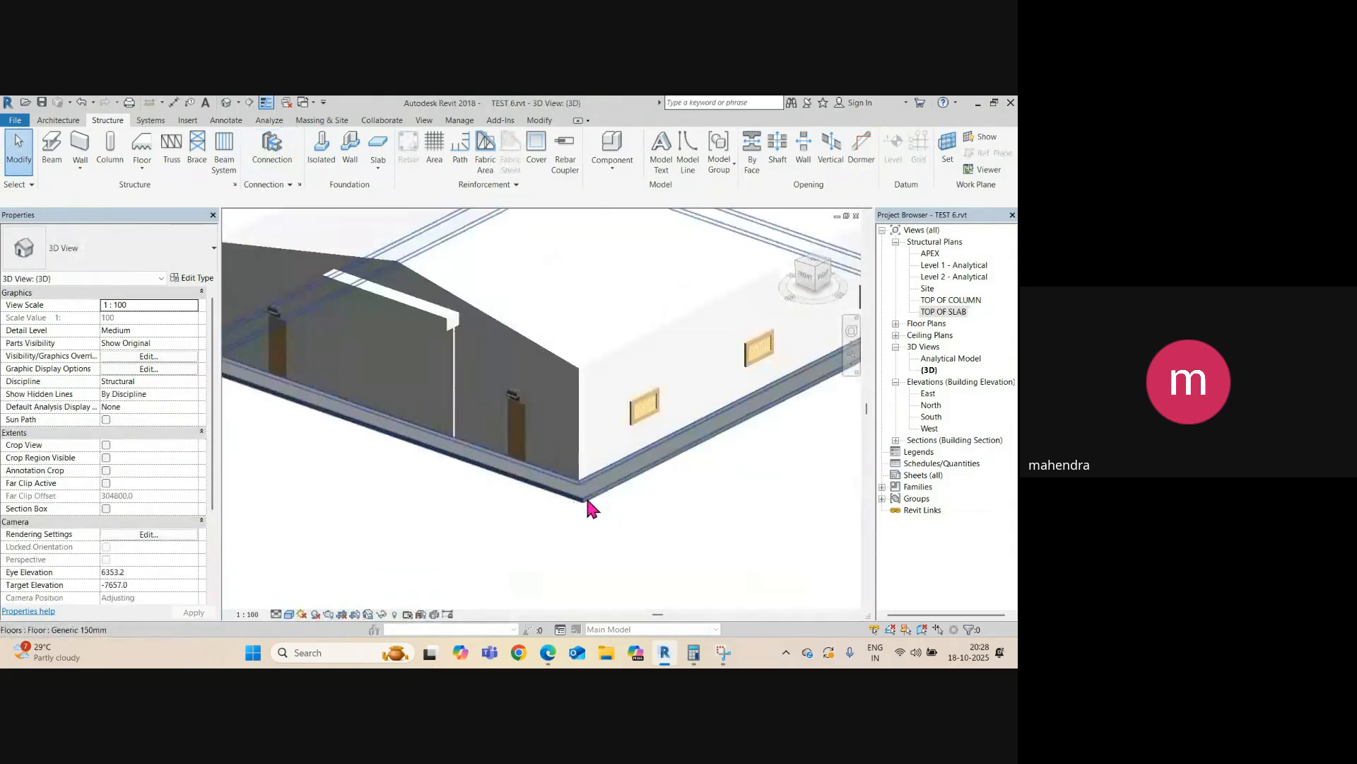
left_click(589, 506)
scroll(582, 506, "down", 3)
middle_click_drag(582, 506, 688, 545, "shift")
left_click(565, 550)
scroll(563, 549, "up", 2)
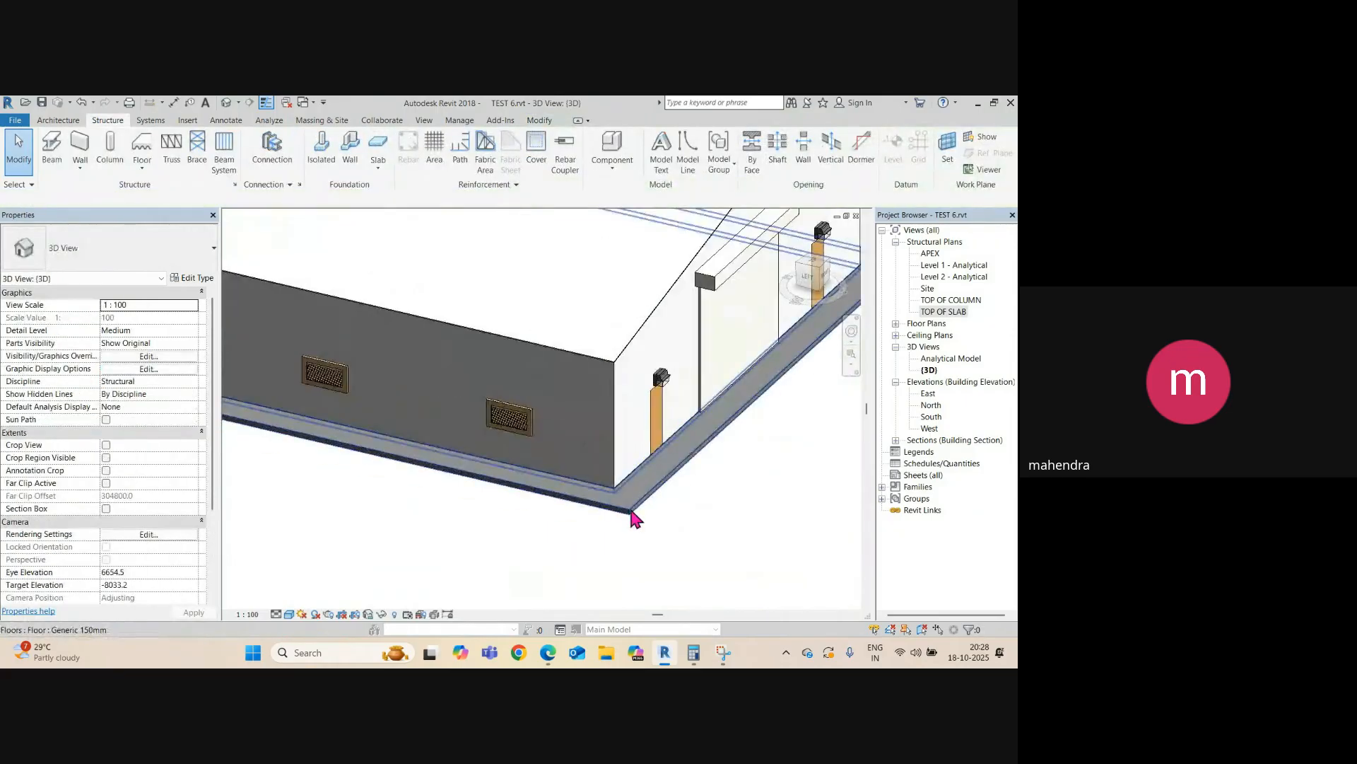
left_click(632, 507)
scroll(639, 507, "down", 3)
- Examine the perimeter slab strip in front of the rolling door and side doors on the gable wall
middle_click_drag(639, 506, 554, 454, "shift")
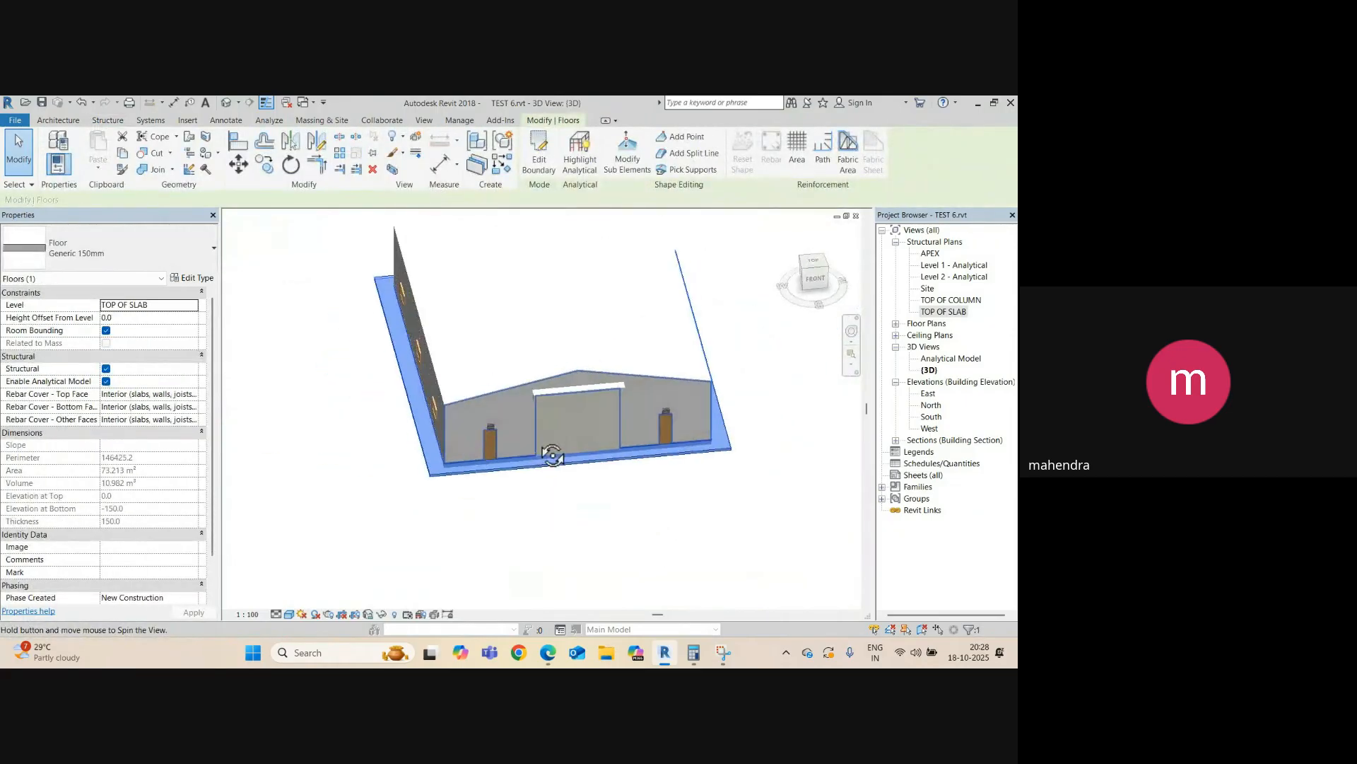
scroll(651, 475, "up", 3)
scroll(622, 467, "up", 3)
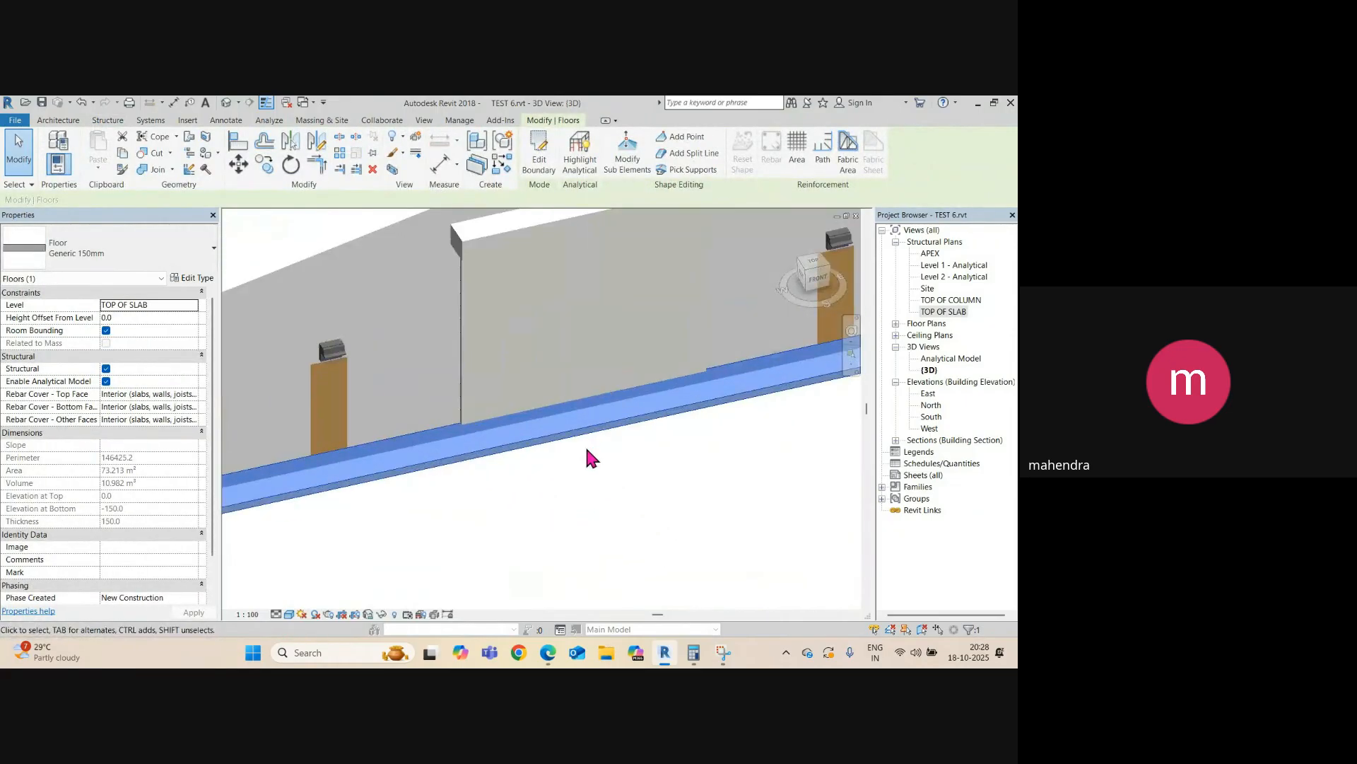
left_click(587, 491)
scroll(488, 459, "down", 3)
left_click(475, 473)
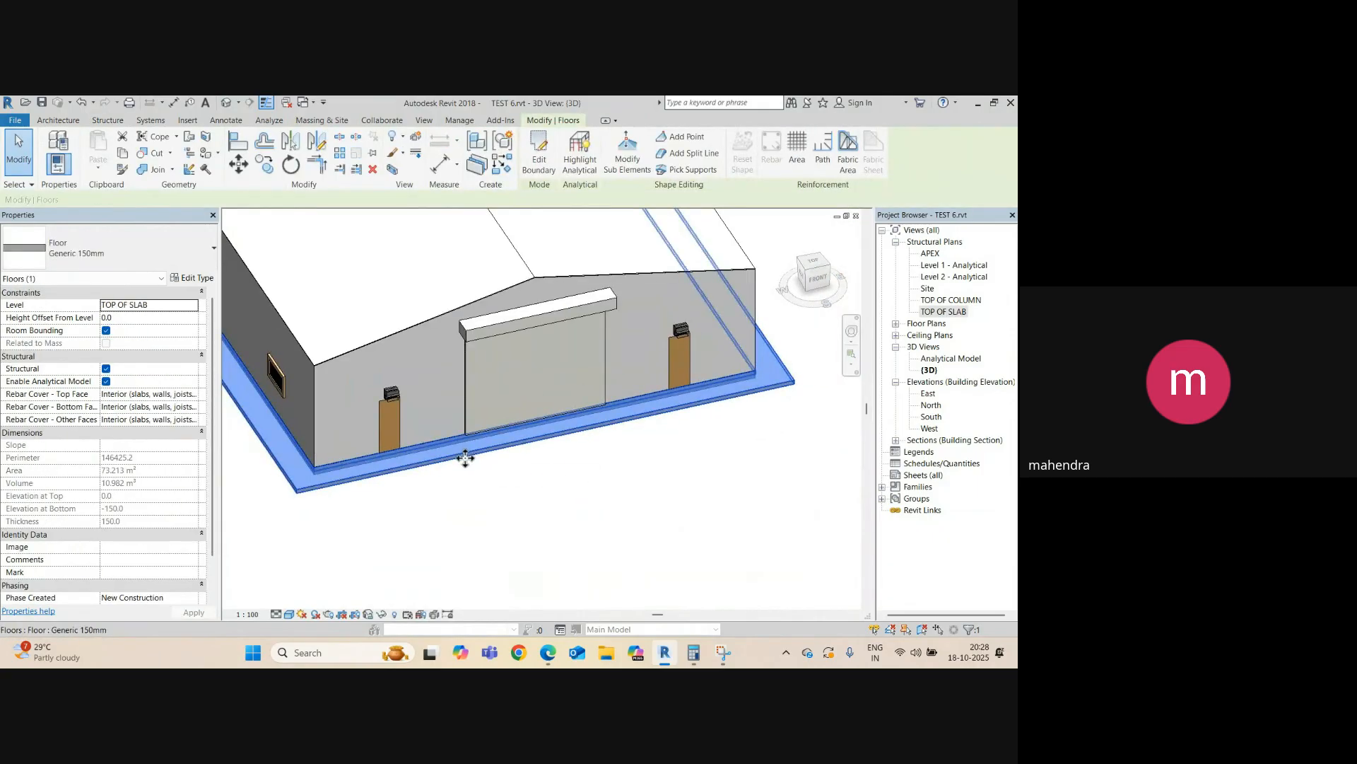
scroll(521, 412, "up", 2)
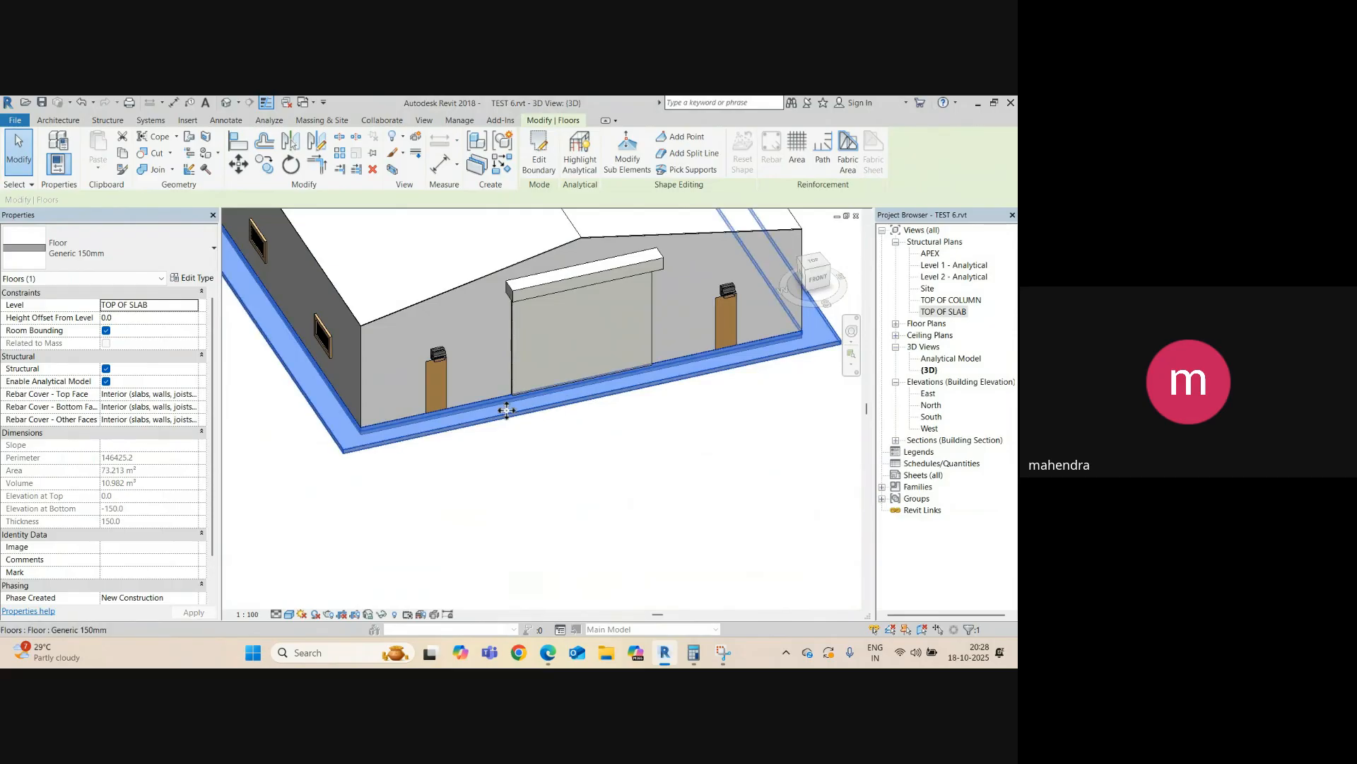
scroll(521, 409, "up", 3)
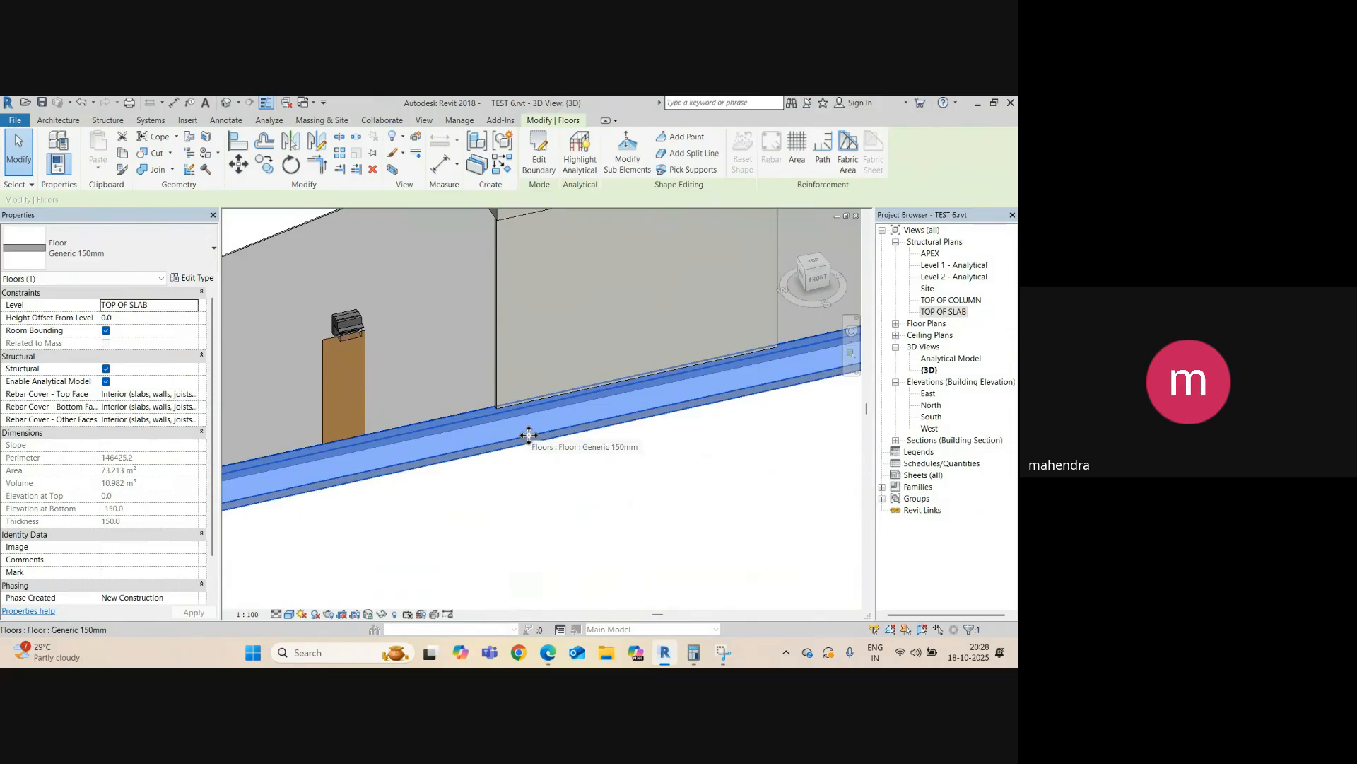
- Open the TOP OF SLAB structural plan and edit the perimeter slab's boundary along grid 1 at the rolling door
left_click(944, 312)
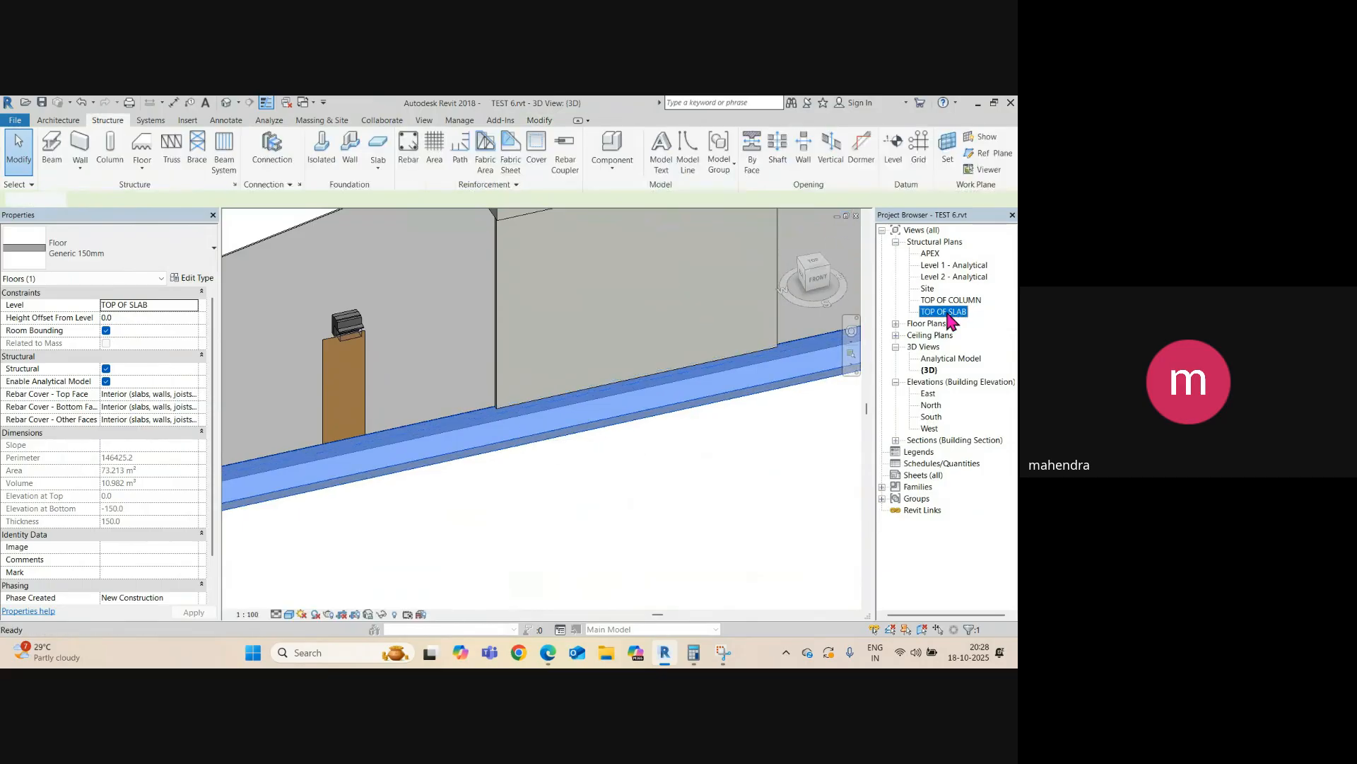
double_click(946, 312)
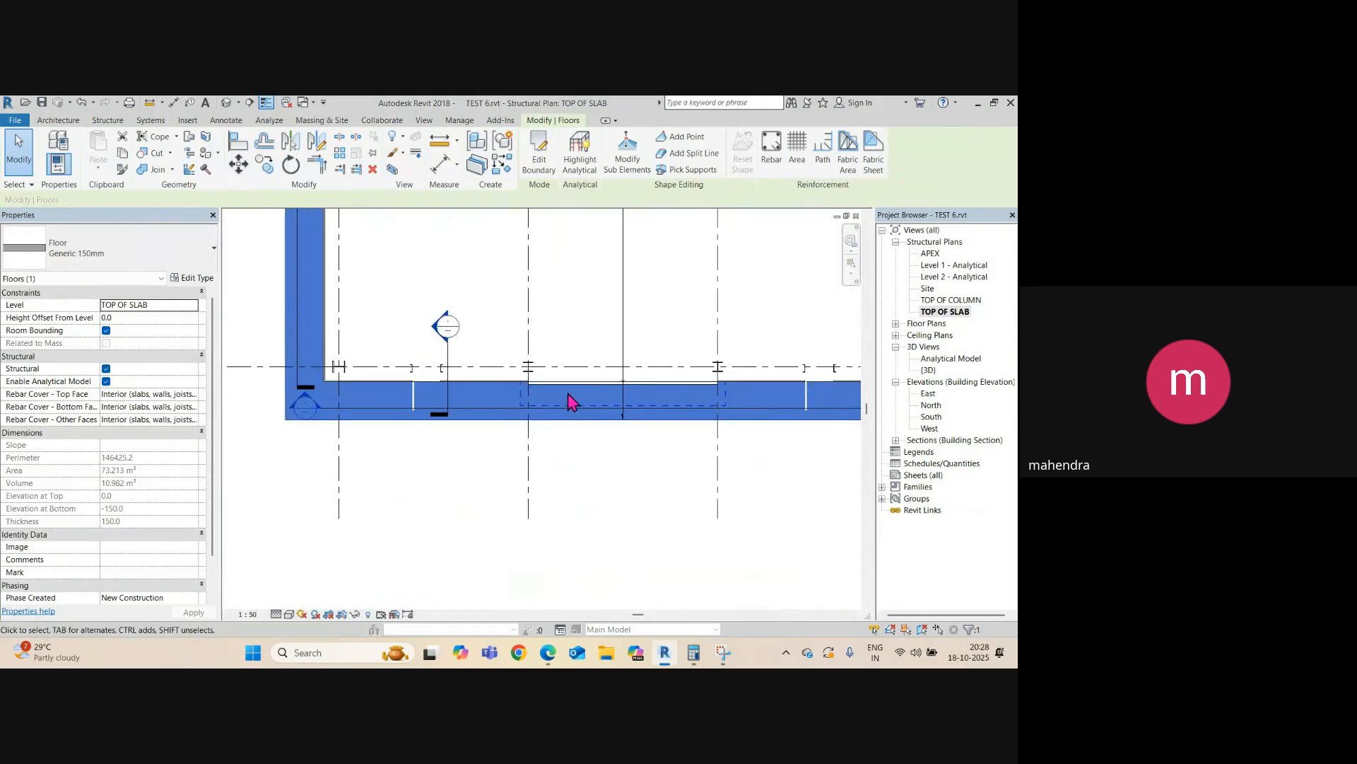
scroll(571, 402, "up", 2)
scroll(624, 474, "down", 2)
mouse_move(628, 486)
middle_mouse_down()
mouse_move(612, 493)
mouse_move(613, 478)
middle_mouse_up()
left_click(540, 162)
scroll(517, 437, "up", 3)
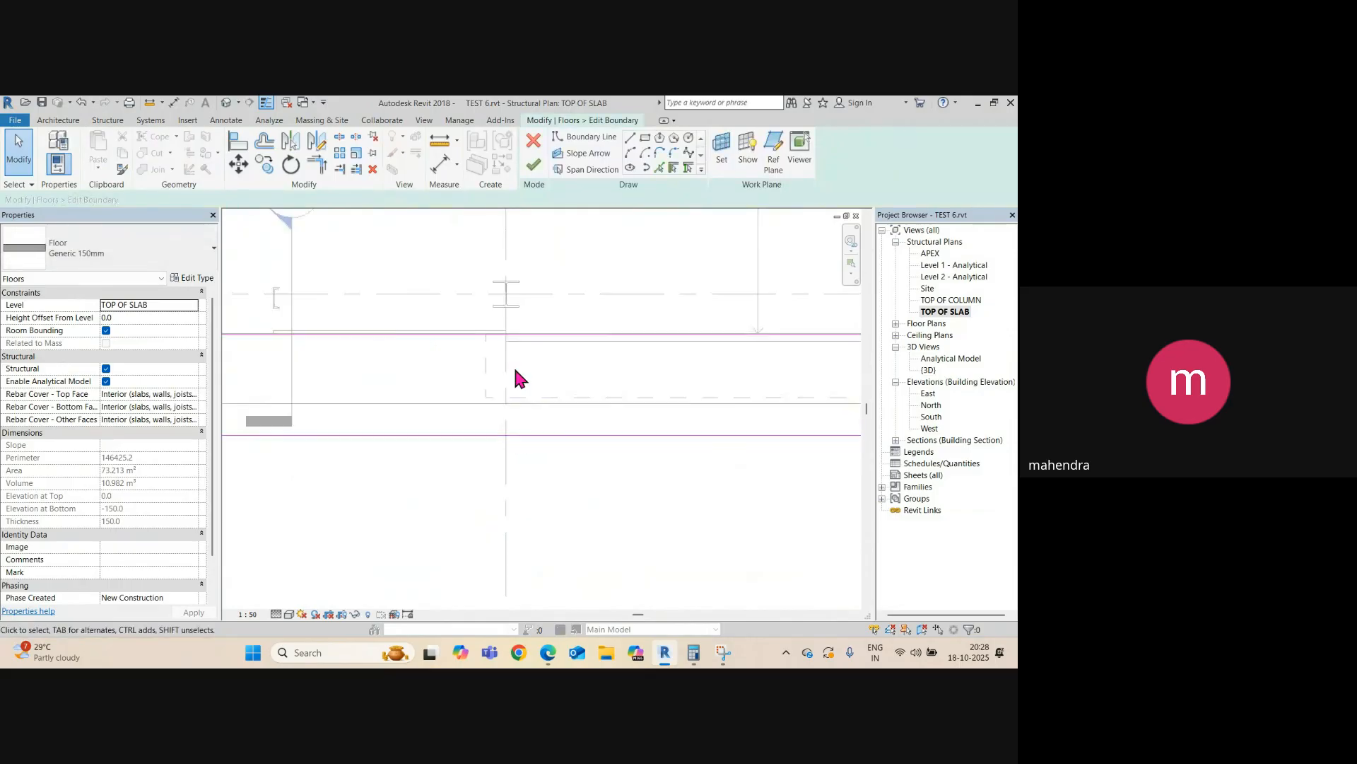
- Draw a 1000 boundary line along grid B from the inner to the outer slab edge
left_click(628, 139)
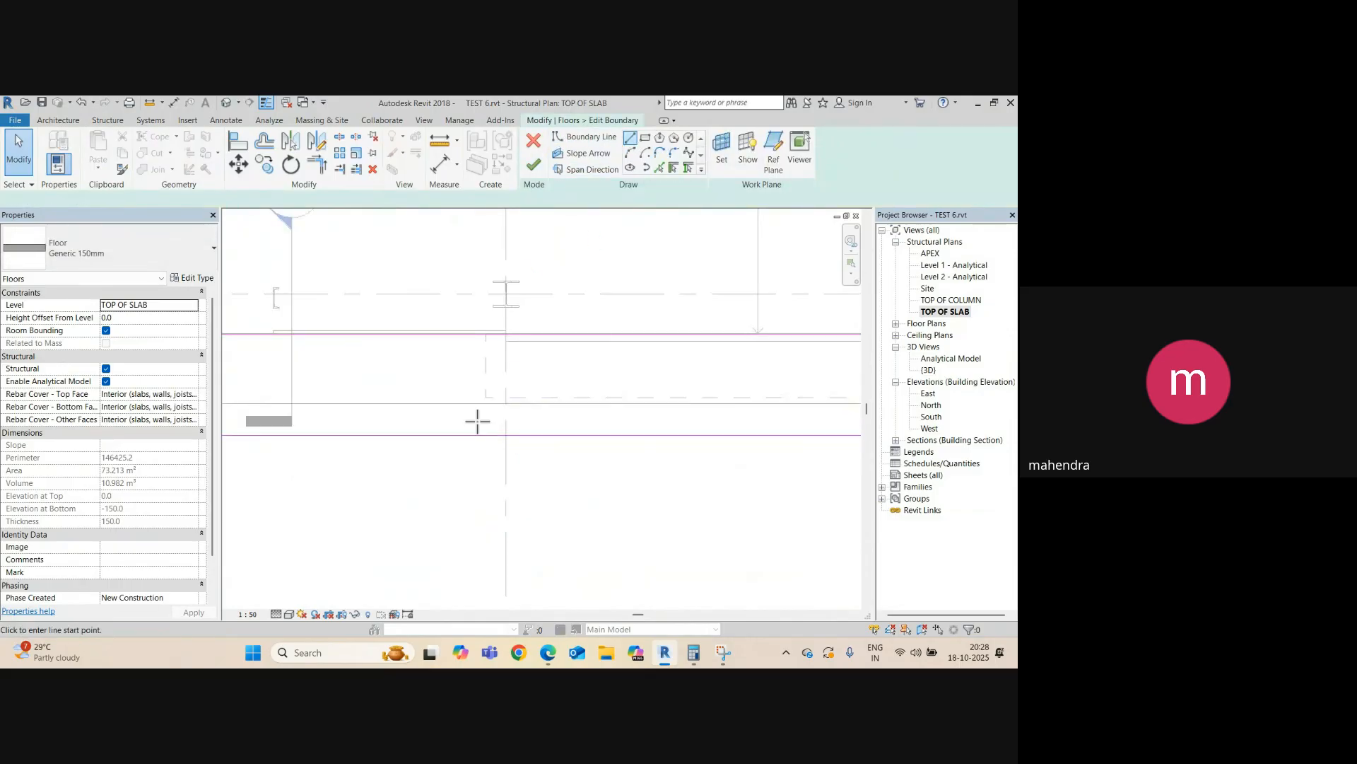
scroll(481, 353, "up", 2)
scroll(519, 330, "up", 2)
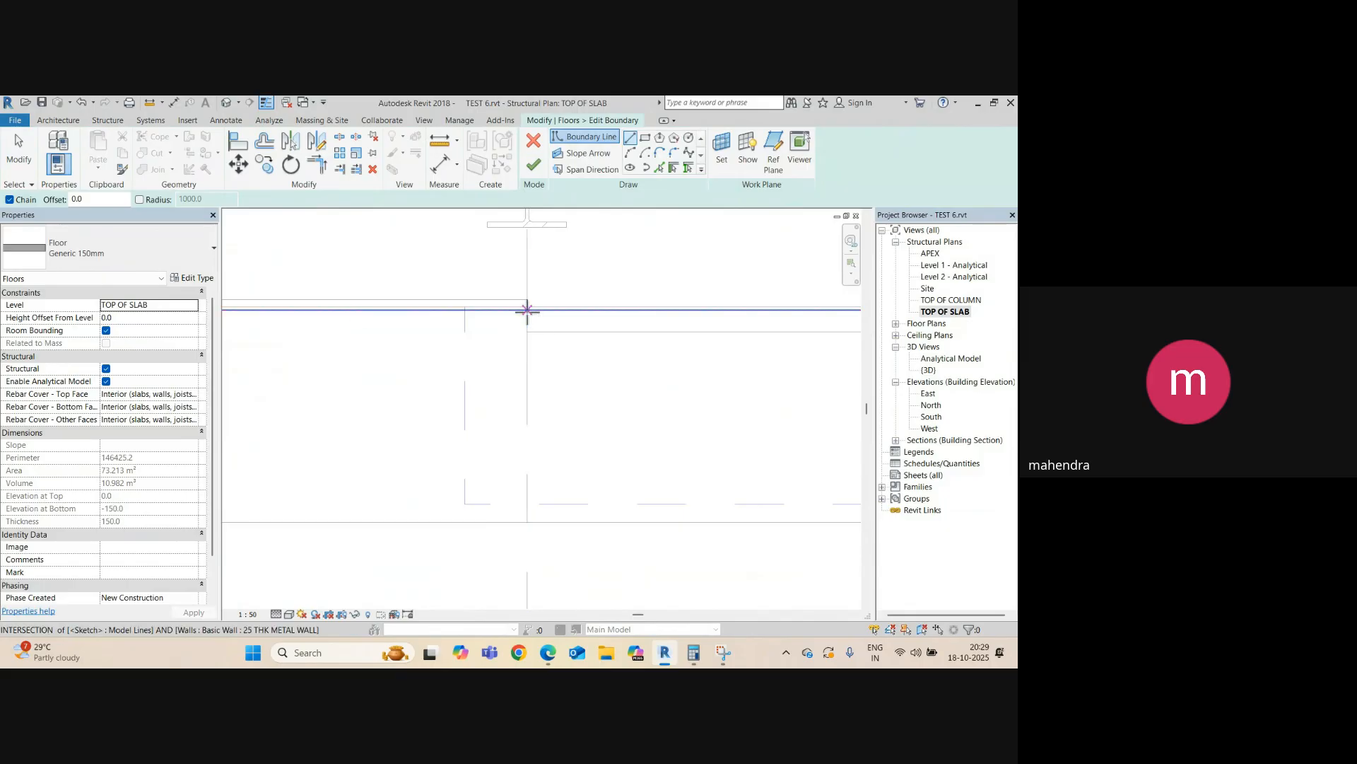
left_click(527, 309)
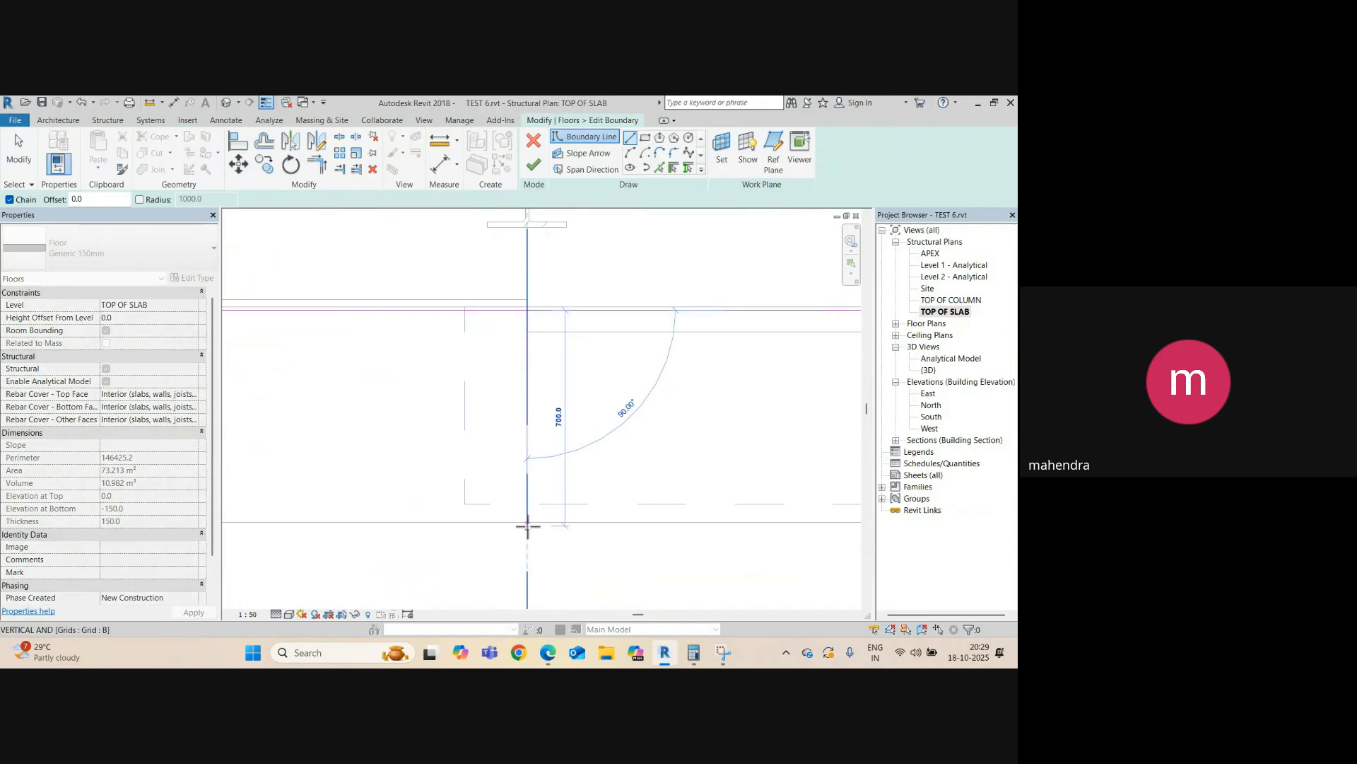
scroll(536, 511, "down", 4)
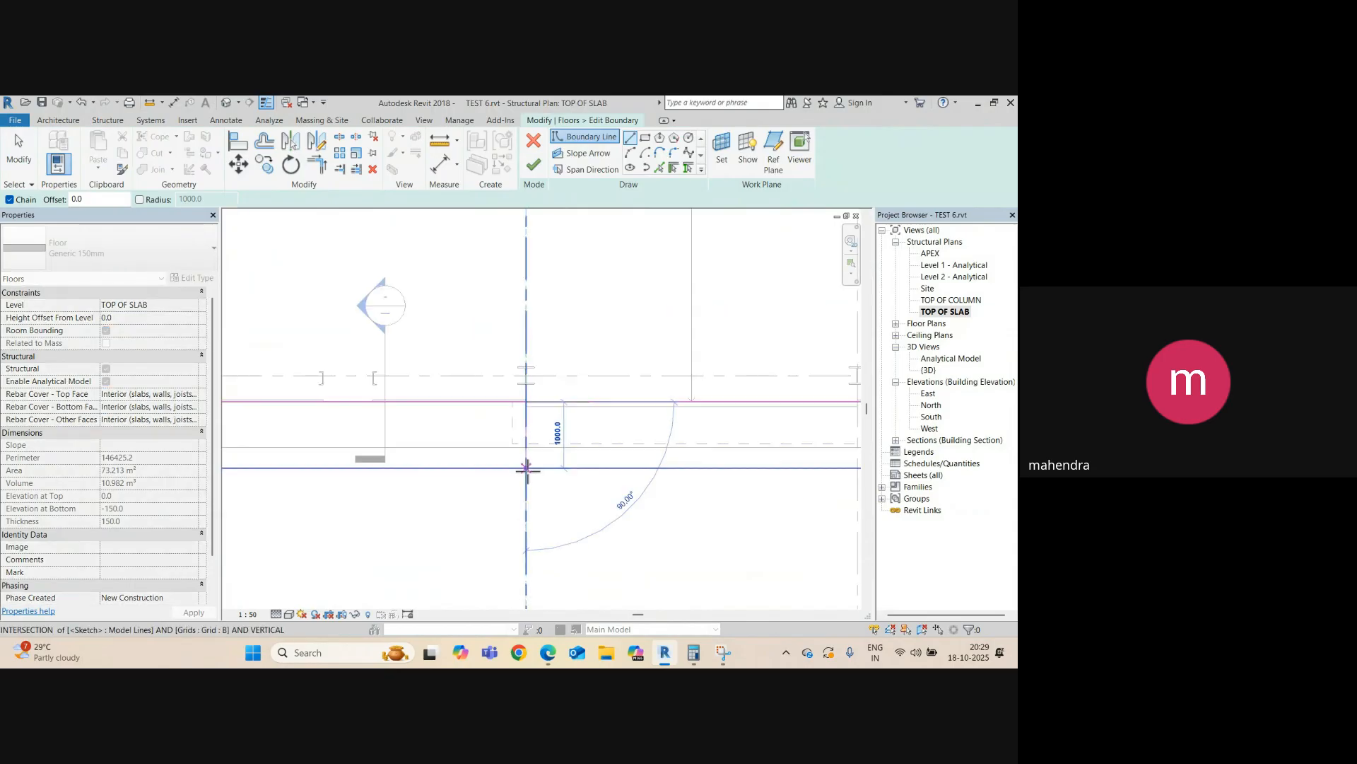
left_click(527, 468)
- Draw a matching boundary line along grid C between the inner and outer slab edges
scroll(455, 470, "down", 4)
middle_click_drag(657, 498, 609, 452)
scroll(601, 439, "up", 1)
scroll(598, 438, "up", 2)
left_click(599, 383)
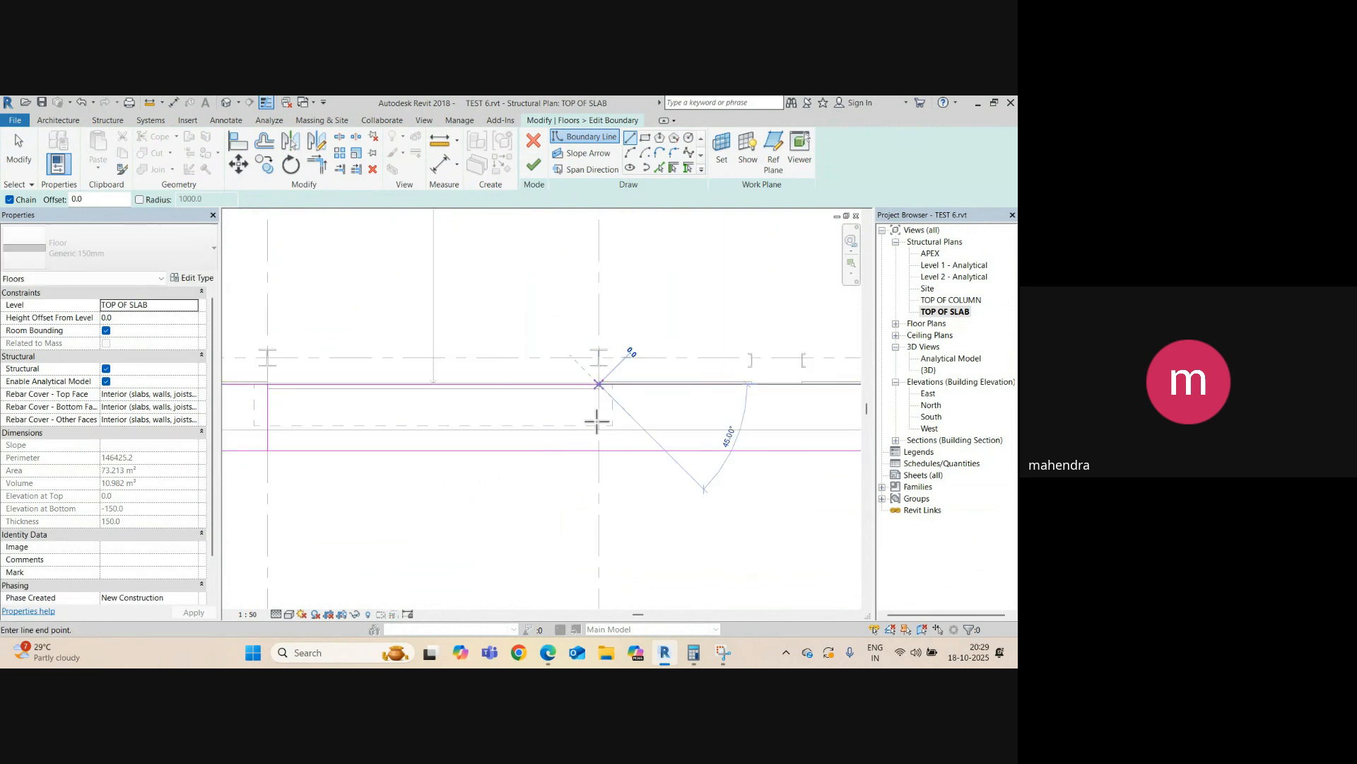
left_click(599, 451)
key("Escape")
key("Escape")
scroll(529, 465, "down", 1)
middle_click_drag(477, 469, 564, 474)
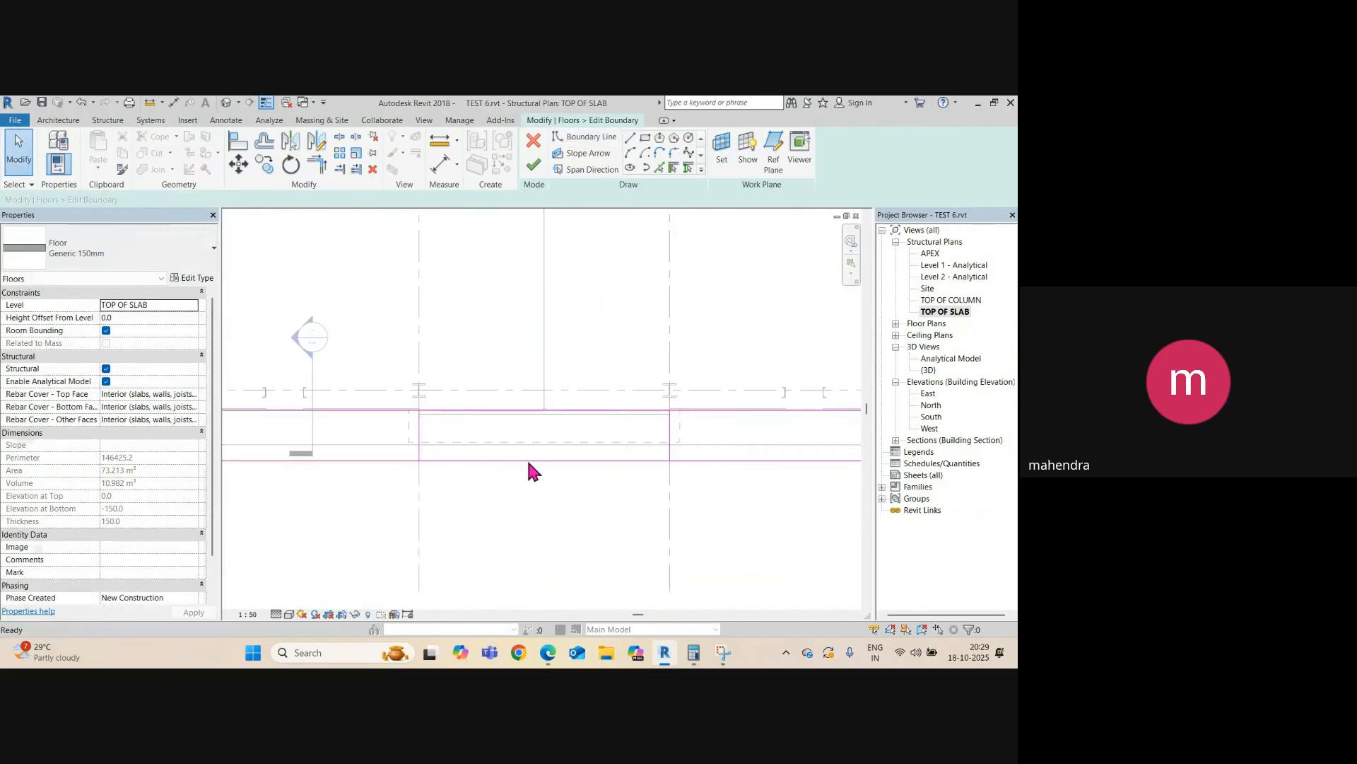
- Split the outer and inner boundary lines between grids B and C, keeping the inner segments
left_click(354, 137)
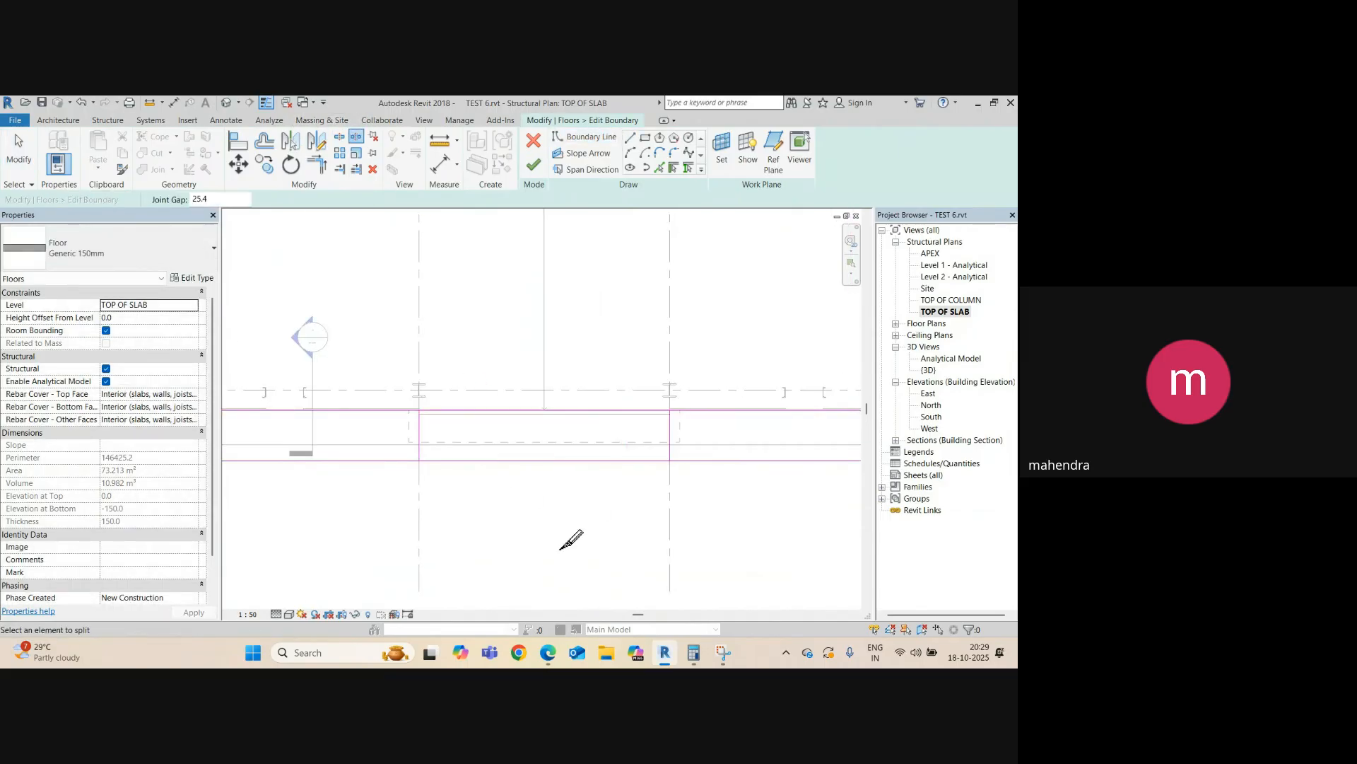
left_click(339, 138)
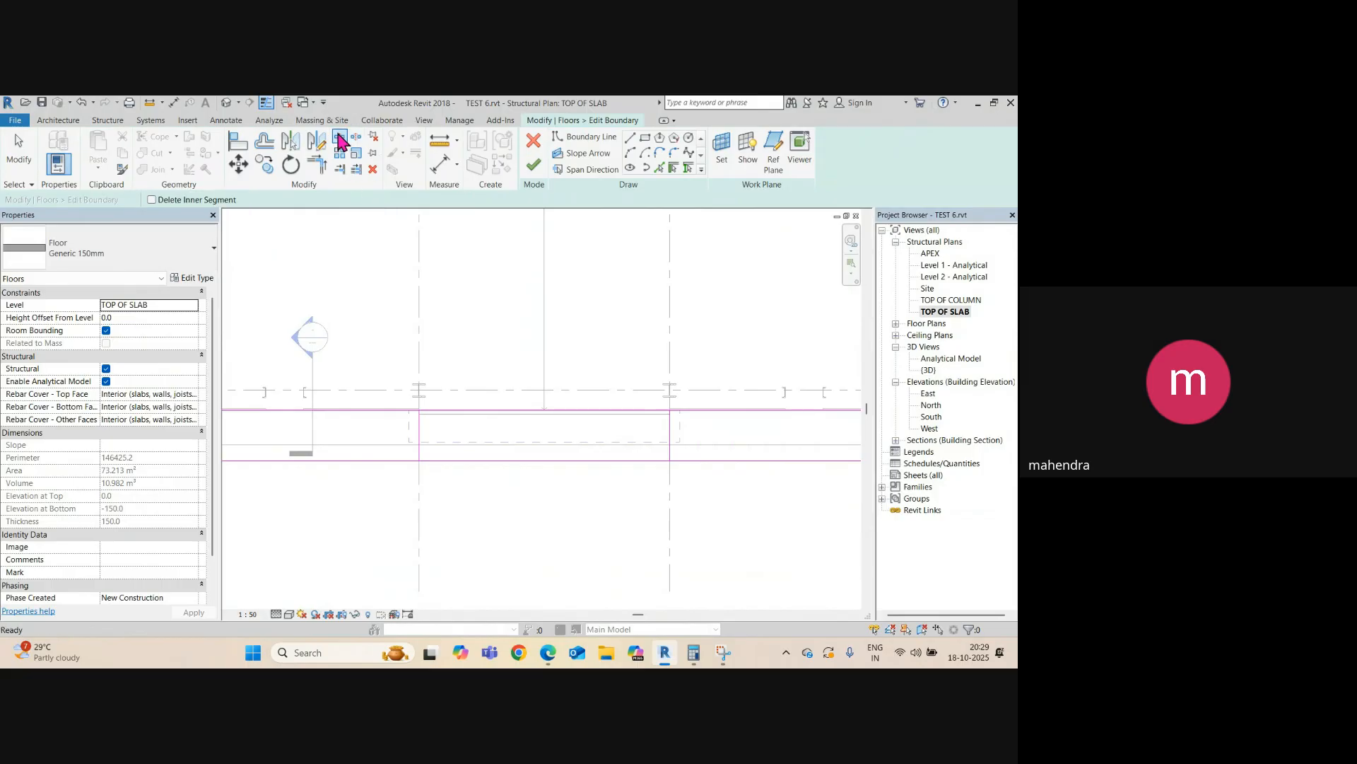
left_click(494, 461)
left_click(494, 410)
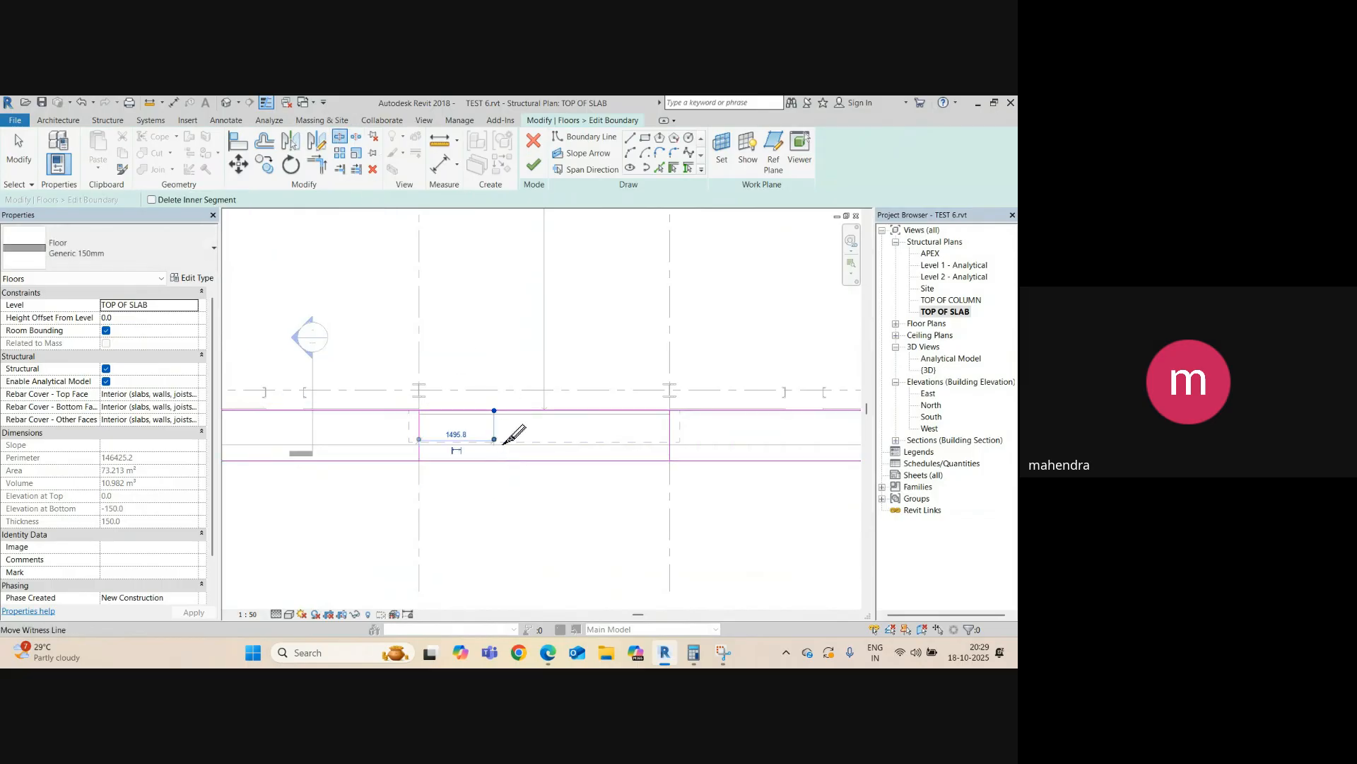
scroll(499, 443, "down", 3)
middle_click_drag(489, 451, 618, 464)
scroll(576, 443, "up", 2)
key("Escape")
- Trim the inner and outer slab edges to corners with the boundary line on grid B
scroll(570, 445, "up", 1)
key("t")
key("r")
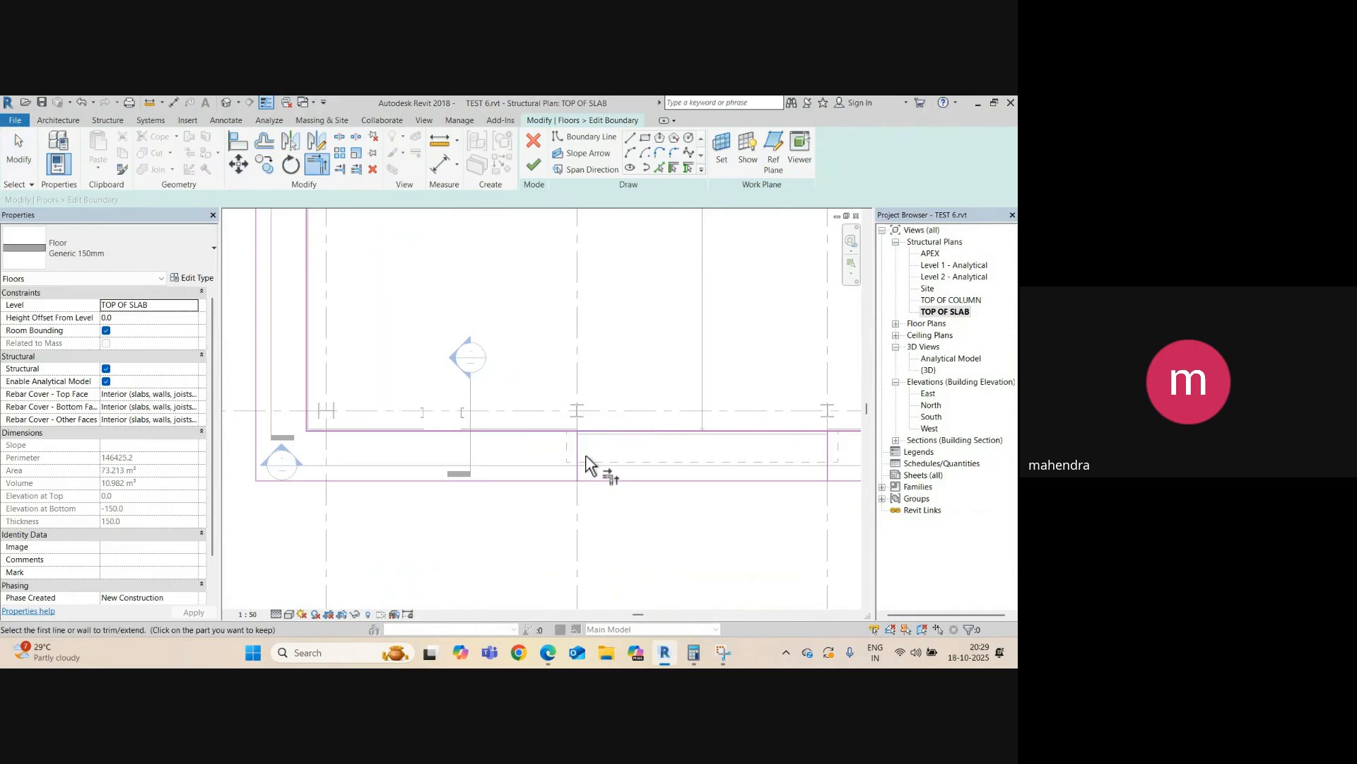
left_click(547, 430)
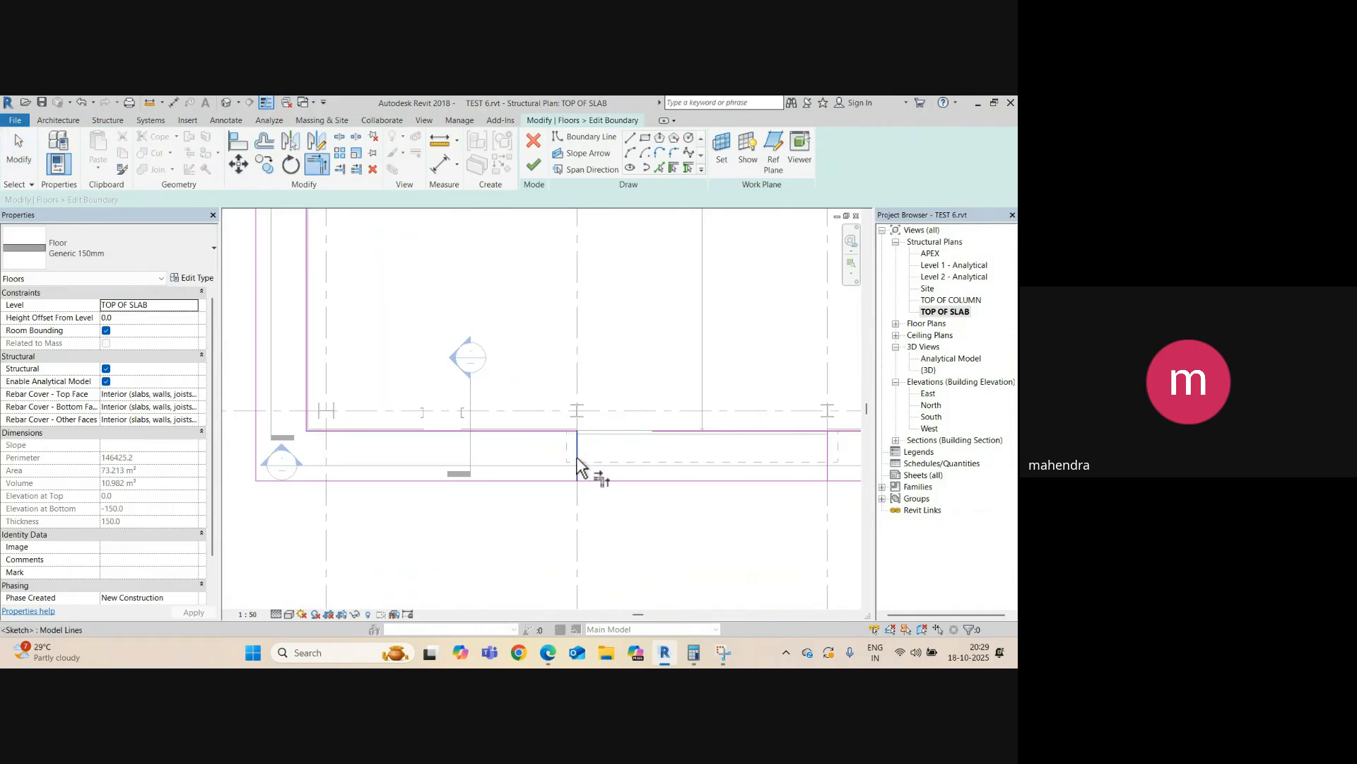
left_click(577, 460)
left_click(561, 481)
- Trim the outer and inner slab edges to the boundary line on grid C and finish the boundary edit
scroll(488, 479, "down", 2)
middle_click_drag(847, 496, 713, 494)
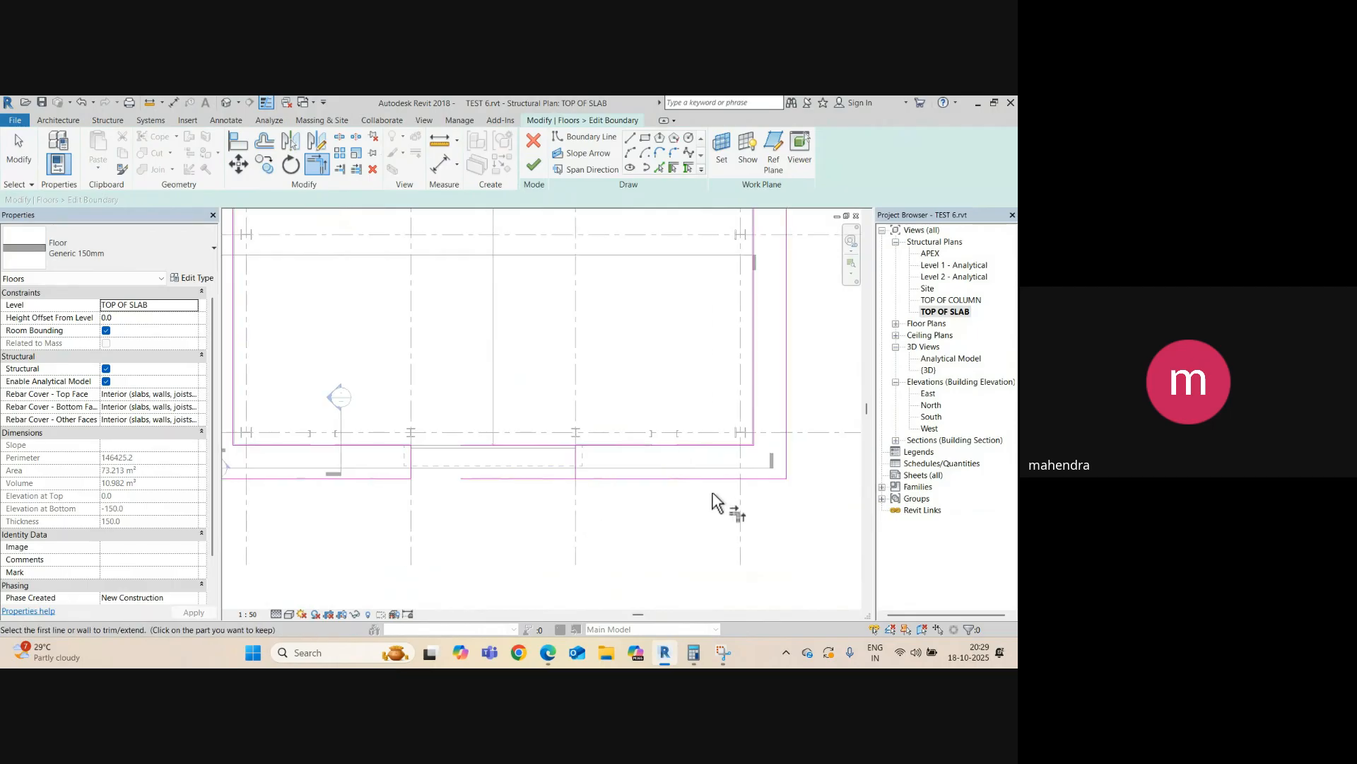
left_click(639, 479)
left_click(576, 467)
left_click(584, 444)
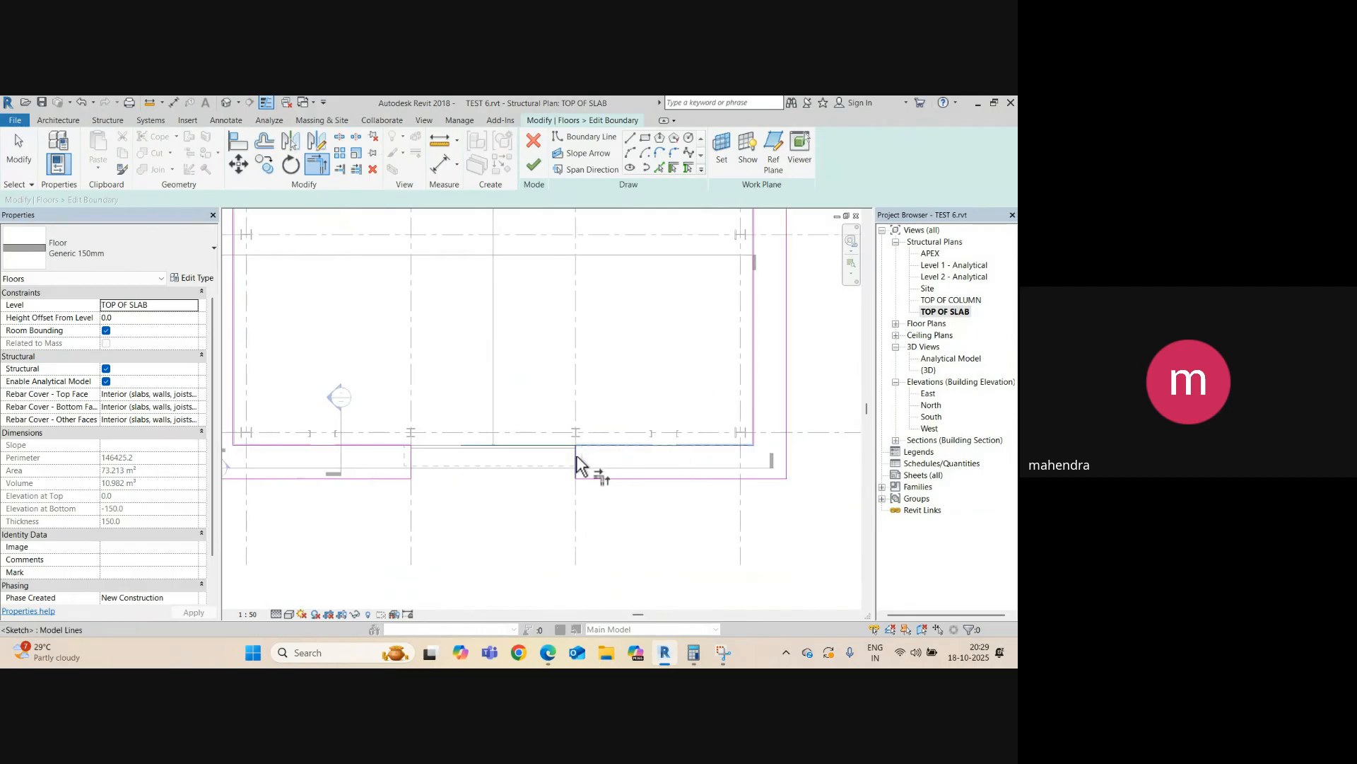
left_click(578, 464)
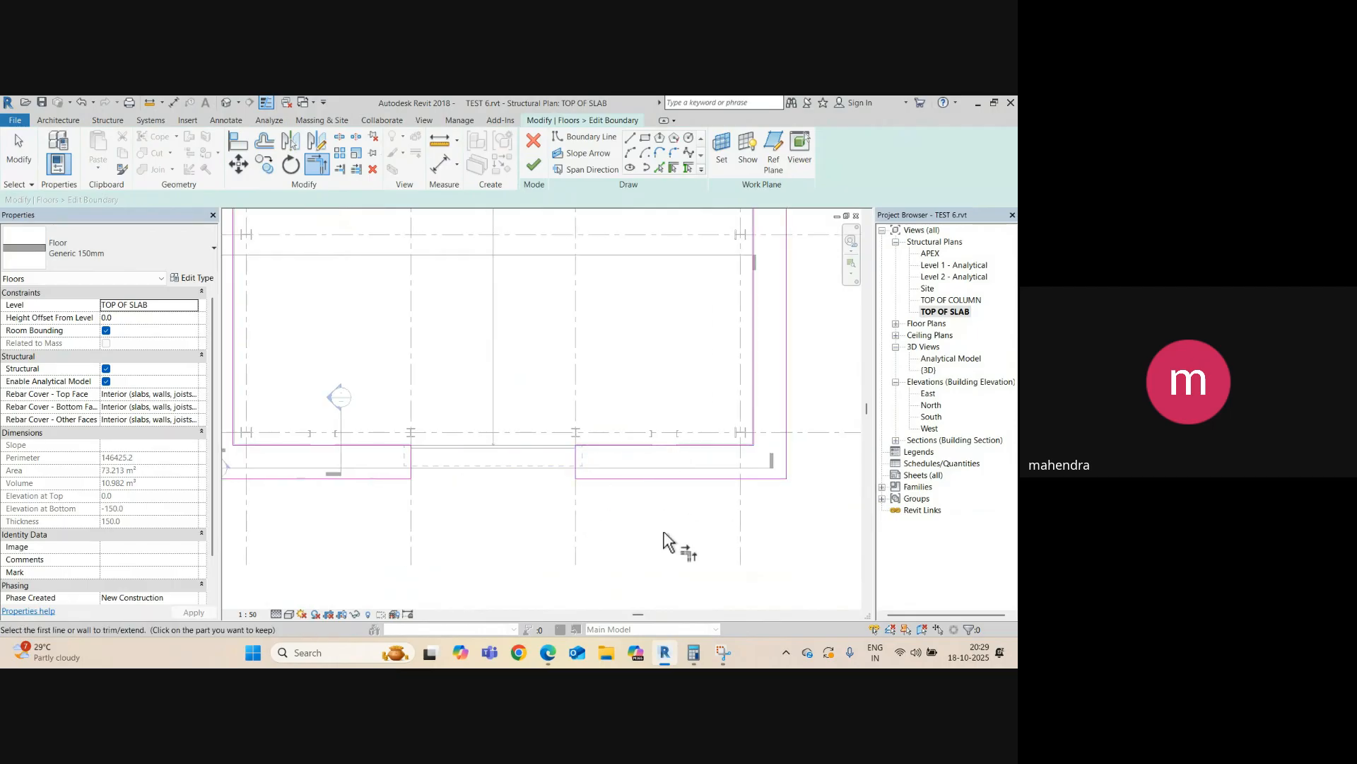
left_click(534, 166)
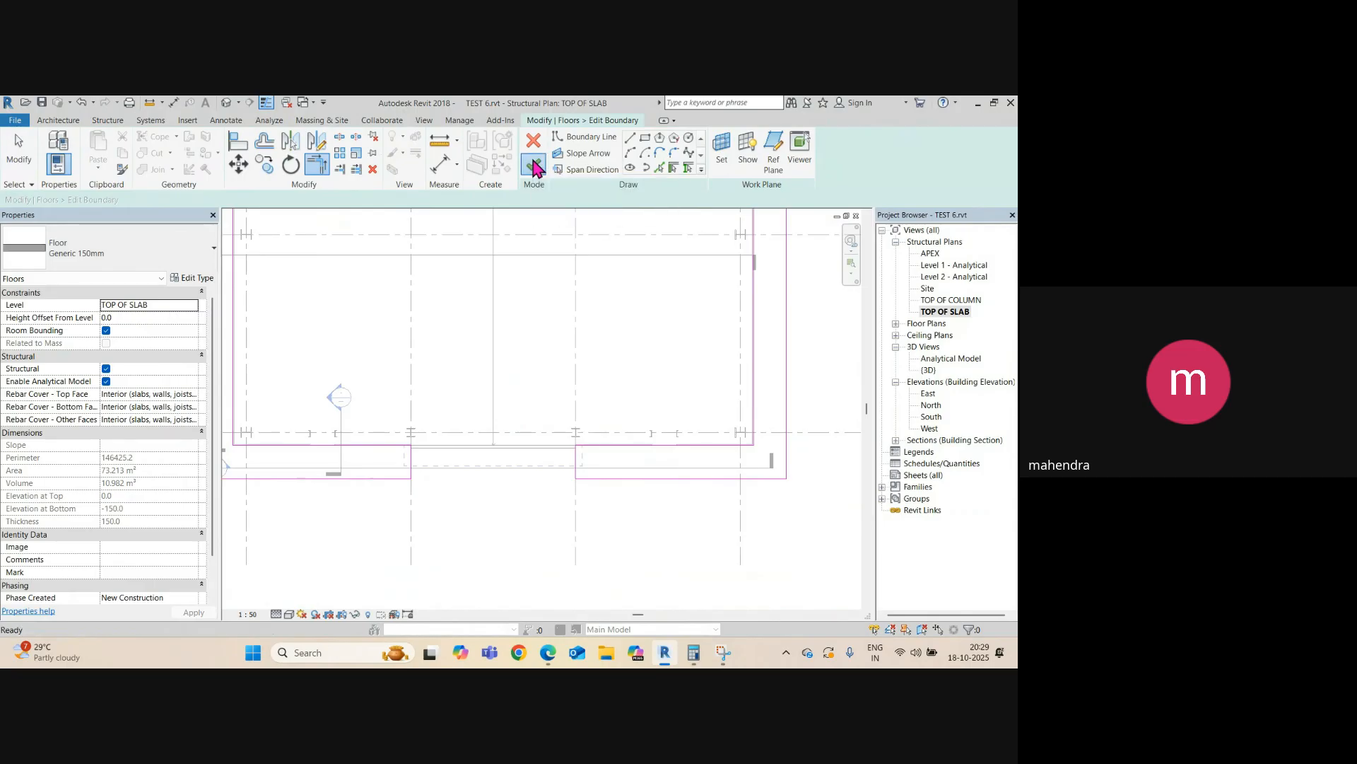
- Inspect the perimeter slab's gap in front of the rolling door in the 3D view
left_click(226, 103)
middle_click_drag(507, 312, 622, 485, "shift")
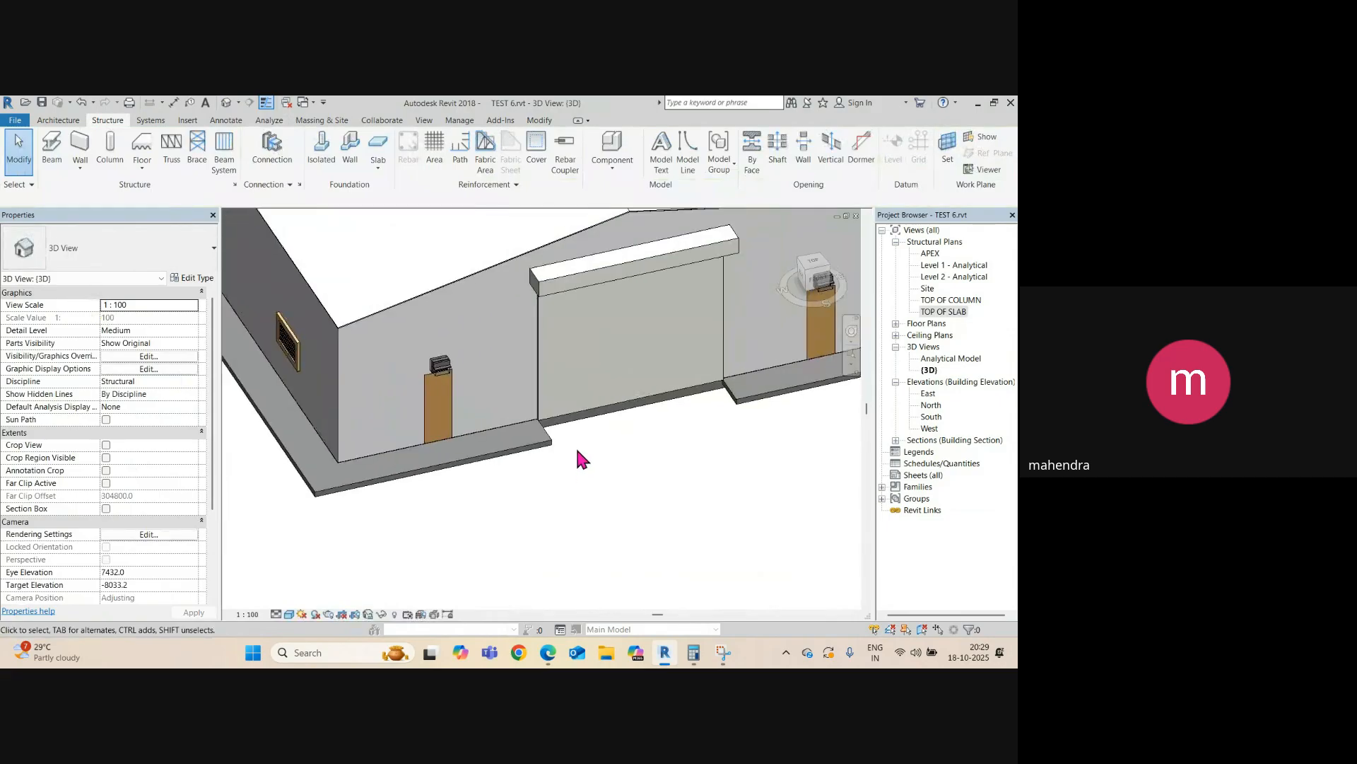
middle_click_drag(566, 433, 665, 412, "shift")
scroll(664, 411, "up", 6)
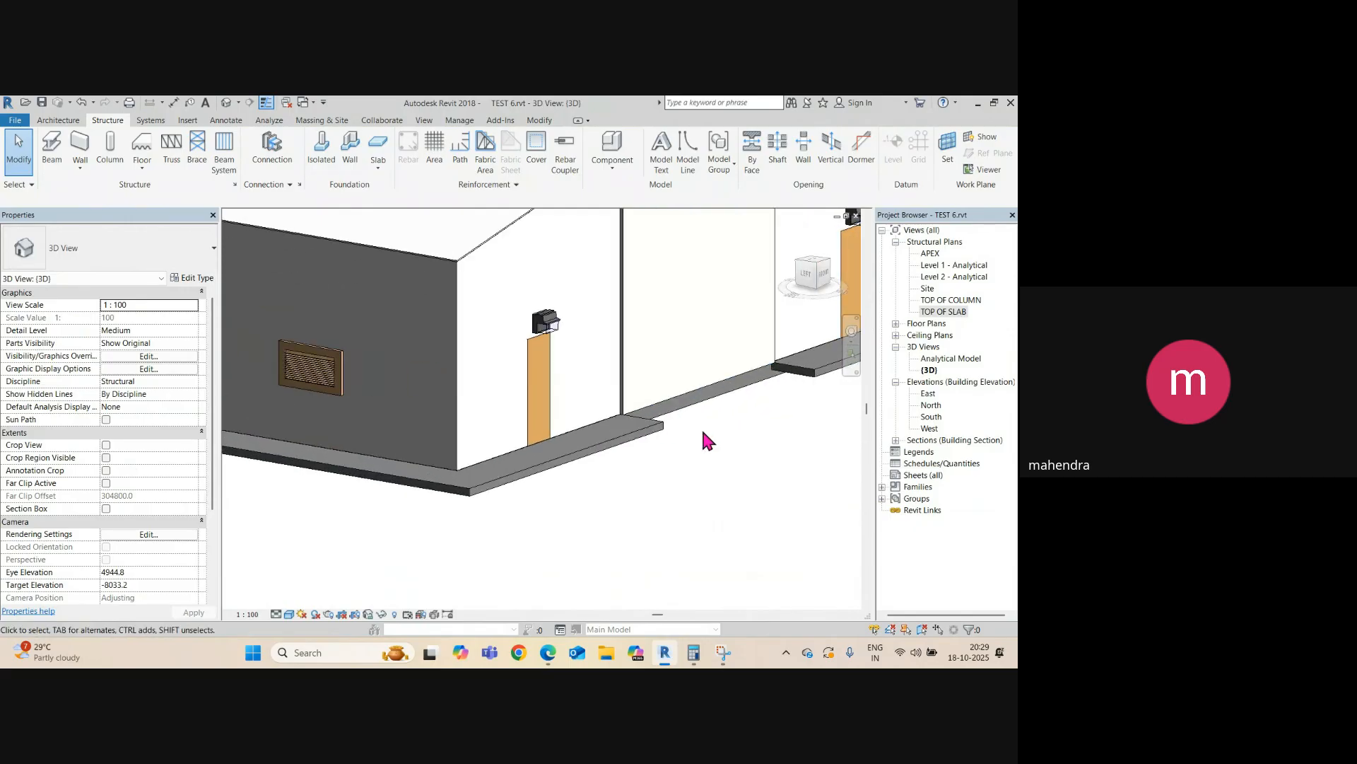
middle_click_drag(670, 447, 570, 425, "shift")
scroll(555, 459, "down", 3)
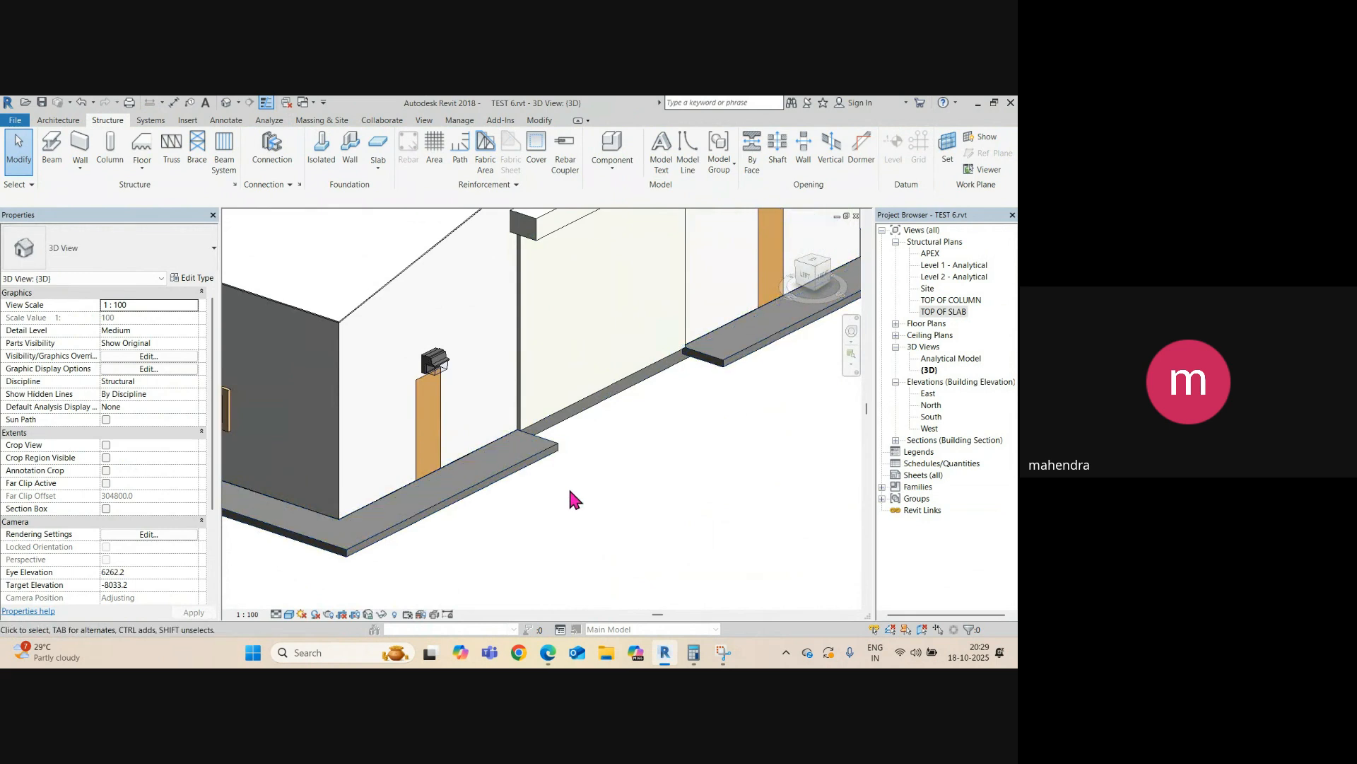
- Start a structural floor in the TOP OF SLAB plan using the Generic 300mm type
key("ctrl+Tab")
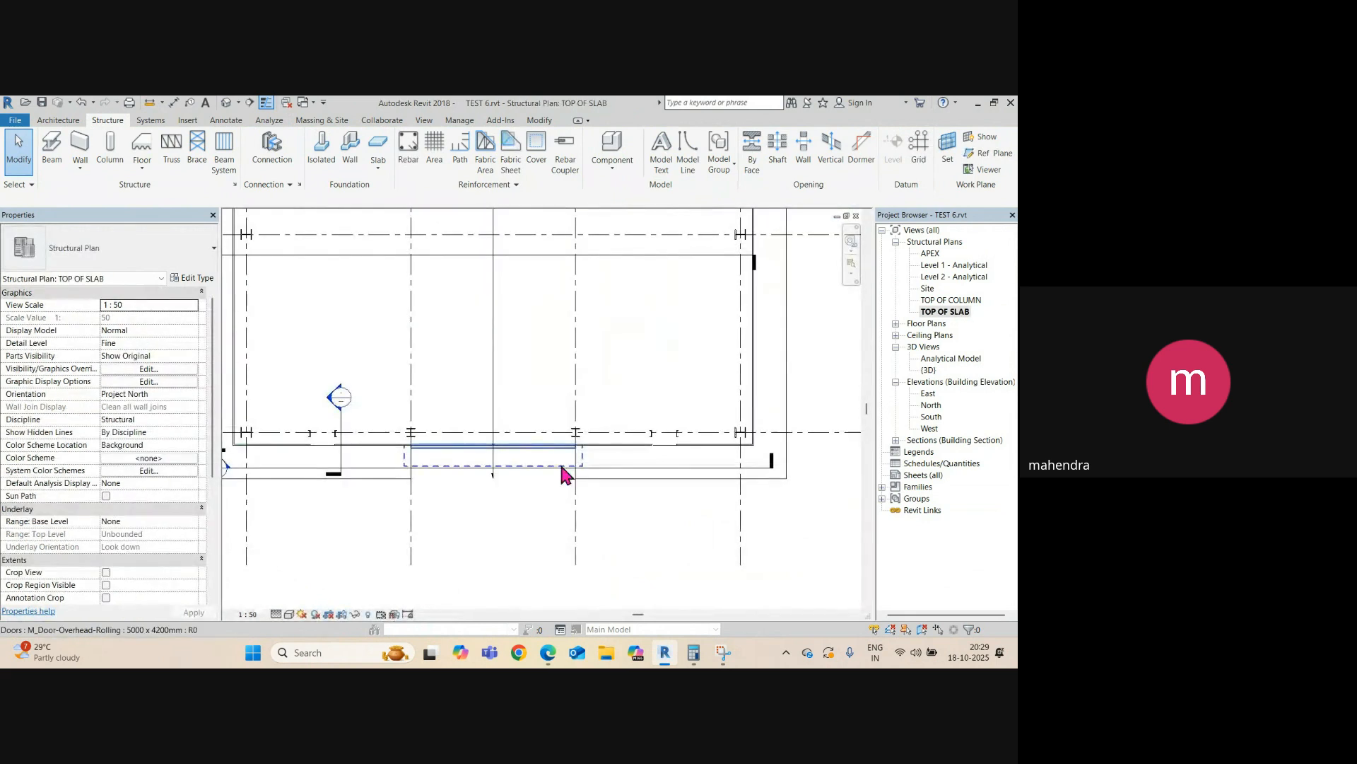
middle_click_drag(530, 504, 595, 466)
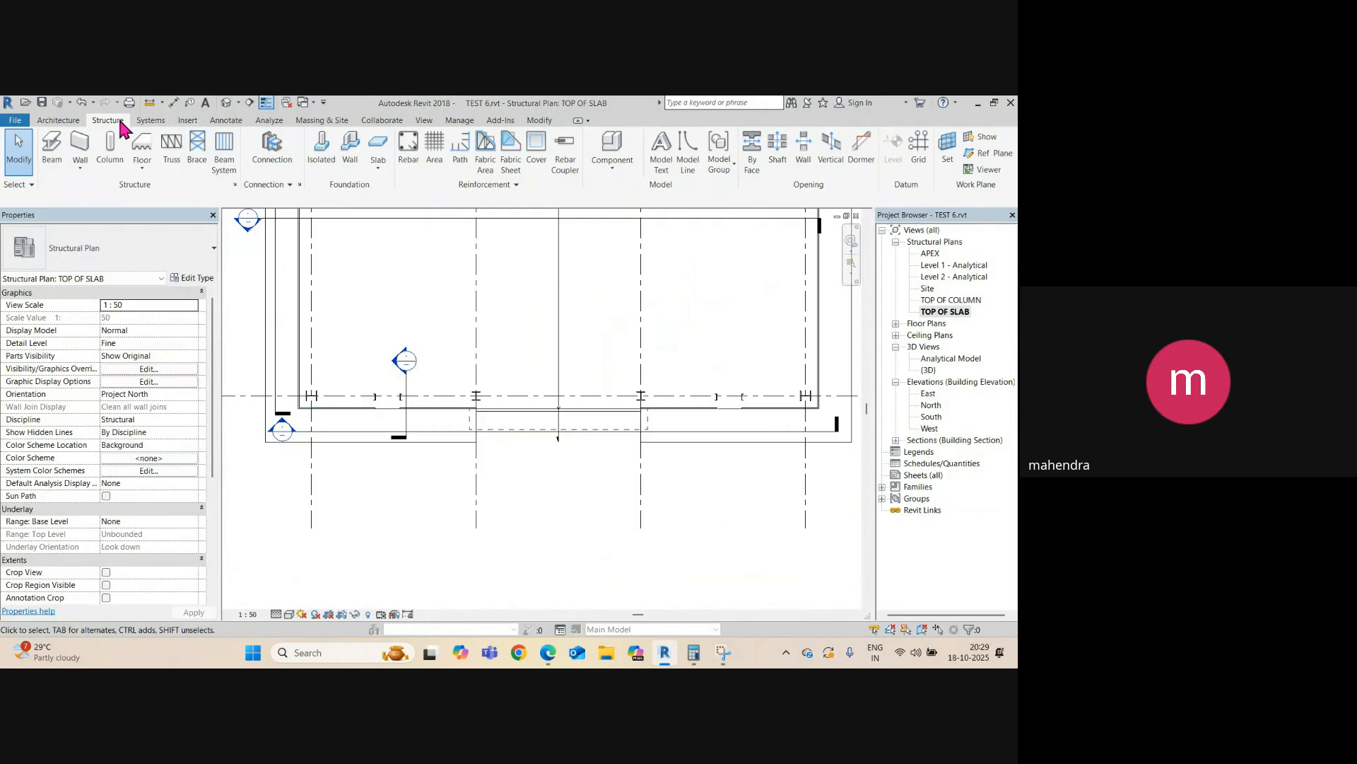
left_click(142, 165)
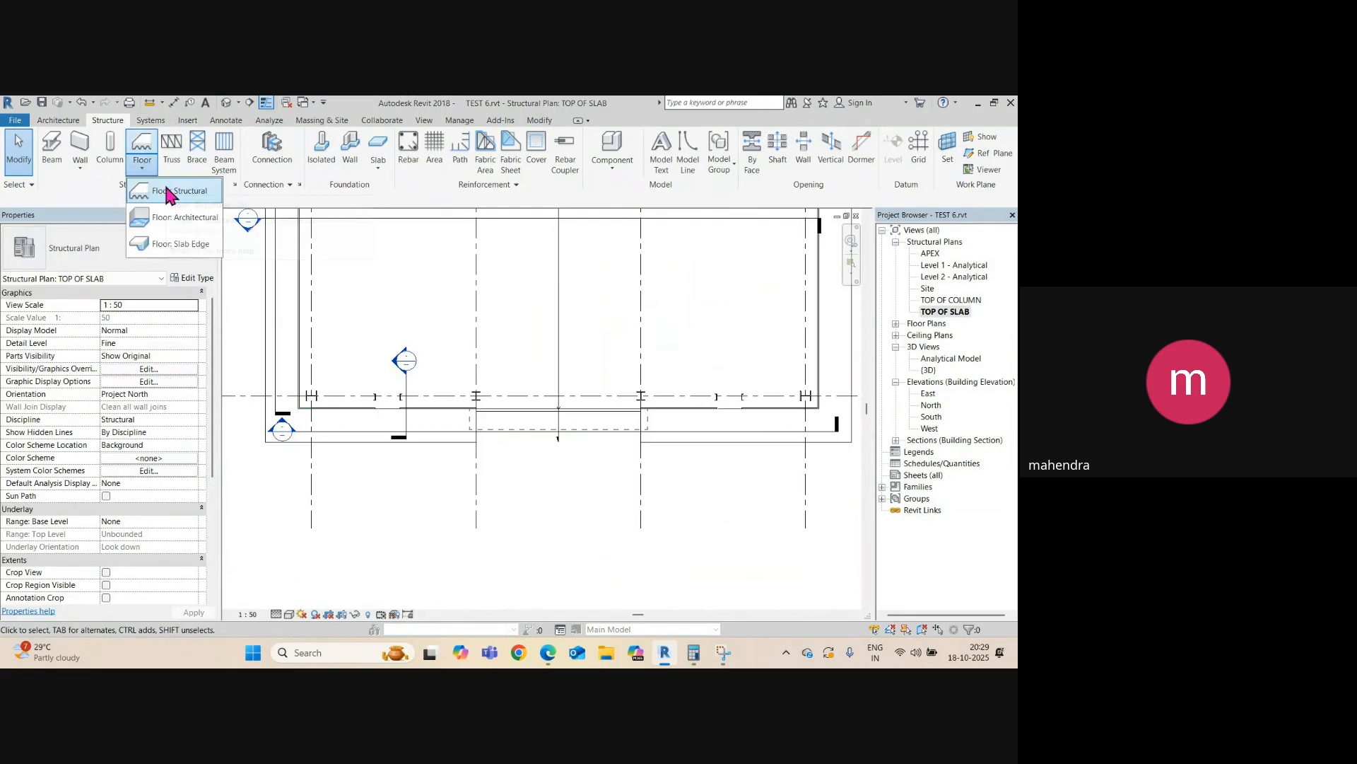
left_click(167, 190)
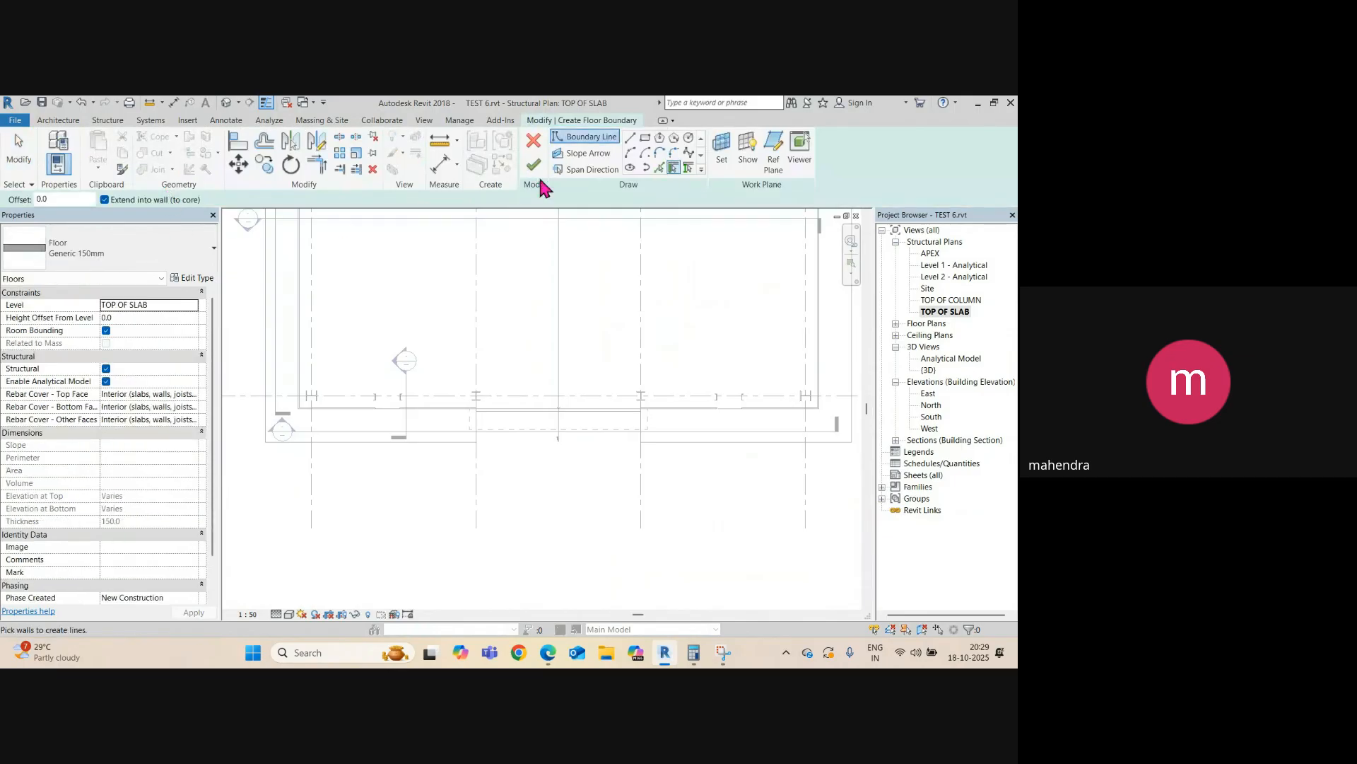
left_click(120, 252)
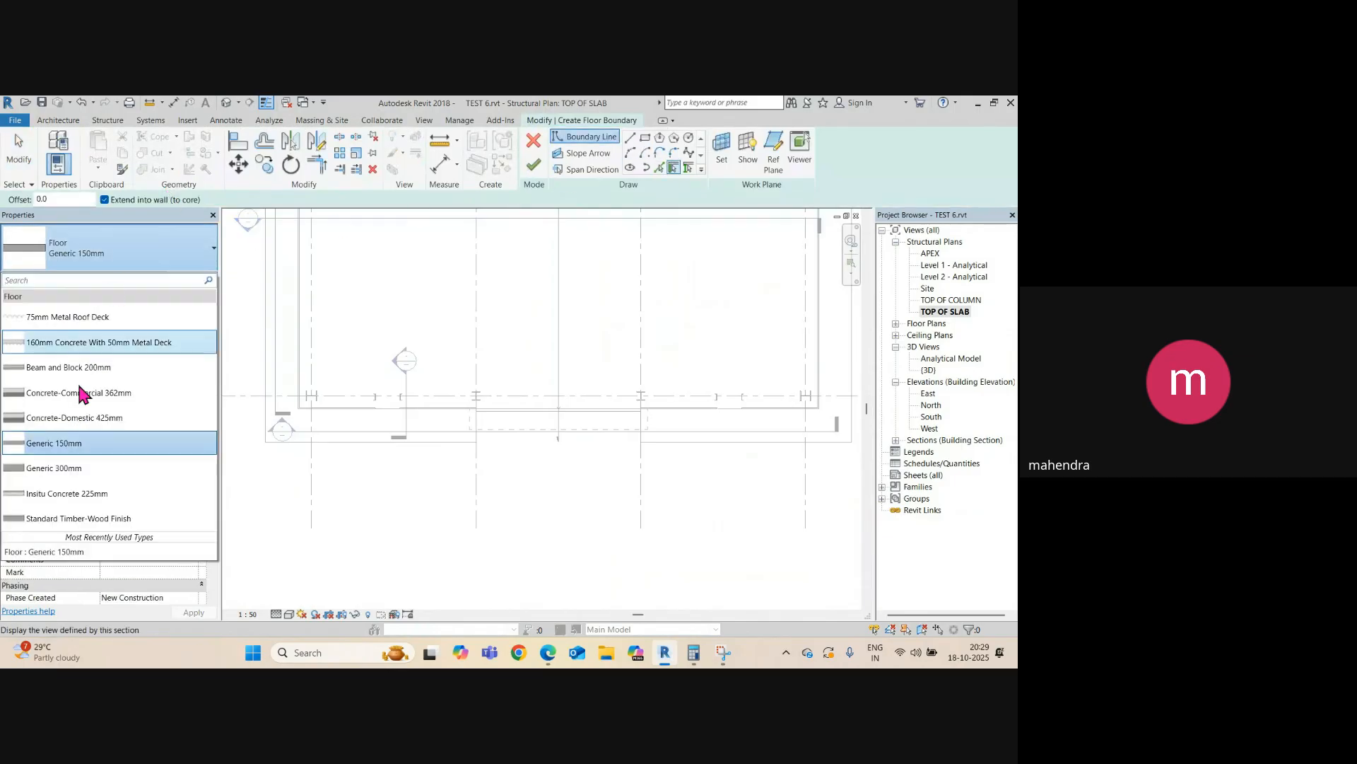
left_click(76, 468)
- Sketch a rectangular floor boundary, 1000 mm deep, in front of the rolling door from the wall face on grid B to grid C
left_click(645, 137)
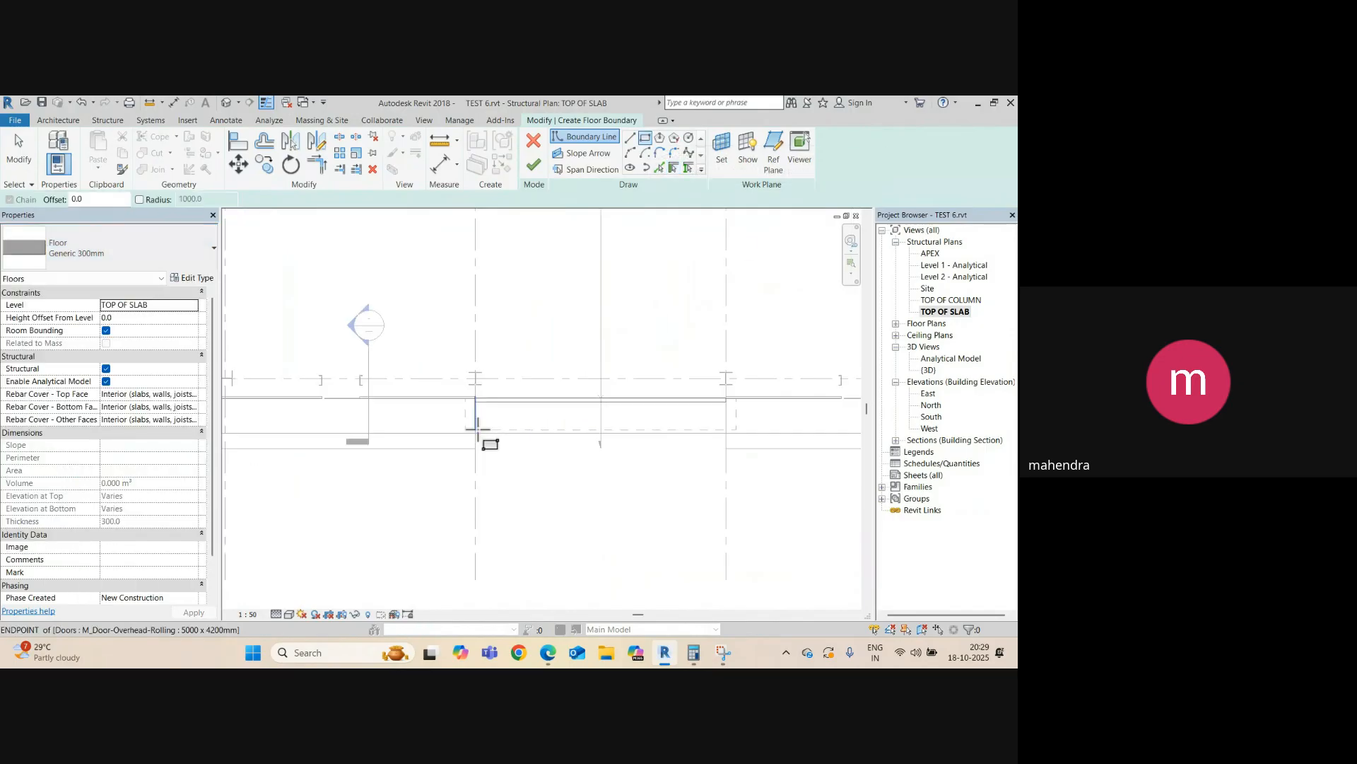
scroll(485, 434, "up", 5)
scroll(510, 379, "up", 2)
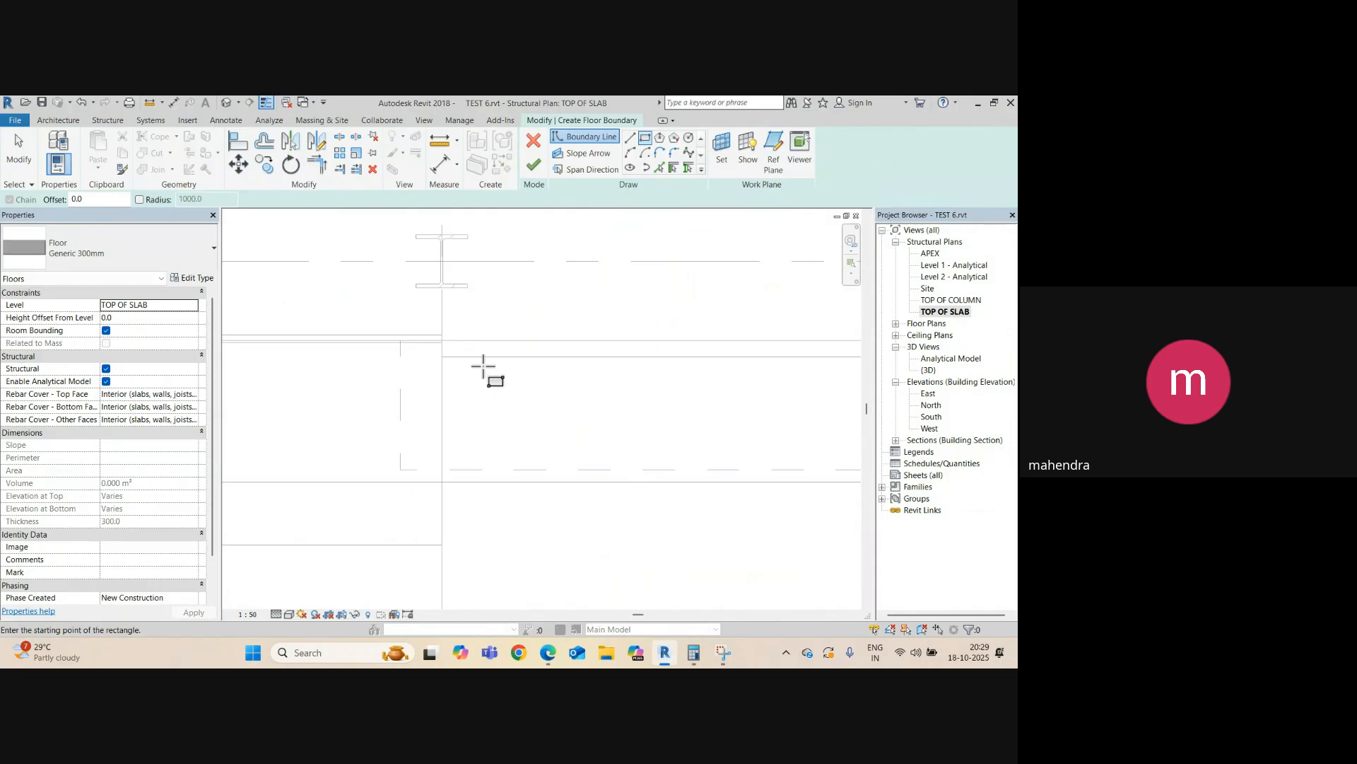
scroll(483, 367, "down", 7)
middle_click_drag(475, 440, 588, 495)
scroll(552, 440, "up", 3)
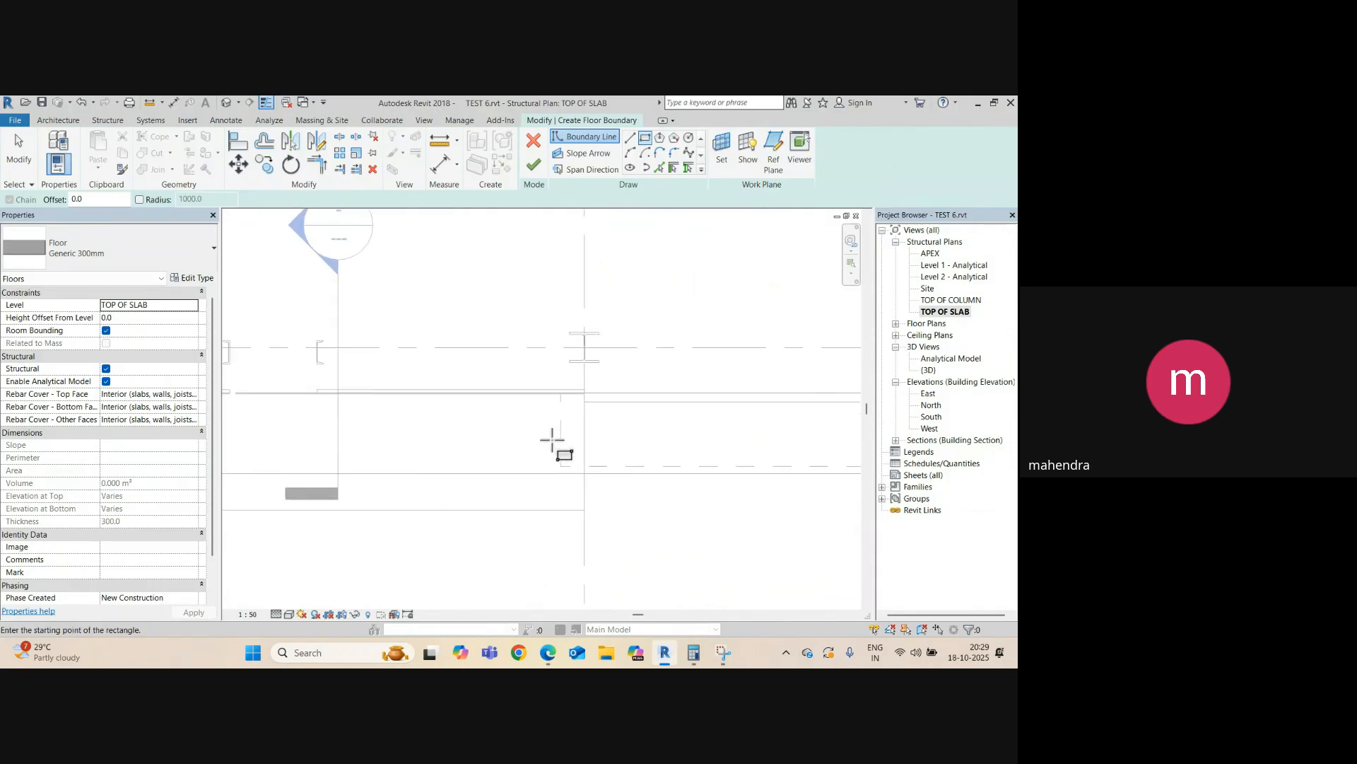
middle_click_drag(552, 440, 670, 450)
scroll(677, 443, "up", 2)
middle_click_drag(728, 410, 591, 374)
scroll(591, 374, "up", 5)
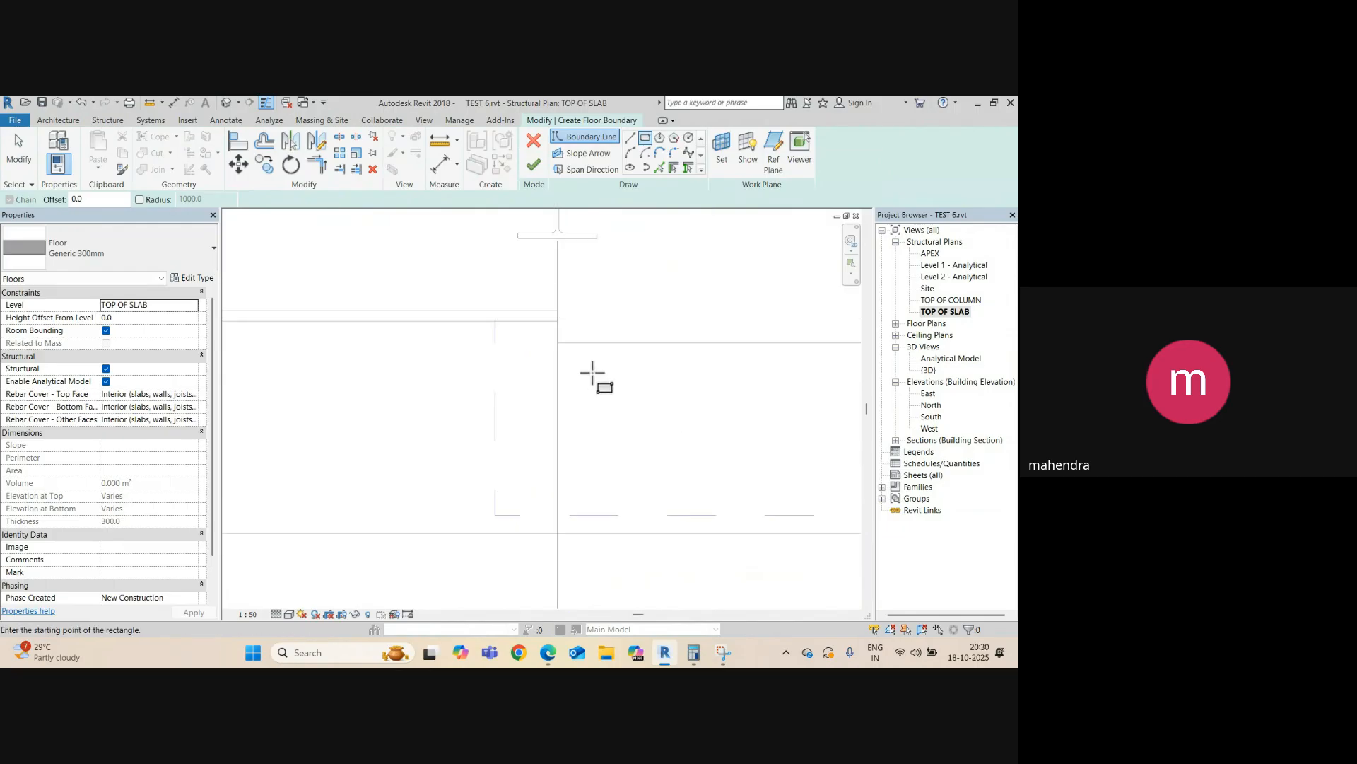
left_click(551, 314)
scroll(550, 315, "down", 4)
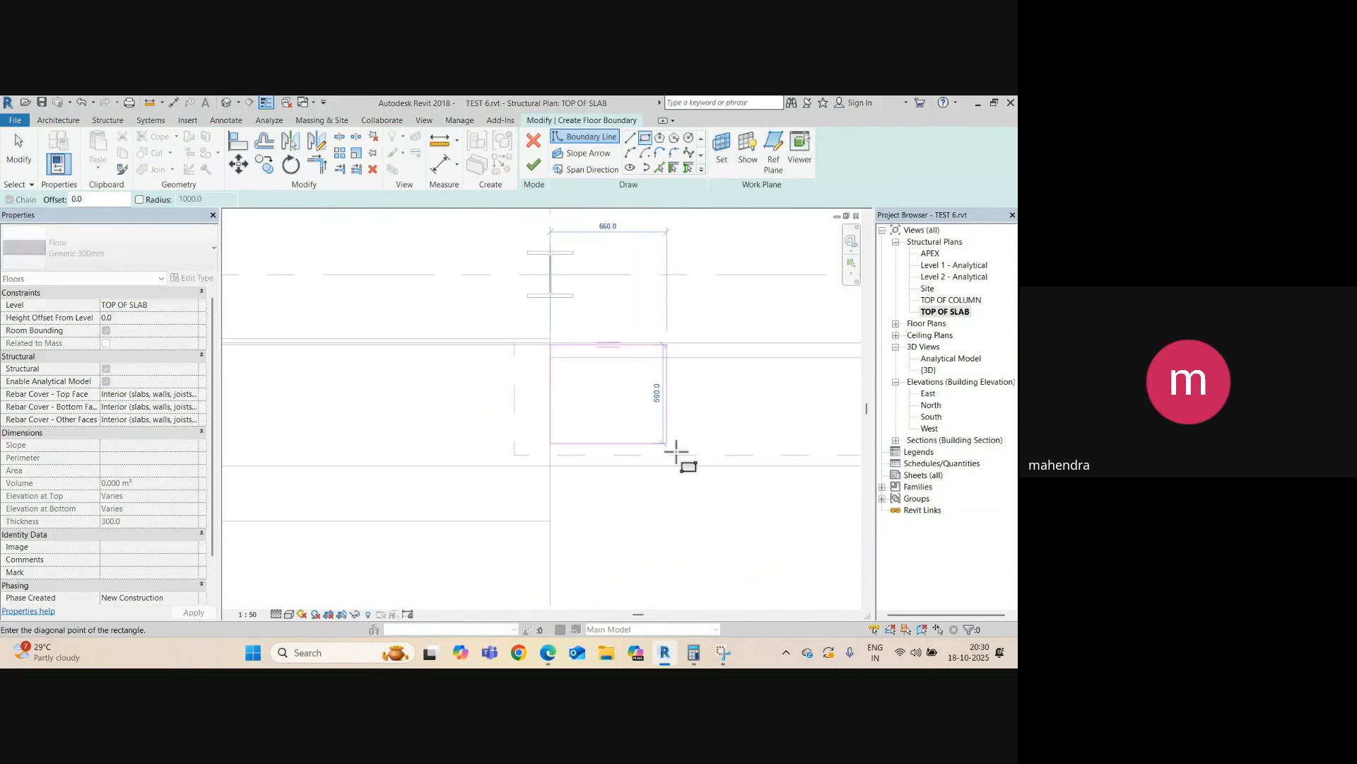
middle_click_drag(678, 452, 425, 297)
scroll(557, 347, "down", 2)
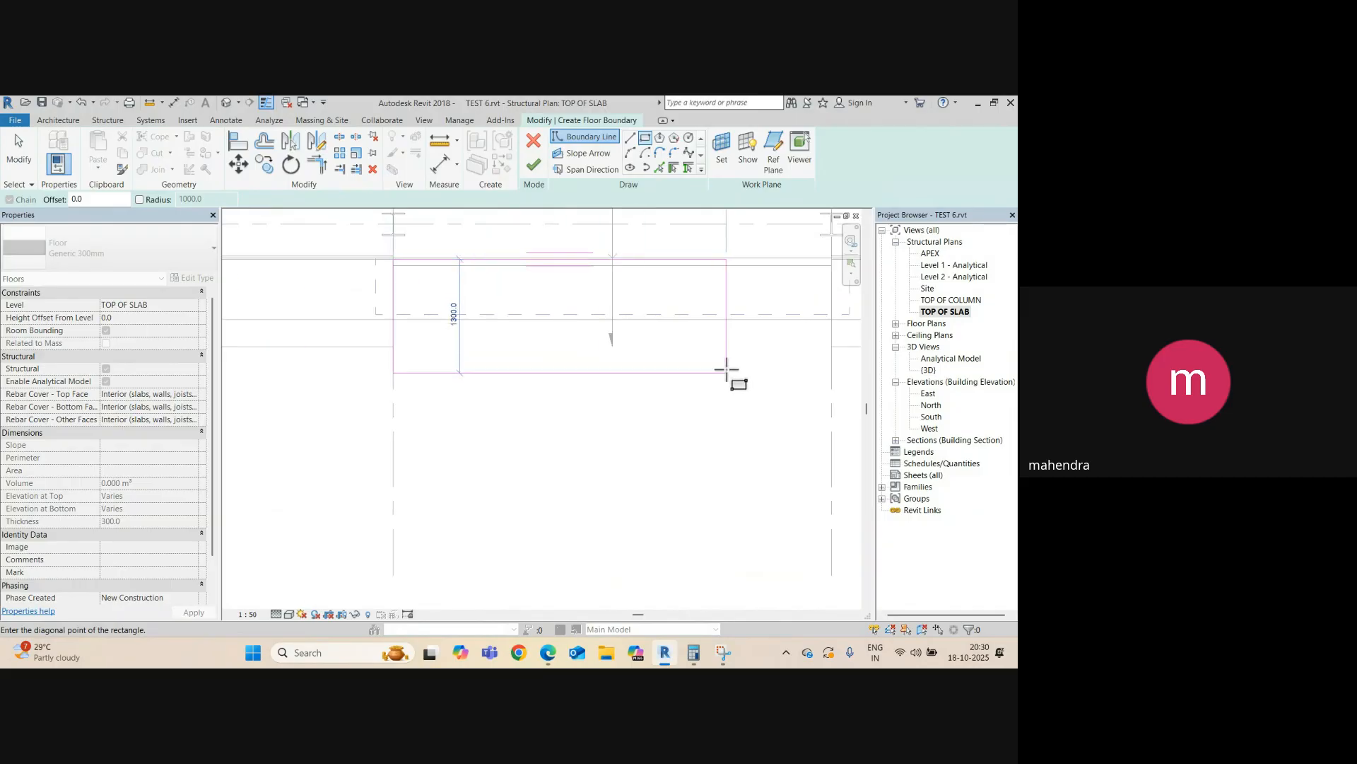
middle_click_drag(728, 372, 576, 369)
left_click(630, 349)
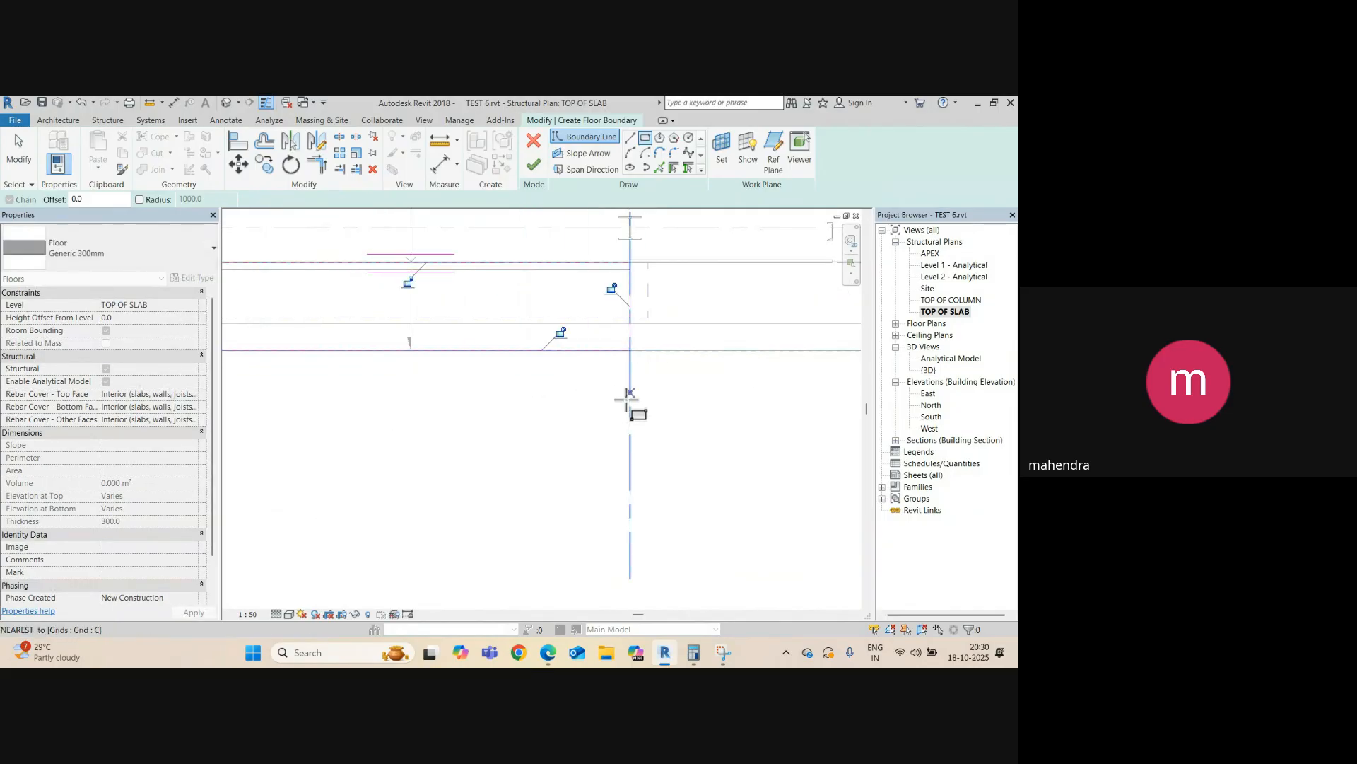
- Move the outer boundary line of the door slab 300 mm away from the building
scroll(627, 394, "down", 3)
key("Escape")
left_click(504, 369)
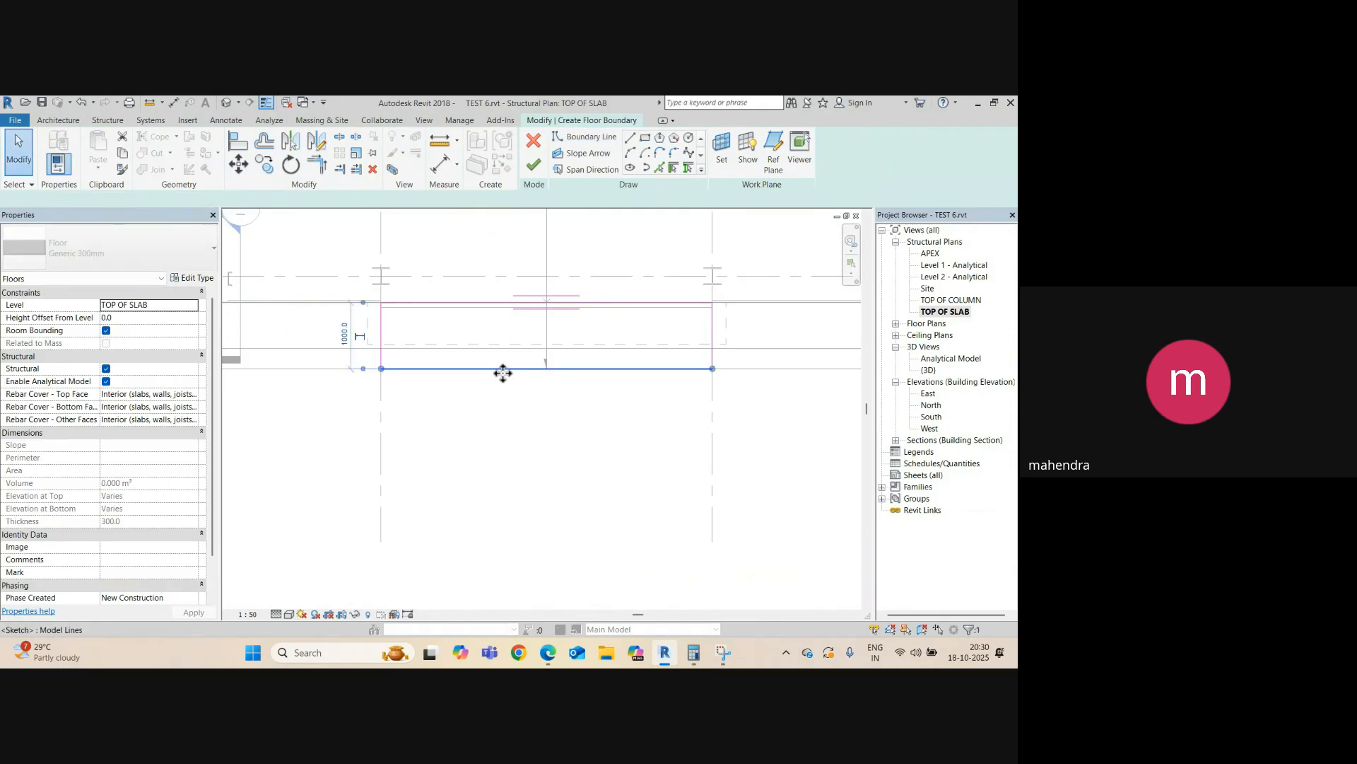
key("m")
key("v")
left_click(504, 369)
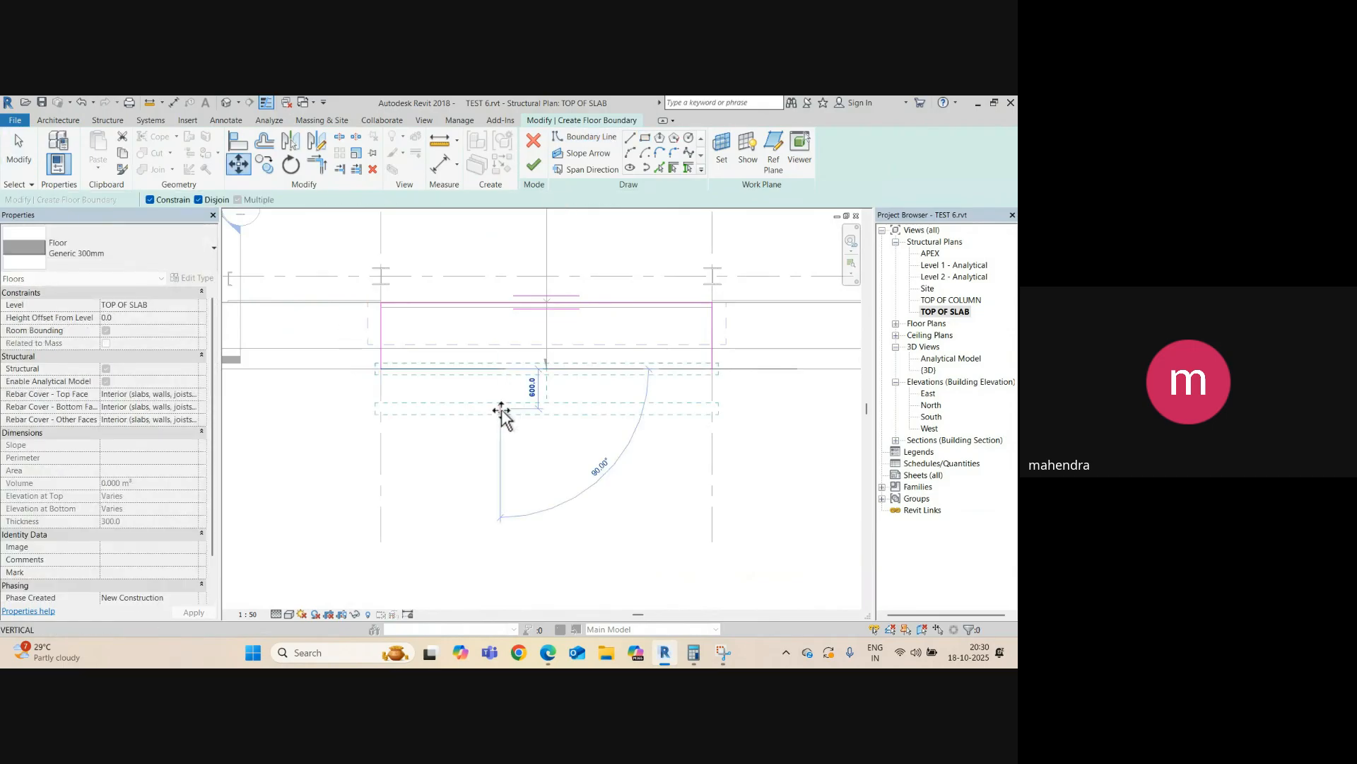
key("Return")
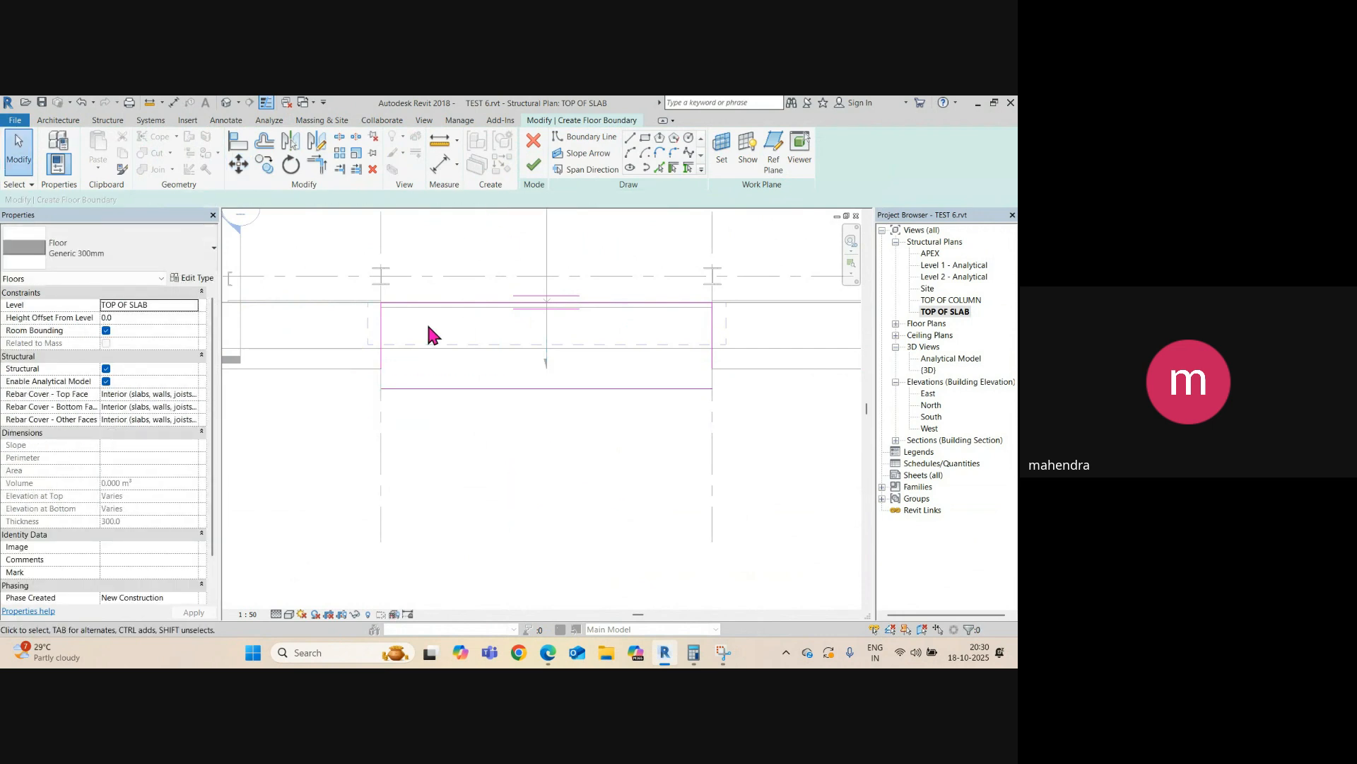
- Trim the outer boundary line to corners with both side lines and finish the floor boundary
key("t")
key("r")
left_click(400, 388)
left_click(384, 363)
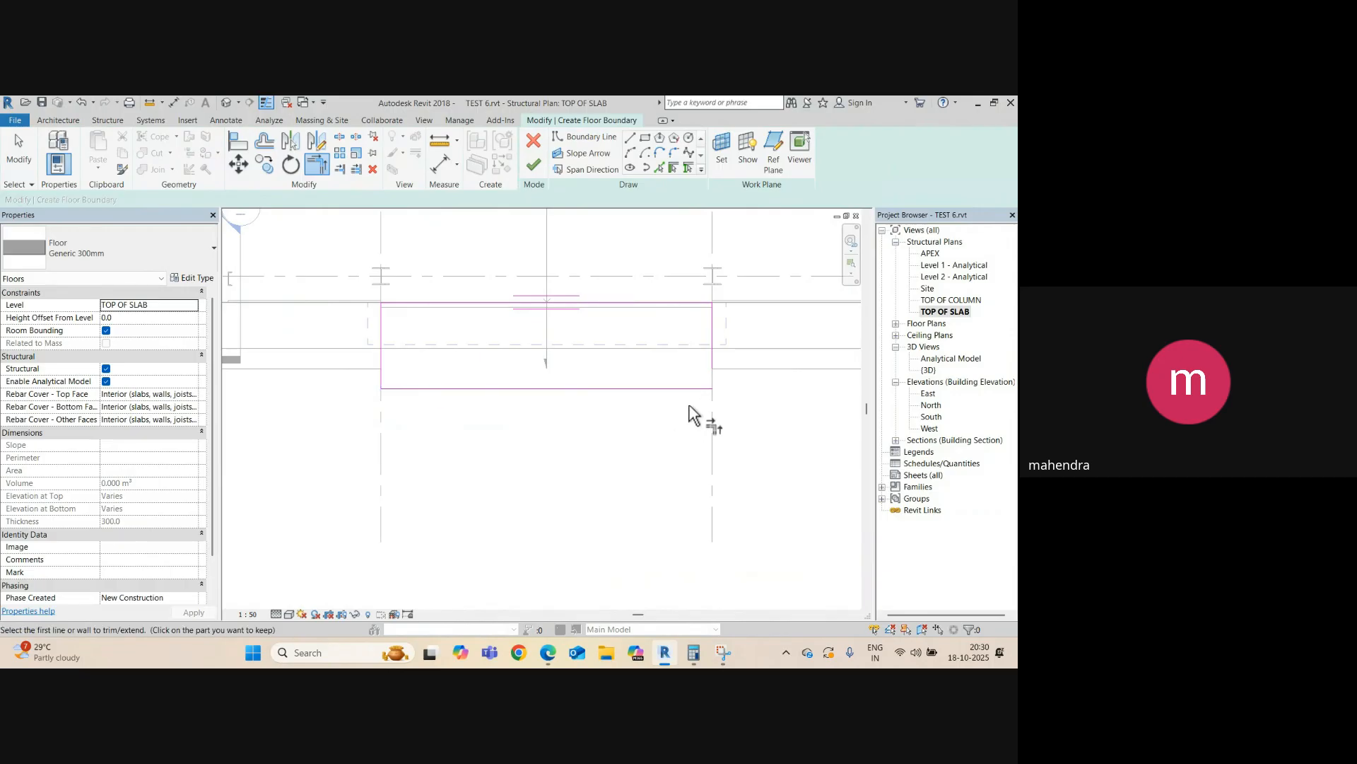
left_click(704, 388)
left_click(713, 371)
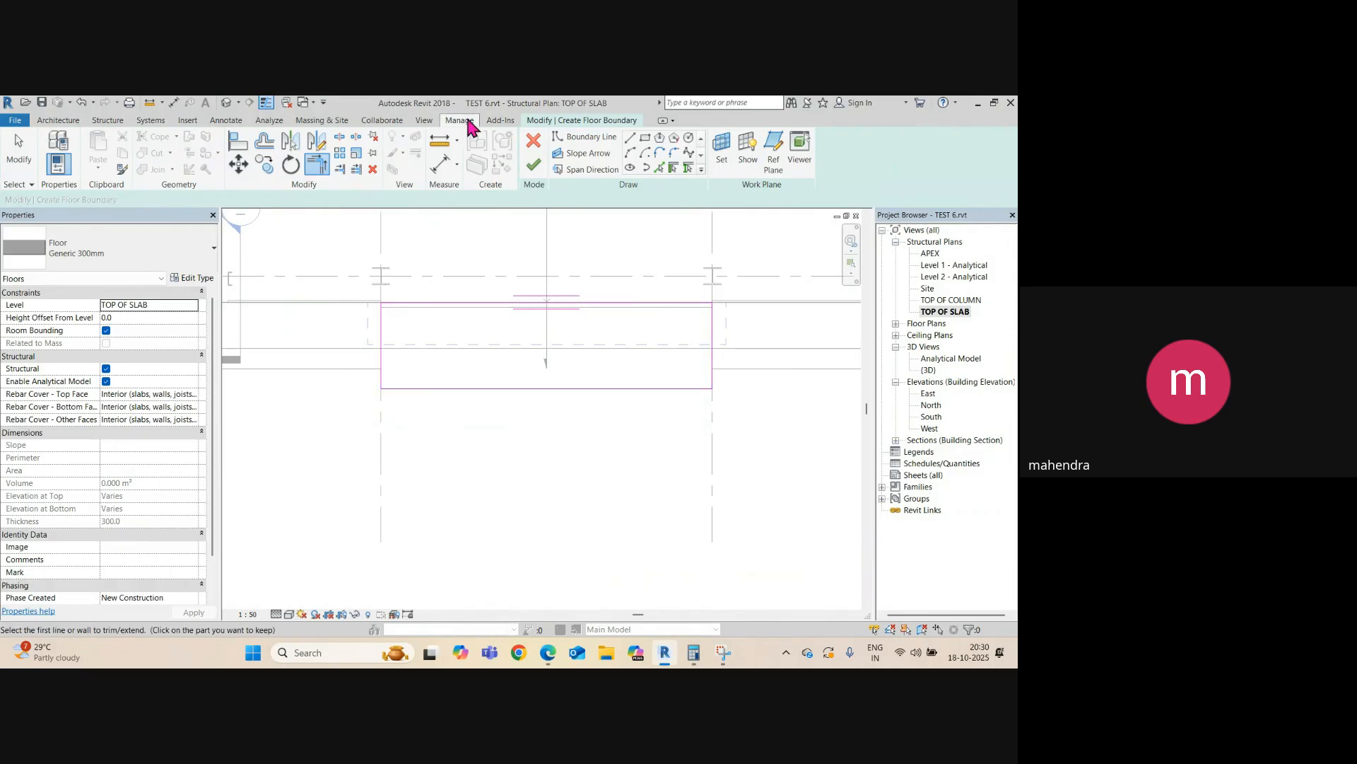
left_click(534, 165)
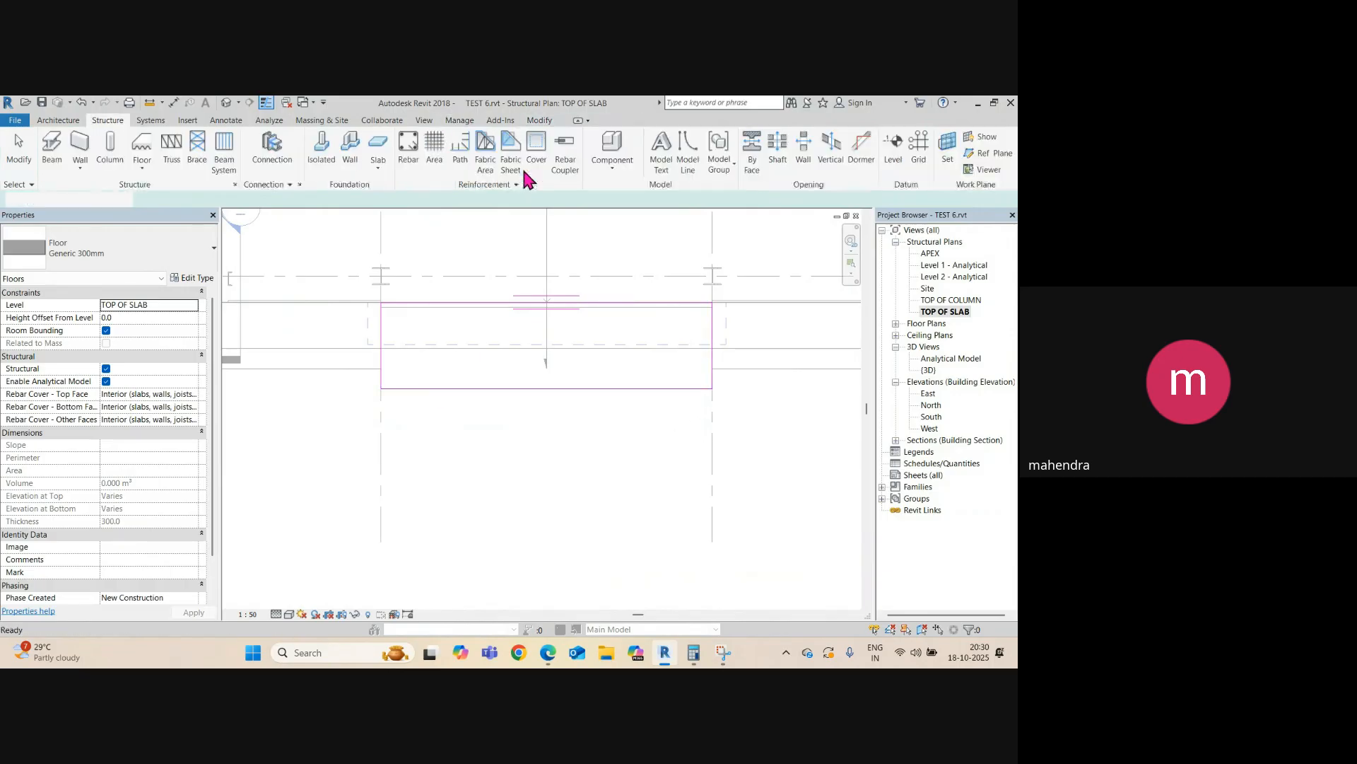
- Select the new door slab in the 3D view and start modifying its sub-elements in the TOP OF SLAB plan
left_click(227, 103)
scroll(609, 447, "up", 4)
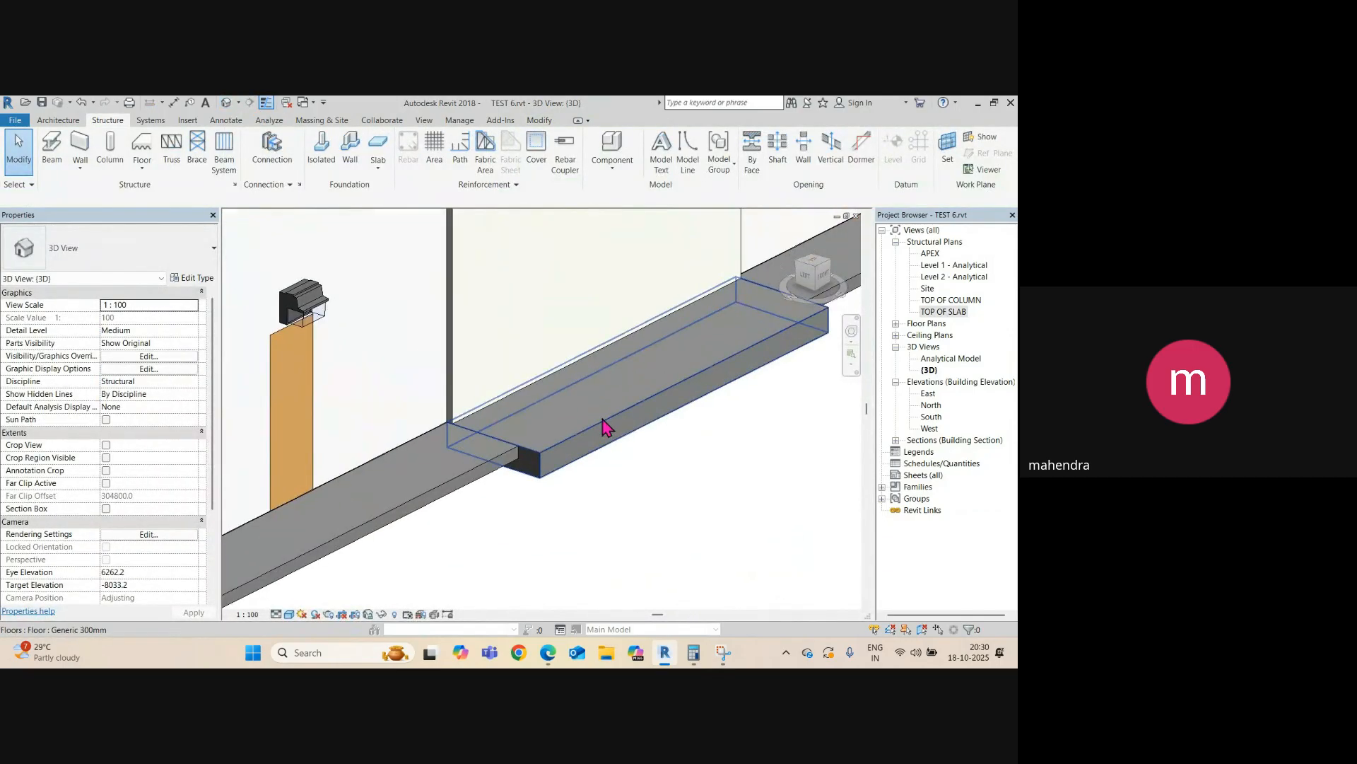
left_click(606, 427)
middle_click_drag(608, 435, 606, 500, "shift")
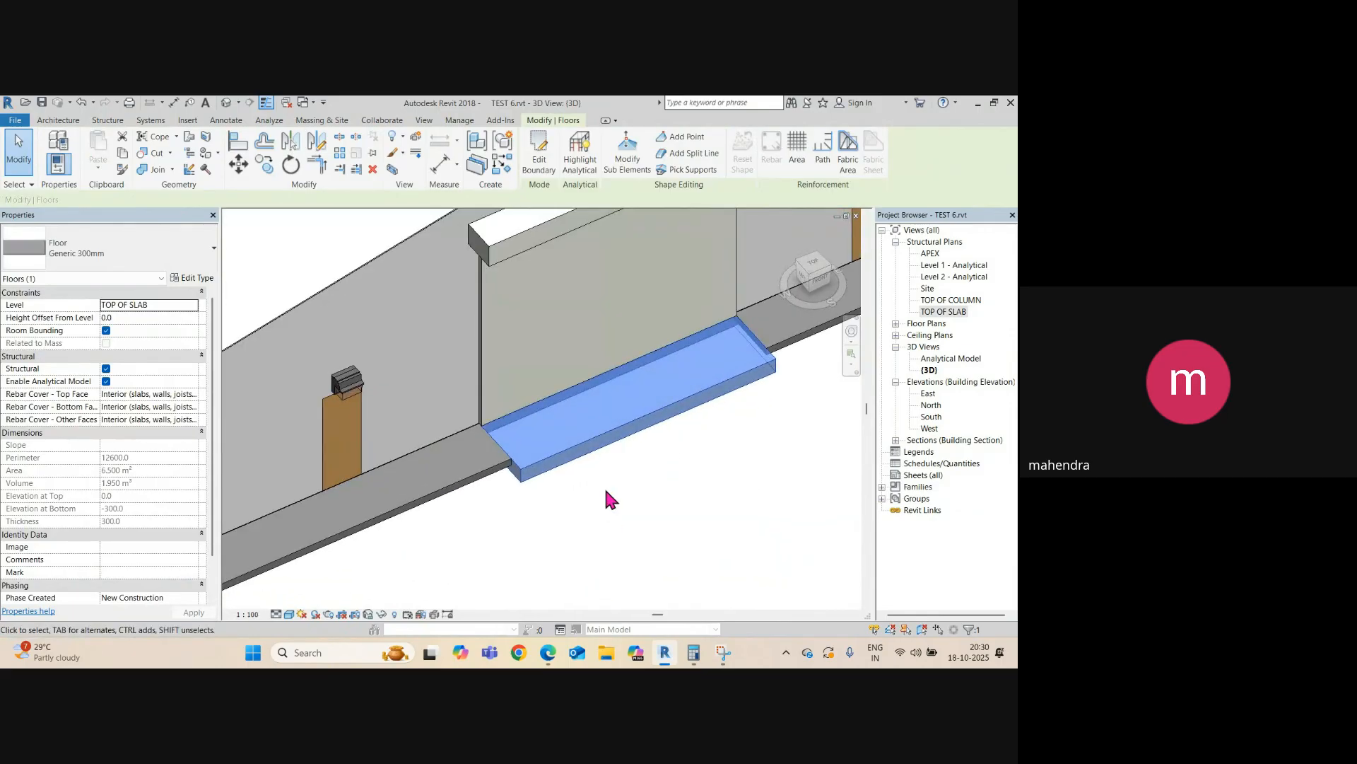
key("ctrl+Tab")
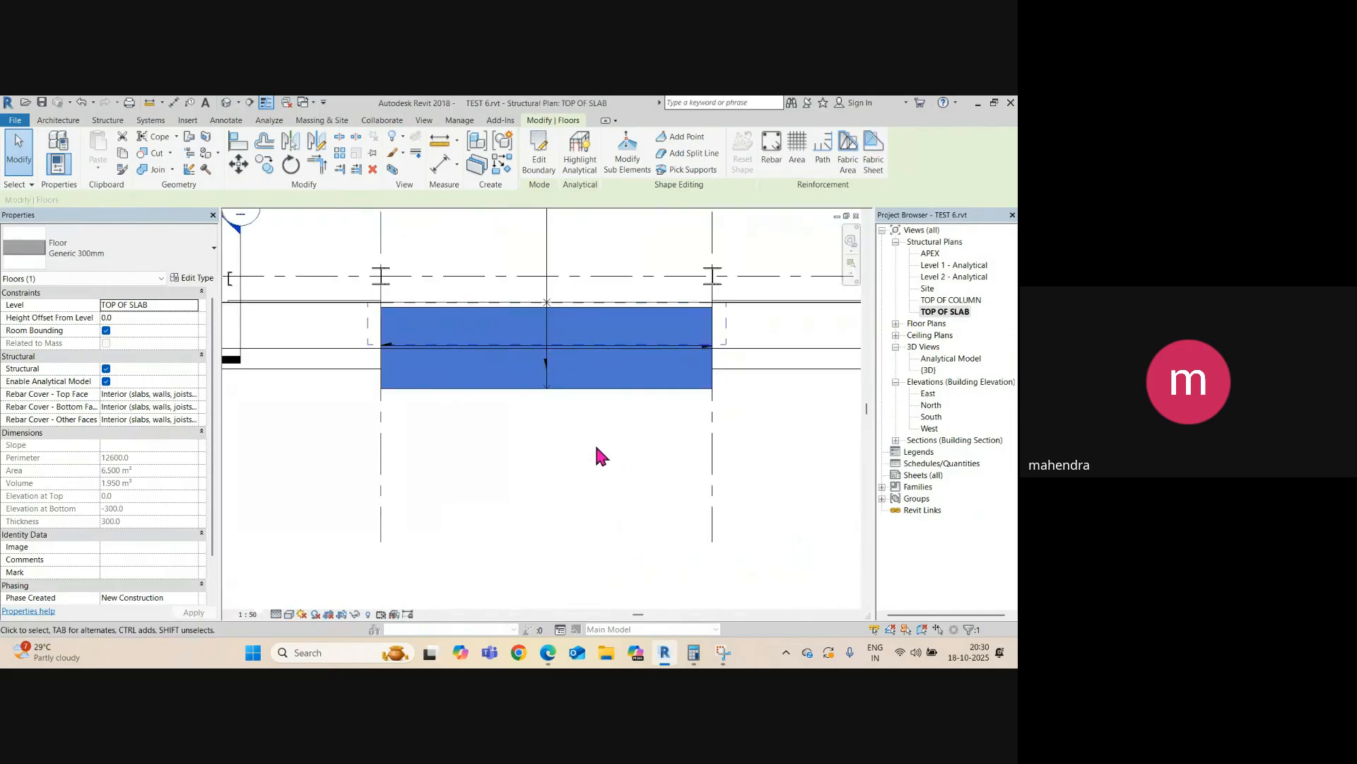
middle_click_drag(596, 447, 544, 486)
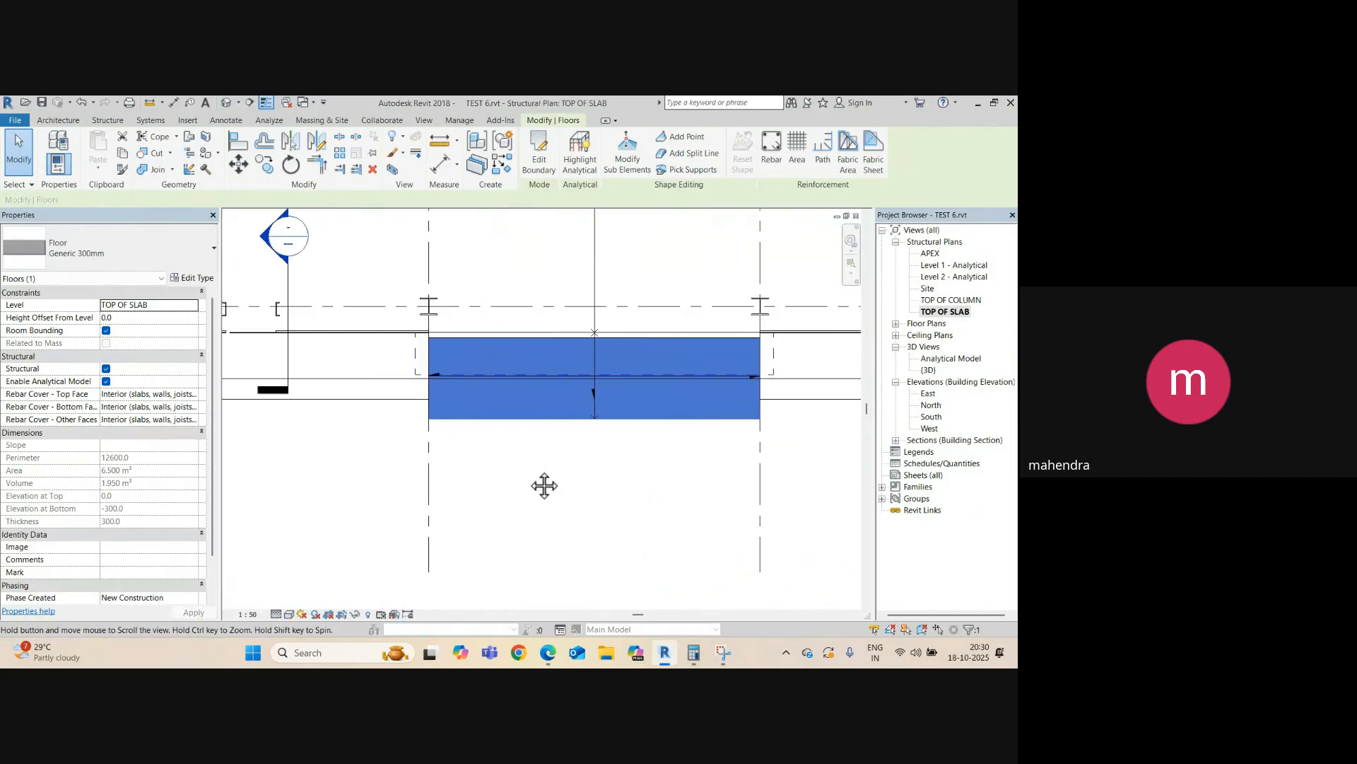
left_click(629, 168)
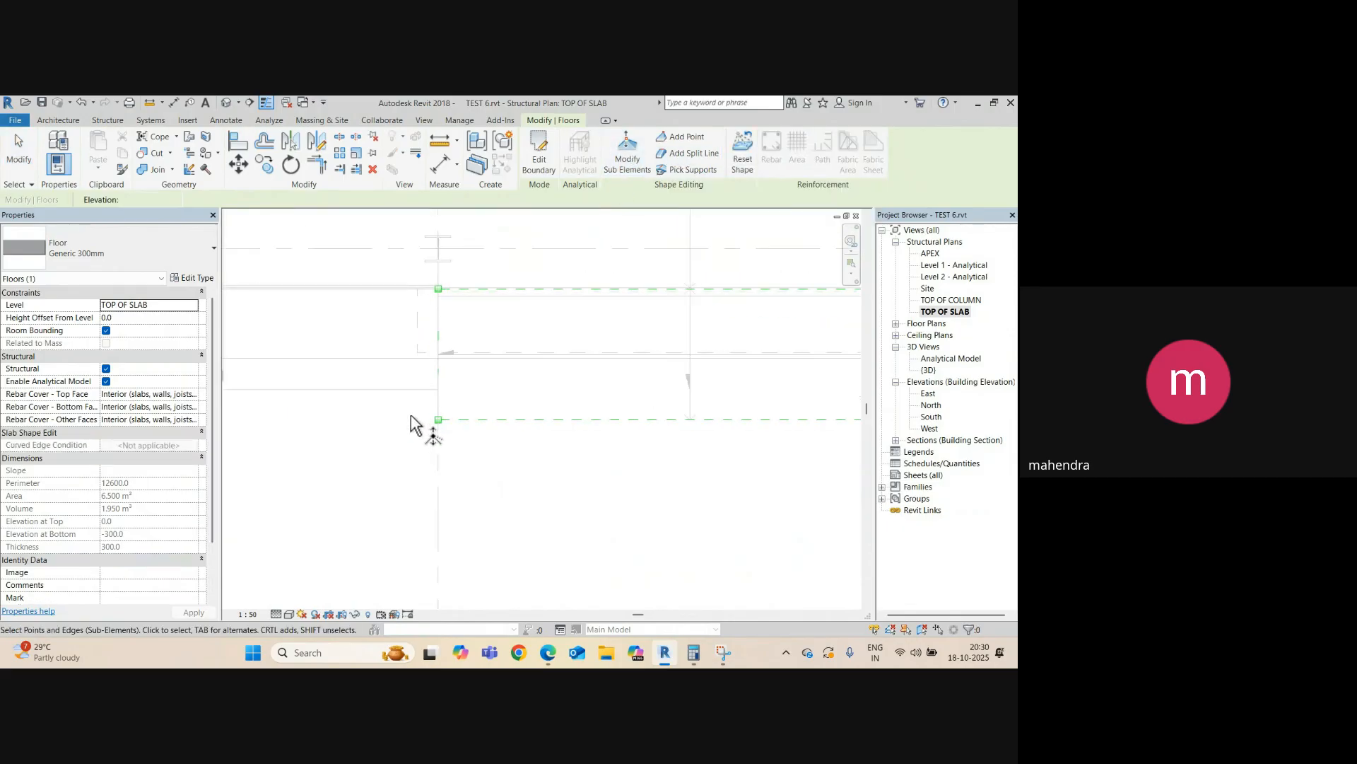
- Set the elevation of the door slab's outer corner on grid B to 150 mm
left_click_drag(410, 404, 474, 453)
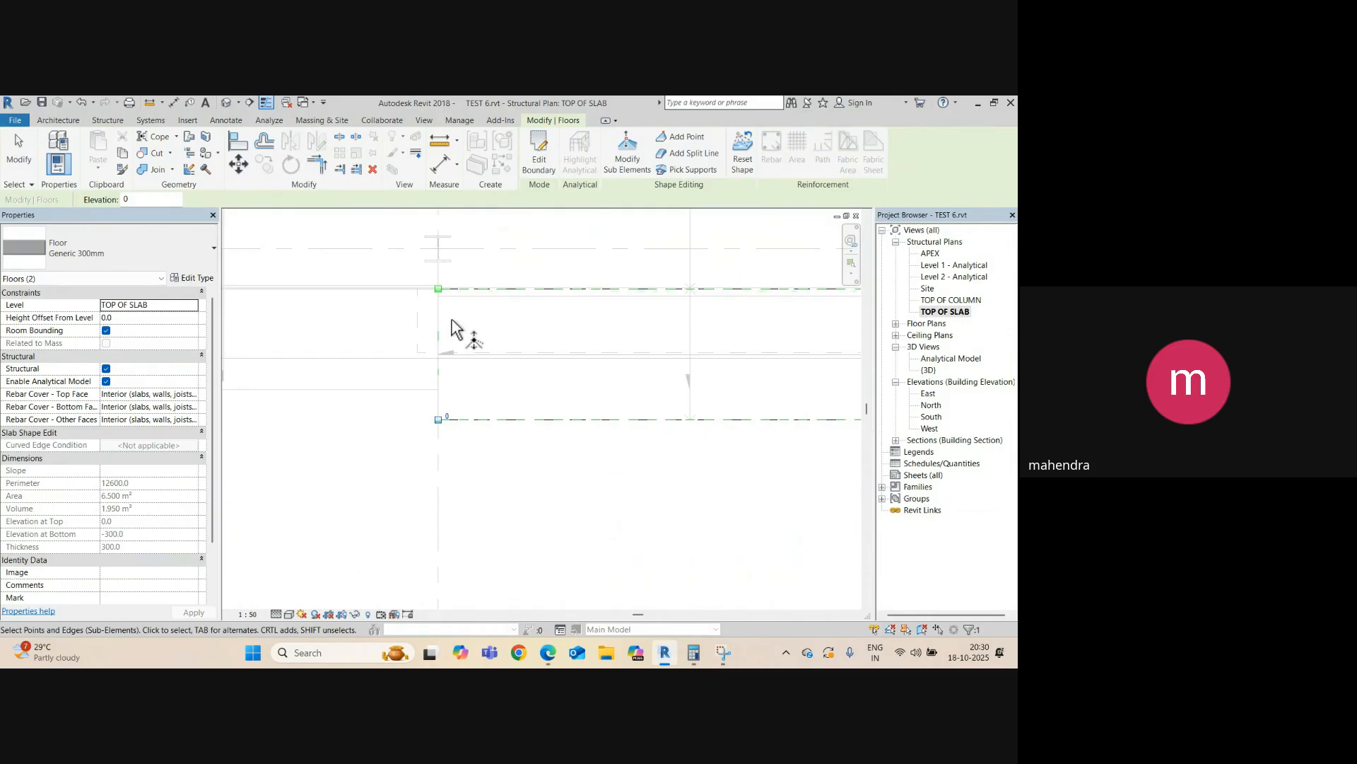
left_click(437, 289)
scroll(453, 339, "down", 2)
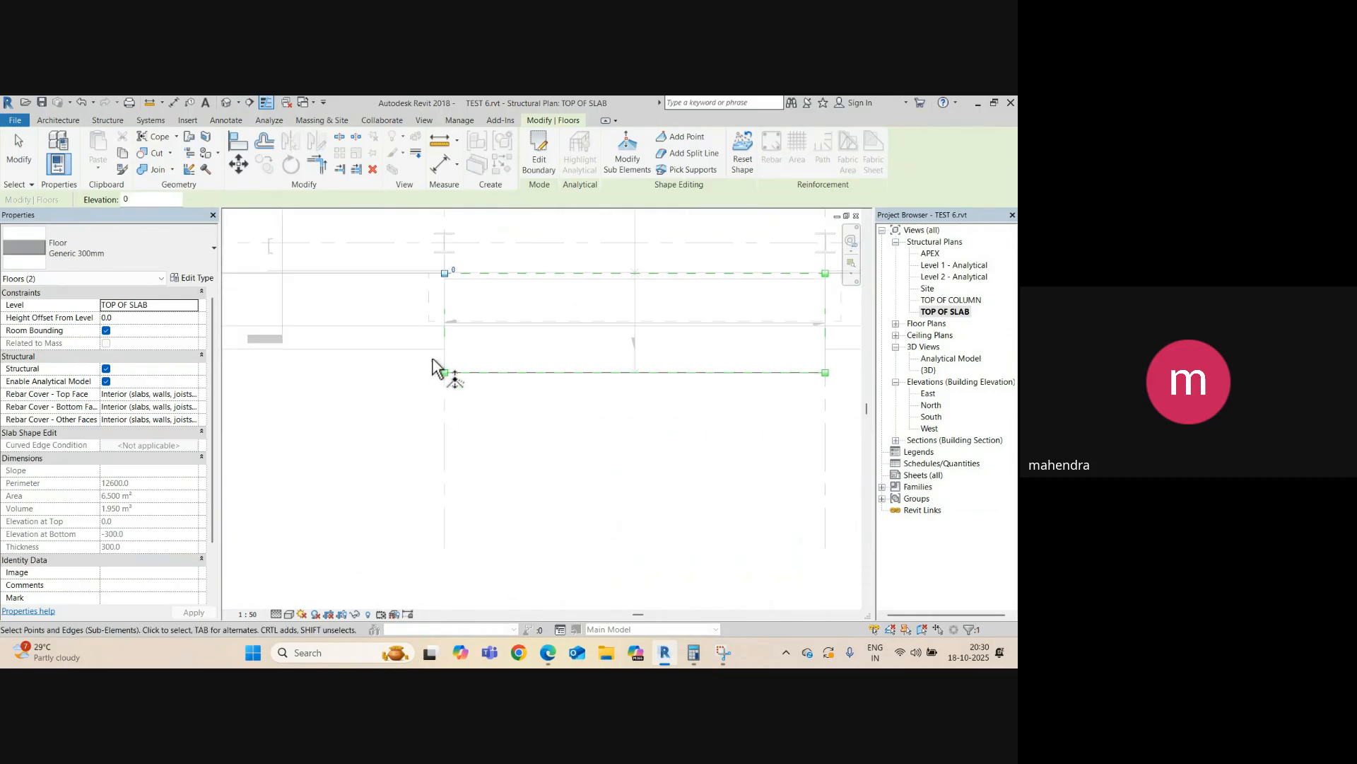
left_click(444, 374)
scroll(455, 379, "up", 2)
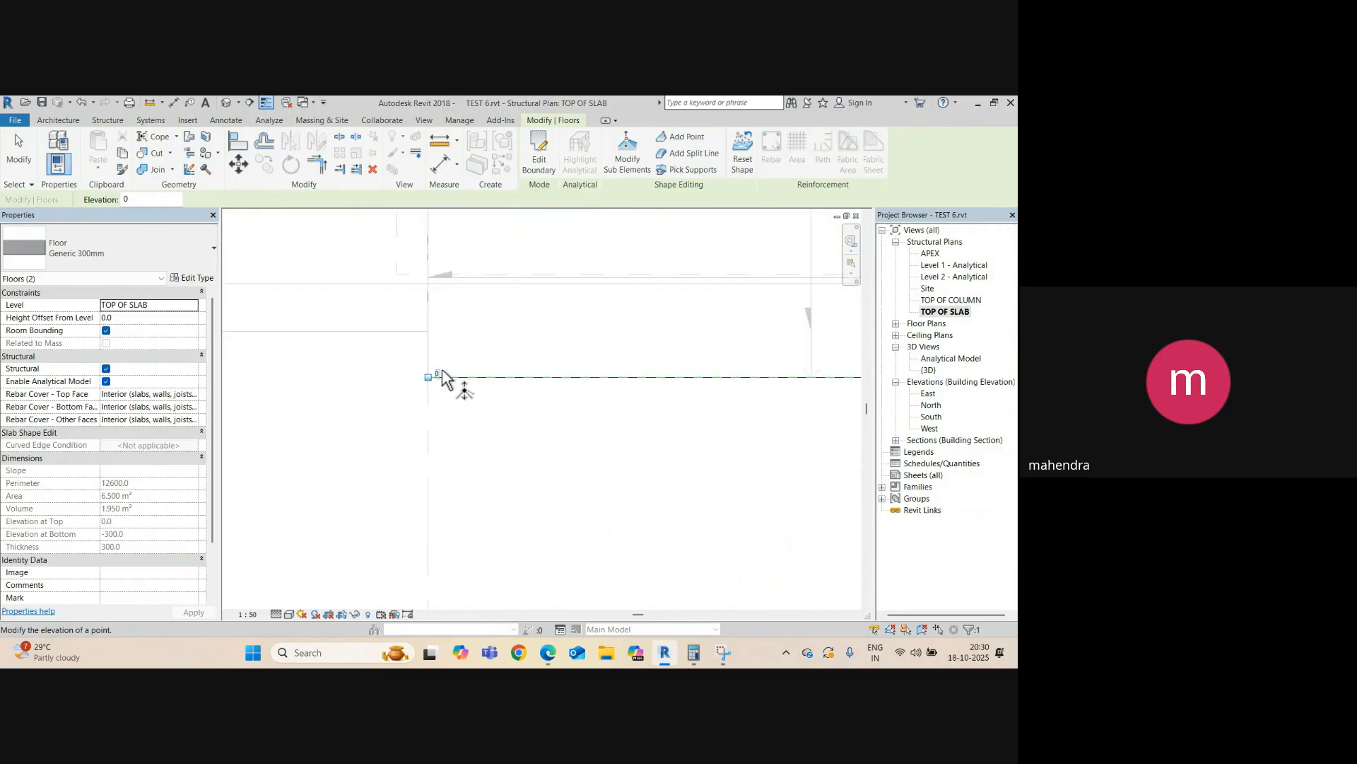
scroll(457, 332, "down", 2)
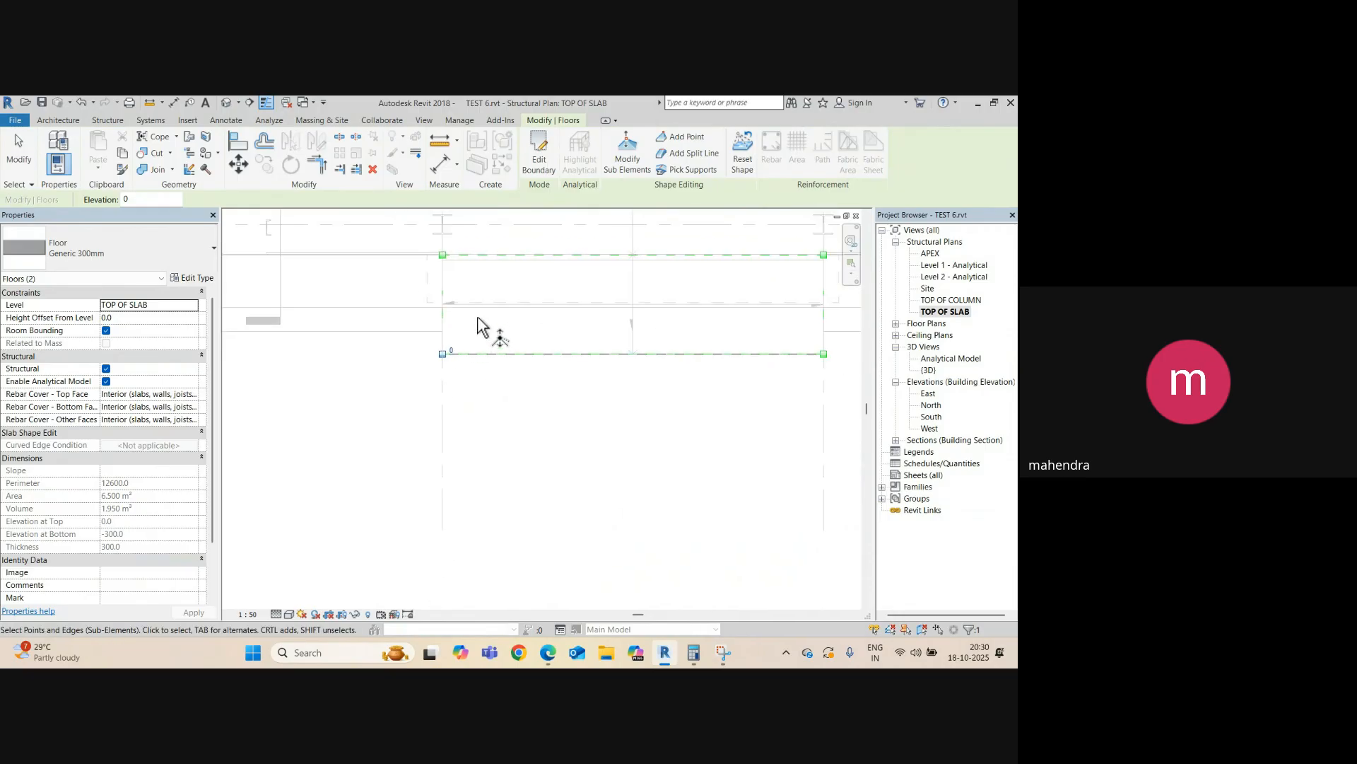
scroll(452, 371, "up", 1)
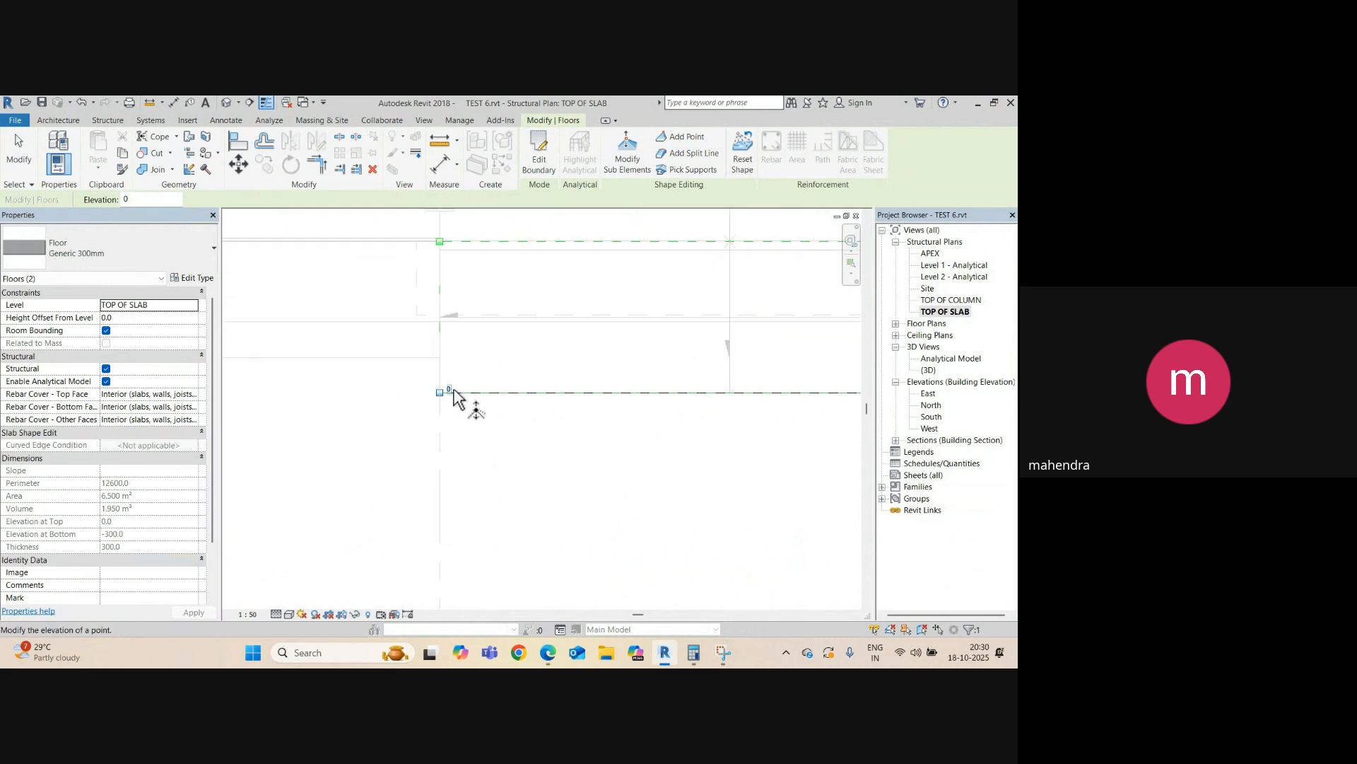
scroll(435, 385, "up", 1)
left_click(433, 377)
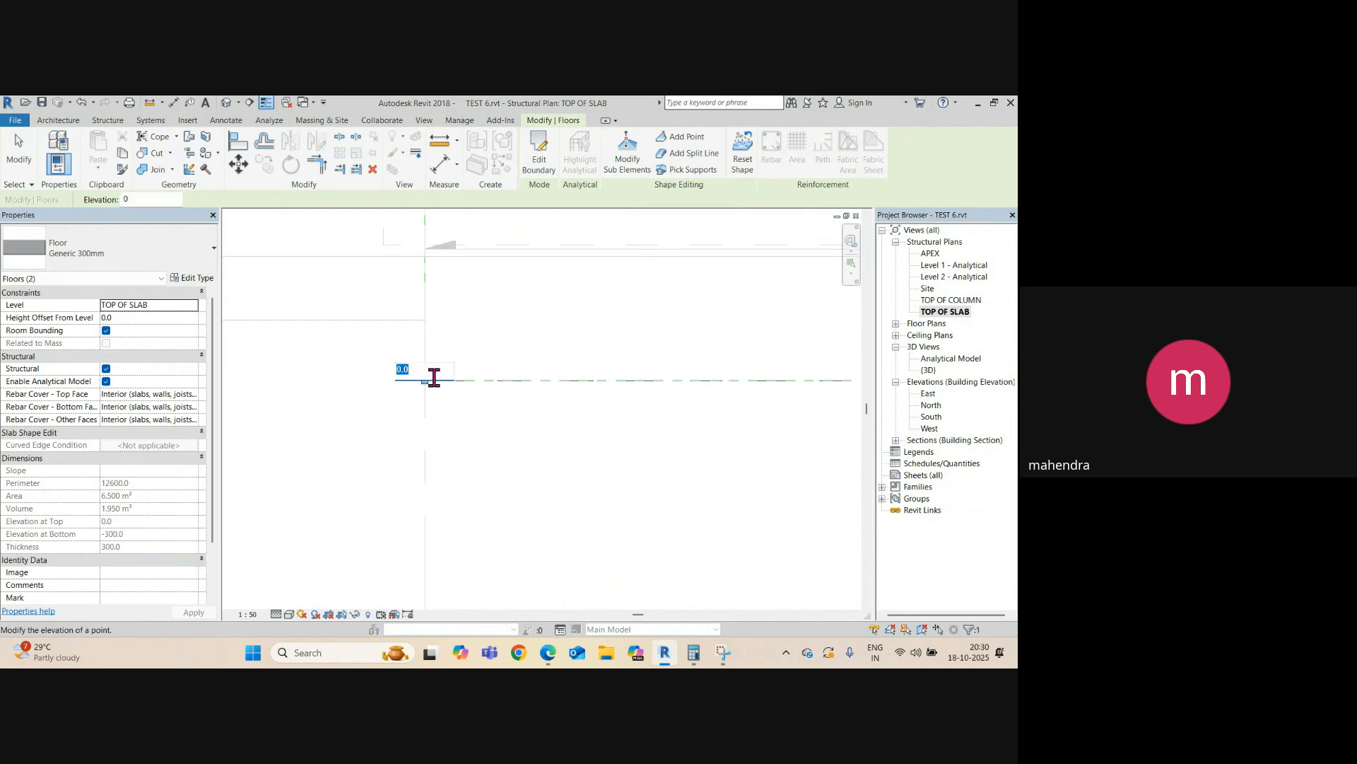
type("150")
key("Return")
scroll(434, 375, "down", 2)
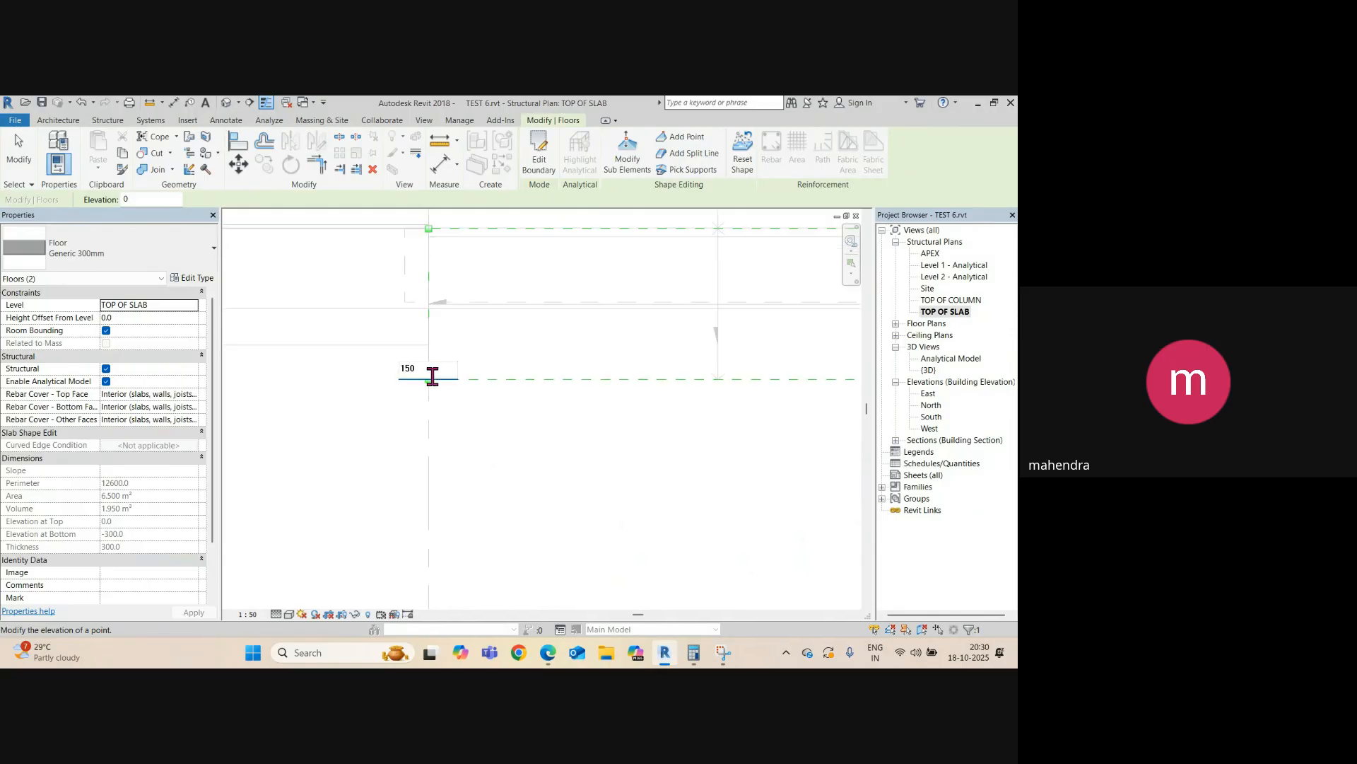
- Set the elevation of the door slab's outer corner on grid C to -150 mm
middle_click_drag(764, 427, 648, 382)
left_click(673, 384)
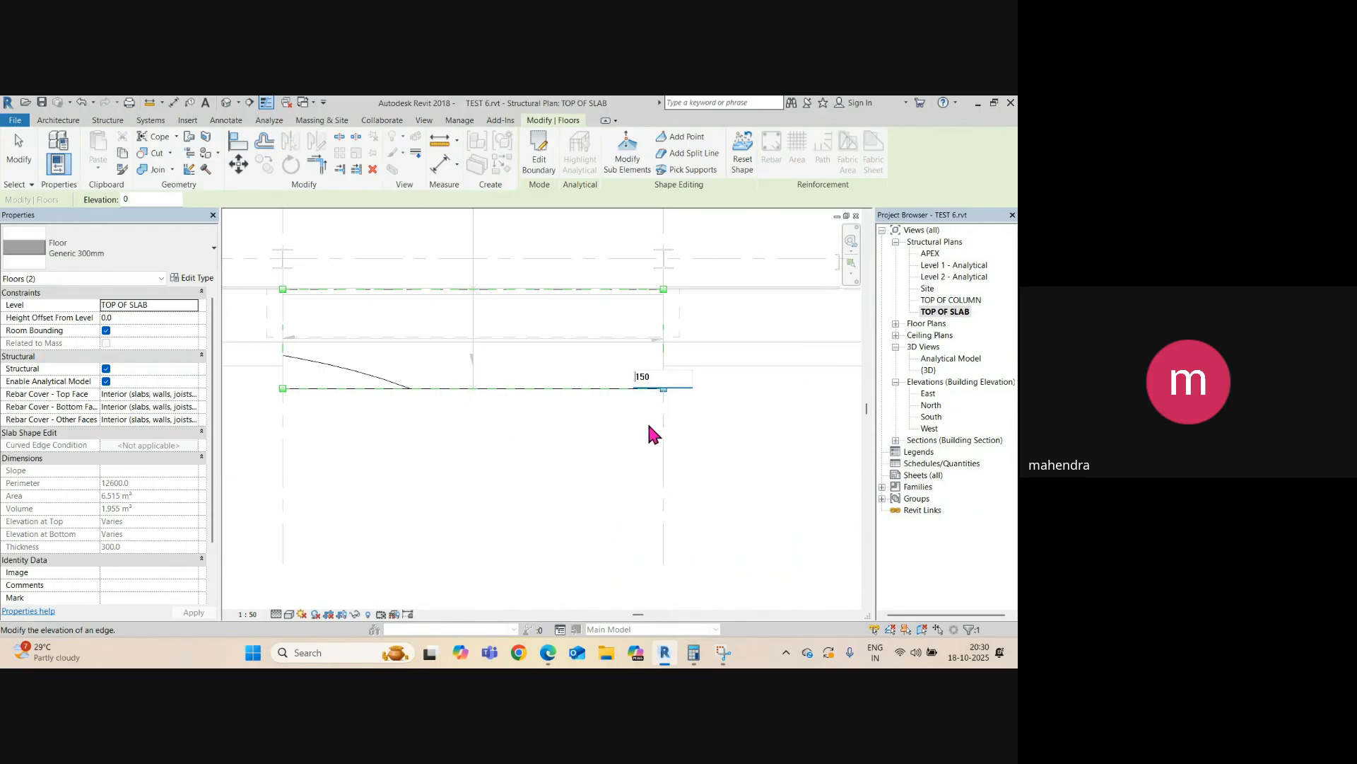
key("Return")
- Set the elevation of the door slab's outer corner on grid B to -150 mm and leave shape editing
middle_click_drag(302, 379, 418, 400)
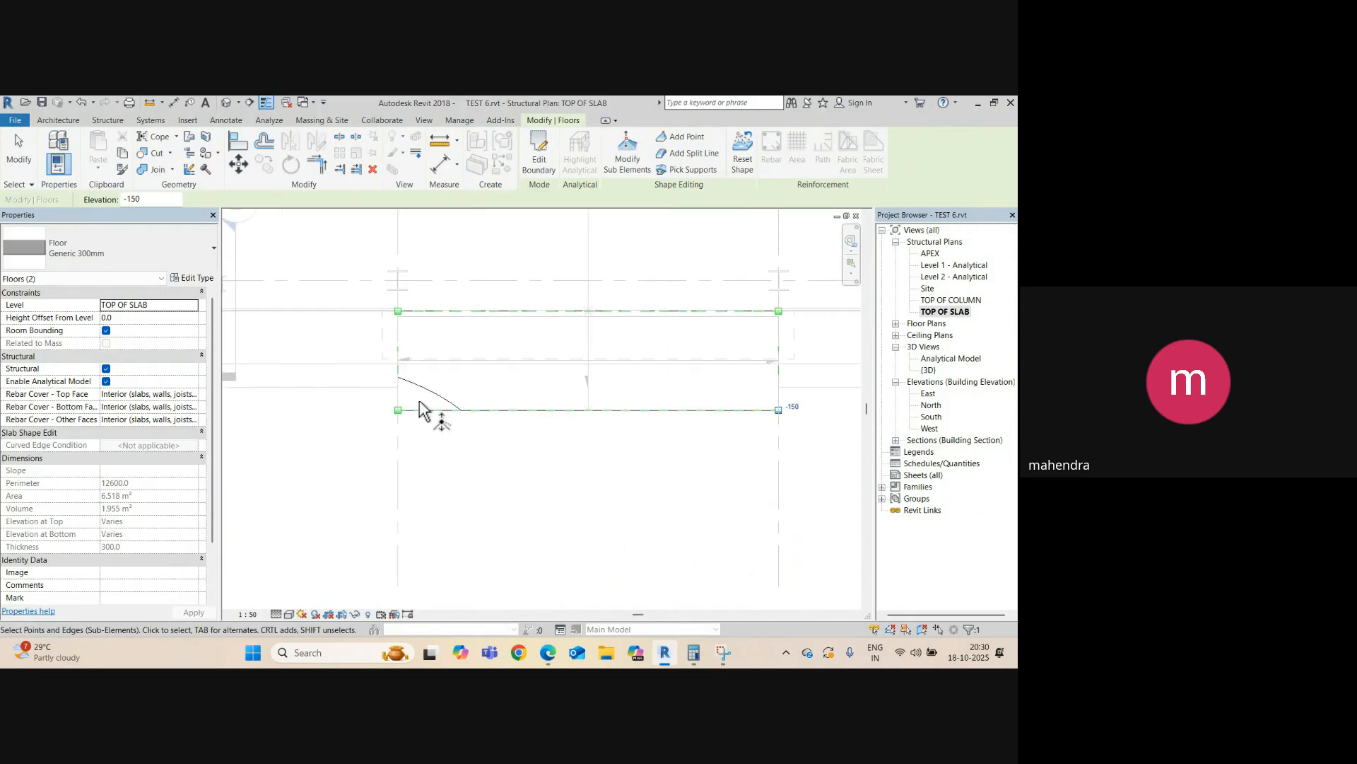
left_click(354, 401)
left_click_drag(354, 401, 461, 433)
scroll(404, 411, "up", 4)
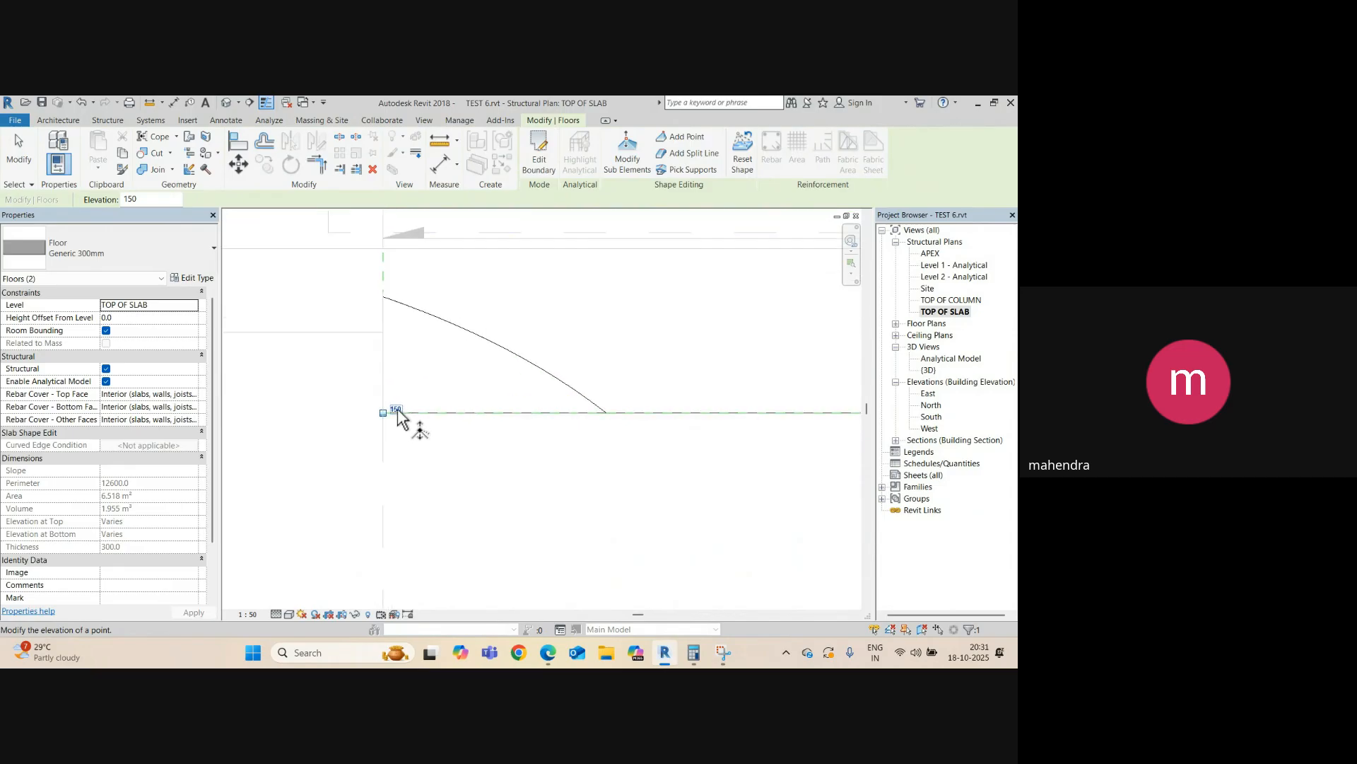
type("-150")
key("Return")
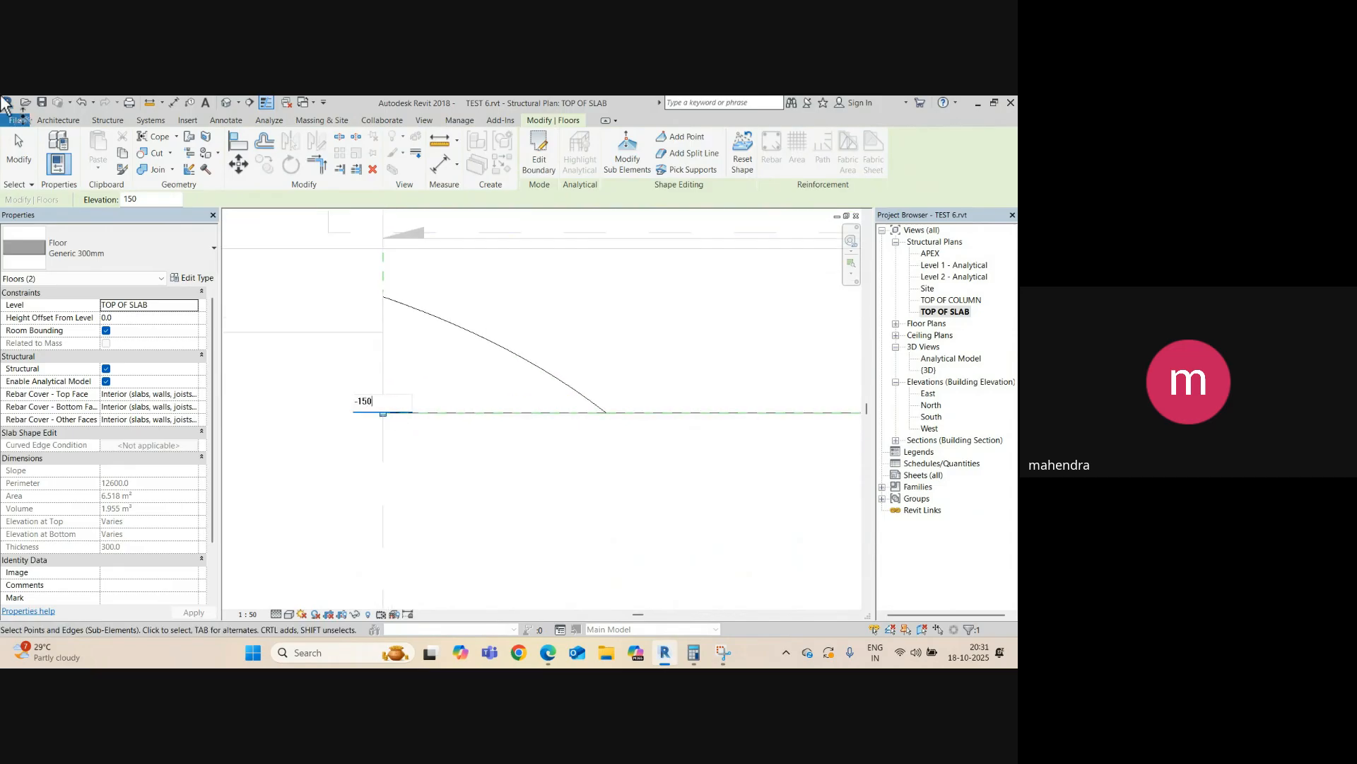
scroll(394, 415, "down", 2)
key("Escape")
key("Escape")
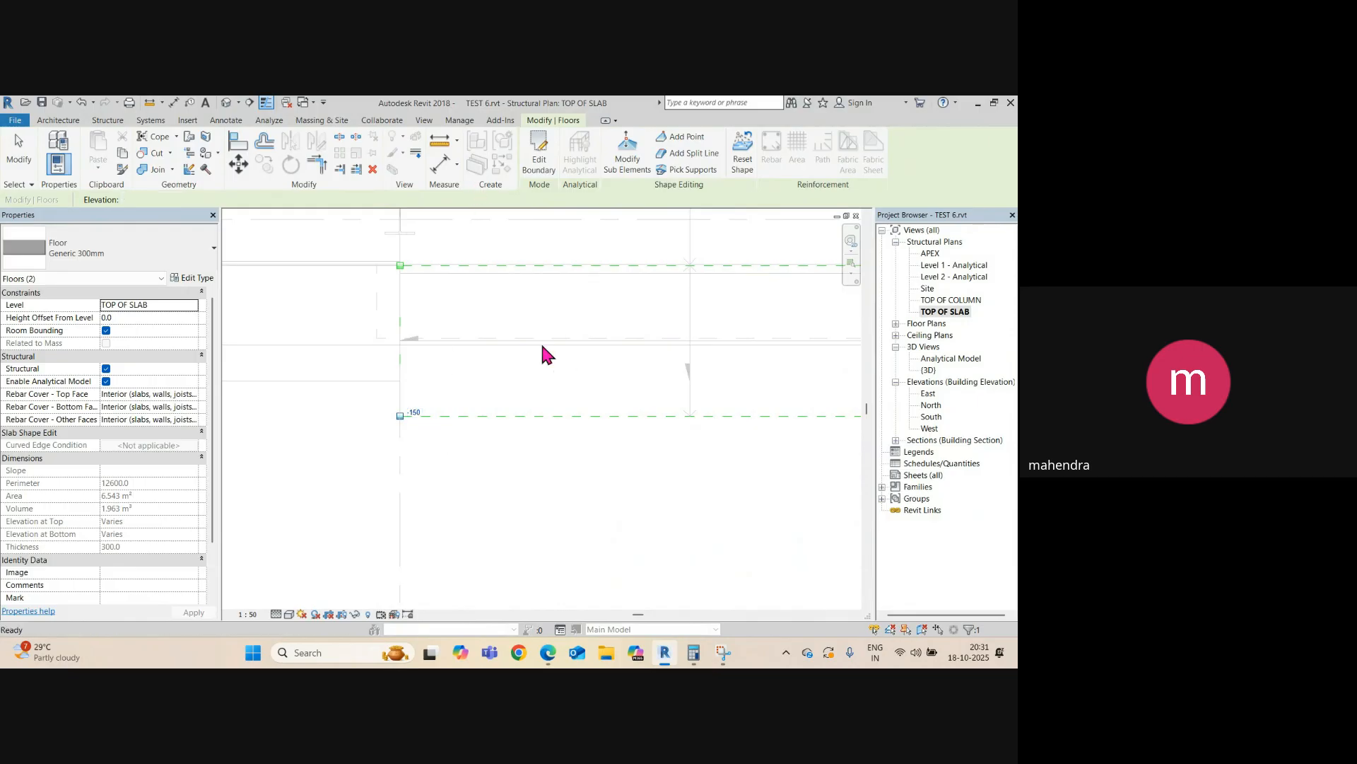
- Inspect the sloped door slab in the 3D view, select it, and return to the TOP OF SLAB plan
scroll(505, 353, "down", 2)
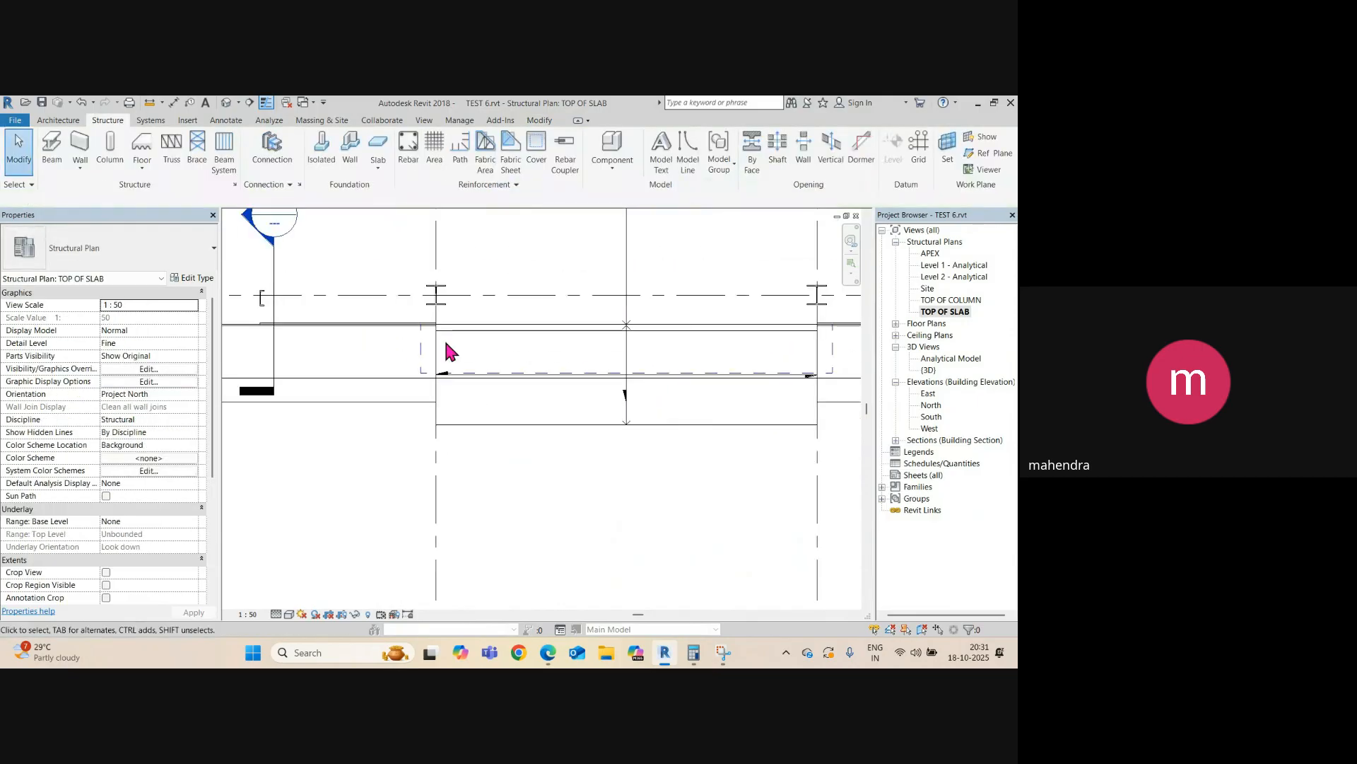
left_click(223, 103)
scroll(604, 386, "up", 1)
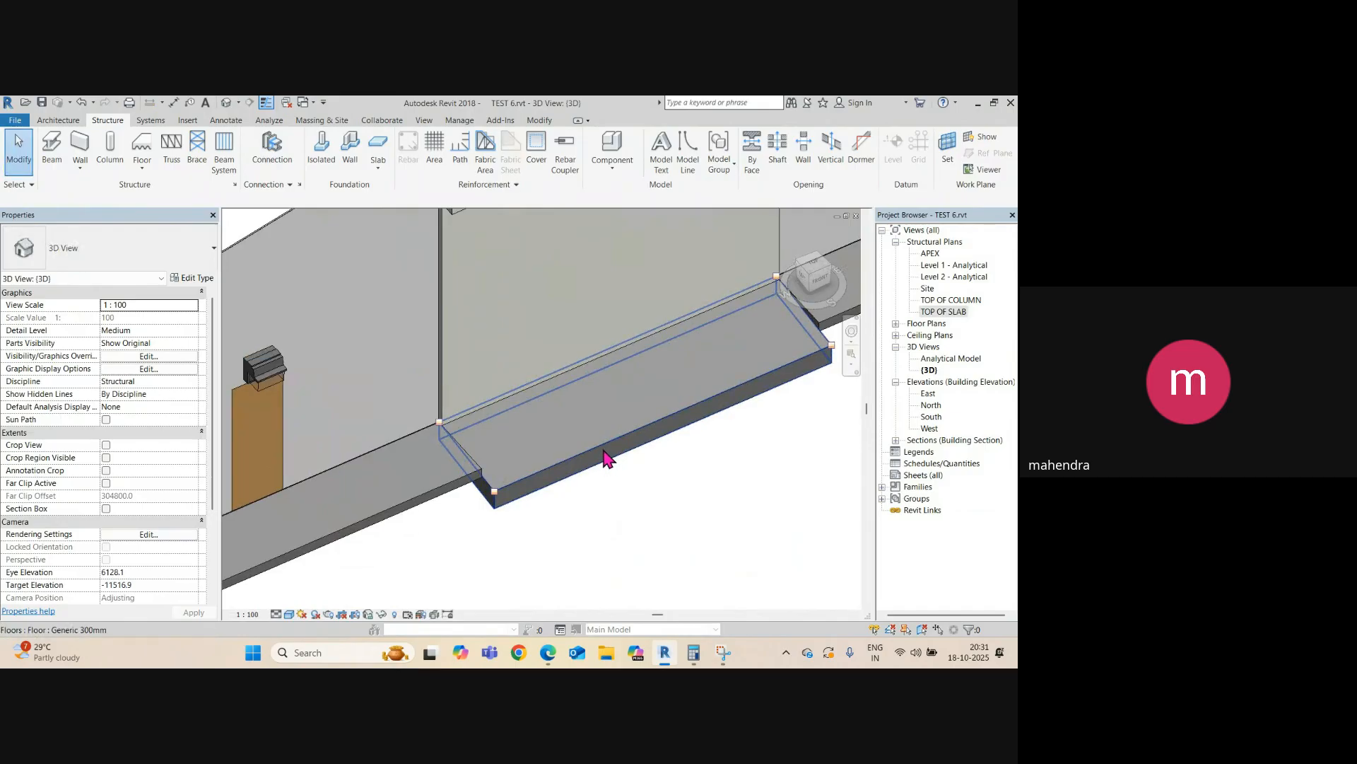
left_click(604, 458)
middle_click_drag(604, 459, 651, 379, "shift")
key("ctrl+Tab")
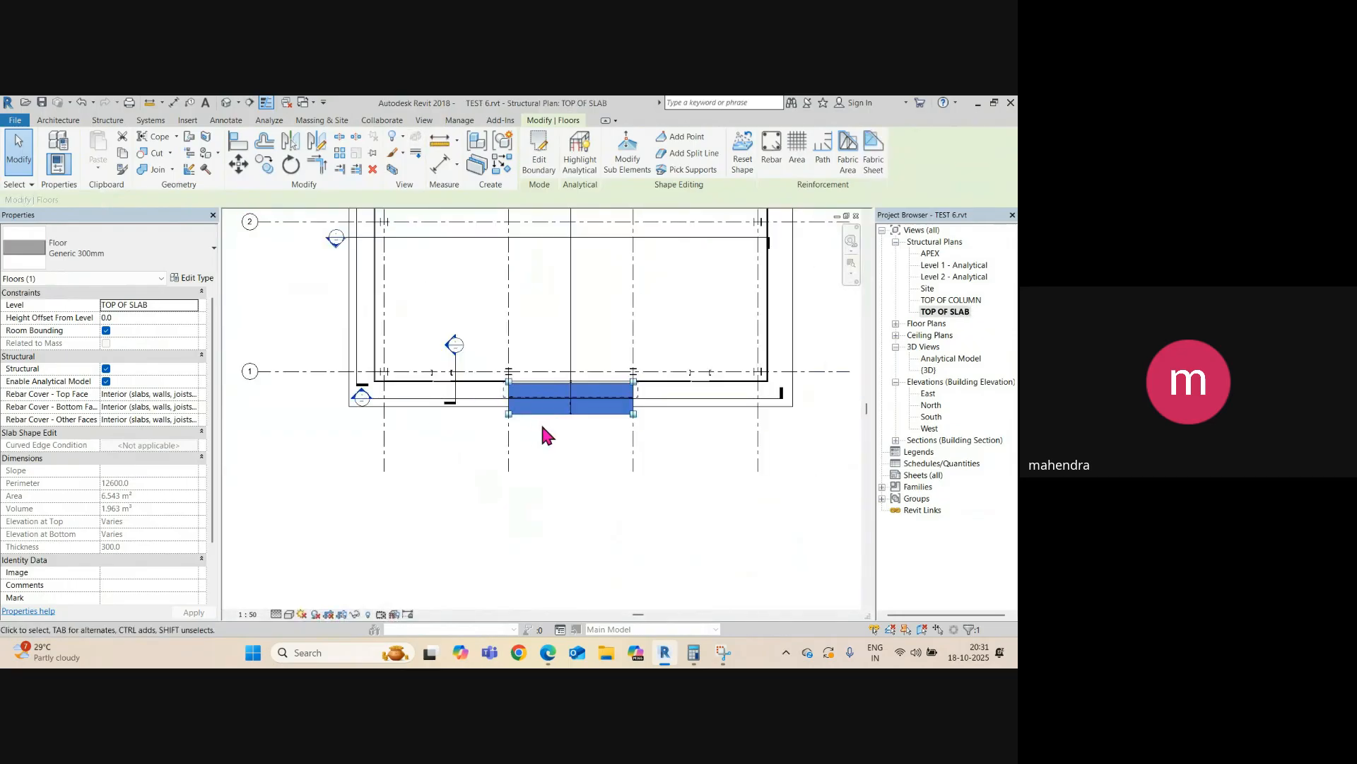
- Move the Section 3 line from beside grid A to between grids B and C so it cuts through the door slab
scroll(546, 434, "down", 4)
scroll(533, 443, "up", 2)
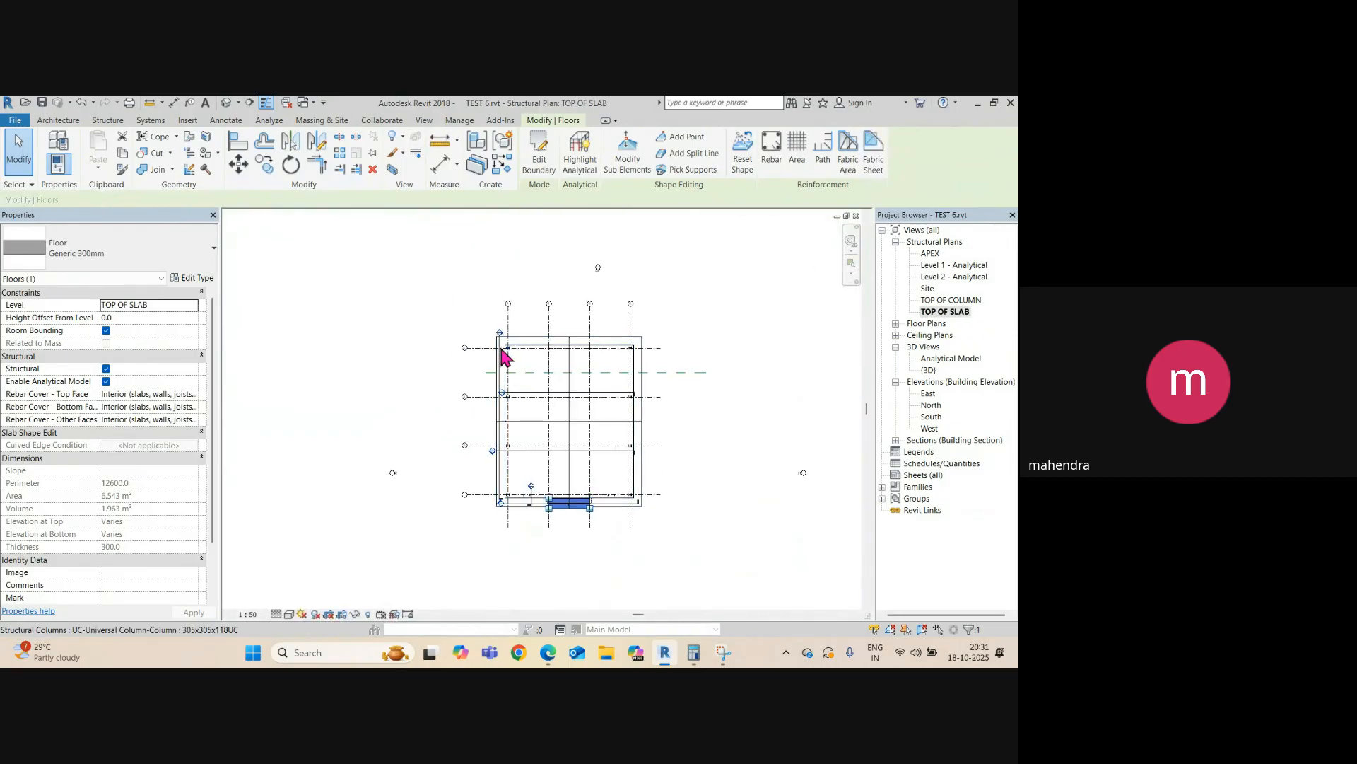
left_click_drag(505, 357, 565, 382)
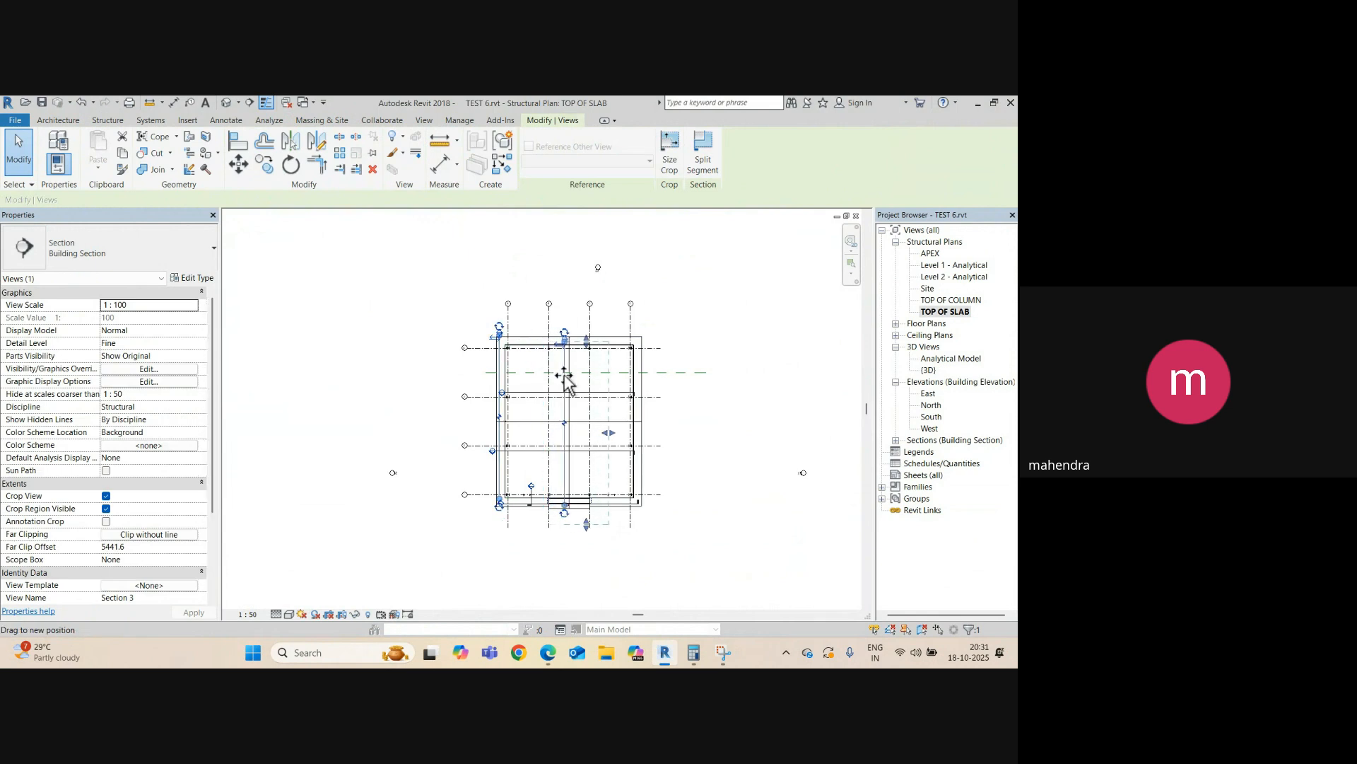
- Go to the Section 3 view and select the sloped door slab to examine its profile
right_click(563, 383)
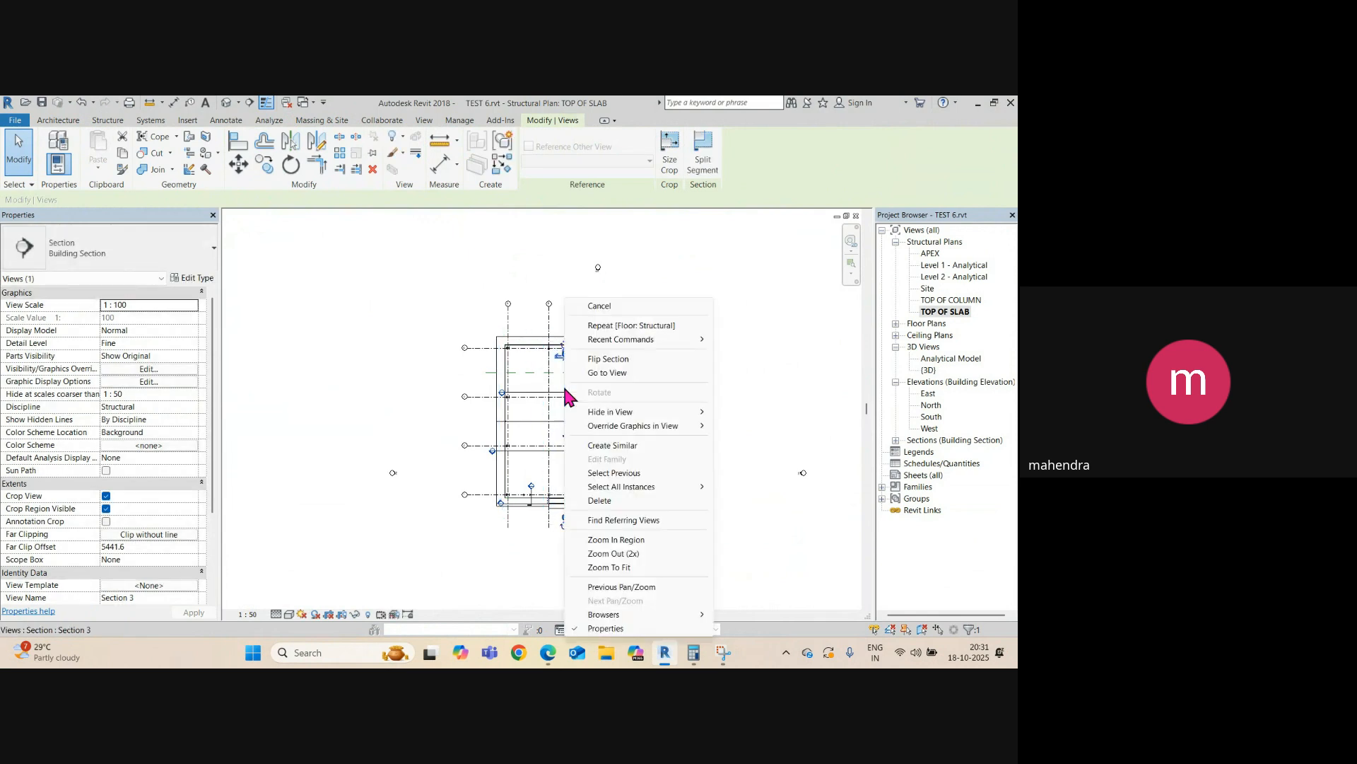
left_click(650, 372)
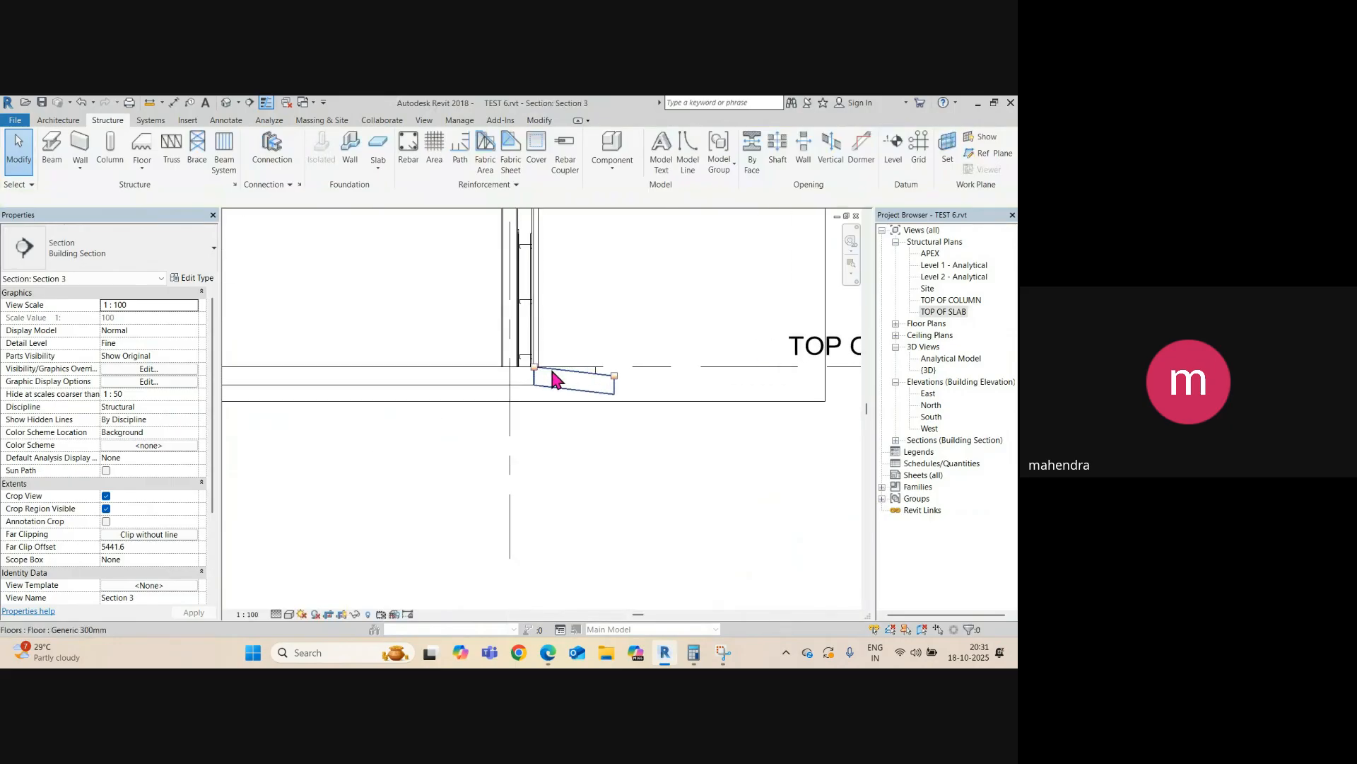
left_click(619, 405)
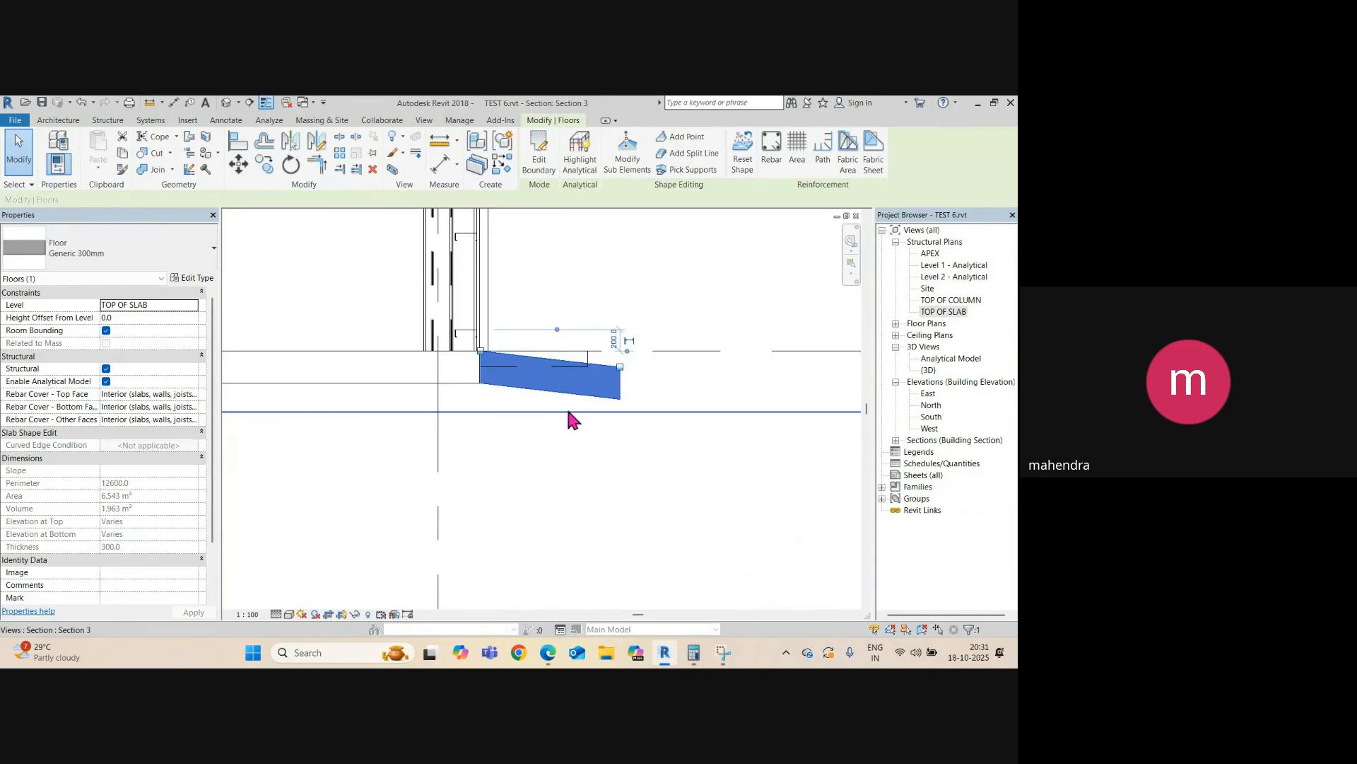
- Make the structural layer of the sloped Generic 300mm ramp floor variable in thickness, giving it a flat underside
left_click(195, 280)
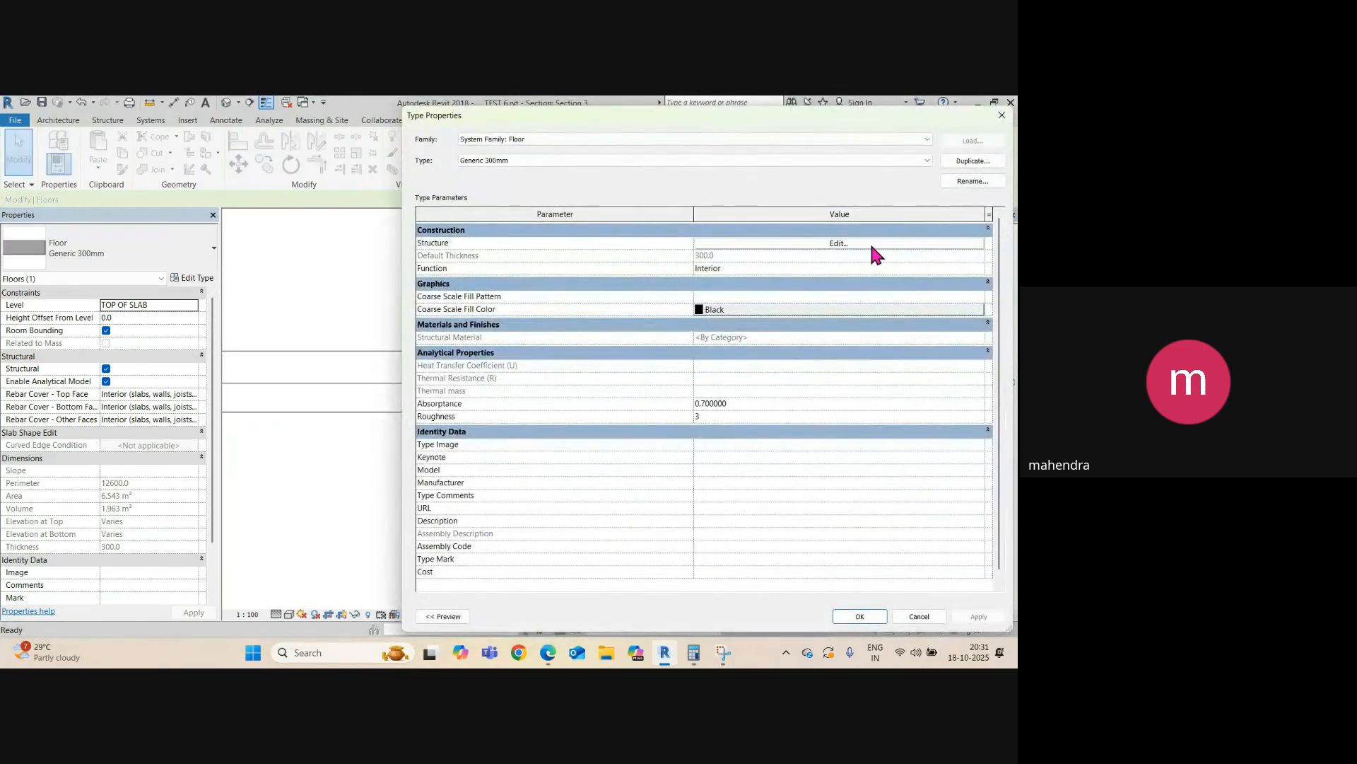
left_click(870, 242)
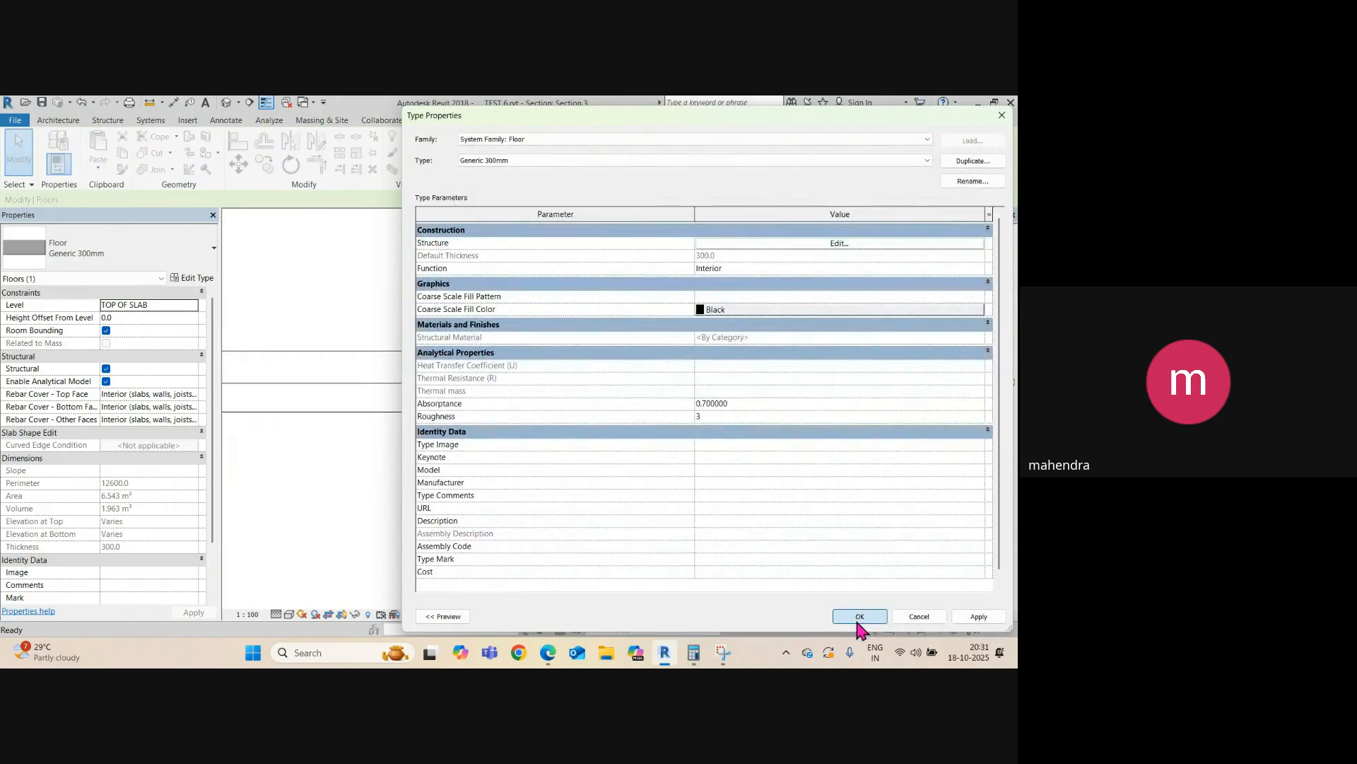
left_click(860, 616)
scroll(516, 399, "up", 2)
left_click(507, 387)
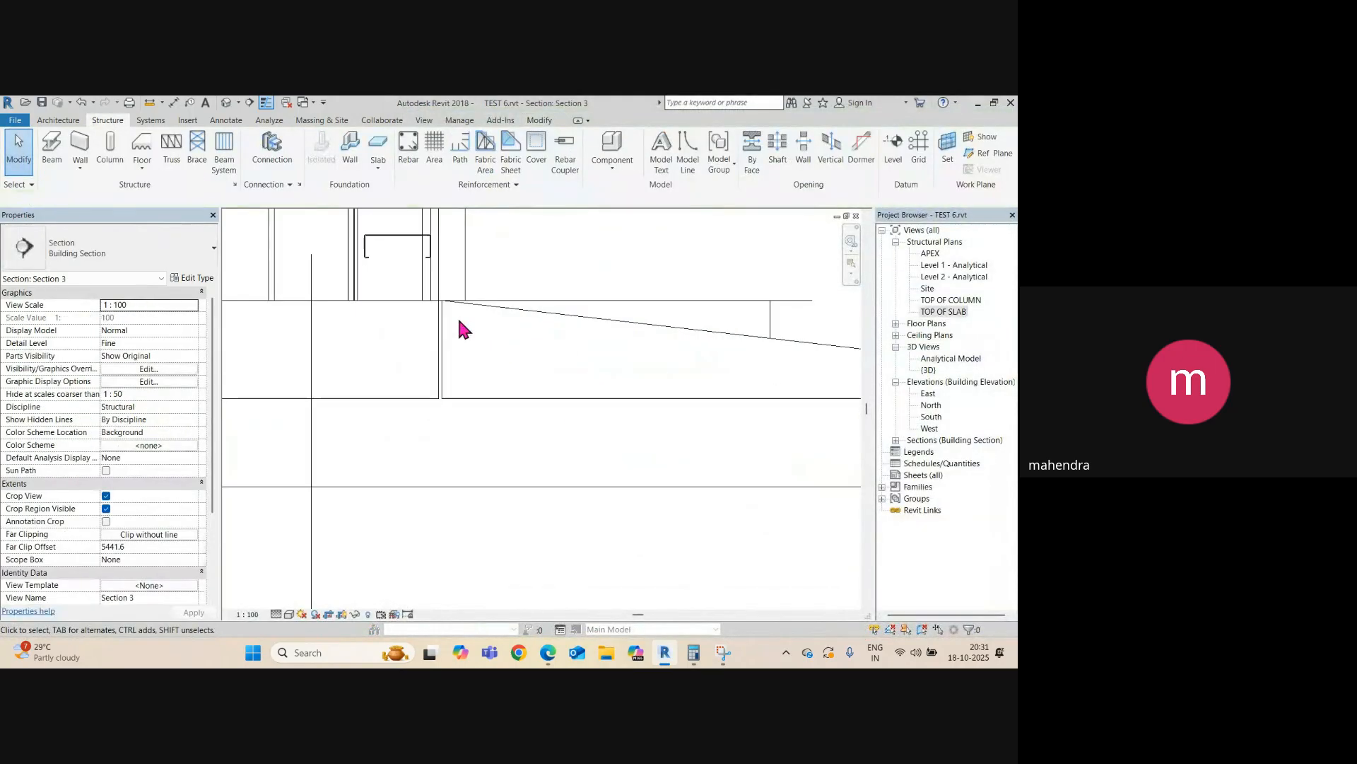
scroll(460, 354, "down", 2)
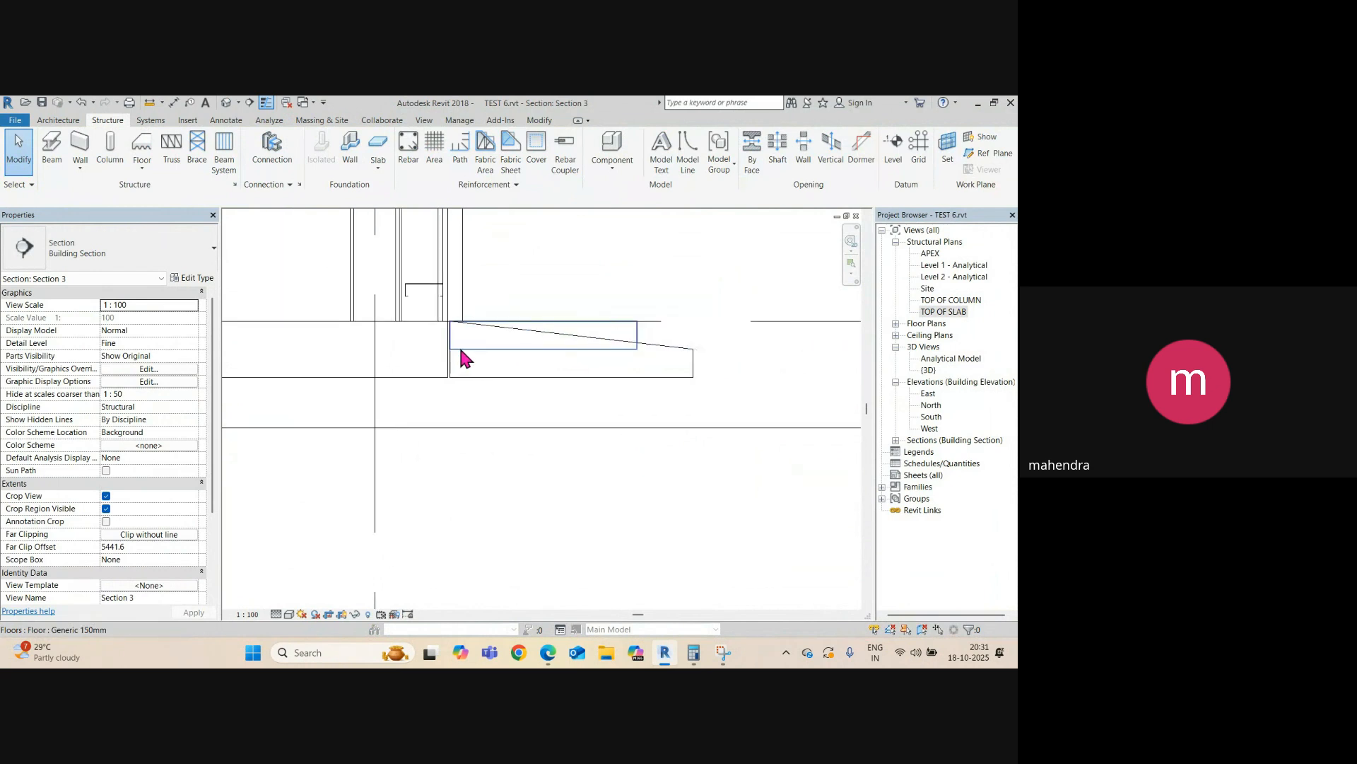
- Check the thickness of the ramp floor's outer edge in Section 3 with a temporary aligned dimension
key("d")
key("i")
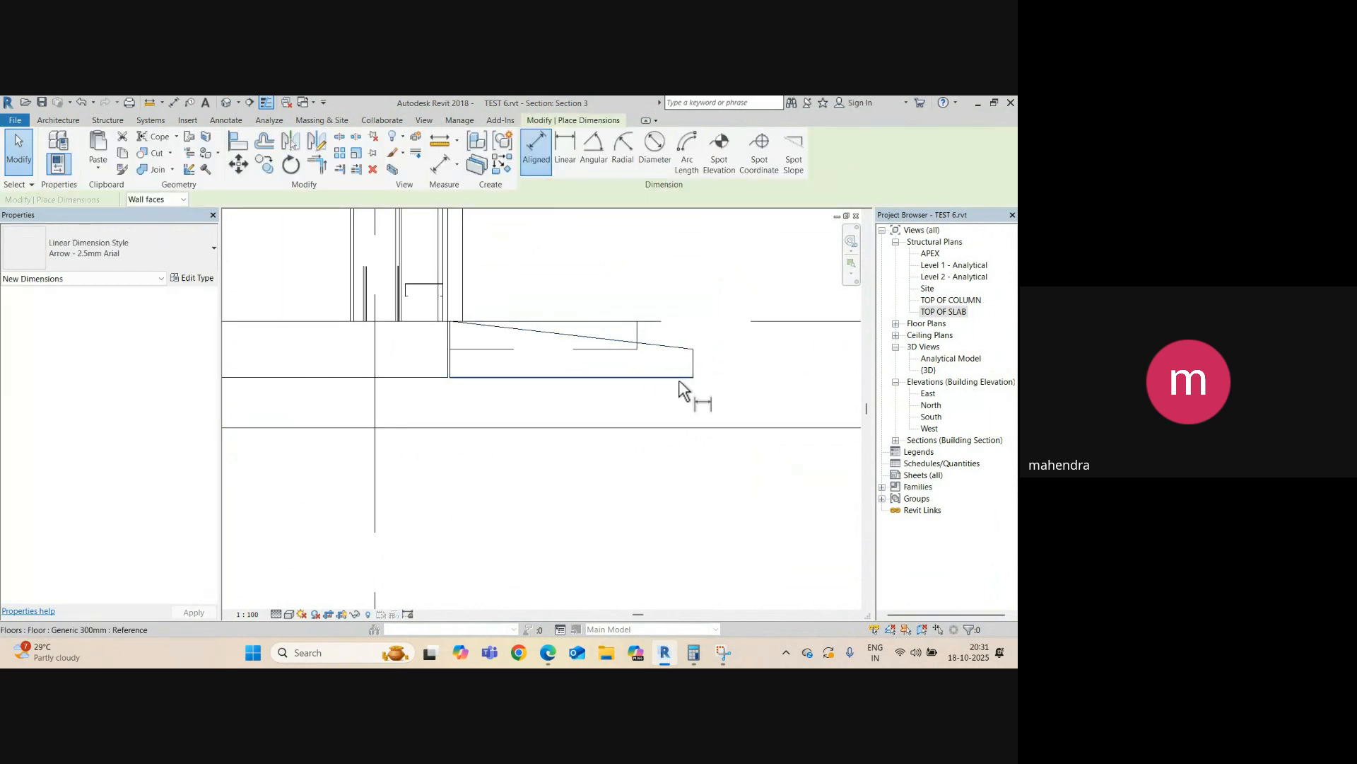
left_click(692, 377)
left_click(691, 348)
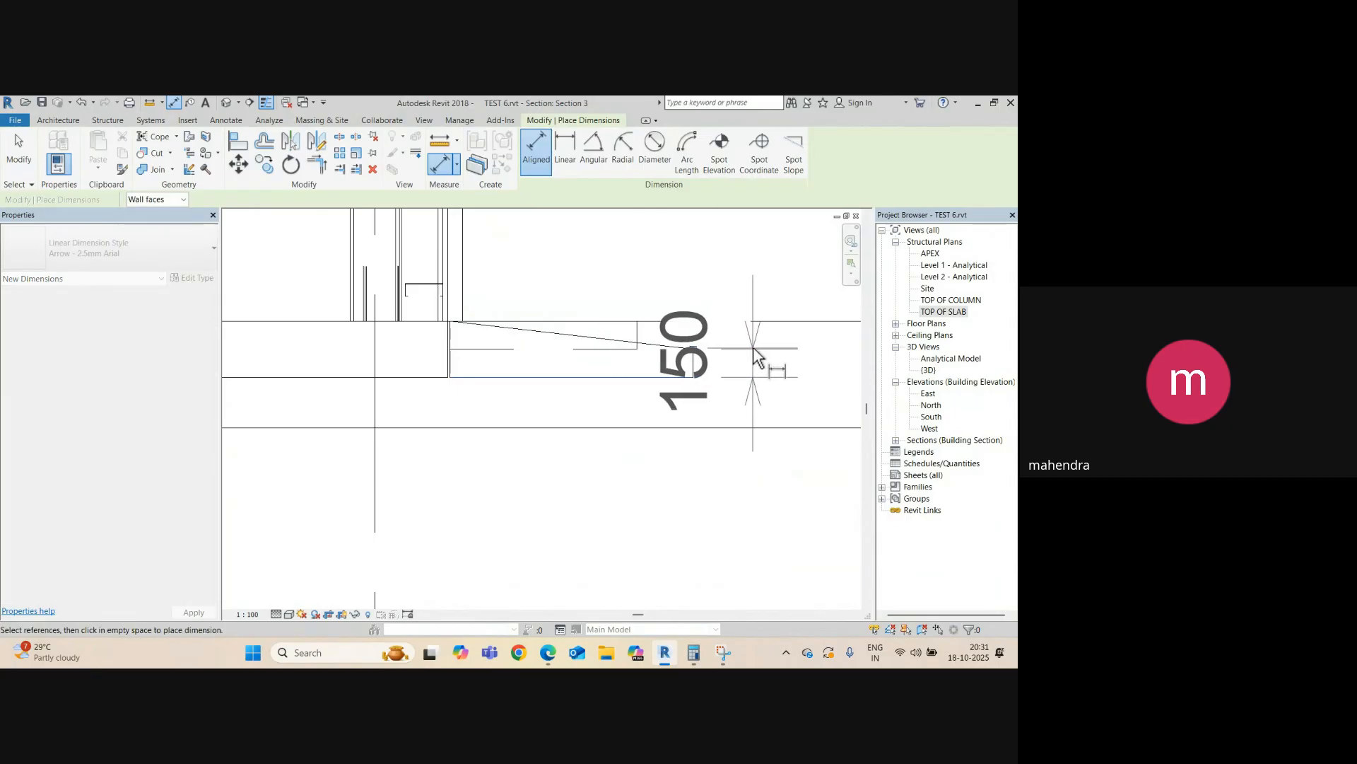
key("Escape")
key("Escape")
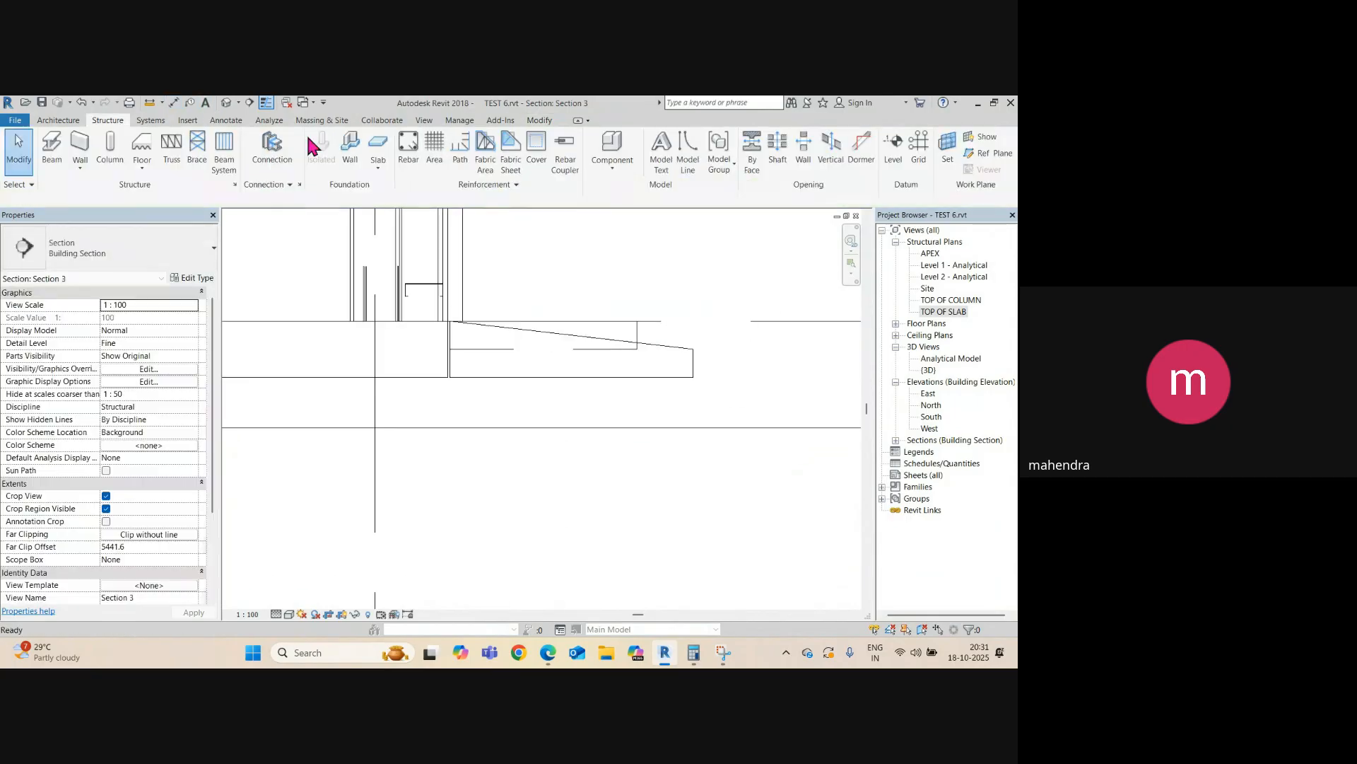
- Probe spot elevations in the 3D view where the ramp's side meets the outer corner of the Generic 150mm floor
left_click(226, 103)
left_click(645, 391)
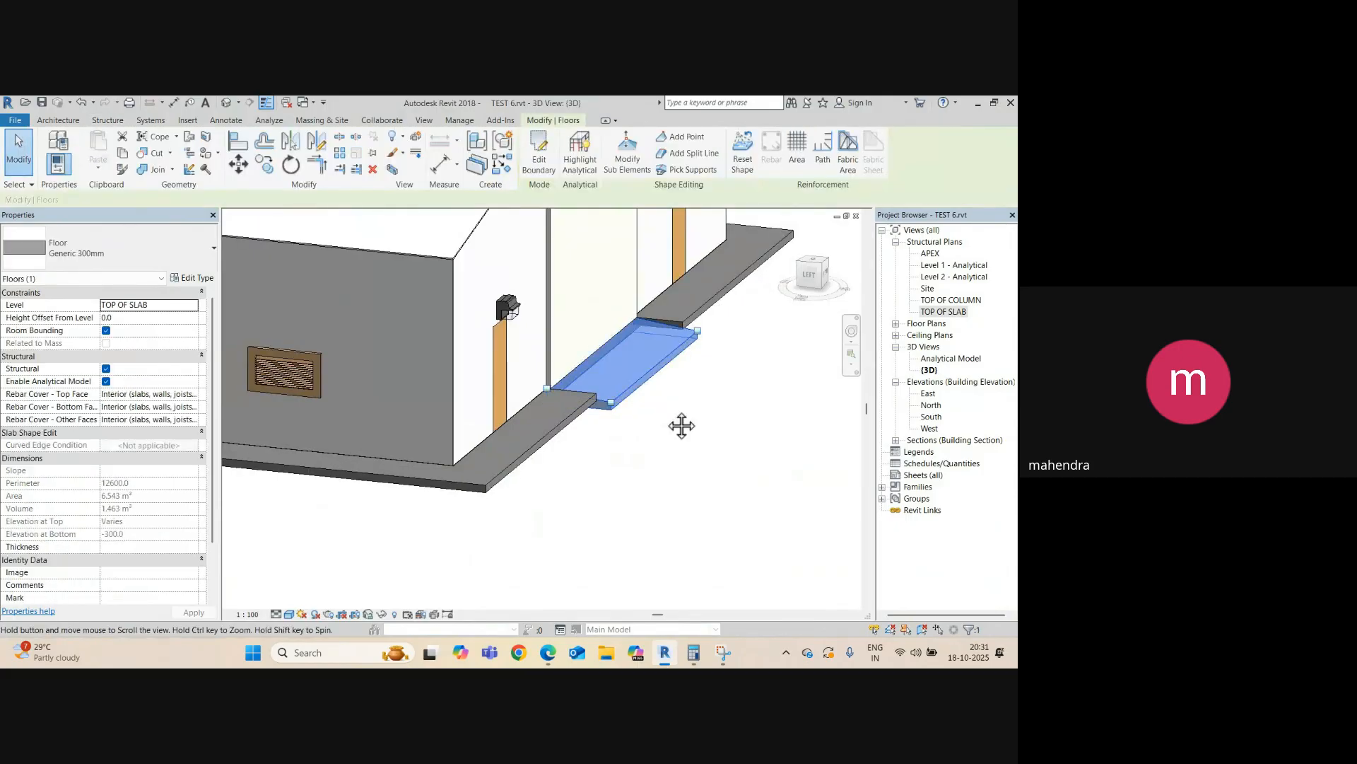
middle_click_drag(681, 424, 463, 446, "shift")
key("Escape")
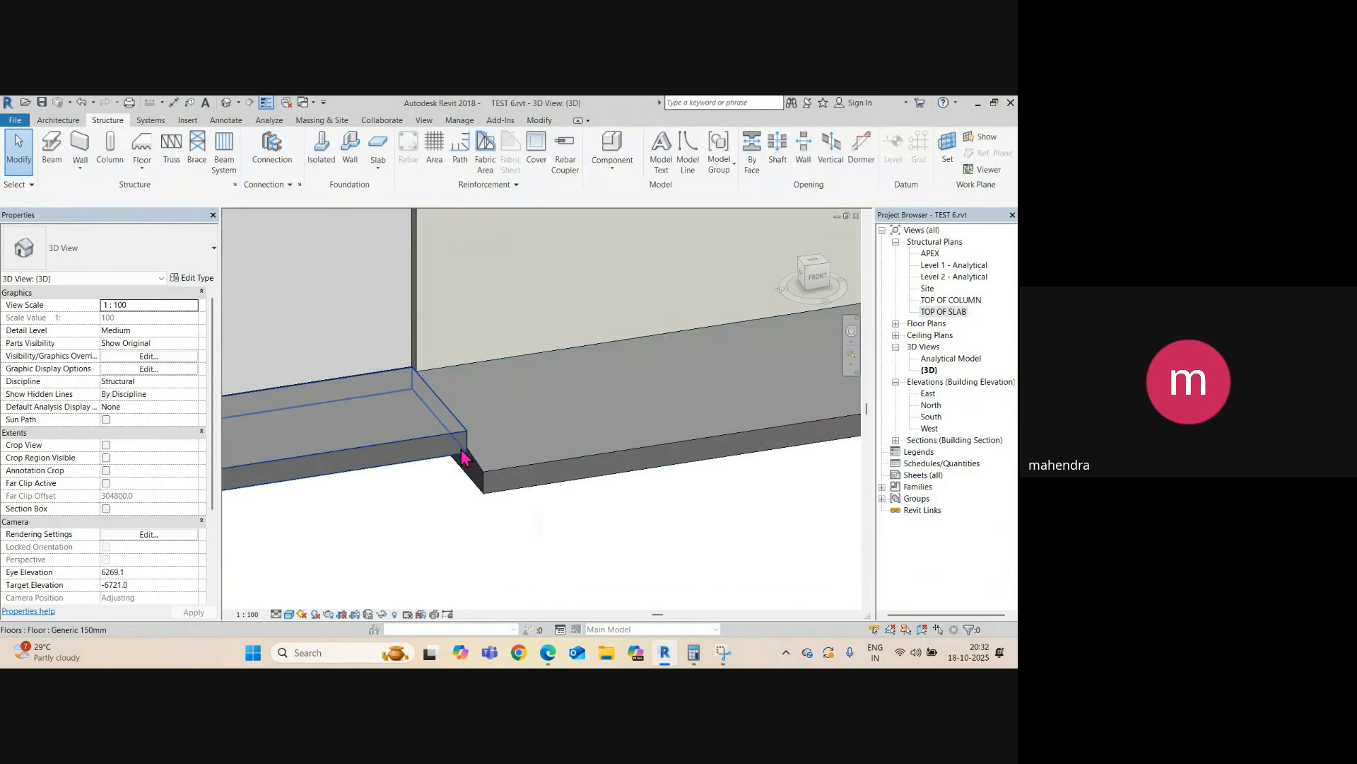
middle_click_drag(536, 467, 463, 325, "shift")
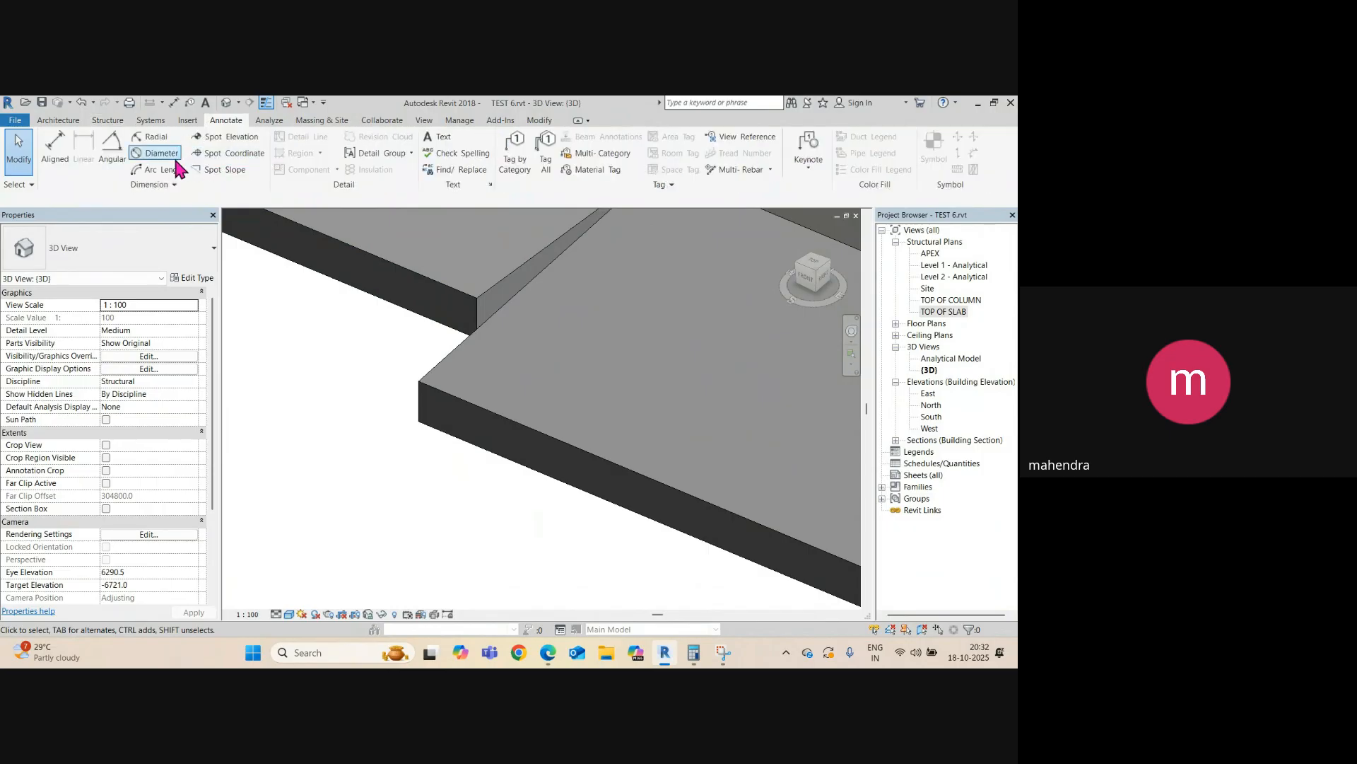
left_click(217, 139)
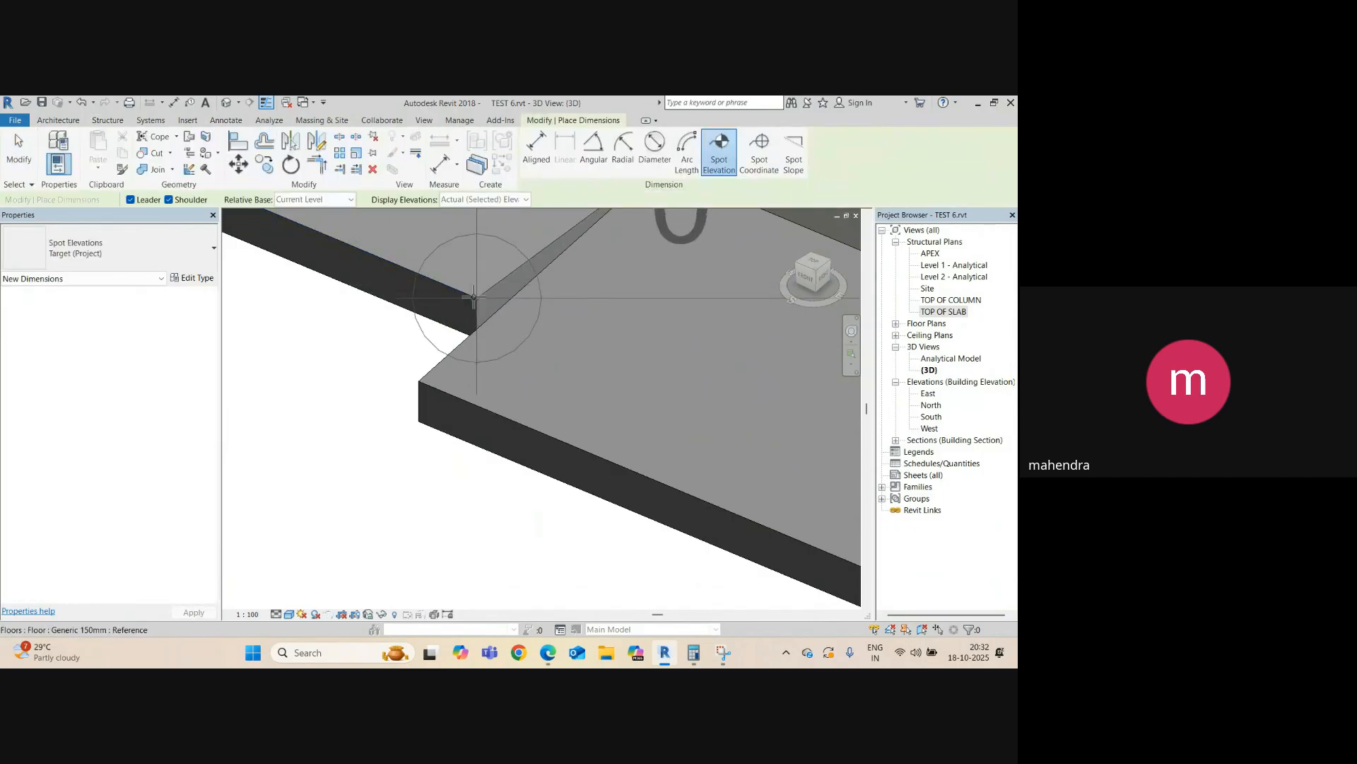
scroll(415, 374, "down", 2)
scroll(419, 370, "up", 2)
key("Escape")
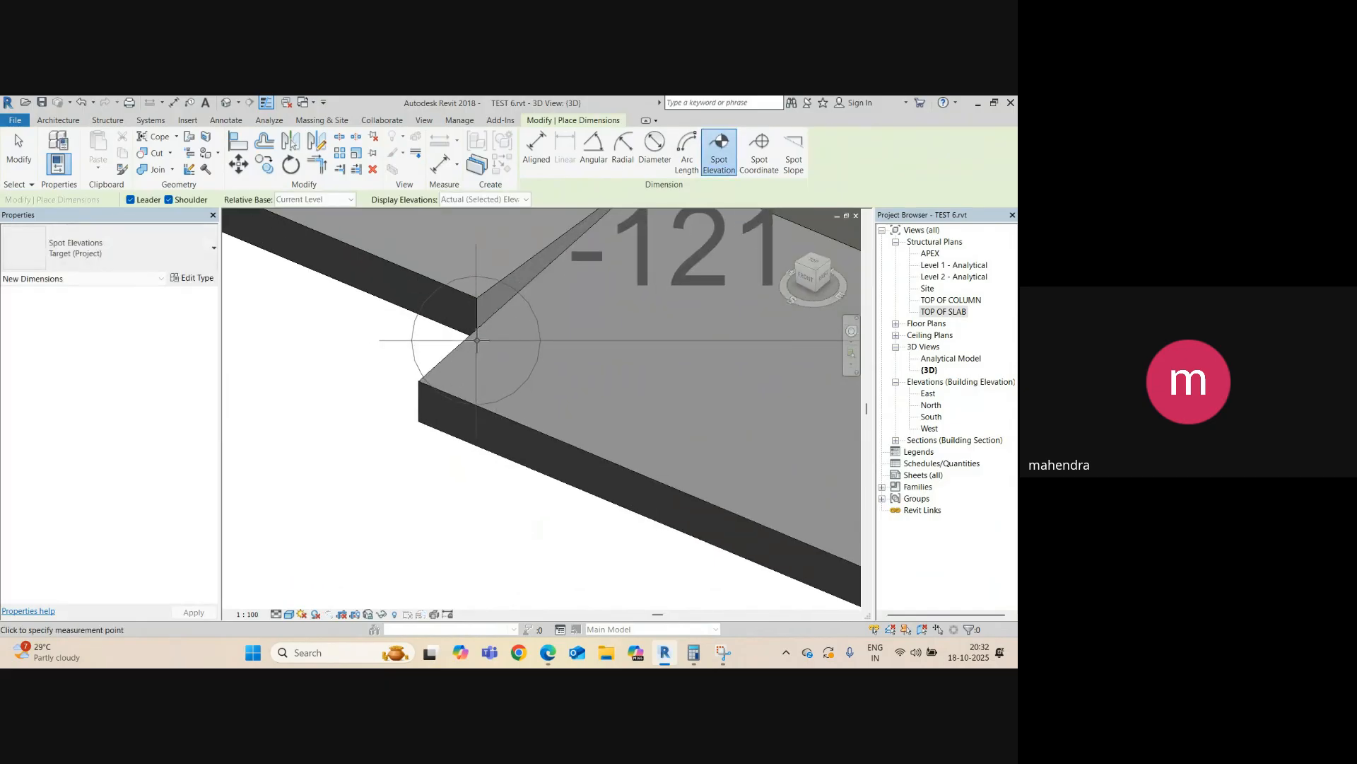
scroll(477, 331, "down", 2)
scroll(478, 332, "up", 4)
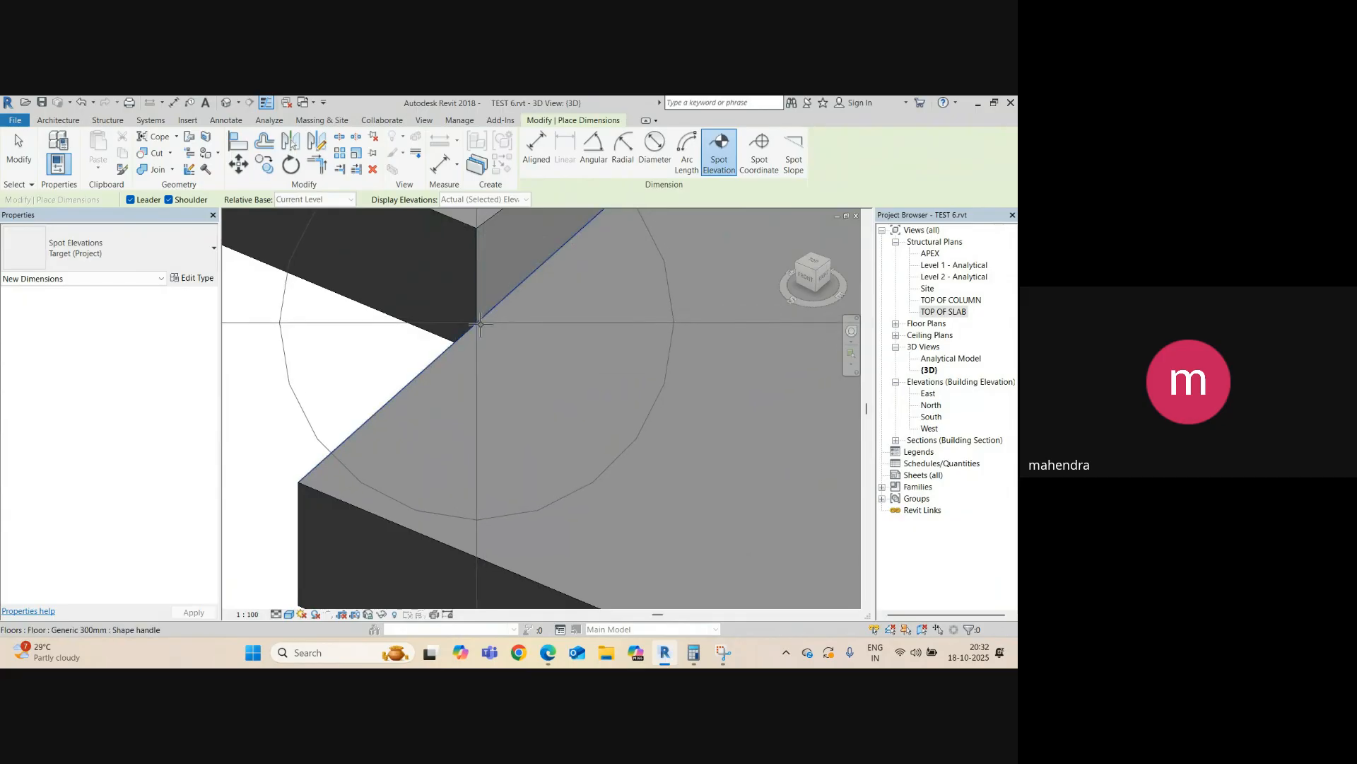
scroll(479, 322, "down", 4)
key("Escape")
- Measure in Section 3 the vertical drop from the Generic 150mm floor's top outer corner to the ramp's sloping surface
key("ctrl+Tab")
scroll(452, 339, "down", 3)
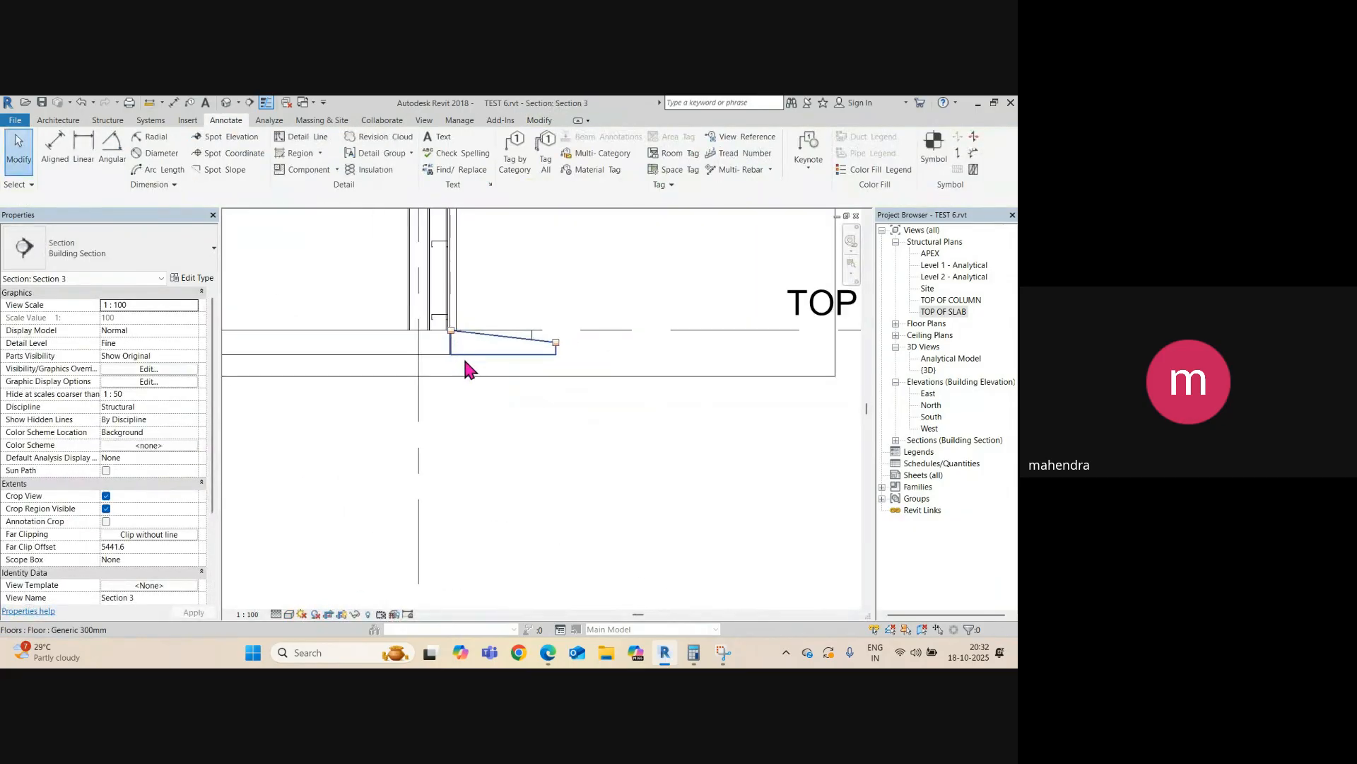
scroll(548, 357, "up", 3)
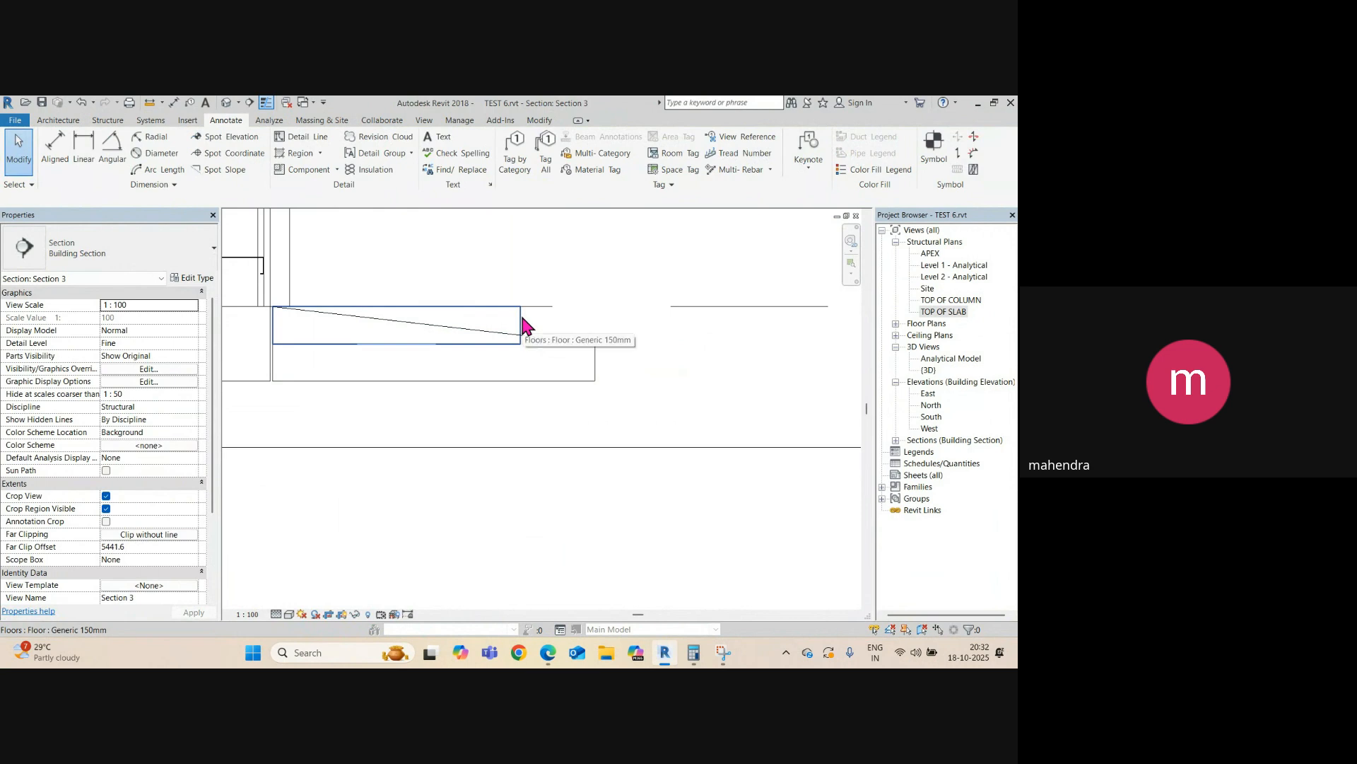
key("i")
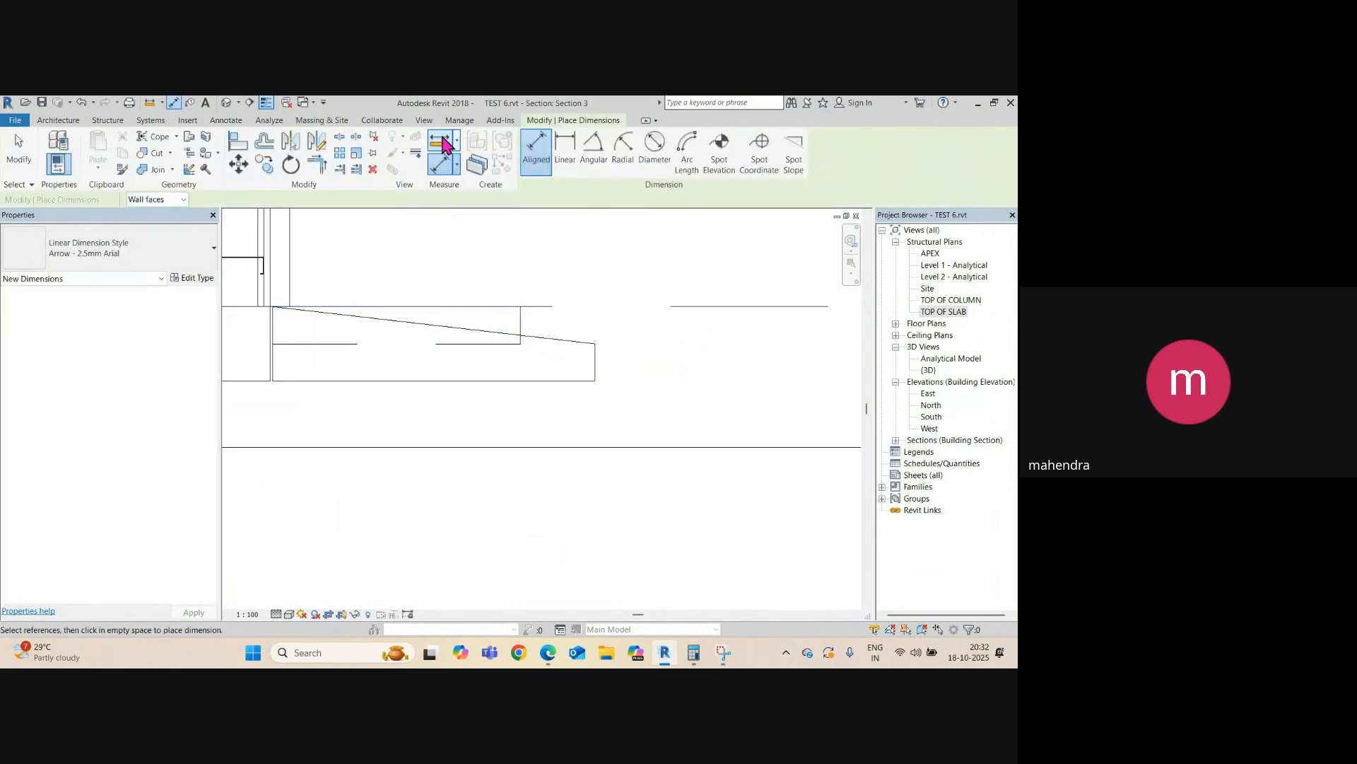
left_click(444, 143)
left_click(520, 306)
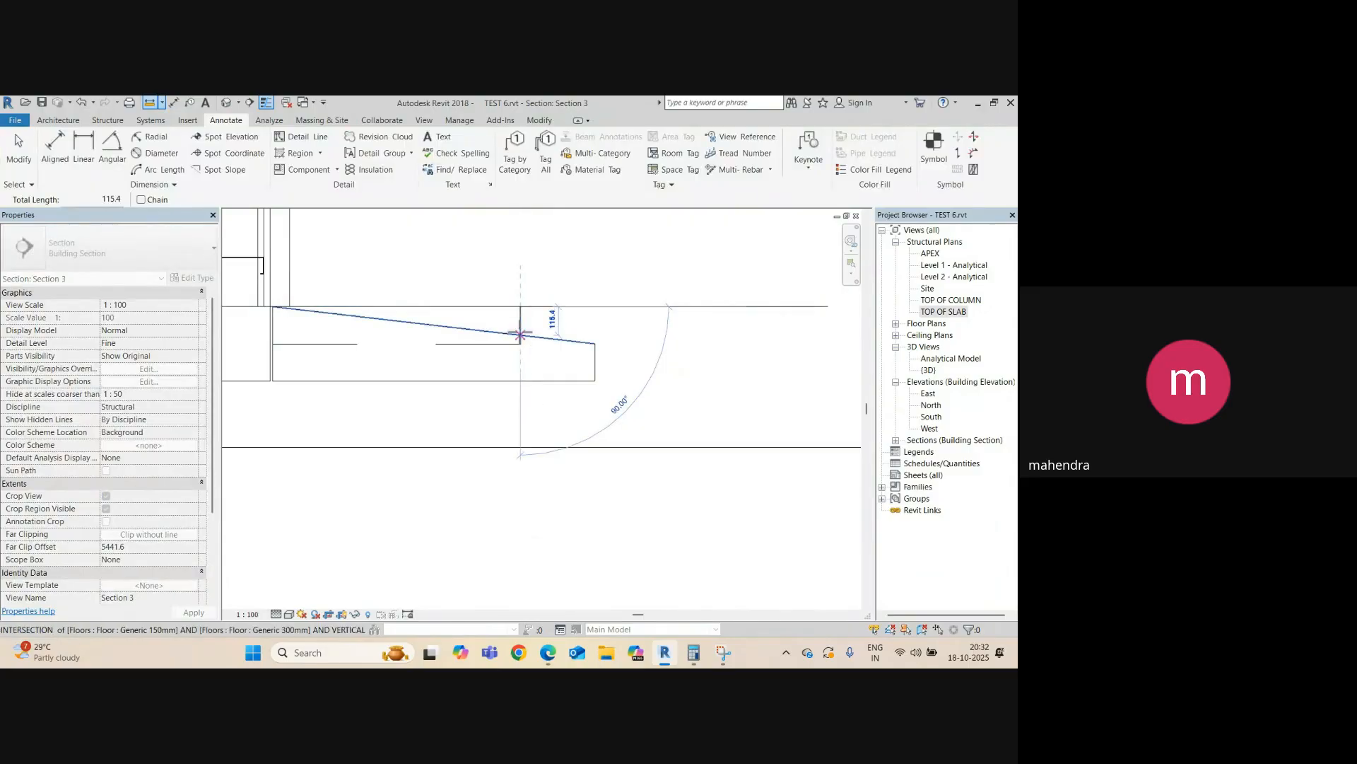
key("Escape")
key("Escape")
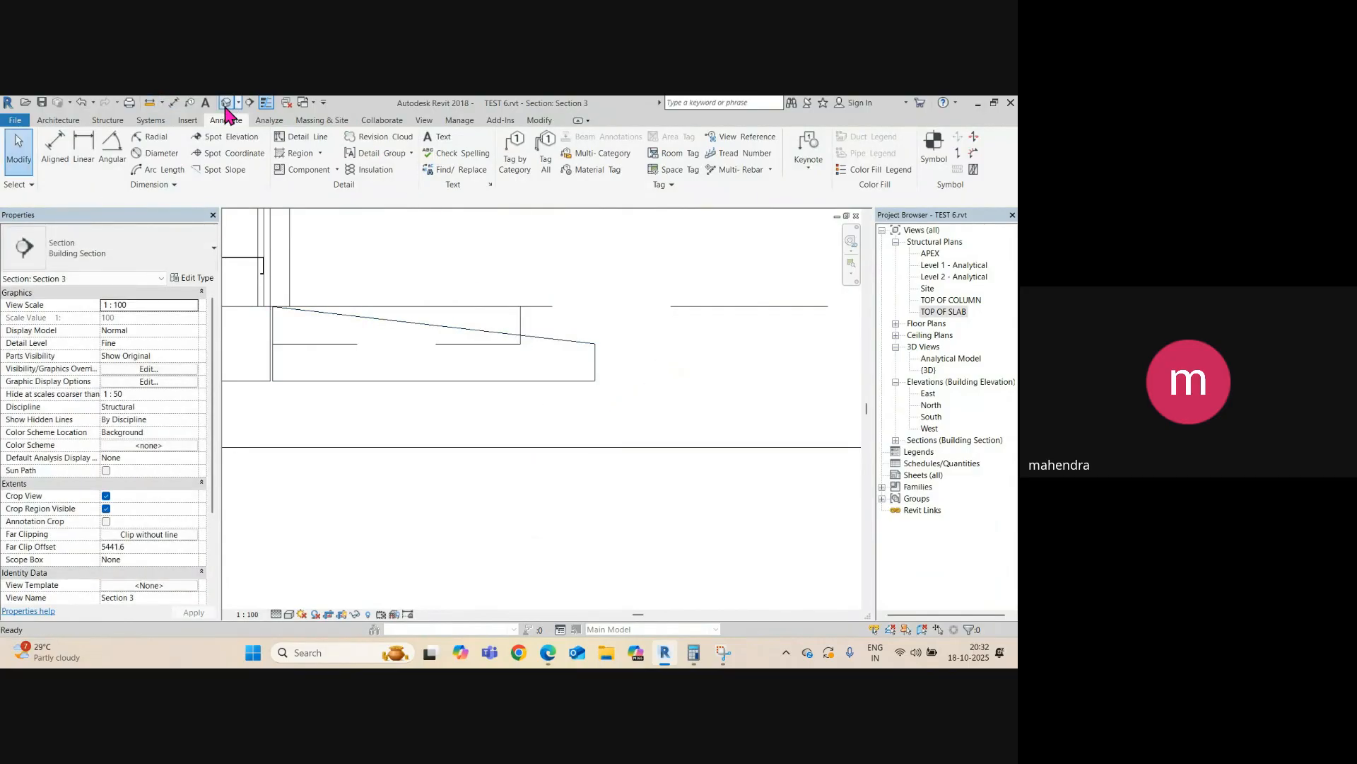
- Set the elevation of the Generic 150mm floor's outer corner point on the ramp's west side to -115, working from the 3D top view
left_click(227, 103)
scroll(485, 375, "down", 2)
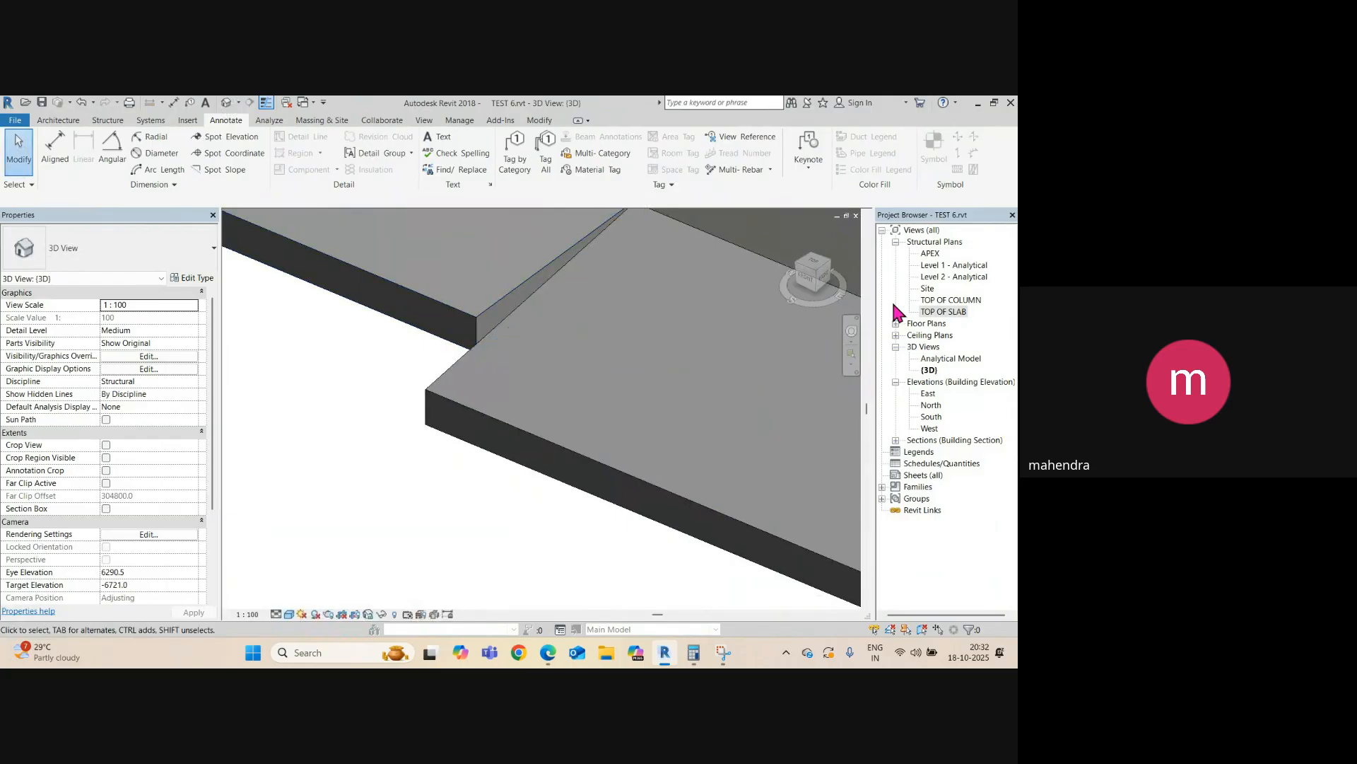
left_click(813, 262)
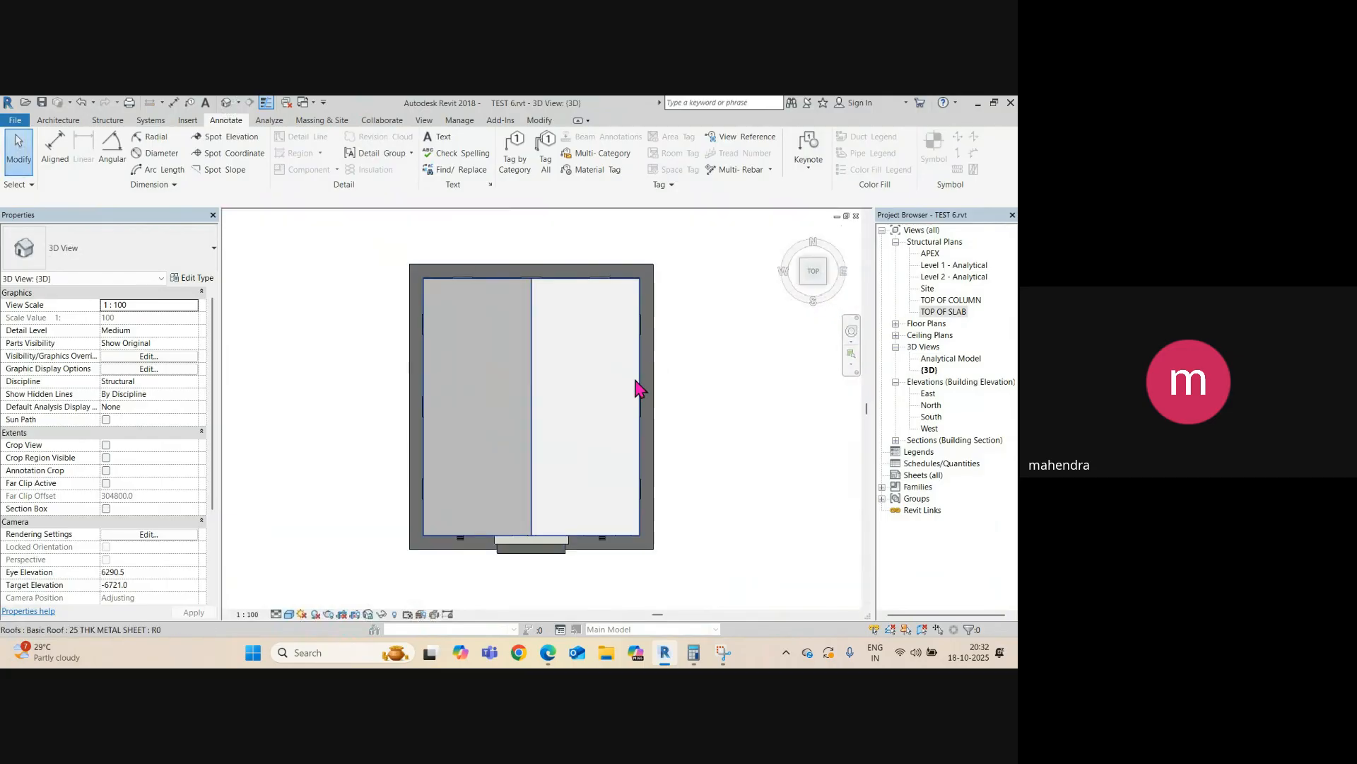
scroll(554, 431, "up", 8)
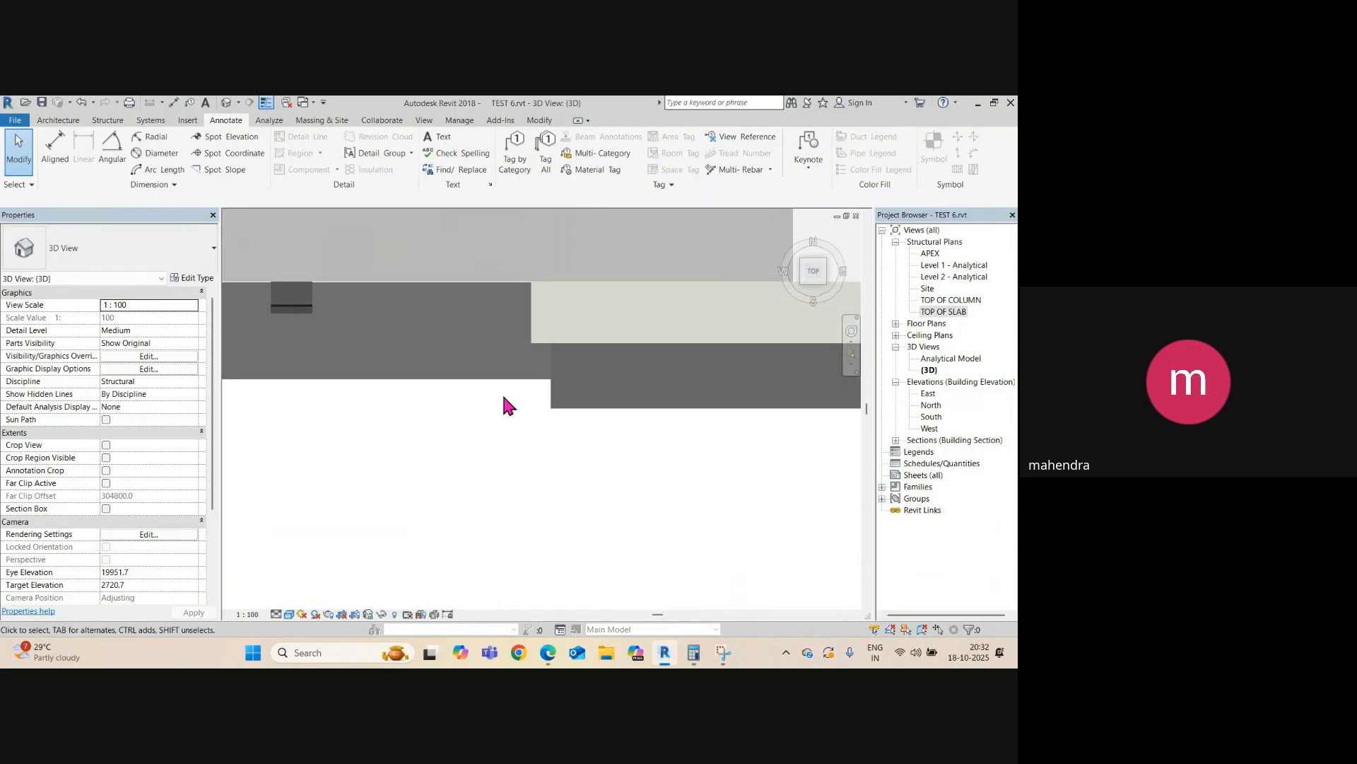
scroll(504, 400, "up", 1)
left_click(520, 363)
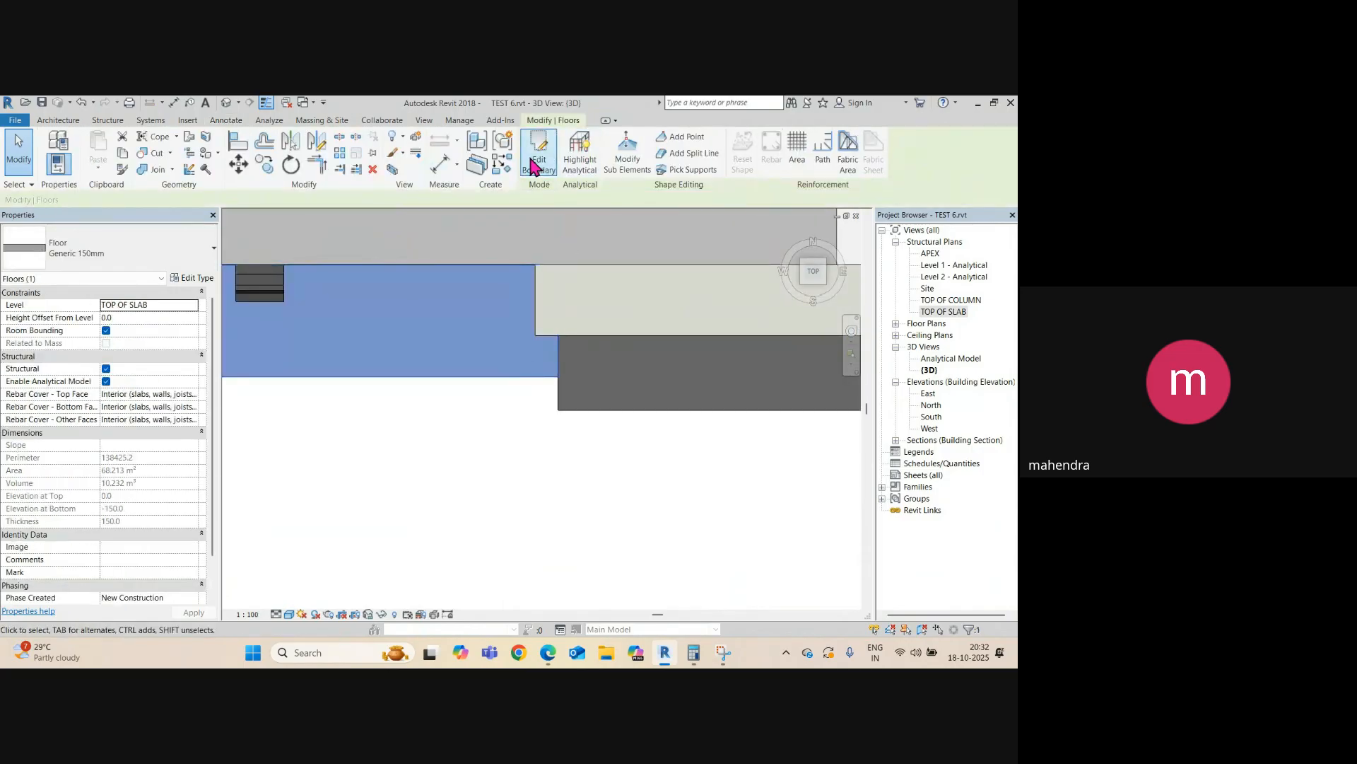
left_click(628, 155)
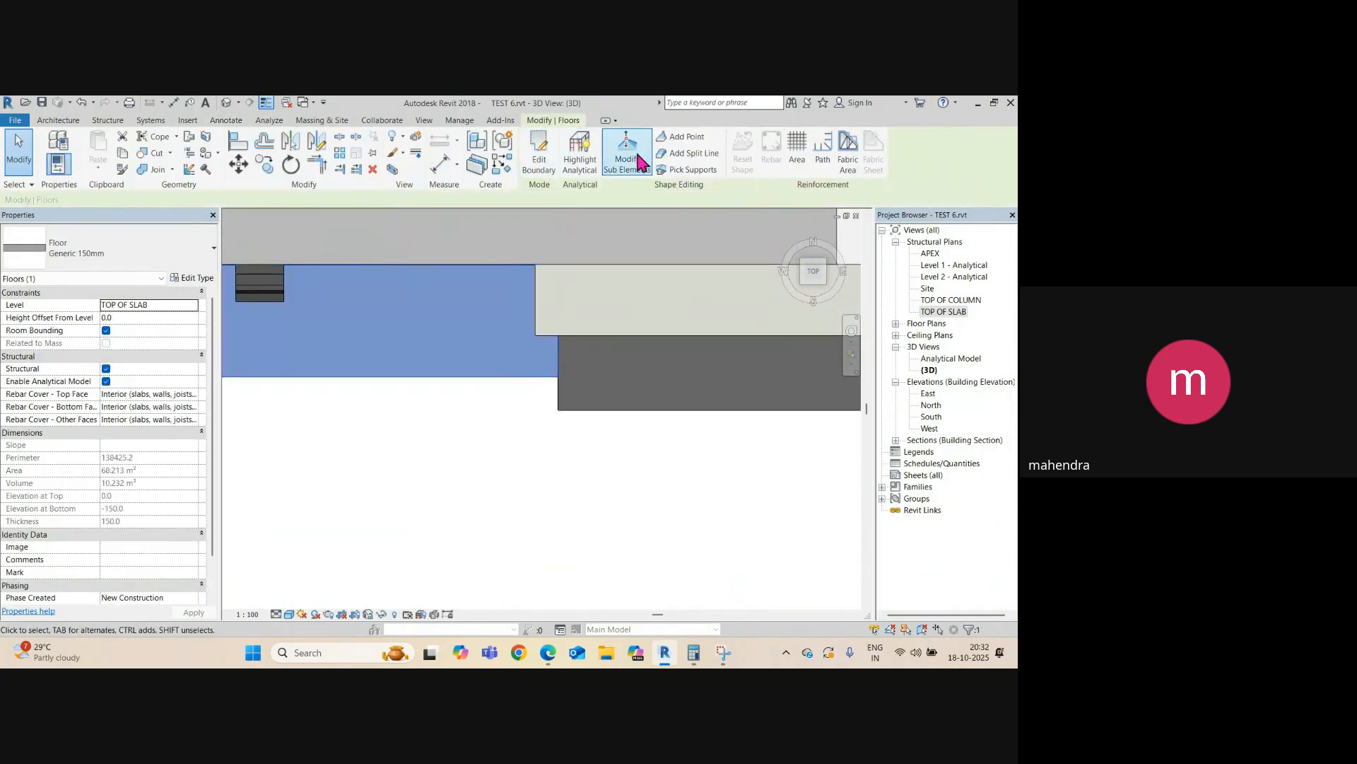
left_click(563, 374)
left_click(566, 371)
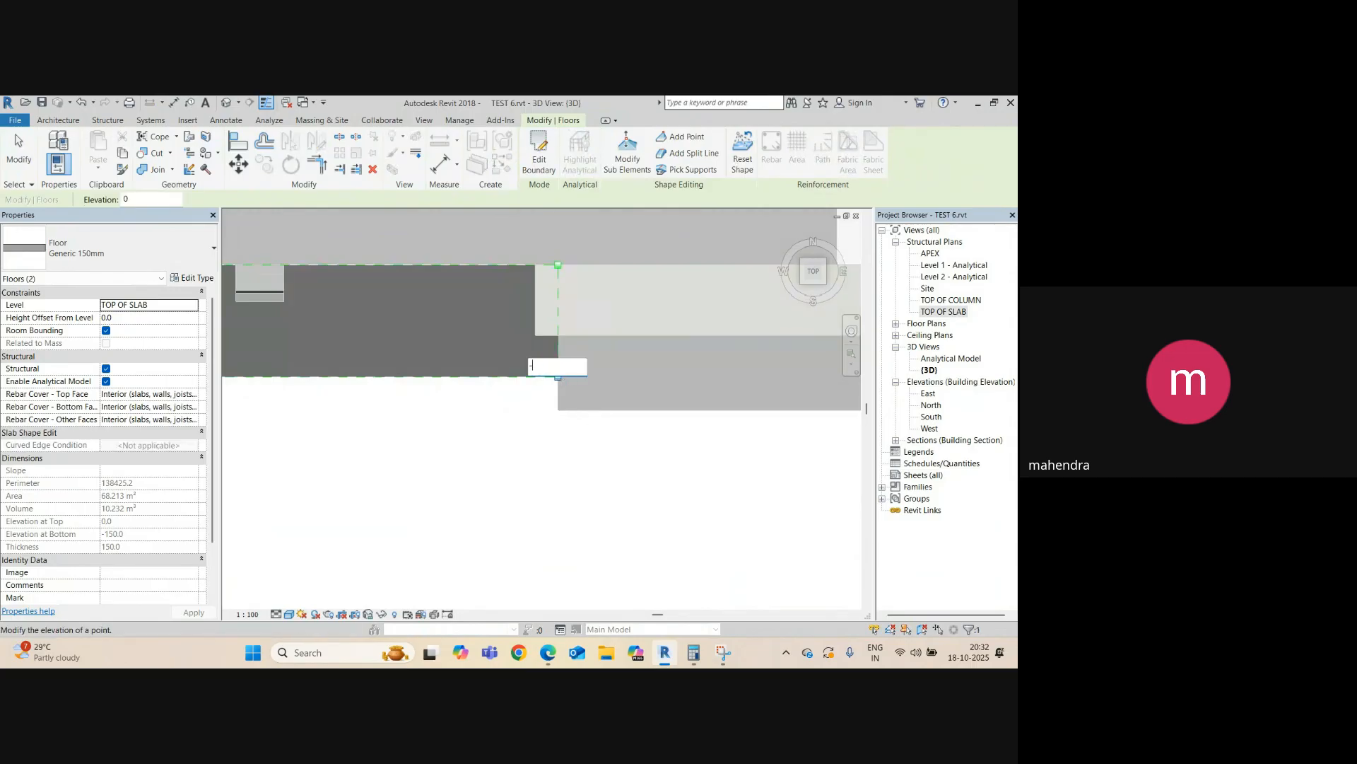
key("Return")
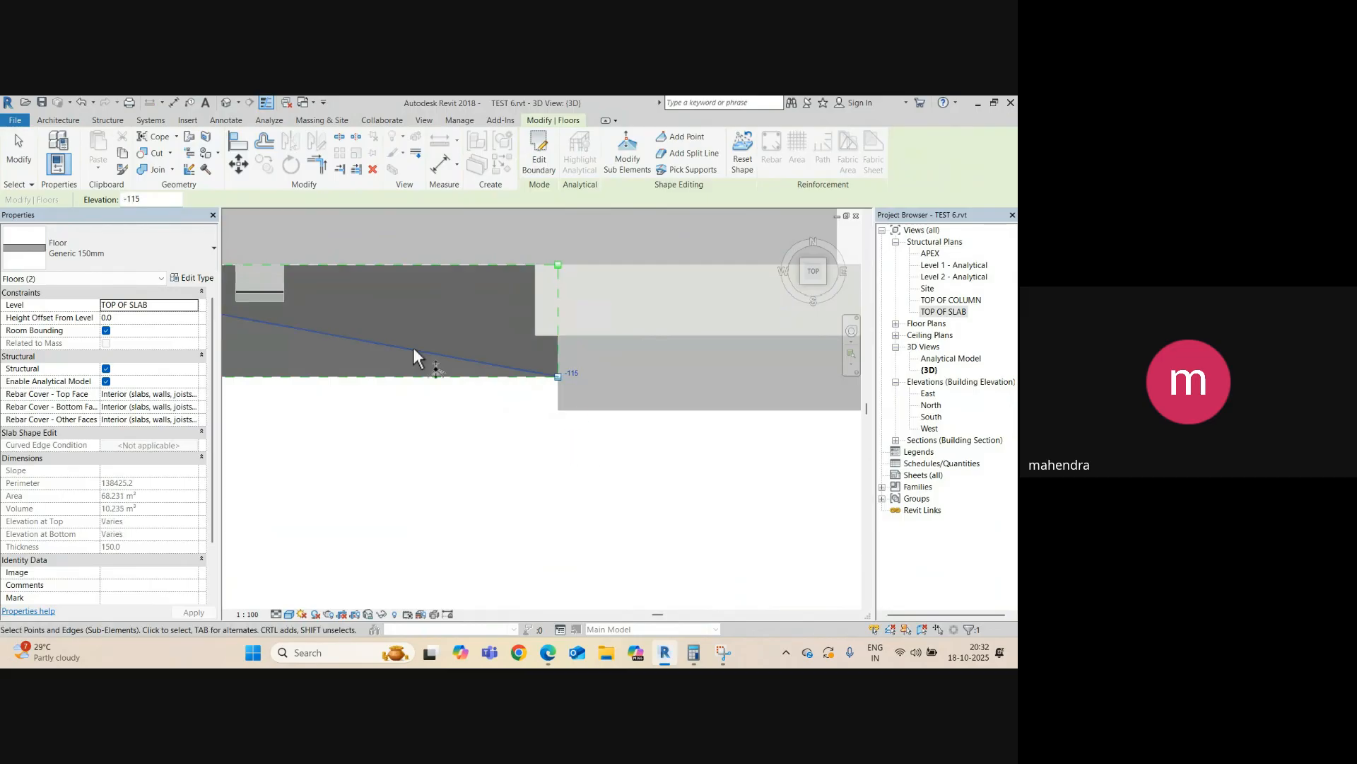
- Set the elevation of the floor's matching outer corner point on the ramp's east side to -115 and finish the shape editing
scroll(417, 357, "down", 2)
left_click(654, 368)
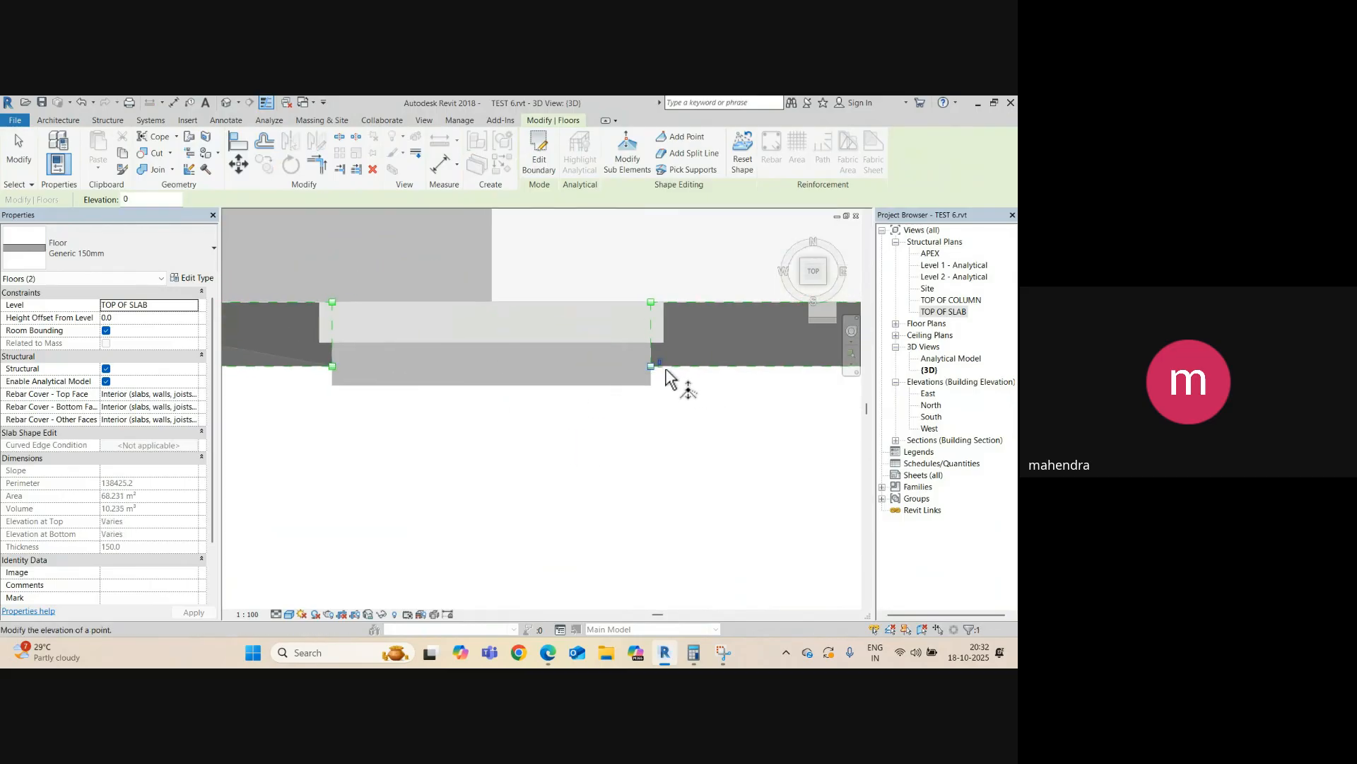
scroll(663, 369, "up", 2)
left_click(649, 359)
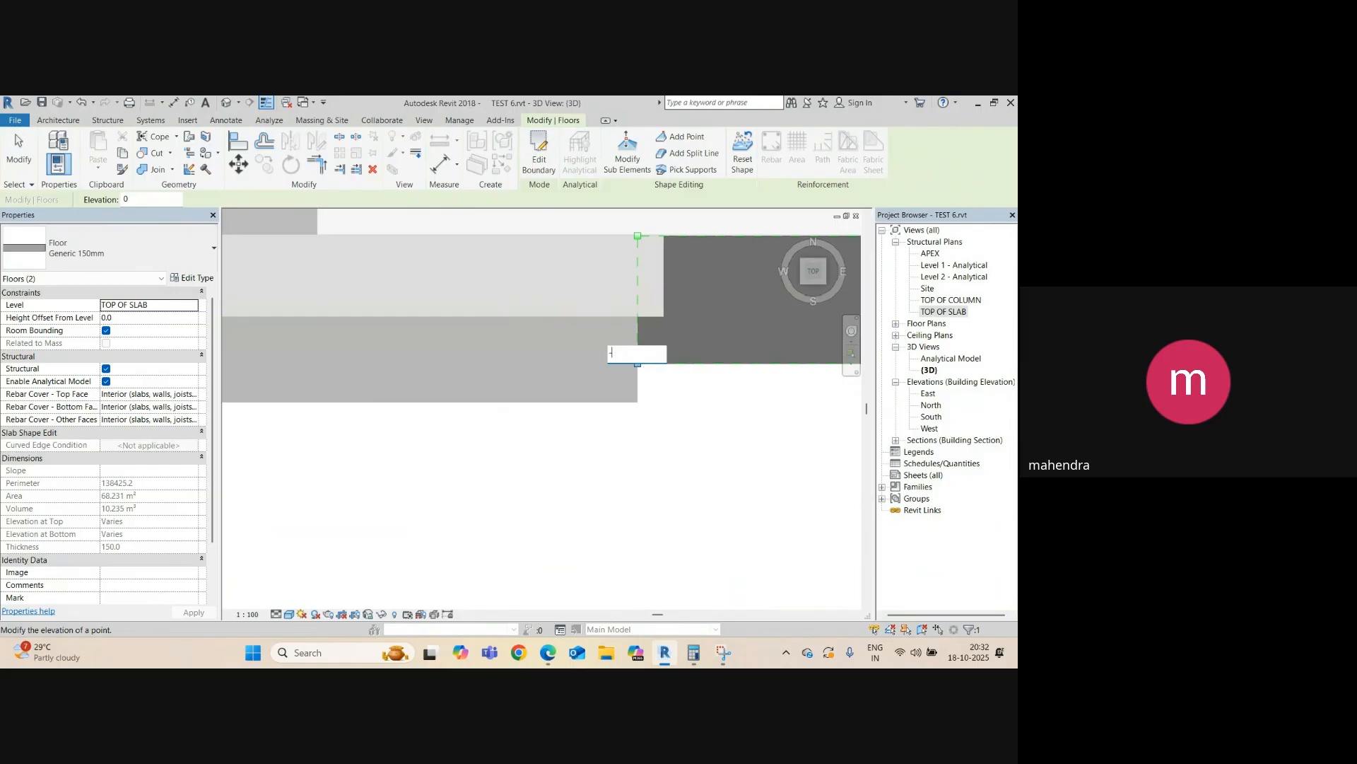
key("Return")
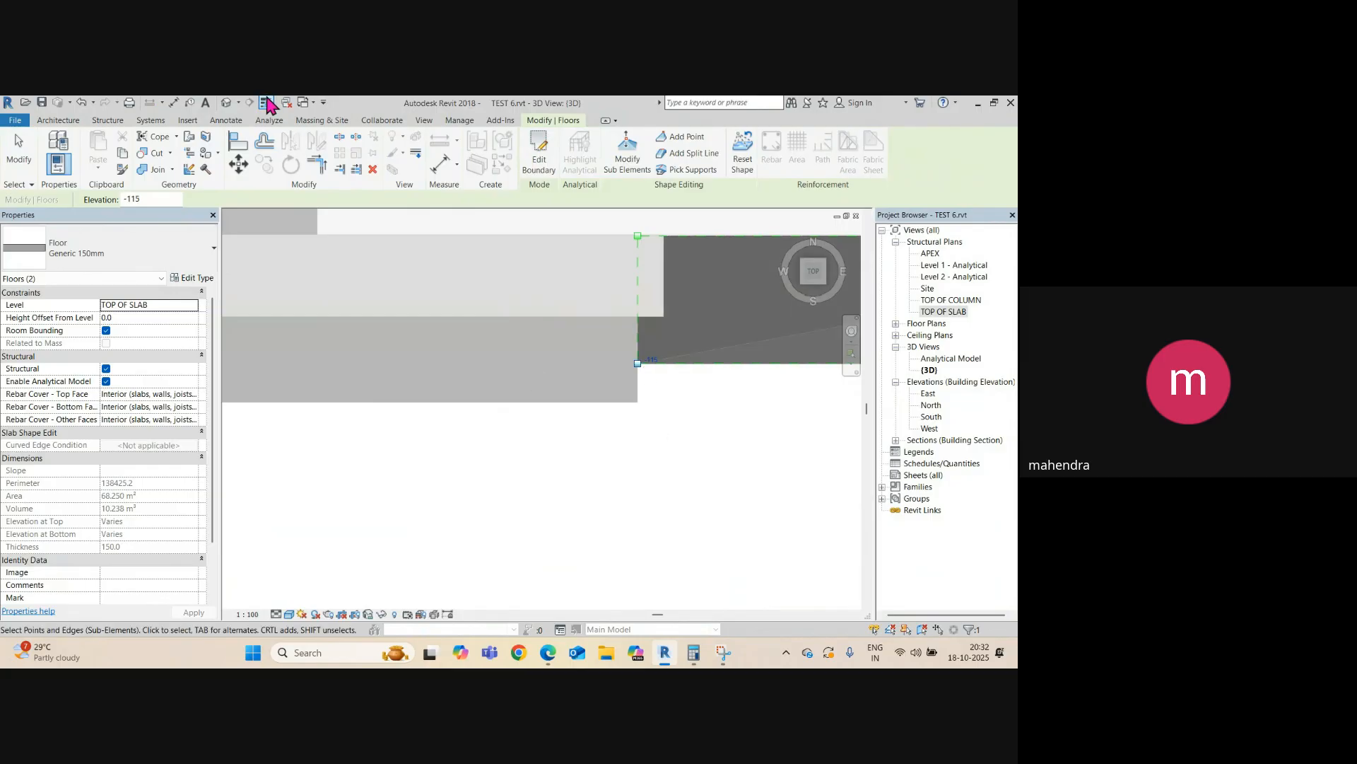
left_click(226, 102)
scroll(482, 384, "down", 2)
mouse_move(502, 456)
middle_mouse_down("shift")
mouse_move(551, 415)
mouse_move(581, 283)
middle_mouse_up("shift")
scroll(622, 357, "up", 2)
key("Escape")
key("Escape")
- Examine in 3D how the sloped Generic 150mm floor meets the ramp at both of its sides
middle_click_drag(622, 356, 548, 514)
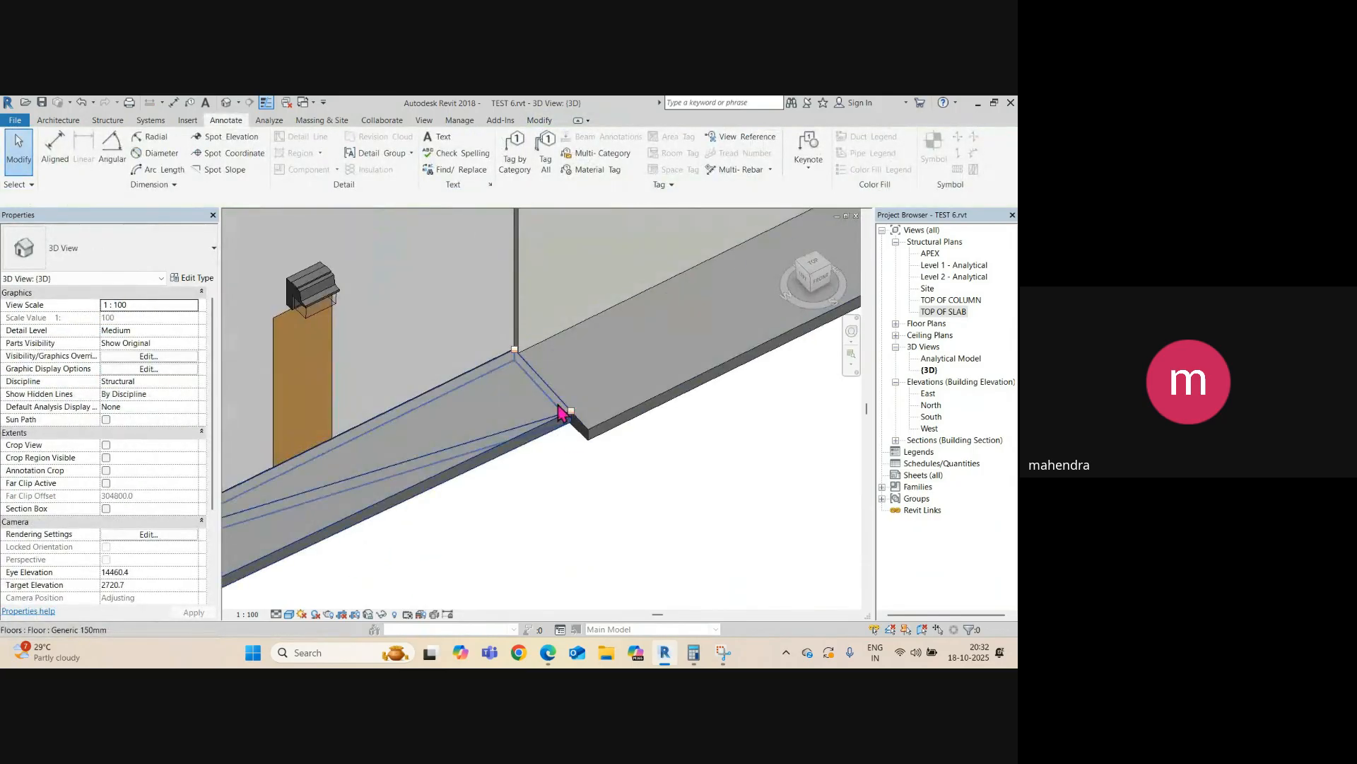
middle_click_drag(559, 412, 500, 536, "shift")
scroll(510, 423, "down", 3)
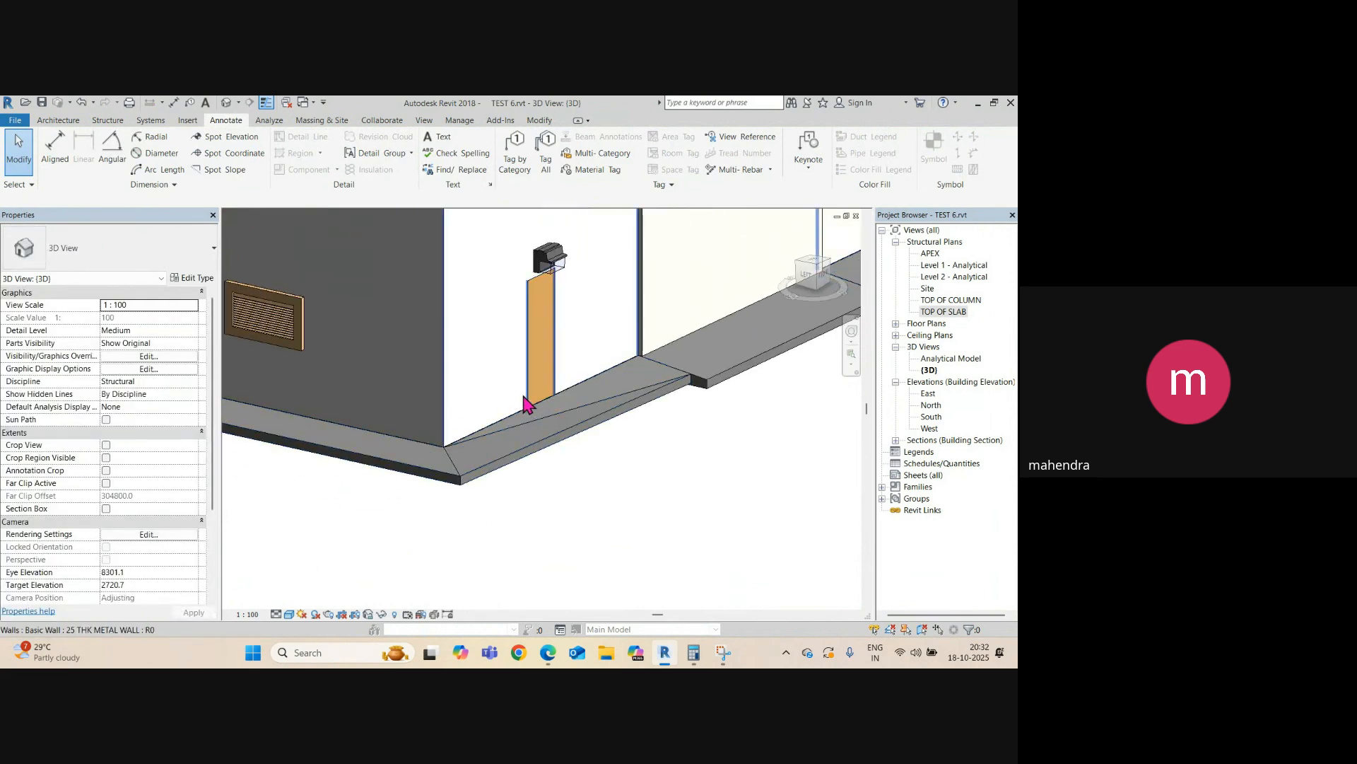
scroll(691, 370, "up", 2)
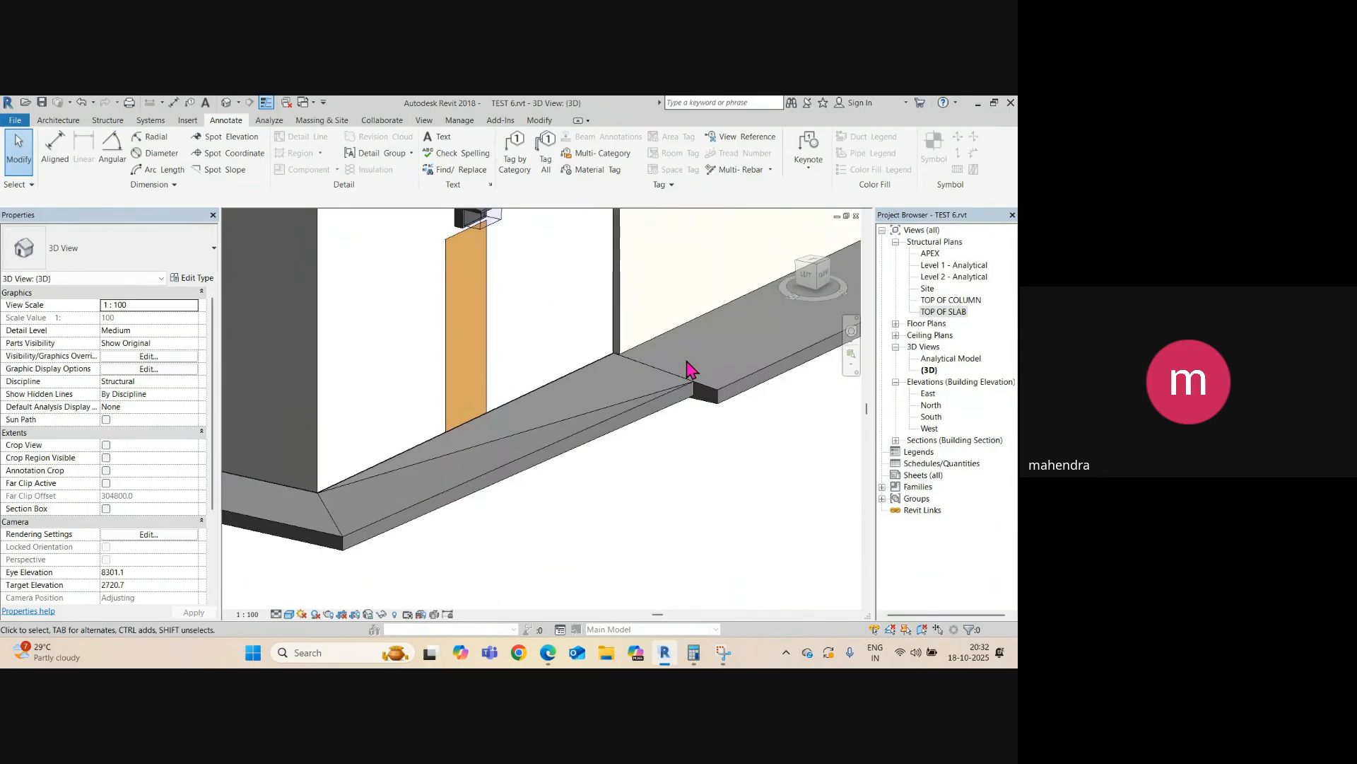
left_click(679, 396)
mouse_move(679, 396)
middle_mouse_down("shift")
mouse_move(639, 415)
mouse_move(700, 391)
mouse_move(706, 372)
mouse_move(652, 371)
mouse_move(558, 442)
middle_mouse_up("shift")
left_click(591, 494)
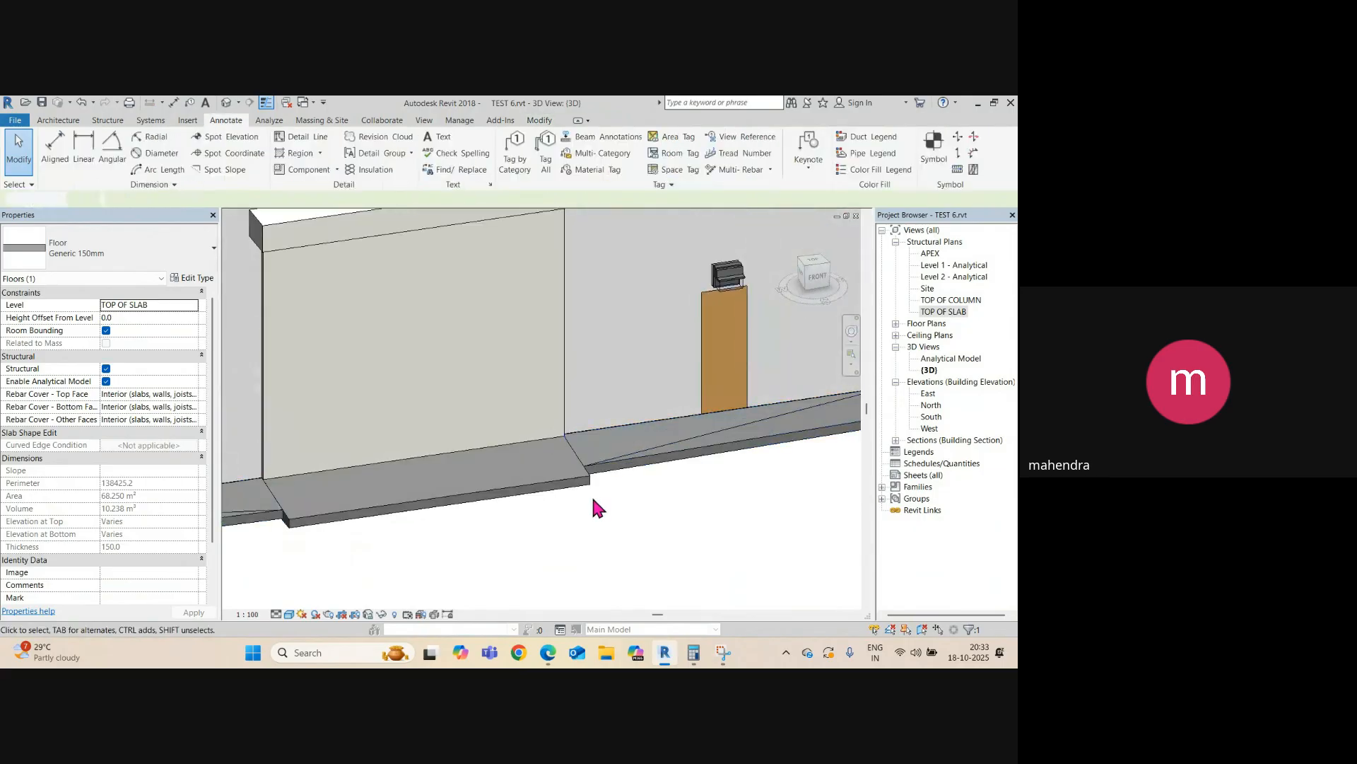
scroll(521, 498, "up", 2)
middle_click_drag(397, 454, 553, 429)
scroll(286, 456, "up", 2)
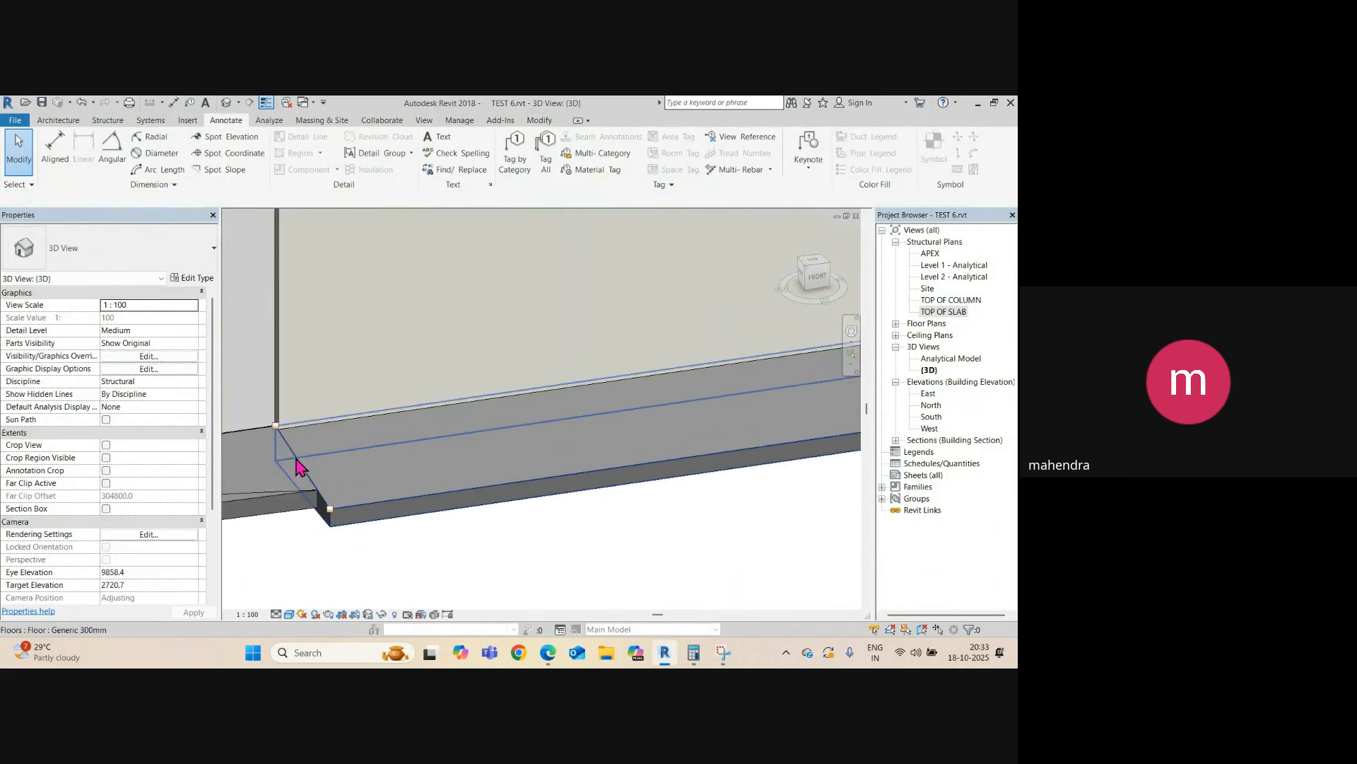
scroll(315, 459, "down", 3)
middle_click_drag(316, 468, 436, 441)
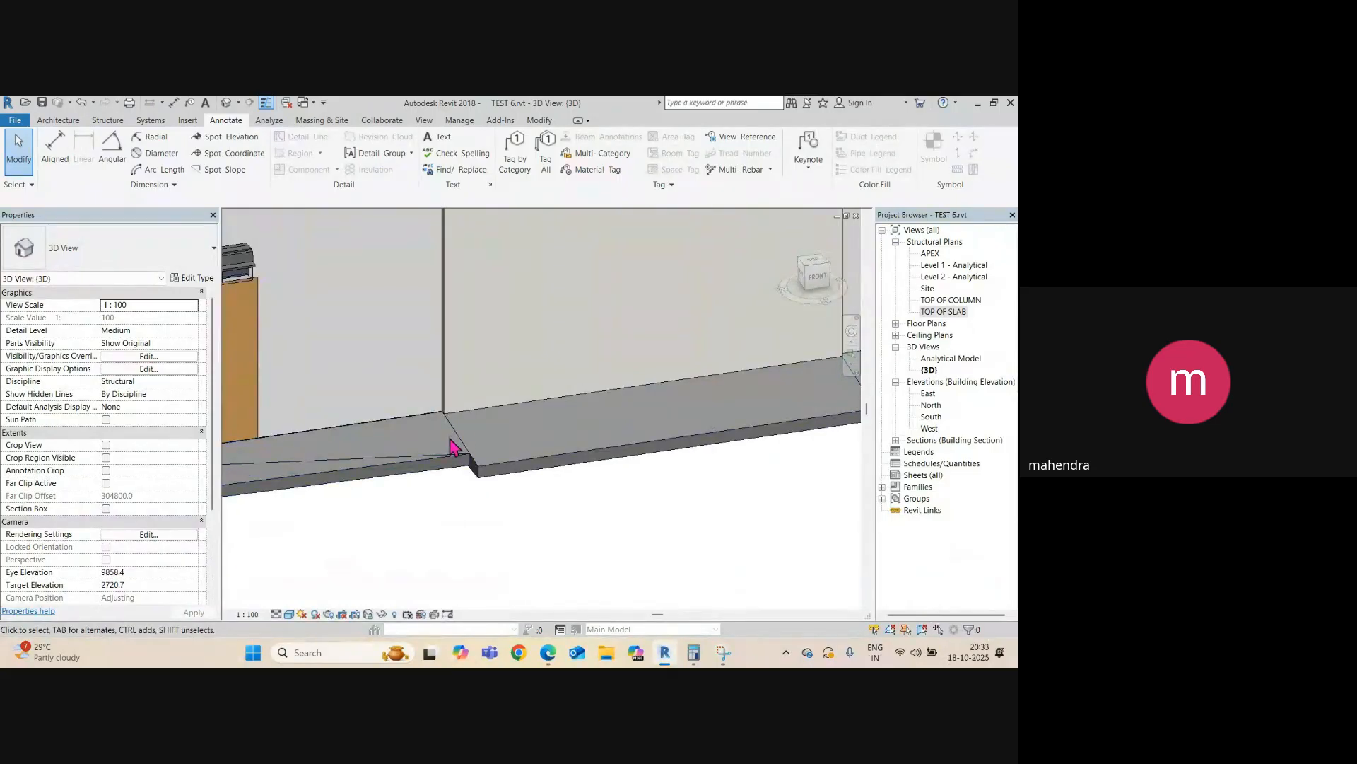
scroll(464, 450, "down", 3)
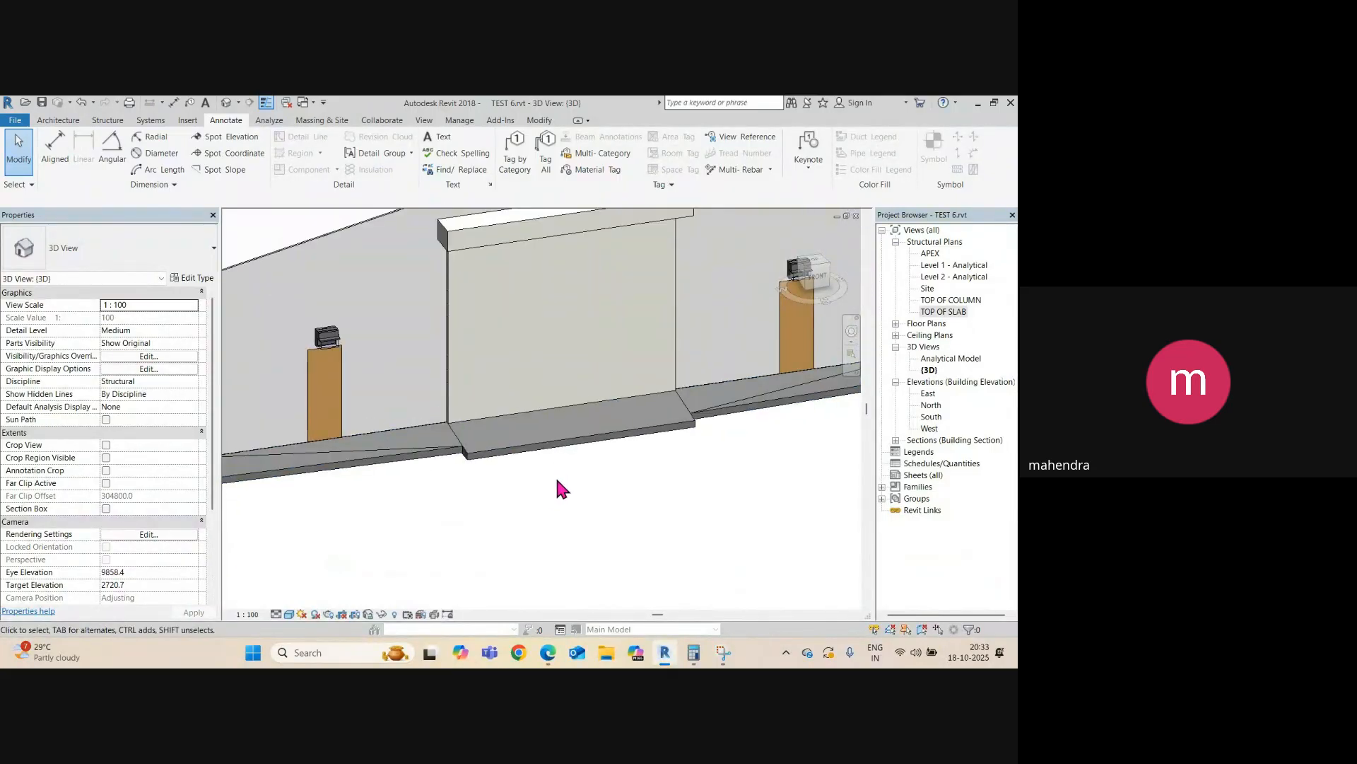
- Inspect the Generic 300mm entrance ramp floor and the building's front perimeter in 3D from close up and from a distance
scroll(559, 487, "up", 5)
middle_click_drag(354, 448, 806, 514)
scroll(673, 476, "down", 2)
left_click(661, 470)
middle_click_drag(806, 515, 473, 464)
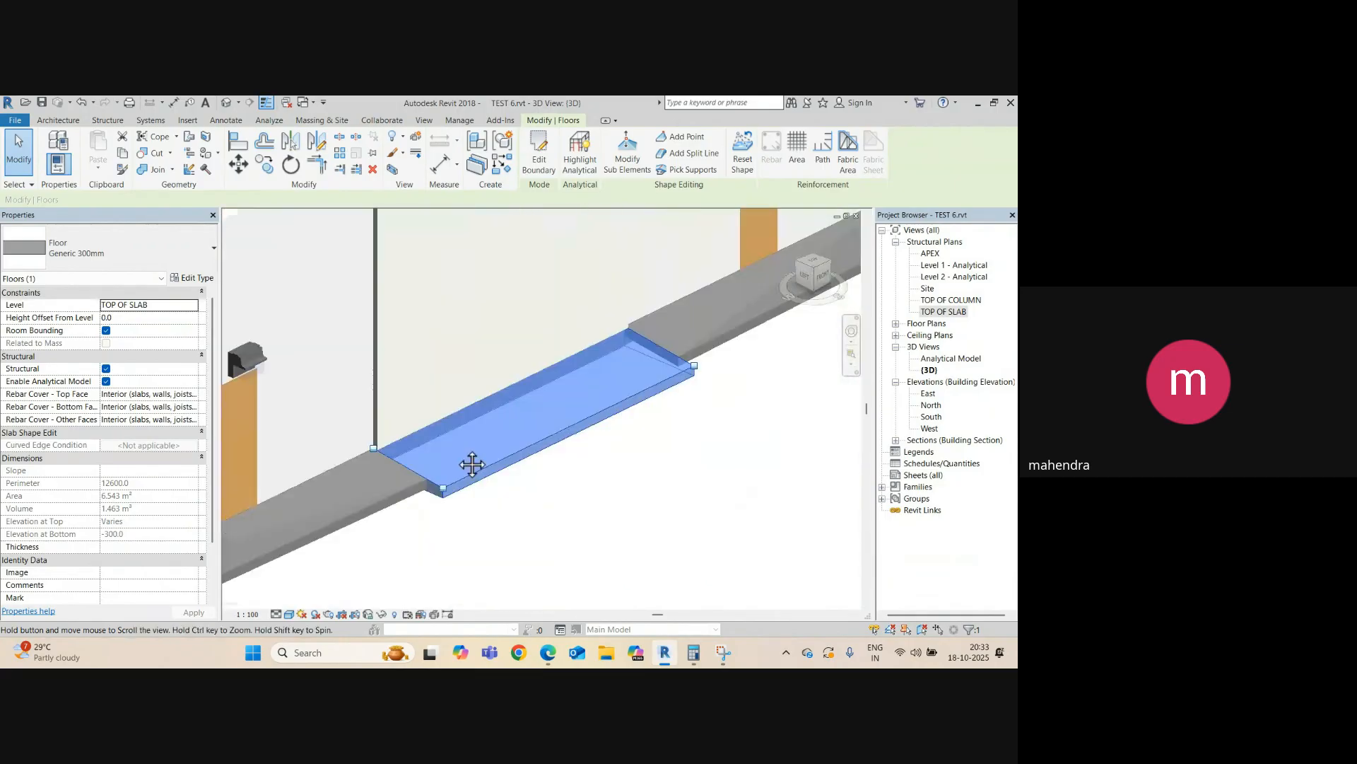
scroll(488, 459, "down", 2)
left_click(576, 499)
scroll(576, 504, "down", 3)
scroll(563, 470, "up", 2)
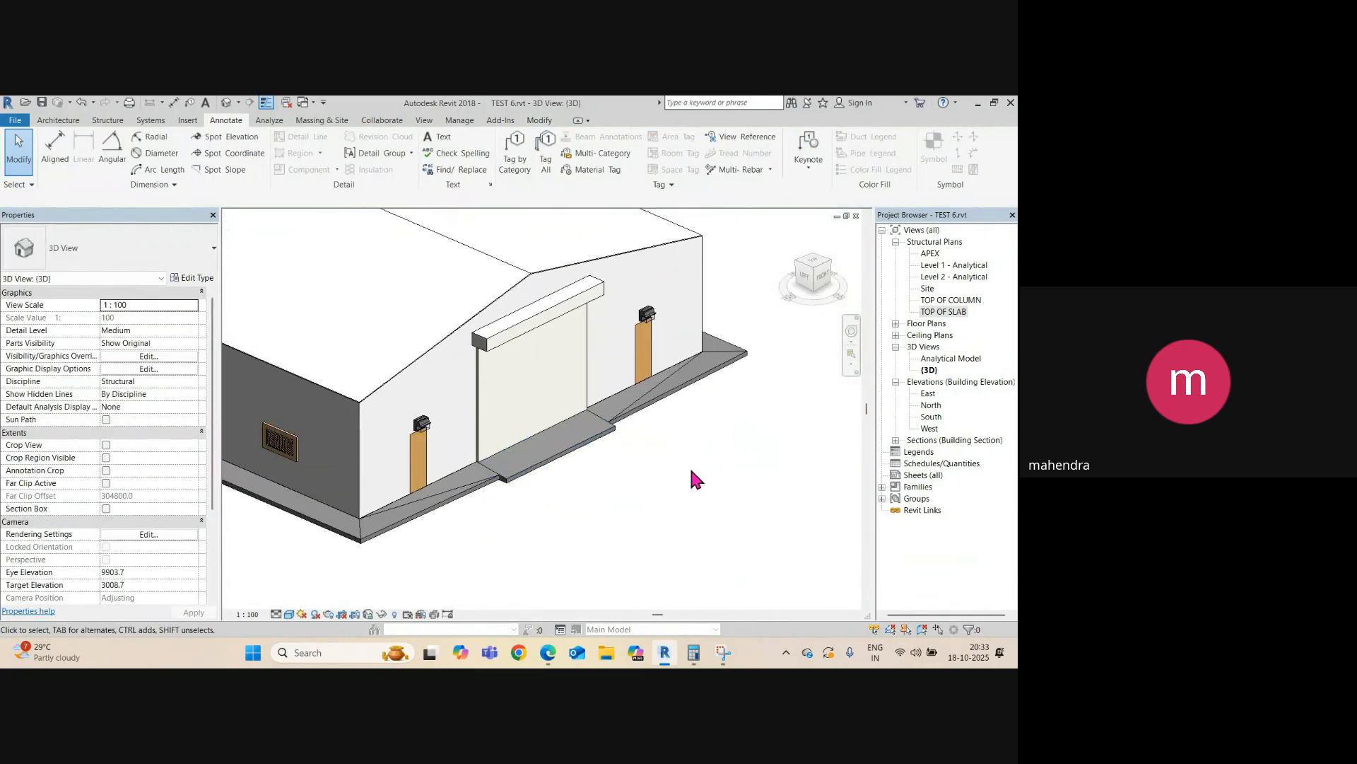
scroll(615, 551, "down", 3)
scroll(569, 513, "up", 2)
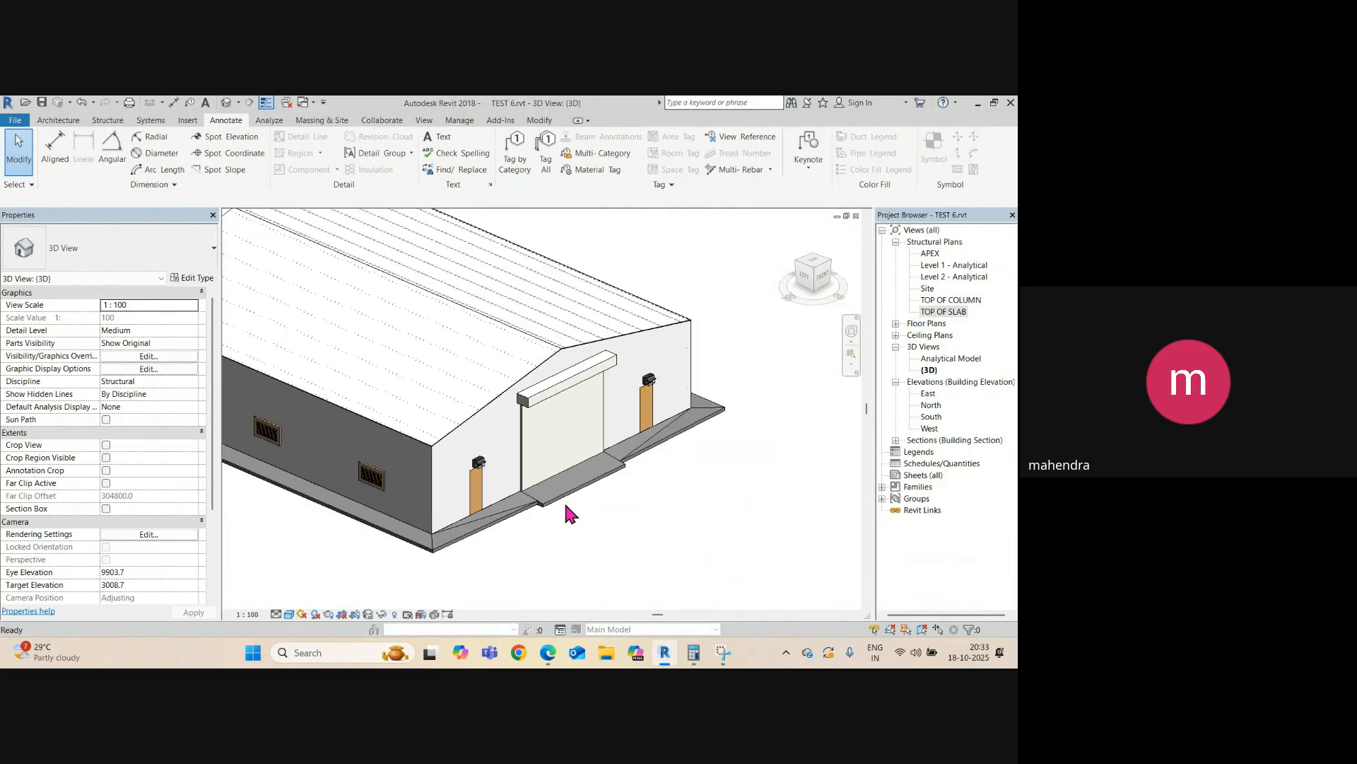
- Open the TOP OF SLAB structural plan and bring the corner column at grids A and 4 into focus
double_click(960, 309)
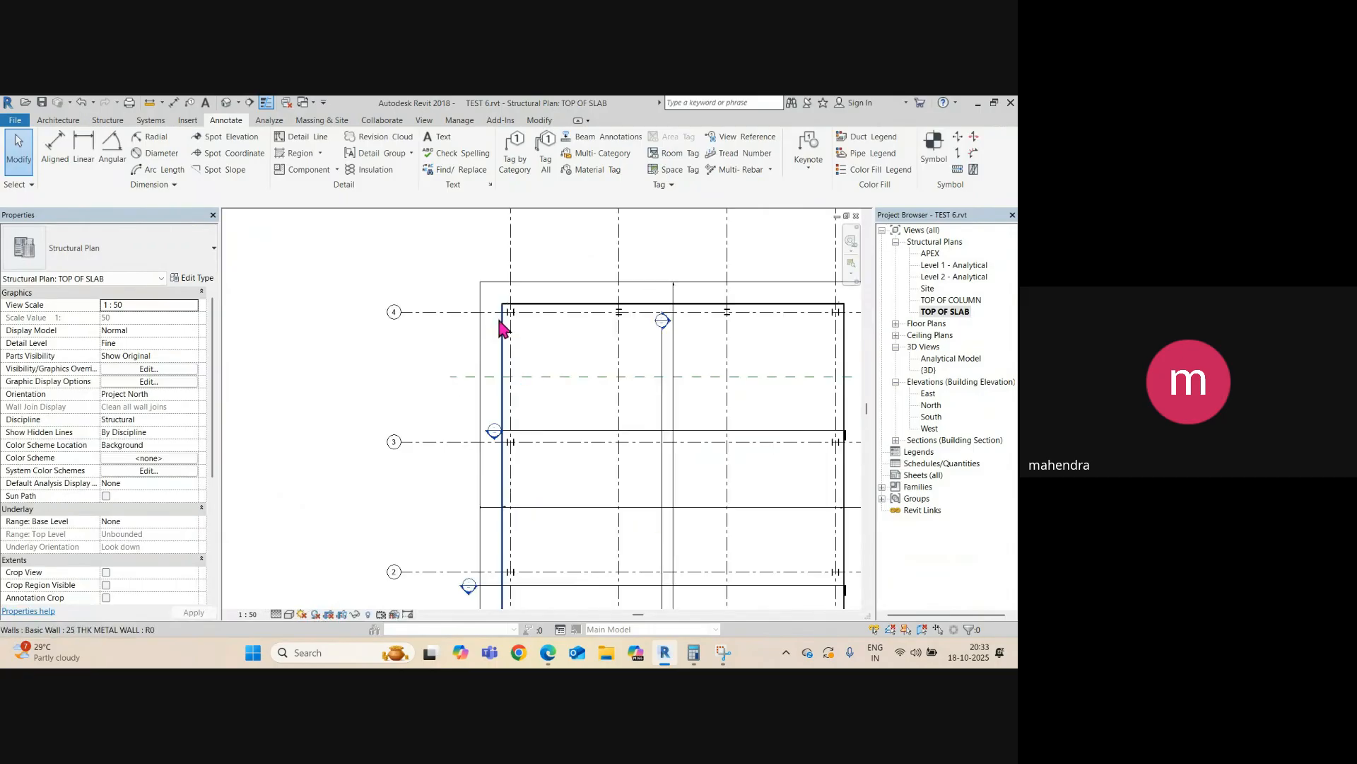
scroll(503, 326, "up", 5)
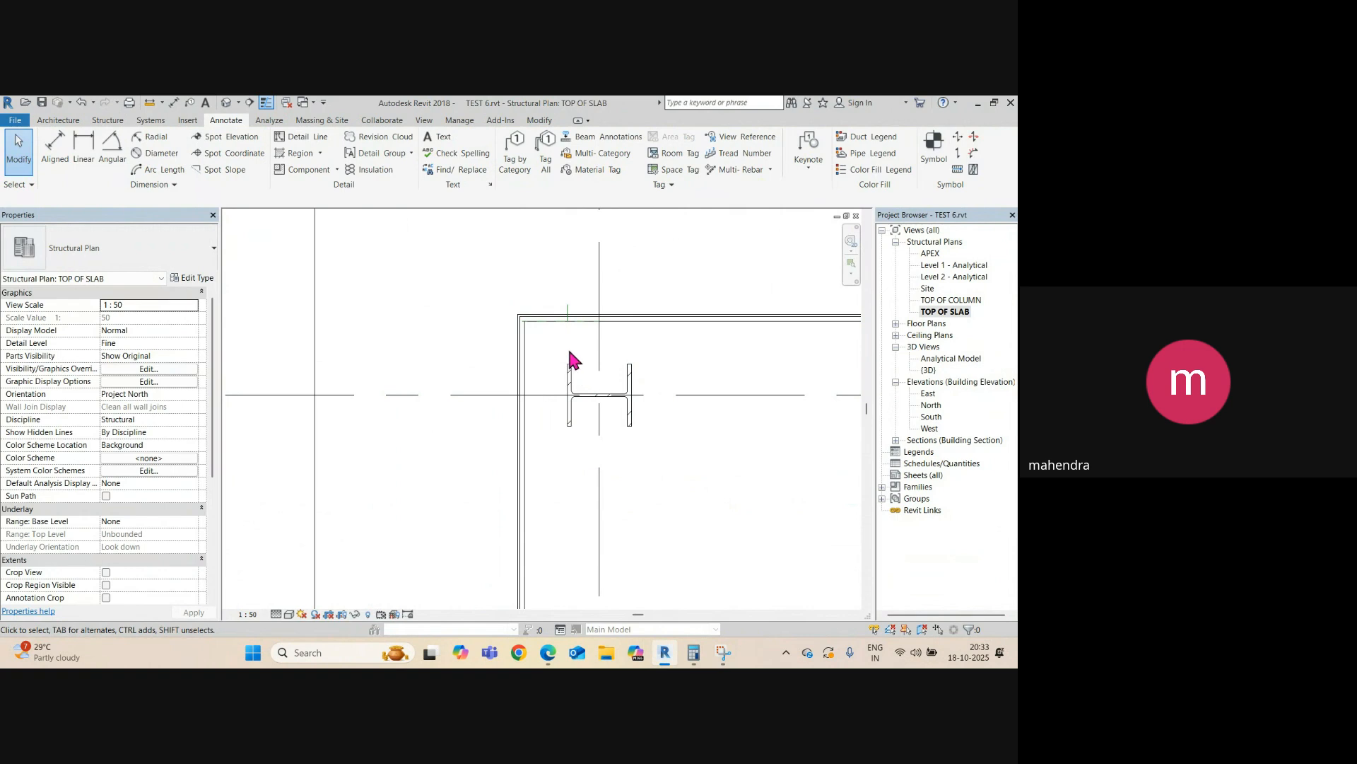
scroll(555, 351, "down", 4)
scroll(725, 370, "up", 3)
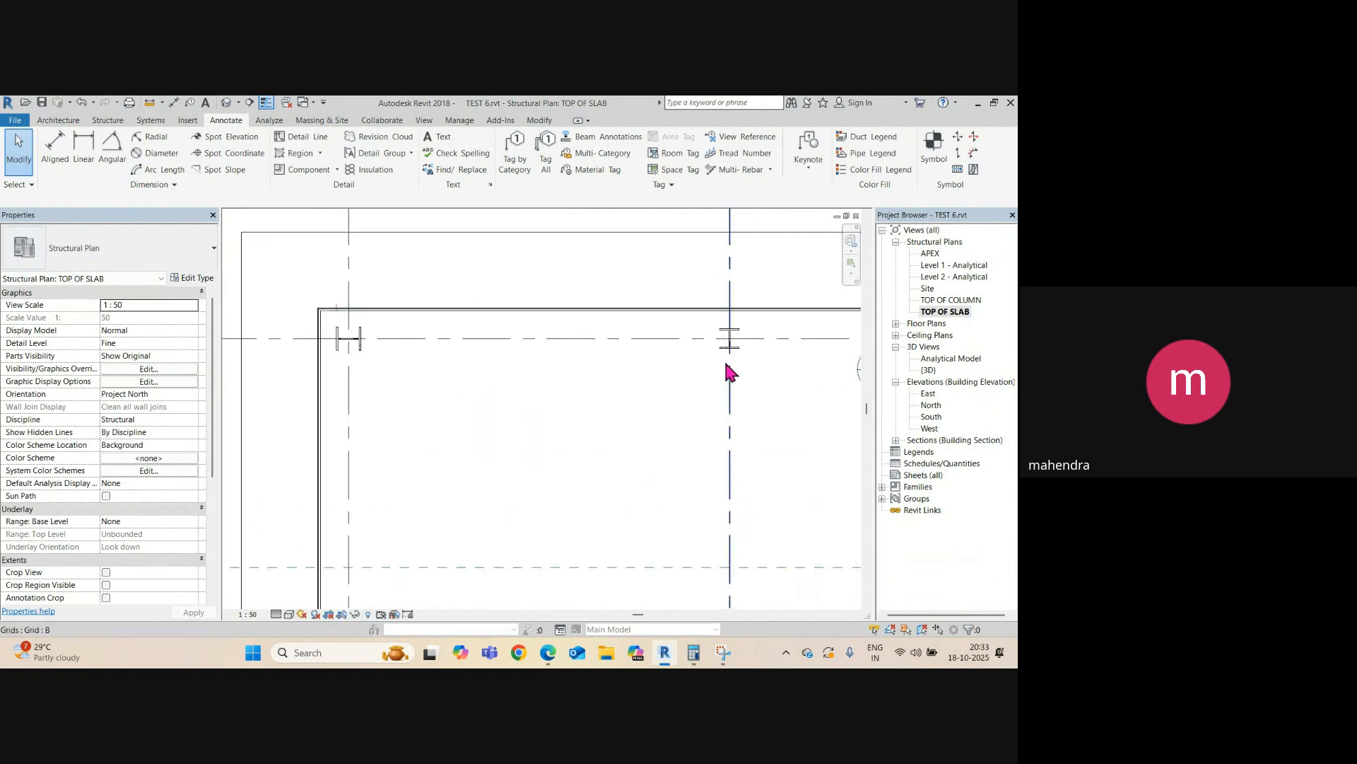
- Try to place a Generic Connection on the corner column at grids A and 4, checking the connection's type properties
left_click(151, 122)
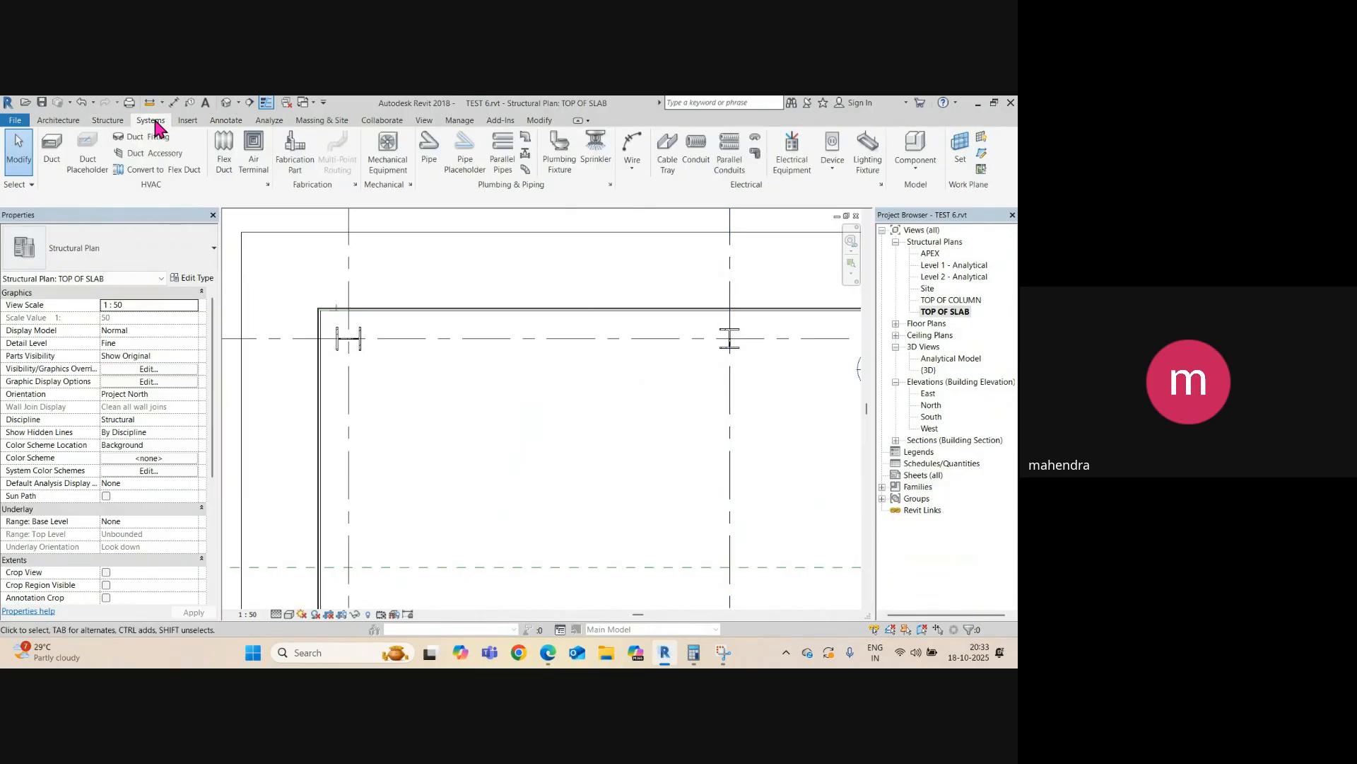
left_click(113, 122)
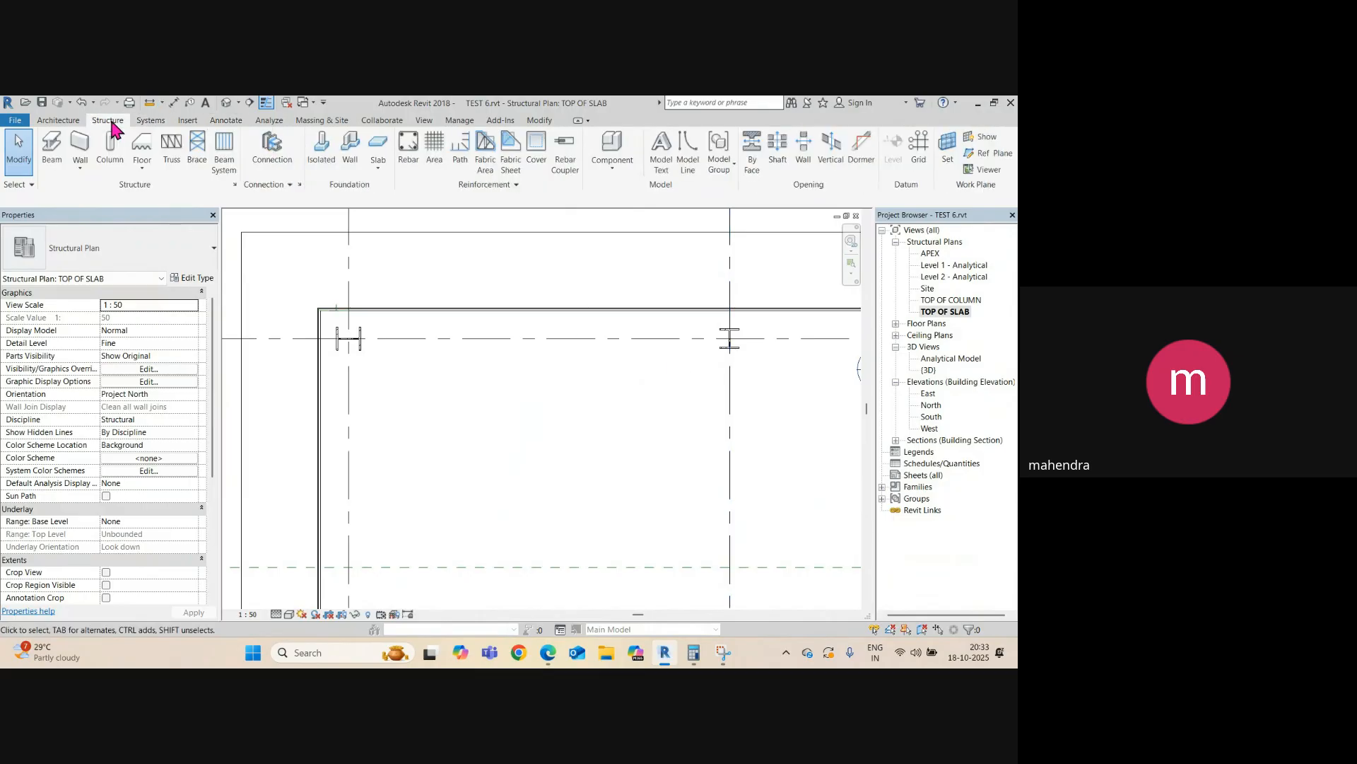
left_click(275, 164)
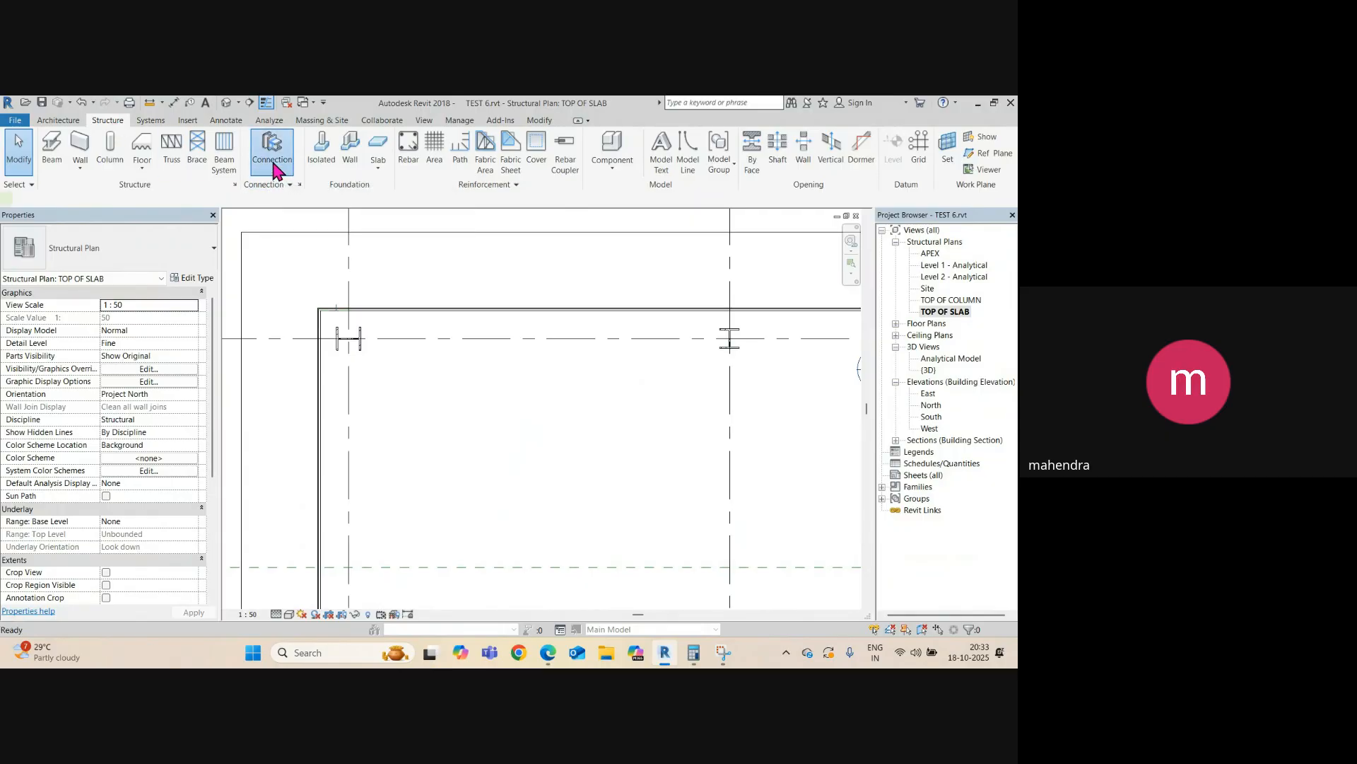
left_click(360, 346)
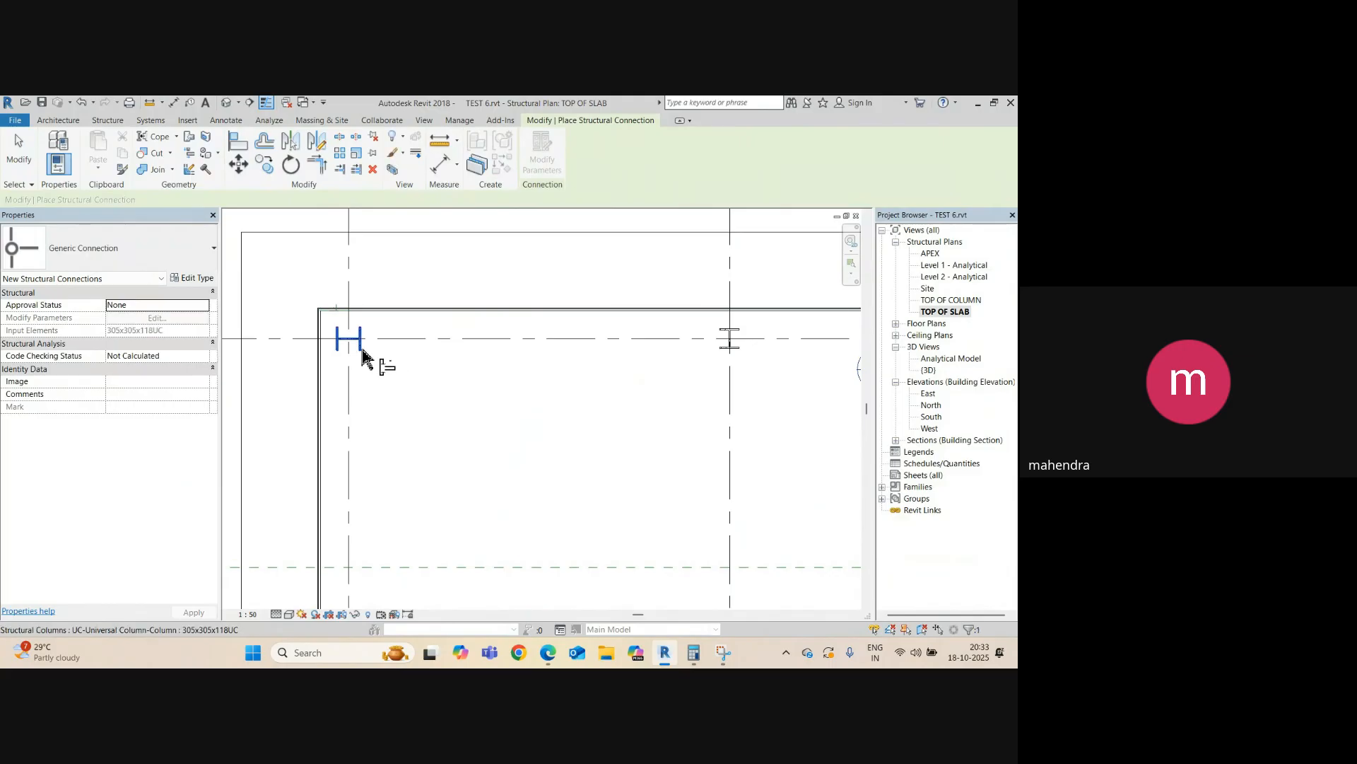
right_click(381, 381)
left_click(385, 381)
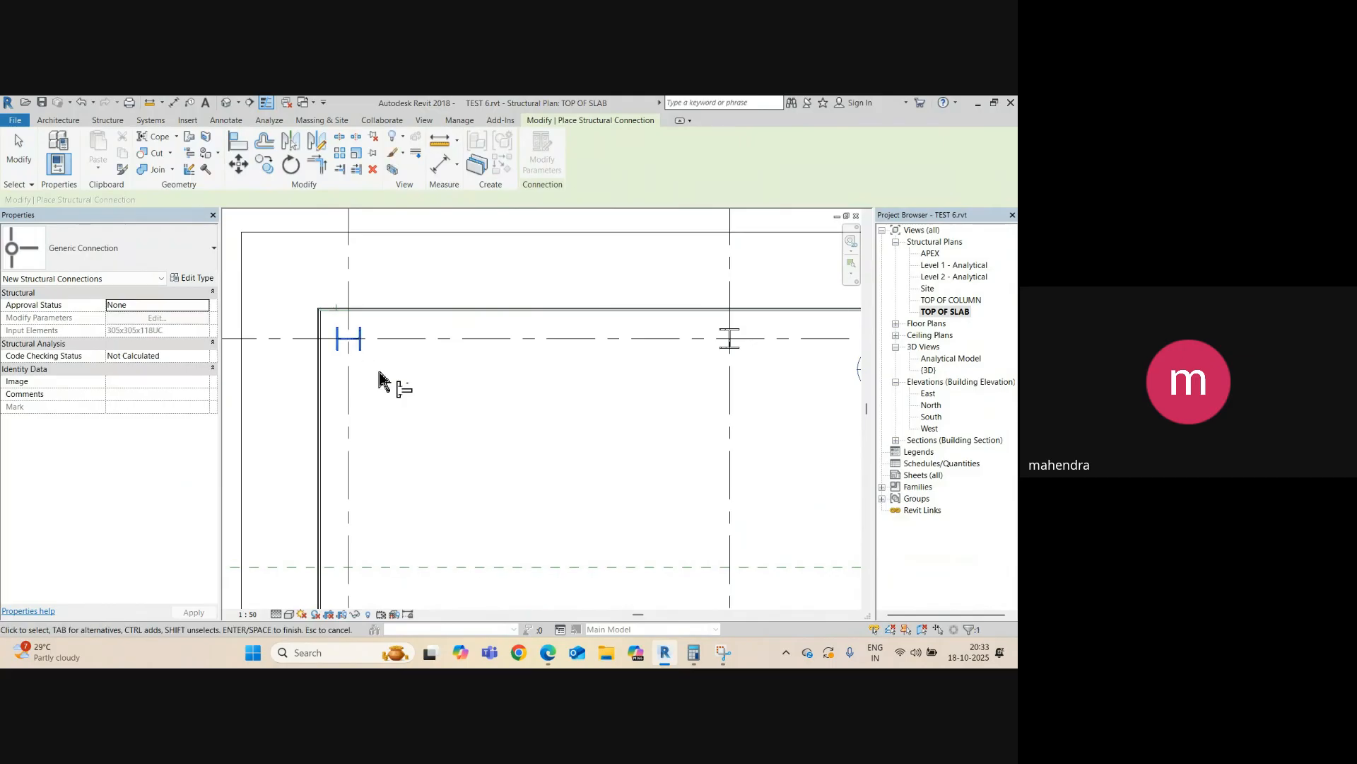
left_click(197, 281)
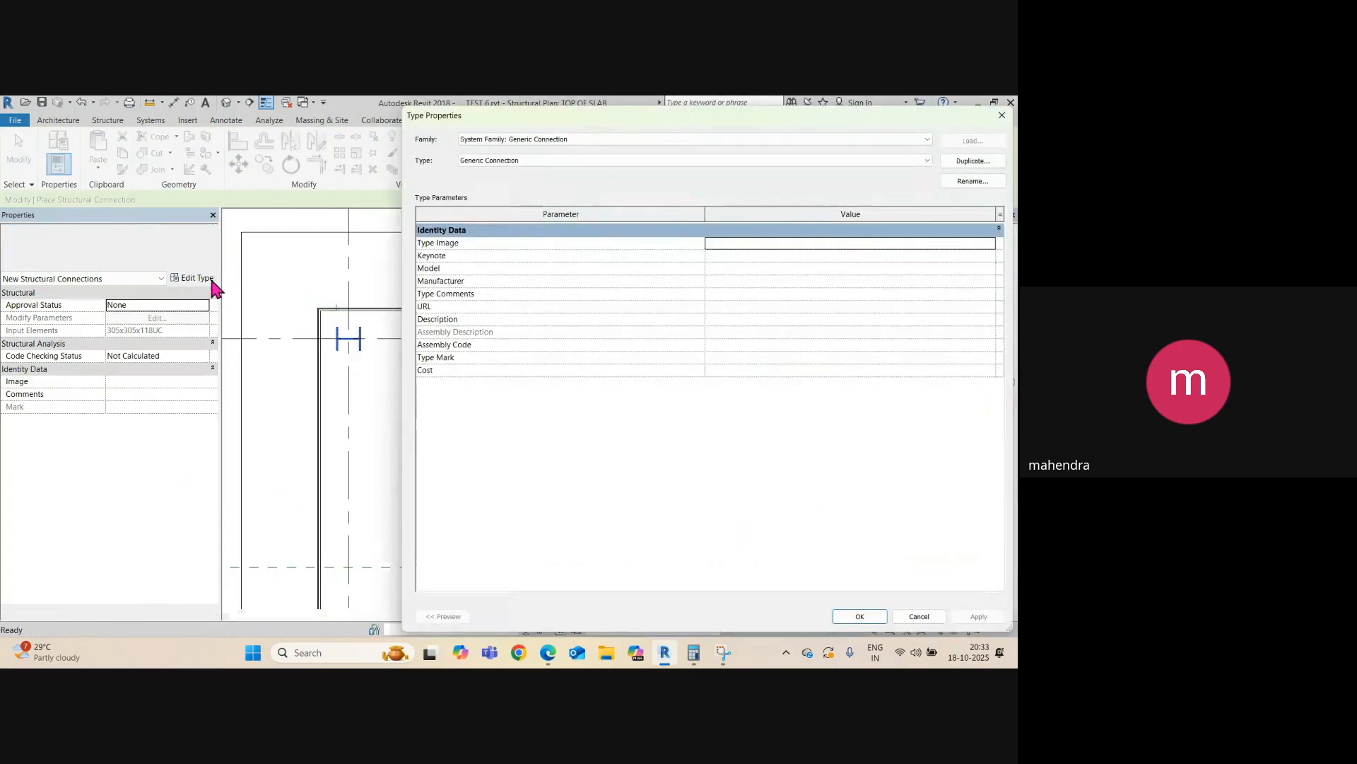
key("Escape")
key("Escape")
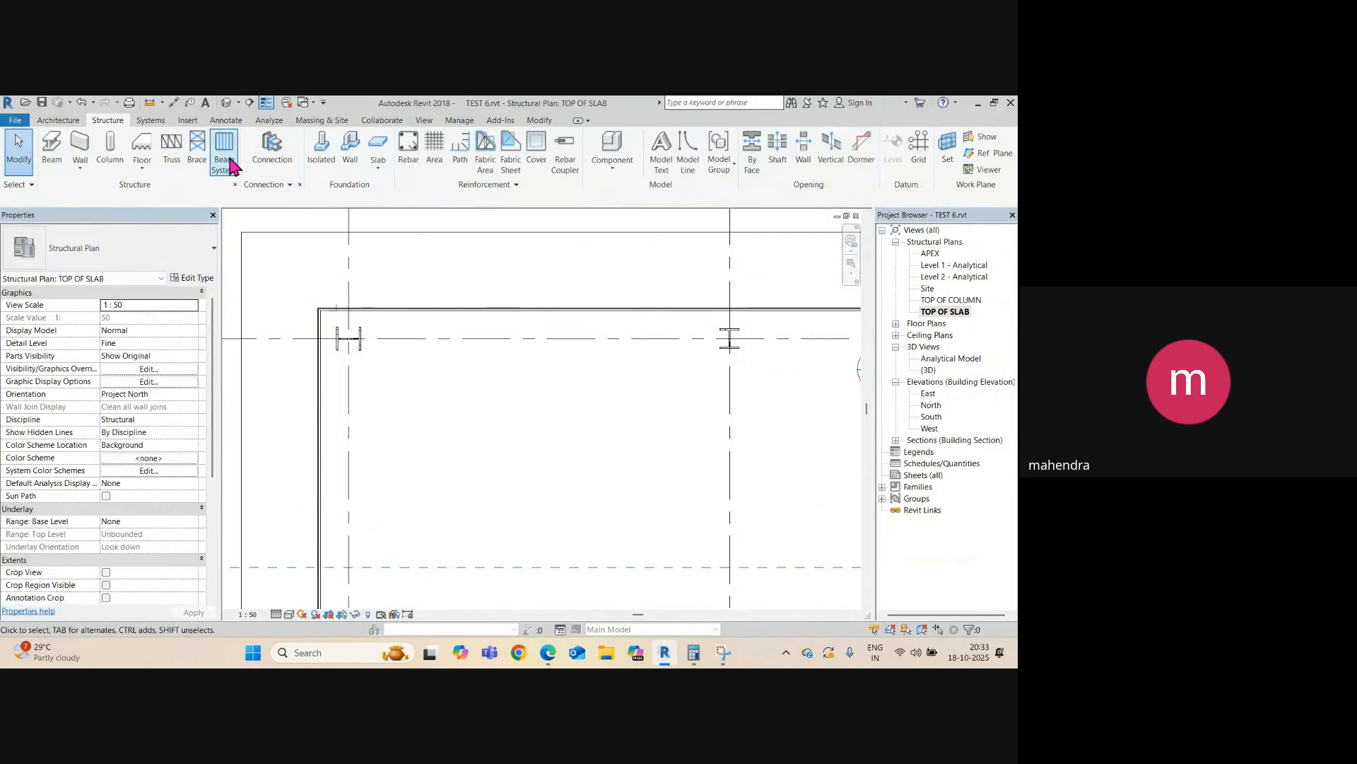
left_click(272, 152)
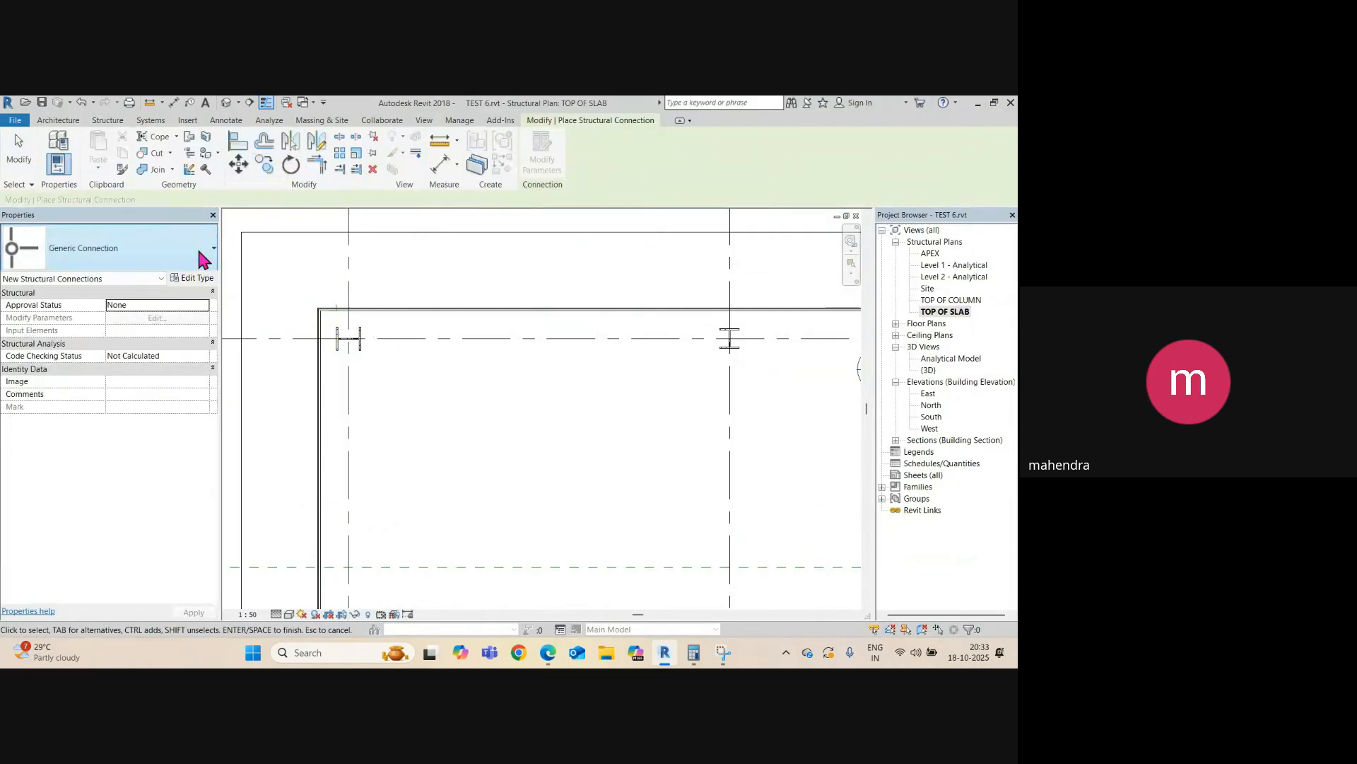
key("Escape")
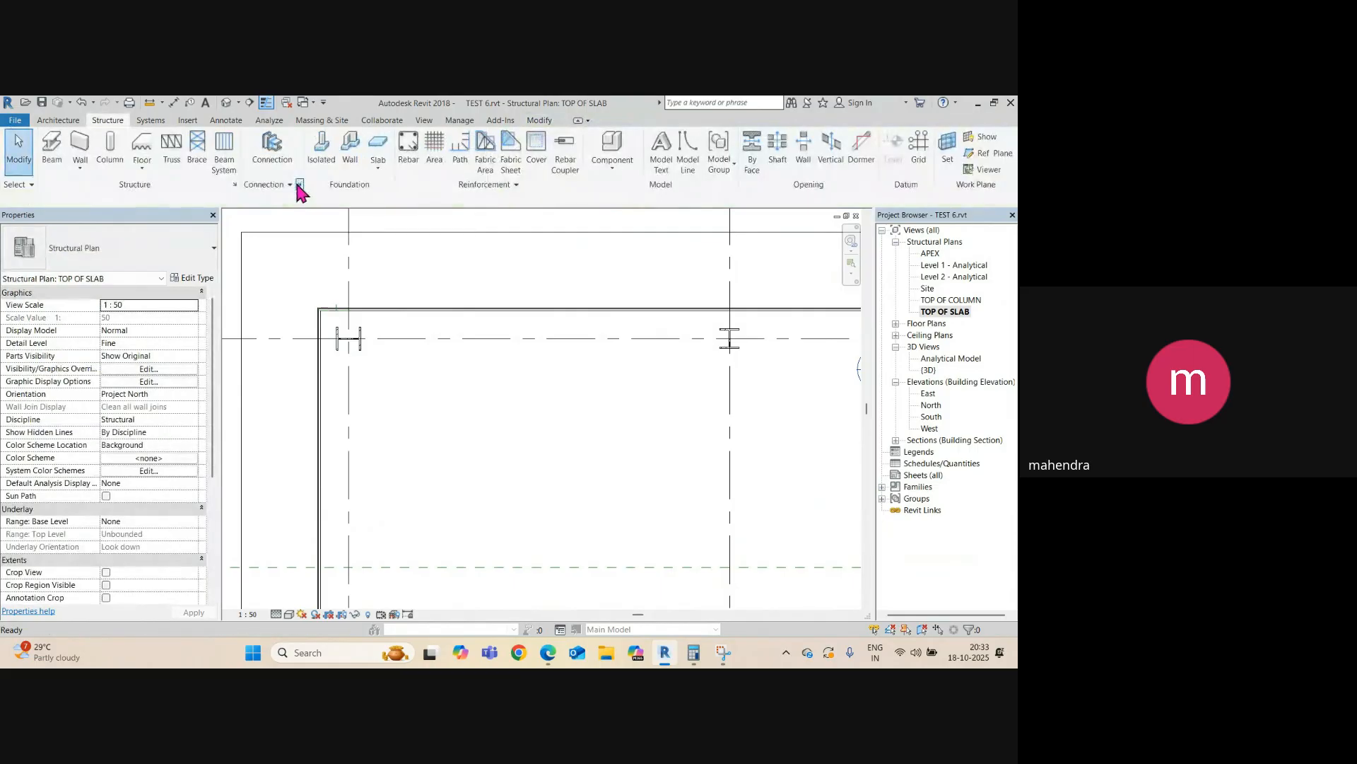
- Check the Structural Connection Settings for connection groups and loadable connections, and close them without changes
left_click(300, 185)
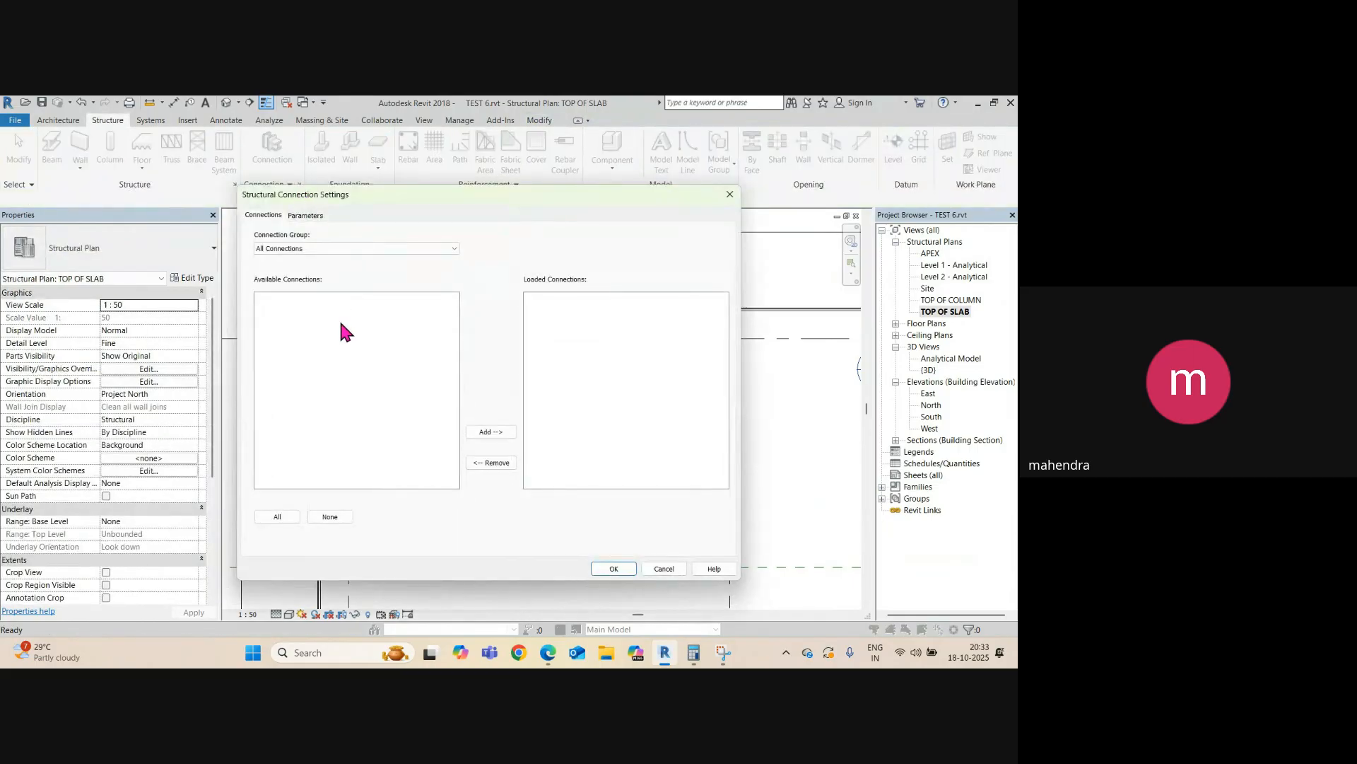
left_click(302, 249)
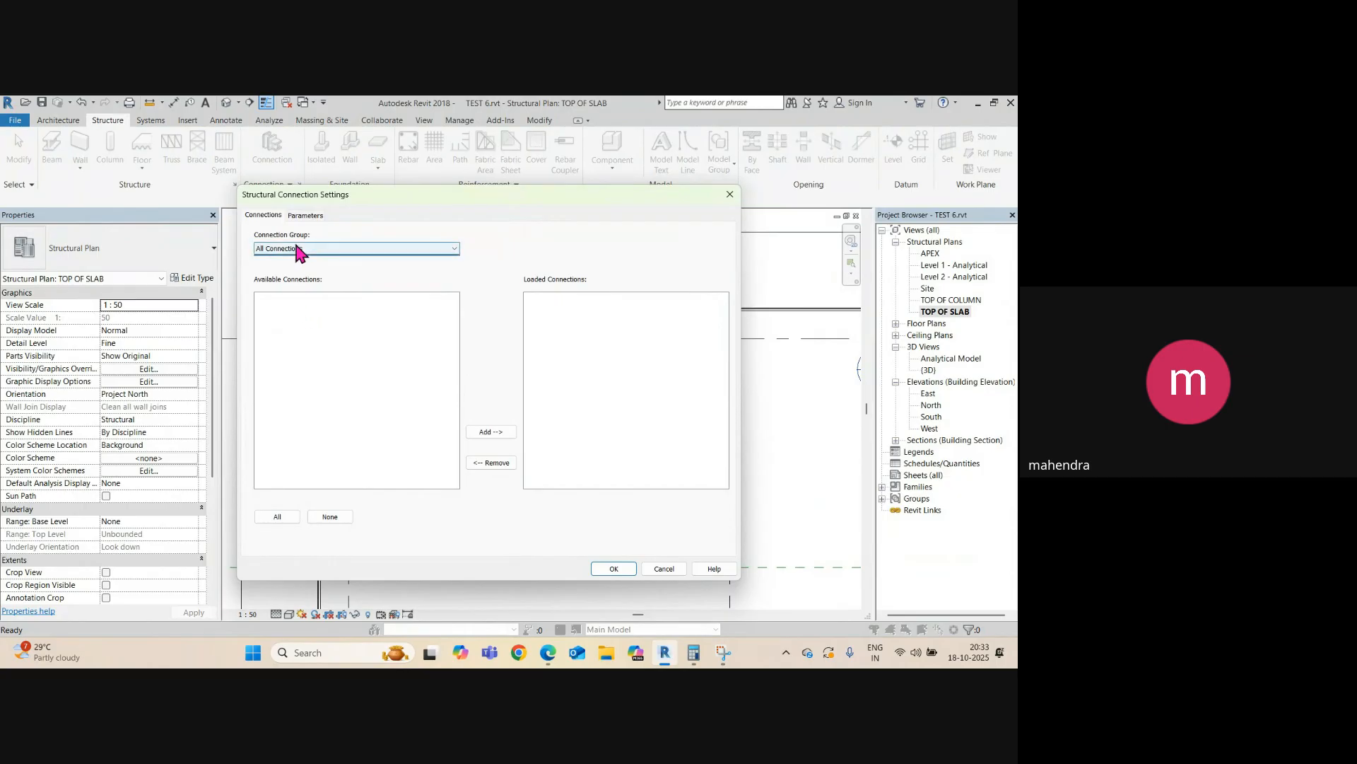
left_click(301, 258)
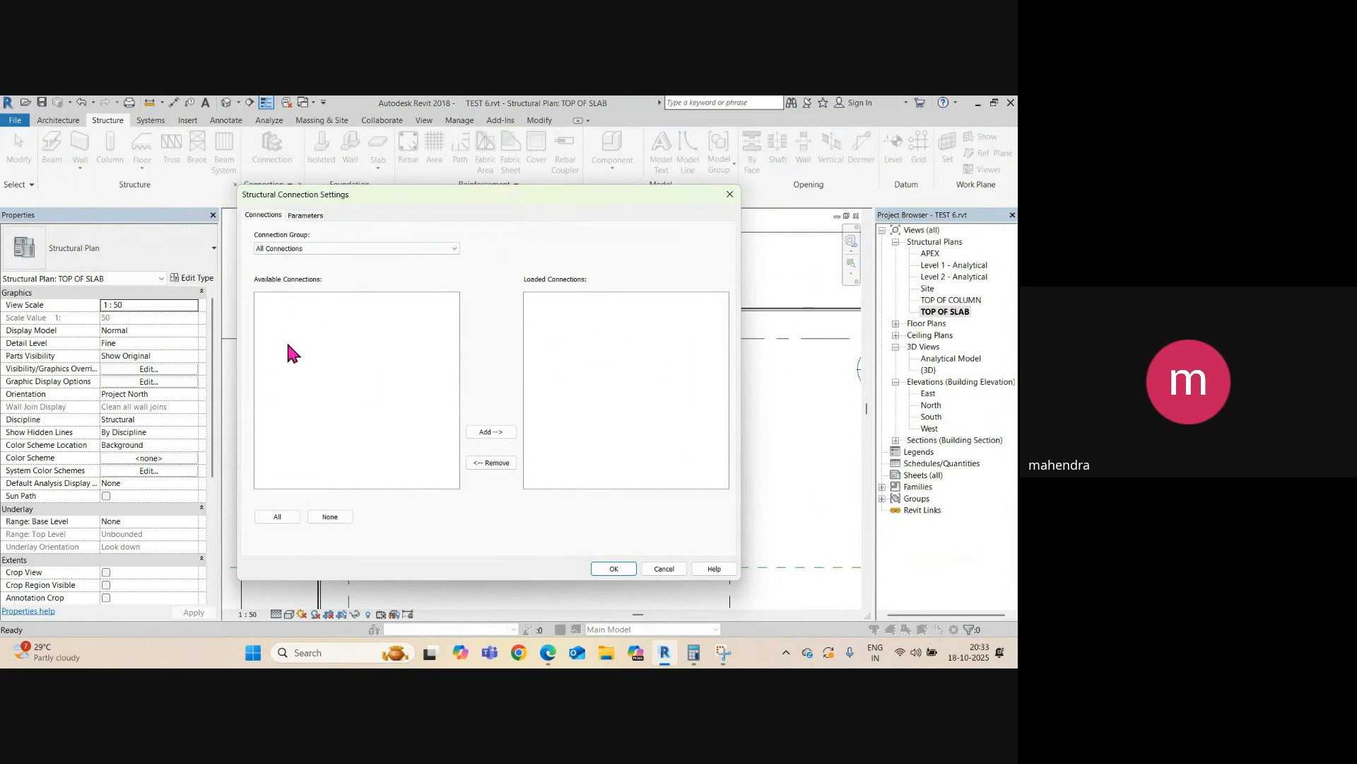
left_click(304, 248)
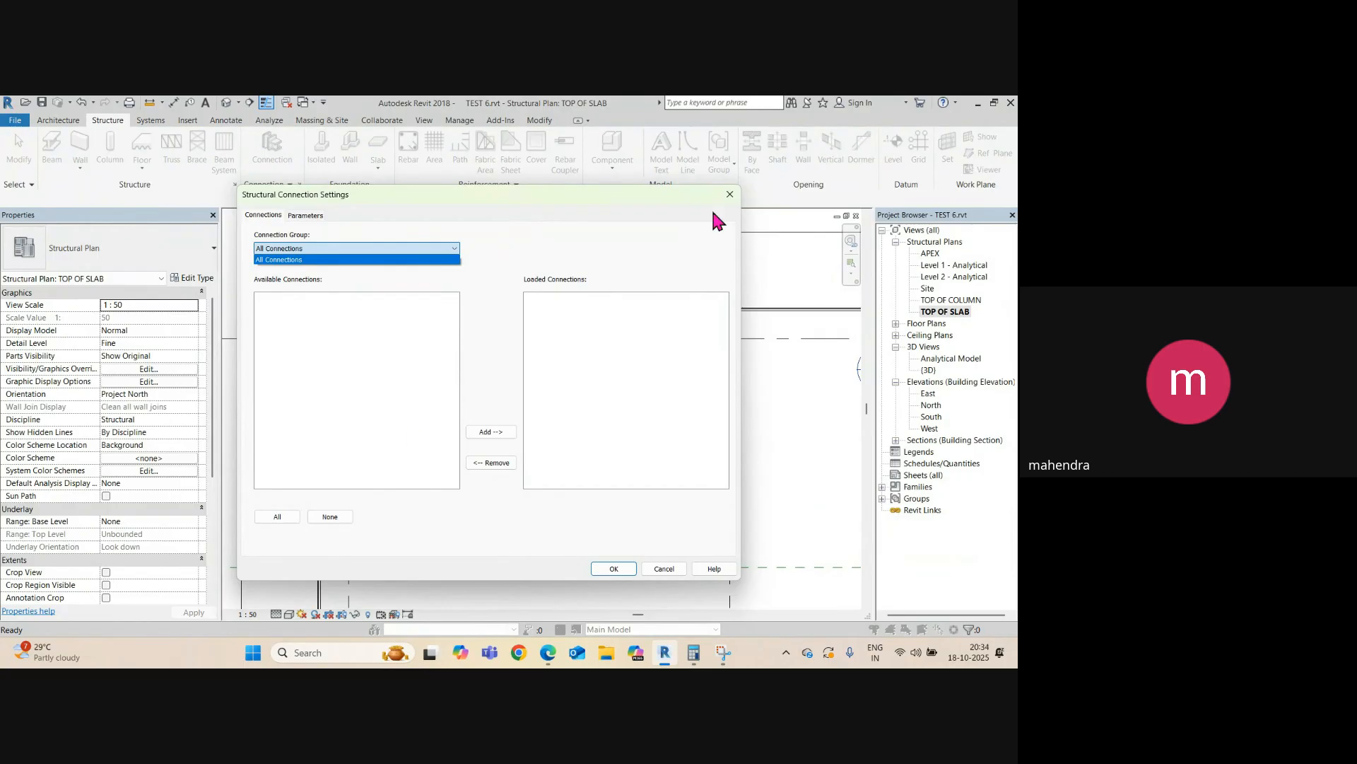
left_click(731, 194)
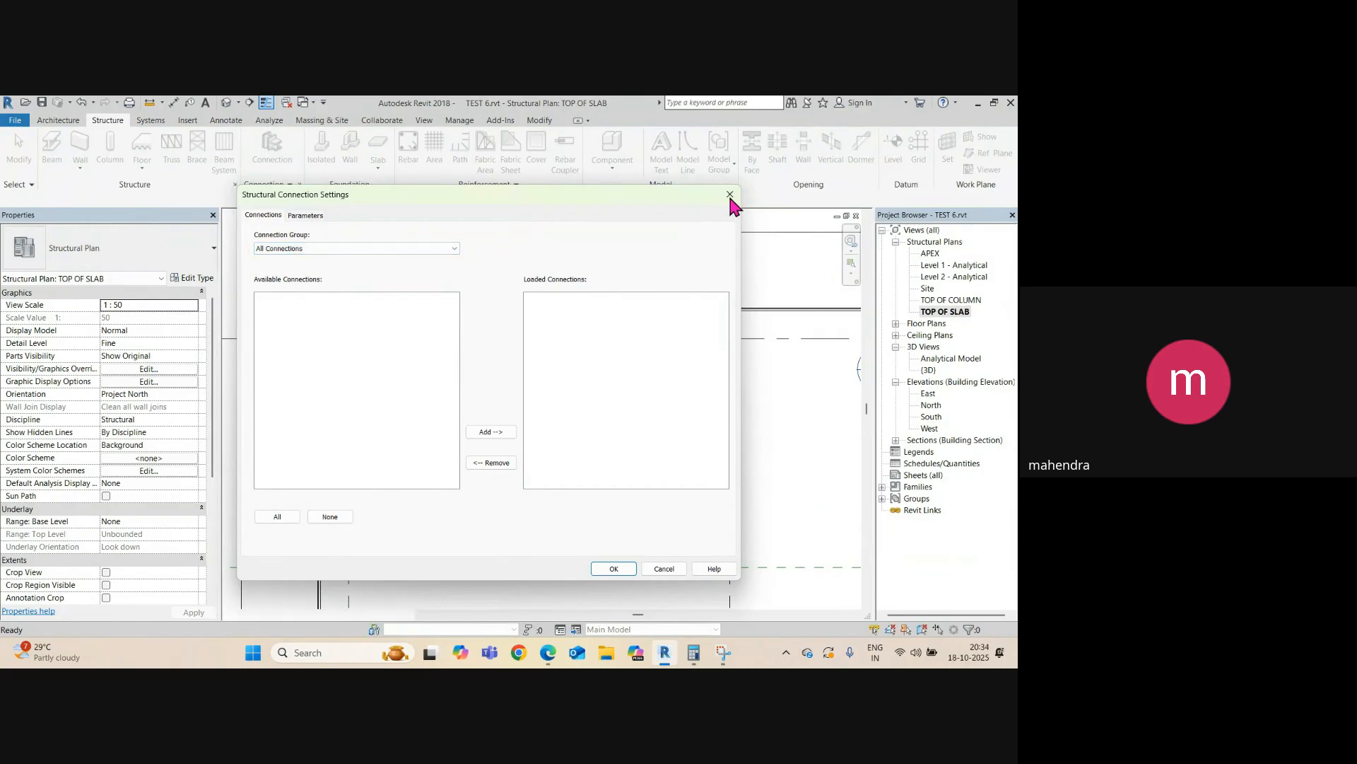
left_click(731, 195)
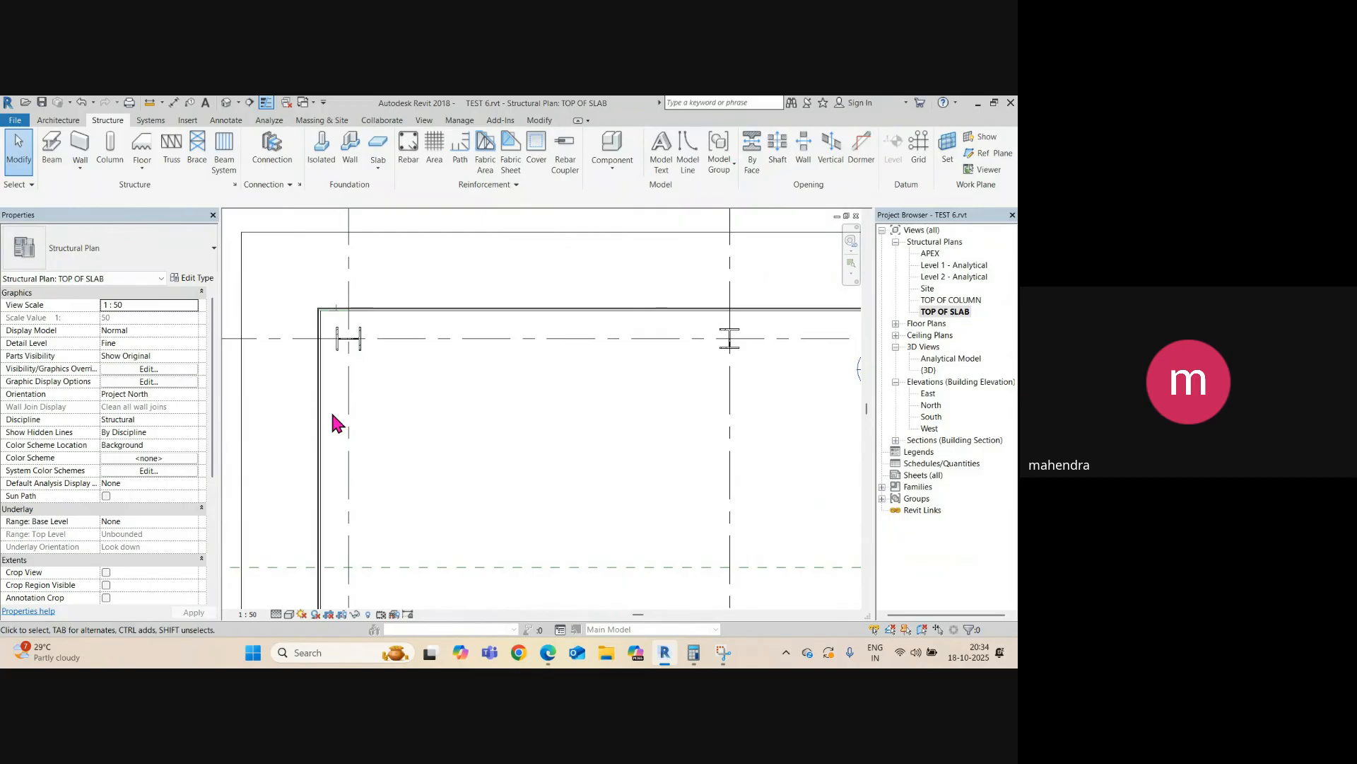
- Flip the Section 5 line near grid 3 to face the opposite way and move it up to just below grid 4
scroll(358, 328, "up", 5)
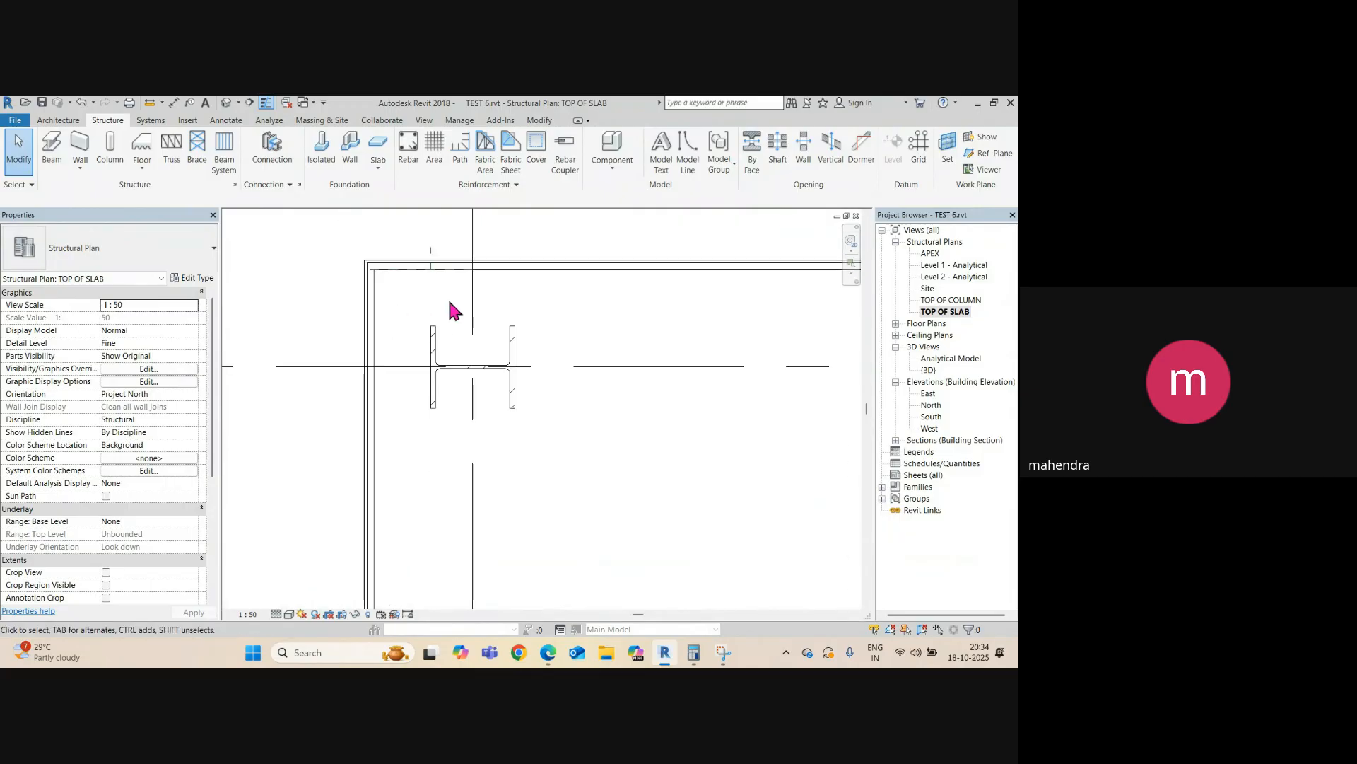
scroll(439, 362, "down", 5)
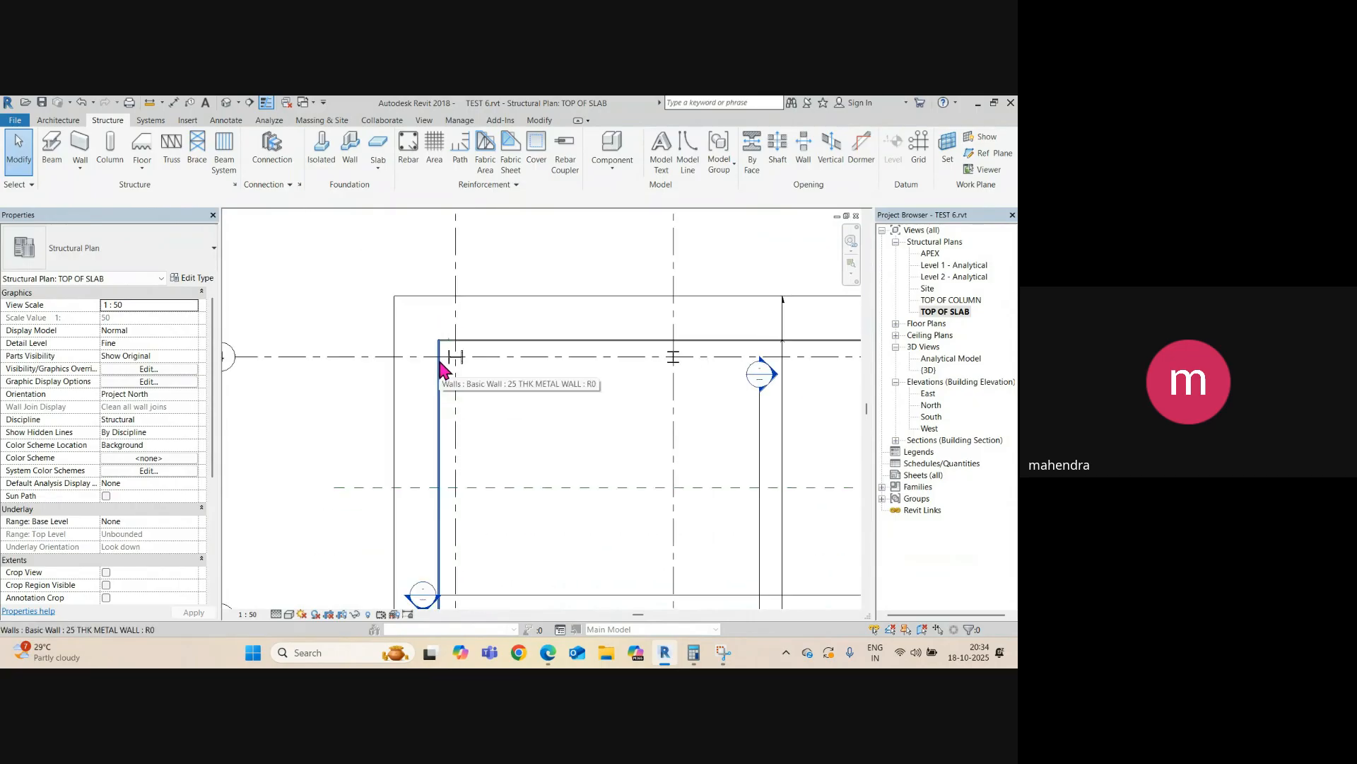
scroll(439, 357, "up", 5)
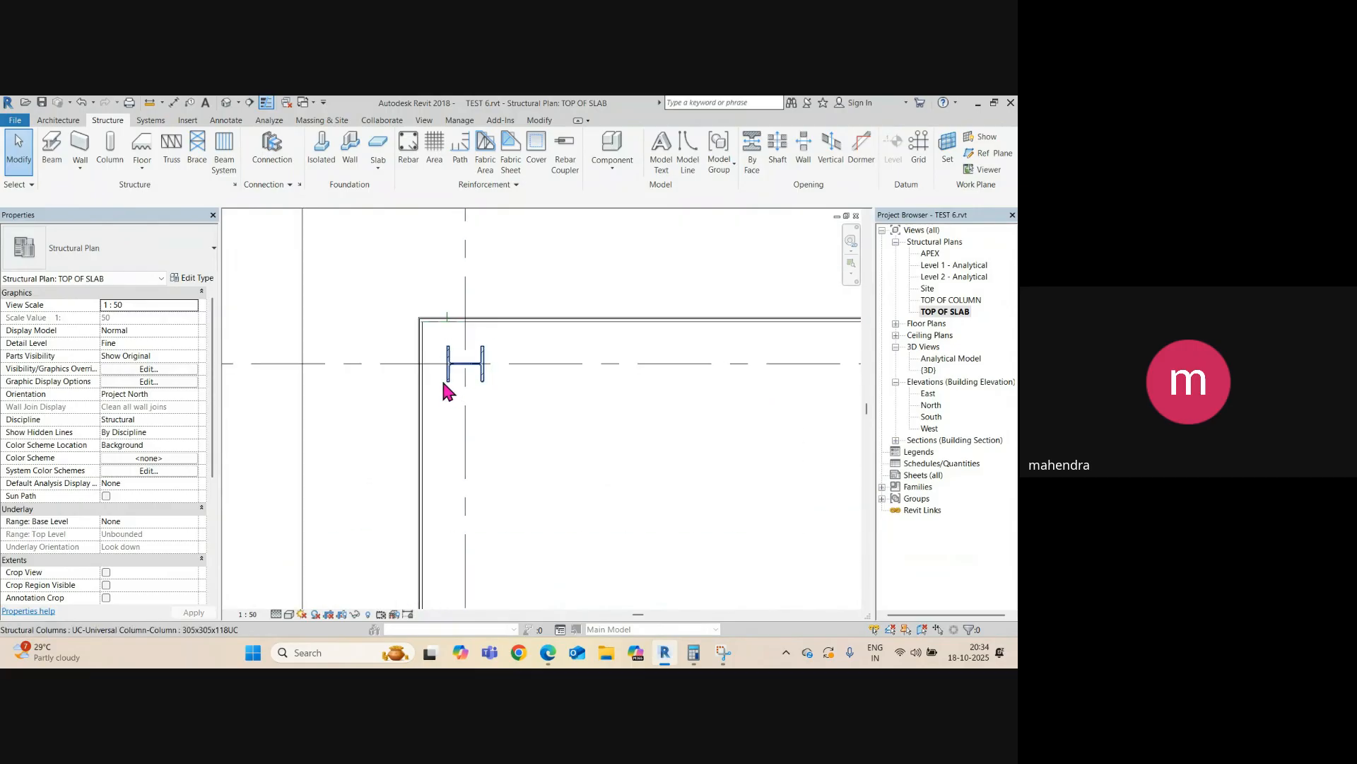
scroll(447, 351, "down", 6)
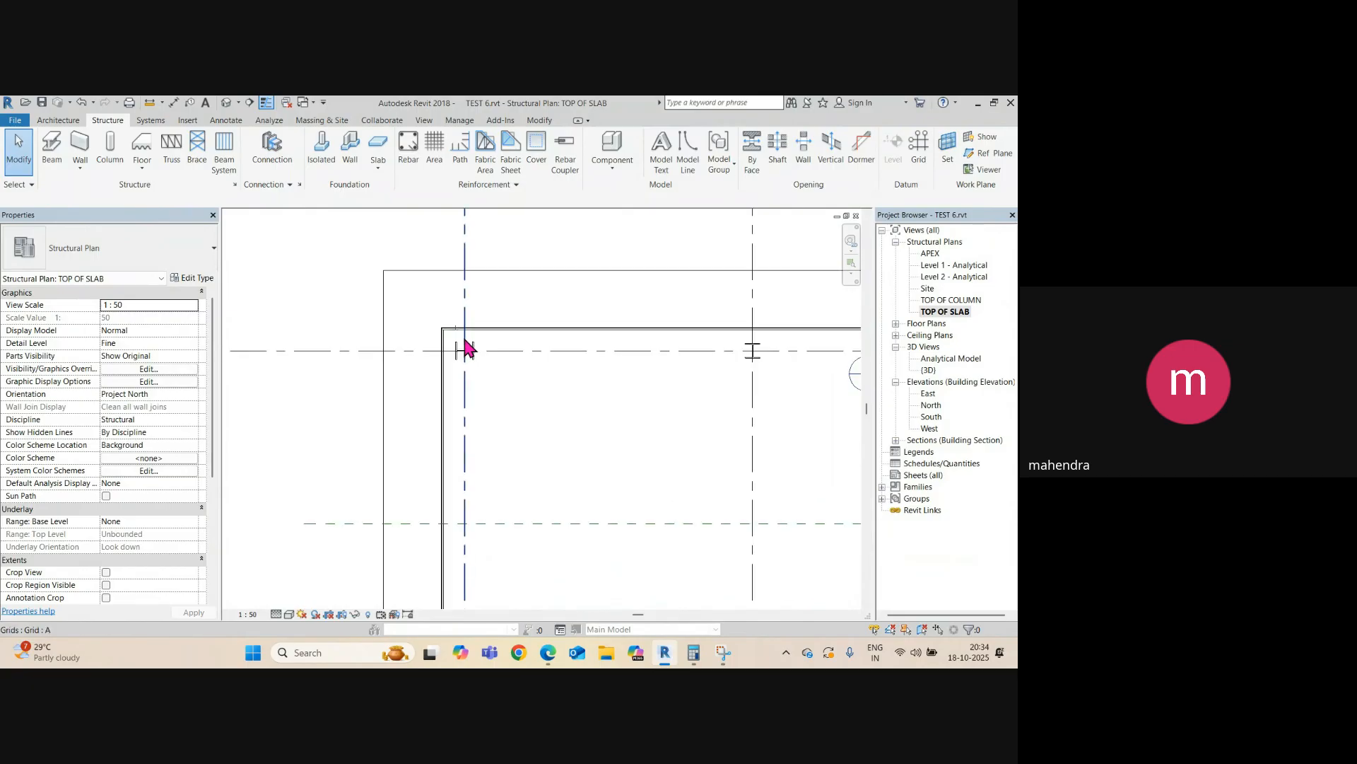
scroll(664, 417, "down", 1)
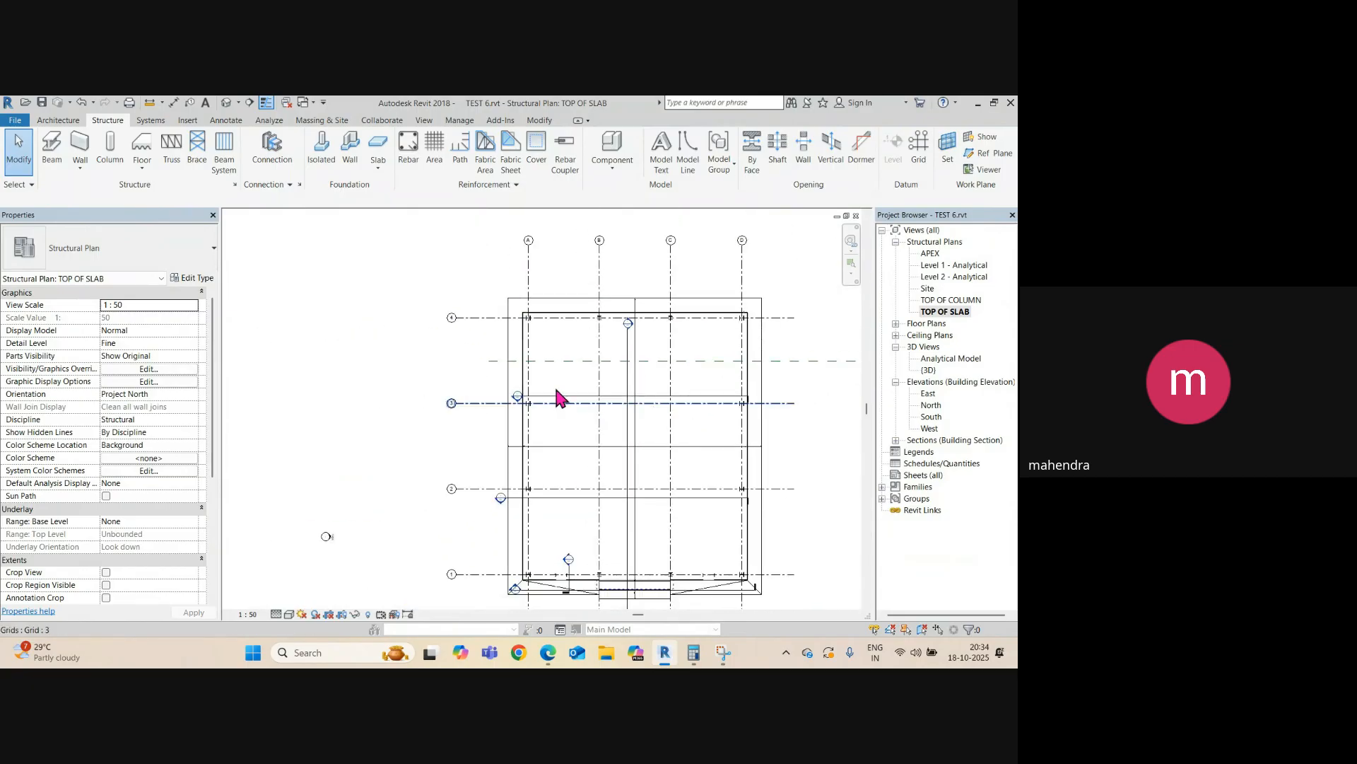
scroll(530, 312, "up", 4)
scroll(542, 333, "down", 3)
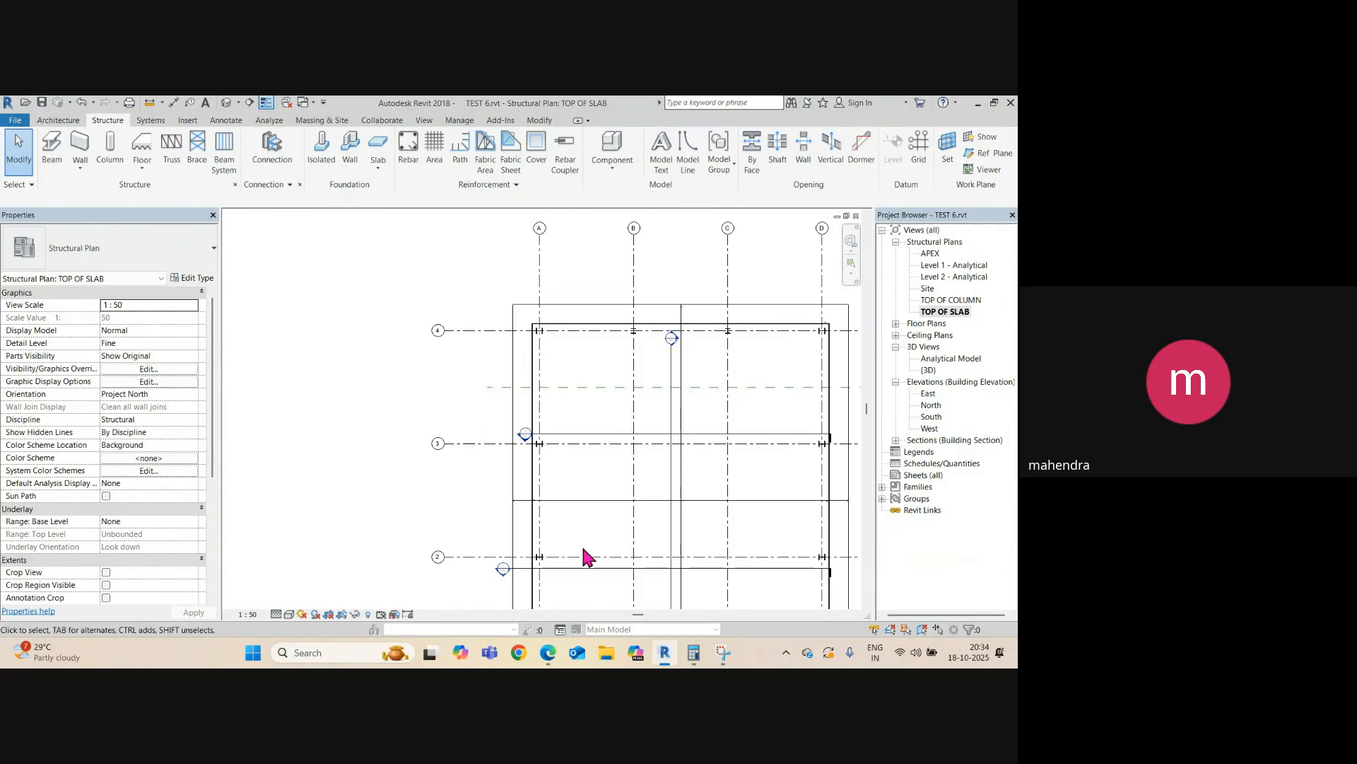
left_click(582, 435)
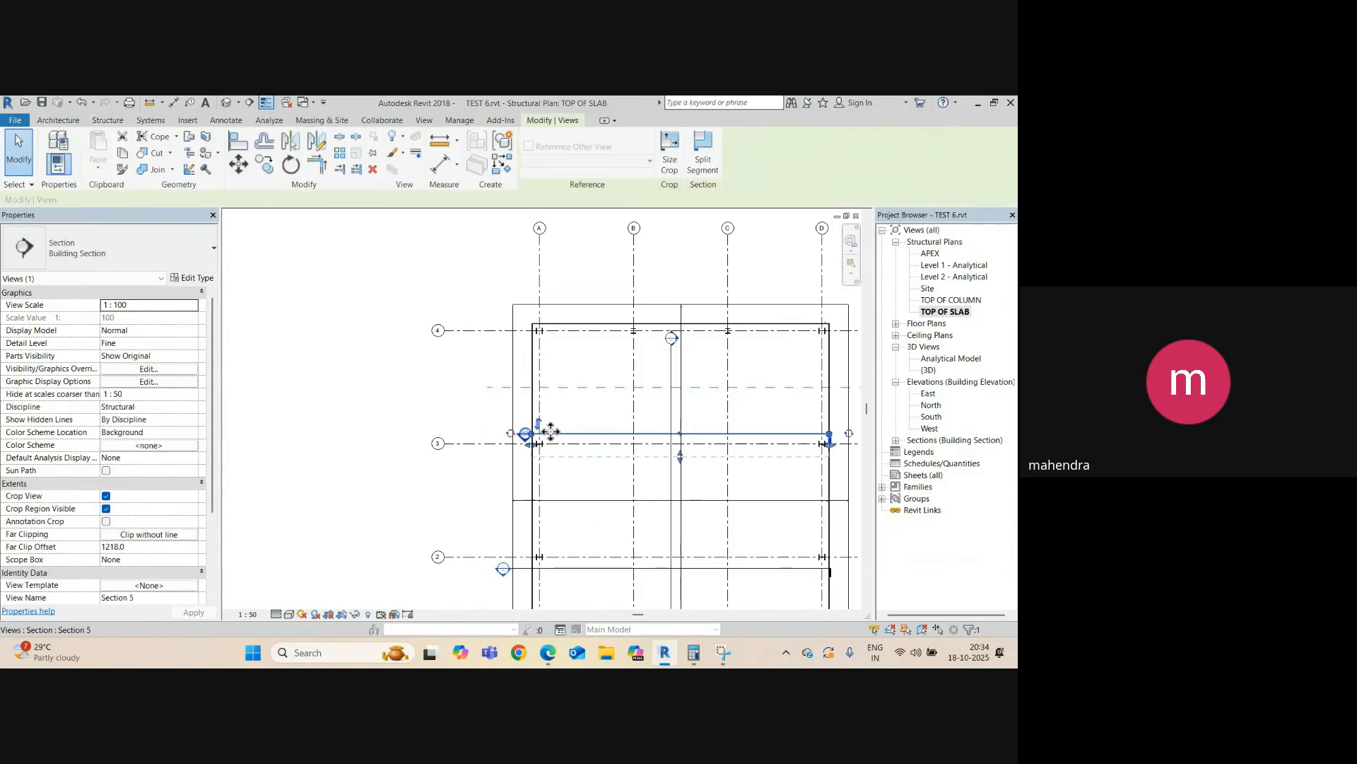
left_click(539, 424)
left_click_drag(584, 433, 574, 334)
- Go to the Section 5 view and examine where the base of the grid A column meets the Generic 300mm floor
right_click(577, 334)
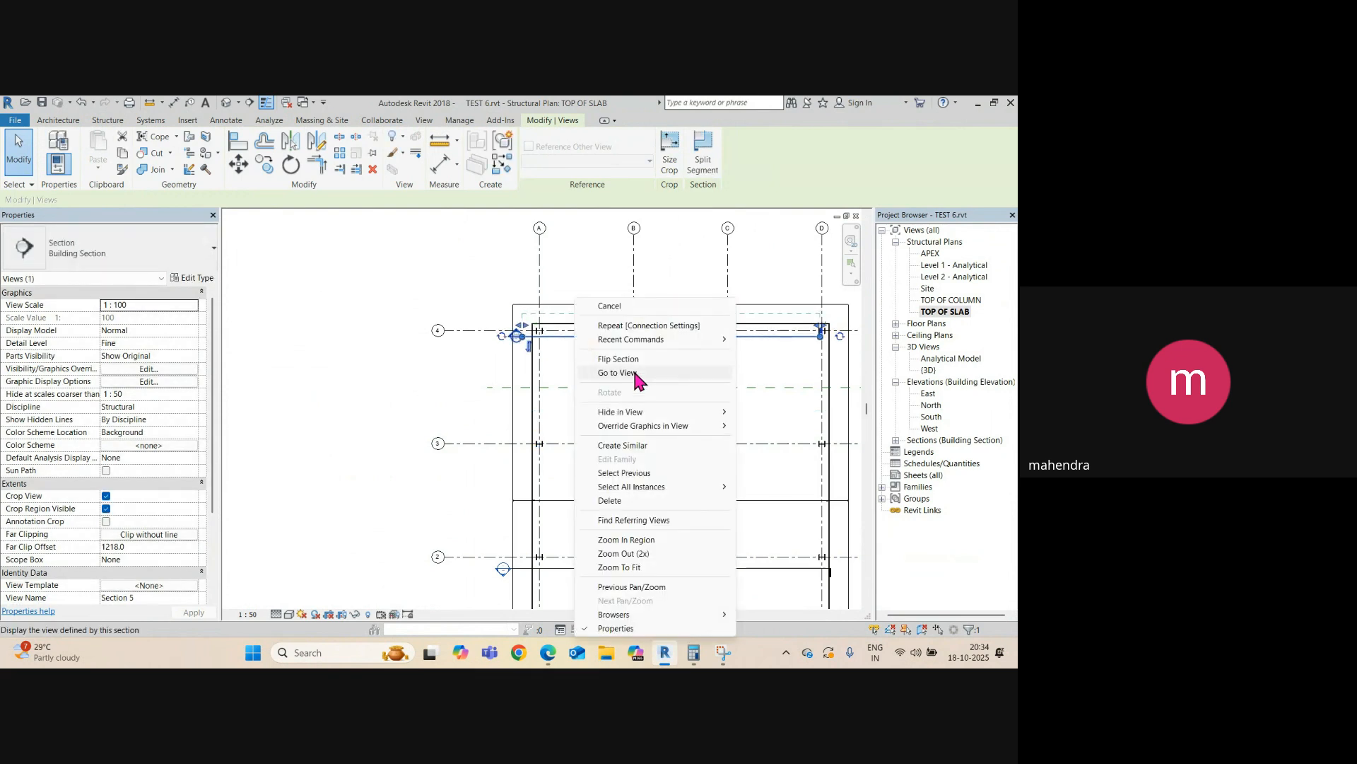
left_click(632, 372)
scroll(291, 503, "up", 5)
middle_click_drag(287, 499, 426, 399)
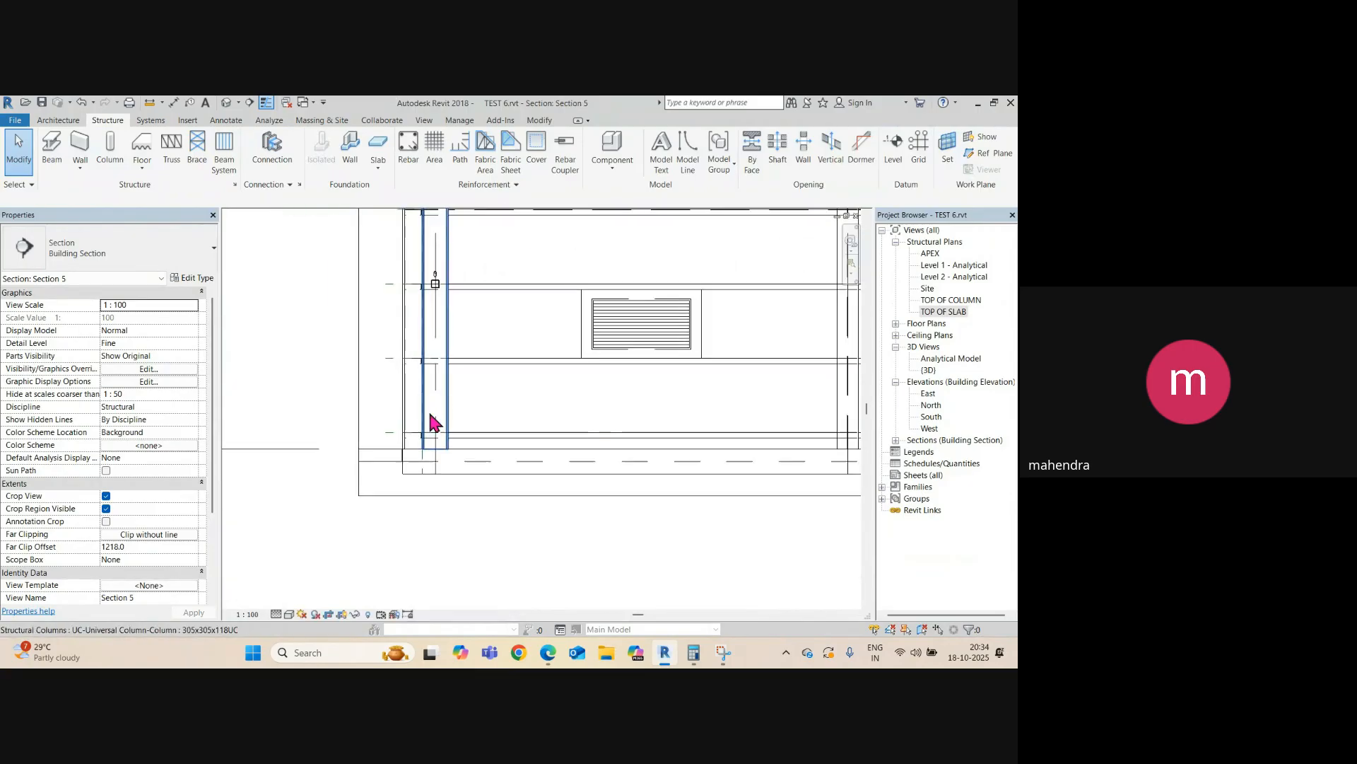
scroll(436, 437, "up", 4)
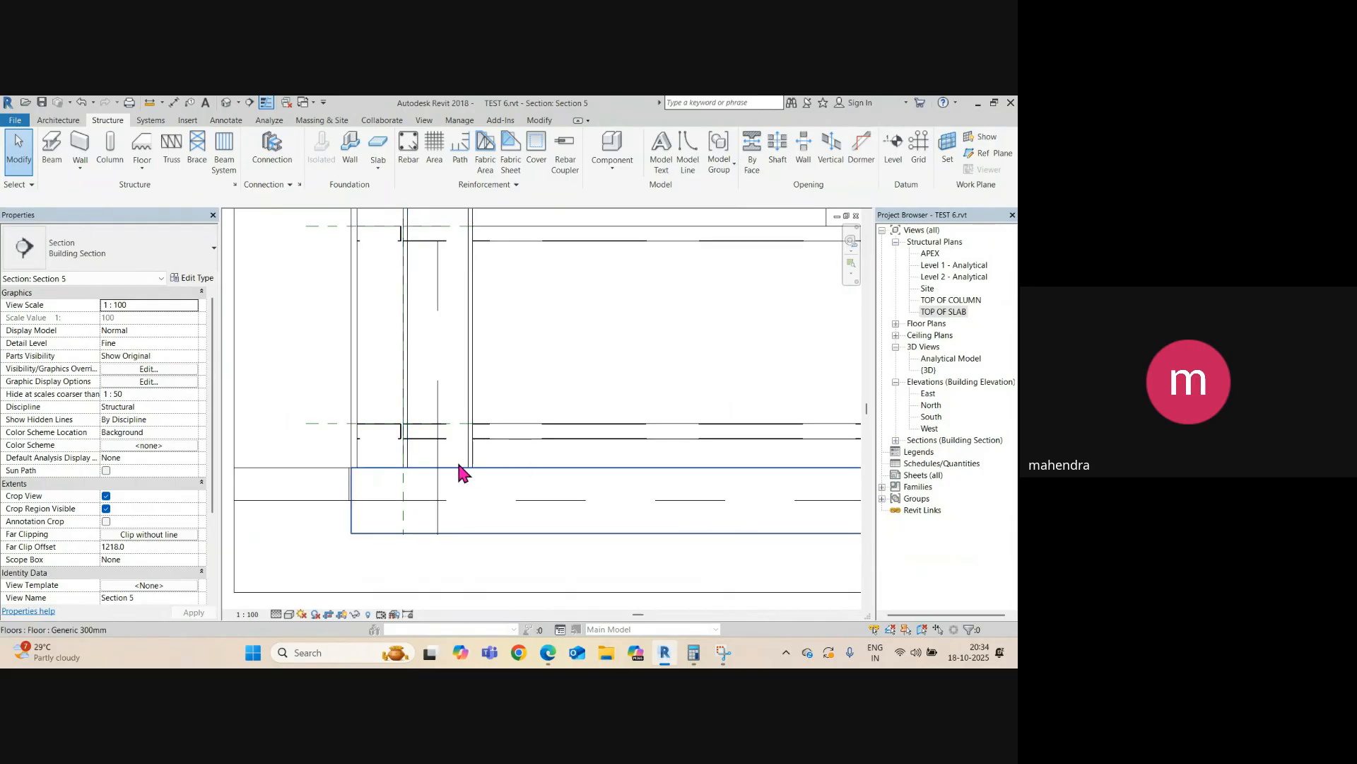
scroll(457, 460, "up", 3)
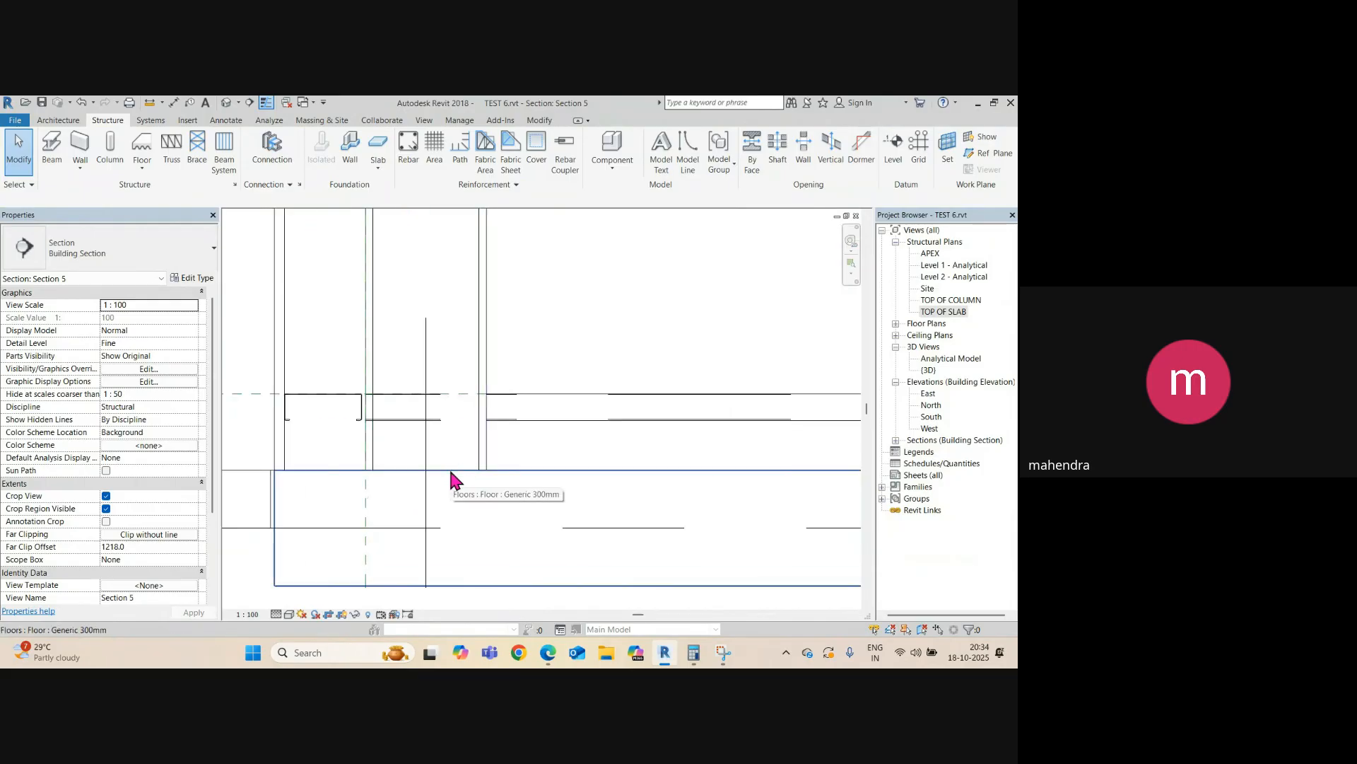
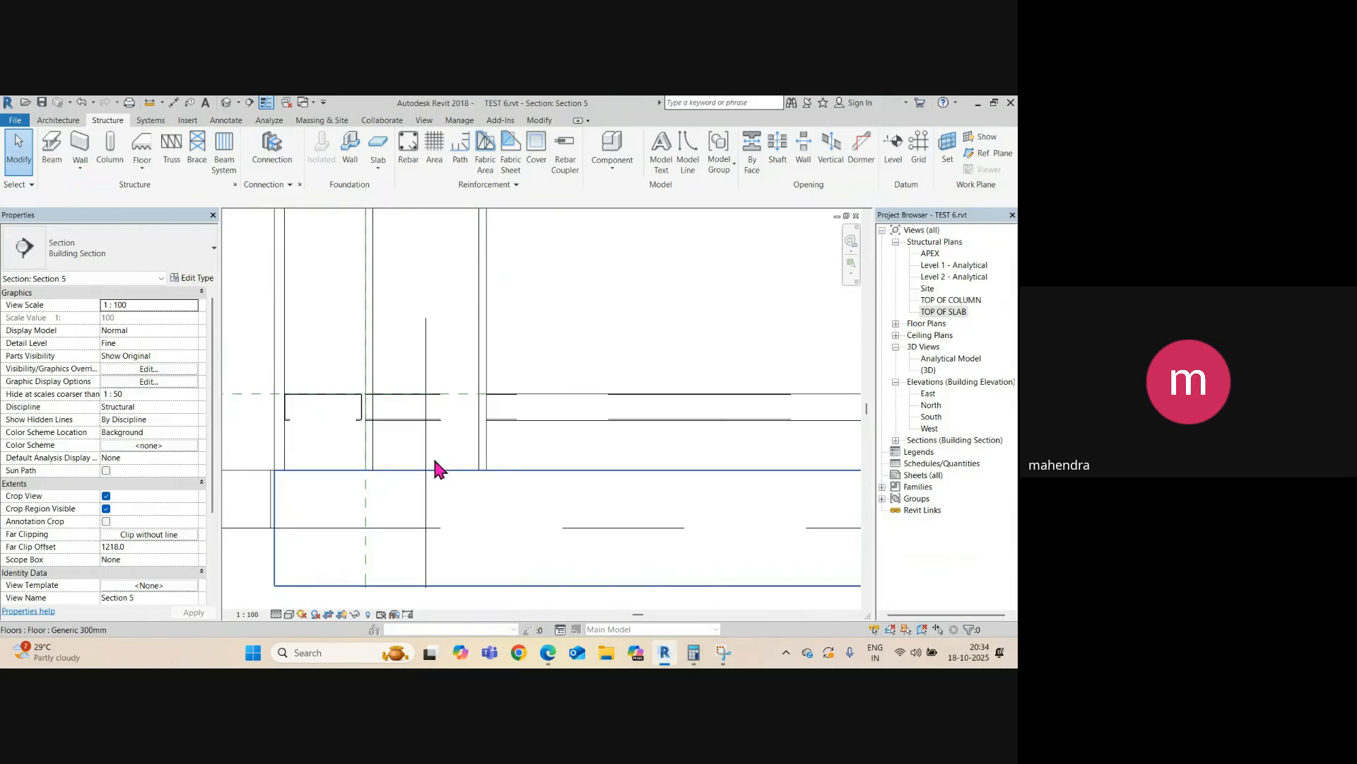
- Turn on the 3D view's section box and lower its top face to just above the side doors, cutting the roof away
left_click(478, 446)
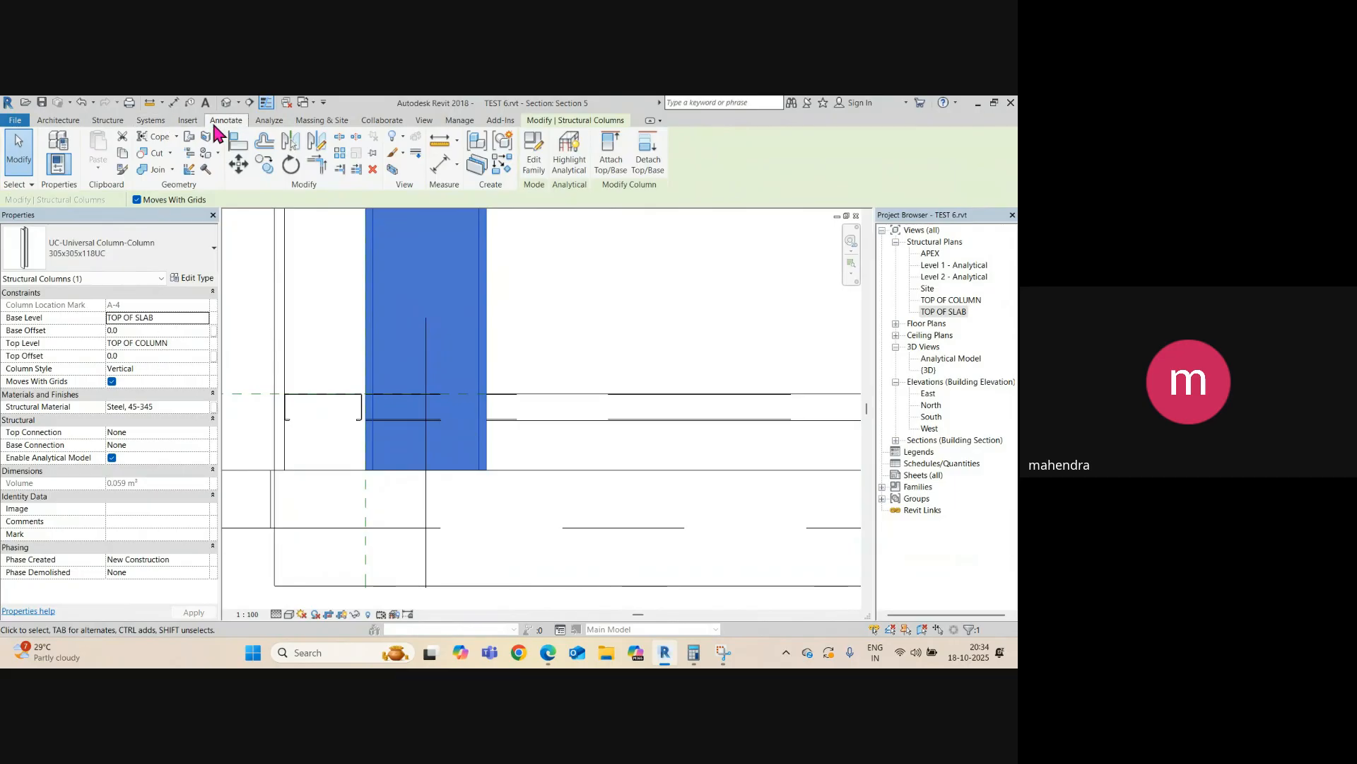
left_click(225, 102)
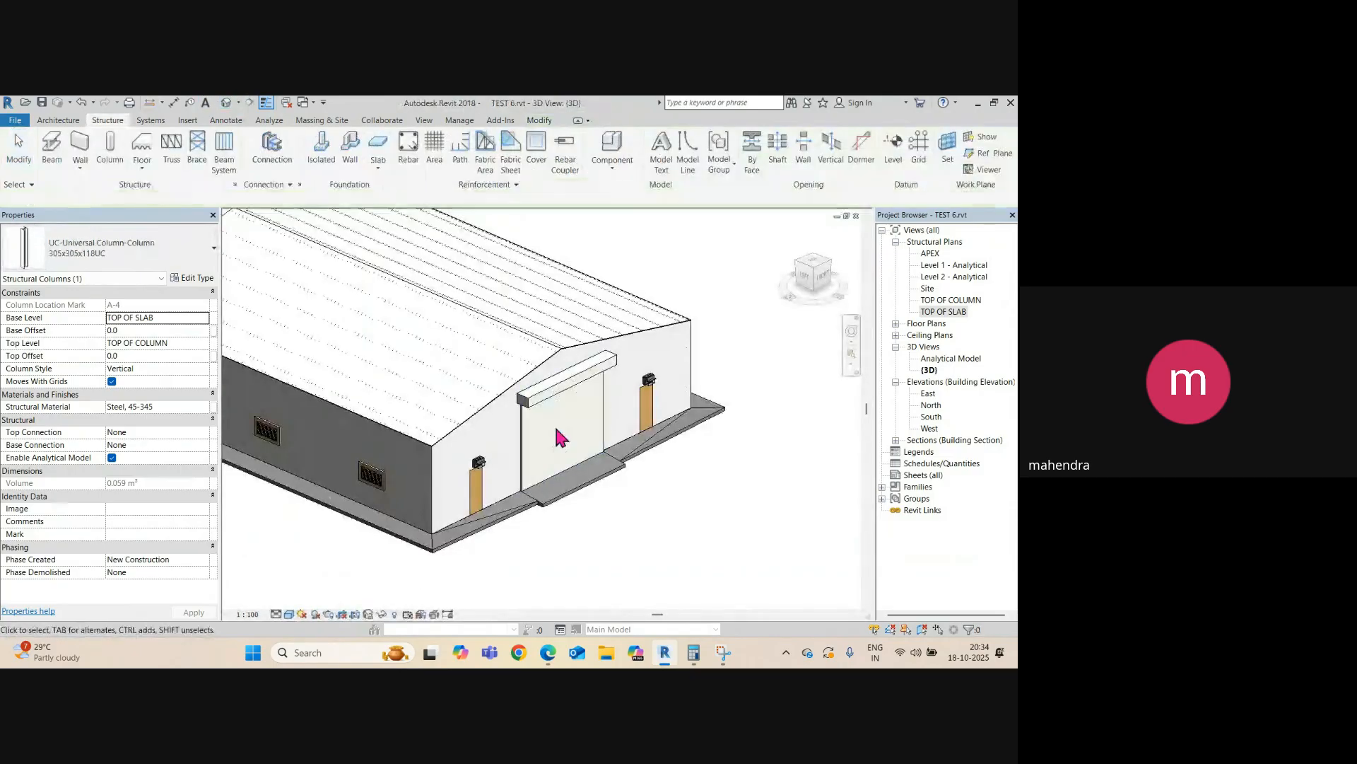
scroll(523, 438, "down", 4)
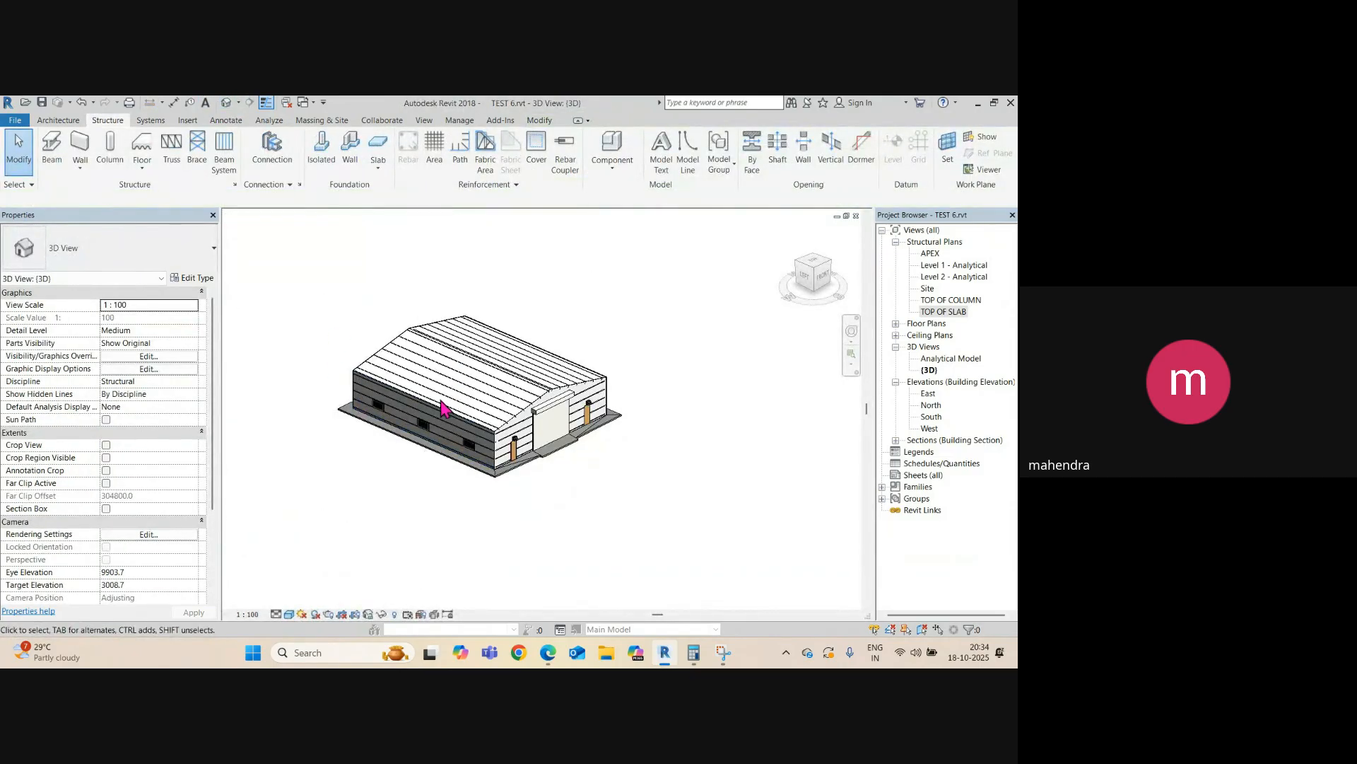
scroll(442, 409, "up", 4)
scroll(485, 449, "down", 1)
middle_click_drag(520, 461, 348, 427, "shift")
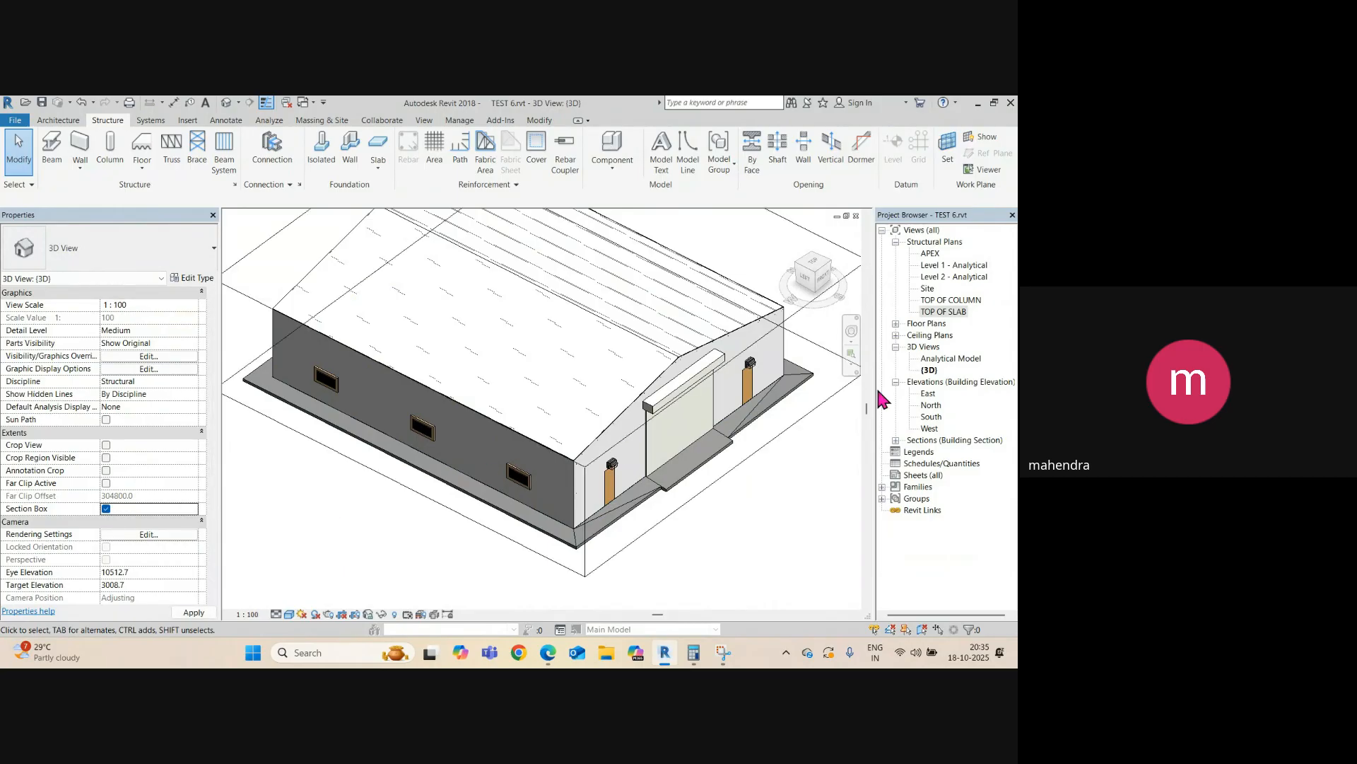
left_click_drag(822, 278, 691, 315)
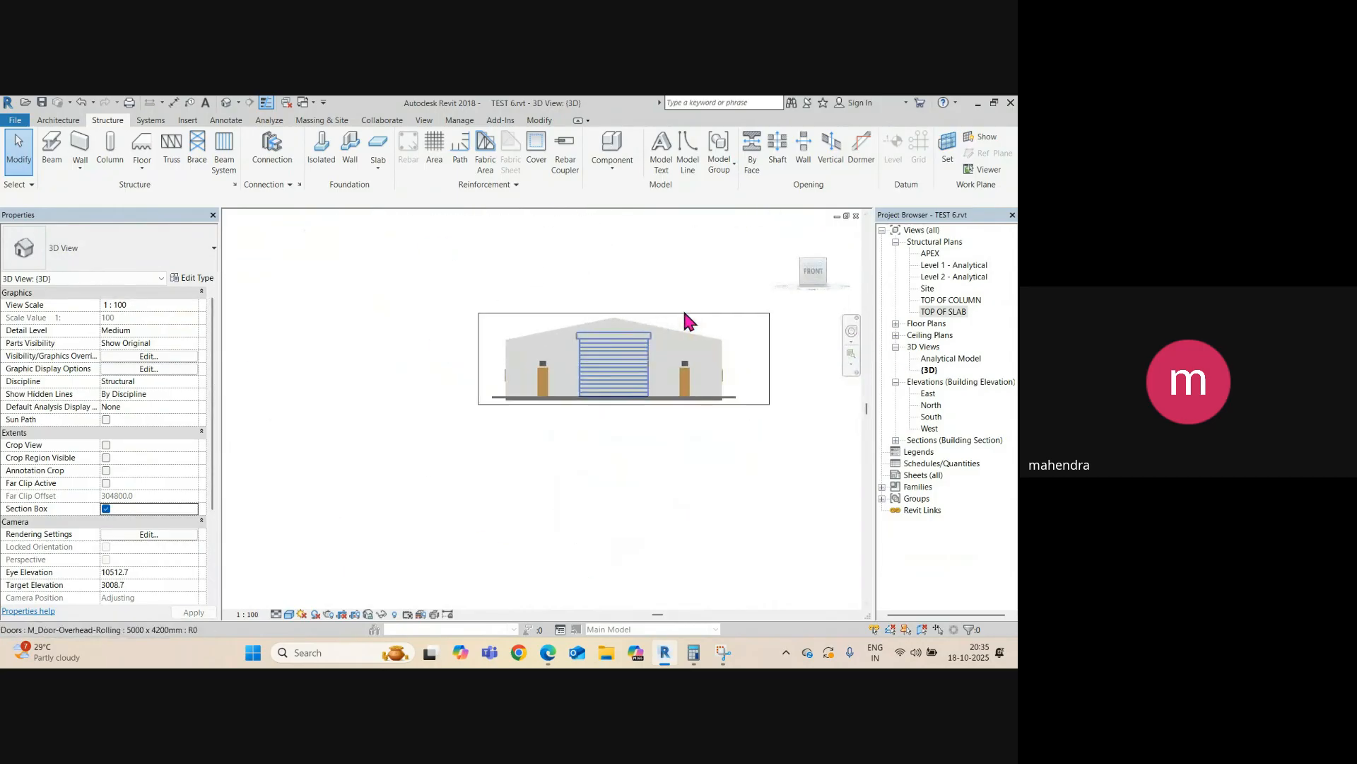
left_click(618, 363)
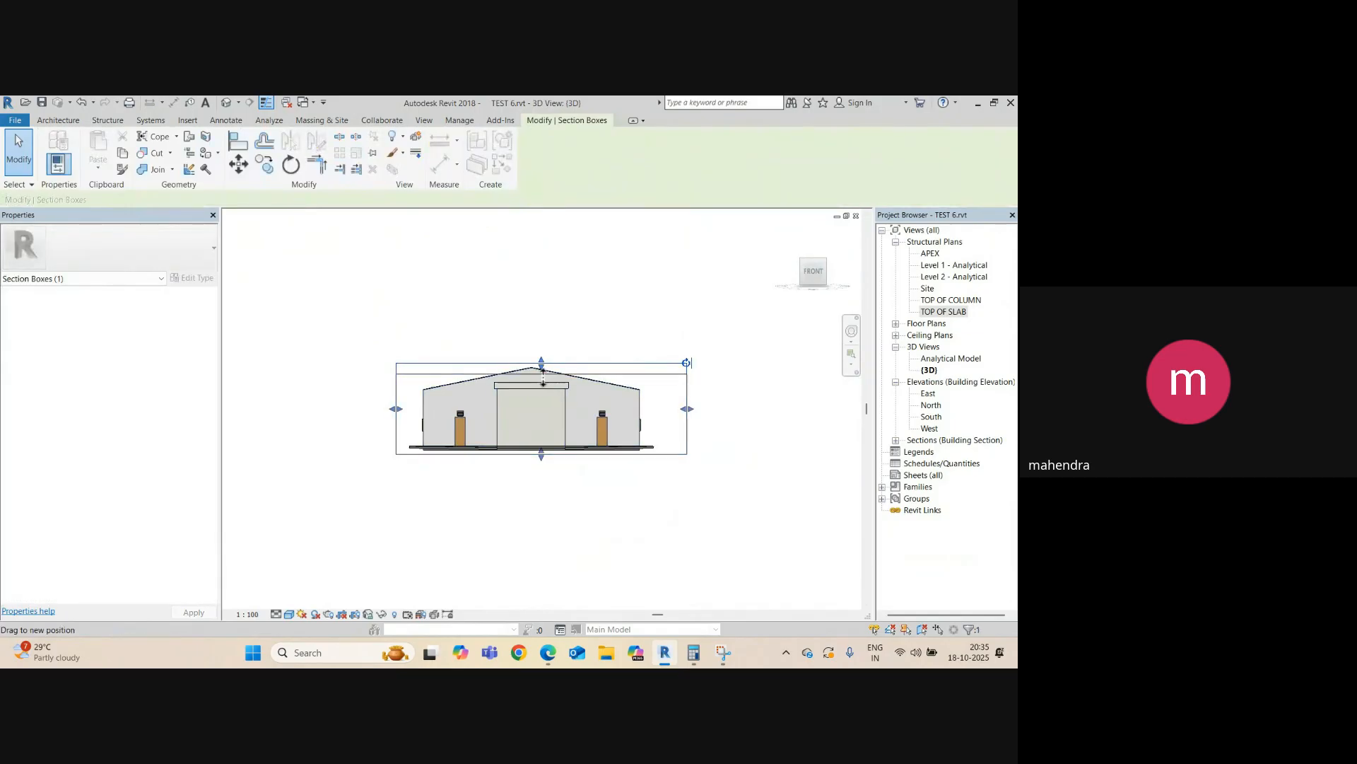
left_click_drag(541, 363, 544, 400)
left_click(544, 304)
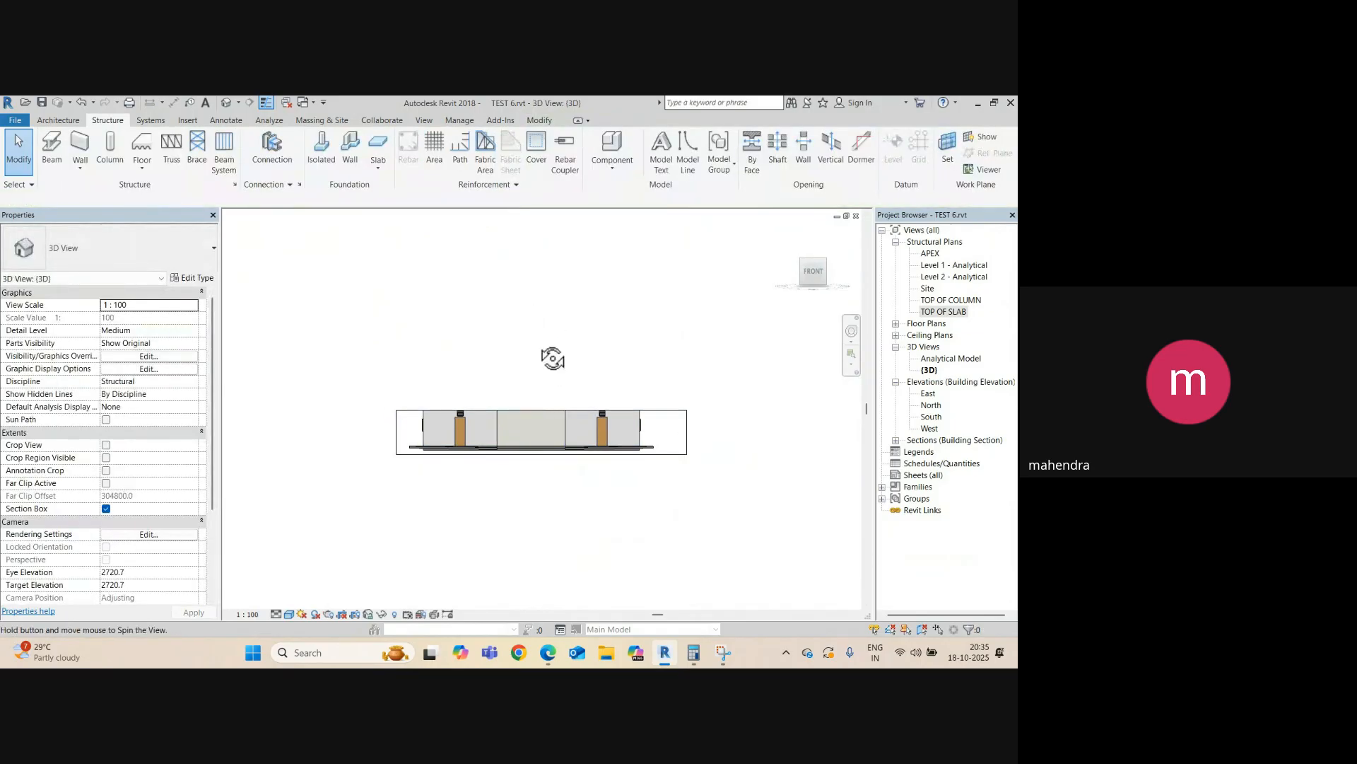
- Raise the base offset of all 305x305x118UC columns in the entire project and check the column base in Section 5
middle_click_drag(553, 358, 672, 541, "shift")
scroll(491, 292, "up", 3)
left_click(475, 280)
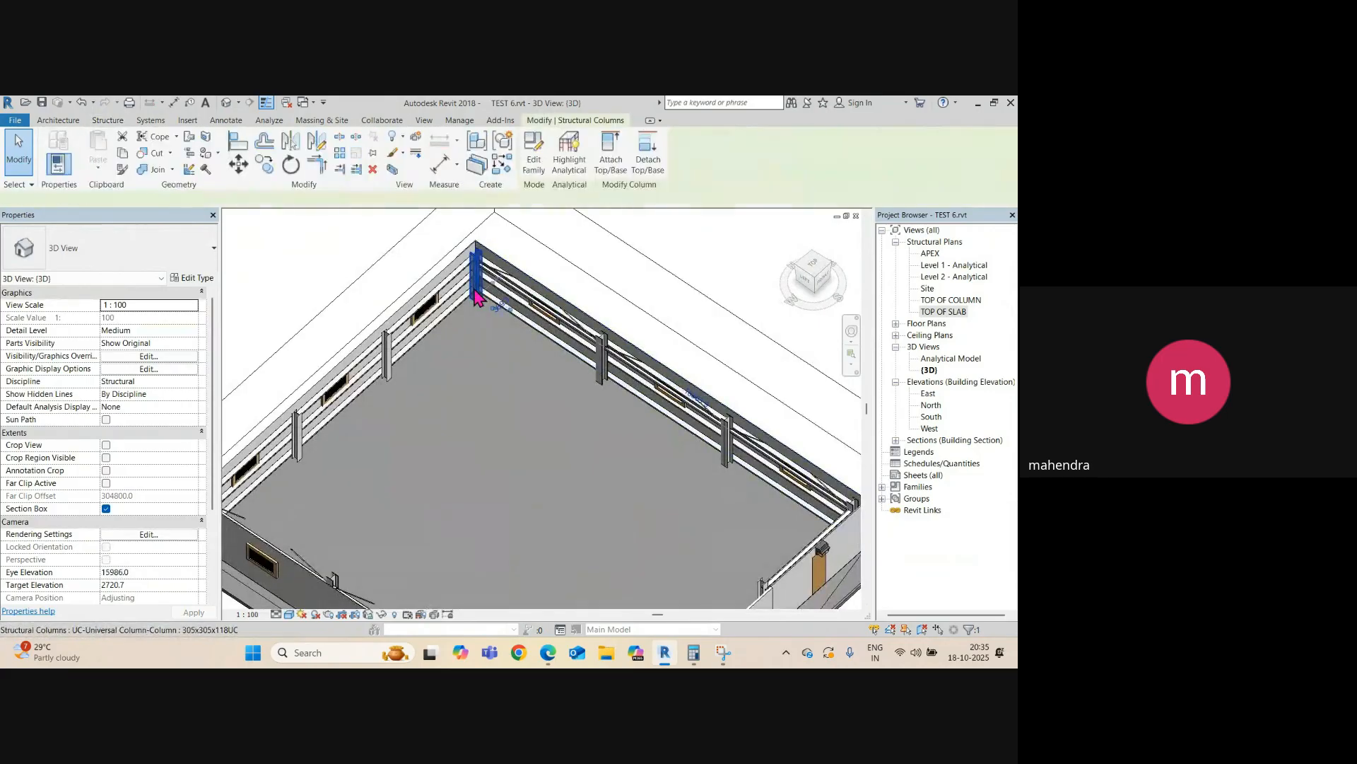
right_click(474, 288)
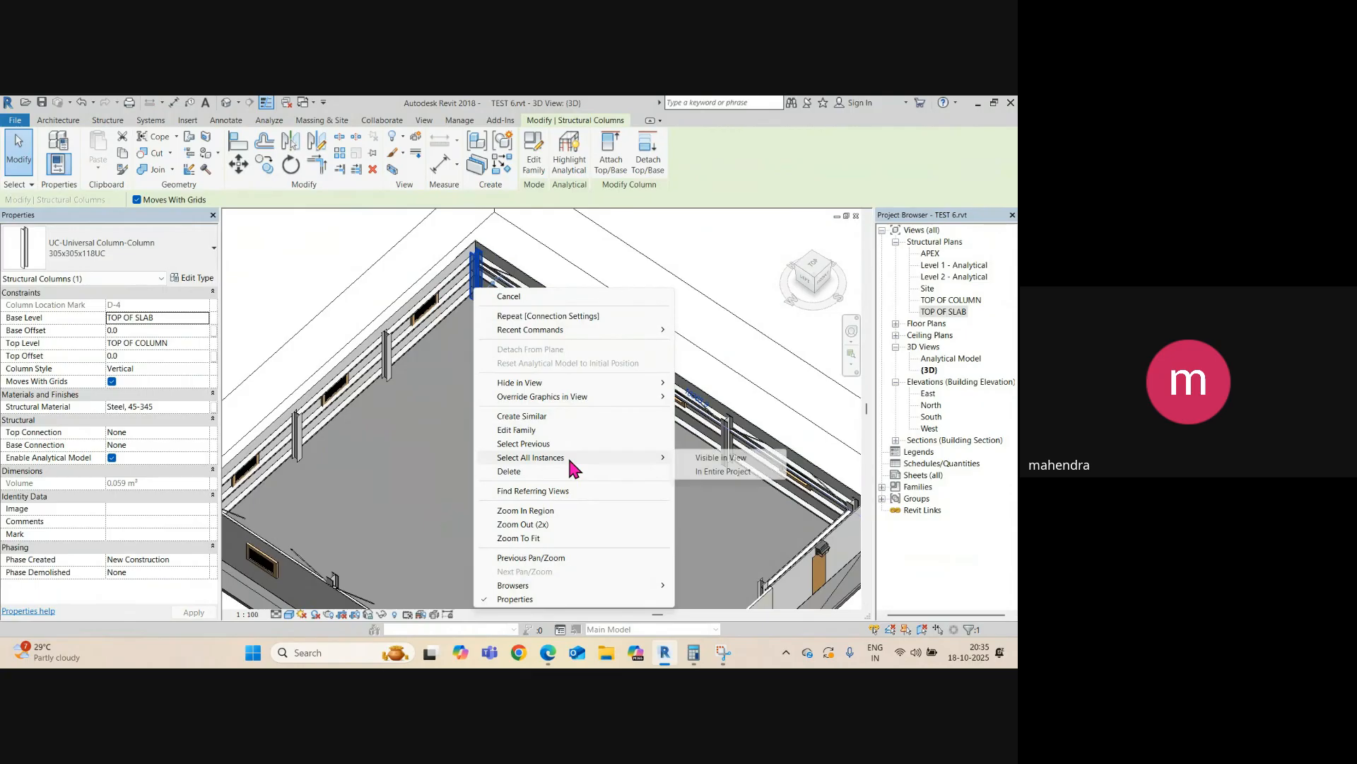
left_click(714, 471)
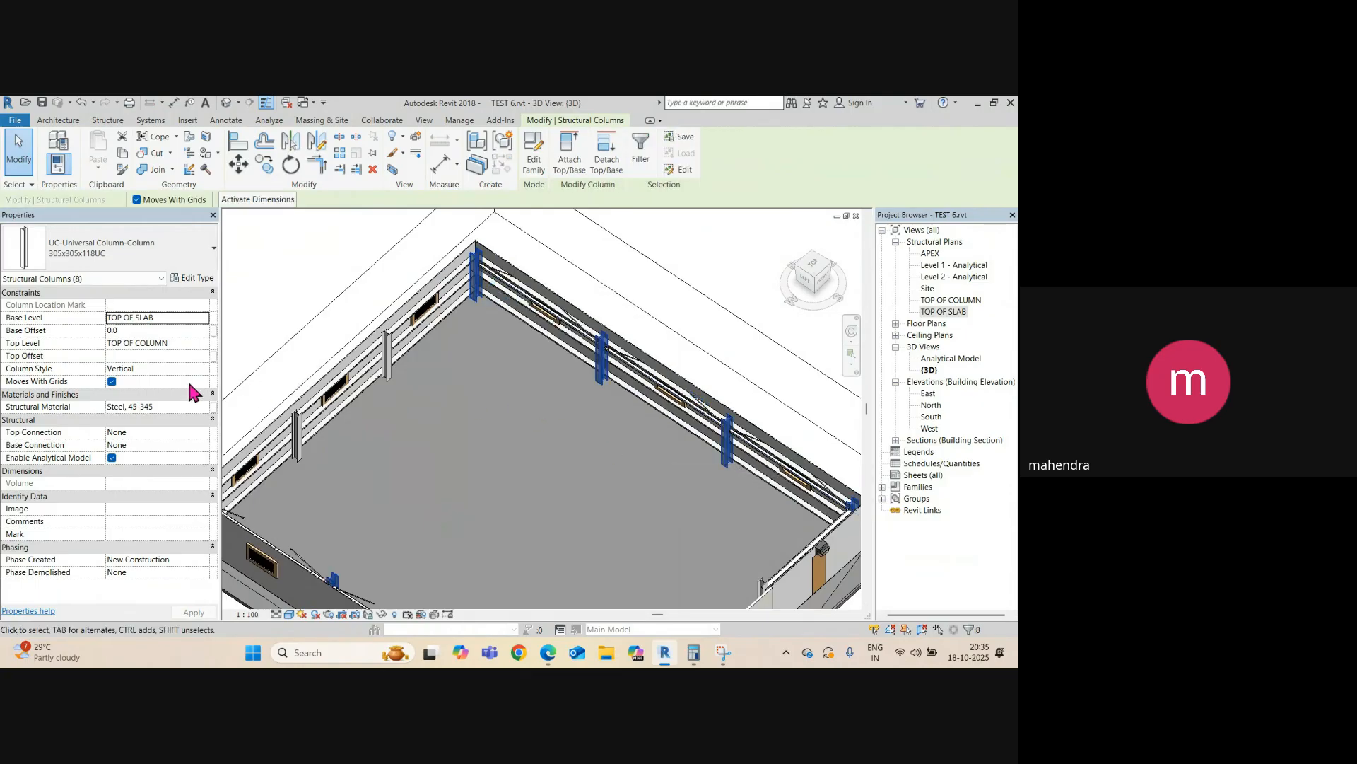
left_click(137, 330)
left_click(283, 275)
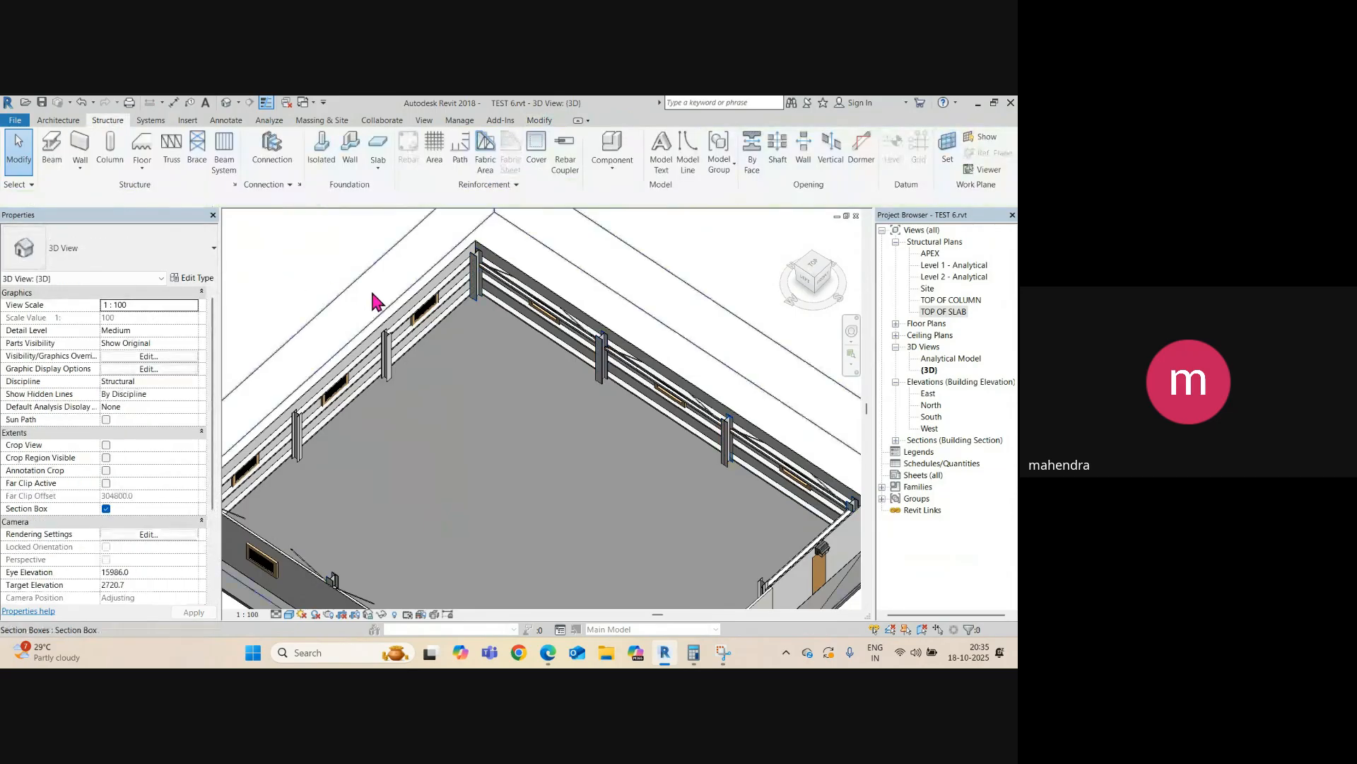
middle_click_drag(430, 317, 508, 308)
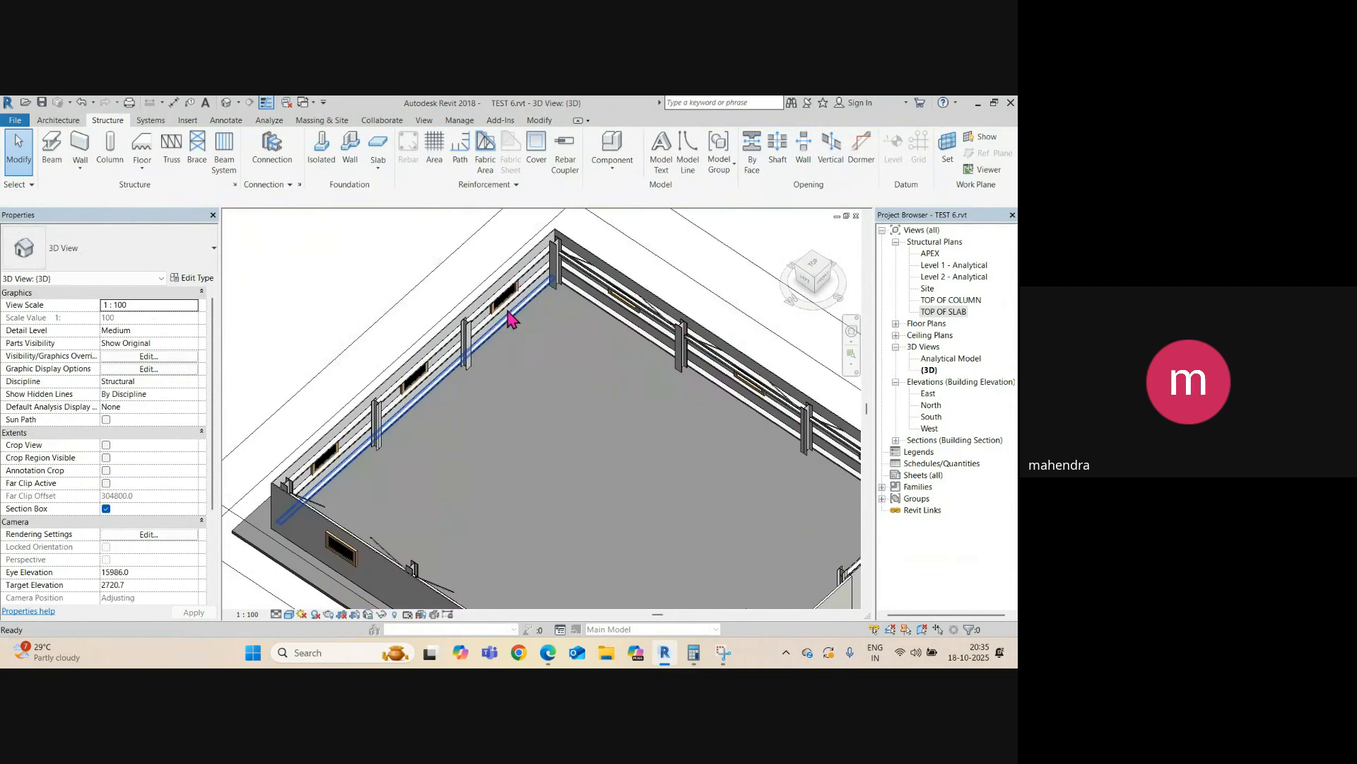
key("ctrl+Tab")
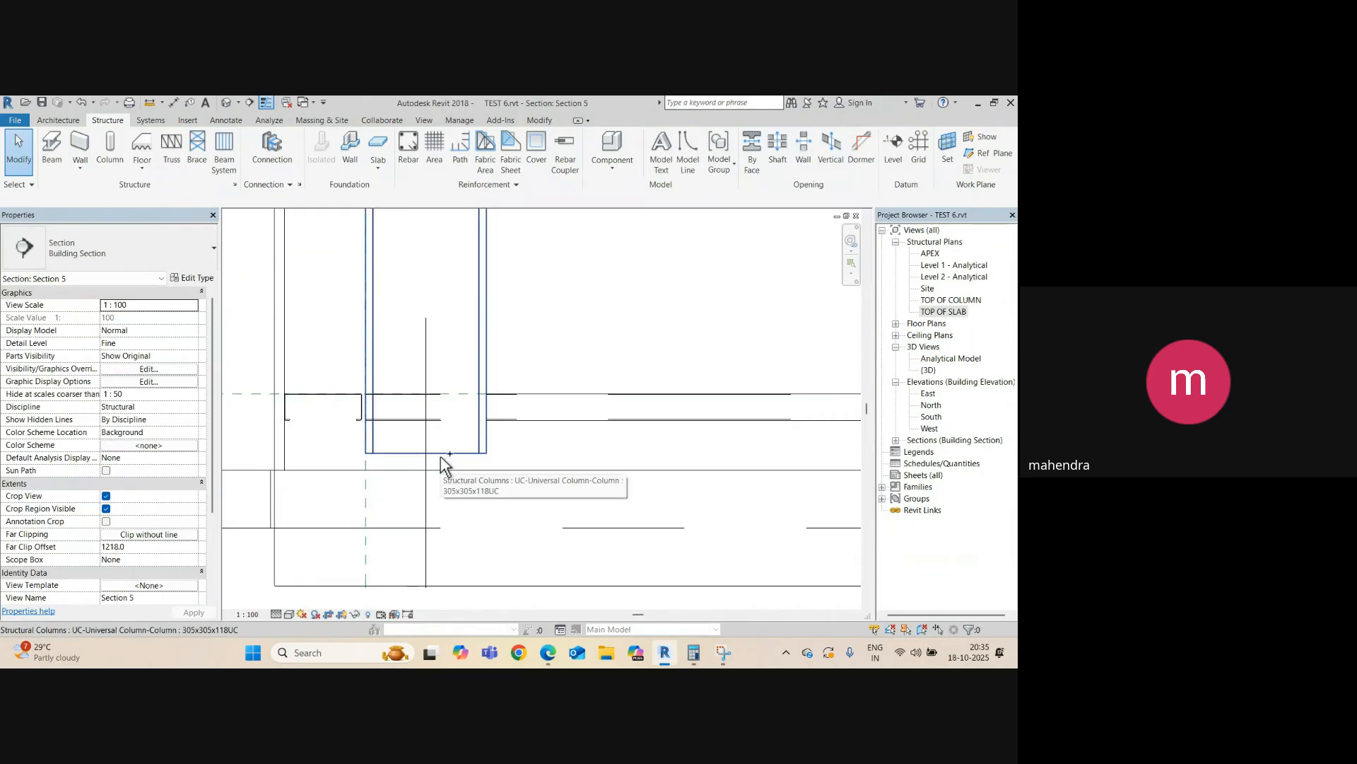
- In the TOP OF SLAB structural plan, draw a detail-line rectangle offset 10 mm outside the corner column's outline
double_click(947, 312)
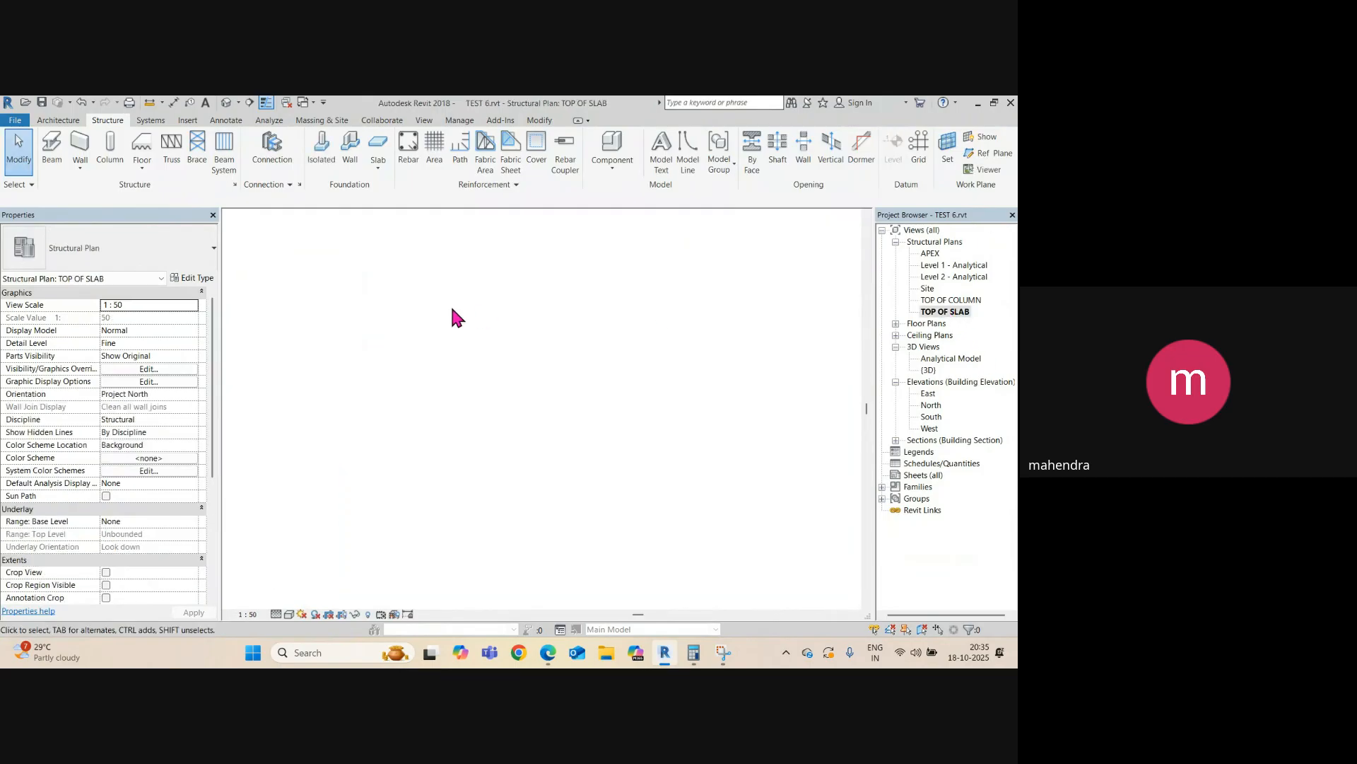
scroll(531, 303, "up", 10)
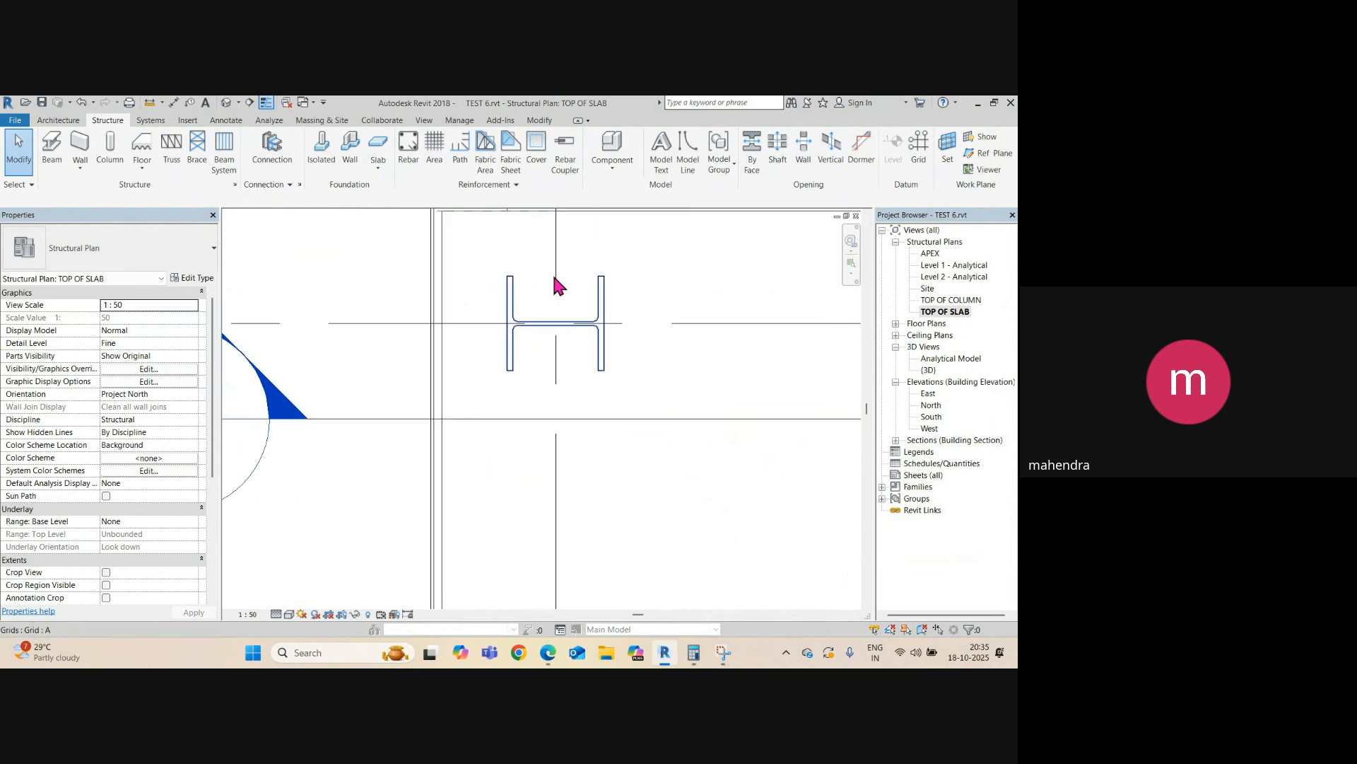
scroll(470, 266, "up", 3)
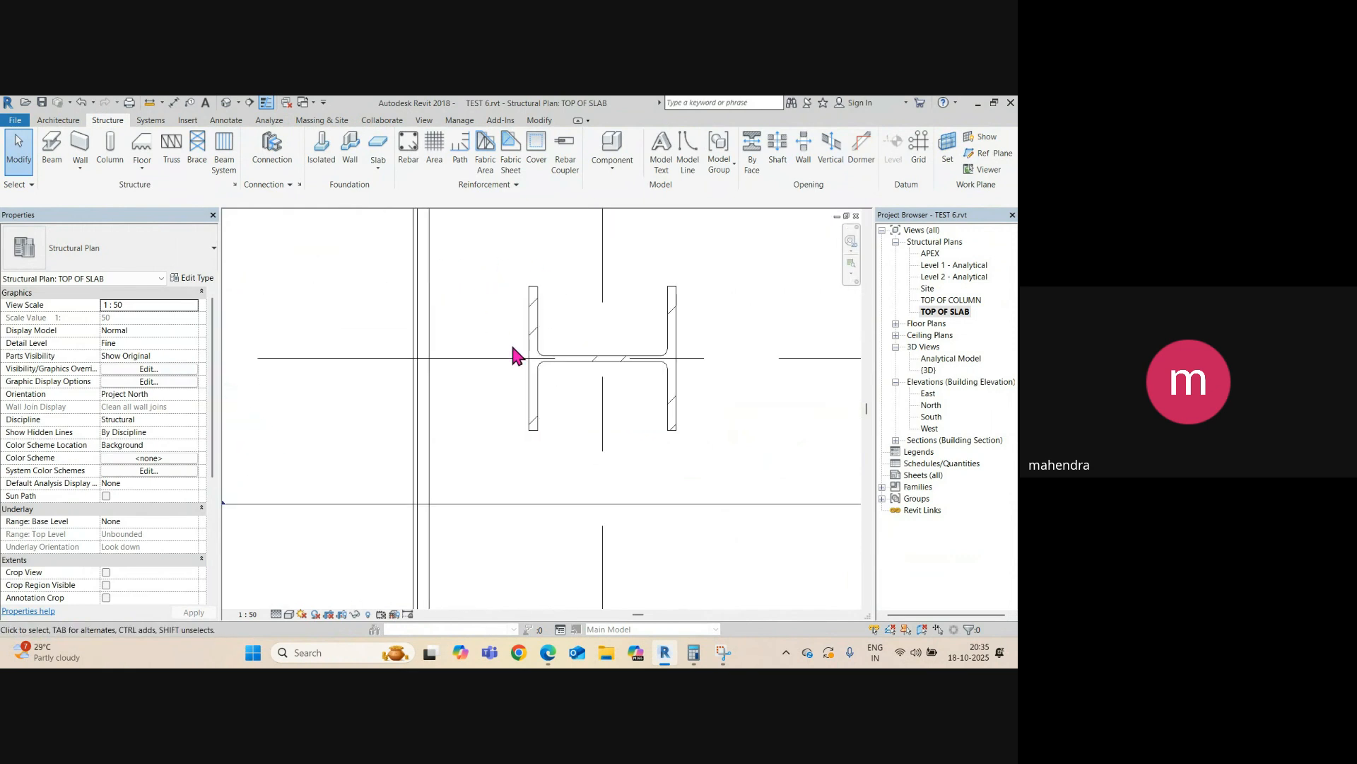
key("d")
key("l")
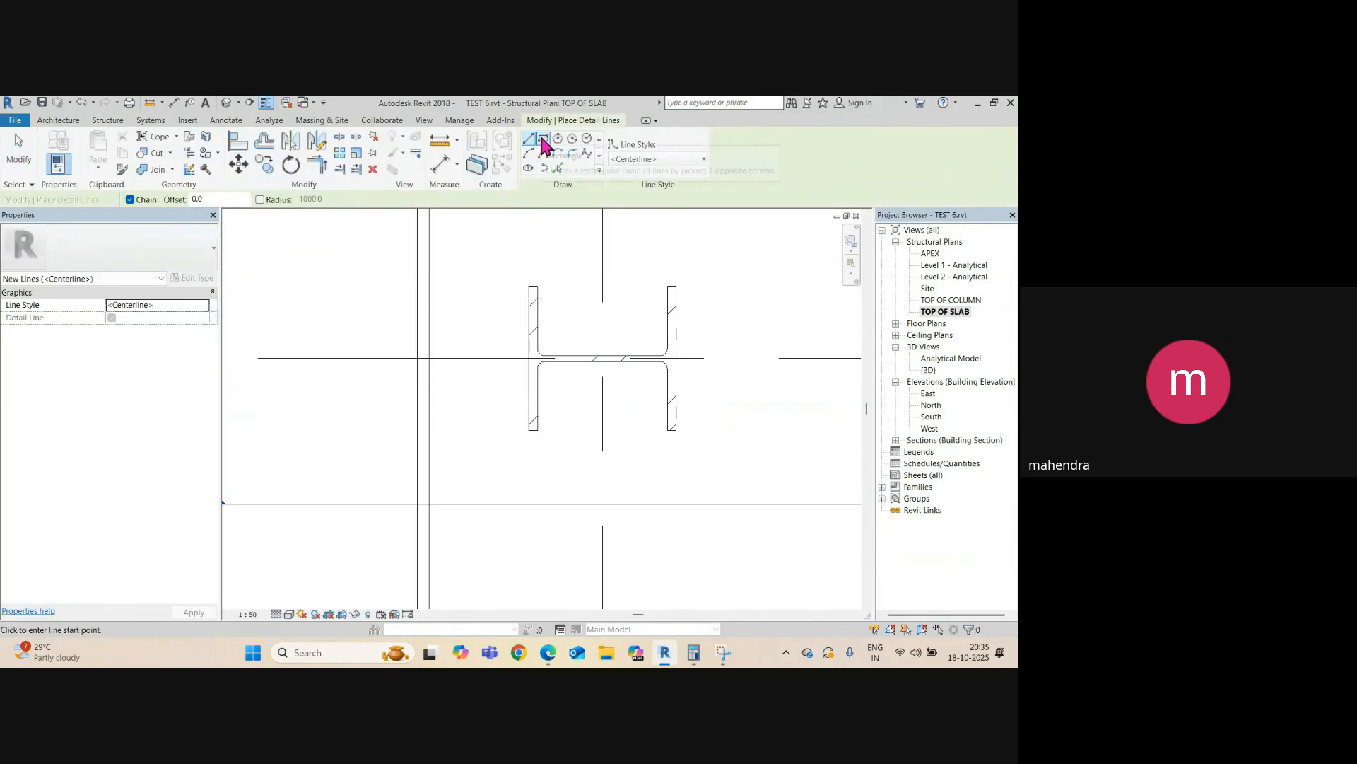
key("Escape")
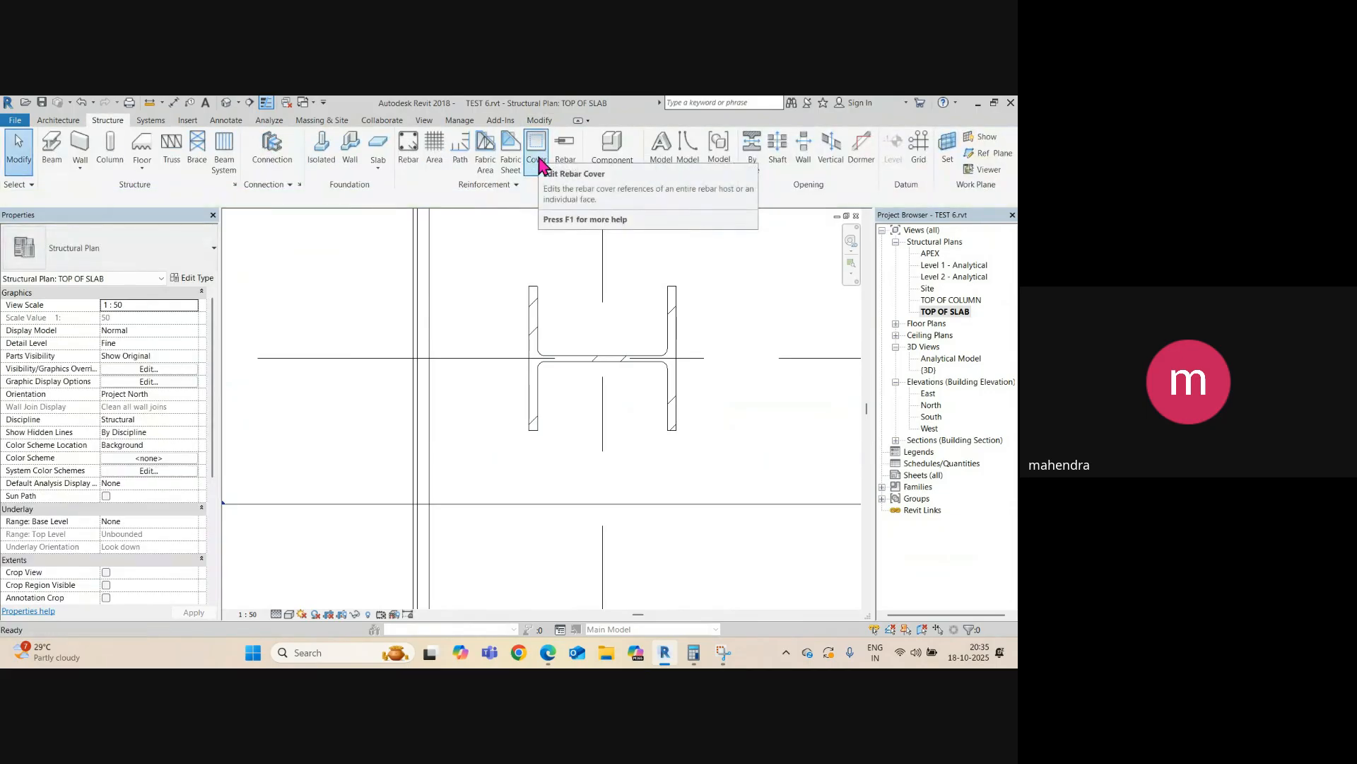
key("d")
key("l")
left_click(544, 139)
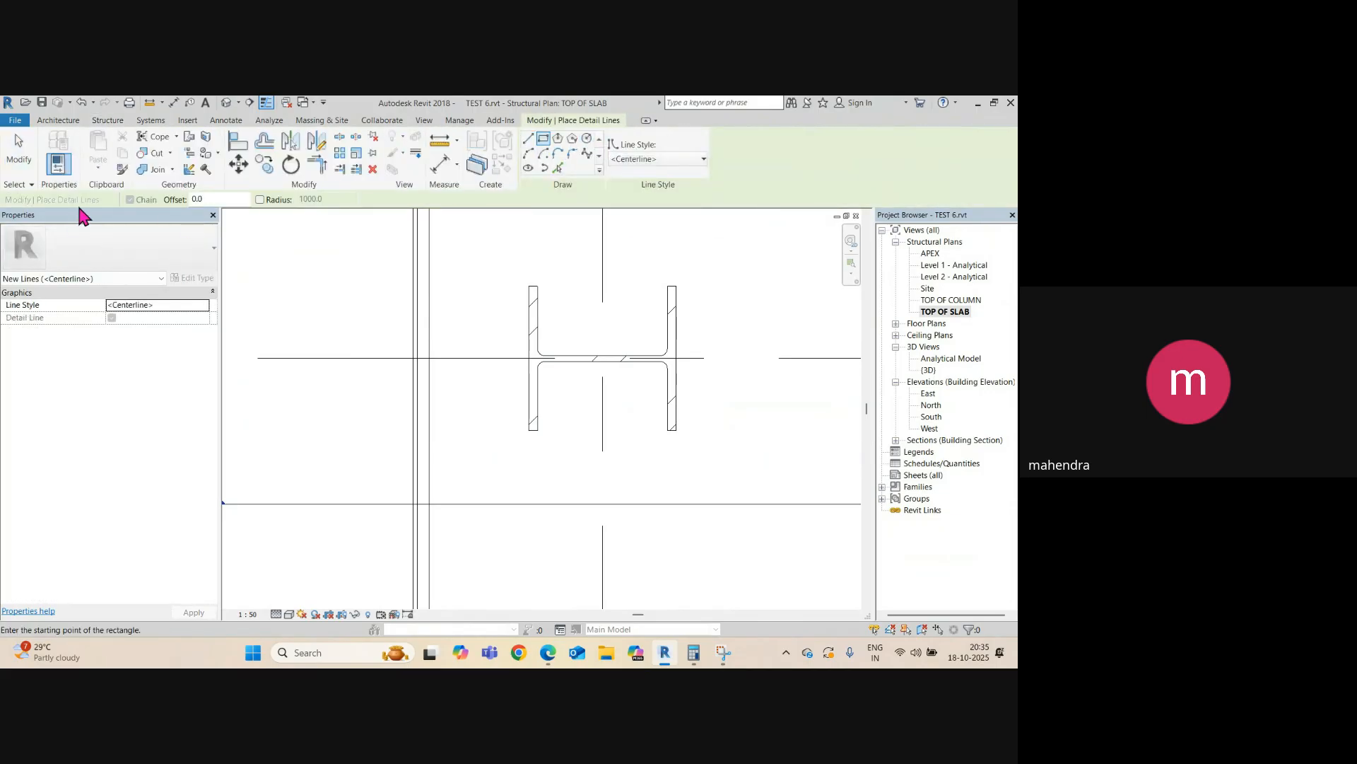
double_click(202, 200)
type("10")
left_click(529, 286)
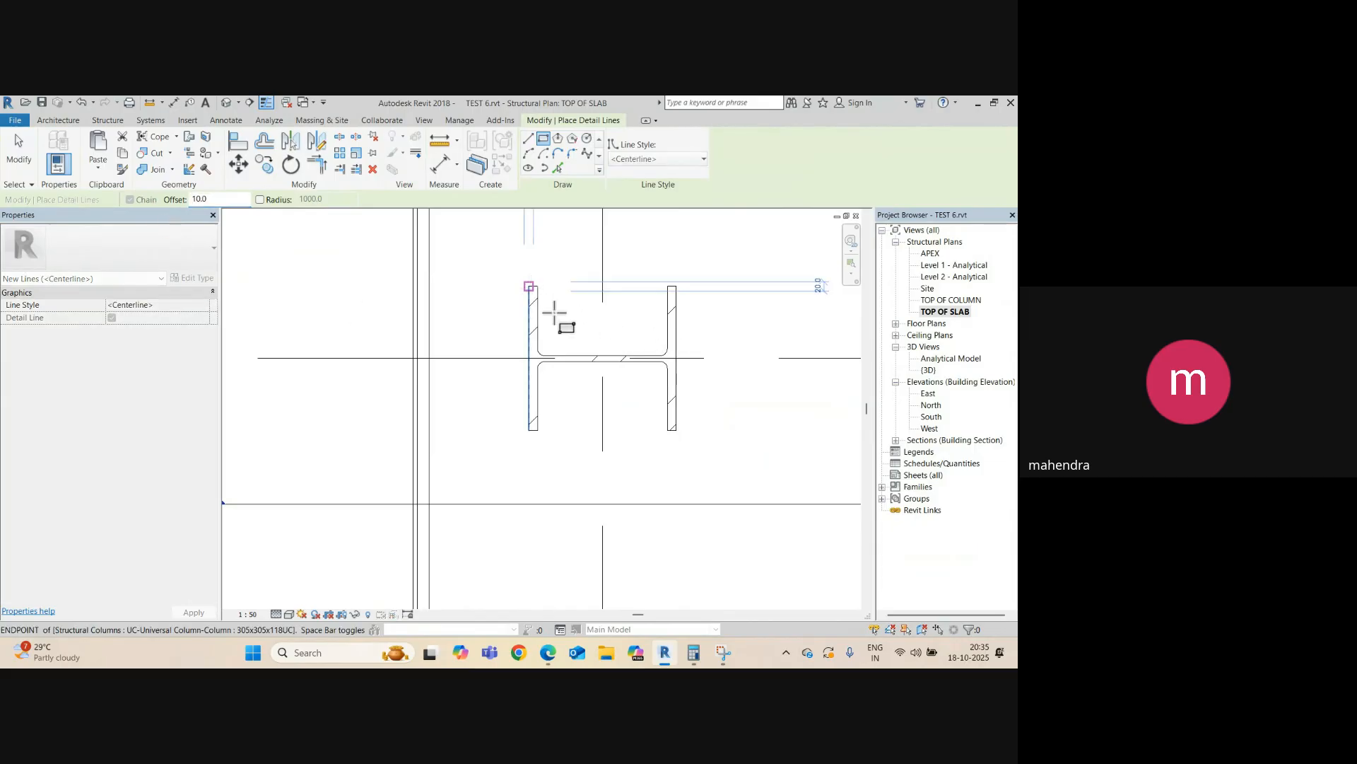
left_click(676, 429)
key("Escape")
key("Escape")
scroll(541, 289, "up", 3)
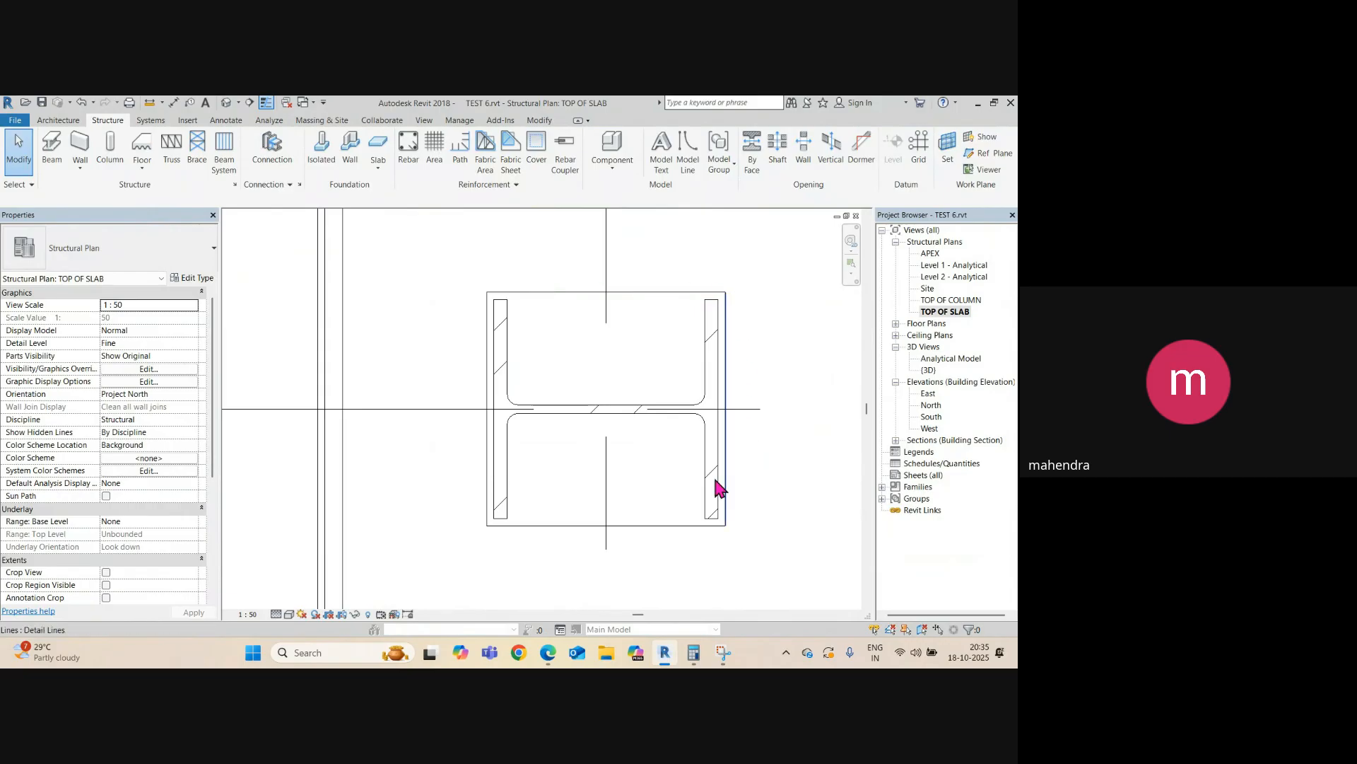
- Measure the width and height of the rectangle around the column with aligned dimensions, without placing them
key("d")
key("i")
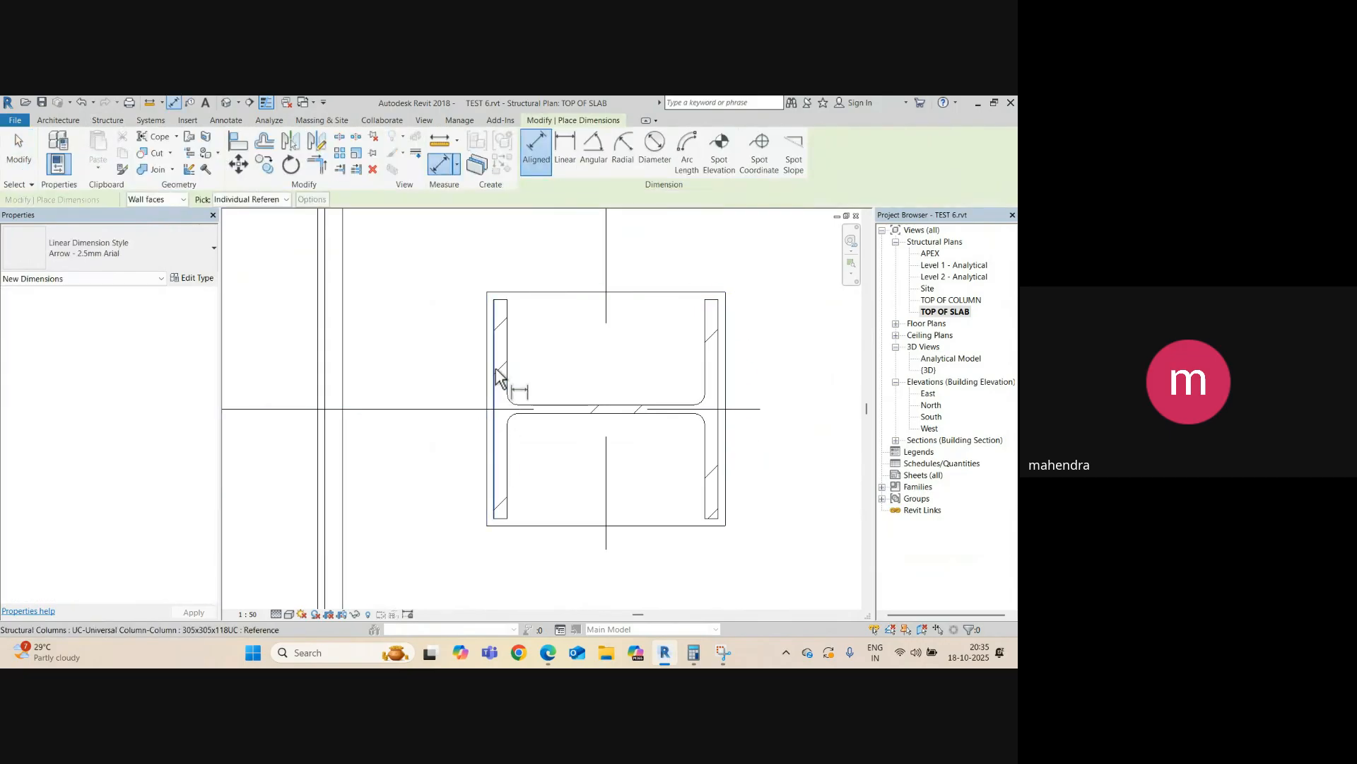
left_click(493, 320)
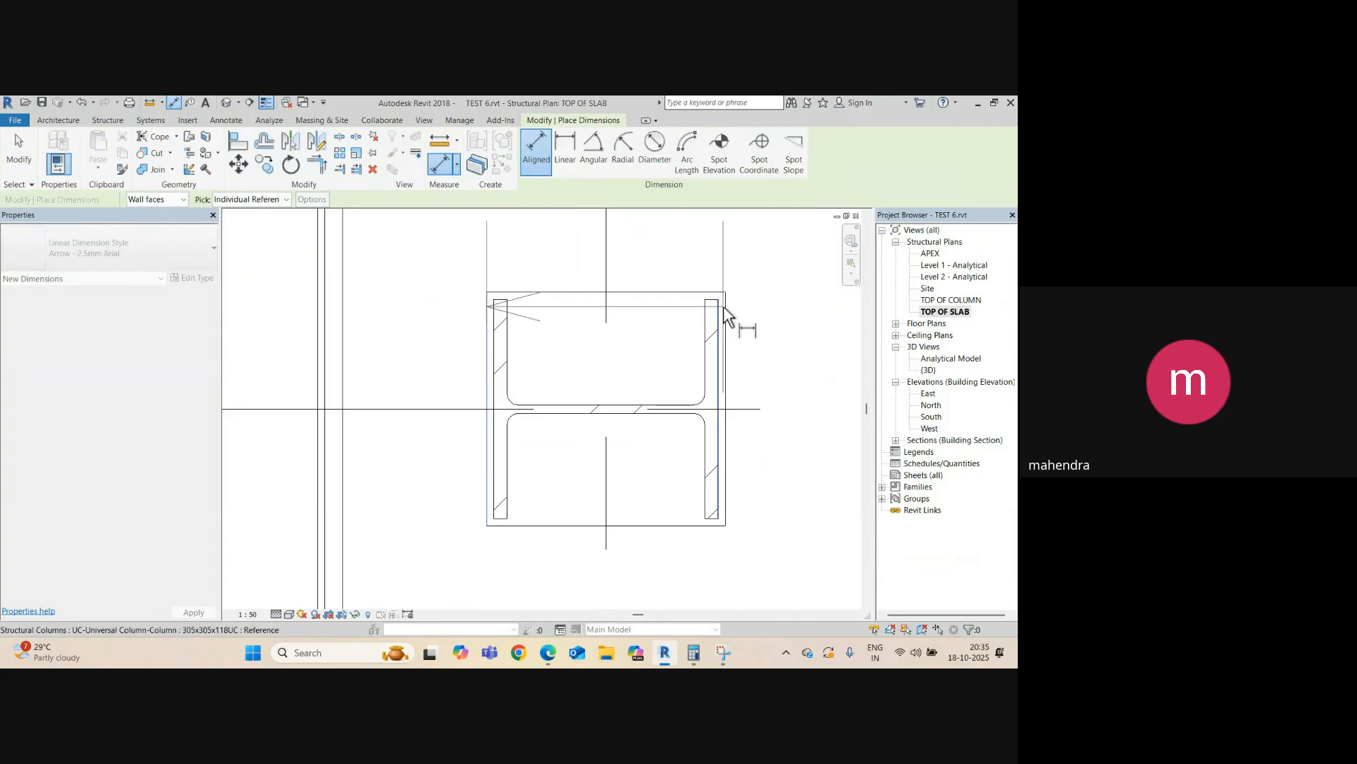
scroll(634, 348, "down", 2)
scroll(630, 344, "up", 2)
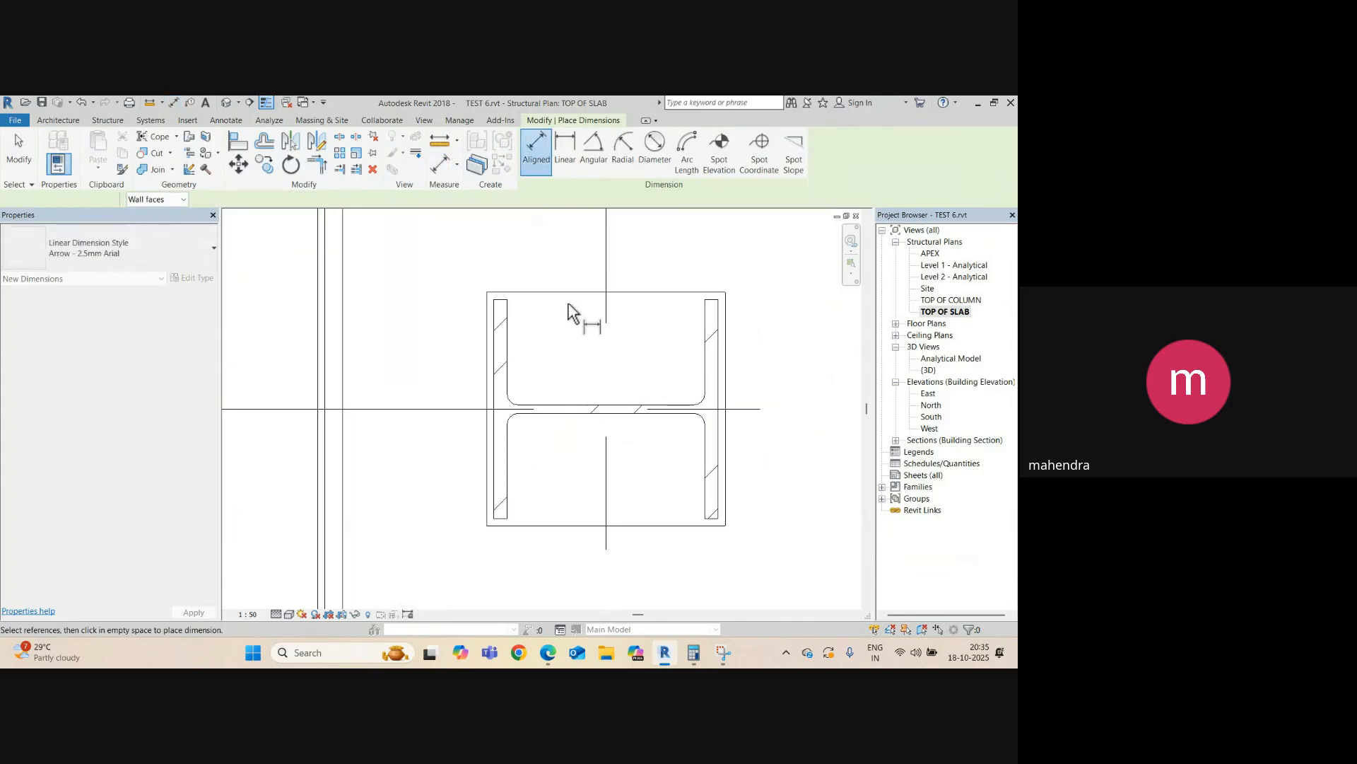
key("Escape")
left_click(566, 293)
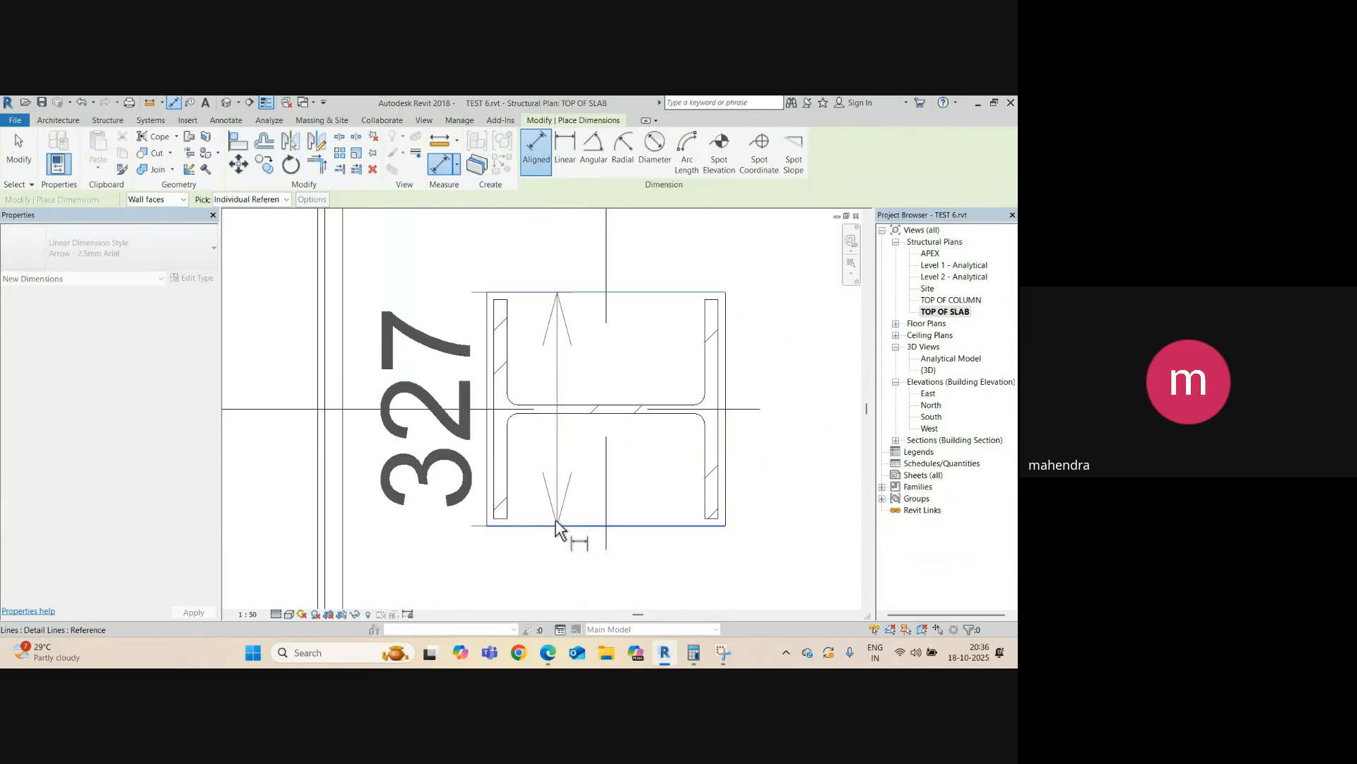
middle_click_drag(469, 540, 463, 427)
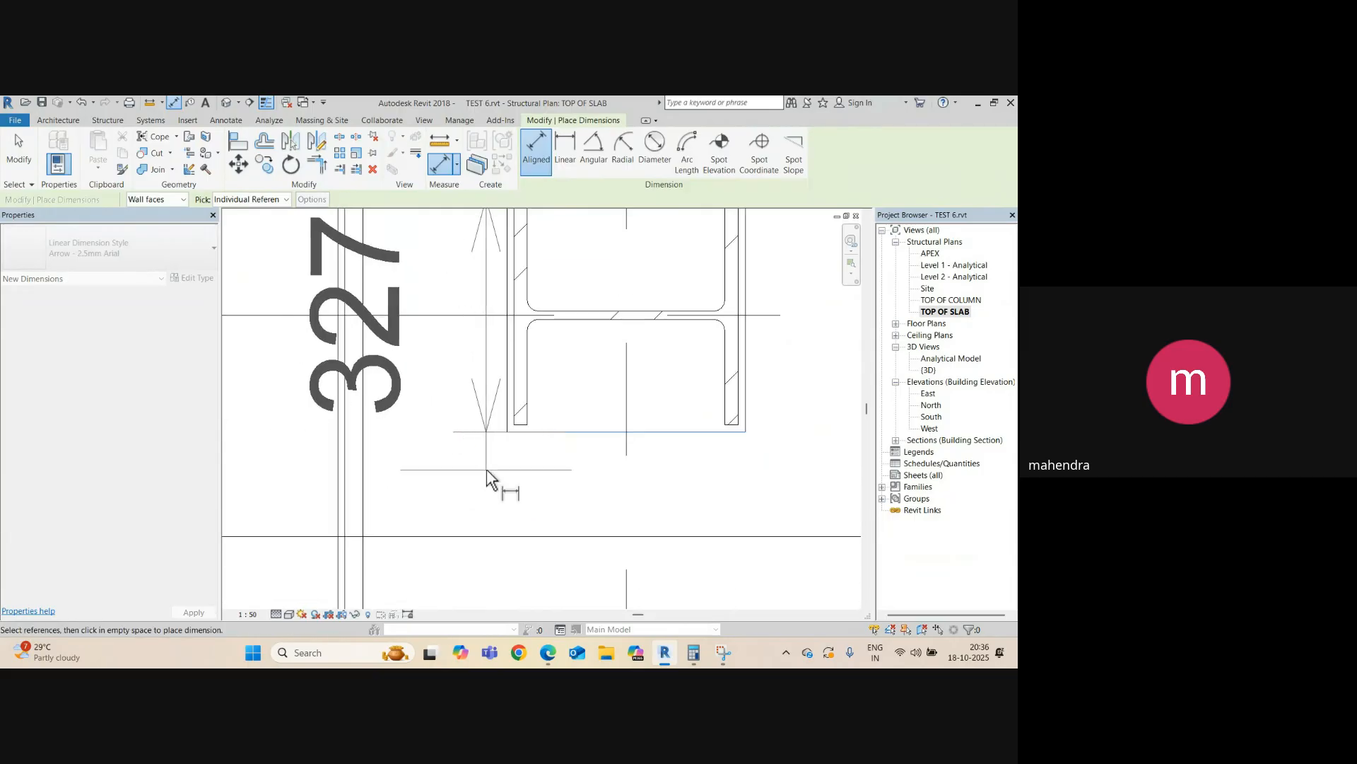
scroll(464, 408, "down", 2)
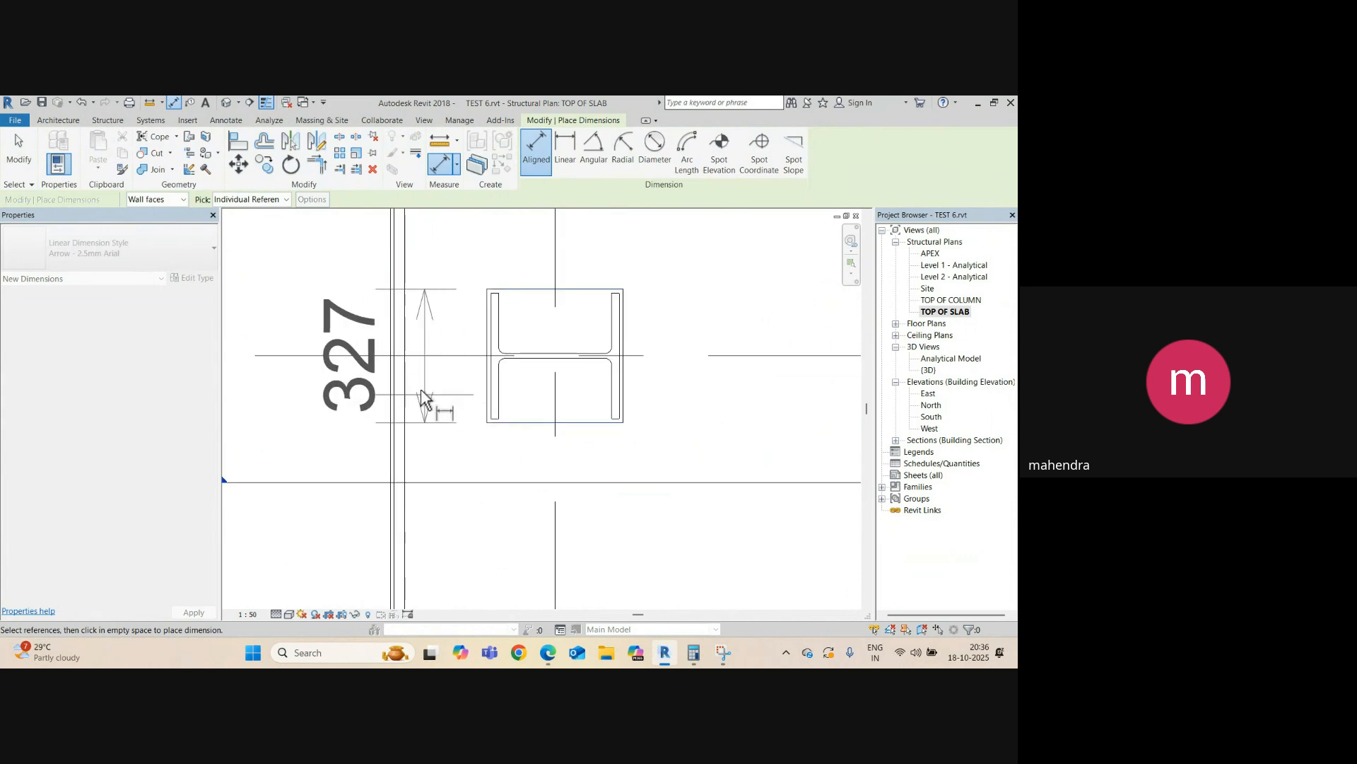
key("Escape")
key("Escape")
scroll(490, 287, "up", 2)
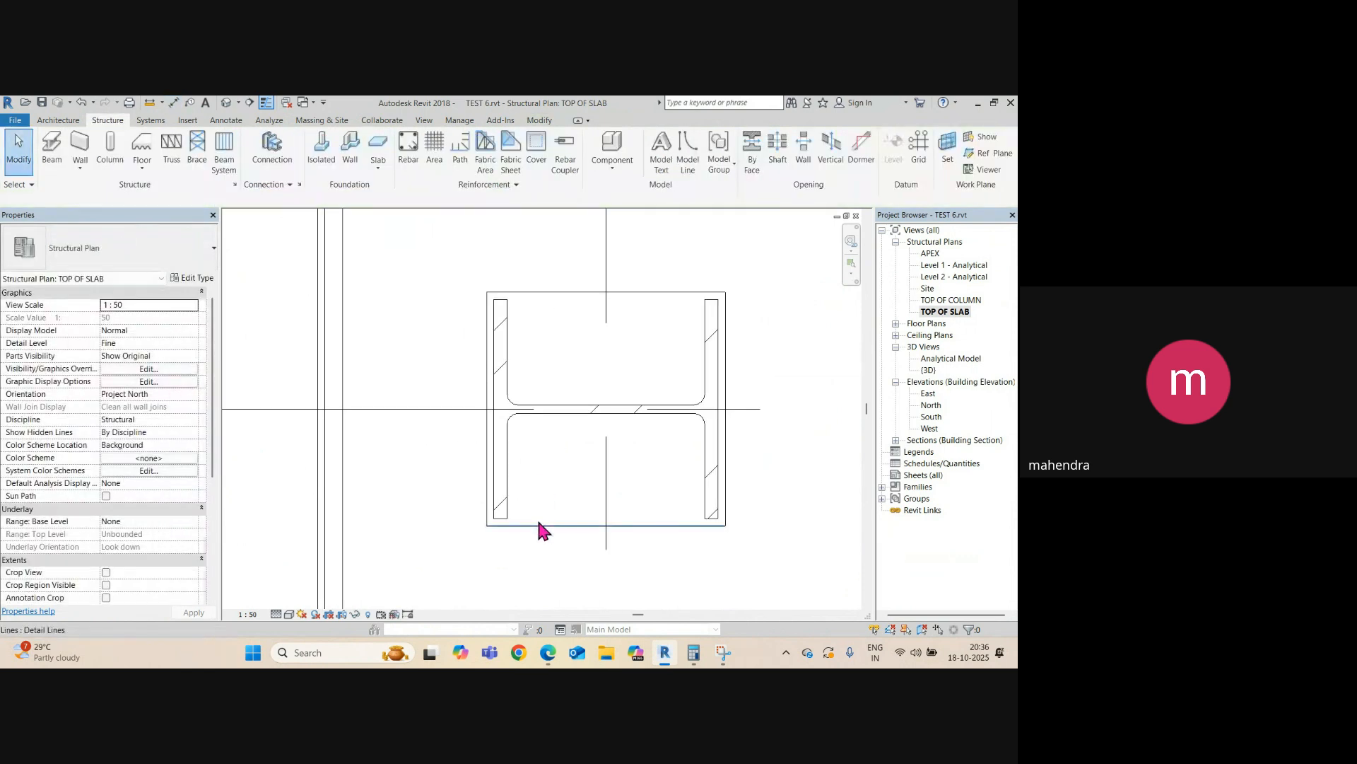
- Move the rectangle's lower line 1.5 mm outward, away from the column
left_click(536, 516)
left_click(549, 485)
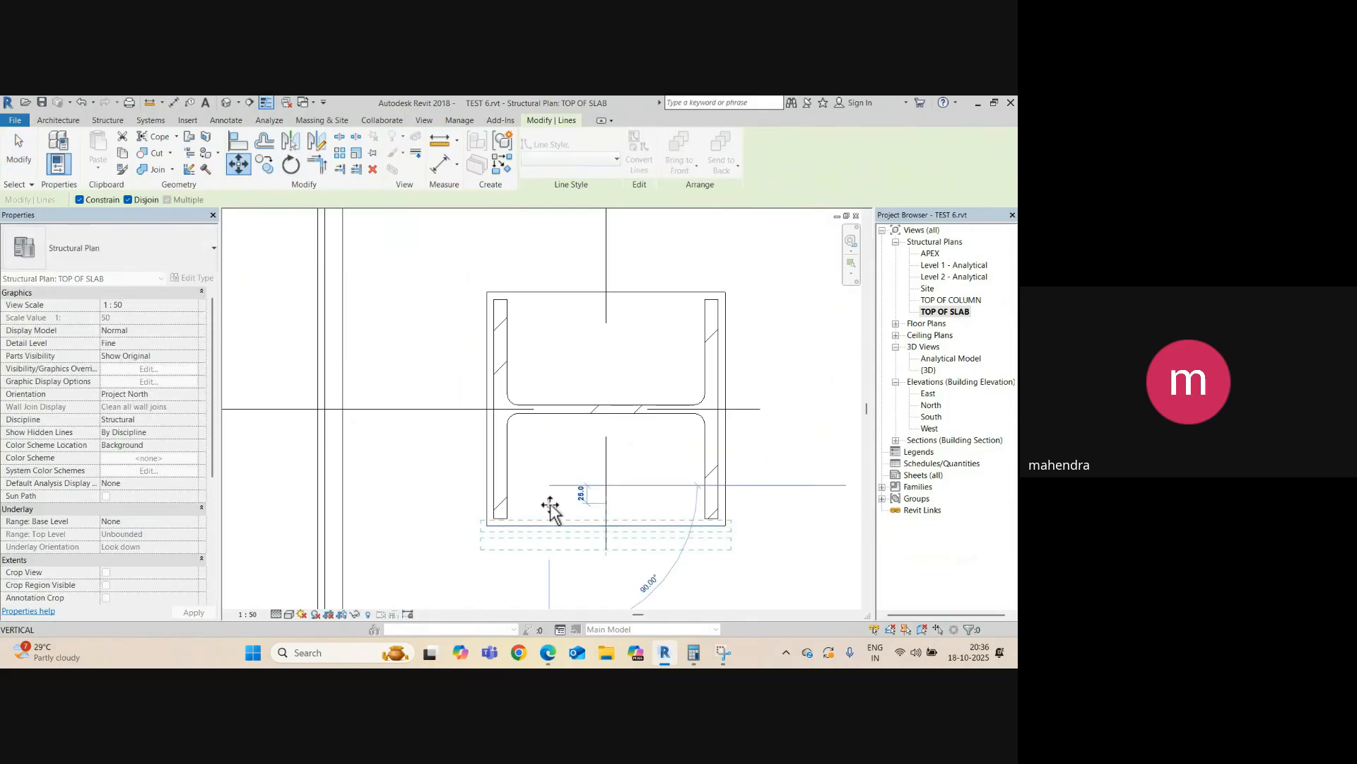
type("1.5")
key("Return")
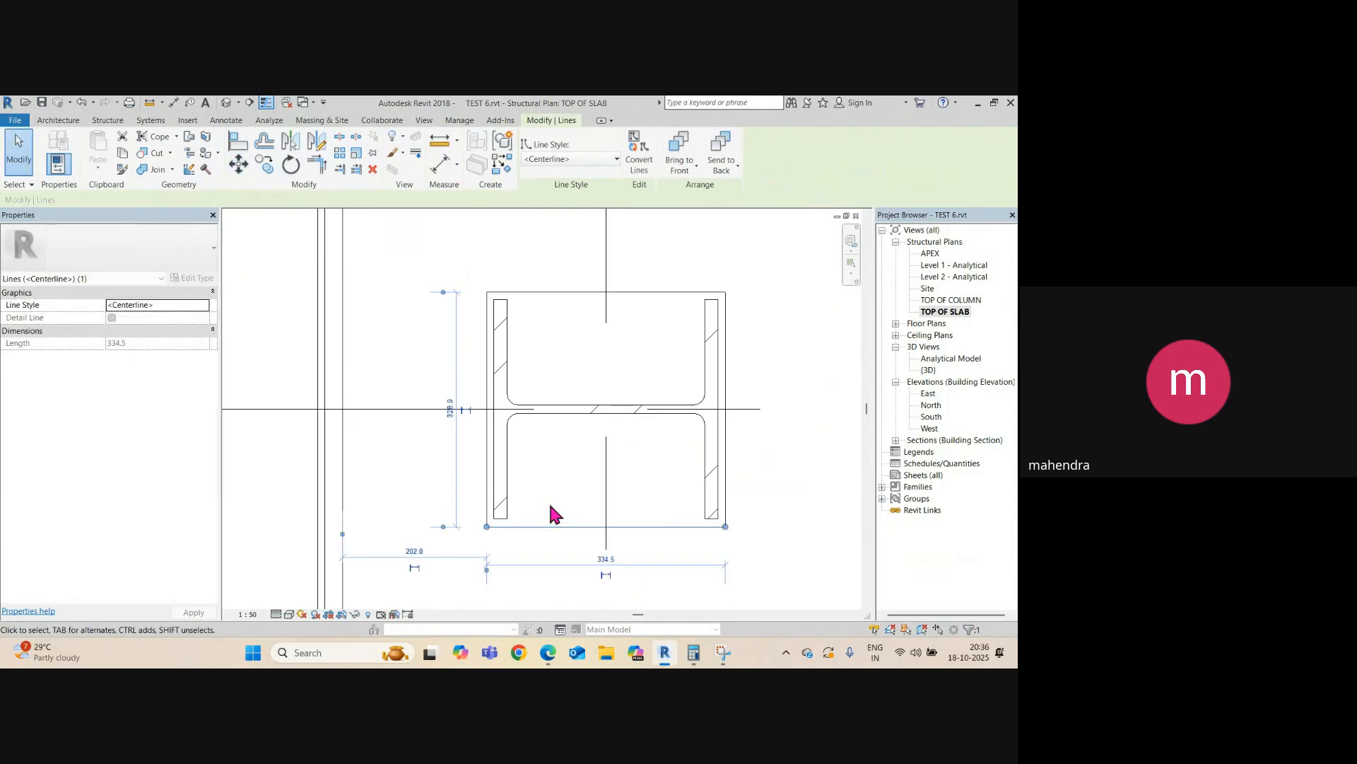
- Move the rectangle's upper line 1.5 mm outward, away from the column
left_click(581, 289)
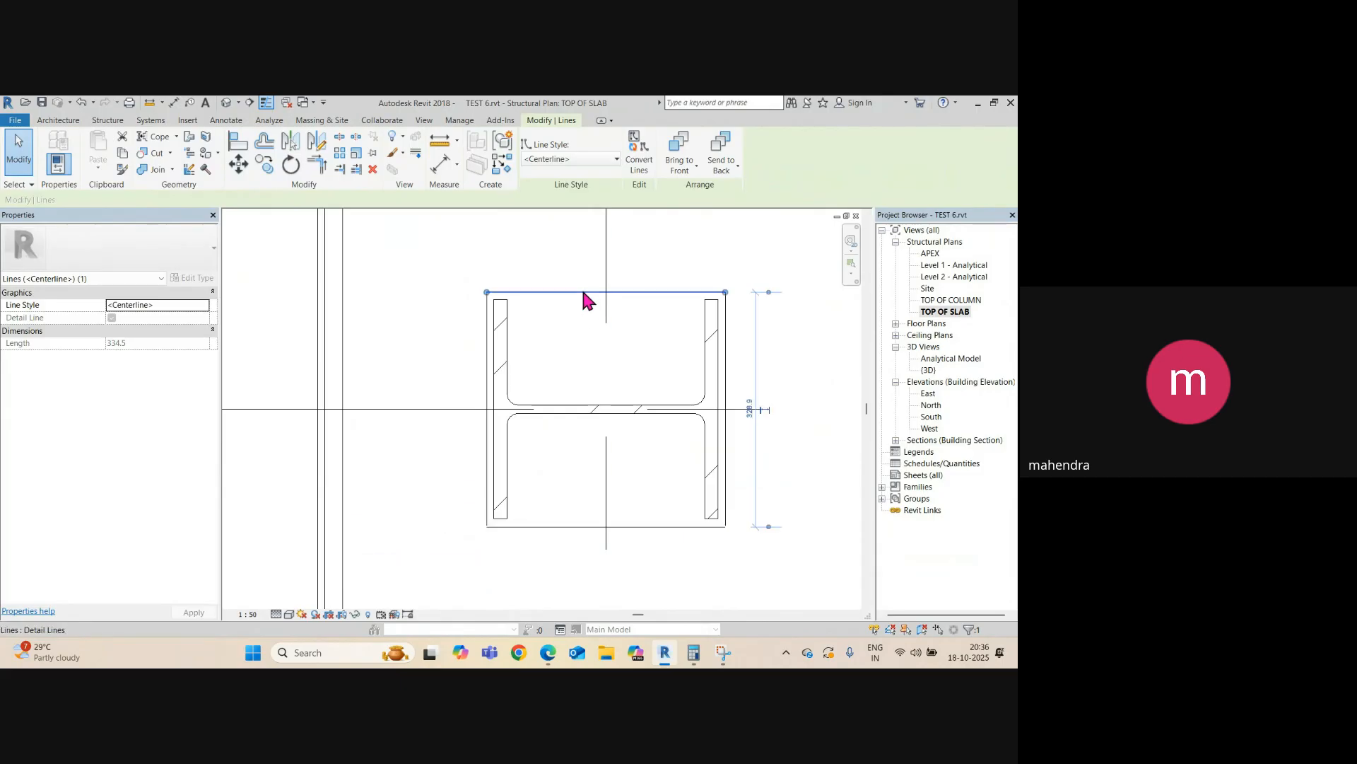
key("m")
key("v")
left_click(581, 287)
type("1")
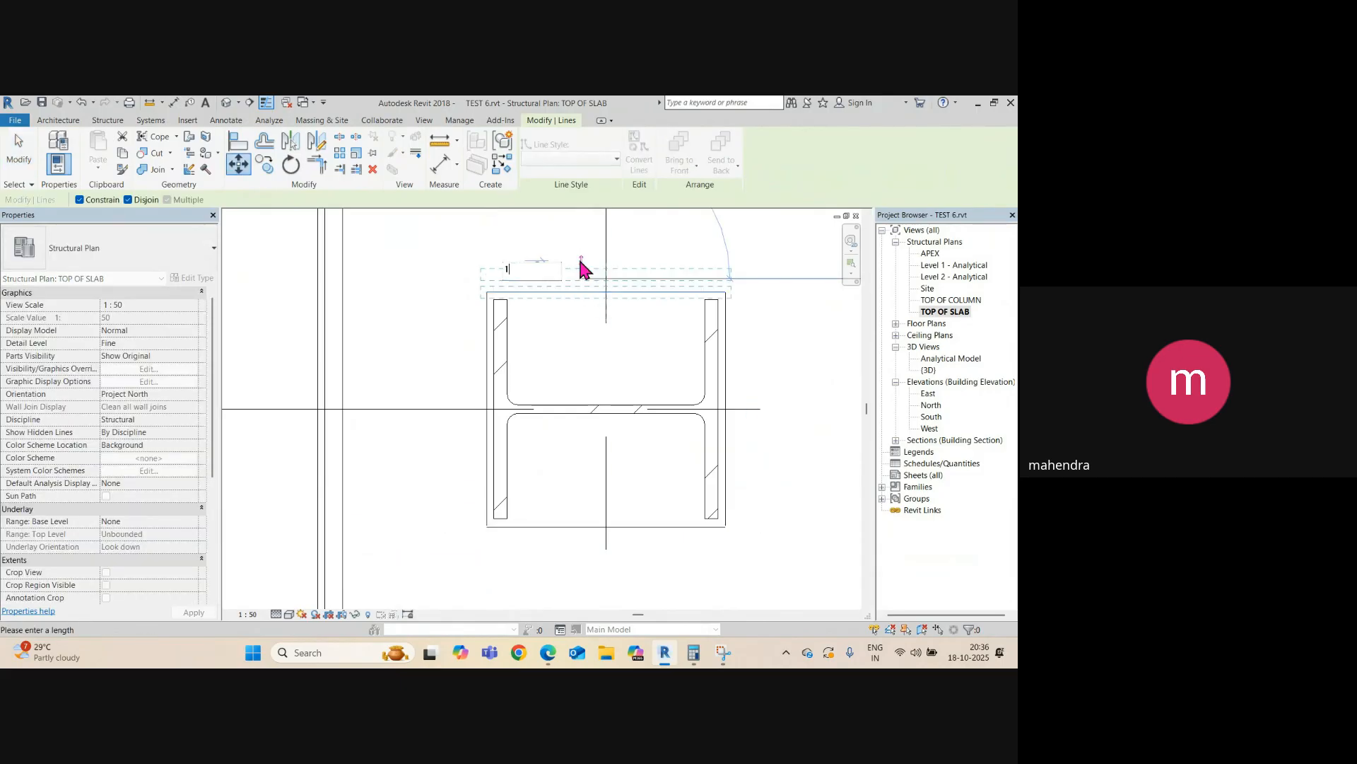
type(".5")
key("Return")
key("Escape")
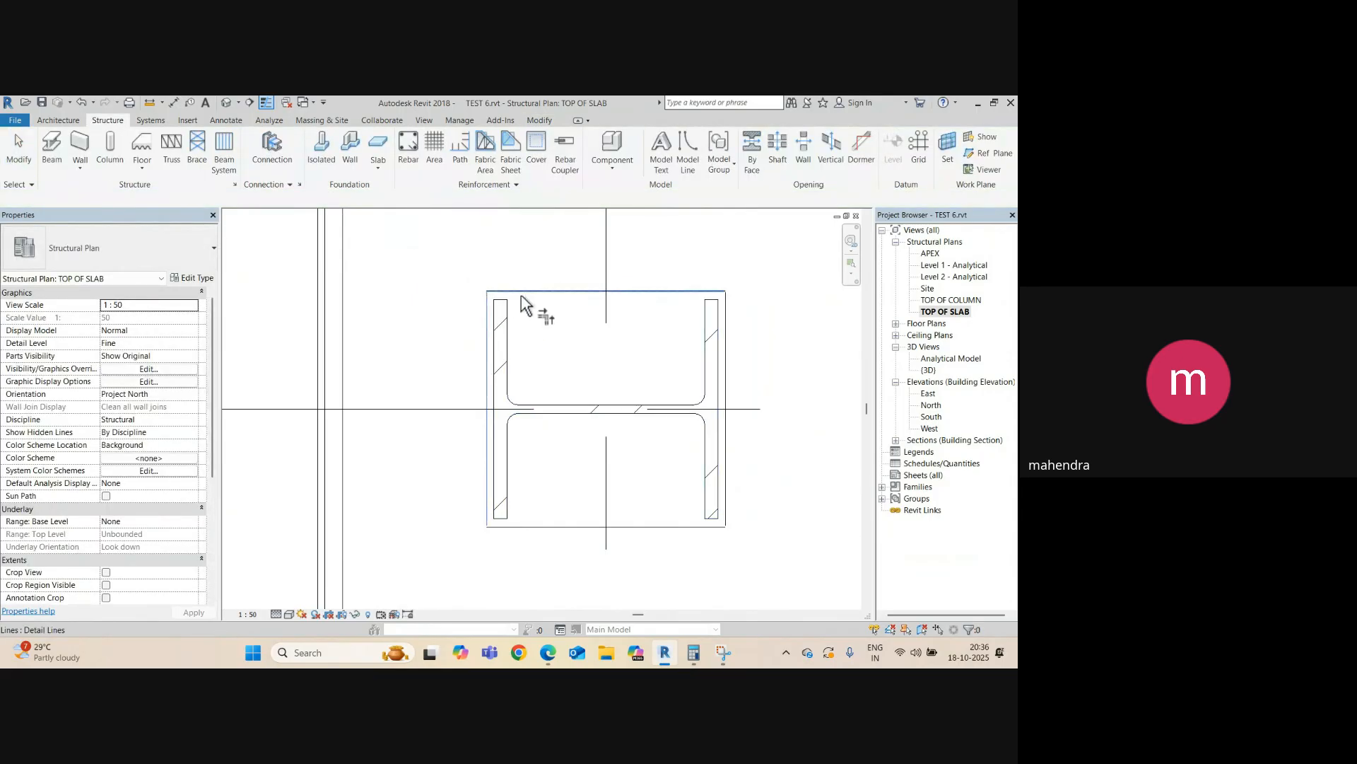
- Trim the rectangle's corners so its moved upper and lower lines meet the side lines
left_click(687, 291)
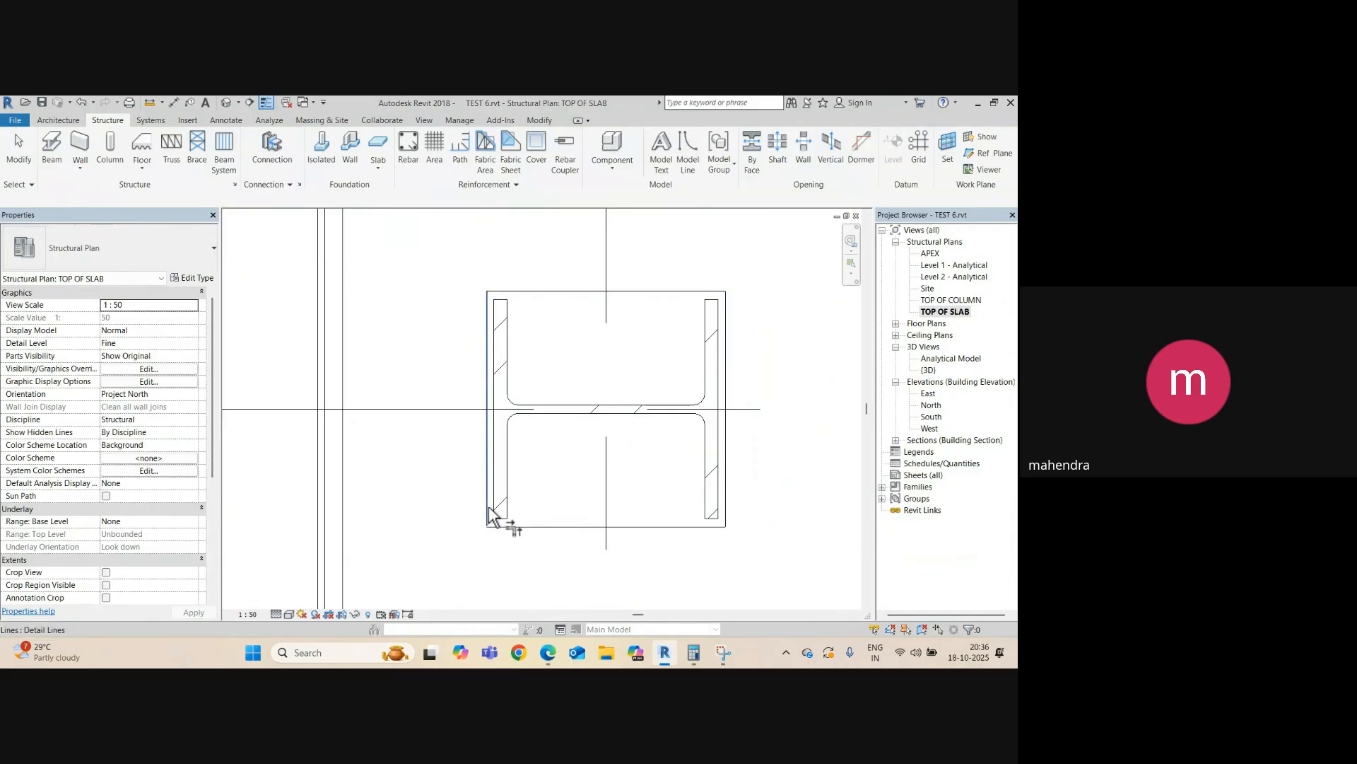
key("Escape")
key("Escape")
- Measure the width and height of the trimmed rectangle around the column with aligned dimensions, without placing them
key("d")
key("i")
left_click(488, 311)
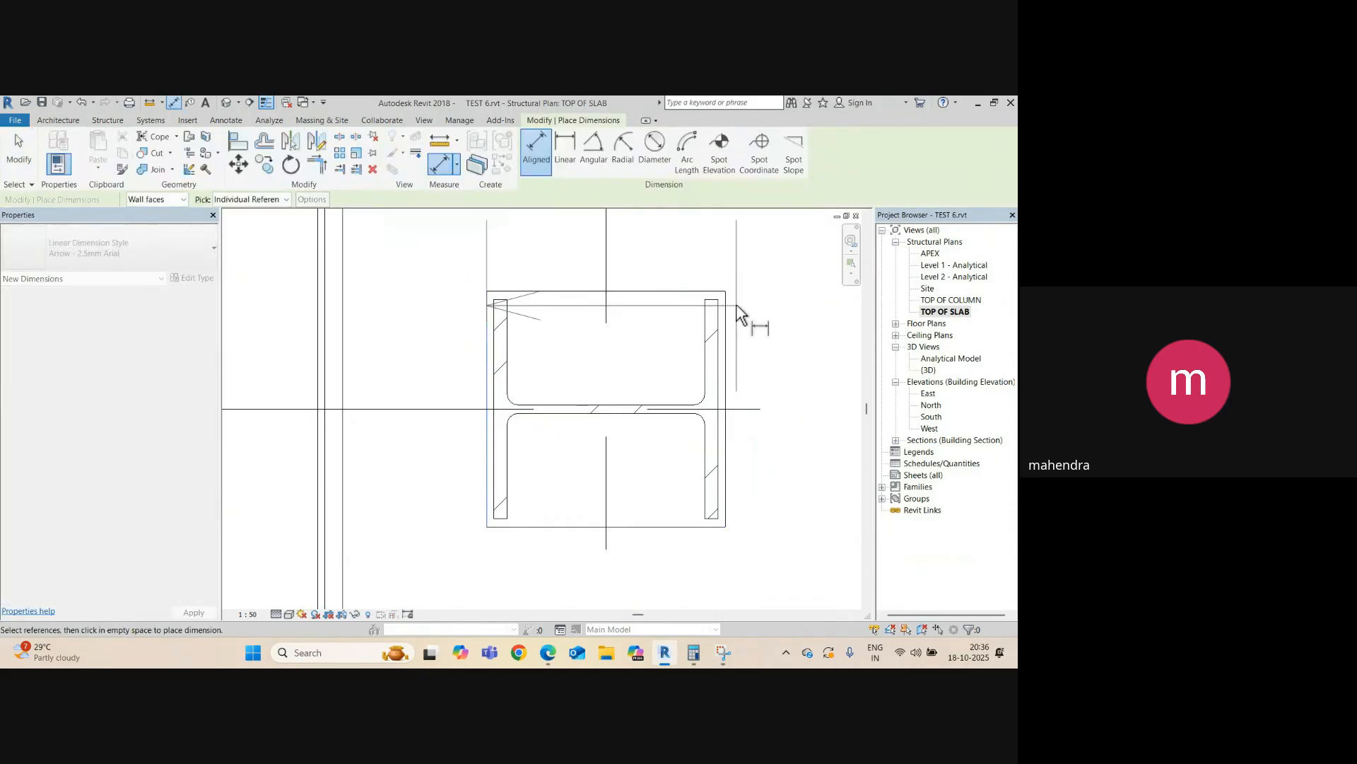
scroll(713, 333, "down", 2)
scroll(712, 334, "up", 2)
key("Escape")
left_click(620, 294)
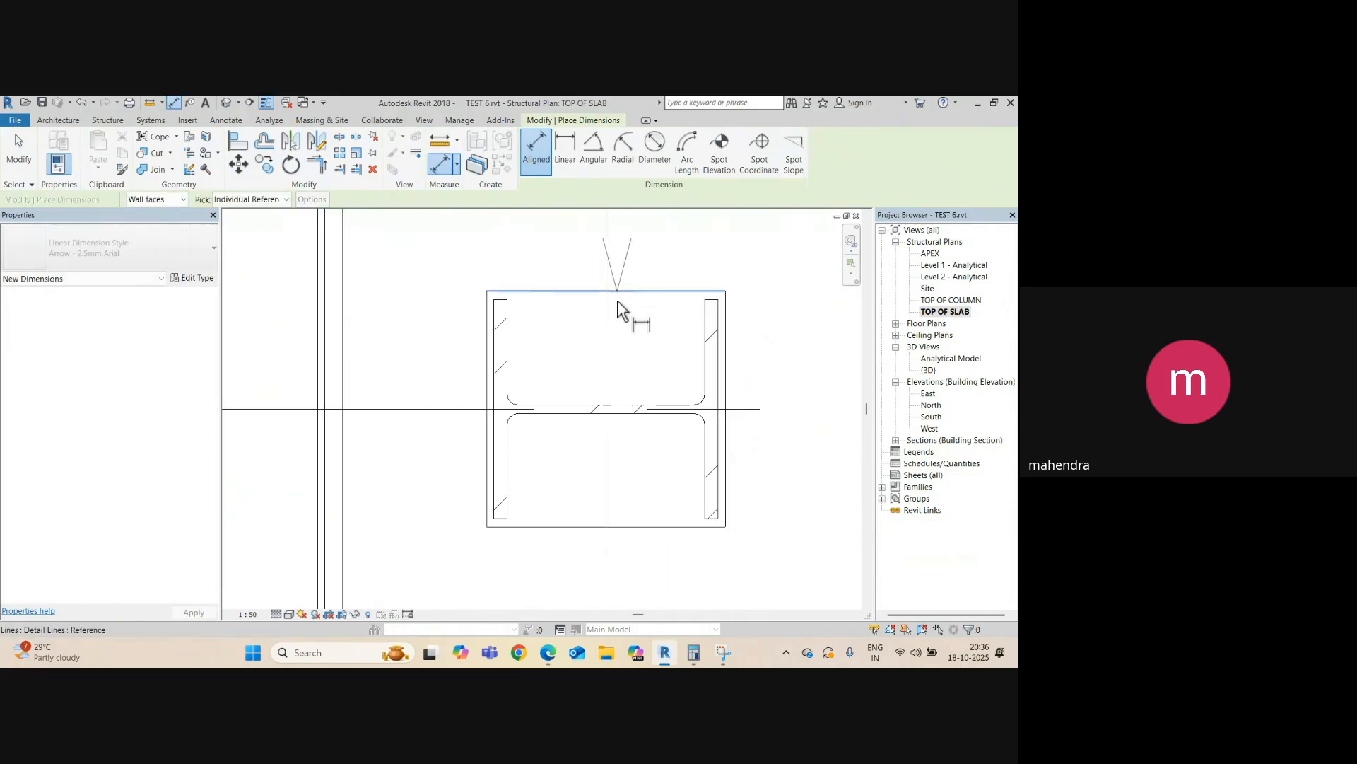
left_click(623, 526)
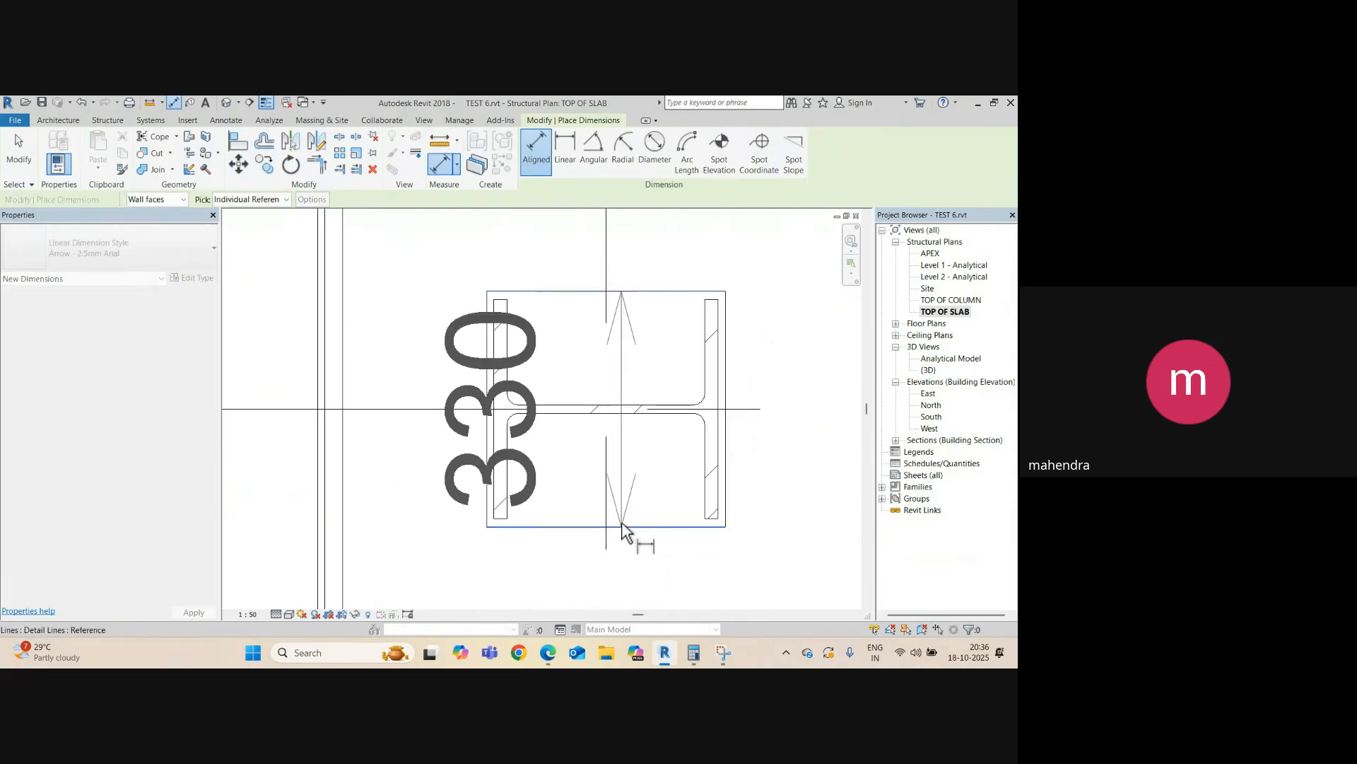
key("Escape")
key("Escape")
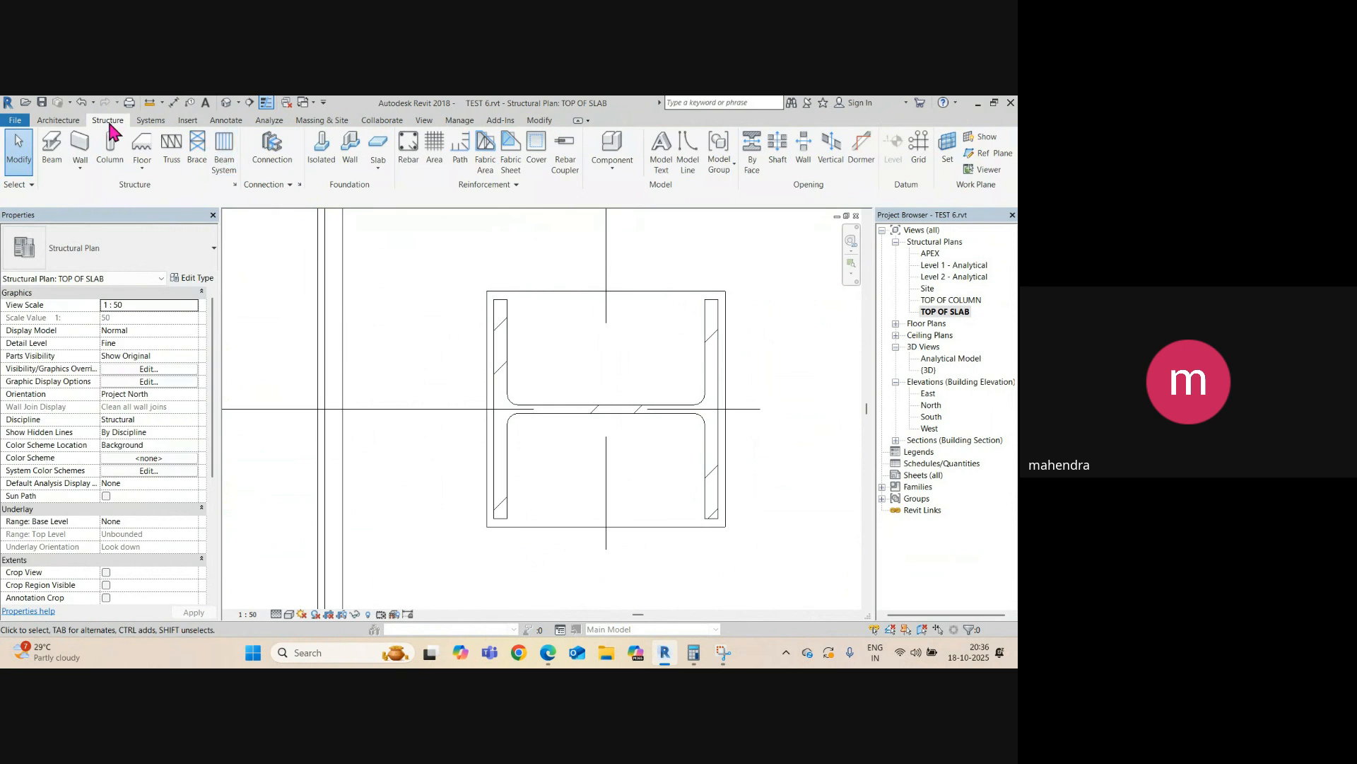
- Start an in-place model in the Structural Connections category, named 335x330 BASE PLATE
left_click(610, 169)
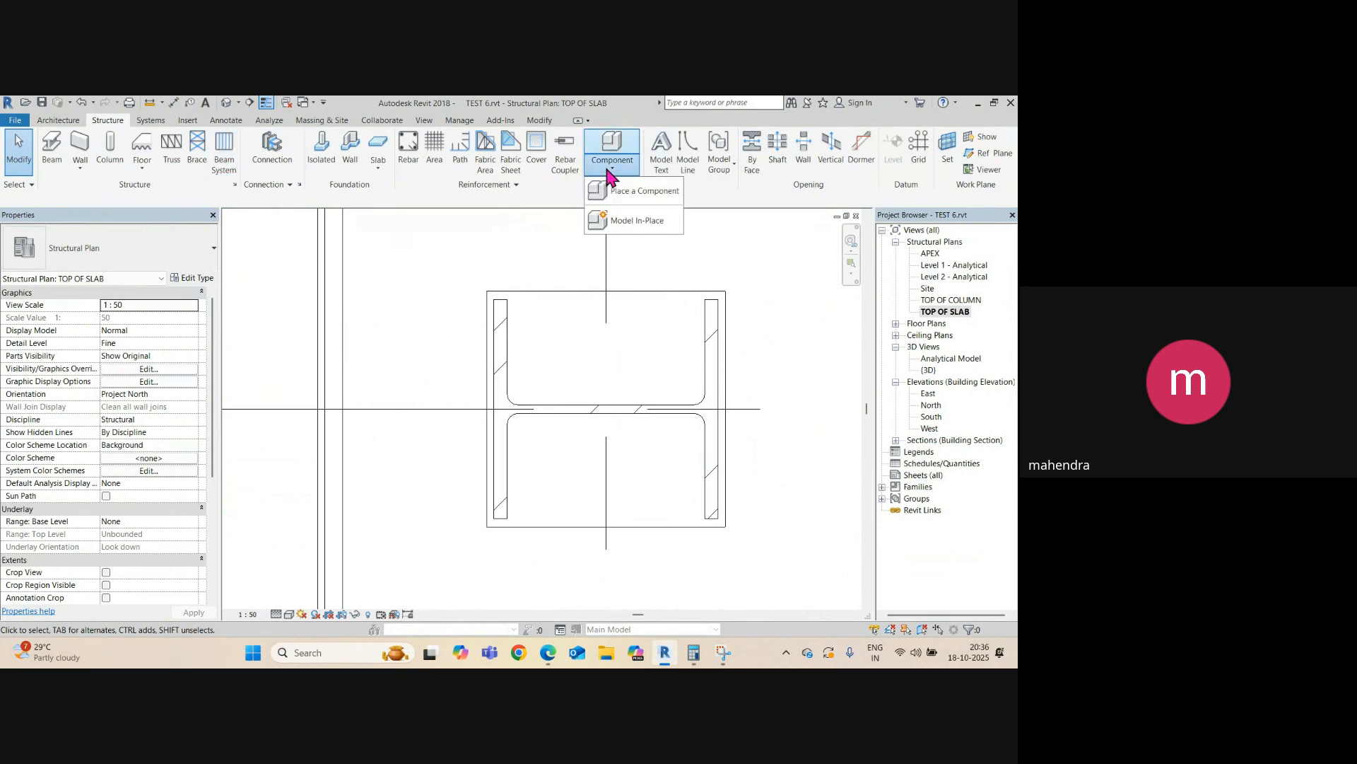
left_click(621, 221)
left_click(352, 308)
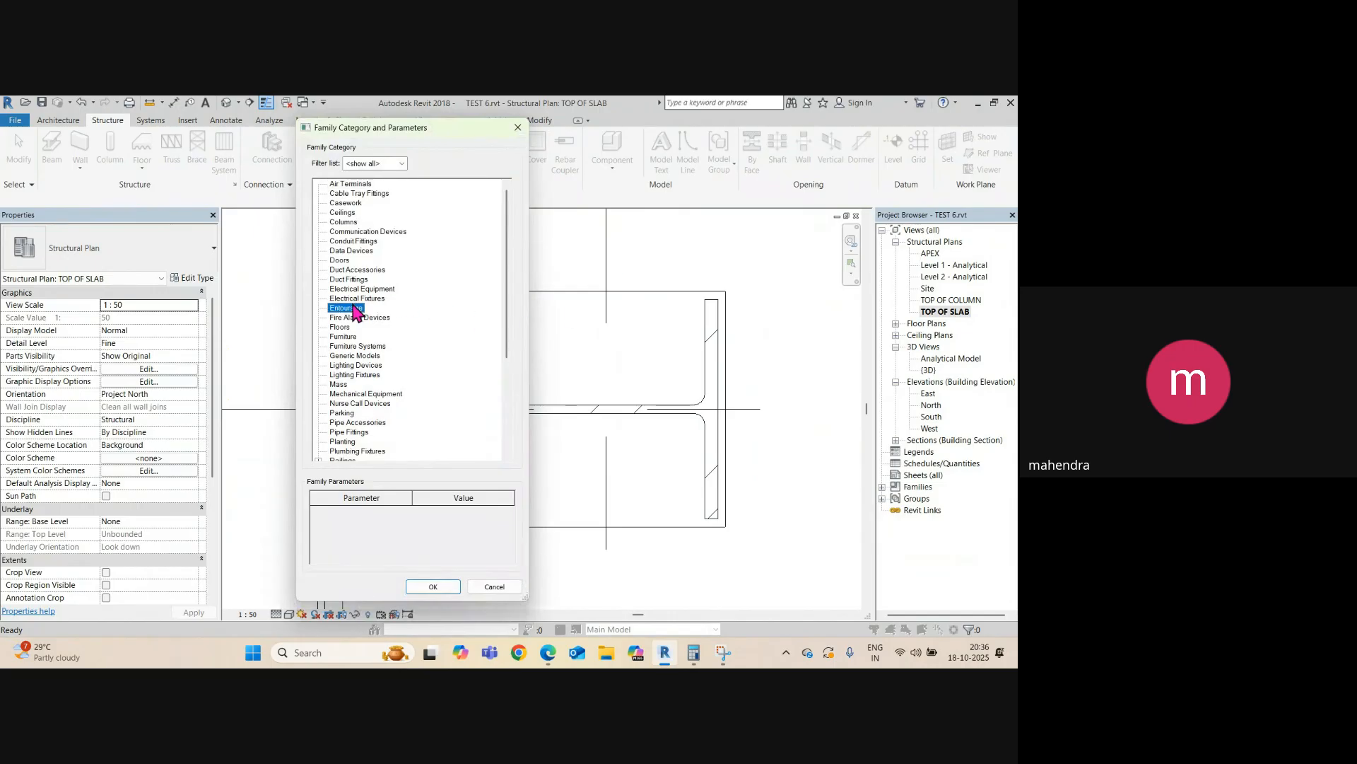
key("s")
scroll(375, 329, "down", 4)
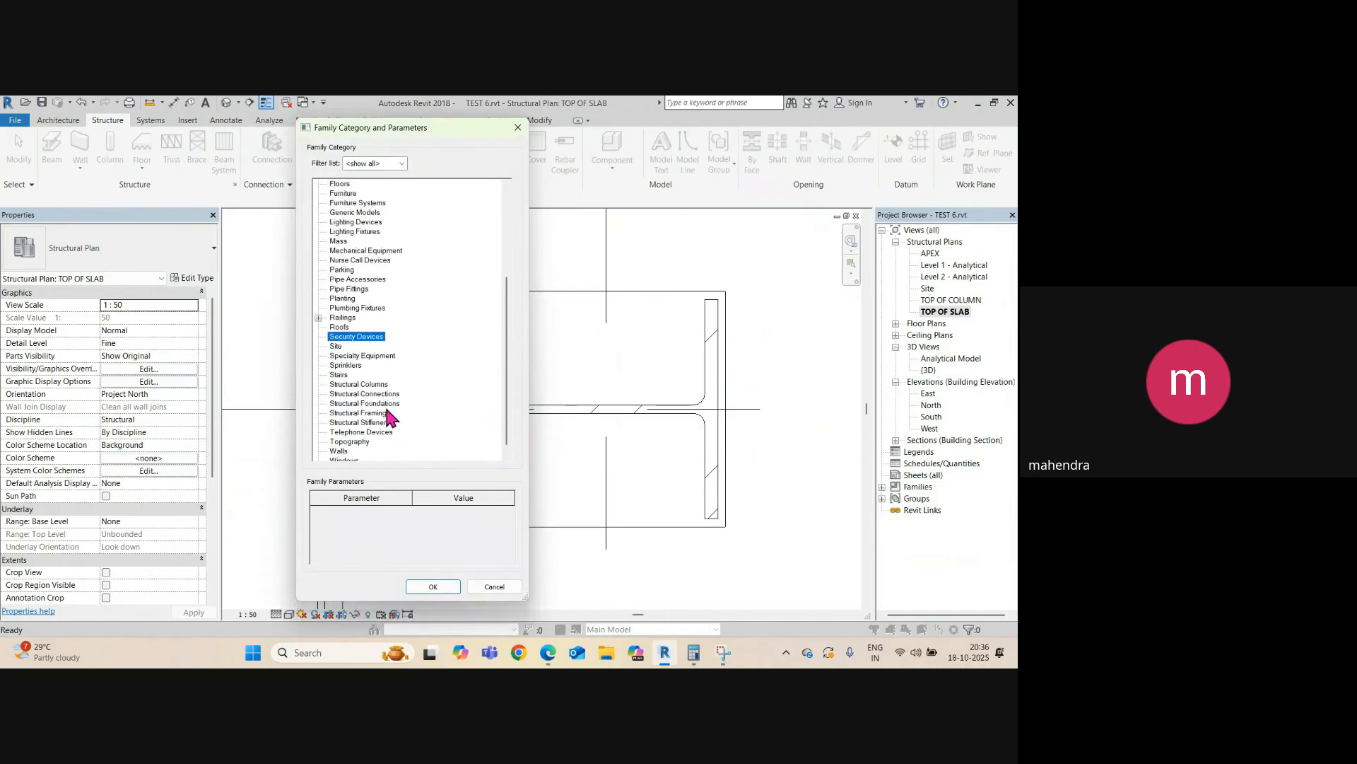
left_click(382, 394)
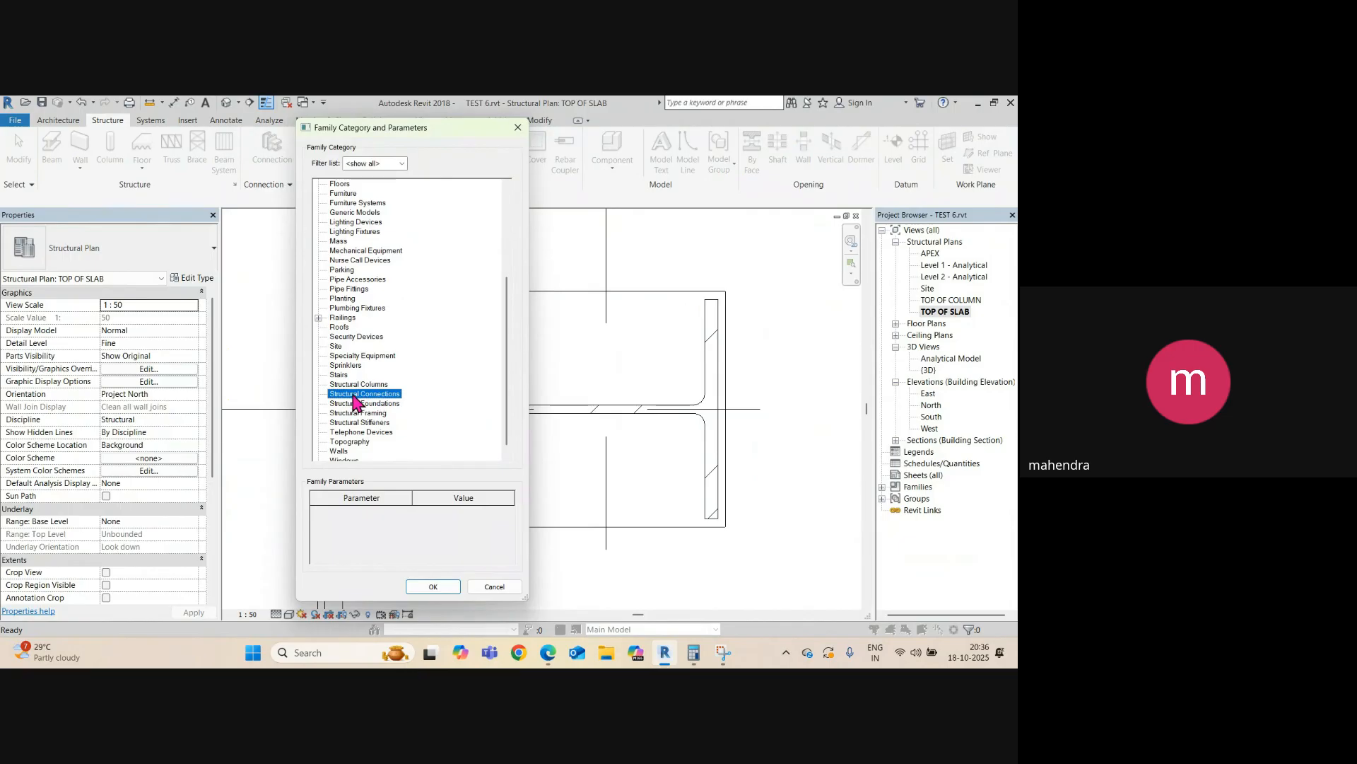
left_click(433, 587)
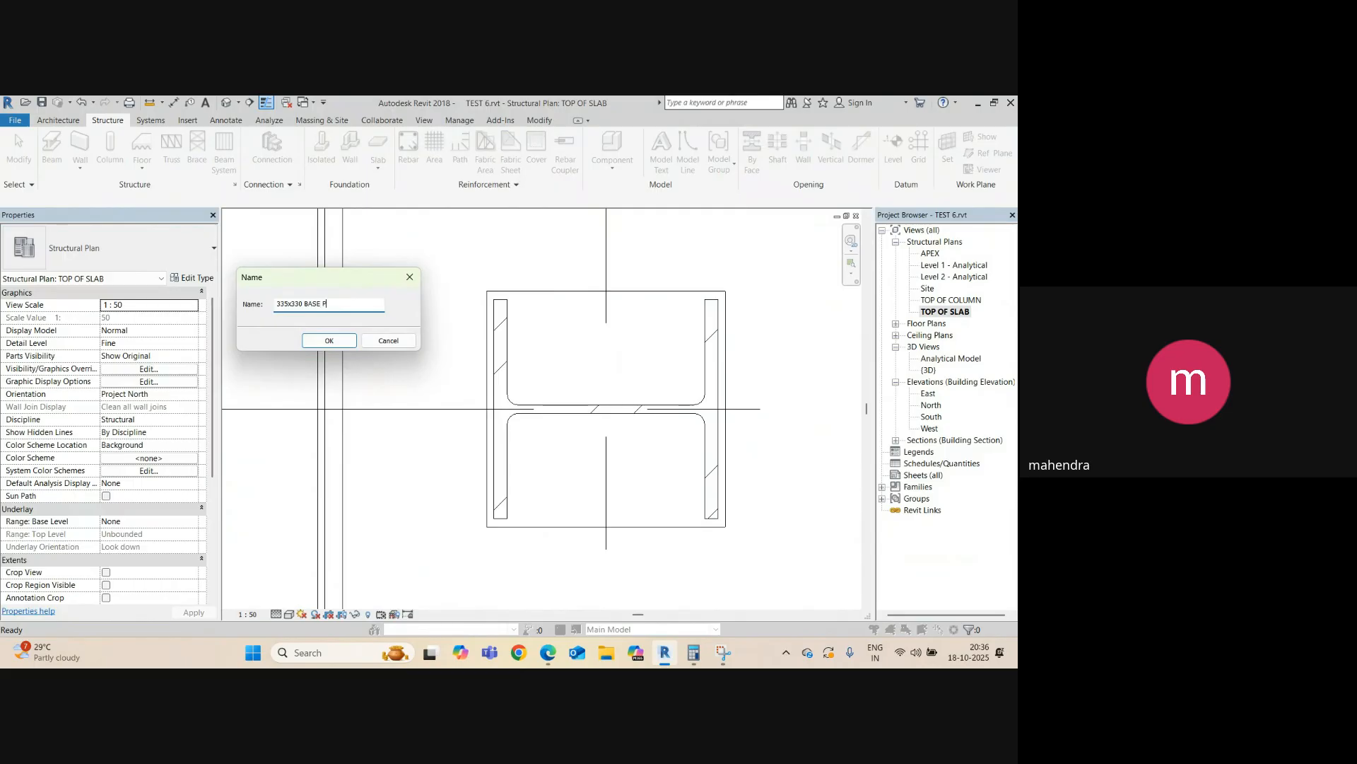
left_click(329, 340)
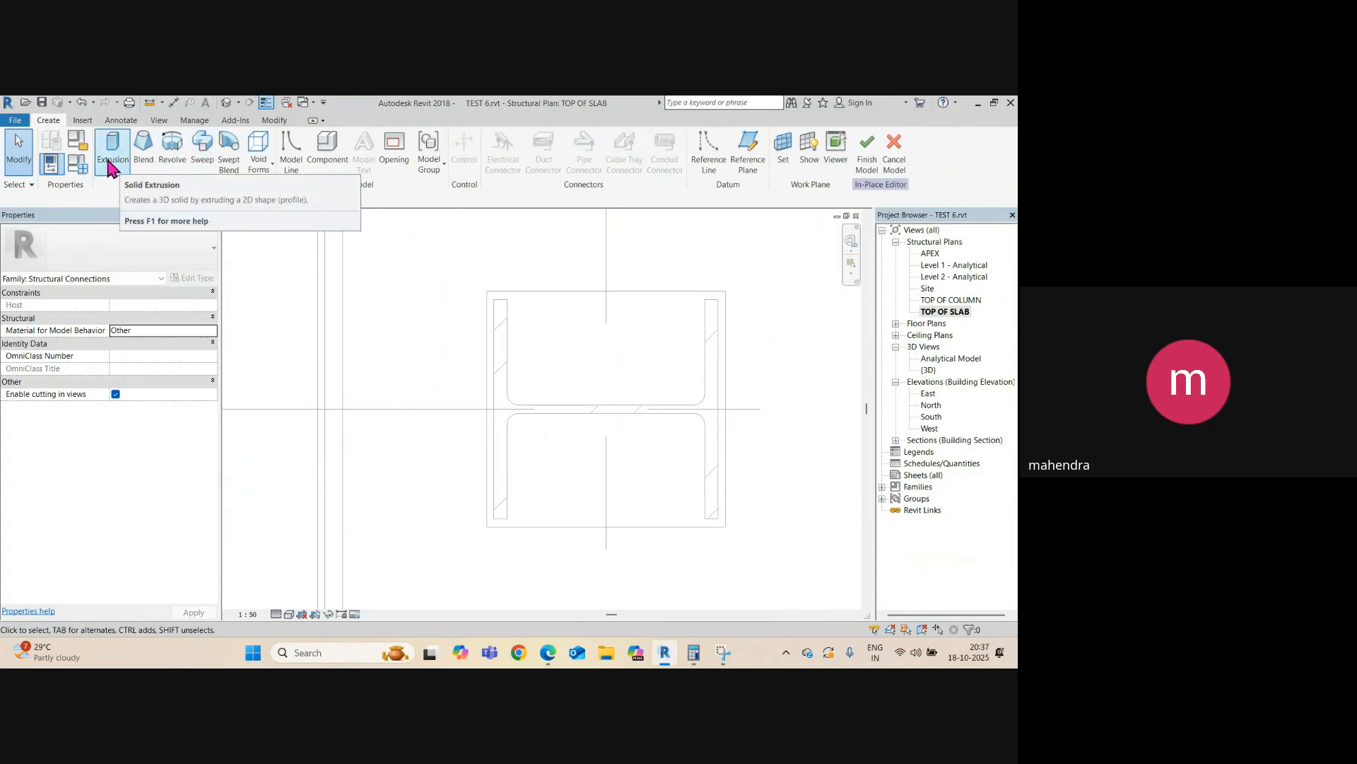
- Create a solid extrusion from a rectangle traced corner to corner over the outline around the column, and finish the in-place model
left_click(110, 168)
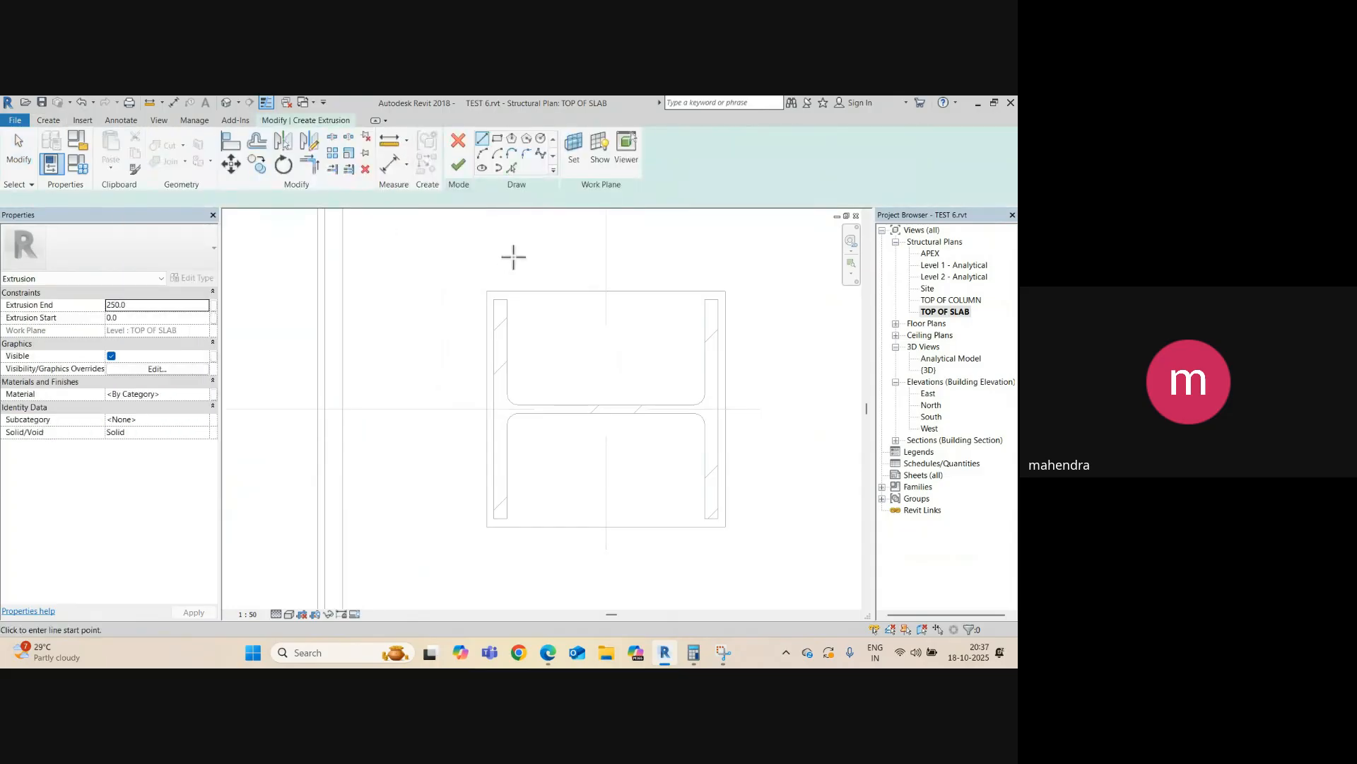
left_click(498, 140)
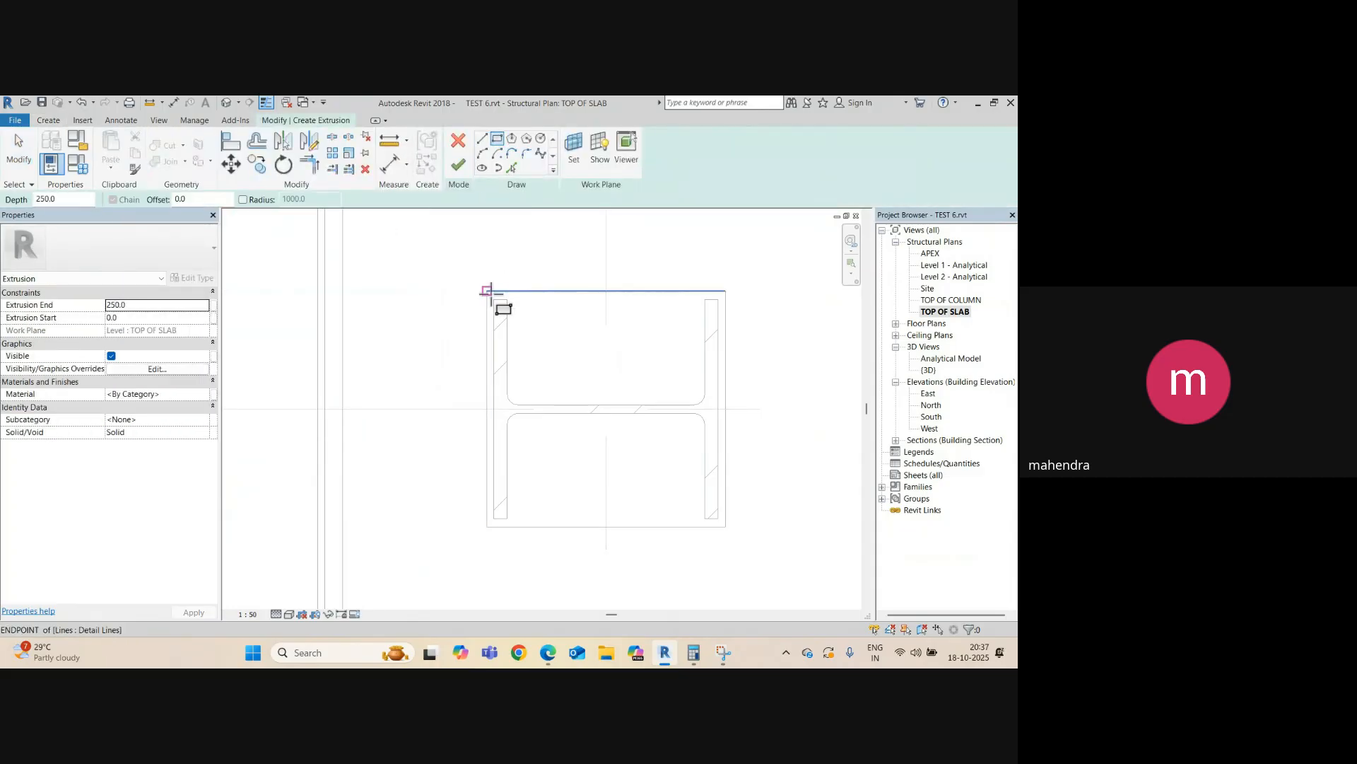
left_click(487, 291)
left_click(726, 527)
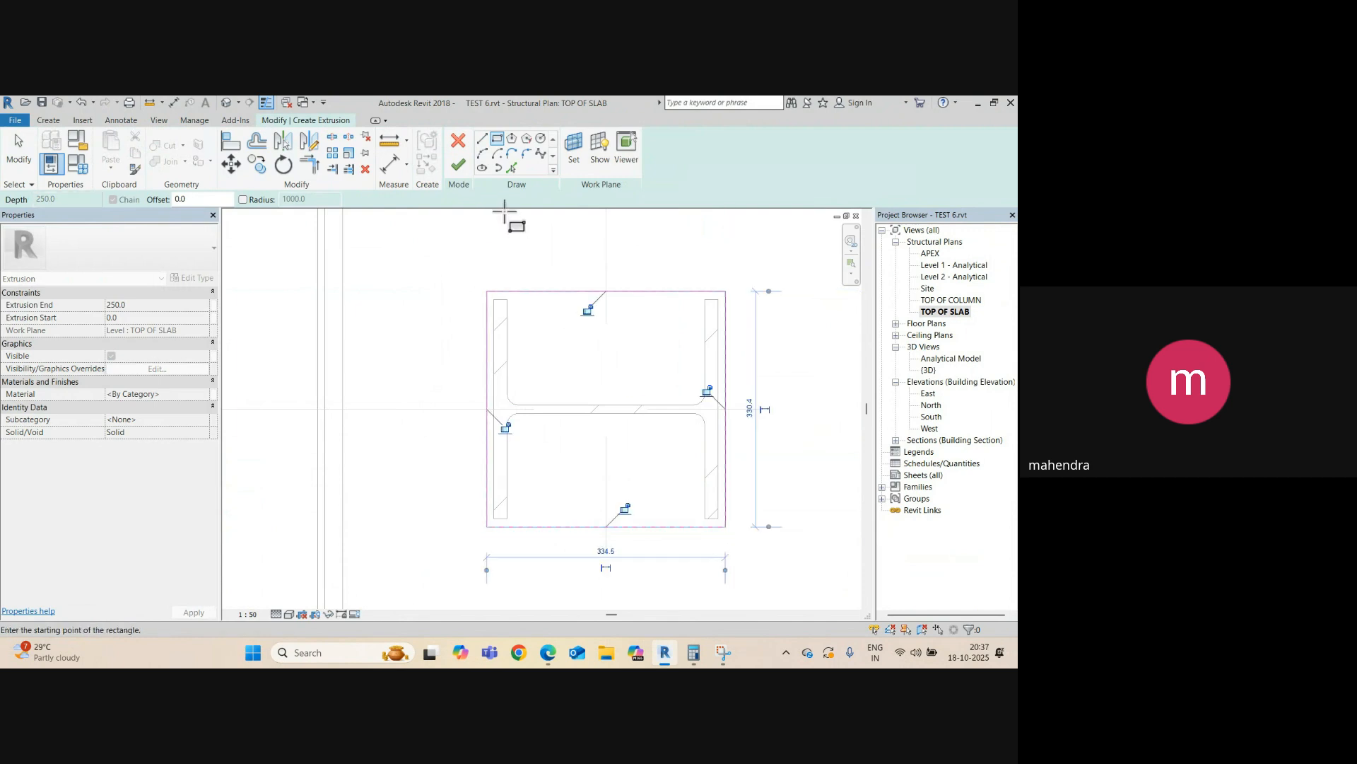
left_click(458, 165)
left_click(611, 220)
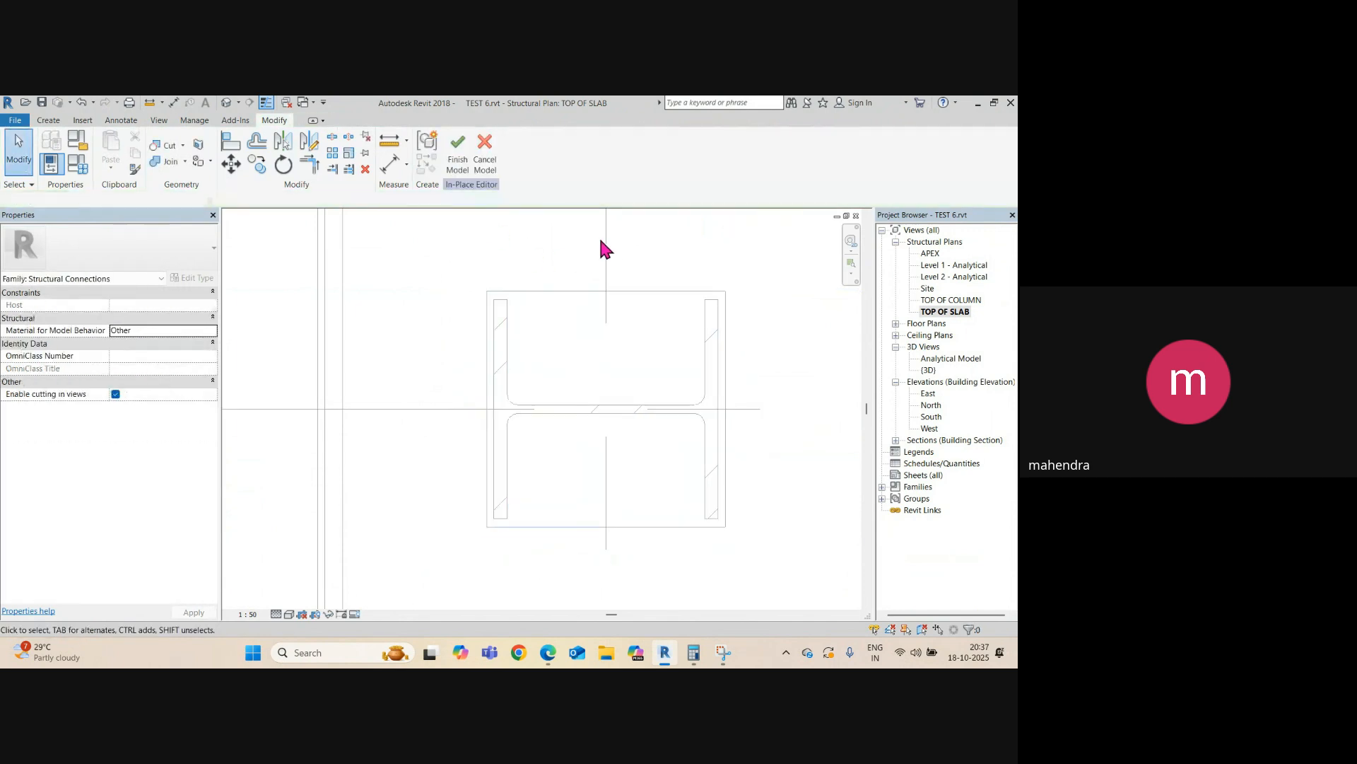
left_click(456, 163)
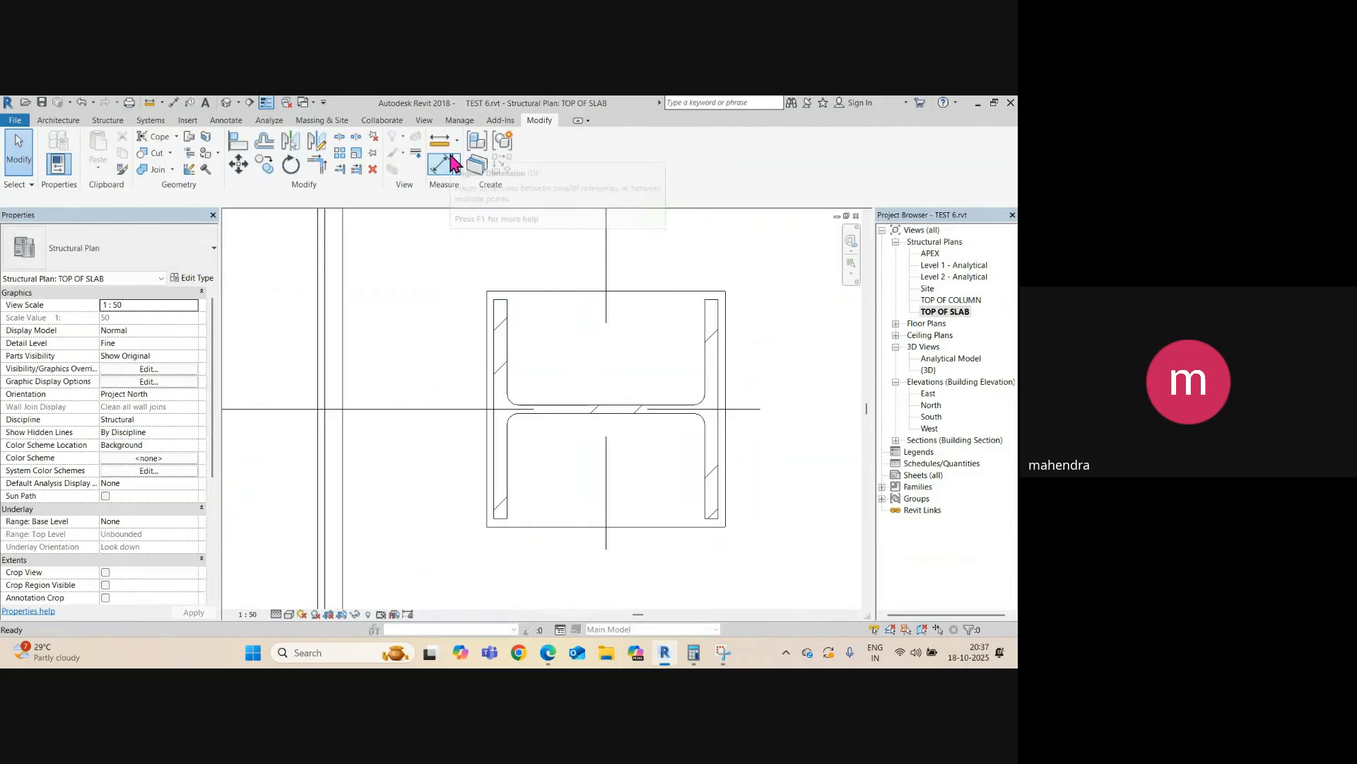
- In the Section 5 view, align the top face of the base plate with the underside of the steel column
scroll(491, 297, "down", 1)
key("ctrl+Tab")
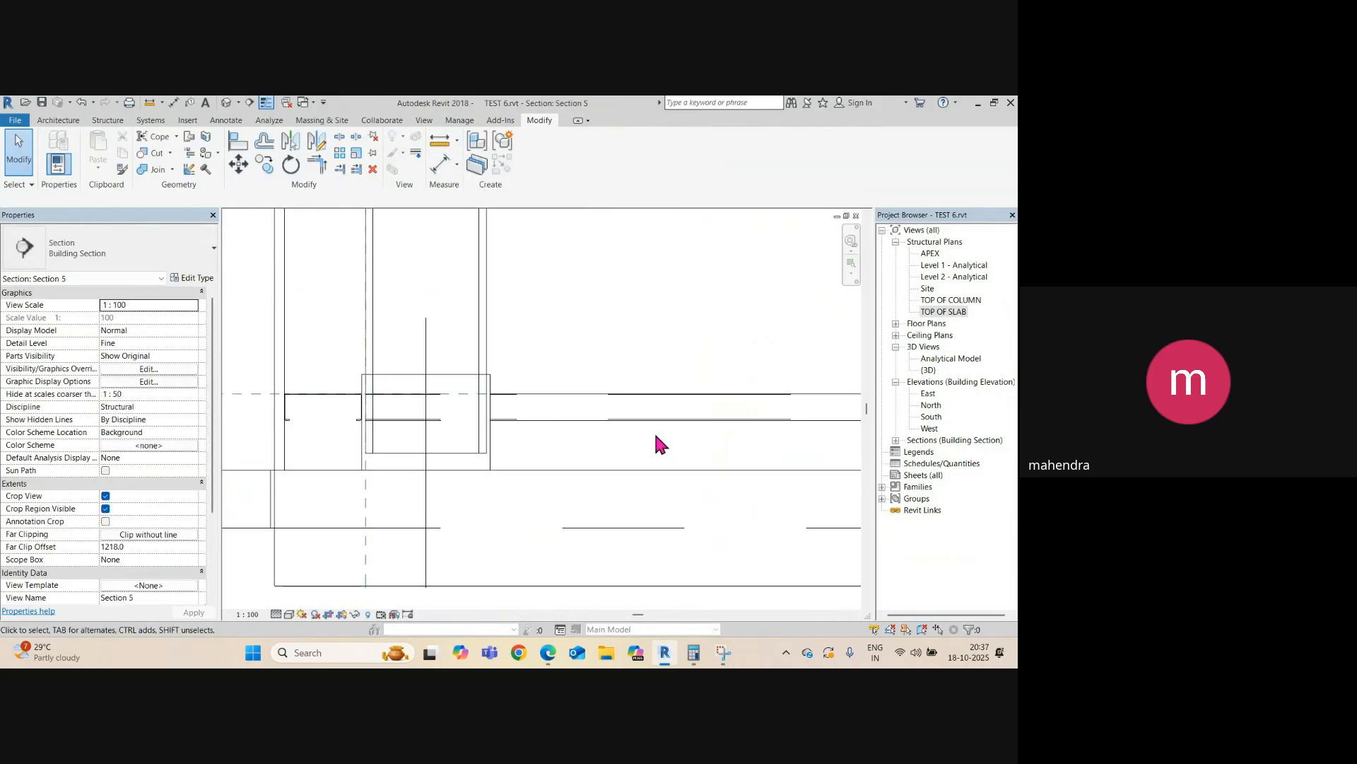
scroll(408, 470, "up", 2)
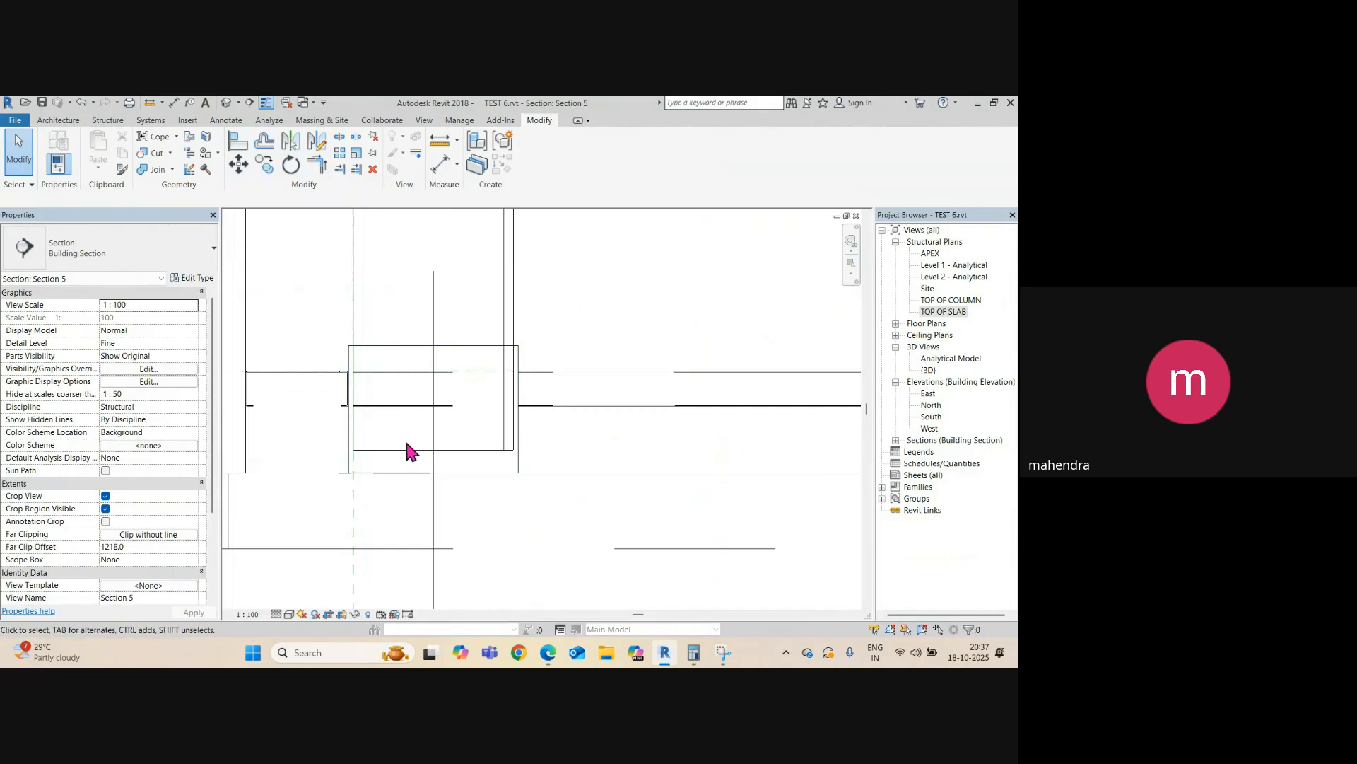
middle_click_drag(404, 438, 499, 452)
scroll(500, 452, "up", 1)
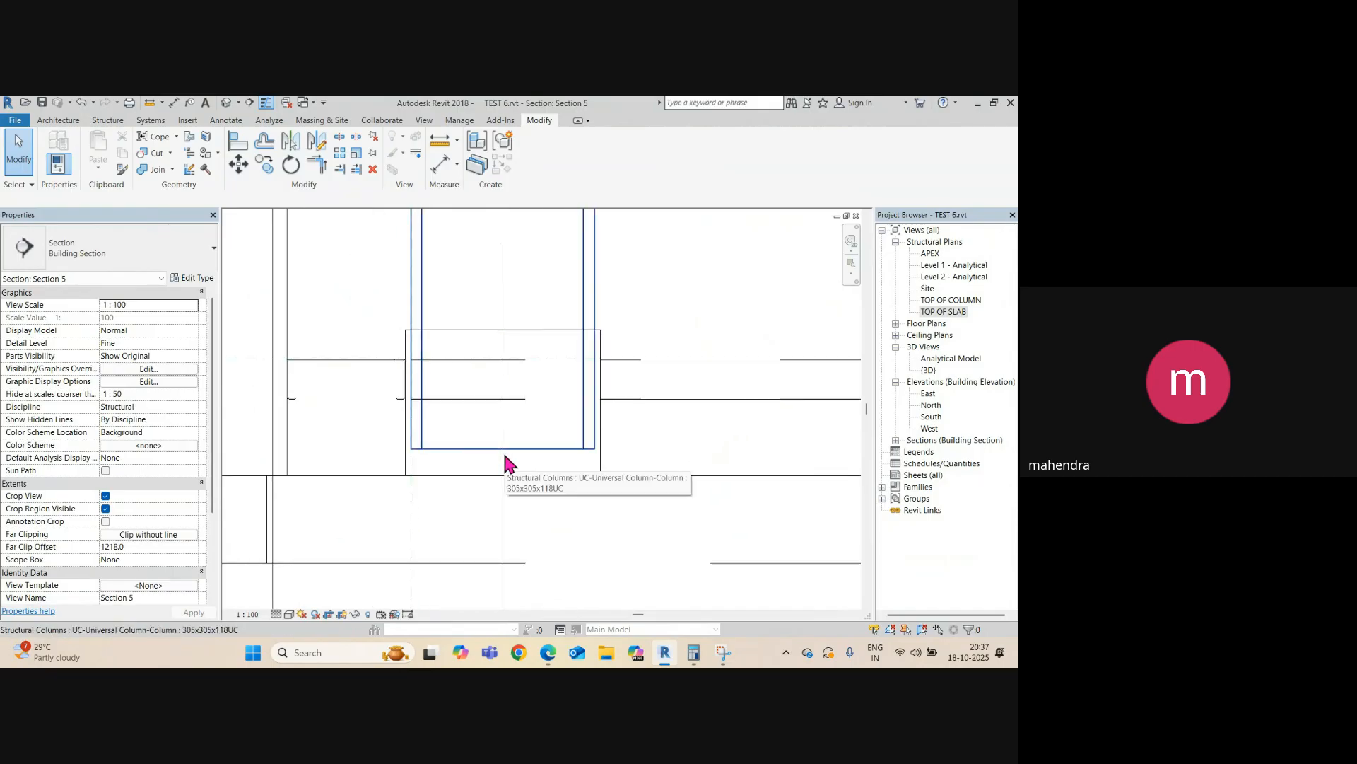
key("a")
key("l")
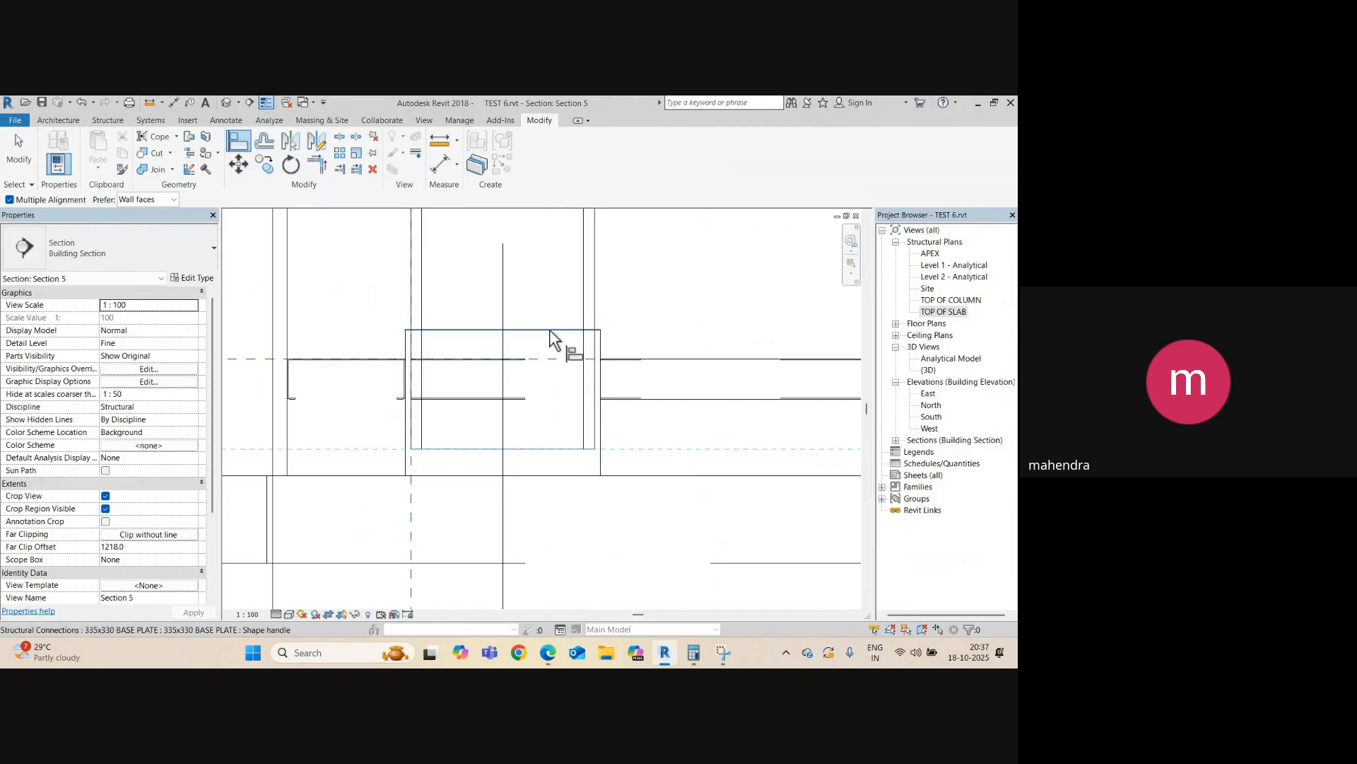
scroll(435, 472, "up", 2)
key("Escape")
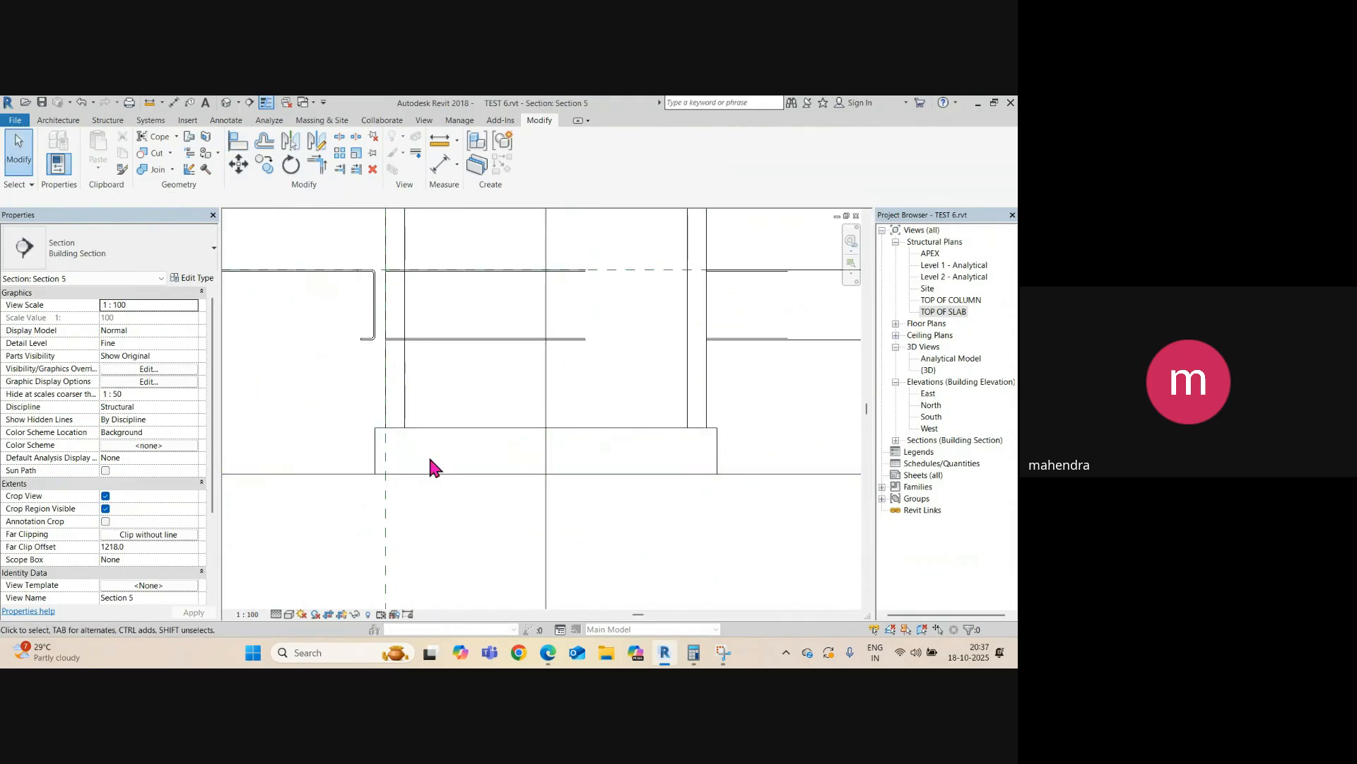
- Draw a horizontal reference plane beside the base plate, offset 20 mm below the underside of the column
key("r")
key("p")
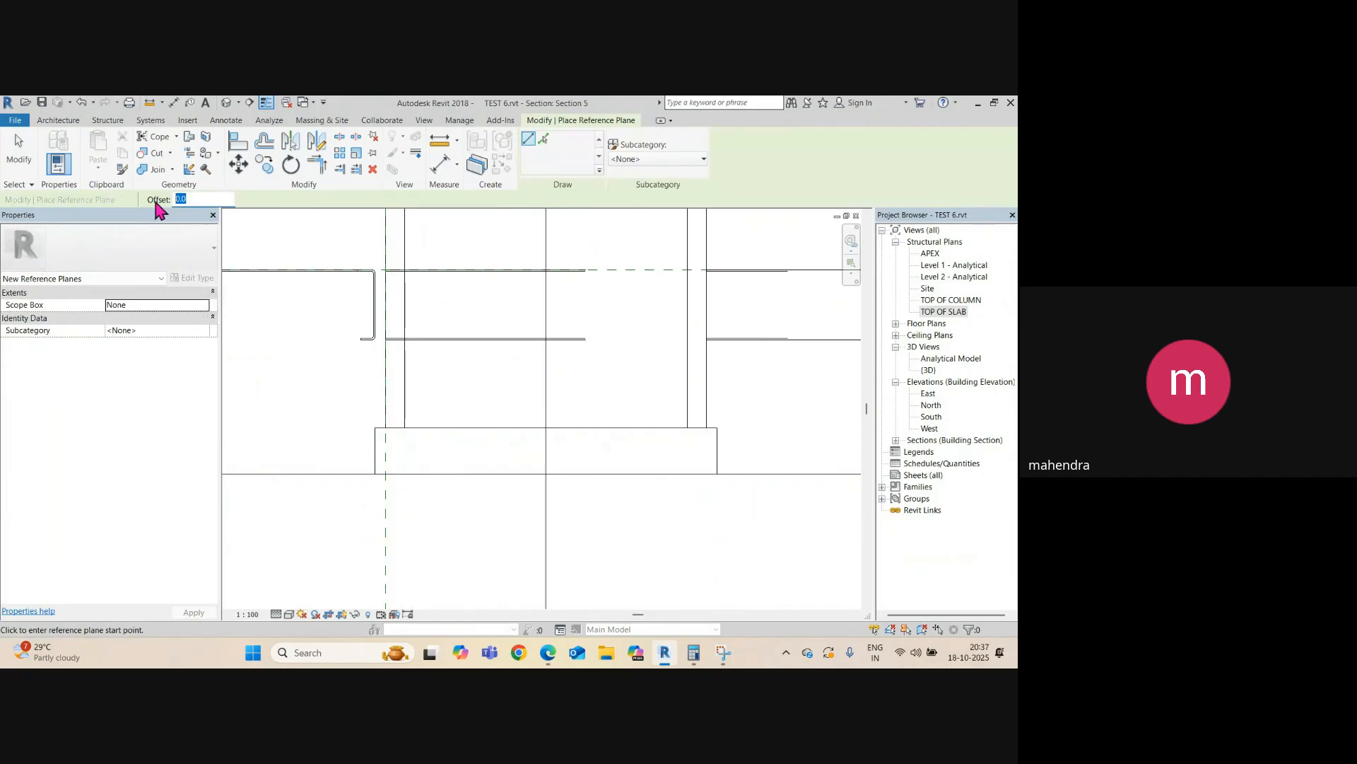
left_click(405, 427)
left_click(329, 428)
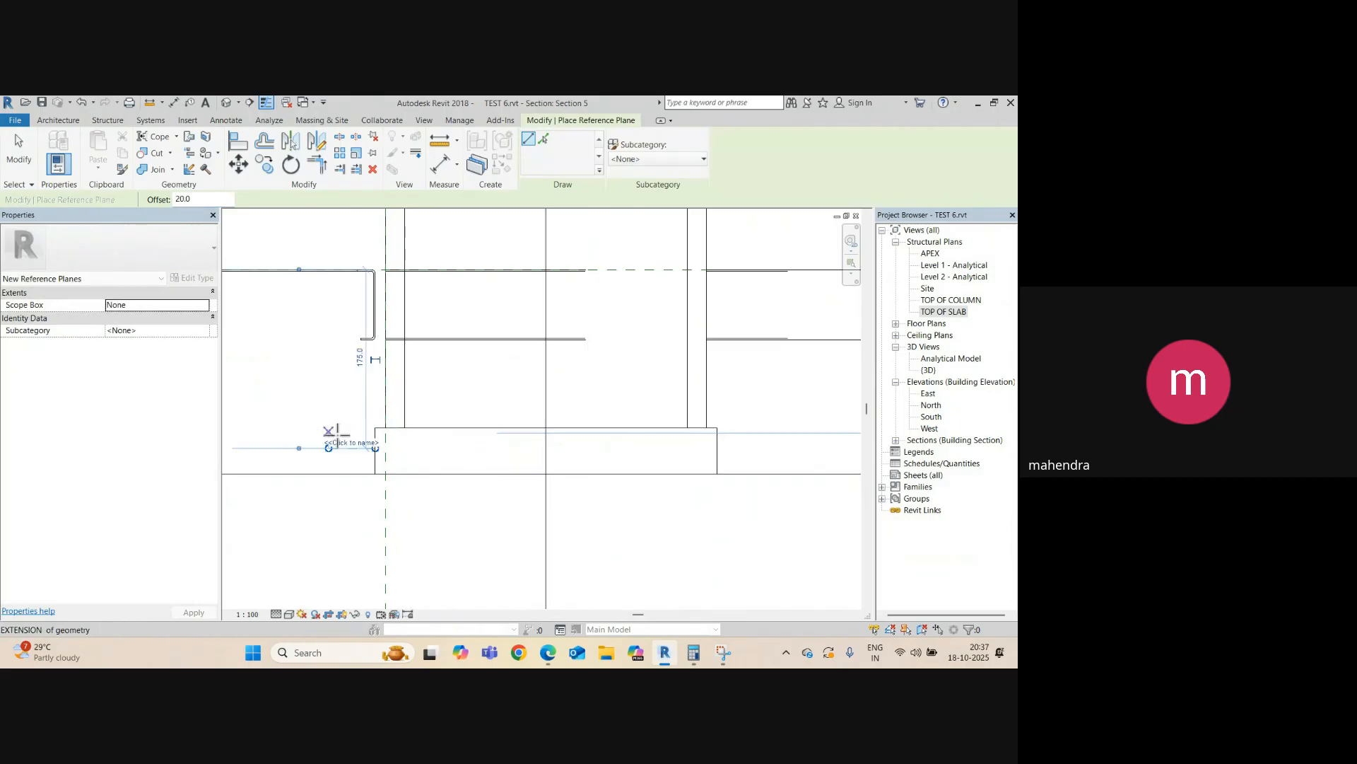
scroll(357, 444, "up", 2)
key("Escape")
key("Escape")
- Align the bottom face of the base plate with the new reference plane
key("a")
key("l")
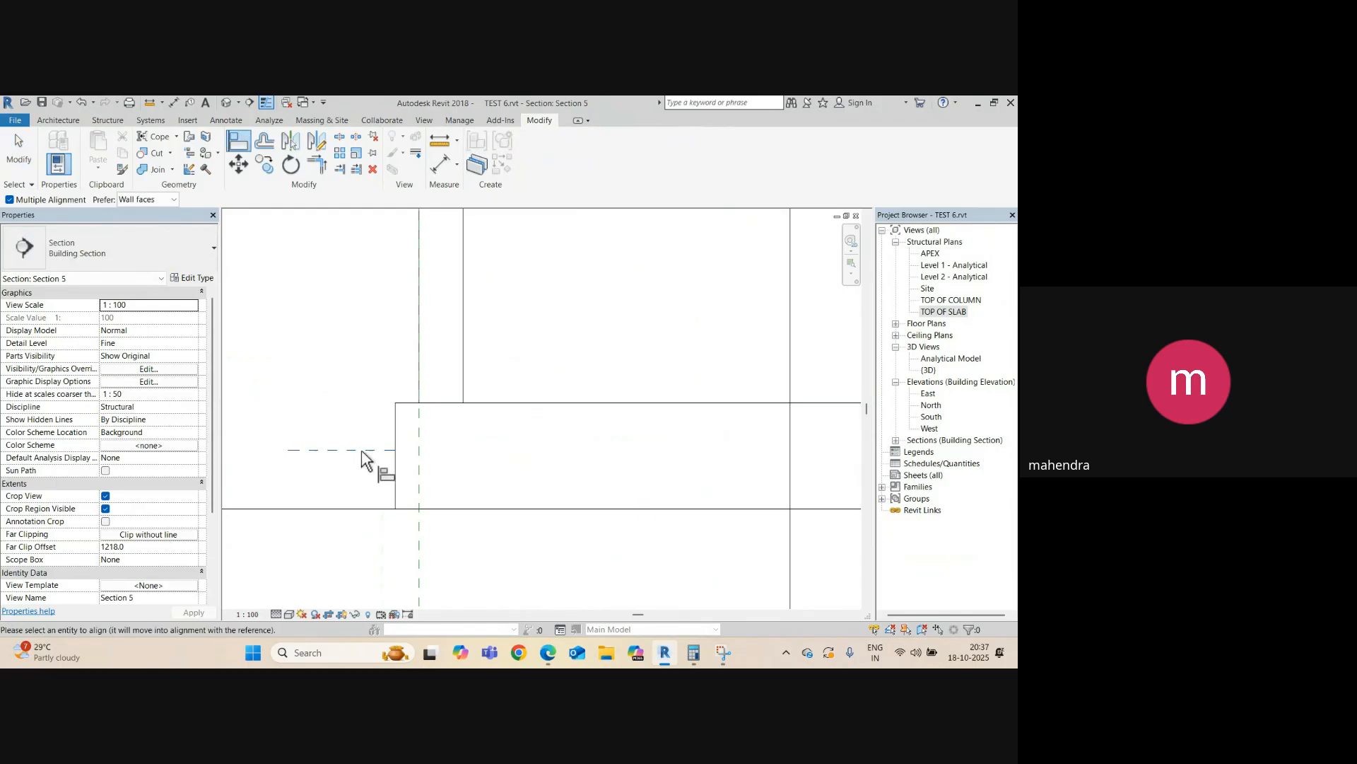
left_click(446, 509)
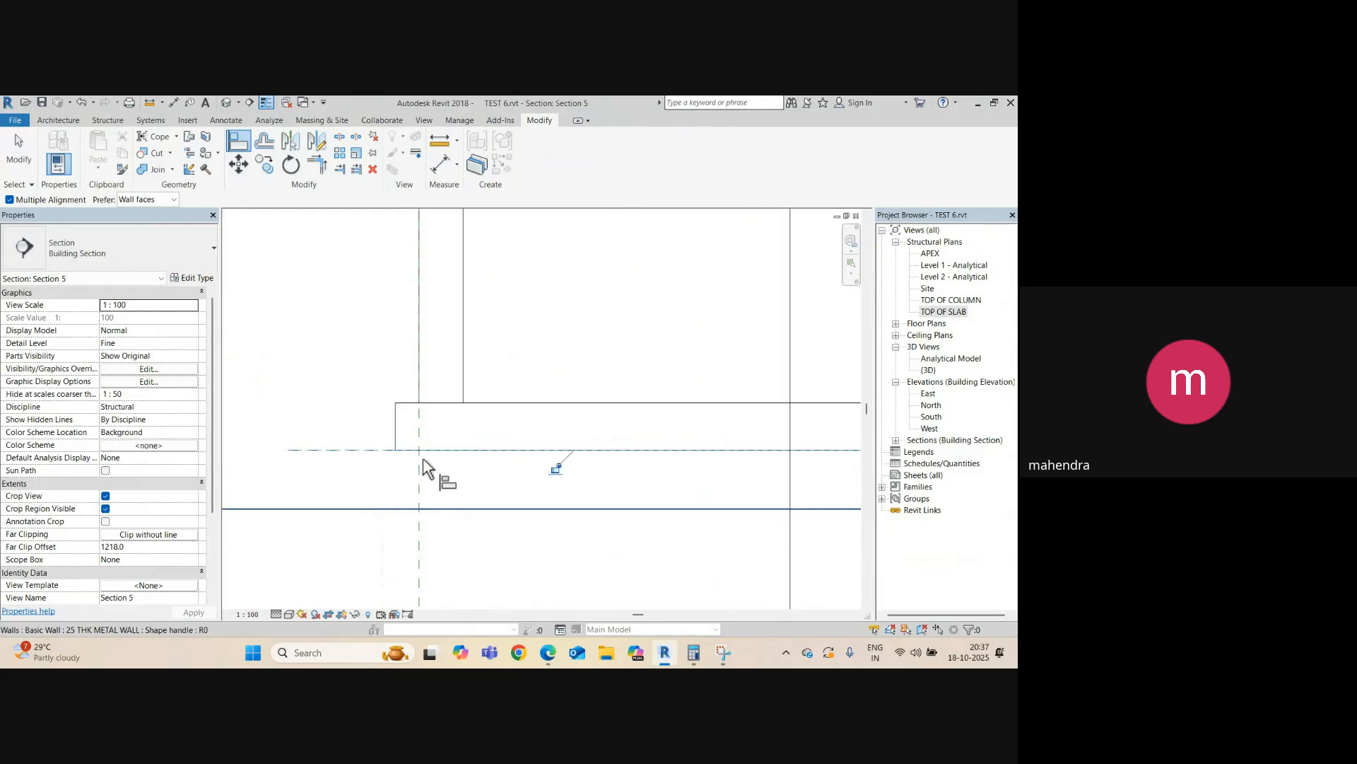
scroll(408, 423, "down", 3)
scroll(408, 422, "up", 3)
key("Escape")
key("Escape")
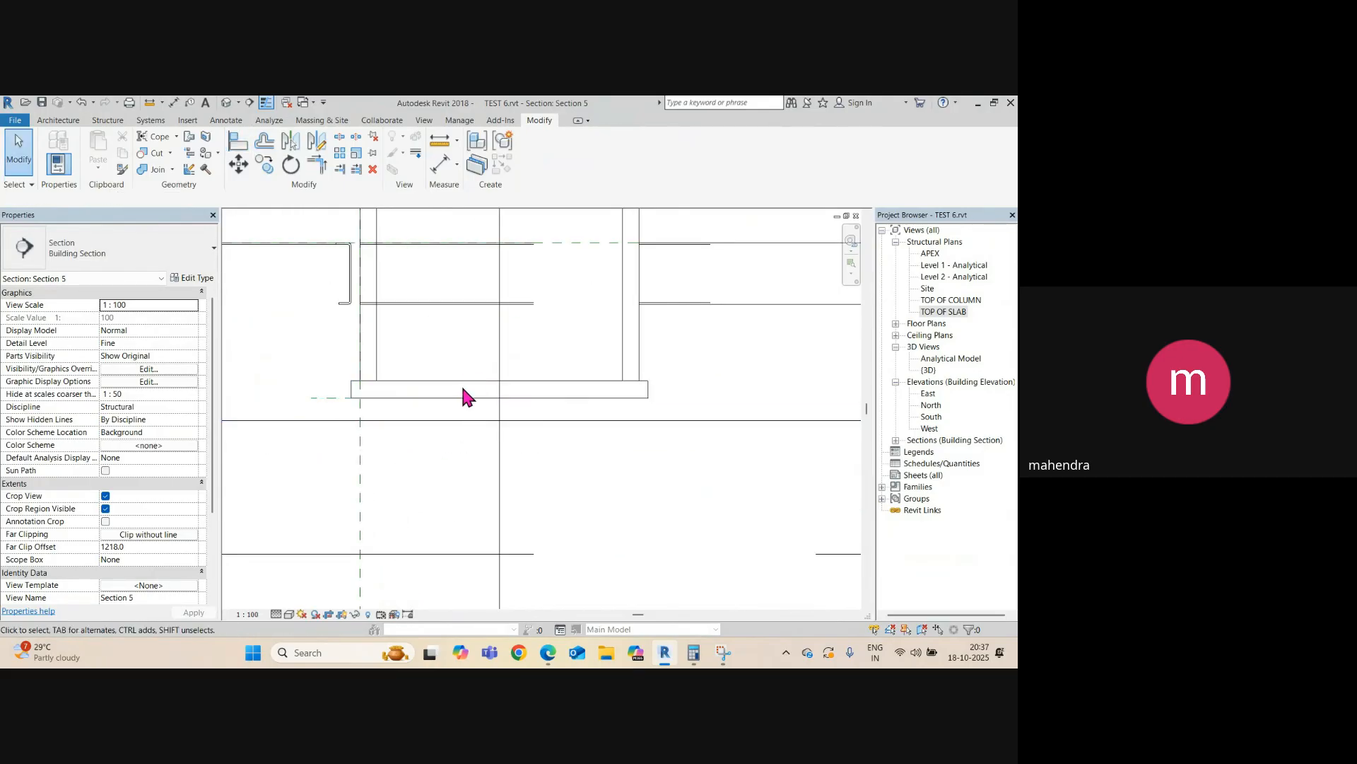
- Look up the structural material assigned to the steel column above the base plate
left_click(461, 390)
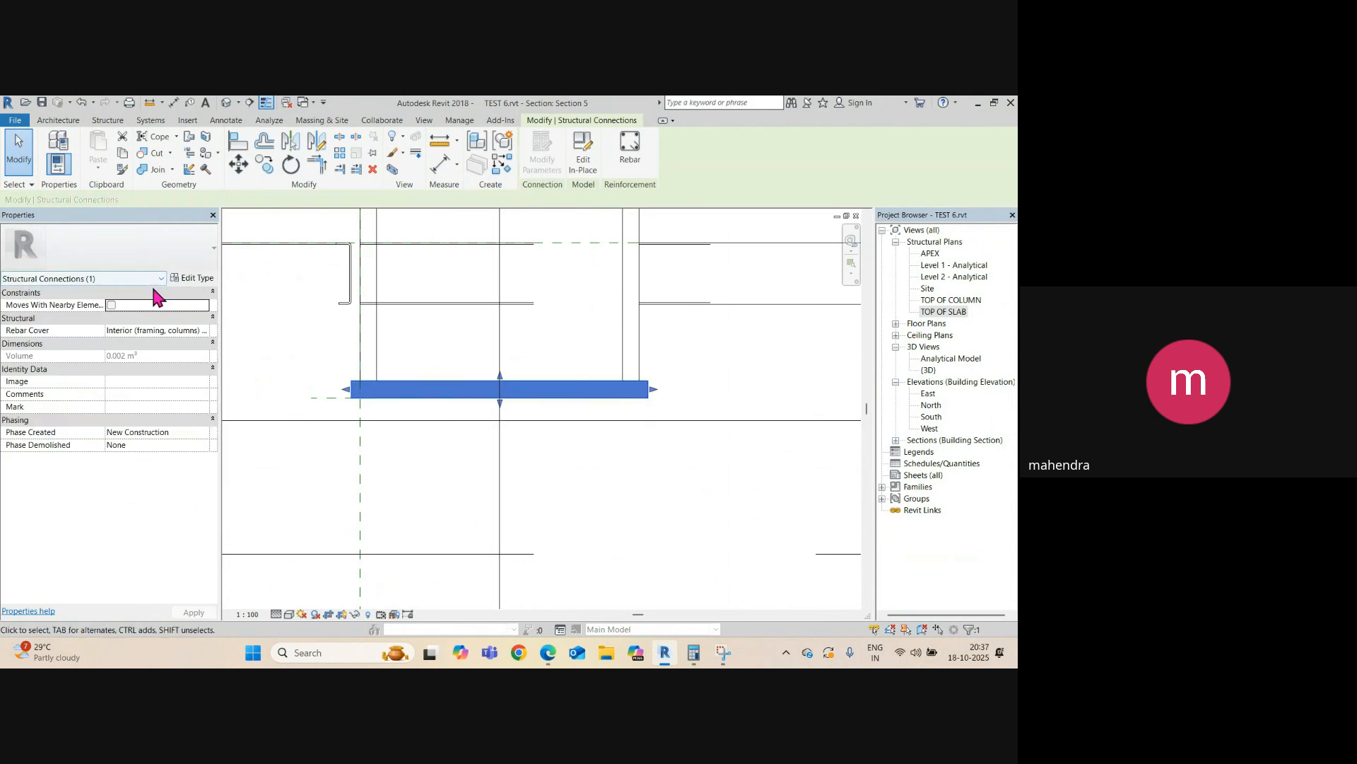
left_click(626, 373)
left_click(182, 408)
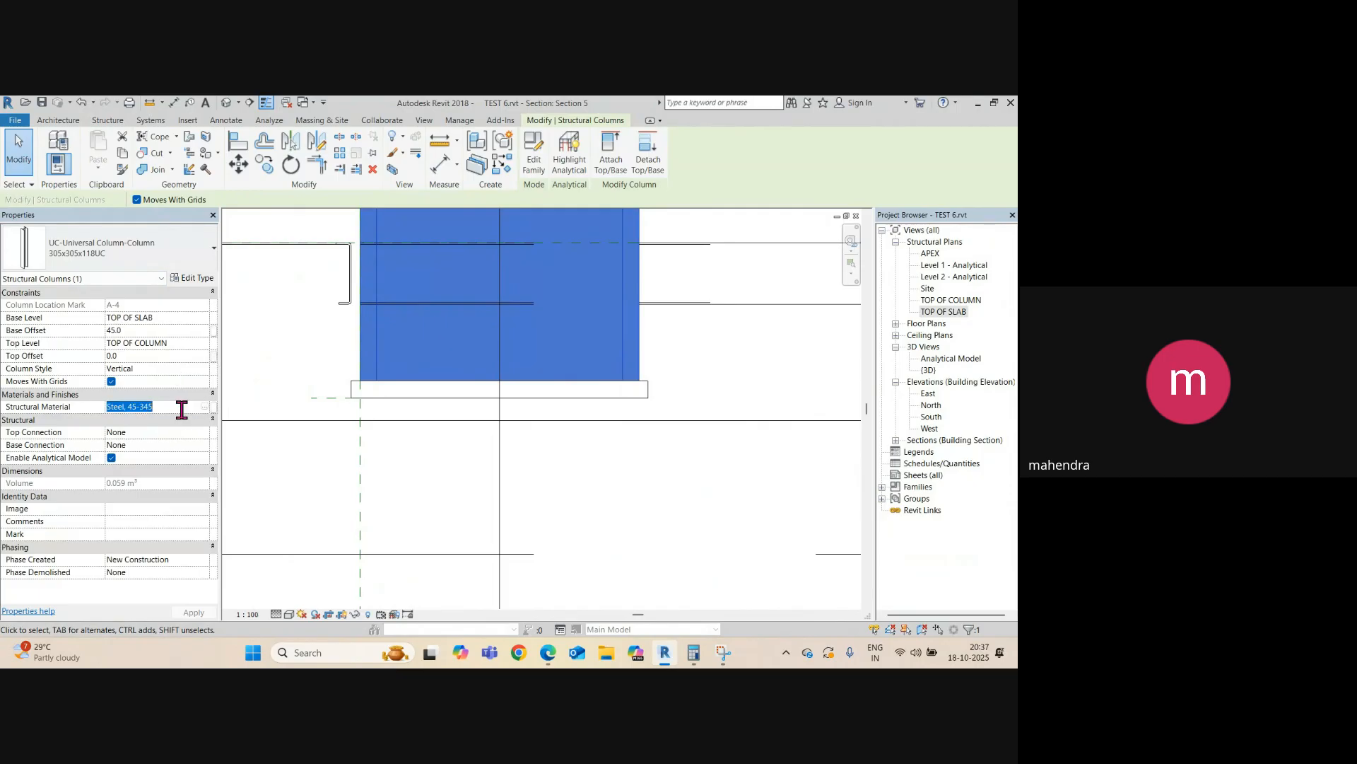
left_click(352, 449)
- Try to assign the column's structural material to the base plate extrusion through in-place editing
left_click(400, 398)
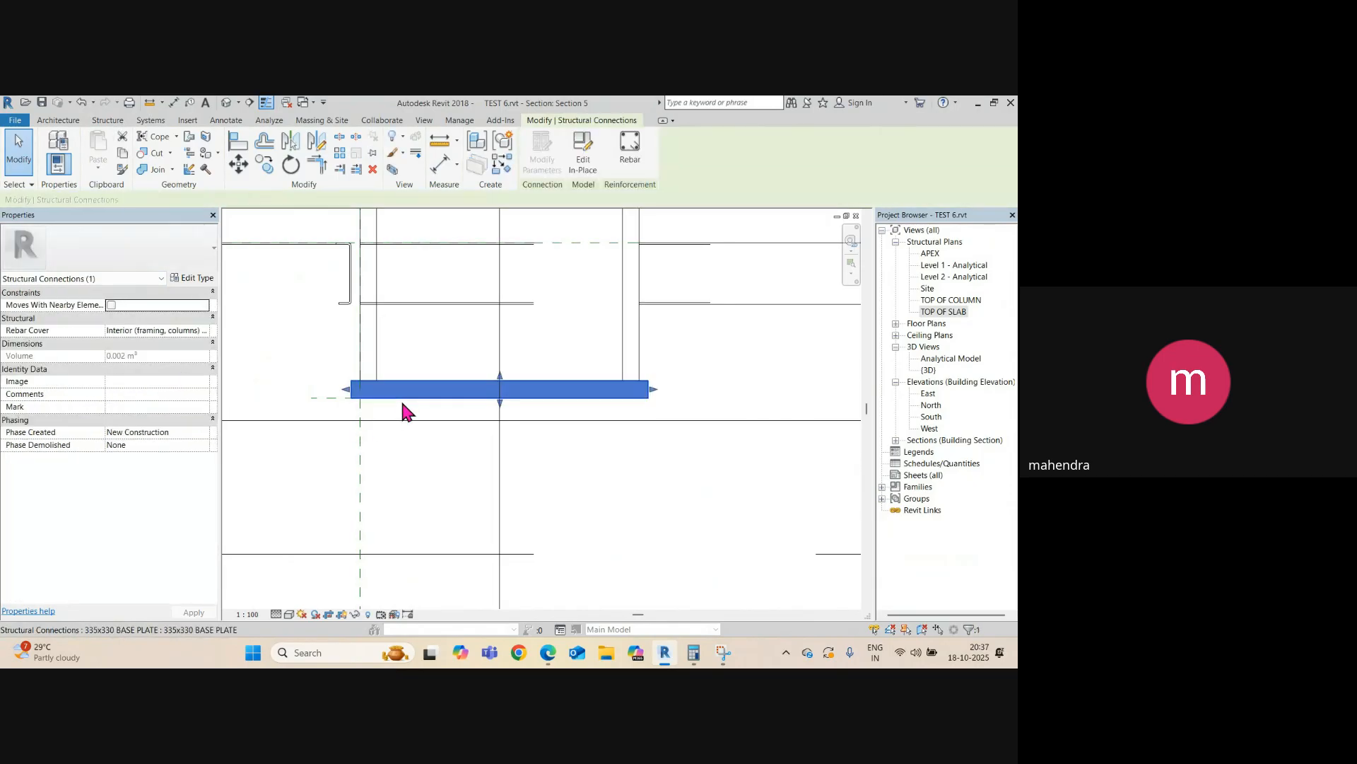
left_click(589, 170)
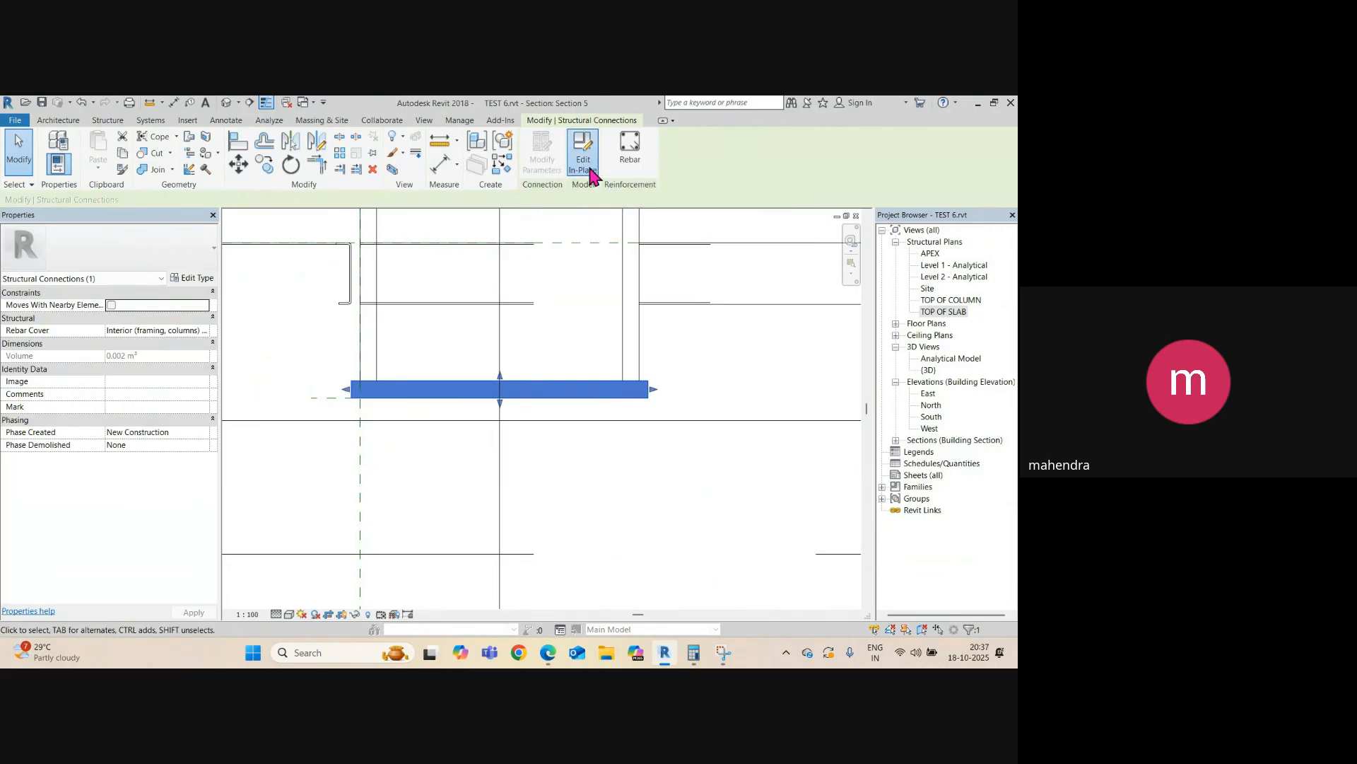
left_click(453, 386)
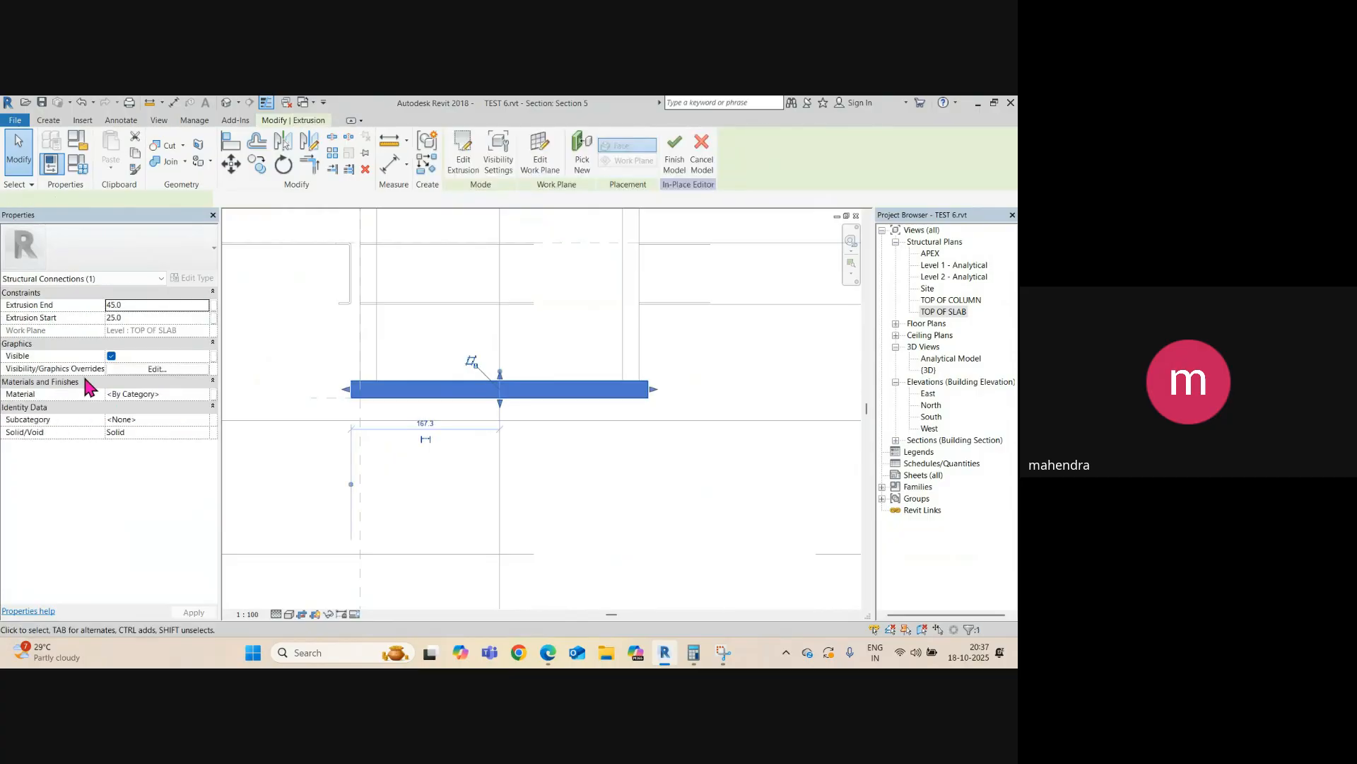
left_click(187, 396)
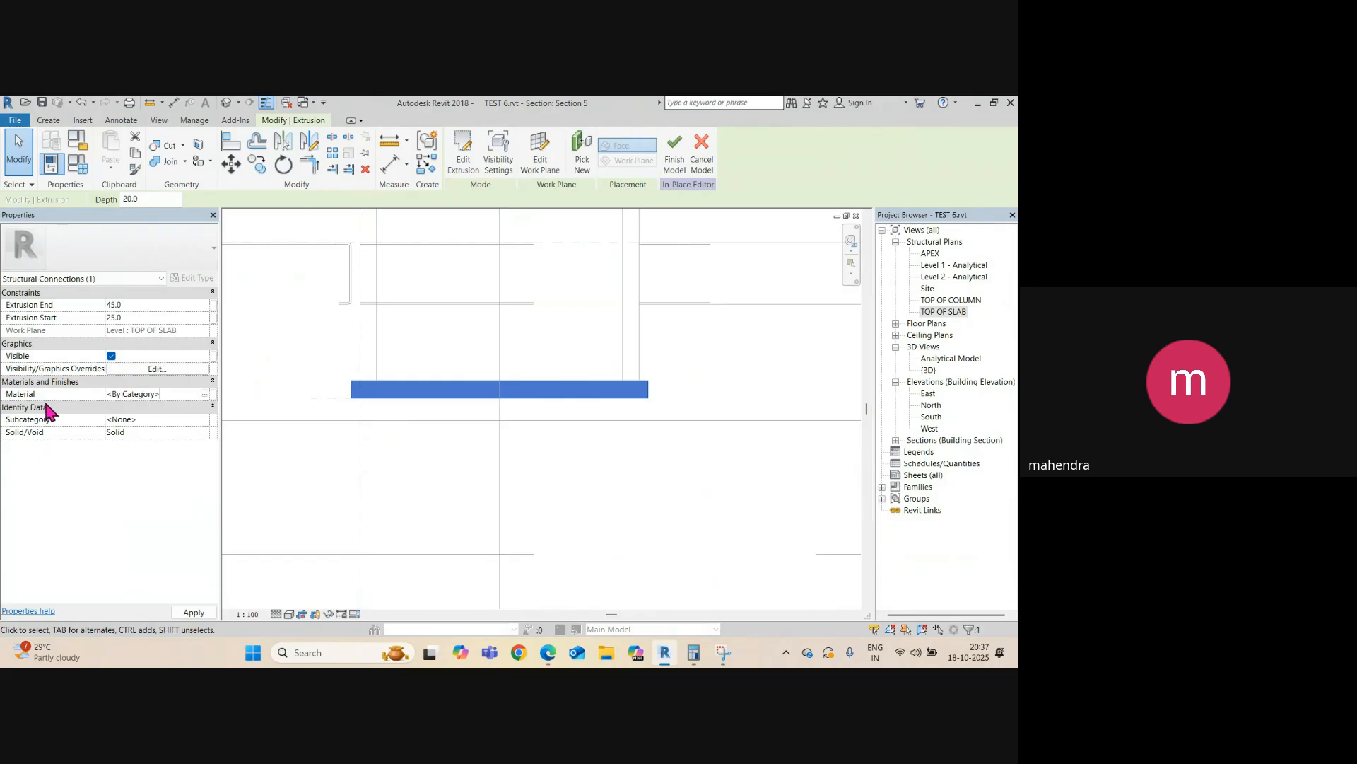
left_click(468, 357)
left_click(482, 165)
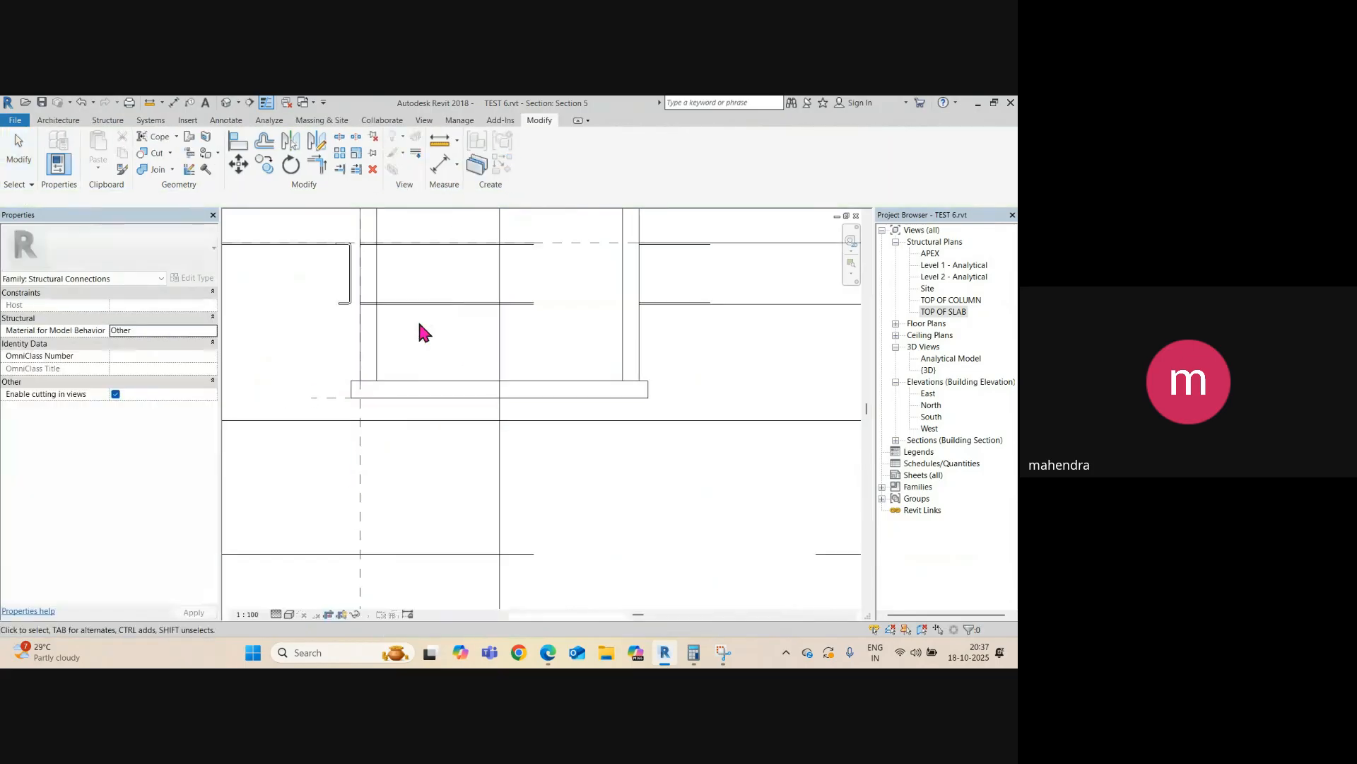
- Copy the column's structural material Steel, 45-345 to the base plate extrusion by editing the plate in place, and finish the model
left_click(380, 352)
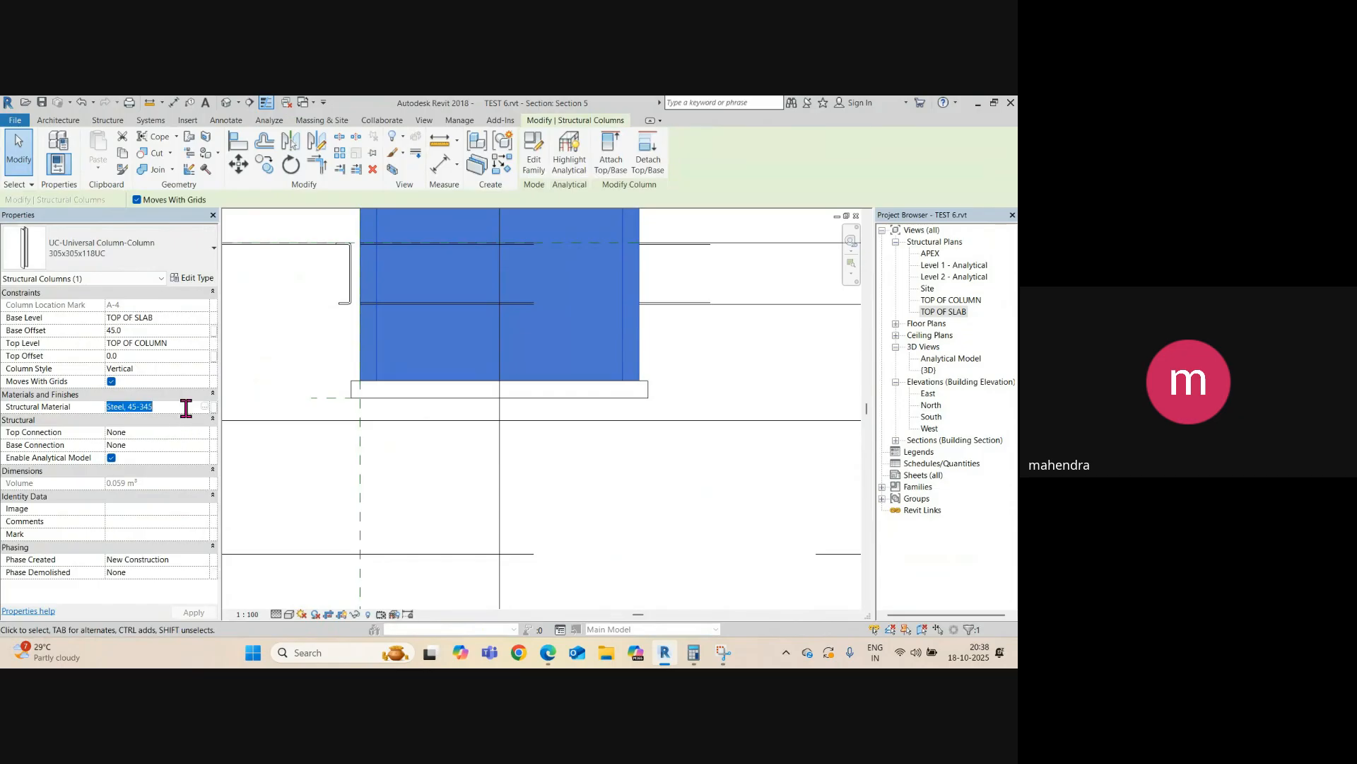
left_click(302, 448)
left_click(380, 396)
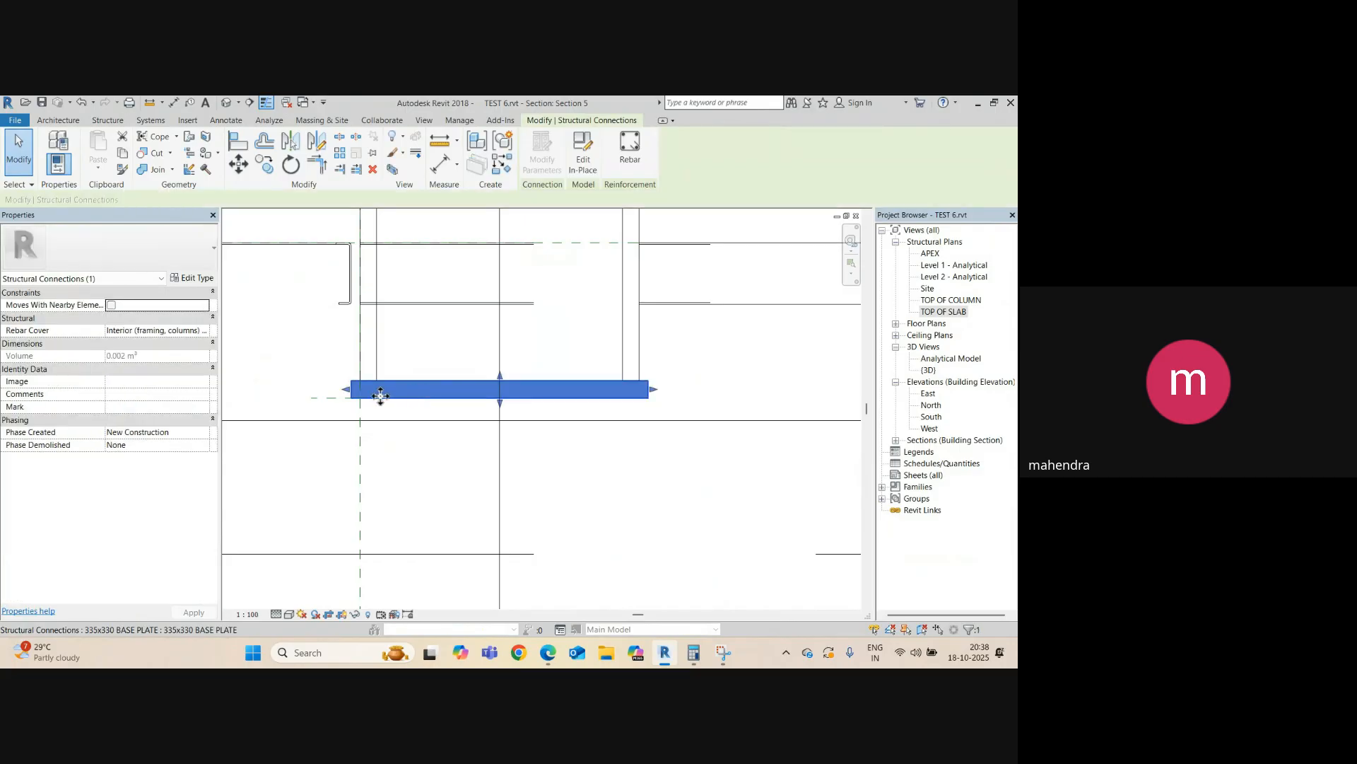
left_click(584, 168)
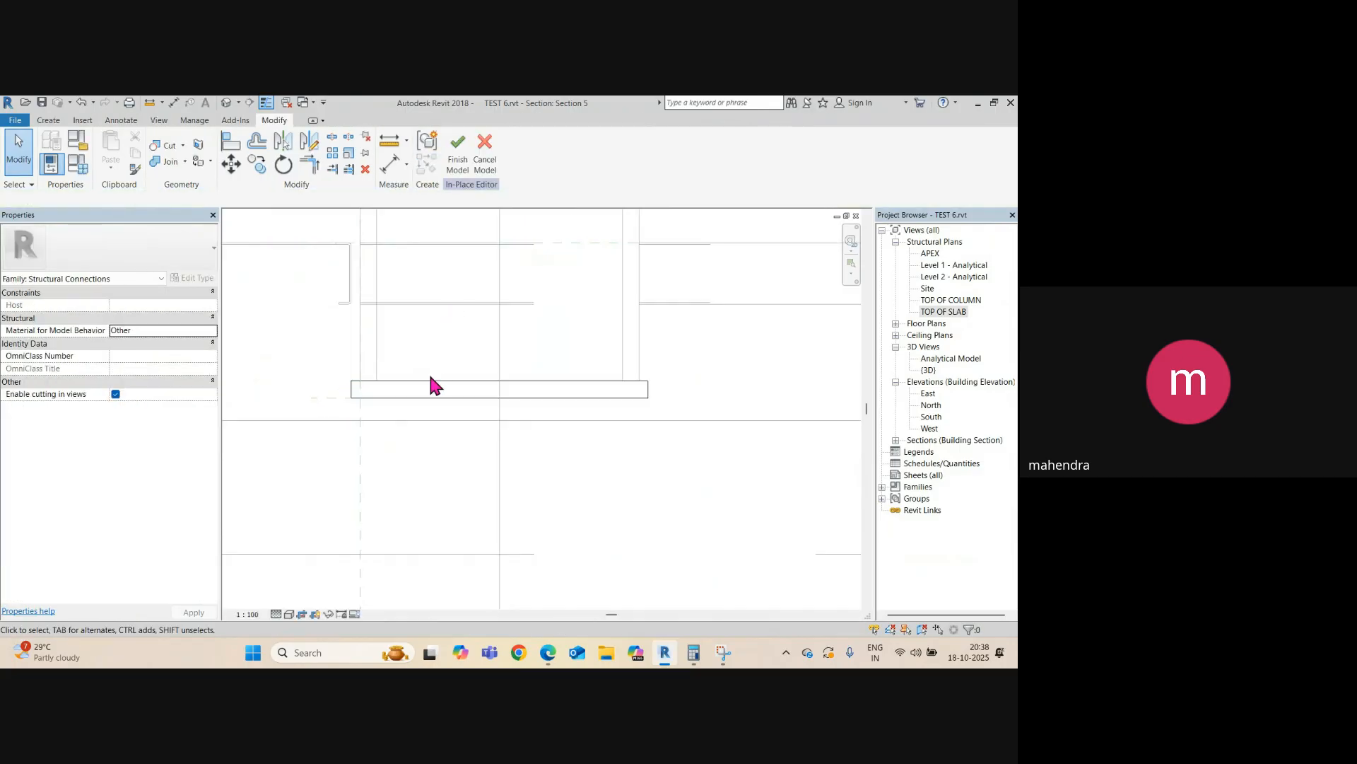
left_click(433, 388)
left_click(183, 393)
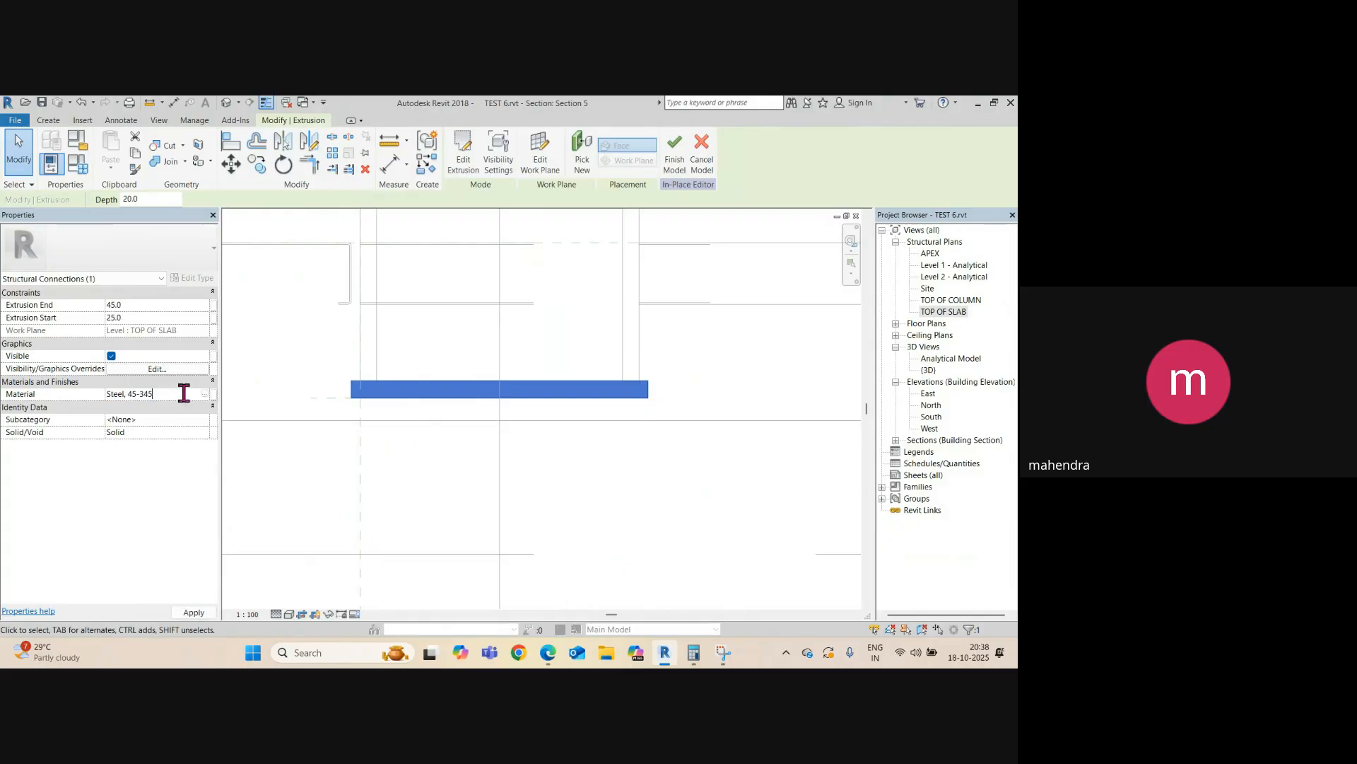
left_click(425, 424)
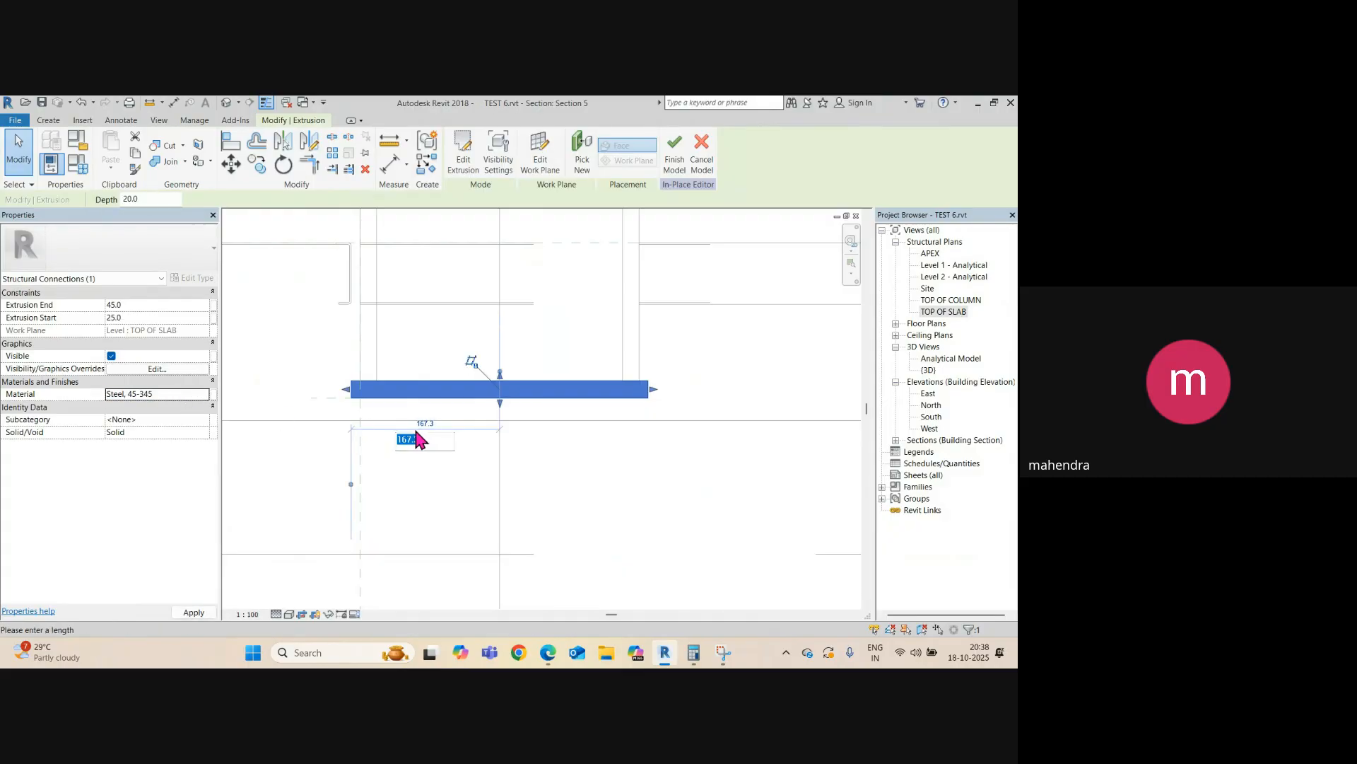
left_click(676, 164)
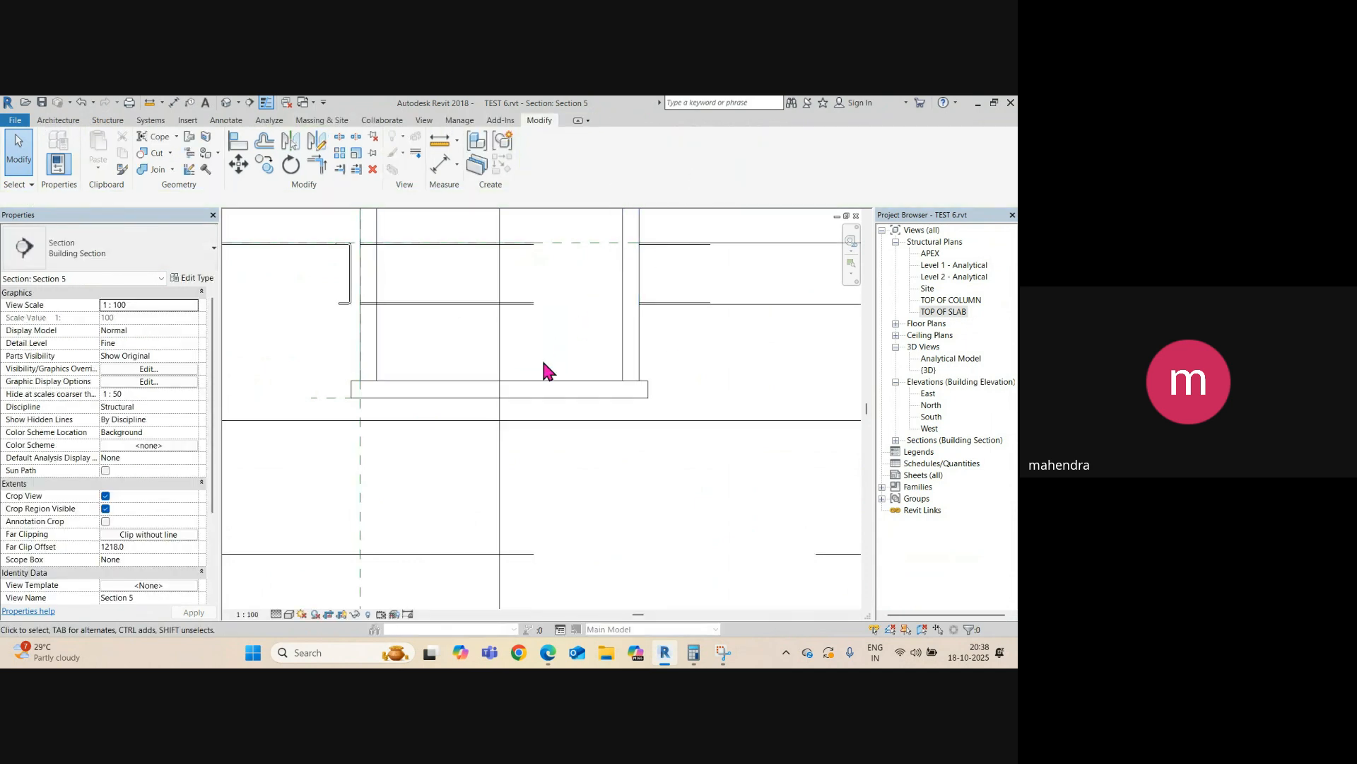
- In the TOP OF SLAB structural plan, start an in-place component in the Floors category named 25 THK GROUT
key("ctrl+Tab")
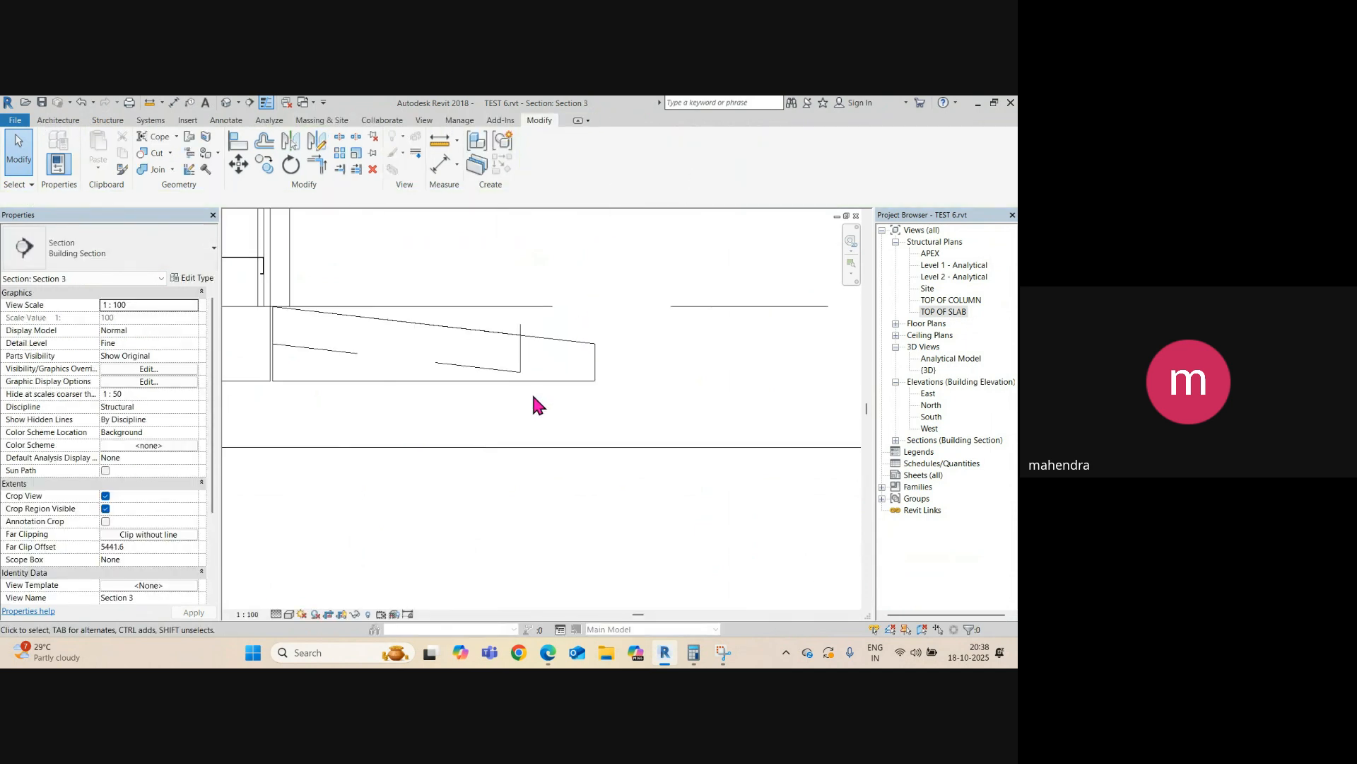
double_click(947, 312)
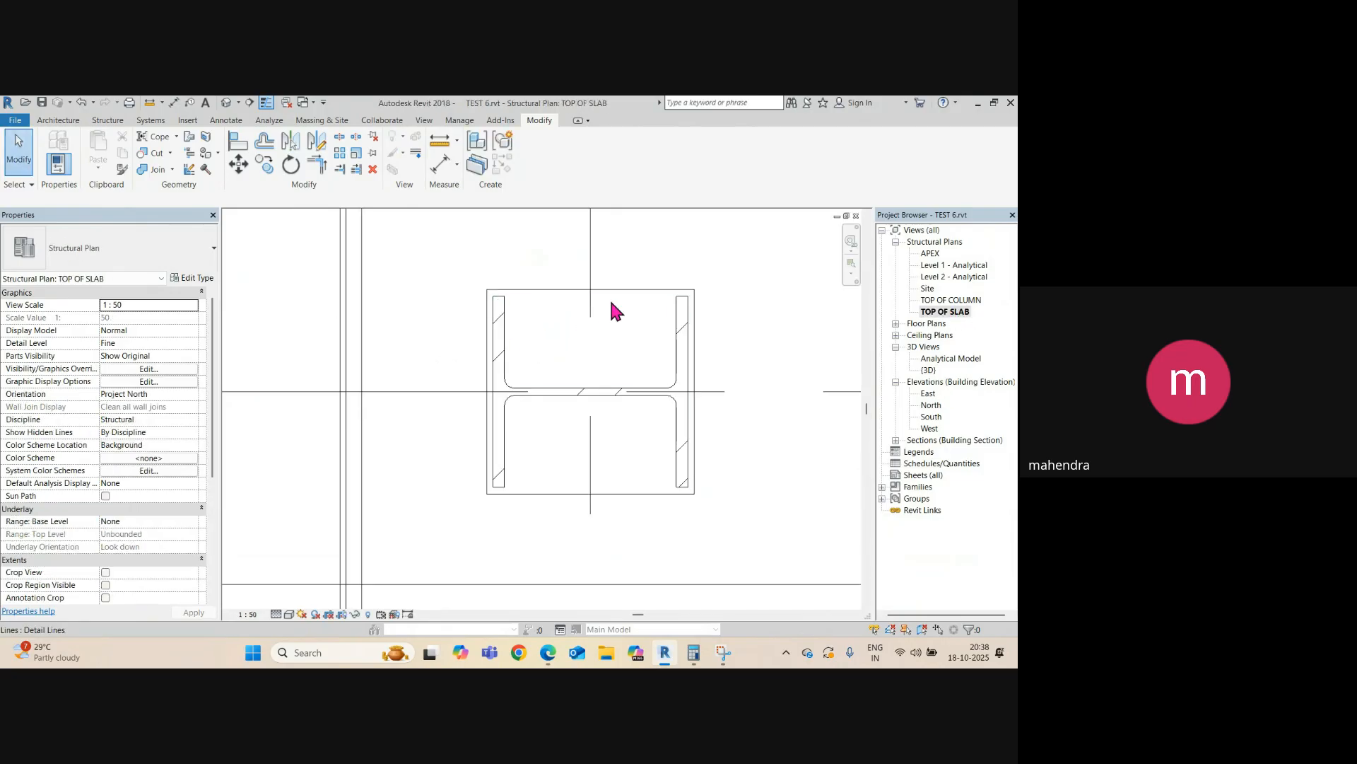
middle_click_drag(613, 311, 533, 366)
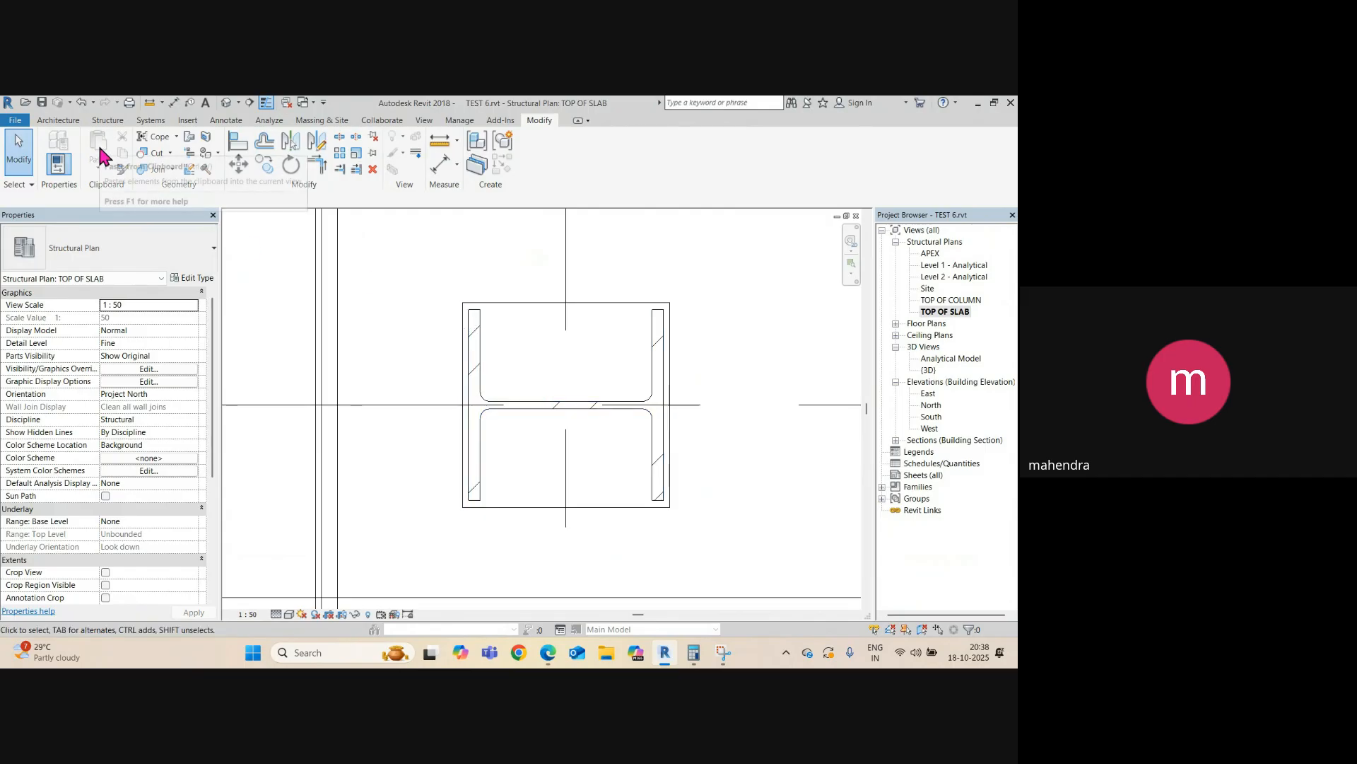
left_click(107, 120)
left_click(615, 168)
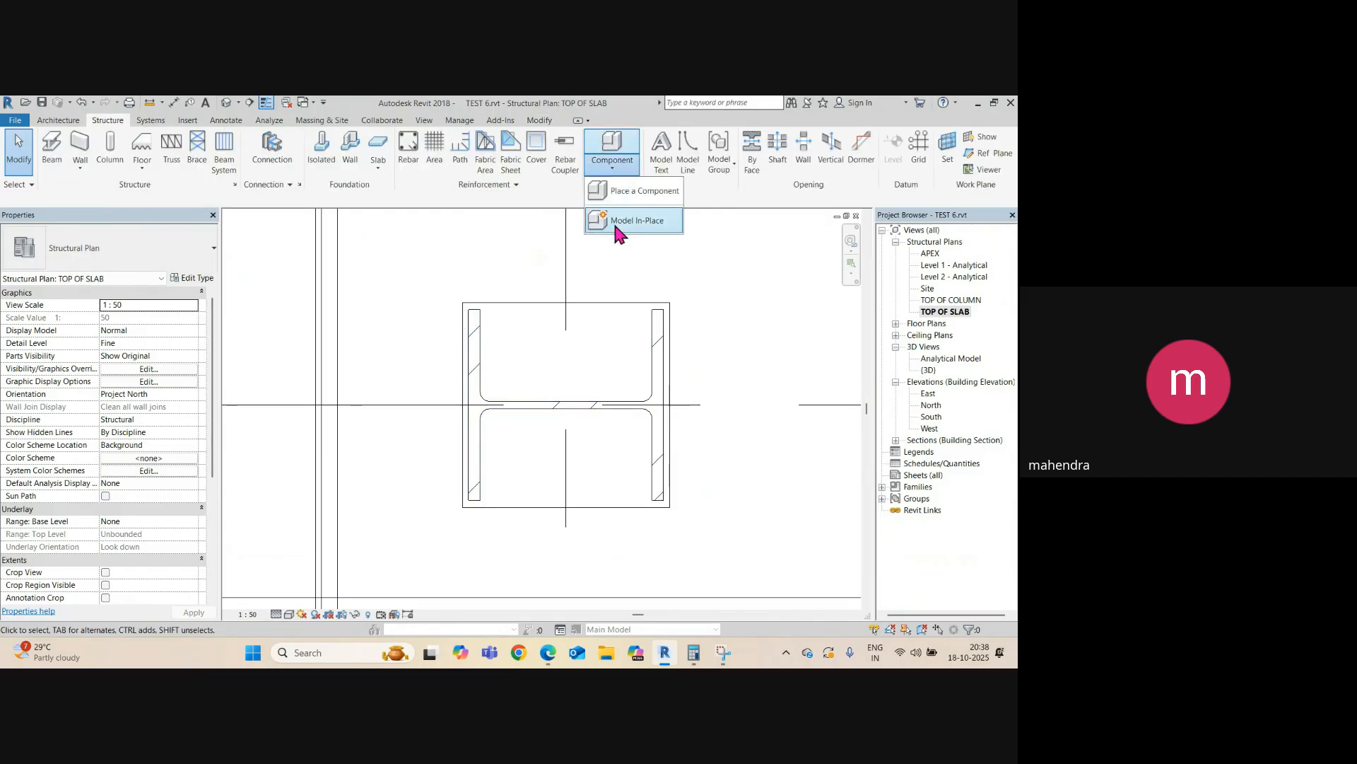
left_click(631, 221)
left_click(348, 357)
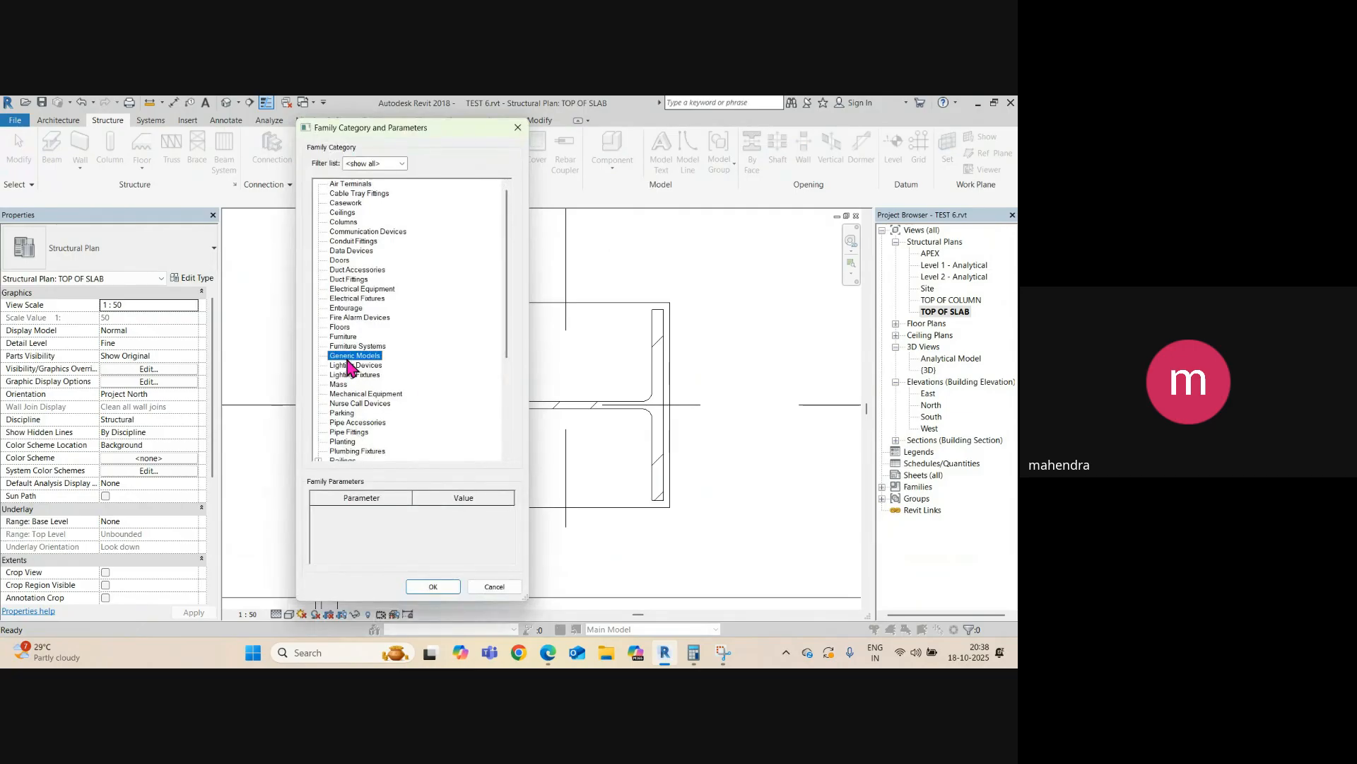
left_click(345, 327)
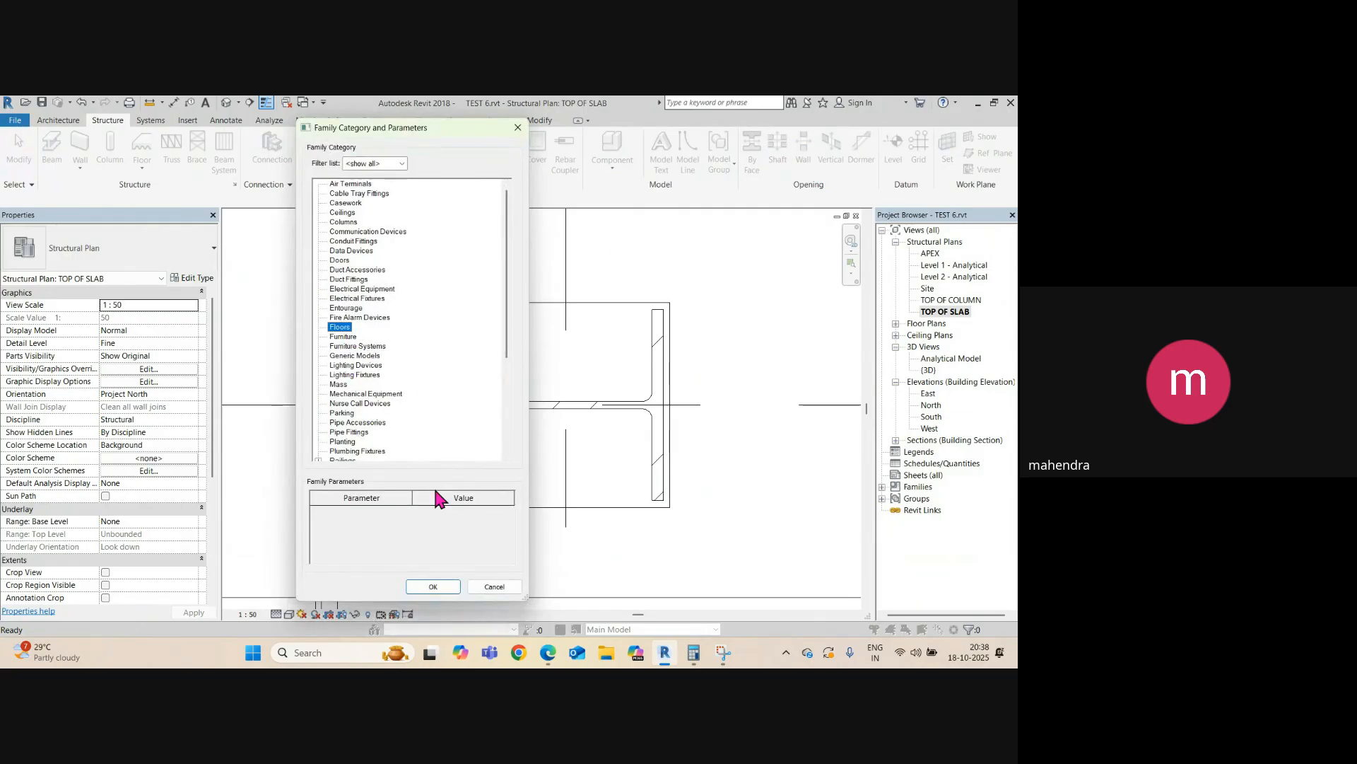
left_click(433, 587)
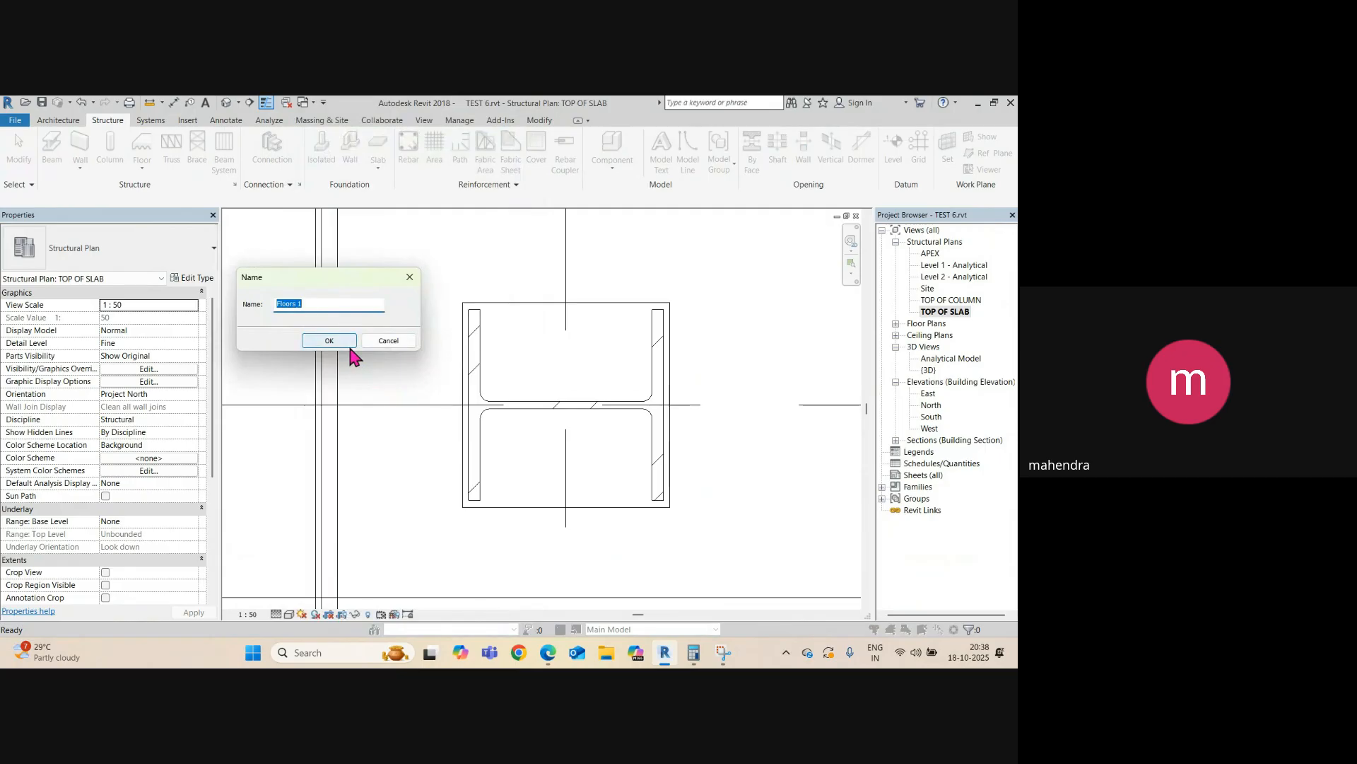
type("25 THK GROUT")
left_click(330, 341)
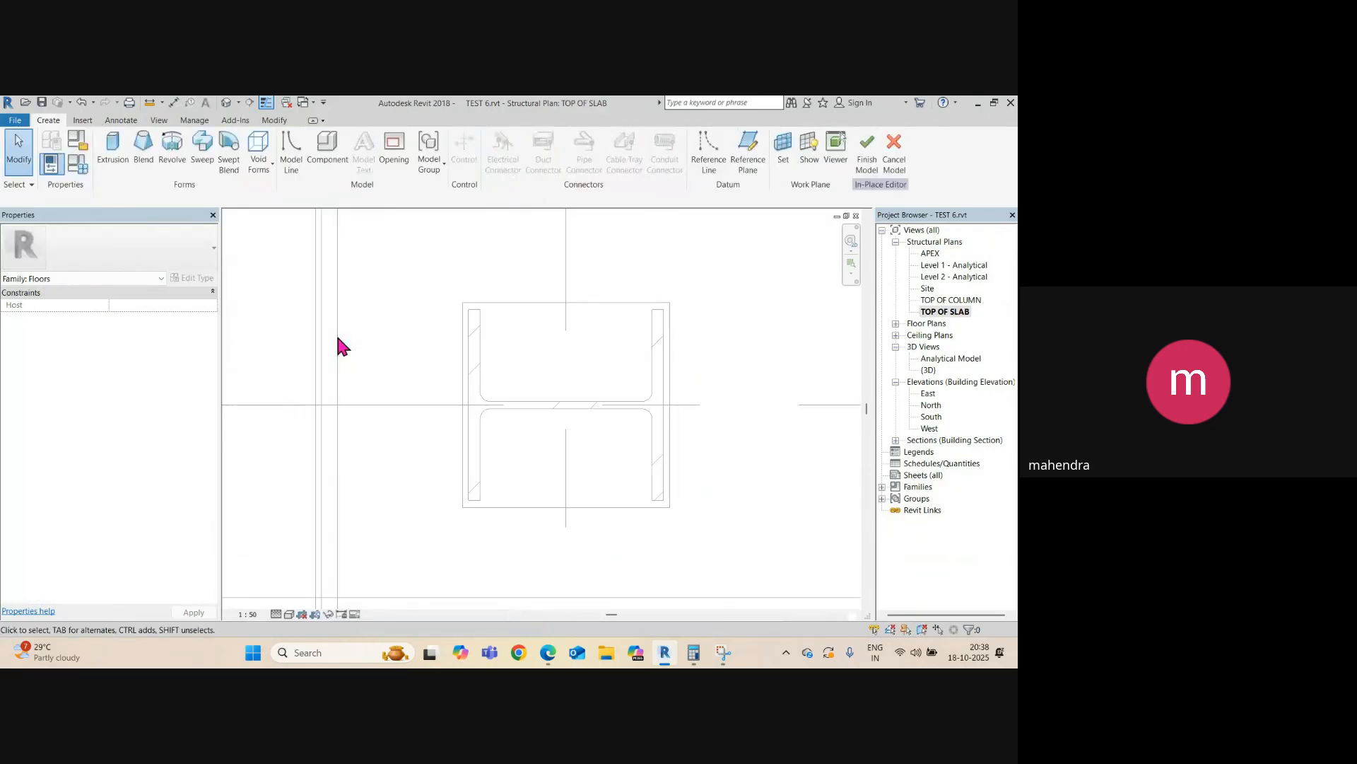
- Start a blend and sketch its base boundary as a rectangle offset 25 mm outside the base plate outline
left_click(138, 169)
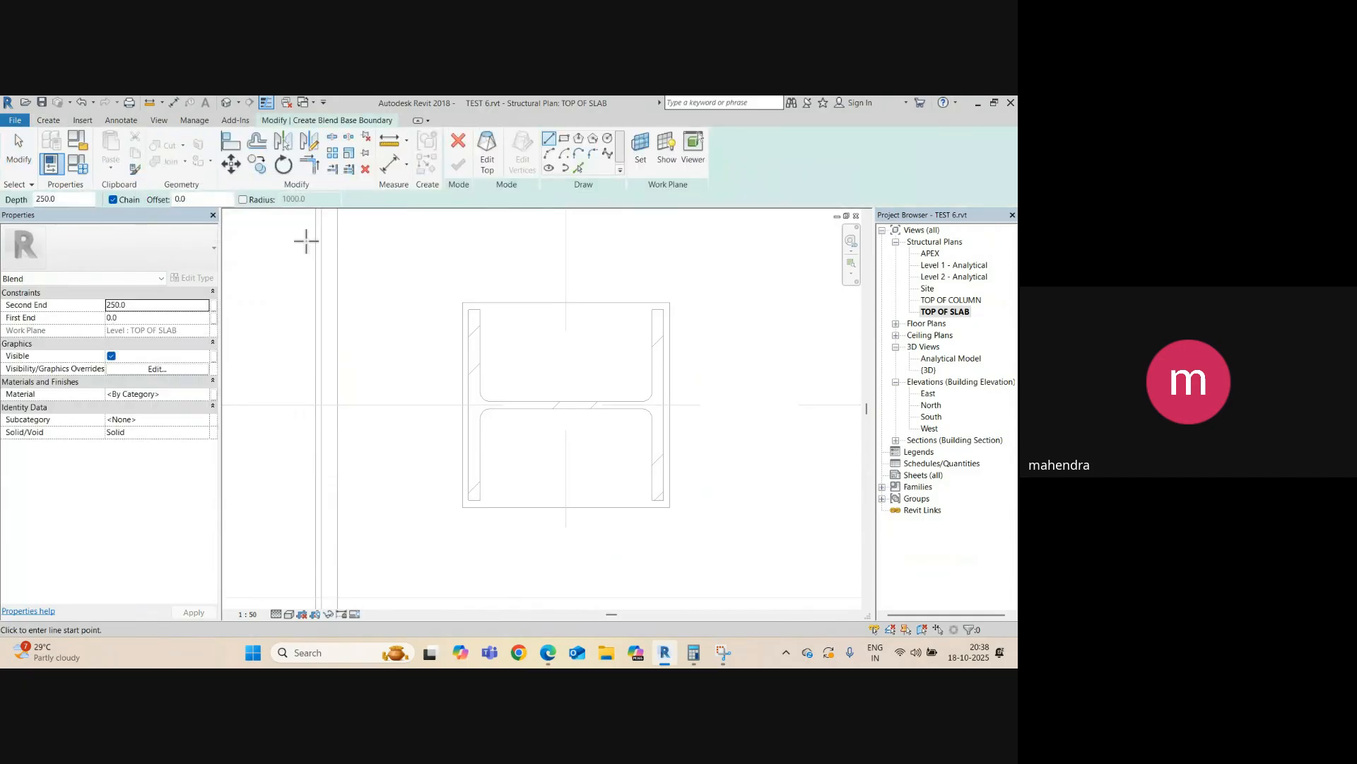
left_click(564, 141)
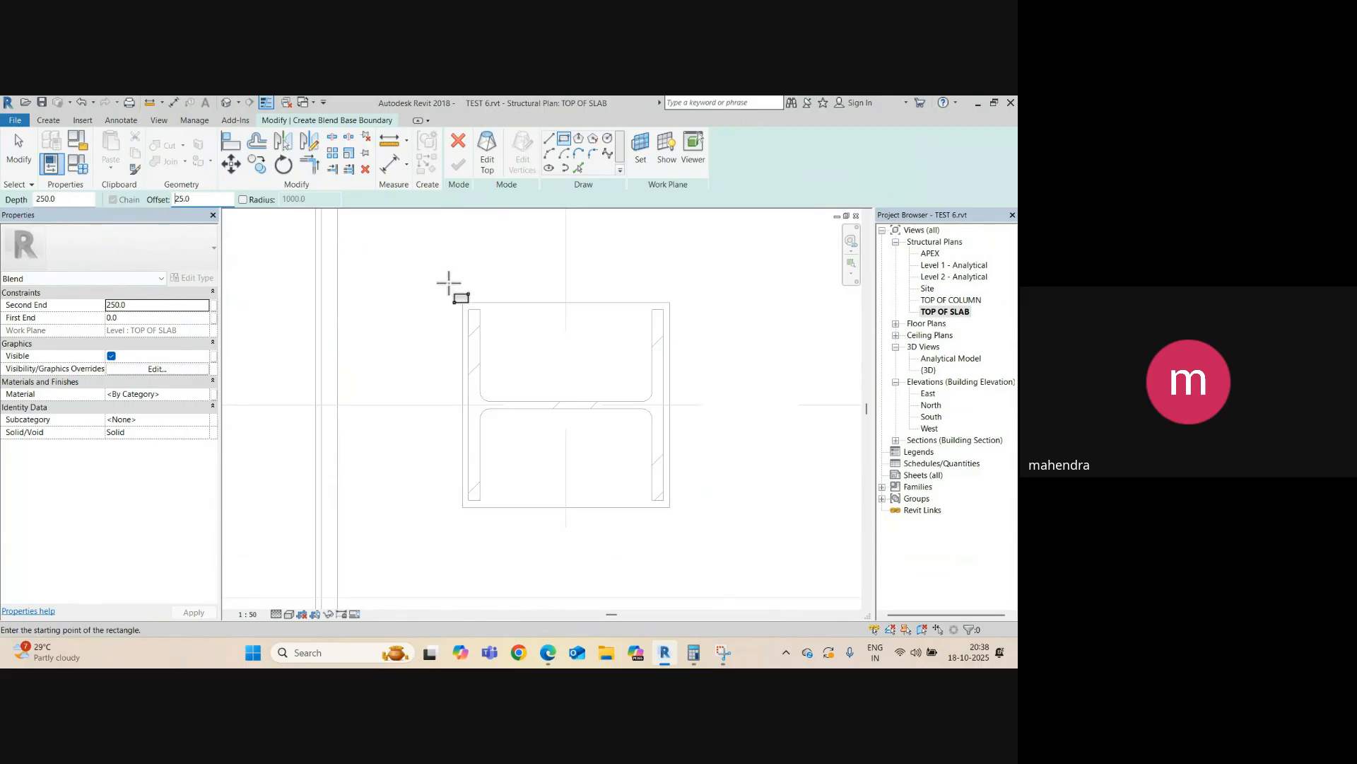
left_click(463, 303)
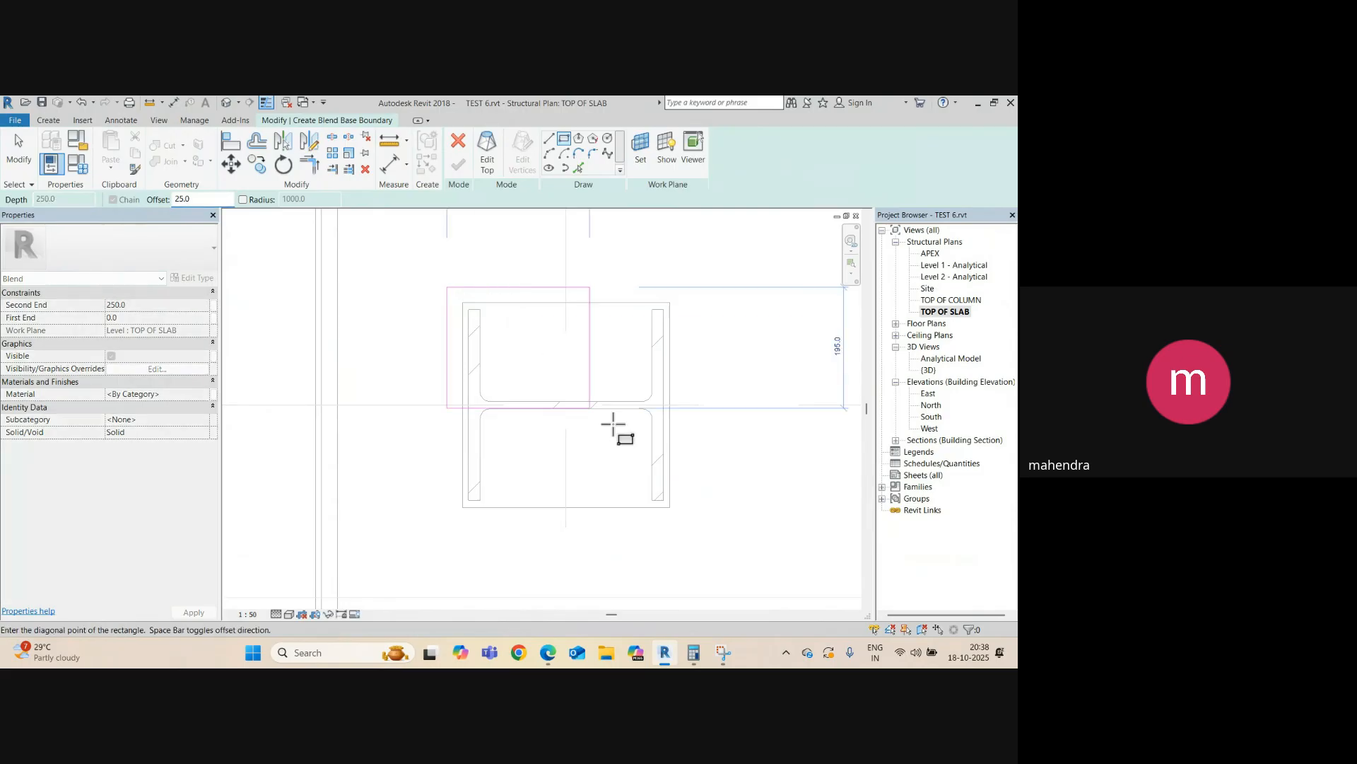
left_click(672, 506)
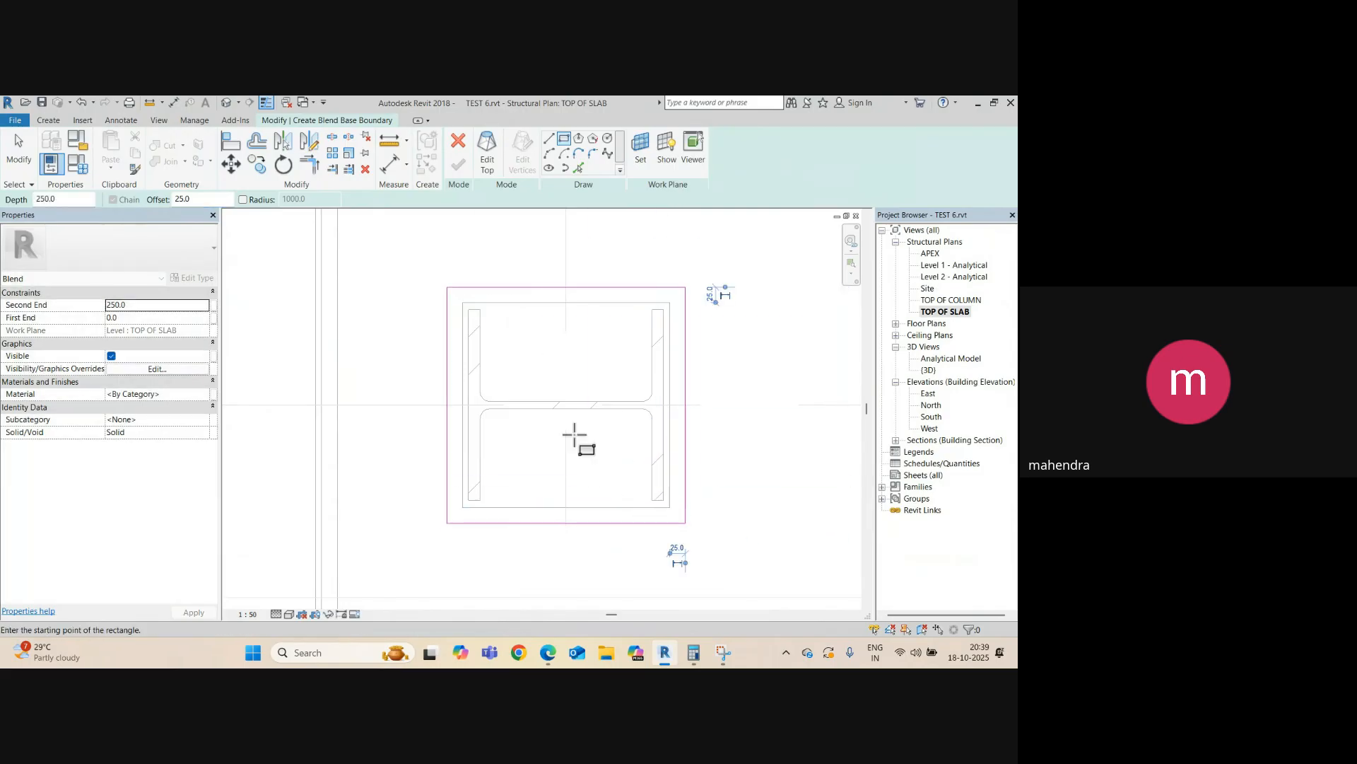
- Sketch the blend's top boundary as a rectangle on the base plate outline with offset 0, and finish the grout model
left_click(489, 164)
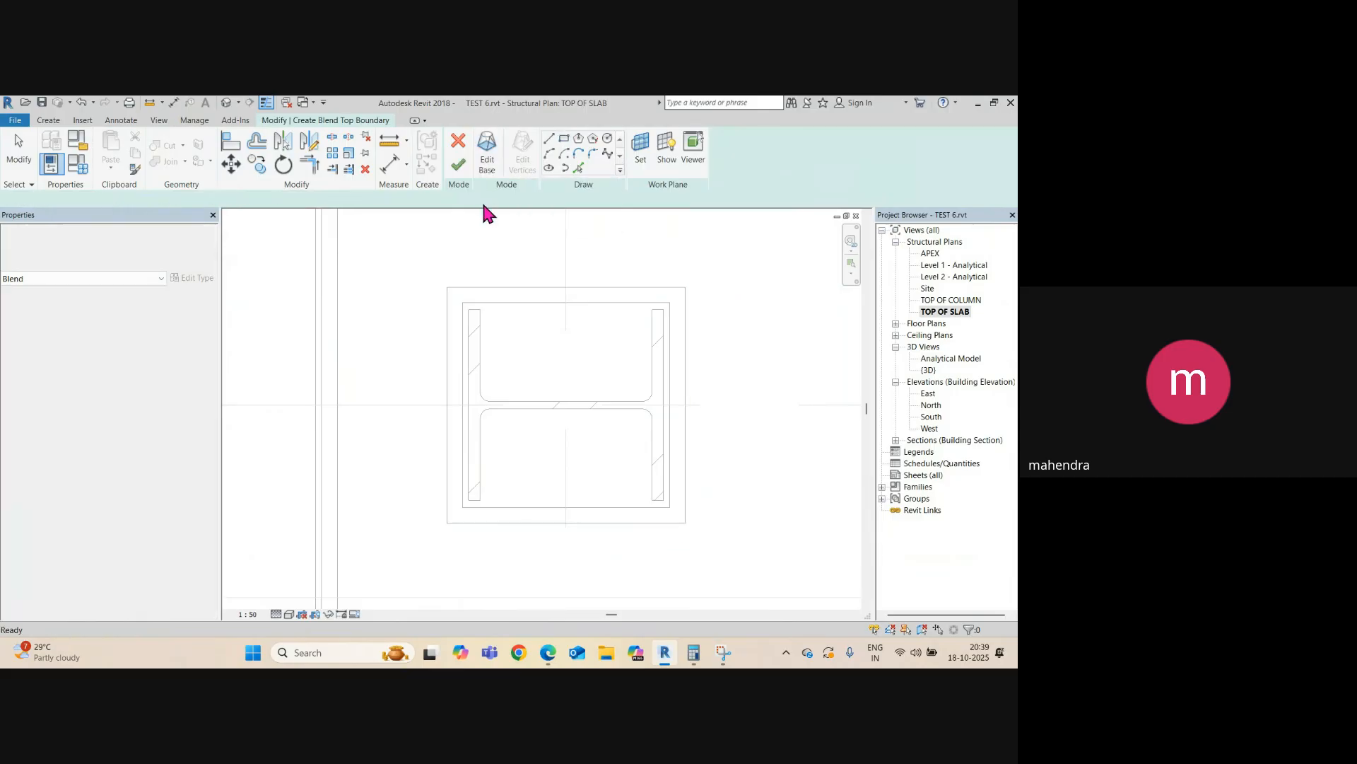
left_click(463, 303)
key("Escape")
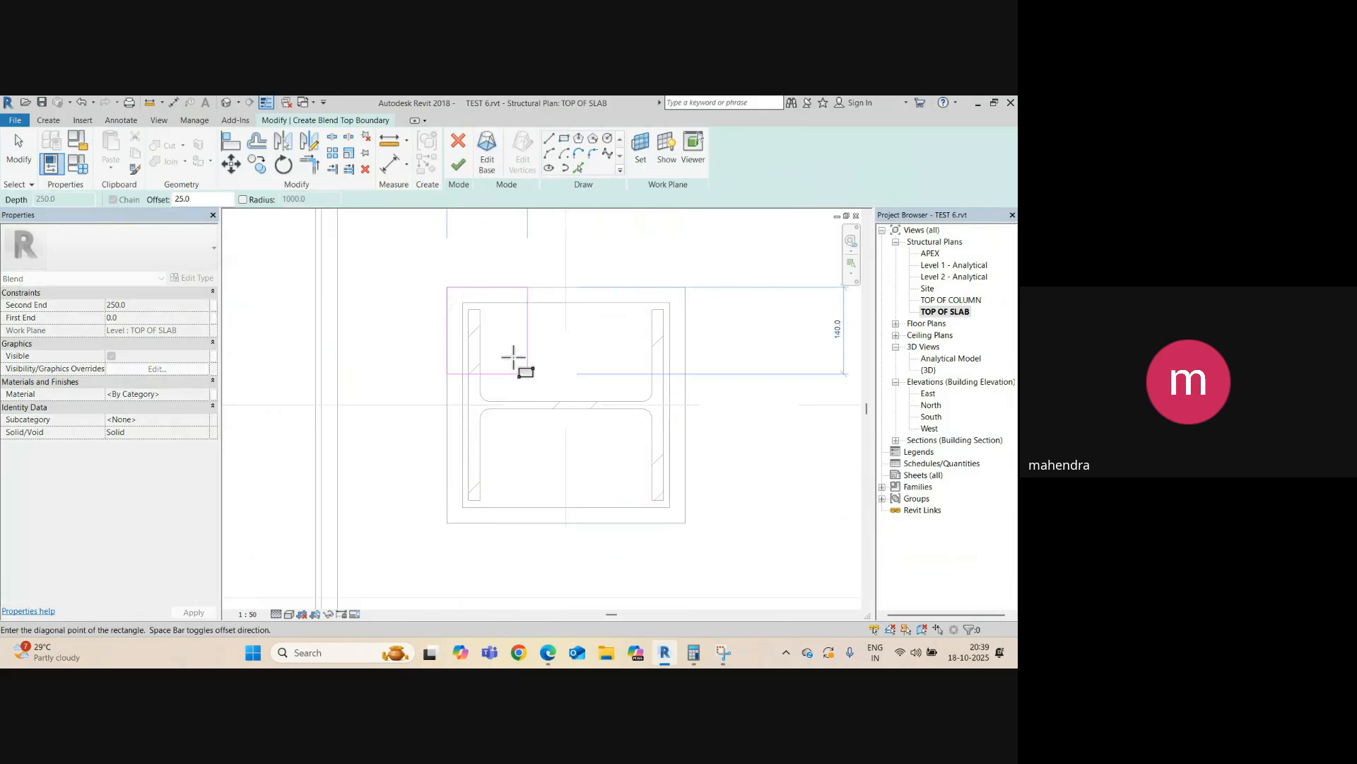
key("Escape")
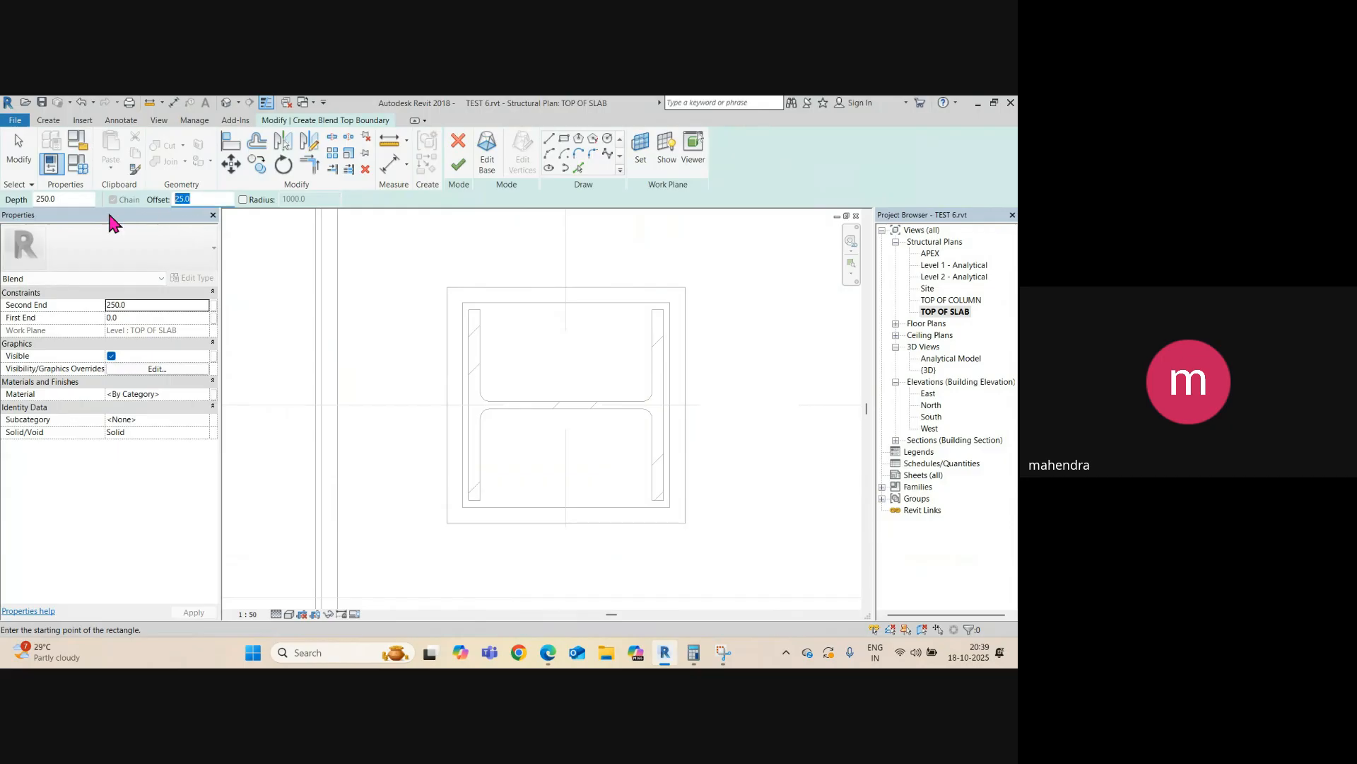
left_click(463, 303)
left_click(669, 507)
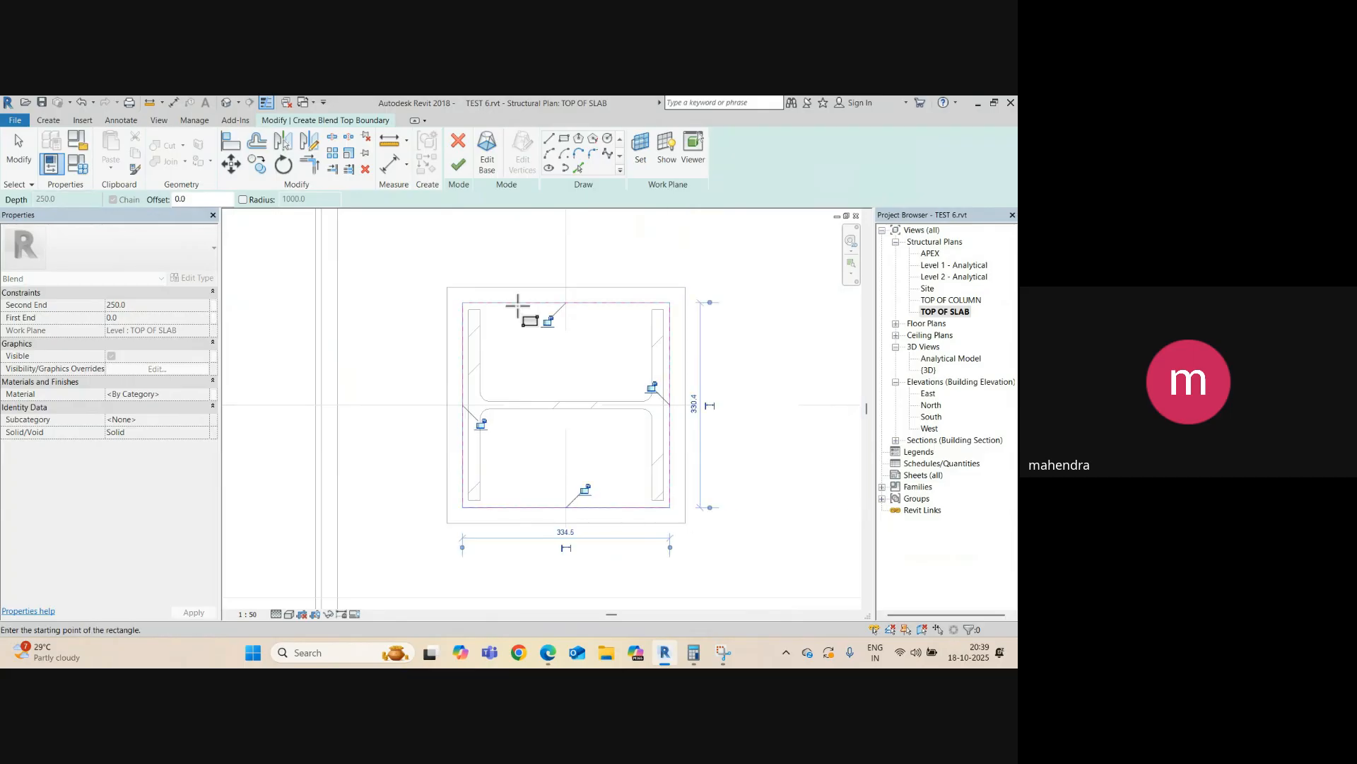
left_click(459, 167)
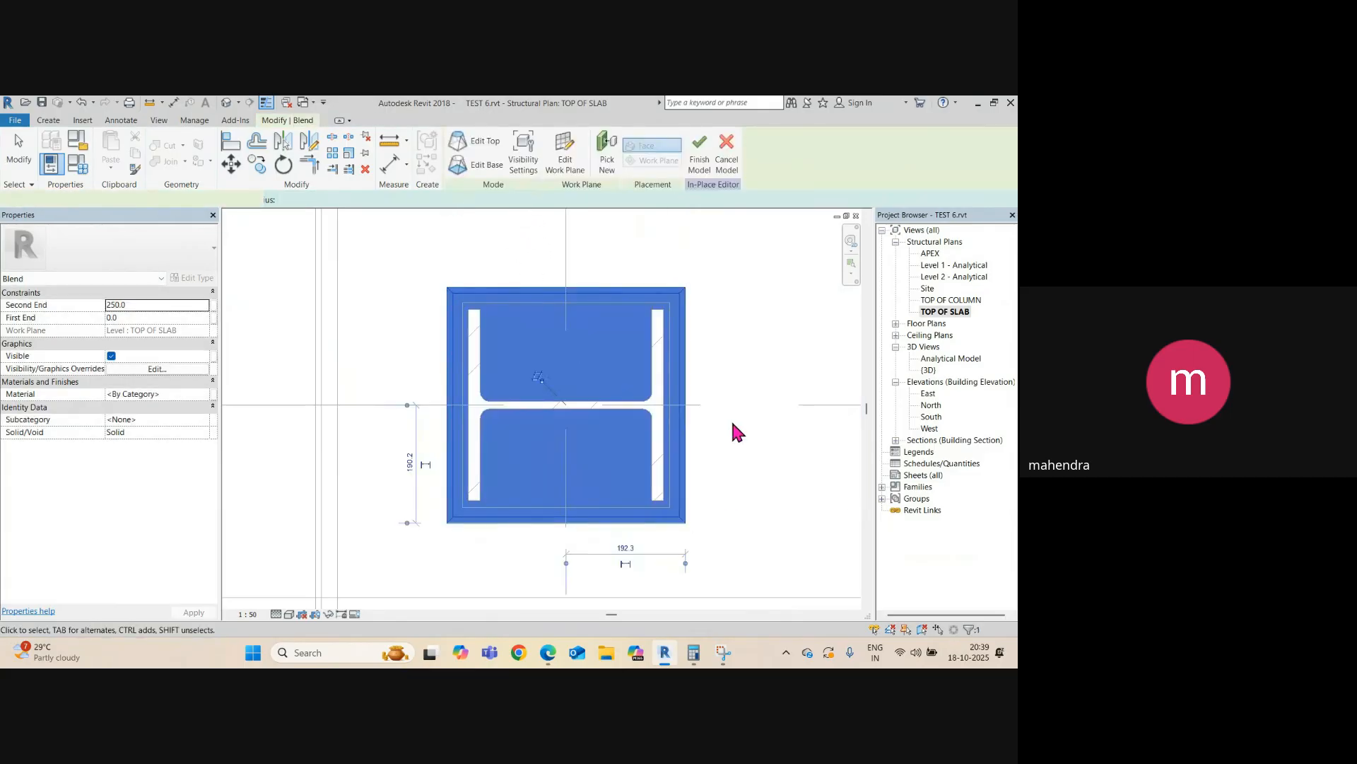
left_click(698, 163)
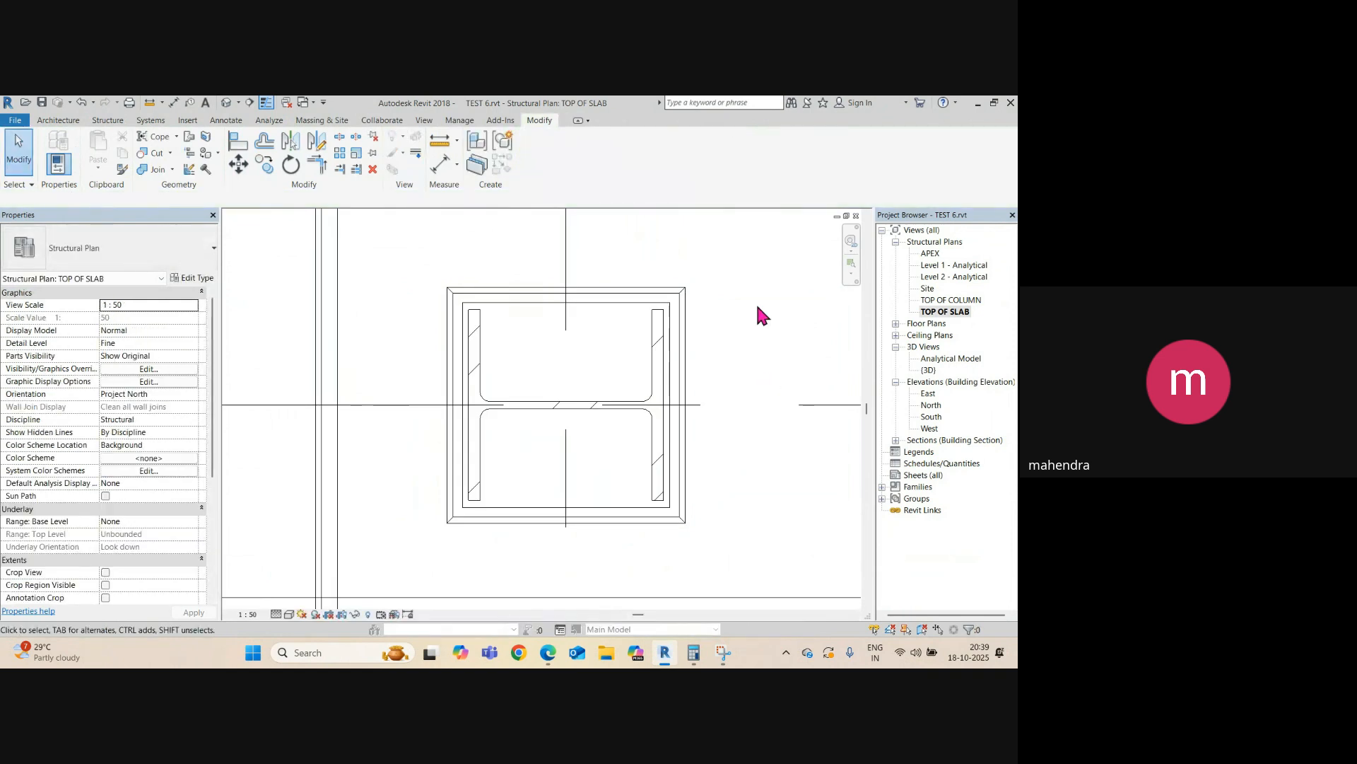
- Cycle through the open views to Section 5 and examine the grout blend around the base plate
scroll(514, 364, "down", 4)
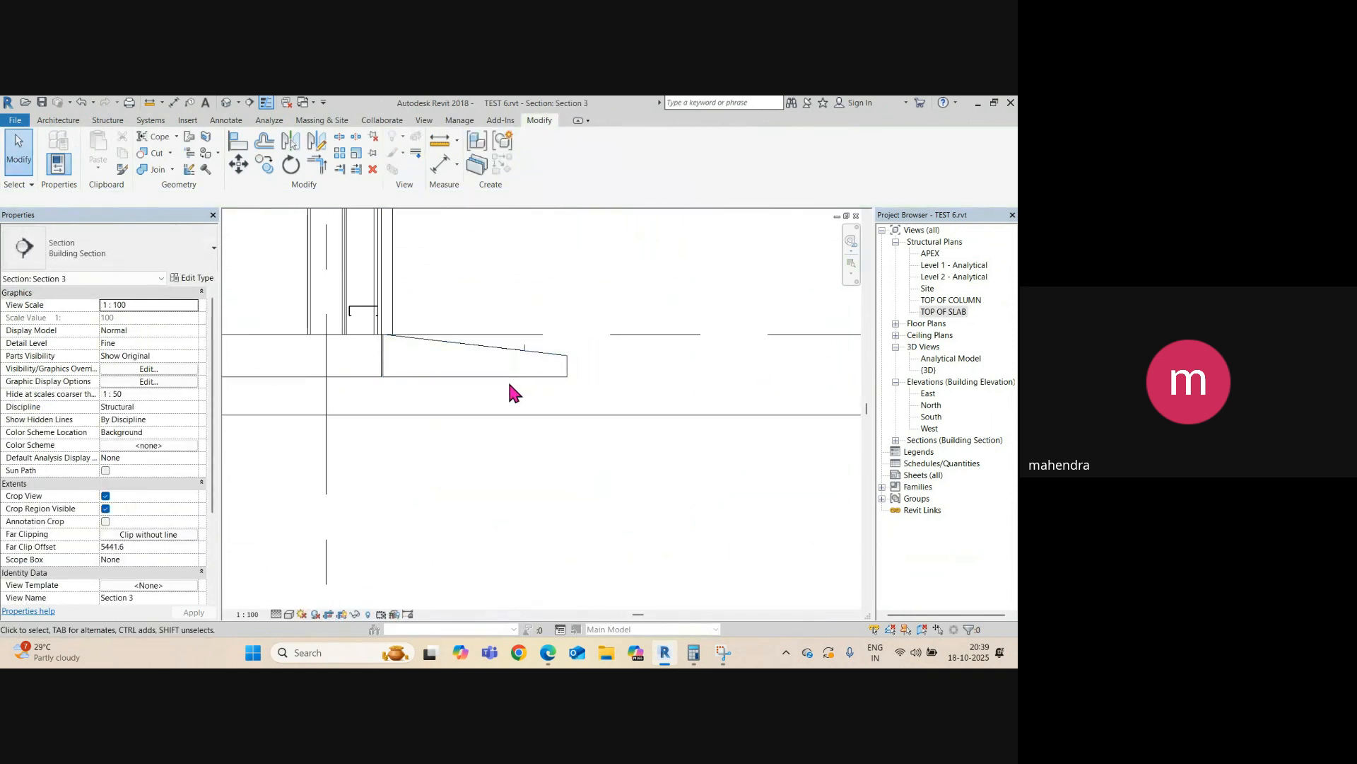
middle_click_drag(508, 379, 596, 410)
scroll(437, 332, "up", 1)
key("ctrl+Tab")
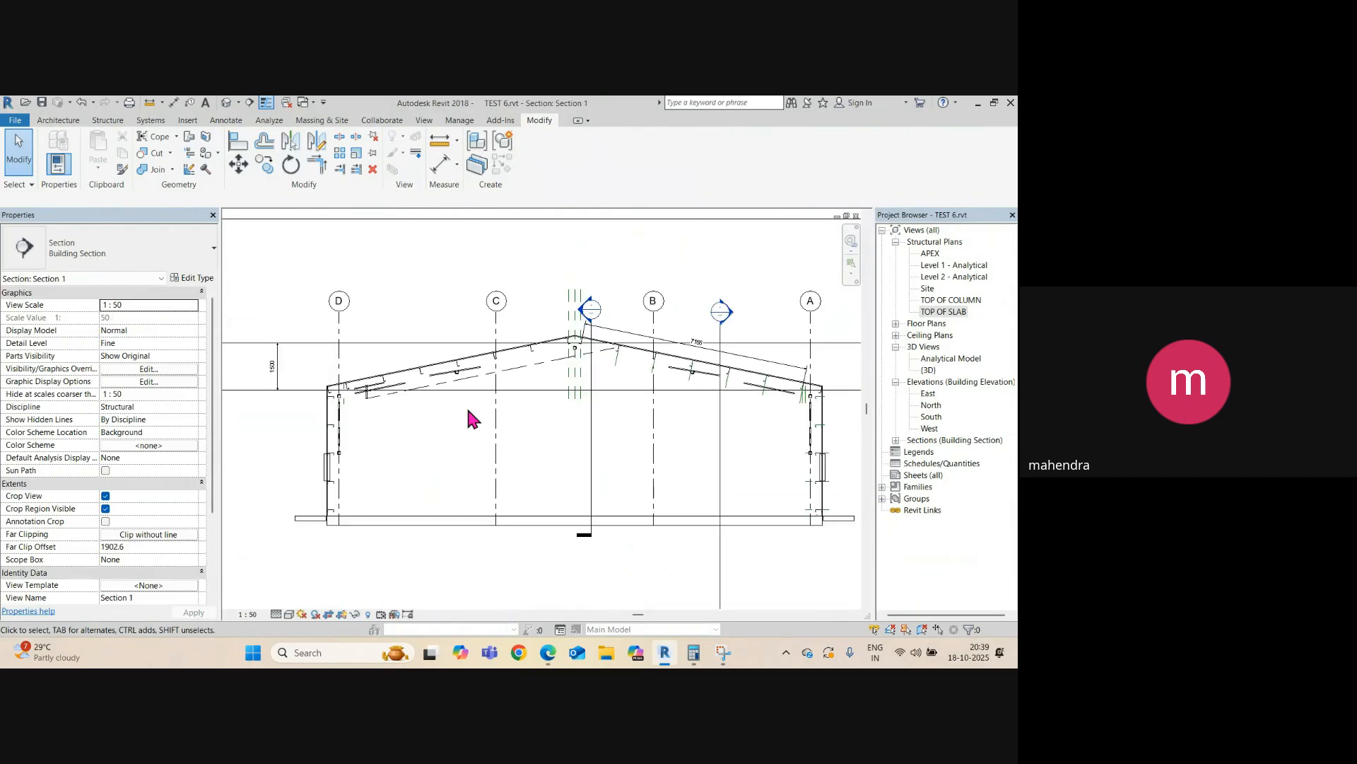
key("ctrl+Tab")
key("ctrl+Tab")
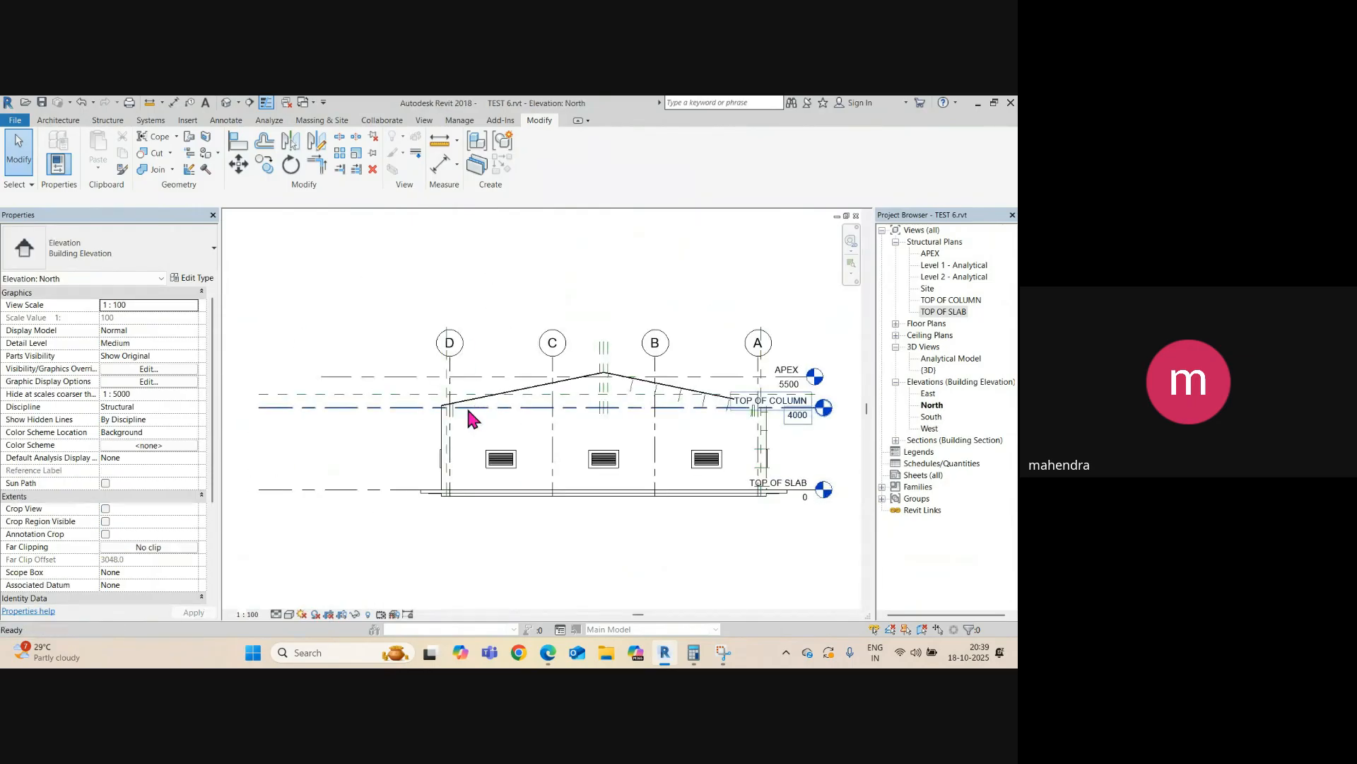
key("ctrl+Tab")
key("ctrl+Tab")
key("ctrl+Tab")
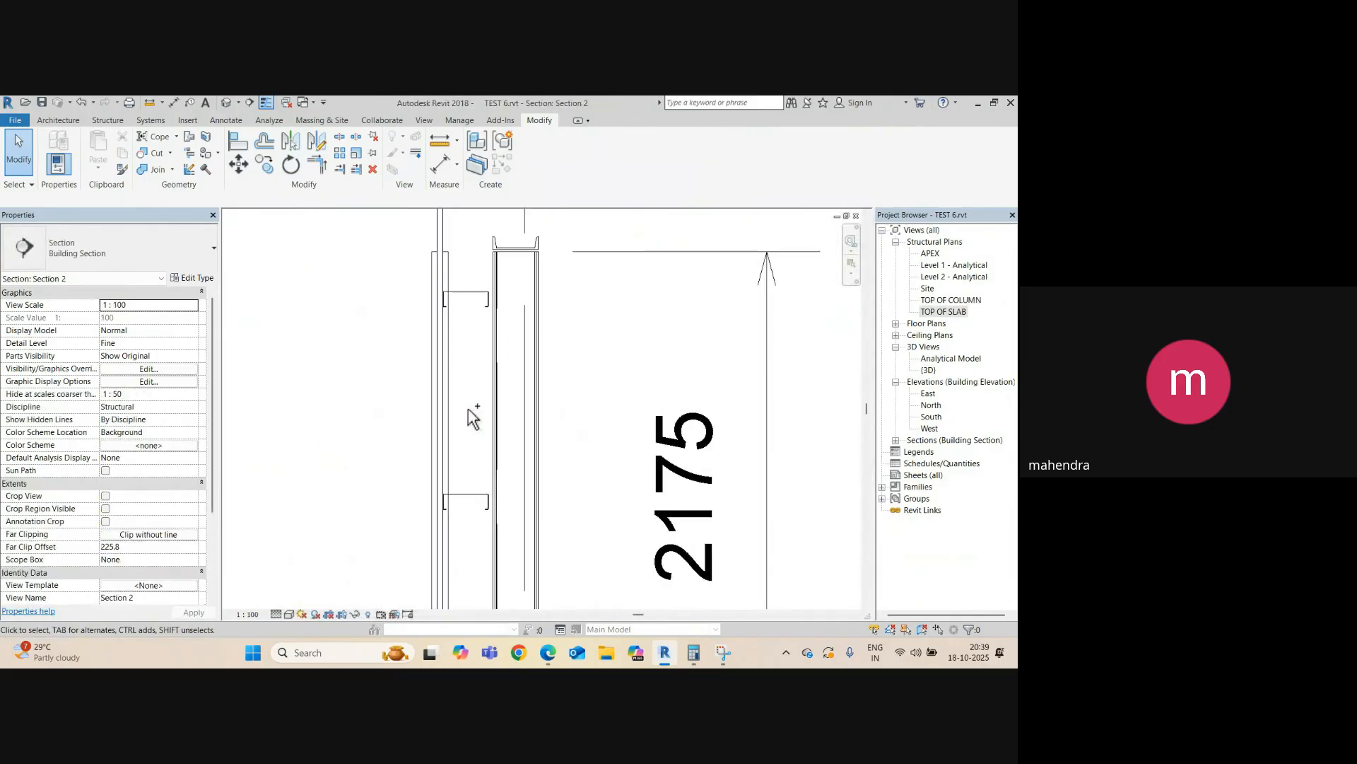
key("ctrl+Tab")
key("ctrl+Tab")
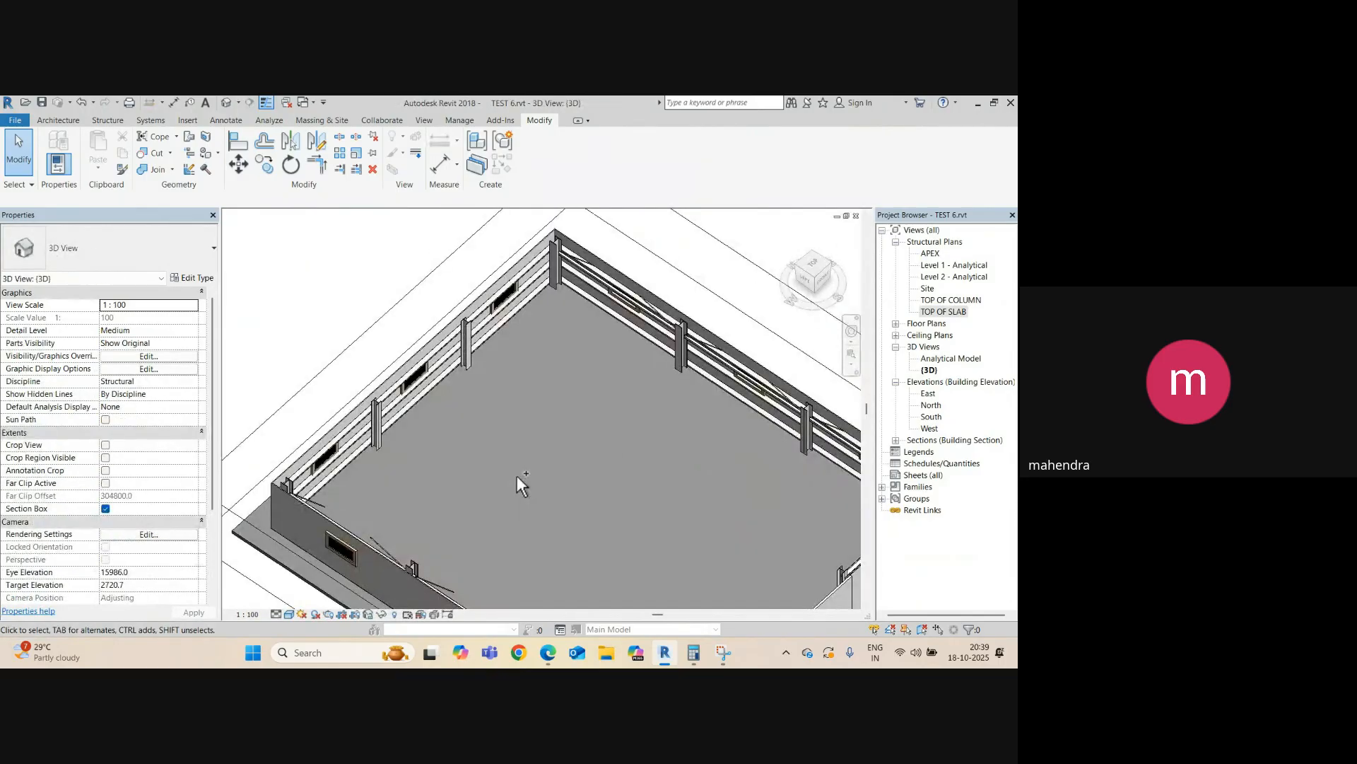
key("ctrl+Tab")
key("ctrl+Tab")
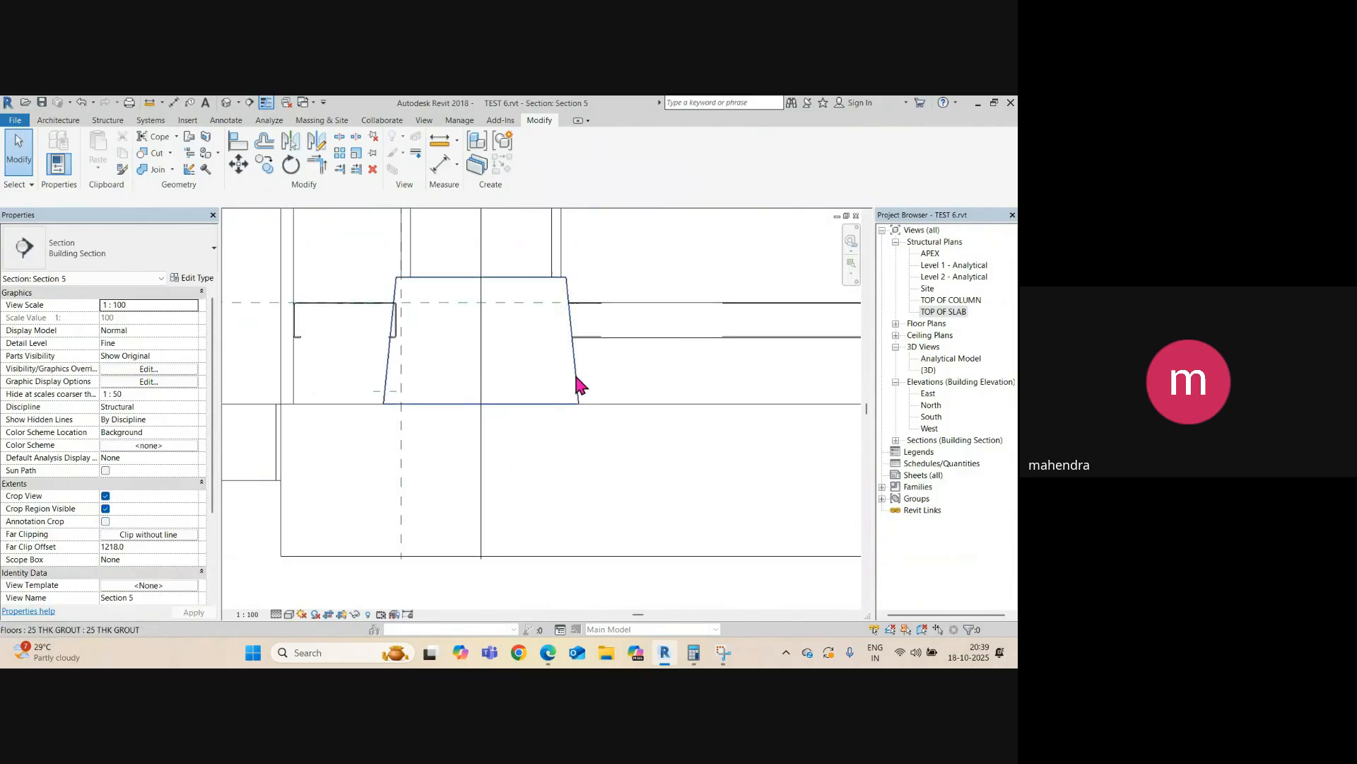
left_click(537, 388)
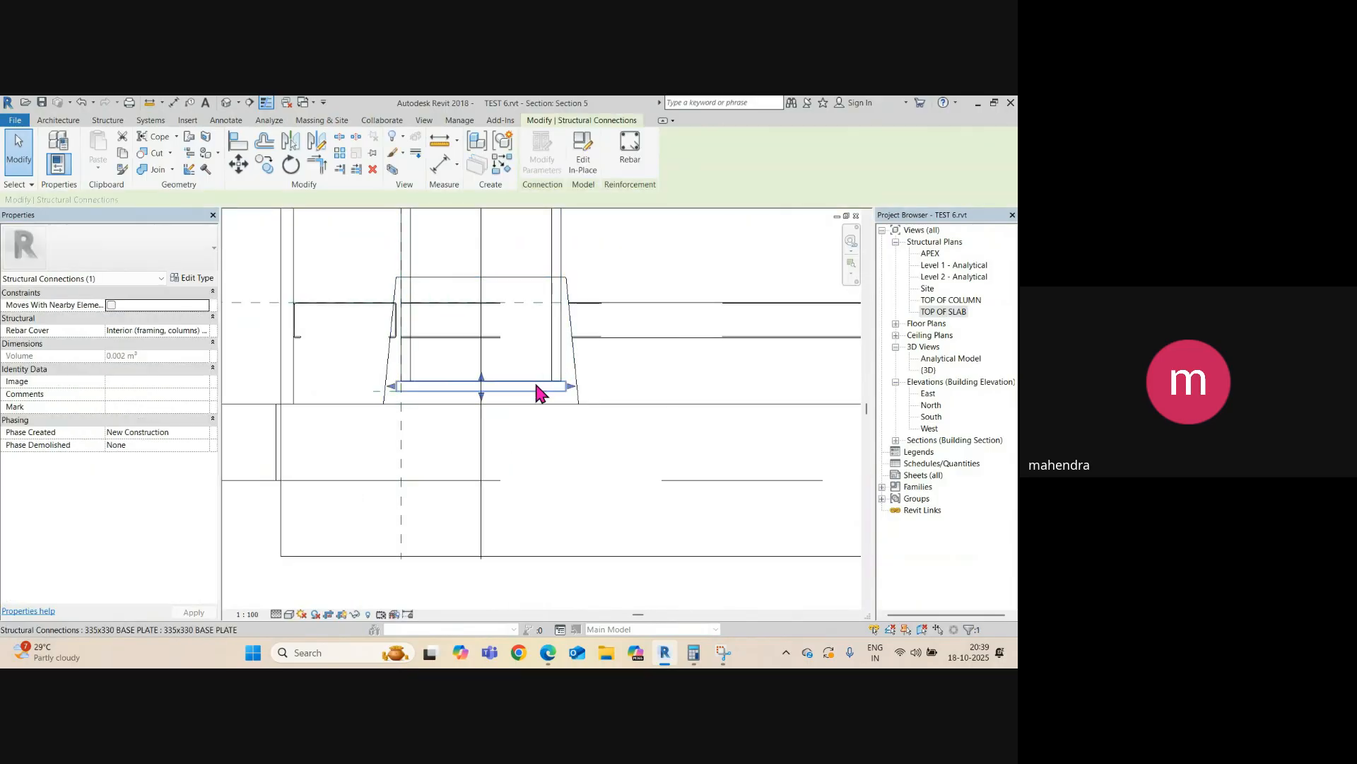
key("Escape")
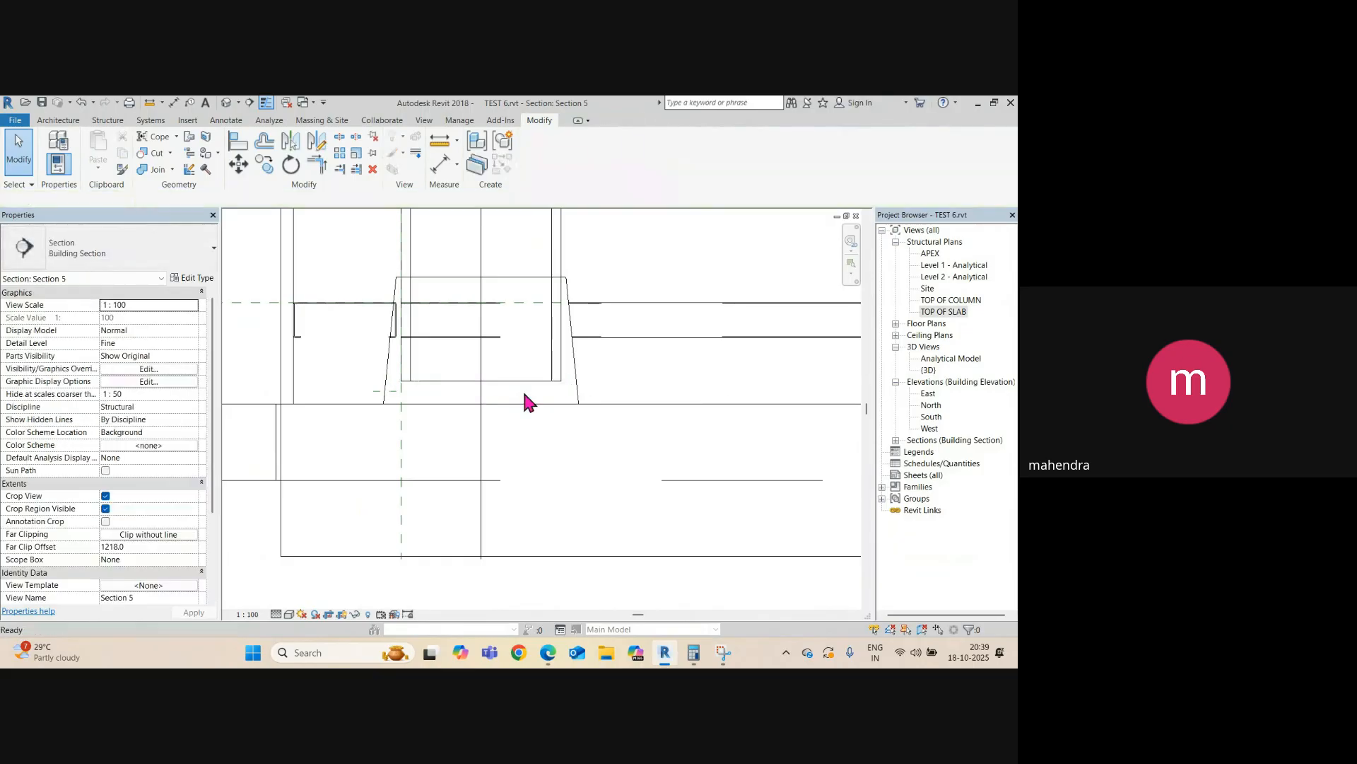
- Align the top face of the grout blend with the underside of the base plate
key("a")
key("l")
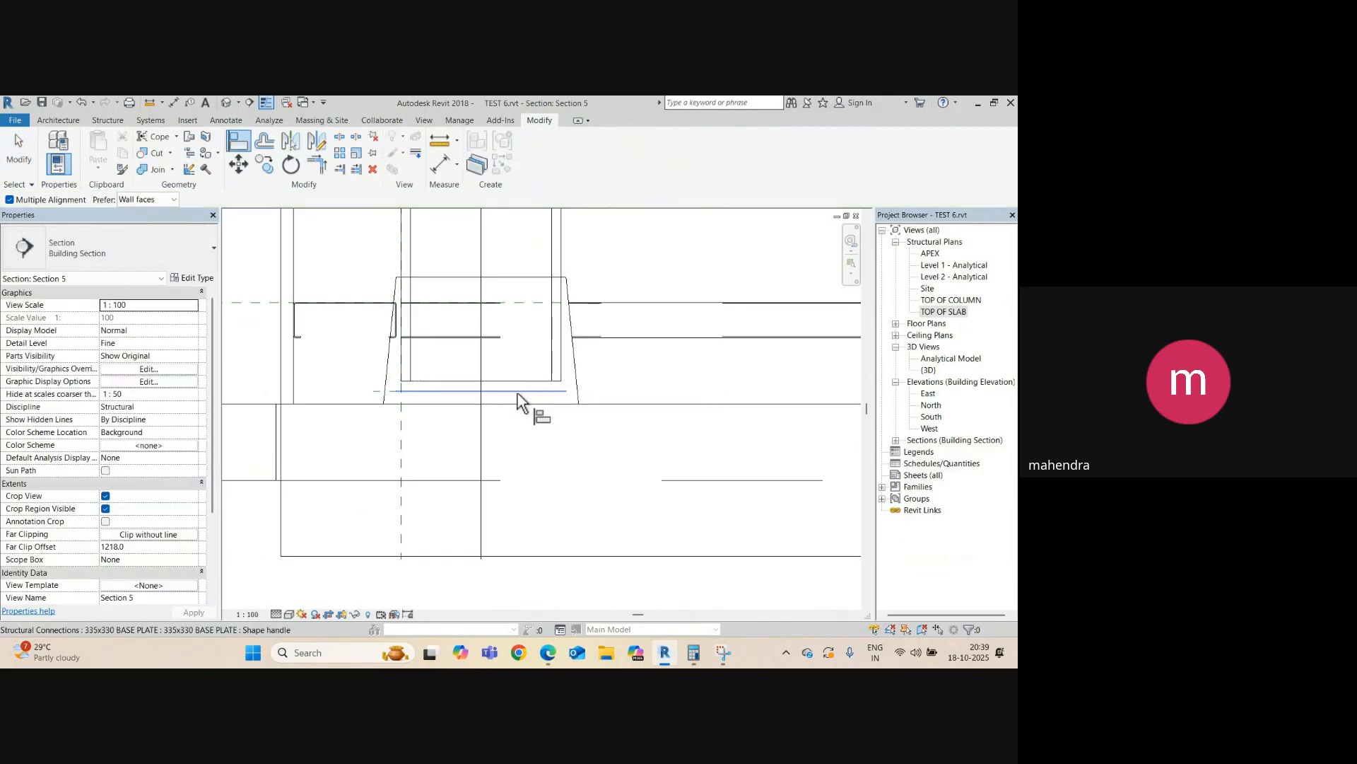
scroll(406, 394, "up", 3)
left_click(463, 390)
scroll(459, 382, "down", 2)
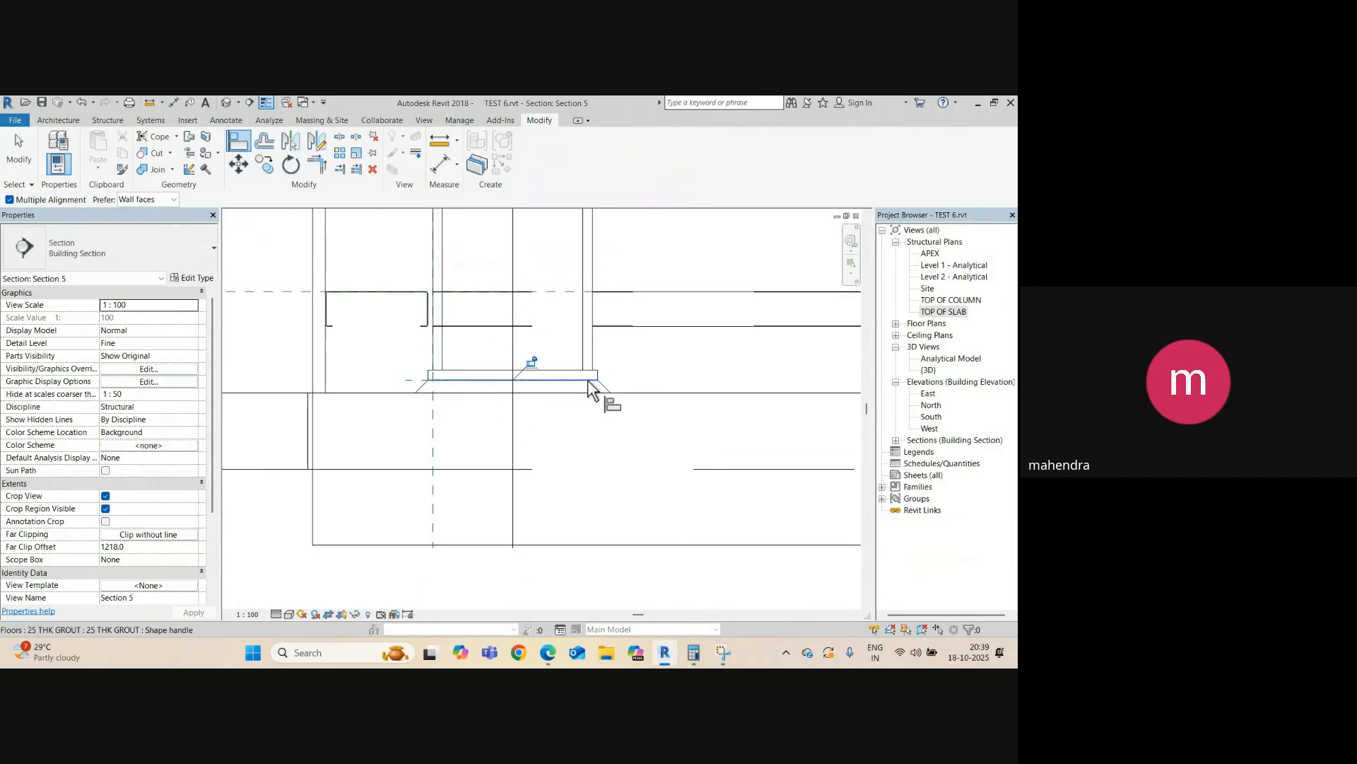
scroll(598, 386, "up", 2)
key("Escape")
key("Escape")
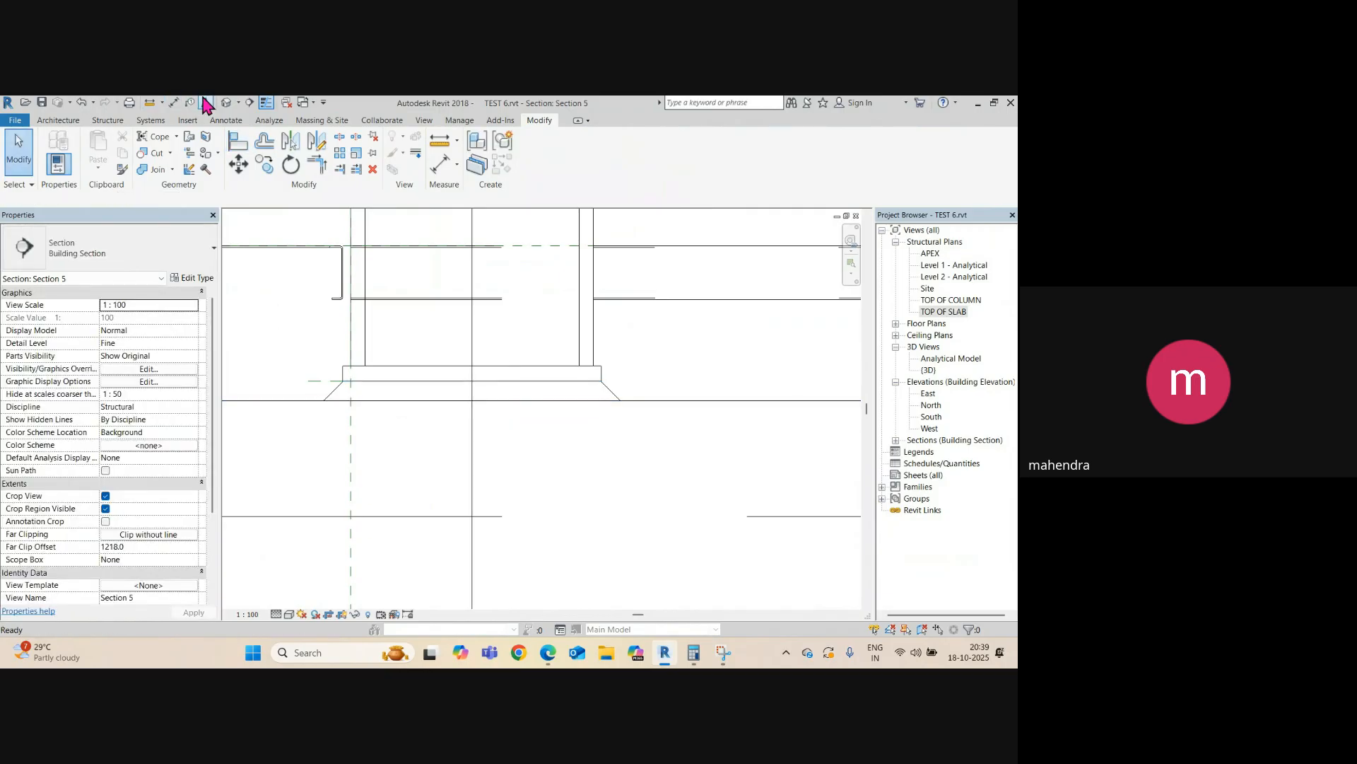
- Switch to the 3D view at the column base and set its visual style to Realistic
left_click(226, 103)
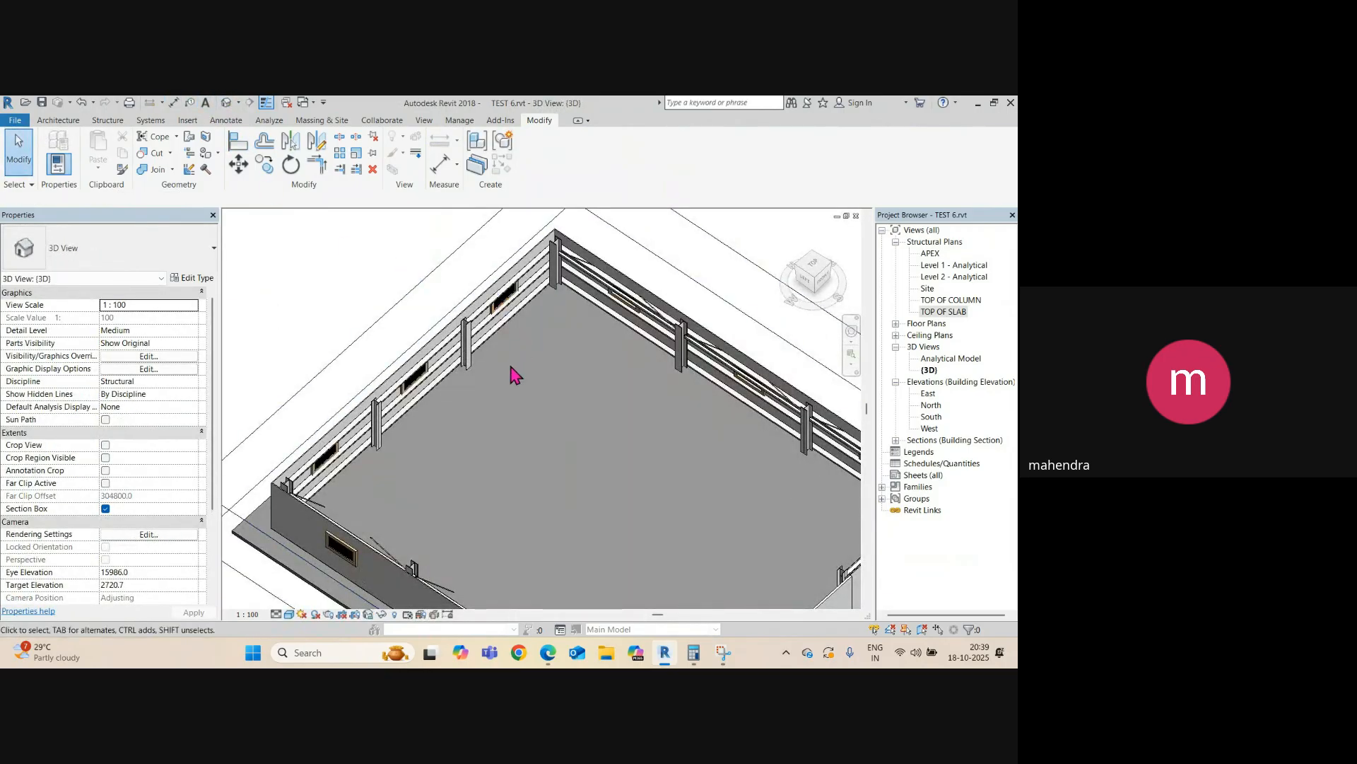
scroll(519, 403, "down", 2)
middle_click_drag(559, 468, 340, 463, "shift")
scroll(533, 353, "up", 1)
scroll(534, 362, "up", 8)
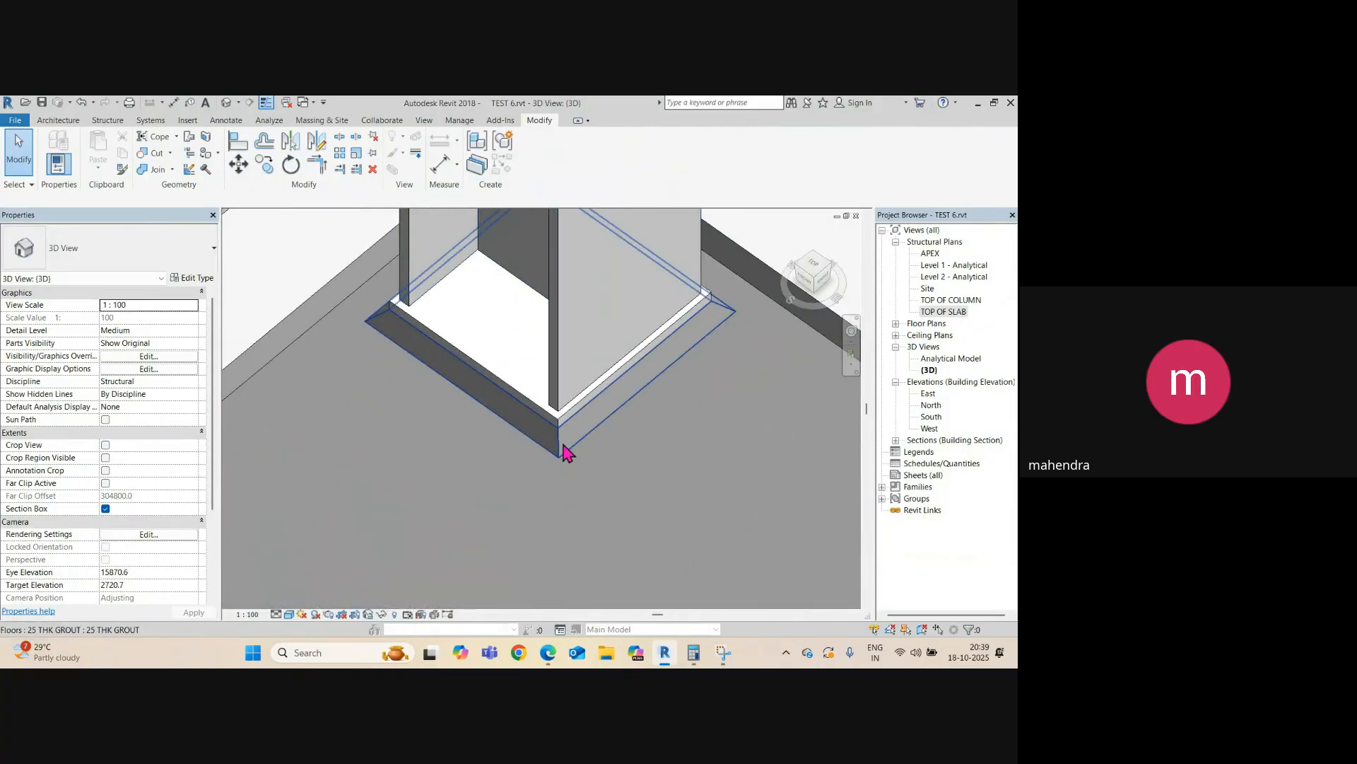
left_click(289, 614)
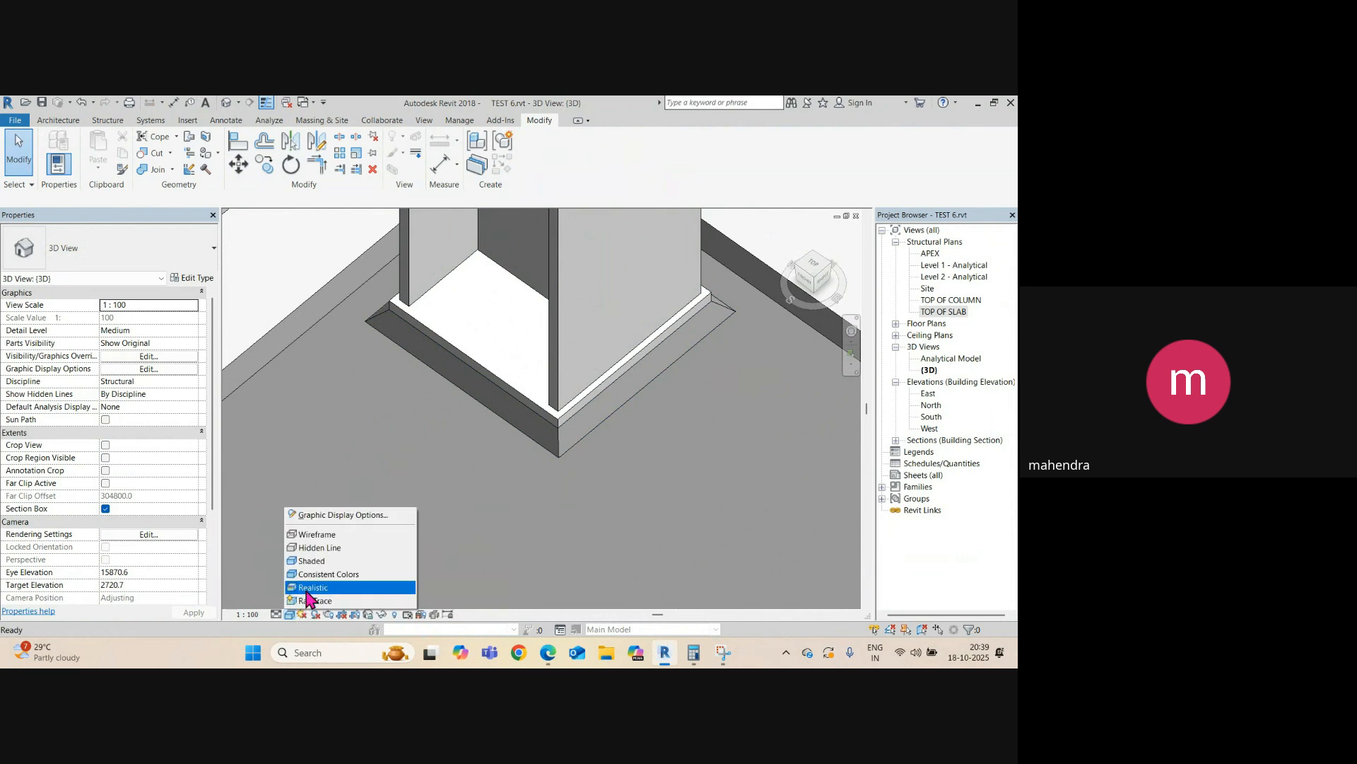
left_click(311, 581)
left_click(525, 485)
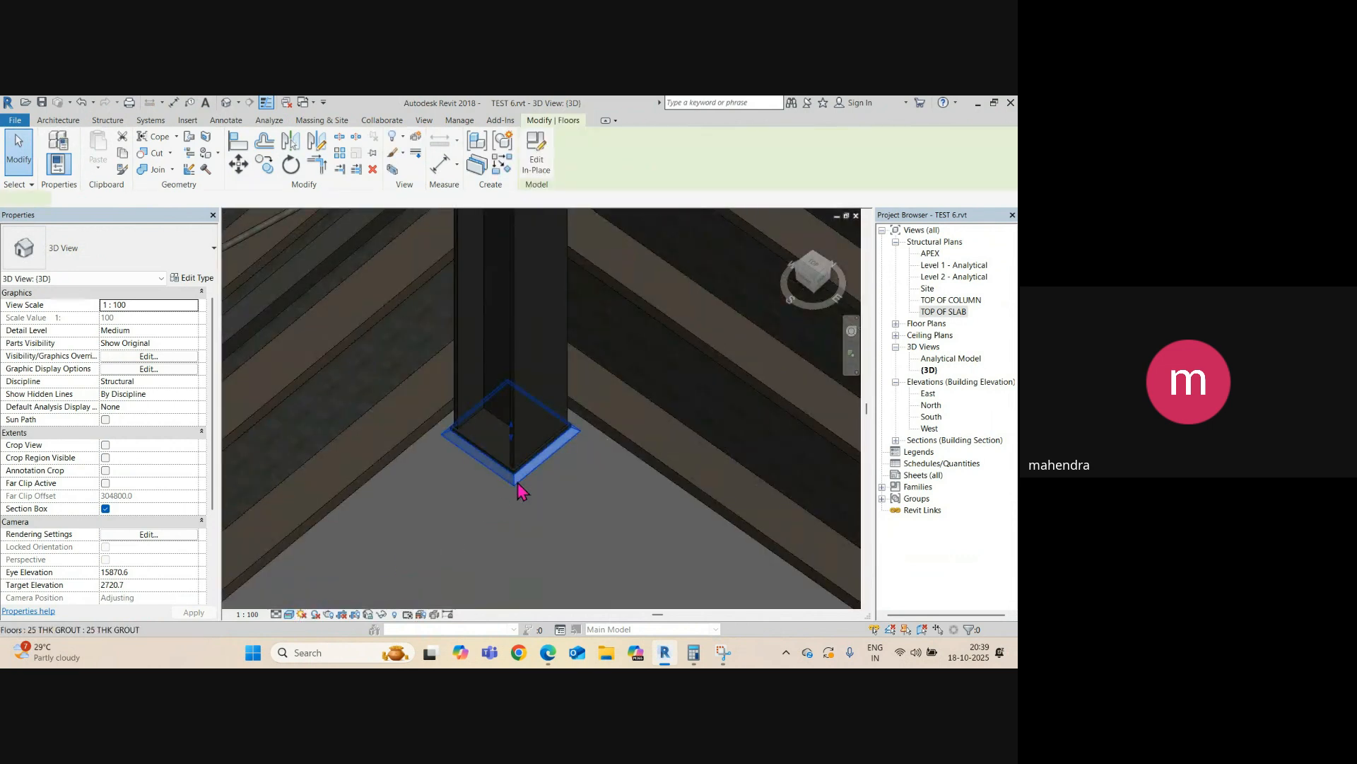
middle_click_drag(521, 490, 566, 502, "shift")
left_click(559, 494)
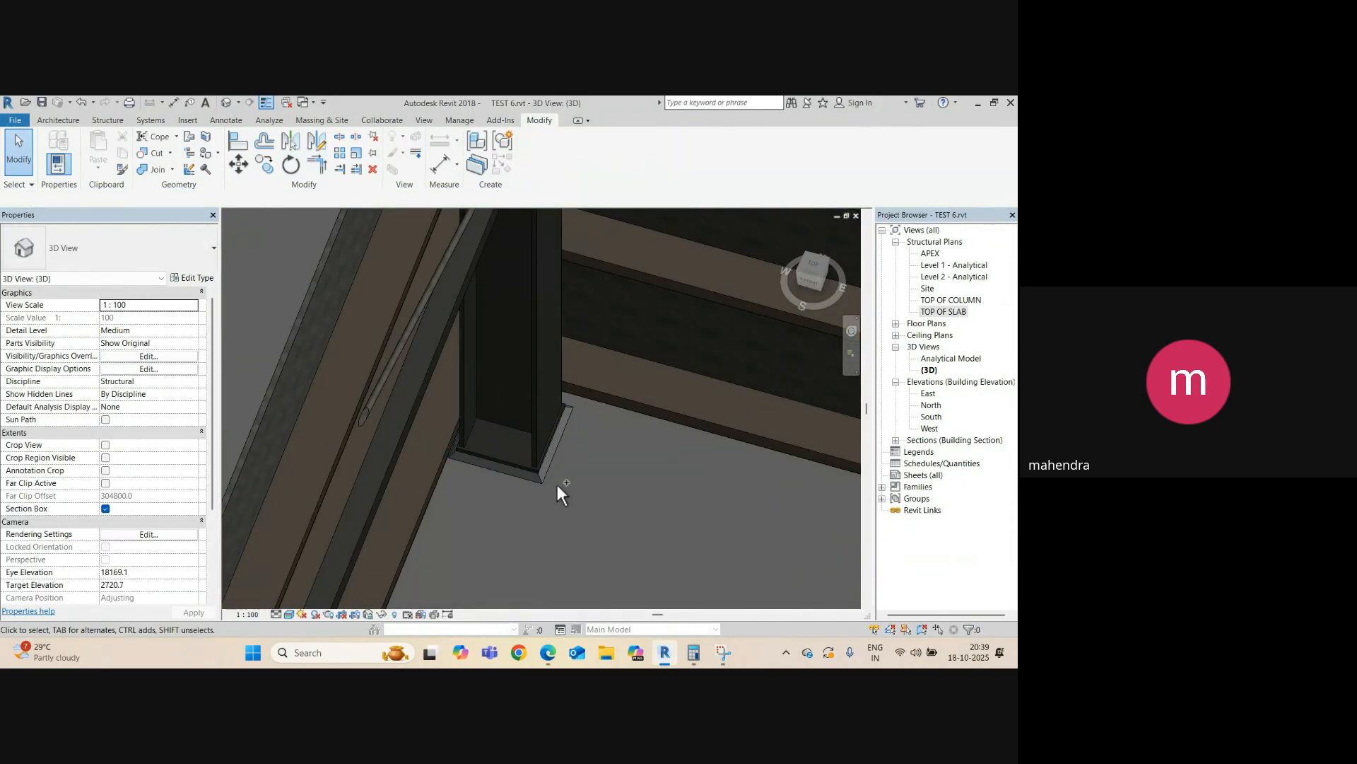
- In the TOP OF SLAB plan, edit the 335x330 base plate in place and open its extrusion sketch
key("ctrl+Tab")
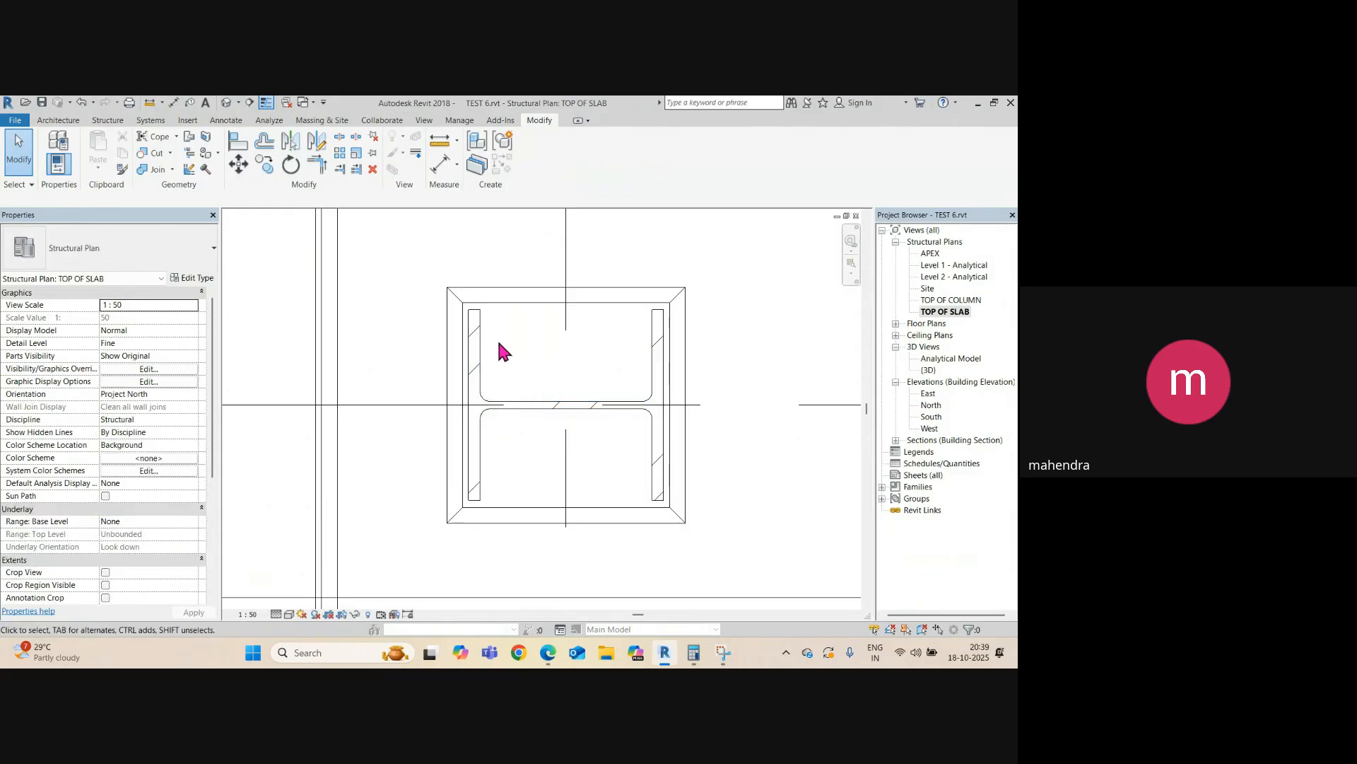
key("Tab")
left_click(512, 305)
key("Escape")
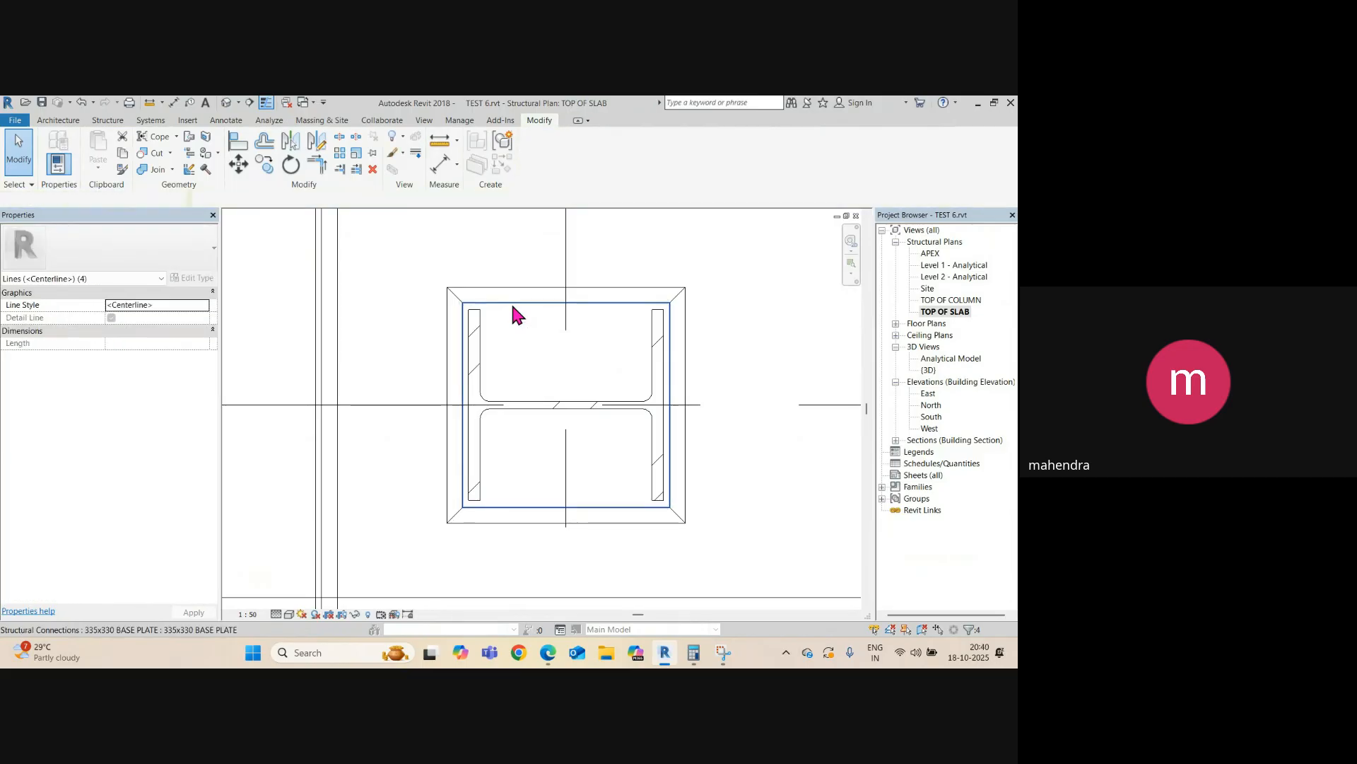
left_click(512, 305)
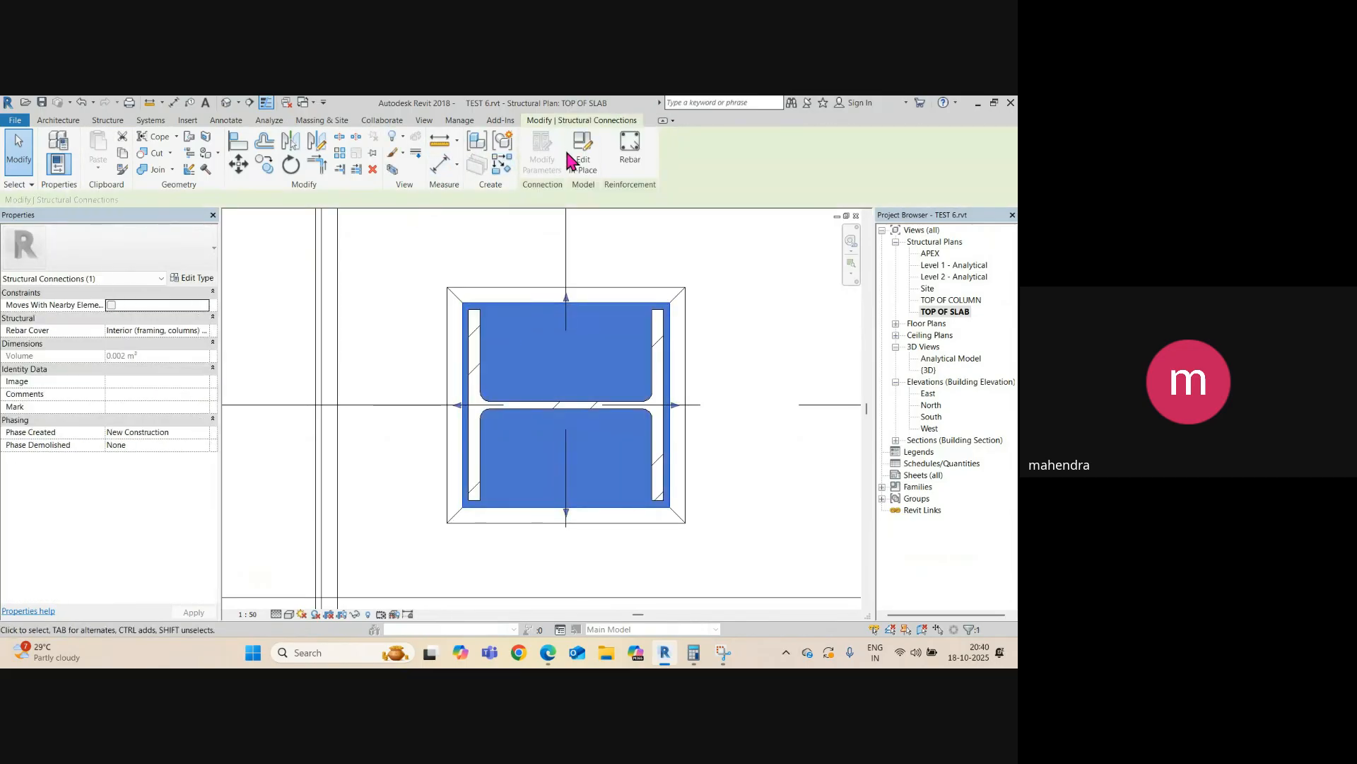
left_click(584, 164)
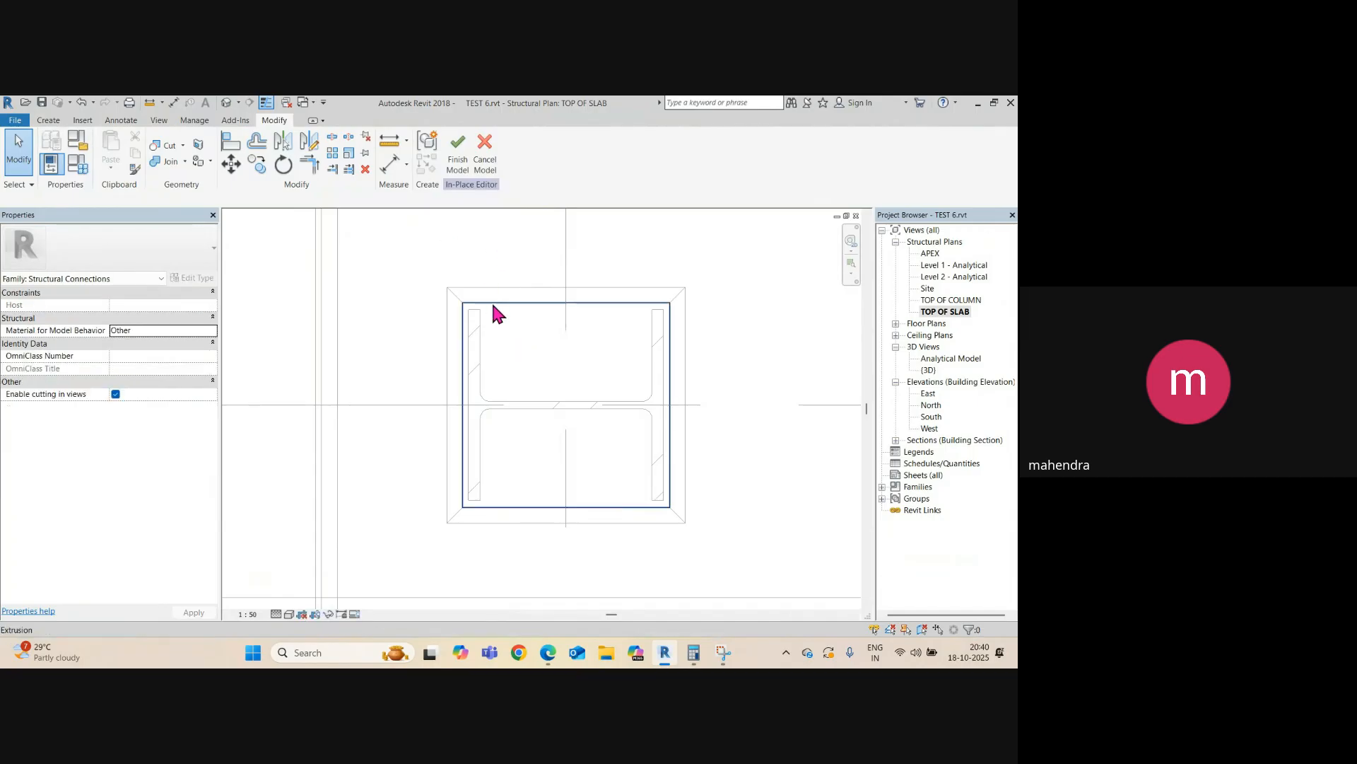
left_click(490, 303)
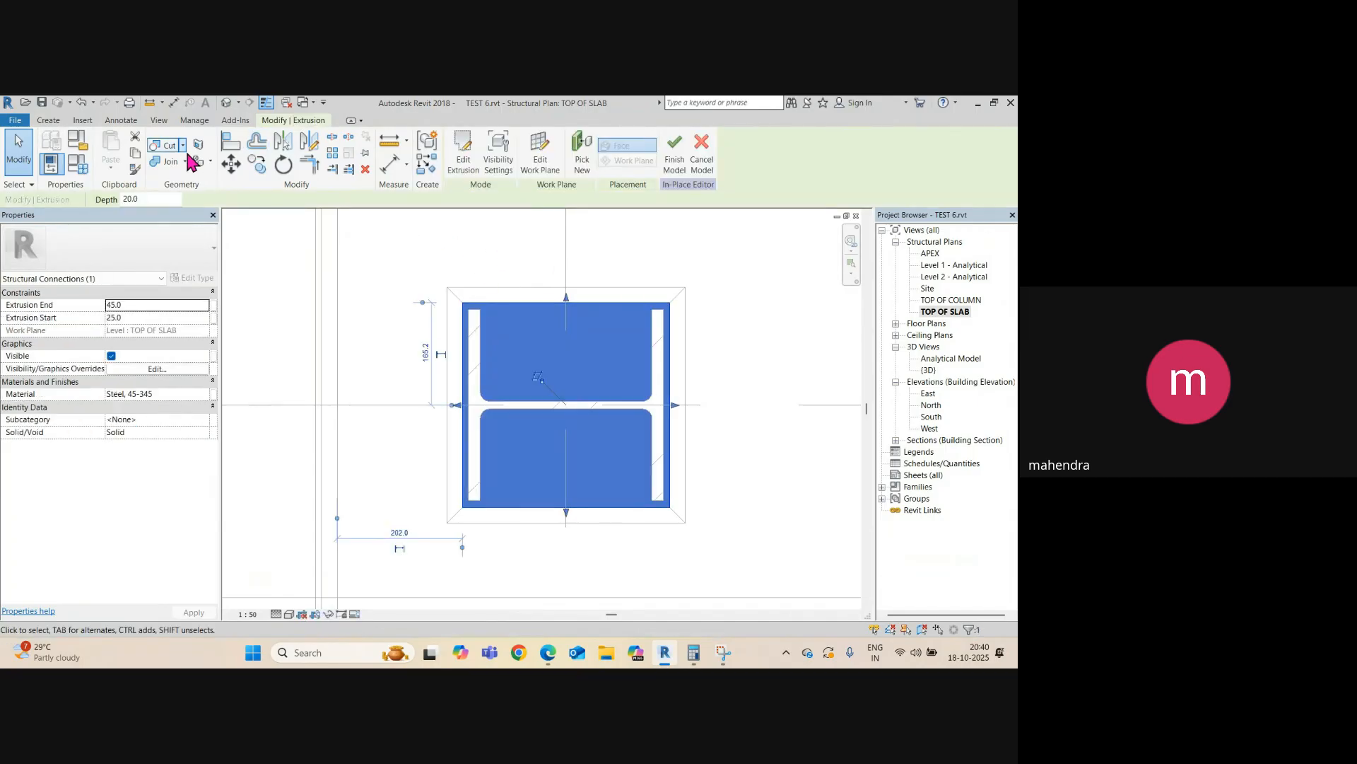
left_click(463, 155)
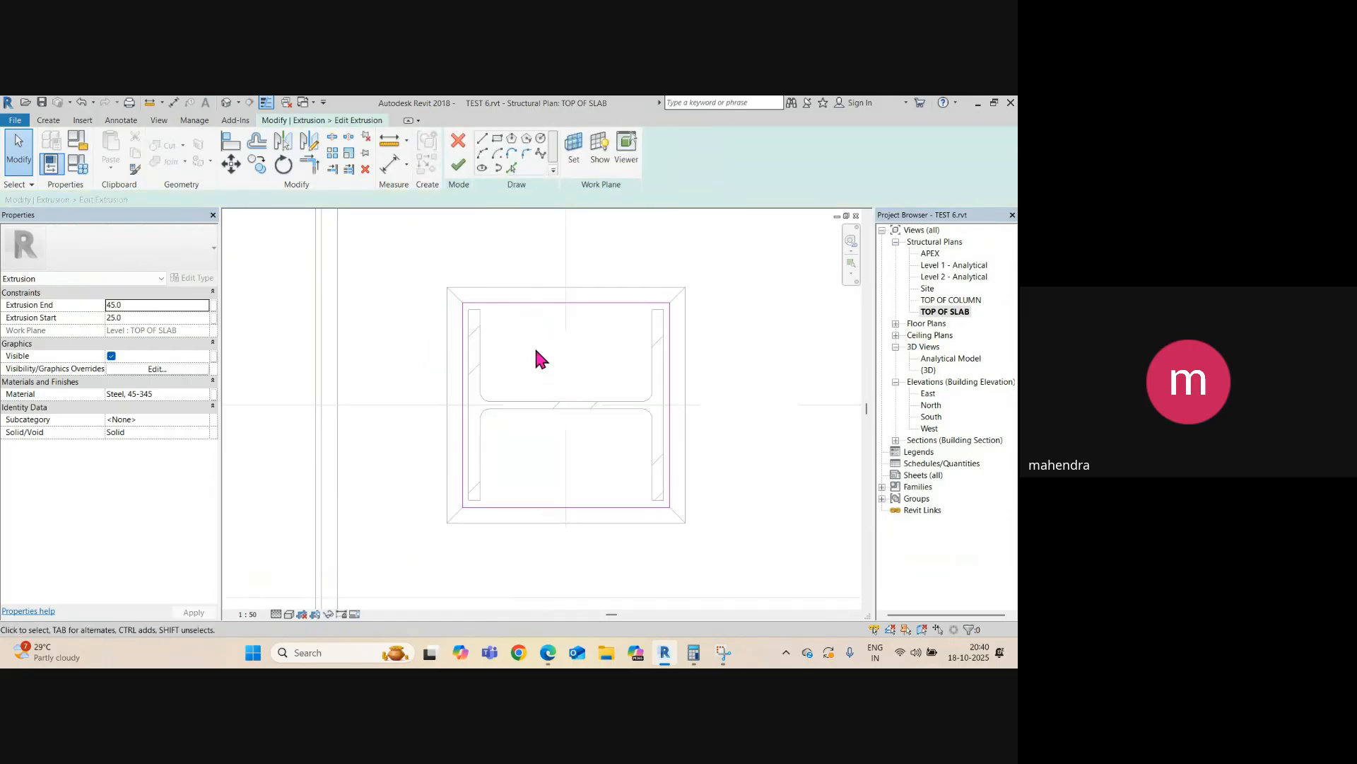
- Sketch a bolt-hole circle of about 20 mm radius in the plate's upper-left quadrant and shift it slightly toward the plate centre
left_click(541, 140)
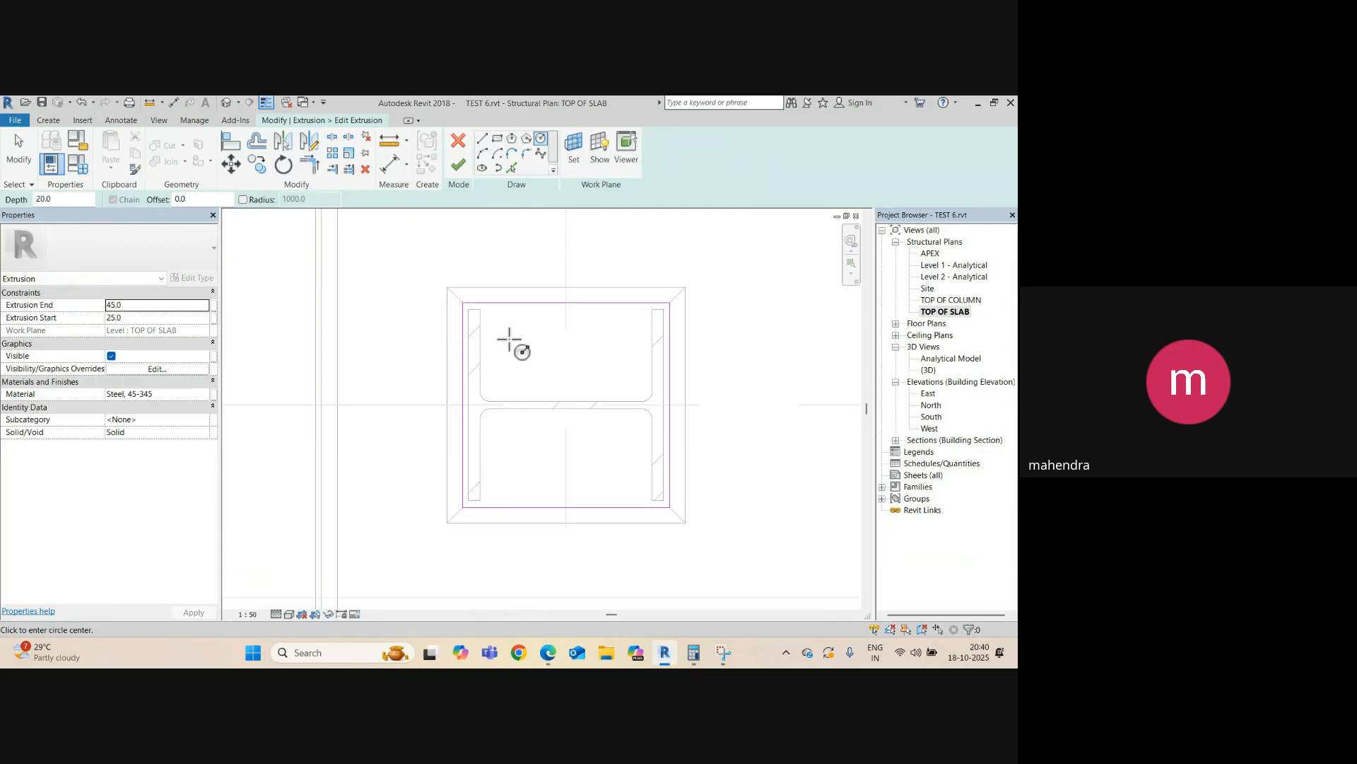
left_click(509, 340)
left_click(517, 343)
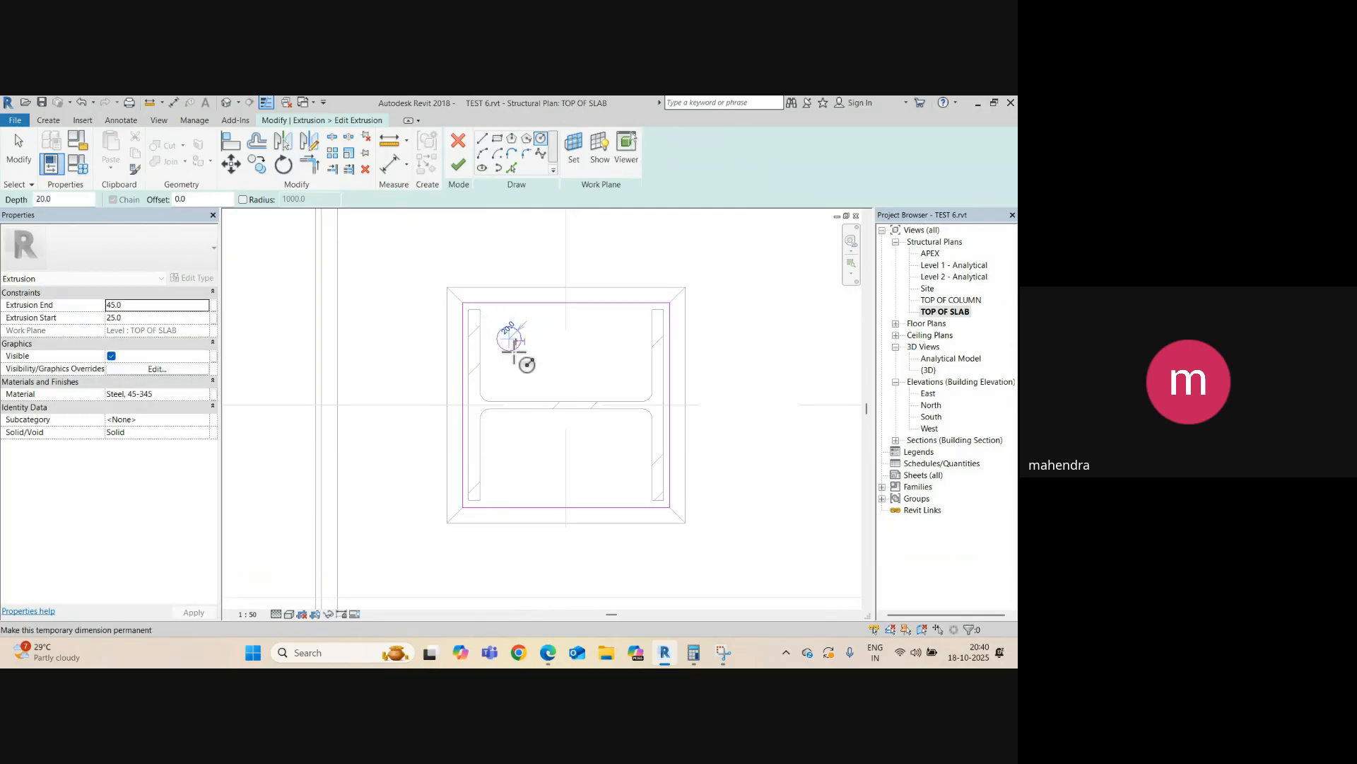
key("Escape")
key("Escape")
left_click(514, 346)
scroll(513, 342, "up", 3)
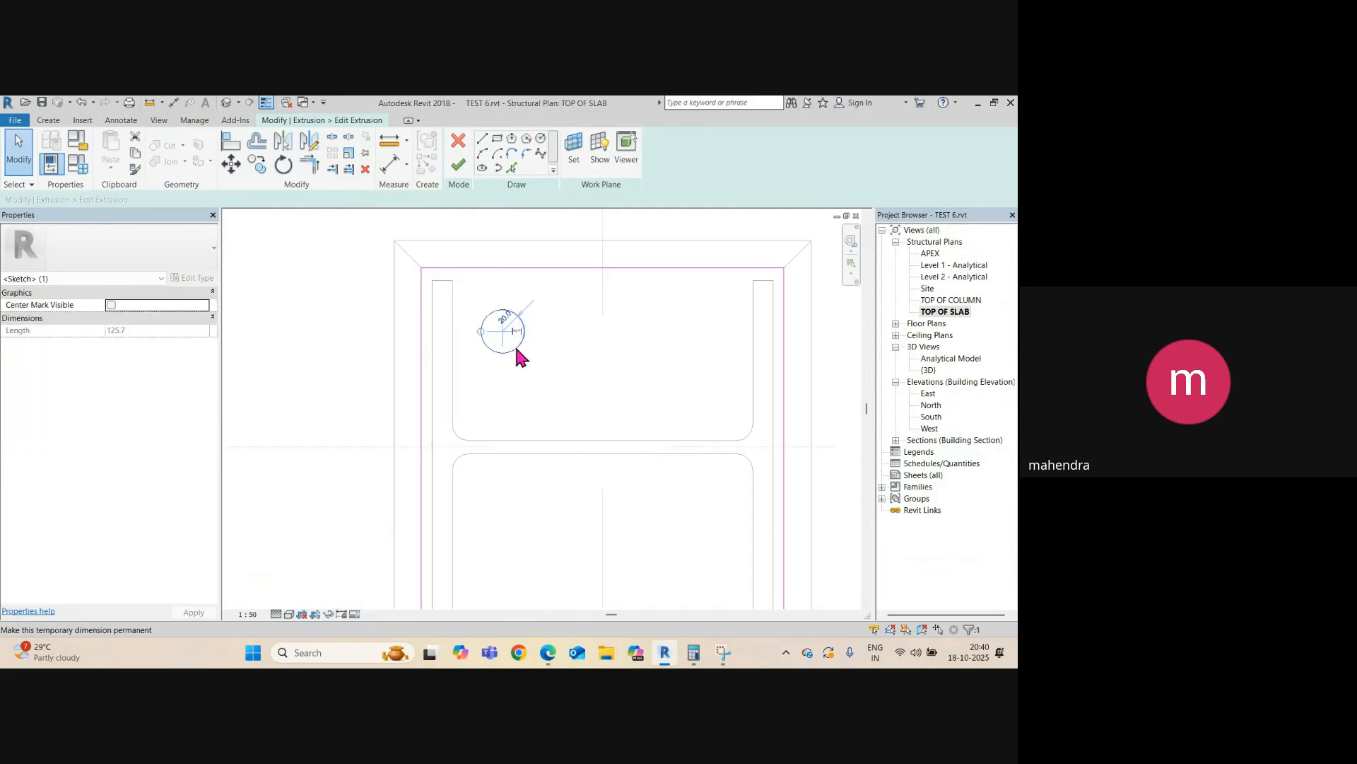
left_click_drag(517, 347, 531, 365)
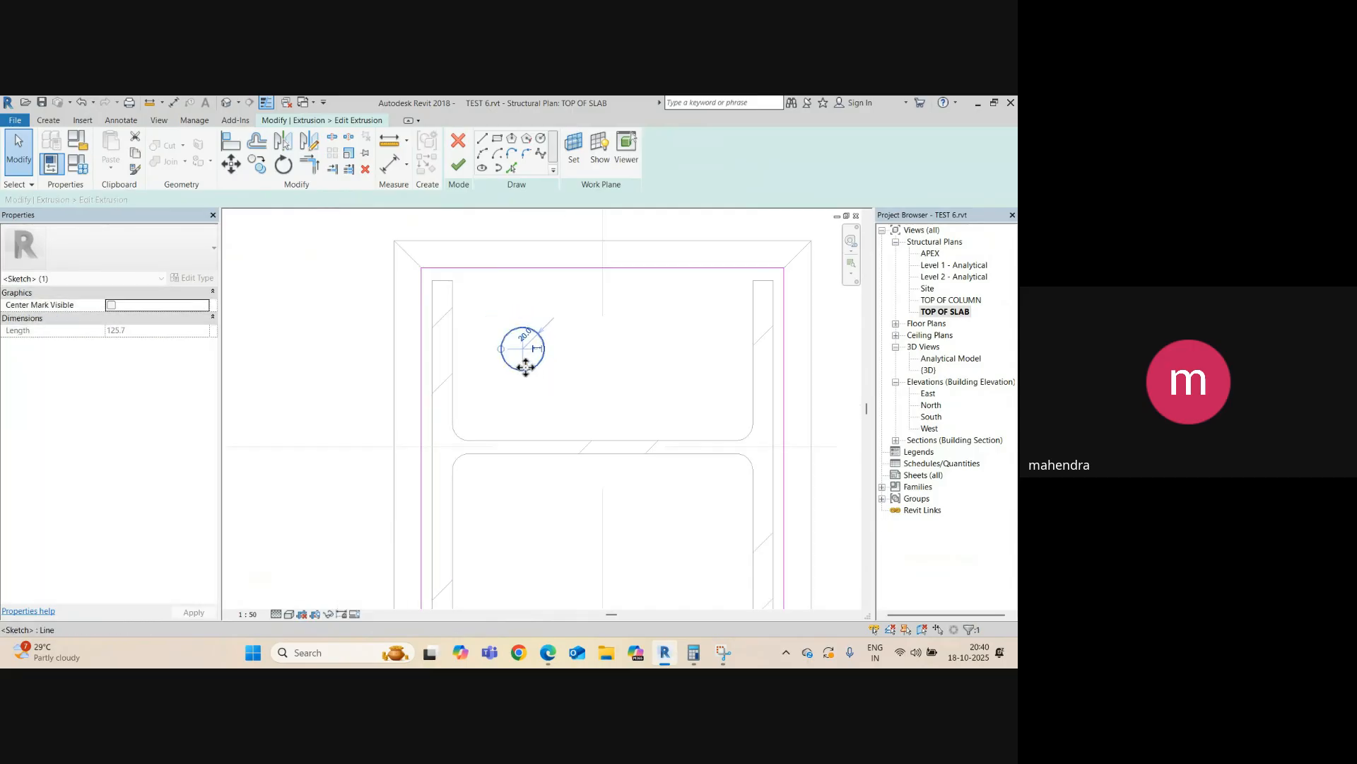
scroll(527, 373, "down", 3)
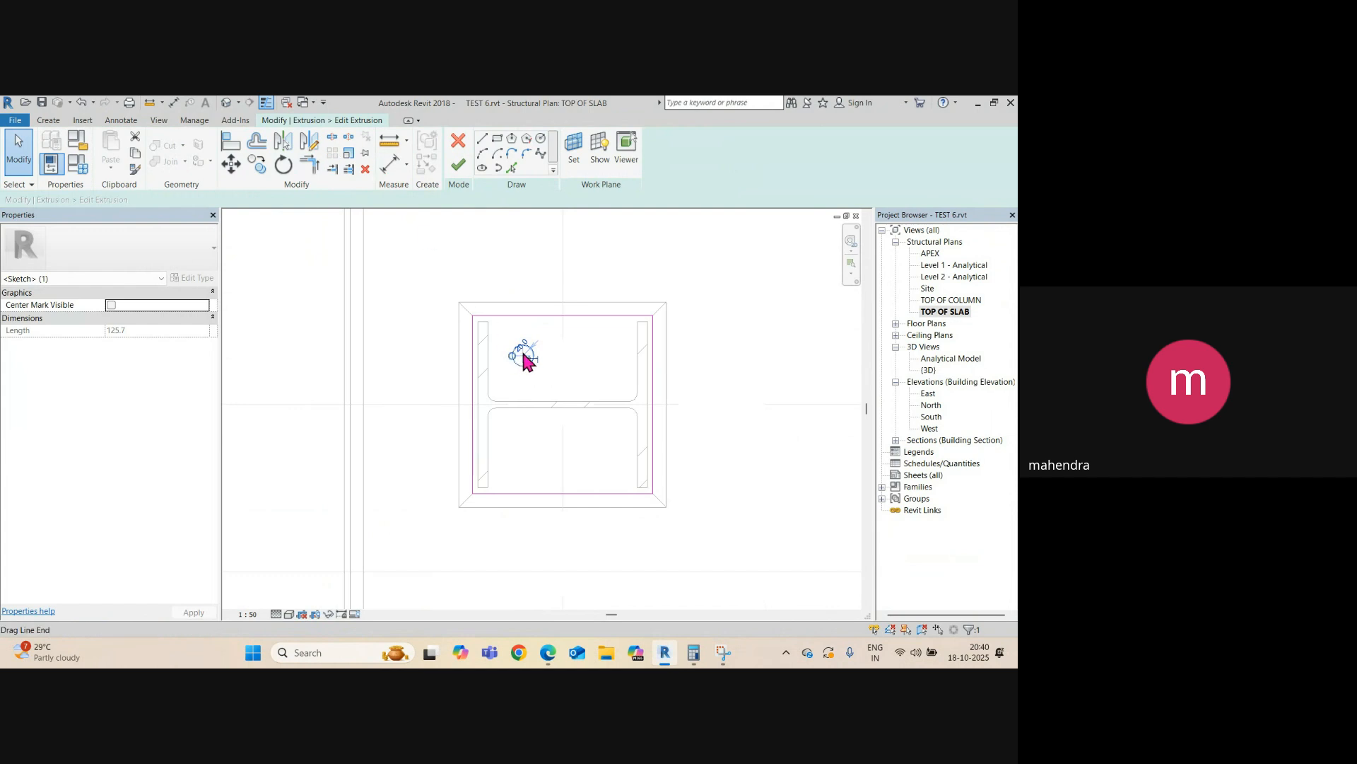
scroll(532, 357, "up", 3)
left_click(524, 357)
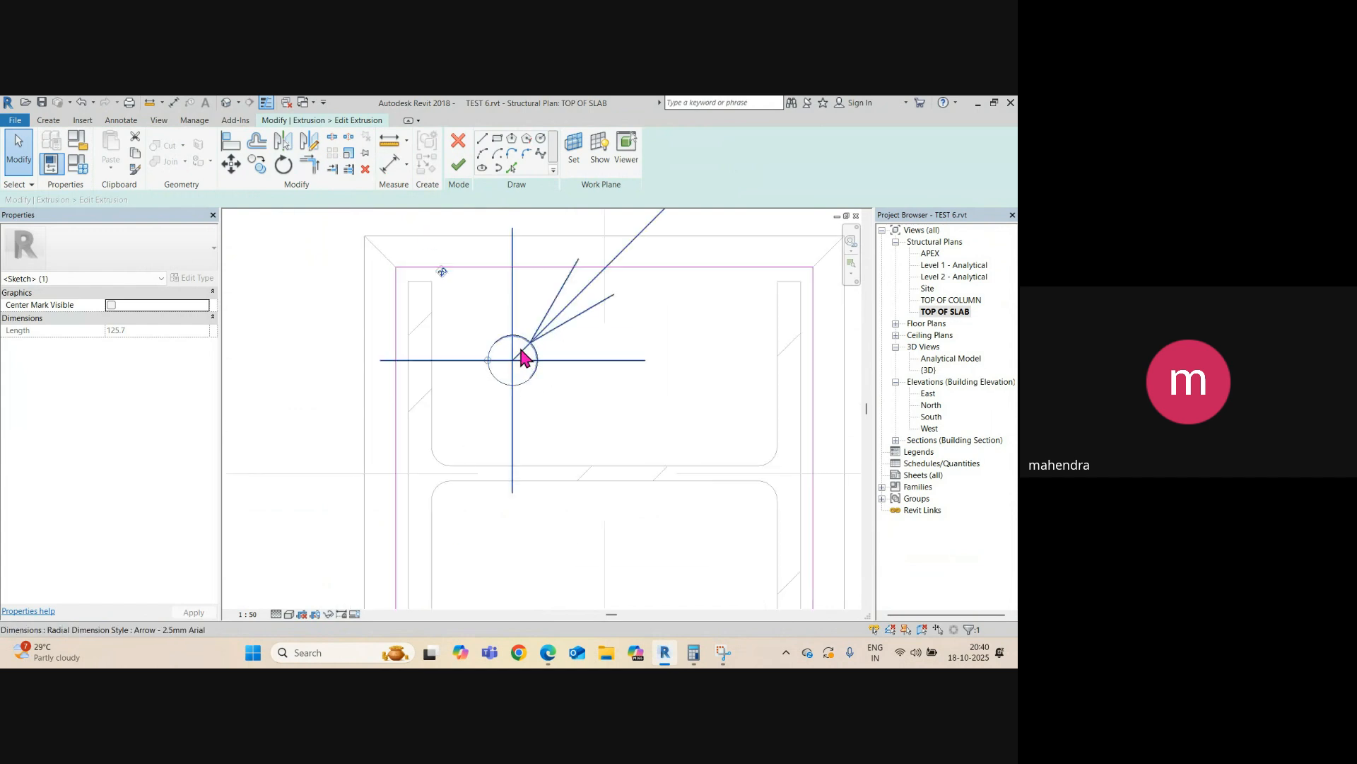
scroll(508, 365, "down", 3)
key("Escape")
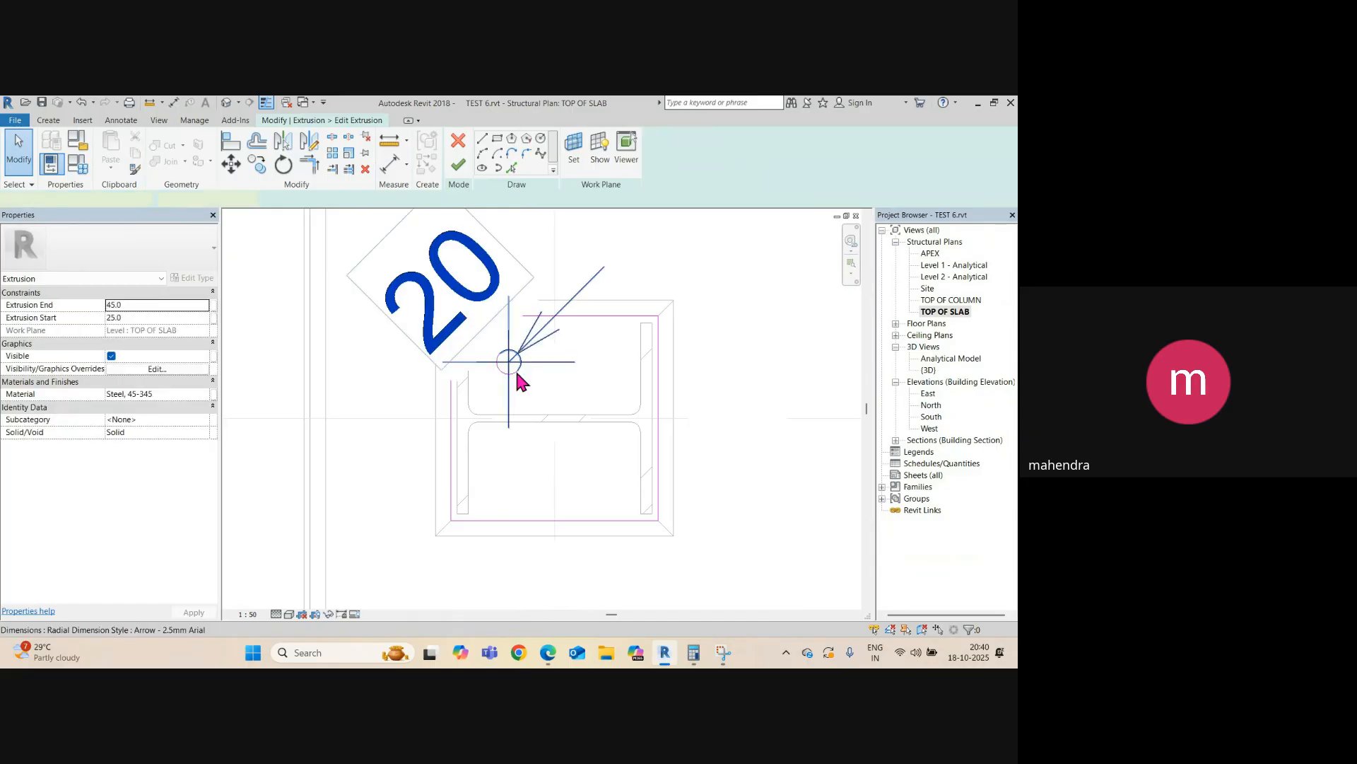
left_click(515, 366)
key("Escape")
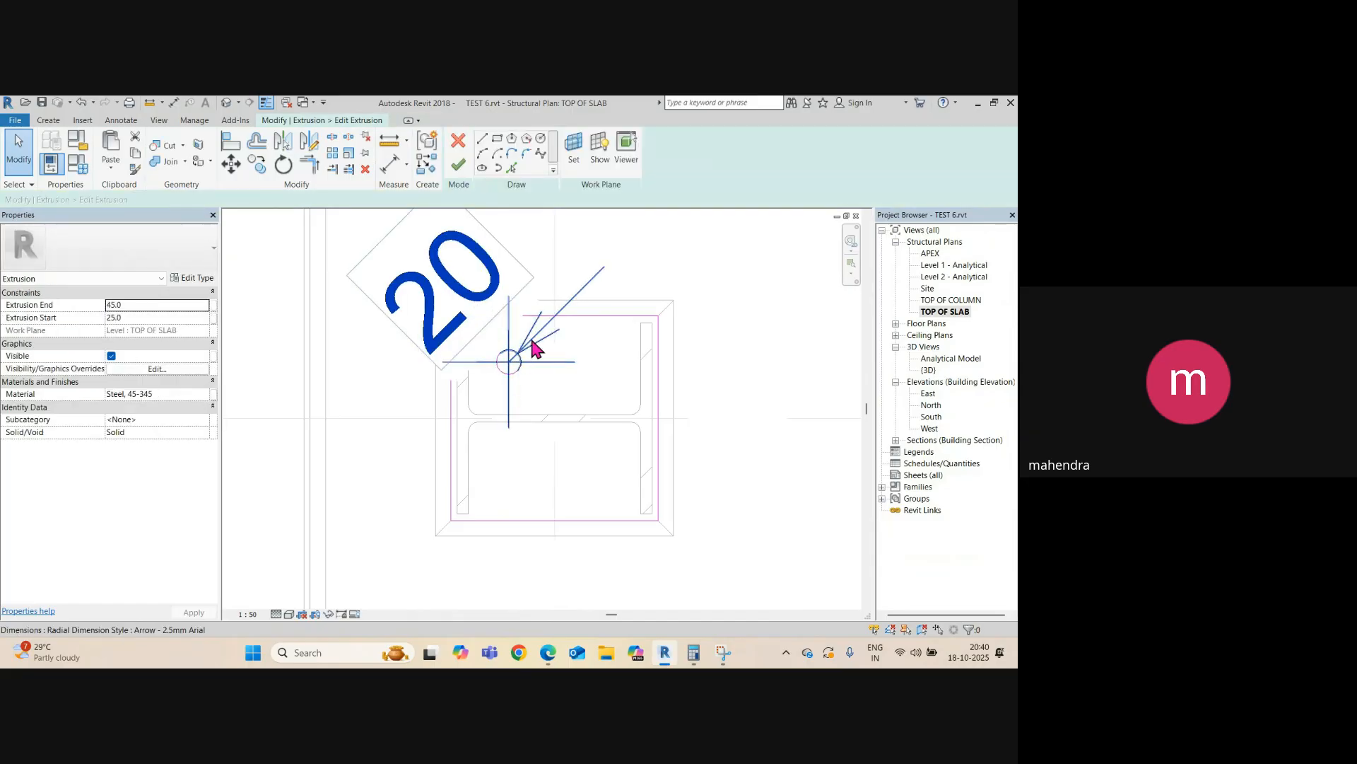
left_click(533, 340)
key("Delete")
- Set the bolt-hole circle's radius to 10 mm
left_click(520, 364)
scroll(512, 357, "up", 5)
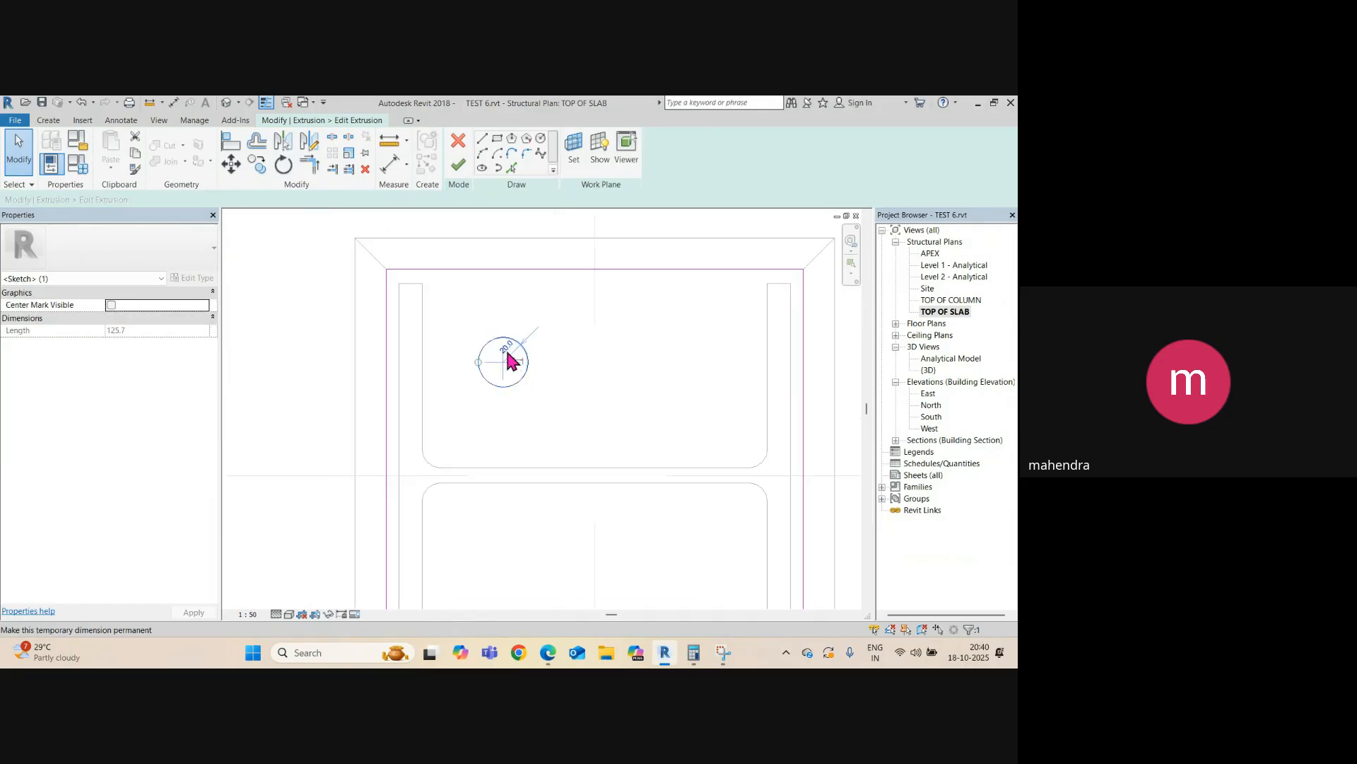
key("Return")
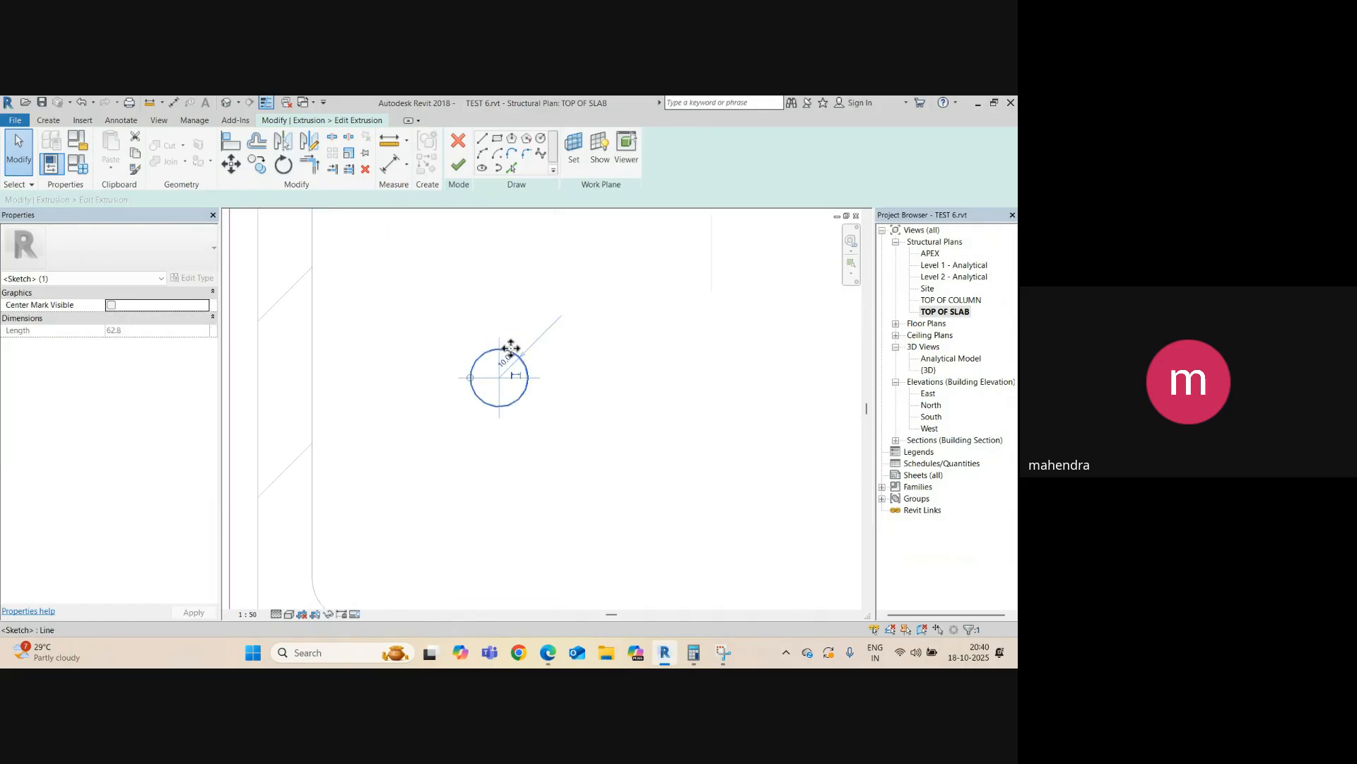
scroll(442, 358, "down", 4)
key("Escape")
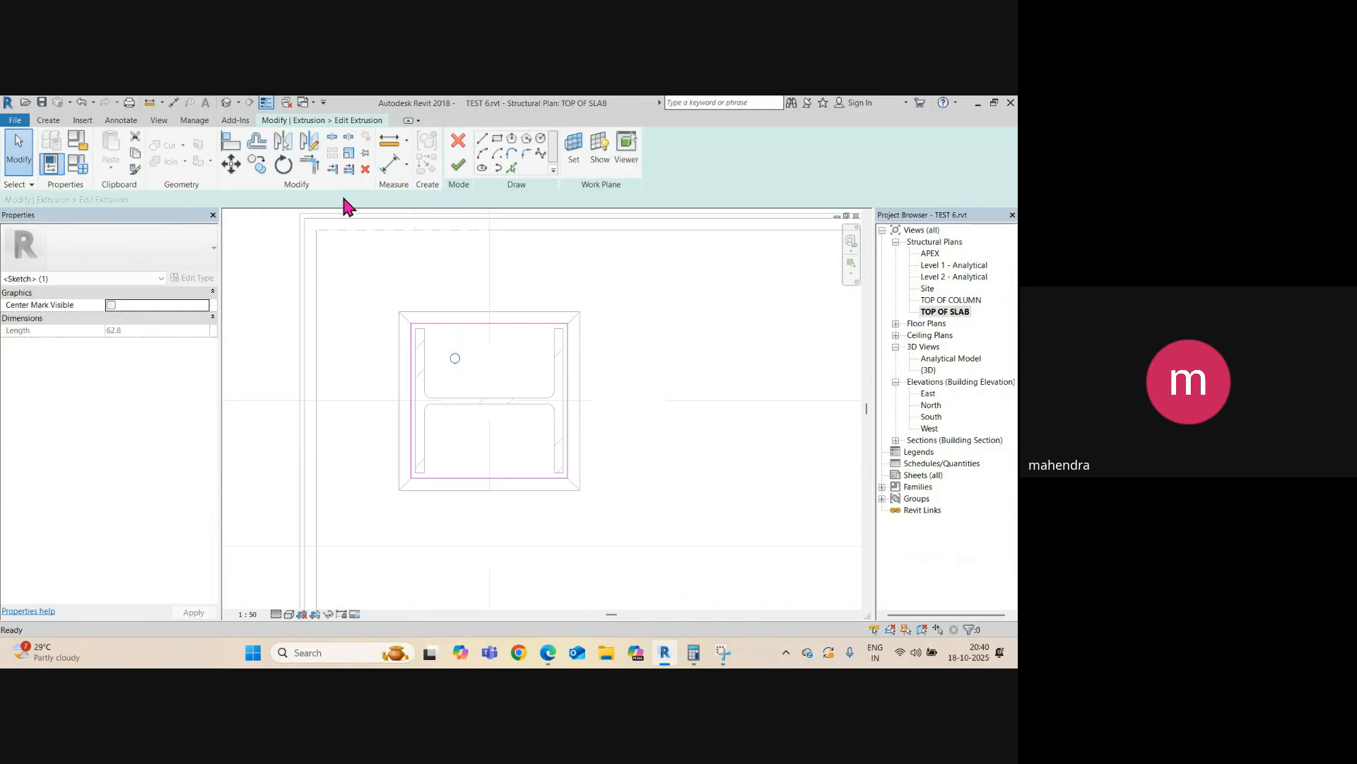
- Mirror the hole across grid A and the resulting pair across grid 4, and finish the base plate sketch and model
key("d")
key("m")
left_click(489, 370)
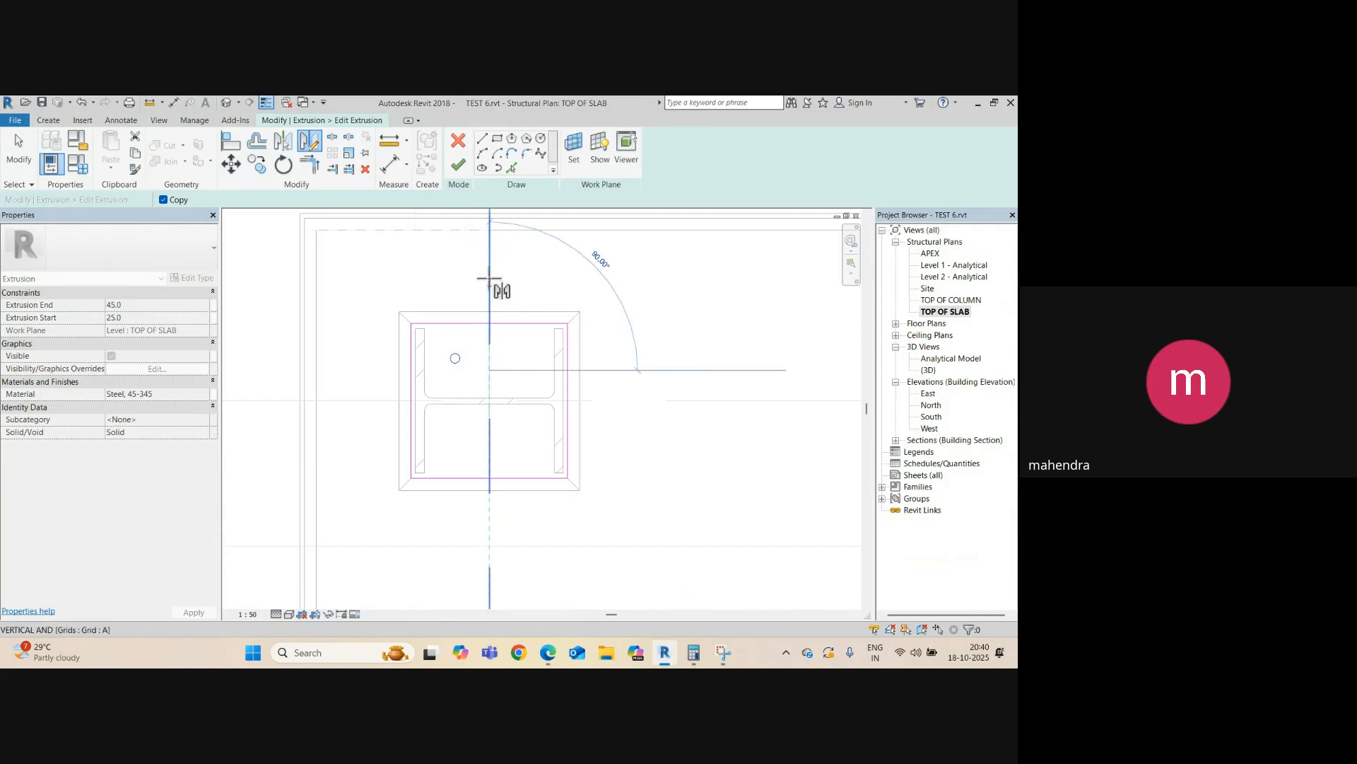
left_click(489, 280)
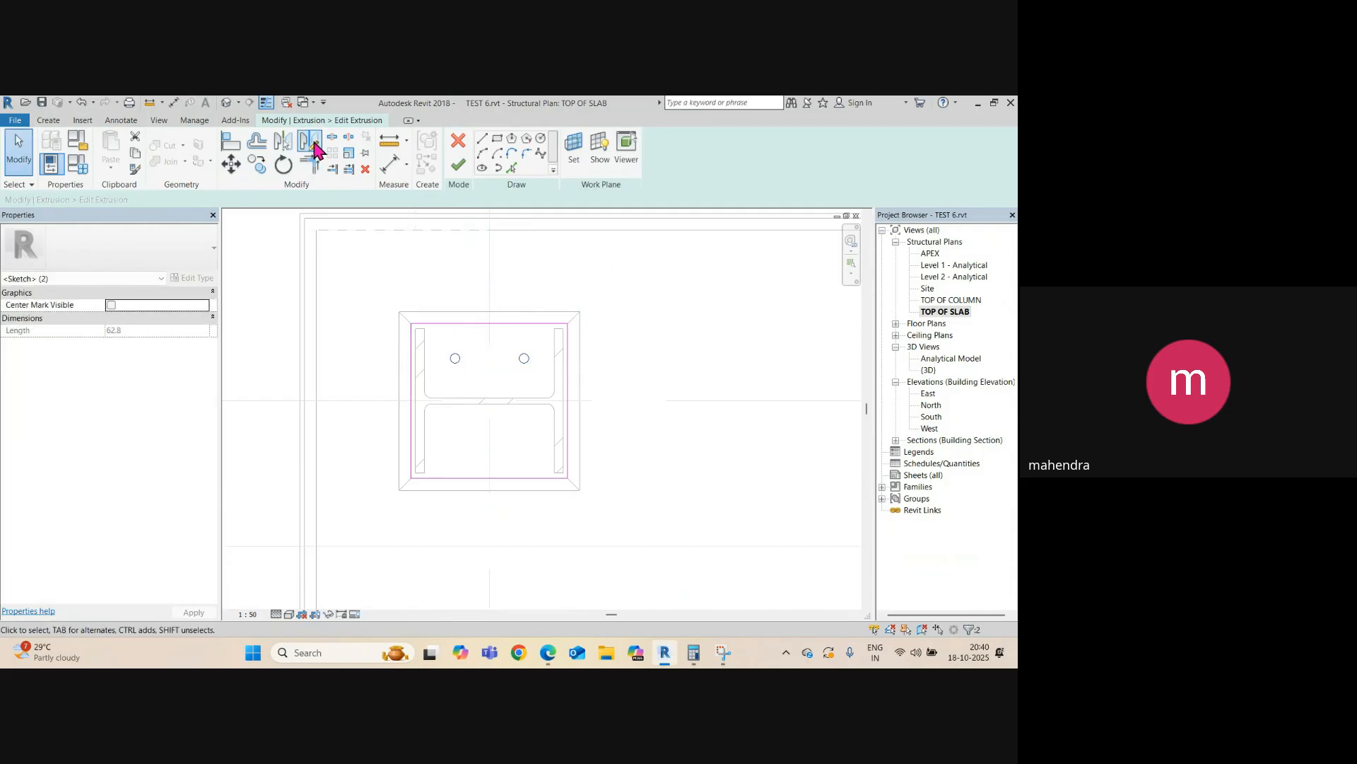
left_click(309, 142)
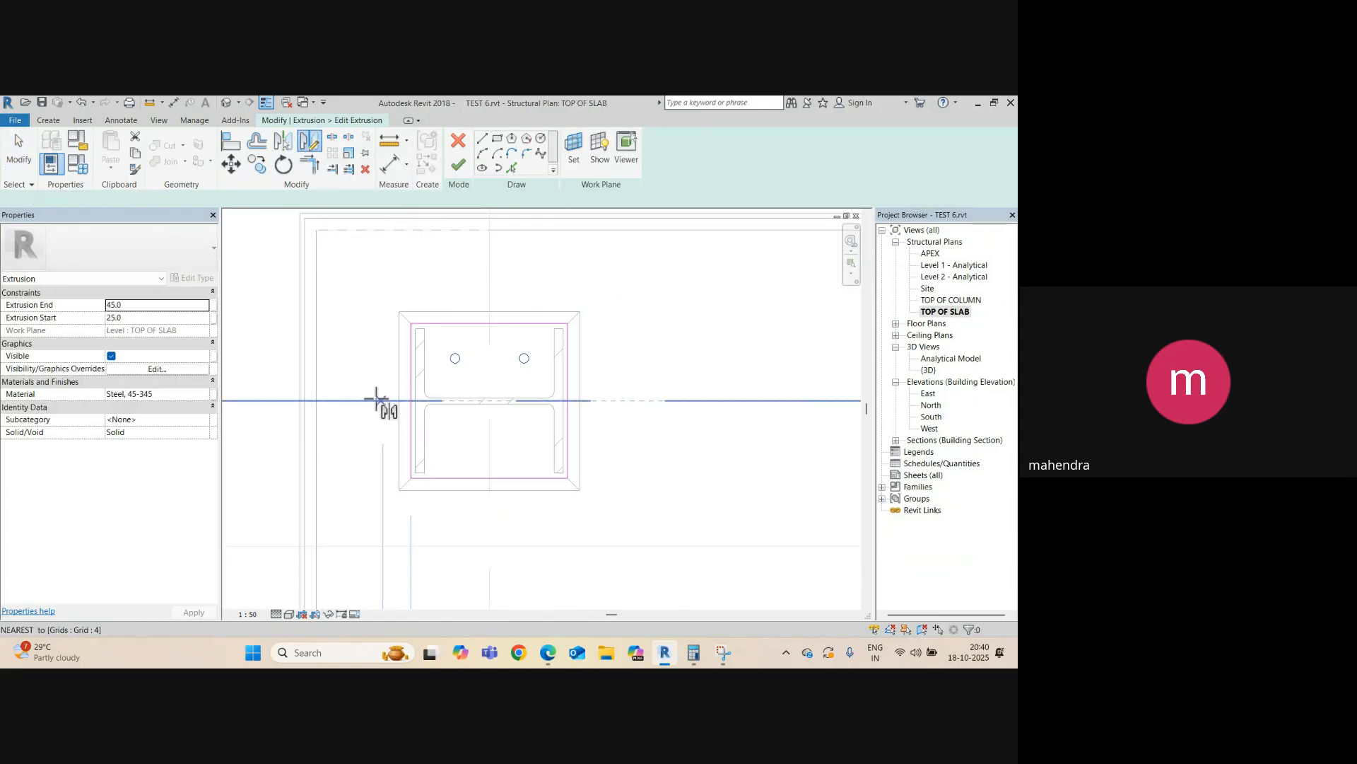
left_click(458, 165)
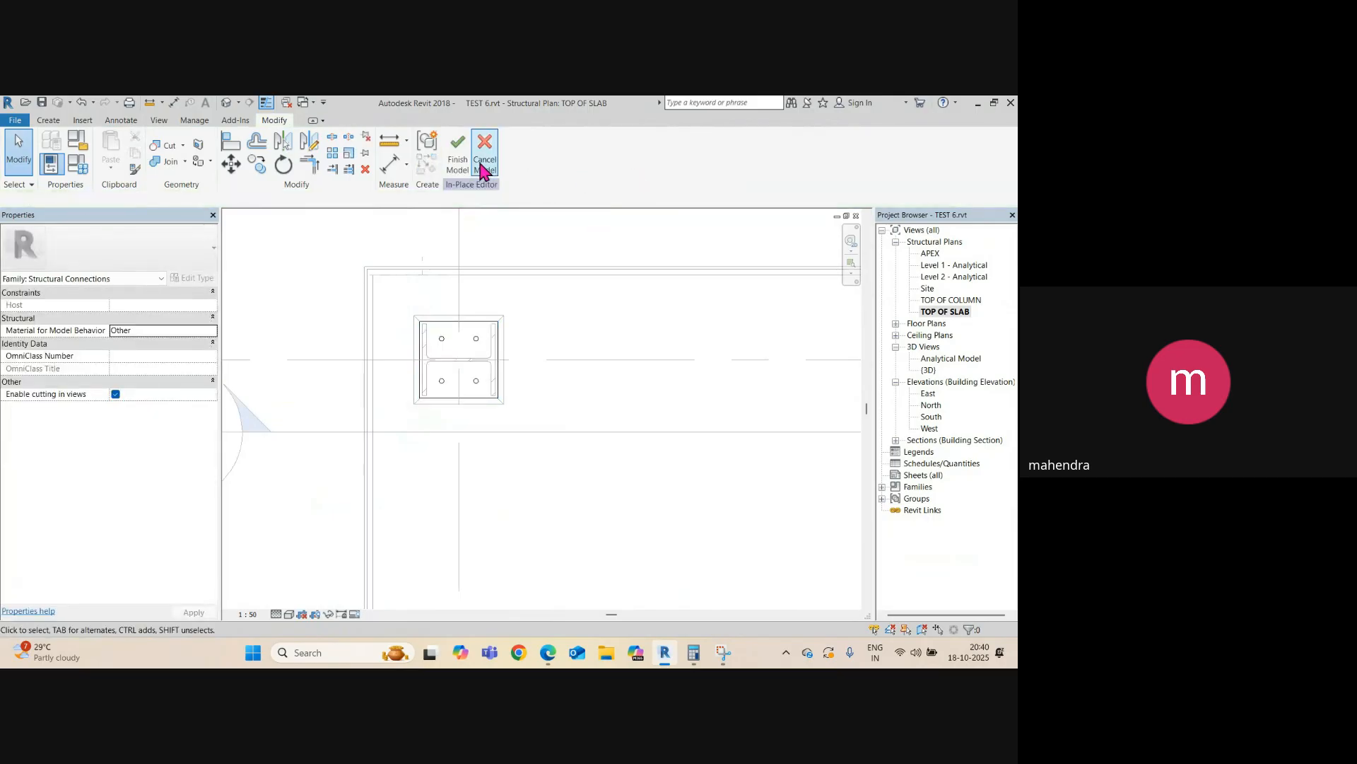
left_click(460, 165)
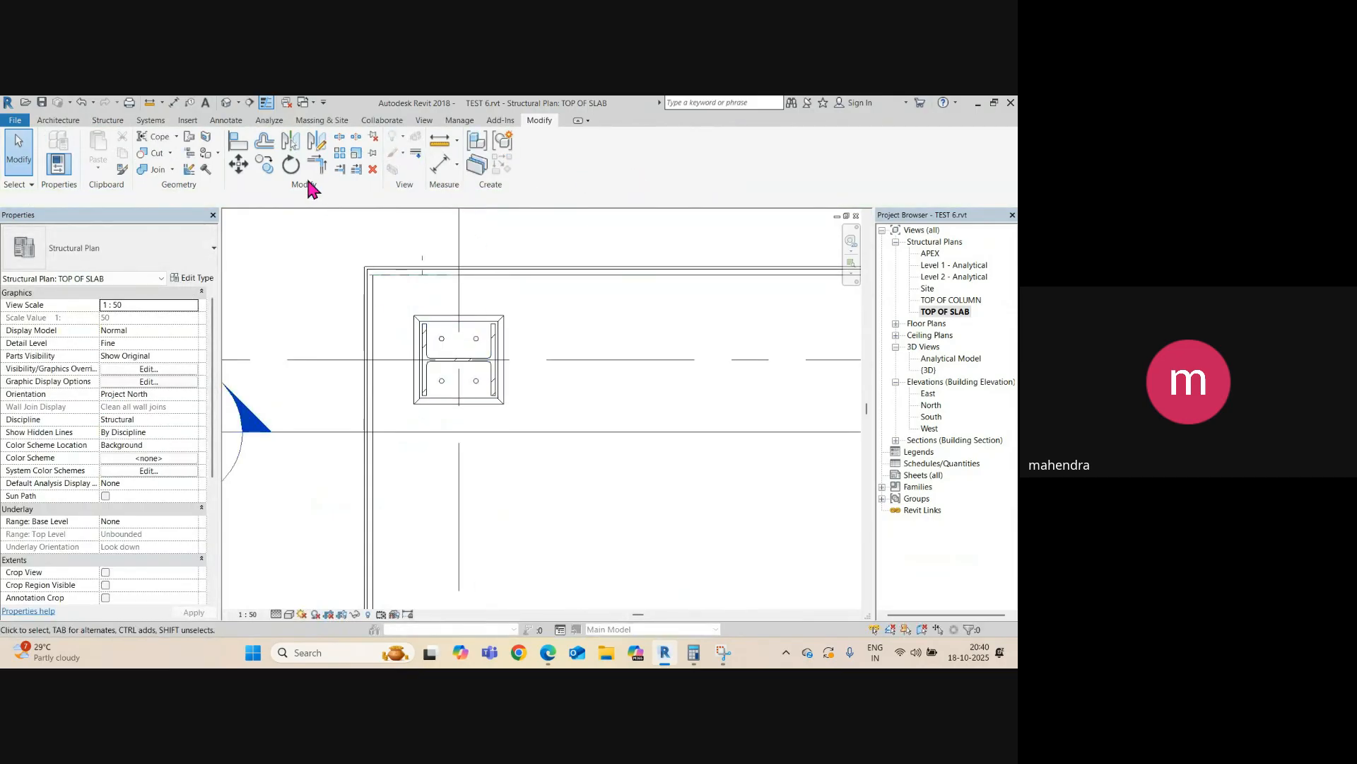
- Examine the bolt holes in the base plate in the 3D view
left_click(226, 103)
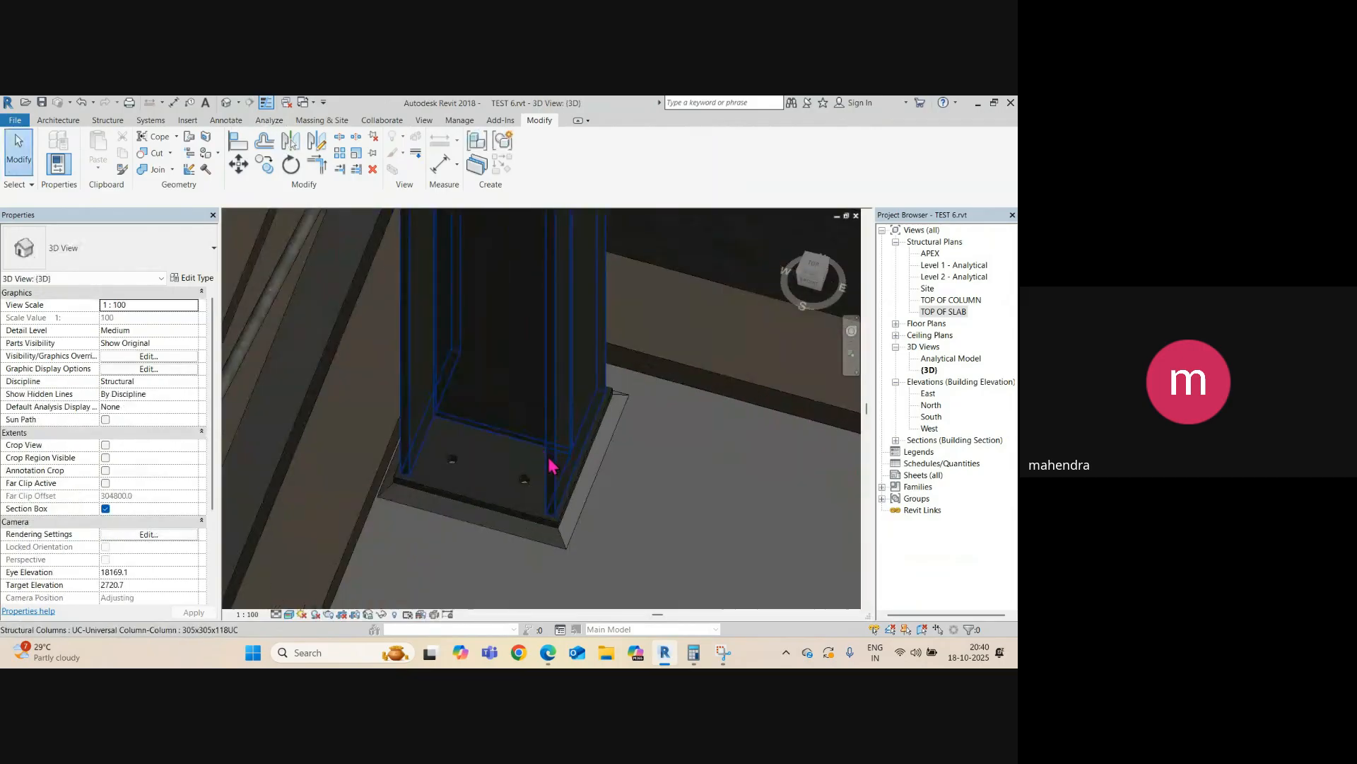
left_click(554, 463)
middle_click_drag(554, 463, 546, 421, "shift")
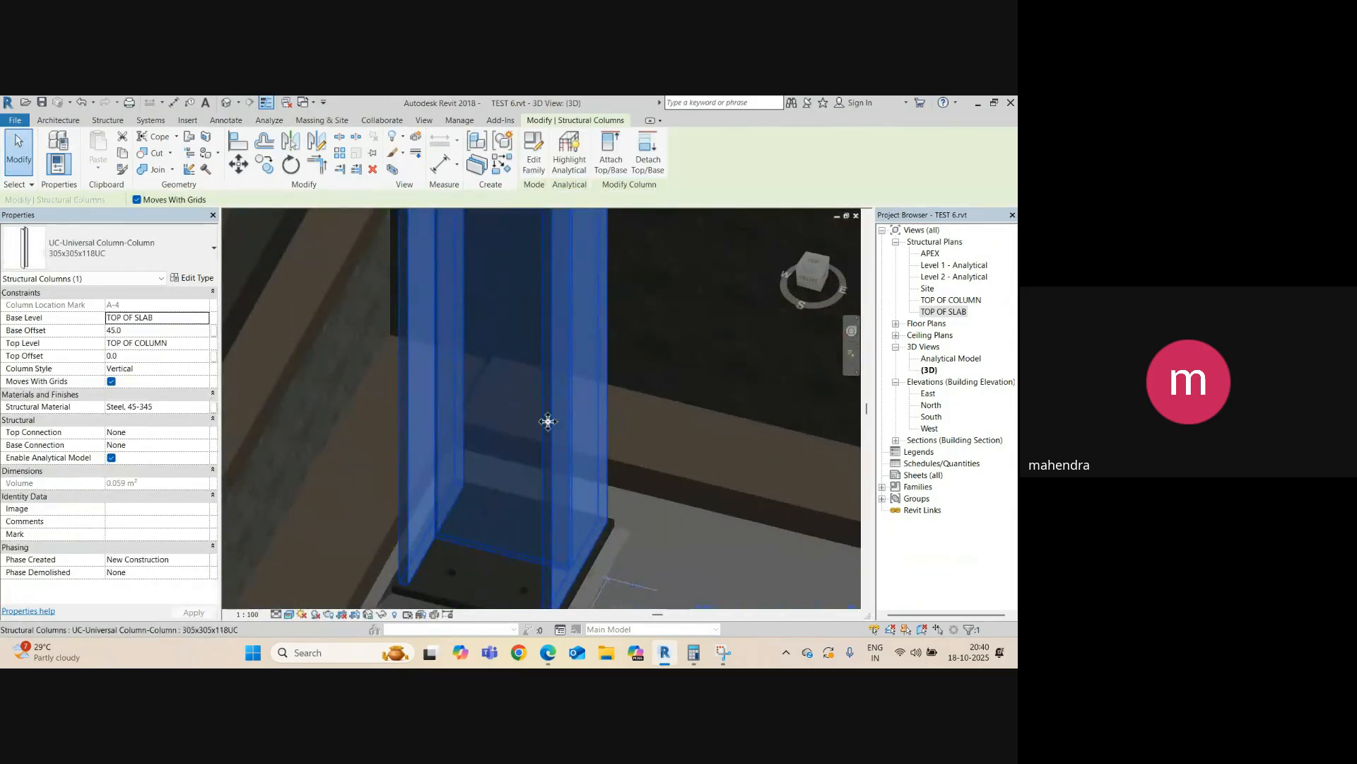
scroll(525, 385, "down", 3)
key("Escape")
- In the TOP OF SLAB plan, copy the base plate and grout bed together from column A-4 to the grid A column at grid 3
key("ctrl+Tab")
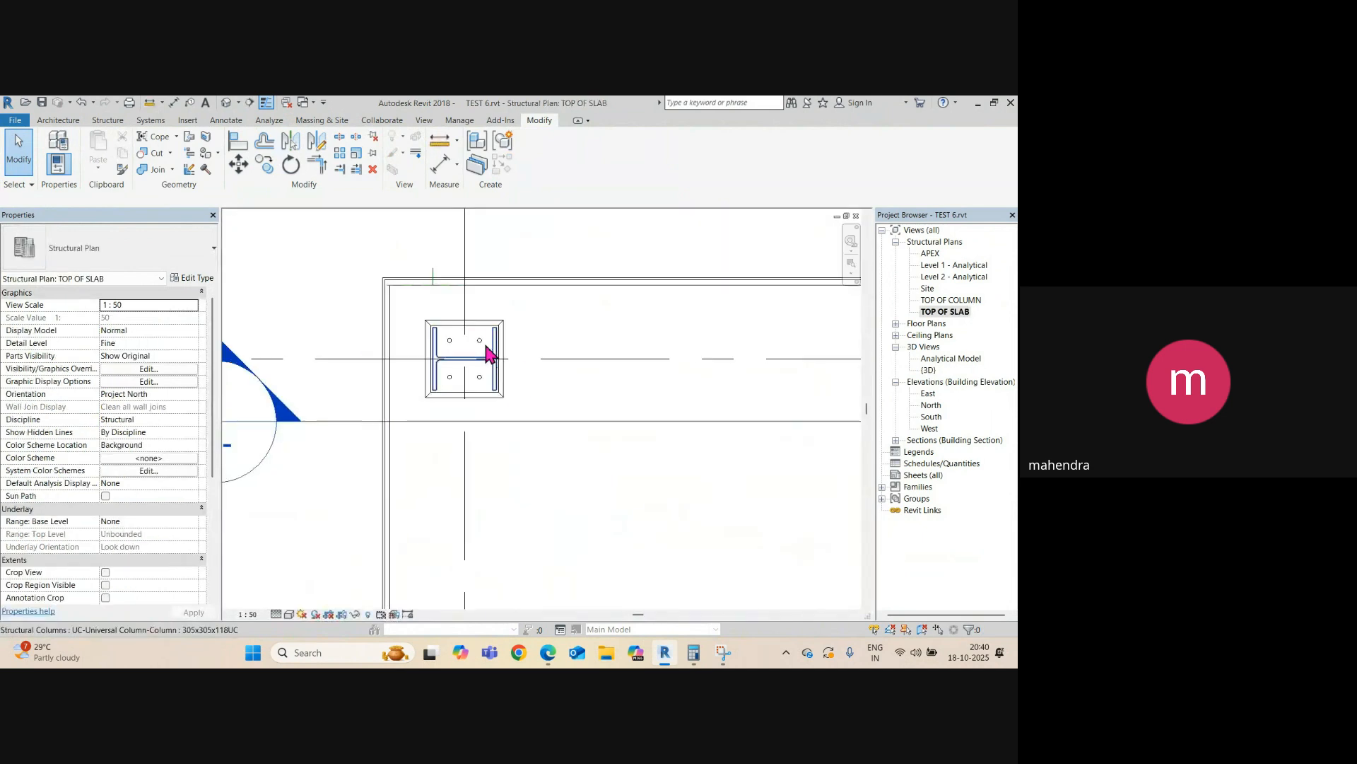
scroll(493, 336, "up", 2)
left_click(494, 353)
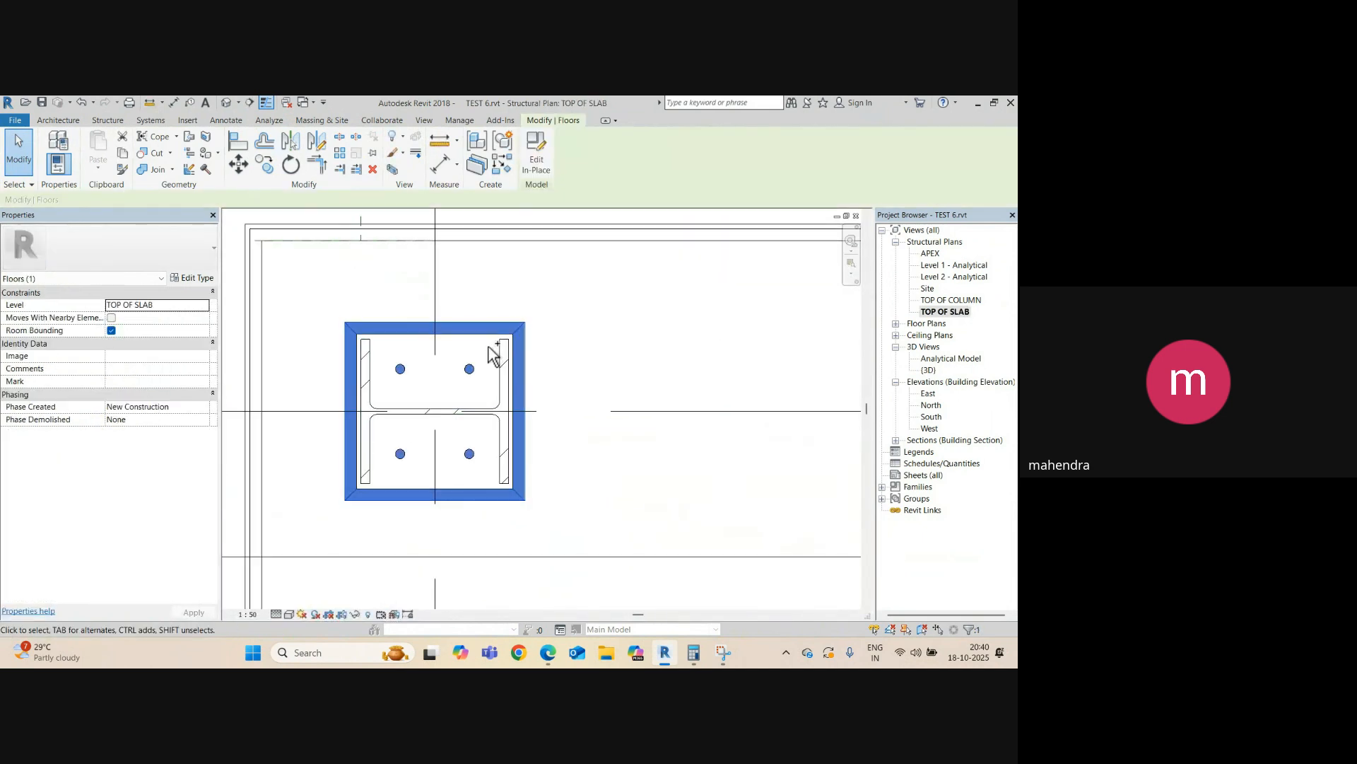
scroll(463, 369, "up", 2)
left_click(441, 311)
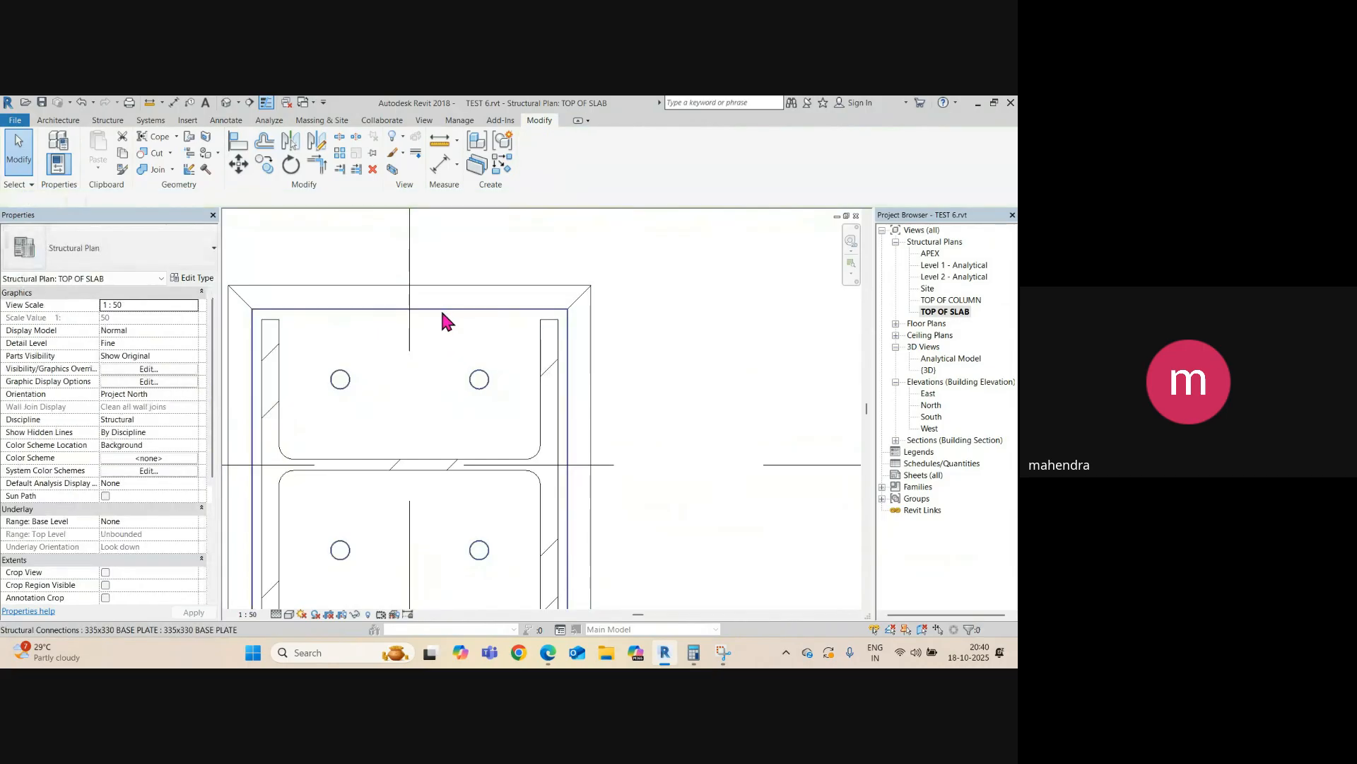
left_click(516, 302, "ctrl")
scroll(452, 343, "down", 2)
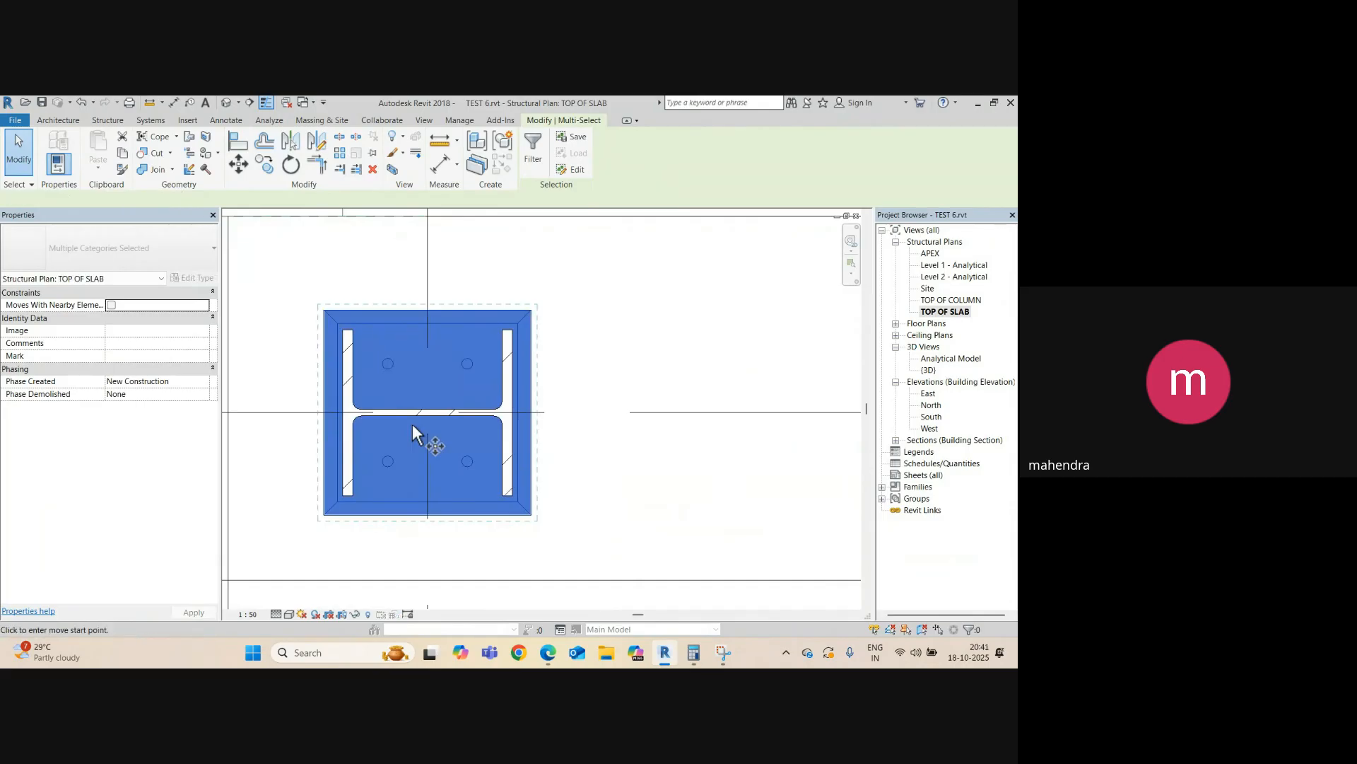
key("c")
key("o")
scroll(417, 417, "up", 3)
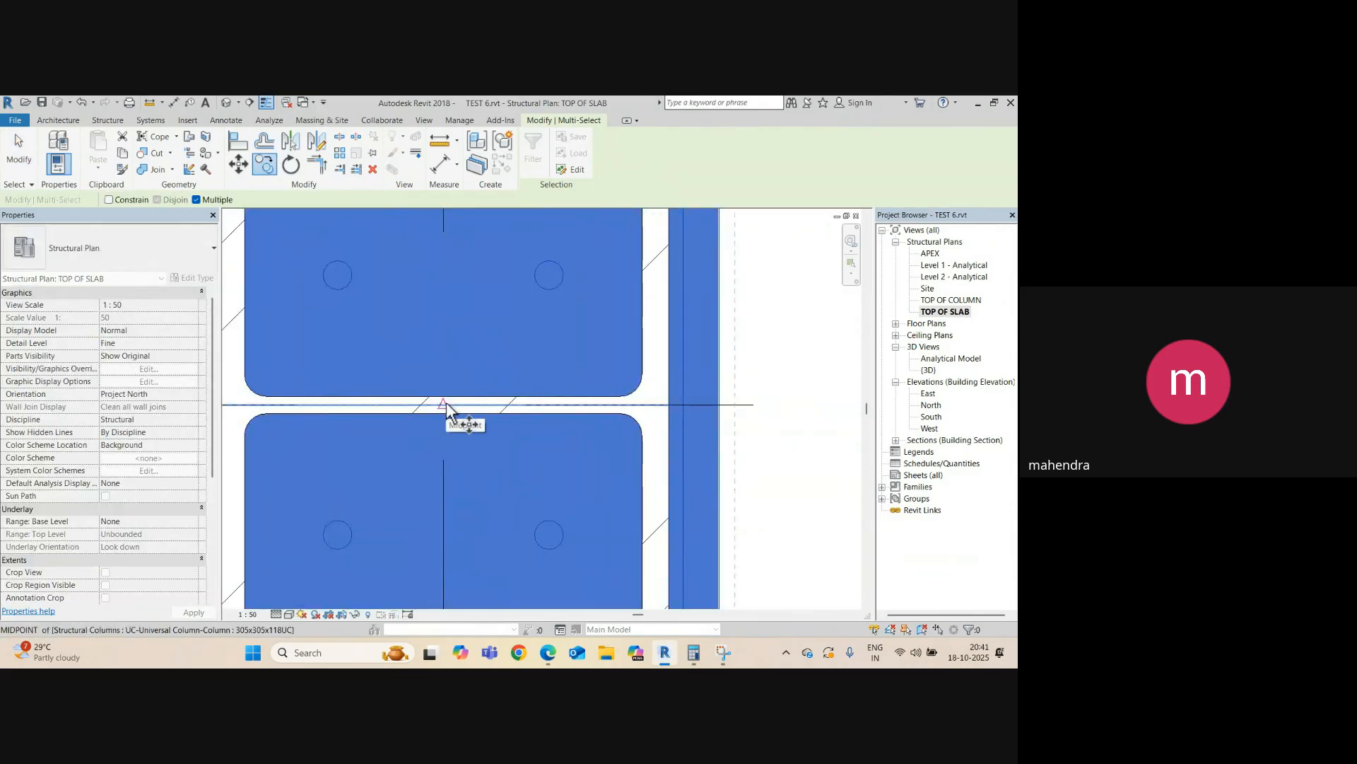
left_click(447, 402)
scroll(374, 375, "down", 4)
scroll(389, 498, "up", 5)
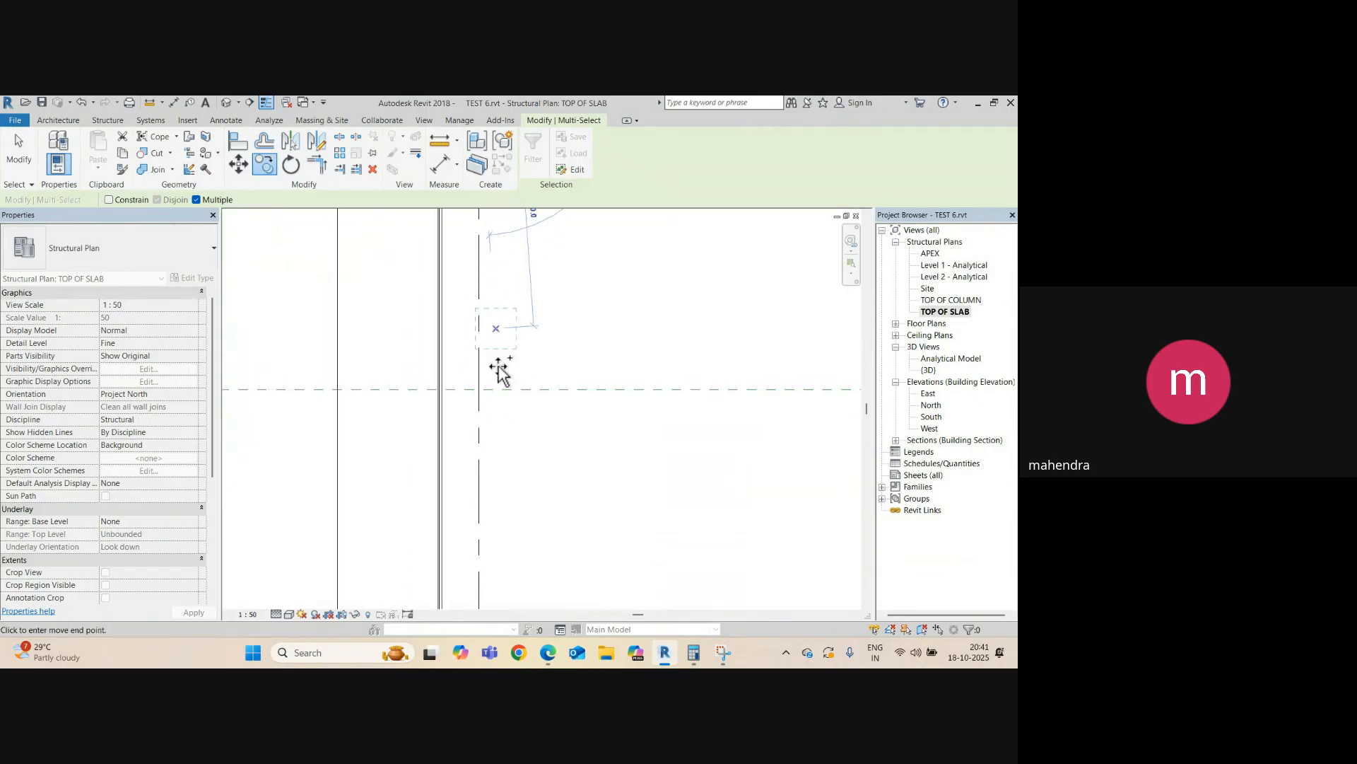
scroll(474, 375, "up", 3)
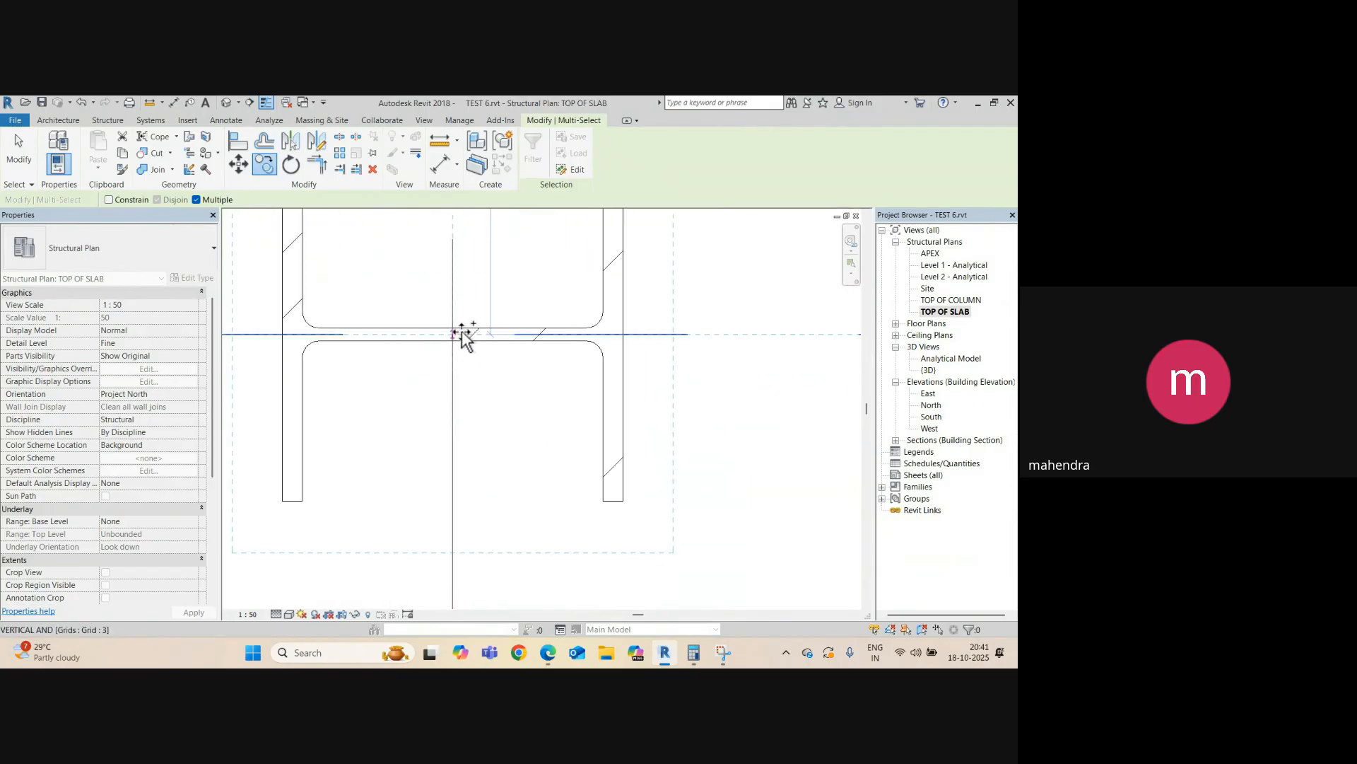
left_click(453, 333)
- Place further copies of the base plate and grout bed at the grid A columns on grids 2 and 1
scroll(452, 330, "down", 7)
scroll(494, 370, "down", 2)
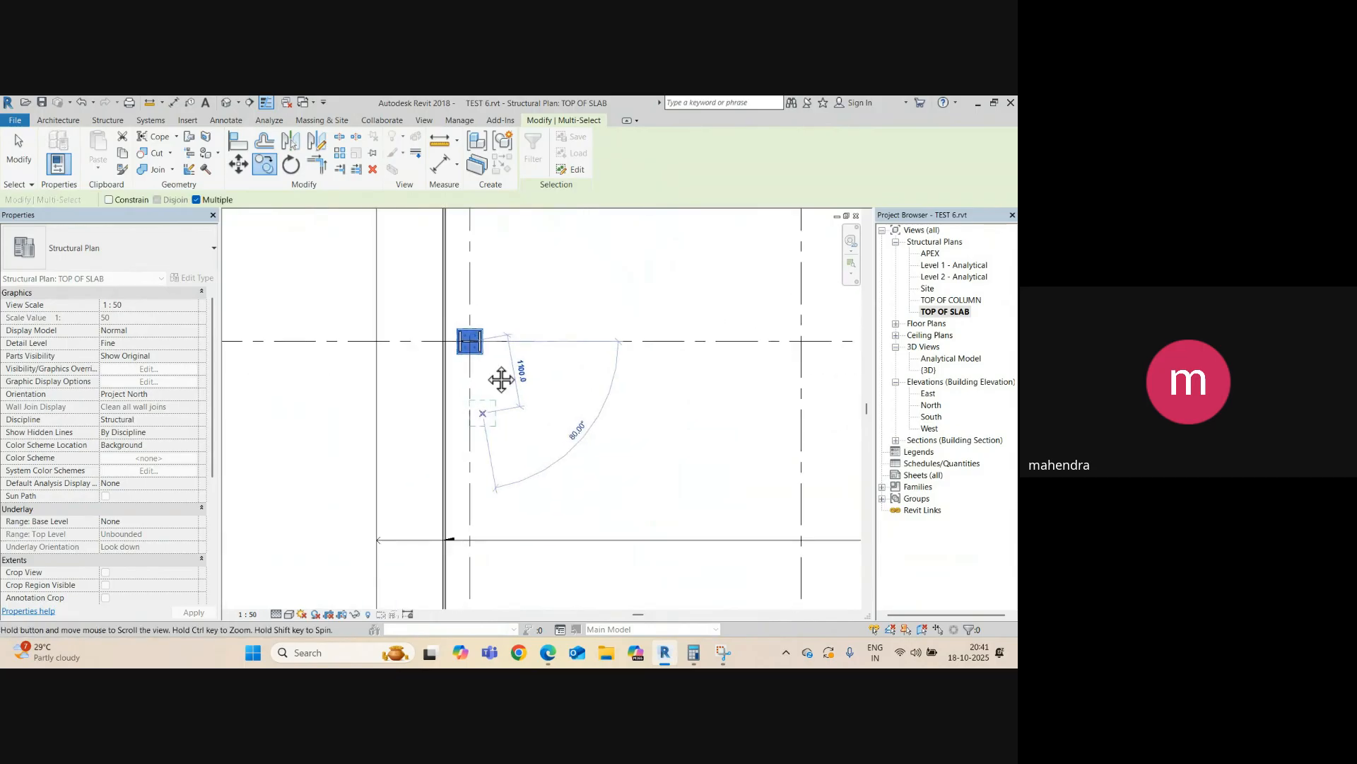
middle_click_drag(493, 573, 500, 355)
scroll(500, 368, "up", 8)
scroll(514, 304, "up", 1)
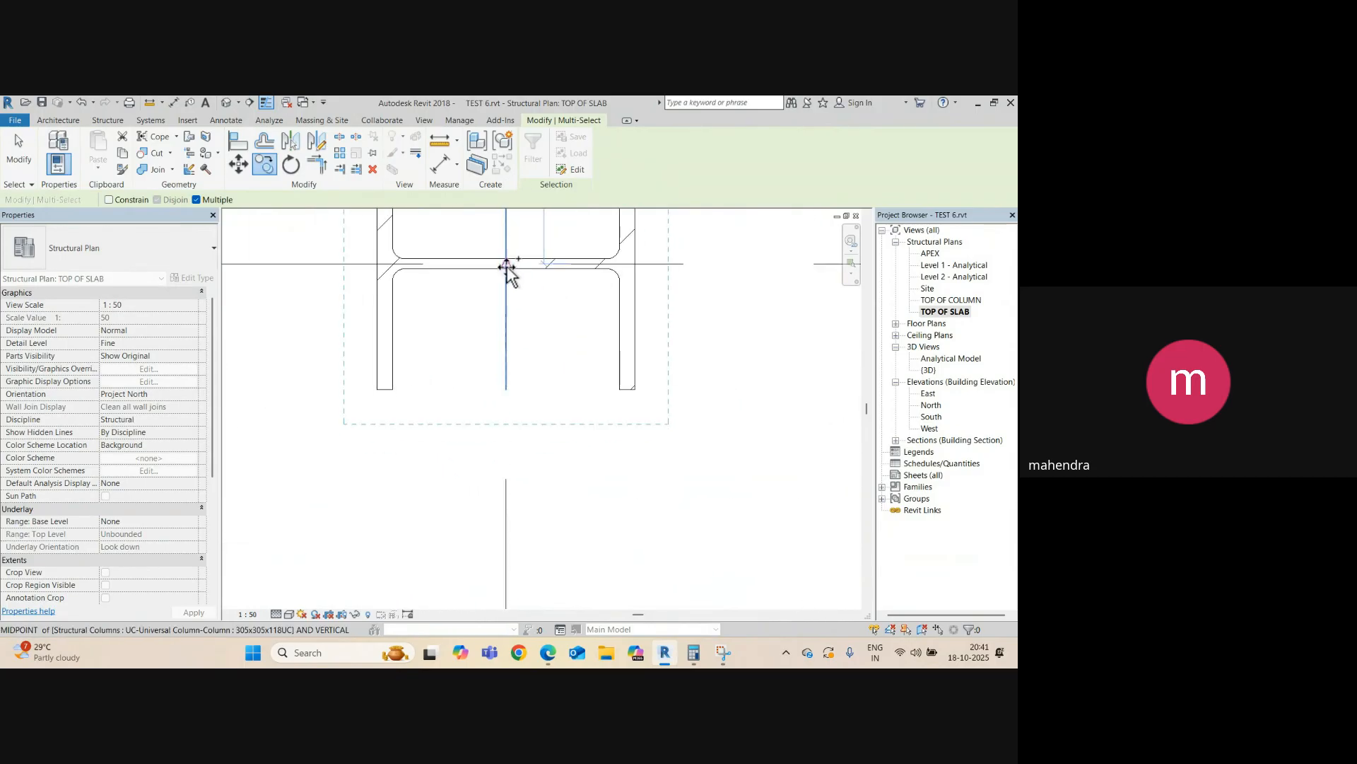
left_click(506, 265)
scroll(491, 362, "down", 8)
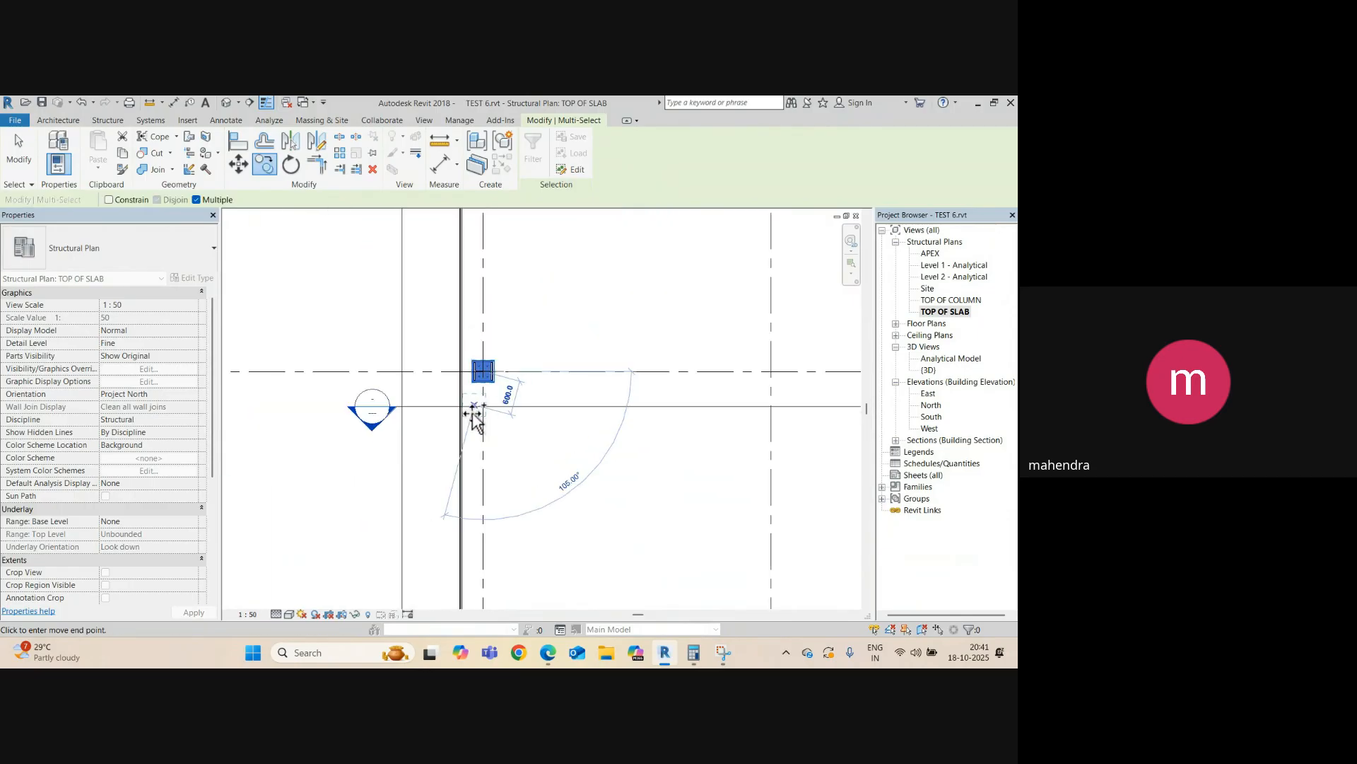
middle_click_drag(470, 583, 482, 409)
scroll(485, 489, "up", 4)
scroll(491, 448, "up", 8)
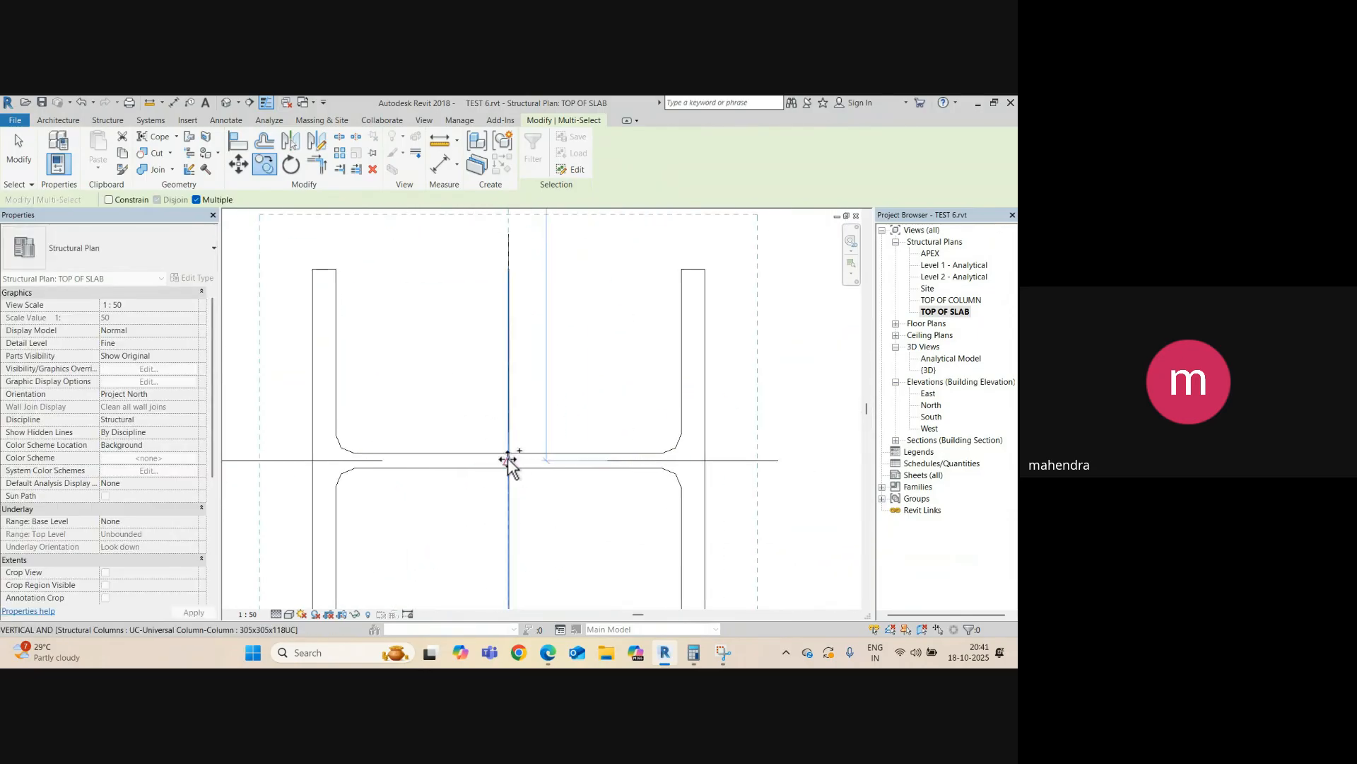
left_click(508, 461)
- Copy the base plate and grout bed to the 305x305x118UC corner column at the far end of grid 1
scroll(414, 377, "down", 10)
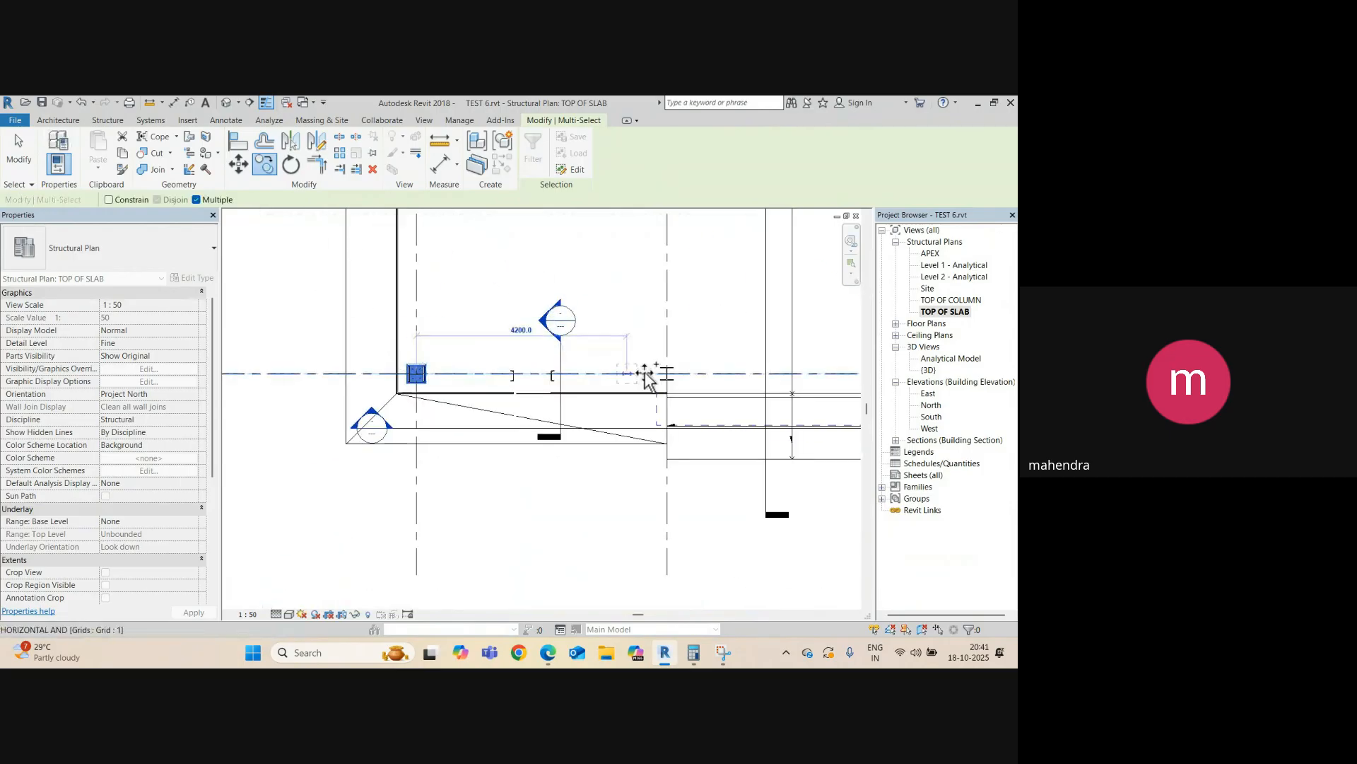
middle_click_drag(671, 381, 382, 394)
scroll(422, 400, "up", 4)
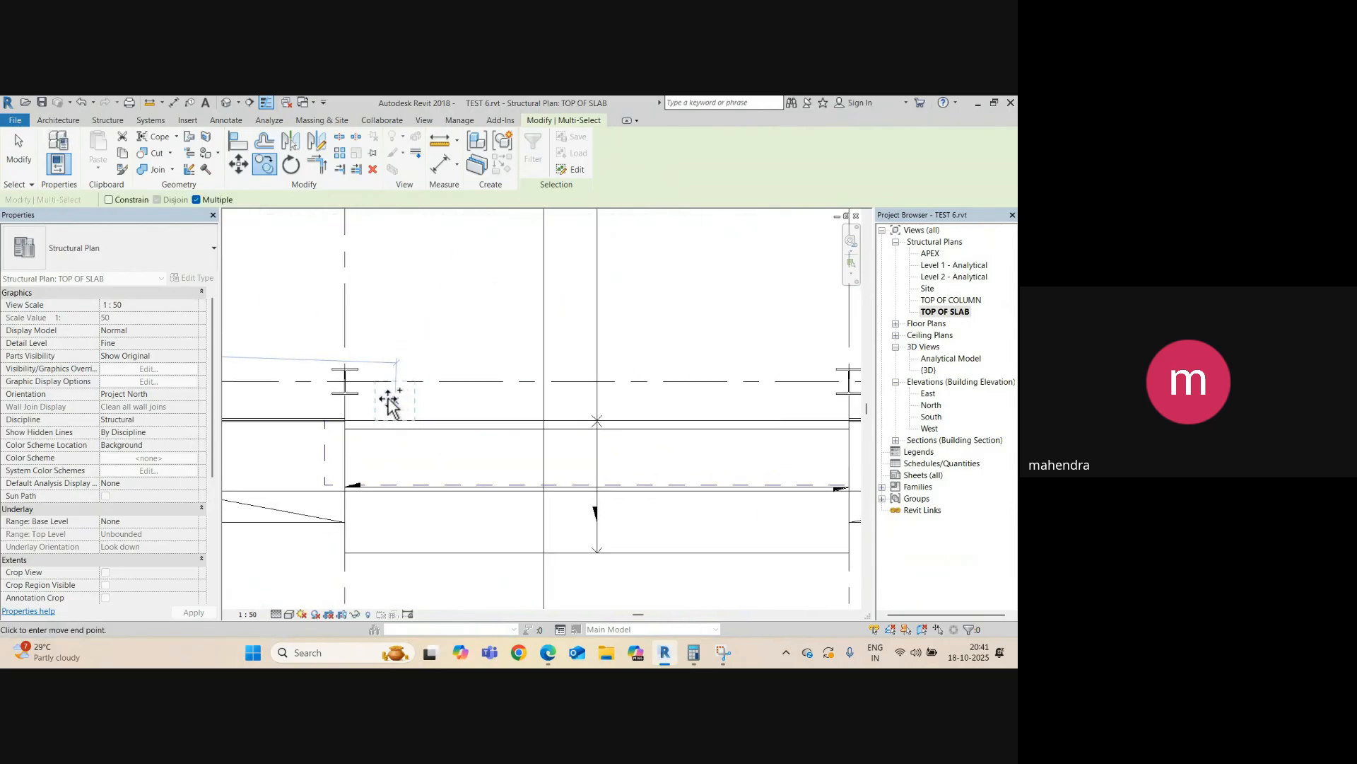
left_click(345, 381)
scroll(347, 381, "down", 4)
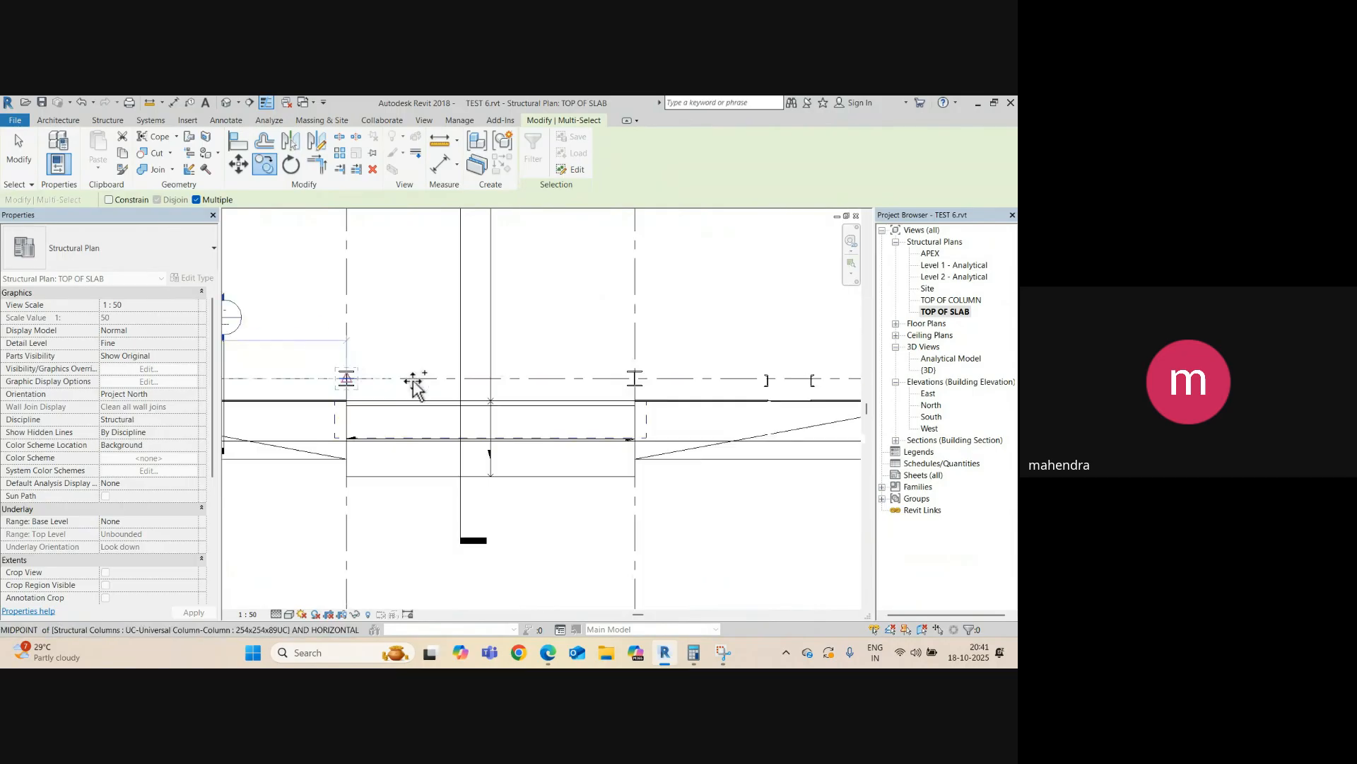
middle_click_drag(579, 407, 376, 405)
scroll(661, 380, "up", 9)
scroll(652, 382, "up", 6)
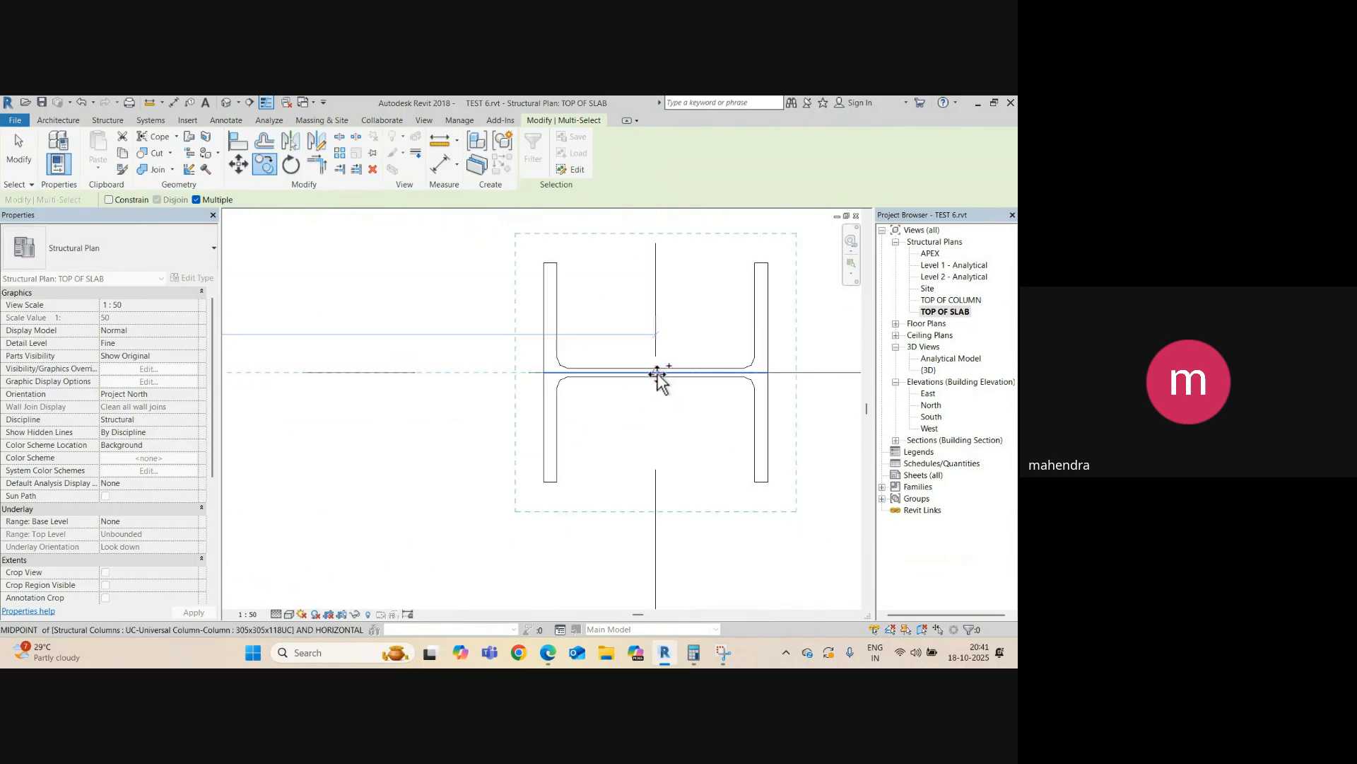
left_click(653, 371)
- Place copies of the base plate and grout bed at the two intermediate columns on the side opposite grid A
scroll(655, 372, "down", 10)
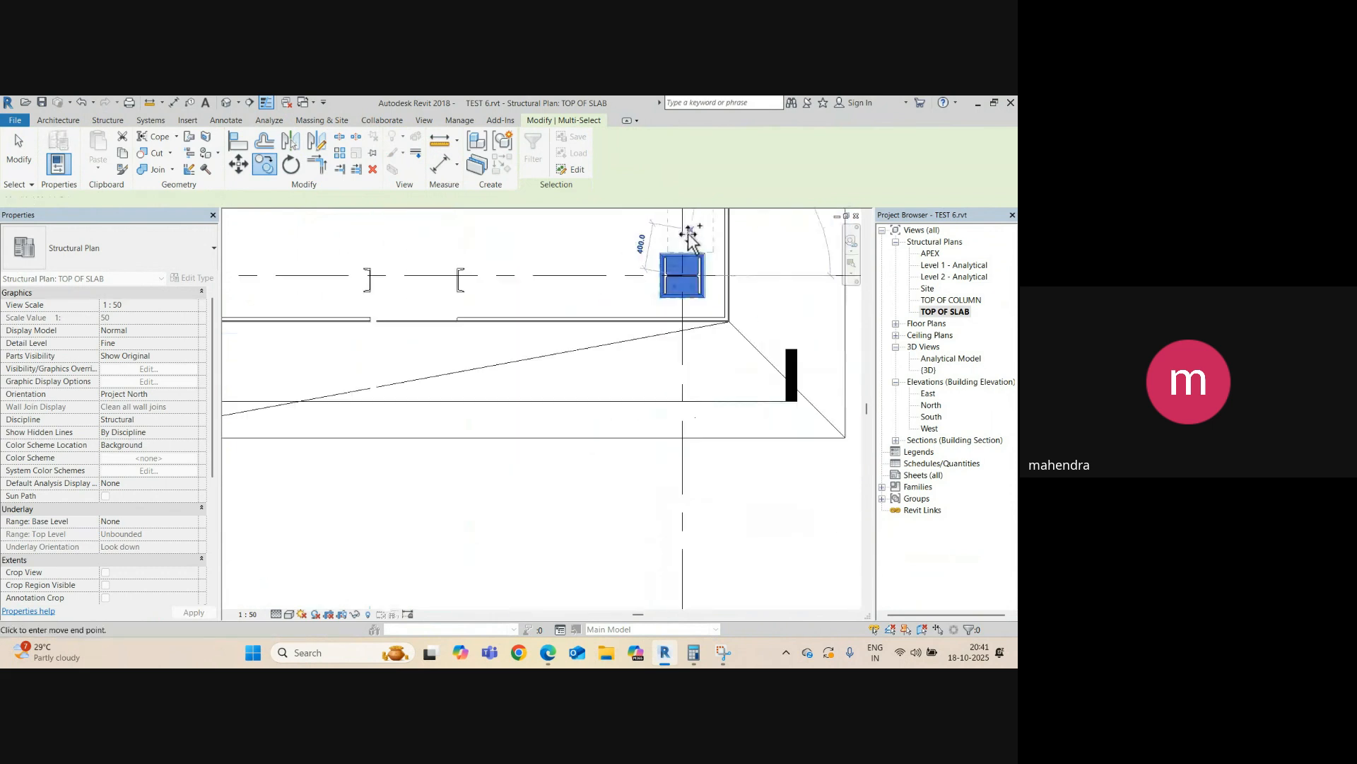
middle_click_drag(690, 236, 640, 586)
scroll(645, 453, "down", 3)
middle_click_drag(655, 325, 663, 362)
scroll(636, 395, "up", 8)
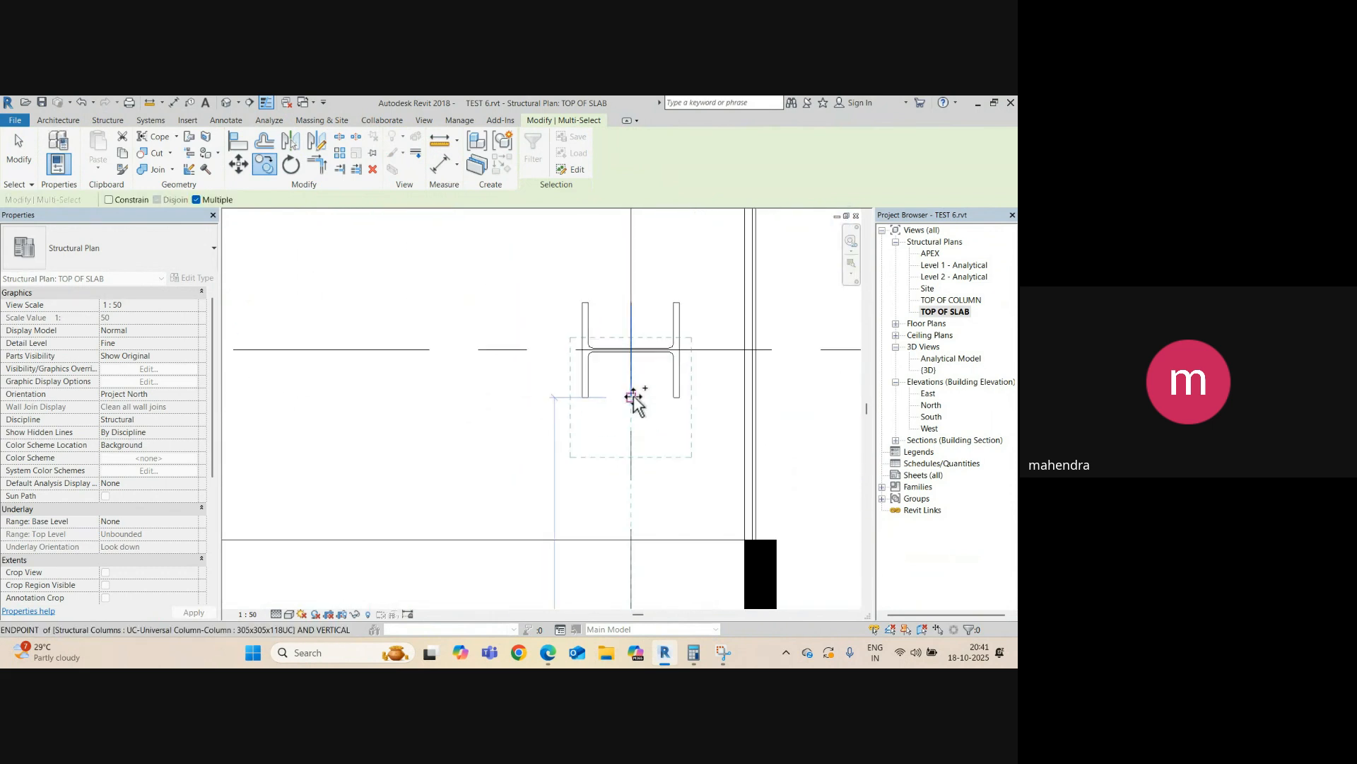
left_click(642, 350)
scroll(590, 455, "down", 10)
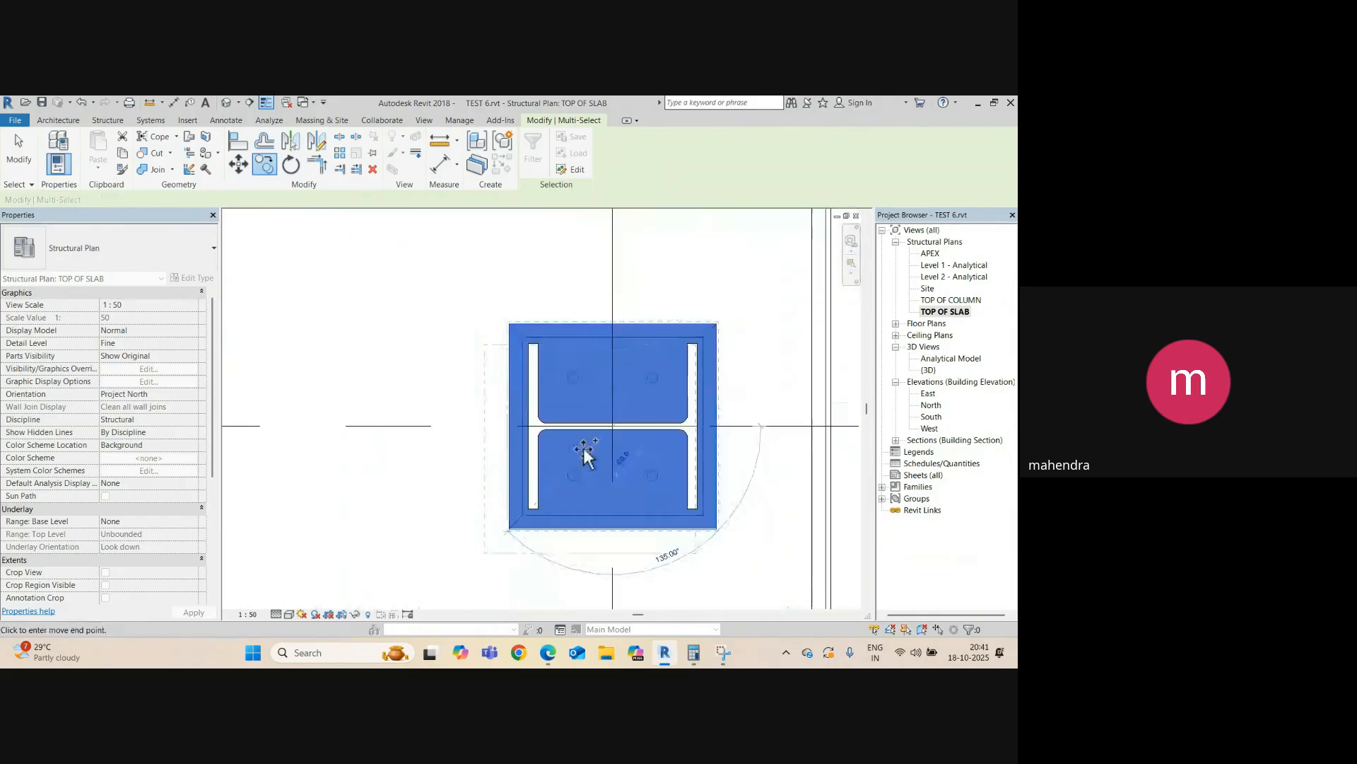
middle_click_drag(588, 408, 608, 622)
scroll(590, 421, "up", 3)
middle_click_drag(595, 322, 590, 545)
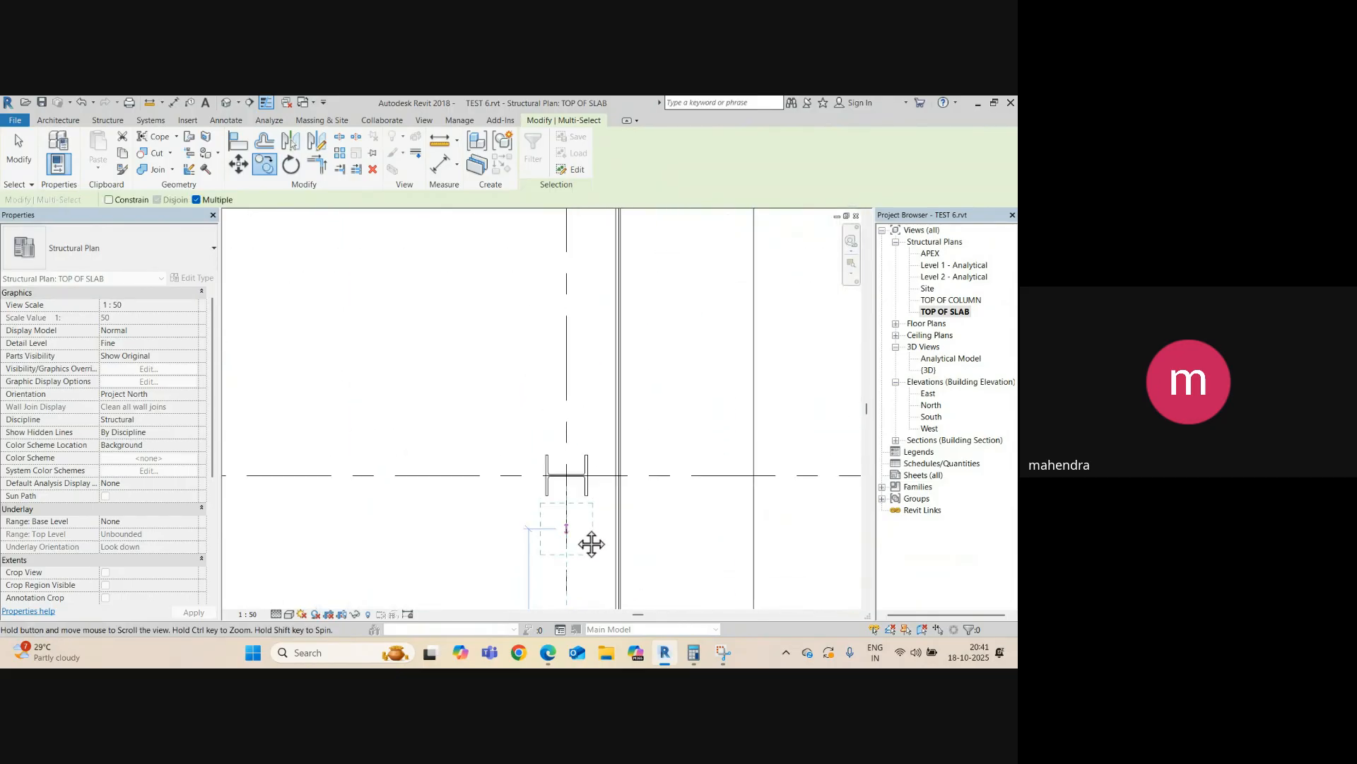
scroll(586, 545, "up", 3)
scroll(559, 404, "up", 5)
left_click(527, 373)
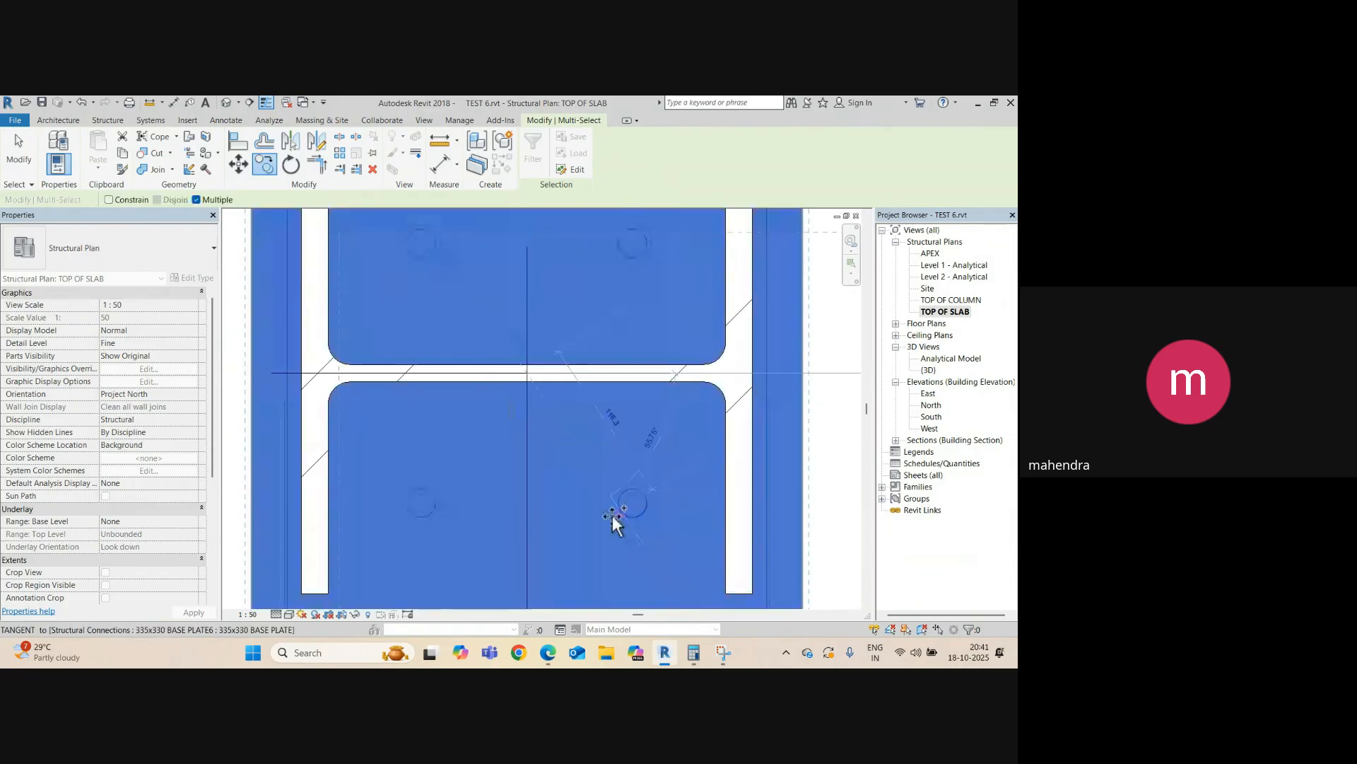
- Copy the base plate and grout bed to the far corner column on grid 4 and finish copying
scroll(575, 409, "down", 5)
scroll(578, 412, "up", 5)
scroll(578, 413, "up", 8)
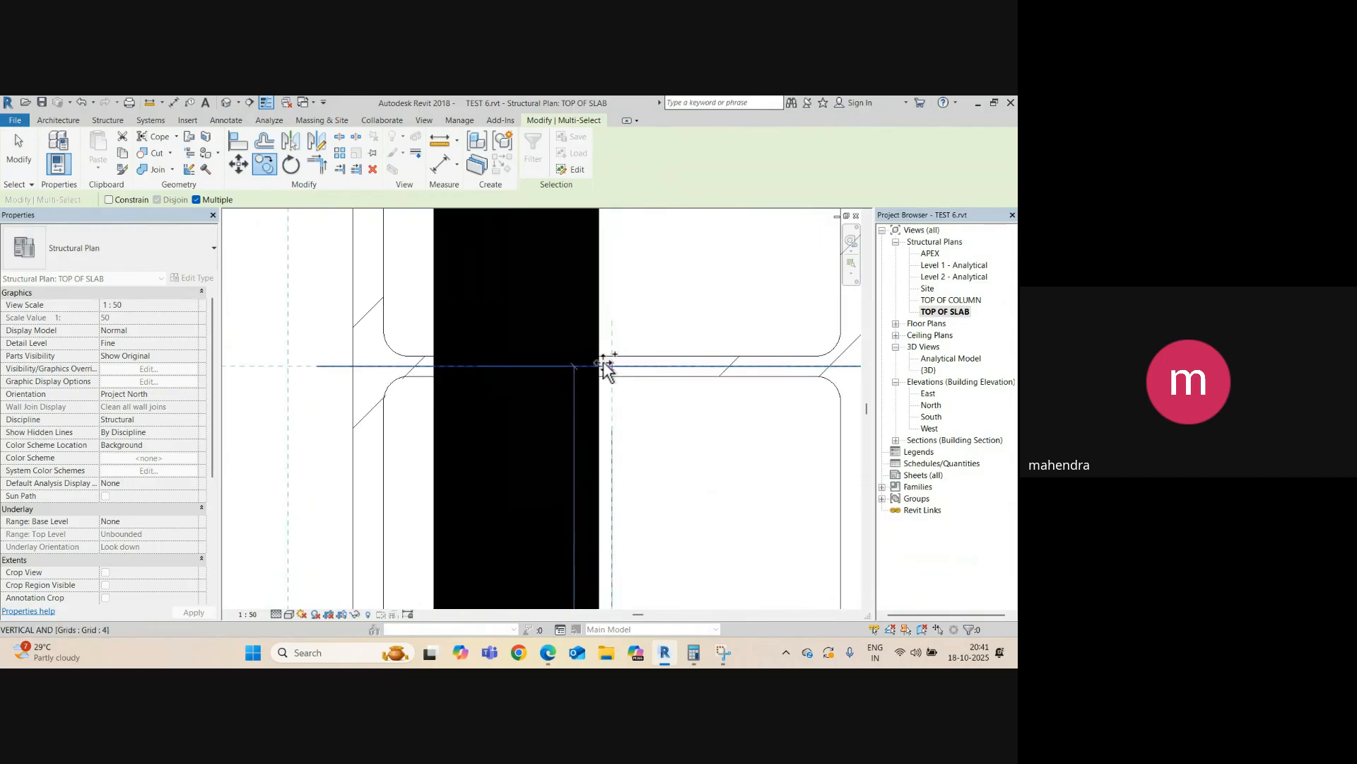
left_click(611, 365)
scroll(601, 422, "down", 5)
scroll(596, 386, "down", 6)
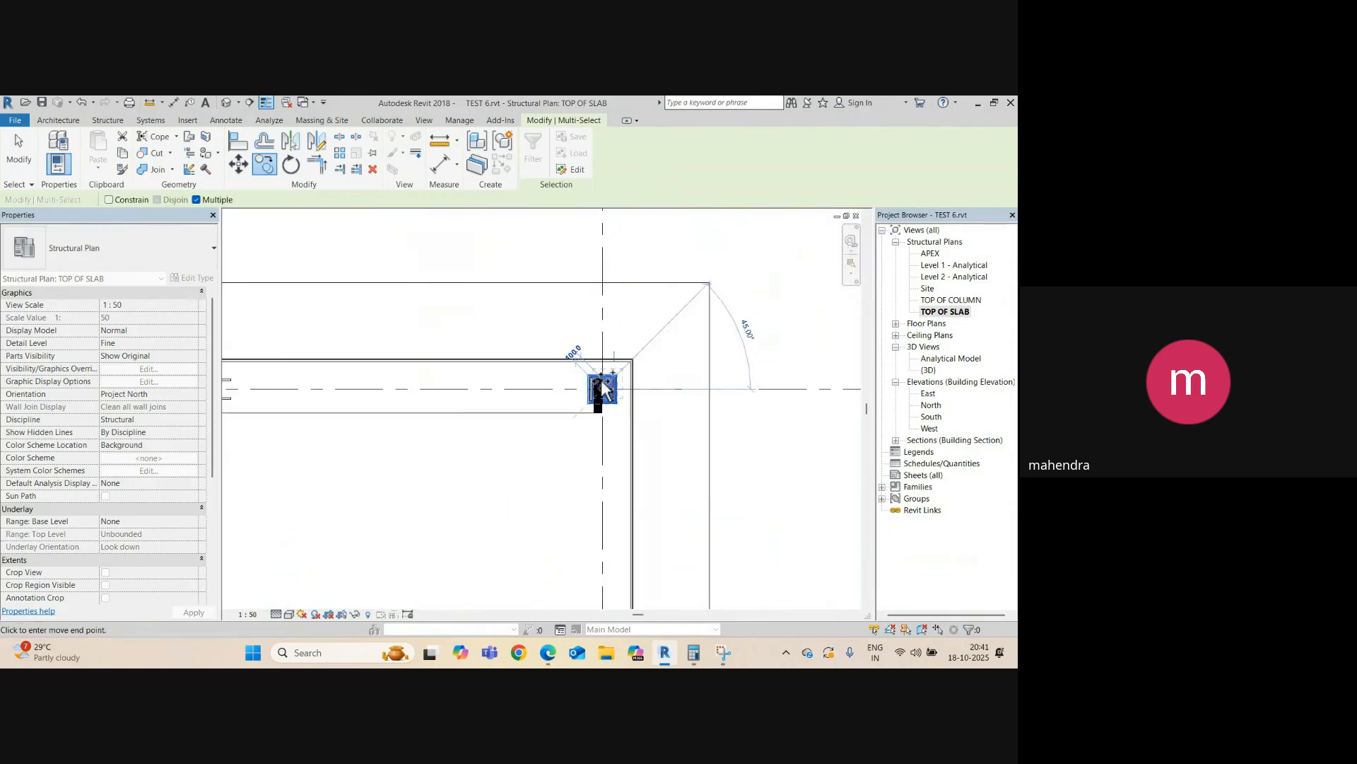
middle_click_drag(512, 420, 720, 429)
key("Escape")
key("Escape")
scroll(321, 380, "up", 4)
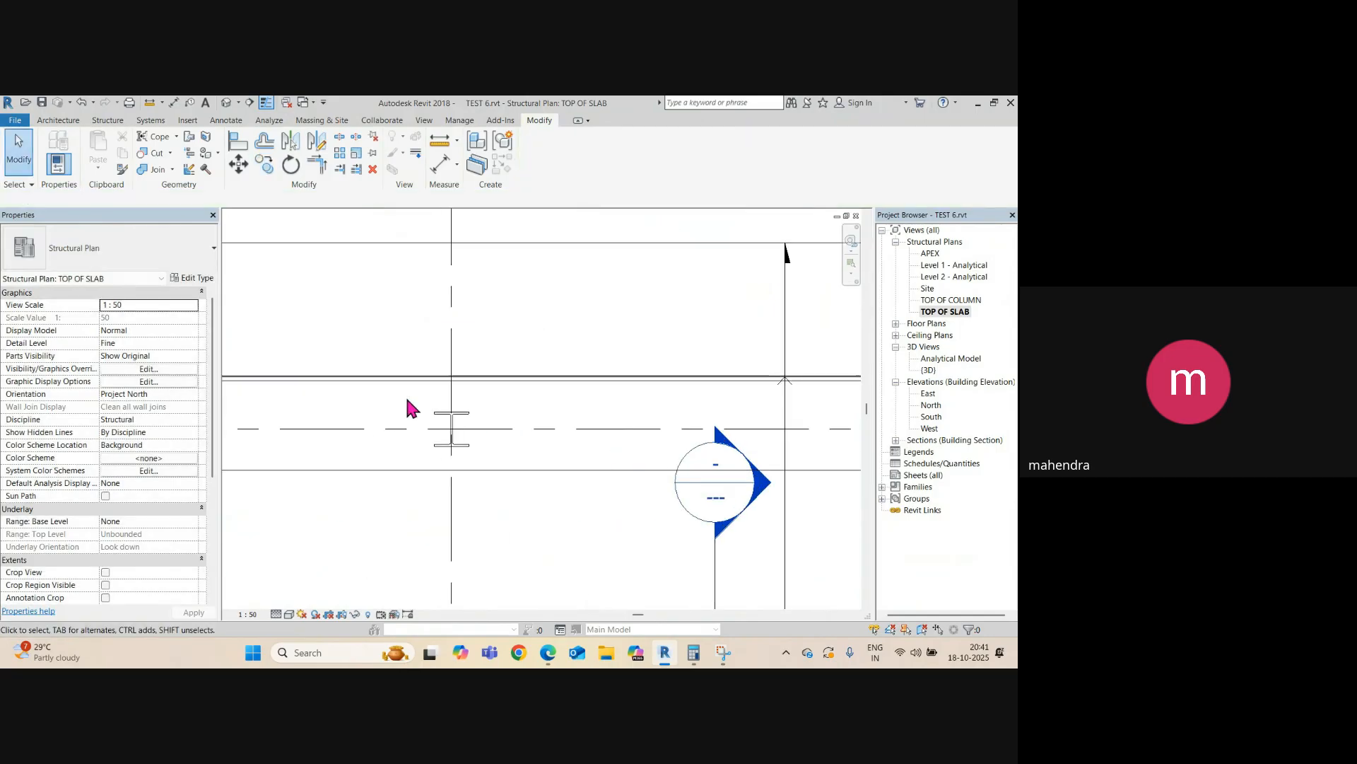
- Turn off the section box in the 3D view to show the whole building, and save the project
left_click(227, 104)
scroll(558, 388, "down", 6)
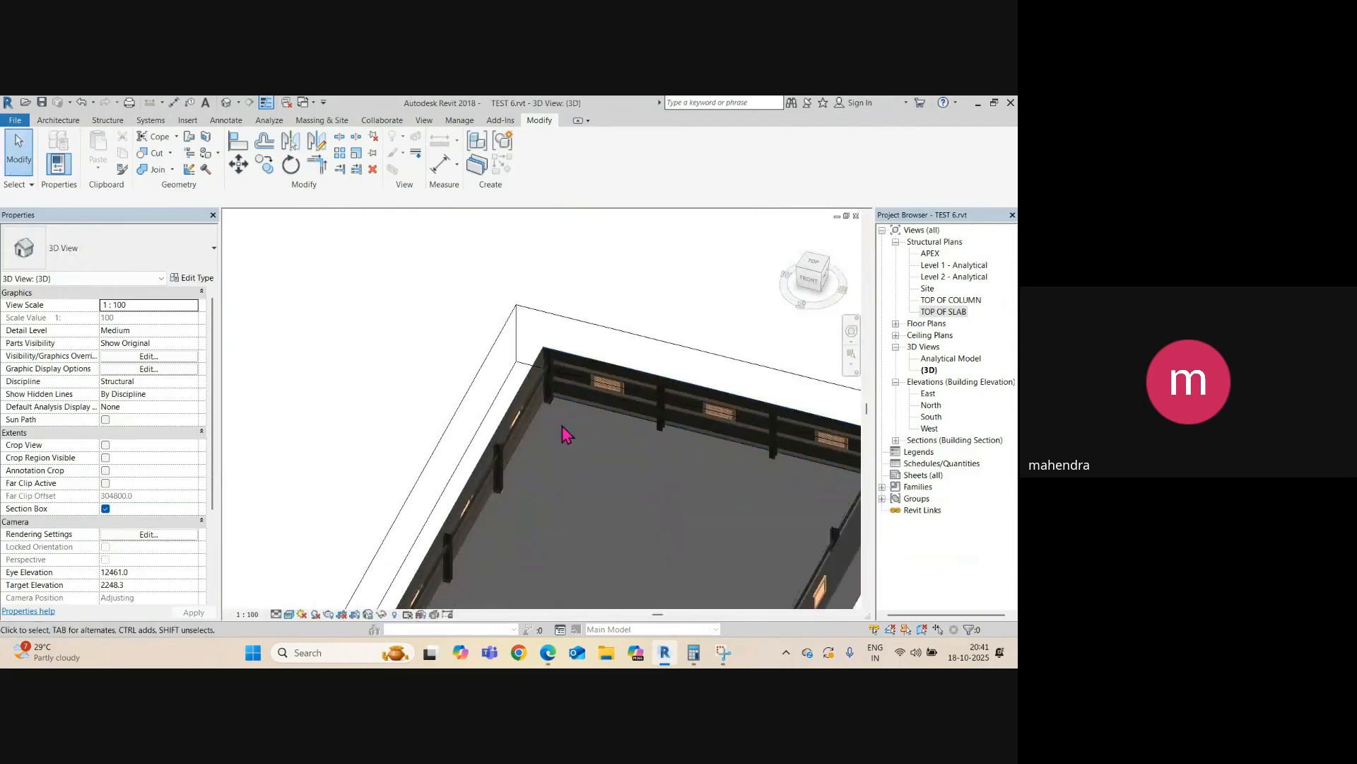
mouse_move(617, 518)
middle_mouse_down("shift")
mouse_move(552, 486)
mouse_move(611, 510)
middle_mouse_up("shift")
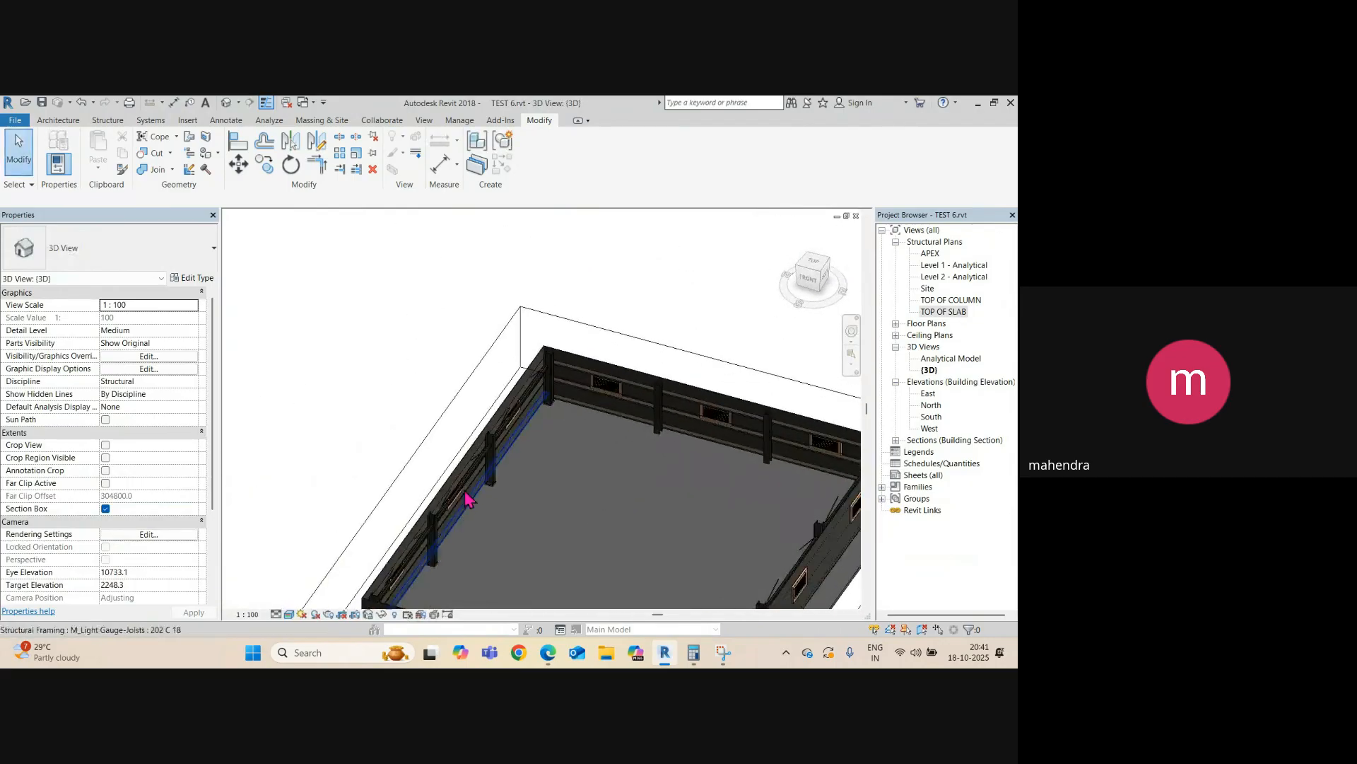
scroll(354, 461, "down", 2)
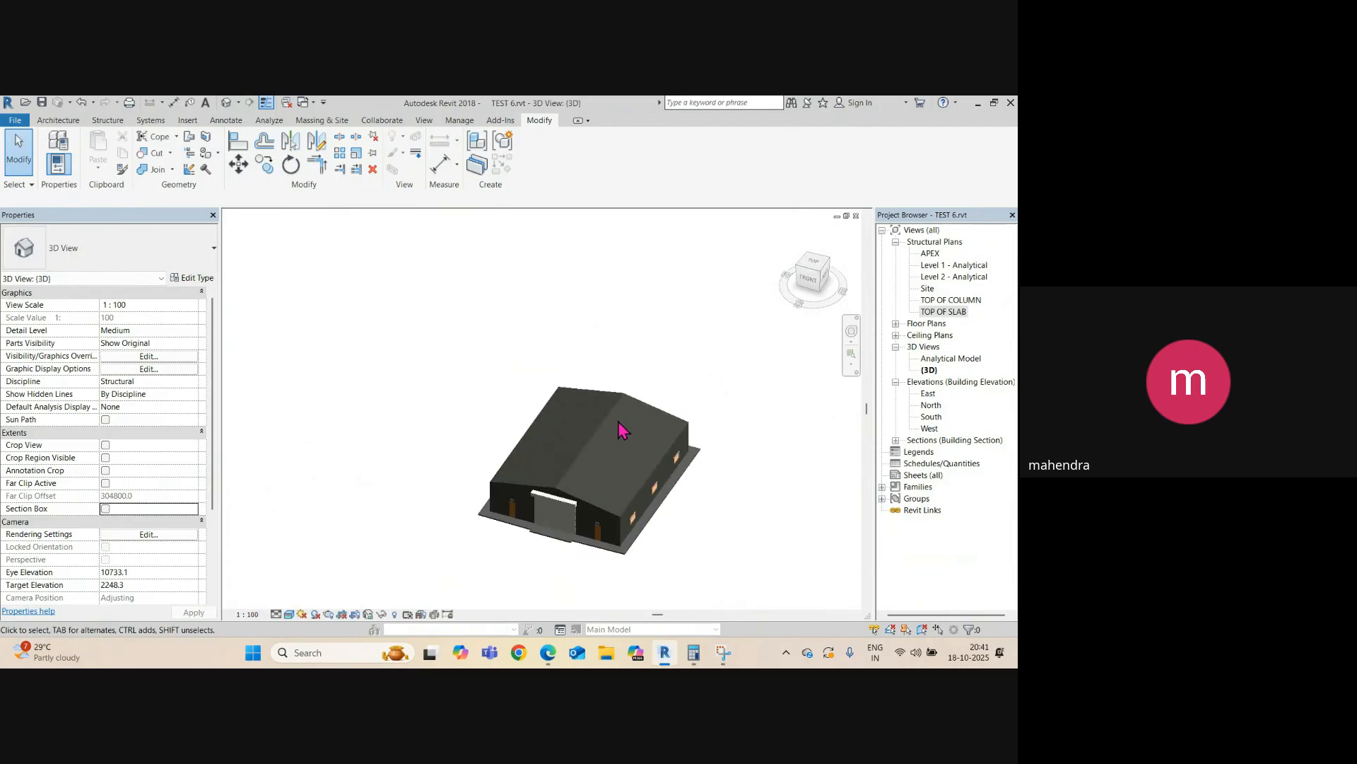
middle_click_drag(615, 434, 657, 518, "shift")
key("ctrl+s")
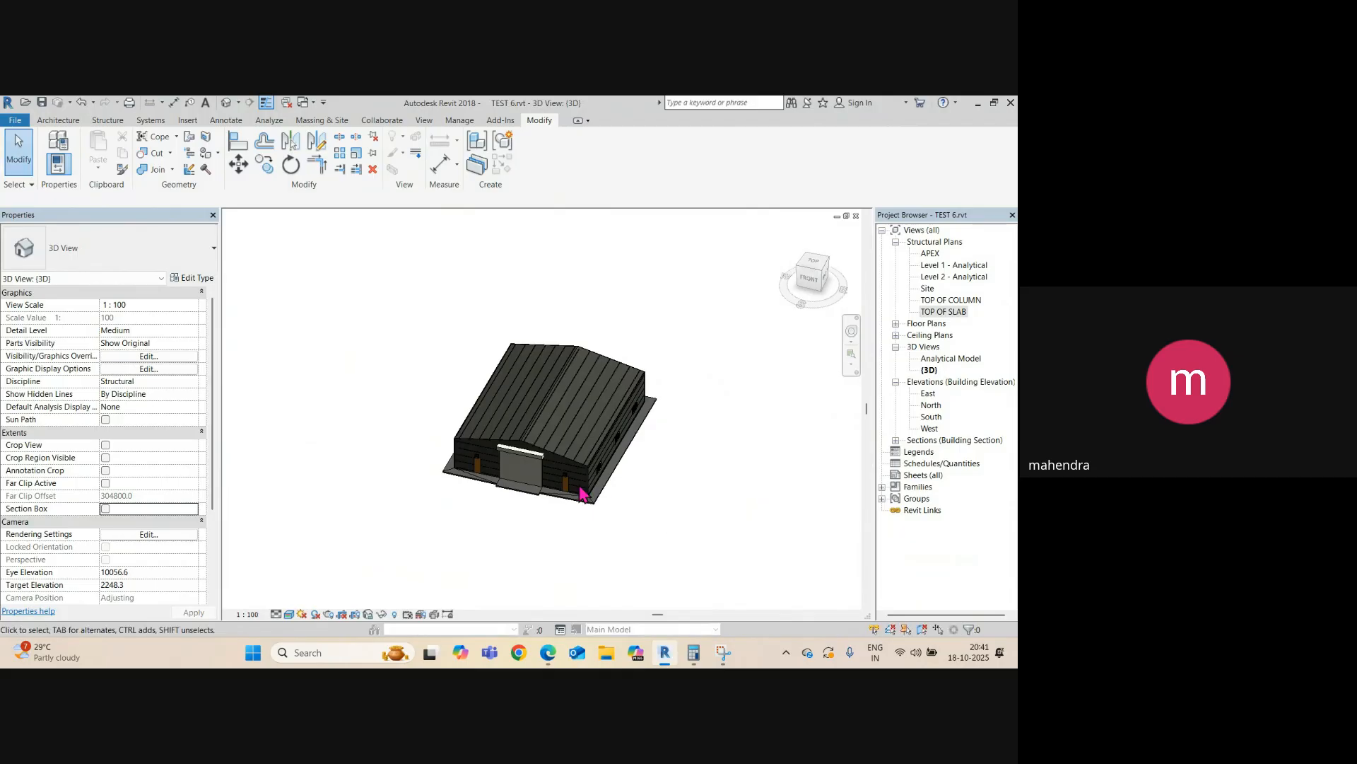
- Place a roof gutter along the eave edge of the 25 THK METAL SHEET roof above the three-window side wall
scroll(583, 495, "up", 4)
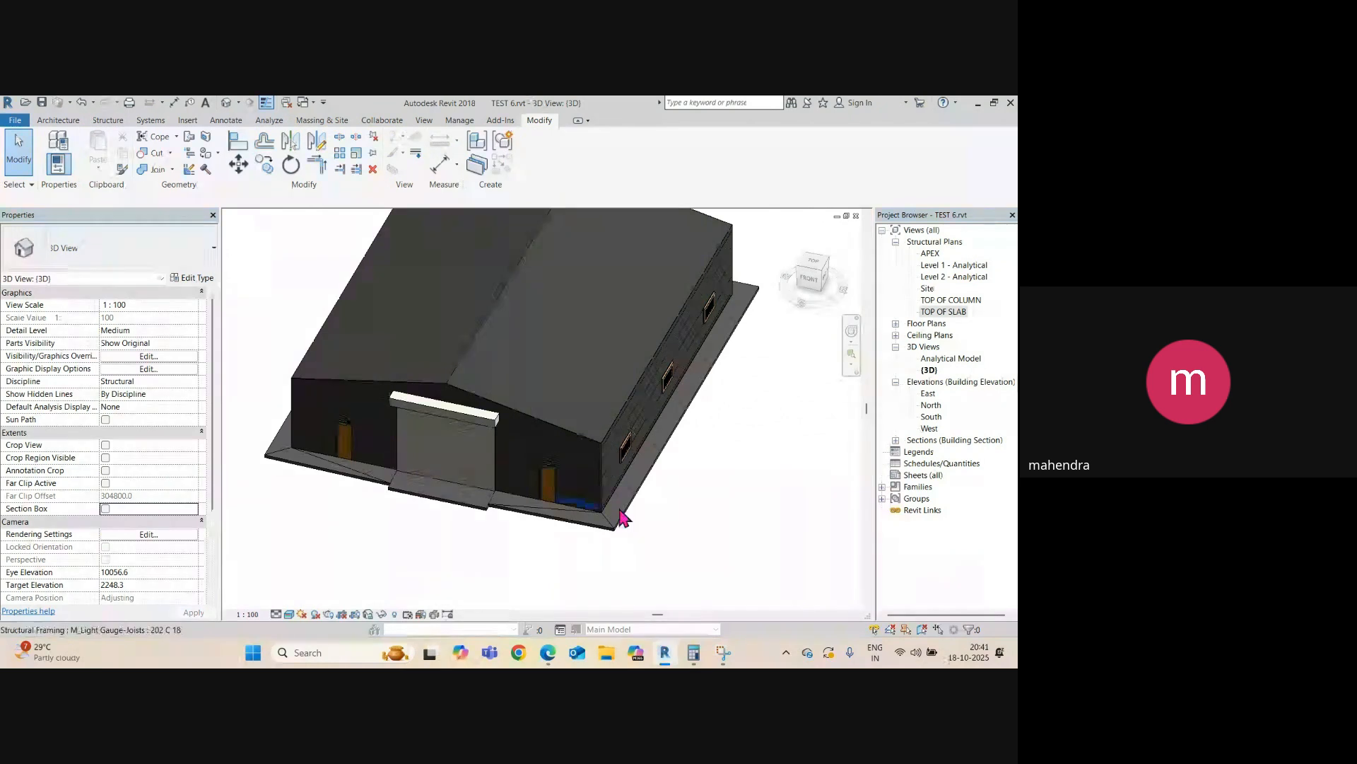
scroll(602, 541, "down", 2)
middle_click_drag(602, 541, 757, 510, "shift")
scroll(521, 327, "up", 3)
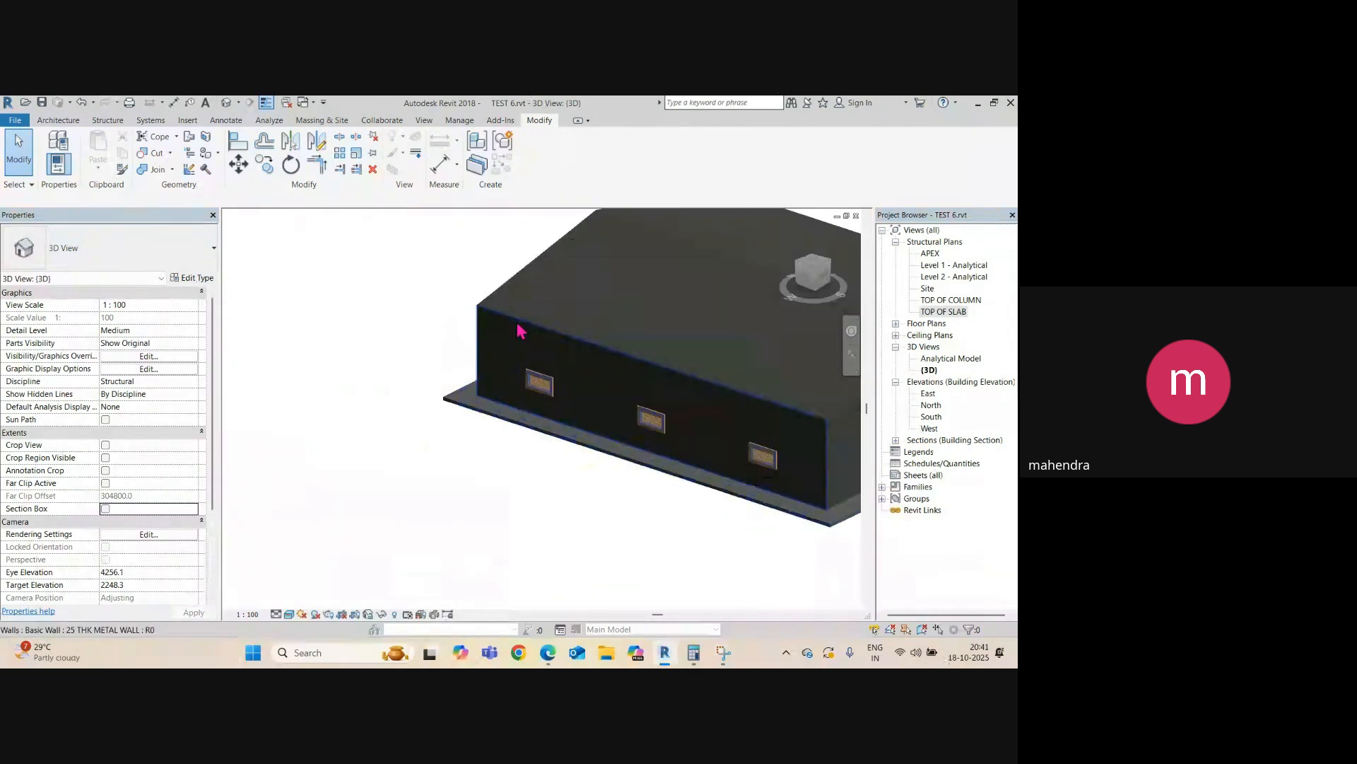
scroll(460, 297, "up", 3)
scroll(461, 298, "up", 2)
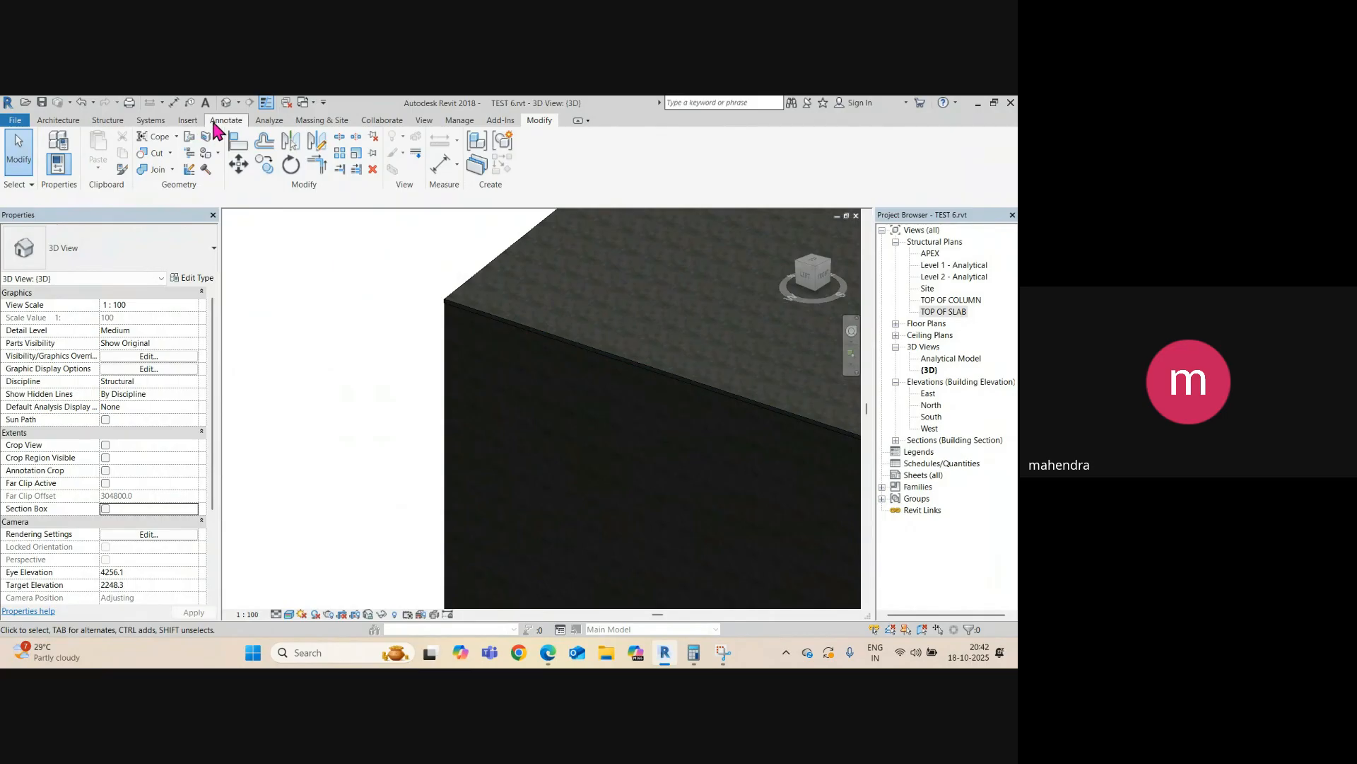
left_click(63, 121)
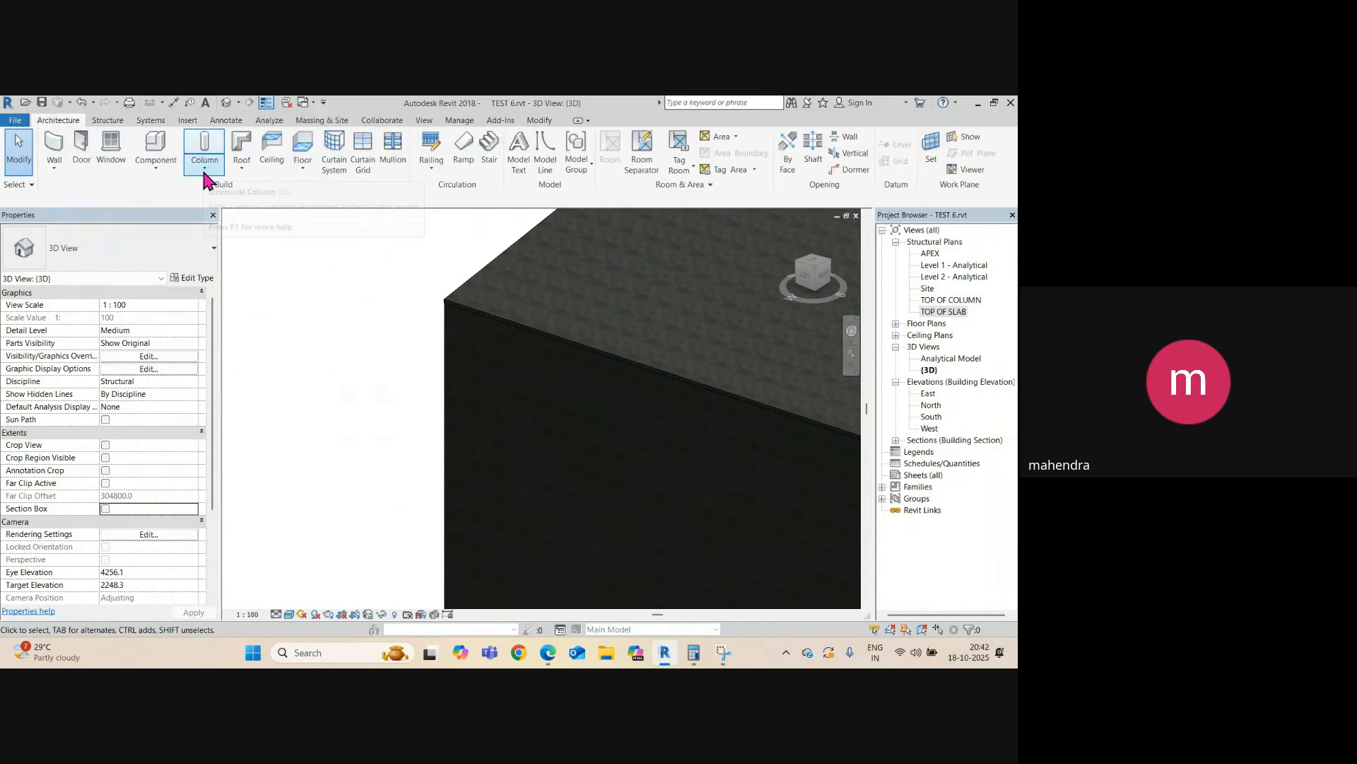
left_click(241, 168)
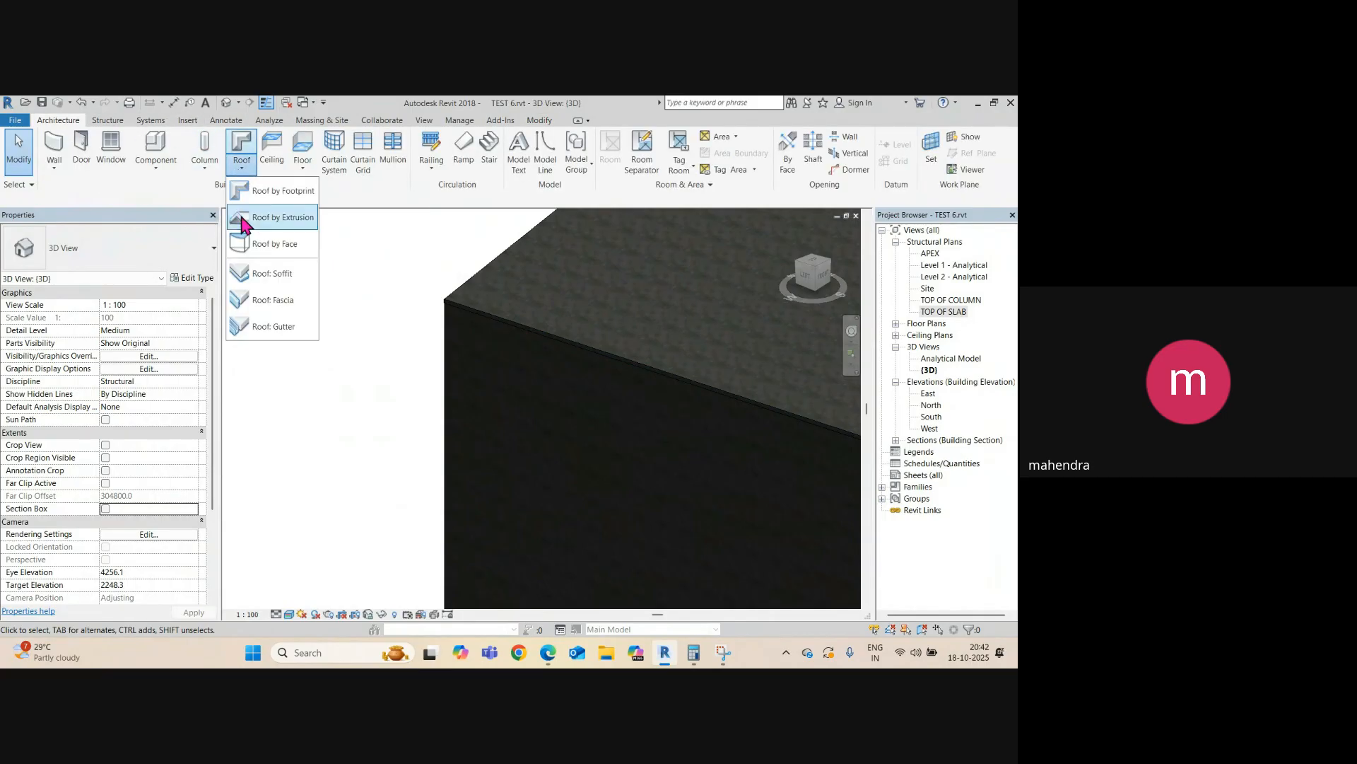
left_click(261, 327)
scroll(488, 324, "up", 4)
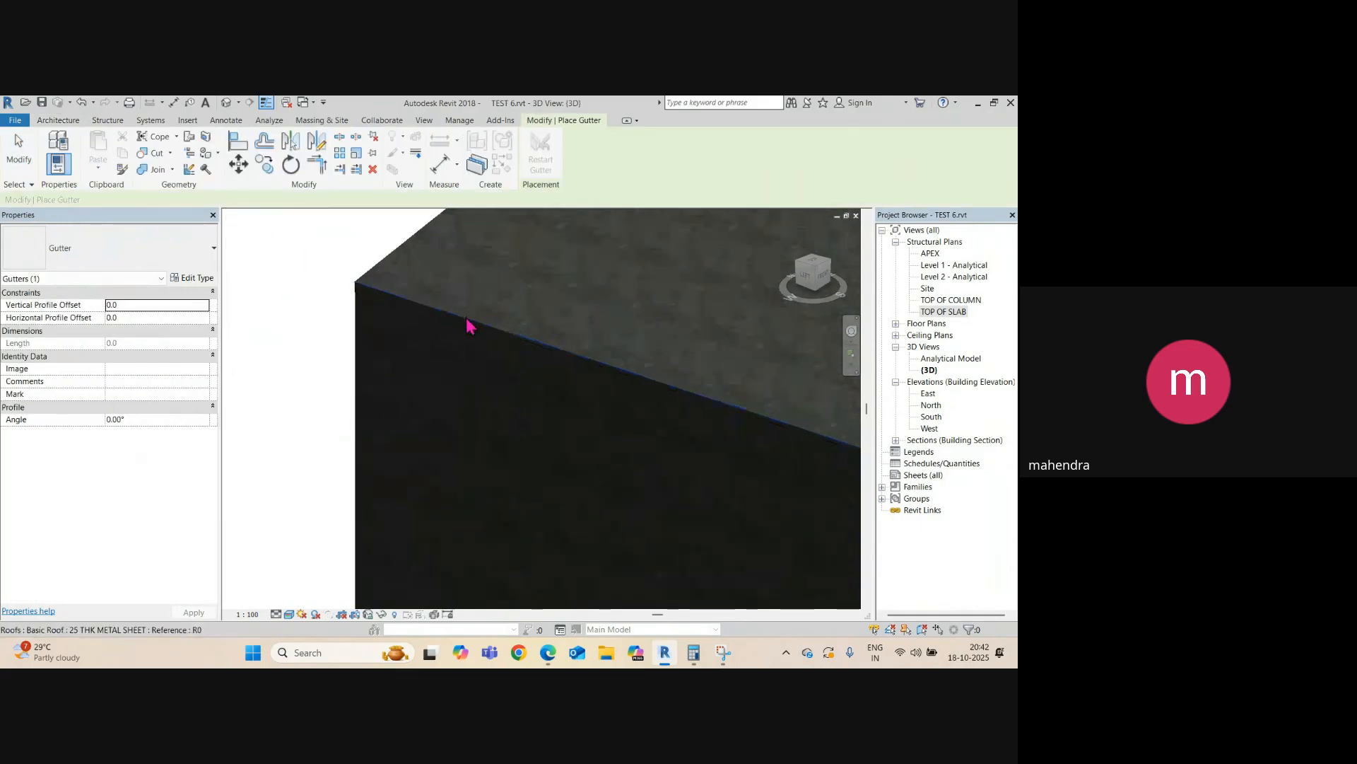
left_click(404, 297)
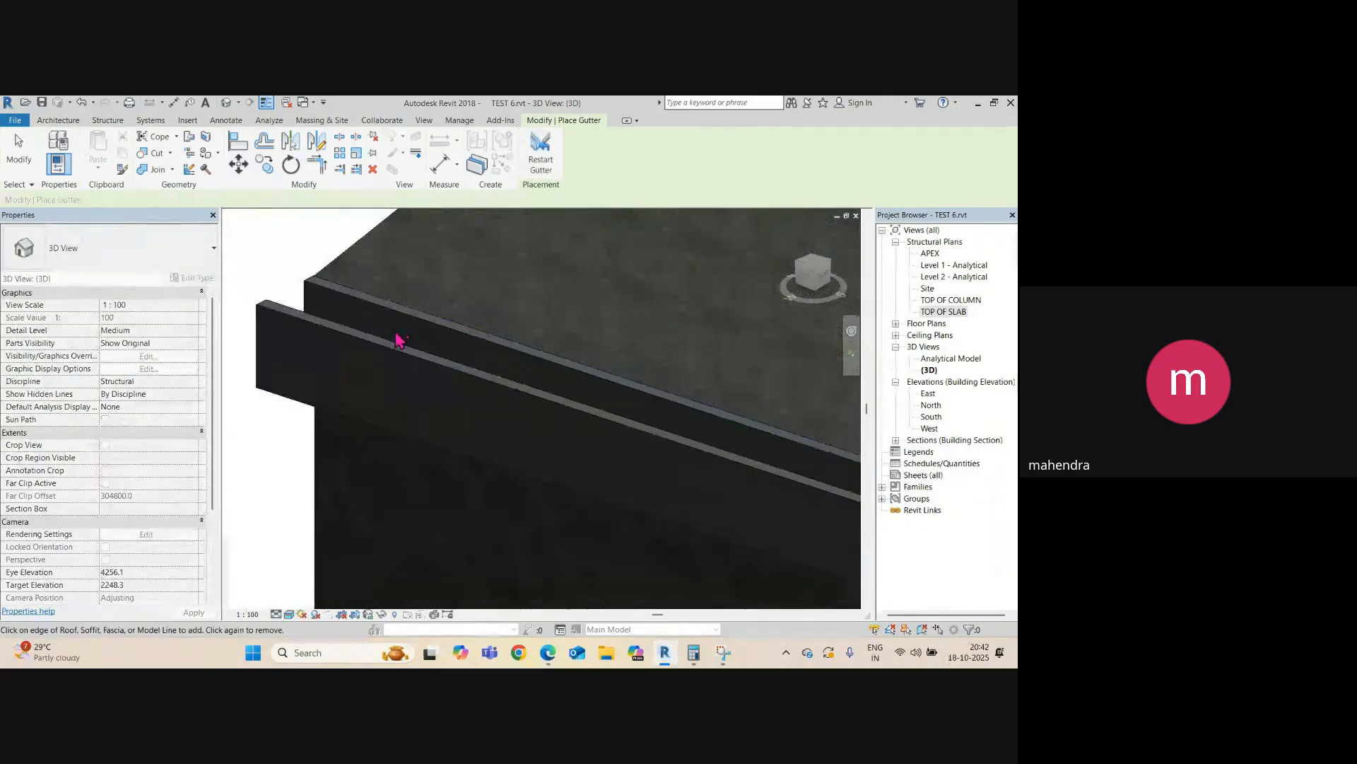
- Place a roof gutter along the opposite eave edge of the 25 THK METAL SHEET roof and finish gutter placement
scroll(398, 341, "down", 8)
middle_click_drag(315, 393, 409, 448, "shift")
scroll(538, 438, "up", 6)
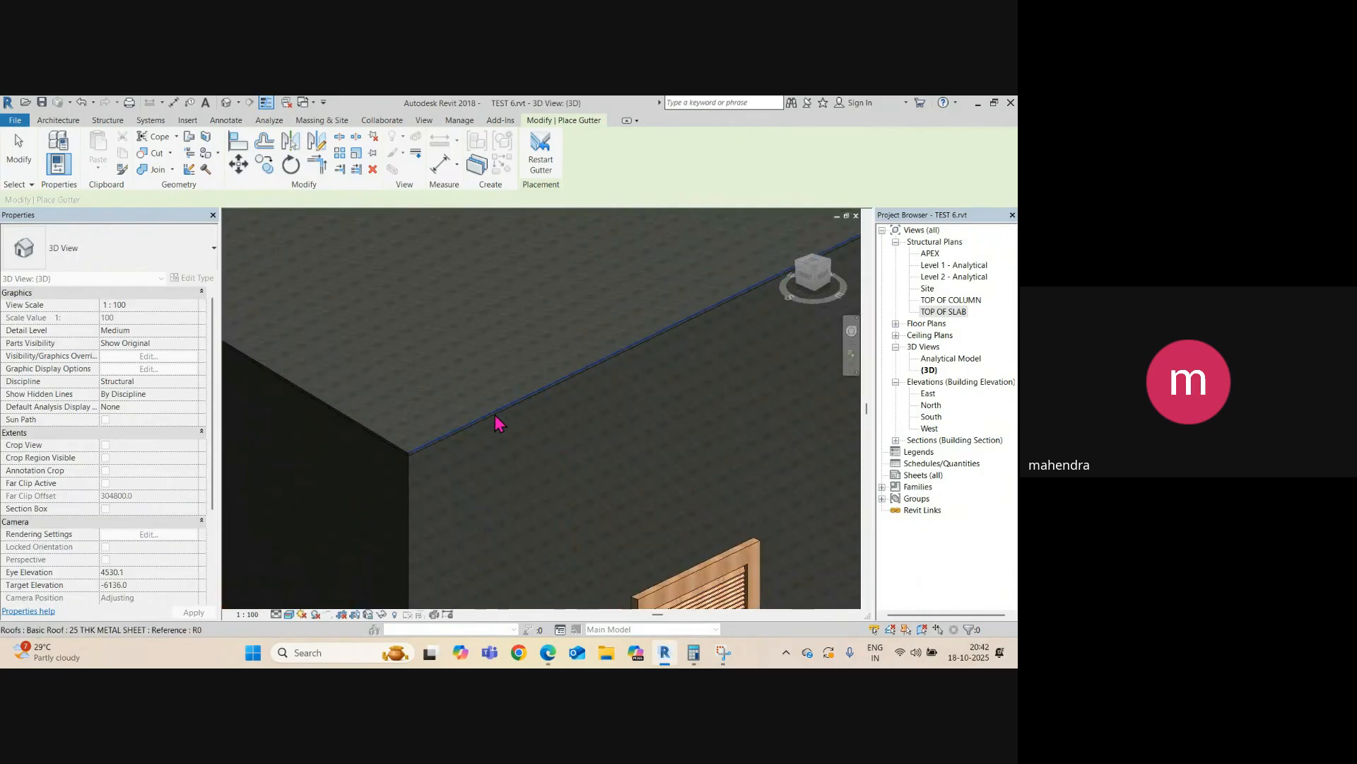
left_click(469, 521)
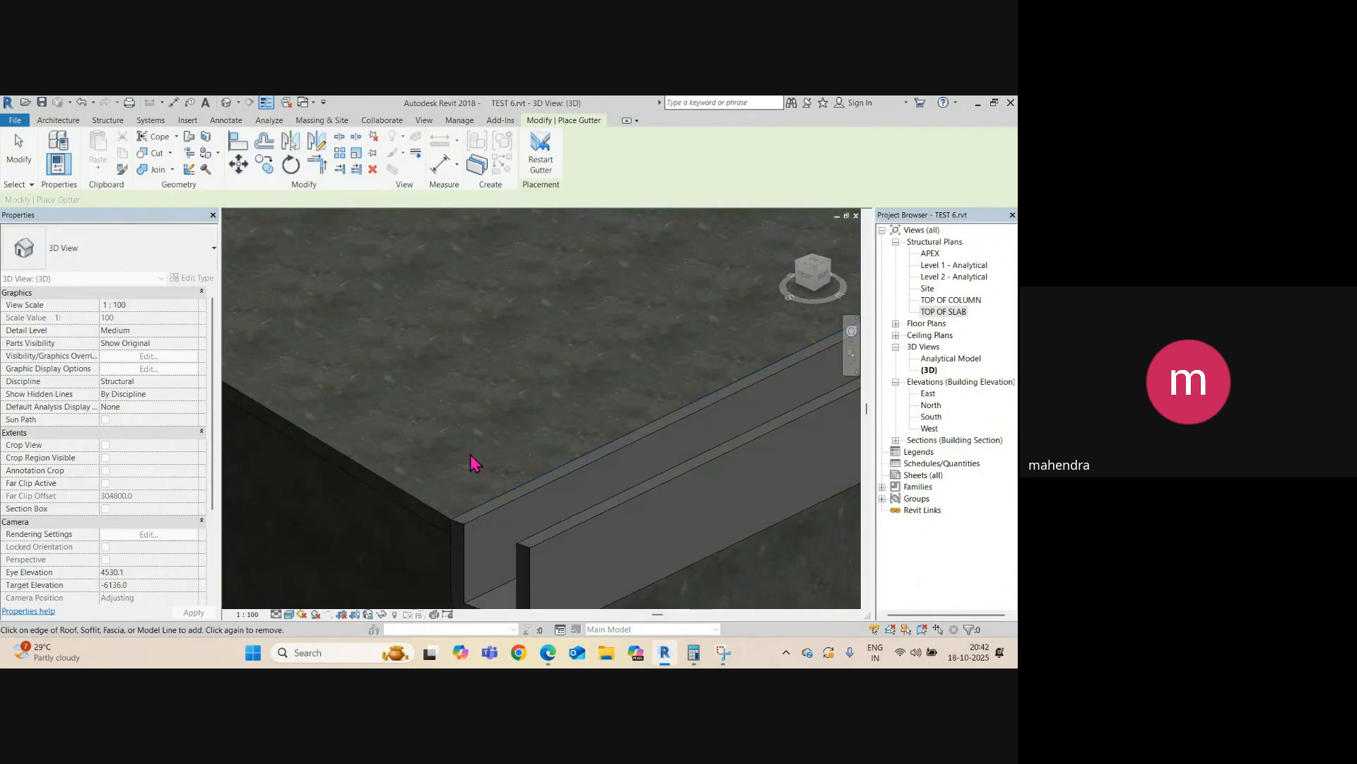
scroll(471, 463, "down", 8)
middle_click_drag(495, 460, 566, 427, "shift")
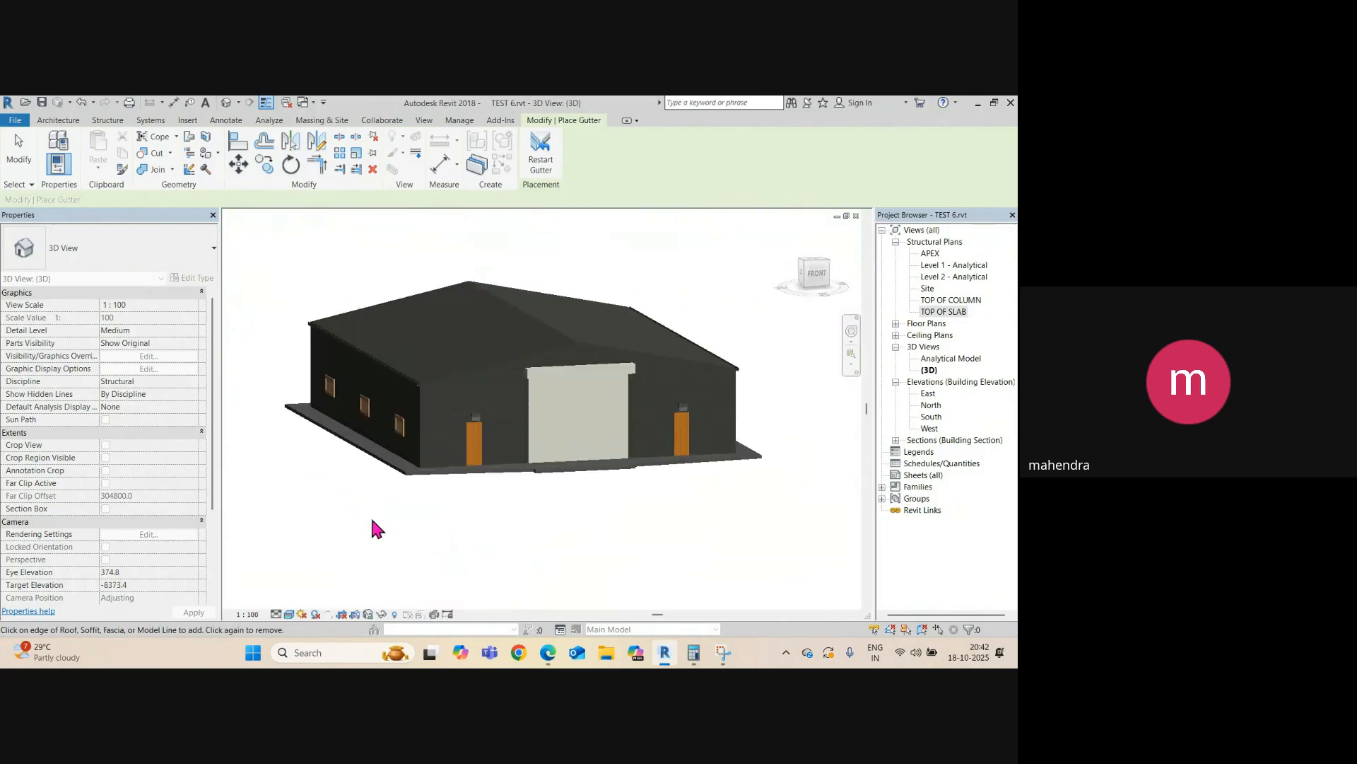
key("Escape")
key("Escape")
- Open the Section 1 view from its section line near grid 2 in the TOP OF SLAB plan
scroll(419, 502, "up", 4)
scroll(416, 369, "up", 2)
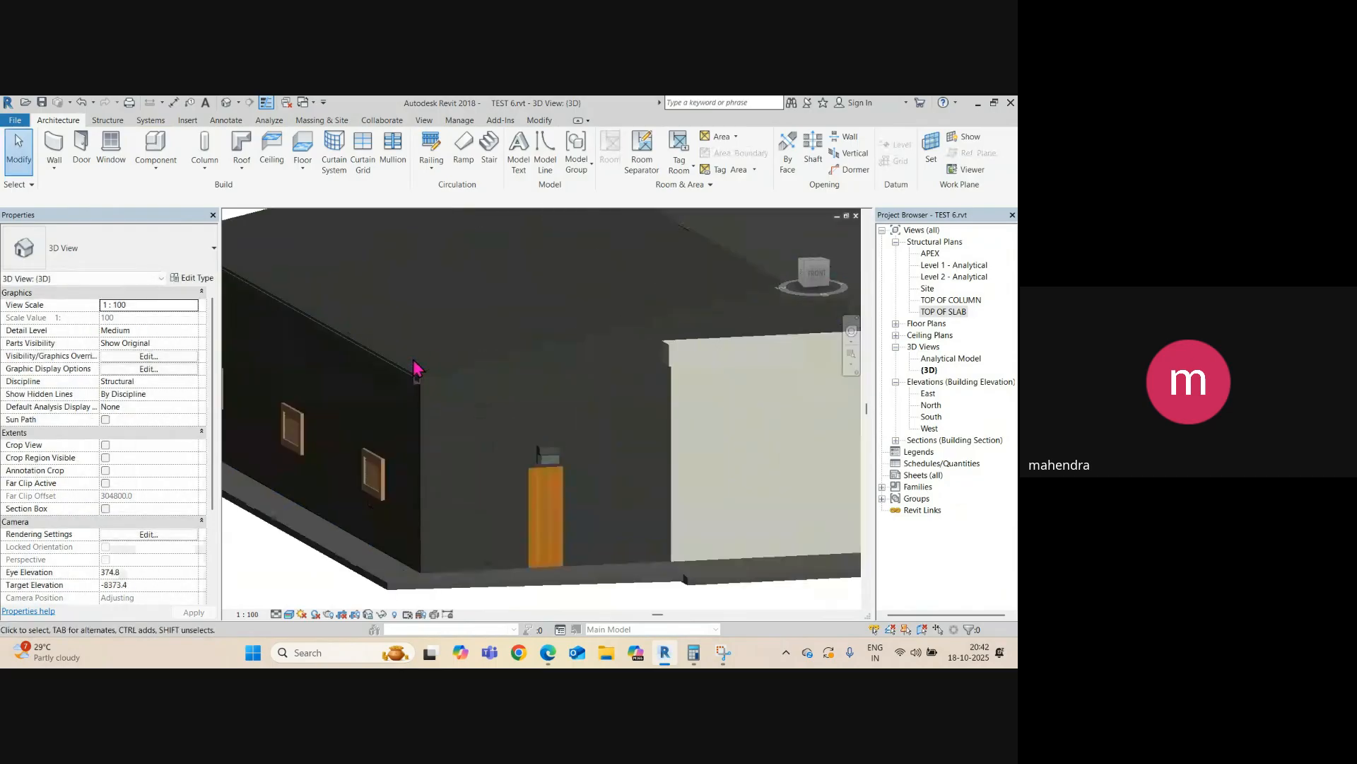
key("ctrl+Tab")
scroll(460, 354, "down", 5)
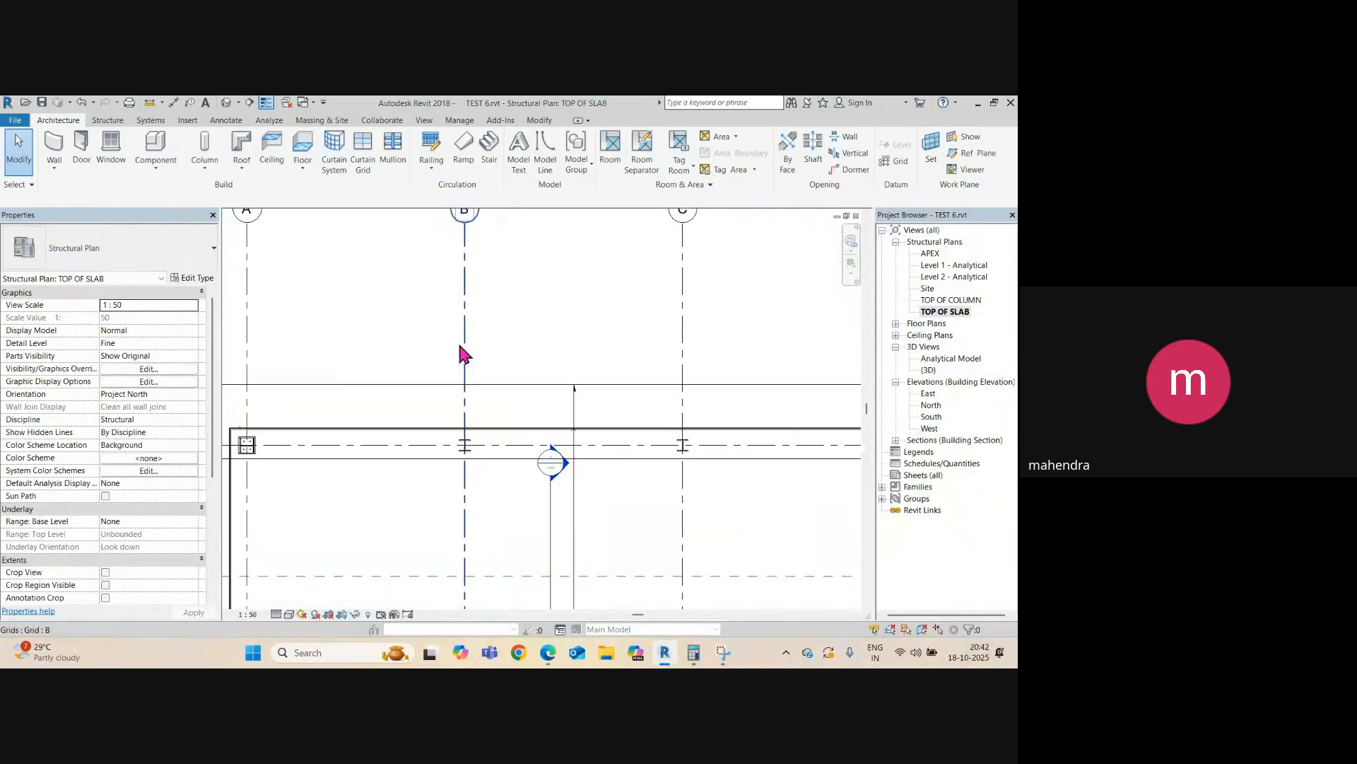
left_click(444, 520)
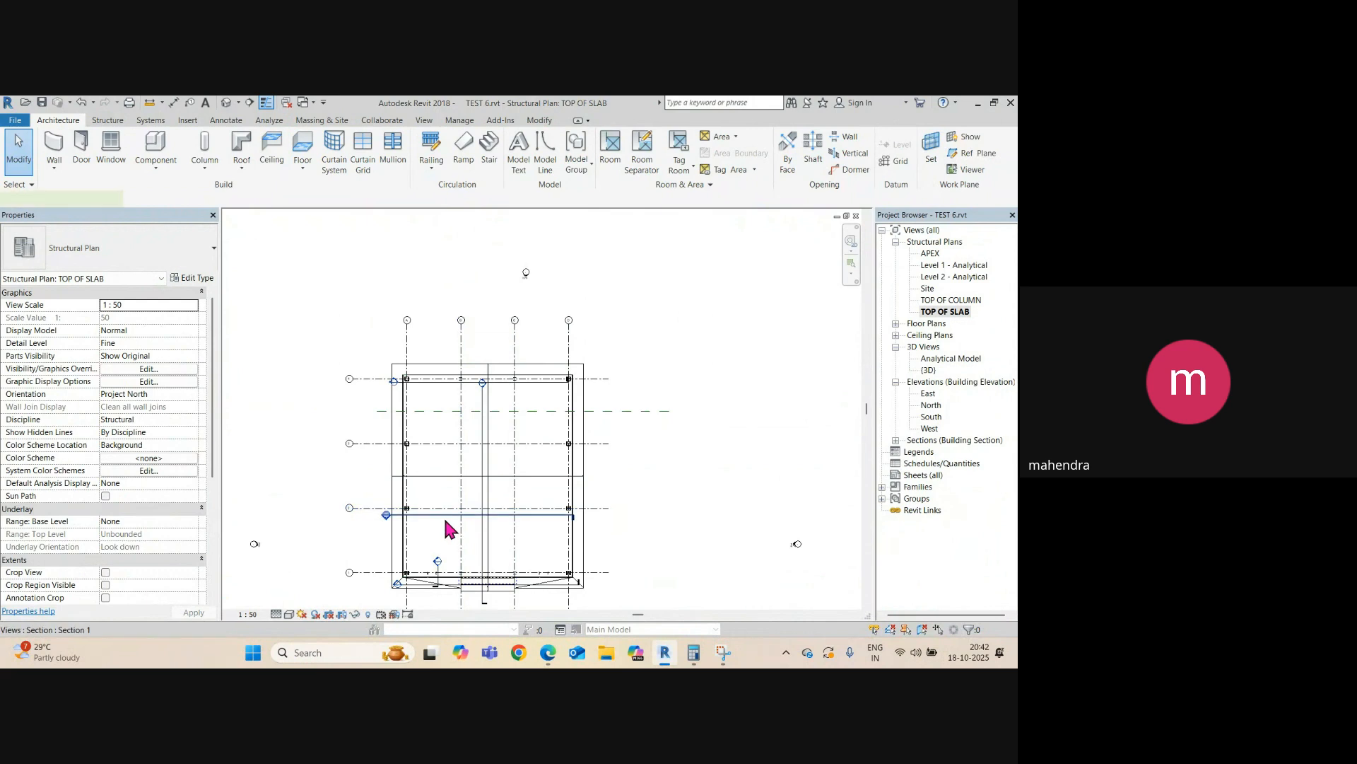
scroll(399, 516, "up", 2)
left_click(378, 529)
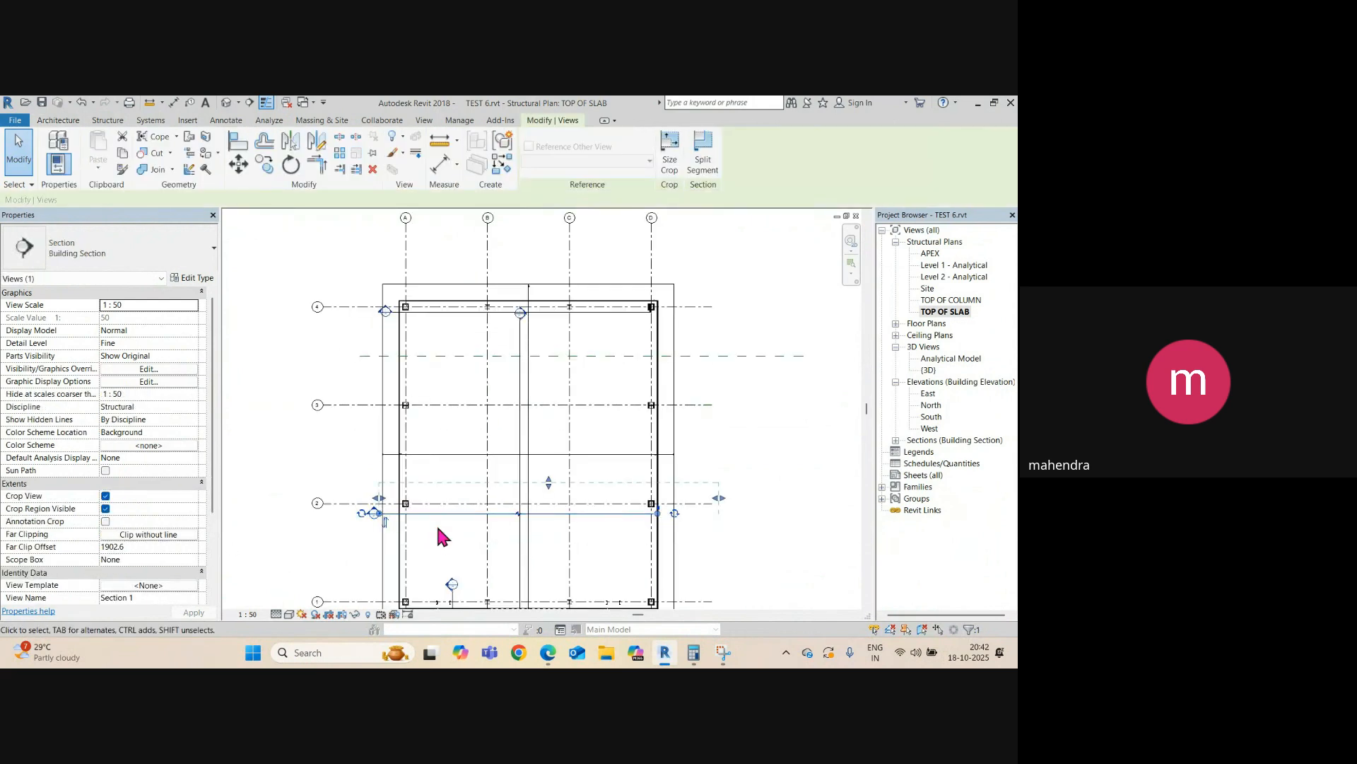
right_click(435, 521)
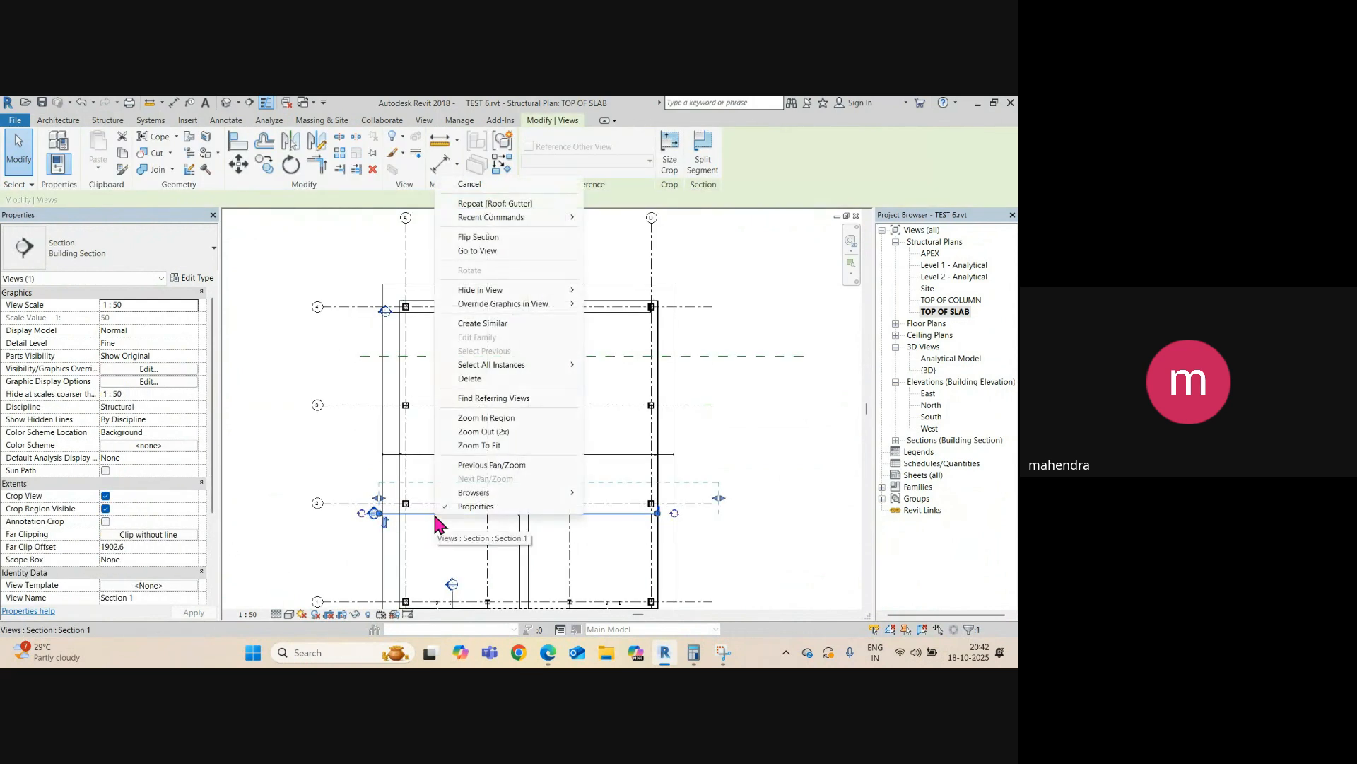
left_click(478, 250)
- Examine the eave gutter, side wall framing, column base and floor edge in Section 1
scroll(303, 385, "up", 5)
middle_click_drag(303, 384, 588, 373)
scroll(464, 338, "up", 4)
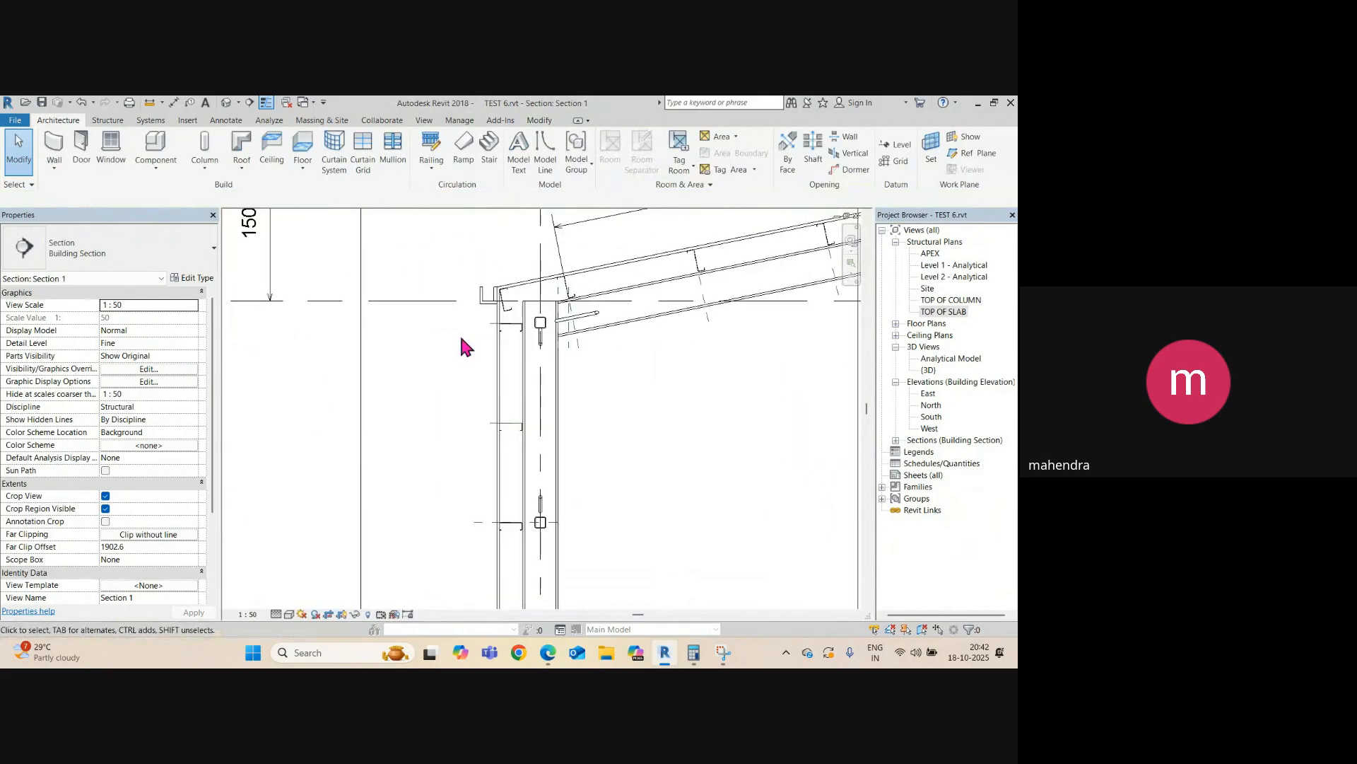
scroll(497, 294, "down", 2)
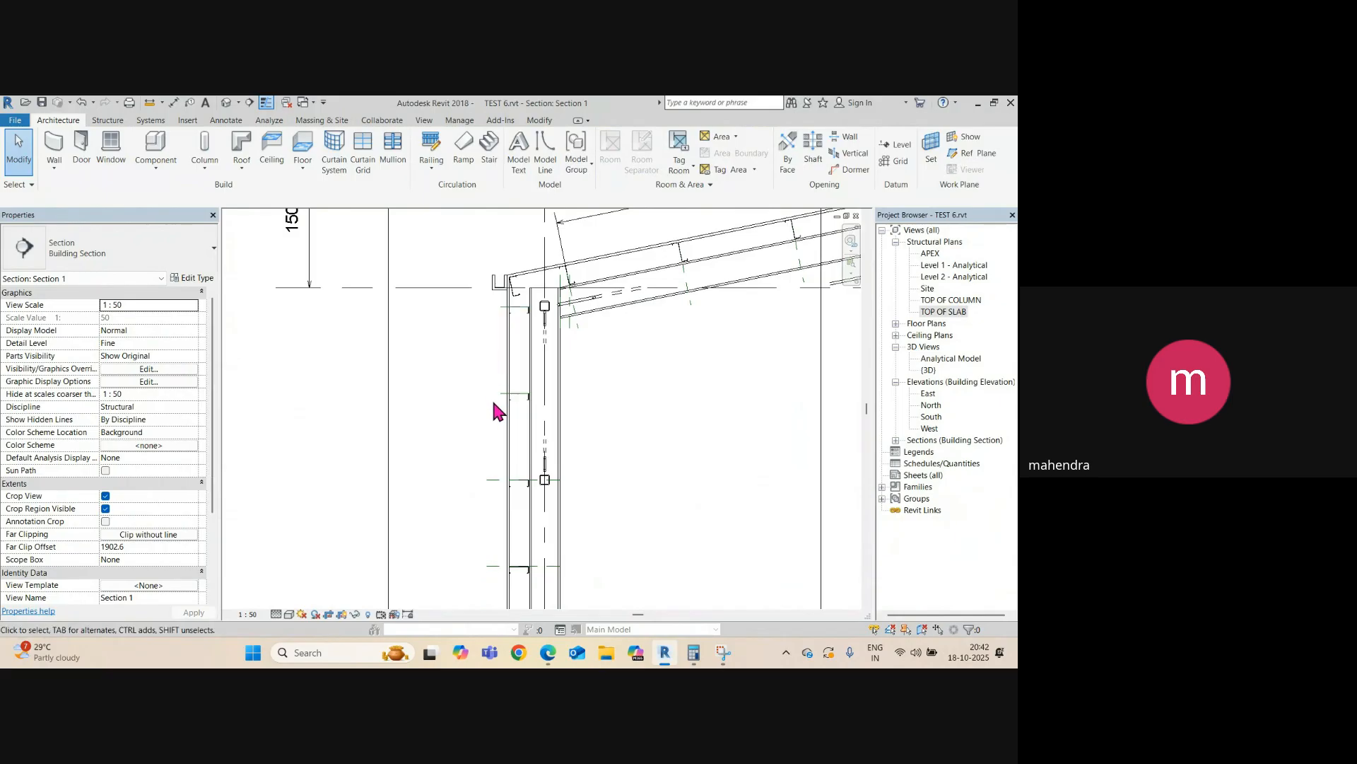
scroll(494, 410, "down", 4)
scroll(495, 544, "up", 4)
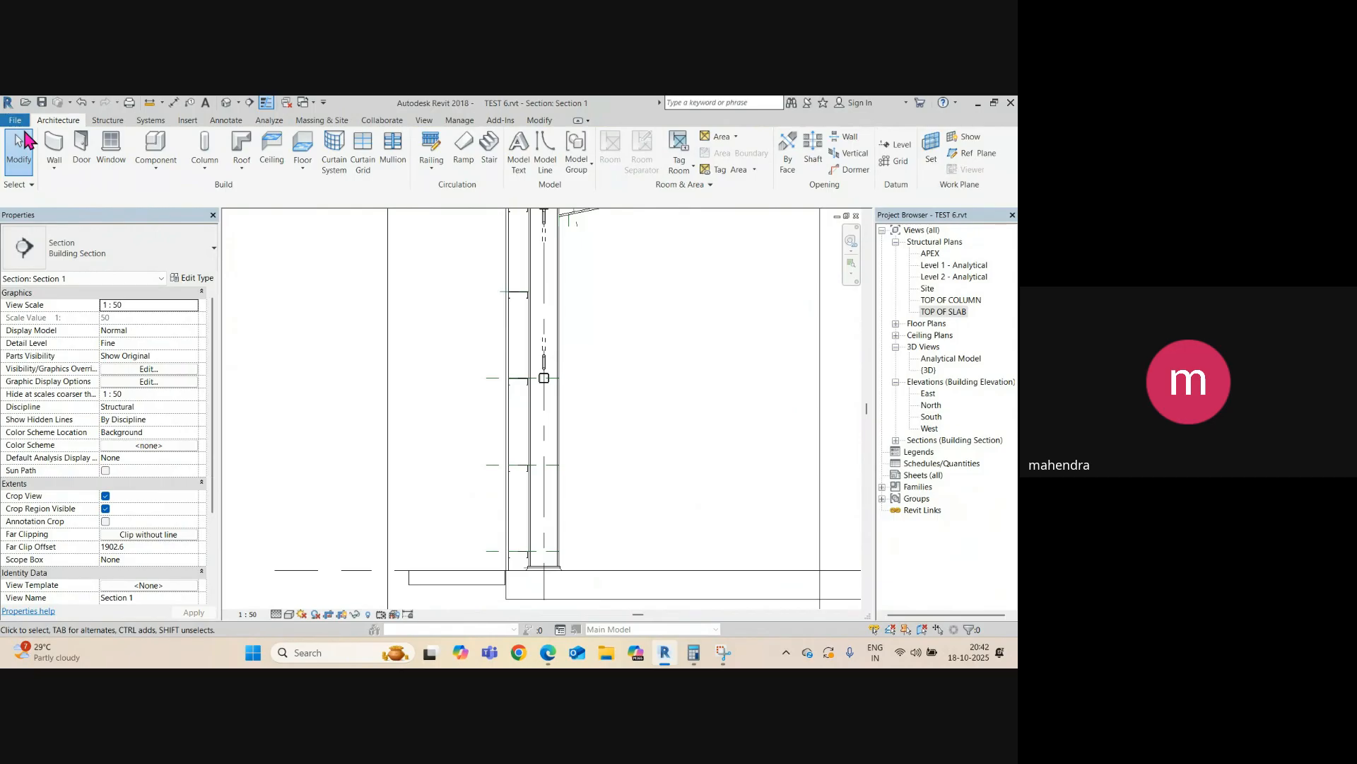
scroll(454, 359, "down", 2)
middle_click_drag(500, 312, 497, 354)
scroll(482, 279, "up", 4)
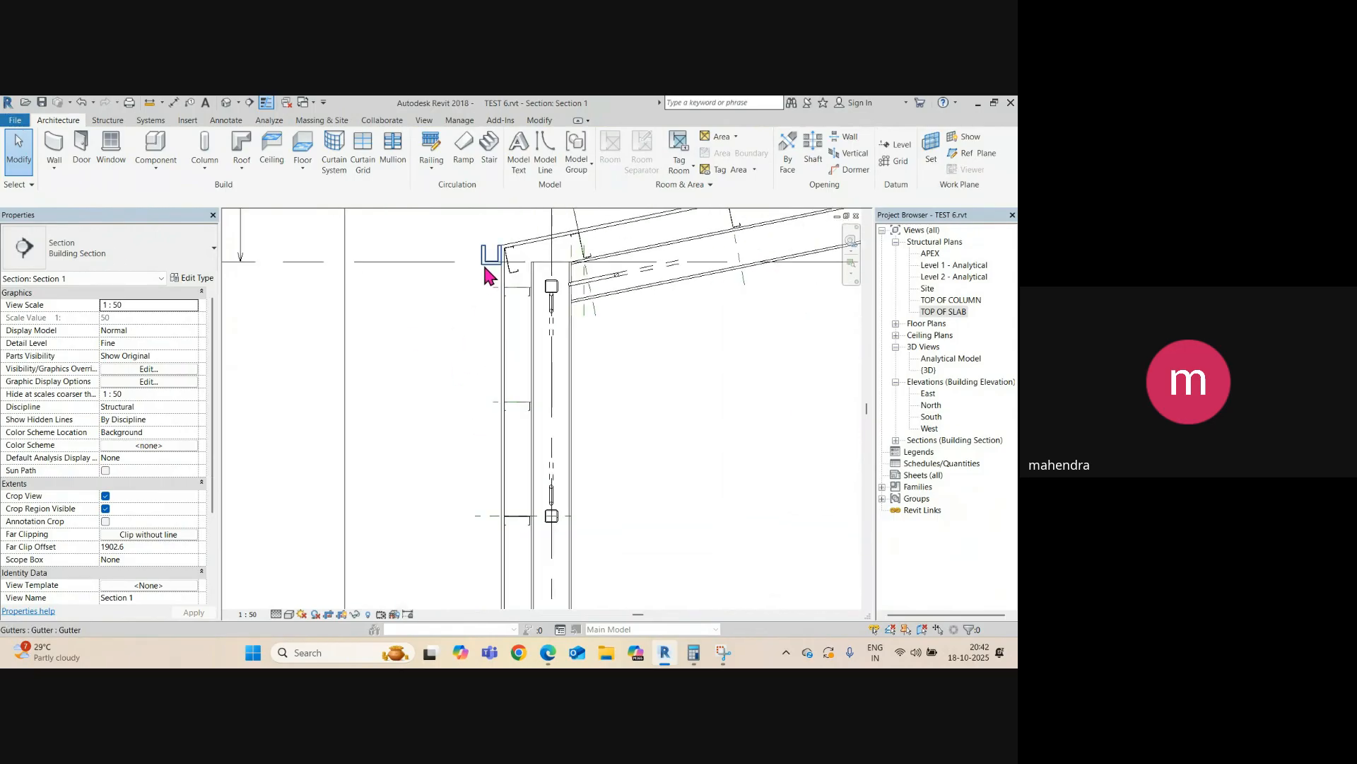
scroll(495, 268, "down", 2)
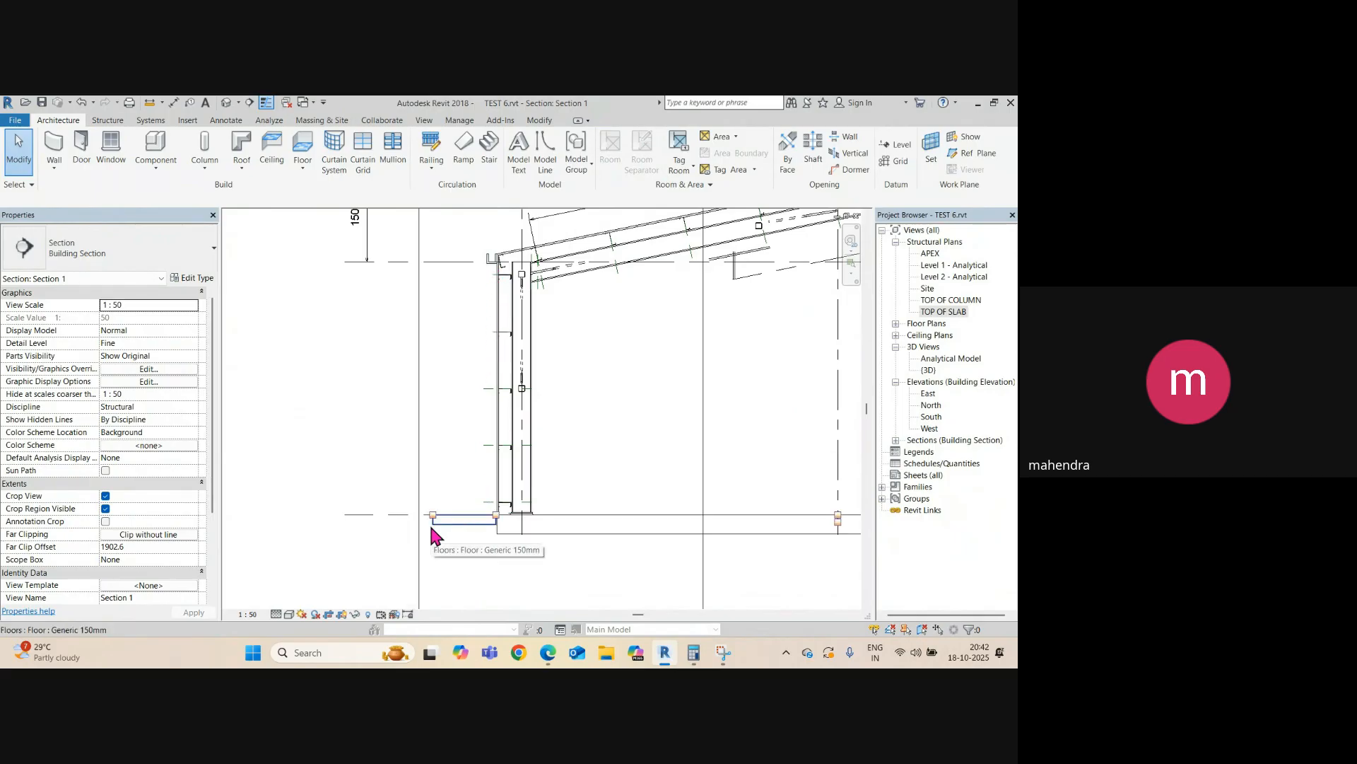
scroll(302, 353, "down", 2)
scroll(457, 319, "down", 2)
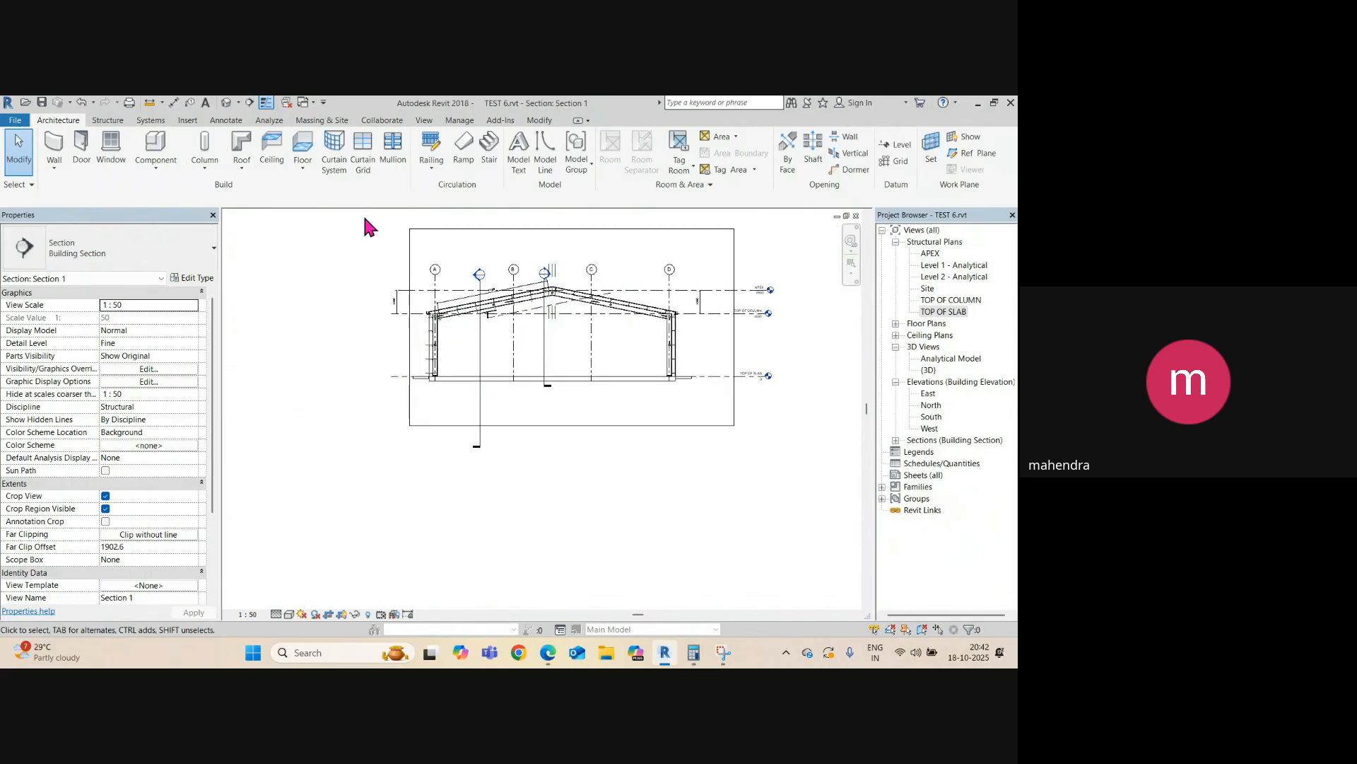
- Return to the 3D view and inspect the building's eaves, front and side walls
left_click(227, 104)
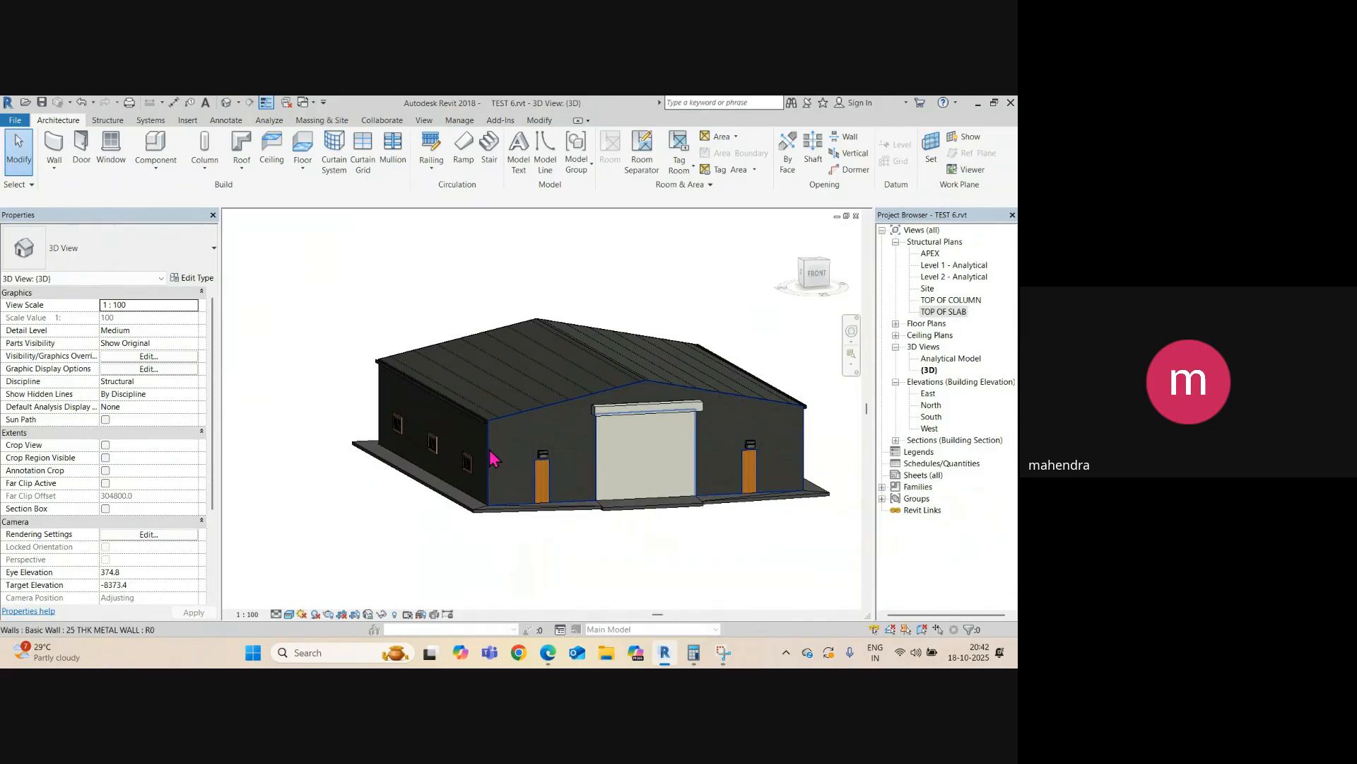
scroll(488, 453, "down", 2)
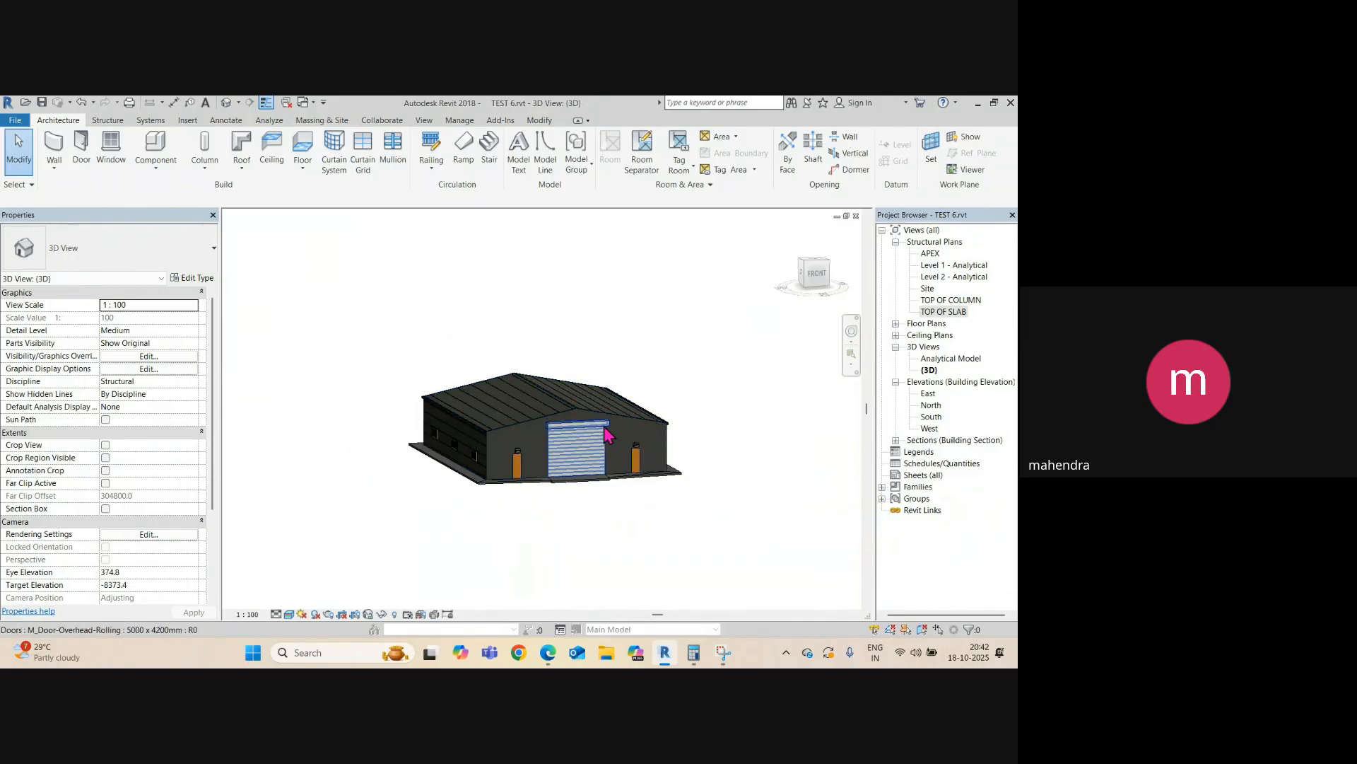
scroll(421, 450, "up", 2)
scroll(412, 444, "up", 3)
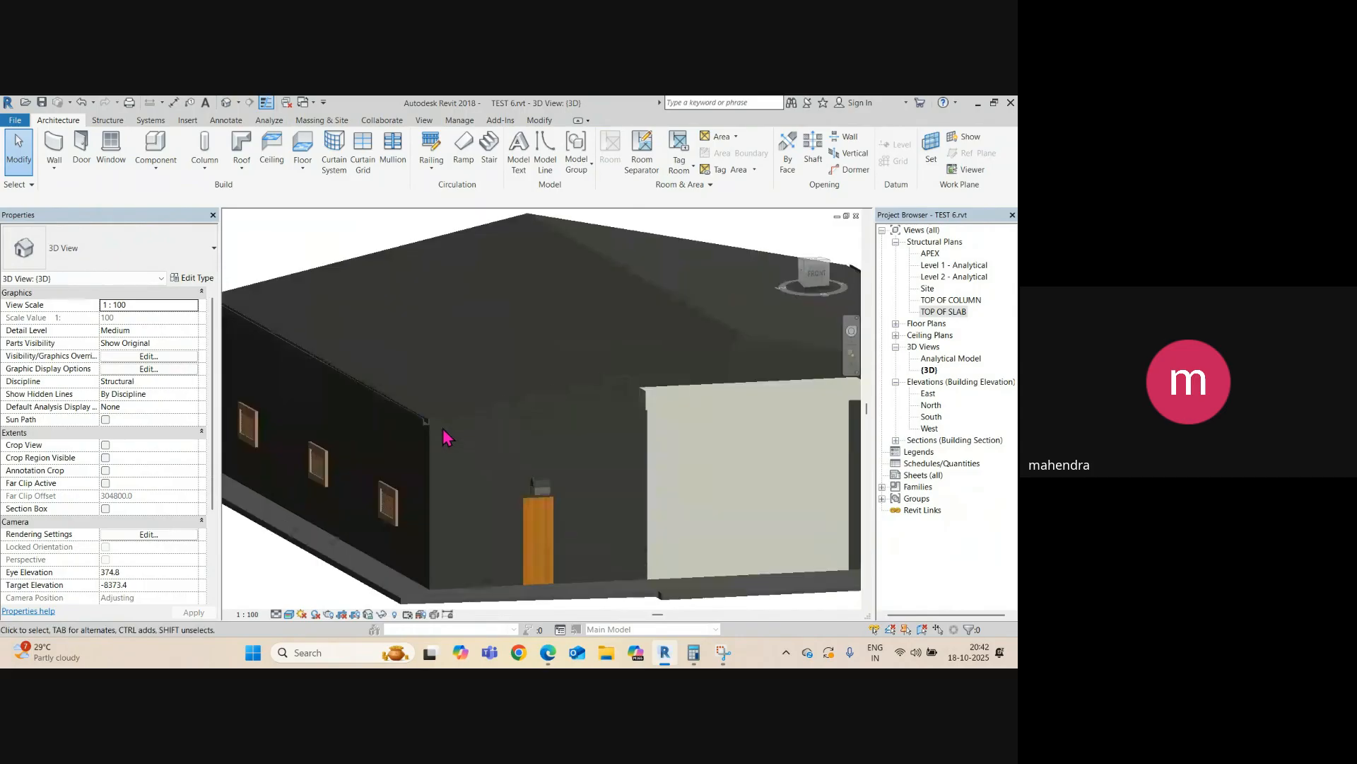
scroll(406, 436, "down", 4)
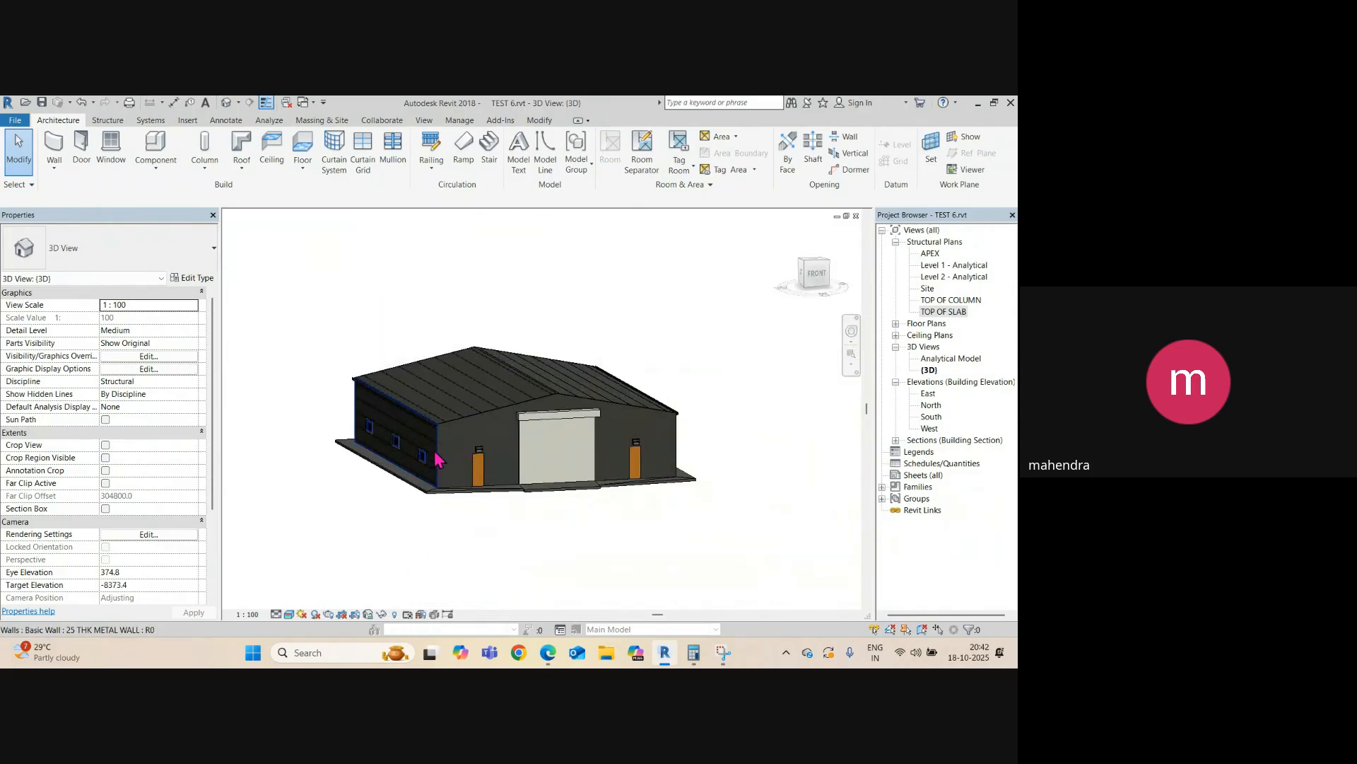
middle_click_drag(439, 461, 482, 516, "shift")
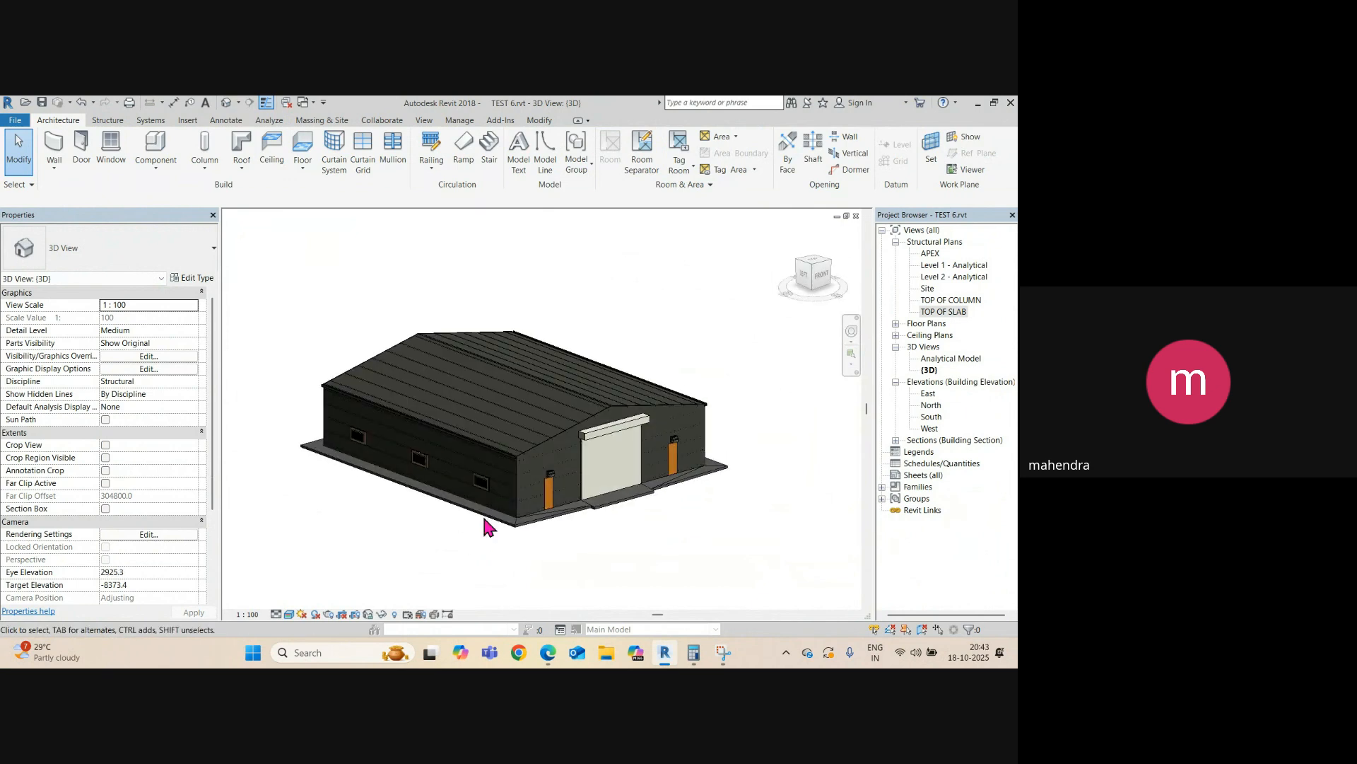
- Open the TOP OF SLAB structural plan
key("ctrl+Tab")
double_click(946, 311)
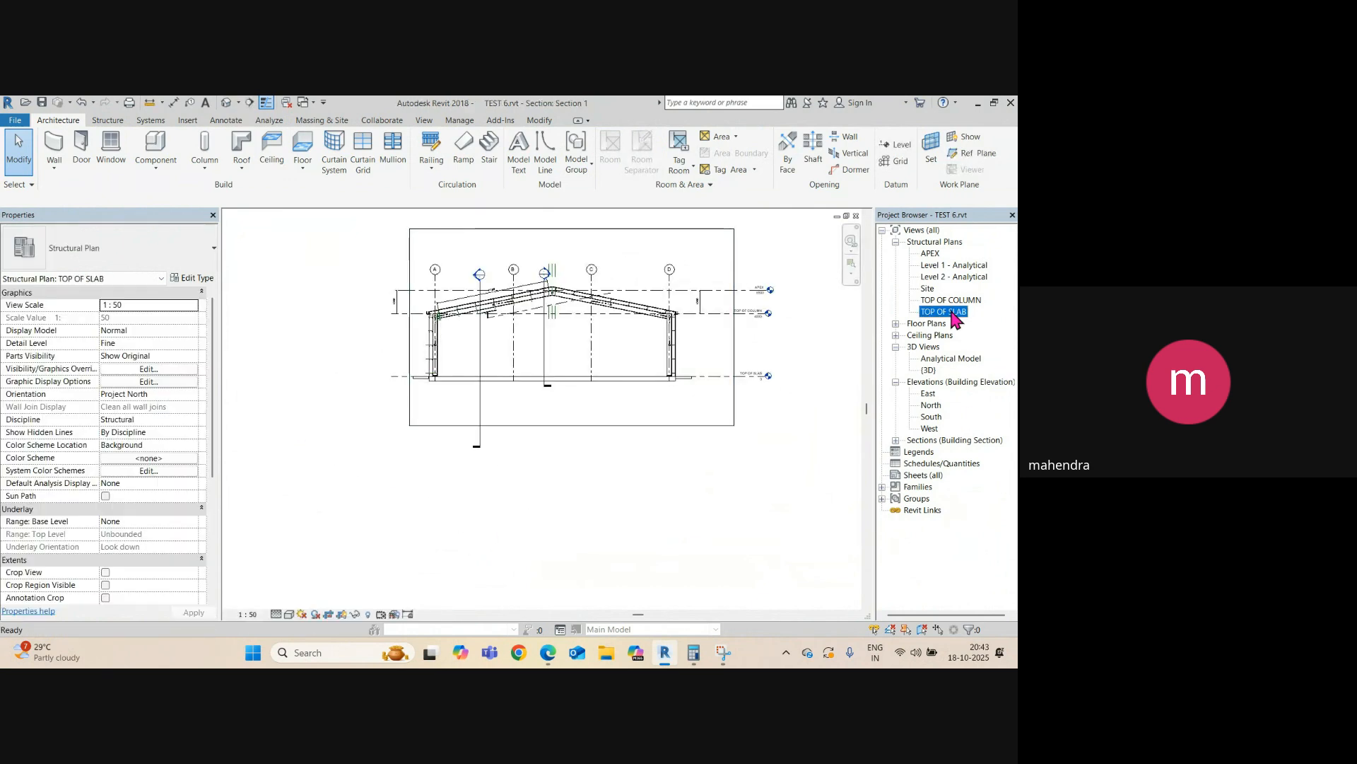
scroll(505, 390, "up", 1)
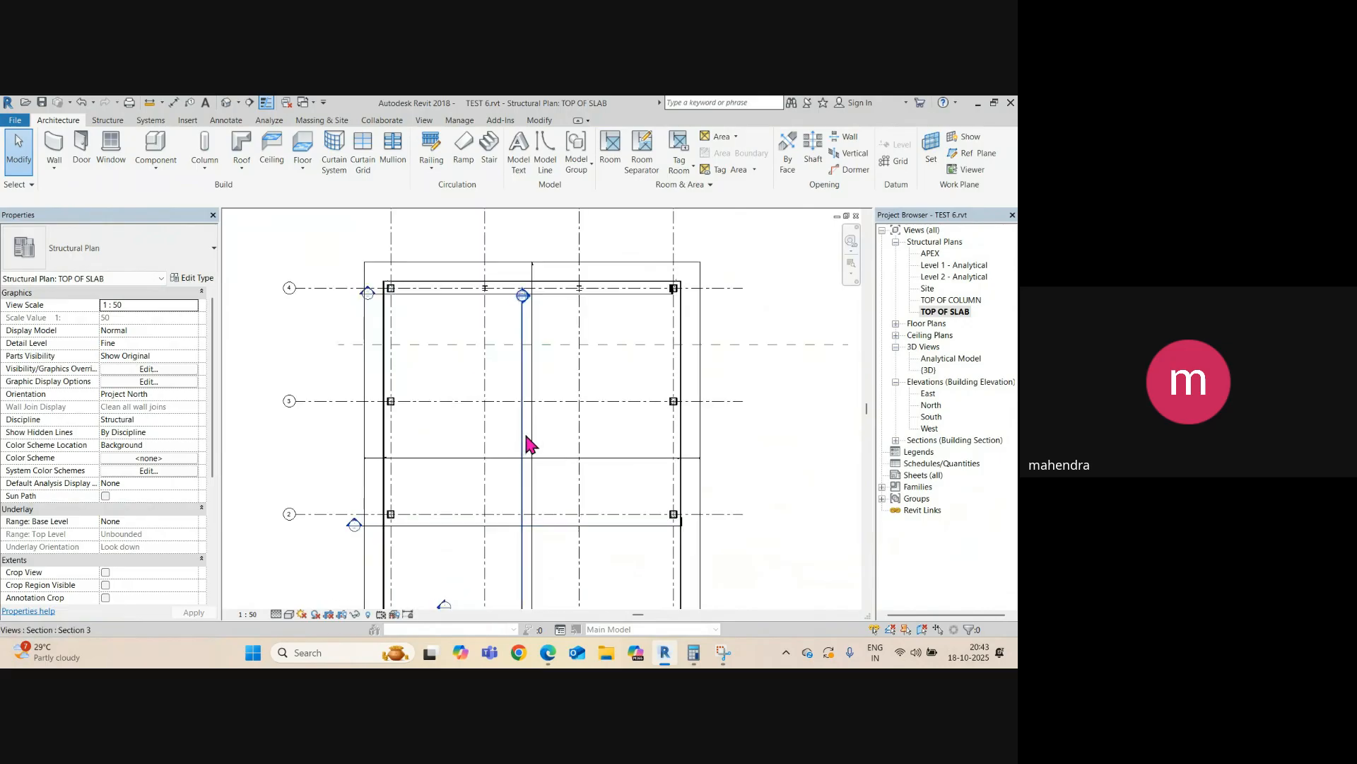
left_click(524, 432)
right_click(530, 444)
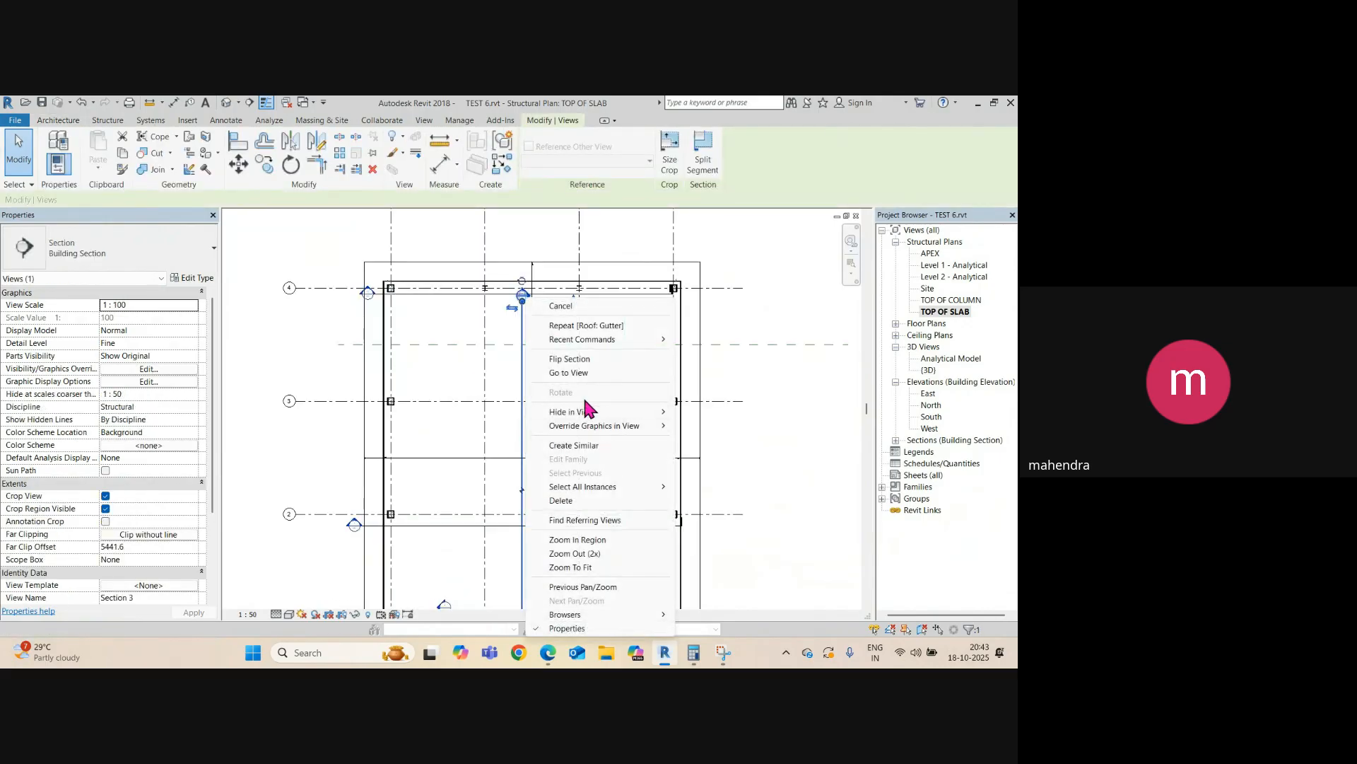
key("Escape")
scroll(420, 364, "up", 1)
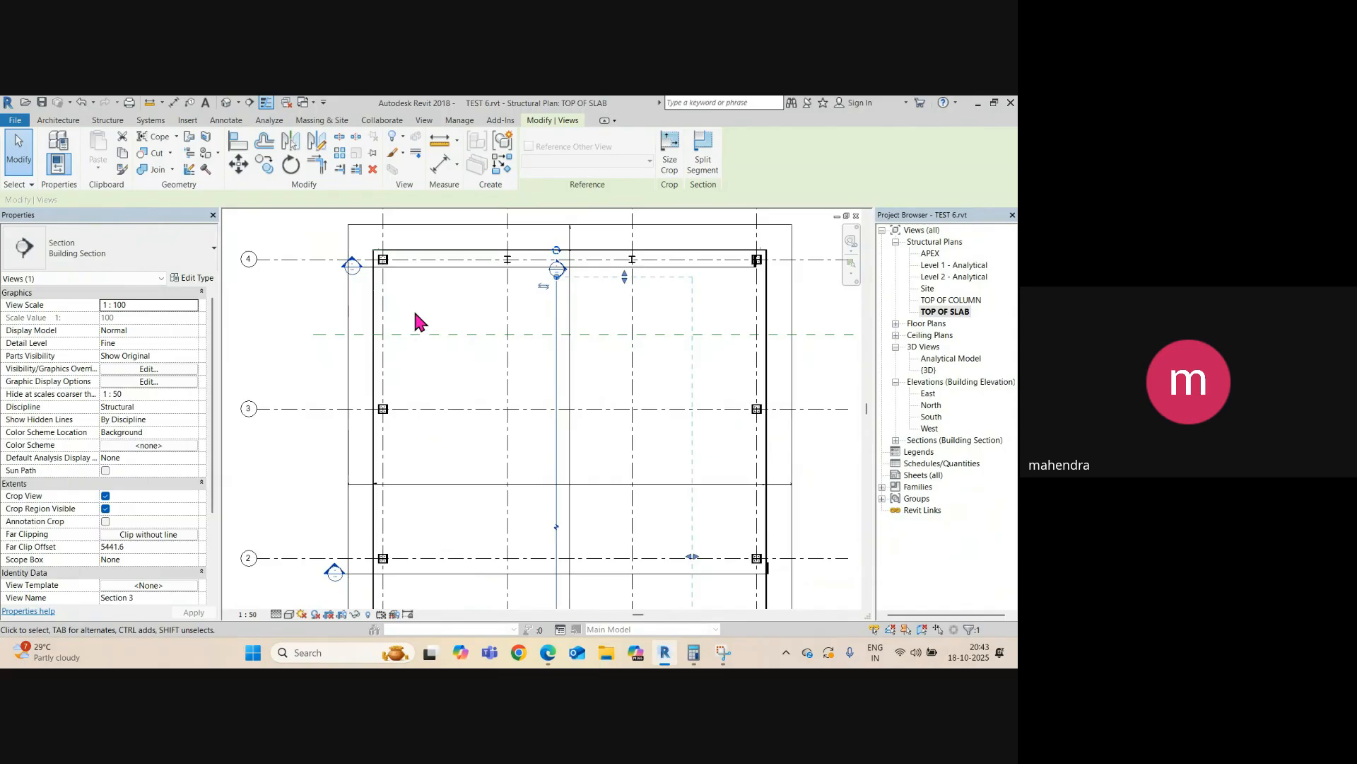
- Create a Generic 300mm structural floor as a six-sided circumscribed polygon, radius 2000 mm, centred on the reference plane 2000 mm from grid B toward grid A
left_click(99, 120)
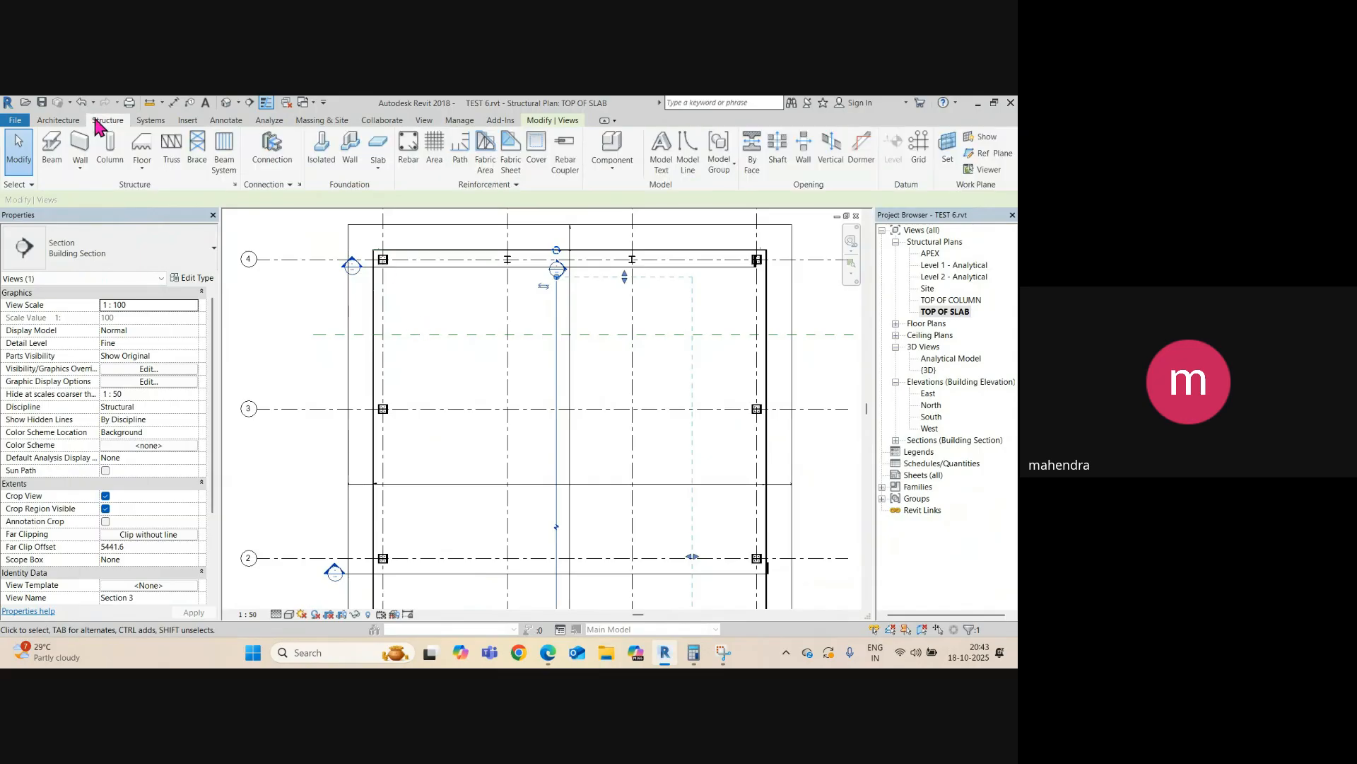
left_click(142, 168)
left_click(180, 190)
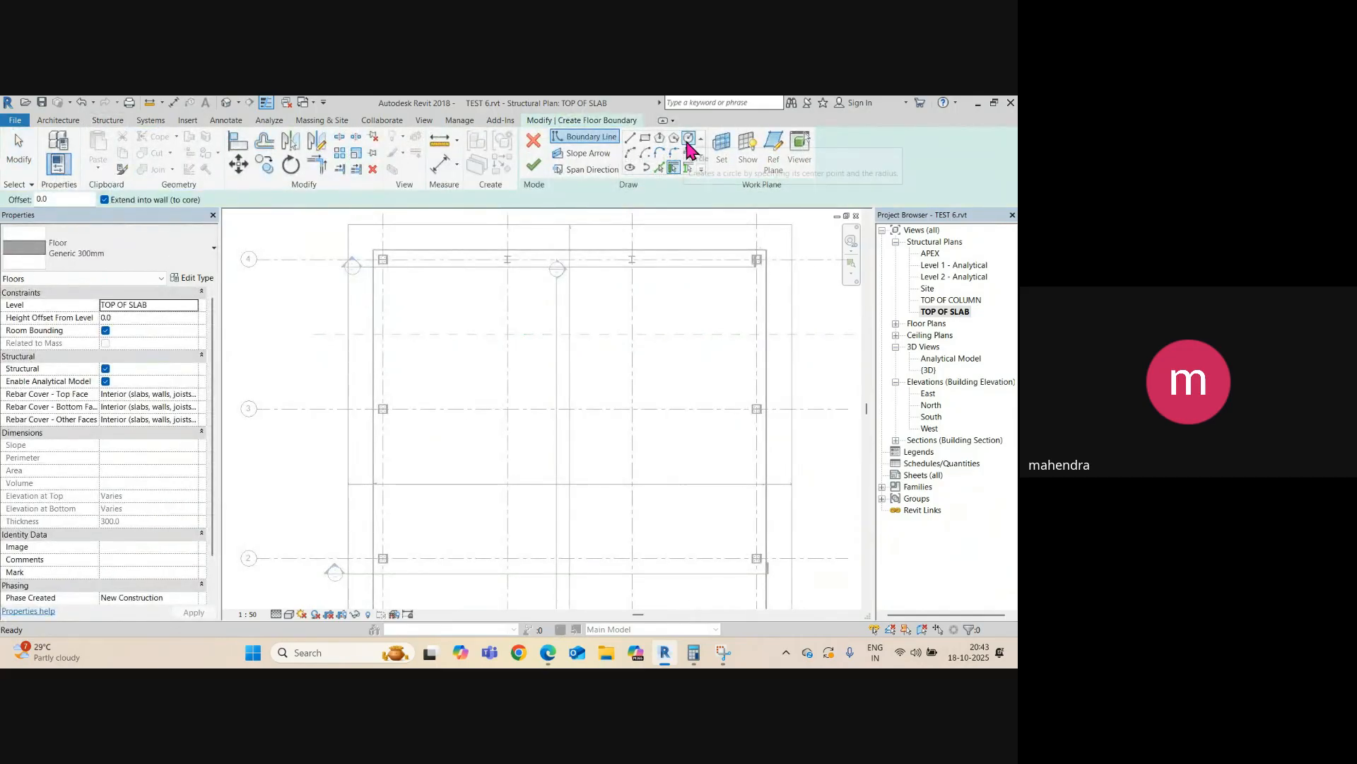
left_click(675, 139)
scroll(460, 333, "up", 3)
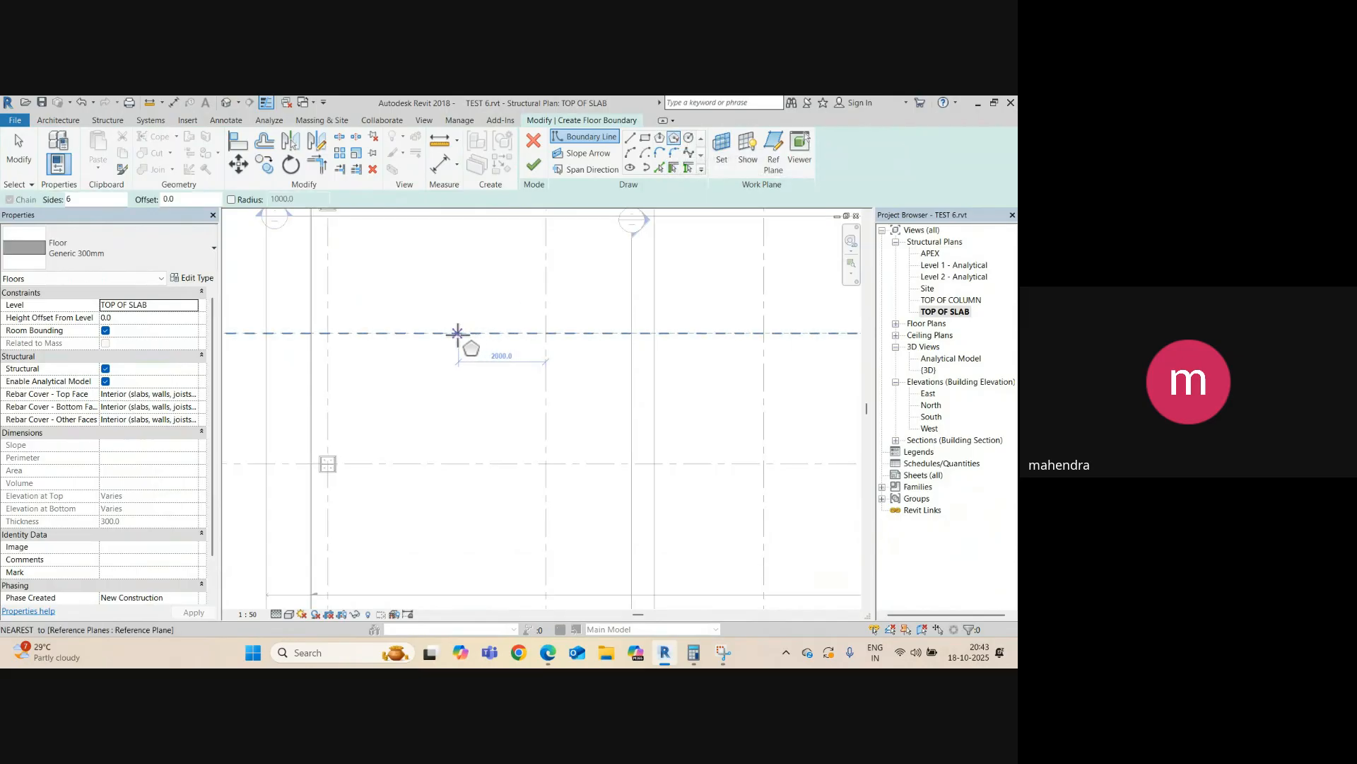
left_click(457, 333)
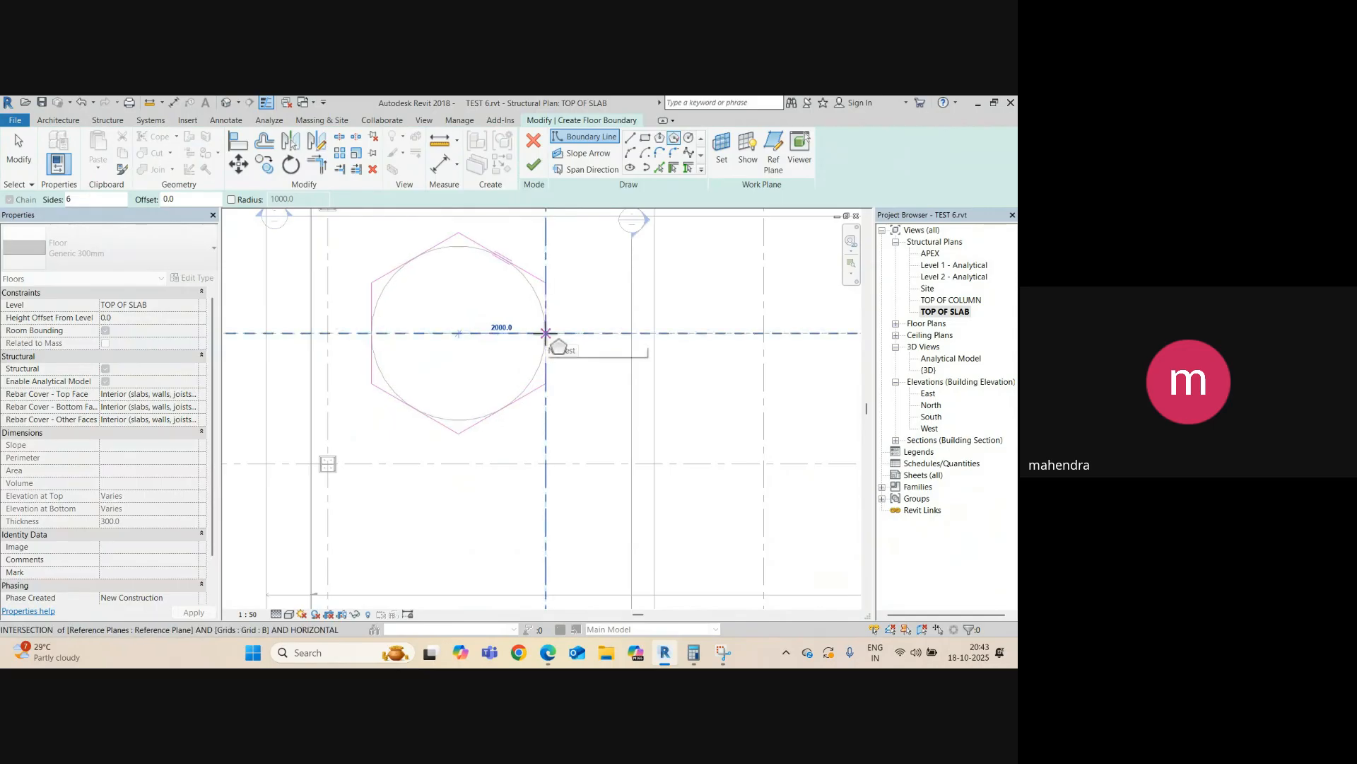
left_click(546, 333)
scroll(452, 357, "down", 5)
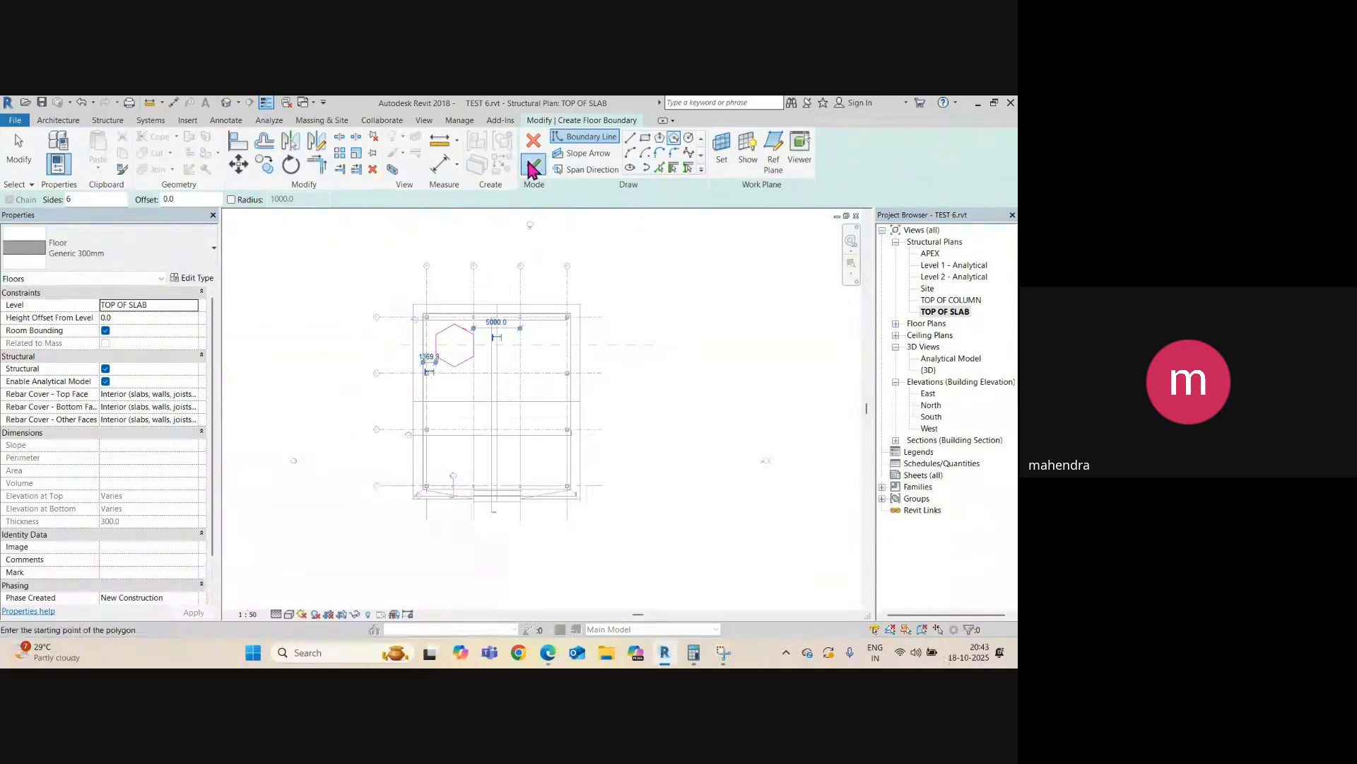
left_click(533, 169)
- Set the hexagonal floor's height offset from the TOP OF SLAB level to 300 mm
scroll(473, 379, "up", 3)
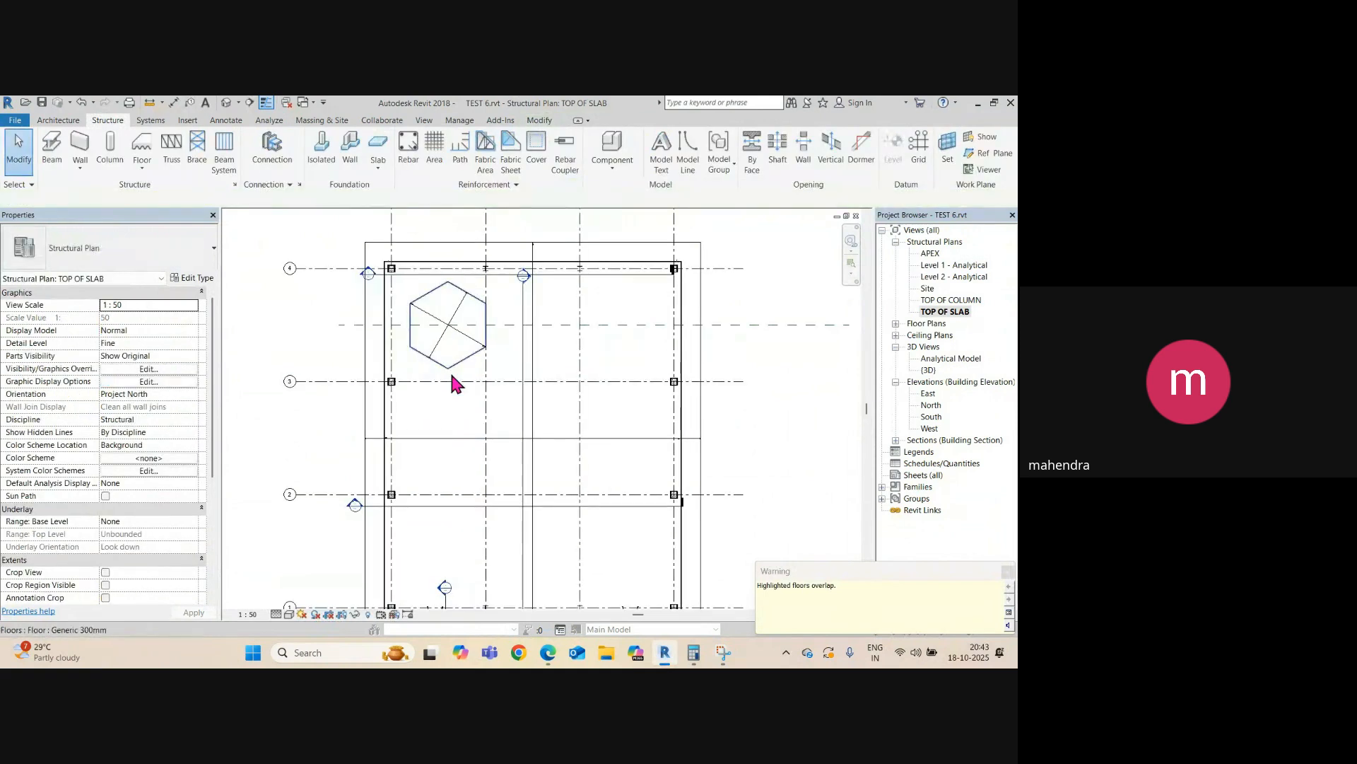
left_click(452, 376)
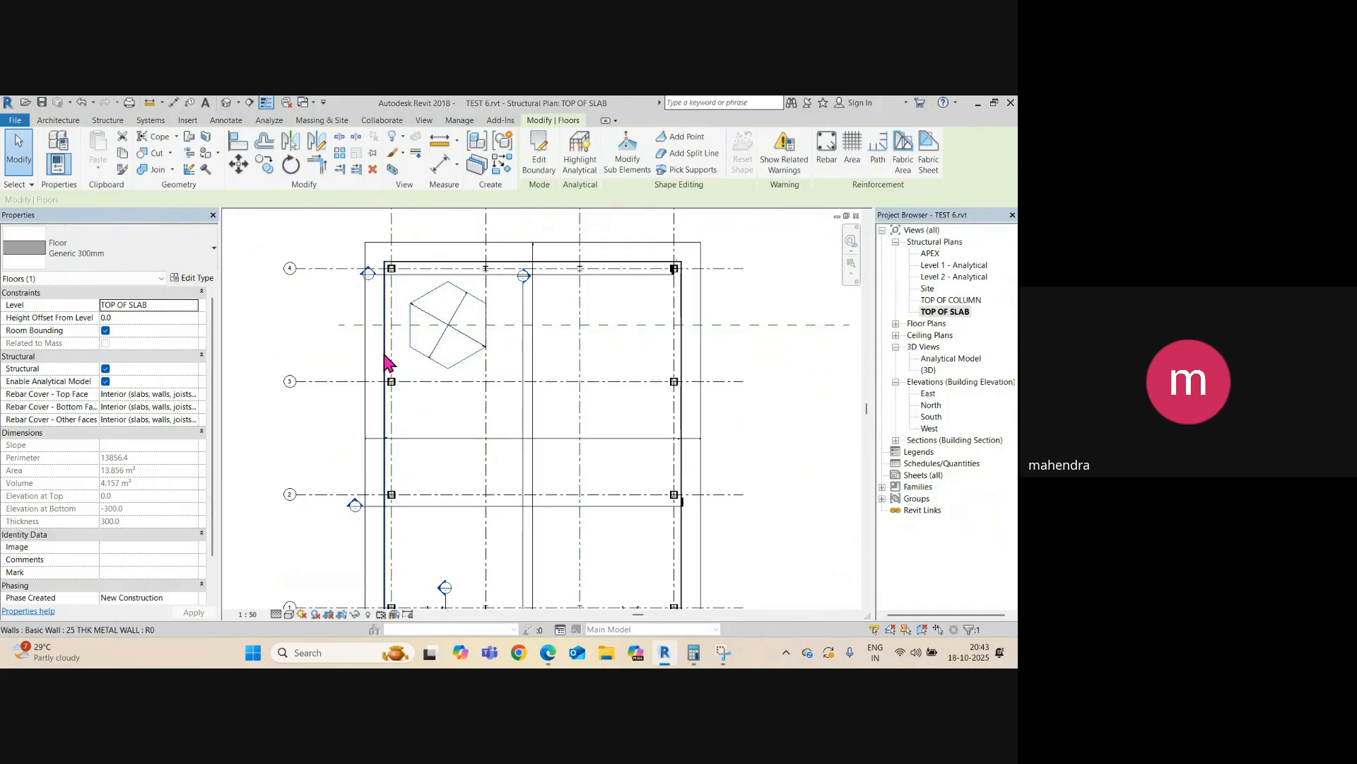
left_click(150, 318)
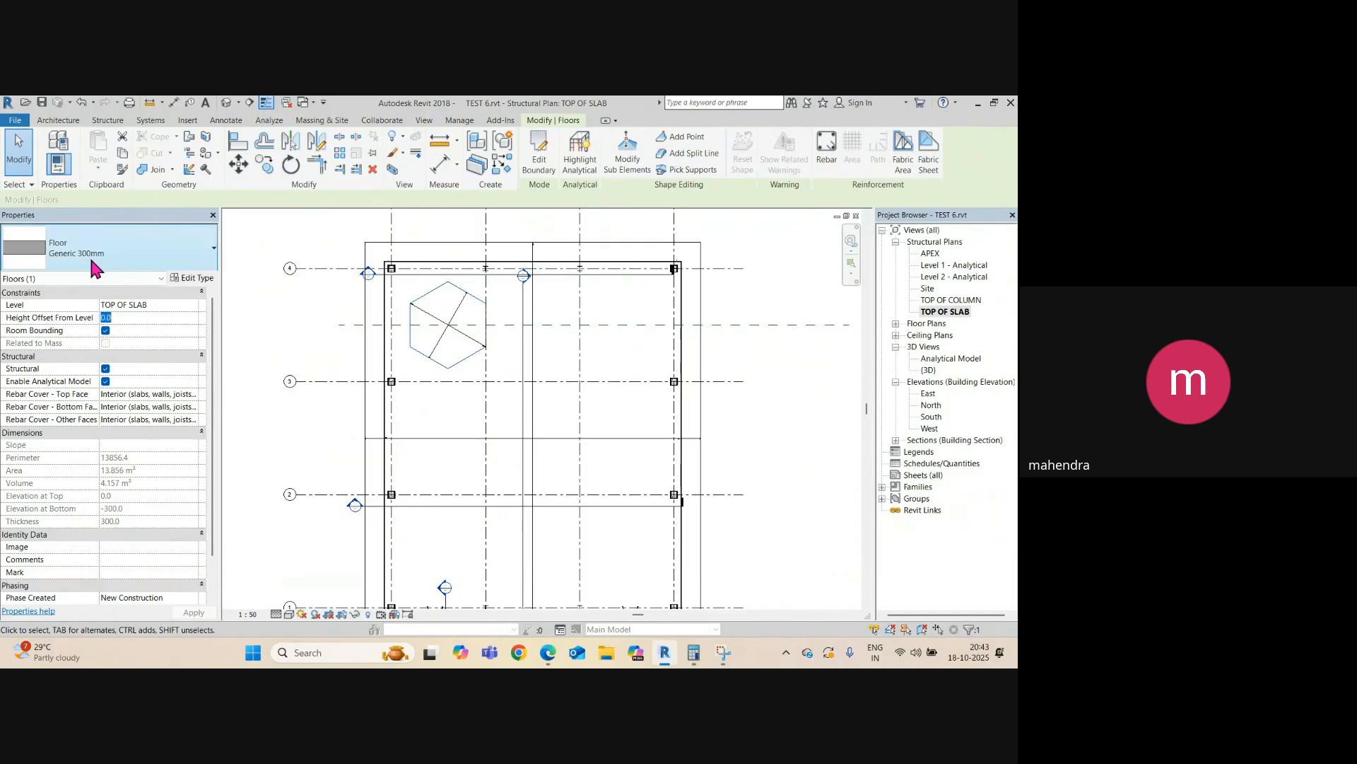
type("300")
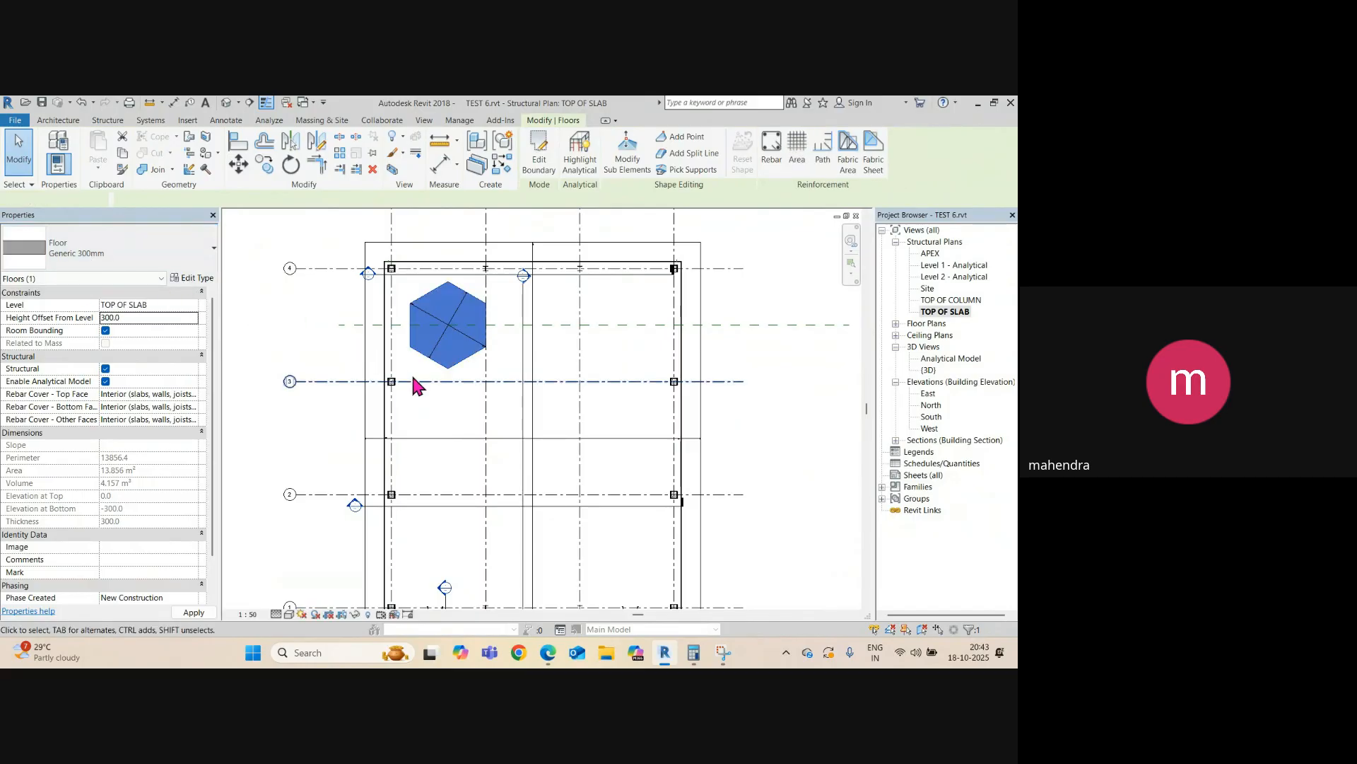
left_click(441, 388)
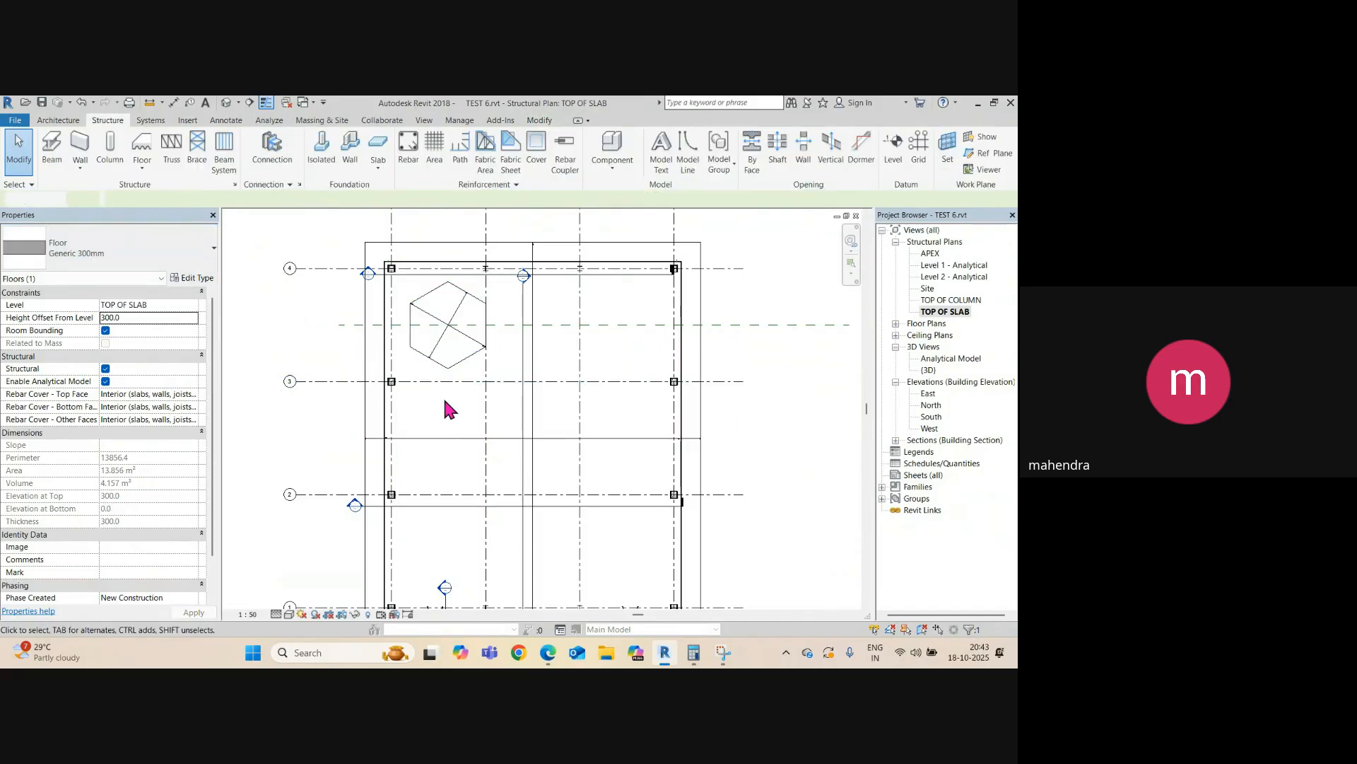
- Mirror a copy of the hexagonal floor across a vertical axis drawn through the midpoint of the front rolling door
left_click(447, 309)
left_click(317, 141)
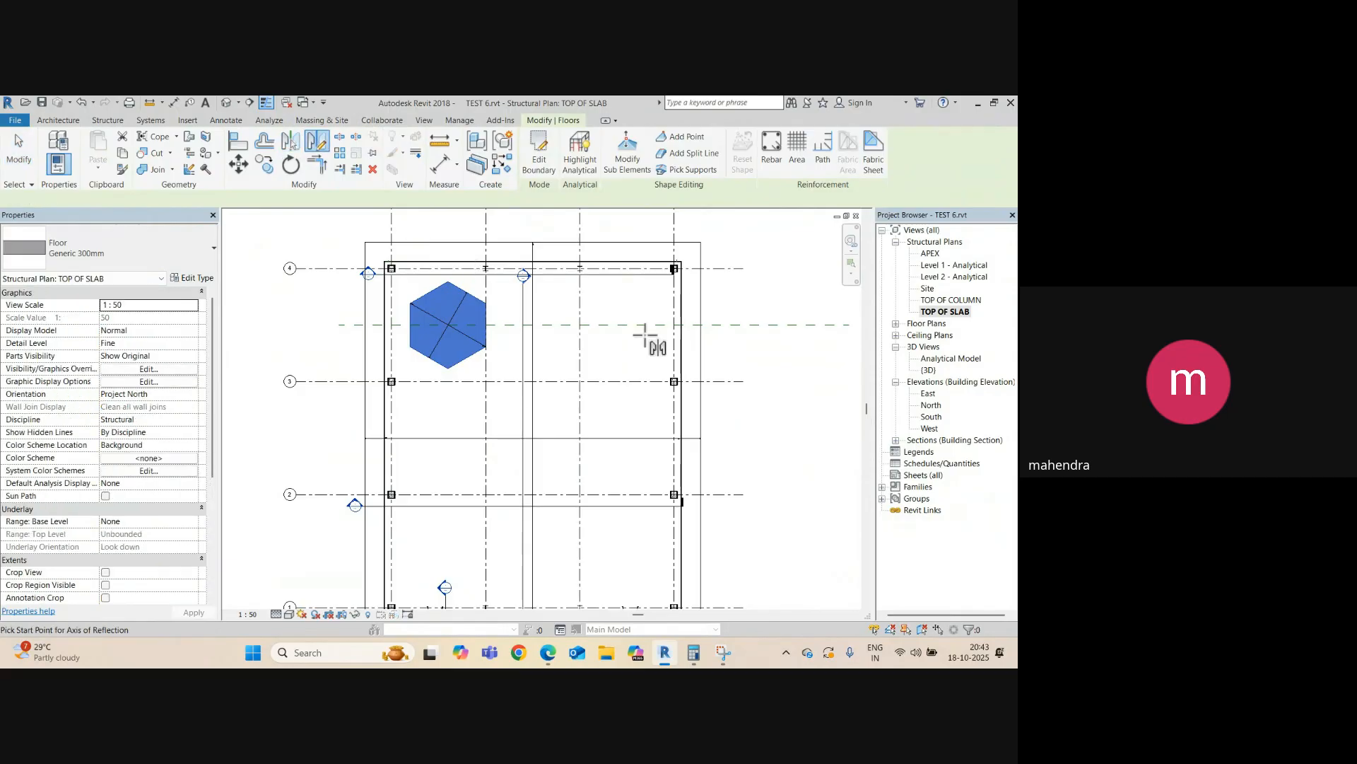
scroll(647, 333, "down", 1)
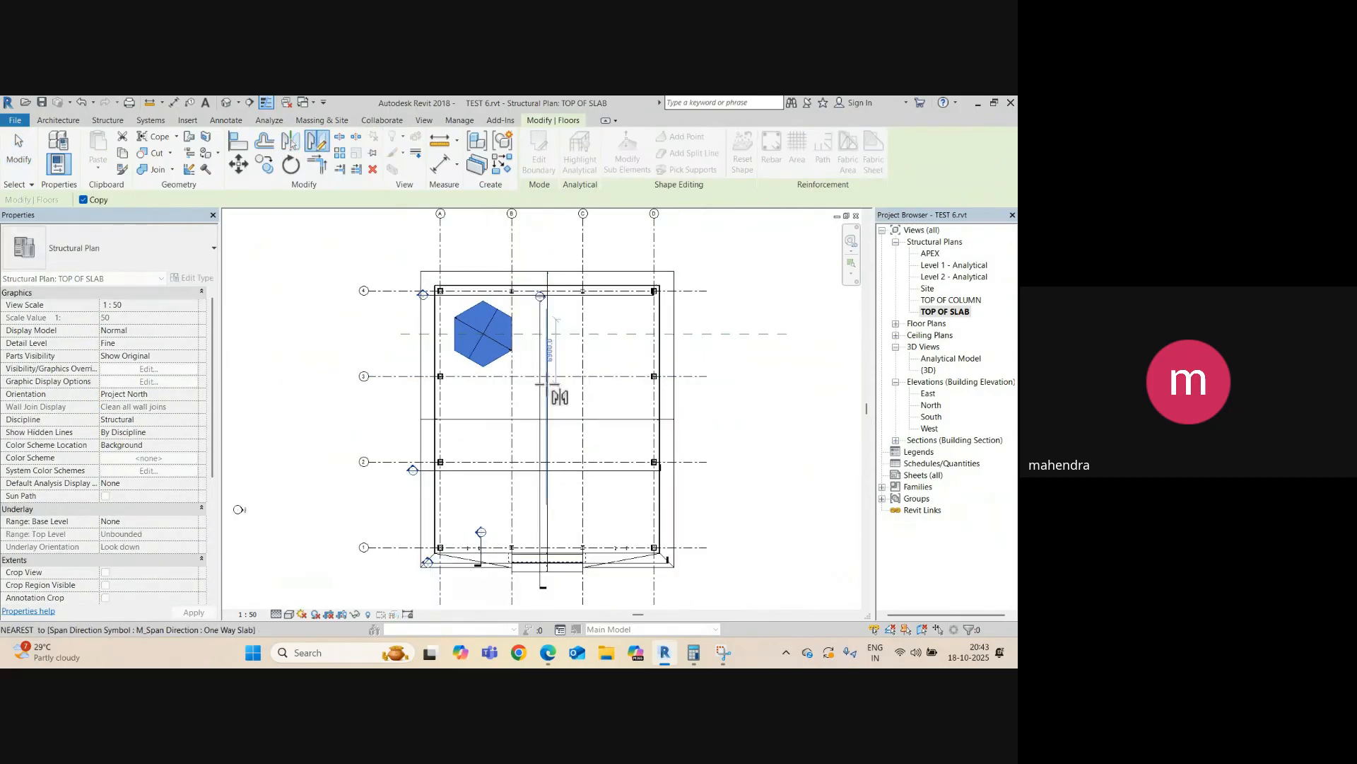
scroll(548, 456, "down", 1)
scroll(560, 505, "up", 2)
scroll(560, 505, "up", 1)
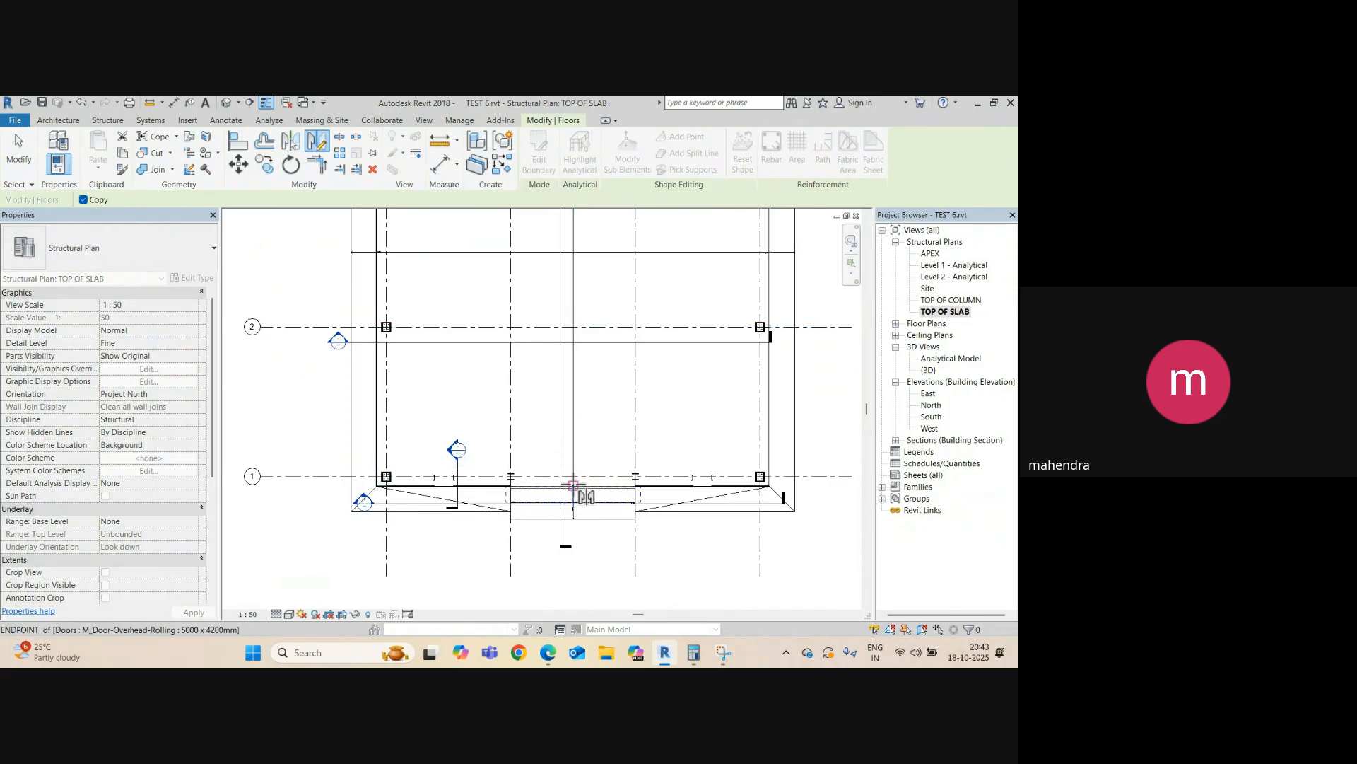
left_click(573, 494)
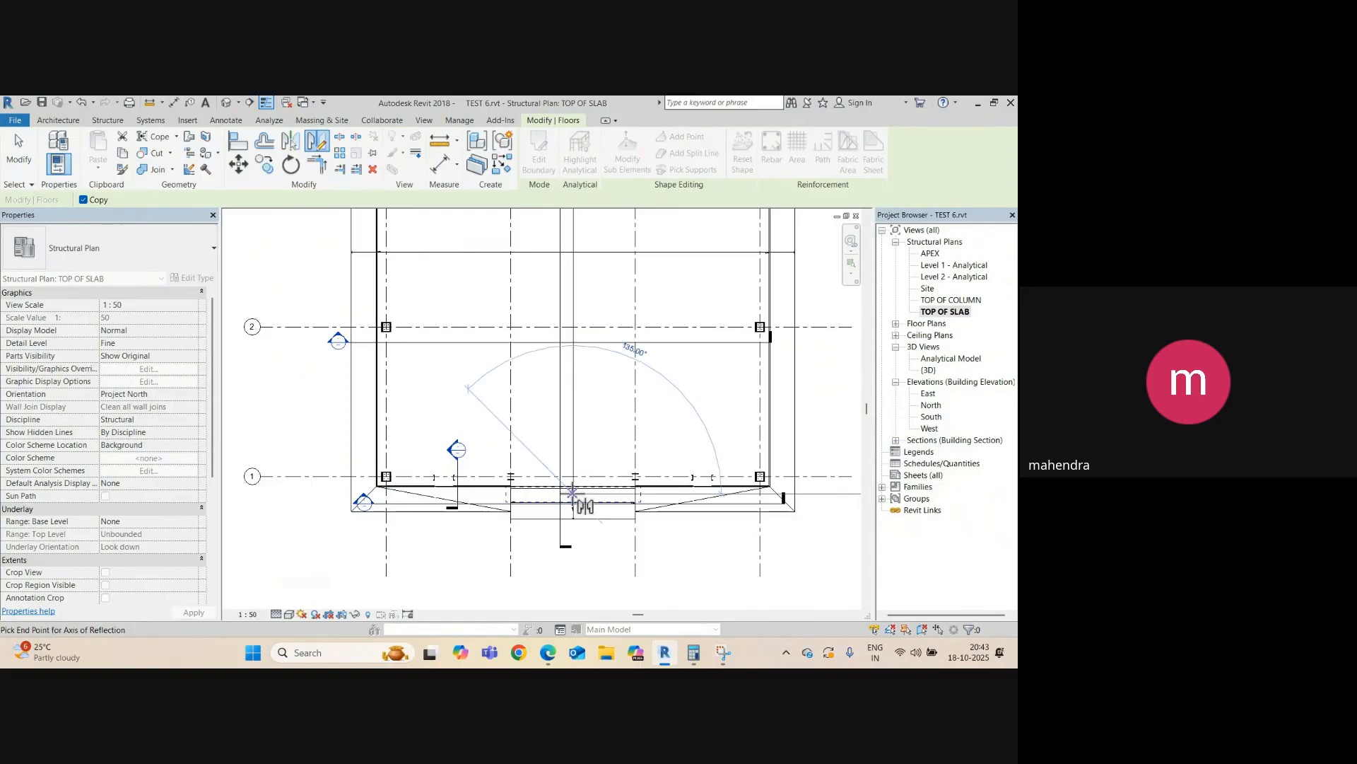
left_click(573, 570)
- Copy both hexagonal floors from grid 4 to grid 3 and grid 2, making three rows of two
scroll(564, 397, "down", 3)
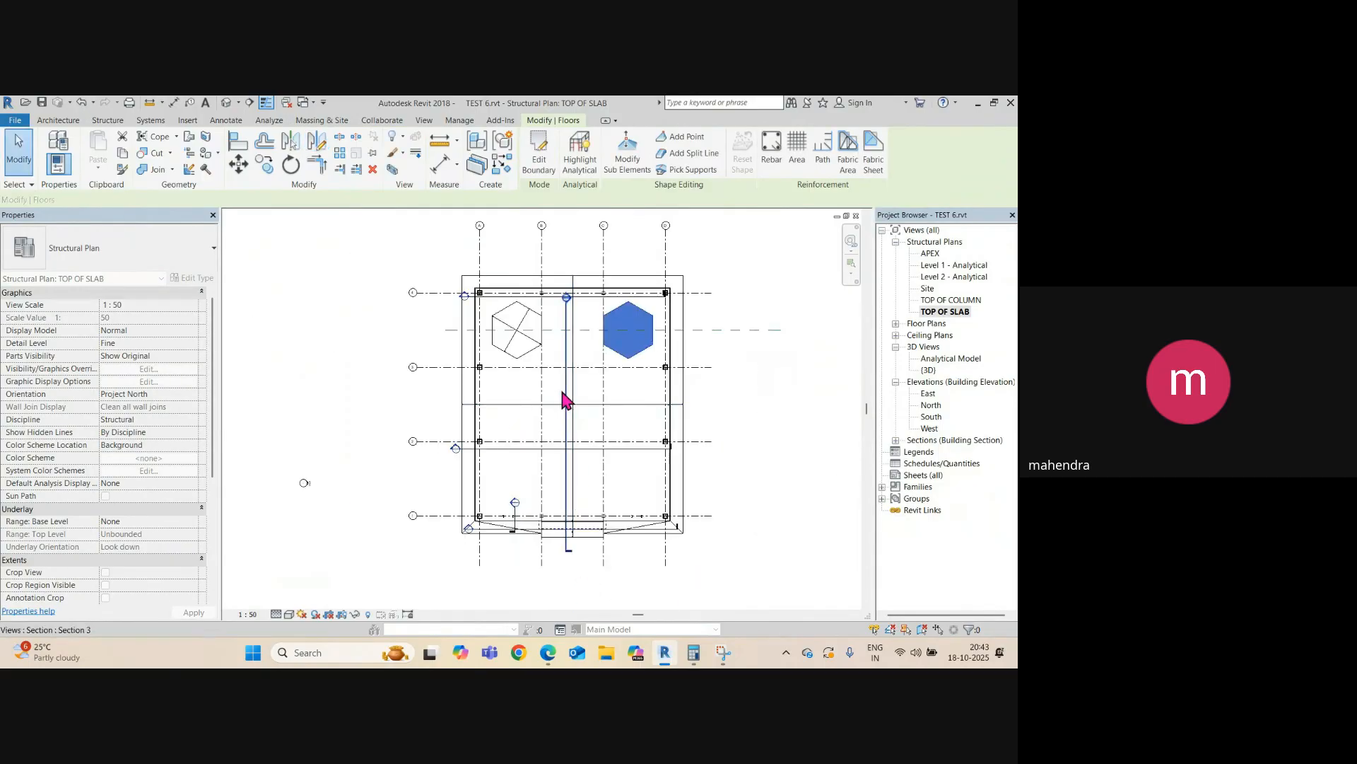
left_click(514, 357, "ctrl")
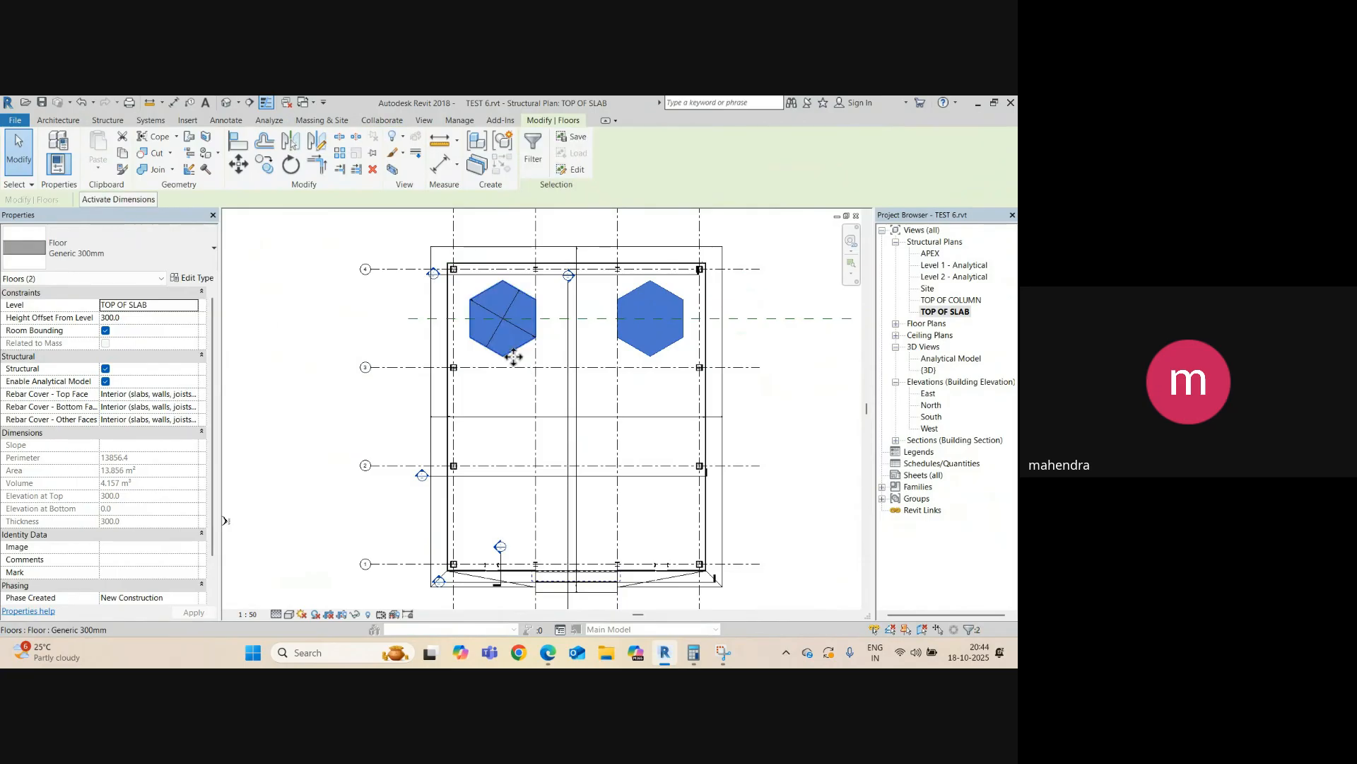
left_click(373, 269)
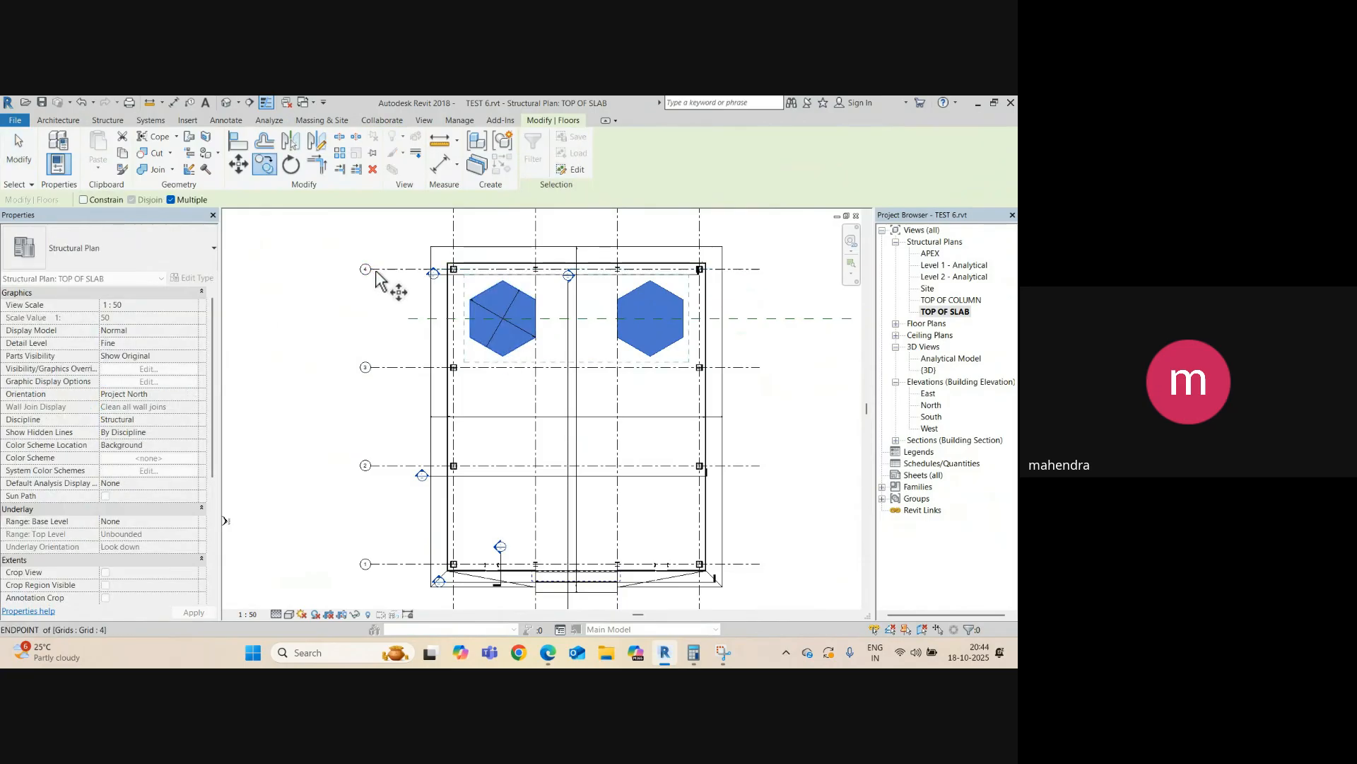
left_click(373, 367)
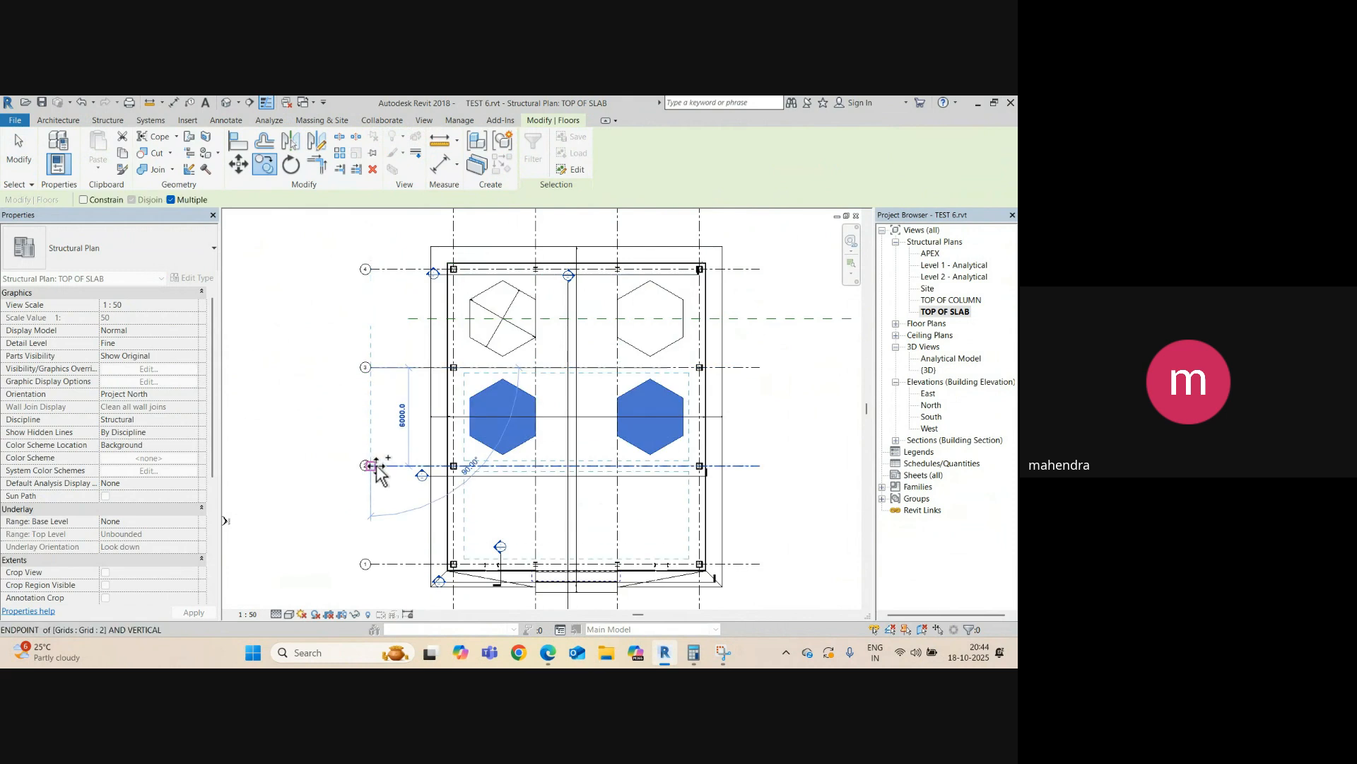
left_click(367, 464)
scroll(473, 459, "down", 2)
- Turn on the section box in the 3D view and lower its top face to cut away the roof
left_click(226, 103)
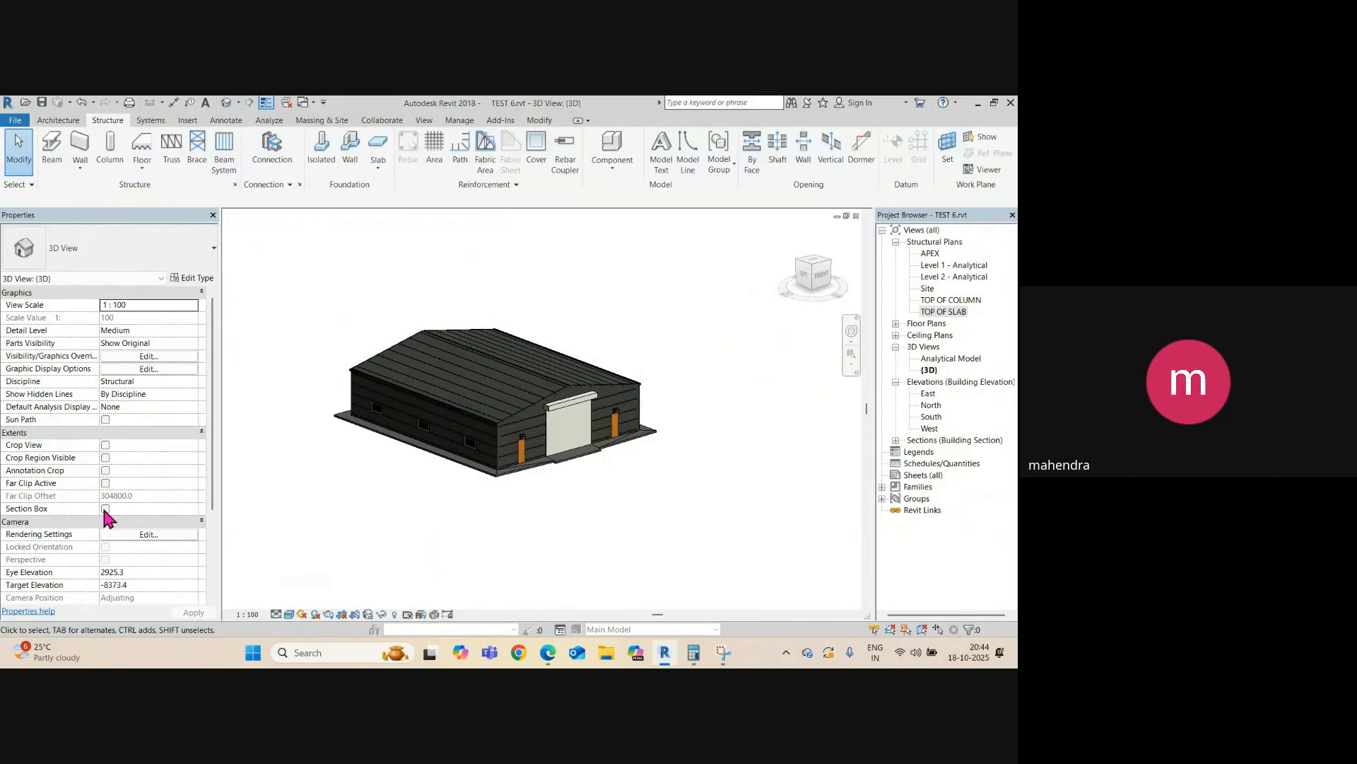
left_click(105, 510)
left_click(507, 362)
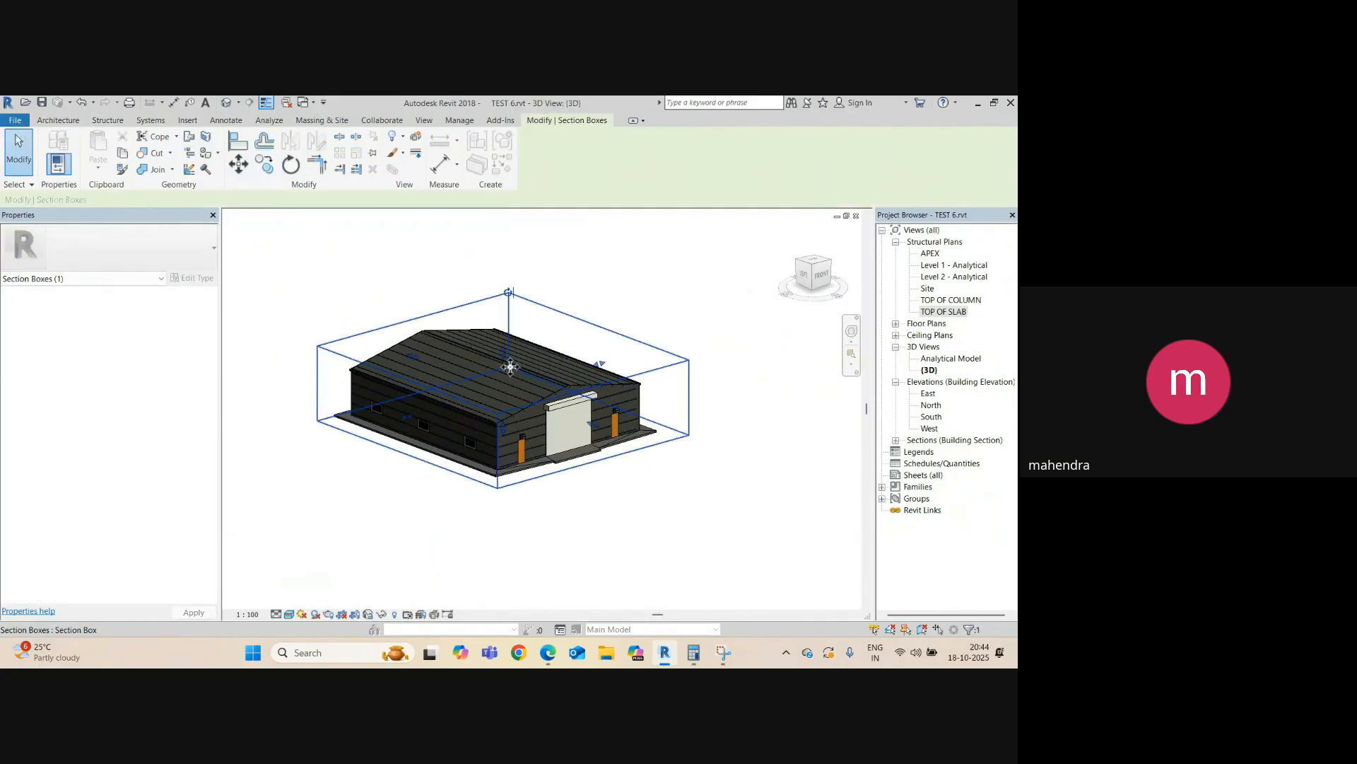
left_click_drag(506, 357, 508, 388)
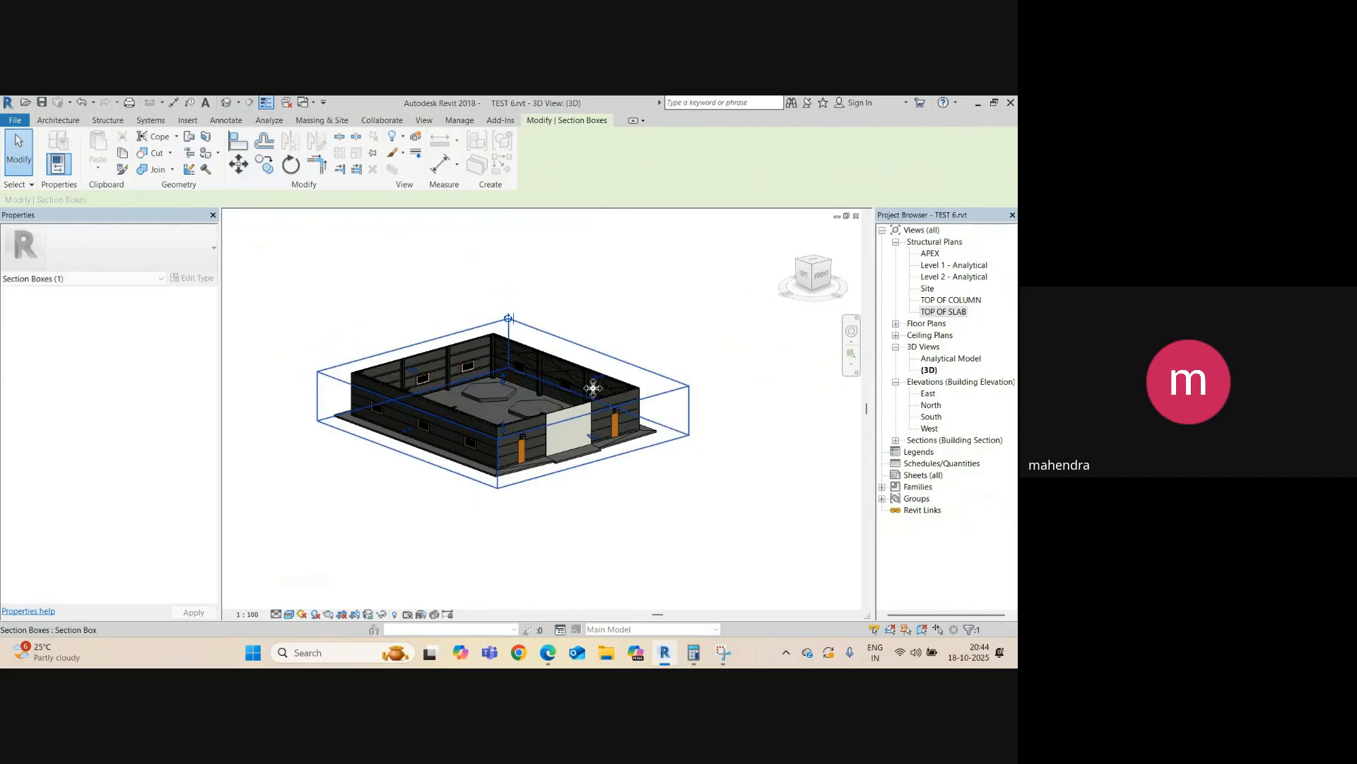
- Inspect the hexagonal raised floors inside the cut-open building from several angles
scroll(614, 374, "up", 2)
middle_click_drag(681, 367, 506, 488, "shift")
scroll(460, 354, "up", 2)
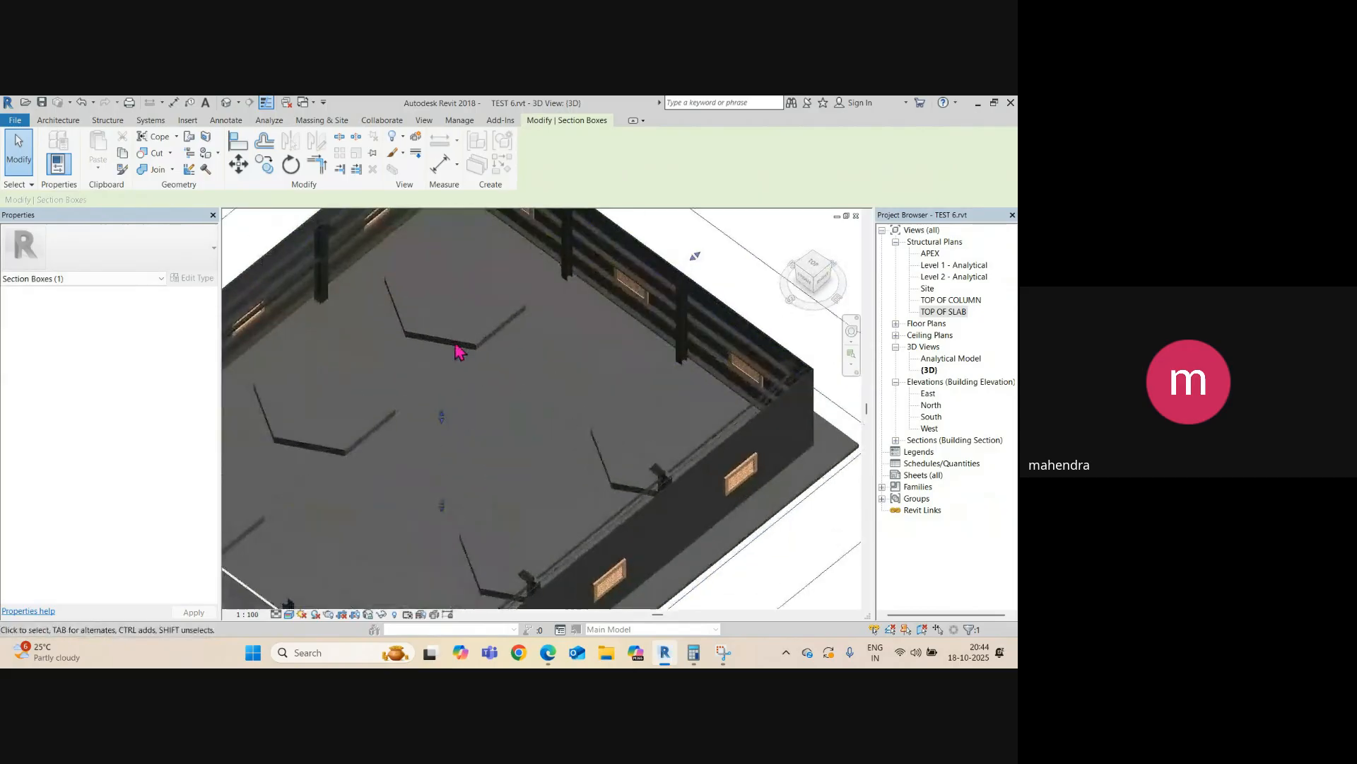
left_click(467, 272)
scroll(466, 278, "down", 4)
middle_click_drag(454, 302, 605, 465, "shift")
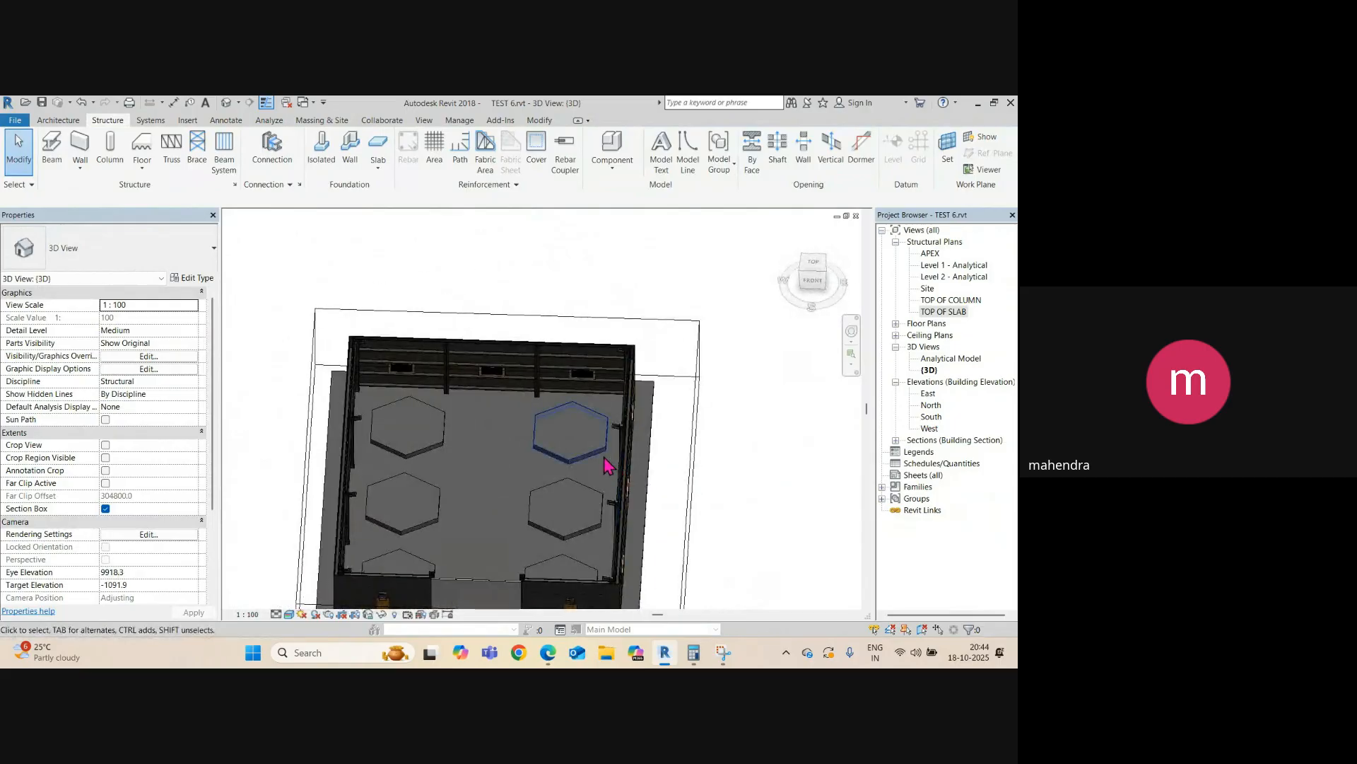
middle_click_drag(478, 408, 413, 509, "shift")
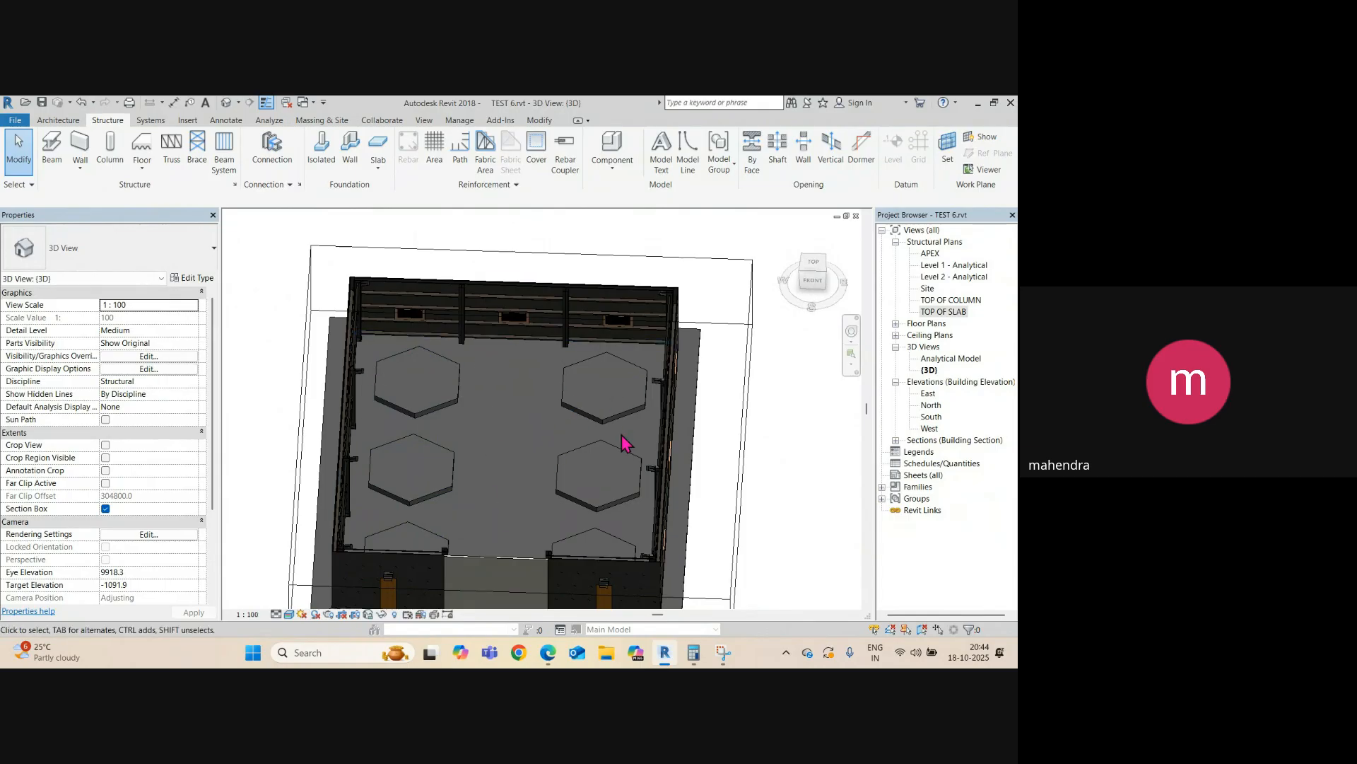
scroll(464, 429, "down", 3)
middle_click_drag(497, 476, 514, 559, "shift")
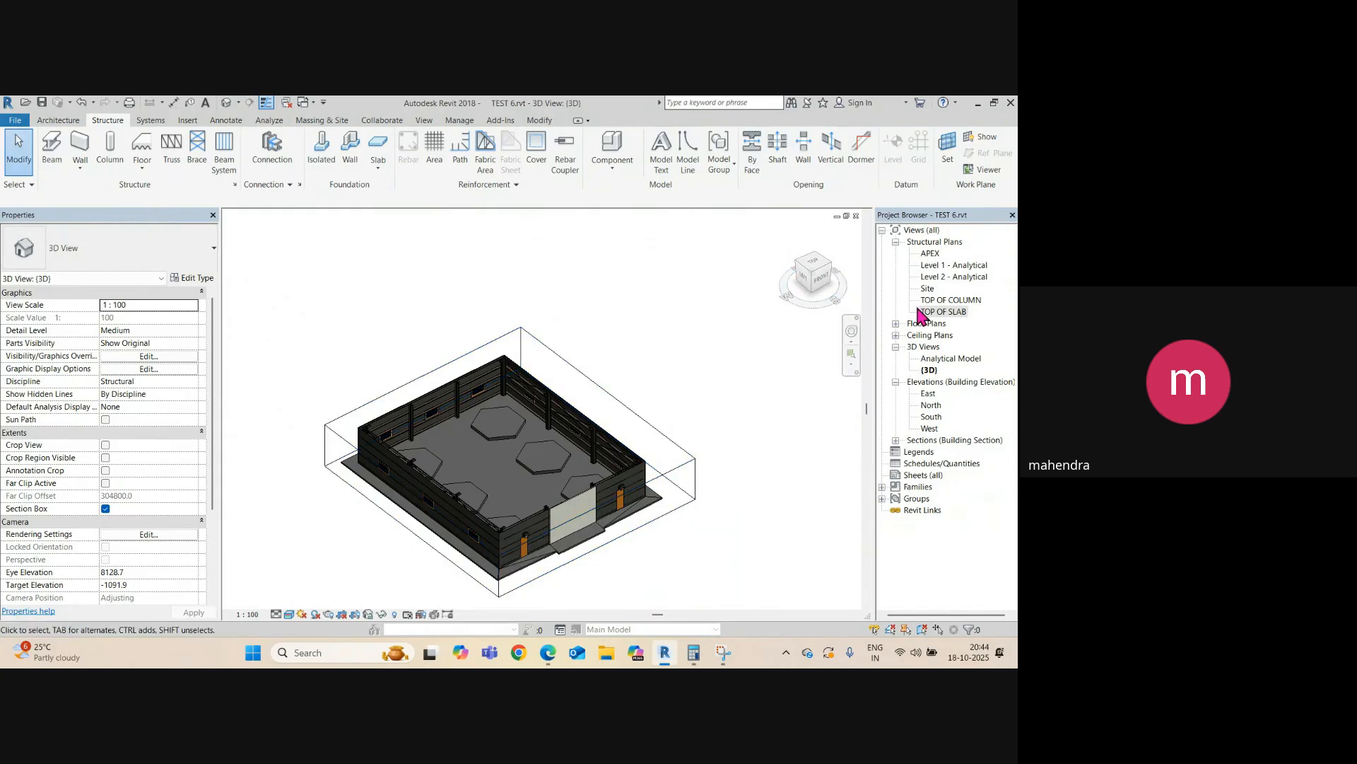
- Open the TOP OF SLAB structural plan and examine the corner column and base plate at grid A-4 and the floor layout
left_click(946, 311)
double_click(945, 311)
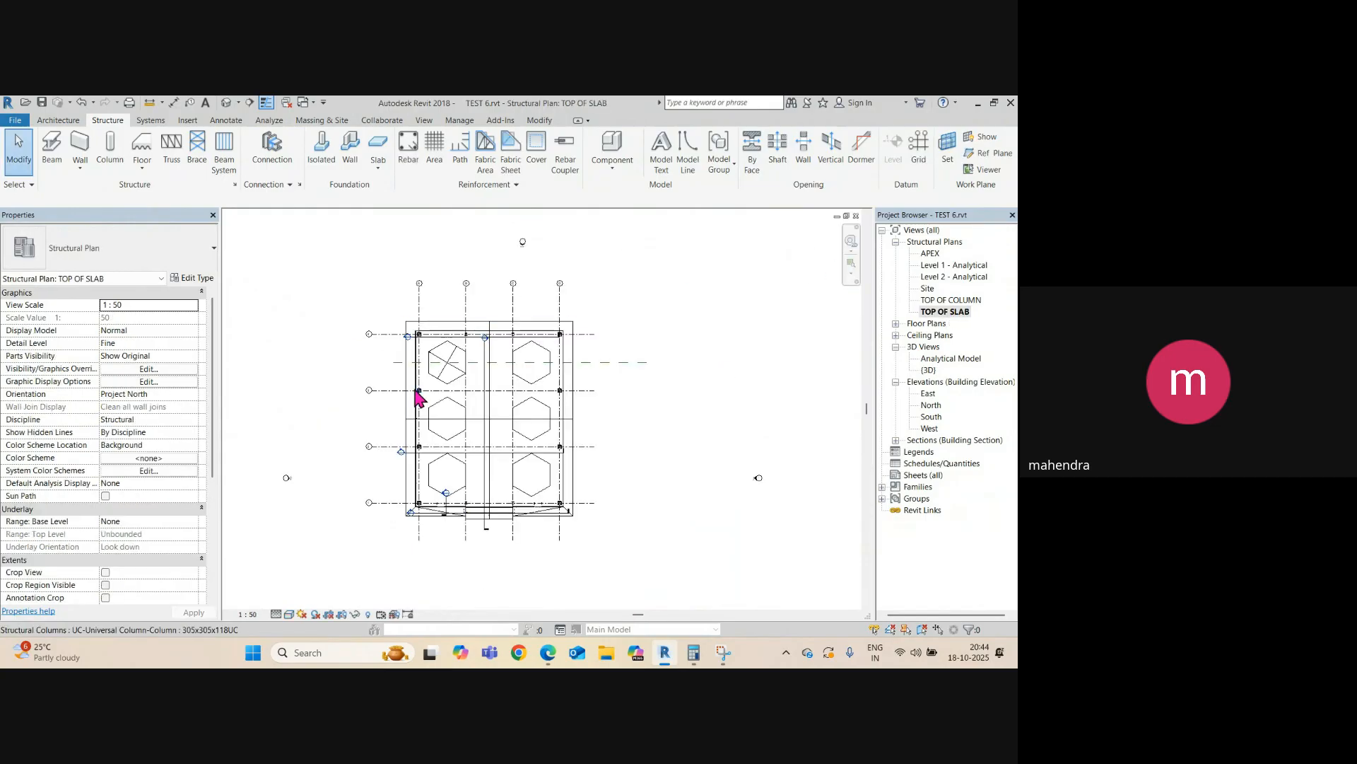
scroll(444, 329, "up", 3)
scroll(409, 280, "down", 2)
scroll(470, 227, "up", 4)
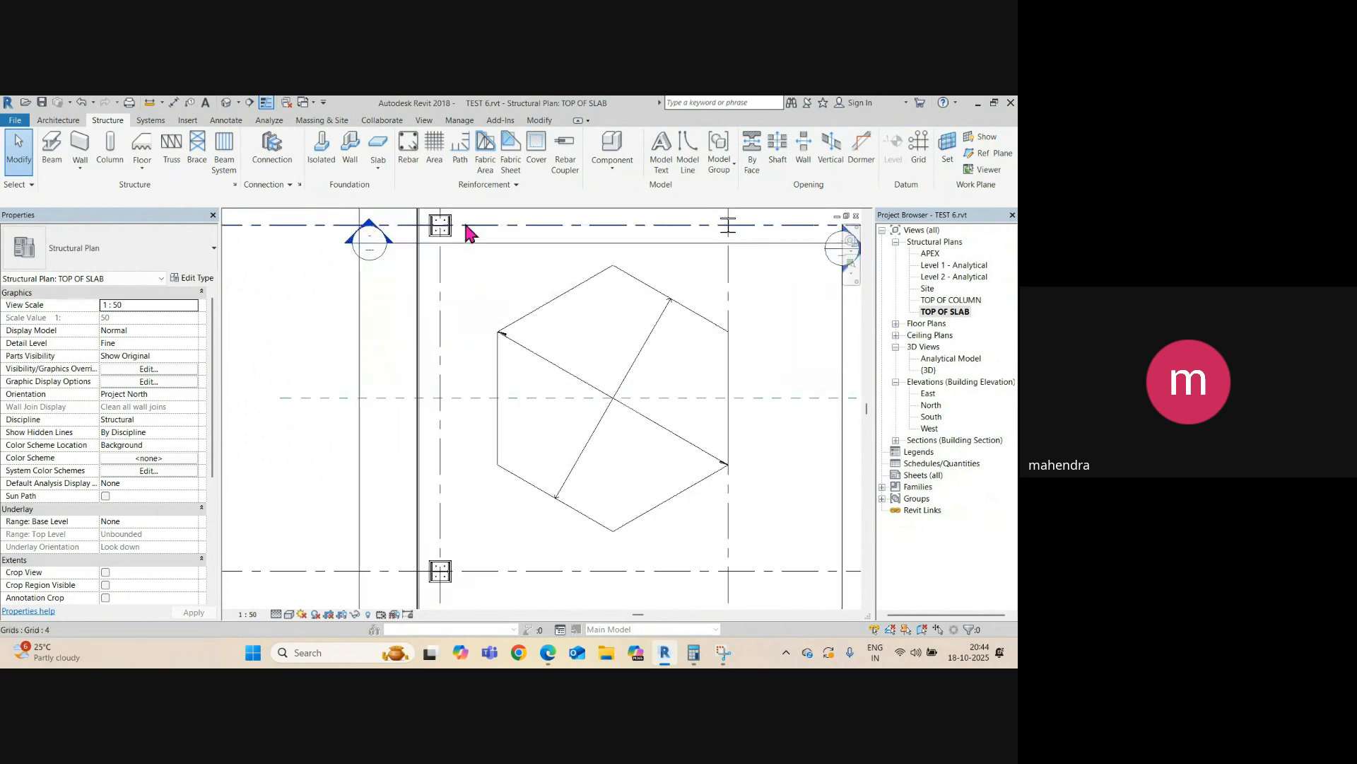
middle_click_drag(470, 227, 452, 382)
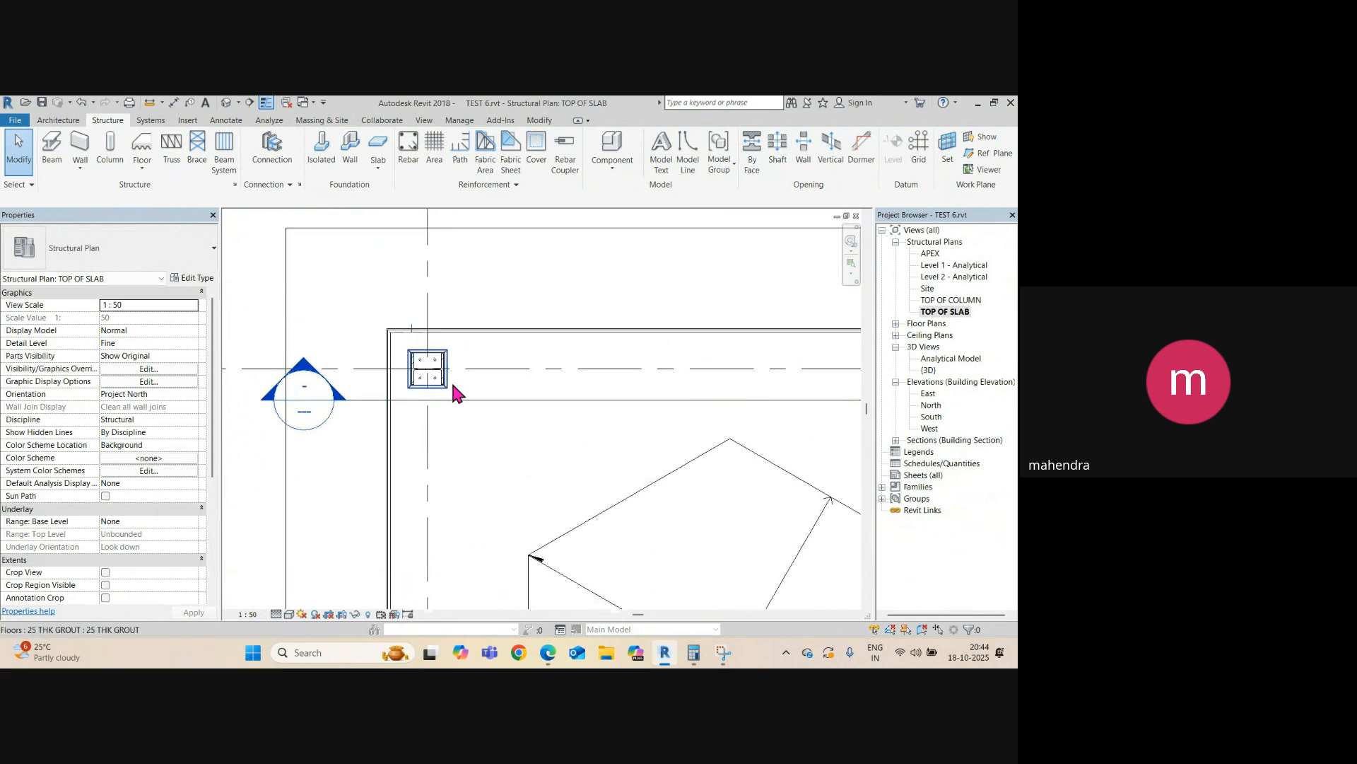
scroll(453, 388, "up", 2)
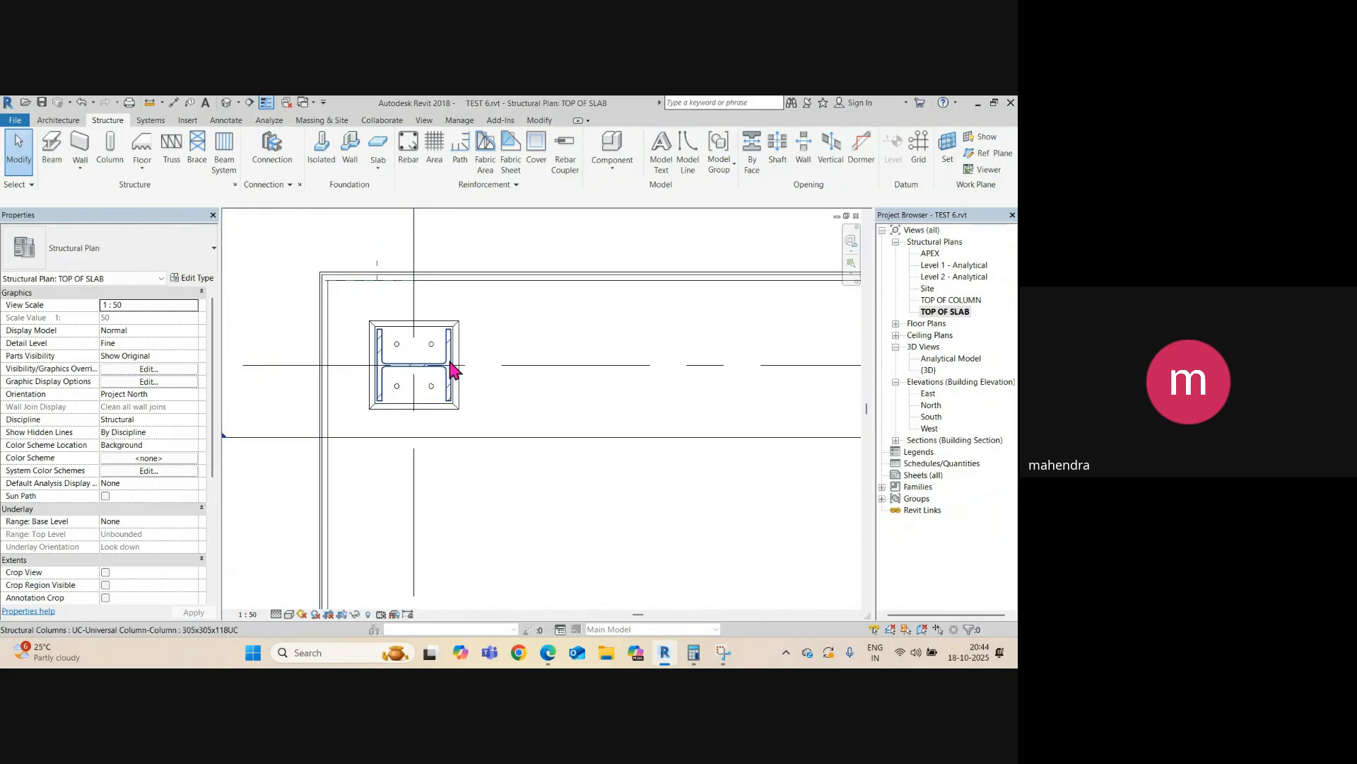
scroll(456, 362, "down", 5)
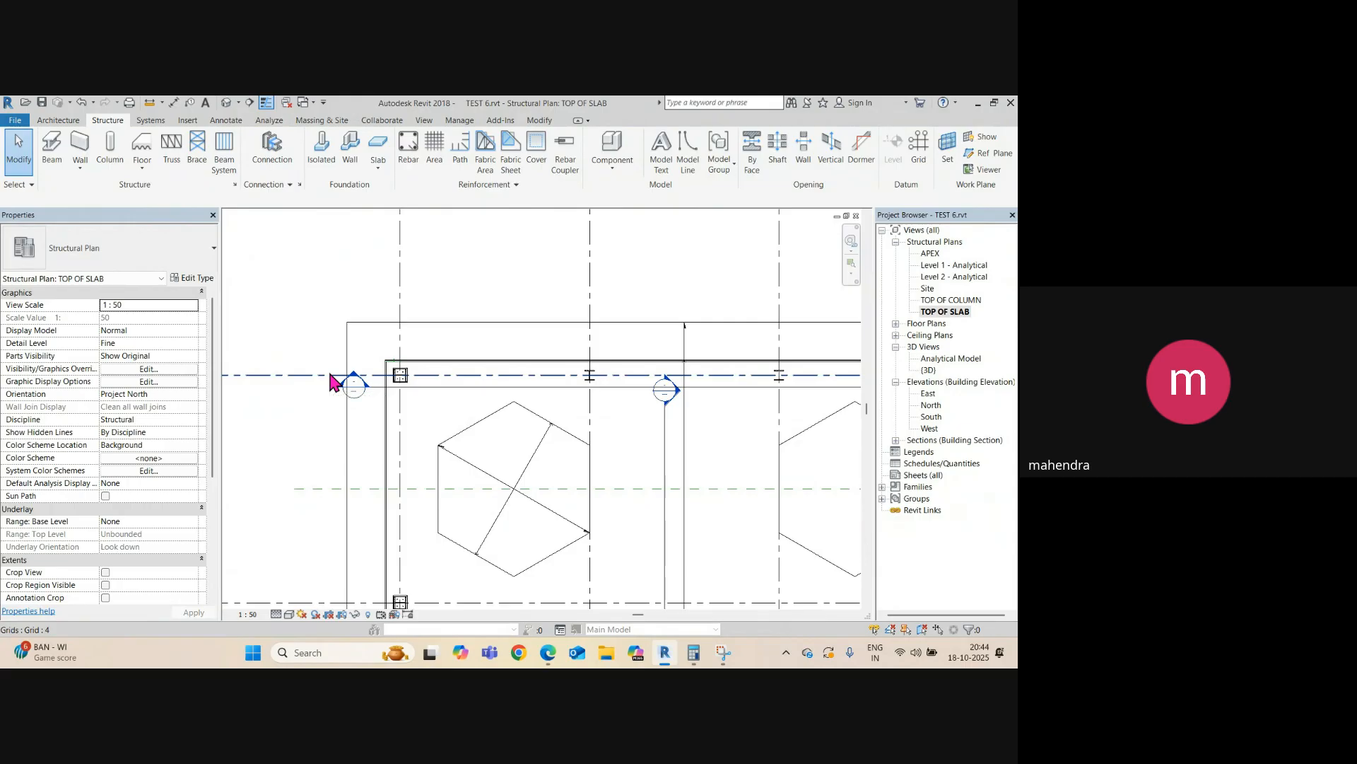
scroll(336, 384, "down", 5)
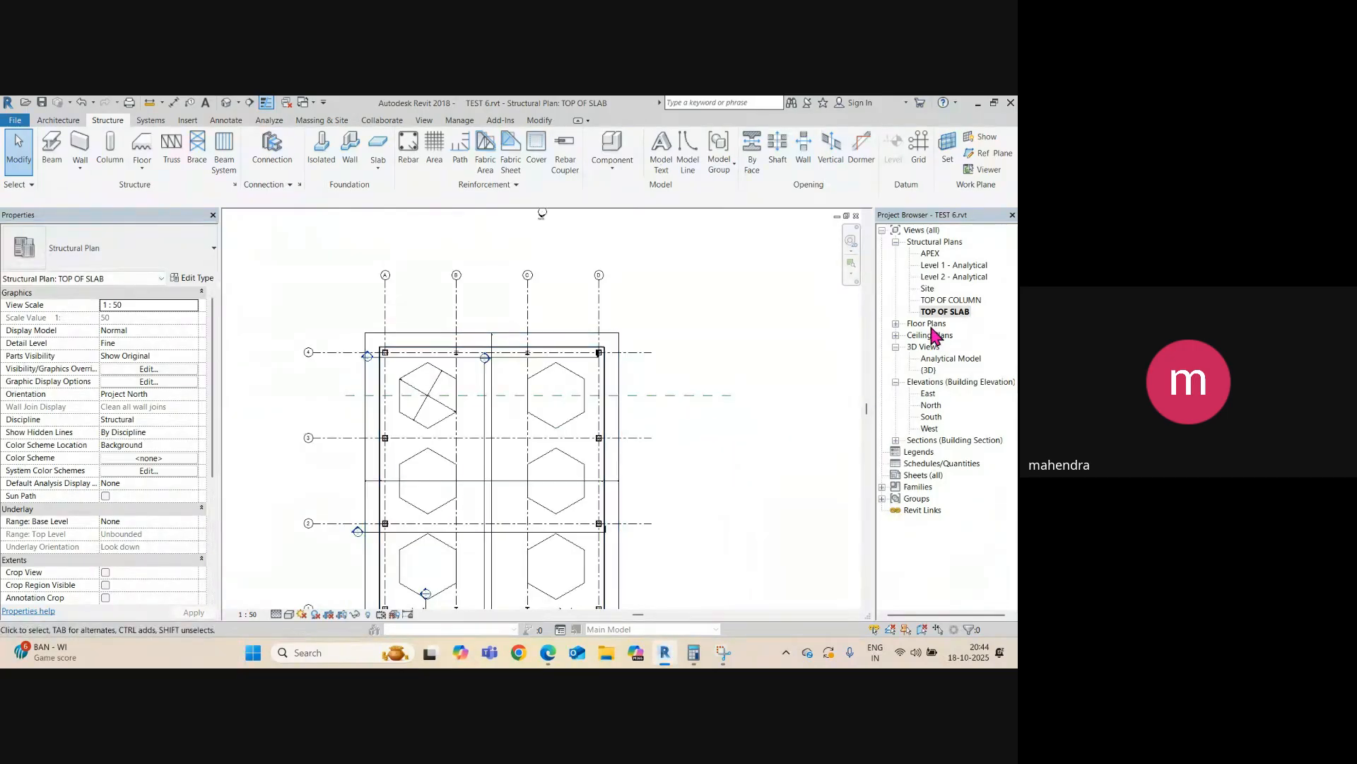
scroll(447, 366, "down", 3)
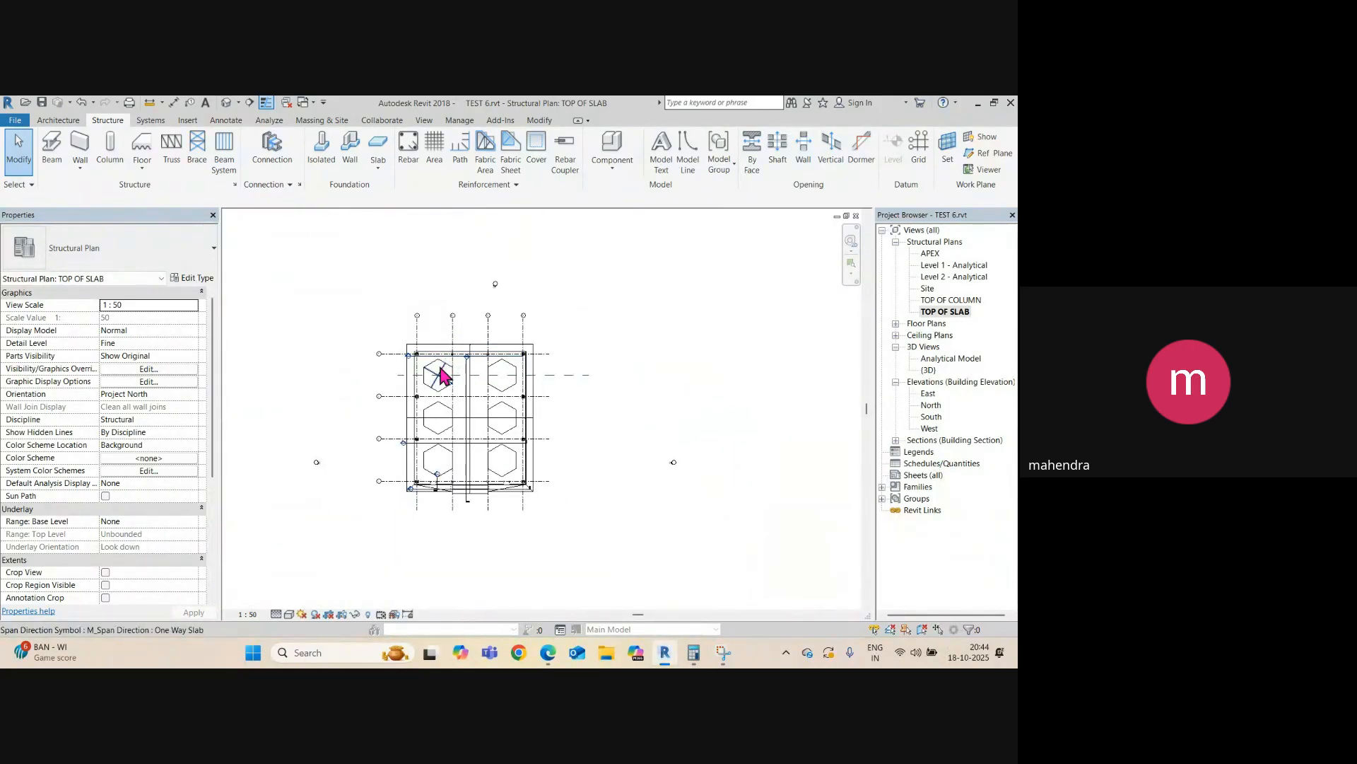
- Switch to the Snipping Tool, capture a blank area, handwrite a numbered list of notes in green pen, and minimize it
left_click(726, 659)
left_click(103, 134)
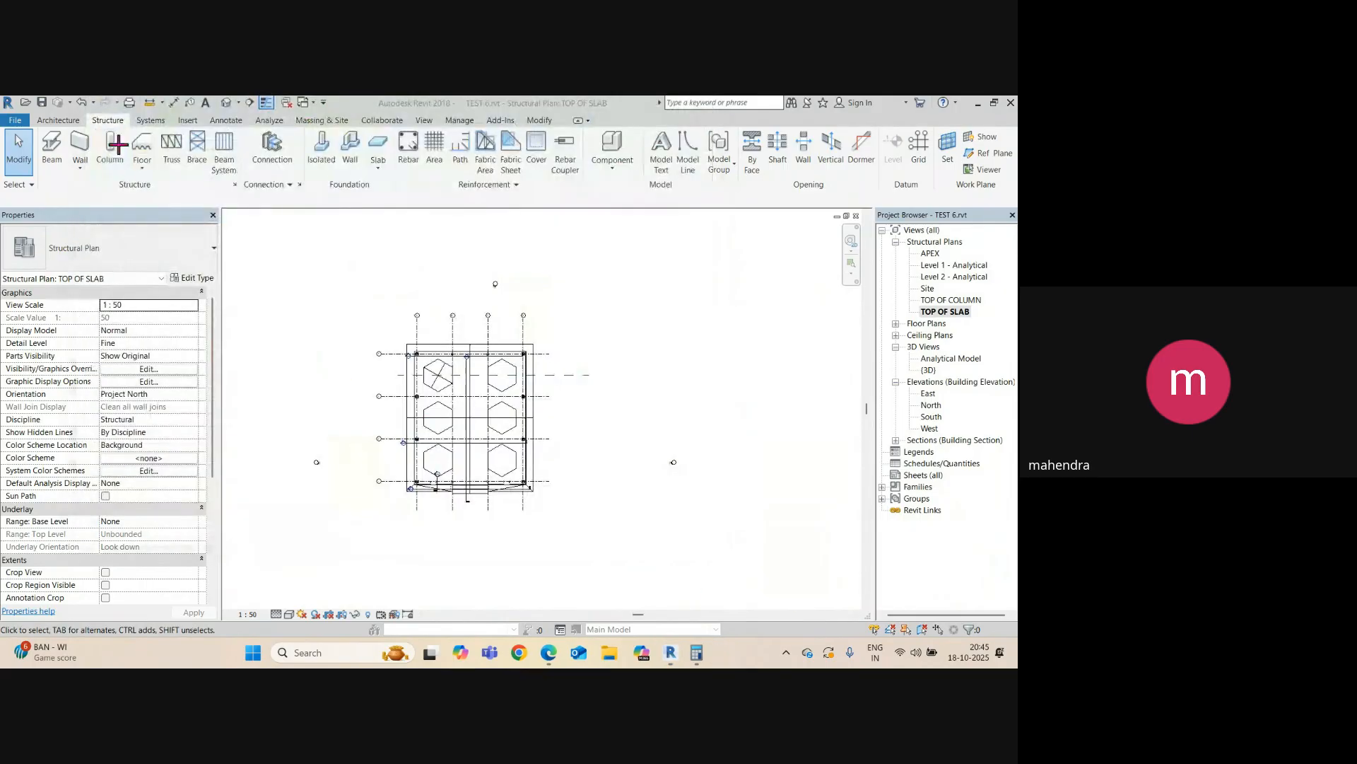
left_click_drag(237, 220, 367, 522)
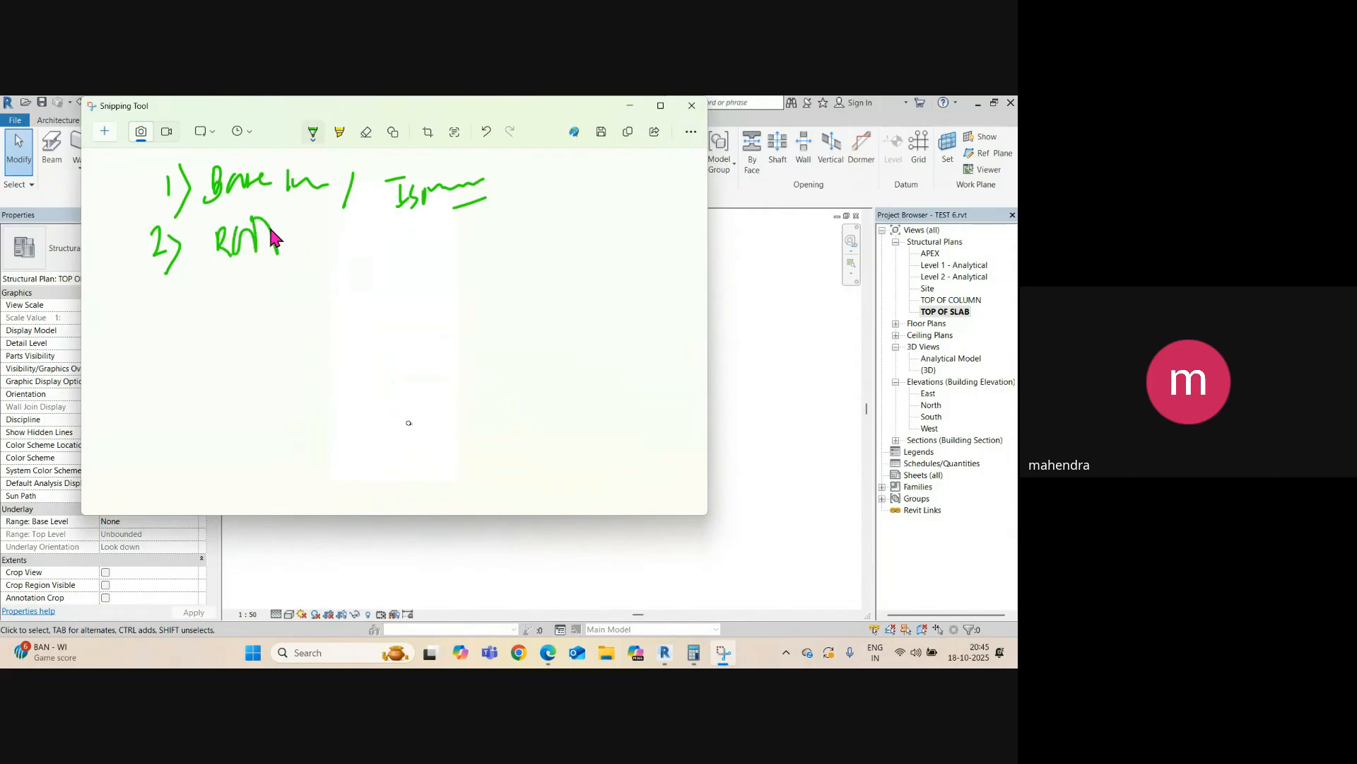
left_click_drag(272, 234, 290, 226)
mouse_move(162, 301)
left_mouse_down()
mouse_move(164, 316)
mouse_move(177, 312)
left_mouse_up()
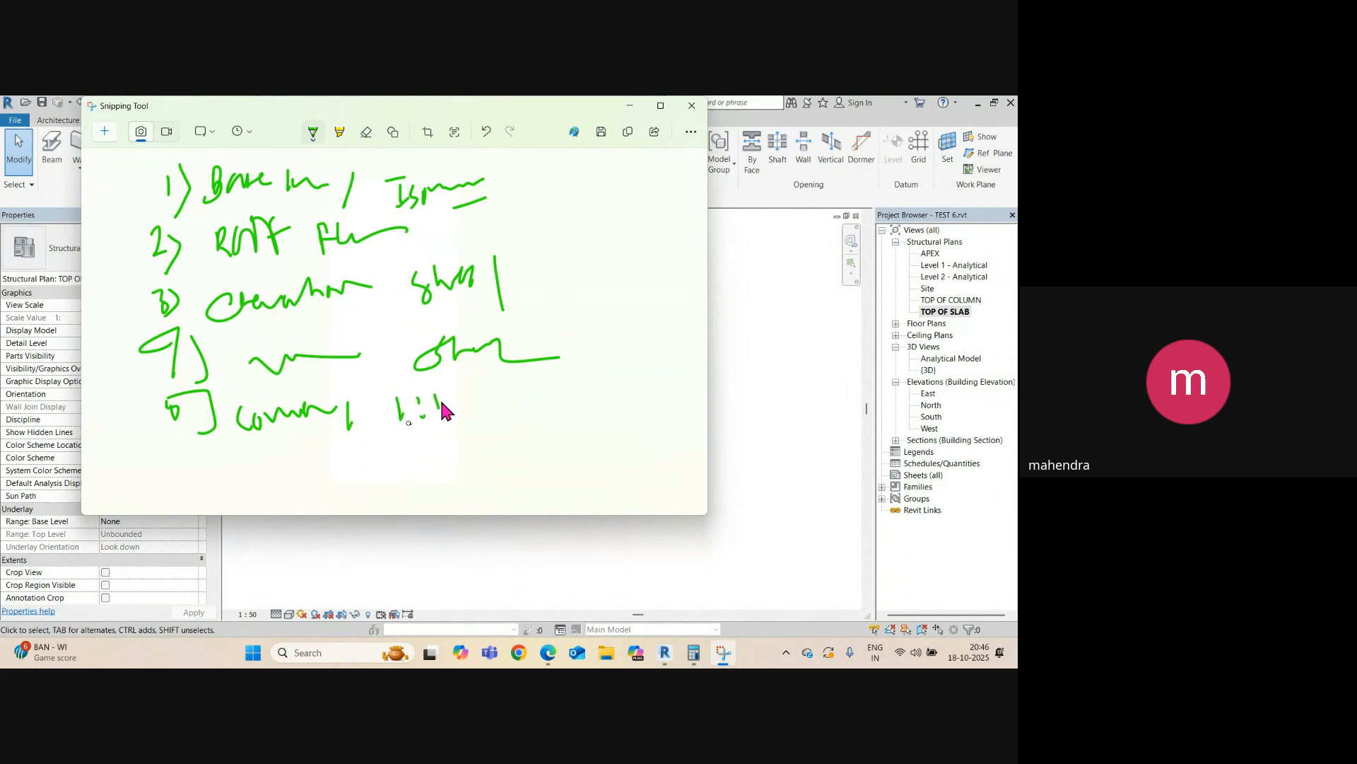
mouse_move(437, 393)
left_mouse_down()
mouse_move(439, 422)
mouse_move(446, 400)
mouse_move(450, 412)
left_mouse_up()
mouse_move(431, 459)
left_mouse_down()
mouse_move(582, 442)
mouse_move(585, 428)
left_mouse_up()
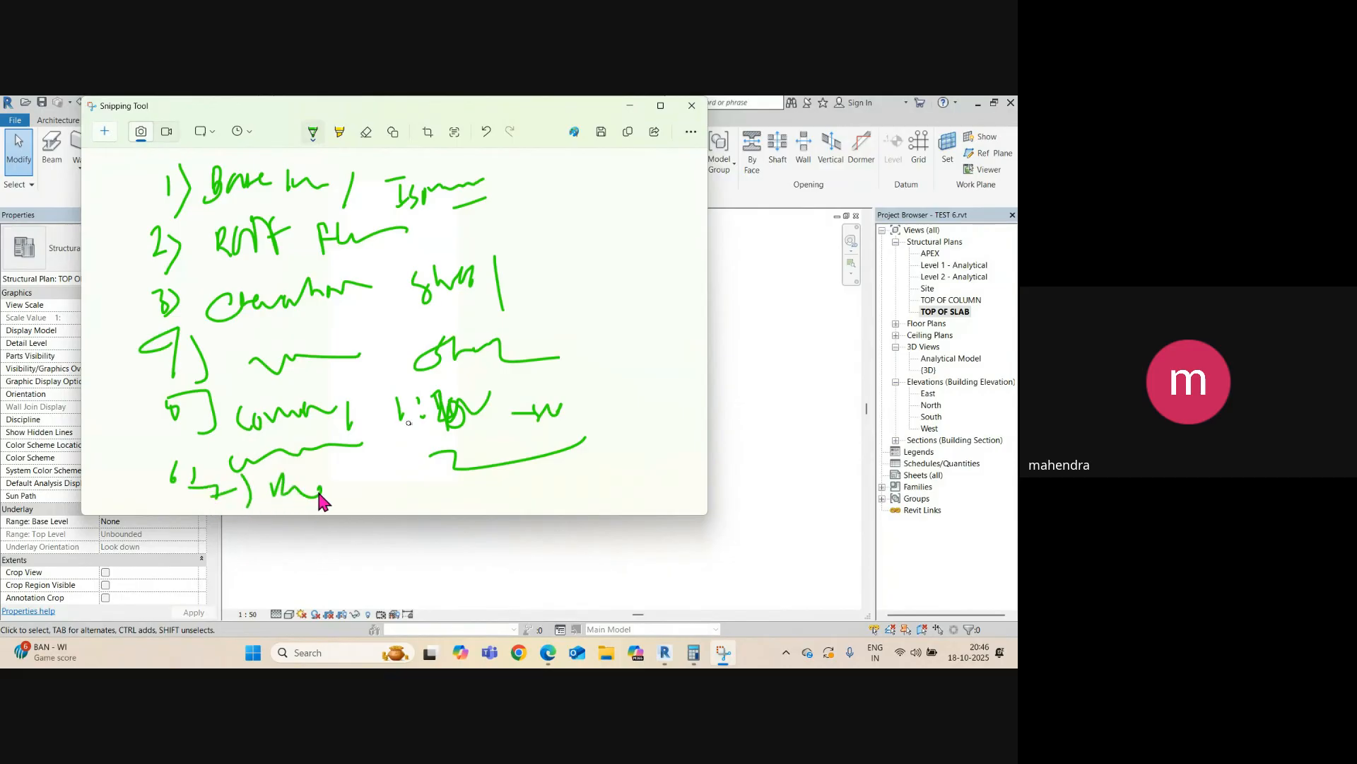
left_click_drag(320, 490, 395, 480)
left_click(630, 106)
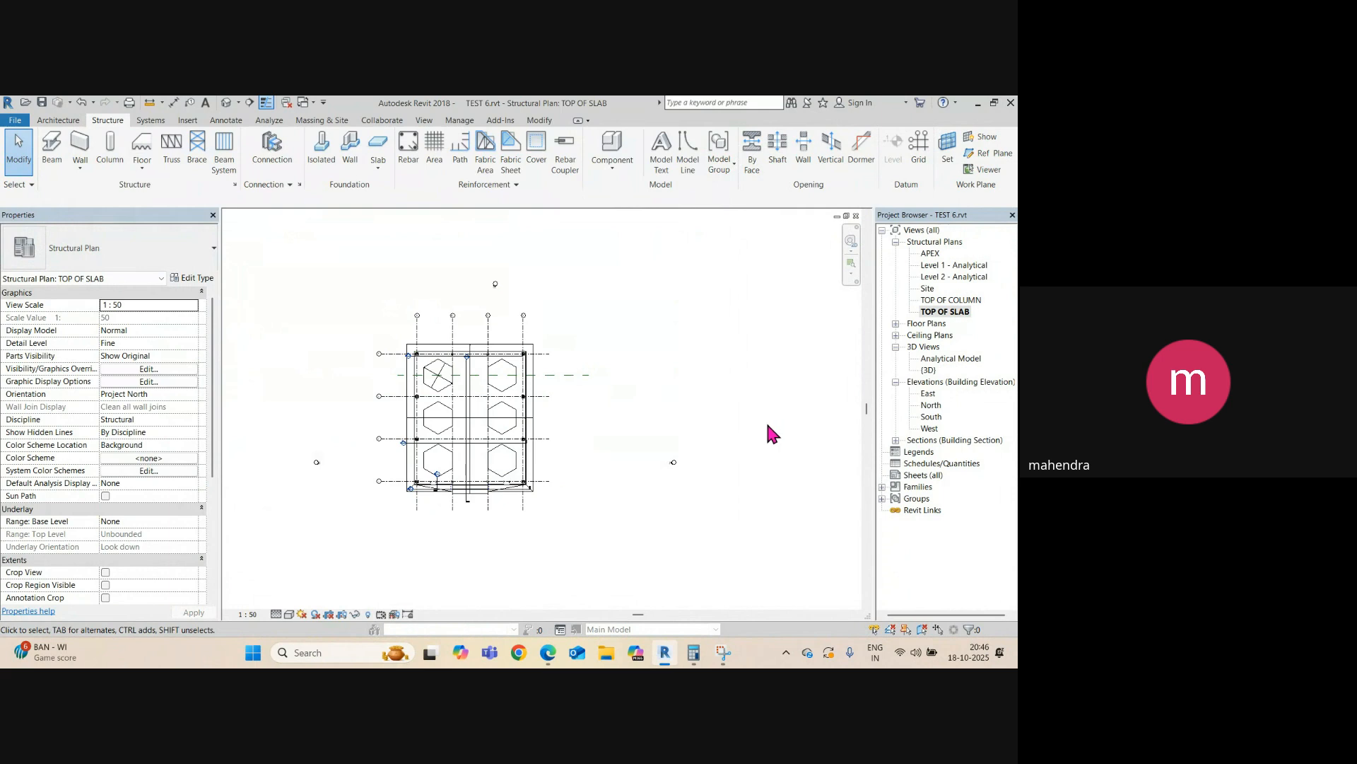
- Check the type and properties of the corner structural column at grid A-4
scroll(404, 376, "up", 3)
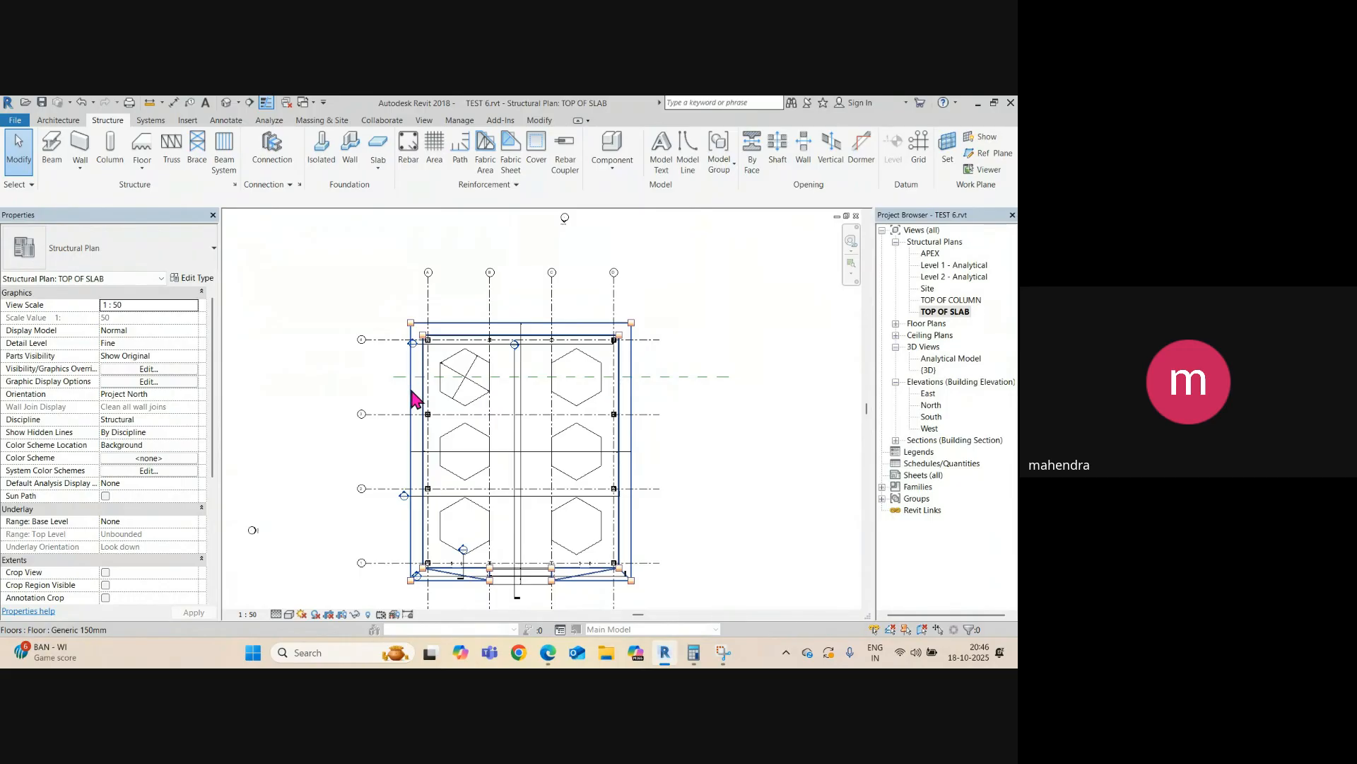
scroll(438, 362, "up", 4)
scroll(440, 366, "up", 1)
middle_click_drag(440, 366, 370, 327)
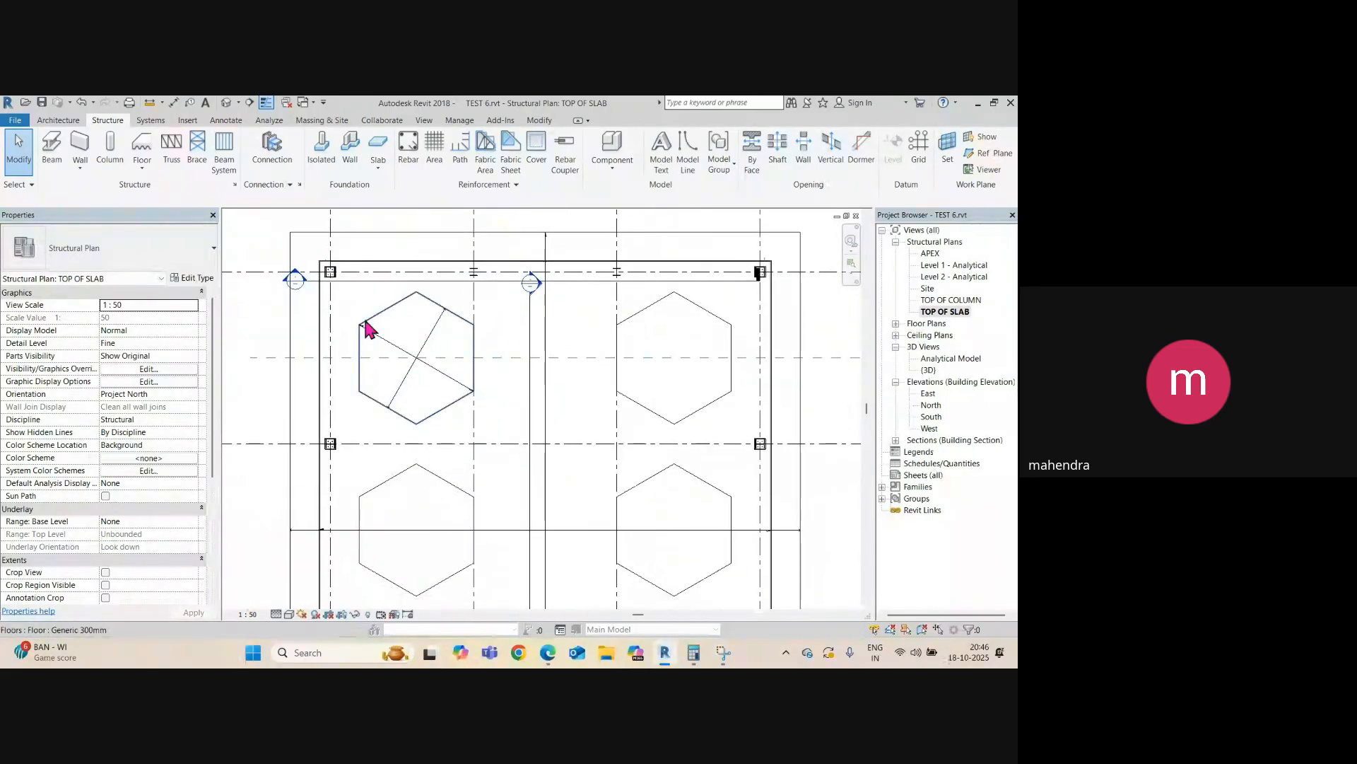
scroll(329, 274, "up", 8)
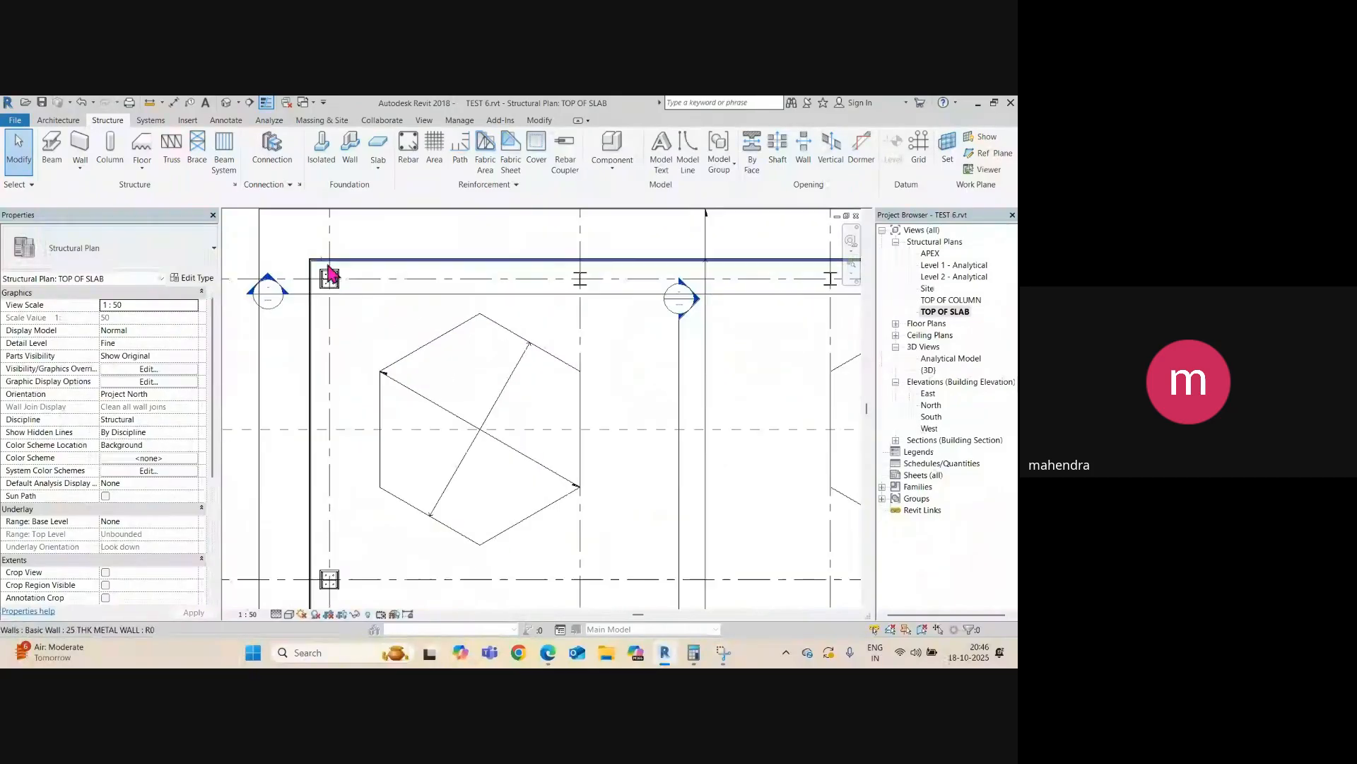
left_click(329, 294)
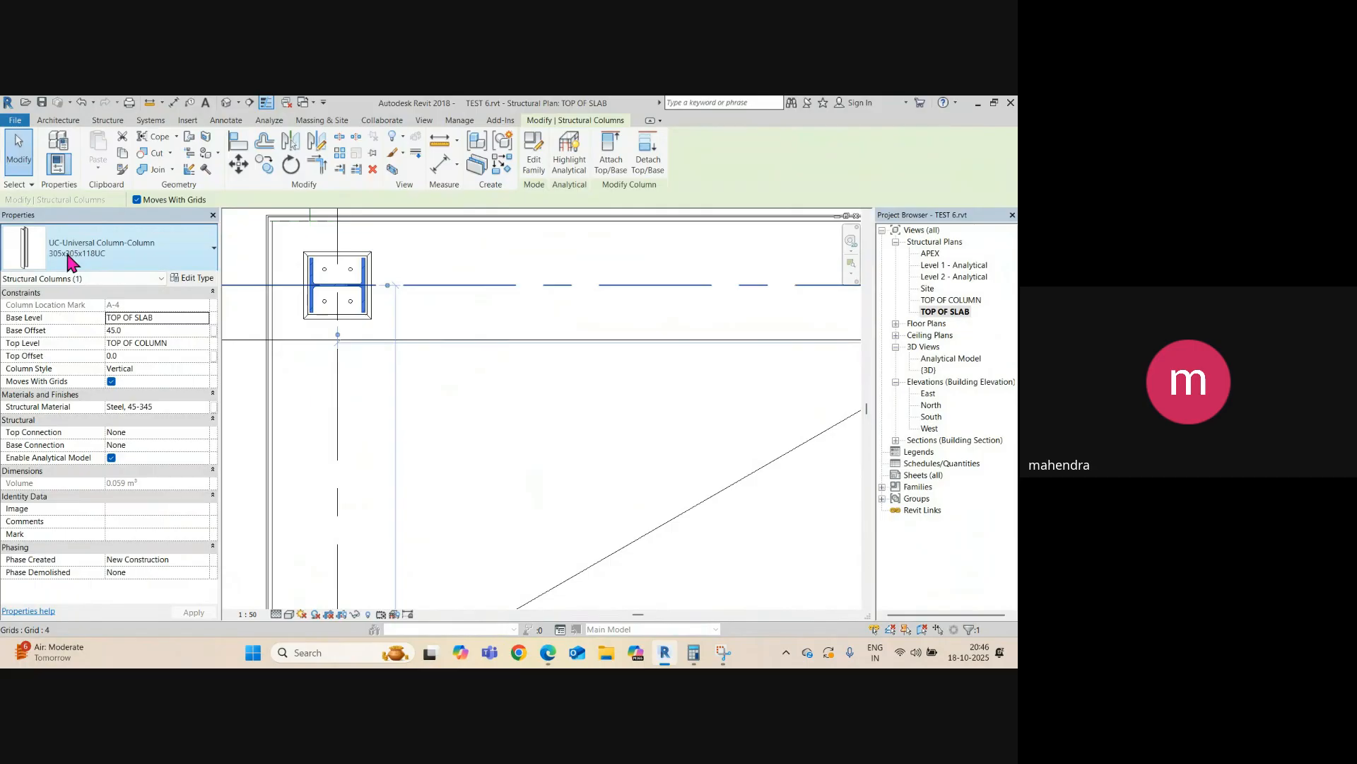
left_click(417, 373)
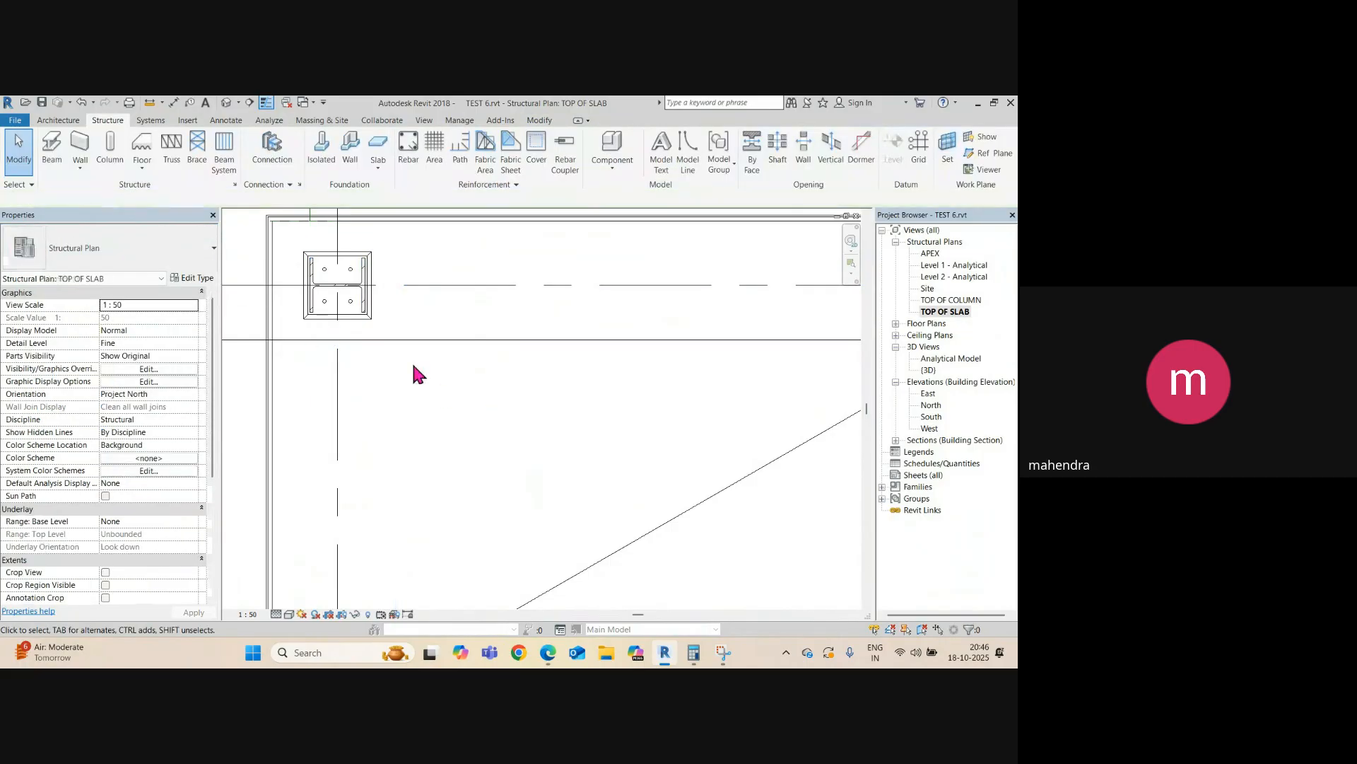
- Check the type and properties of the structural column at grid B-4 and return to the corner column at A-4
scroll(414, 367, "down", 3)
middle_click_drag(603, 405, 427, 383)
scroll(582, 339, "up", 3)
left_click(612, 292)
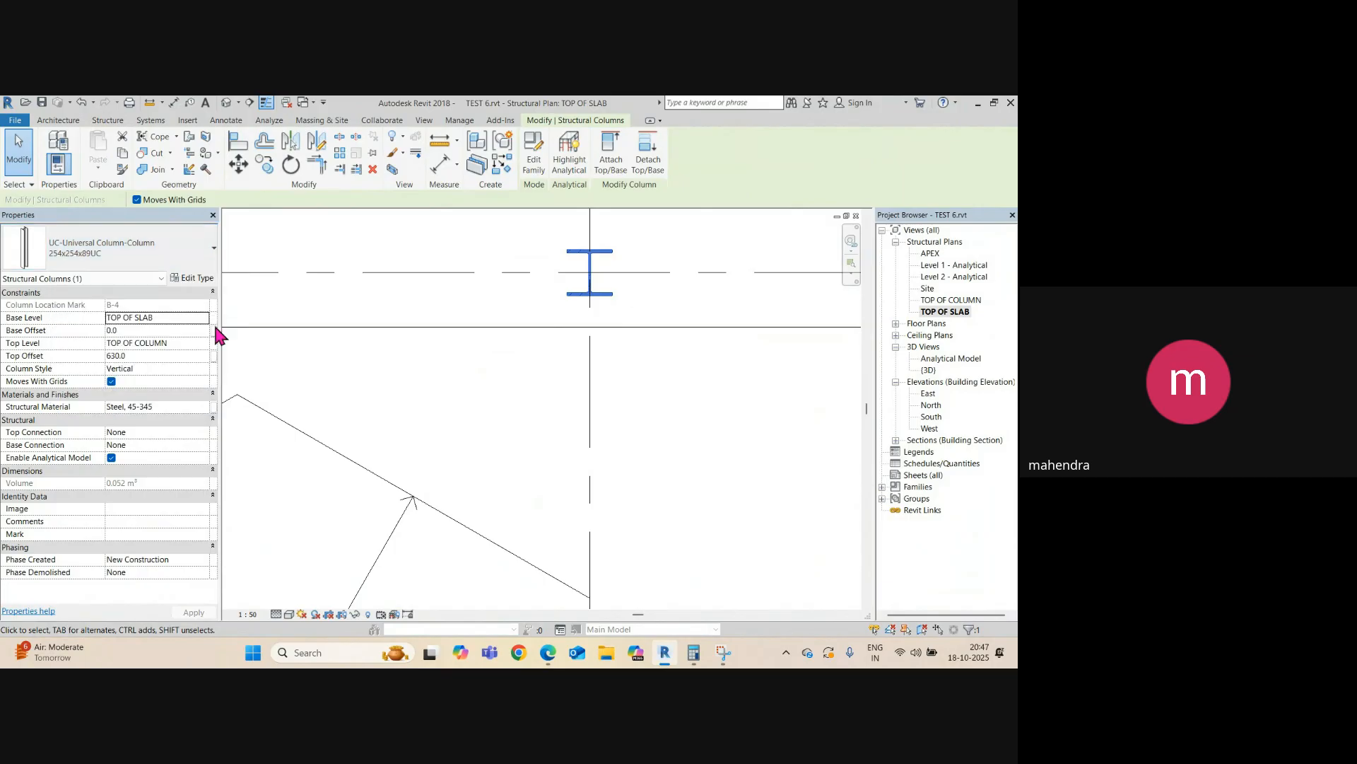
scroll(541, 354, "down", 1)
scroll(536, 348, "down", 1)
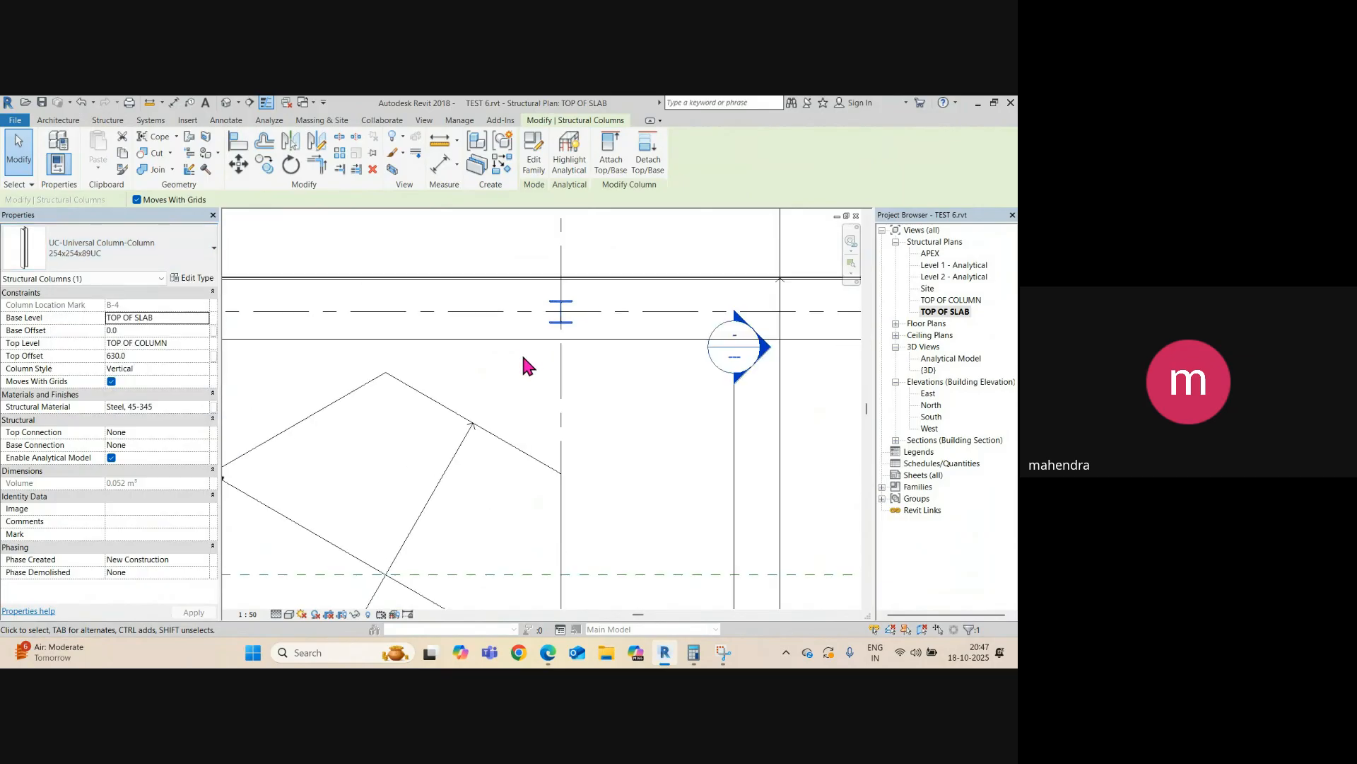
left_click(523, 358)
scroll(407, 361, "down", 2)
middle_click_drag(406, 361, 651, 379)
scroll(489, 360, "up", 2)
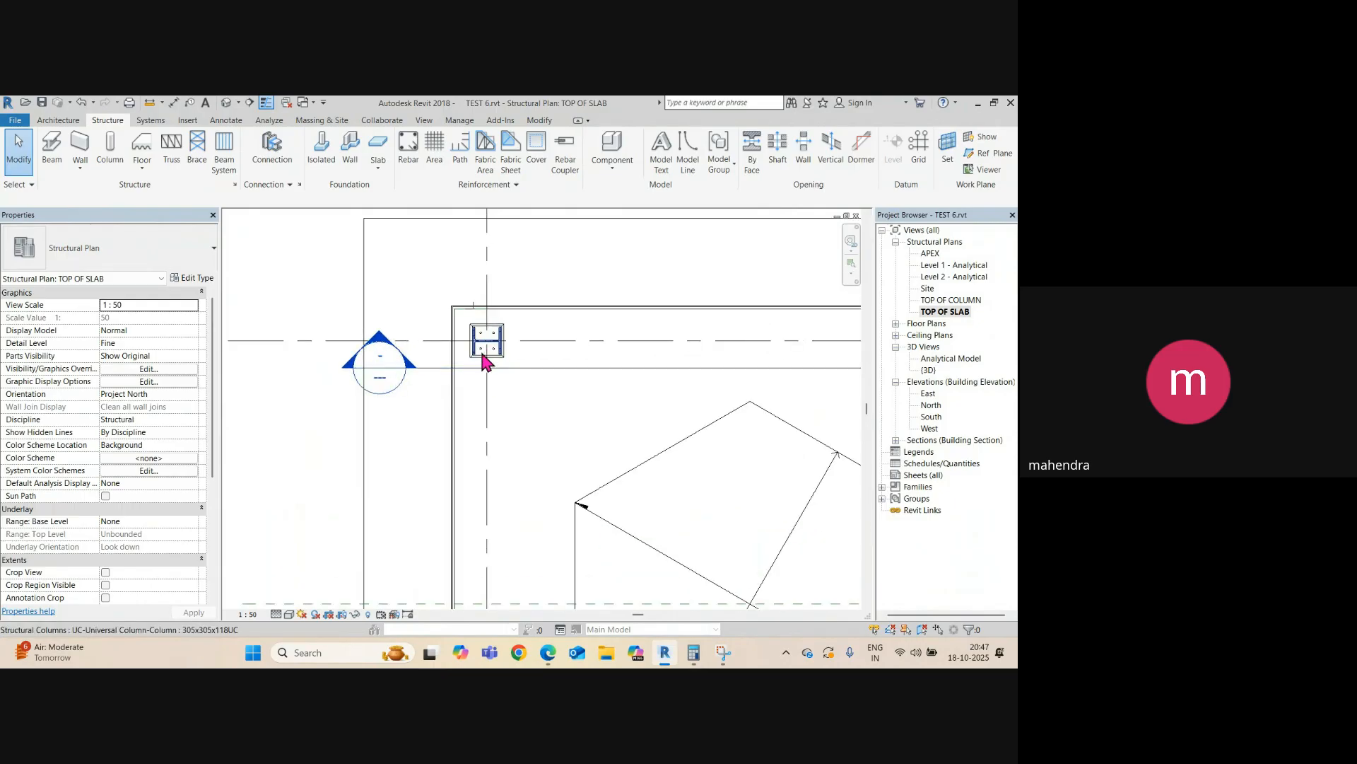
- Open the 3D view, examine the building interior, and check the type and properties of the square hollow section girder between two wall columns
scroll(440, 333, "down", 5)
scroll(596, 343, "up", 2)
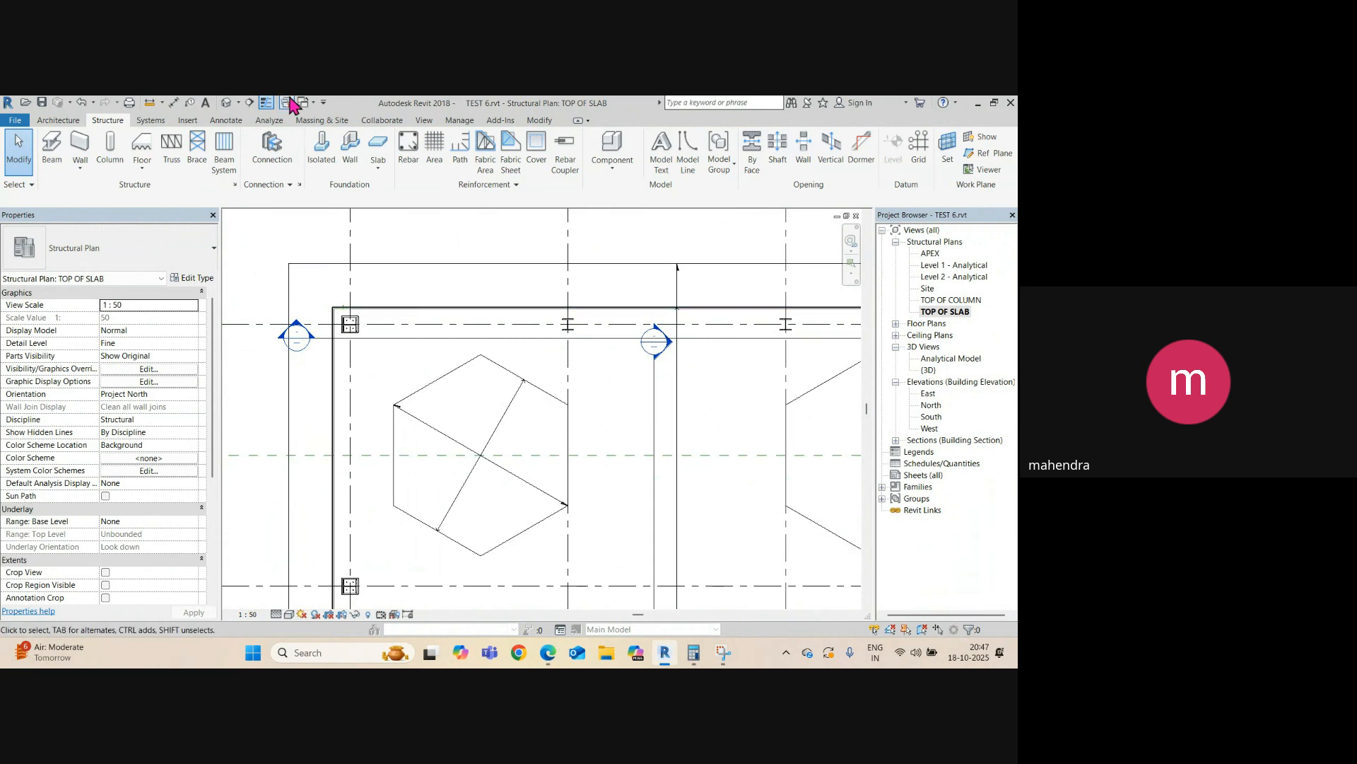
left_click(226, 103)
scroll(494, 453, "up", 8)
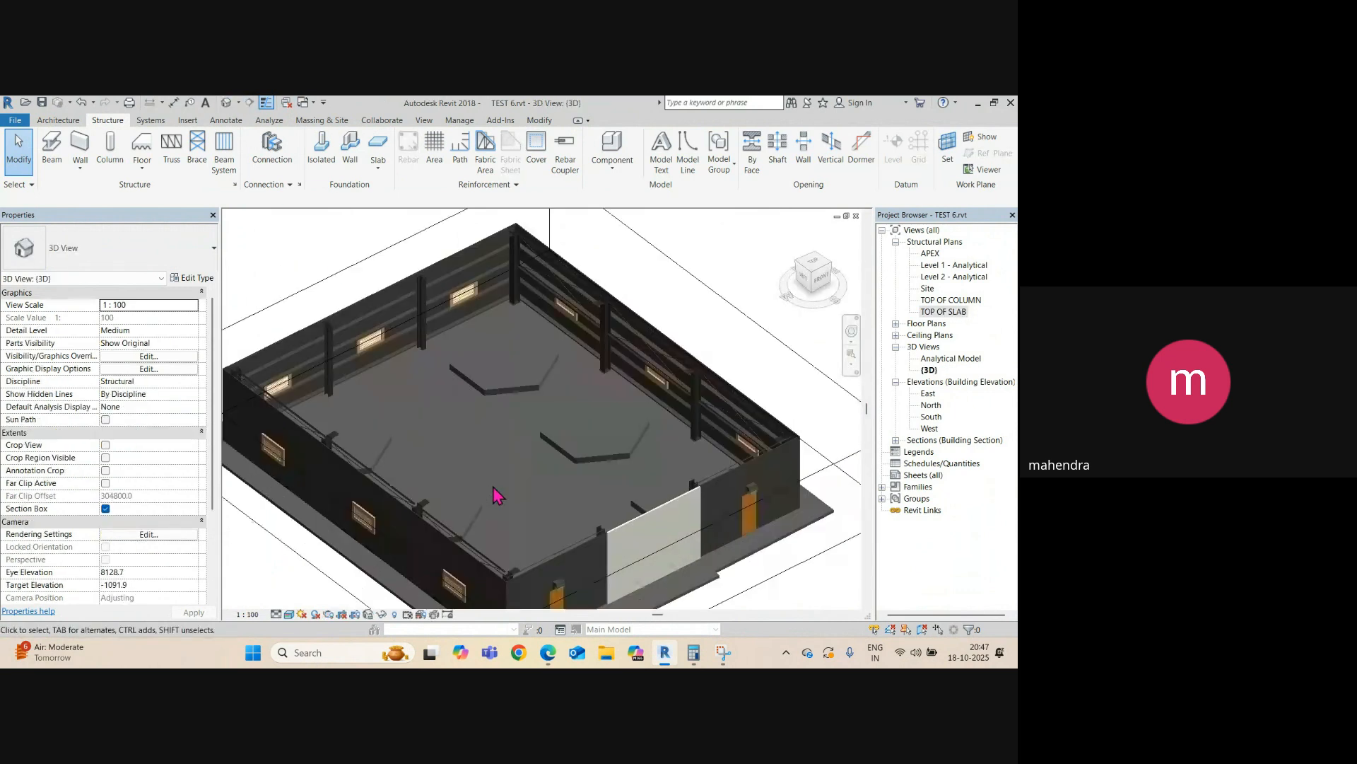
scroll(368, 341, "down", 6)
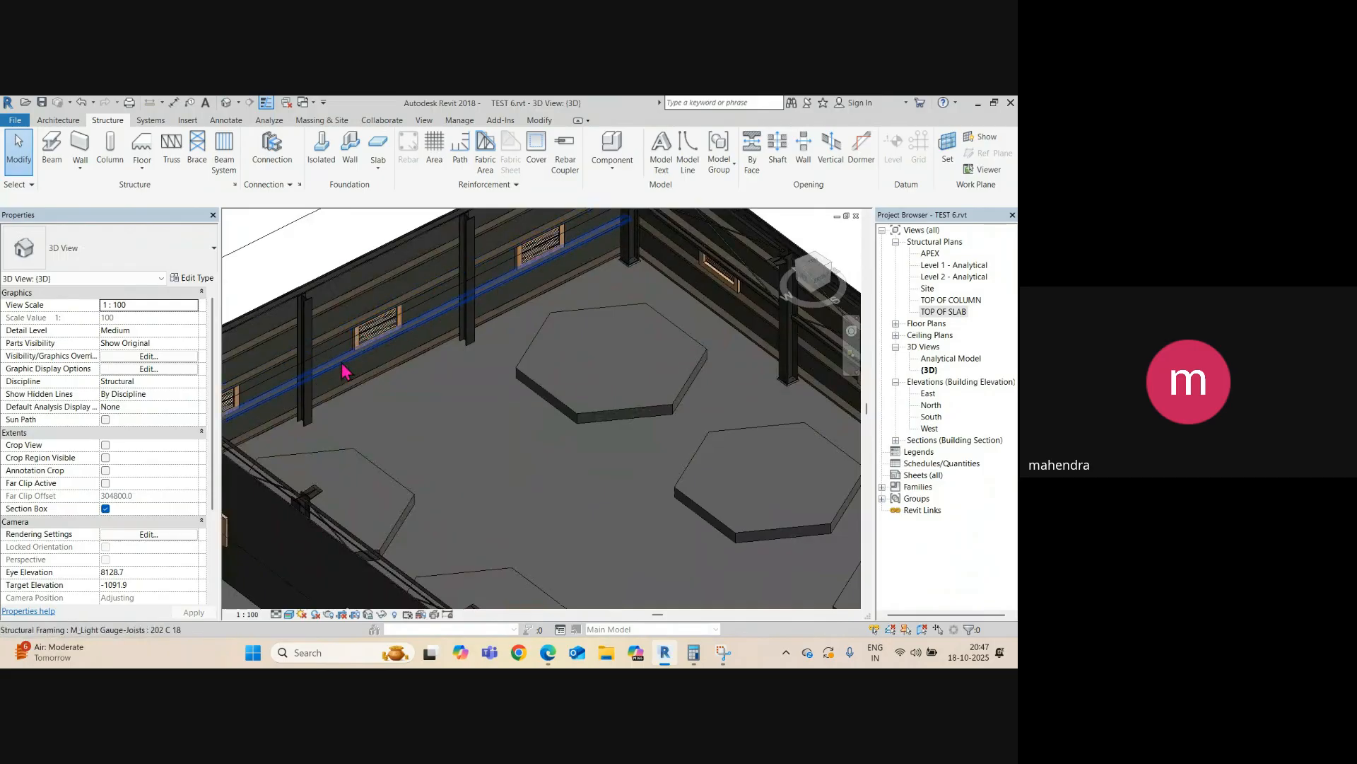
scroll(585, 297, "up", 2)
scroll(585, 297, "up", 3)
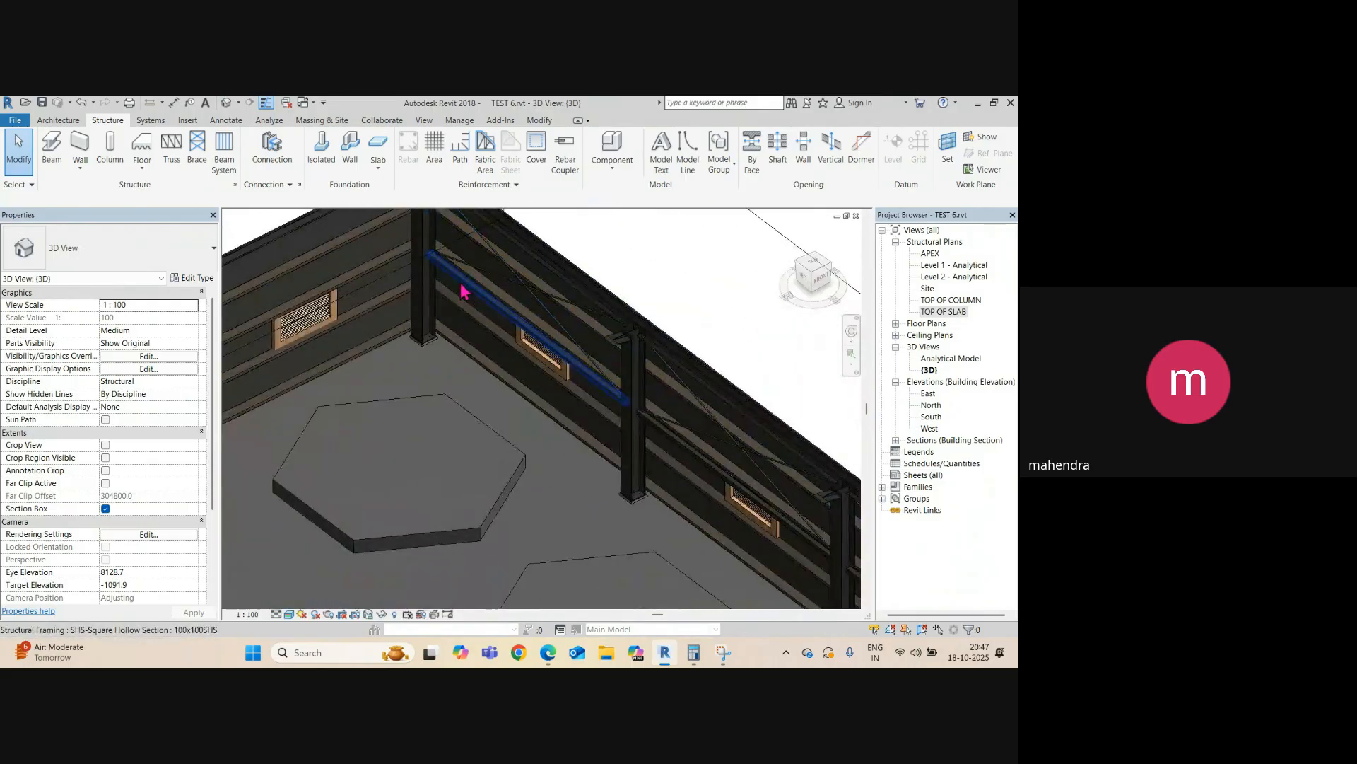
left_click(440, 260)
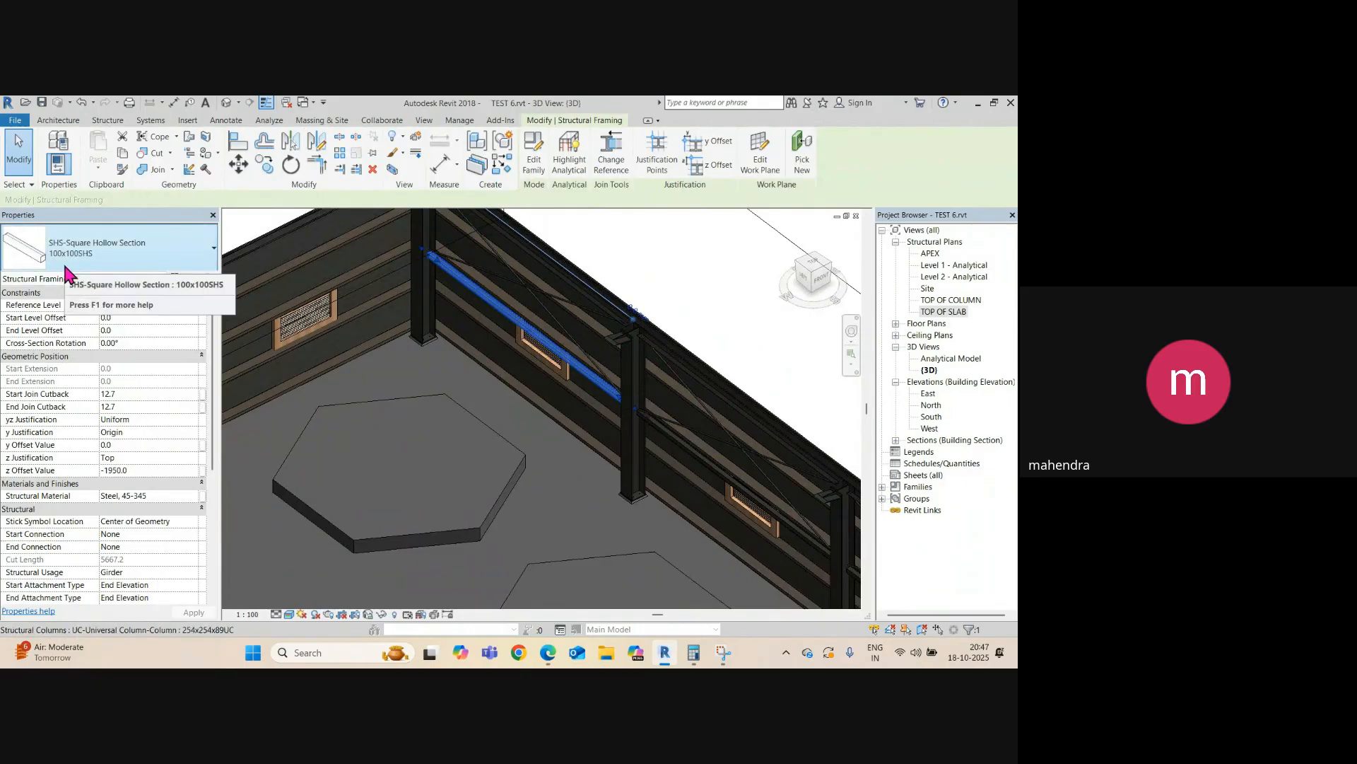
scroll(657, 263, "down", 3)
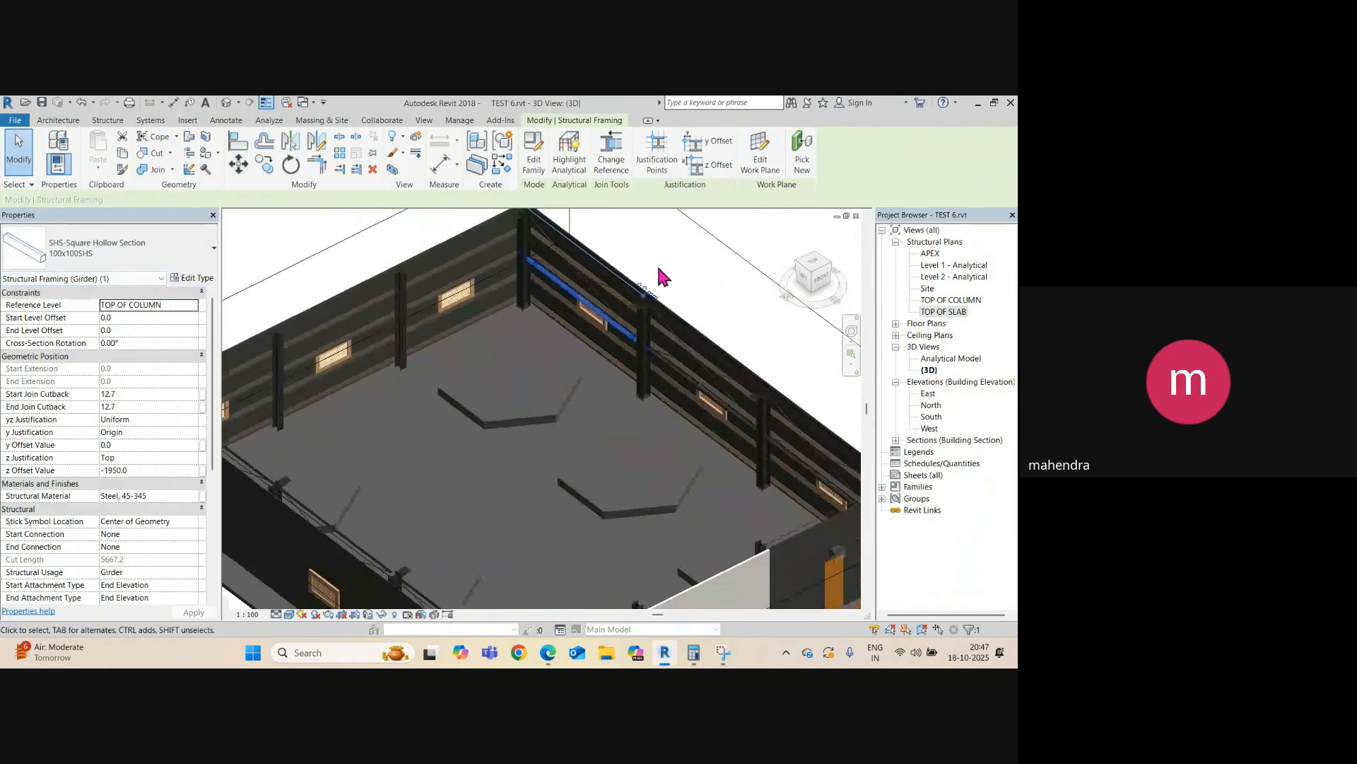
left_click(700, 265)
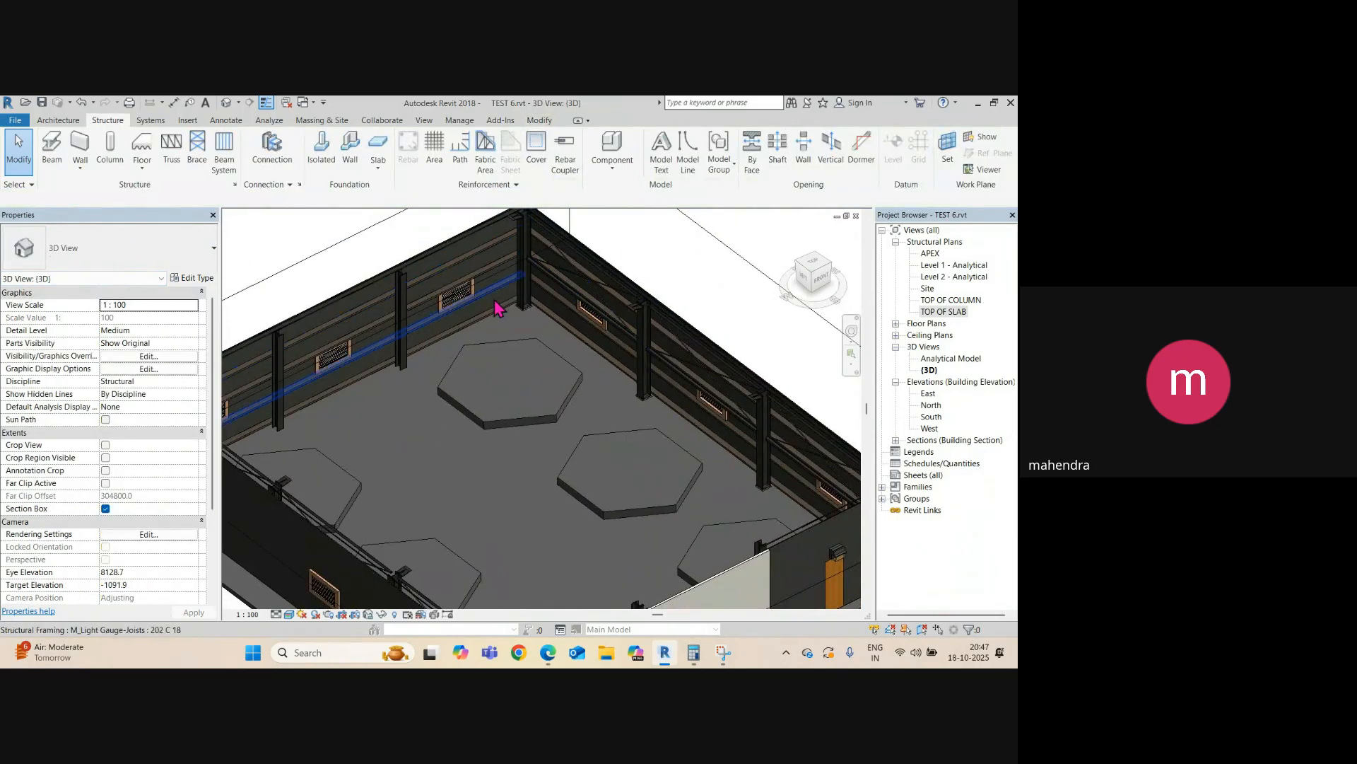
scroll(486, 346, "down", 4)
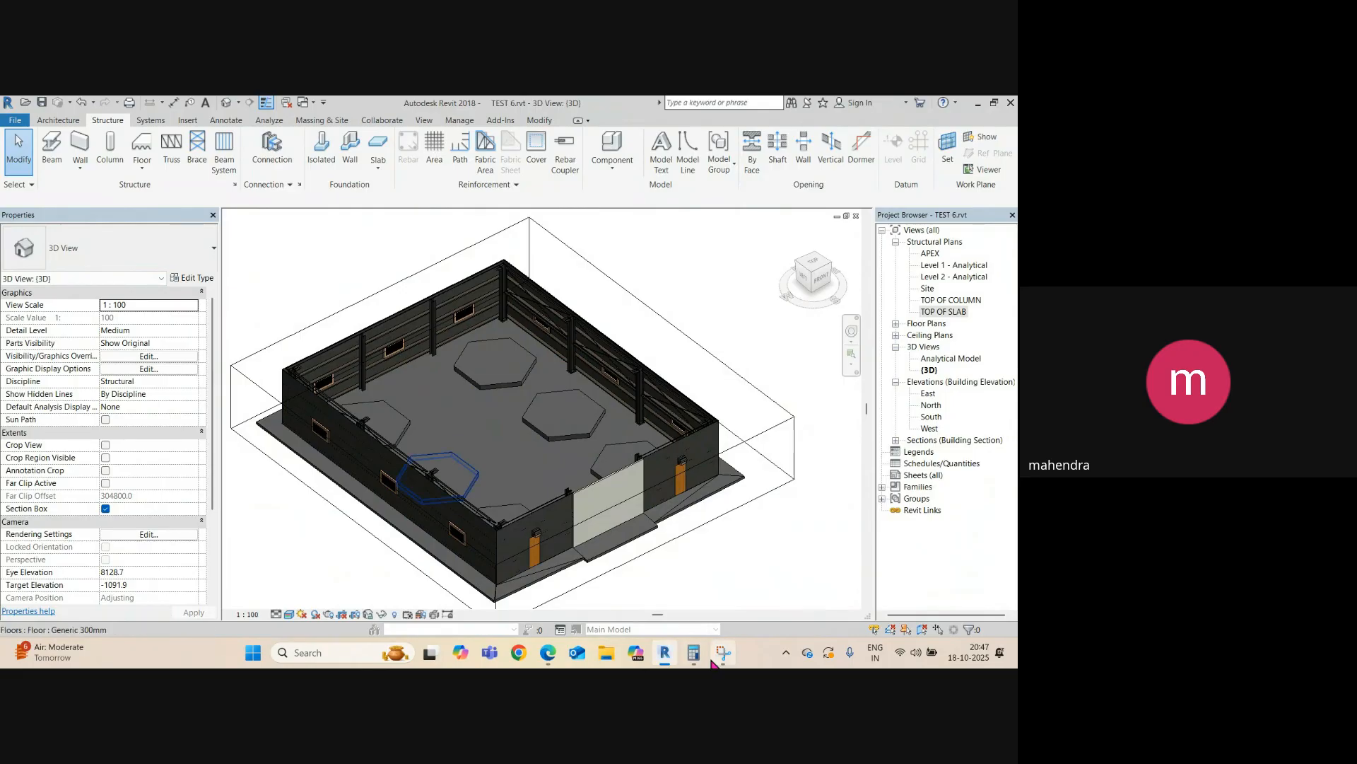
- Switch to the Snipping Tool, capture a blank area, and draw a table outline with a title row in green pen
left_click(721, 601)
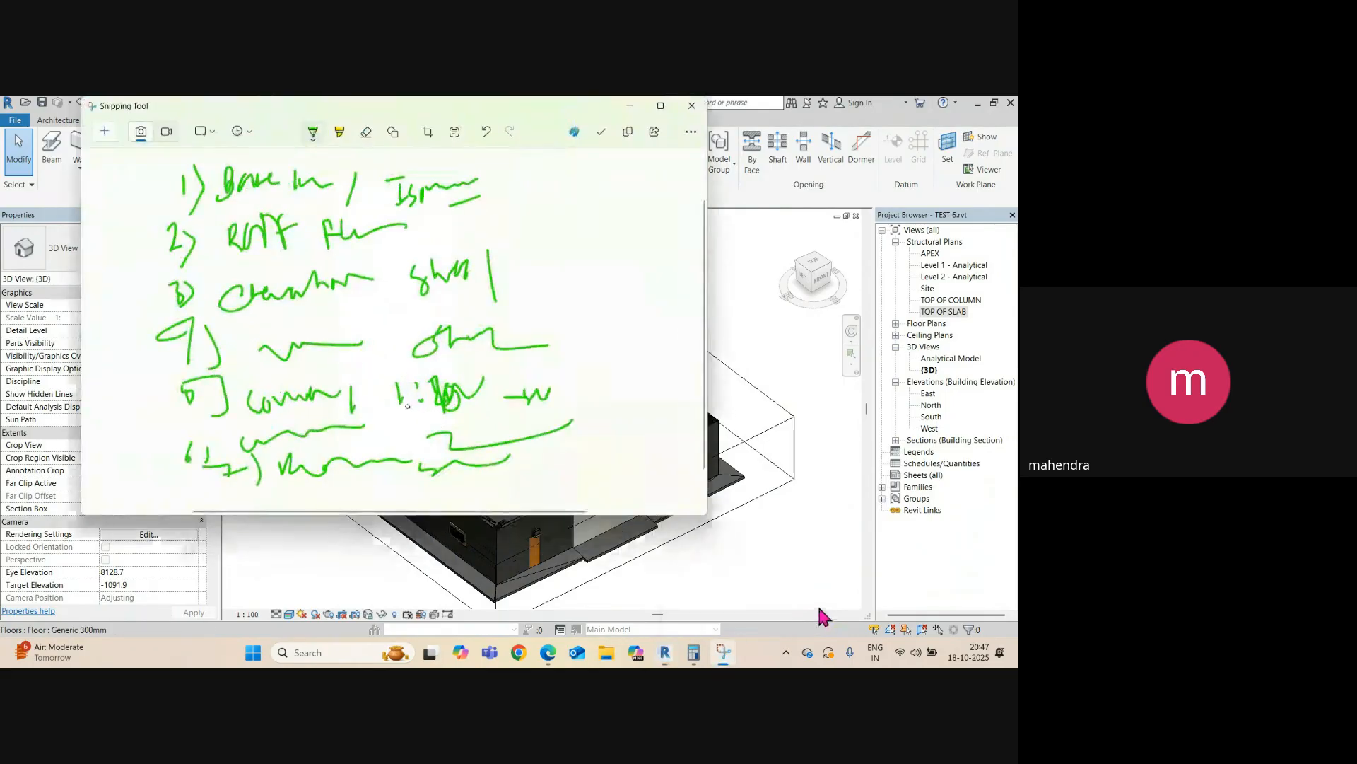
left_click(105, 132)
left_click_drag(644, 232, 781, 349)
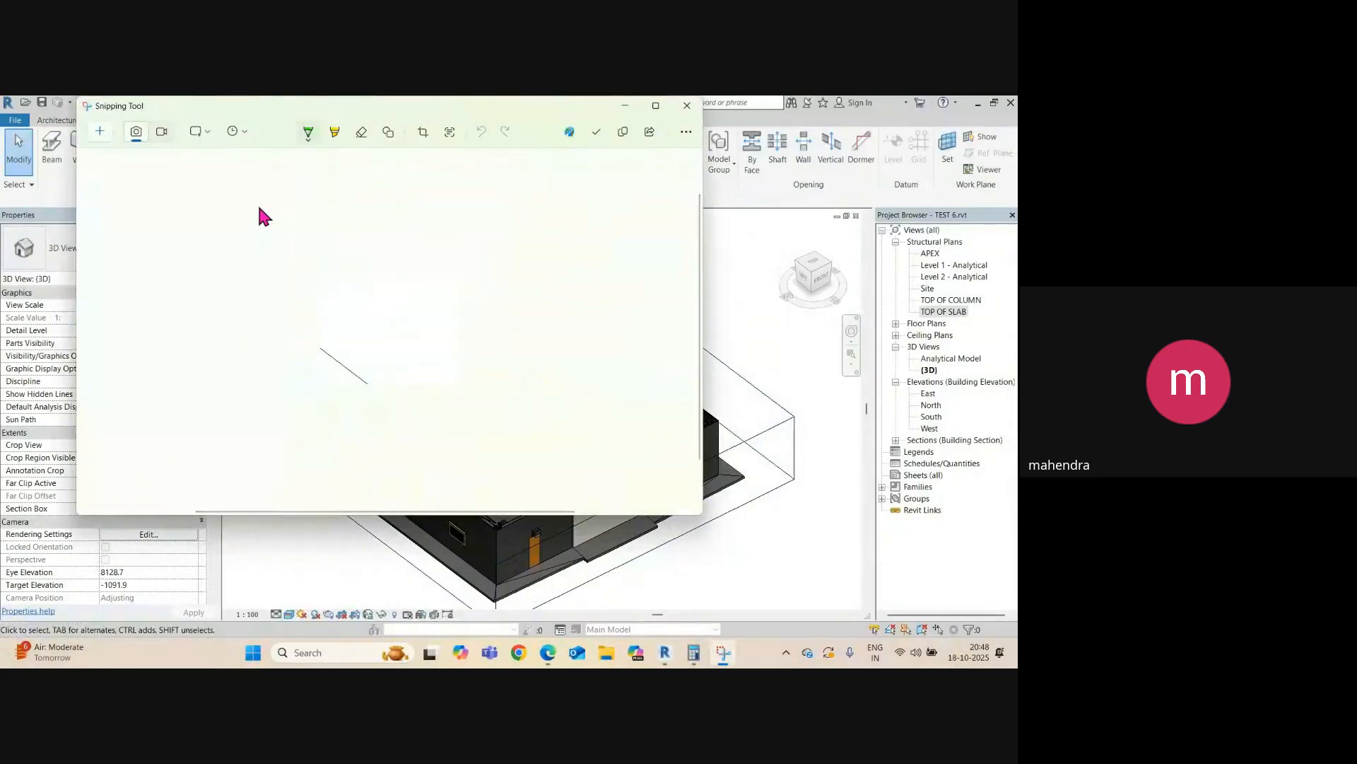
left_click_drag(276, 225, 340, 206)
mouse_move(235, 179)
left_mouse_down()
mouse_move(528, 187)
mouse_move(317, 247)
mouse_move(228, 207)
mouse_move(225, 227)
left_mouse_up()
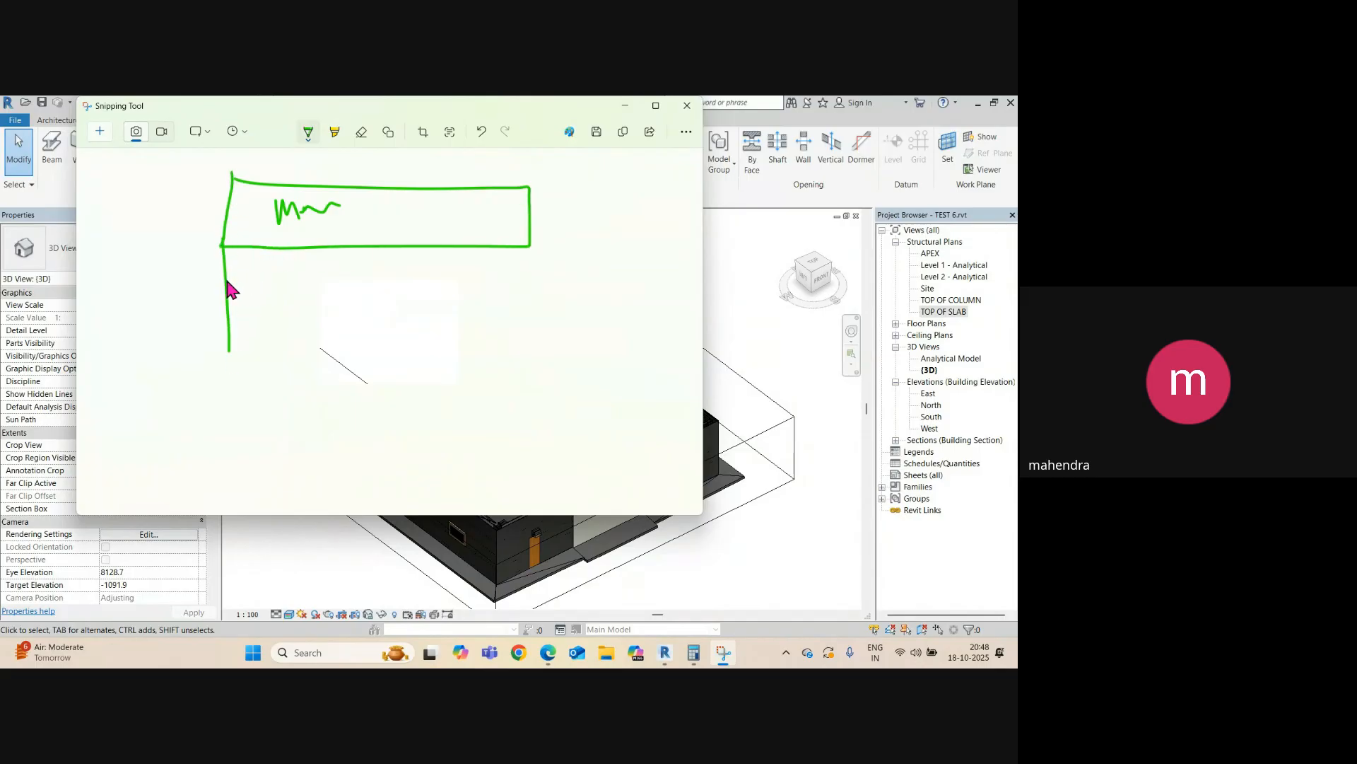
left_click_drag(224, 281, 532, 284)
left_click_drag(281, 249, 282, 313)
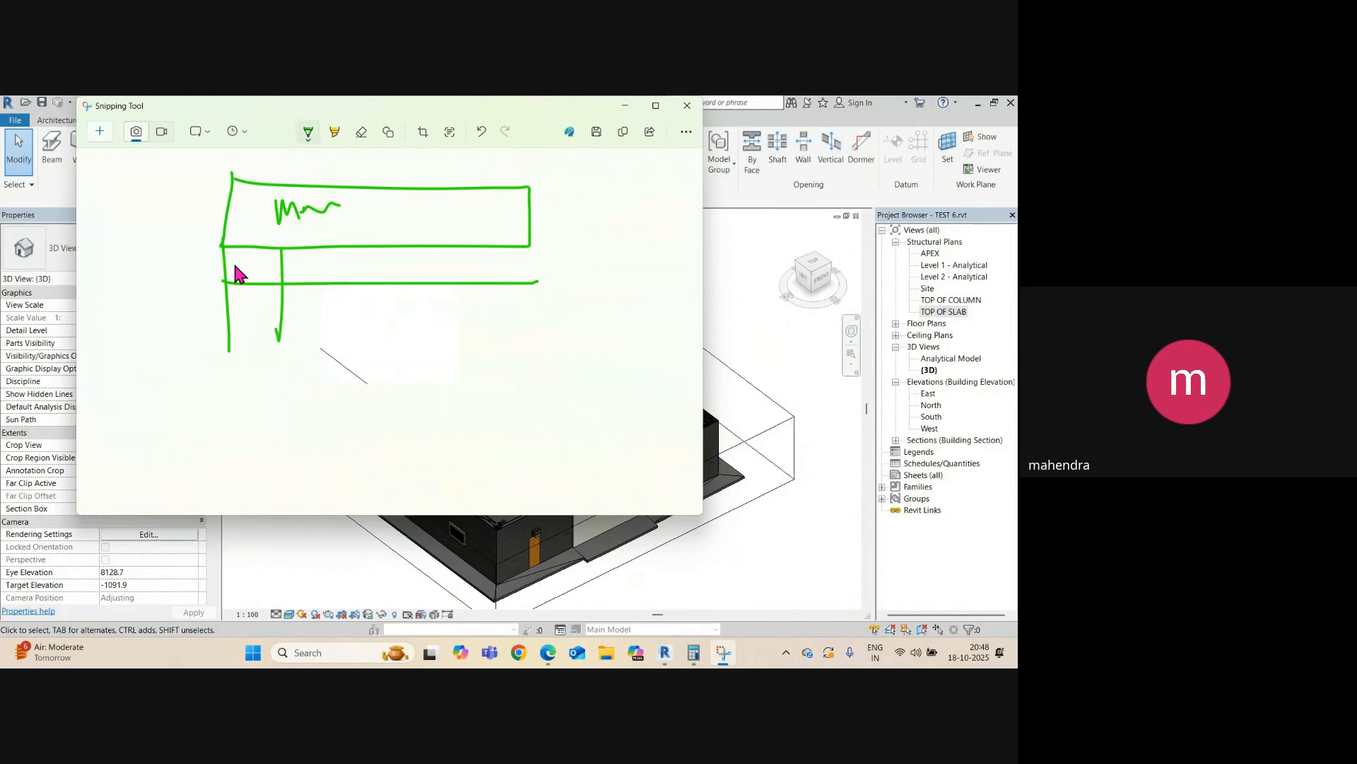
- Handwrite column headings including size and sample entries in the table, draw a frame around it, and minimize the Snipping Tool
left_click_drag(255, 255, 262, 258)
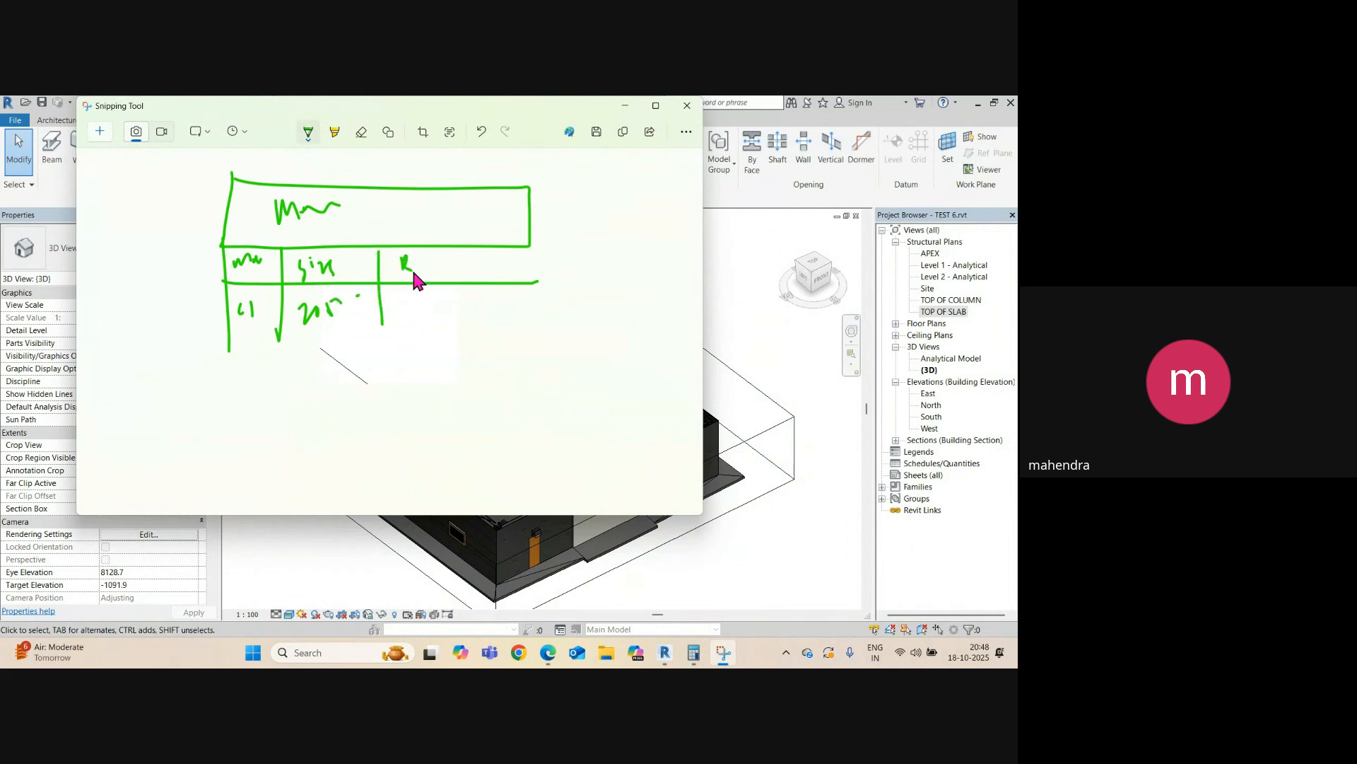
left_click_drag(423, 267, 427, 265)
mouse_move(448, 304)
left_mouse_down()
mouse_move(463, 302)
mouse_move(458, 328)
left_mouse_up()
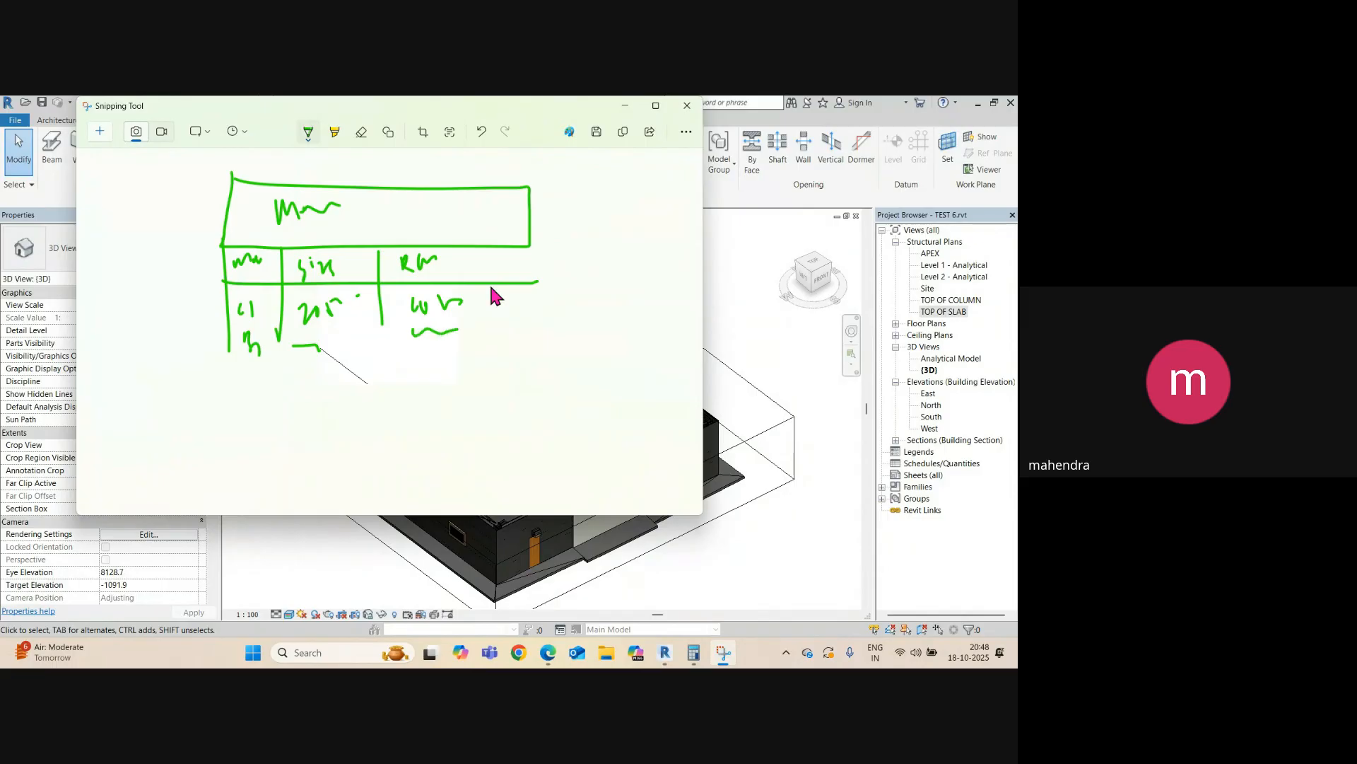
mouse_move(536, 188)
left_mouse_down()
mouse_move(548, 378)
mouse_move(239, 207)
left_mouse_up()
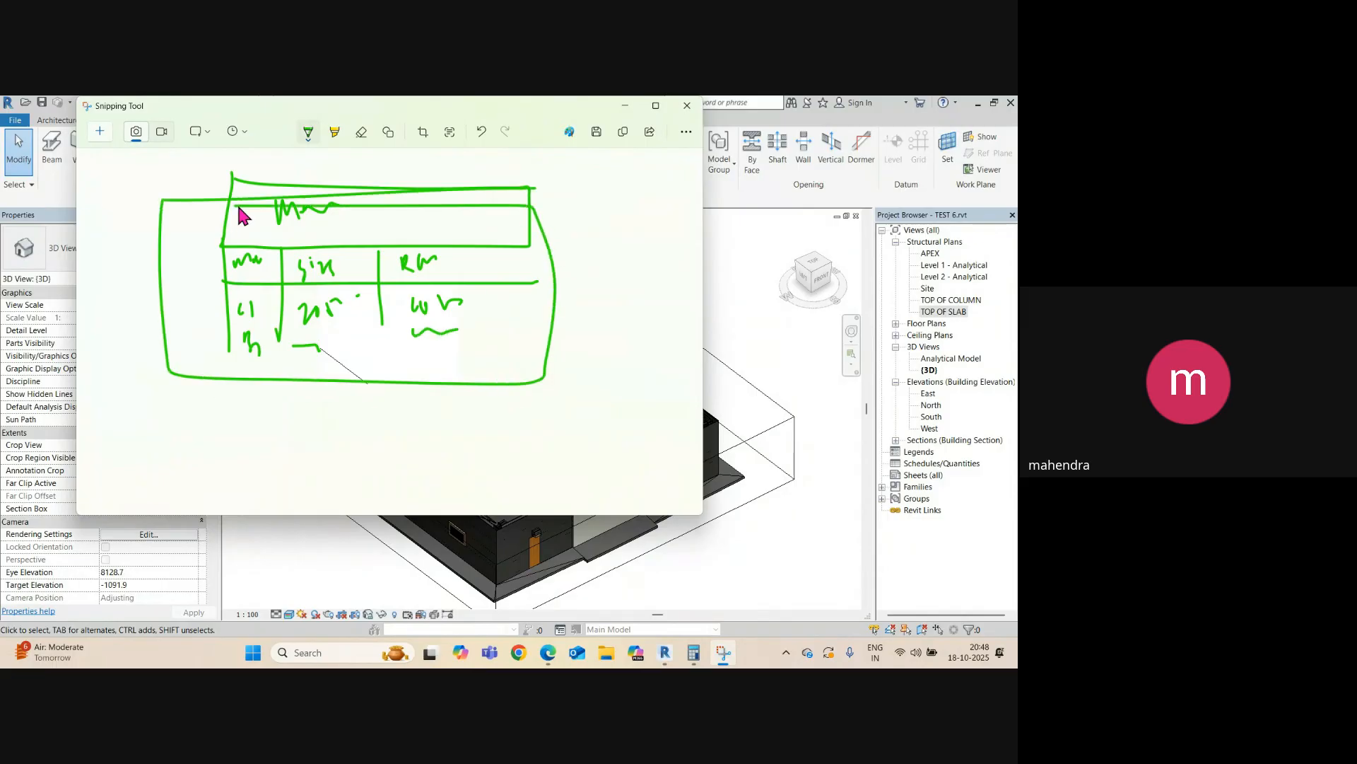
left_click(625, 105)
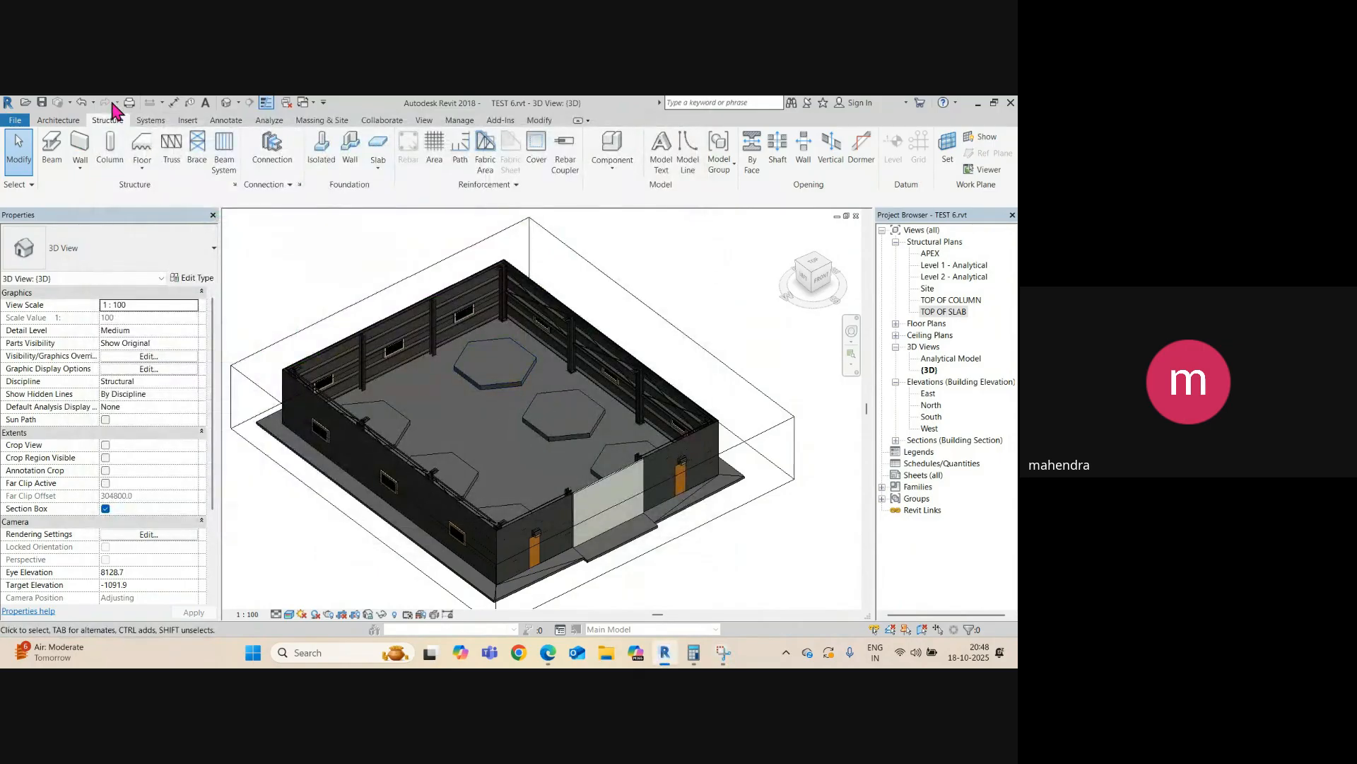
- Turn off the 3D view's section box, and check the participants in the Google Meet window before returning to Revit
left_click(106, 509)
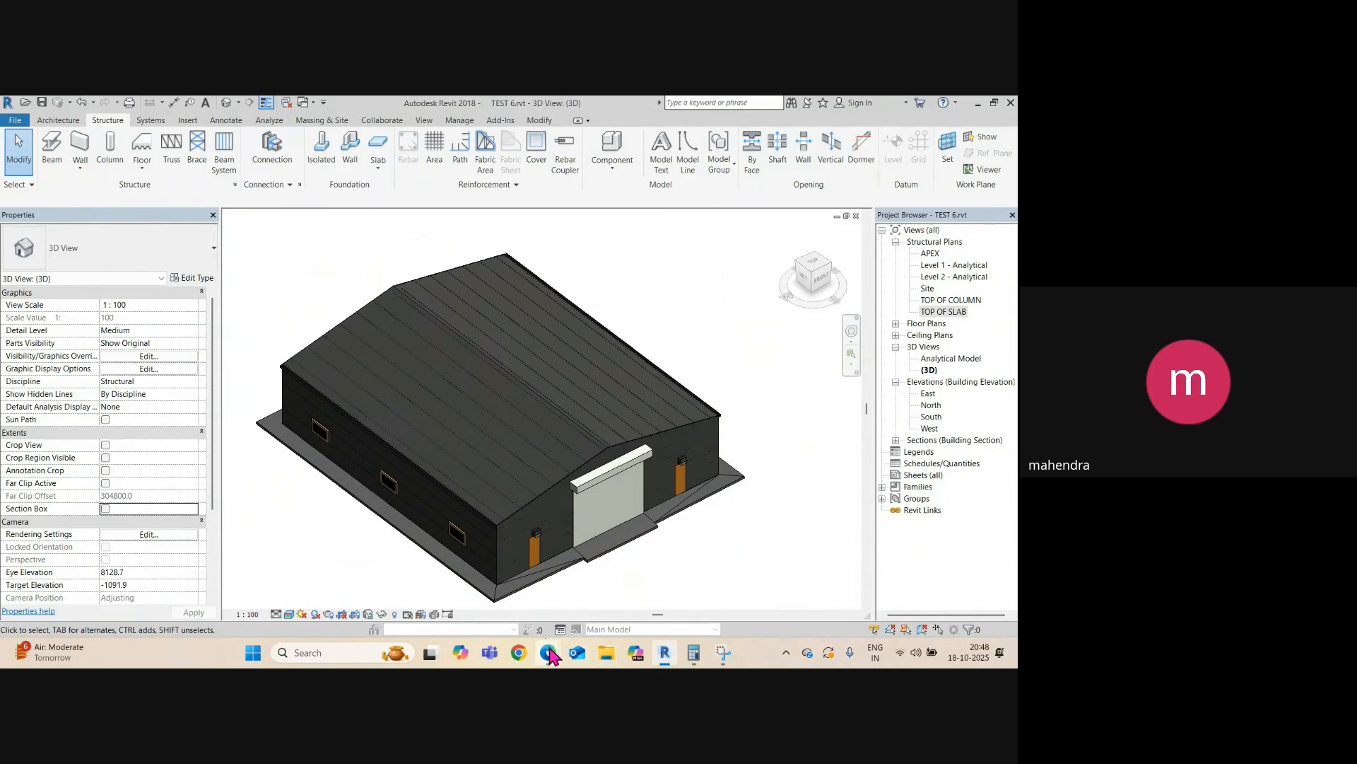
mouse_move(550, 656)
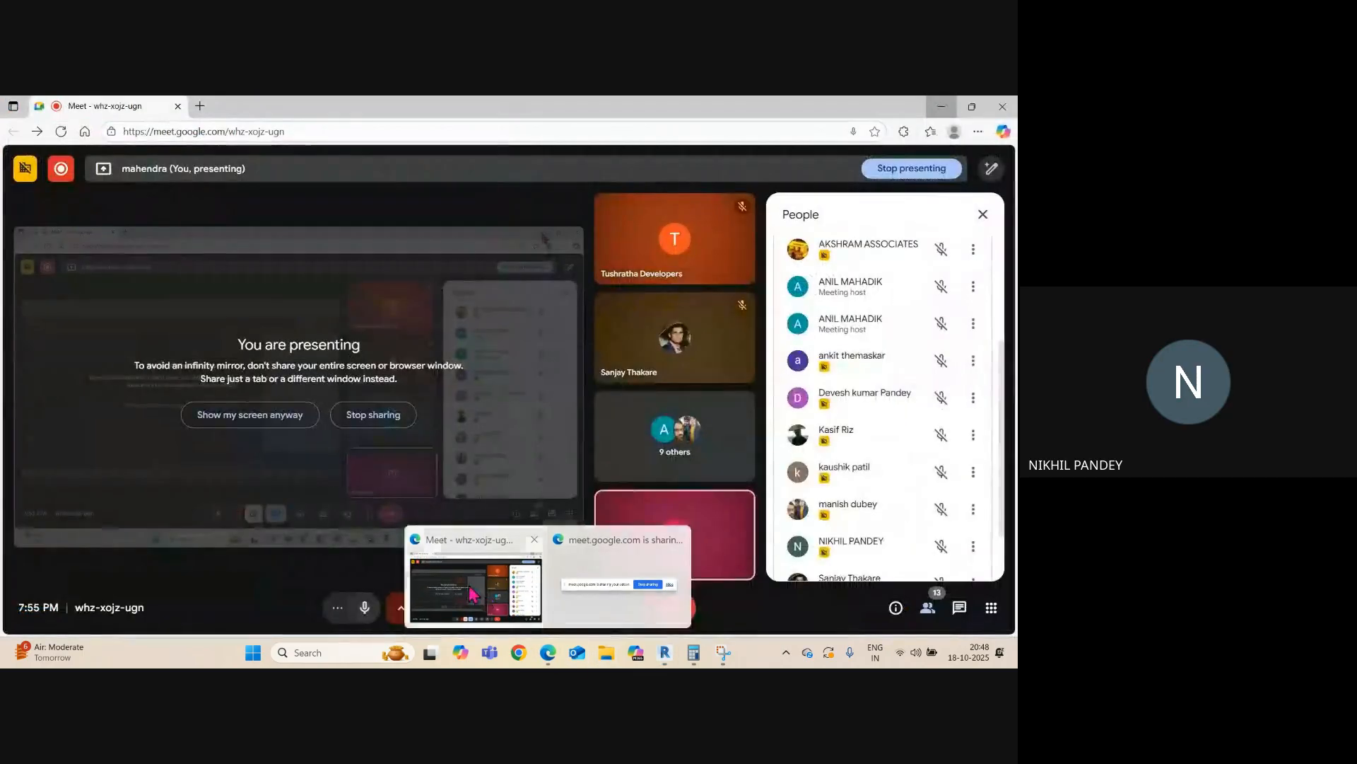
left_click(470, 592)
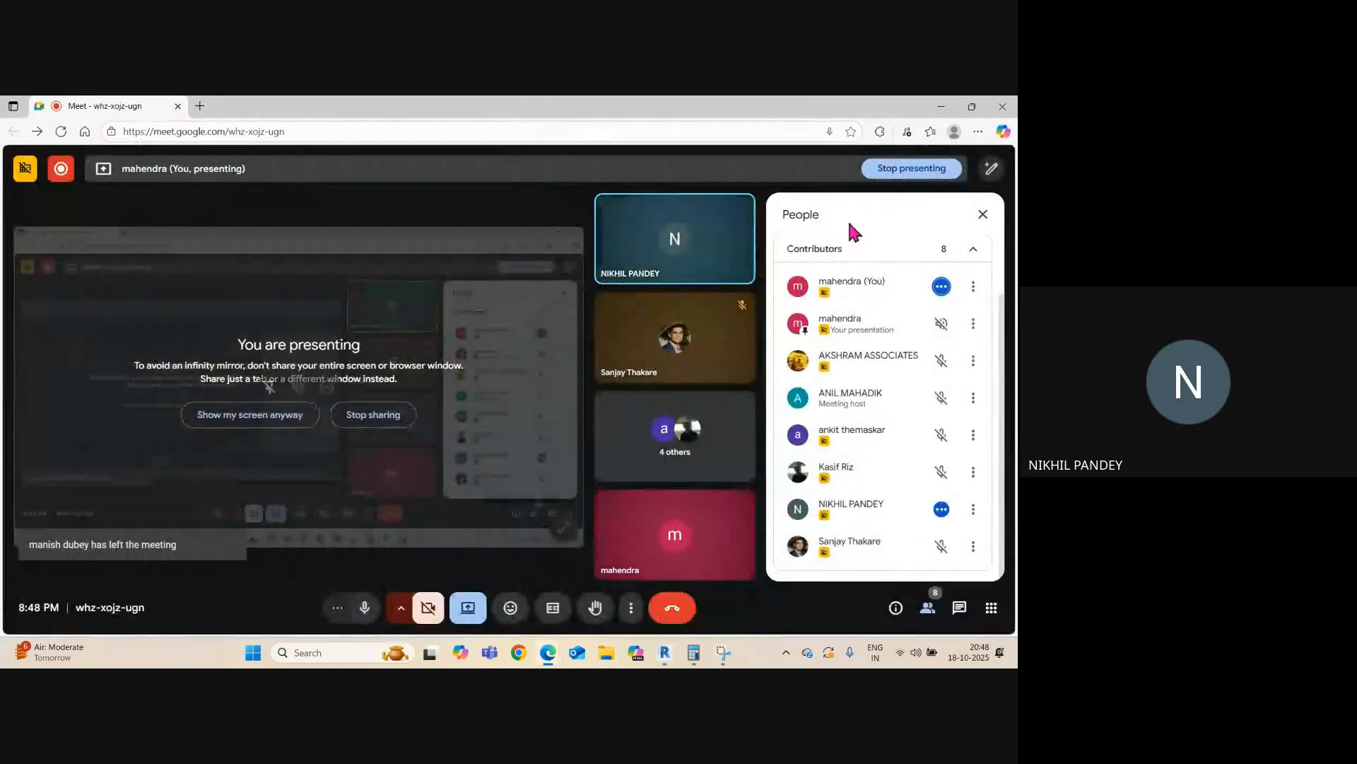
left_click(941, 106)
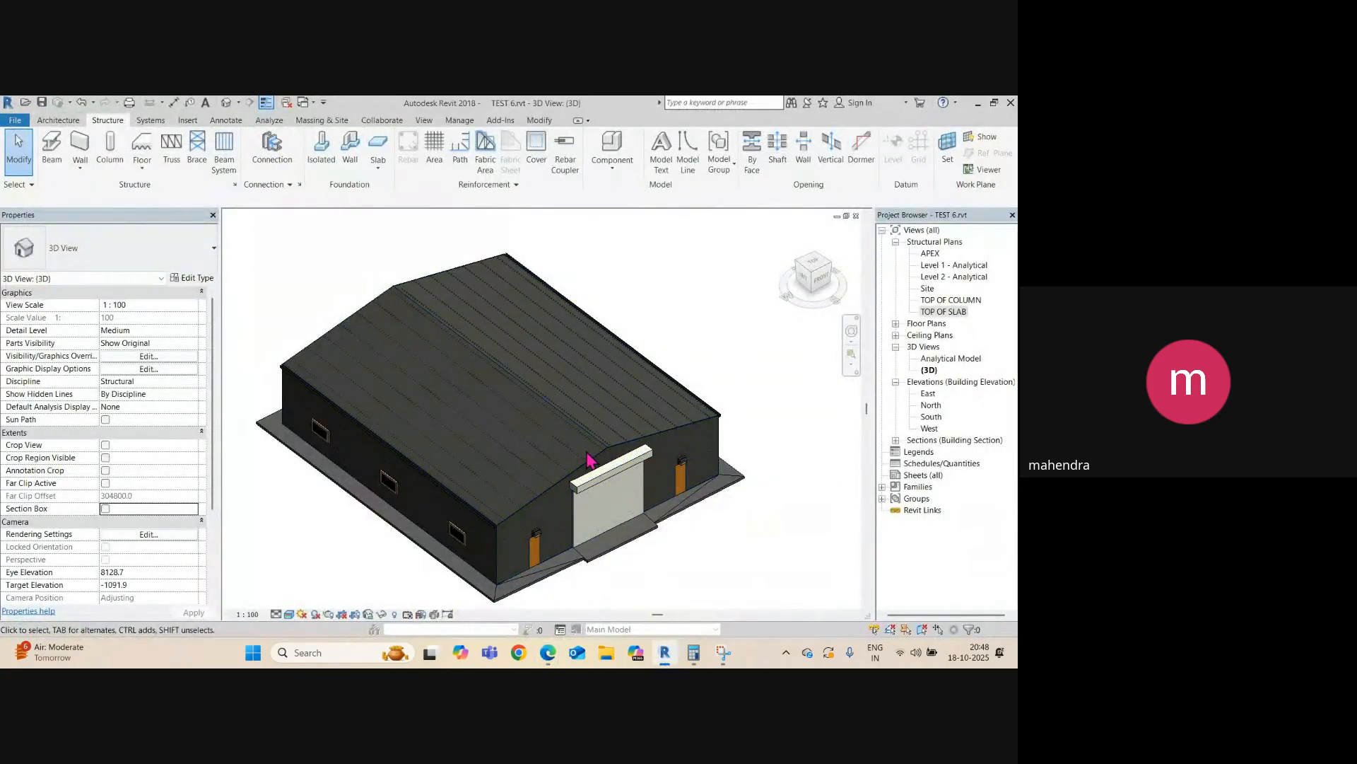
- Check the type and properties of the building's roof and examine its surface in the 3D view
left_click(585, 447)
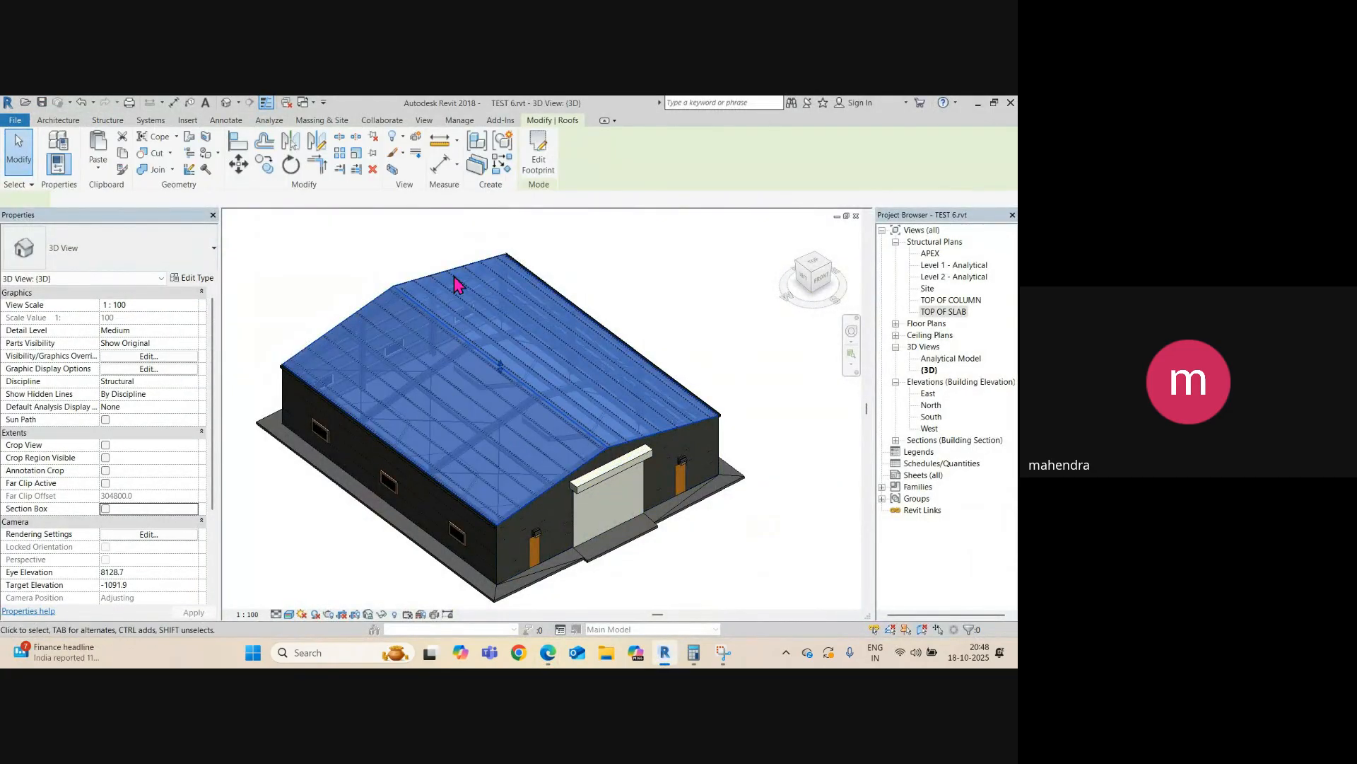
left_click(661, 322)
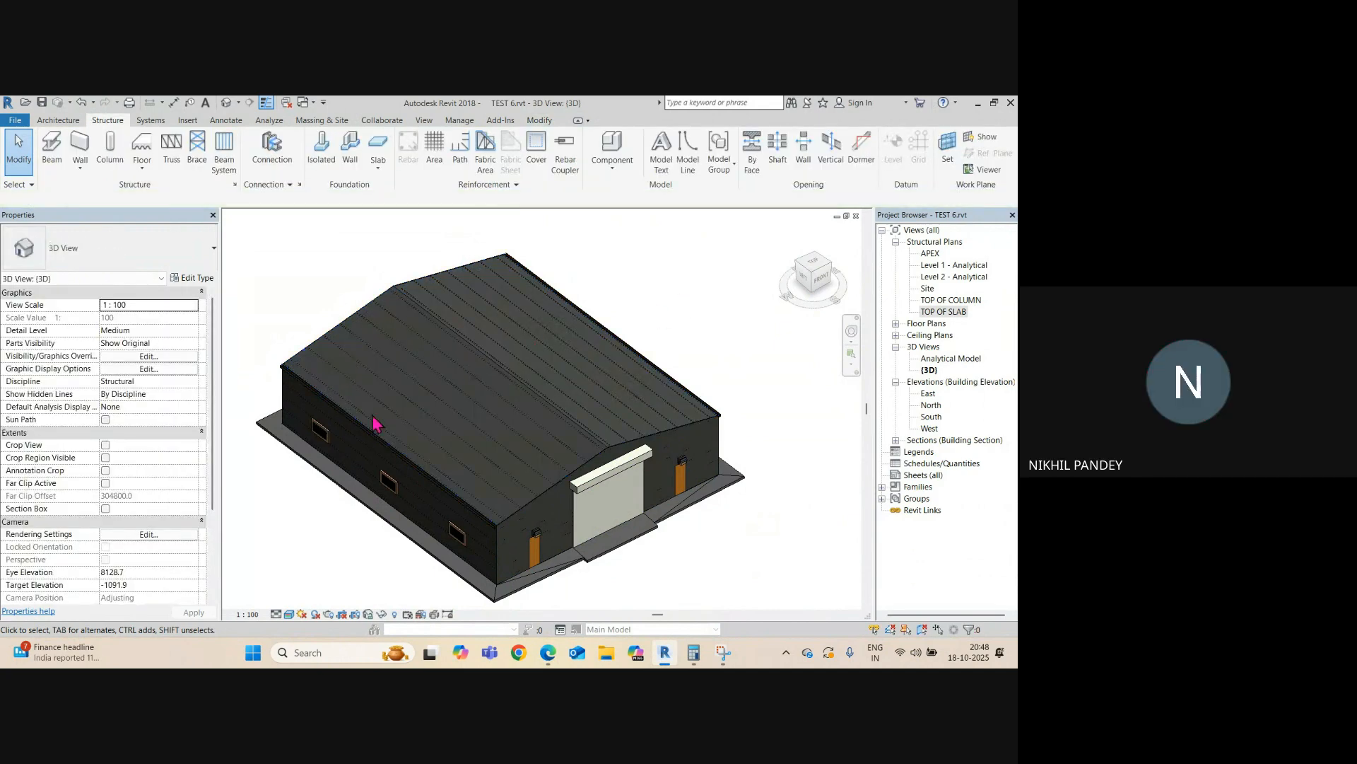
left_click(375, 421)
scroll(378, 382, "up", 2)
scroll(379, 376, "up", 2)
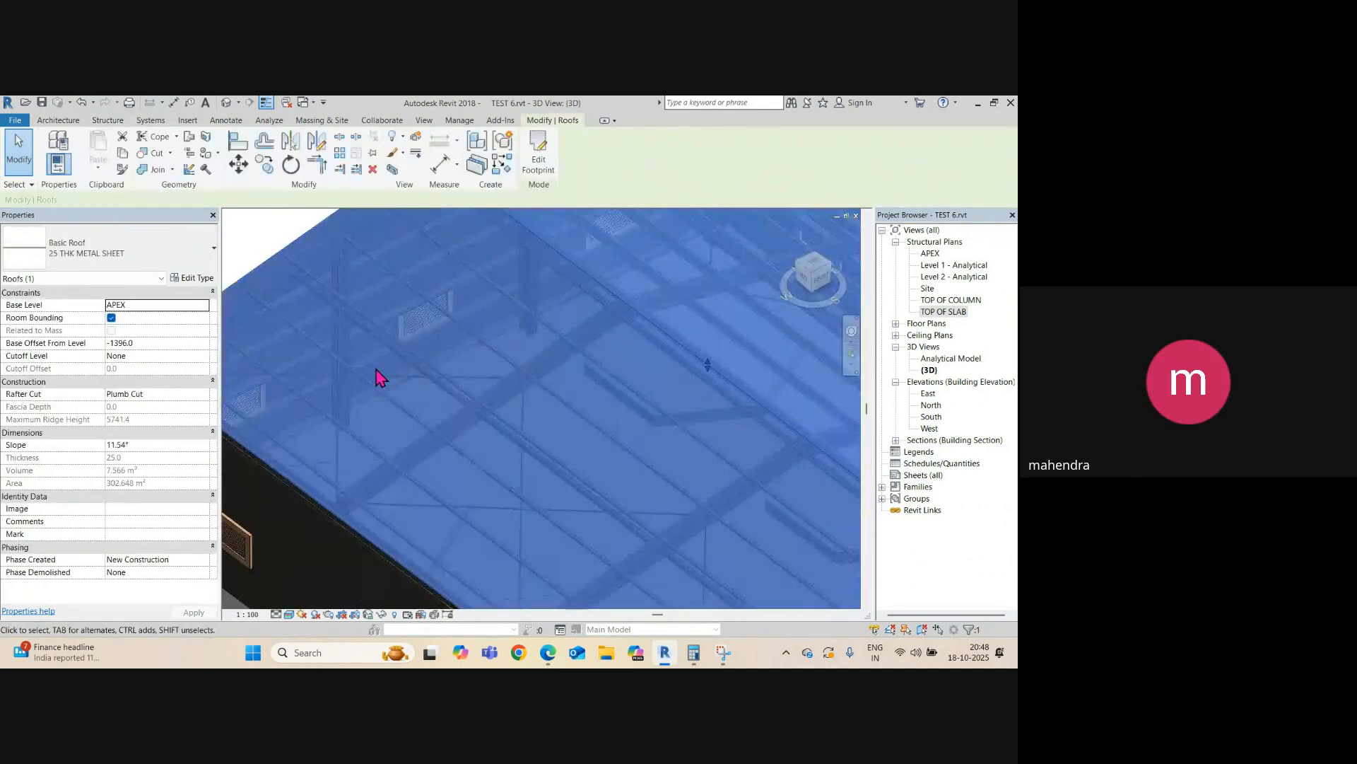
scroll(384, 364, "down", 3)
scroll(427, 407, "up", 1)
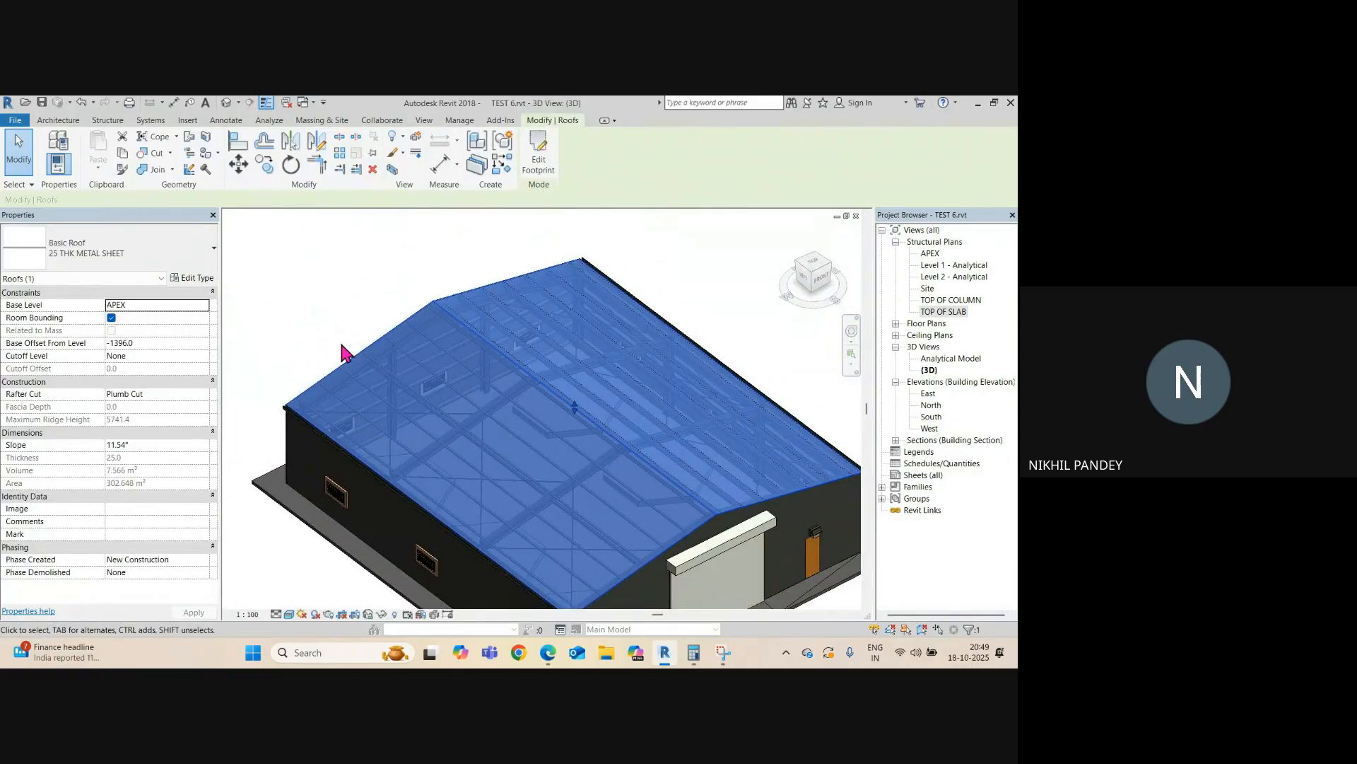
scroll(344, 339, "down", 2)
left_click(622, 299)
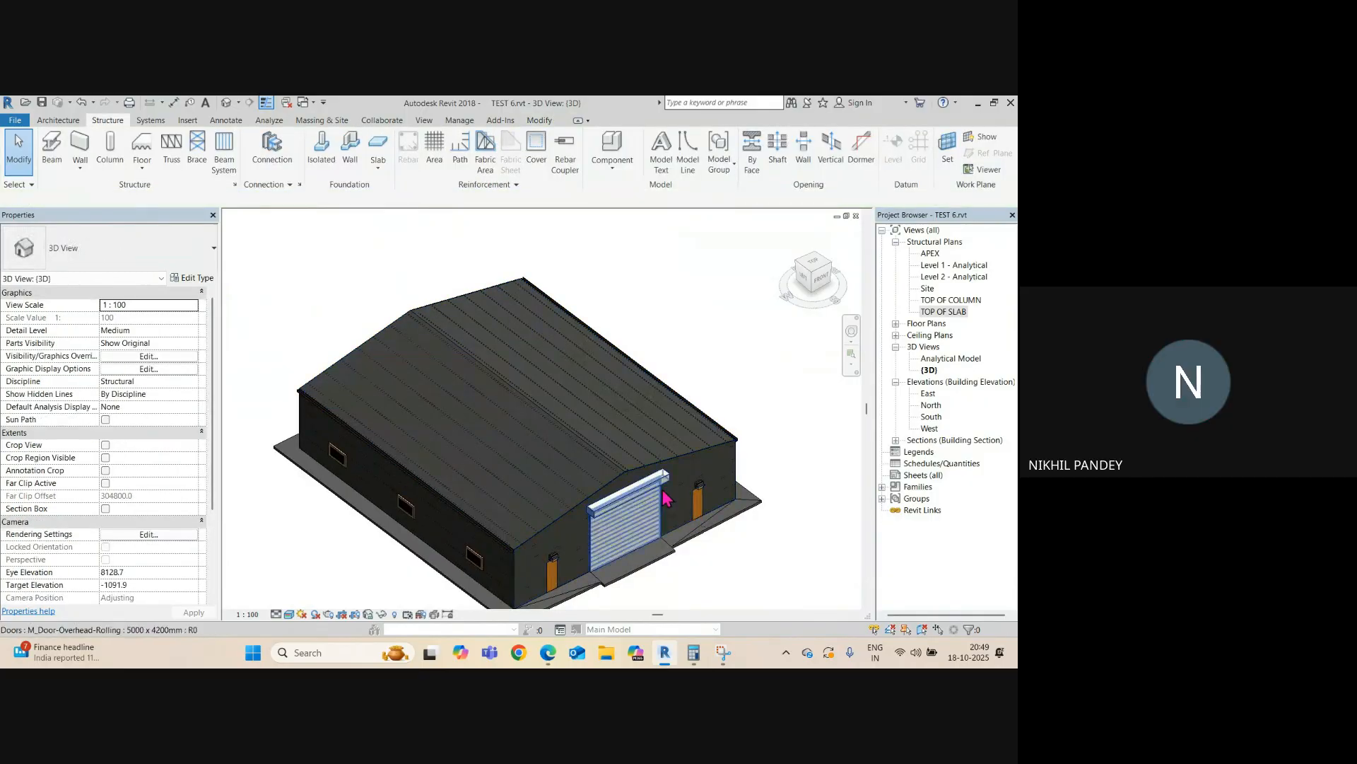
left_click(657, 470)
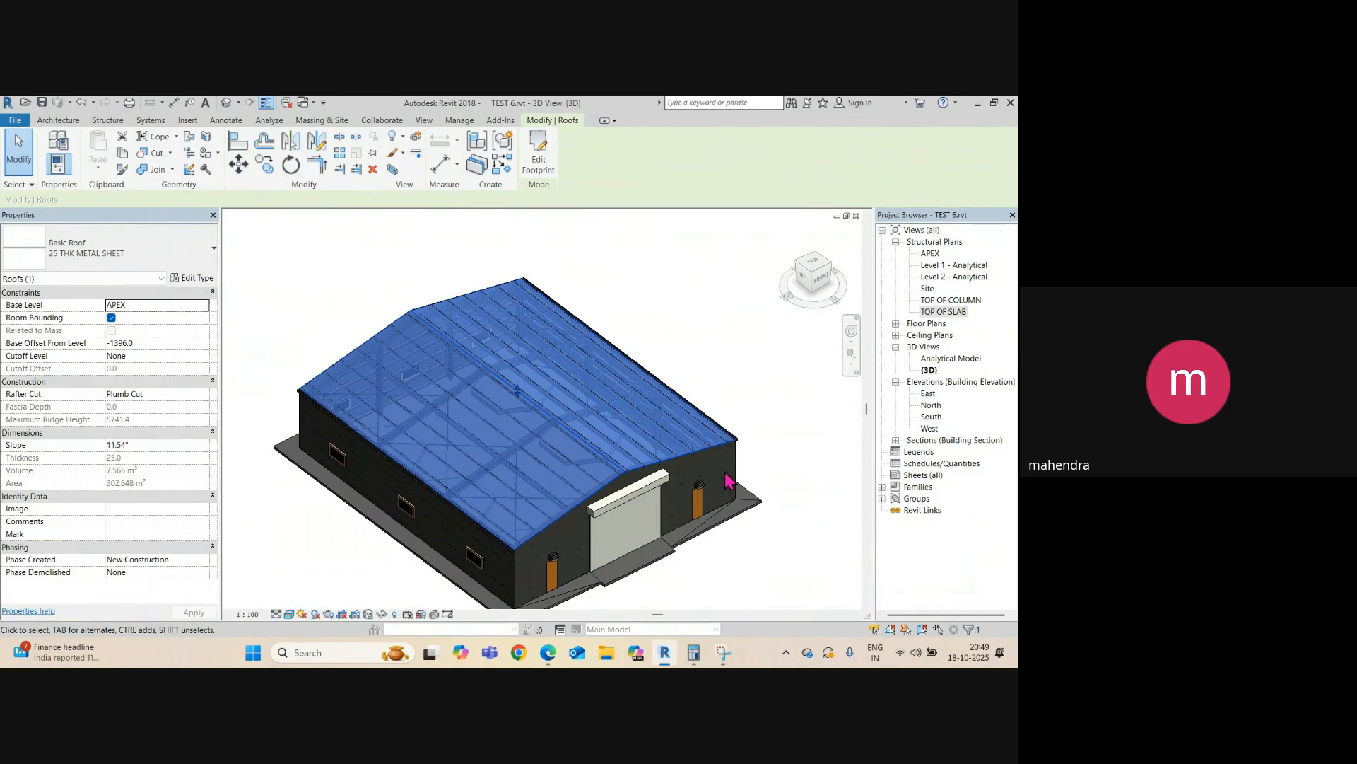
- Switch to the Snipping Tool, sketch a corrugated roof sheet profile enclosed in a rectangle below the table, and return to Revit, deselecting the roof
left_click(723, 652)
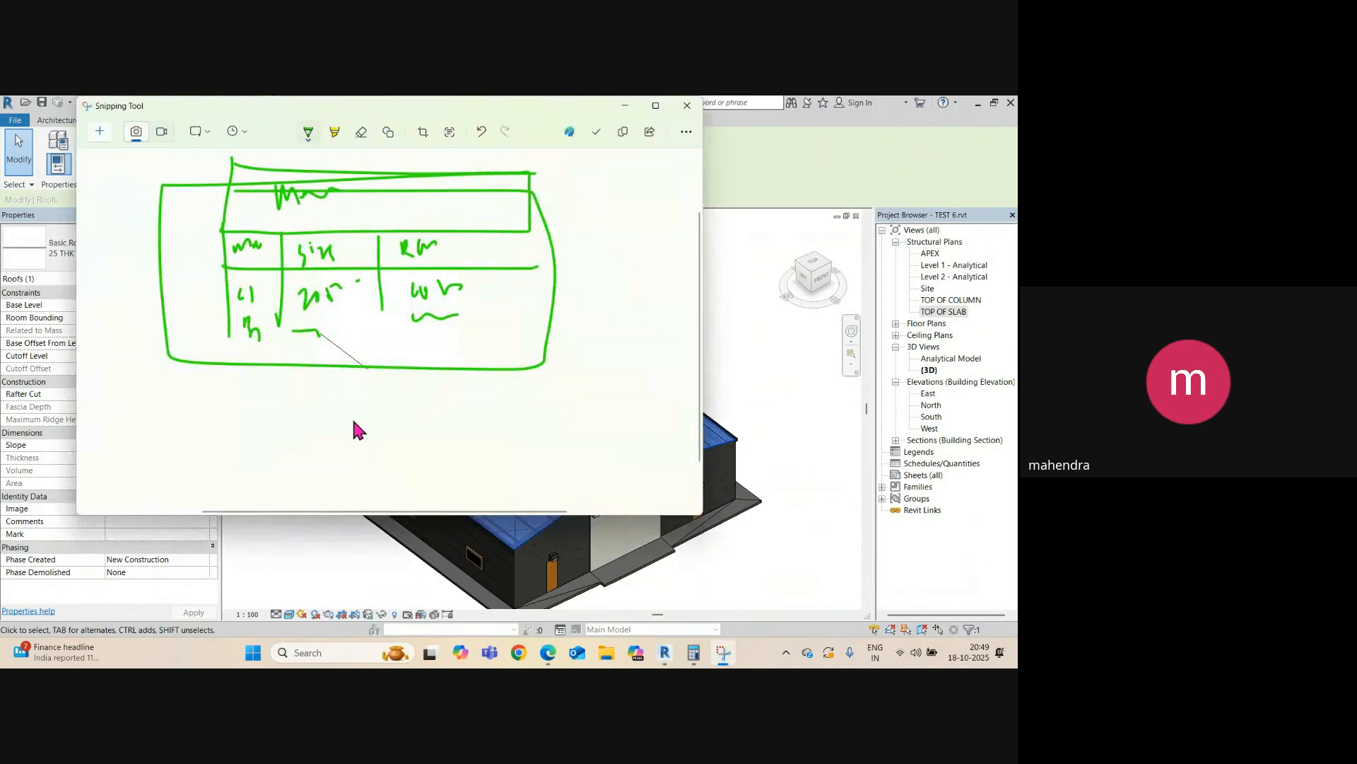
left_click_drag(306, 411, 340, 410)
mouse_move(469, 454)
left_mouse_down()
mouse_move(483, 408)
mouse_move(540, 404)
mouse_move(569, 428)
left_mouse_up()
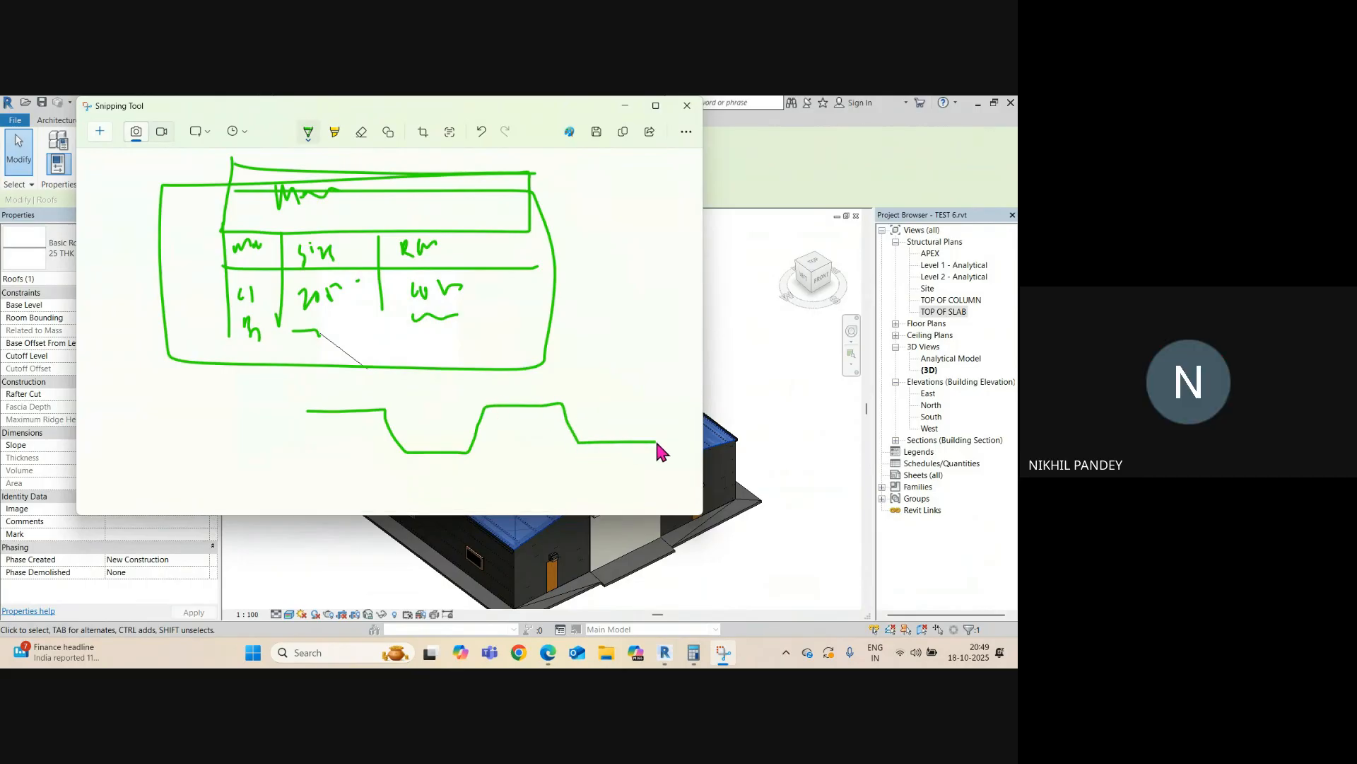
left_click(430, 416)
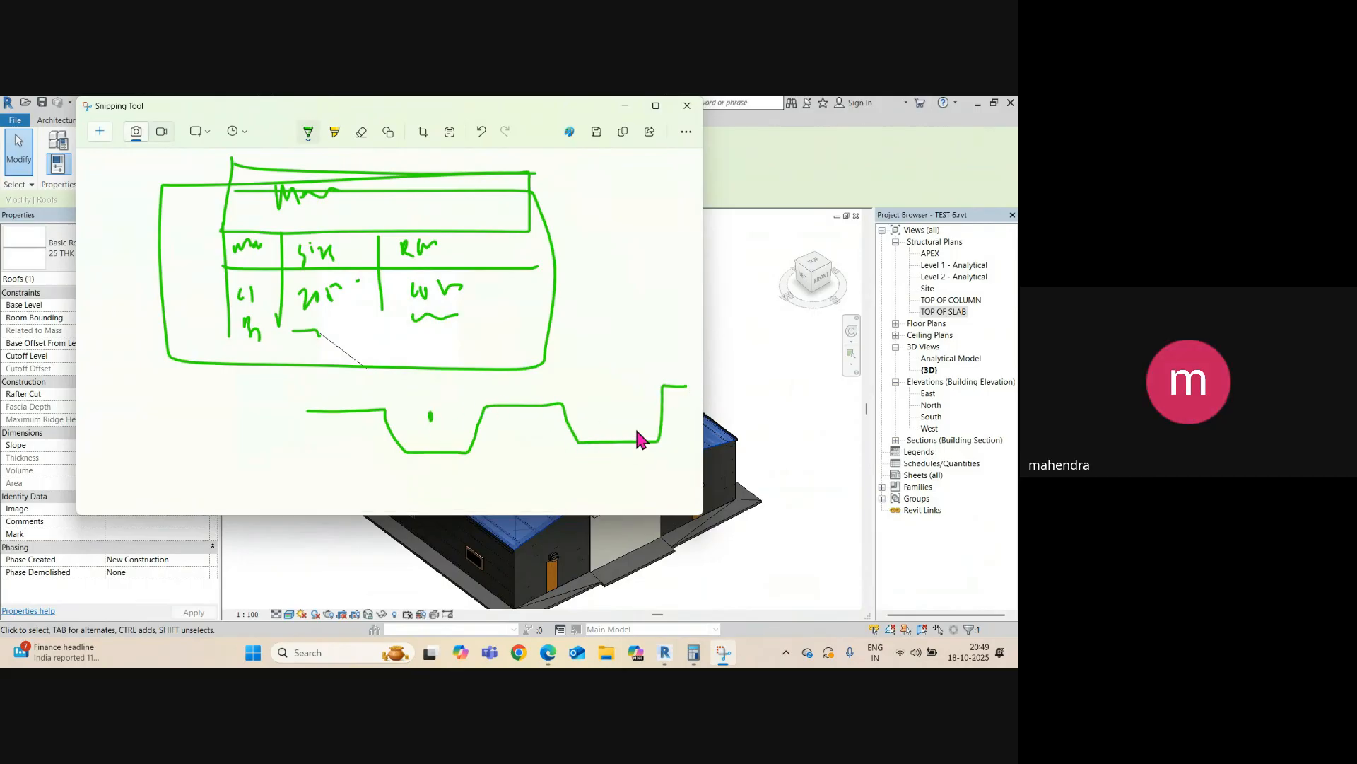
left_click(630, 412)
left_click_drag(394, 459, 615, 456)
left_click_drag(319, 404, 656, 404)
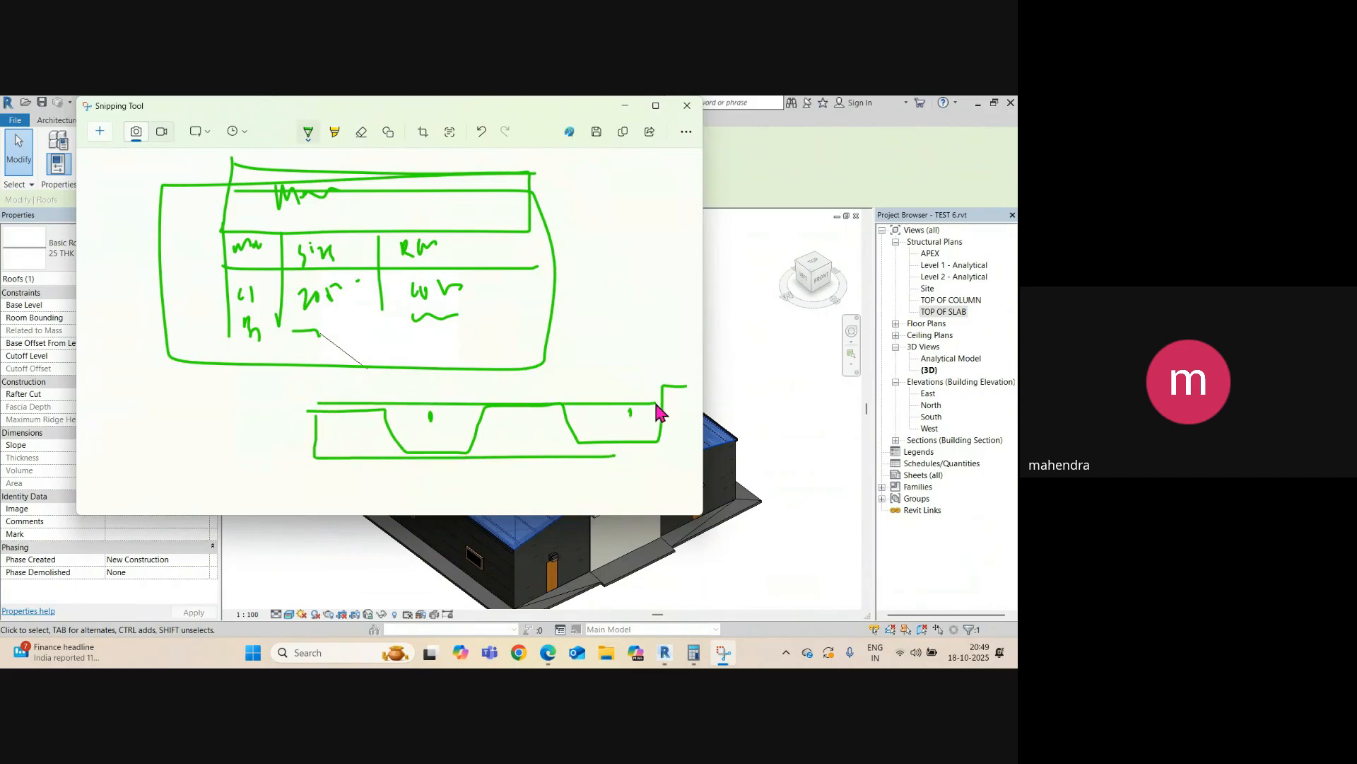
left_click_drag(669, 454, 575, 453)
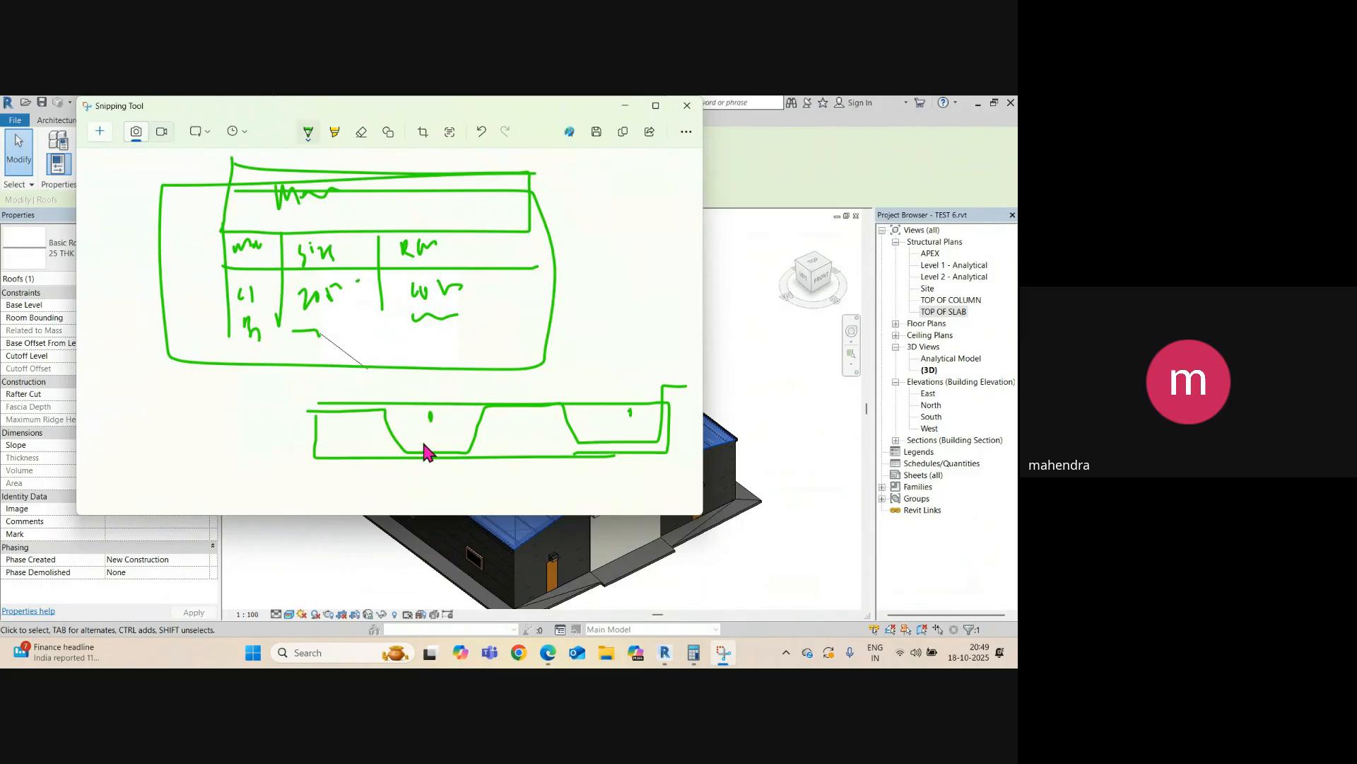
left_click(625, 105)
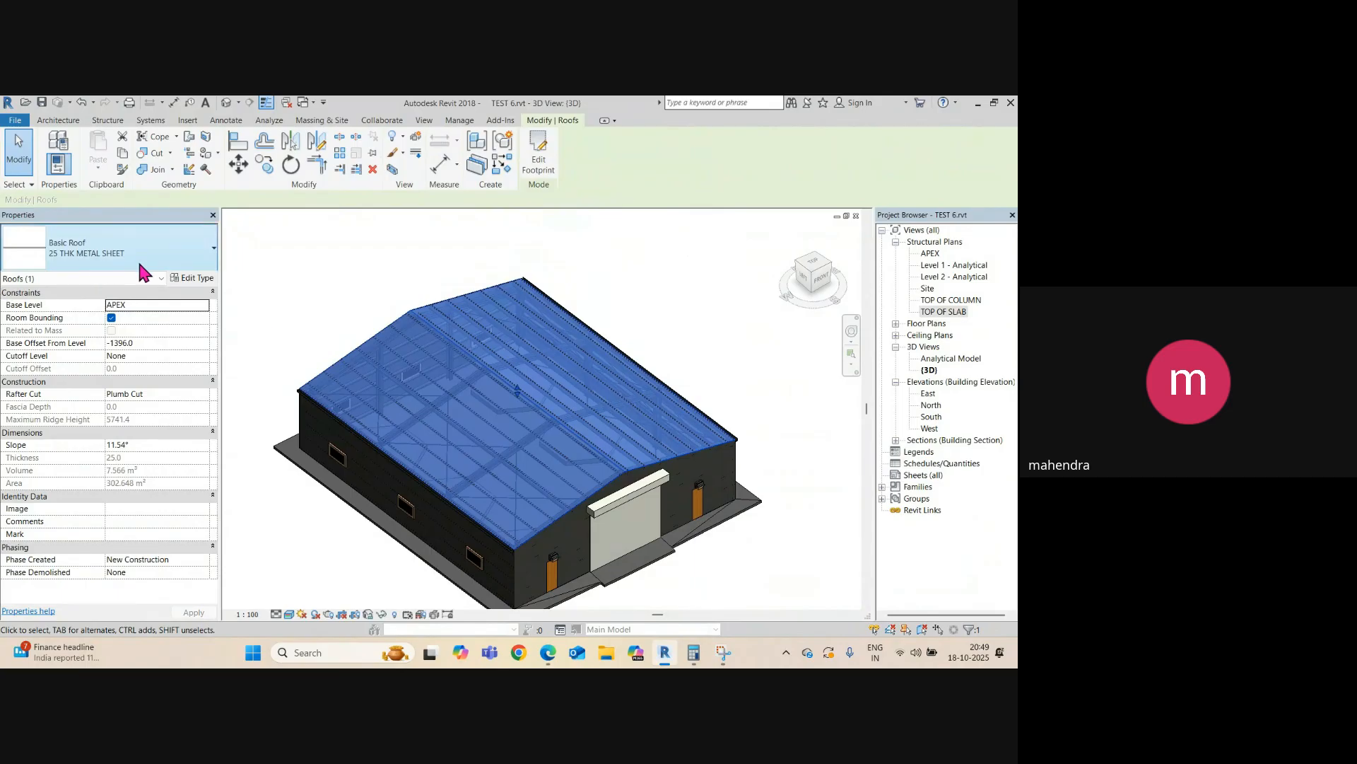
left_click(352, 263)
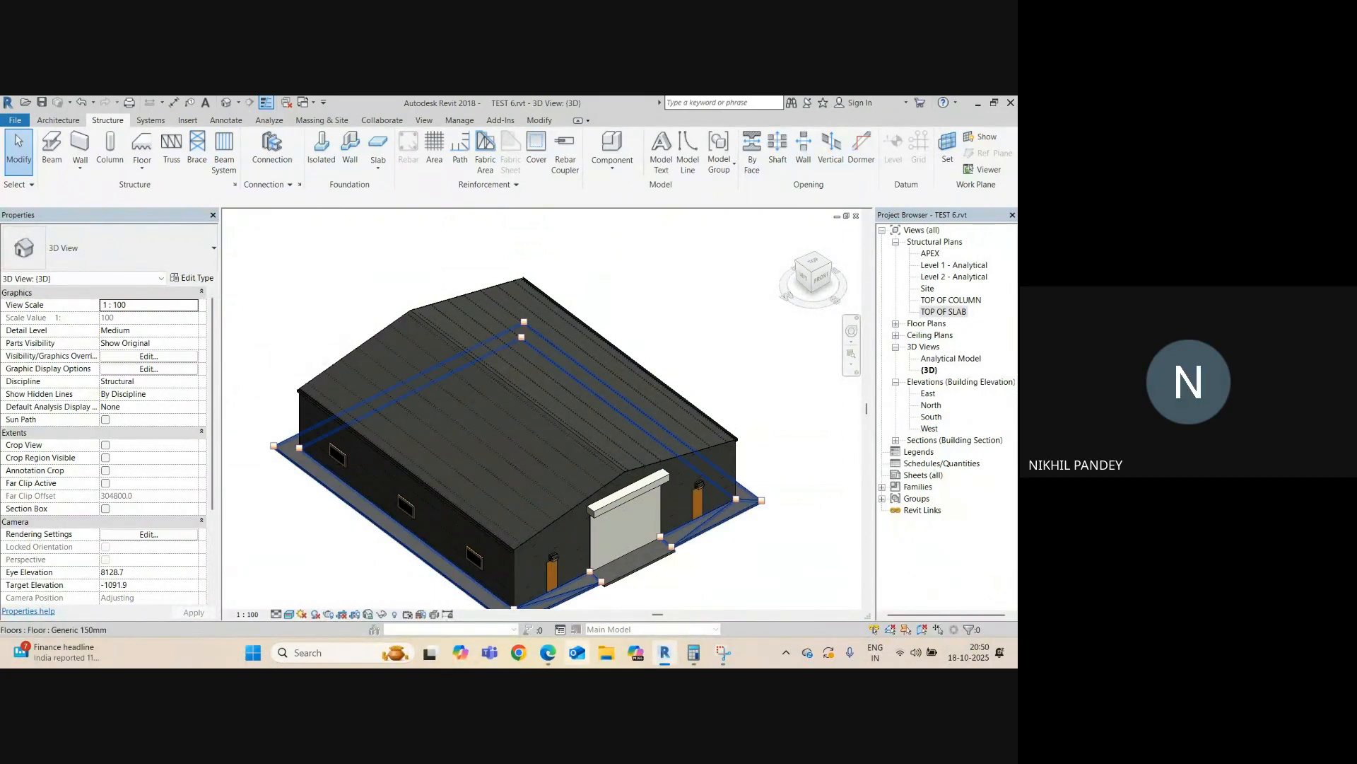
- Switch to the Google Meet window to check the meeting participants, and return to Revit
mouse_move(548, 652)
left_click(479, 601)
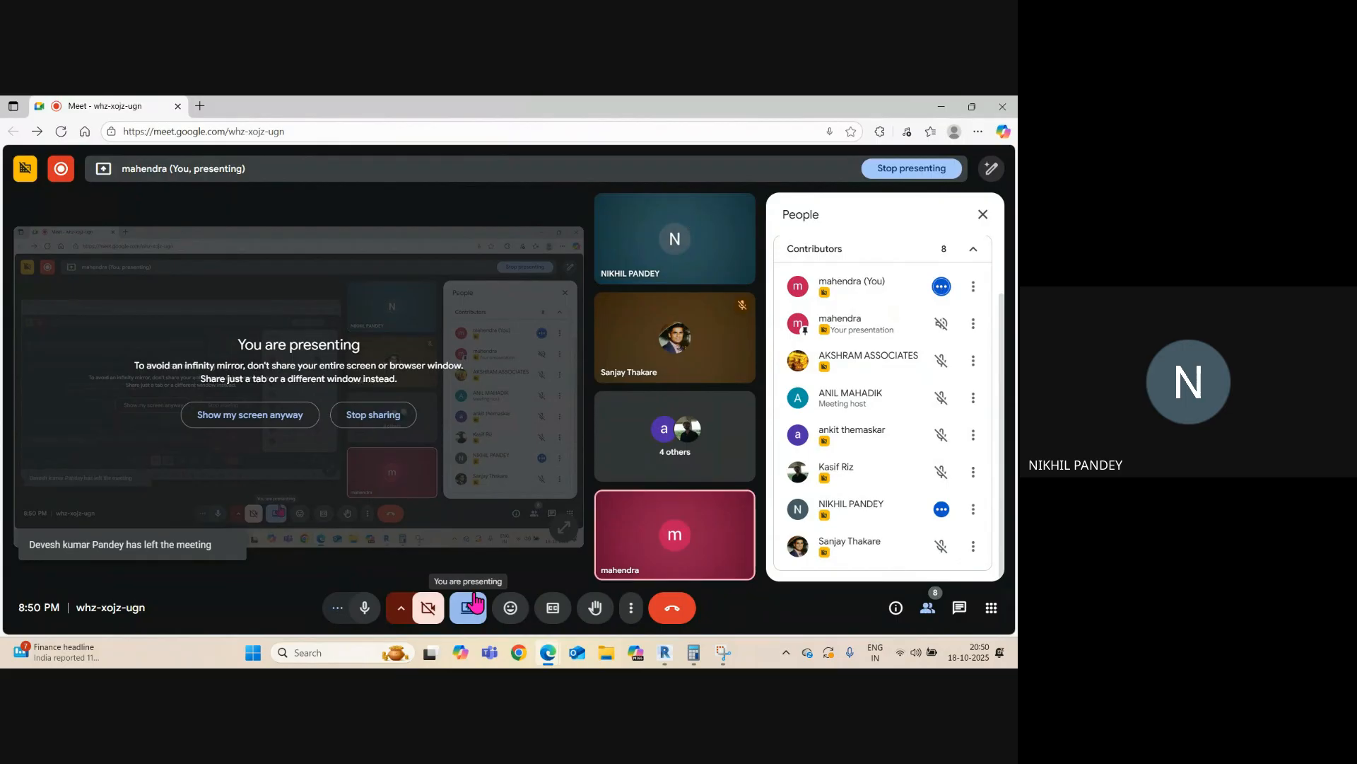
left_click(934, 111)
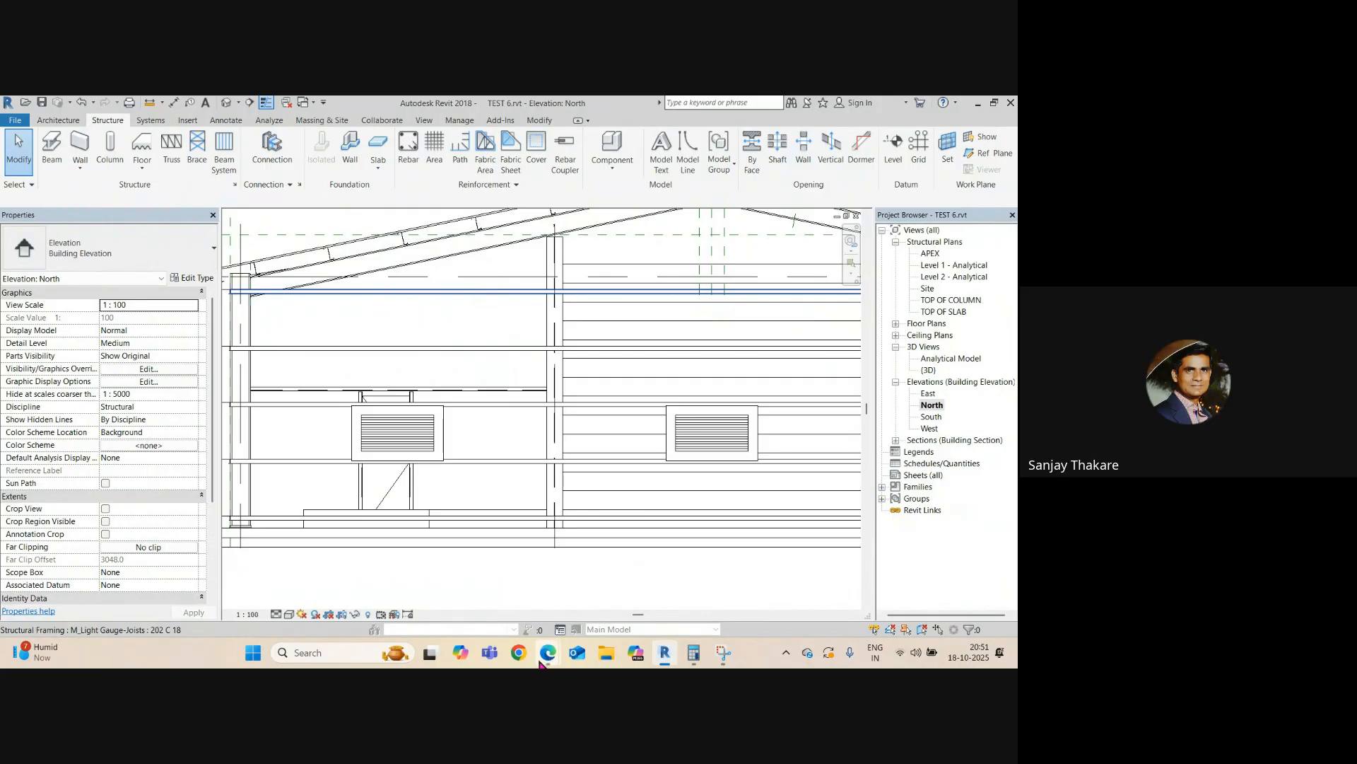
- Switch to Google Meet, check the October 2025 calendar, and leave the call
mouse_move(548, 652)
left_click(432, 593)
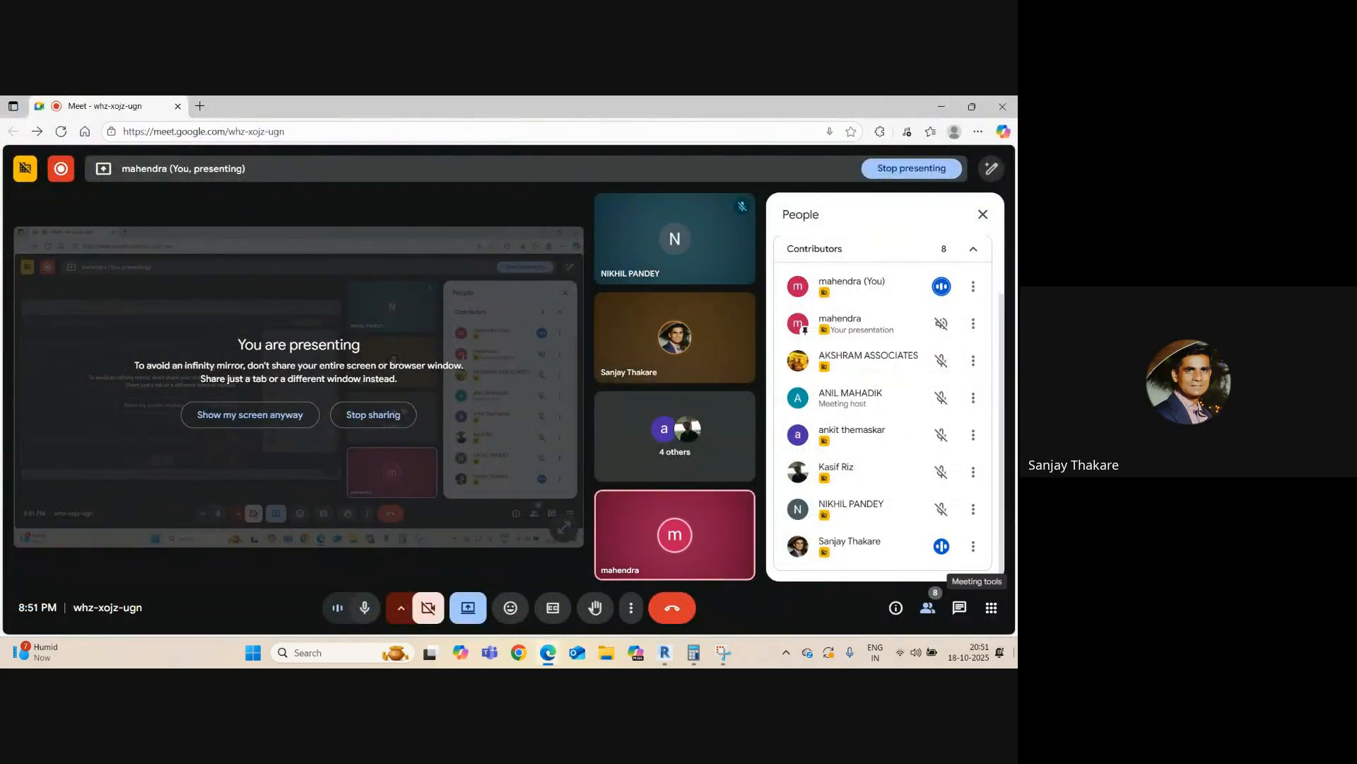
left_click(983, 657)
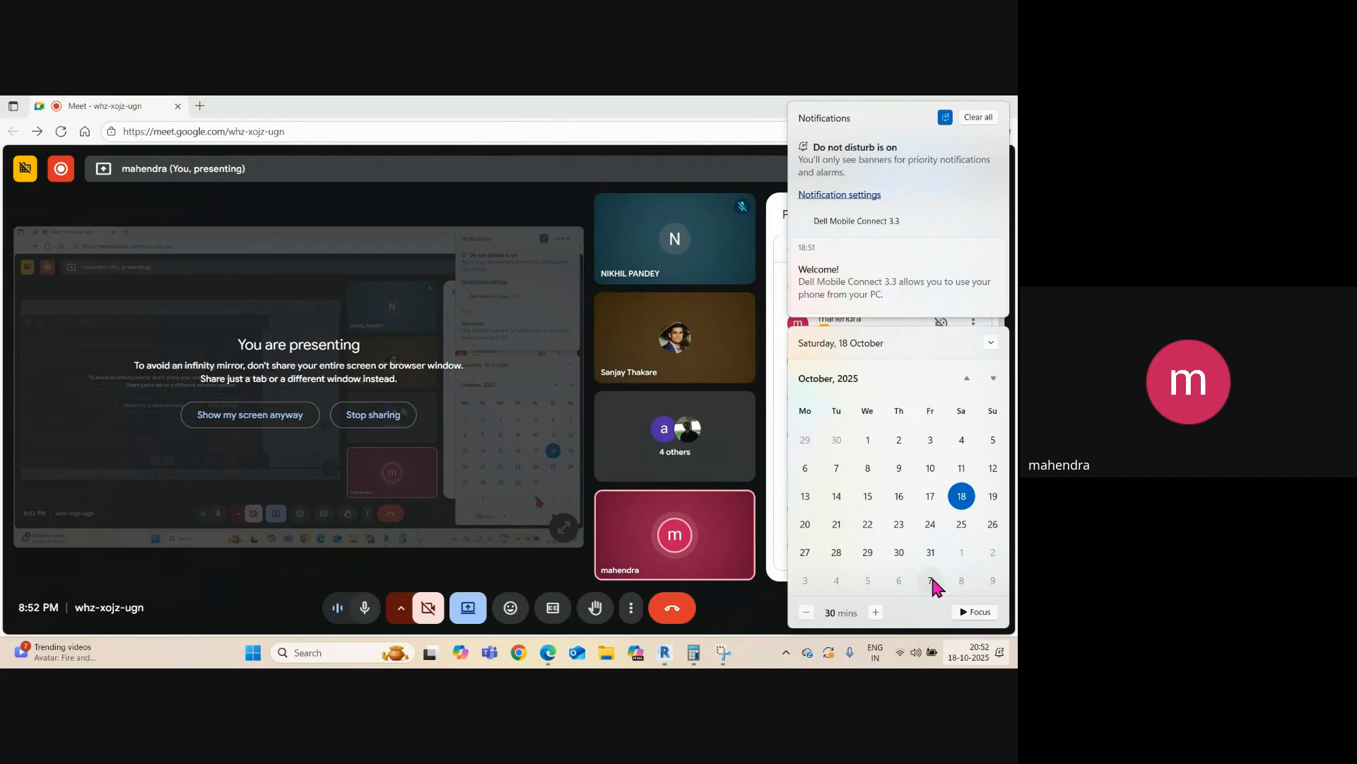
left_click(687, 106)
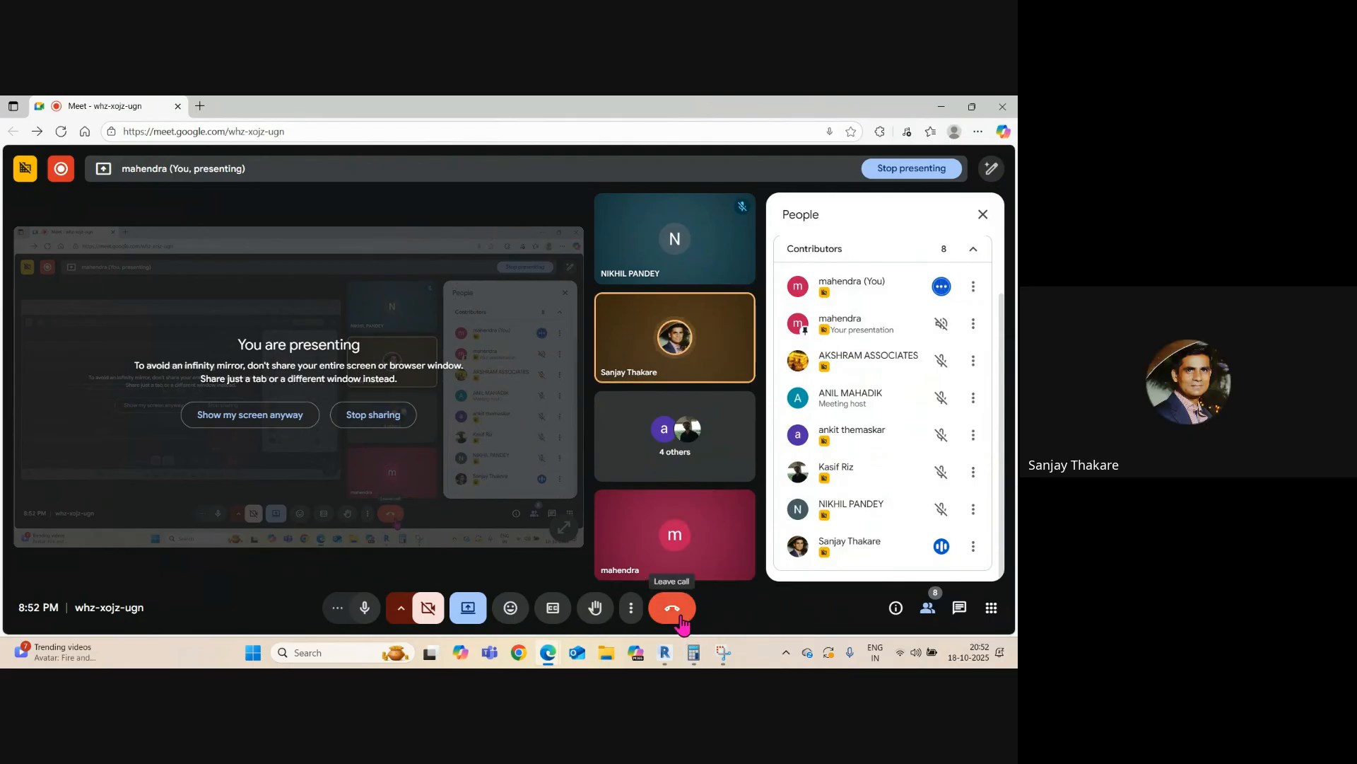
left_click(680, 618)
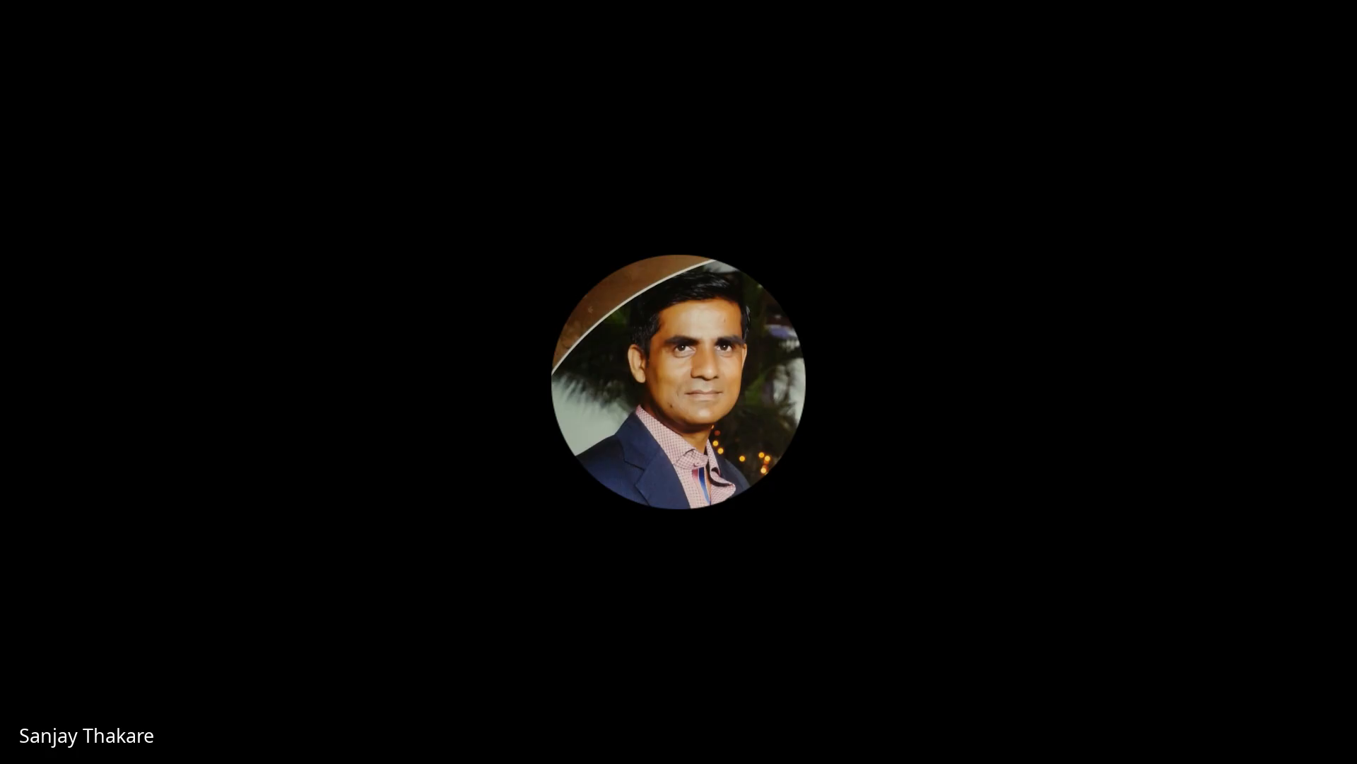